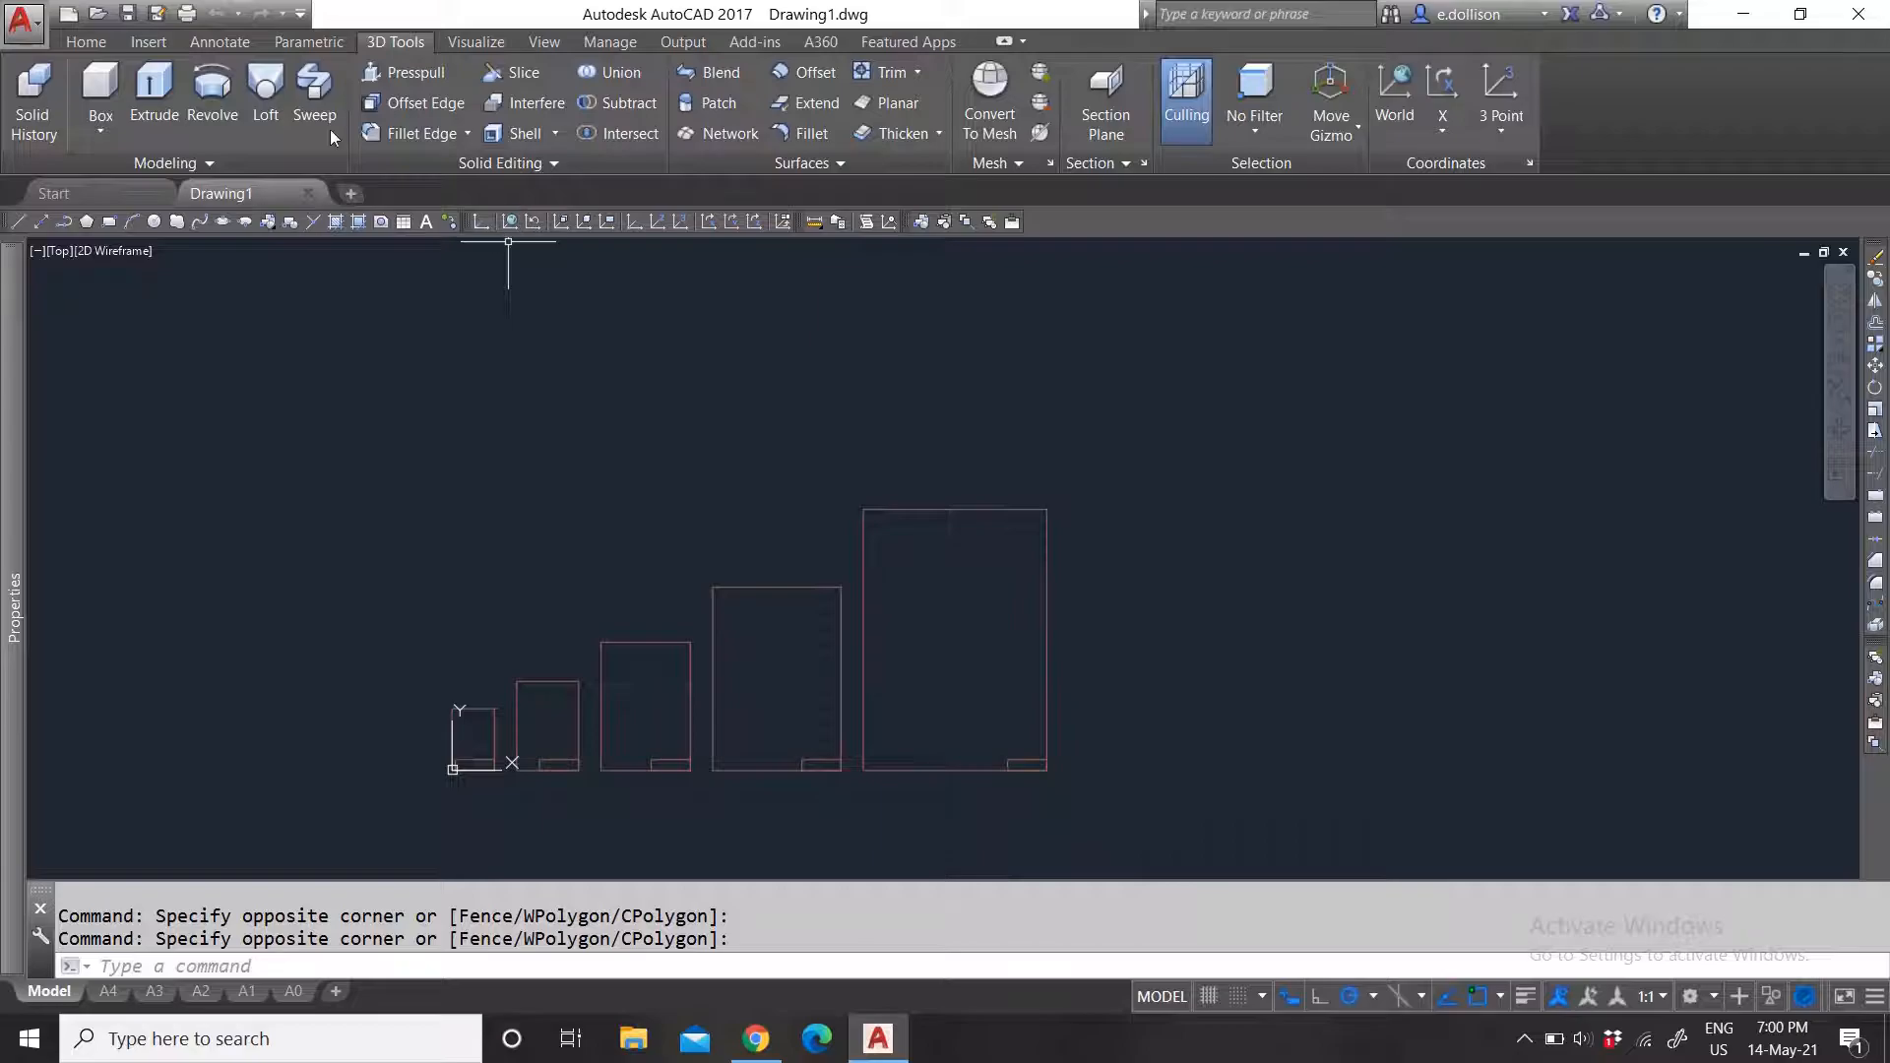
{"action": "left_click", "coordinate": [561, 161]}
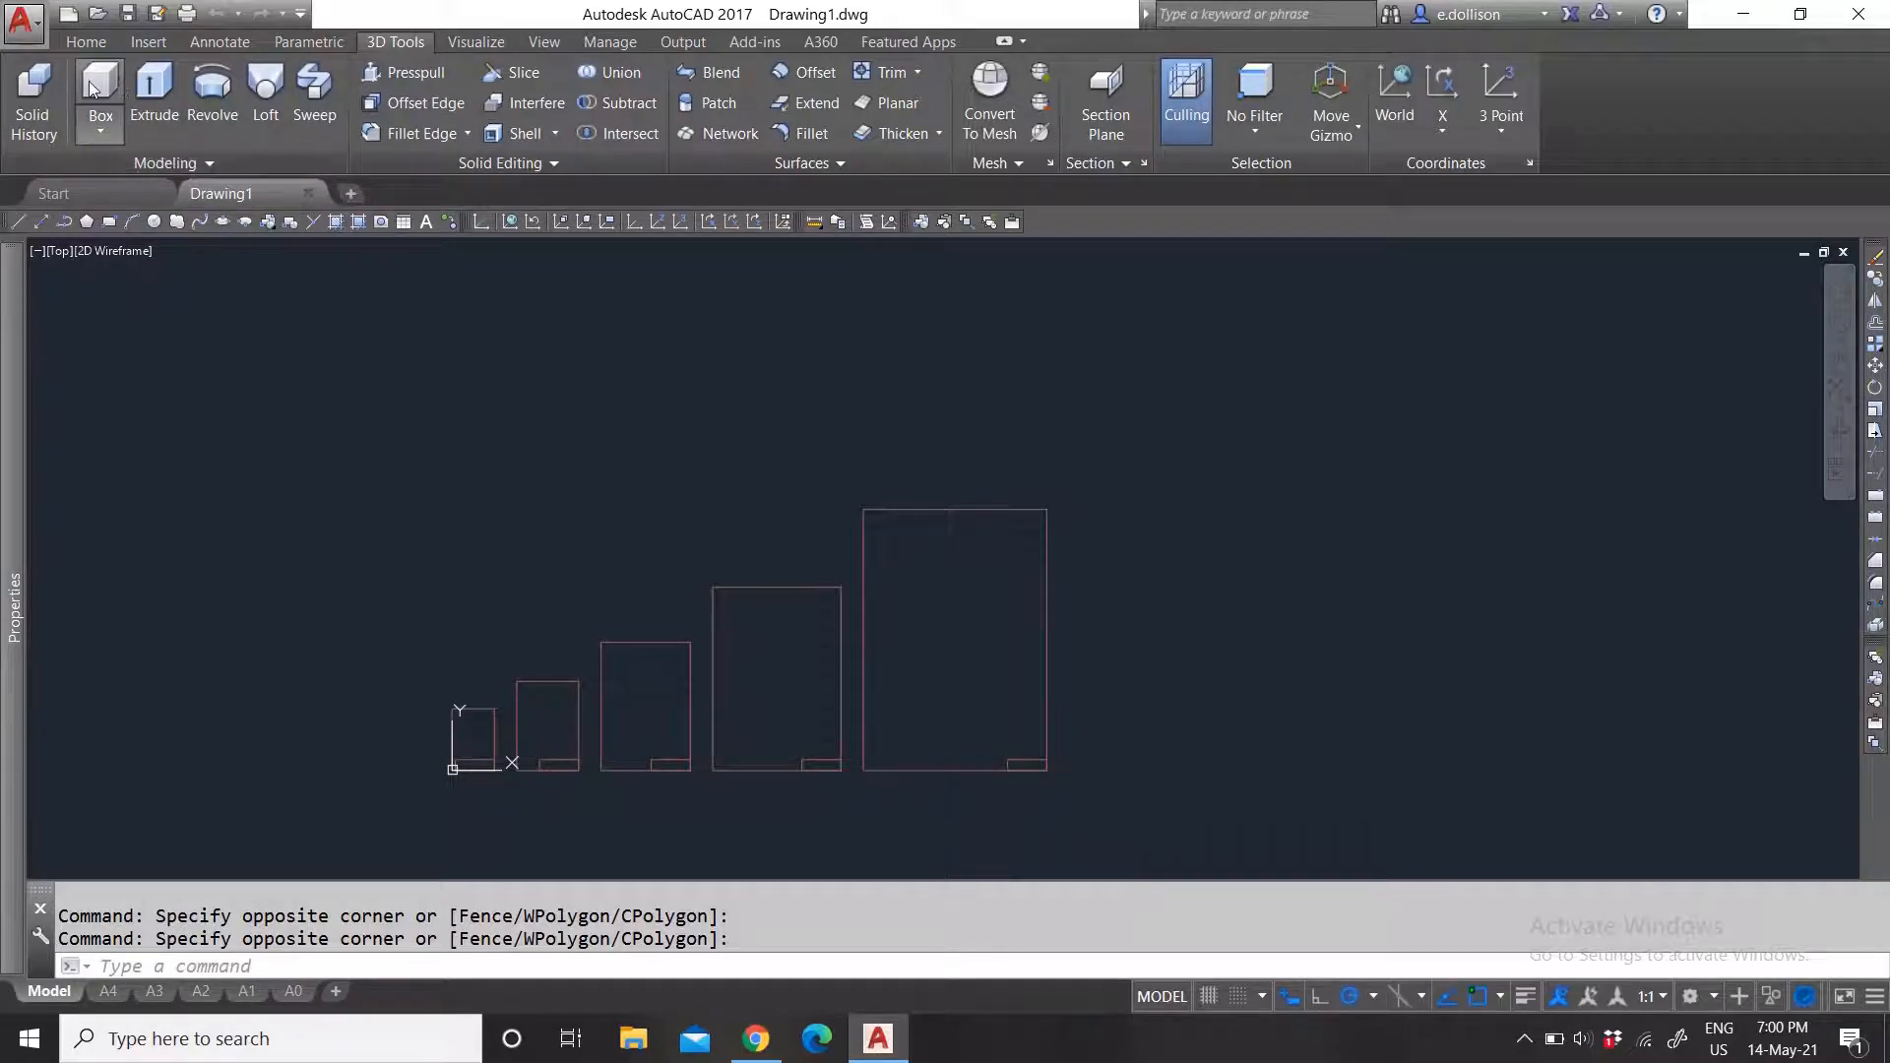
{"action": "left_click", "coordinate": [498, 164]}
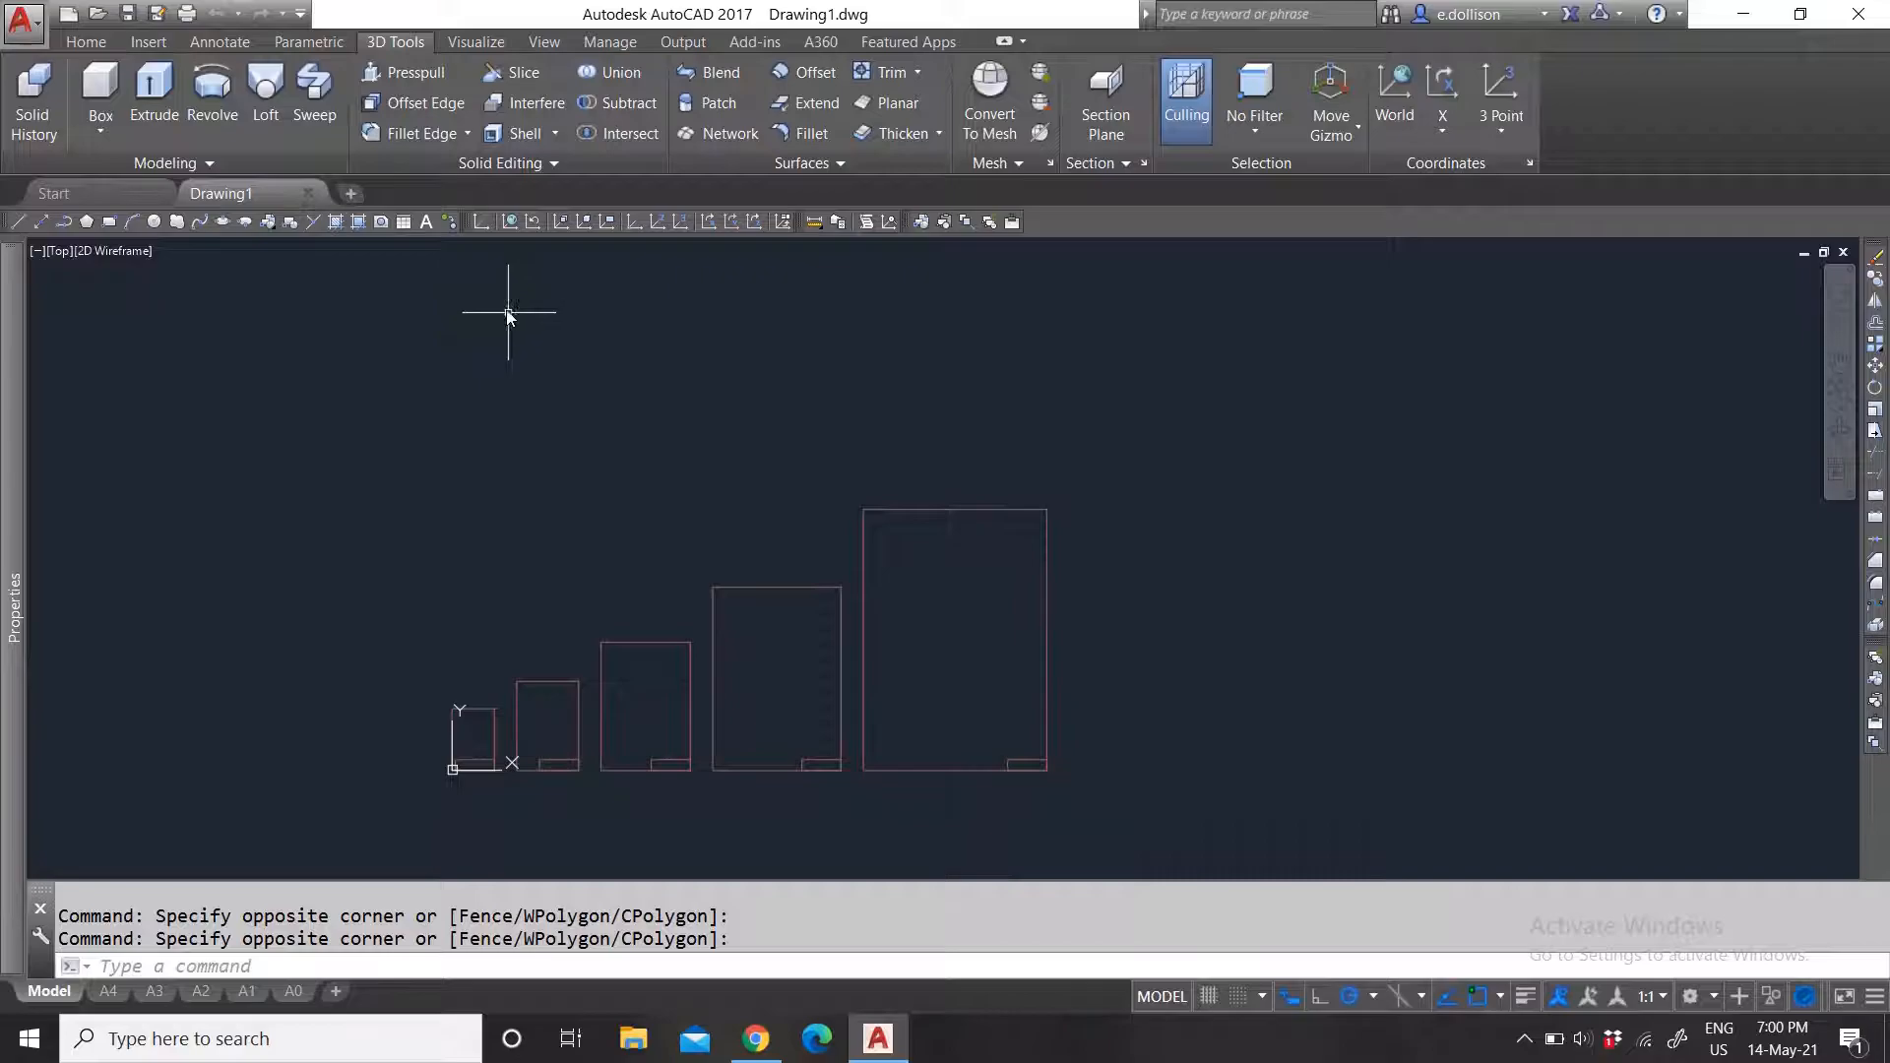
{"action": "left_click", "coordinate": [497, 163]}
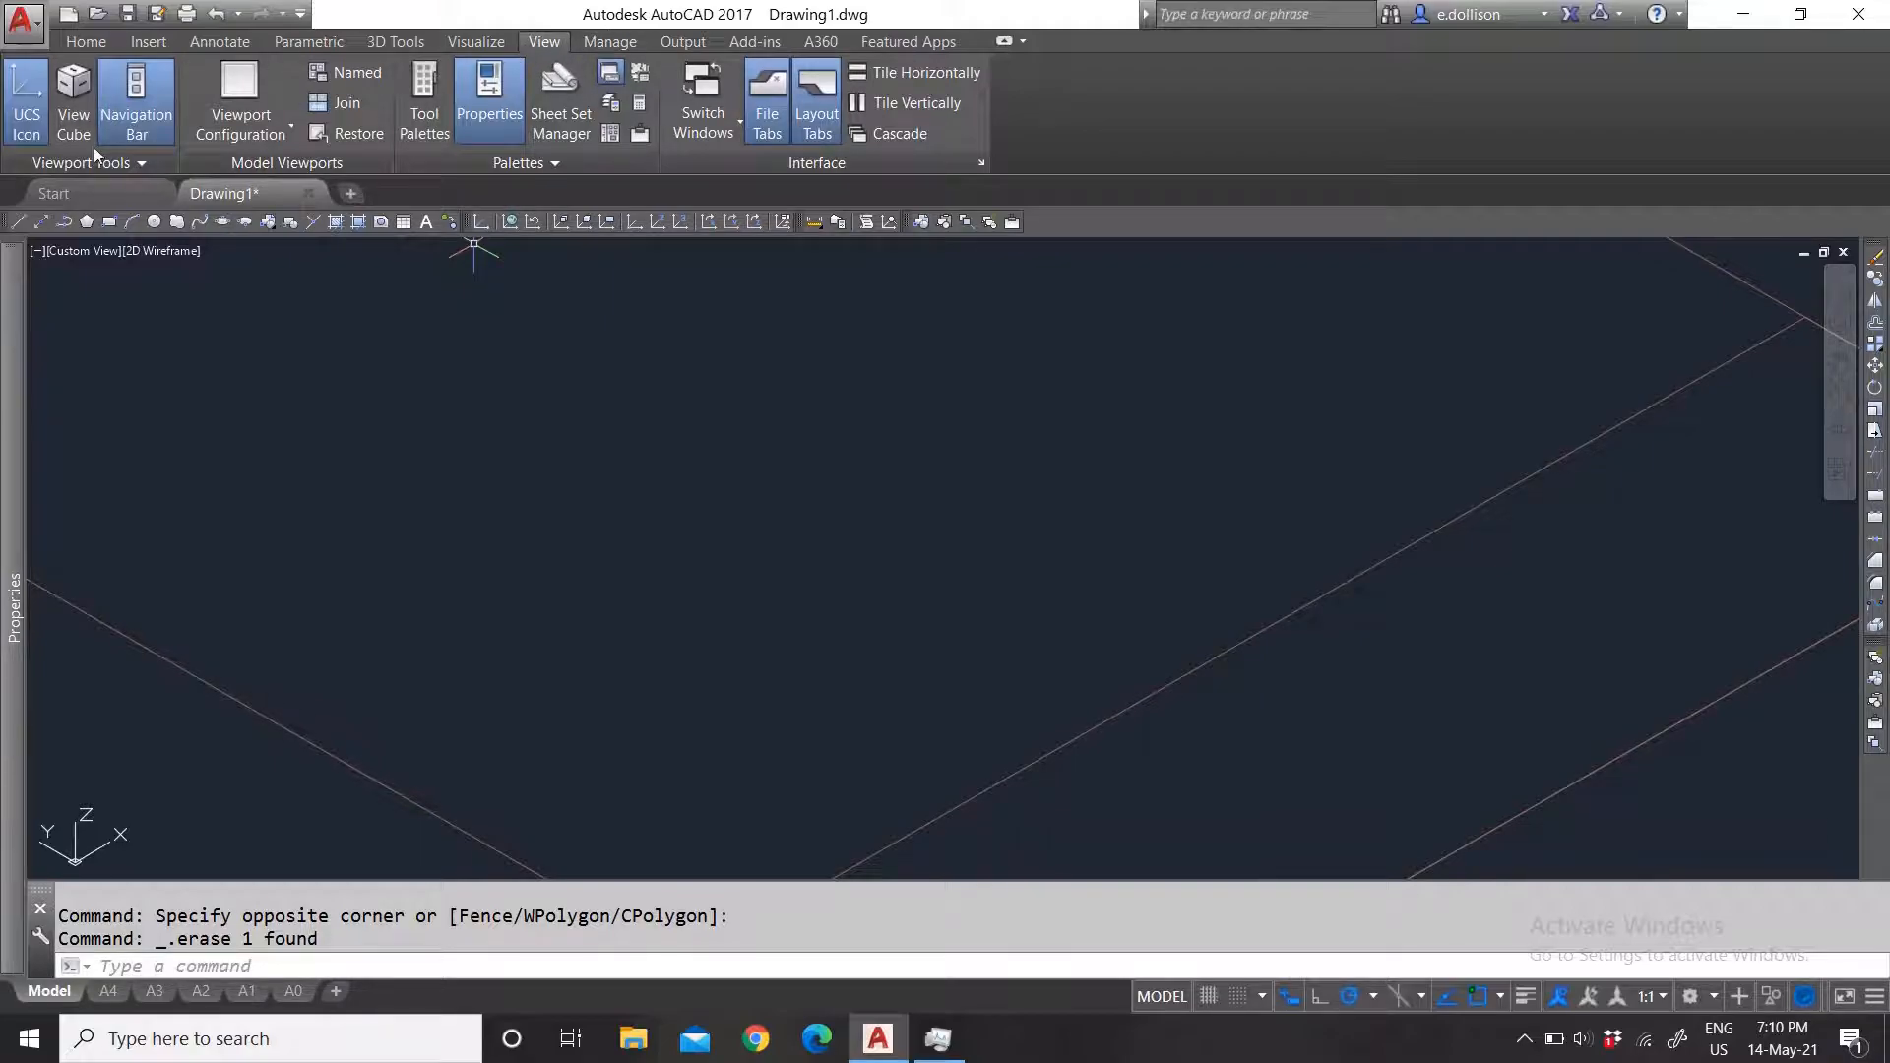
Step: Show the ViewCube, switch the model to its home isometric view and frame the smallest sheet outline
{"action": "left_click", "coordinate": [71, 119]}
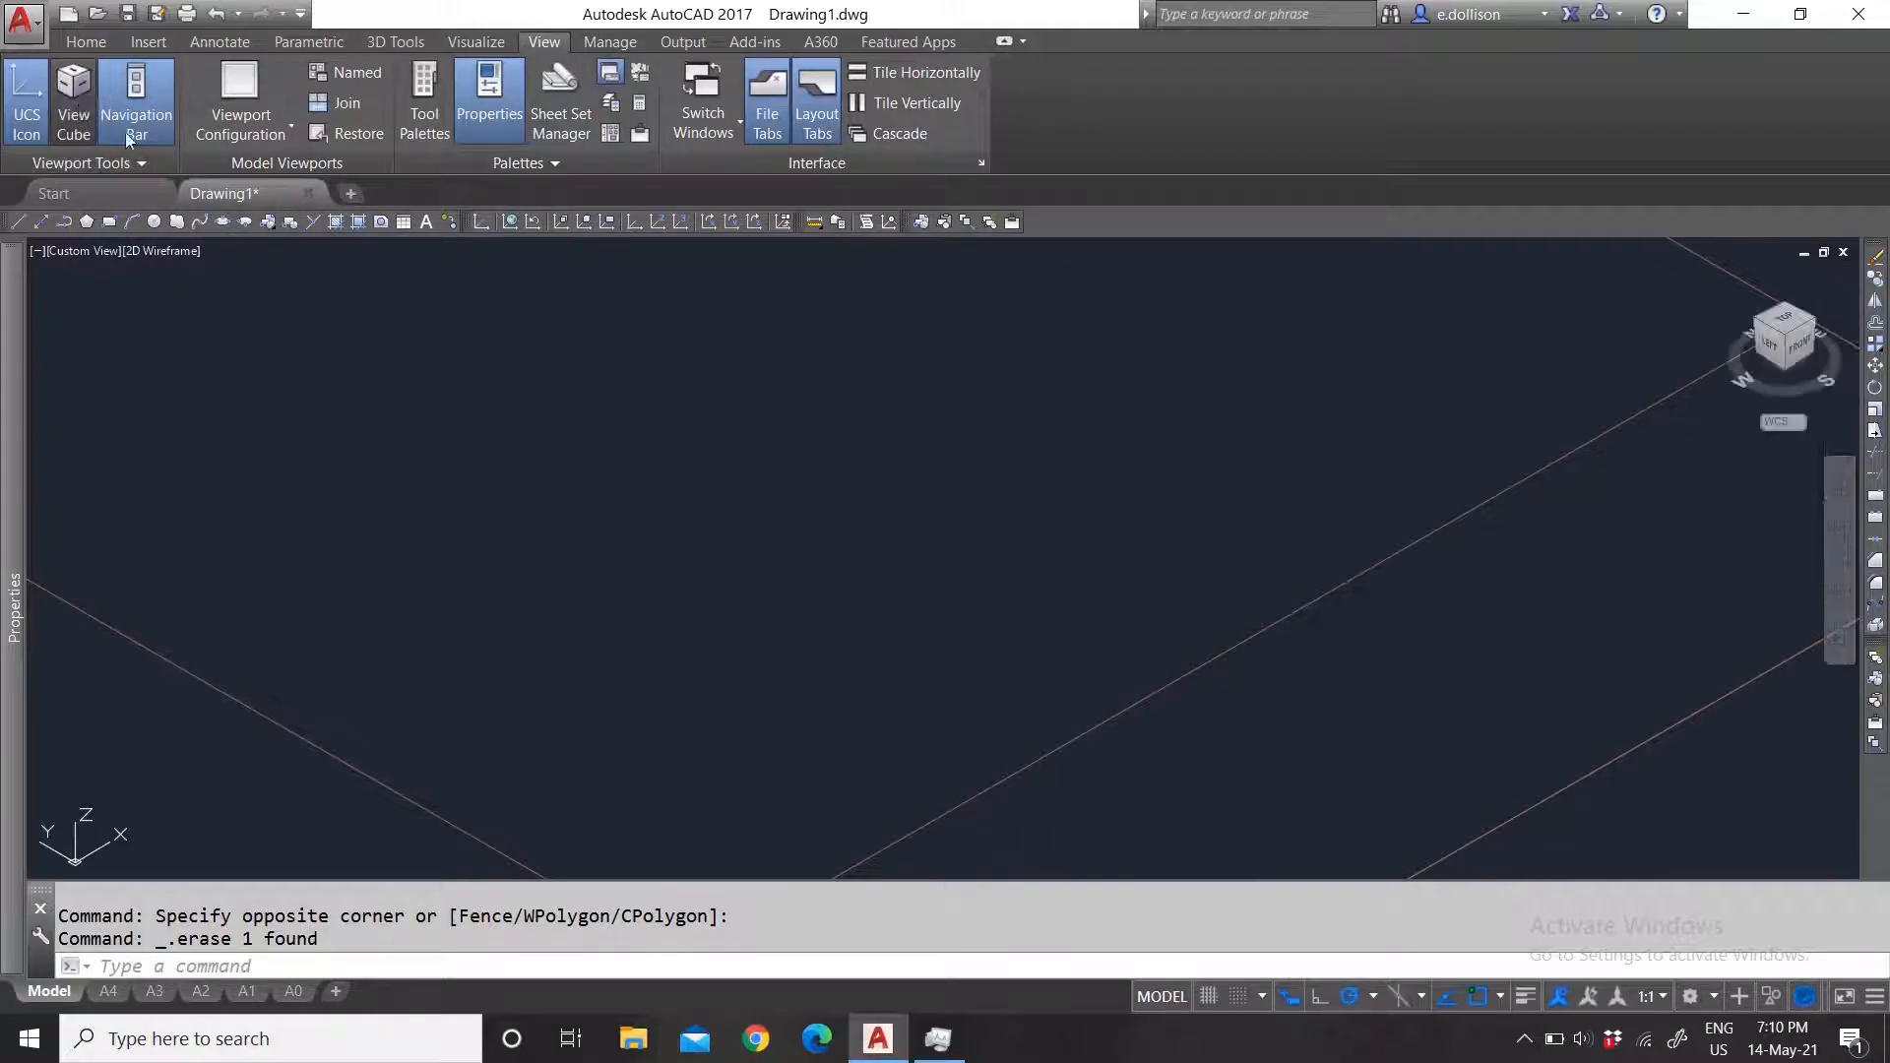
{"action": "left_click", "coordinate": [1728, 276]}
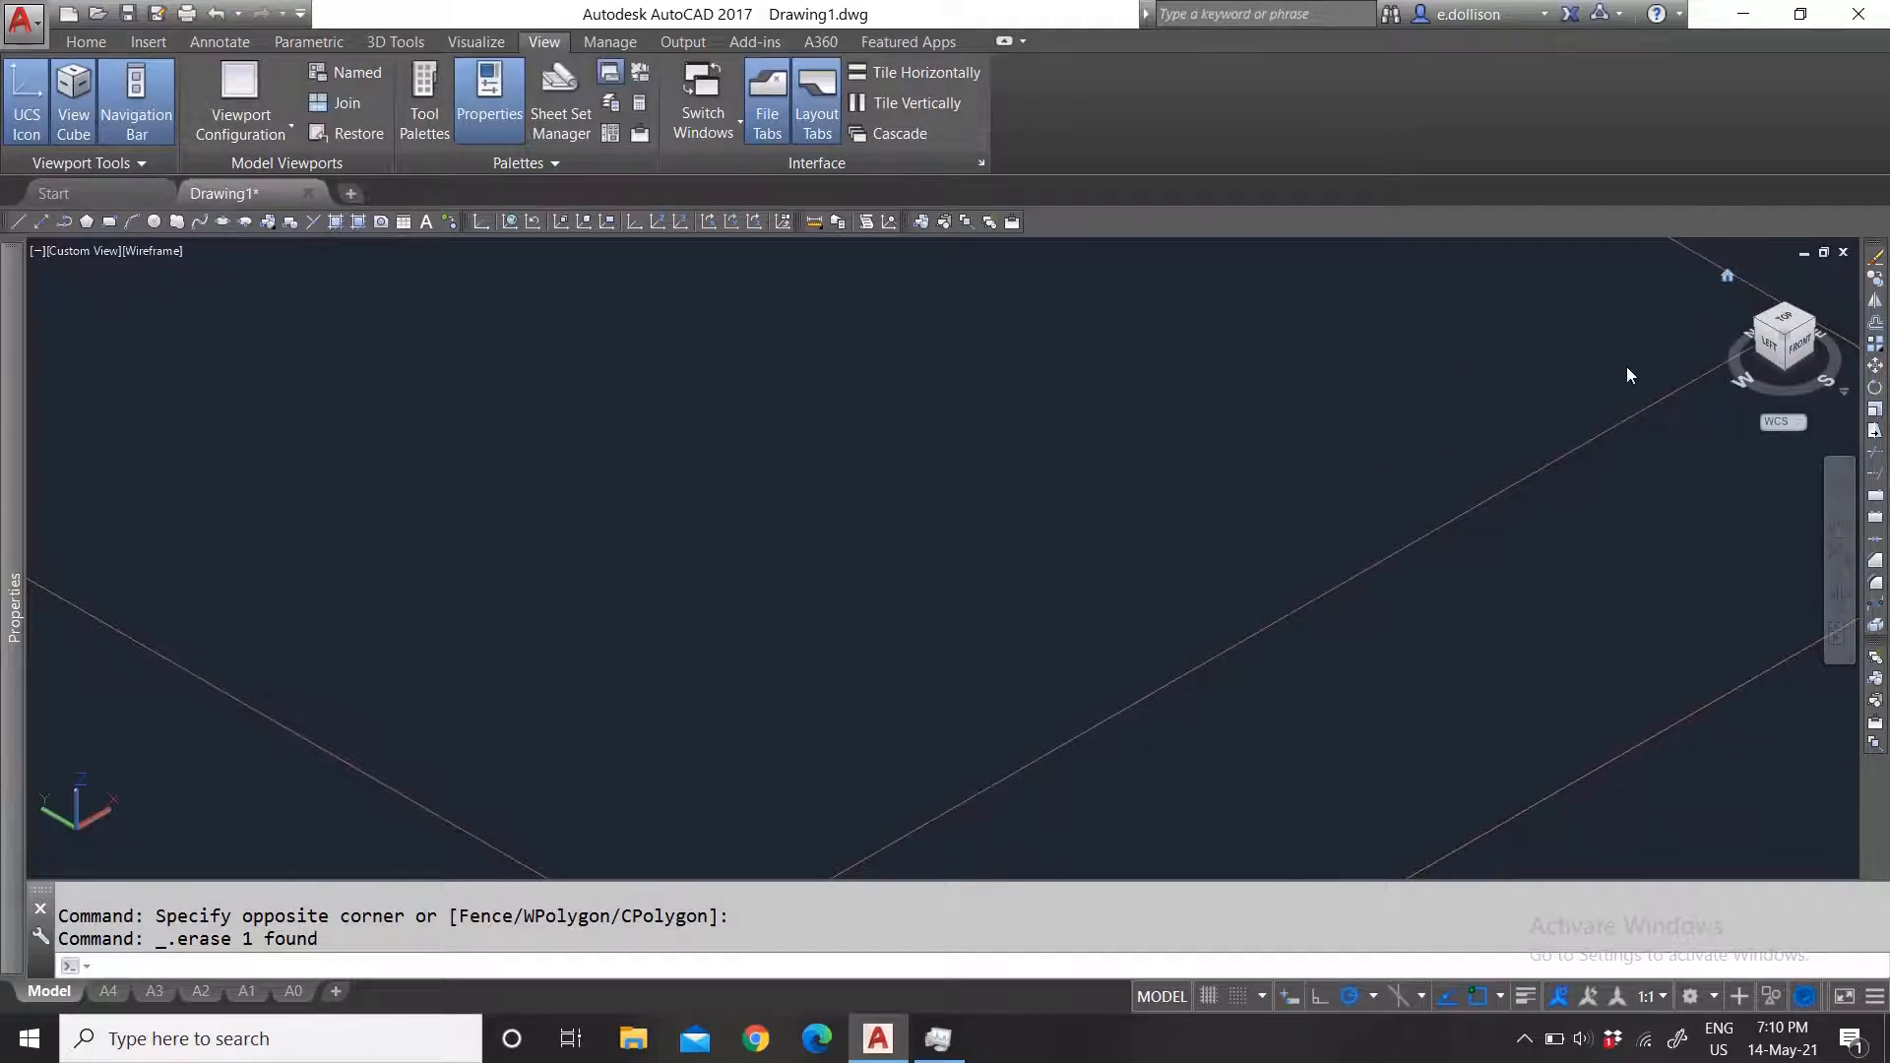
{"action": "scroll", "coordinate": [859, 553], "scroll_direction": "up", "scroll_amount": 3}
{"action": "scroll", "coordinate": [900, 551], "scroll_direction": "down", "scroll_amount": 2}
{"action": "scroll", "coordinate": [947, 525], "scroll_direction": "up", "scroll_amount": 2}
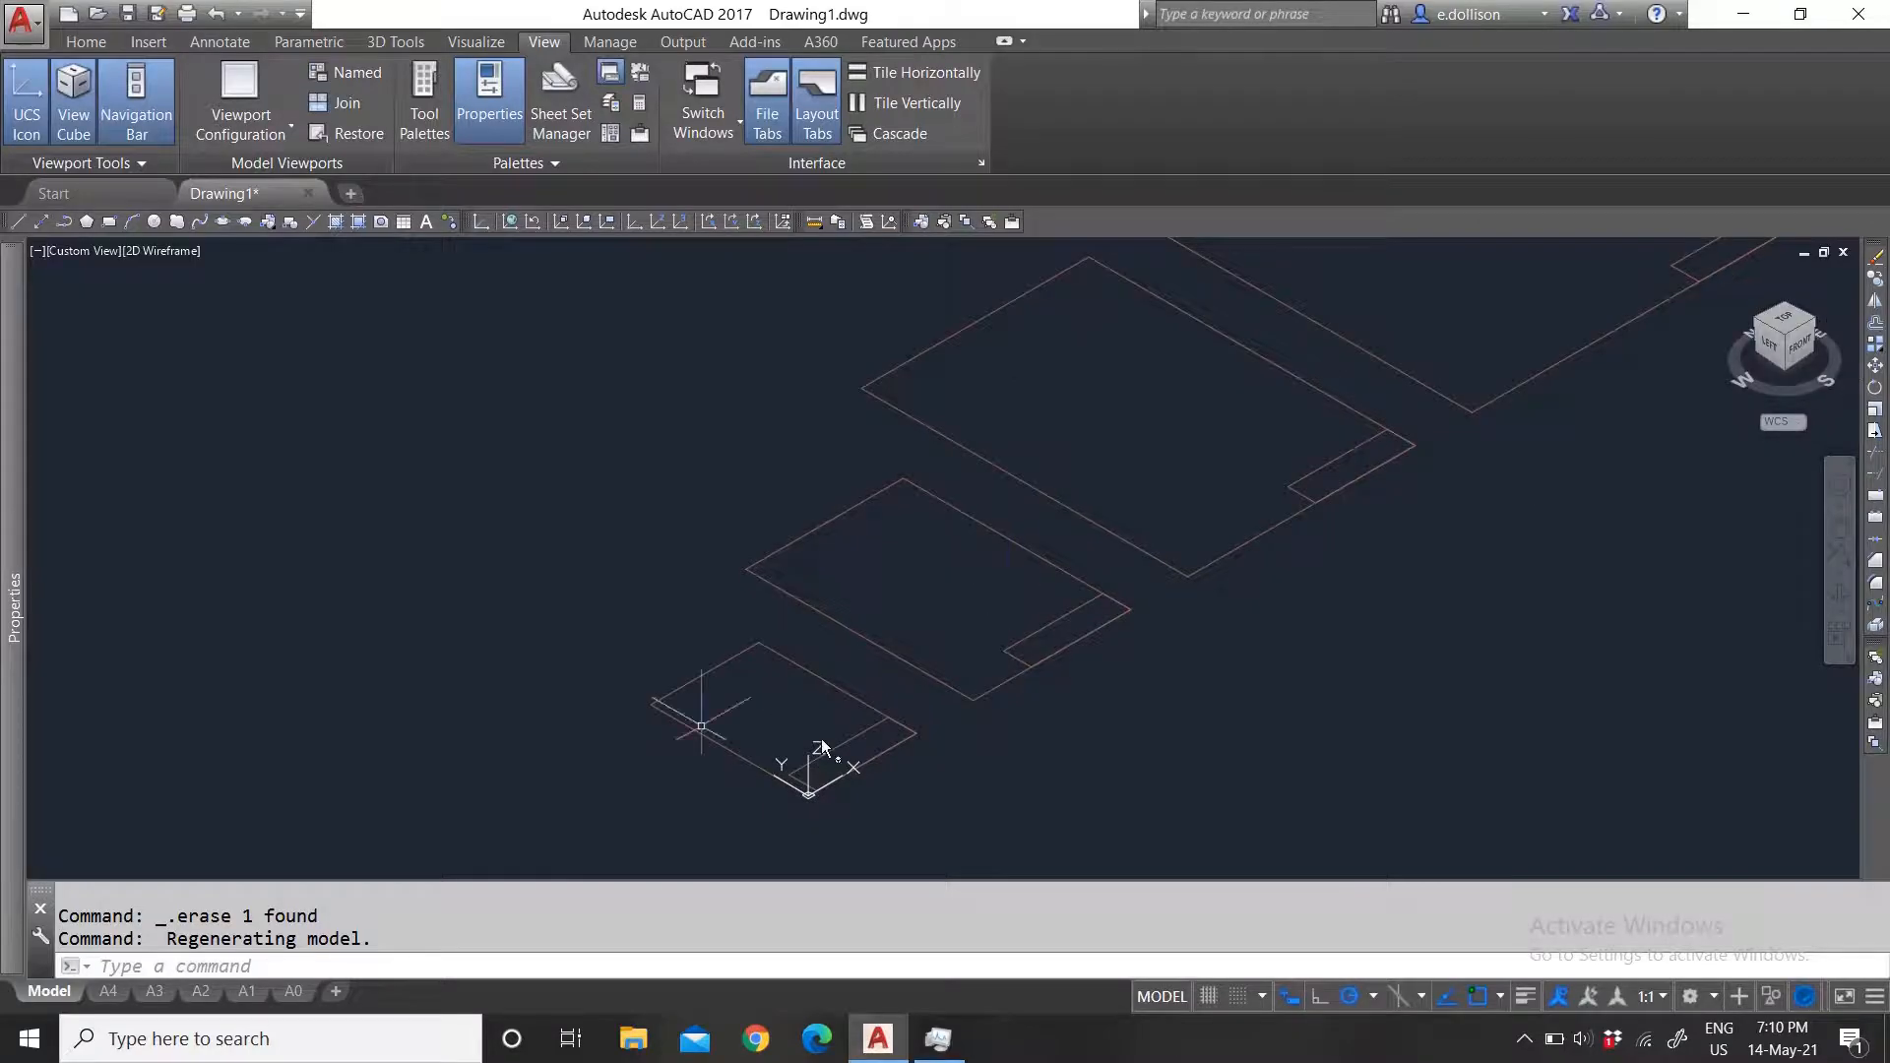
{"action": "scroll", "coordinate": [862, 797], "scroll_direction": "up", "scroll_amount": 3}
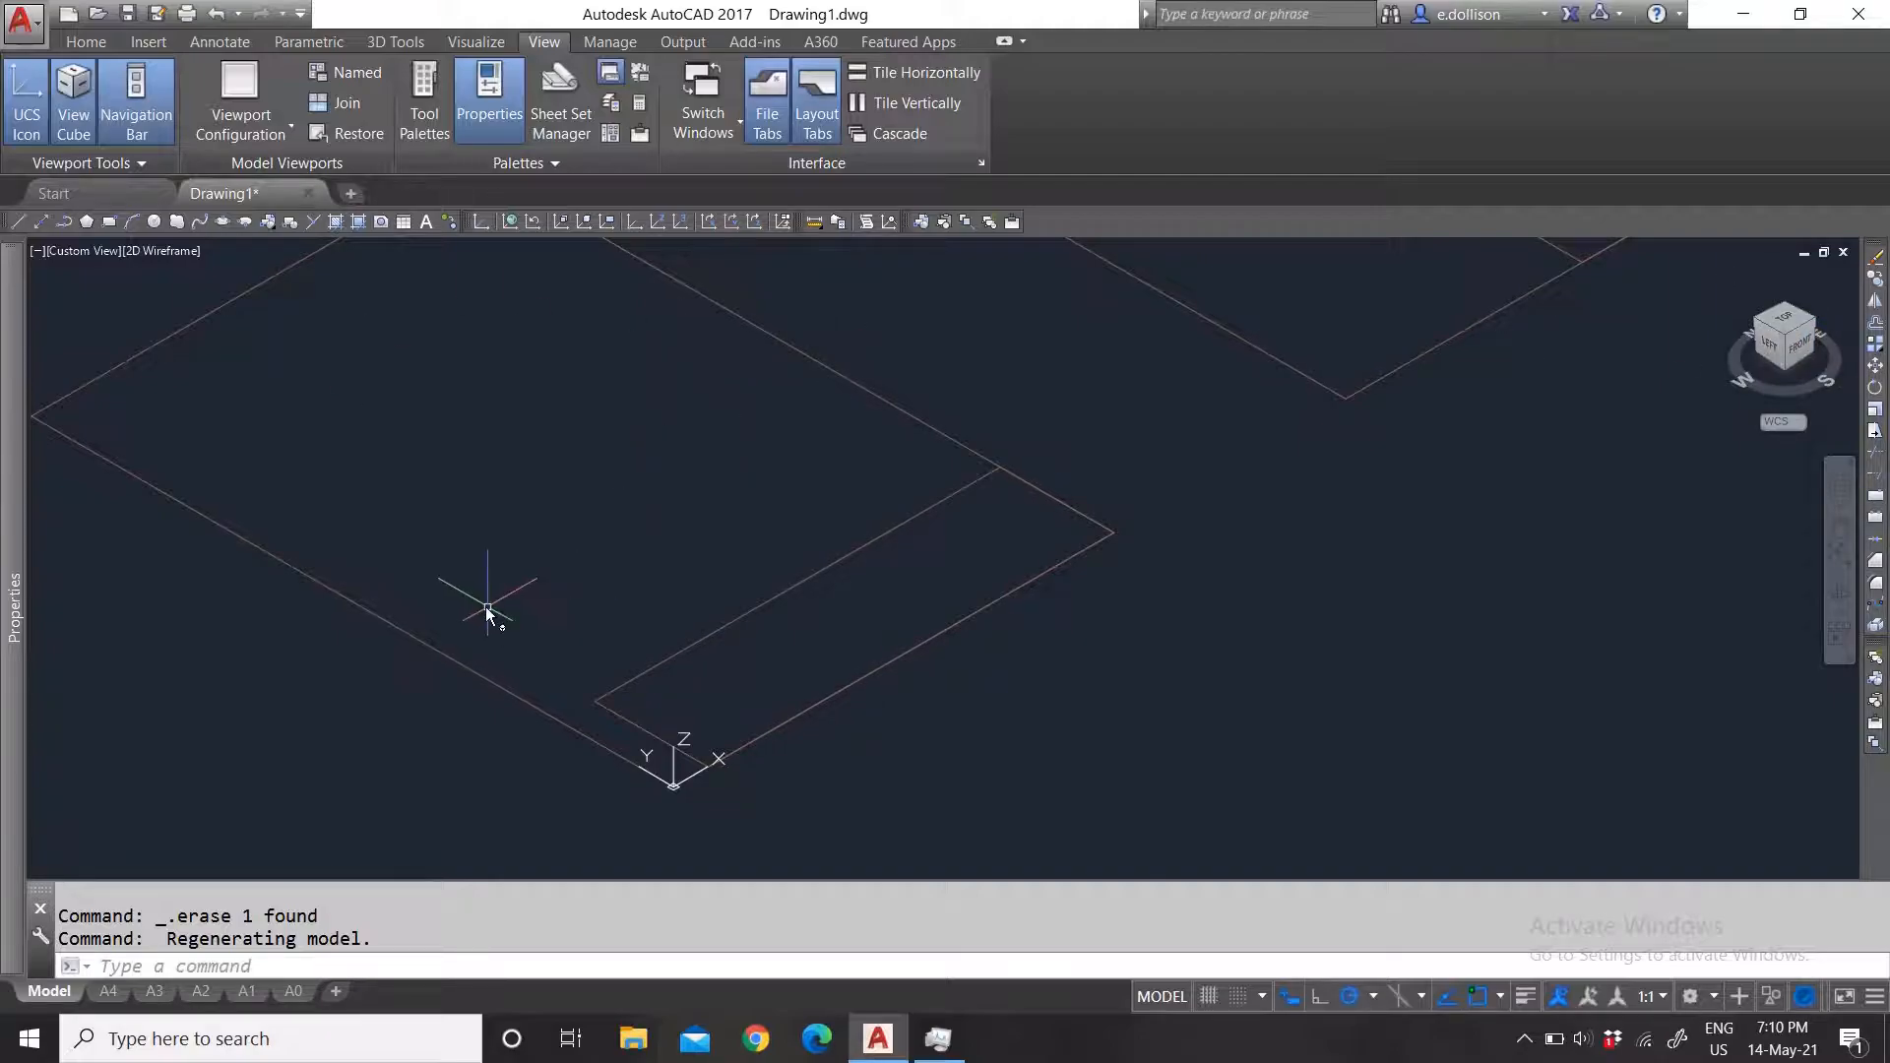
{"action": "left_click", "coordinate": [145, 42]}
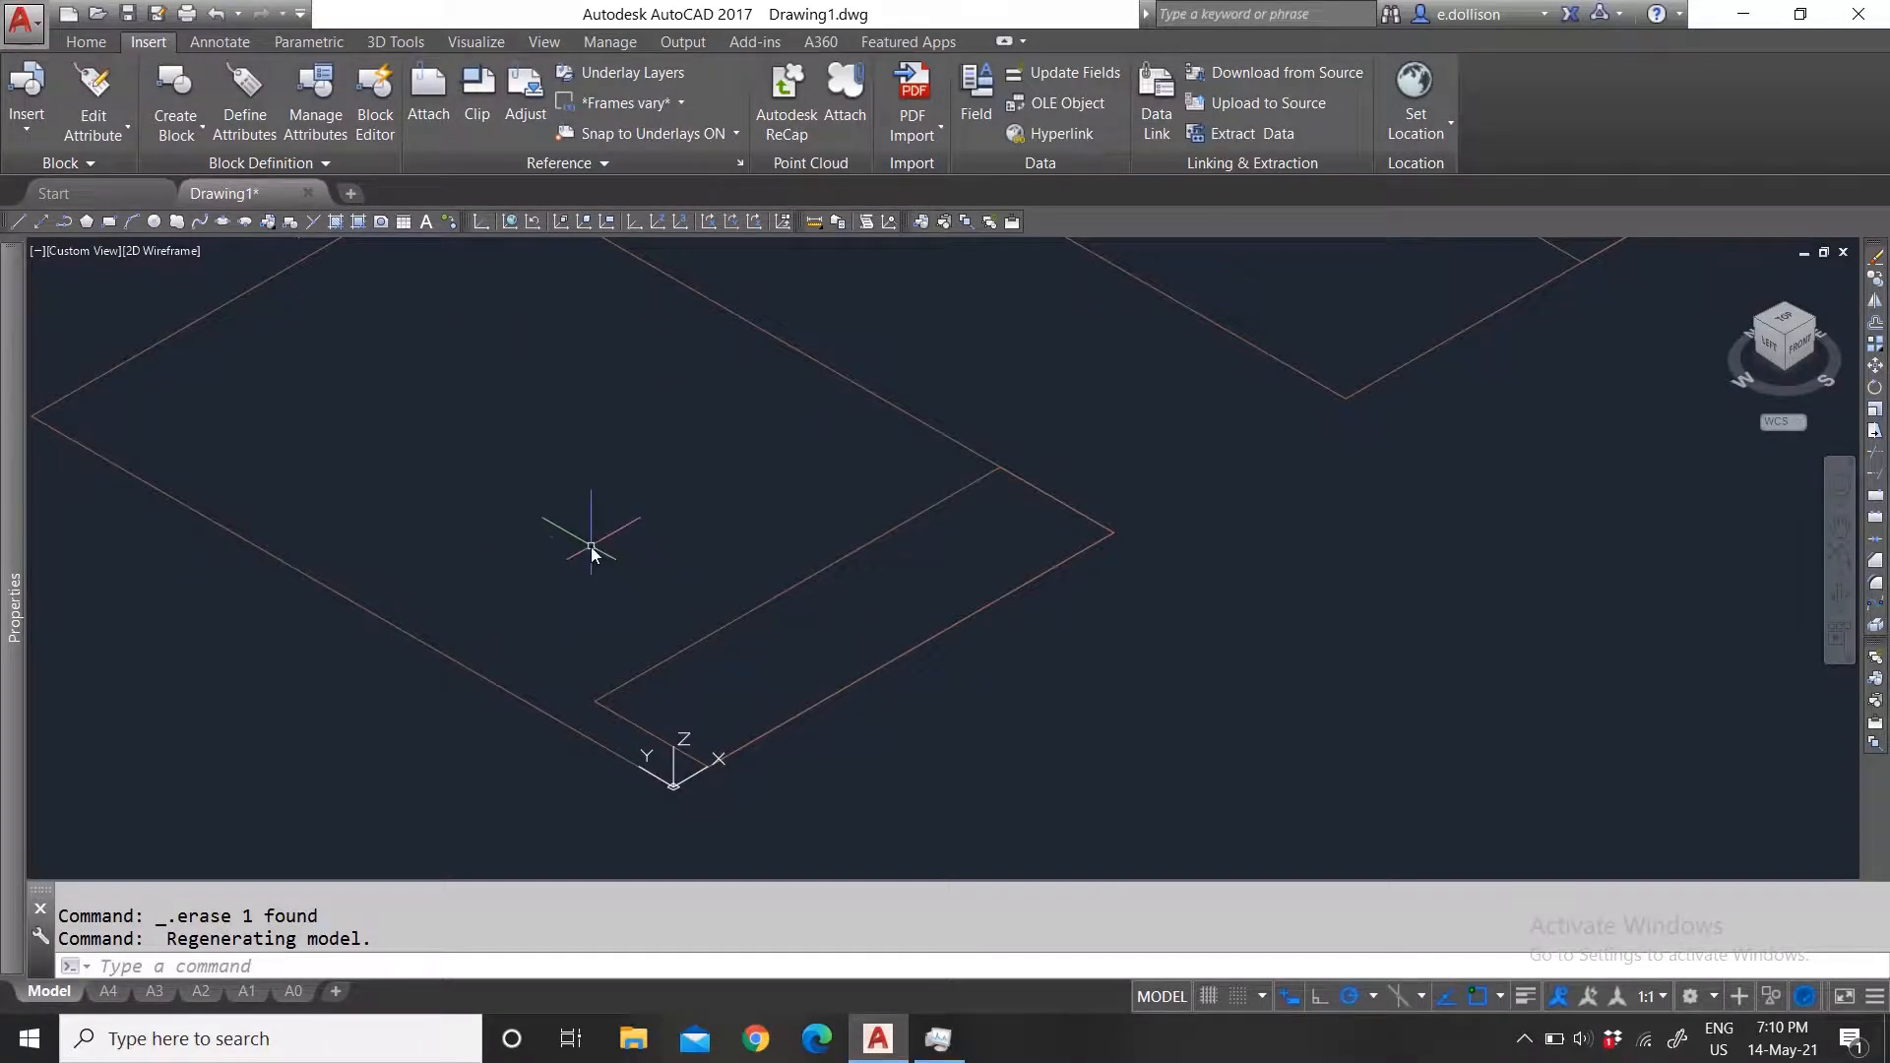
{"action": "left_click", "coordinate": [216, 42]}
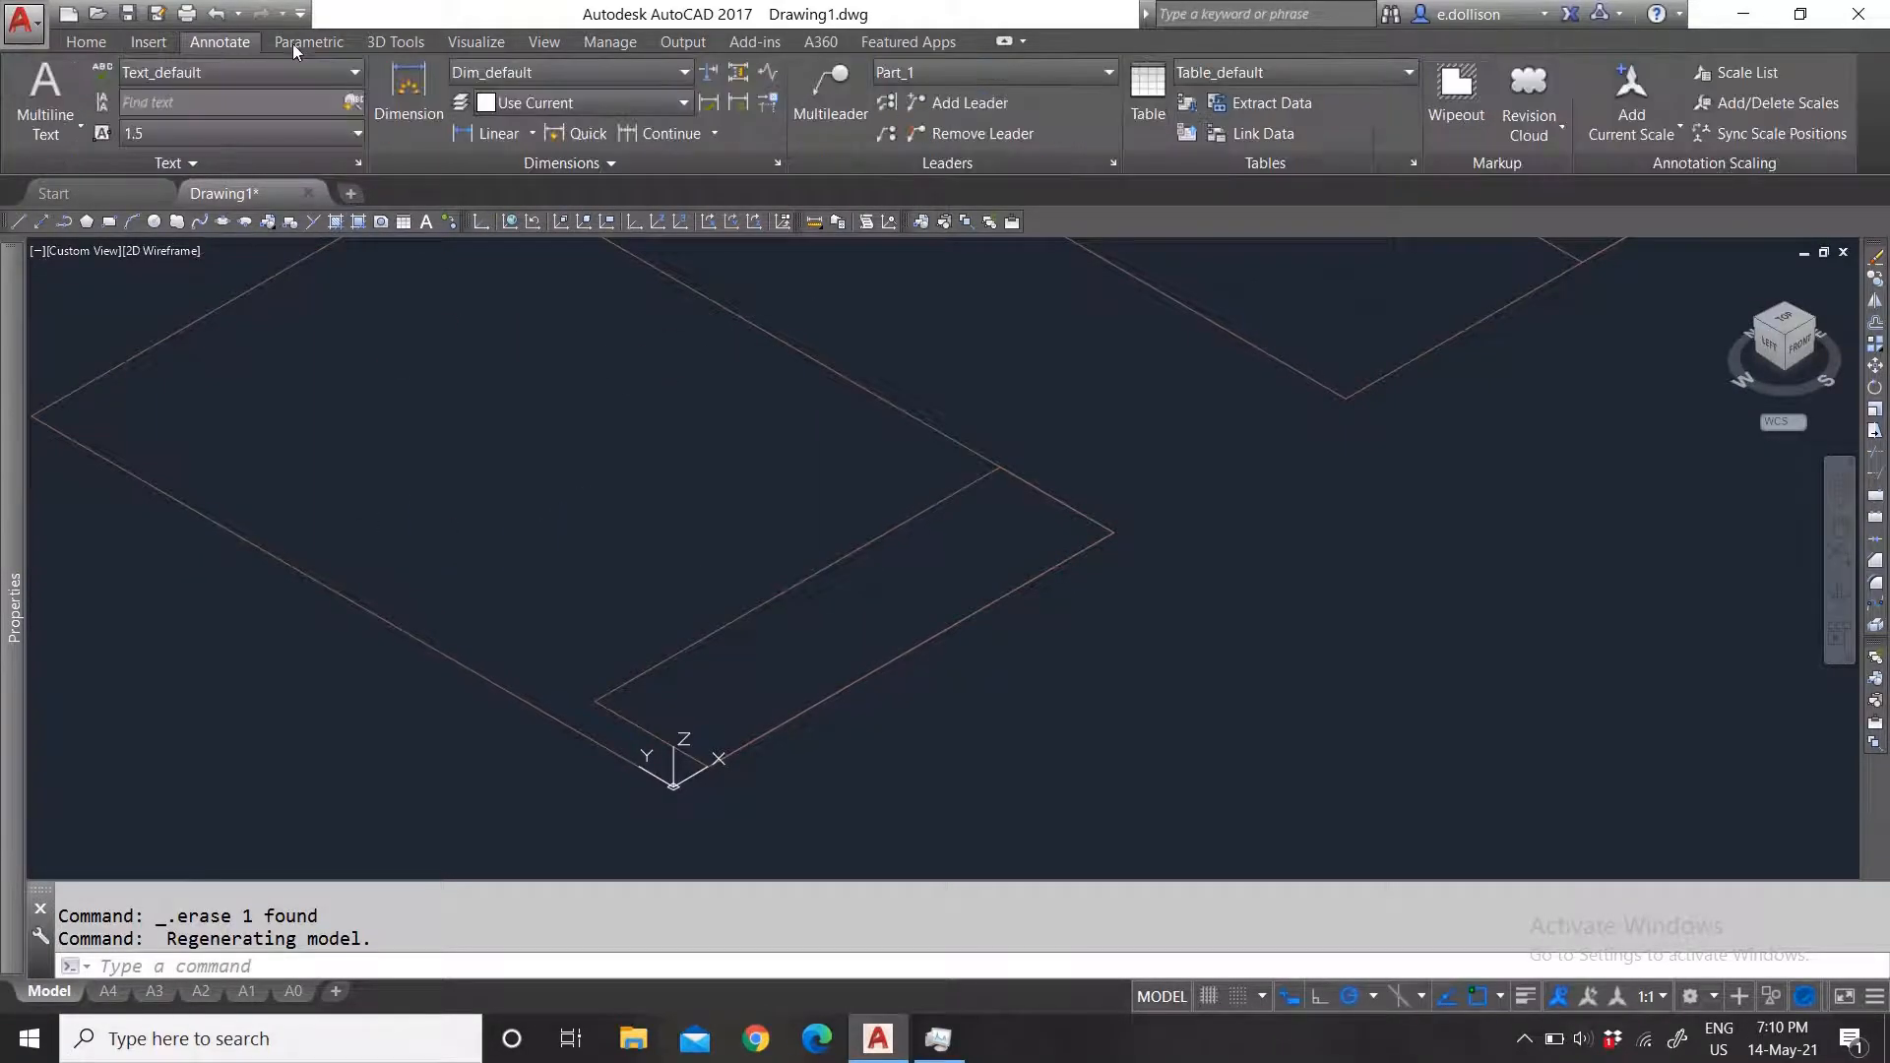
{"action": "left_click", "coordinate": [408, 44]}
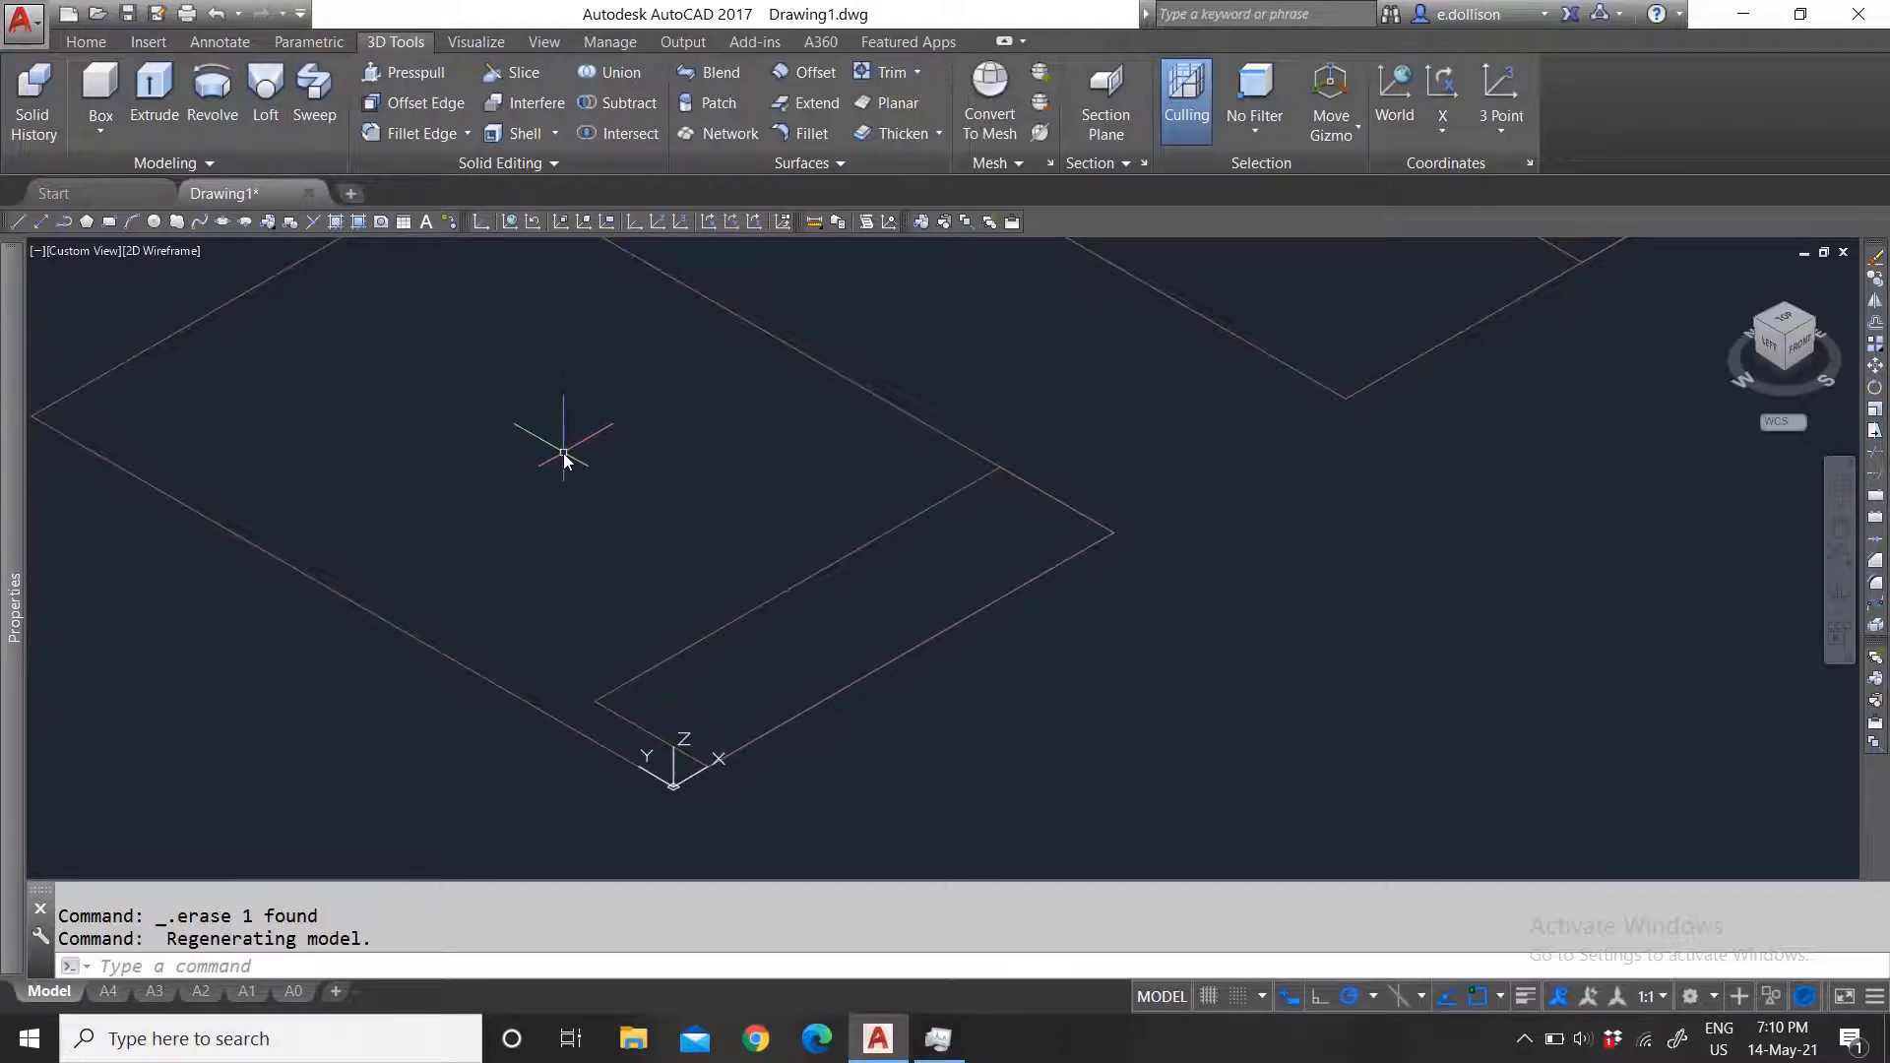
{"action": "left_click", "coordinate": [146, 40]}
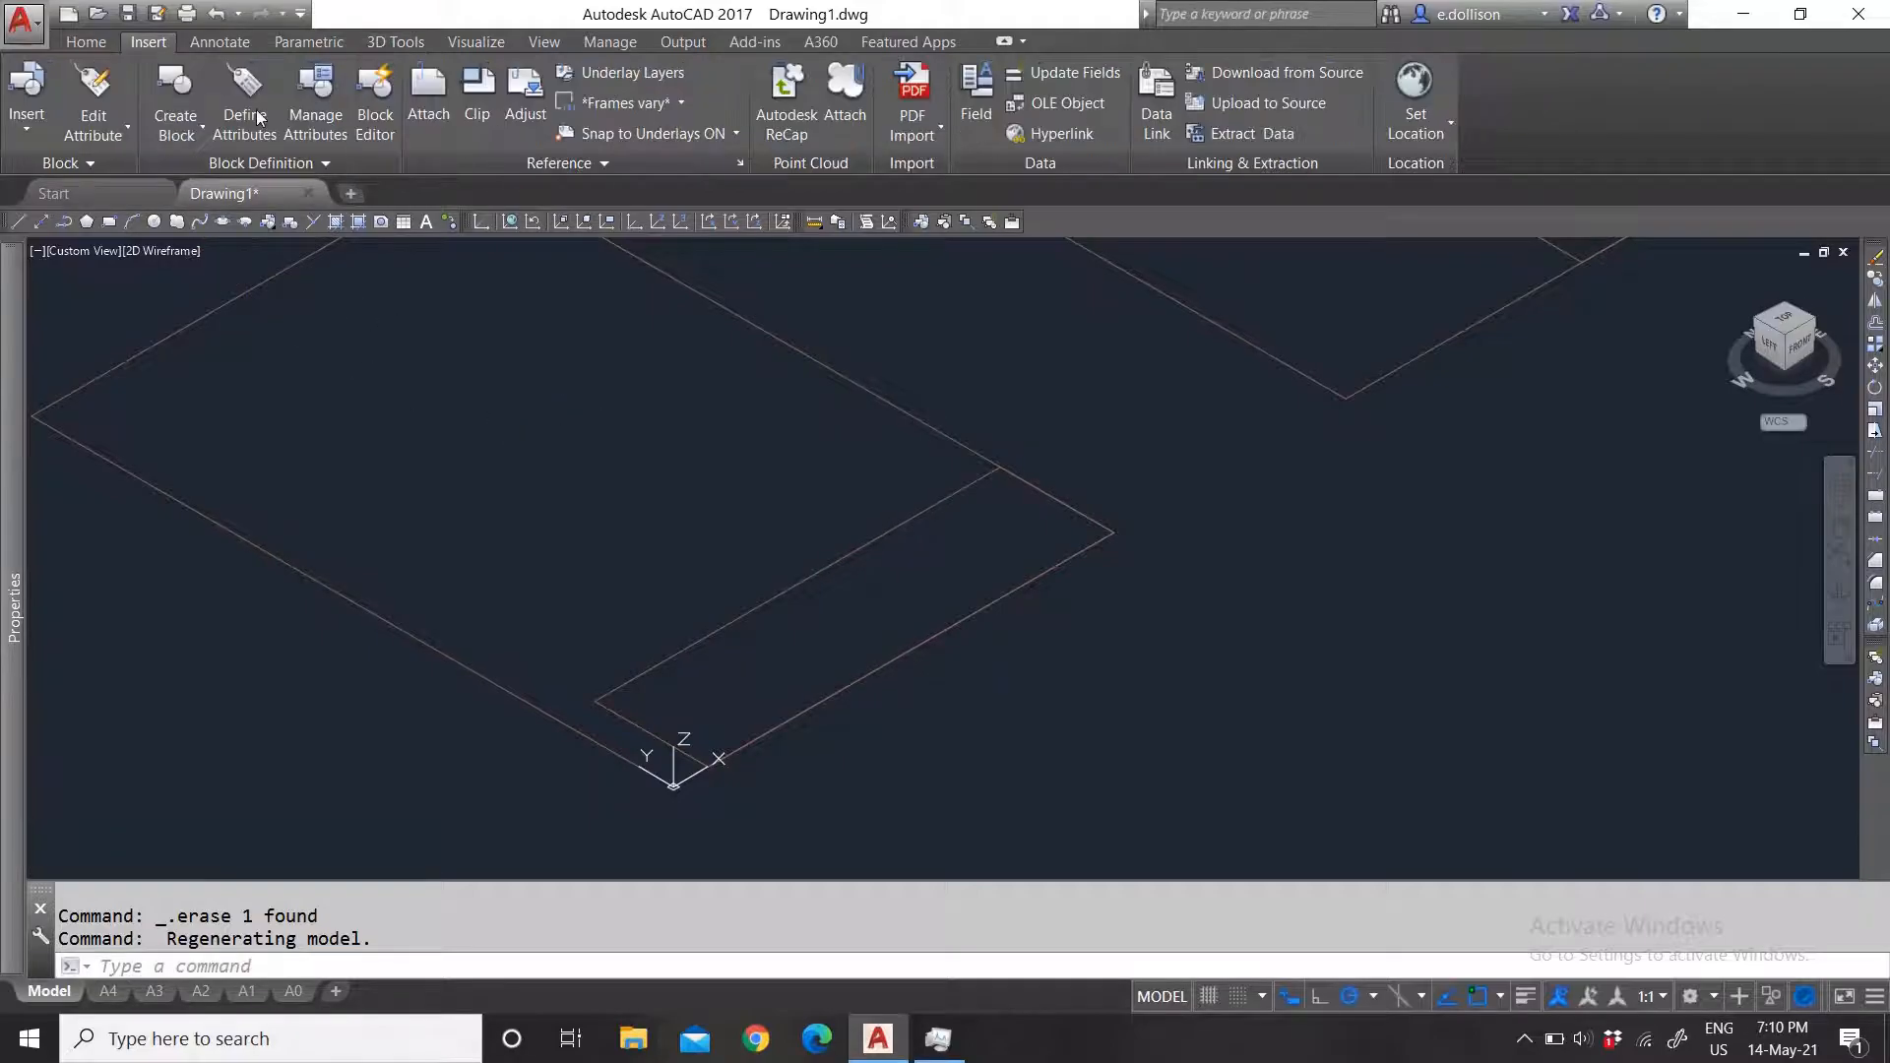
Step: Draw a rectangle inside the smallest sheet outline, clear of its title block
{"action": "left_click", "coordinate": [105, 39]}
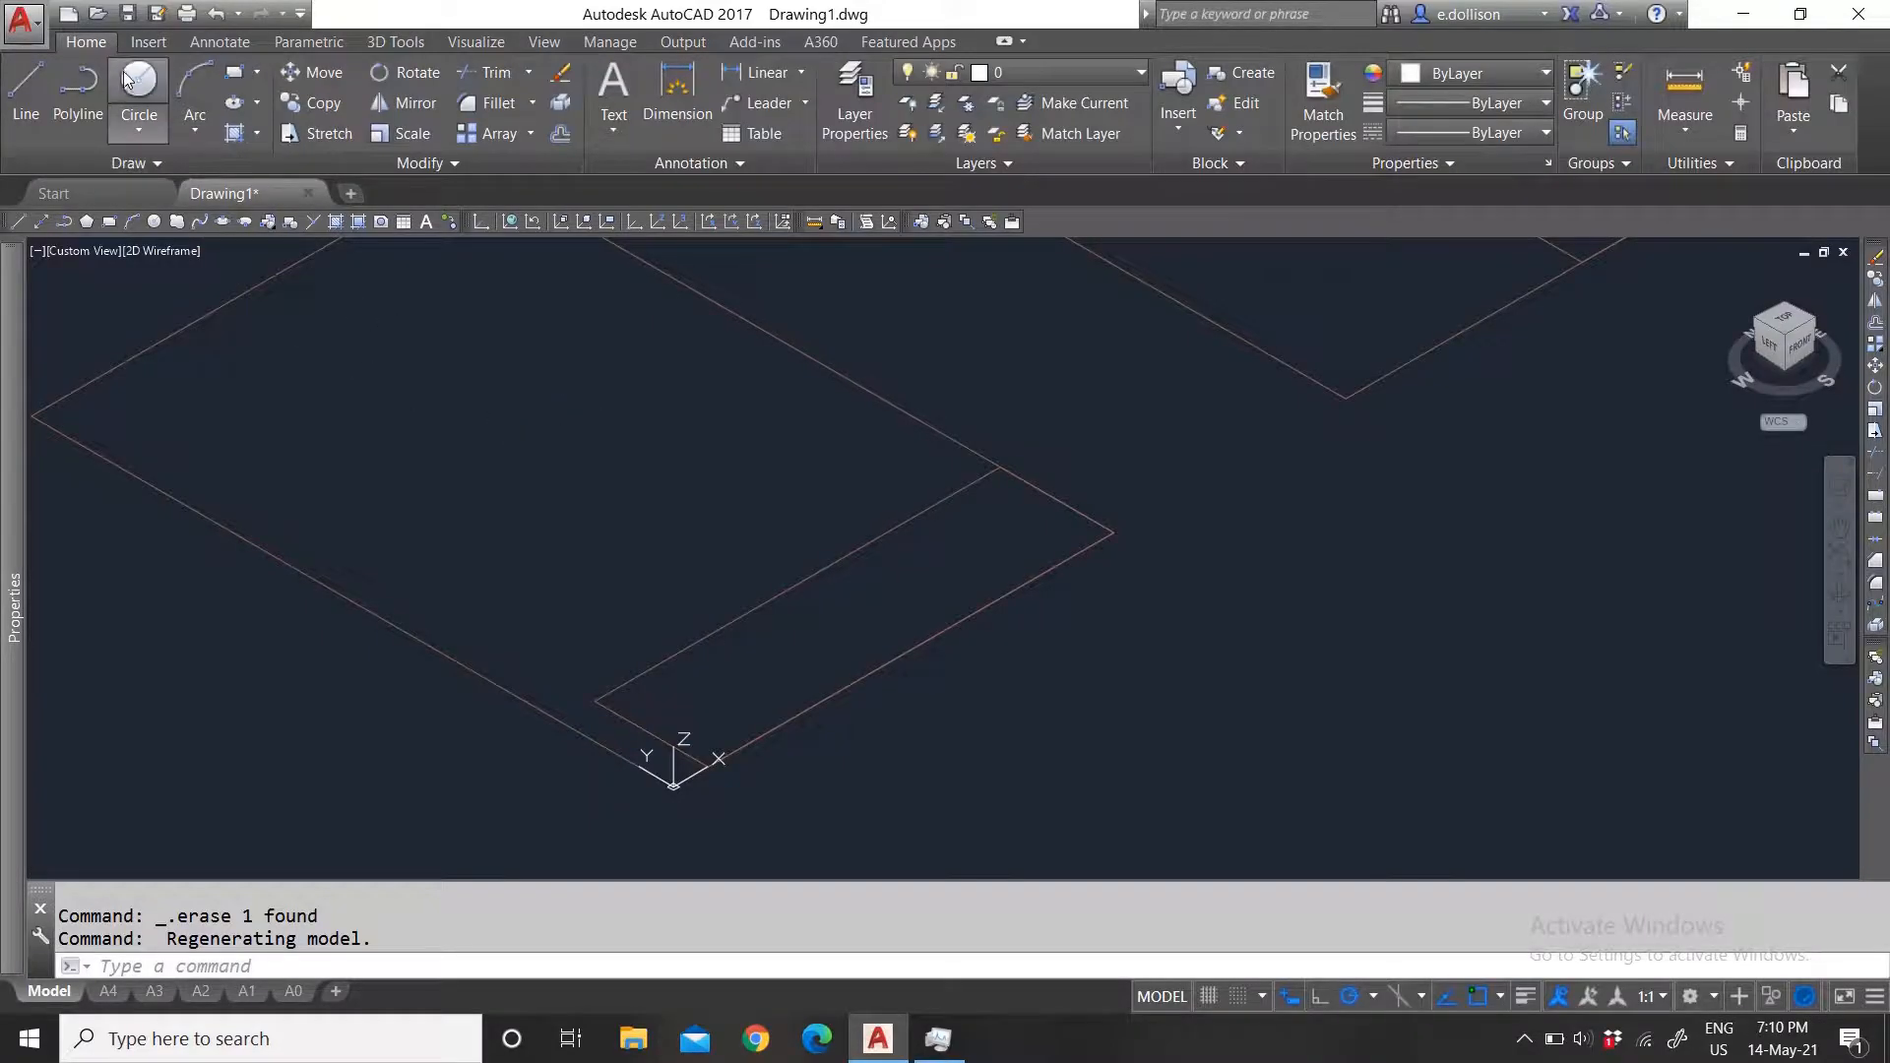
{"action": "left_click", "coordinate": [231, 73]}
{"action": "left_click", "coordinate": [537, 602]}
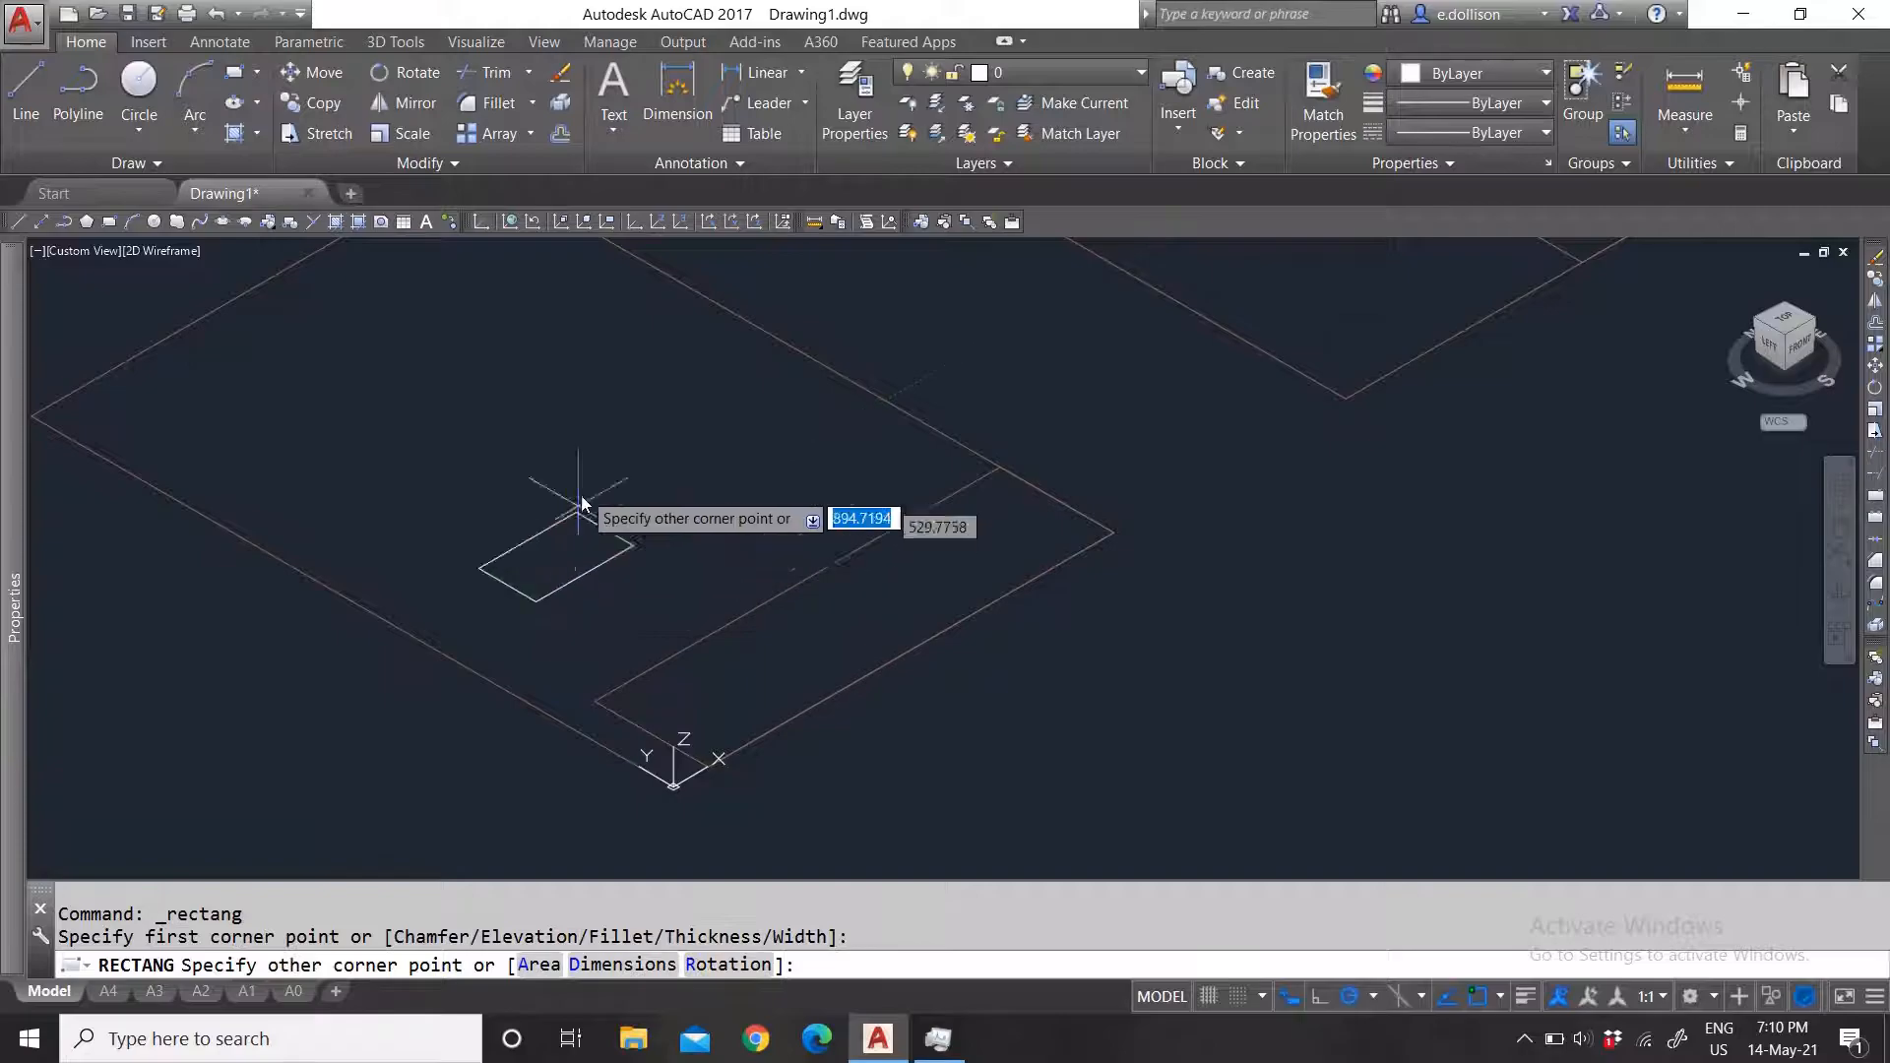
{"action": "left_click", "coordinate": [578, 470]}
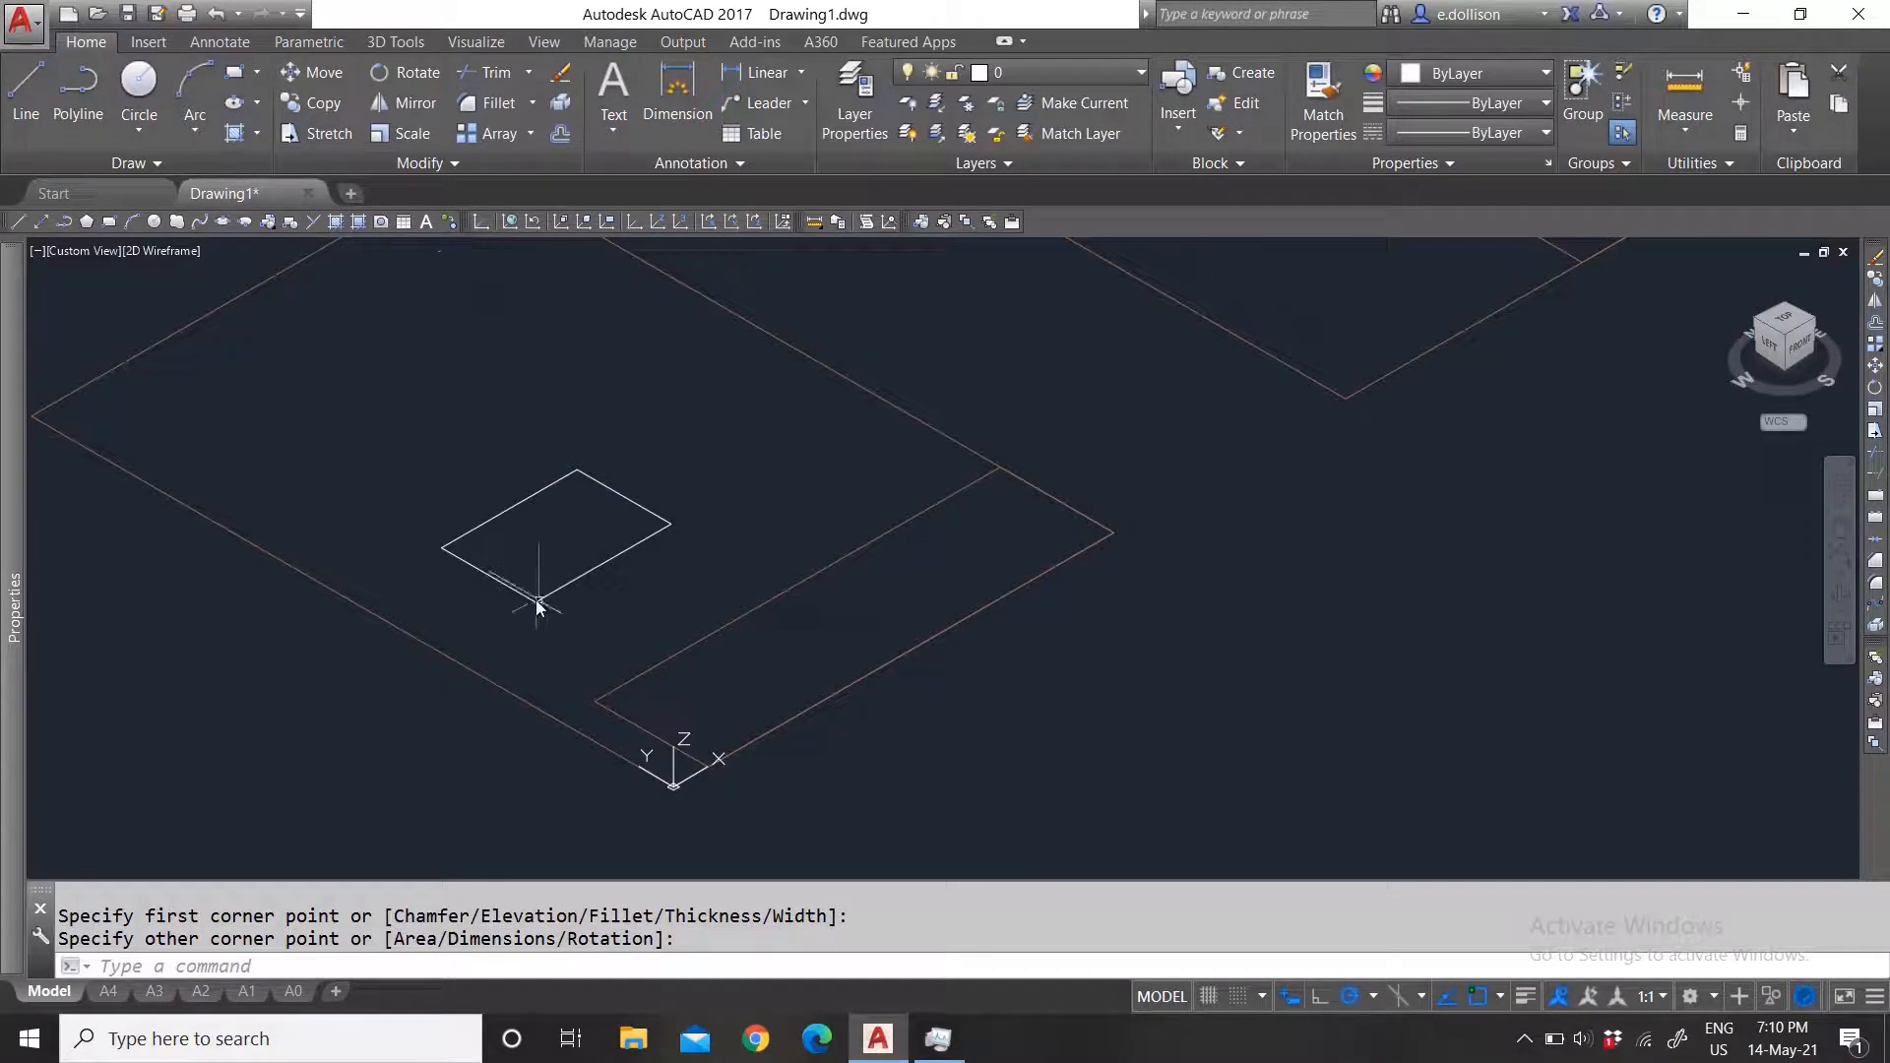
Step: Extrude the small rectangle upward by 100 with Presspull and finish the command
{"action": "left_click", "coordinate": [395, 41]}
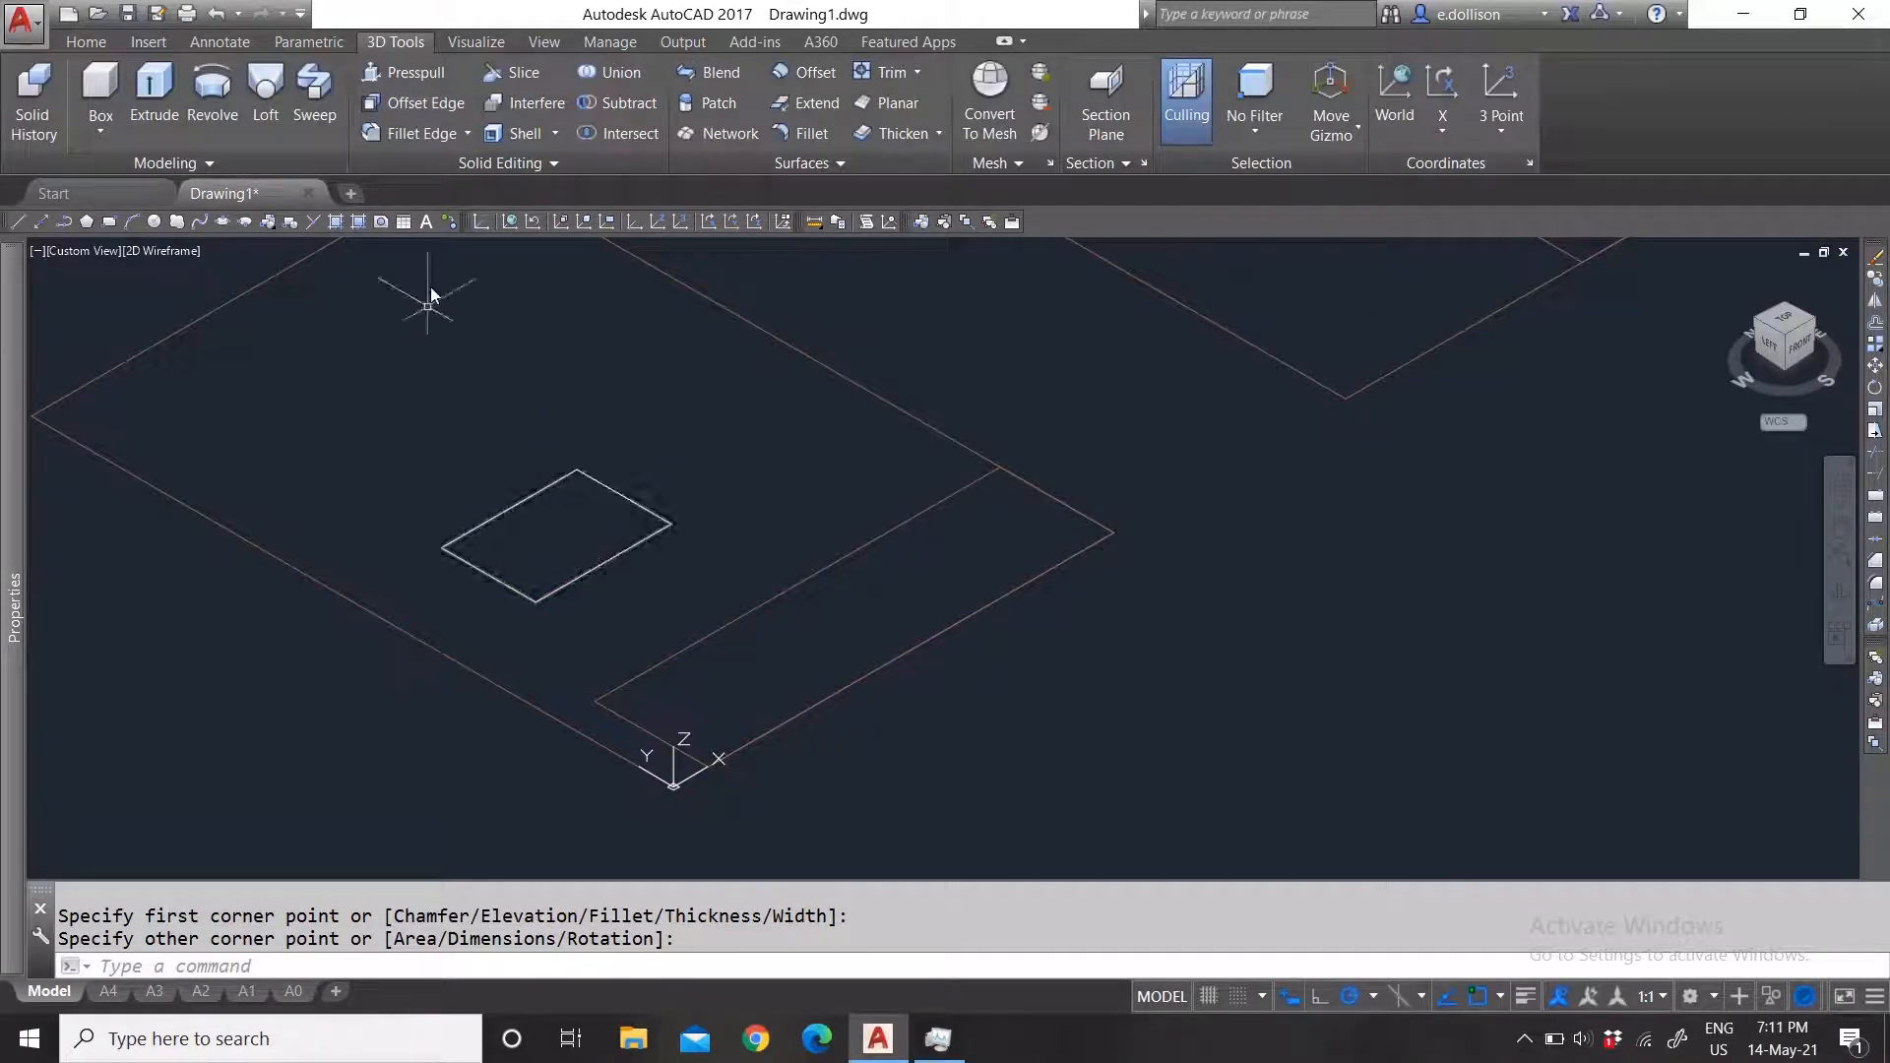
{"action": "left_click", "coordinate": [400, 75]}
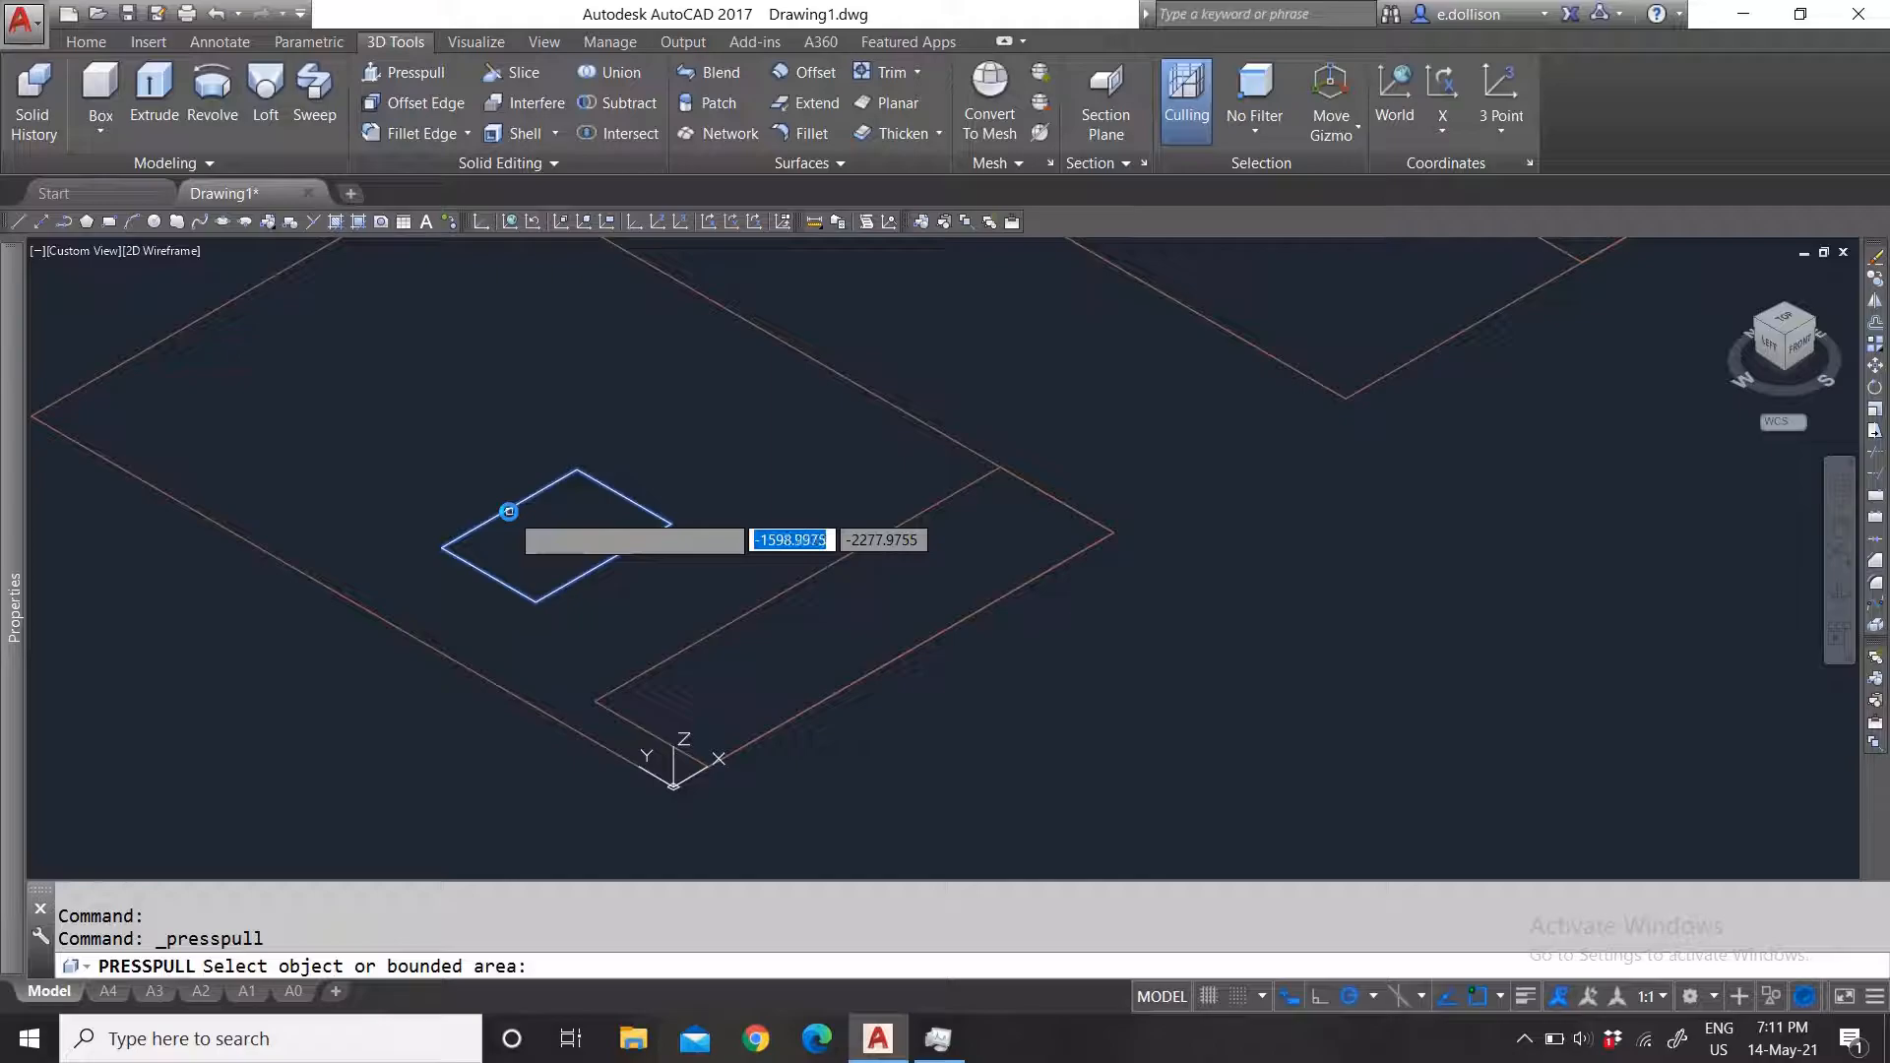
{"action": "left_click", "coordinate": [508, 512]}
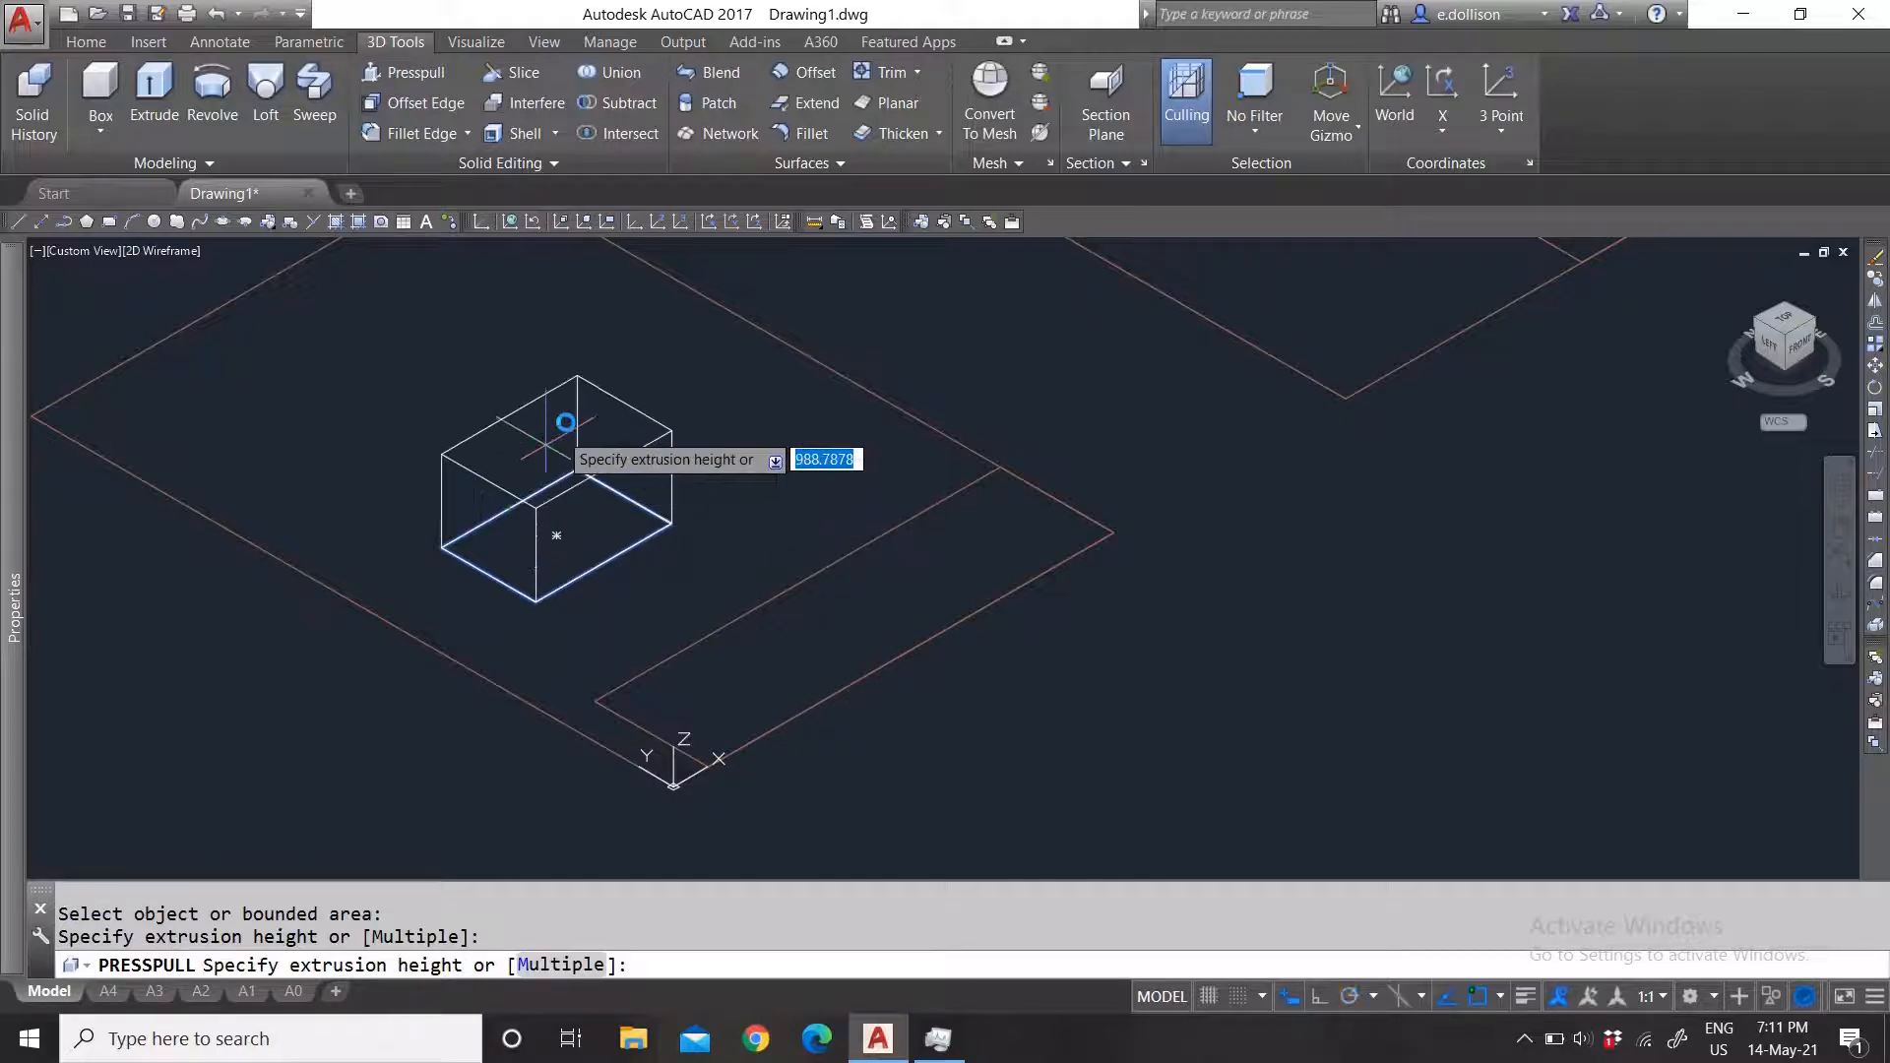
{"action": "scroll", "coordinate": [578, 502], "scroll_direction": "up", "scroll_amount": 3}
{"action": "scroll", "coordinate": [749, 576], "scroll_direction": "down", "scroll_amount": 2}
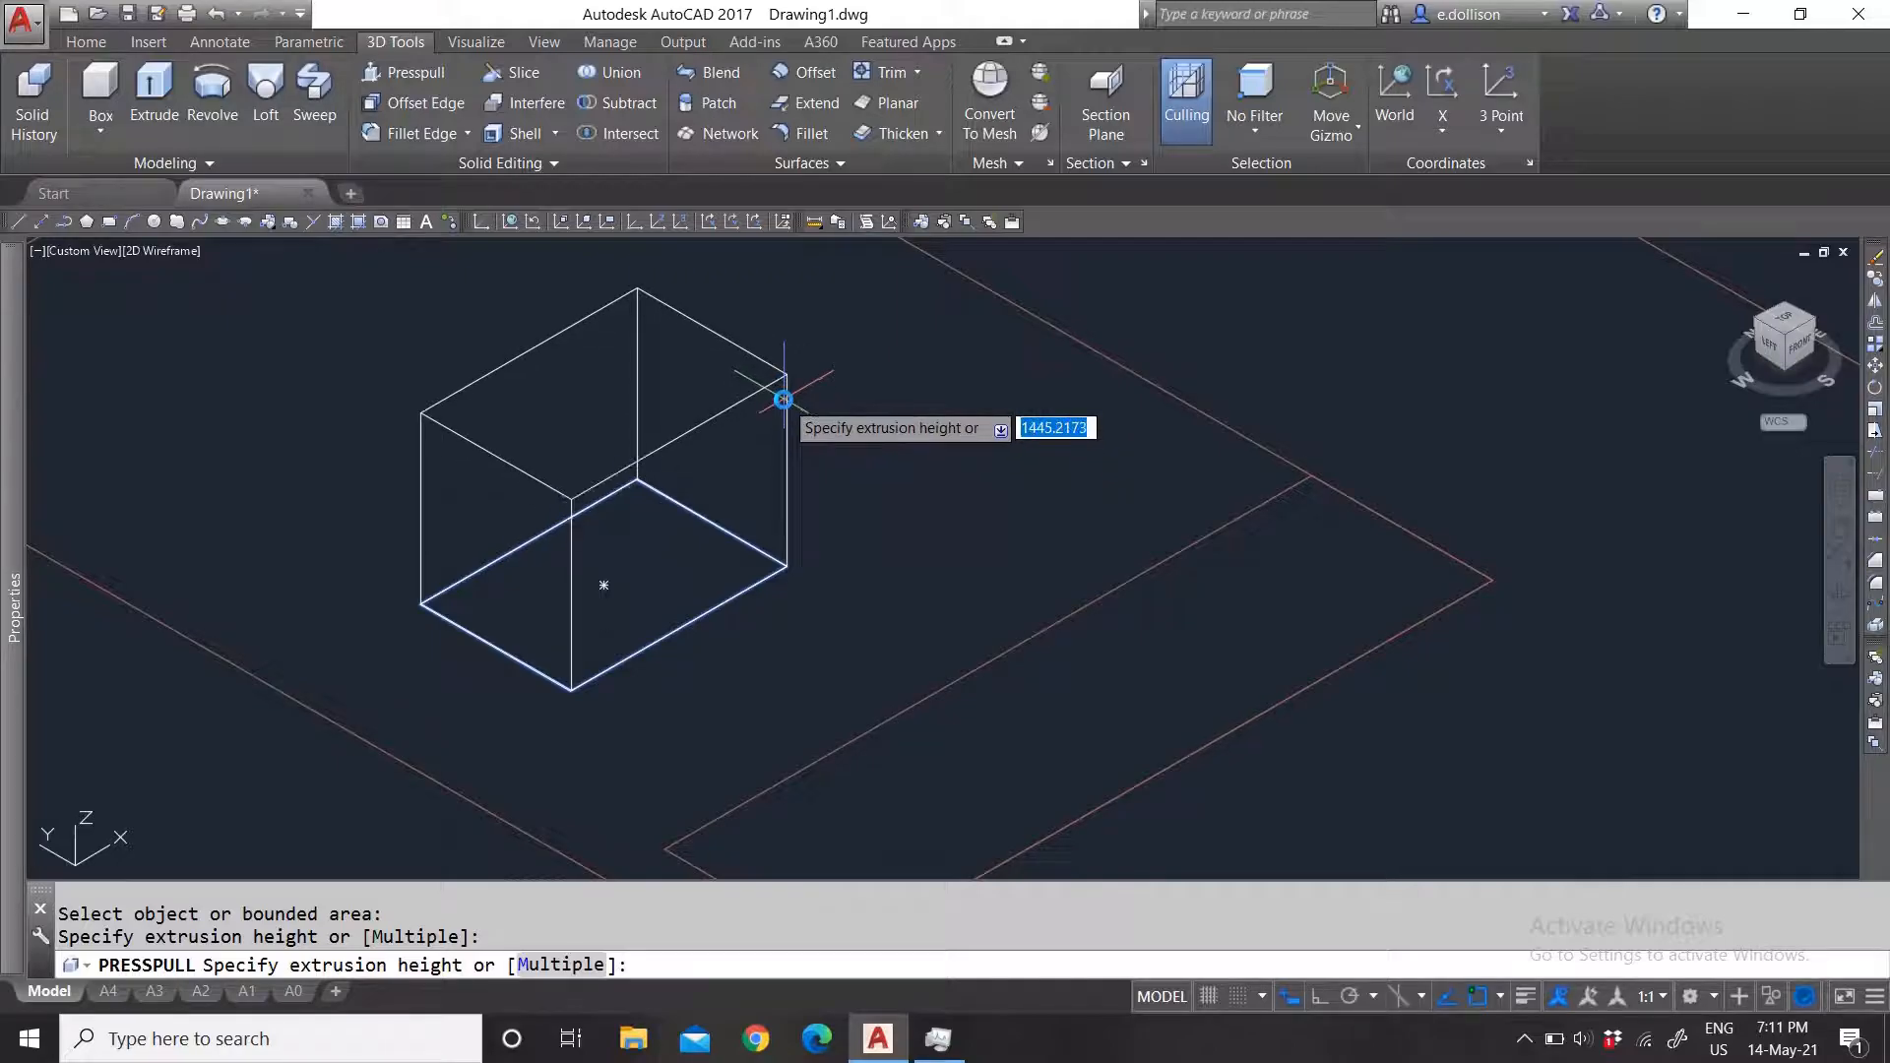
{"action": "type", "text": "100"}
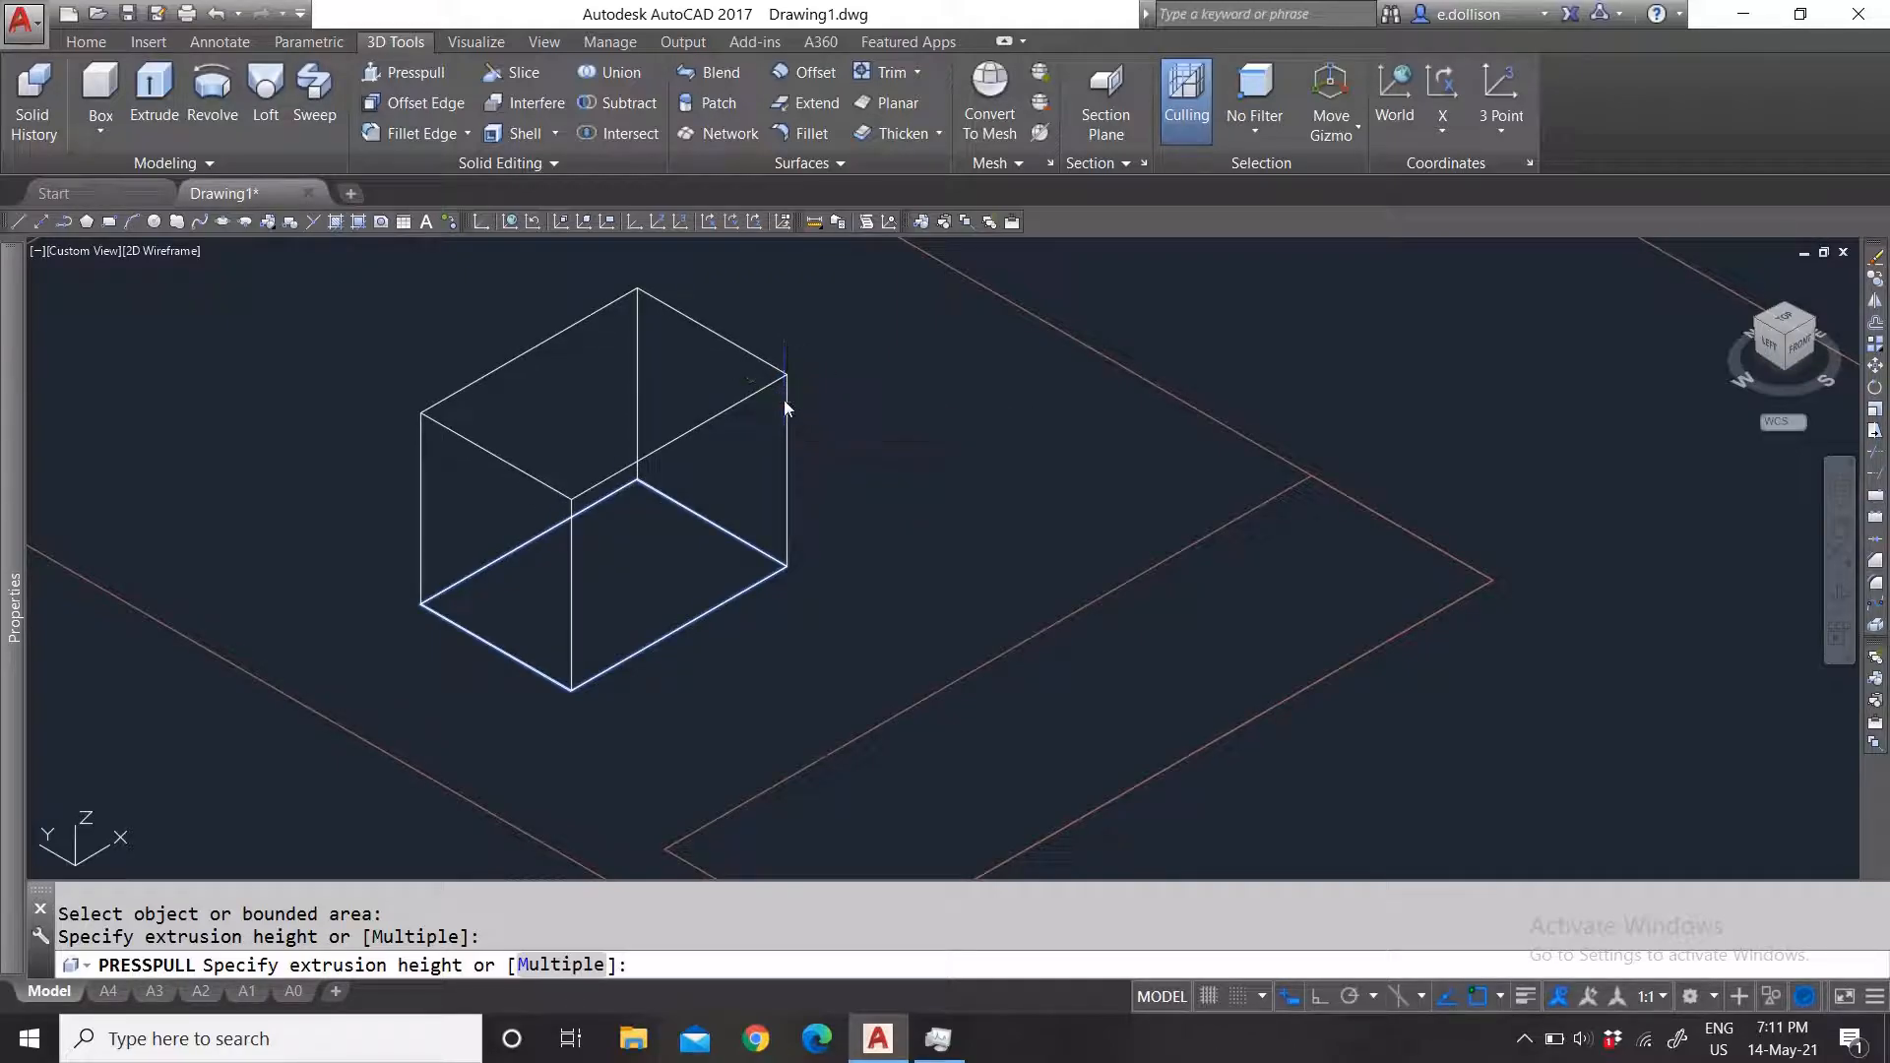
{"action": "key", "text": "Return"}
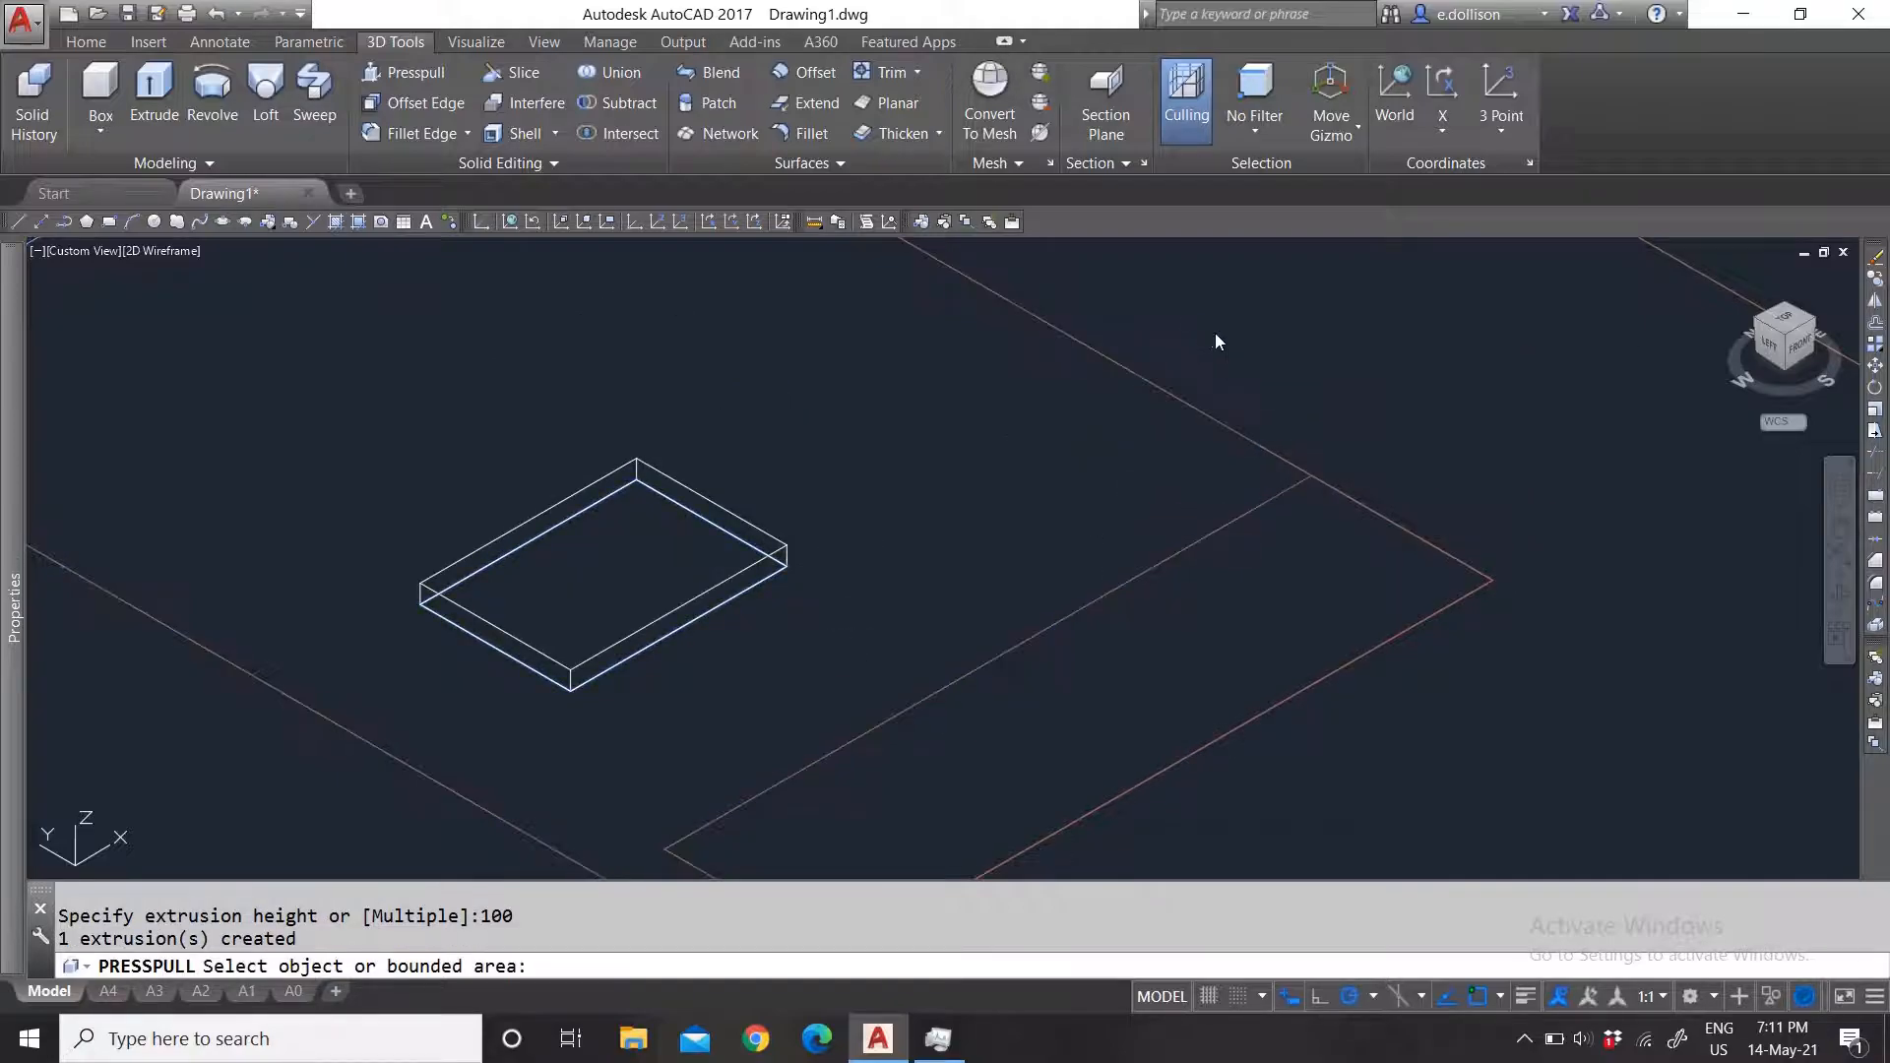
{"action": "key", "text": "Return"}
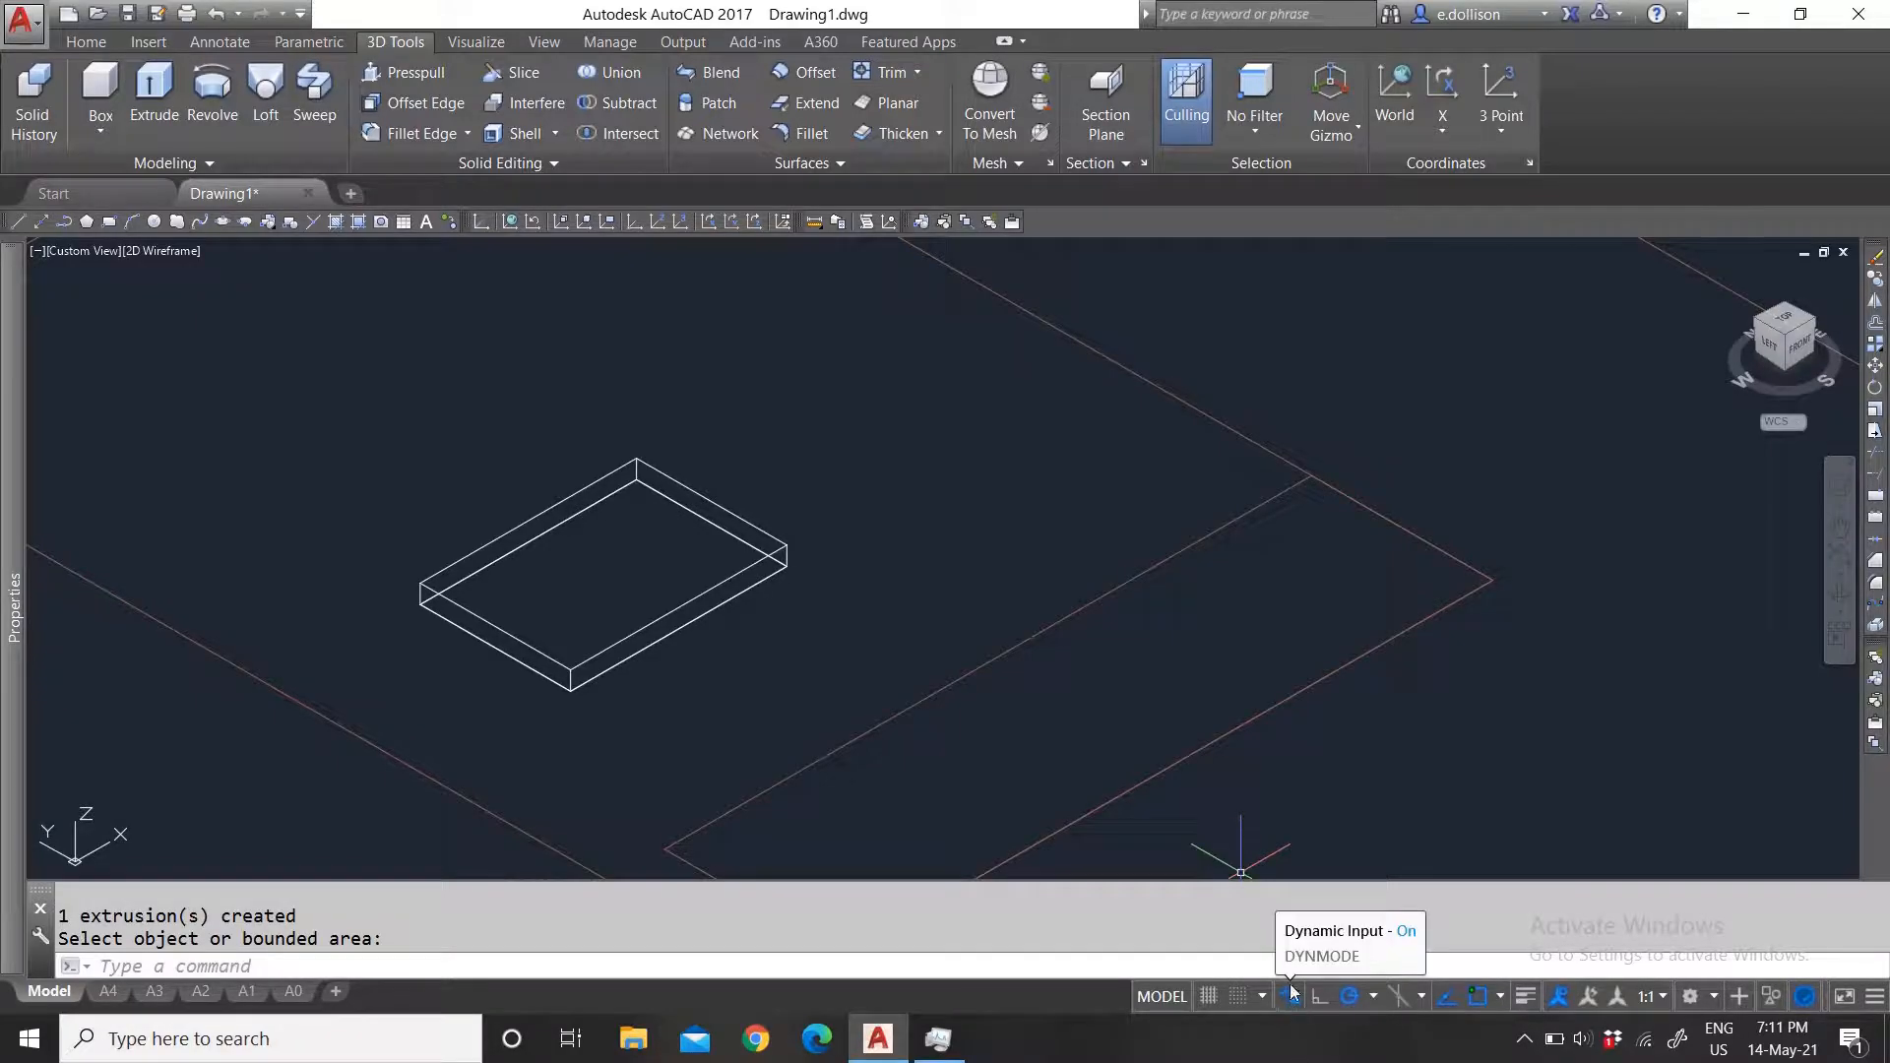
{"action": "middle_click_drag", "start_coordinate": [591, 588], "coordinate": [650, 584]}
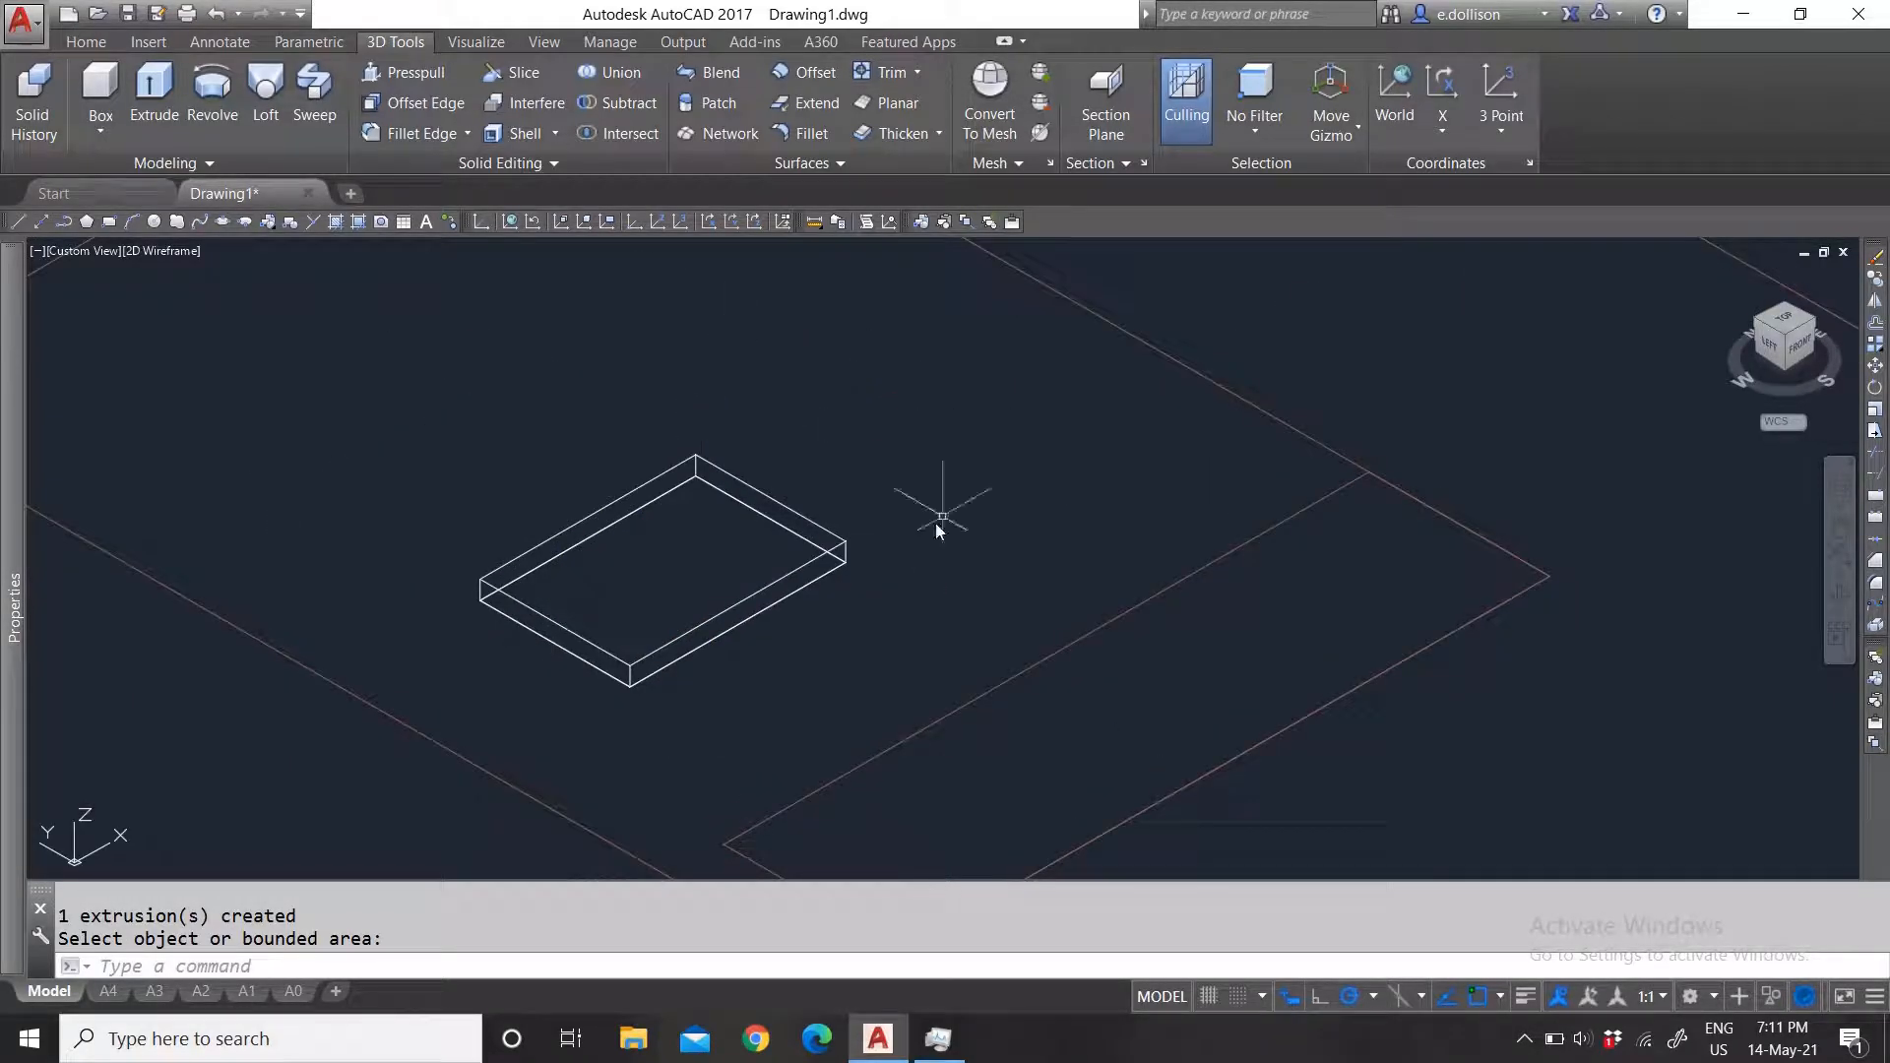
{"action": "scroll", "coordinate": [752, 650], "scroll_direction": "down", "scroll_amount": 6}
{"action": "scroll", "coordinate": [742, 646], "scroll_direction": "up", "scroll_amount": 6}
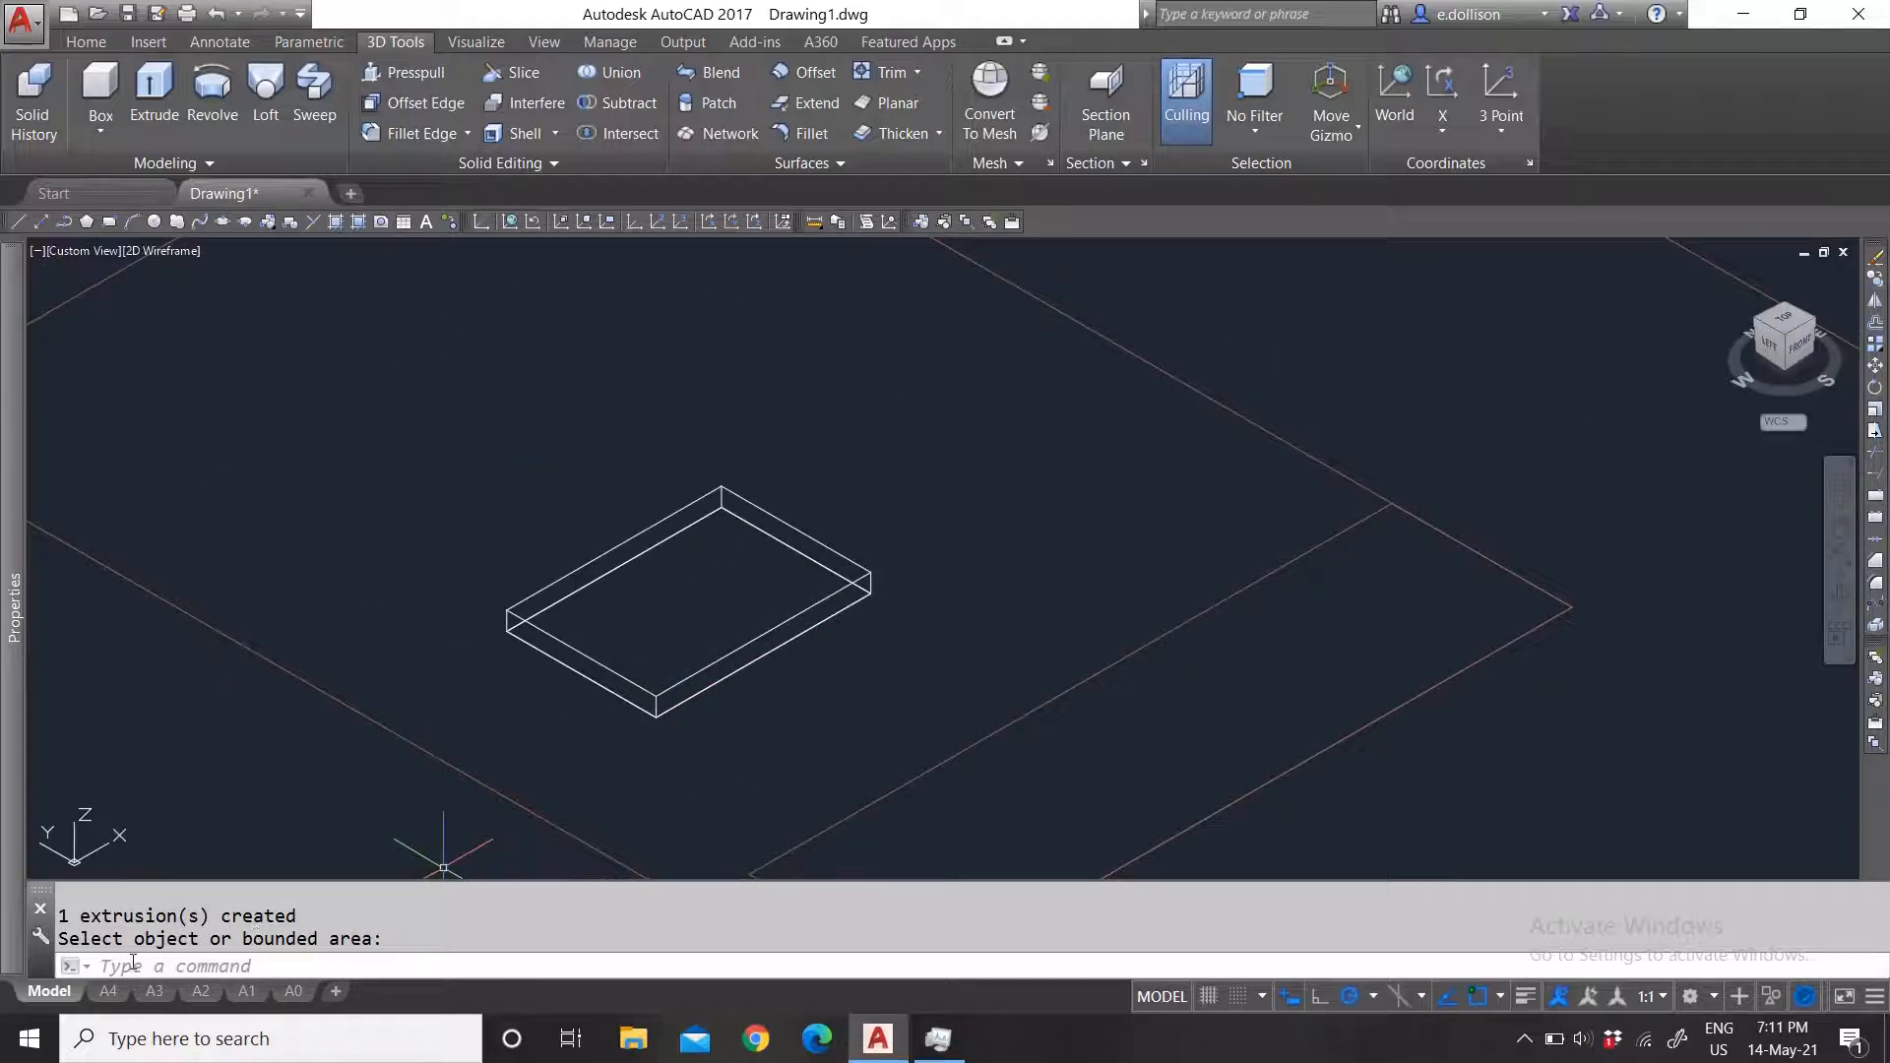
{"action": "scroll", "coordinate": [746, 576], "scroll_direction": "down", "scroll_amount": 5}
{"action": "scroll", "coordinate": [767, 607], "scroll_direction": "up", "scroll_amount": 5}
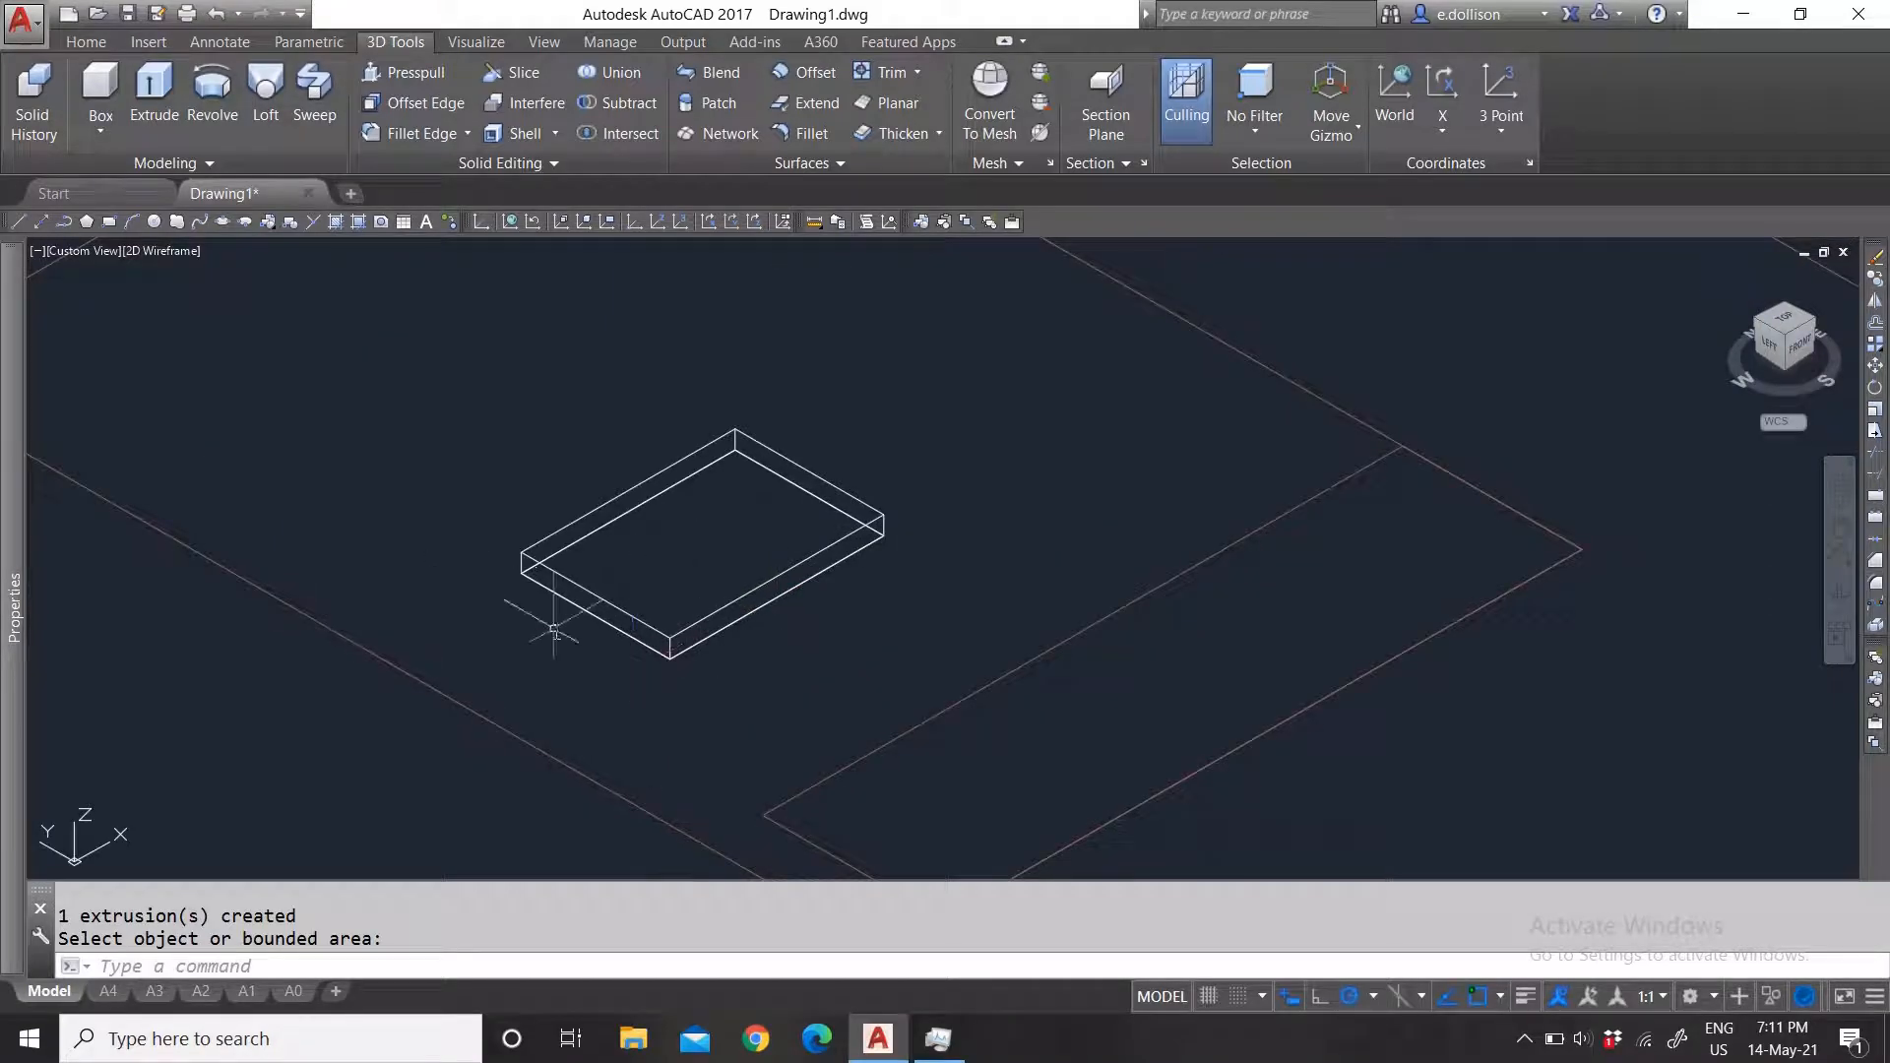
{"action": "scroll", "coordinate": [777, 591], "scroll_direction": "down", "scroll_amount": 5}
{"action": "scroll", "coordinate": [683, 541], "scroll_direction": "up", "scroll_amount": 5}
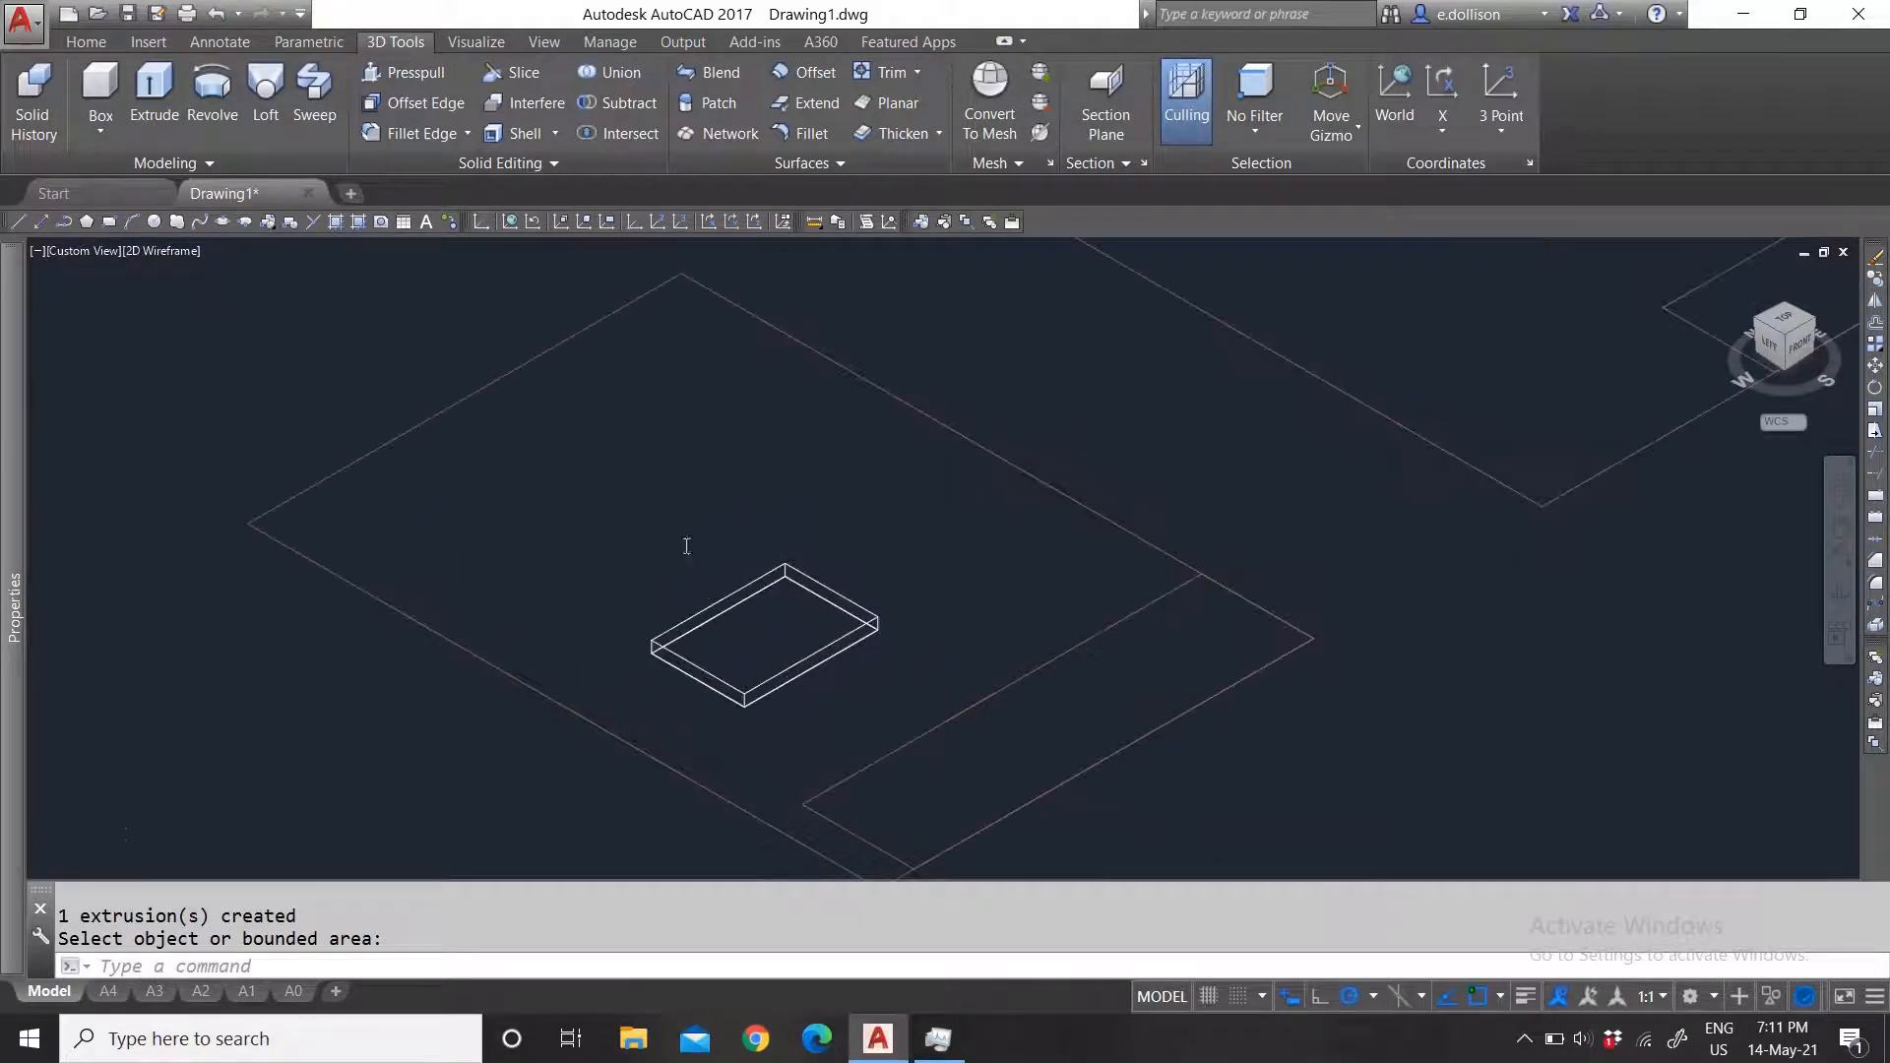
{"action": "scroll", "coordinate": [682, 541], "scroll_direction": "down", "scroll_amount": 5}
{"action": "scroll", "coordinate": [548, 506], "scroll_direction": "up", "scroll_amount": 5}
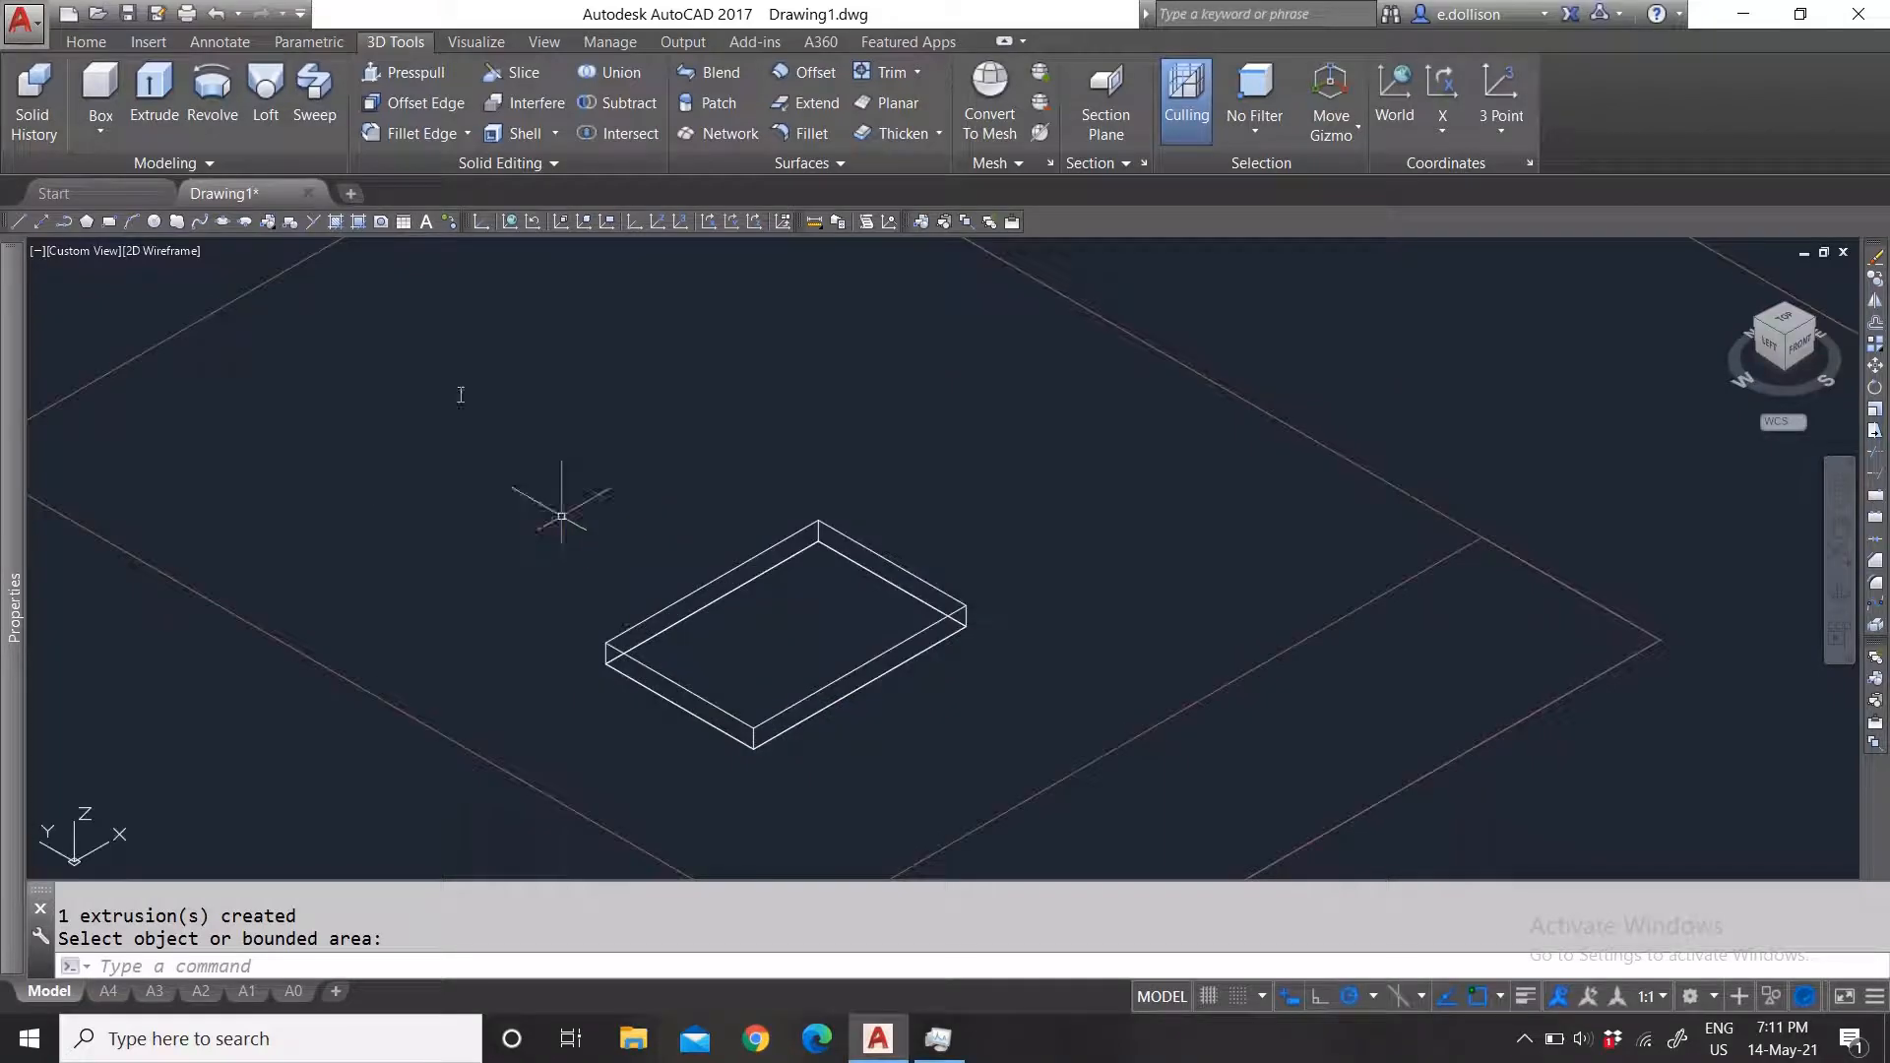
Step: Presspull the smallest sheet's bounded area around the thin slab upward to a freehand height, leaving out the title block
{"action": "left_click", "coordinate": [395, 71]}
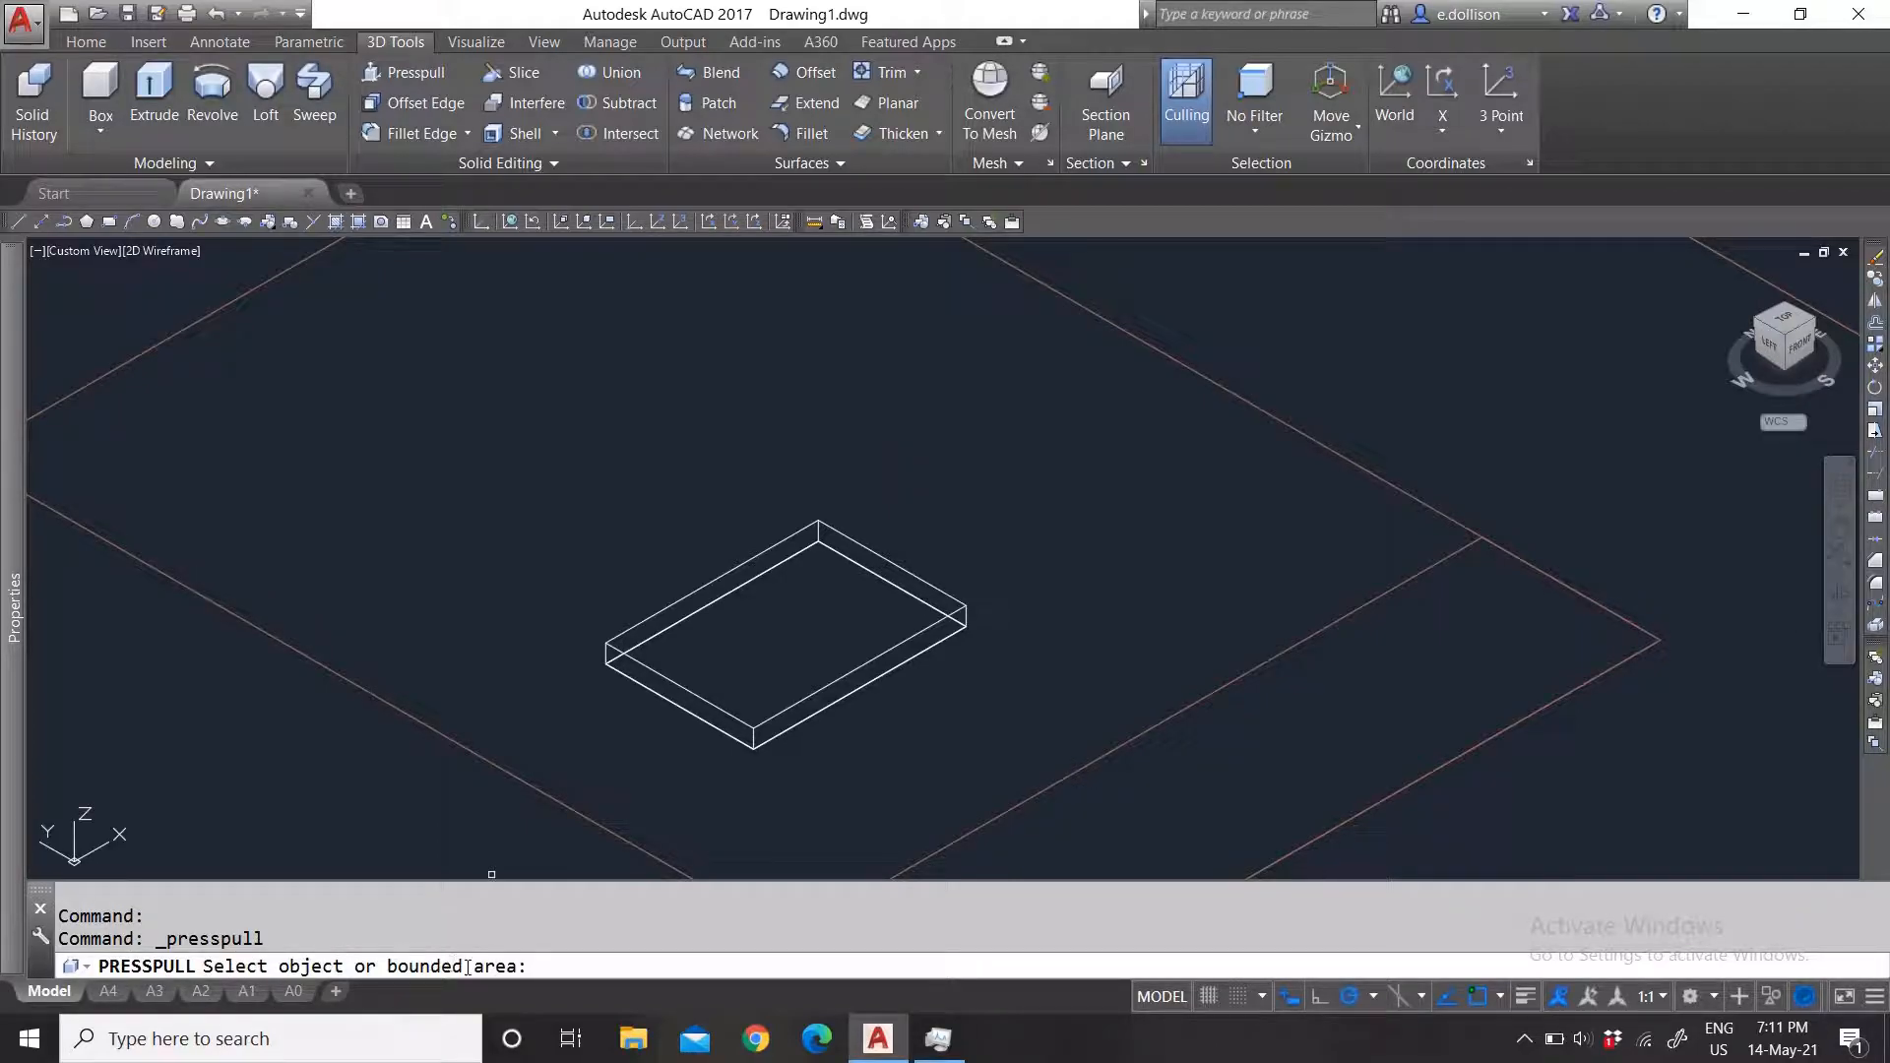
{"action": "scroll", "coordinate": [794, 489], "scroll_direction": "down", "scroll_amount": 3}
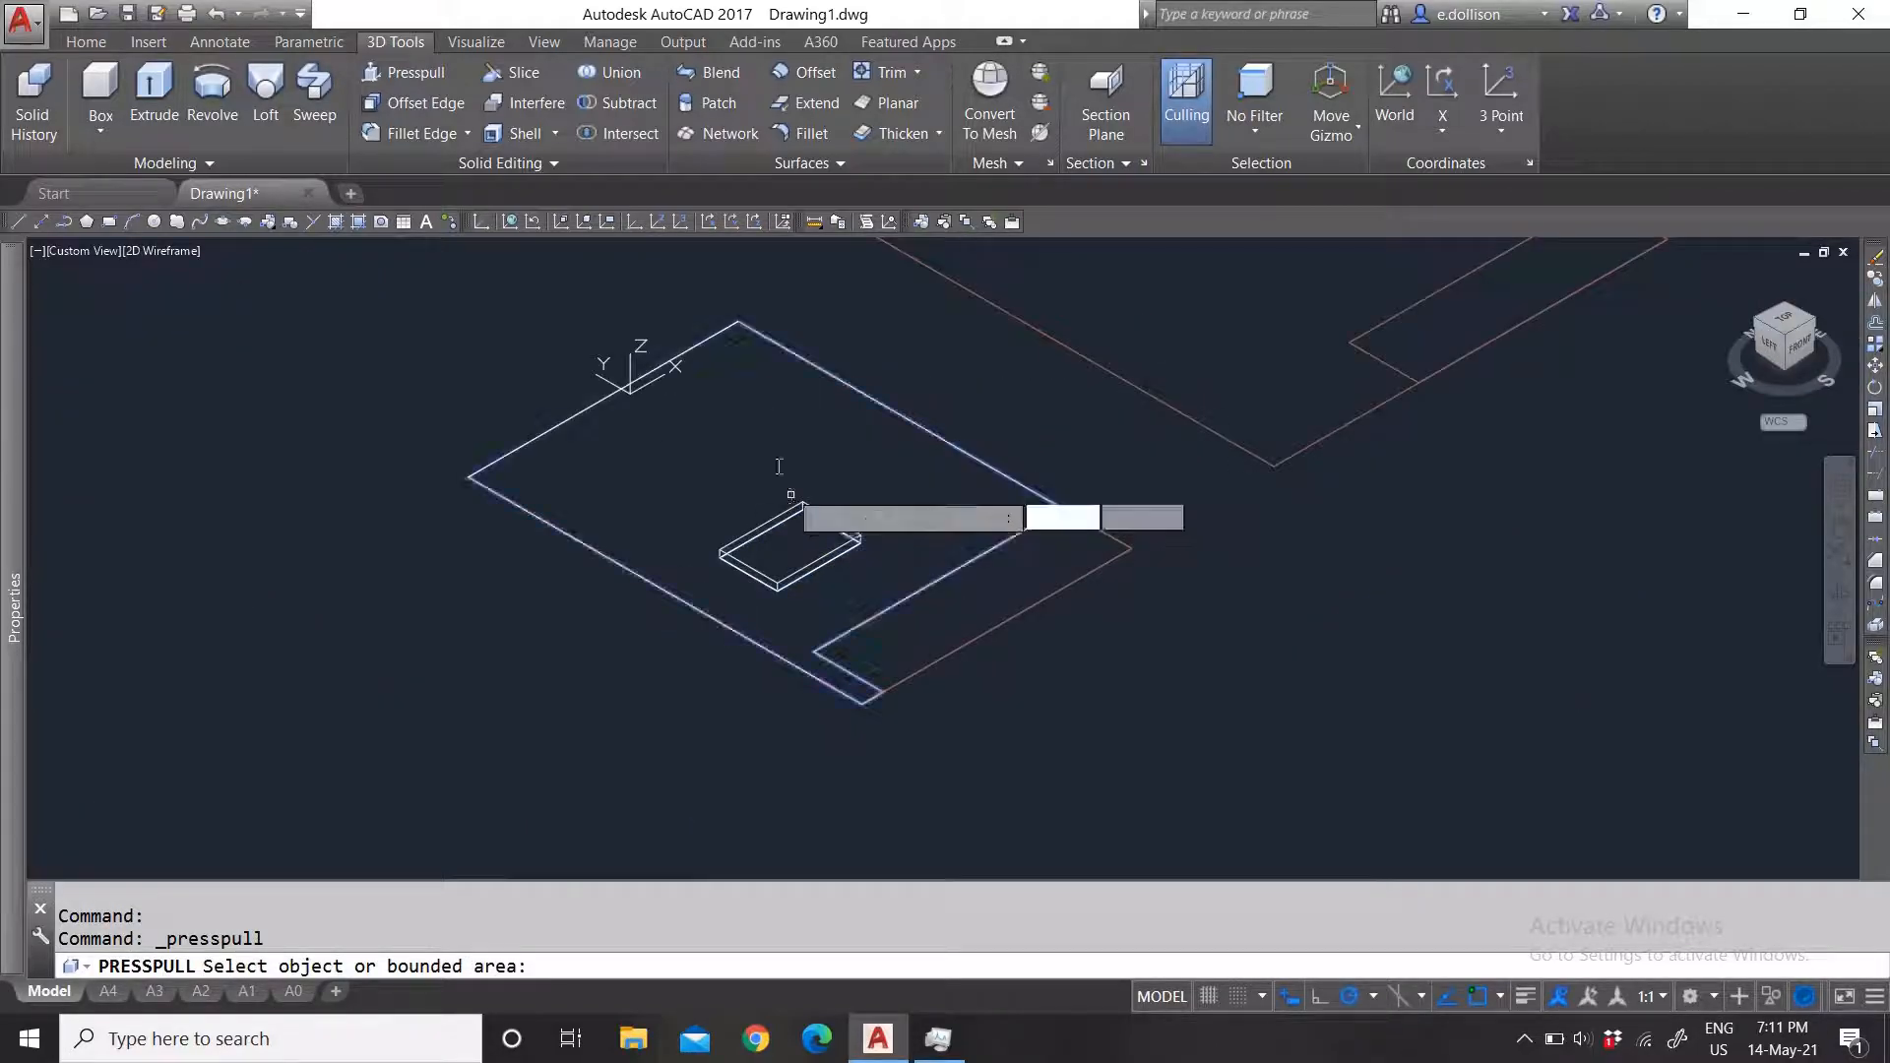
{"action": "left_click", "coordinate": [783, 342]}
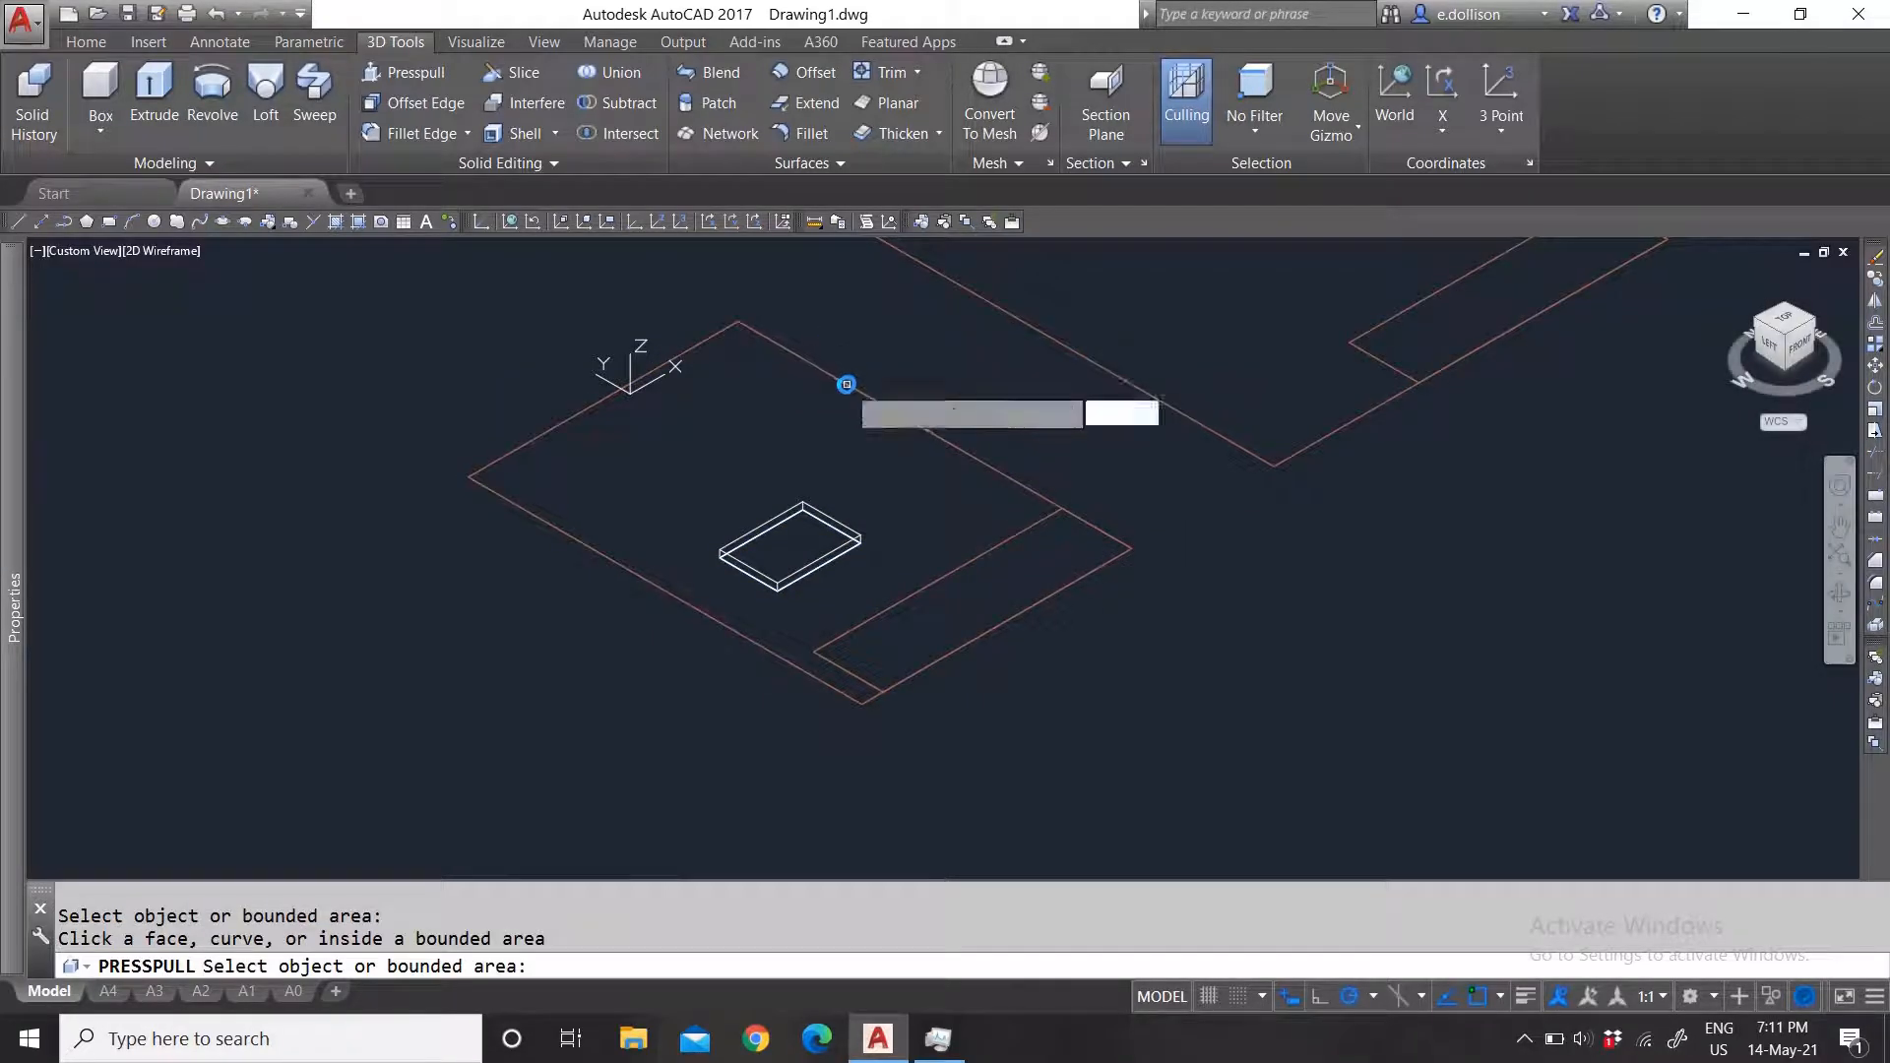
{"action": "left_click", "coordinate": [859, 328]}
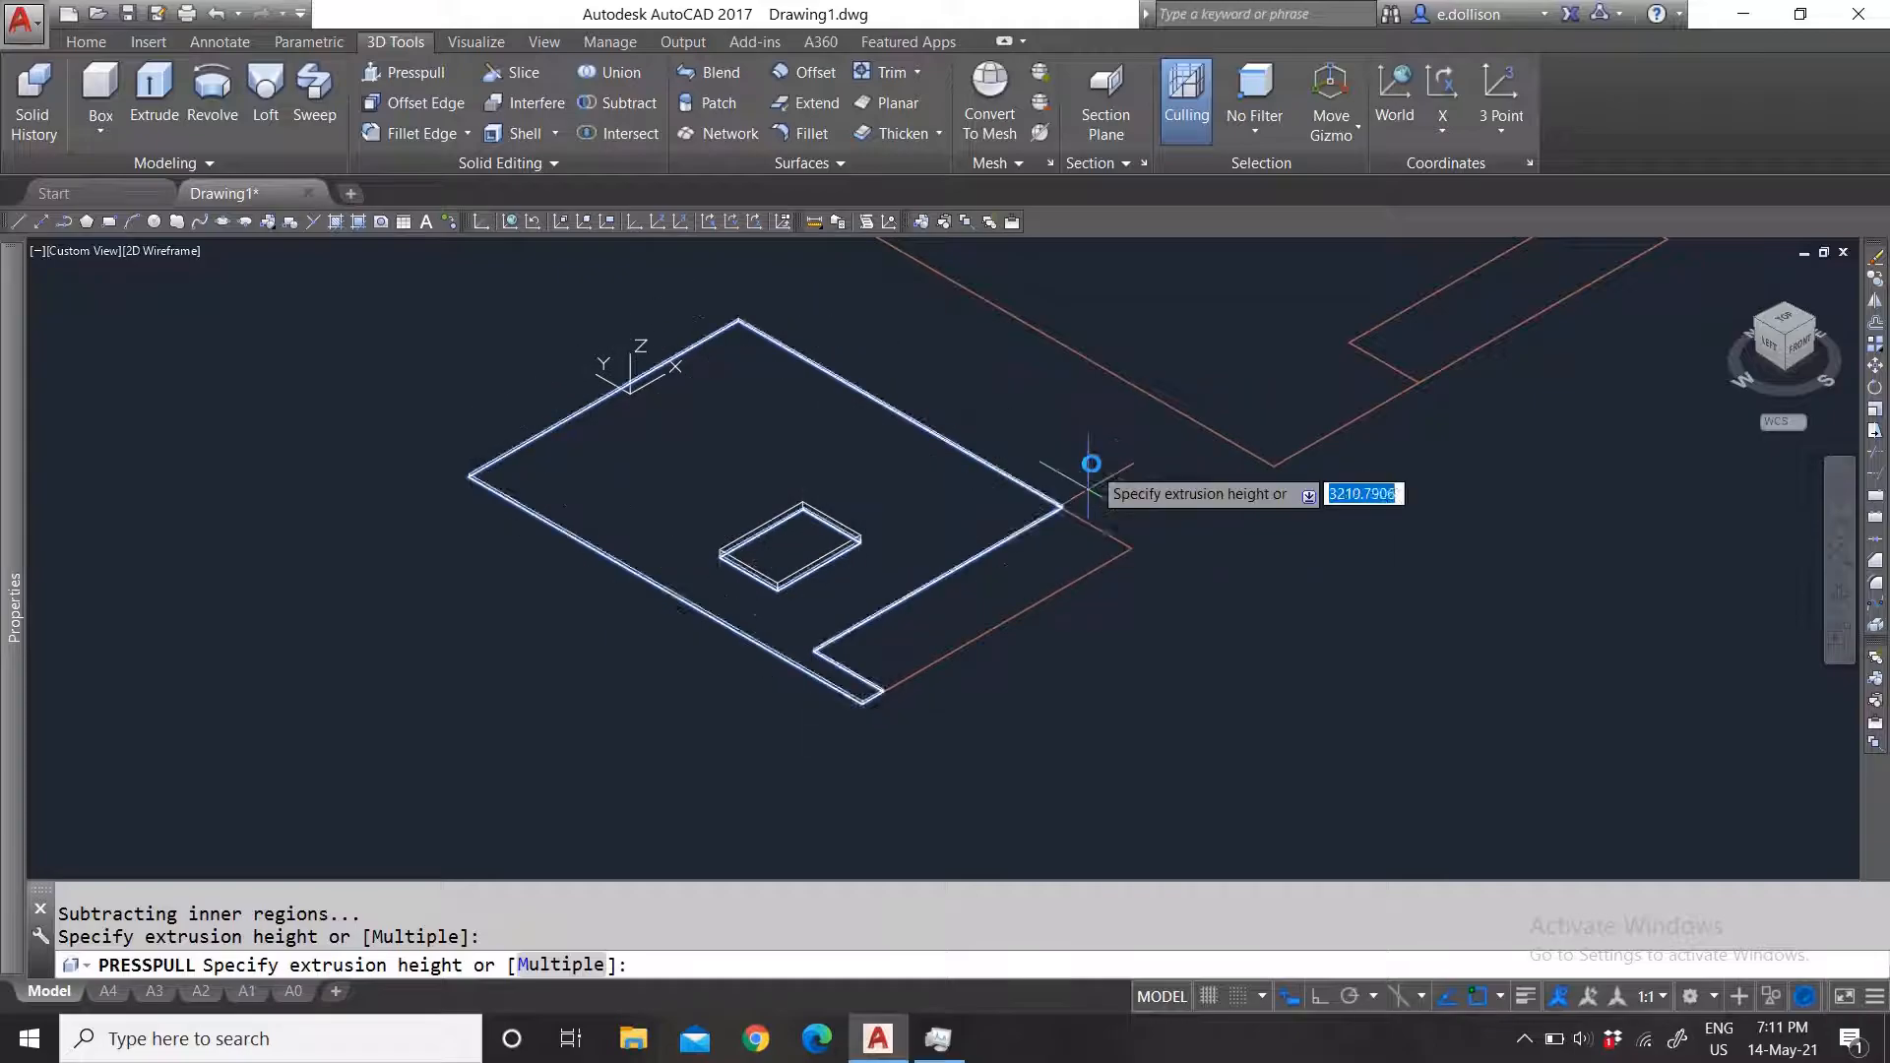
{"action": "left_click", "coordinate": [1078, 399]}
{"action": "key", "text": "Return"}
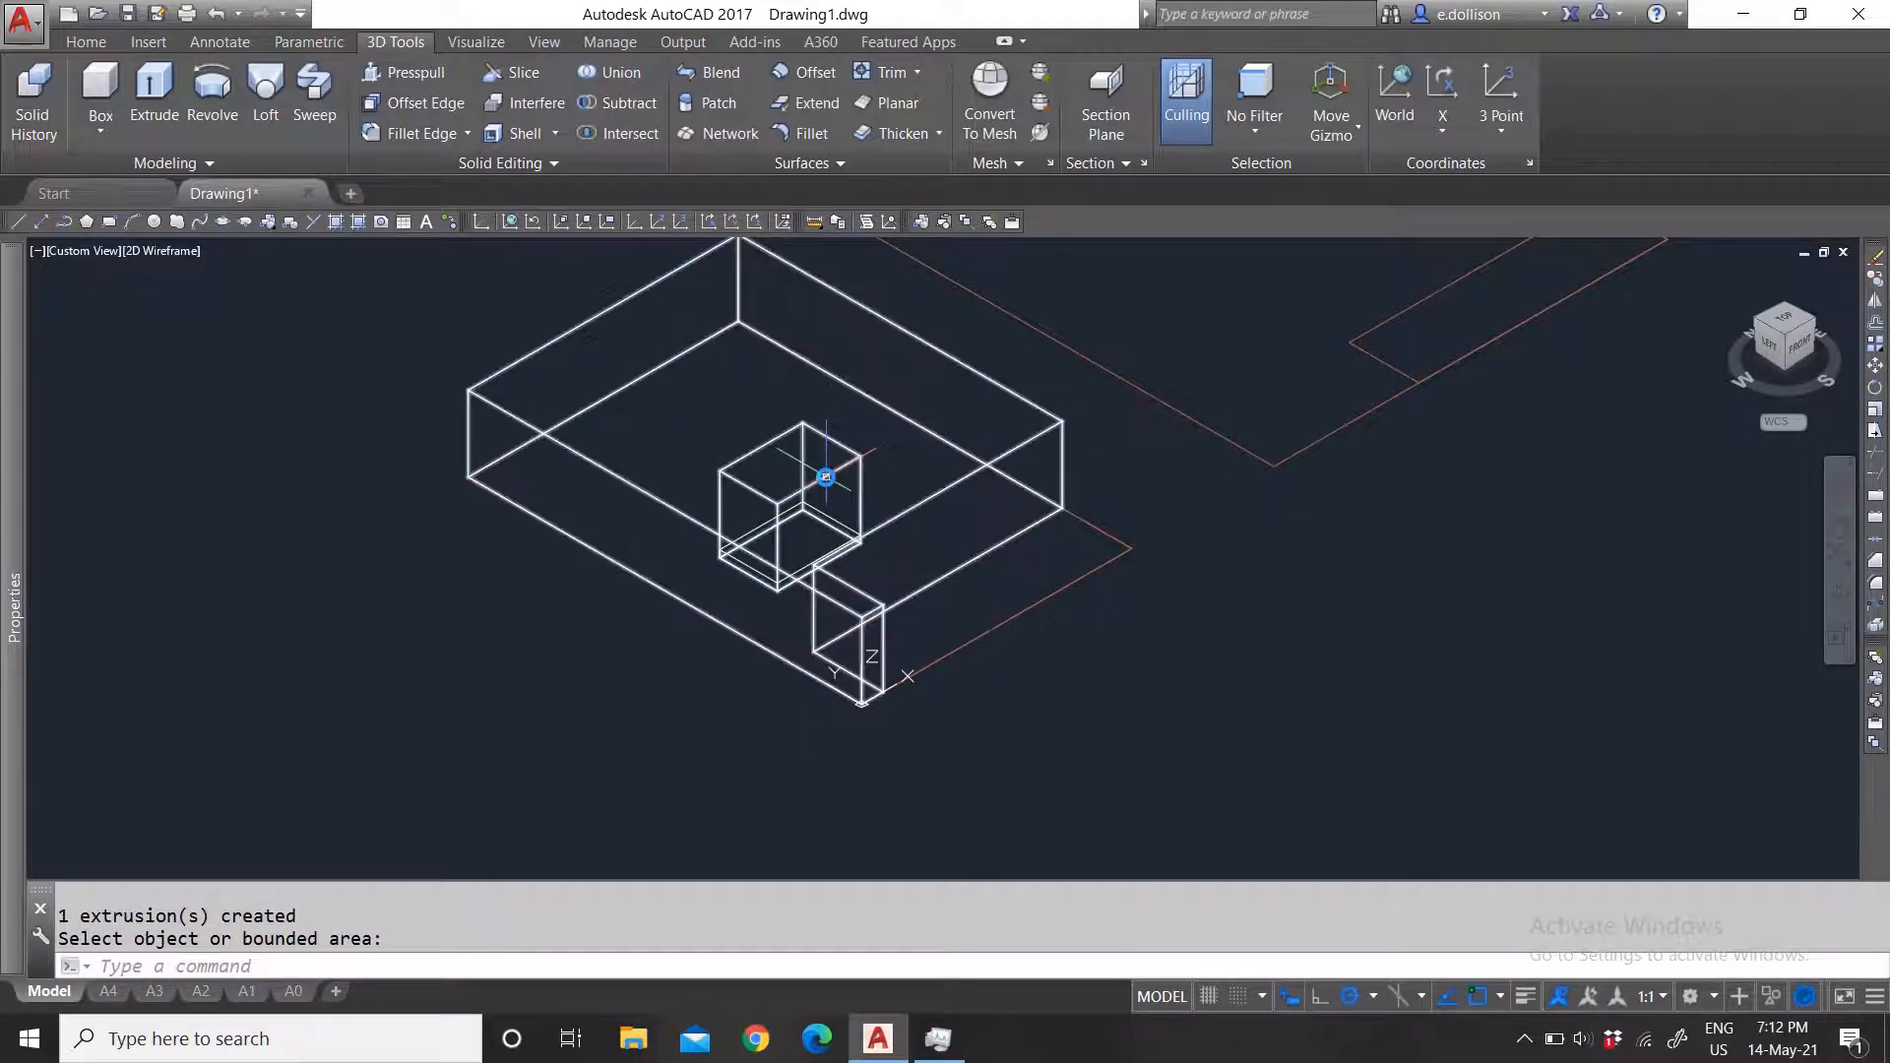
Step: Finish Presspull and move the thin slab from inside the large block to the empty space in front of it
{"action": "left_click", "coordinate": [856, 472]}
{"action": "scroll", "coordinate": [874, 474], "scroll_direction": "up", "scroll_amount": 2}
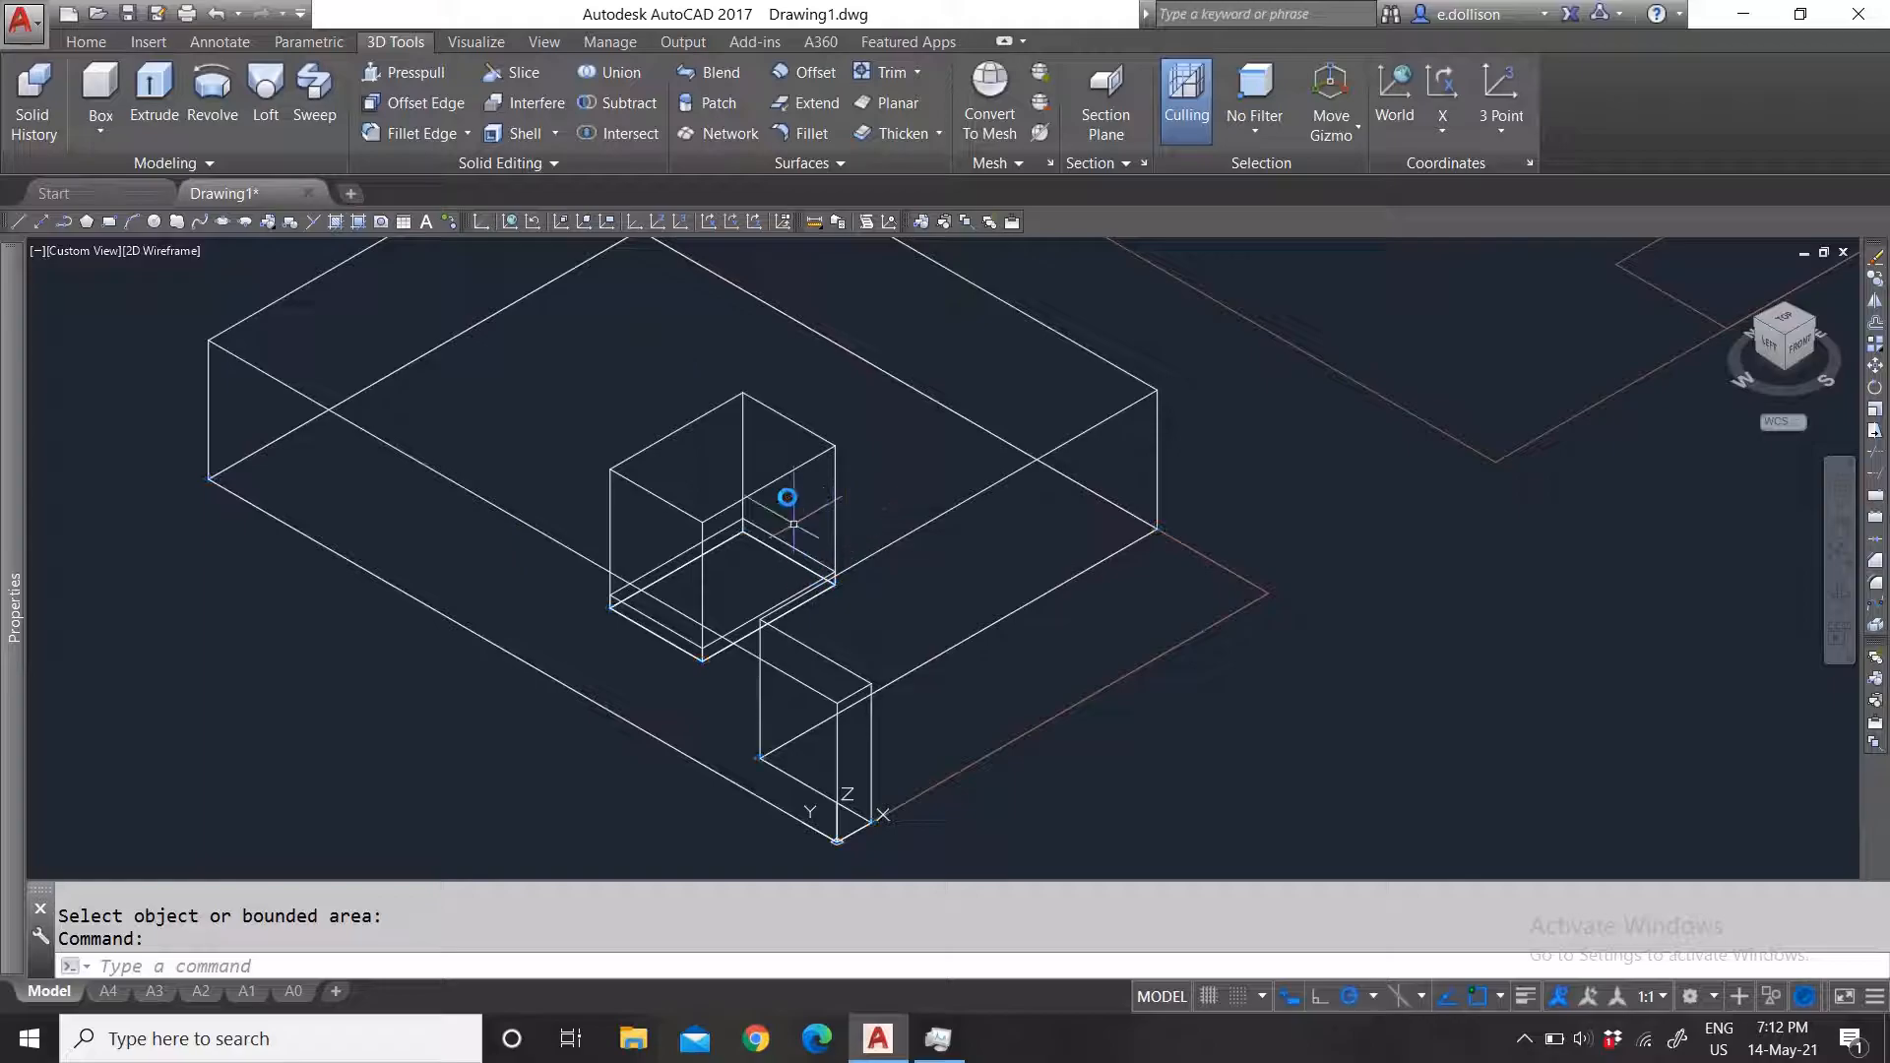
{"action": "key", "text": "Escape"}
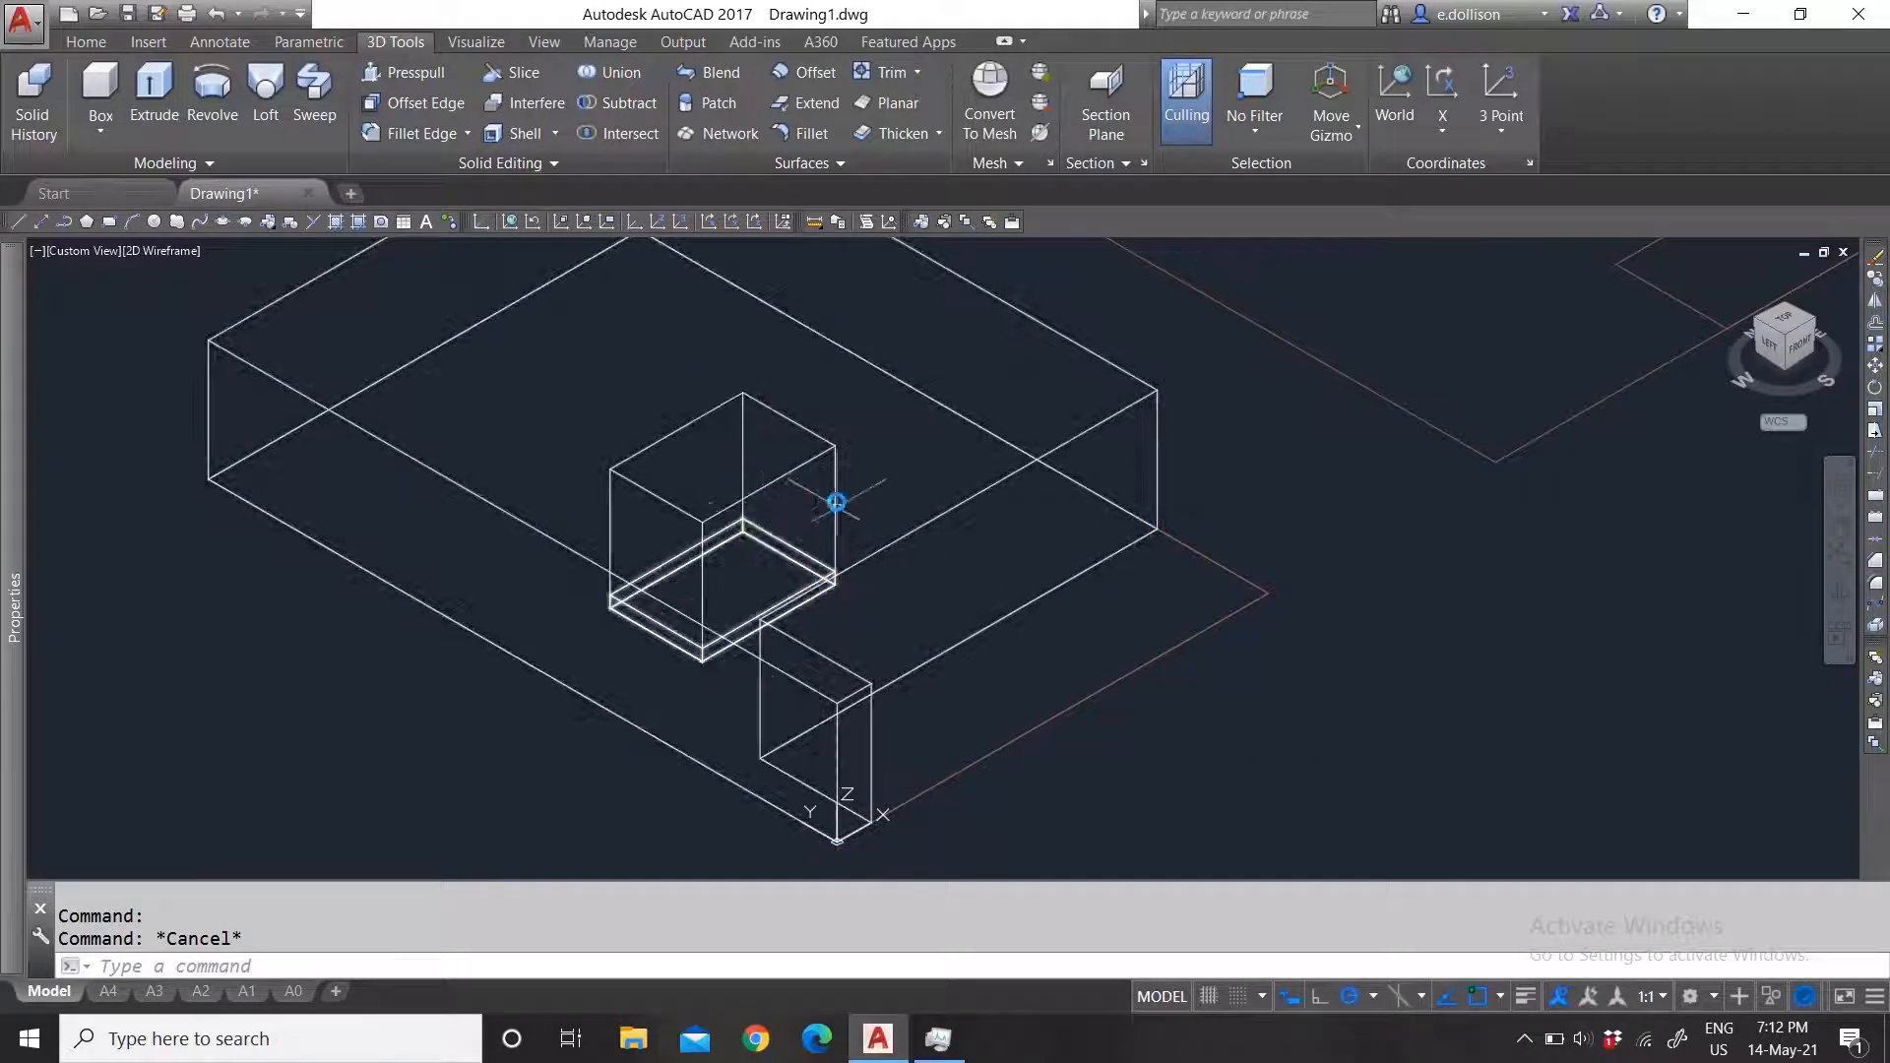
{"action": "left_click", "coordinate": [767, 523]}
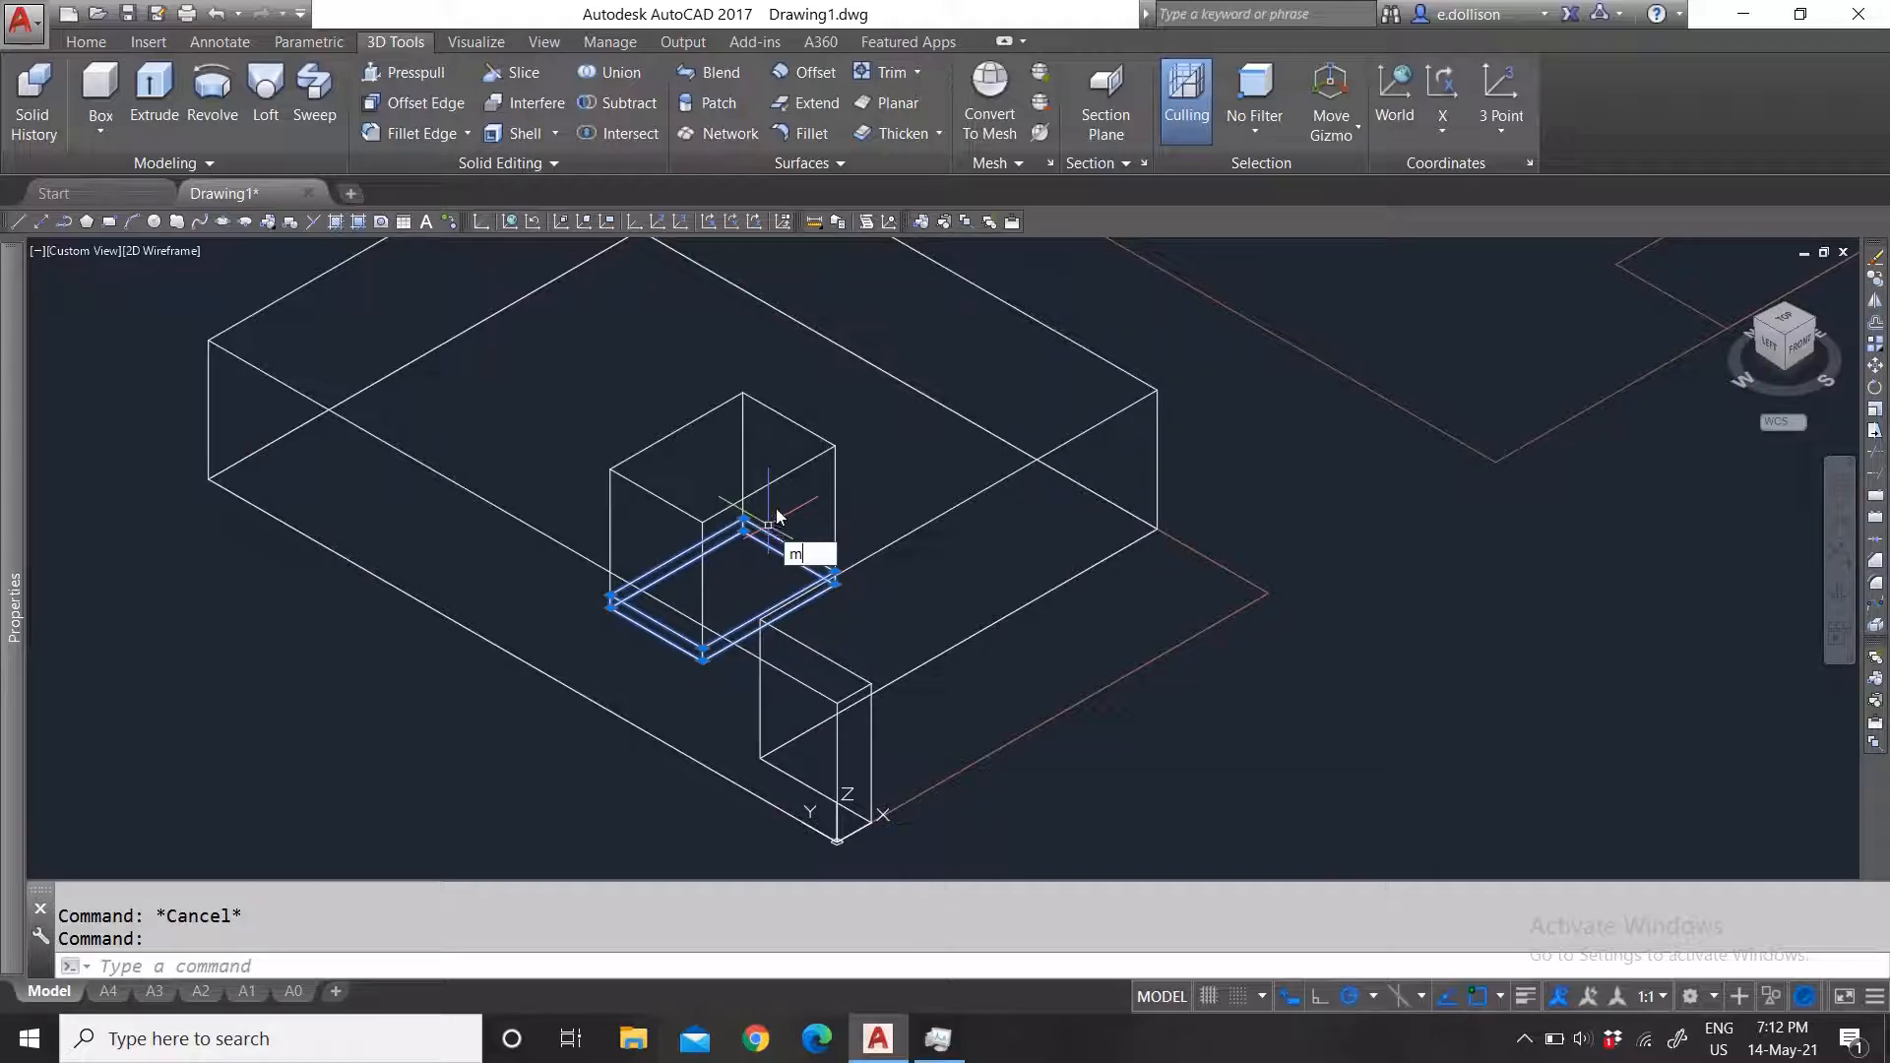
{"action": "key", "text": "Return"}
{"action": "left_click", "coordinate": [750, 524]}
{"action": "scroll", "coordinate": [913, 592], "scroll_direction": "down", "scroll_amount": 3}
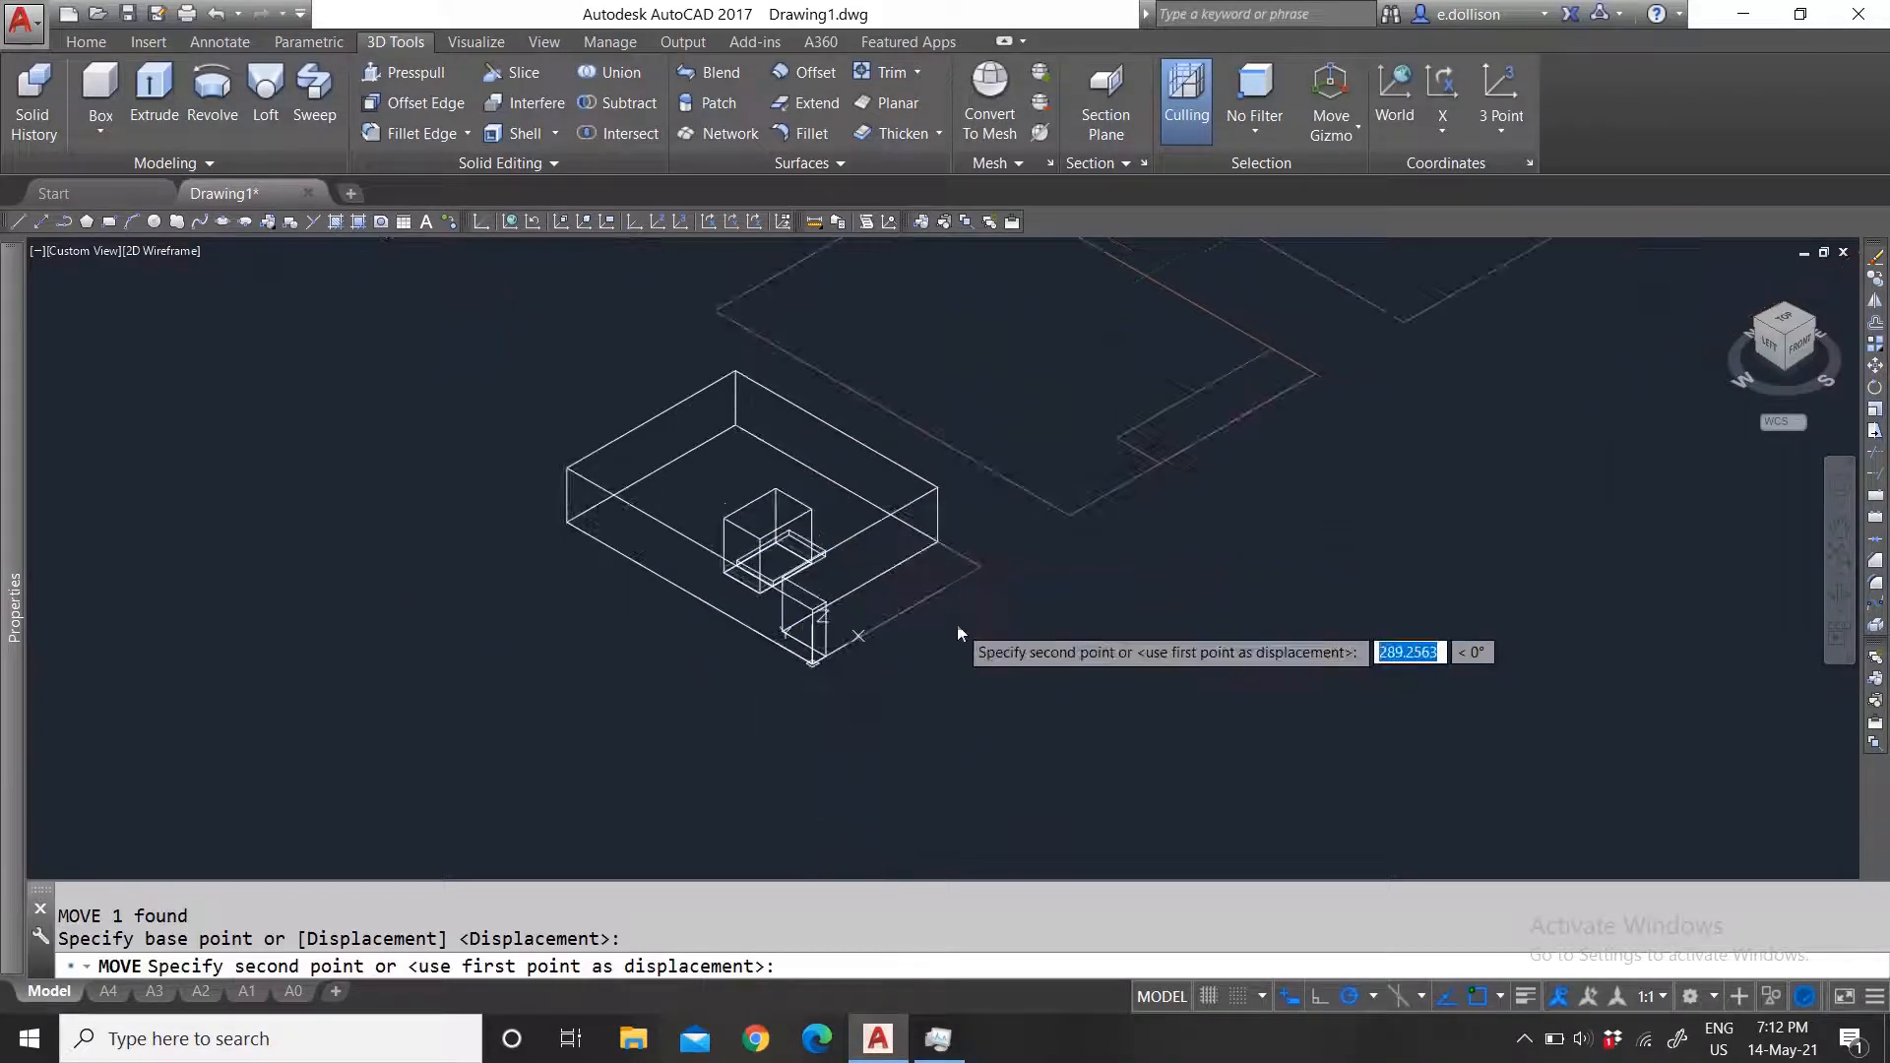
{"action": "key", "text": "Escape"}
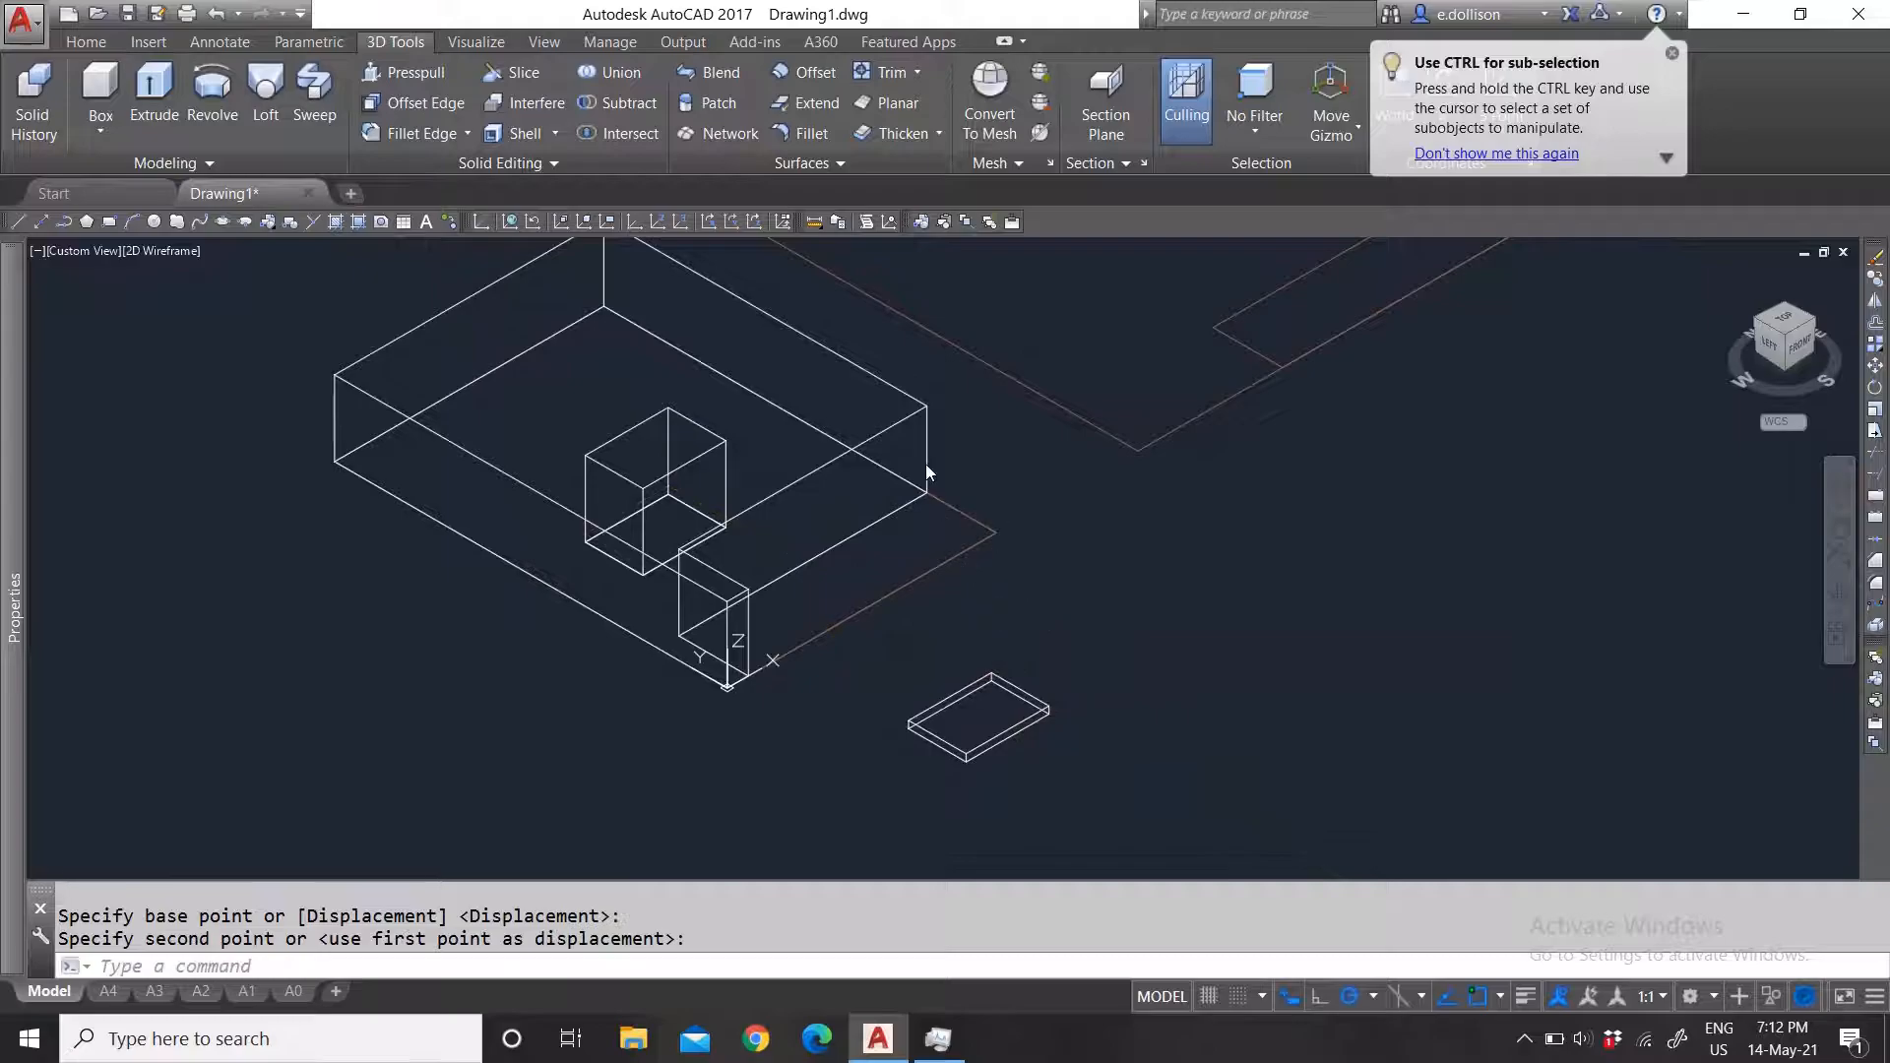
{"action": "key", "text": "Escape"}
Step: Examine the rectangular opening in the large block and the thin slab placed outside it
{"action": "scroll", "coordinate": [627, 407], "scroll_direction": "up", "scroll_amount": 6}
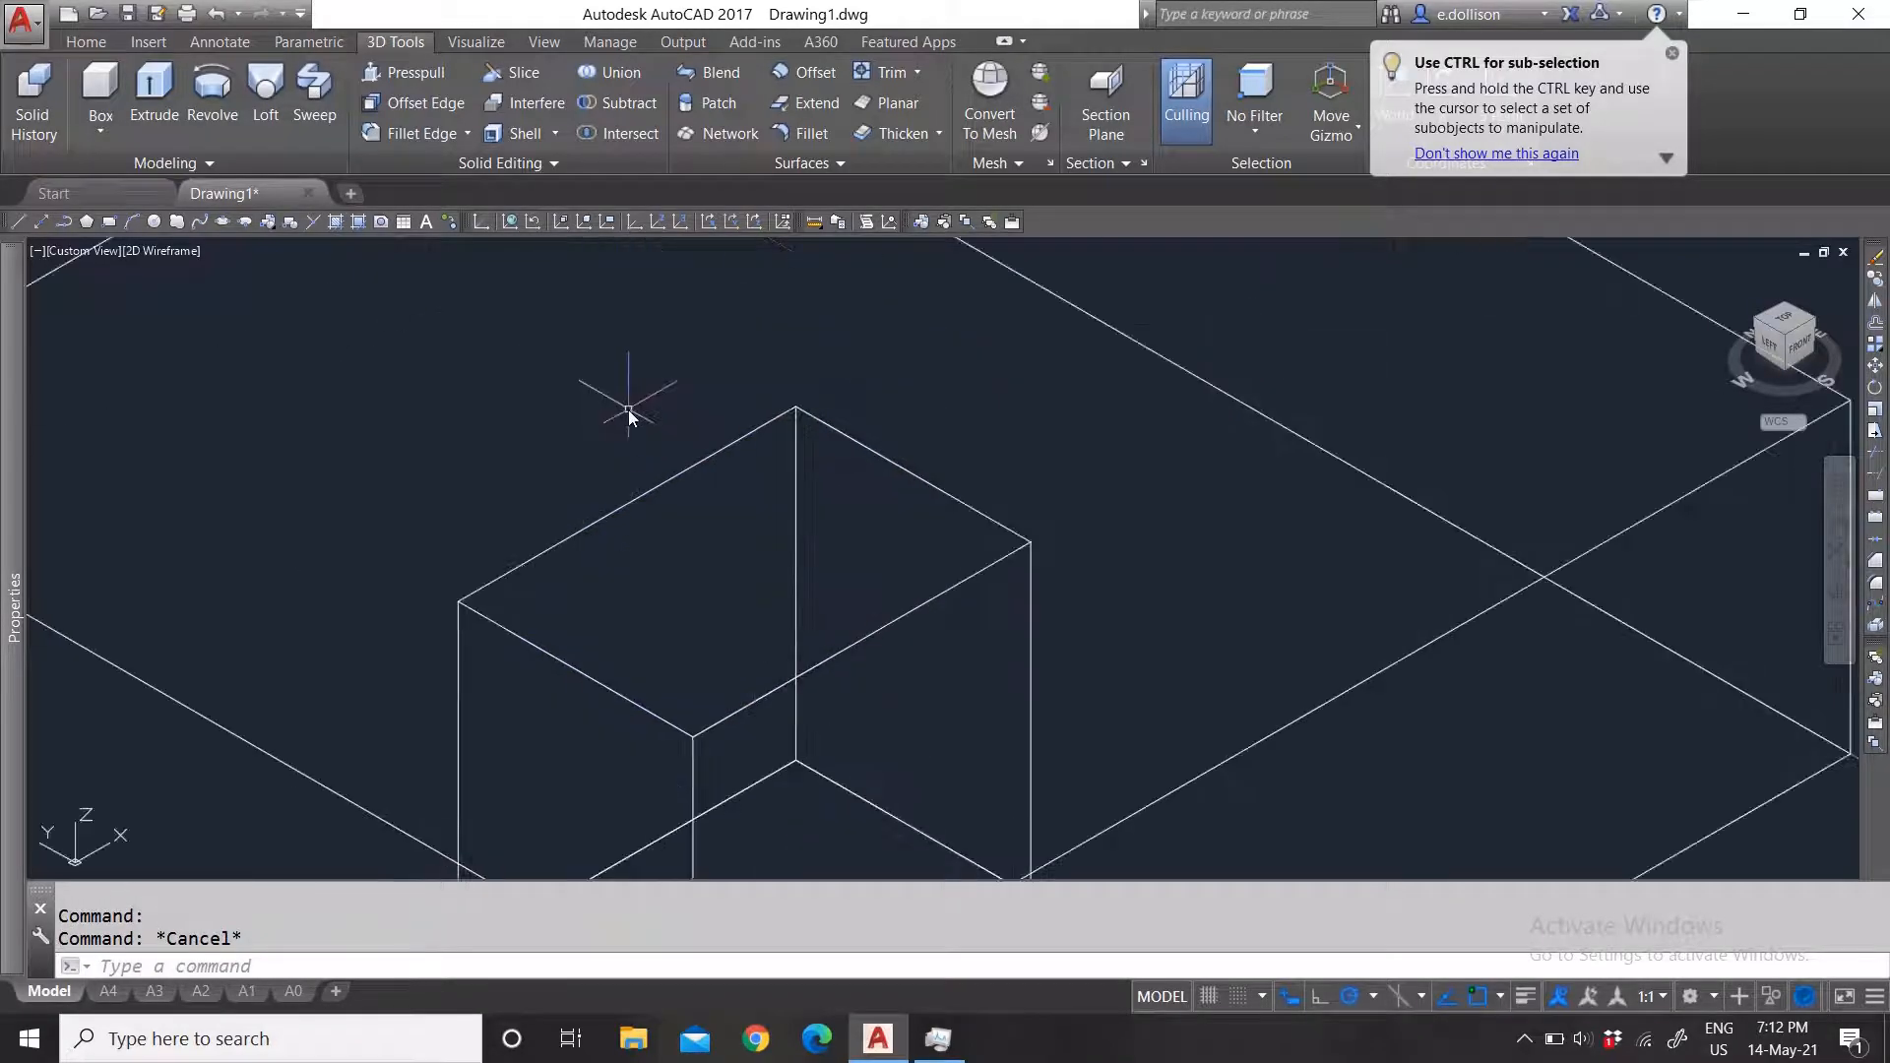
{"action": "scroll", "coordinate": [552, 547], "scroll_direction": "down", "scroll_amount": 3}
{"action": "scroll", "coordinate": [811, 481], "scroll_direction": "down", "scroll_amount": 3}
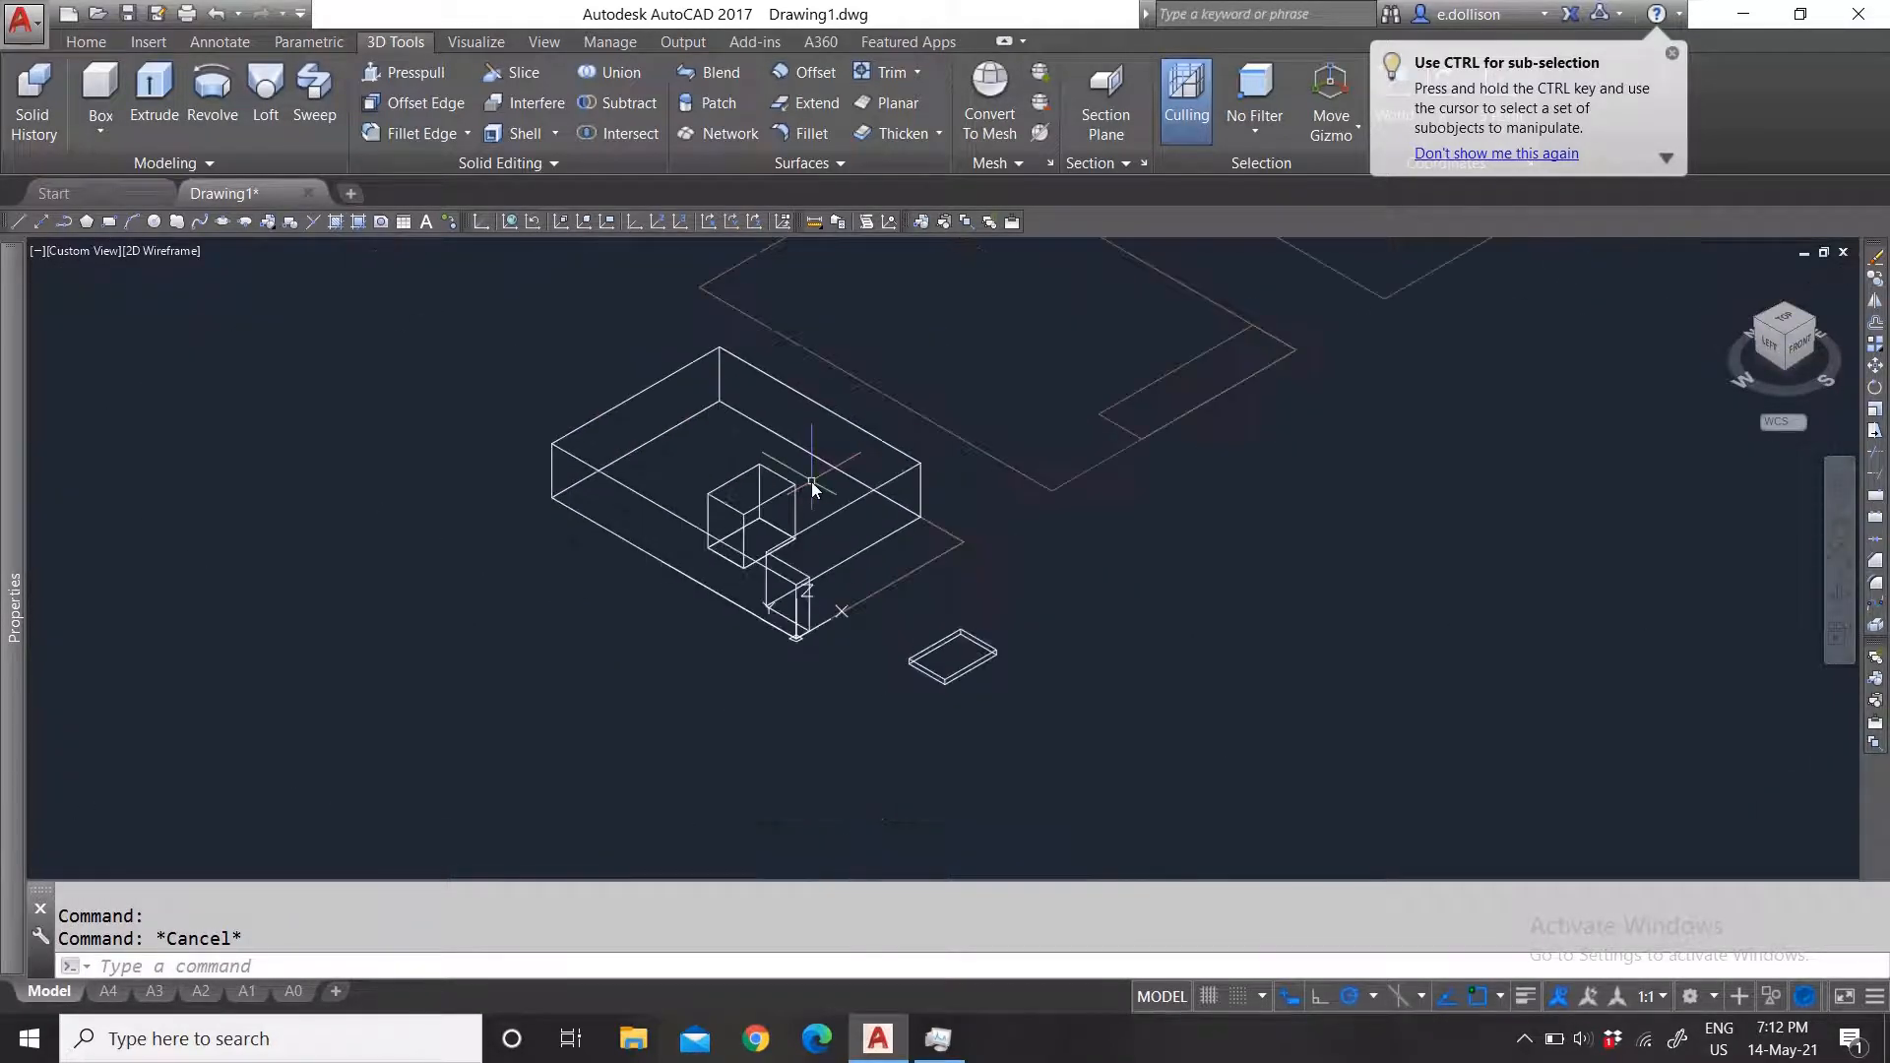
{"action": "scroll", "coordinate": [866, 606], "scroll_direction": "up", "scroll_amount": 5}
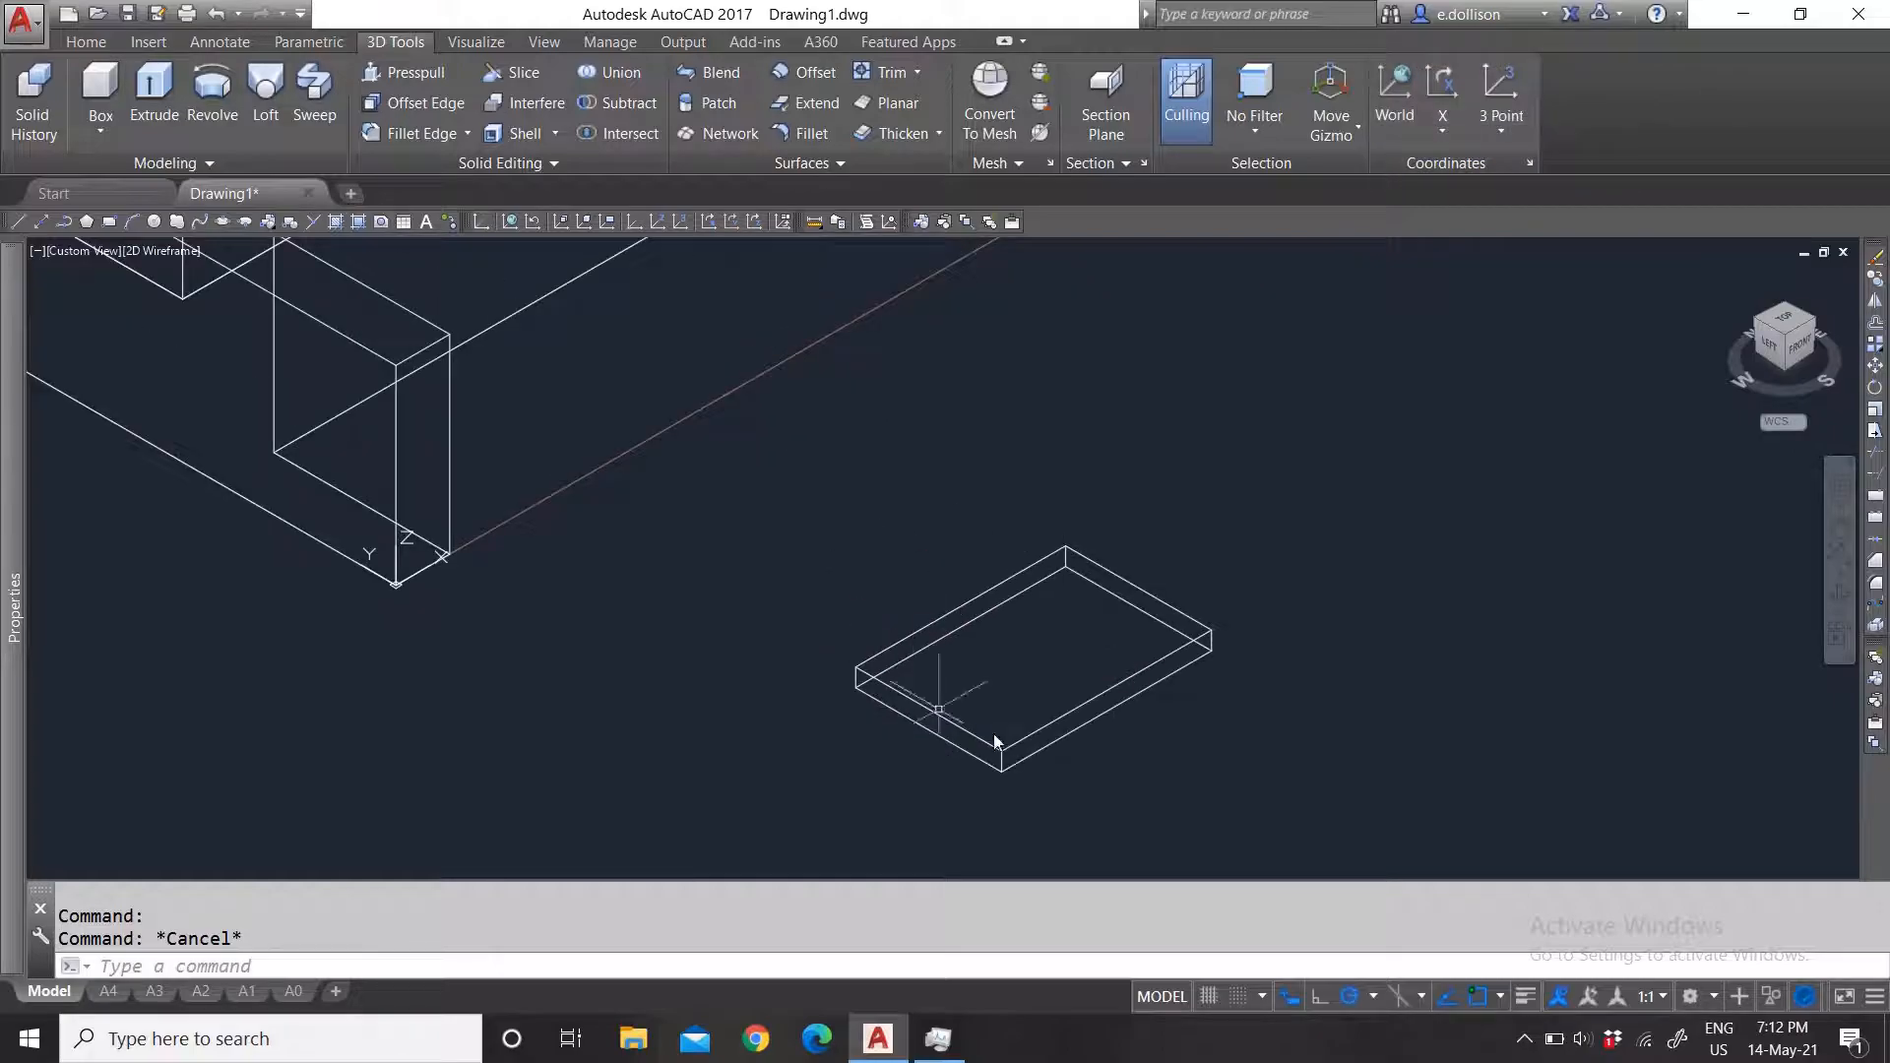
{"action": "scroll", "coordinate": [871, 679], "scroll_direction": "down", "scroll_amount": 1}
{"action": "scroll", "coordinate": [787, 611], "scroll_direction": "down", "scroll_amount": 3}
{"action": "scroll", "coordinate": [696, 486], "scroll_direction": "up", "scroll_amount": 2}
{"action": "scroll", "coordinate": [709, 531], "scroll_direction": "down", "scroll_amount": 2}
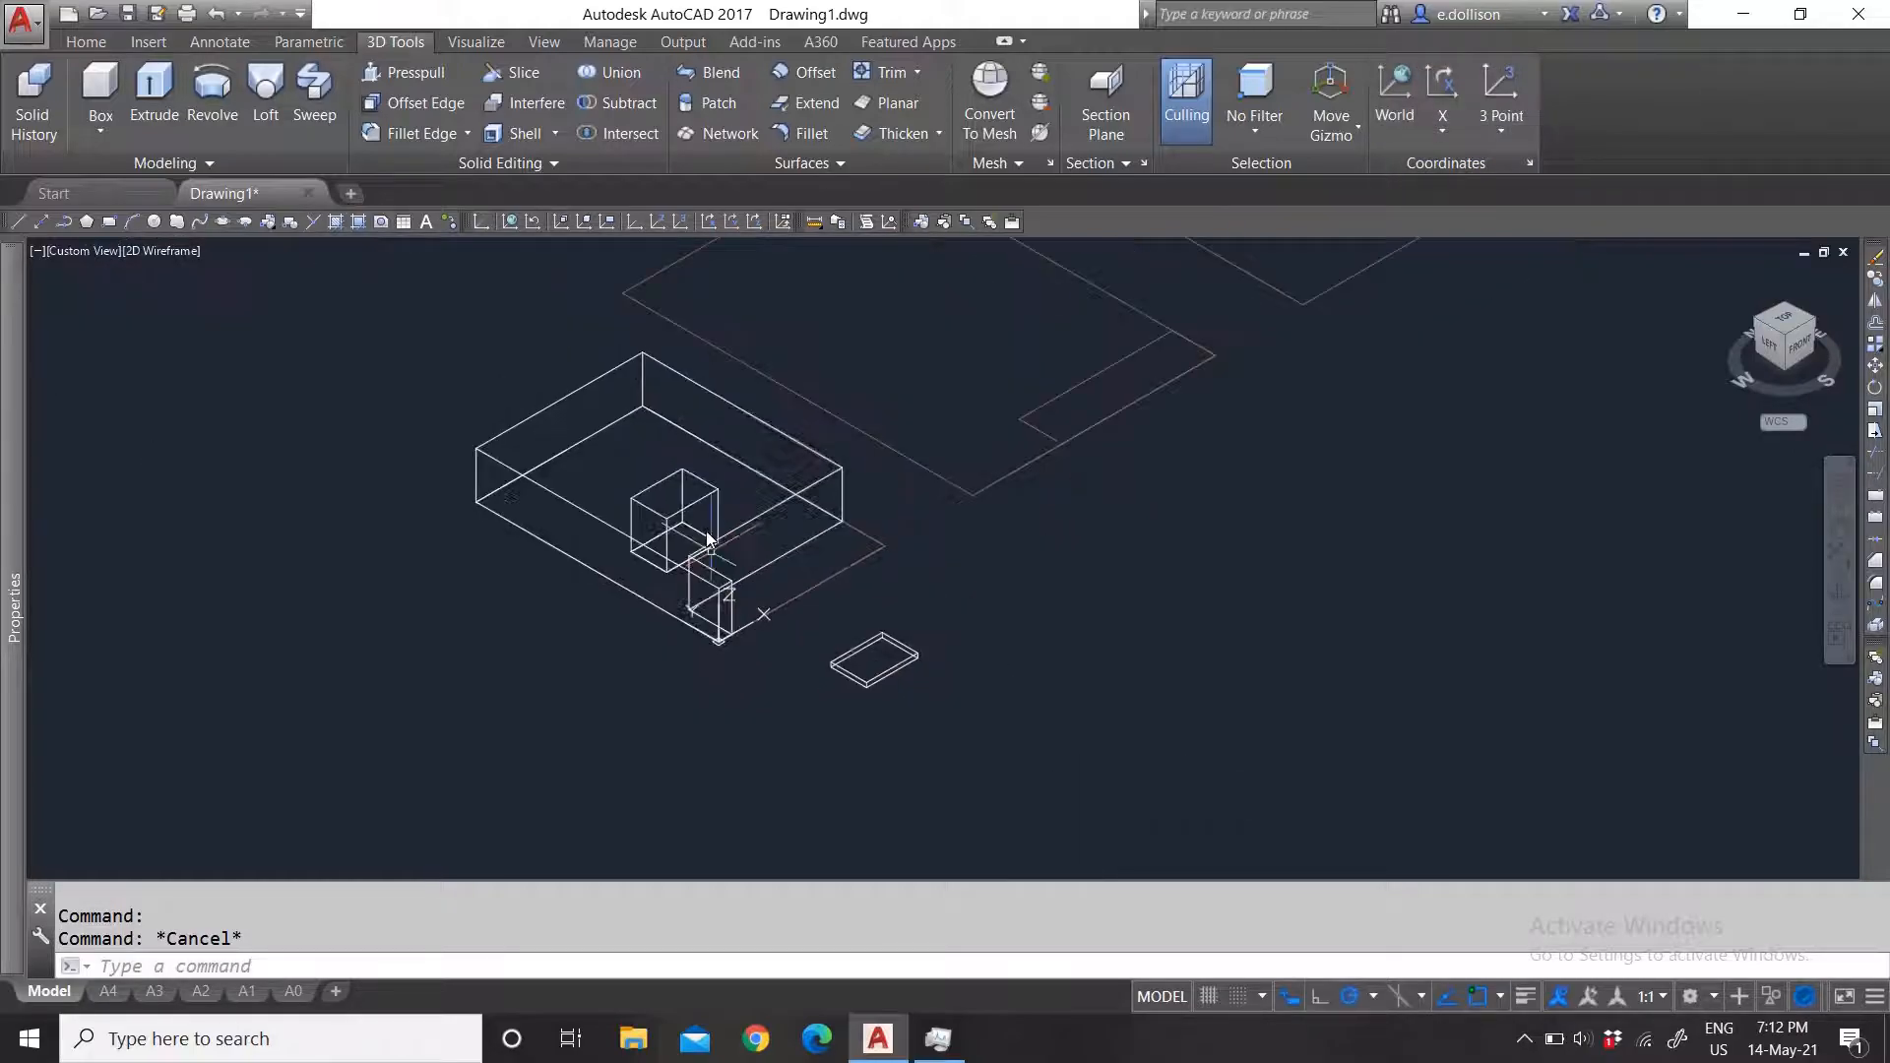
{"action": "scroll", "coordinate": [696, 515], "scroll_direction": "up", "scroll_amount": 3}
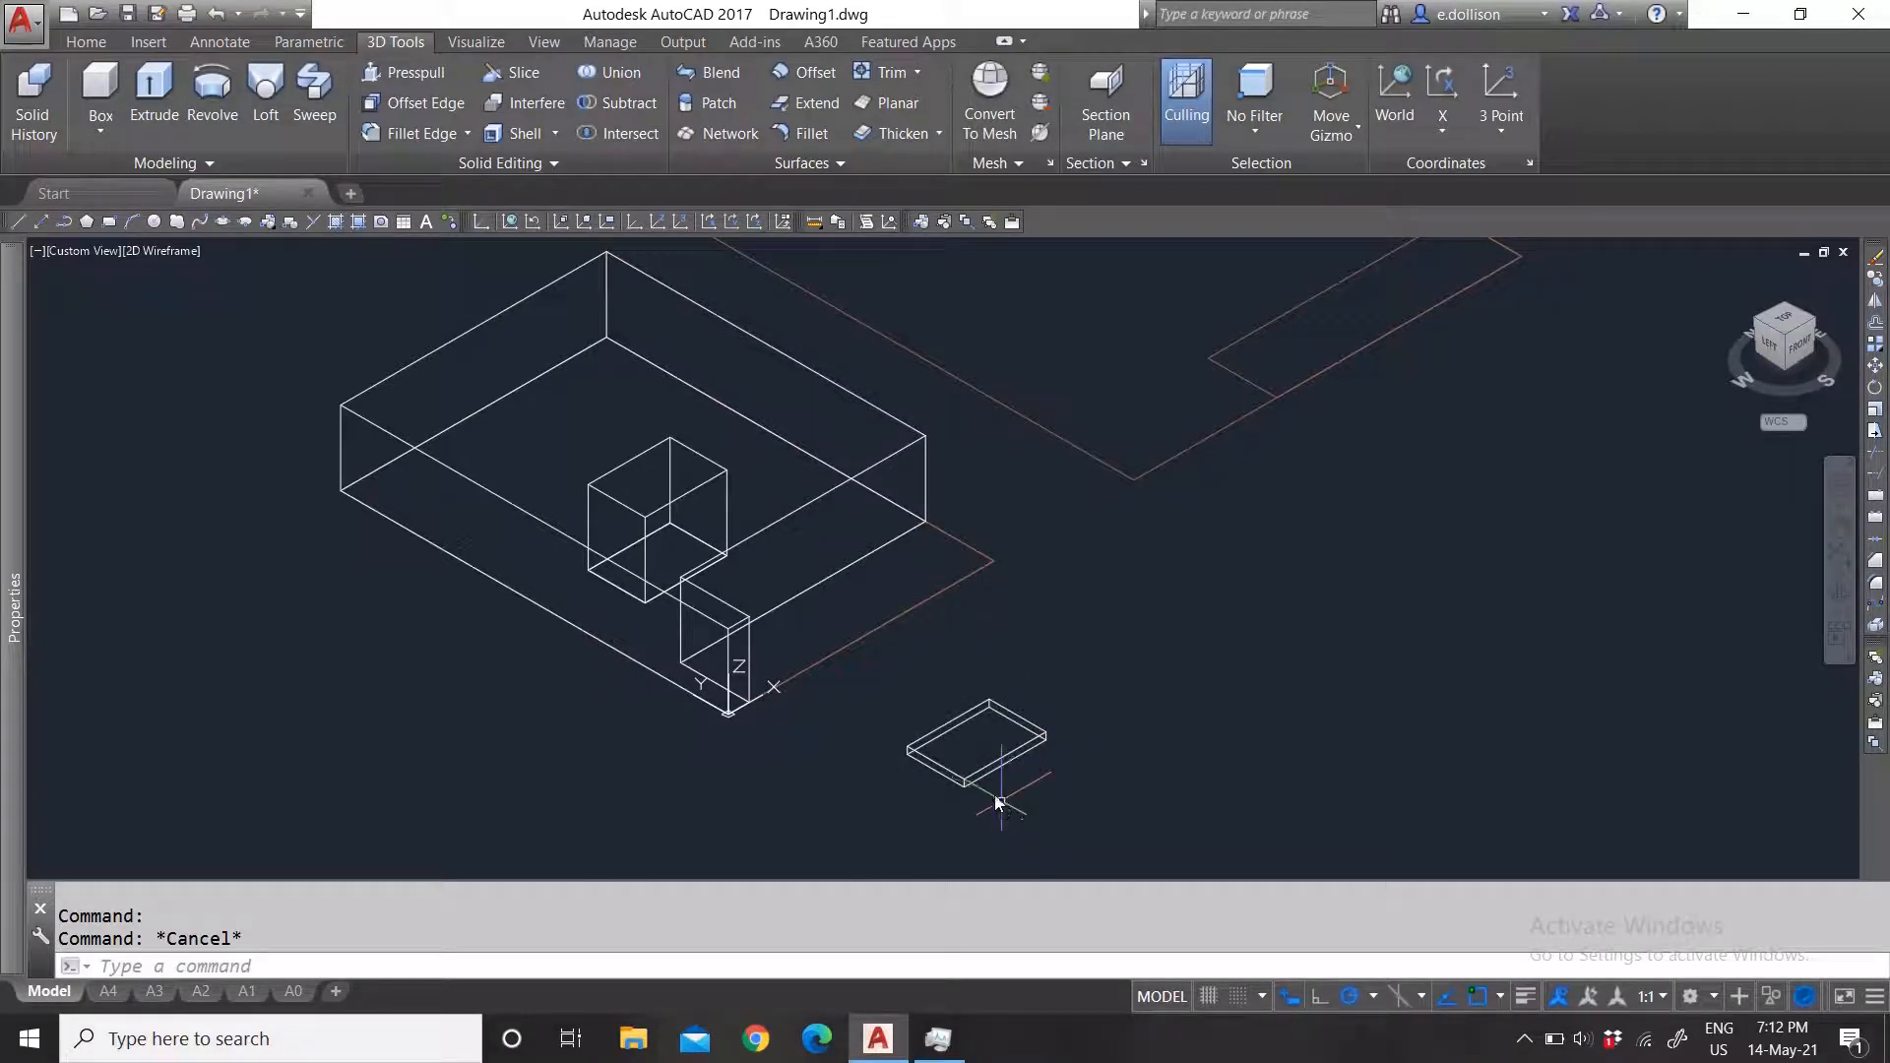
Step: Select the large block to inspect its full outline, opening and title block notch, then clear the selection
{"action": "left_click", "coordinate": [918, 504]}
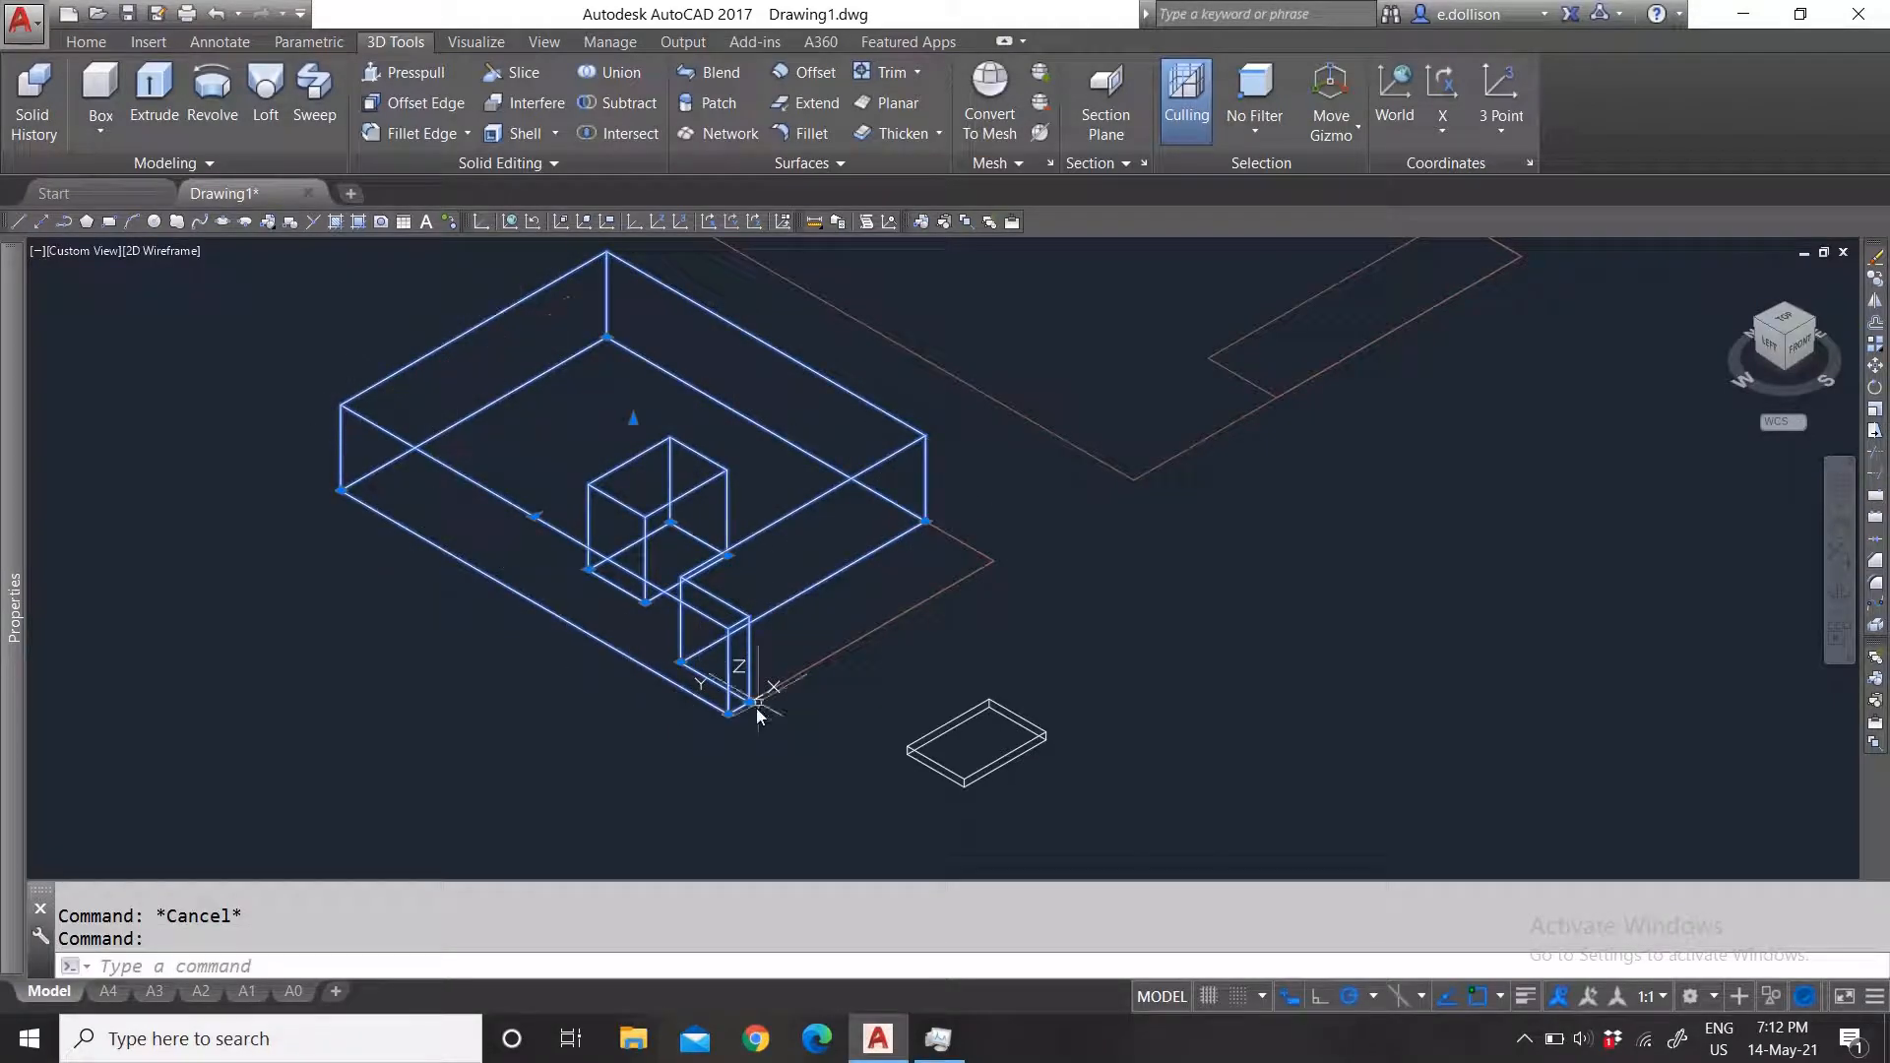
{"action": "scroll", "coordinate": [433, 541], "scroll_direction": "up", "scroll_amount": 3}
{"action": "scroll", "coordinate": [825, 660], "scroll_direction": "down", "scroll_amount": 5}
{"action": "scroll", "coordinate": [871, 672], "scroll_direction": "up", "scroll_amount": 3}
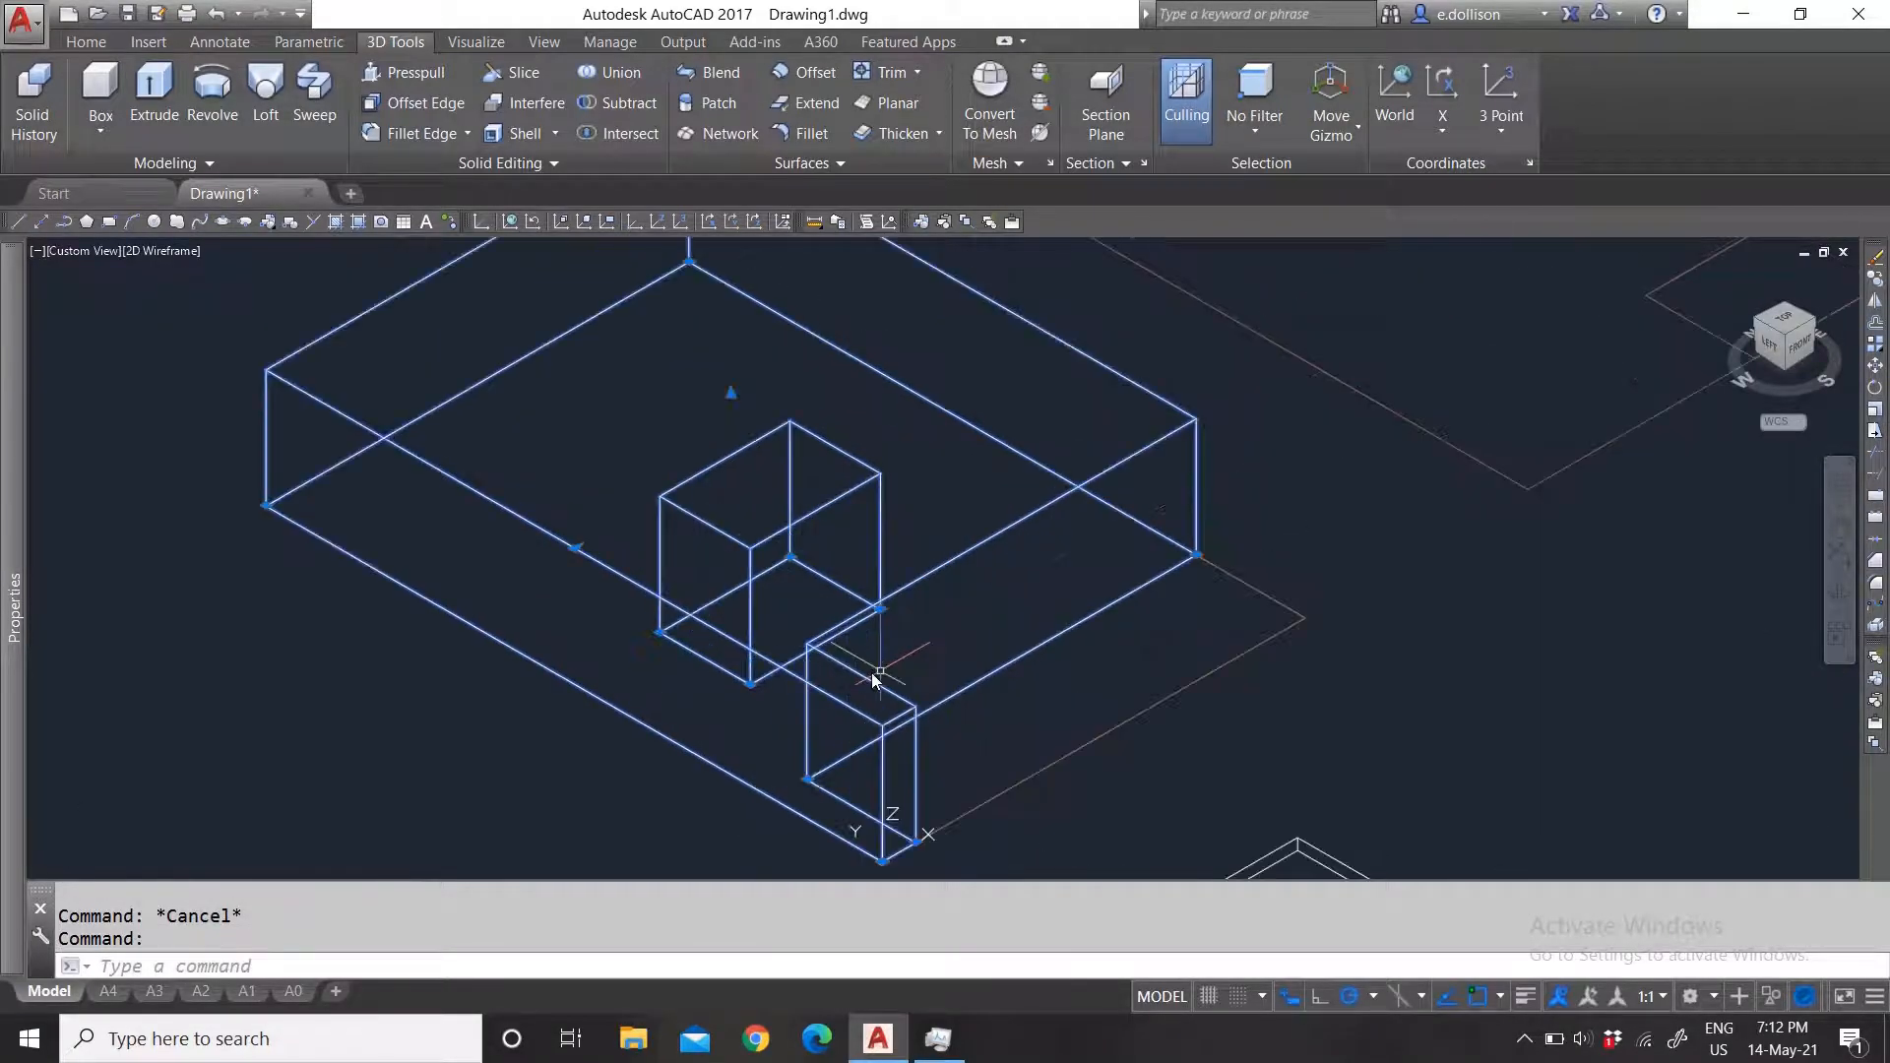
{"action": "key", "text": "Escape"}
{"action": "scroll", "coordinate": [856, 650], "scroll_direction": "down", "scroll_amount": 4}
{"action": "scroll", "coordinate": [837, 617], "scroll_direction": "up", "scroll_amount": 4}
{"action": "scroll", "coordinate": [807, 628], "scroll_direction": "down", "scroll_amount": 3}
{"action": "scroll", "coordinate": [739, 633], "scroll_direction": "up", "scroll_amount": 3}
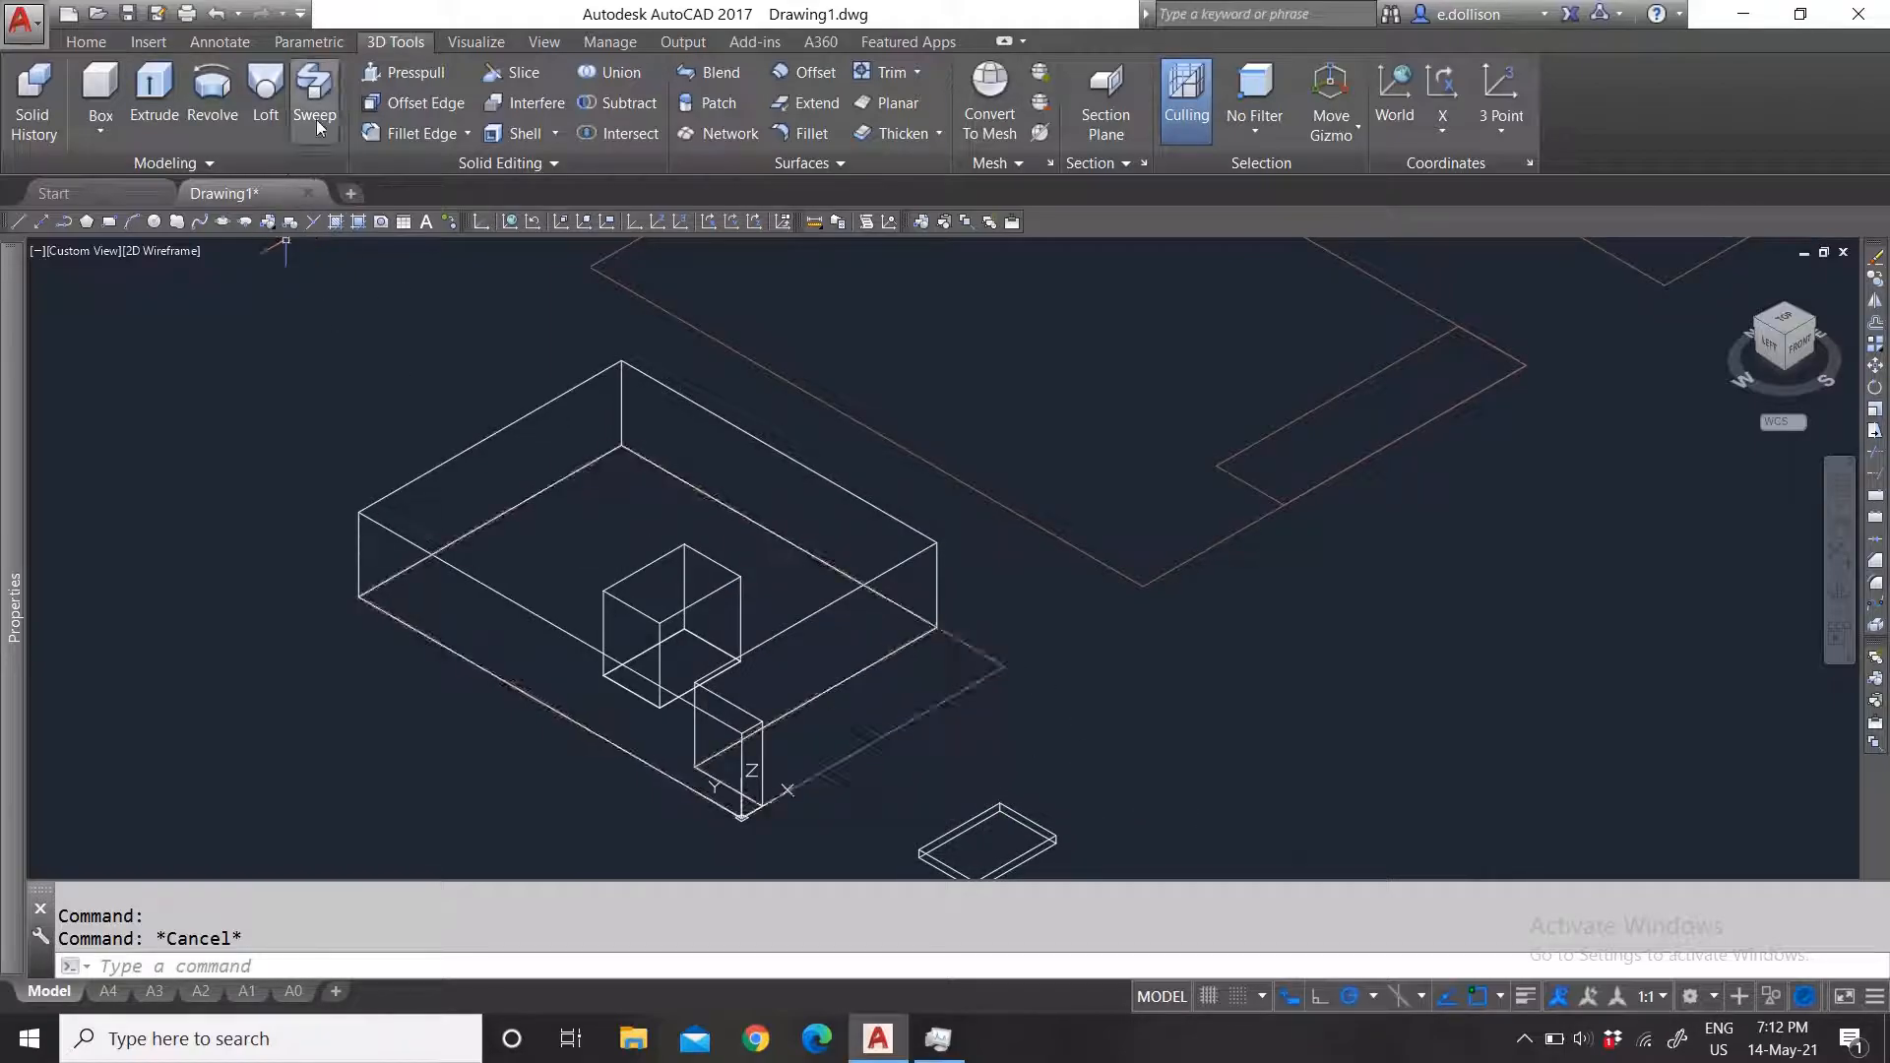
Step: Offset the edges of the large block's end face opposite the title block outward with Offset Edge, entering 100, and end the command
{"action": "left_click", "coordinate": [408, 105]}
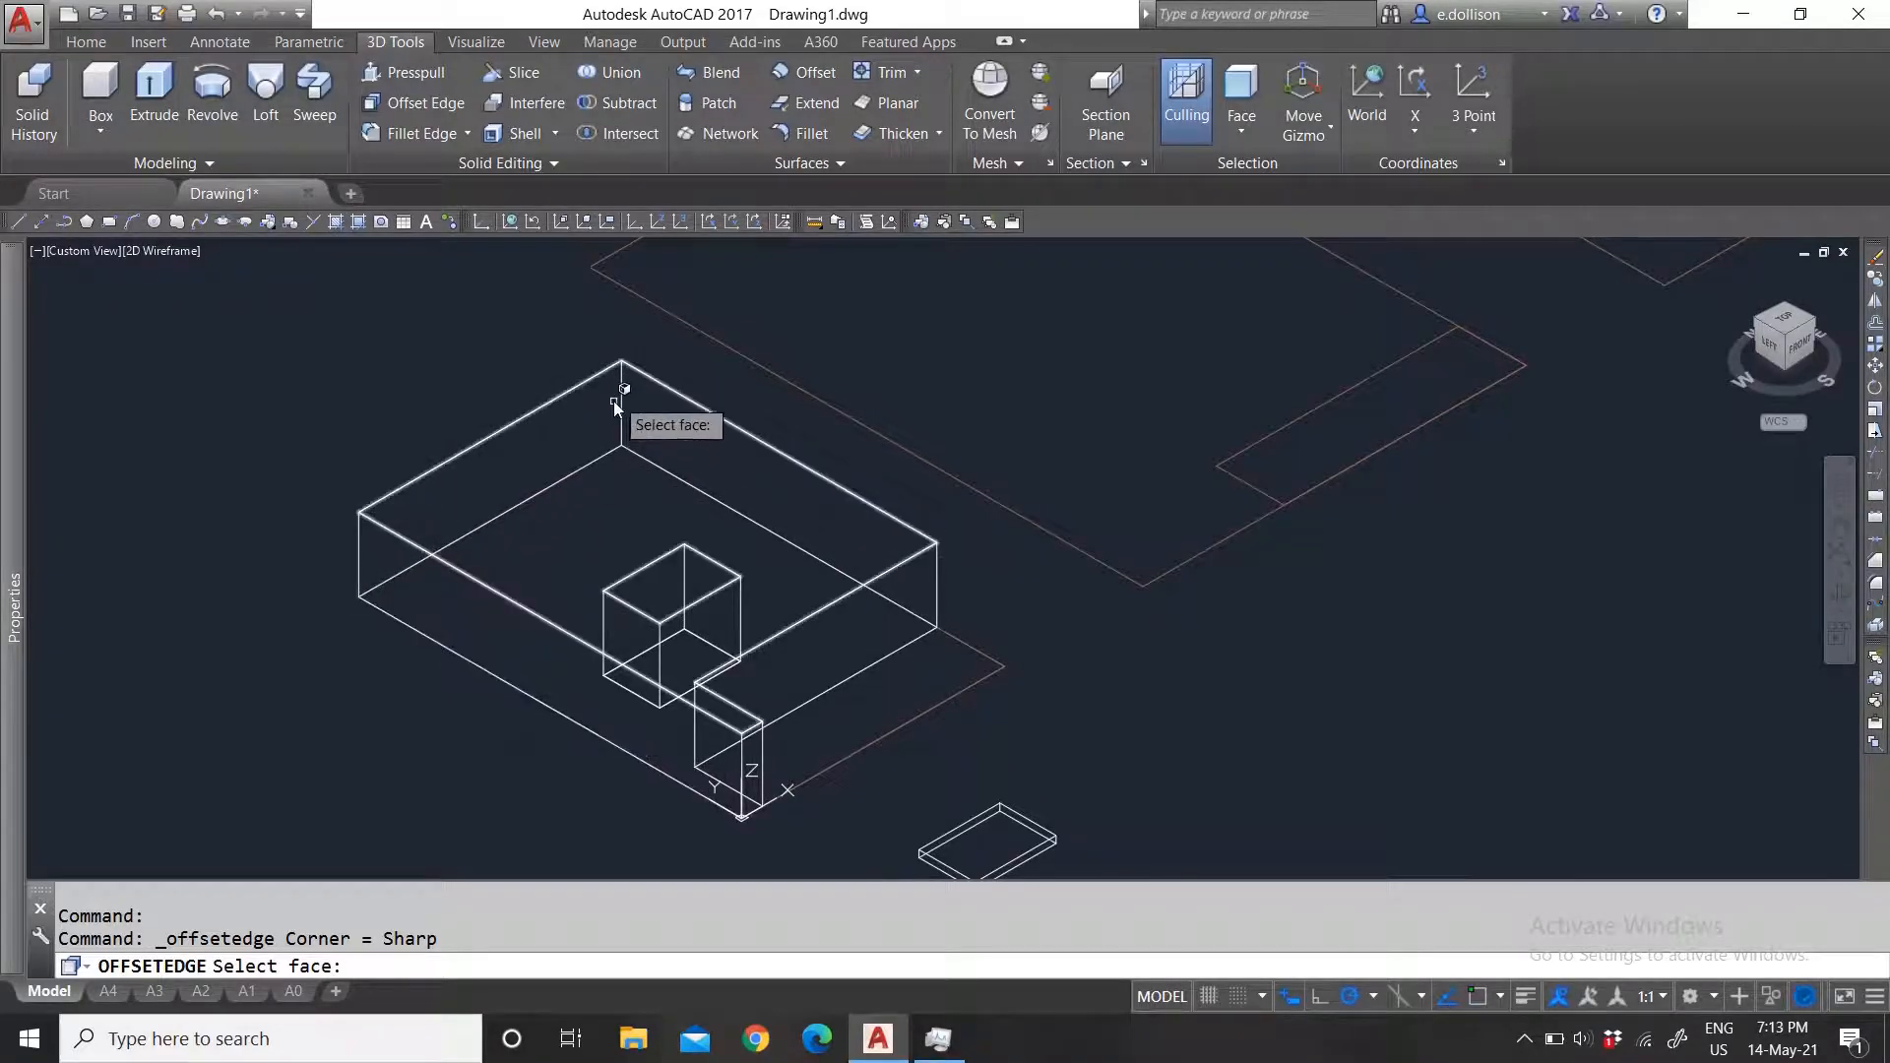
{"action": "left_click", "coordinate": [465, 448]}
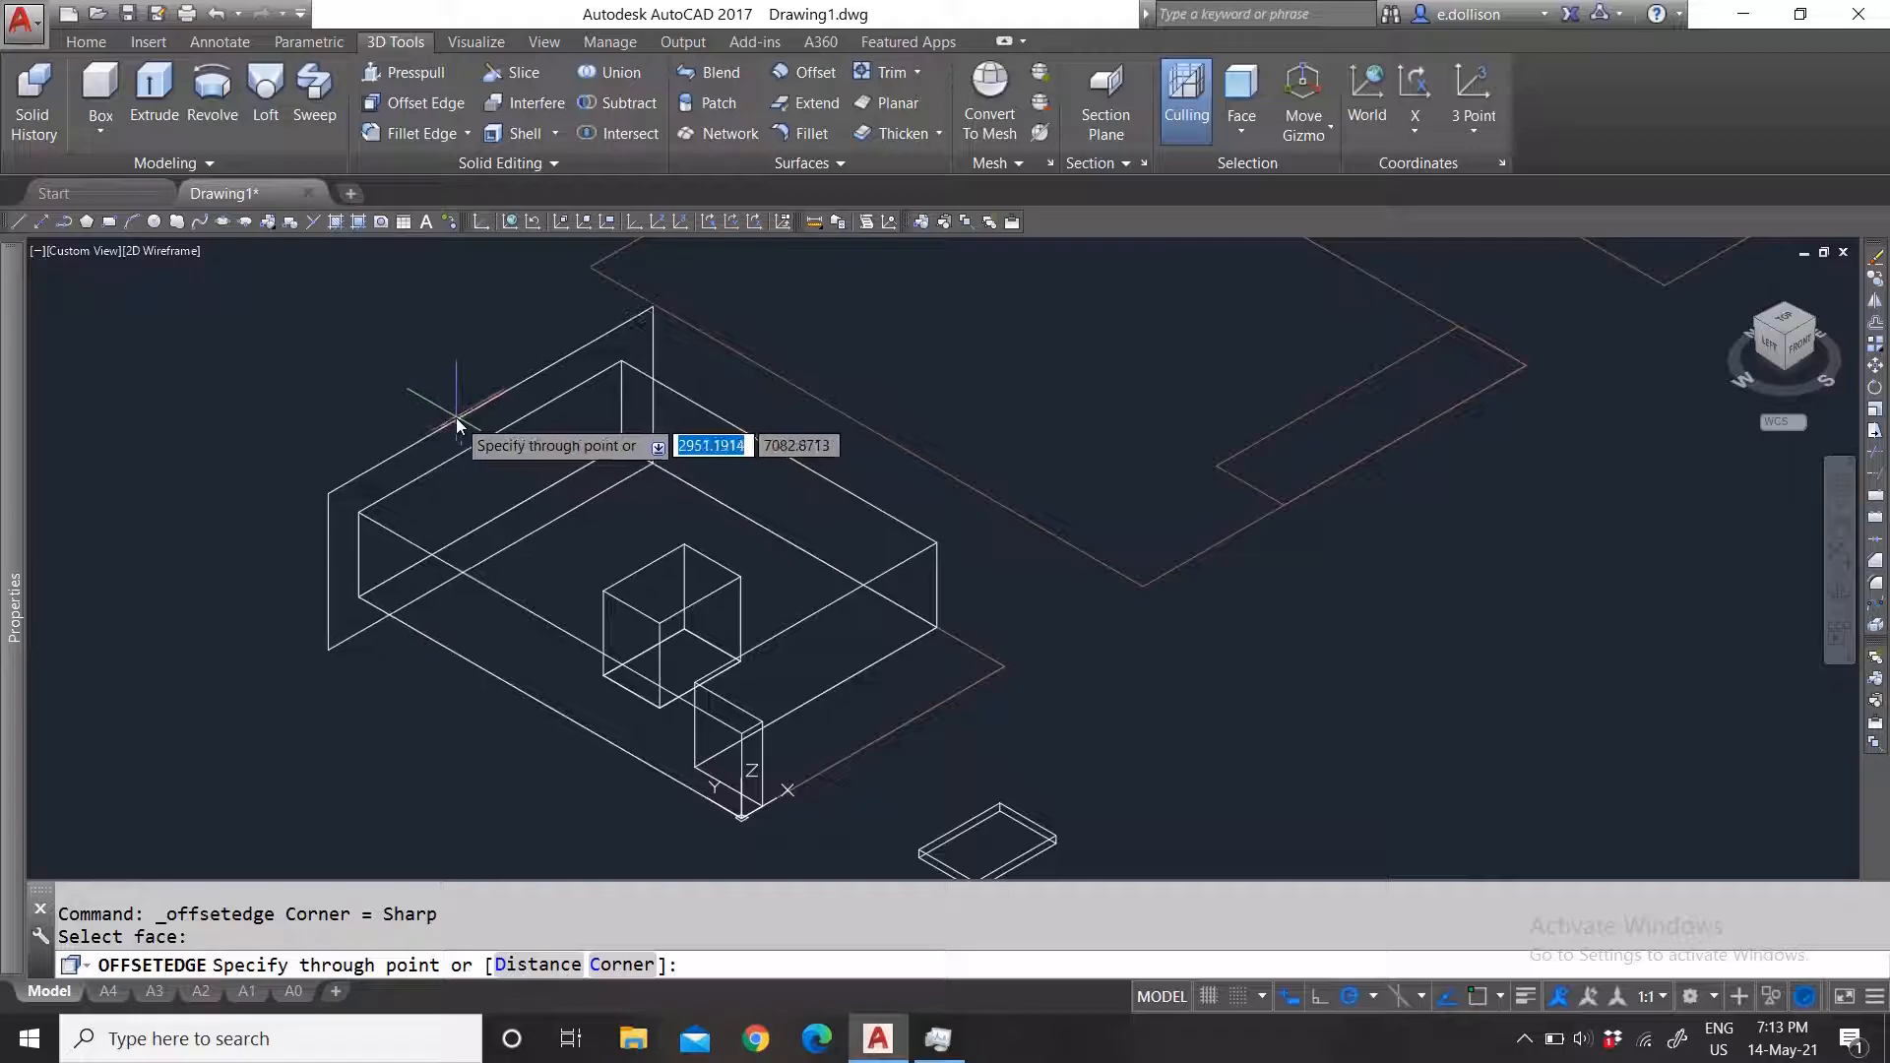
{"action": "type", "text": "100"}
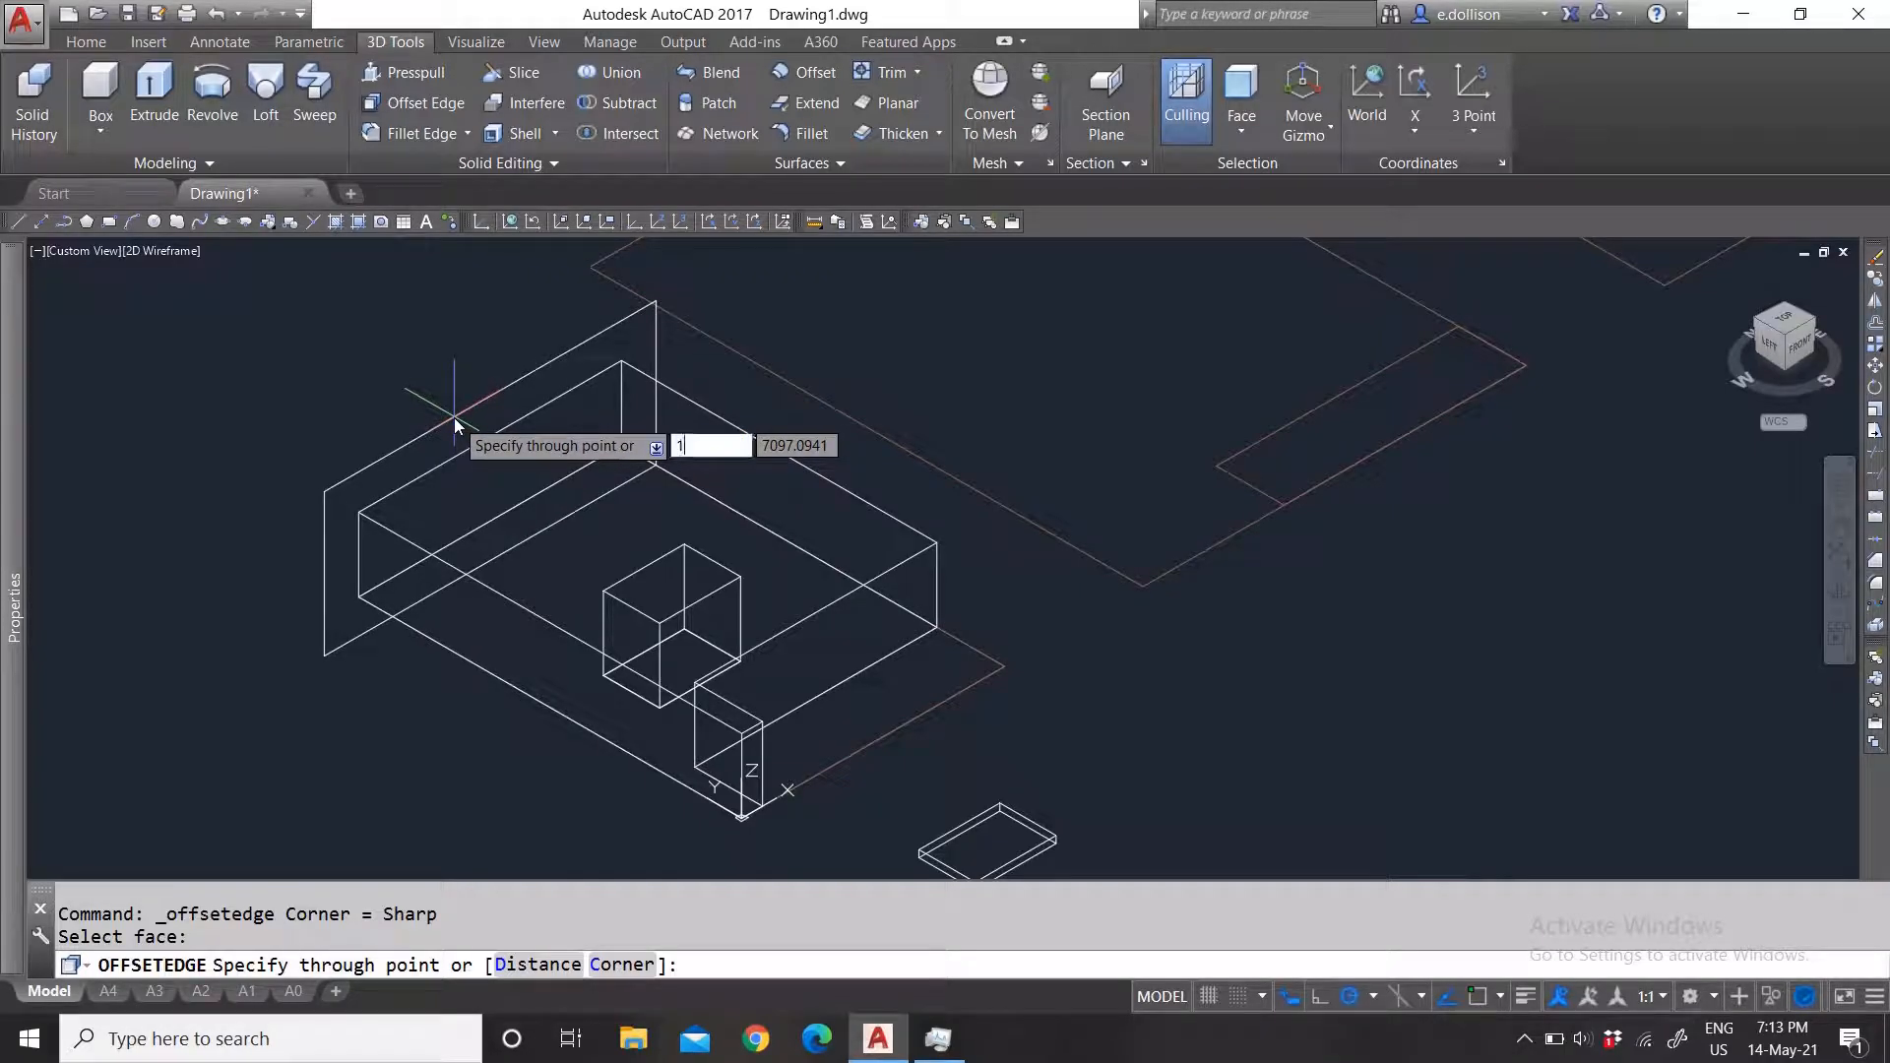
{"action": "key", "text": "Return"}
{"action": "key", "text": "Escape"}
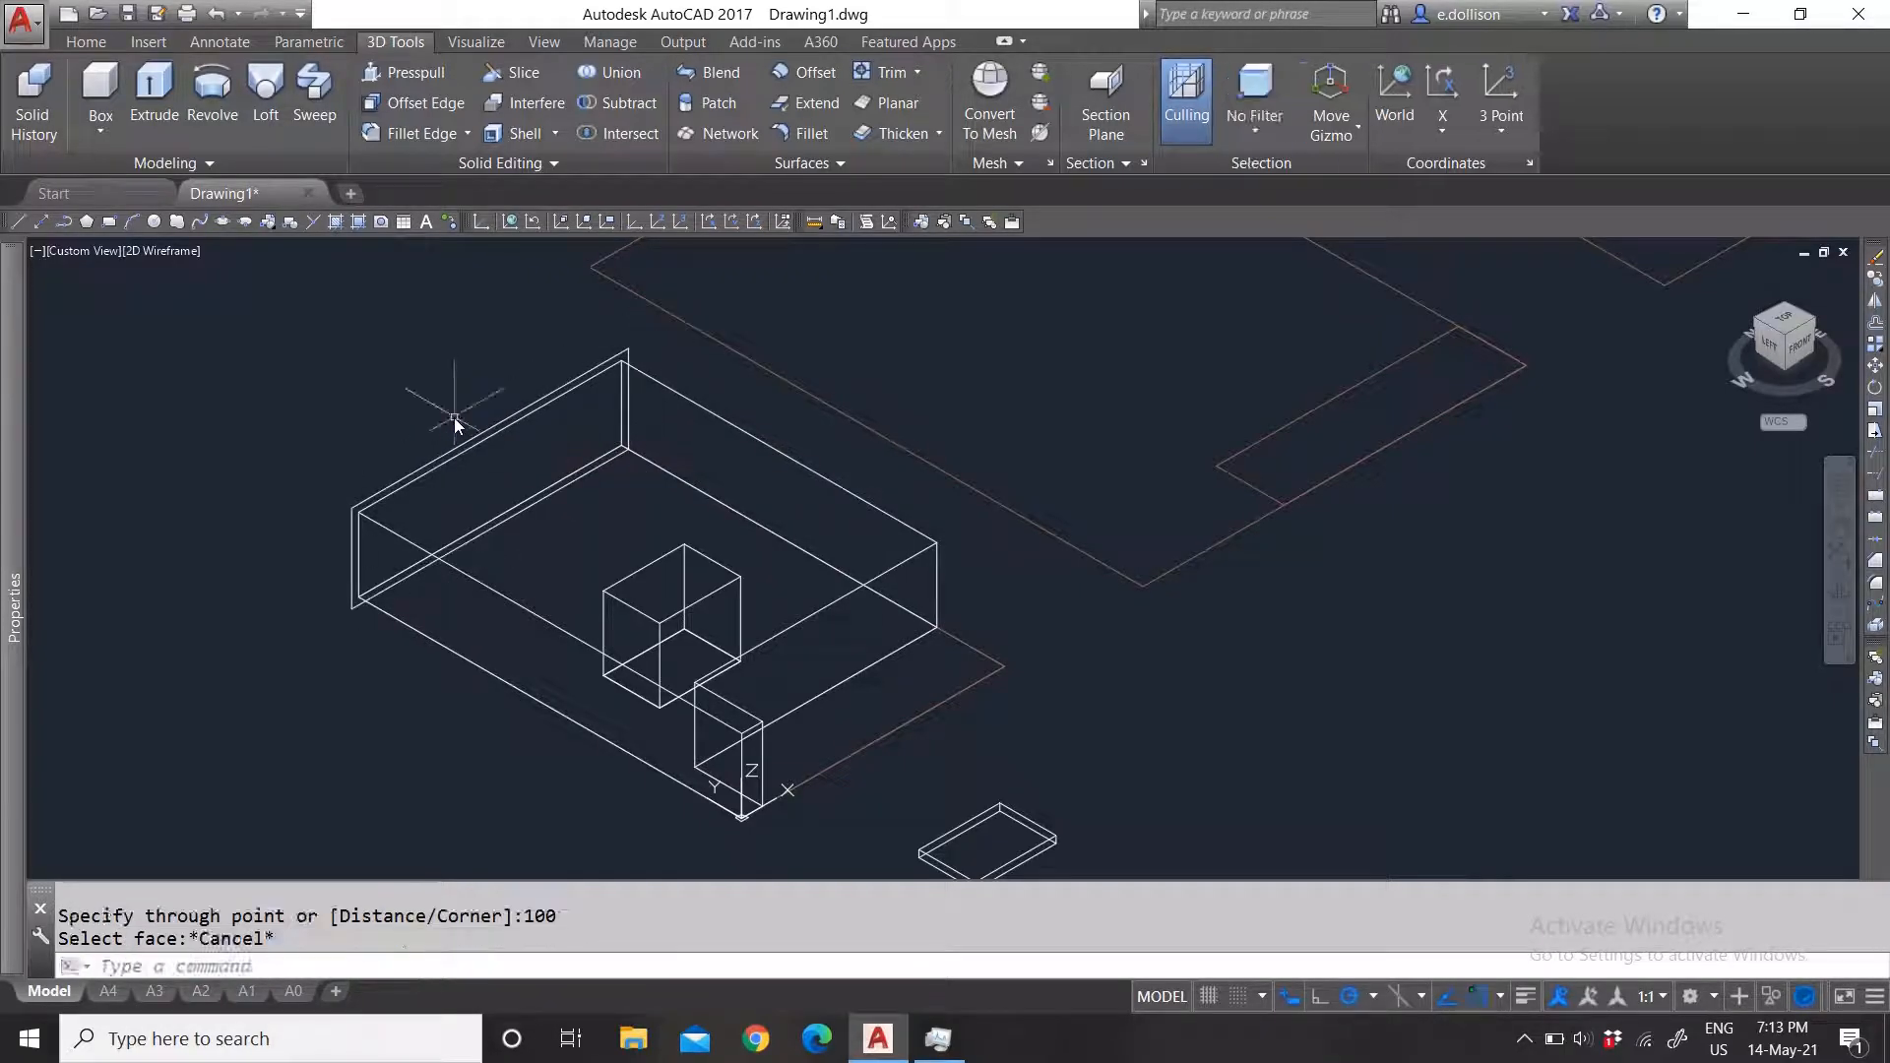
Step: Inspect the offset outline around the block's end face and its object properties, then clear the selection
{"action": "scroll", "coordinate": [611, 310], "scroll_direction": "up", "scroll_amount": 5}
{"action": "left_click", "coordinate": [713, 427]}
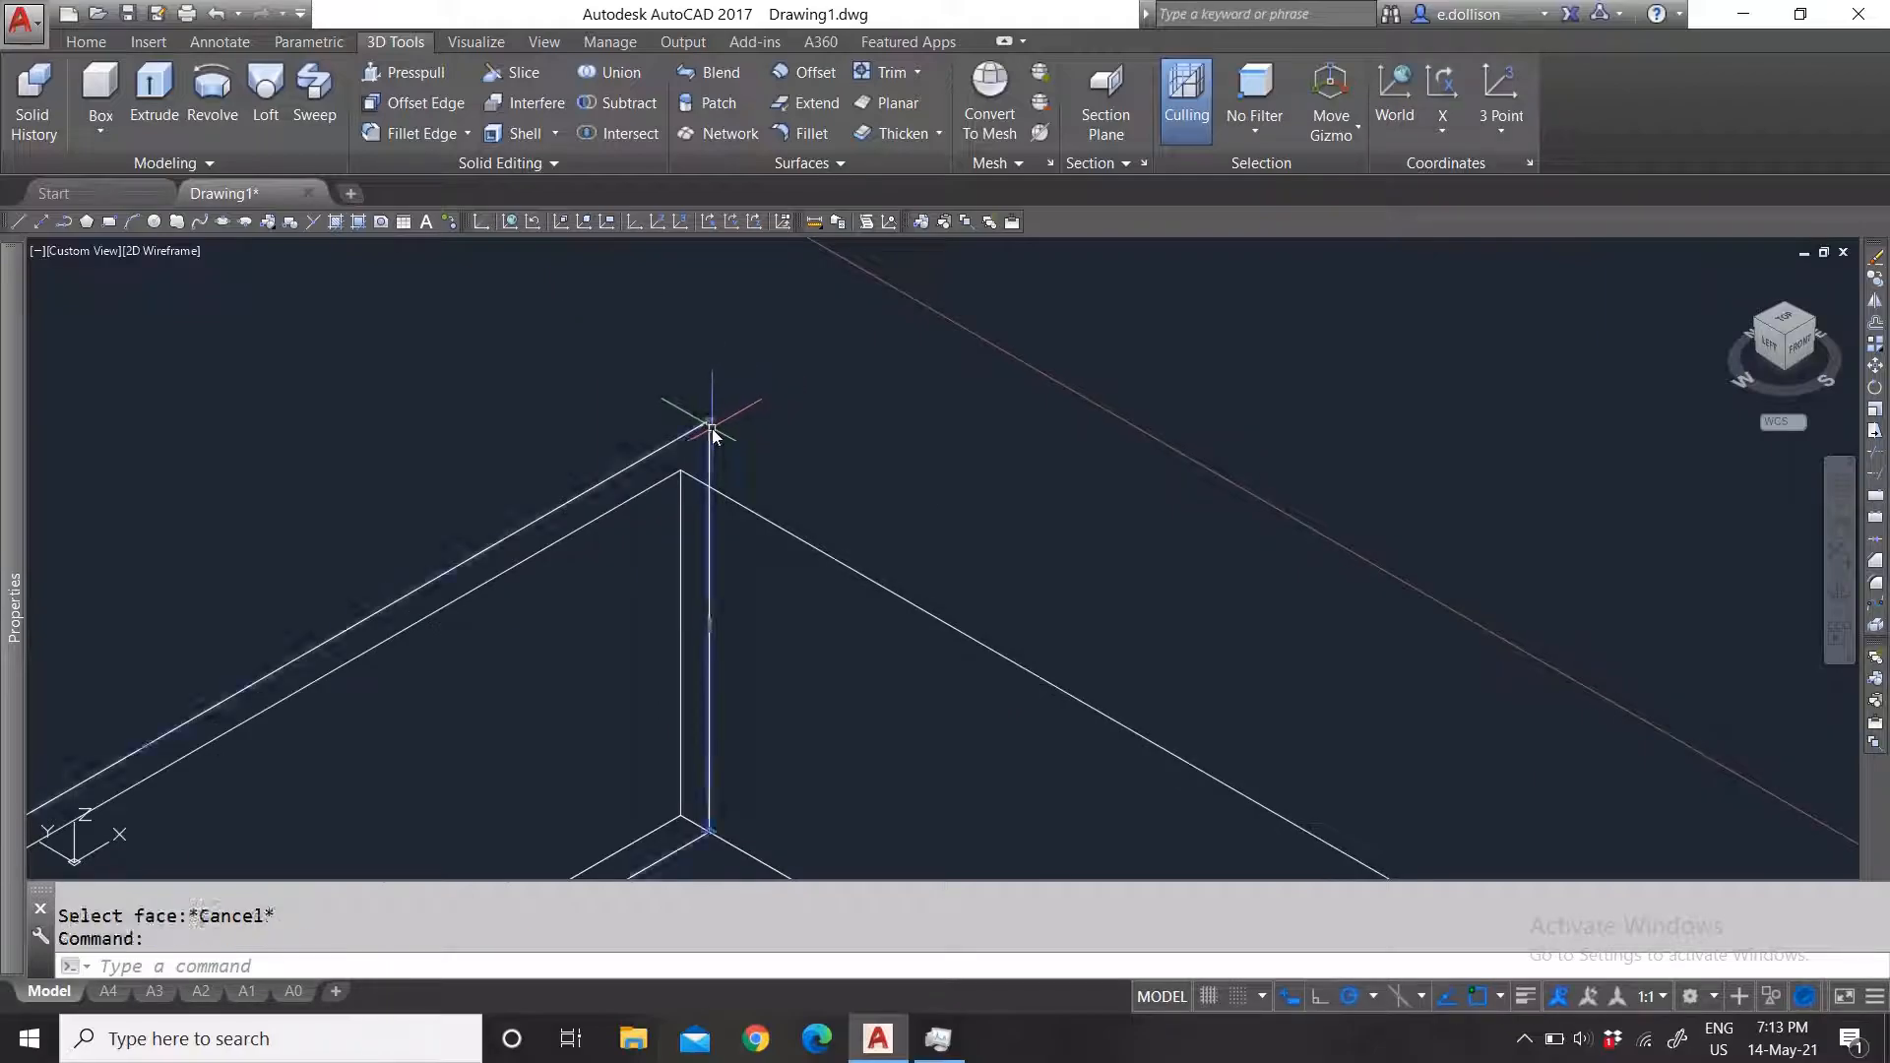
{"action": "scroll", "coordinate": [763, 414], "scroll_direction": "down", "scroll_amount": 4}
{"action": "key", "text": "ctrl+1"}
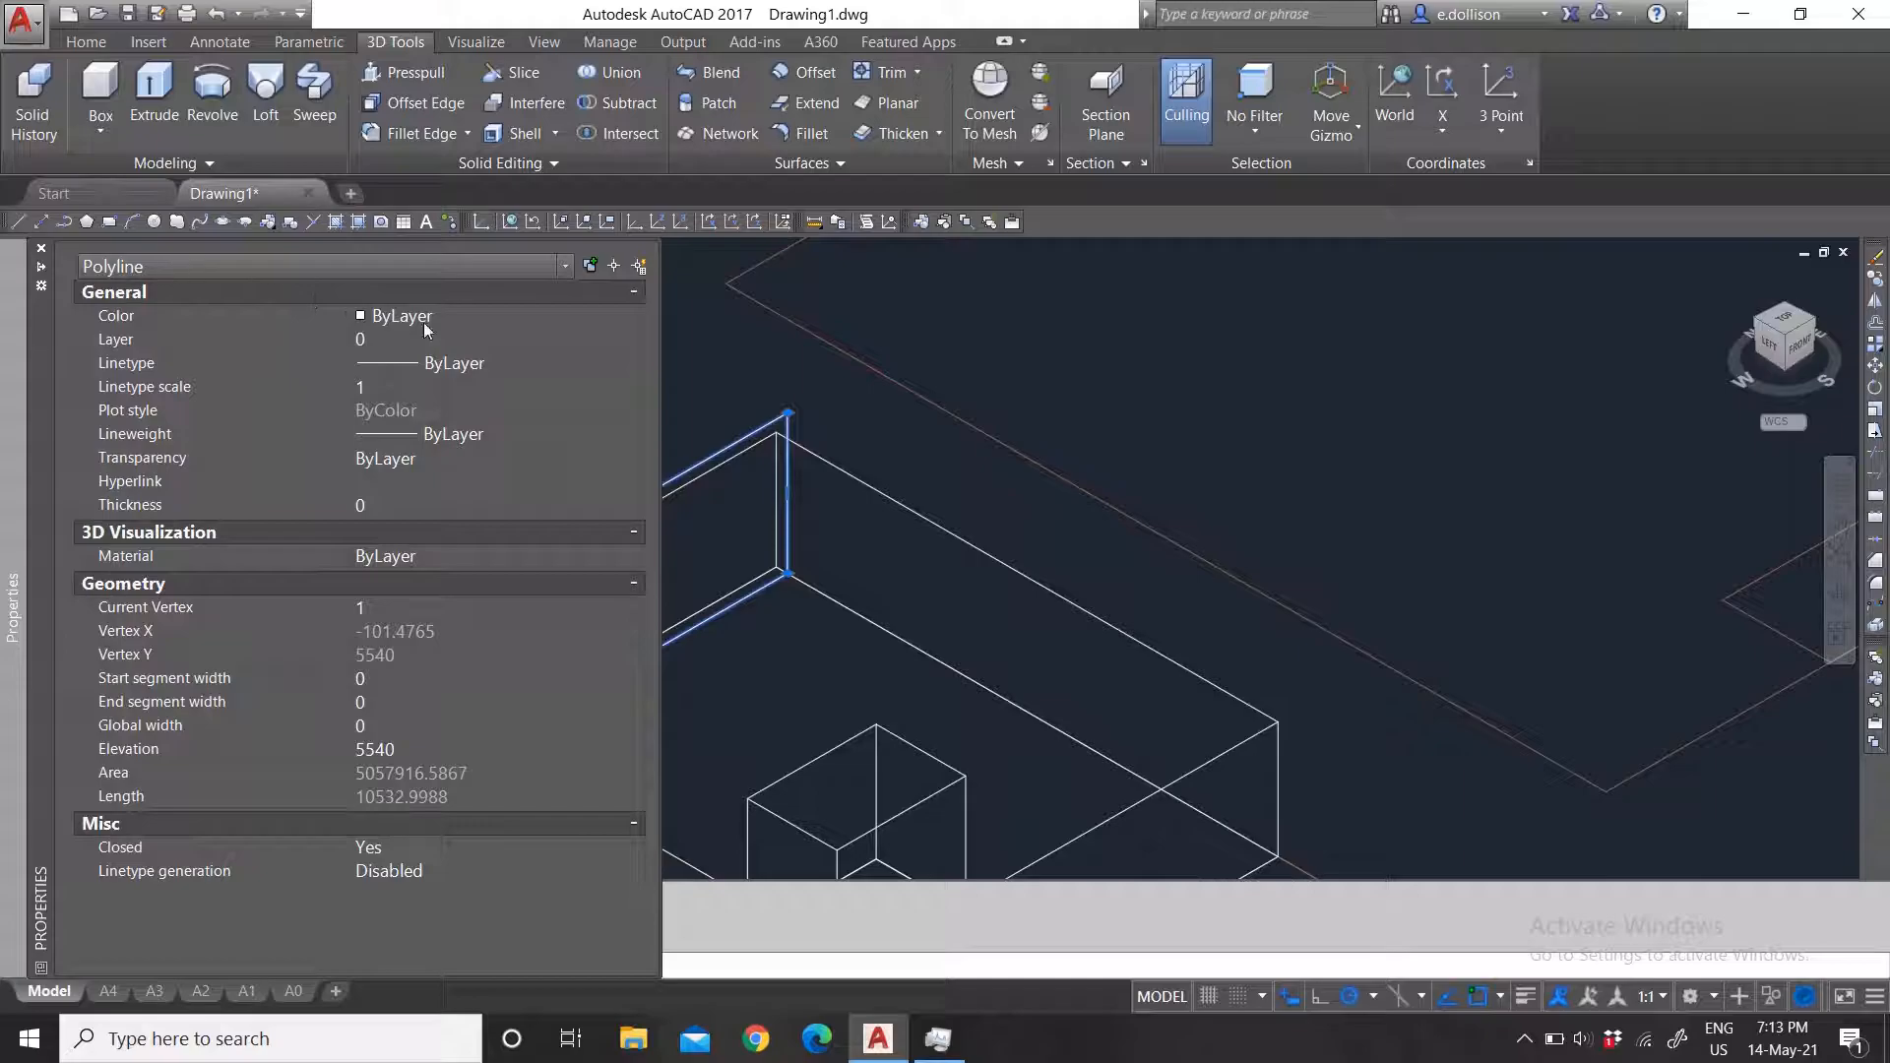
{"action": "scroll", "coordinate": [784, 413], "scroll_direction": "down", "scroll_amount": 2}
{"action": "scroll", "coordinate": [817, 424], "scroll_direction": "up", "scroll_amount": 1}
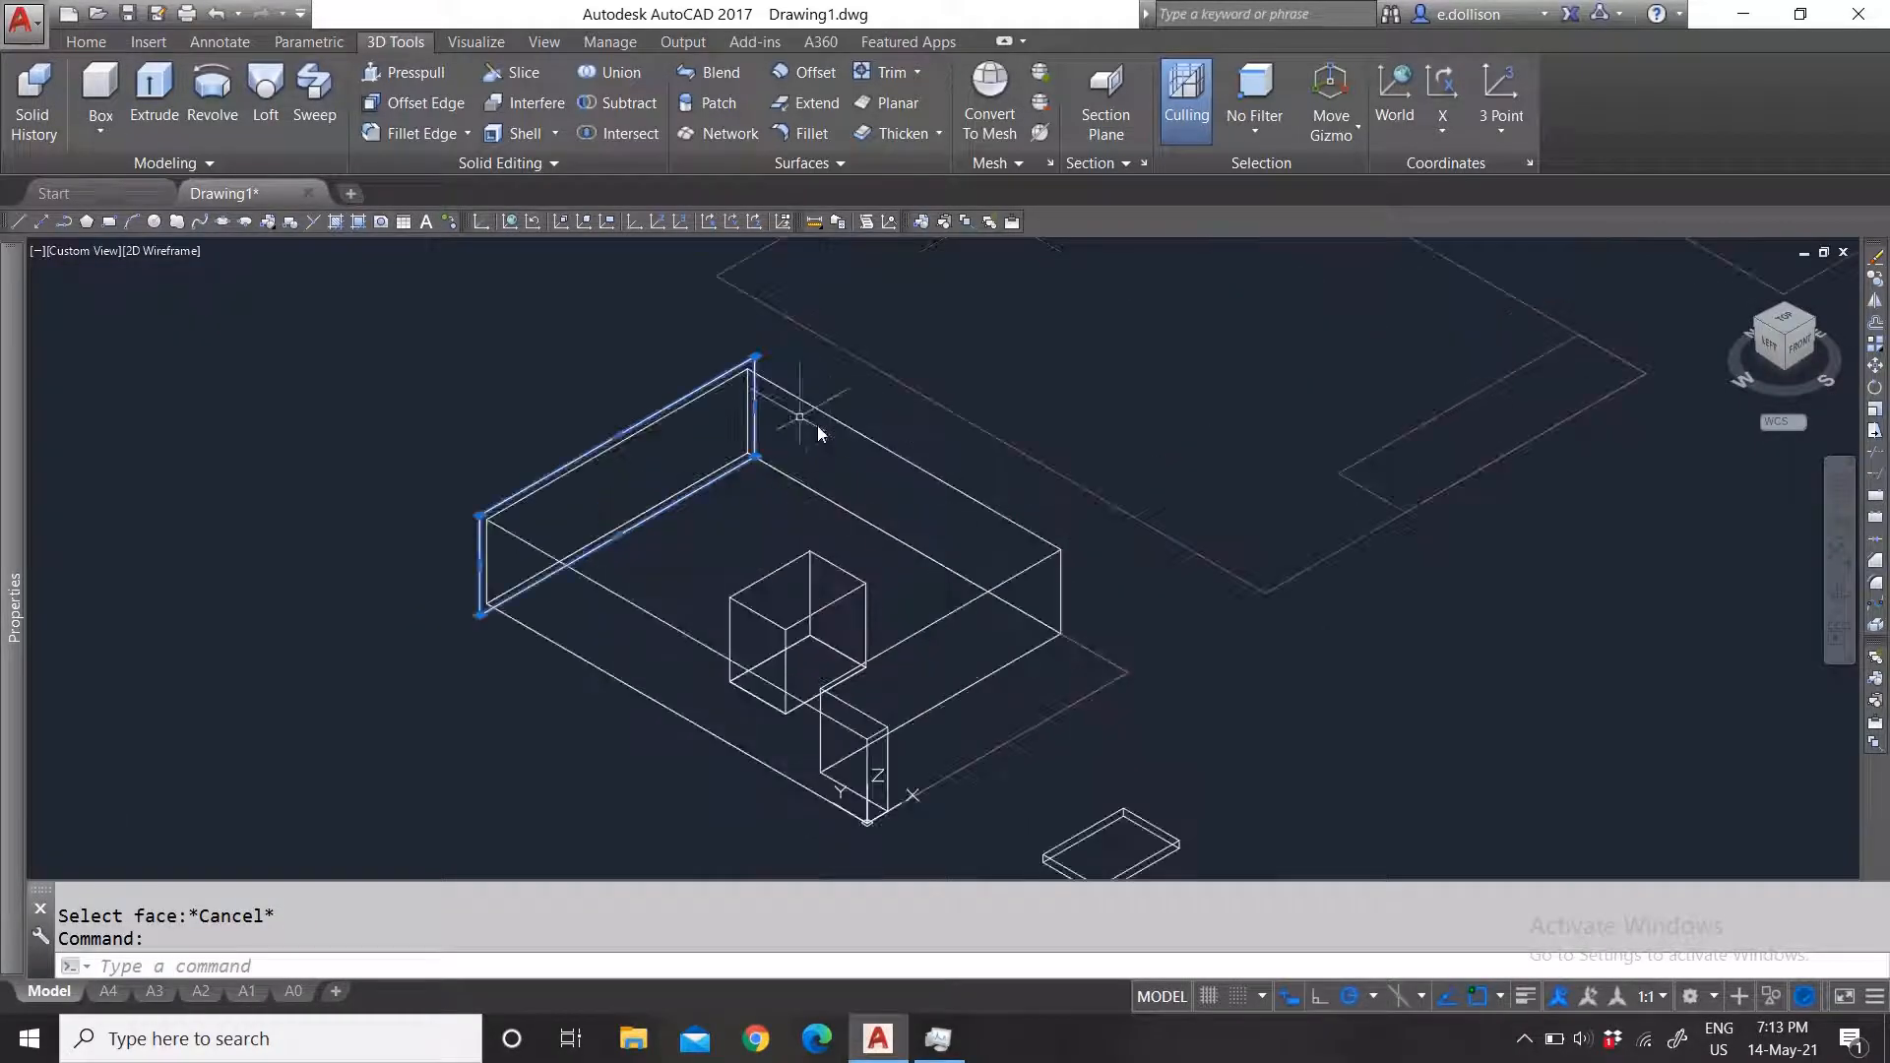
{"action": "key", "text": "Escape"}
{"action": "scroll", "coordinate": [488, 551], "scroll_direction": "up", "scroll_amount": 5}
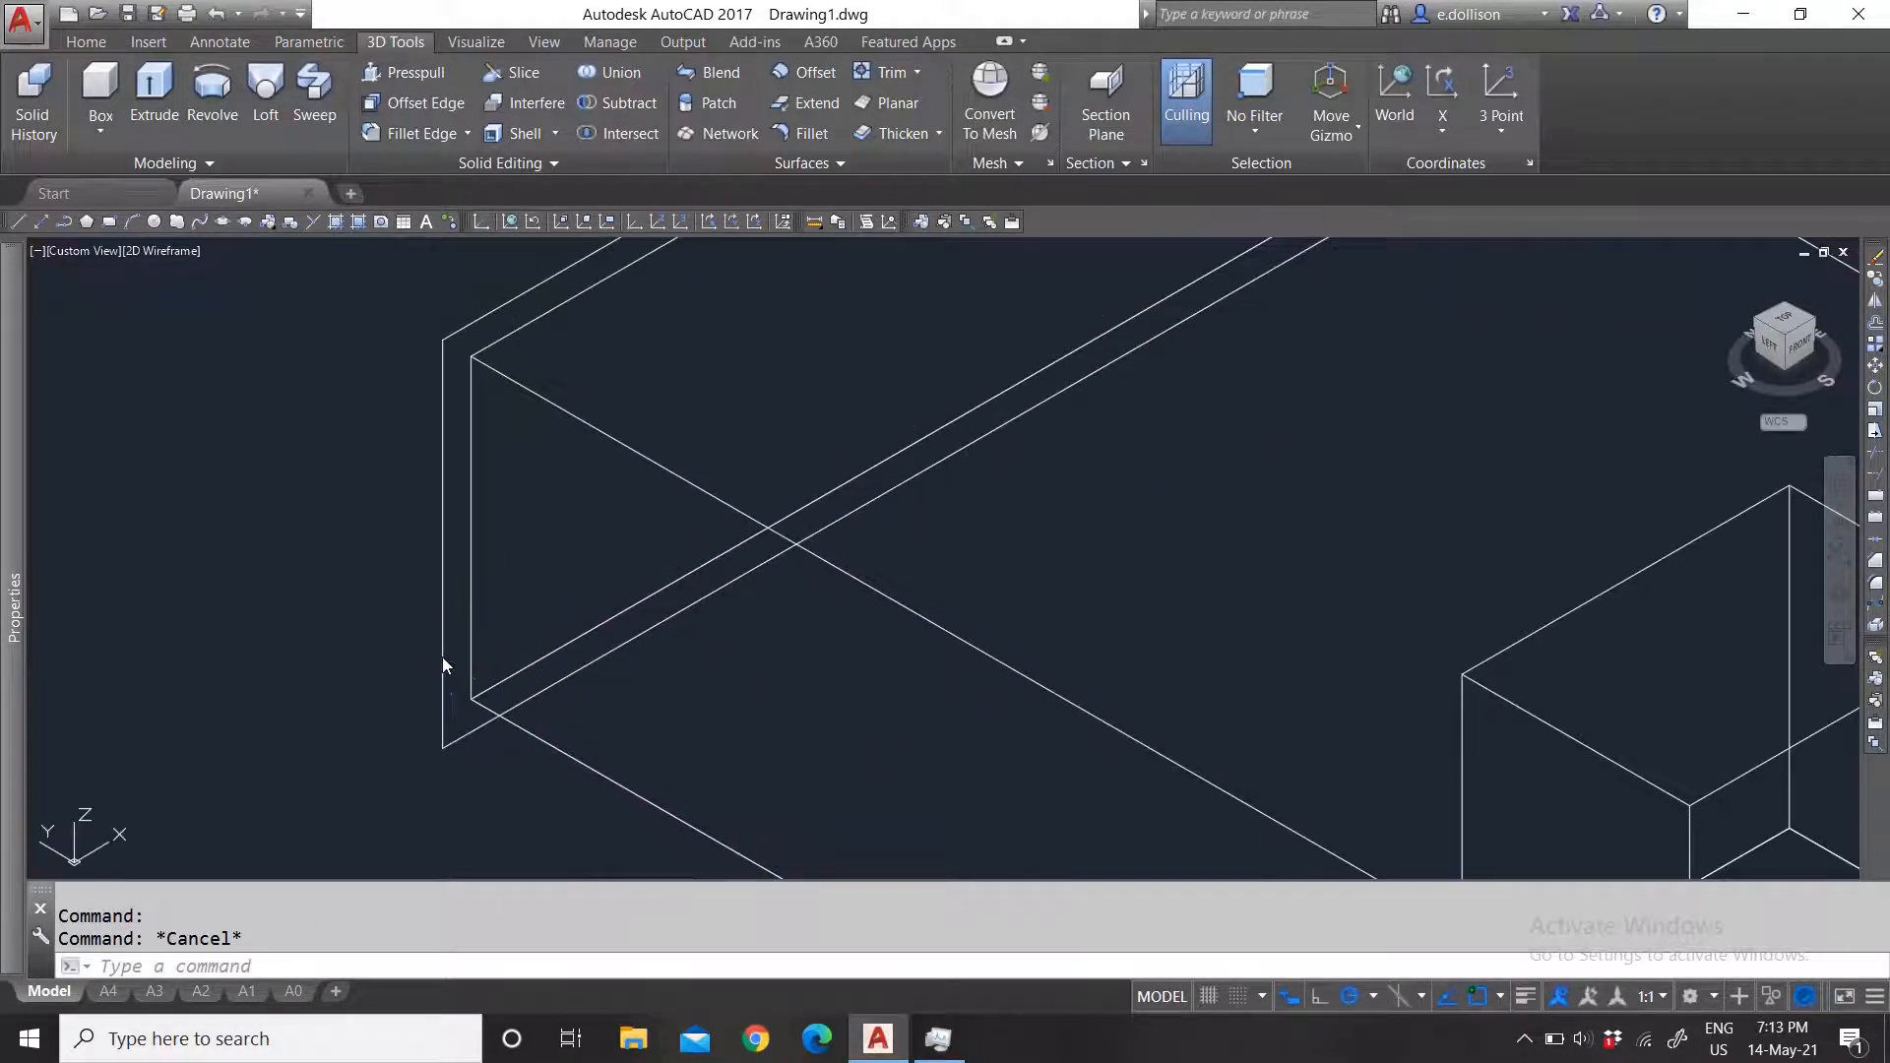
{"action": "scroll", "coordinate": [443, 660], "scroll_direction": "down", "scroll_amount": 5}
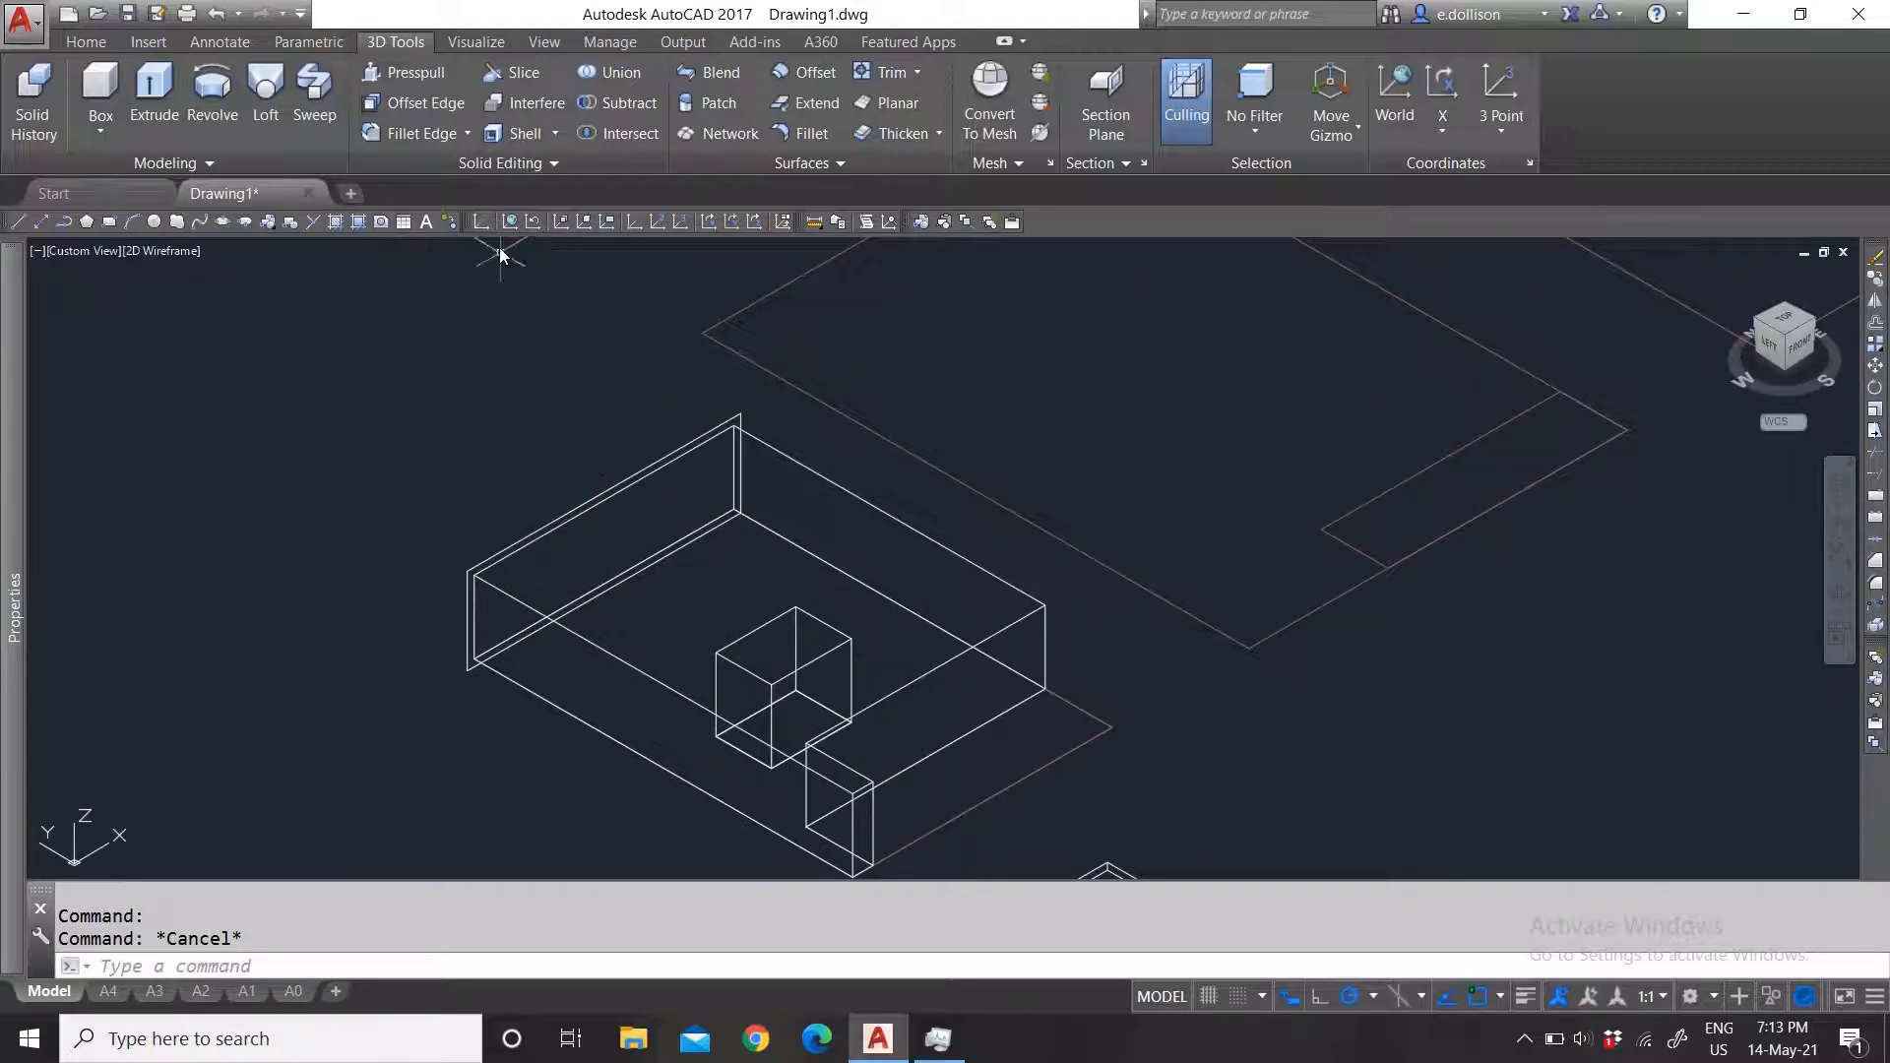
{"action": "left_click", "coordinate": [414, 104]}
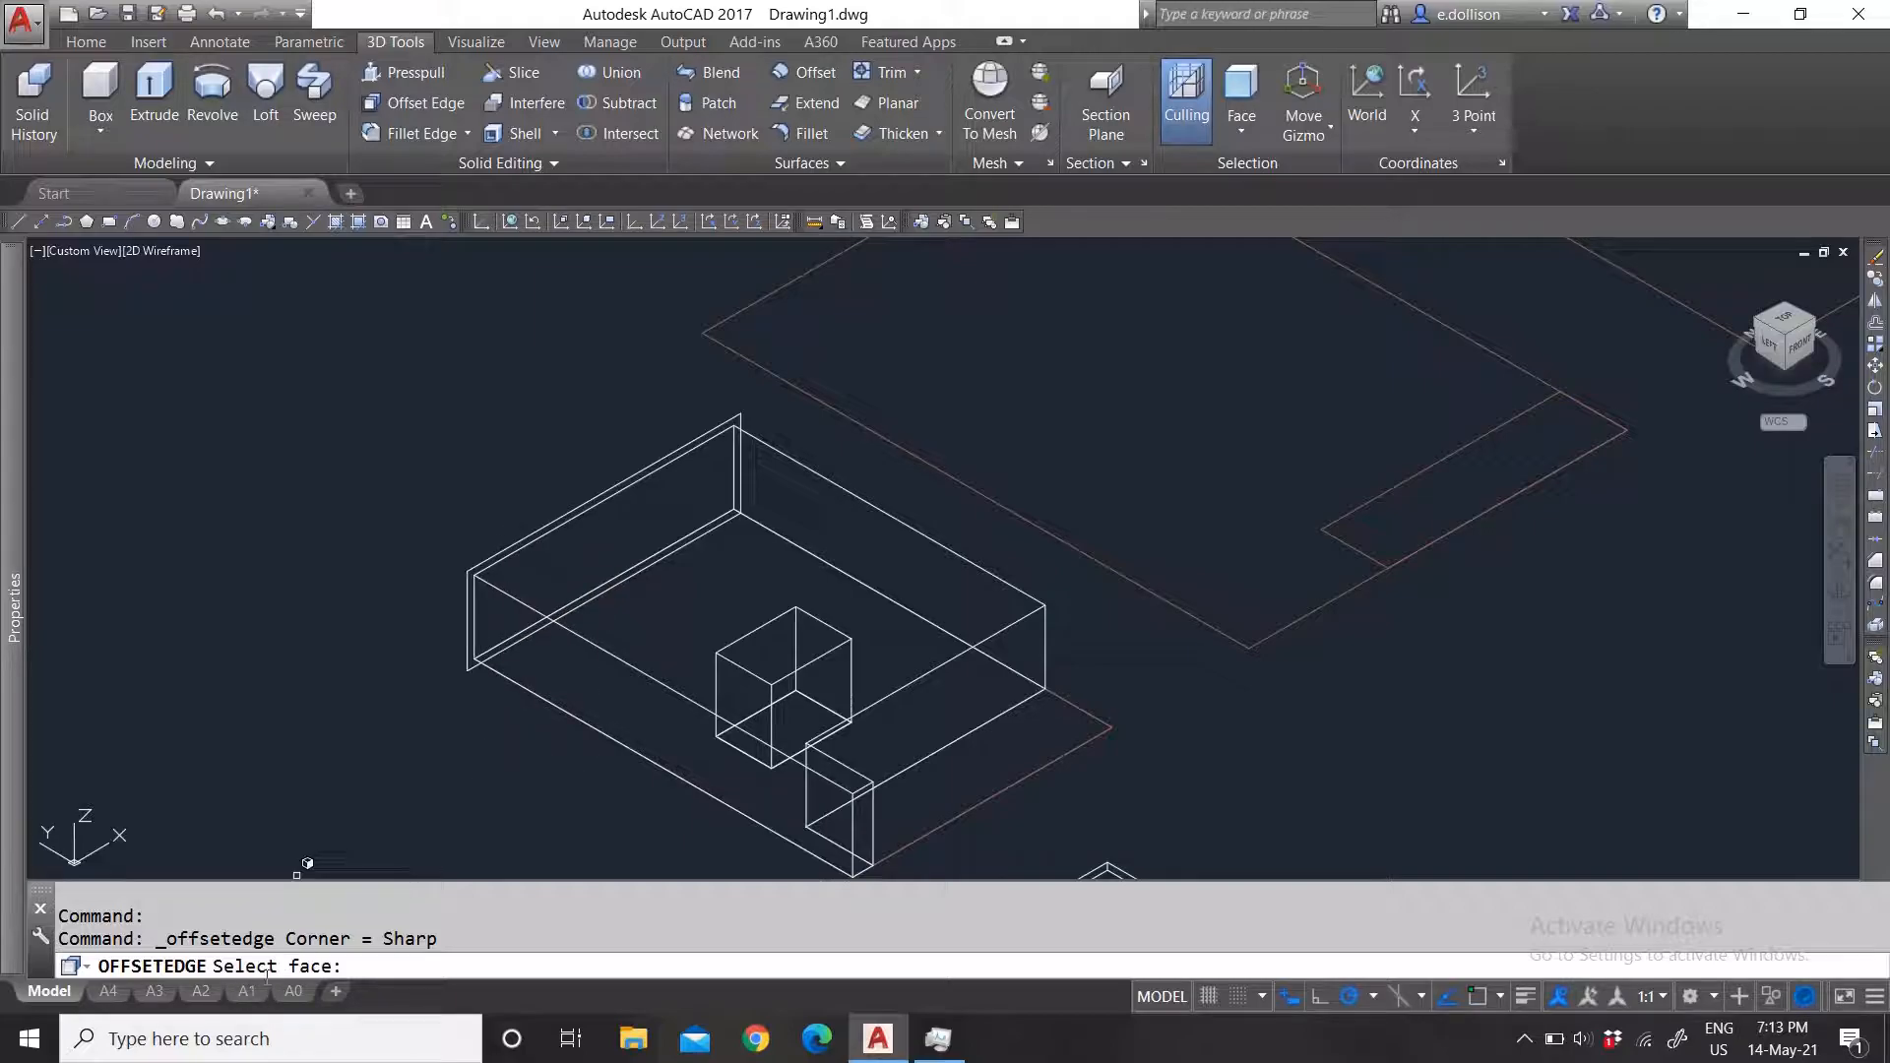
{"action": "key", "text": "Escape"}
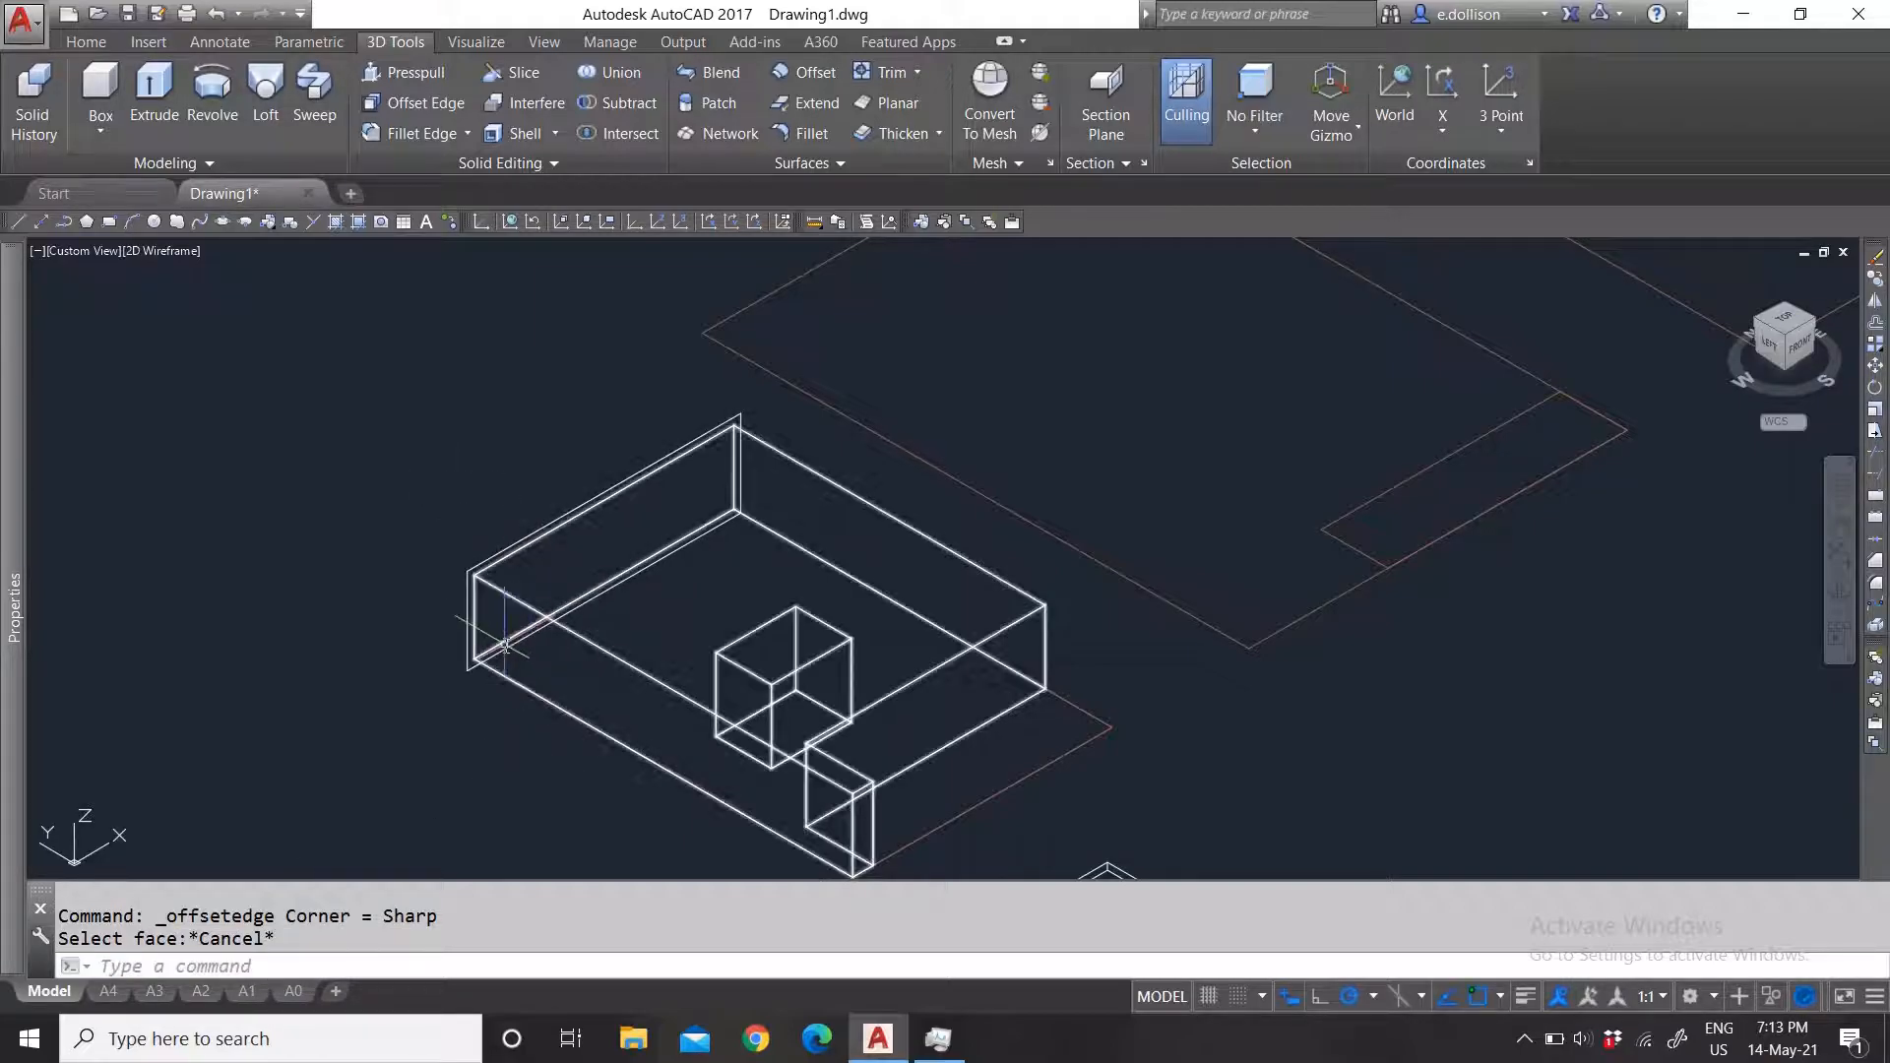
{"action": "scroll", "coordinate": [482, 688], "scroll_direction": "up", "scroll_amount": 3}
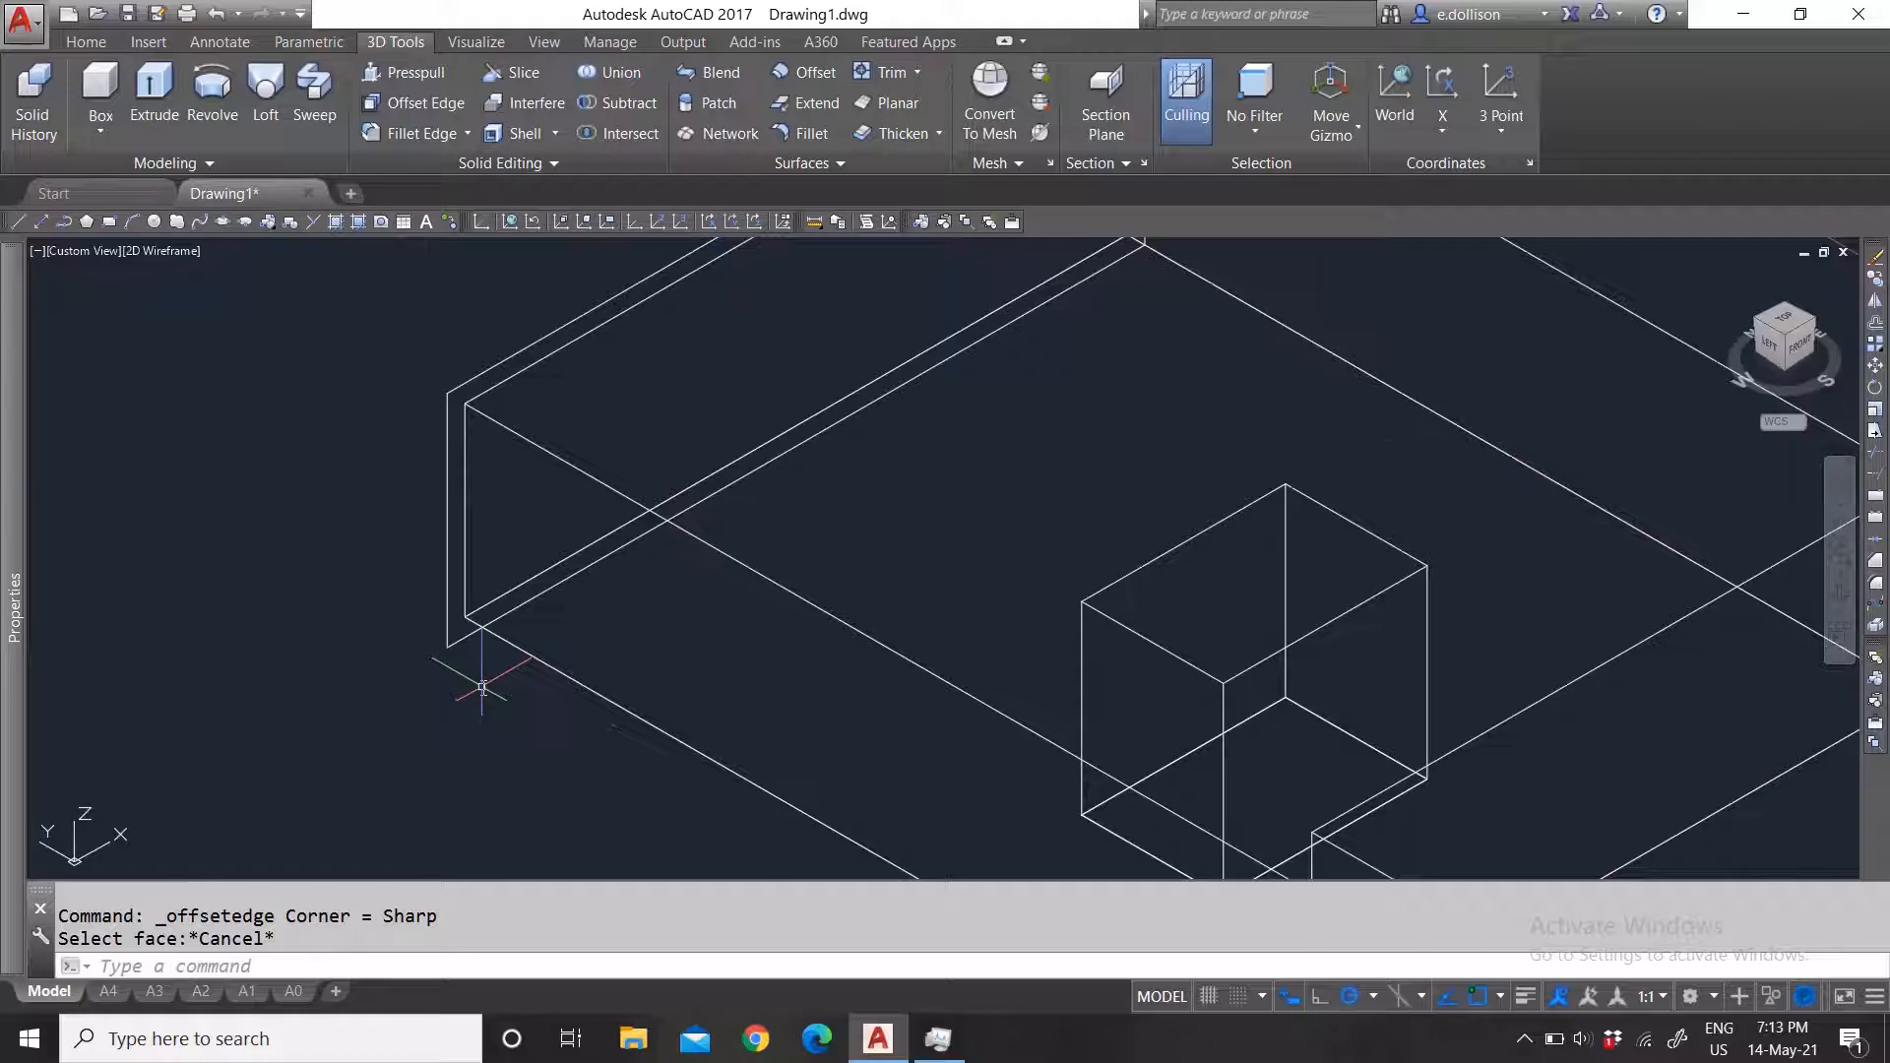
Step: Try to fillet the large block's upper edge along the title block side with Fillet Edge, leaving the radius at its default
{"action": "left_click", "coordinate": [444, 134]}
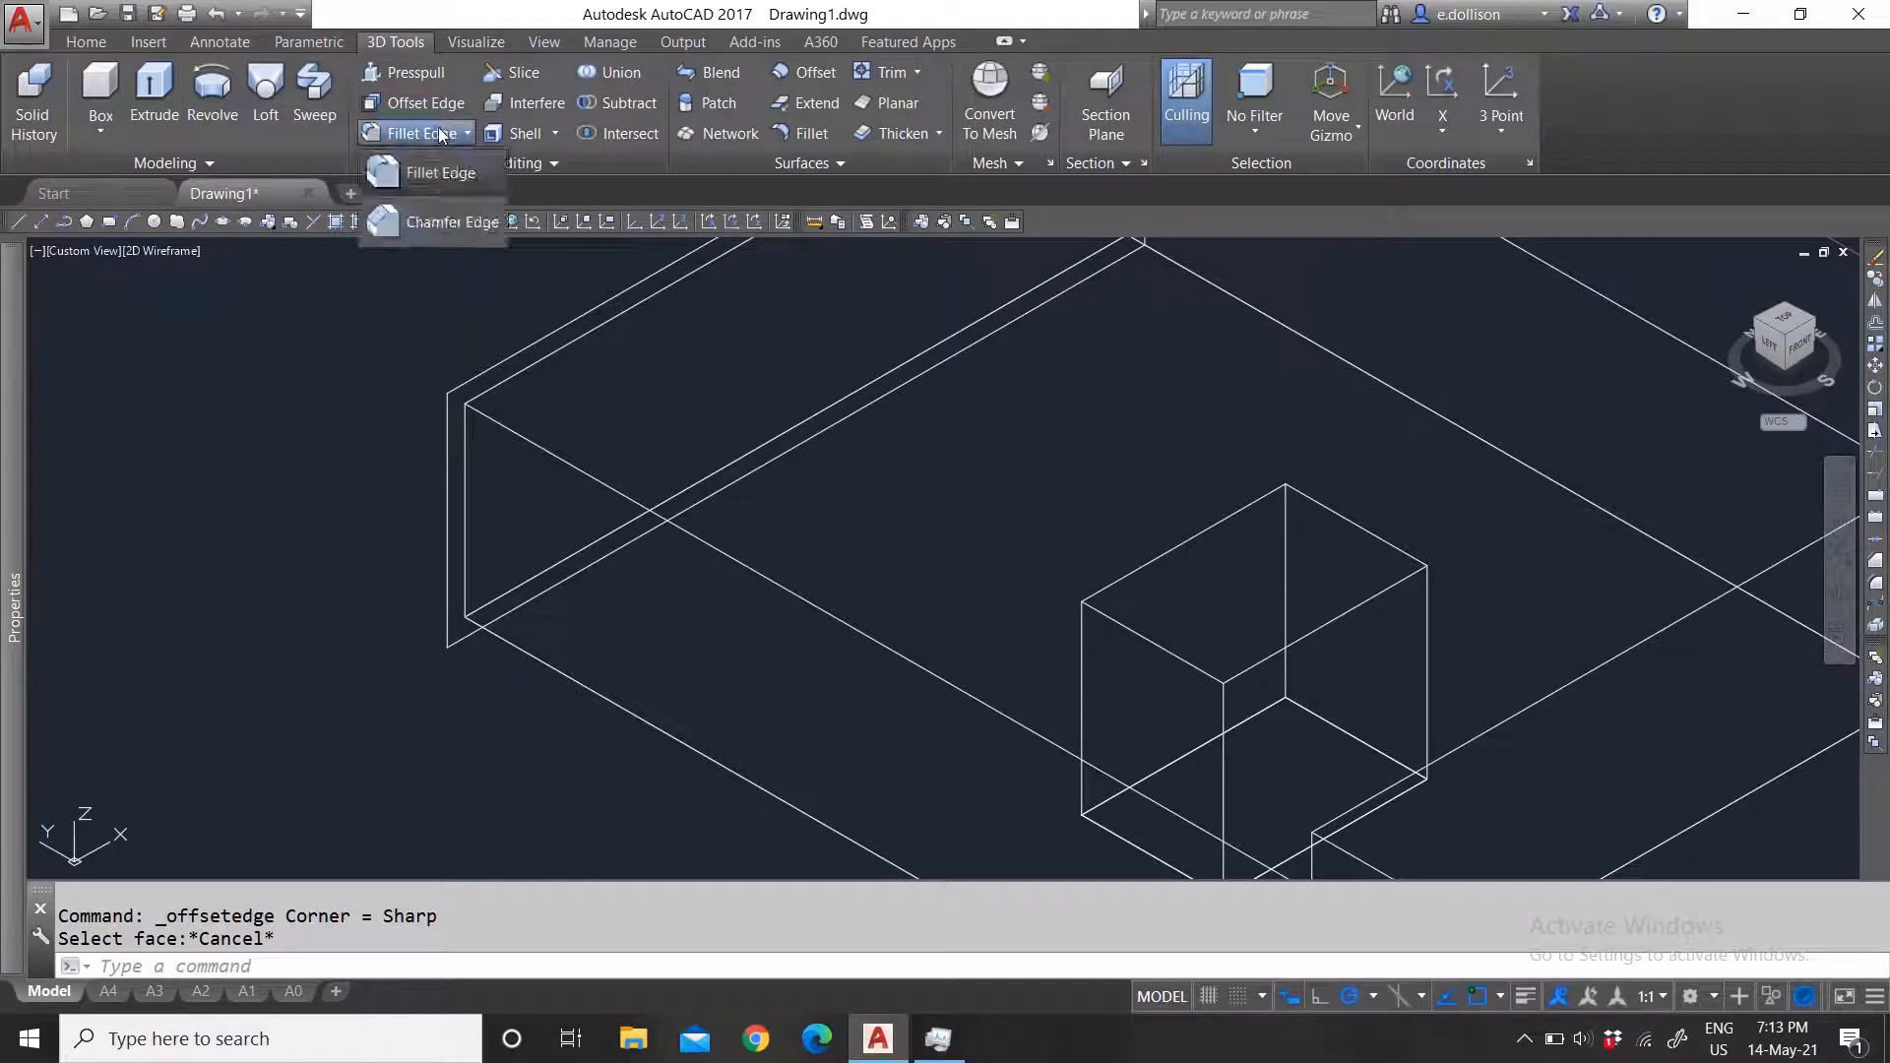
{"action": "left_click", "coordinate": [419, 179]}
{"action": "scroll", "coordinate": [384, 350], "scroll_direction": "down", "scroll_amount": 5}
{"action": "scroll", "coordinate": [384, 351], "scroll_direction": "up", "scroll_amount": 5}
{"action": "scroll", "coordinate": [653, 599], "scroll_direction": "down", "scroll_amount": 3}
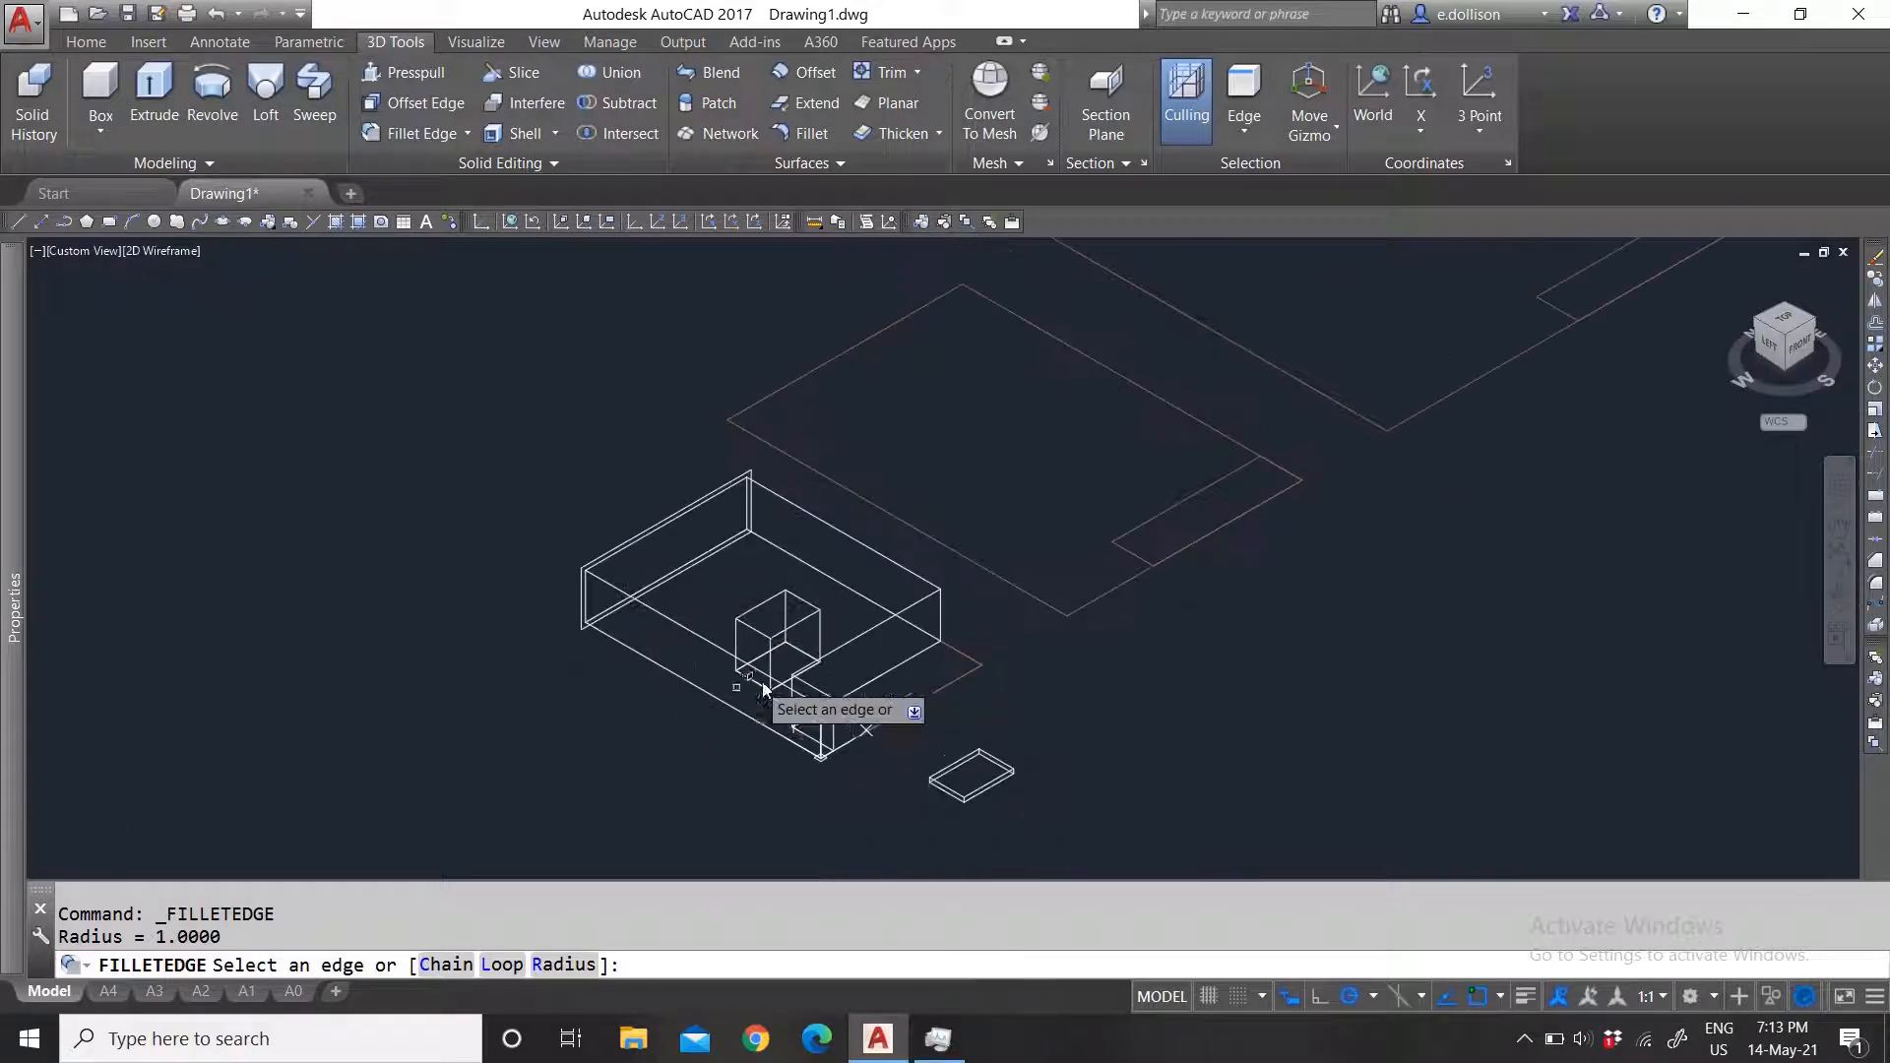
{"action": "scroll", "coordinate": [1076, 679], "scroll_direction": "up", "scroll_amount": 1}
{"action": "scroll", "coordinate": [1024, 605], "scroll_direction": "up", "scroll_amount": 2}
{"action": "scroll", "coordinate": [1044, 630], "scroll_direction": "down", "scroll_amount": 3}
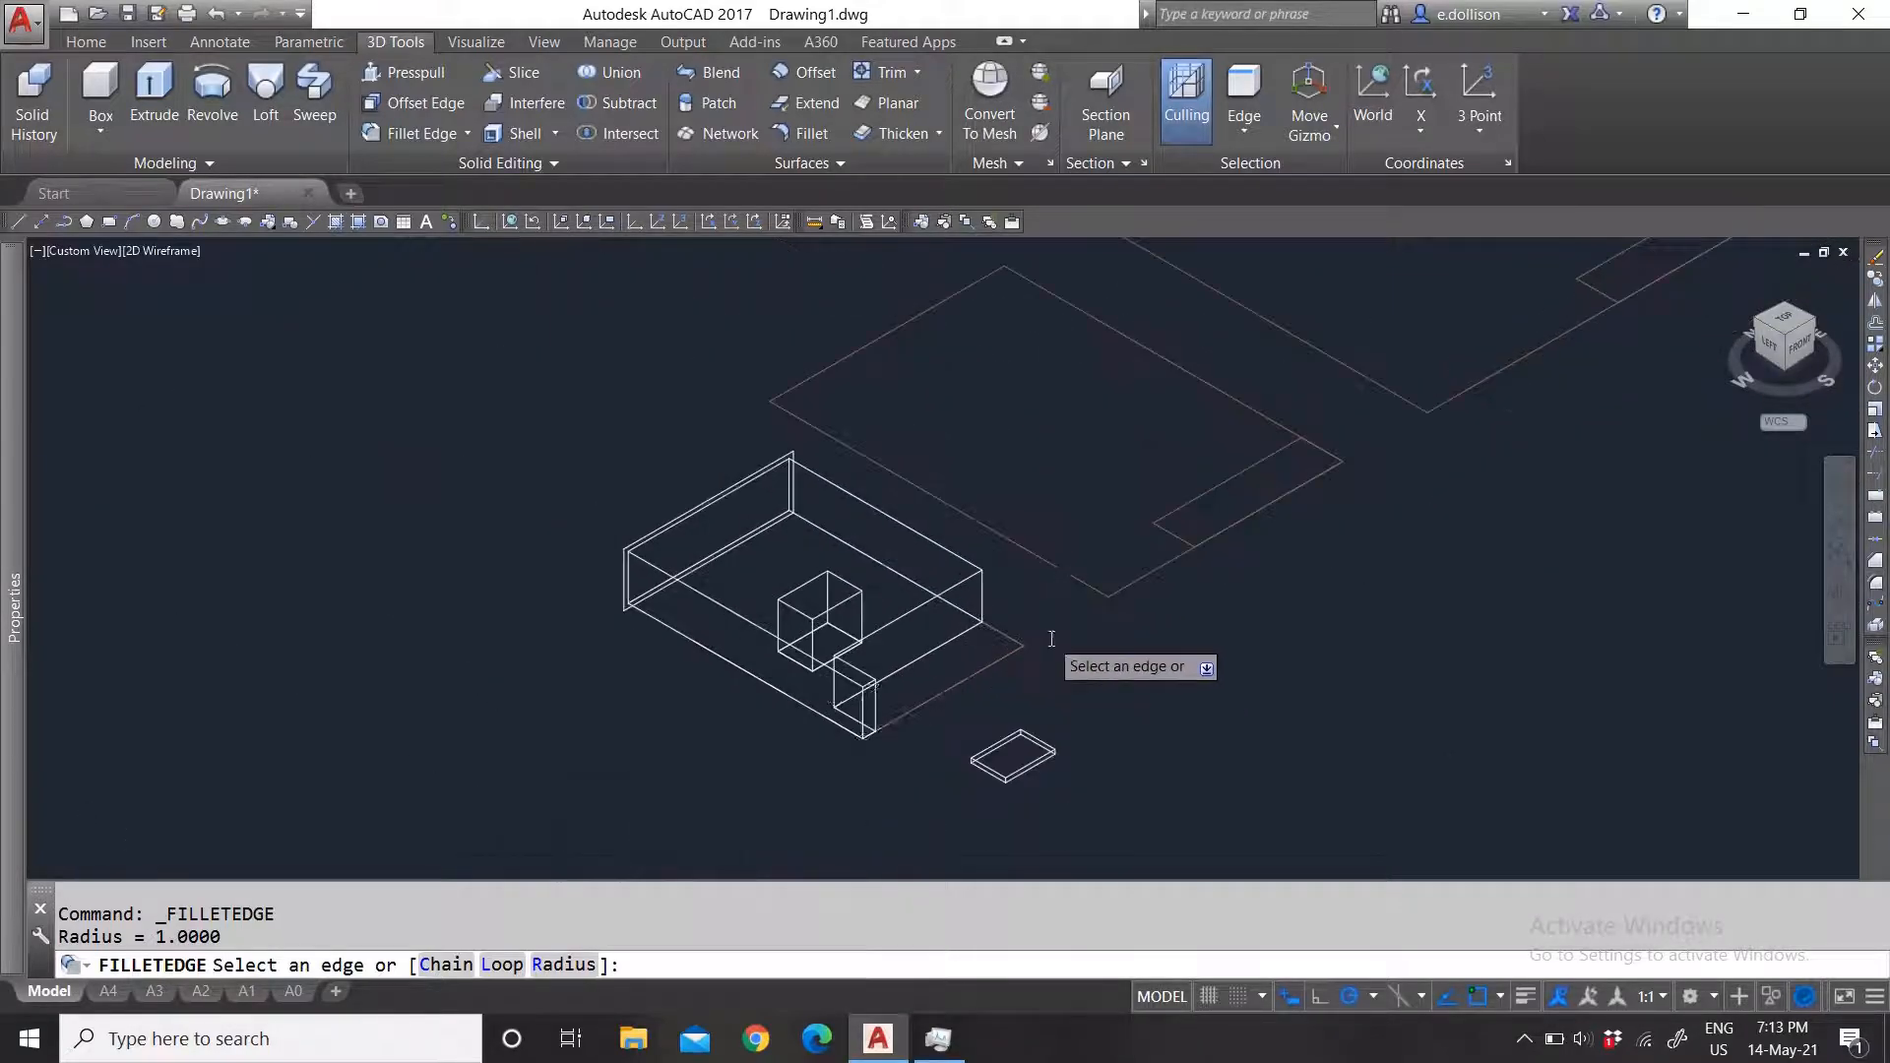
{"action": "scroll", "coordinate": [1039, 625], "scroll_direction": "up", "scroll_amount": 3}
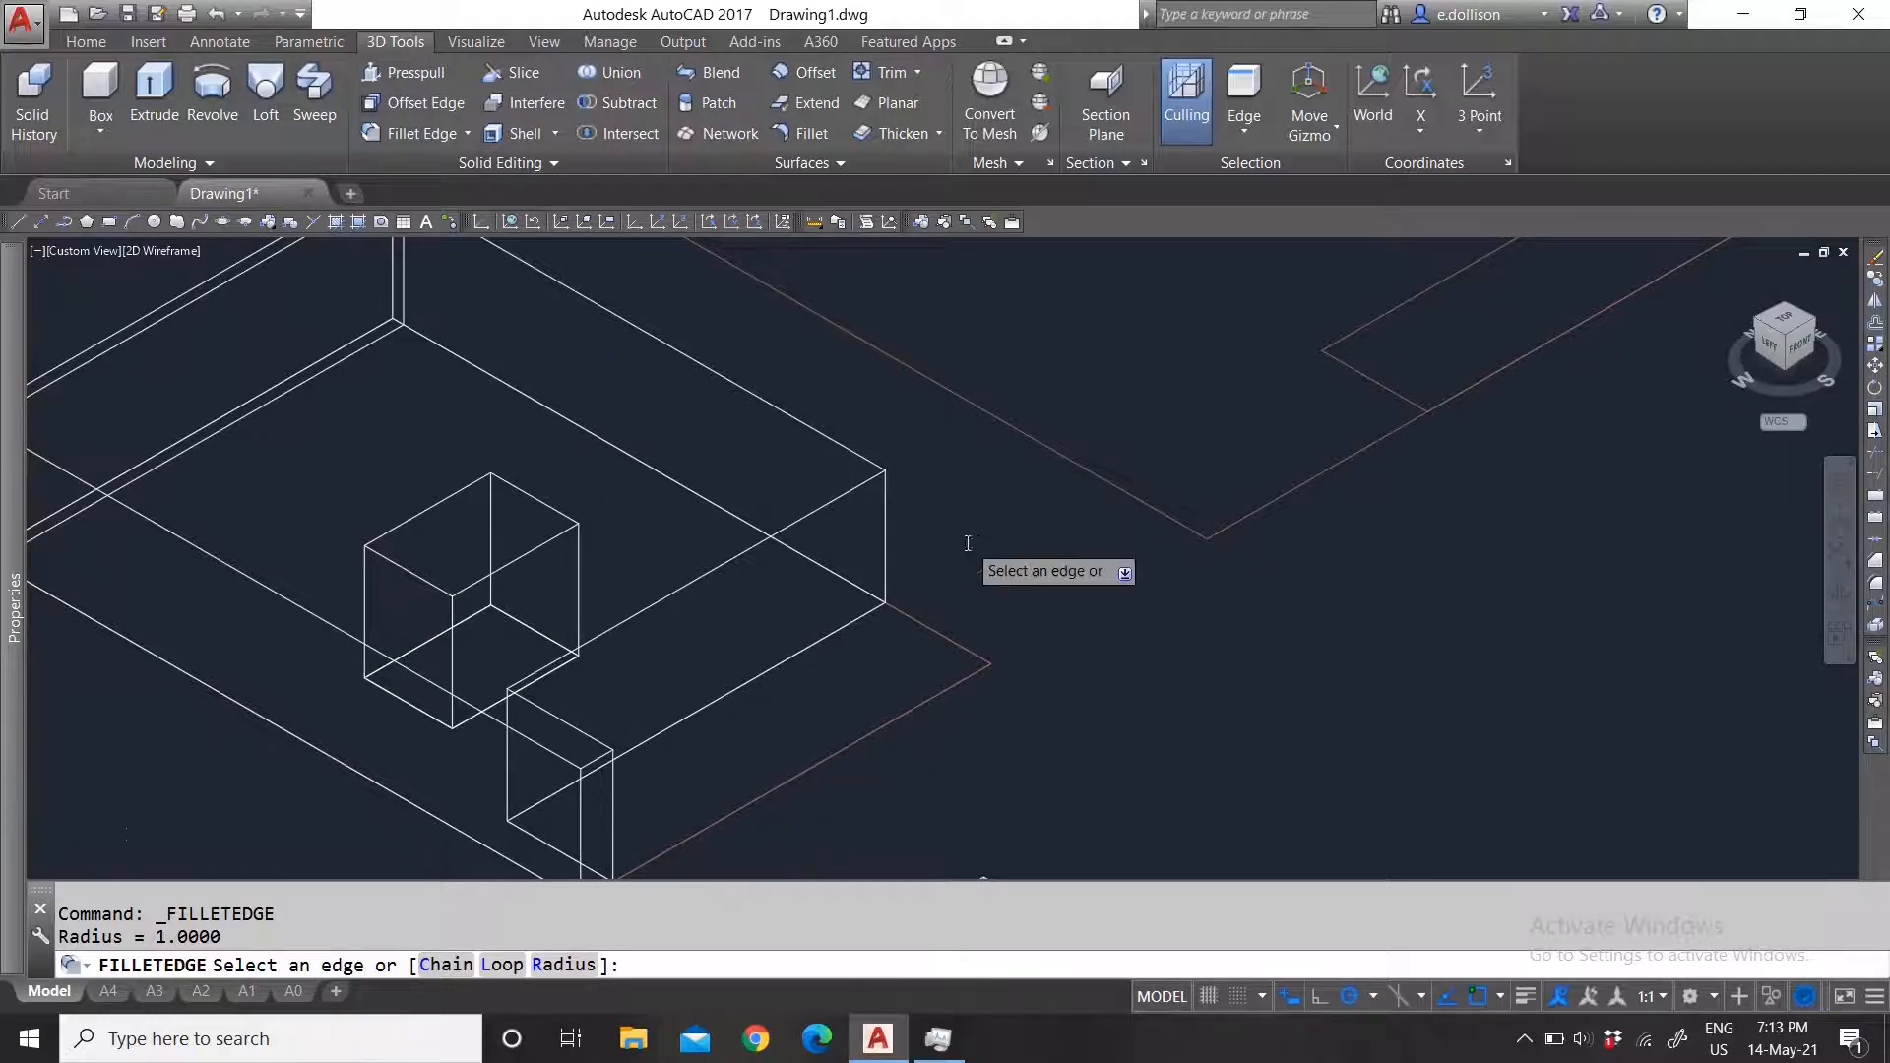
{"action": "scroll", "coordinate": [969, 546], "scroll_direction": "down", "scroll_amount": 2}
{"action": "scroll", "coordinate": [955, 539], "scroll_direction": "up", "scroll_amount": 2}
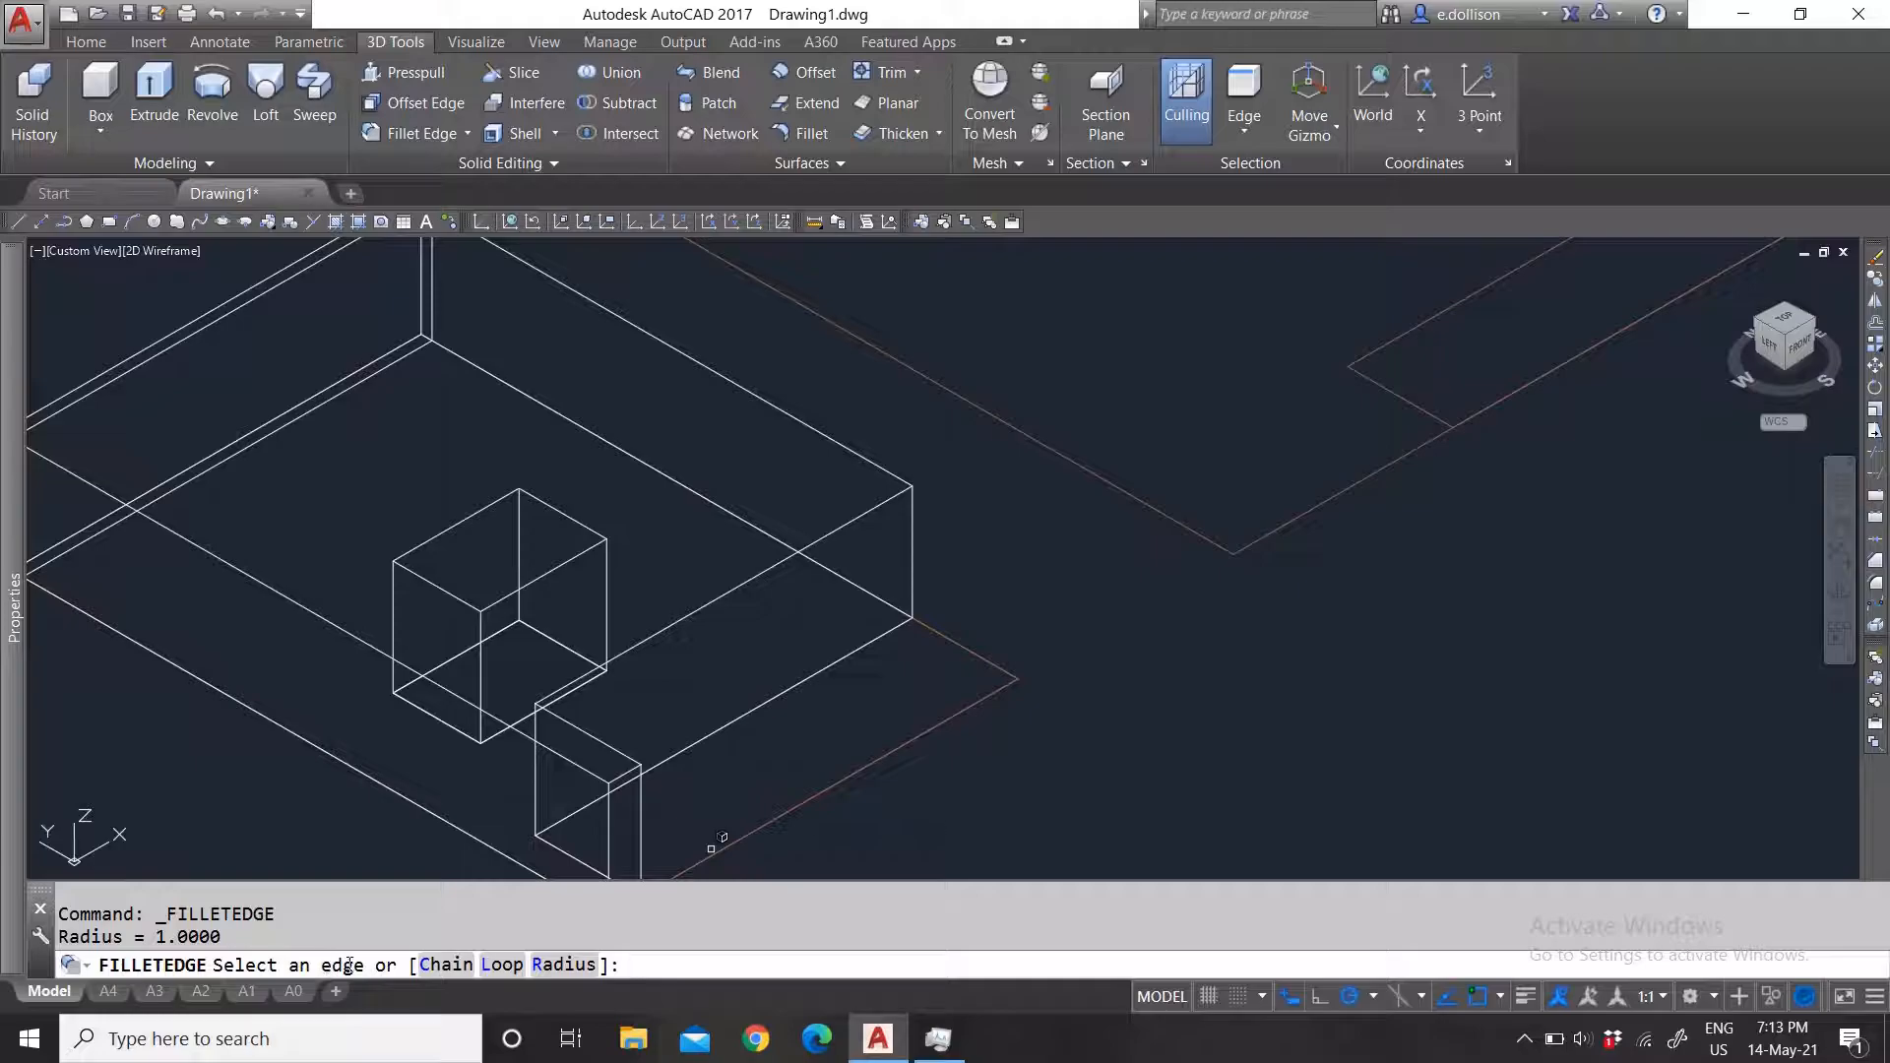
{"action": "left_click", "coordinate": [888, 501]}
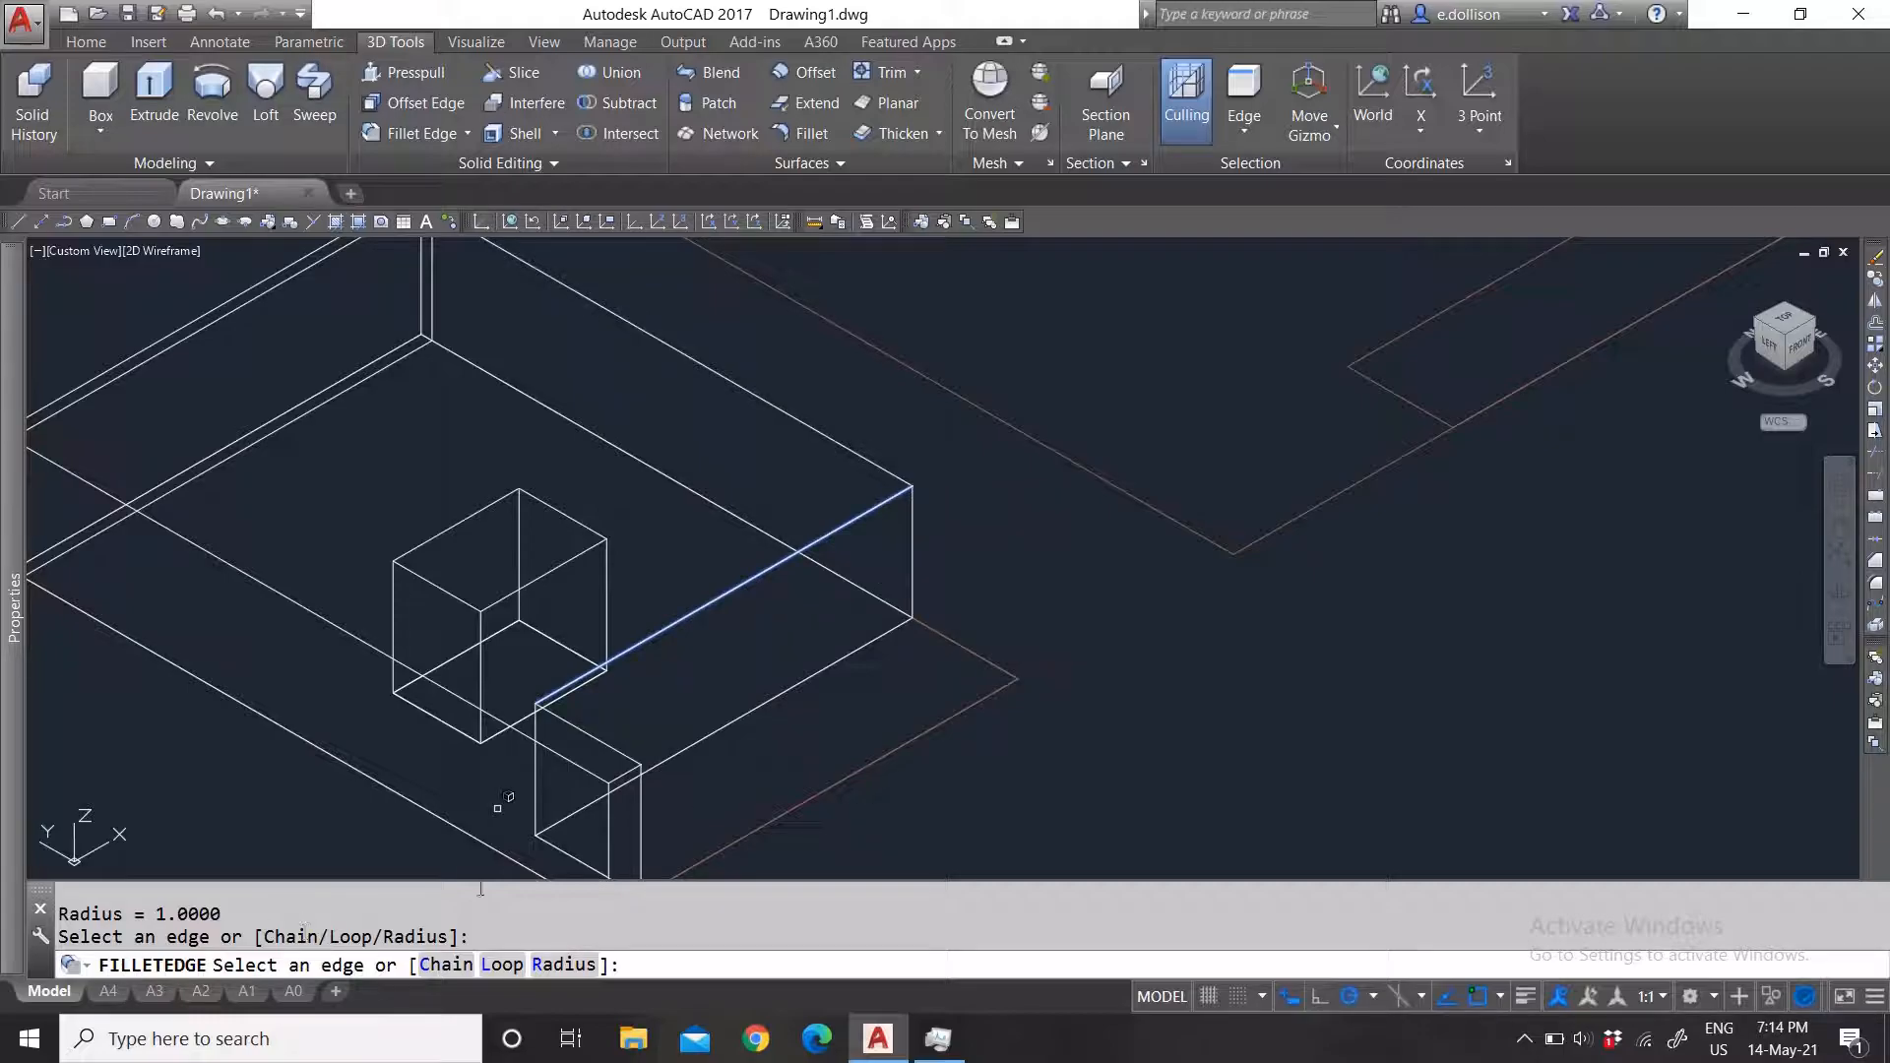
{"action": "key", "text": "Escape"}
{"action": "key", "text": "Return"}
{"action": "key", "text": "Return"}
{"action": "key", "text": "Escape"}
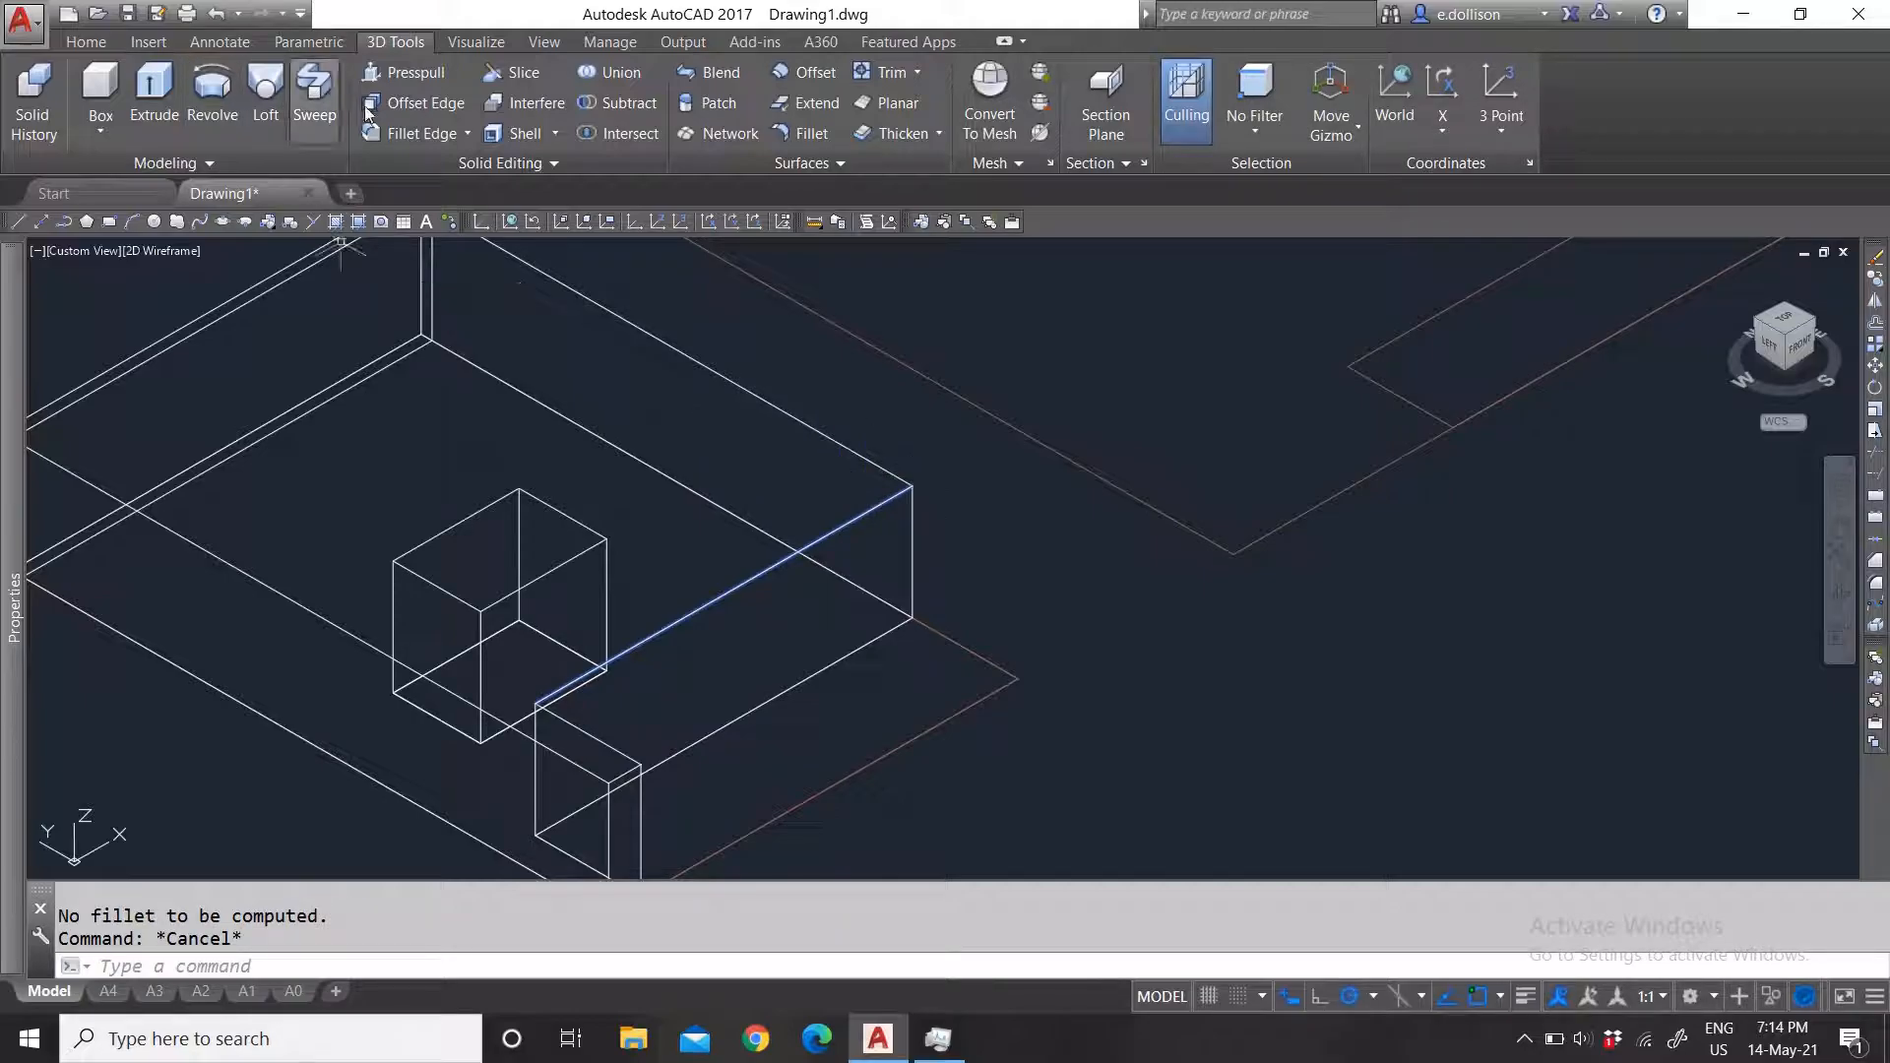
Step: Fillet the large block's upper title-block-side edge and the adjoining long upper edge together with Fillet Edge, using radius 10
{"action": "left_click", "coordinate": [415, 127]}
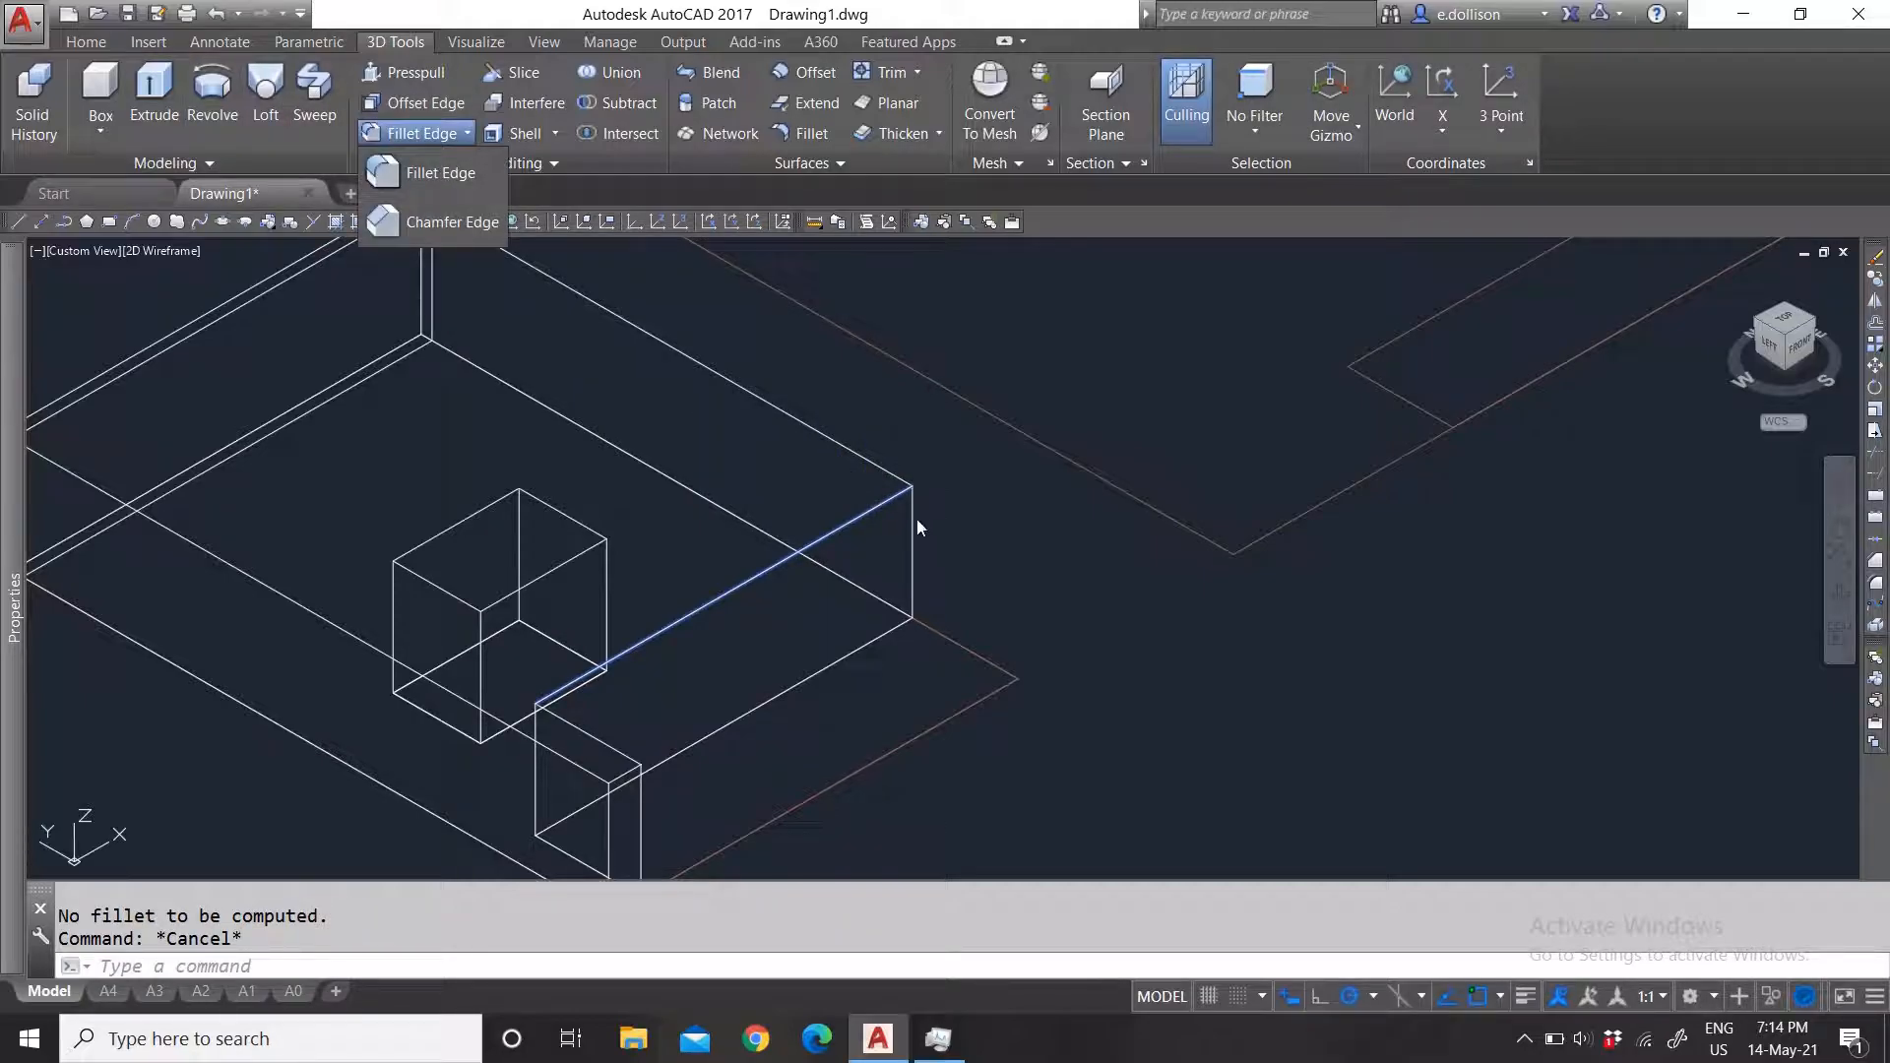
{"action": "left_click", "coordinate": [445, 173]}
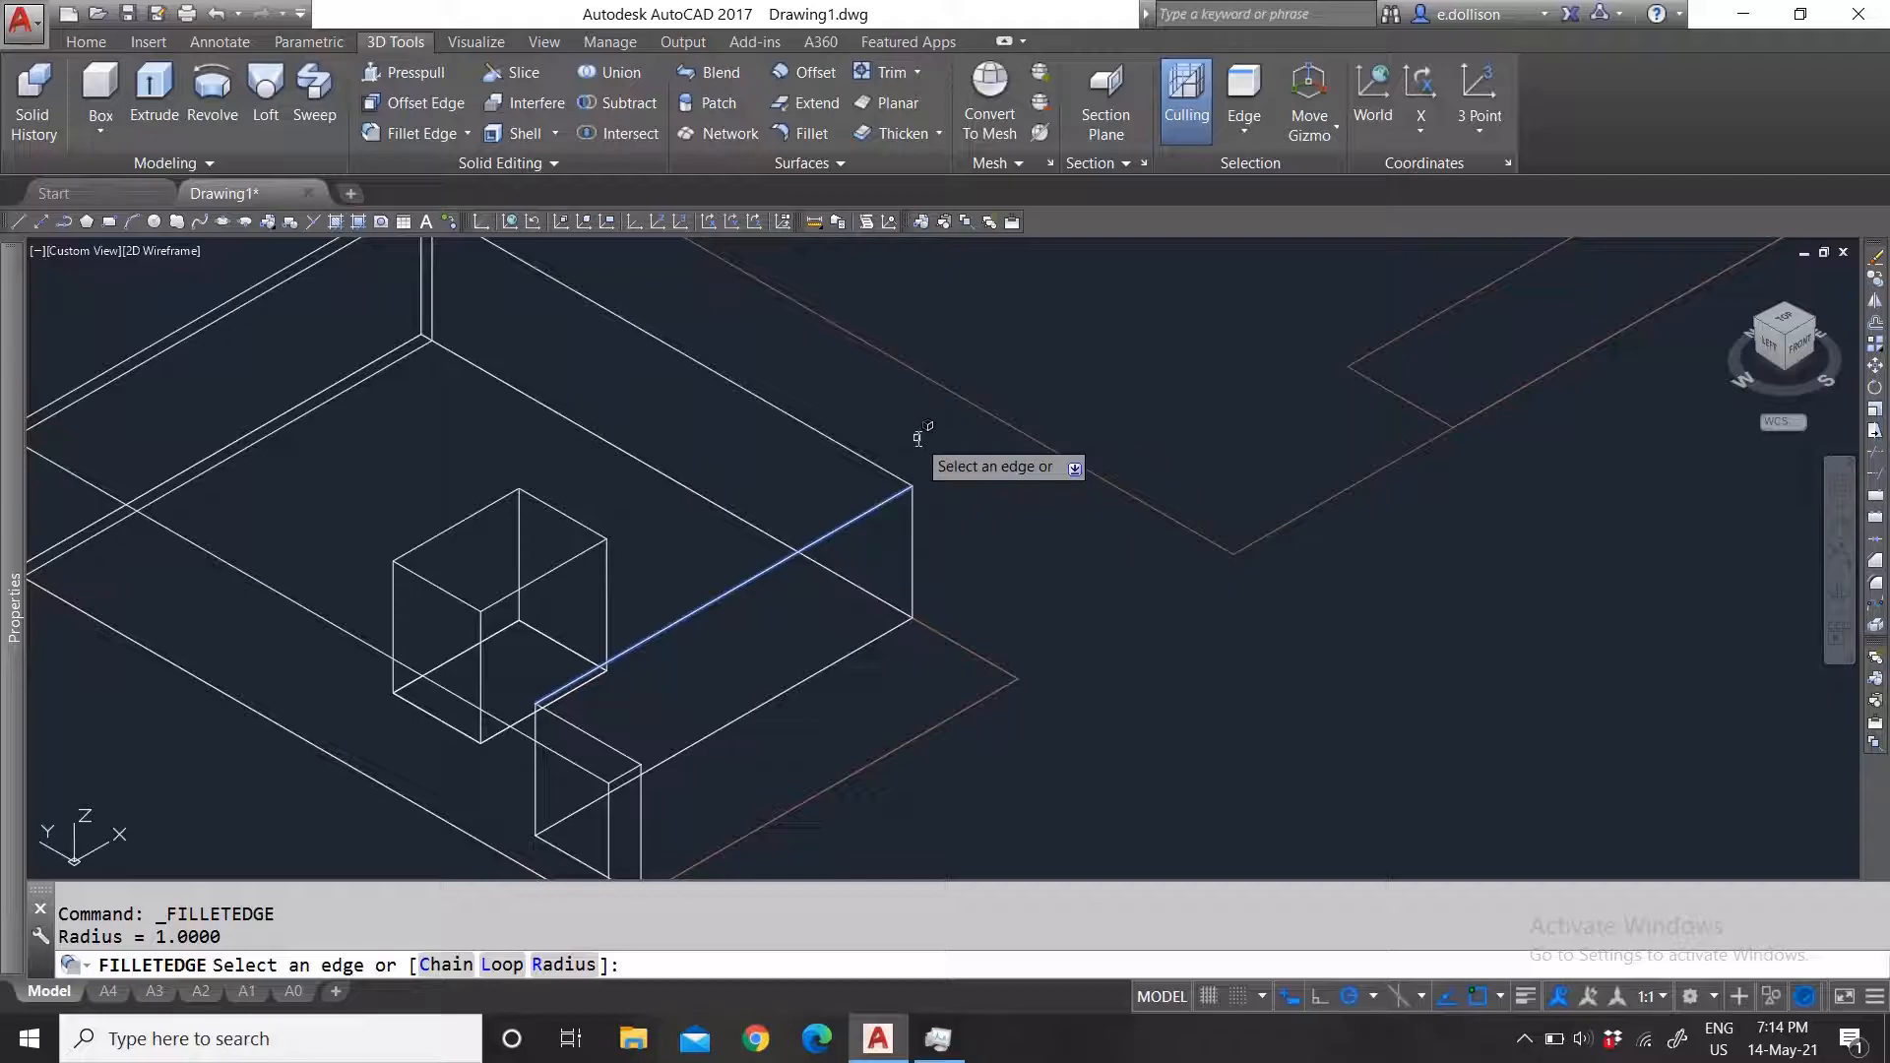
{"action": "left_click", "coordinate": [563, 965]}
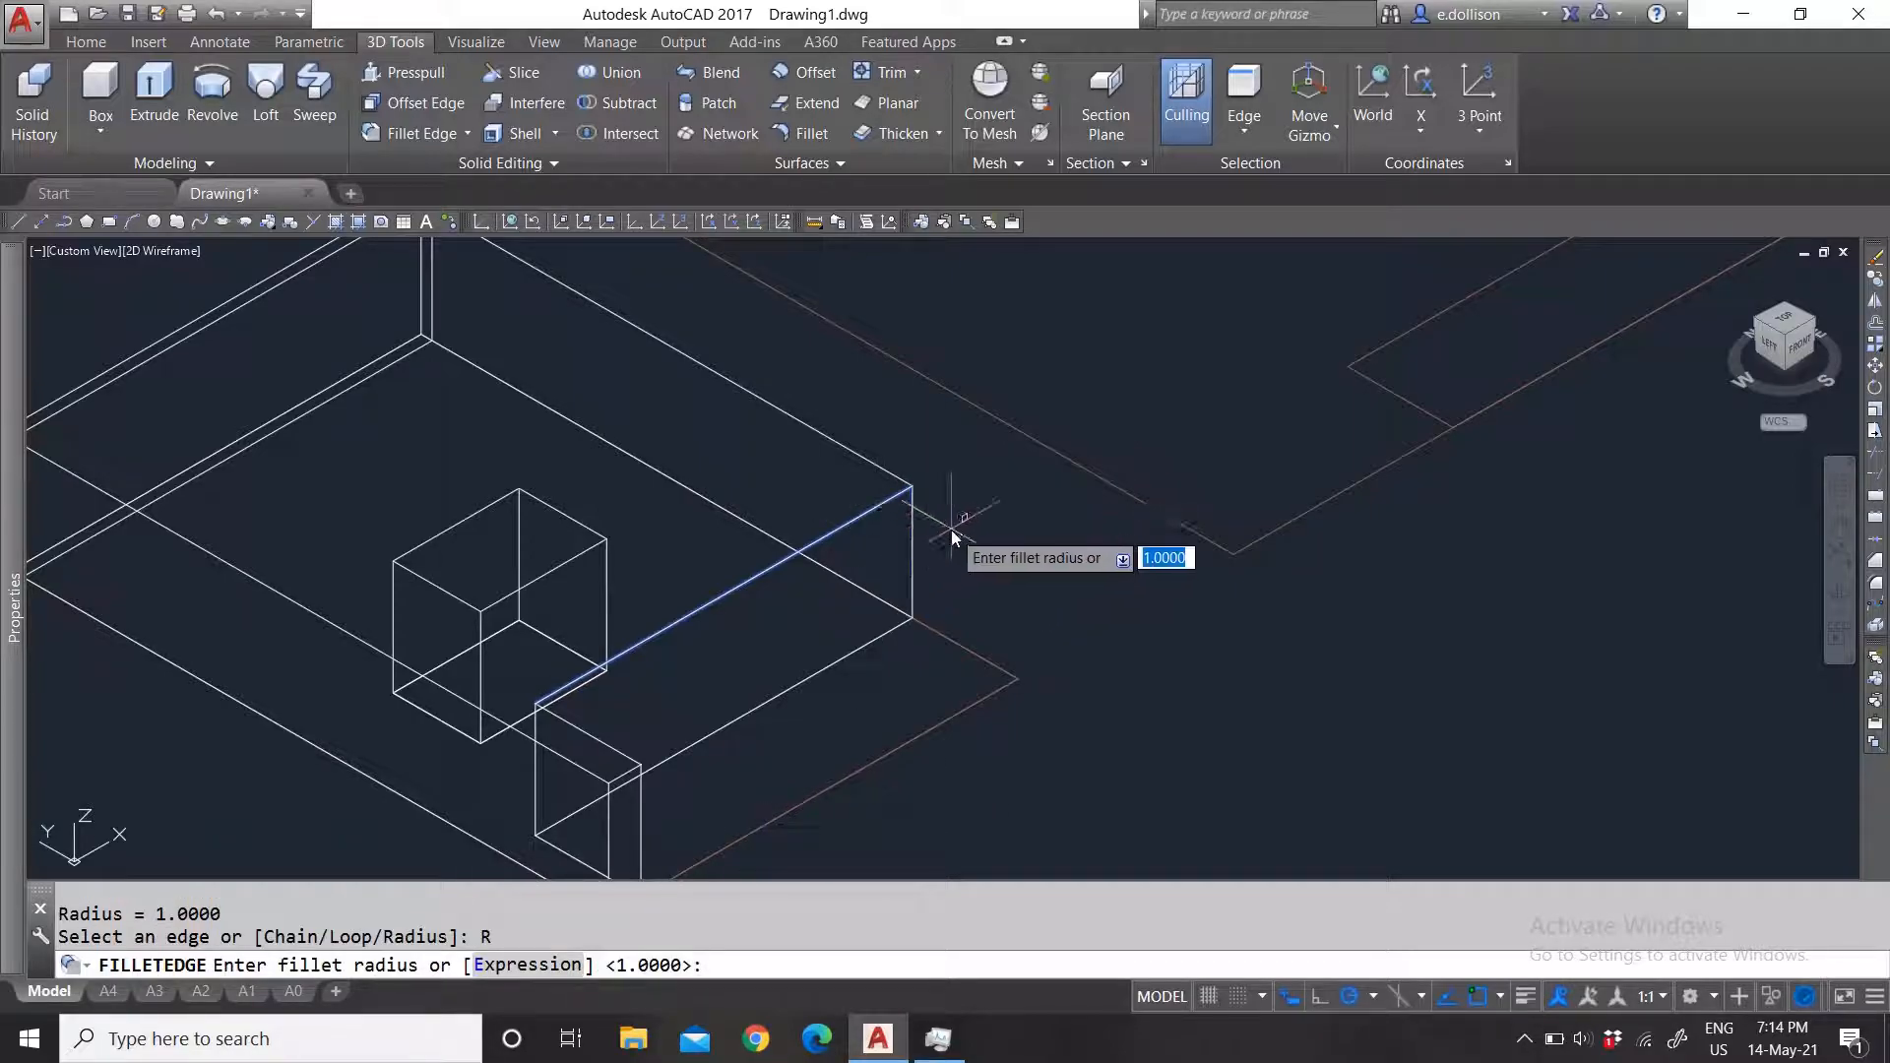
{"action": "type", "text": "10"}
{"action": "key", "text": "Return"}
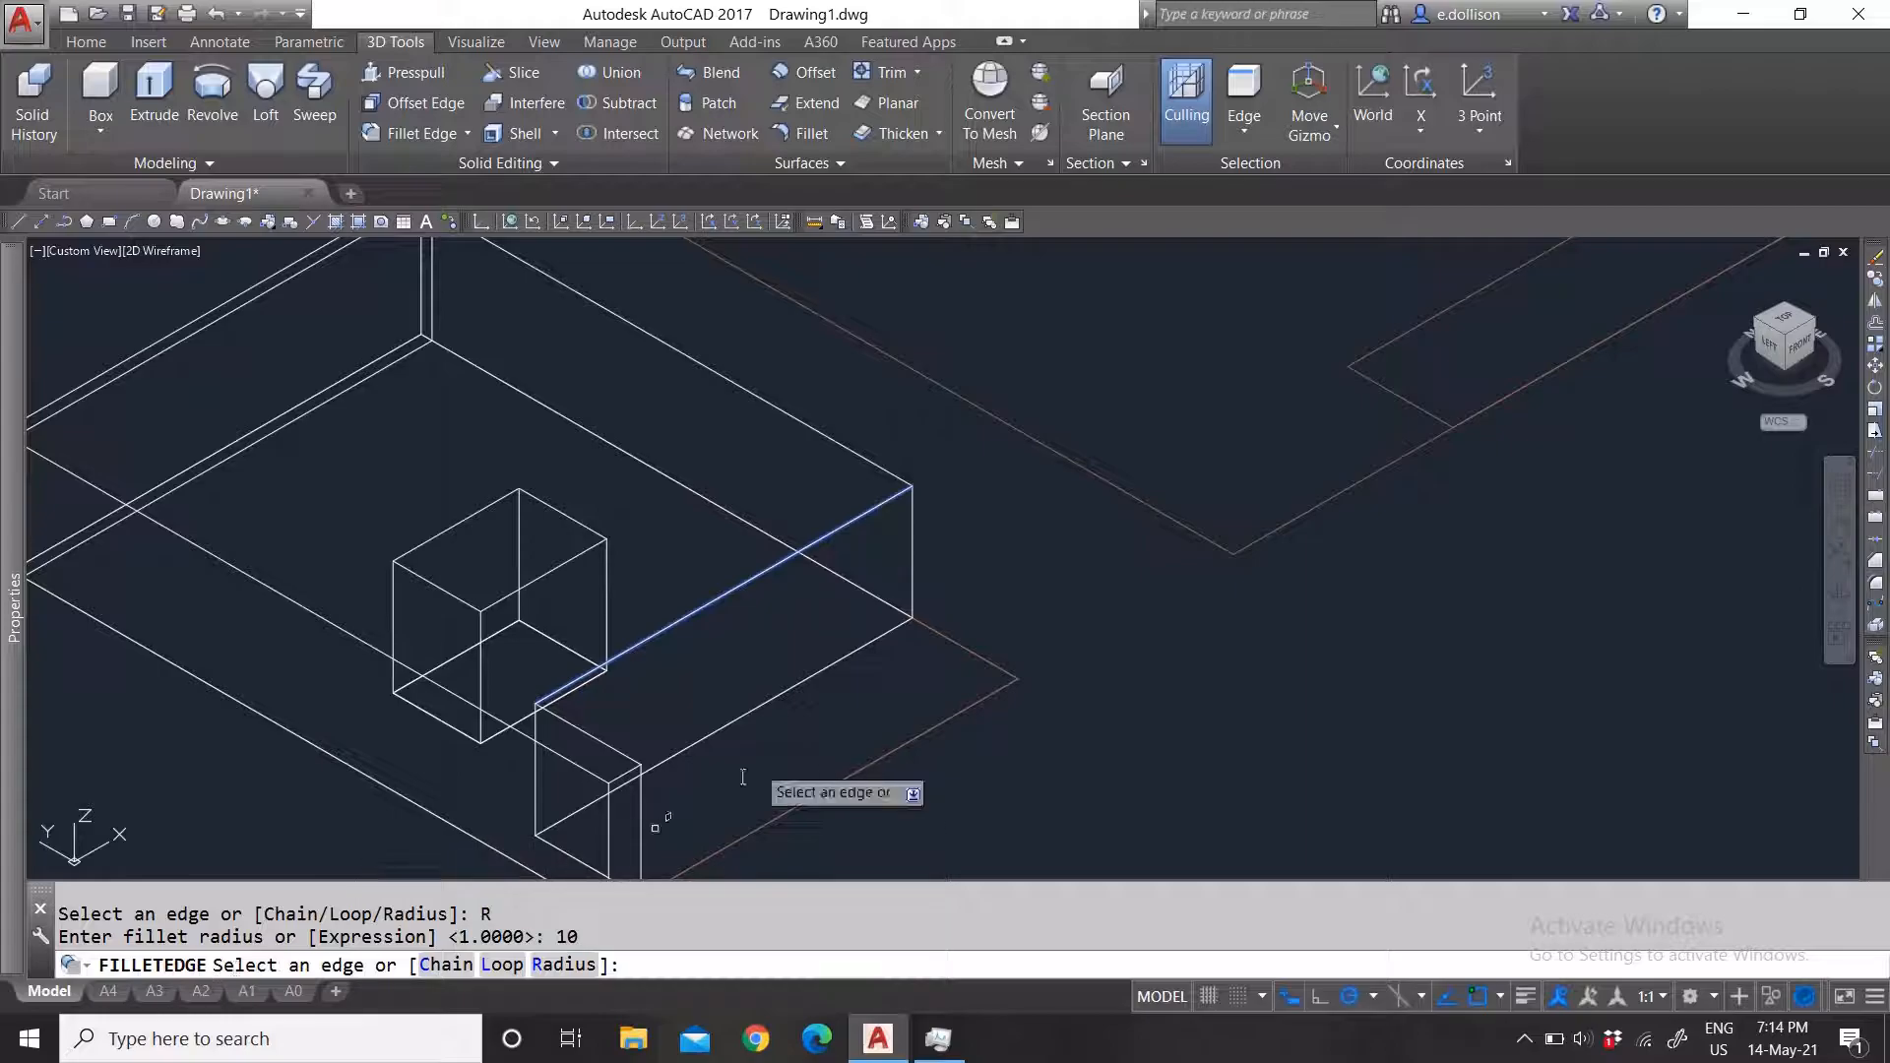
{"action": "left_click", "coordinate": [891, 498]}
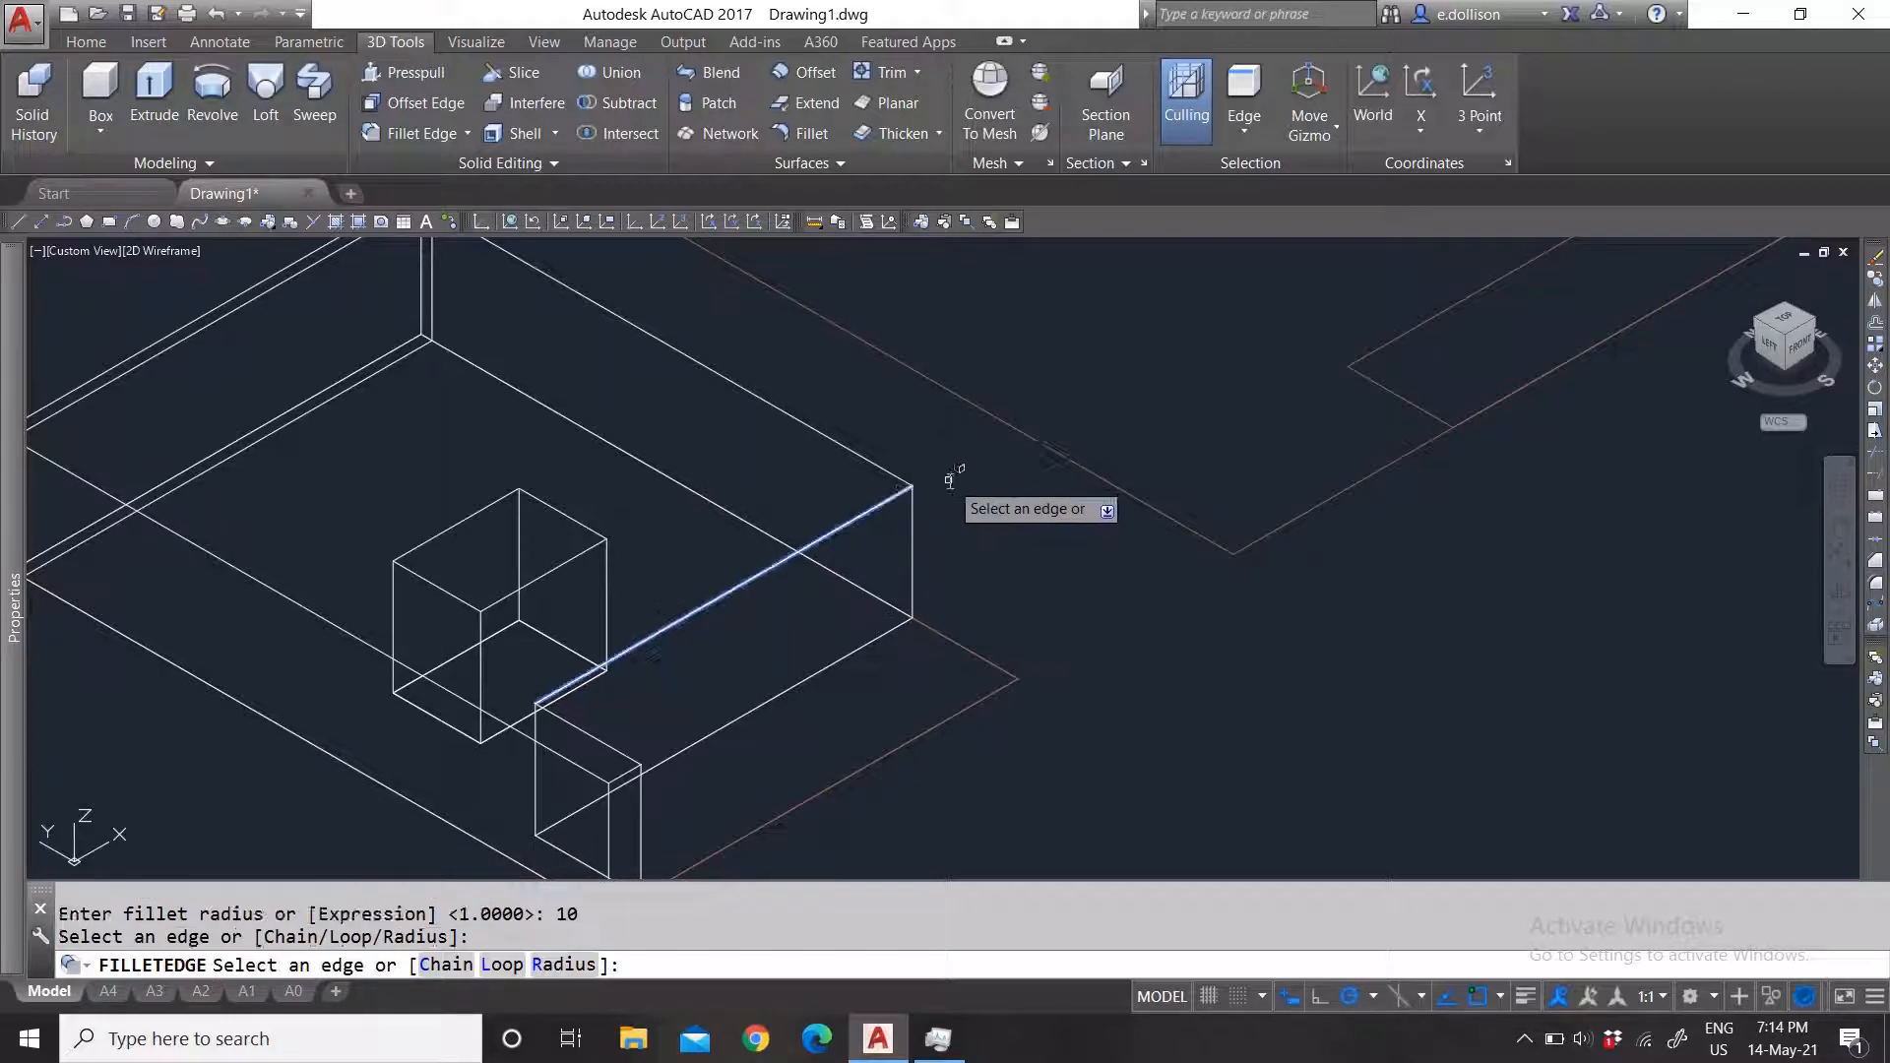
{"action": "scroll", "coordinate": [948, 479], "scroll_direction": "up", "scroll_amount": 5}
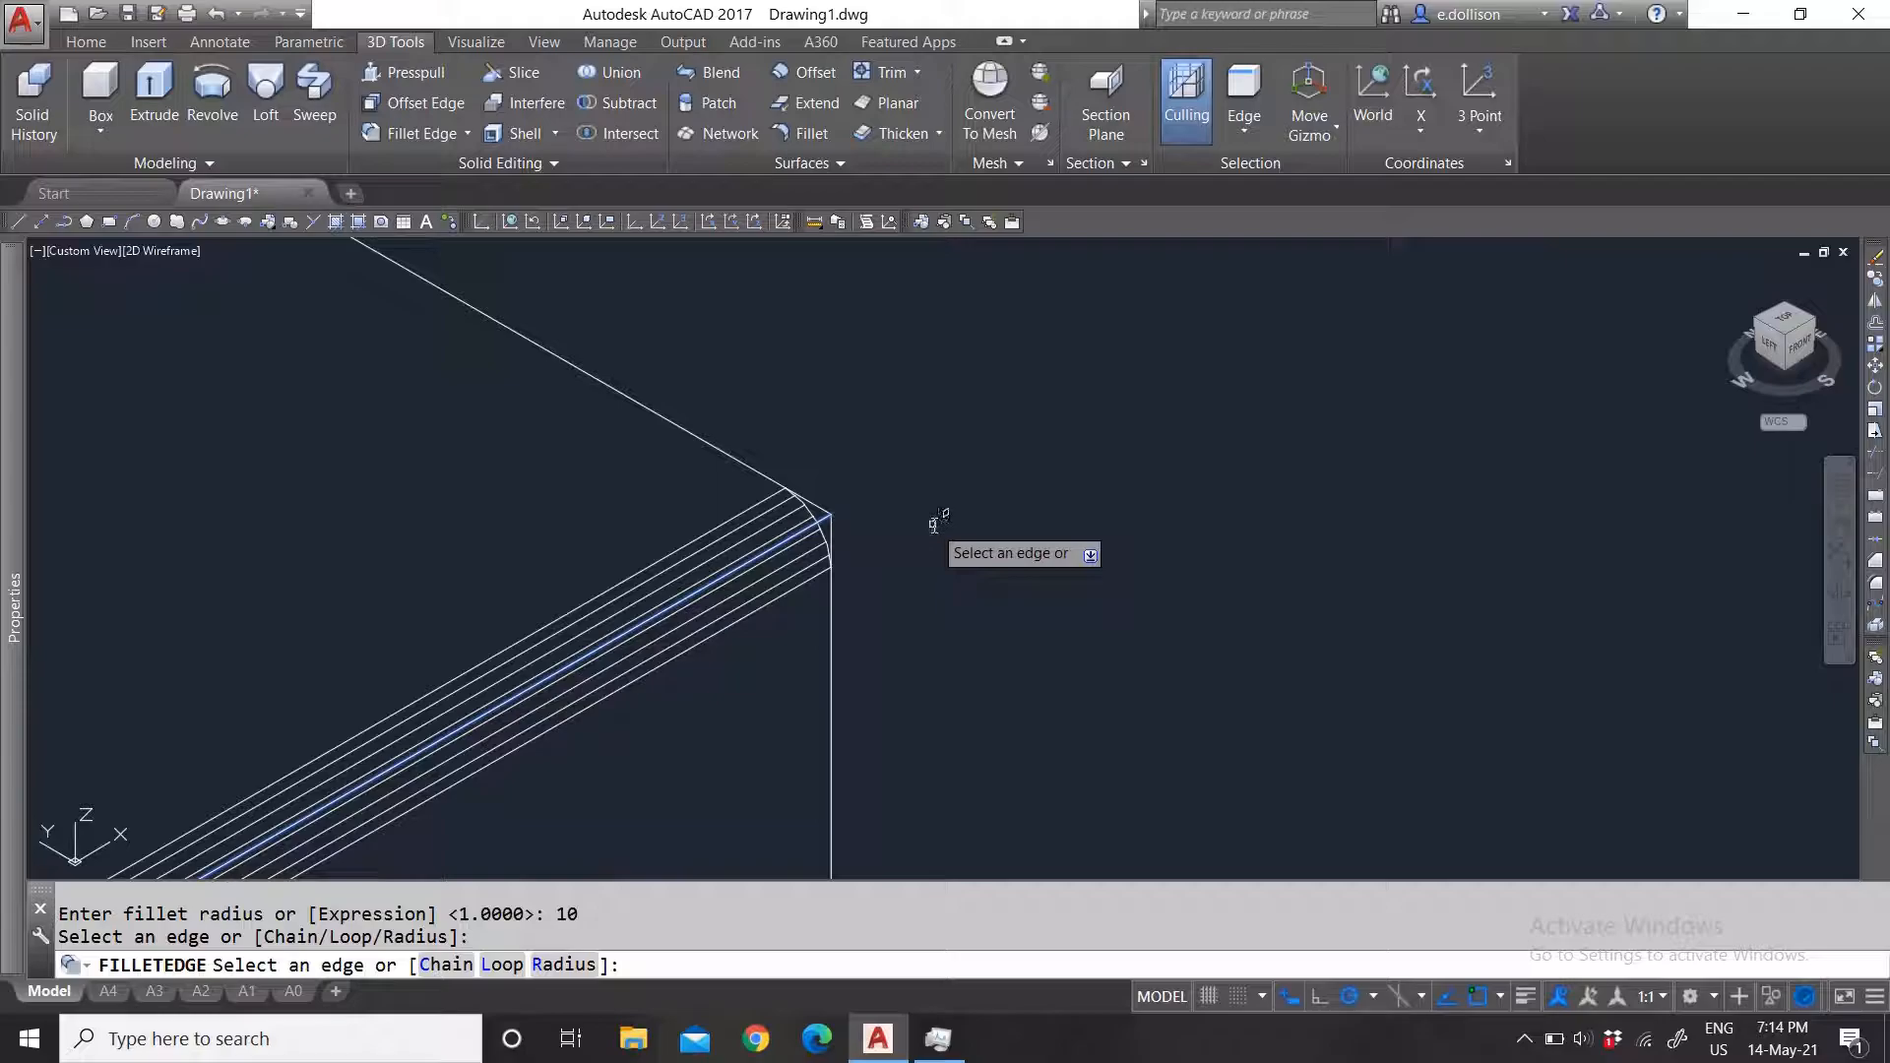
{"action": "scroll", "coordinate": [916, 483], "scroll_direction": "up", "scroll_amount": 4}
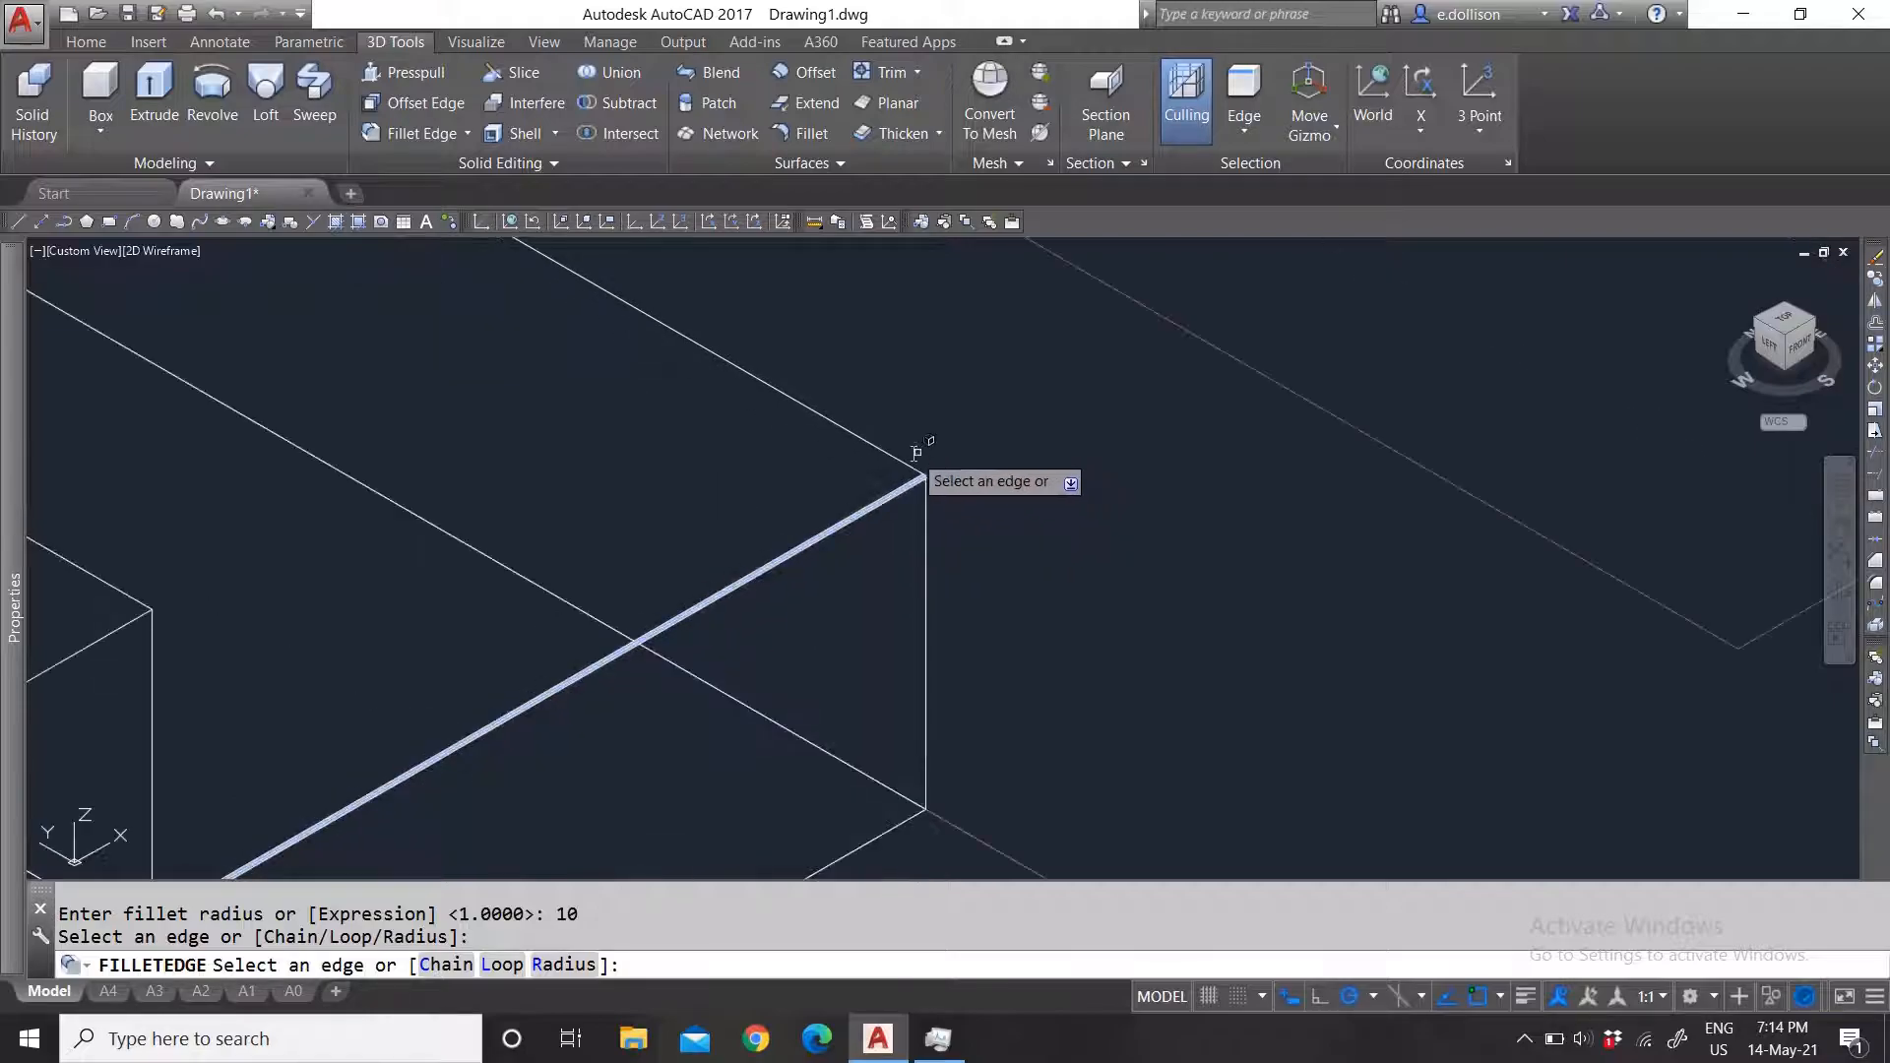
{"action": "left_click", "coordinate": [899, 455]}
{"action": "scroll", "coordinate": [925, 453], "scroll_direction": "down", "scroll_amount": 5}
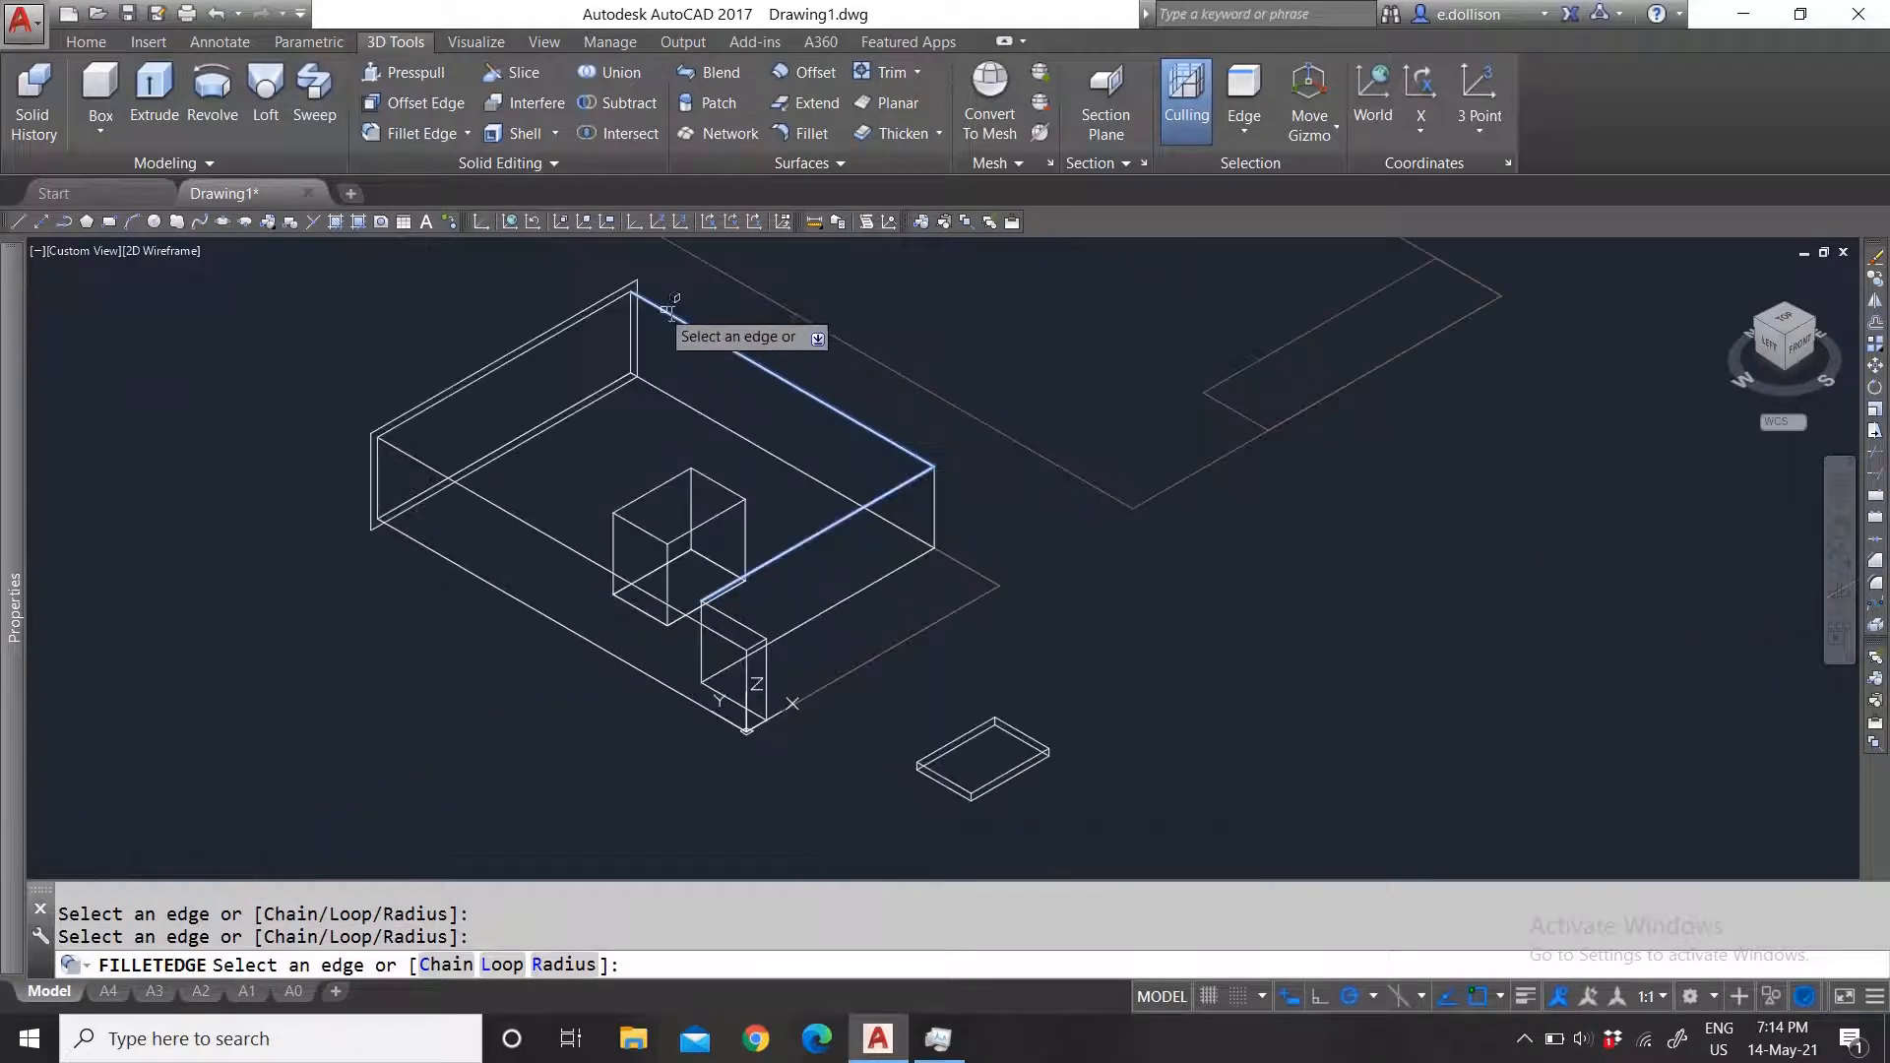
{"action": "scroll", "coordinate": [965, 522], "scroll_direction": "down", "scroll_amount": 3}
{"action": "scroll", "coordinate": [945, 493], "scroll_direction": "up", "scroll_amount": 8}
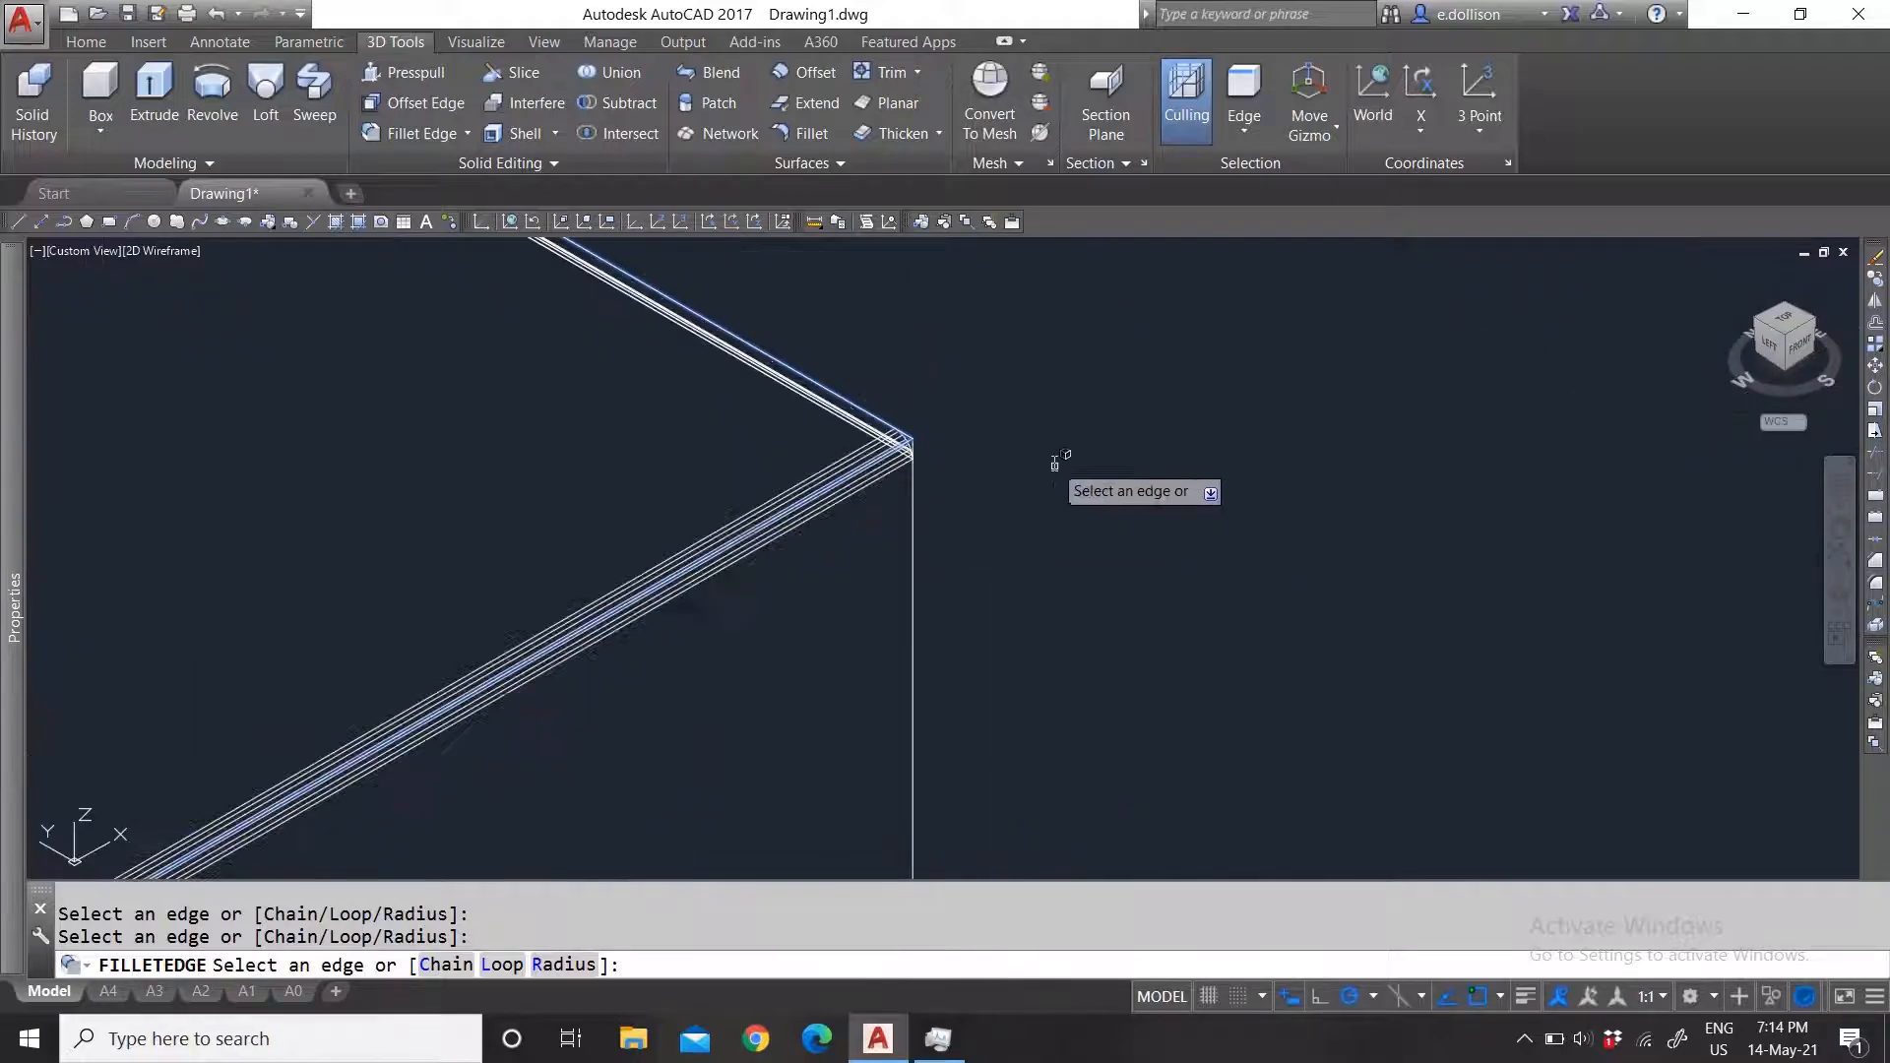
{"action": "key", "text": "Return"}
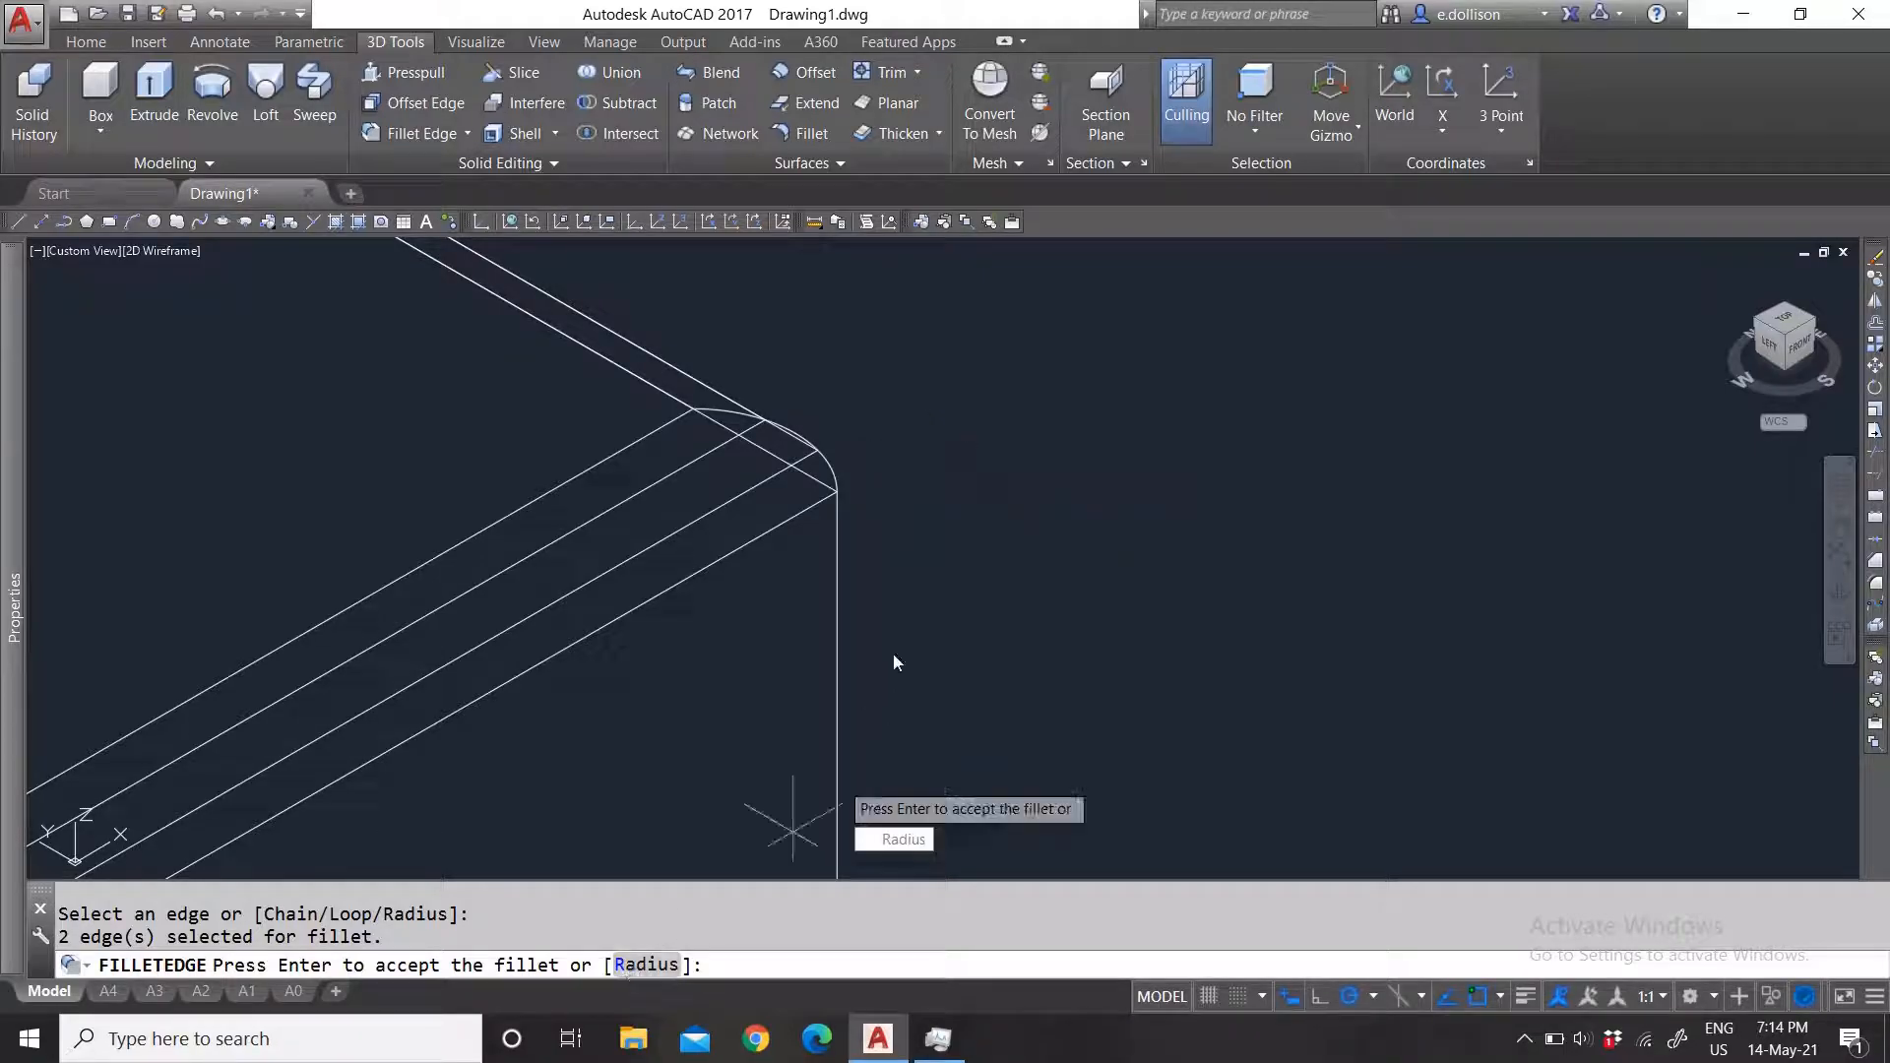
Step: Try to enter 100 as the pending fillet's radius, accept the two-edge fillet and check the rounded corner
{"action": "type", "text": "100"}
{"action": "key", "text": "Return"}
{"action": "key", "text": "Escape"}
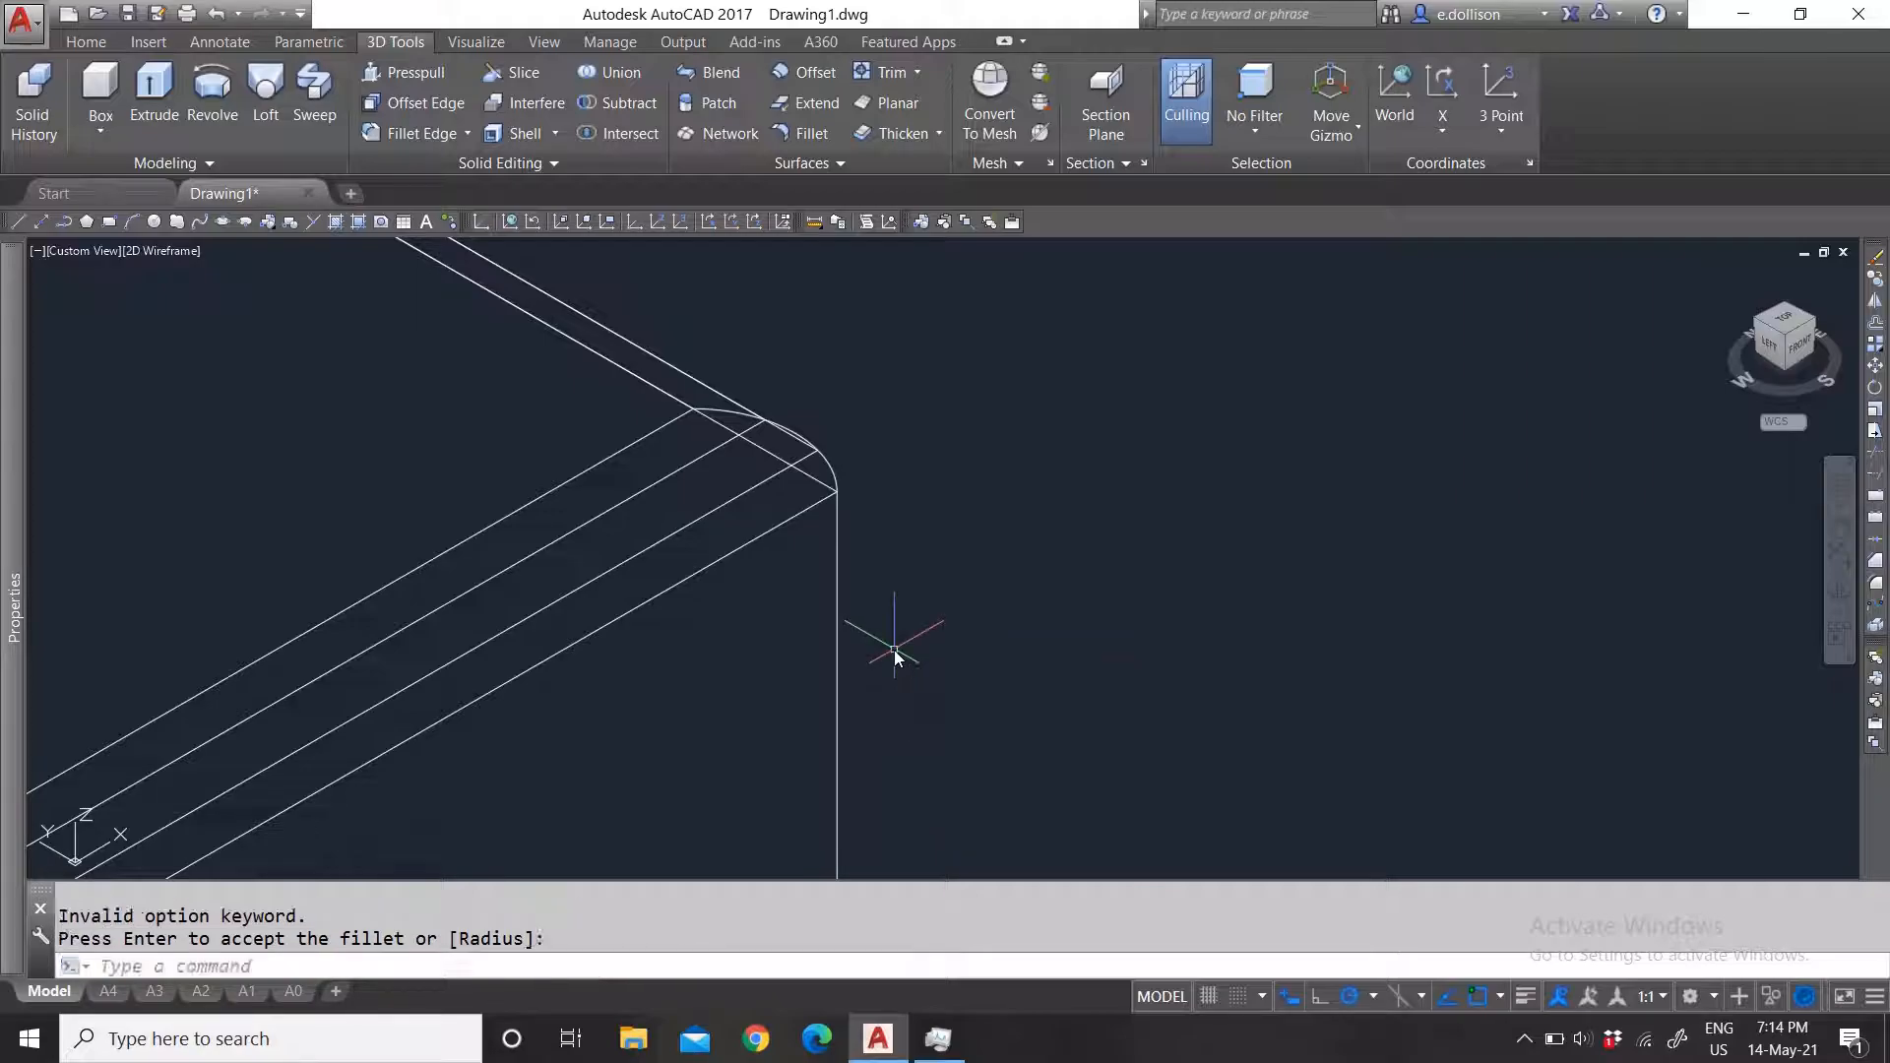
{"action": "scroll", "coordinate": [871, 543], "scroll_direction": "down", "scroll_amount": 4}
{"action": "scroll", "coordinate": [870, 541], "scroll_direction": "up", "scroll_amount": 4}
{"action": "scroll", "coordinate": [870, 542], "scroll_direction": "down", "scroll_amount": 2}
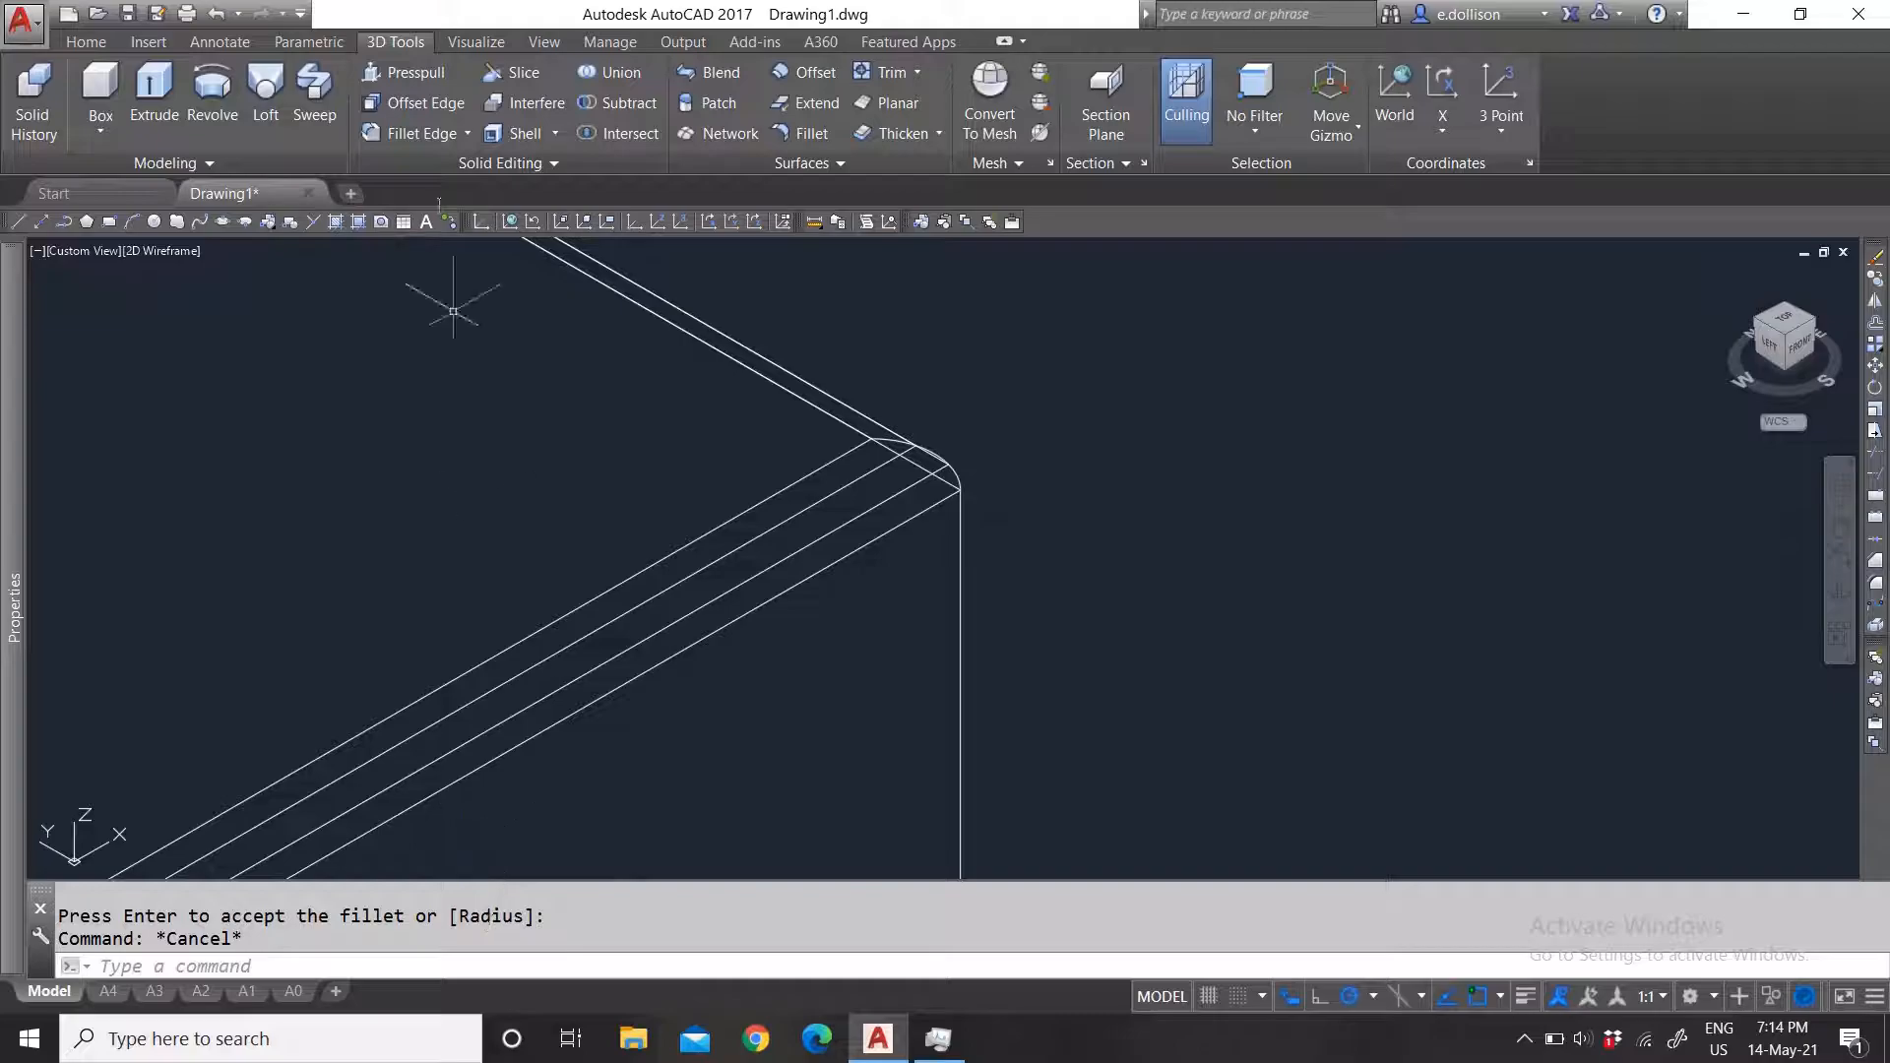
Step: Fillet the large block's vertical corner edge and its lower title-block-side edge with Fillet Edge at radius 100, and inspect the rounding
{"action": "left_click", "coordinate": [409, 132]}
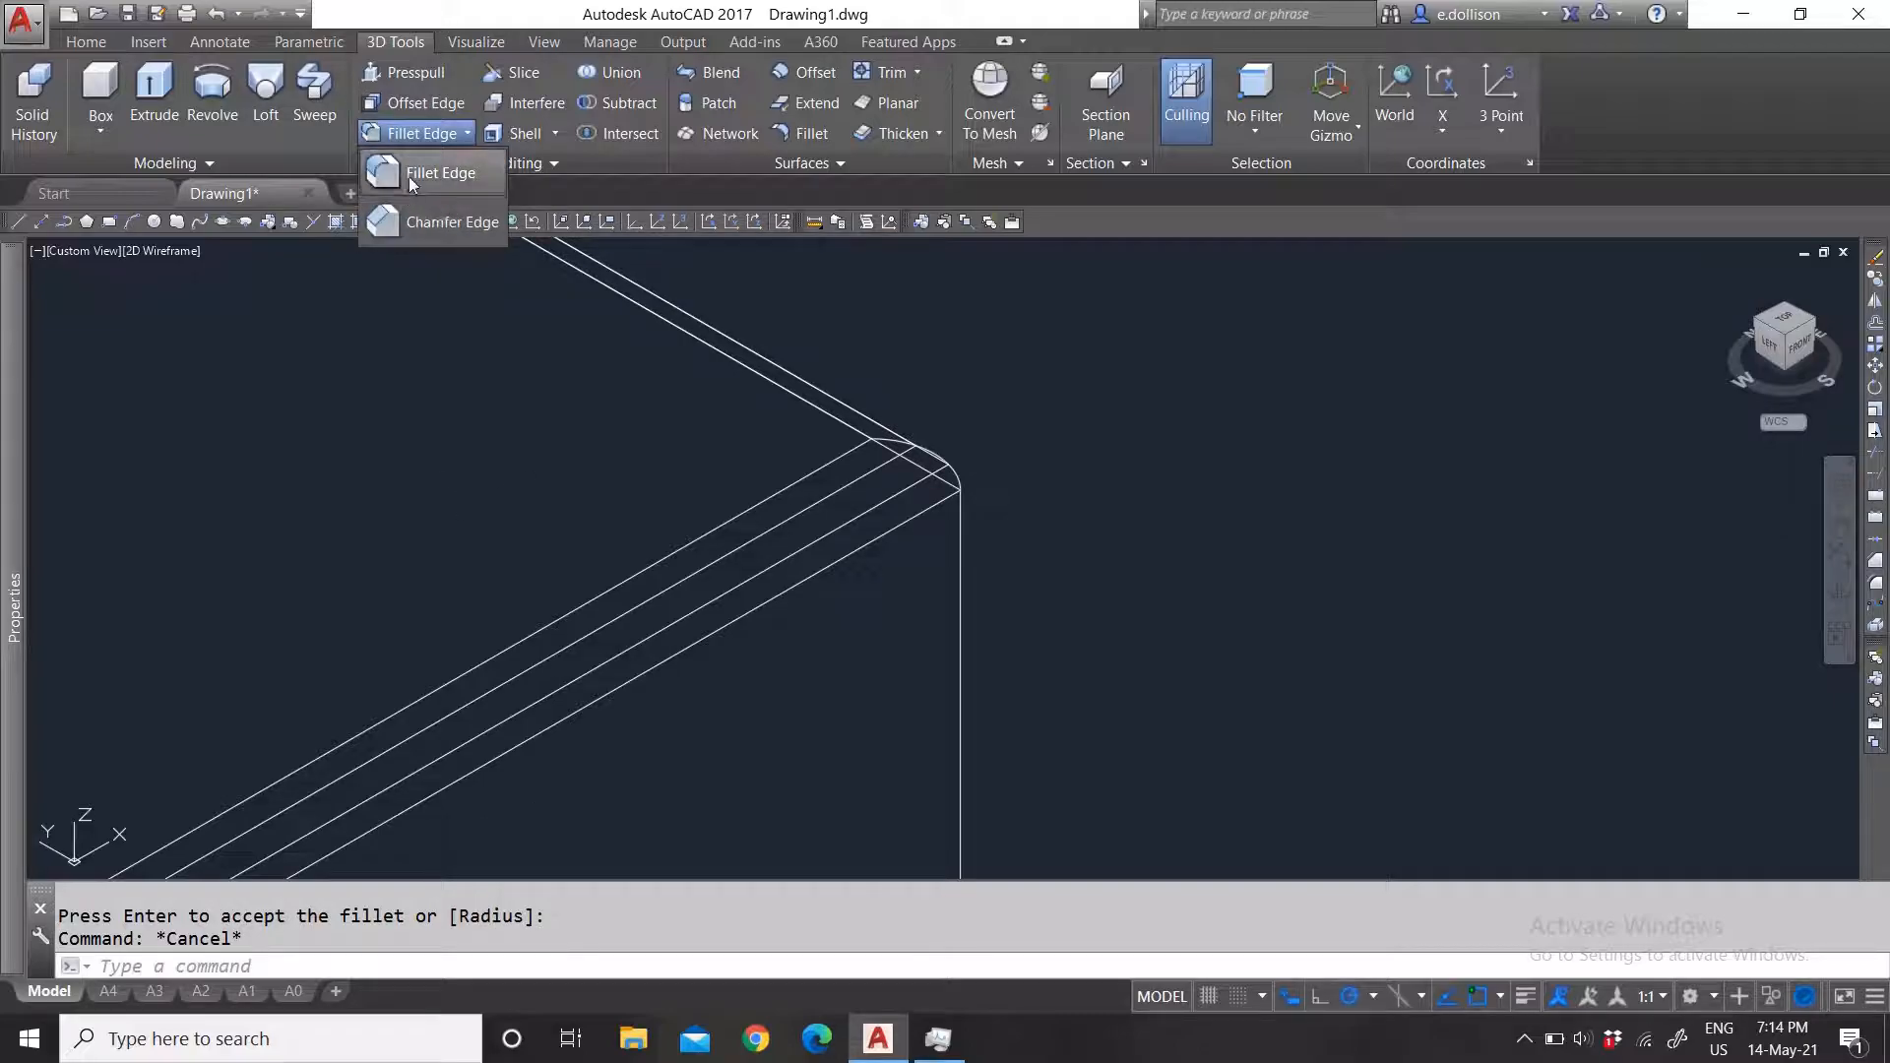
{"action": "left_click", "coordinate": [409, 175]}
{"action": "scroll", "coordinate": [1065, 459], "scroll_direction": "down", "scroll_amount": 2}
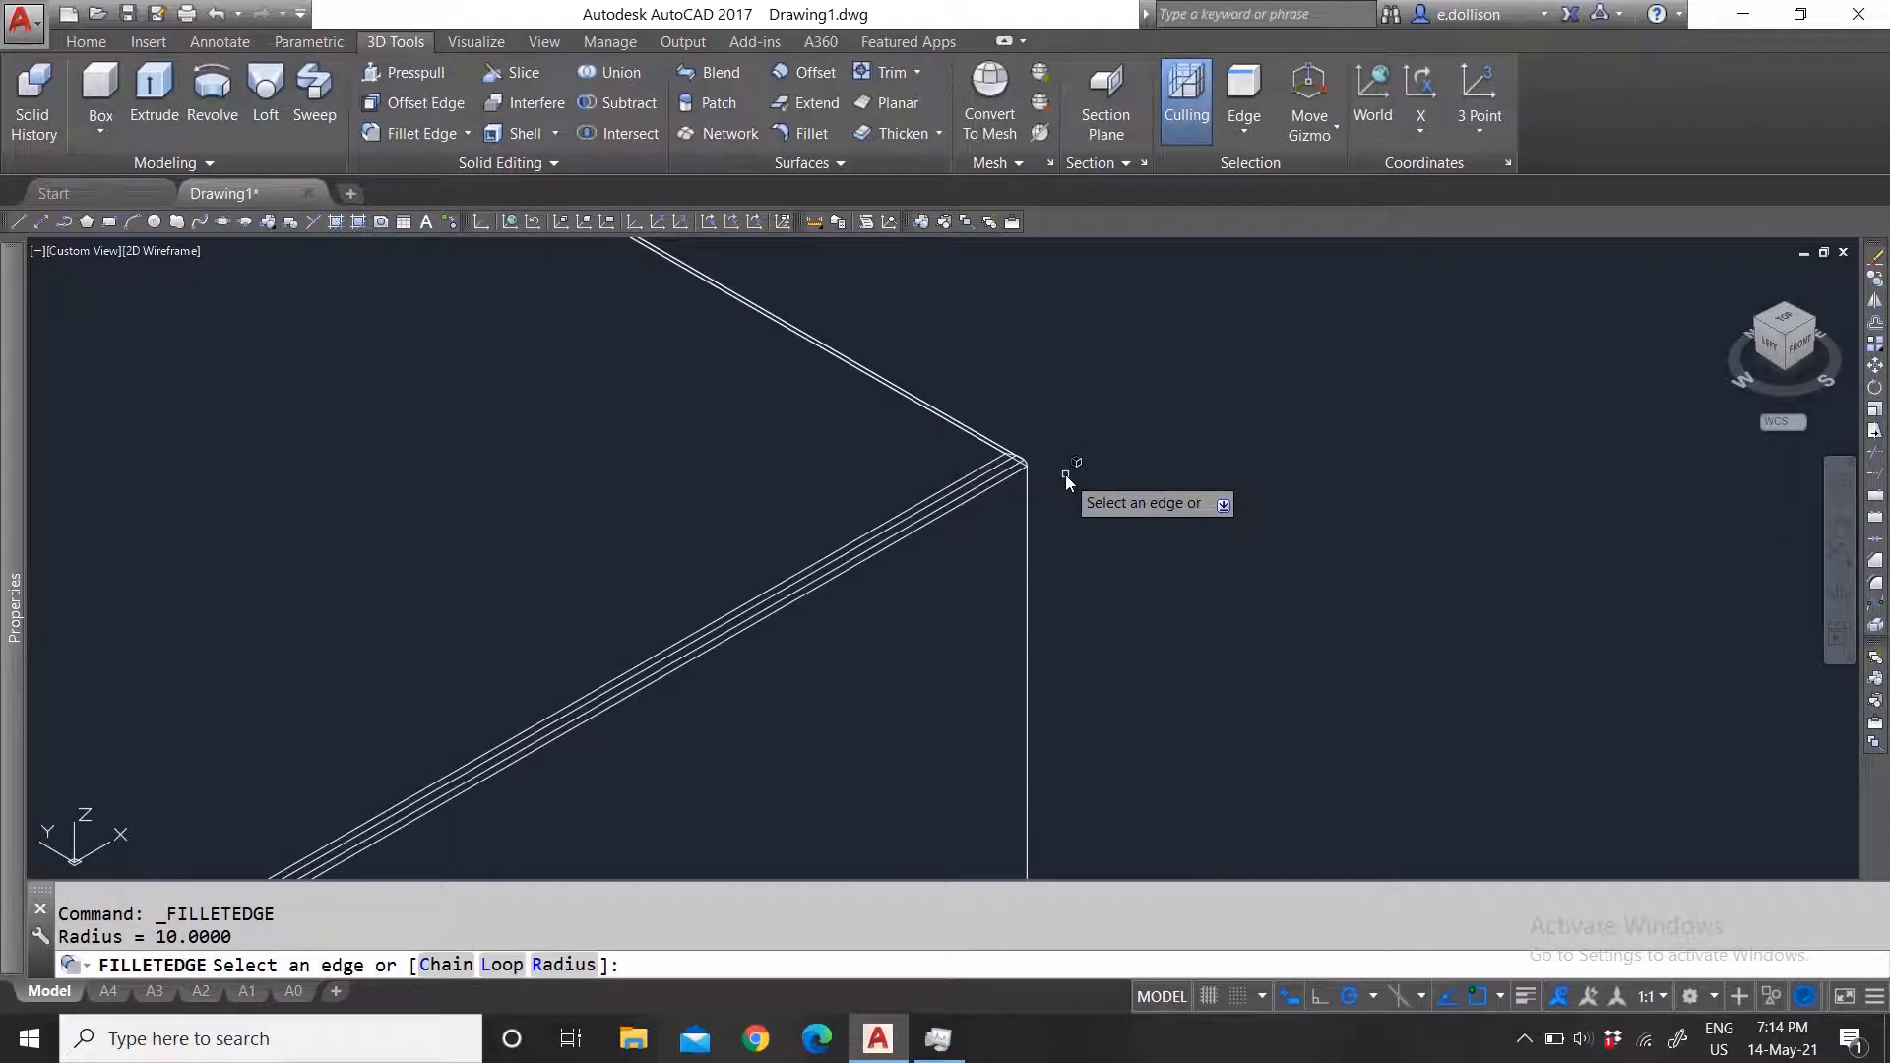
{"action": "left_click", "coordinate": [561, 965]}
{"action": "type", "text": "100"}
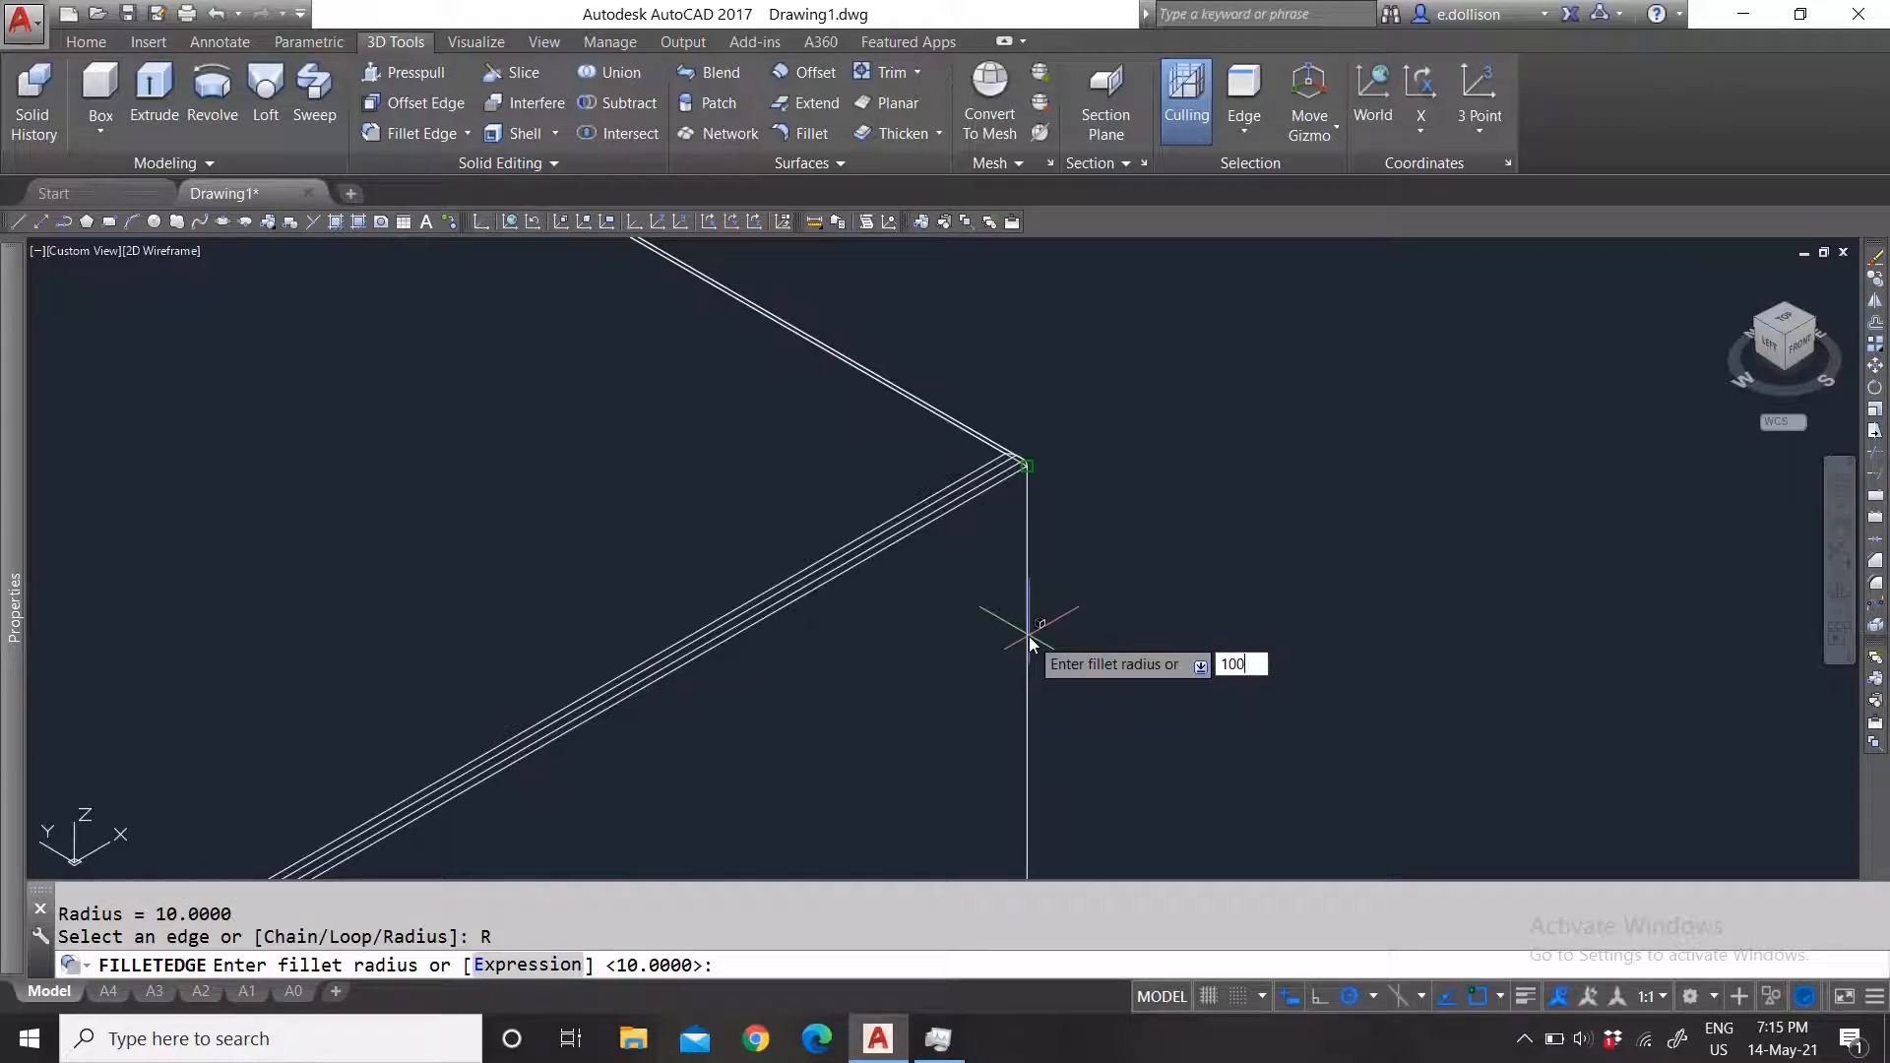
{"action": "key", "text": "Return"}
{"action": "scroll", "coordinate": [1023, 630], "scroll_direction": "up", "scroll_amount": 2}
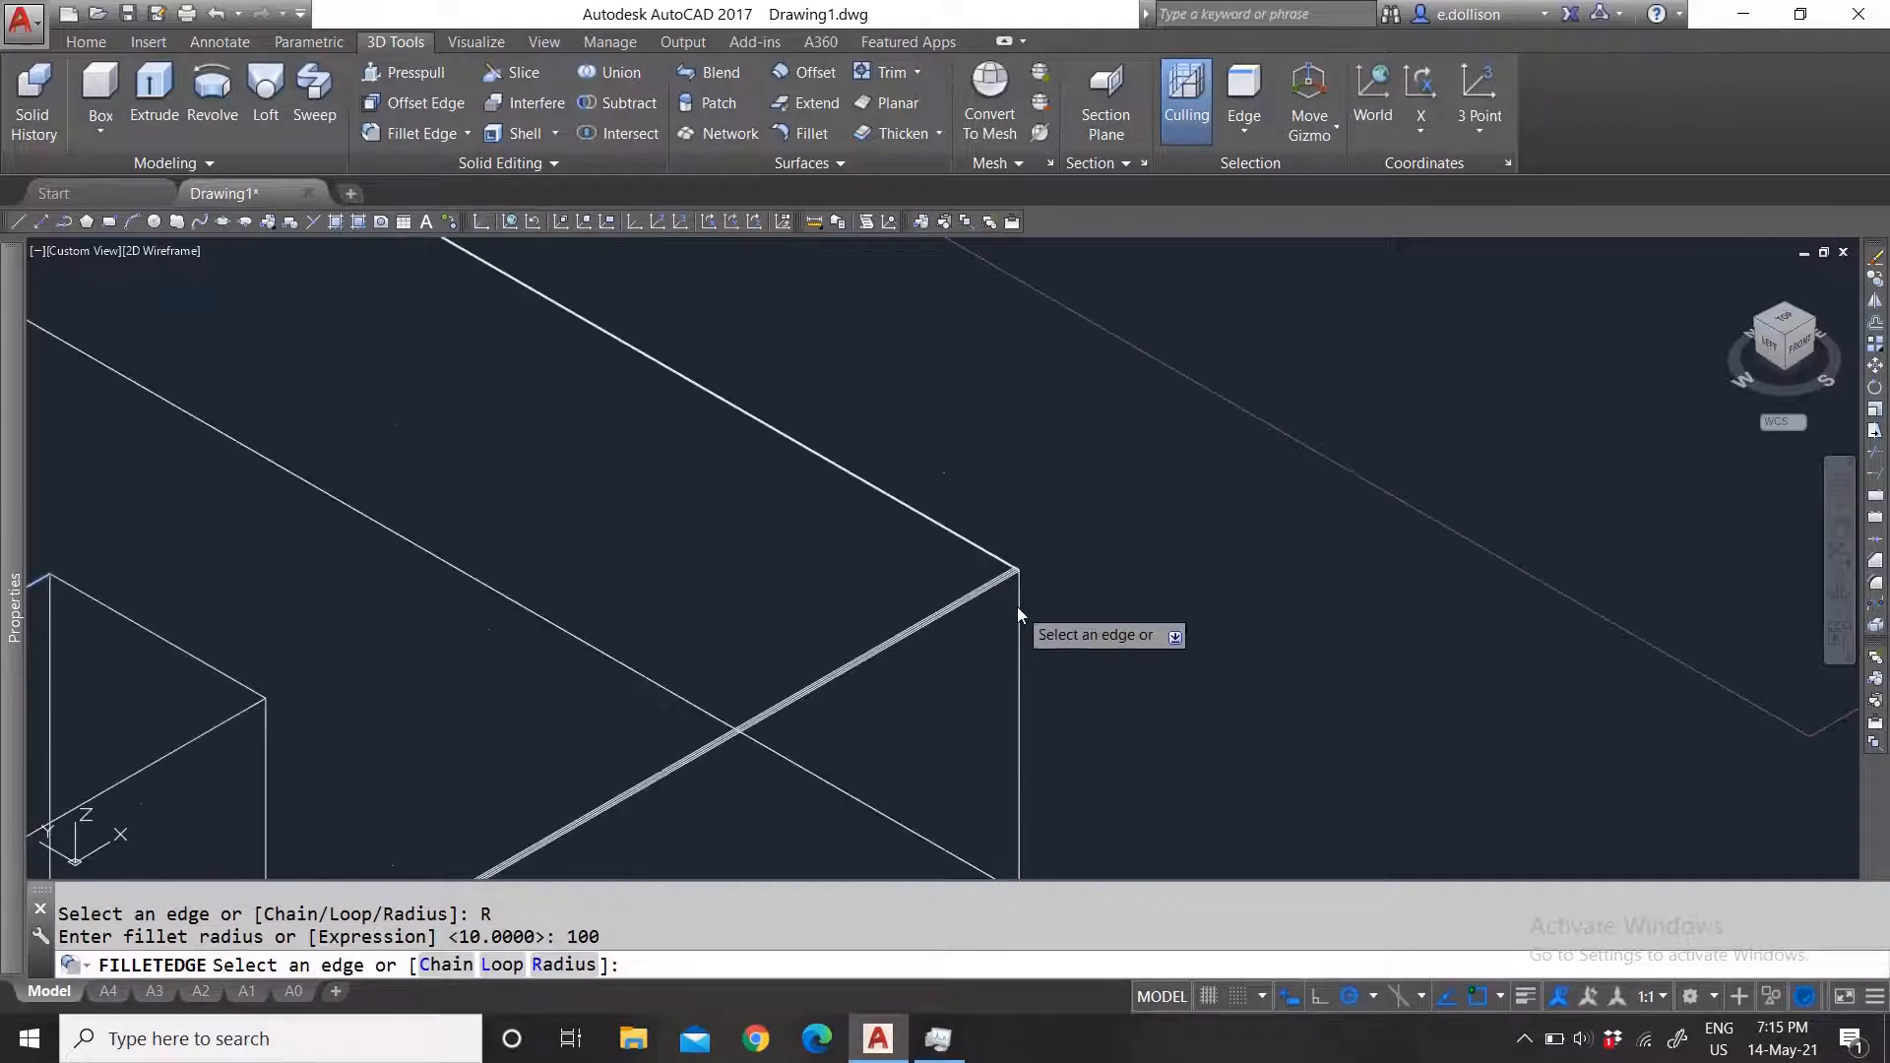
{"action": "left_click", "coordinate": [1018, 623]}
{"action": "scroll", "coordinate": [1029, 604], "scroll_direction": "down", "scroll_amount": 3}
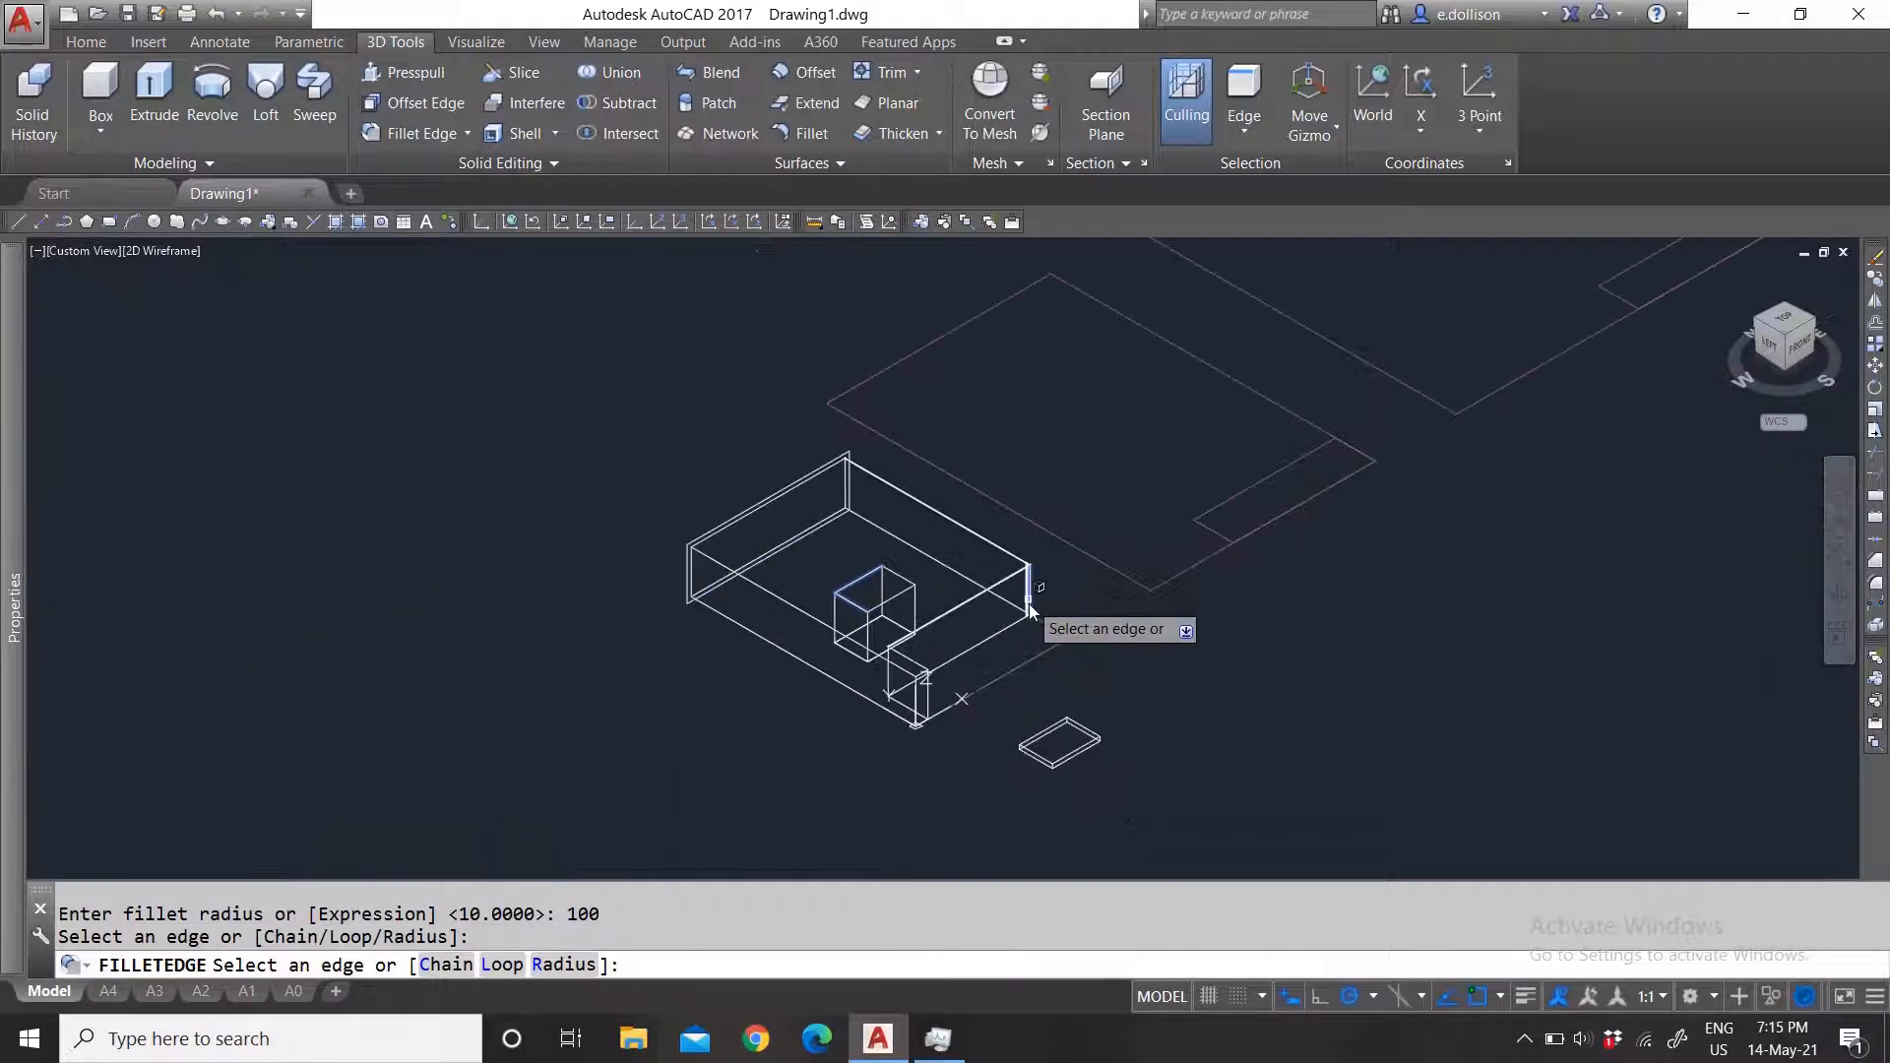
{"action": "scroll", "coordinate": [984, 669], "scroll_direction": "up", "scroll_amount": 2}
{"action": "left_click", "coordinate": [984, 669]}
{"action": "scroll", "coordinate": [1059, 618], "scroll_direction": "up", "scroll_amount": 3}
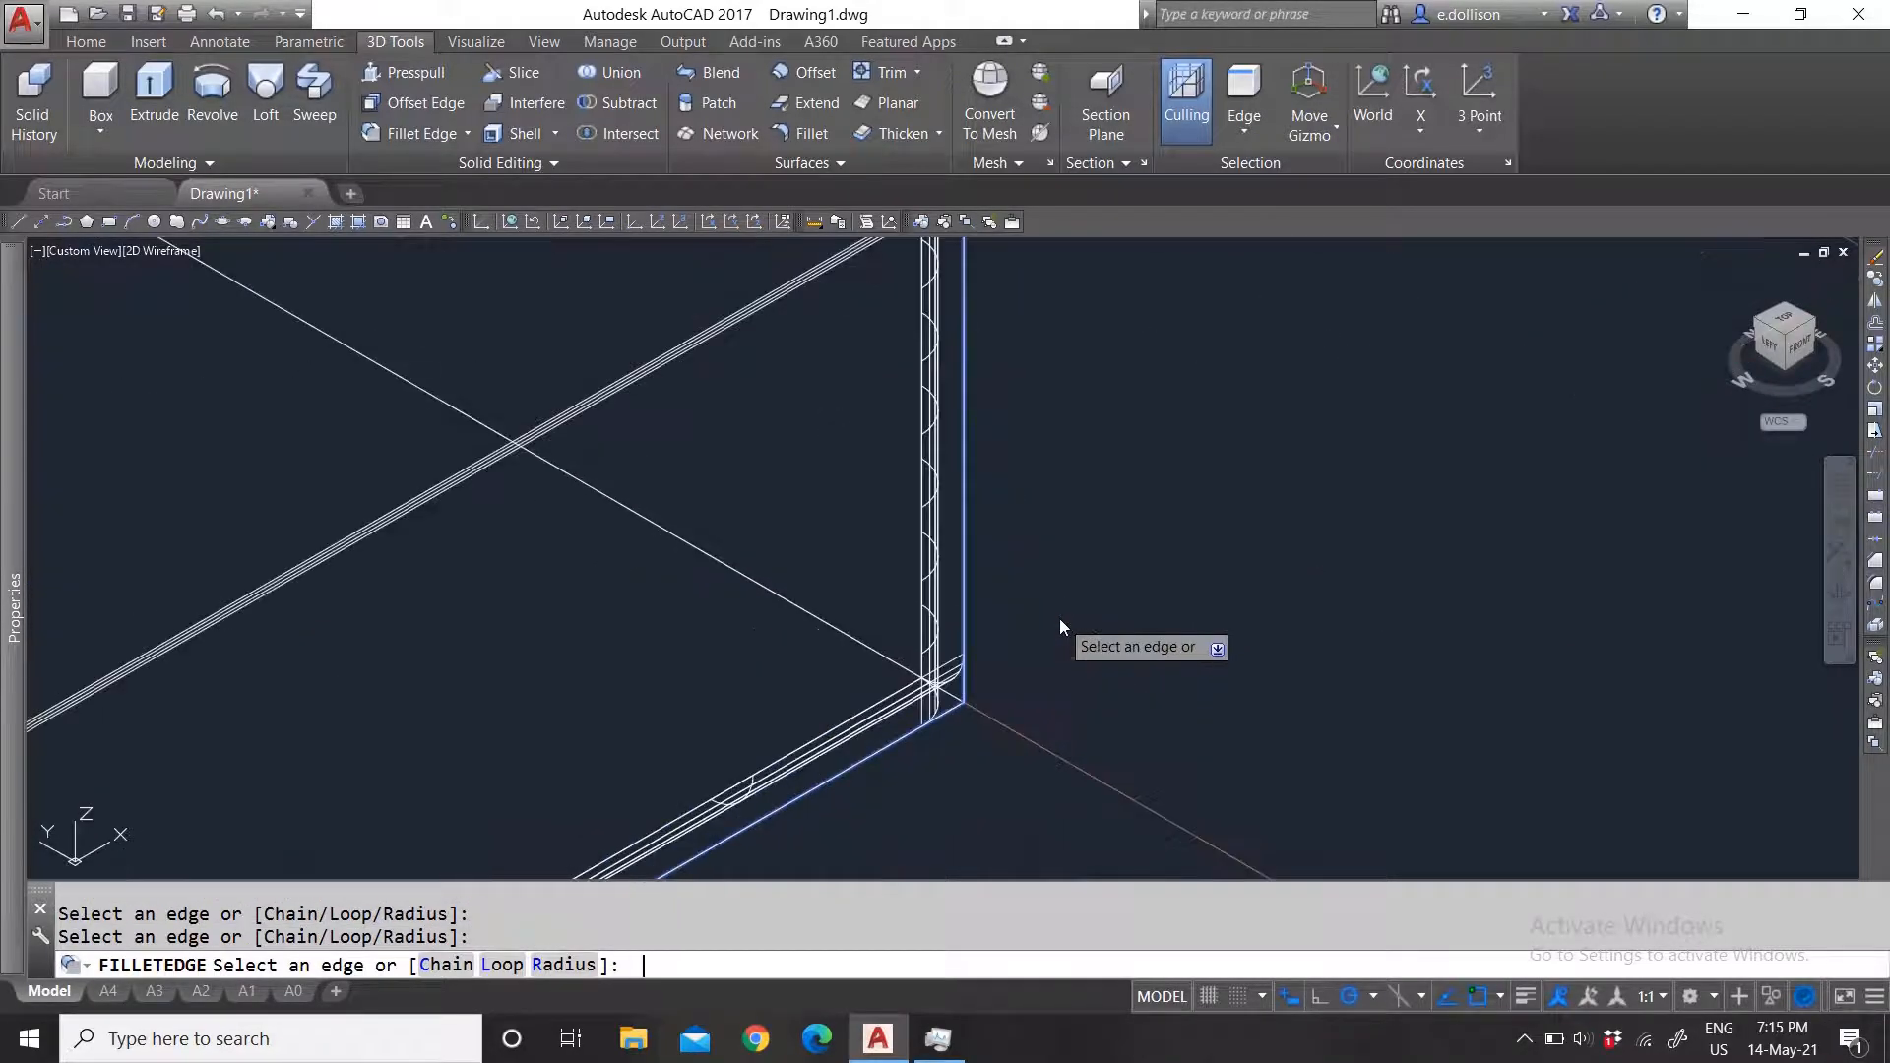
{"action": "key", "text": "Return"}
{"action": "key", "text": "Escape"}
{"action": "scroll", "coordinate": [1034, 591], "scroll_direction": "down", "scroll_amount": 3}
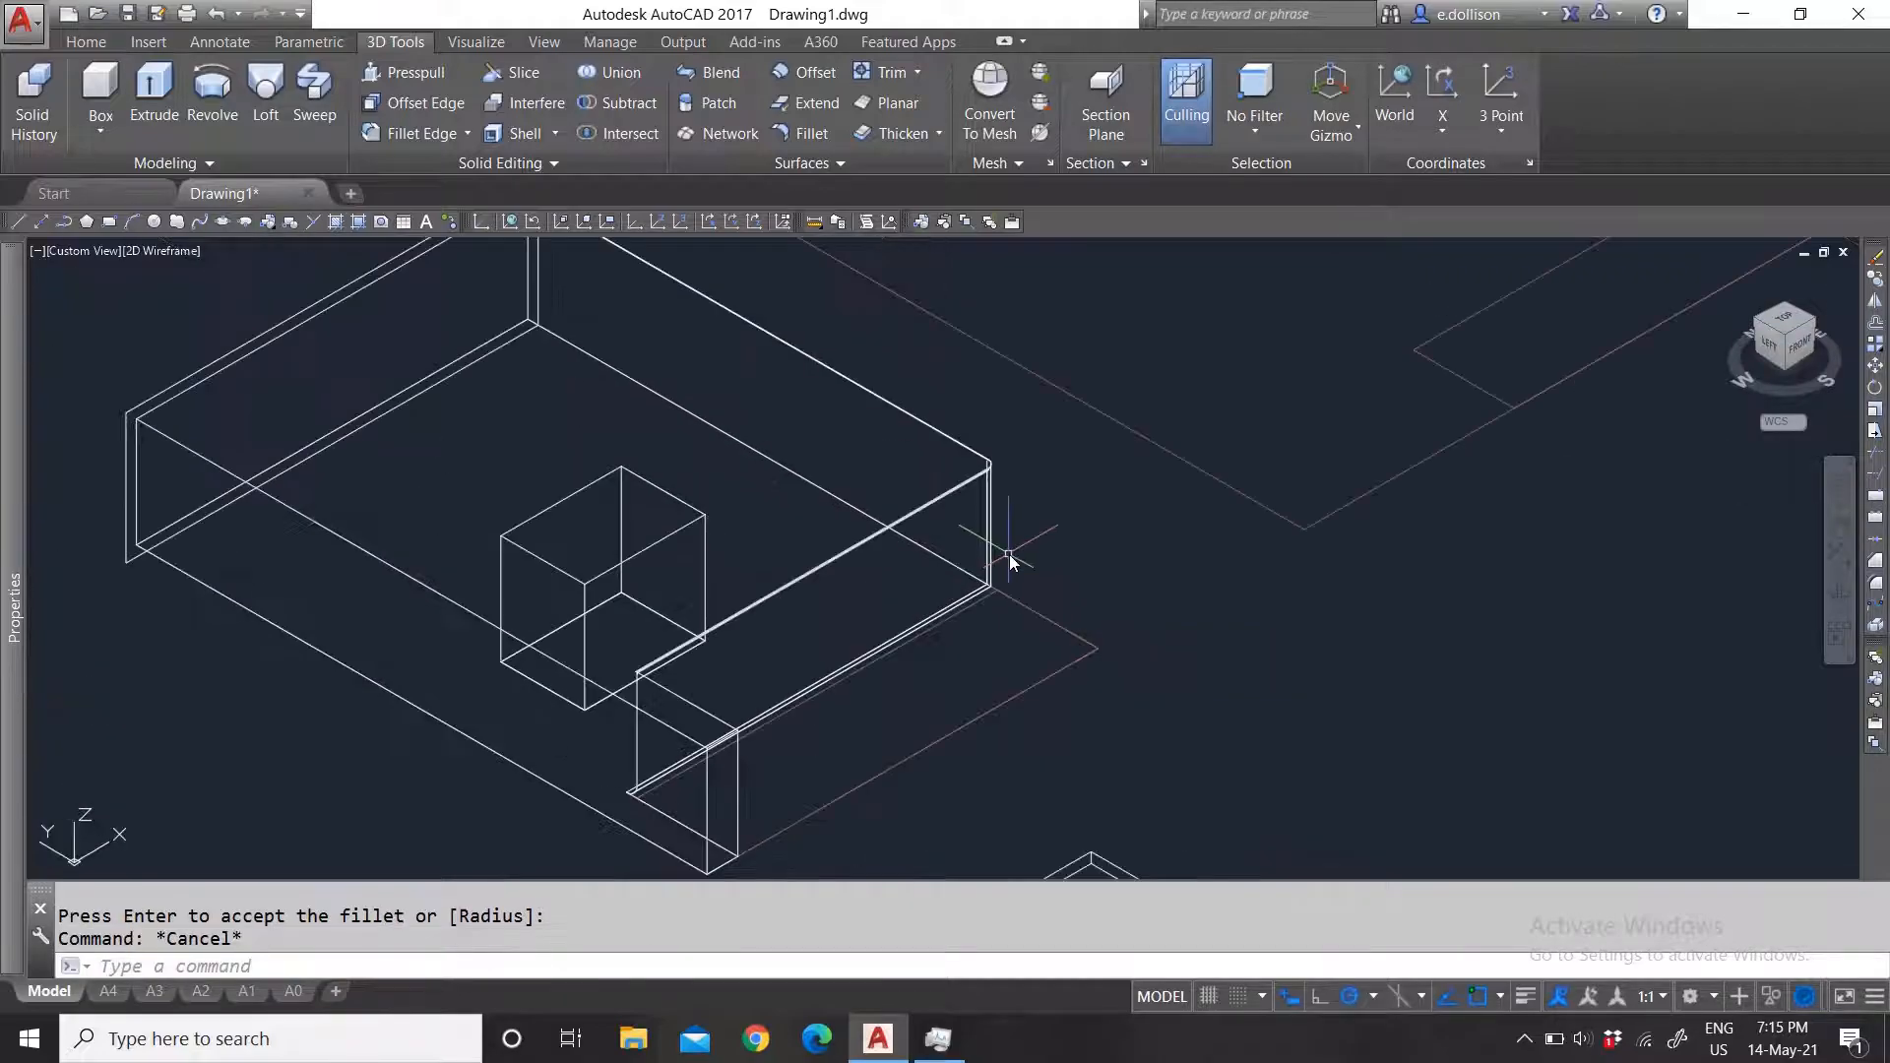
{"action": "scroll", "coordinate": [630, 787], "scroll_direction": "up", "scroll_amount": 5}
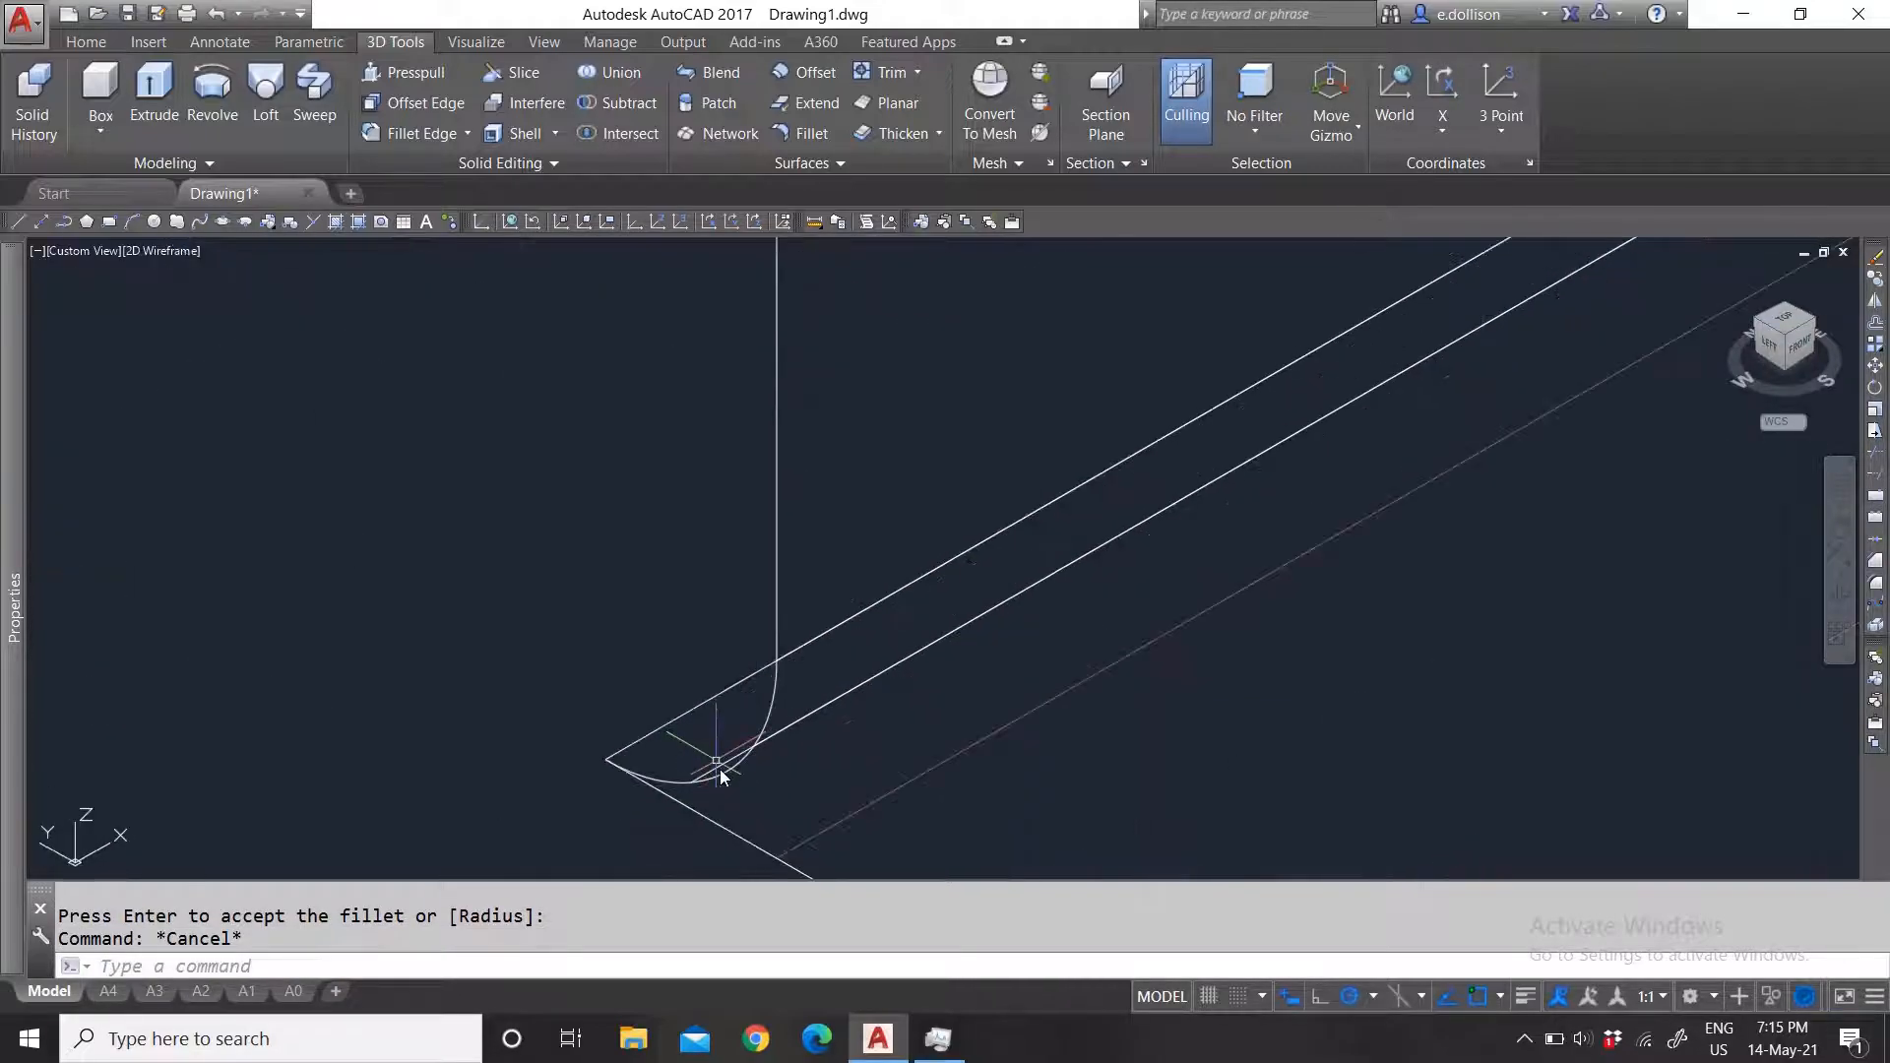
{"action": "scroll", "coordinate": [763, 748], "scroll_direction": "down", "scroll_amount": 4}
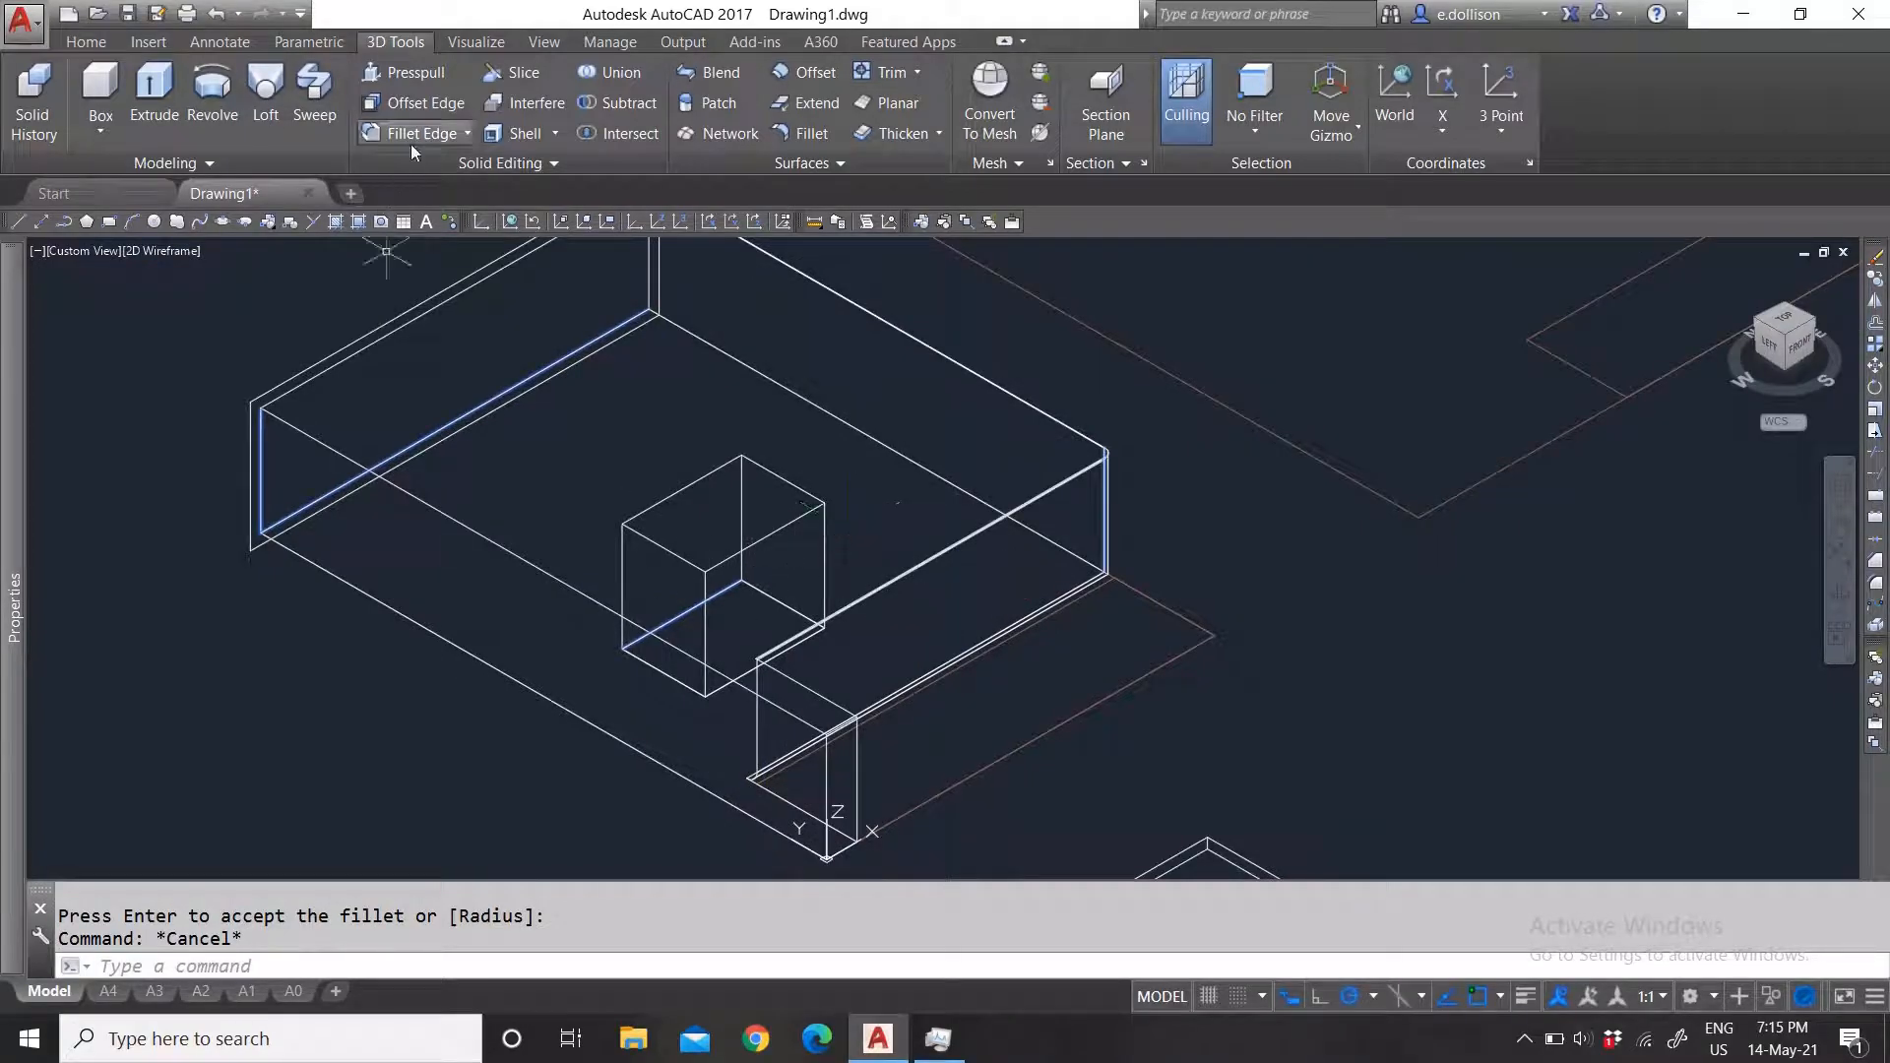
{"action": "left_click", "coordinate": [468, 135]}
{"action": "left_click", "coordinate": [422, 172]}
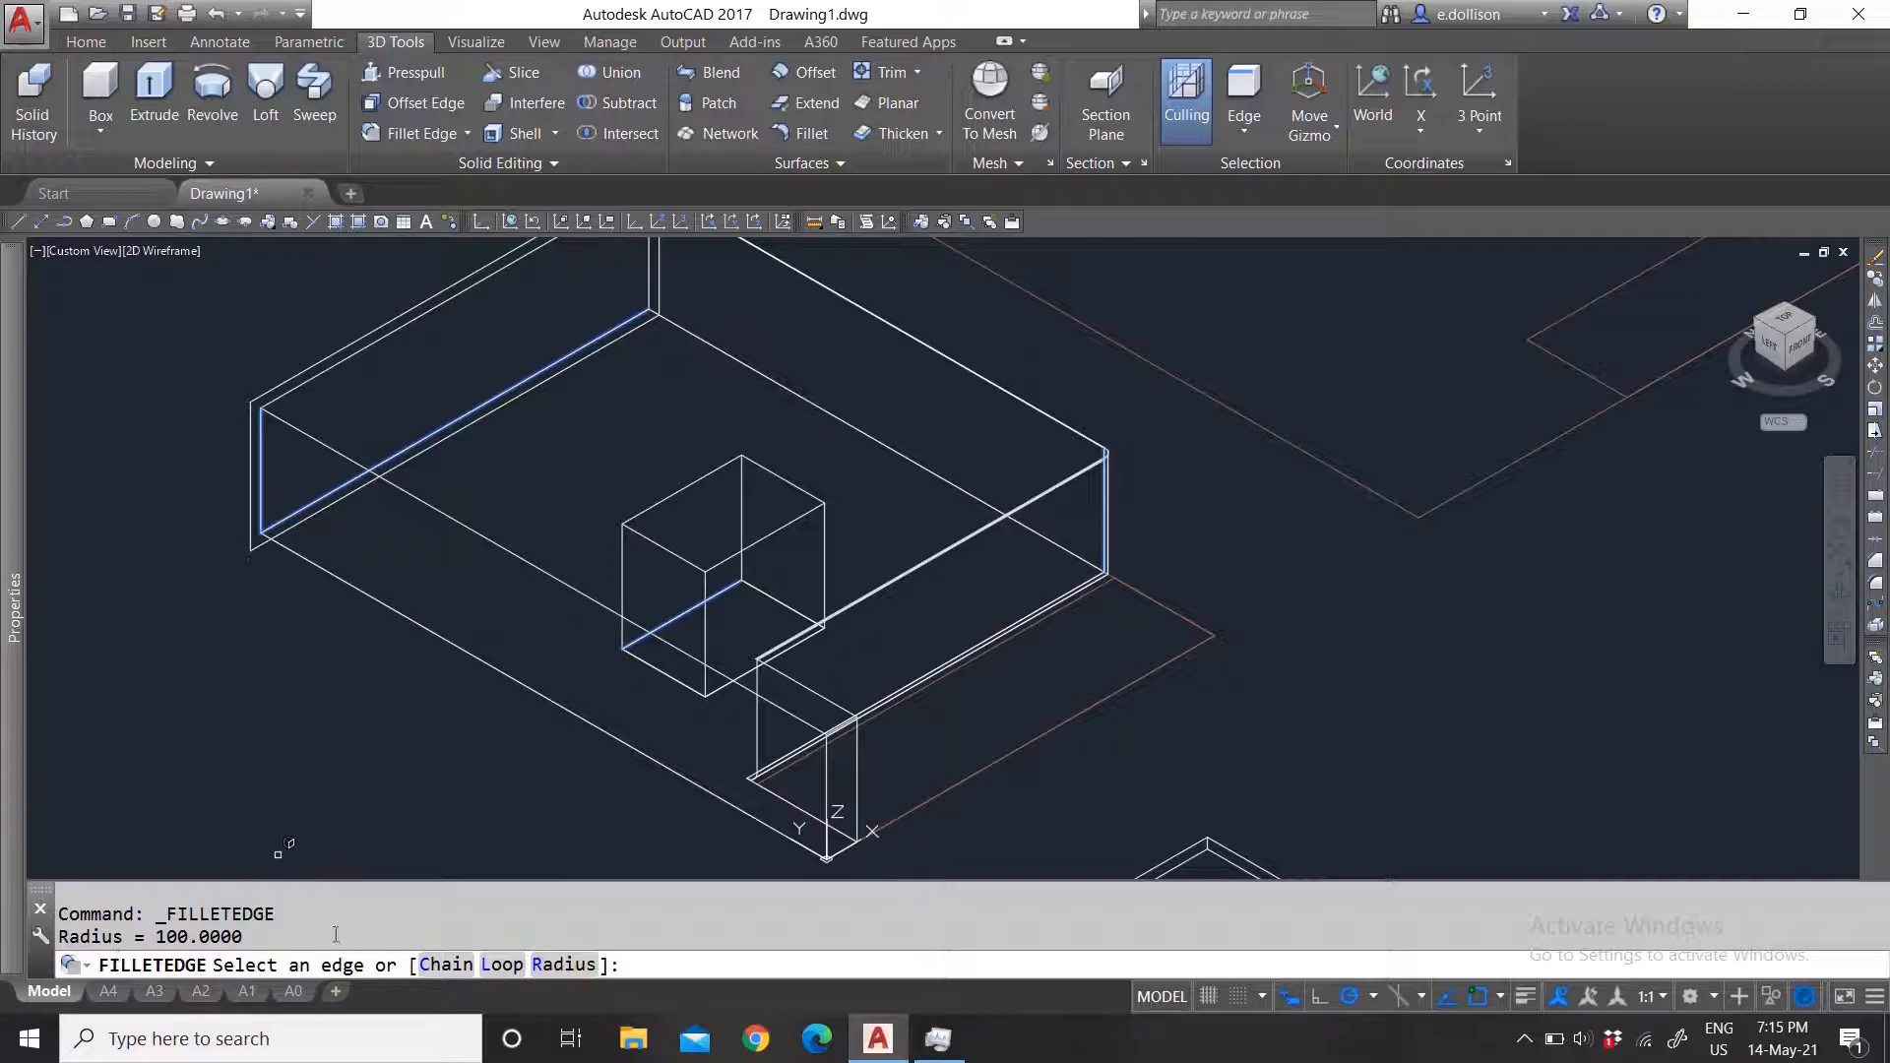
{"action": "left_click", "coordinate": [448, 965]}
{"action": "scroll", "coordinate": [778, 477], "scroll_direction": "up", "scroll_amount": 2}
{"action": "scroll", "coordinate": [784, 484], "scroll_direction": "down", "scroll_amount": 4}
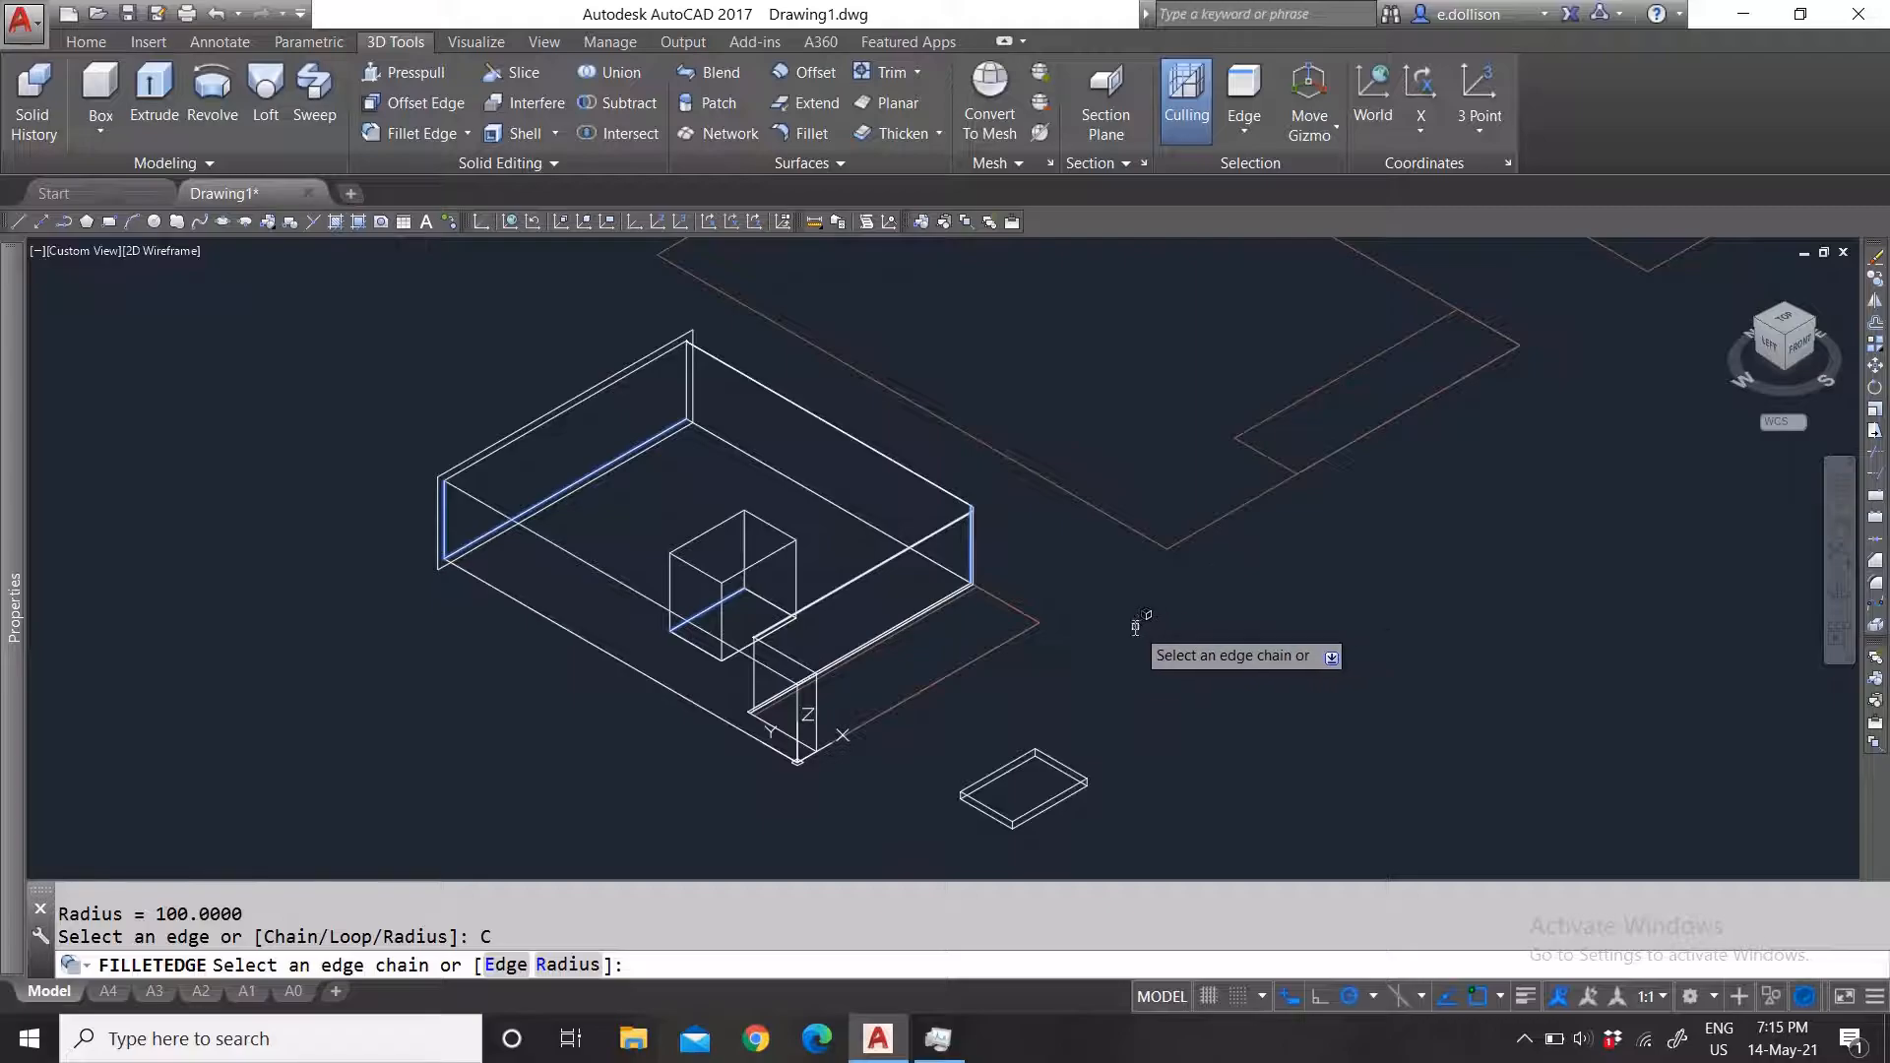
{"action": "scroll", "coordinate": [997, 547], "scroll_direction": "up", "scroll_amount": 4}
{"action": "scroll", "coordinate": [984, 472], "scroll_direction": "up", "scroll_amount": 2}
{"action": "scroll", "coordinate": [966, 498], "scroll_direction": "down", "scroll_amount": 6}
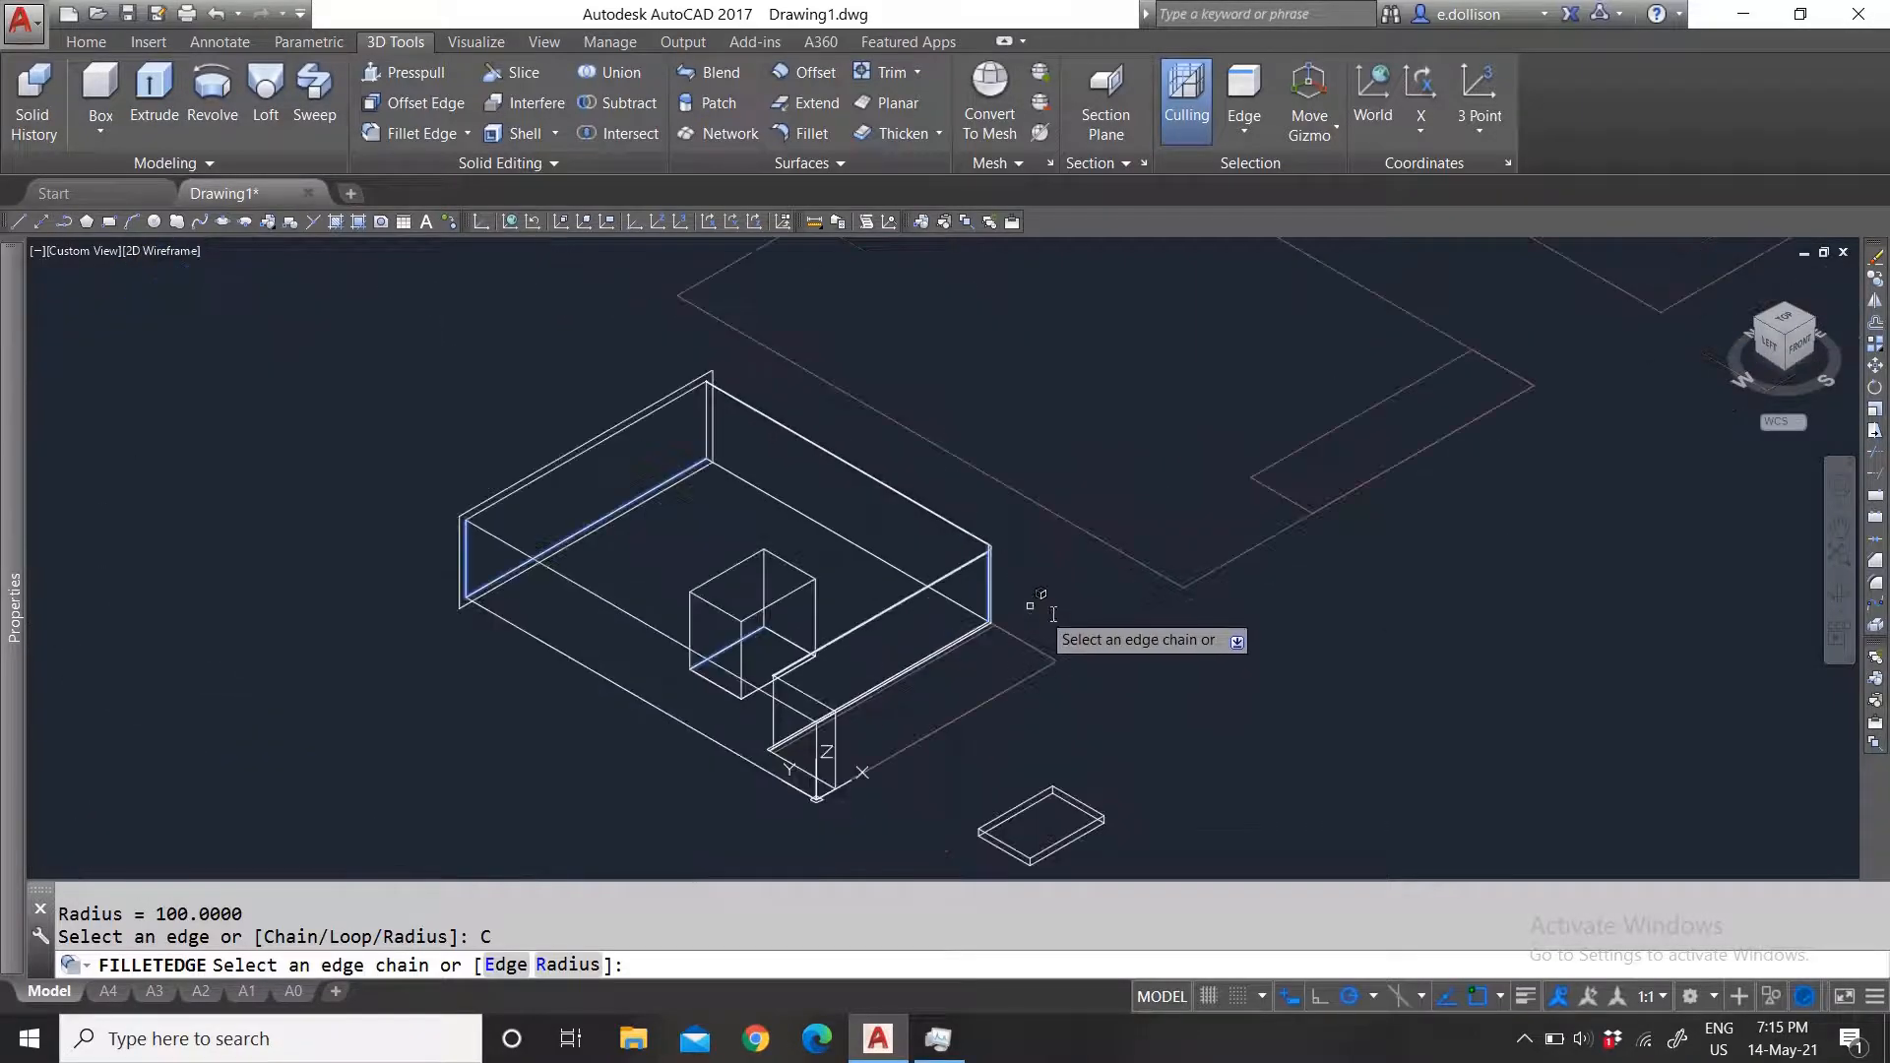
{"action": "key", "text": "Return"}
{"action": "left_click", "coordinate": [149, 42]}
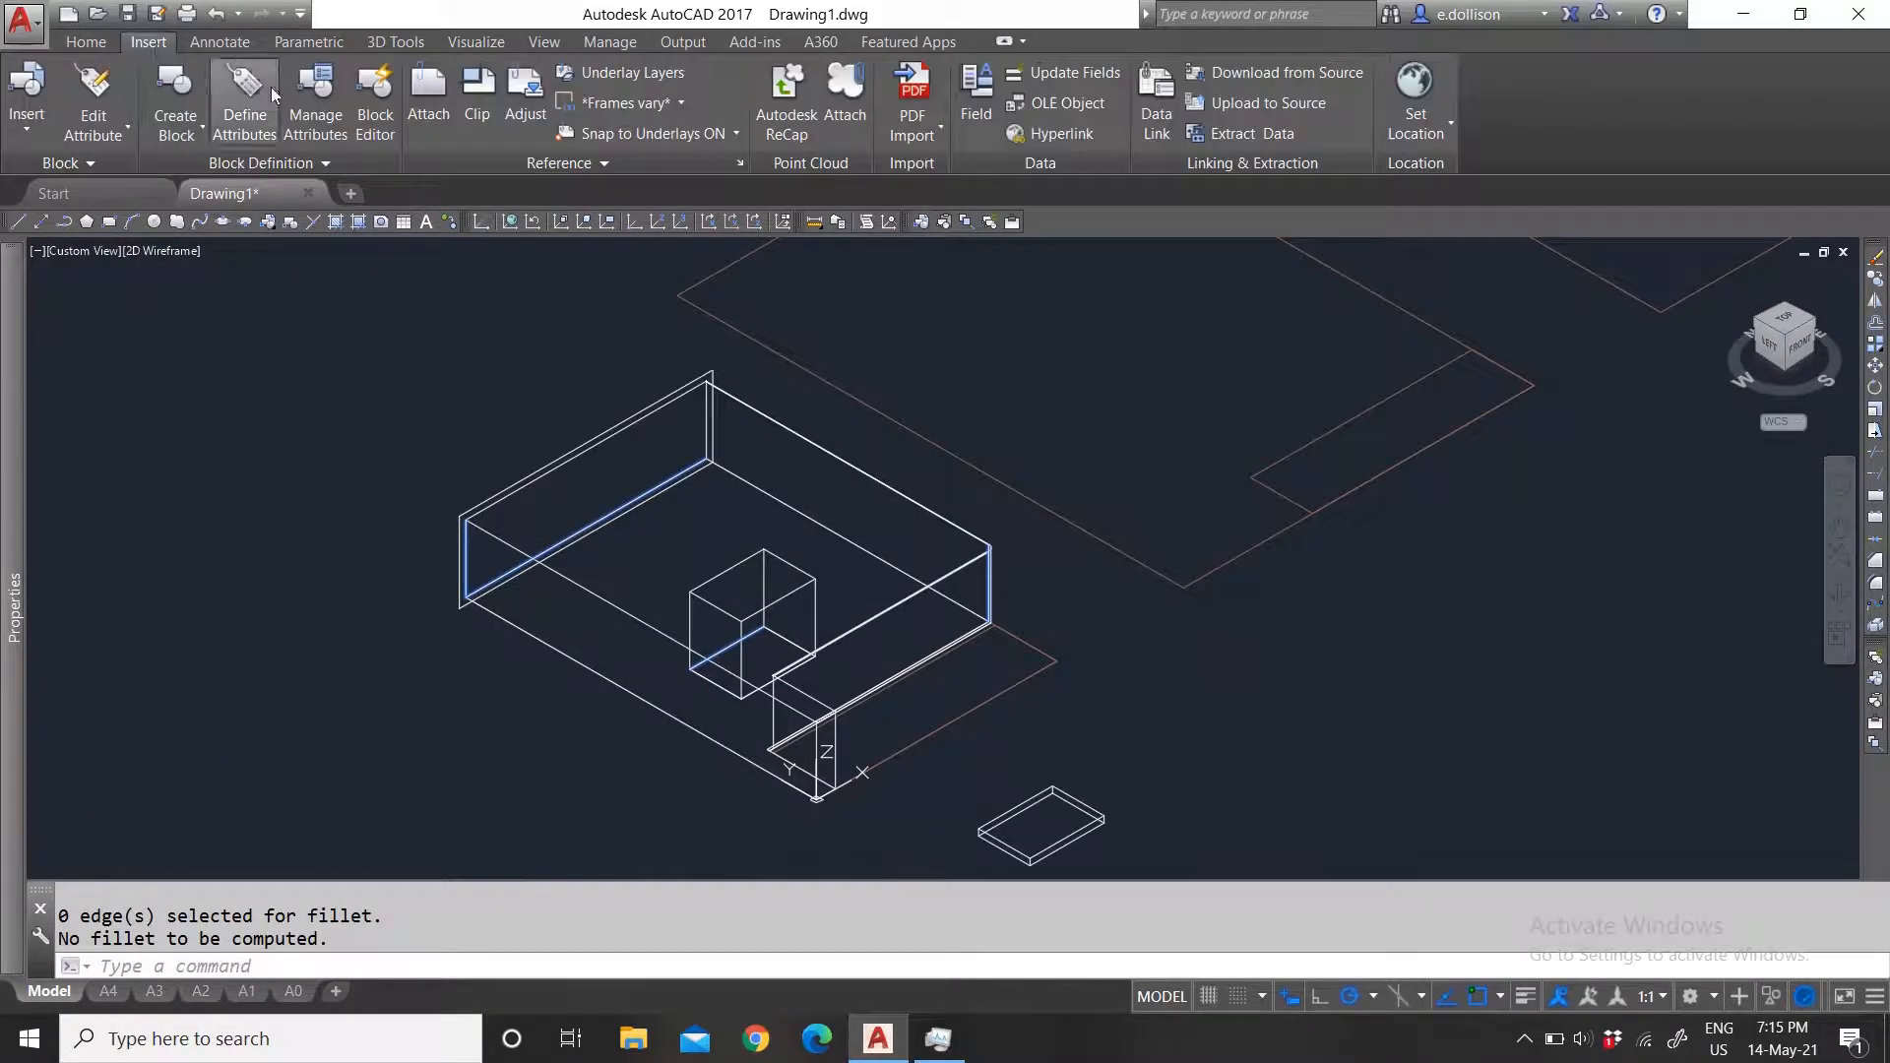
{"action": "left_click", "coordinate": [220, 43]}
{"action": "left_click", "coordinate": [319, 42]}
{"action": "left_click", "coordinate": [395, 42]}
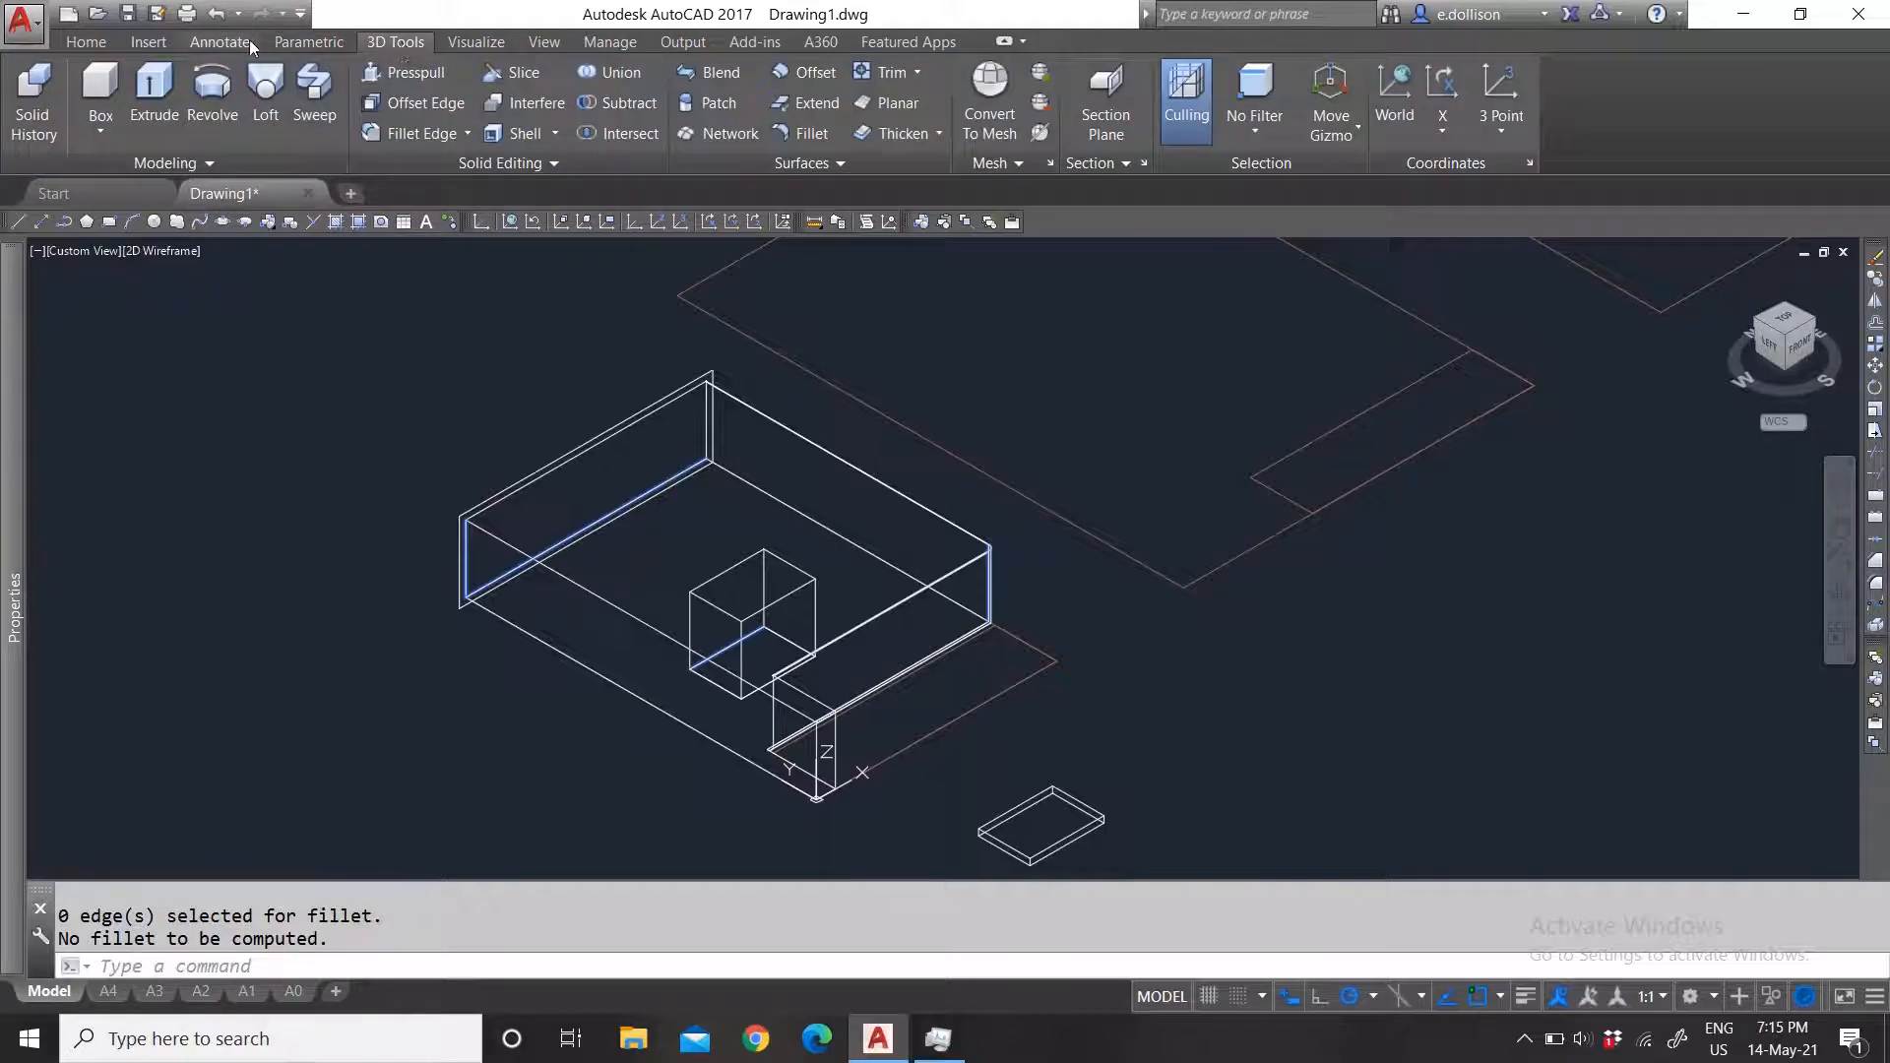
{"action": "left_click", "coordinate": [217, 42]}
{"action": "left_click", "coordinate": [149, 43]}
{"action": "left_click", "coordinate": [327, 42]}
{"action": "left_click", "coordinate": [395, 41]}
Step: Draw a long box about 1888 high in the empty area beside the large block and the thin plate
{"action": "scroll", "coordinate": [847, 601], "scroll_direction": "down", "scroll_amount": 4}
{"action": "scroll", "coordinate": [1012, 603], "scroll_direction": "up", "scroll_amount": 4}
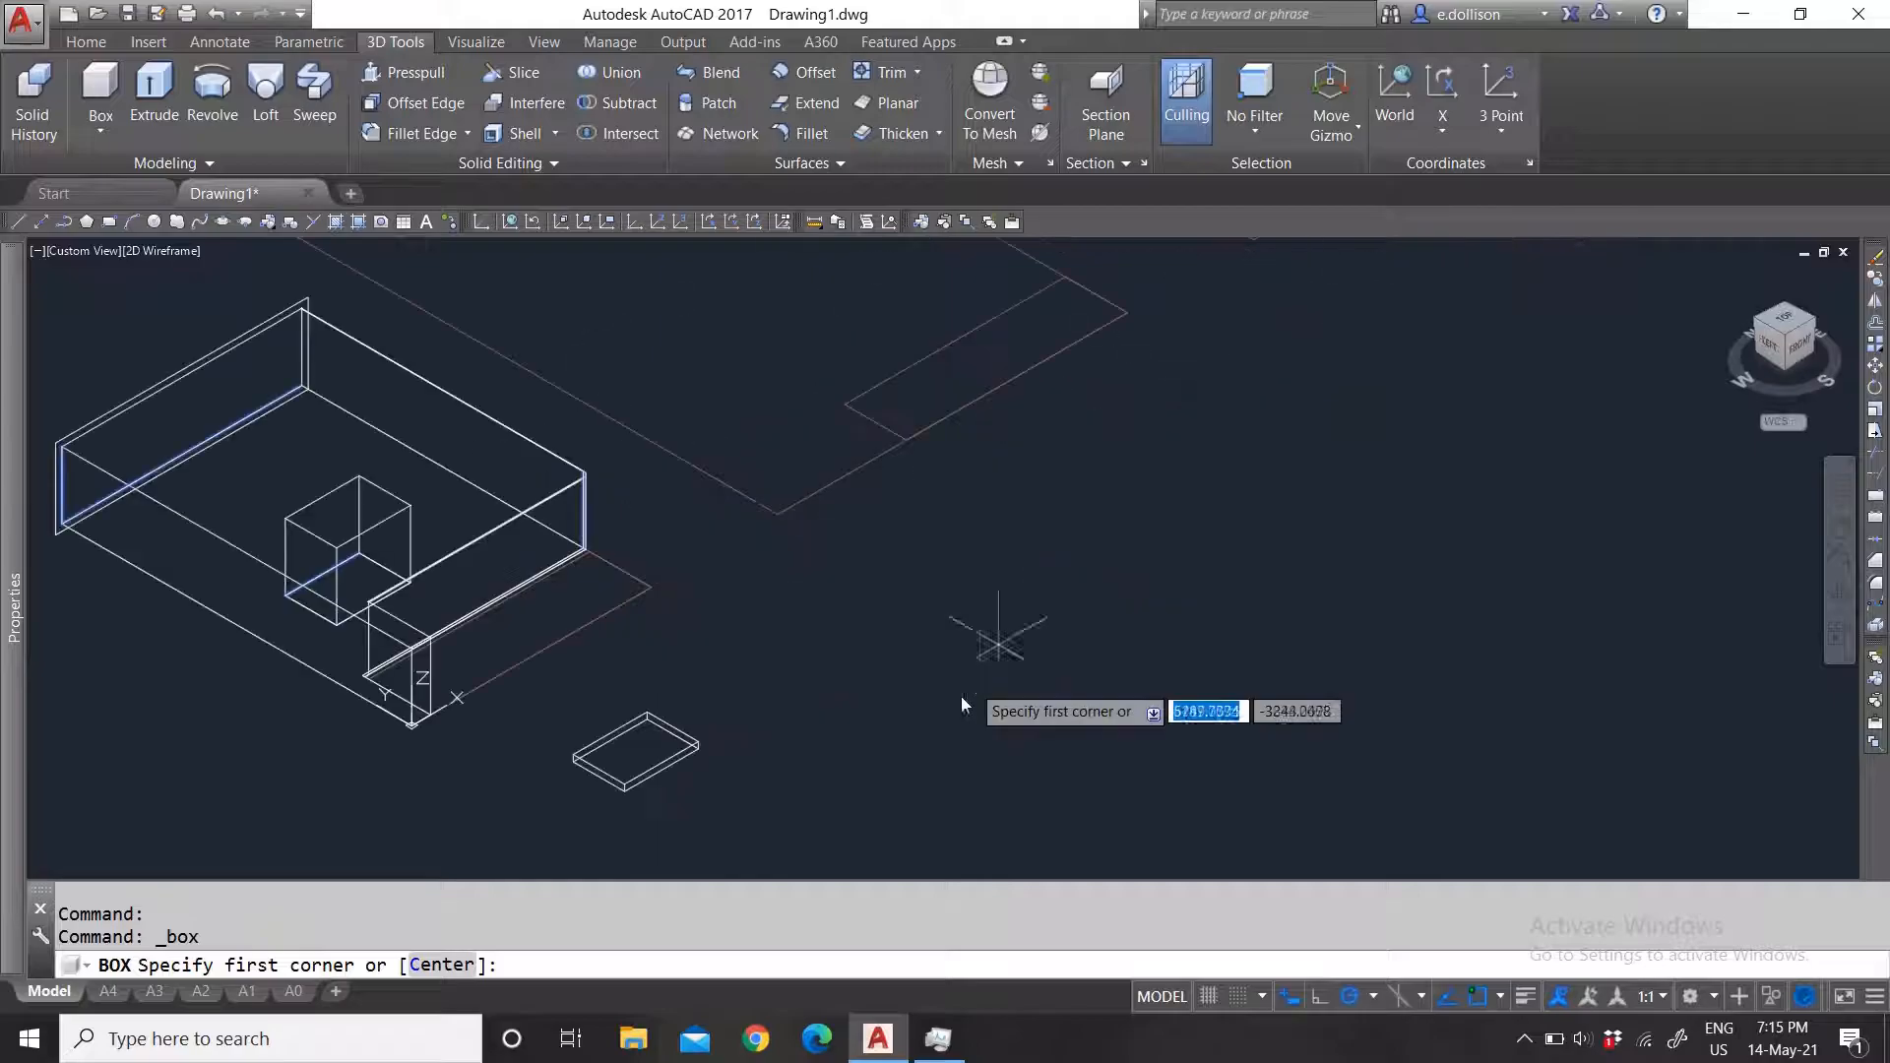
{"action": "left_click", "coordinate": [935, 726]}
{"action": "left_click", "coordinate": [1201, 492]}
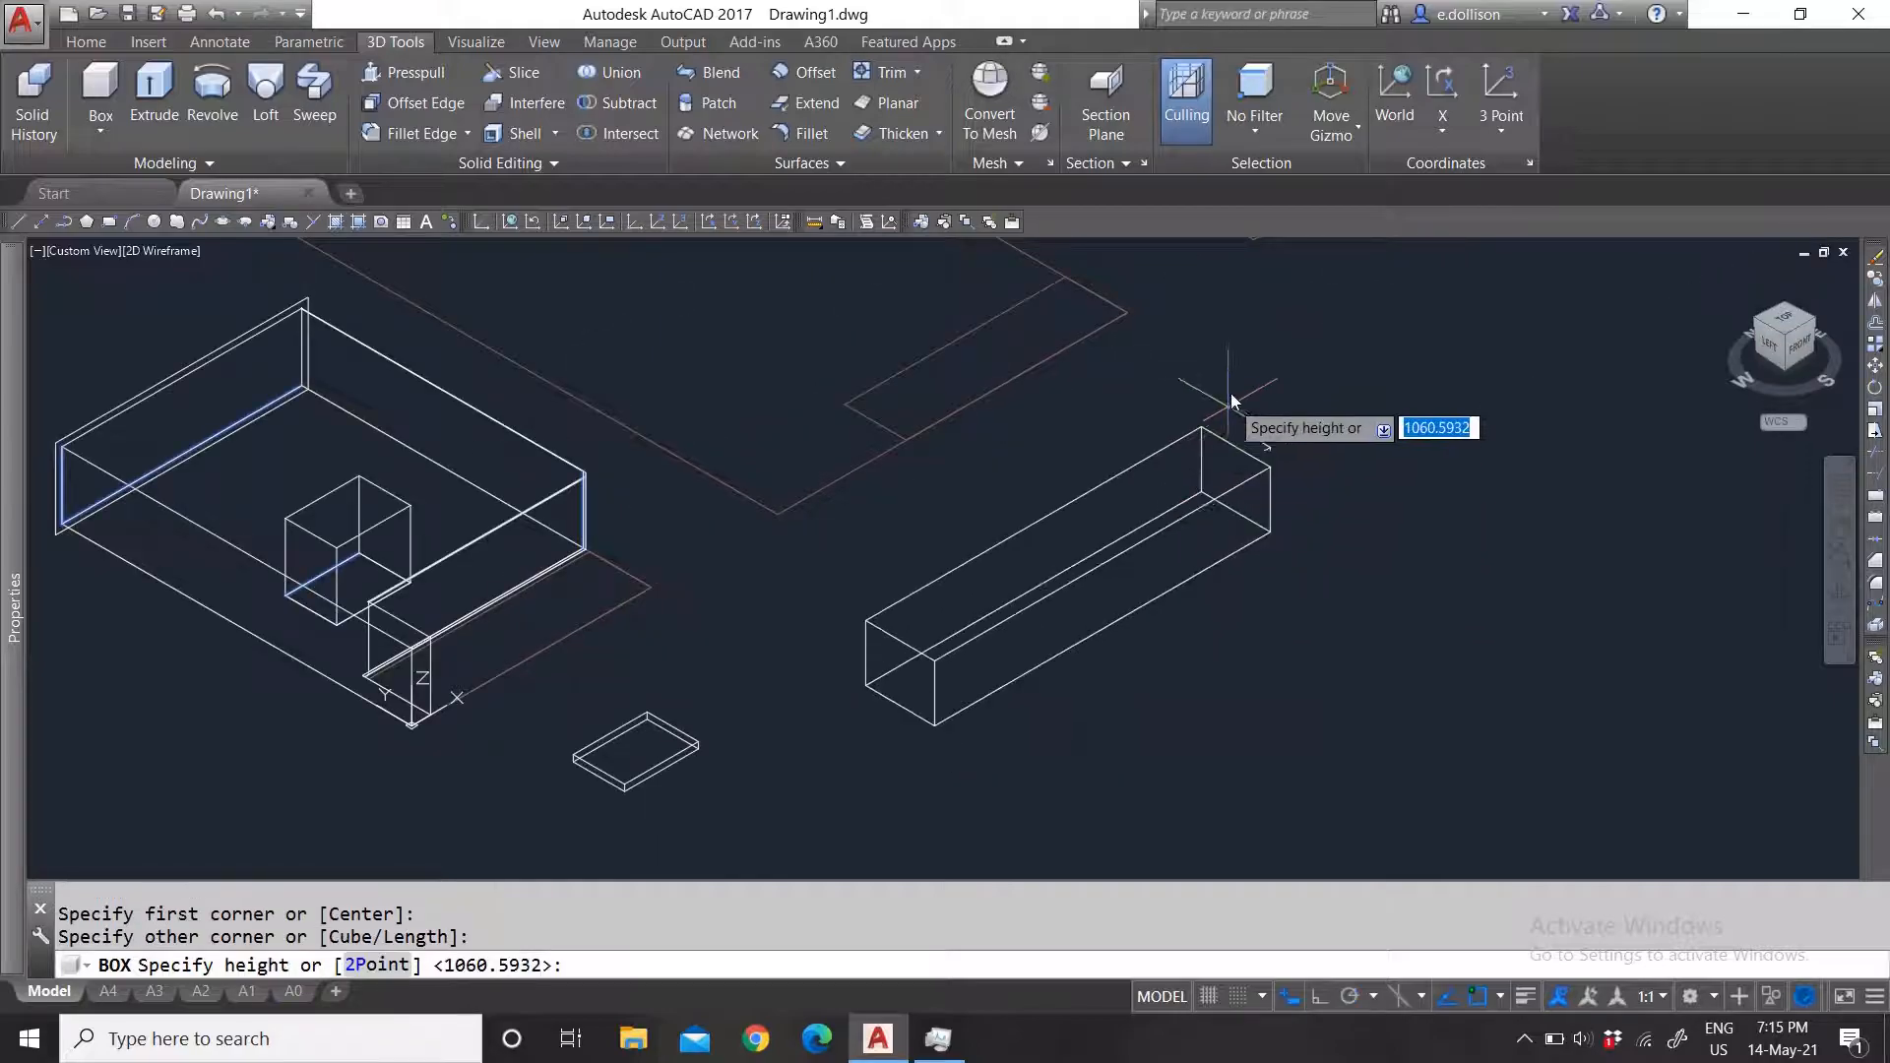
{"action": "left_click", "coordinate": [1238, 354]}
{"action": "scroll", "coordinate": [1295, 425], "scroll_direction": "up", "scroll_amount": 2}
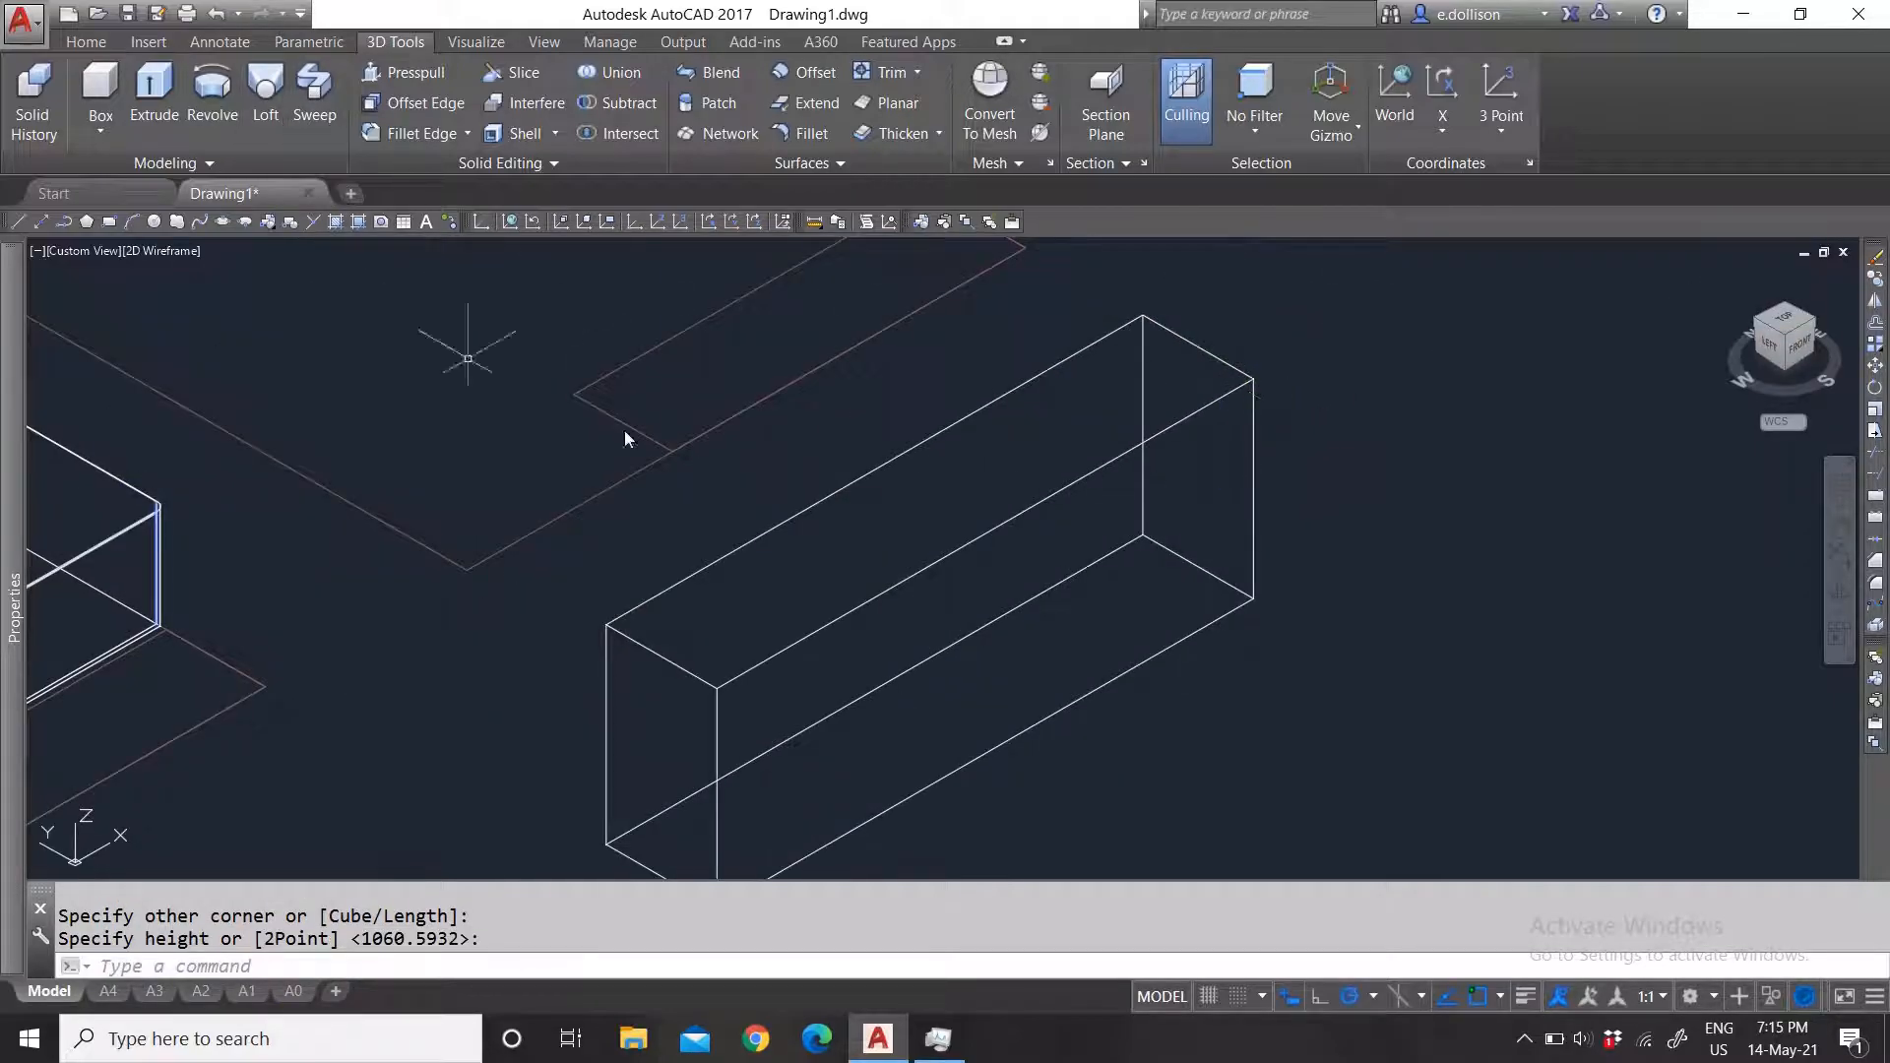
Step: Draw a second box on the long box's top face, starting at its end corner, with full width and about half its length
{"action": "left_click", "coordinate": [100, 92]}
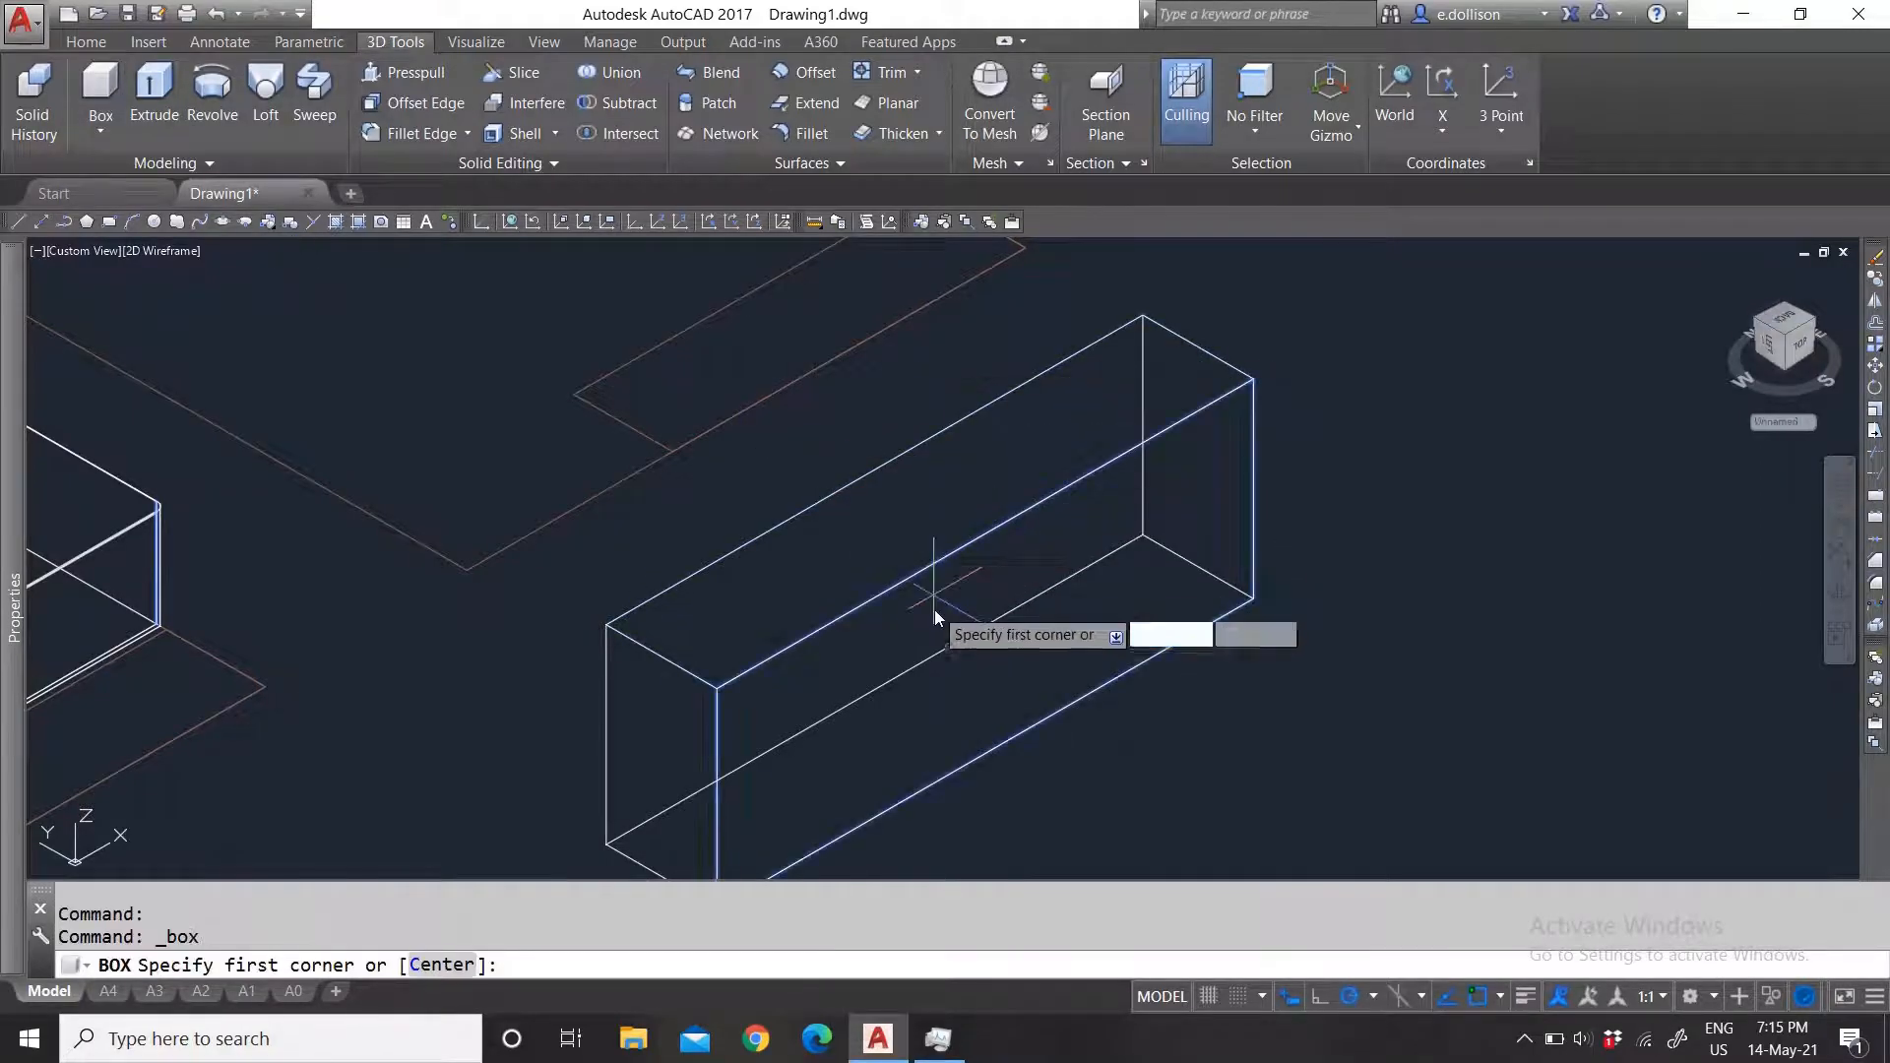
{"action": "scroll", "coordinate": [918, 615], "scroll_direction": "up", "scroll_amount": 2}
{"action": "left_click", "coordinate": [423, 638]}
{"action": "scroll", "coordinate": [869, 563], "scroll_direction": "down", "scroll_amount": 4}
{"action": "left_click", "coordinate": [934, 529]}
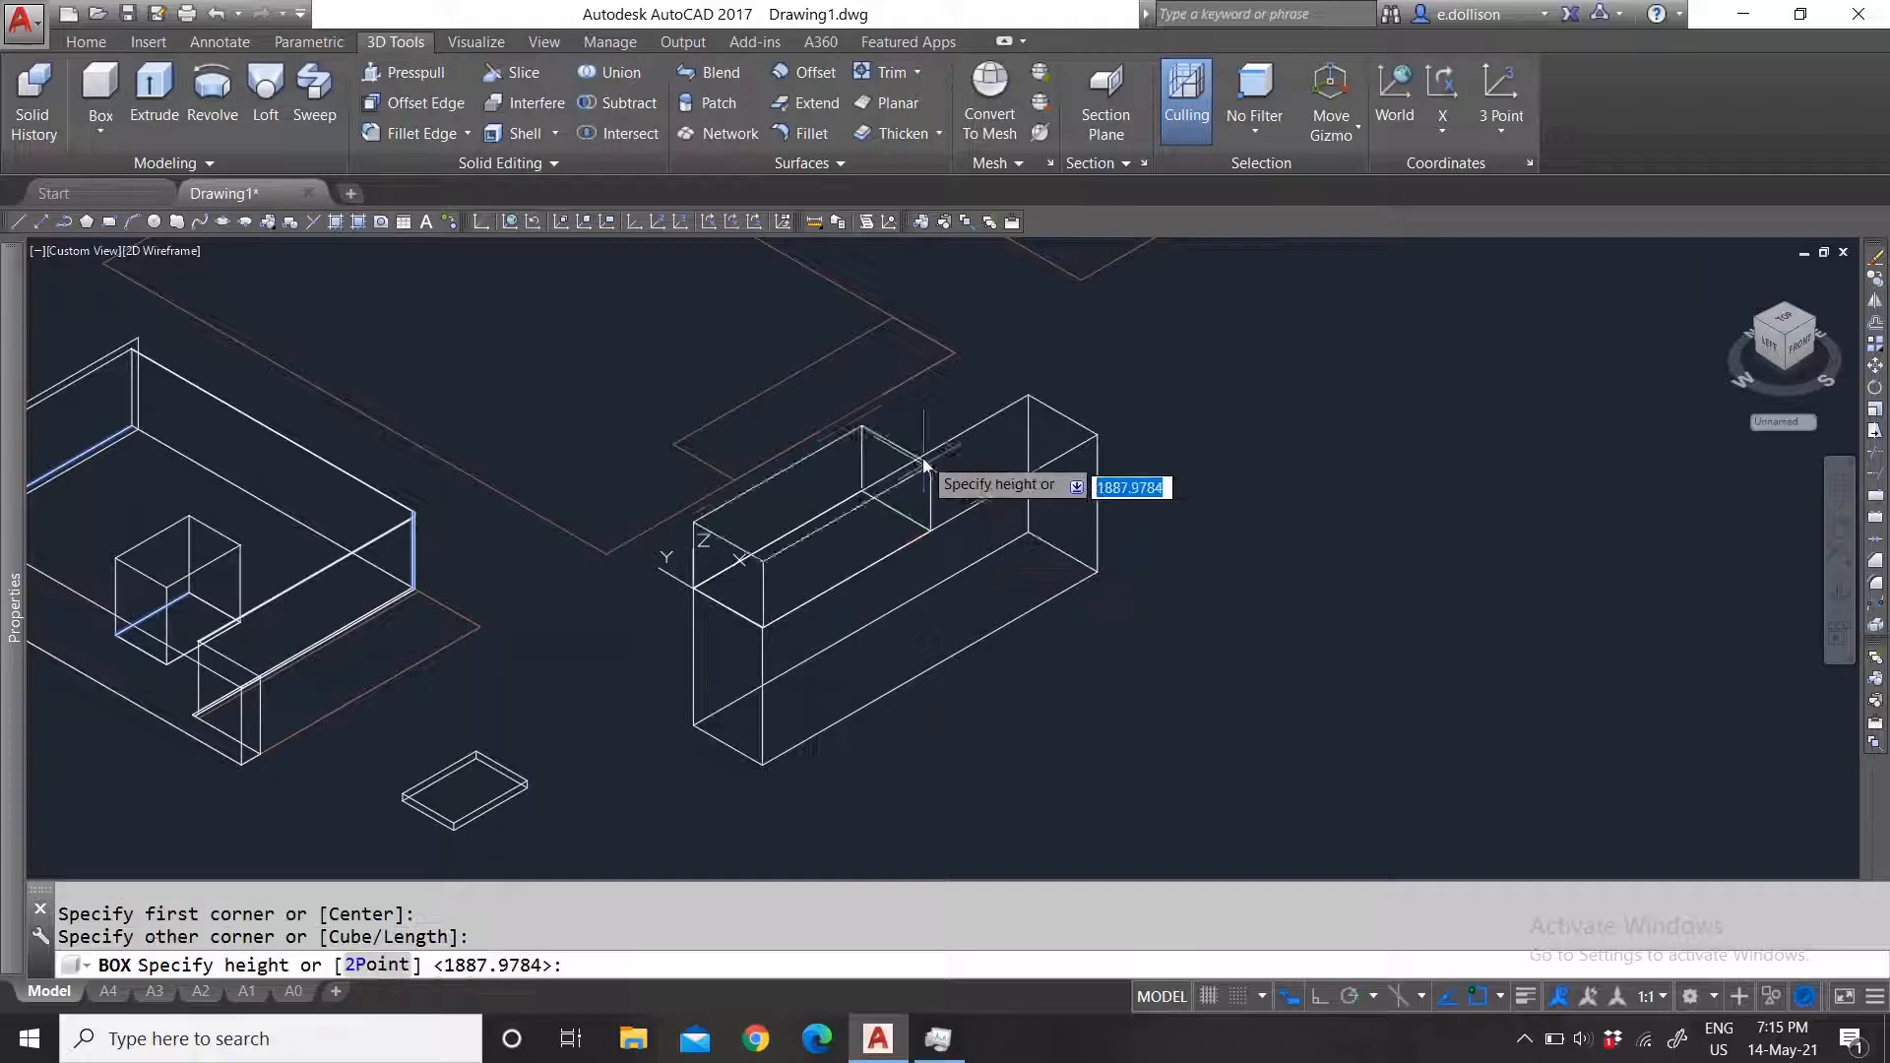
{"action": "left_click", "coordinate": [869, 459]}
Step: Move the upper box about 1330 along X, placing its lower edge midpoint on the midpoint of the long box's upper edge
{"action": "left_click", "coordinate": [908, 434]}
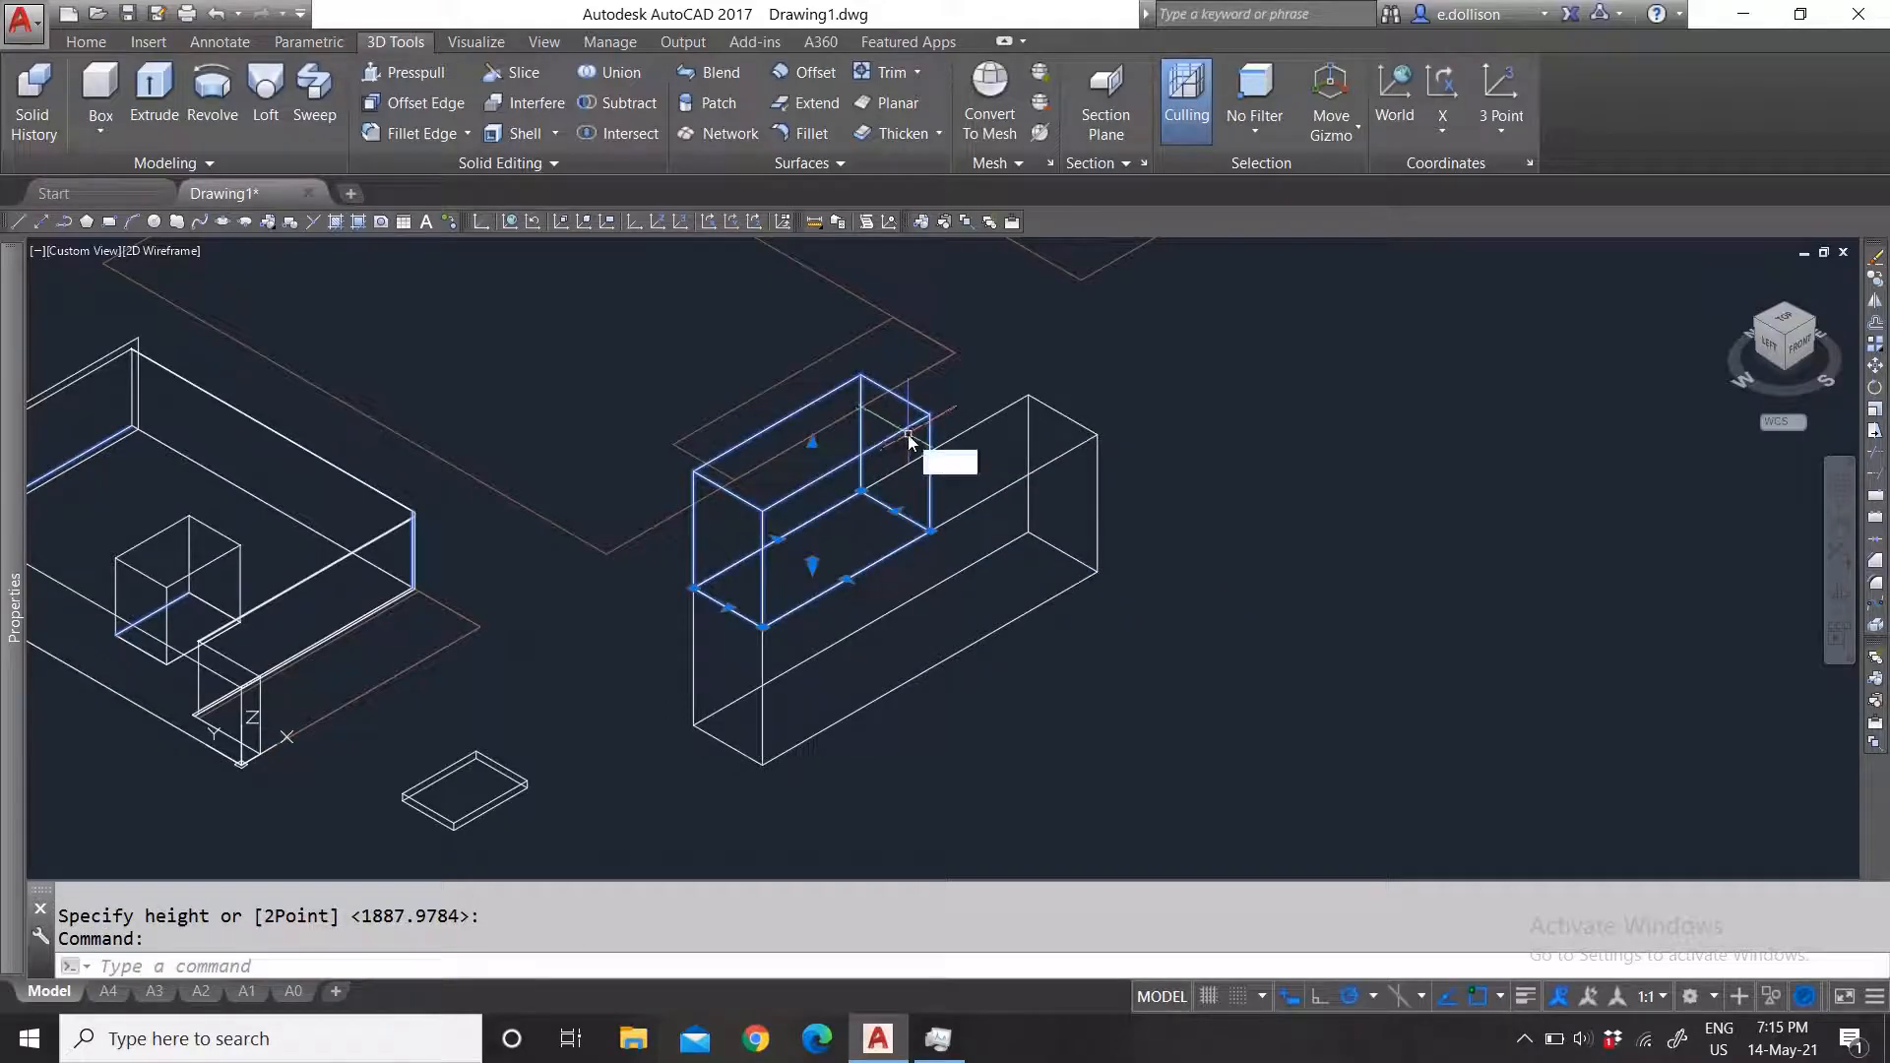
{"action": "type", "text": "m"}
{"action": "key", "text": "Return"}
{"action": "left_click", "coordinate": [849, 582]}
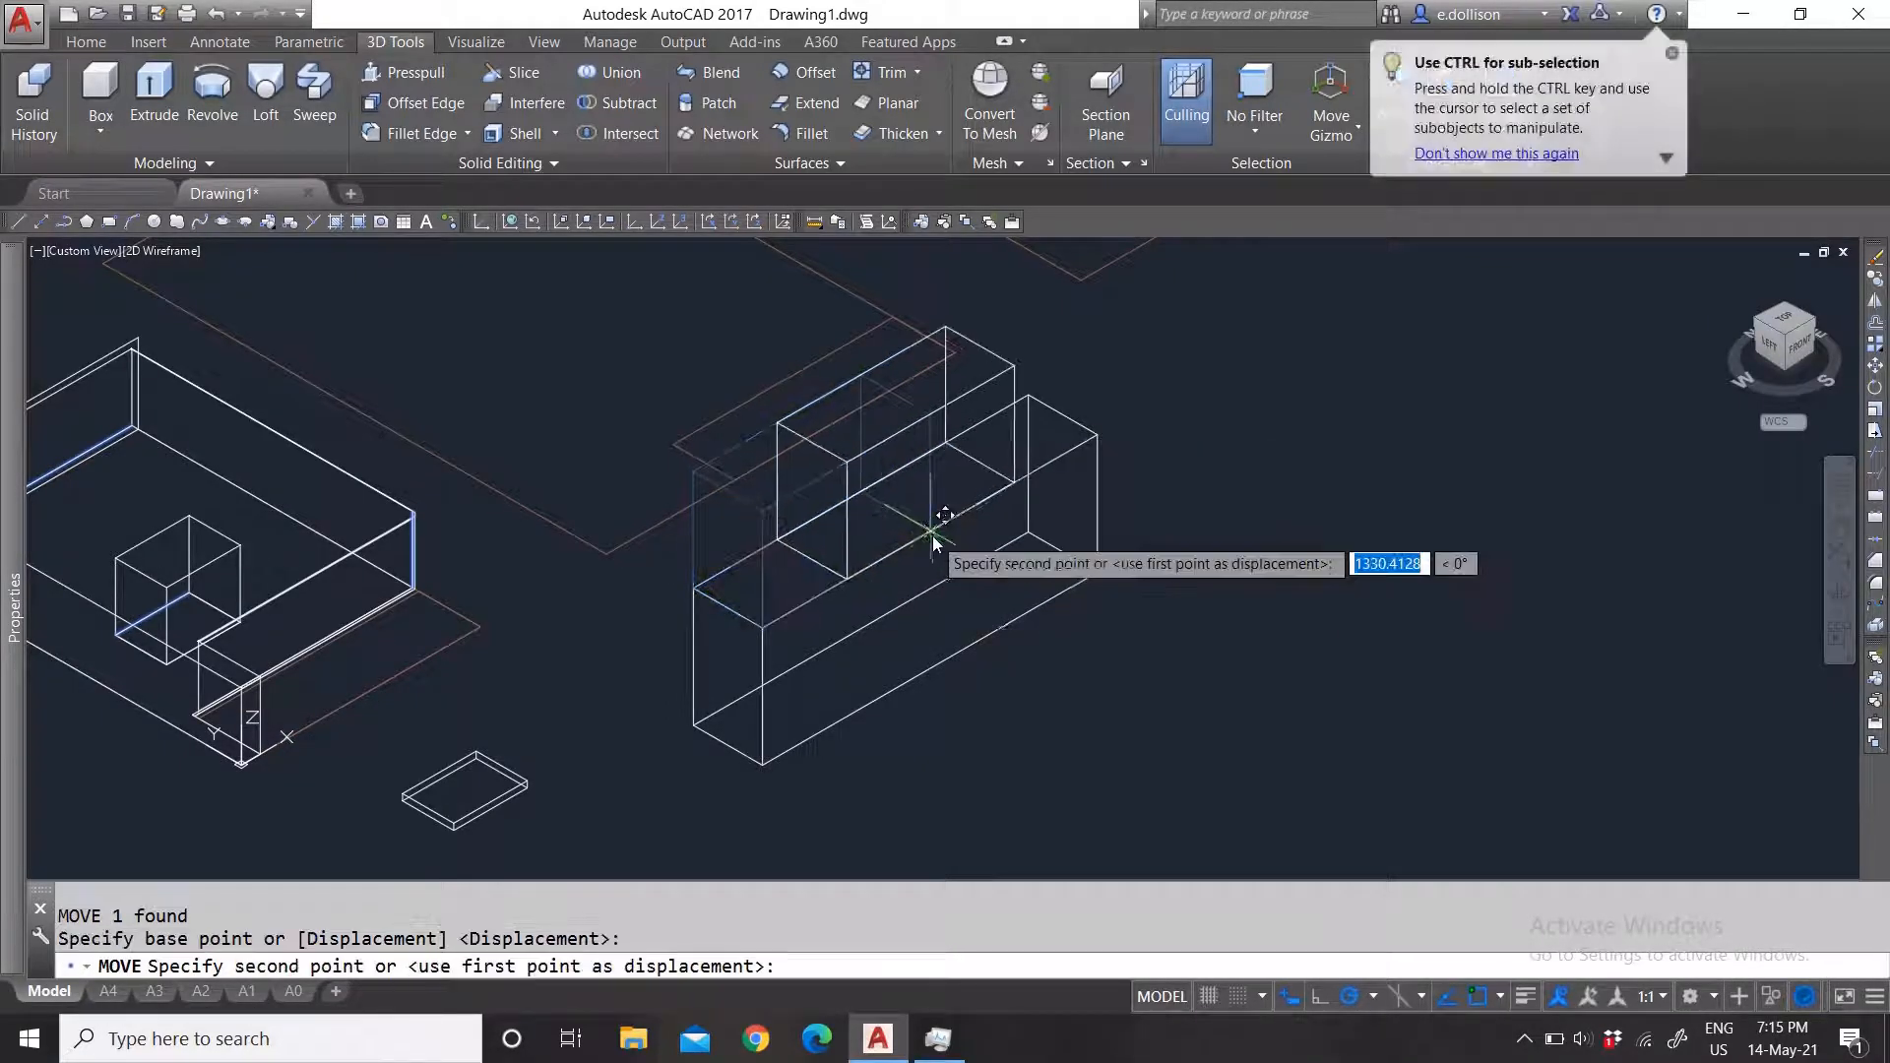
{"action": "left_click", "coordinate": [931, 533]}
Step: Move the upper box straight down along Z so its lower part sits embedded in the long box
{"action": "left_click", "coordinate": [1019, 335]}
{"action": "left_click", "coordinate": [987, 366]}
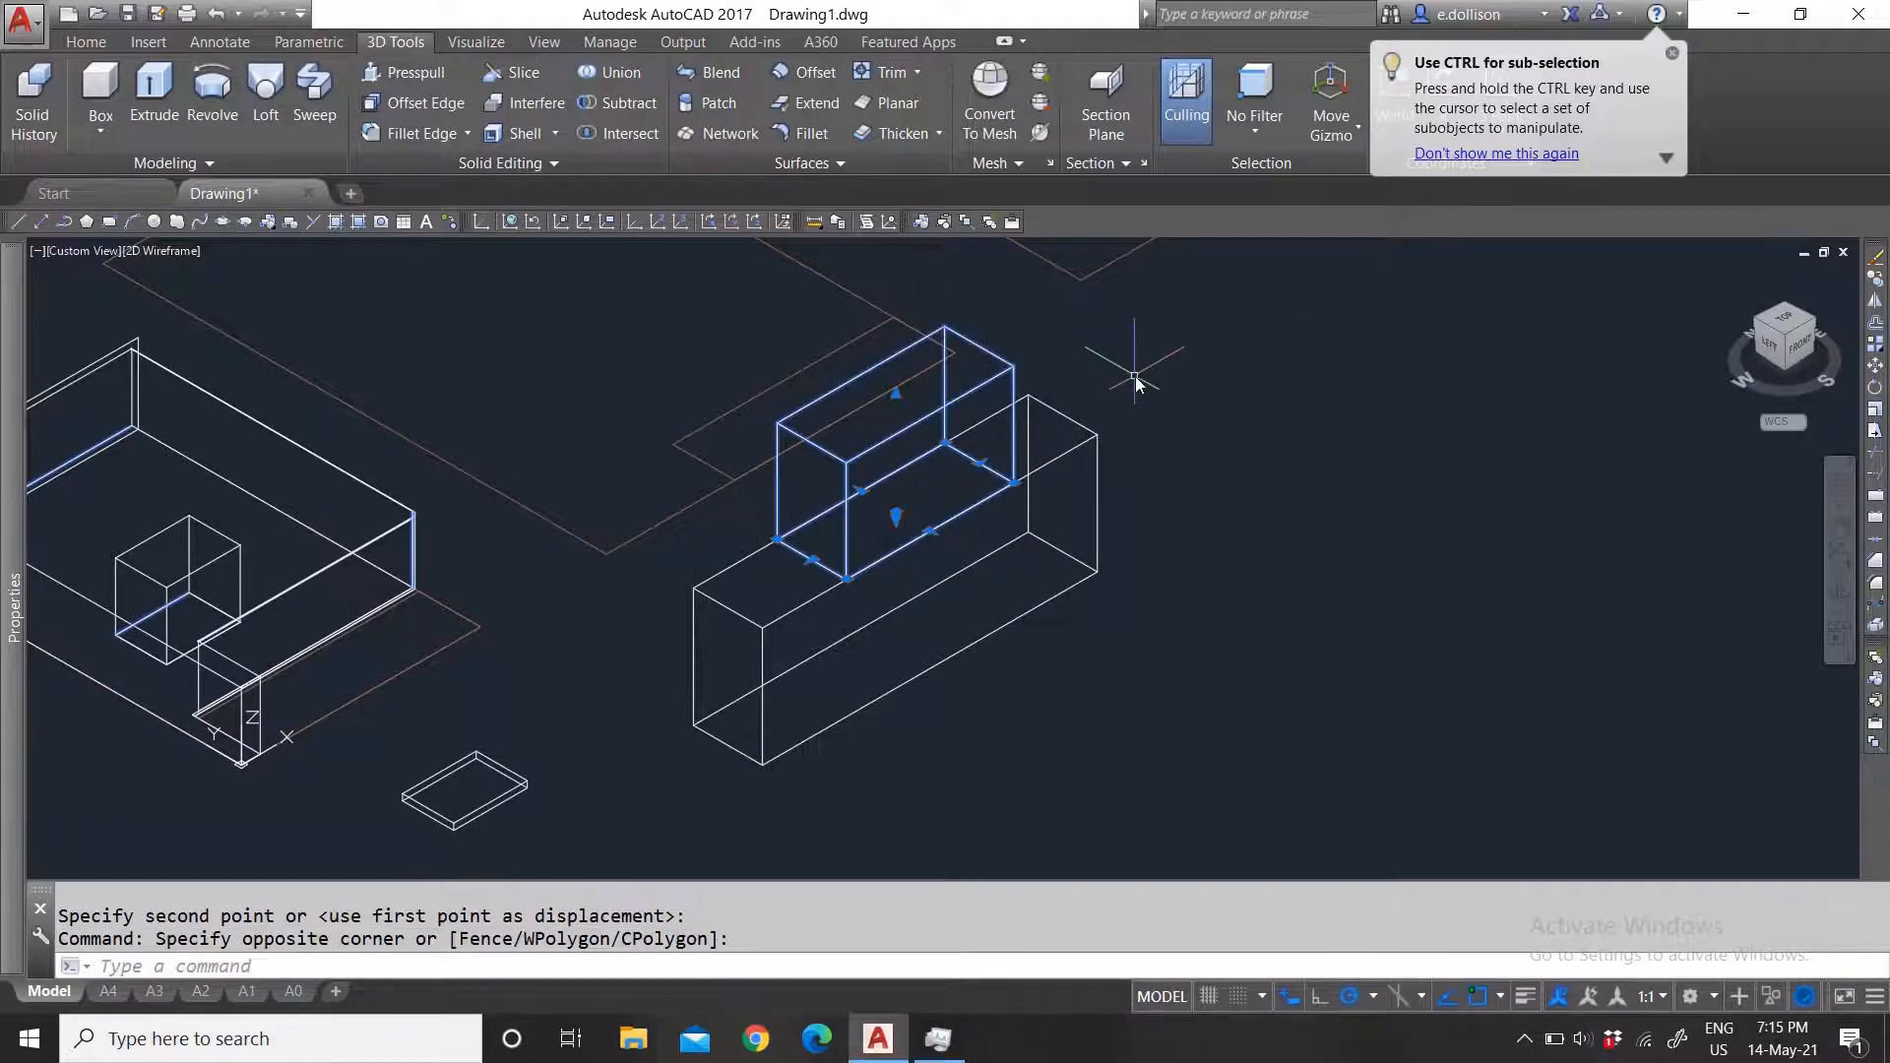
{"action": "type", "text": "m"}
{"action": "key", "text": "Return"}
{"action": "left_click", "coordinate": [1014, 474]}
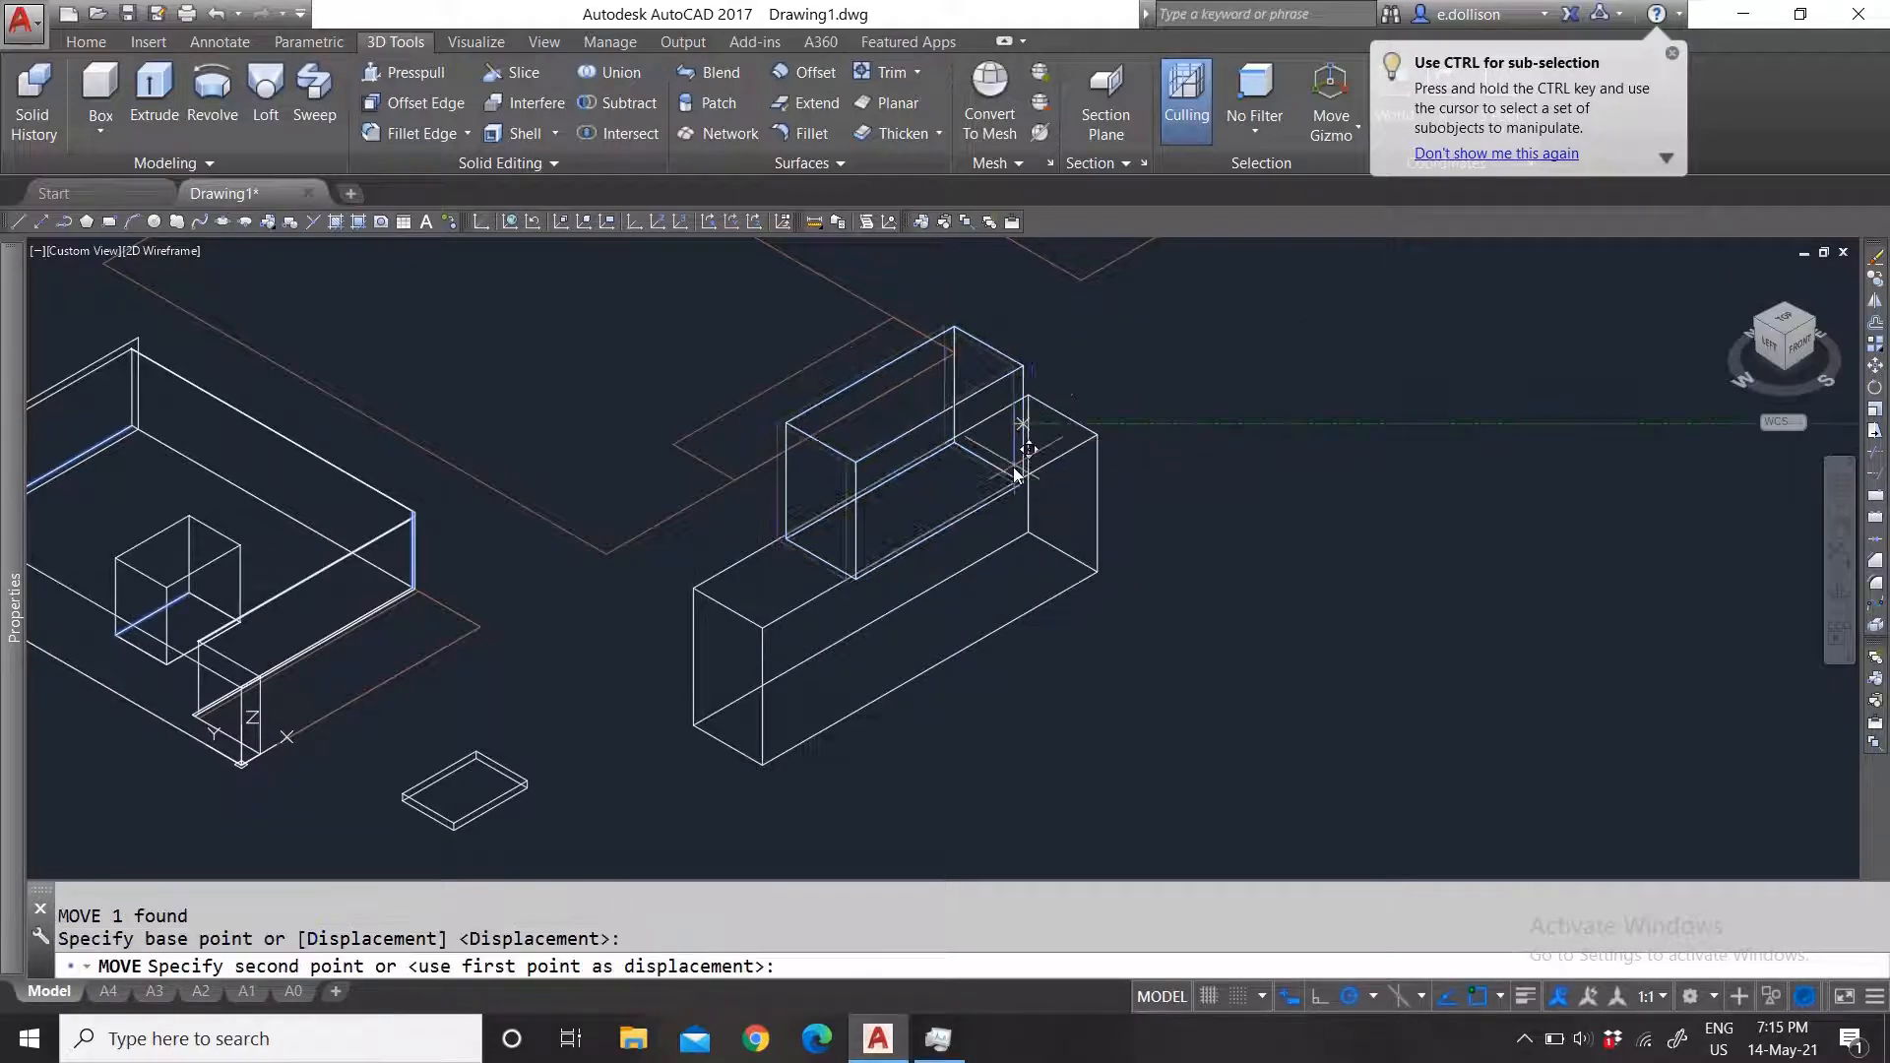
{"action": "left_click", "coordinate": [1015, 522]}
Step: Combine the upper box and the long box into one stepped solid with Union
{"action": "scroll", "coordinate": [808, 546], "scroll_direction": "down", "scroll_amount": 2}
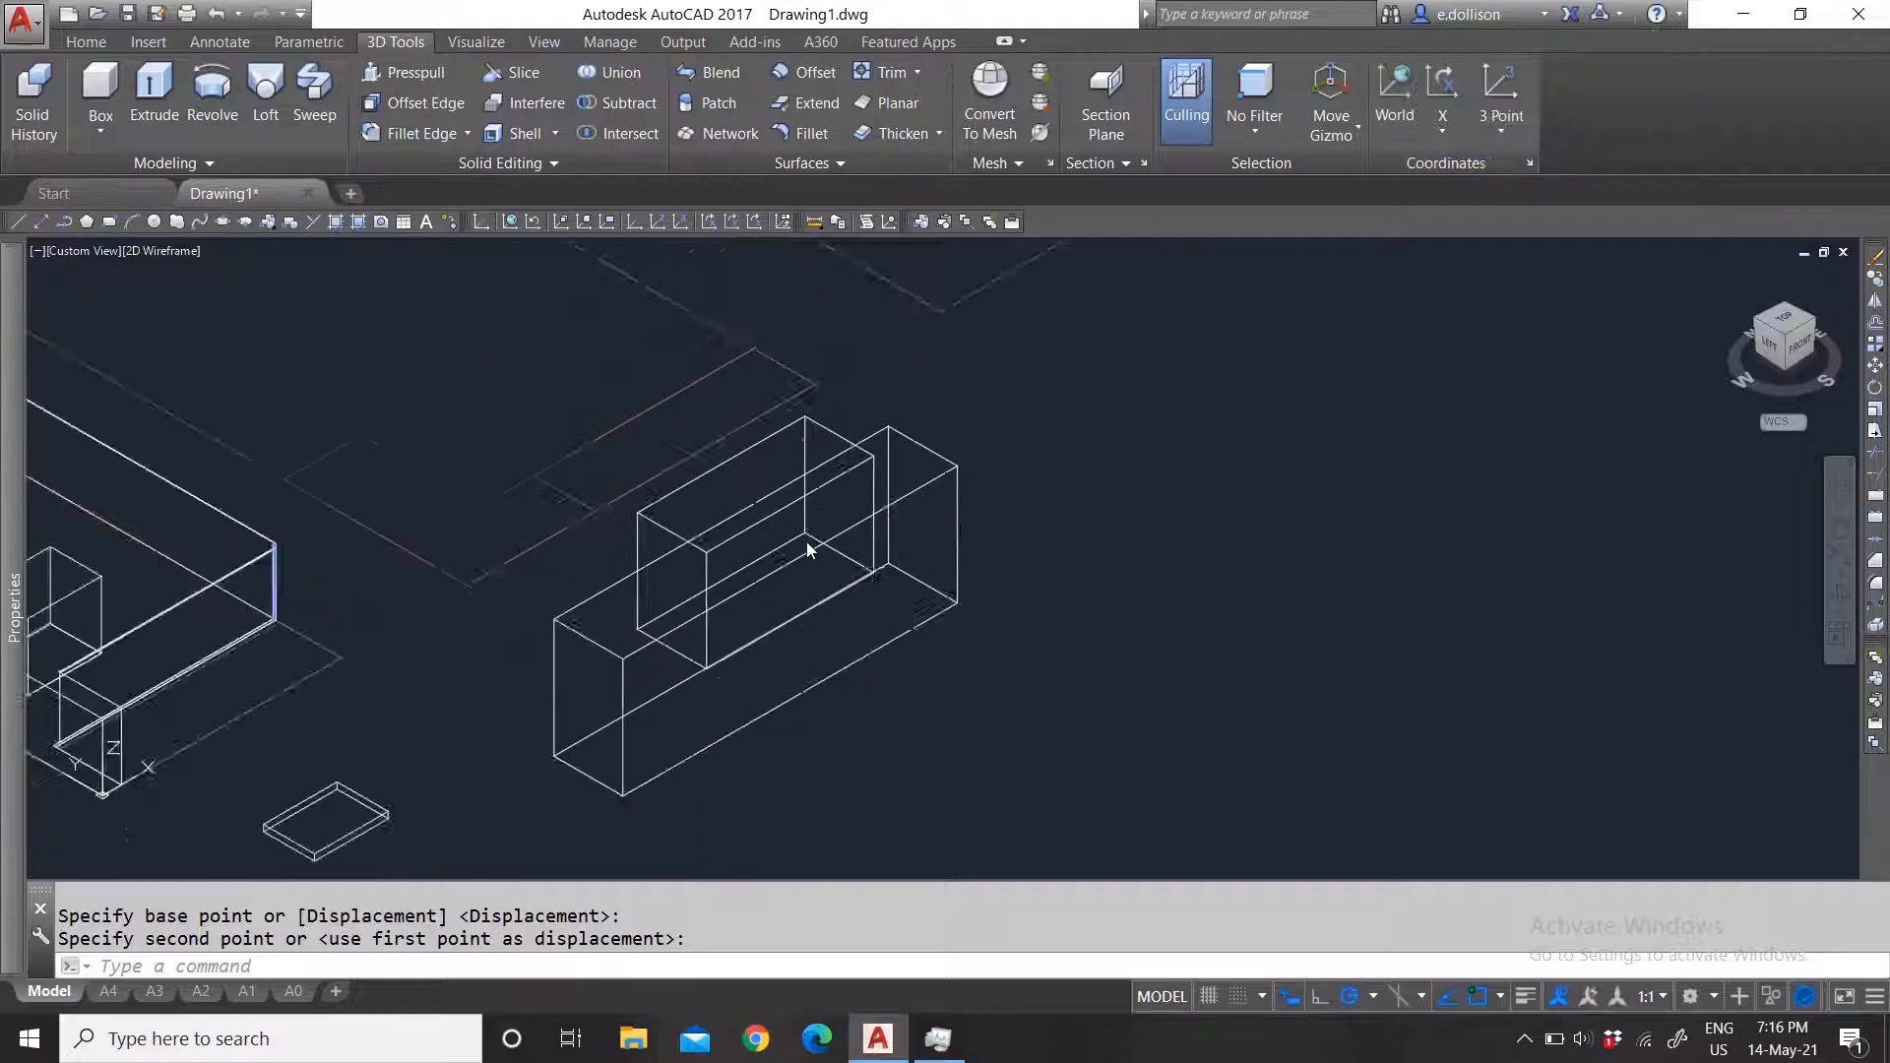
{"action": "scroll", "coordinate": [713, 606], "scroll_direction": "up", "scroll_amount": 2}
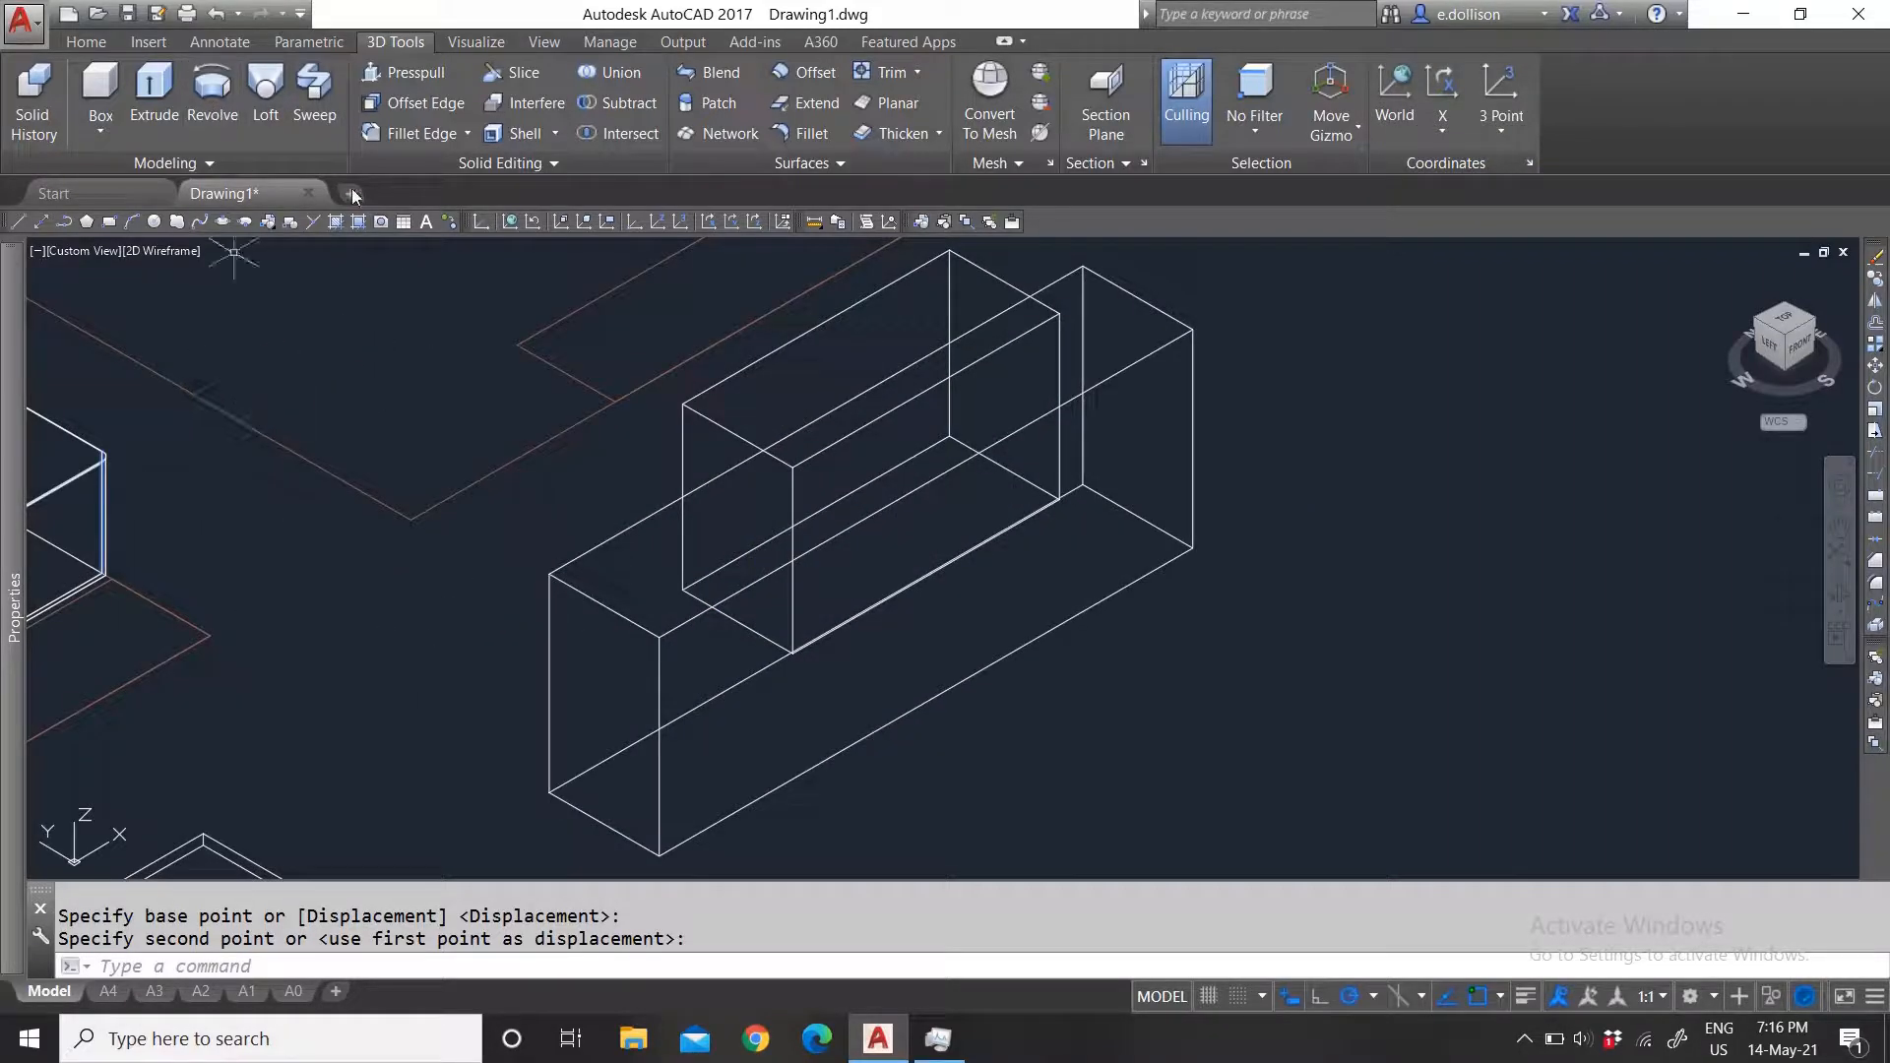
{"action": "scroll", "coordinate": [871, 620], "scroll_direction": "down", "scroll_amount": 4}
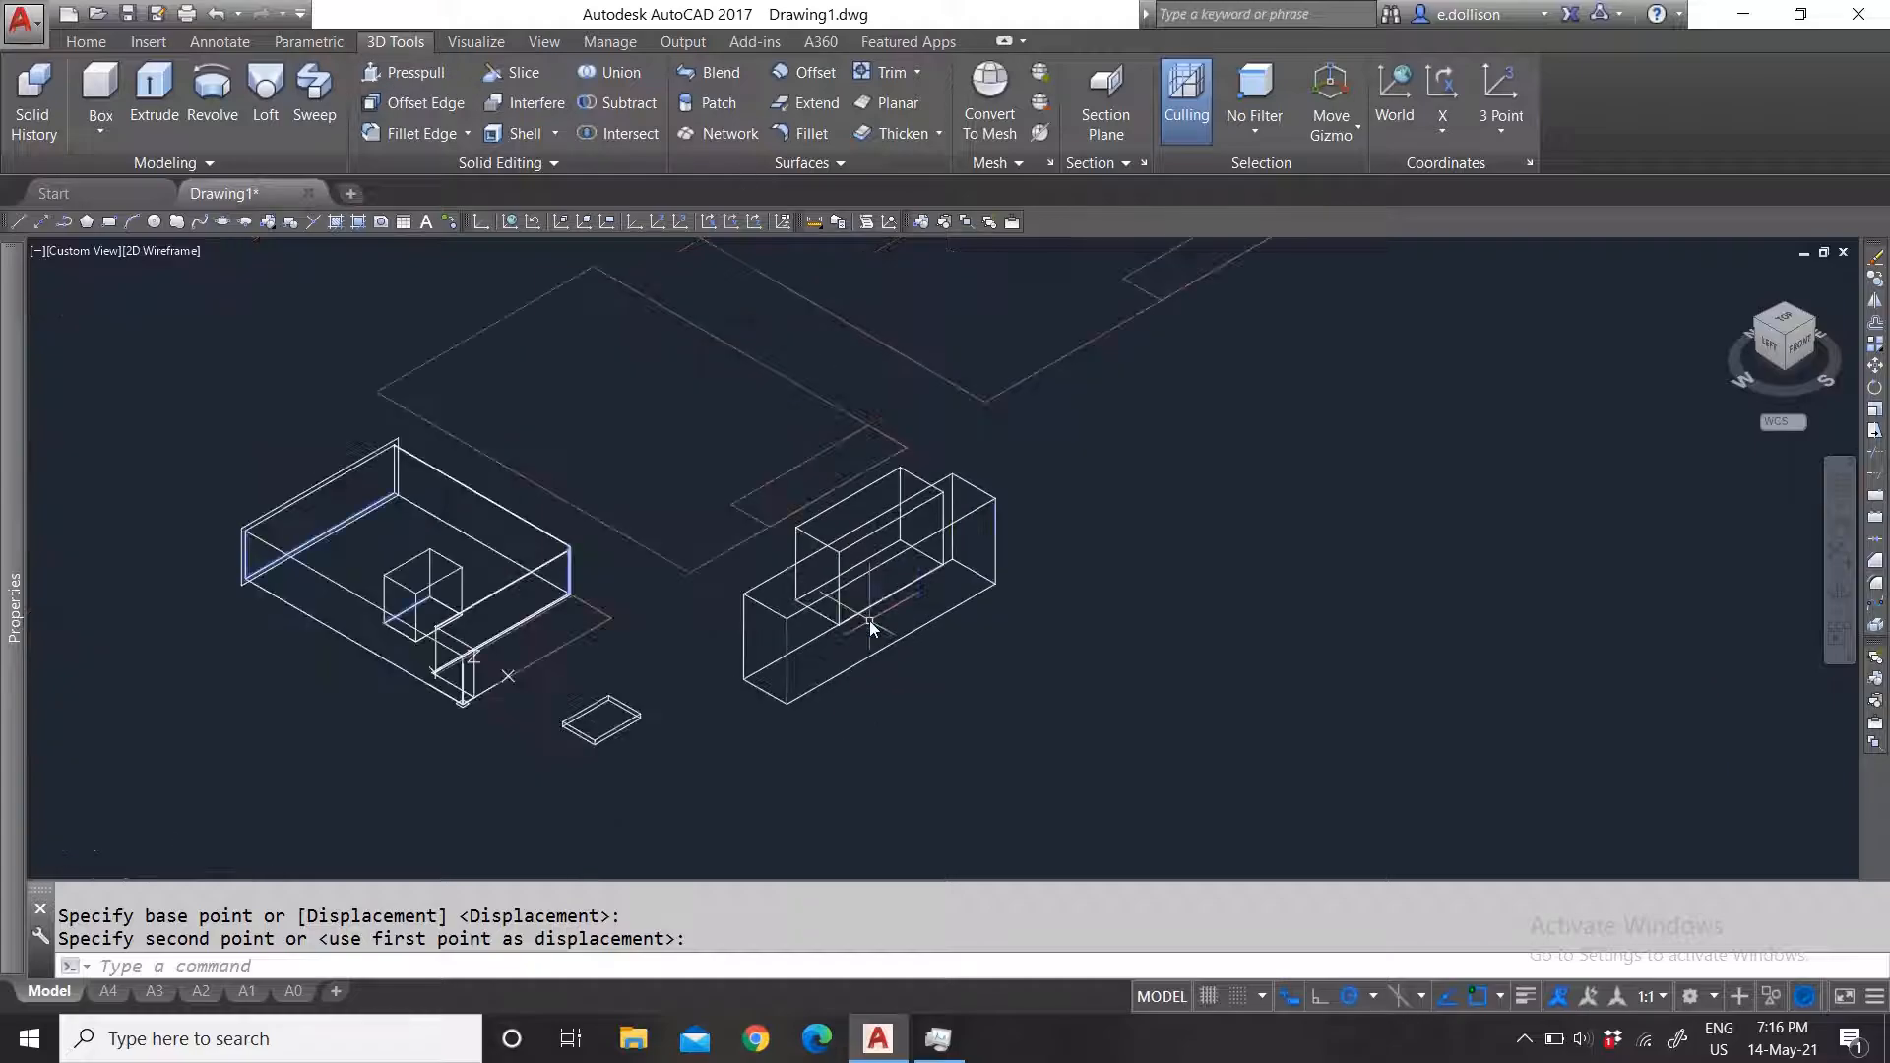
{"action": "scroll", "coordinate": [819, 620], "scroll_direction": "up", "scroll_amount": 2}
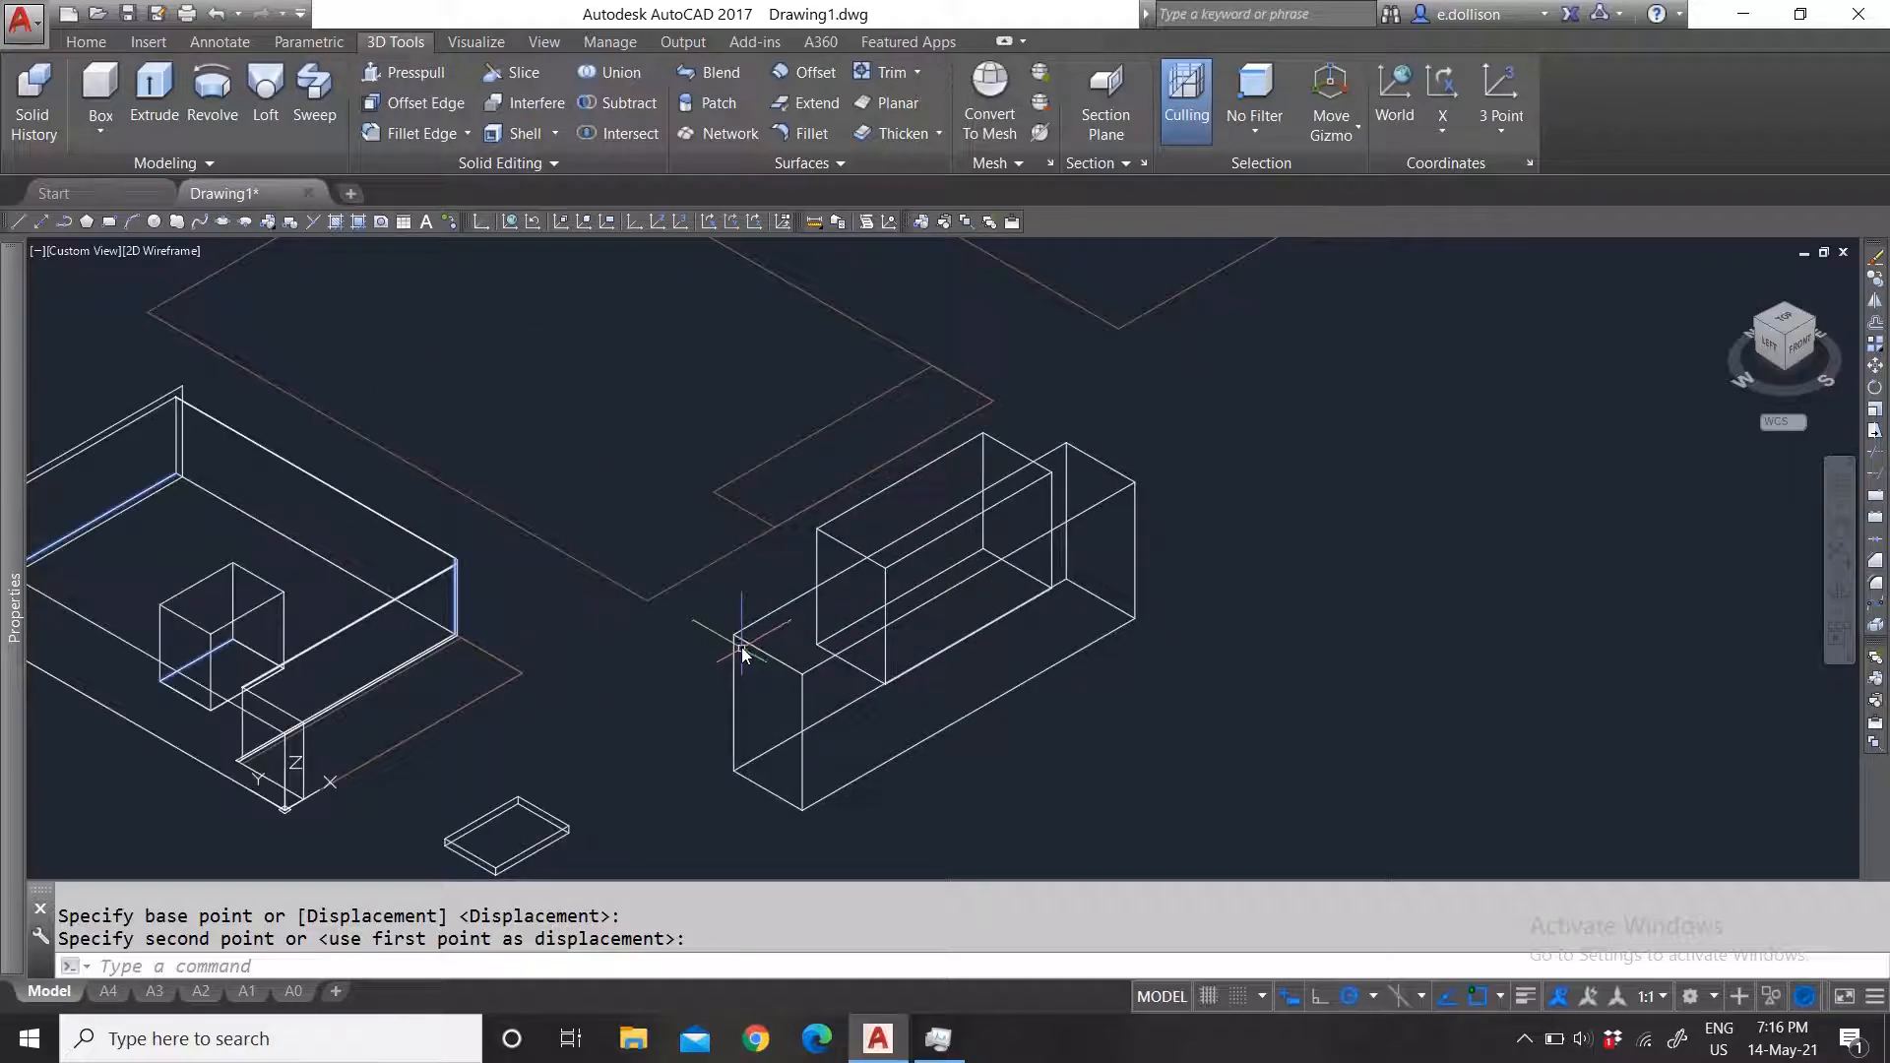
{"action": "left_click", "coordinate": [597, 70]}
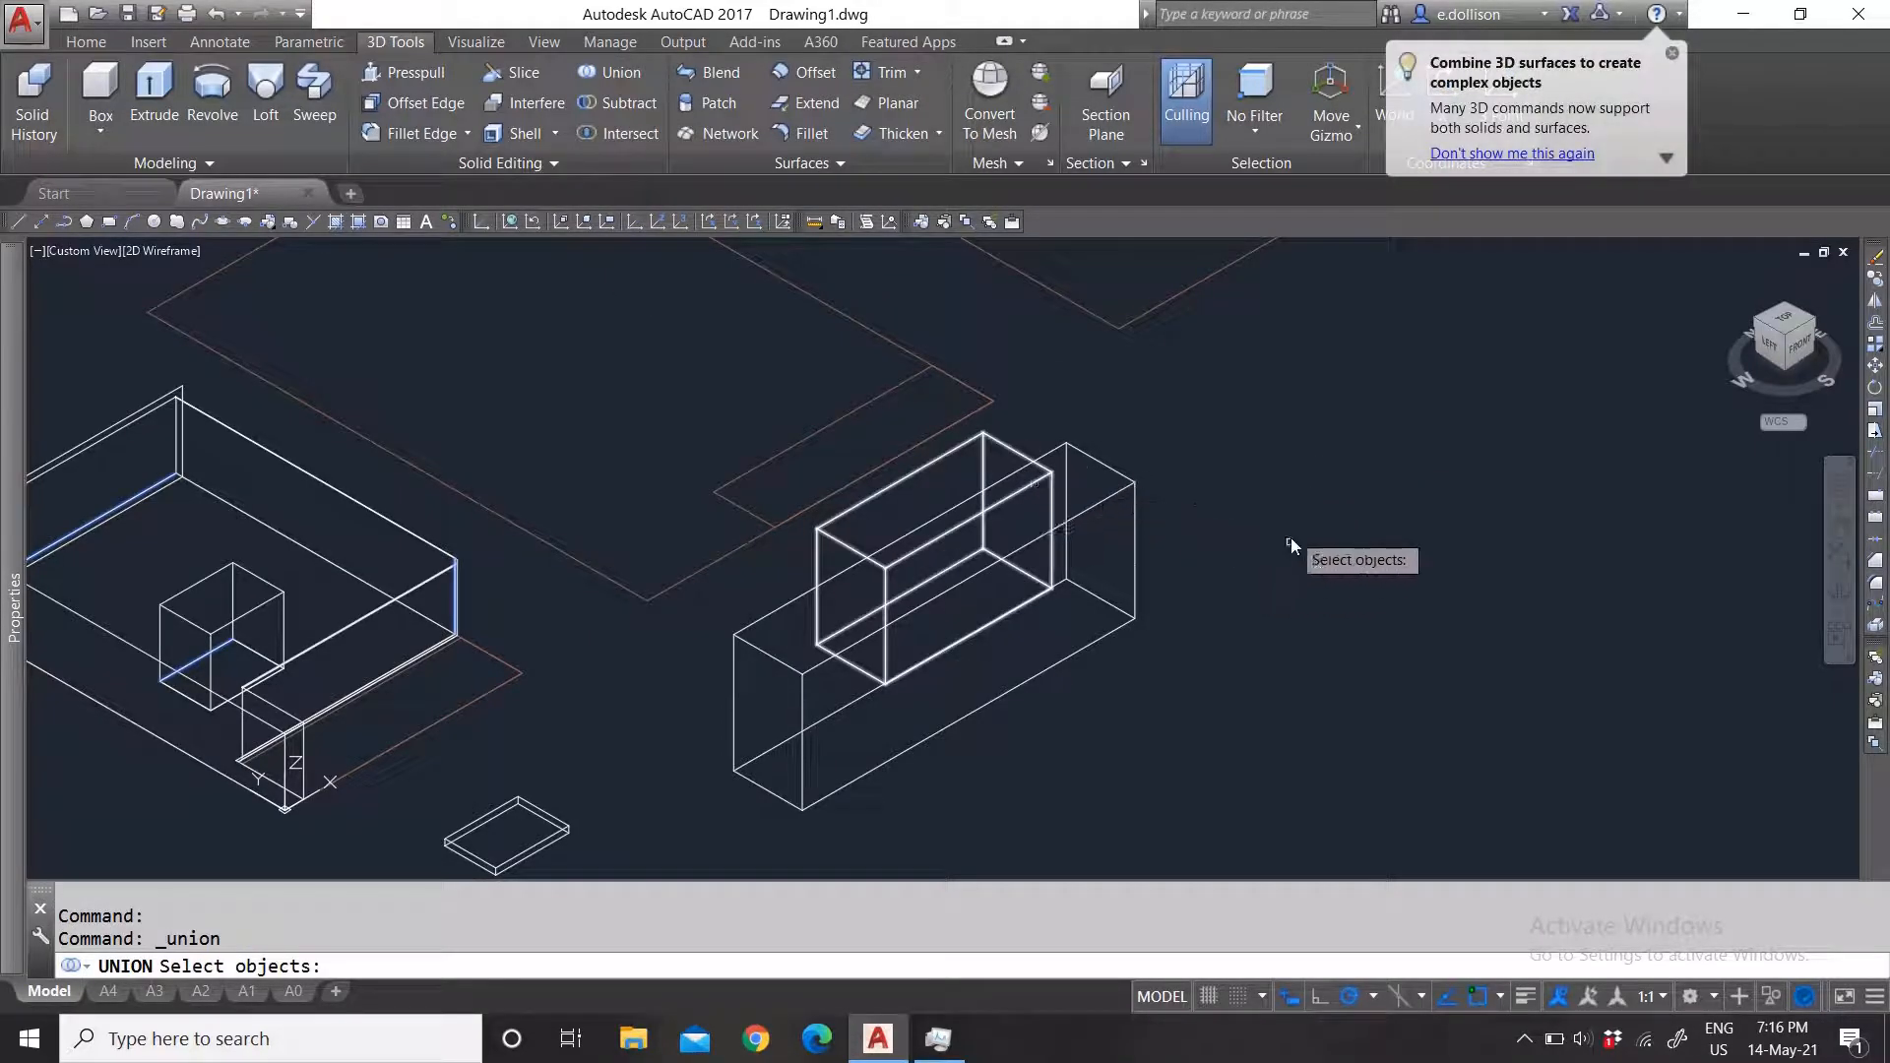
{"action": "middle_click_drag", "start_coordinate": [1064, 507], "coordinate": [1027, 531]}
{"action": "scroll", "coordinate": [1048, 559], "scroll_direction": "up", "scroll_amount": 3}
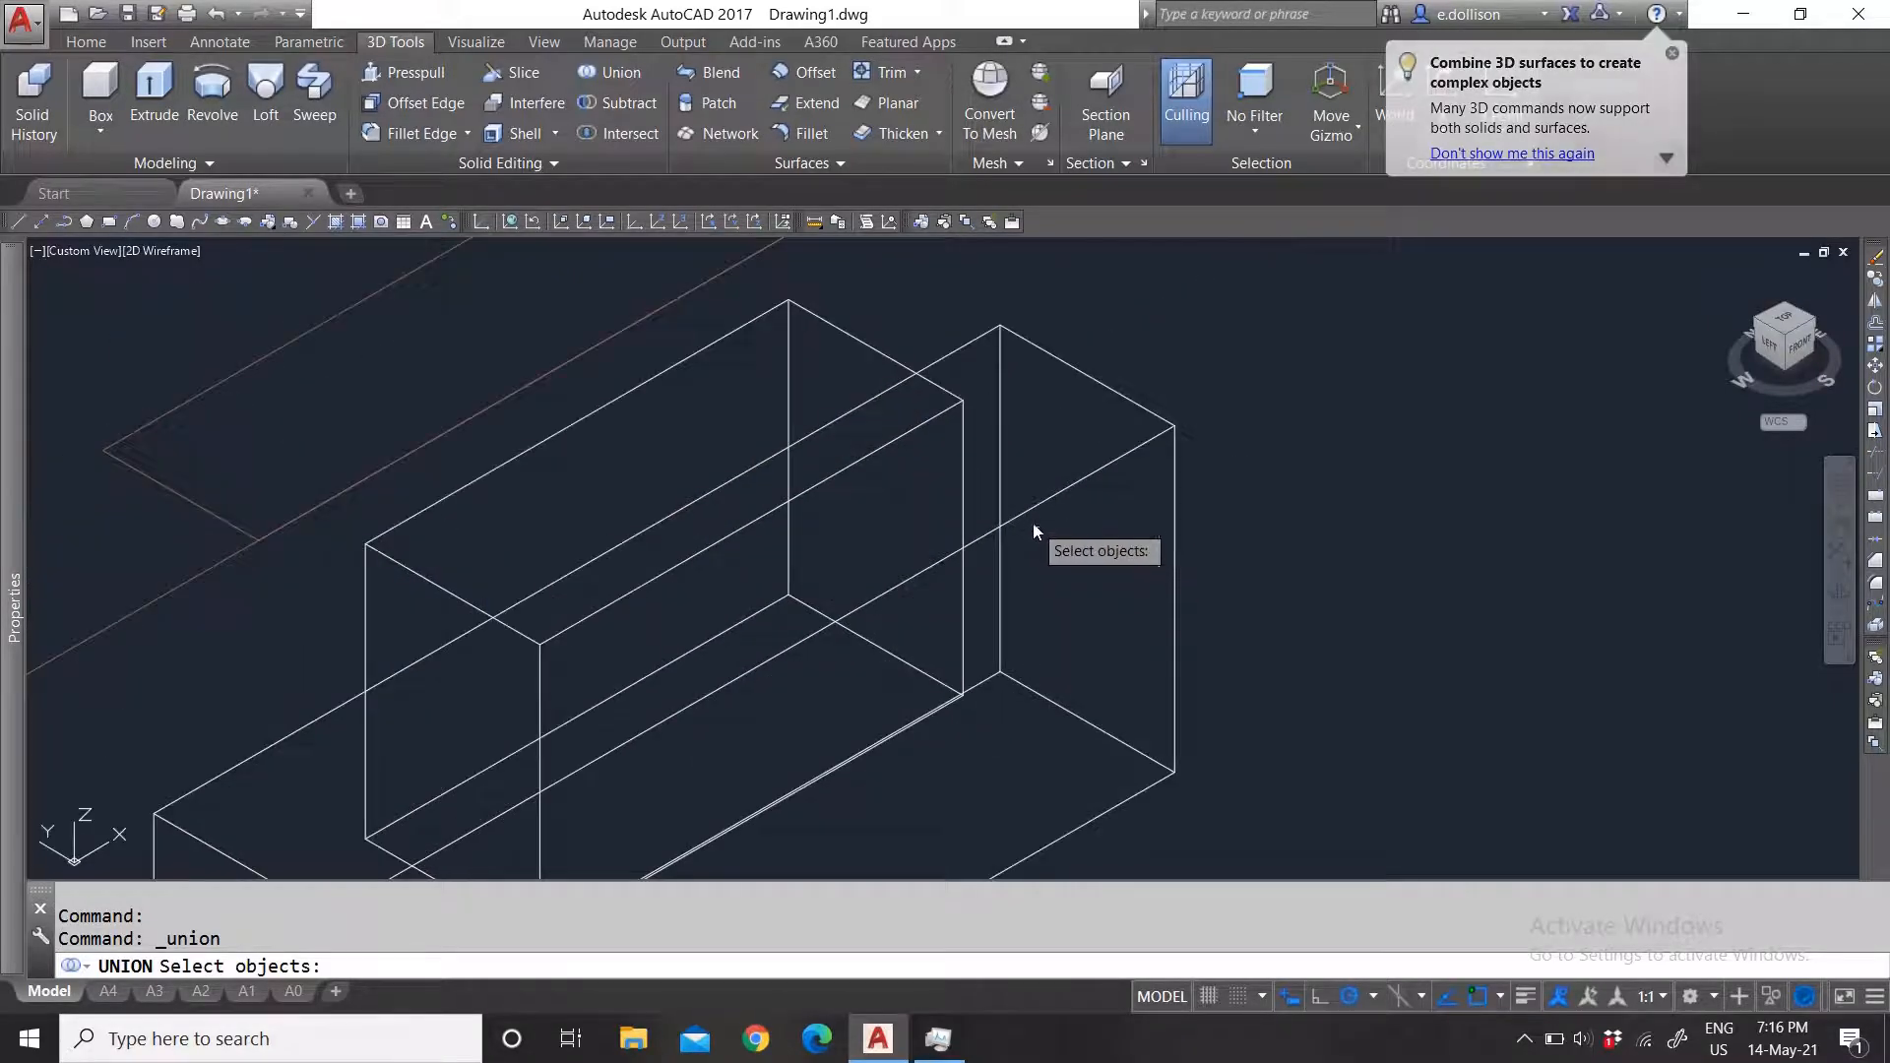
{"action": "scroll", "coordinate": [1024, 561], "scroll_direction": "down", "scroll_amount": 3}
{"action": "scroll", "coordinate": [968, 642], "scroll_direction": "up", "scroll_amount": 3}
{"action": "scroll", "coordinate": [877, 603], "scroll_direction": "down", "scroll_amount": 3}
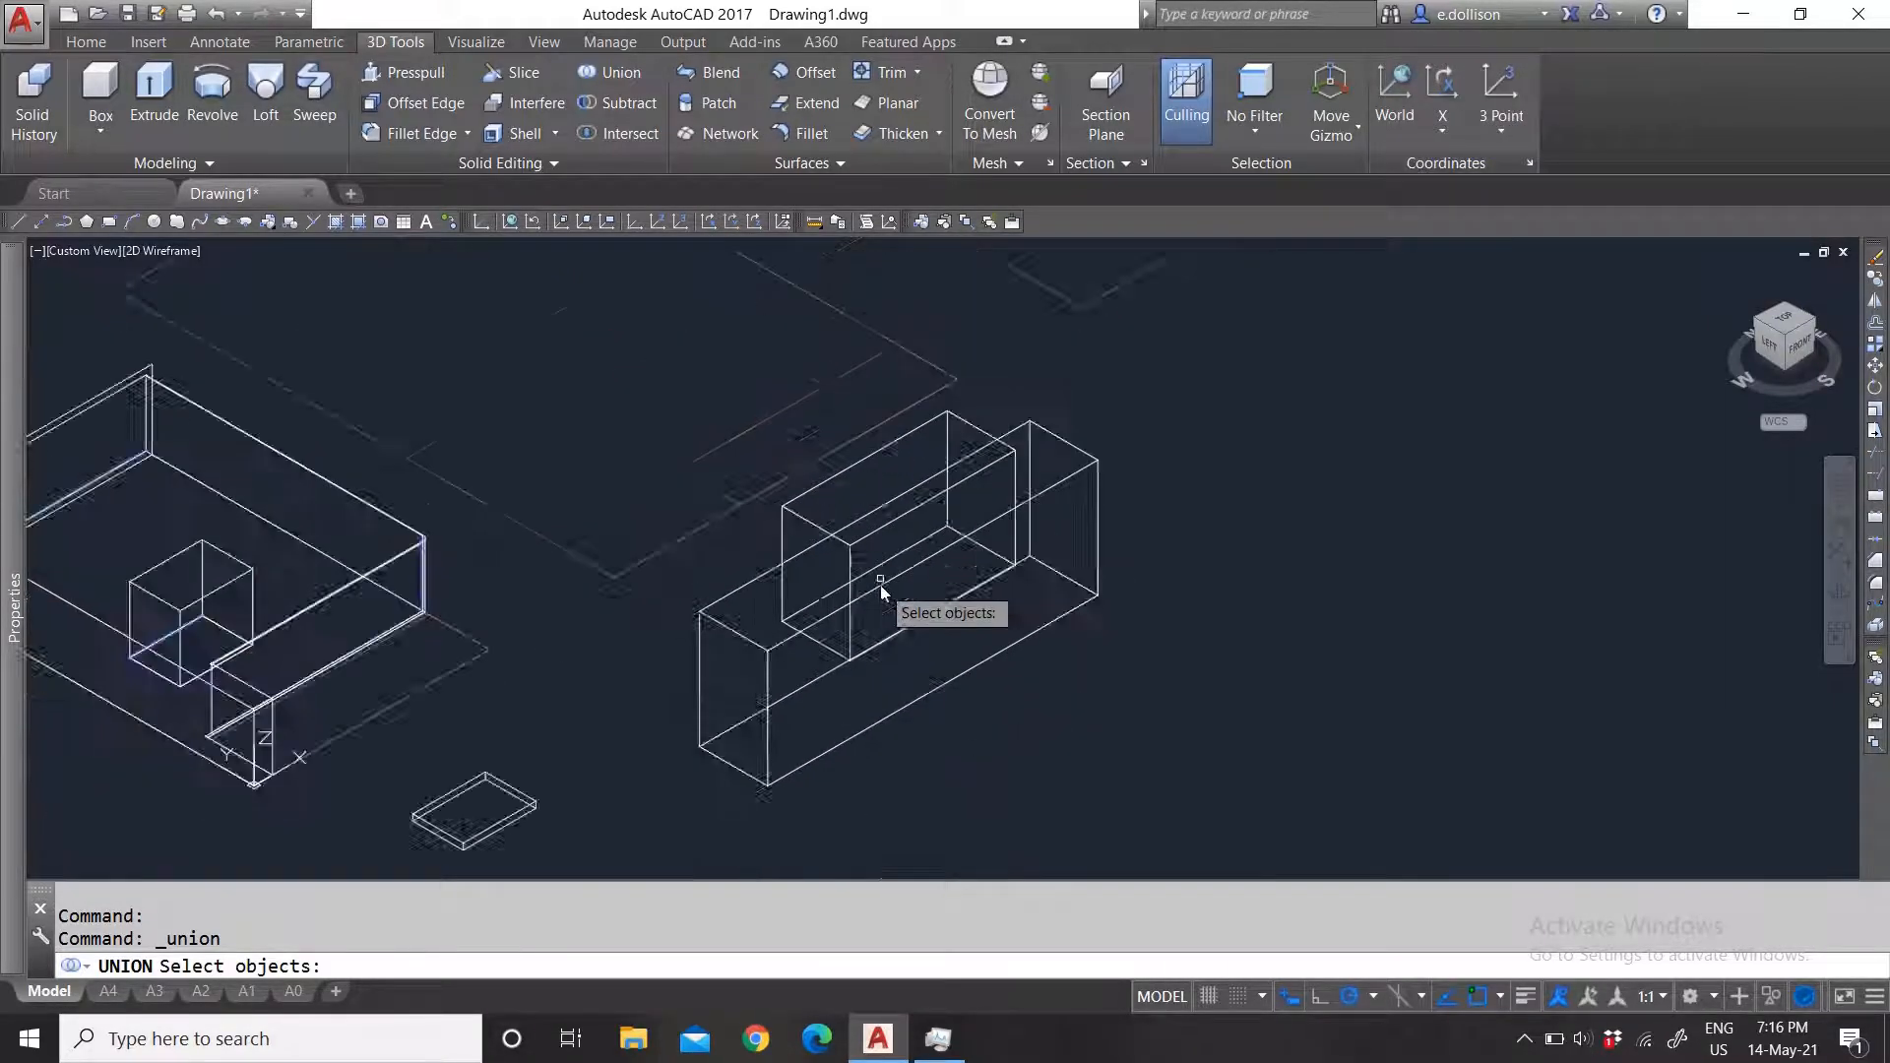
{"action": "scroll", "coordinate": [882, 615], "scroll_direction": "up", "scroll_amount": 2}
{"action": "left_click", "coordinate": [764, 431]}
{"action": "left_click", "coordinate": [767, 439]}
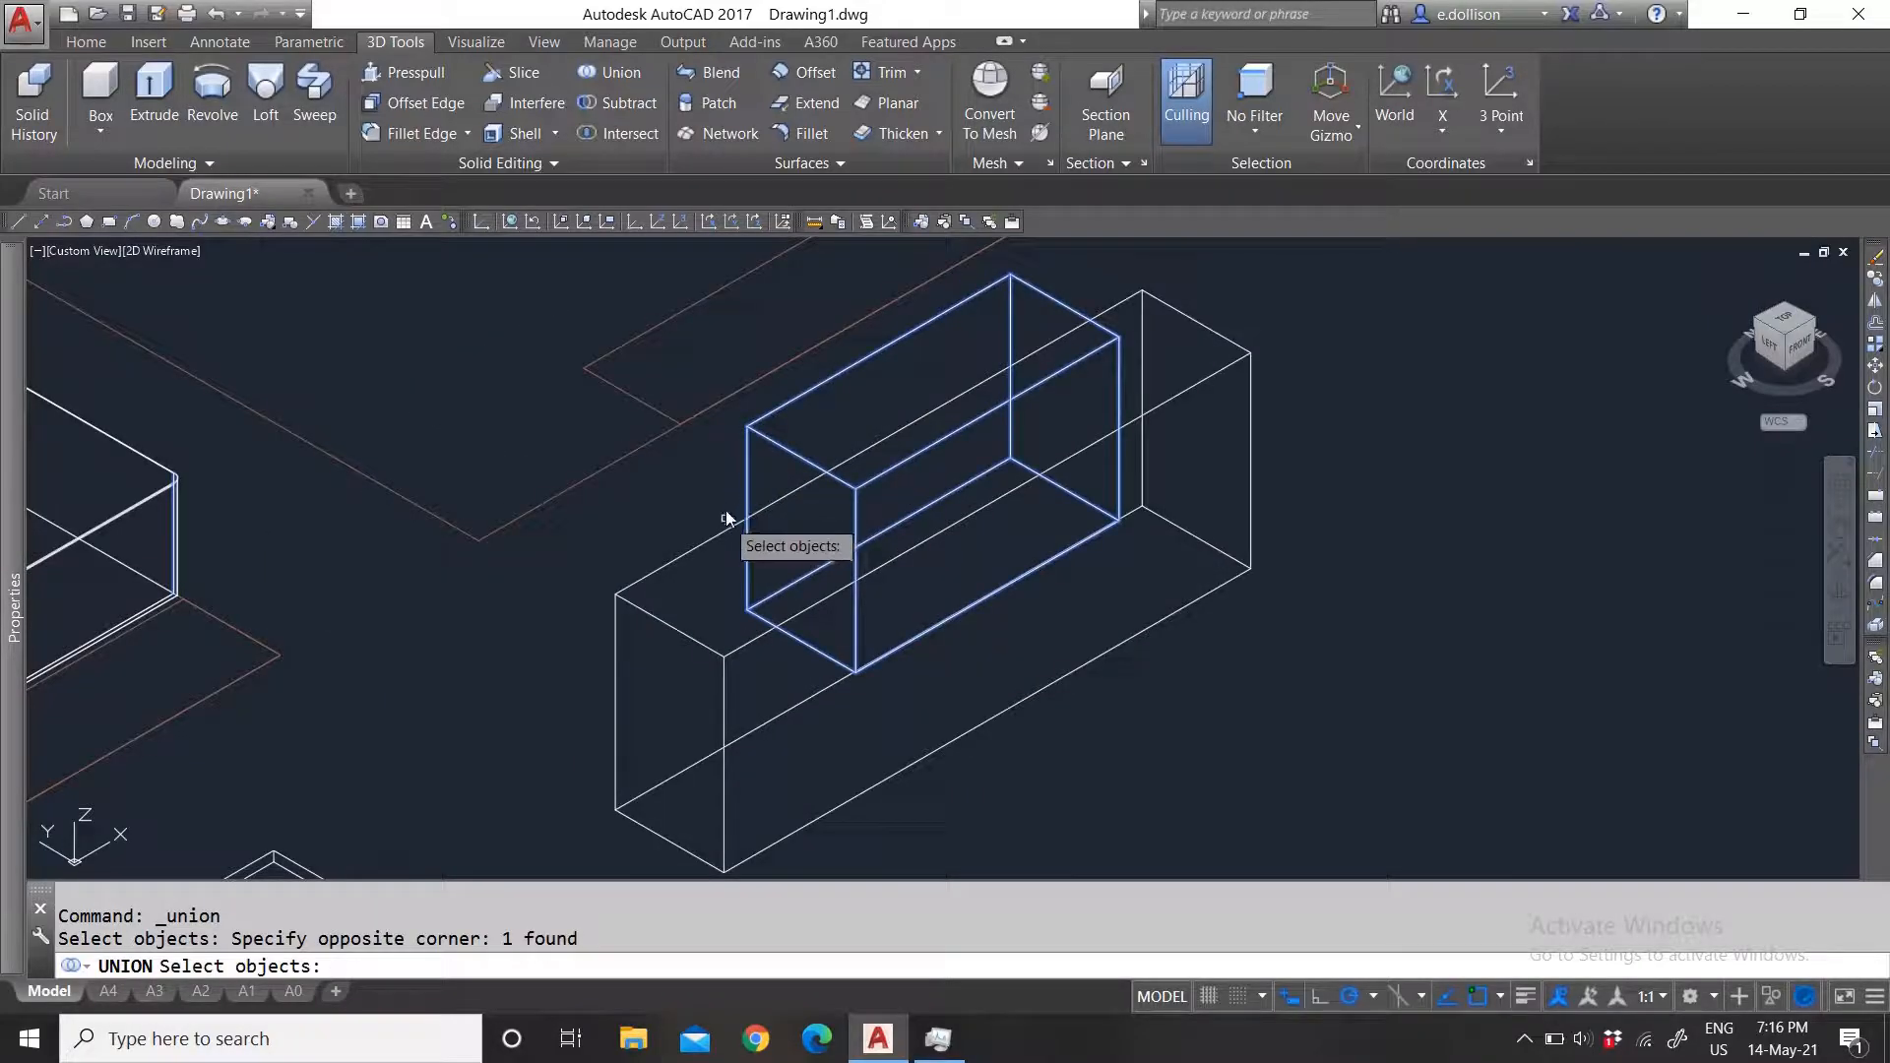
{"action": "left_click", "coordinate": [709, 541]}
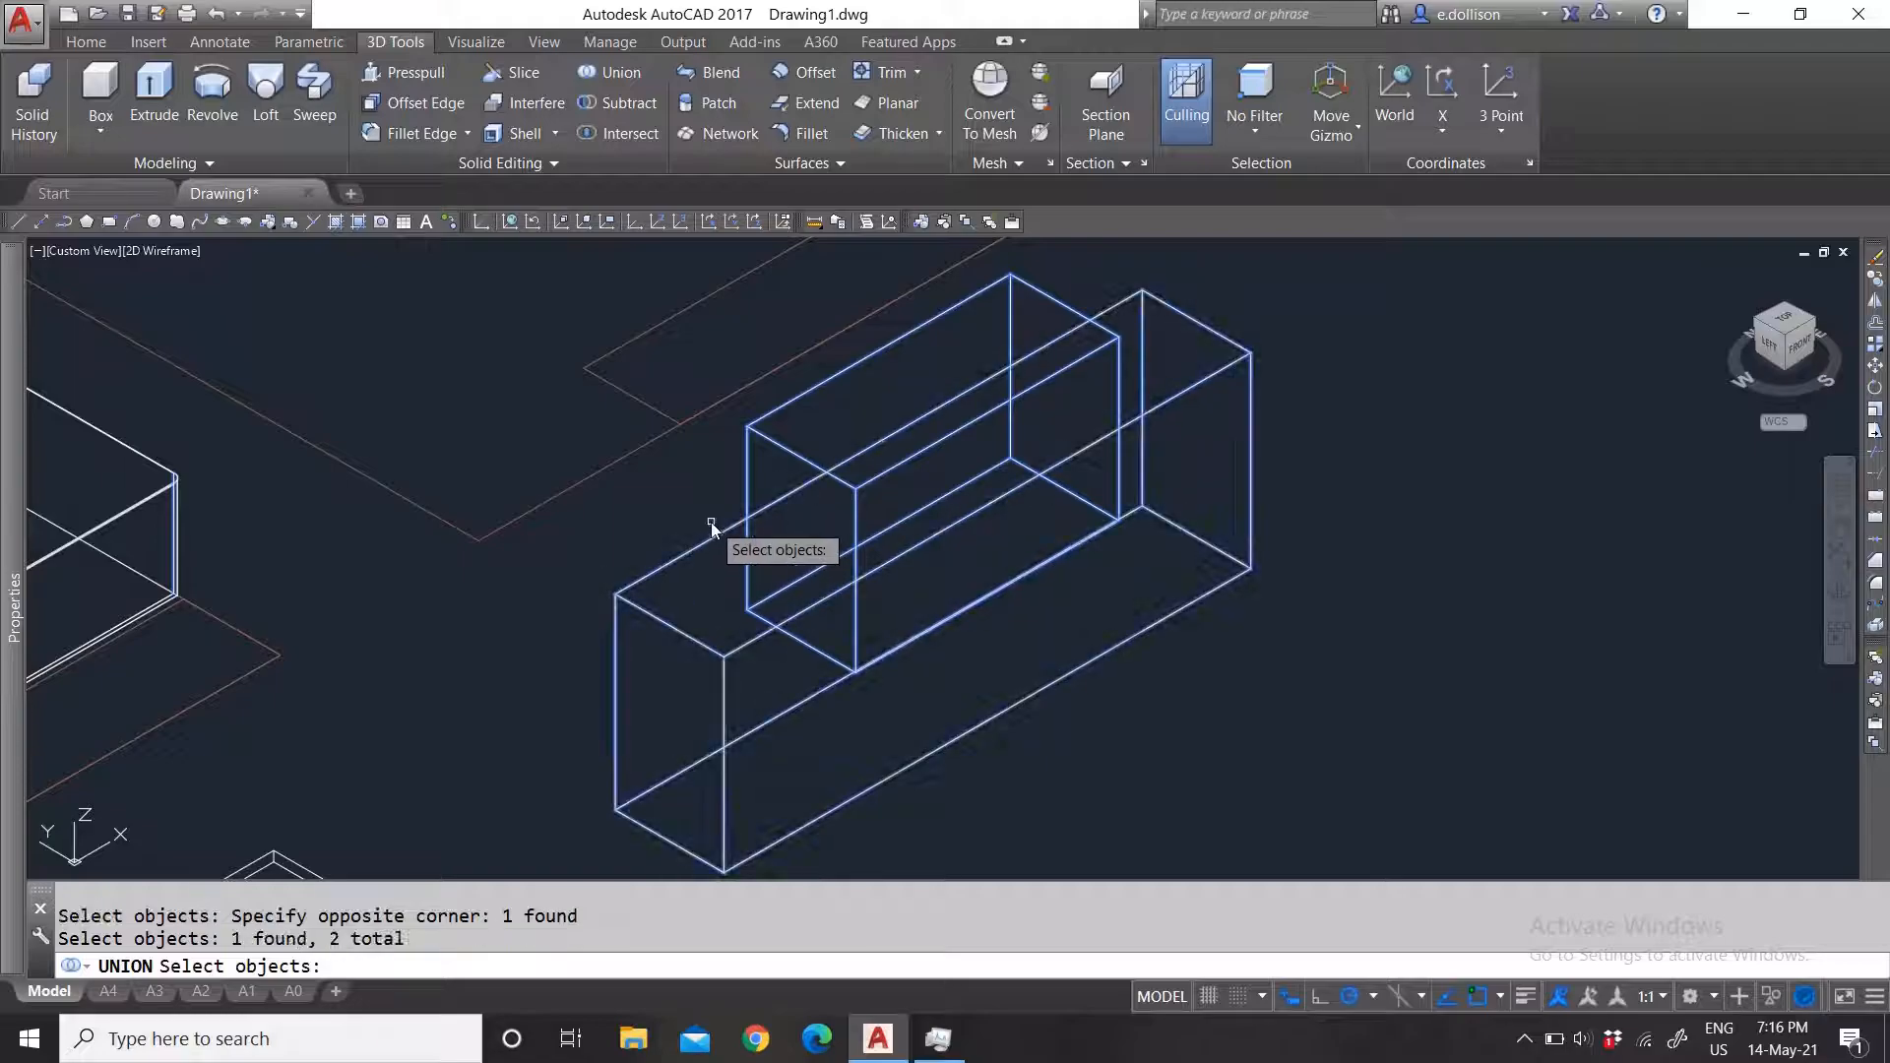
{"action": "key", "text": "Return"}
{"action": "scroll", "coordinate": [846, 508], "scroll_direction": "down", "scroll_amount": 3}
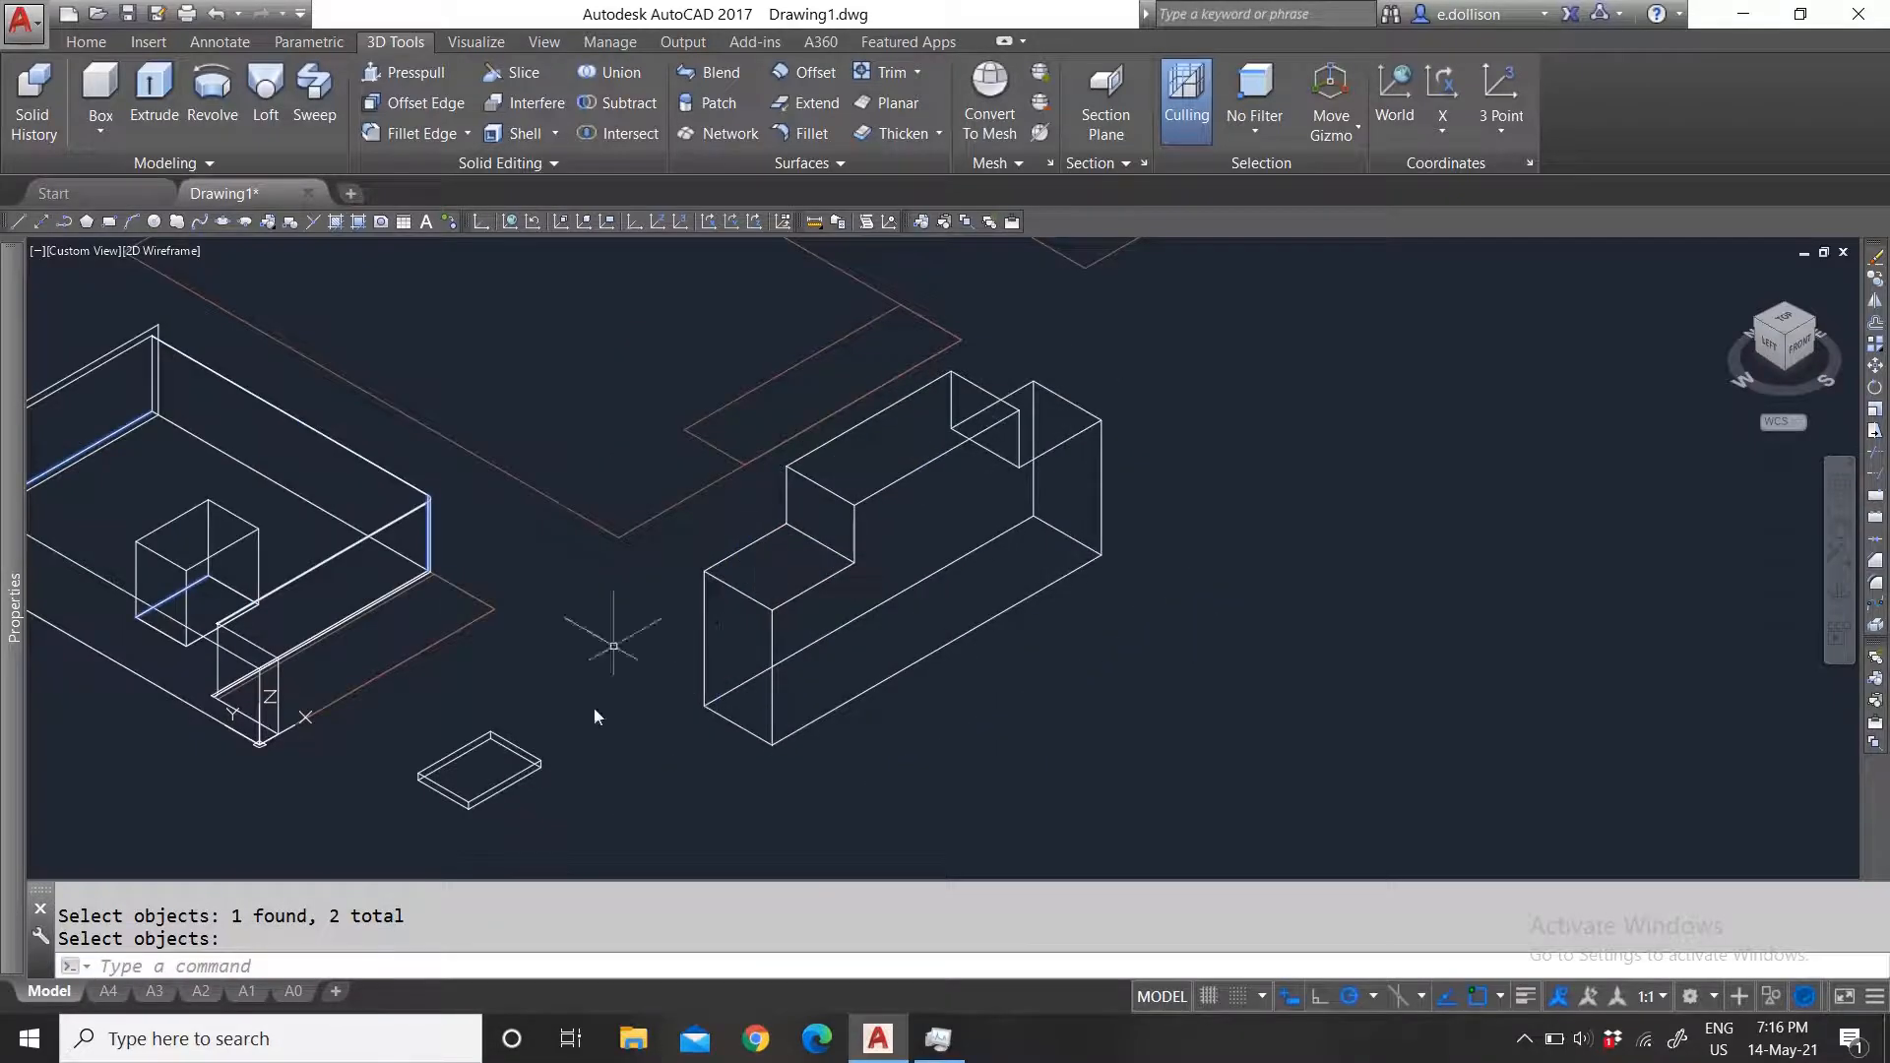
{"action": "scroll", "coordinate": [1008, 498], "scroll_direction": "up", "scroll_amount": 2}
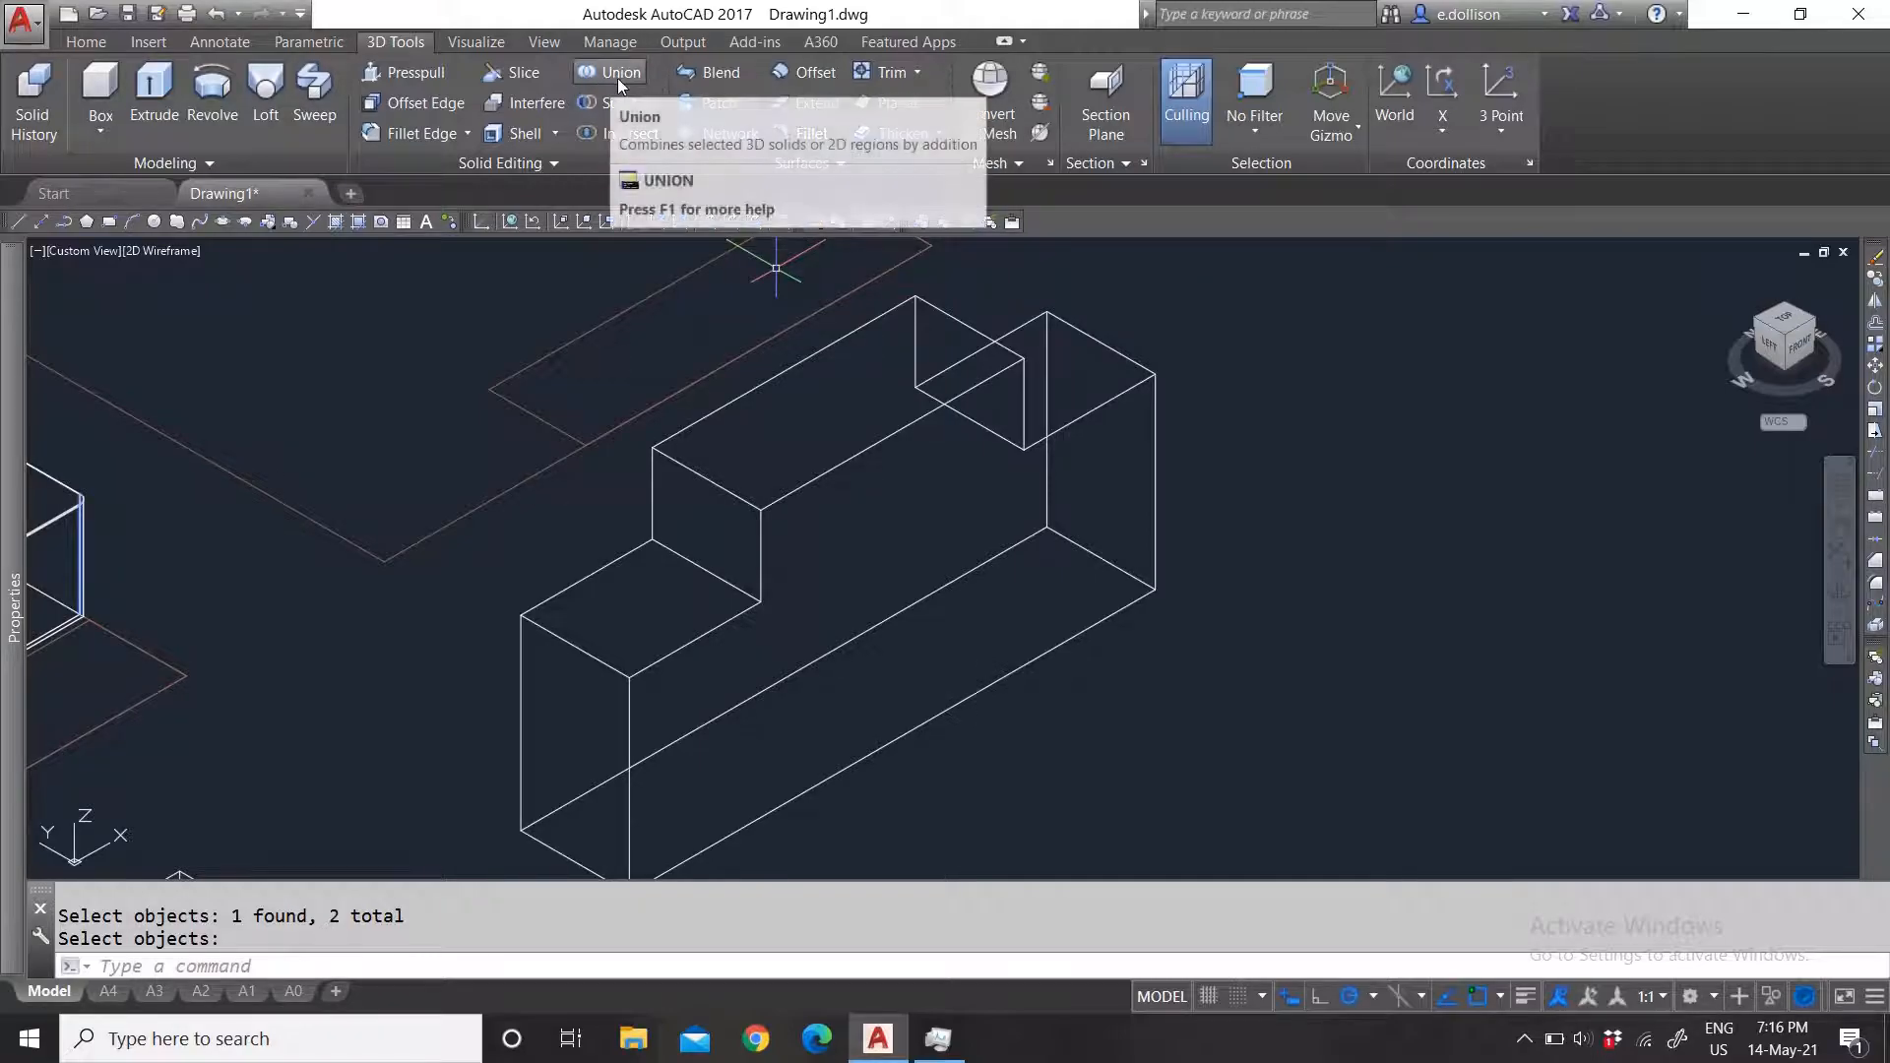
{"action": "scroll", "coordinate": [782, 573], "scroll_direction": "down", "scroll_amount": 5}
{"action": "scroll", "coordinate": [782, 573], "scroll_direction": "up", "scroll_amount": 5}
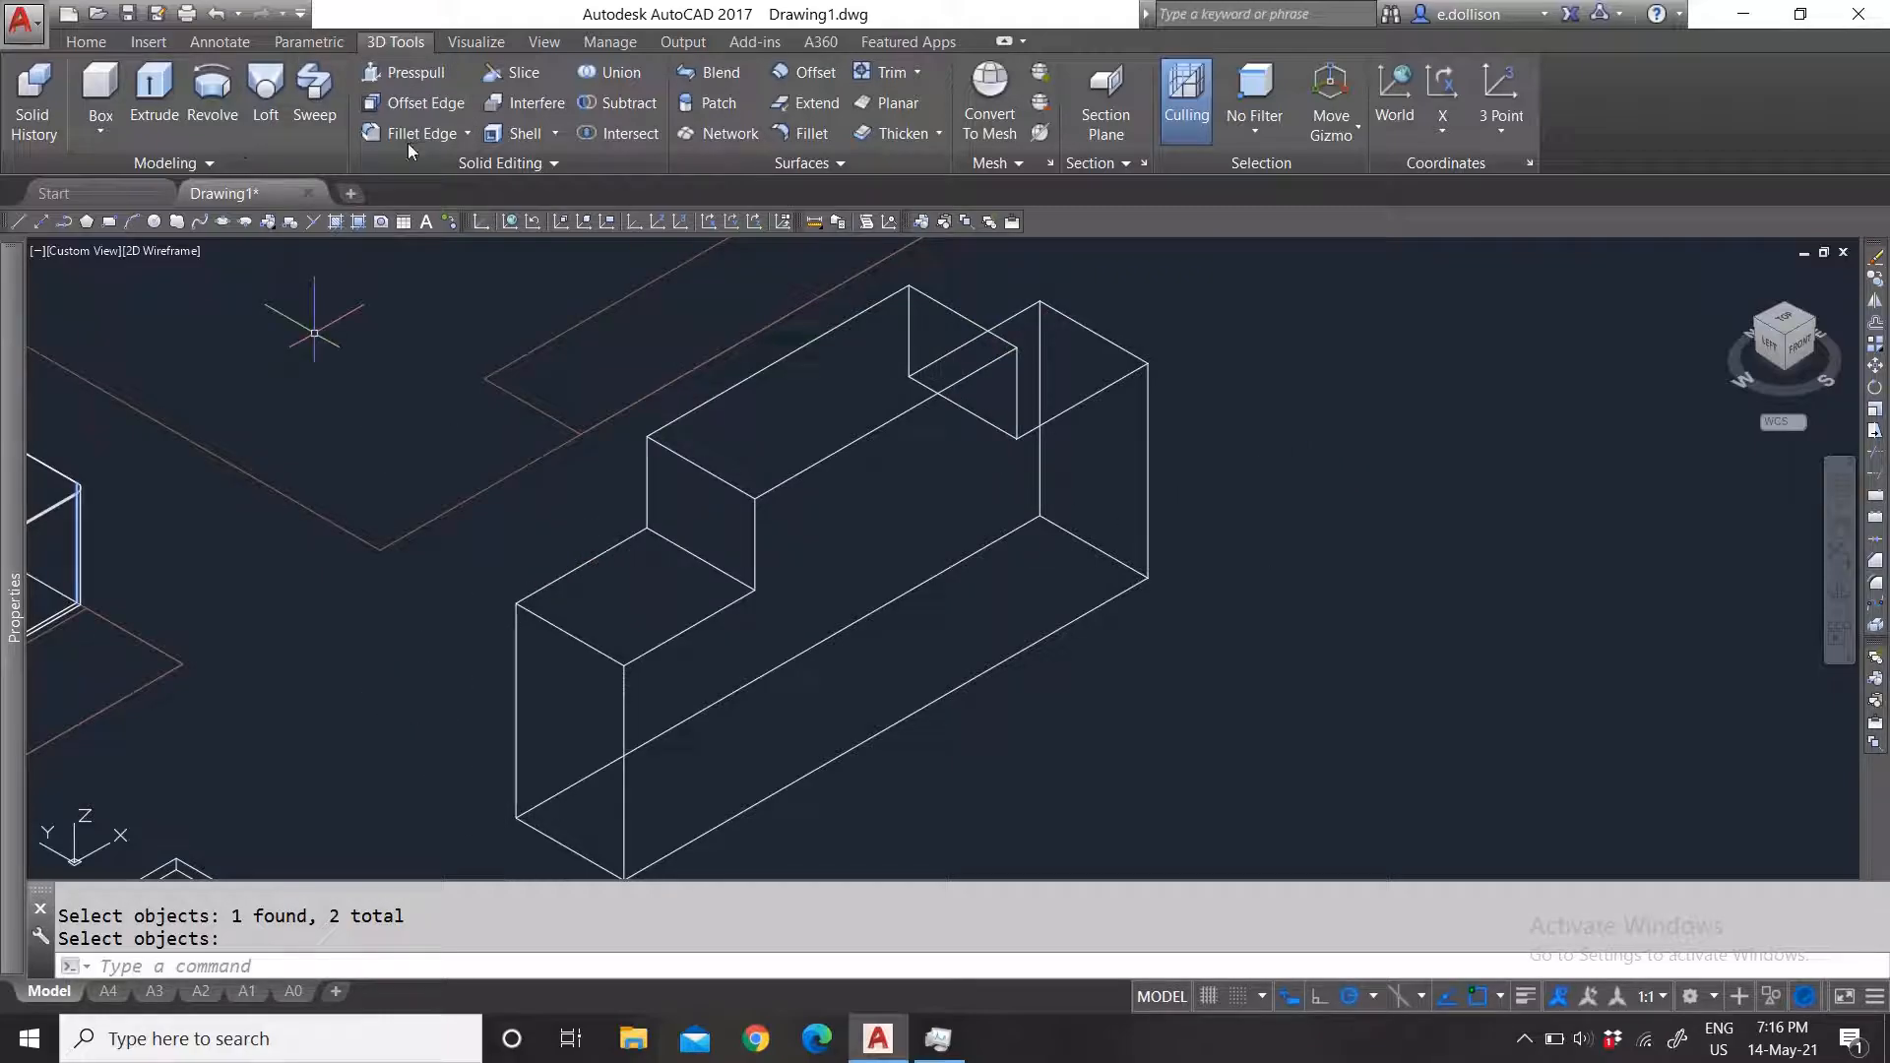
{"action": "left_click", "coordinate": [468, 133]}
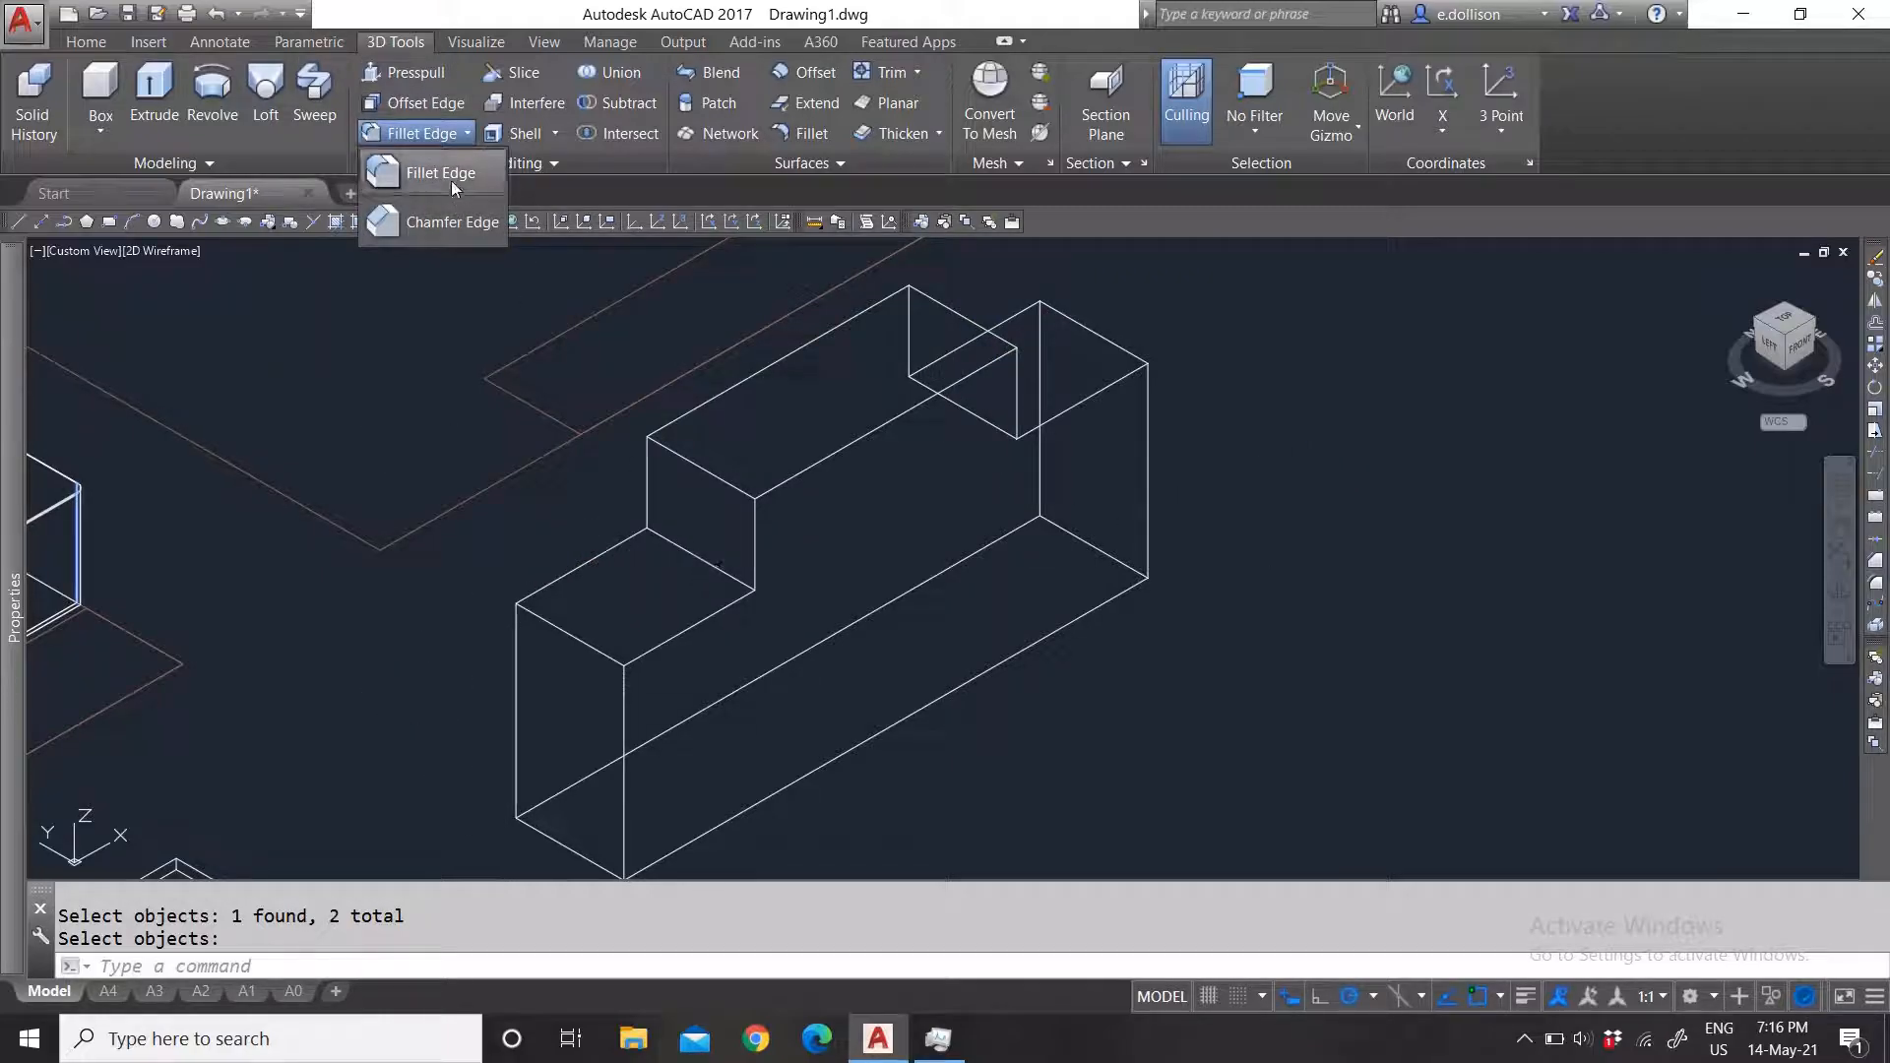
{"action": "left_click", "coordinate": [451, 180]}
{"action": "left_click", "coordinate": [695, 555]}
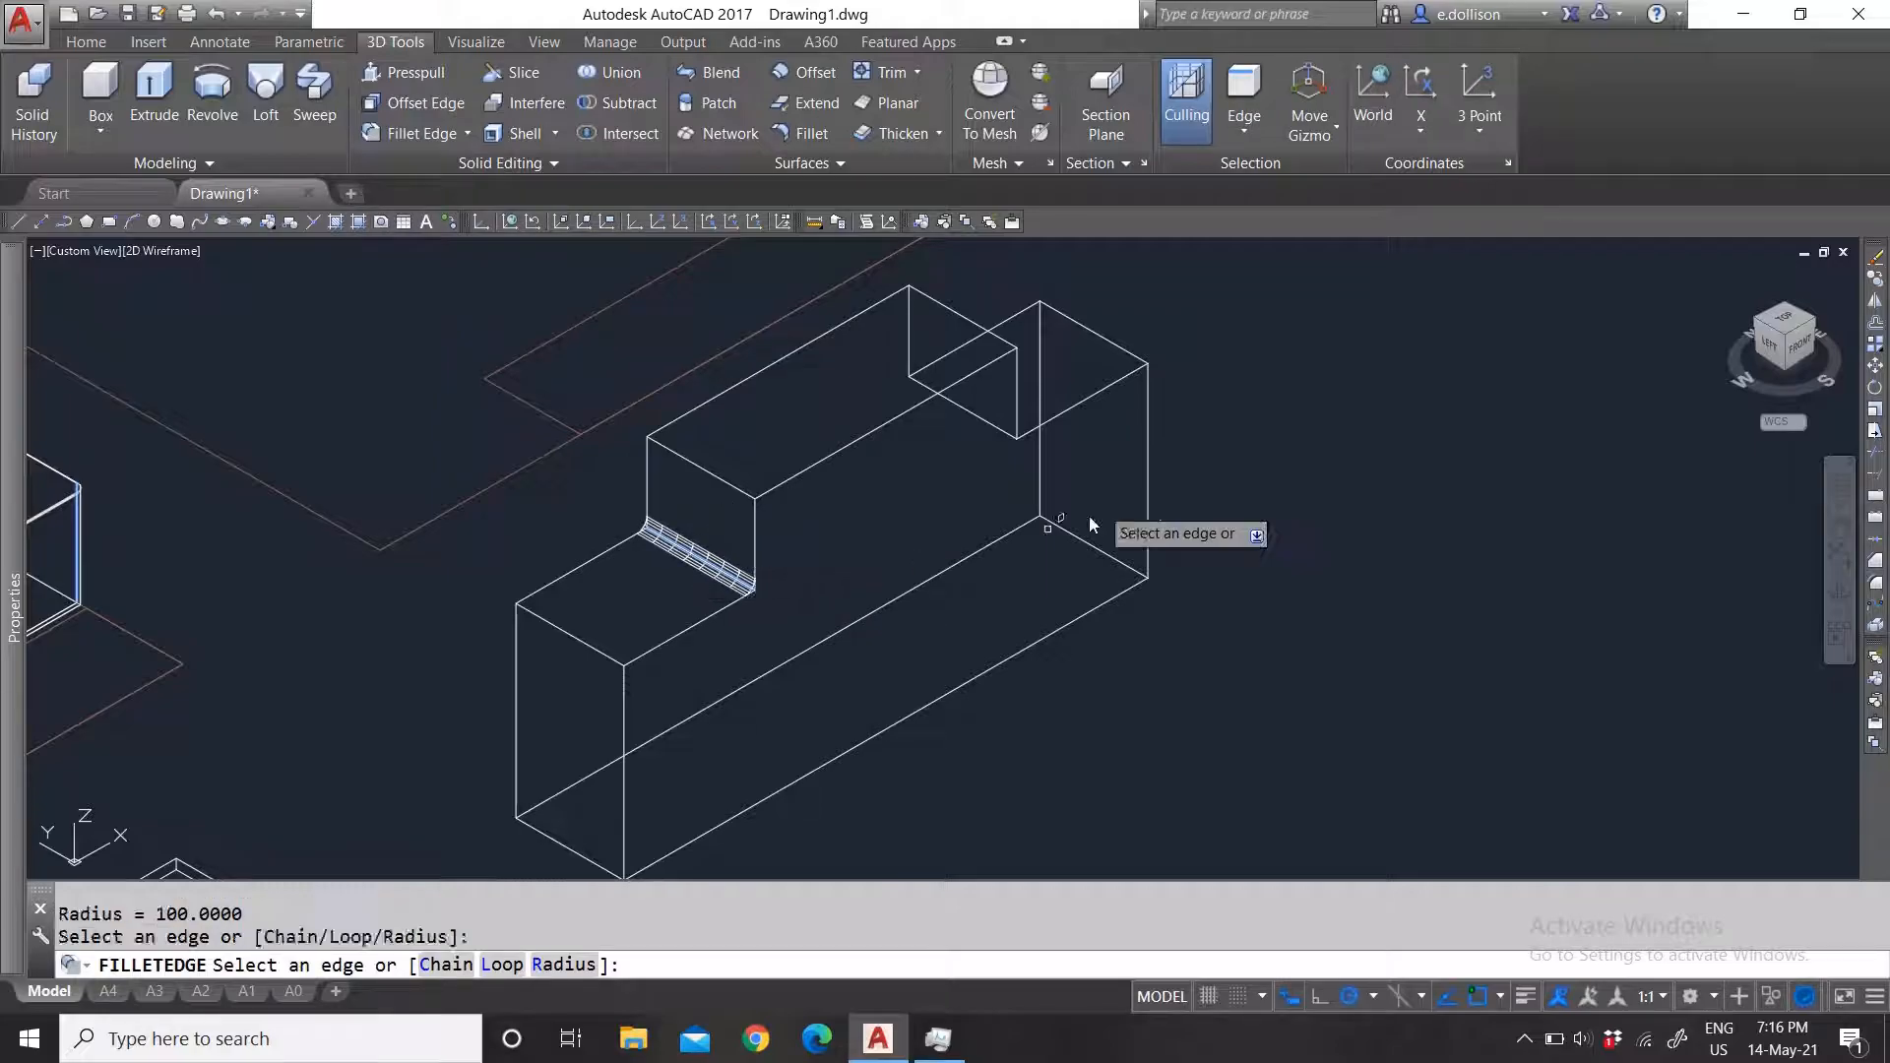
{"action": "left_click", "coordinate": [972, 410]}
{"action": "left_click", "coordinate": [996, 338]}
{"action": "left_click", "coordinate": [732, 482]}
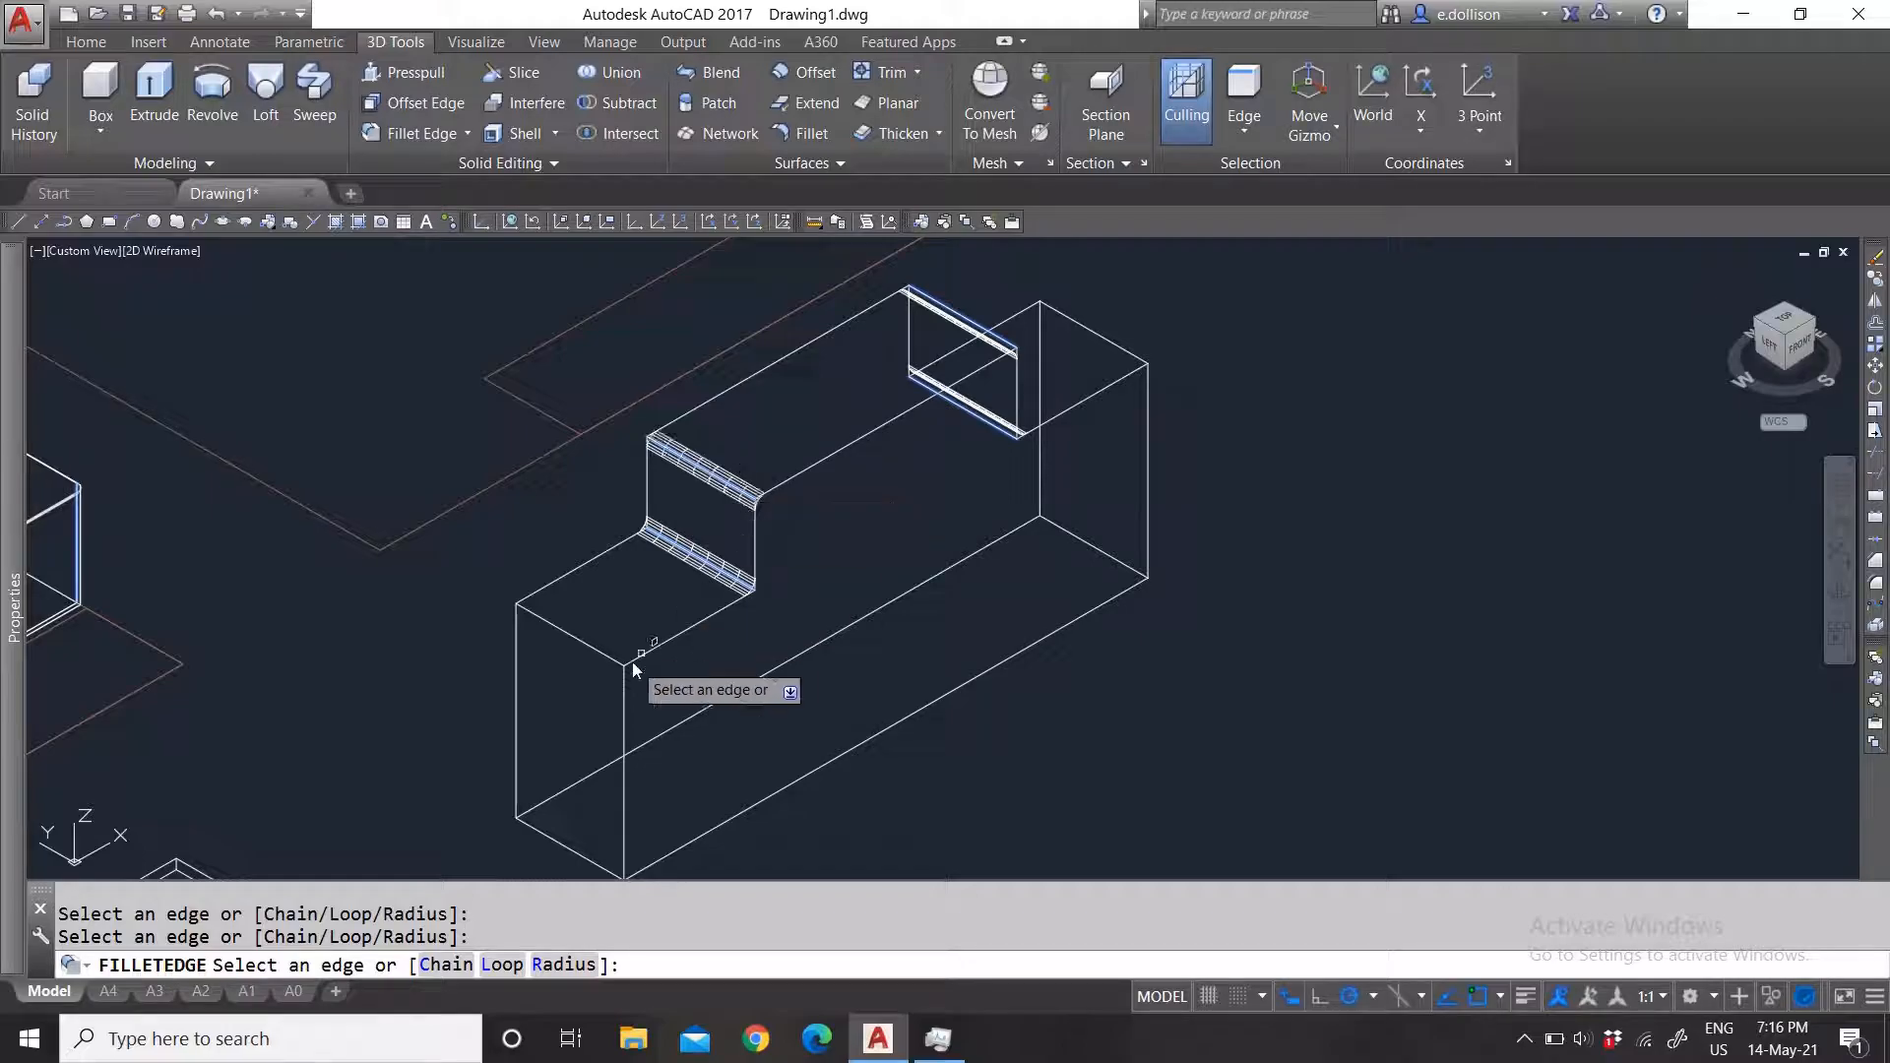
{"action": "left_click", "coordinate": [594, 650]}
{"action": "scroll", "coordinate": [614, 701], "scroll_direction": "down", "scroll_amount": 4}
{"action": "scroll", "coordinate": [591, 748], "scroll_direction": "up", "scroll_amount": 4}
{"action": "left_click", "coordinate": [564, 767]}
{"action": "left_click", "coordinate": [1072, 453]}
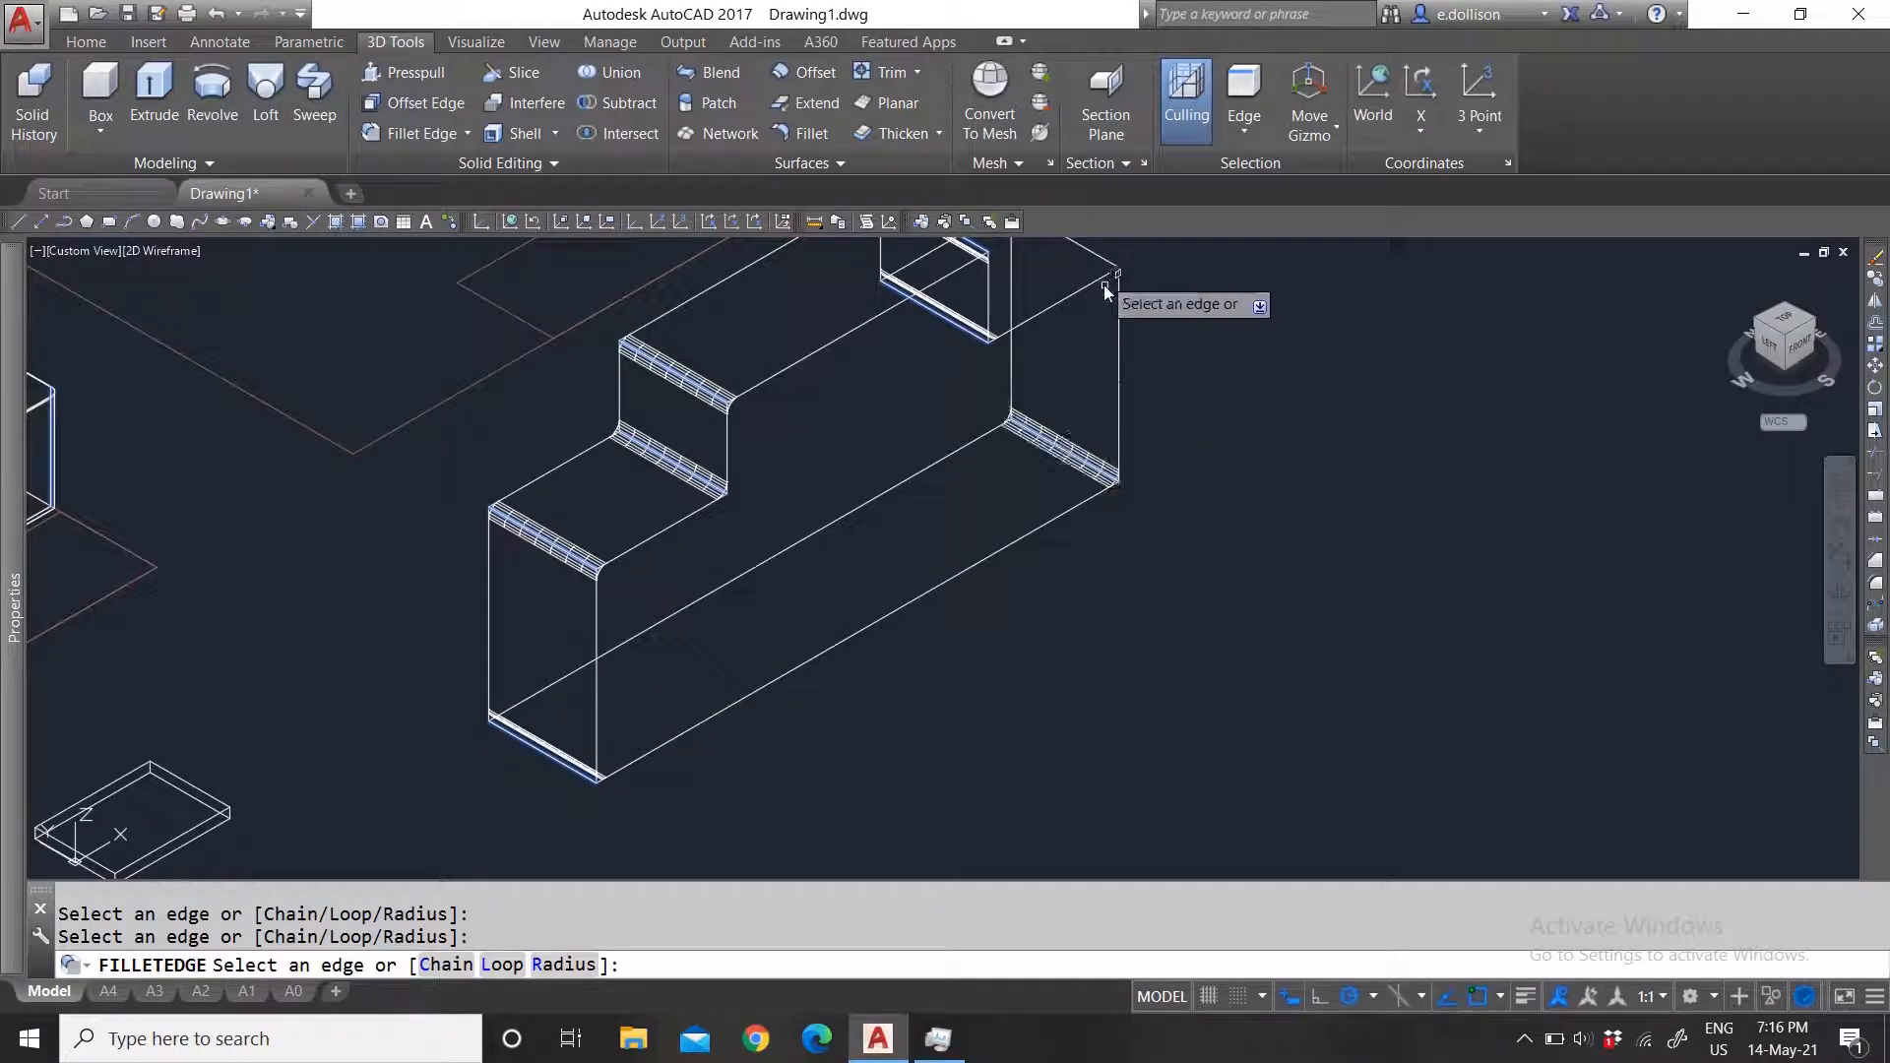
{"action": "key", "text": "Return"}
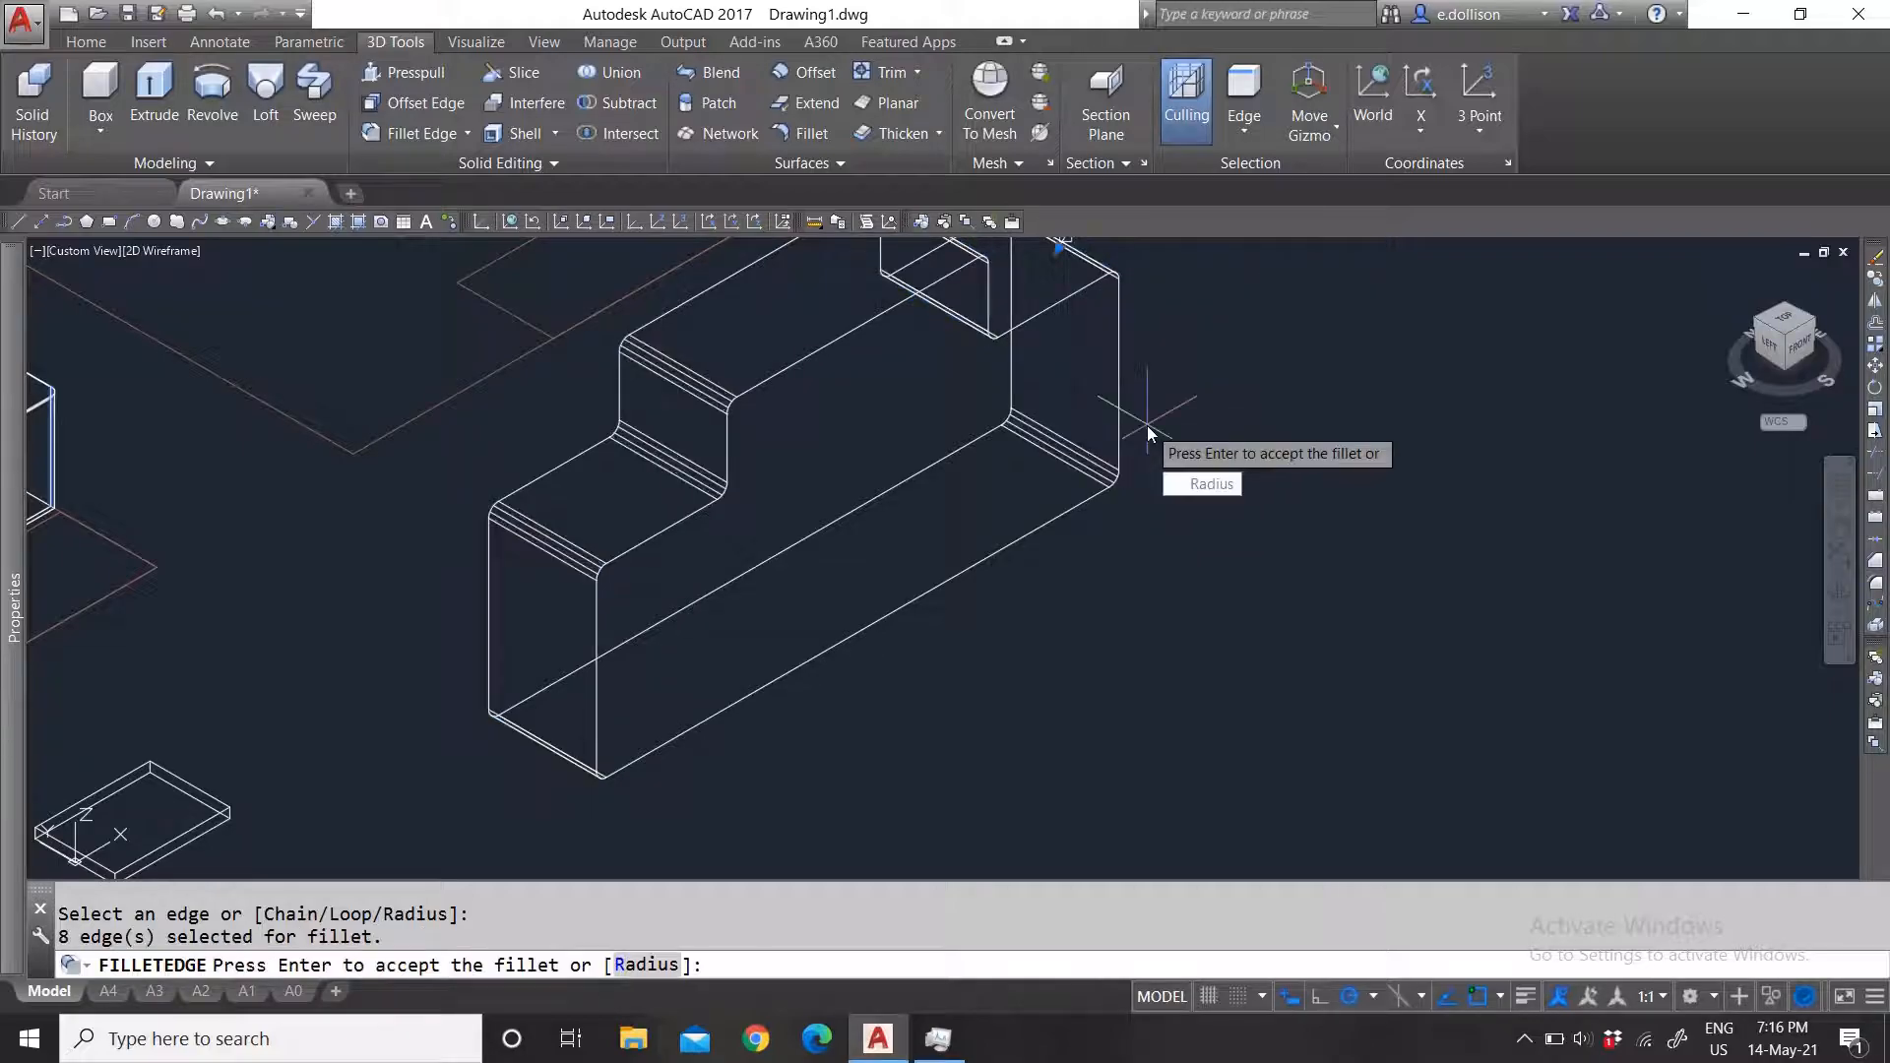
{"action": "key", "text": "Escape"}
Step: Fillet the stepped solid's eight widthwise edges, at the steps, upper corners and base ends, with Fillet Edge at radius 100
{"action": "key", "text": "Return"}
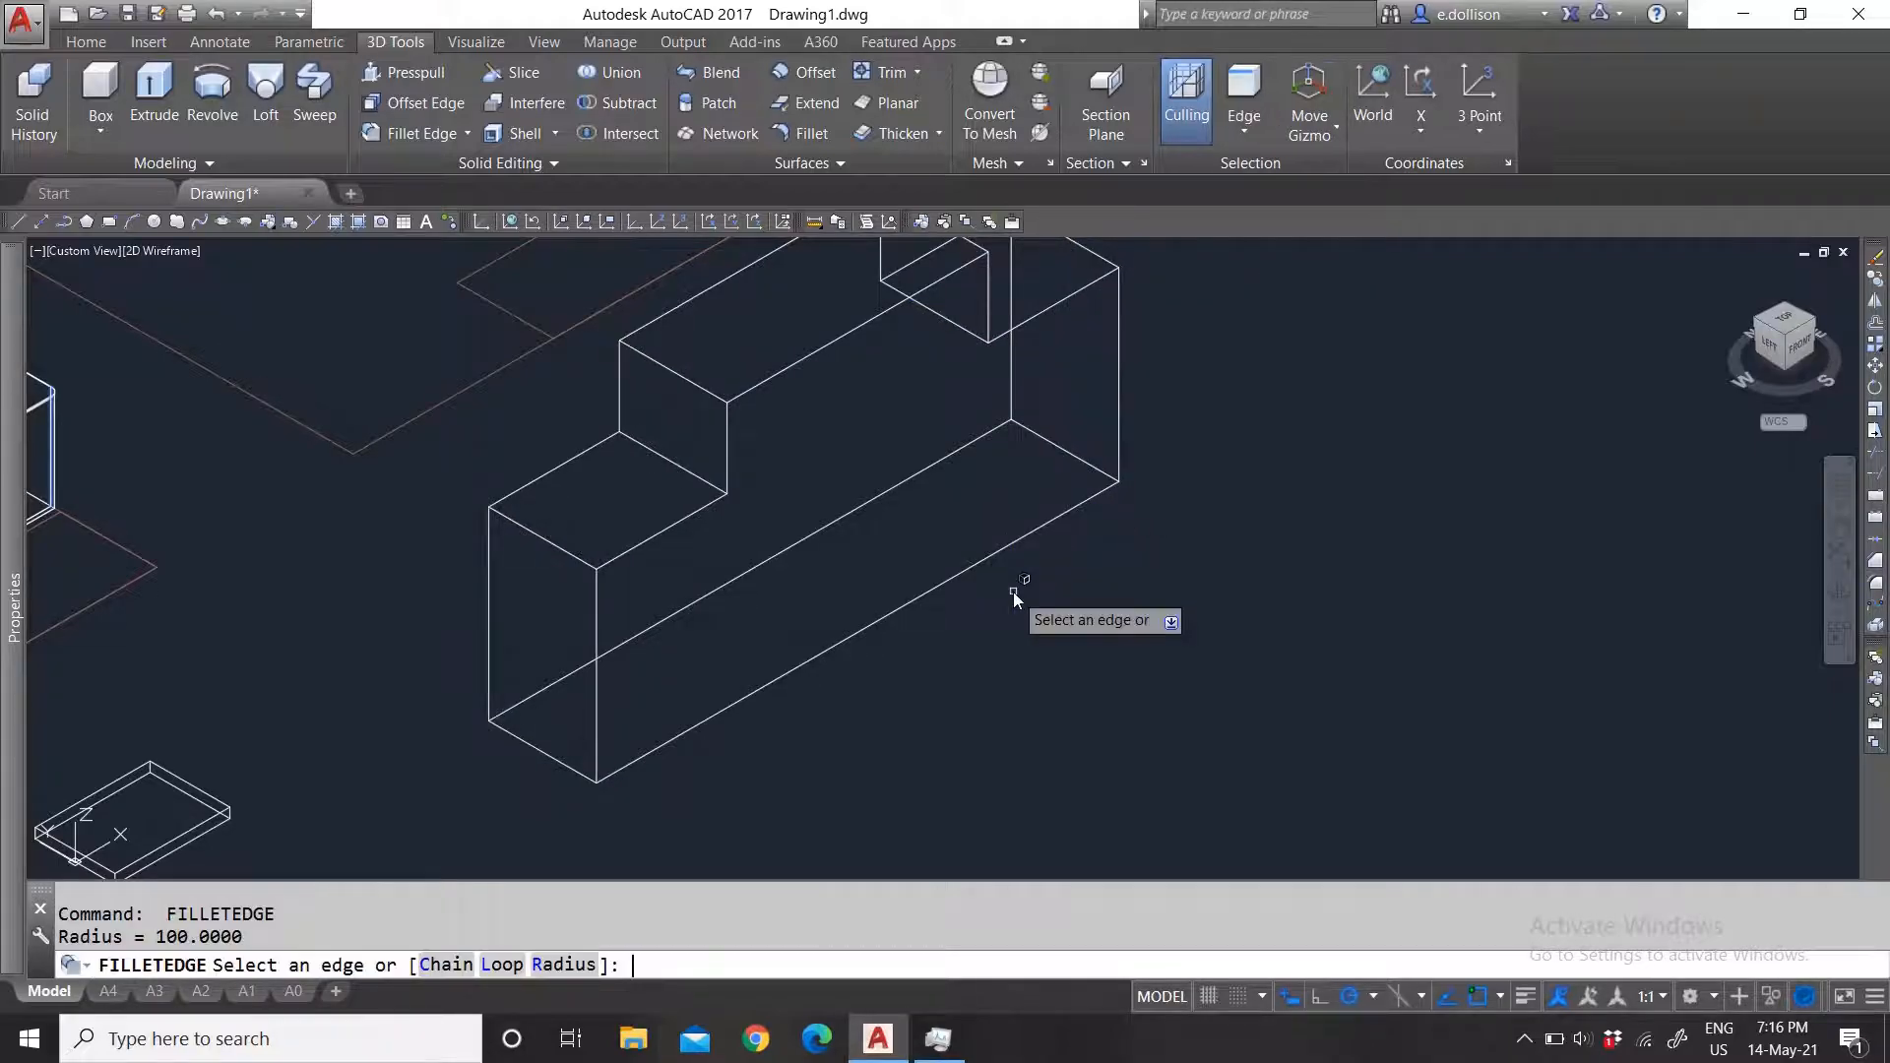
{"action": "left_click", "coordinate": [663, 450]}
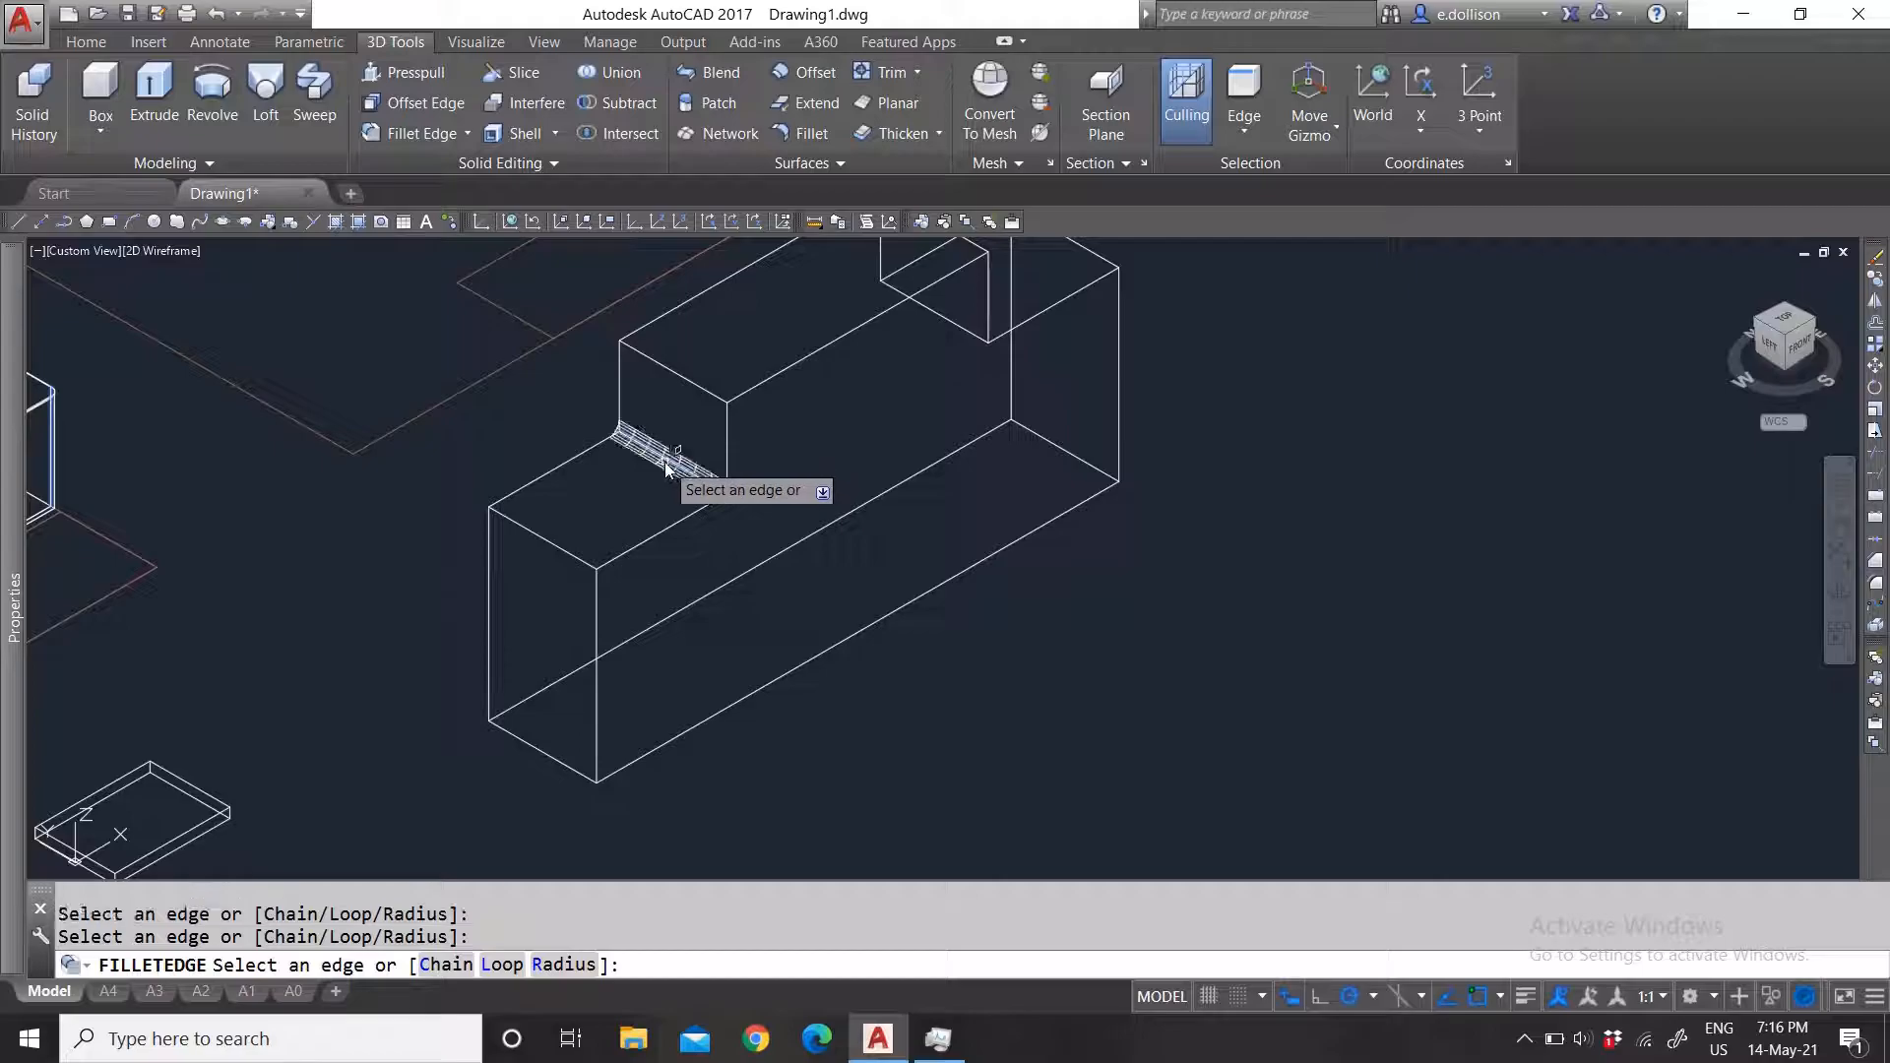
{"action": "left_click", "coordinate": [700, 383]}
{"action": "scroll", "coordinate": [812, 482], "scroll_direction": "down", "scroll_amount": 4}
{"action": "scroll", "coordinate": [898, 417], "scroll_direction": "up", "scroll_amount": 4}
{"action": "left_click", "coordinate": [814, 362]}
{"action": "left_click", "coordinate": [819, 443]}
{"action": "left_click", "coordinate": [957, 379]}
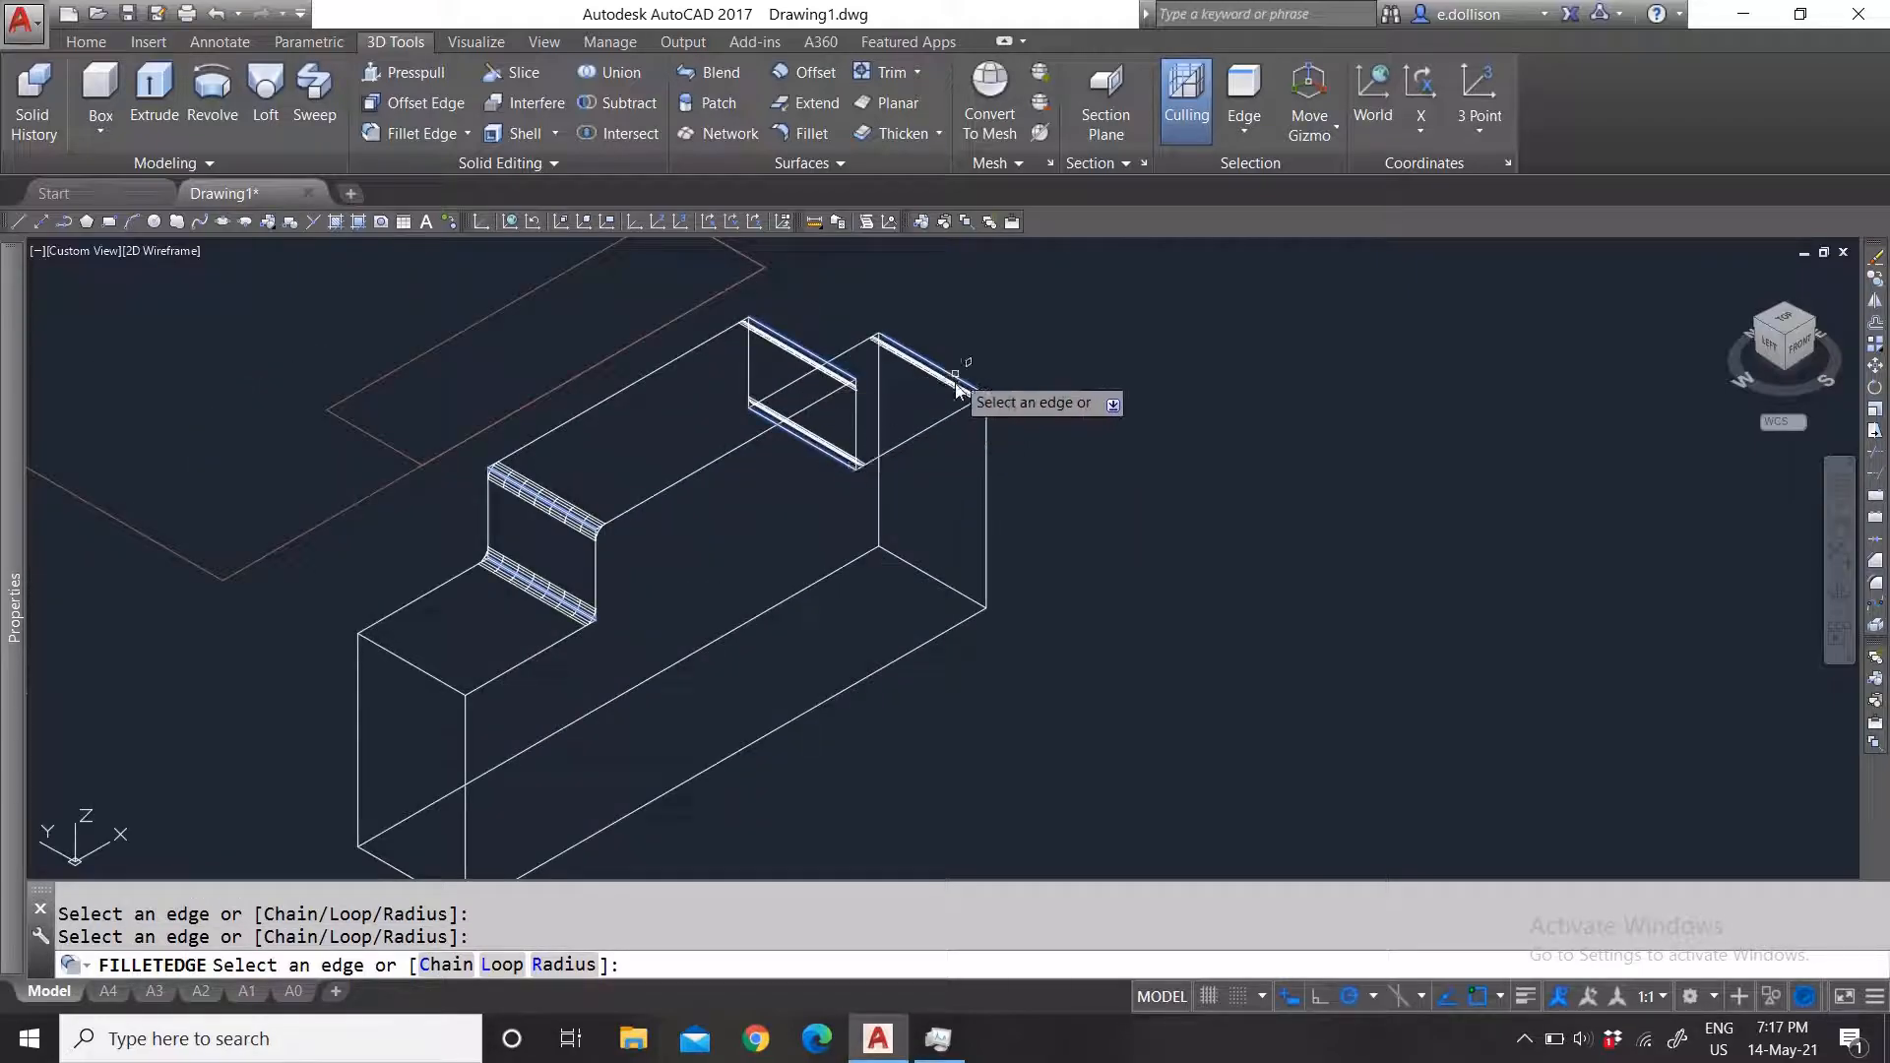
{"action": "left_click", "coordinate": [922, 571]}
{"action": "scroll", "coordinate": [691, 655], "scroll_direction": "down", "scroll_amount": 4}
{"action": "scroll", "coordinate": [632, 679], "scroll_direction": "up", "scroll_amount": 4}
{"action": "left_click", "coordinate": [557, 623]}
{"action": "left_click", "coordinate": [568, 760]}
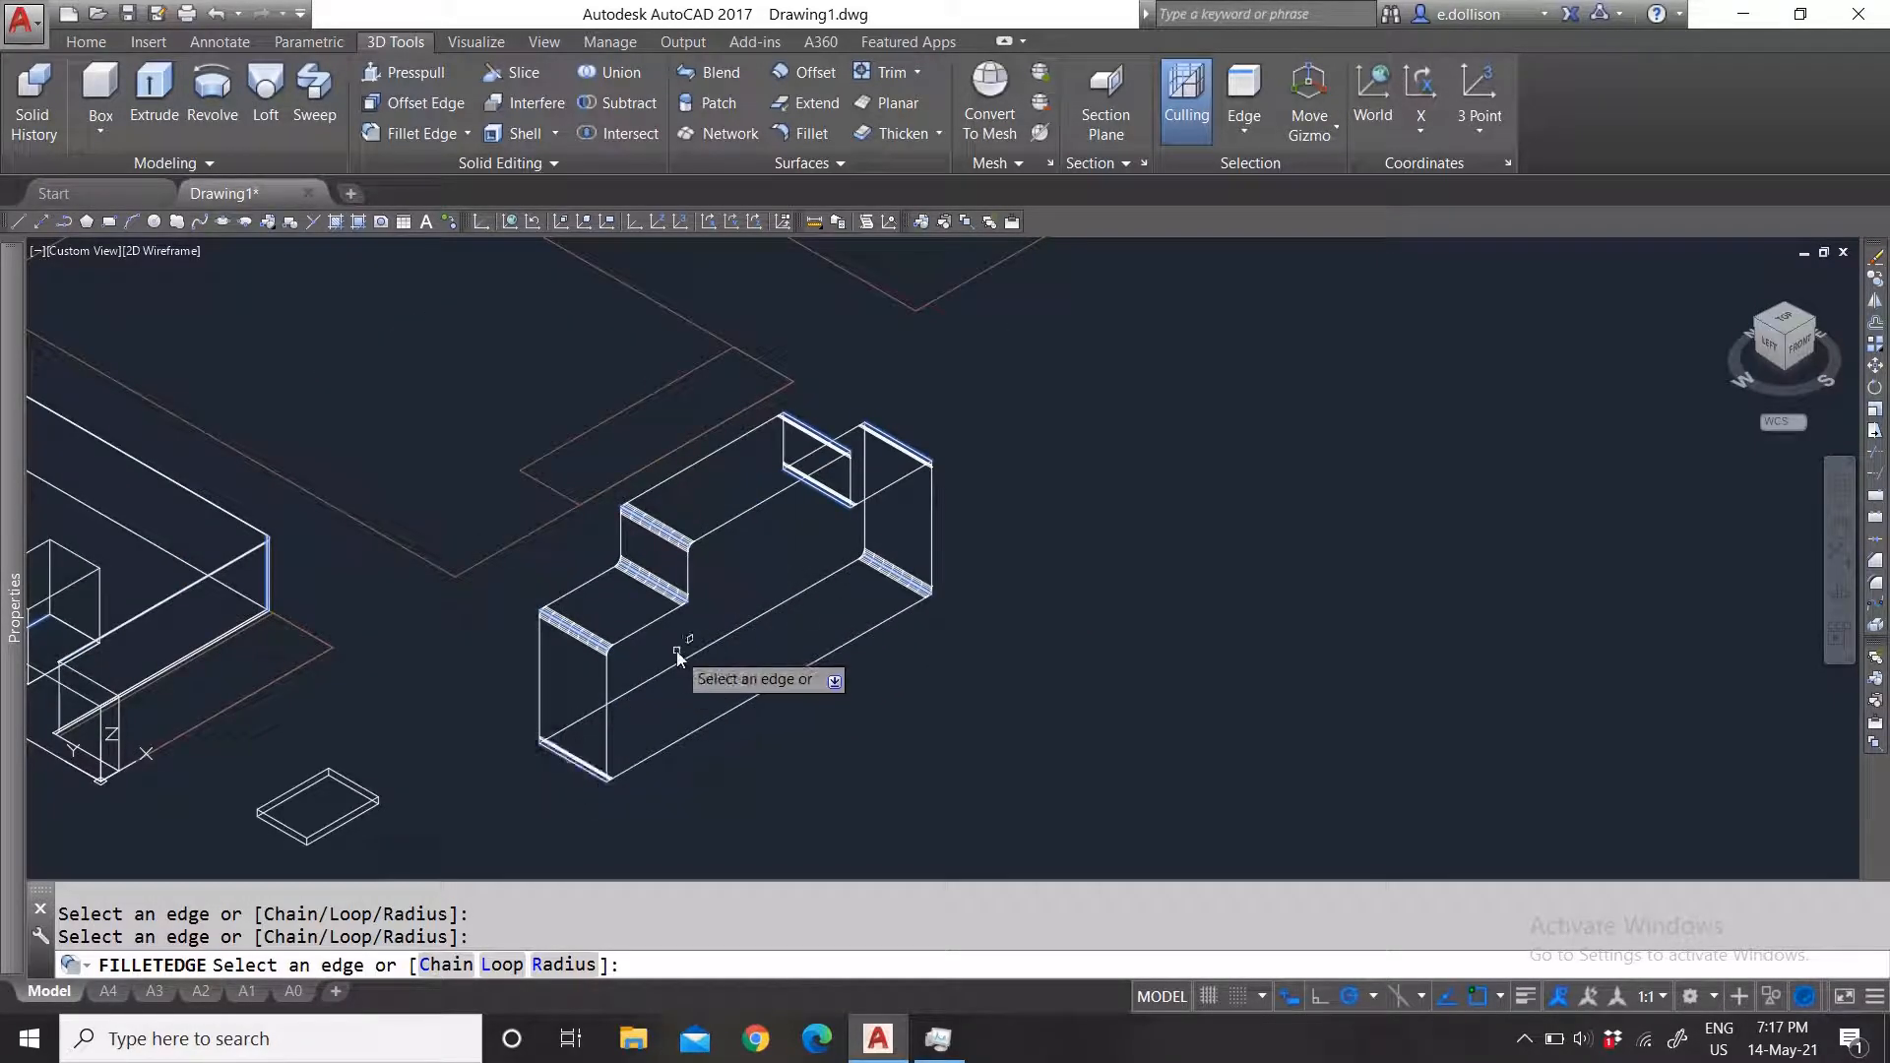
{"action": "key", "text": "Return"}
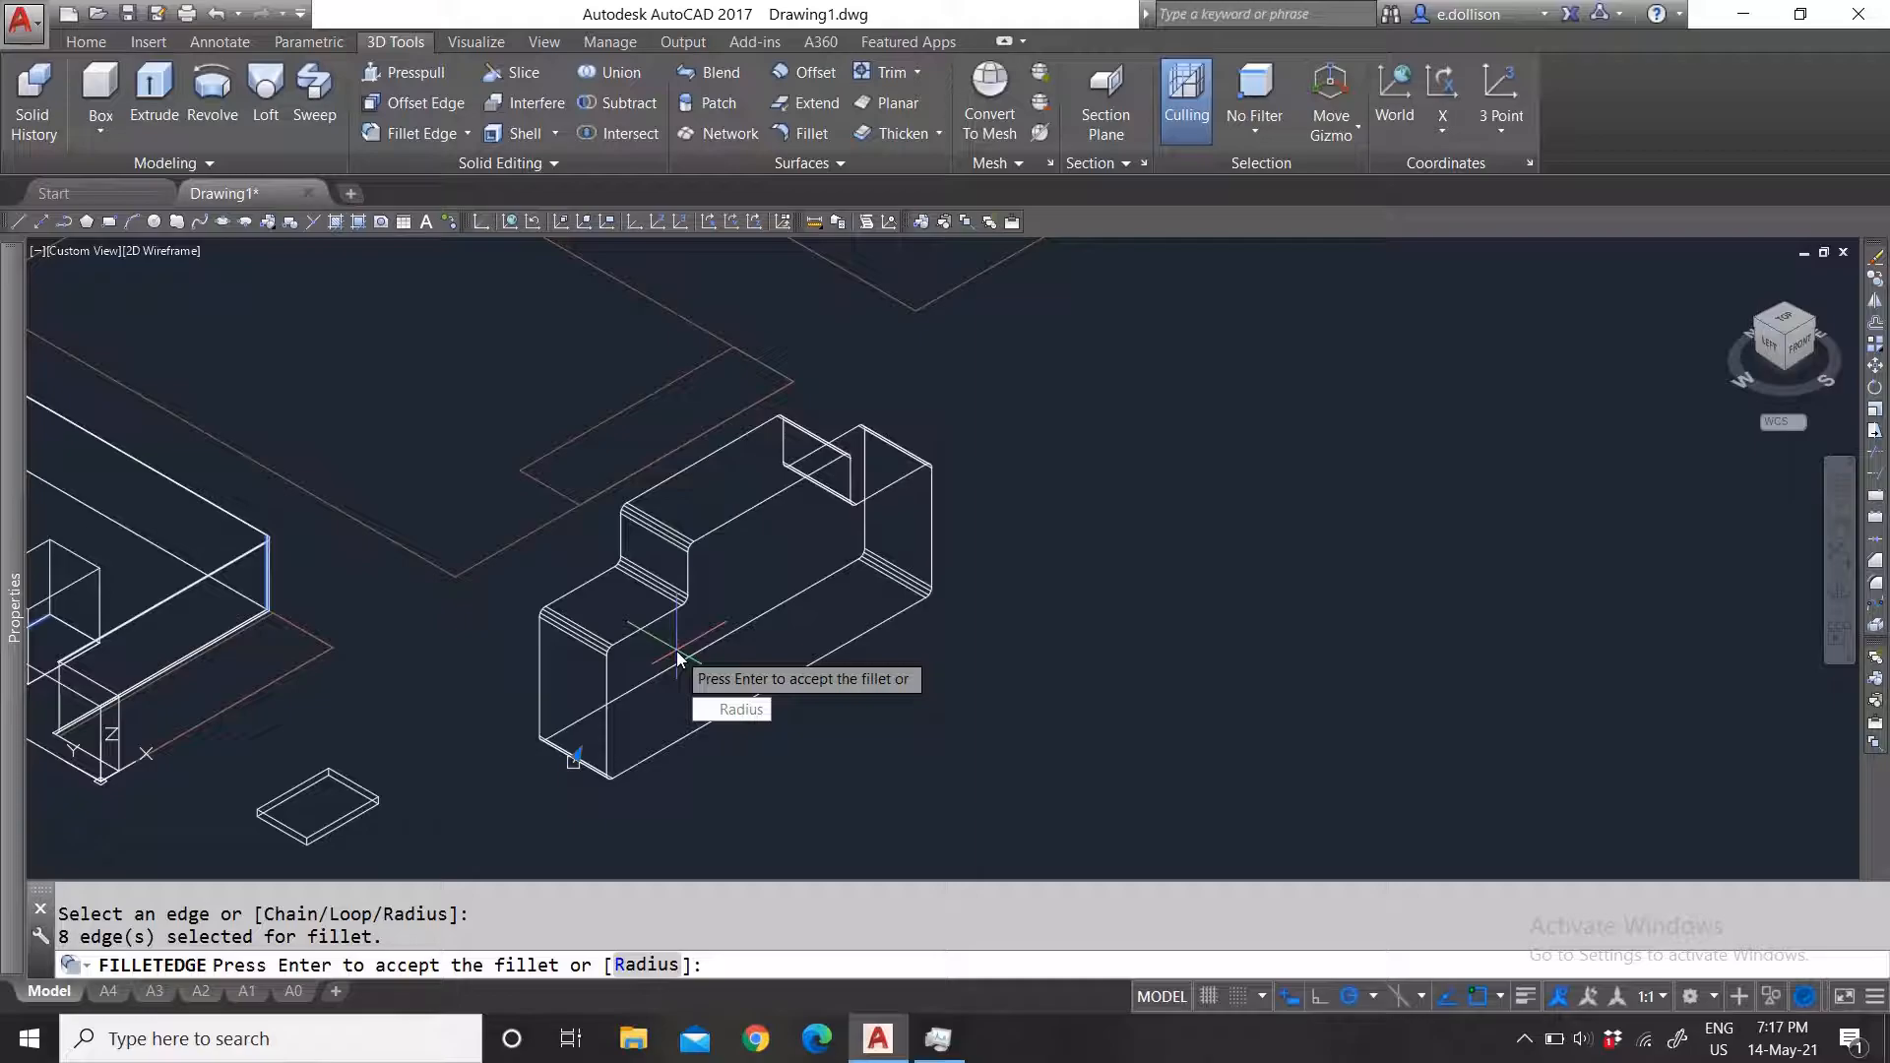
{"action": "key", "text": "Return"}
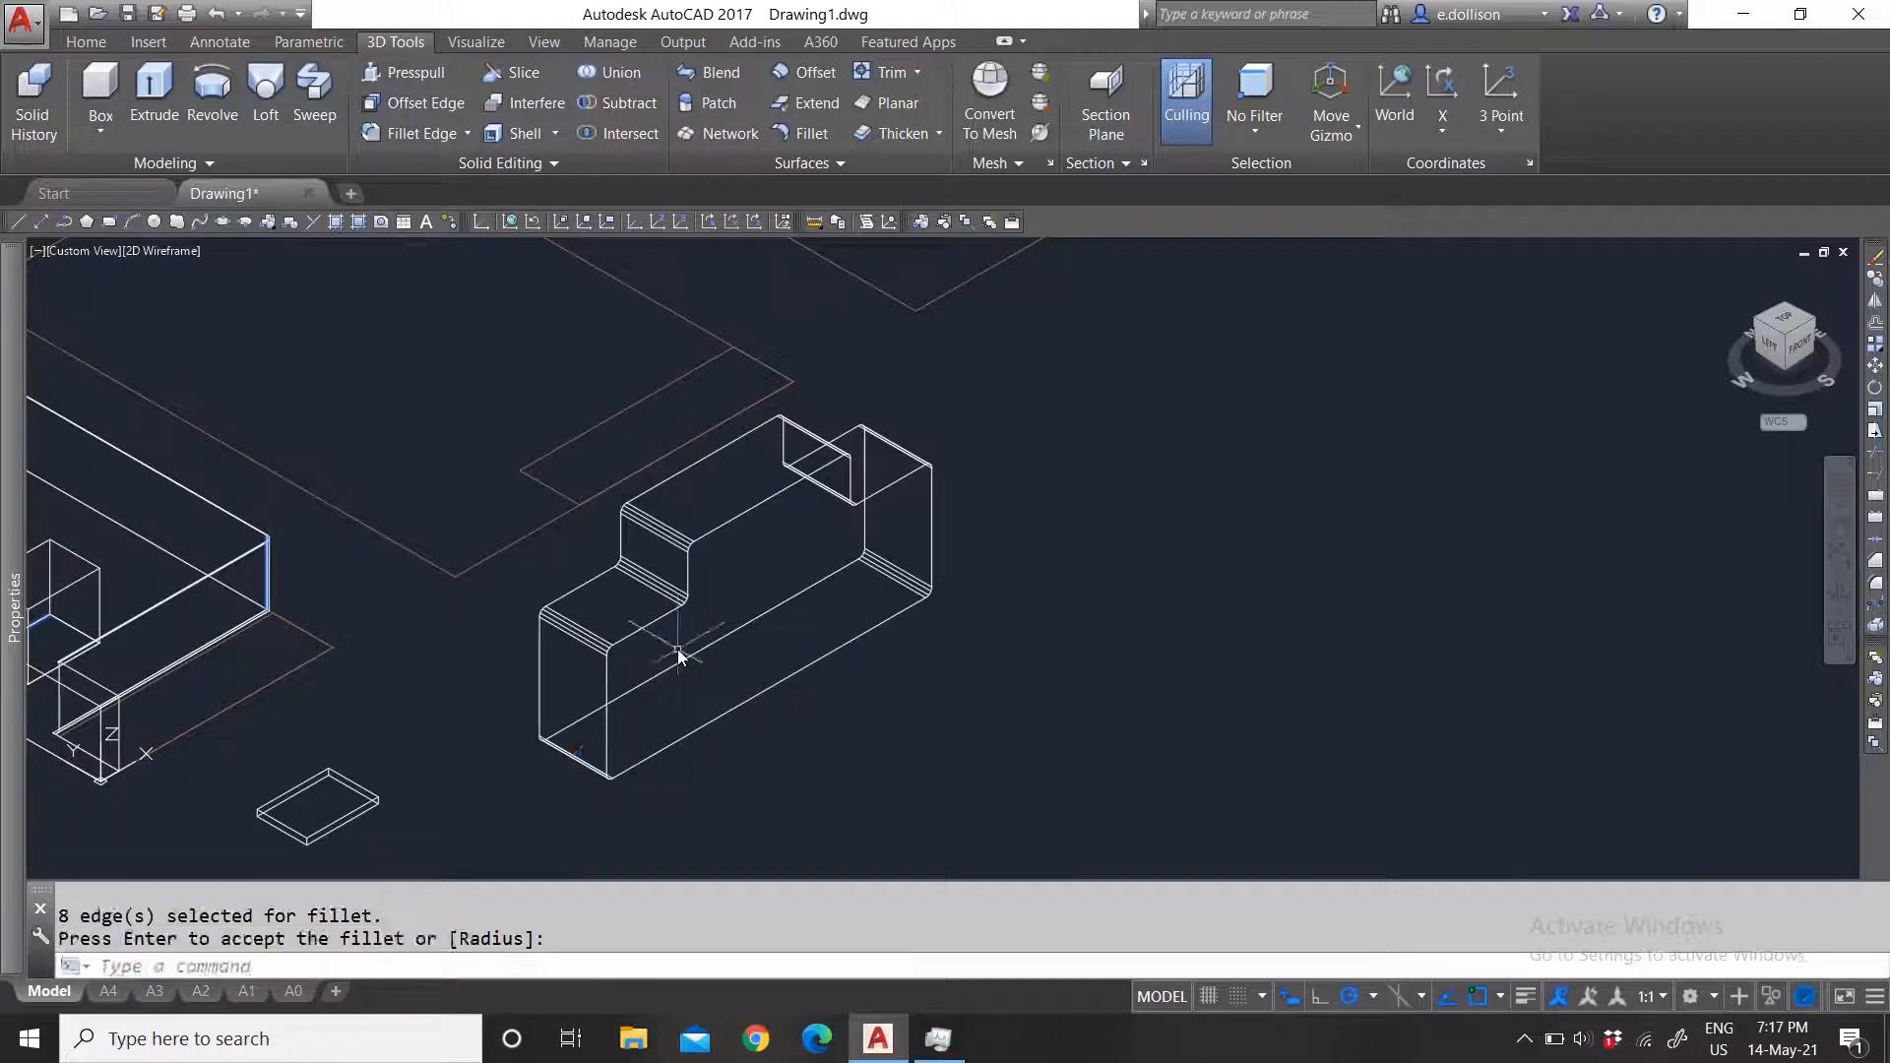
{"action": "key", "text": "Escape"}
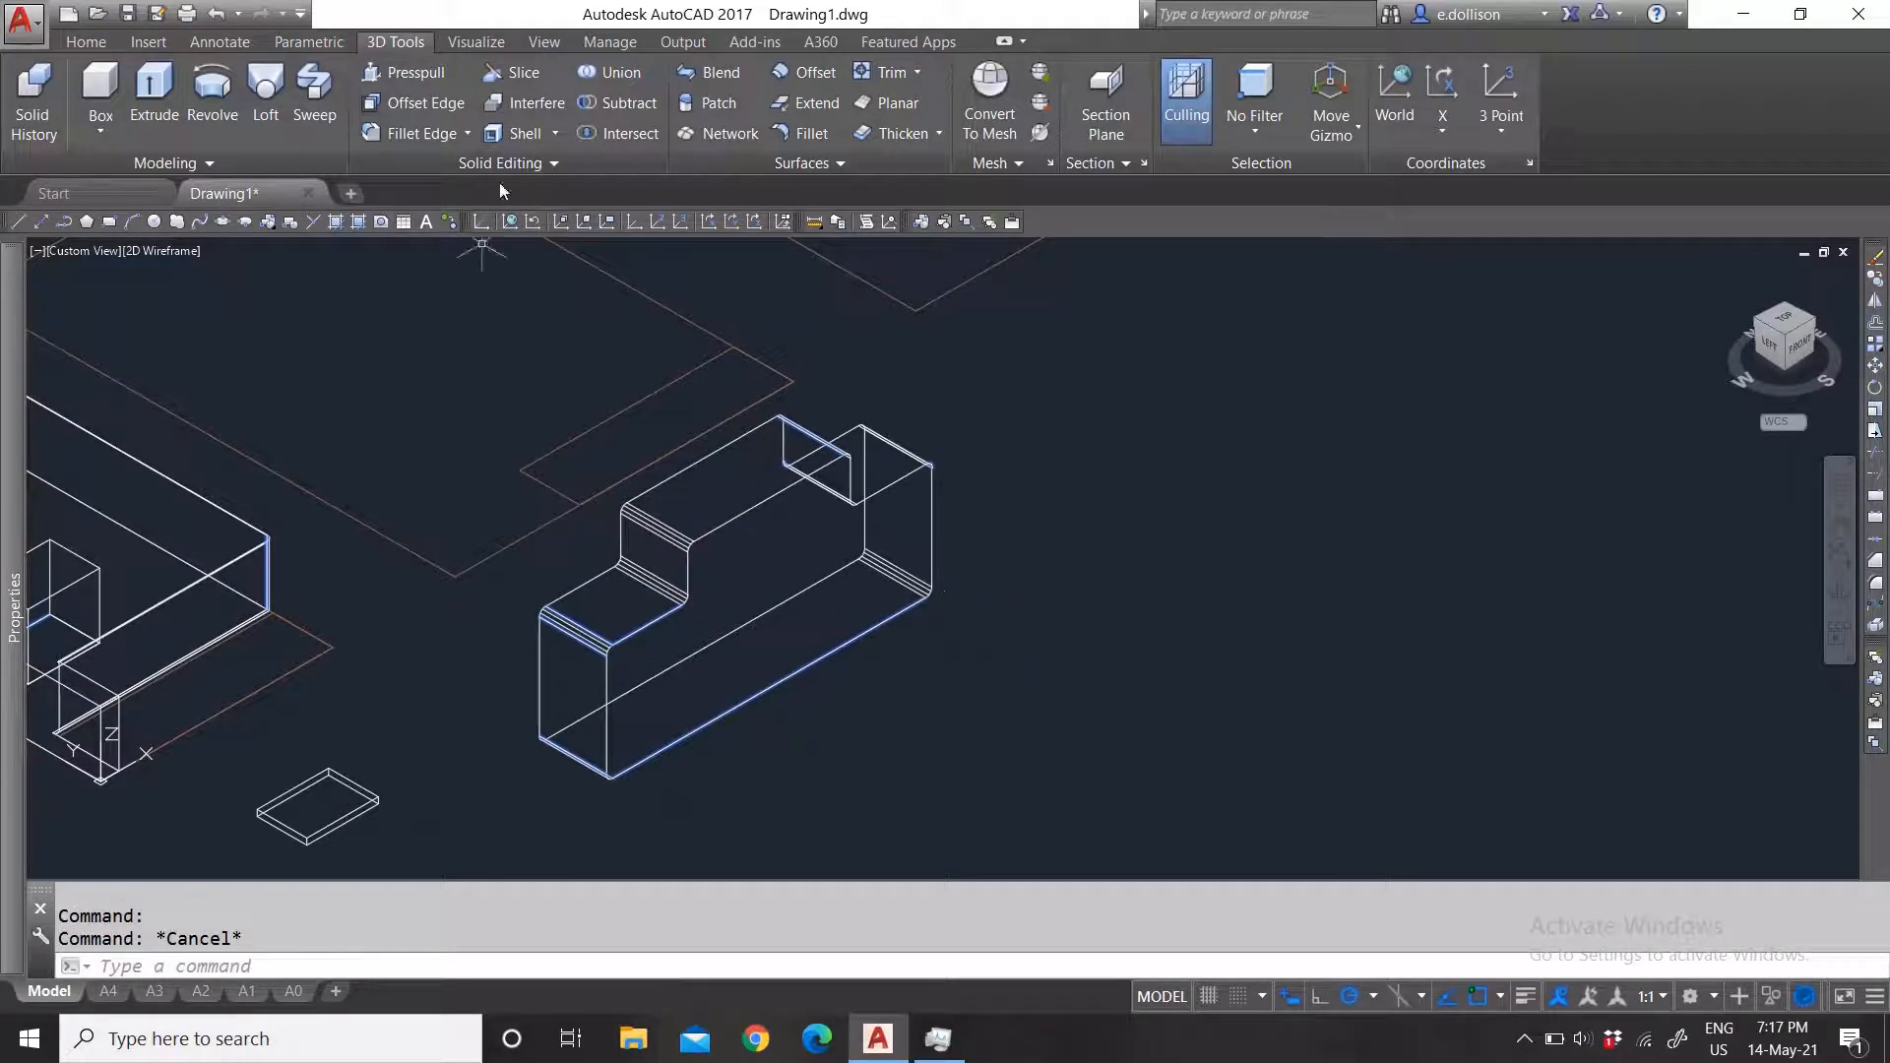
Step: Fillet the continuous edge outlining the stepped solid's long front face, using Fillet Edge's Chain option at radius 100
{"action": "left_click", "coordinate": [465, 133]}
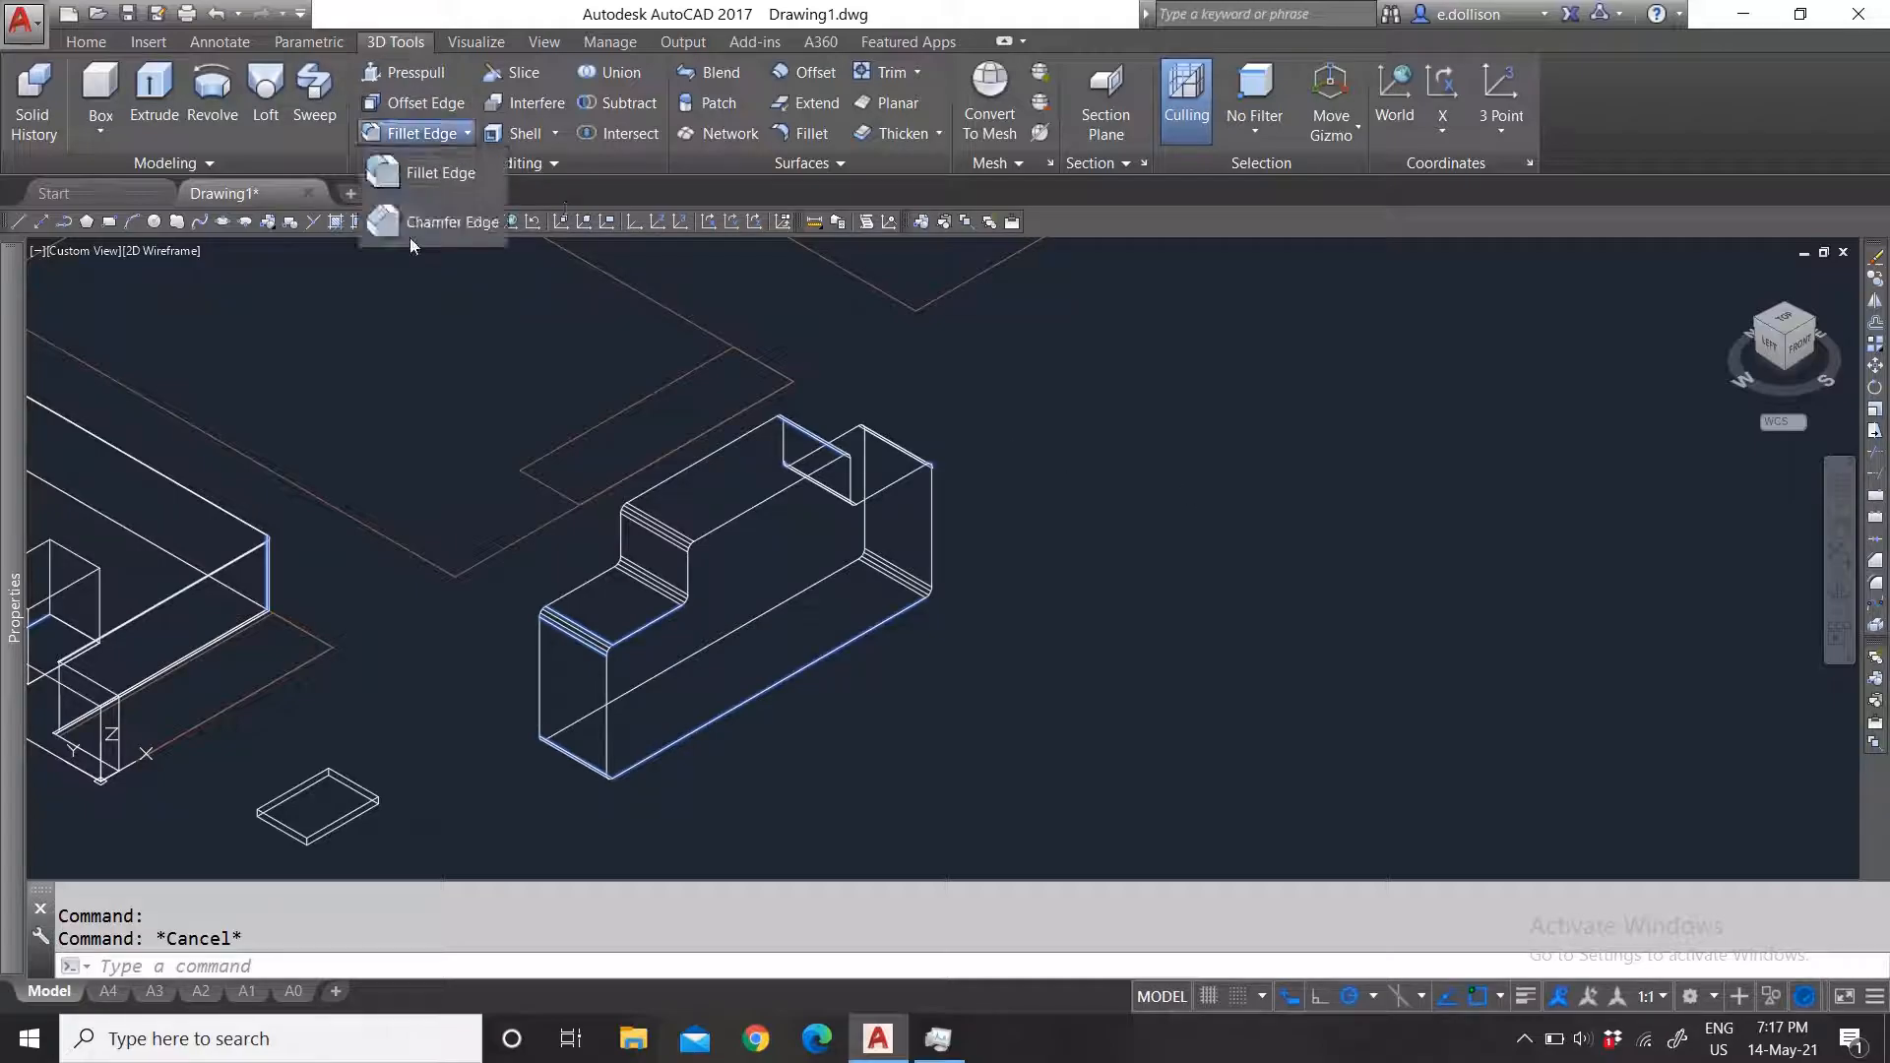
{"action": "left_click", "coordinate": [433, 178]}
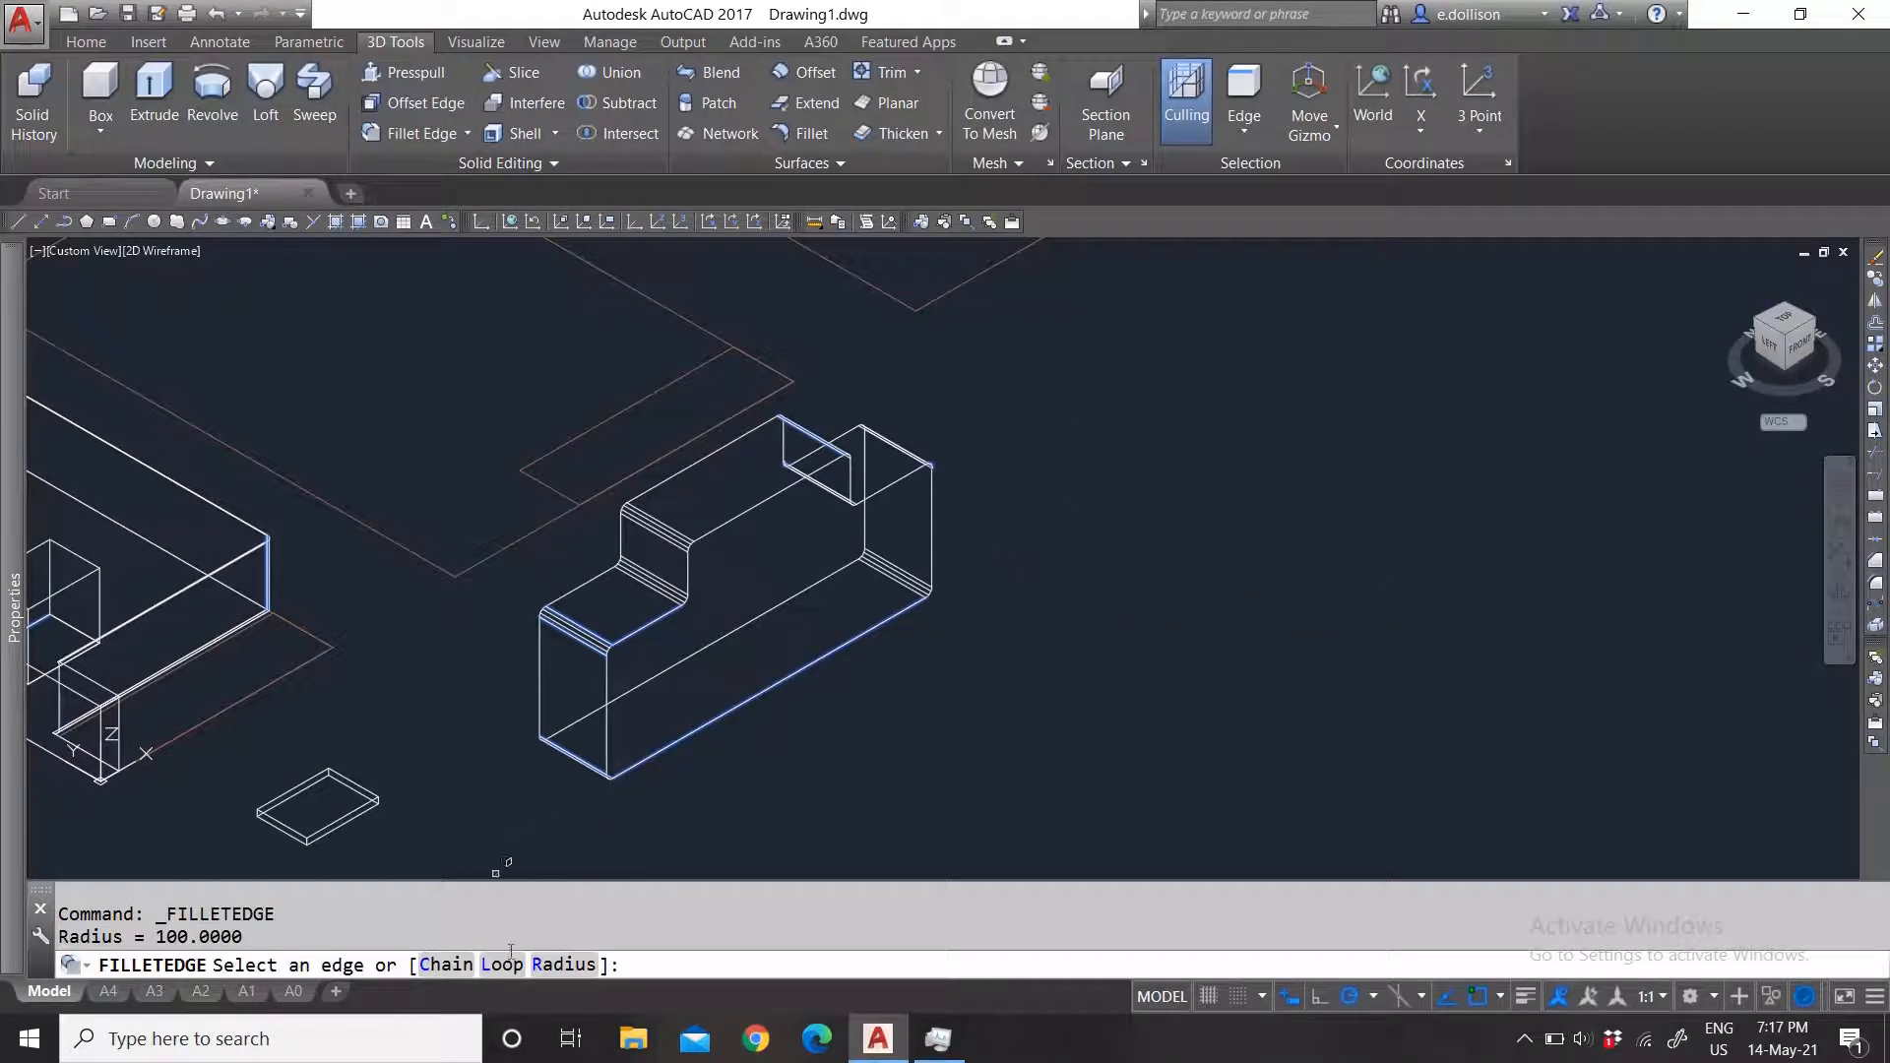
{"action": "left_click", "coordinate": [448, 965]}
{"action": "scroll", "coordinate": [787, 754], "scroll_direction": "up", "scroll_amount": 3}
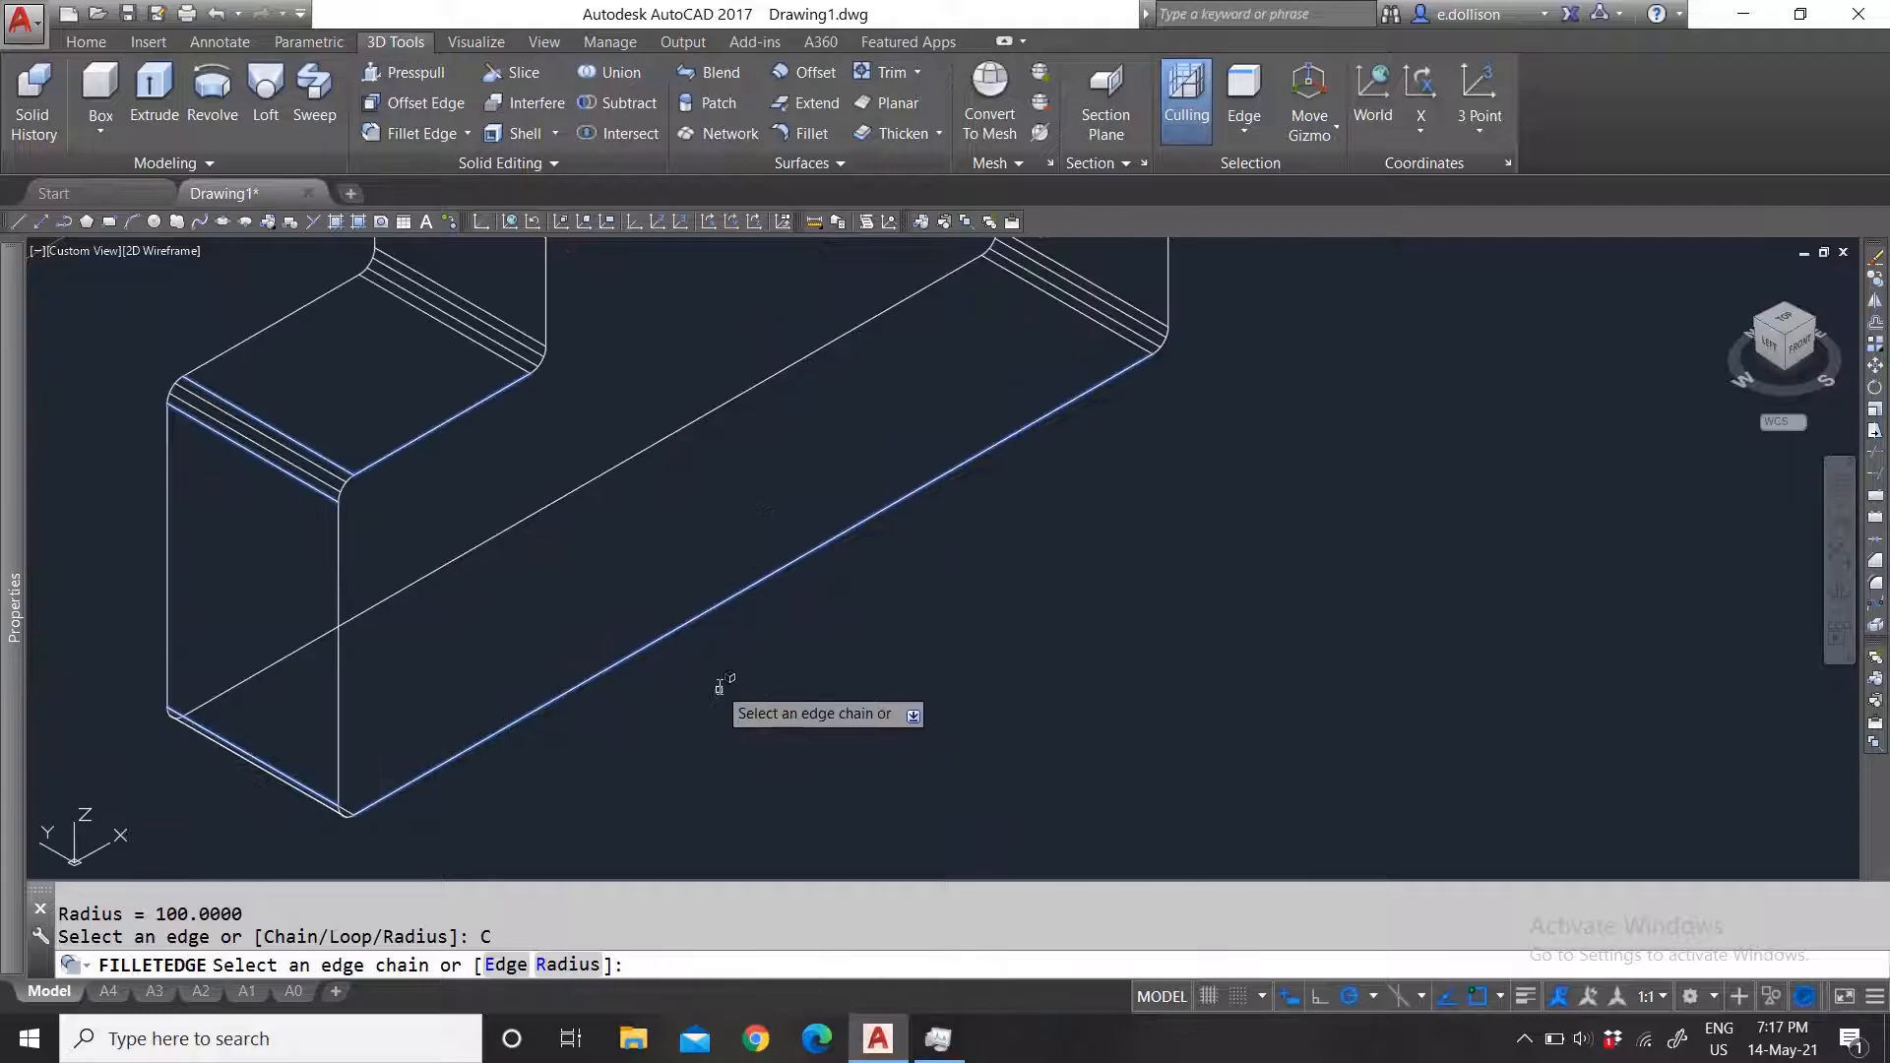
{"action": "left_click", "coordinate": [466, 411]}
{"action": "scroll", "coordinate": [733, 758], "scroll_direction": "down", "scroll_amount": 4}
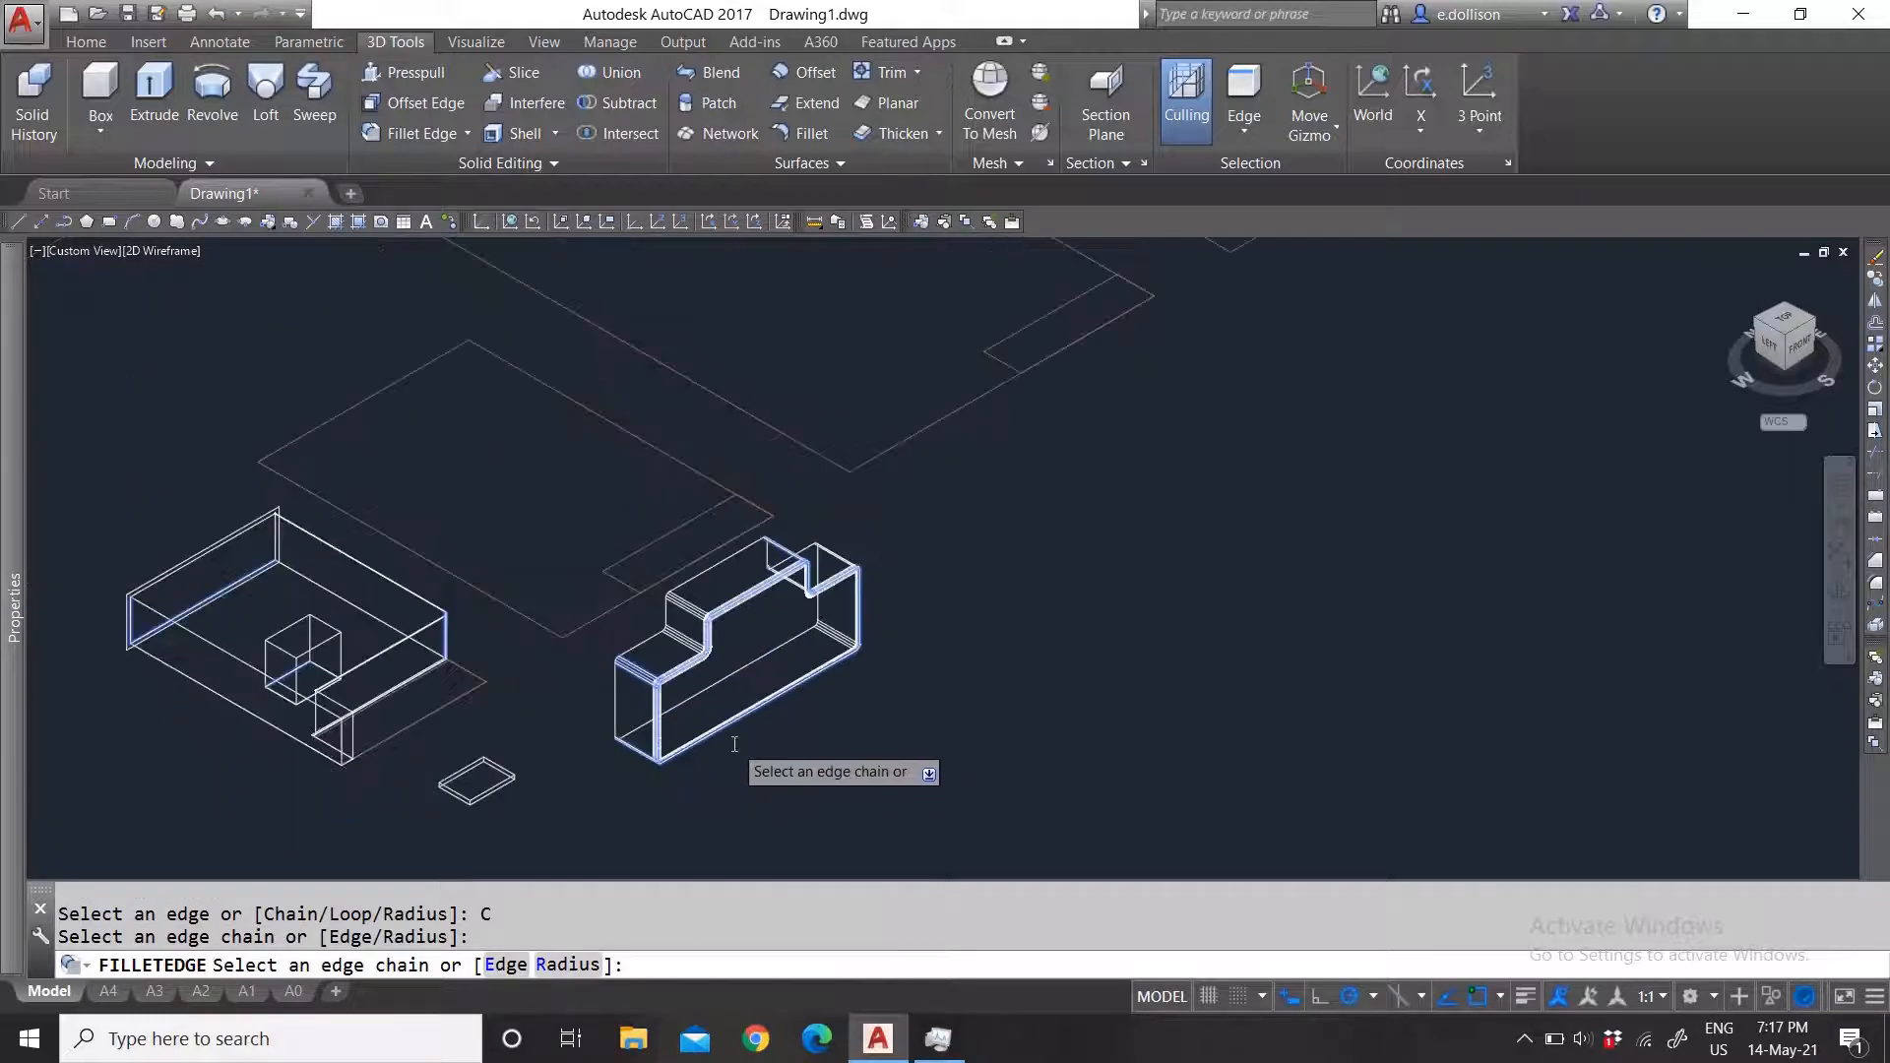
{"action": "scroll", "coordinate": [837, 679], "scroll_direction": "up", "scroll_amount": 2}
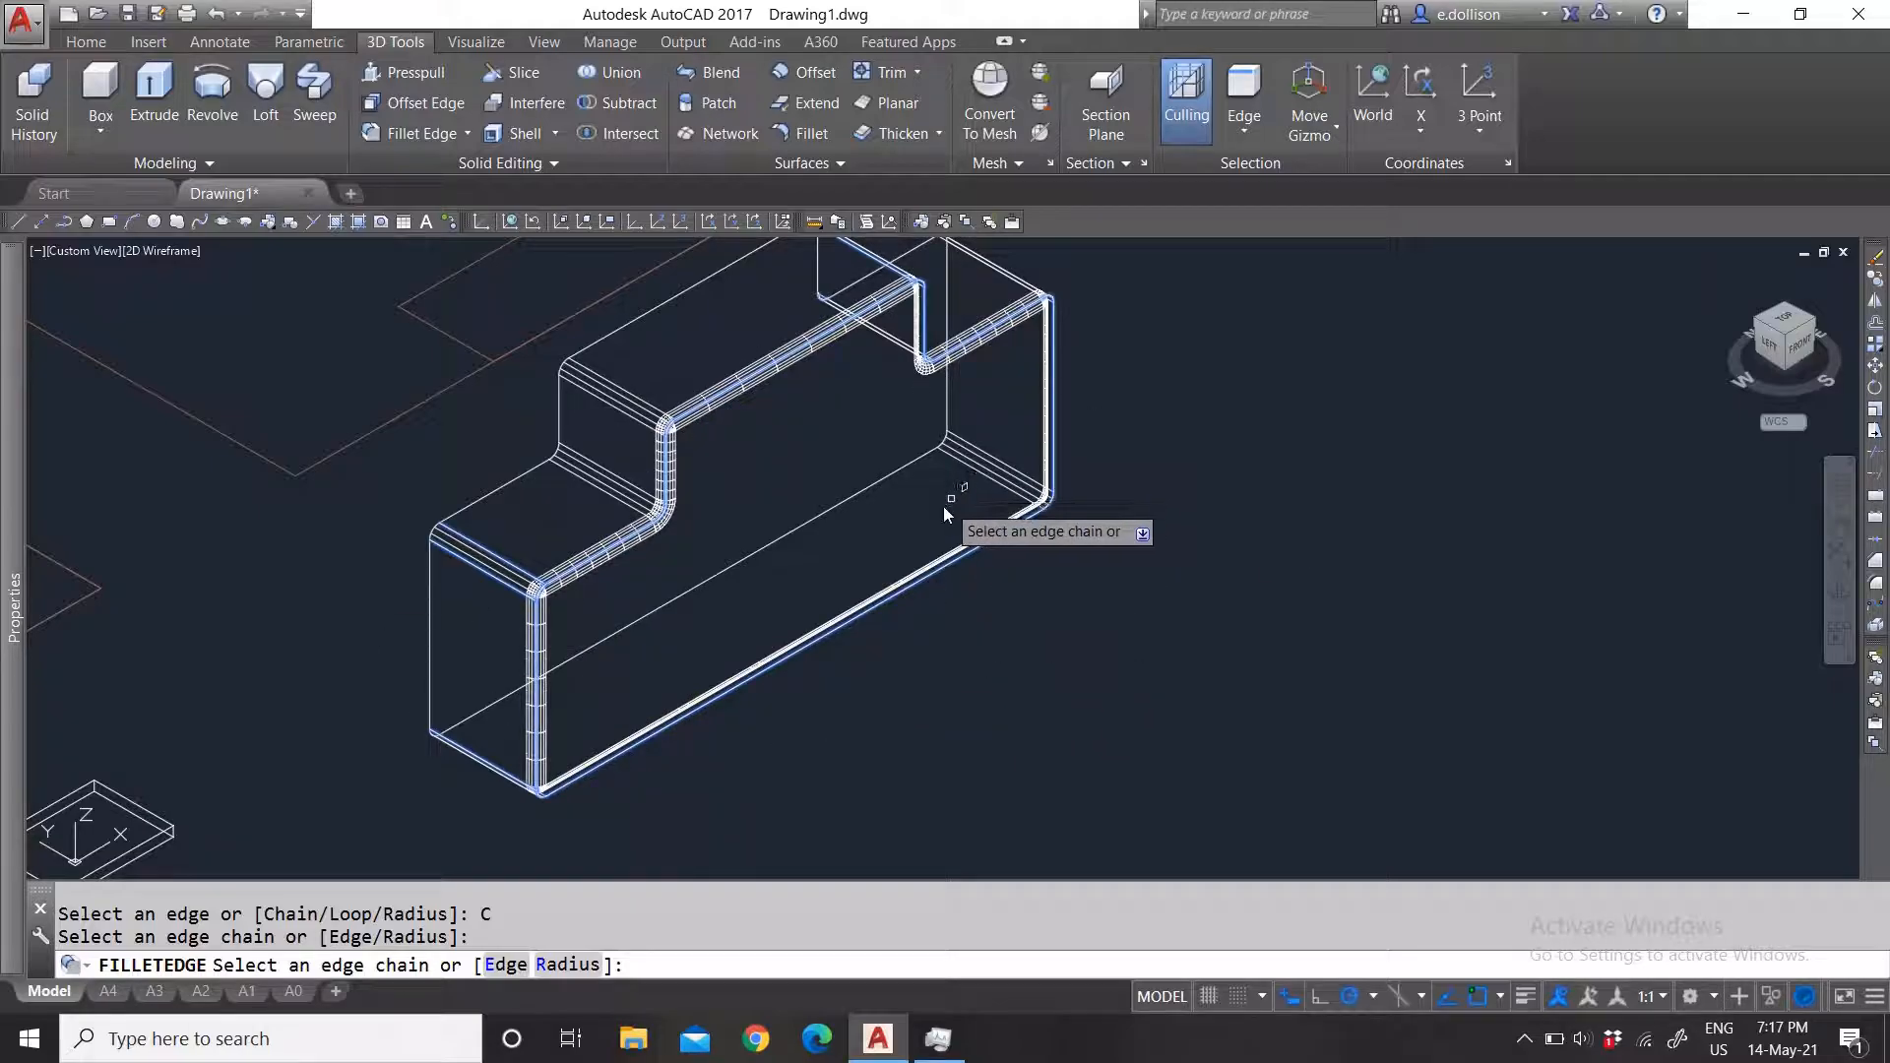
{"action": "scroll", "coordinate": [734, 659], "scroll_direction": "down", "scroll_amount": 2}
{"action": "scroll", "coordinate": [743, 615], "scroll_direction": "up", "scroll_amount": 2}
{"action": "scroll", "coordinate": [740, 651], "scroll_direction": "down", "scroll_amount": 2}
{"action": "scroll", "coordinate": [681, 632], "scroll_direction": "up", "scroll_amount": 1}
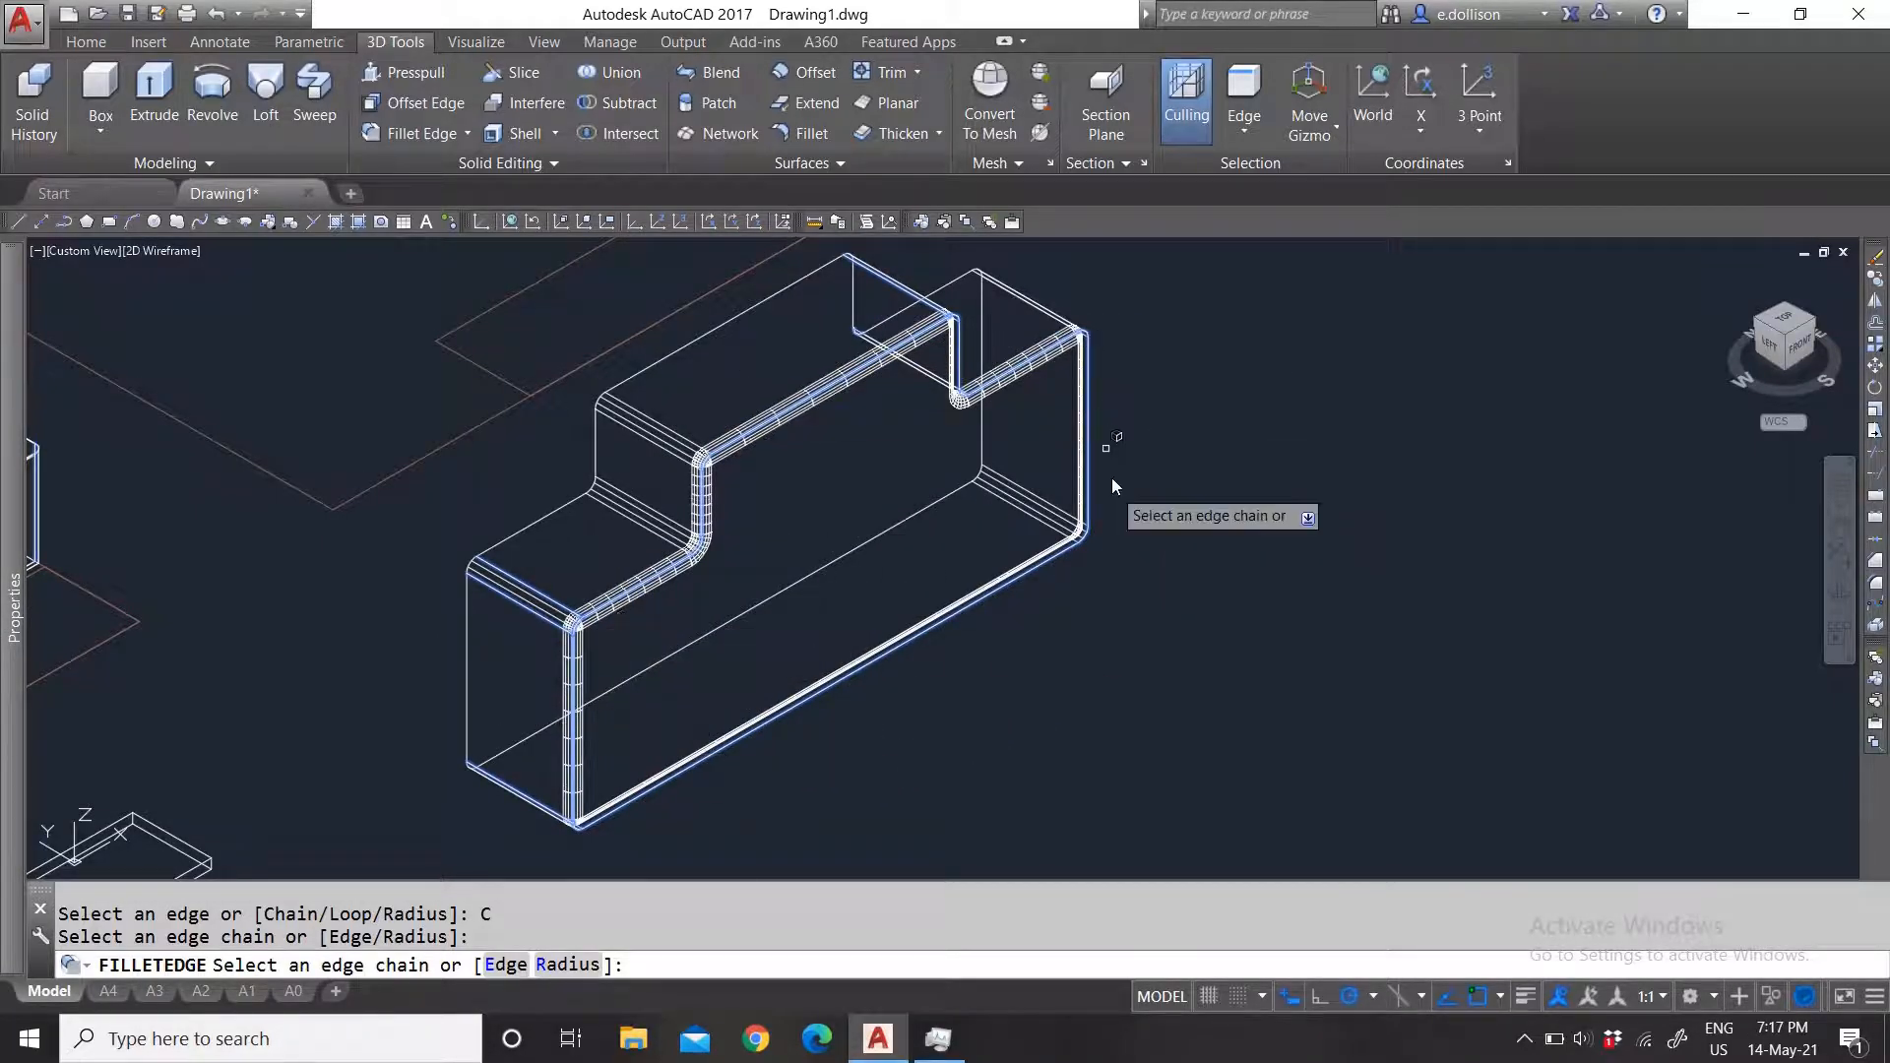
{"action": "left_click", "coordinate": [1109, 554]}
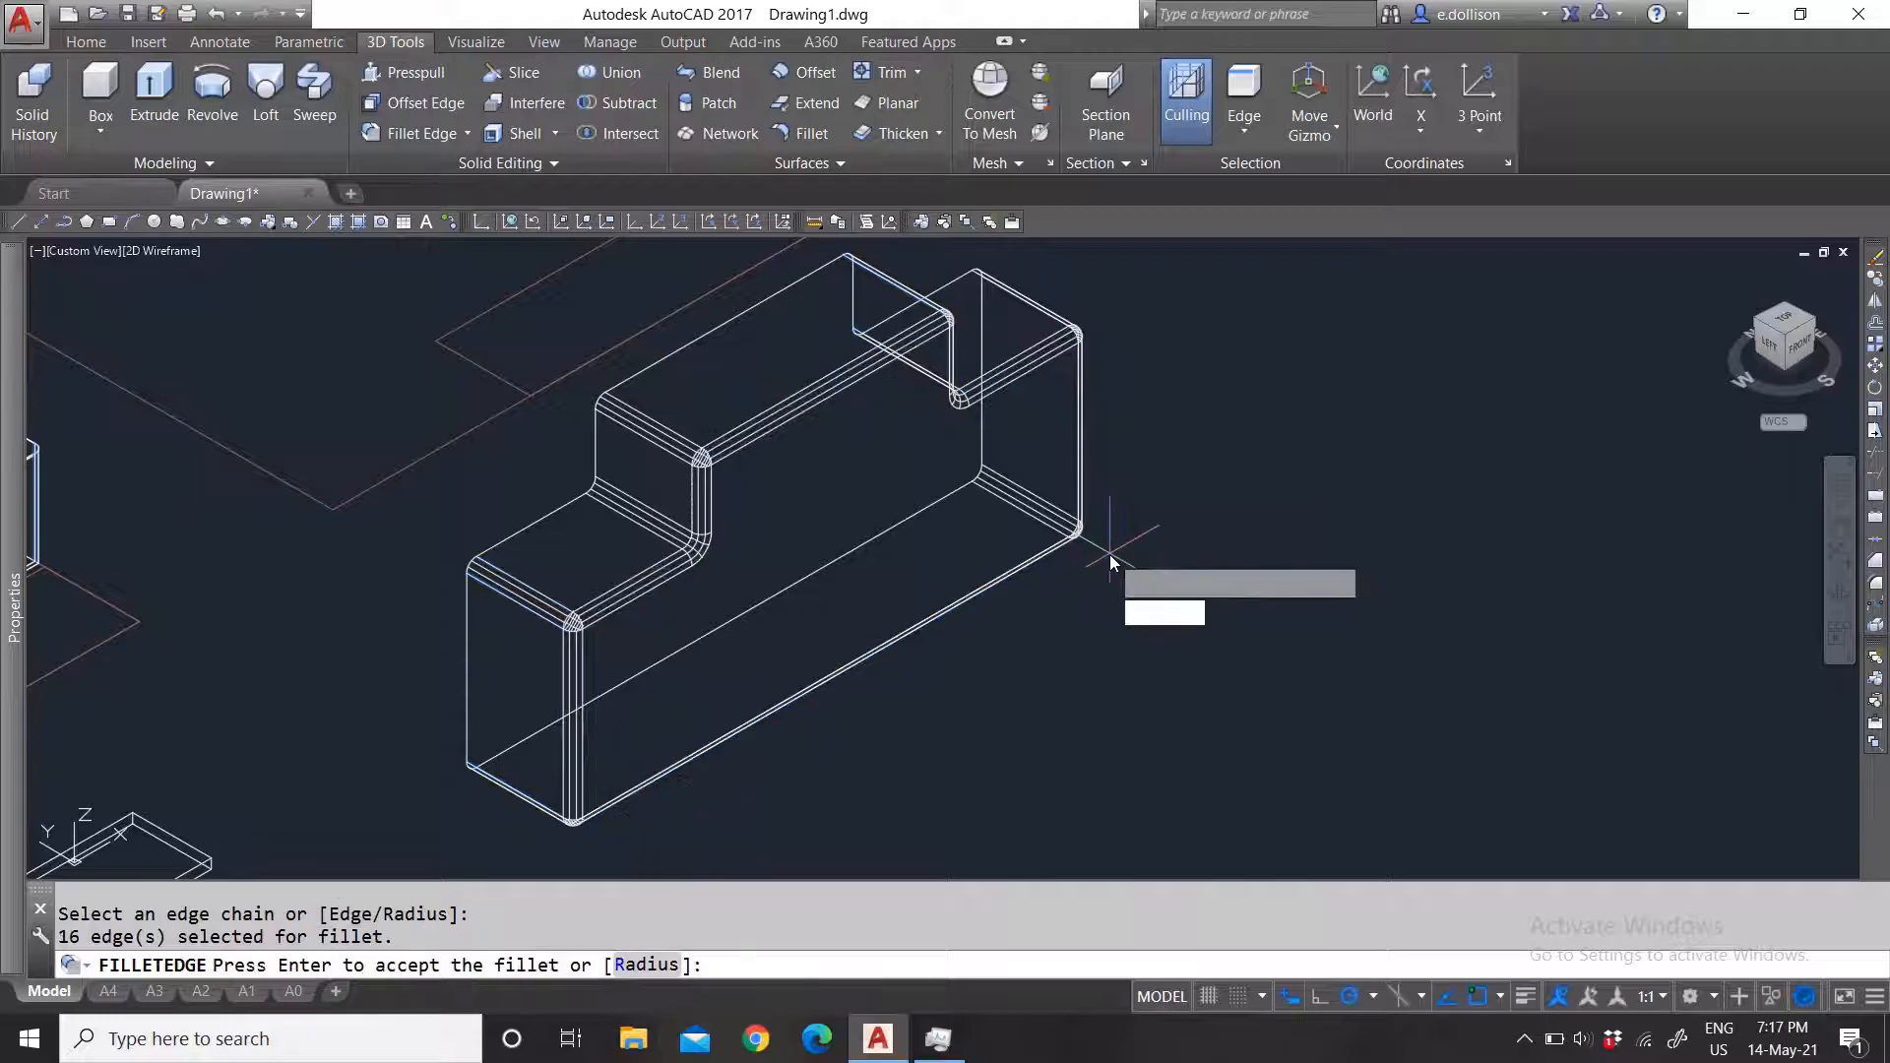
Step: Try to fillet the edge loop around the stepped solid's long back face, using Fillet Edge's Loop option at radius 100
{"action": "left_click", "coordinate": [423, 130]}
{"action": "left_click", "coordinate": [437, 173]}
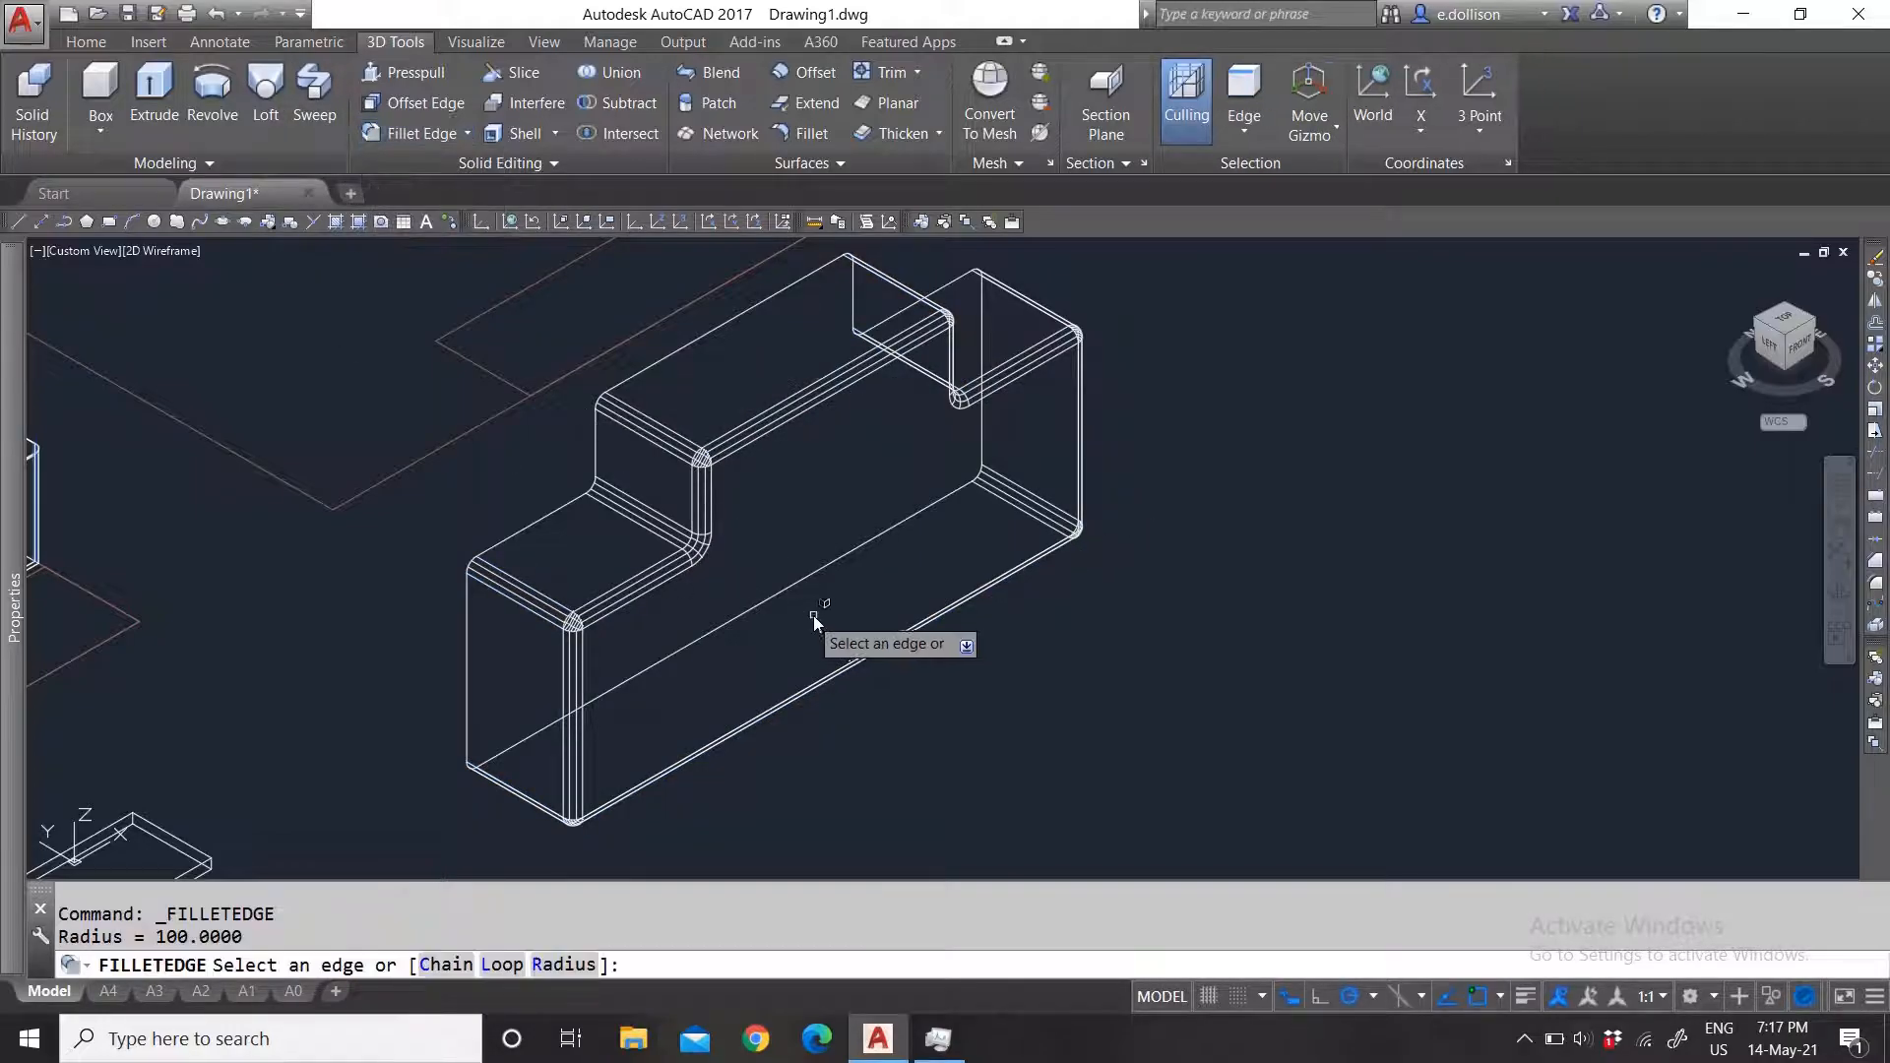
{"action": "left_click", "coordinate": [500, 965]}
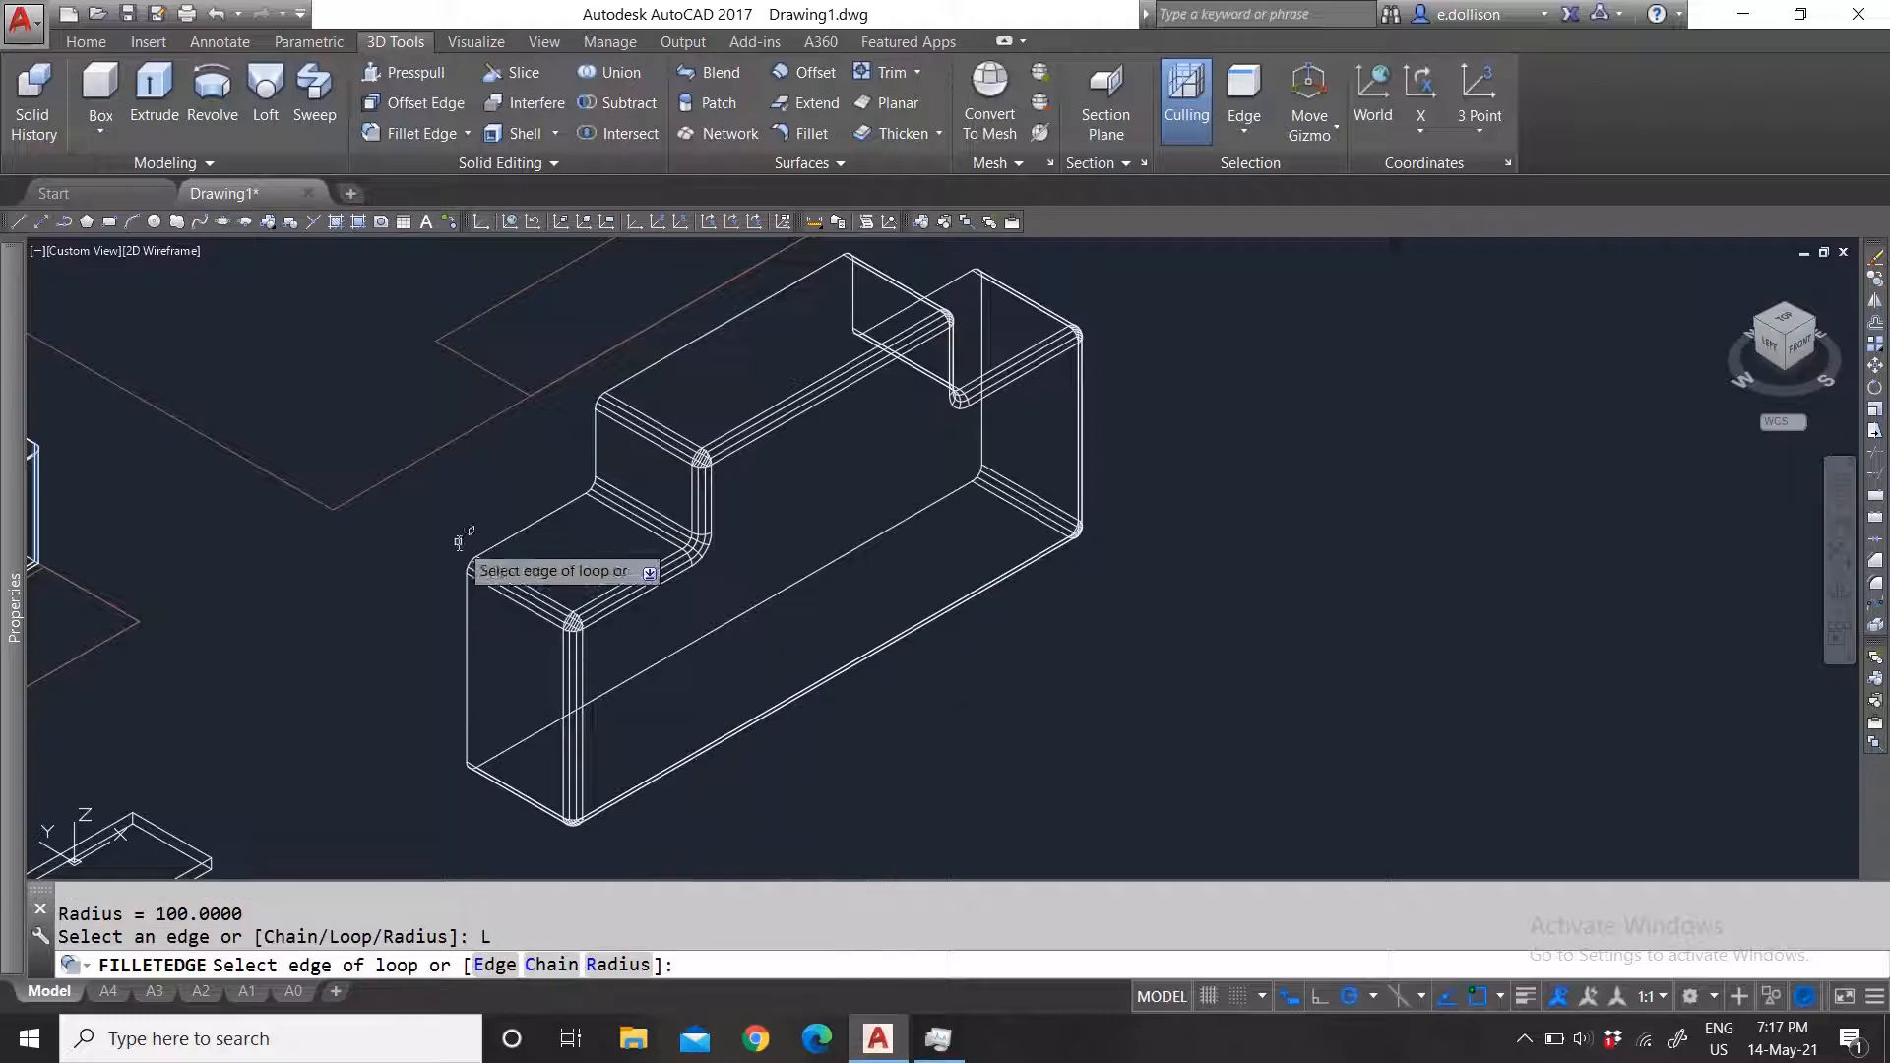
{"action": "left_click", "coordinate": [506, 540]}
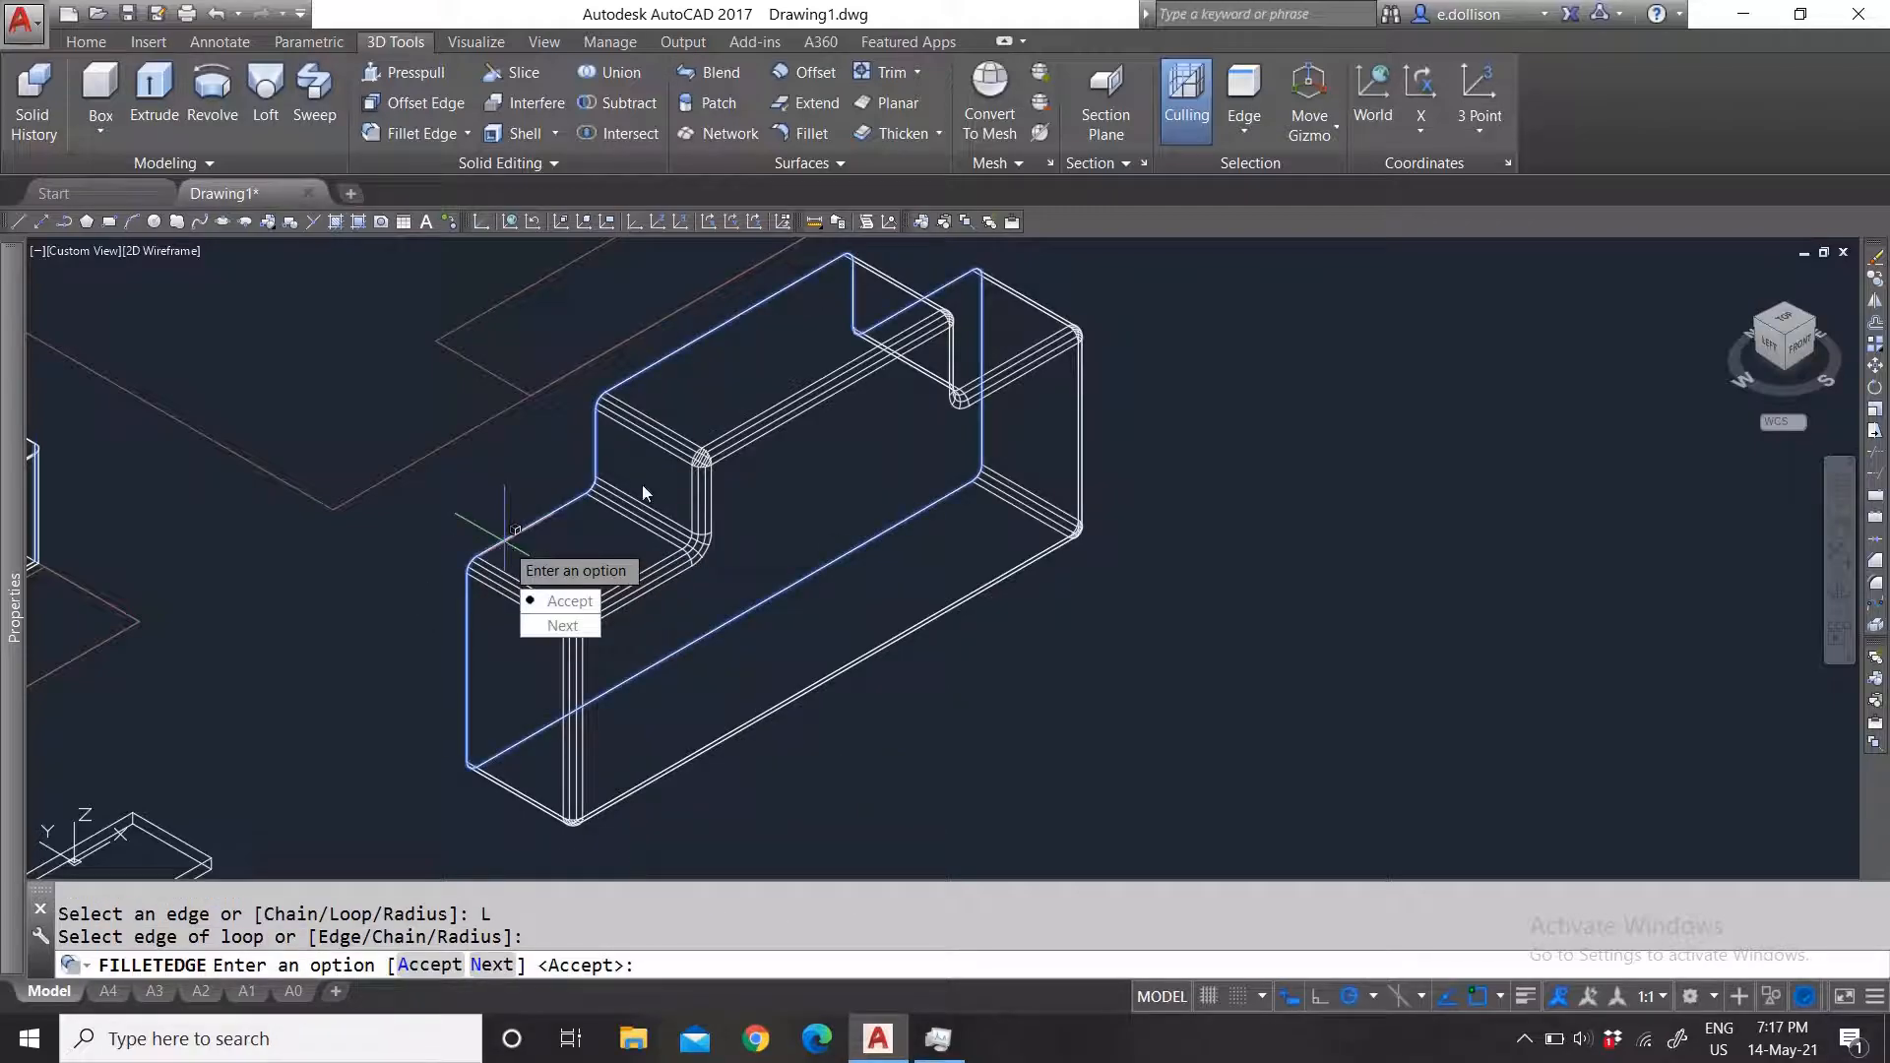
{"action": "left_click", "coordinate": [553, 611]}
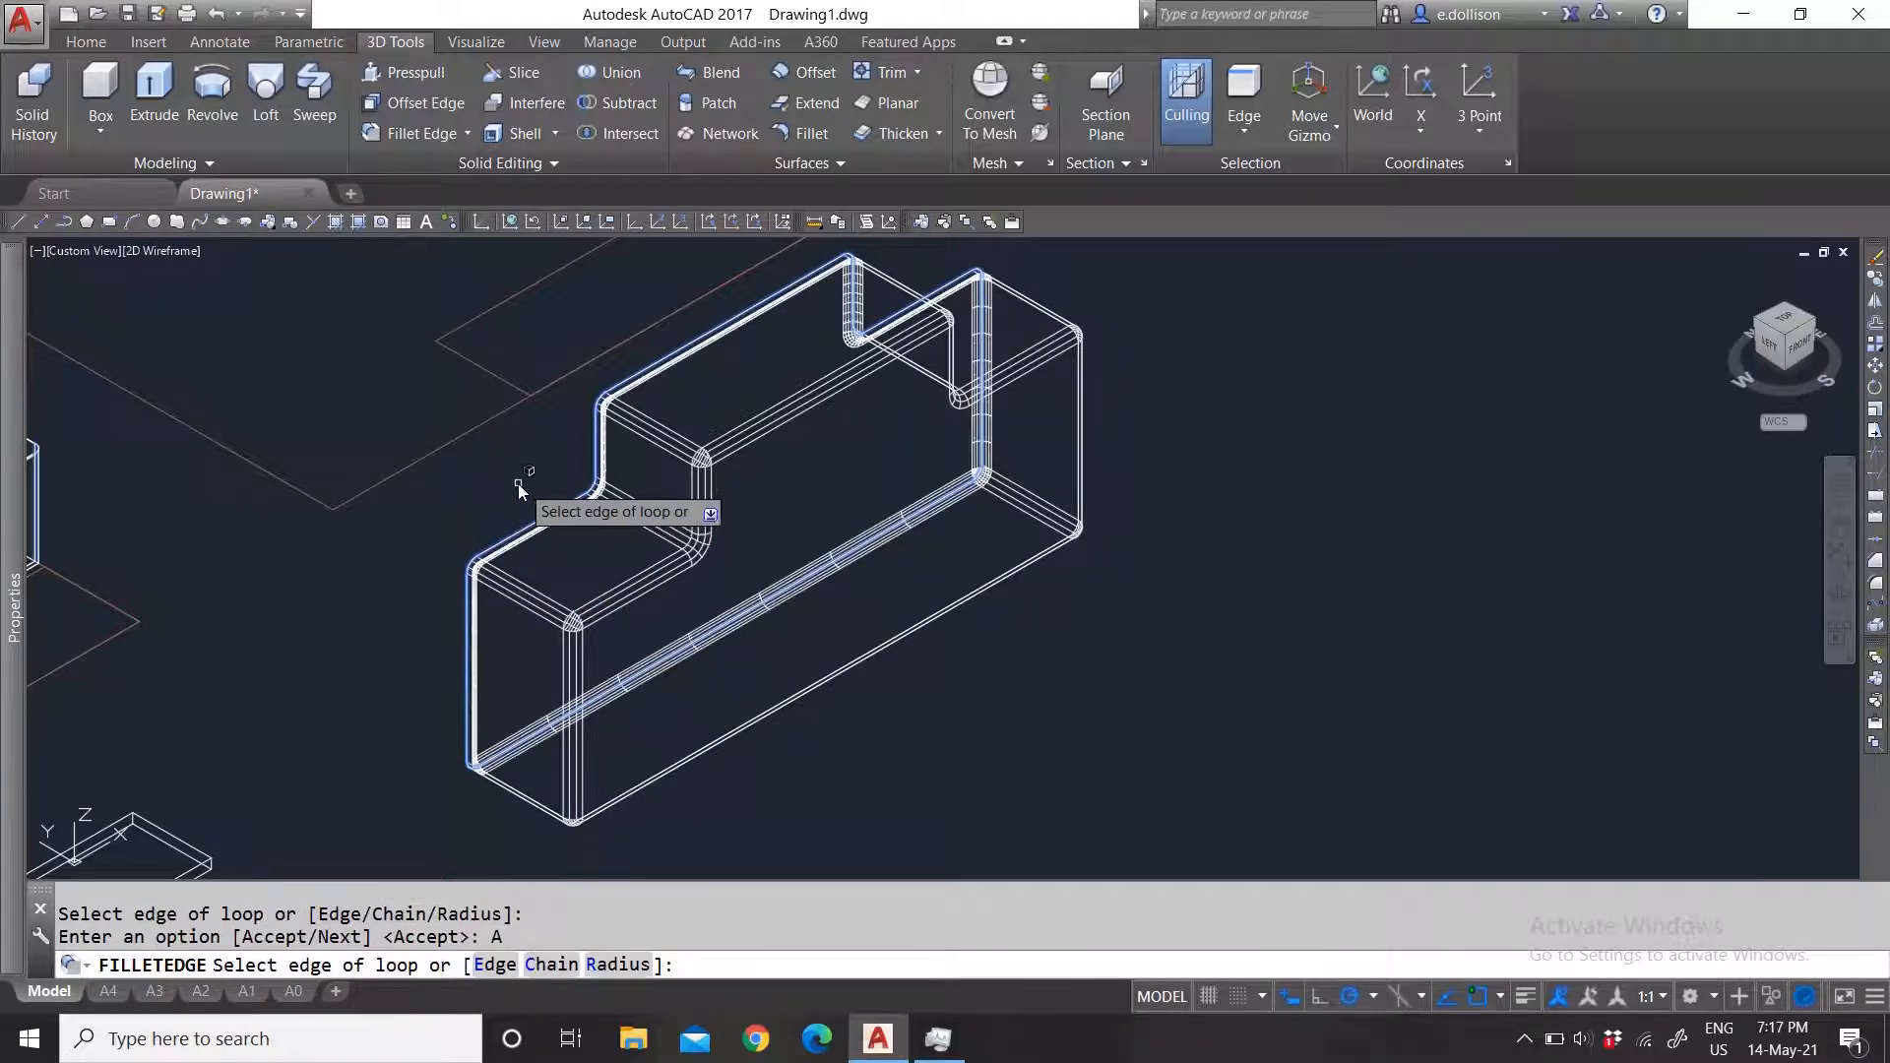
{"action": "scroll", "coordinate": [989, 525], "scroll_direction": "down", "scroll_amount": 2}
{"action": "scroll", "coordinate": [971, 321], "scroll_direction": "up", "scroll_amount": 3}
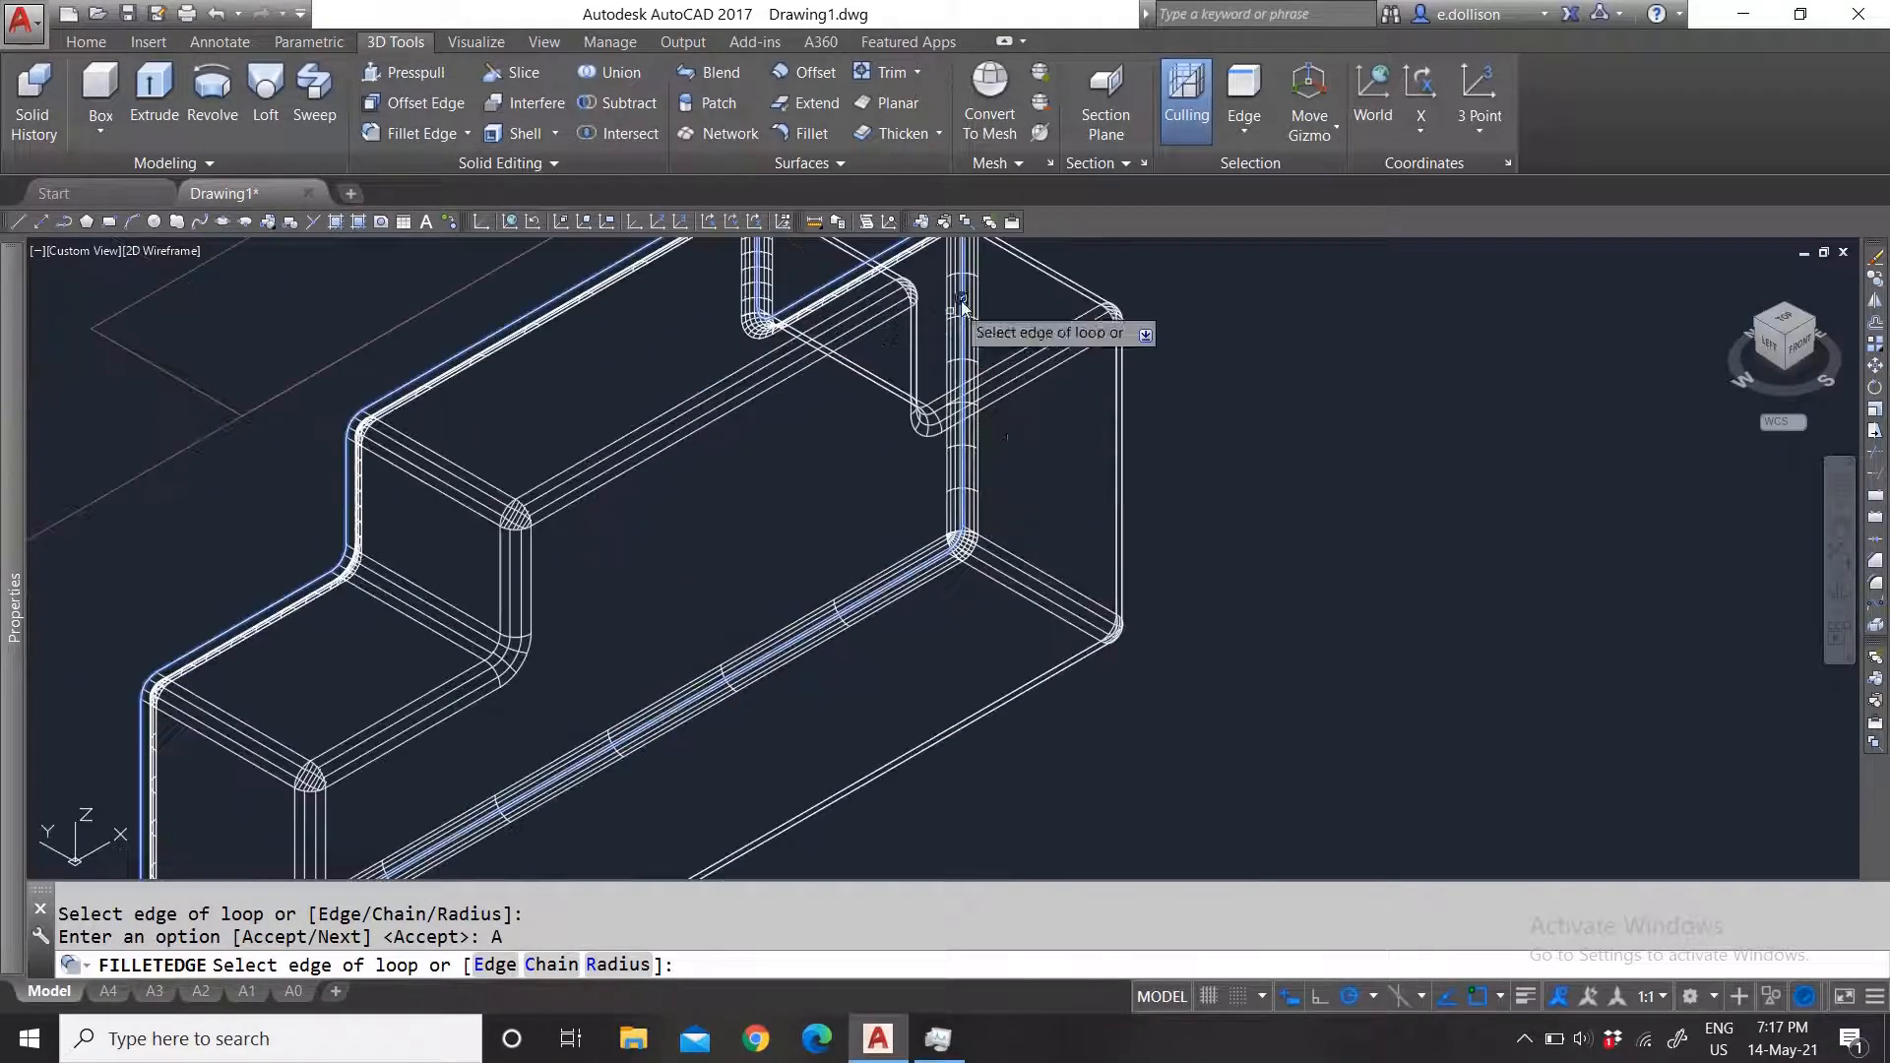
{"action": "scroll", "coordinate": [911, 553], "scroll_direction": "down", "scroll_amount": 3}
{"action": "key", "text": "Return"}
{"action": "key", "text": "Return"}
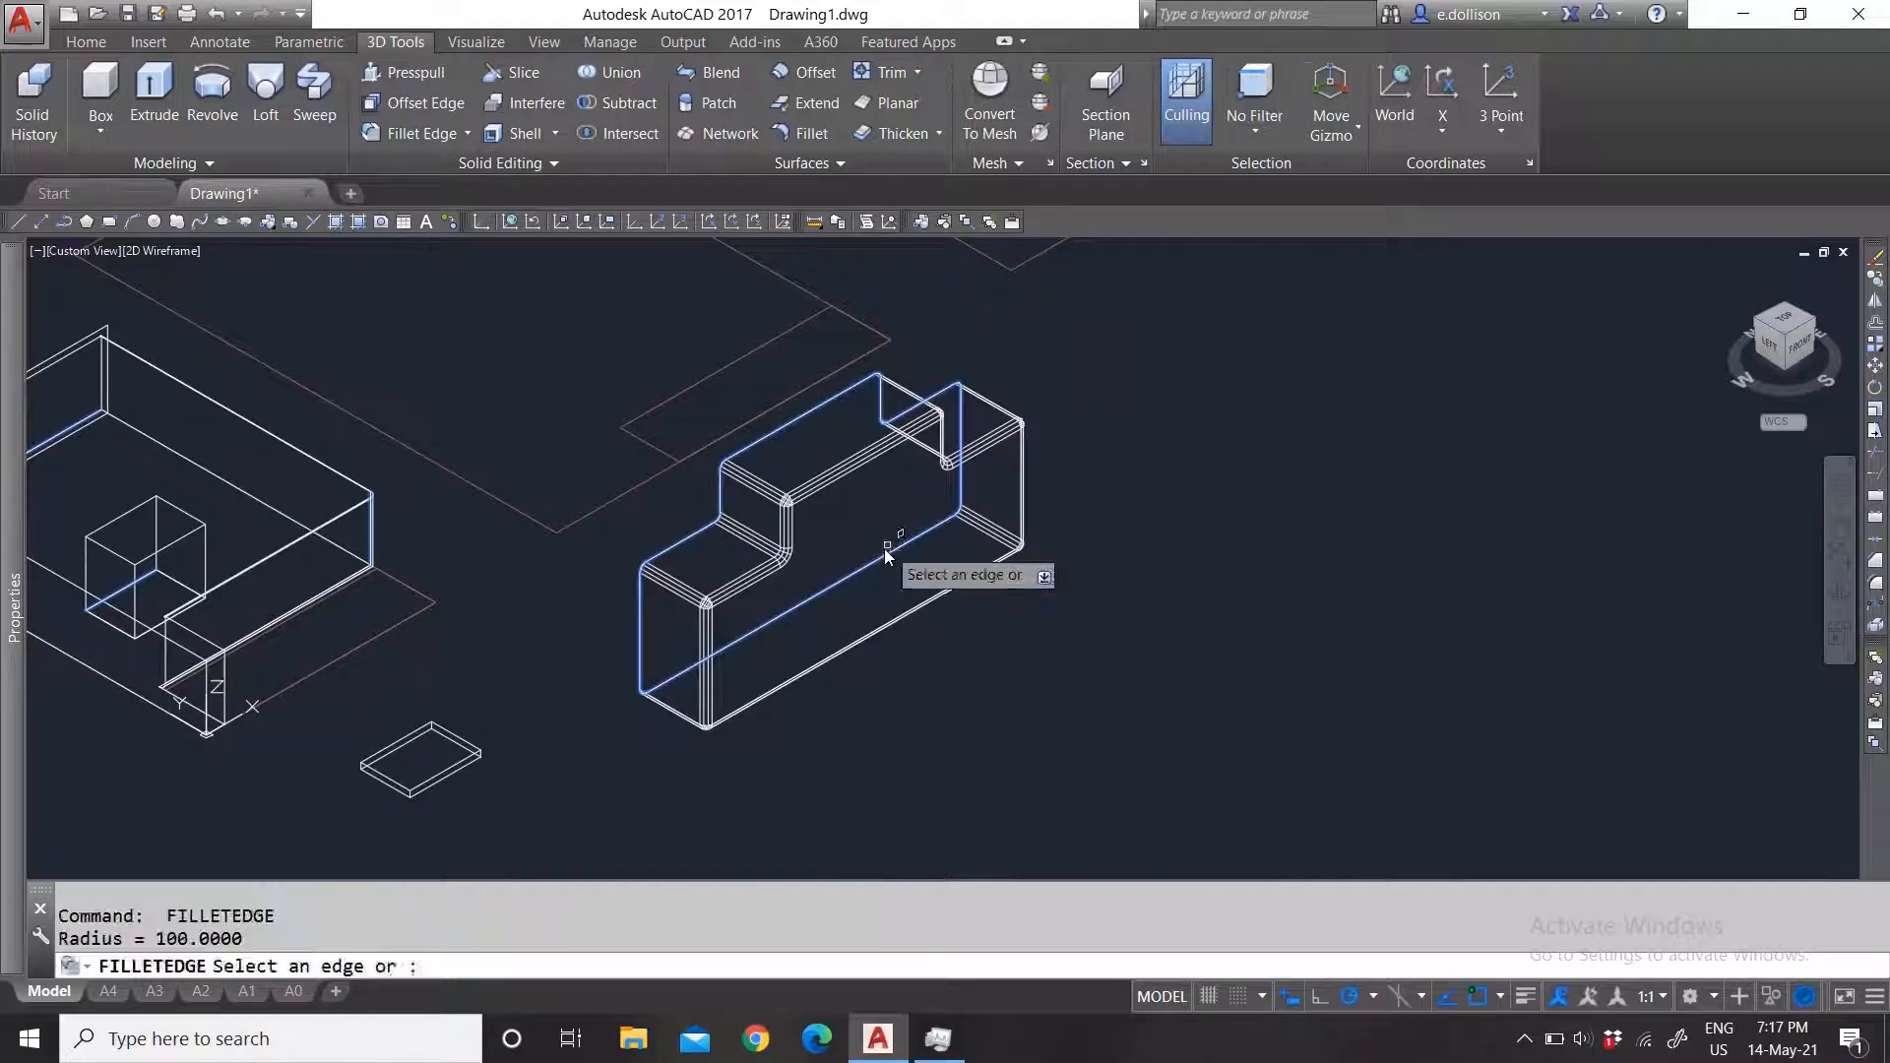
Step: Try to fillet the four top edges of the small box inside the large box with Fillet Edge at radius 100
{"action": "scroll", "coordinate": [768, 550], "scroll_direction": "down", "scroll_amount": 2}
{"action": "scroll", "coordinate": [658, 531], "scroll_direction": "up", "scroll_amount": 4}
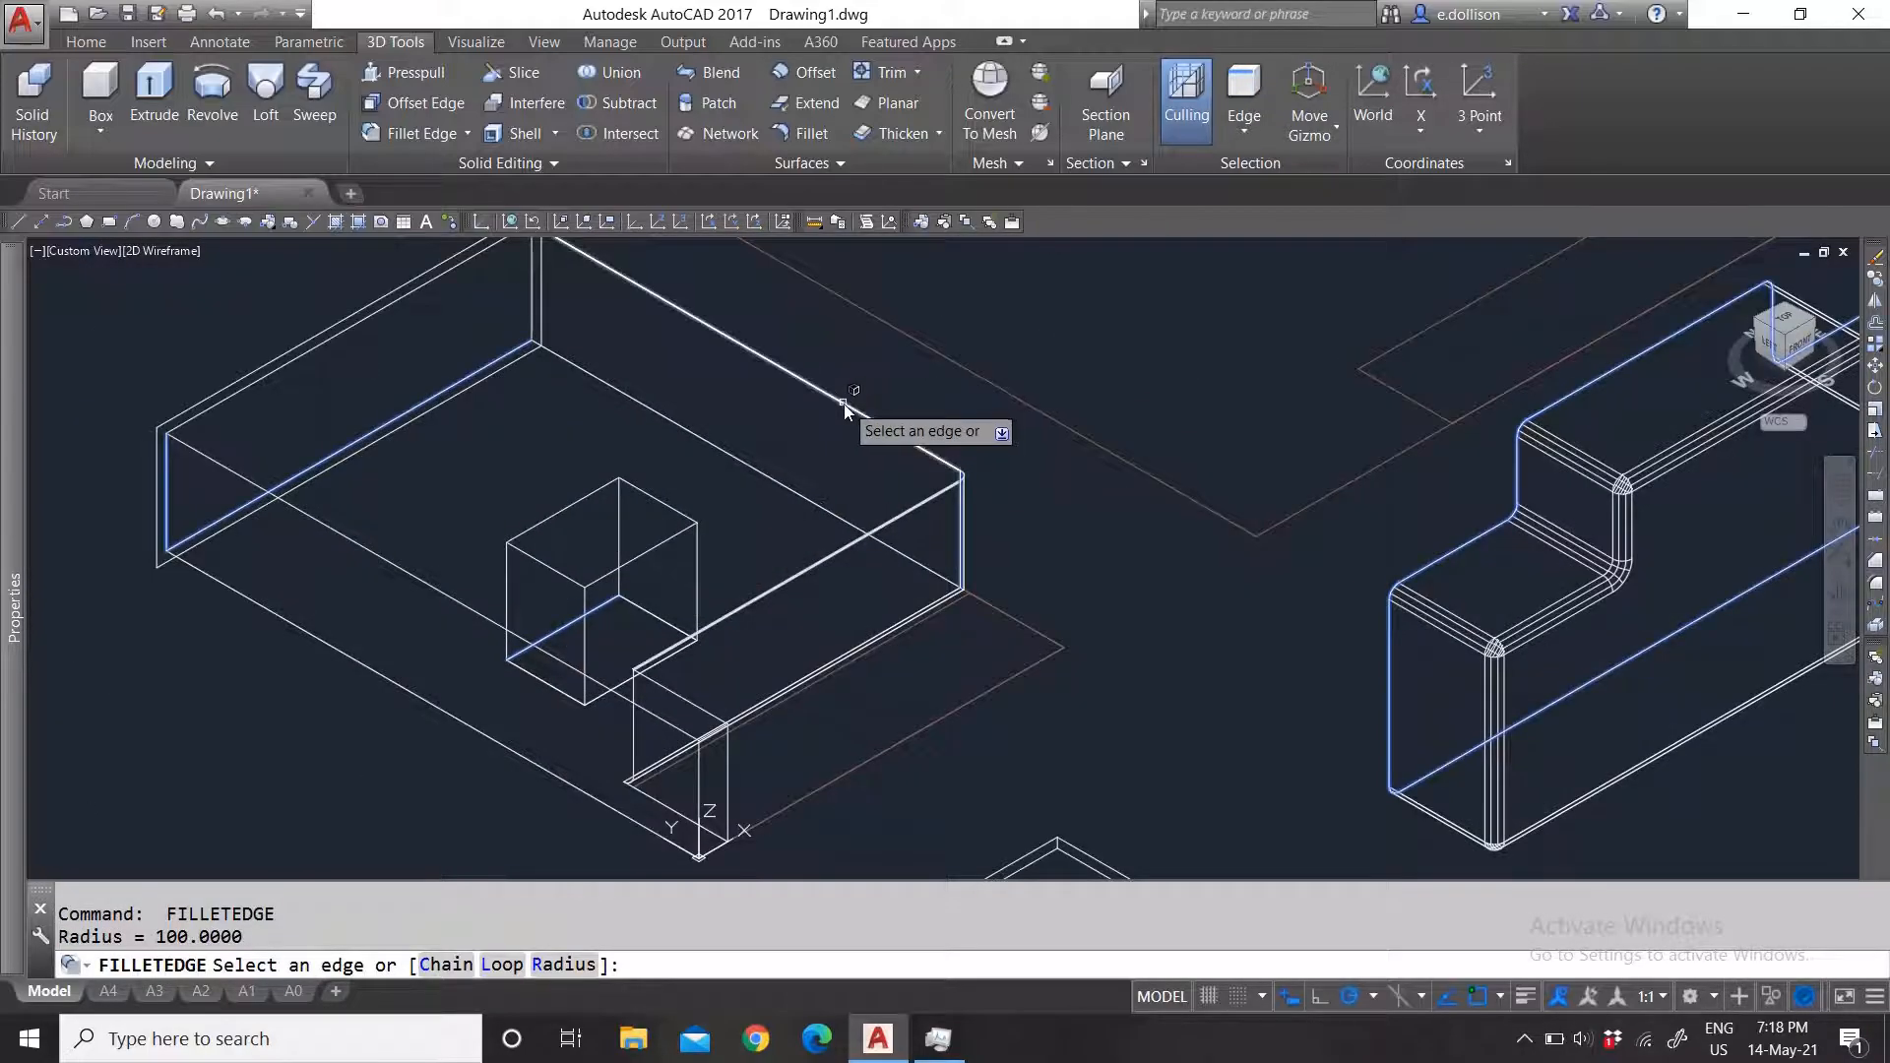
{"action": "left_click", "coordinate": [653, 498]}
{"action": "scroll", "coordinate": [661, 514], "scroll_direction": "up", "scroll_amount": 4}
{"action": "left_click", "coordinate": [731, 547]}
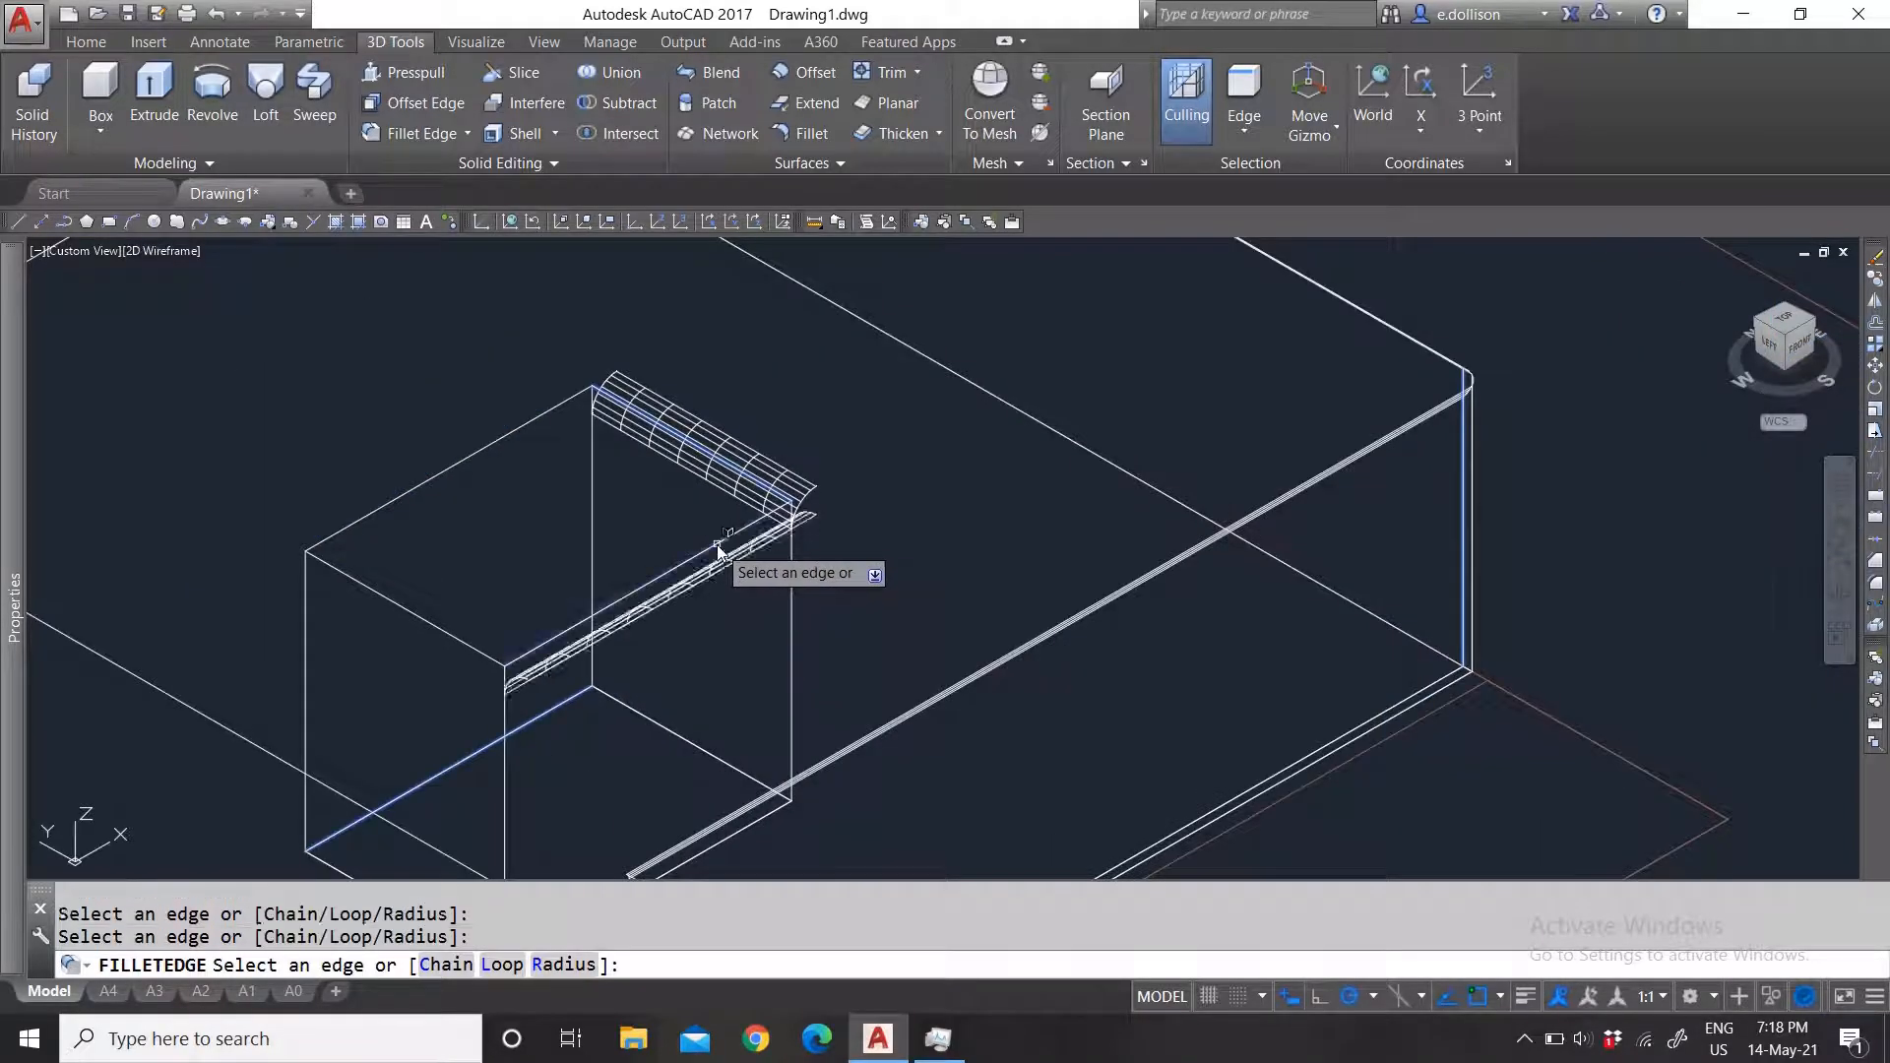
{"action": "left_click", "coordinate": [522, 427]}
{"action": "left_click", "coordinate": [413, 618]}
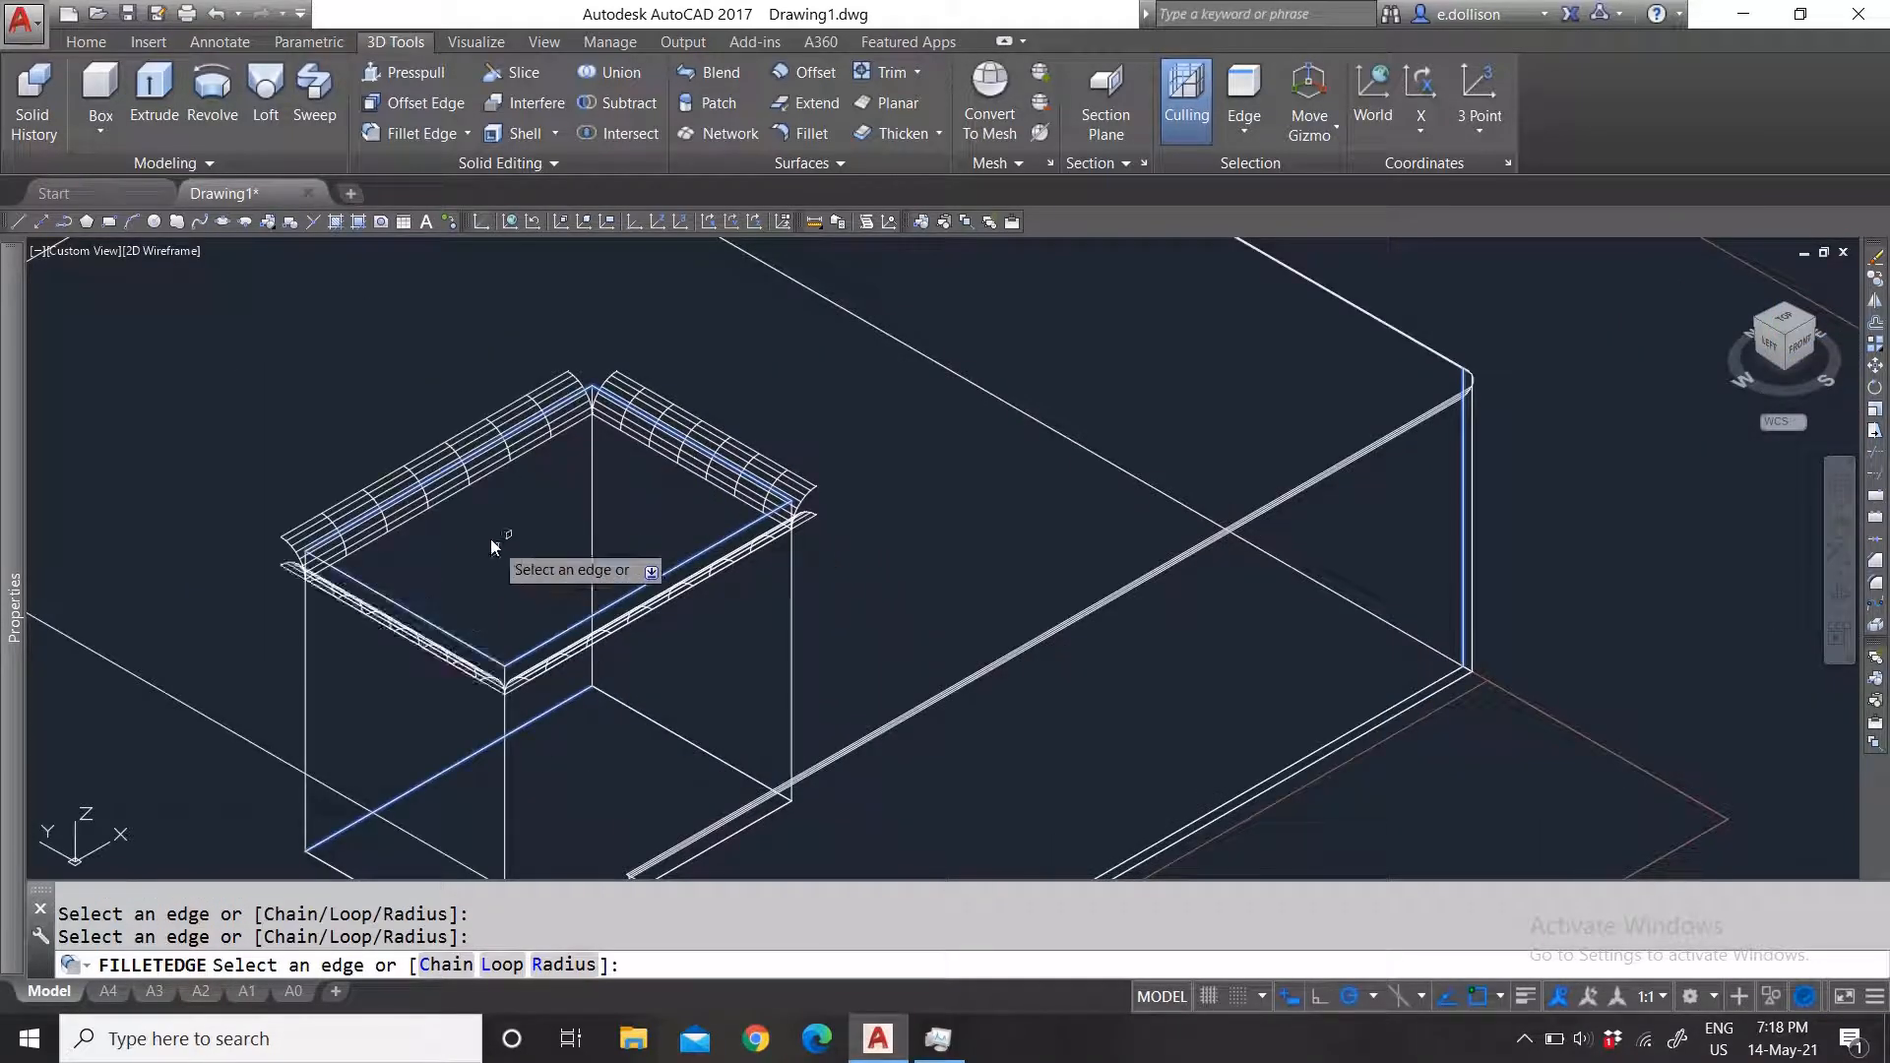
{"action": "scroll", "coordinate": [490, 540], "scroll_direction": "down", "scroll_amount": 4}
{"action": "key", "text": "Return"}
{"action": "scroll", "coordinate": [963, 517], "scroll_direction": "up", "scroll_amount": 2}
{"action": "key", "text": "Return"}
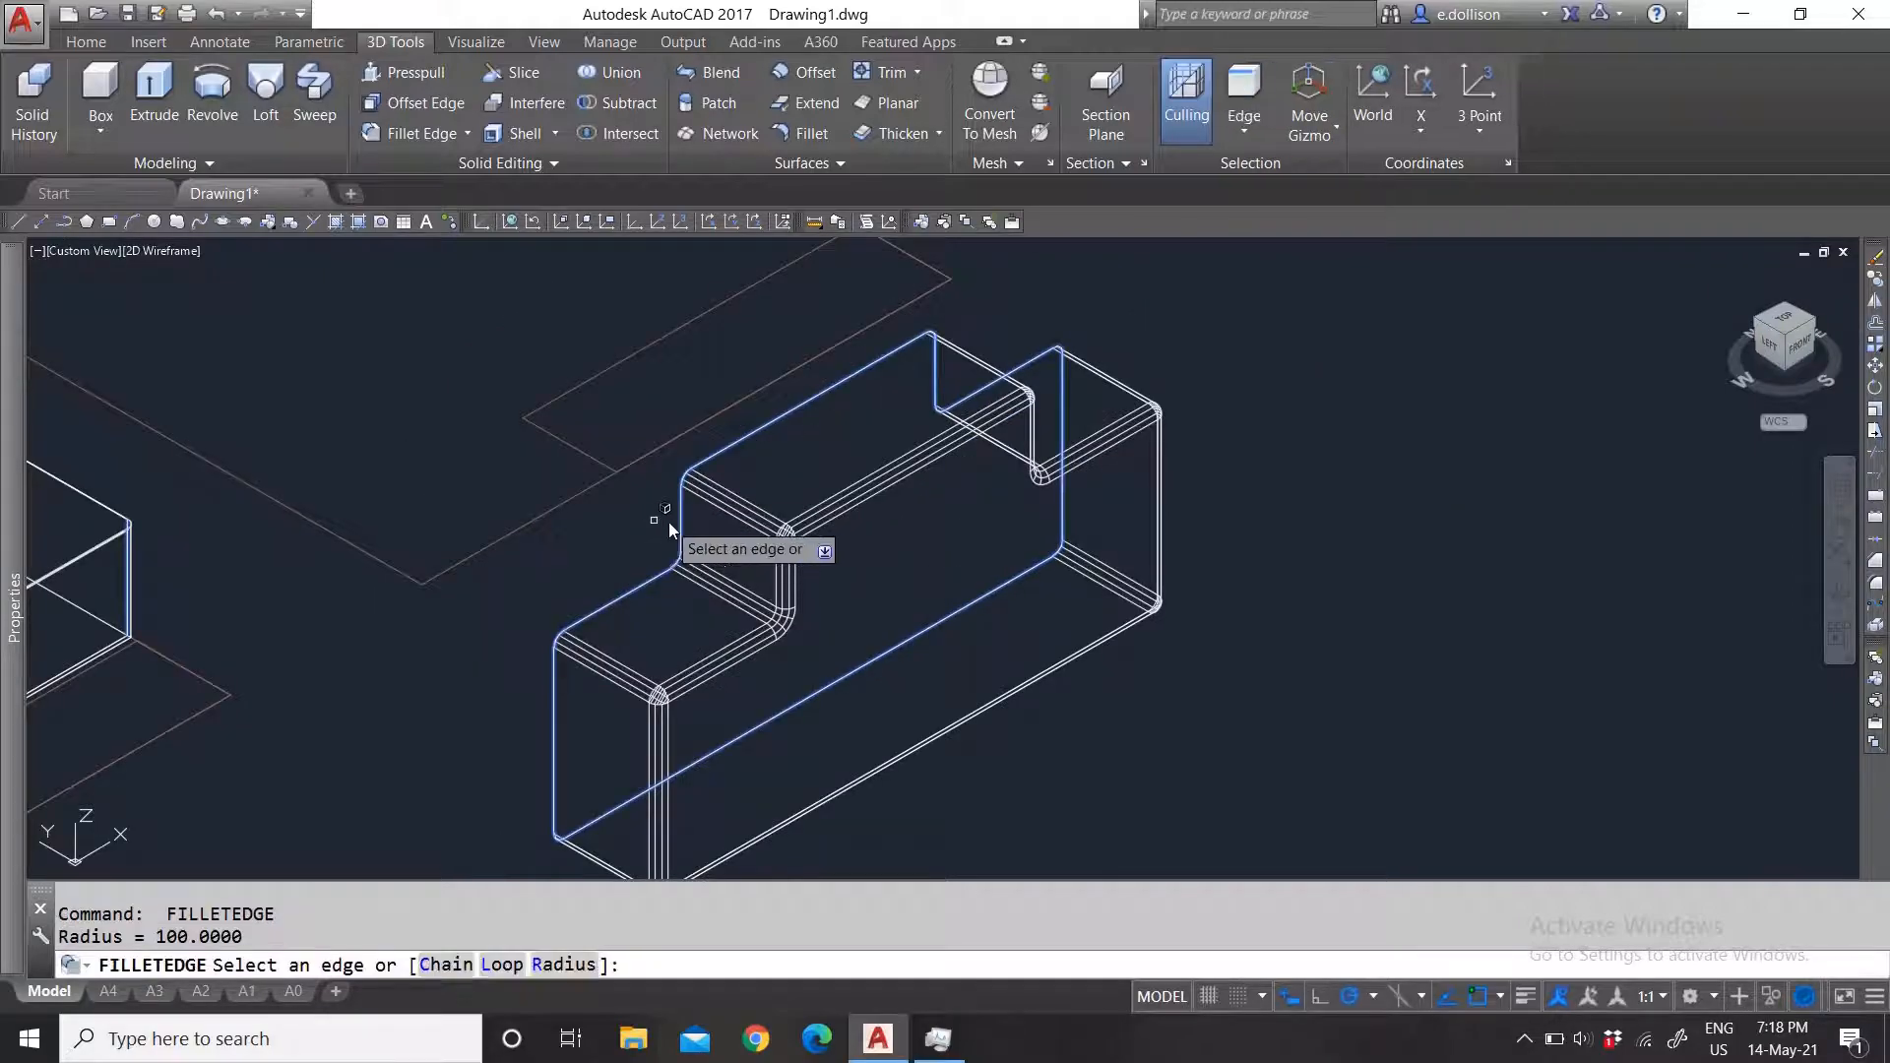
{"action": "key", "text": "Return"}
{"action": "scroll", "coordinate": [685, 552], "scroll_direction": "down", "scroll_amount": 3}
{"action": "scroll", "coordinate": [382, 508], "scroll_direction": "up", "scroll_amount": 2}
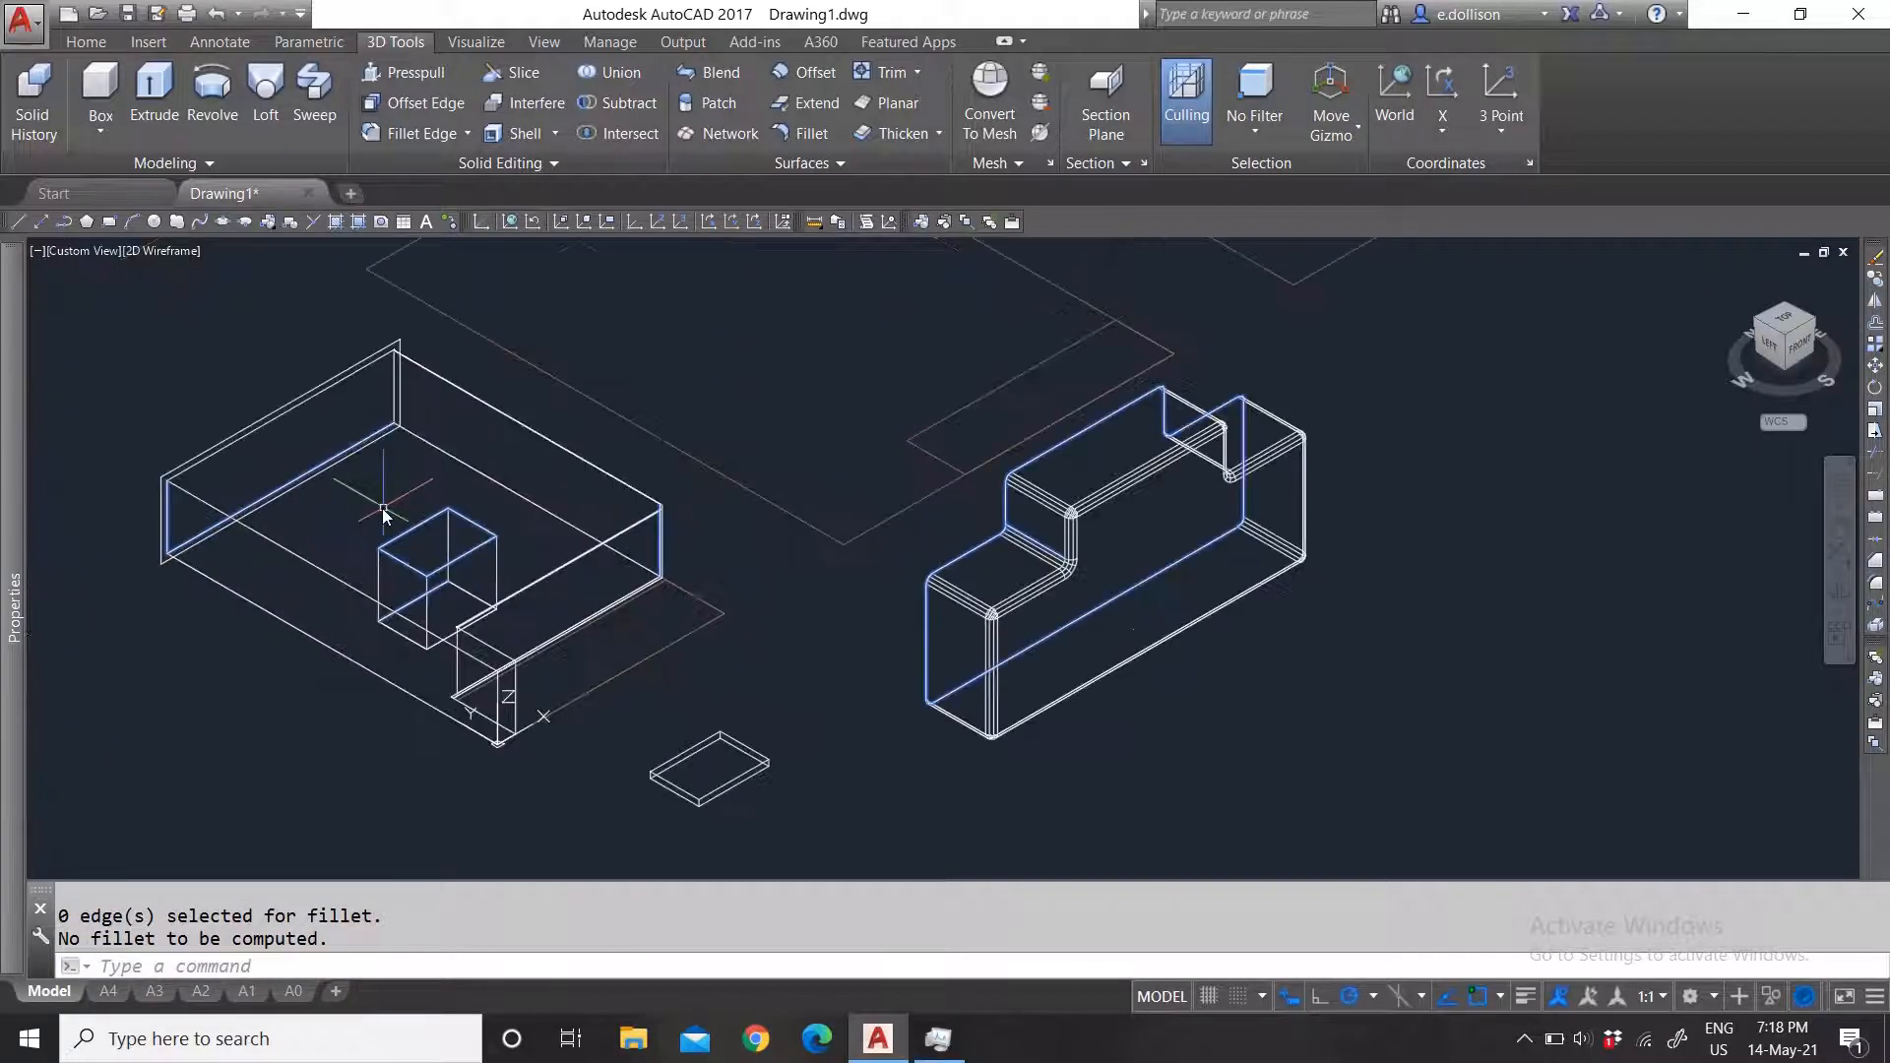
{"action": "key", "text": "Return"}
{"action": "left_click", "coordinate": [281, 582]}
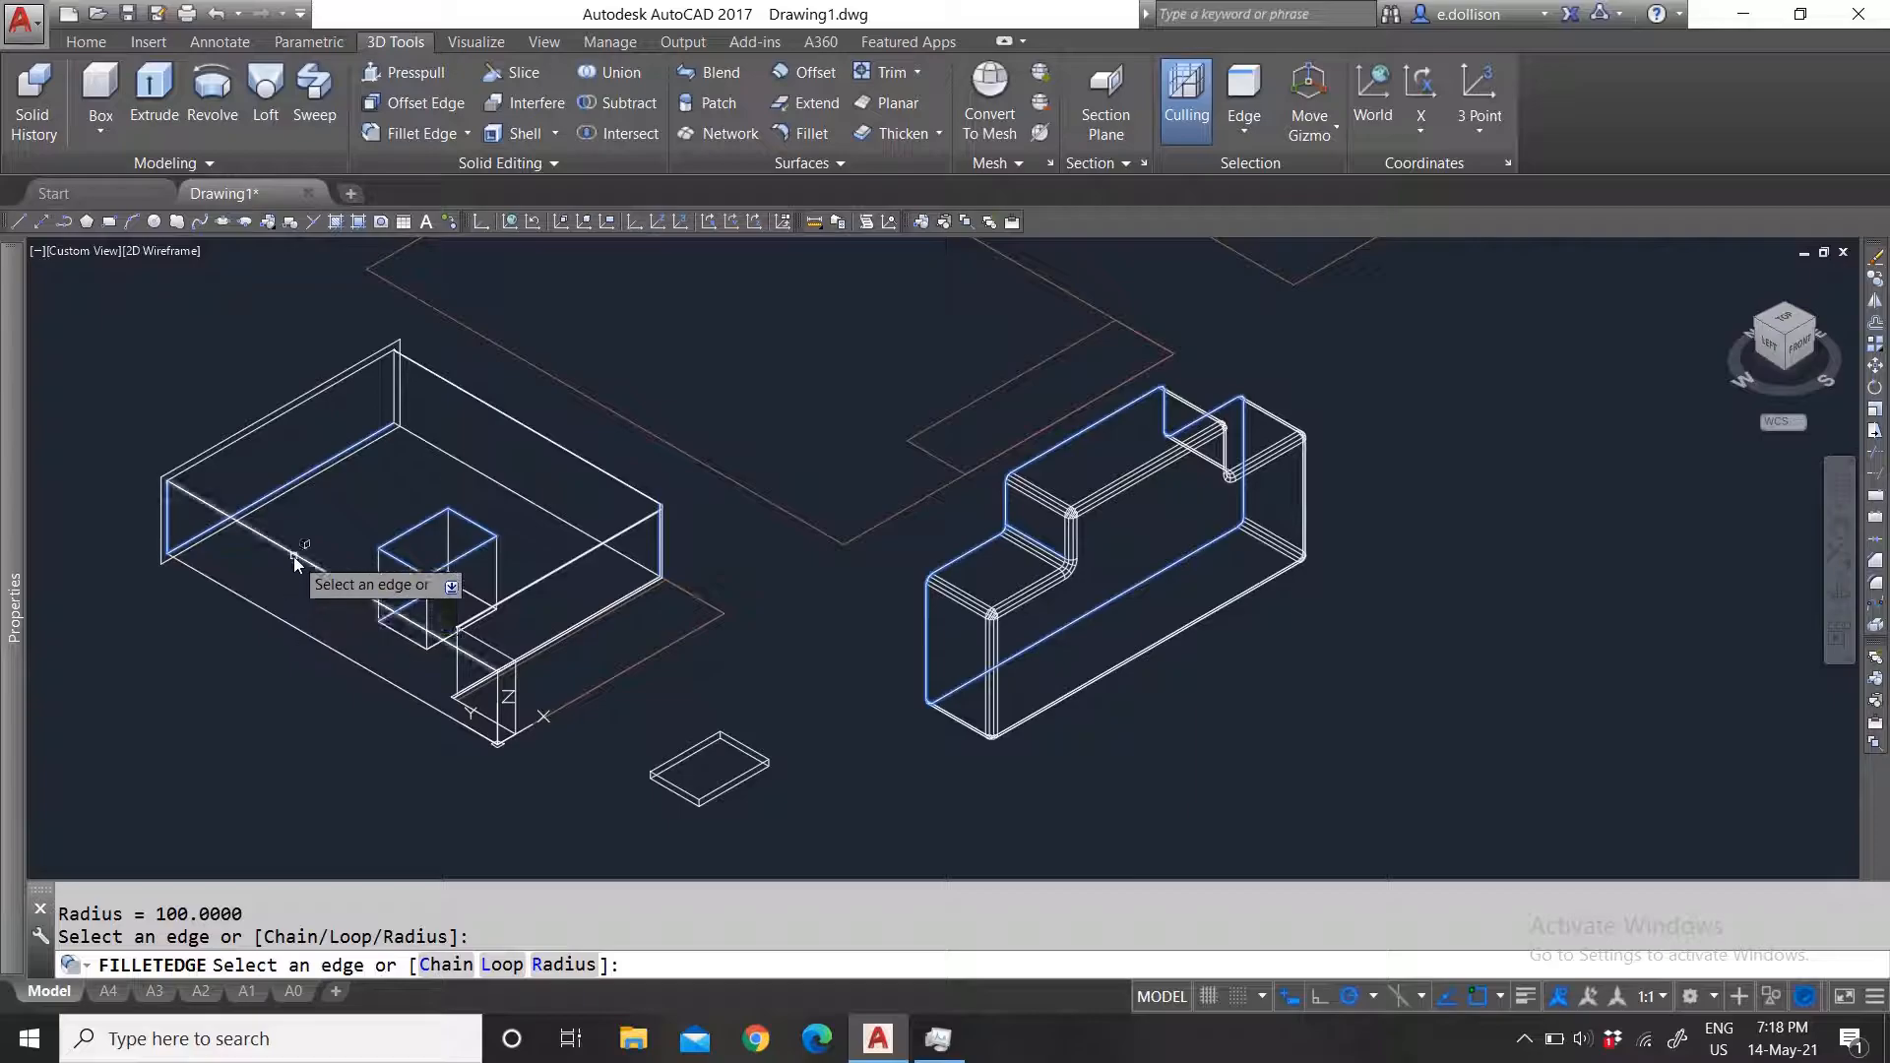
{"action": "left_click", "coordinate": [291, 585]}
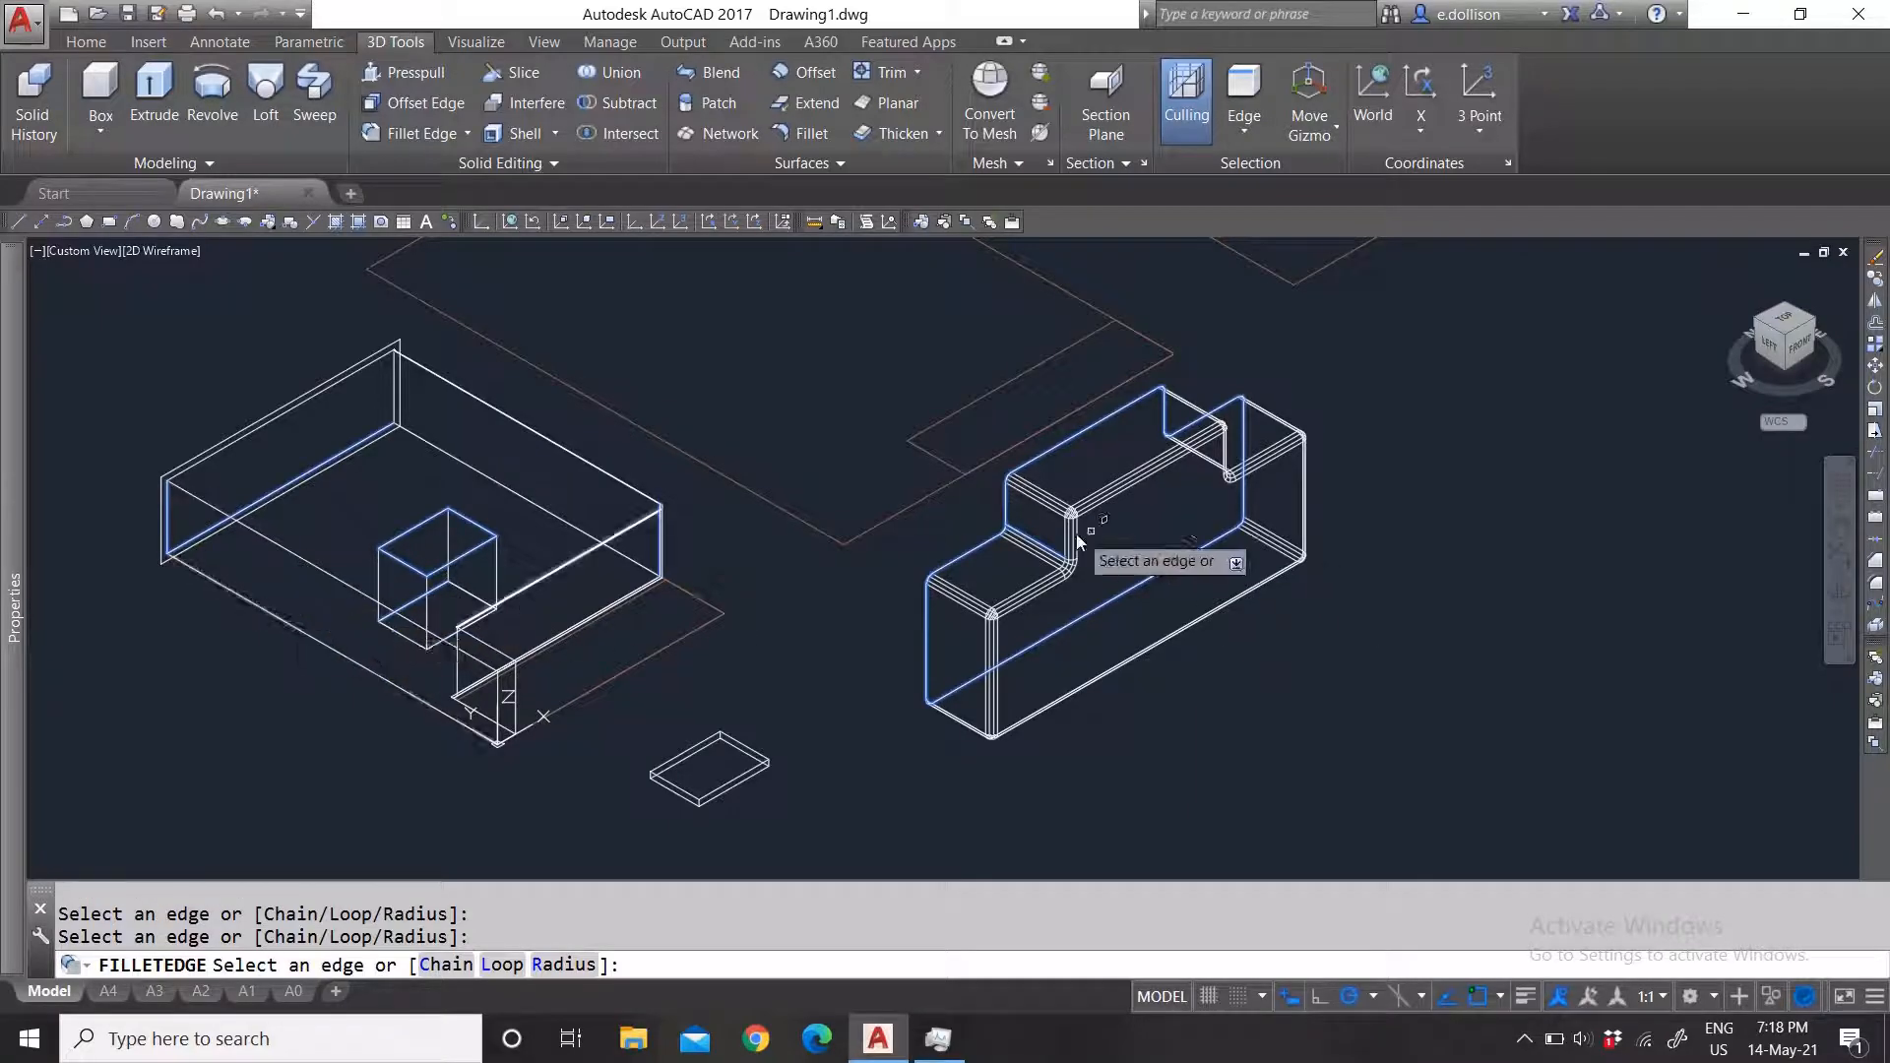
{"action": "key", "text": "Escape"}
Step: Clear the leftover edge highlighting on the stepped solid by selecting the solid and releasing the selection
{"action": "left_click", "coordinate": [1187, 641]}
{"action": "left_click", "coordinate": [1017, 523]}
{"action": "key", "text": "Escape"}
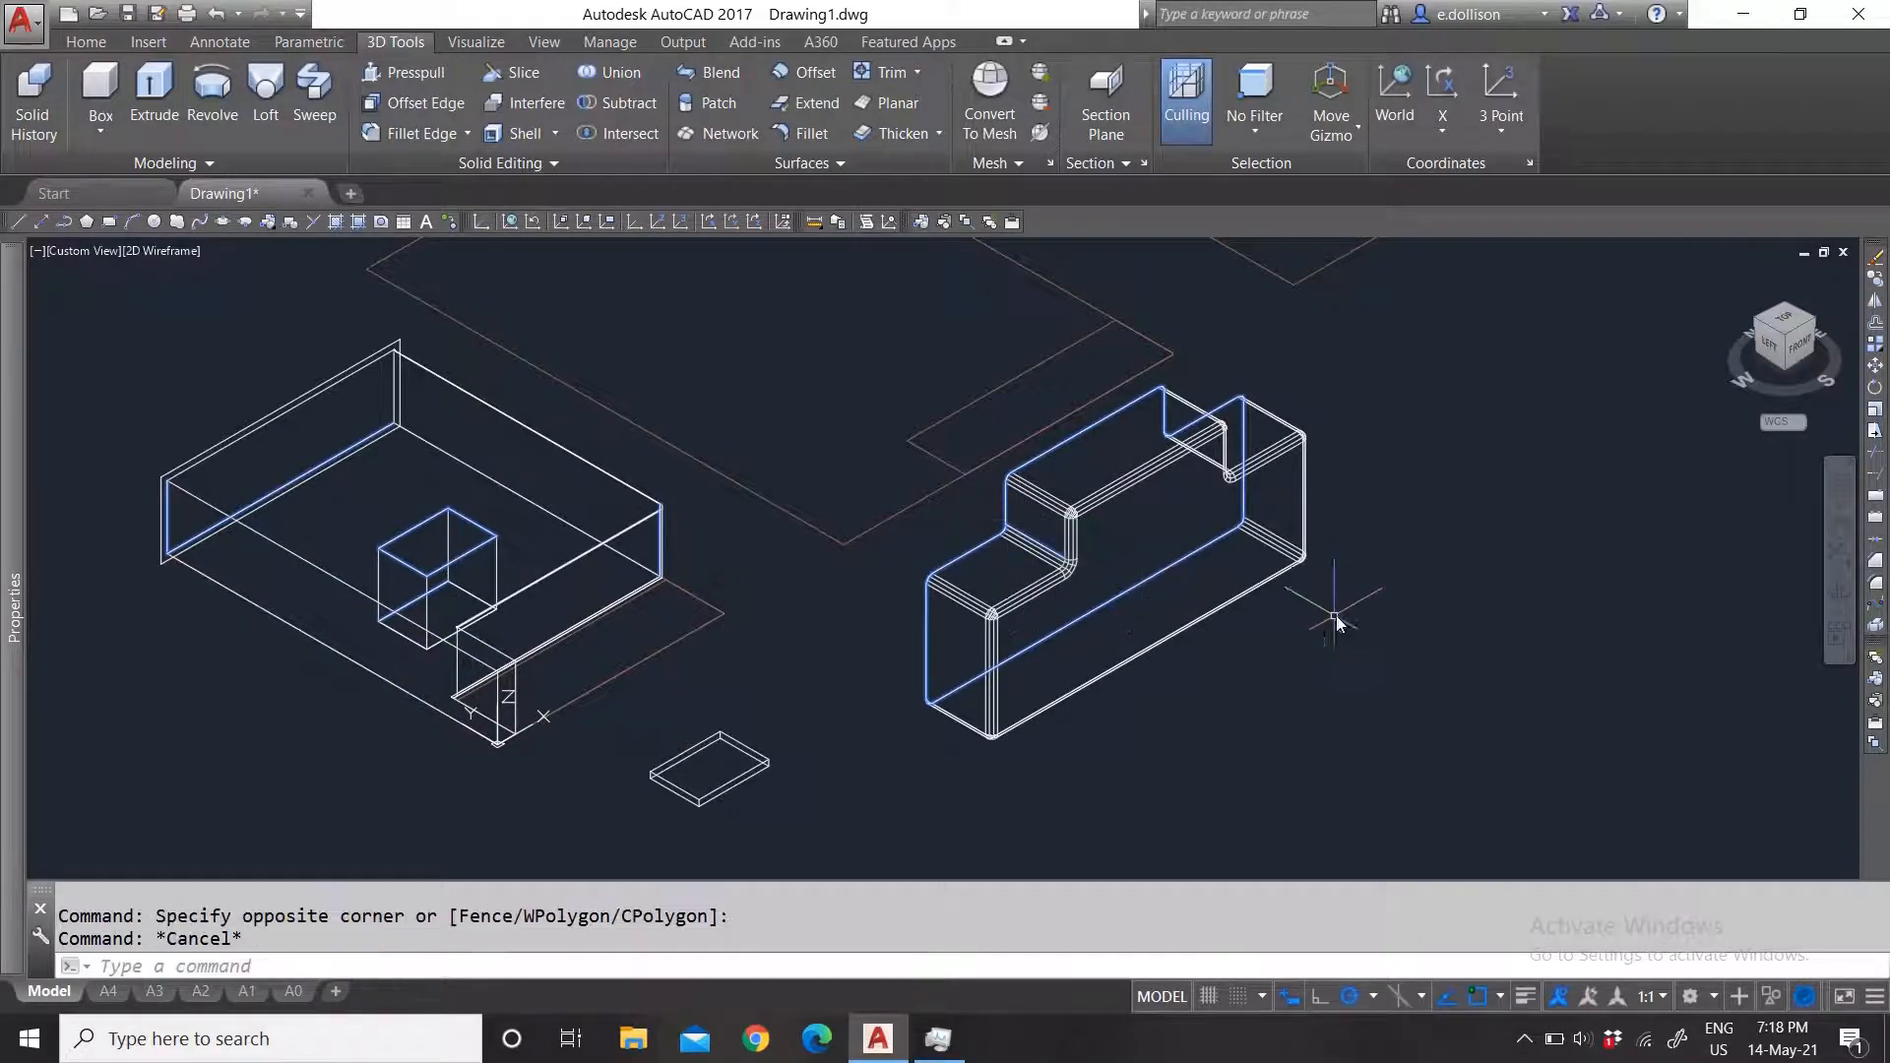
{"action": "scroll", "coordinate": [1338, 613], "scroll_direction": "up", "scroll_amount": 2}
{"action": "left_click", "coordinate": [1344, 626]}
{"action": "left_click", "coordinate": [799, 423]}
{"action": "key", "text": "Escape"}
{"action": "scroll", "coordinate": [901, 548], "scroll_direction": "down", "scroll_amount": 3}
{"action": "scroll", "coordinate": [925, 620], "scroll_direction": "up", "scroll_amount": 3}
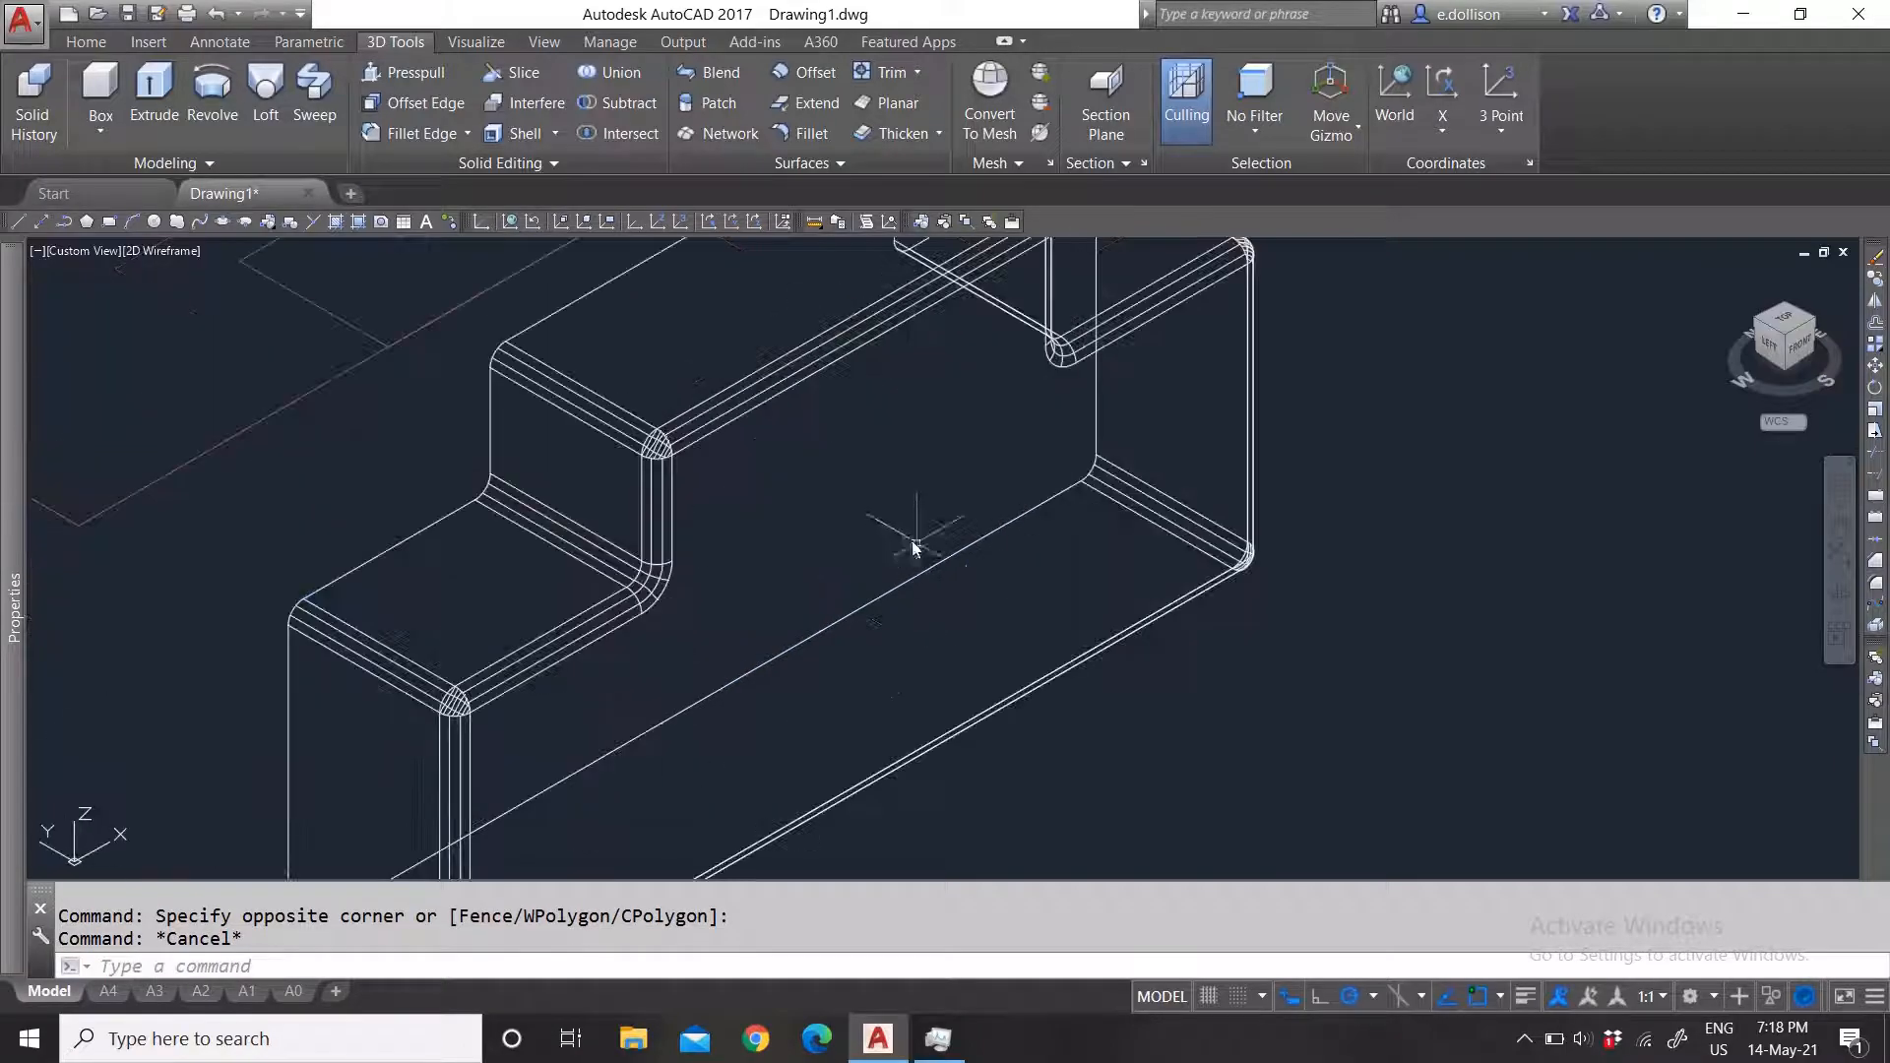
{"action": "scroll", "coordinate": [911, 540], "scroll_direction": "down", "scroll_amount": 3}
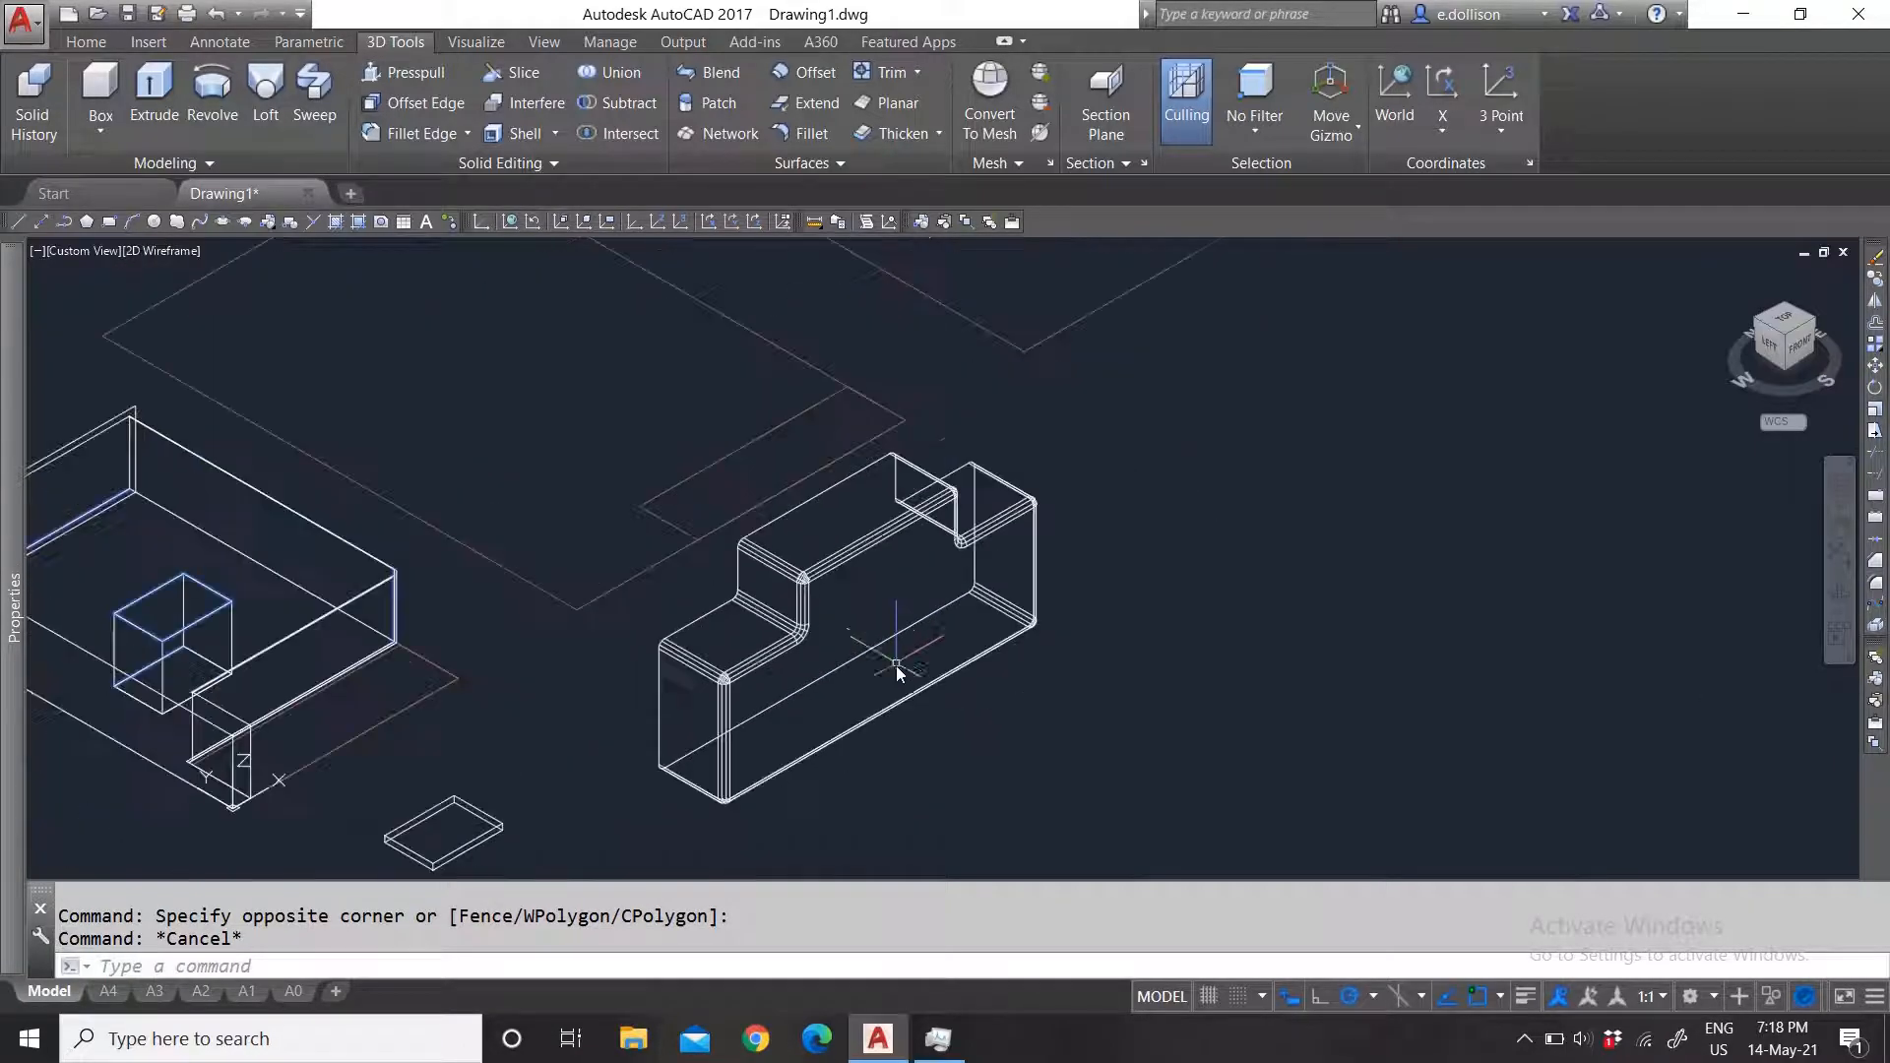
Step: Fillet the edge loop outlining the stepped solid's long back face, using Fillet Edge's Loop option at radius 100
{"action": "left_click", "coordinate": [425, 139]}
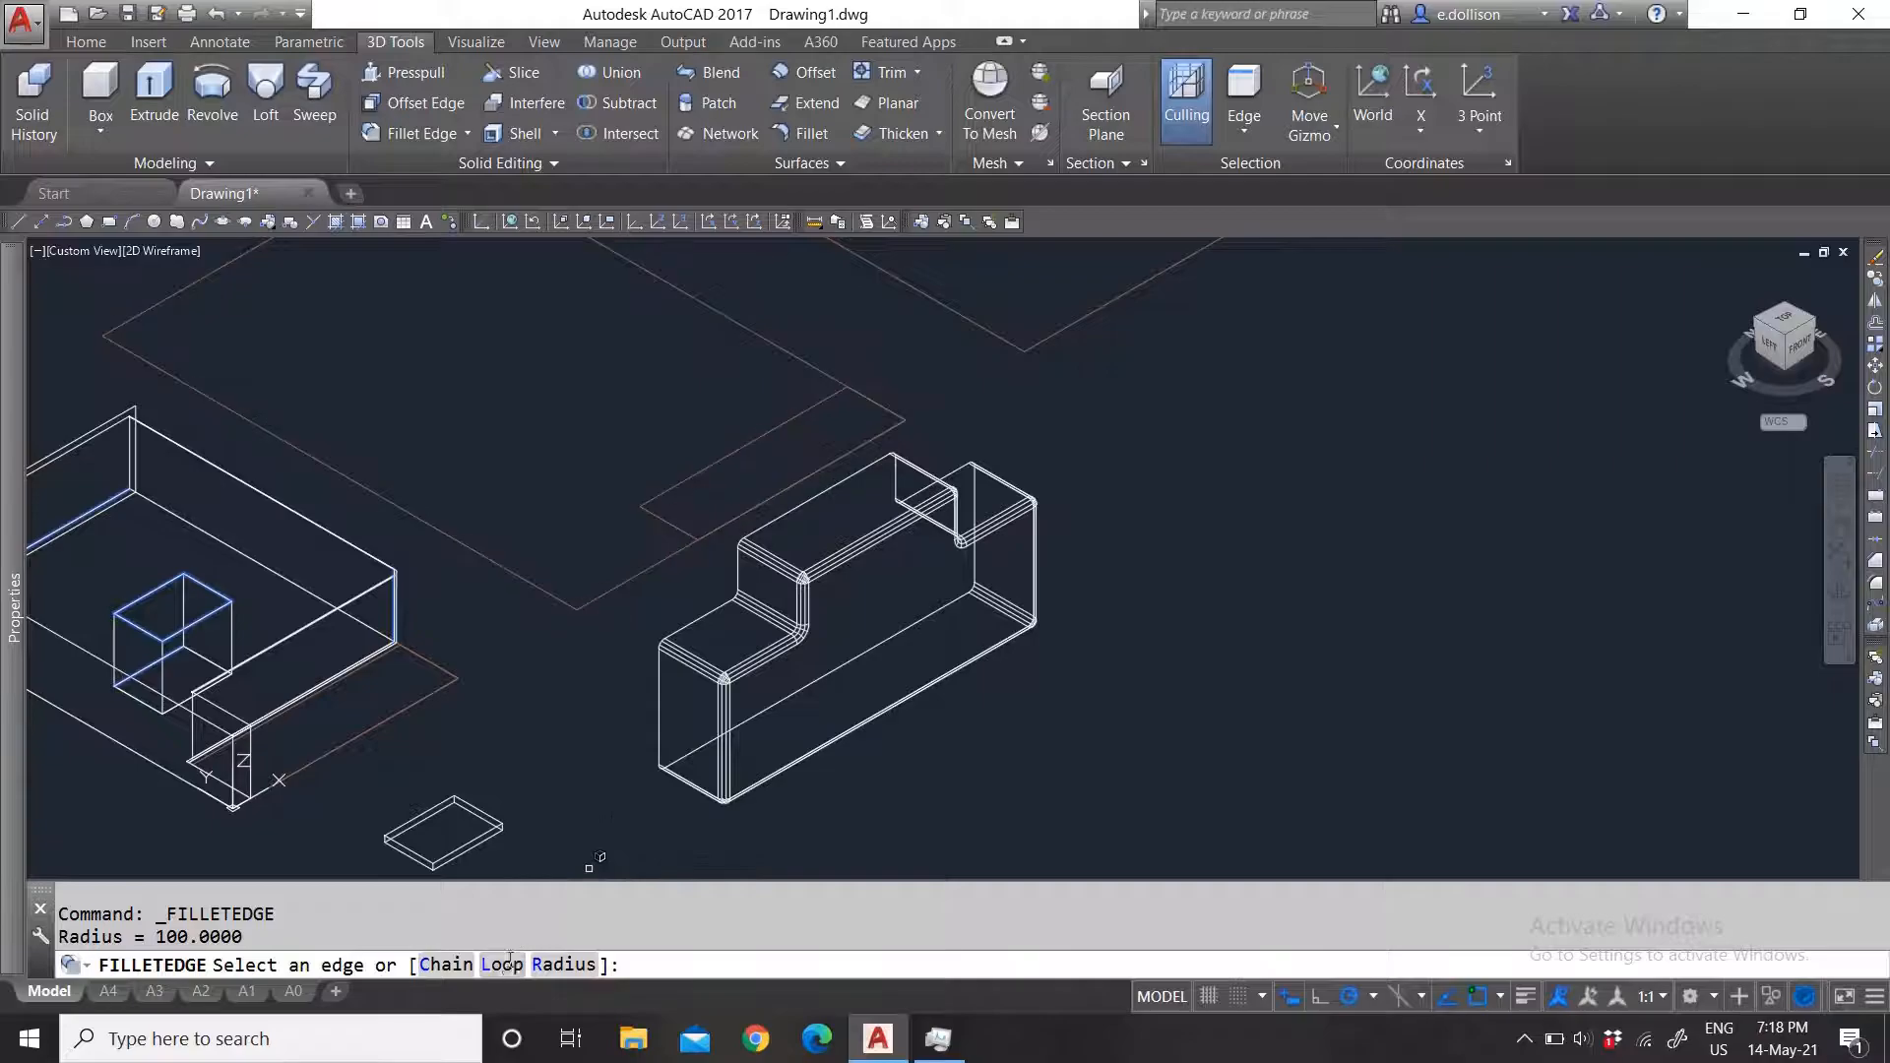
{"action": "left_click", "coordinate": [505, 964]}
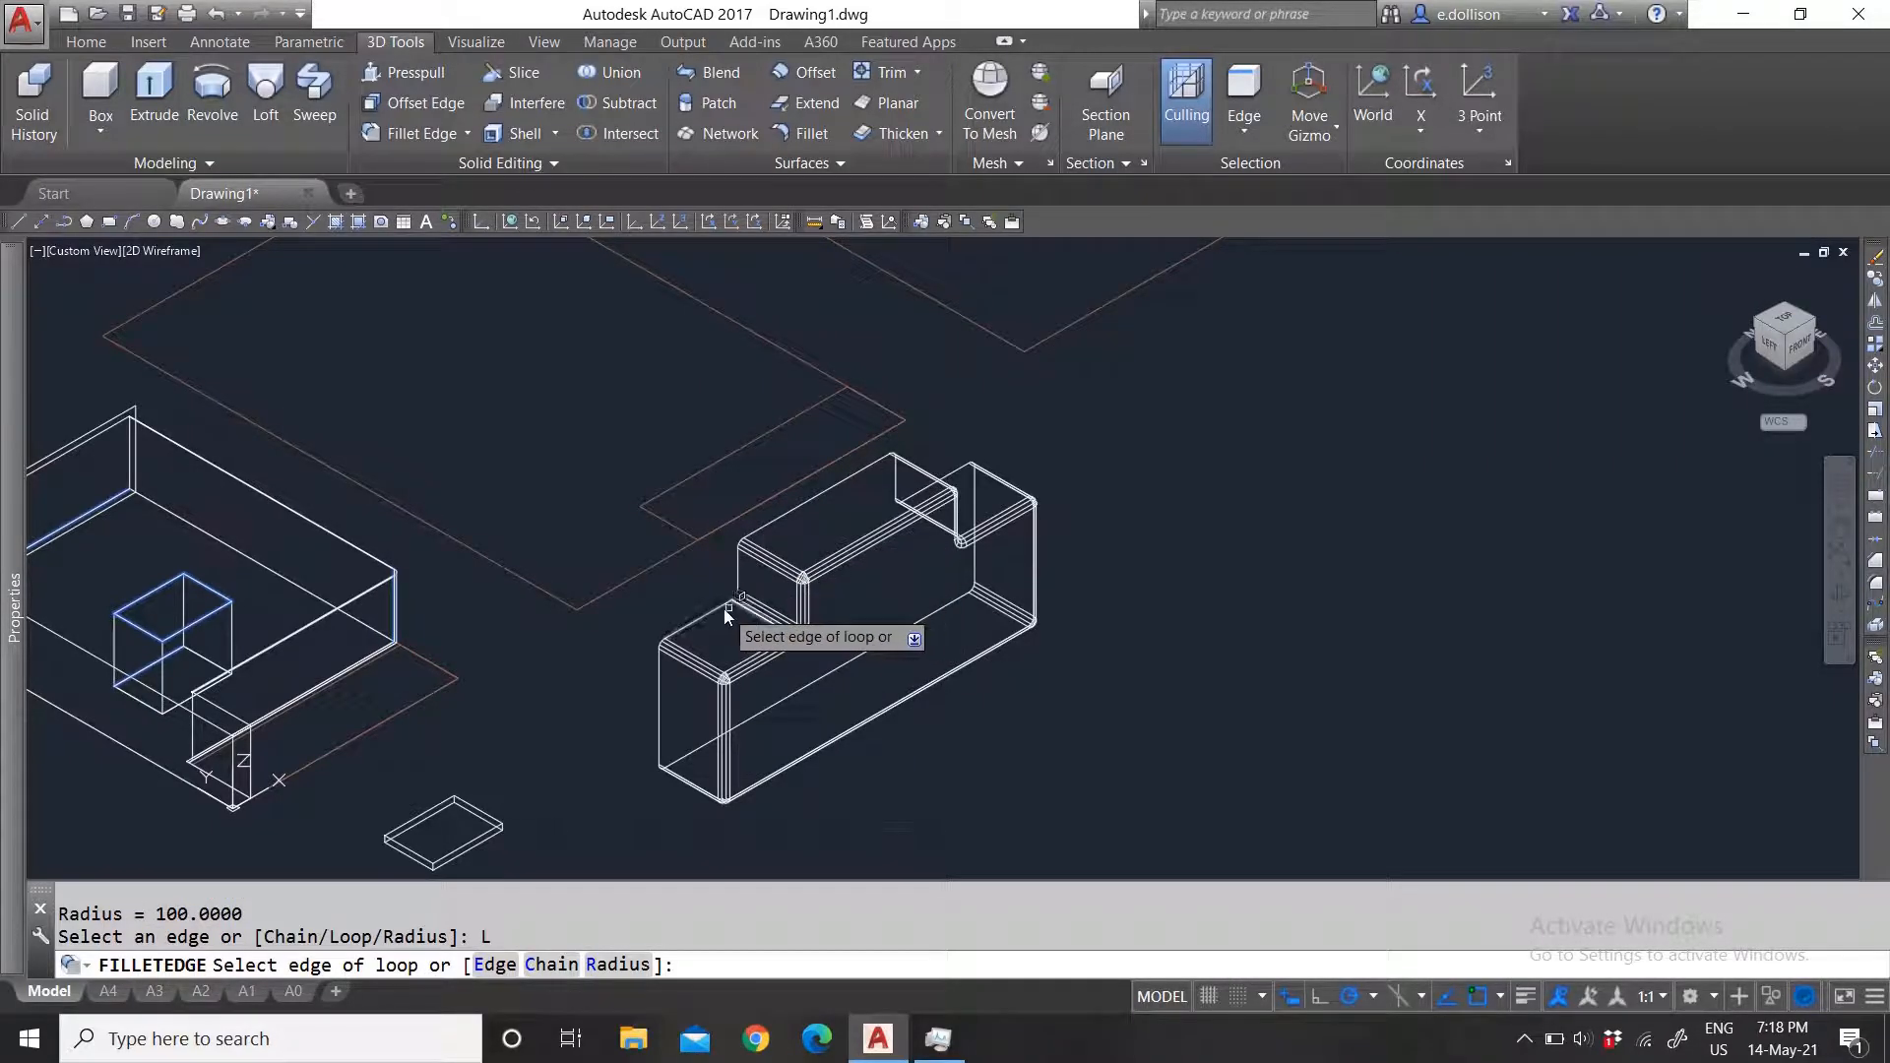
{"action": "left_click", "coordinate": [720, 606]}
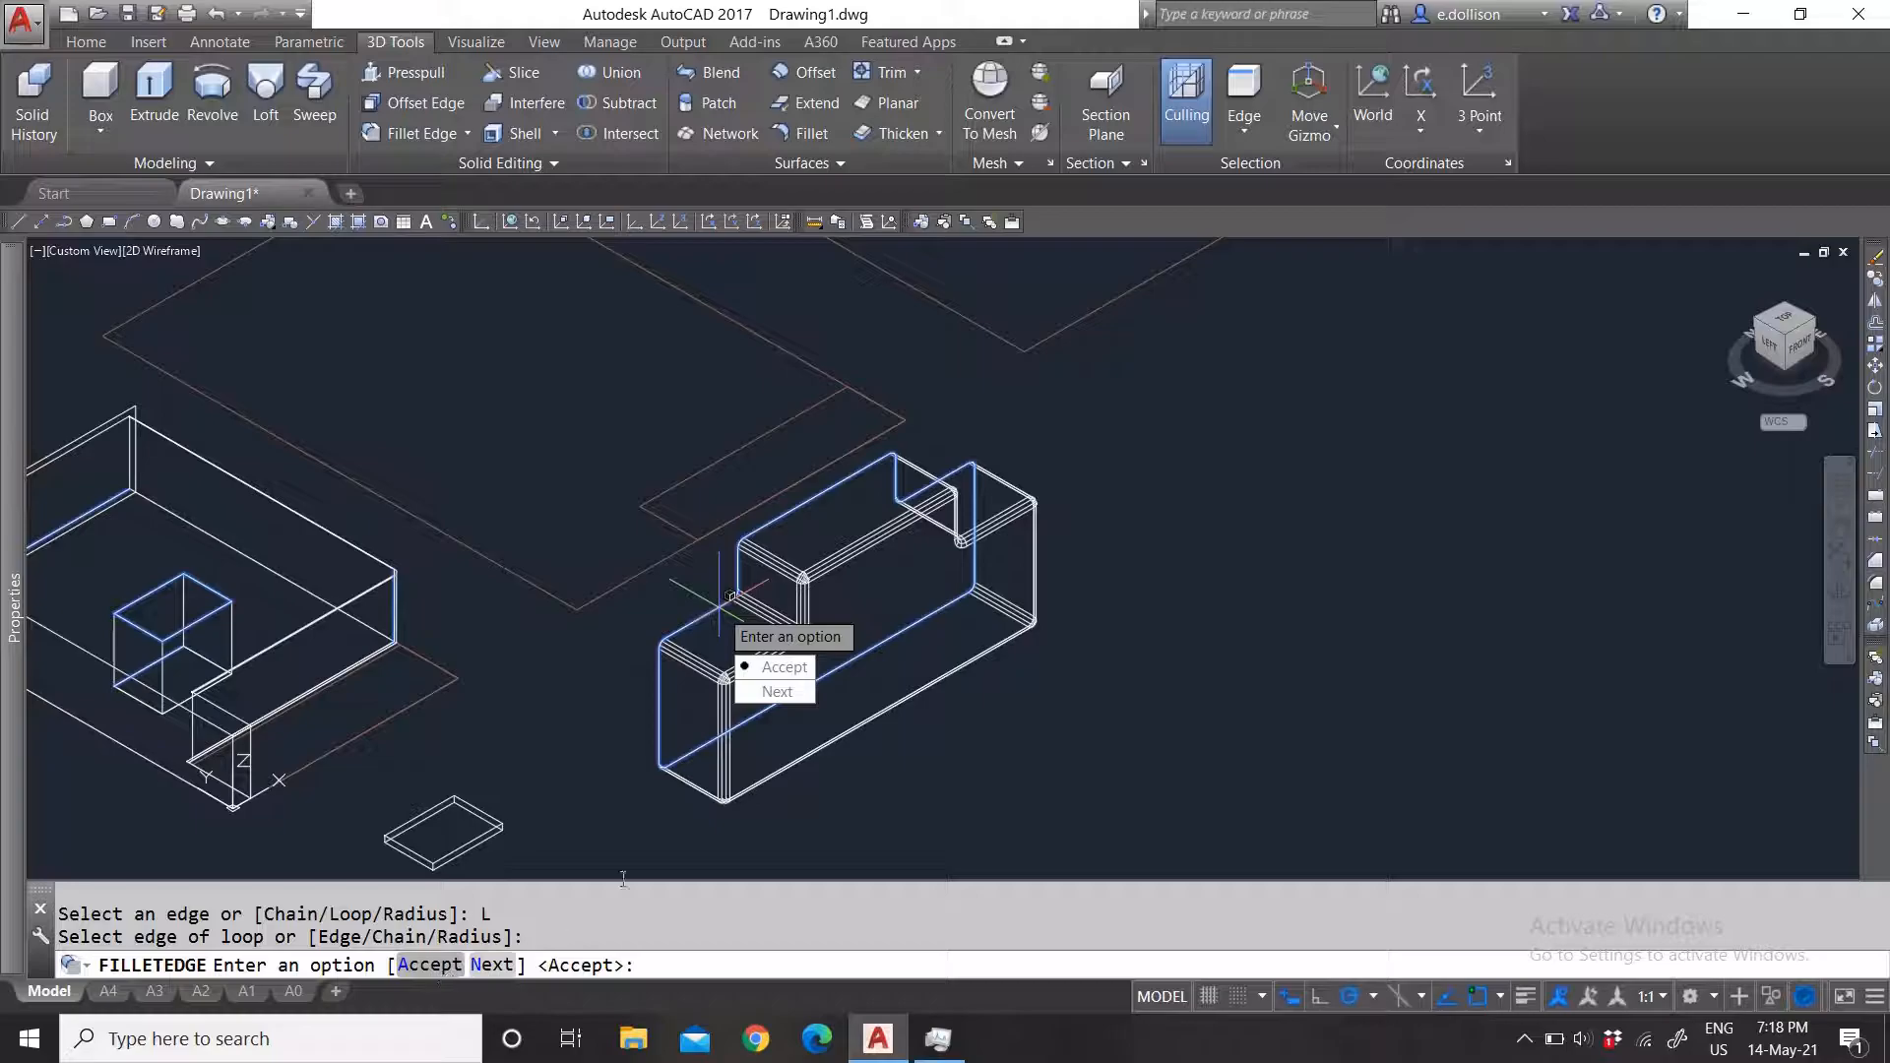
{"action": "left_click", "coordinate": [879, 699]}
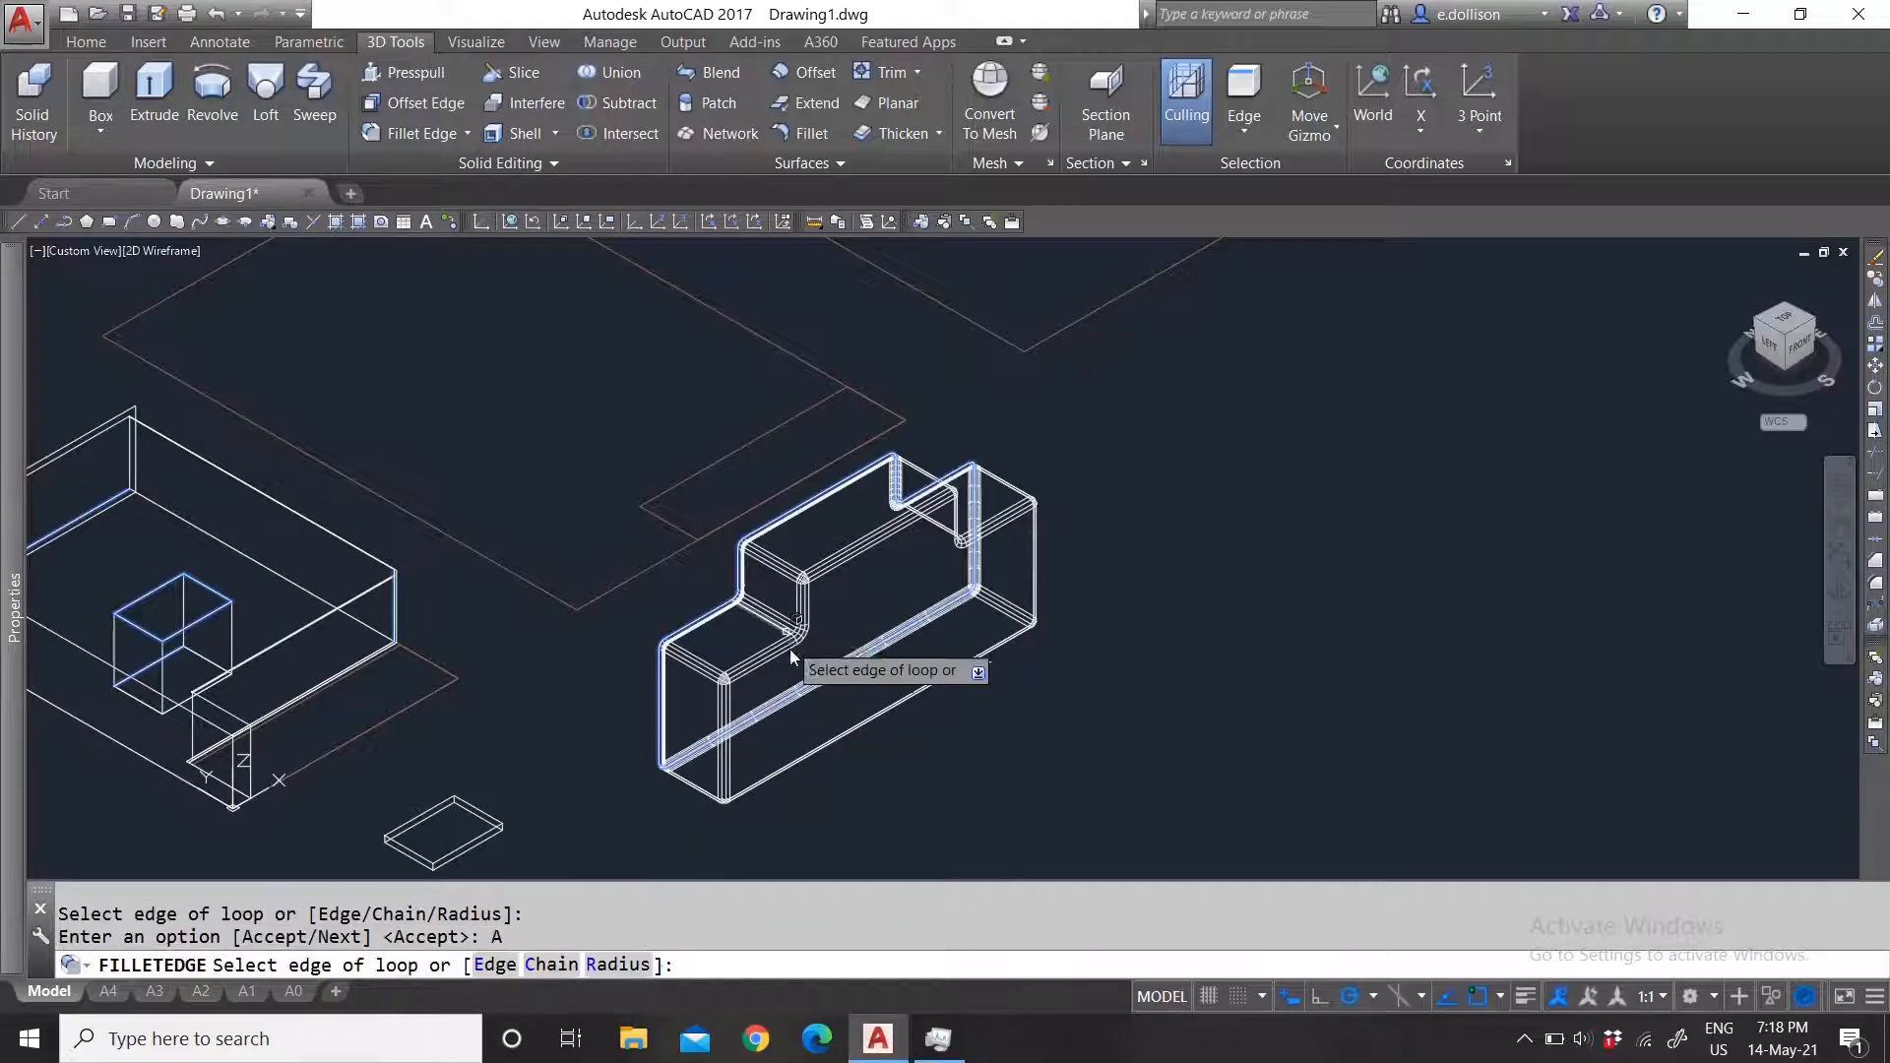
{"action": "key", "text": "Return"}
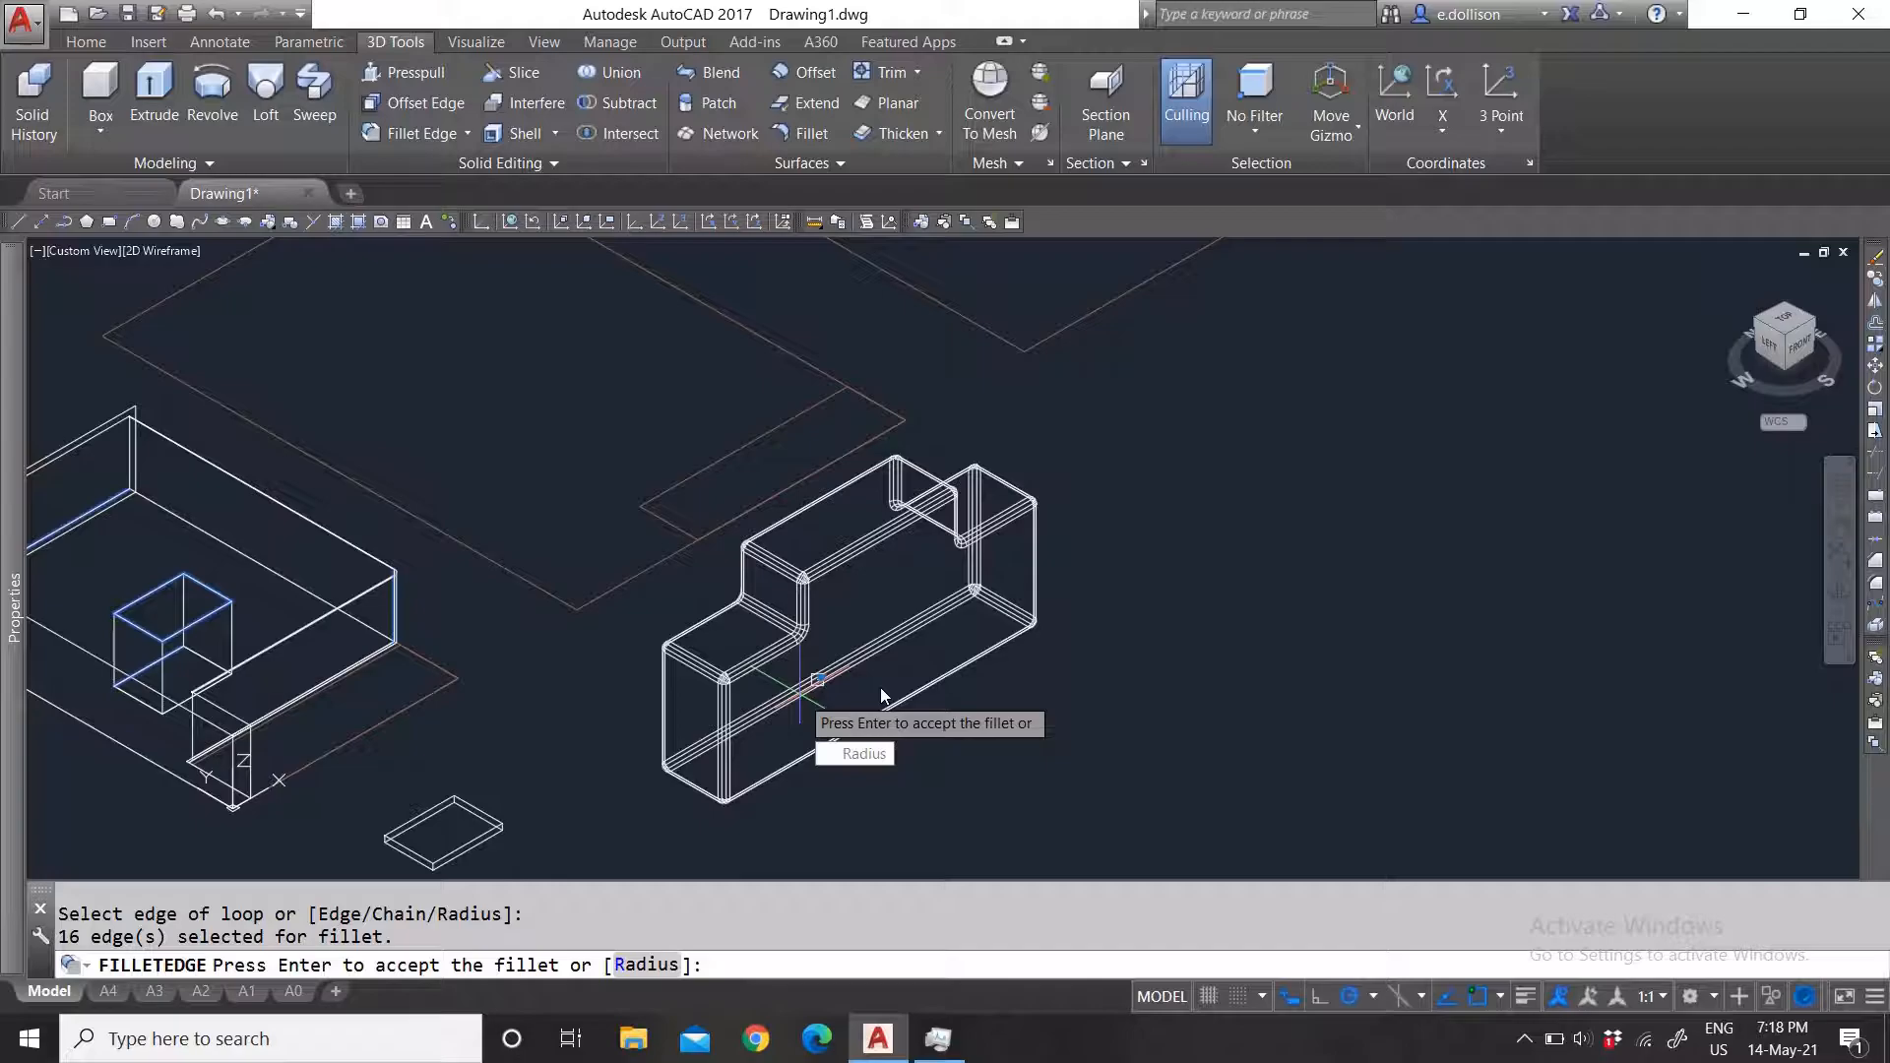
{"action": "key", "text": "Return"}
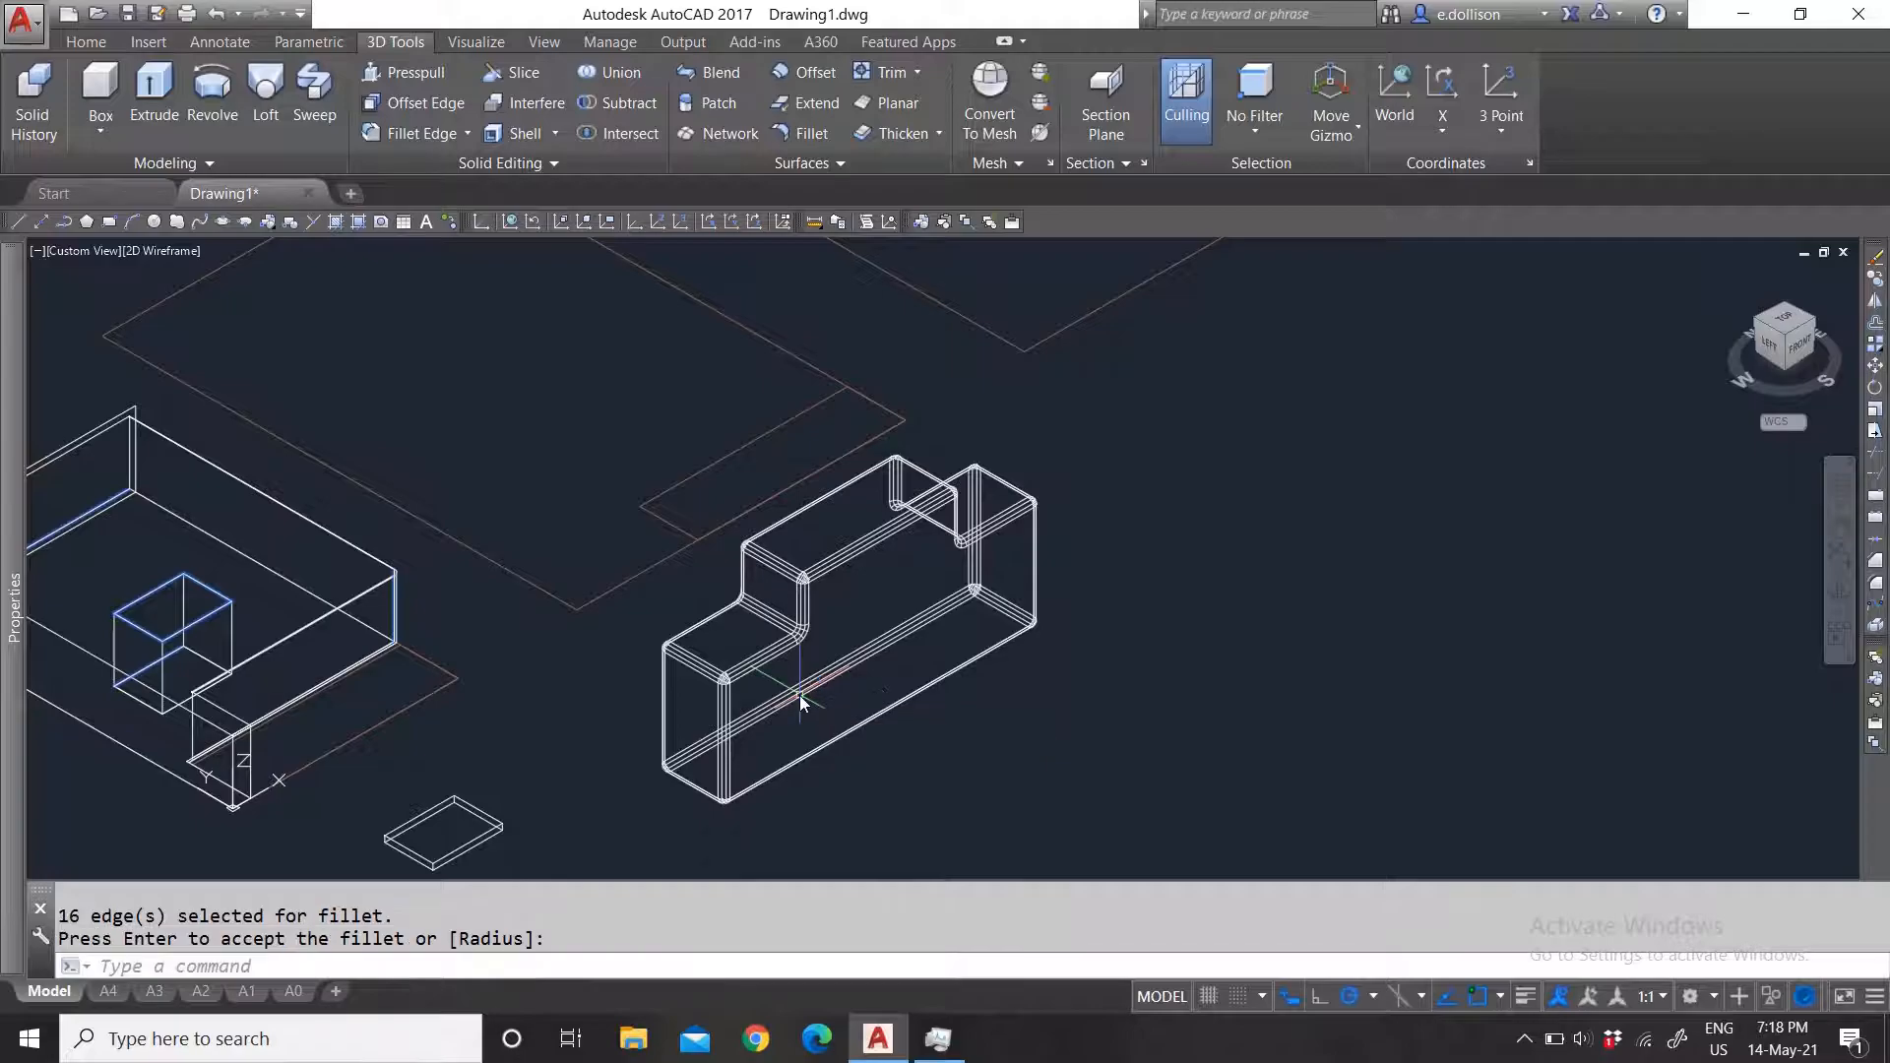
Step: Inspect the rounded edges and corners around the stepped solid's back face and base
{"action": "scroll", "coordinate": [870, 606], "scroll_direction": "up", "scroll_amount": 5}
{"action": "left_click", "coordinate": [1329, 578]}
{"action": "left_click", "coordinate": [1012, 451]}
{"action": "scroll", "coordinate": [1012, 556], "scroll_direction": "down", "scroll_amount": 4}
{"action": "left_click", "coordinate": [1222, 723]}
{"action": "key", "text": "Escape"}
{"action": "scroll", "coordinate": [809, 712], "scroll_direction": "down", "scroll_amount": 2}
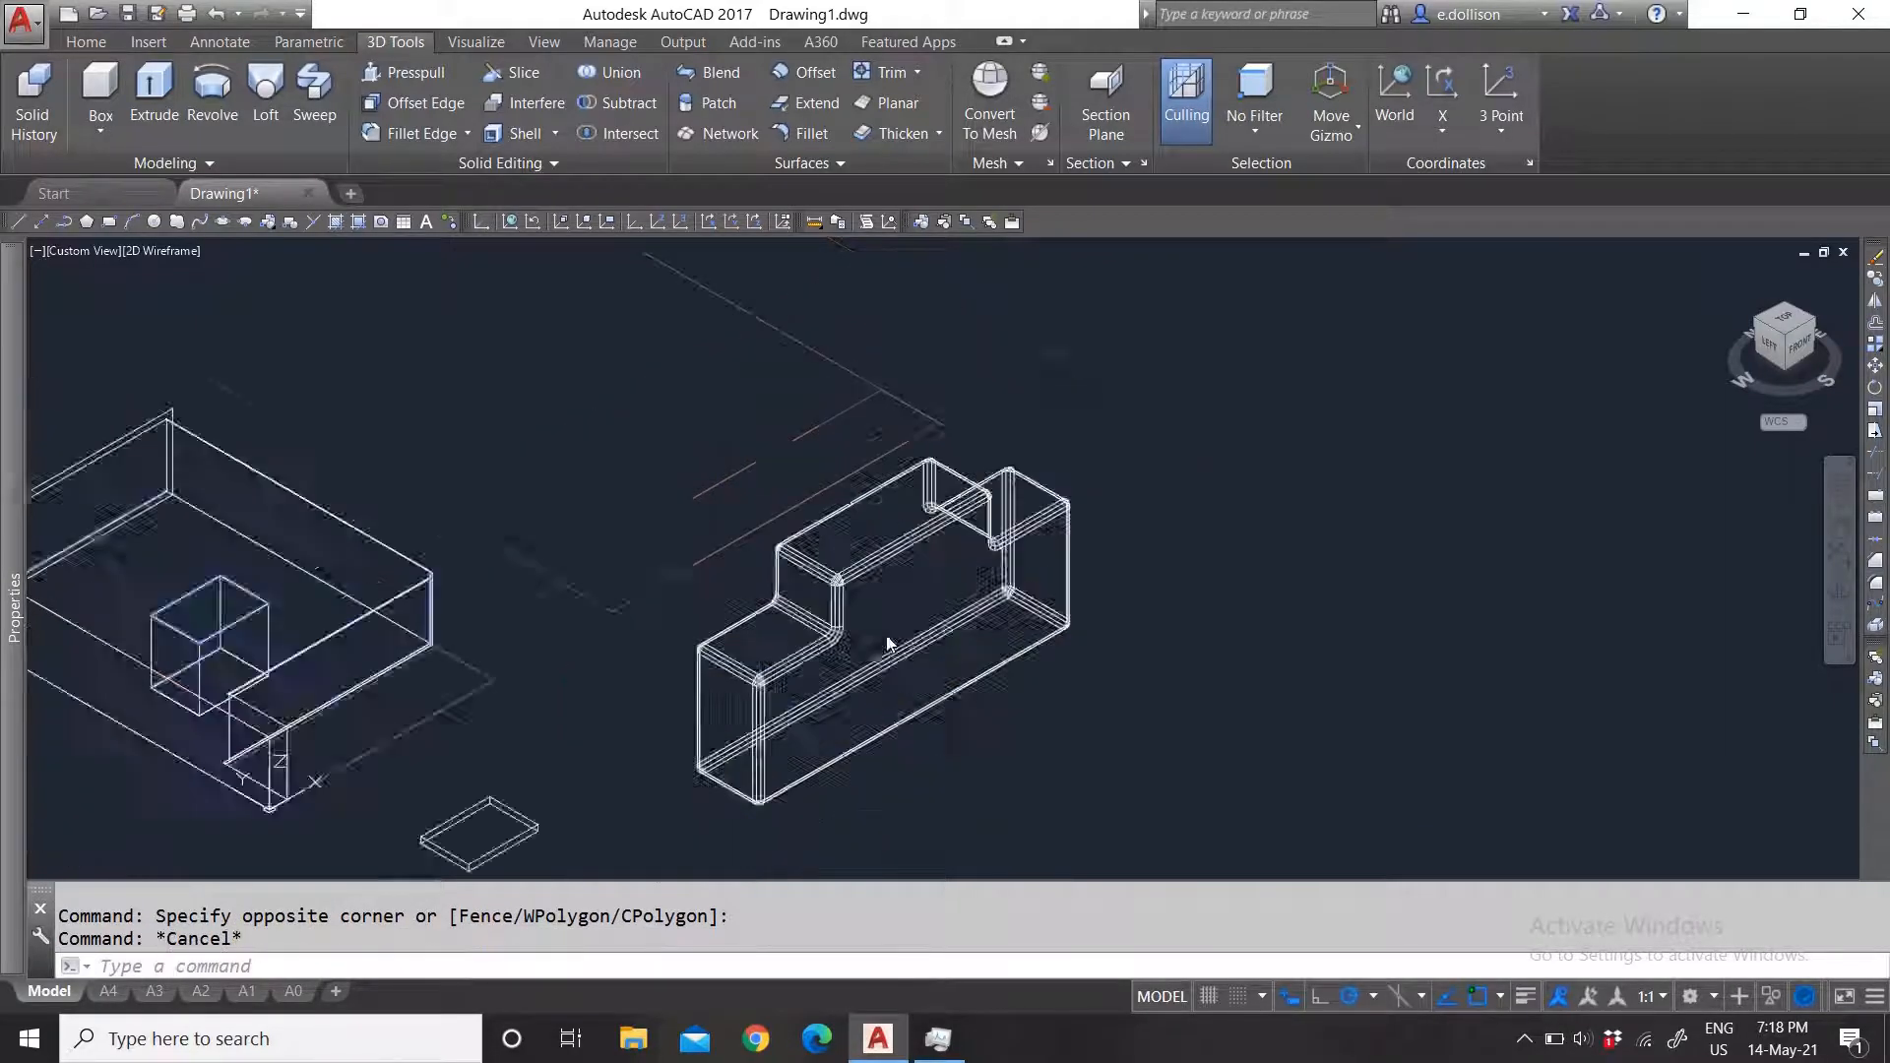
{"action": "scroll", "coordinate": [656, 707], "scroll_direction": "up", "scroll_amount": 5}
{"action": "scroll", "coordinate": [656, 706], "scroll_direction": "down", "scroll_amount": 1}
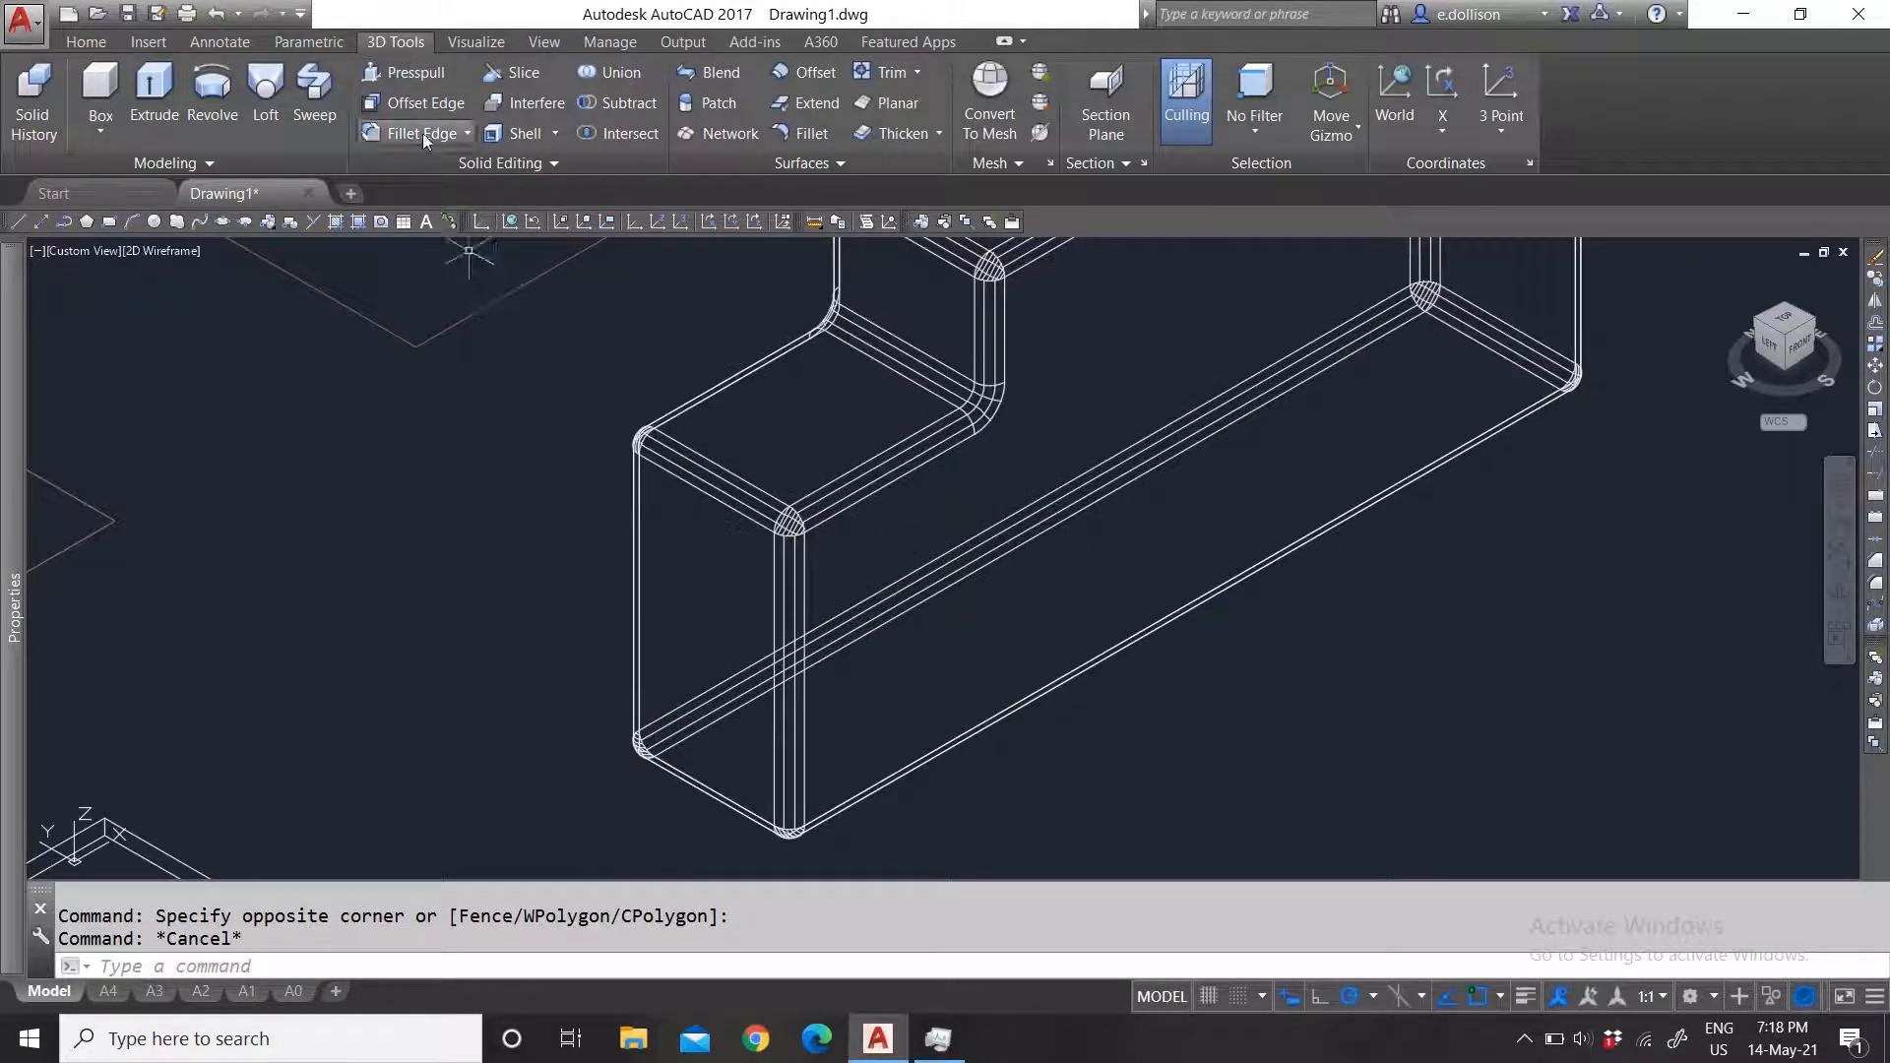
Step: Start Chamfer Edge for the large box and set Distance1 to 100 and Distance2 to 50
{"action": "scroll", "coordinate": [996, 539], "scroll_direction": "down", "scroll_amount": 2}
{"action": "scroll", "coordinate": [996, 539], "scroll_direction": "down", "scroll_amount": 2}
{"action": "scroll", "coordinate": [656, 427], "scroll_direction": "up", "scroll_amount": 3}
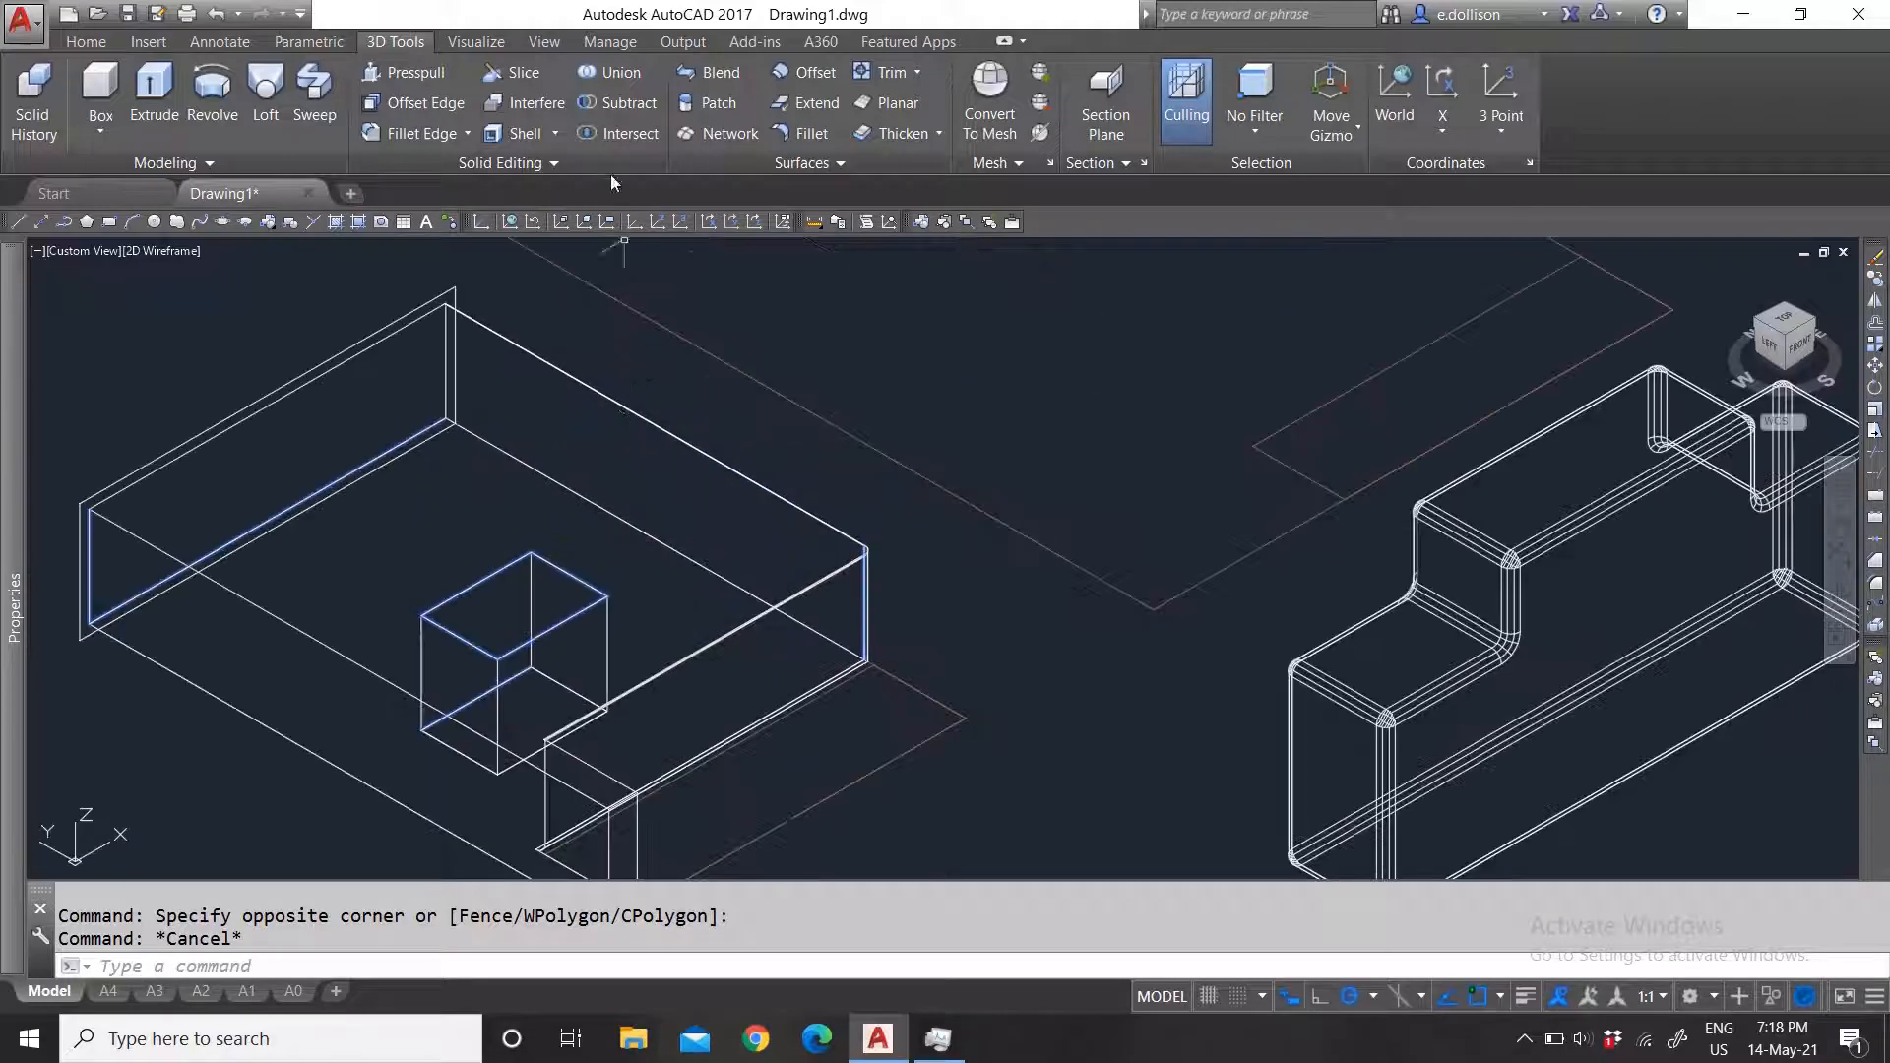
{"action": "left_click", "coordinate": [460, 136]}
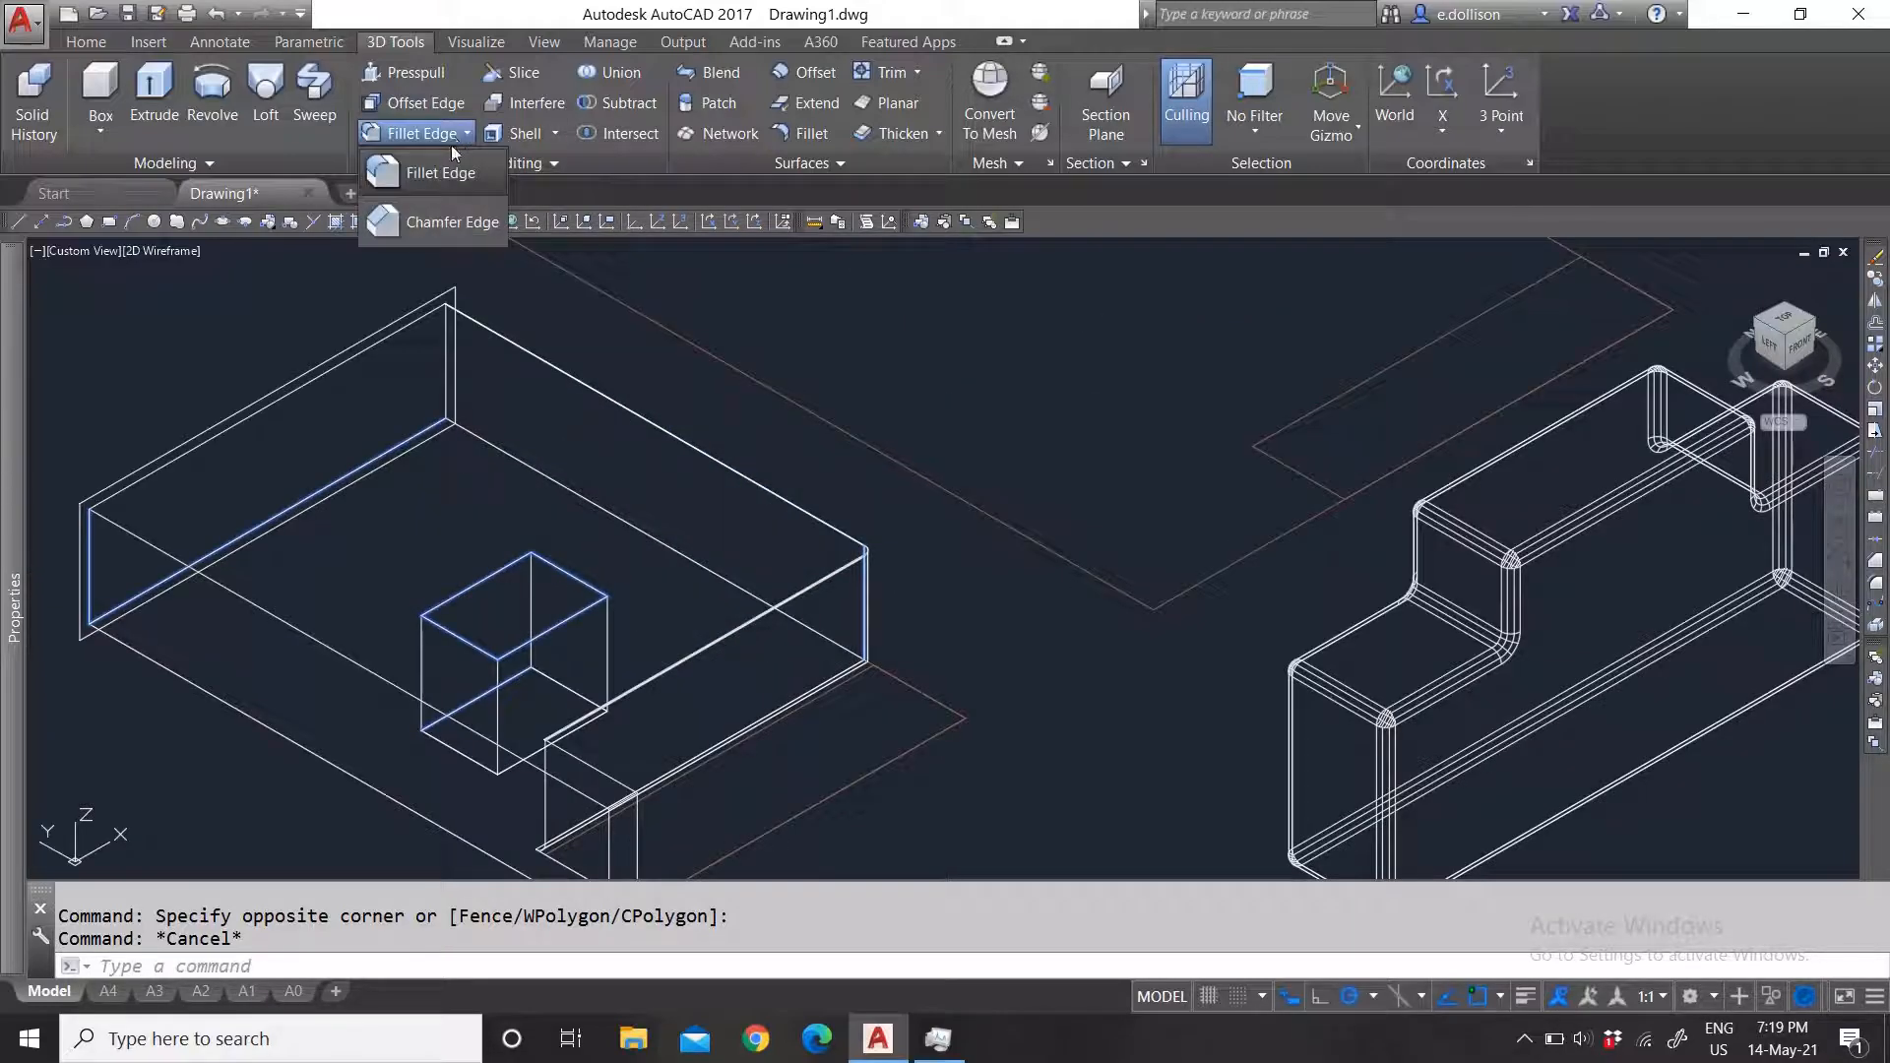
{"action": "left_click", "coordinate": [435, 224]}
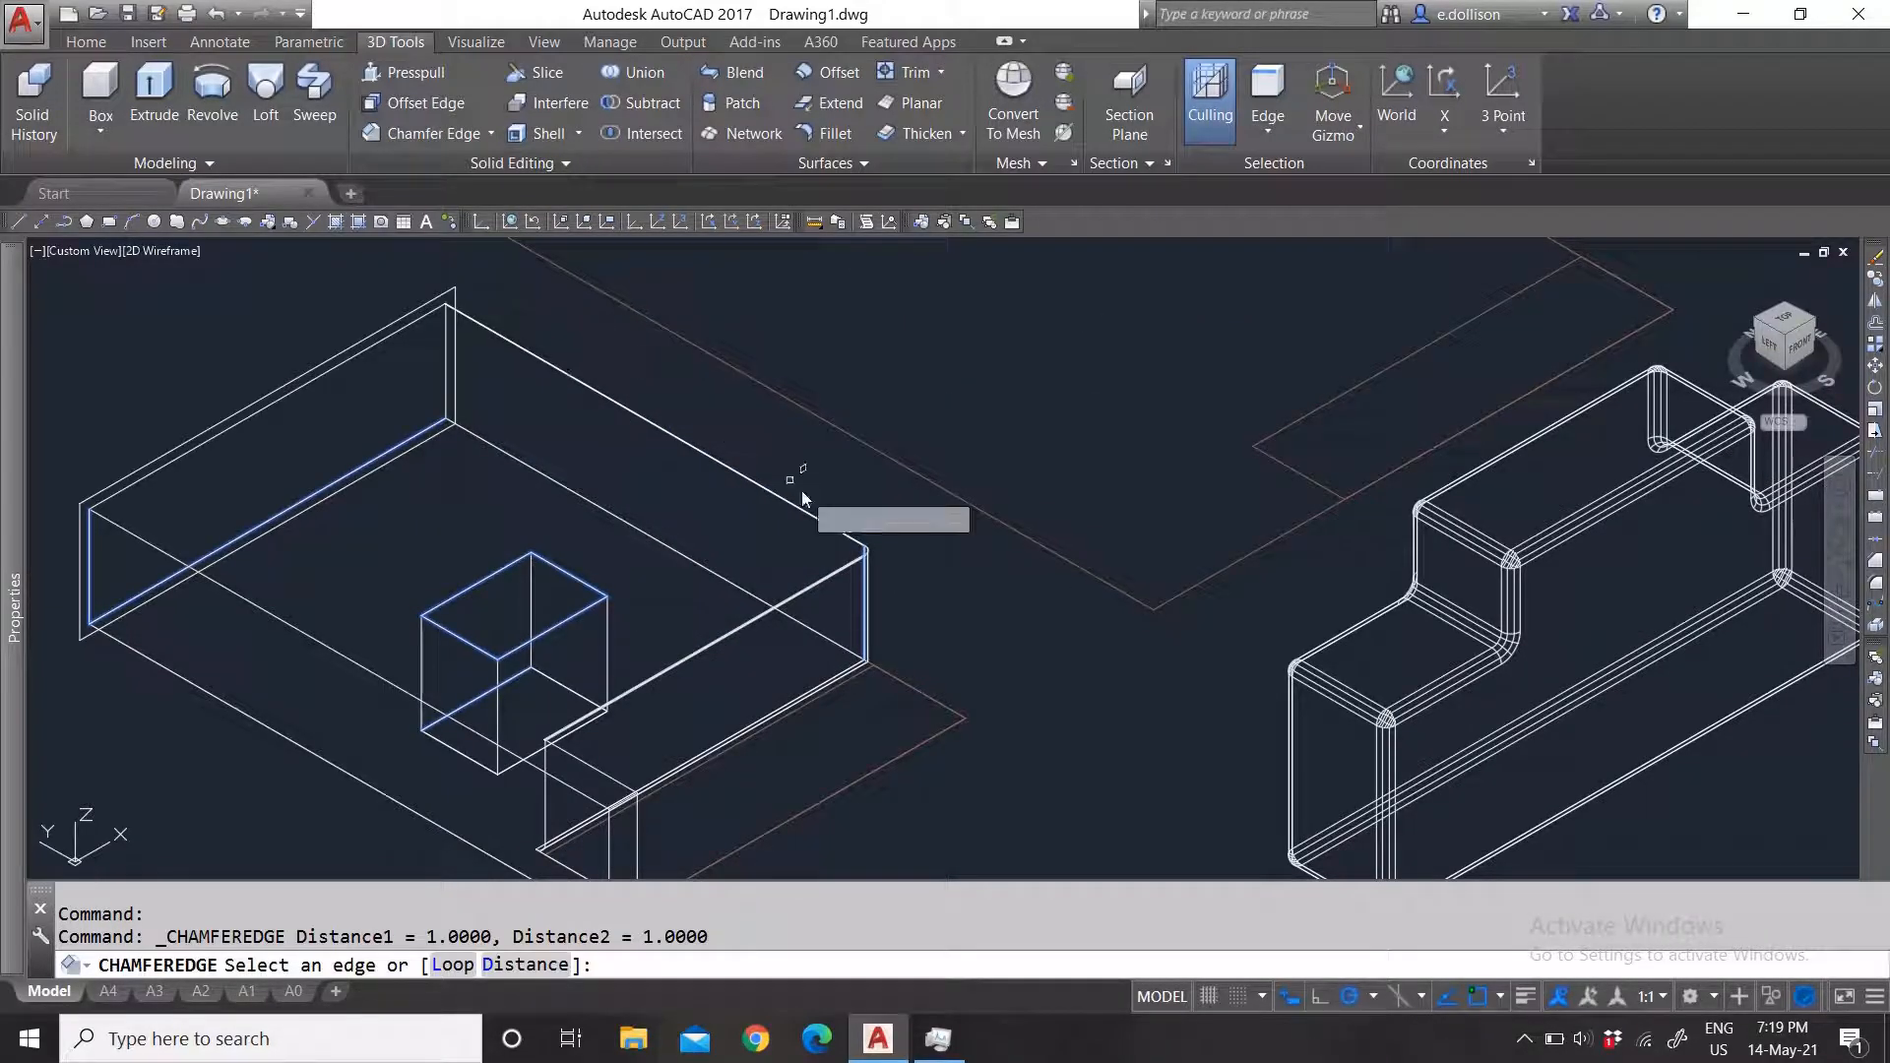
{"action": "scroll", "coordinate": [739, 591], "scroll_direction": "down", "scroll_amount": 2}
{"action": "scroll", "coordinate": [592, 569], "scroll_direction": "up", "scroll_amount": 2}
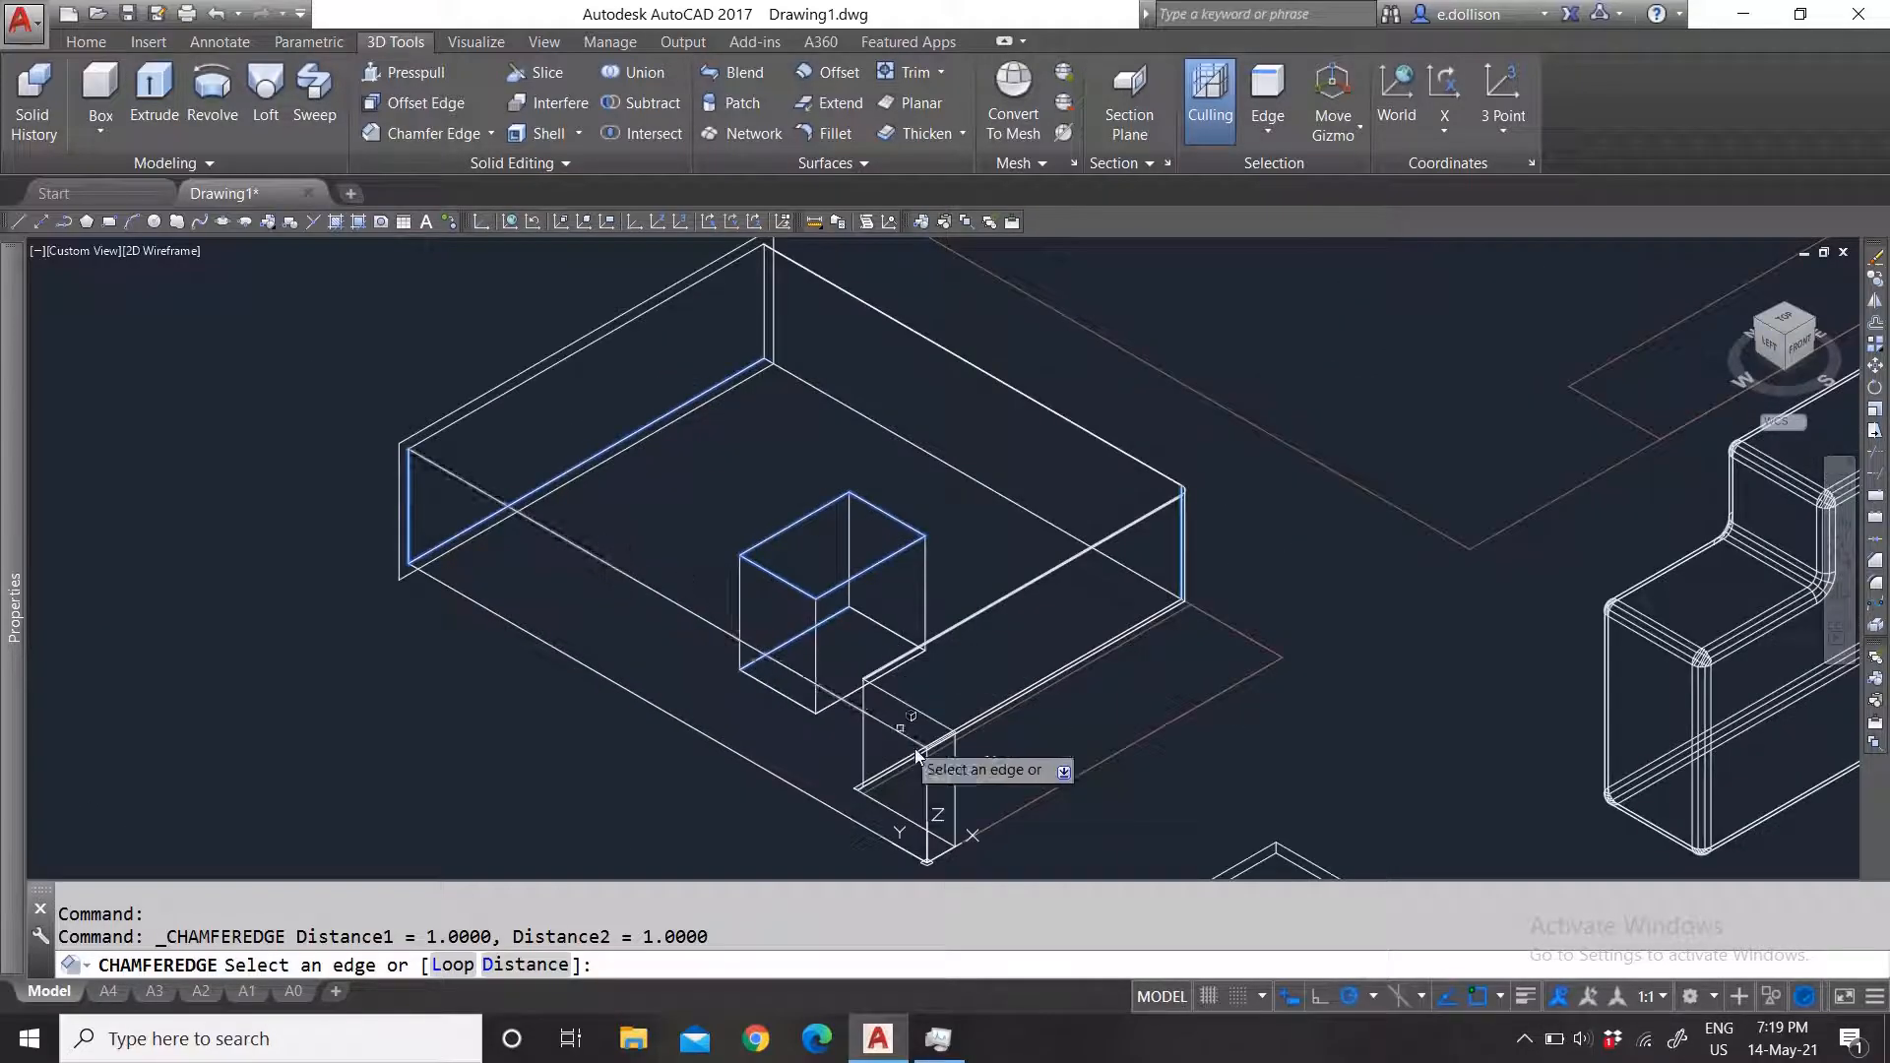
{"action": "scroll", "coordinate": [1036, 713], "scroll_direction": "up", "scroll_amount": 2}
{"action": "scroll", "coordinate": [1053, 677], "scroll_direction": "down", "scroll_amount": 2}
{"action": "scroll", "coordinate": [1054, 677], "scroll_direction": "up", "scroll_amount": 2}
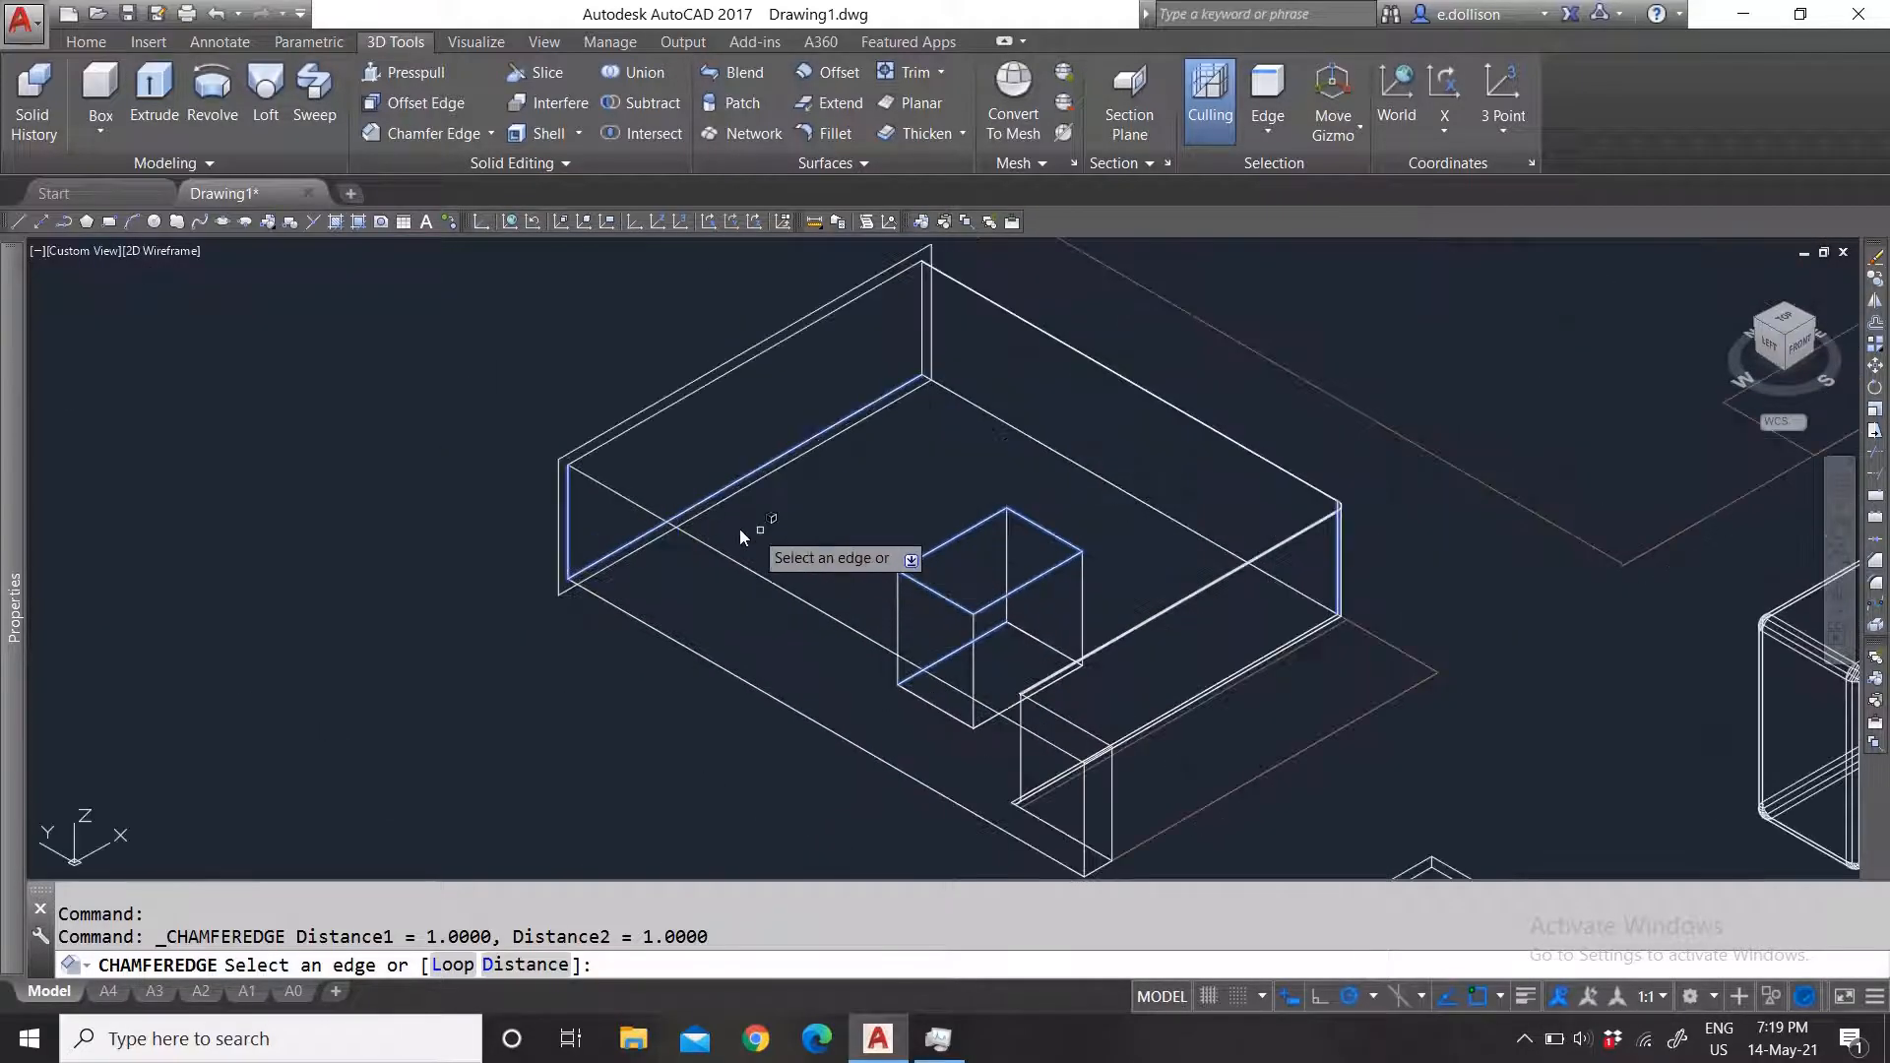
{"action": "scroll", "coordinate": [575, 451], "scroll_direction": "up", "scroll_amount": 3}
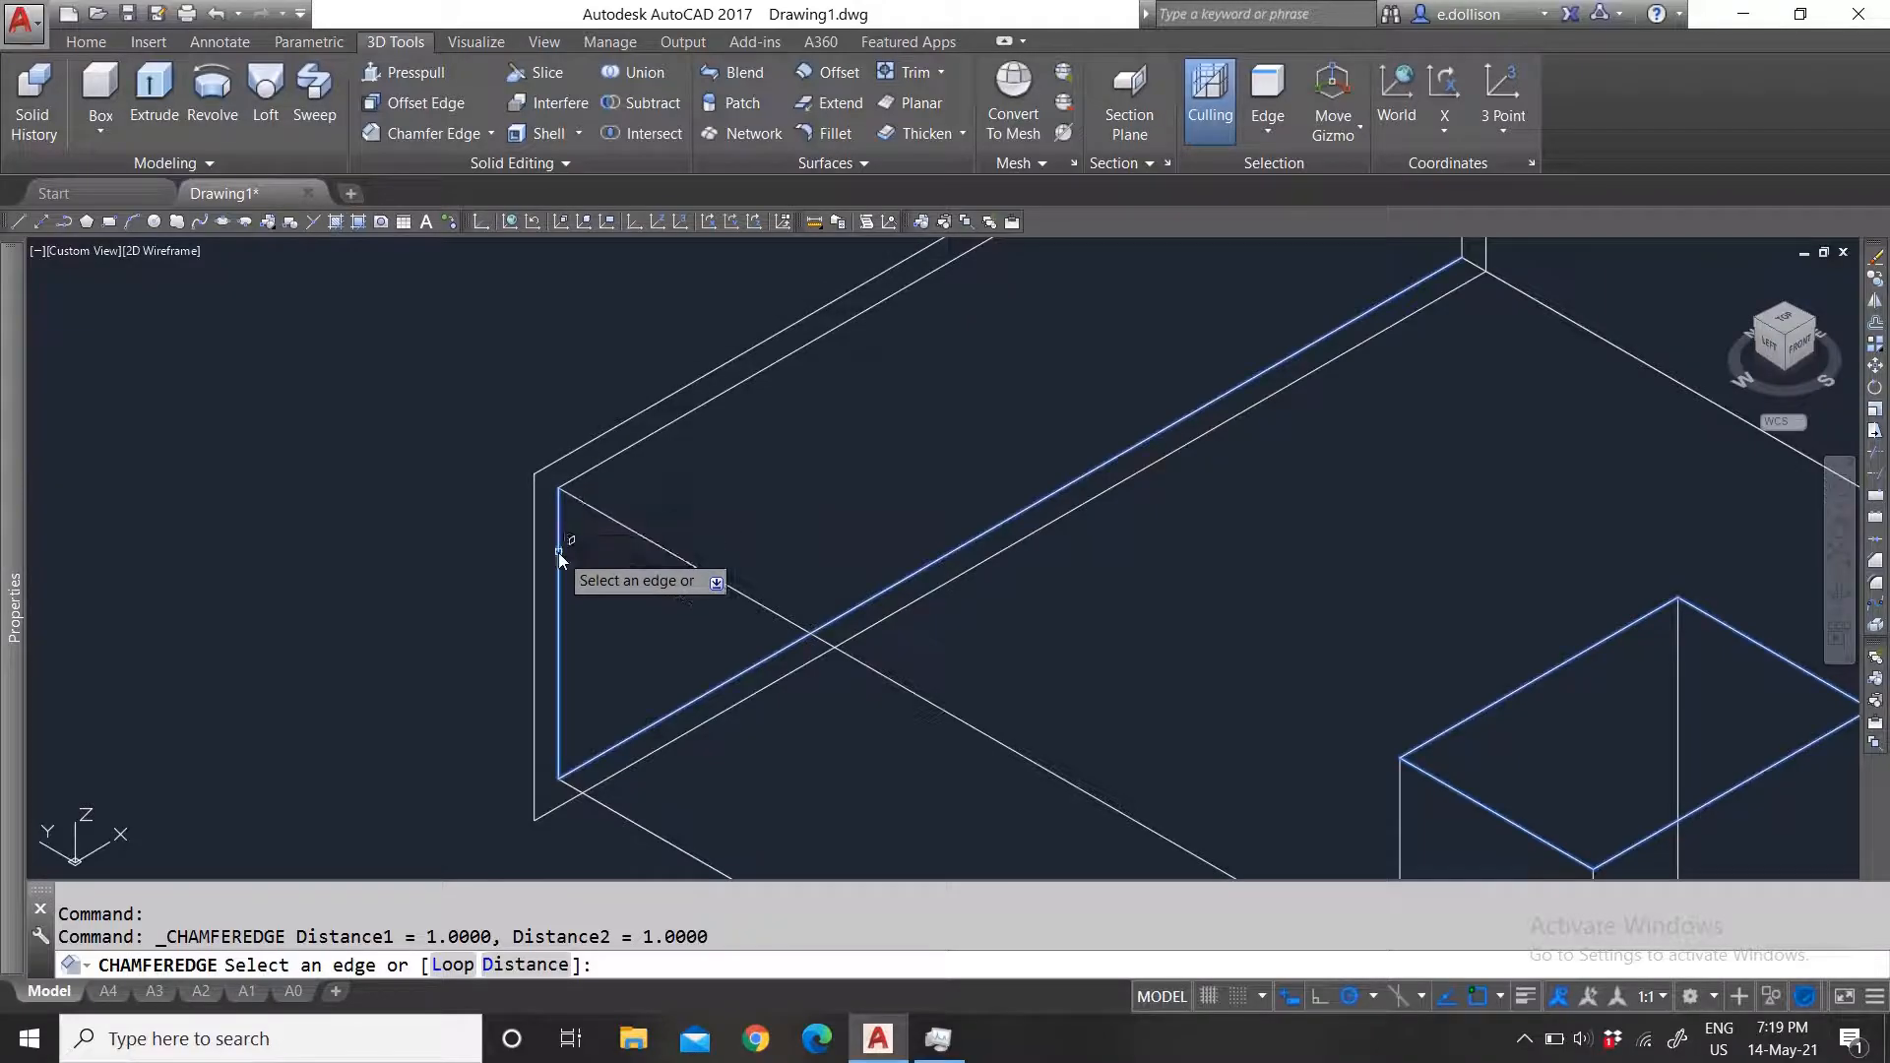
{"action": "scroll", "coordinate": [549, 564], "scroll_direction": "down", "scroll_amount": 3}
{"action": "scroll", "coordinate": [756, 645], "scroll_direction": "up", "scroll_amount": 3}
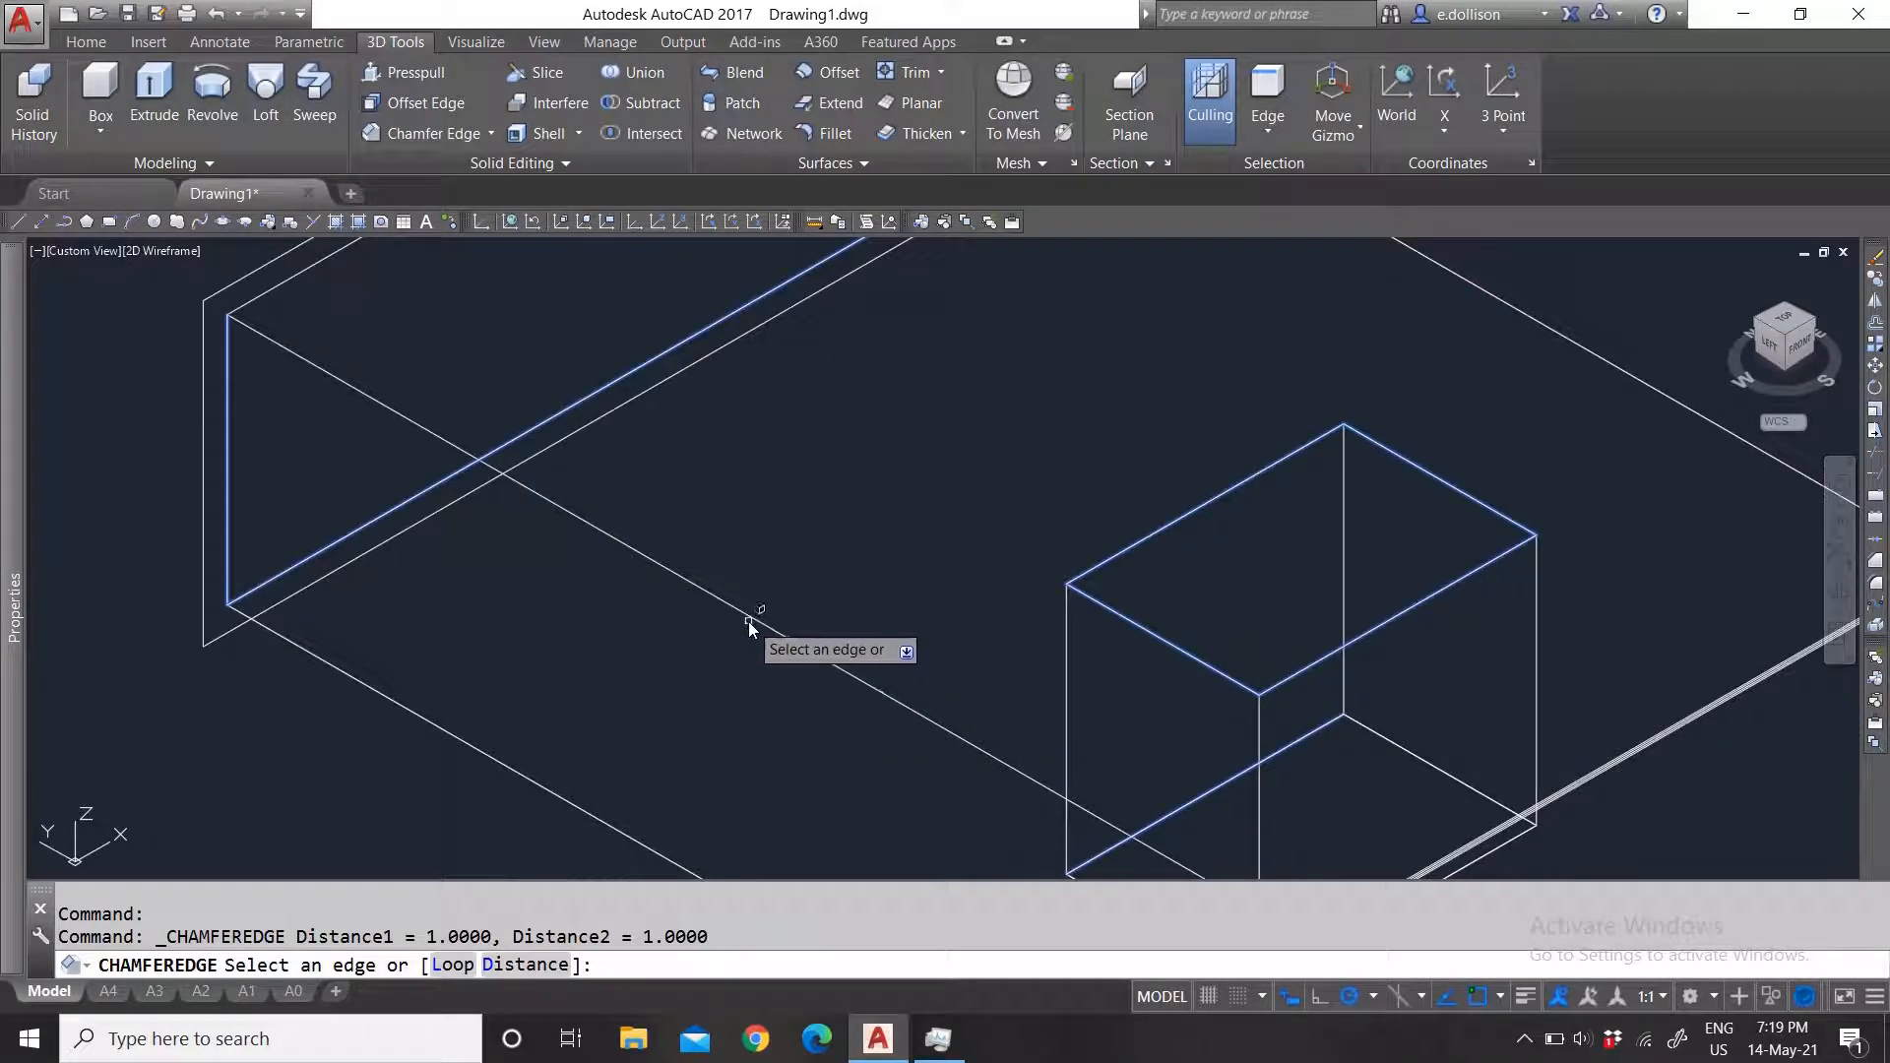
{"action": "scroll", "coordinate": [686, 648], "scroll_direction": "down", "scroll_amount": 3}
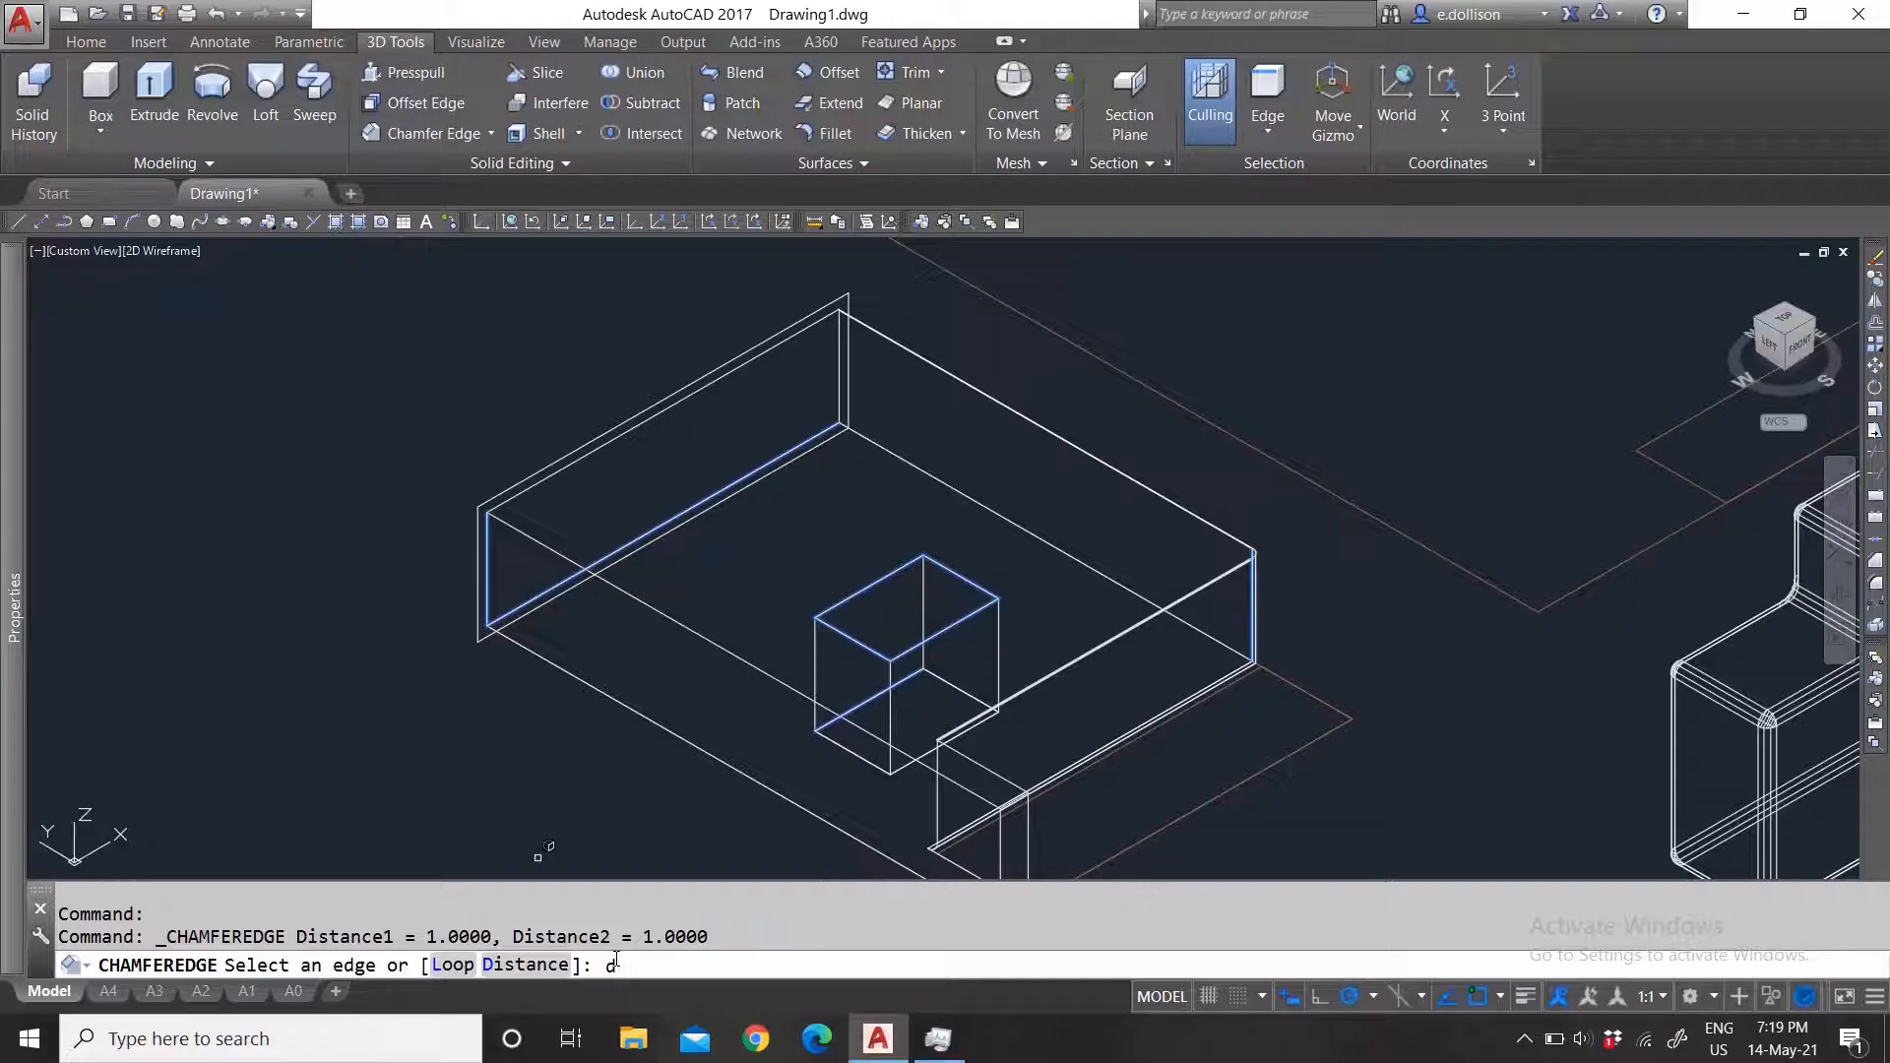
{"action": "key", "text": "Return"}
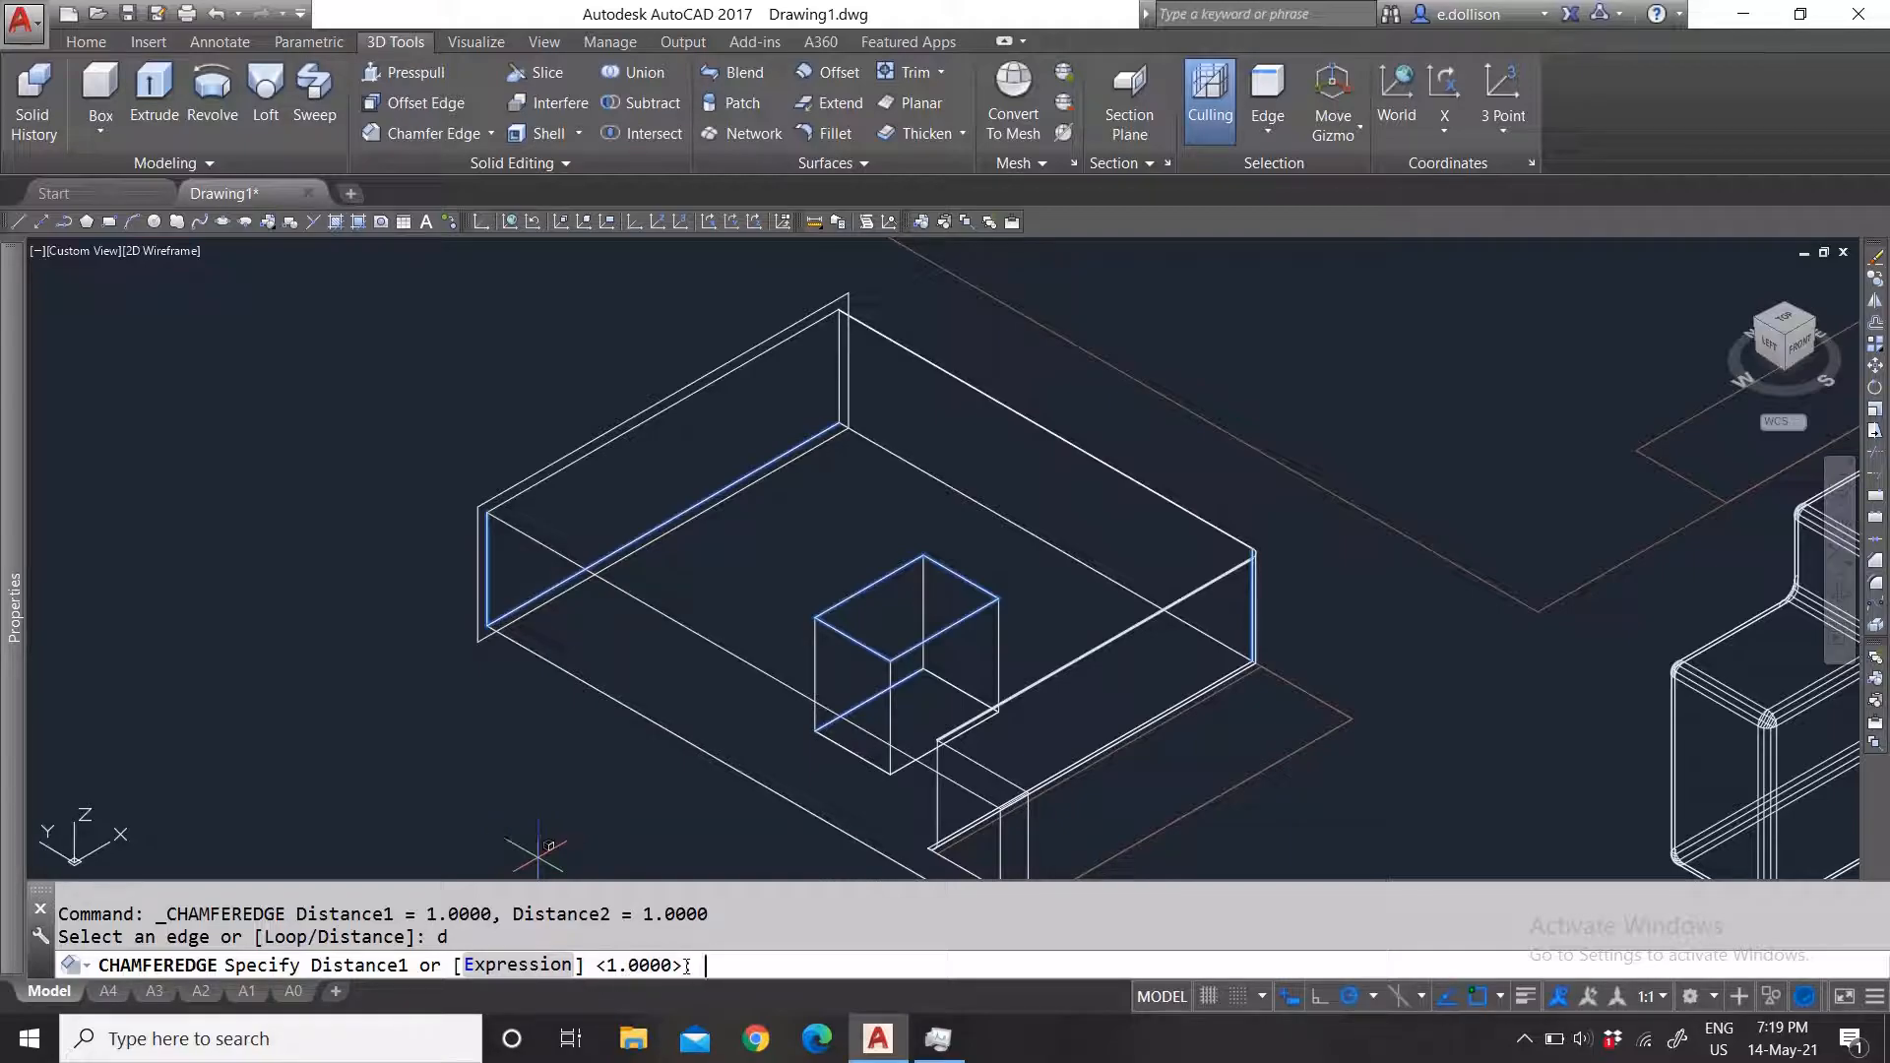
{"action": "key", "text": "Return"}
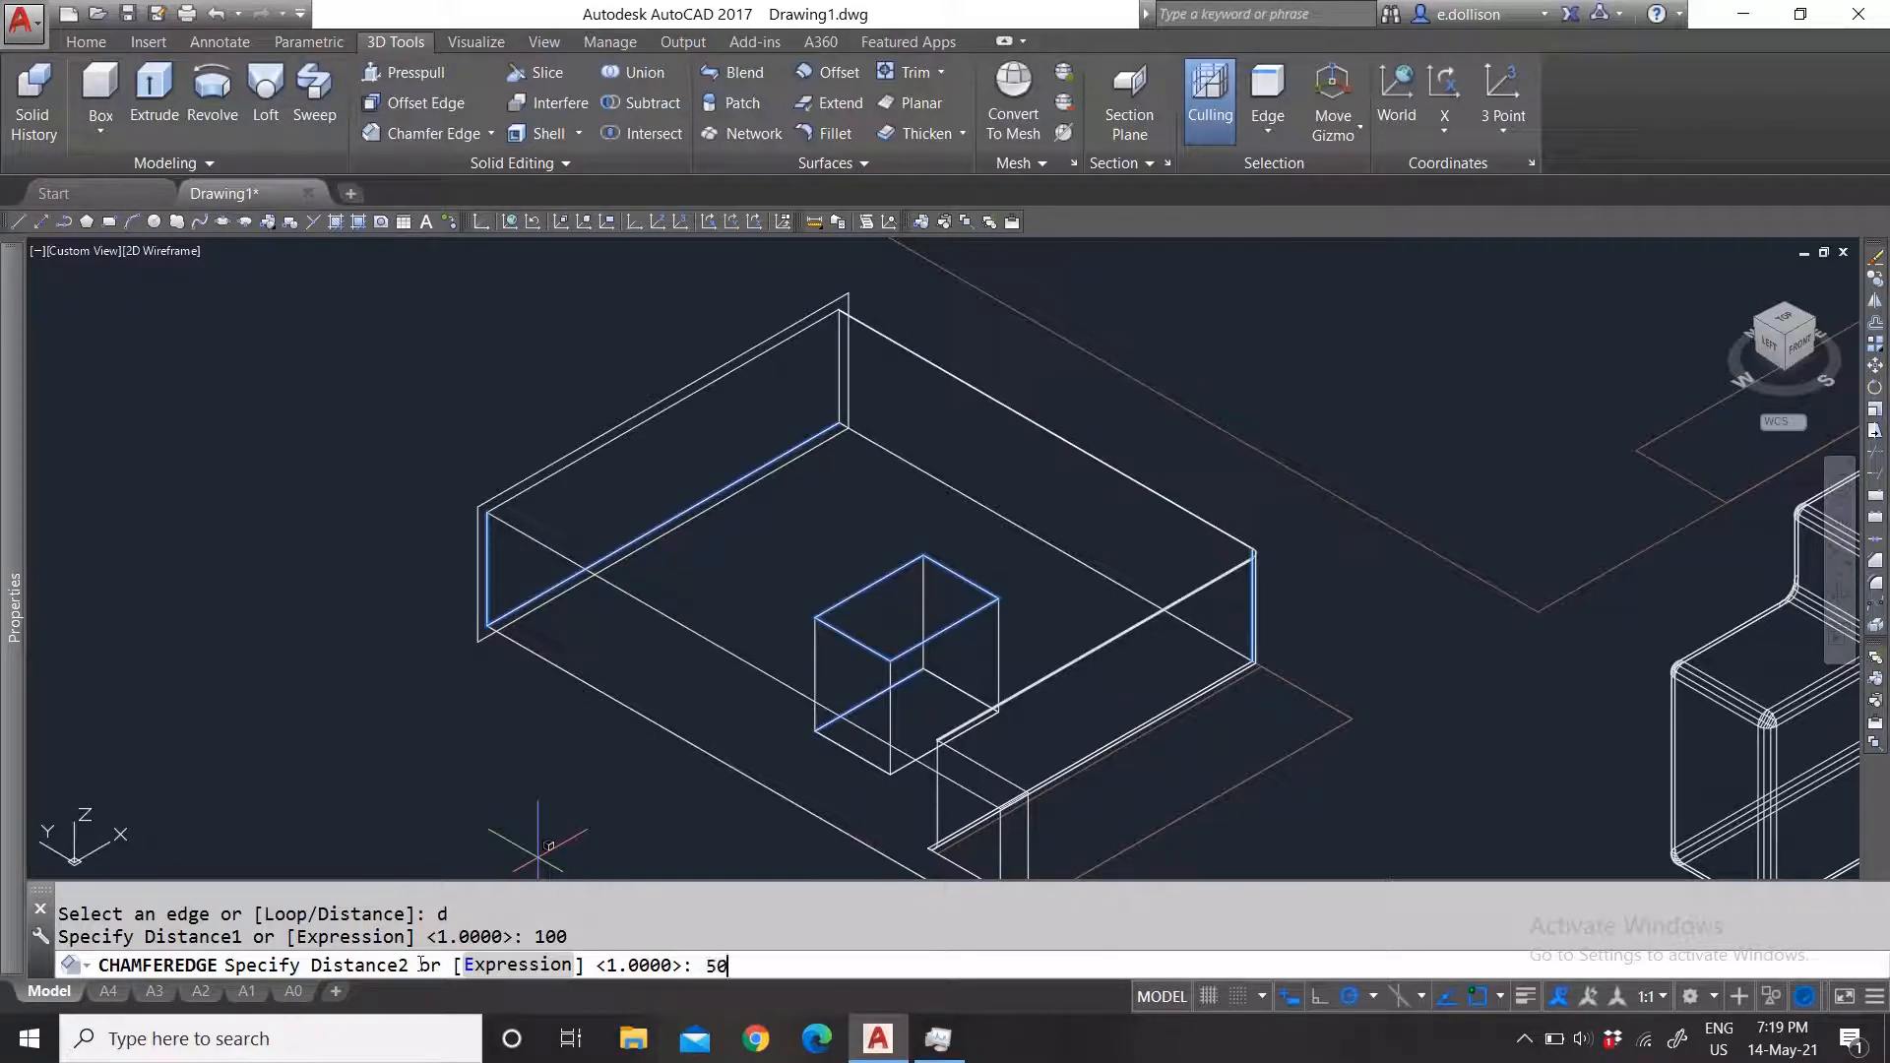
{"action": "key", "text": "Return"}
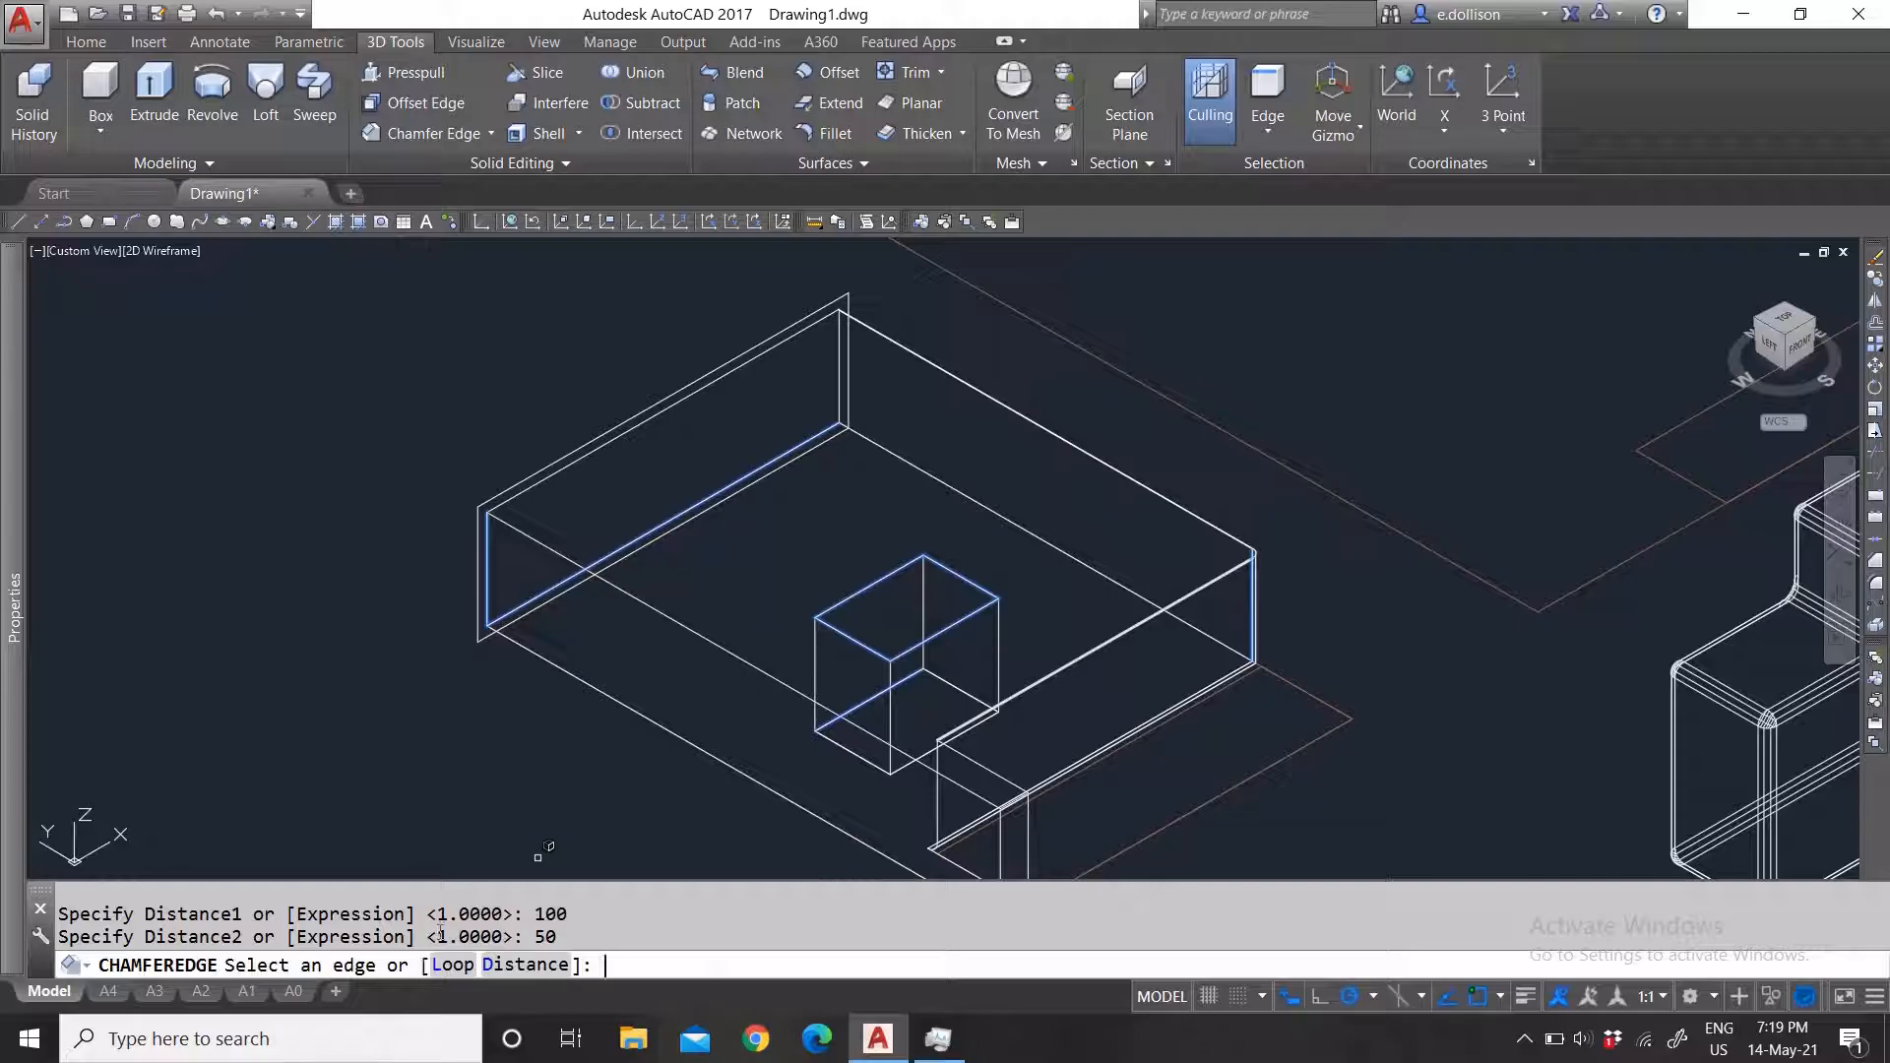
Step: Chamfer the top edge of the large box's left face using the 100 and 50 distances
{"action": "scroll", "coordinate": [590, 507], "scroll_direction": "up", "scroll_amount": 3}
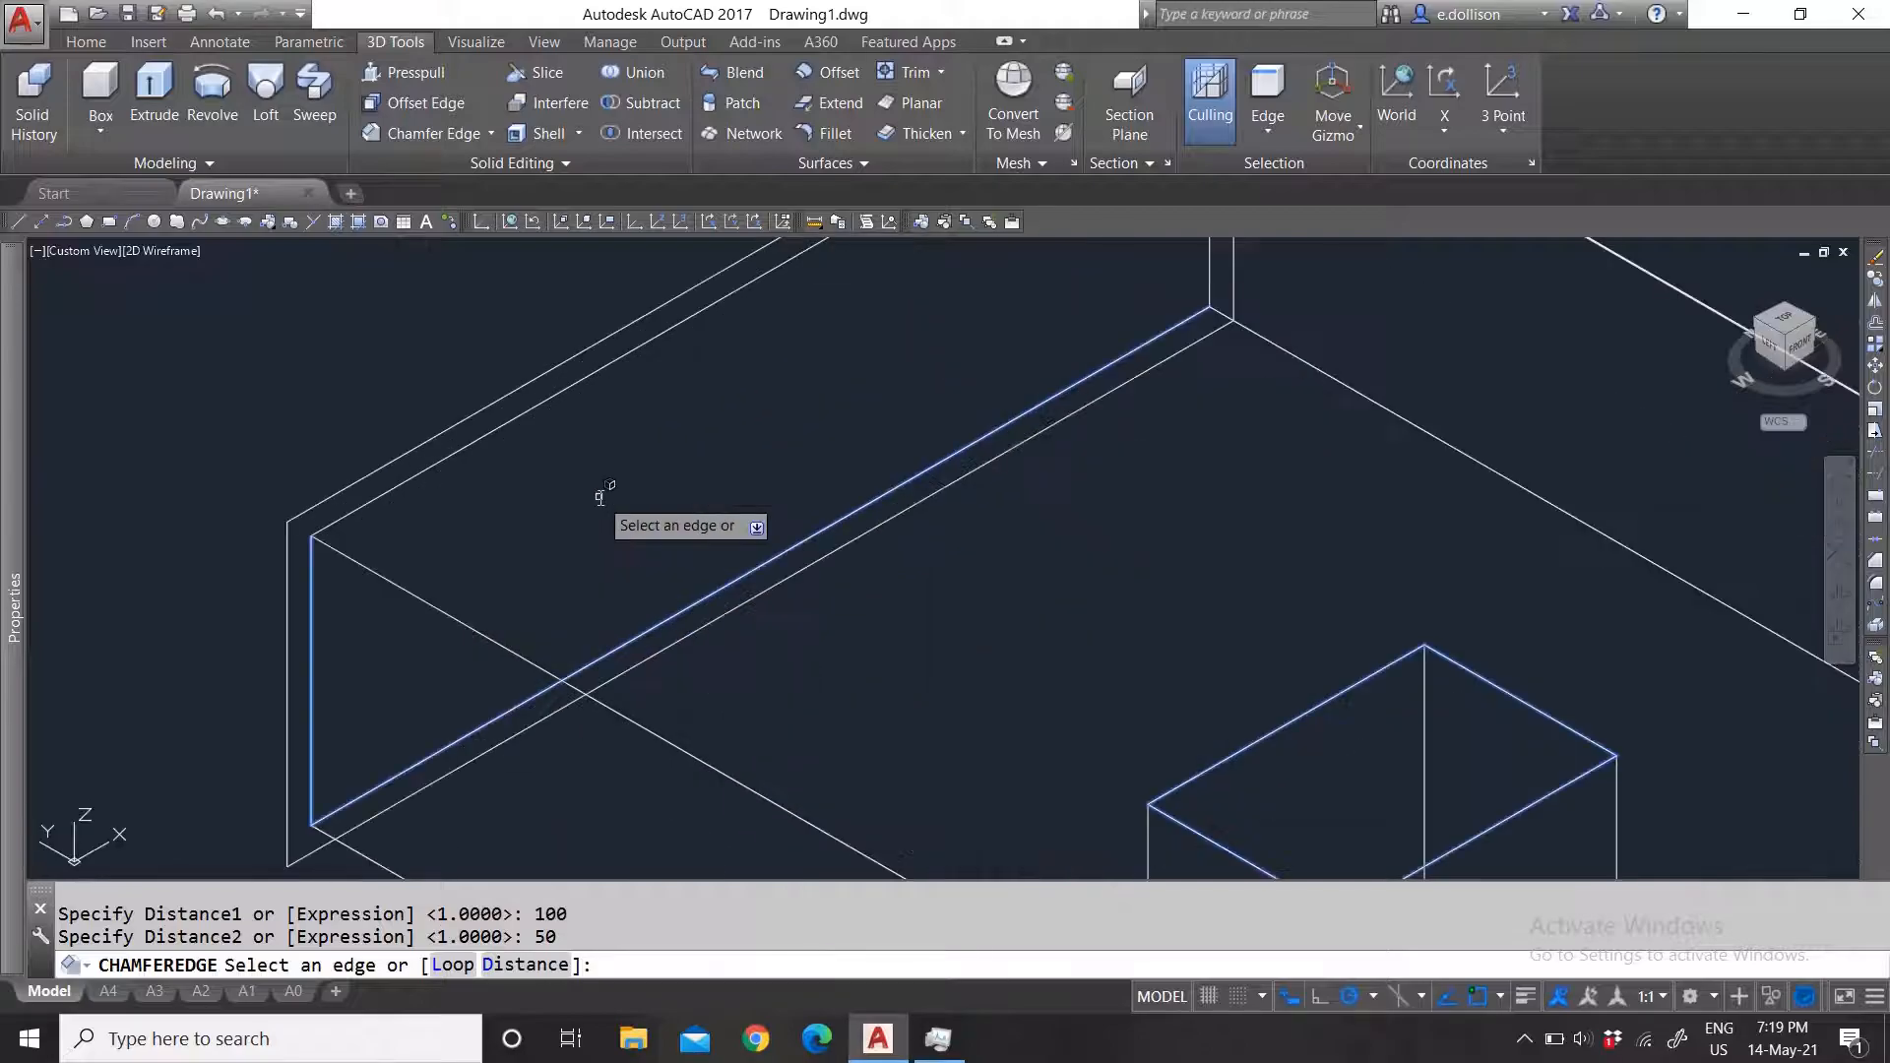
{"action": "left_click", "coordinate": [401, 581]}
{"action": "scroll", "coordinate": [418, 571], "scroll_direction": "up", "scroll_amount": 2}
{"action": "scroll", "coordinate": [430, 563], "scroll_direction": "up", "scroll_amount": 3}
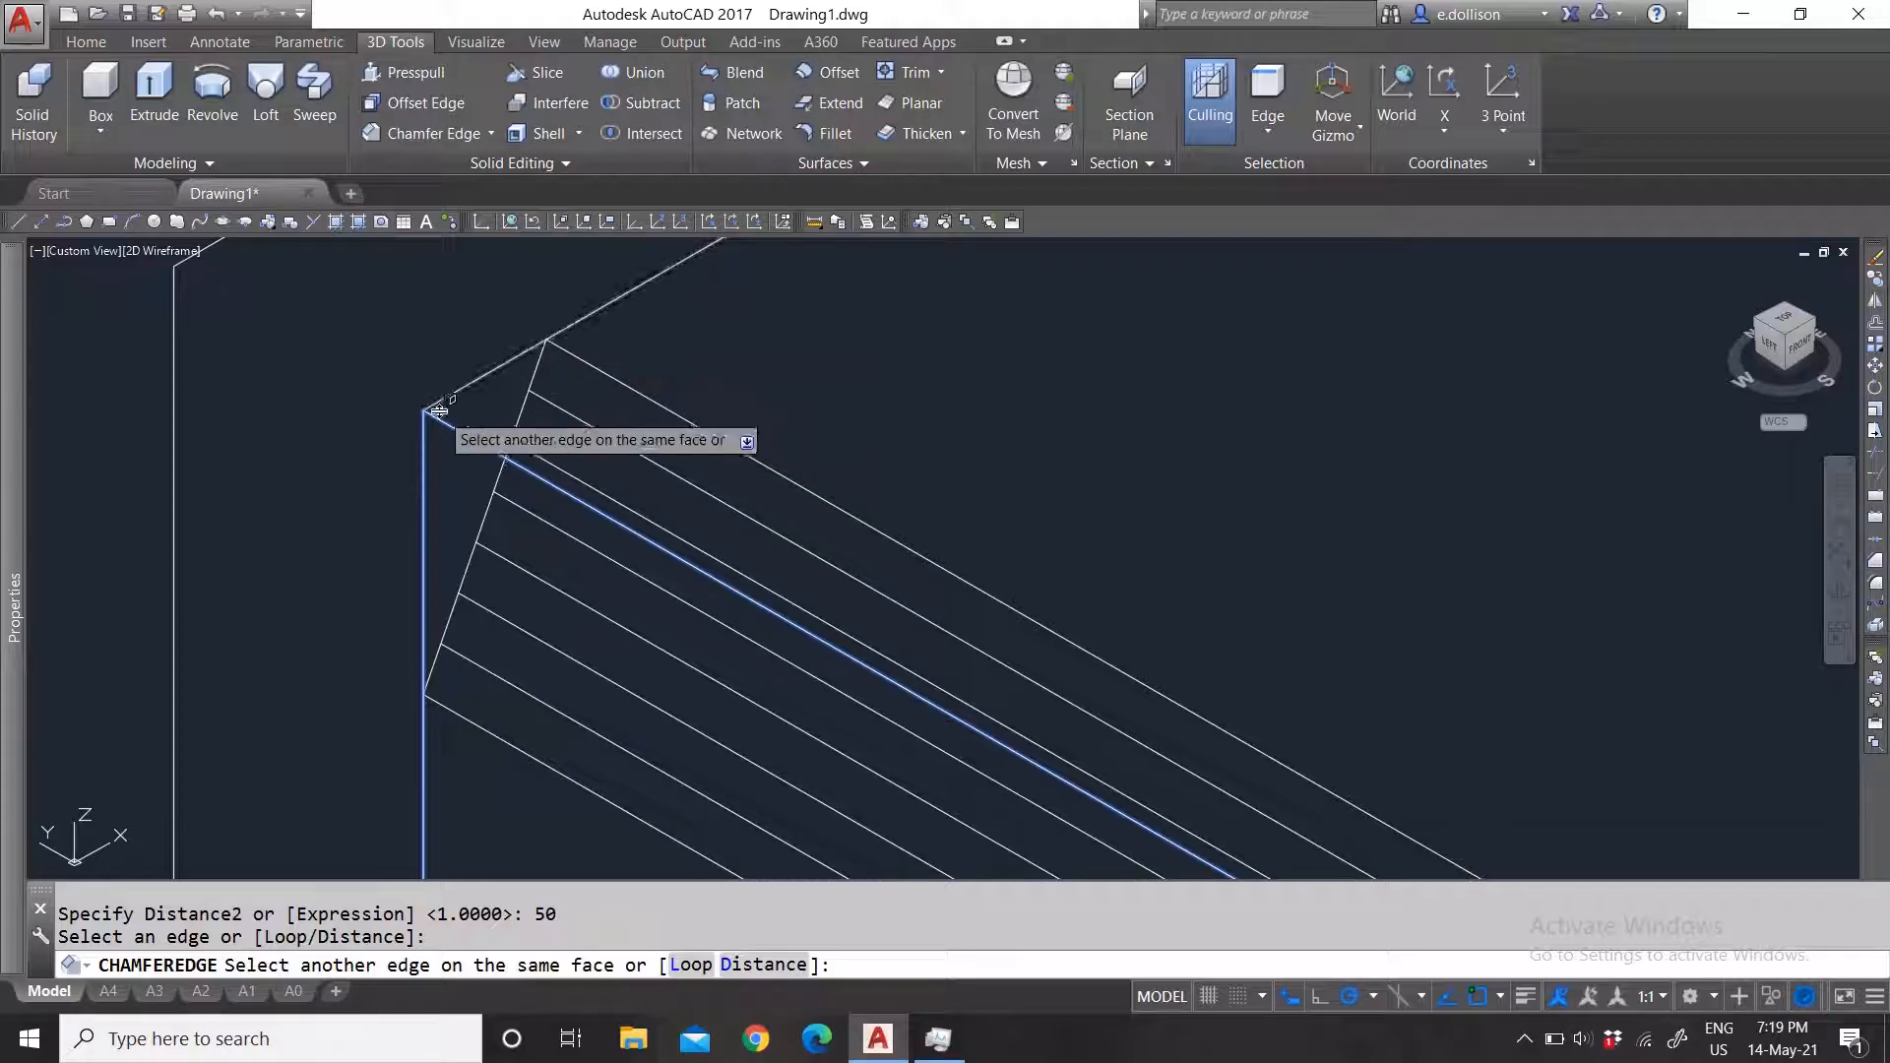
{"action": "scroll", "coordinate": [512, 492], "scroll_direction": "up", "scroll_amount": 3}
{"action": "left_click", "coordinate": [532, 630]}
{"action": "key", "text": "Return"}
Step: Inspect the unequal bevel at the end of the large box's chamfered top edge
{"action": "scroll", "coordinate": [517, 635], "scroll_direction": "down", "scroll_amount": 4}
{"action": "scroll", "coordinate": [504, 638], "scroll_direction": "up", "scroll_amount": 3}
{"action": "scroll", "coordinate": [468, 539], "scroll_direction": "down", "scroll_amount": 4}
{"action": "scroll", "coordinate": [581, 644], "scroll_direction": "up", "scroll_amount": 5}
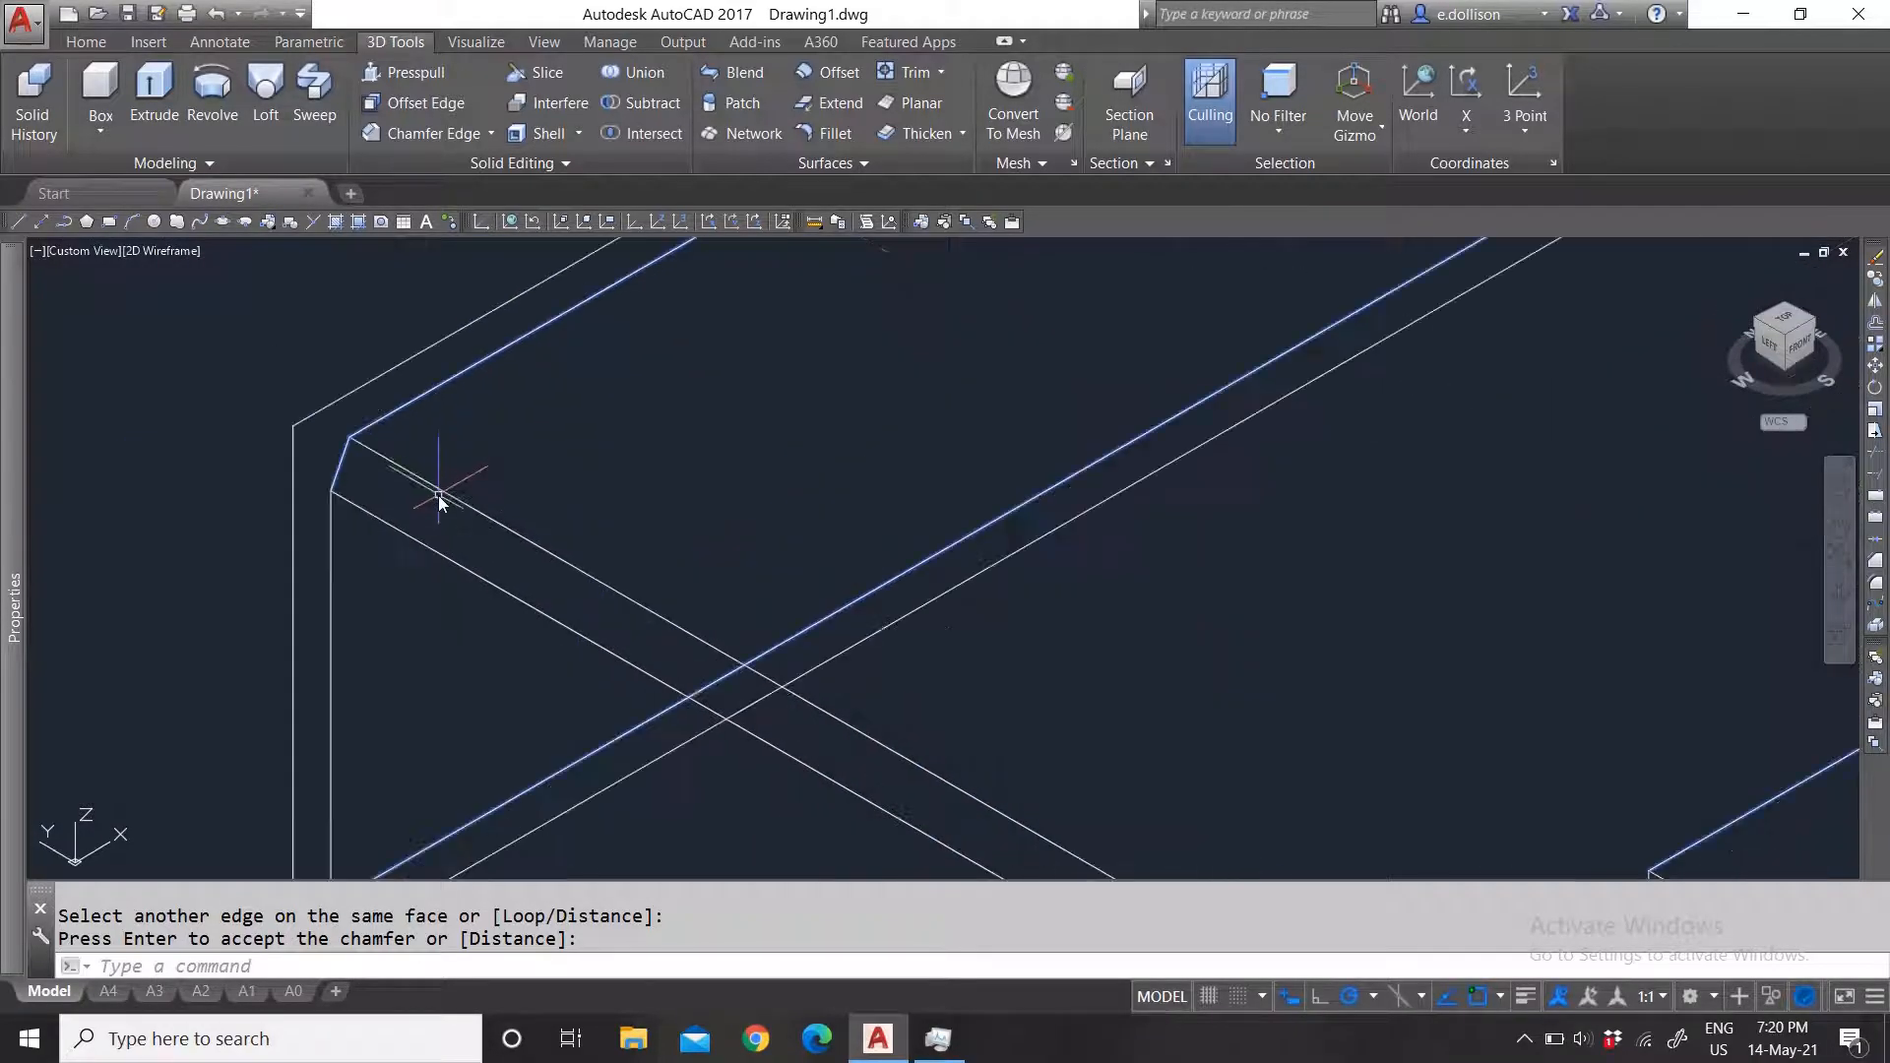
{"action": "scroll", "coordinate": [443, 551], "scroll_direction": "down", "scroll_amount": 2}
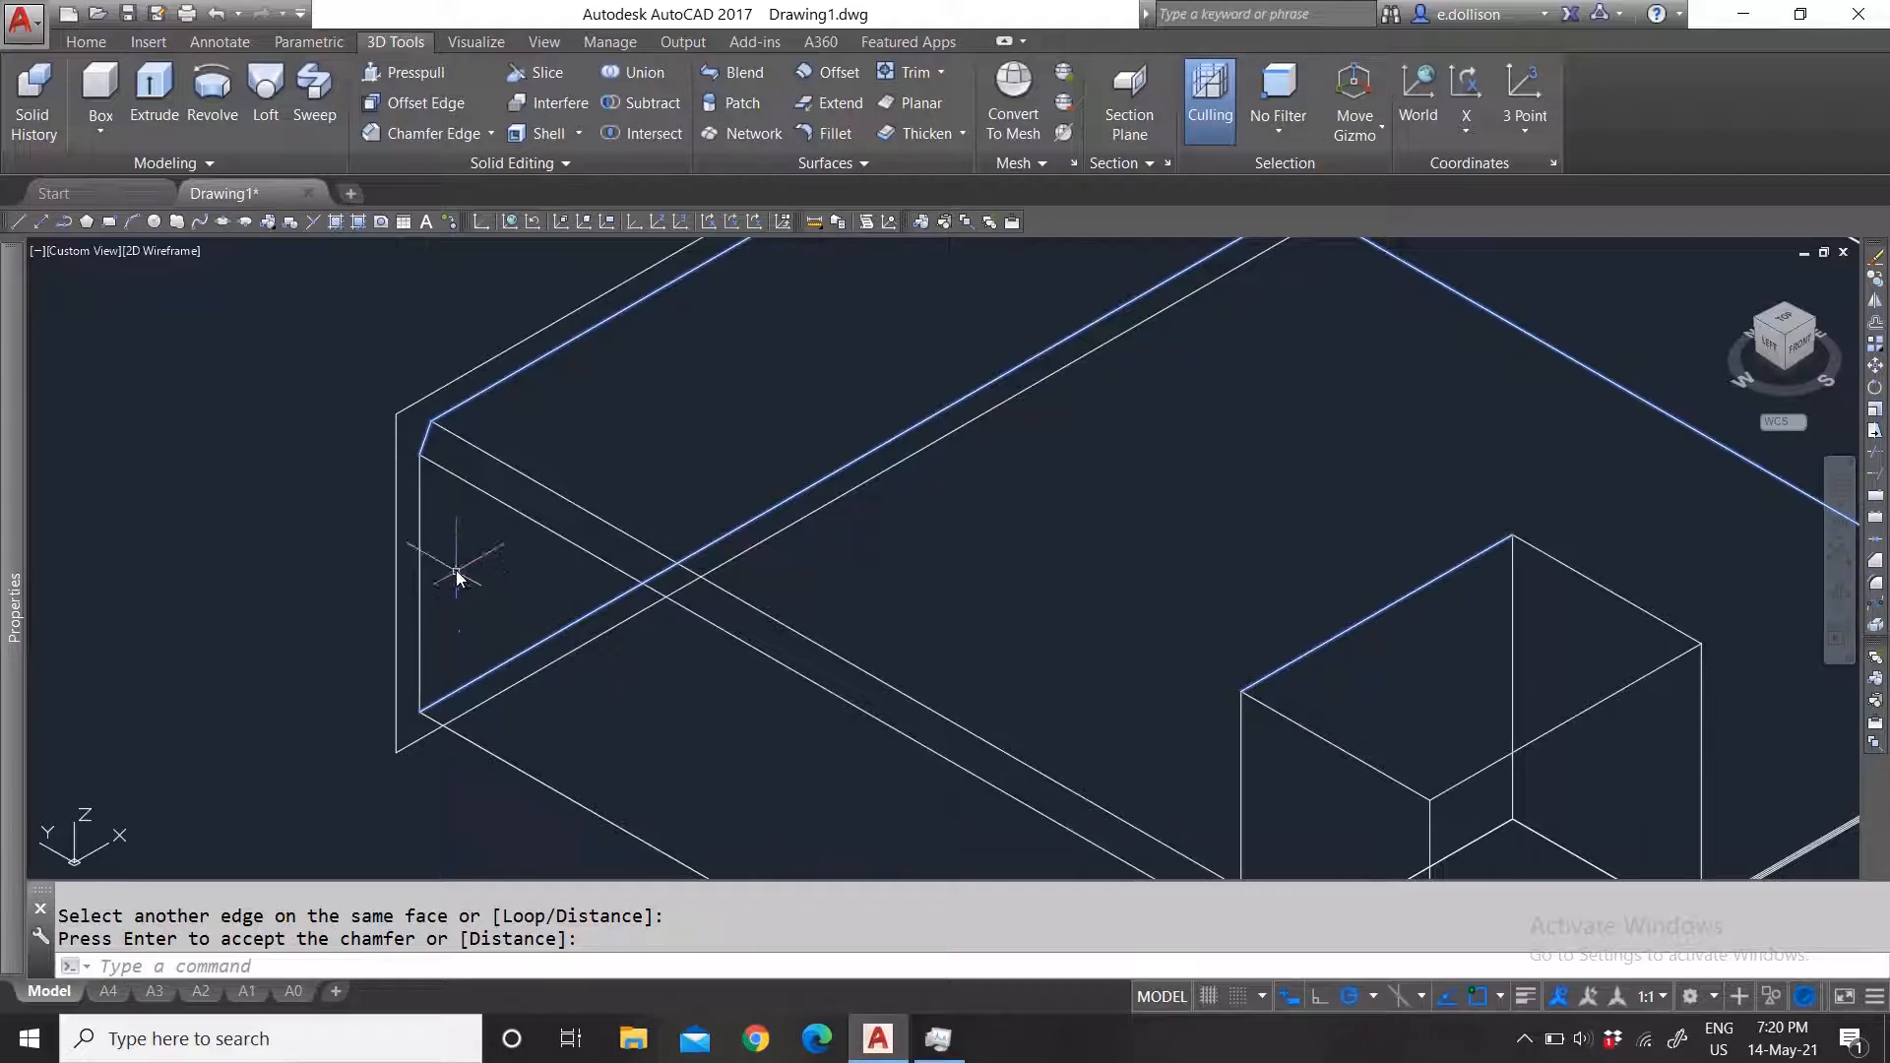
{"action": "scroll", "coordinate": [439, 502], "scroll_direction": "up", "scroll_amount": 2}
{"action": "left_click", "coordinate": [511, 344]}
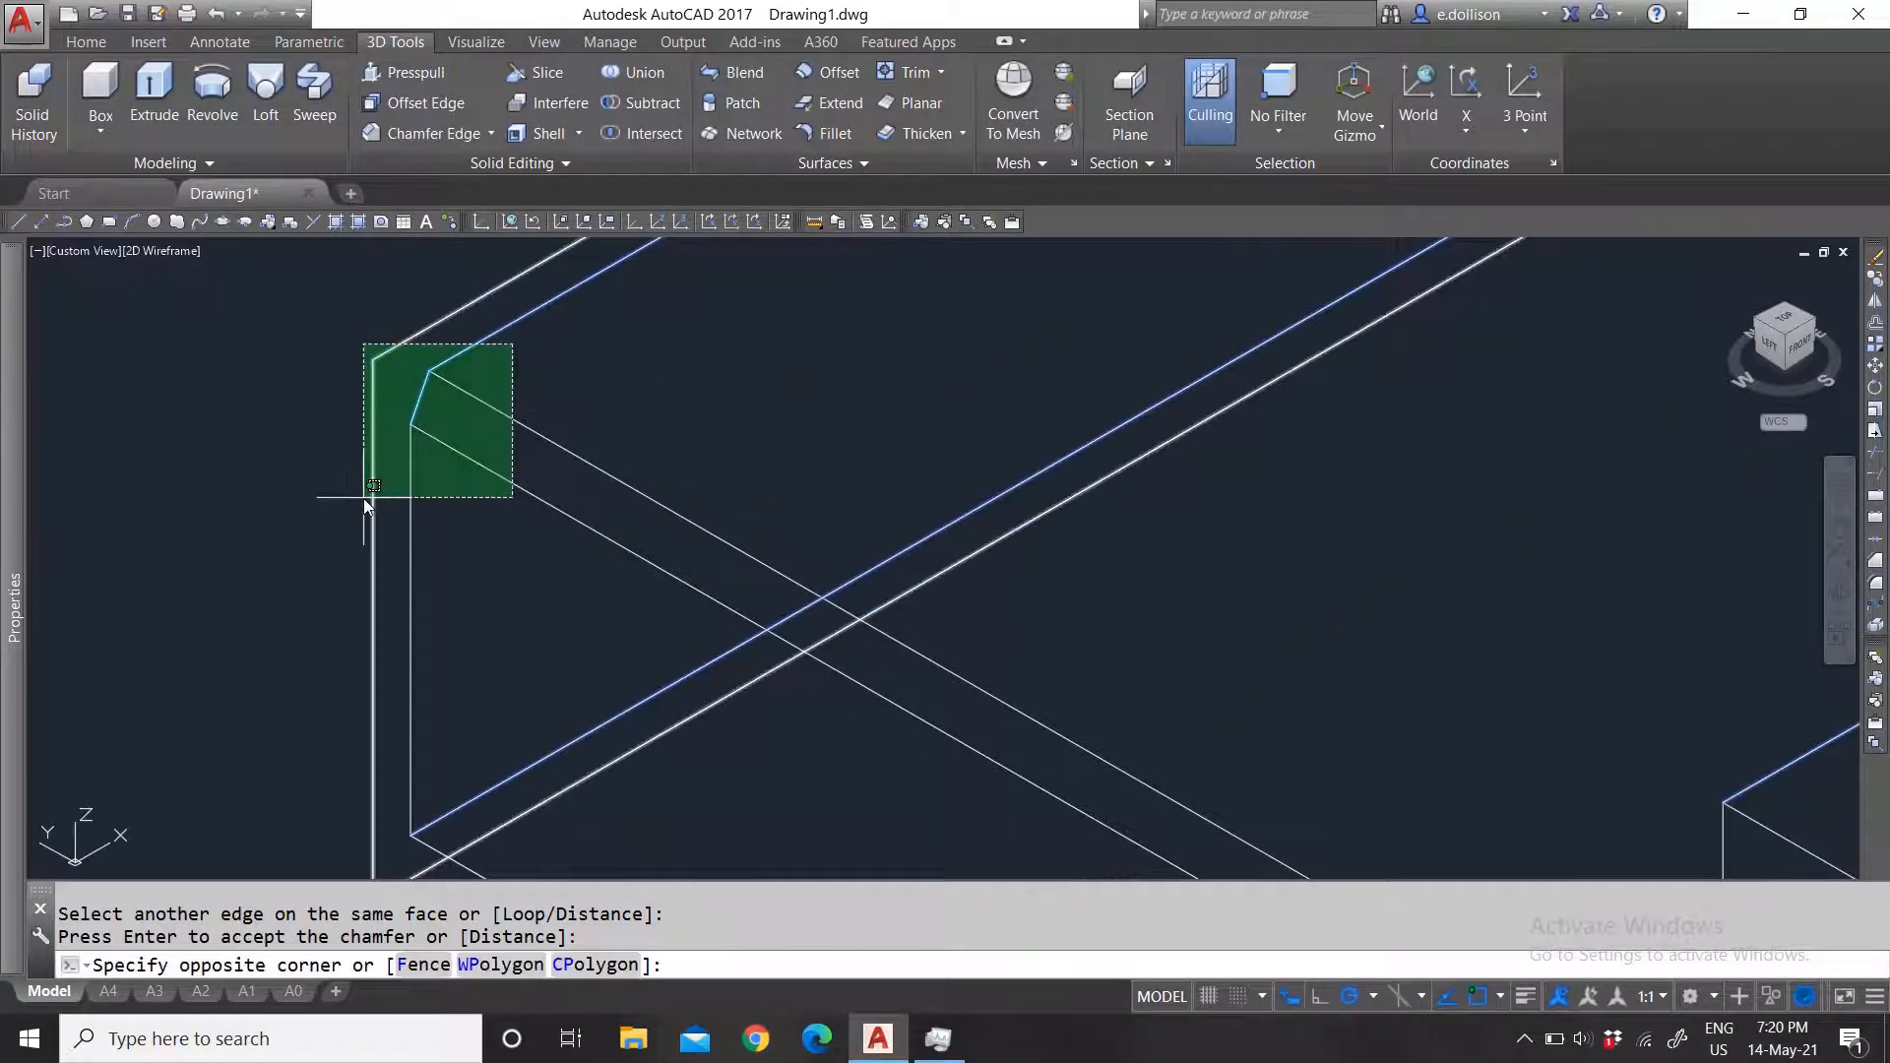
{"action": "key", "text": "Escape"}
{"action": "scroll", "coordinate": [490, 566], "scroll_direction": "down", "scroll_amount": 2}
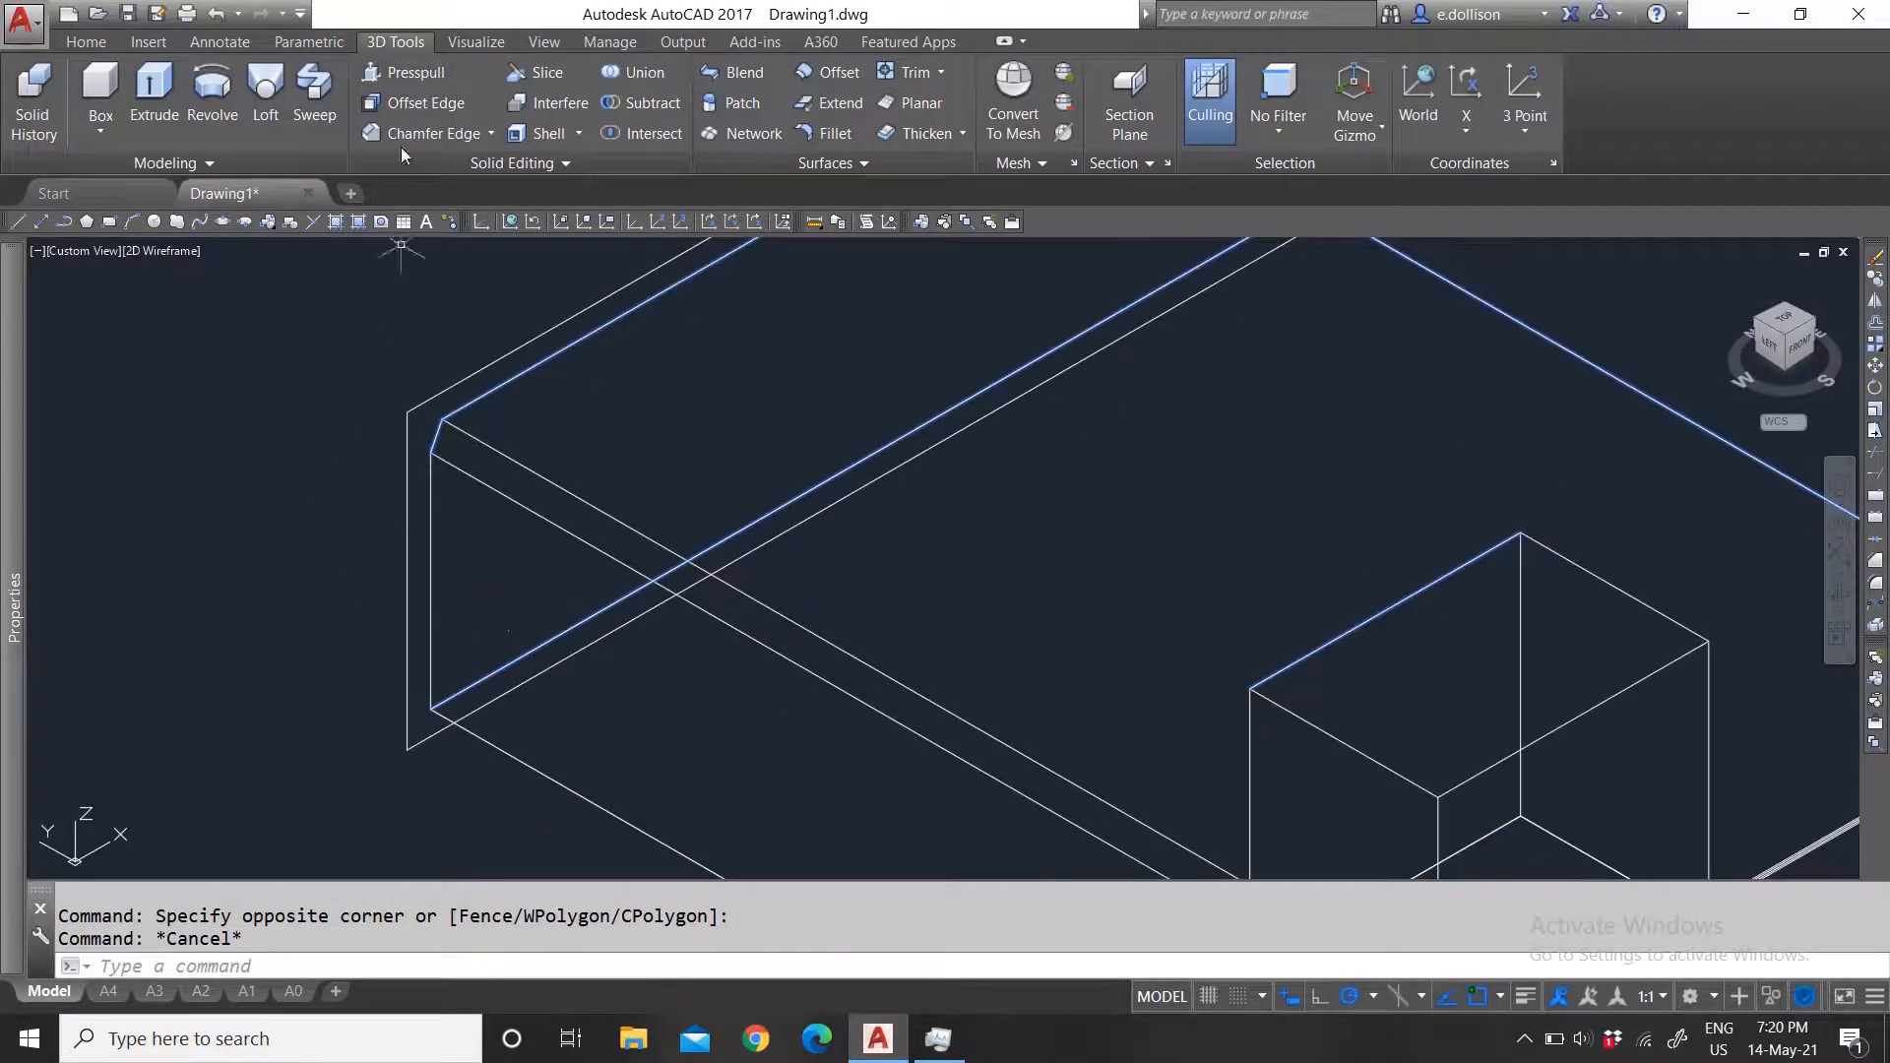
Step: Chamfer the edge loop around the large box's left face, using Chamfer Edge's Loop option at distances 100 and 50
{"action": "left_click", "coordinate": [491, 133]}
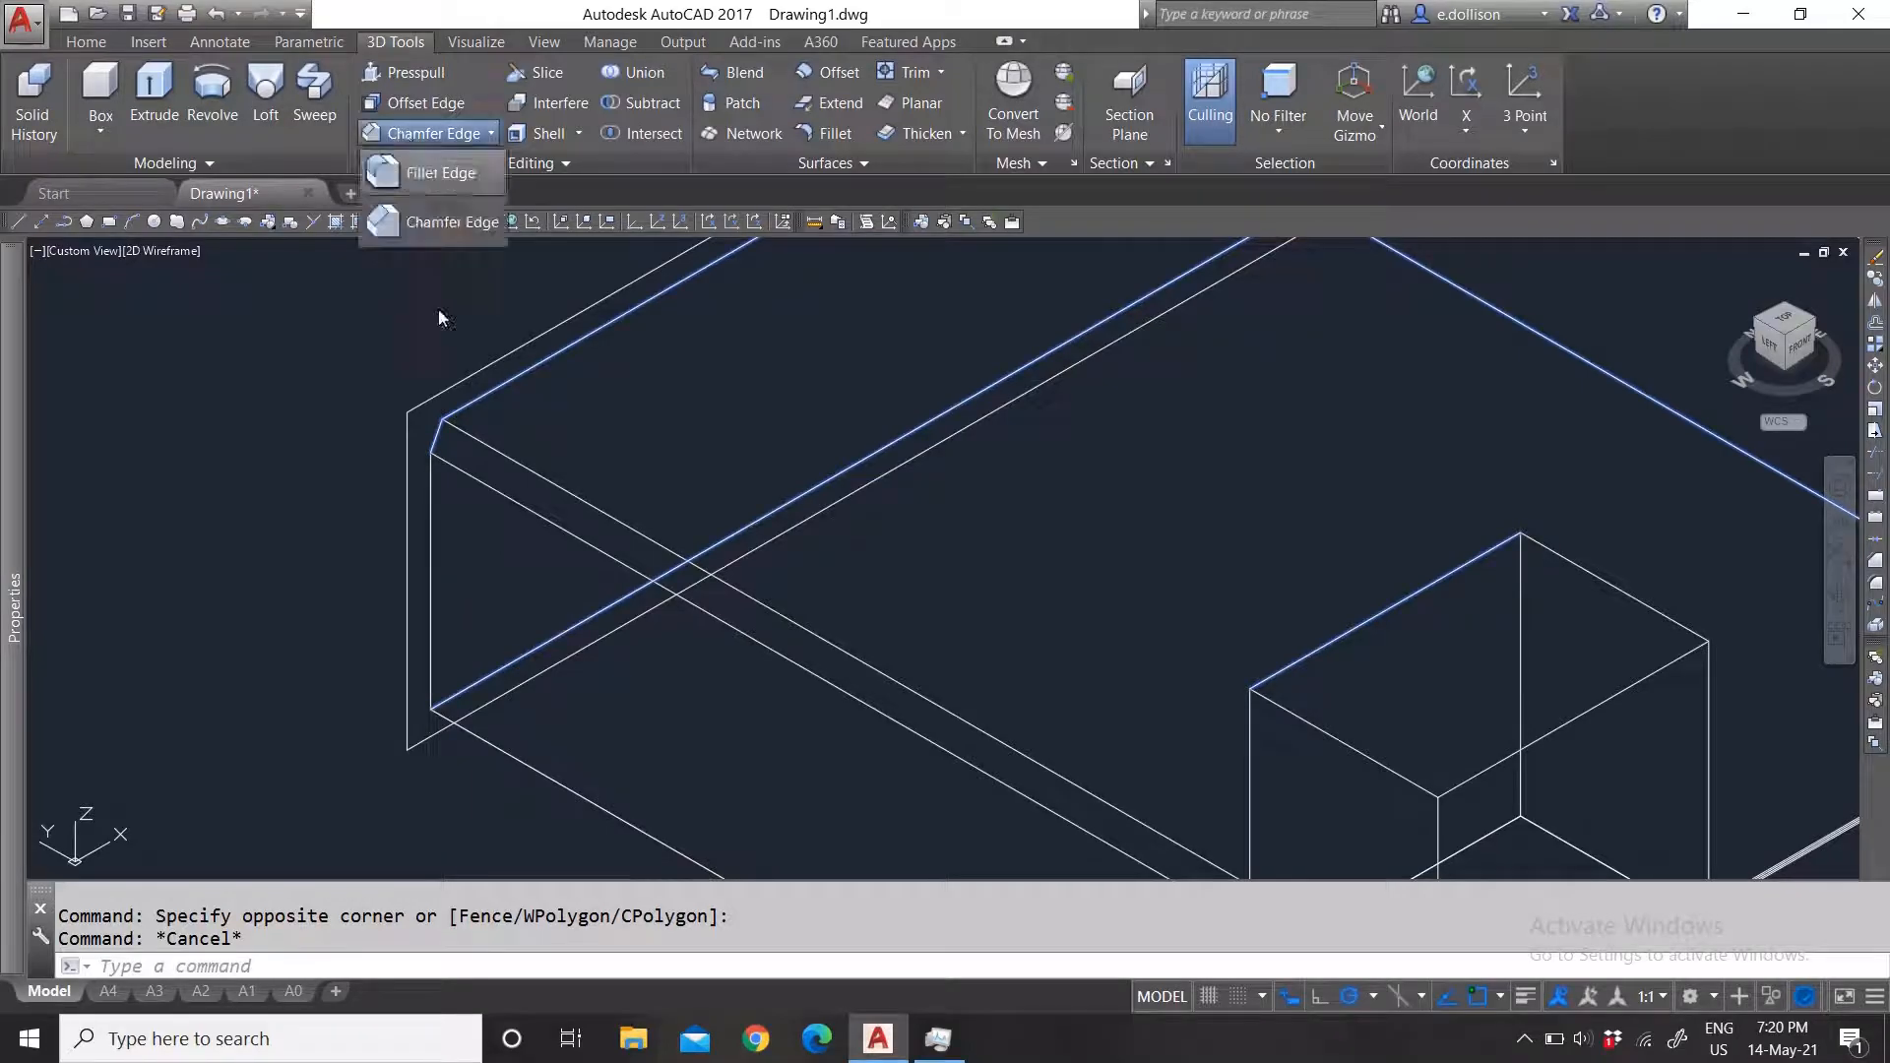
{"action": "left_click", "coordinate": [420, 218]}
{"action": "scroll", "coordinate": [533, 612], "scroll_direction": "down", "scroll_amount": 3}
{"action": "scroll", "coordinate": [730, 835], "scroll_direction": "up", "scroll_amount": 2}
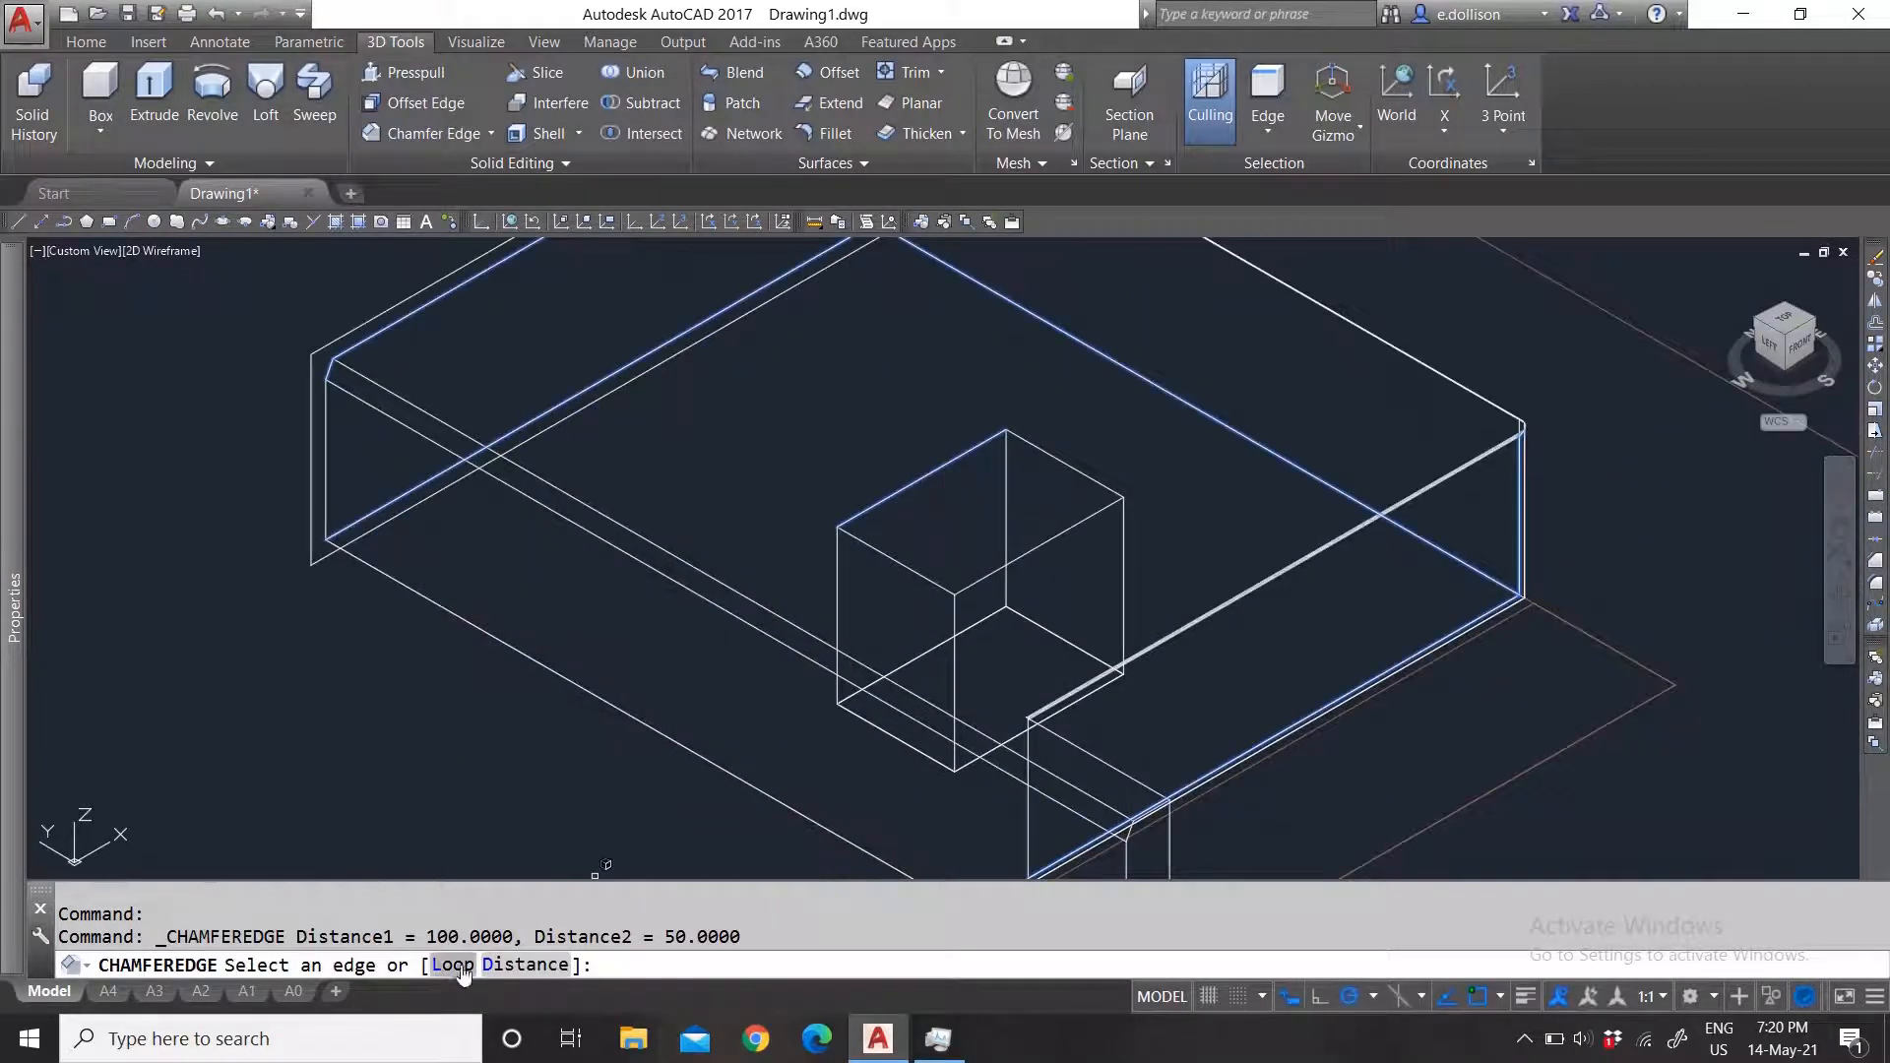
{"action": "left_click", "coordinate": [435, 966]}
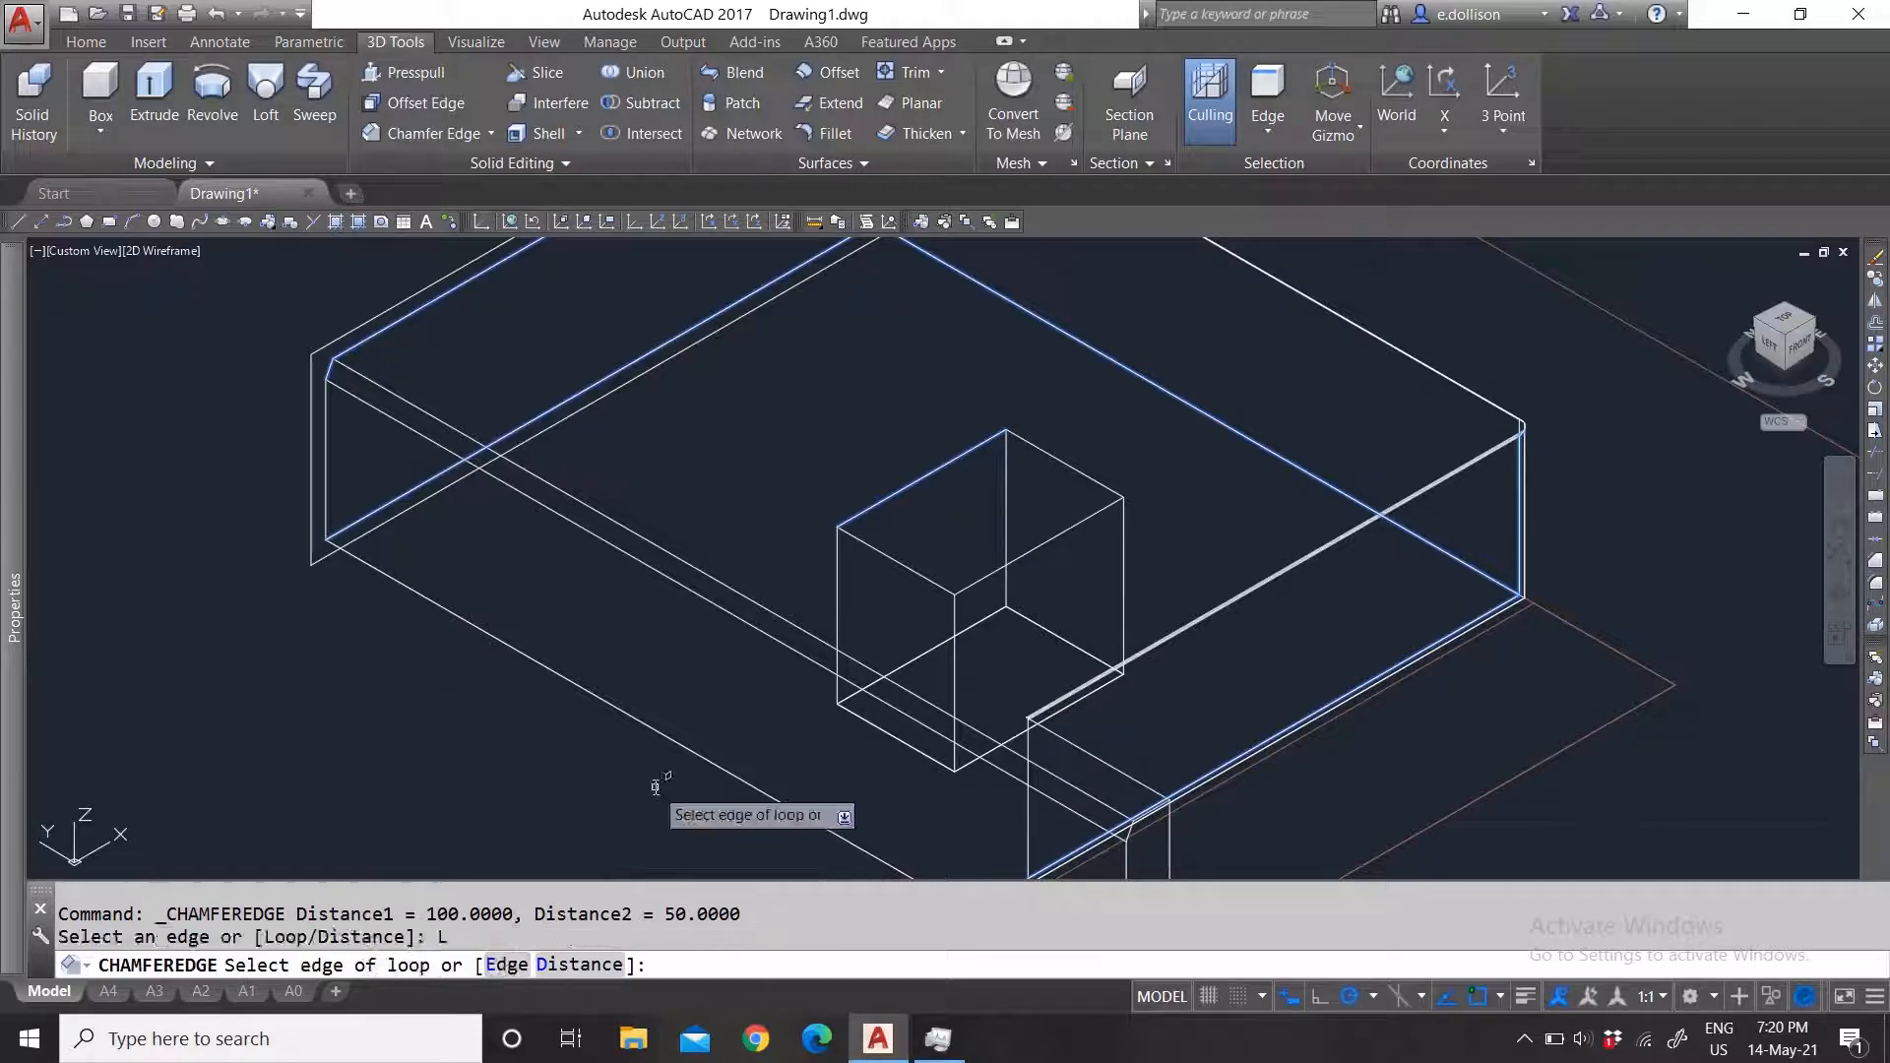
{"action": "left_click", "coordinate": [652, 723]}
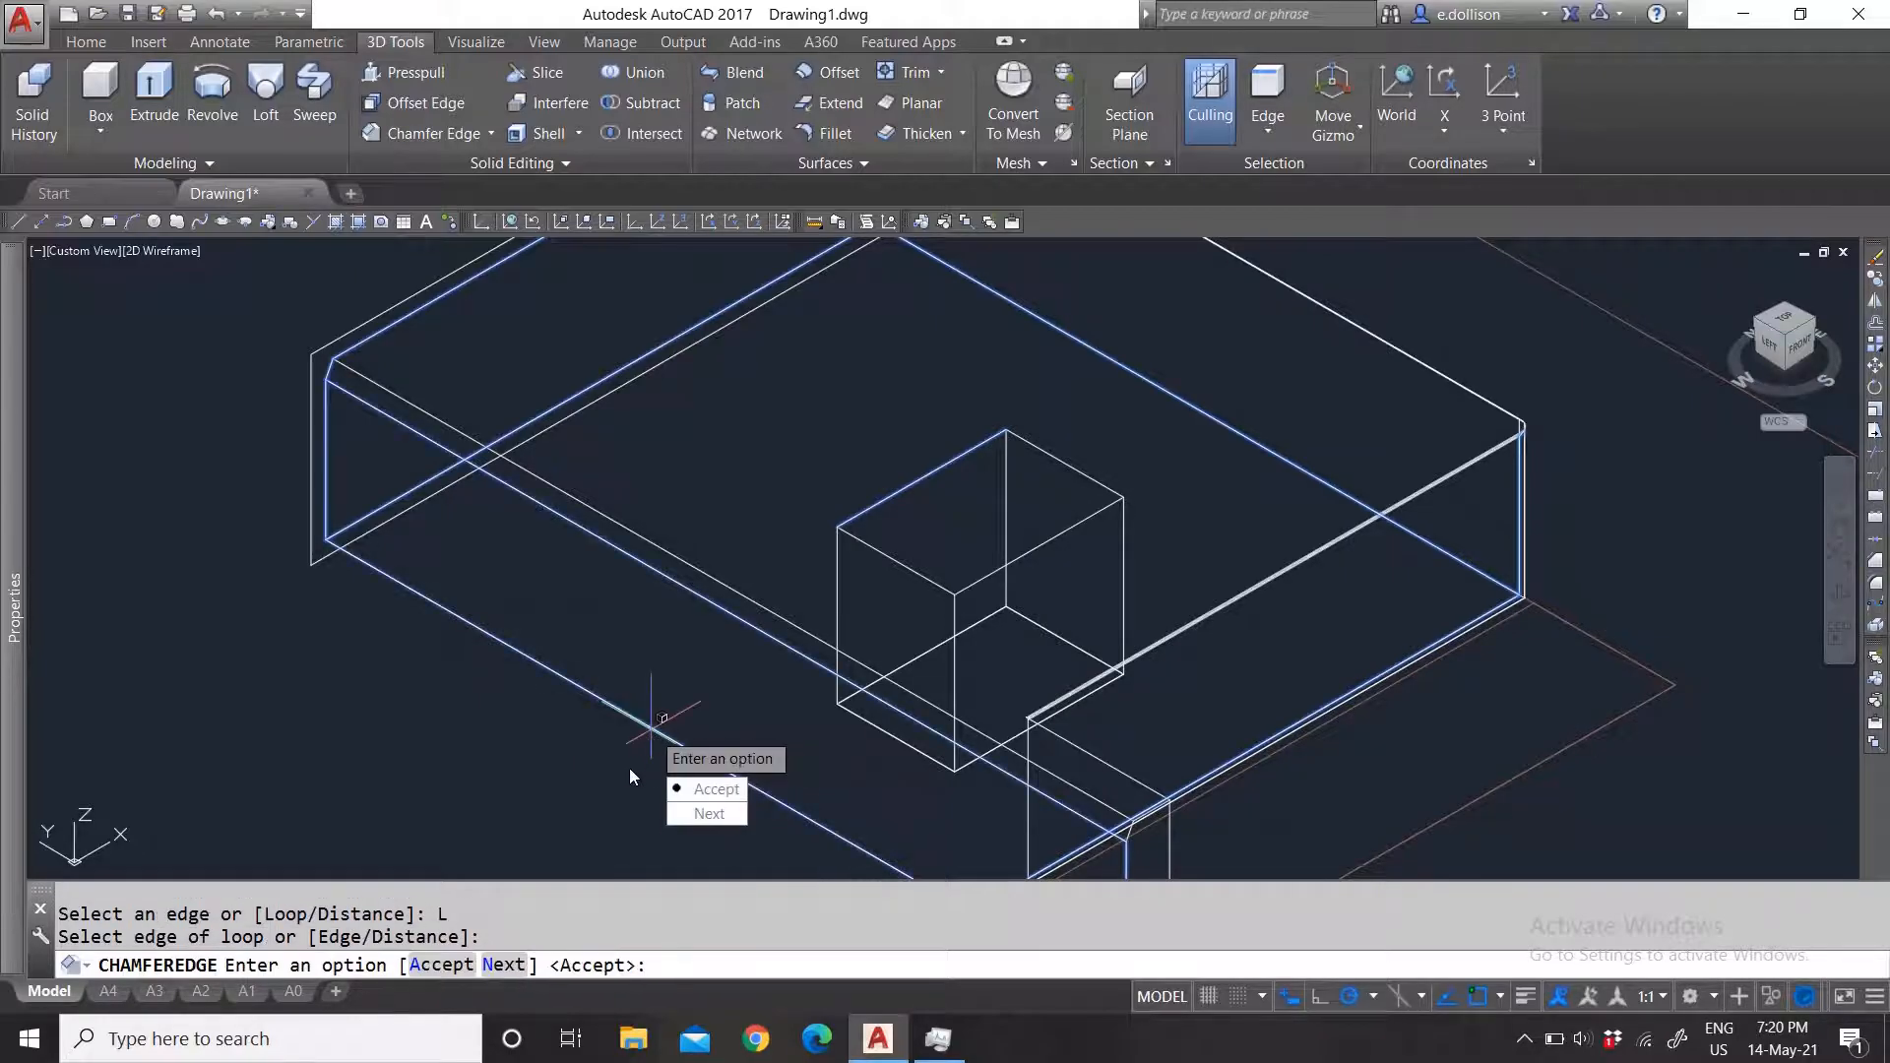
{"action": "scroll", "coordinate": [529, 644], "scroll_direction": "down", "scroll_amount": 3}
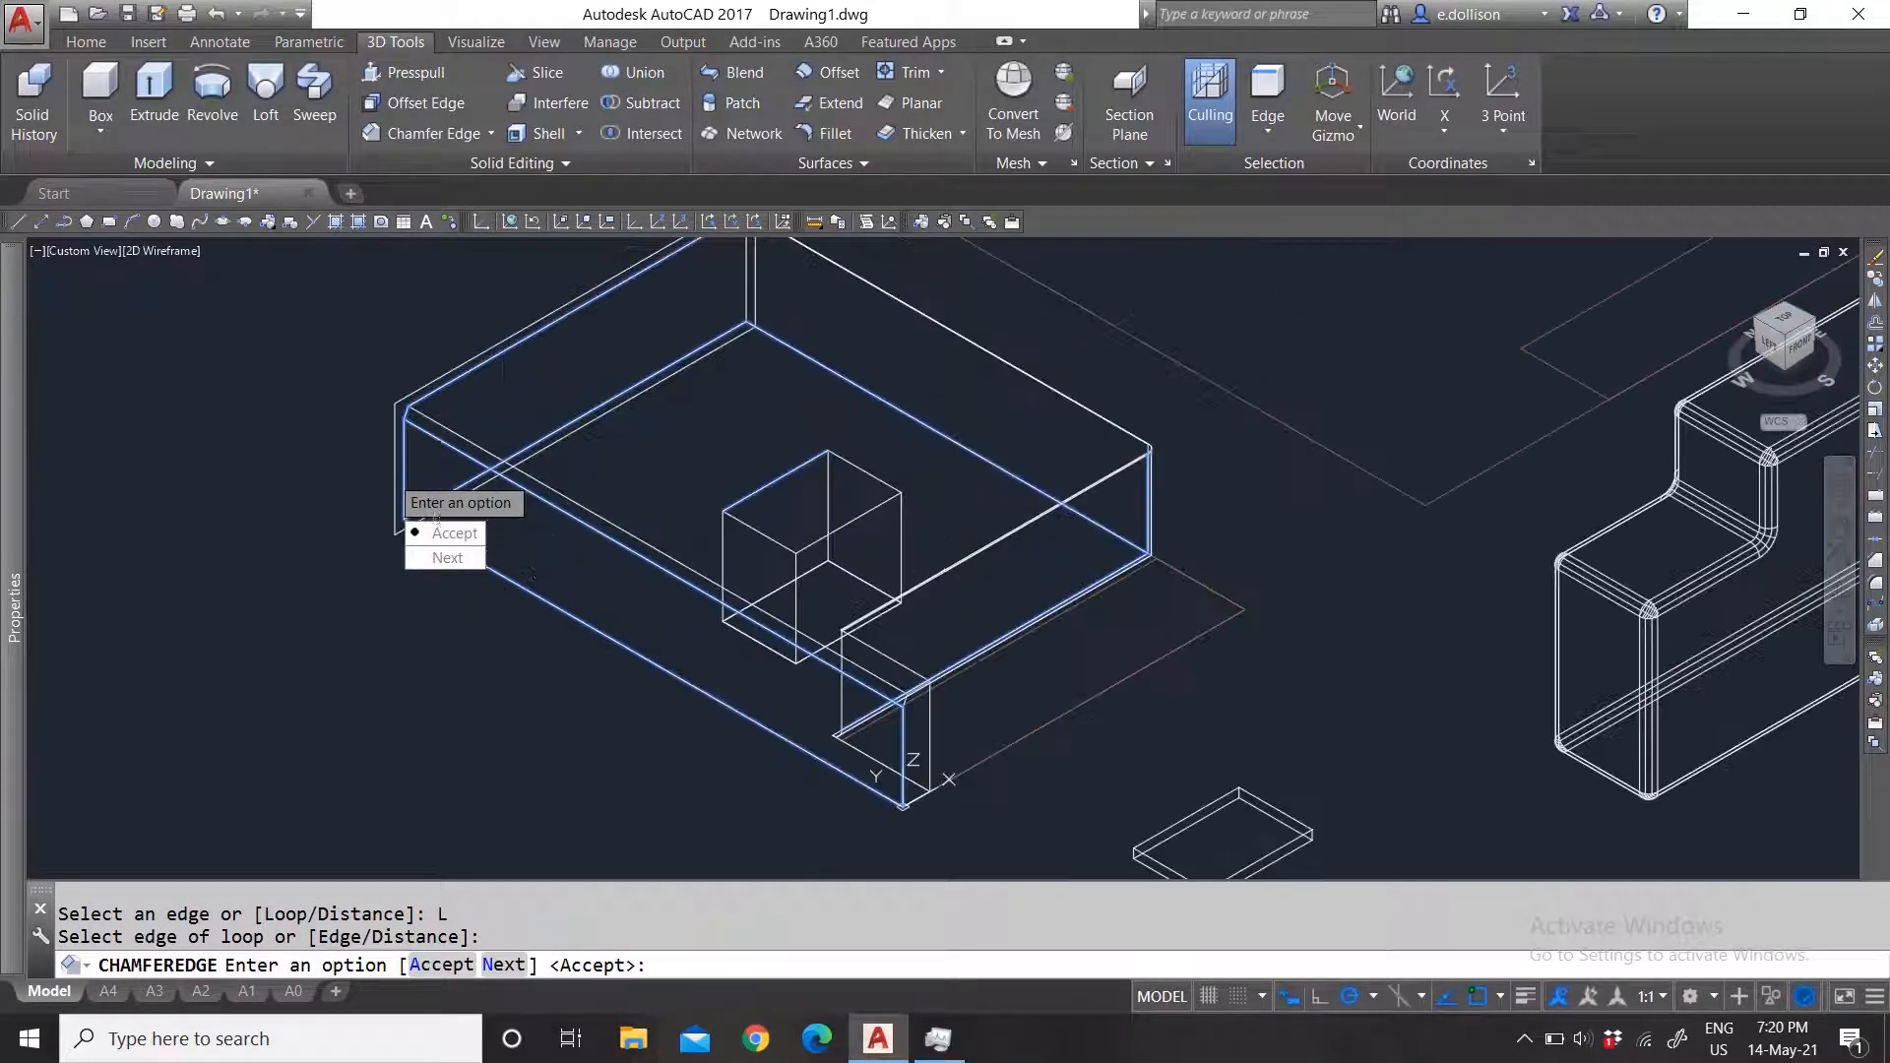
{"action": "scroll", "coordinate": [394, 462], "scroll_direction": "up", "scroll_amount": 3}
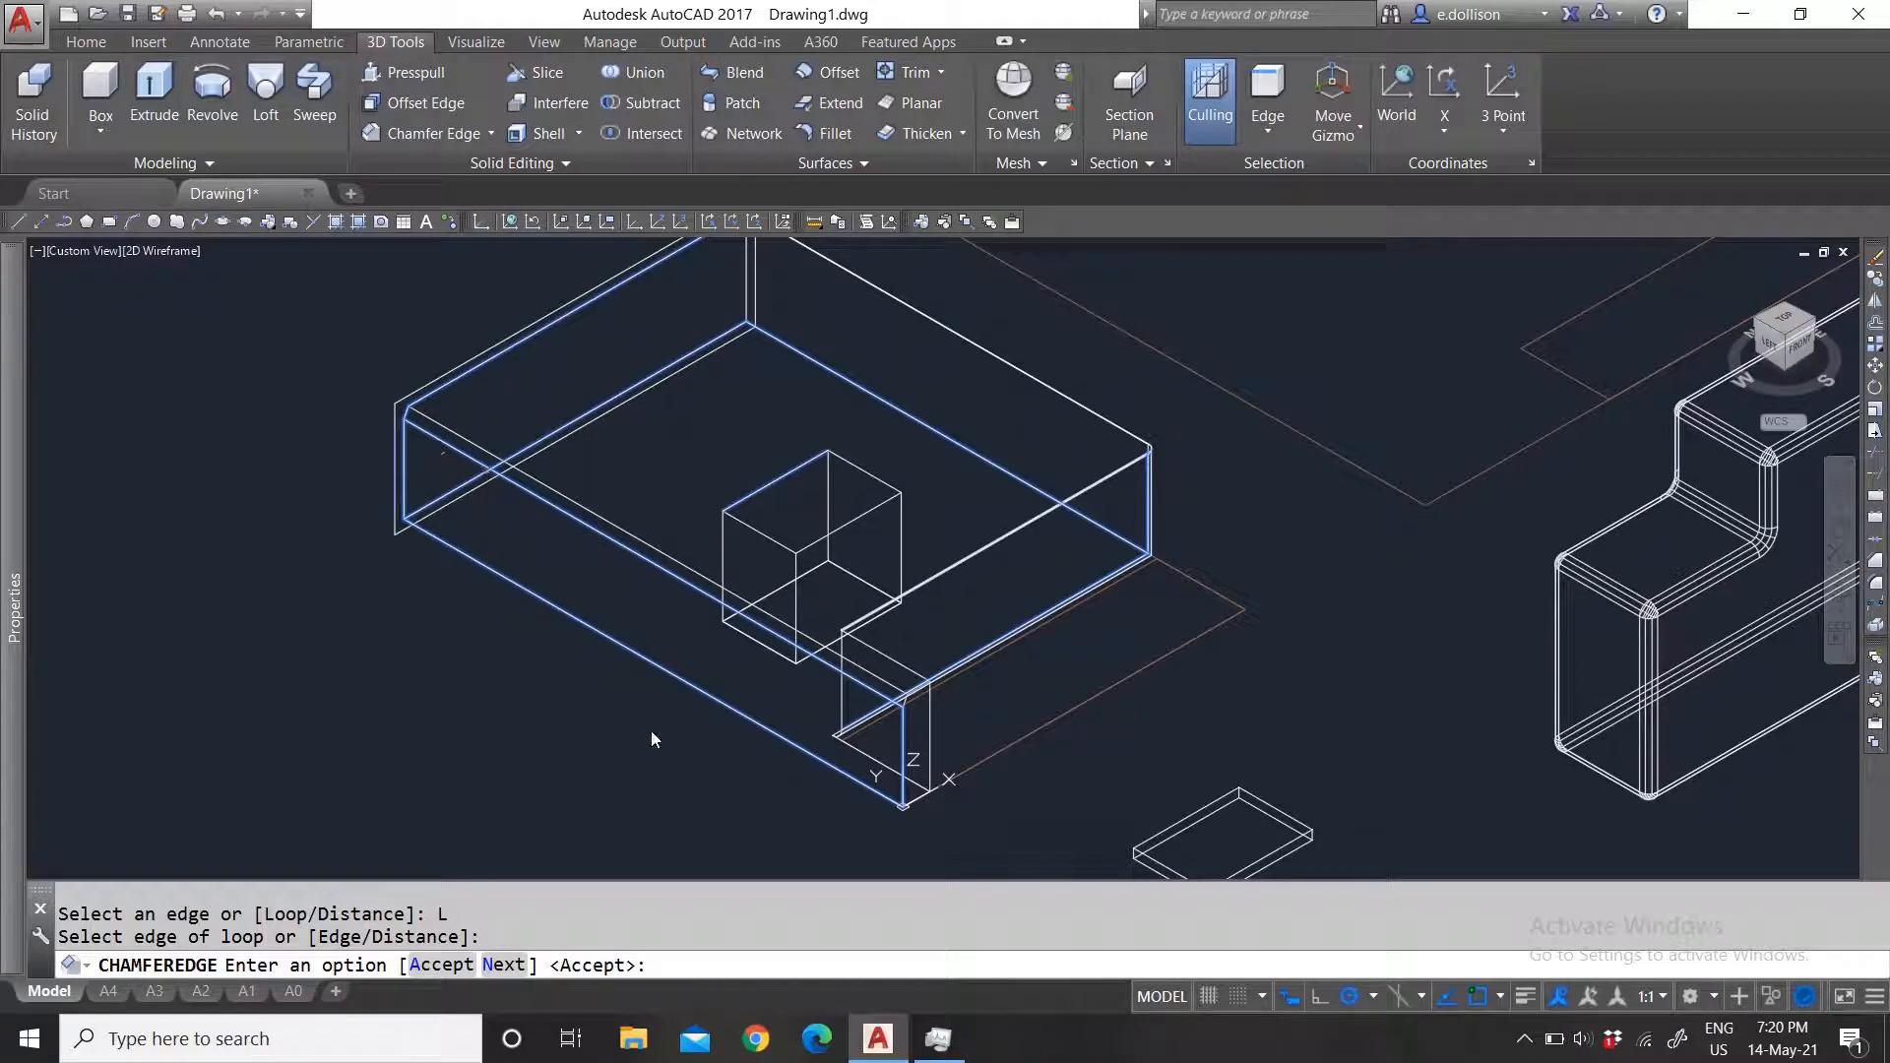
{"action": "key", "text": "Return"}
{"action": "key", "text": "Return"}
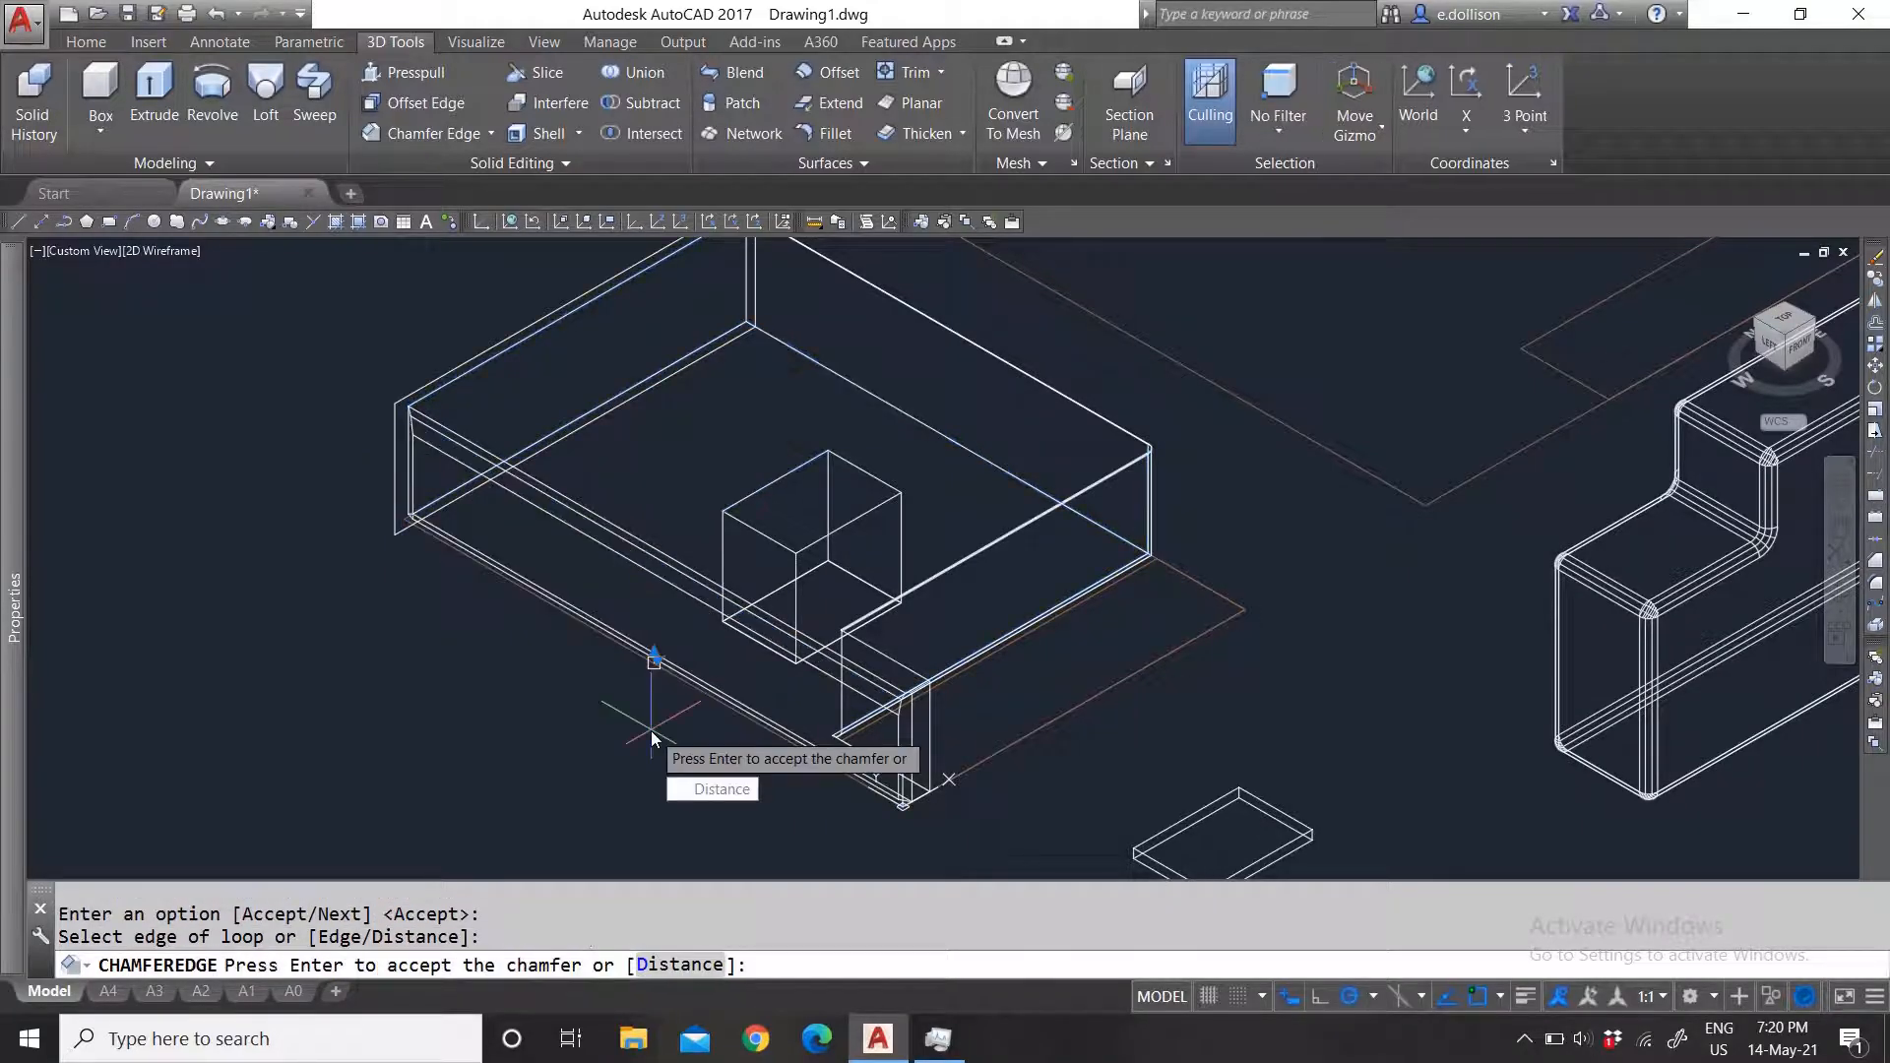
{"action": "key", "text": "Escape"}
Step: Clear the leftover edge highlighting on the large box by selecting the solid and releasing the selection
{"action": "left_click", "coordinate": [642, 569]}
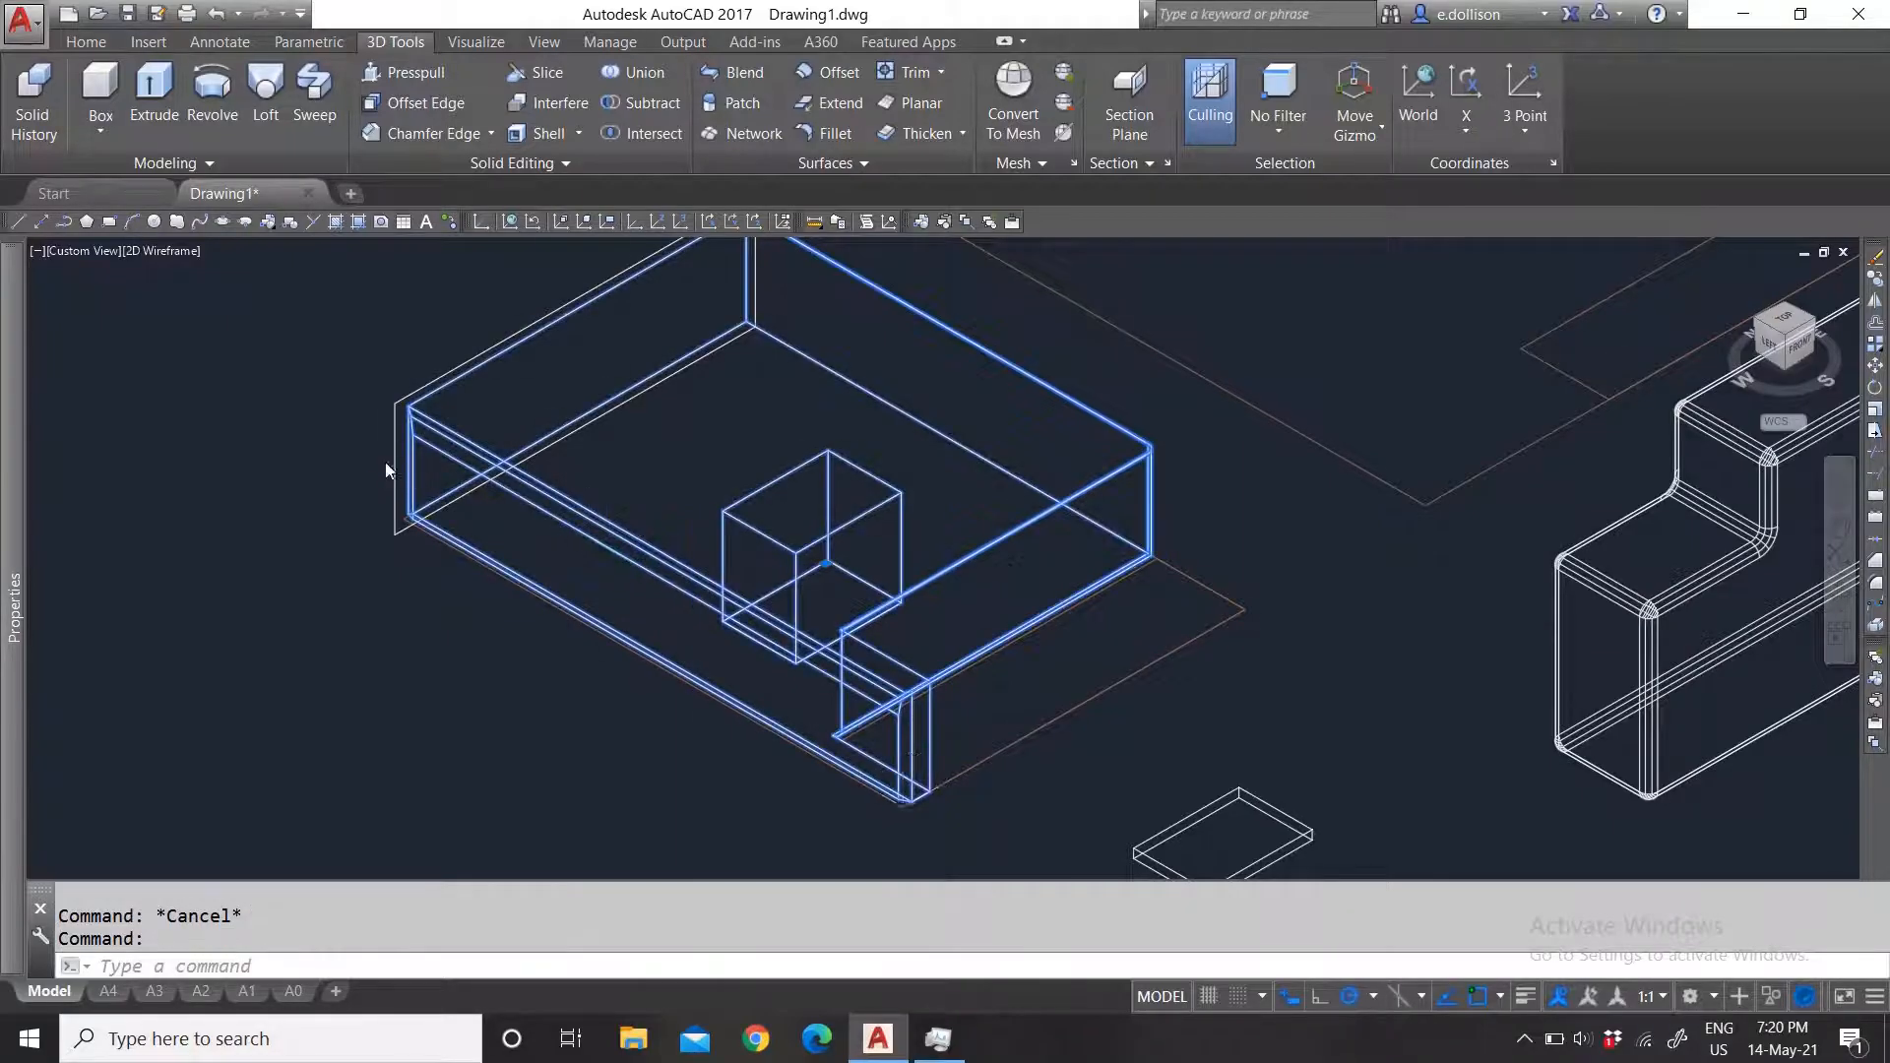
{"action": "scroll", "coordinate": [393, 458], "scroll_direction": "up", "scroll_amount": 4}
{"action": "key", "text": "Escape"}
Step: Inspect the chamfered corners at both ends of the large box's left face
{"action": "scroll", "coordinate": [461, 404], "scroll_direction": "down", "scroll_amount": 3}
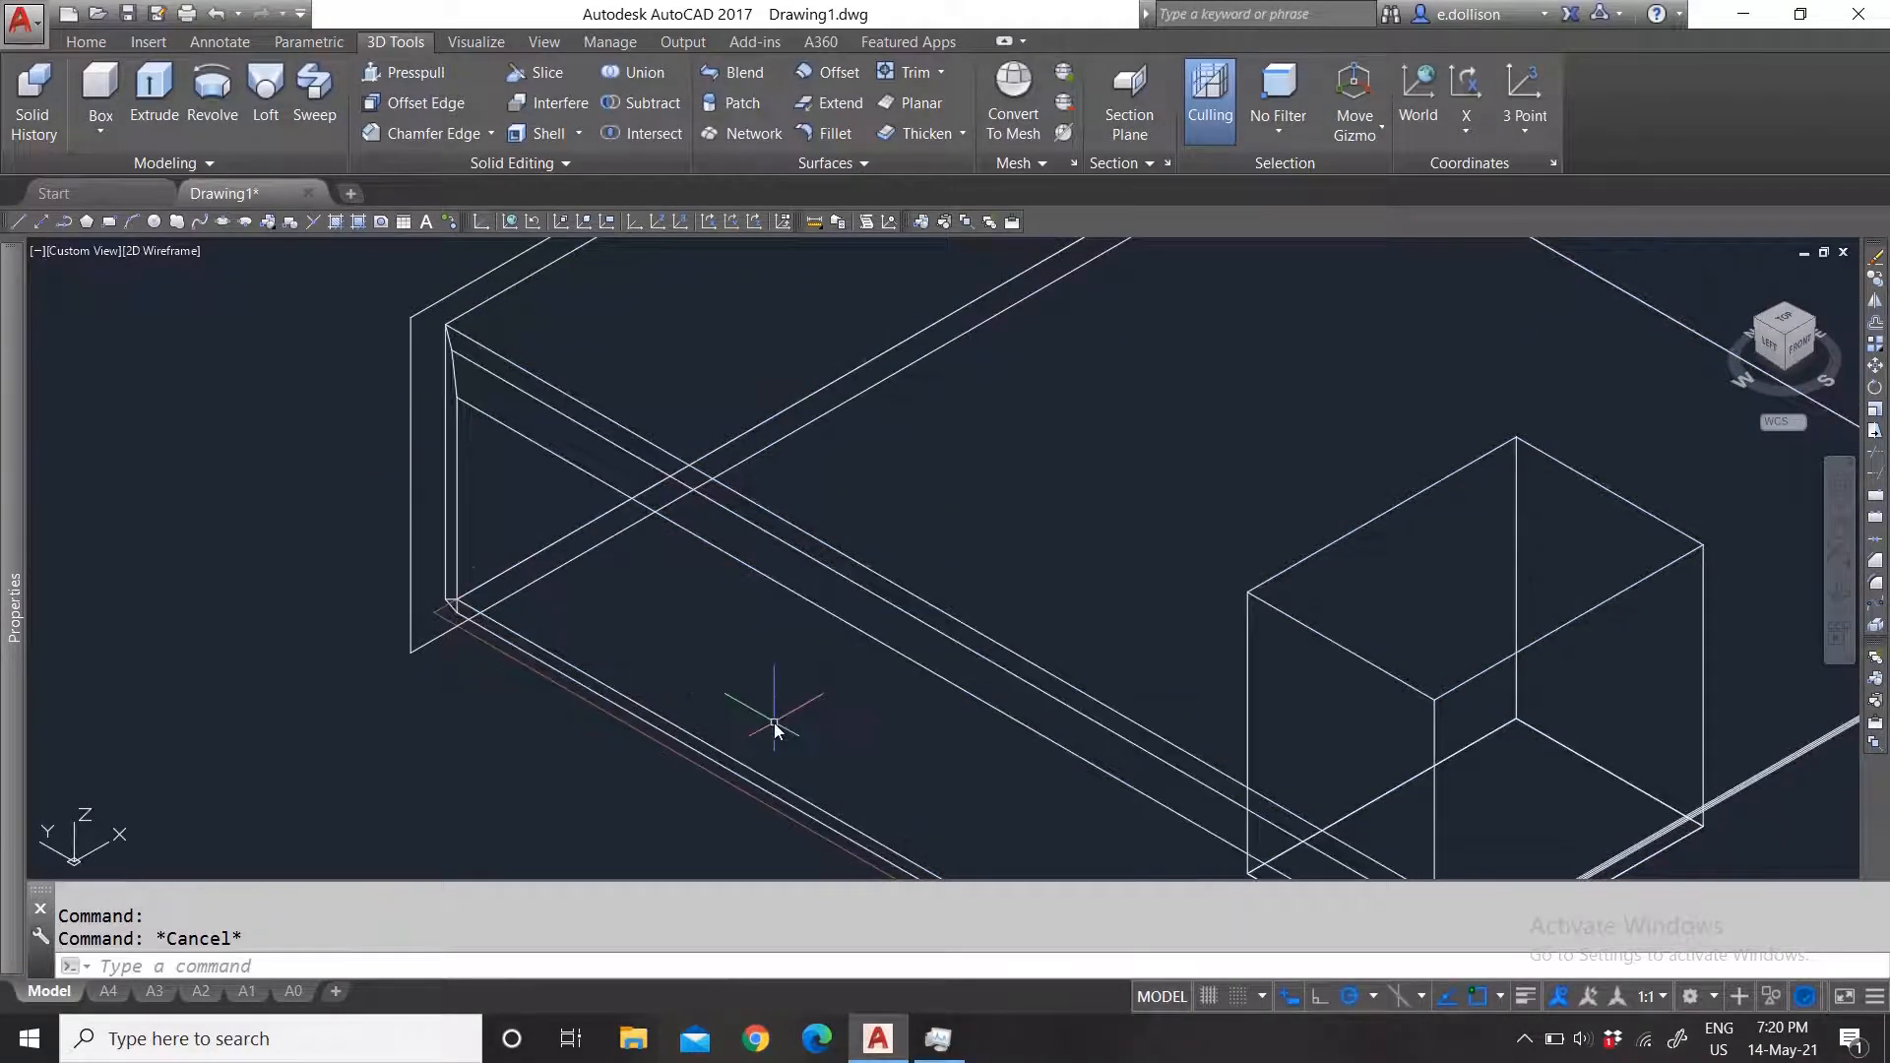
{"action": "scroll", "coordinate": [772, 725], "scroll_direction": "down", "scroll_amount": 2}
{"action": "scroll", "coordinate": [905, 708], "scroll_direction": "up", "scroll_amount": 3}
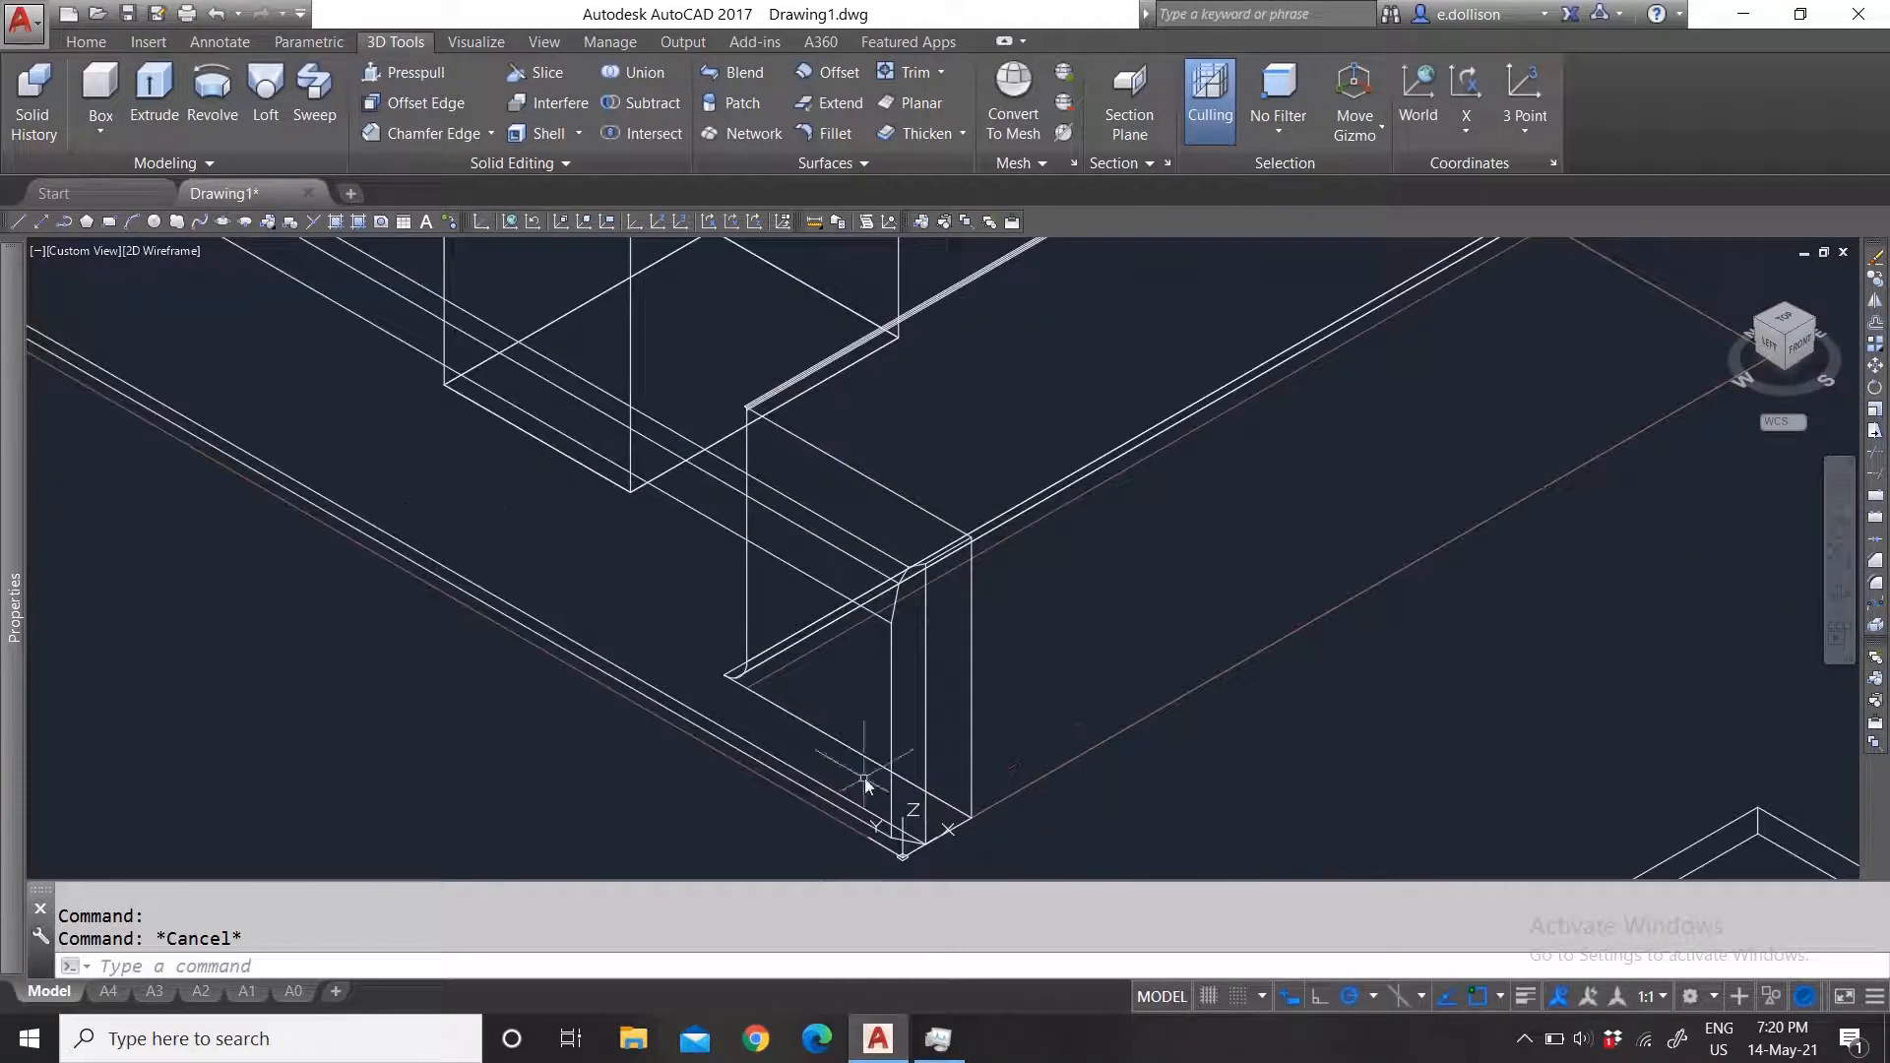
{"action": "scroll", "coordinate": [930, 624], "scroll_direction": "up", "scroll_amount": 4}
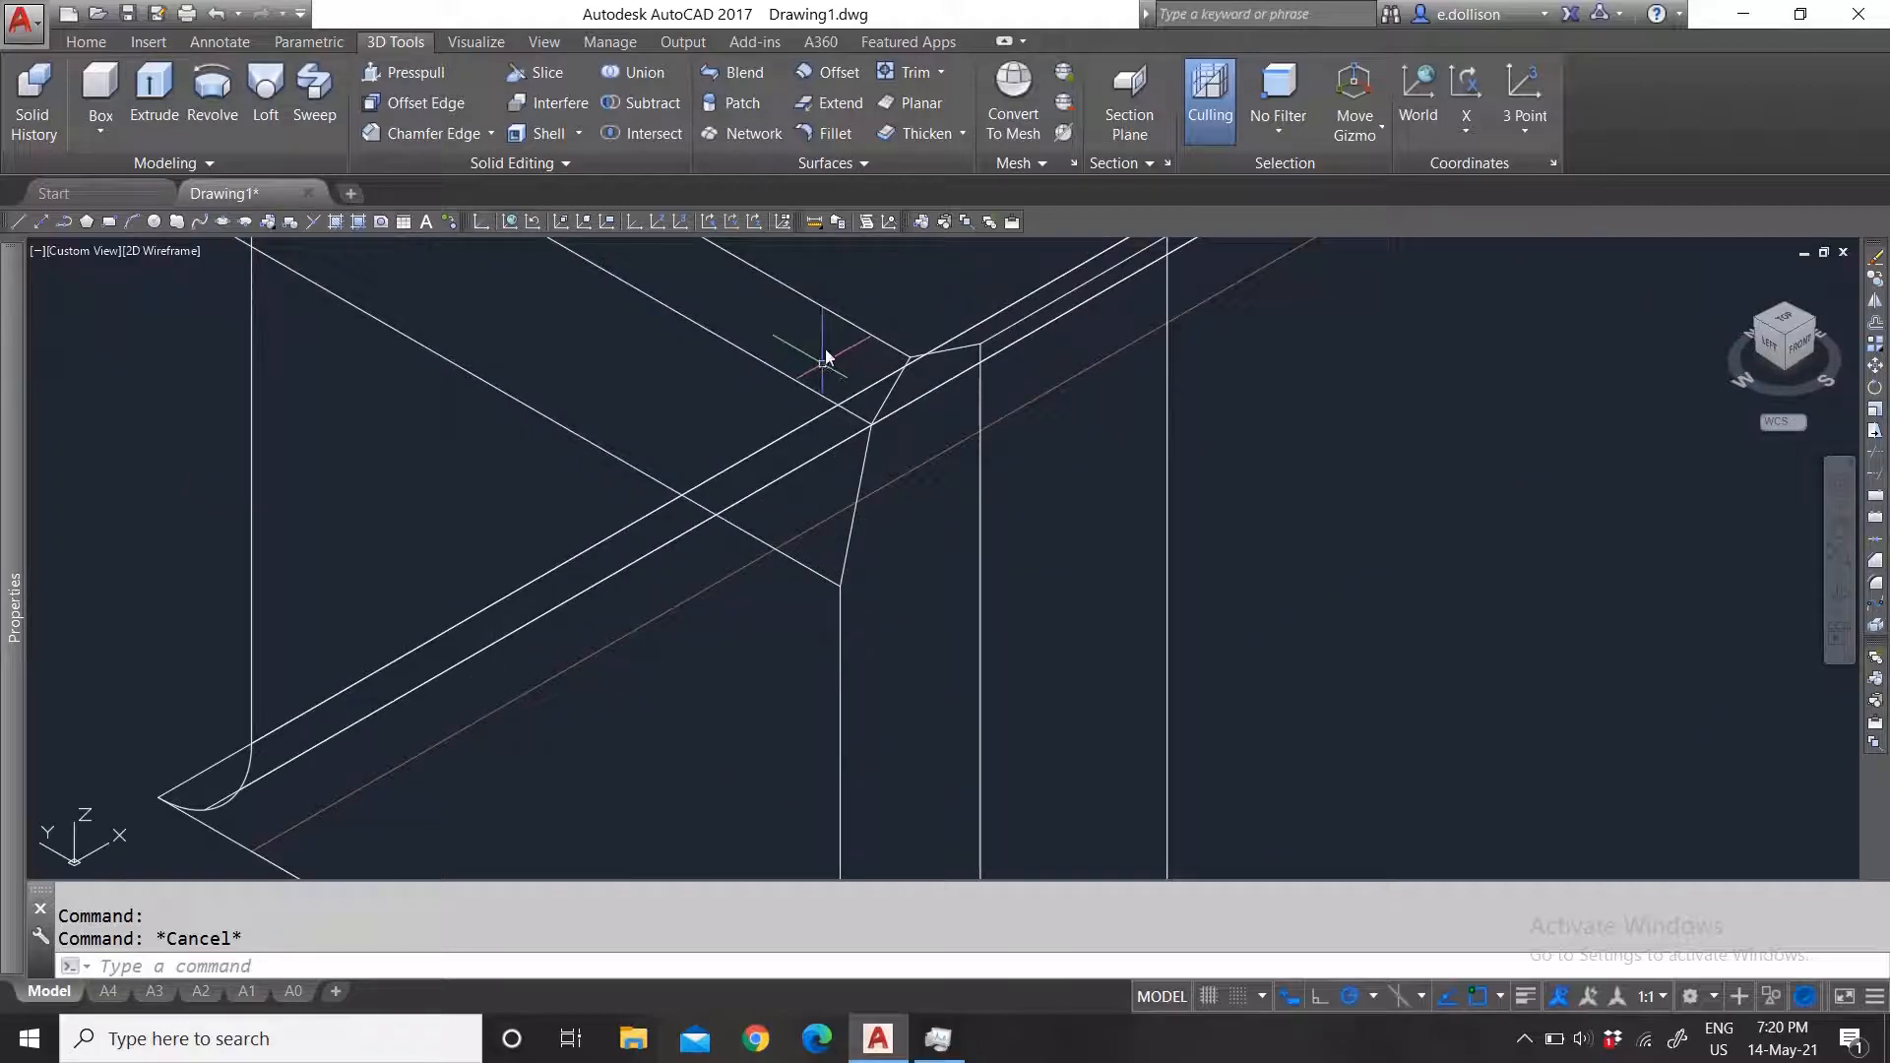
{"action": "scroll", "coordinate": [788, 540], "scroll_direction": "down", "scroll_amount": 3}
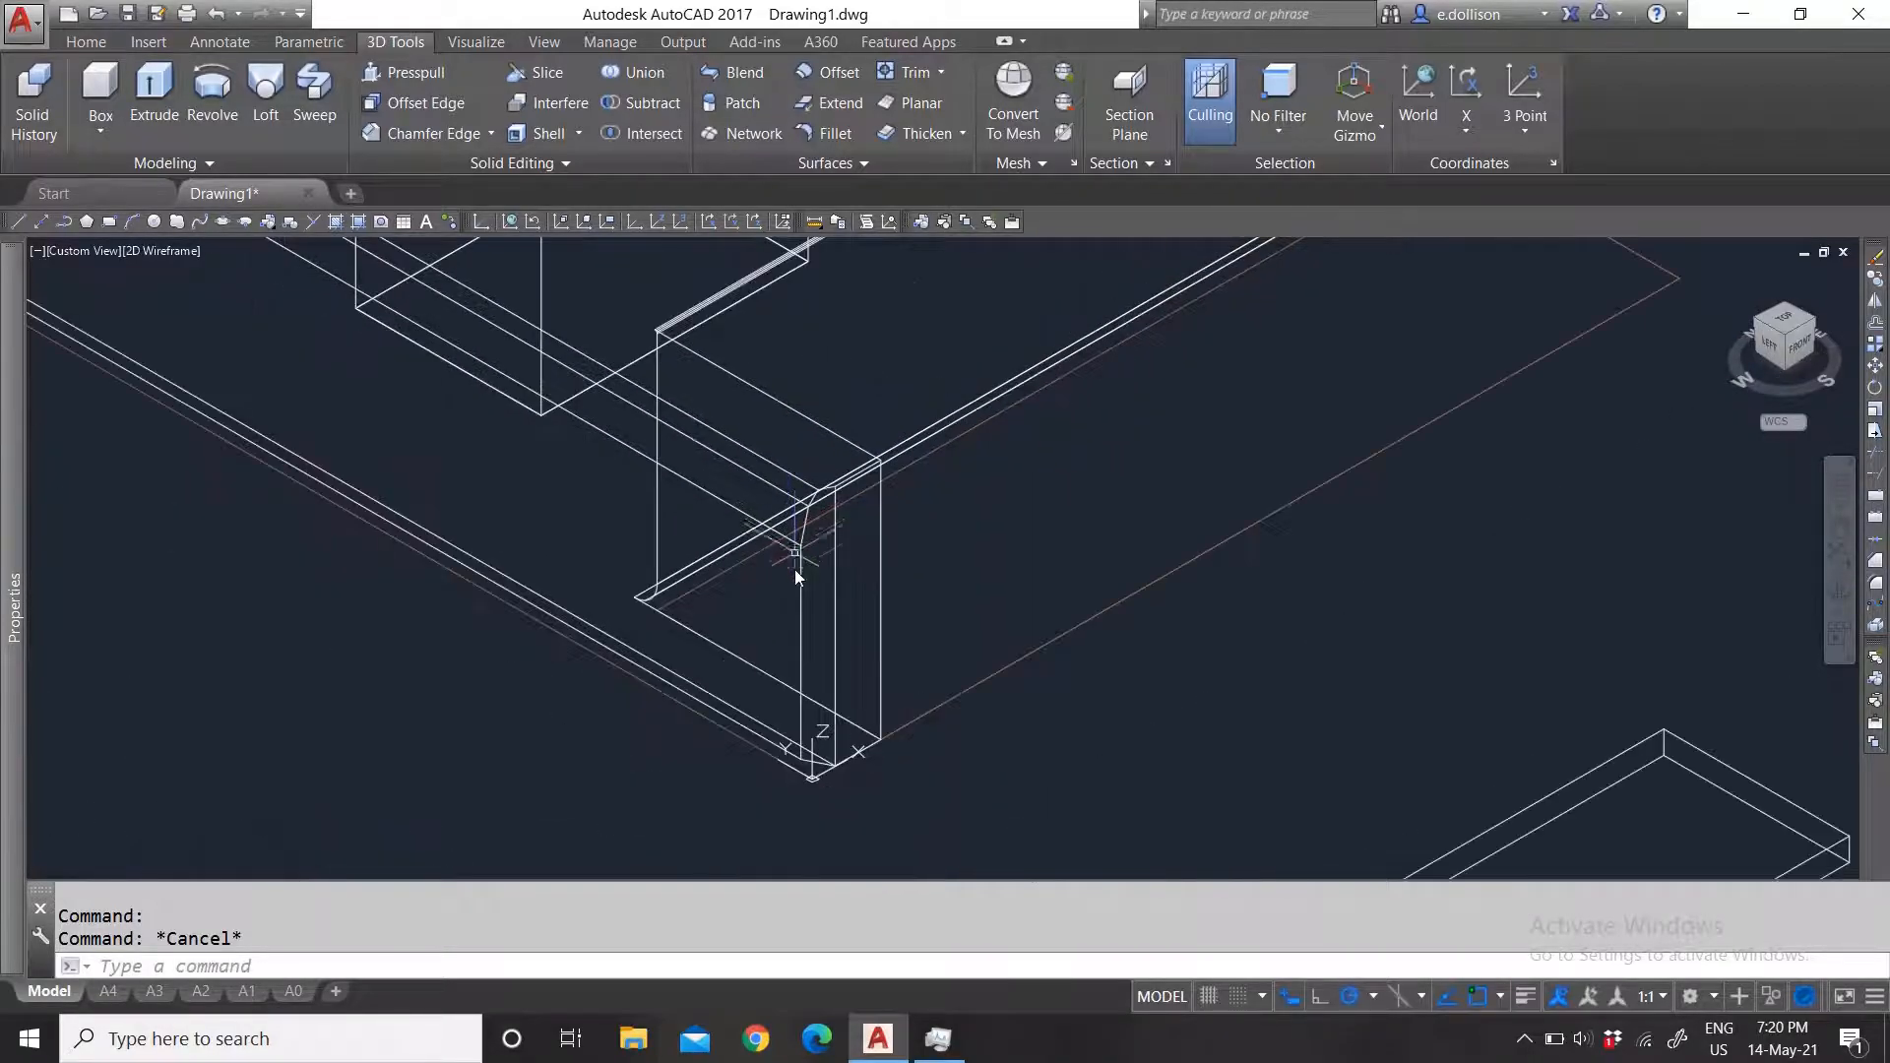
{"action": "scroll", "coordinate": [795, 507], "scroll_direction": "up", "scroll_amount": 2}
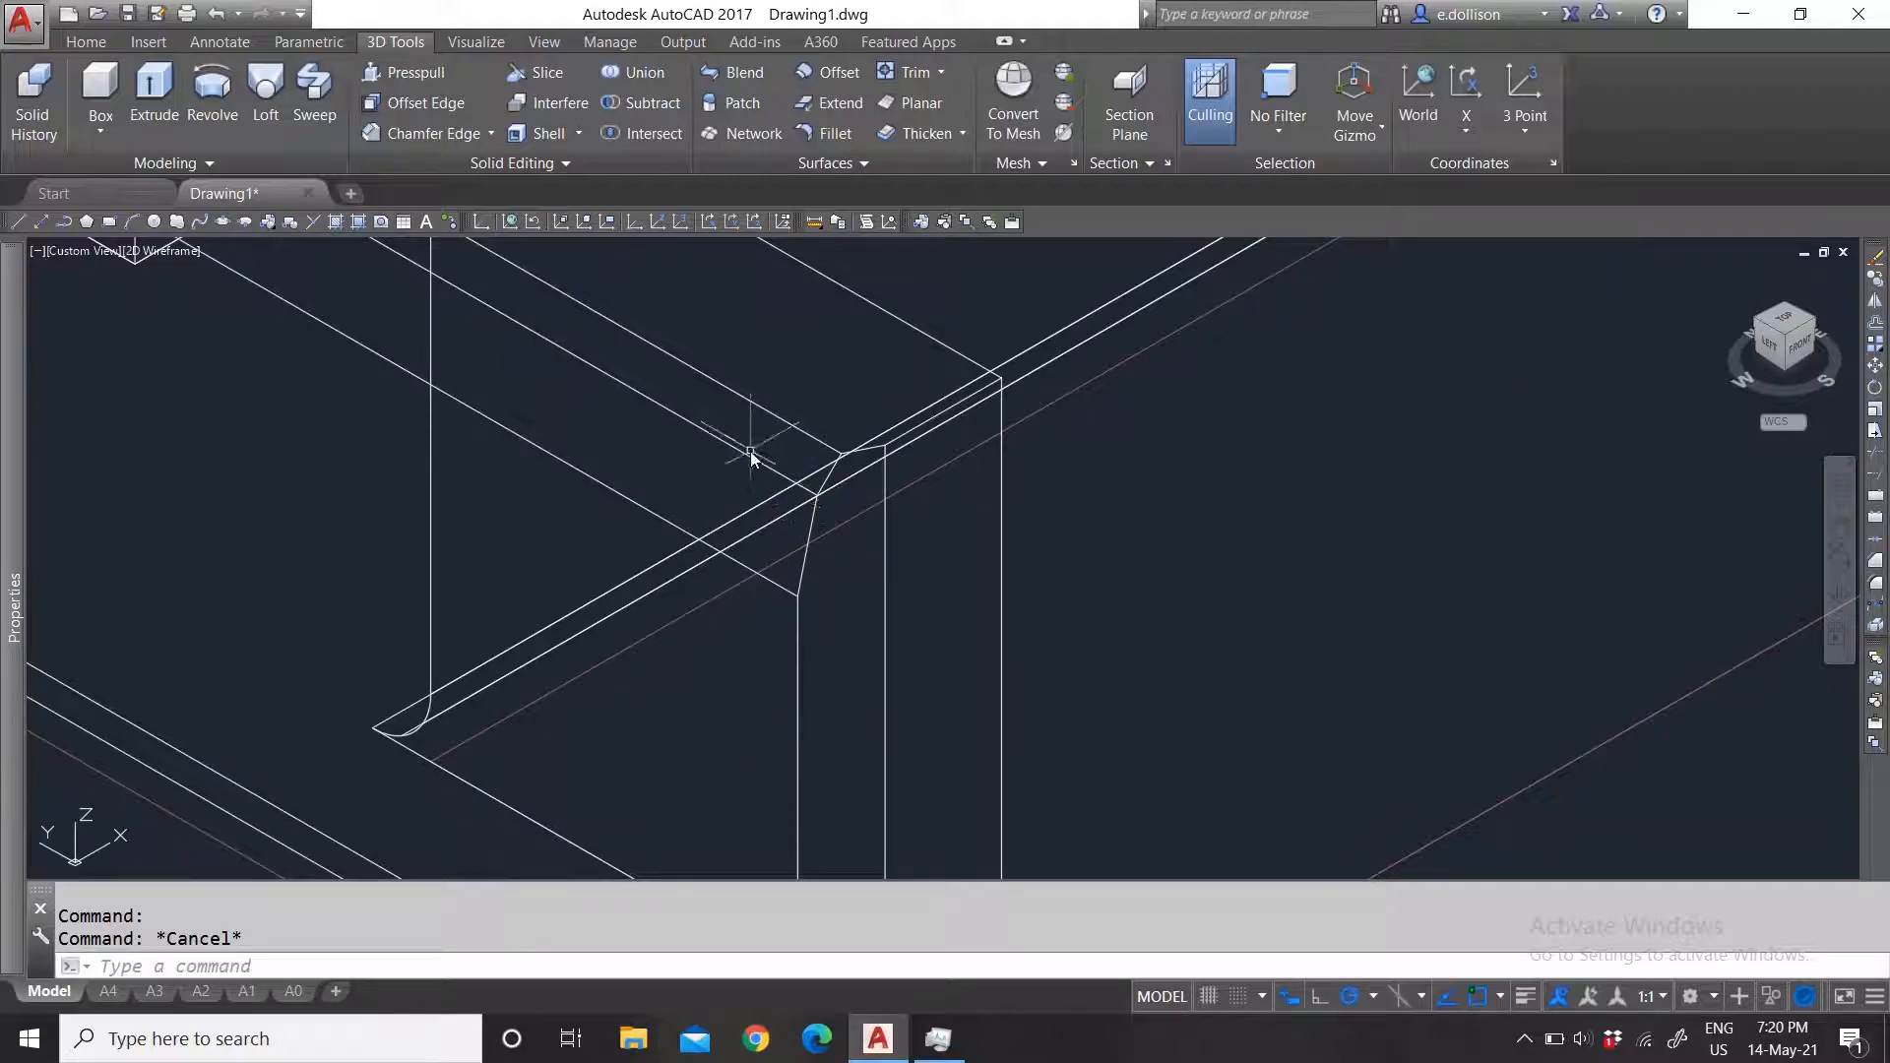
{"action": "scroll", "coordinate": [751, 453], "scroll_direction": "down", "scroll_amount": 1}
{"action": "scroll", "coordinate": [839, 666], "scroll_direction": "down", "scroll_amount": 2}
{"action": "scroll", "coordinate": [837, 661], "scroll_direction": "down", "scroll_amount": 2}
{"action": "scroll", "coordinate": [485, 370], "scroll_direction": "up", "scroll_amount": 5}
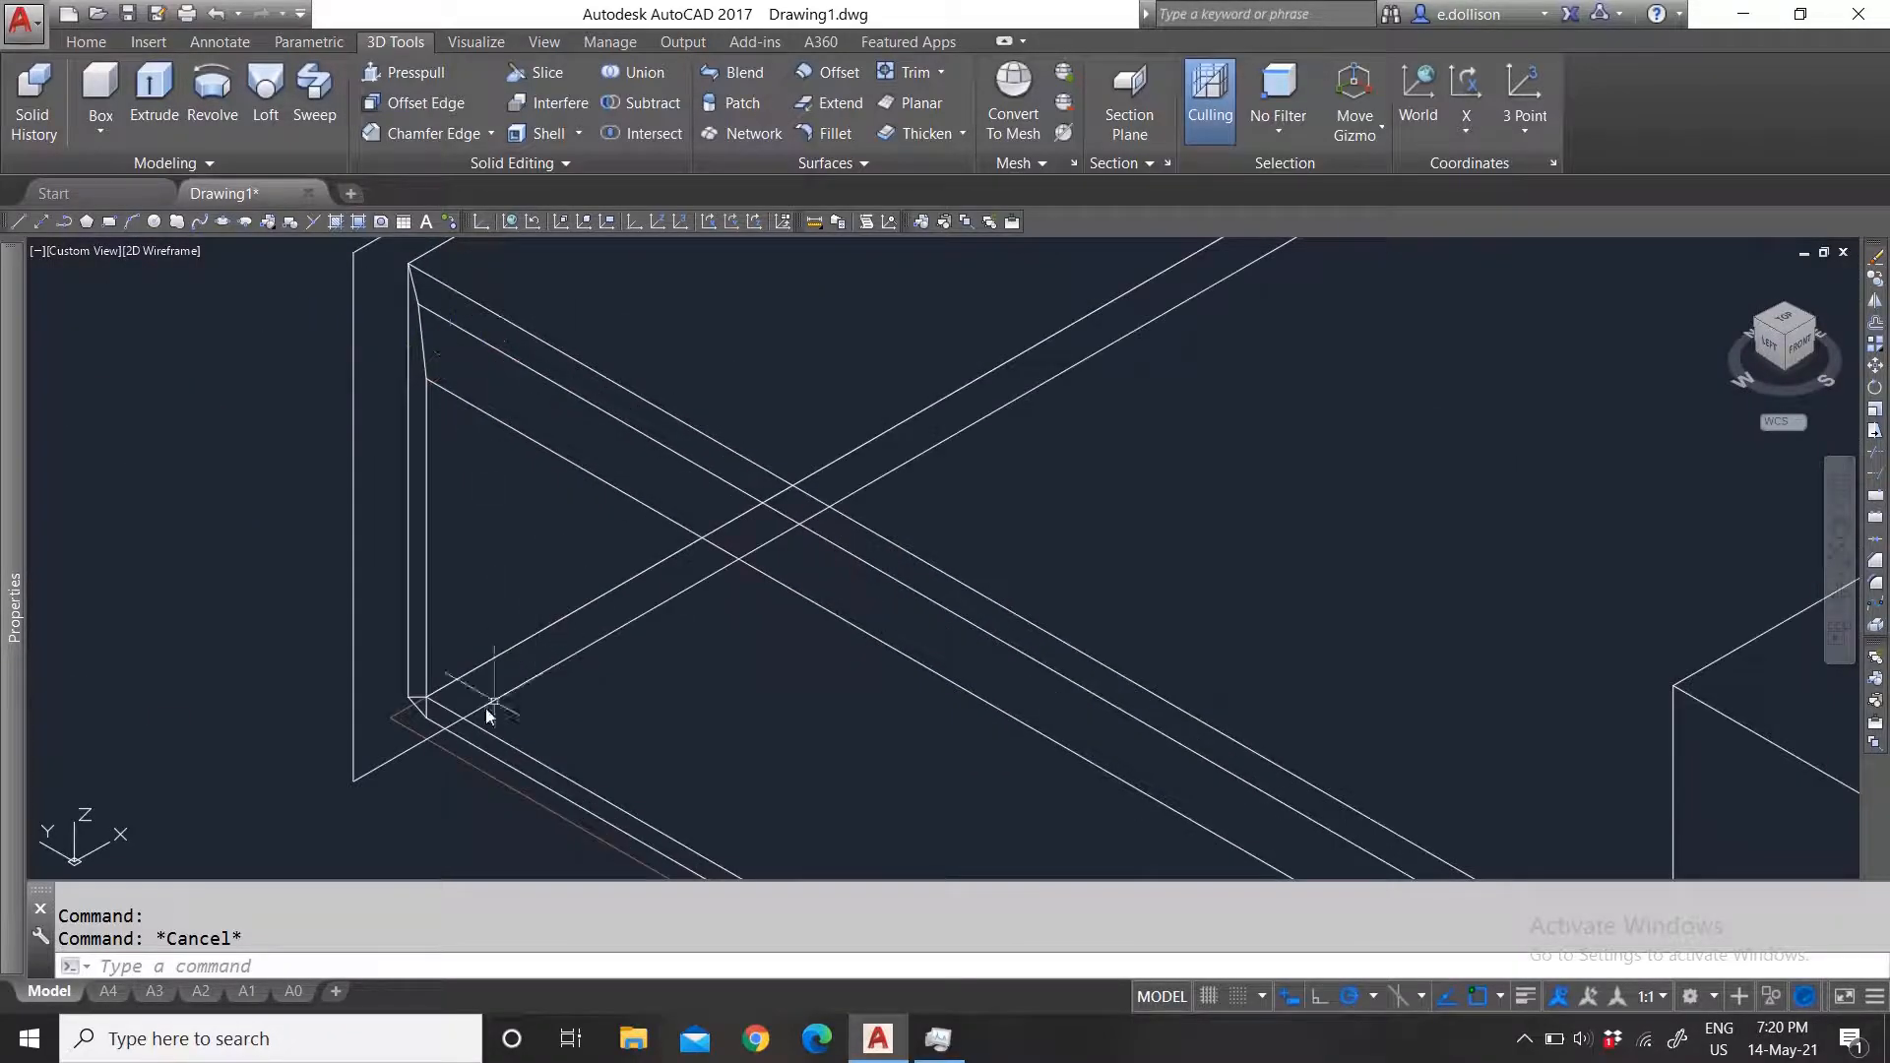
{"action": "scroll", "coordinate": [512, 611], "scroll_direction": "down", "scroll_amount": 2}
{"action": "scroll", "coordinate": [639, 679], "scroll_direction": "down", "scroll_amount": 2}
{"action": "scroll", "coordinate": [878, 717], "scroll_direction": "down", "scroll_amount": 1}
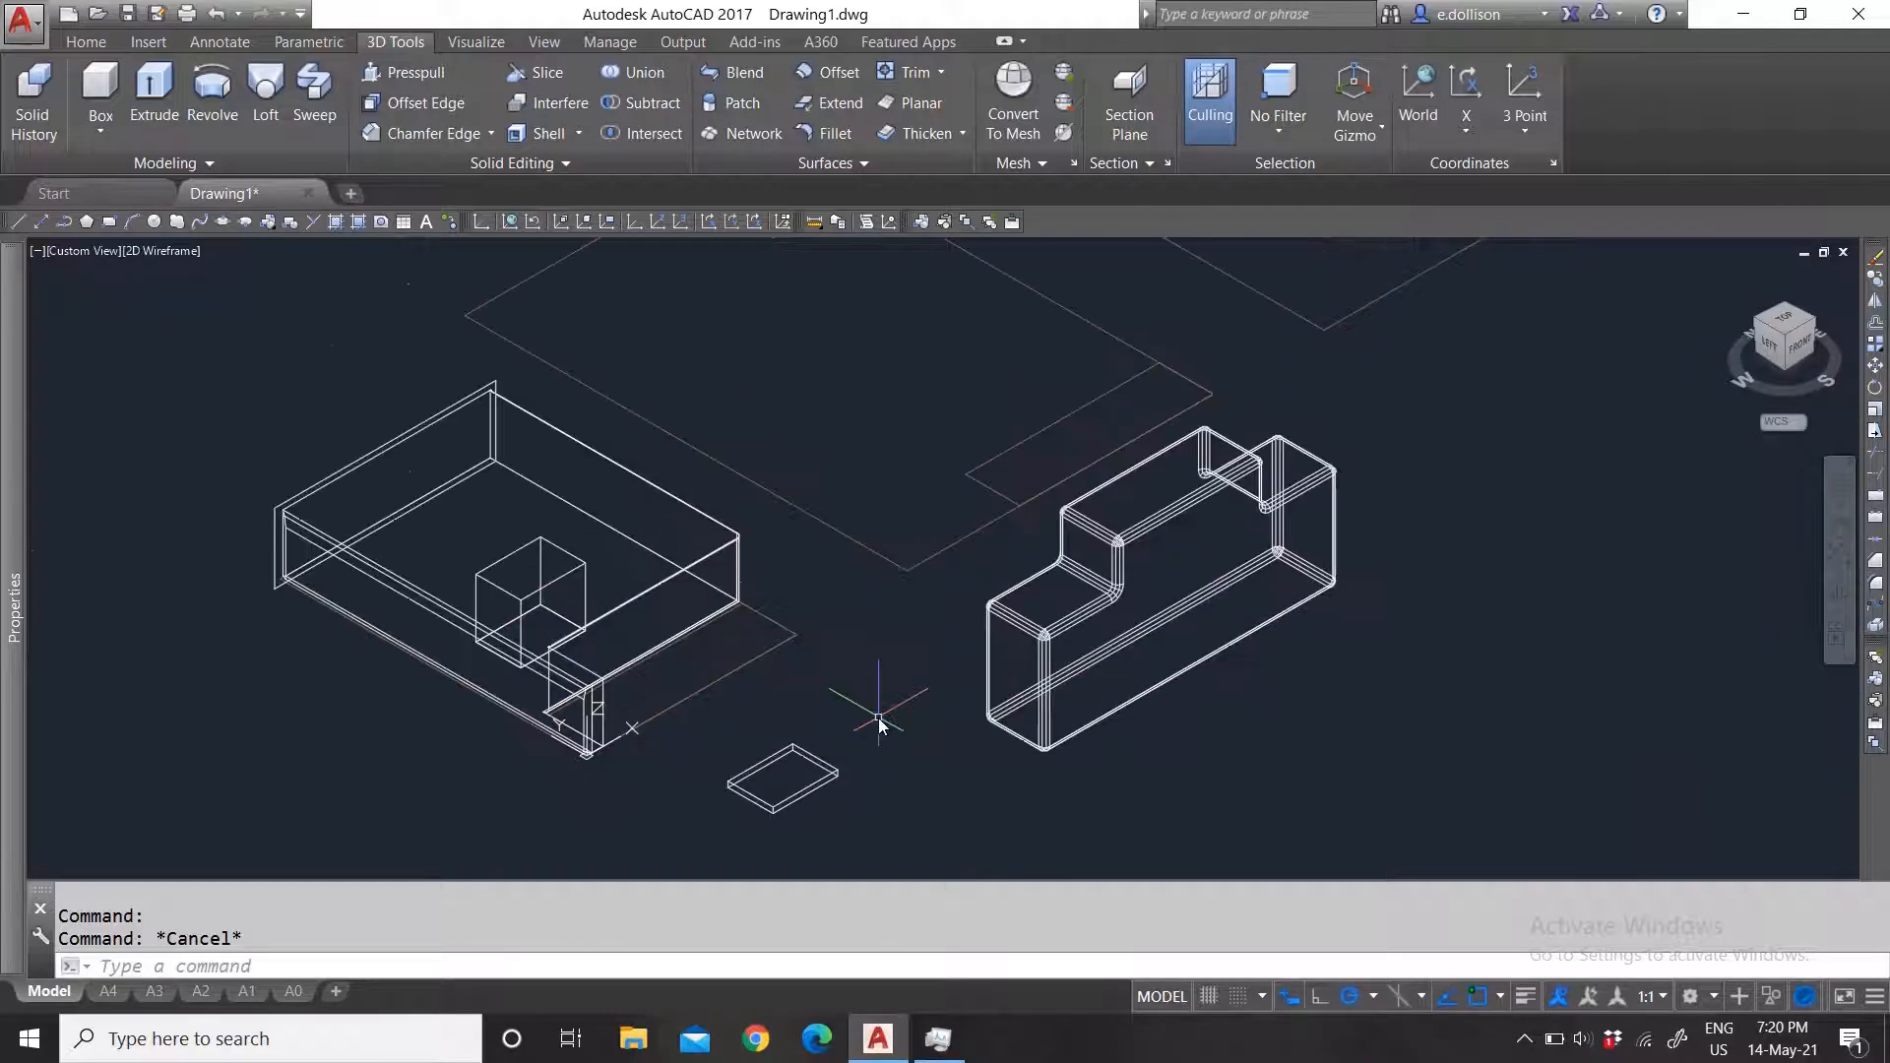
{"action": "scroll", "coordinate": [878, 717], "scroll_direction": "up", "scroll_amount": 2}
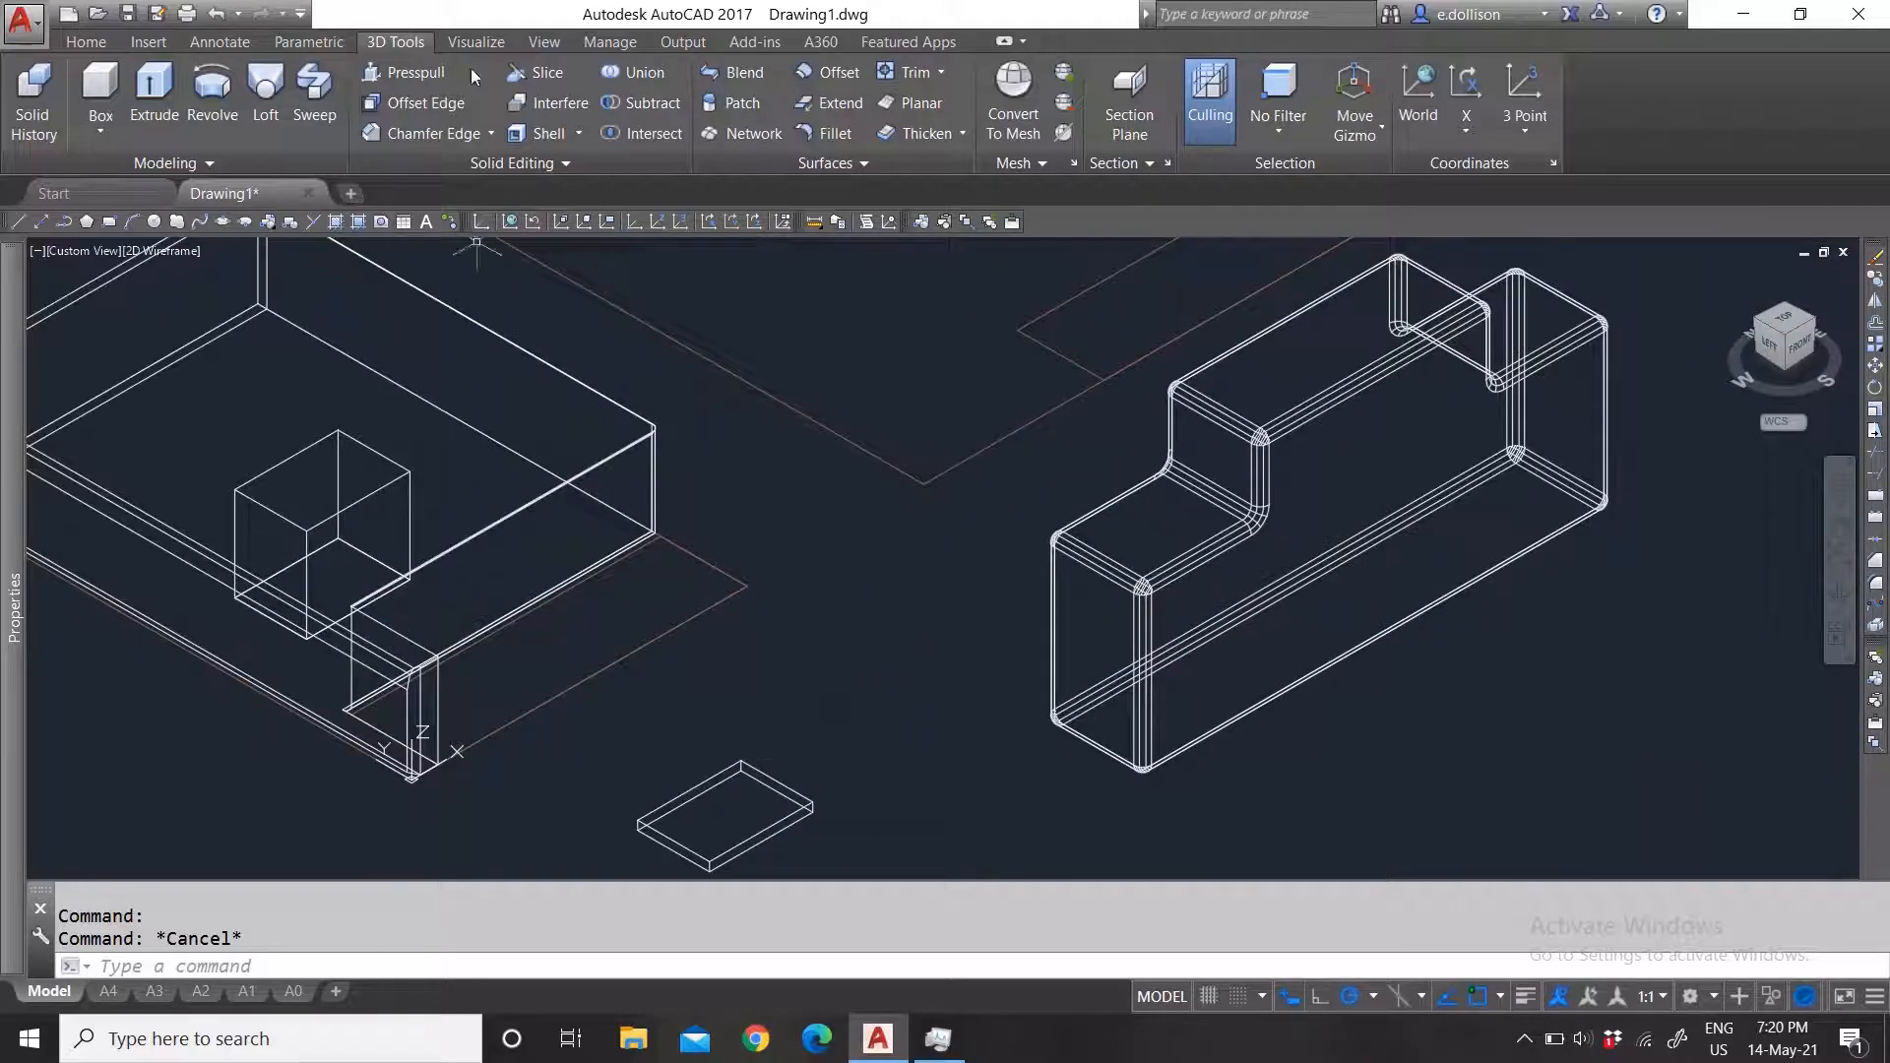
{"action": "scroll", "coordinate": [782, 634], "scroll_direction": "down", "scroll_amount": 3}
{"action": "scroll", "coordinate": [1087, 607], "scroll_direction": "up", "scroll_amount": 2}
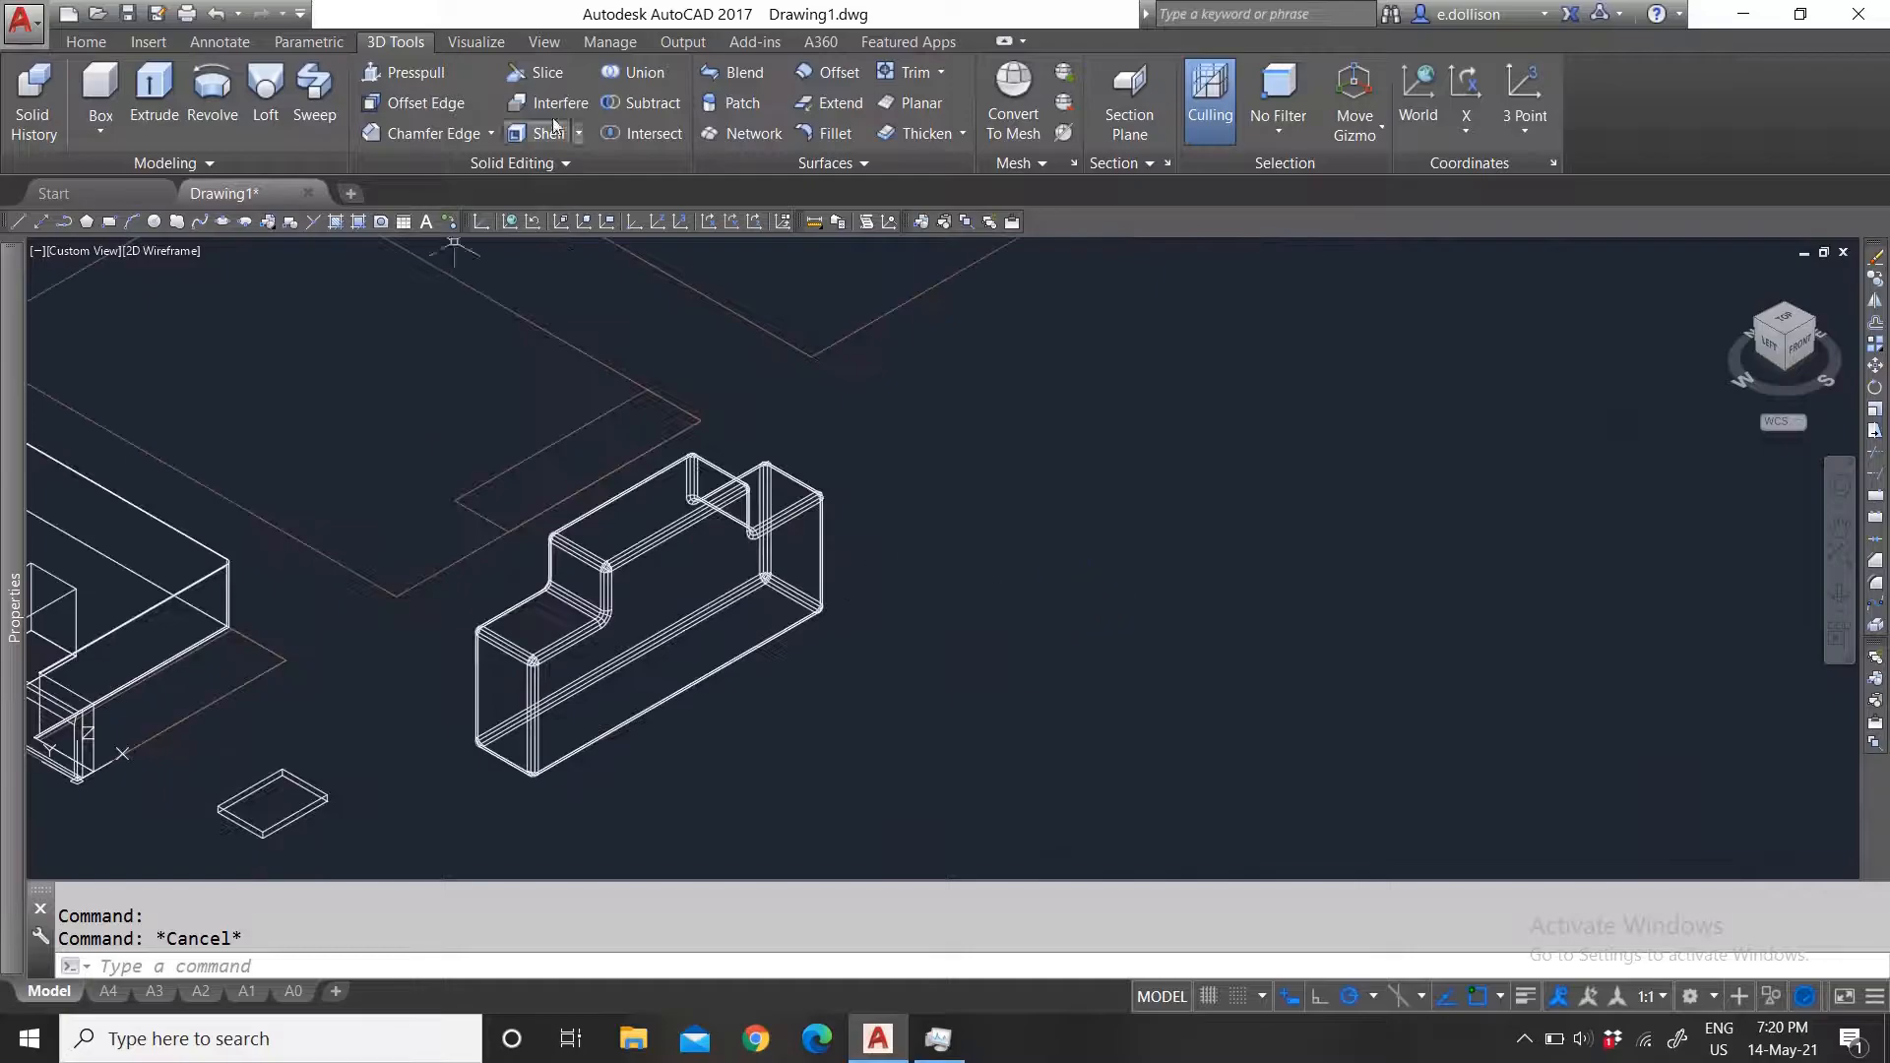
{"action": "left_click", "coordinate": [537, 74]}
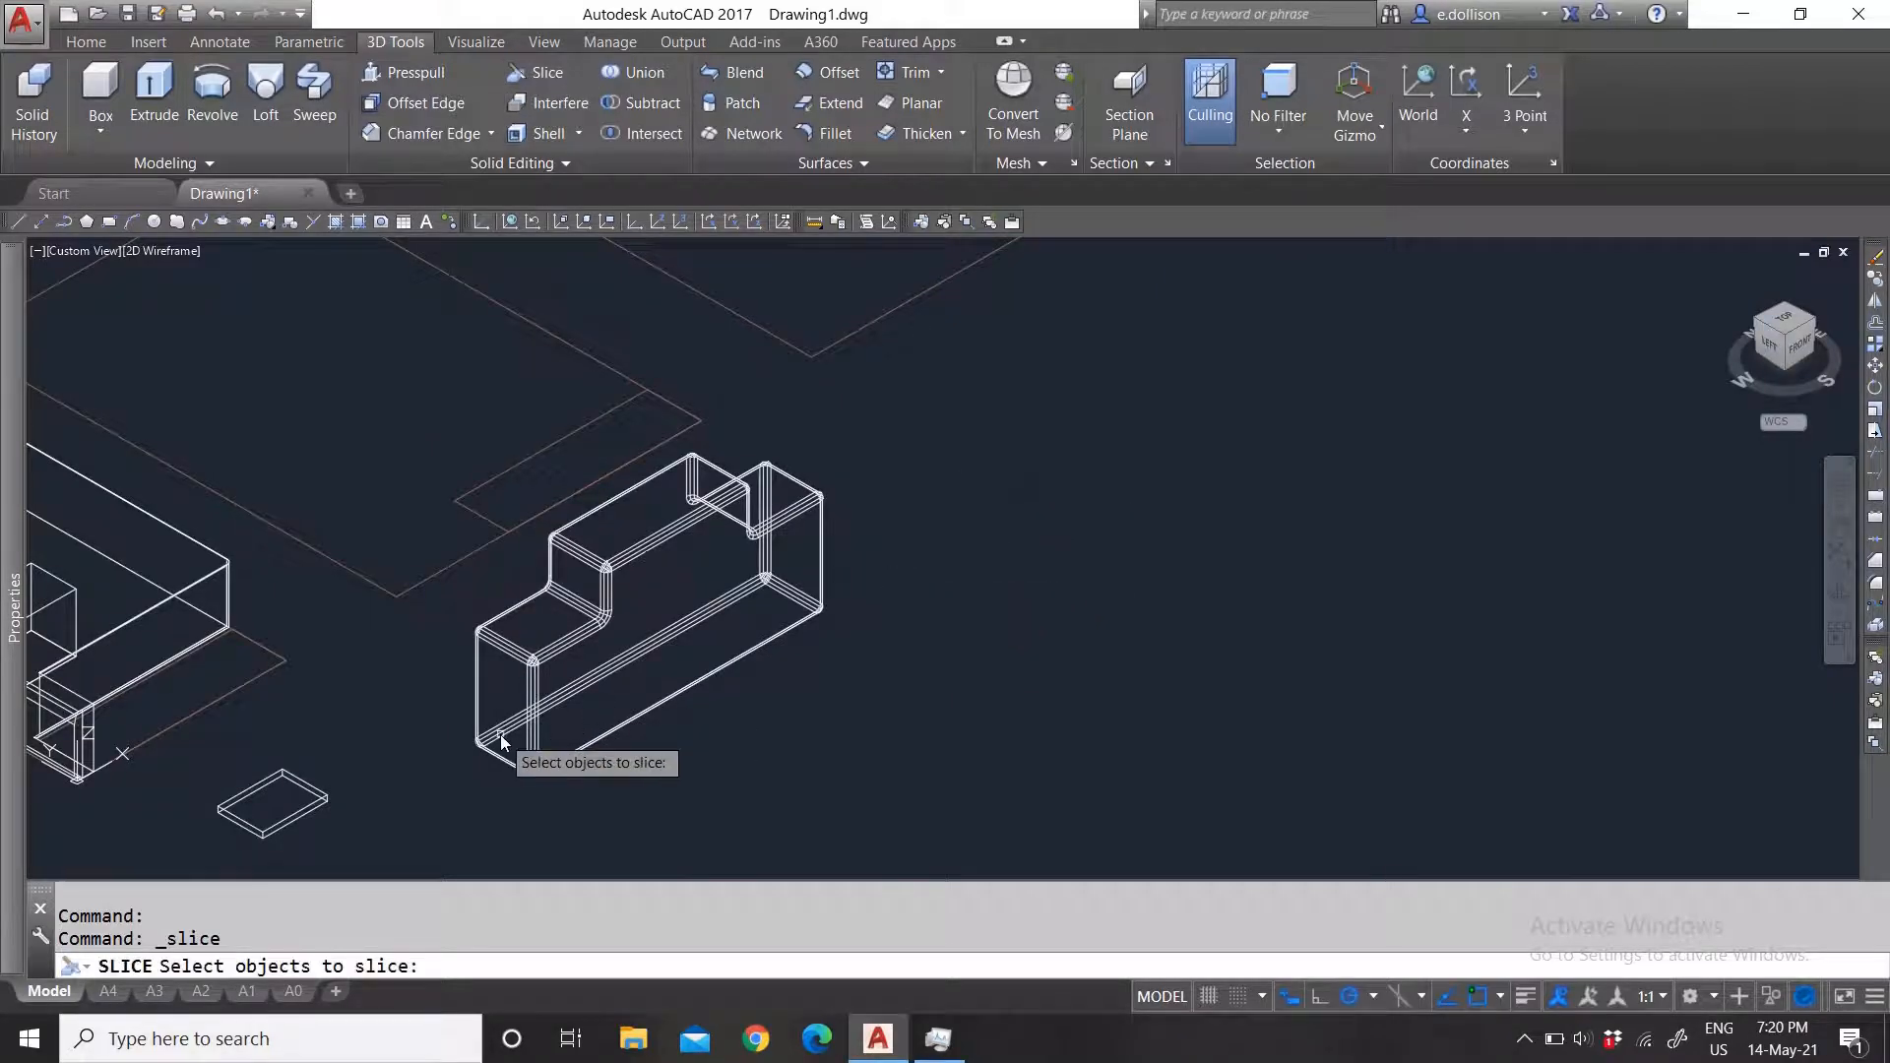
{"action": "scroll", "coordinate": [532, 744], "scroll_direction": "up", "scroll_amount": 2}
{"action": "left_click", "coordinate": [949, 741]}
{"action": "key", "text": "Escape"}
{"action": "left_click", "coordinate": [803, 636]}
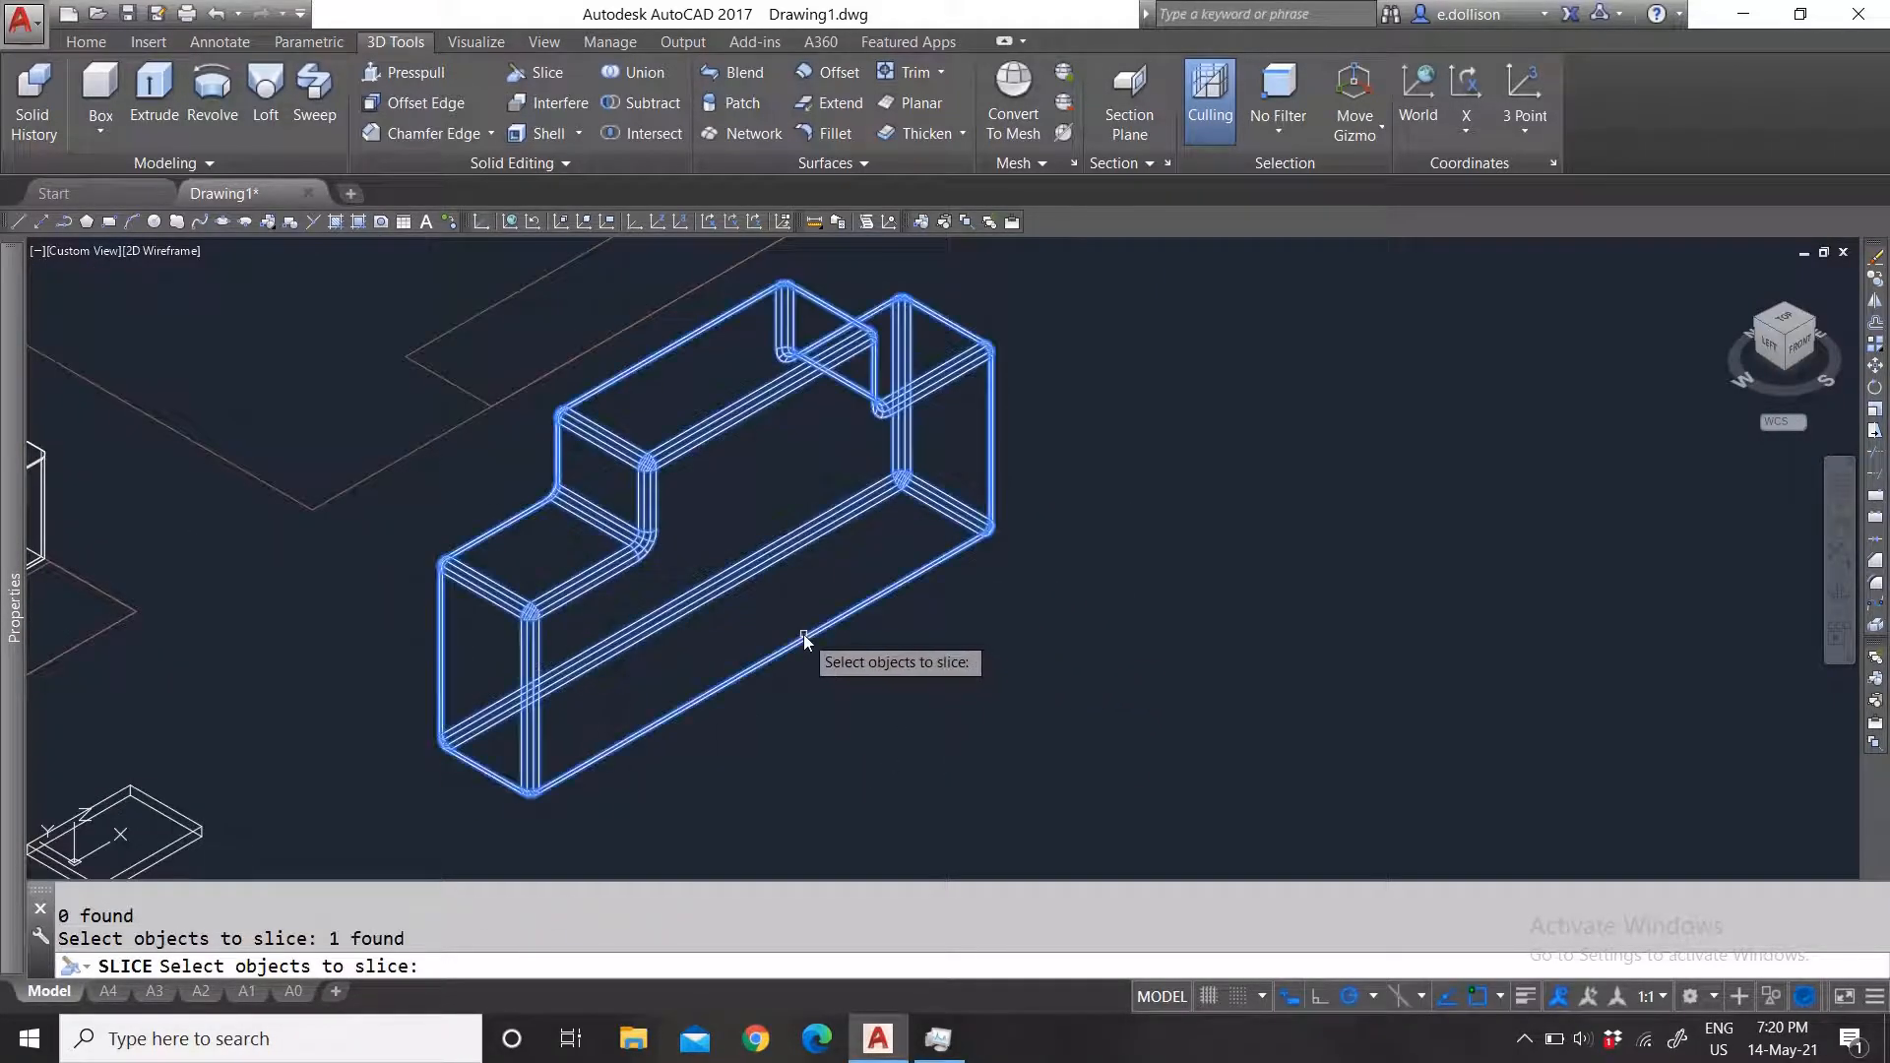
{"action": "key", "text": "Escape"}
{"action": "left_click", "coordinate": [788, 694]}
{"action": "left_click", "coordinate": [718, 590]}
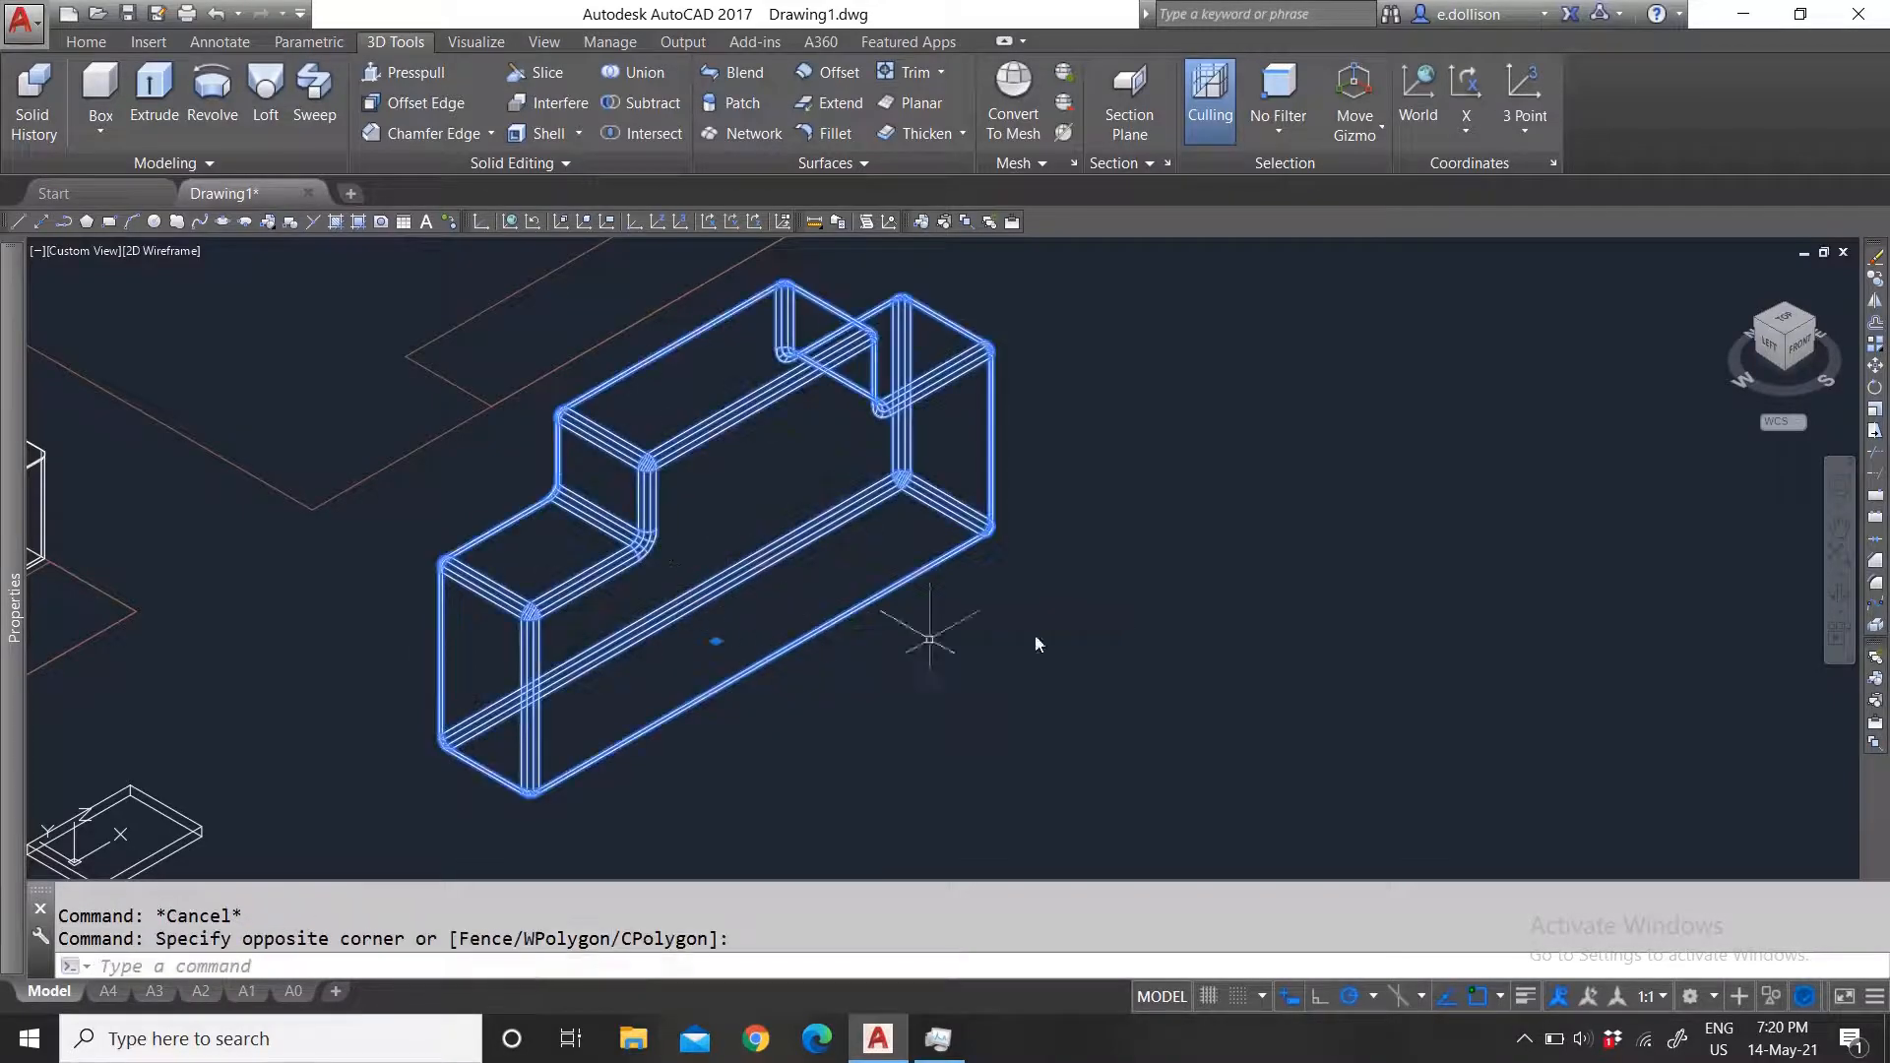
{"action": "mouse_move", "coordinate": [894, 584]}
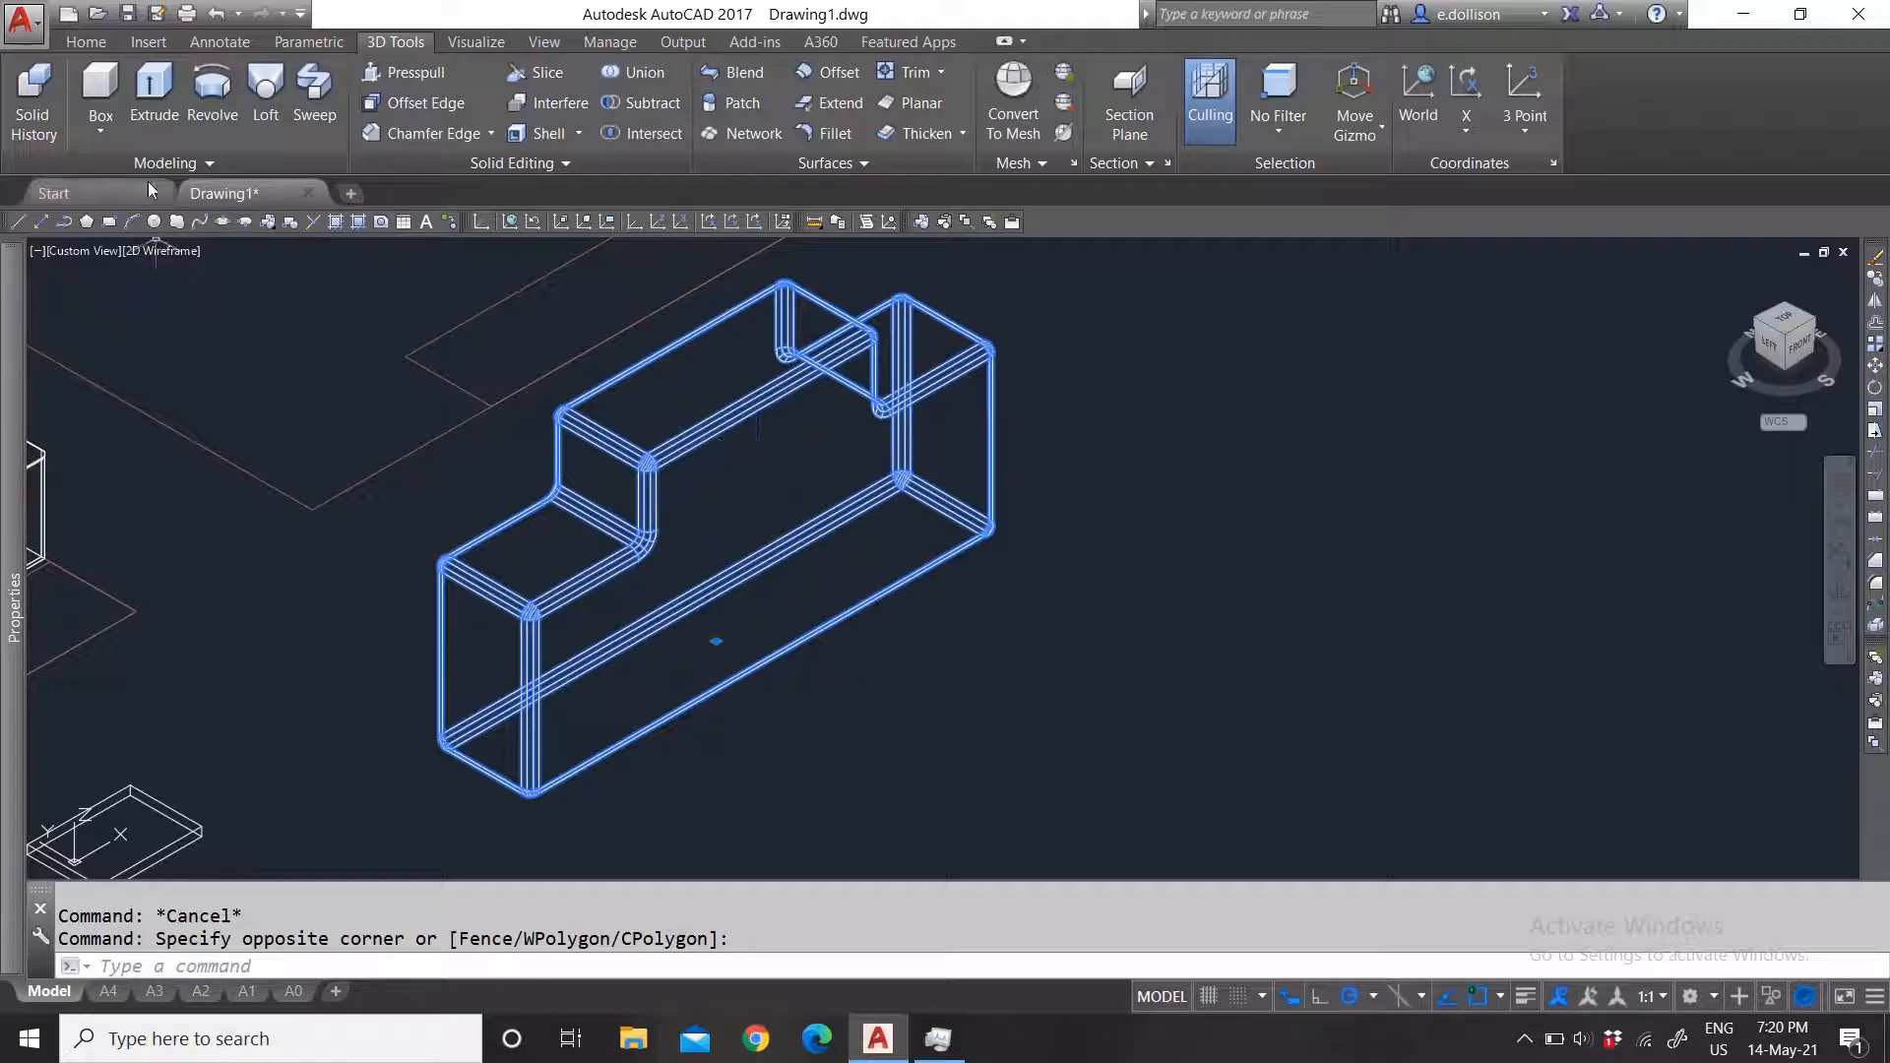
{"action": "key", "text": "Escape"}
Step: Draw a rectangular box about 1074 high in the empty space beside the stepped filleted solid
{"action": "left_click", "coordinate": [101, 85]}
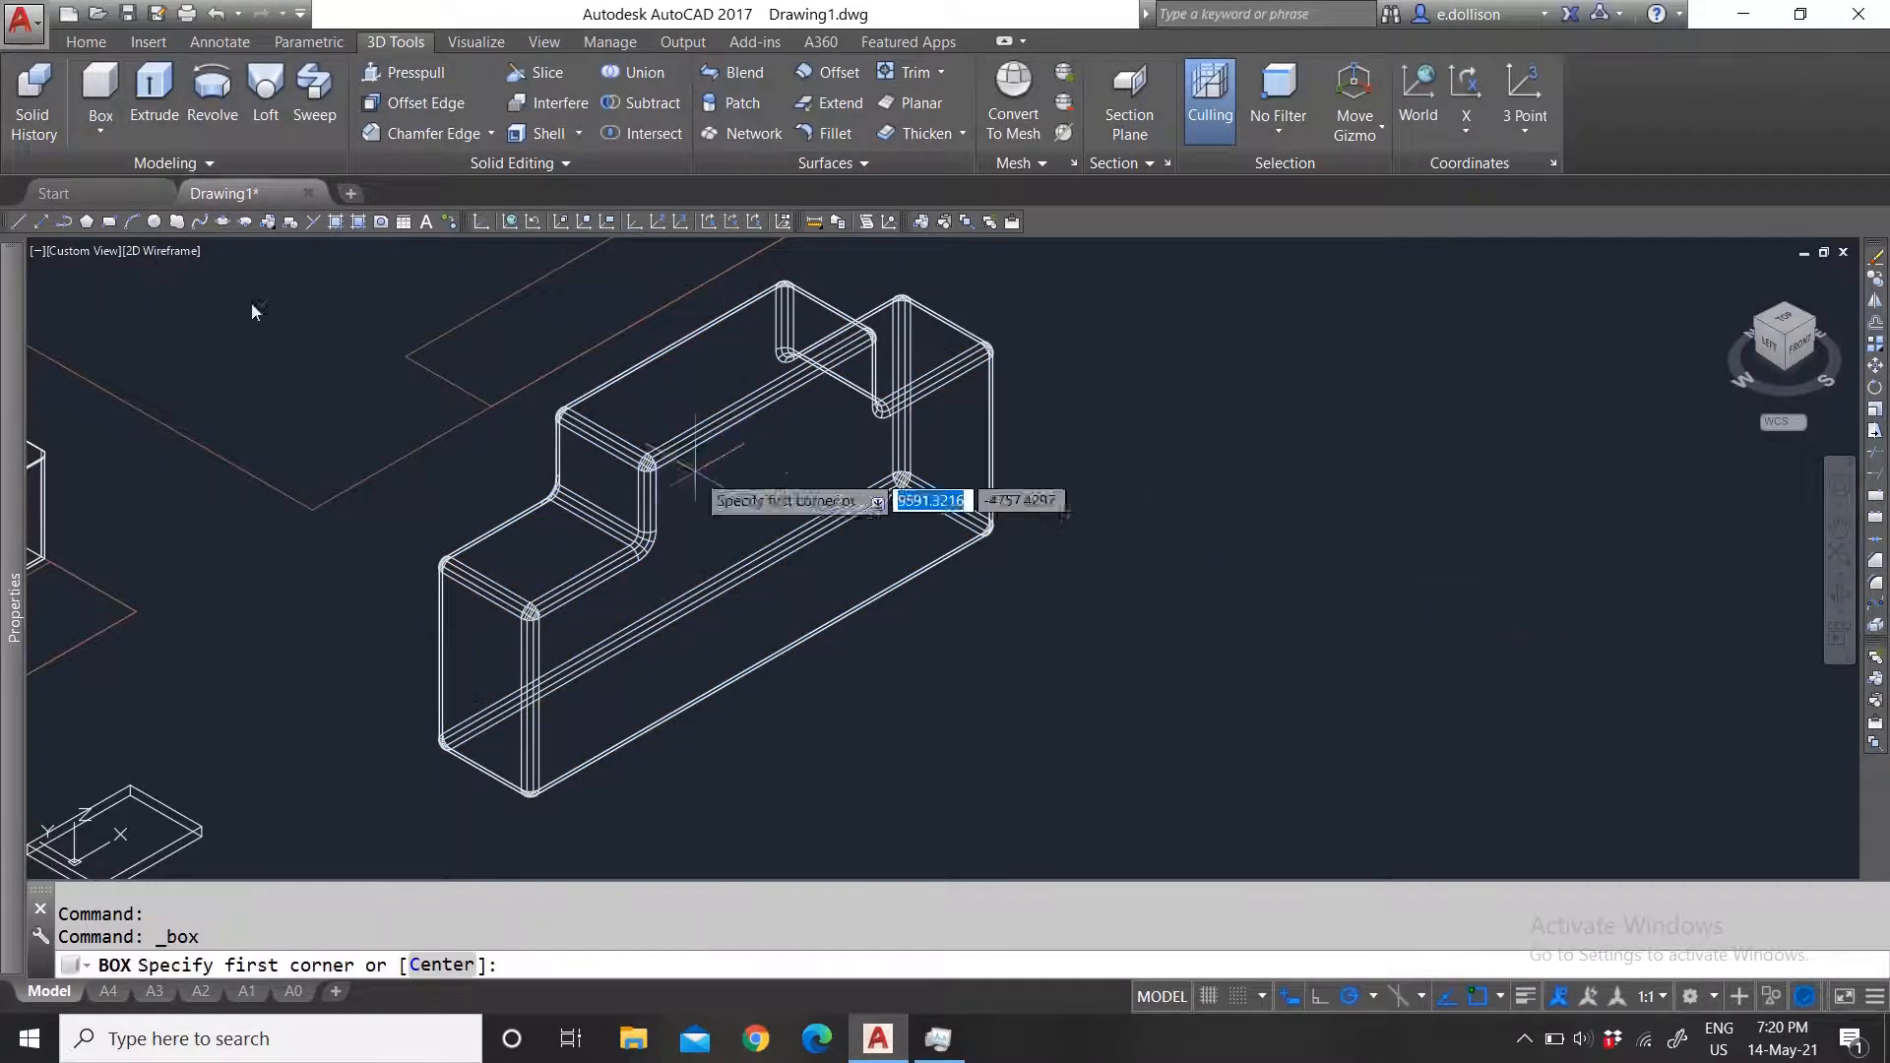
{"action": "left_click", "coordinate": [1426, 618]}
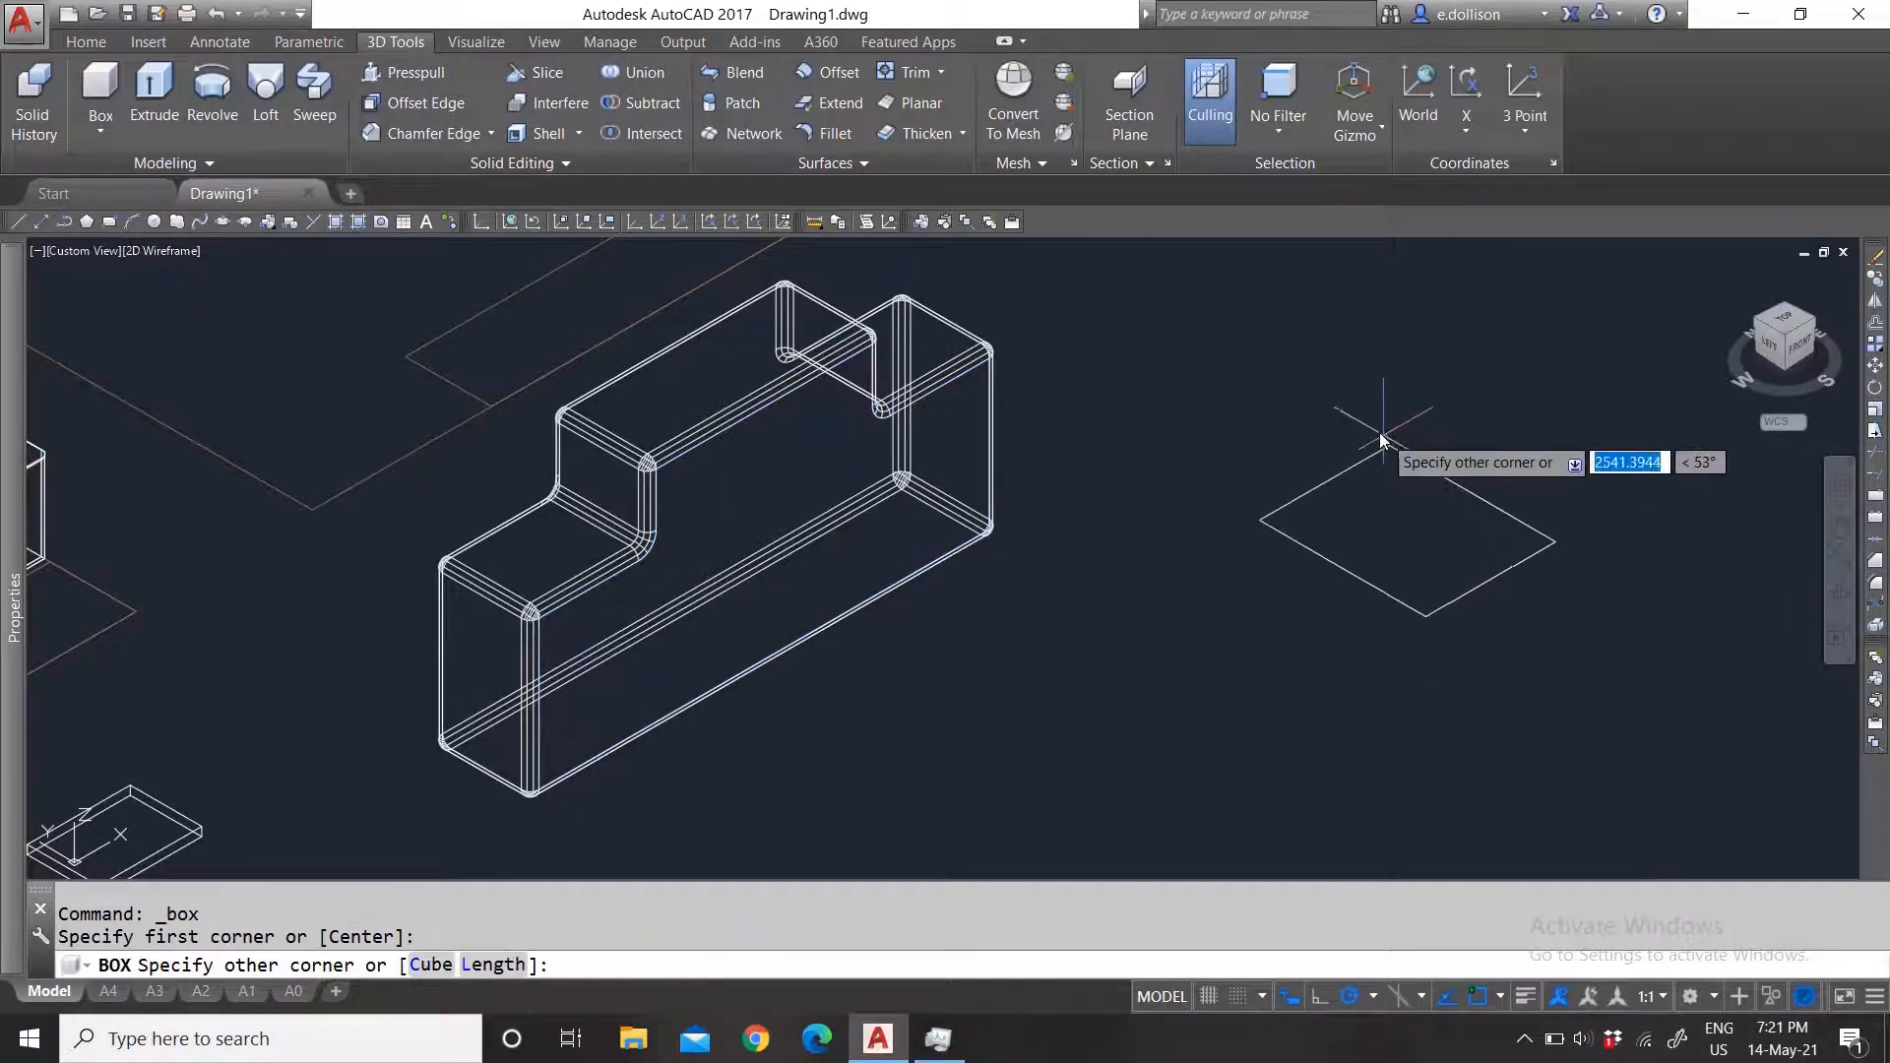
{"action": "left_click", "coordinate": [1370, 428]}
{"action": "left_click", "coordinate": [1417, 310]}
{"action": "scroll", "coordinate": [1226, 487], "scroll_direction": "down", "scroll_amount": 4}
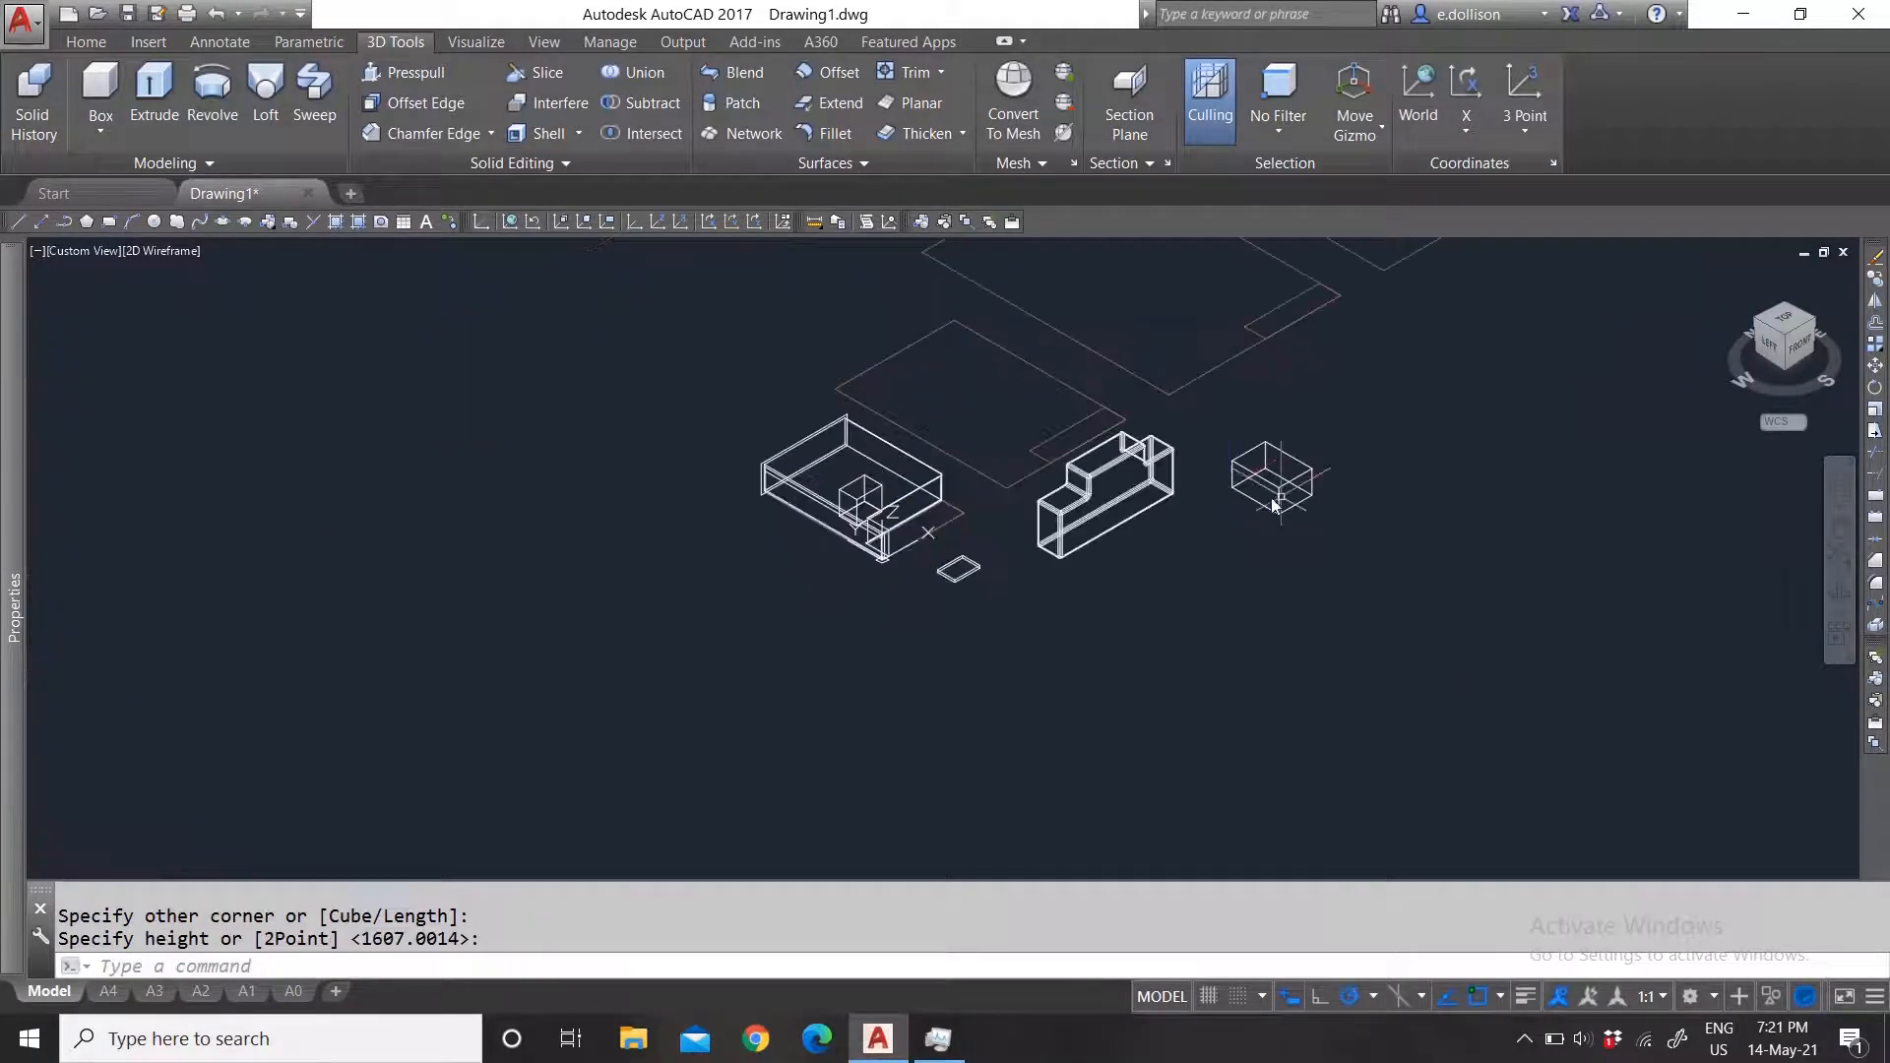
{"action": "scroll", "coordinate": [1384, 506], "scroll_direction": "up", "scroll_amount": 4}
Step: Stretch the new box by its base edge grips to a length of about 1231
{"action": "left_click", "coordinate": [1384, 506]}
{"action": "left_click", "coordinate": [1158, 431]}
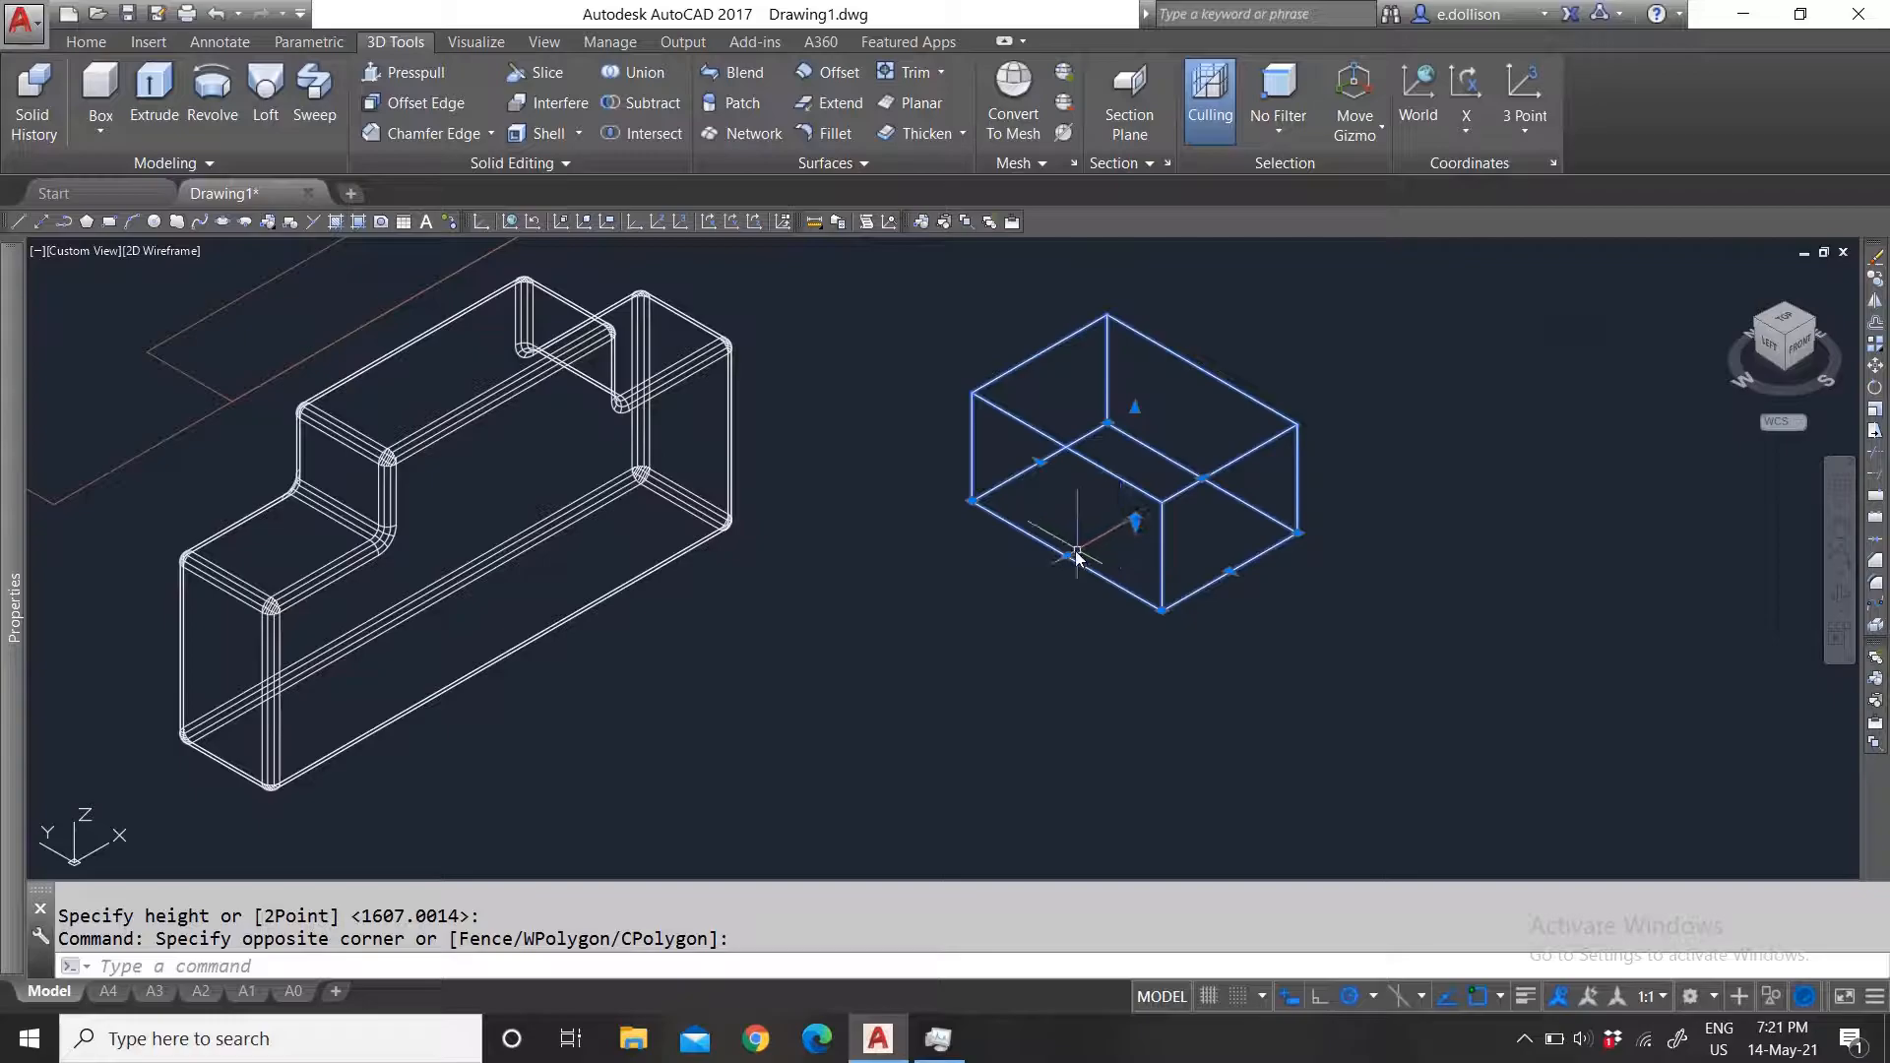
{"action": "left_click", "coordinate": [1068, 557]}
{"action": "left_click", "coordinate": [938, 632]}
{"action": "left_click", "coordinate": [1038, 463]}
{"action": "key", "text": "Escape"}
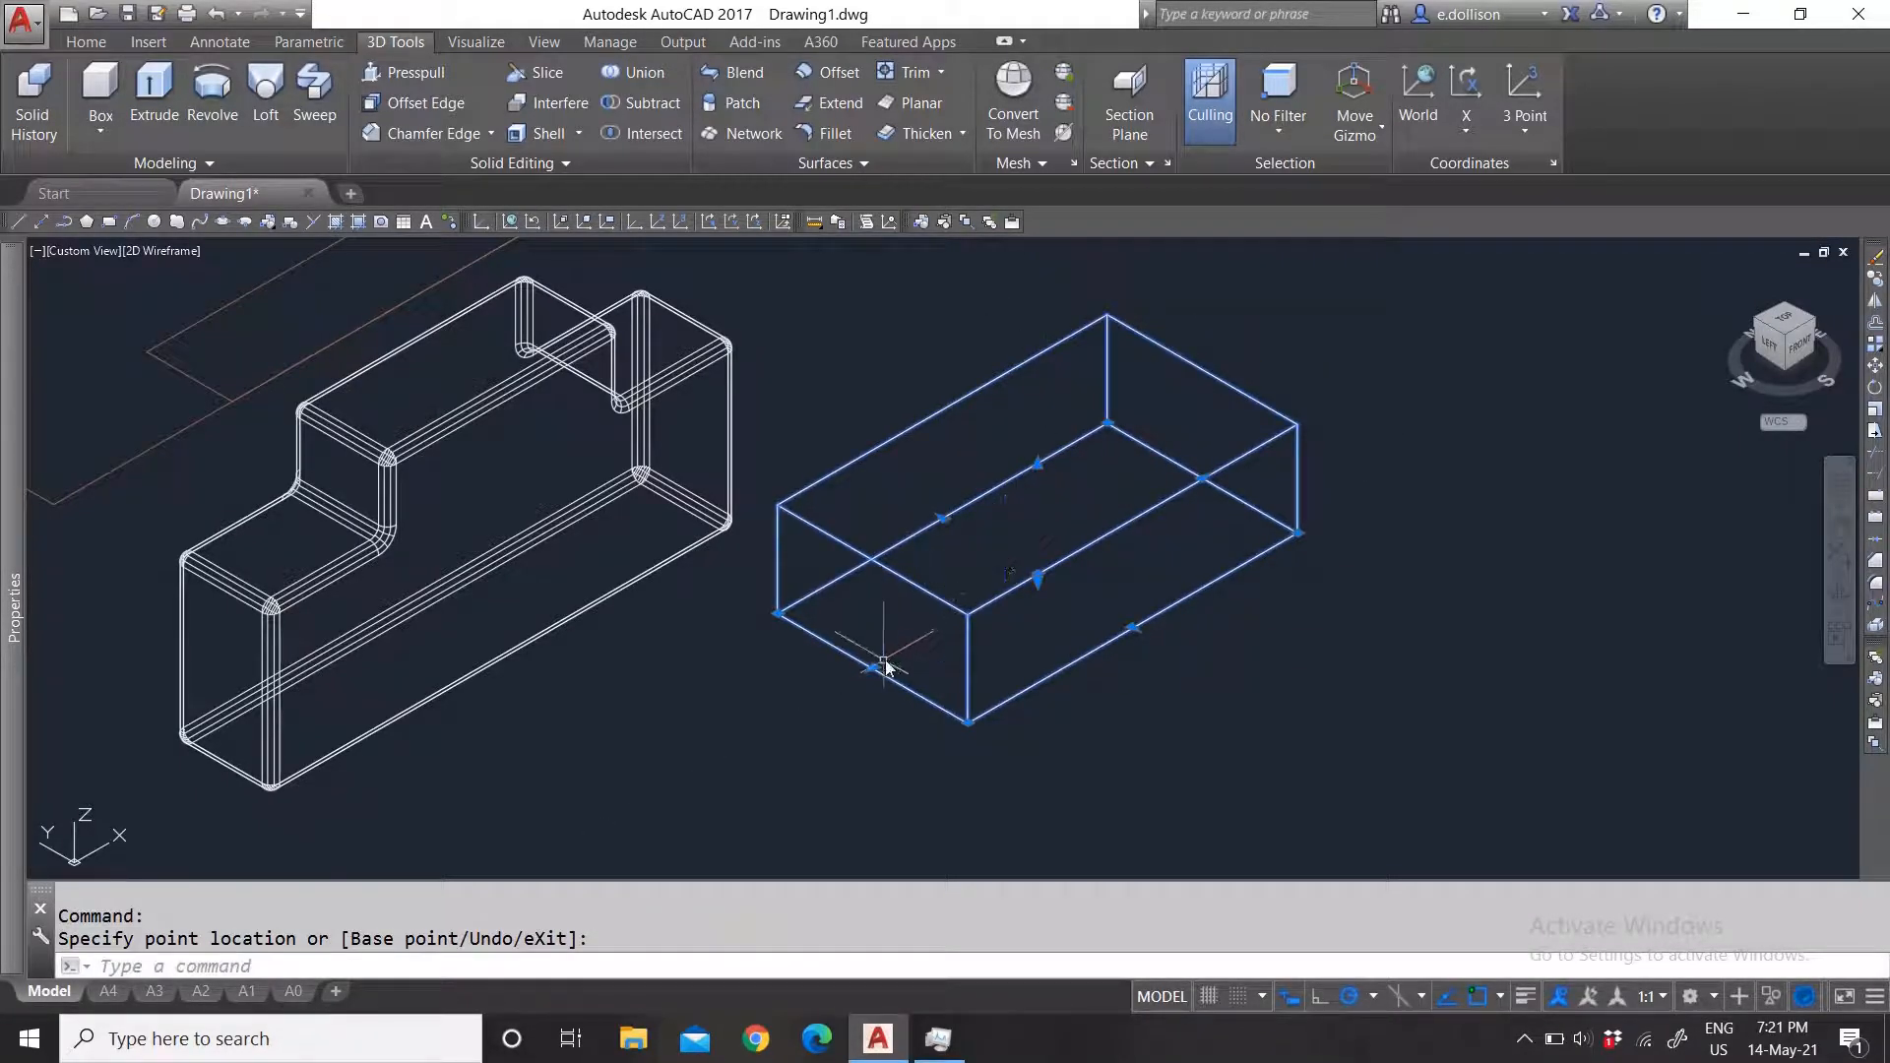
{"action": "left_click", "coordinate": [876, 669]}
{"action": "left_click", "coordinate": [1092, 538]}
Step: Check the box's editable length, width and height in its geometry properties, and erase the box
{"action": "mouse_move", "coordinate": [14, 591]}
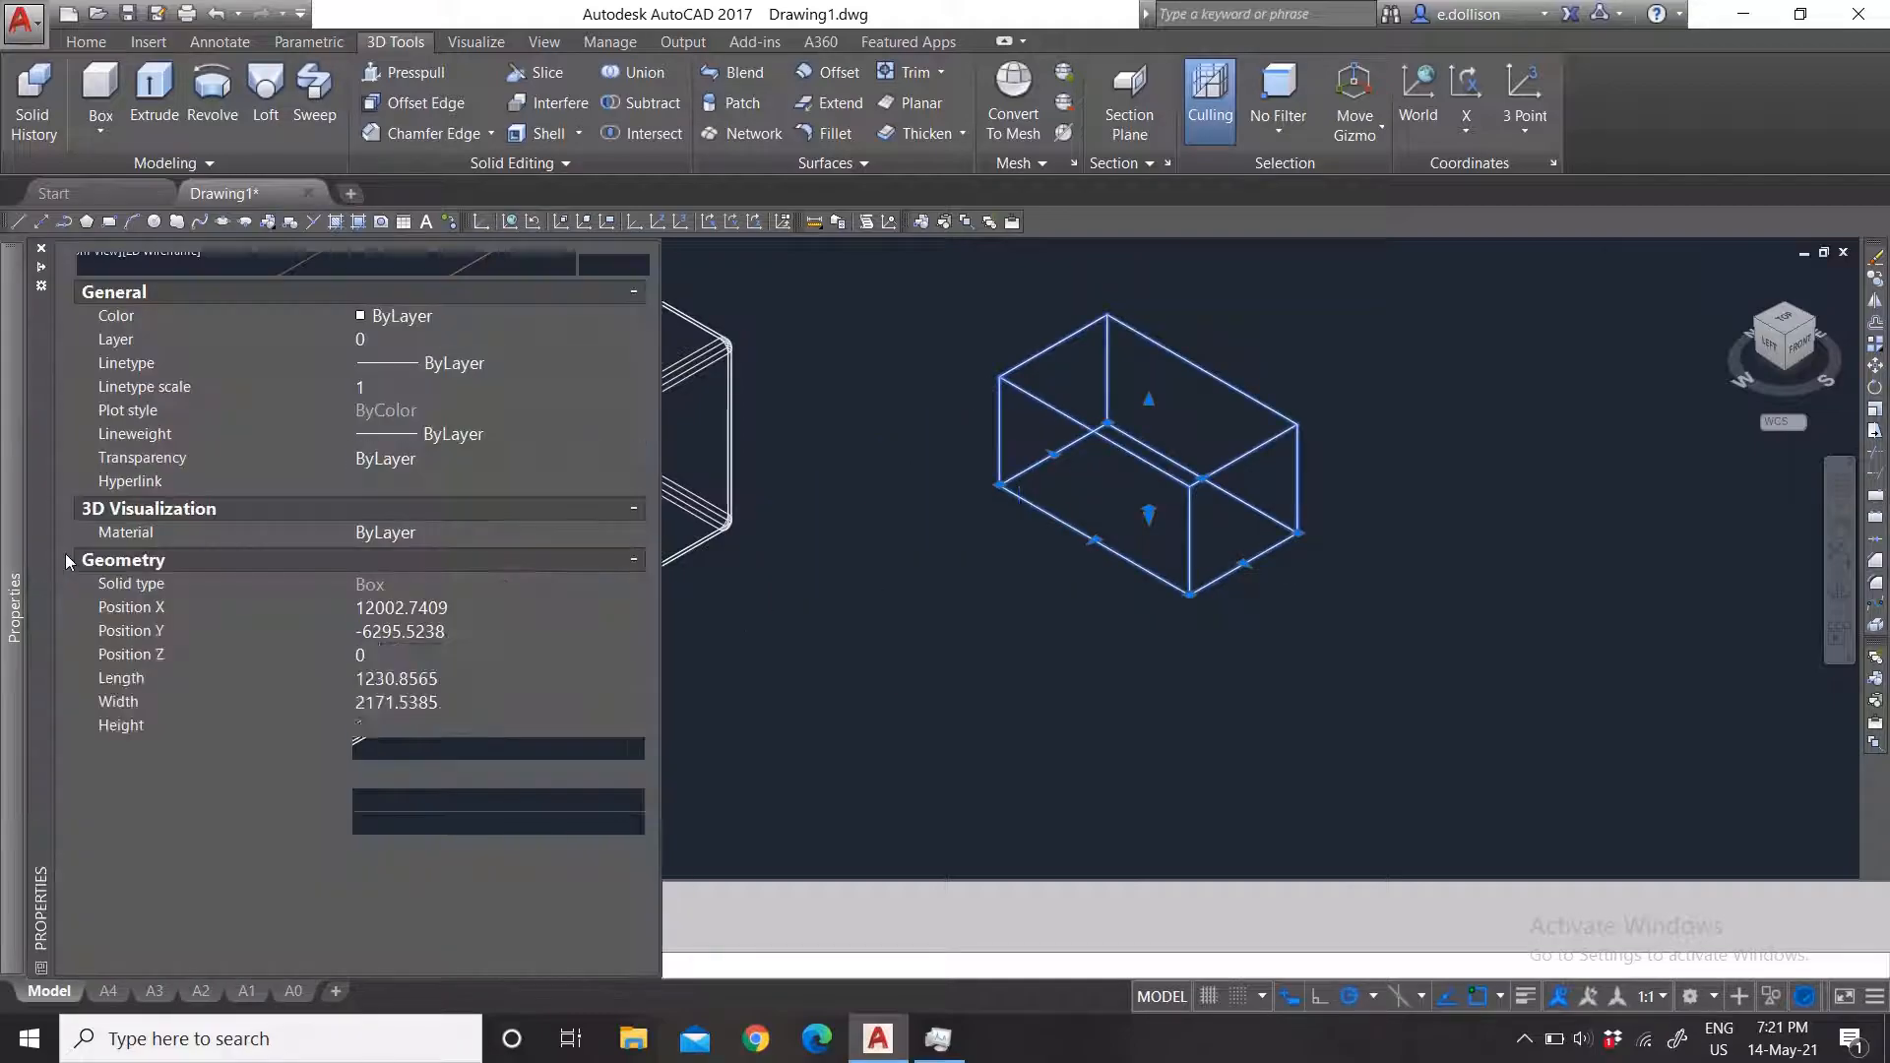
{"action": "left_click", "coordinate": [405, 686]}
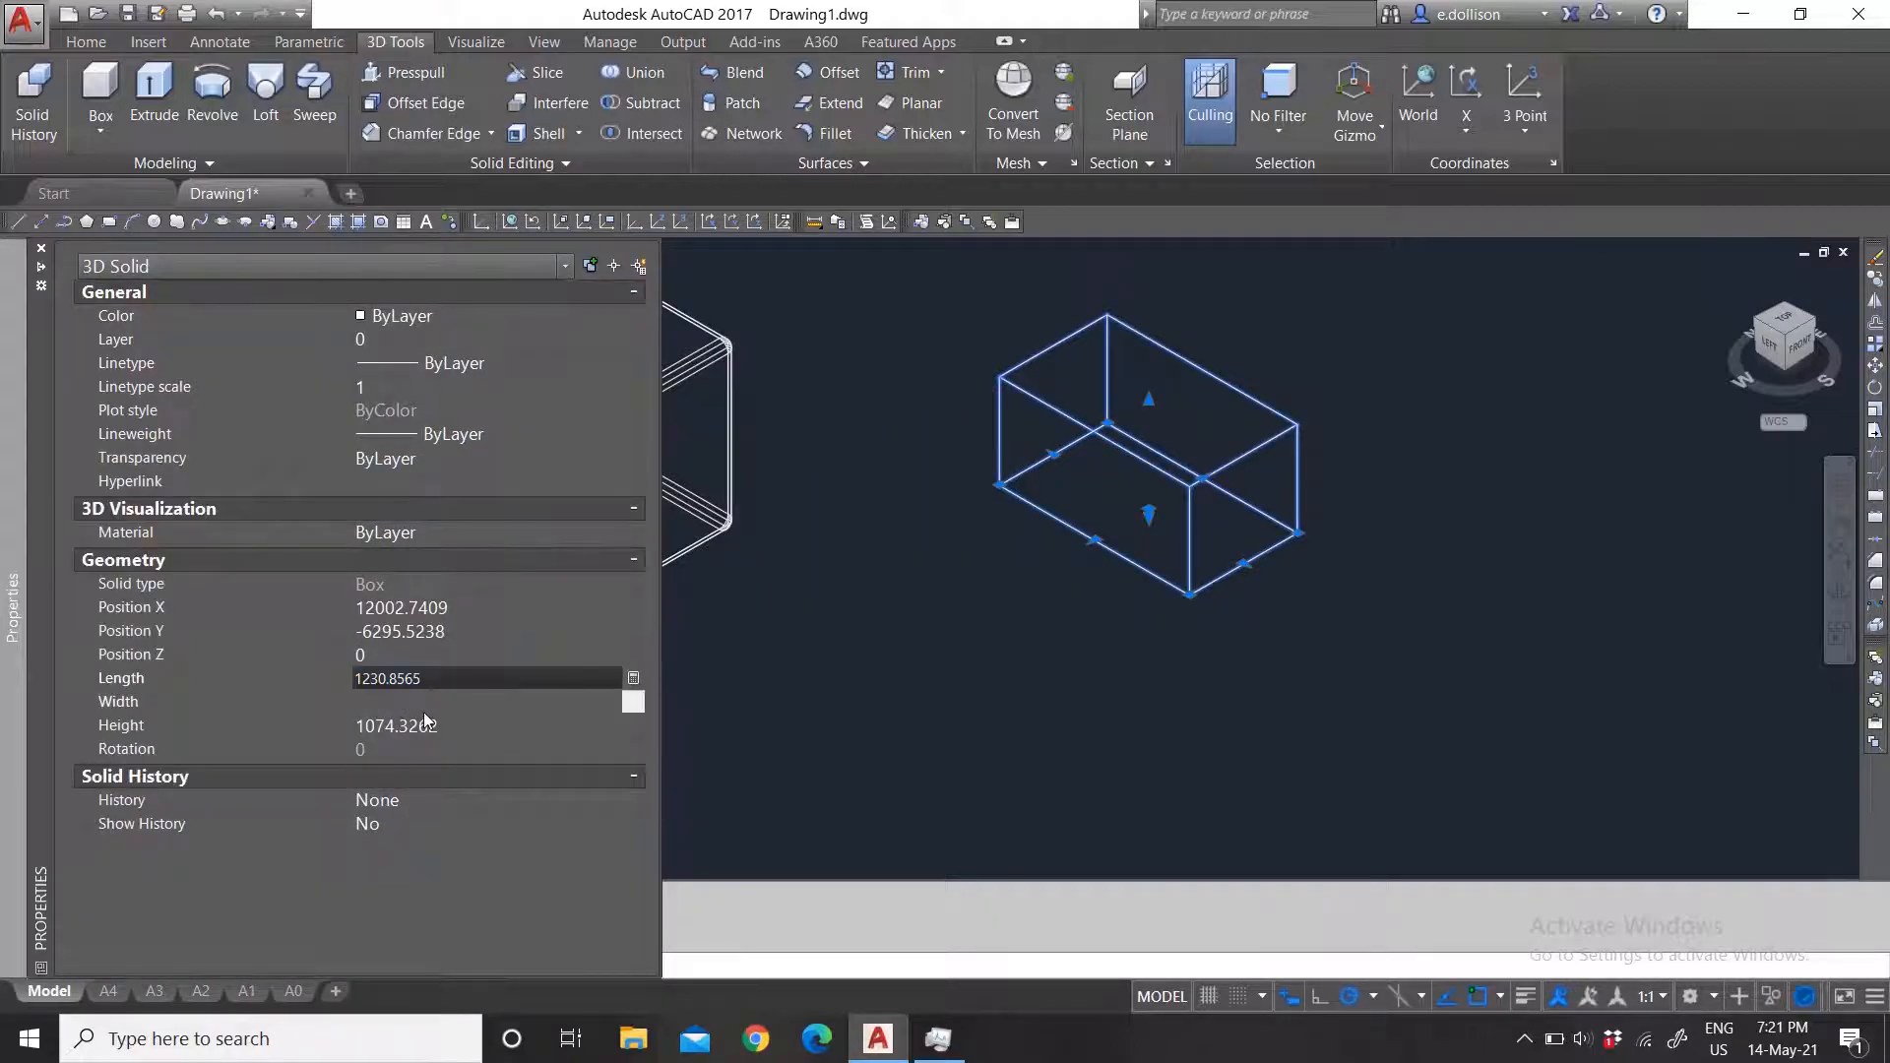
{"action": "left_click", "coordinate": [404, 702]}
{"action": "left_click", "coordinate": [399, 726]}
{"action": "key", "text": "Escape"}
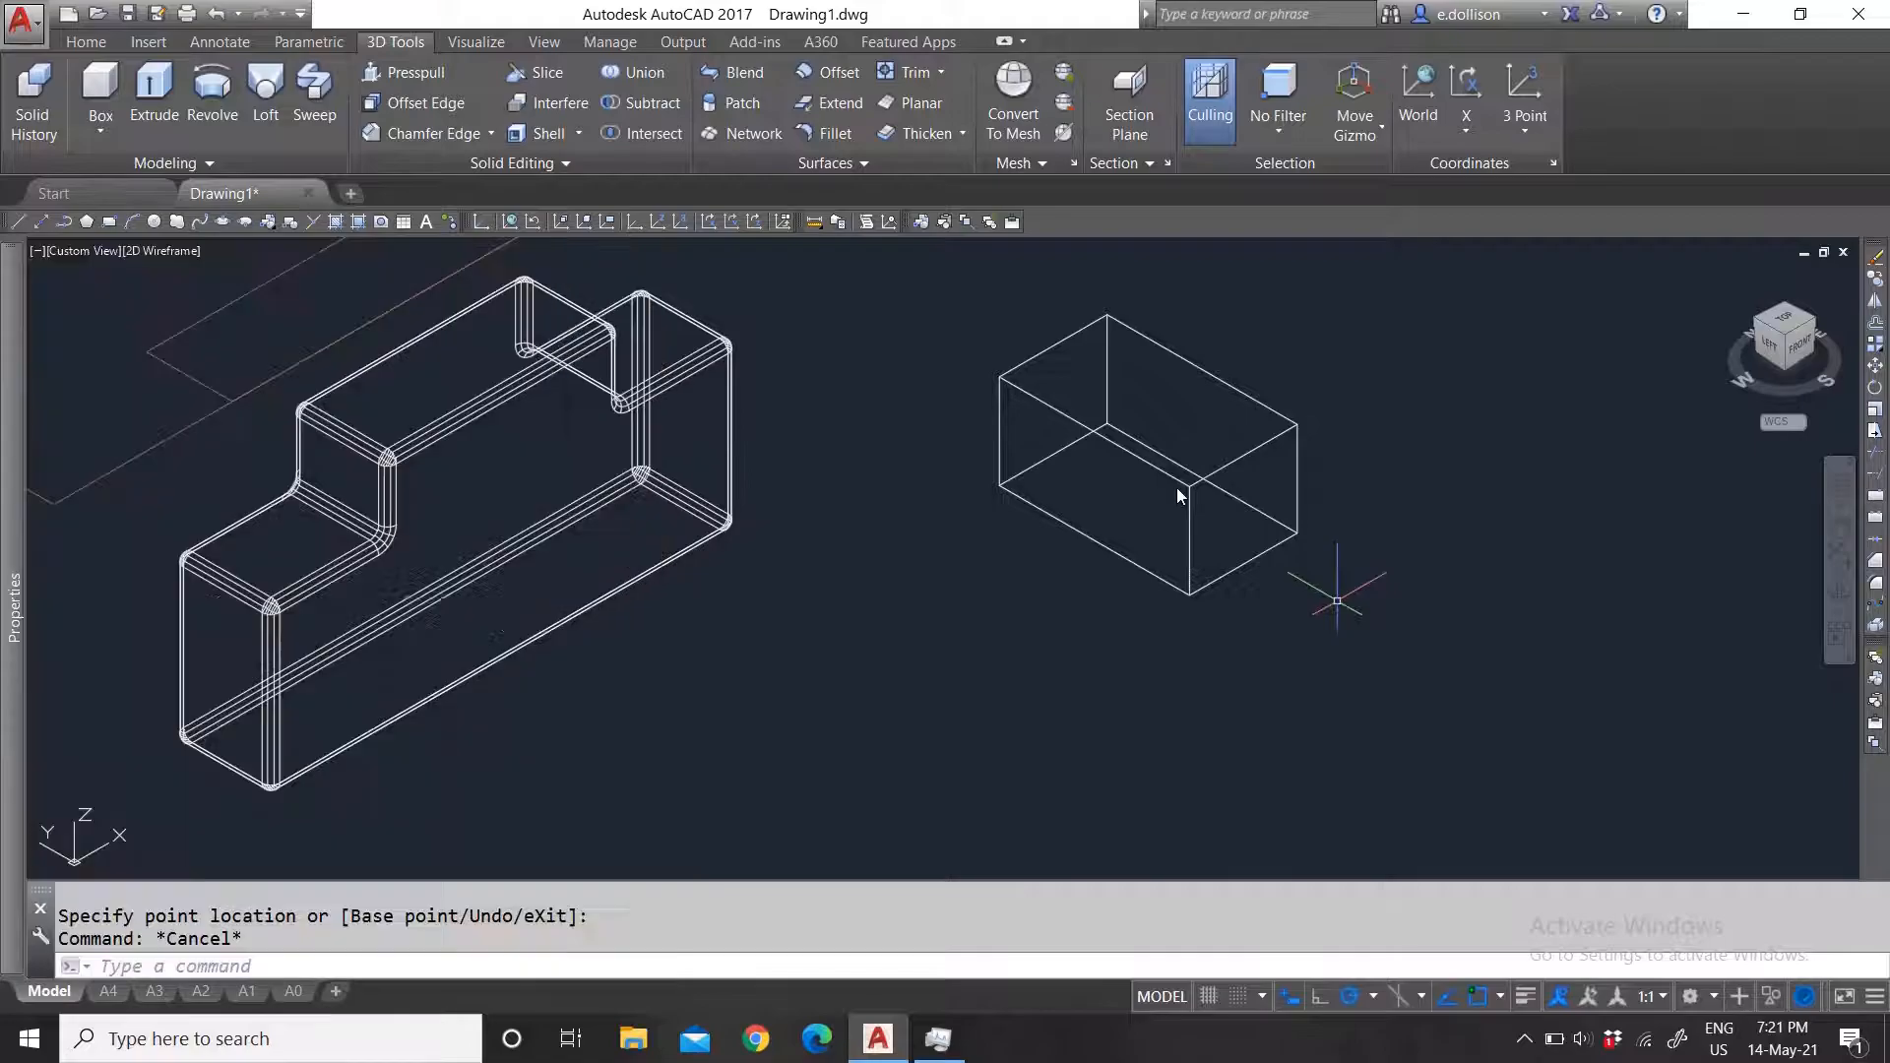
{"action": "left_click", "coordinate": [1178, 489]}
{"action": "key", "text": "Delete"}
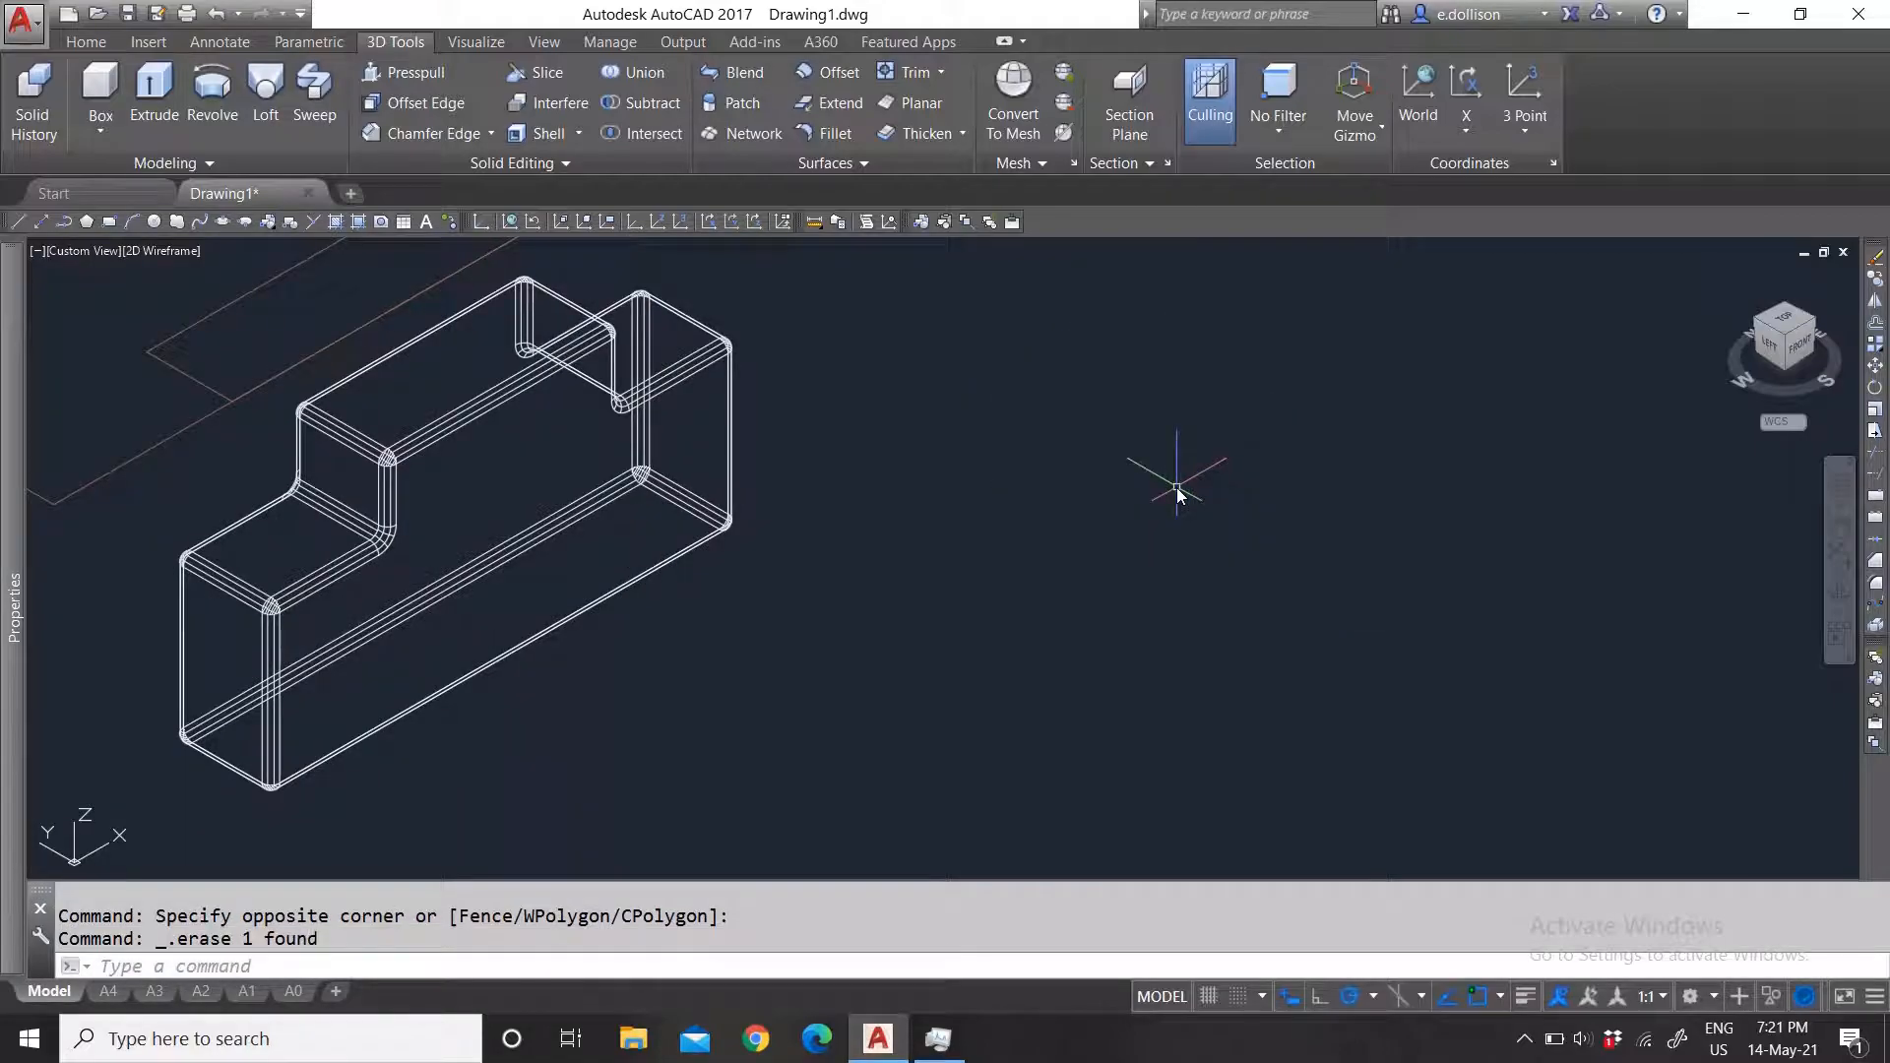
Step: Draw a square-based box about 2183 by 2183 and 926 high beside the stepped filleted solid
{"action": "scroll", "coordinate": [1178, 493], "scroll_direction": "down", "scroll_amount": 3}
{"action": "scroll", "coordinate": [1100, 581], "scroll_direction": "up", "scroll_amount": 3}
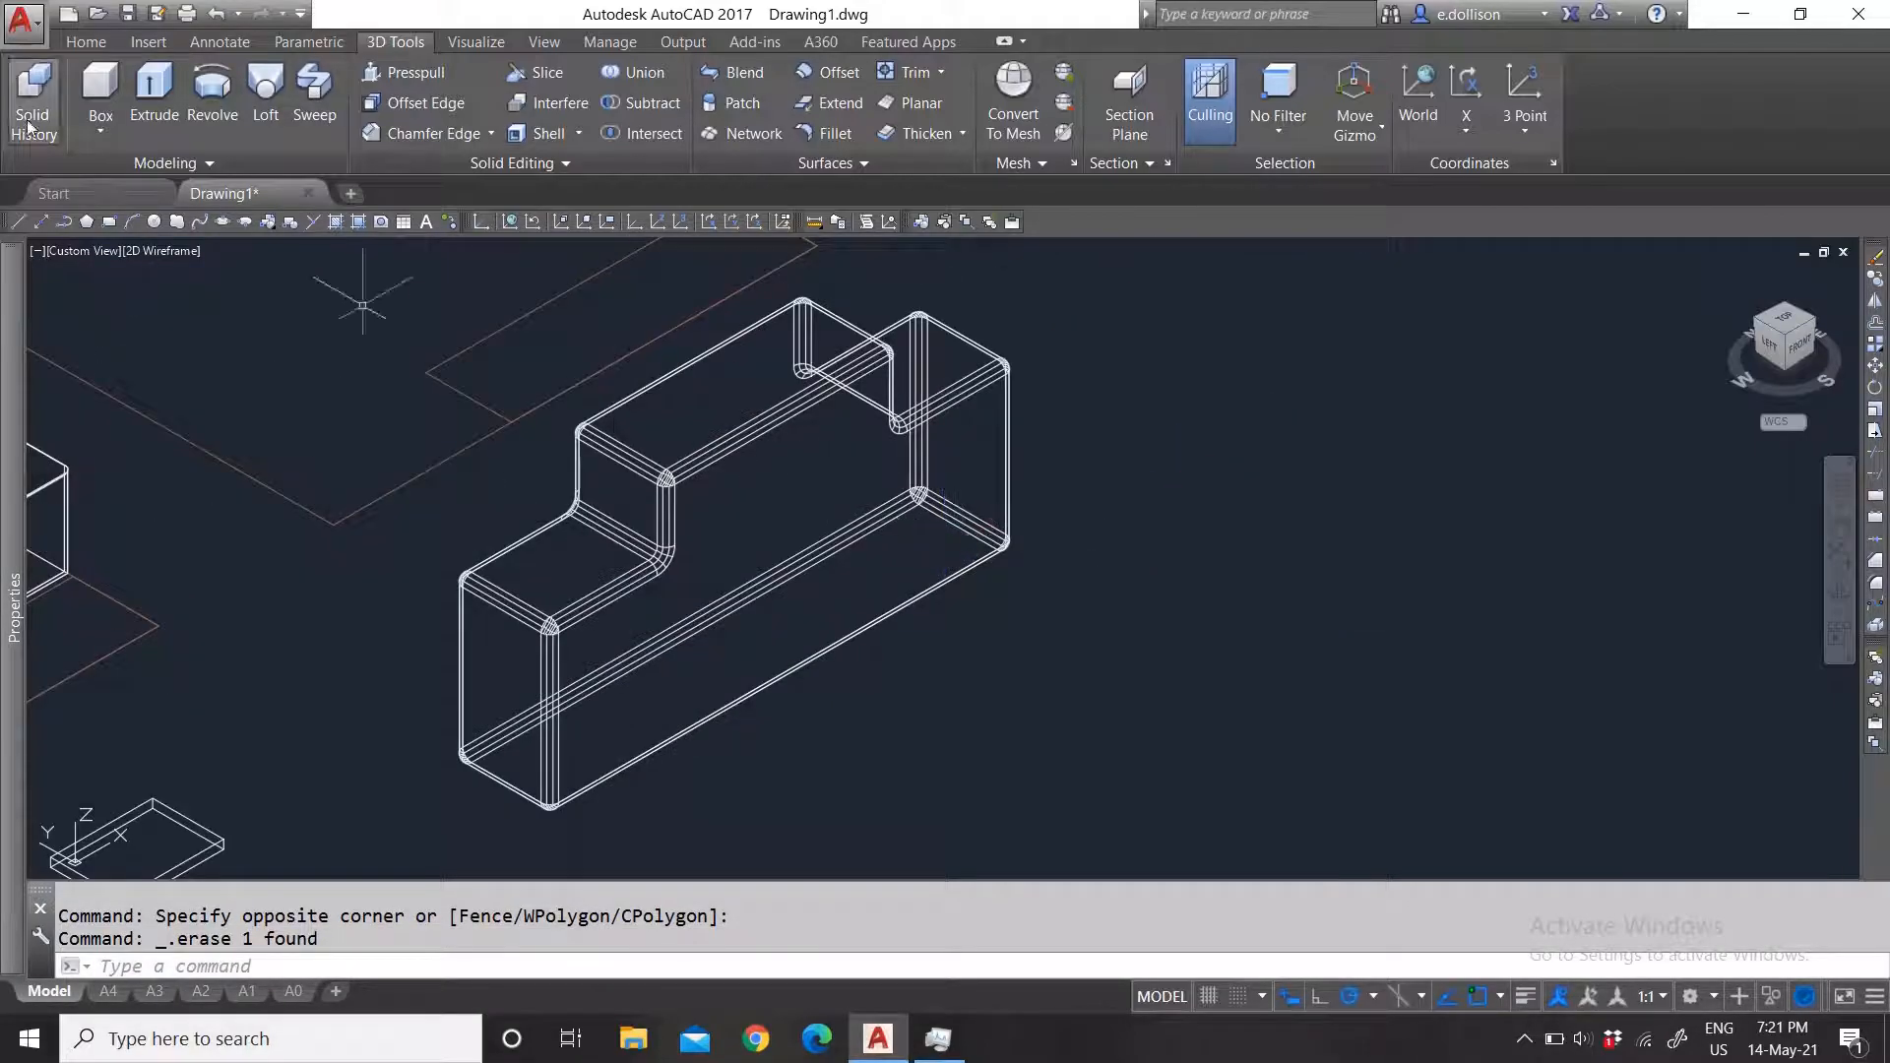
{"action": "left_click", "coordinate": [100, 94]}
{"action": "left_click", "coordinate": [1348, 652]}
{"action": "left_click", "coordinate": [1346, 432]}
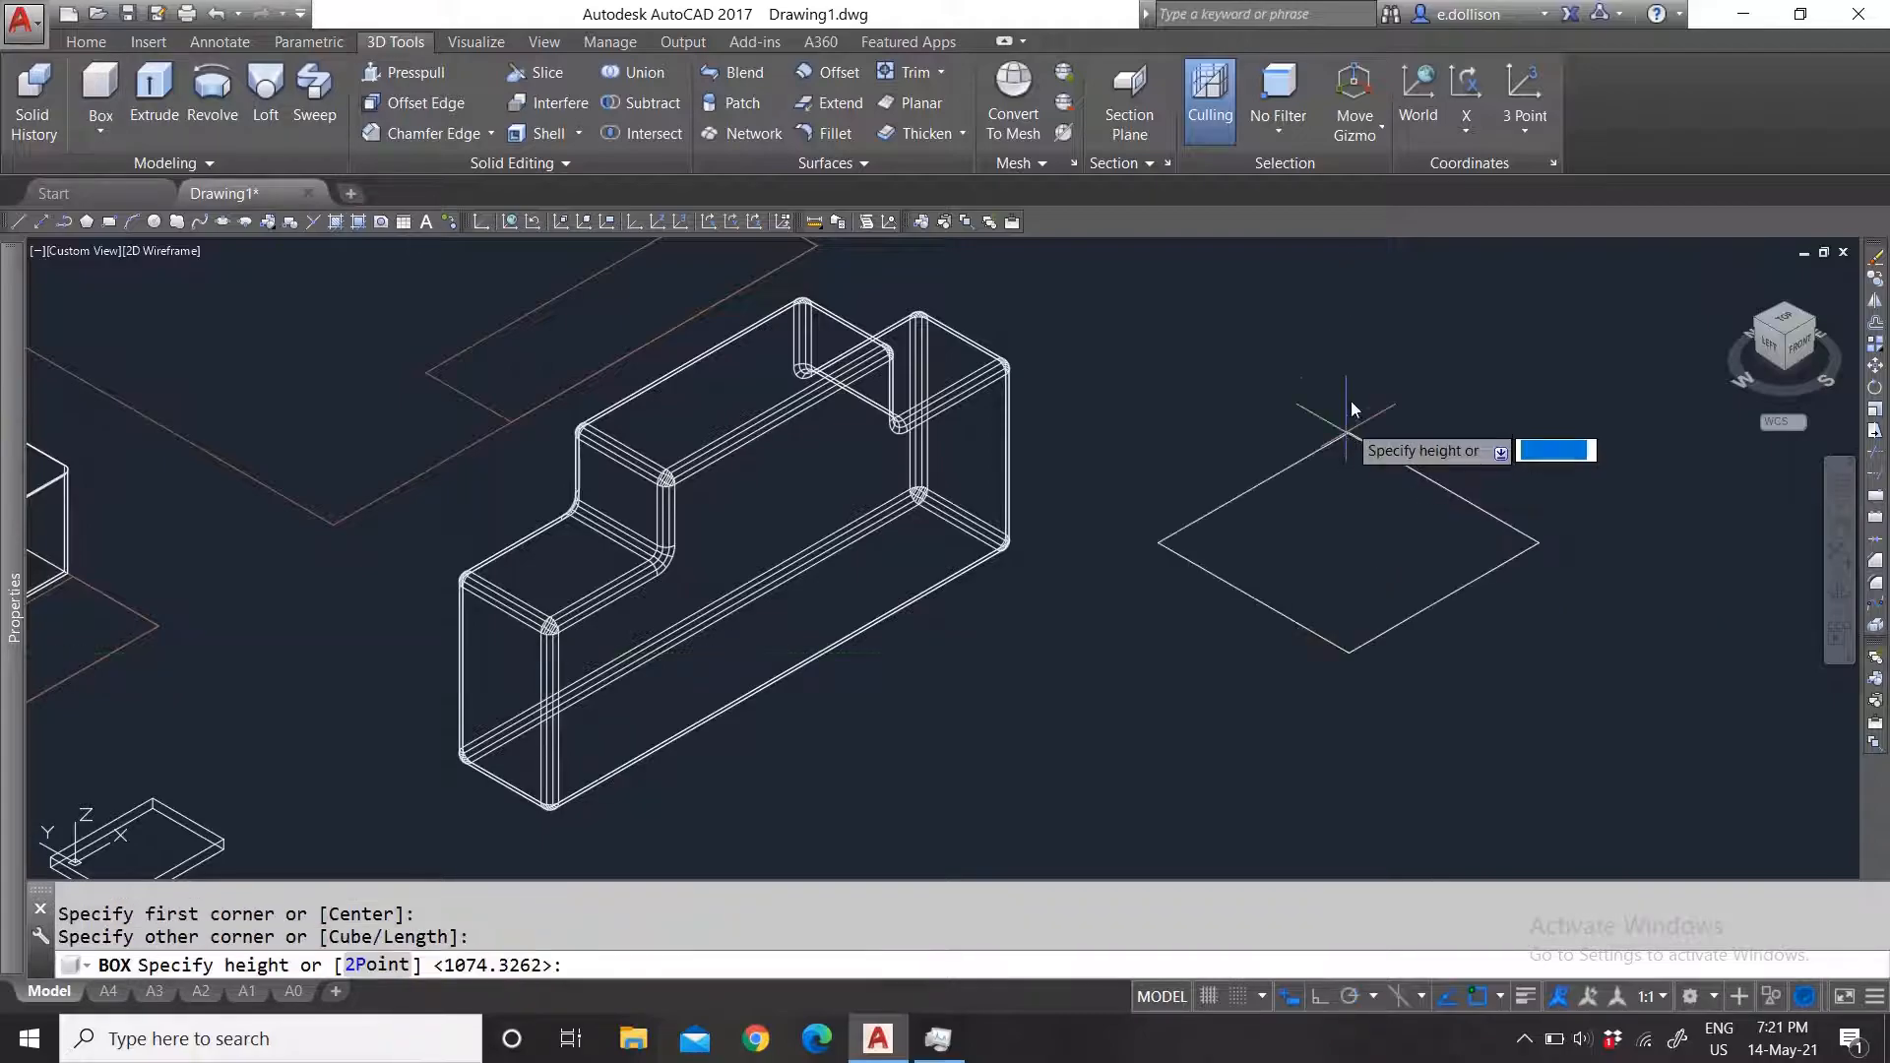
{"action": "left_click", "coordinate": [1370, 339]}
Step: Review the square-based box's geometry properties and erase the box
{"action": "left_click", "coordinate": [1420, 531]}
{"action": "mouse_move", "coordinate": [26, 449]}
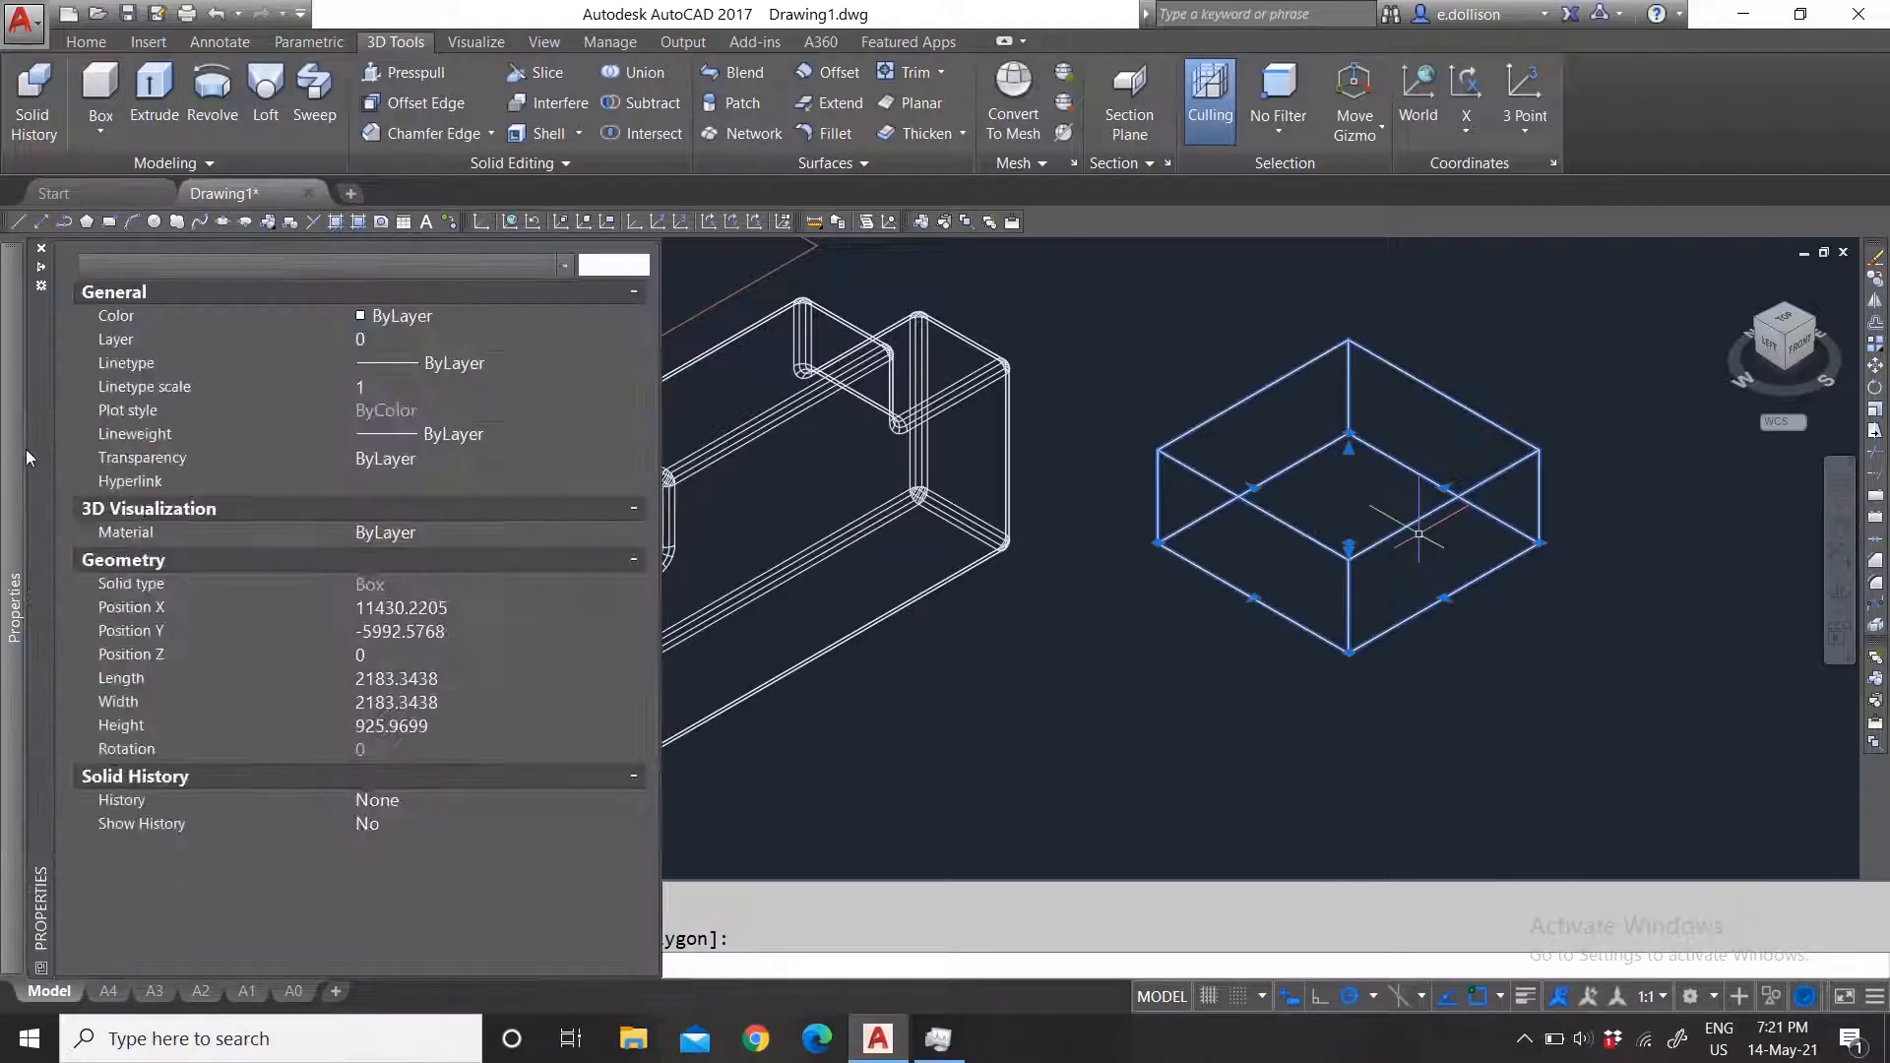
{"action": "key", "text": "Escape"}
{"action": "left_click", "coordinate": [1562, 616]}
{"action": "left_click", "coordinate": [1335, 482]}
{"action": "key", "text": "Delete"}
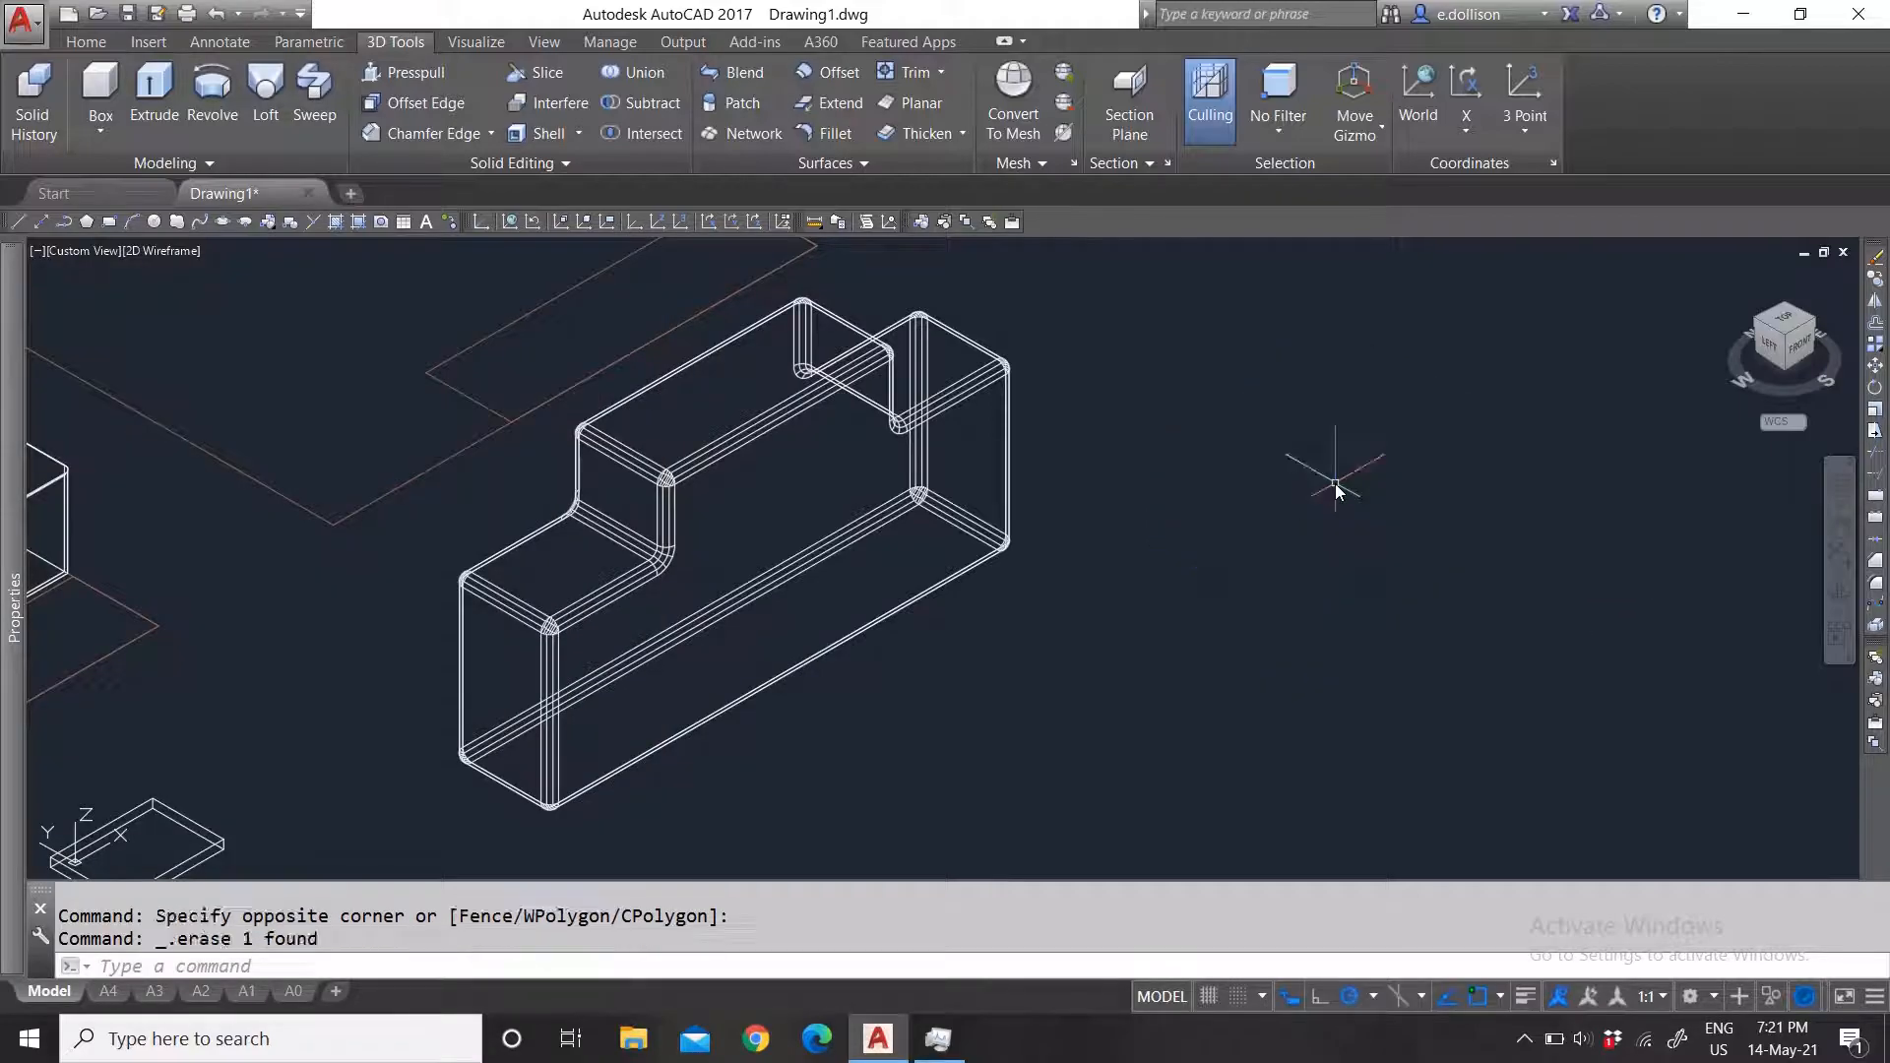
Step: Select the stepped filleted solid and examine which properties it offers compared with a plain box
{"action": "left_click", "coordinate": [1183, 644]}
{"action": "left_click", "coordinate": [817, 424]}
{"action": "mouse_move", "coordinate": [14, 591]}
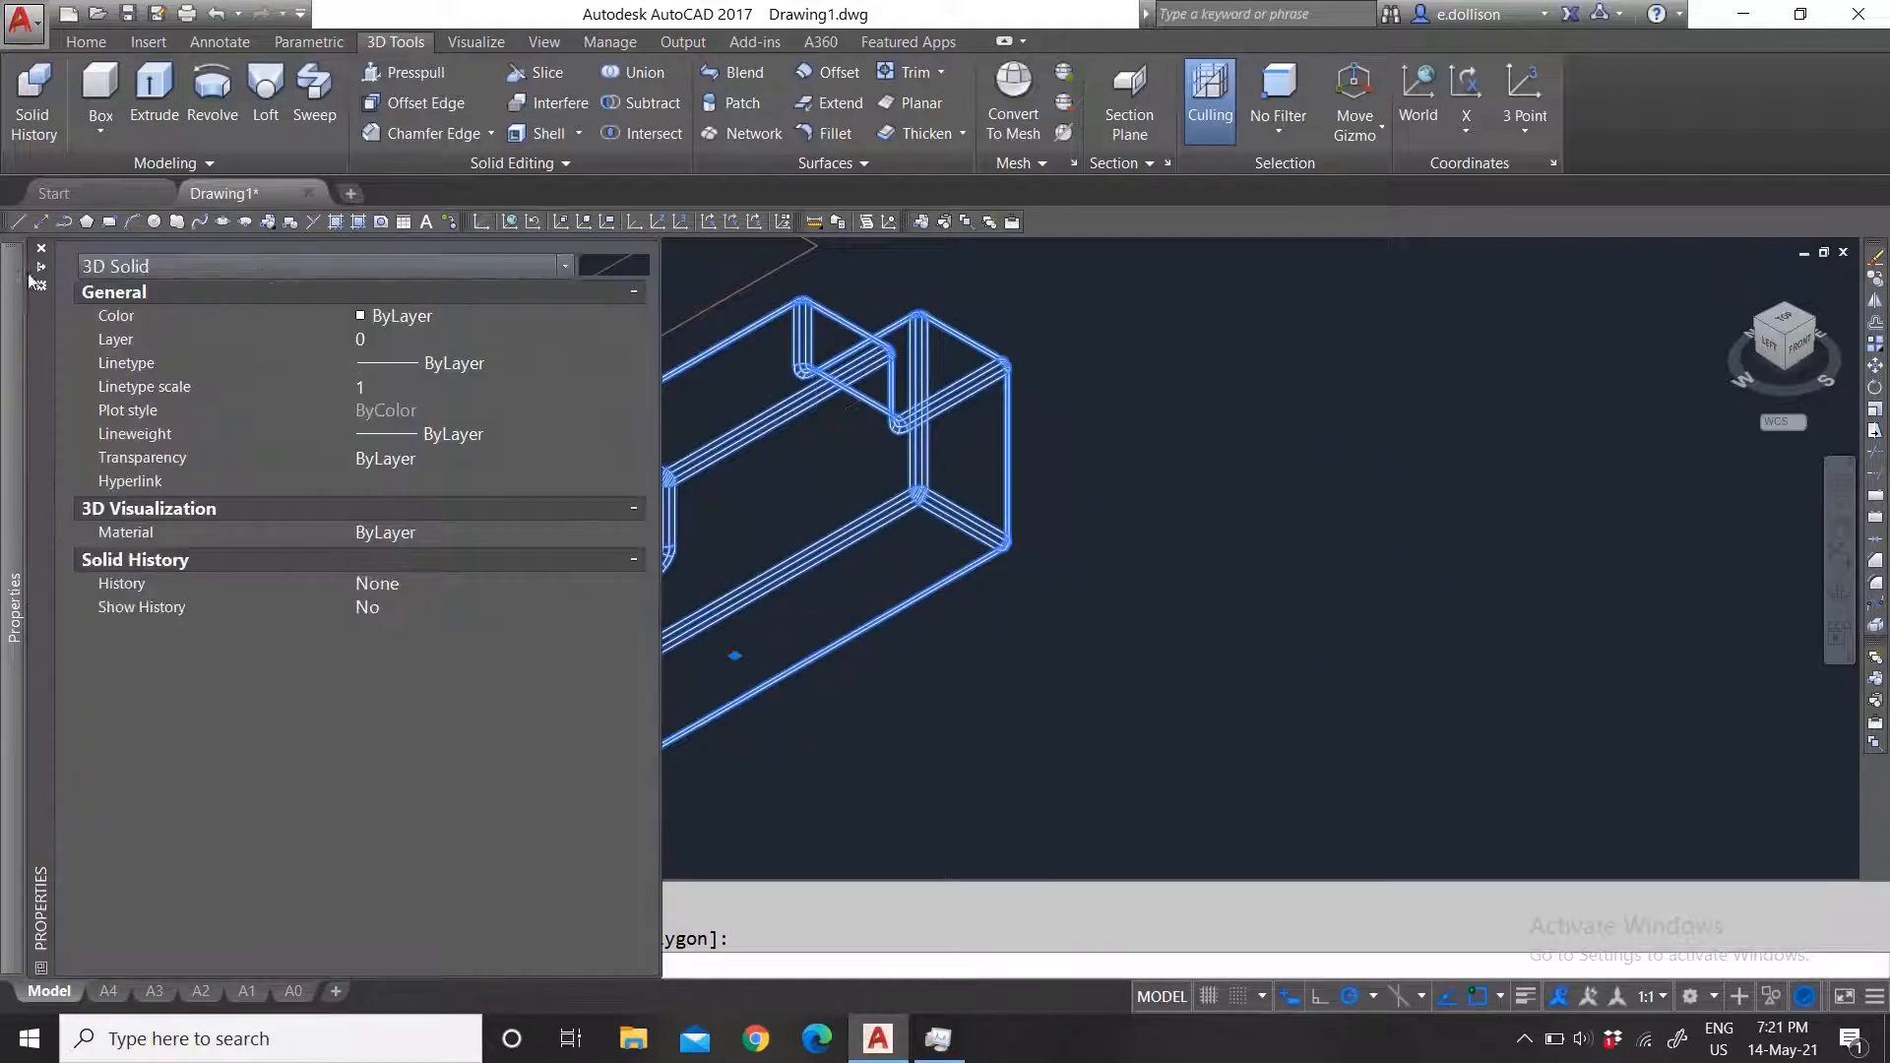
{"action": "scroll", "coordinate": [877, 587], "scroll_direction": "down", "scroll_amount": 4}
{"action": "scroll", "coordinate": [960, 575], "scroll_direction": "up", "scroll_amount": 4}
{"action": "scroll", "coordinate": [976, 618], "scroll_direction": "down", "scroll_amount": 4}
{"action": "scroll", "coordinate": [976, 618], "scroll_direction": "up", "scroll_amount": 4}
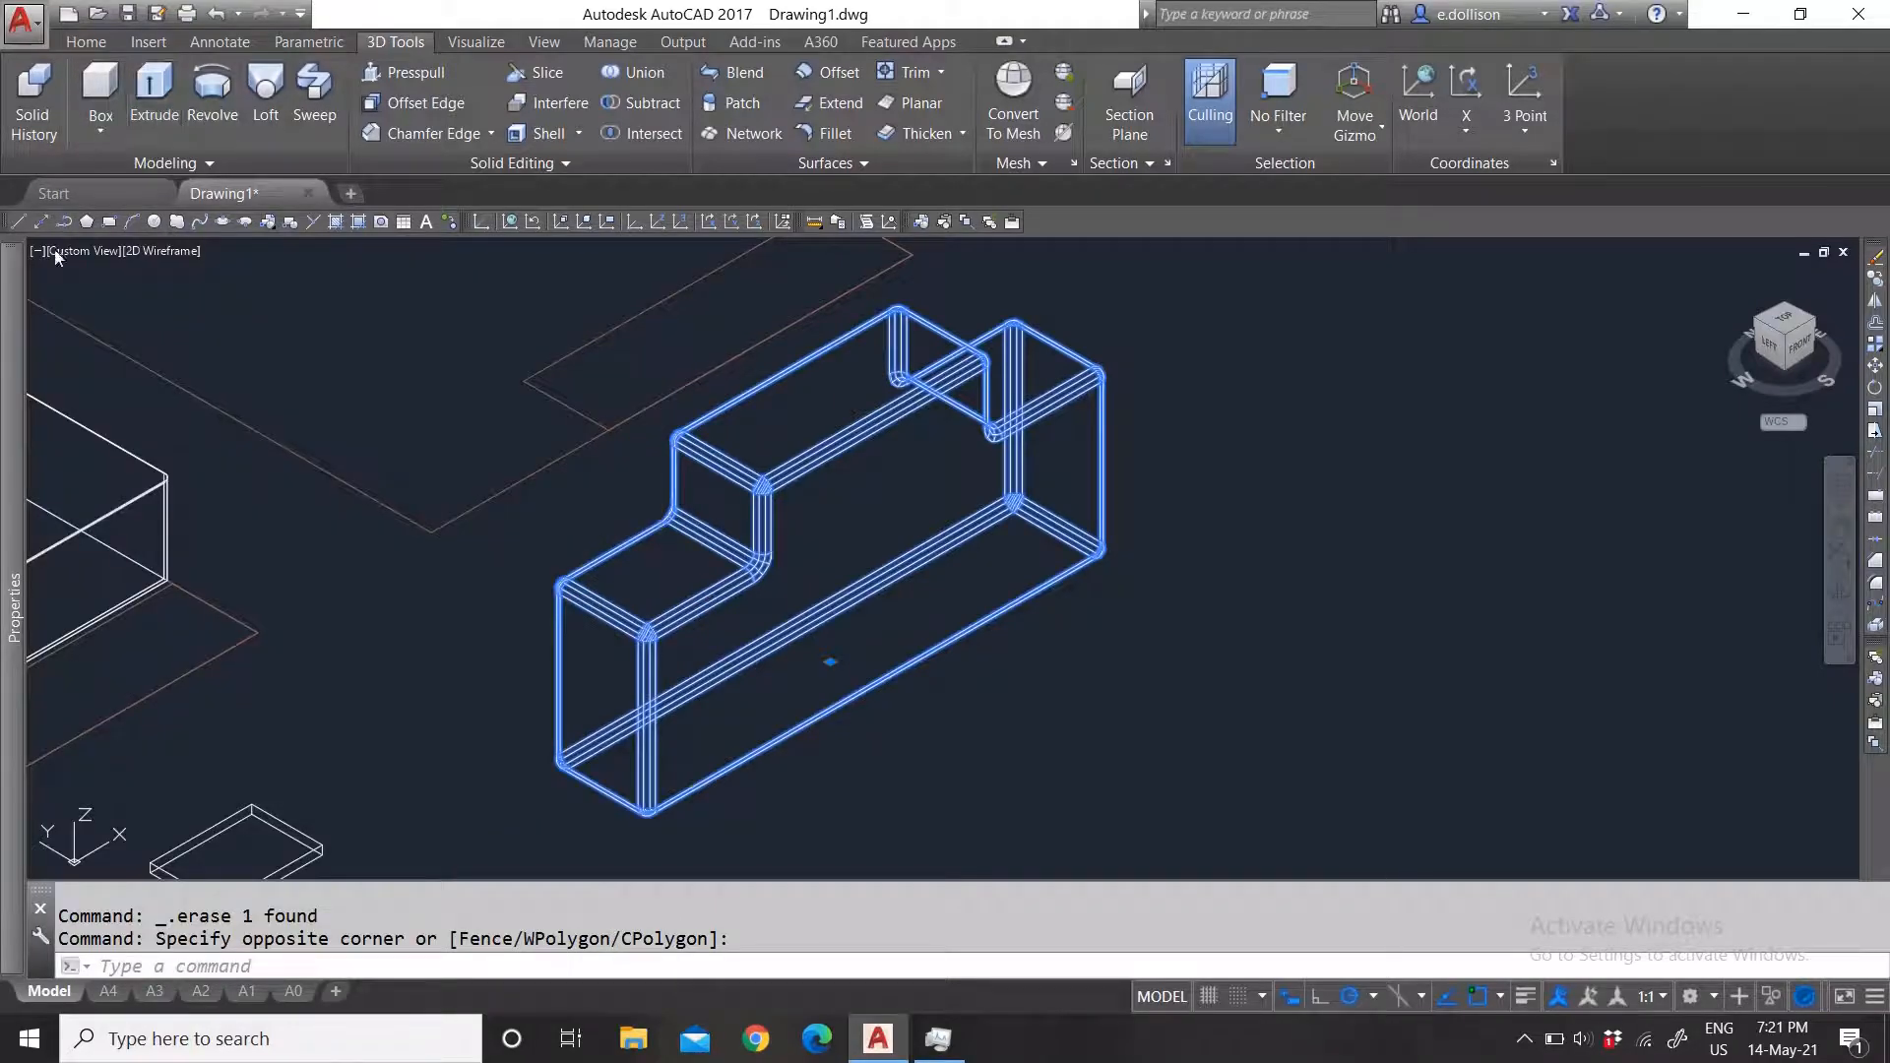
{"action": "mouse_move", "coordinate": [12, 362]}
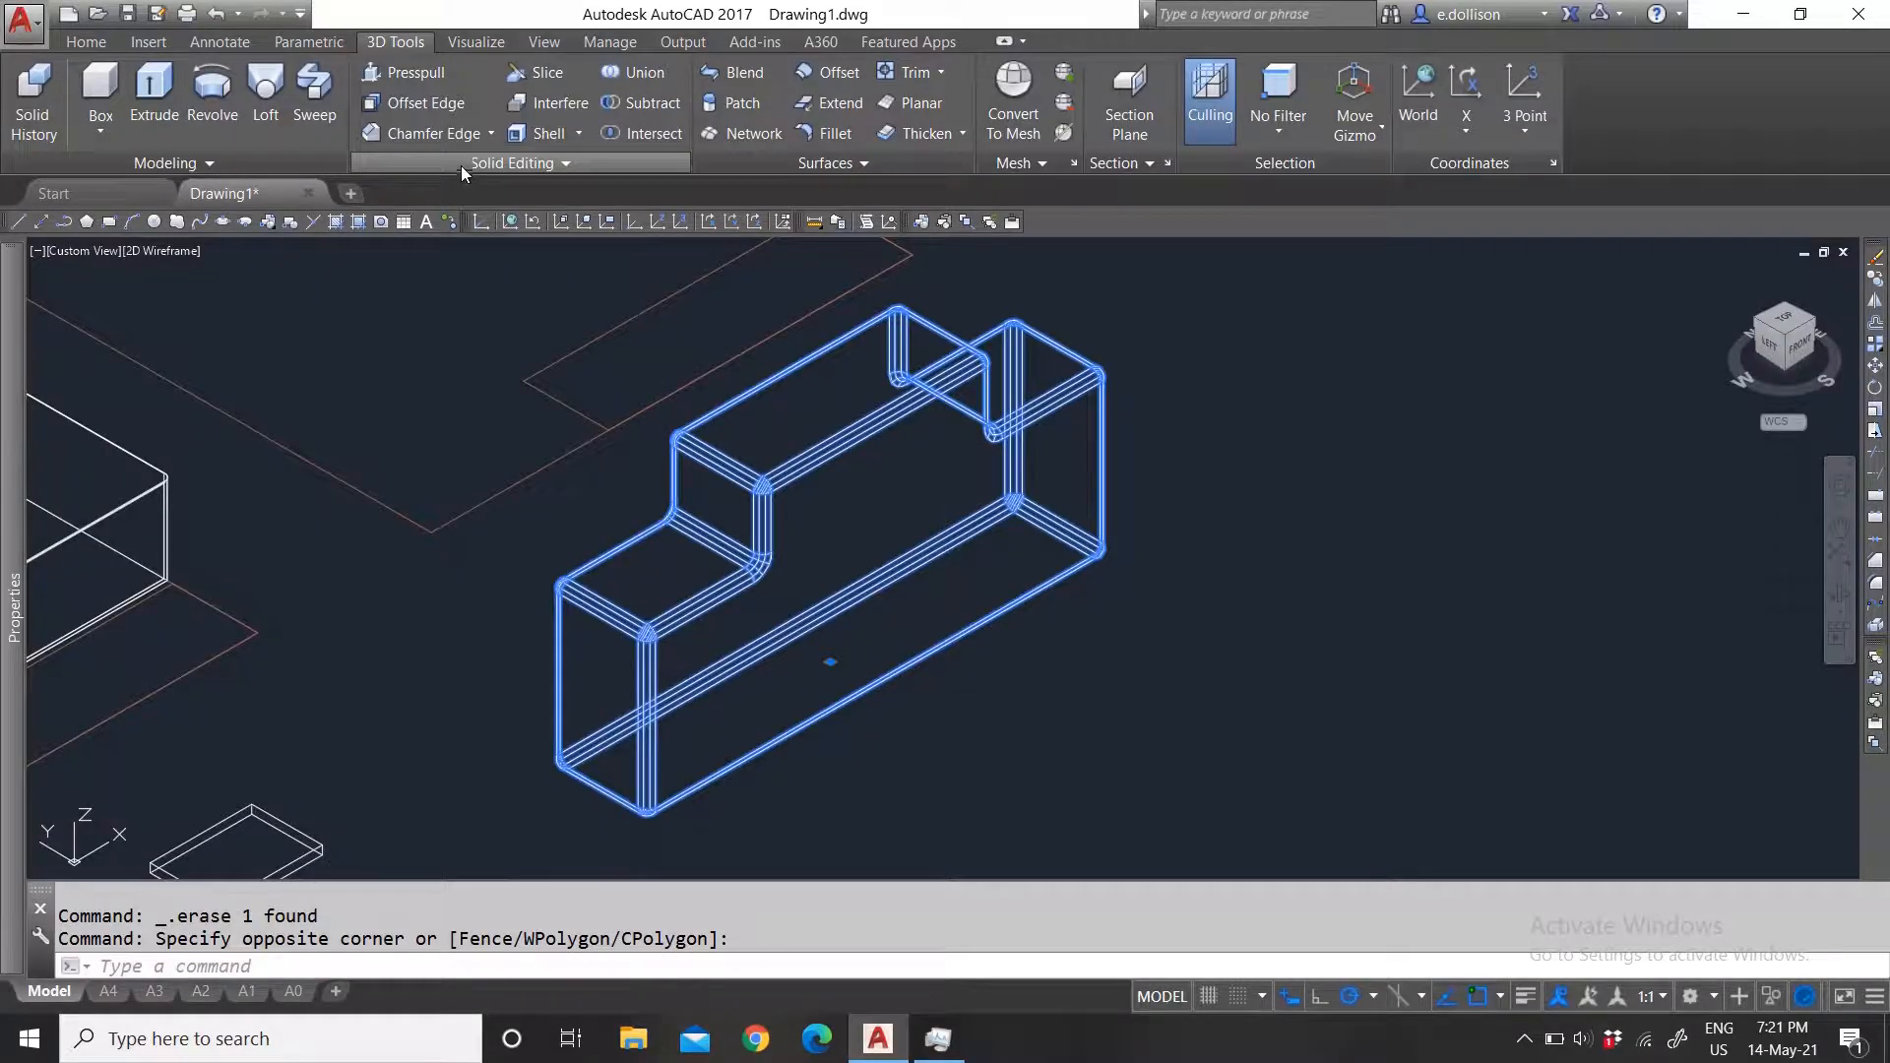
{"action": "middle_click_drag", "start_coordinate": [970, 596], "coordinate": [894, 613]}
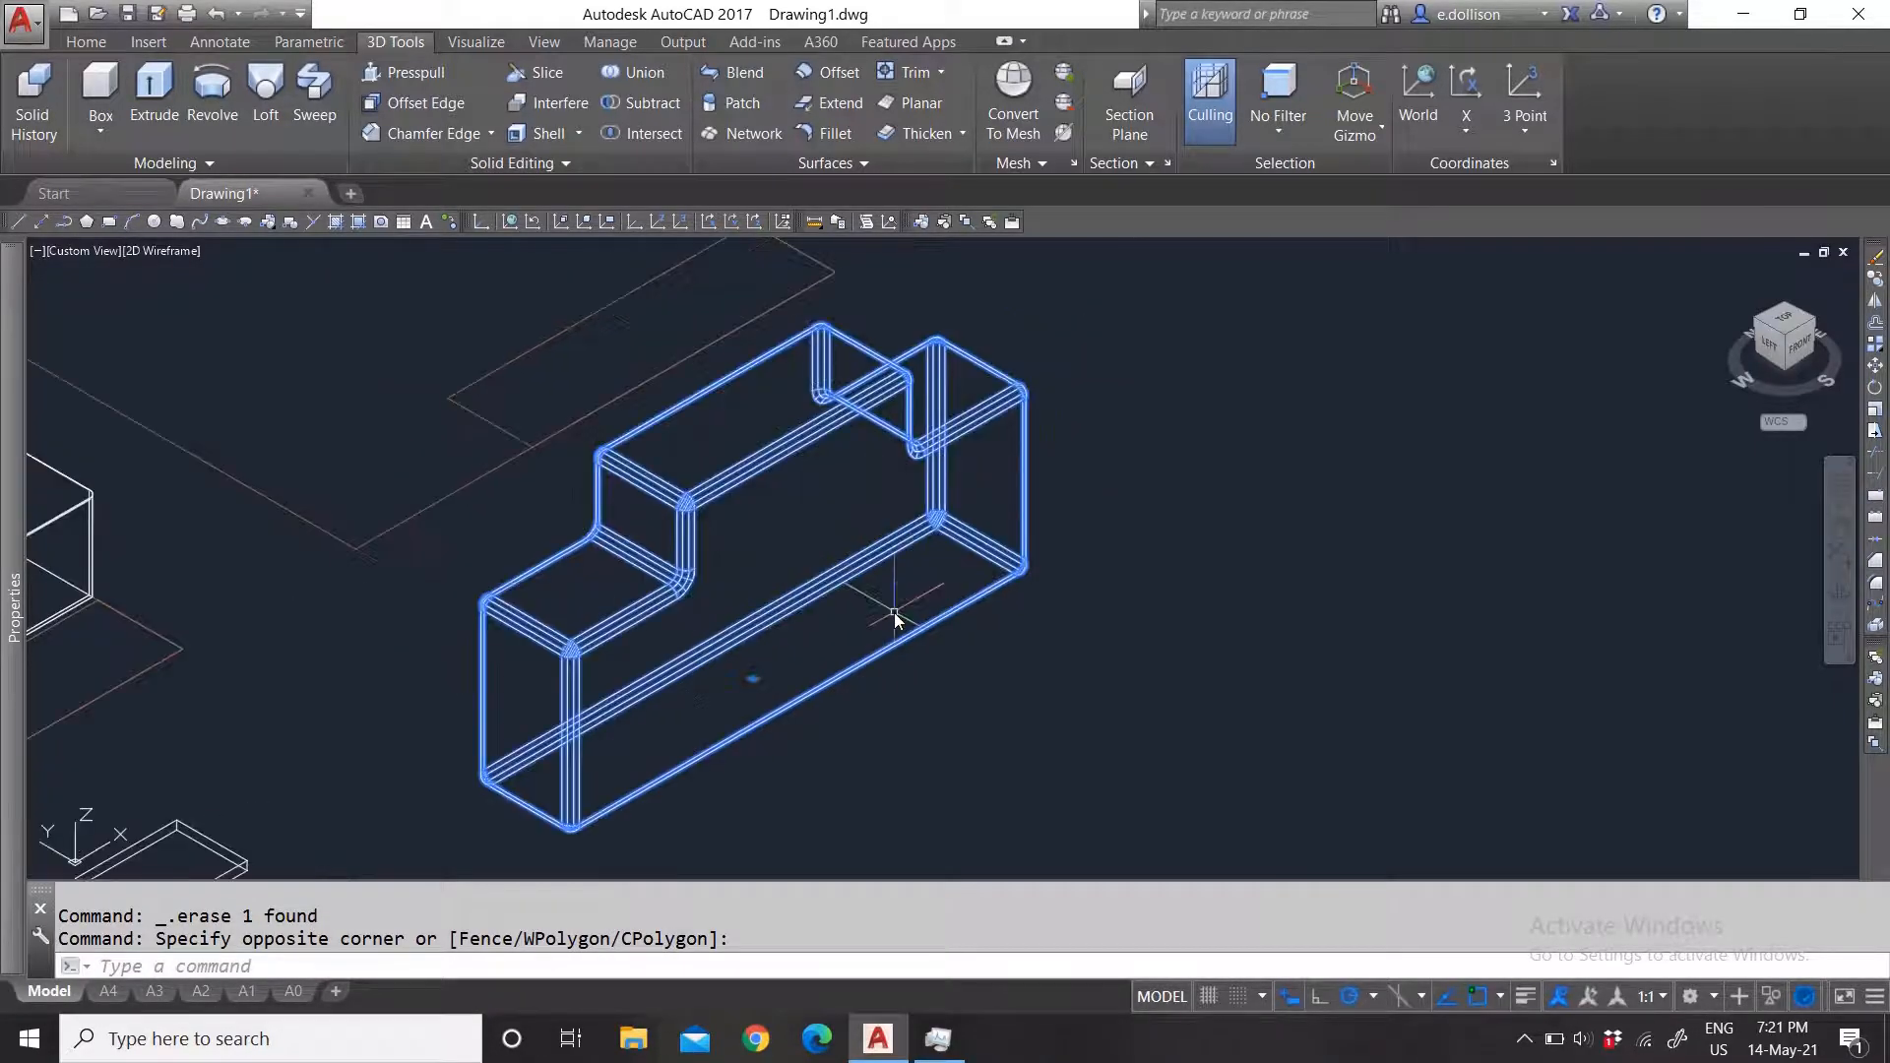
{"action": "key", "text": "Escape"}
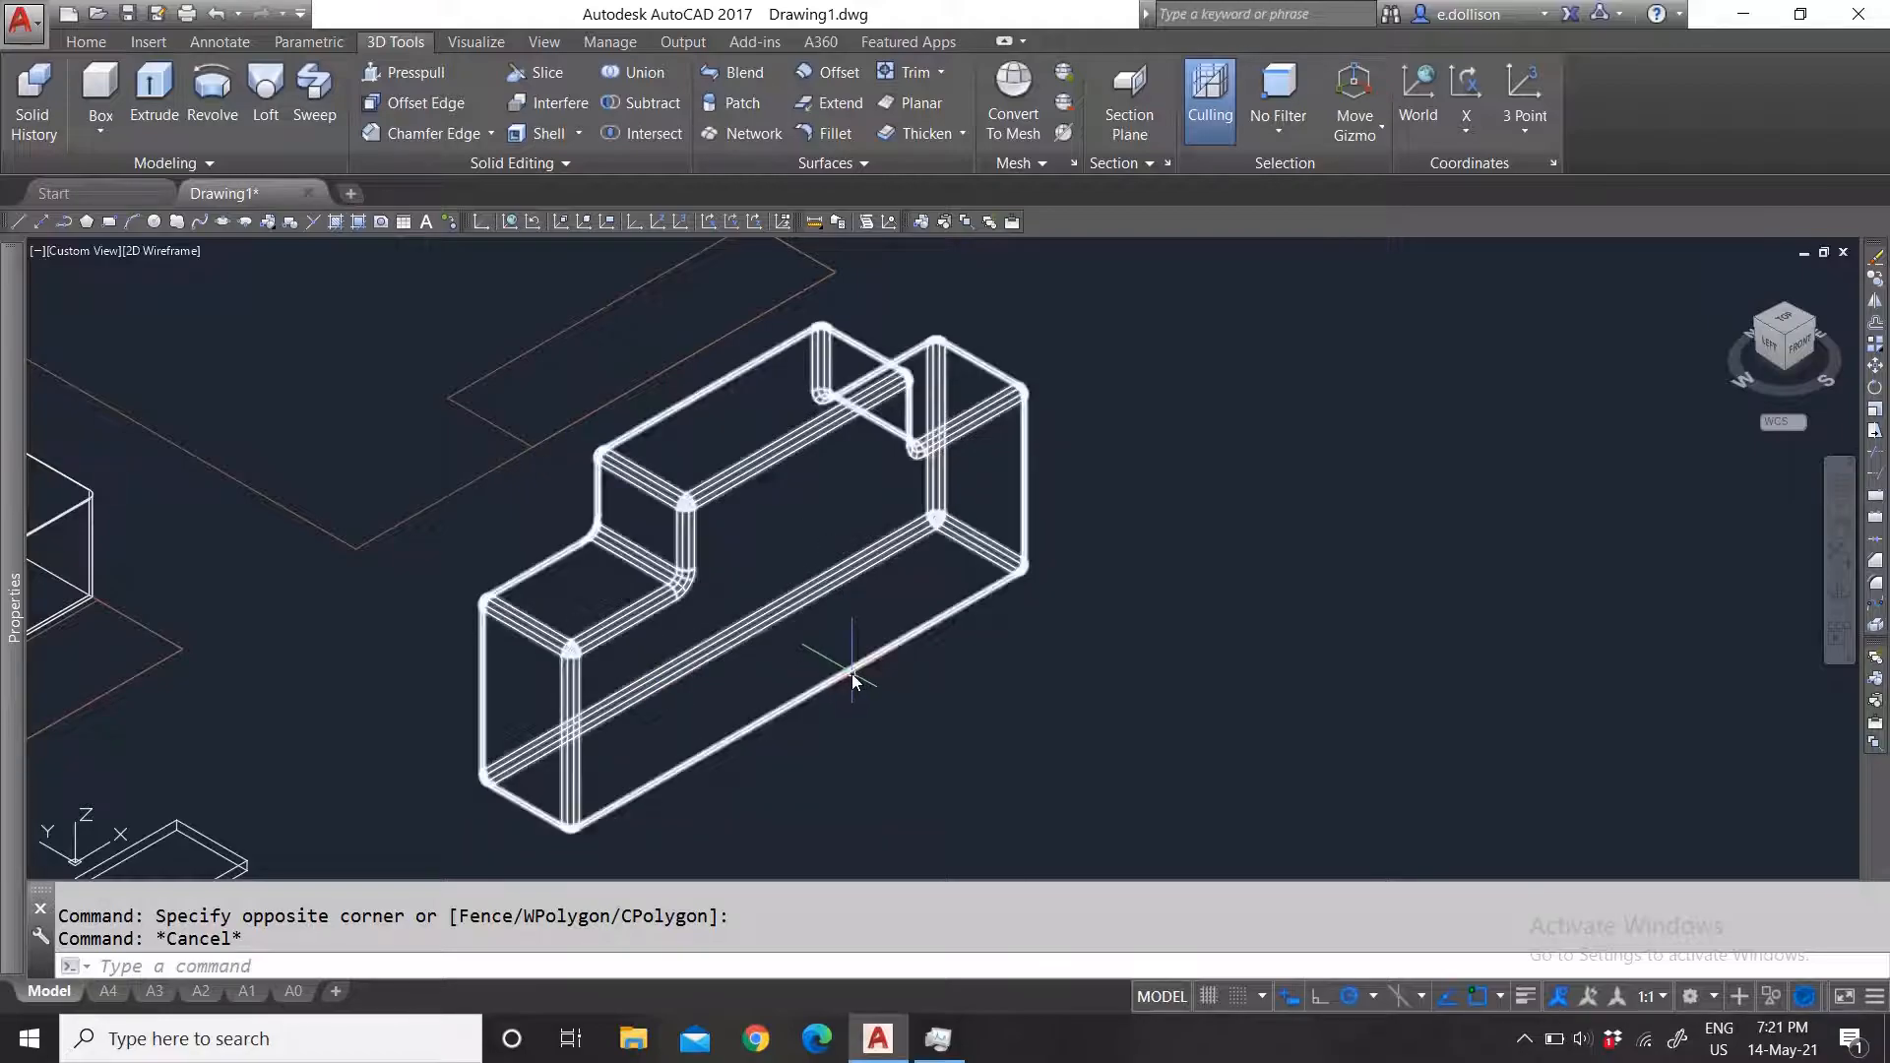
{"action": "left_click", "coordinate": [855, 771]}
{"action": "left_click", "coordinate": [726, 624]}
{"action": "key", "text": "Escape"}
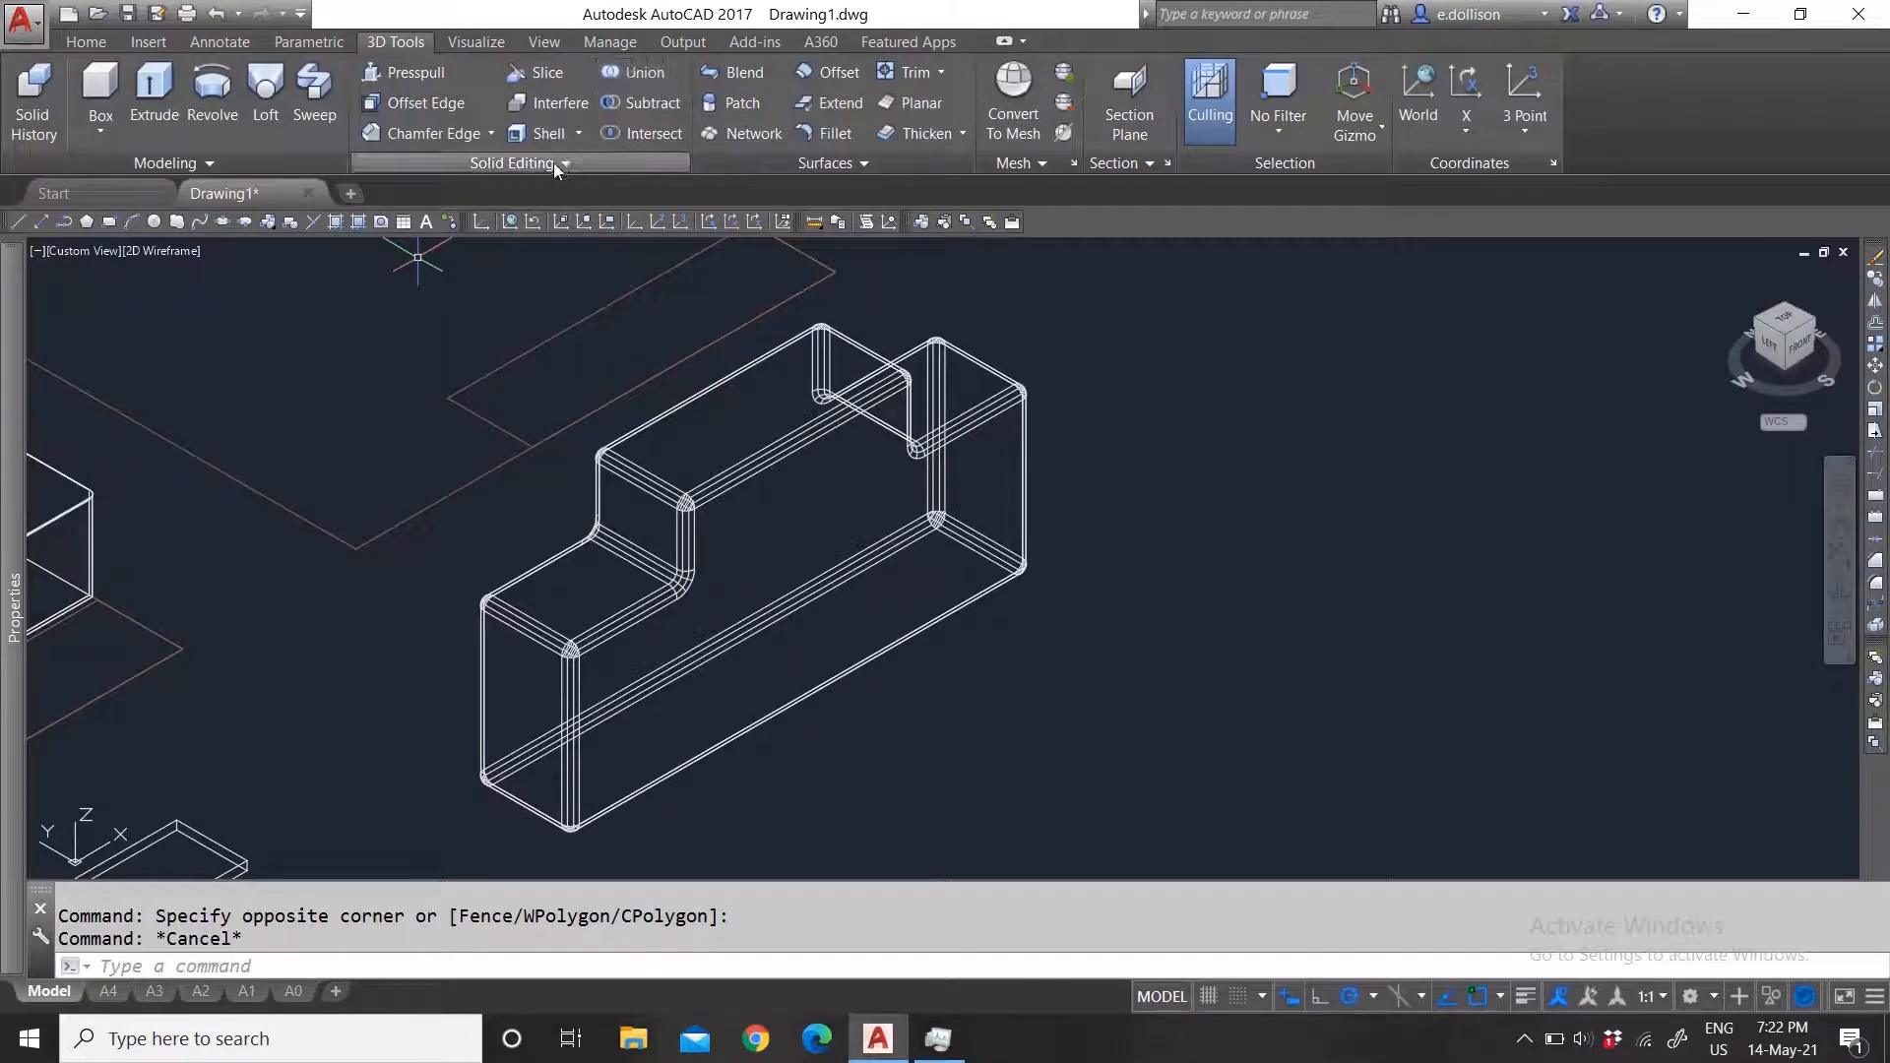
{"action": "left_click", "coordinate": [536, 77]}
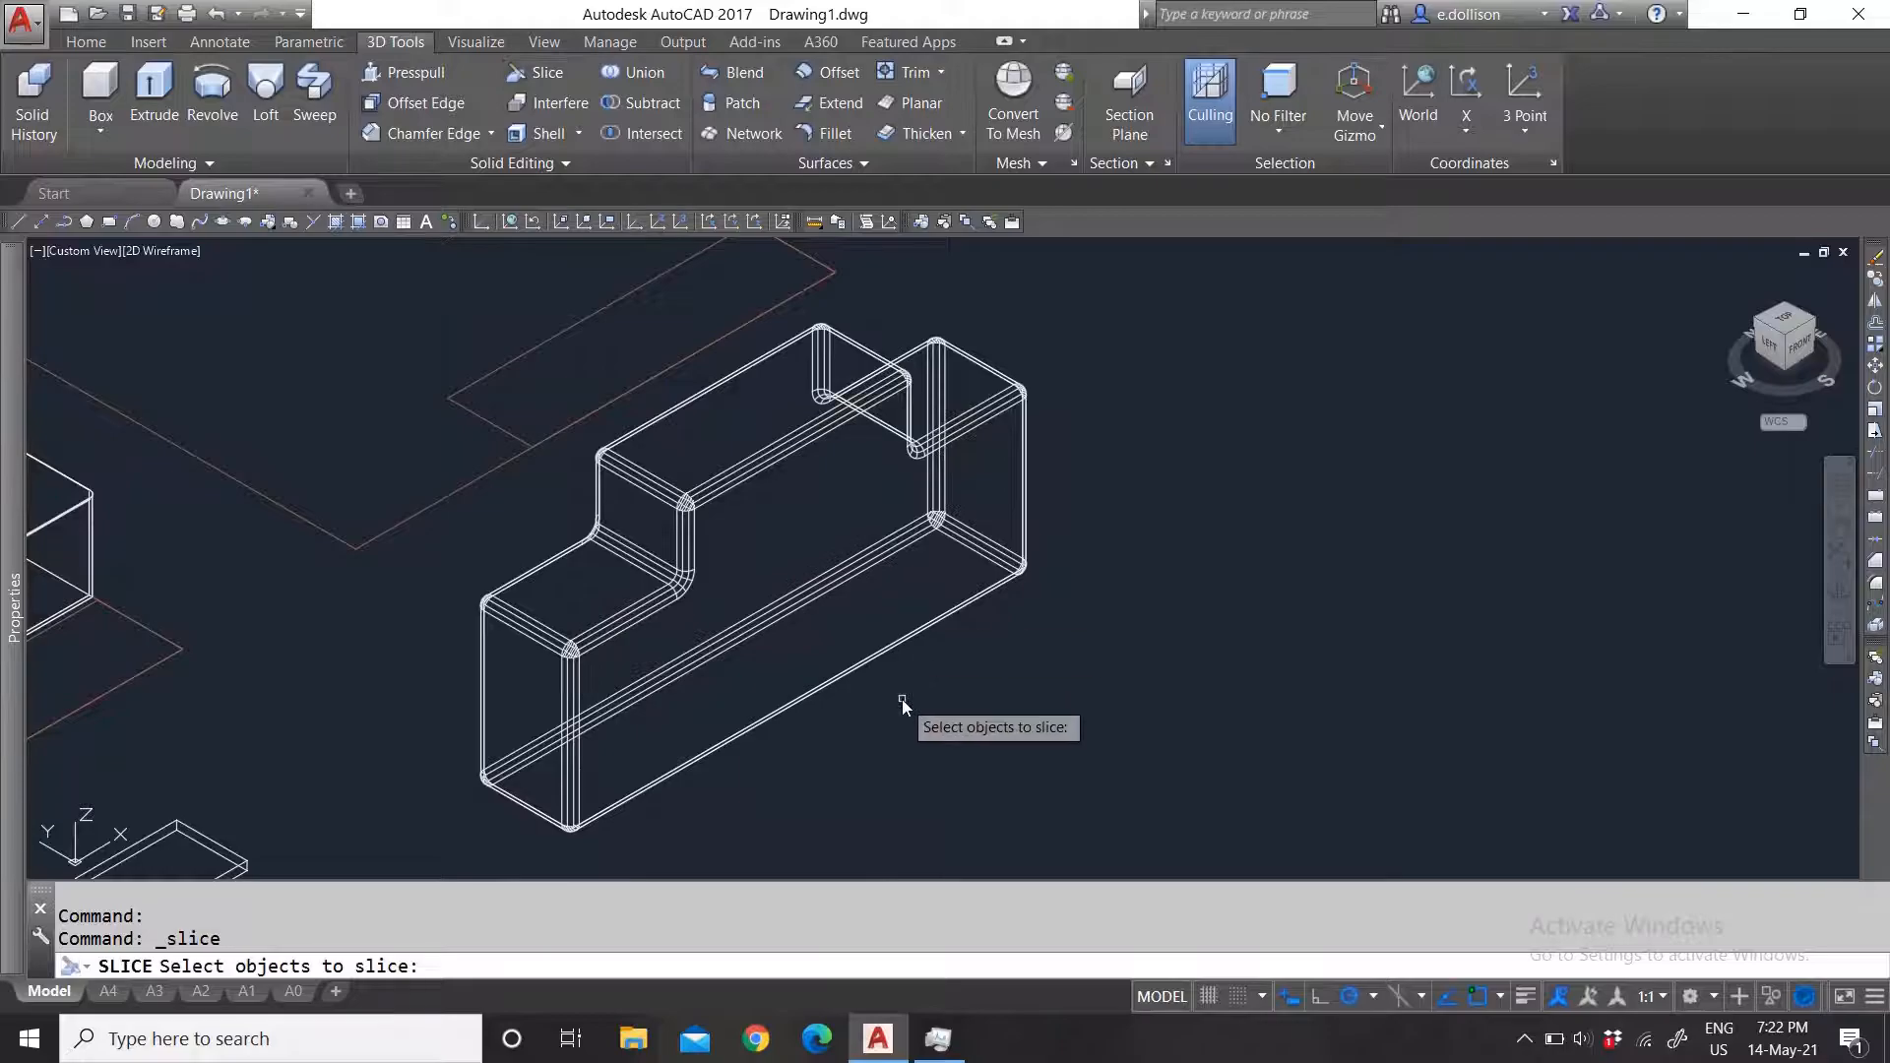
{"action": "scroll", "coordinate": [870, 683], "scroll_direction": "up", "scroll_amount": 3}
{"action": "scroll", "coordinate": [889, 716], "scroll_direction": "down", "scroll_amount": 4}
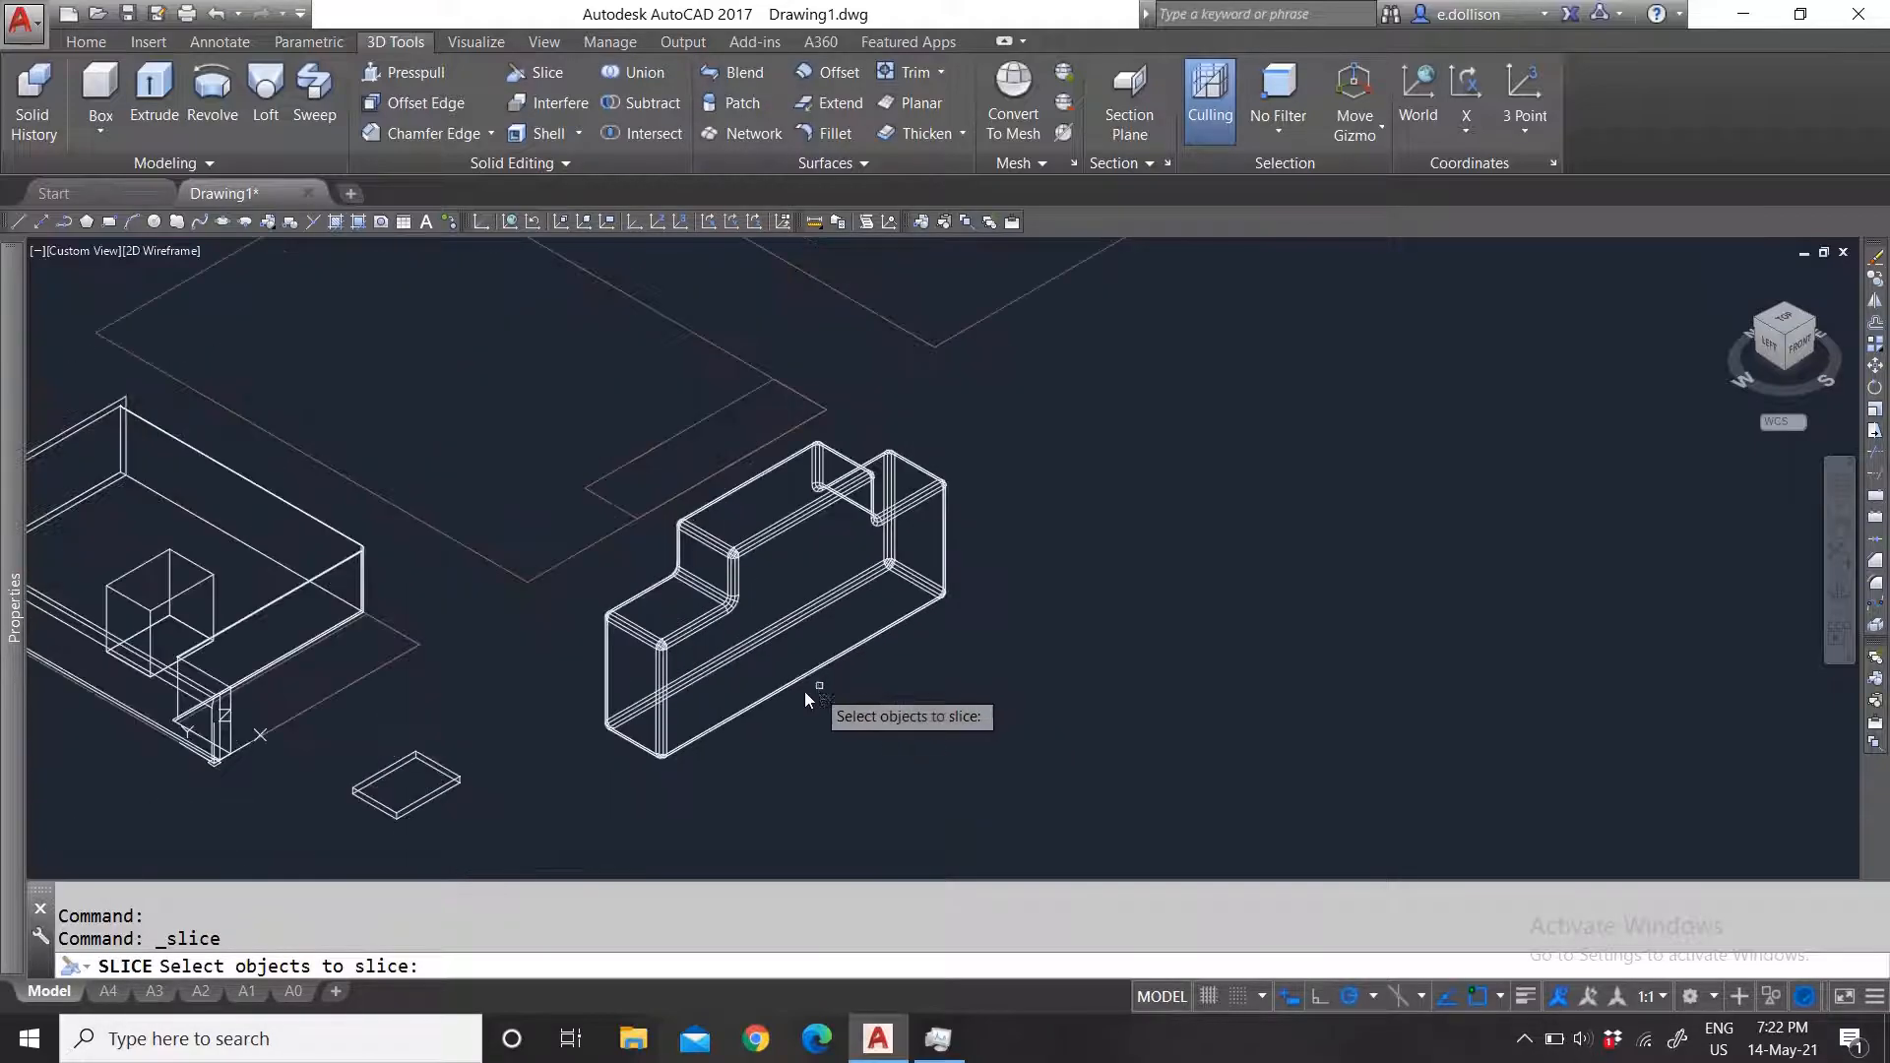
{"action": "scroll", "coordinate": [823, 691], "scroll_direction": "up", "scroll_amount": 2}
{"action": "left_click", "coordinate": [840, 689]}
{"action": "left_click", "coordinate": [734, 563]}
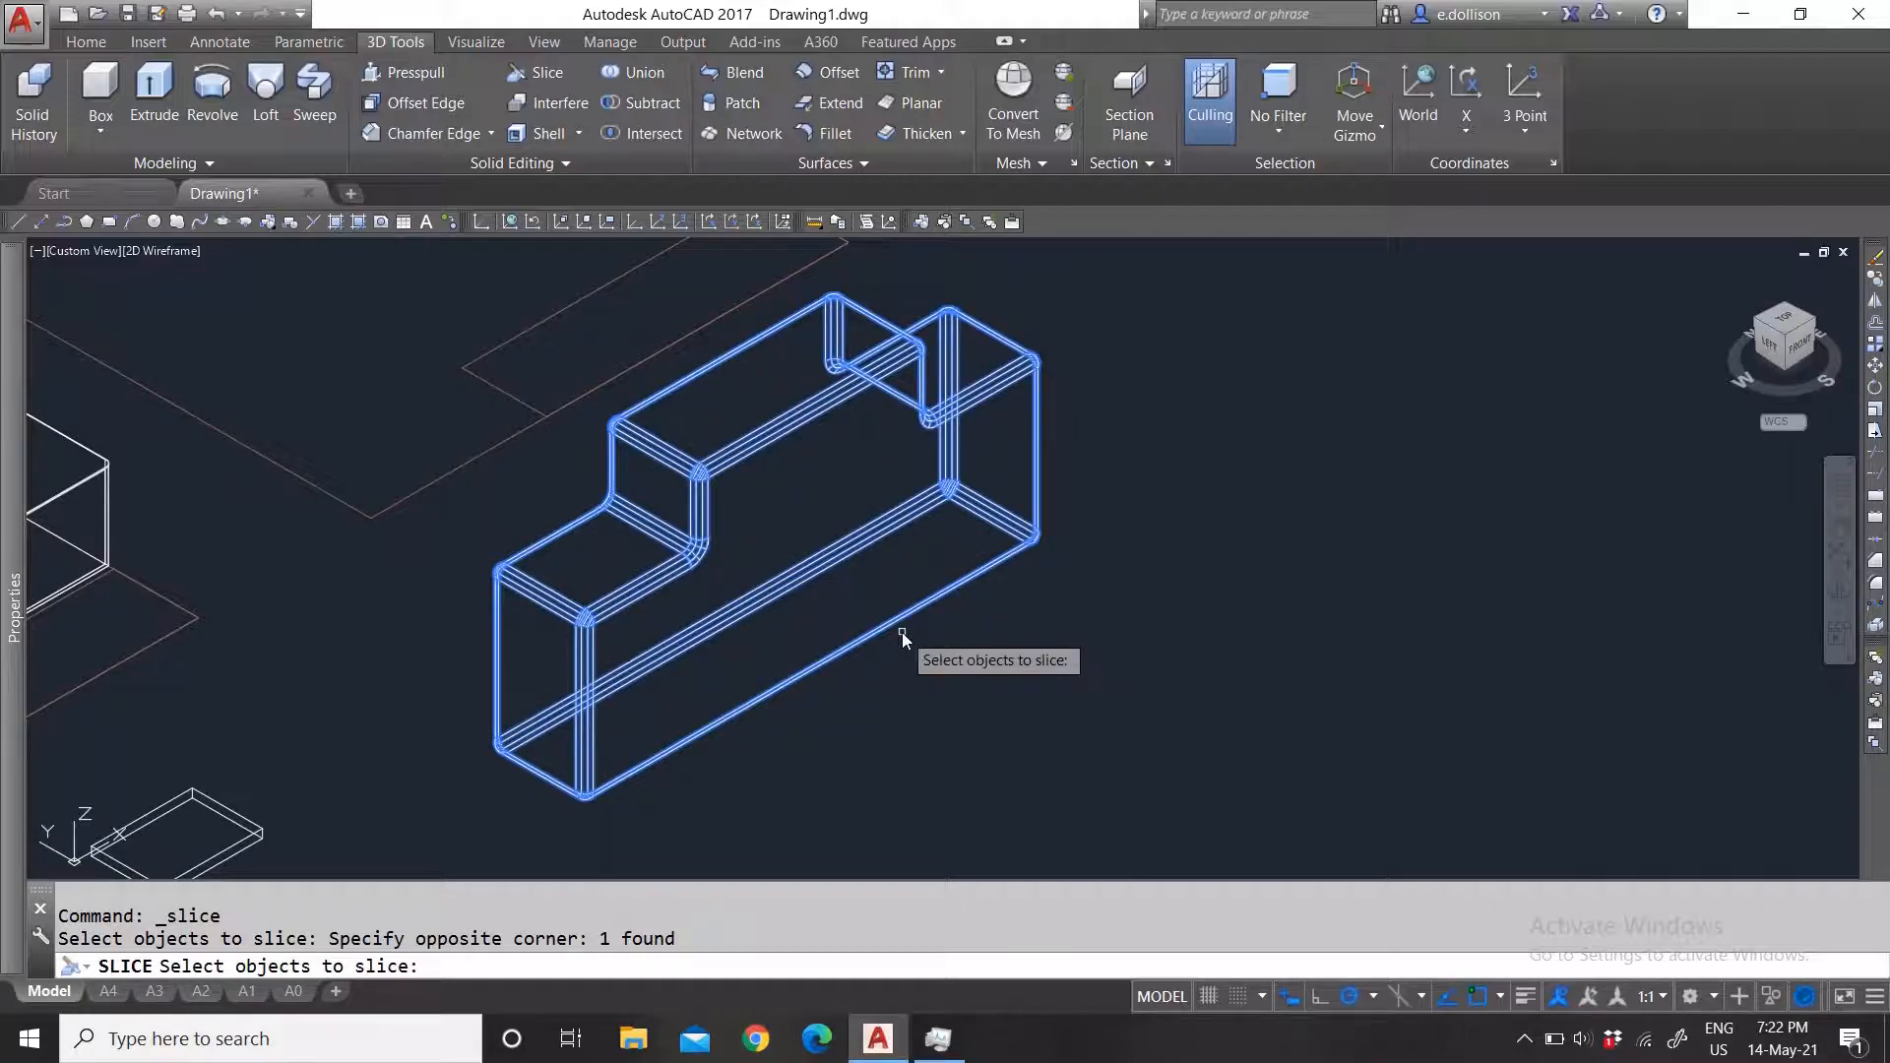
{"action": "key", "text": "Escape"}
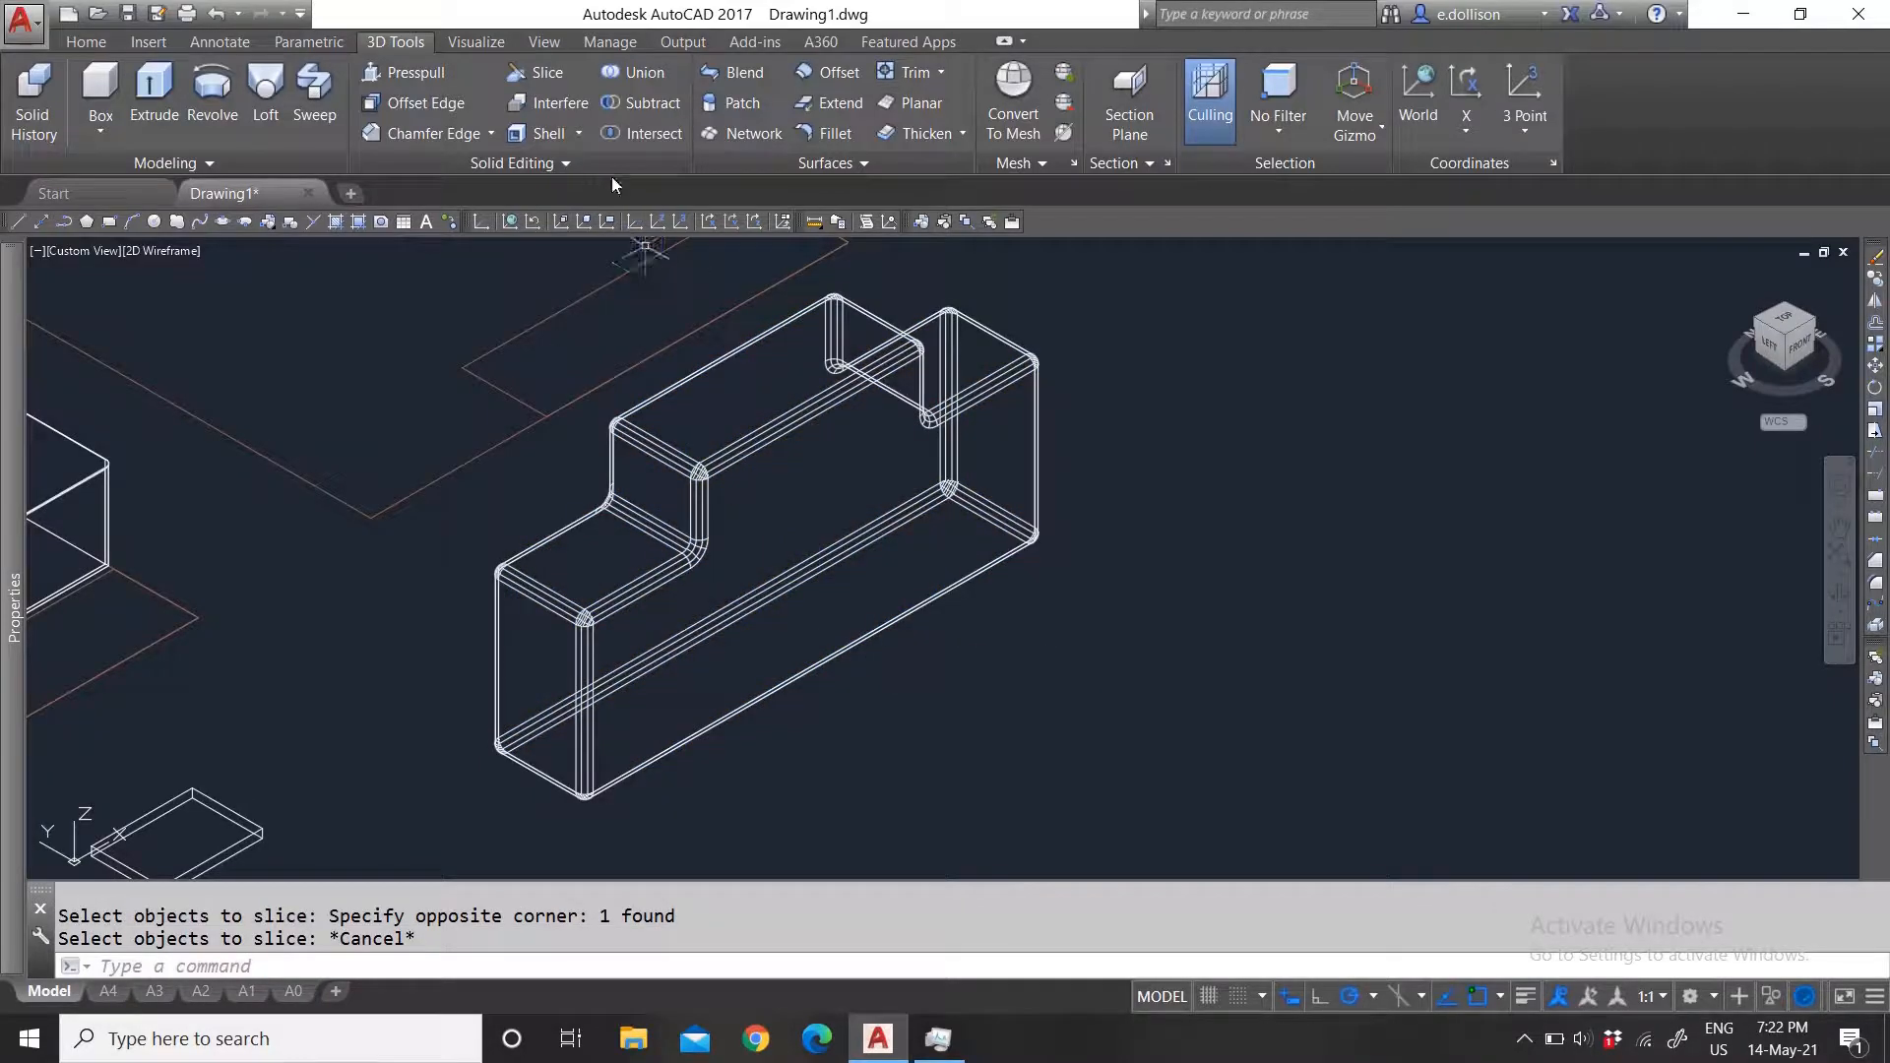
Step: Slice the stepped filleted solid crosswise at the midpoint of its length, working from the top view and keeping both sides
{"action": "left_click", "coordinate": [536, 75]}
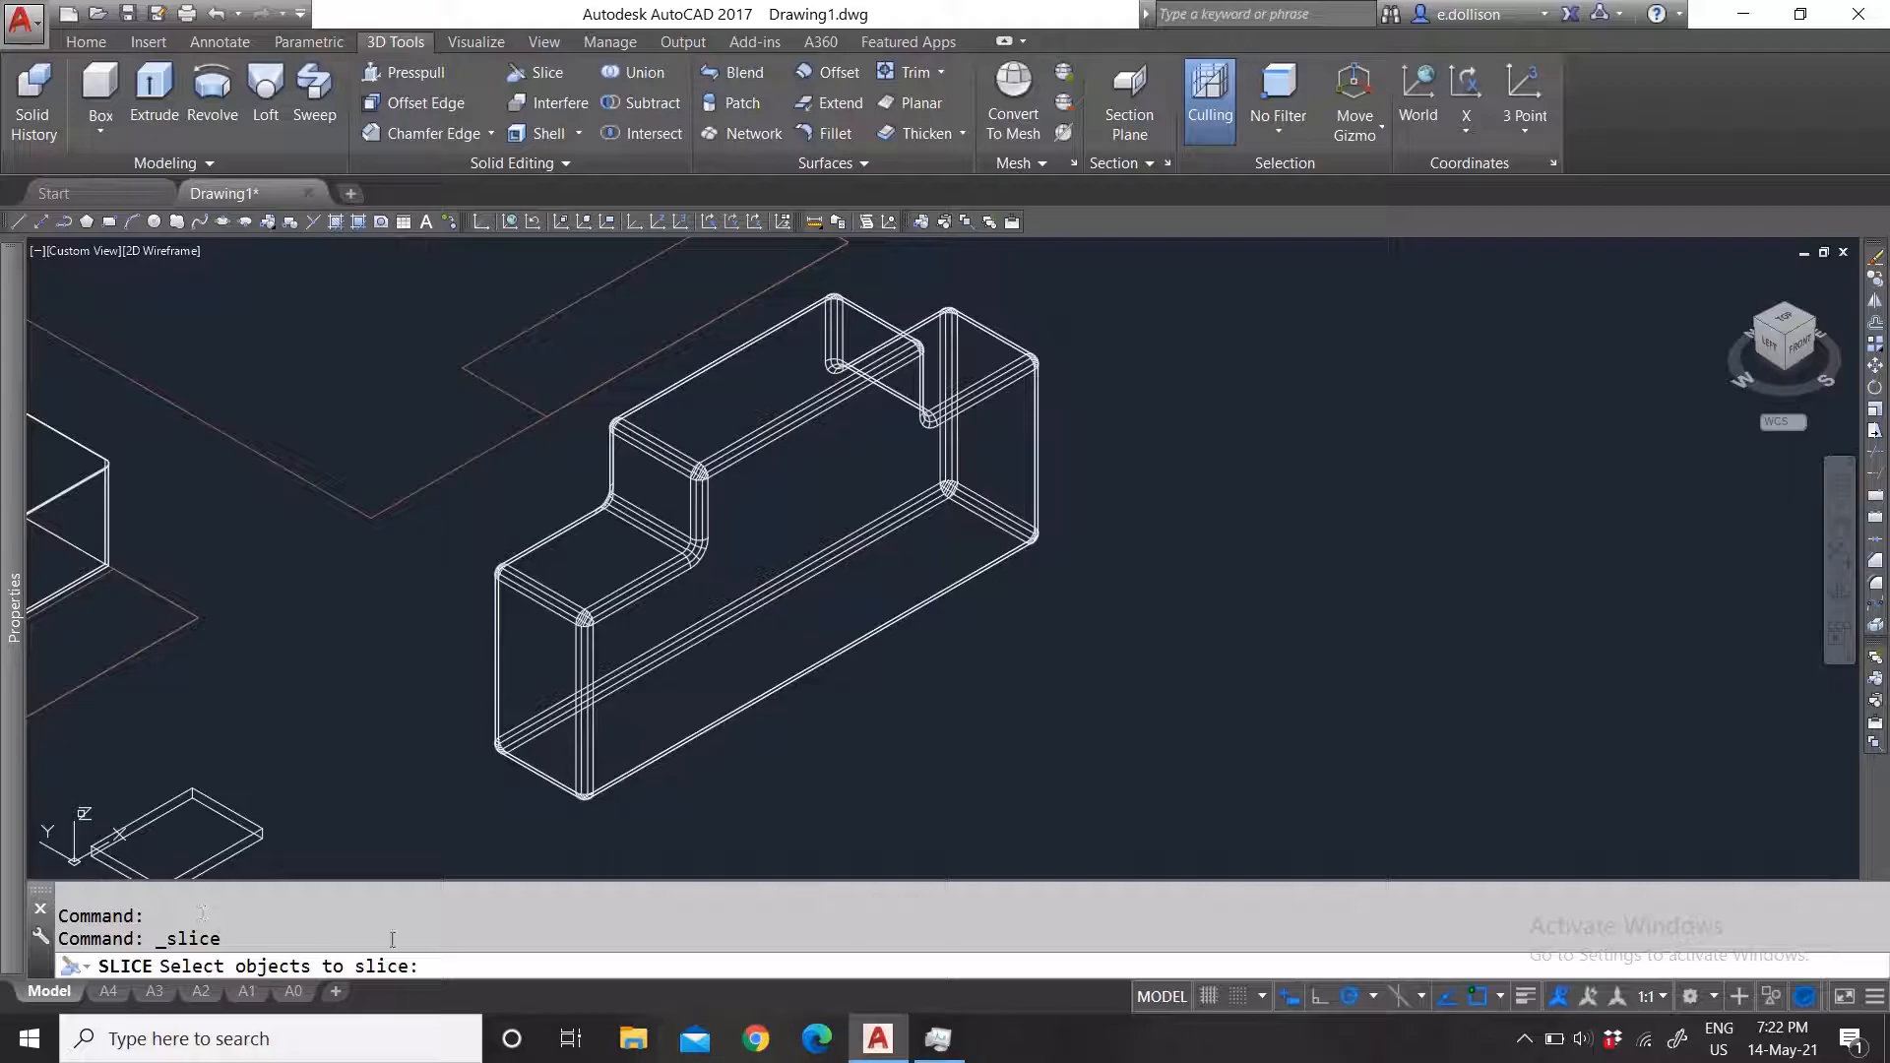
{"action": "left_click", "coordinate": [787, 611]}
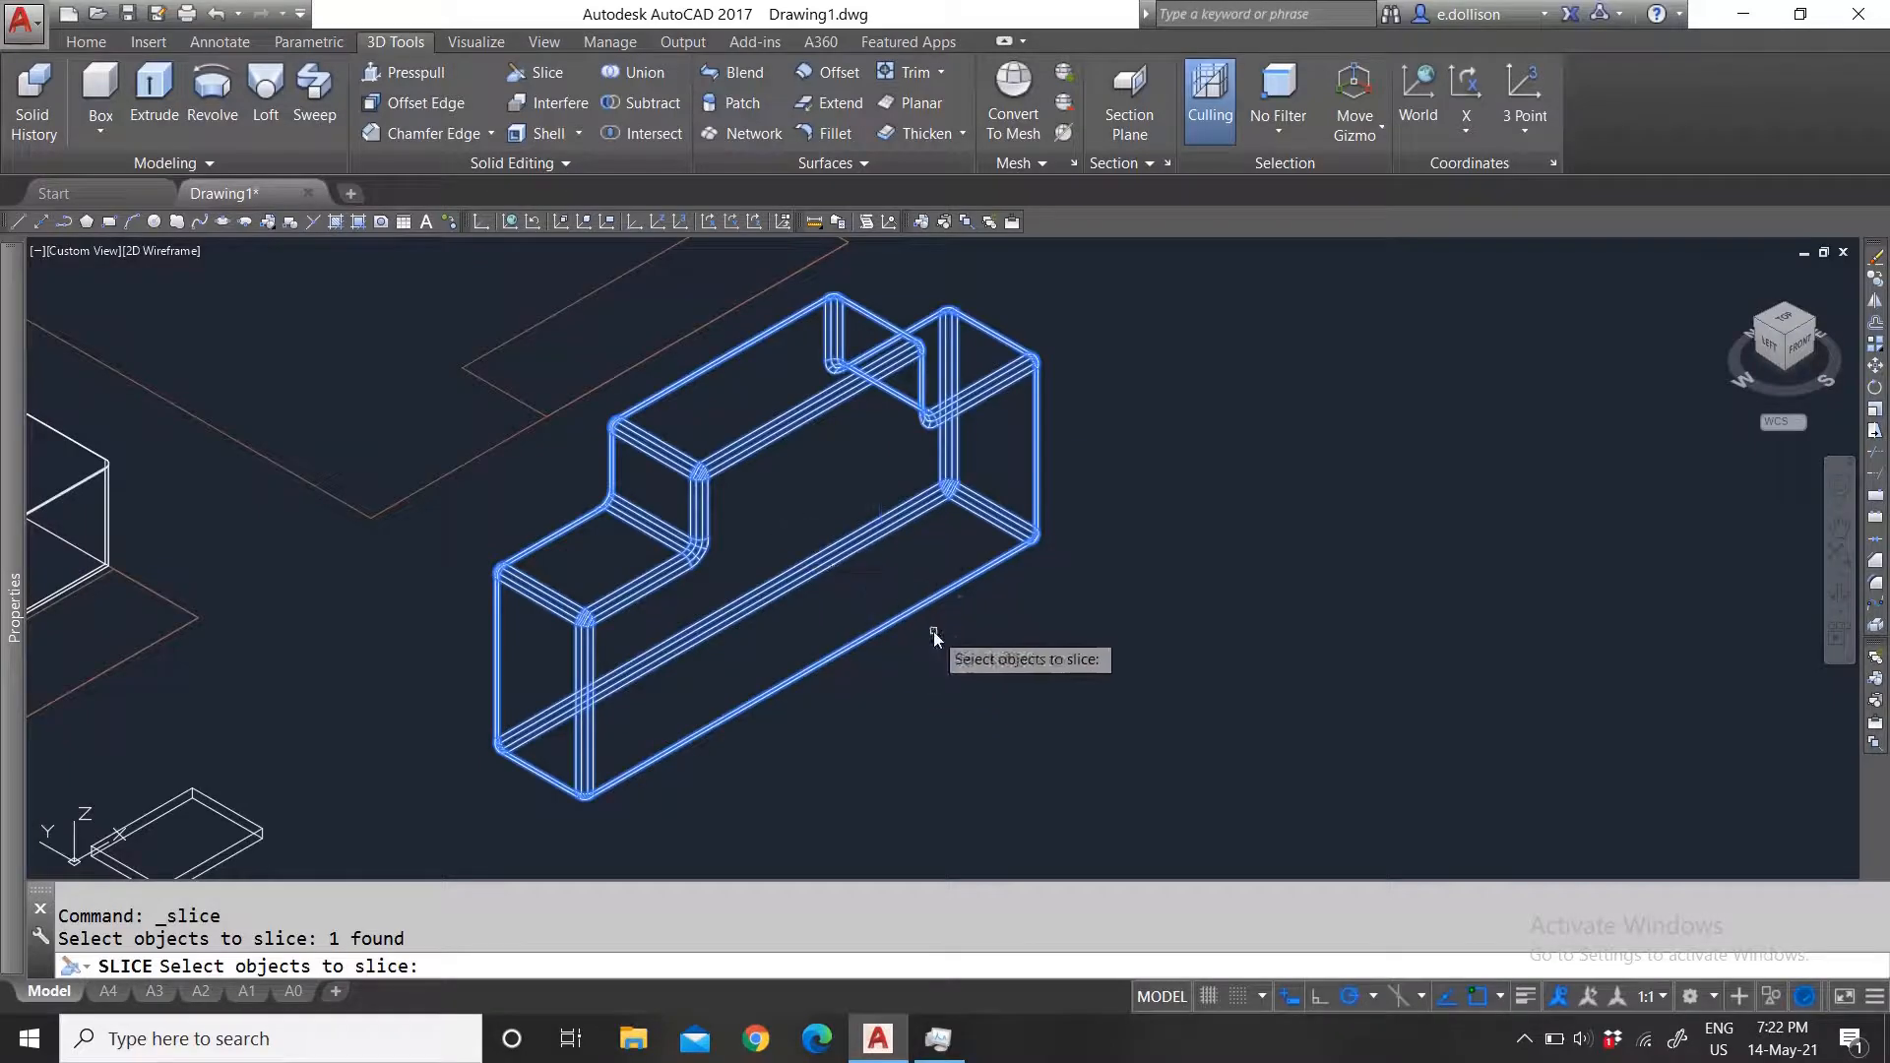
{"action": "key", "text": "Return"}
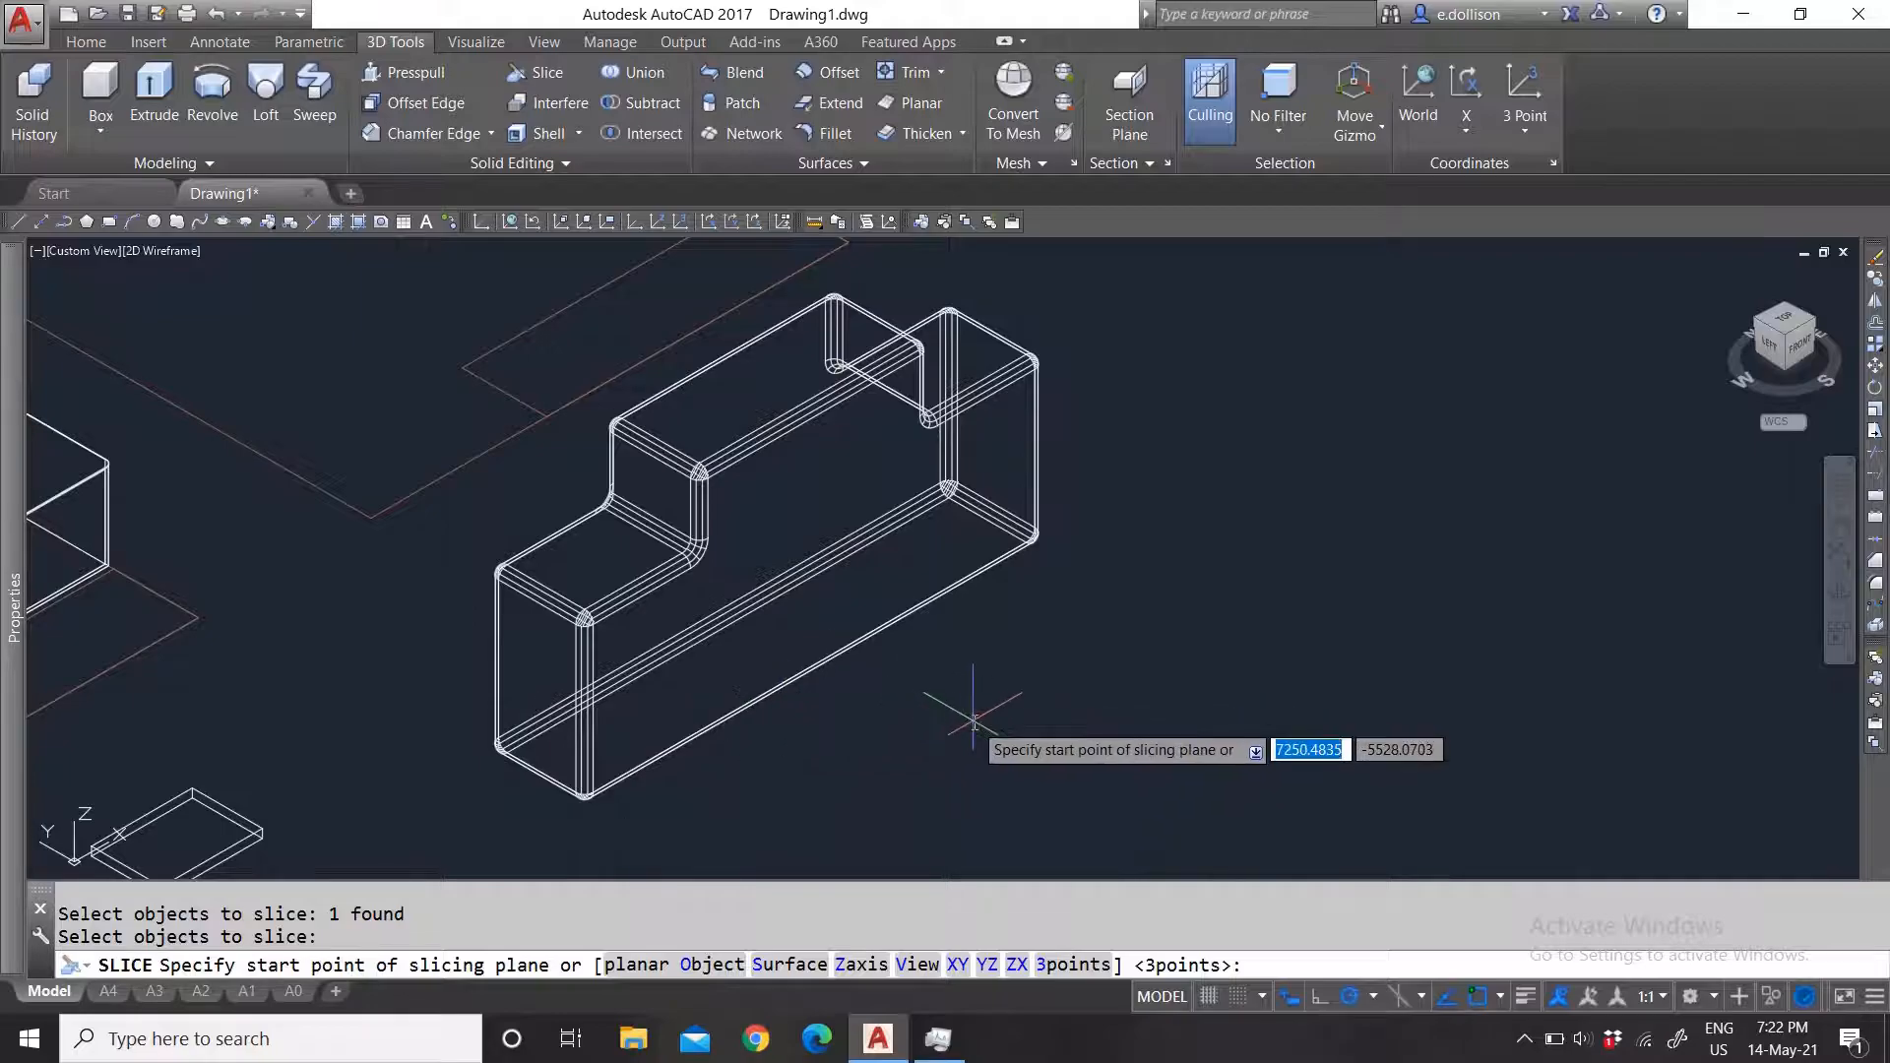
{"action": "left_click", "coordinate": [1796, 317]}
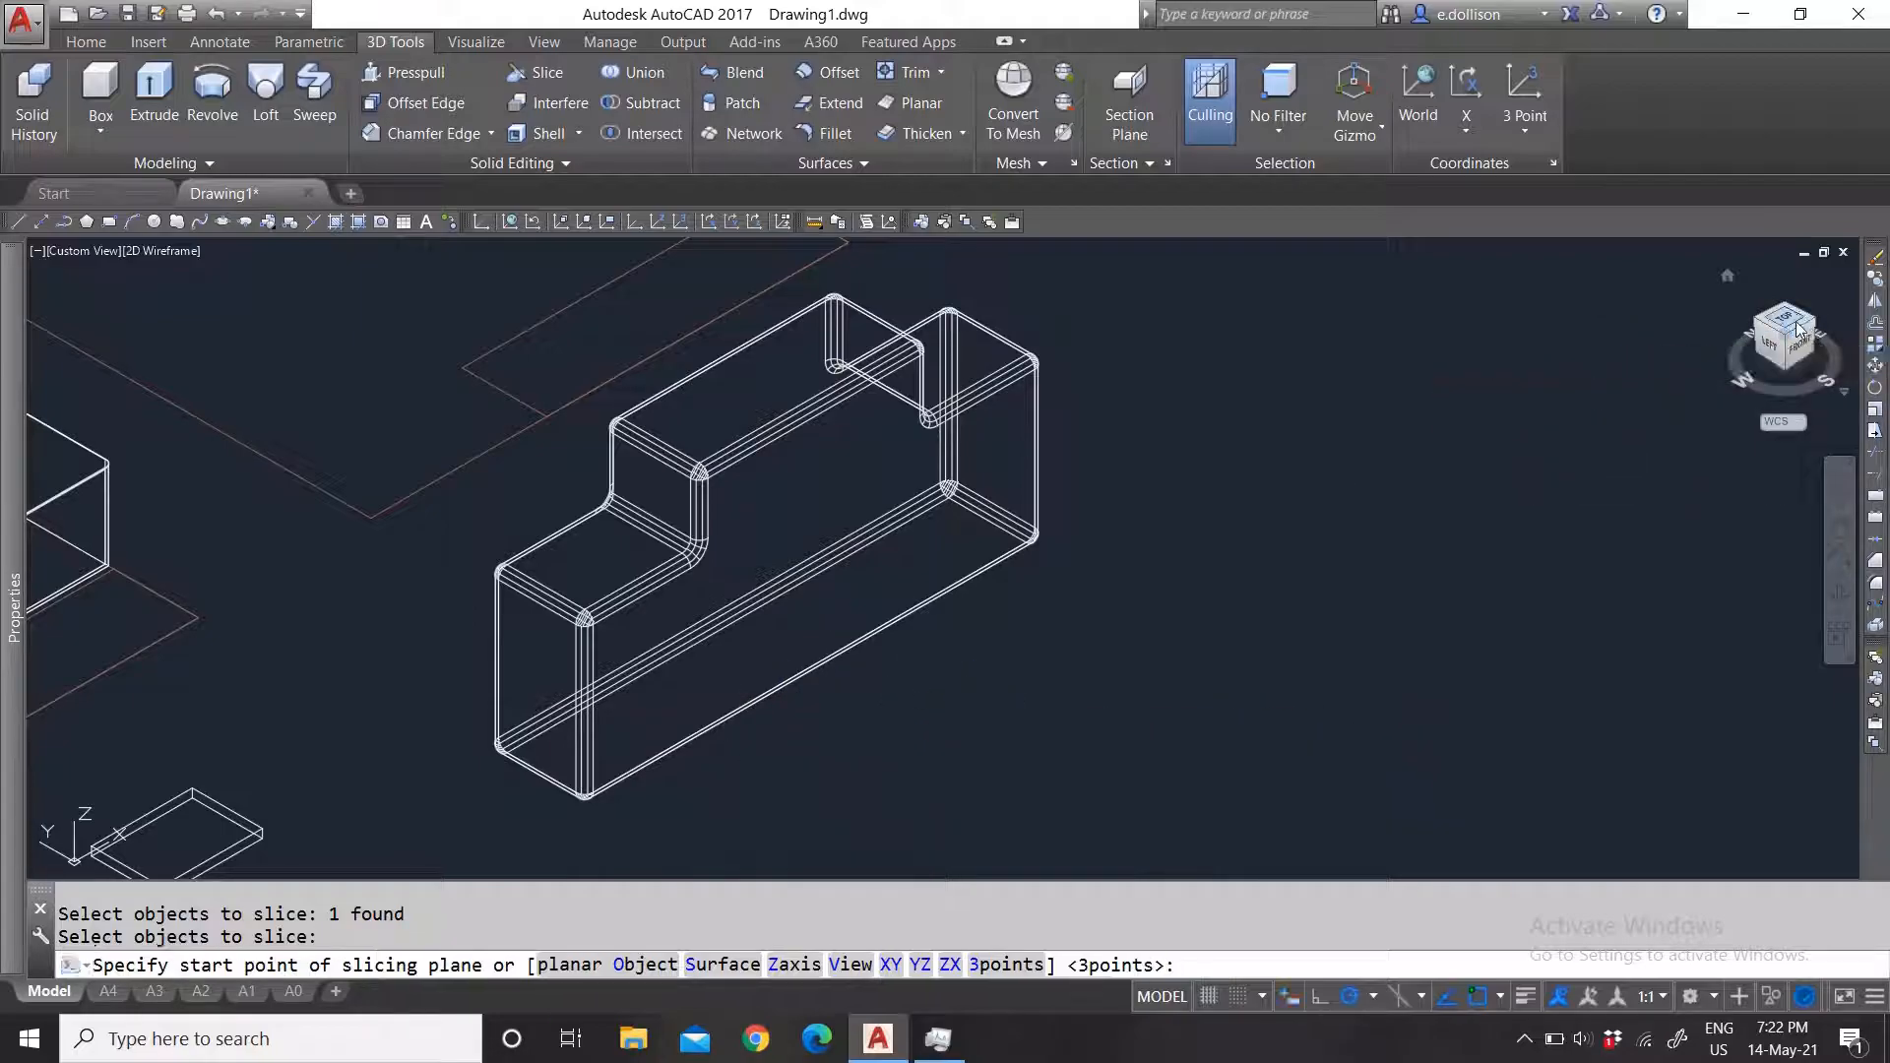
{"action": "scroll", "coordinate": [936, 530], "scroll_direction": "up", "scroll_amount": 12}
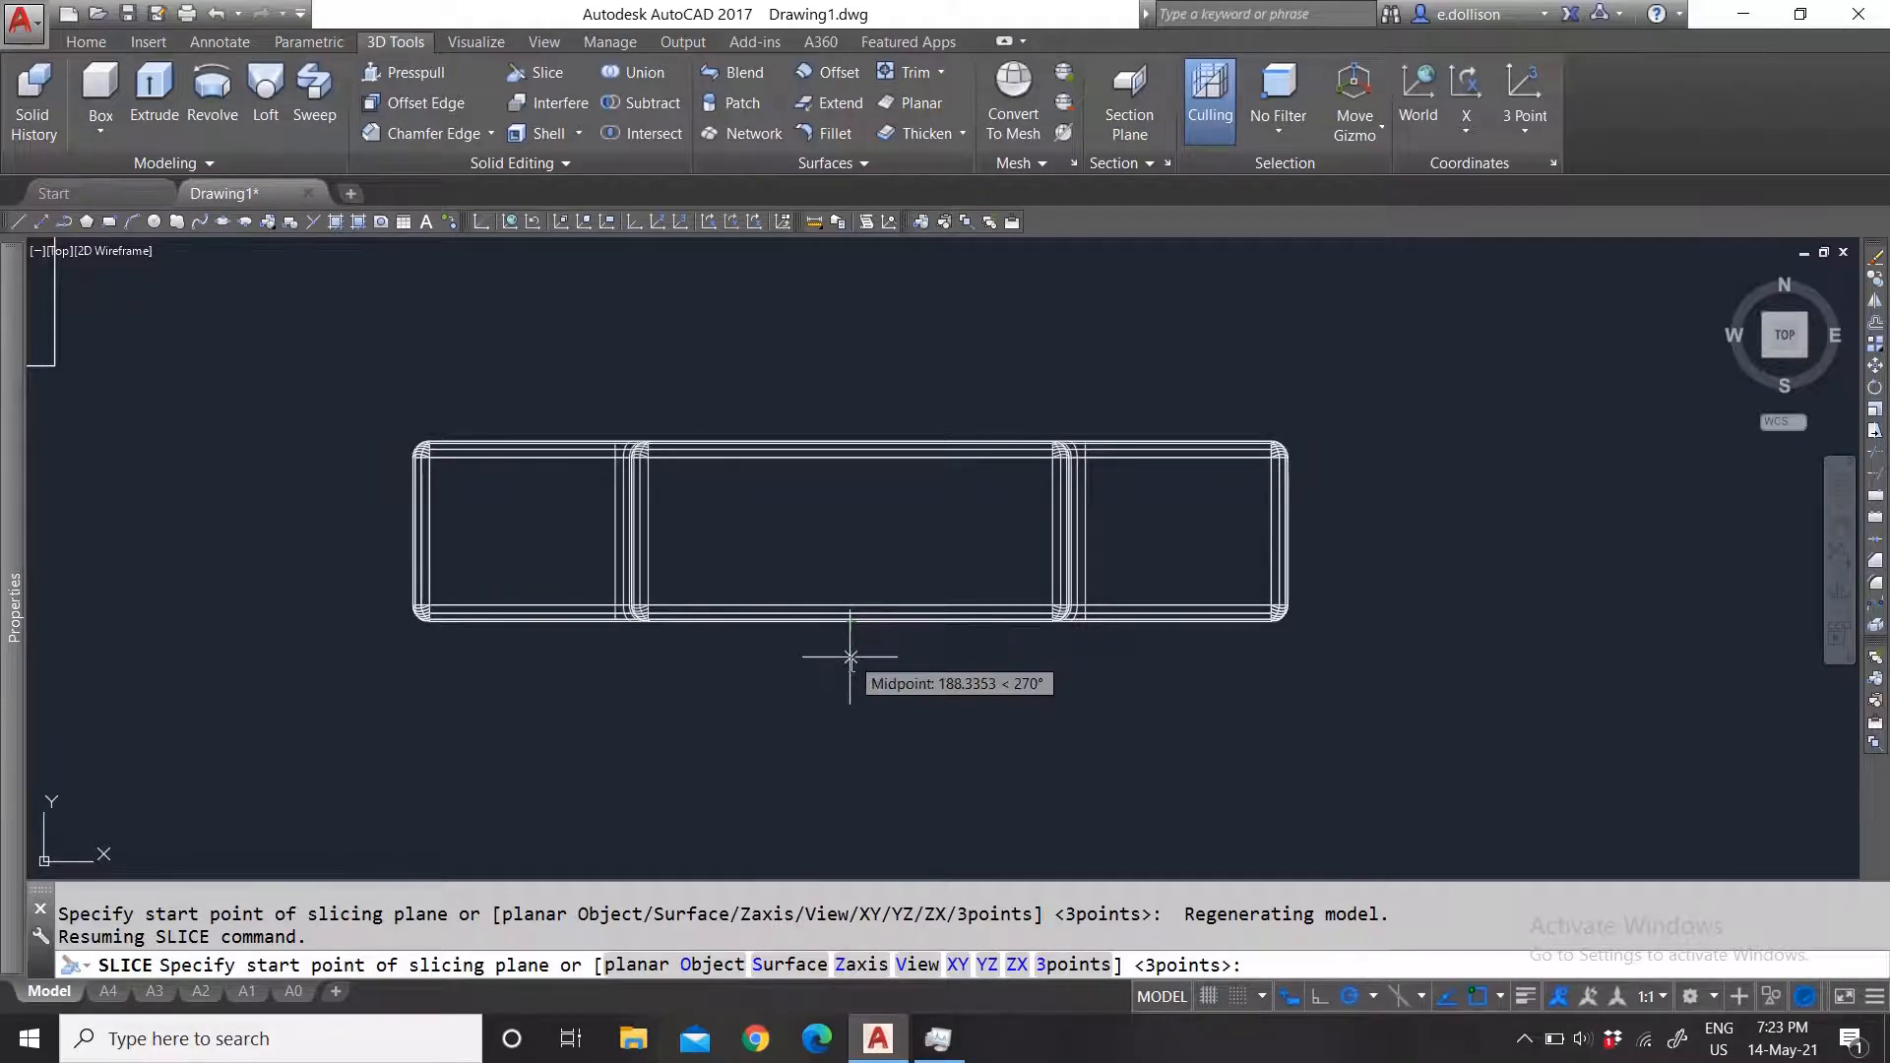
{"action": "left_click", "coordinate": [1502, 997]}
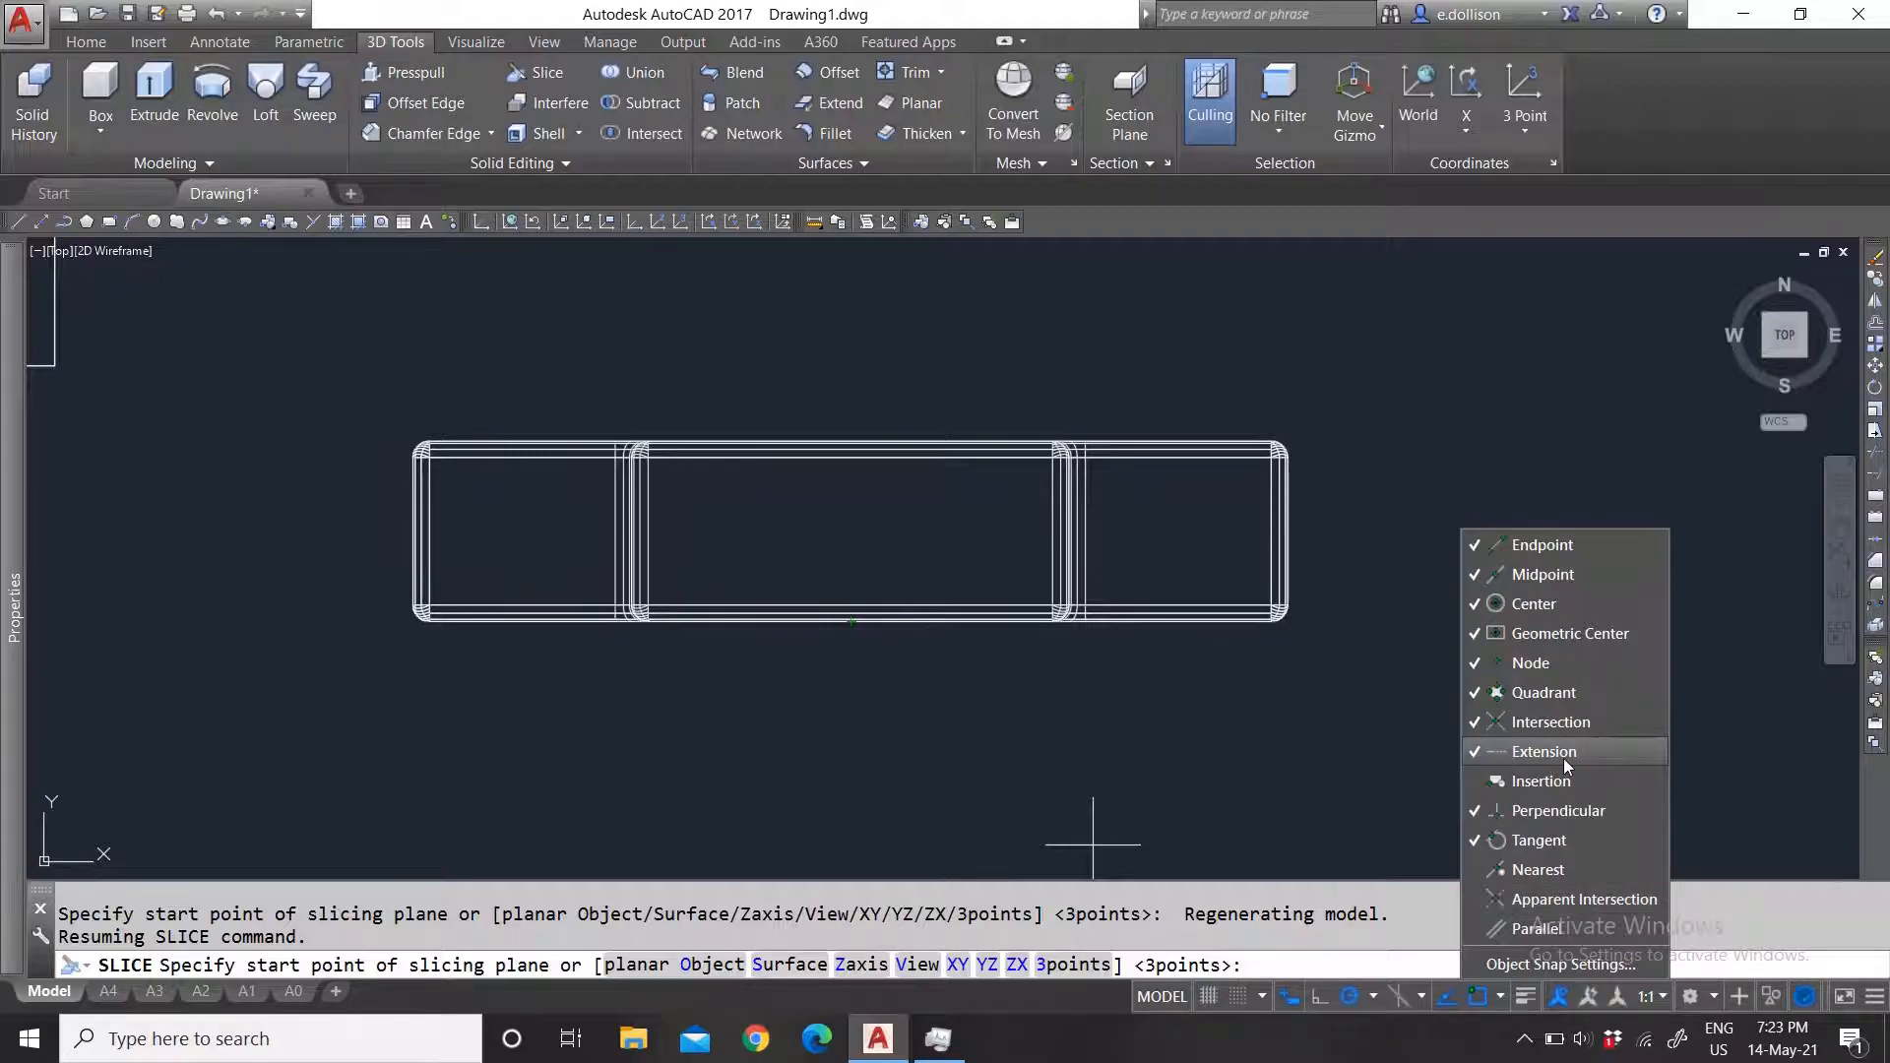
{"action": "left_click", "coordinate": [898, 657]}
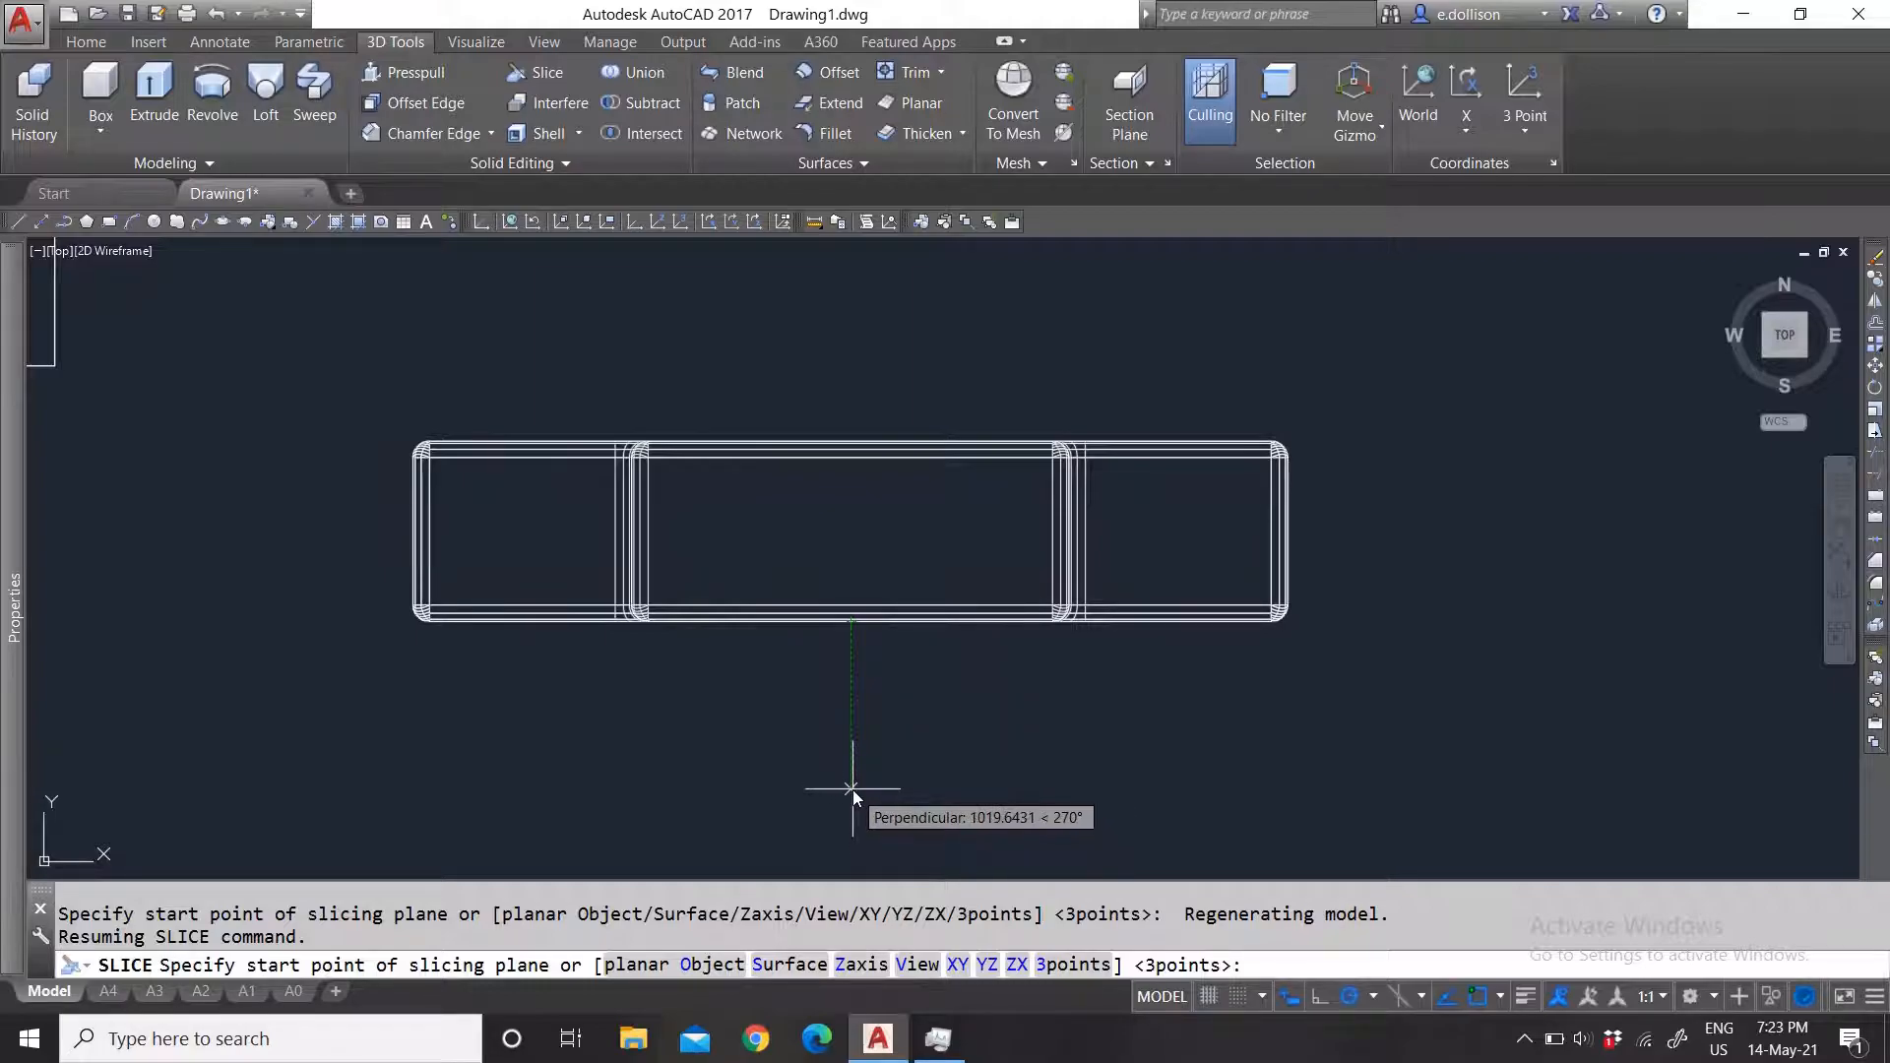
{"action": "left_click", "coordinate": [853, 789]}
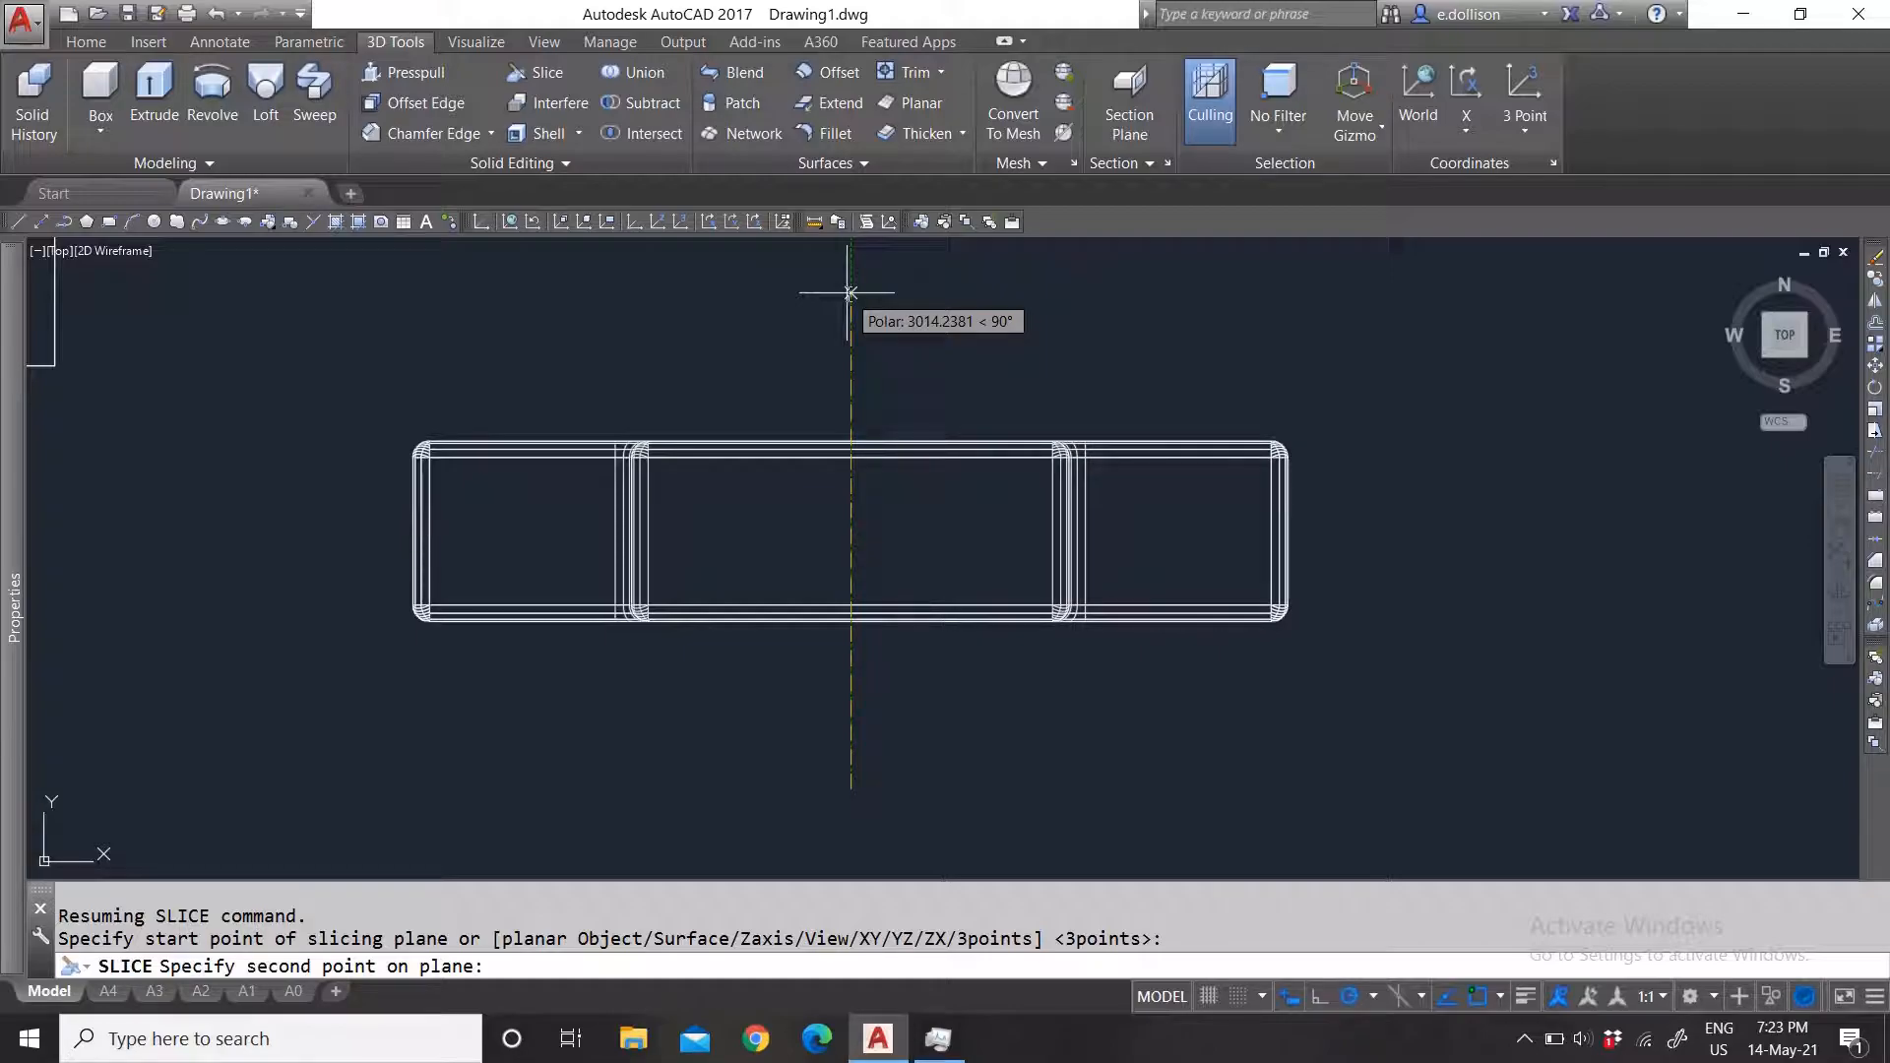
{"action": "left_click", "coordinate": [850, 292]}
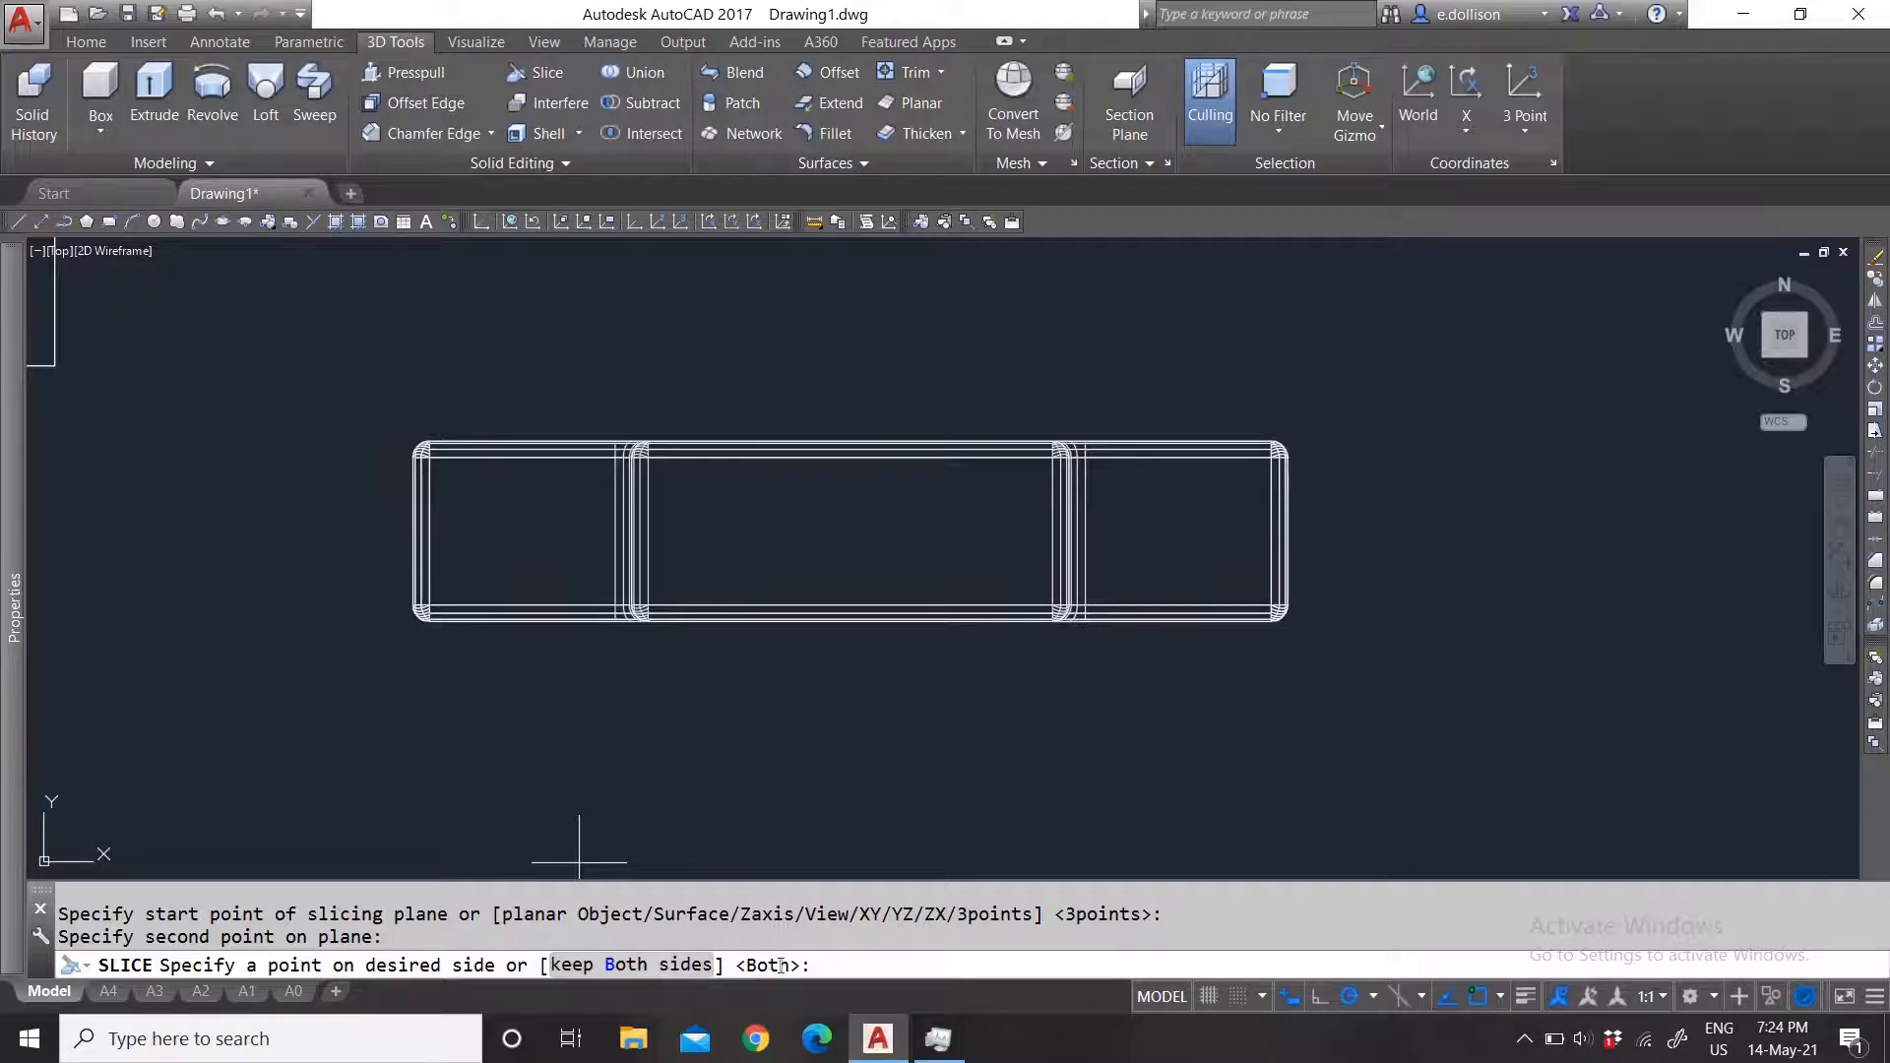
{"action": "key", "text": "Return"}
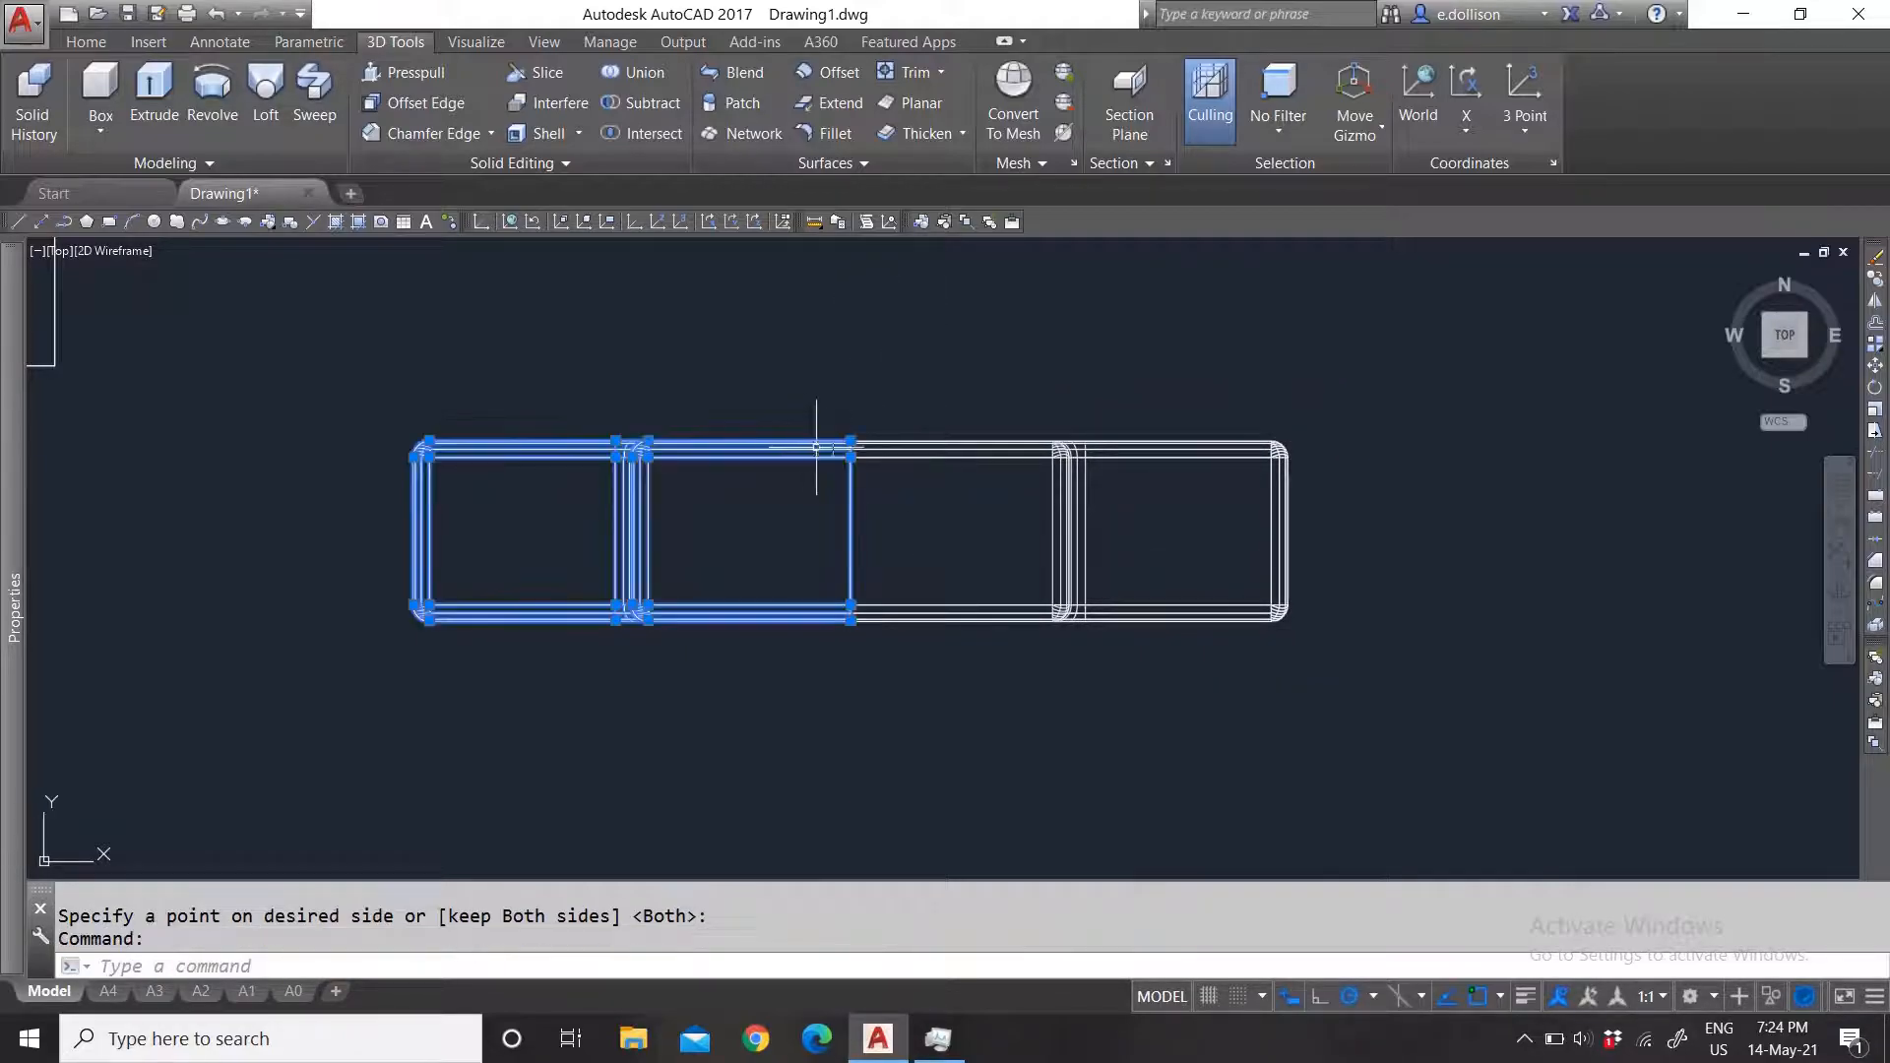
{"action": "key", "text": "Escape"}
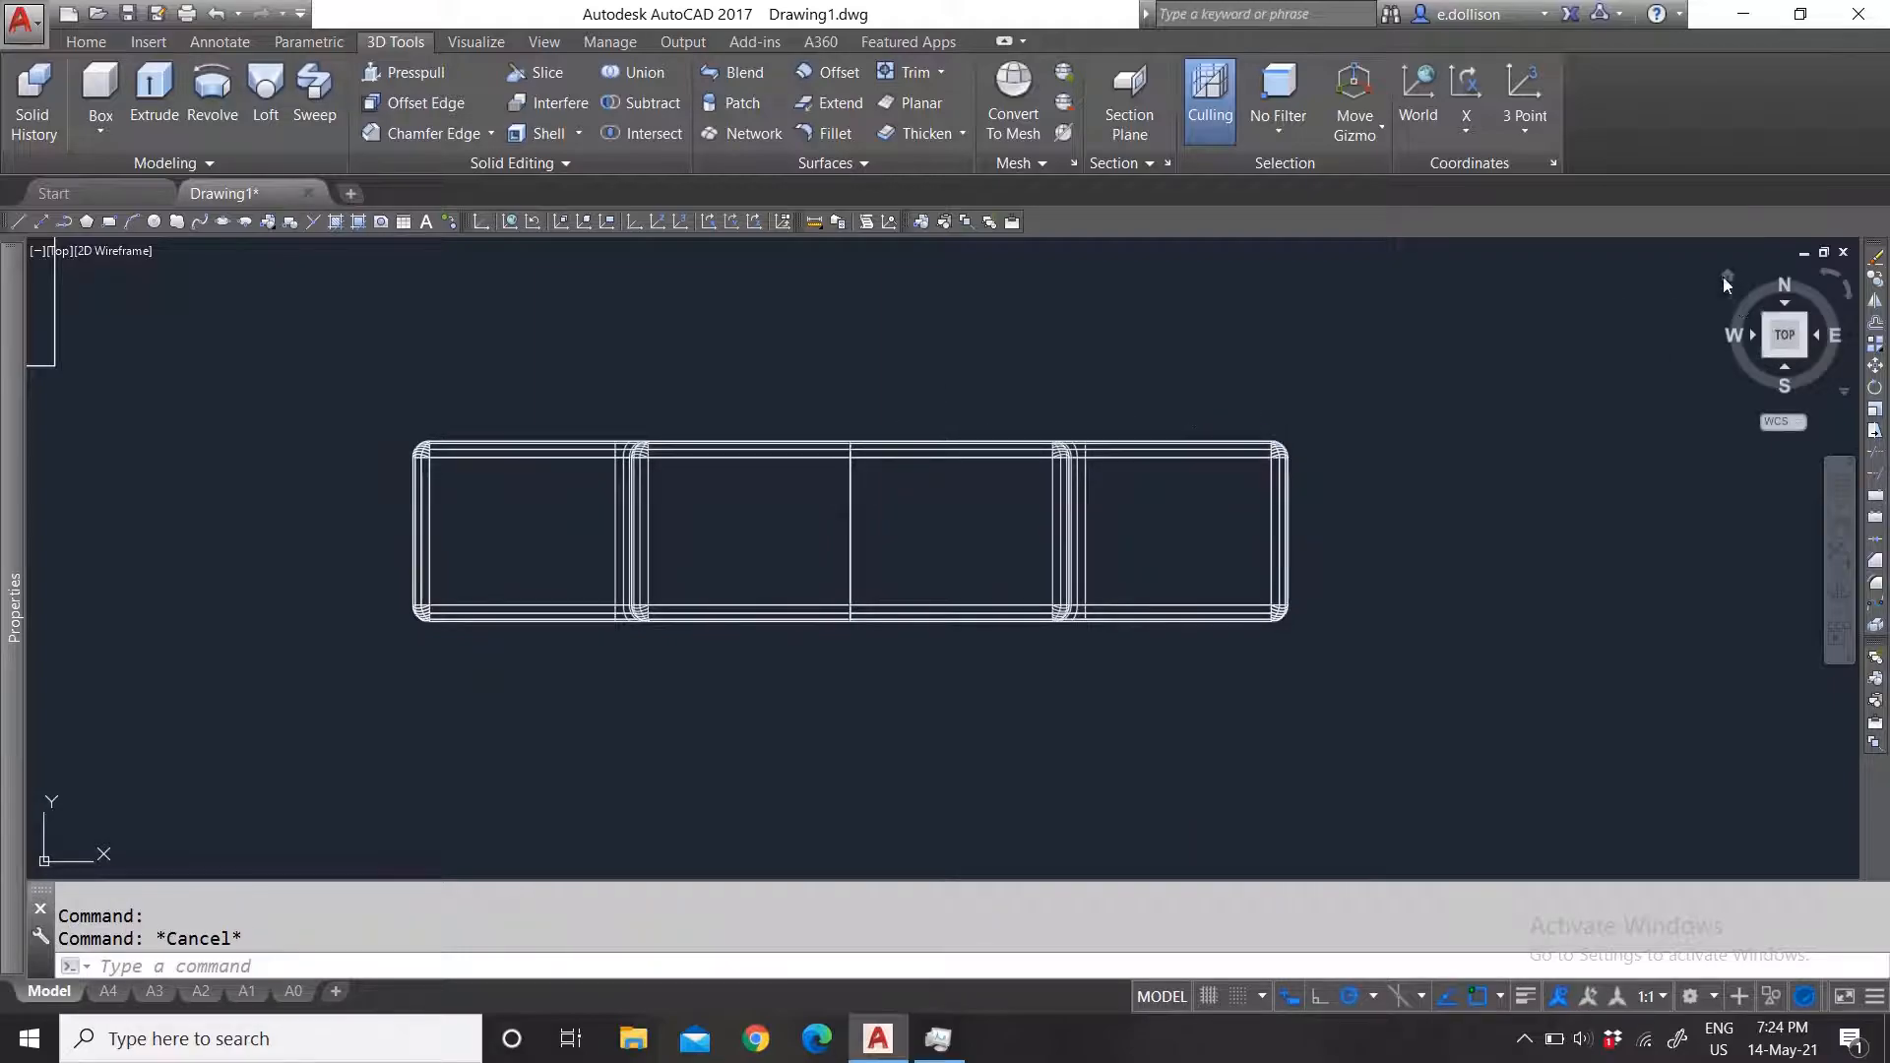
Step: Return to the isometric view and move the notched half of the sliced solid away from the other half along its length
{"action": "left_click", "coordinate": [1729, 277]}
{"action": "scroll", "coordinate": [925, 573], "scroll_direction": "up", "scroll_amount": 10}
{"action": "mouse_move", "coordinate": [1031, 661]}
{"action": "left_mouse_down"}
{"action": "mouse_move", "coordinate": [984, 572]}
{"action": "mouse_move", "coordinate": [1006, 616]}
{"action": "left_mouse_up"}
{"action": "type", "text": "m"}
{"action": "key", "text": "Return"}
{"action": "scroll", "coordinate": [945, 706], "scroll_direction": "down", "scroll_amount": 2}
{"action": "left_click", "coordinate": [942, 730]}
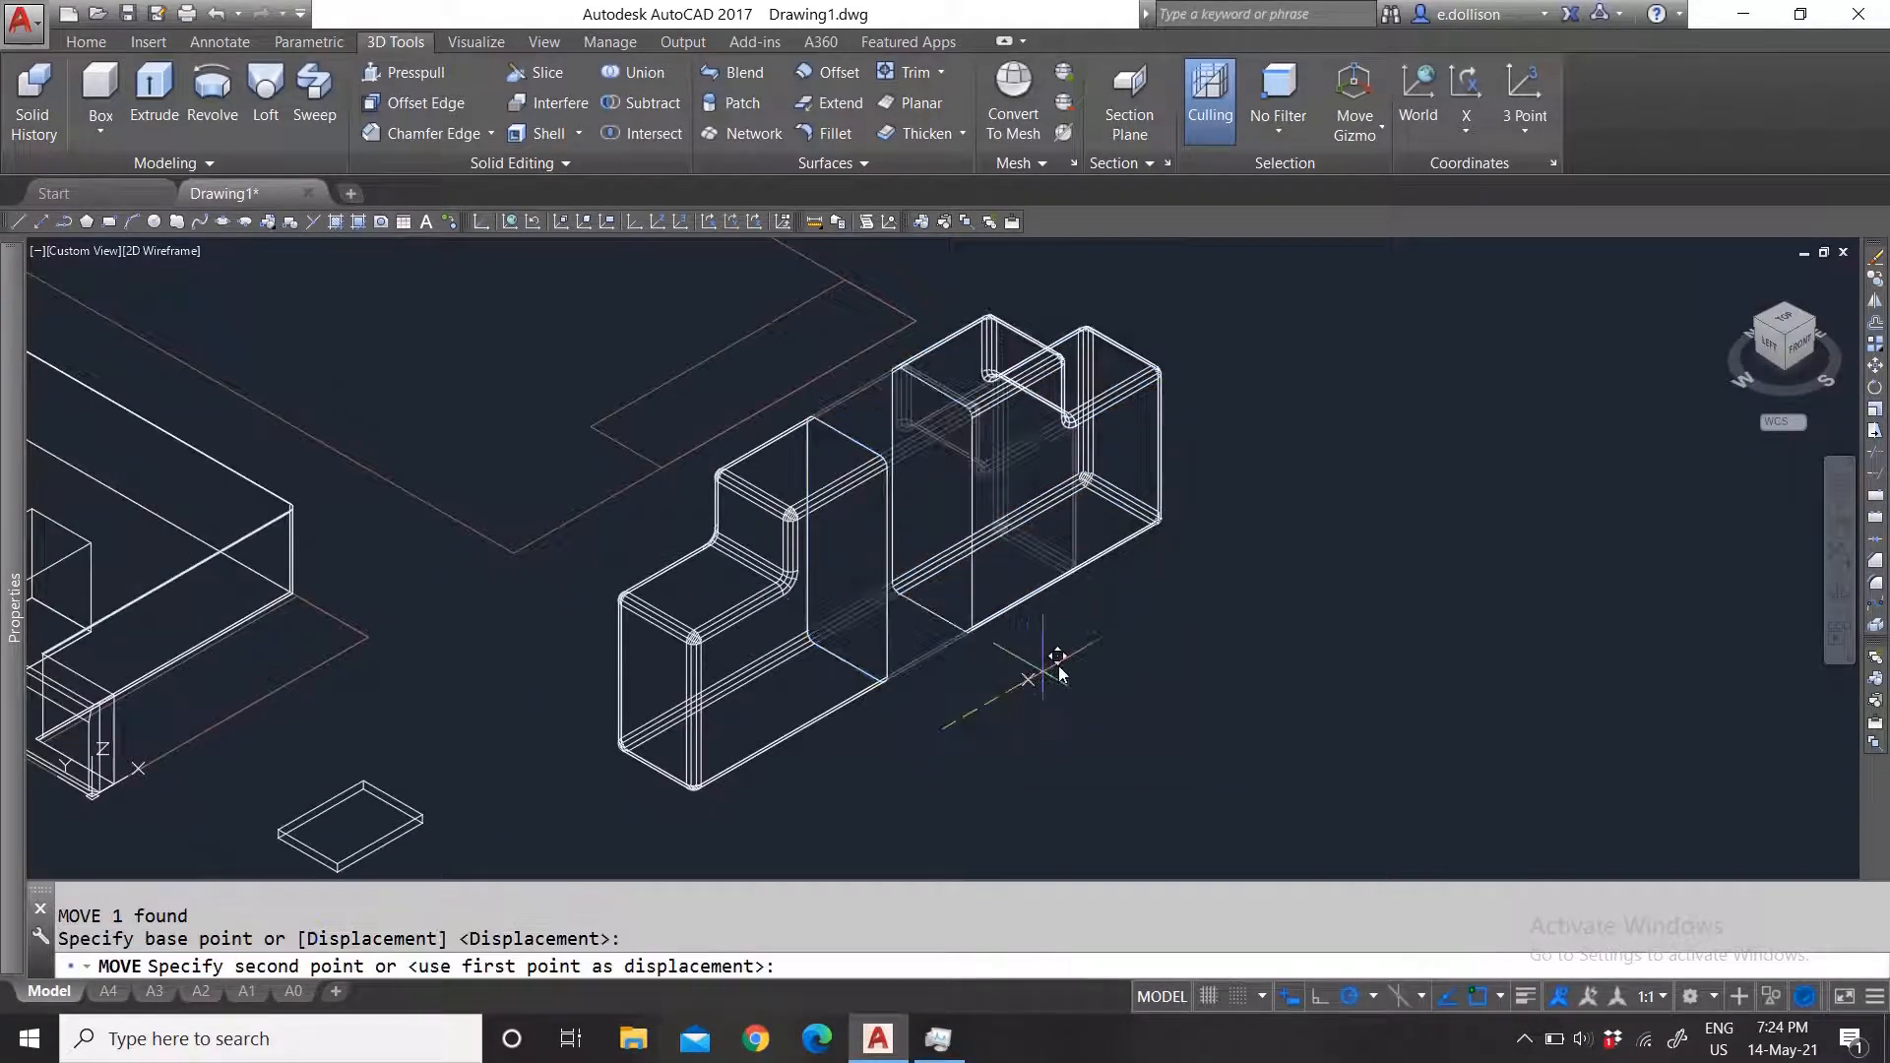
{"action": "left_click", "coordinate": [1104, 630]}
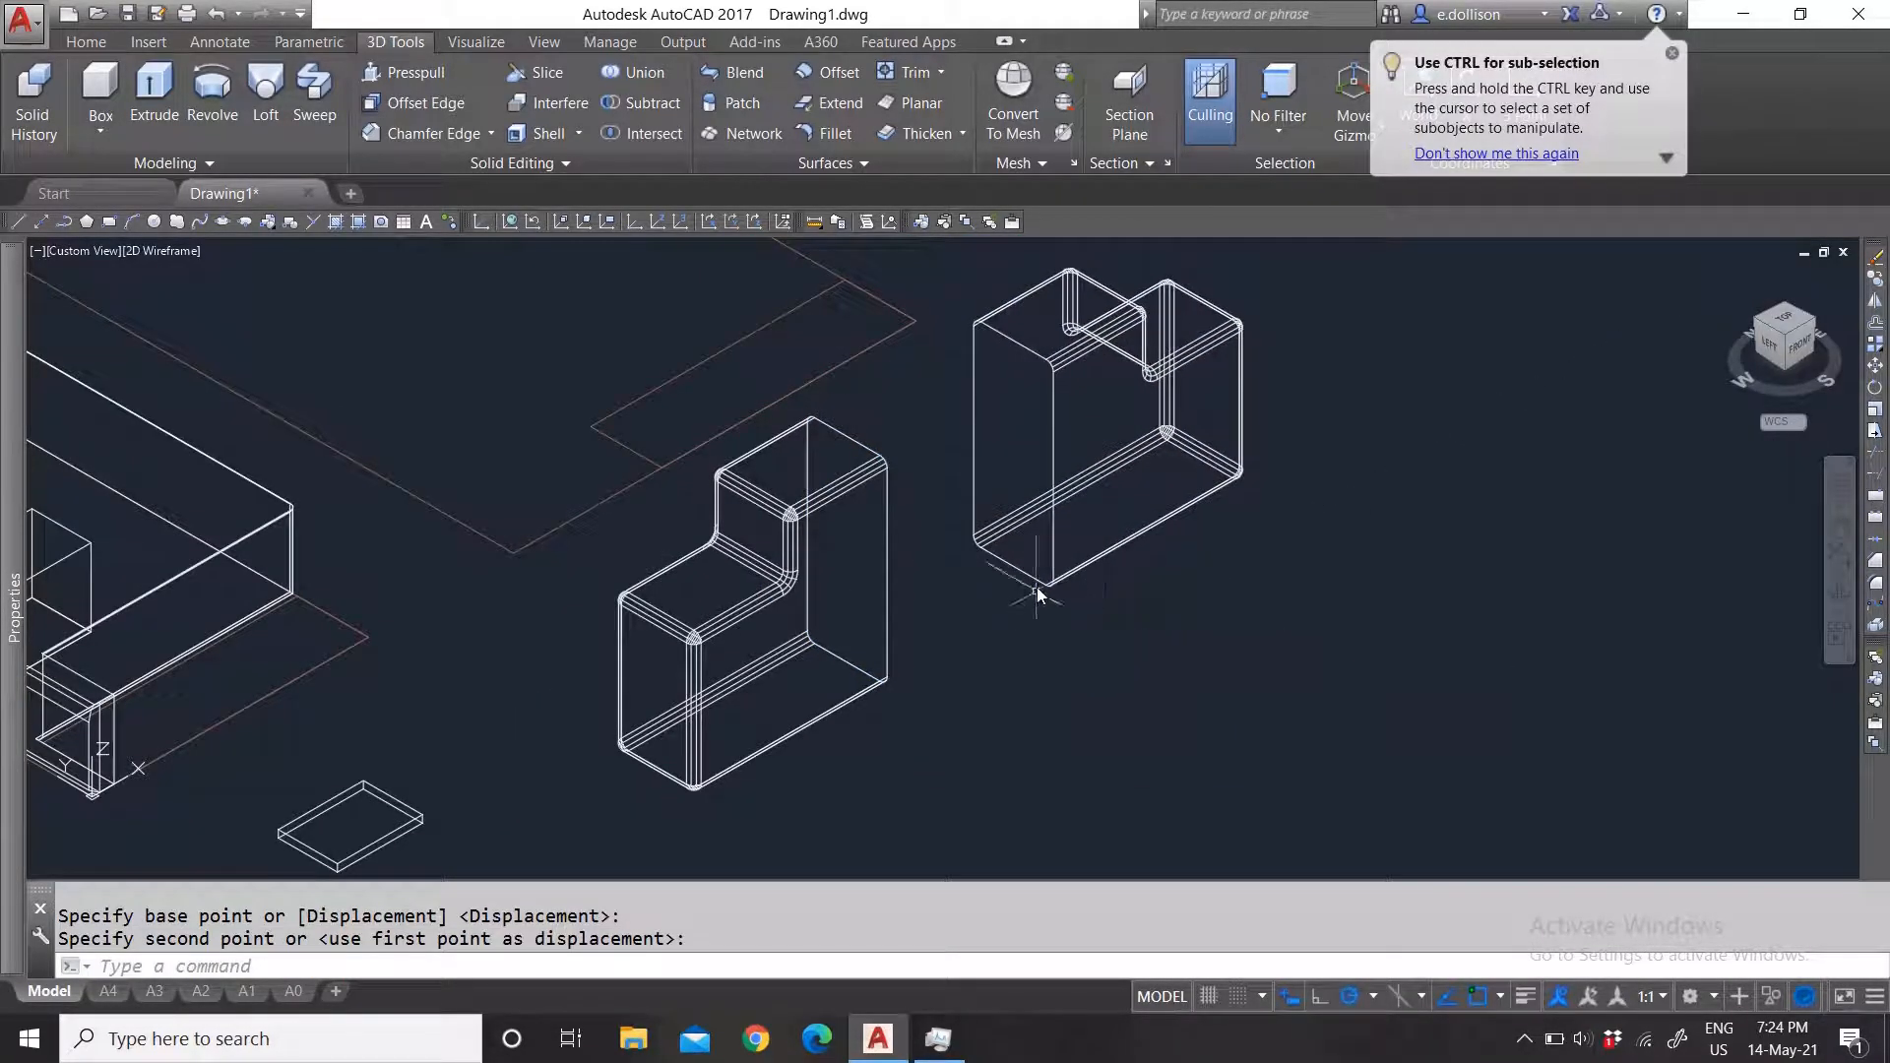
{"action": "scroll", "coordinate": [901, 641], "scroll_direction": "down", "scroll_amount": 4}
{"action": "scroll", "coordinate": [926, 624], "scroll_direction": "up", "scroll_amount": 4}
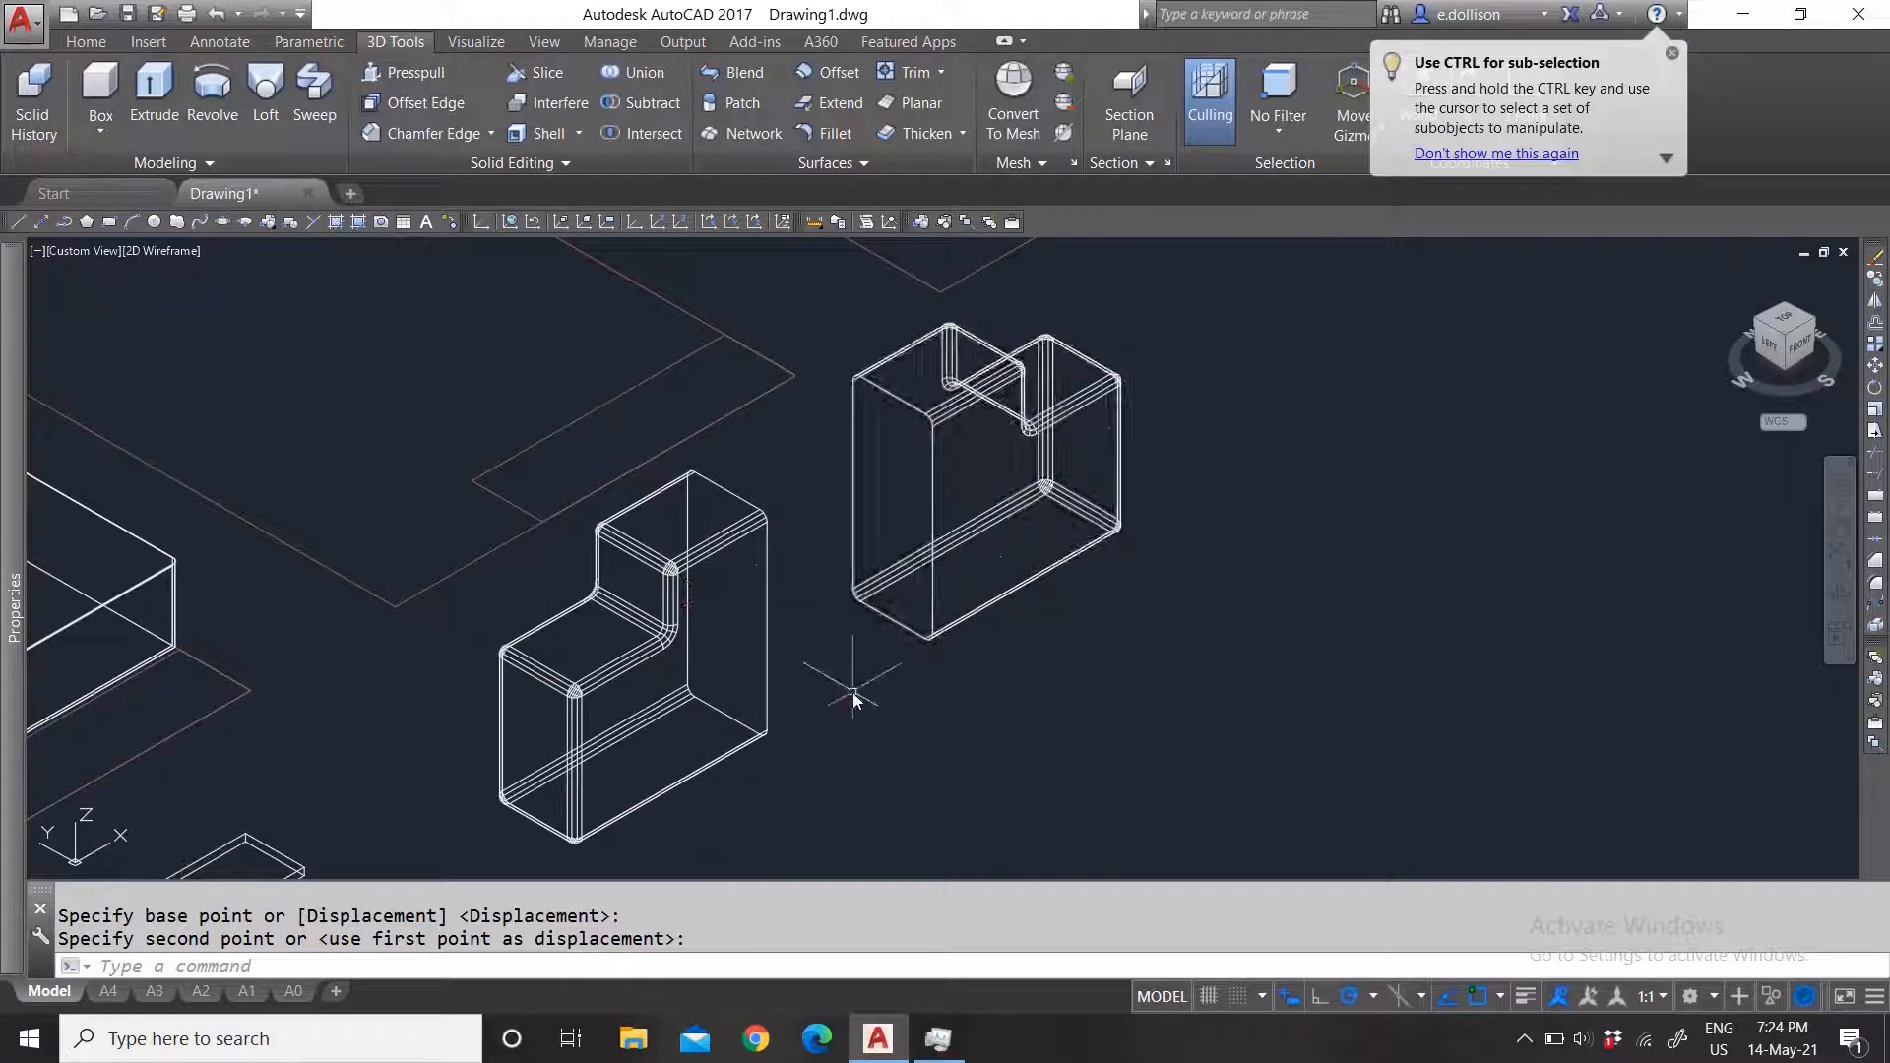
Step: Slice the unmoved half horizontally with the 3points option, through the midpoints of the cut face's vertical edges, keeping both sides
{"action": "left_click", "coordinate": [531, 74]}
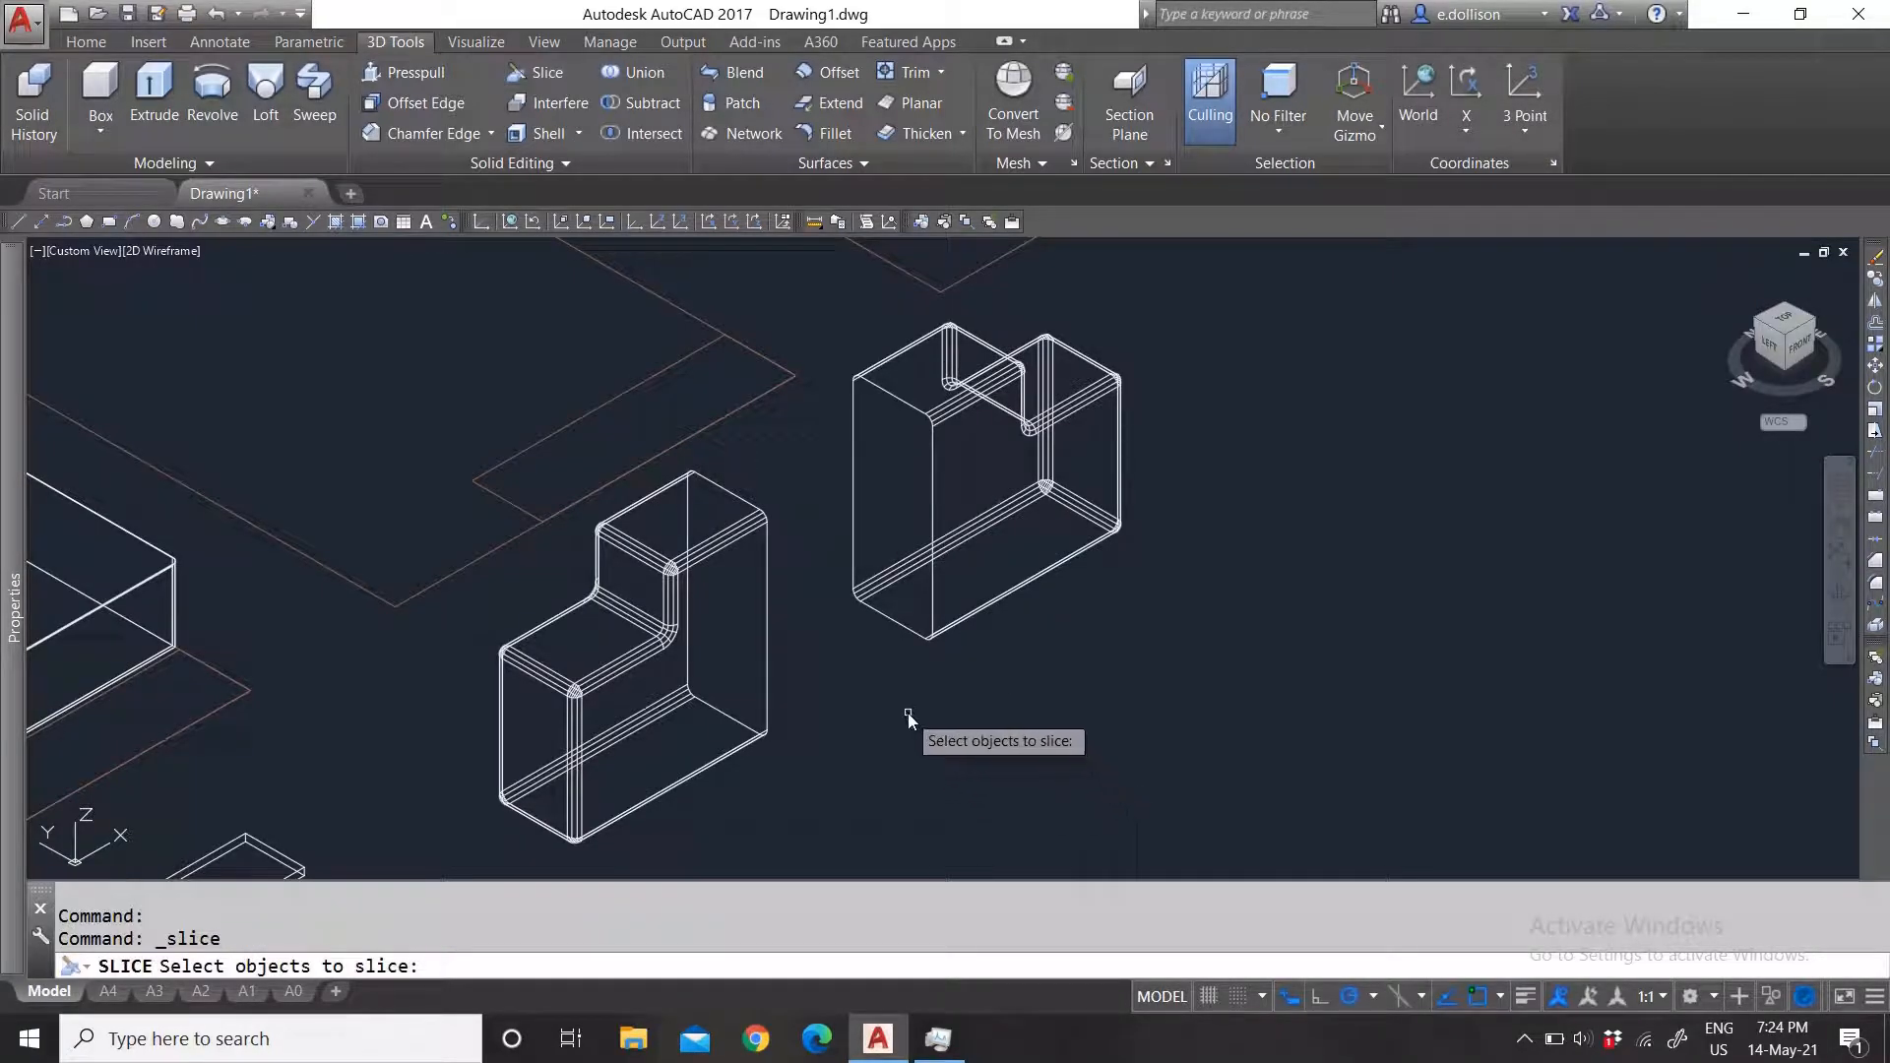
{"action": "left_click", "coordinate": [620, 738]}
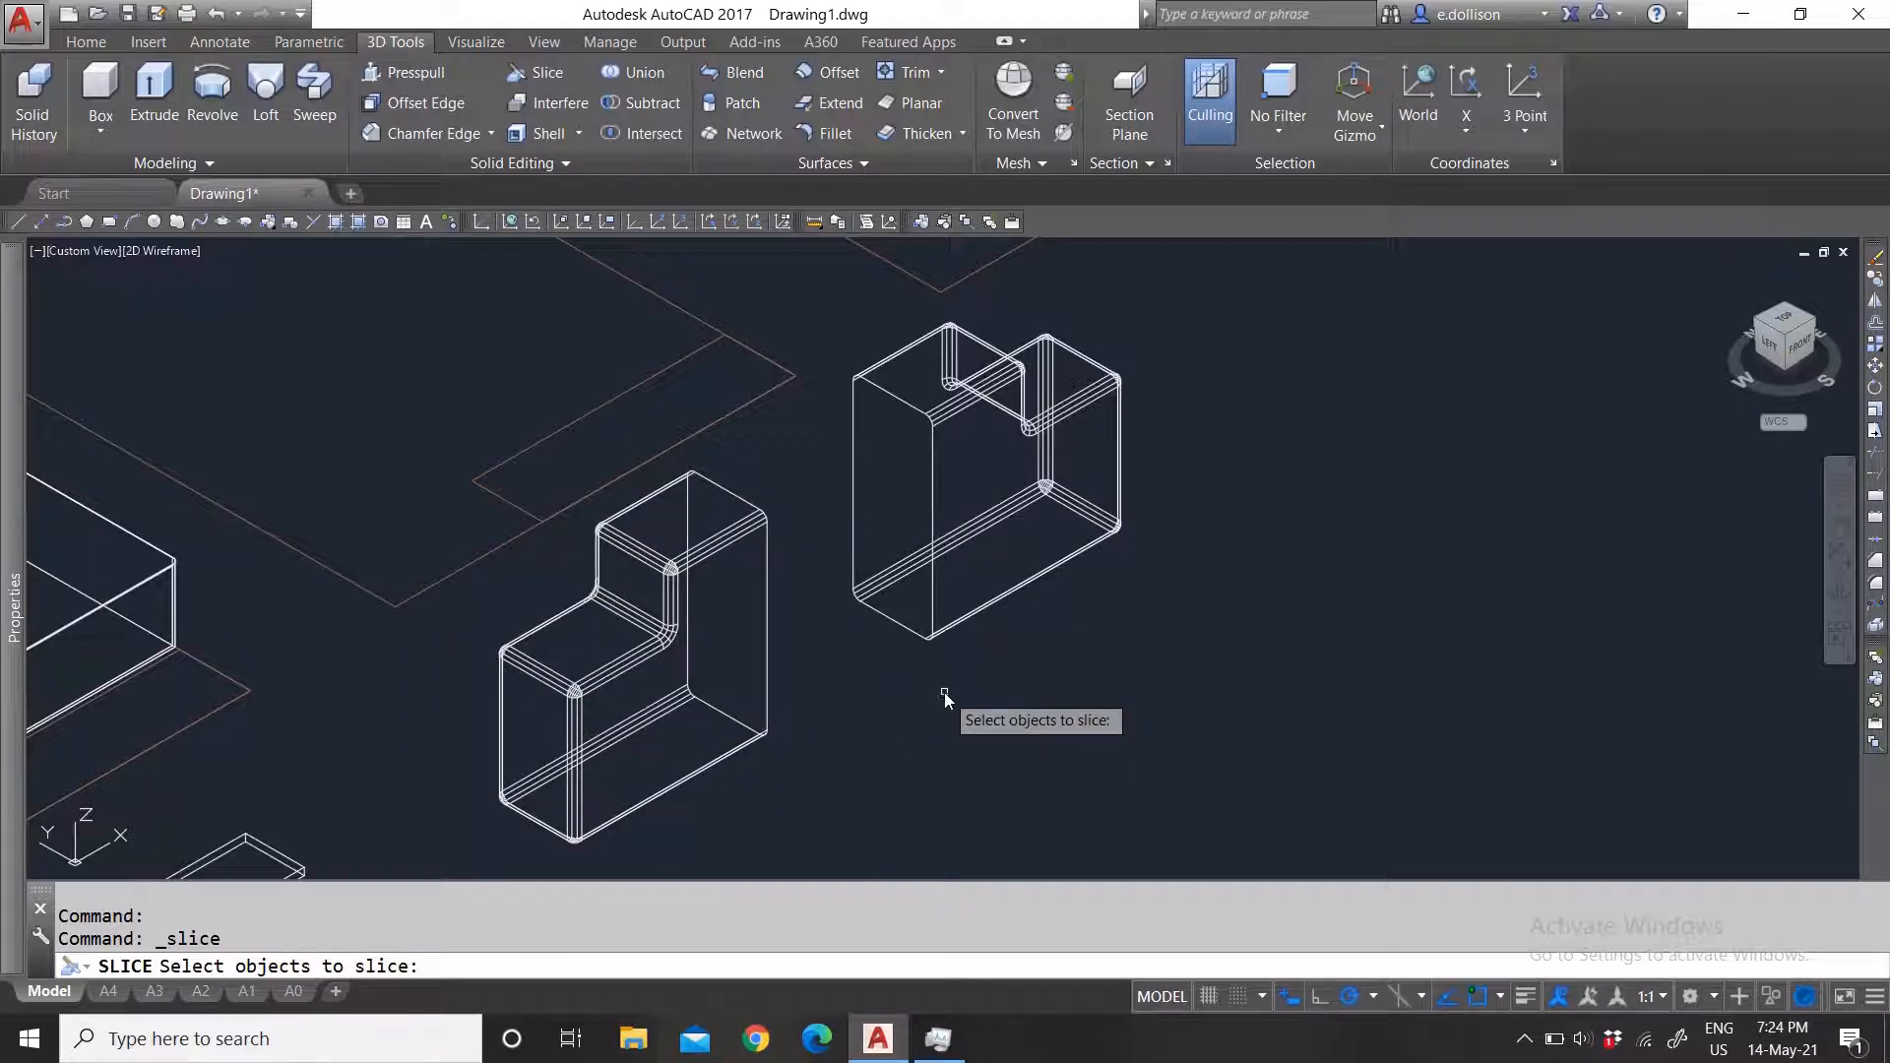
{"action": "left_click", "coordinate": [765, 624]}
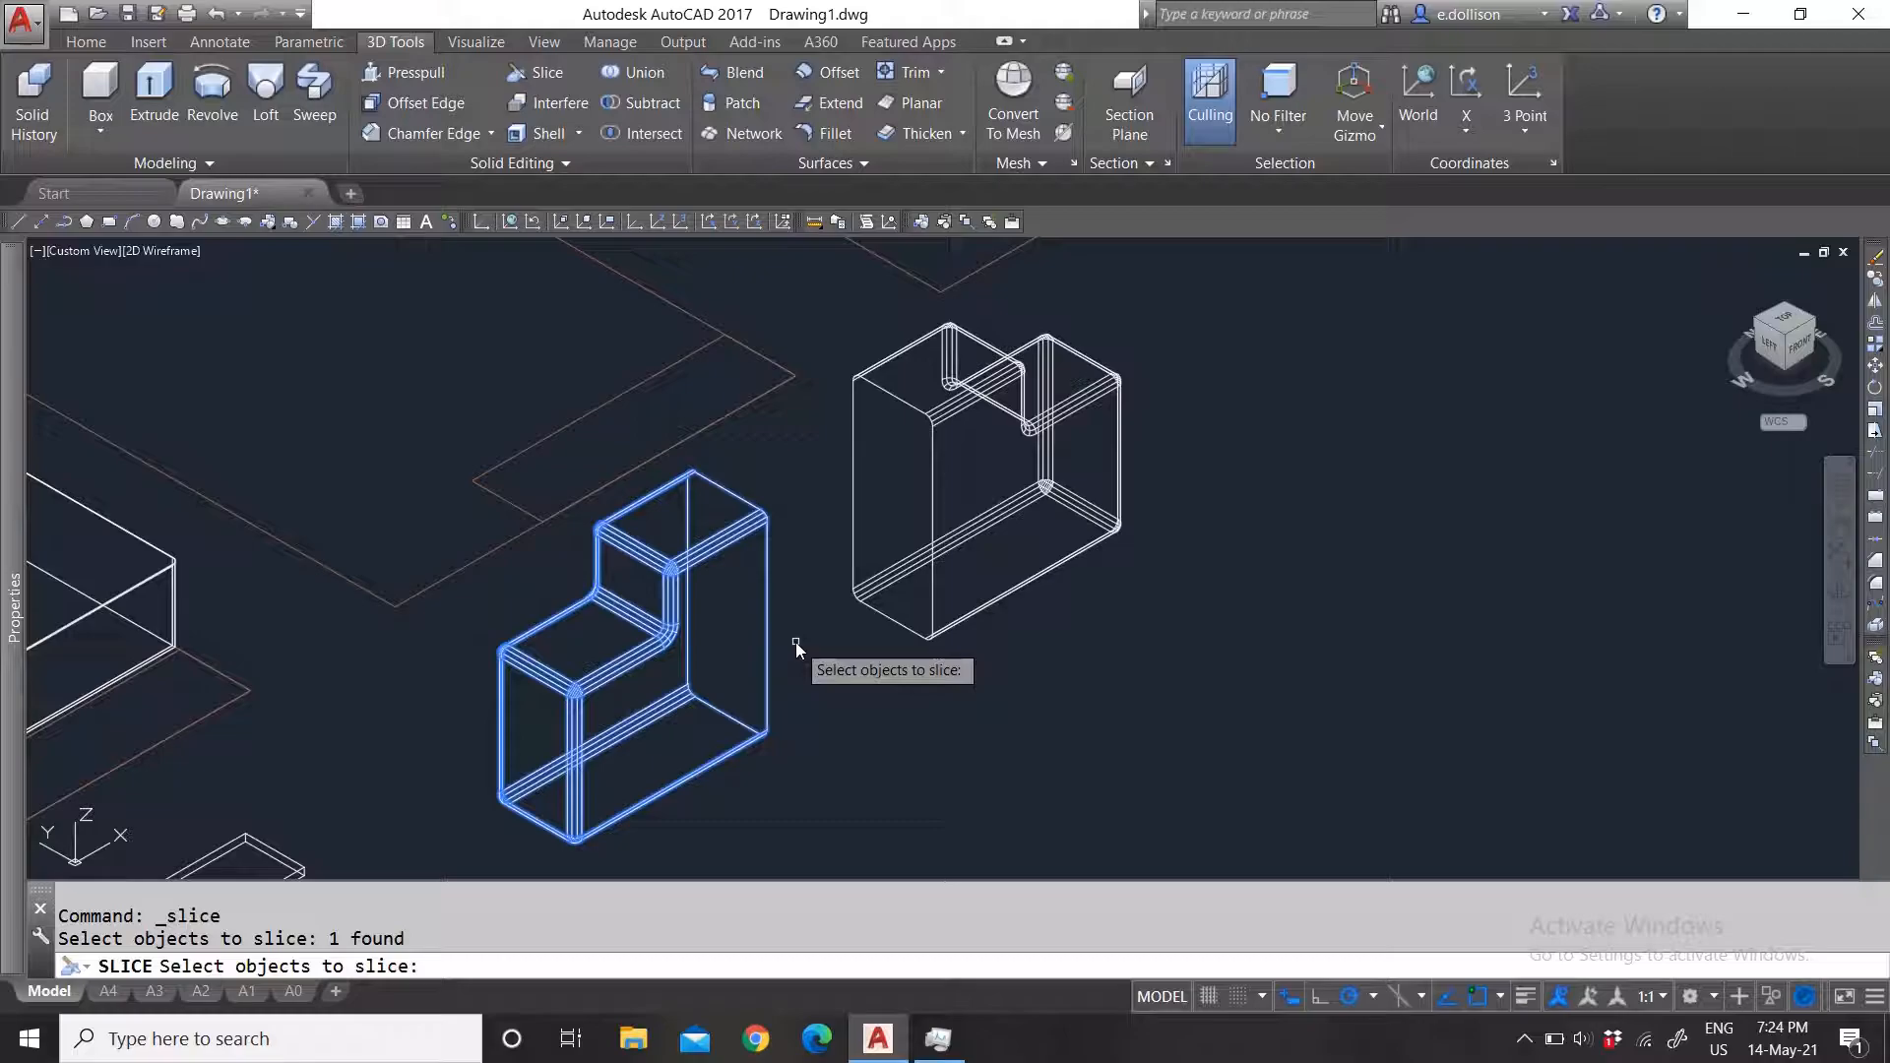
{"action": "key", "text": "Return"}
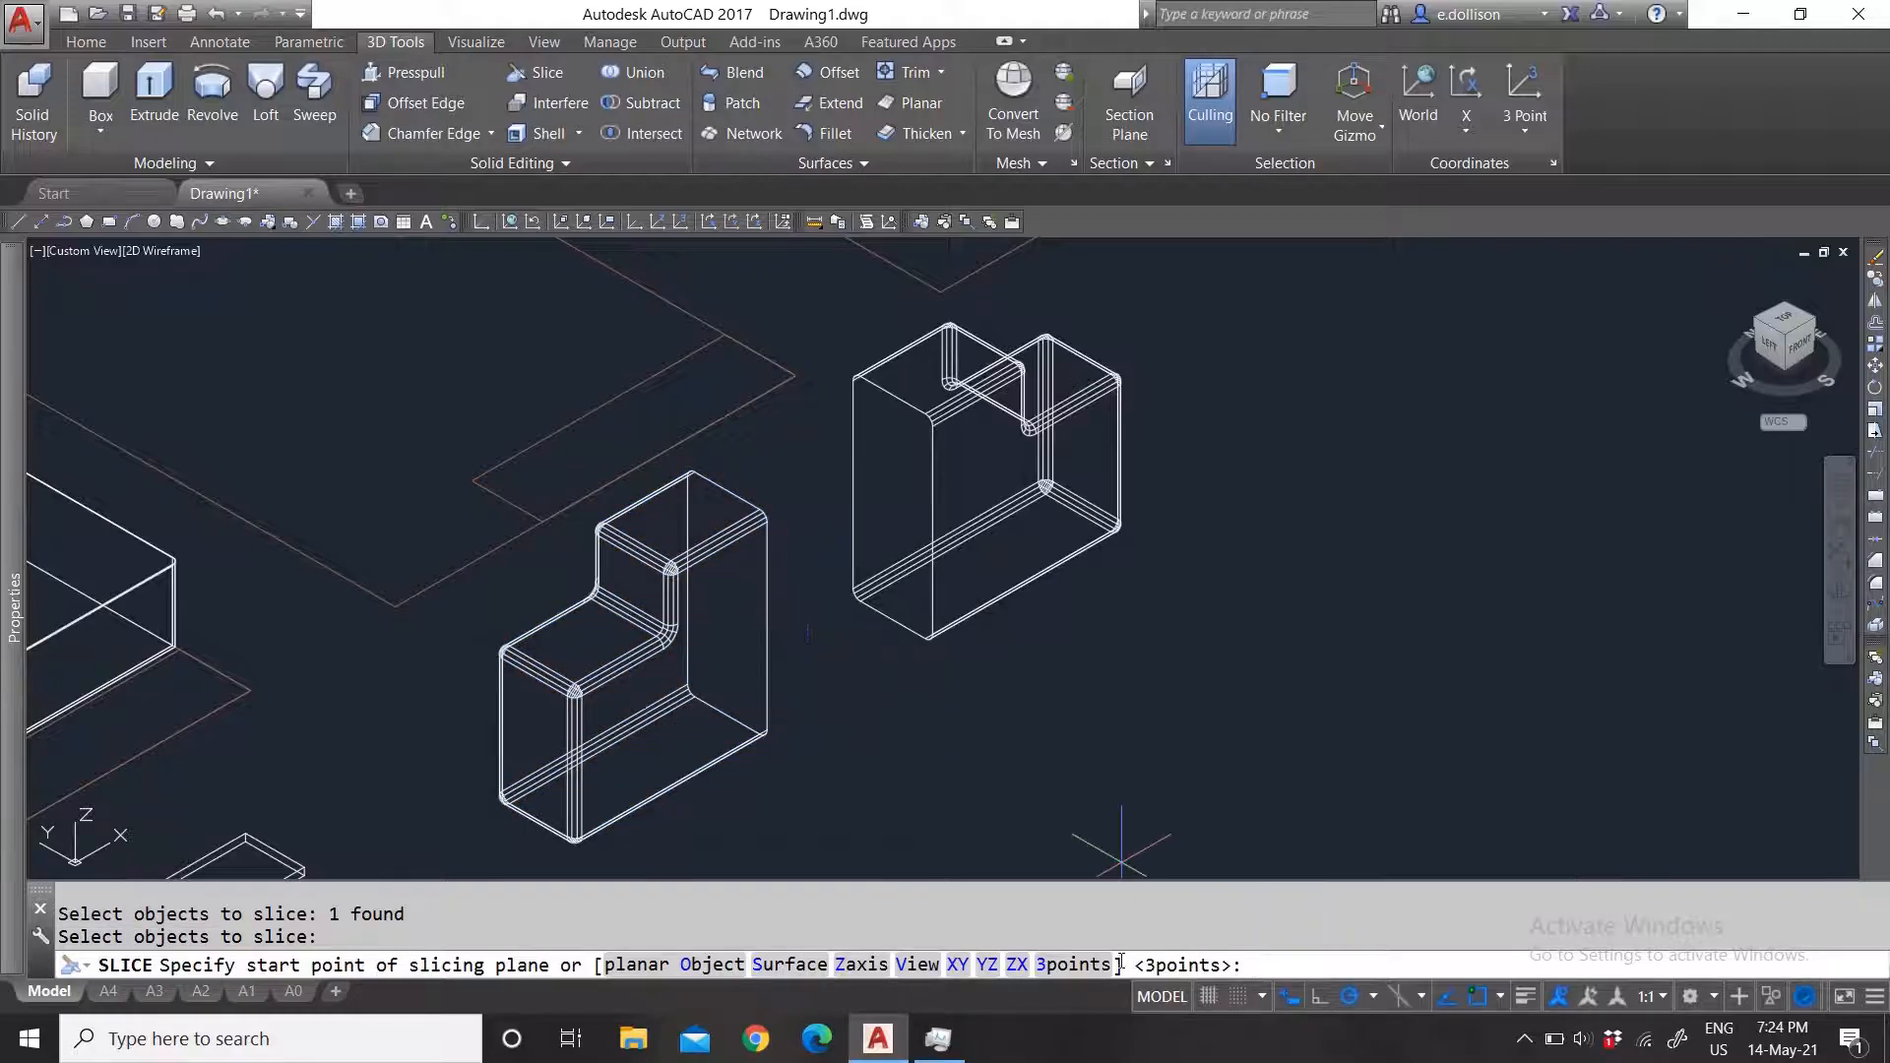
{"action": "left_click", "coordinate": [1079, 969]}
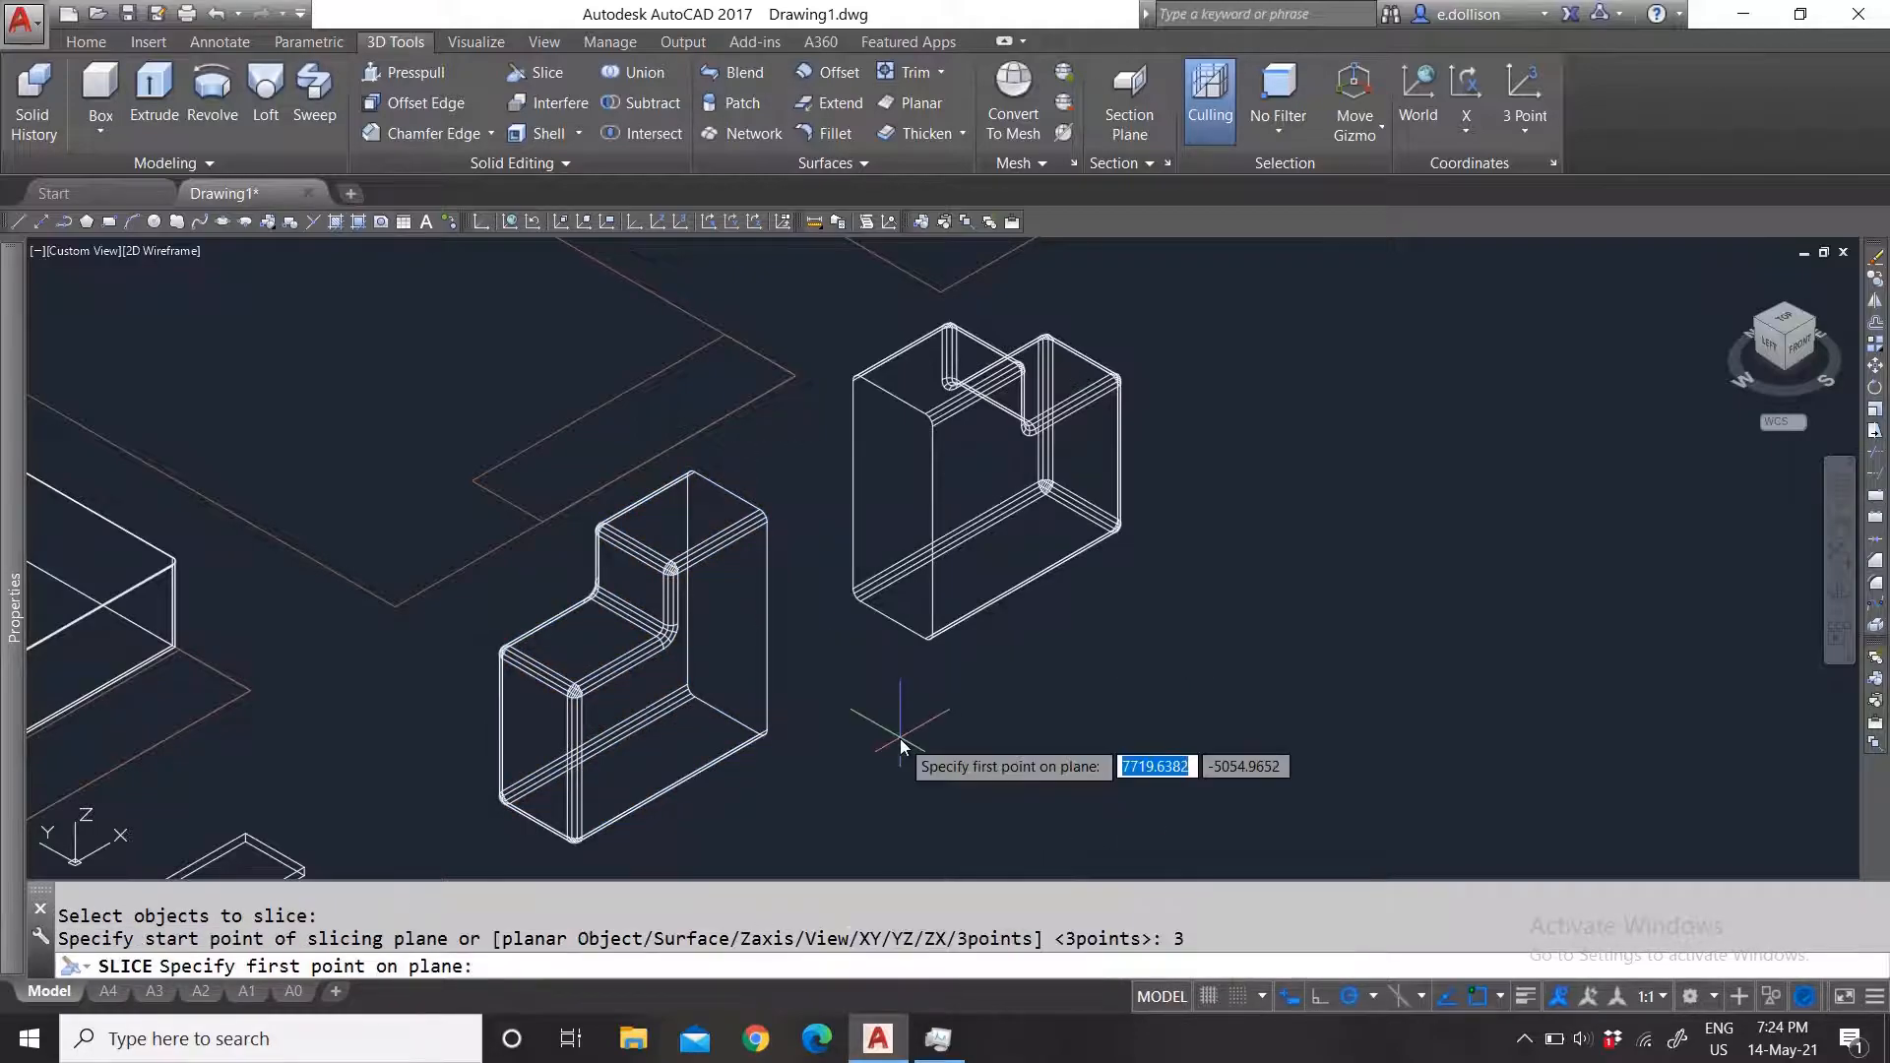
{"action": "scroll", "coordinate": [805, 590], "scroll_direction": "up", "scroll_amount": 3}
{"action": "scroll", "coordinate": [807, 563], "scroll_direction": "down", "scroll_amount": 3}
{"action": "scroll", "coordinate": [774, 585], "scroll_direction": "up", "scroll_amount": 2}
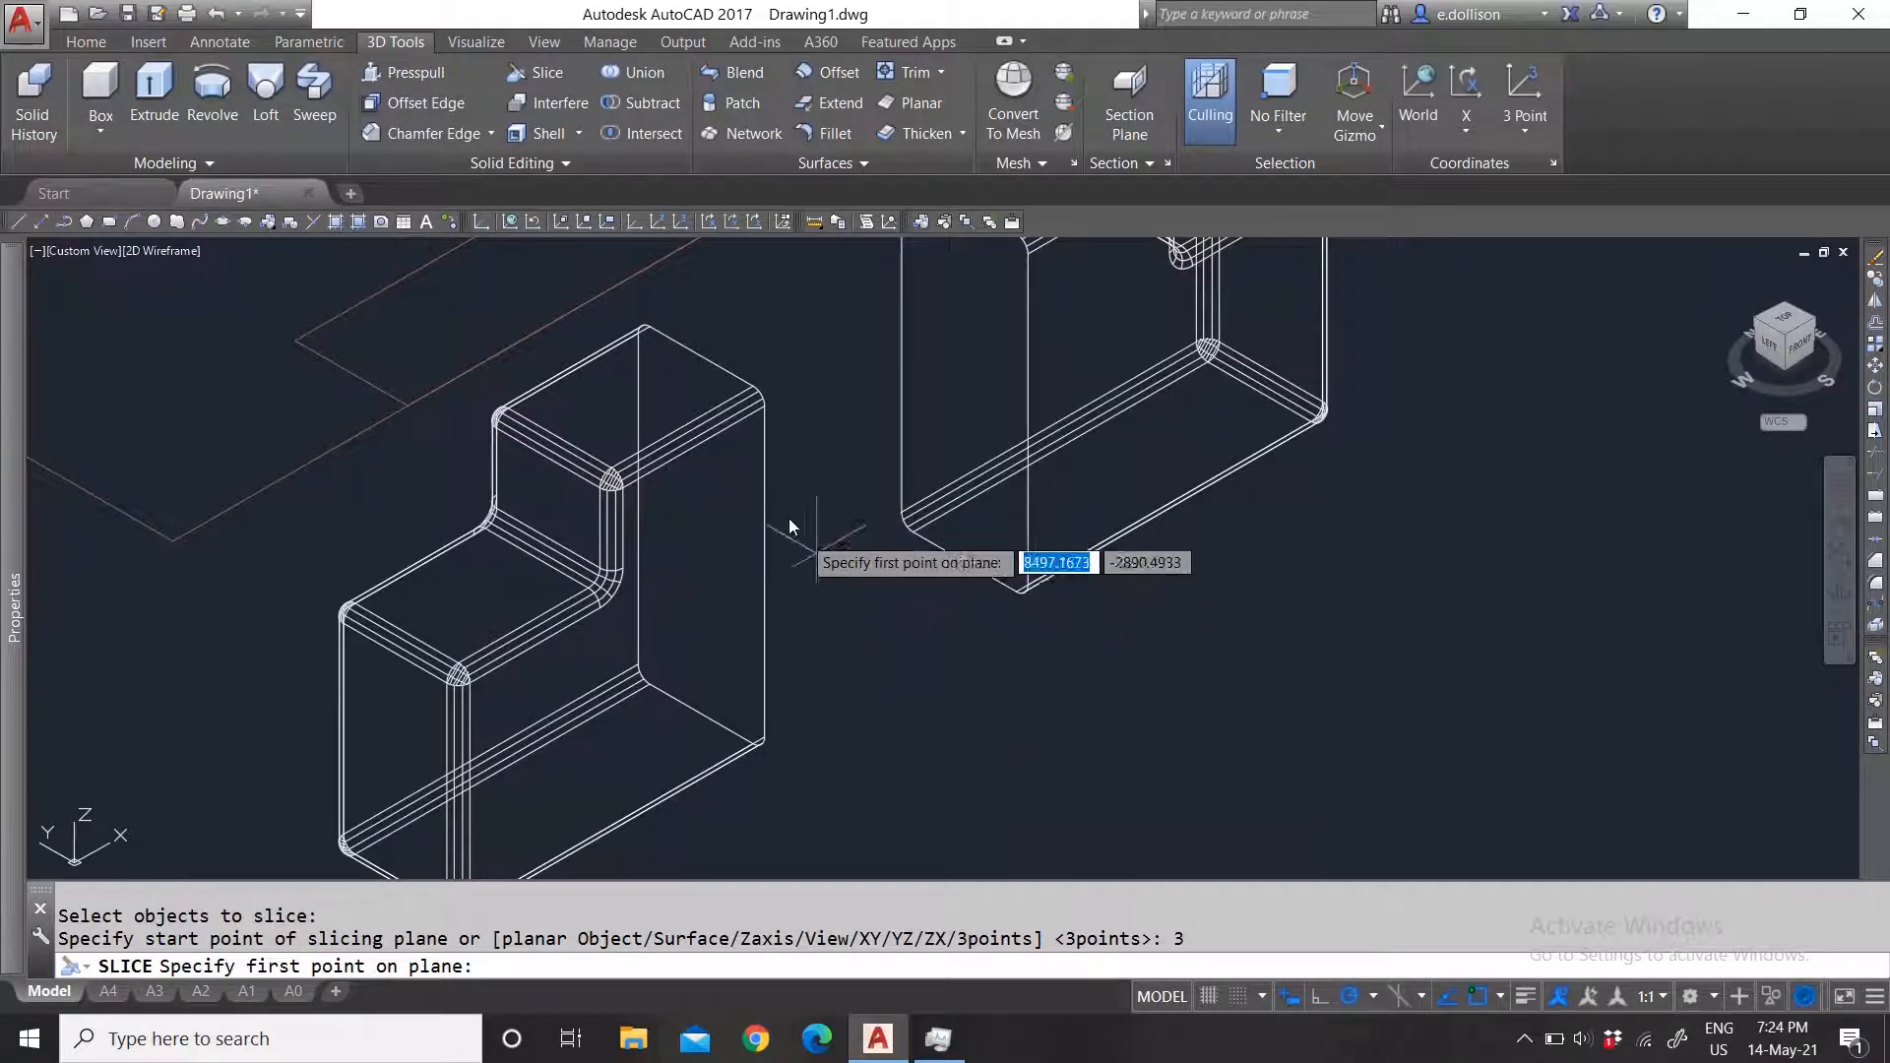
{"action": "scroll", "coordinate": [734, 644], "scroll_direction": "down", "scroll_amount": 3}
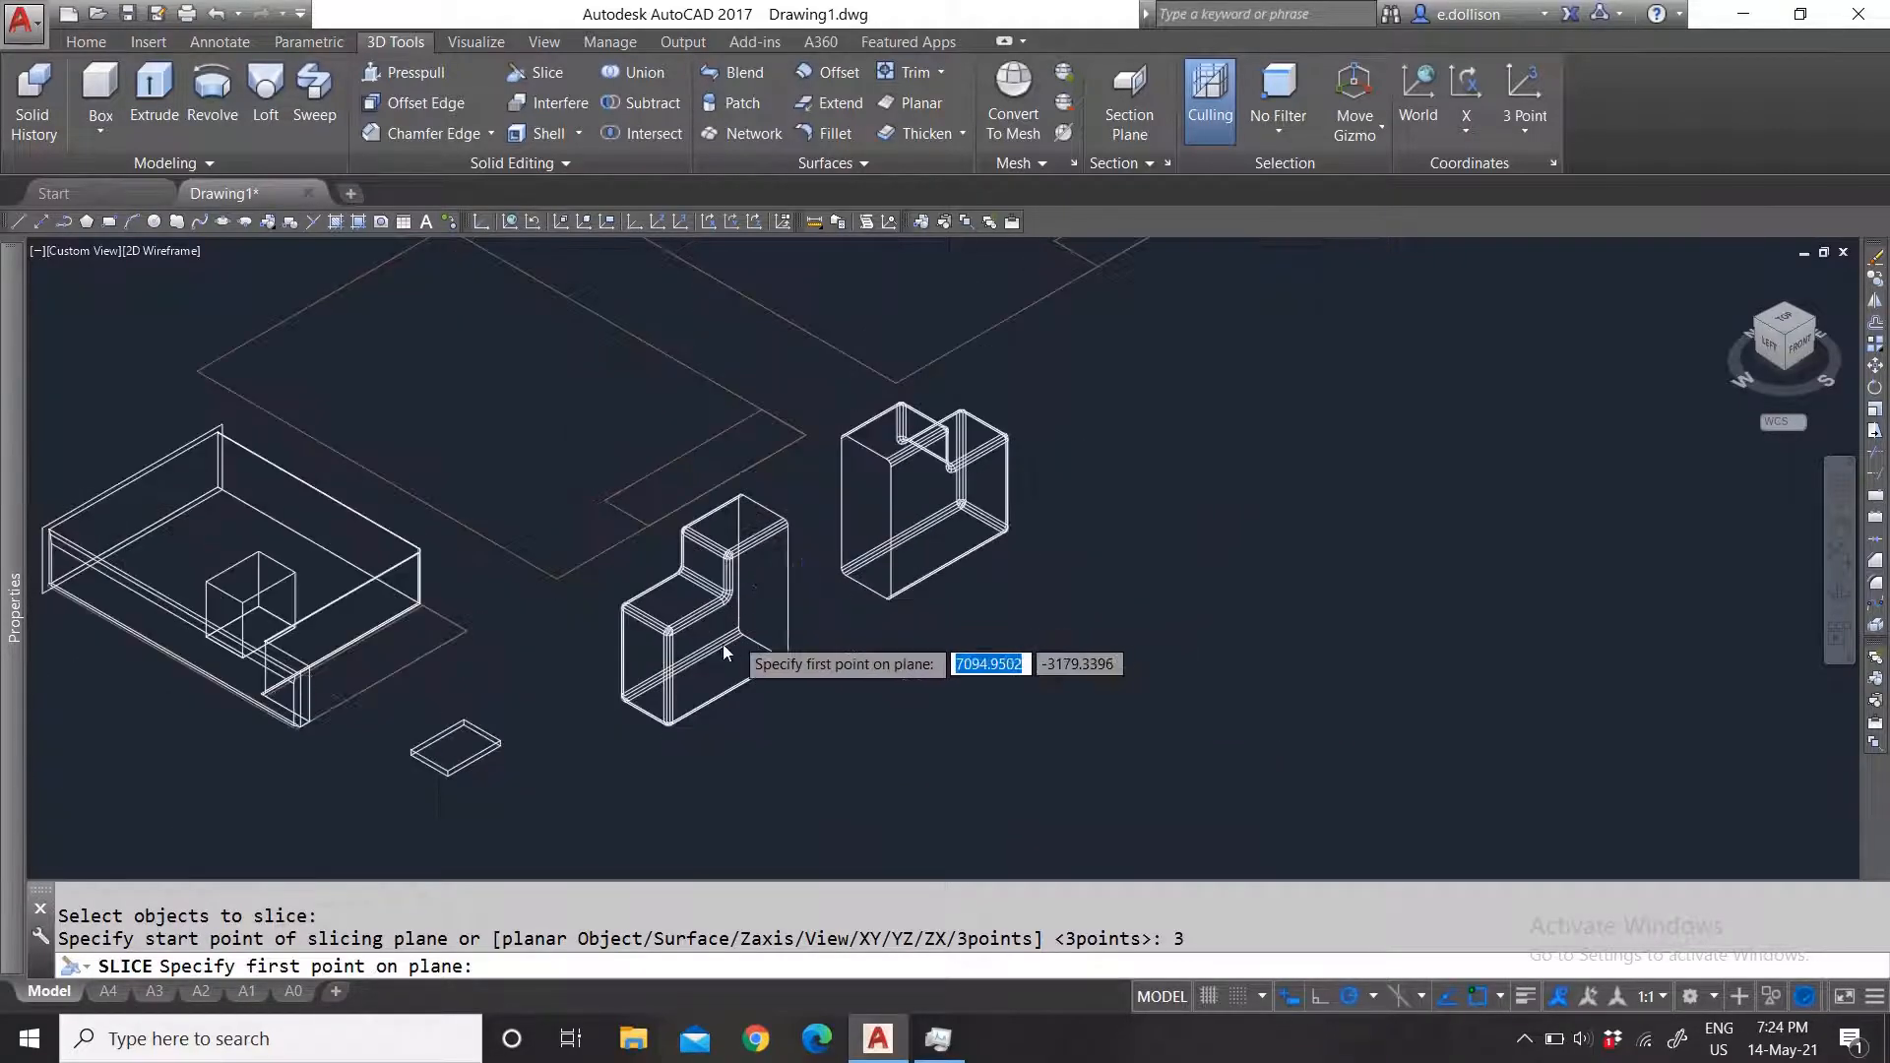
{"action": "scroll", "coordinate": [729, 642], "scroll_direction": "up", "scroll_amount": 4}
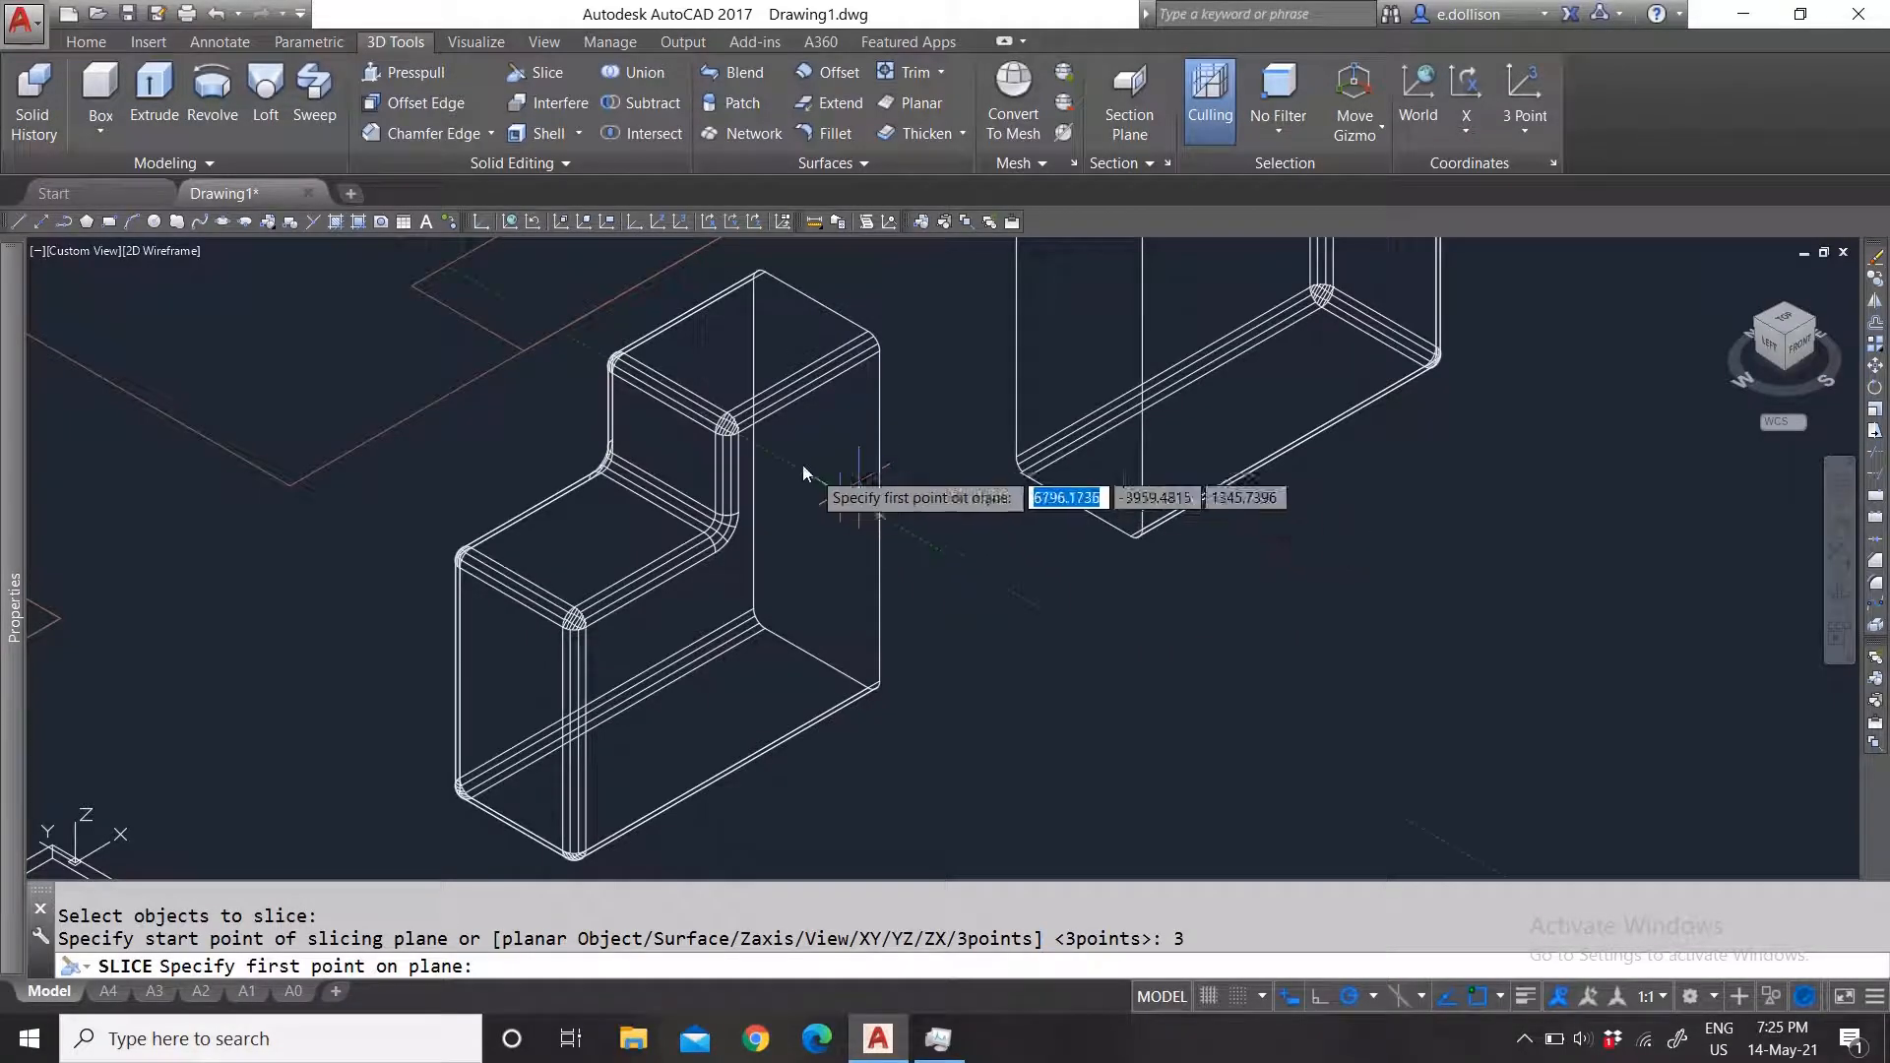
{"action": "left_click", "coordinate": [882, 536]}
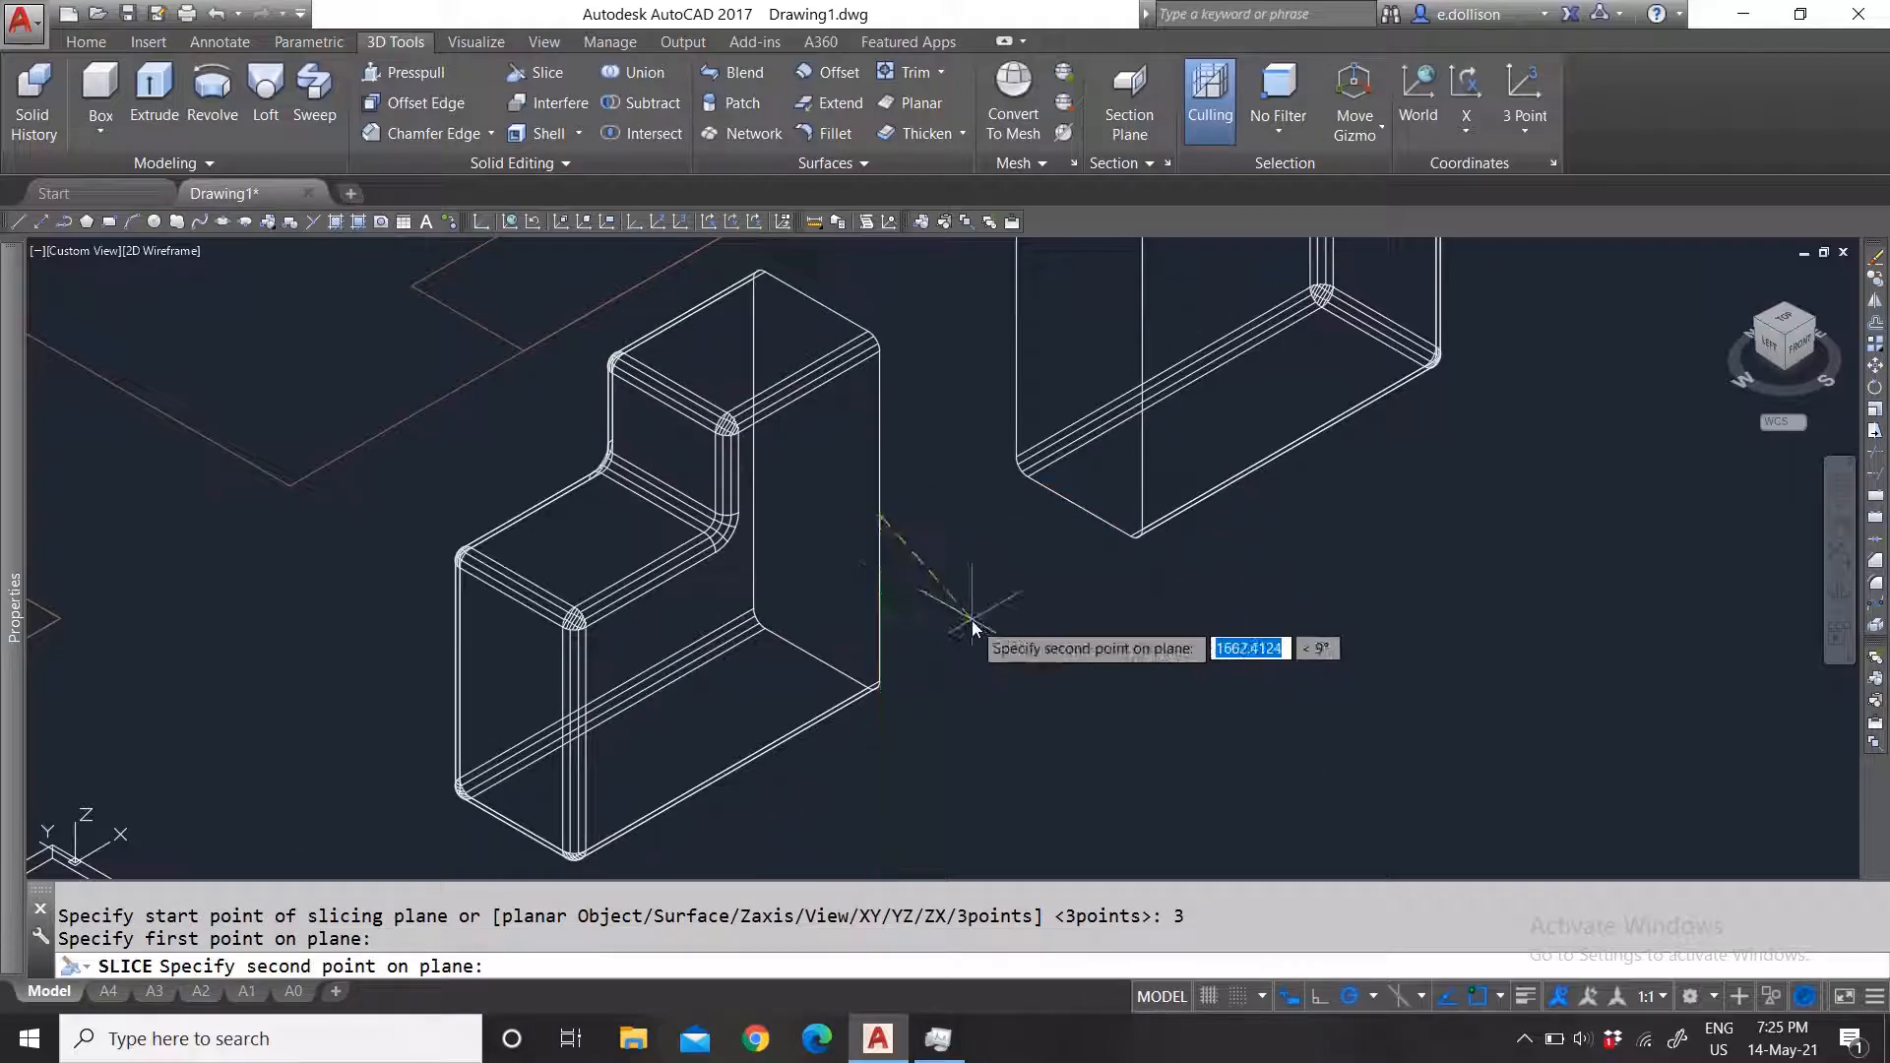
{"action": "left_click", "coordinate": [756, 446]}
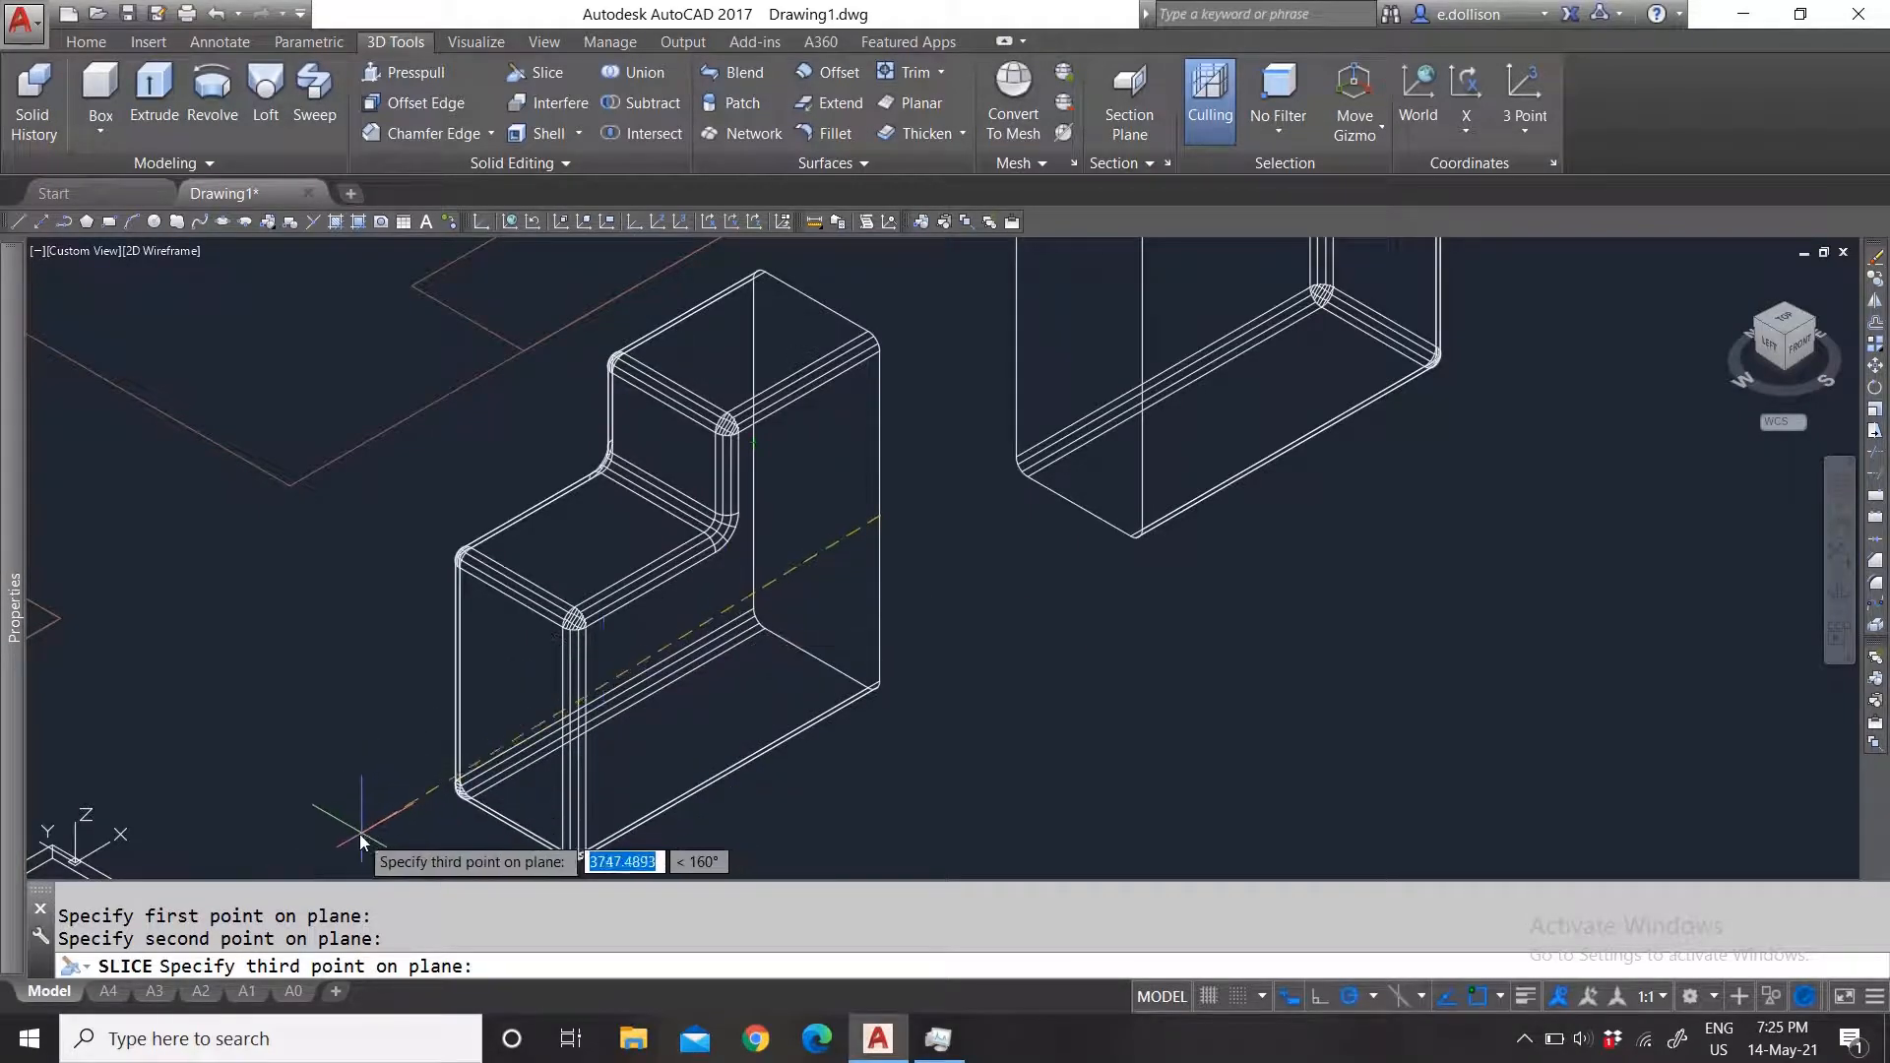
{"action": "left_click", "coordinate": [586, 839]}
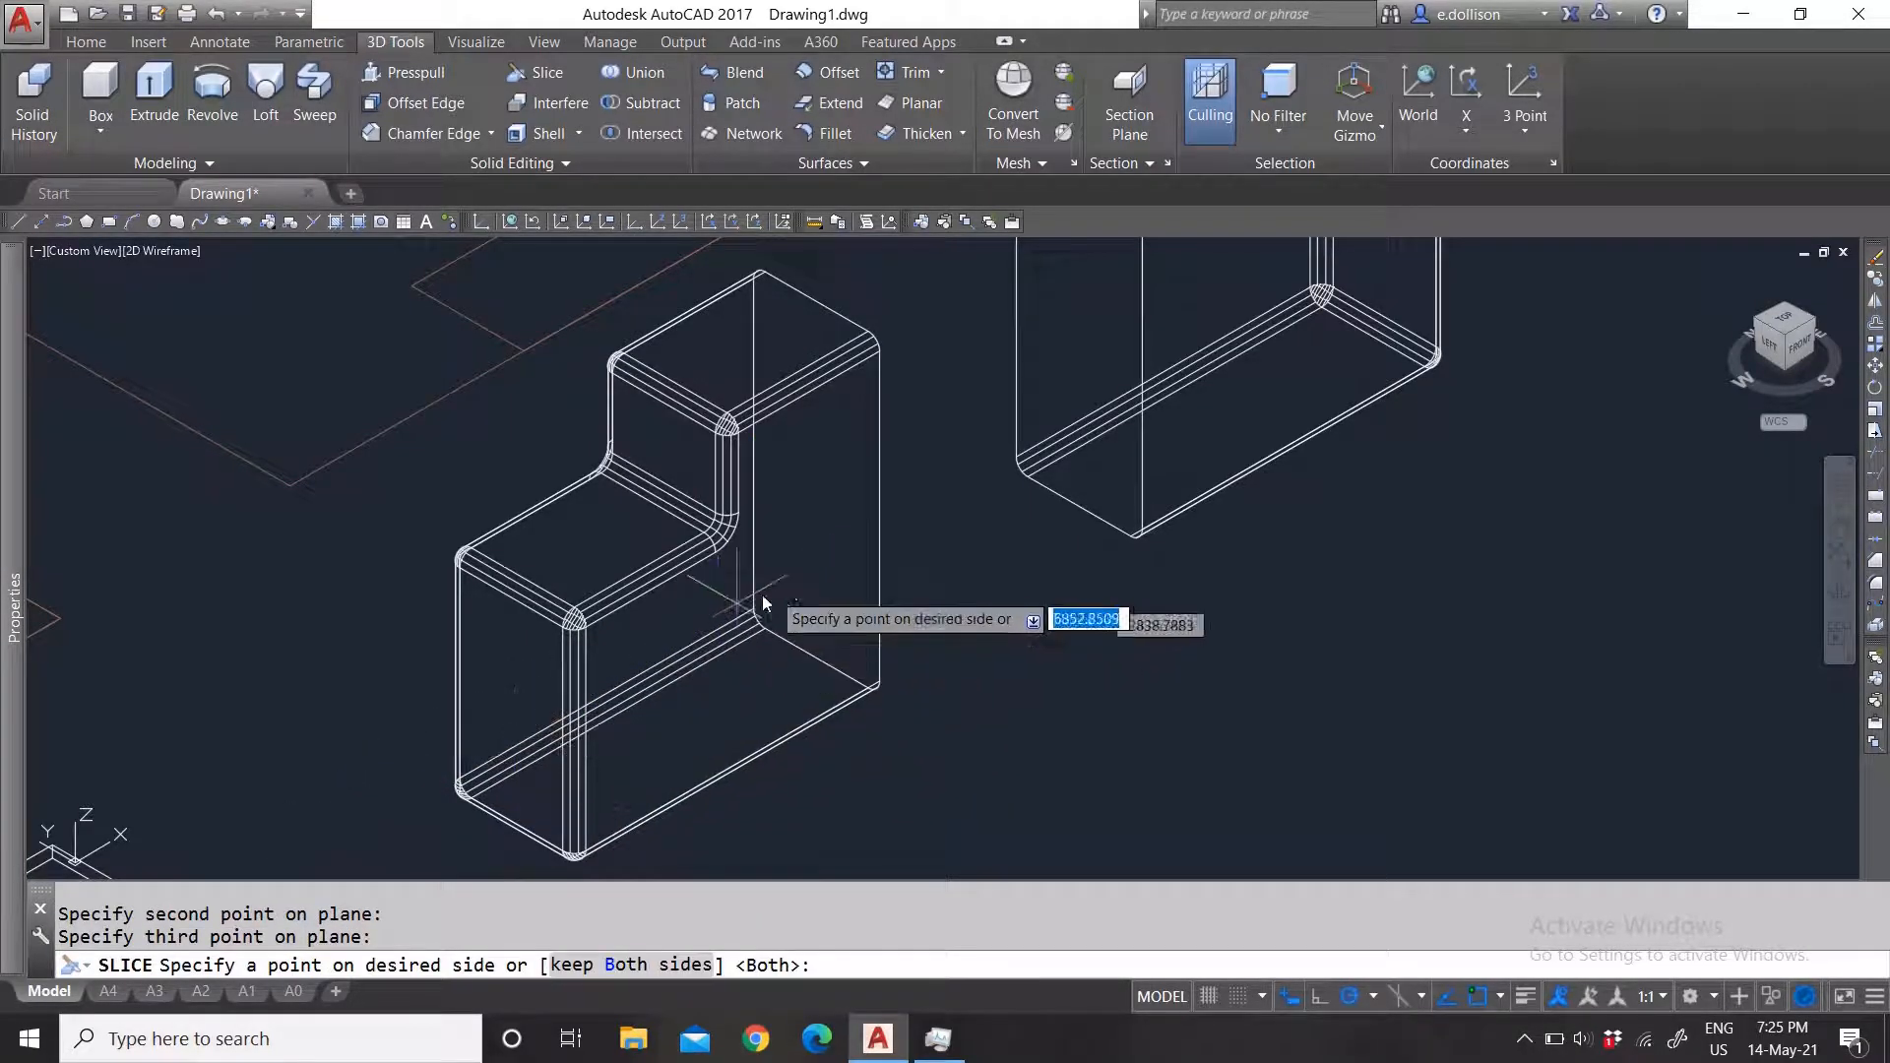
{"action": "key", "text": "Return"}
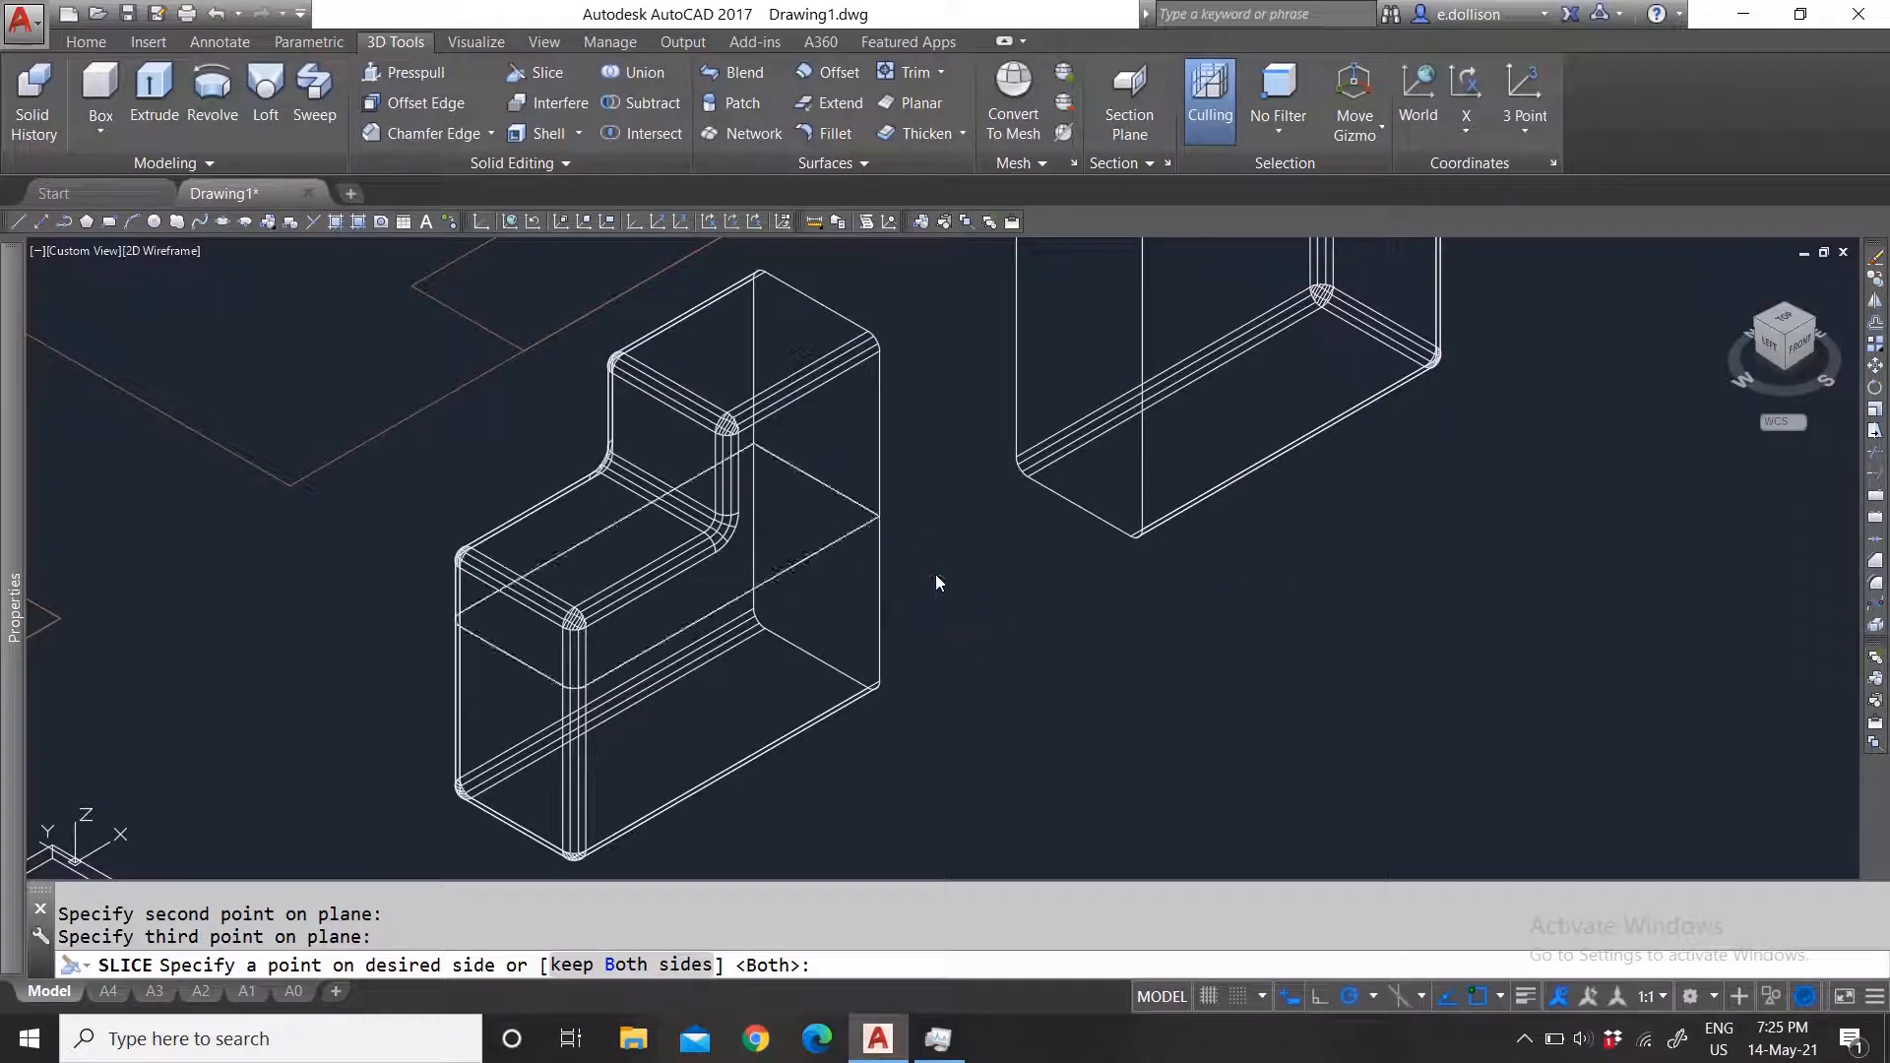
{"action": "left_click", "coordinate": [878, 478]}
{"action": "key", "text": "Escape"}
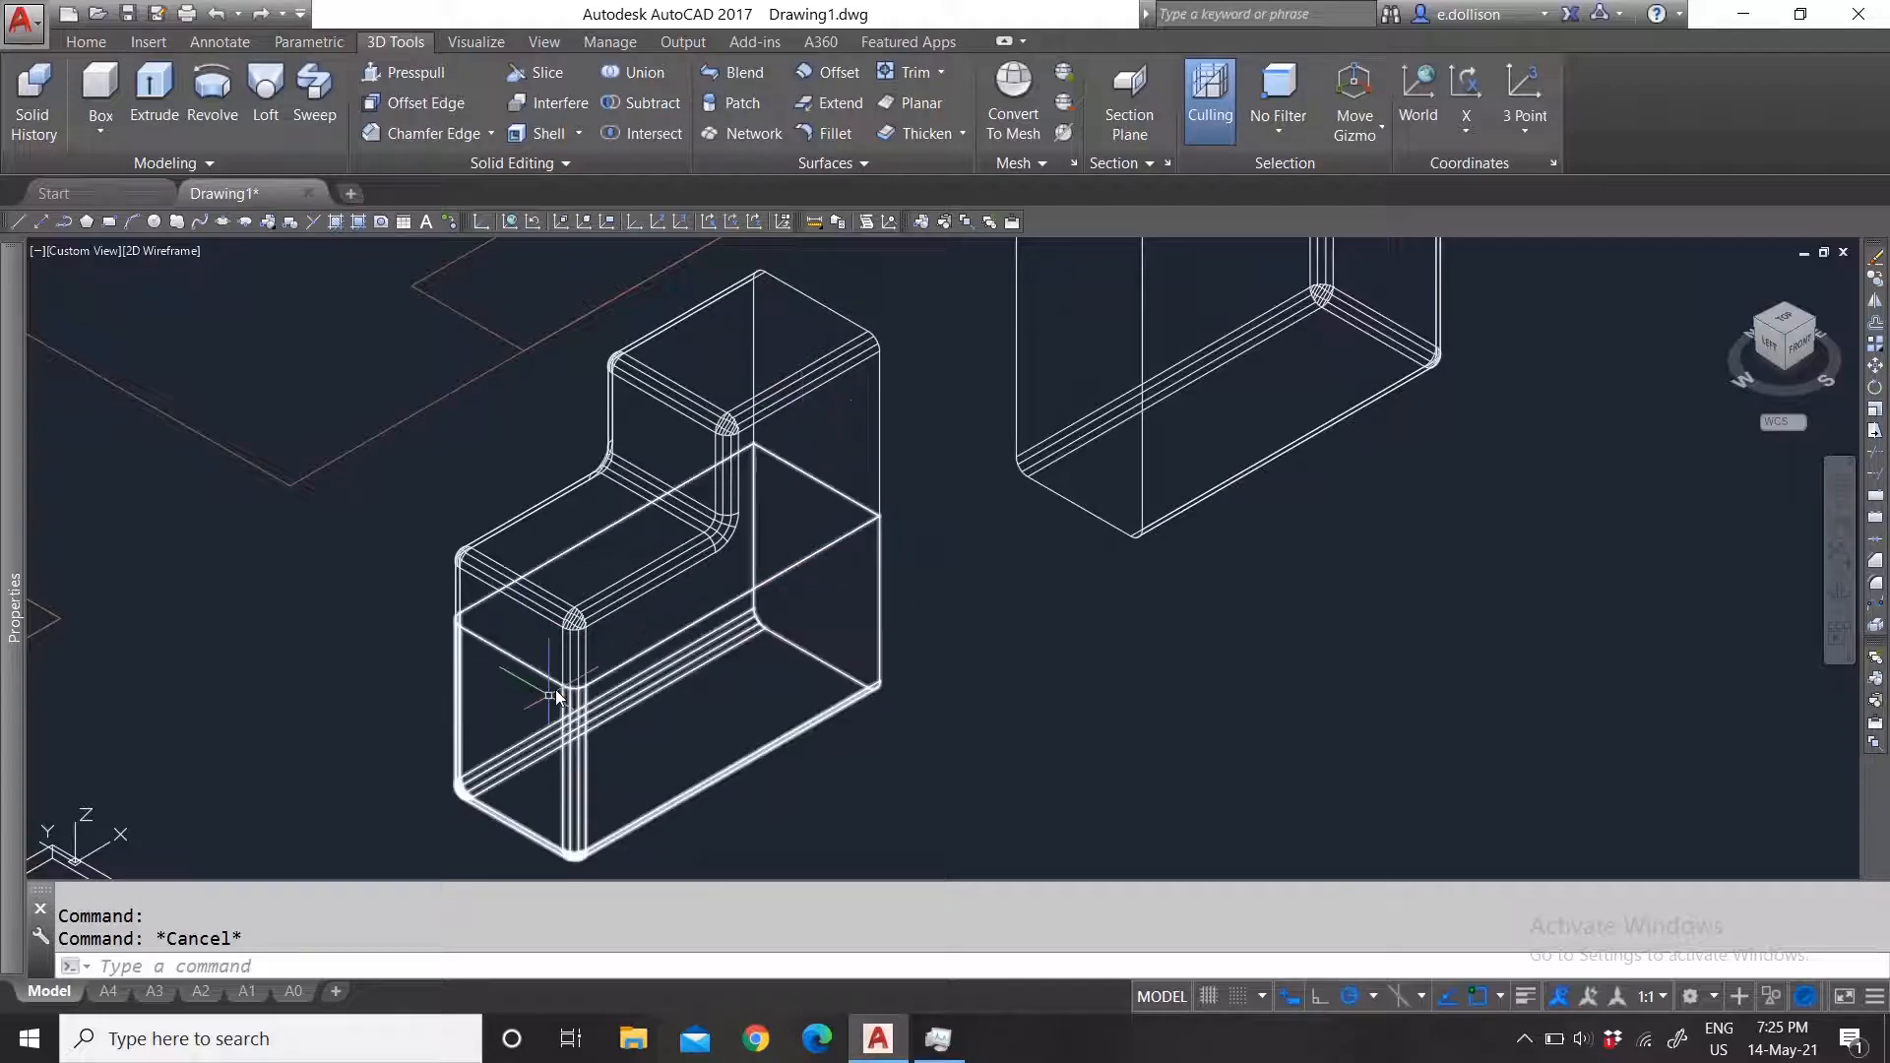
Step: Slice the moved half with a sloping three-point plane from the cut face's vertical edge midpoints to the far lower corner, keeping both sides
{"action": "scroll", "coordinate": [892, 528], "scroll_direction": "down", "scroll_amount": 4}
{"action": "scroll", "coordinate": [1000, 509], "scroll_direction": "up", "scroll_amount": 4}
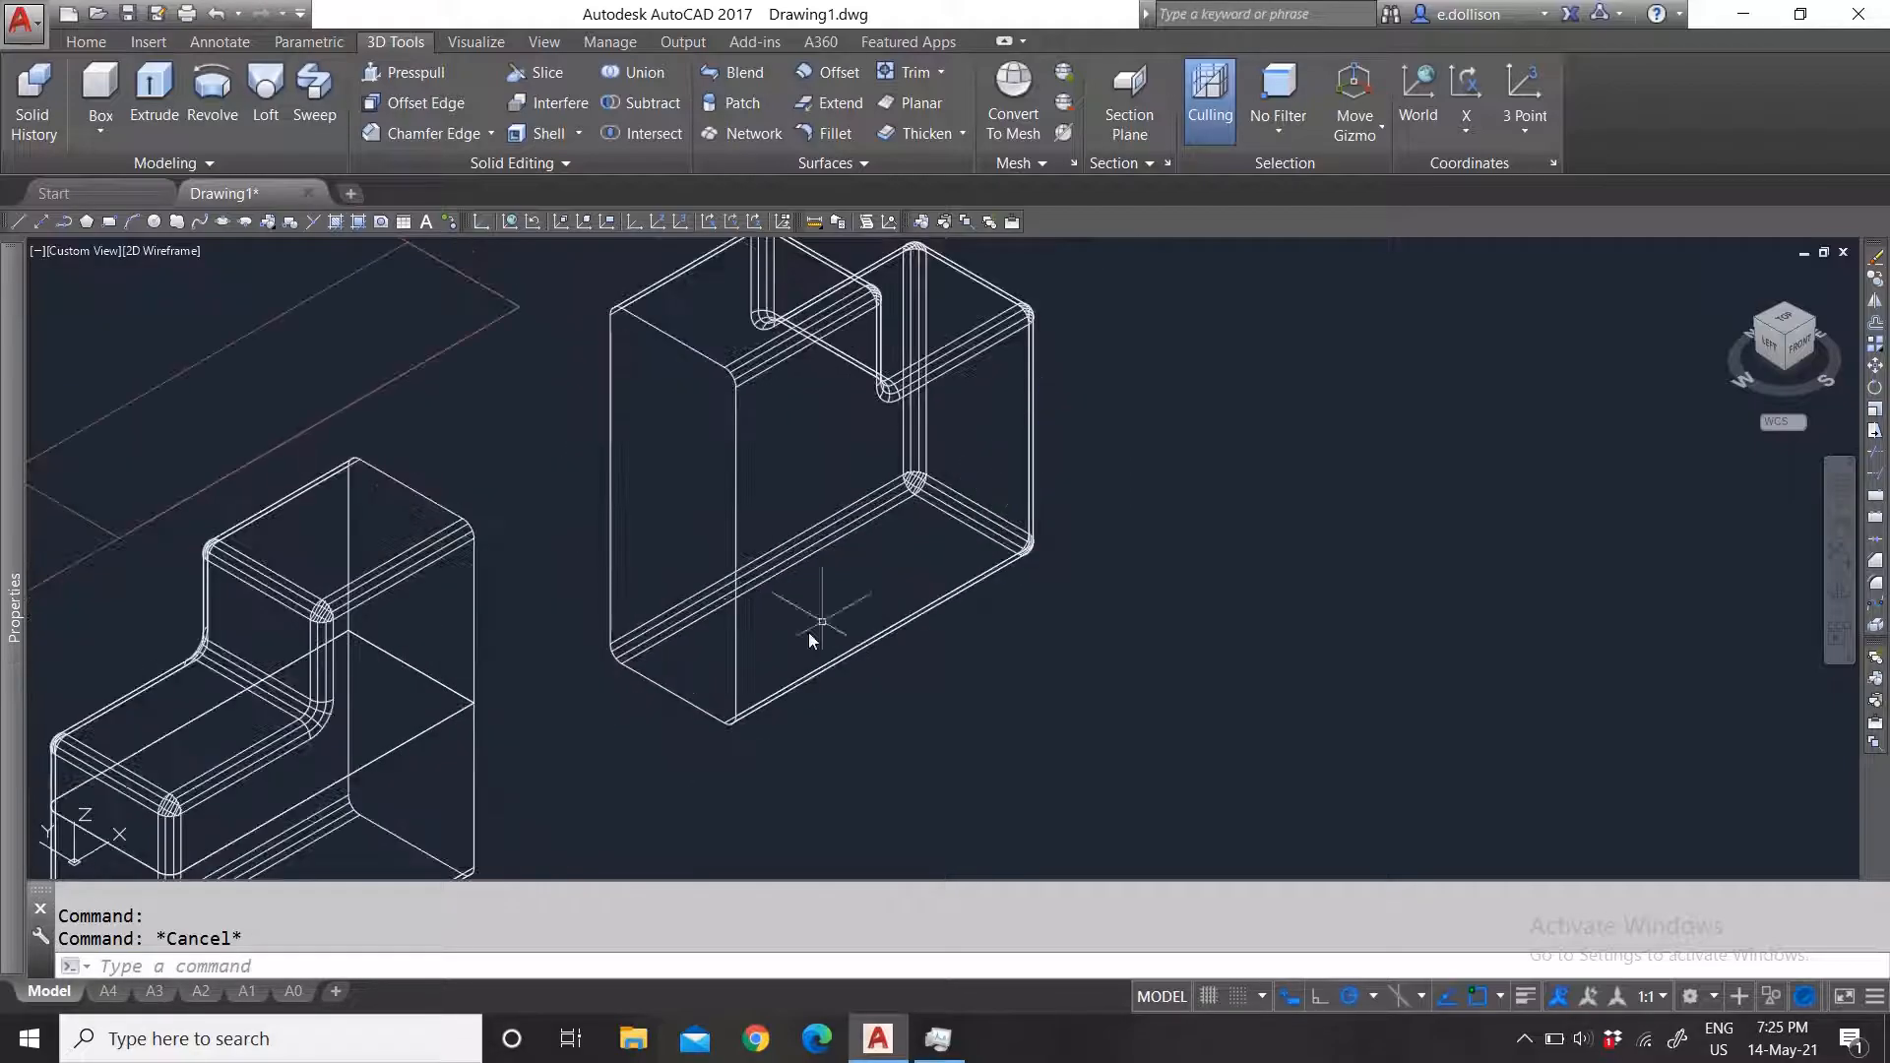
{"action": "middle_click_drag", "start_coordinate": [958, 548], "coordinate": [864, 557]}
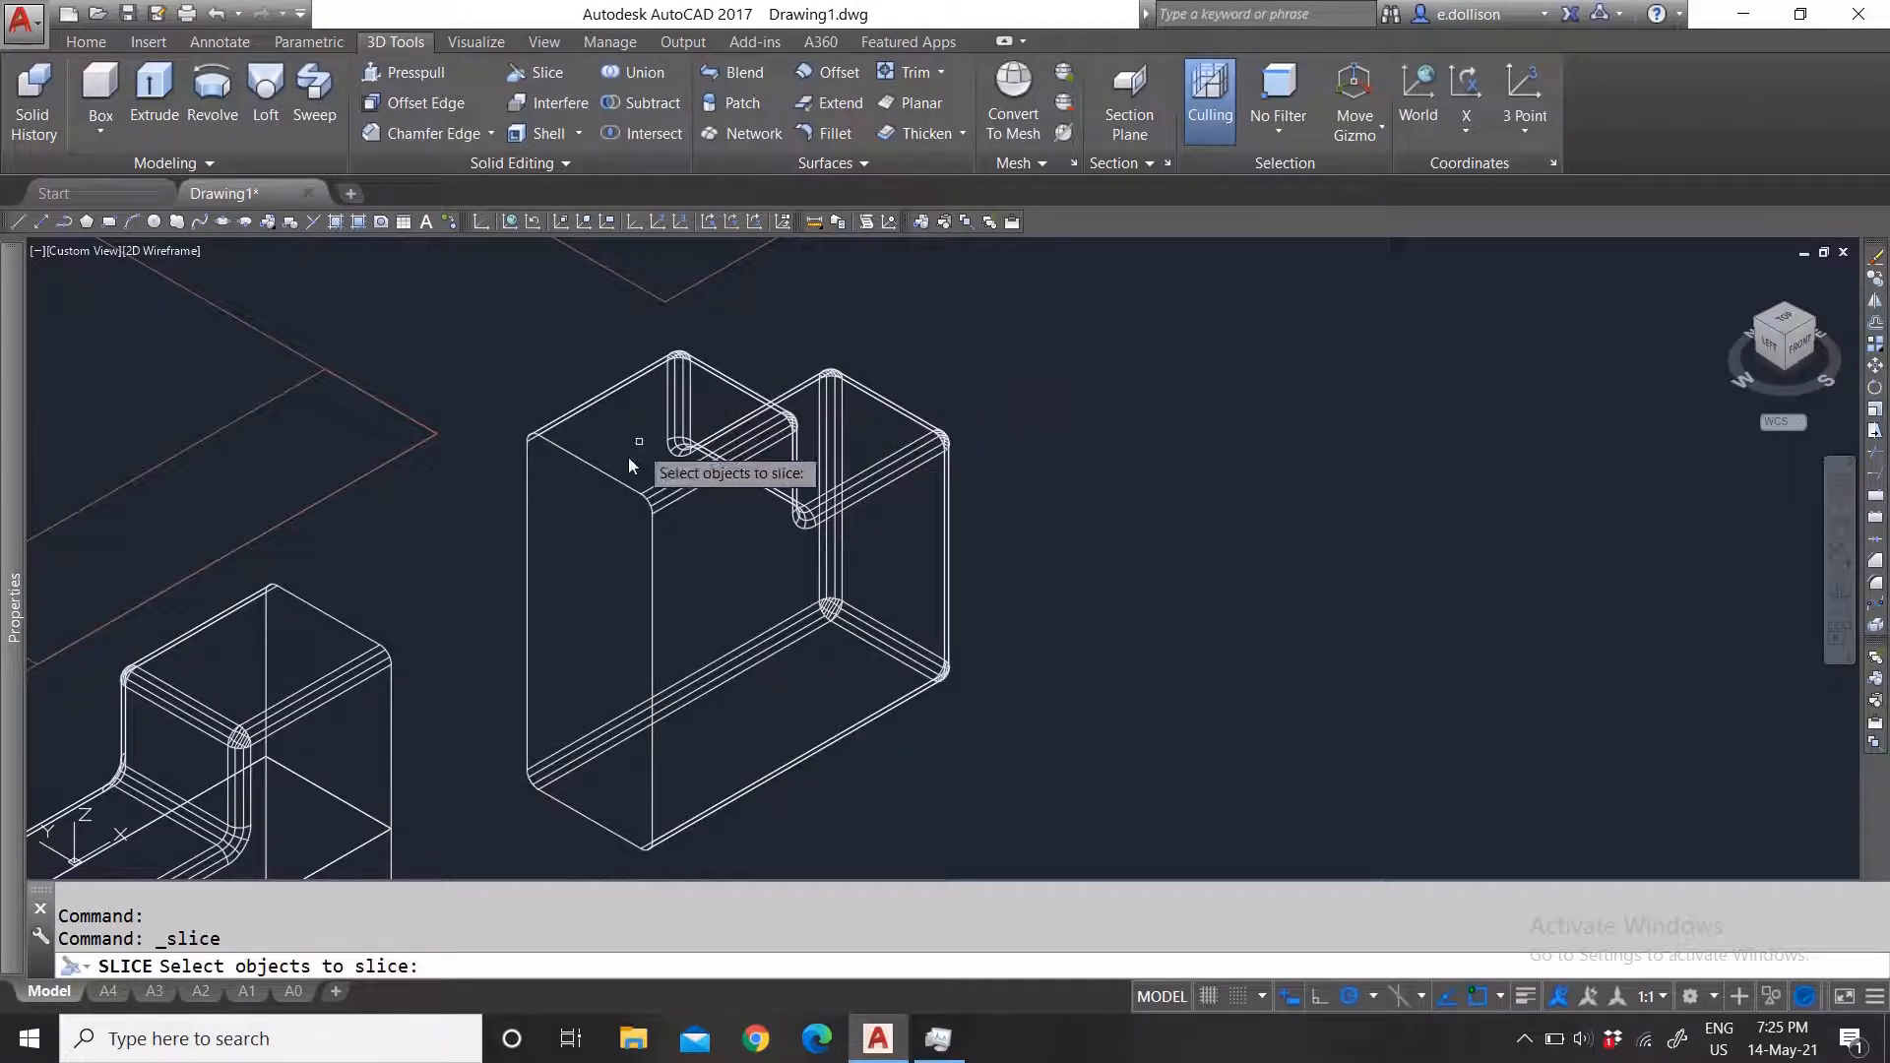
{"action": "left_click", "coordinate": [608, 480]}
{"action": "key", "text": "Return"}
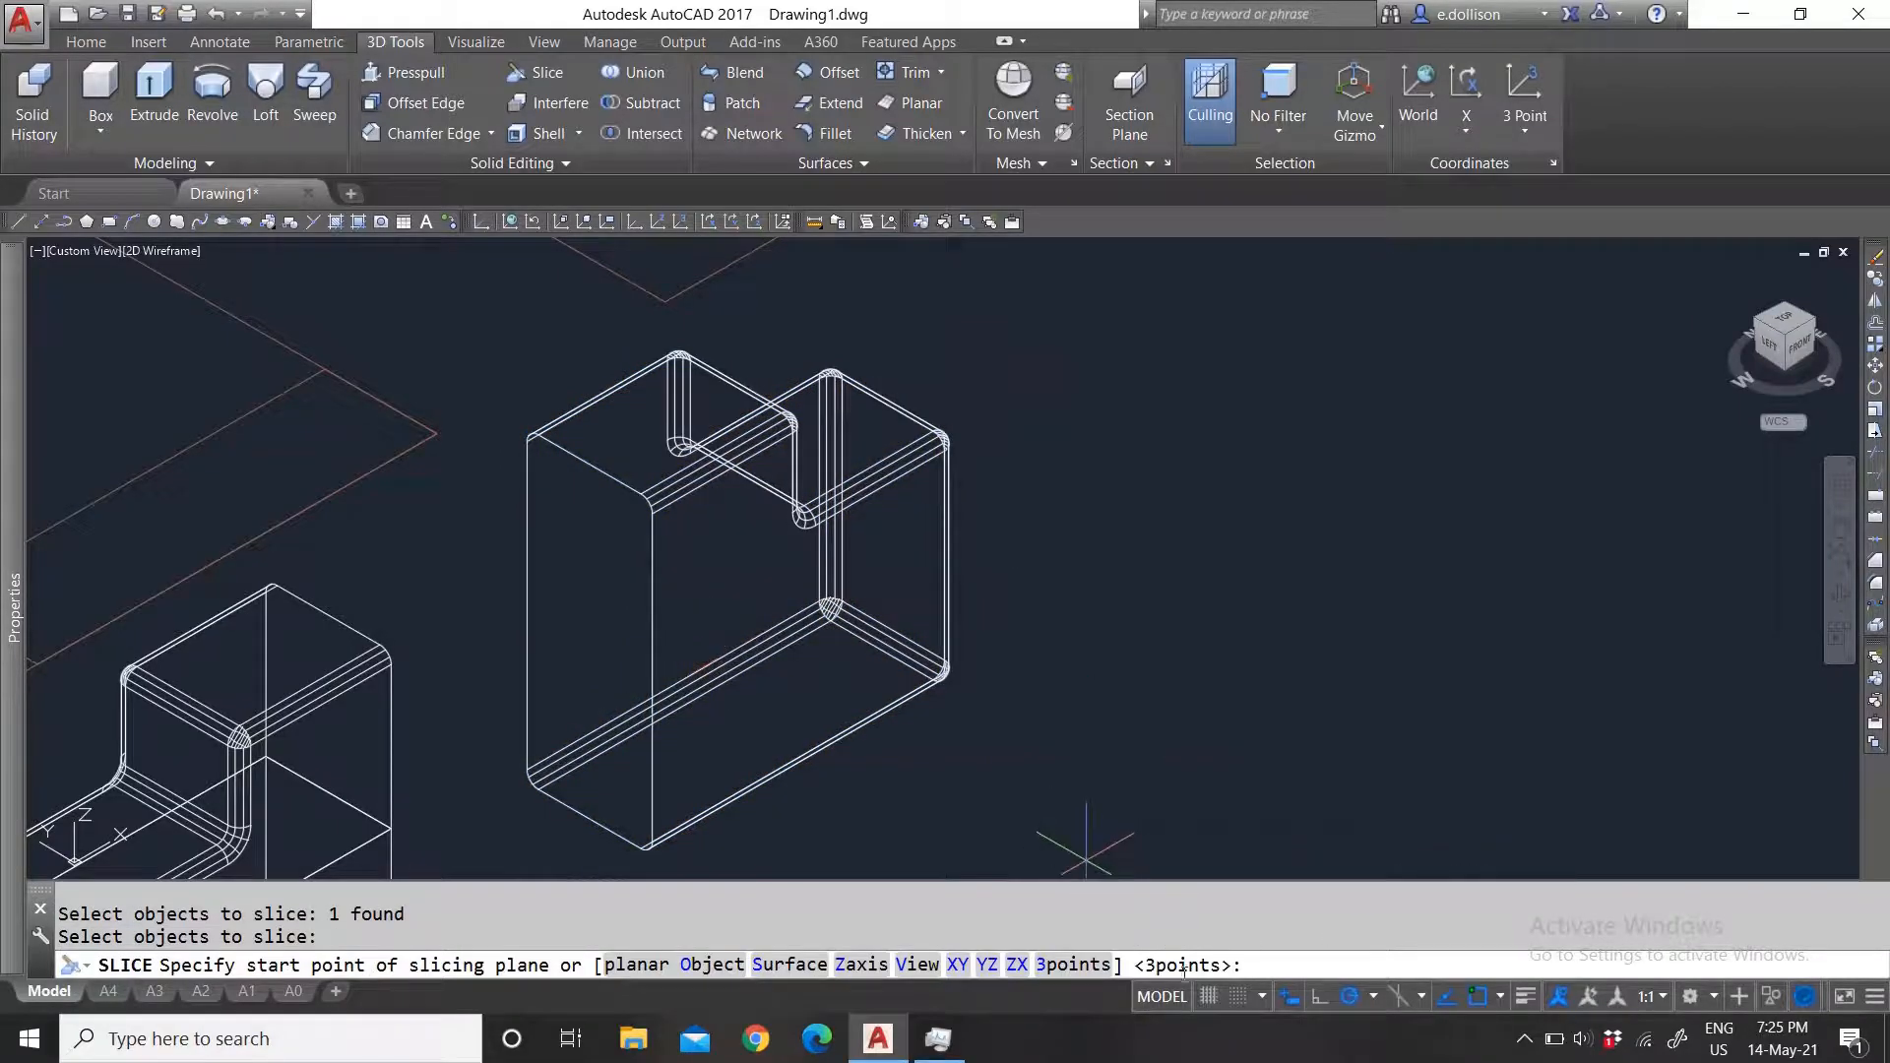
{"action": "left_click", "coordinate": [1073, 967]}
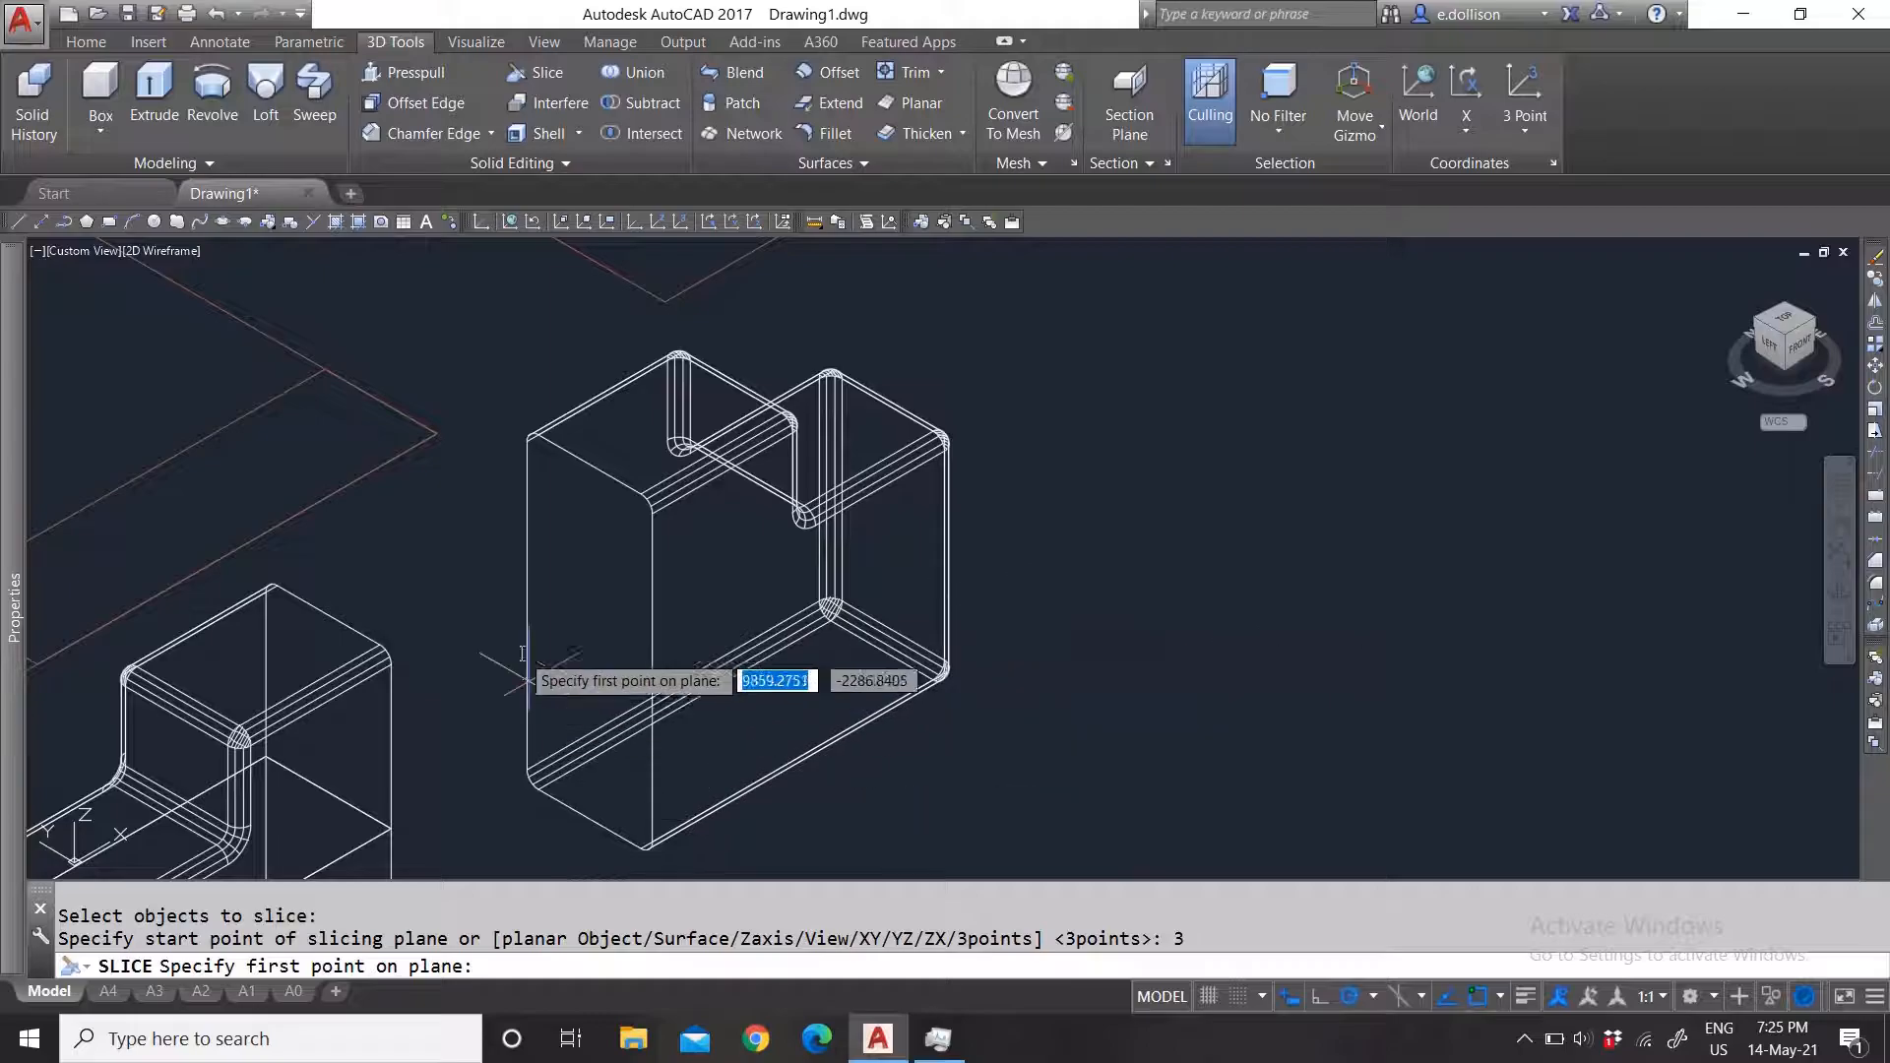
{"action": "left_click", "coordinate": [527, 605]}
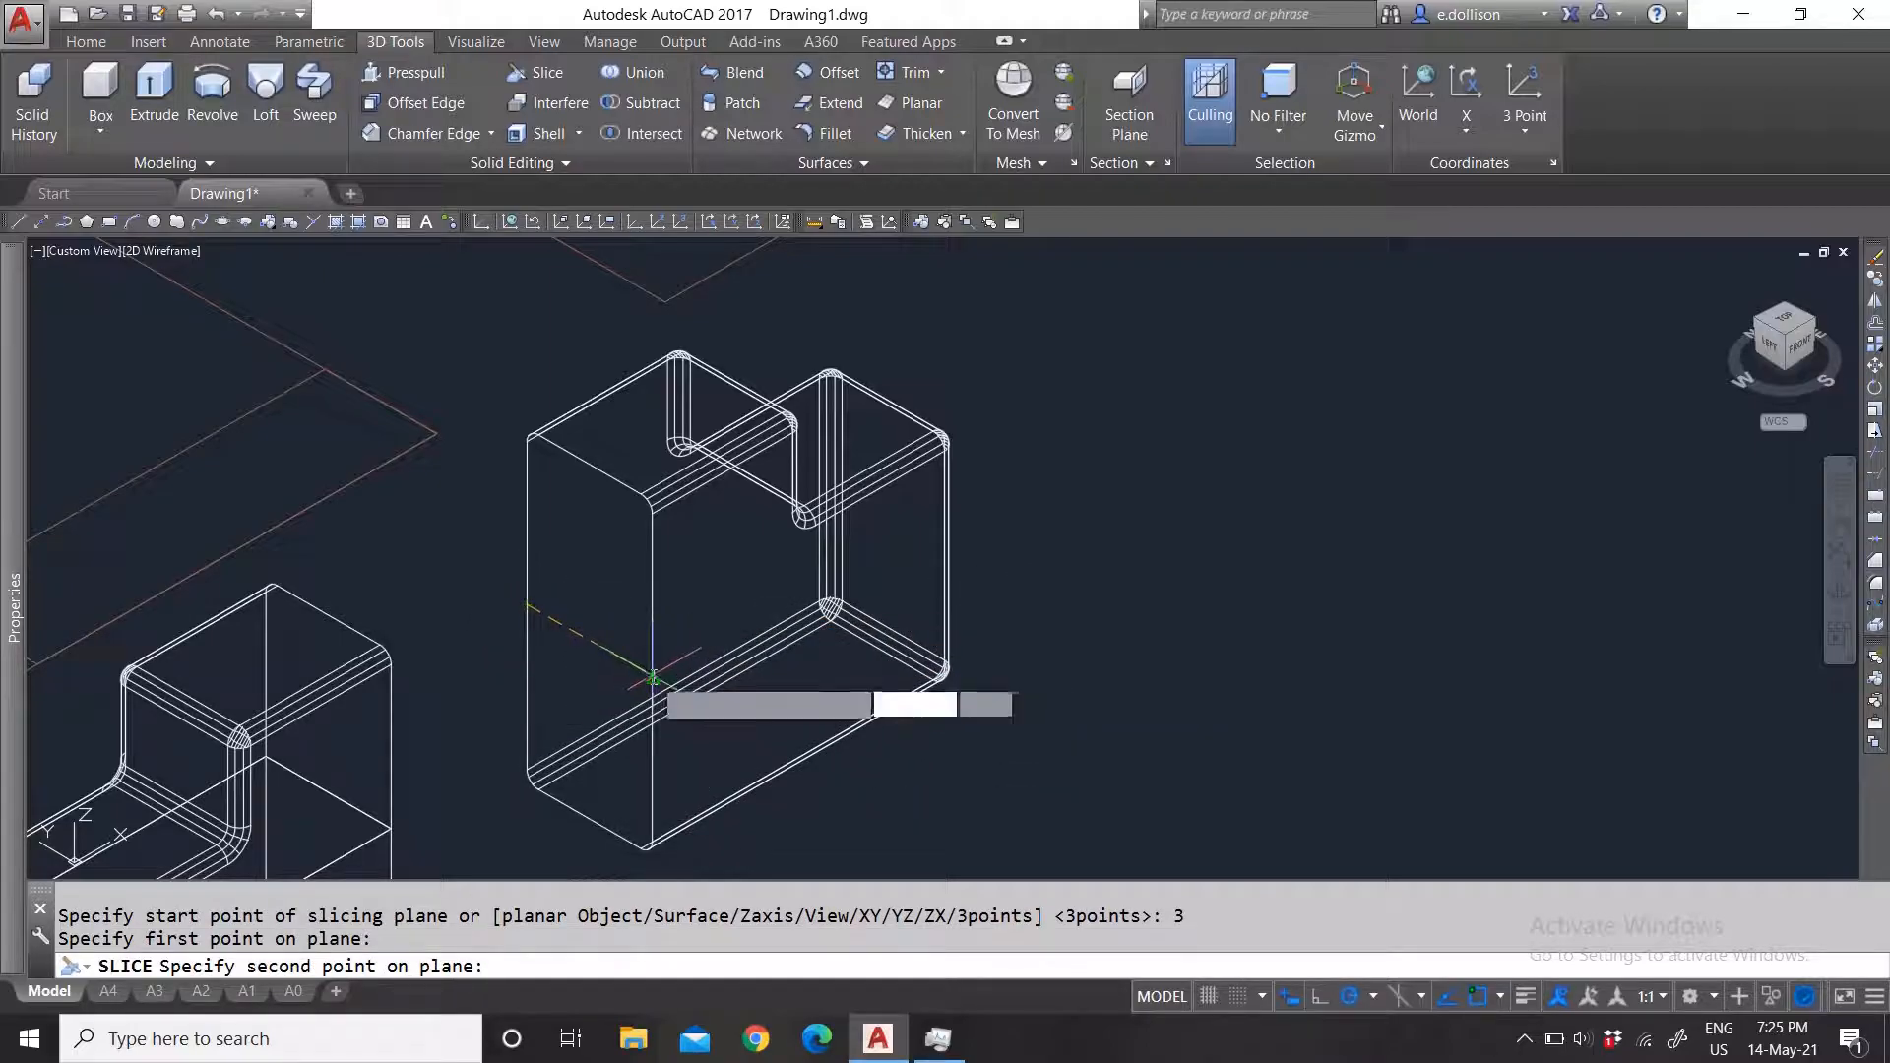
{"action": "left_click", "coordinate": [937, 678]}
{"action": "left_click", "coordinate": [881, 657]}
{"action": "key", "text": "Return"}
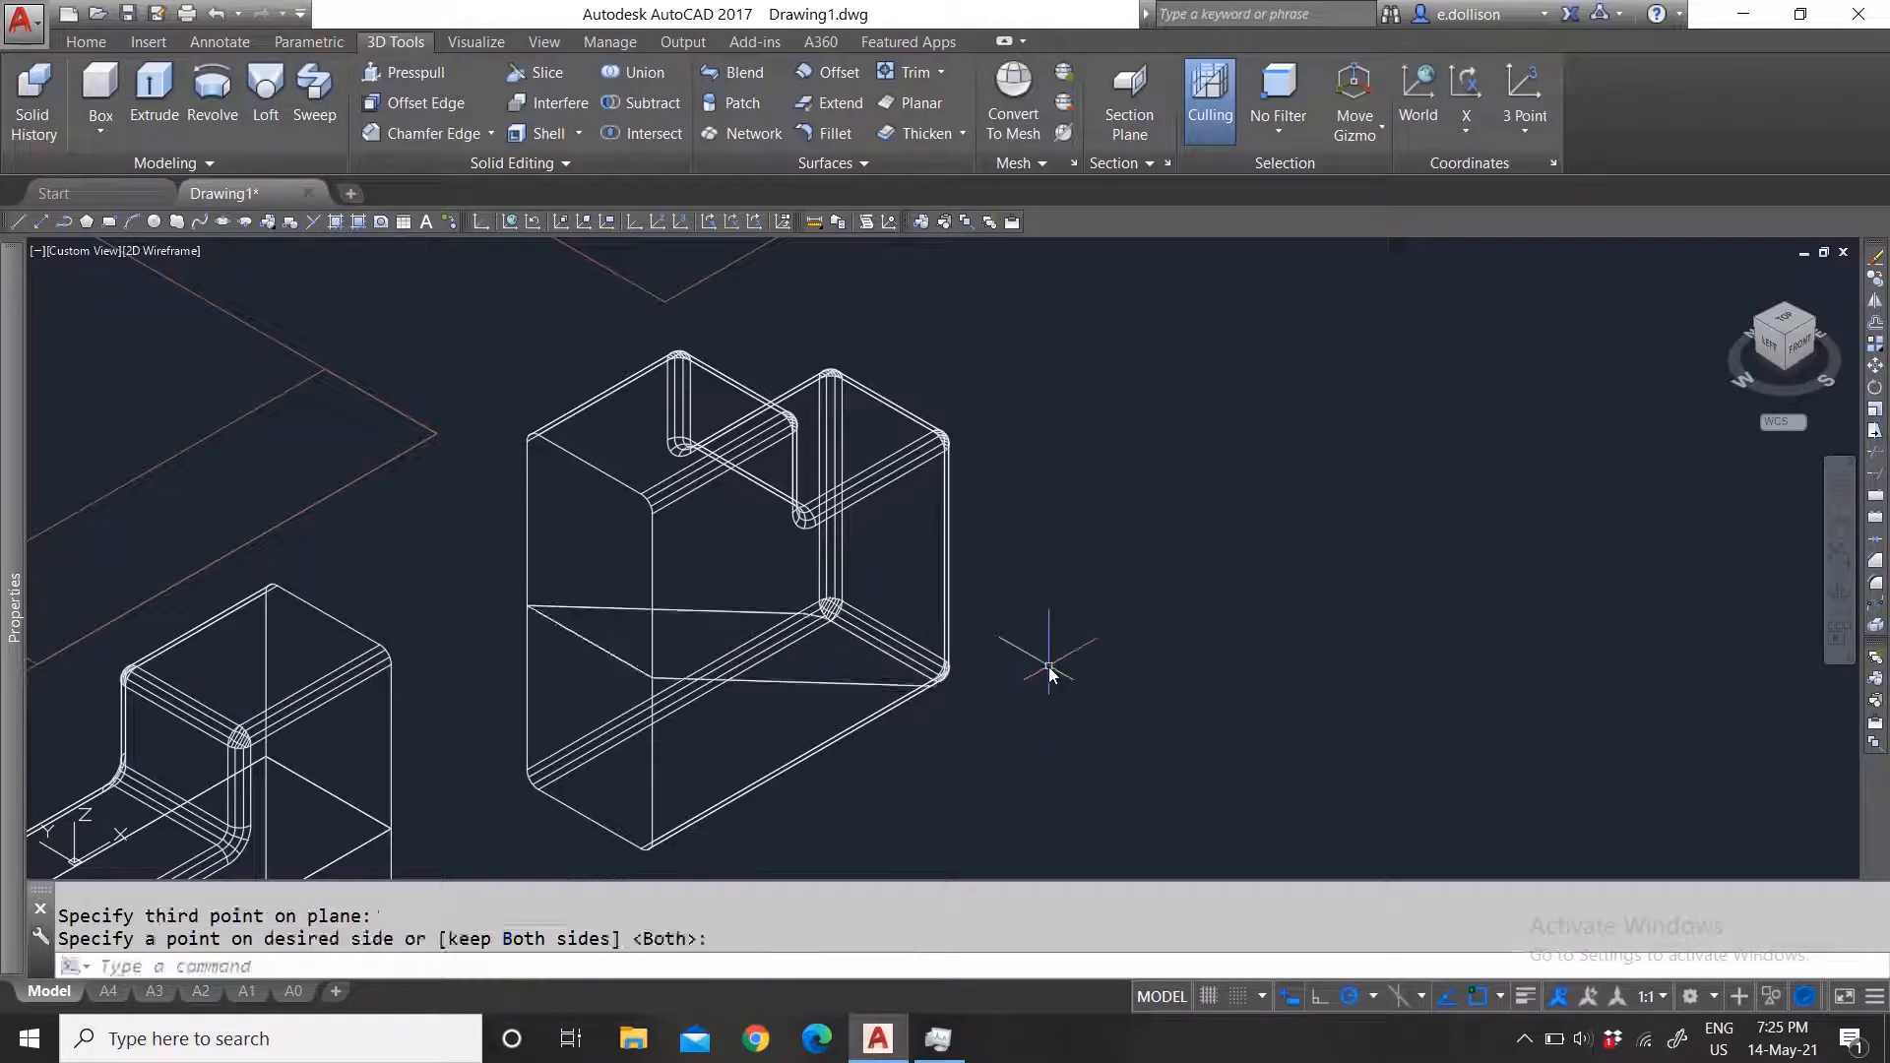
Step: Examine the sloping cut on the moved half and how its upper and lower pieces meet
{"action": "scroll", "coordinate": [940, 703], "scroll_direction": "up", "scroll_amount": 2}
{"action": "scroll", "coordinate": [937, 713], "scroll_direction": "up", "scroll_amount": 2}
{"action": "scroll", "coordinate": [885, 679], "scroll_direction": "down", "scroll_amount": 5}
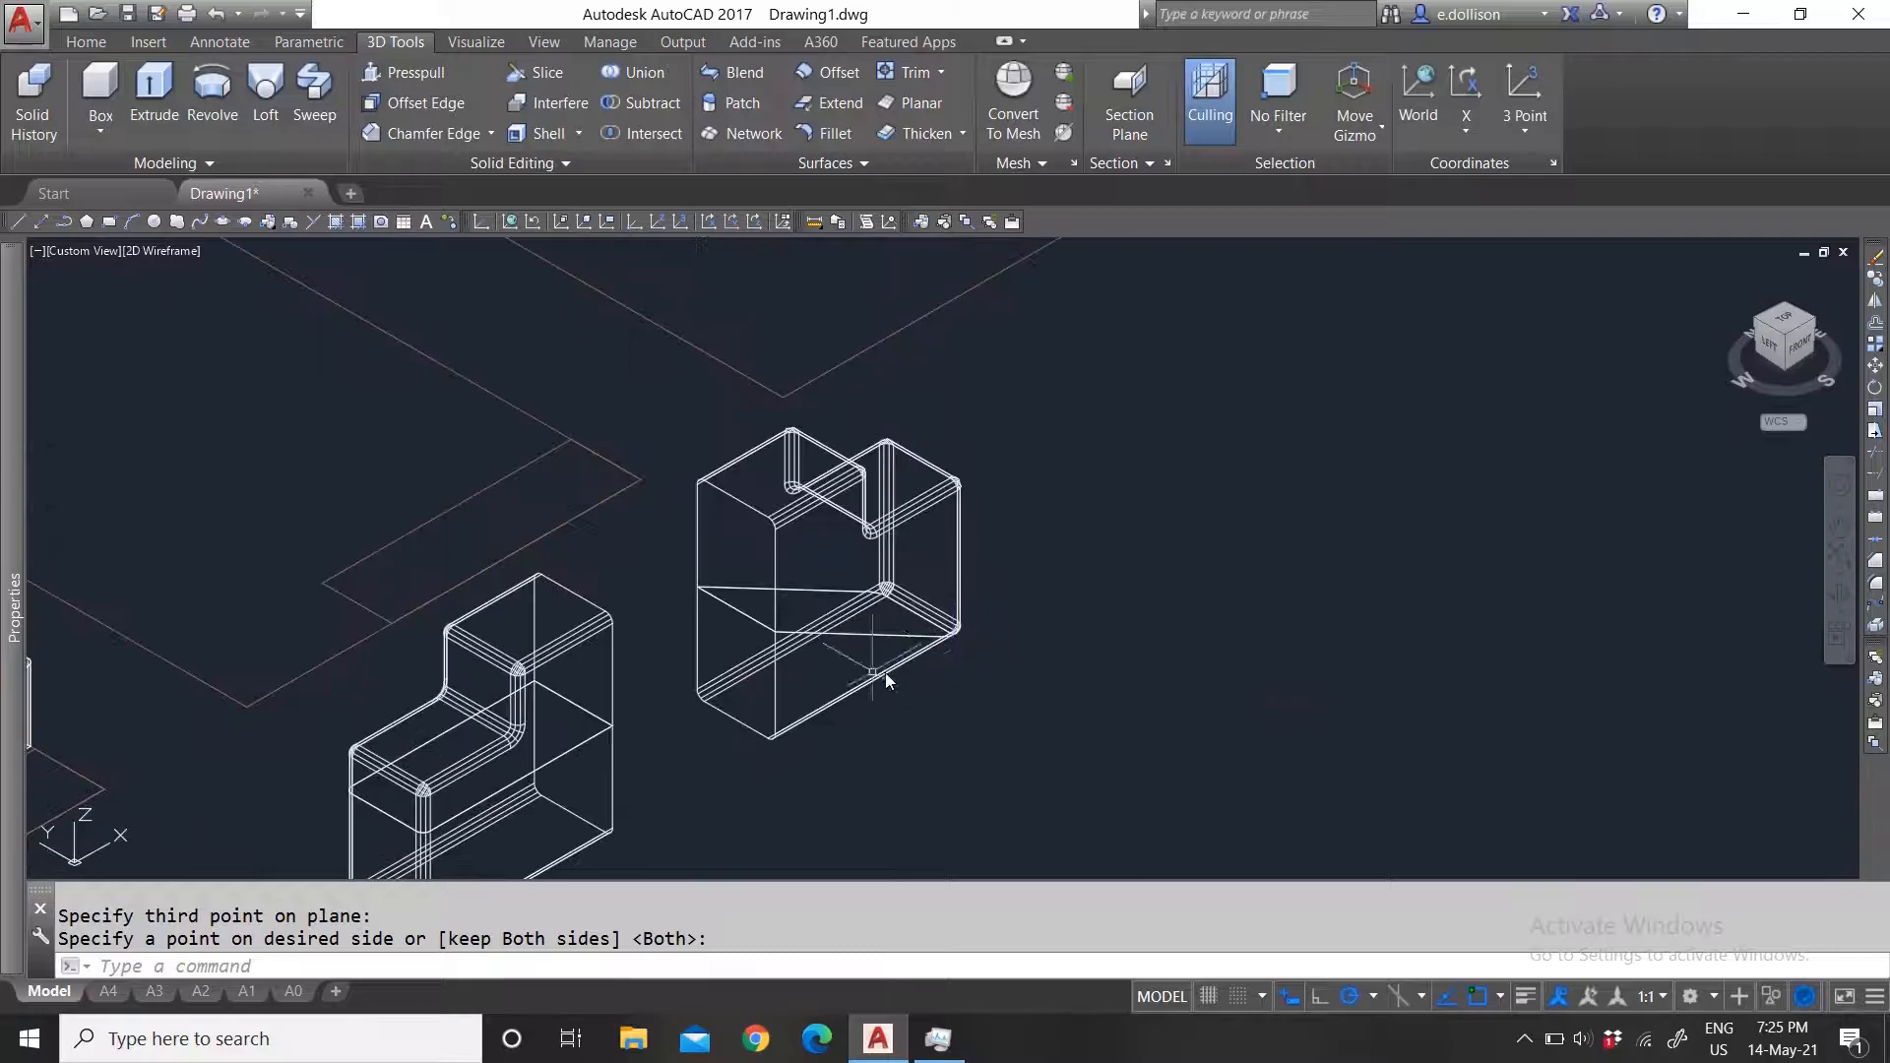
{"action": "scroll", "coordinate": [835, 672], "scroll_direction": "up", "scroll_amount": 2}
{"action": "key", "text": "Escape"}
{"action": "left_click", "coordinate": [1084, 499]}
{"action": "left_click", "coordinate": [961, 438]}
{"action": "key", "text": "Escape"}
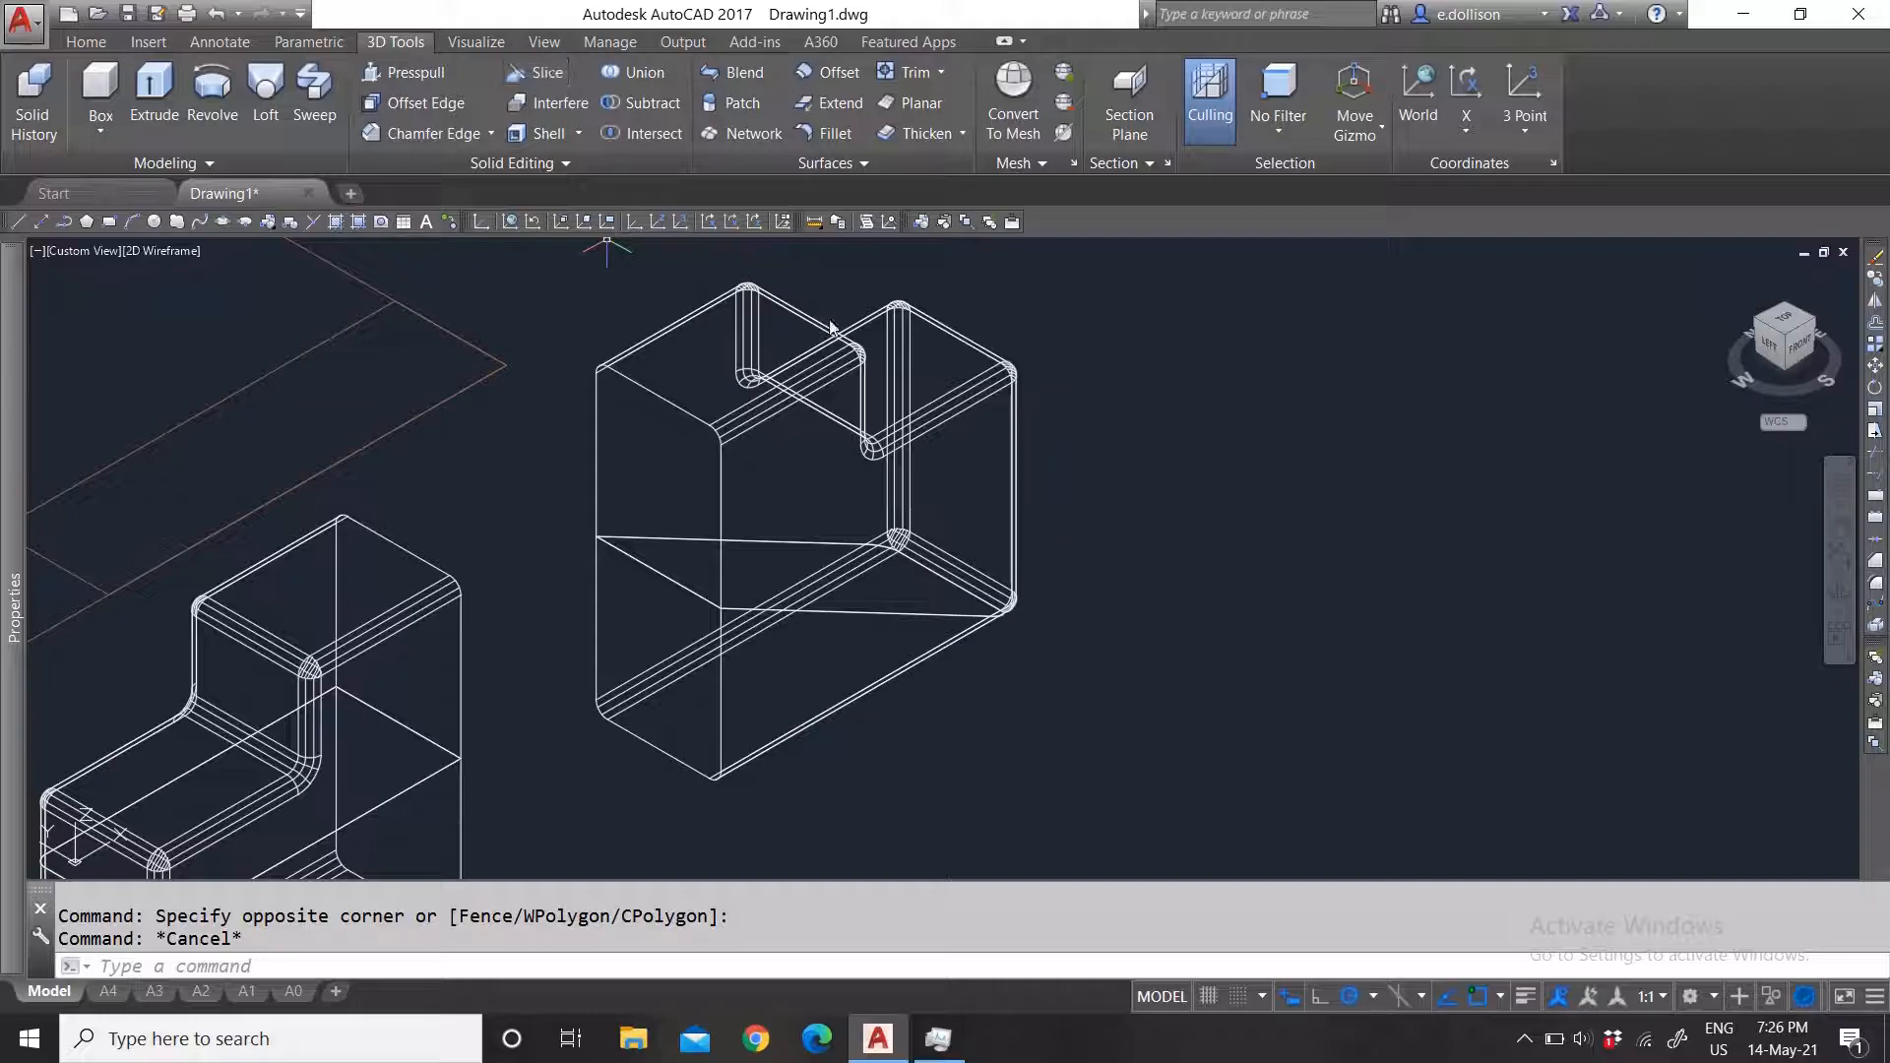
{"action": "scroll", "coordinate": [748, 587], "scroll_direction": "down", "scroll_amount": 3}
{"action": "scroll", "coordinate": [912, 465], "scroll_direction": "up", "scroll_amount": 3}
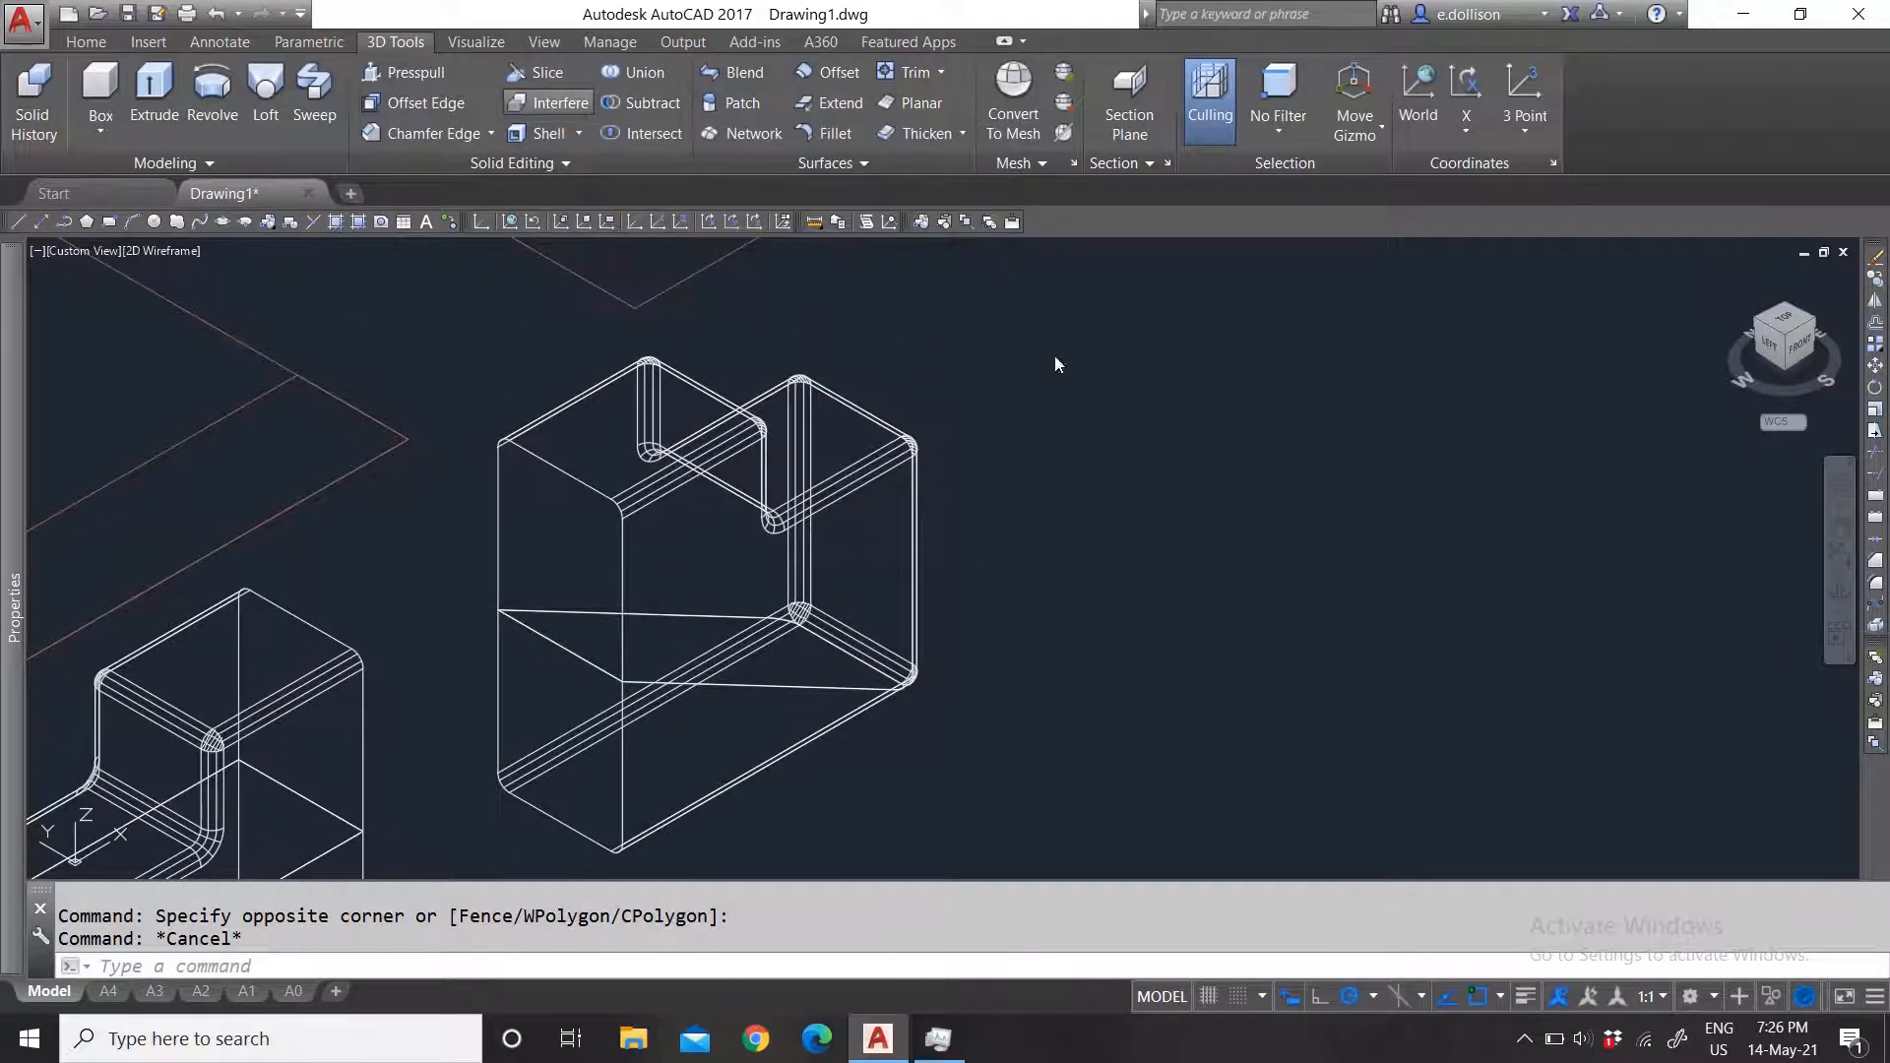
{"action": "scroll", "coordinate": [951, 531], "scroll_direction": "down", "scroll_amount": 4}
{"action": "scroll", "coordinate": [924, 588], "scroll_direction": "up", "scroll_amount": 4}
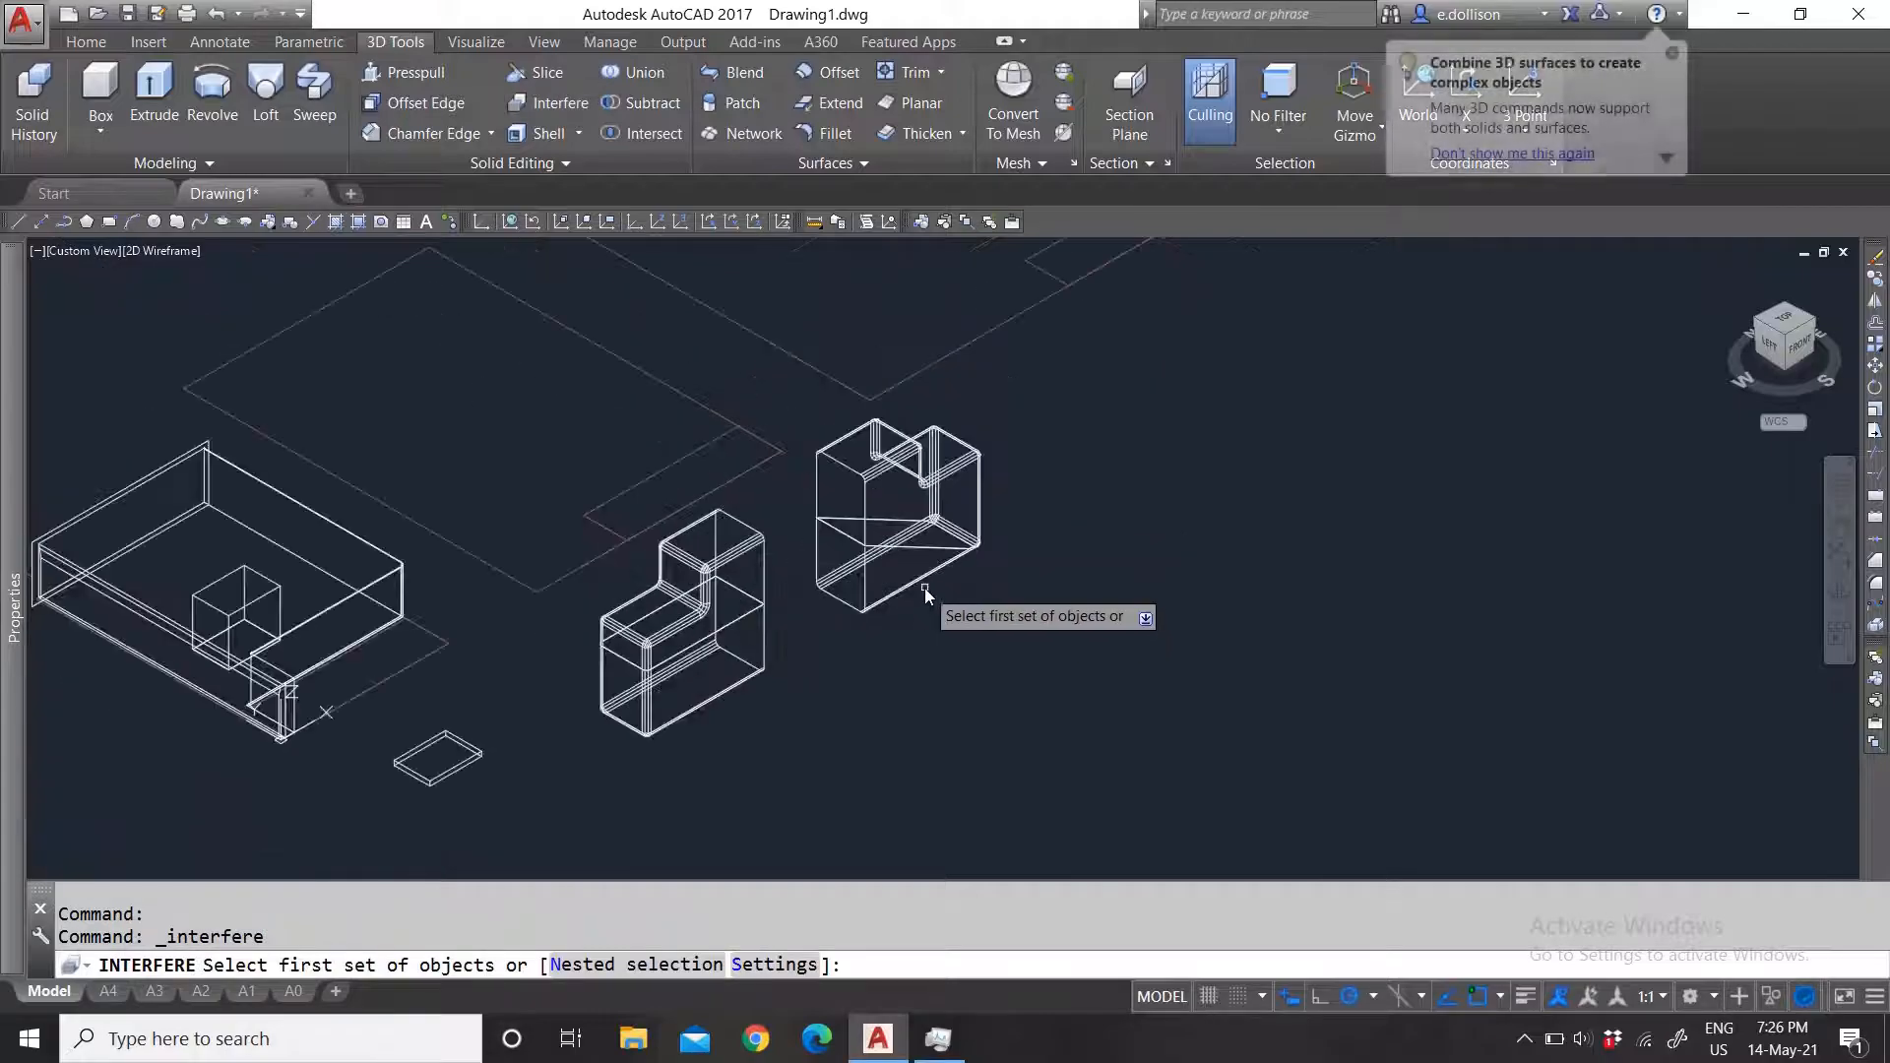
{"action": "key", "text": "Escape"}
Step: Draw a solid box in the empty space beyond the sliced solids, placing its base corners and height freehand
{"action": "scroll", "coordinate": [795, 573], "scroll_direction": "down", "scroll_amount": 5}
{"action": "scroll", "coordinate": [726, 638], "scroll_direction": "up", "scroll_amount": 2}
{"action": "scroll", "coordinate": [724, 636], "scroll_direction": "up", "scroll_amount": 2}
{"action": "left_click", "coordinate": [100, 89]}
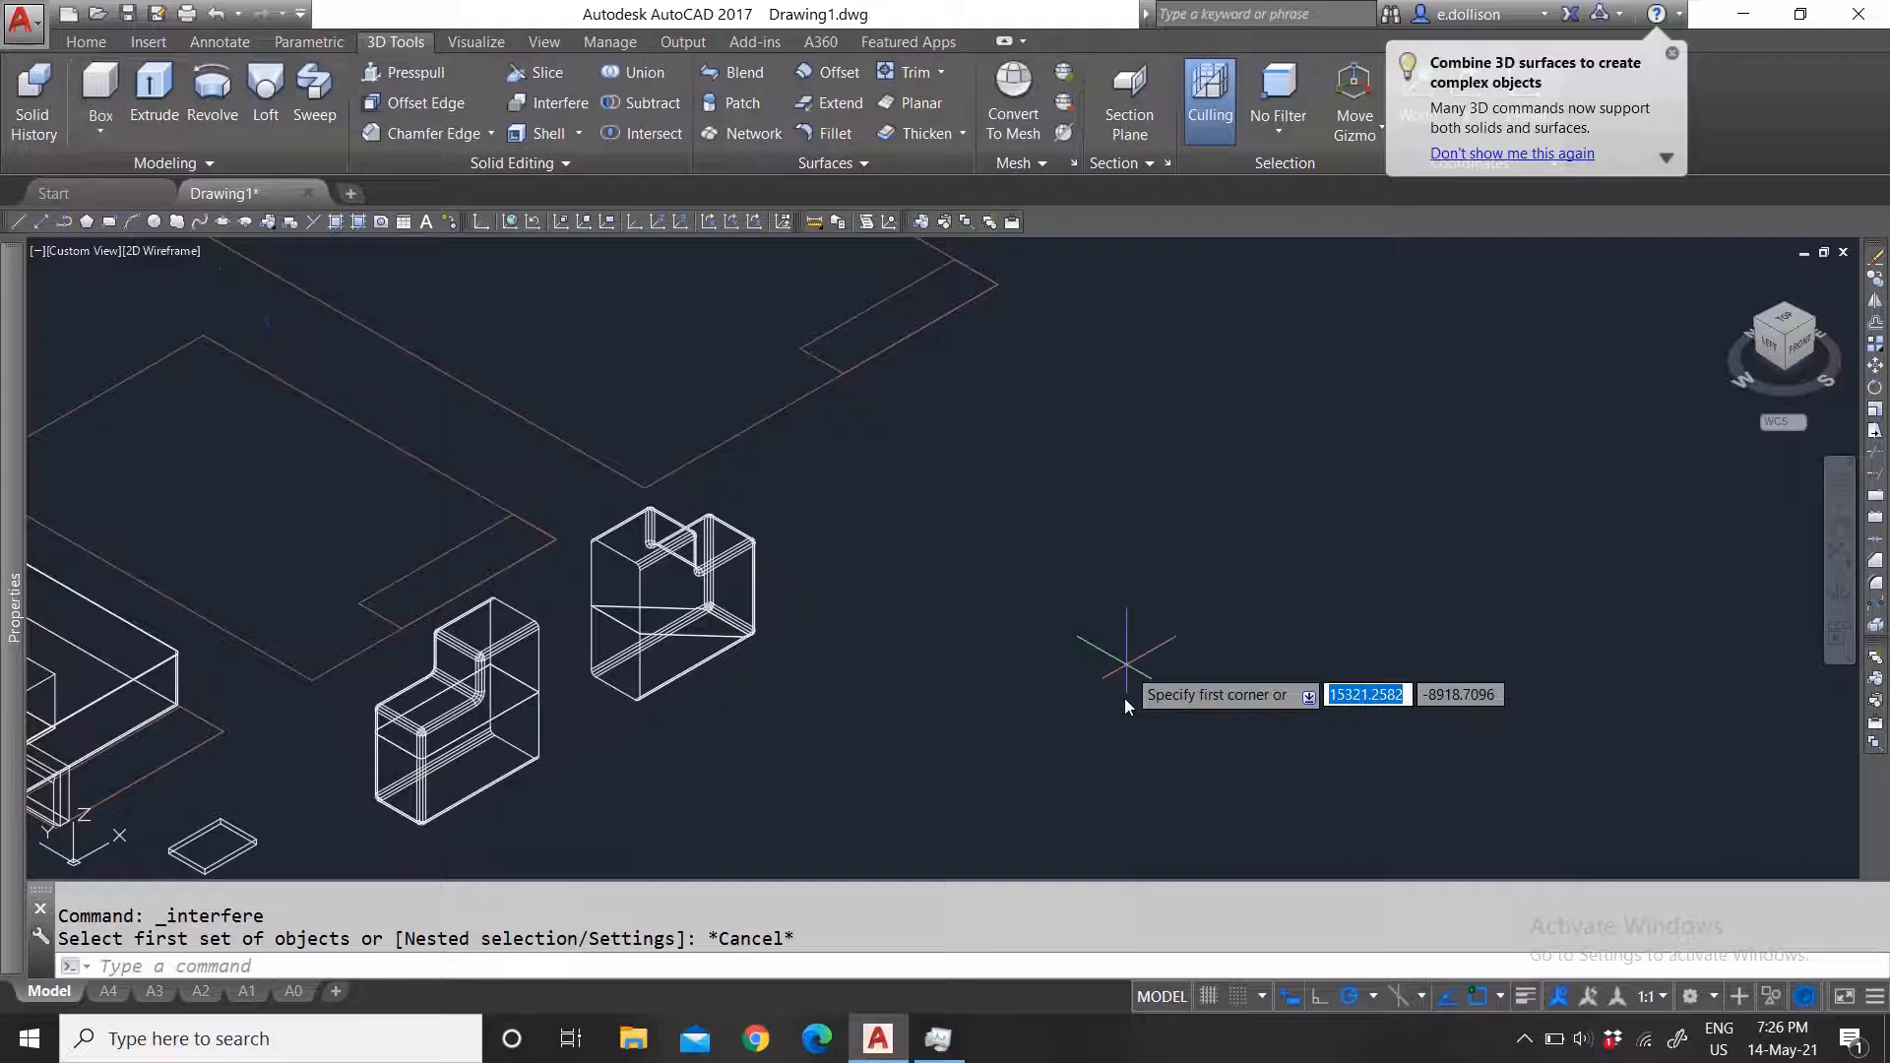
{"action": "left_click", "coordinate": [992, 658]}
{"action": "left_click", "coordinate": [1077, 500]}
{"action": "left_click", "coordinate": [1102, 356]}
{"action": "key", "text": "Return"}
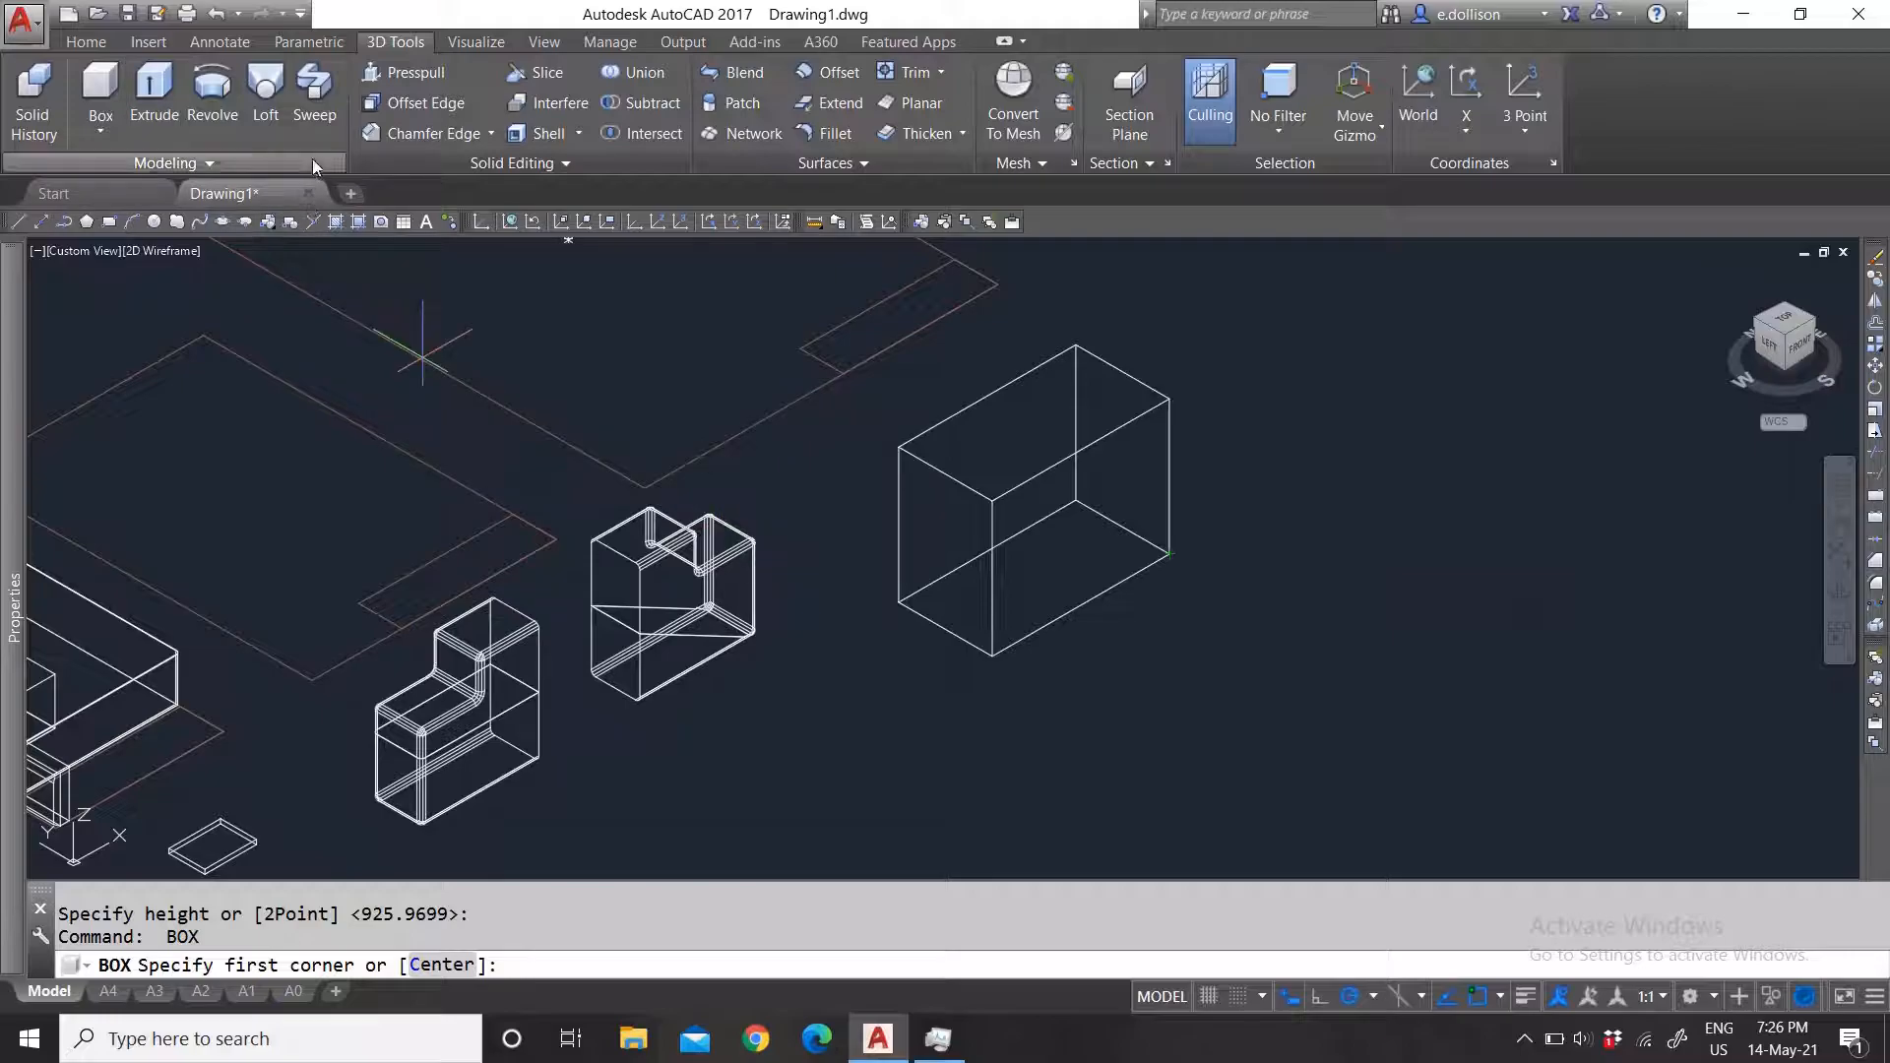
{"action": "key", "text": "Escape"}
{"action": "left_click", "coordinate": [256, 163]}
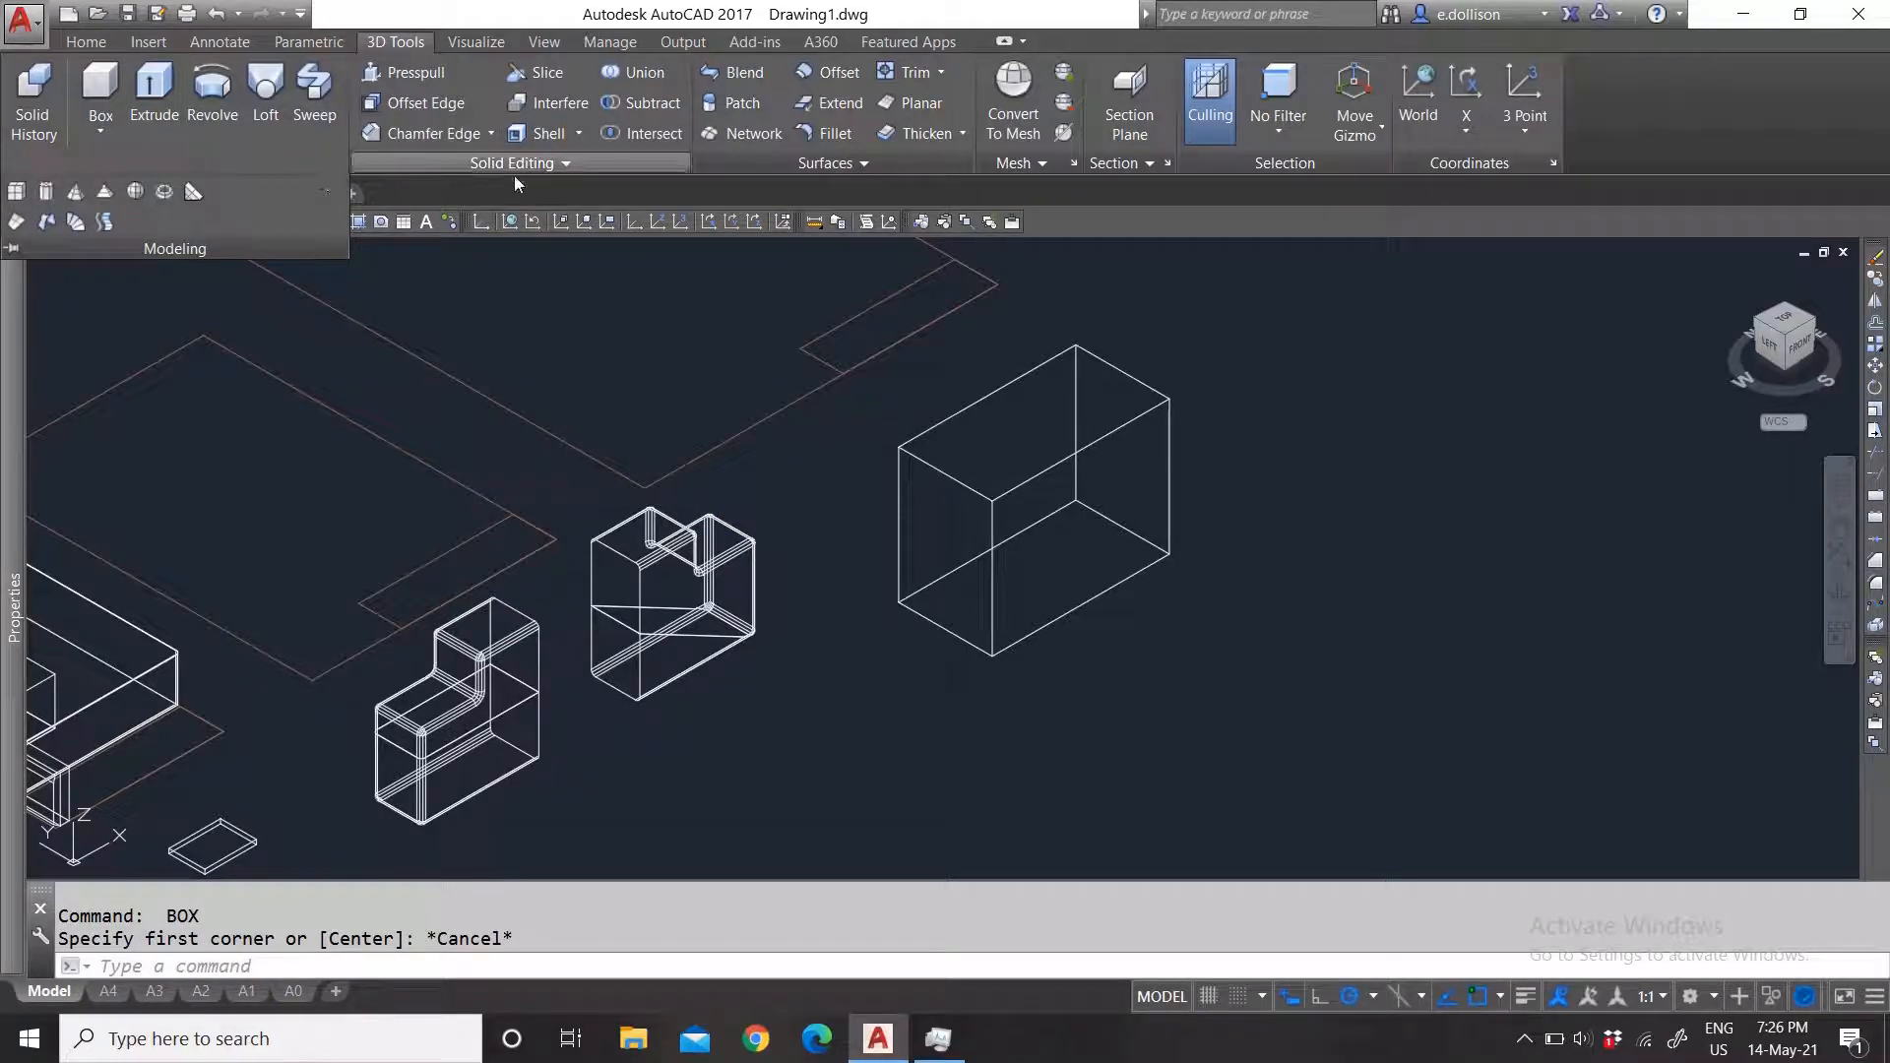
{"action": "left_click", "coordinate": [116, 87]}
{"action": "key", "text": "Escape"}
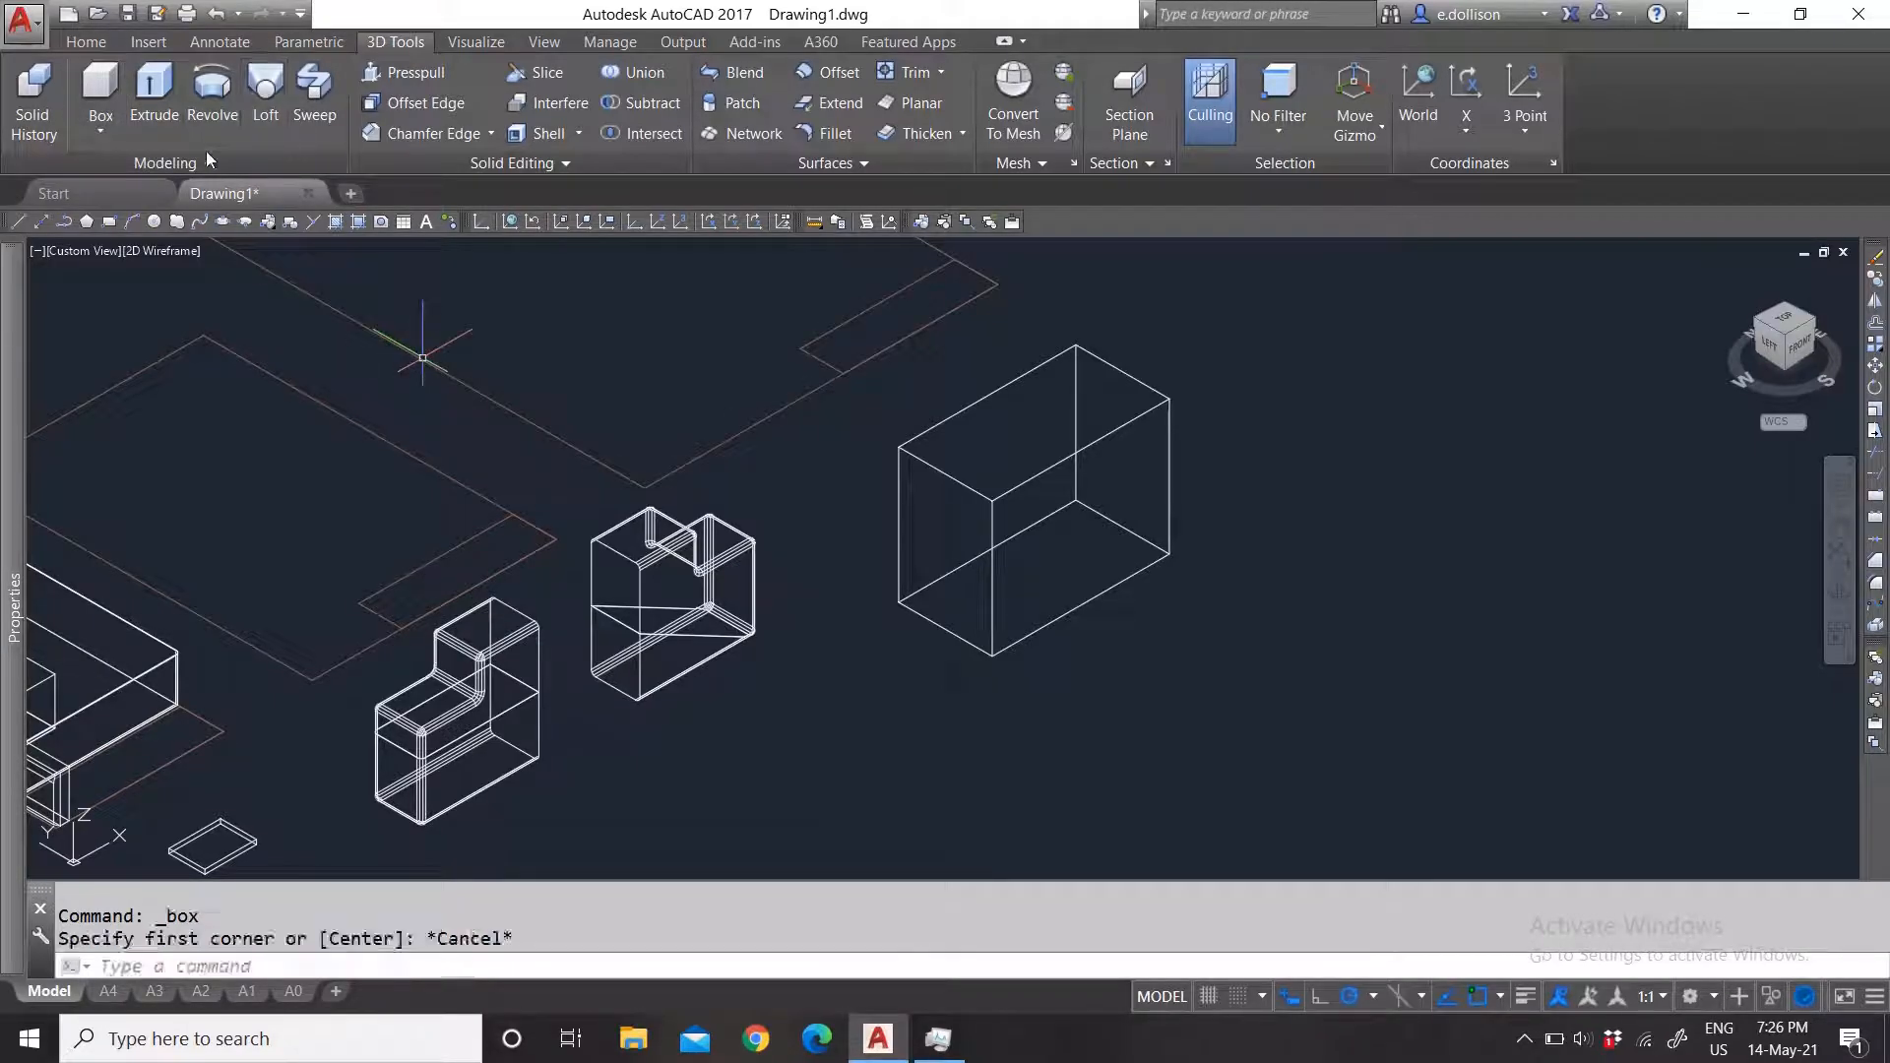
Step: Create a mesh sphere centred on the new box's lower corner with a radius of about 1498, overlapping the box
{"action": "left_click", "coordinate": [203, 163]}
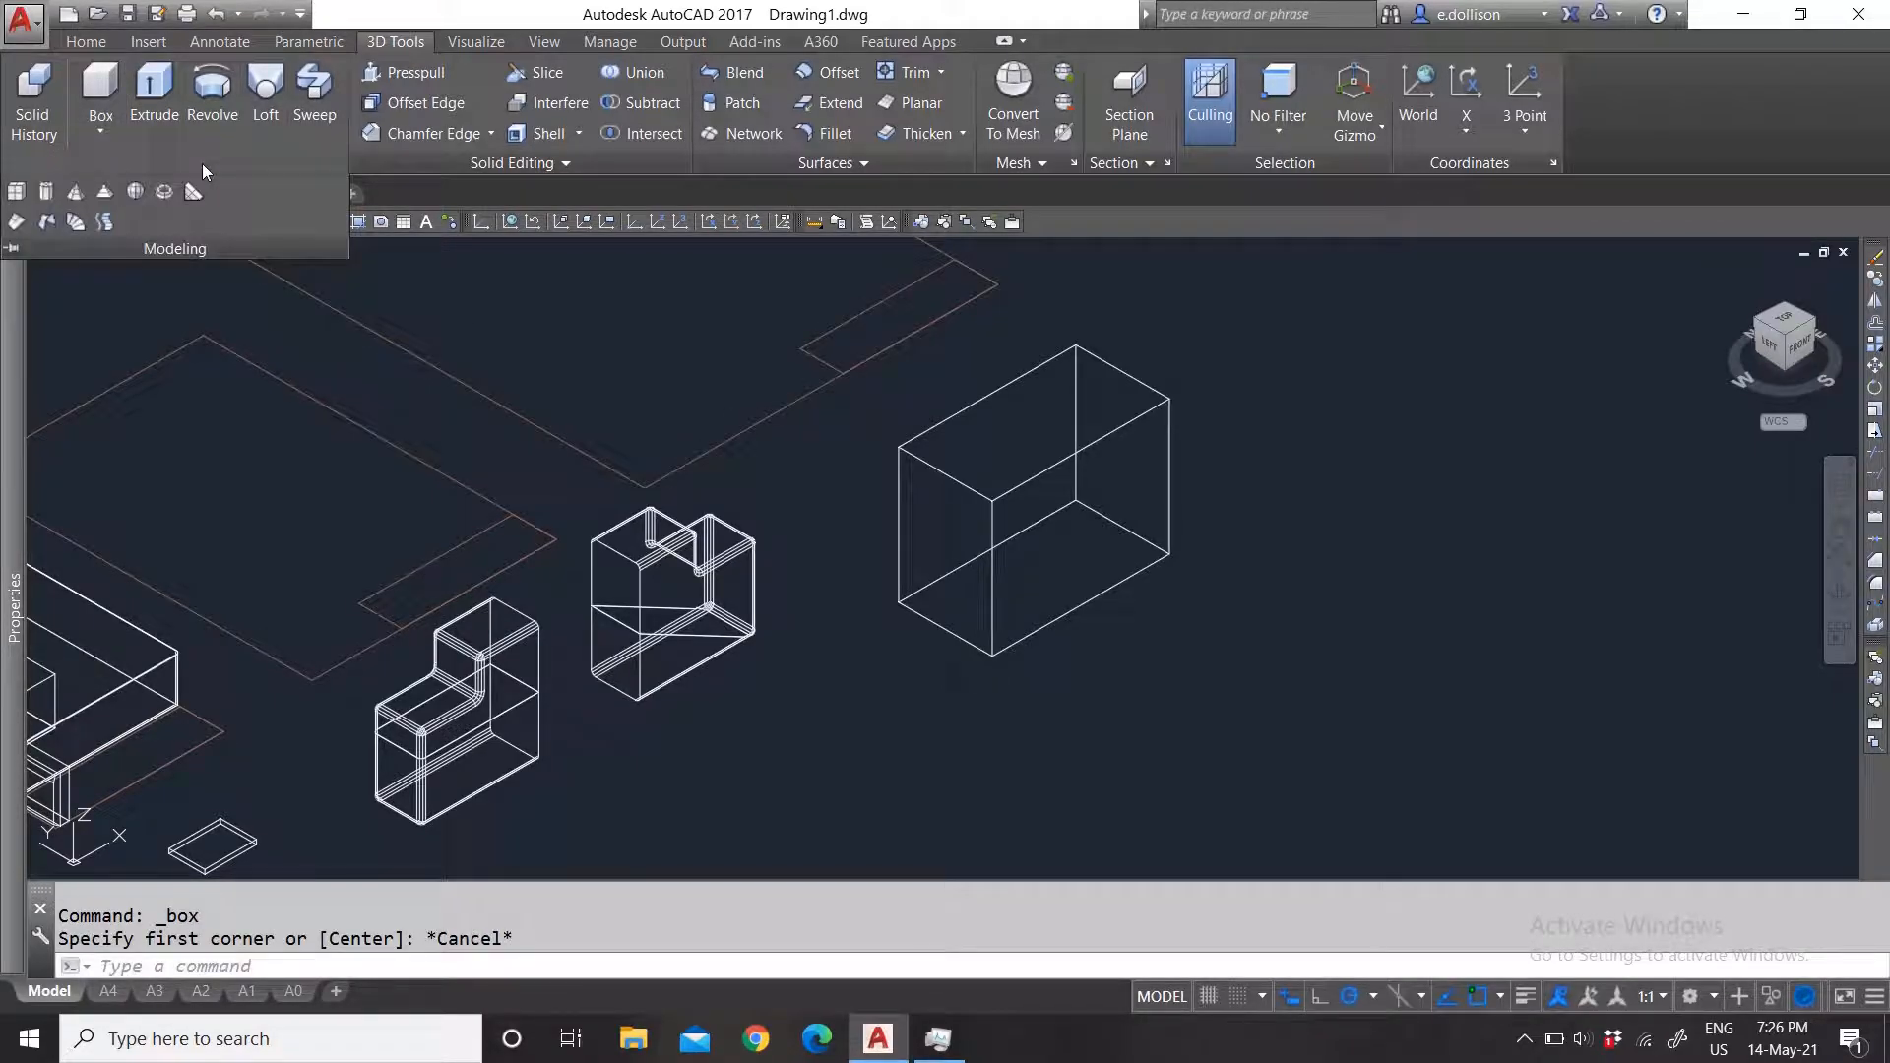
{"action": "left_click", "coordinate": [135, 192]}
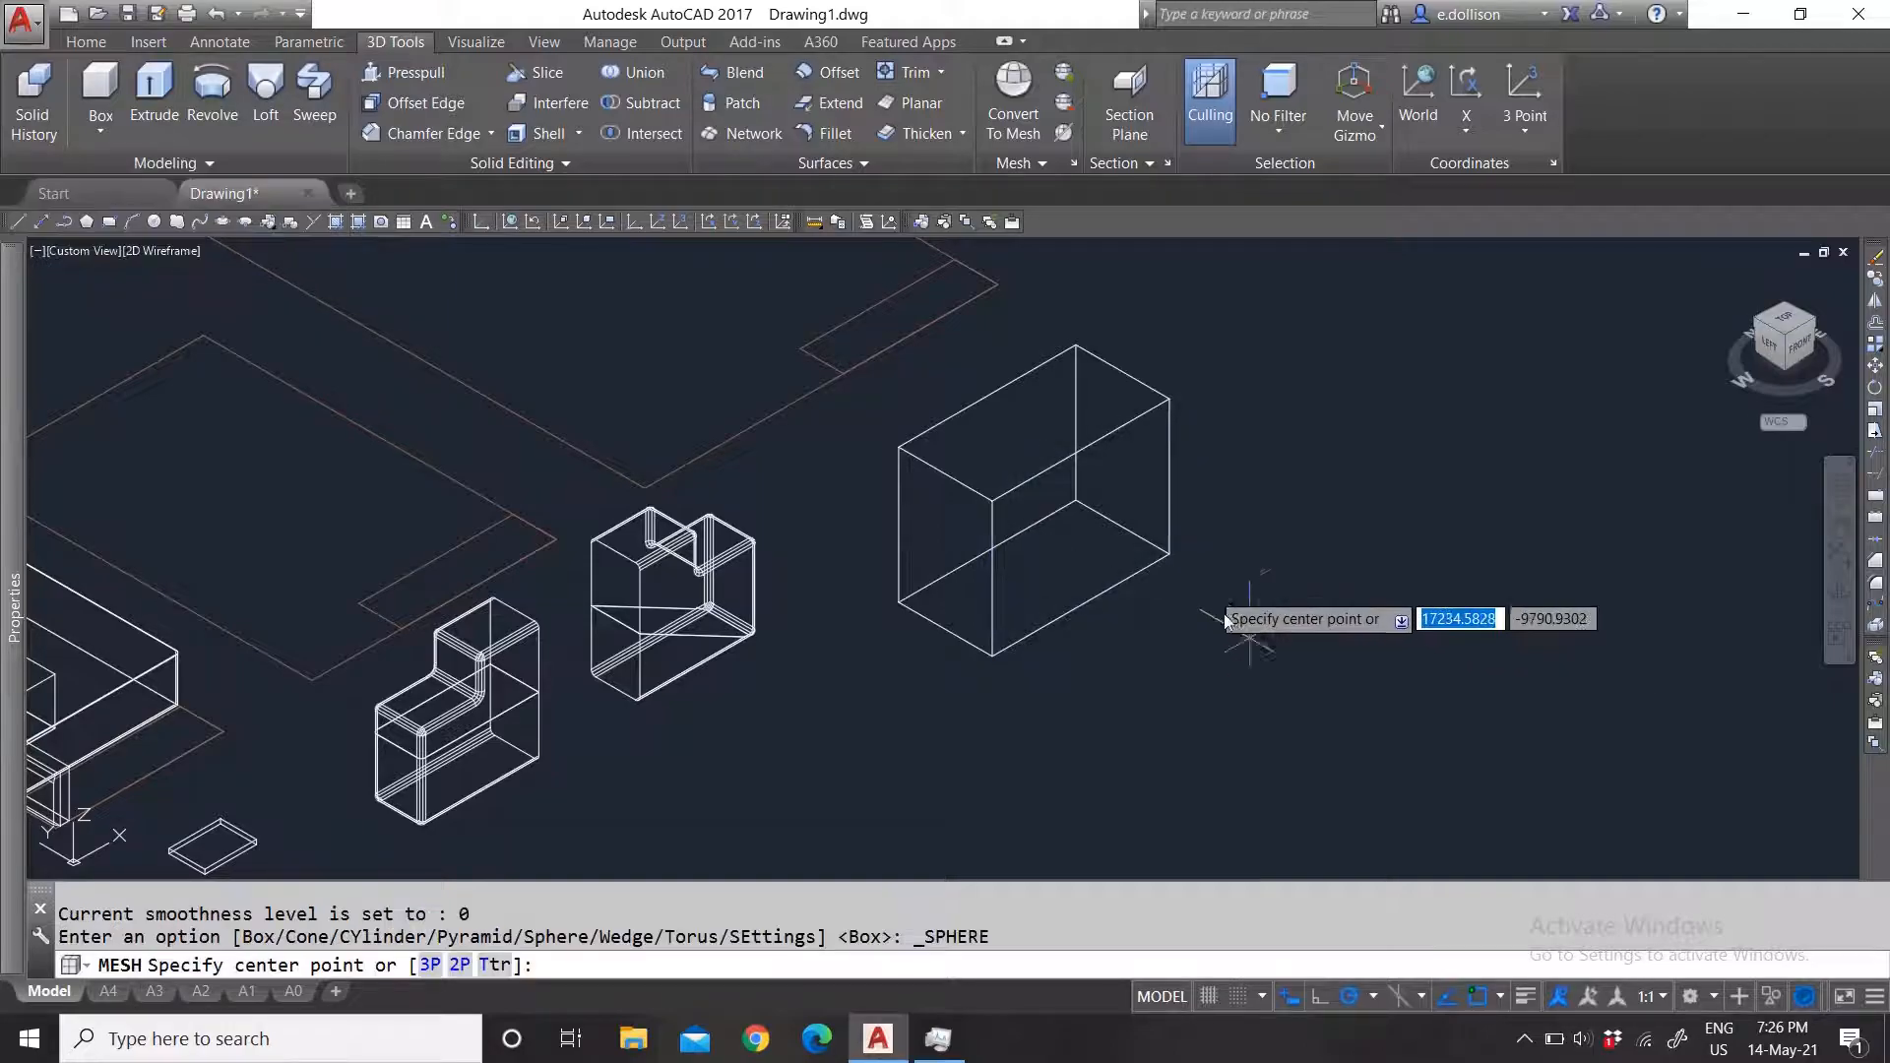
{"action": "left_click", "coordinate": [1173, 559]}
{"action": "scroll", "coordinate": [1173, 559], "scroll_direction": "up", "scroll_amount": 2}
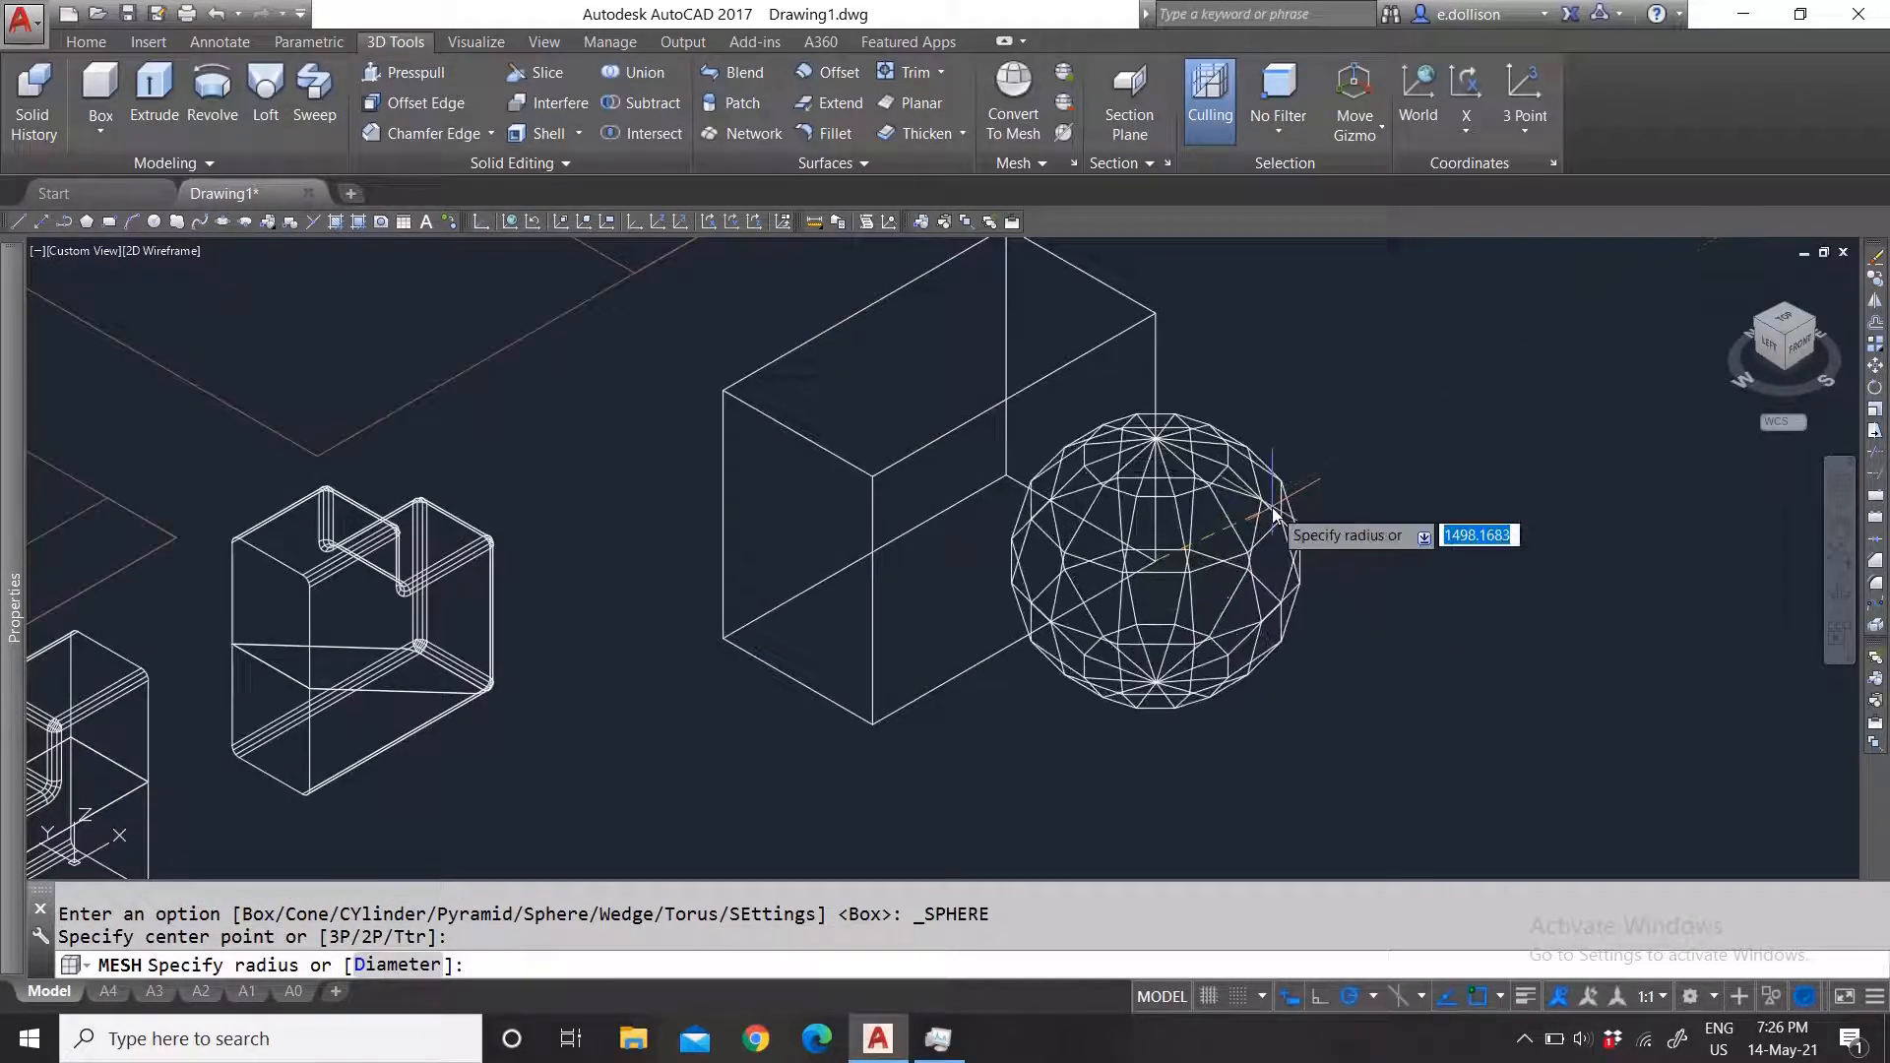
{"action": "left_click", "coordinate": [1273, 512]}
{"action": "scroll", "coordinate": [847, 590], "scroll_direction": "down", "scroll_amount": 3}
{"action": "scroll", "coordinate": [1155, 534], "scroll_direction": "up", "scroll_amount": 4}
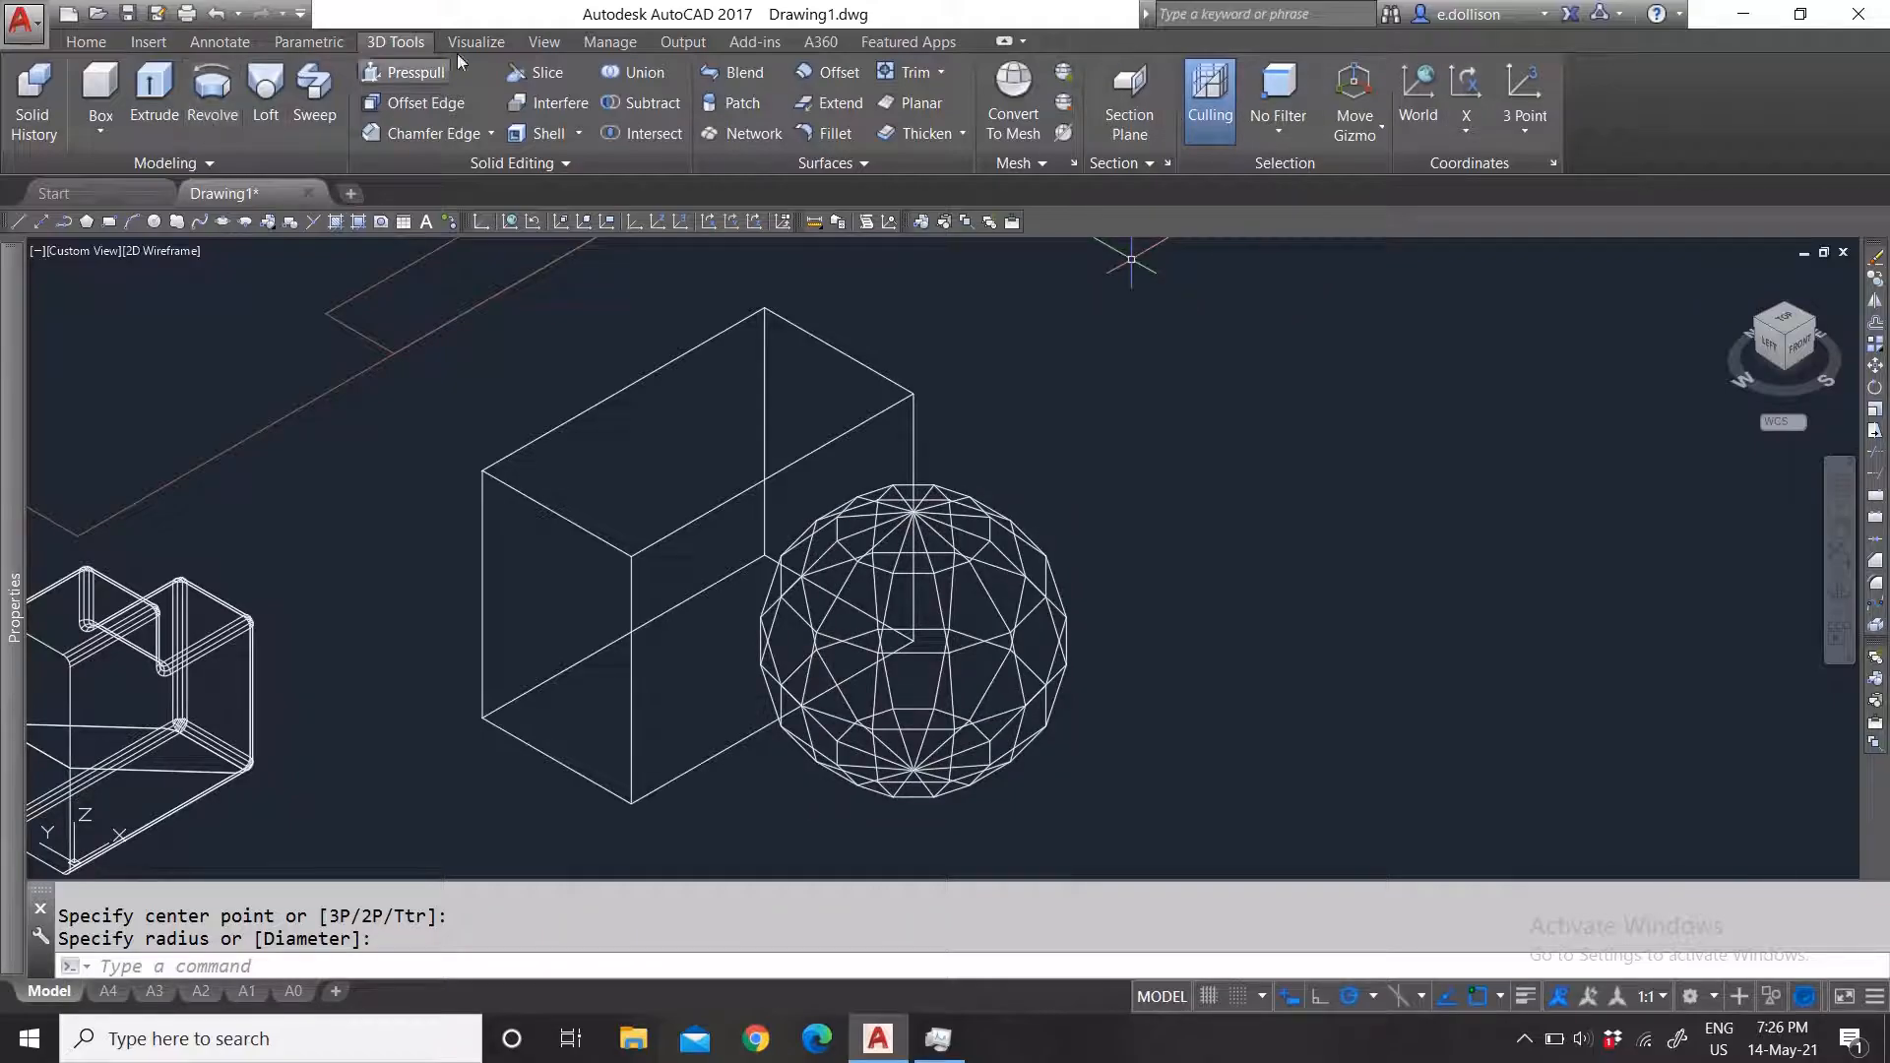
Step: Set the visual style to Shaded to display the overlapping box and sphere
{"action": "left_click", "coordinate": [544, 41]}
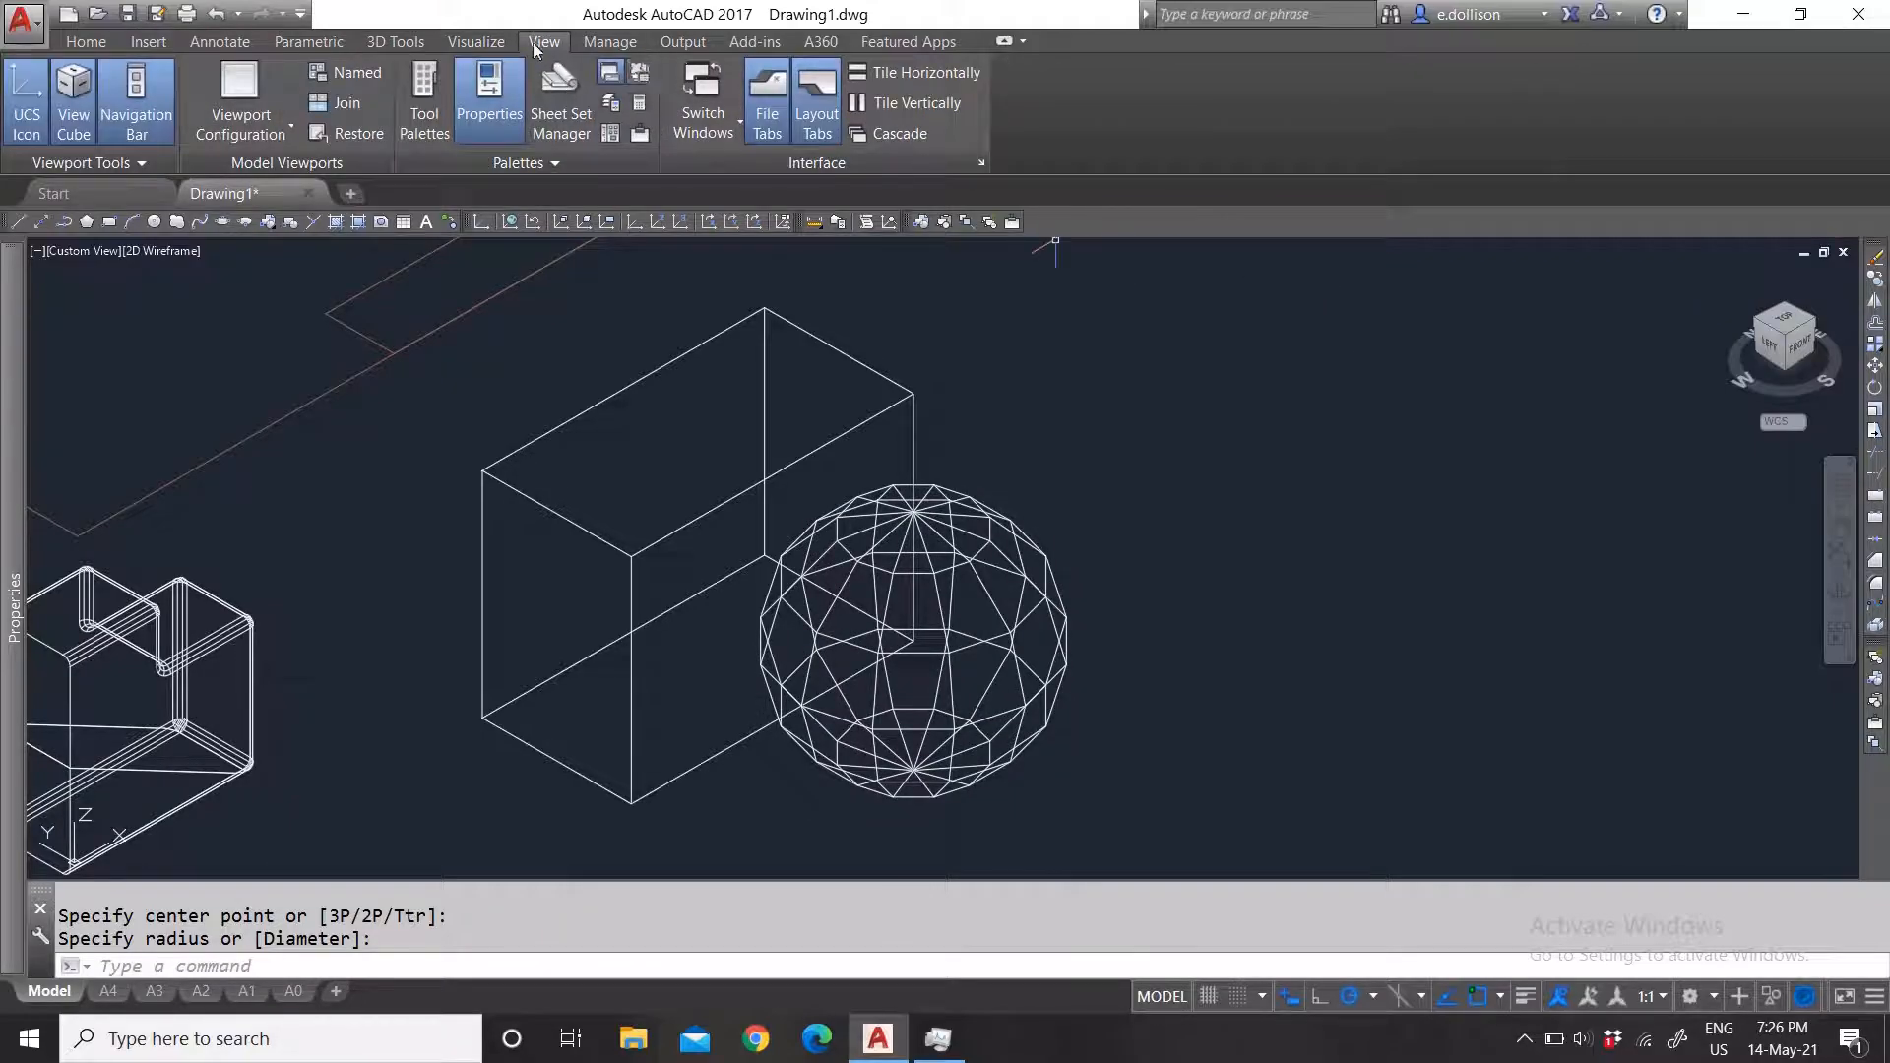
{"action": "left_click", "coordinate": [477, 42]}
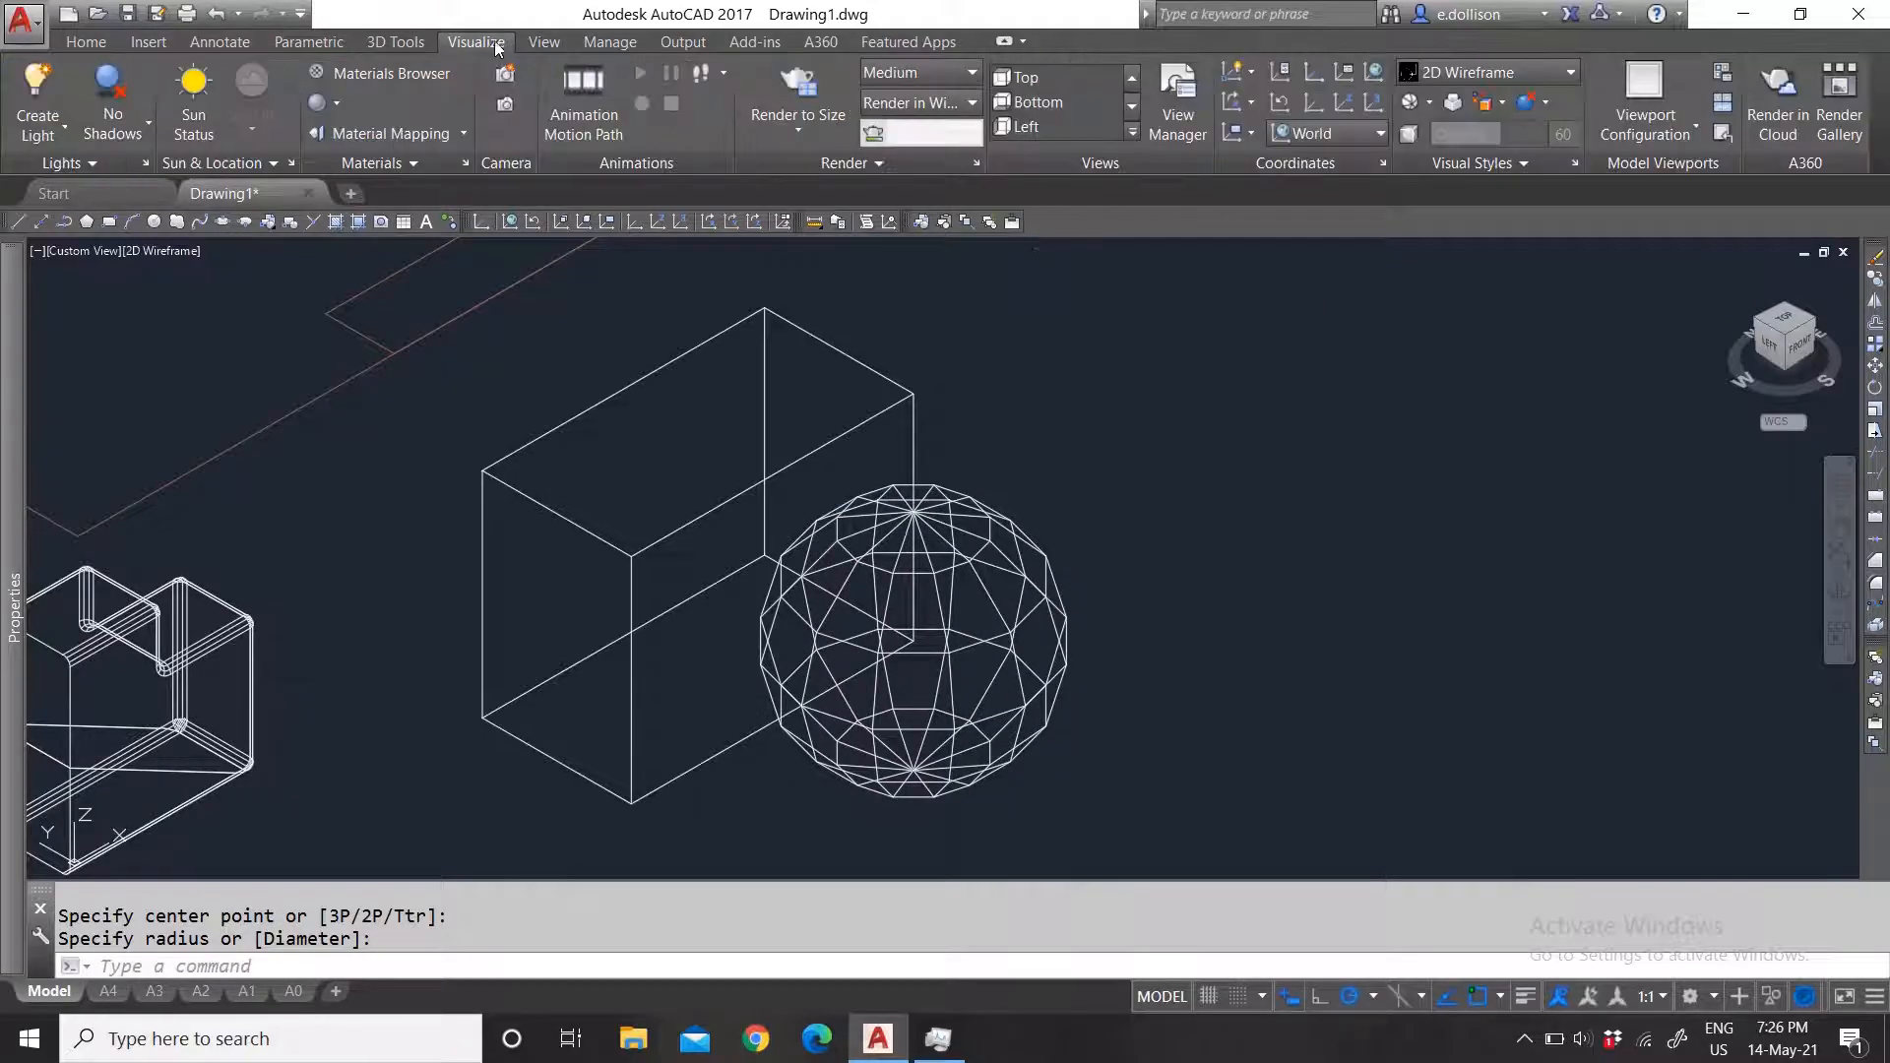
{"action": "left_click", "coordinate": [1497, 75]}
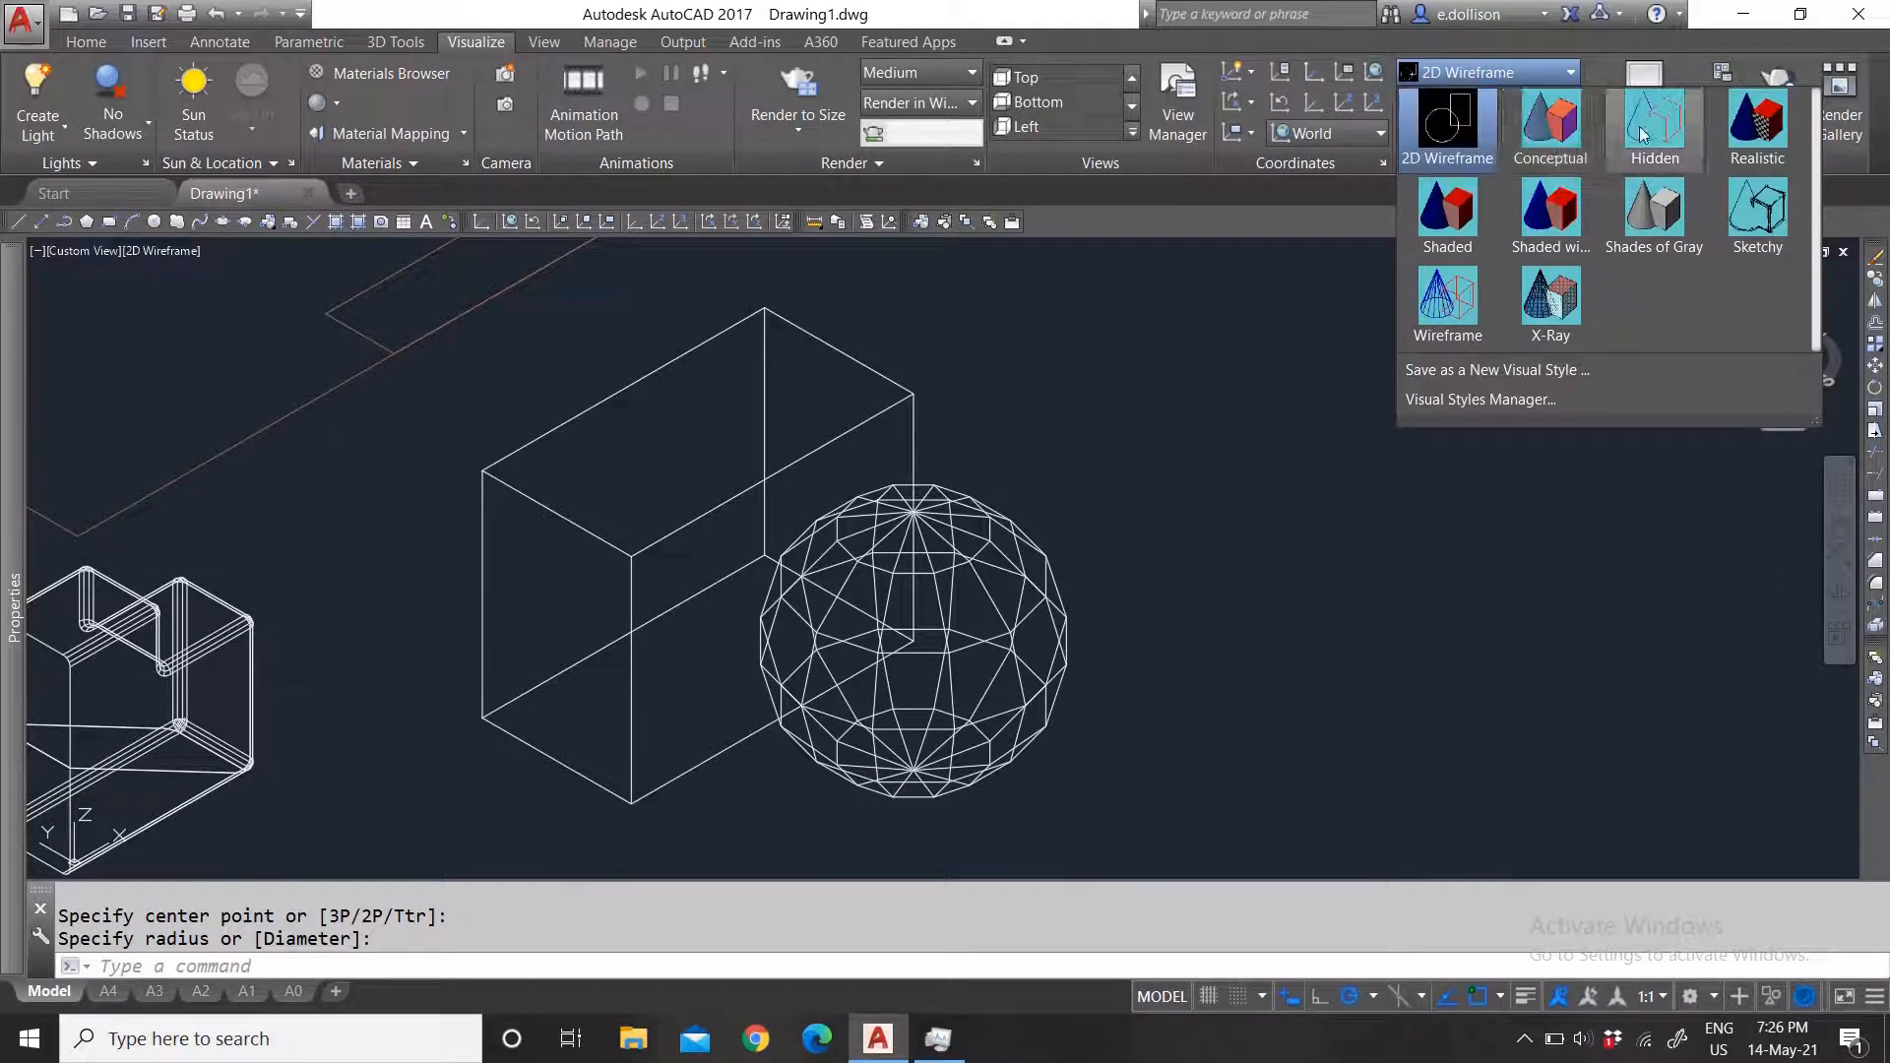
{"action": "left_click", "coordinate": [1447, 208]}
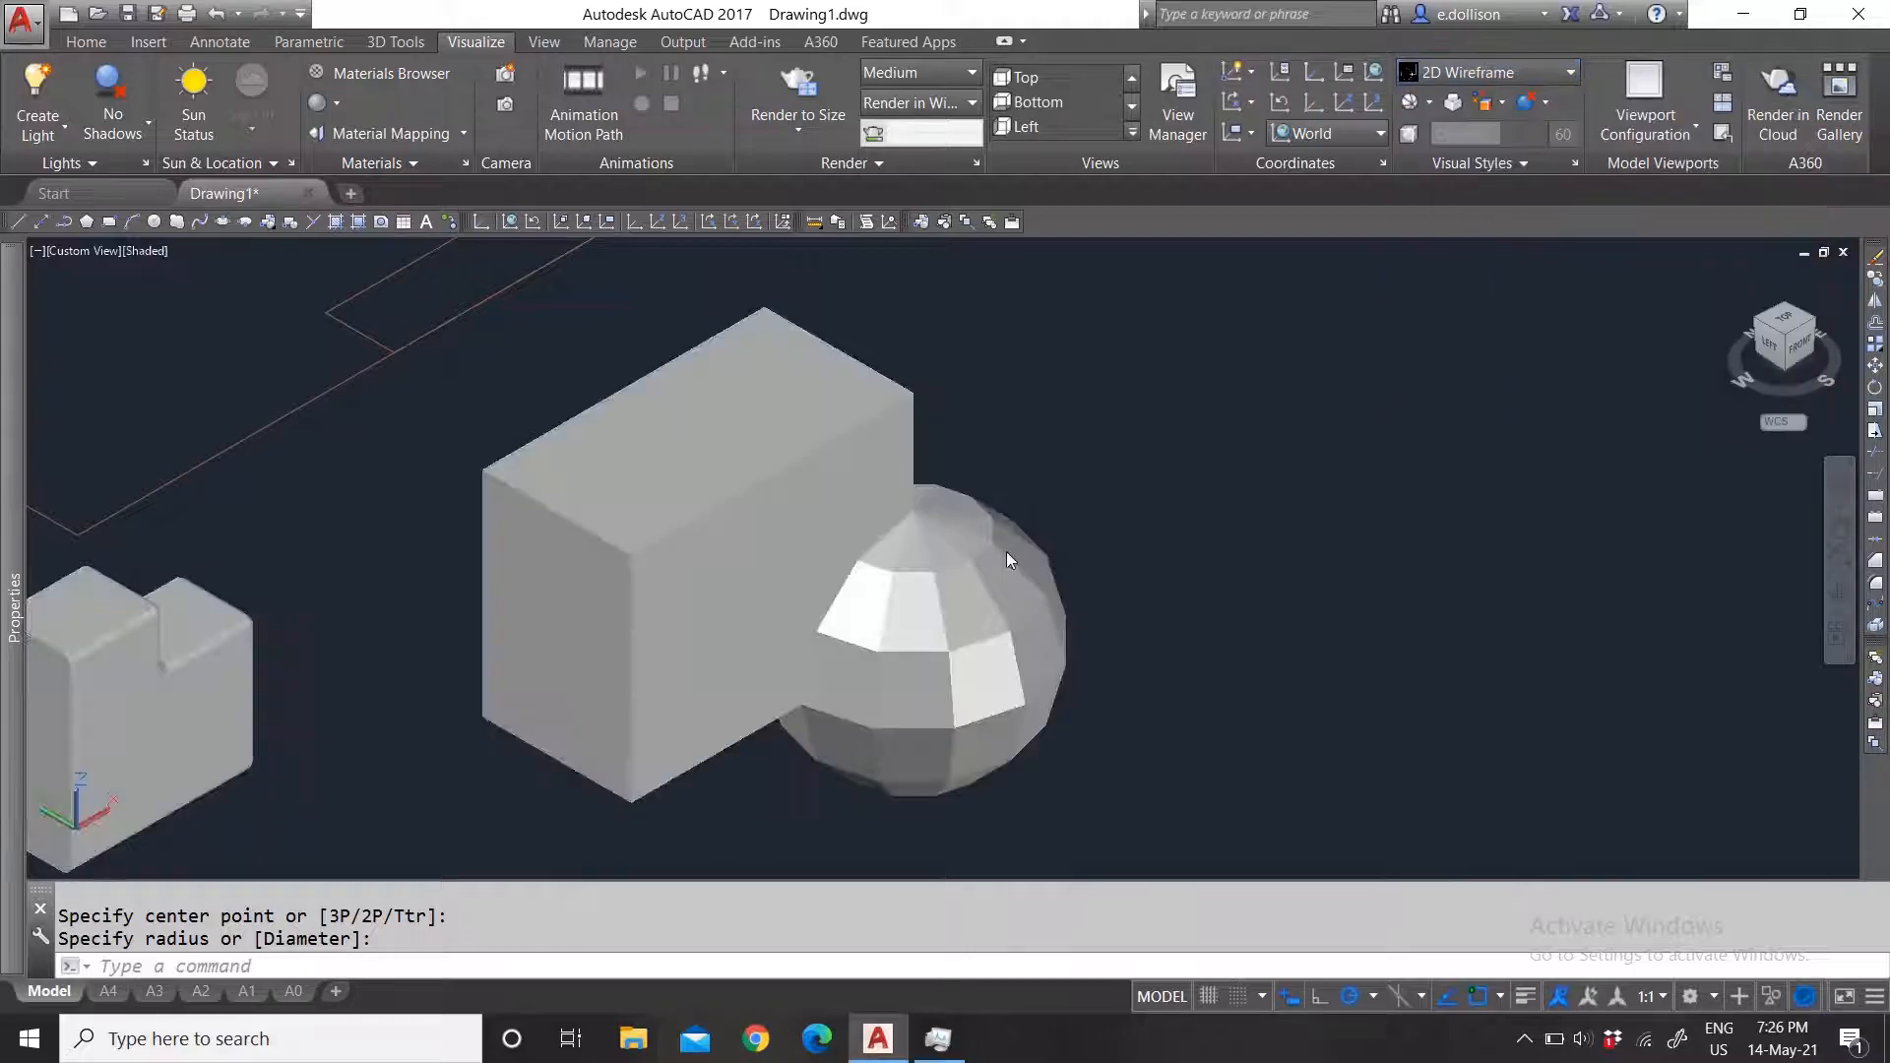
{"action": "scroll", "coordinate": [1104, 612], "scroll_direction": "down", "scroll_amount": 4}
{"action": "scroll", "coordinate": [1025, 628], "scroll_direction": "up", "scroll_amount": 5}
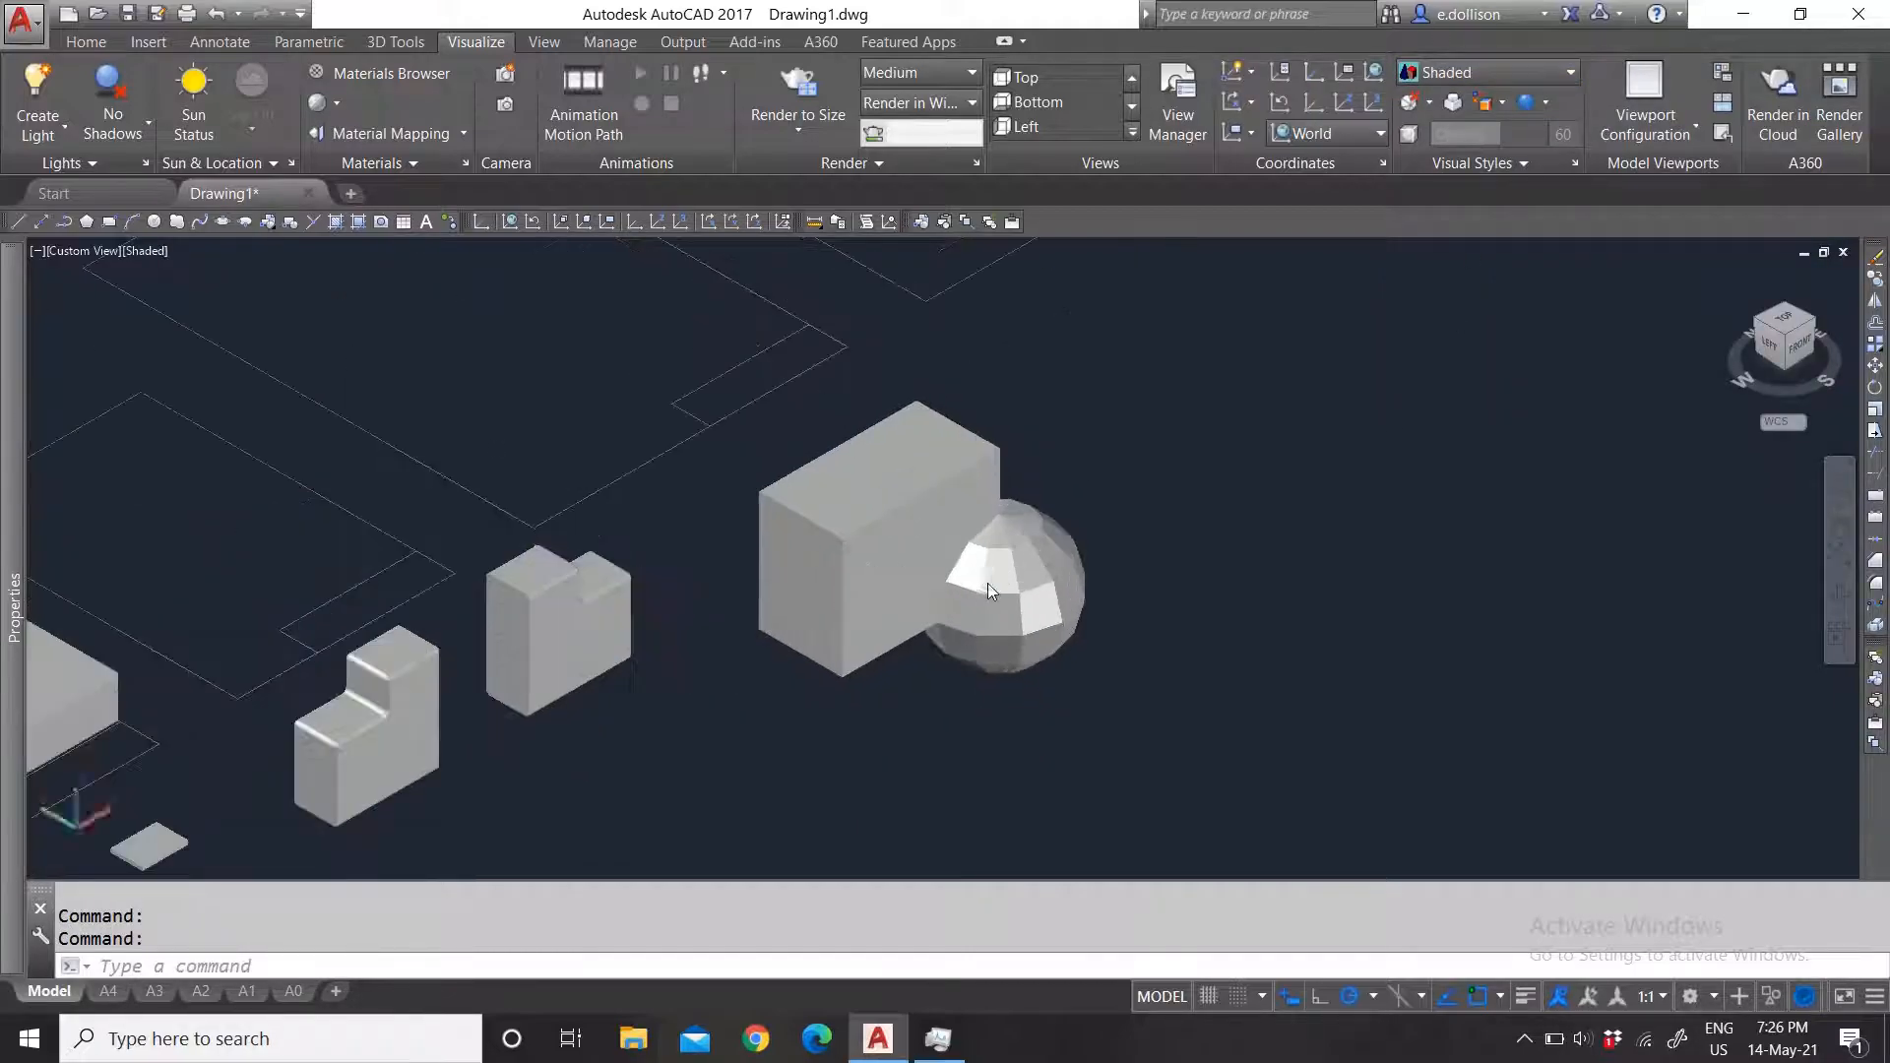
{"action": "left_click", "coordinate": [1086, 478]}
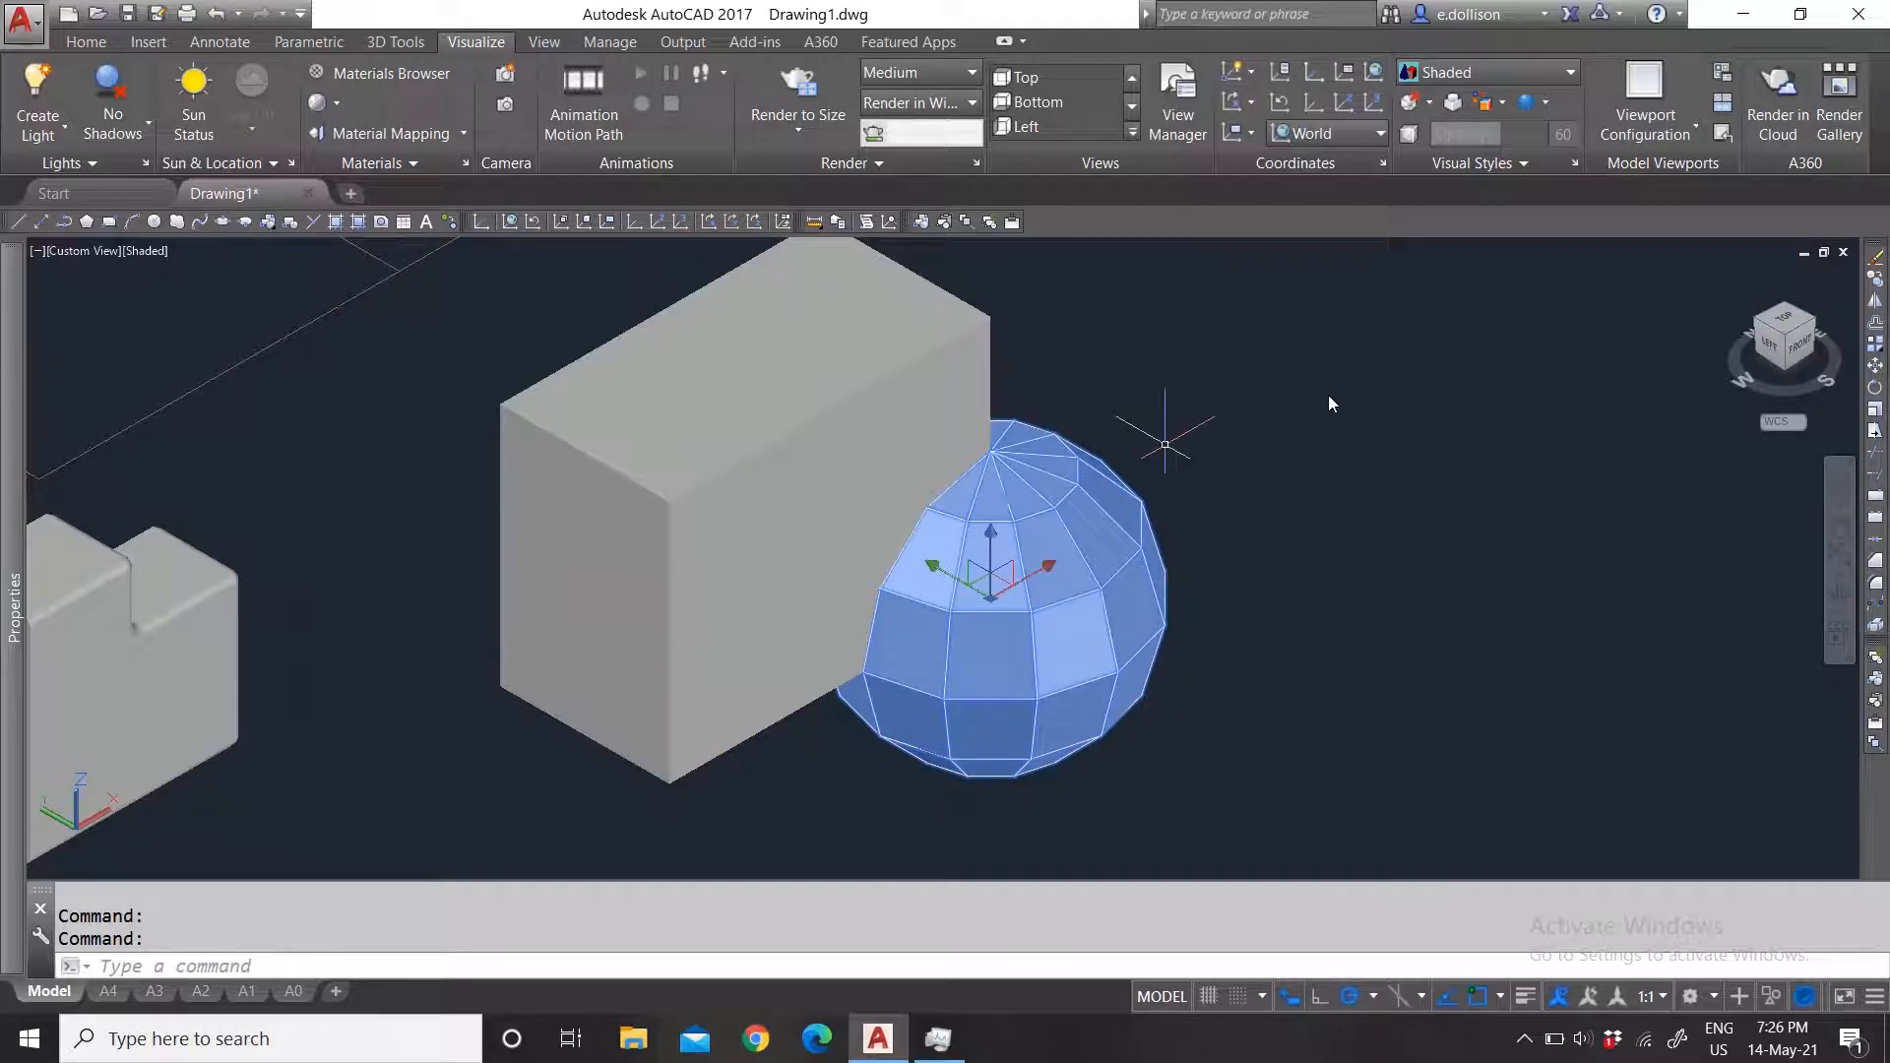
{"action": "left_click", "coordinate": [149, 42]}
{"action": "left_click", "coordinate": [89, 42]}
{"action": "left_click", "coordinate": [157, 41]}
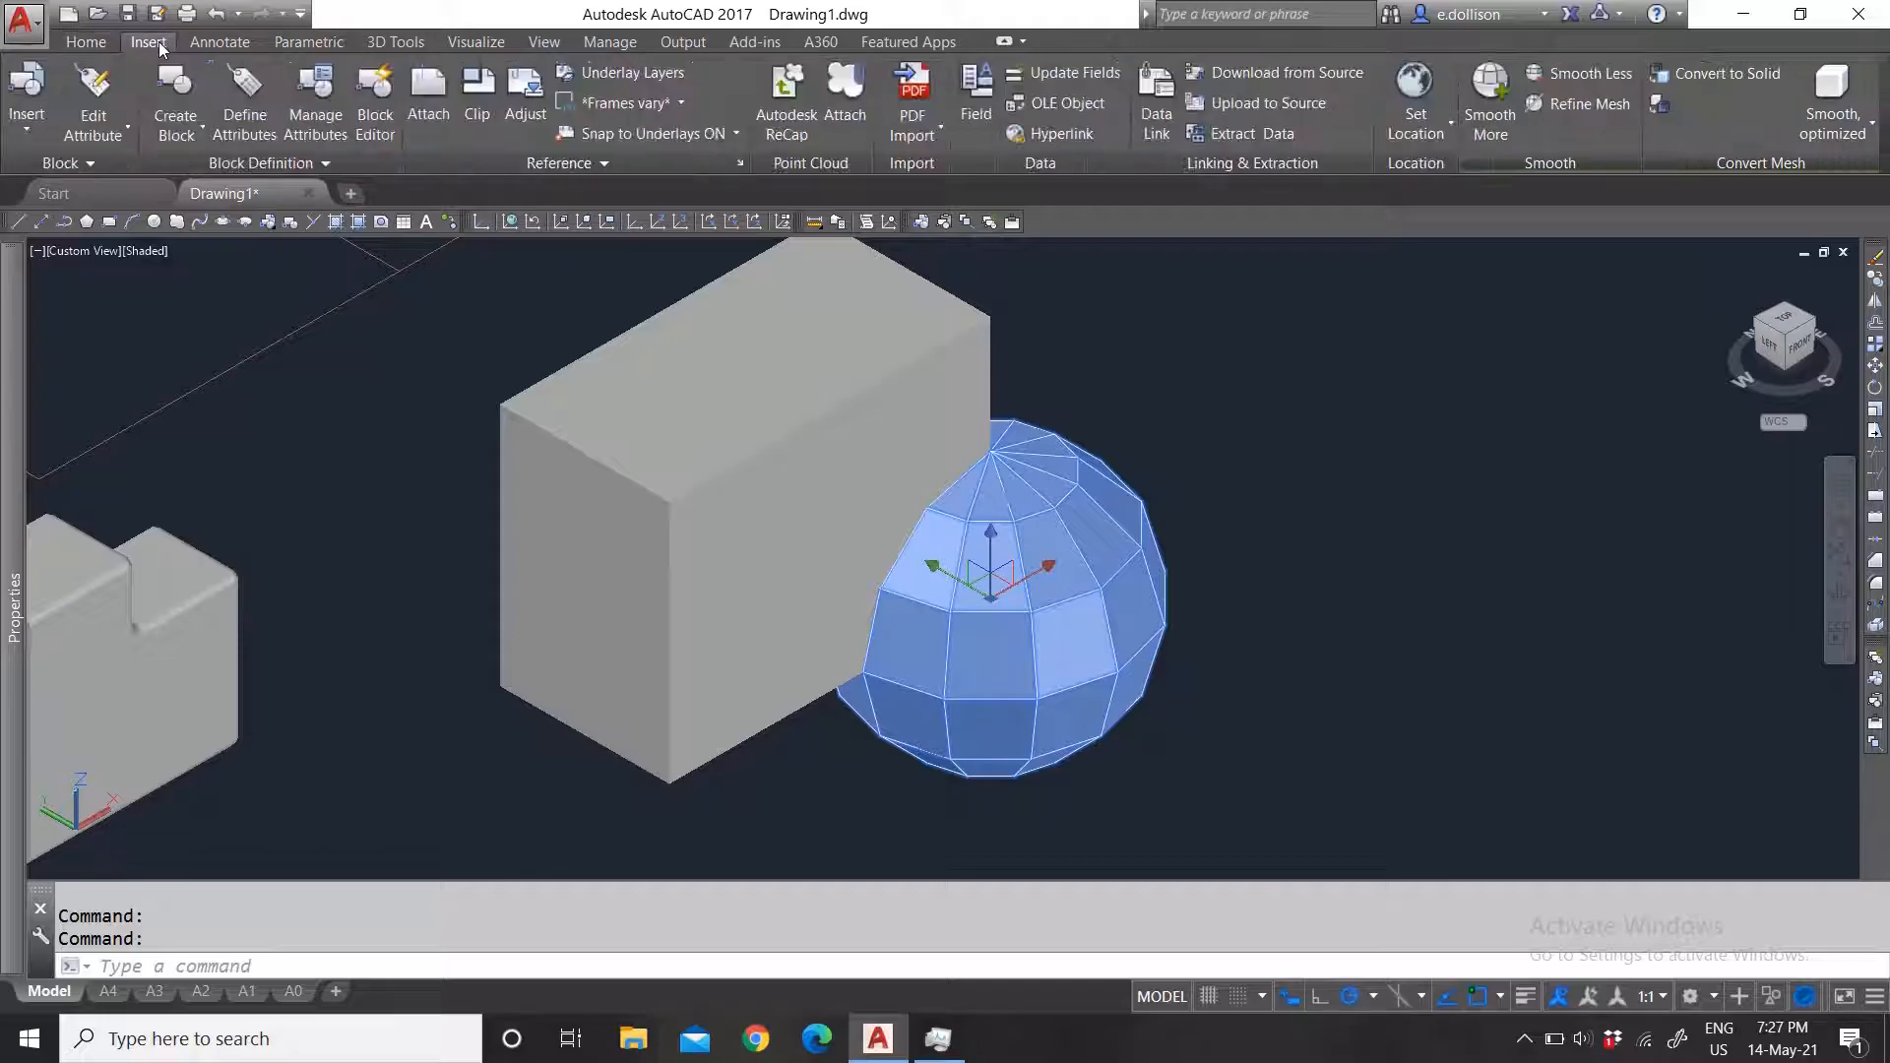
{"action": "left_click", "coordinate": [418, 42]}
{"action": "left_click", "coordinate": [553, 166]}
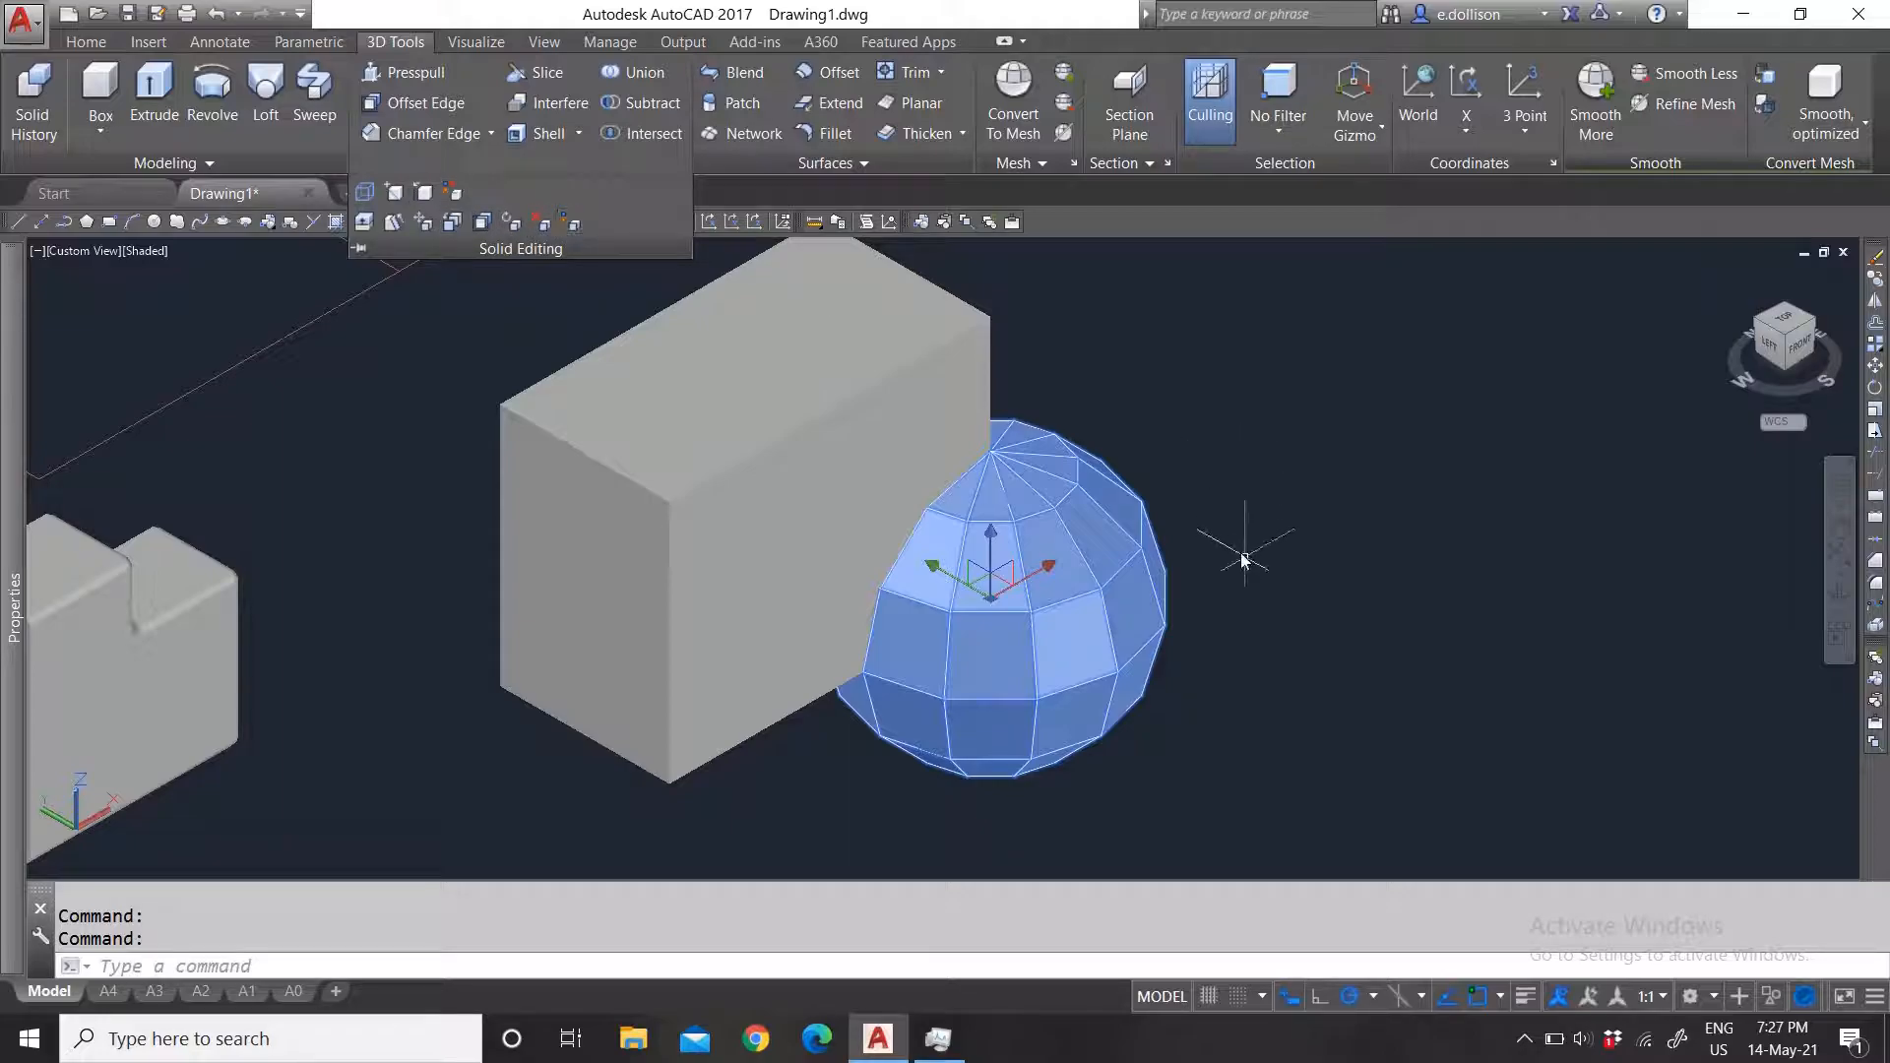
{"action": "key", "text": "Escape"}
{"action": "key", "text": "Escape"}
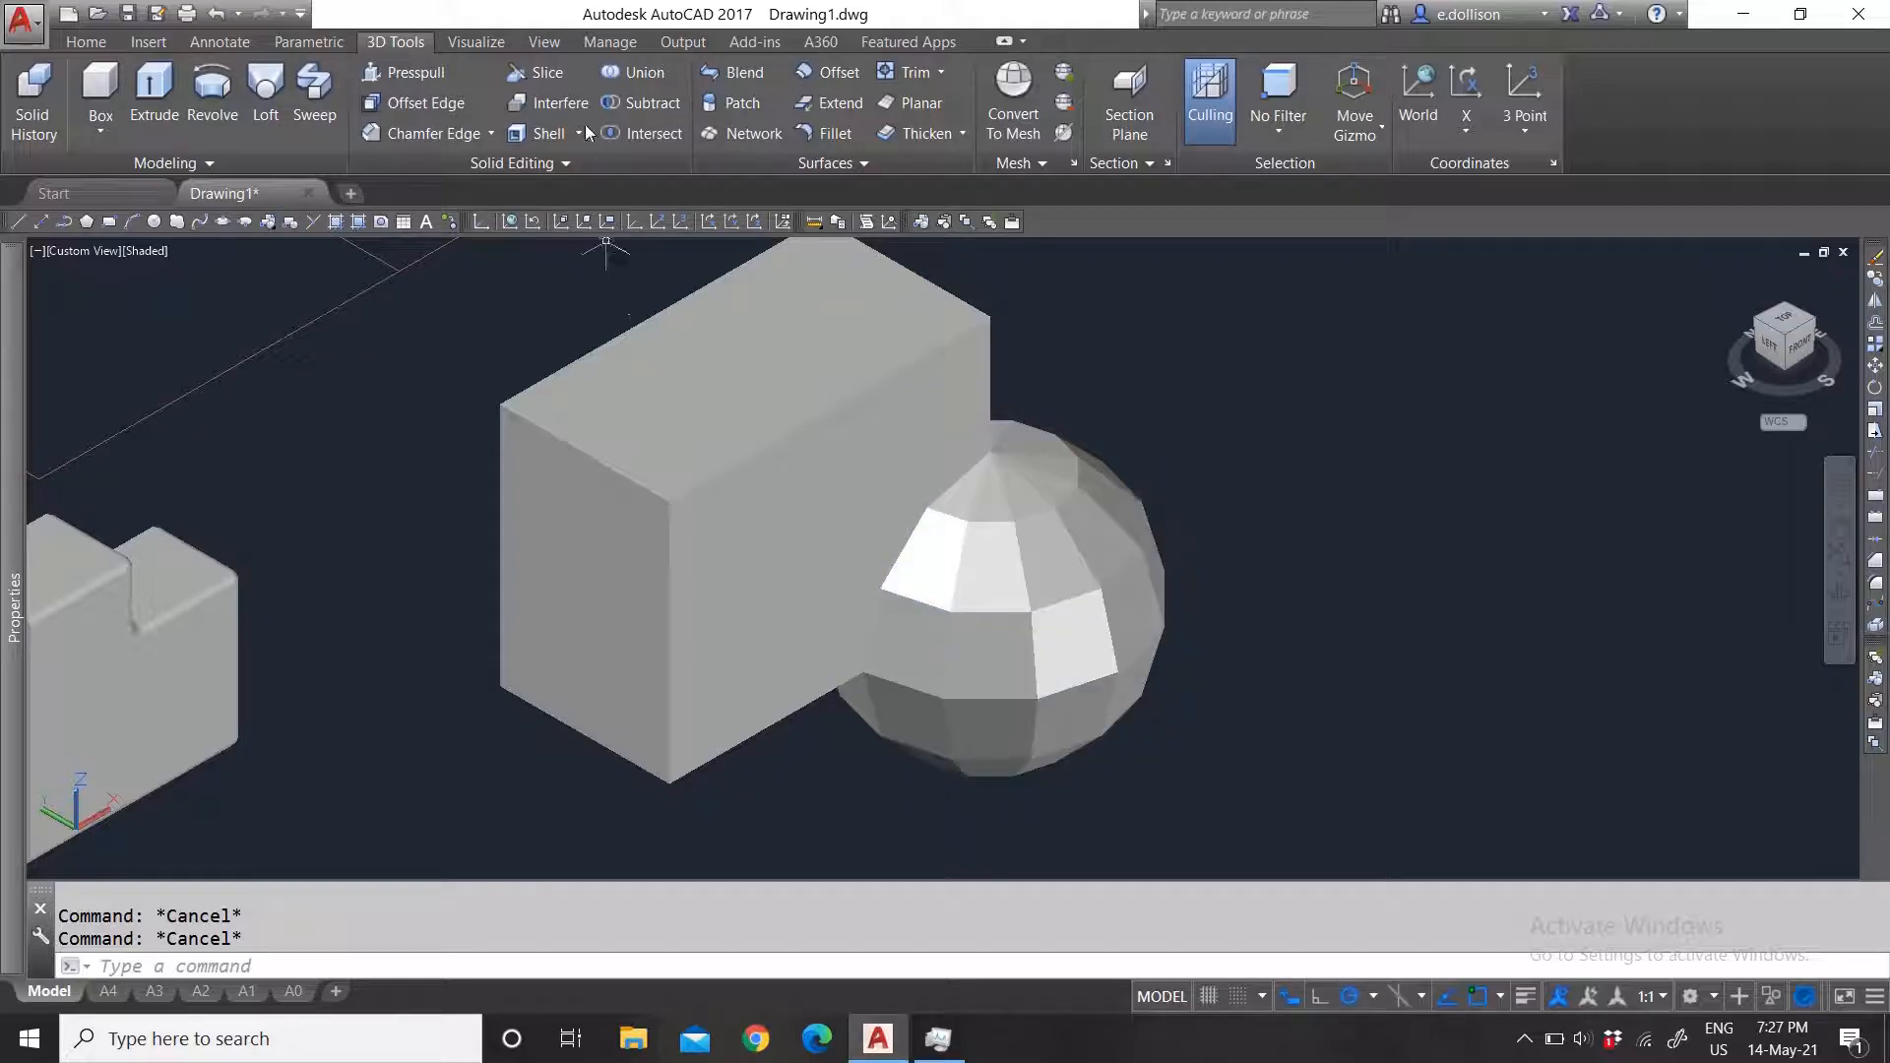
Step: Start Interfere with the mesh sphere and box as the first set, converting the selected mesh to a smooth 3D solid
{"action": "left_click", "coordinate": [534, 103]}
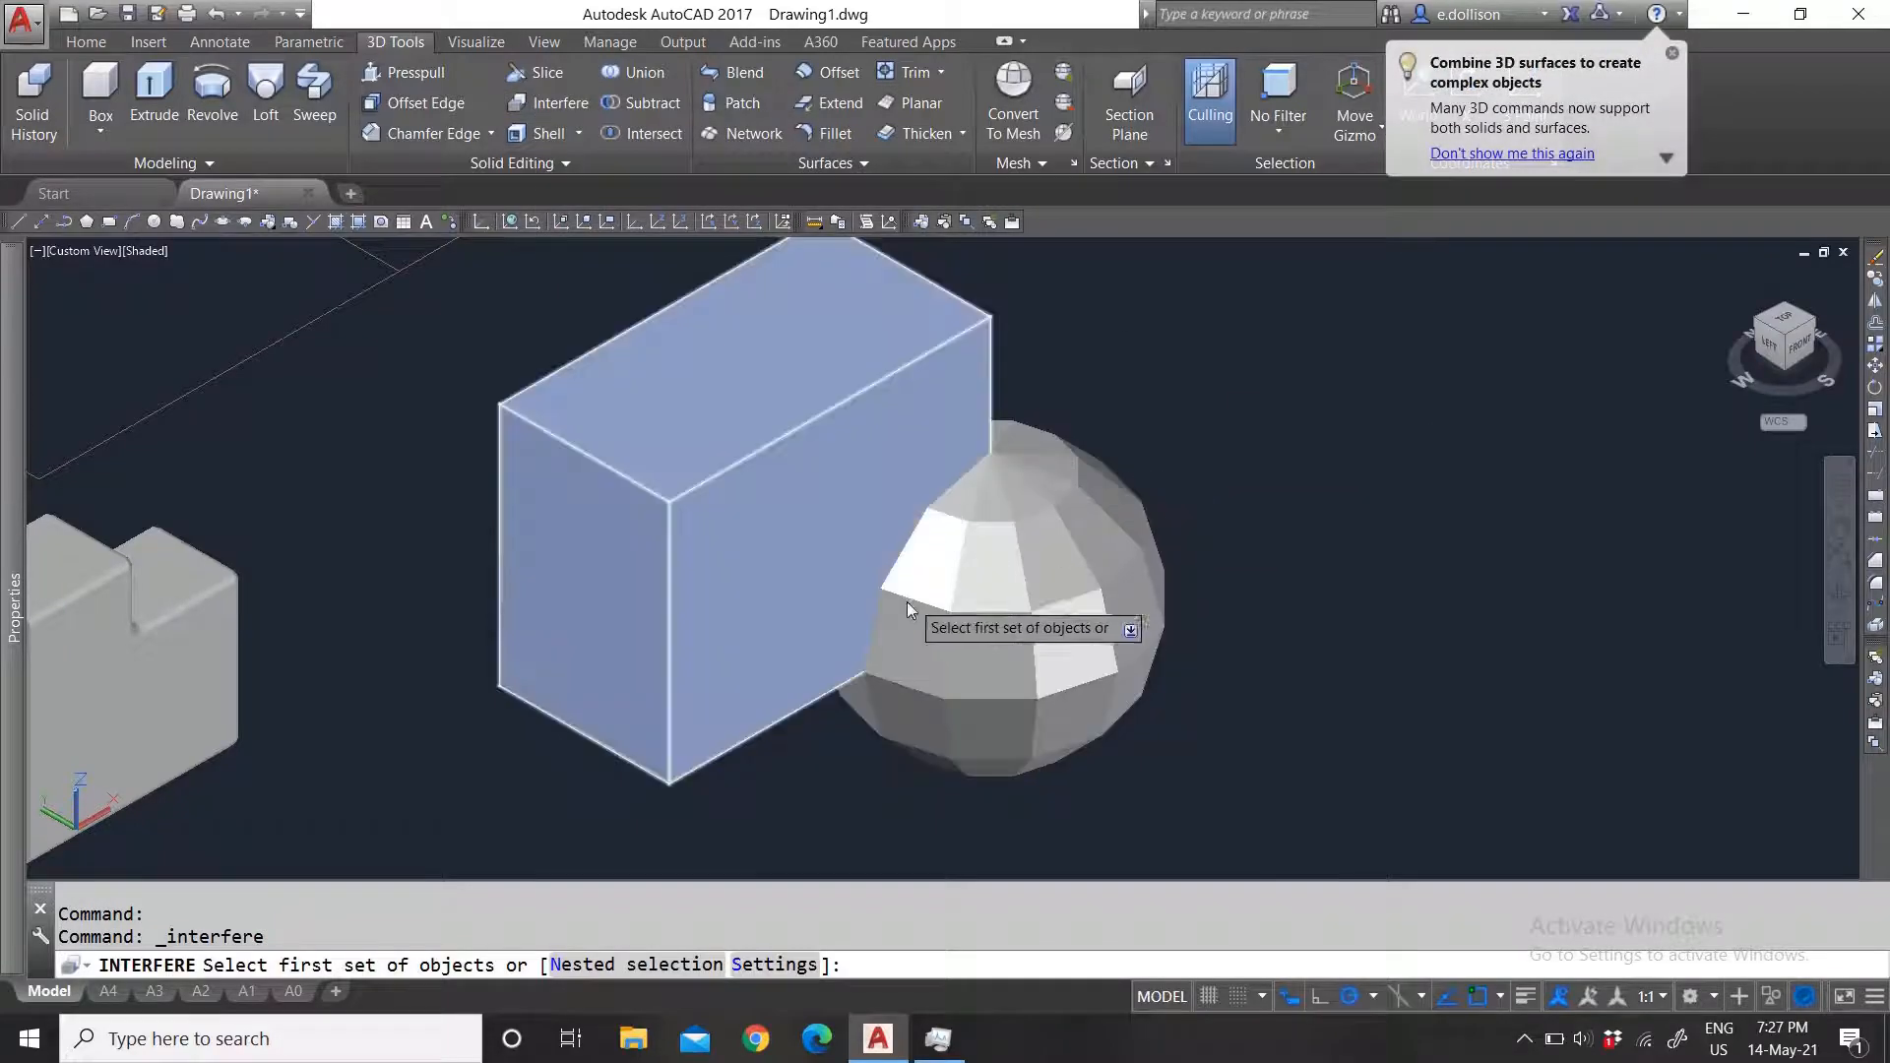
{"action": "scroll", "coordinate": [984, 650], "scroll_direction": "down", "scroll_amount": 4}
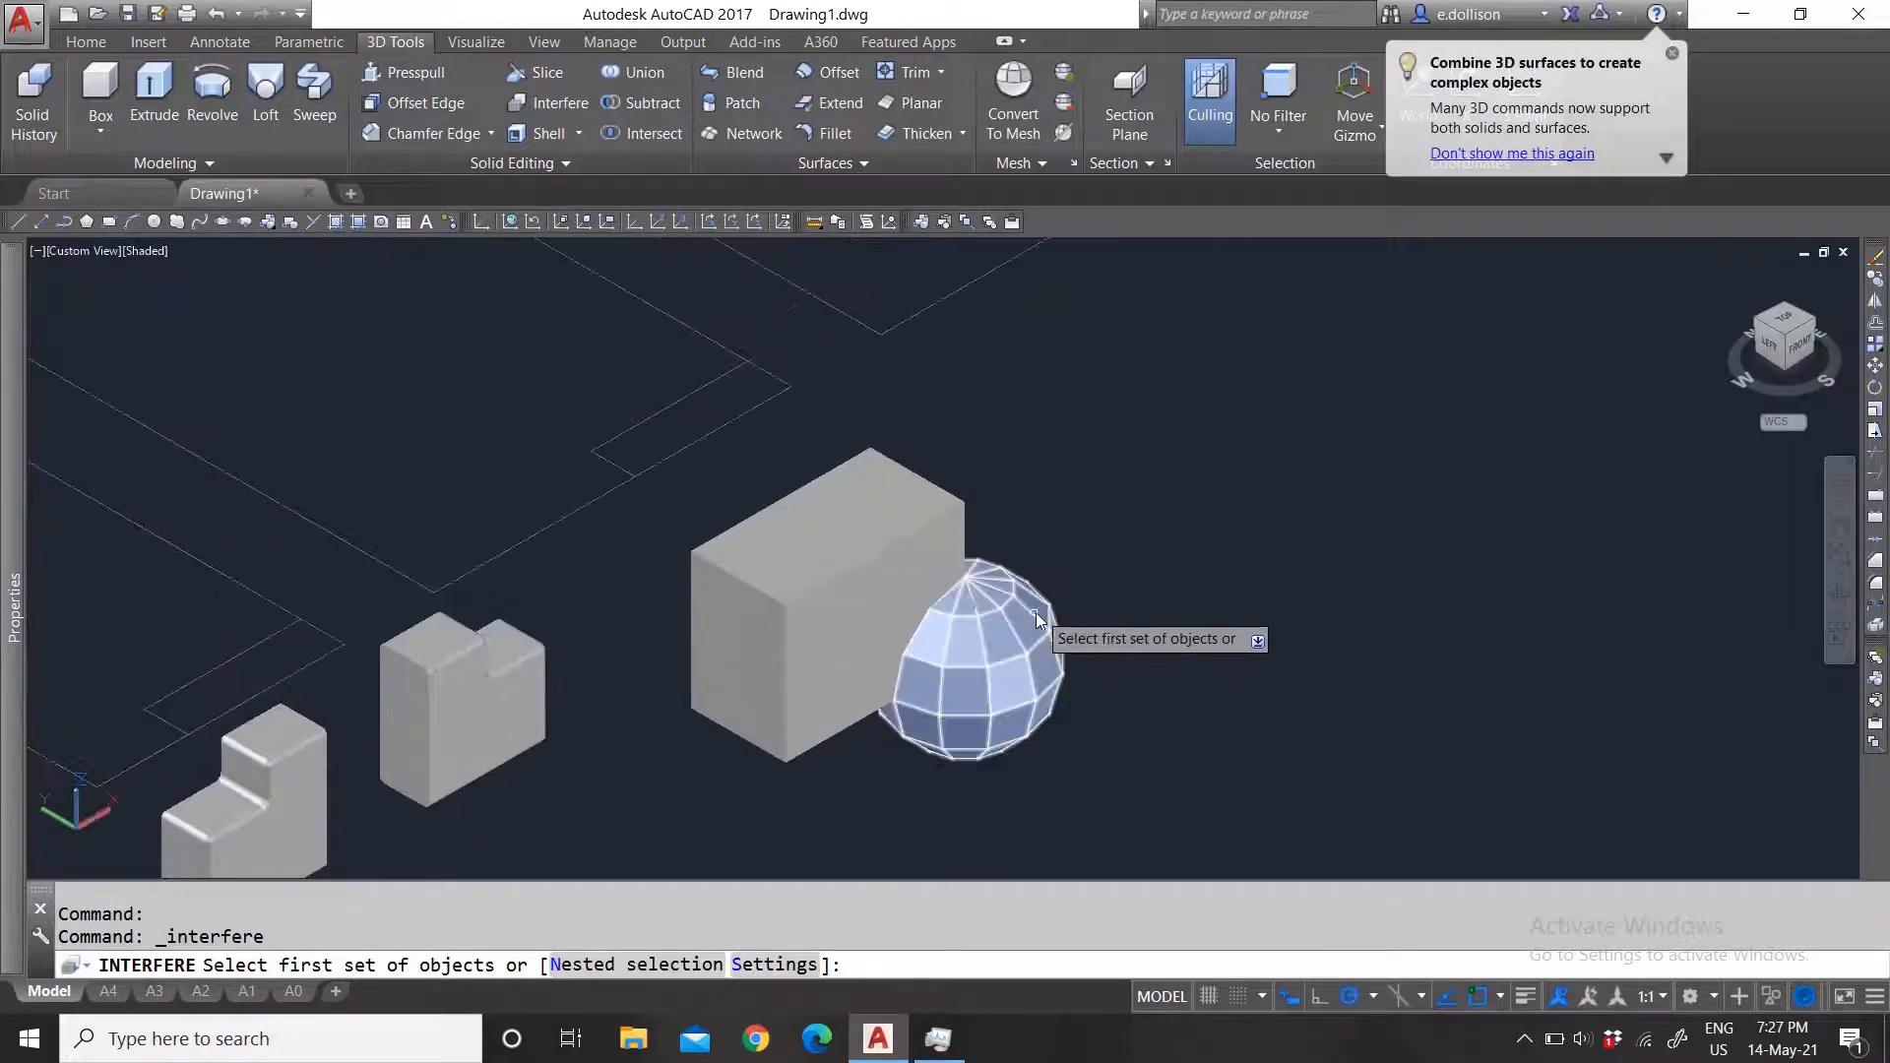
{"action": "scroll", "coordinate": [1035, 612], "scroll_direction": "up", "scroll_amount": 3}
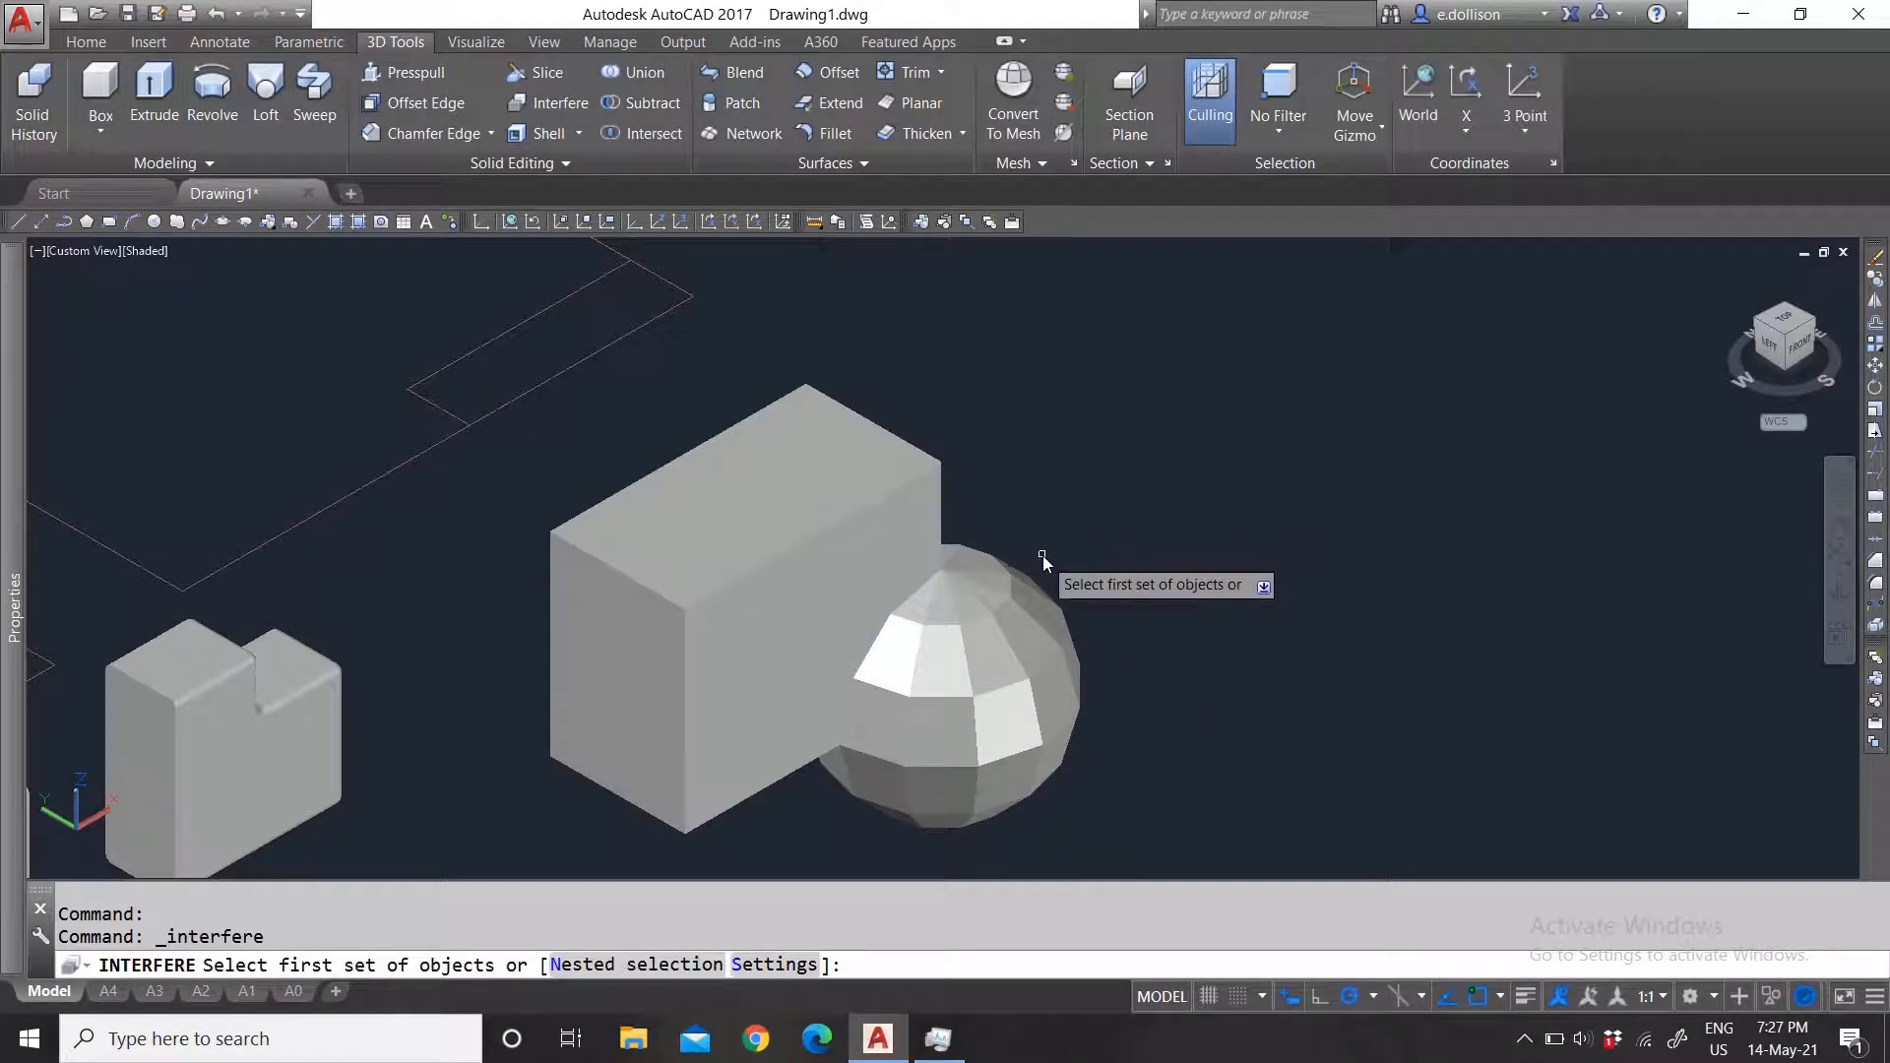
{"action": "left_click", "coordinate": [1031, 579]}
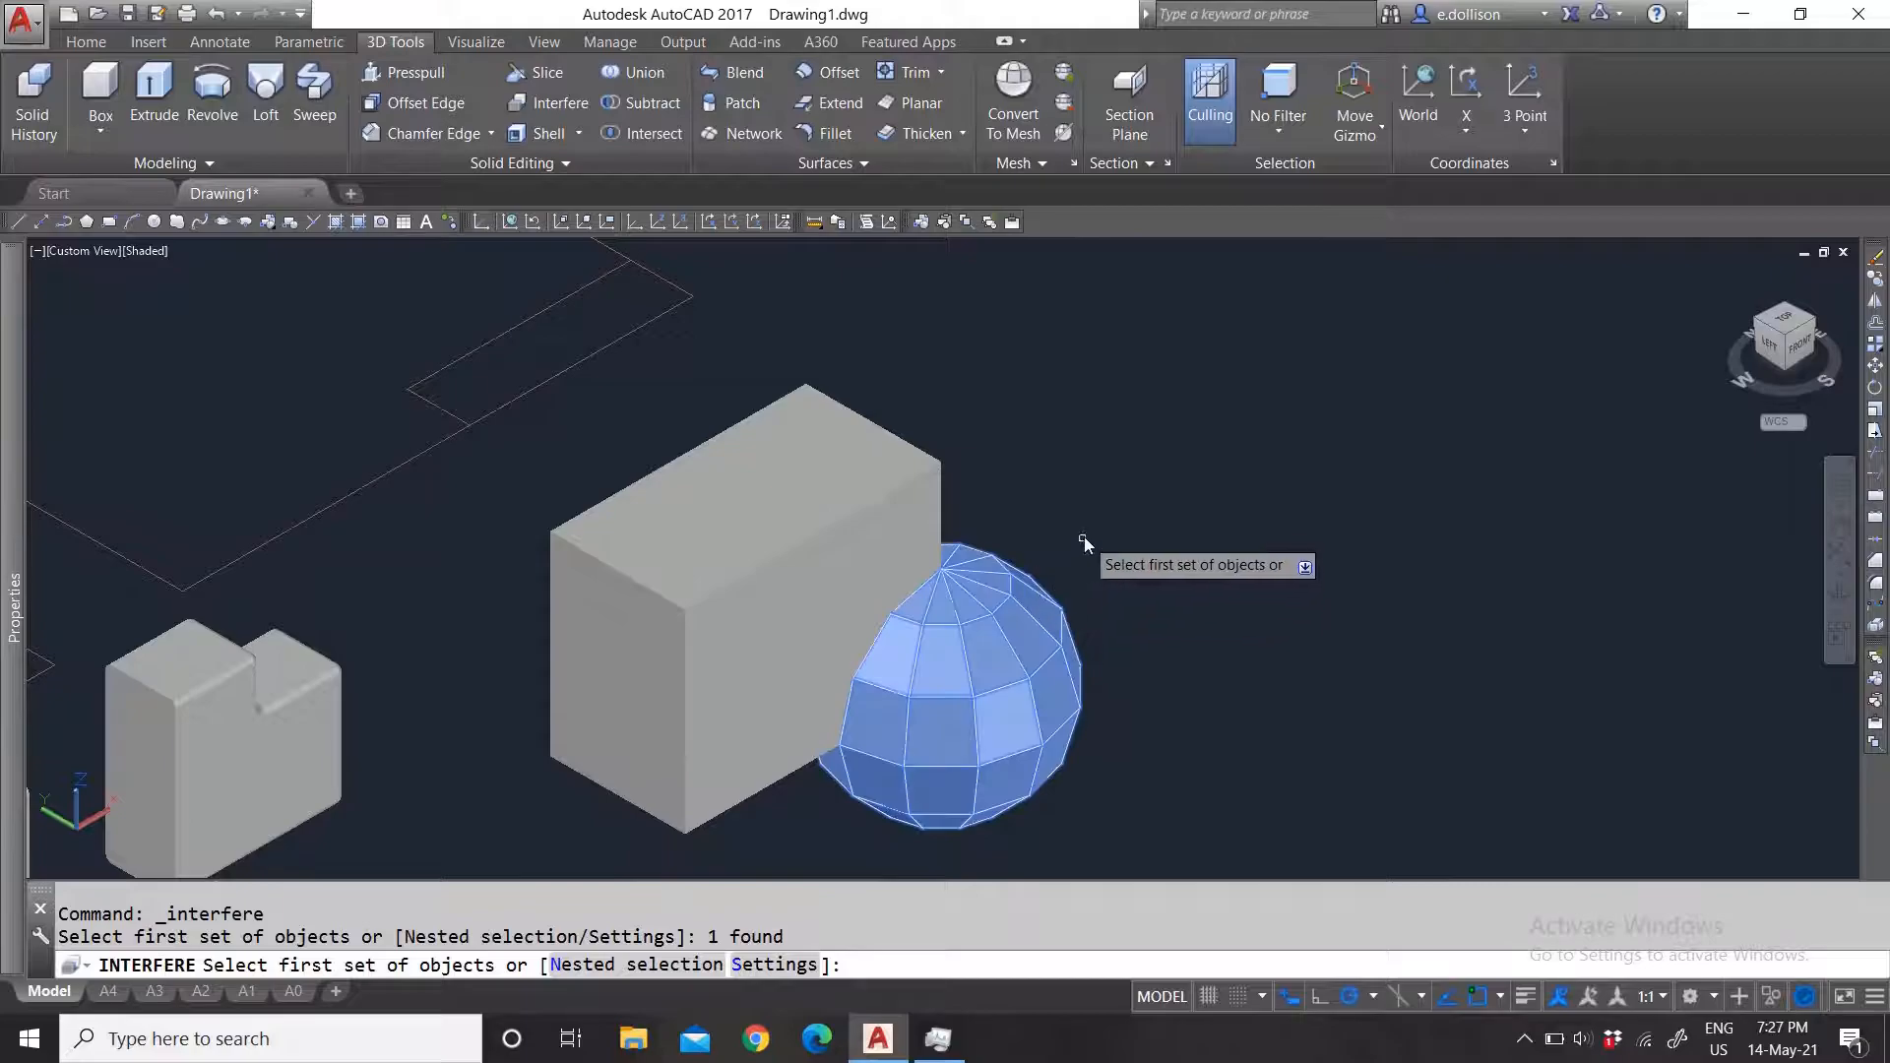
{"action": "left_click", "coordinate": [943, 482]}
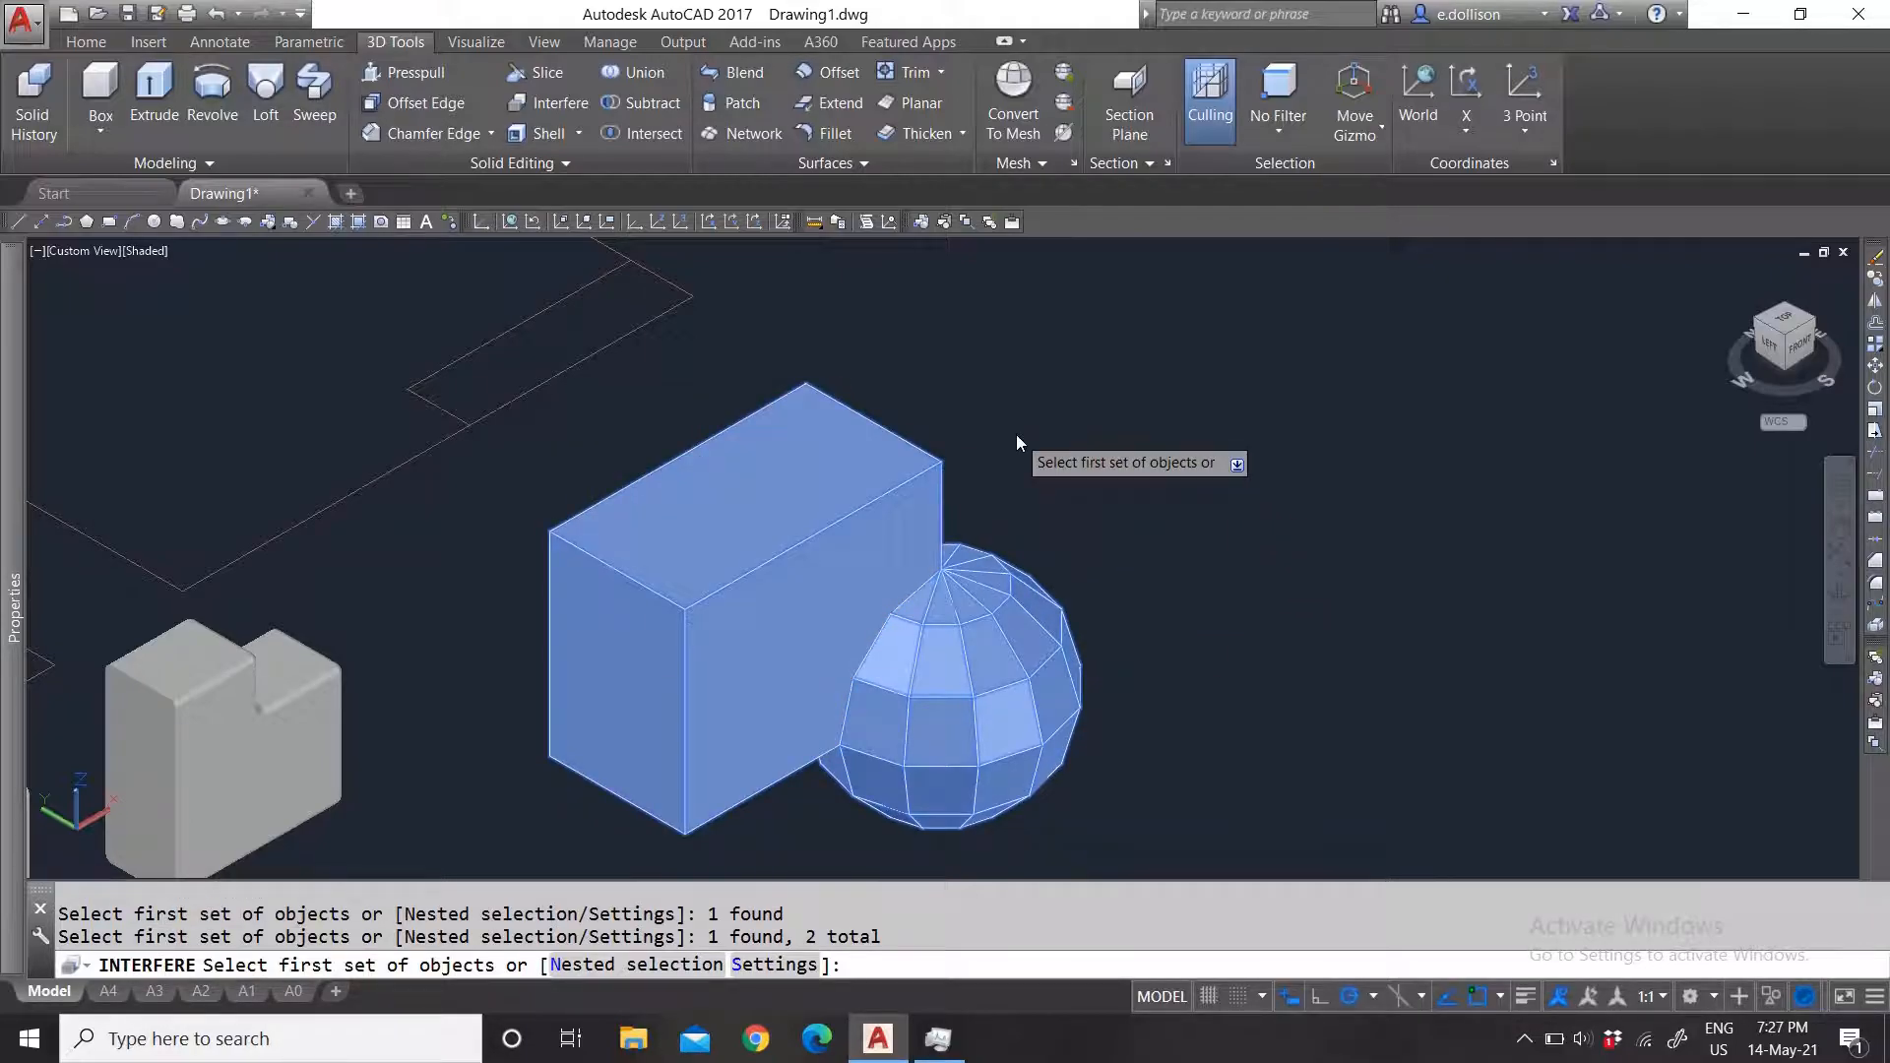
{"action": "key", "text": "Return"}
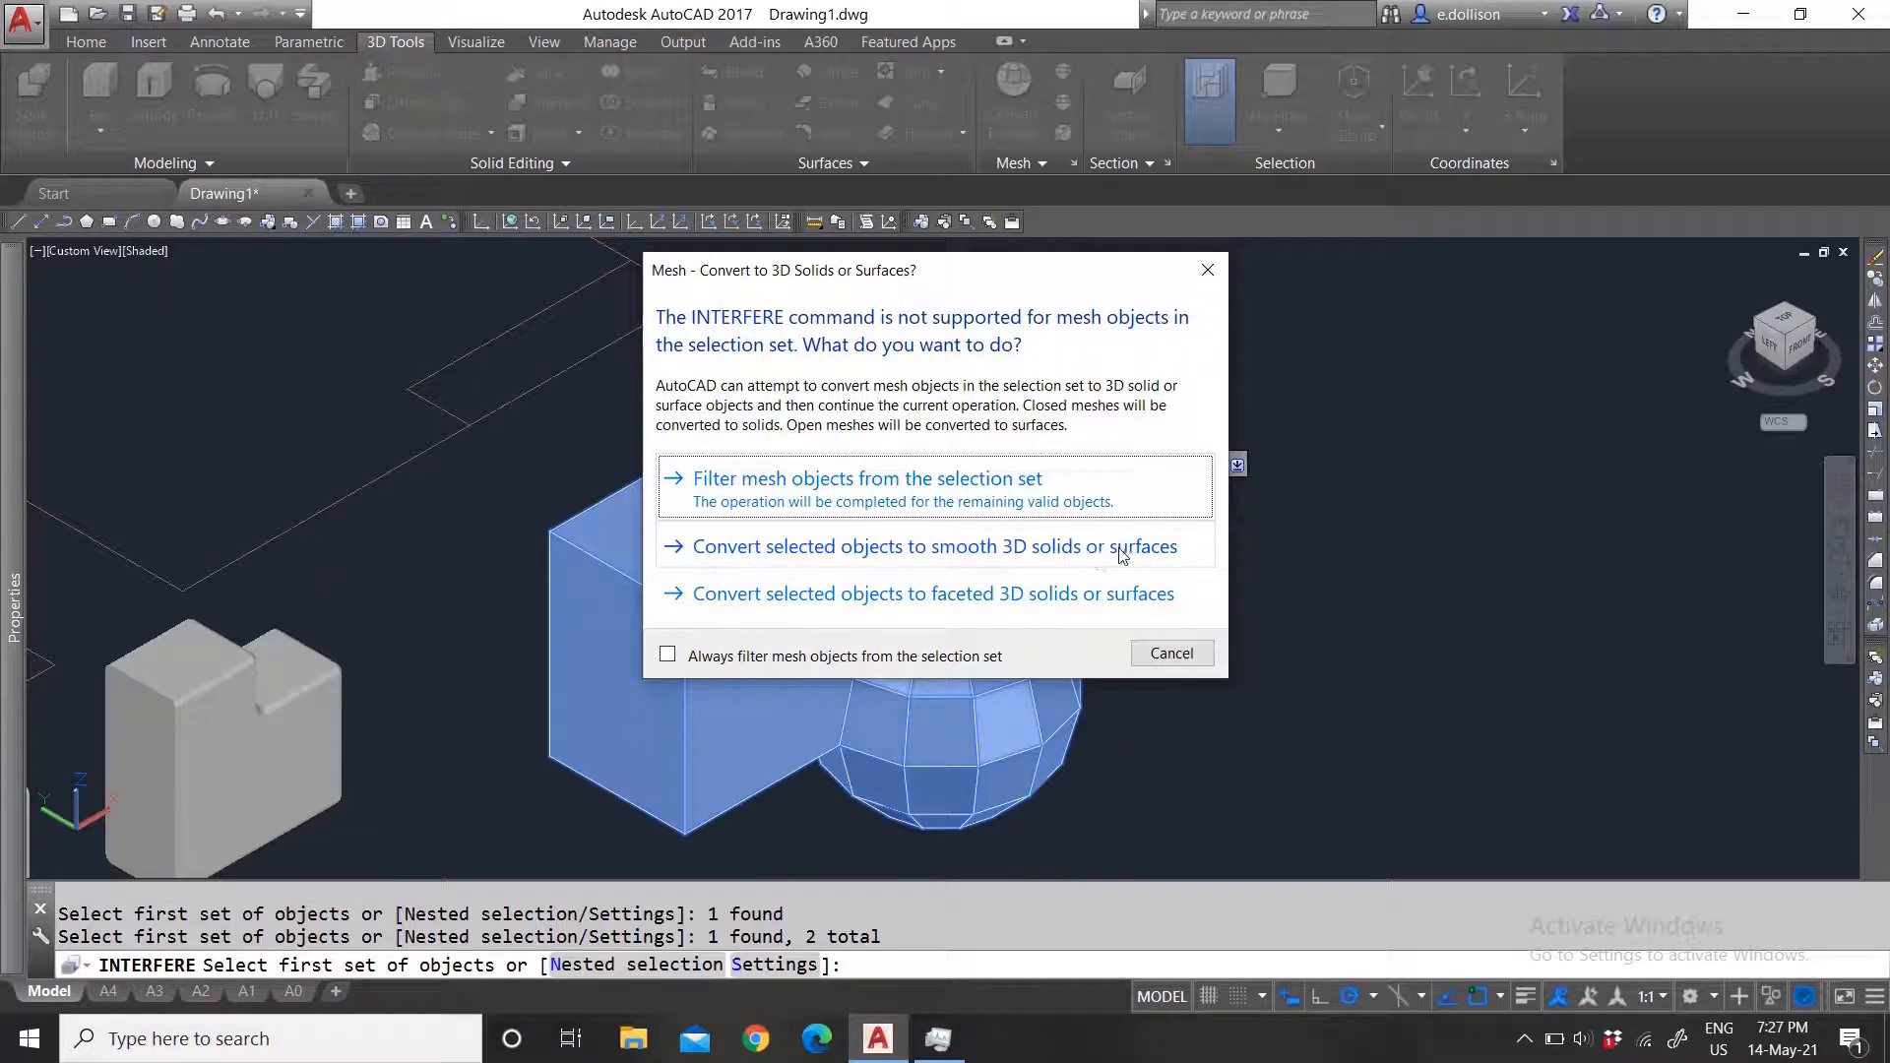
{"action": "left_click", "coordinate": [914, 551]}
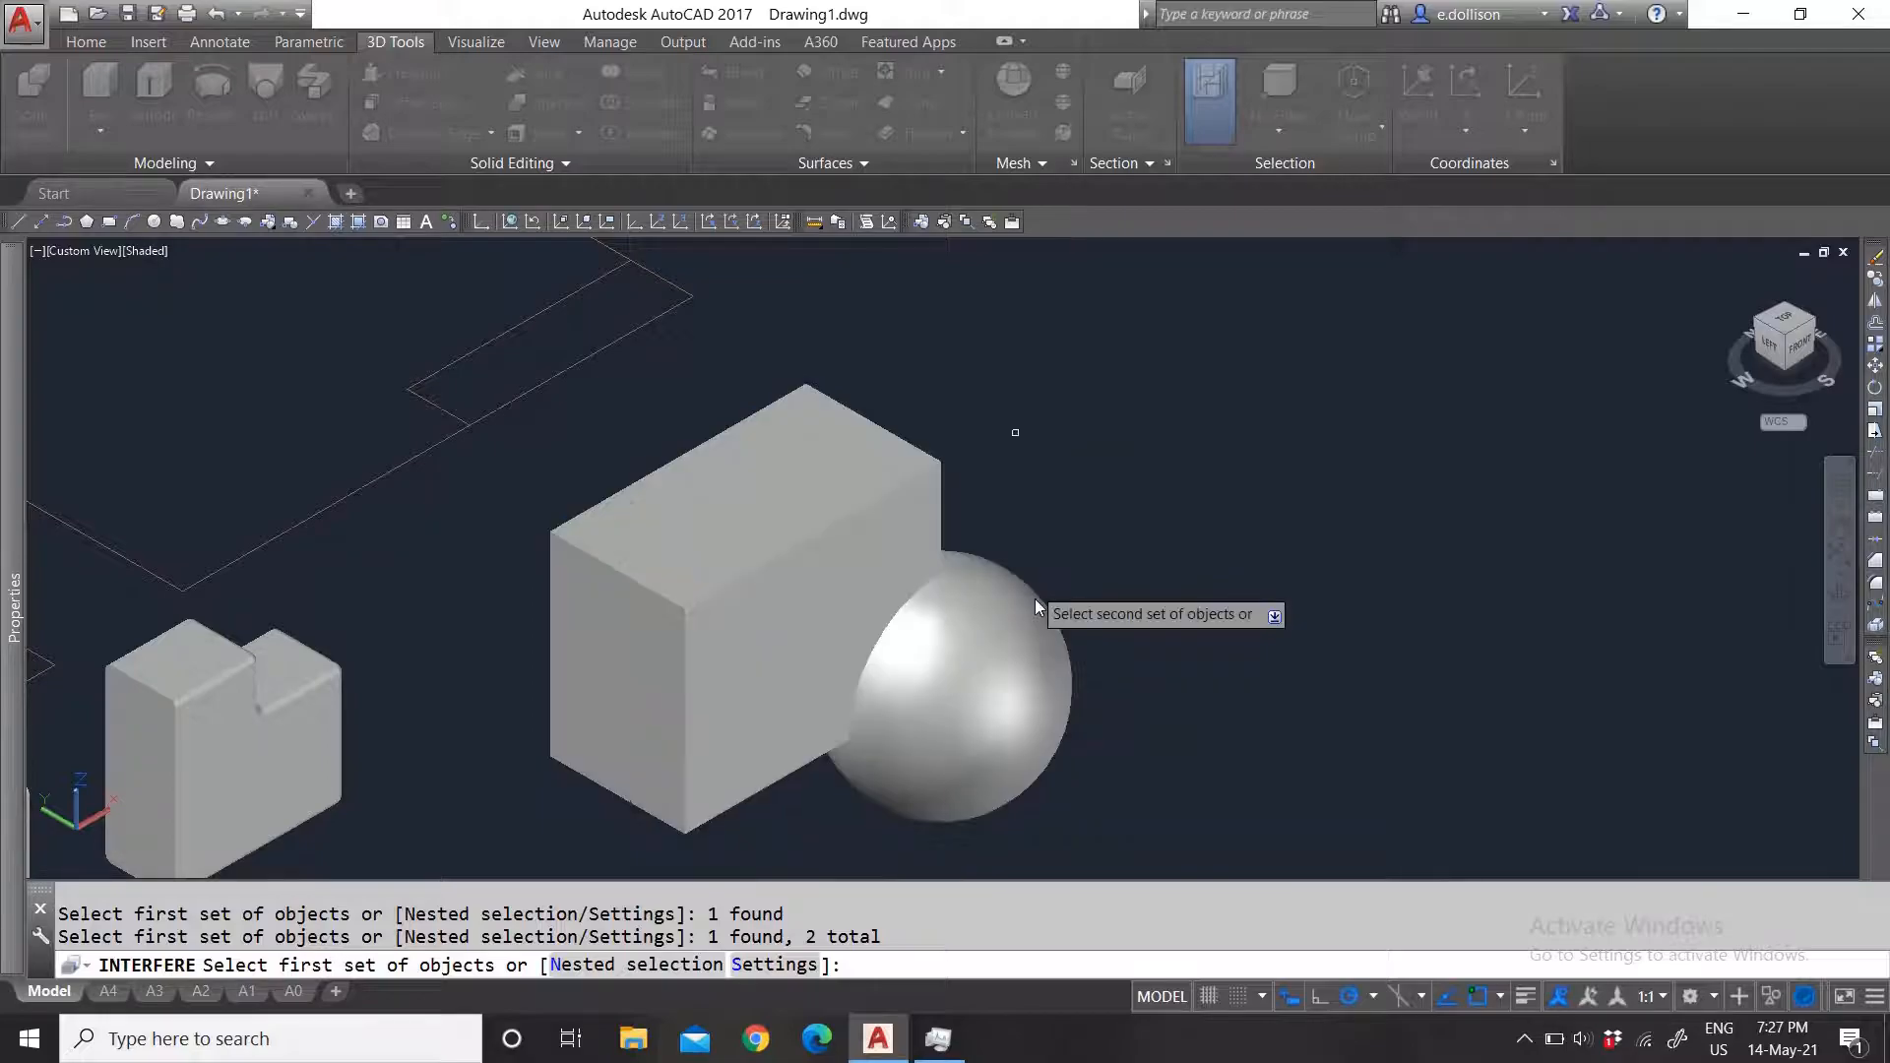
{"action": "key", "text": "Return"}
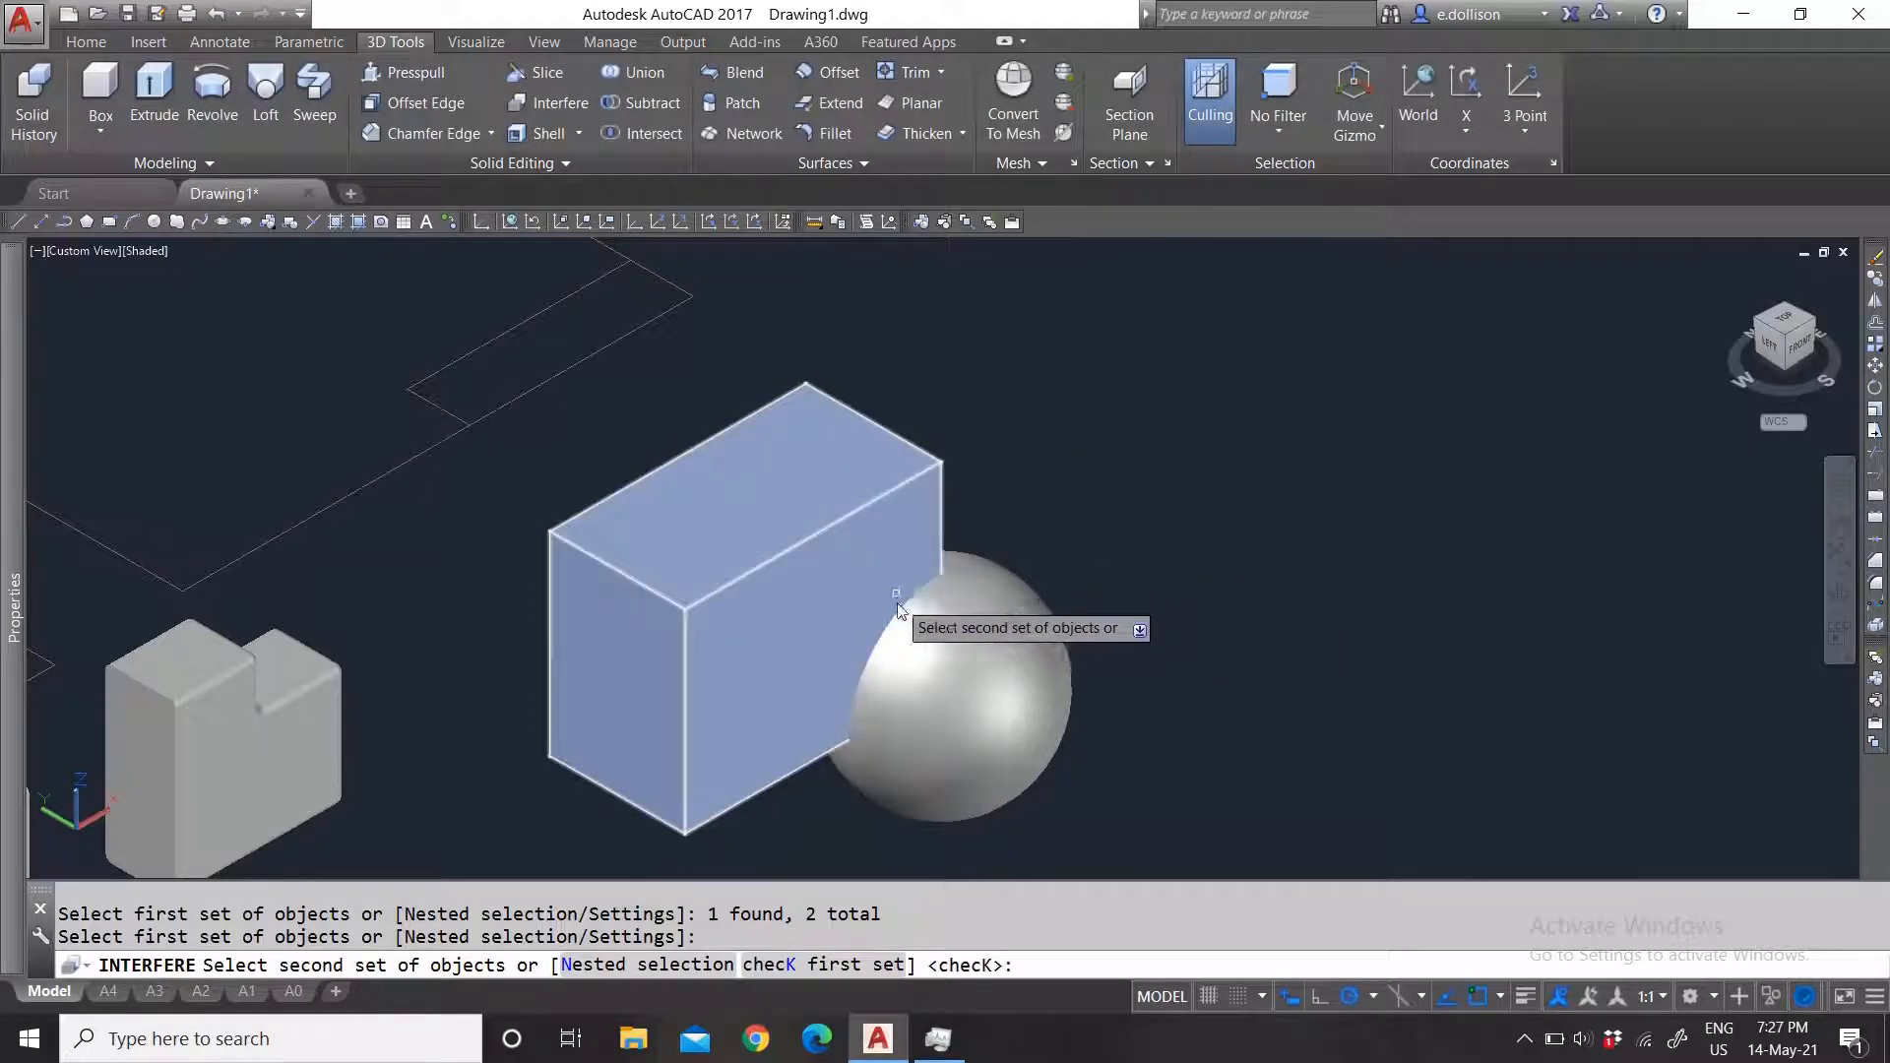
Step: Choose the sphere as the second set, try adding the box, and run the interference check
{"action": "left_click", "coordinate": [918, 646]}
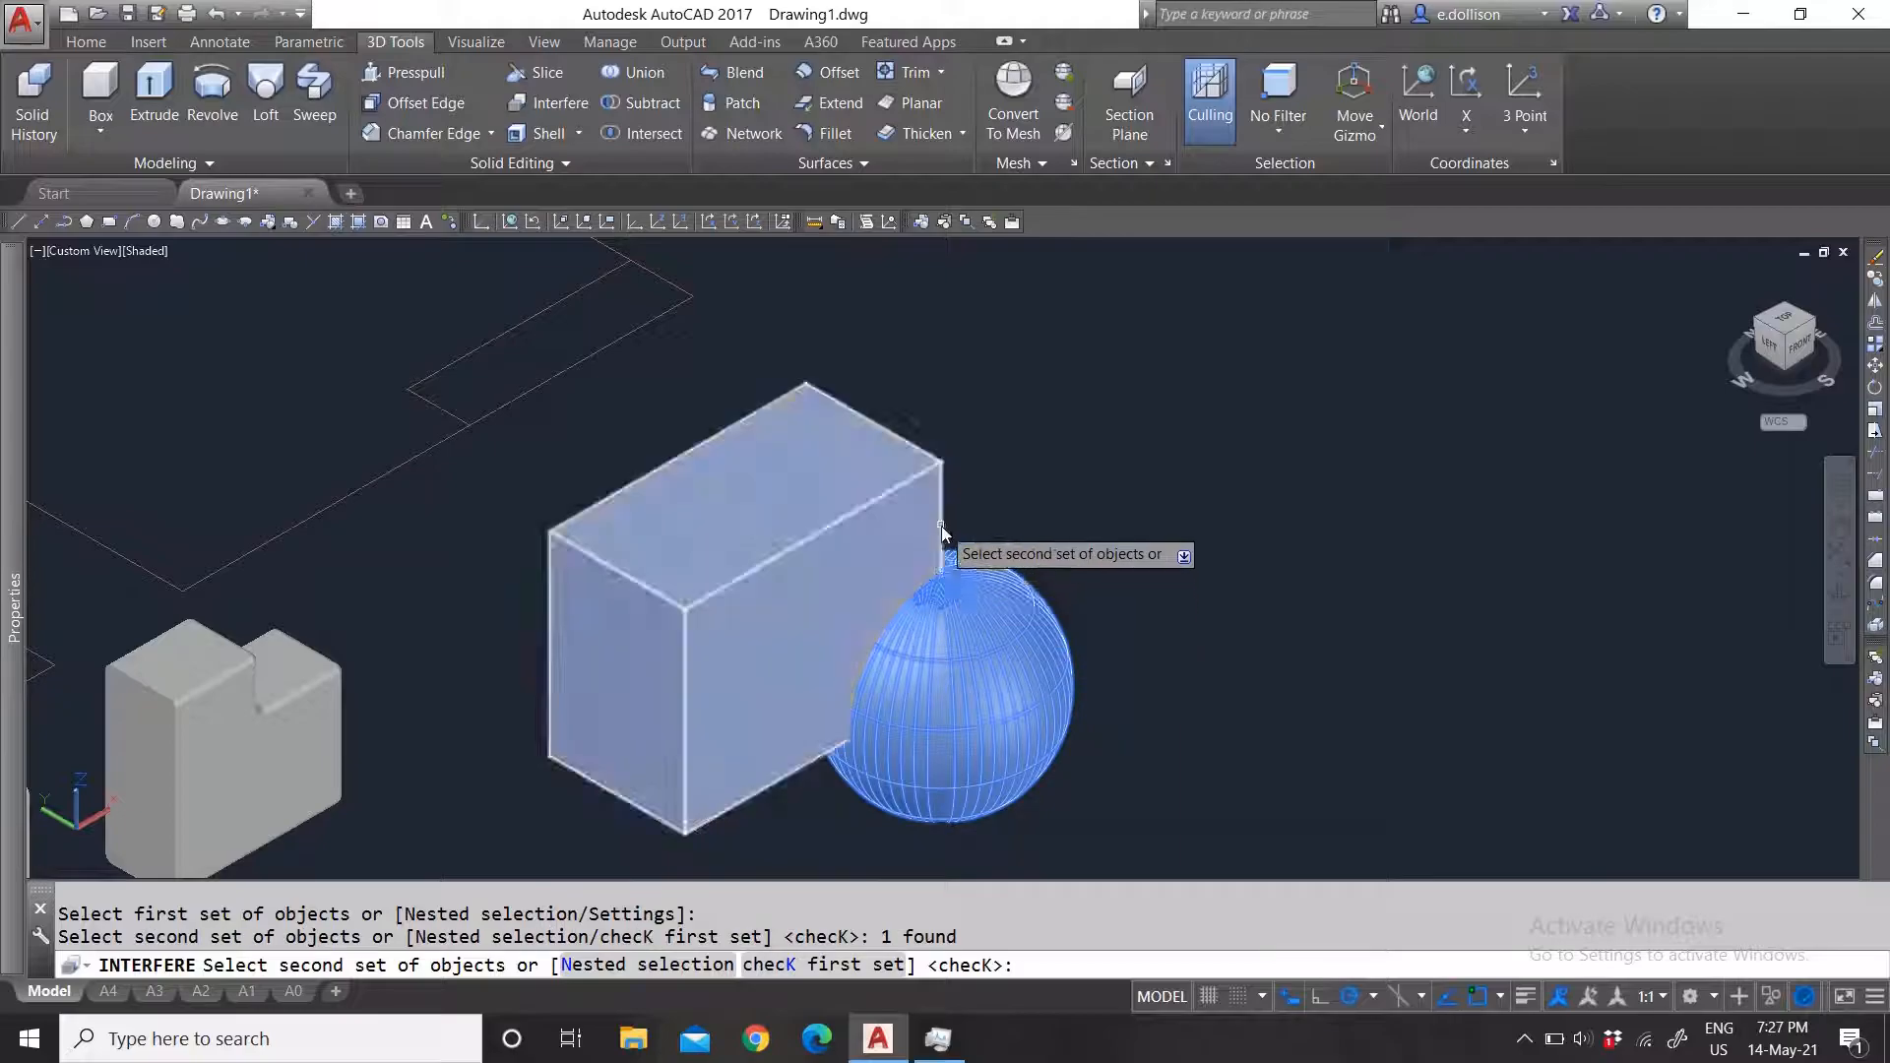
{"action": "left_click", "coordinate": [937, 544]}
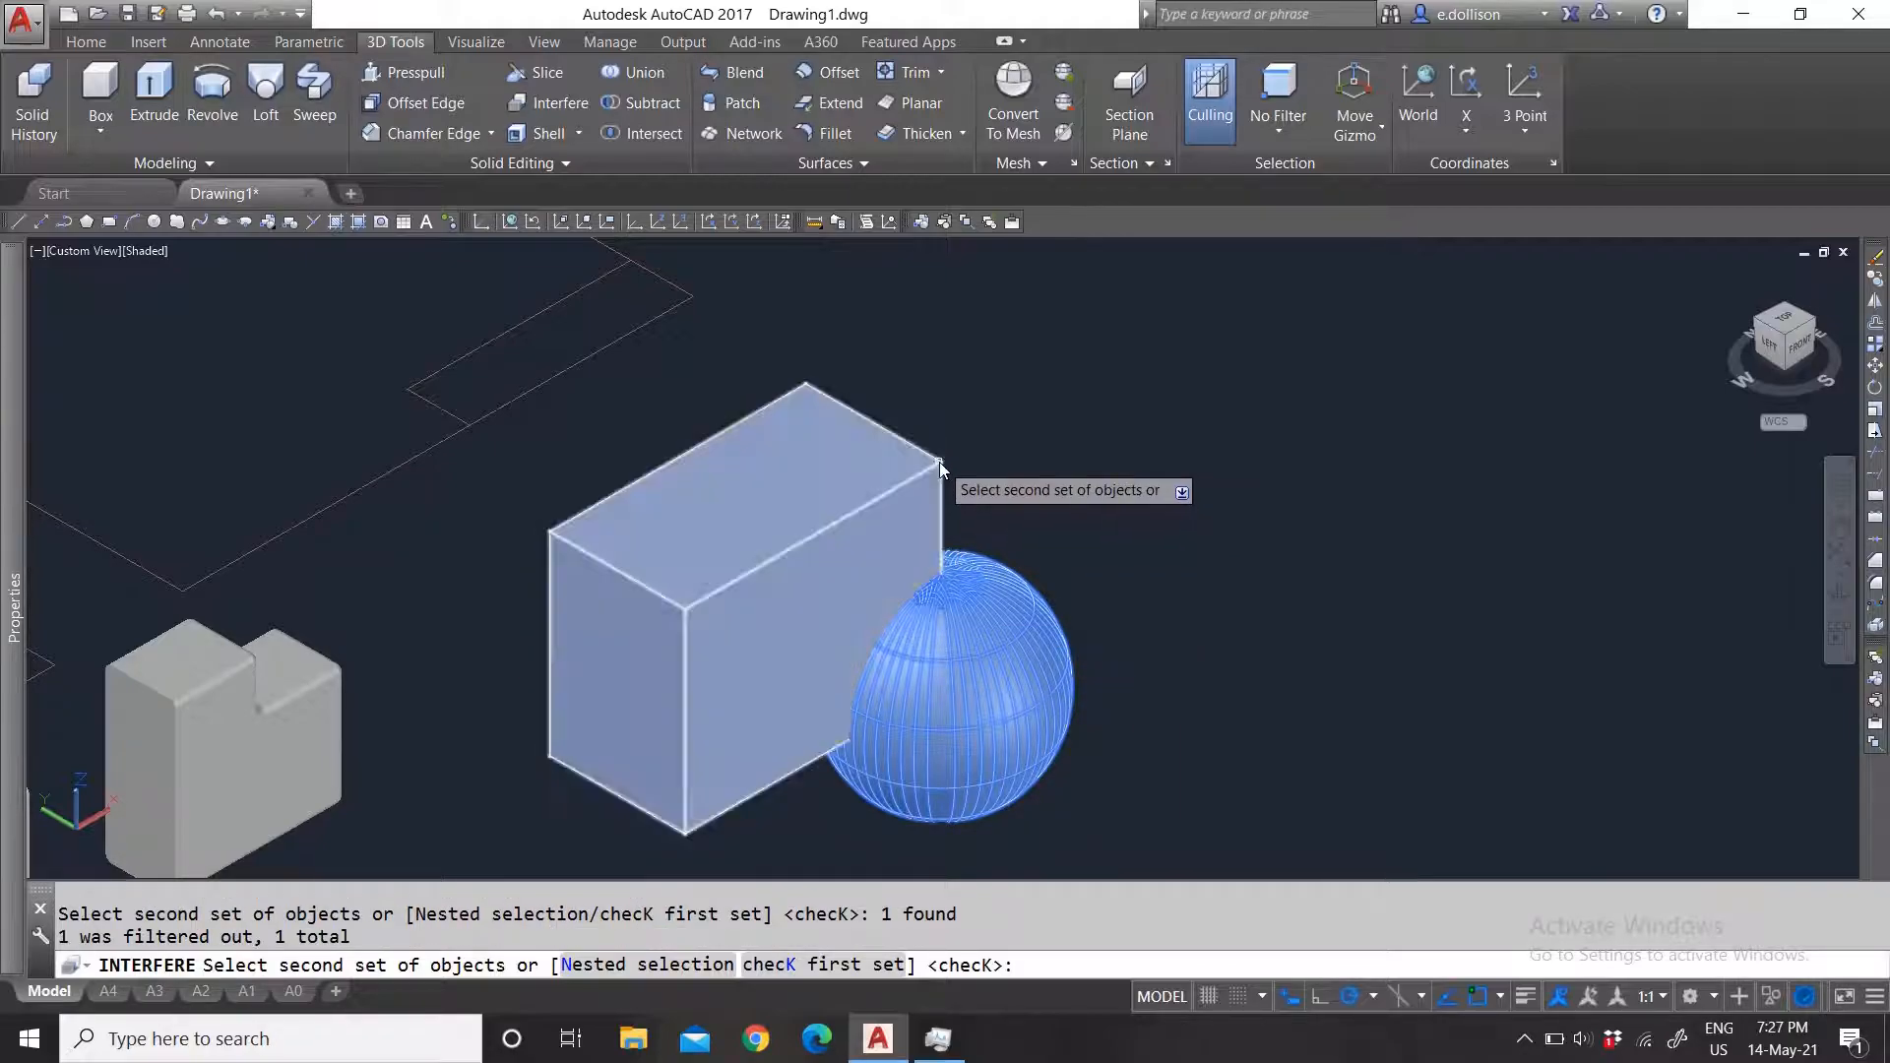
{"action": "key", "text": "Return"}
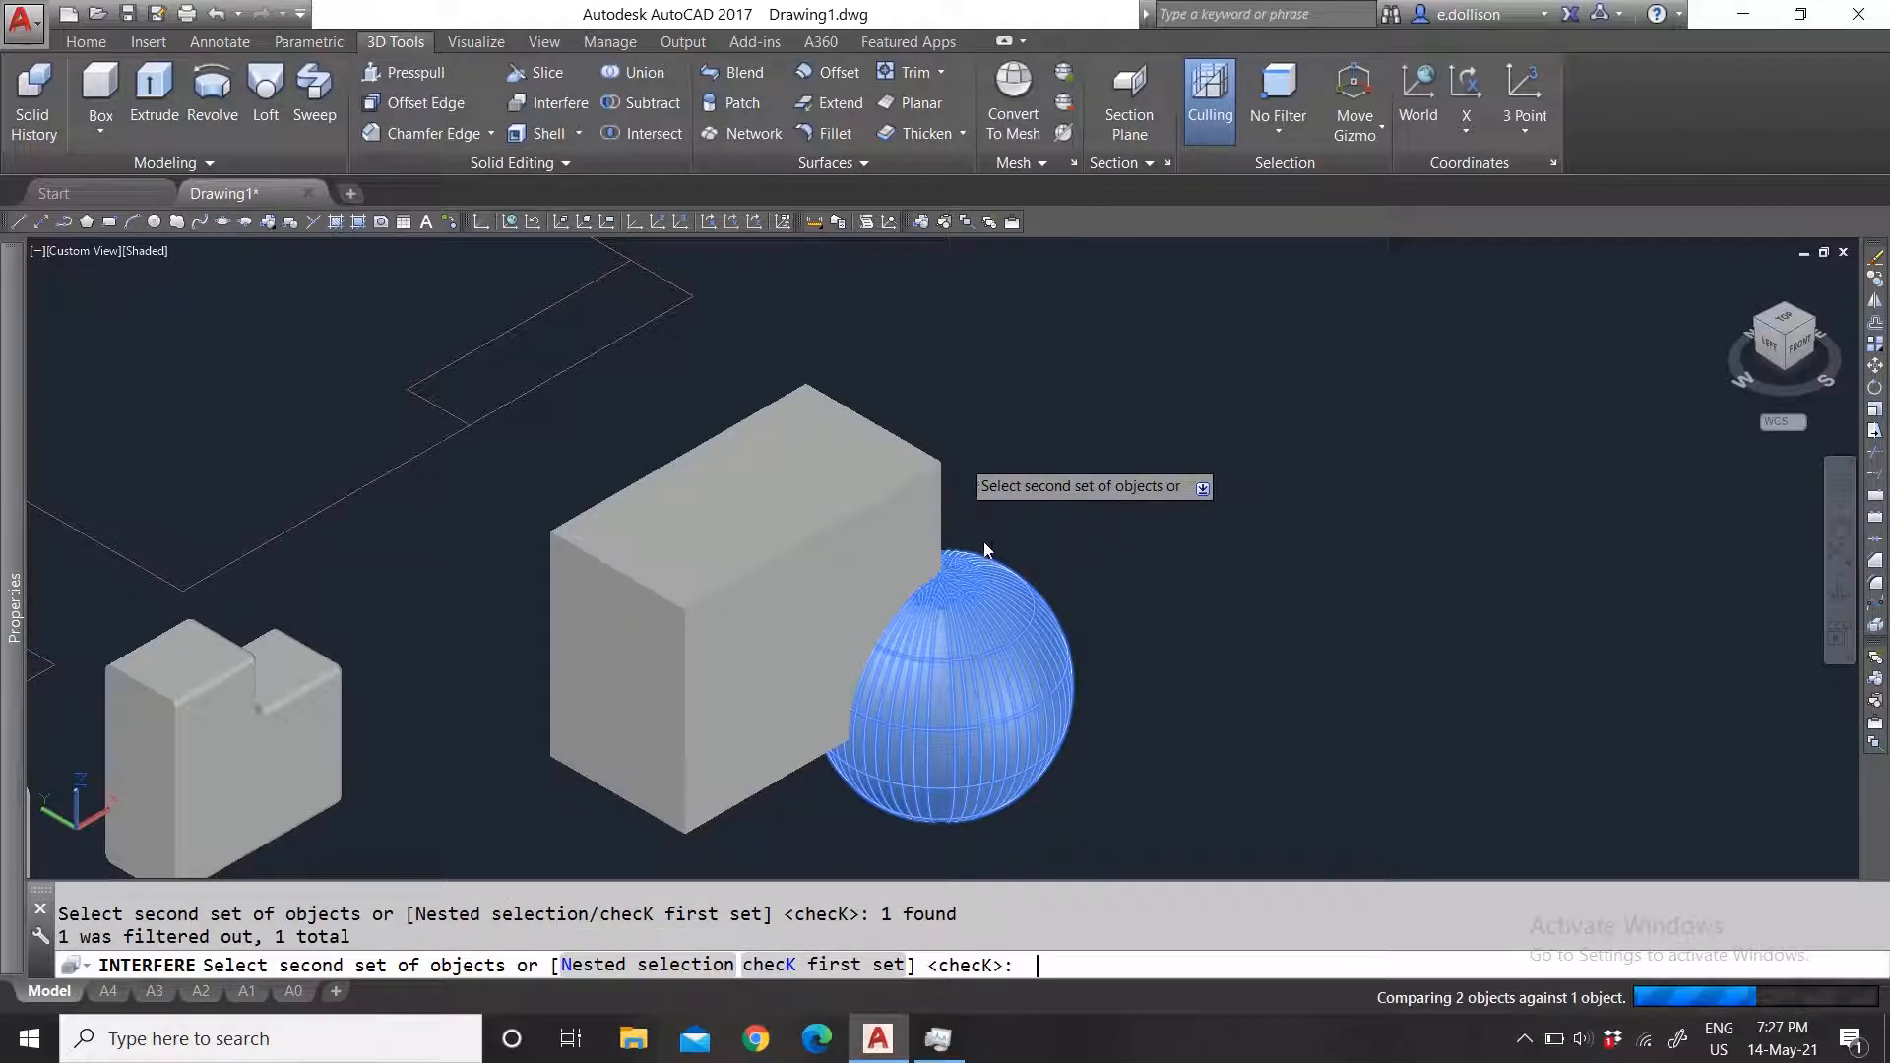
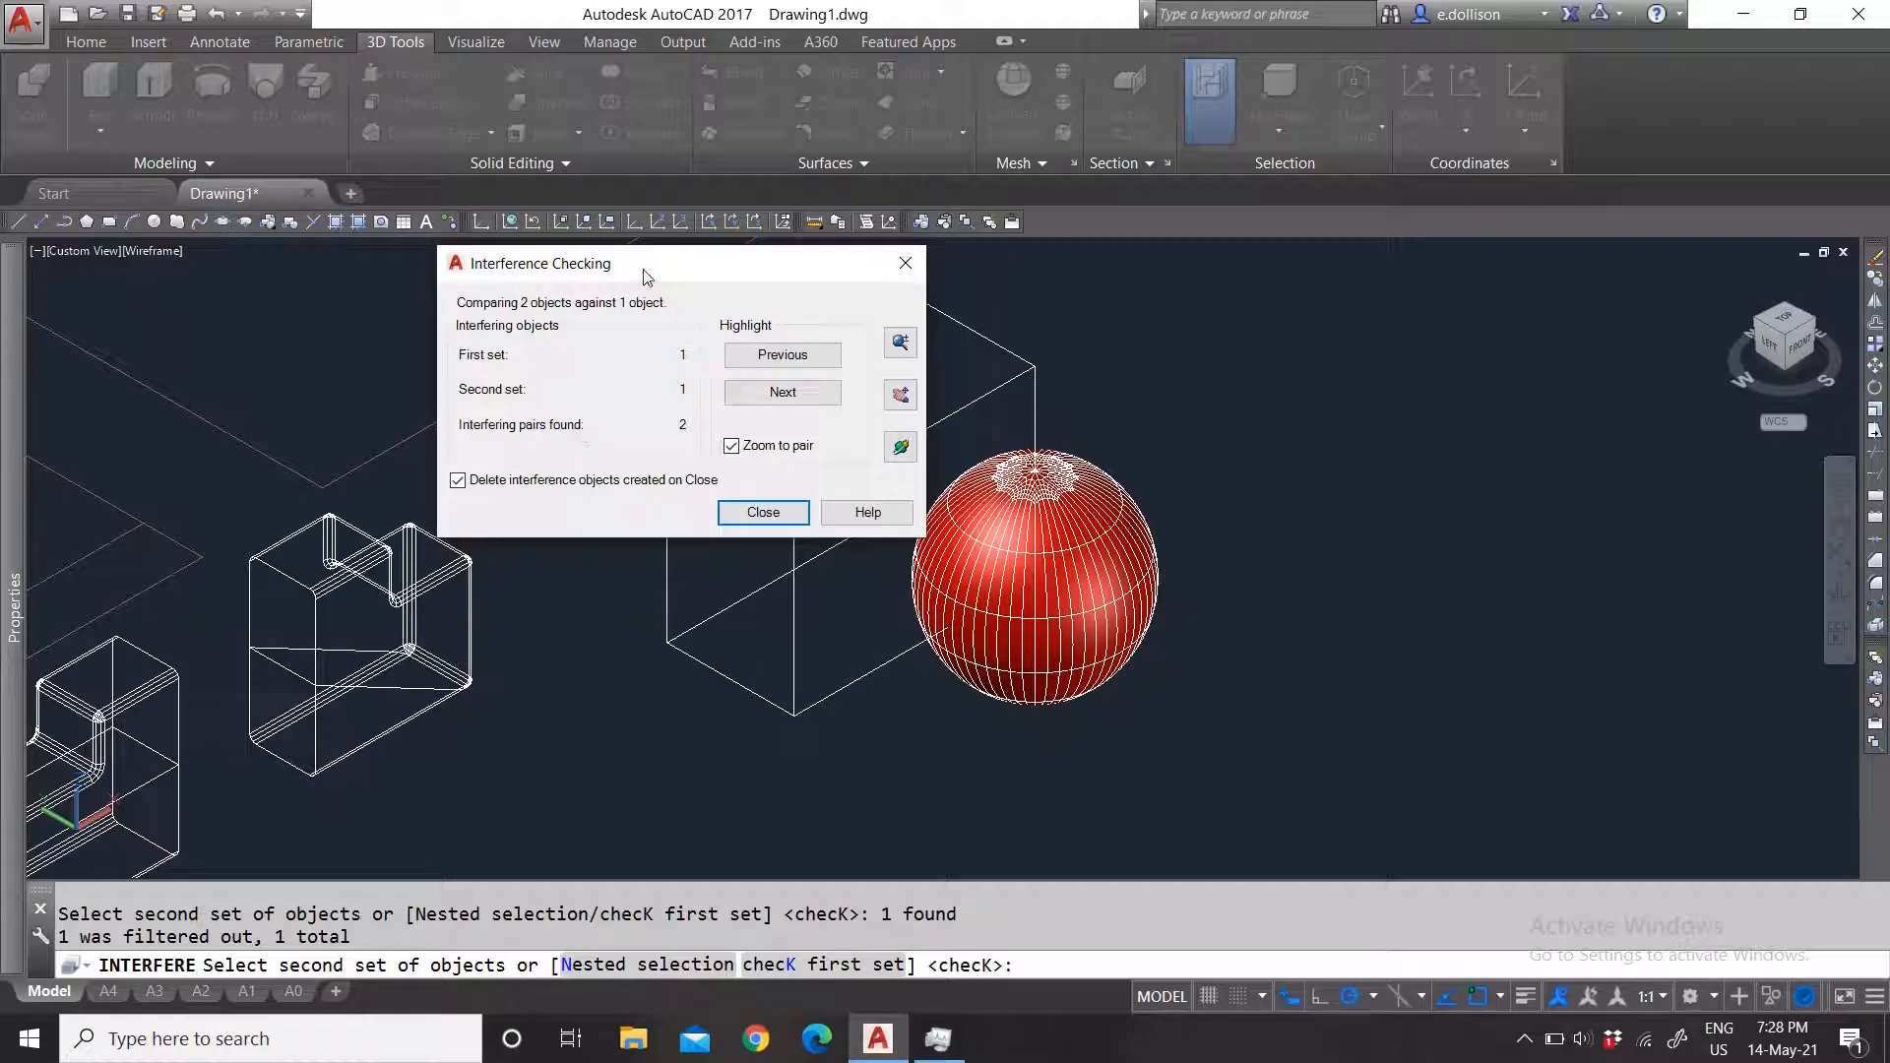
Step: Turn off deleting the interference objects on close and finish the interference check
{"action": "left_click_drag", "start_coordinate": [645, 276], "coordinate": [441, 210]}
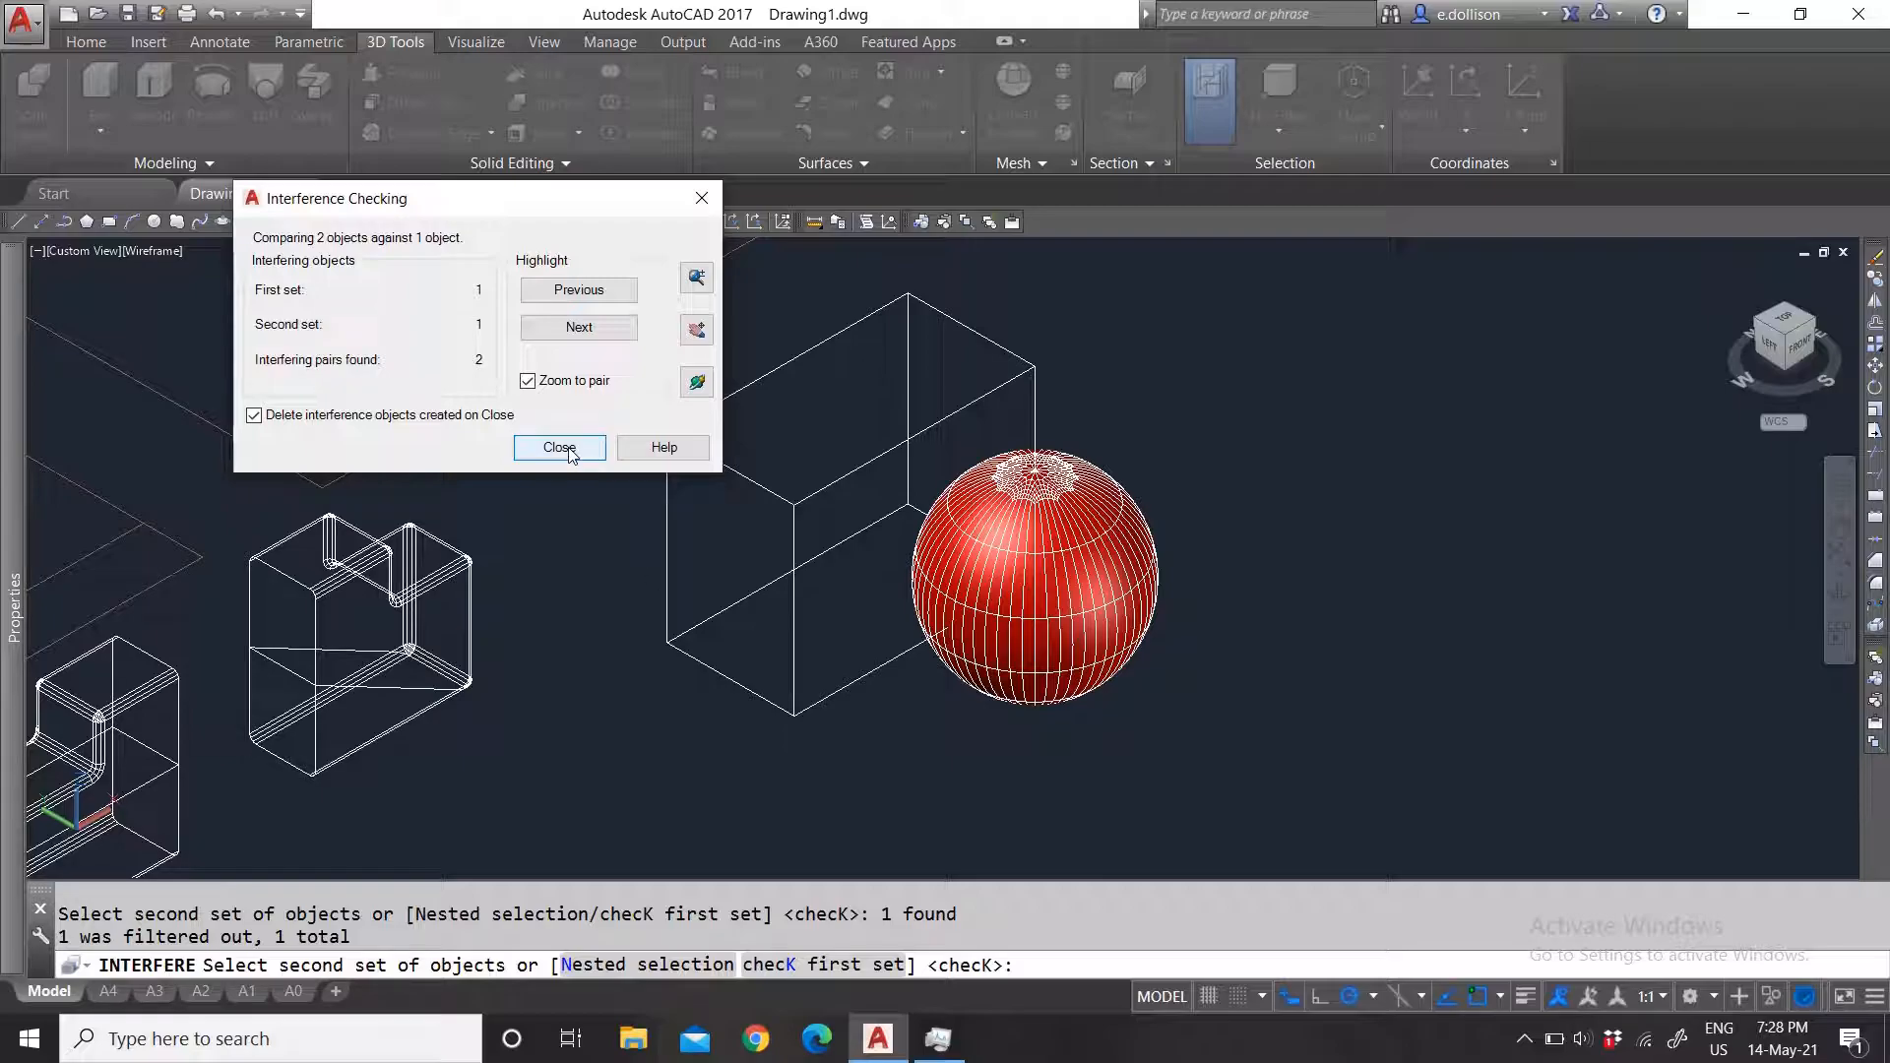
{"action": "left_click", "coordinate": [295, 418]}
{"action": "key", "text": "Return"}
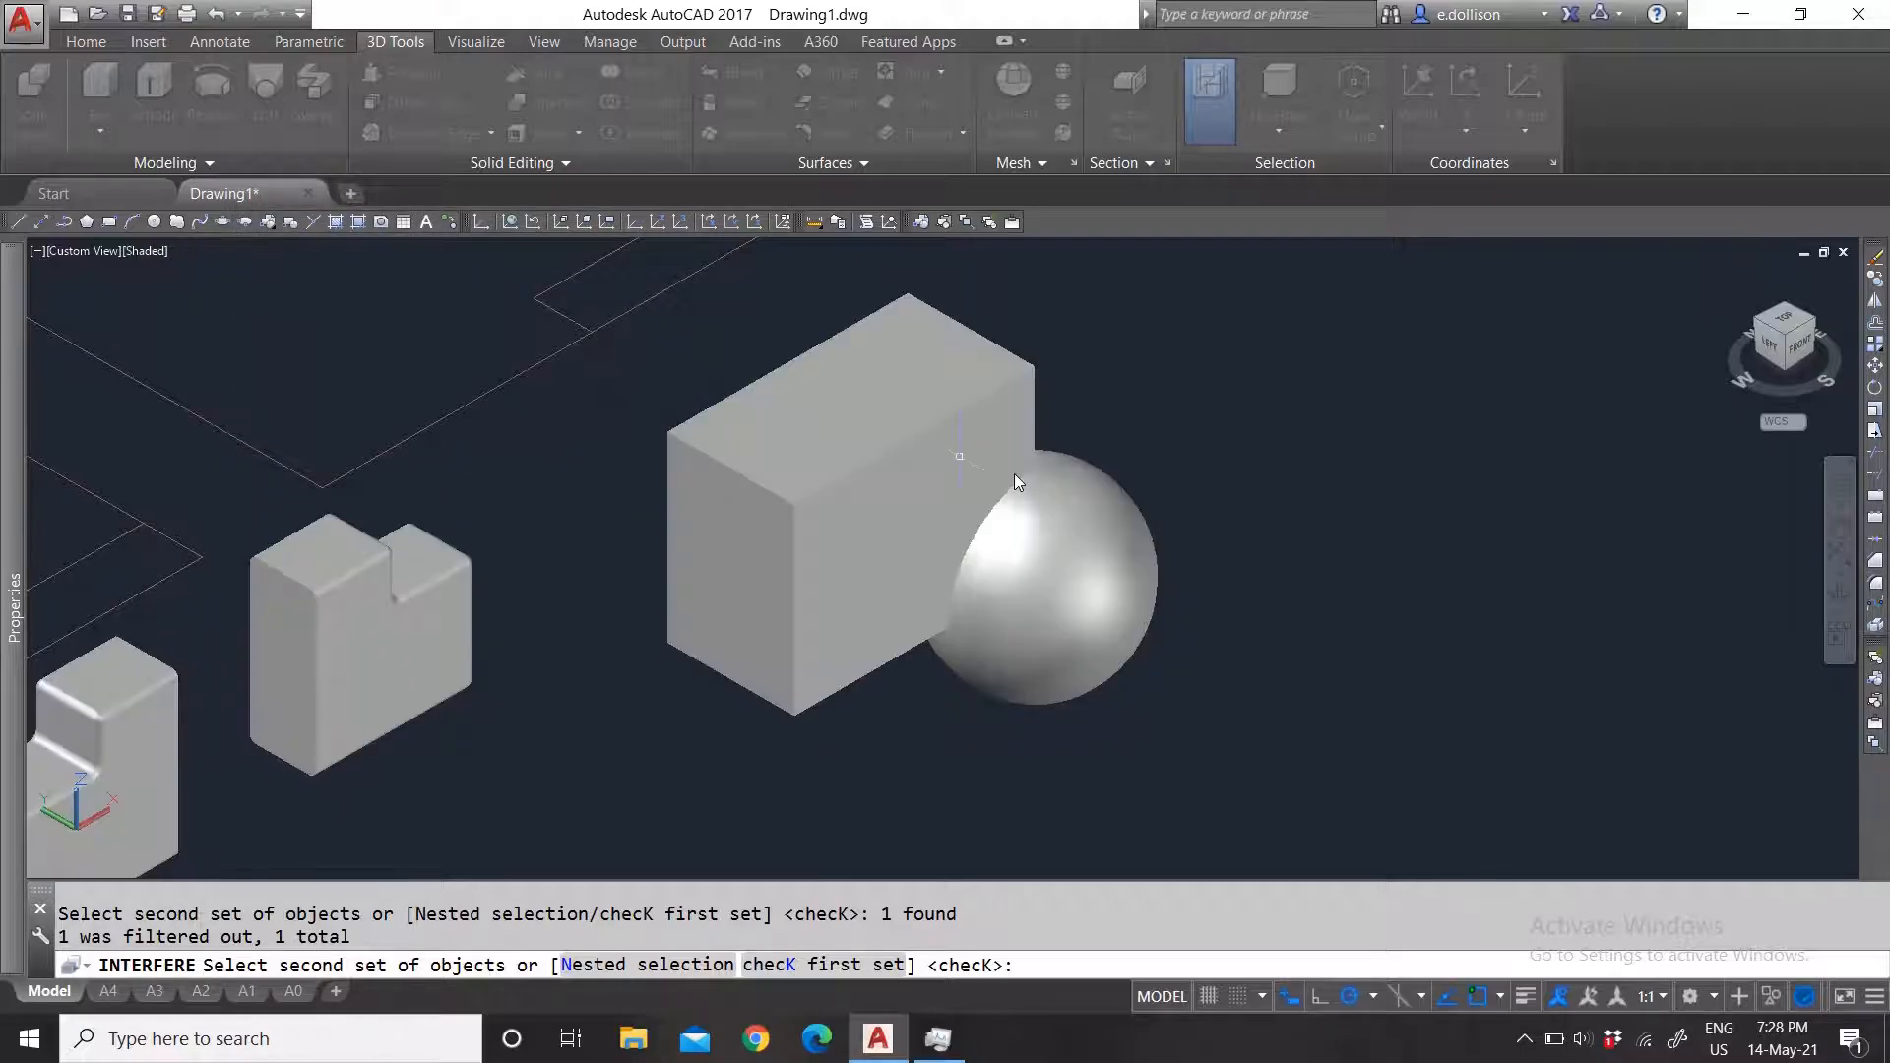
{"action": "left_click", "coordinate": [823, 250]}
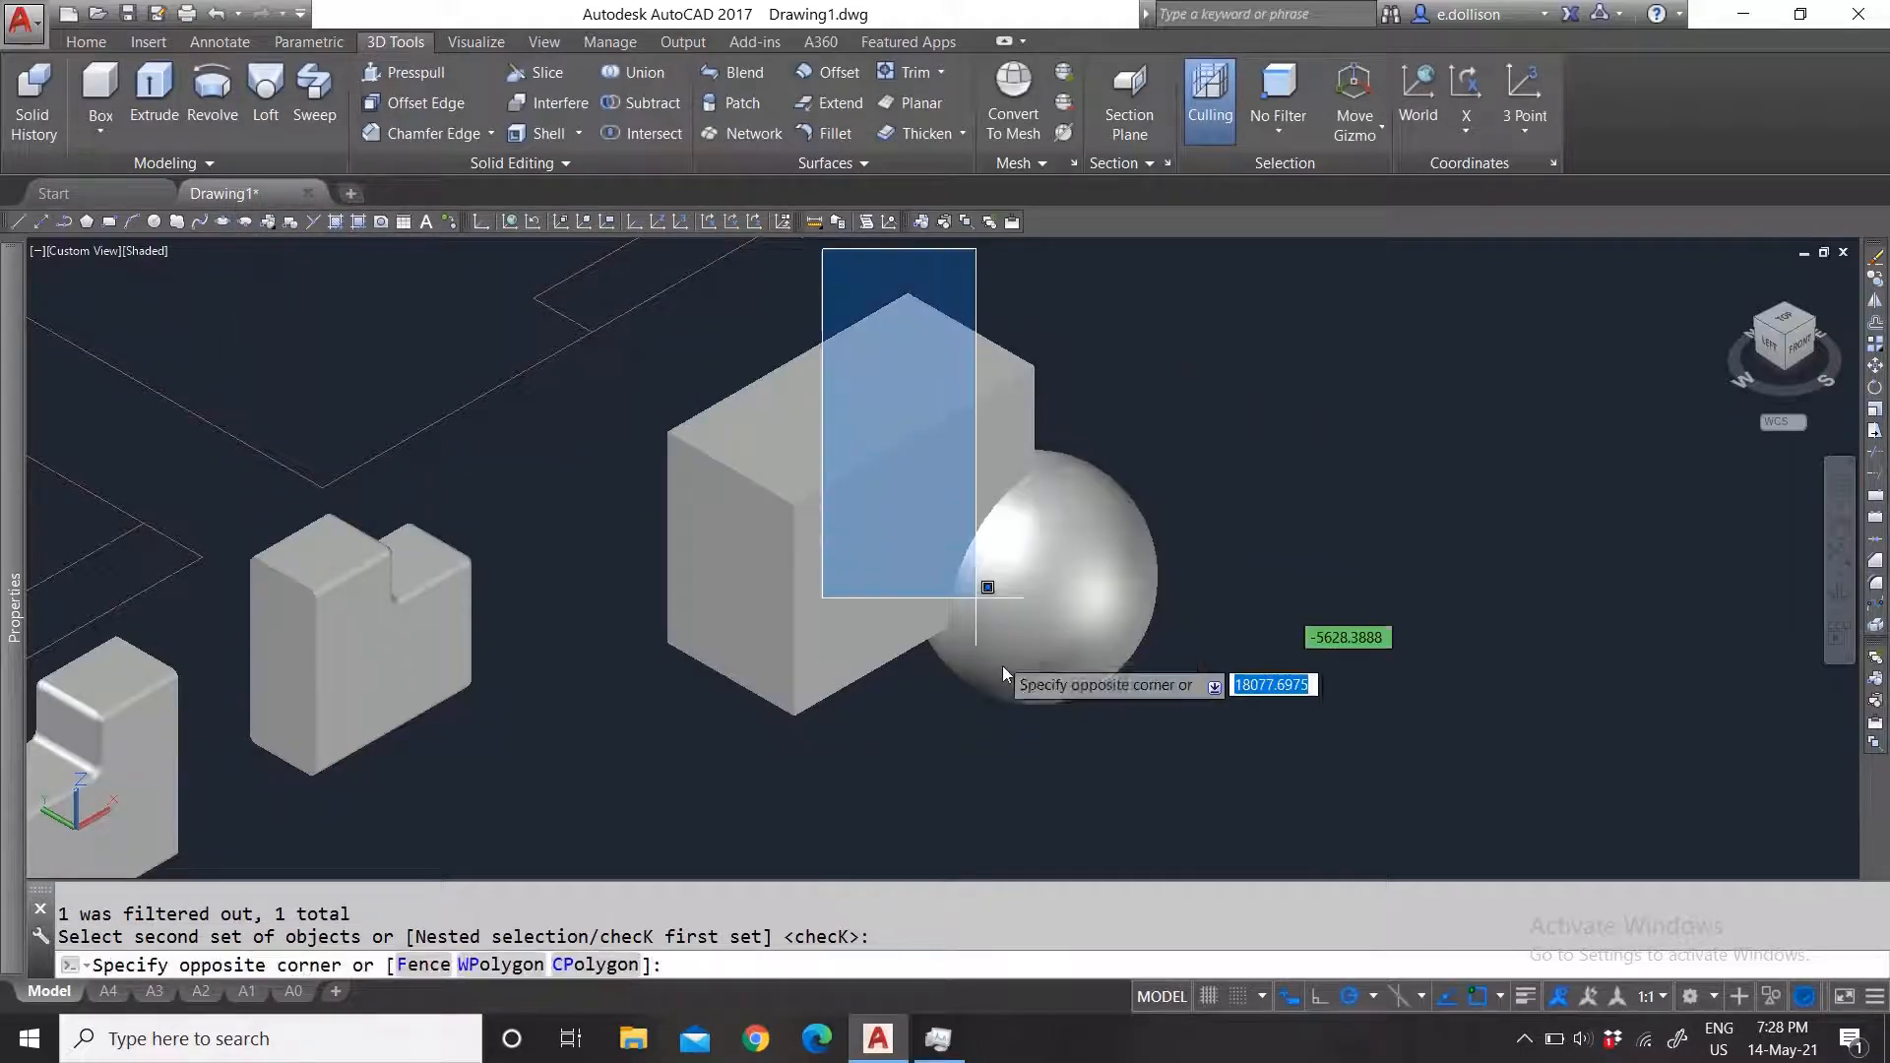
{"action": "left_click", "coordinate": [1071, 766]}
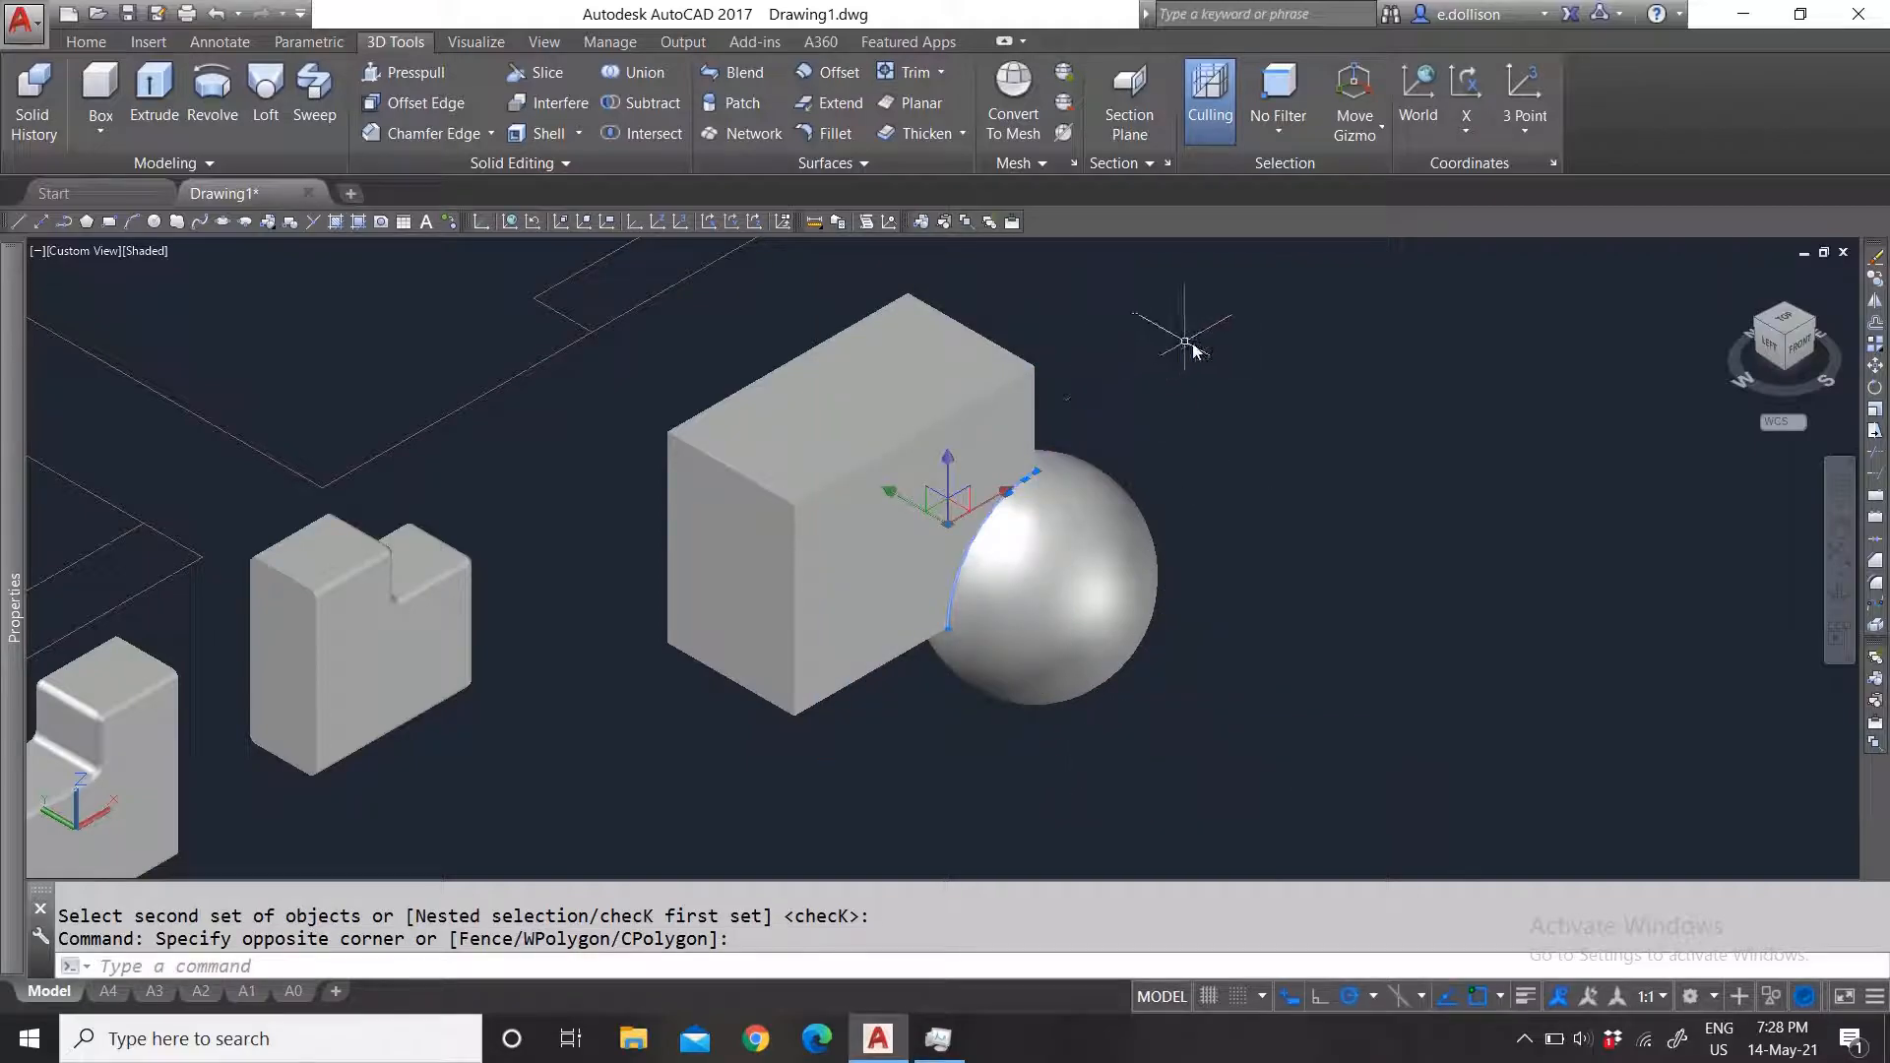
{"action": "key", "text": "Escape"}
Step: Move the interference solid out of the overlap into the empty space beside the box and sphere
{"action": "left_click", "coordinate": [807, 251]}
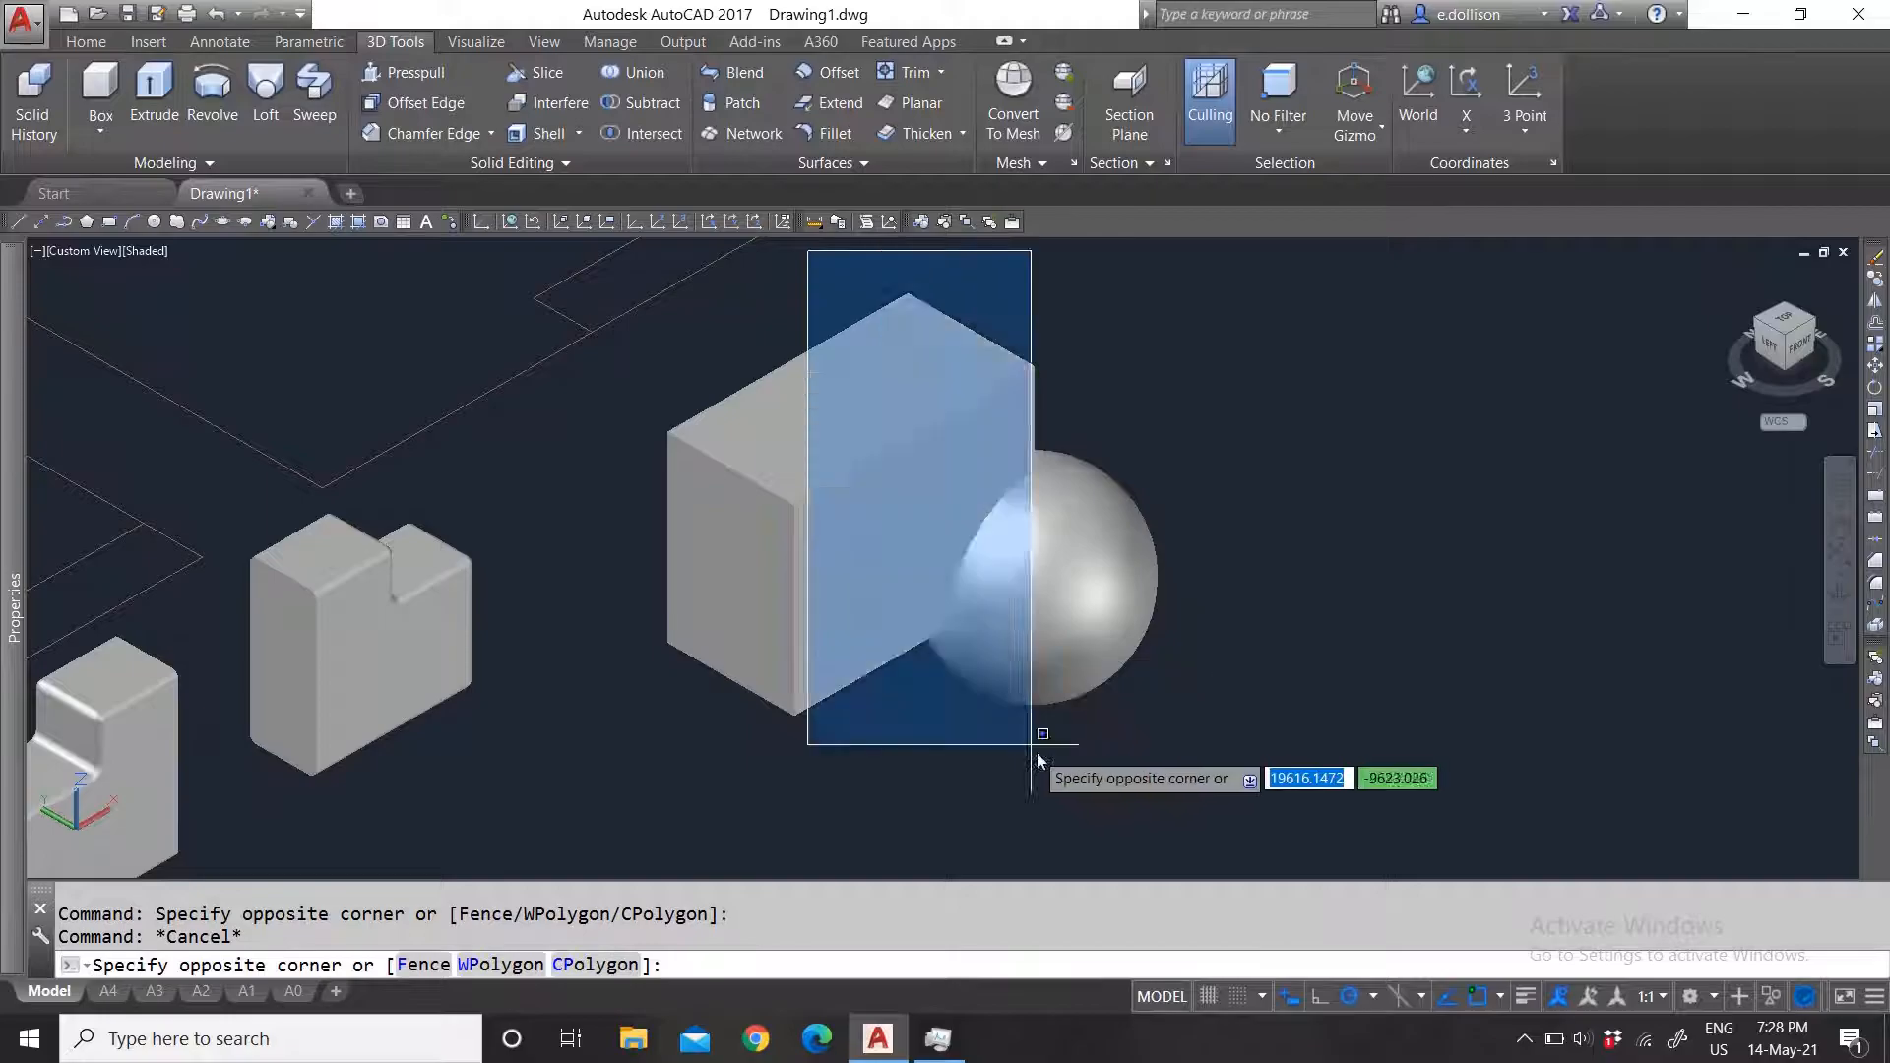
{"action": "left_click", "coordinate": [1072, 780]}
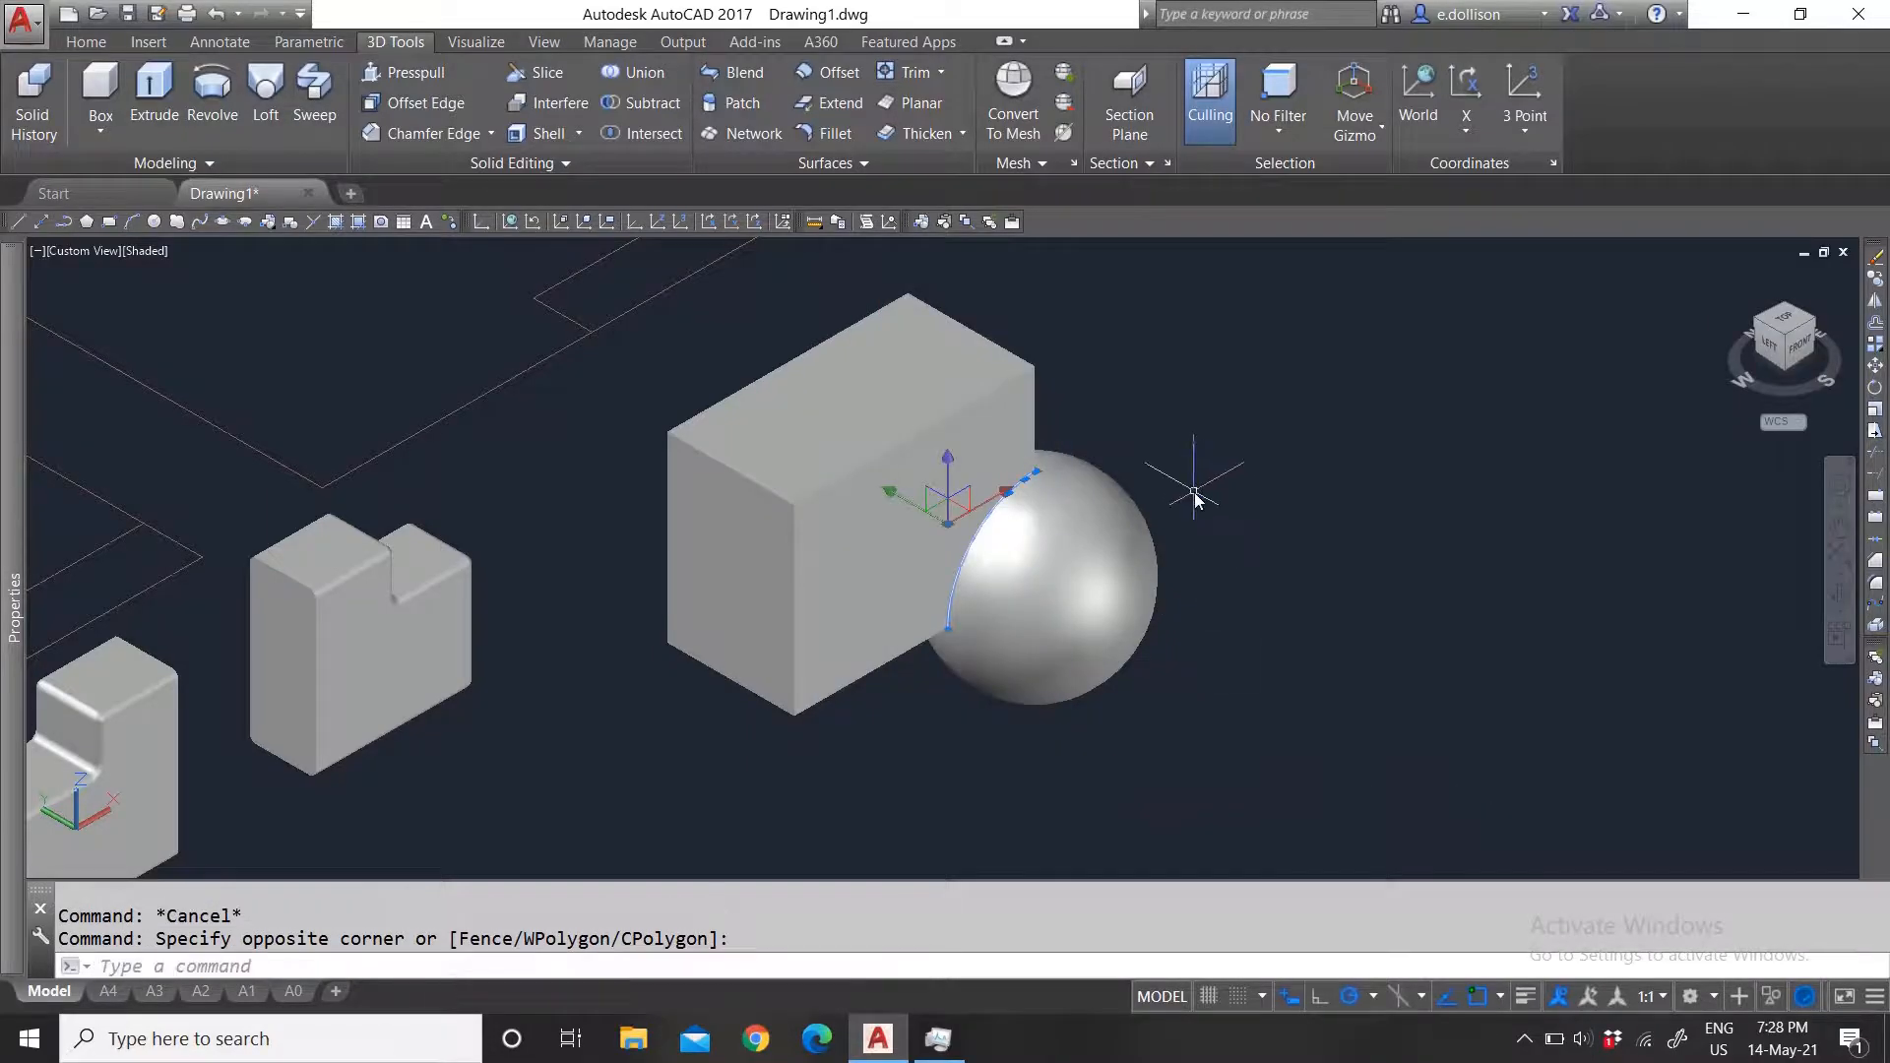
{"action": "type", "text": "m"}
{"action": "key", "text": "Return"}
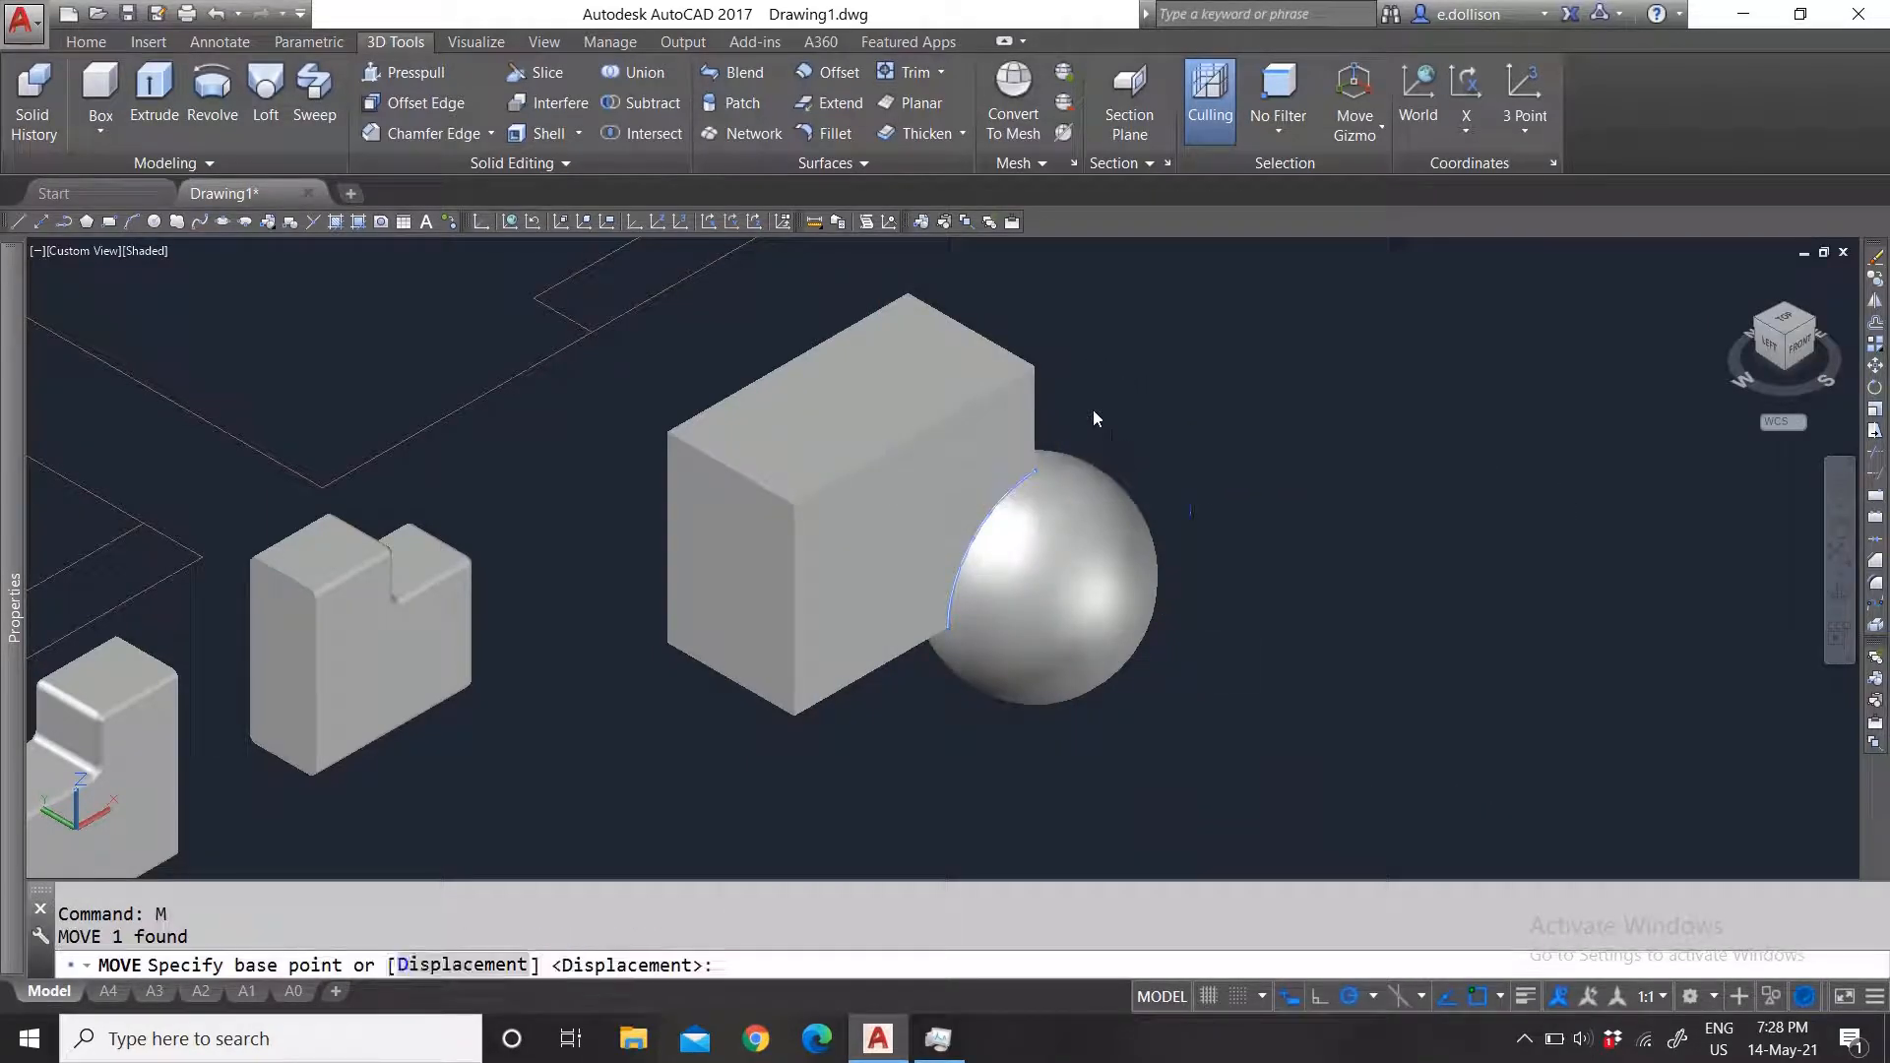
{"action": "left_click", "coordinate": [1092, 409]}
{"action": "scroll", "coordinate": [1020, 706], "scroll_direction": "down", "scroll_amount": 4}
{"action": "scroll", "coordinate": [1216, 590], "scroll_direction": "up", "scroll_amount": 2}
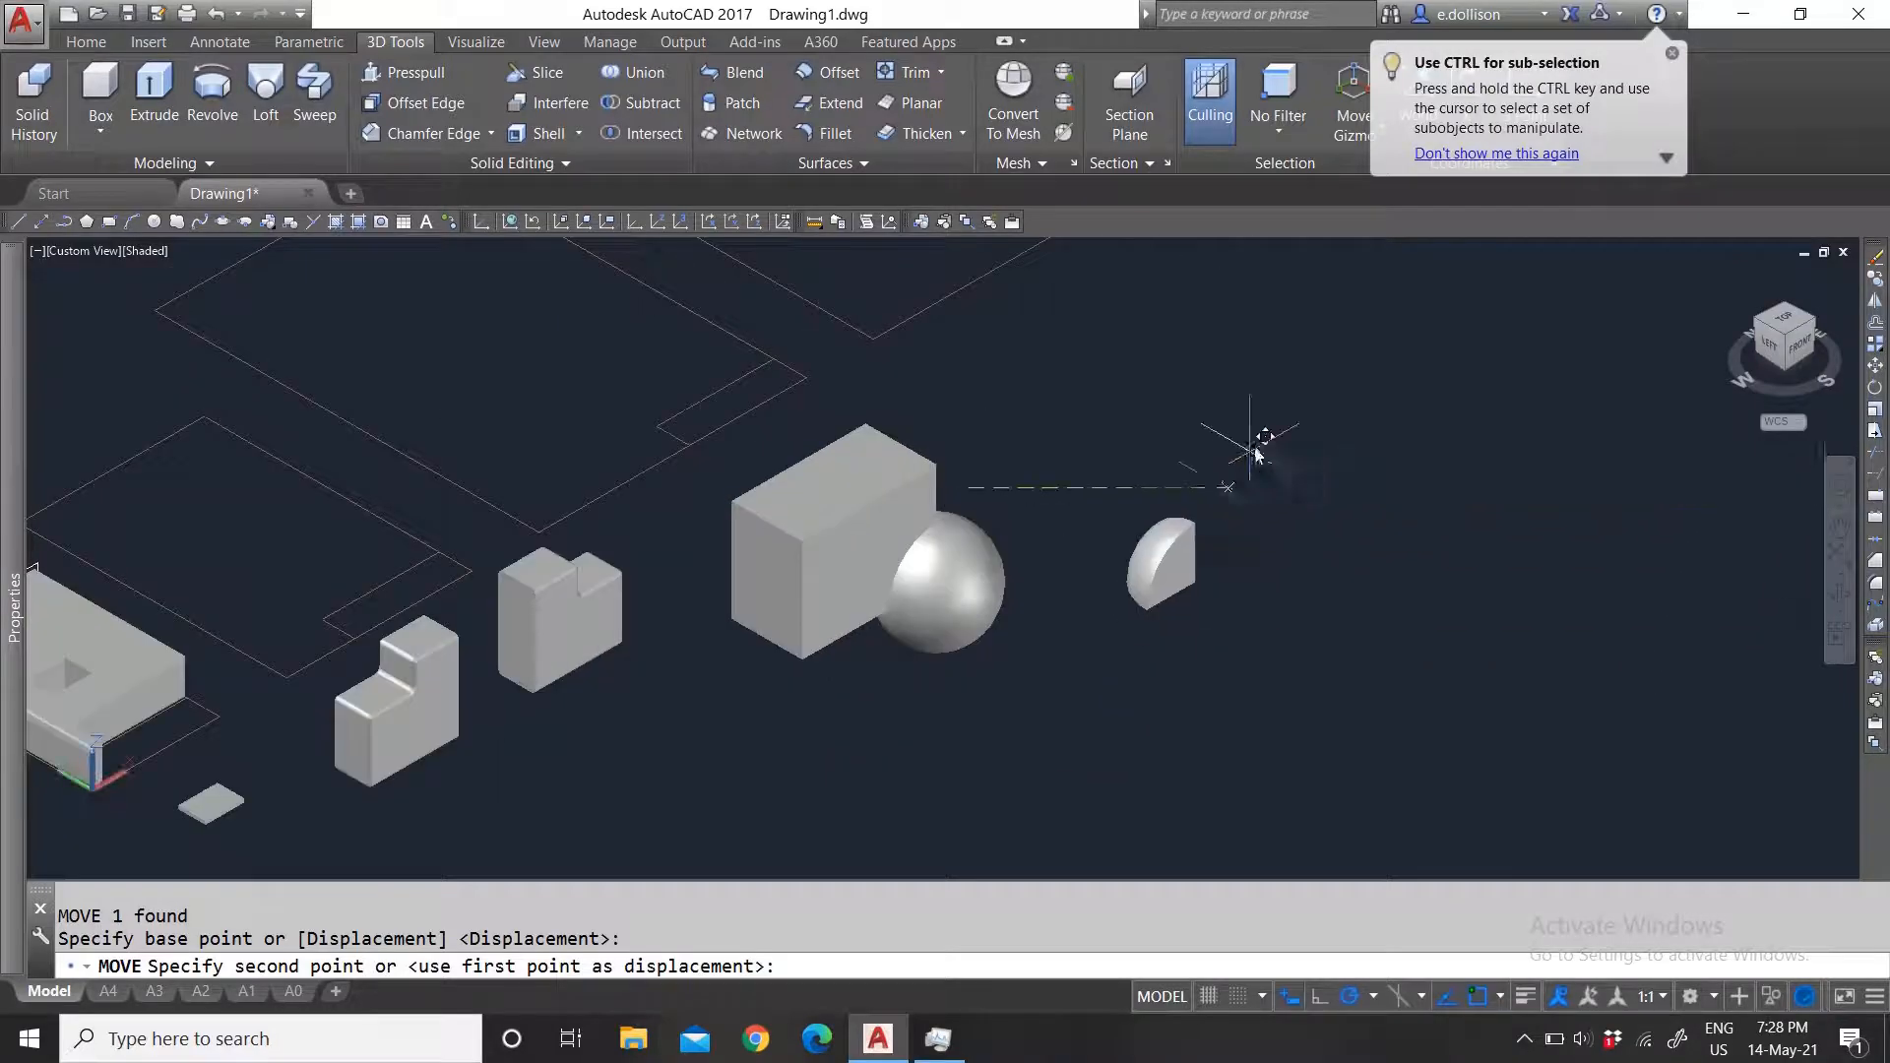
{"action": "key", "text": "Escape"}
Step: Examine the separated interference solid and compare it with the overlapping box and sphere
{"action": "scroll", "coordinate": [1231, 468], "scroll_direction": "up", "scroll_amount": 3}
{"action": "left_click", "coordinate": [1218, 533]}
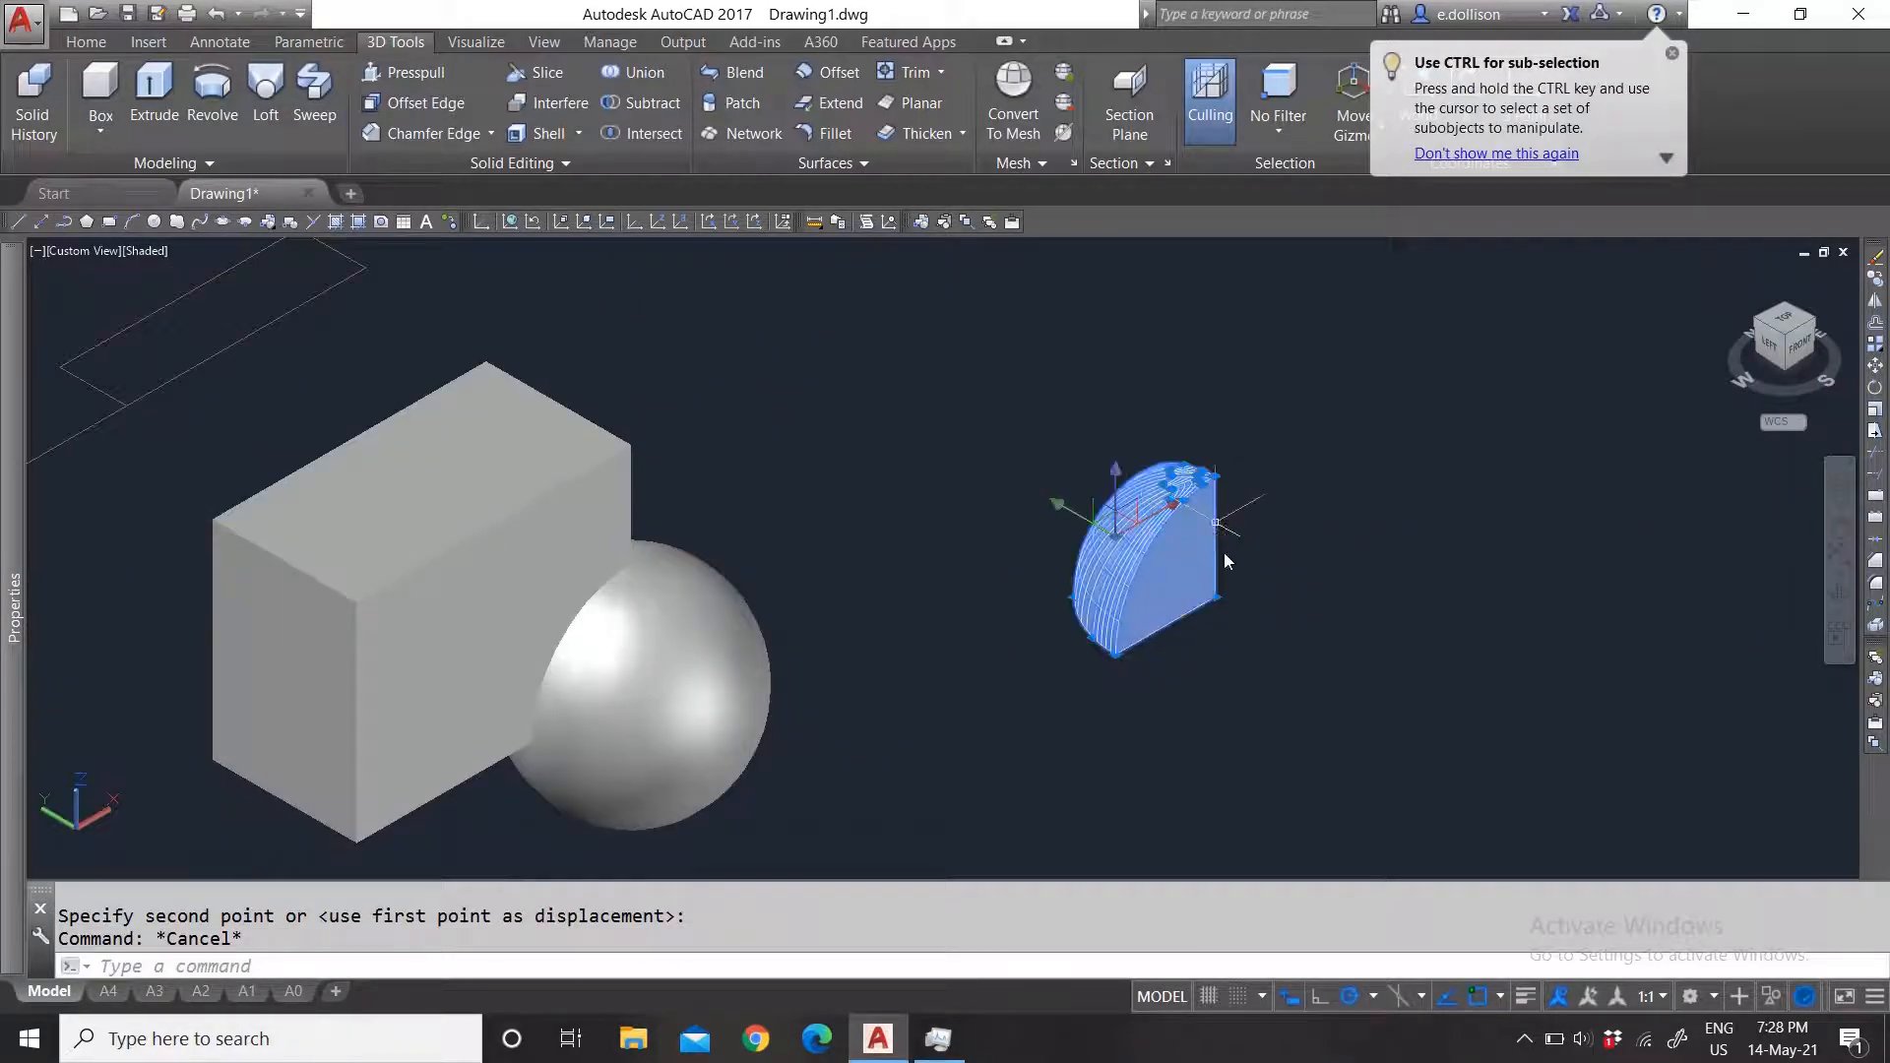
{"action": "key", "text": "Escape"}
{"action": "left_click", "coordinate": [638, 549]}
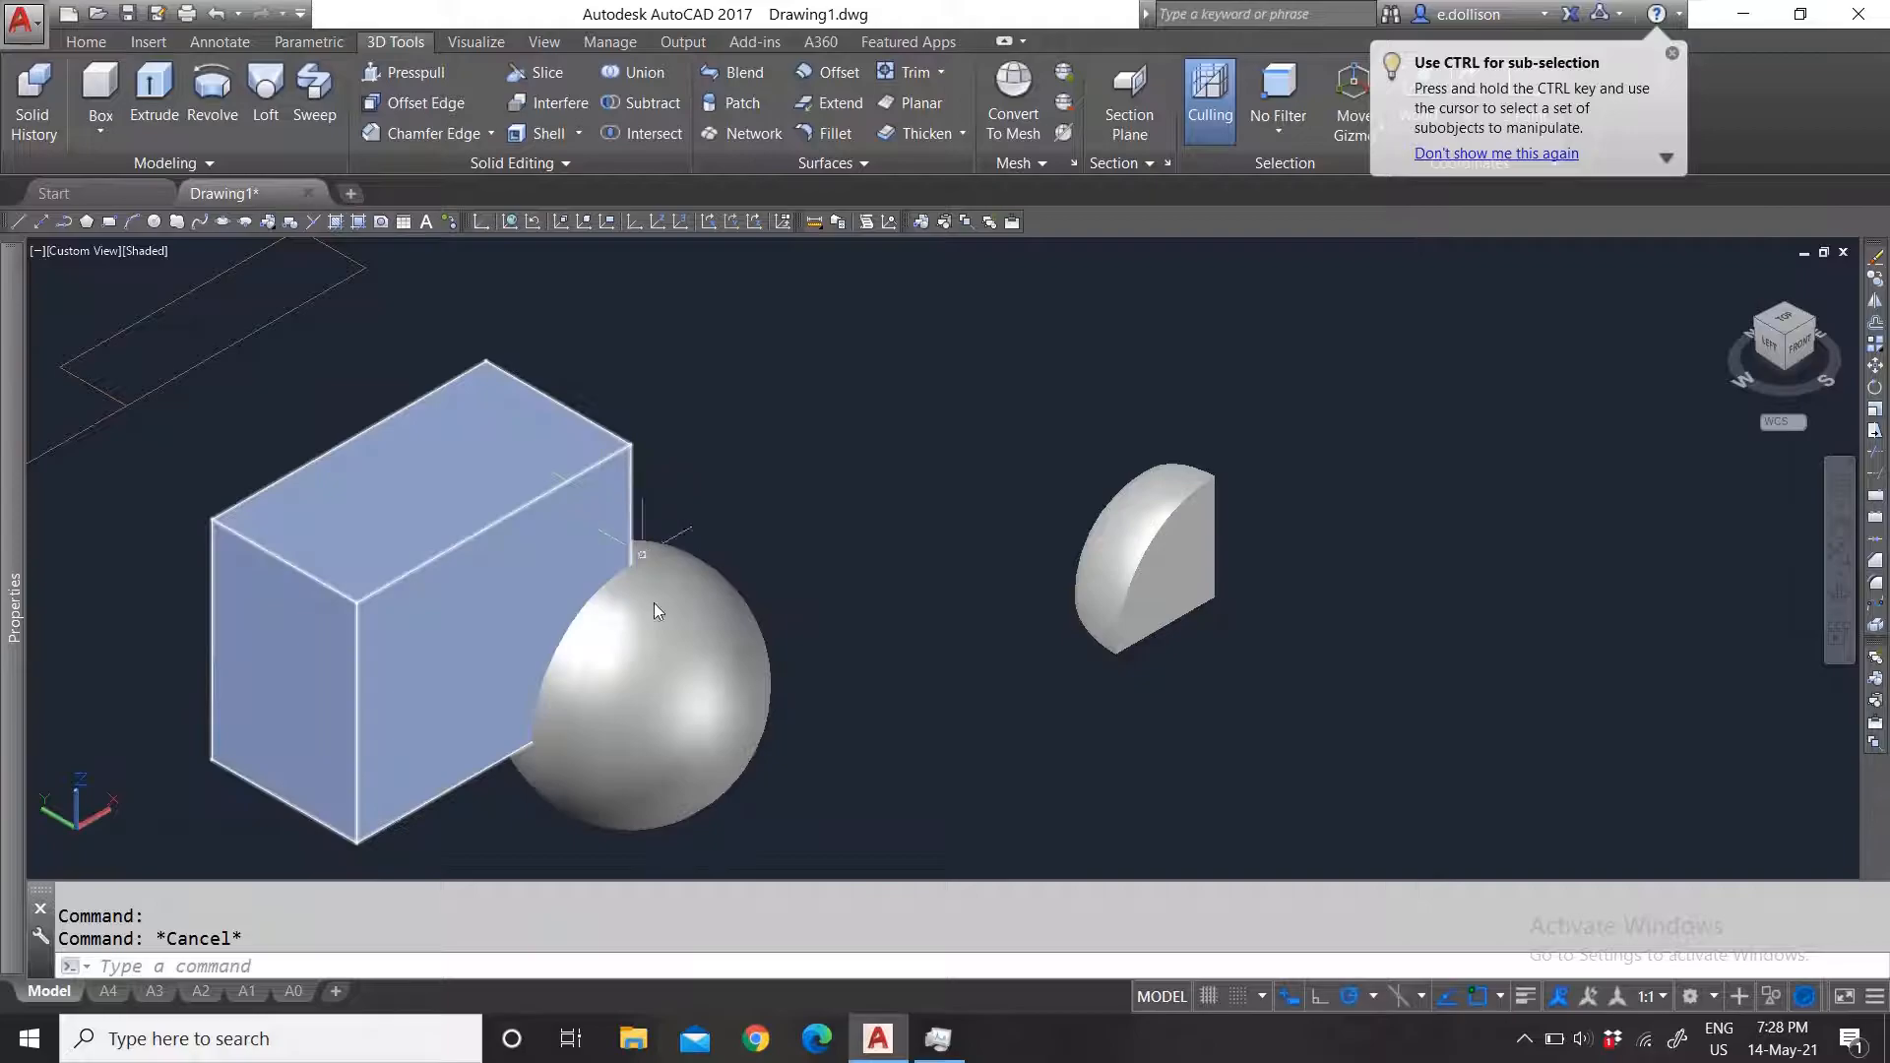
{"action": "key", "text": "Escape"}
{"action": "left_click", "coordinate": [610, 489]}
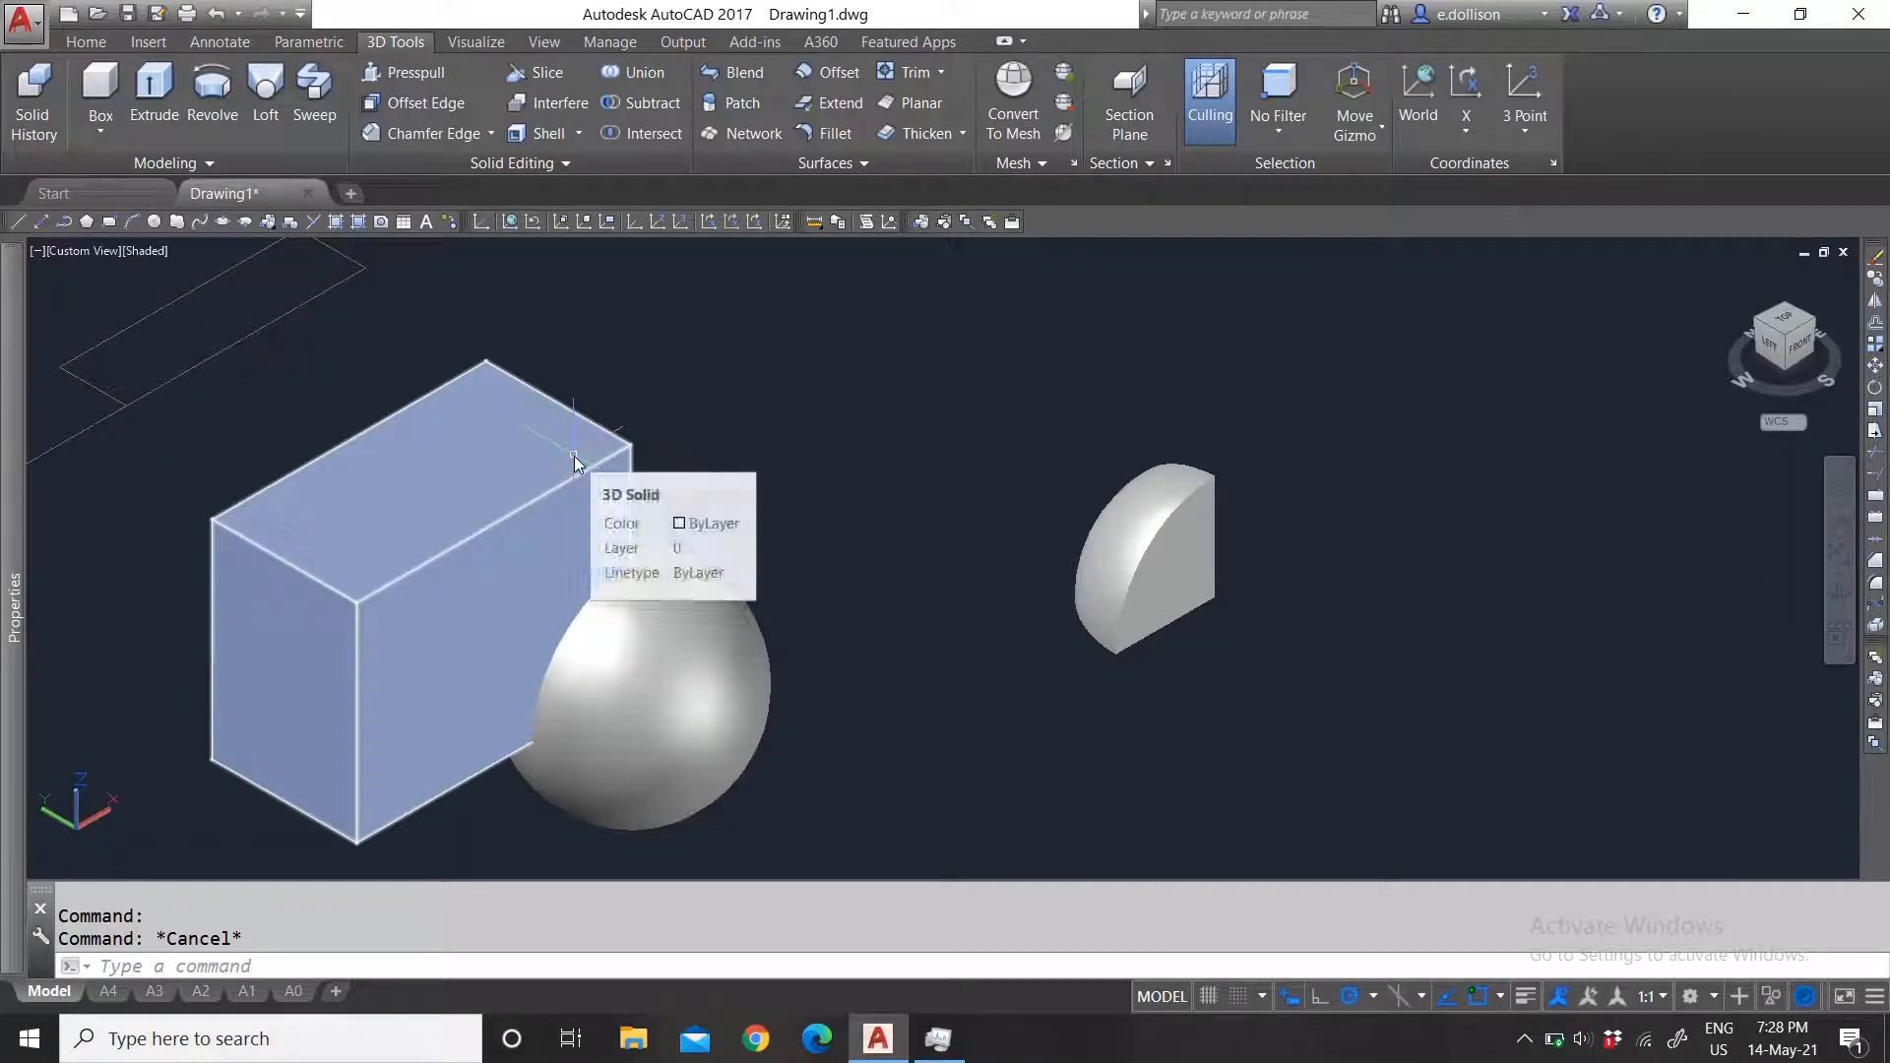
{"action": "mouse_move", "coordinate": [574, 463]}
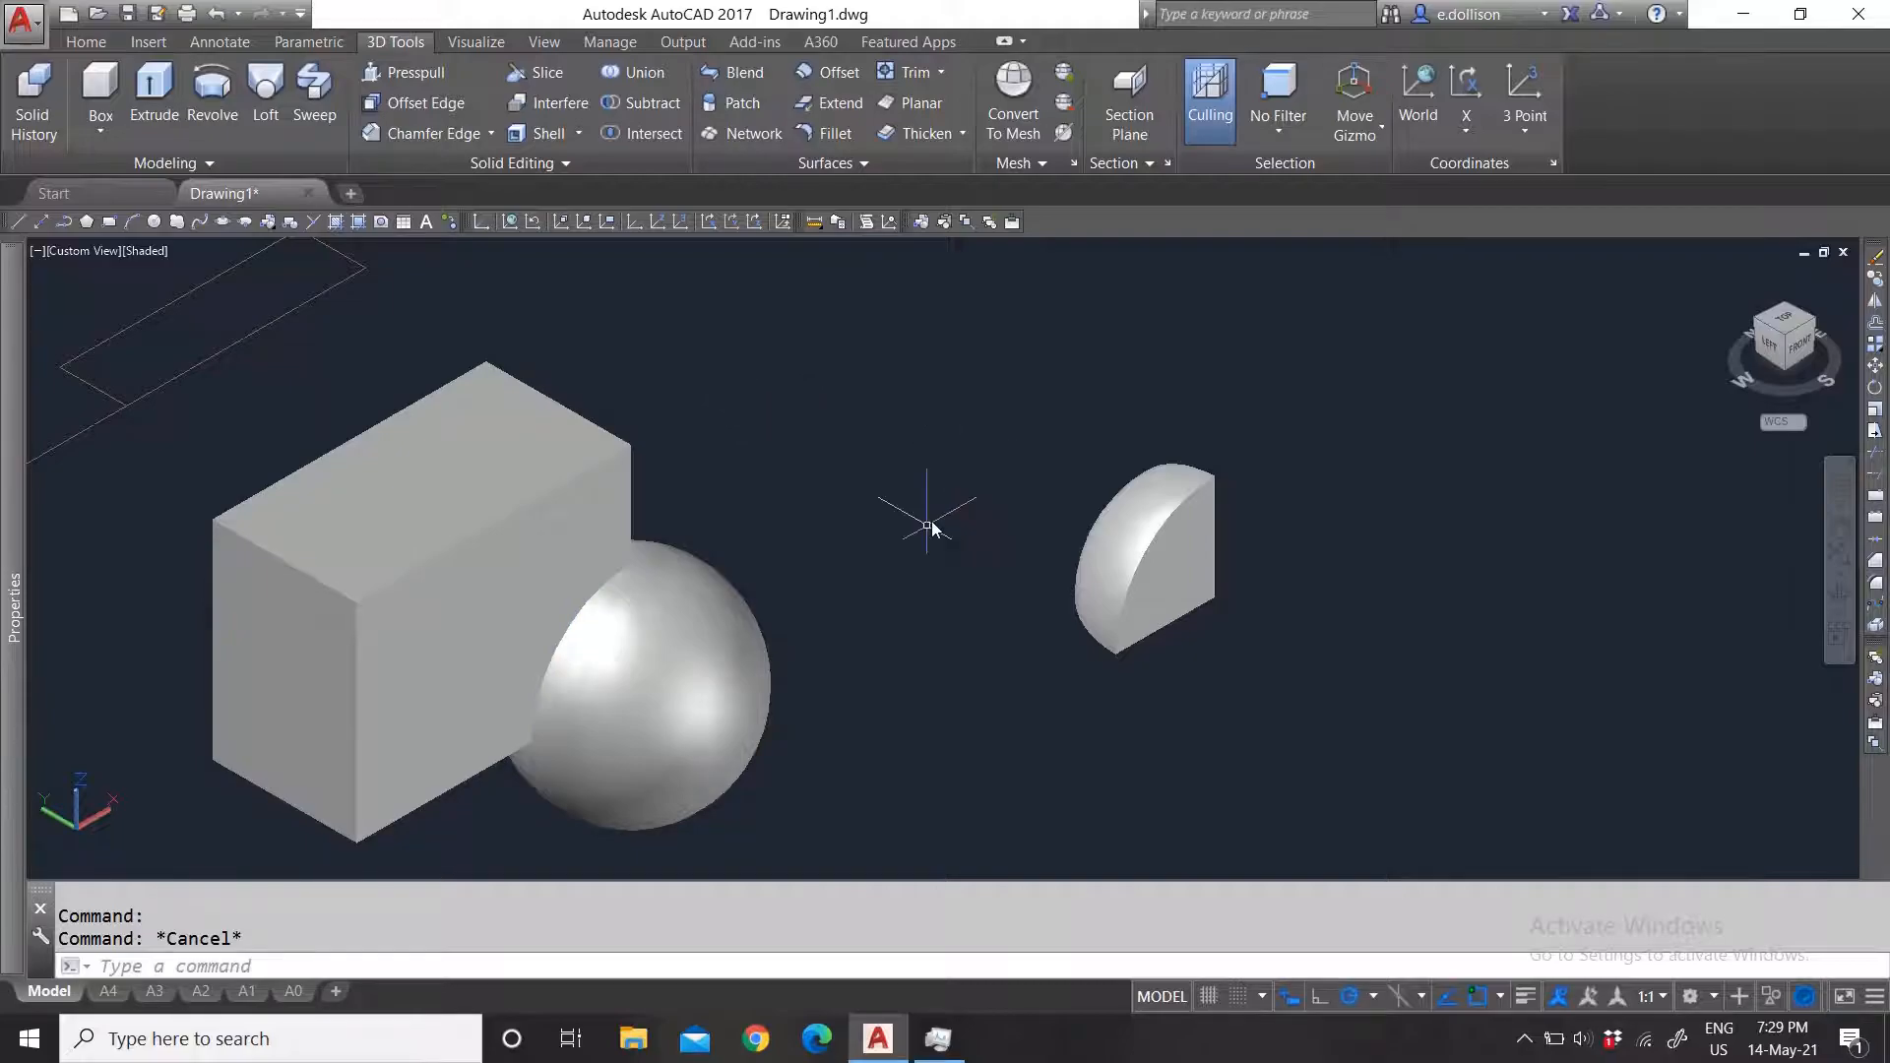
{"action": "scroll", "coordinate": [926, 551], "scroll_direction": "down", "scroll_amount": 3}
{"action": "scroll", "coordinate": [876, 595], "scroll_direction": "up", "scroll_amount": 2}
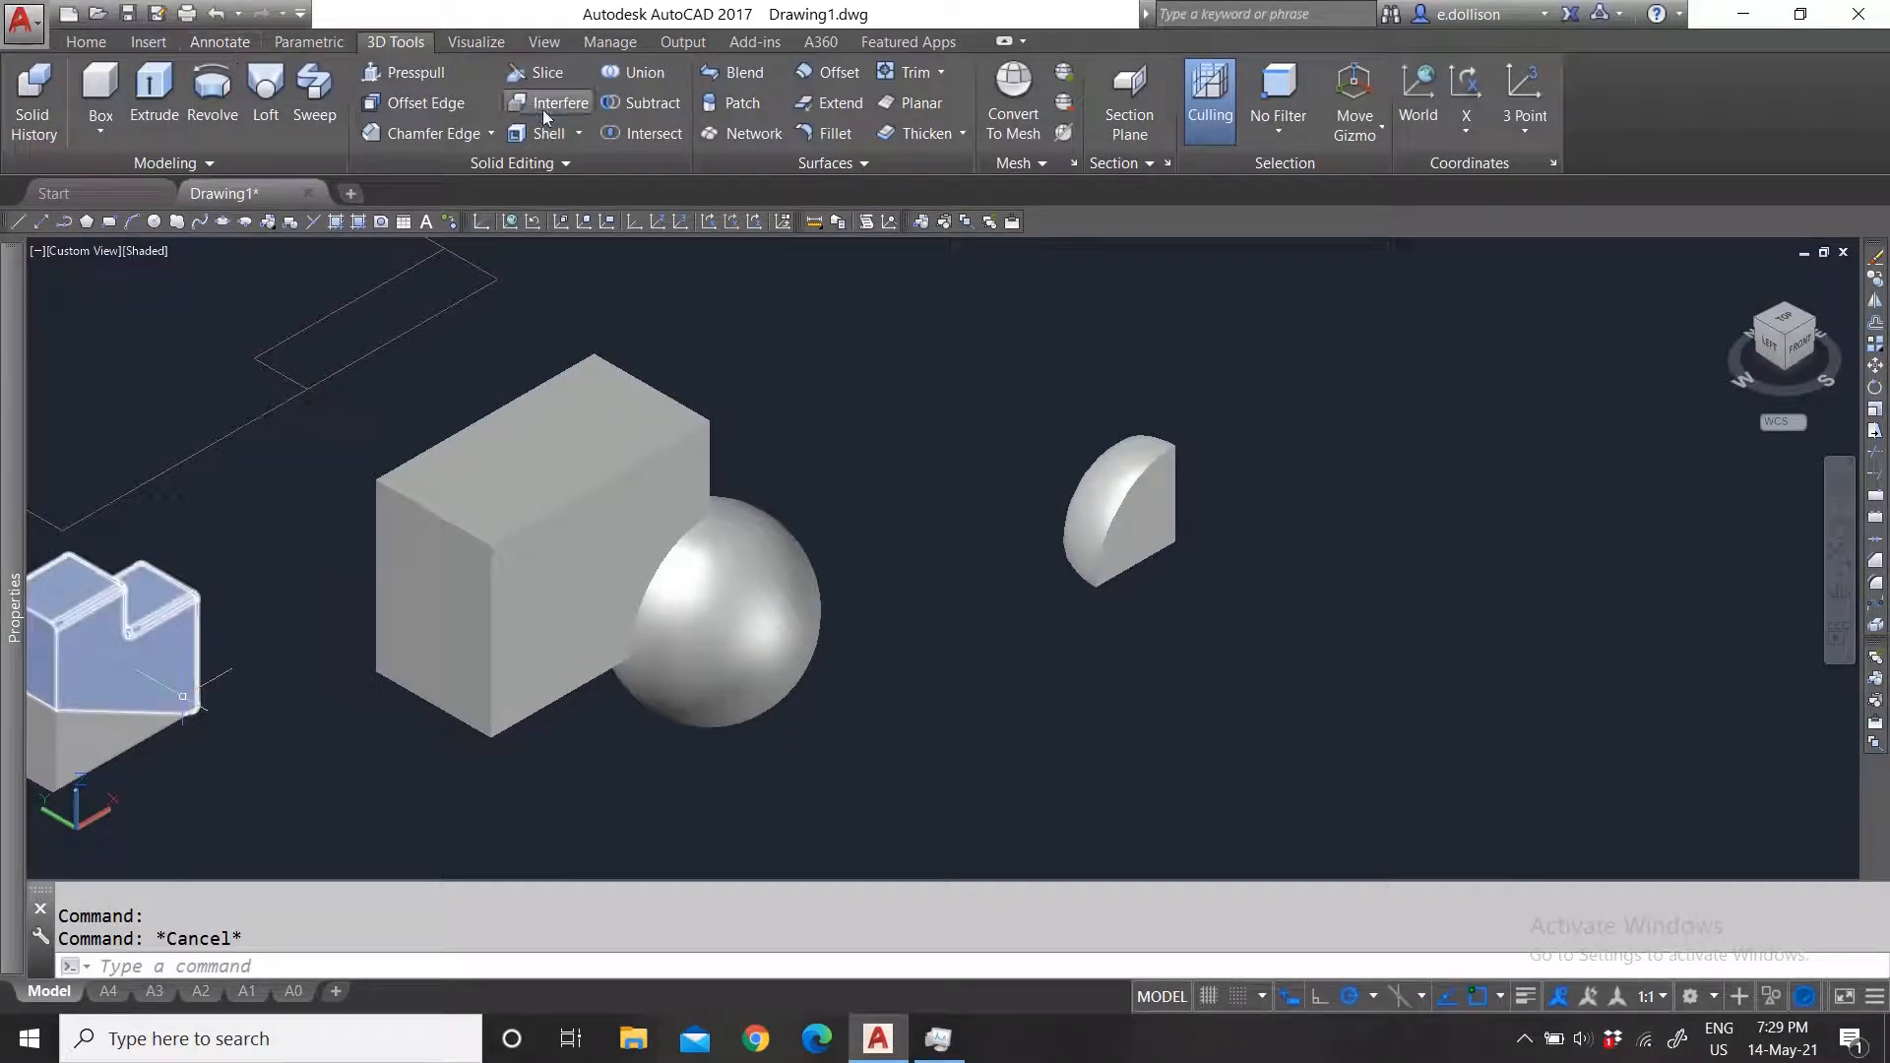
{"action": "left_click", "coordinate": [577, 134]}
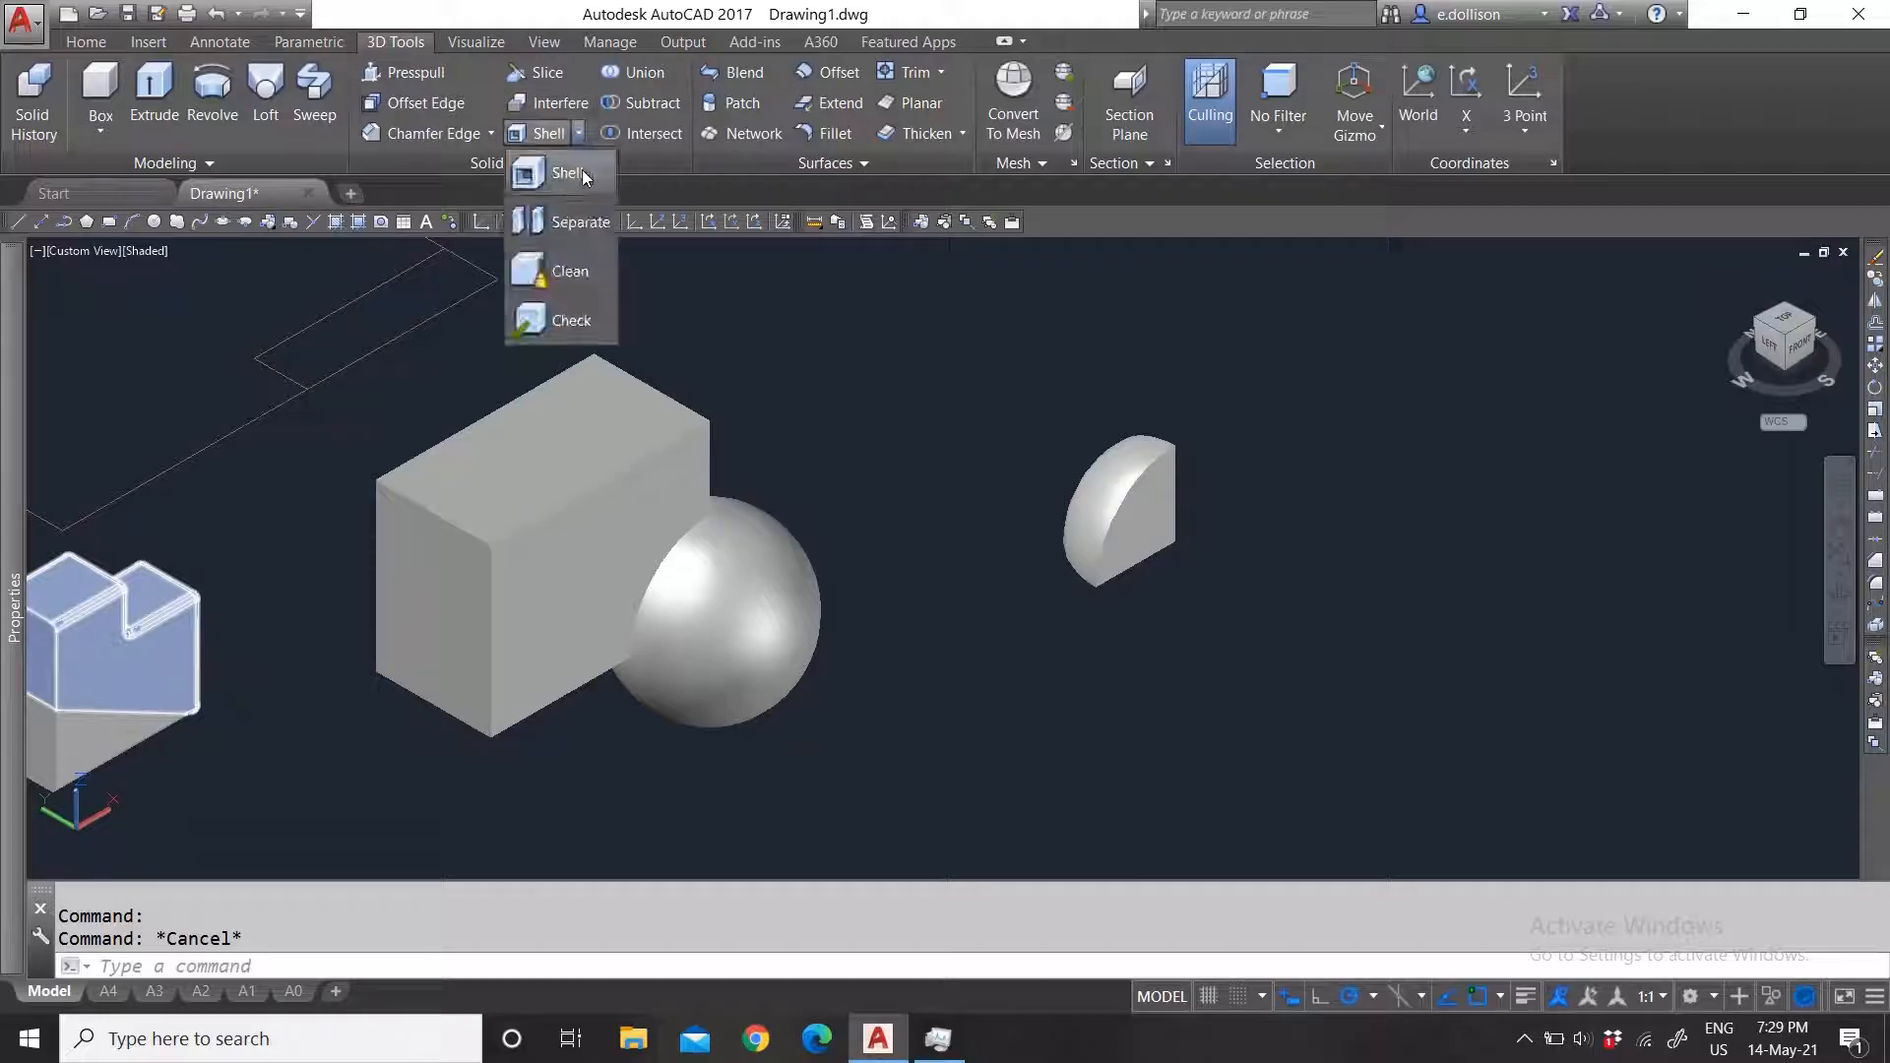
{"action": "scroll", "coordinate": [986, 569], "scroll_direction": "down", "scroll_amount": 3}
{"action": "scroll", "coordinate": [830, 573], "scroll_direction": "down", "scroll_amount": 2}
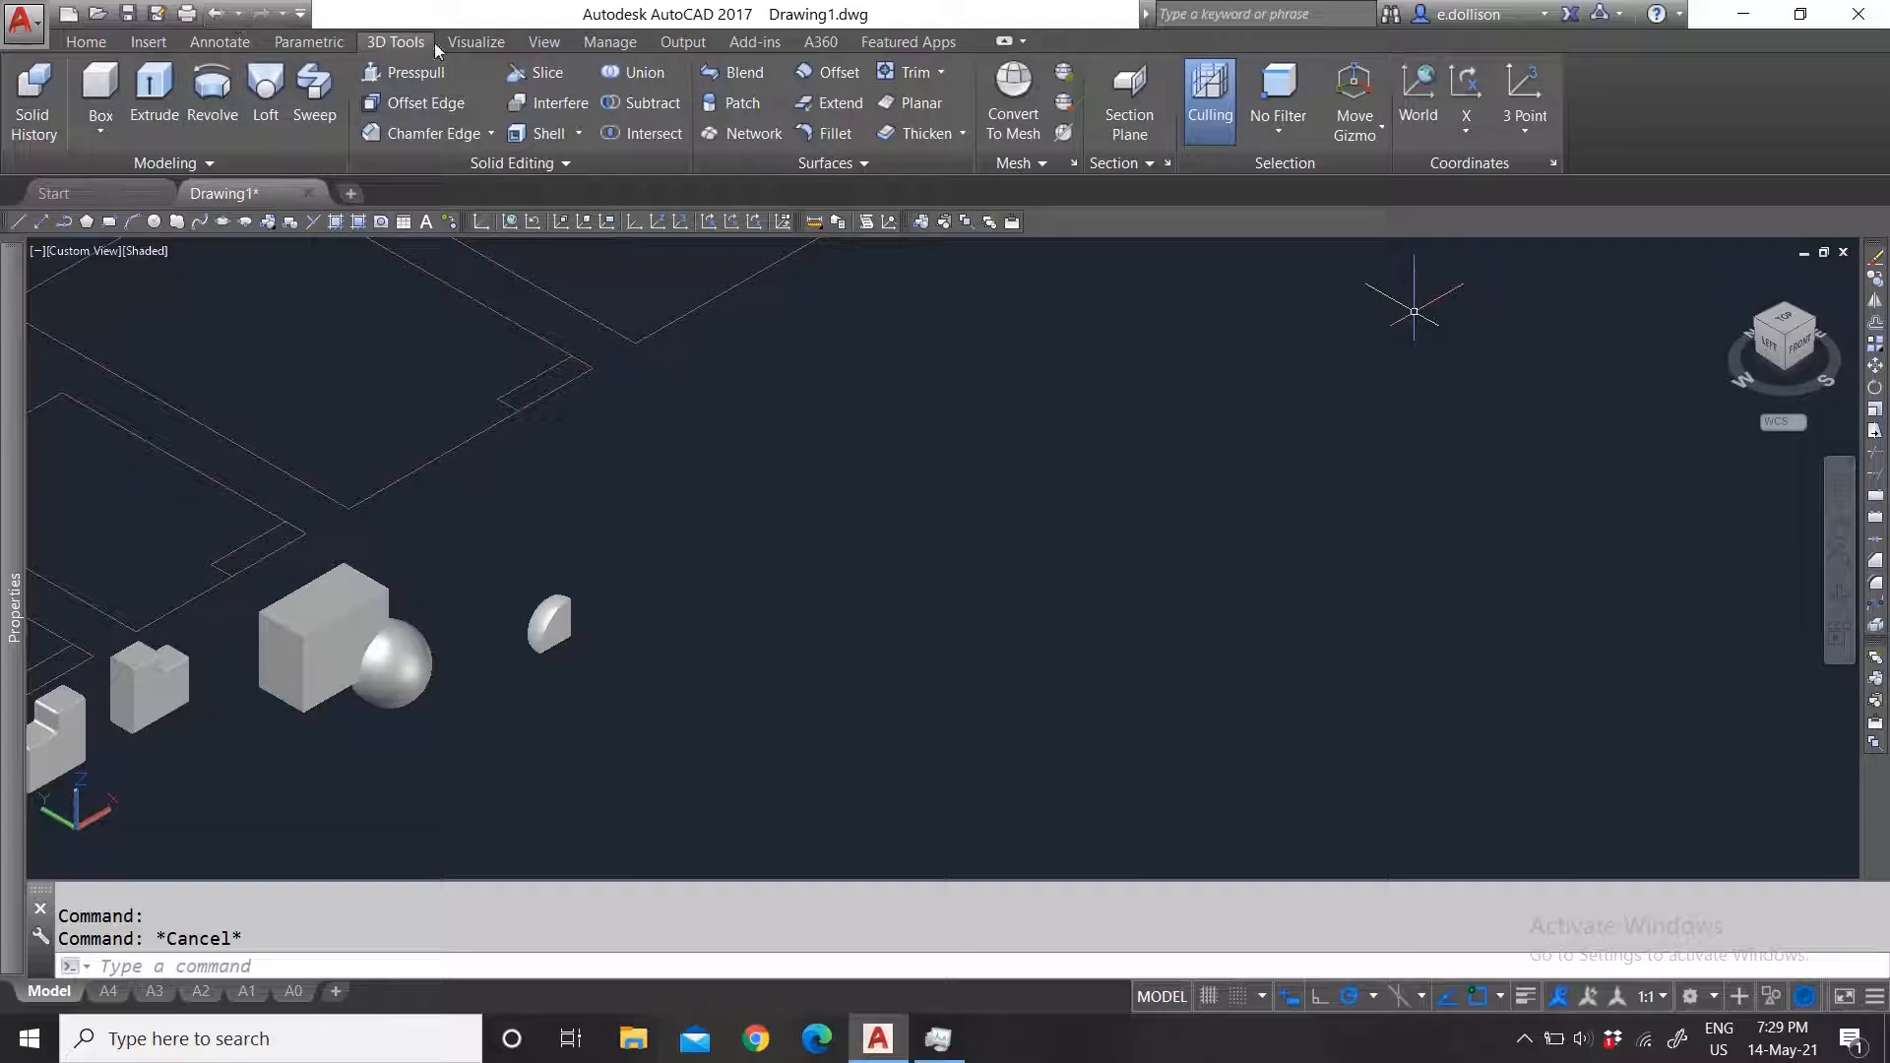
Step: Set the visual style to 2D Wireframe
{"action": "left_click", "coordinate": [476, 41]}
{"action": "left_click", "coordinate": [1546, 72]}
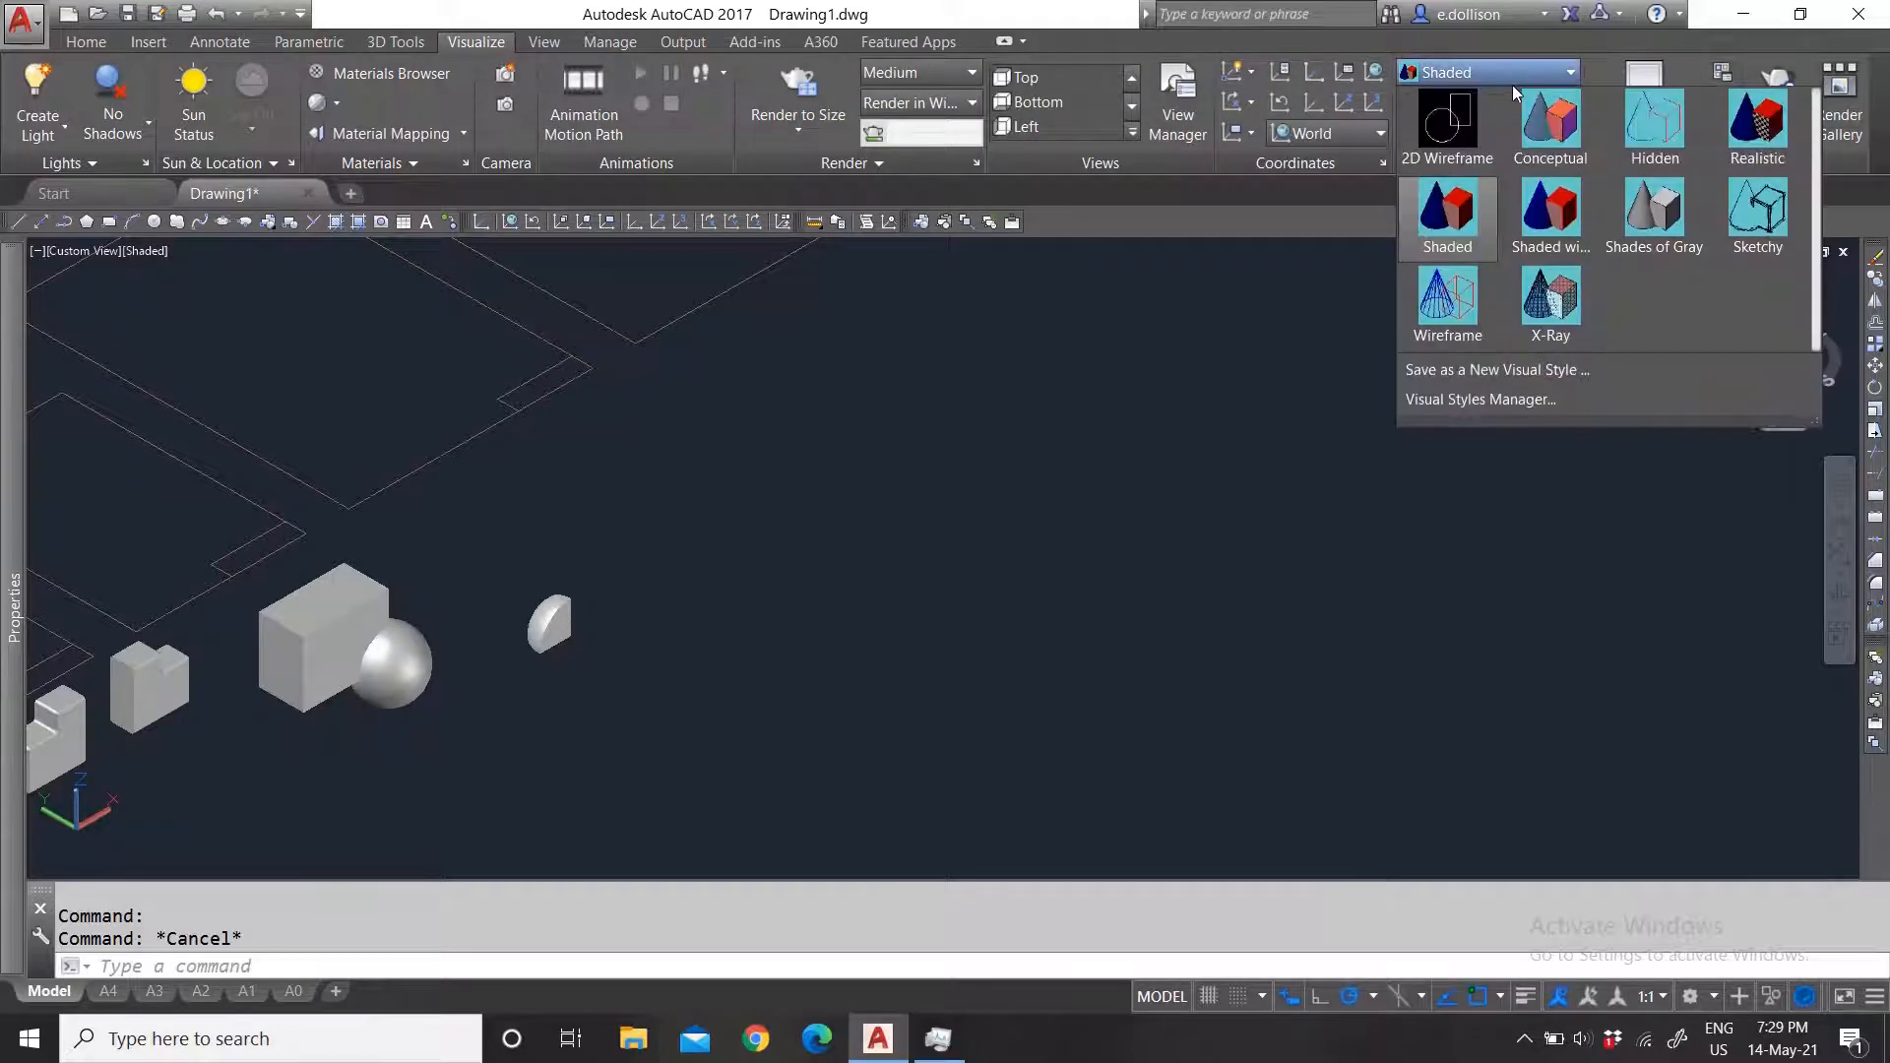
{"action": "left_click", "coordinate": [1438, 162]}
Step: Erase both coincident spheres overlapping the box, keeping the box and the separated interference solid
{"action": "scroll", "coordinate": [879, 556], "scroll_direction": "down", "scroll_amount": 4}
{"action": "scroll", "coordinate": [879, 563], "scroll_direction": "up", "scroll_amount": 6}
{"action": "scroll", "coordinate": [879, 563], "scroll_direction": "up", "scroll_amount": 4}
{"action": "left_click", "coordinate": [802, 541]}
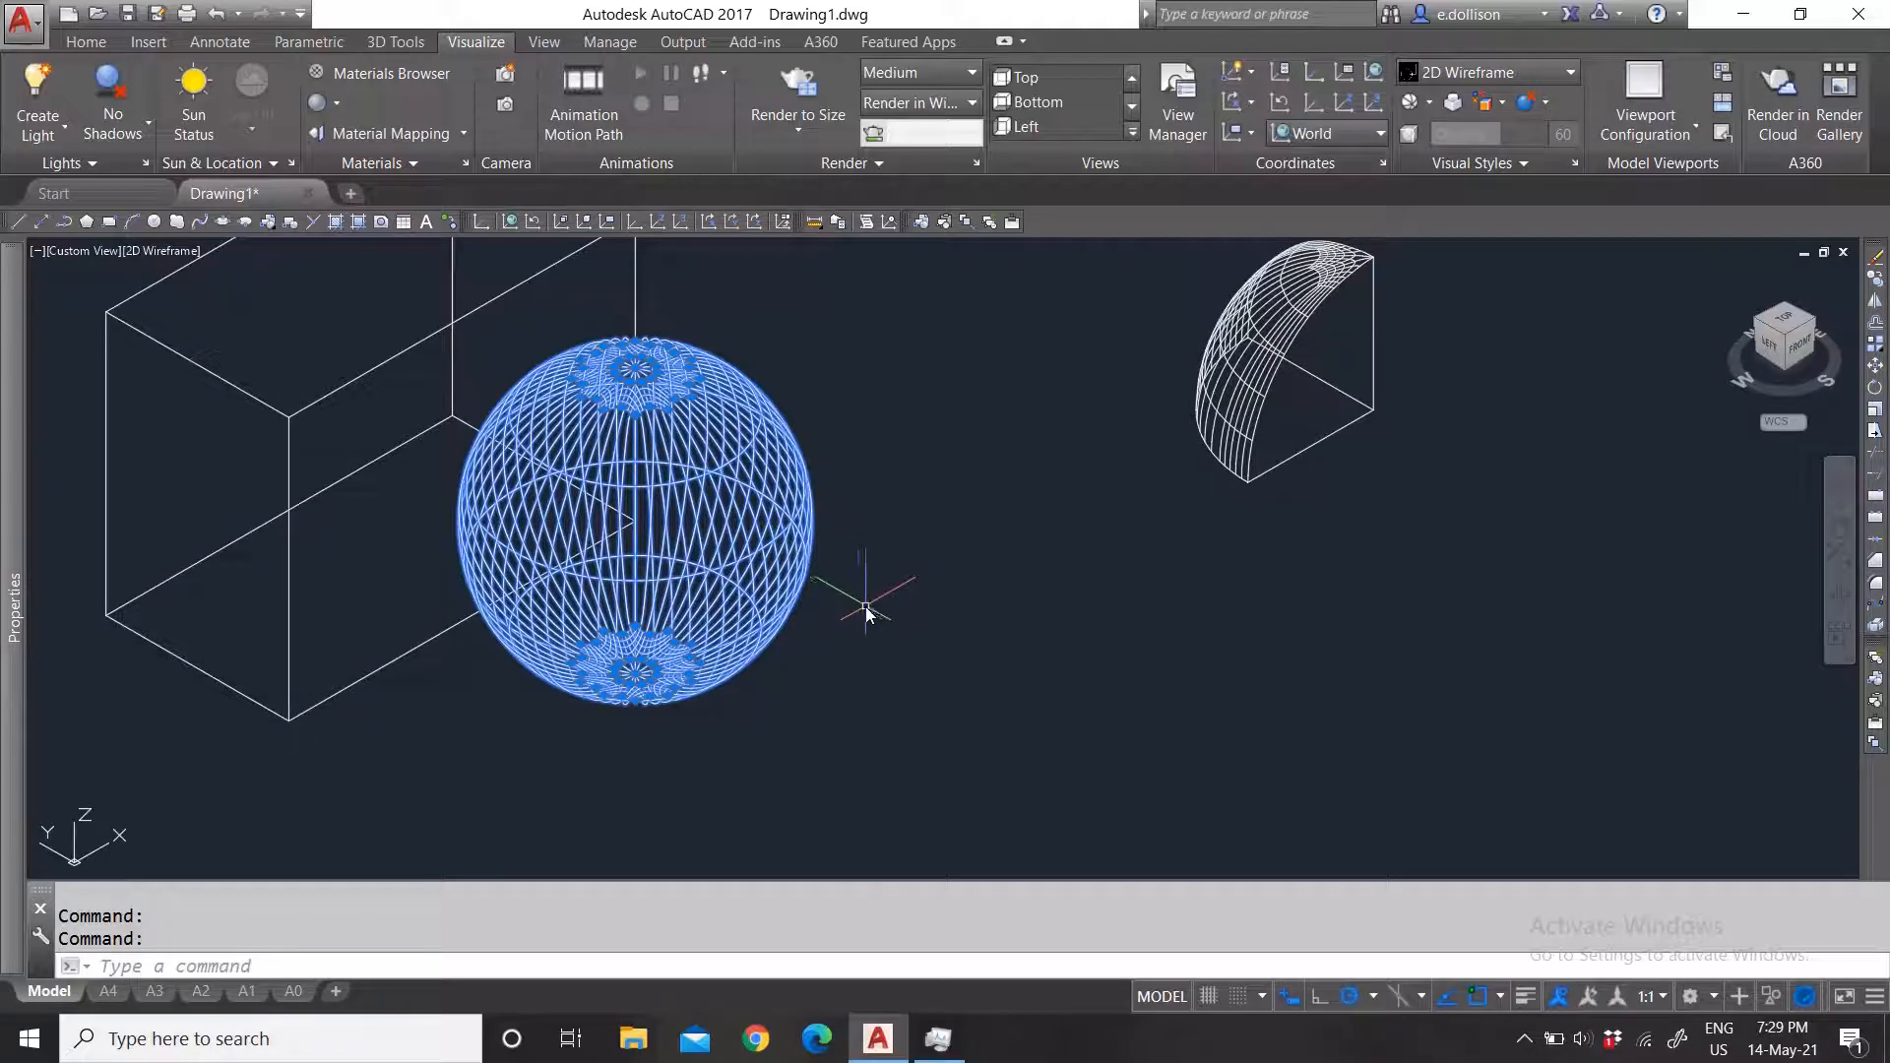
{"action": "key", "text": "Delete"}
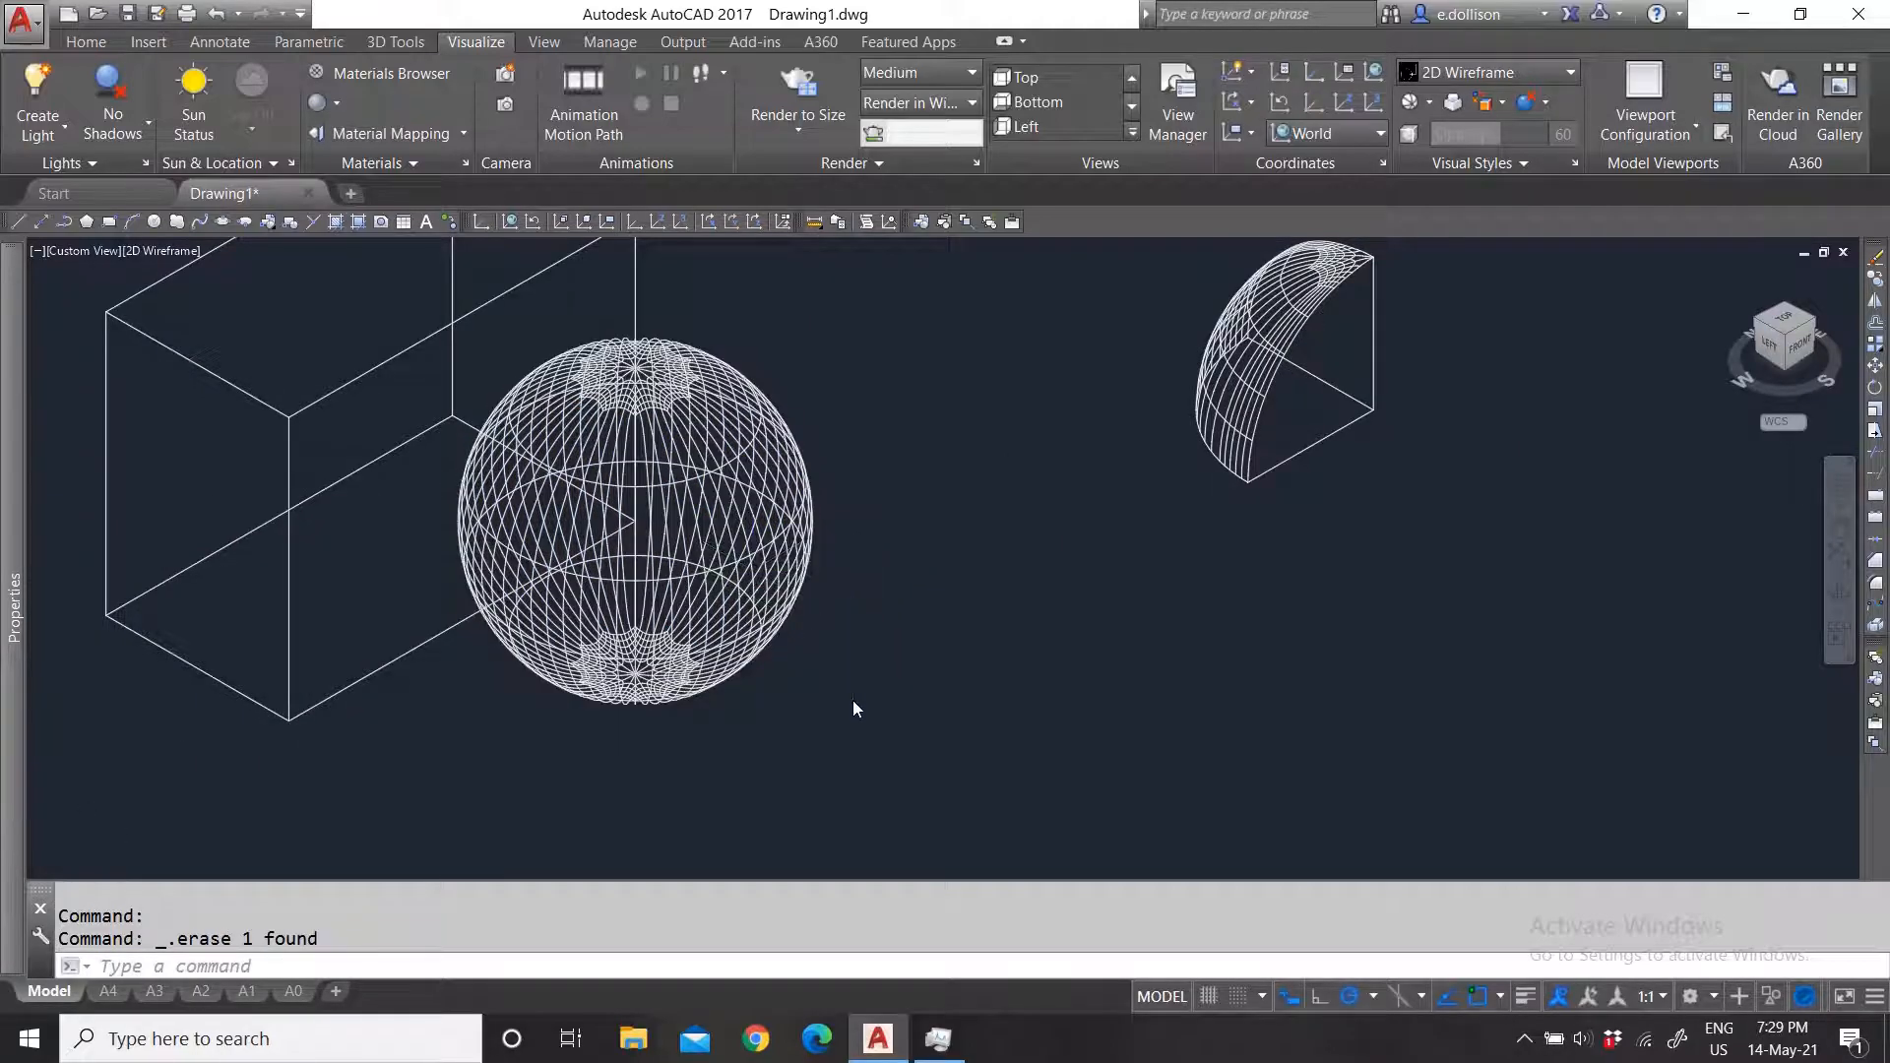
{"action": "scroll", "coordinate": [856, 704], "scroll_direction": "down", "scroll_amount": 4}
{"action": "left_click", "coordinate": [825, 632]}
{"action": "key", "text": "Delete"}
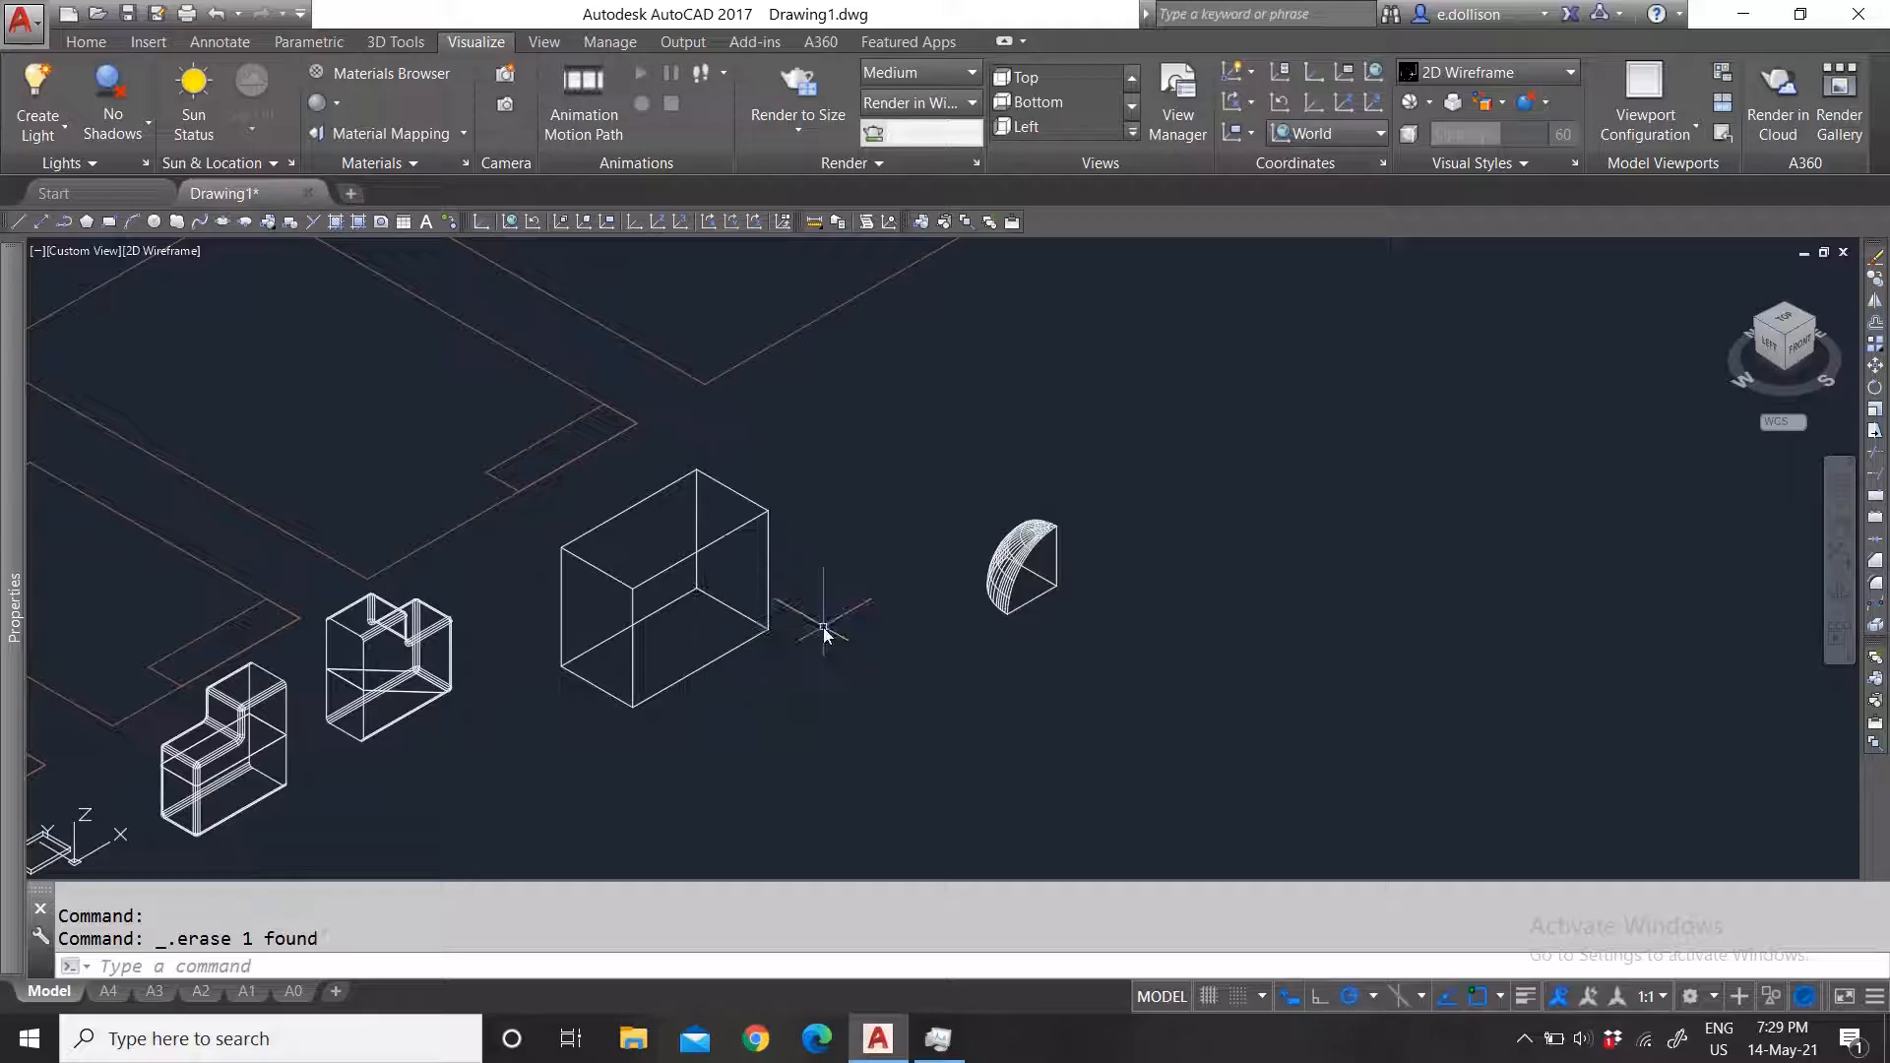
Step: Try to shell the box without removing any face or entering an offset distance
{"action": "scroll", "coordinate": [1013, 633], "scroll_direction": "up", "scroll_amount": 4}
{"action": "scroll", "coordinate": [960, 591], "scroll_direction": "down", "scroll_amount": 4}
{"action": "scroll", "coordinate": [696, 591], "scroll_direction": "up", "scroll_amount": 4}
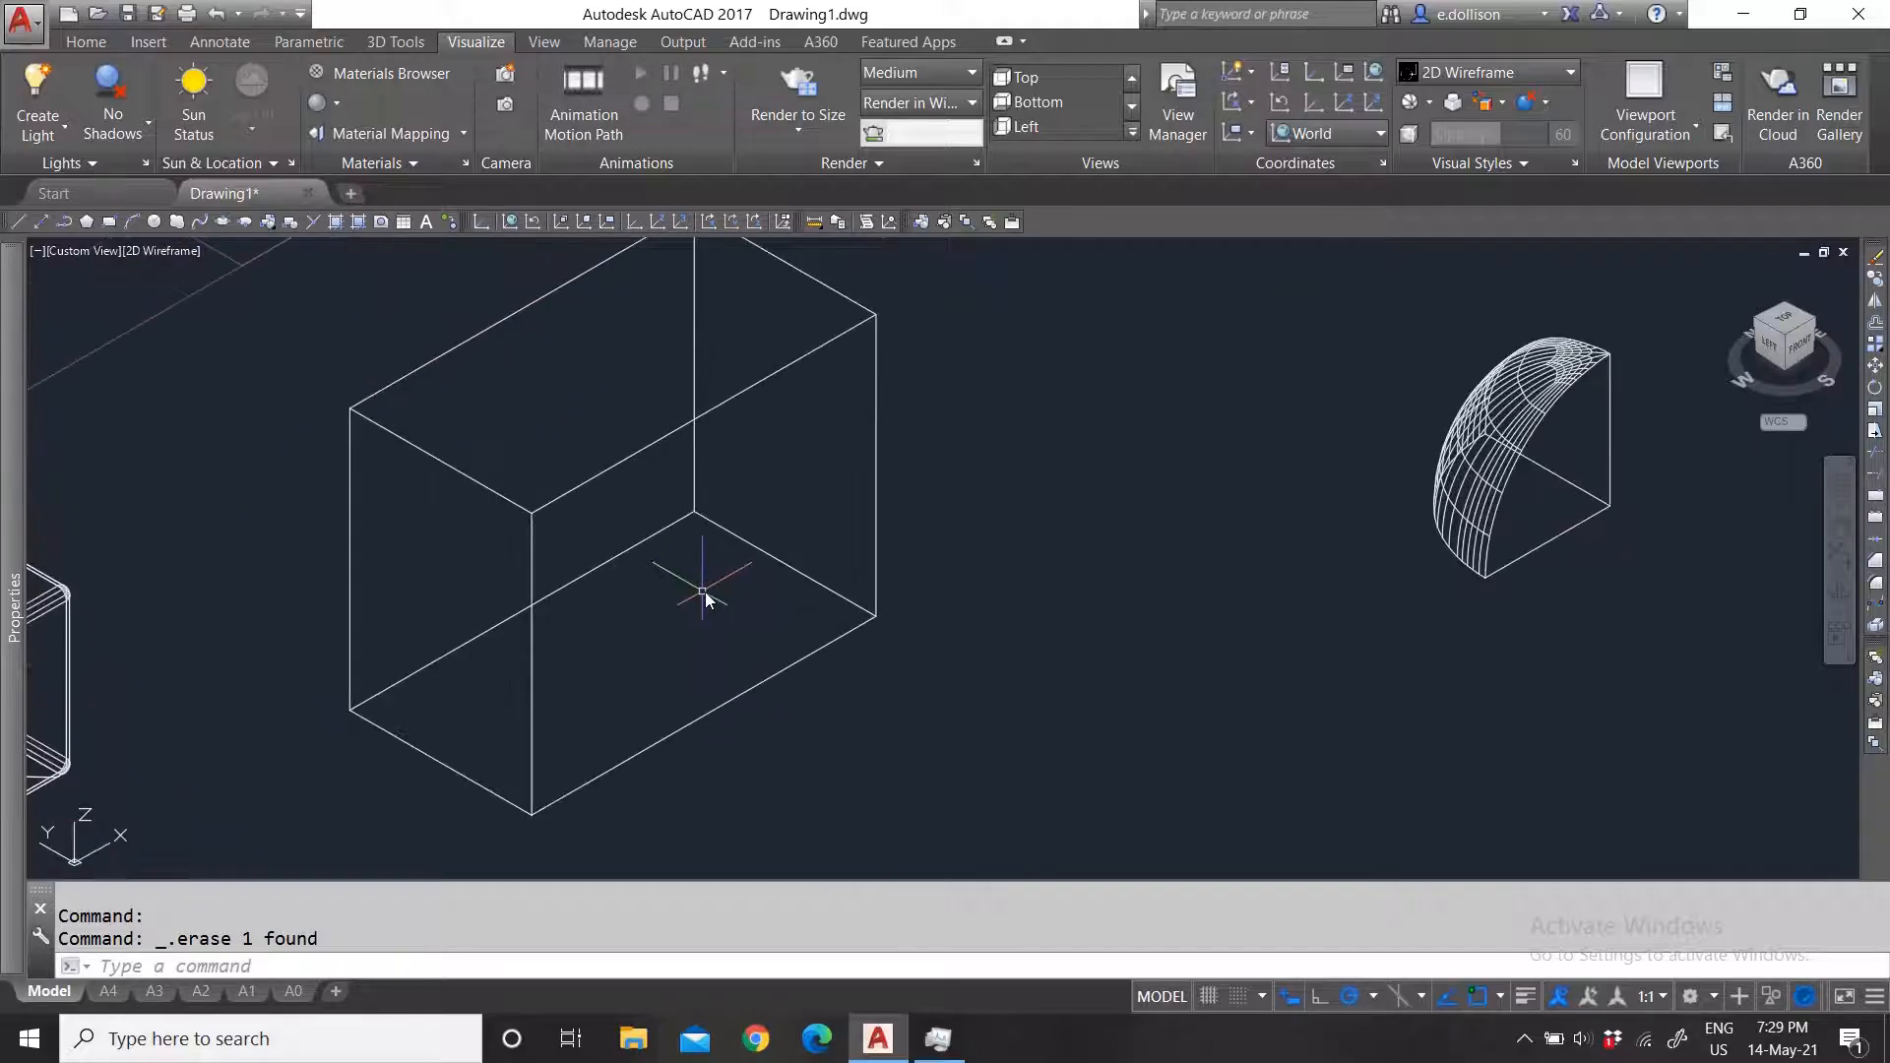
{"action": "scroll", "coordinate": [768, 654], "scroll_direction": "down", "scroll_amount": 4}
{"action": "scroll", "coordinate": [861, 646], "scroll_direction": "up", "scroll_amount": 2}
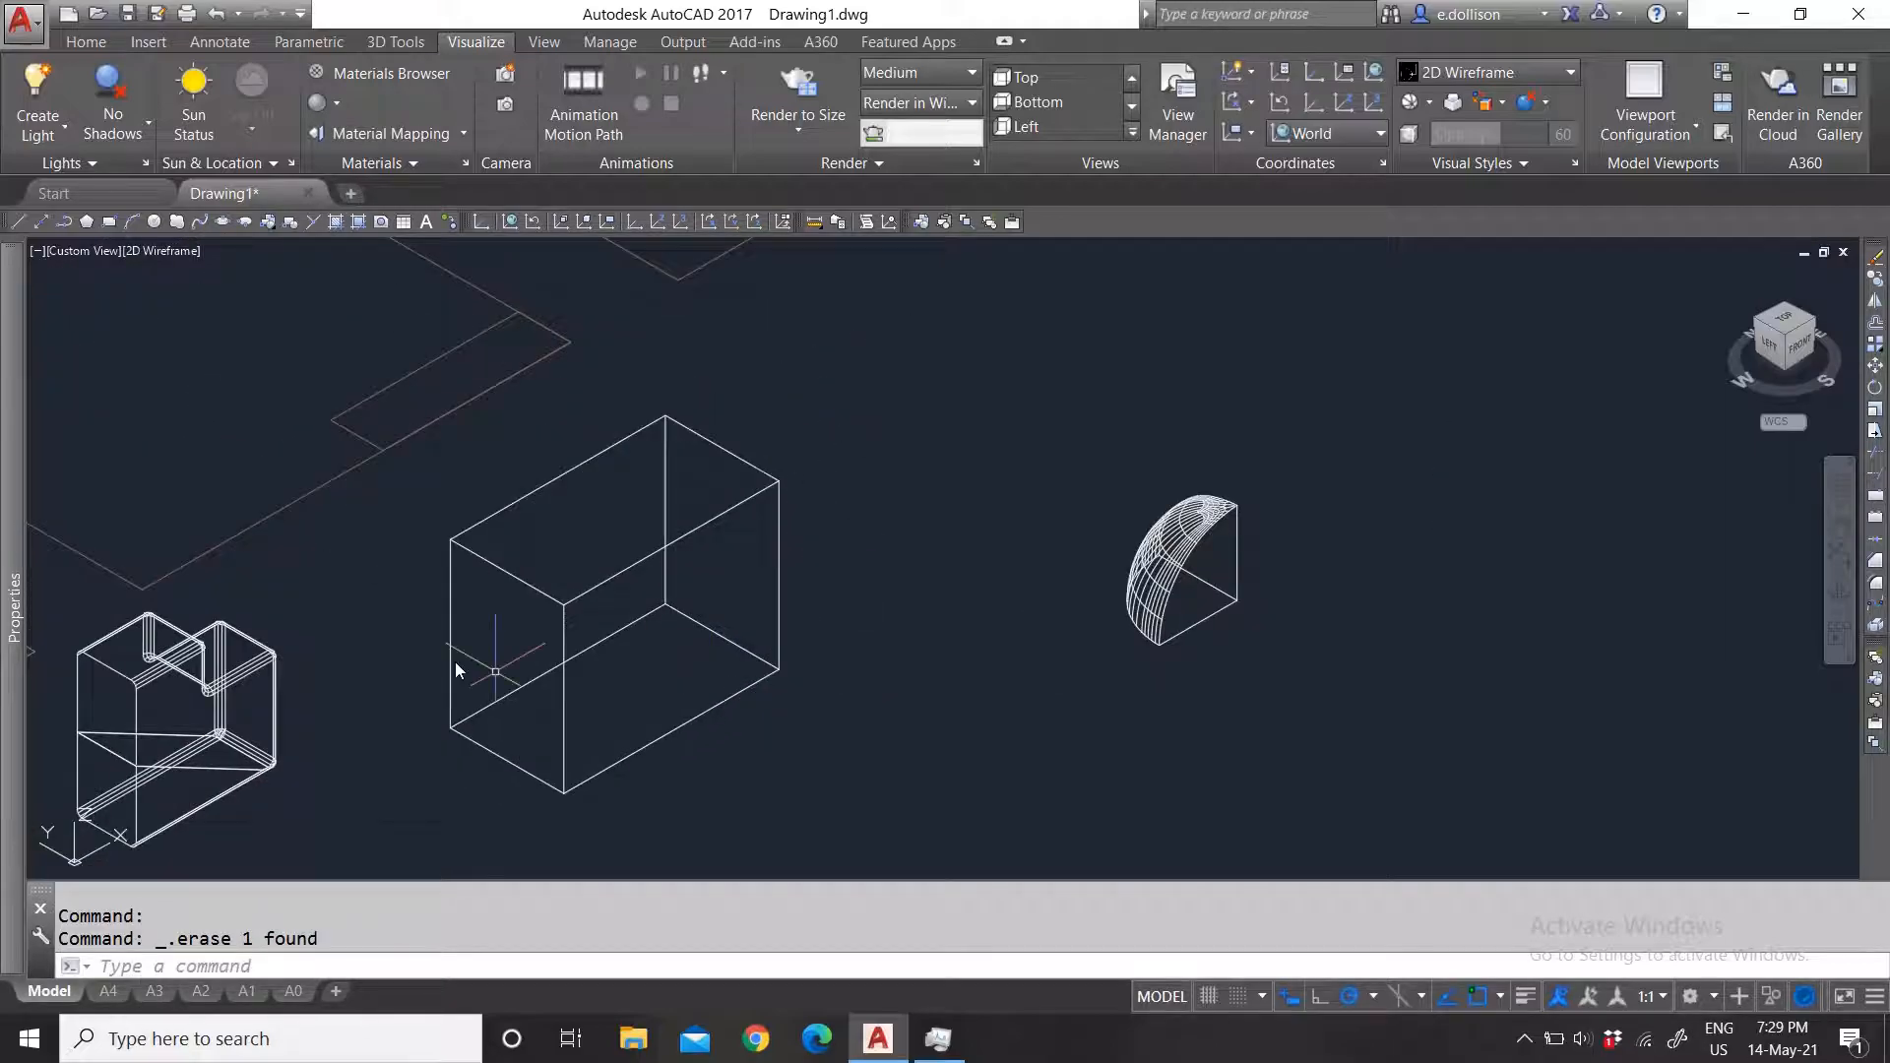
{"action": "left_click", "coordinate": [219, 41]}
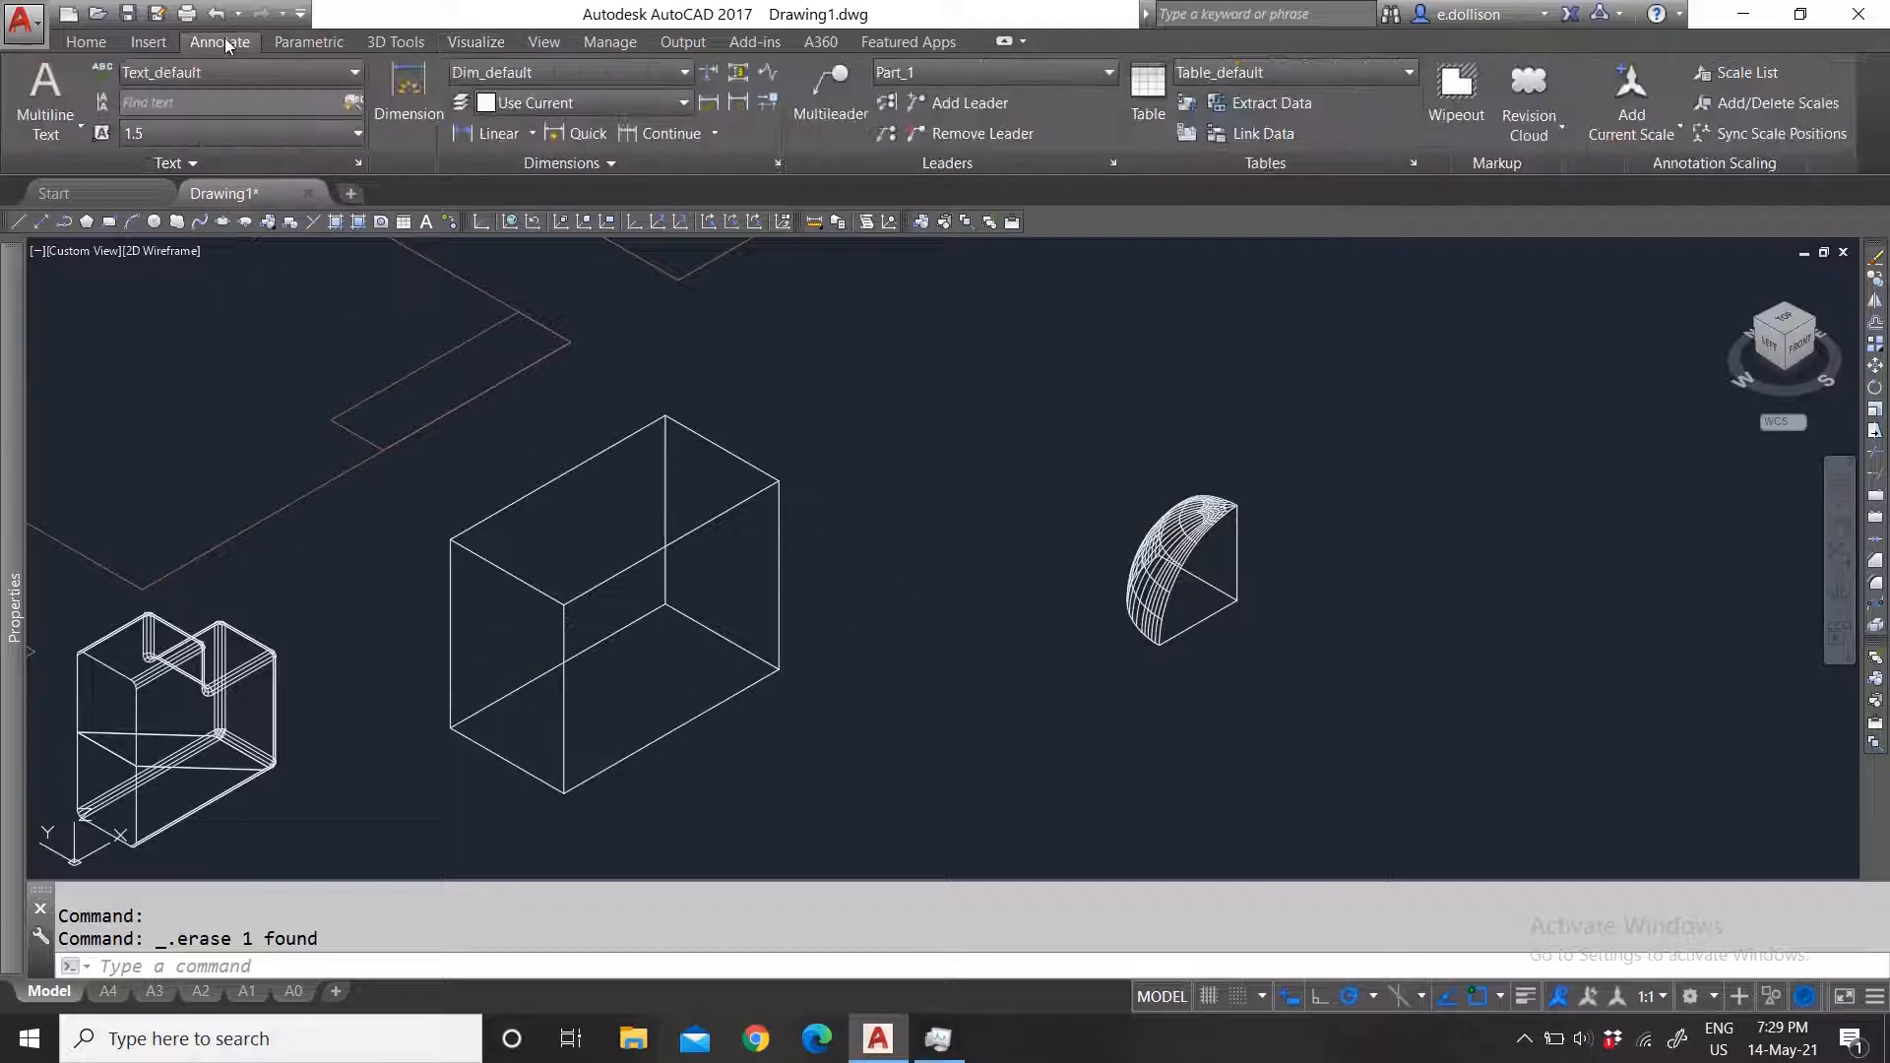
{"action": "left_click", "coordinate": [392, 44]}
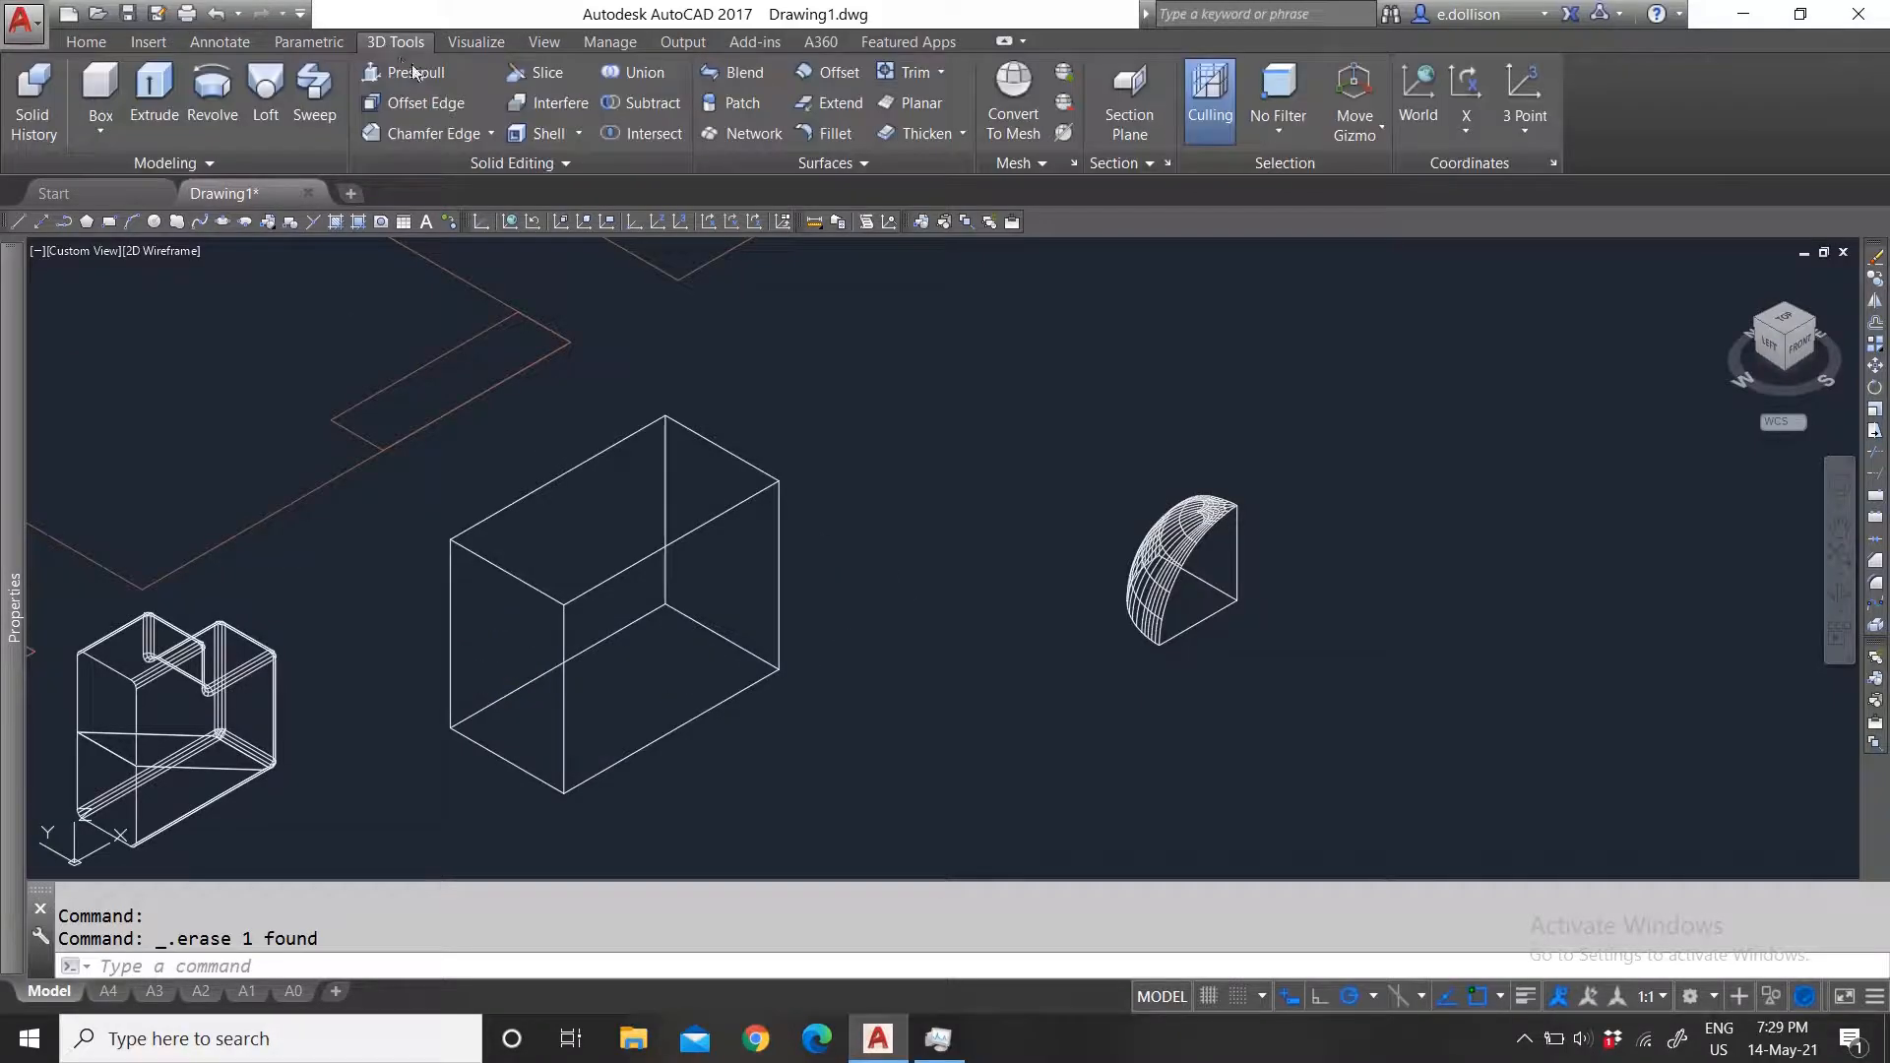
{"action": "left_click", "coordinate": [540, 135]}
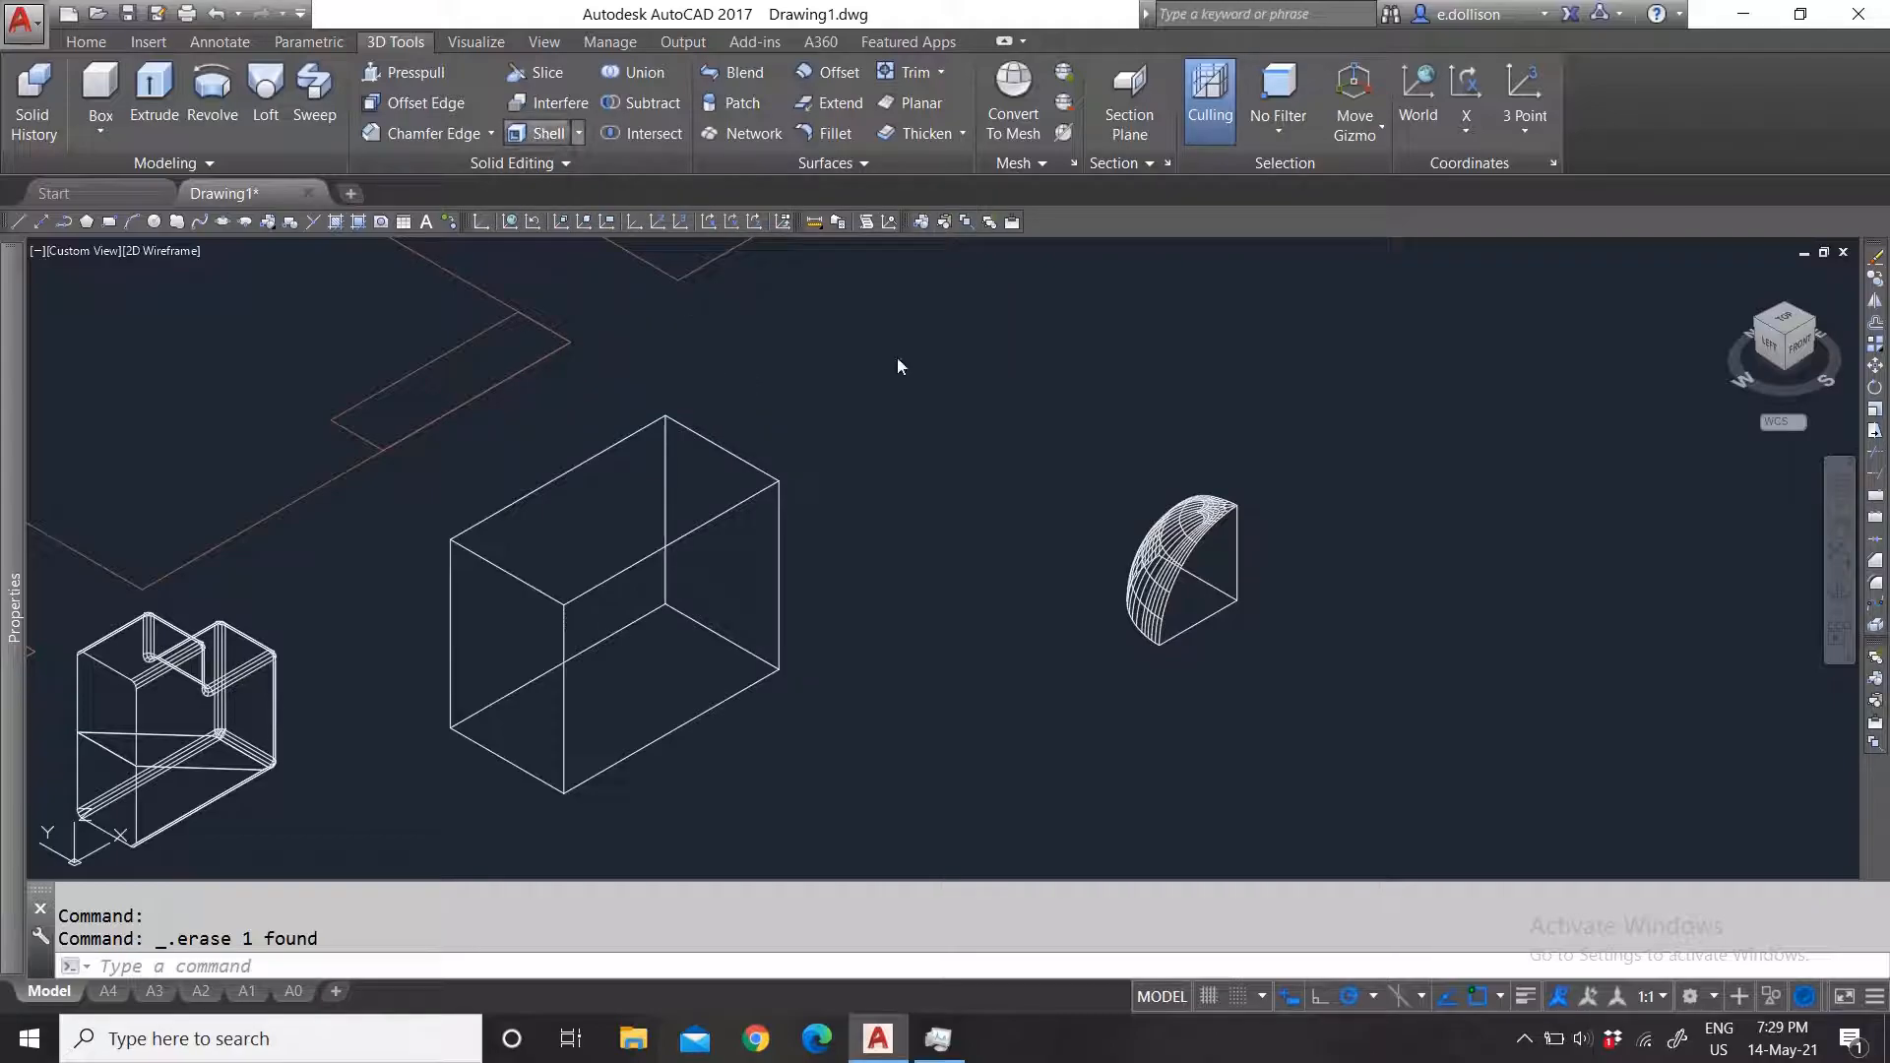
{"action": "left_click", "coordinate": [749, 463]}
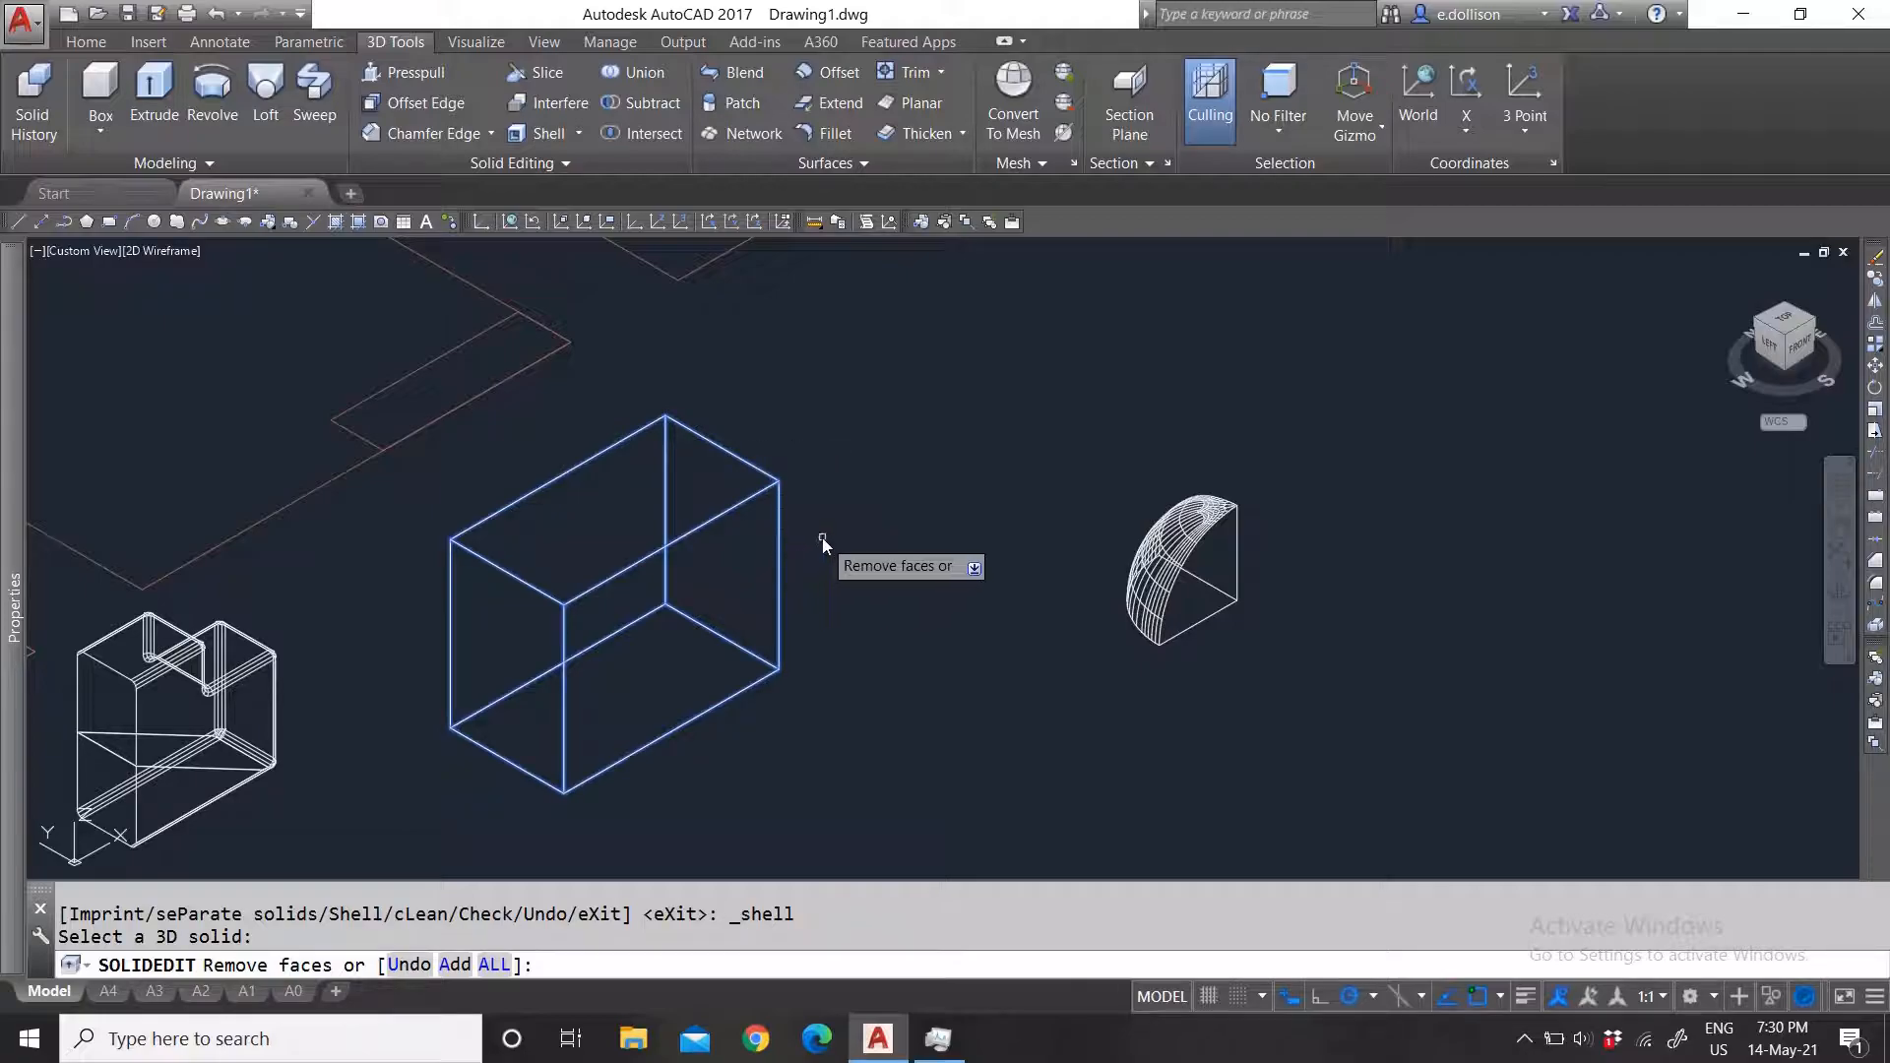
{"action": "key", "text": "Return"}
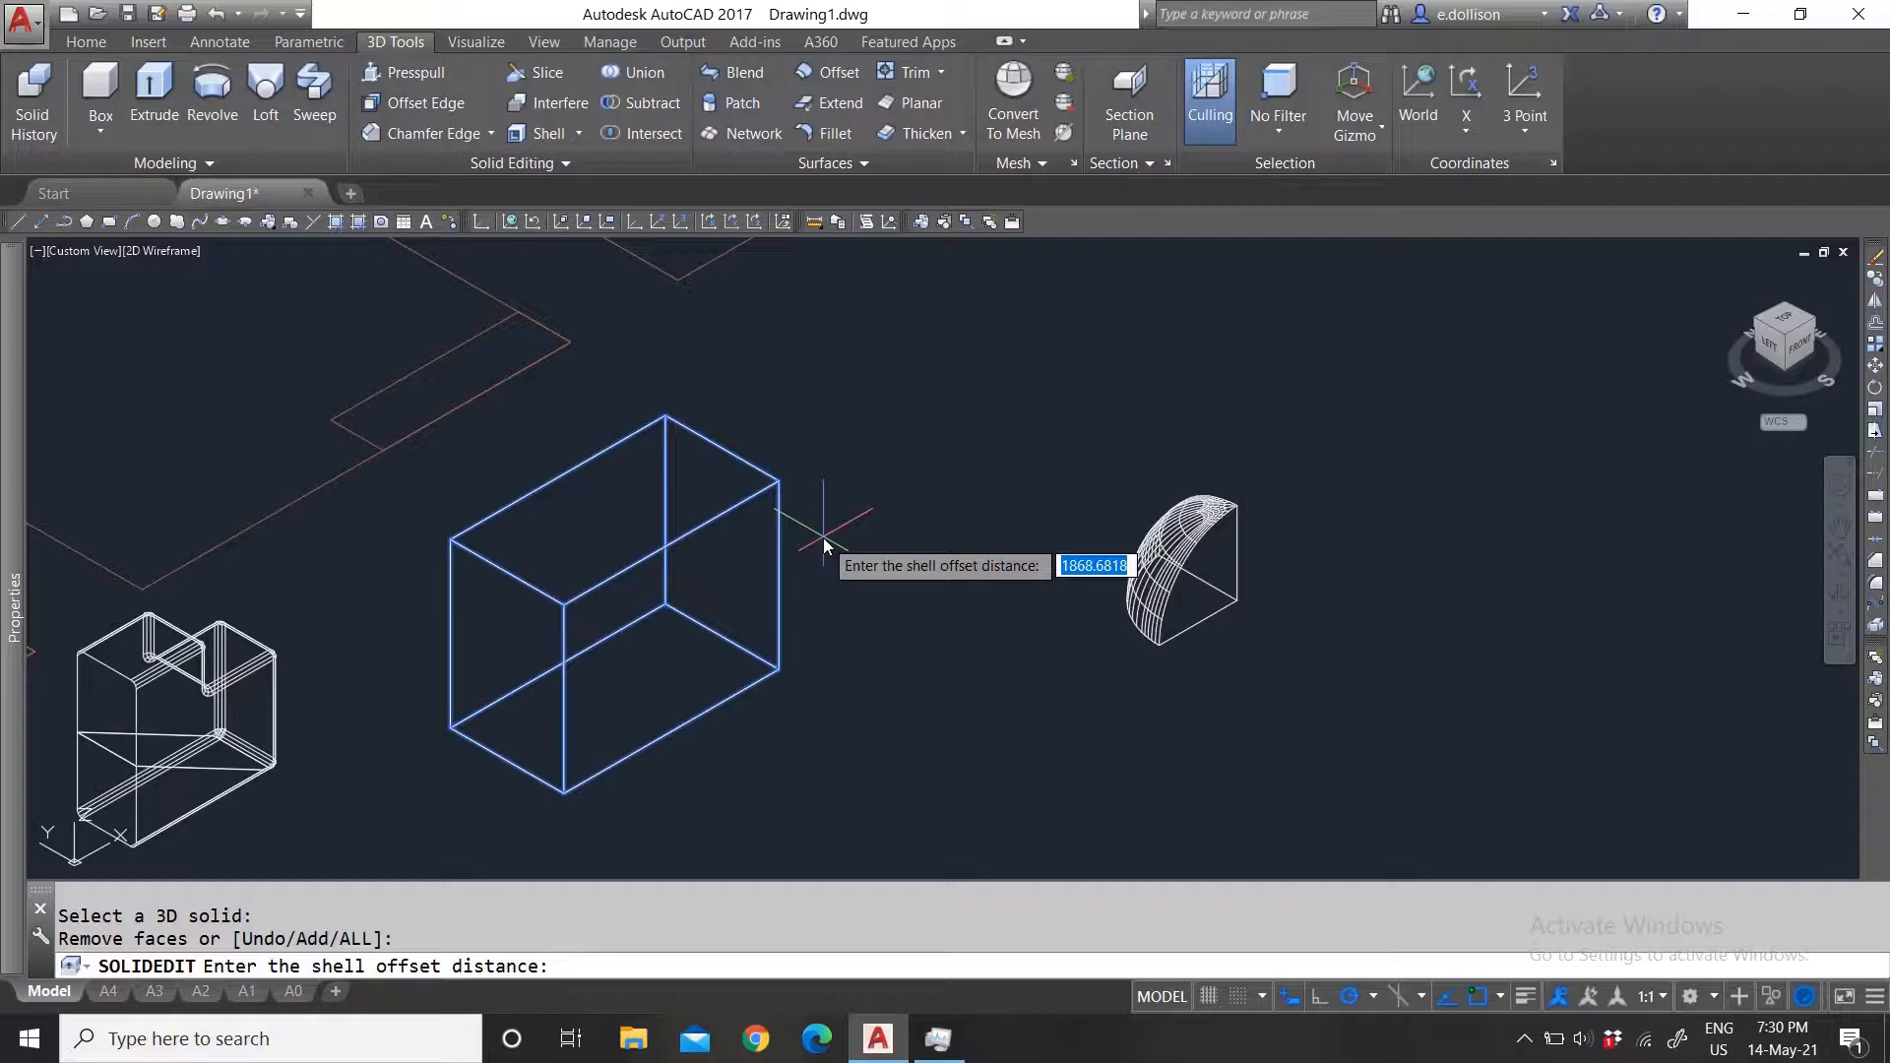
{"action": "key", "text": "Return"}
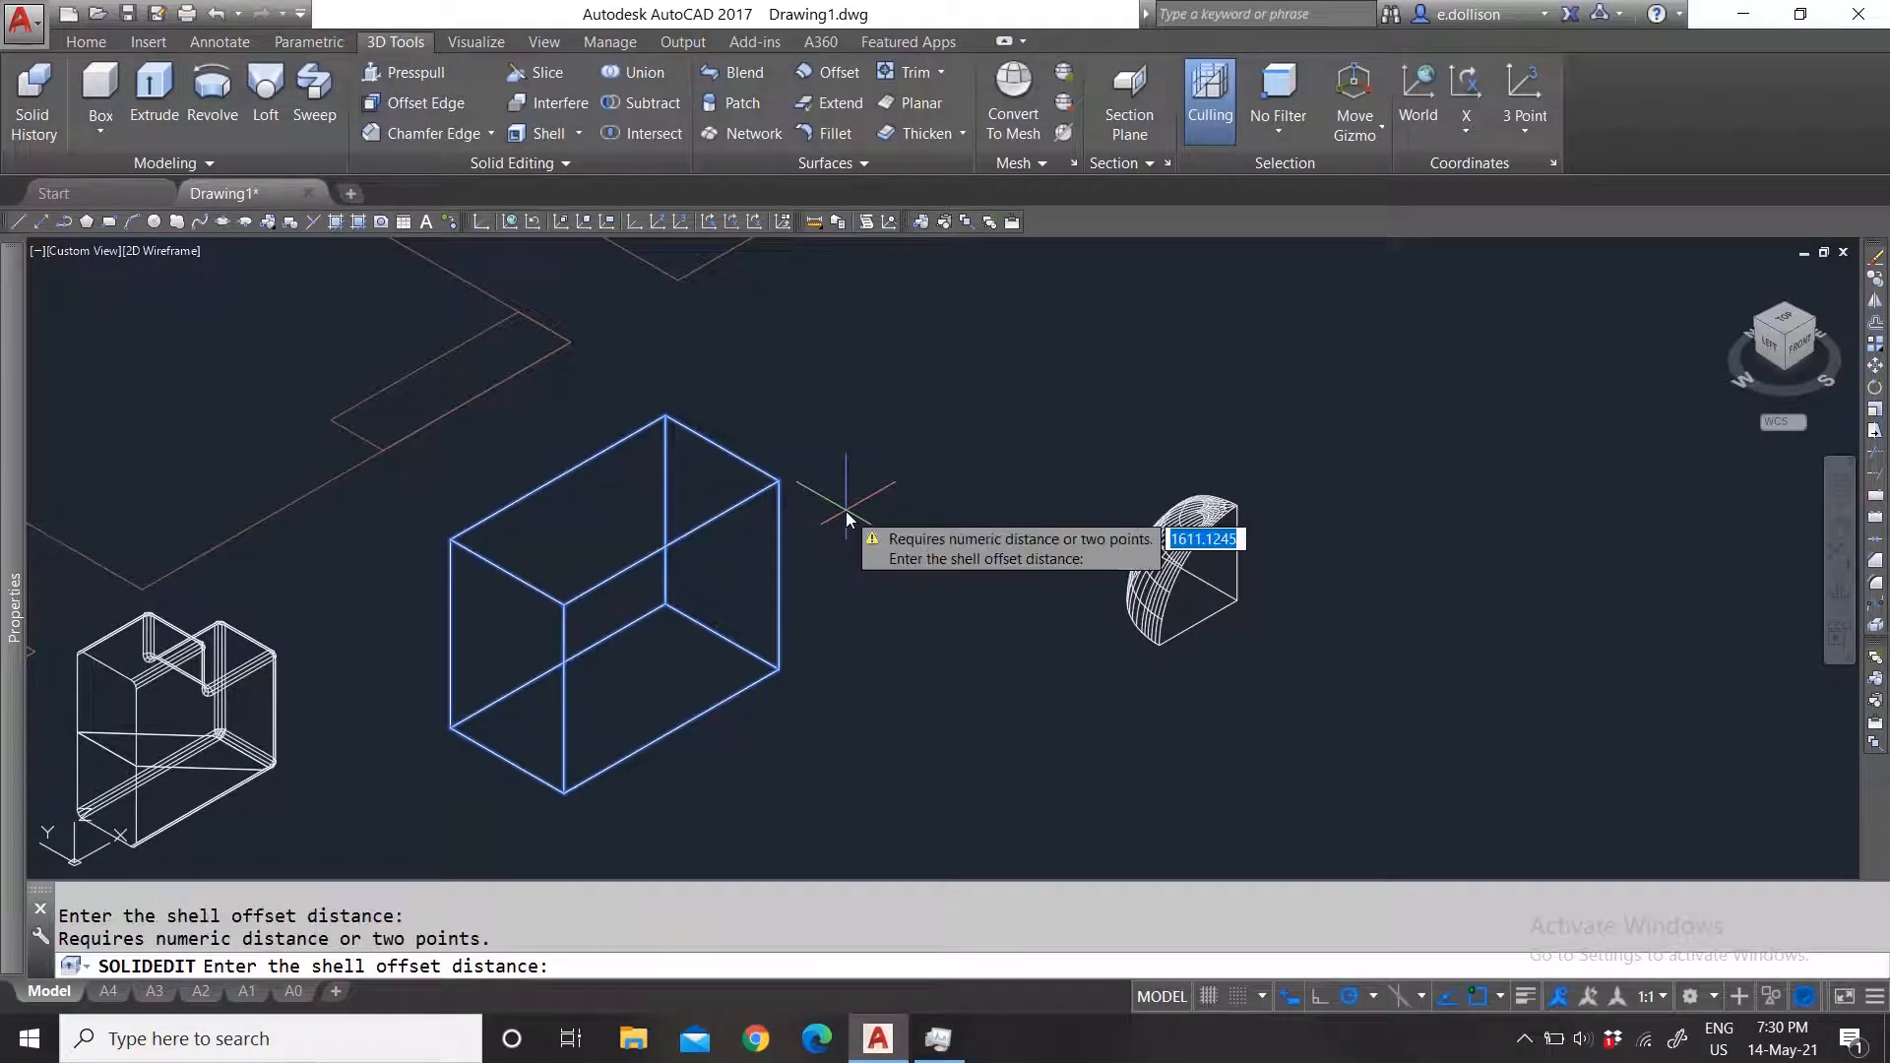
{"action": "key", "text": "Escape"}
{"action": "key", "text": "Return"}
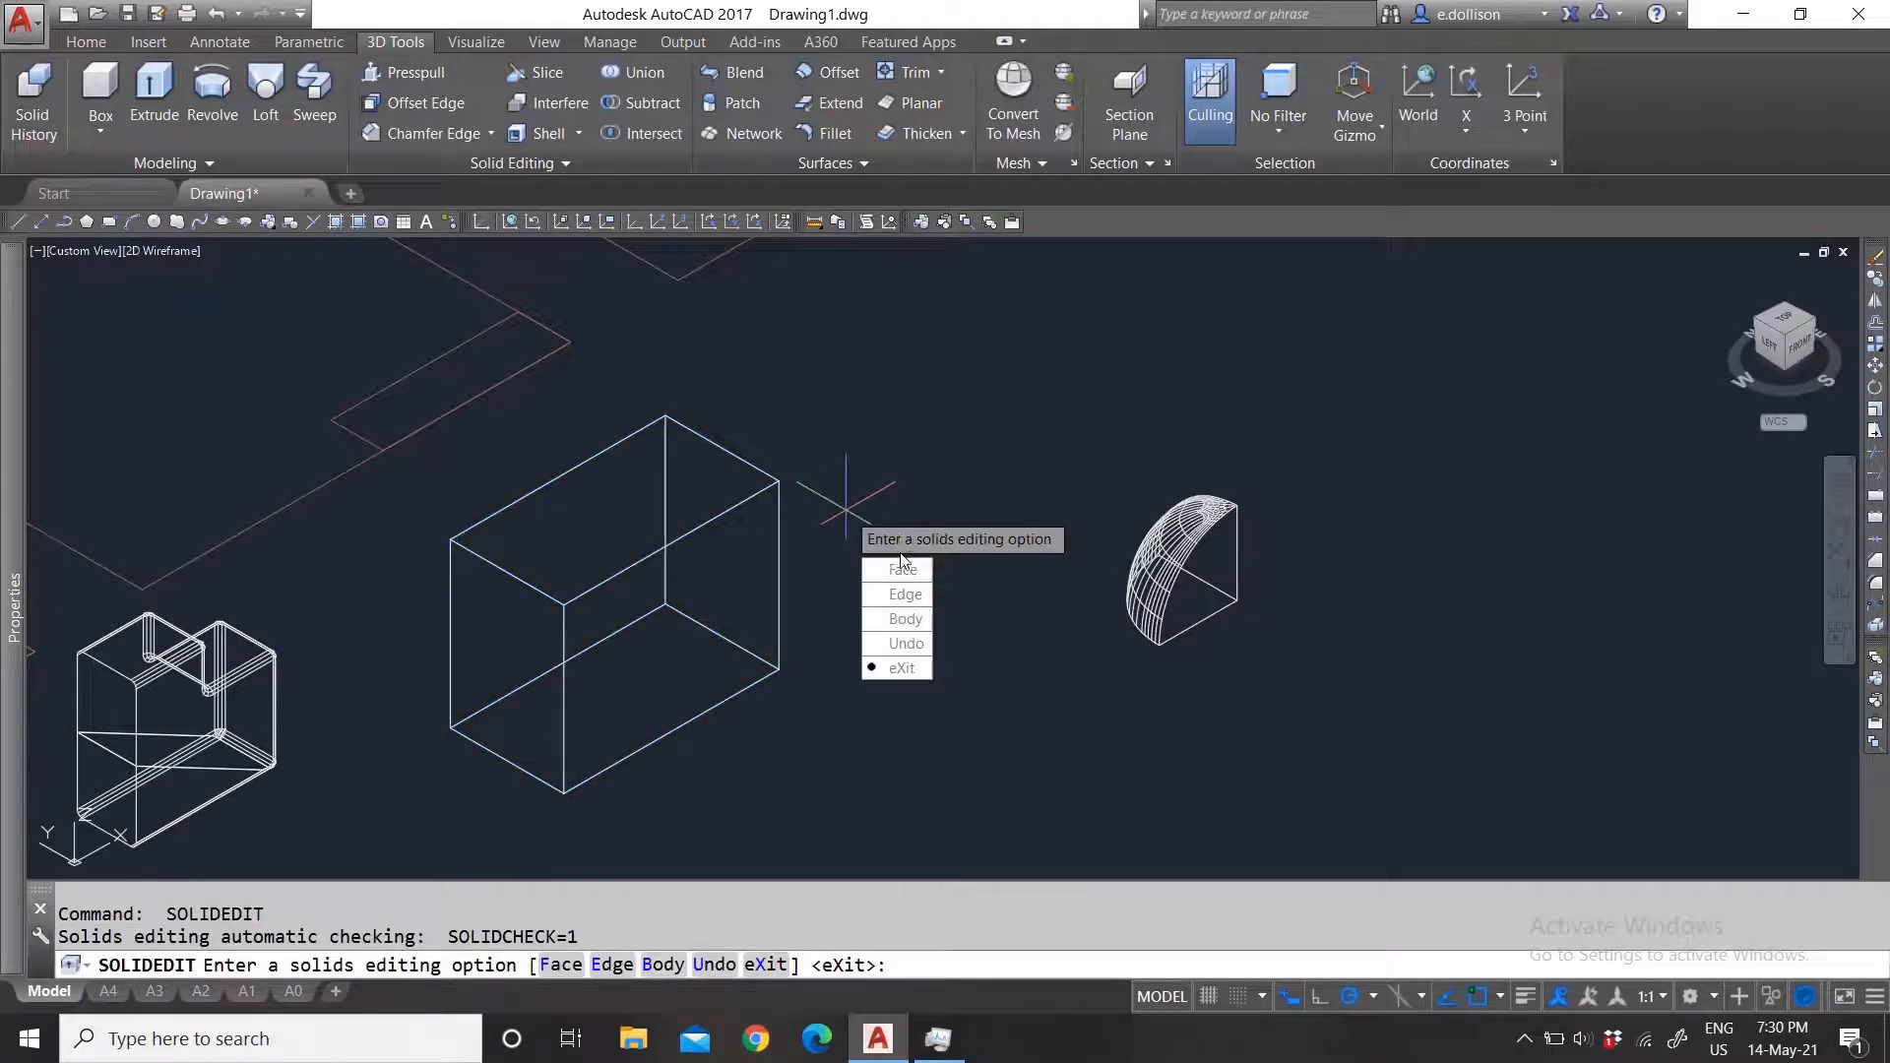
Step: Start Shell on the box and remove its top face from the shell selection
{"action": "left_click", "coordinate": [548, 133]}
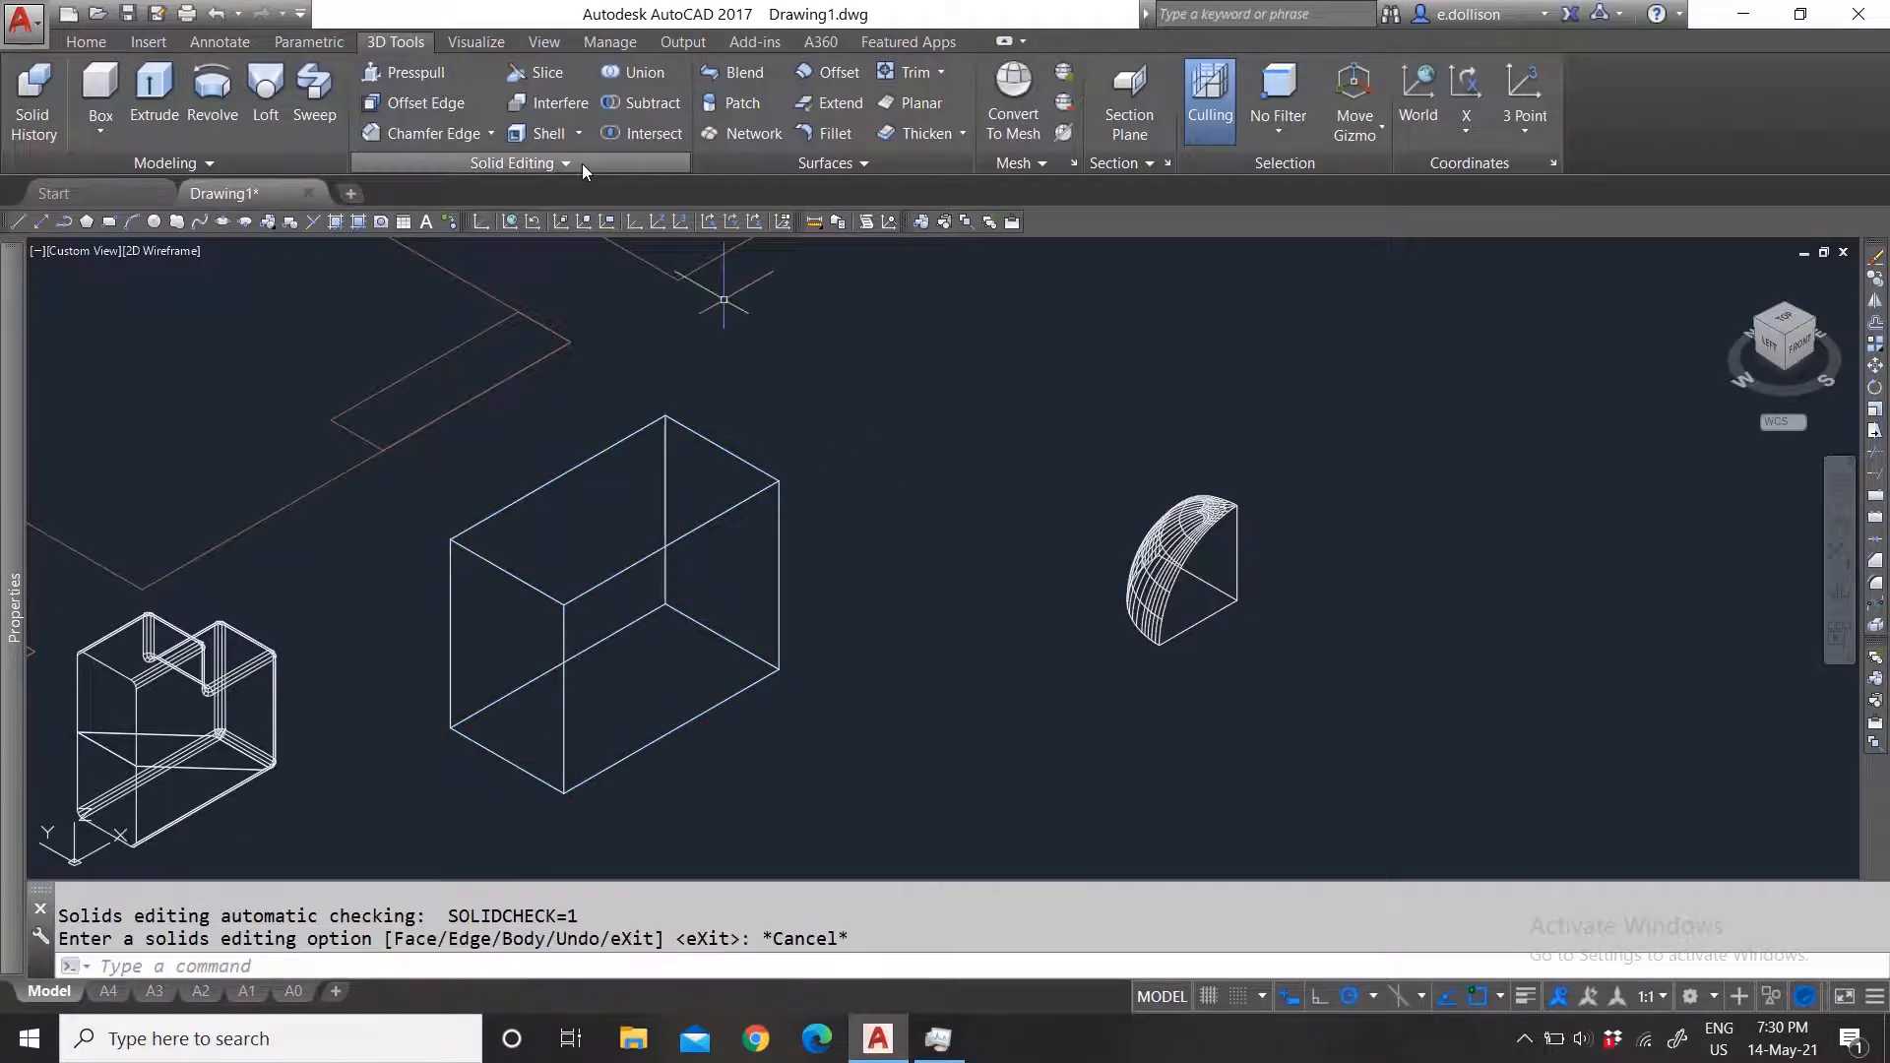
{"action": "left_click", "coordinate": [628, 435]}
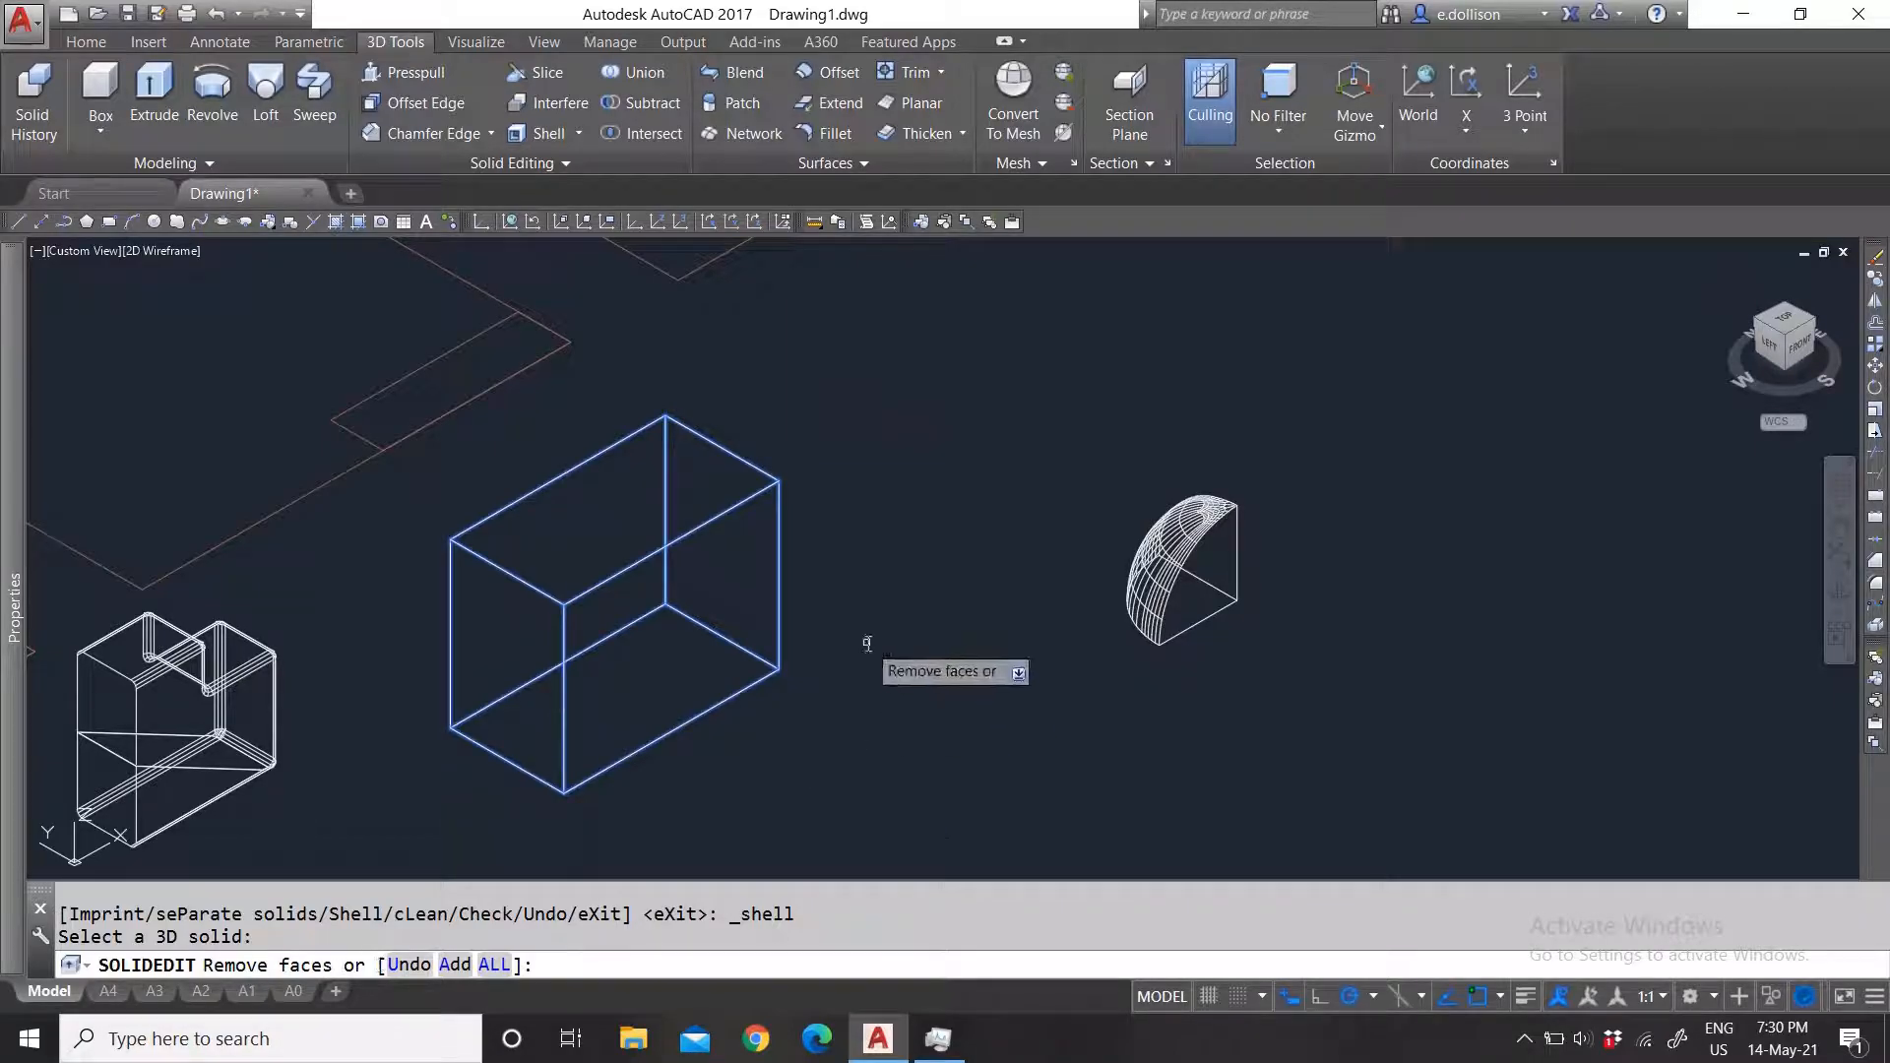
{"action": "scroll", "coordinate": [837, 669], "scroll_direction": "down", "scroll_amount": 4}
{"action": "scroll", "coordinate": [945, 694], "scroll_direction": "up", "scroll_amount": 6}
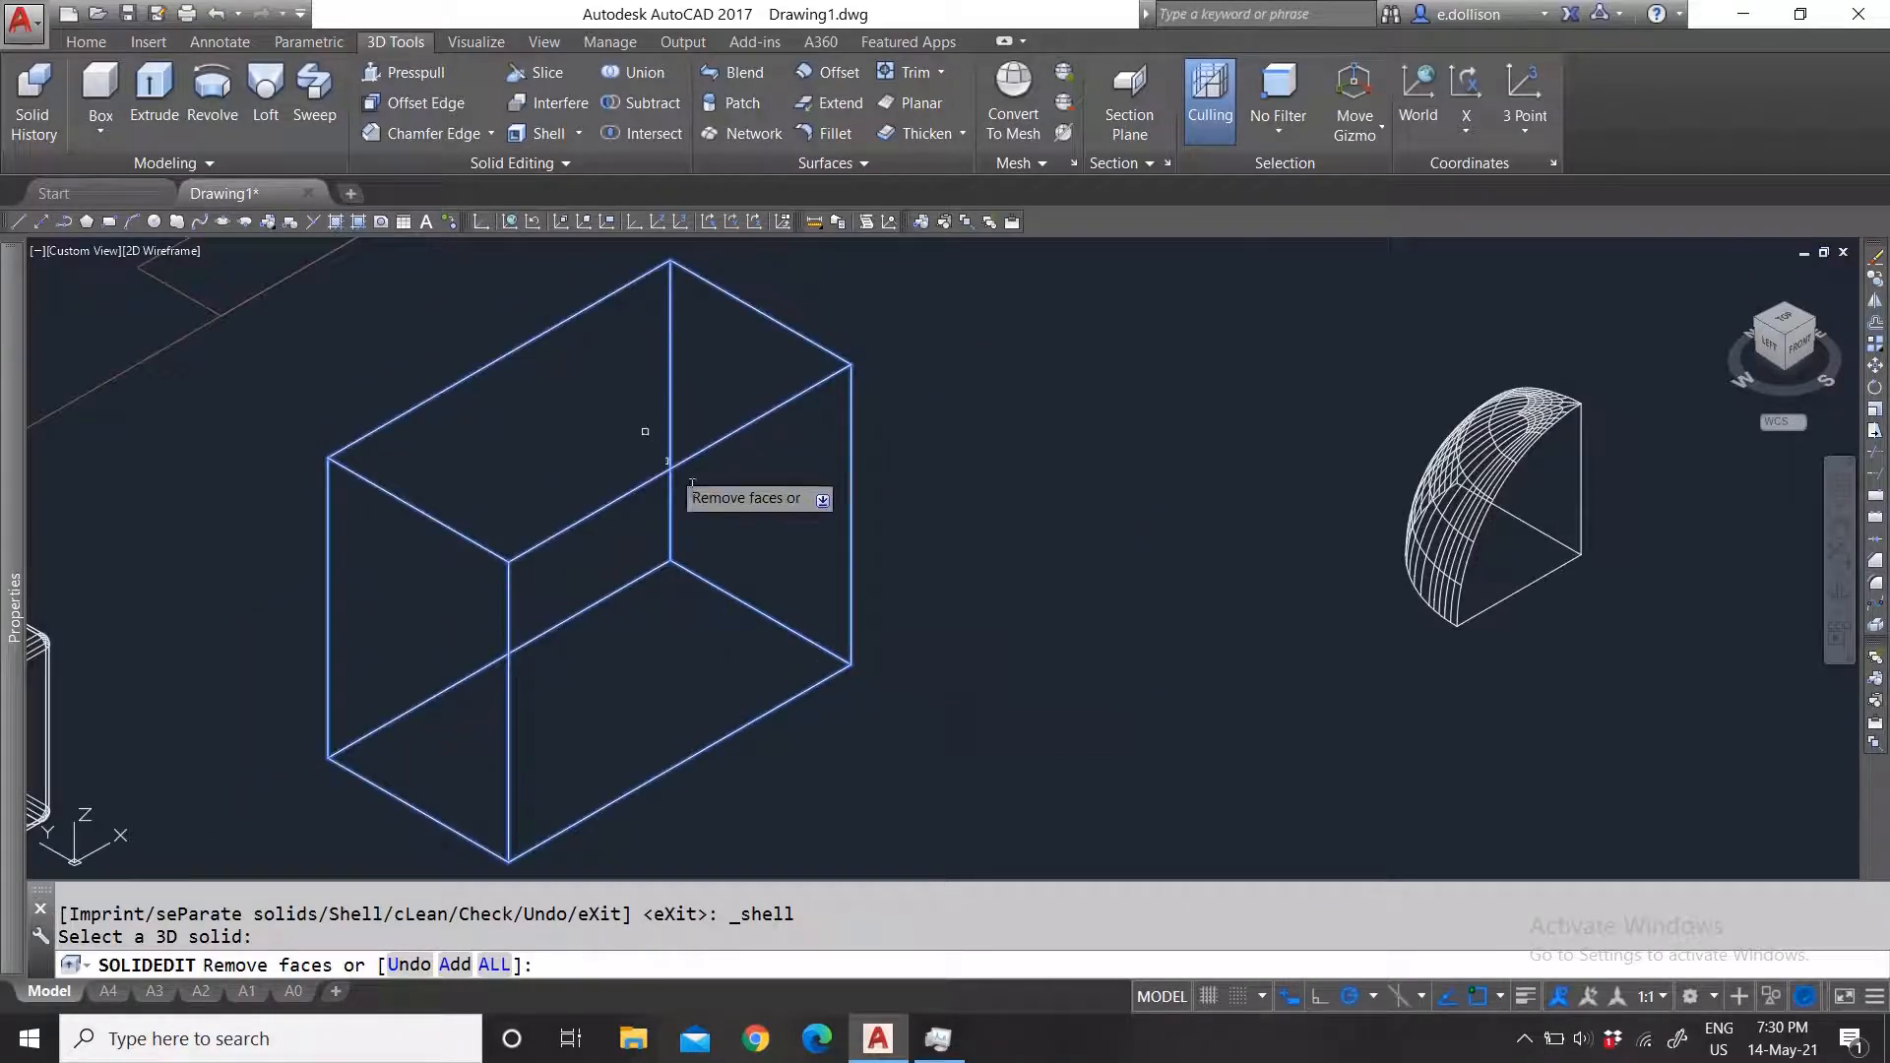
{"action": "scroll", "coordinate": [805, 649], "scroll_direction": "down", "scroll_amount": 6}
{"action": "scroll", "coordinate": [797, 605], "scroll_direction": "up", "scroll_amount": 4}
{"action": "scroll", "coordinate": [811, 612], "scroll_direction": "up", "scroll_amount": 2}
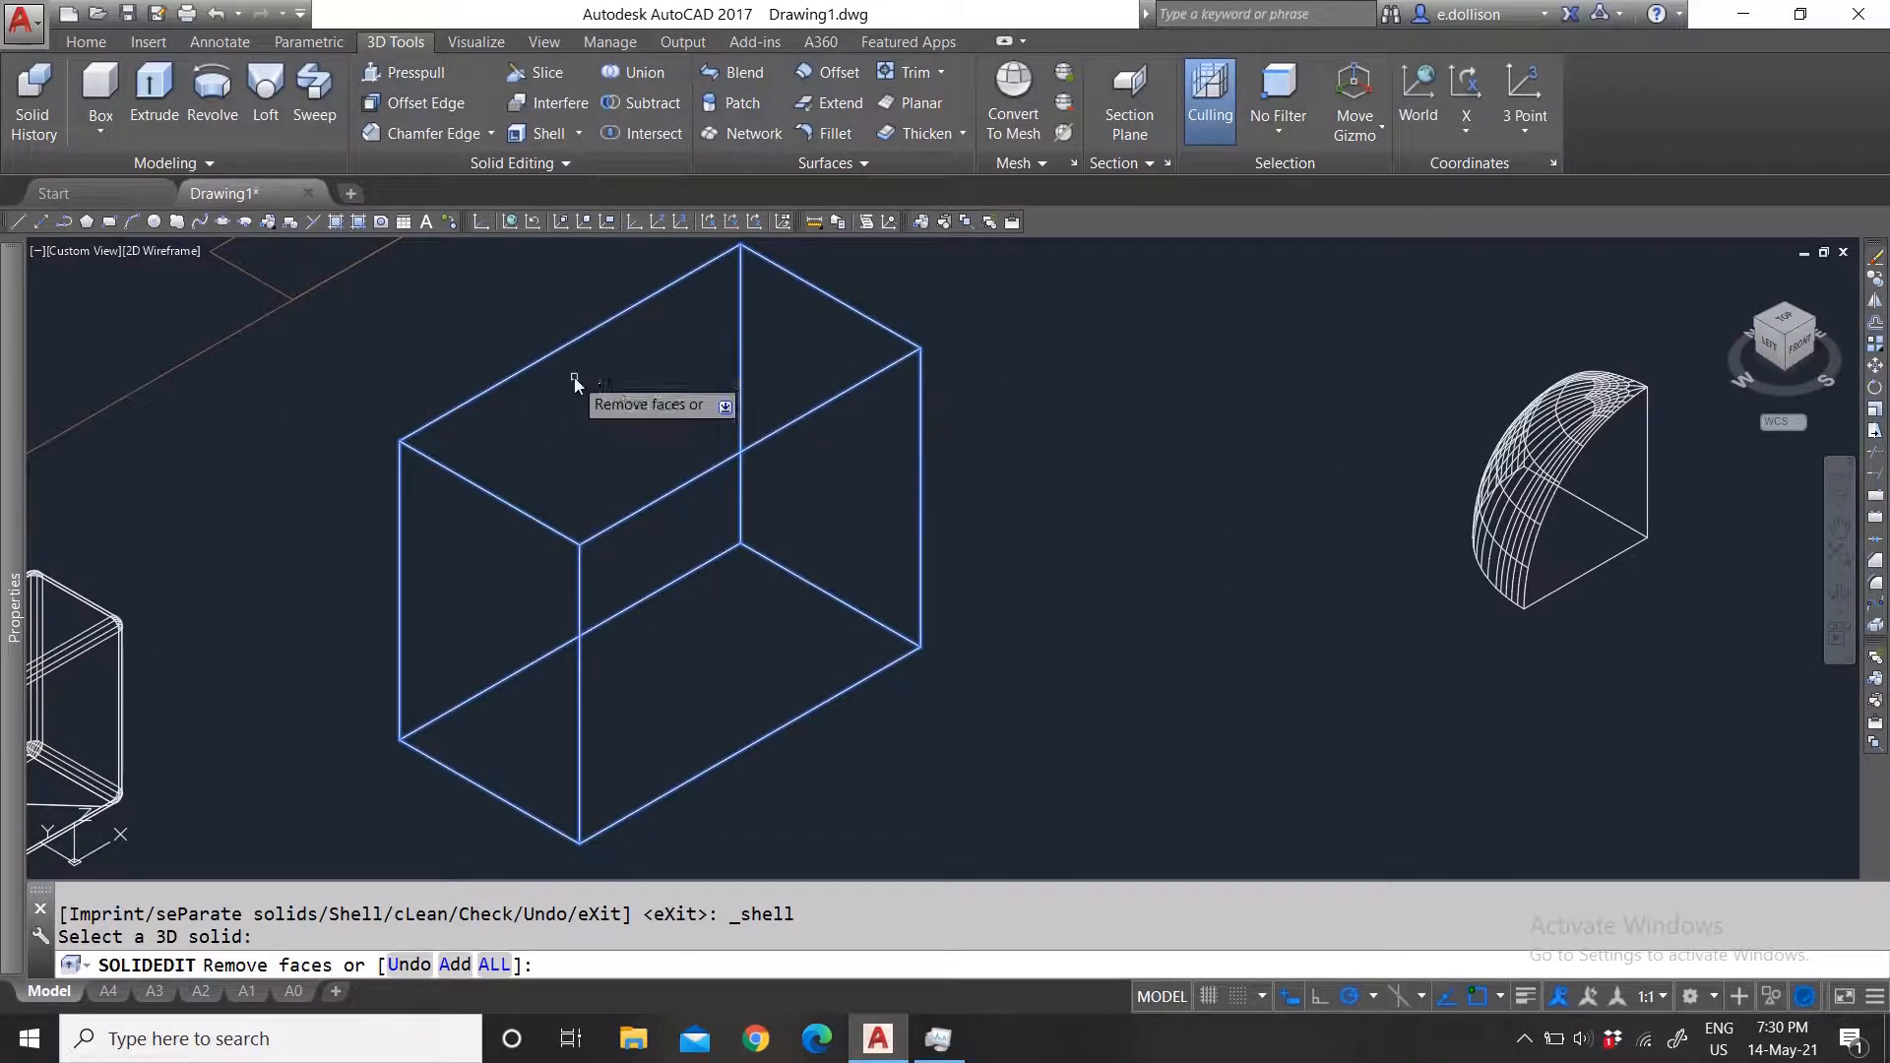
{"action": "left_click", "coordinate": [630, 381]}
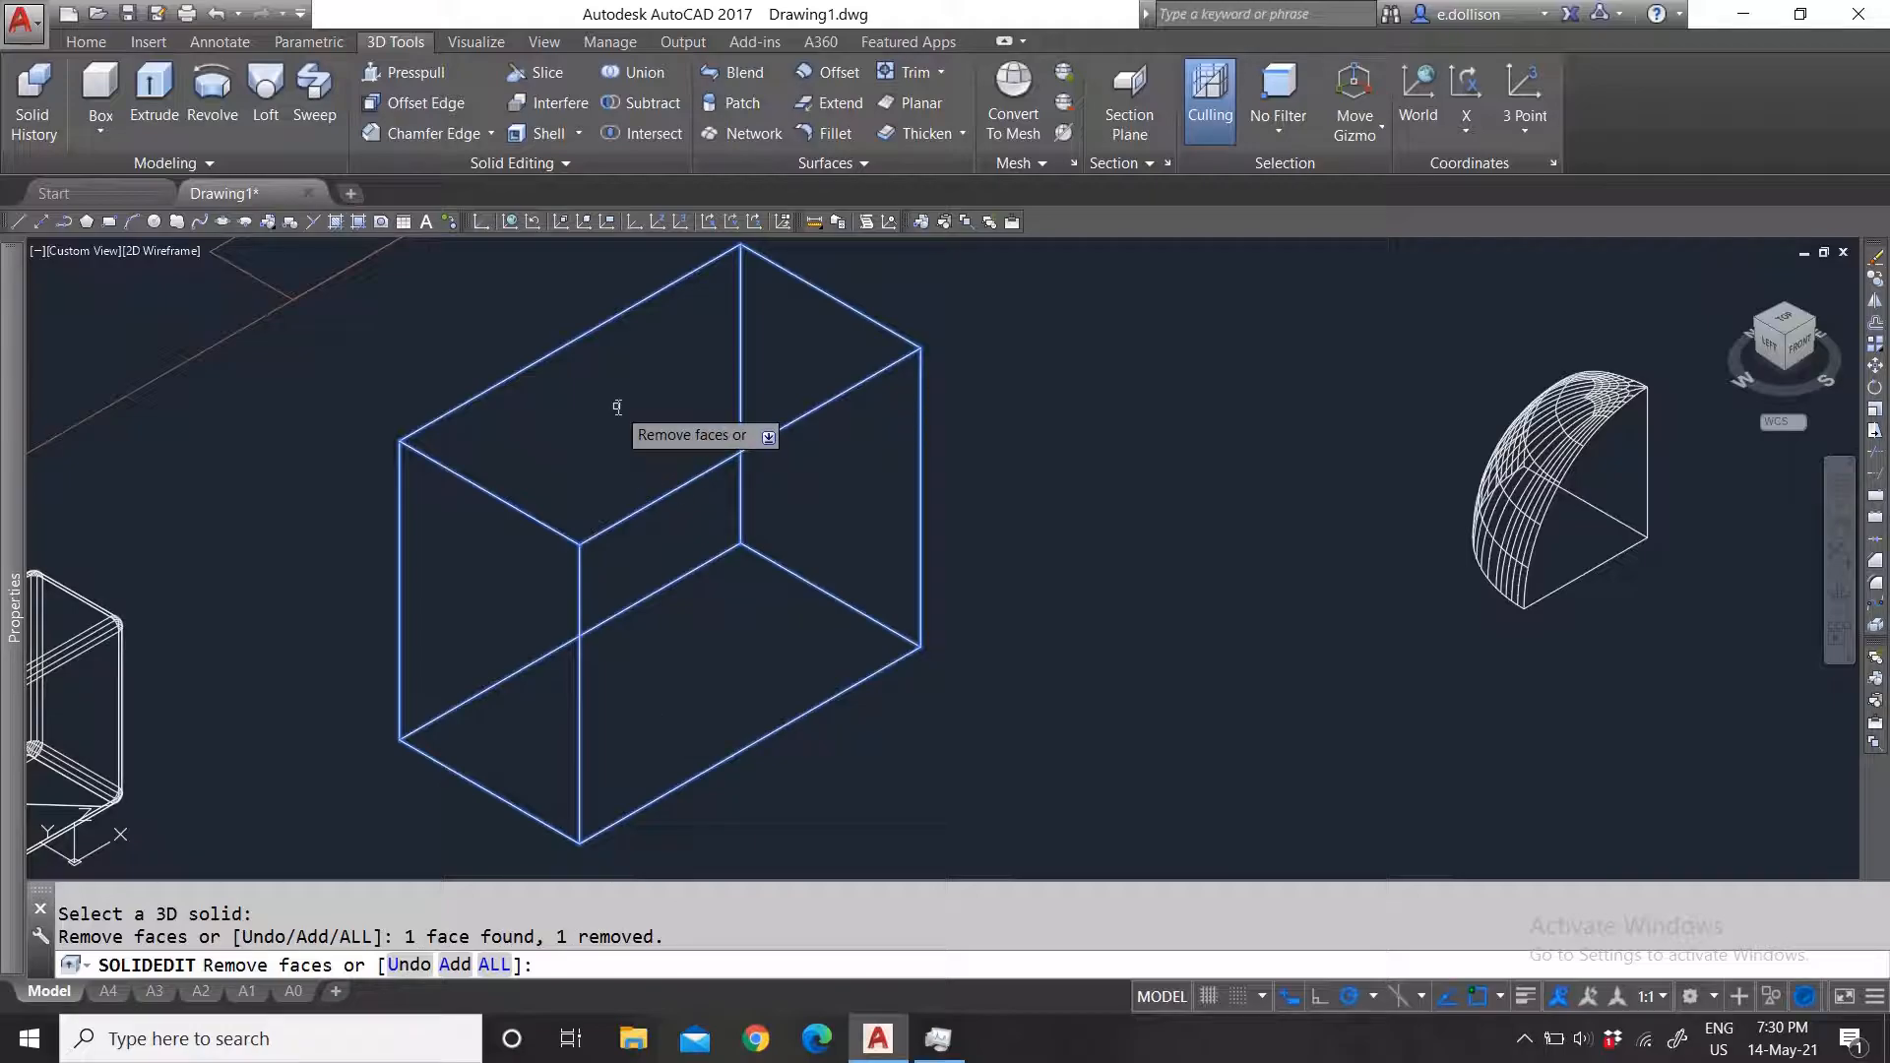
{"action": "key", "text": "Return"}
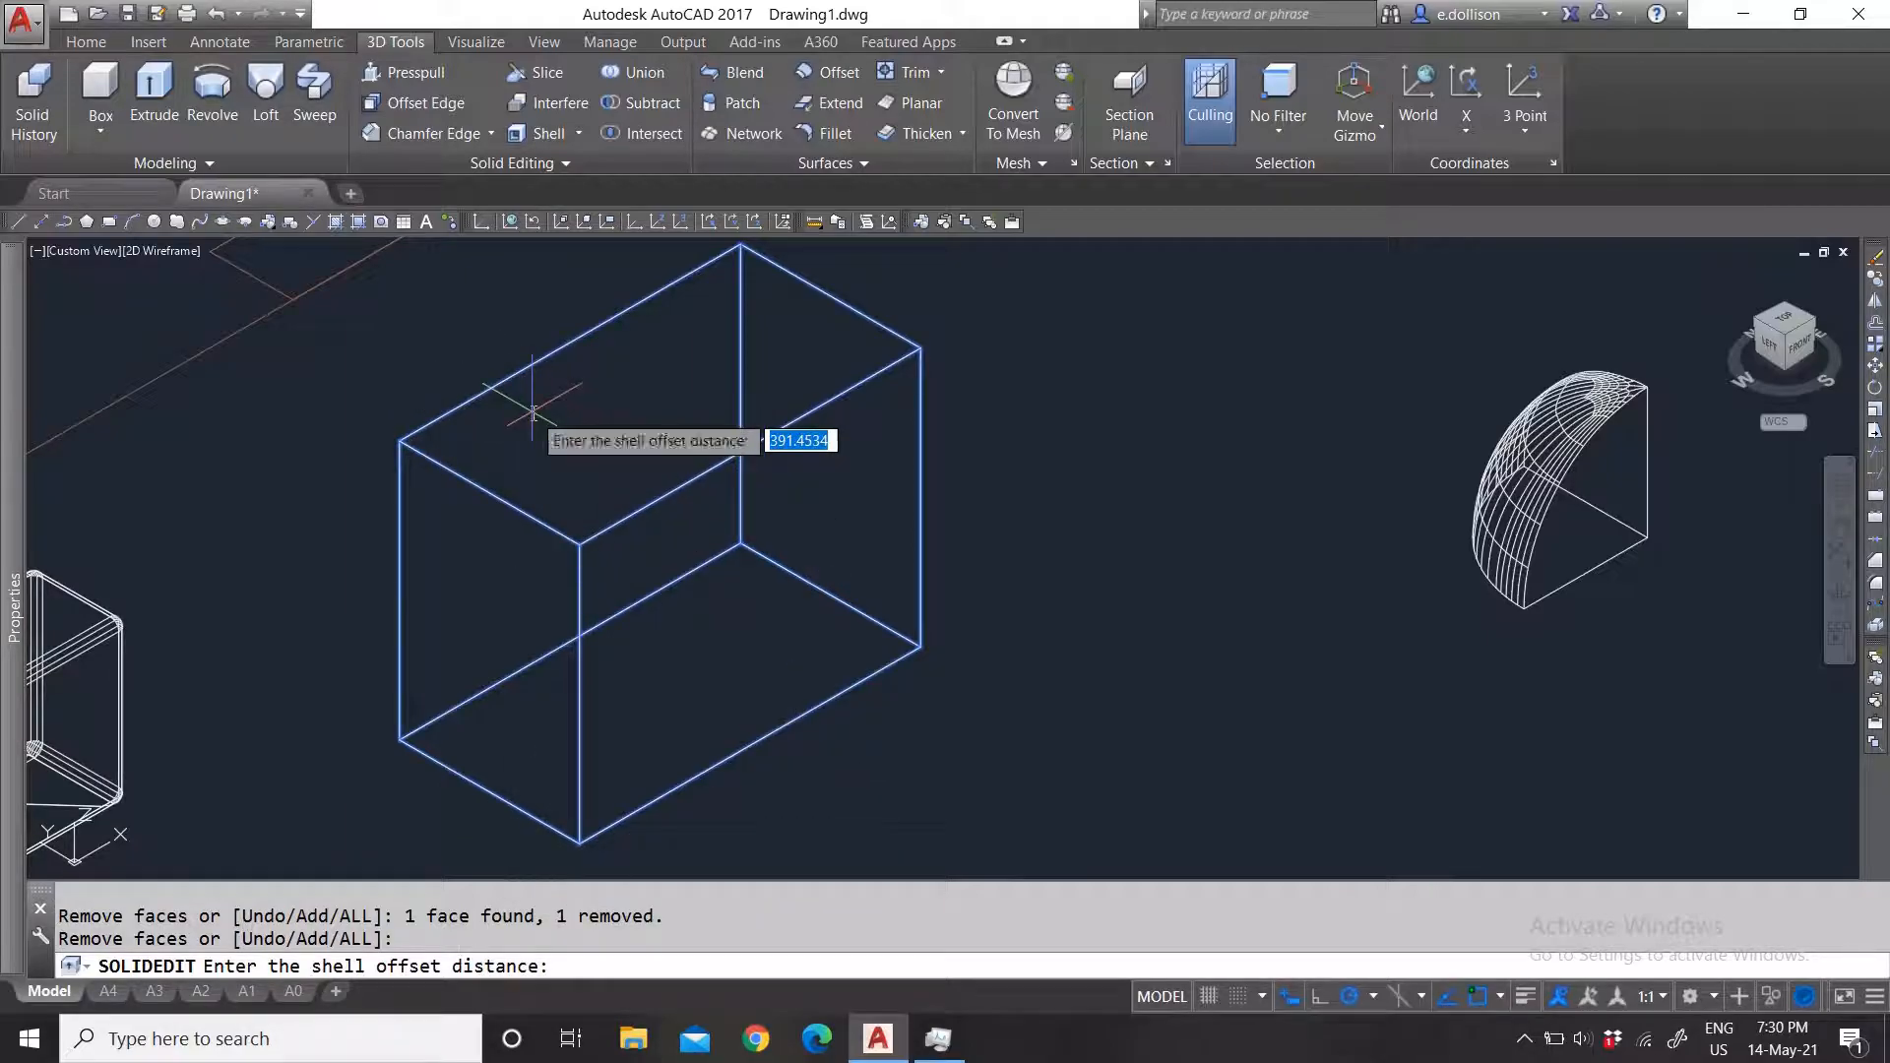
Step: Set the shell offset distance to 5, complete the hollow box, and exit solid editing
{"action": "type", "text": "1"}
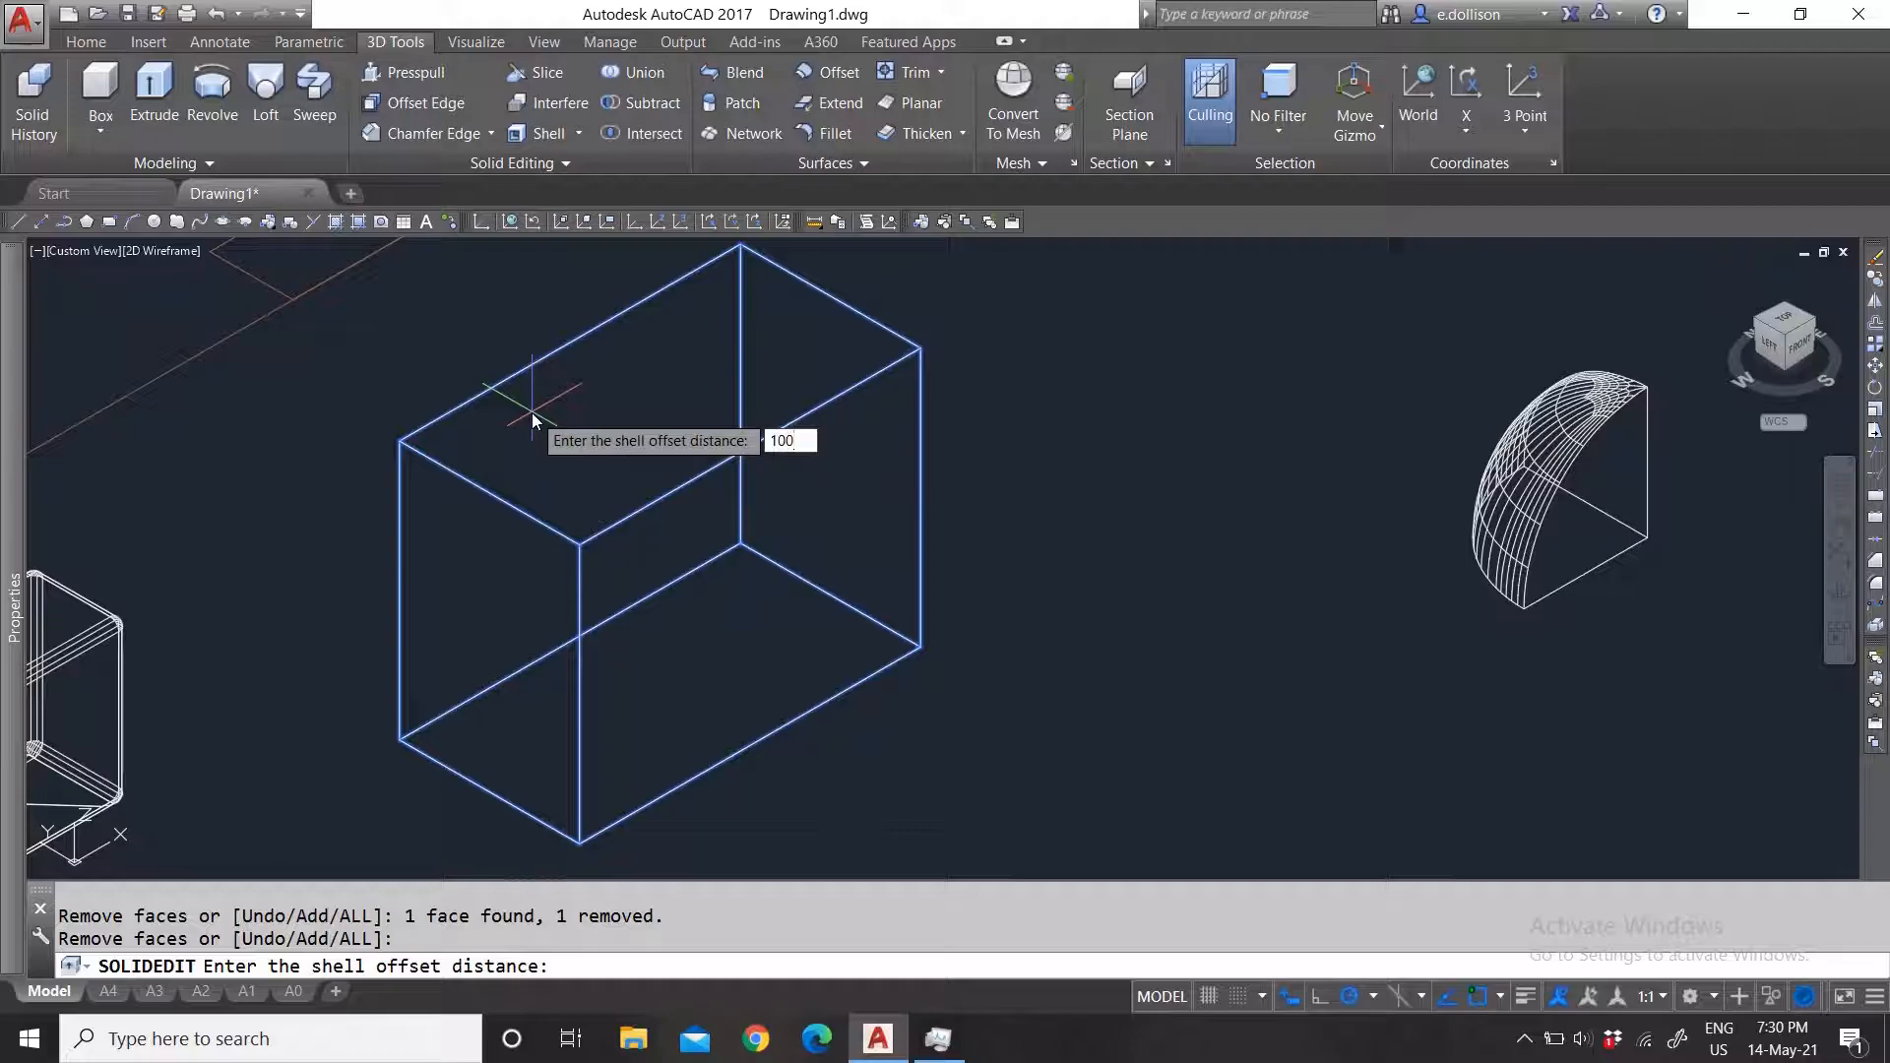
{"action": "type", "text": "00"}
{"action": "key", "text": "BackSpace"}
{"action": "key", "text": "BackSpace"}
{"action": "key", "text": "BackSpace"}
{"action": "type", "text": "5"}
{"action": "key", "text": "Return"}
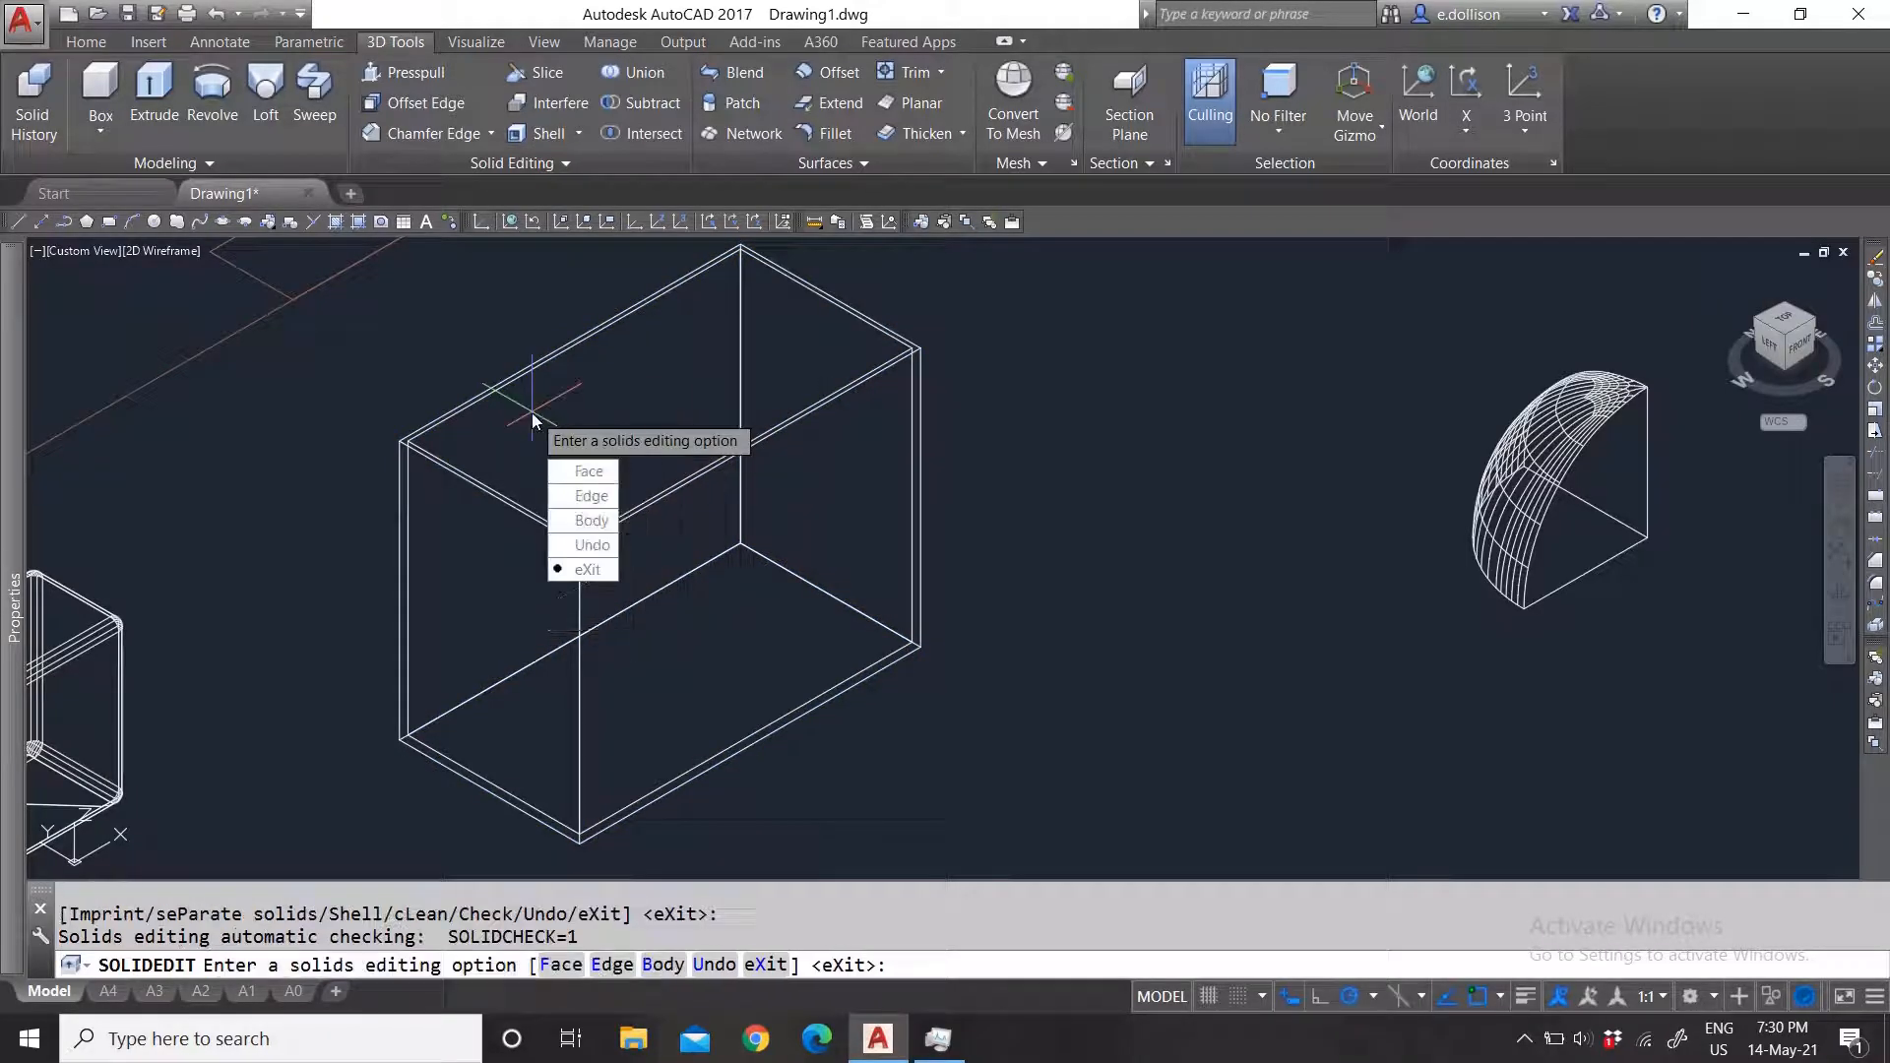
{"action": "key", "text": "Return"}
{"action": "key", "text": "Escape"}
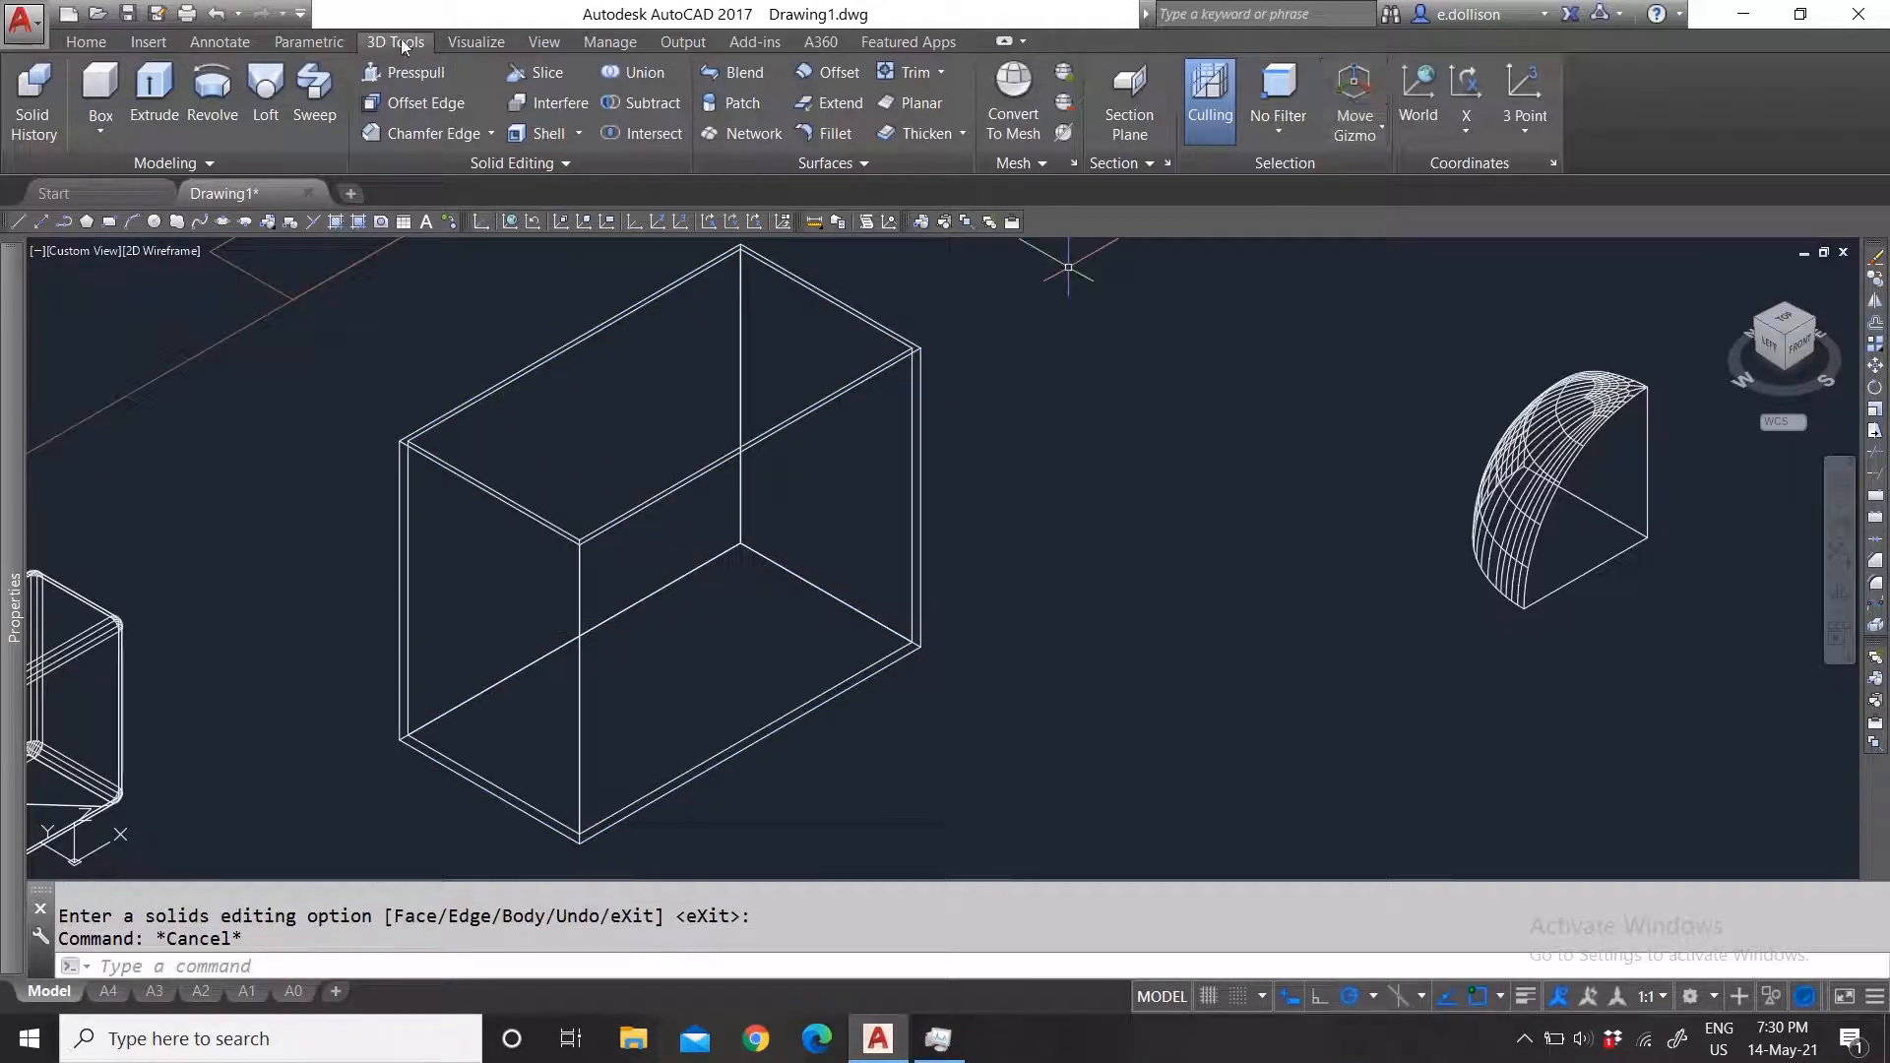
Step: Display the model in the Shaded visual style and examine the hollow box's open top and wall thickness
{"action": "left_click", "coordinate": [476, 41]}
{"action": "left_click", "coordinate": [1445, 79]}
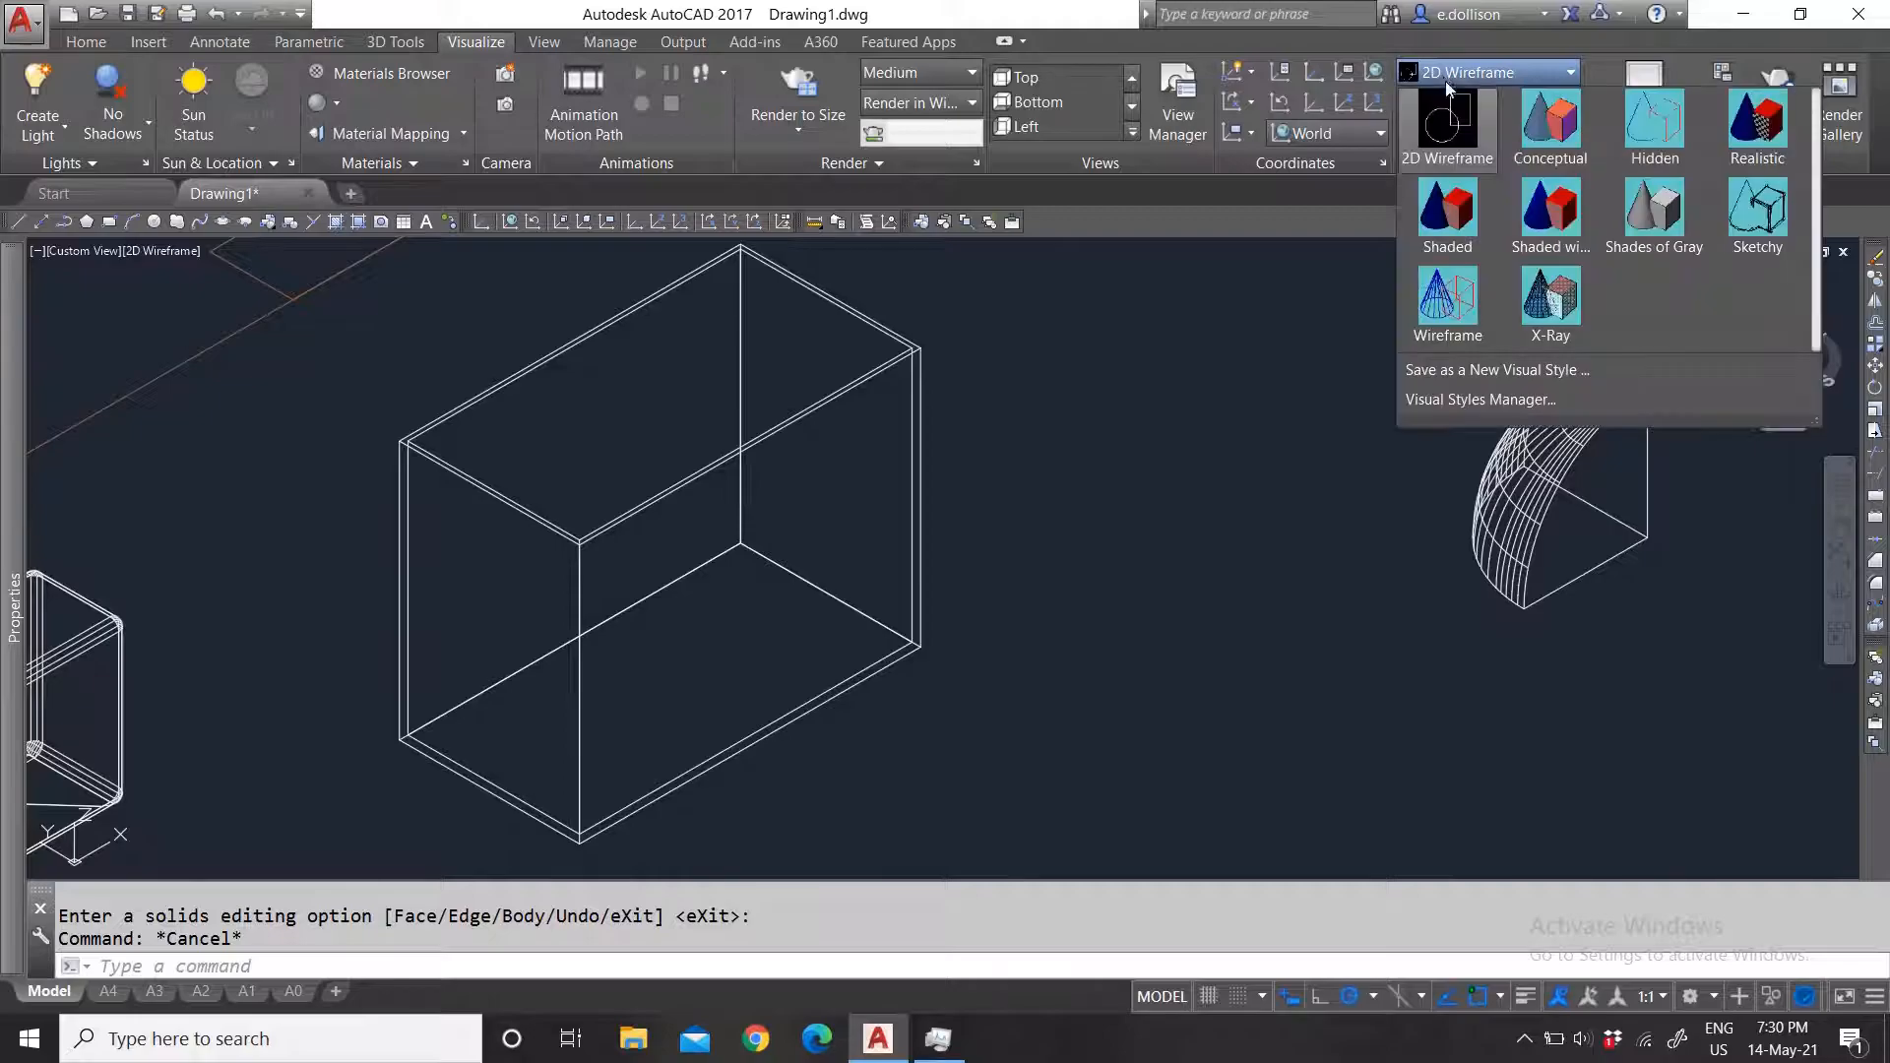
{"action": "left_click", "coordinate": [1447, 232]}
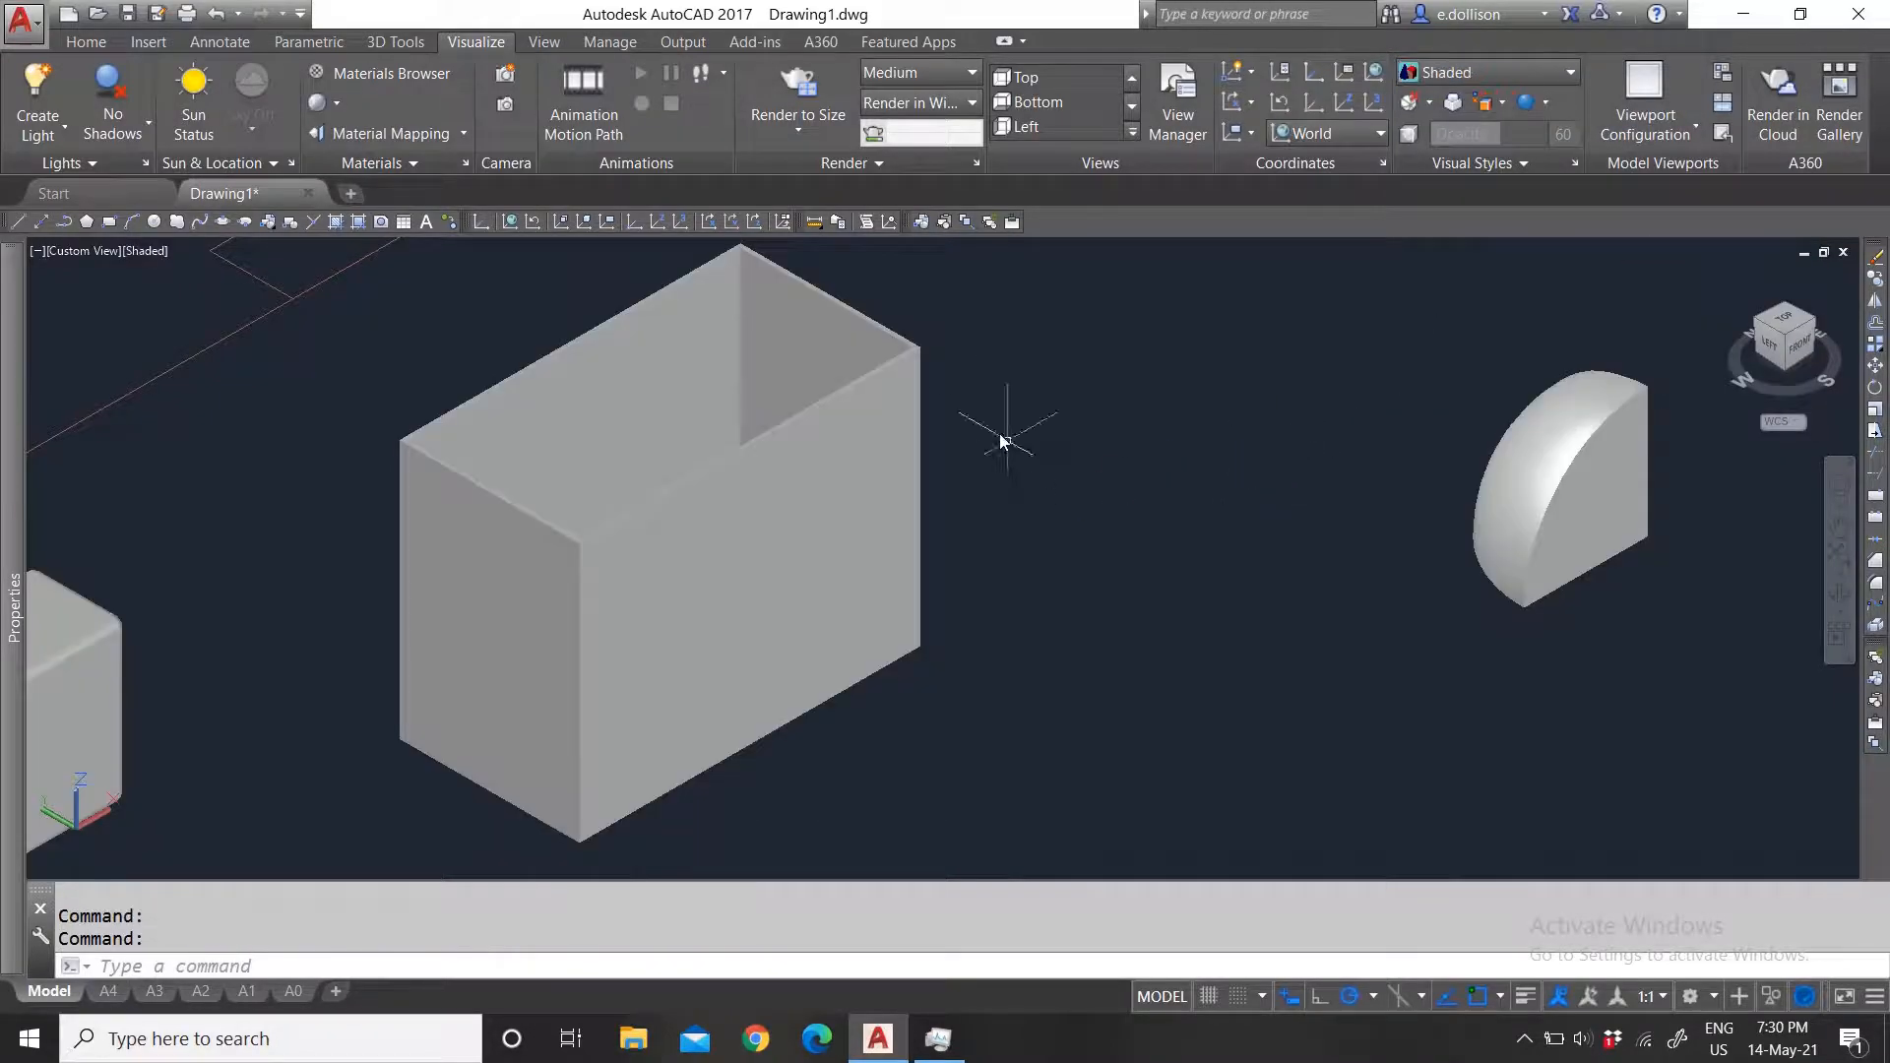
{"action": "scroll", "coordinate": [733, 301], "scroll_direction": "up", "scroll_amount": 2}
{"action": "scroll", "coordinate": [1014, 475], "scroll_direction": "down", "scroll_amount": 3}
{"action": "left_click", "coordinate": [1023, 445]}
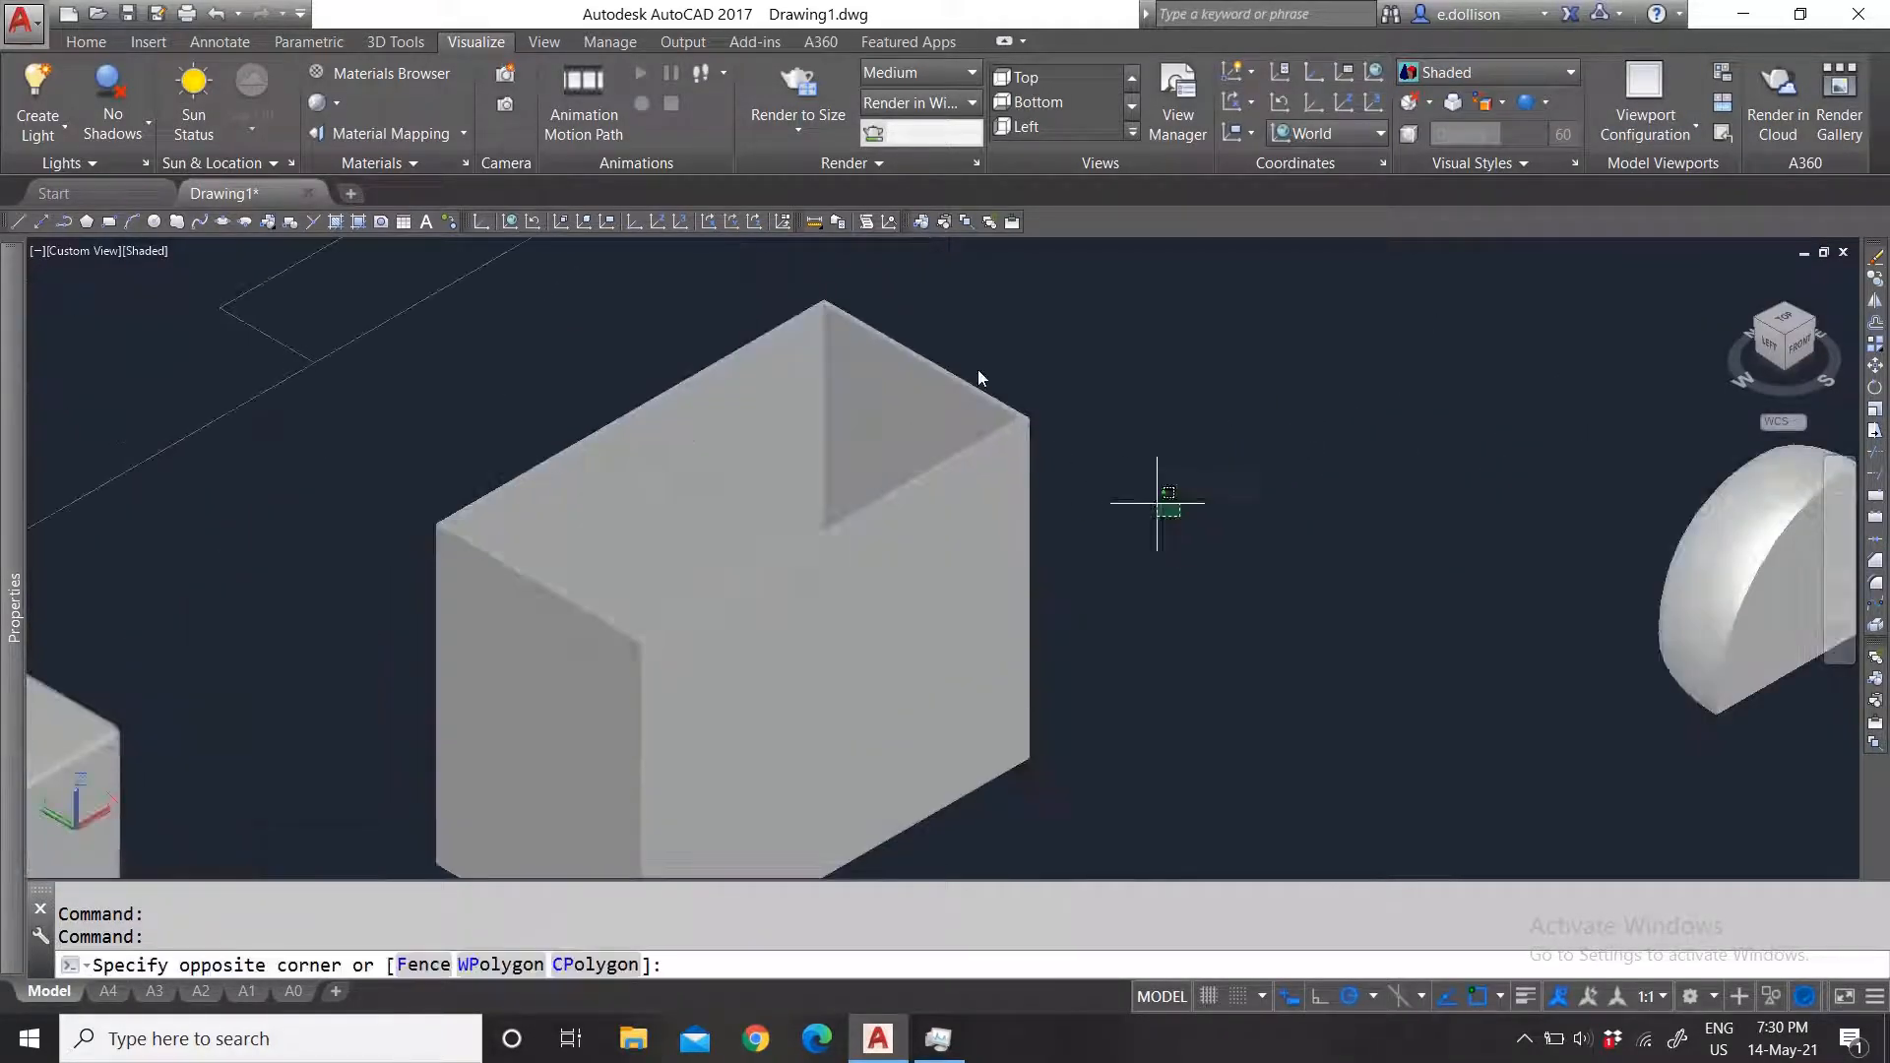
{"action": "key", "text": "Escape"}
{"action": "scroll", "coordinate": [845, 323], "scroll_direction": "up", "scroll_amount": 5}
{"action": "scroll", "coordinate": [877, 340], "scroll_direction": "up", "scroll_amount": 2}
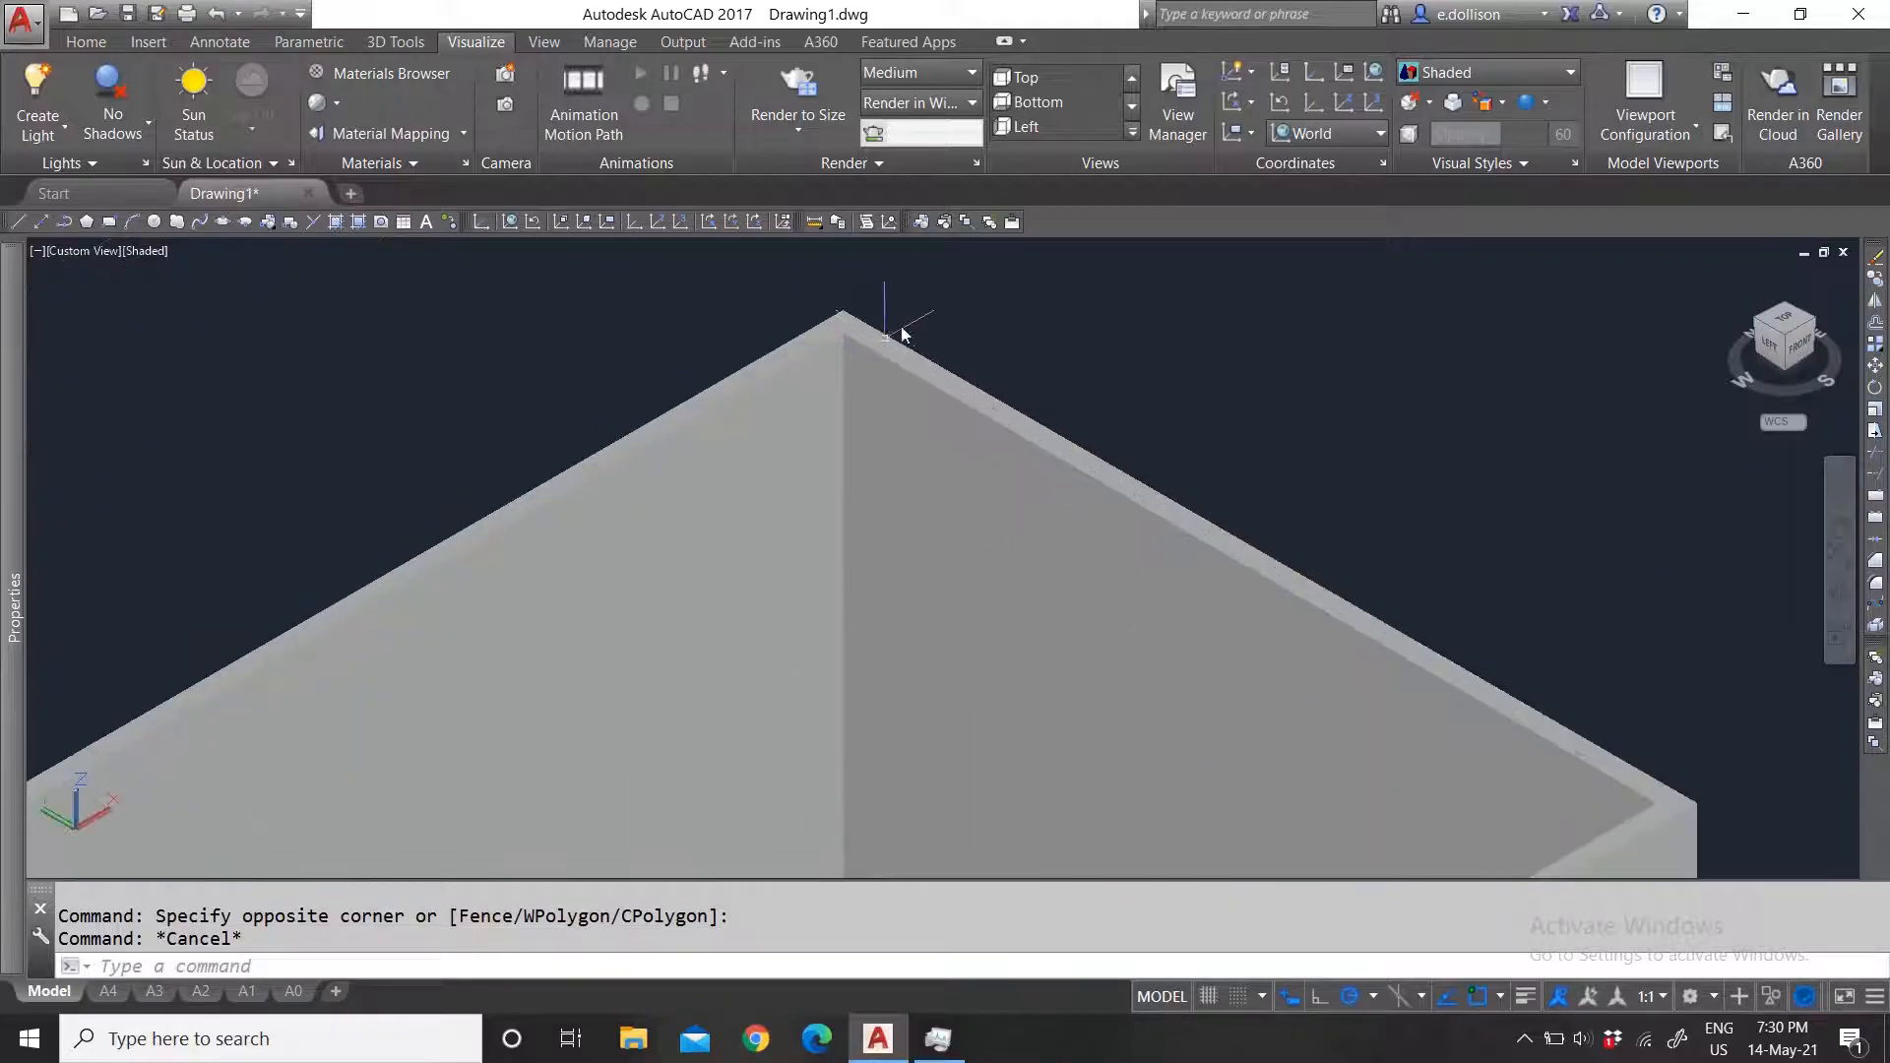
{"action": "scroll", "coordinate": [901, 335], "scroll_direction": "down", "scroll_amount": 6}
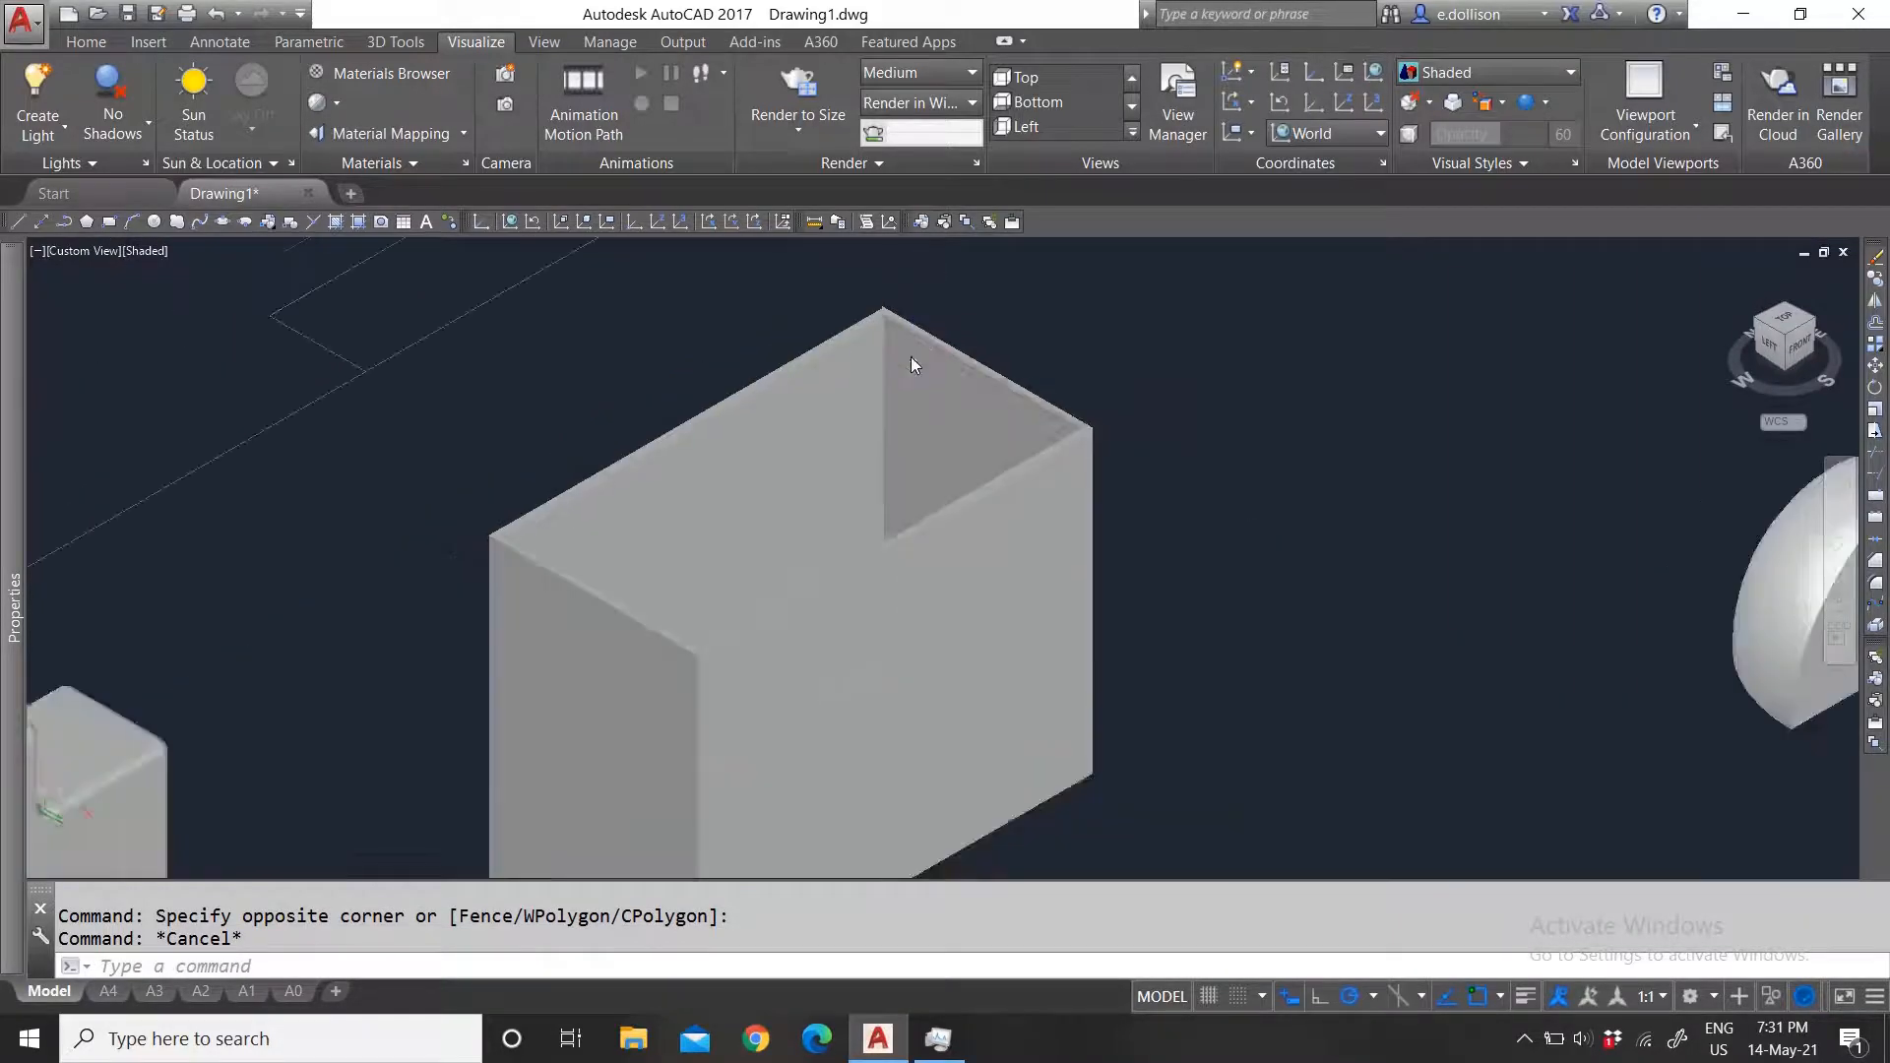
{"action": "scroll", "coordinate": [877, 391], "scroll_direction": "up", "scroll_amount": 1}
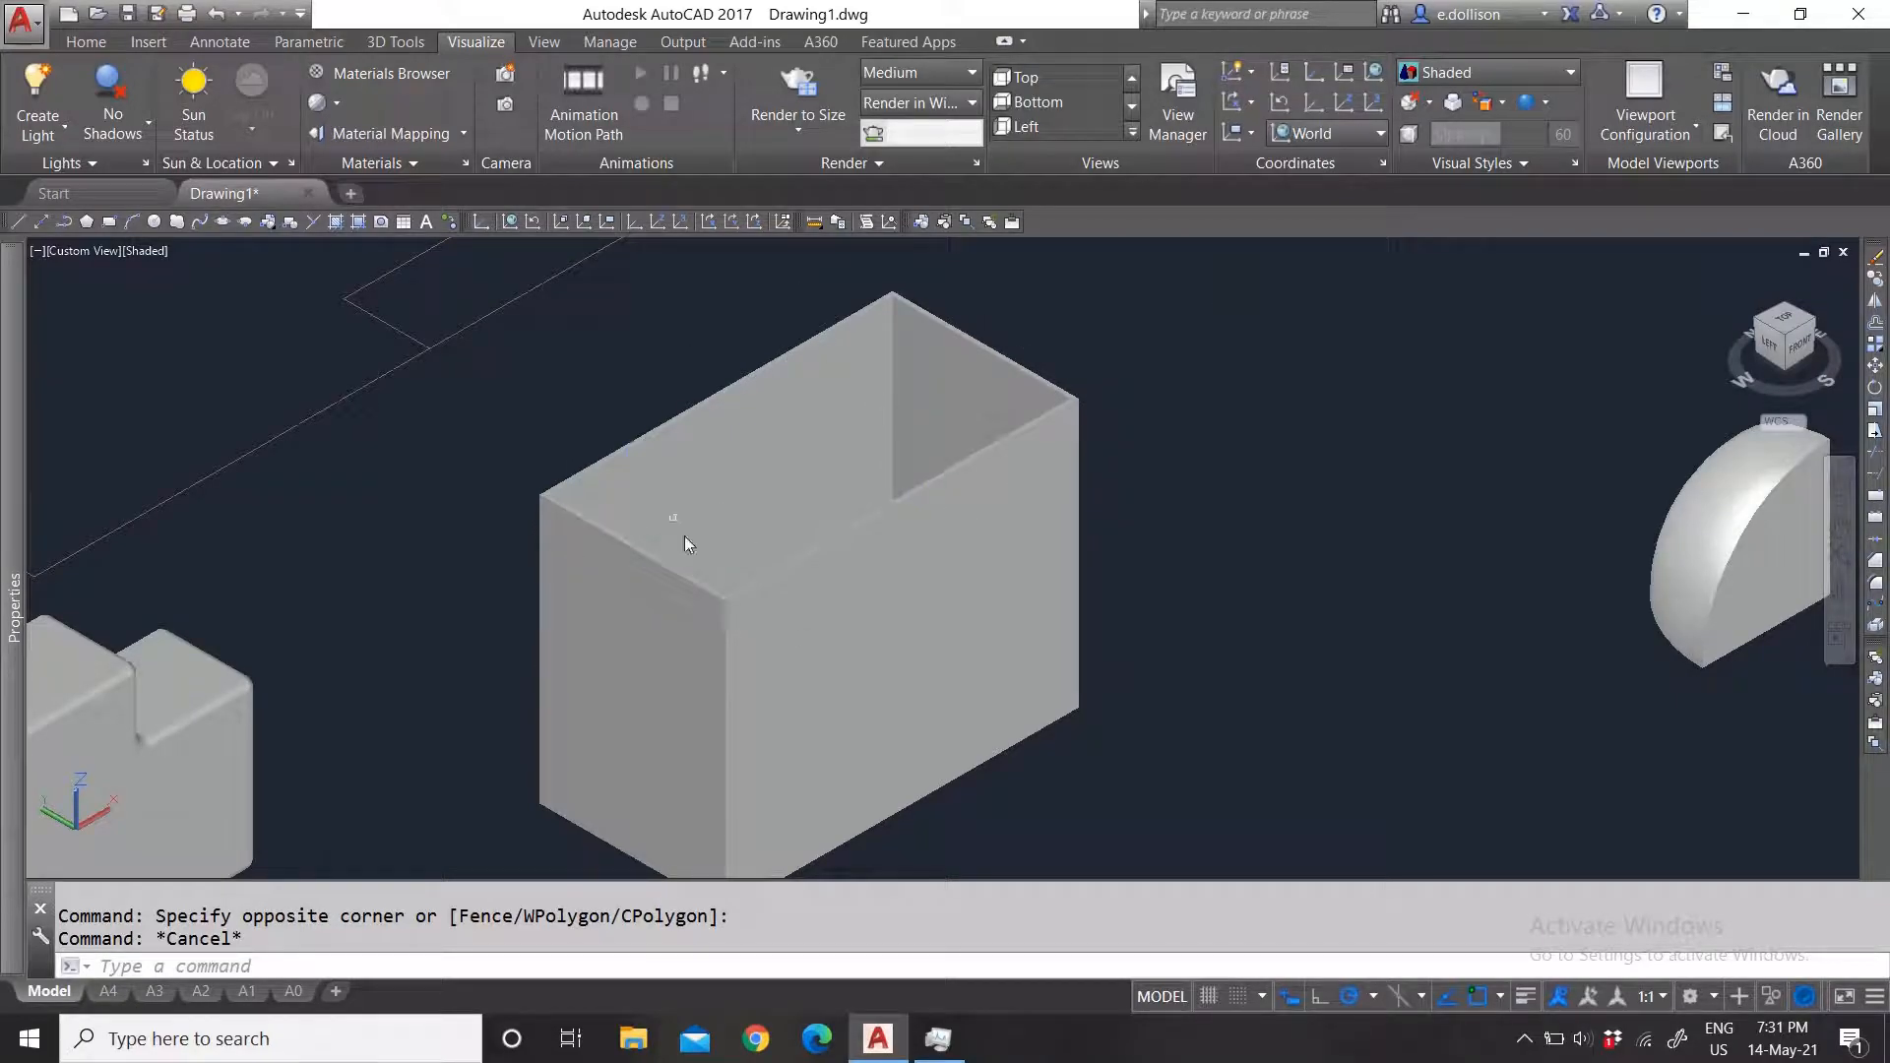
Step: Return the model to the 2D Wireframe visual style
{"action": "left_click", "coordinate": [1485, 75]}
{"action": "scroll", "coordinate": [1486, 108], "scroll_direction": "up", "scroll_amount": 1}
{"action": "left_click", "coordinate": [1447, 113]}
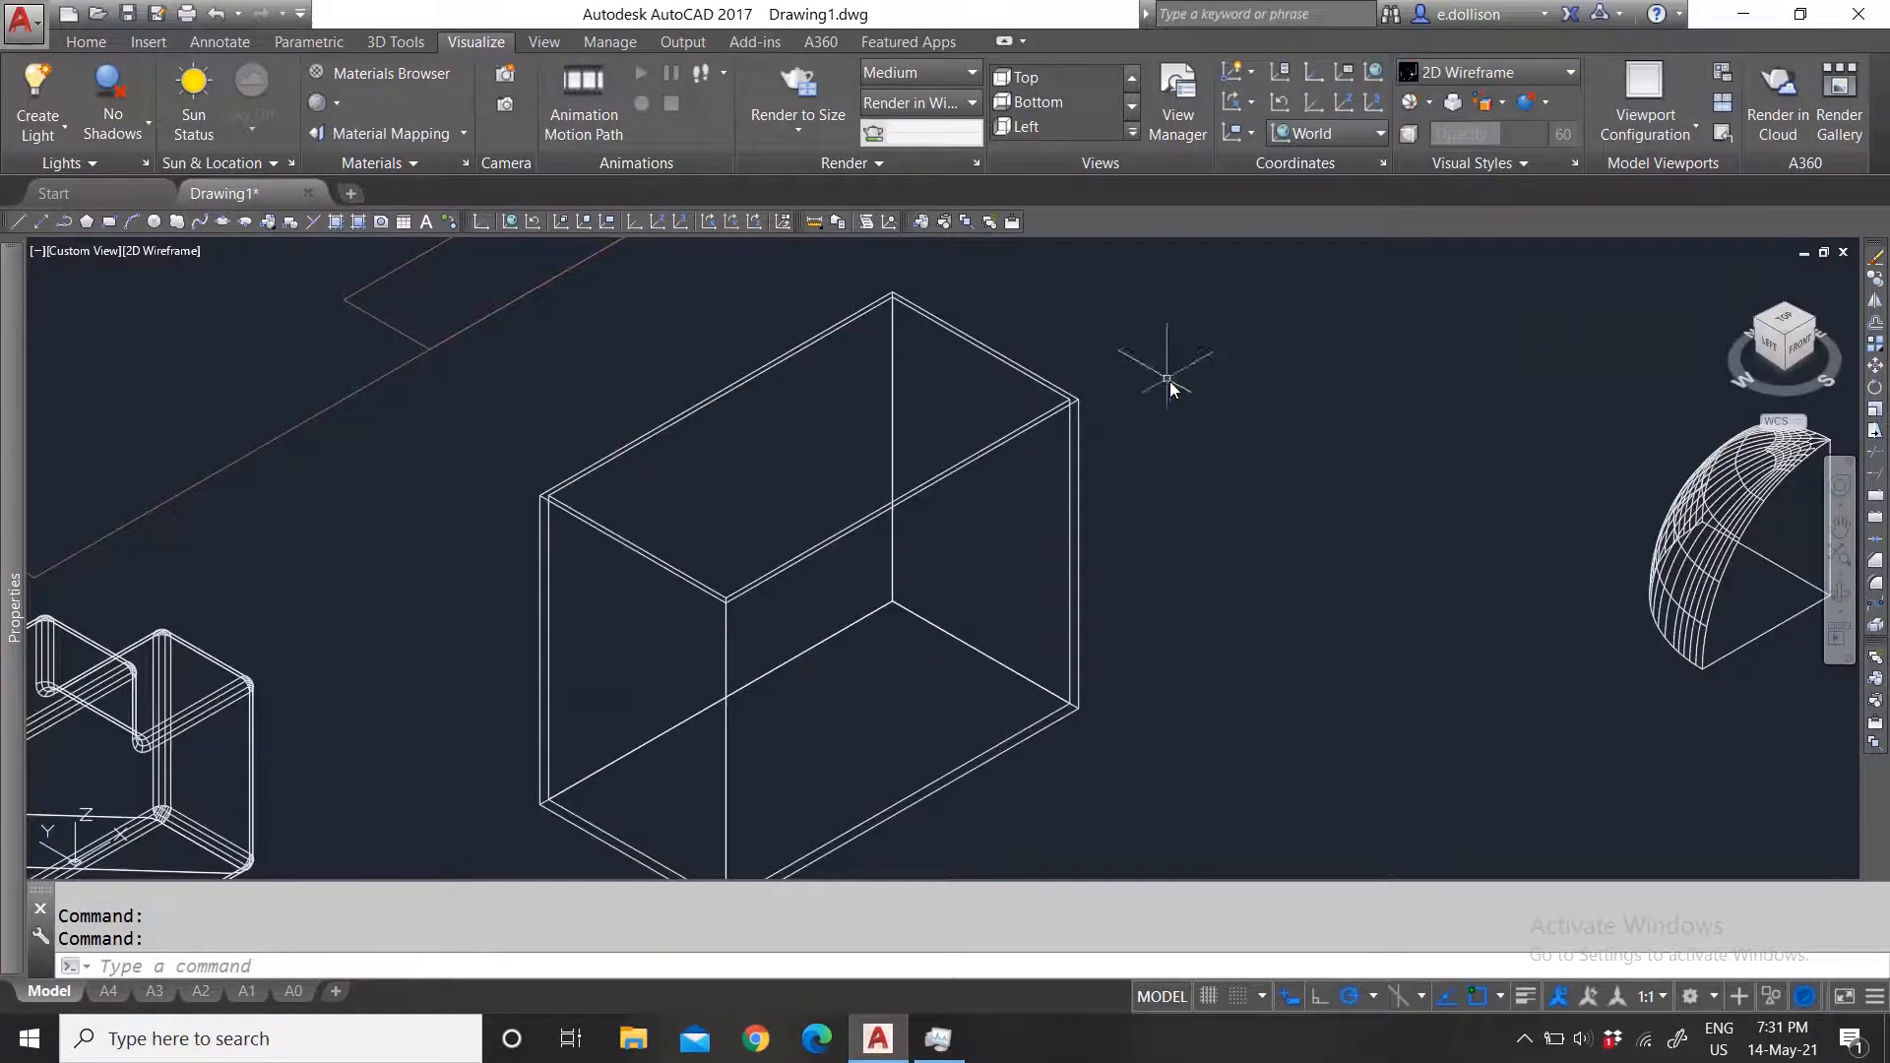
{"action": "scroll", "coordinate": [1070, 463], "scroll_direction": "up", "scroll_amount": 4}
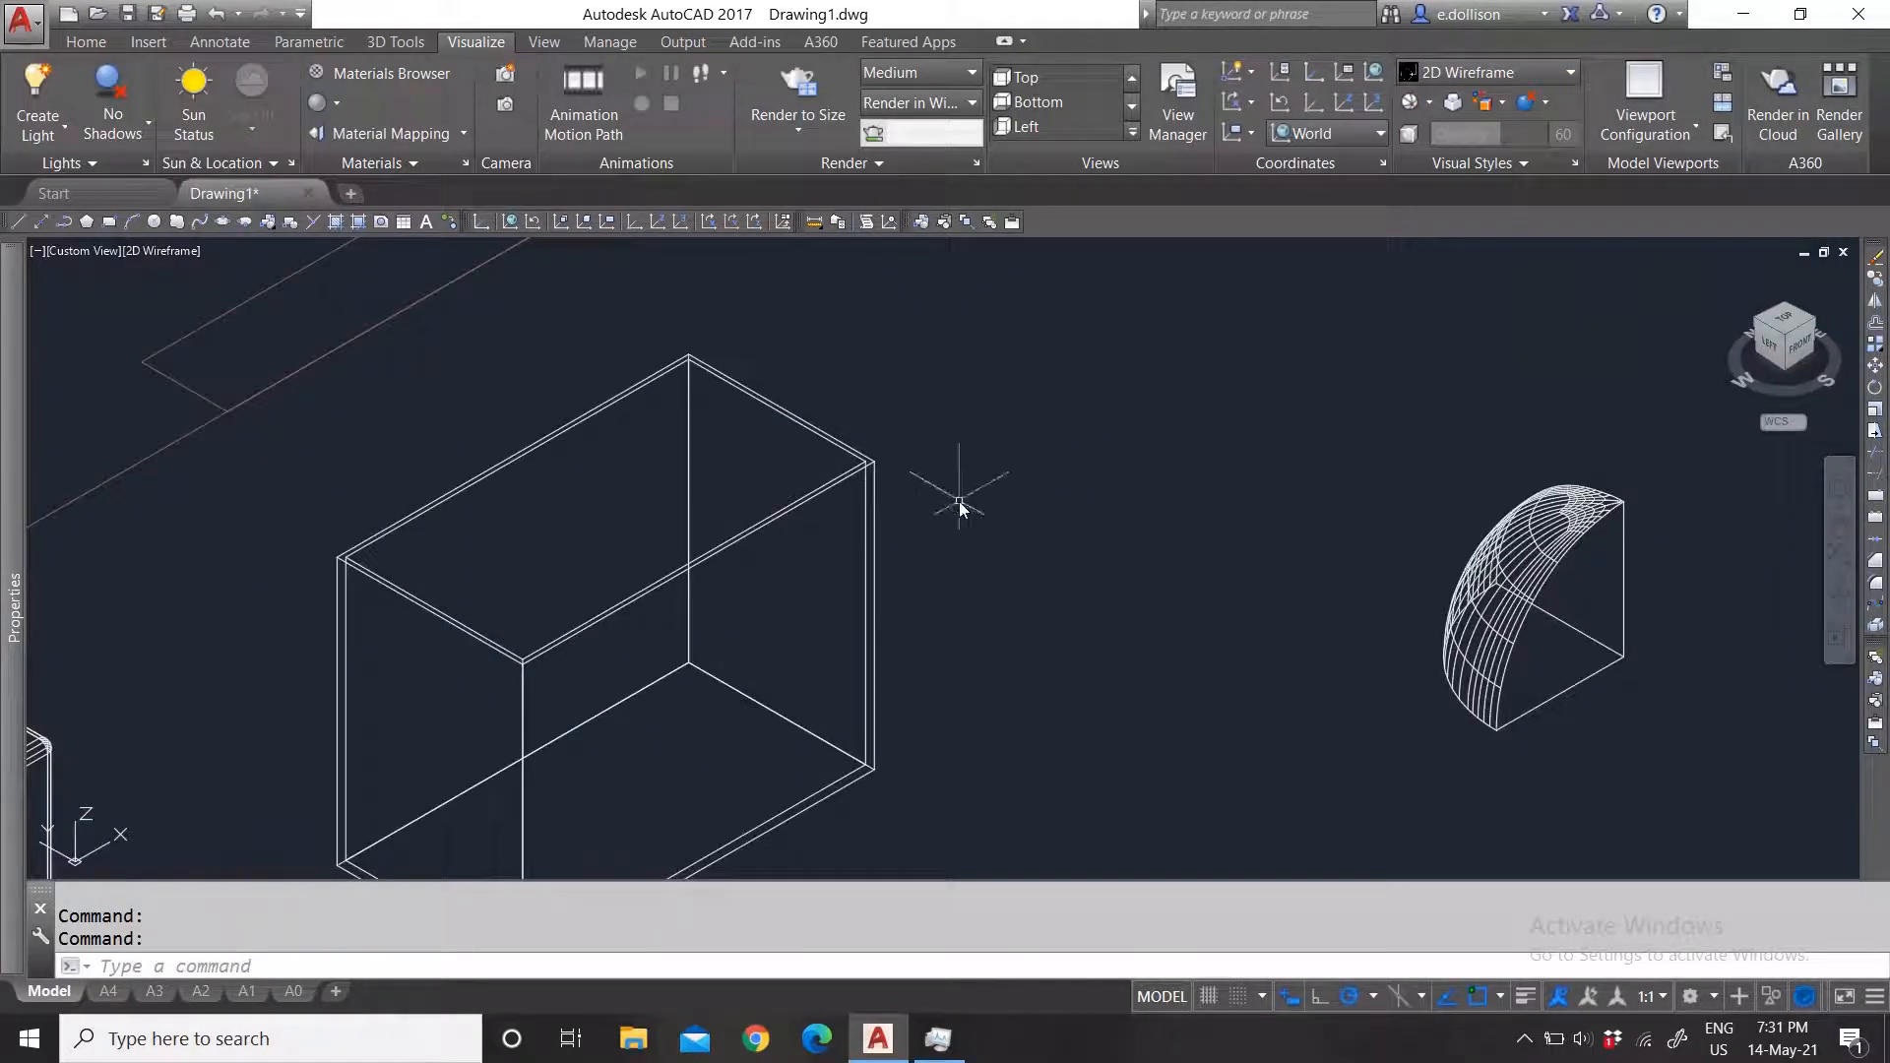
{"action": "scroll", "coordinate": [957, 522], "scroll_direction": "down", "scroll_amount": 4}
{"action": "scroll", "coordinate": [945, 536], "scroll_direction": "up", "scroll_amount": 6}
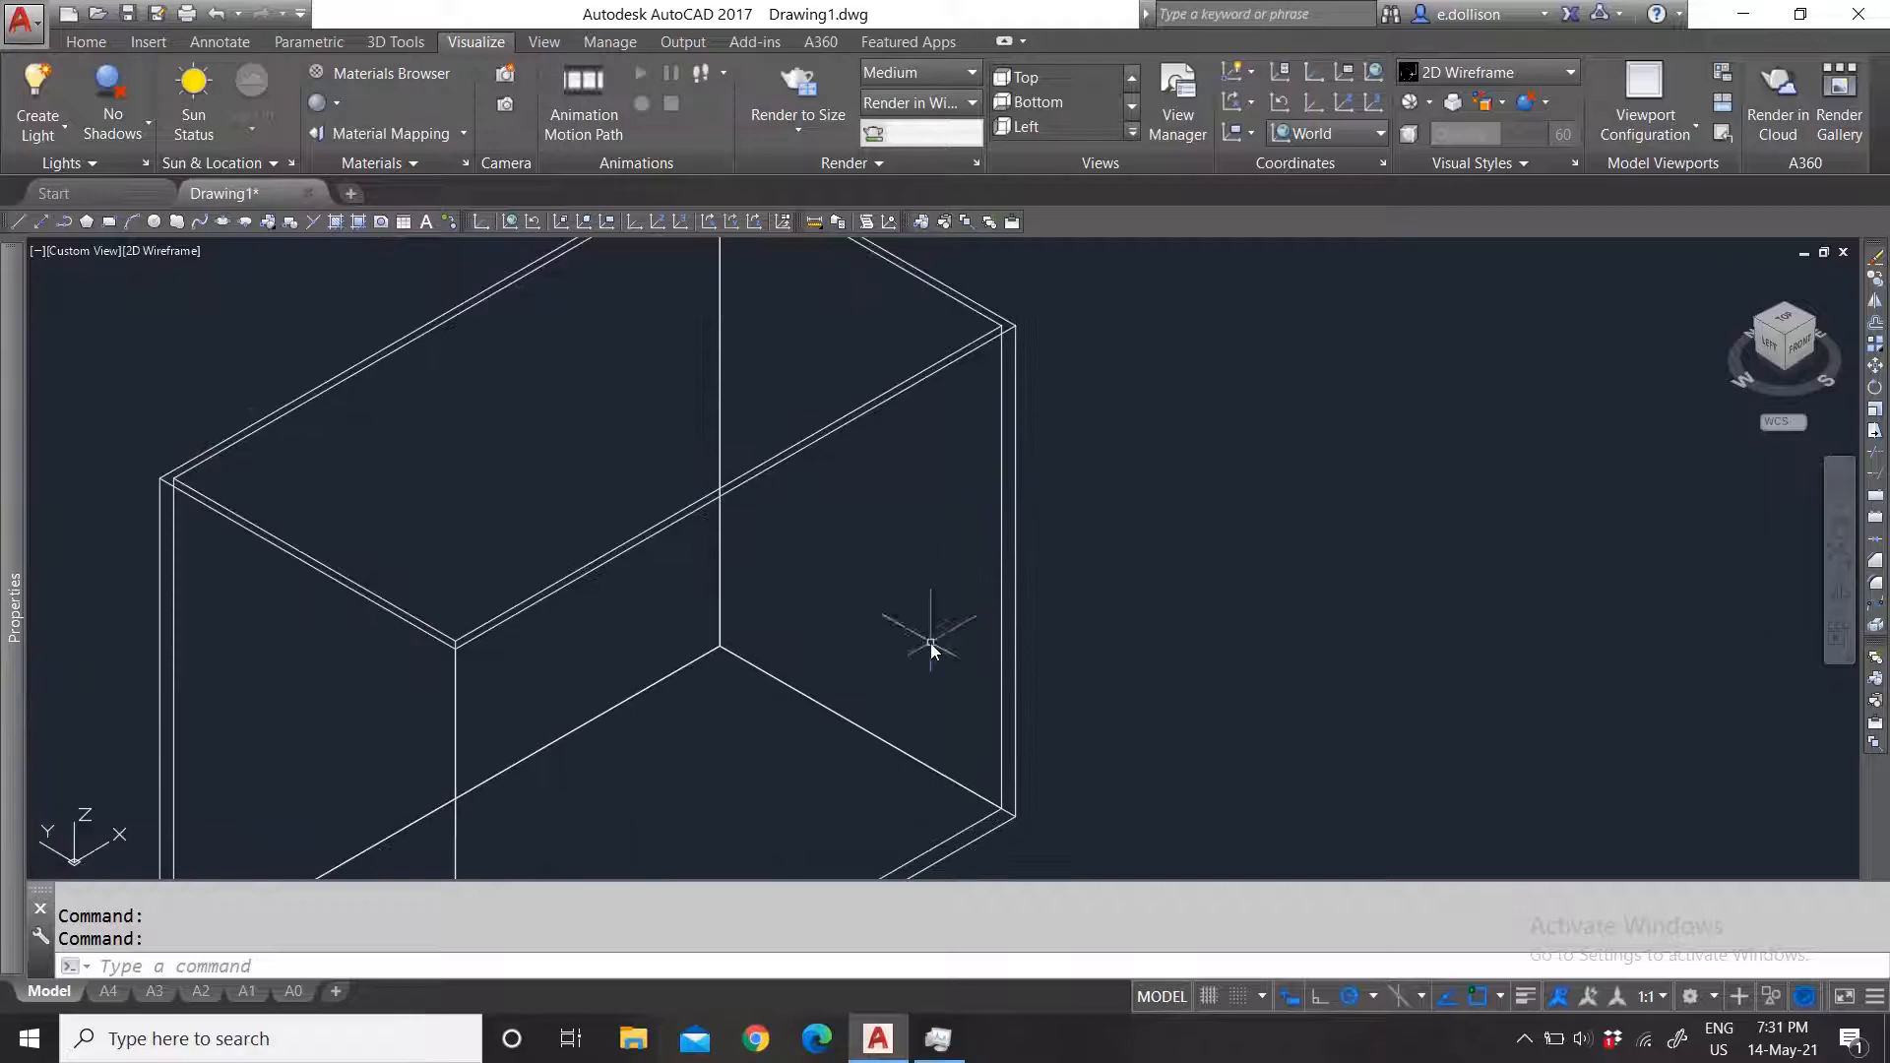
{"action": "scroll", "coordinate": [928, 709], "scroll_direction": "down", "scroll_amount": 3}
{"action": "scroll", "coordinate": [979, 668], "scroll_direction": "up", "scroll_amount": 1}
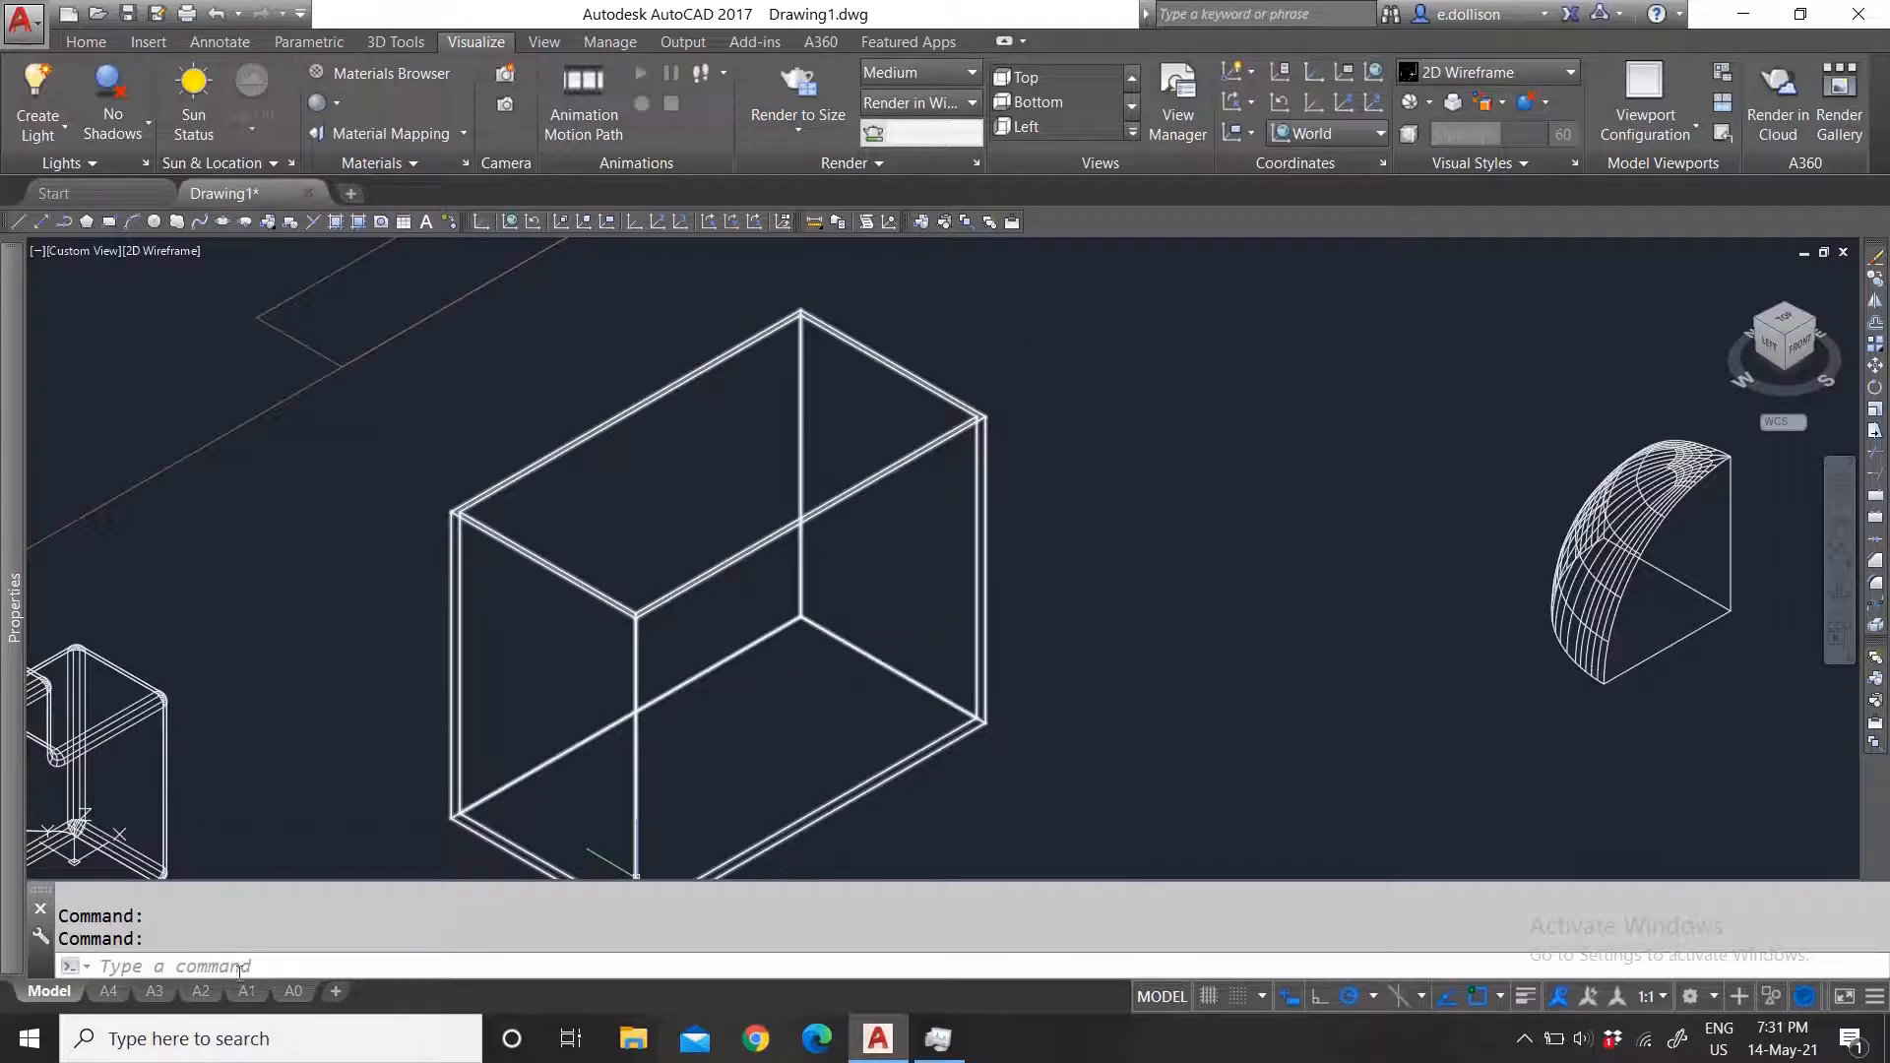
{"action": "scroll", "coordinate": [1169, 506], "scroll_direction": "down", "scroll_amount": 4}
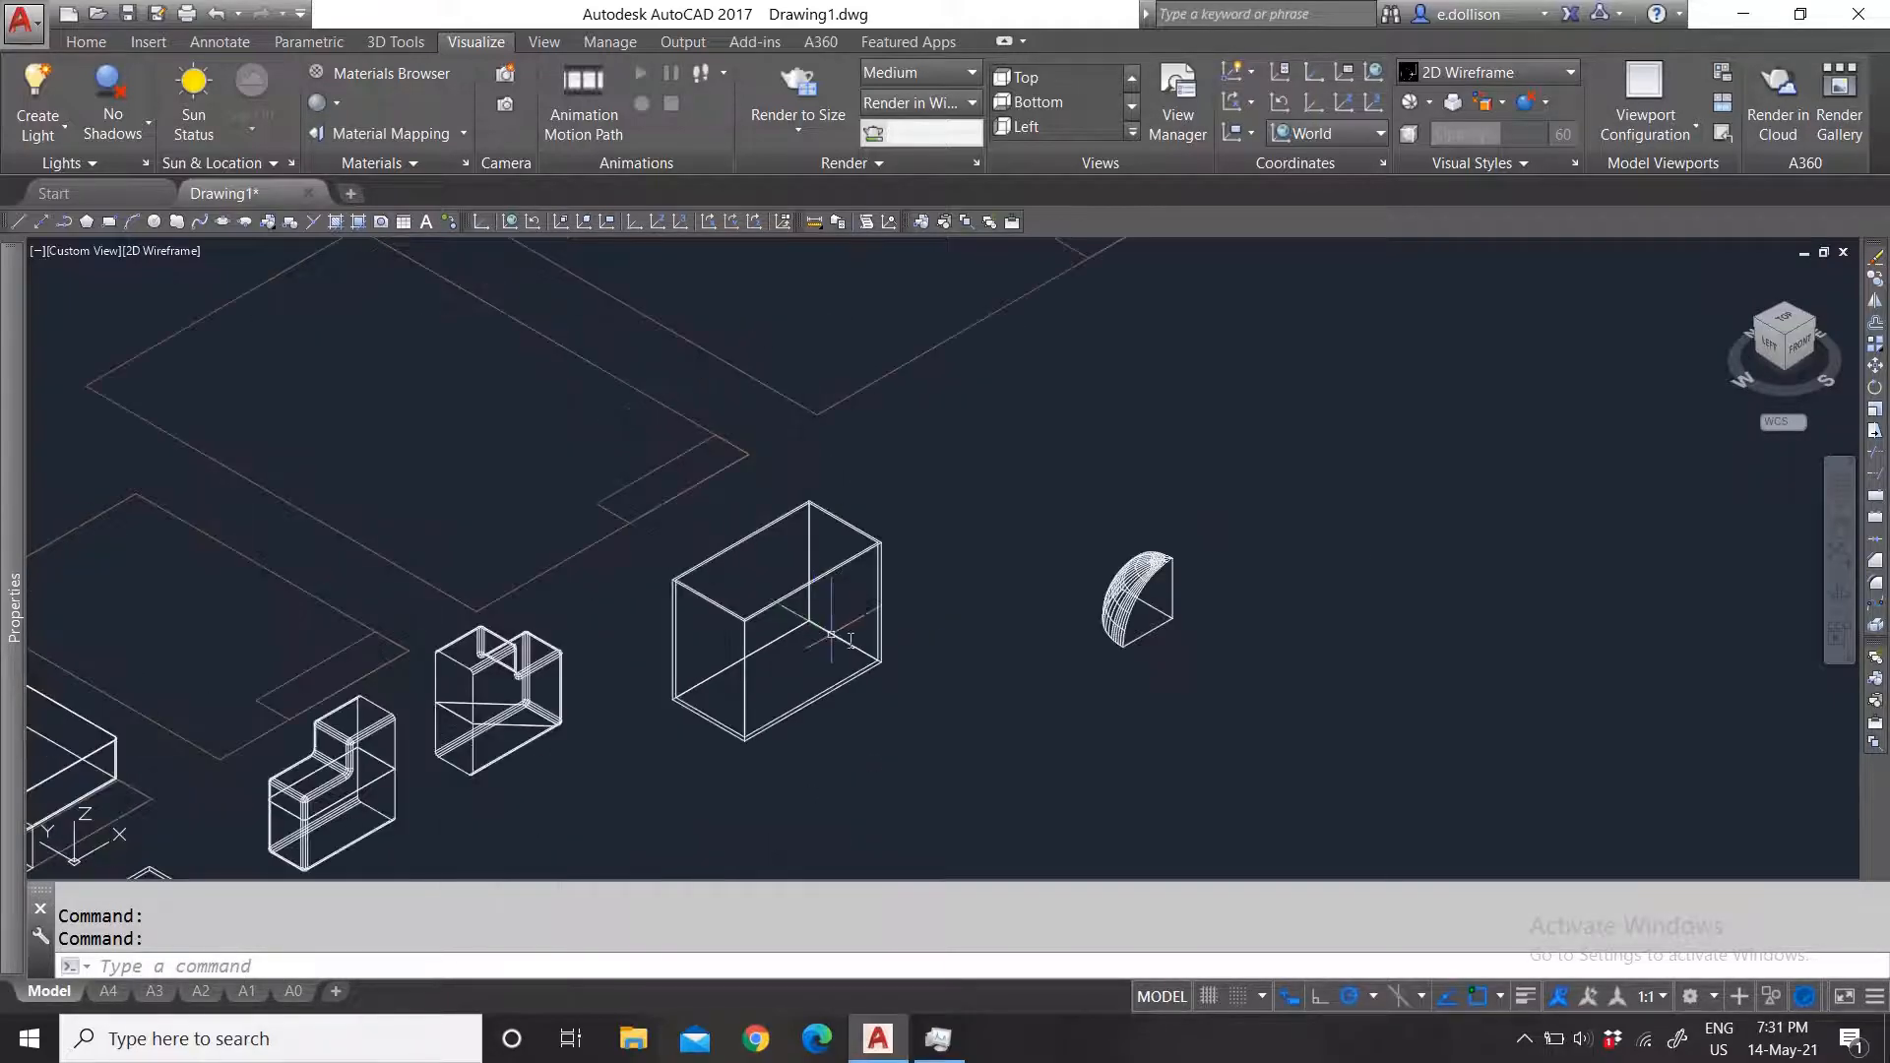
{"action": "scroll", "coordinate": [901, 655], "scroll_direction": "up", "scroll_amount": 4}
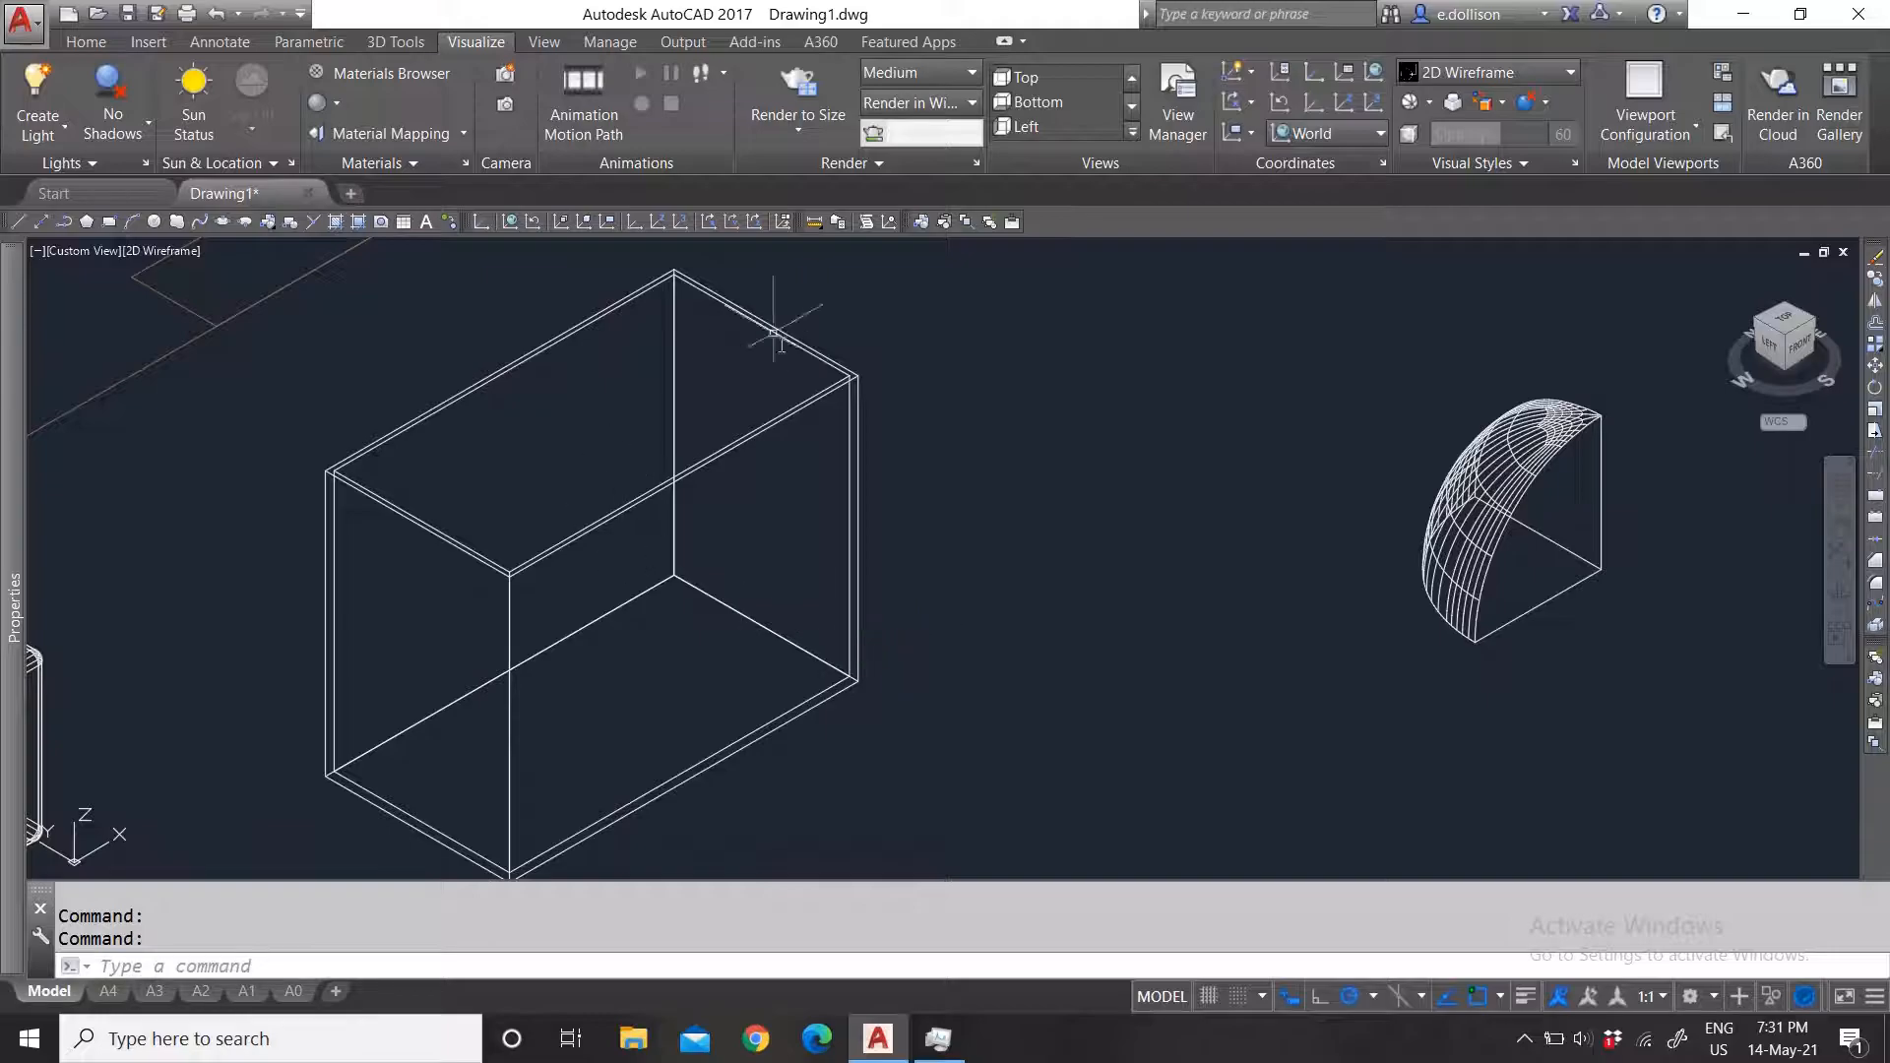
{"action": "left_click", "coordinate": [149, 41]}
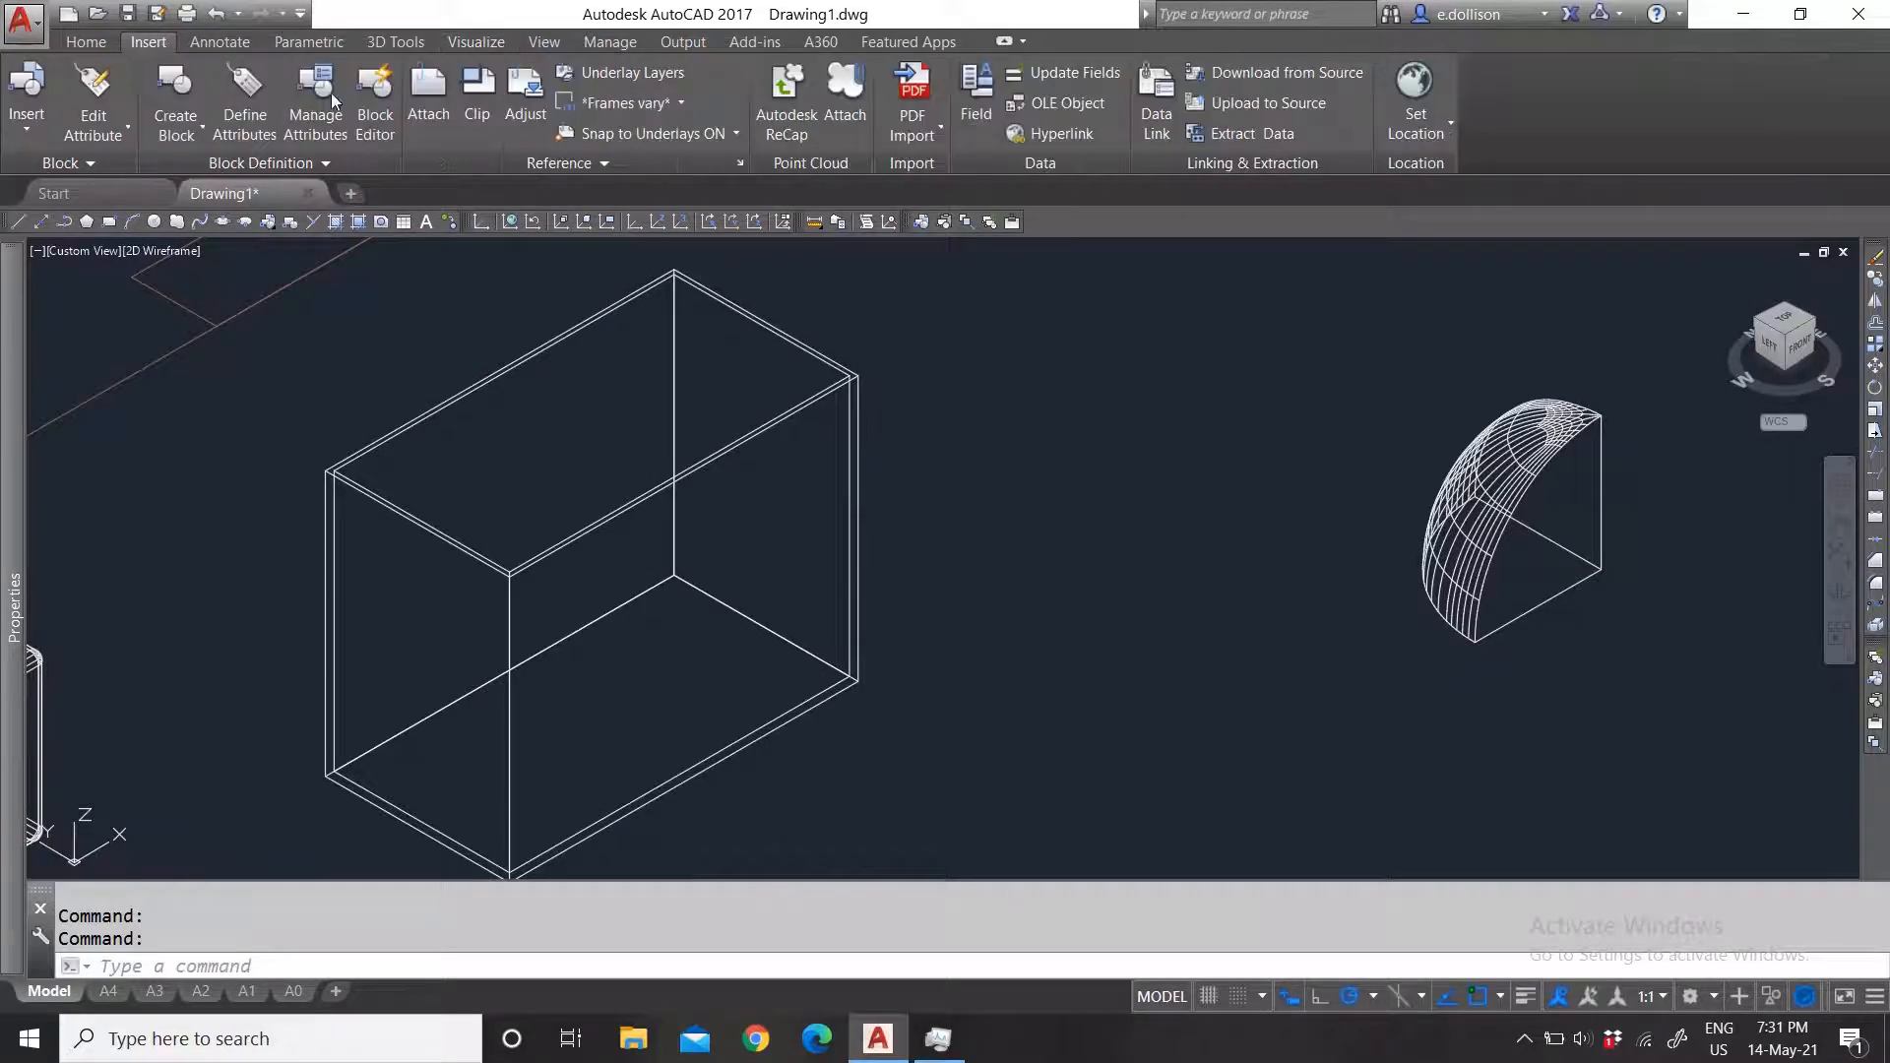
{"action": "left_click", "coordinate": [397, 43]}
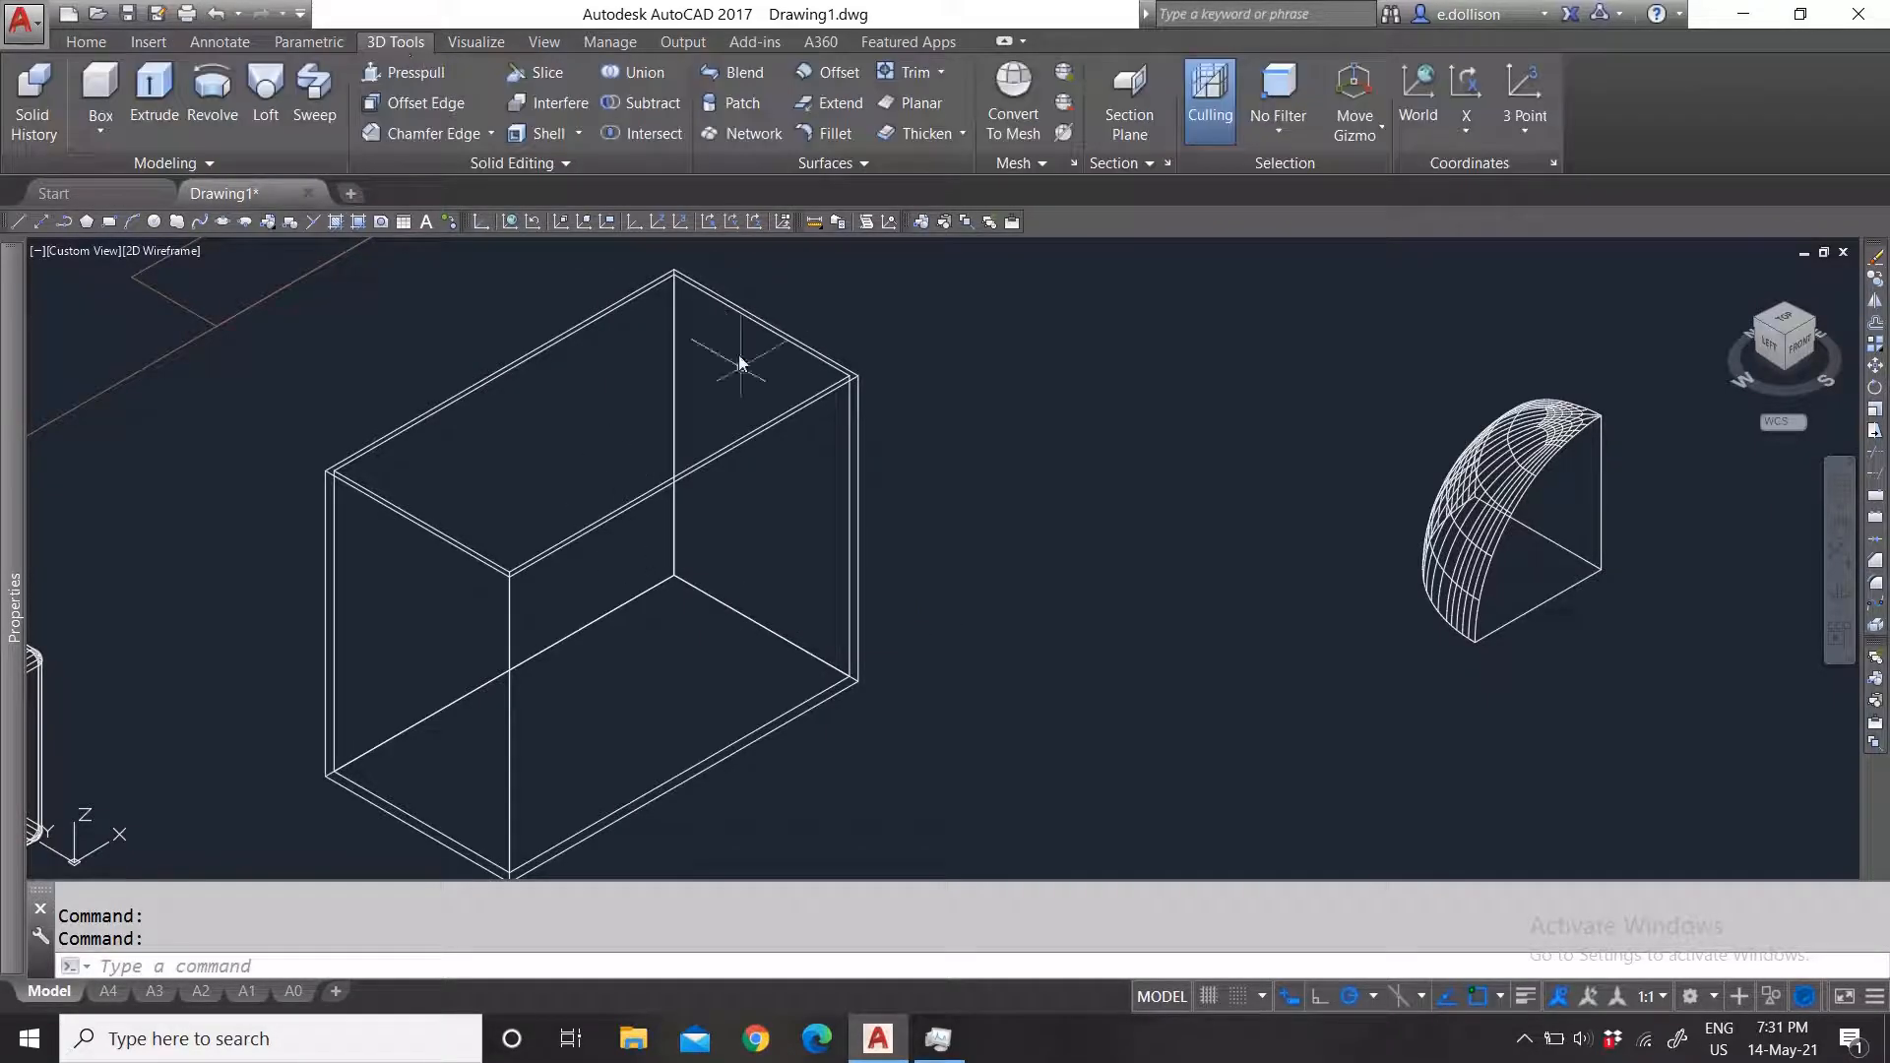
{"action": "left_click", "coordinate": [578, 135]}
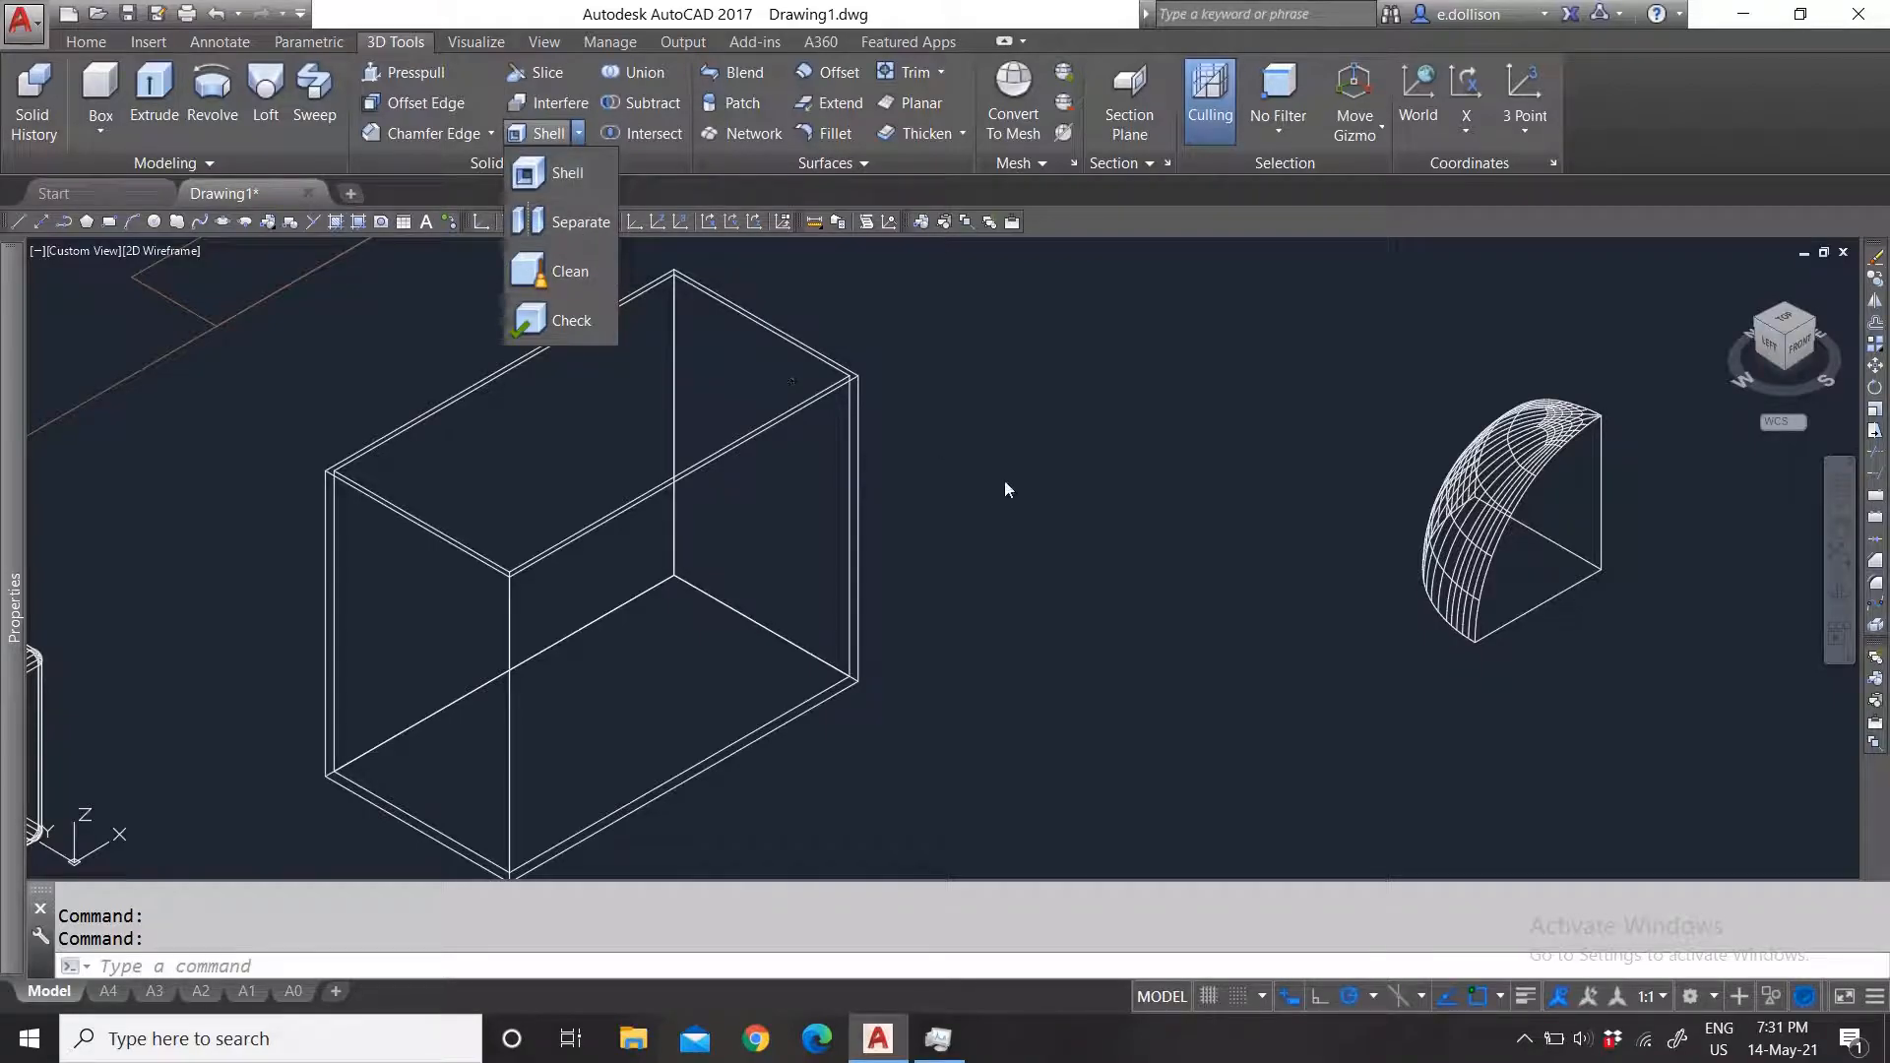
Step: Union the two sliced pieces of the stepped, filleted solid
{"action": "scroll", "coordinate": [1078, 506], "scroll_direction": "down", "scroll_amount": 8}
{"action": "scroll", "coordinate": [863, 551], "scroll_direction": "up", "scroll_amount": 8}
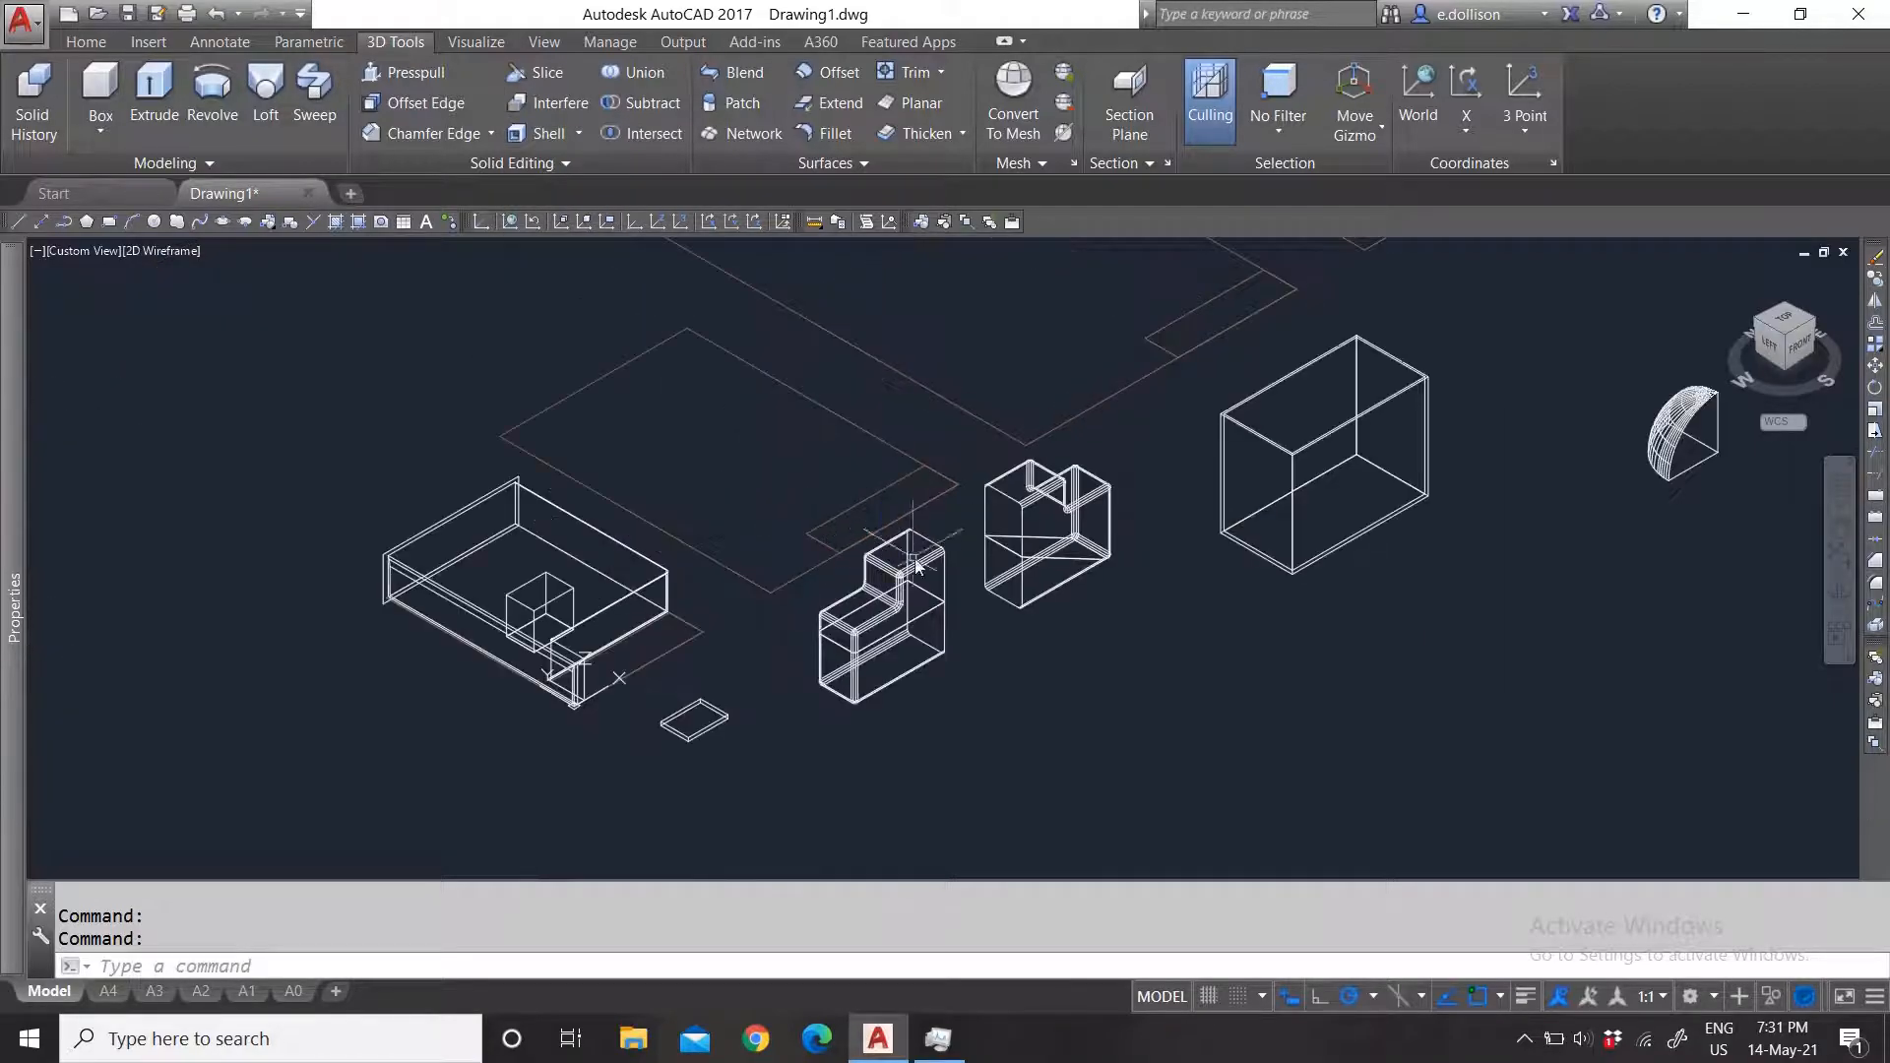
{"action": "scroll", "coordinate": [929, 617], "scroll_direction": "down", "scroll_amount": 5}
{"action": "scroll", "coordinate": [922, 600], "scroll_direction": "up", "scroll_amount": 5}
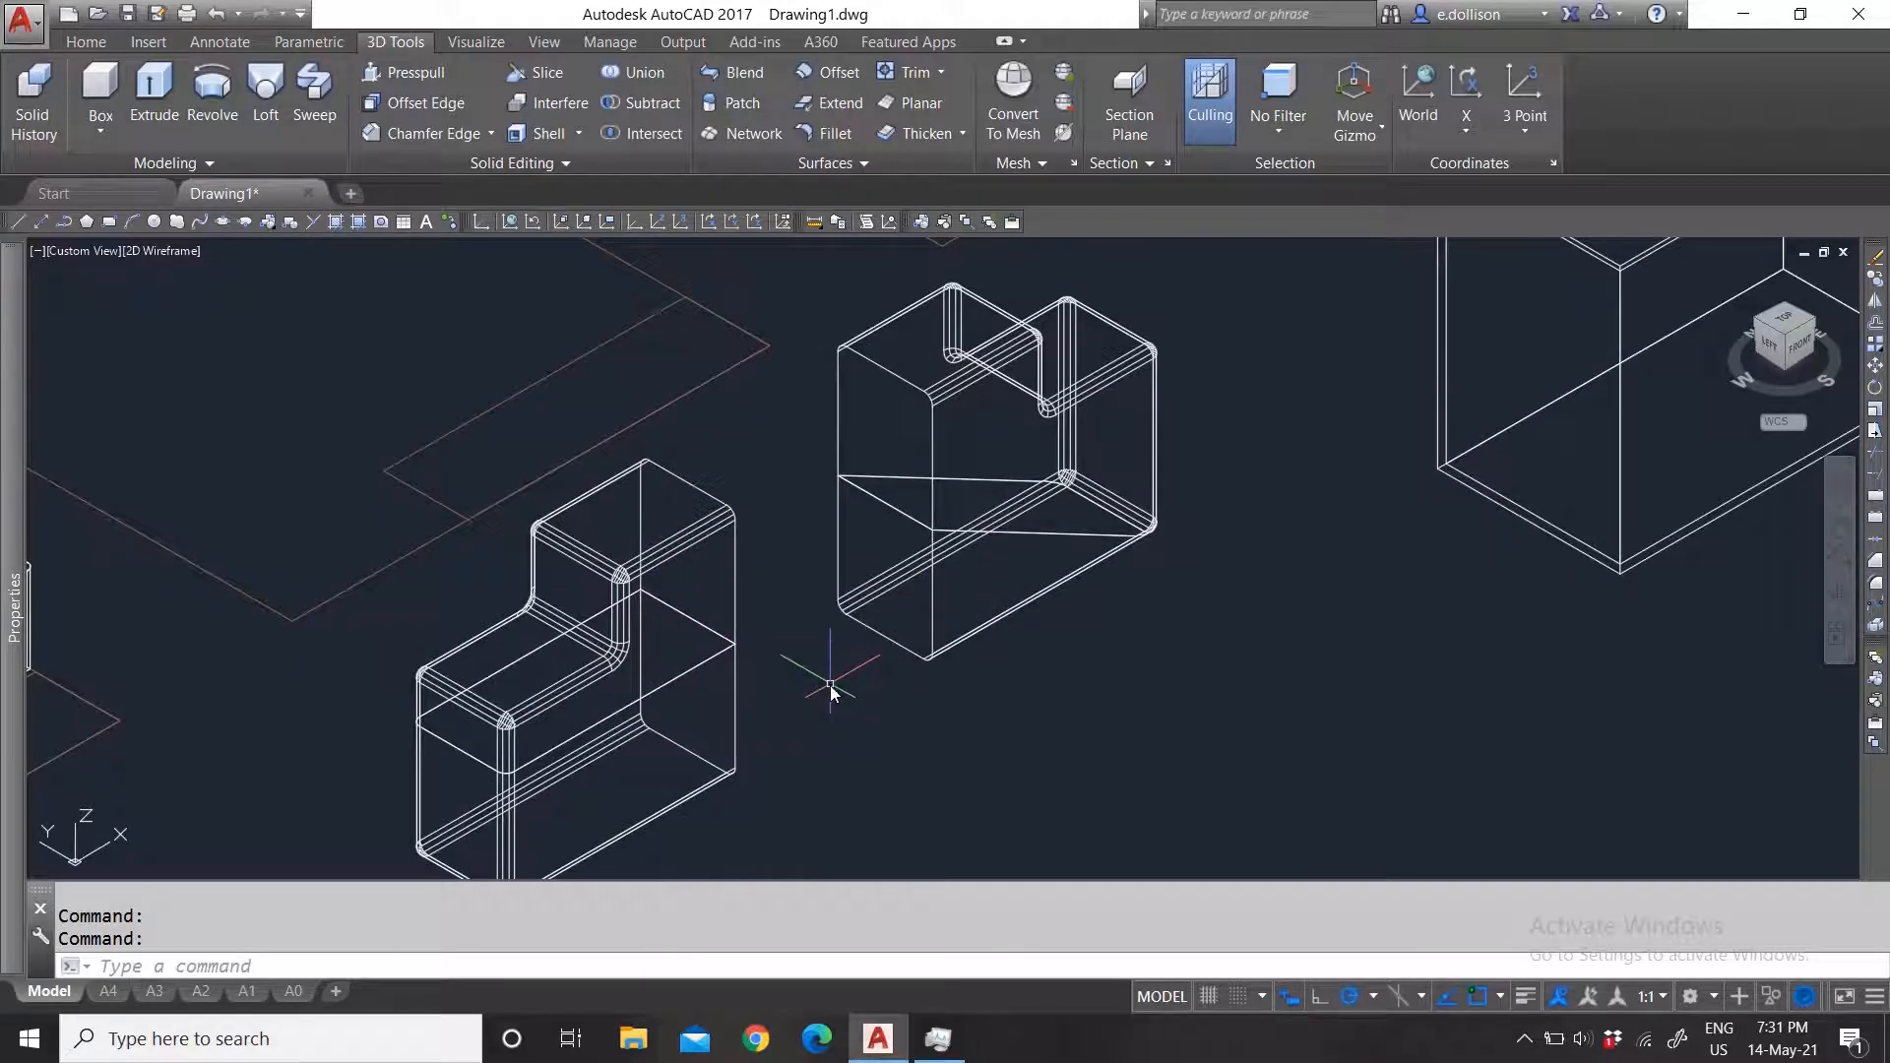
{"action": "scroll", "coordinate": [829, 662], "scroll_direction": "down", "scroll_amount": 5}
{"action": "scroll", "coordinate": [825, 663], "scroll_direction": "up", "scroll_amount": 6}
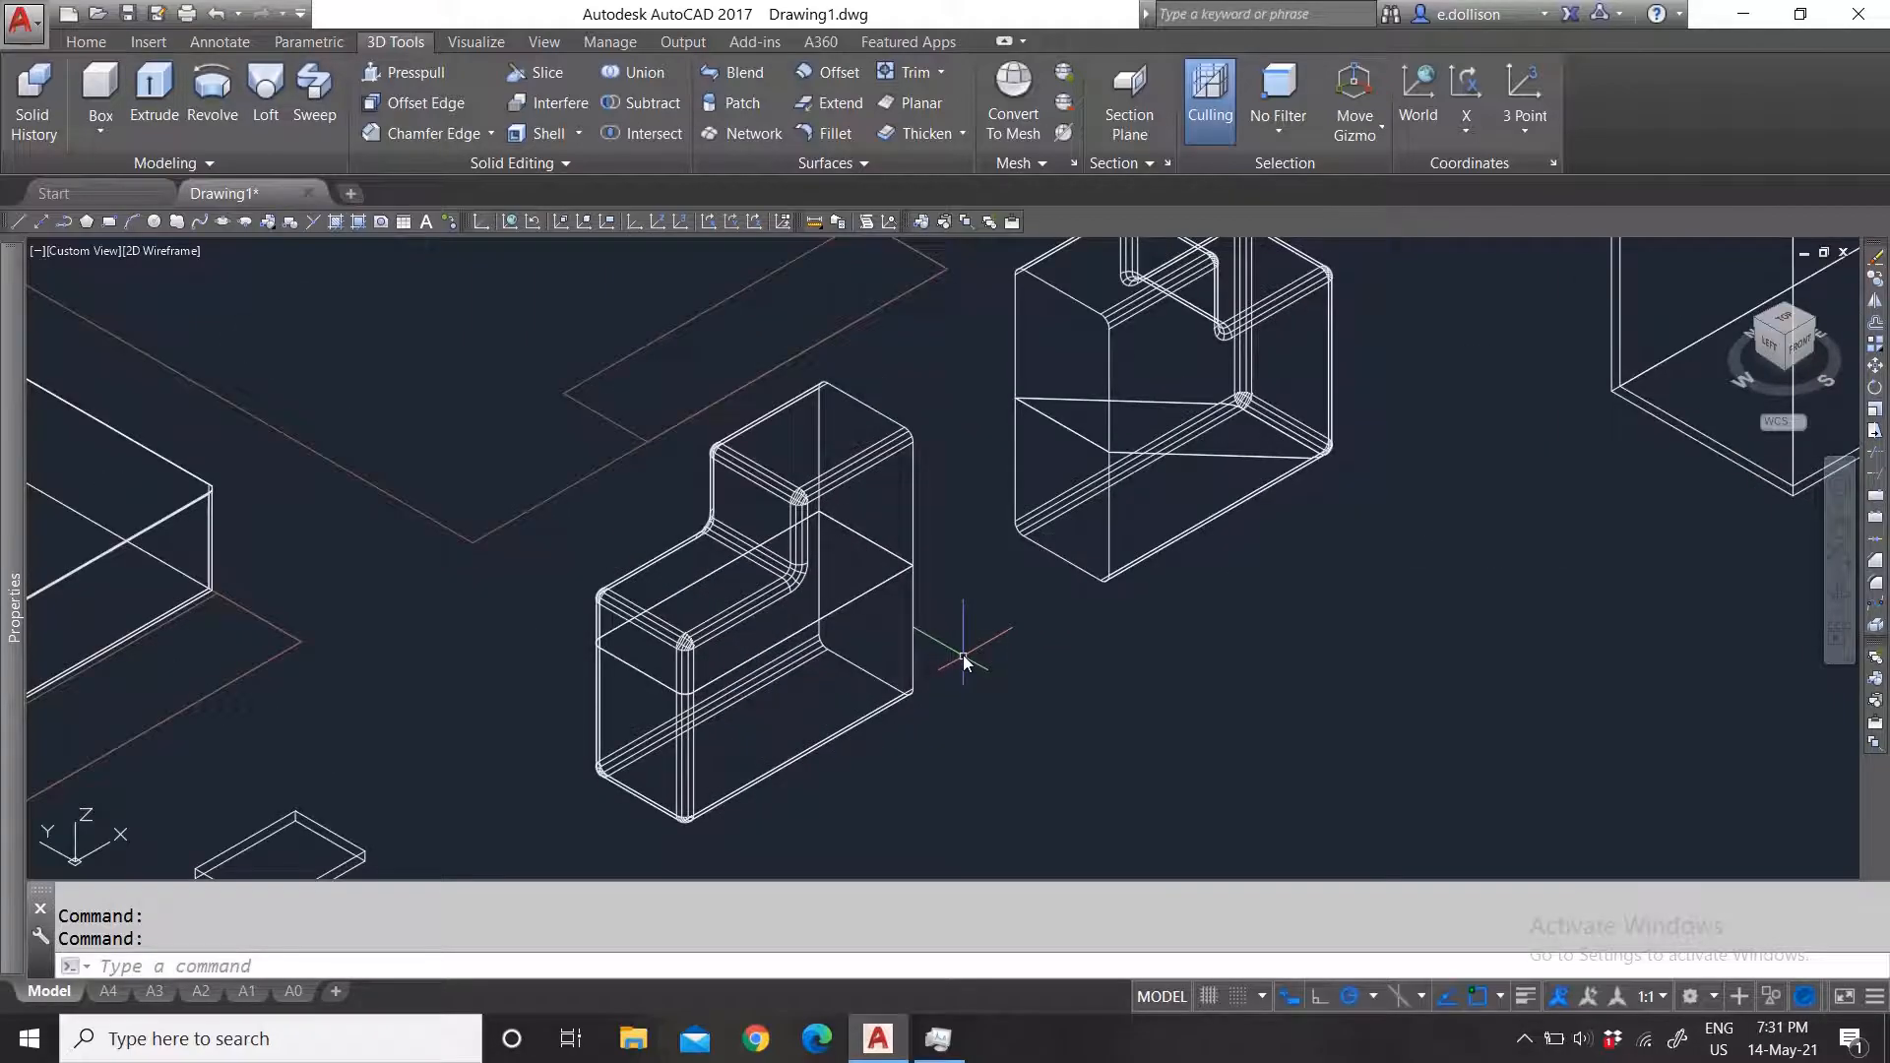
{"action": "scroll", "coordinate": [999, 522], "scroll_direction": "down", "scroll_amount": 4}
{"action": "scroll", "coordinate": [986, 575], "scroll_direction": "up", "scroll_amount": 2}
{"action": "scroll", "coordinate": [986, 575], "scroll_direction": "up", "scroll_amount": 2}
{"action": "left_click", "coordinate": [634, 71]}
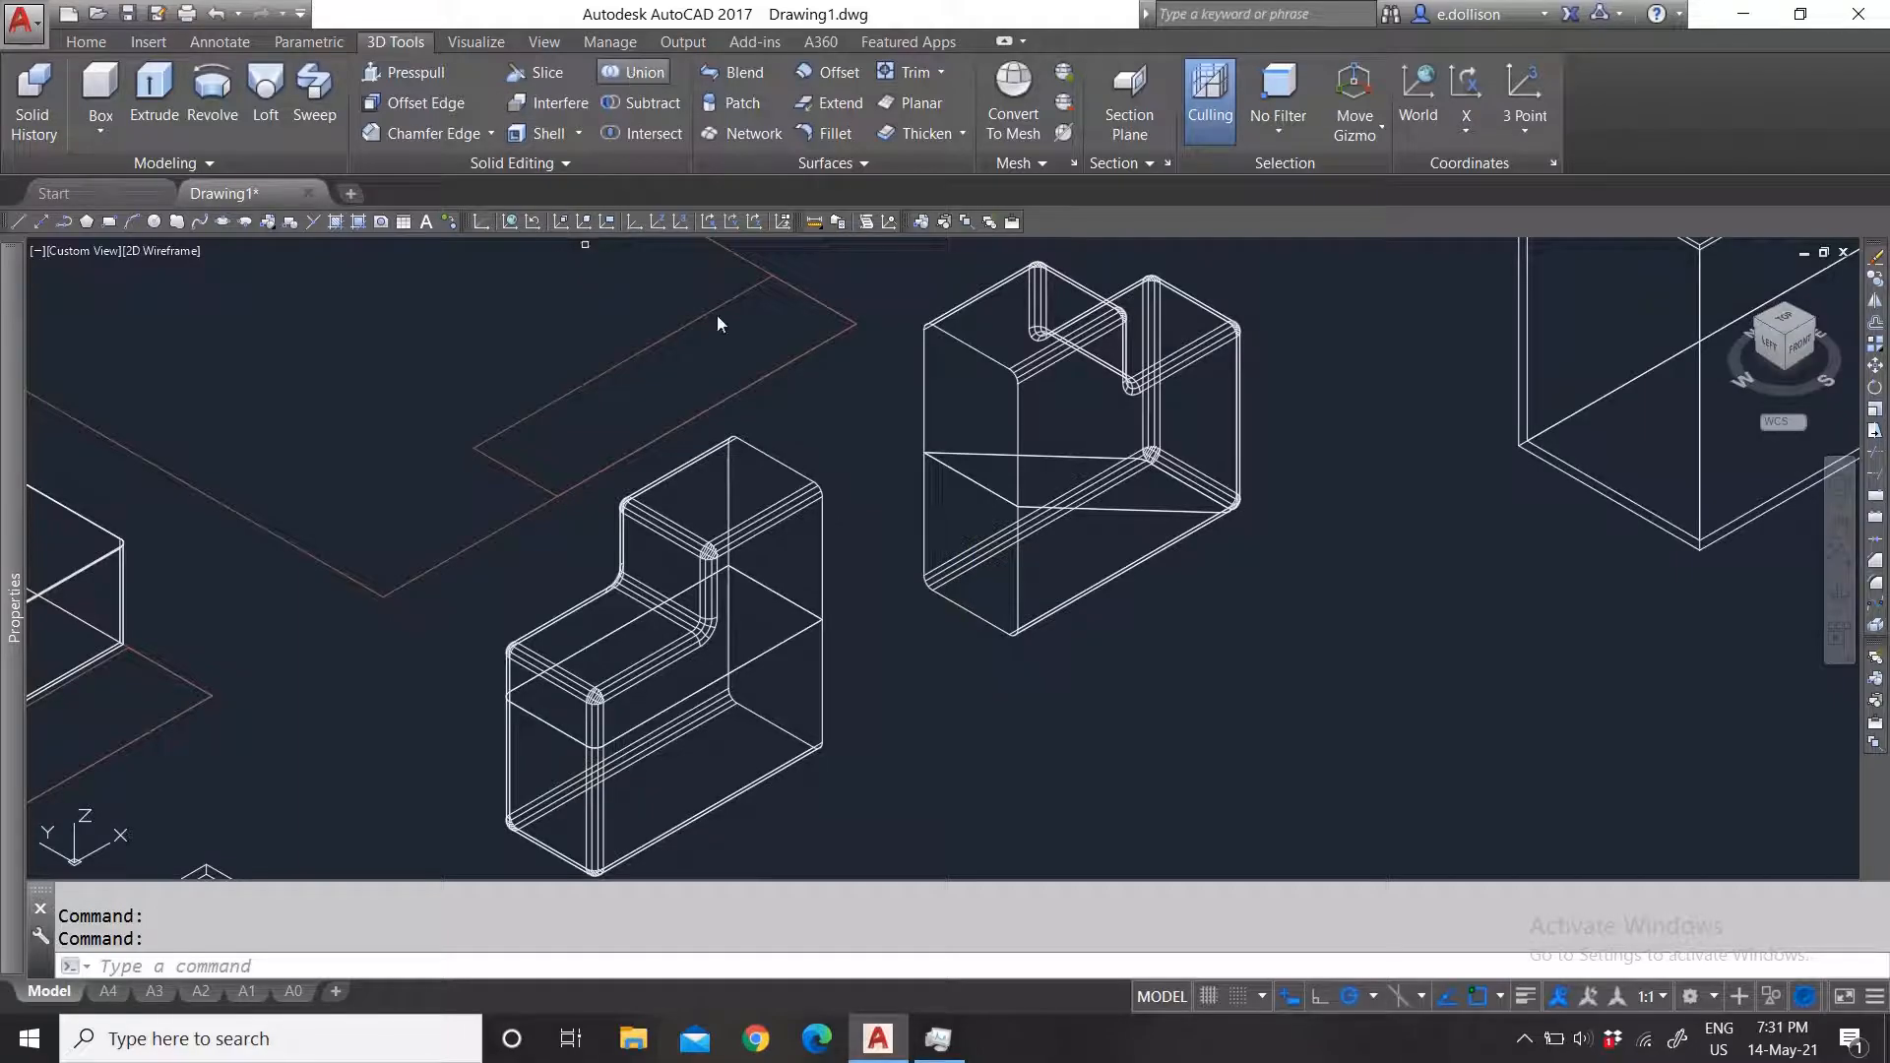
{"action": "left_click", "coordinate": [844, 635]}
{"action": "left_click", "coordinate": [776, 569]}
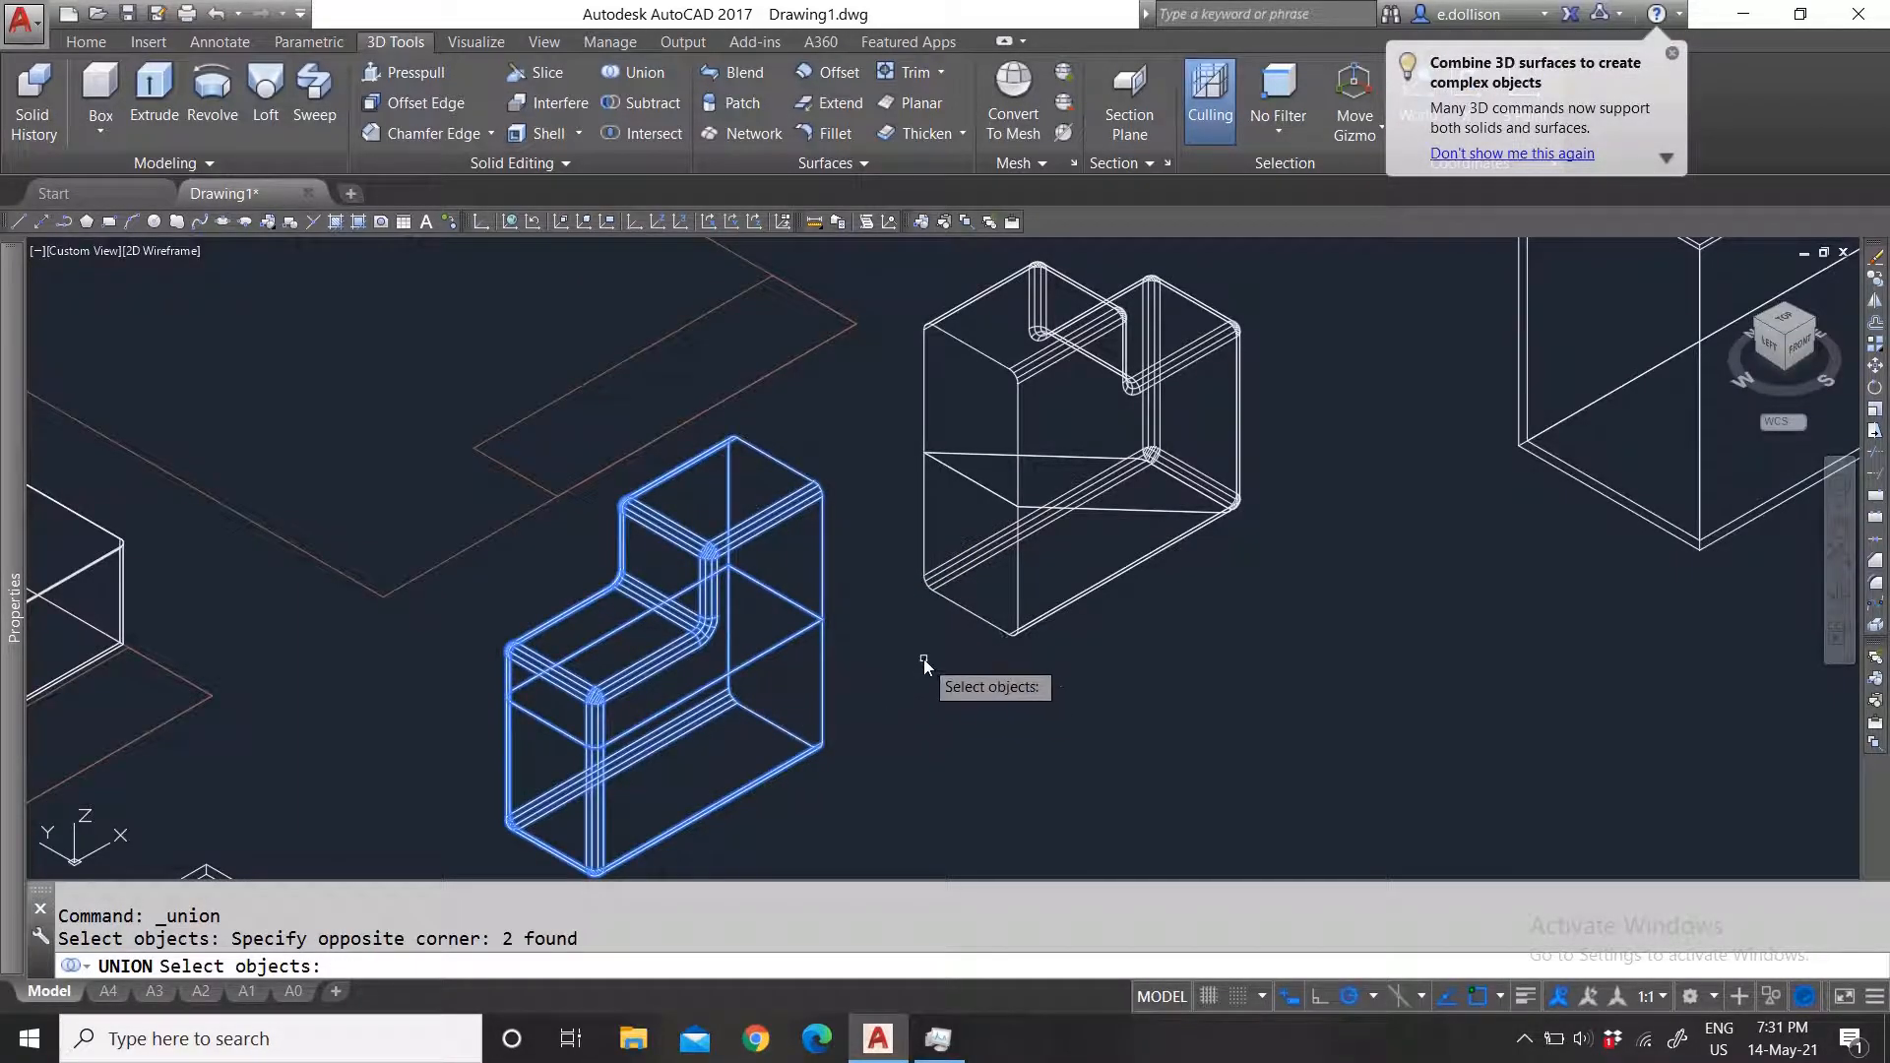
{"action": "key", "text": "Return"}
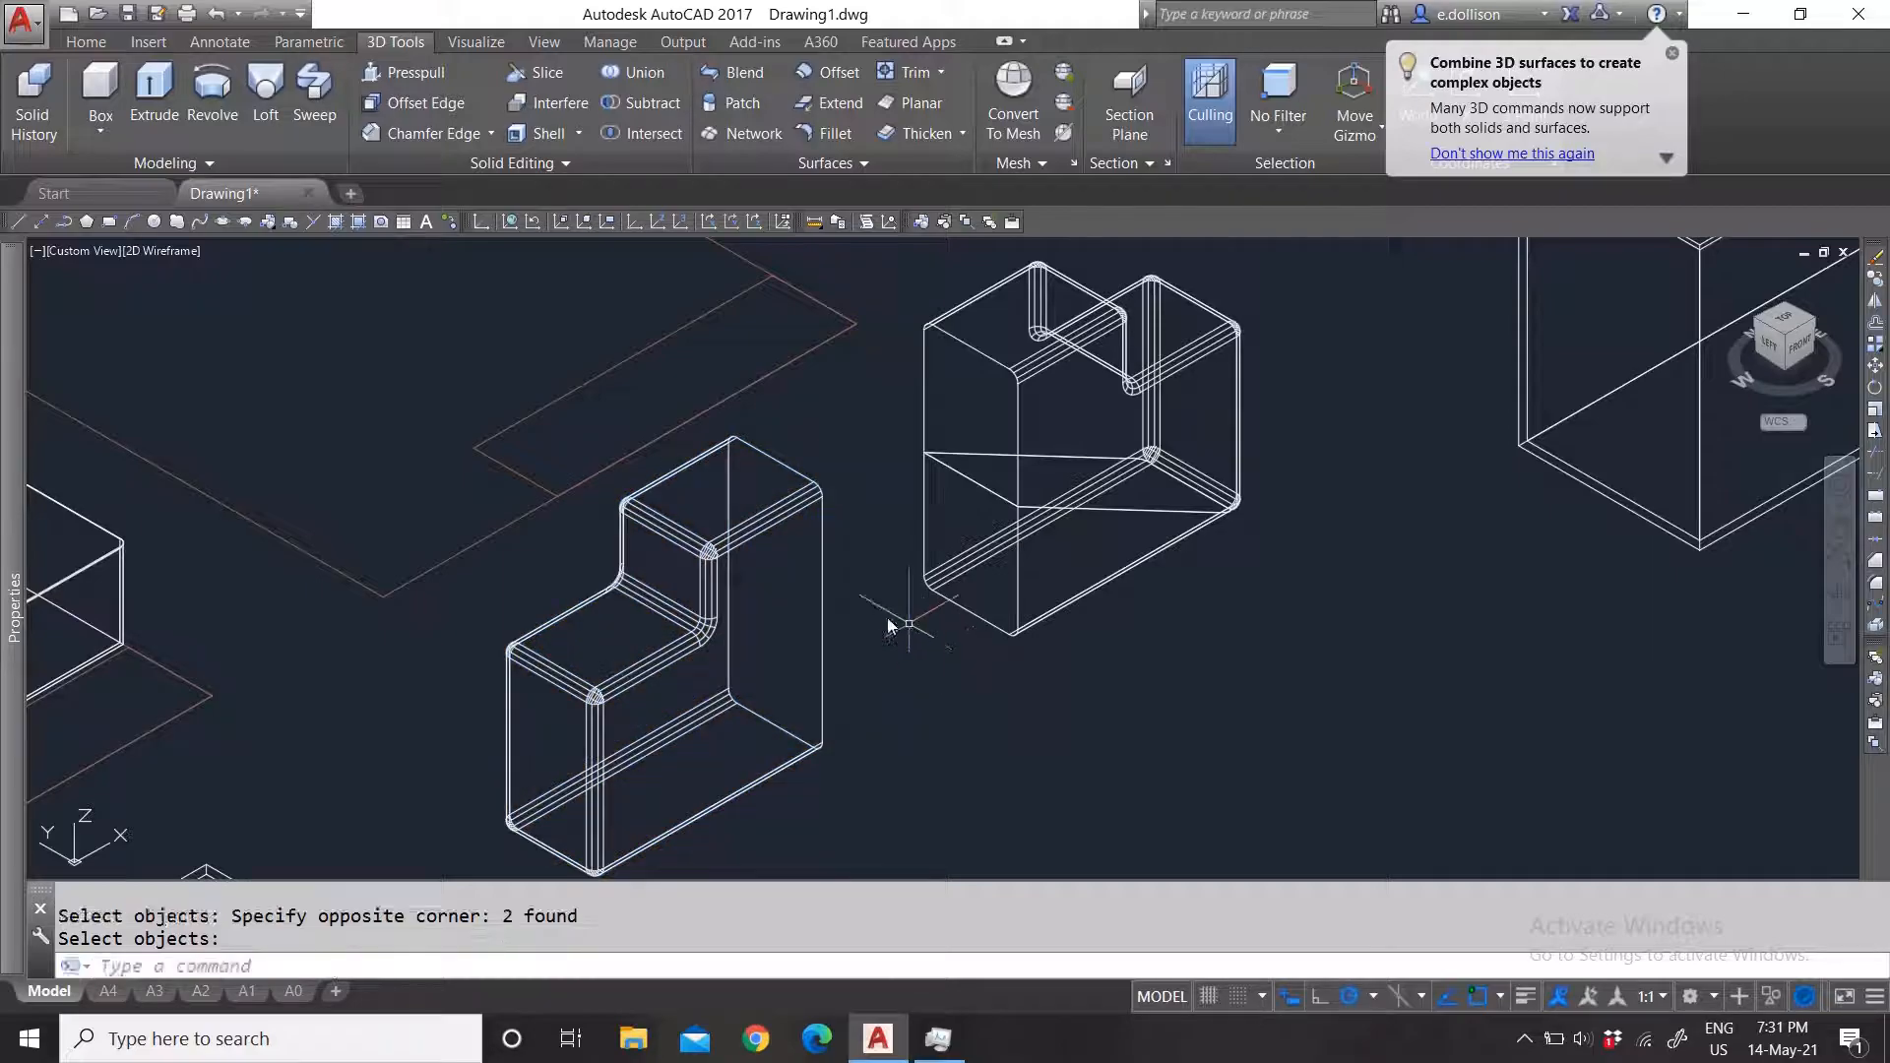
Step: Union both pieces of the notched solid with the stepped solid, and check that they select as one object
{"action": "scroll", "coordinate": [888, 617], "scroll_direction": "down", "scroll_amount": 4}
{"action": "scroll", "coordinate": [846, 668], "scroll_direction": "up", "scroll_amount": 3}
{"action": "key", "text": "Return"}
{"action": "left_click", "coordinate": [962, 645]}
{"action": "left_click", "coordinate": [841, 682]}
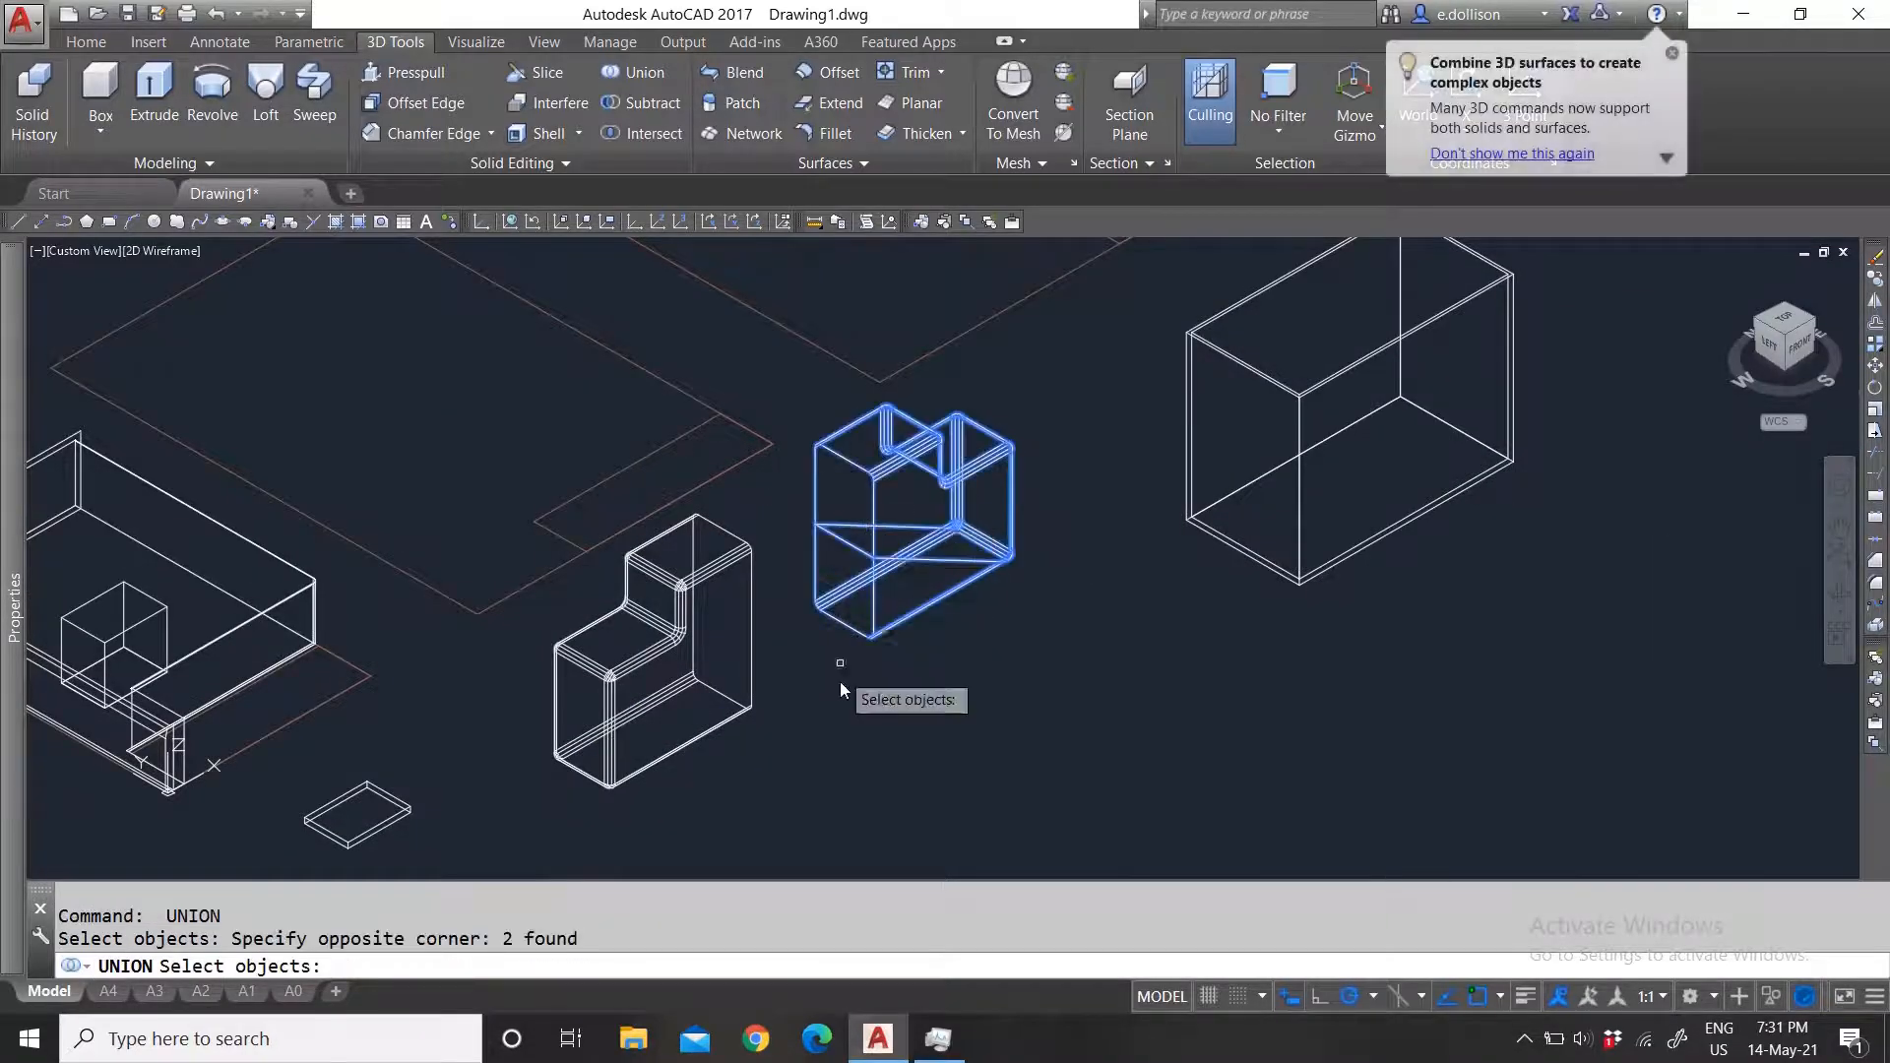
{"action": "left_click", "coordinate": [840, 681]}
{"action": "left_click", "coordinate": [712, 588]}
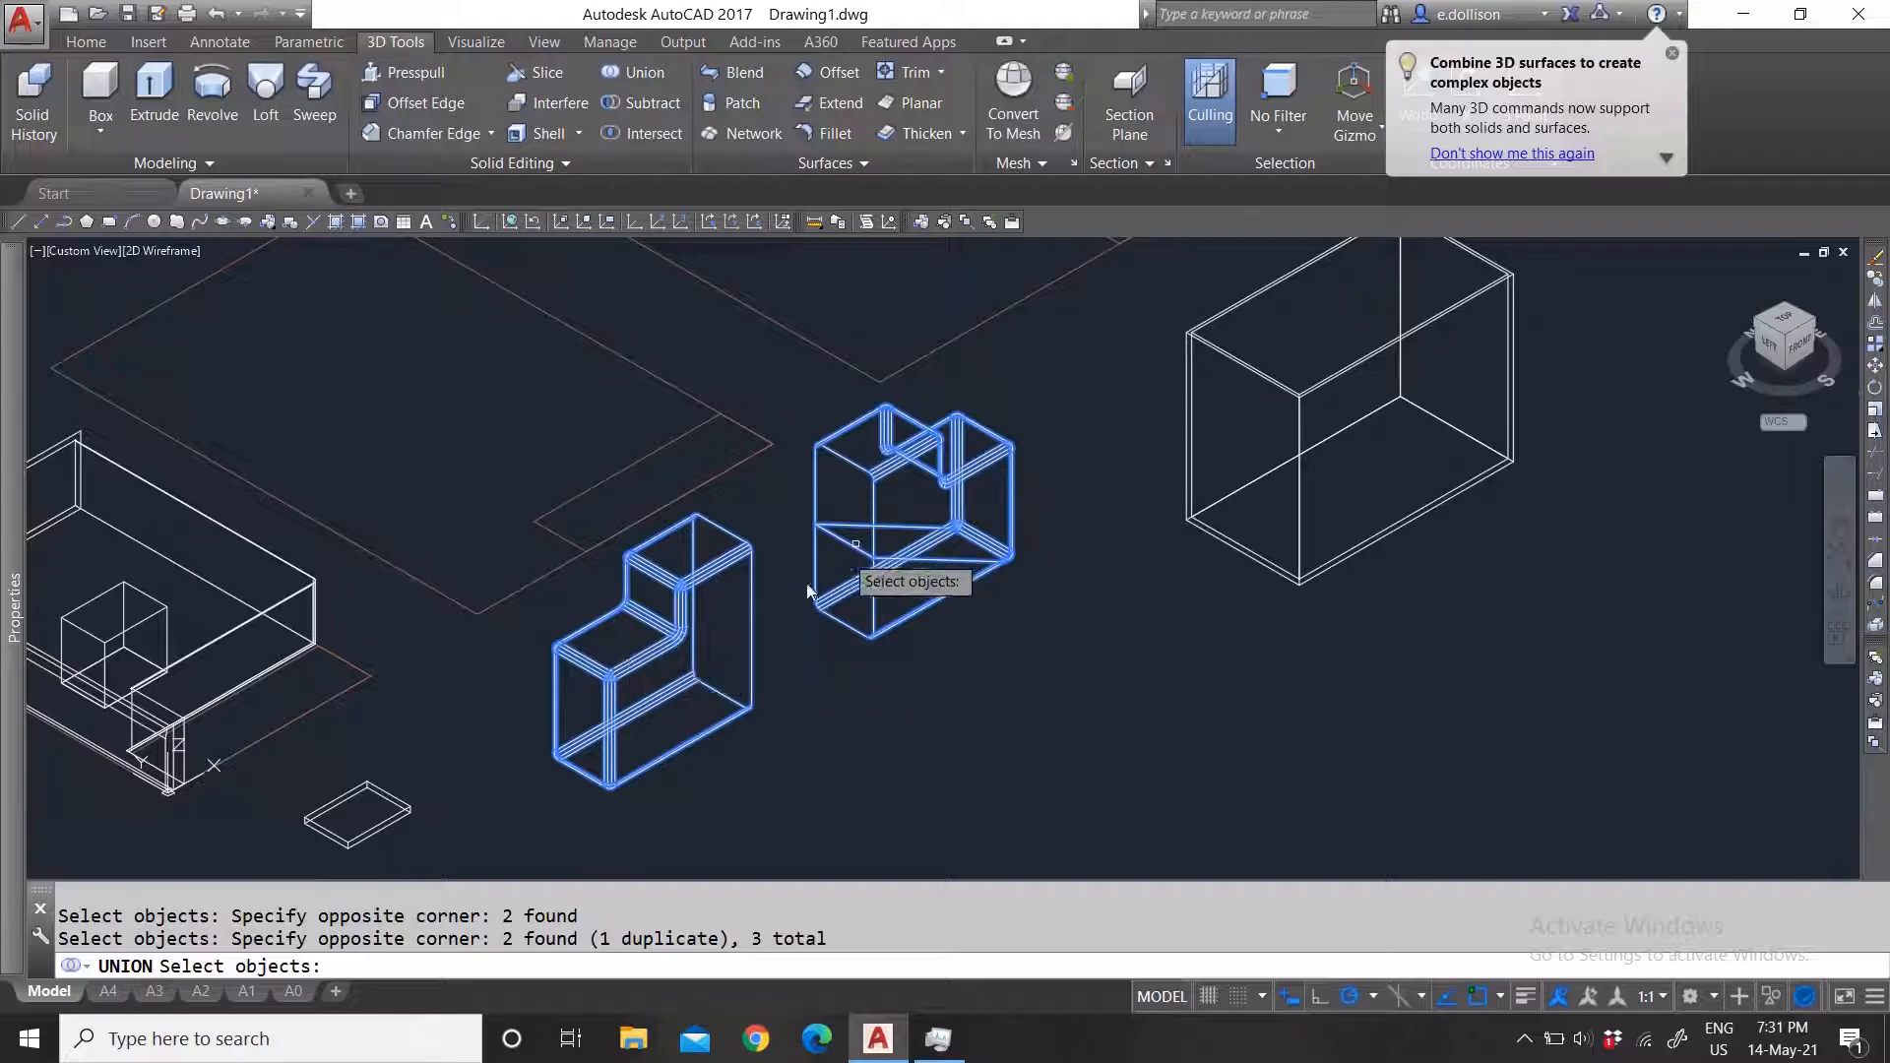
{"action": "key", "text": "Return"}
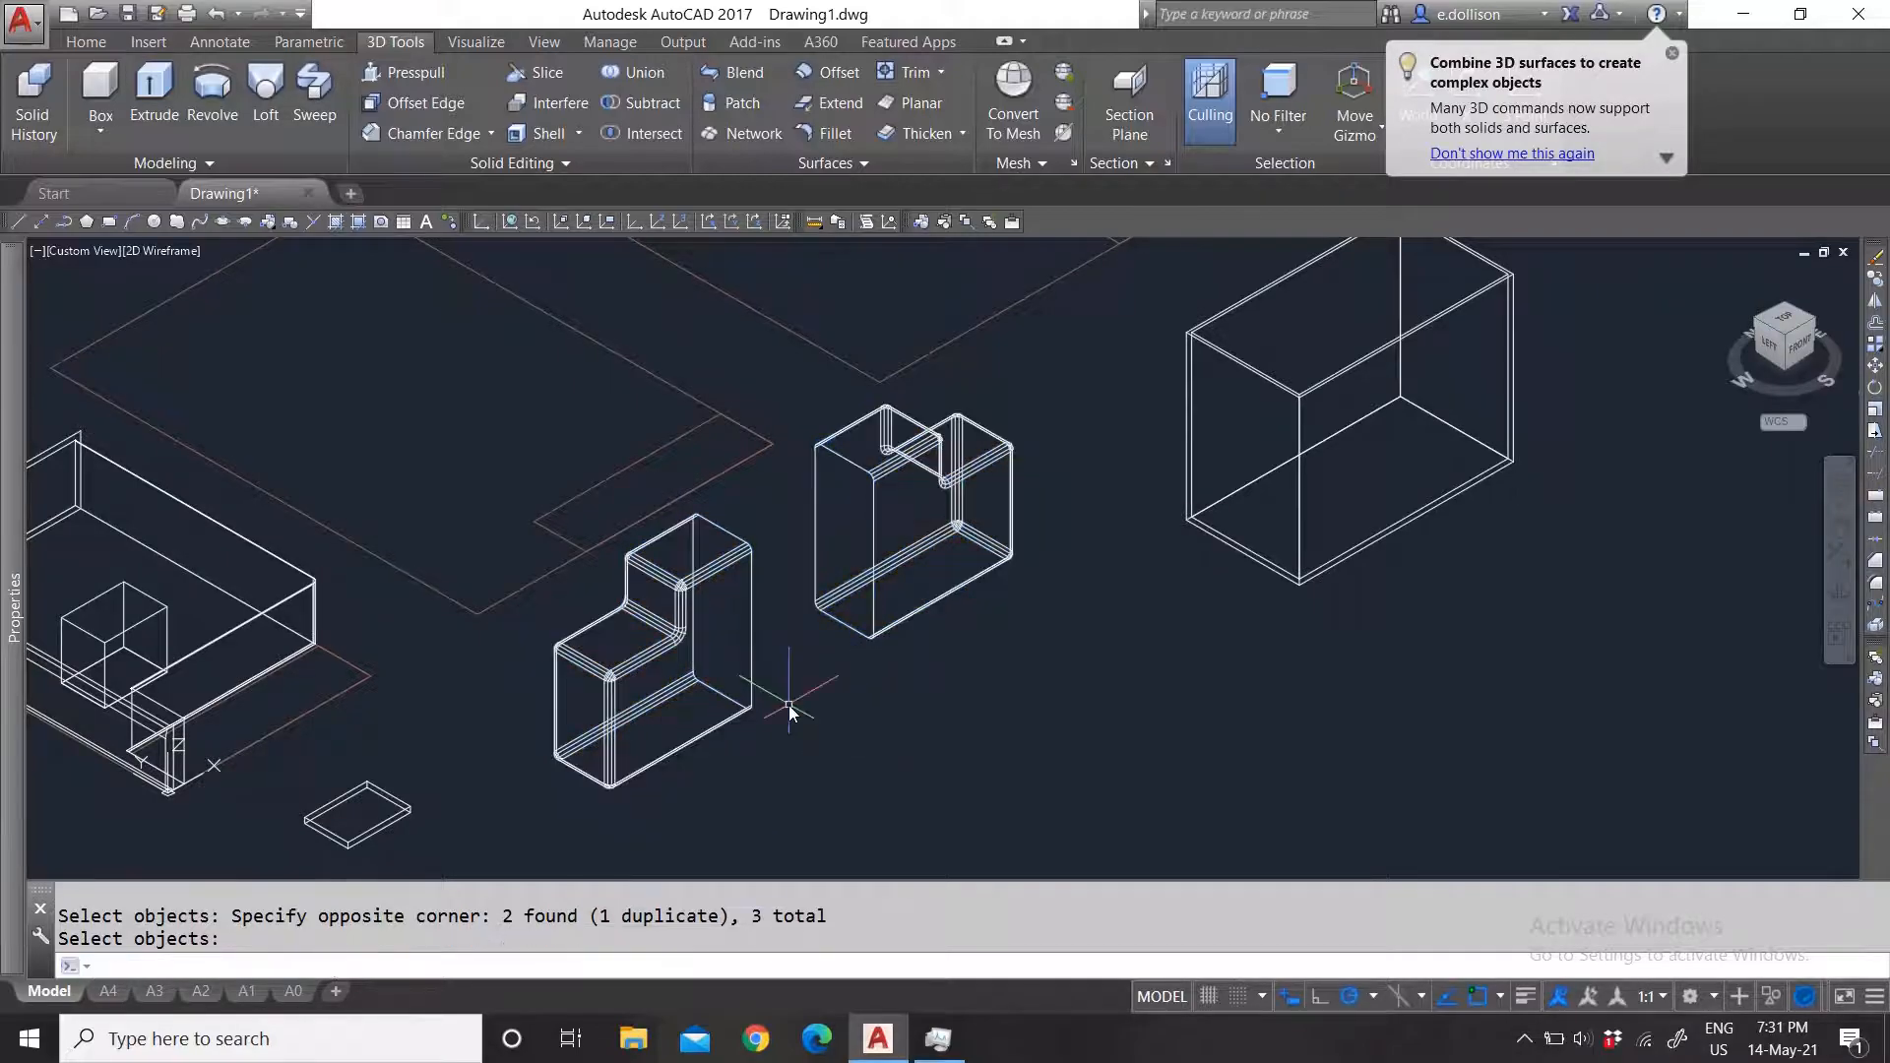
{"action": "left_click", "coordinate": [576, 672]}
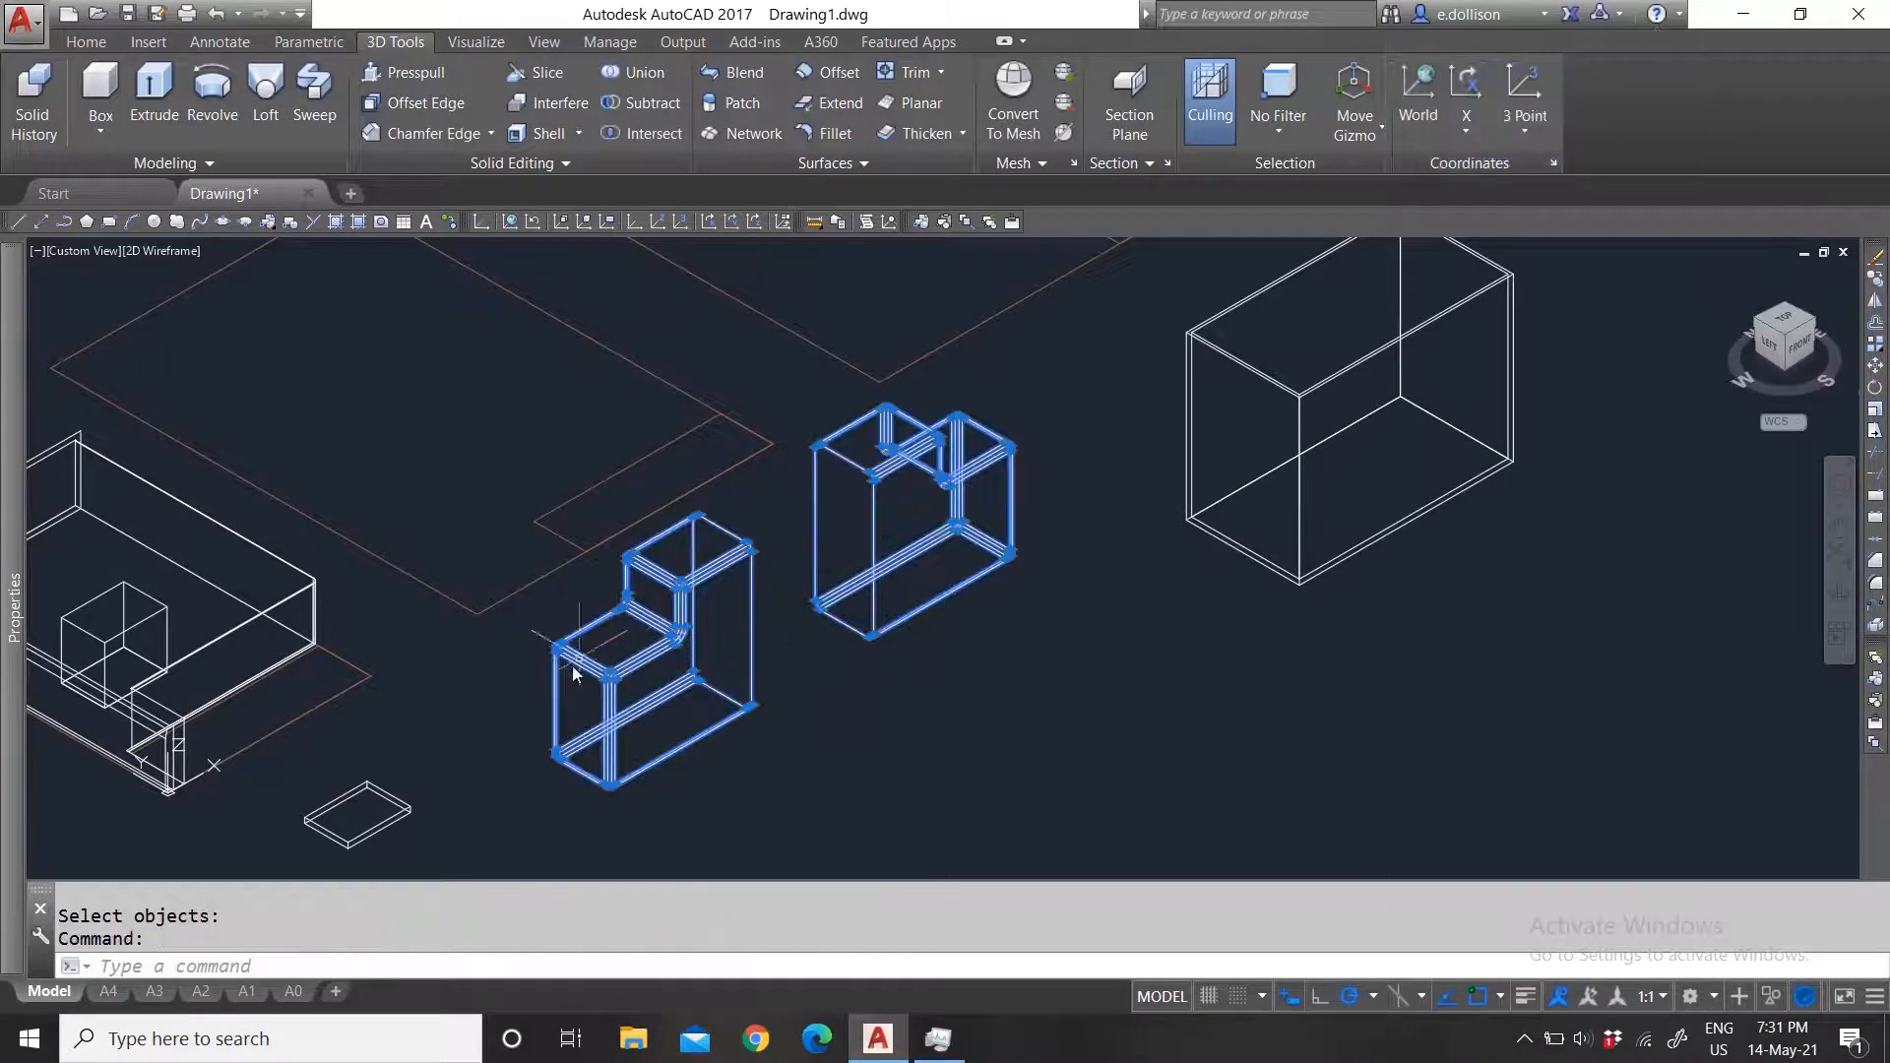
{"action": "key", "text": "Escape"}
Step: Separate the combined solid into independent bodies with Separate, exit solid editing, and select the notched solid to check it
{"action": "scroll", "coordinate": [823, 654], "scroll_direction": "up", "scroll_amount": 4}
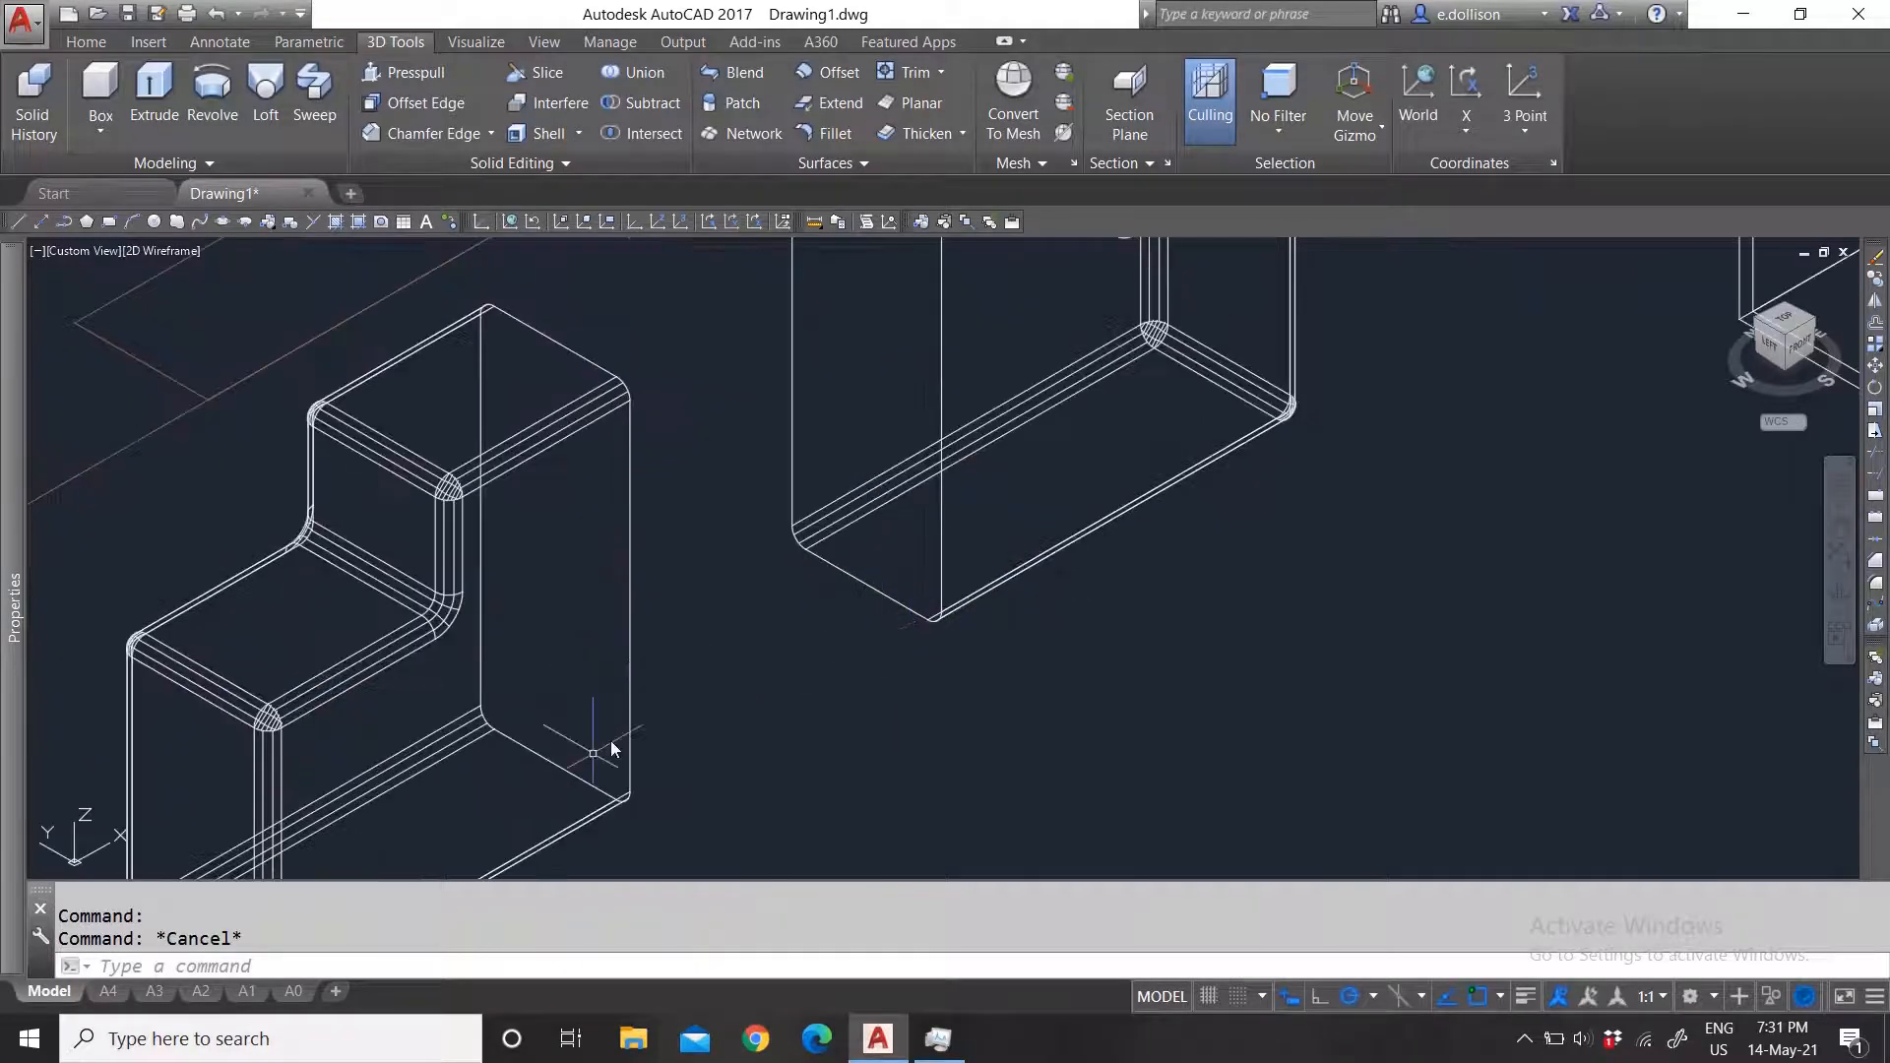
{"action": "scroll", "coordinate": [868, 646], "scroll_direction": "down", "scroll_amount": 4}
{"action": "scroll", "coordinate": [866, 642], "scroll_direction": "up", "scroll_amount": 3}
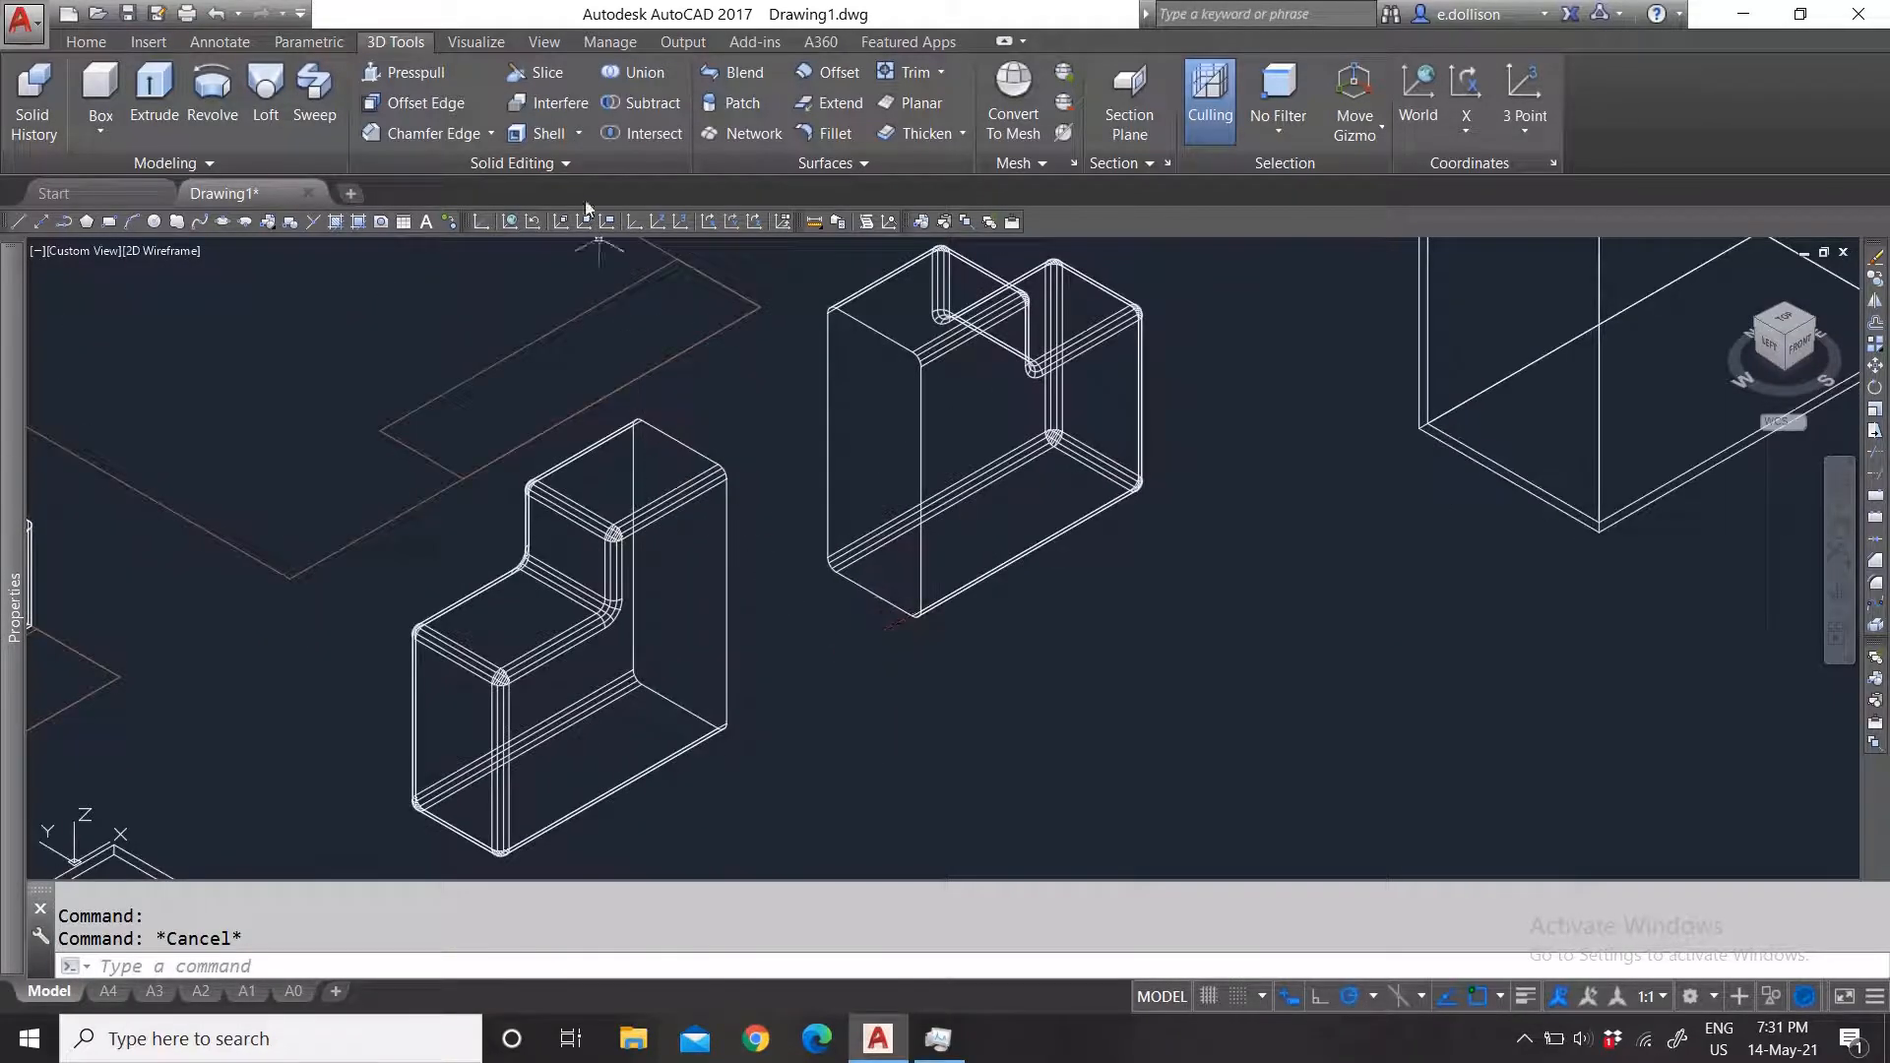
{"action": "left_click", "coordinate": [580, 134]}
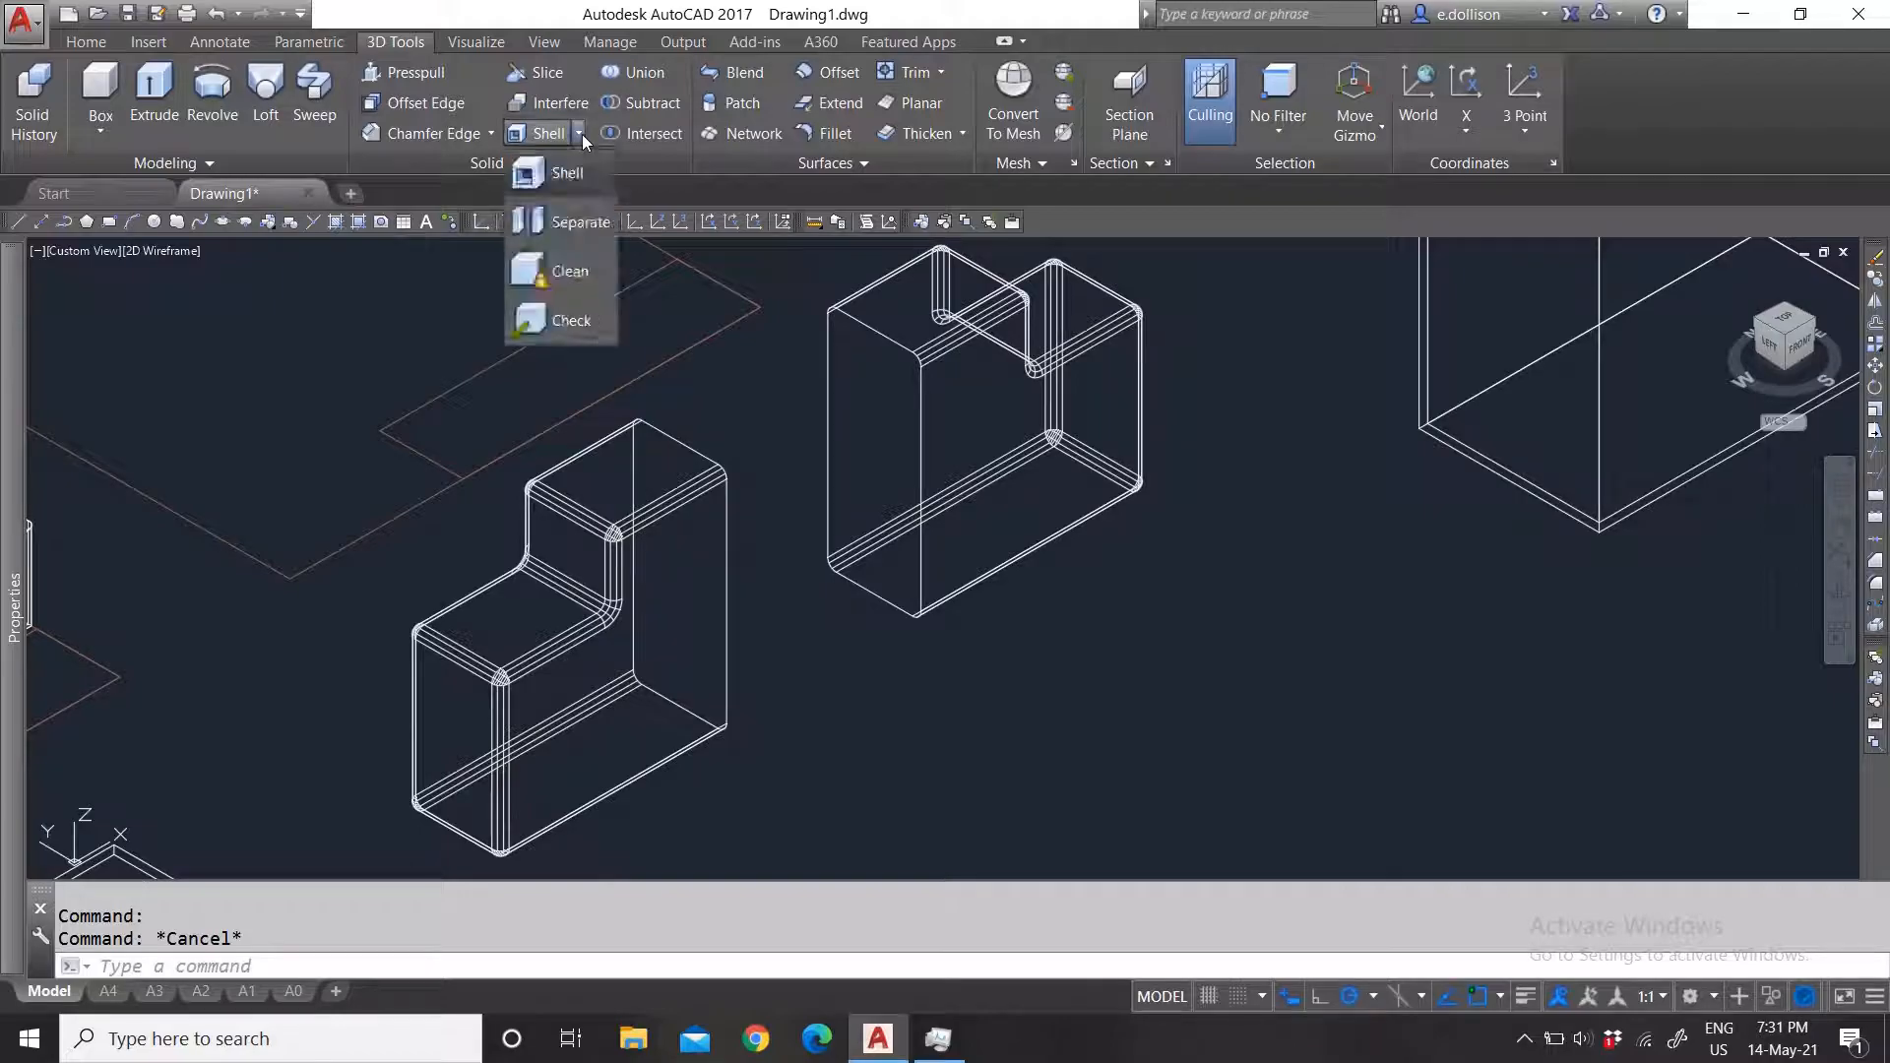
{"action": "left_click", "coordinate": [566, 223]}
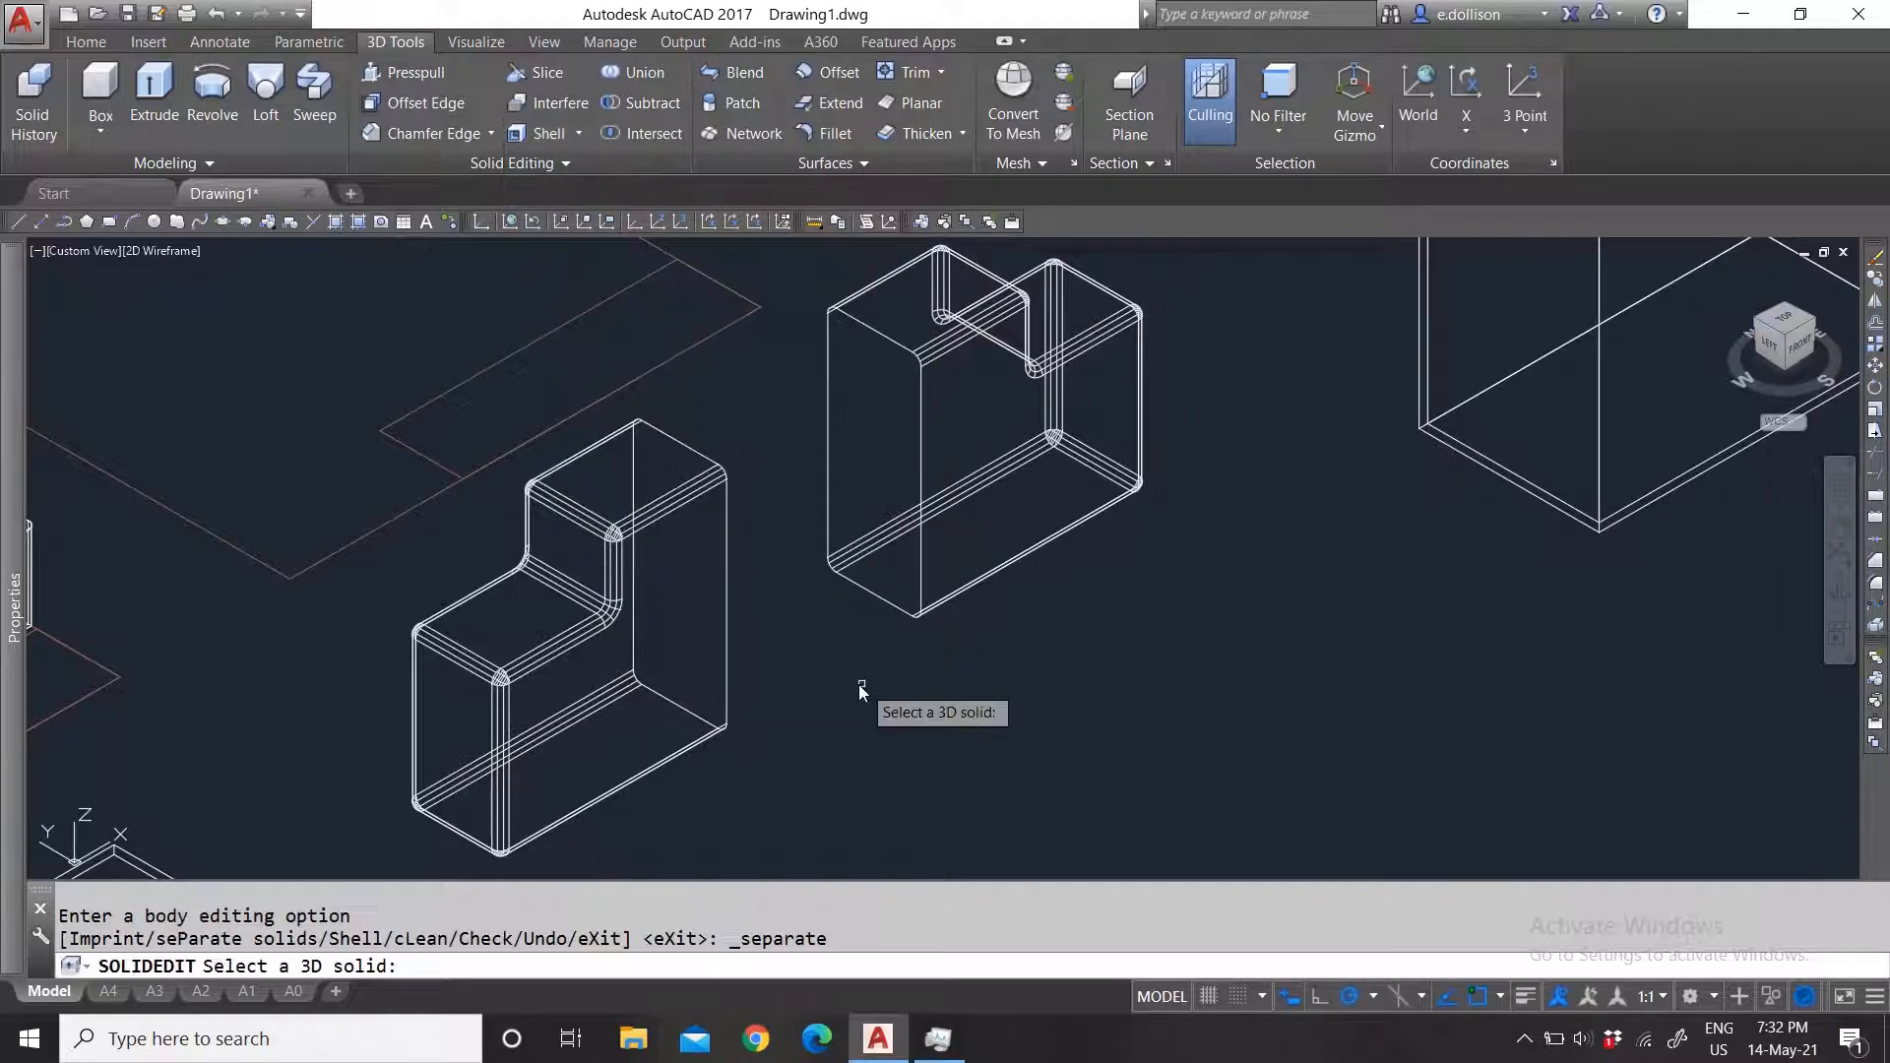
{"action": "left_click", "coordinate": [843, 576]}
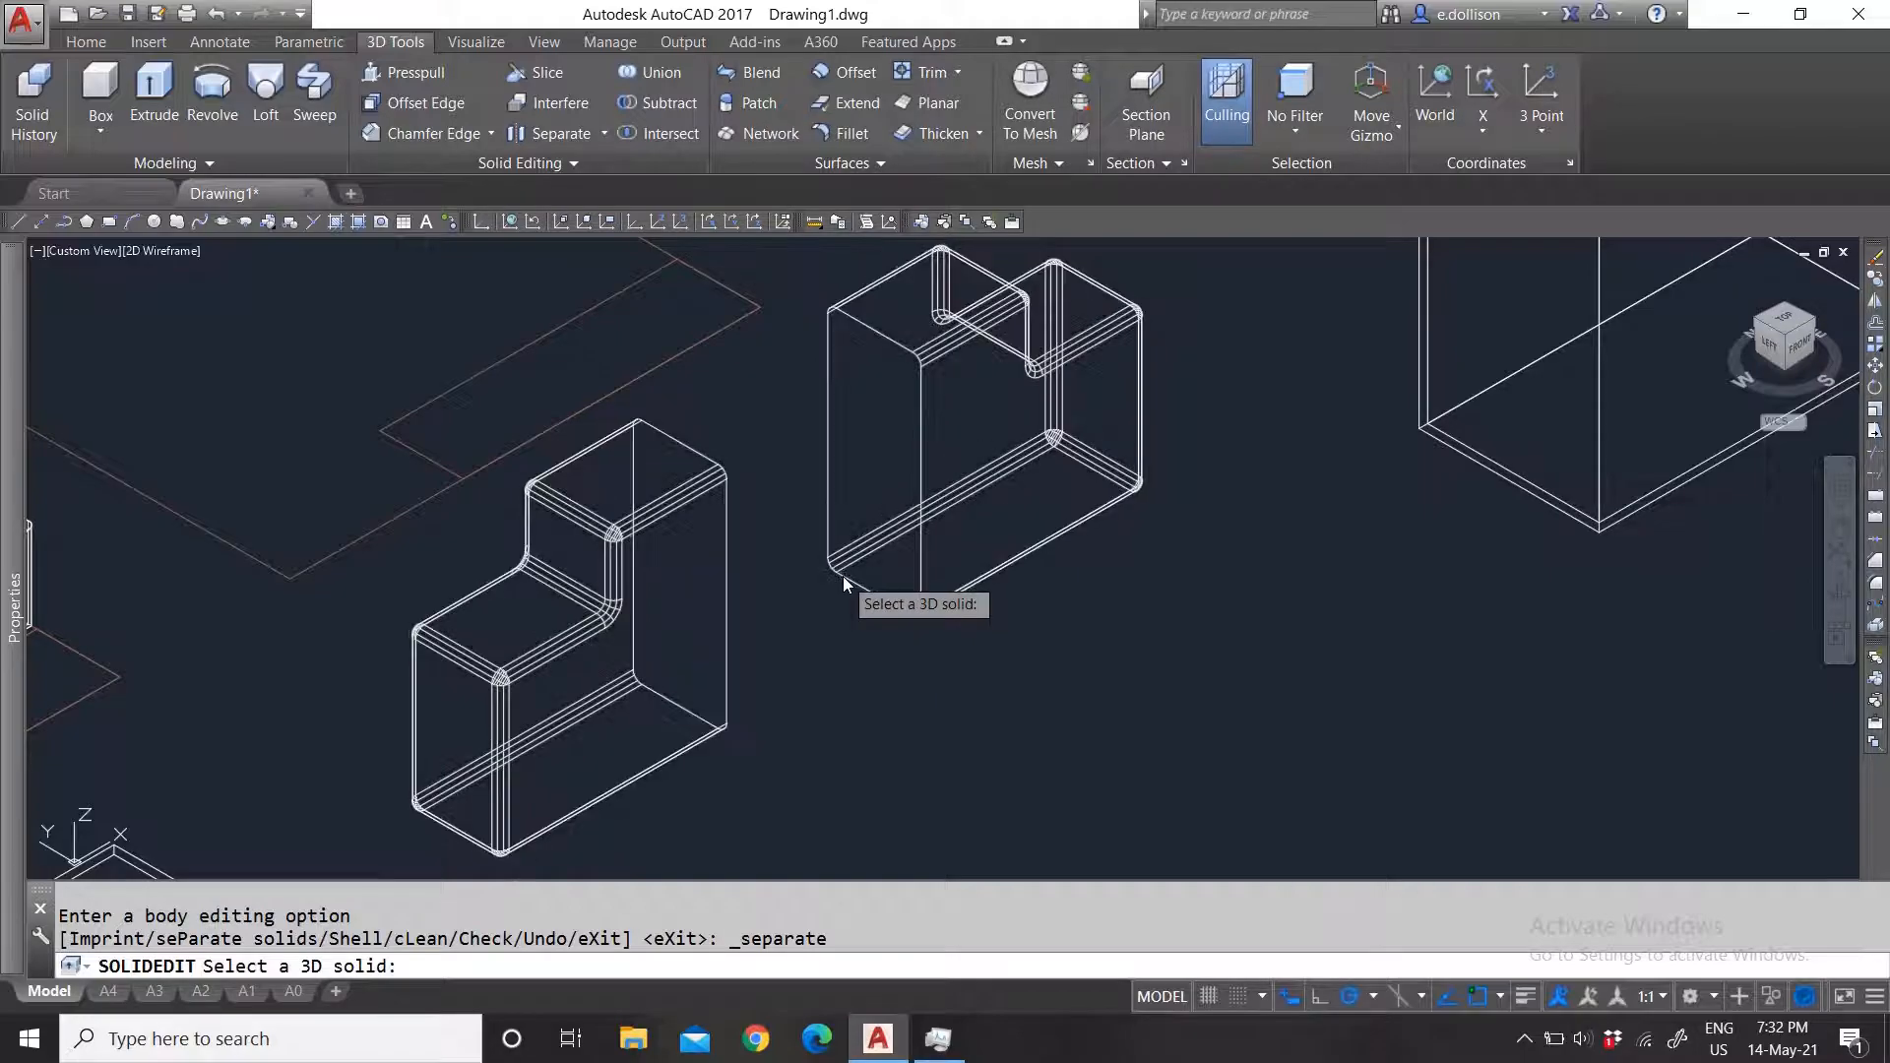
{"action": "key", "text": "Return"}
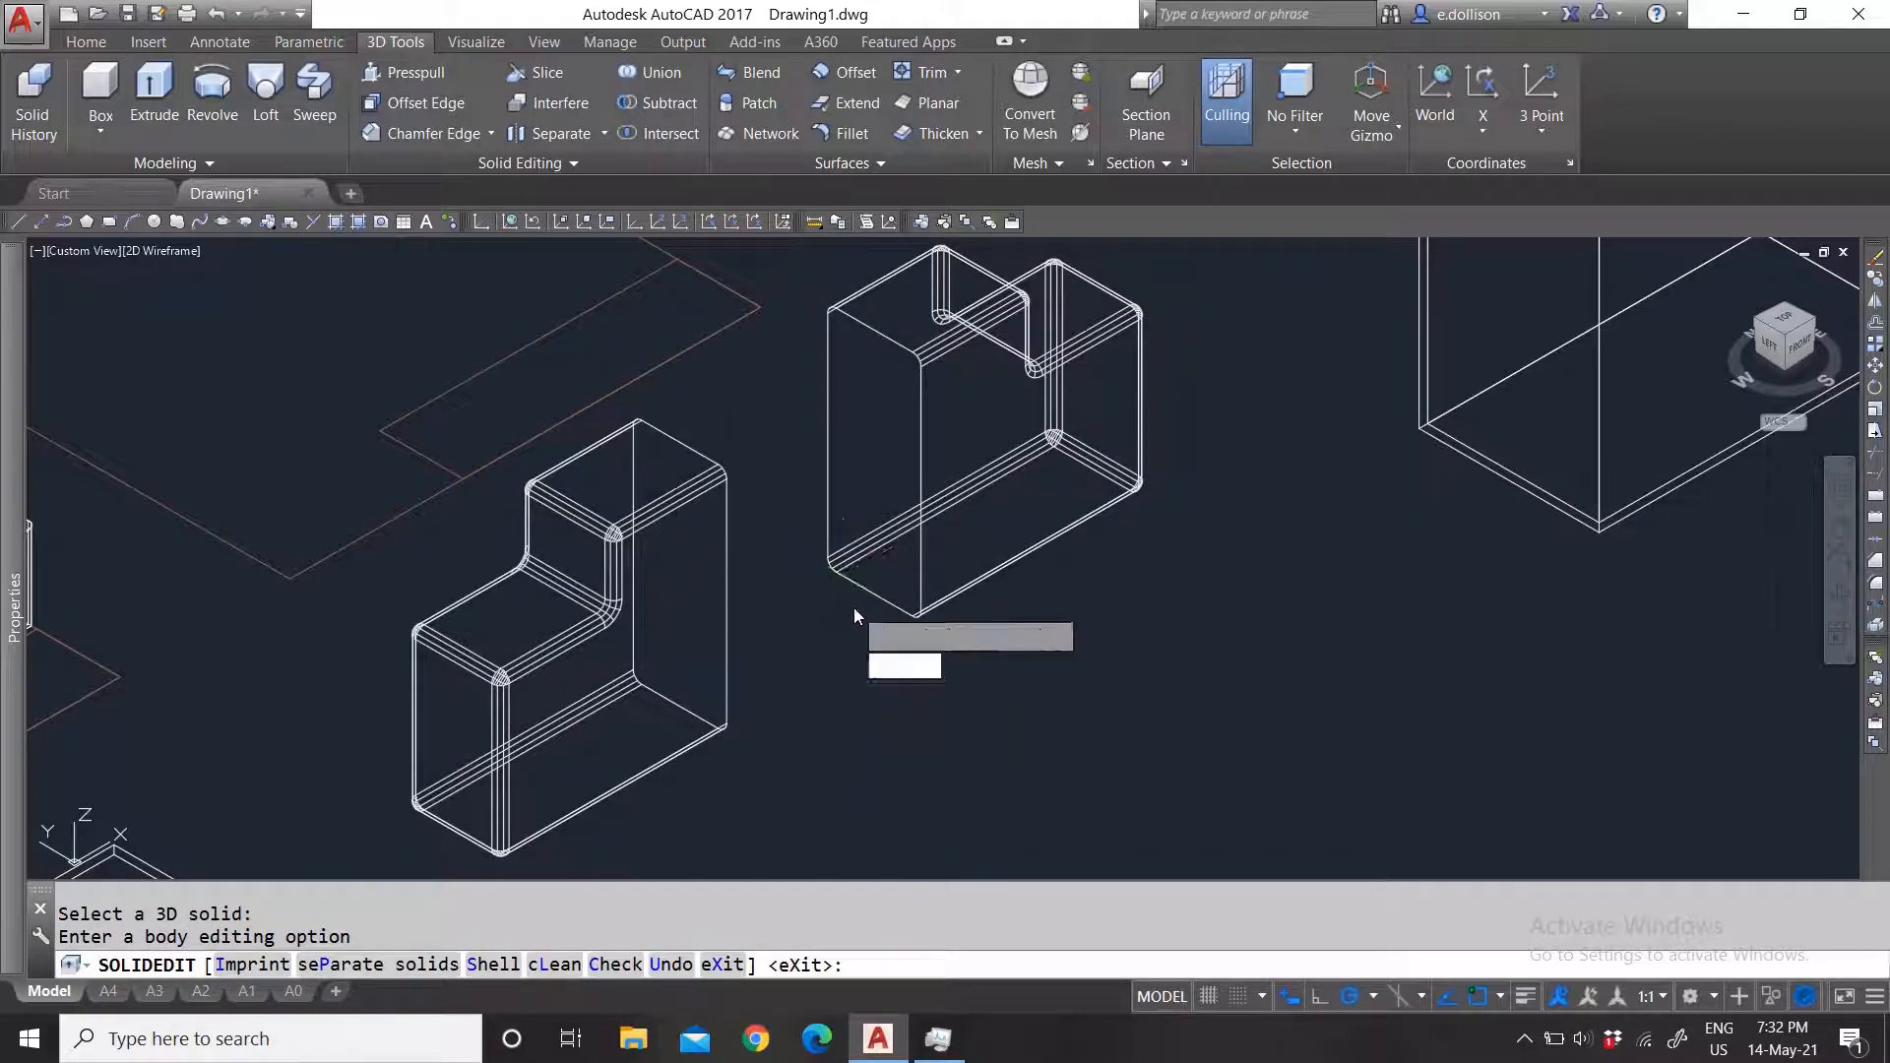
{"action": "key", "text": "Return"}
{"action": "left_click", "coordinate": [842, 576]}
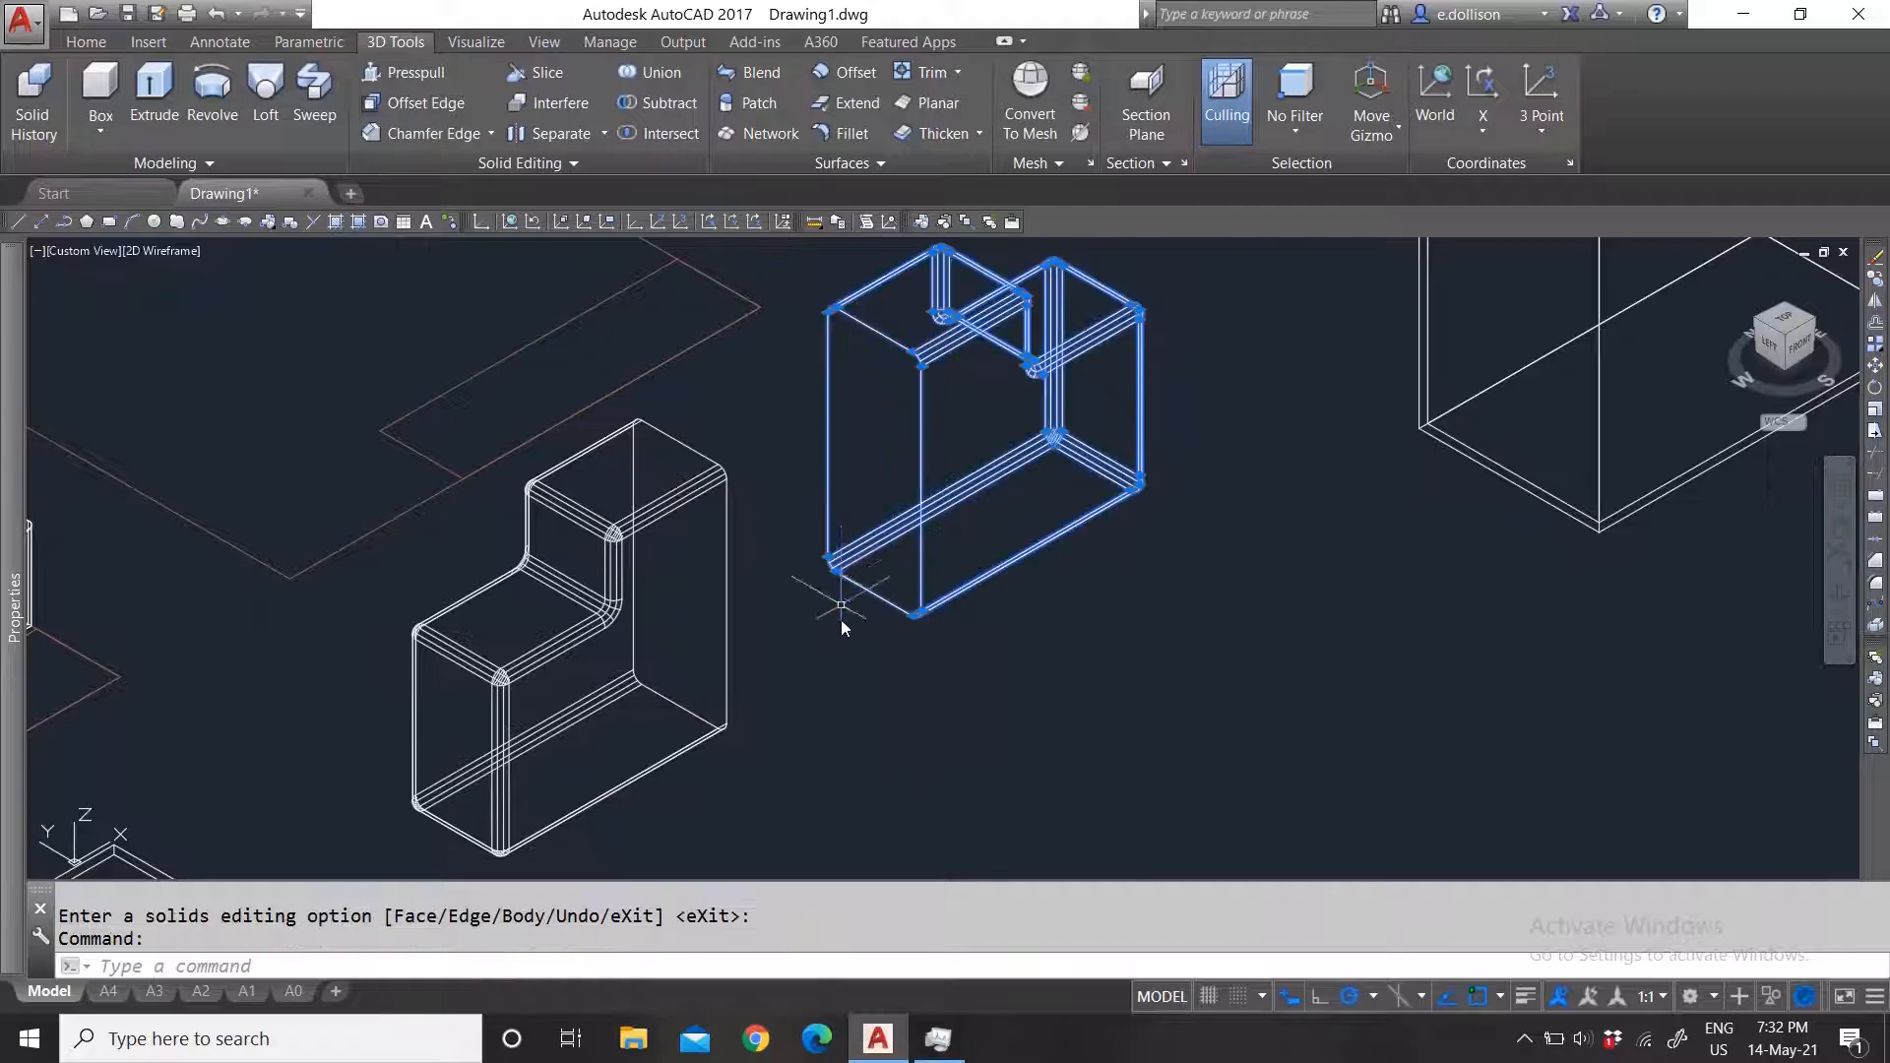
{"action": "key", "text": "Escape"}
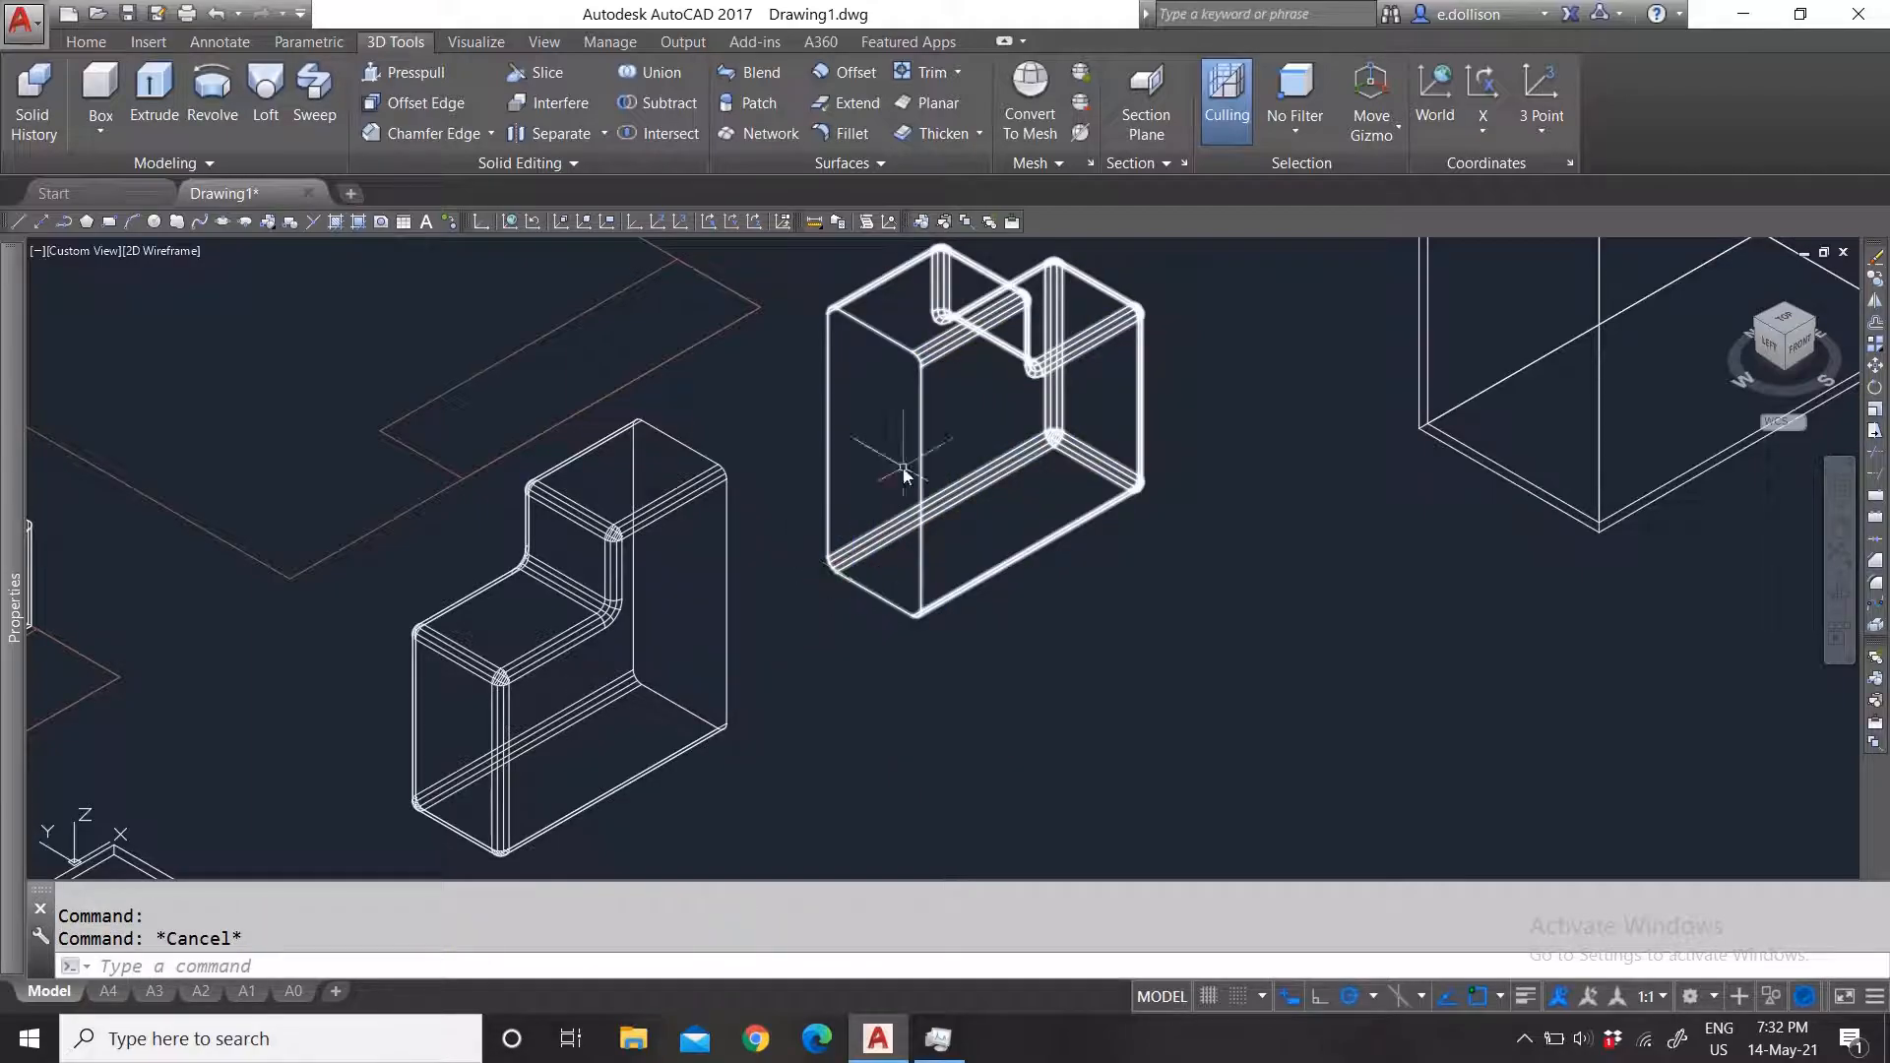
{"action": "scroll", "coordinate": [818, 698], "scroll_direction": "down", "scroll_amount": 4}
{"action": "scroll", "coordinate": [862, 630], "scroll_direction": "up", "scroll_amount": 2}
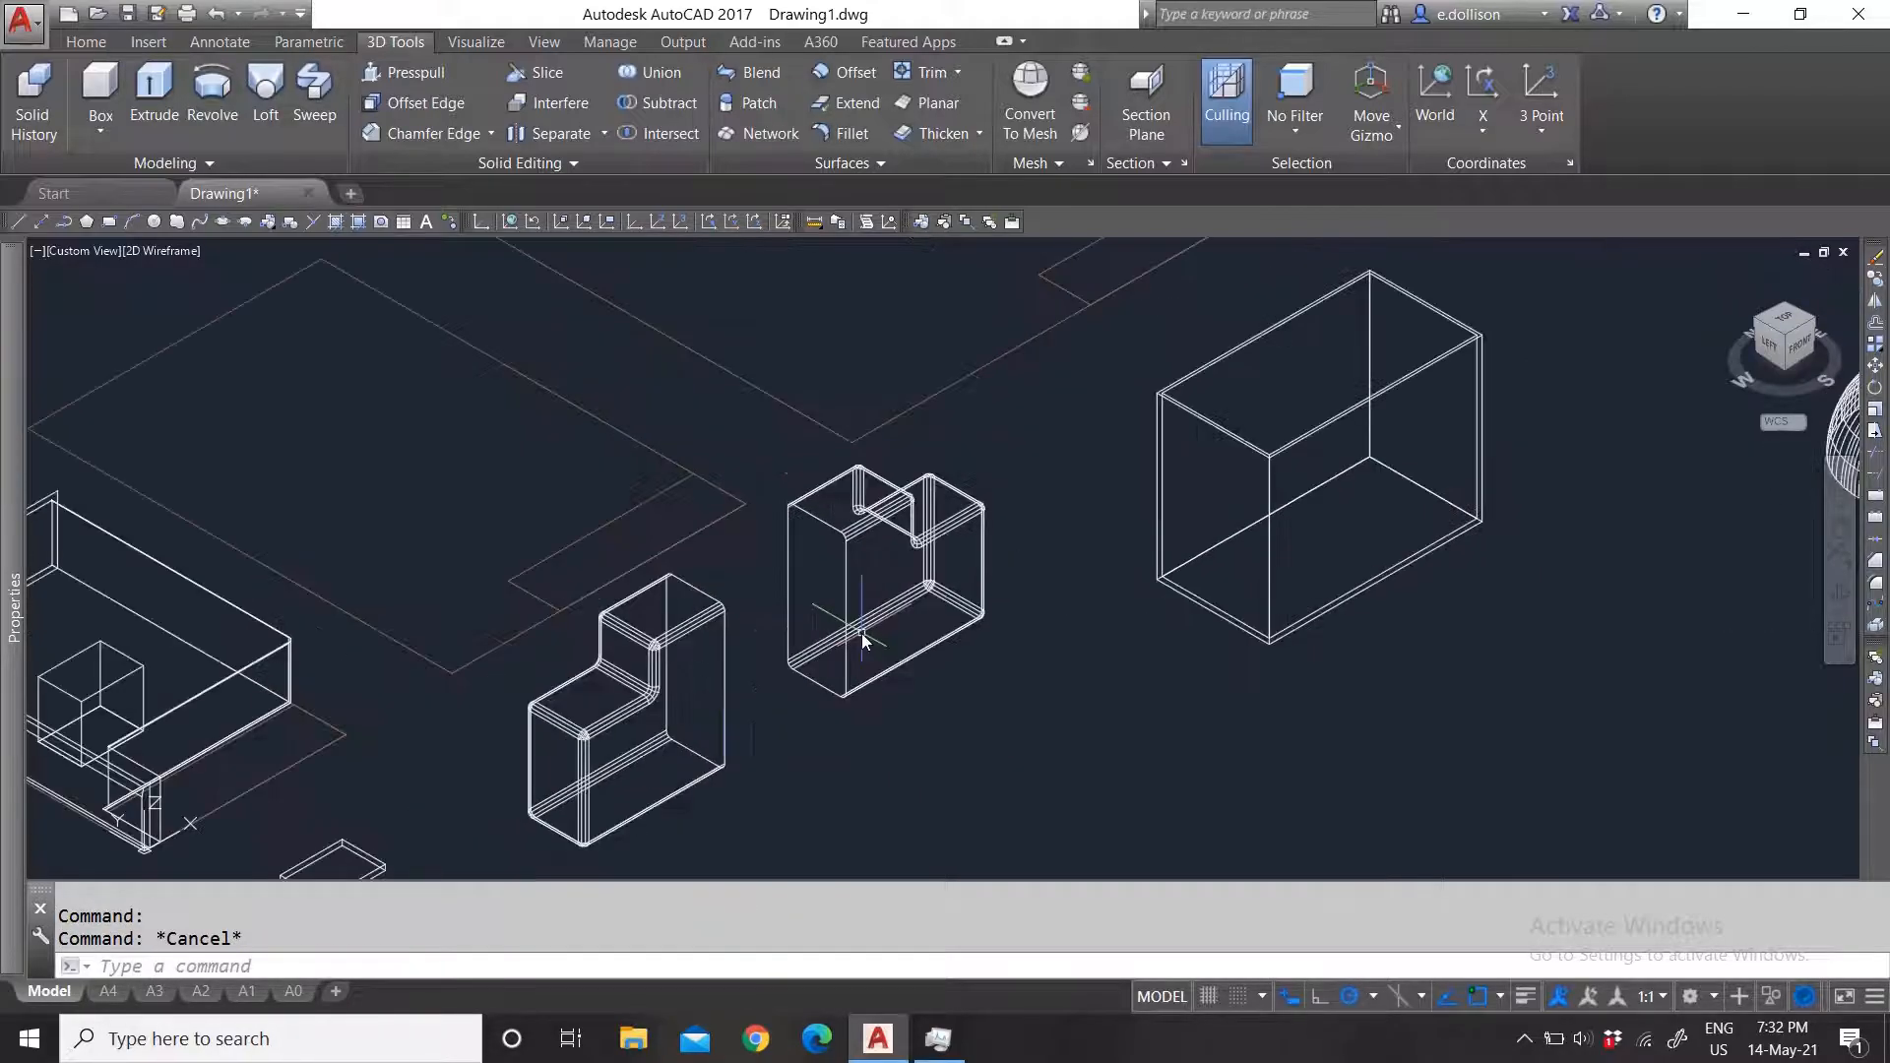
{"action": "left_click", "coordinate": [604, 134]}
{"action": "scroll", "coordinate": [777, 670], "scroll_direction": "up", "scroll_amount": 3}
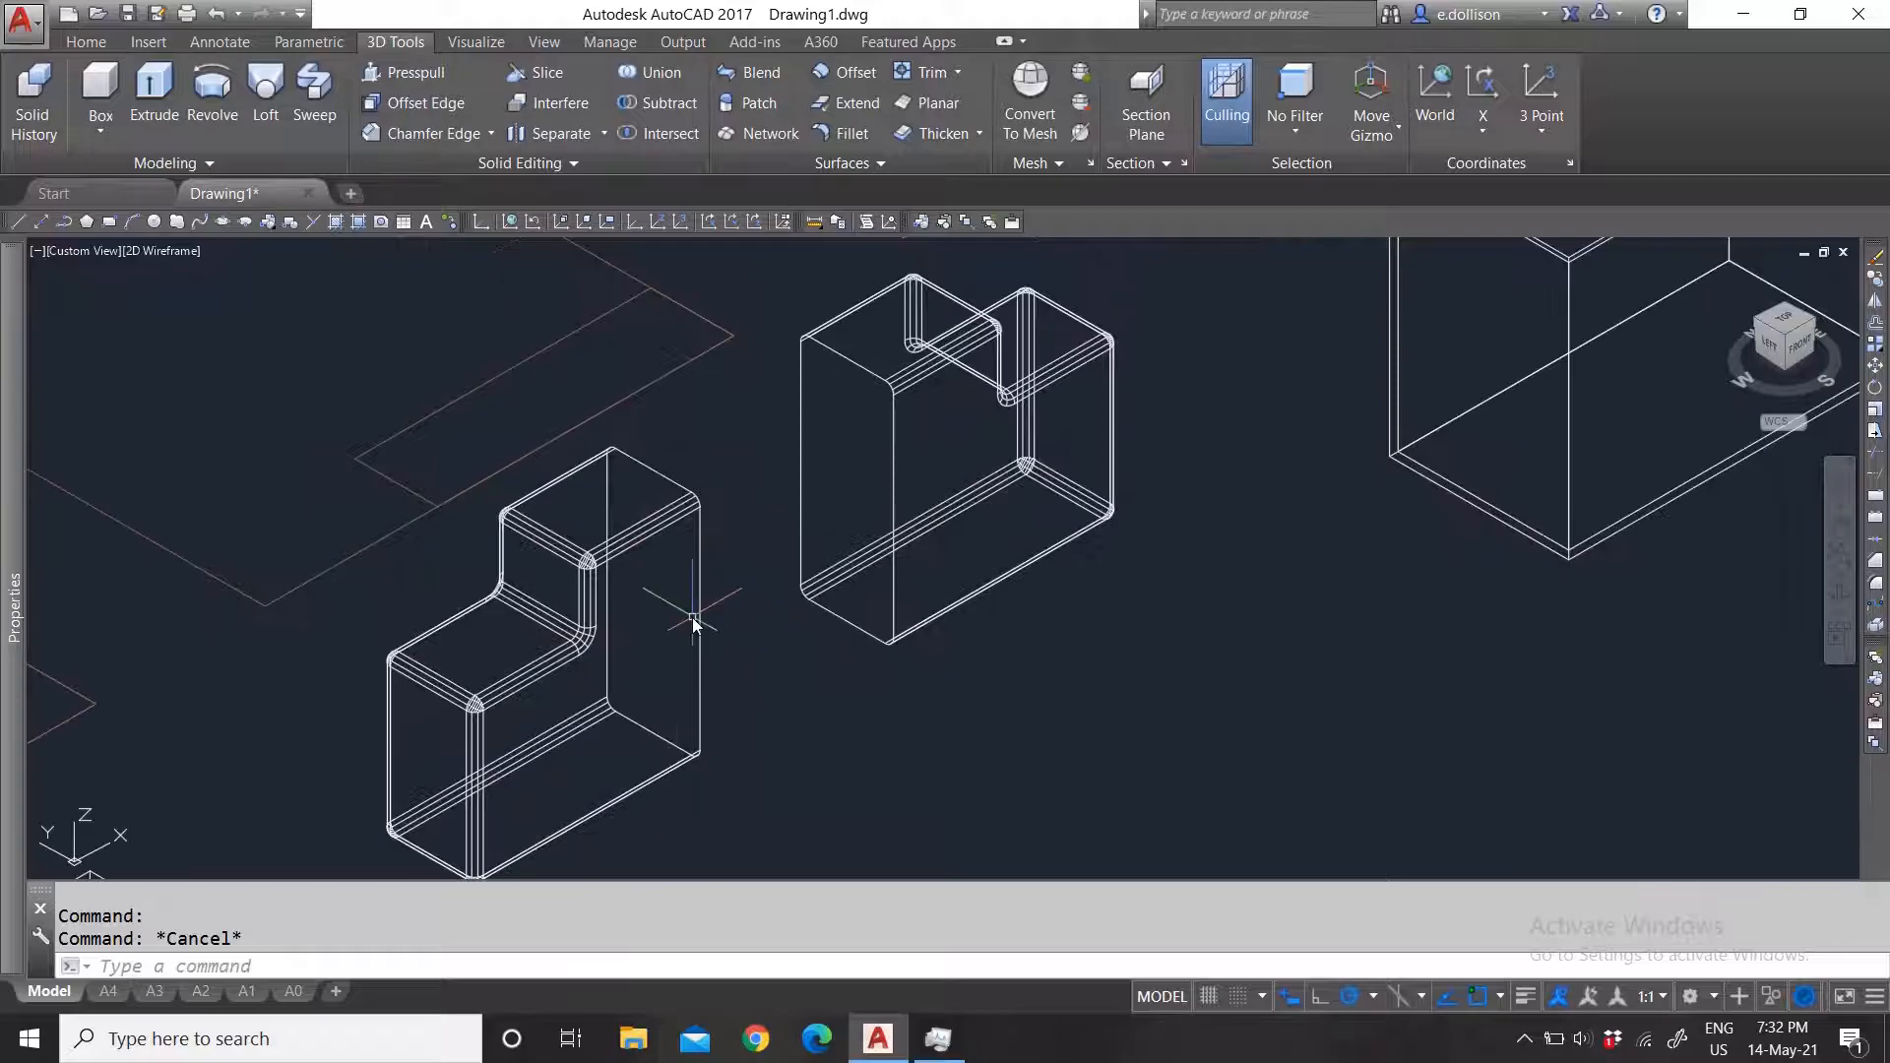
{"action": "scroll", "coordinate": [837, 571], "scroll_direction": "down", "scroll_amount": 4}
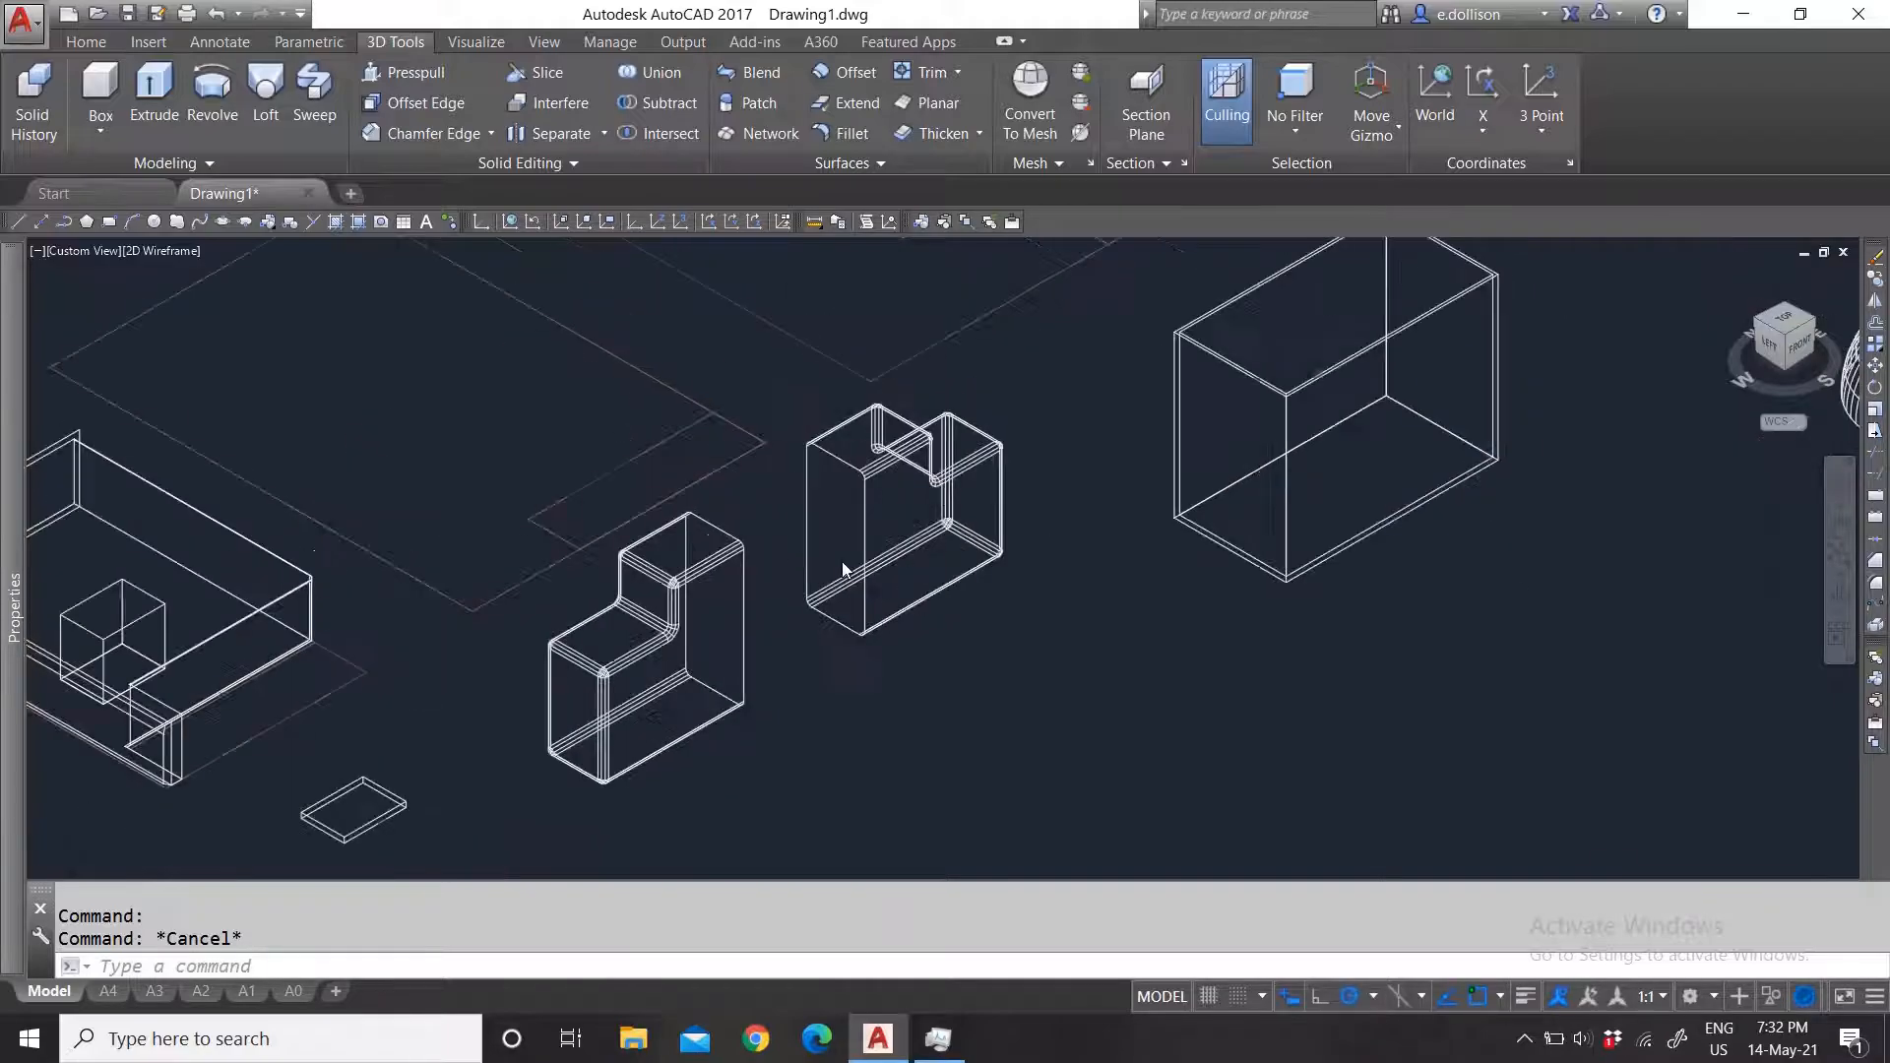
{"action": "scroll", "coordinate": [852, 533], "scroll_direction": "up", "scroll_amount": 4}
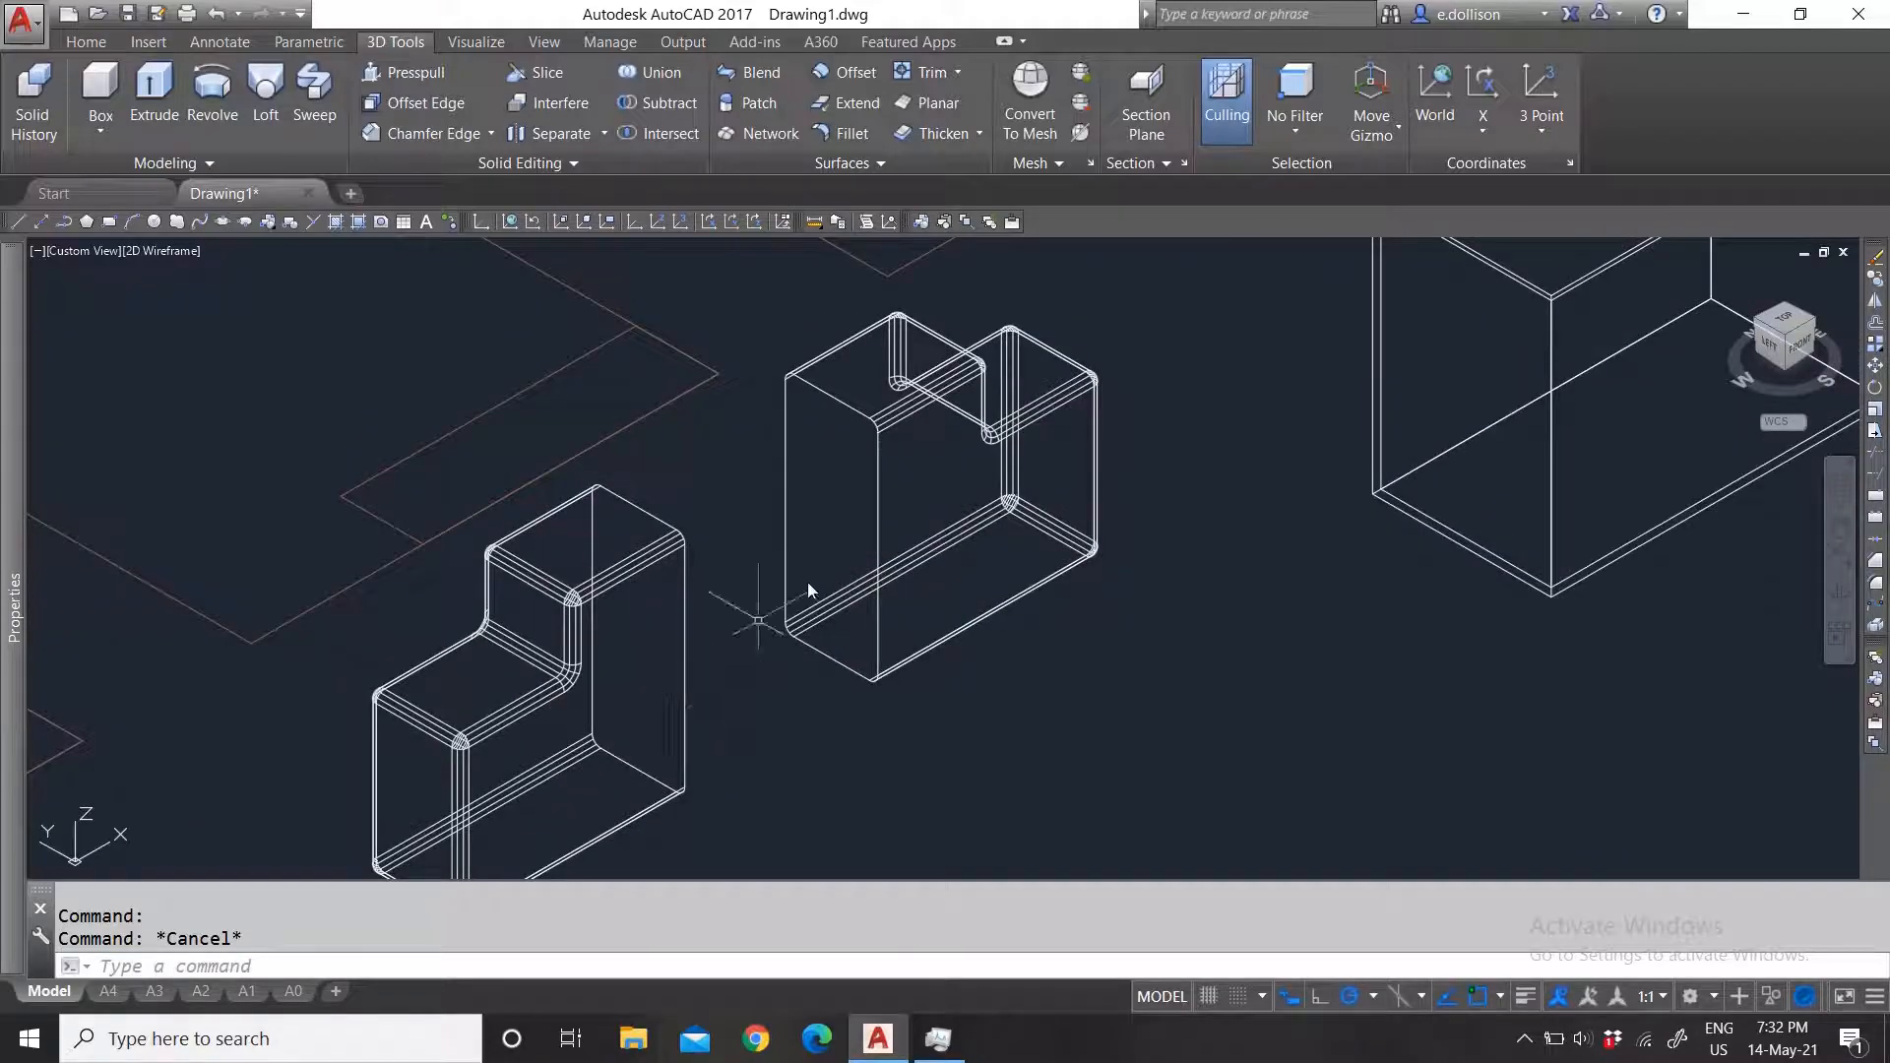
Step: Copy the notched solid so that the lower corner of its flat end meets the matching corner of the stepped solid
{"action": "scroll", "coordinate": [802, 575], "scroll_direction": "down", "scroll_amount": 4}
{"action": "scroll", "coordinate": [890, 576], "scroll_direction": "up", "scroll_amount": 4}
{"action": "left_click", "coordinate": [1013, 665]}
{"action": "left_click", "coordinate": [882, 579]}
{"action": "type", "text": "co"}
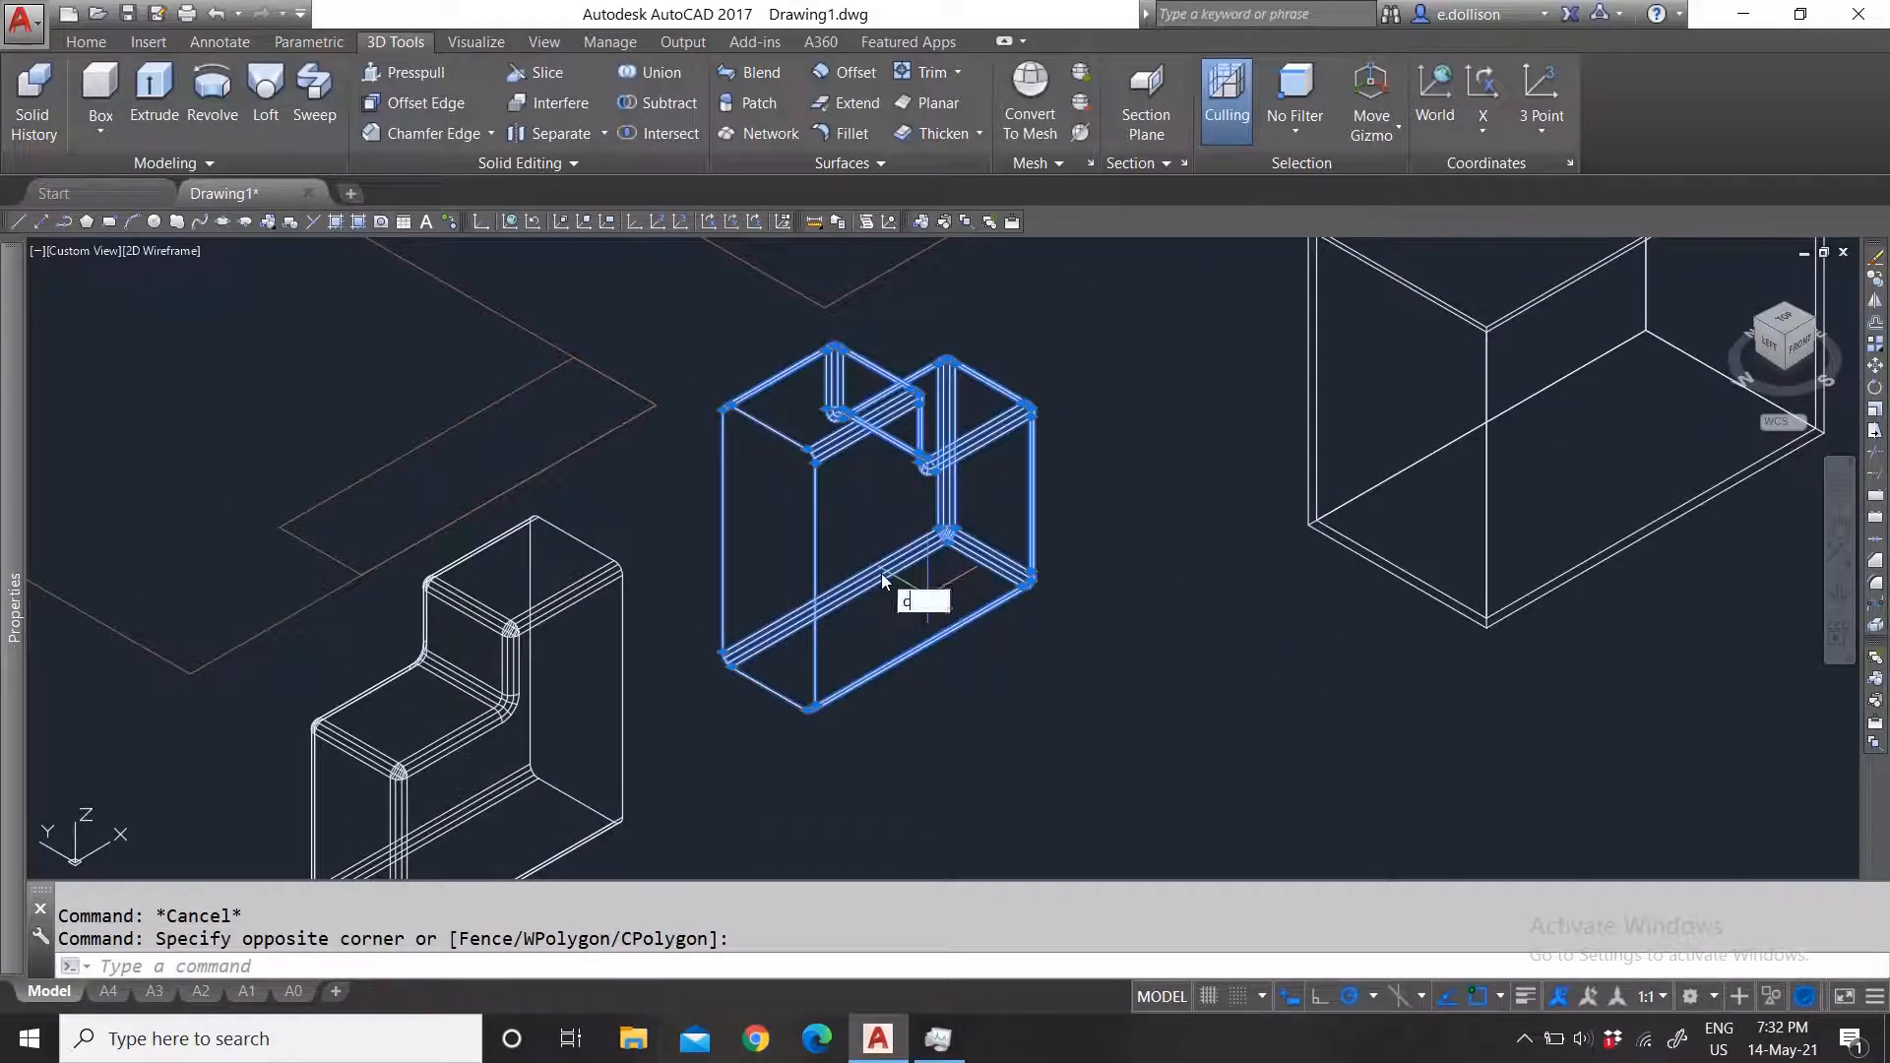
{"action": "key", "text": "Return"}
{"action": "left_click", "coordinate": [781, 692]}
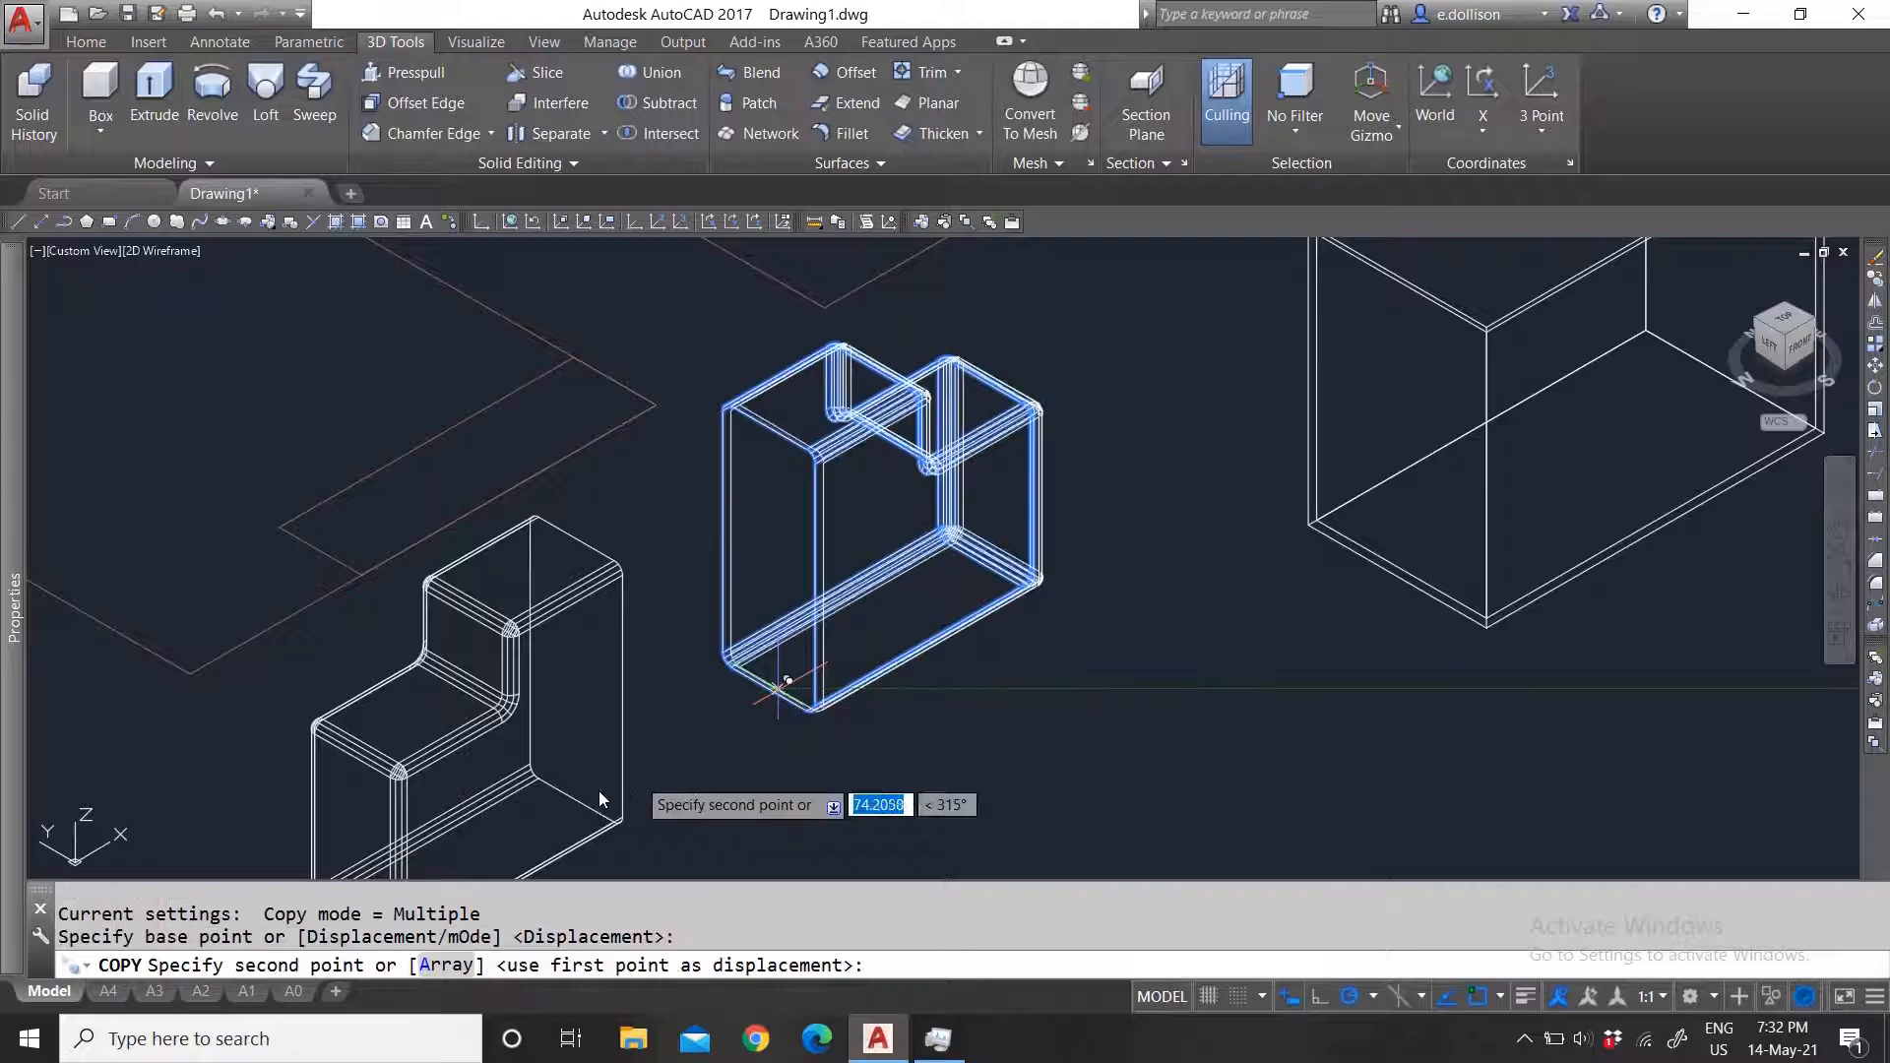
{"action": "left_click", "coordinate": [748, 630]}
{"action": "key", "text": "Escape"}
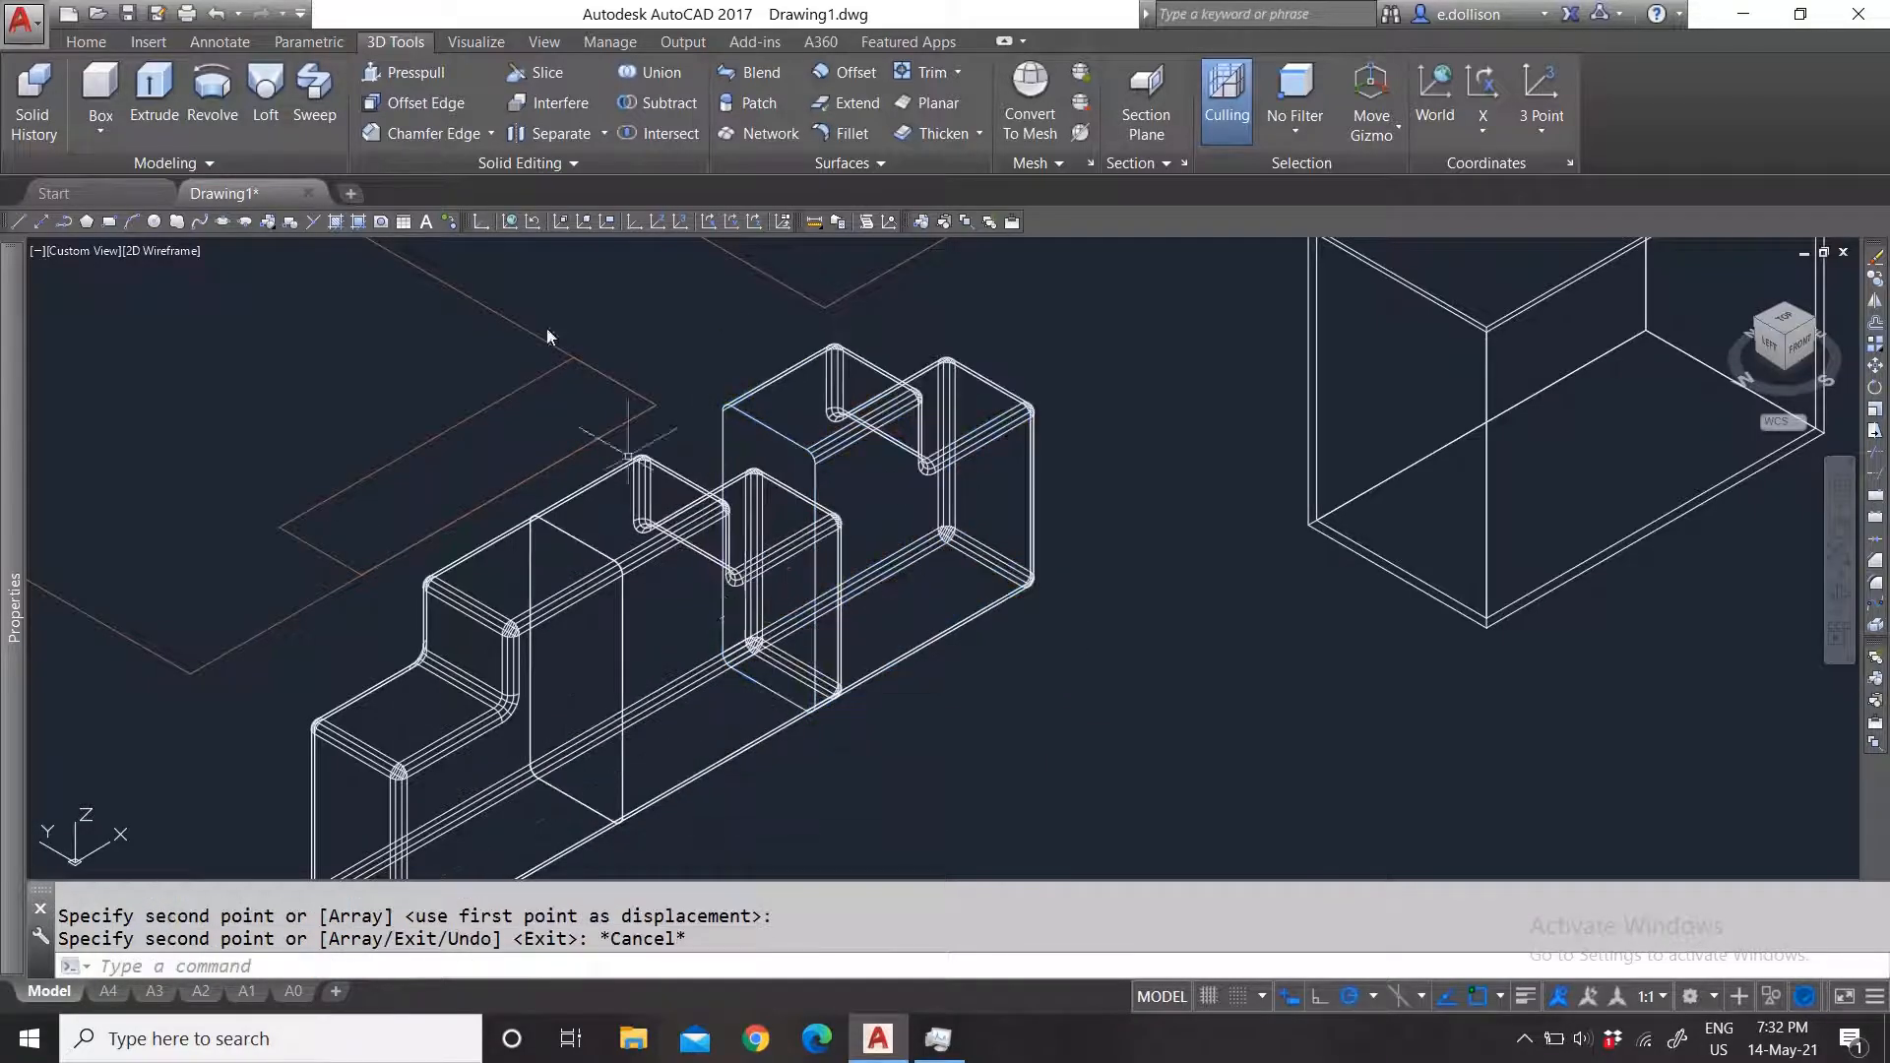
Step: Move the original notched solid about 2620 units along the X axis, away from its copy joined to the stepped solid
{"action": "scroll", "coordinate": [906, 502], "scroll_direction": "down", "scroll_amount": 2}
{"action": "left_click", "coordinate": [857, 476]}
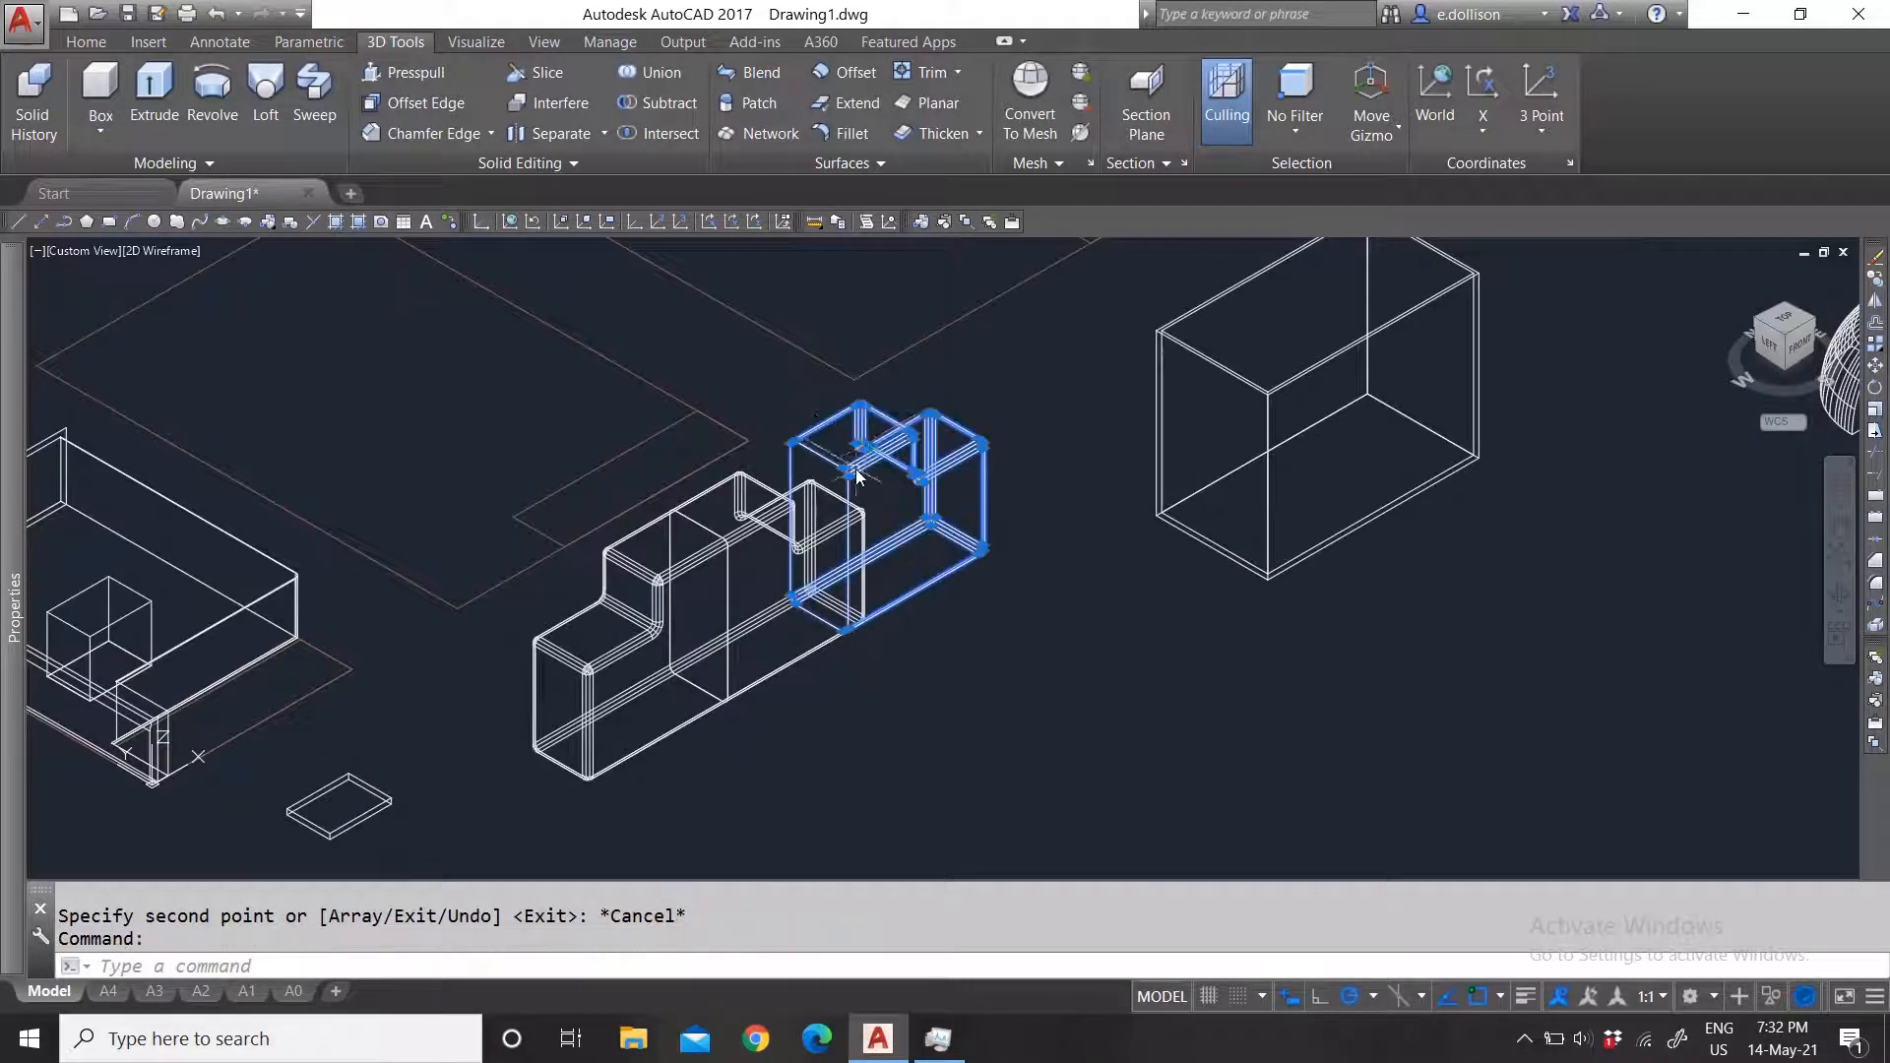
{"action": "type", "text": "m"}
{"action": "key", "text": "Return"}
{"action": "left_click", "coordinate": [846, 473]}
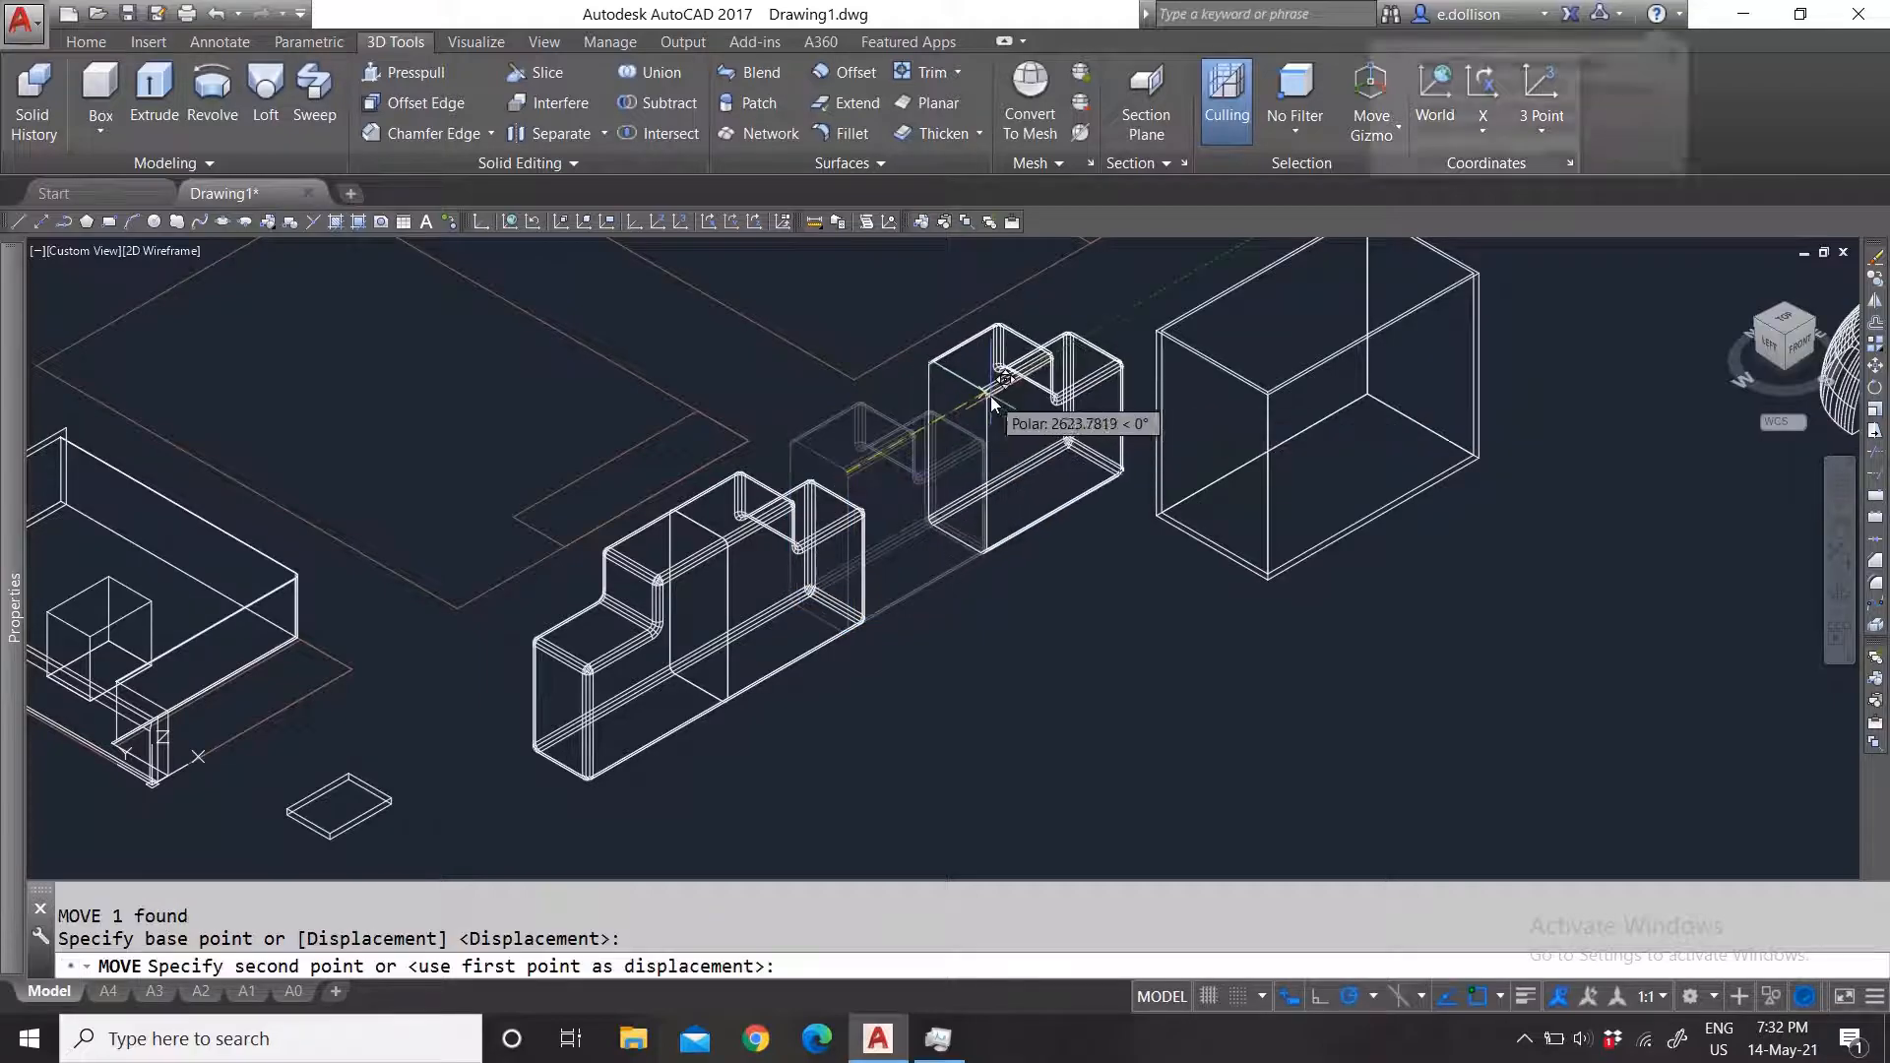
{"action": "left_click", "coordinate": [984, 394]}
Step: Union the stepped solid with the adjoining notched copy and undo the union
{"action": "left_click", "coordinate": [666, 72]}
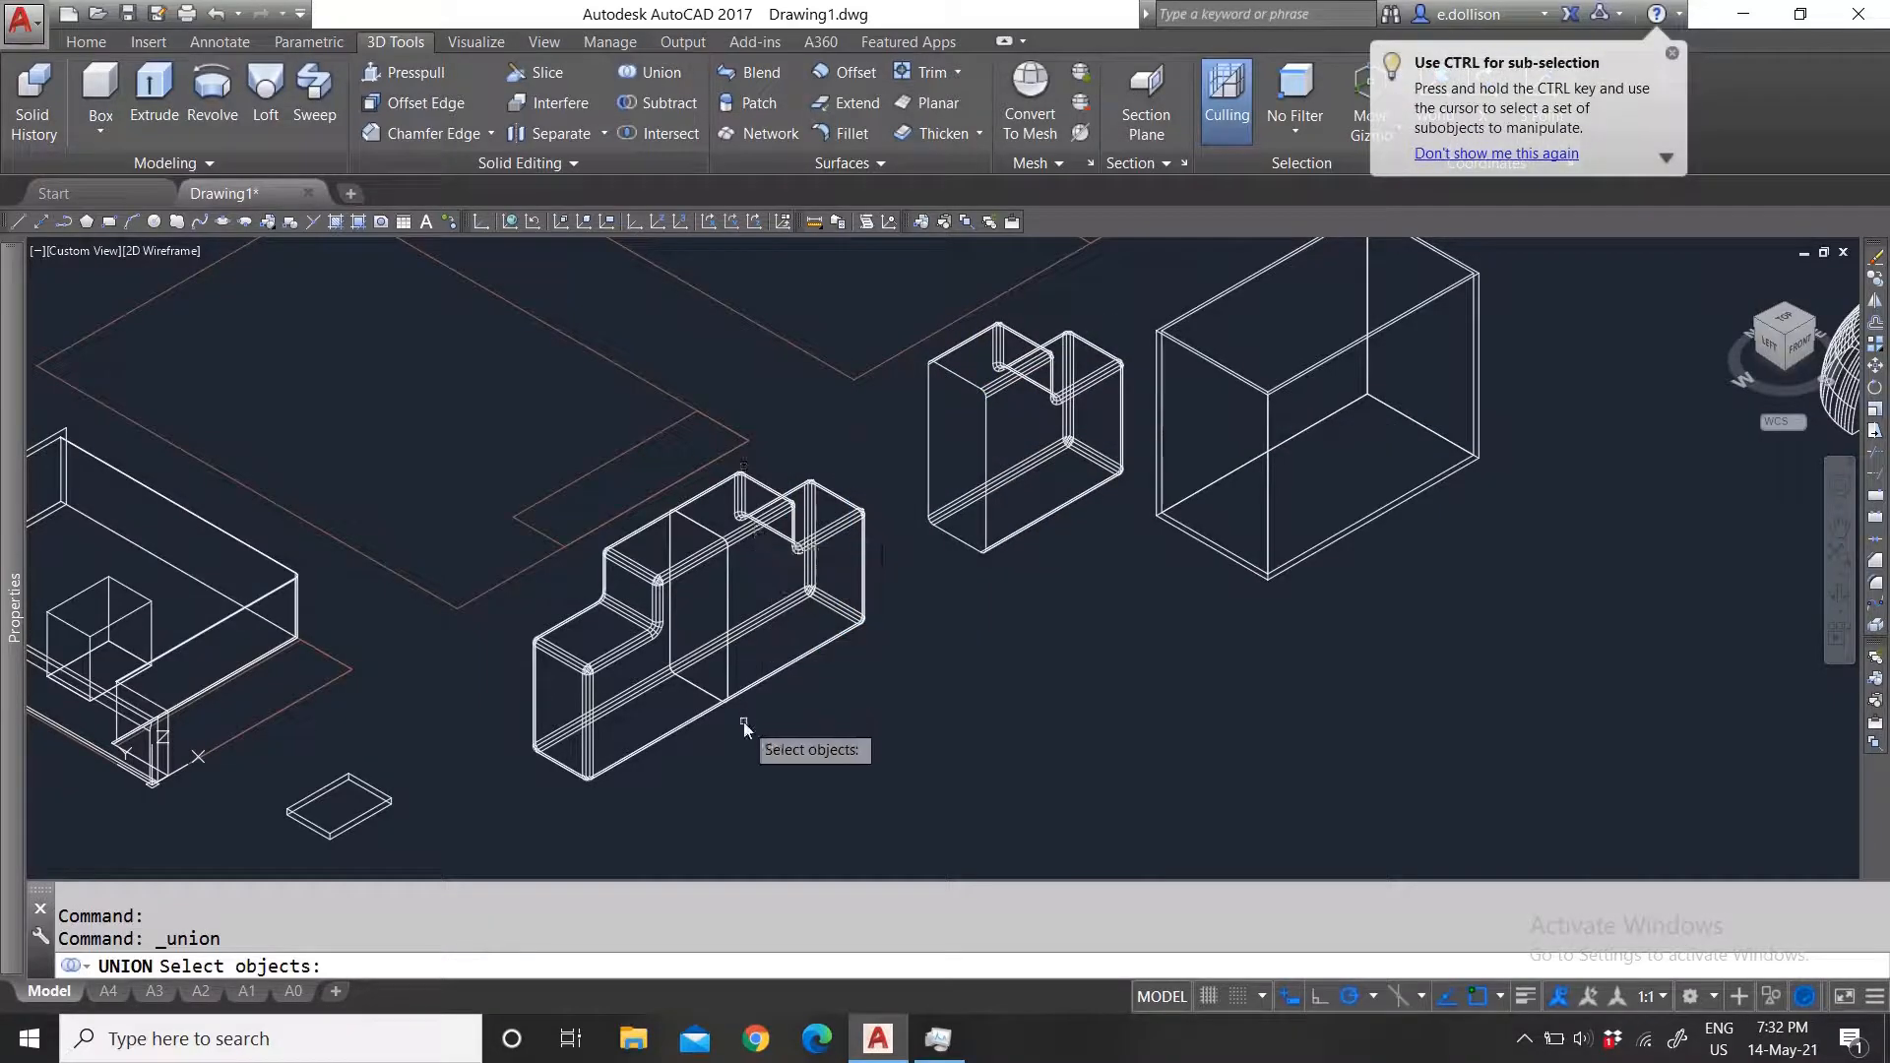
{"action": "left_click", "coordinate": [827, 740]}
{"action": "left_click", "coordinate": [705, 672]}
{"action": "key", "text": "Return"}
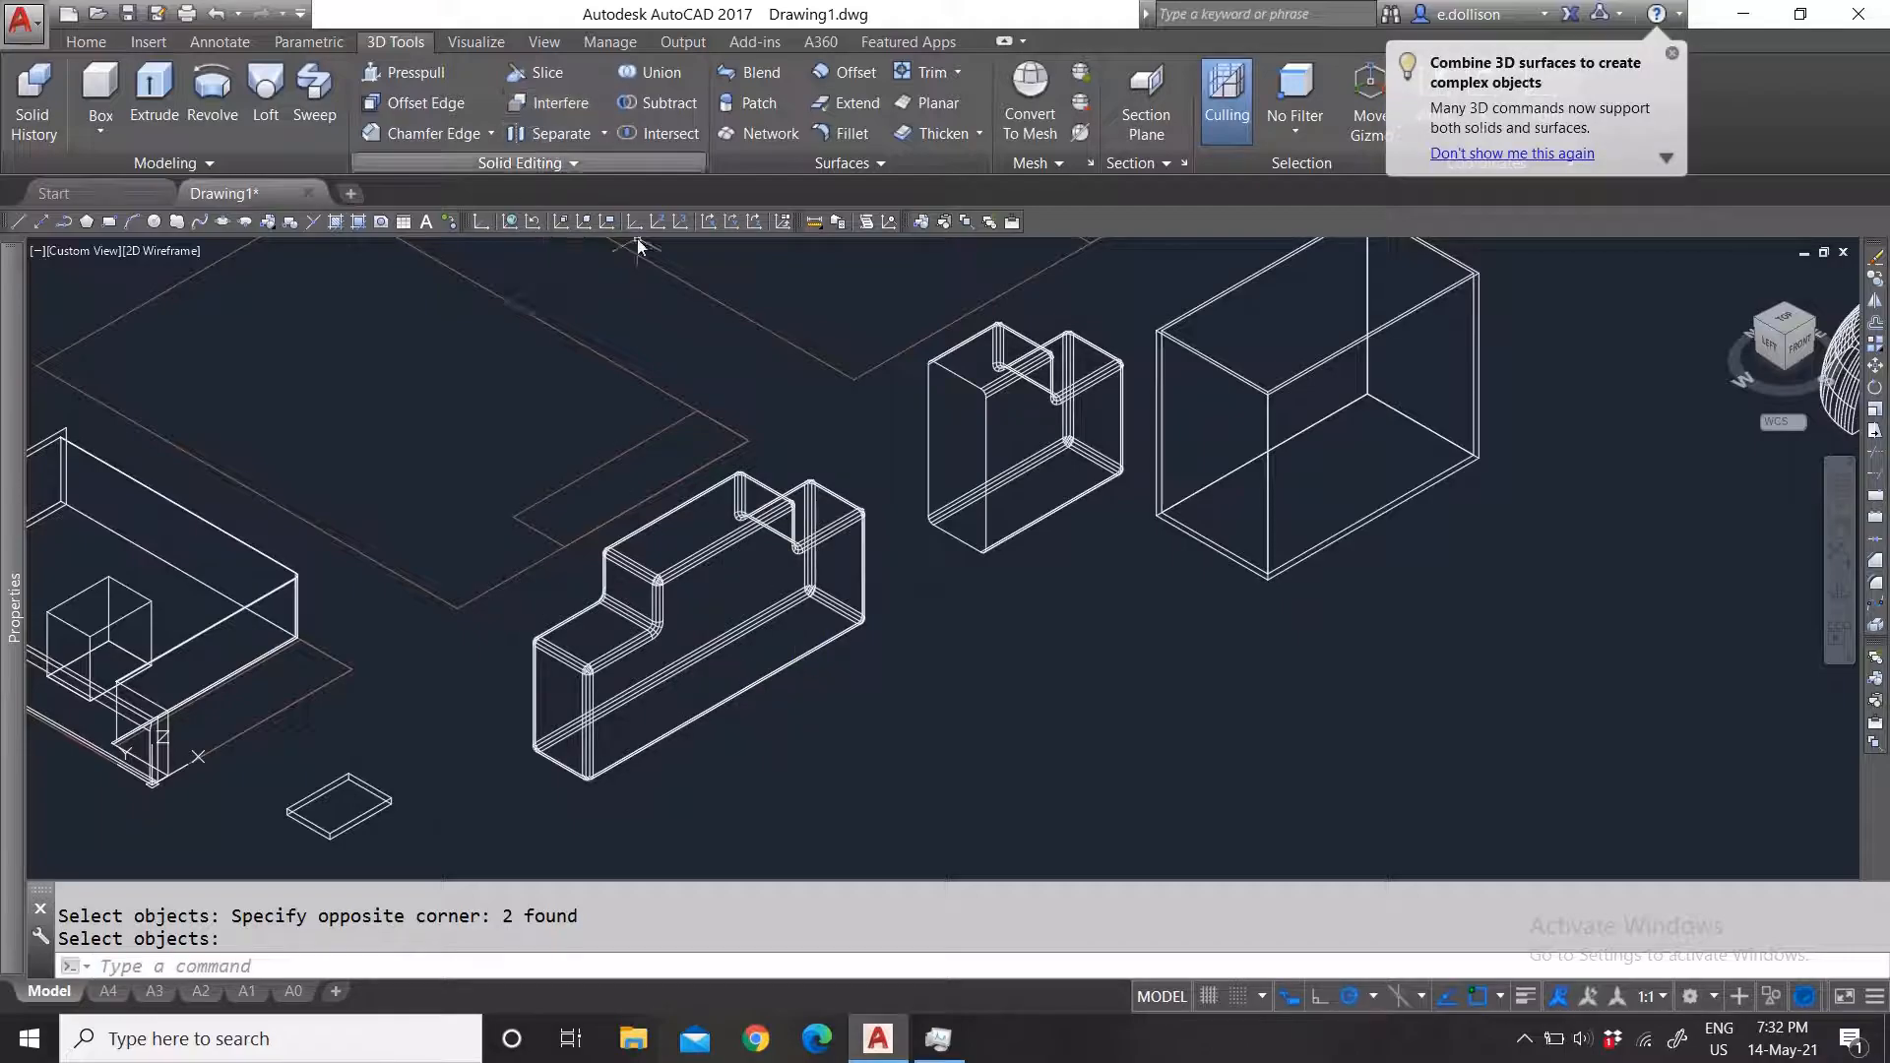
{"action": "left_click", "coordinate": [216, 13]}
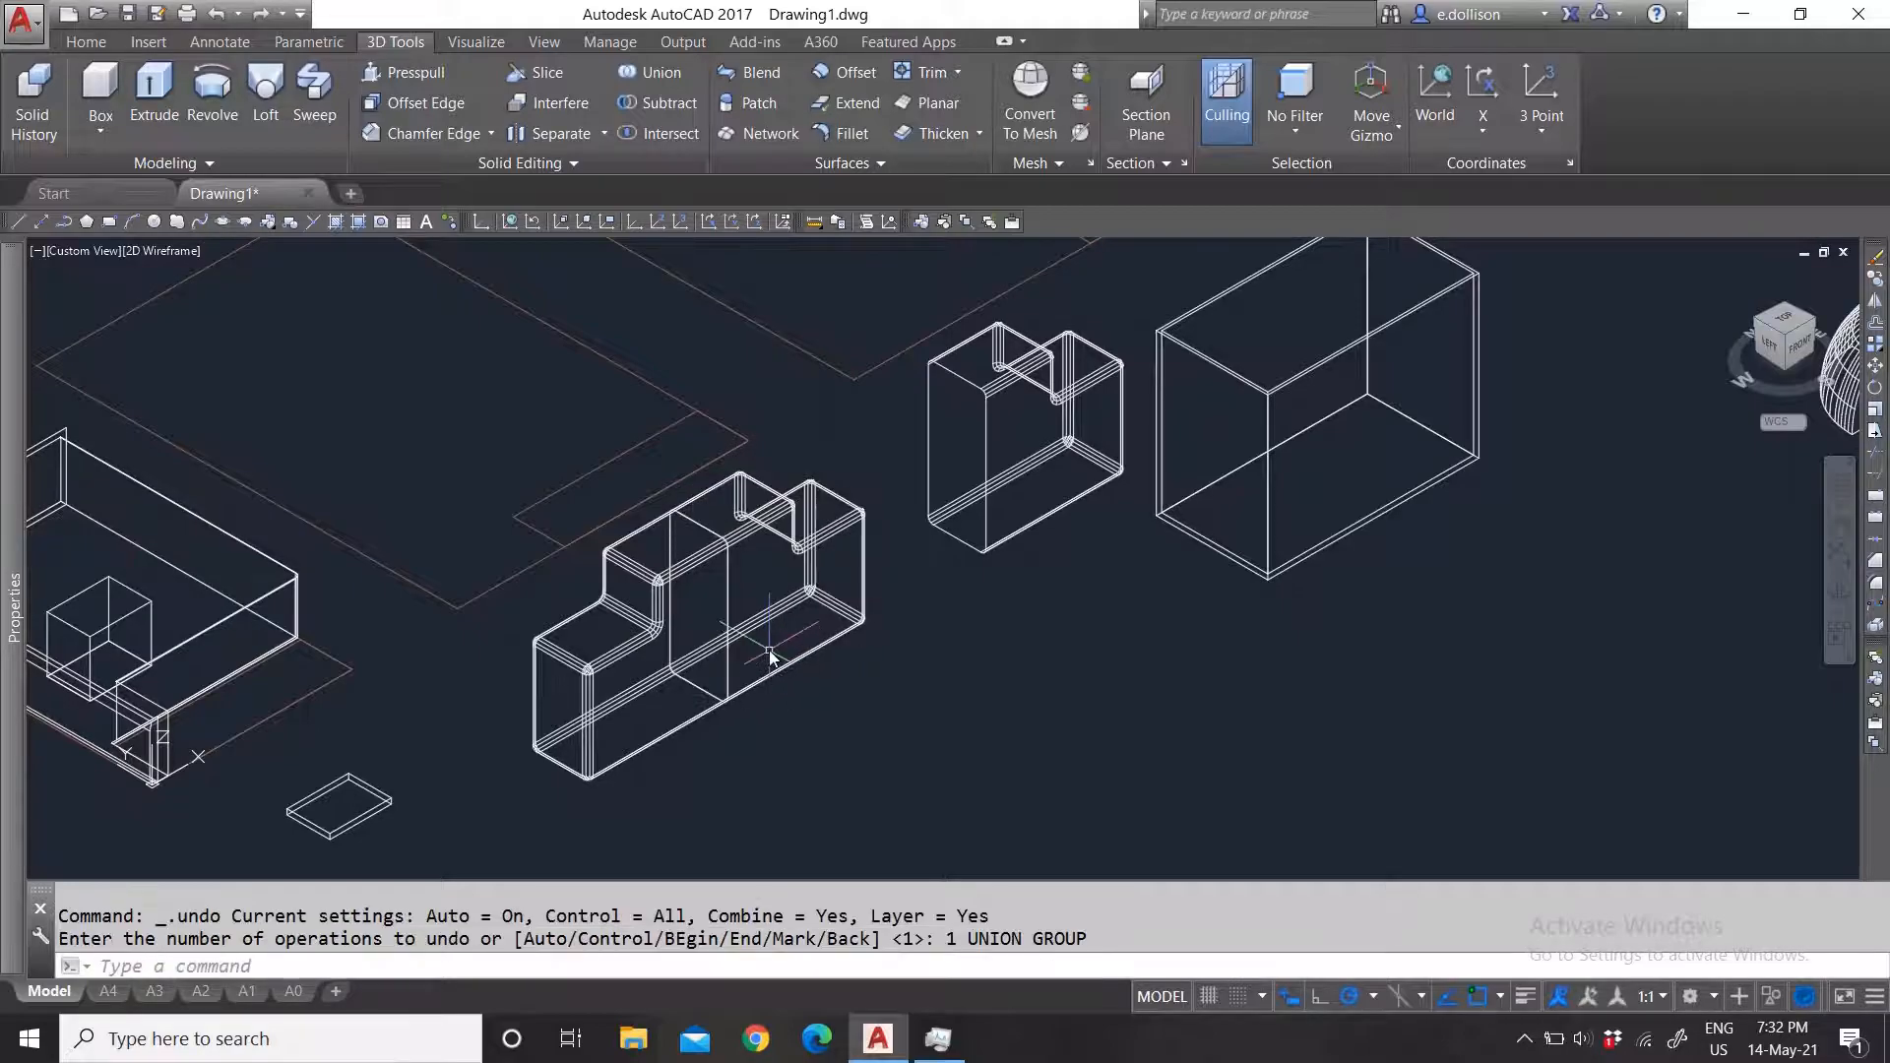
{"action": "scroll", "coordinate": [778, 680], "scroll_direction": "up", "scroll_amount": 4}
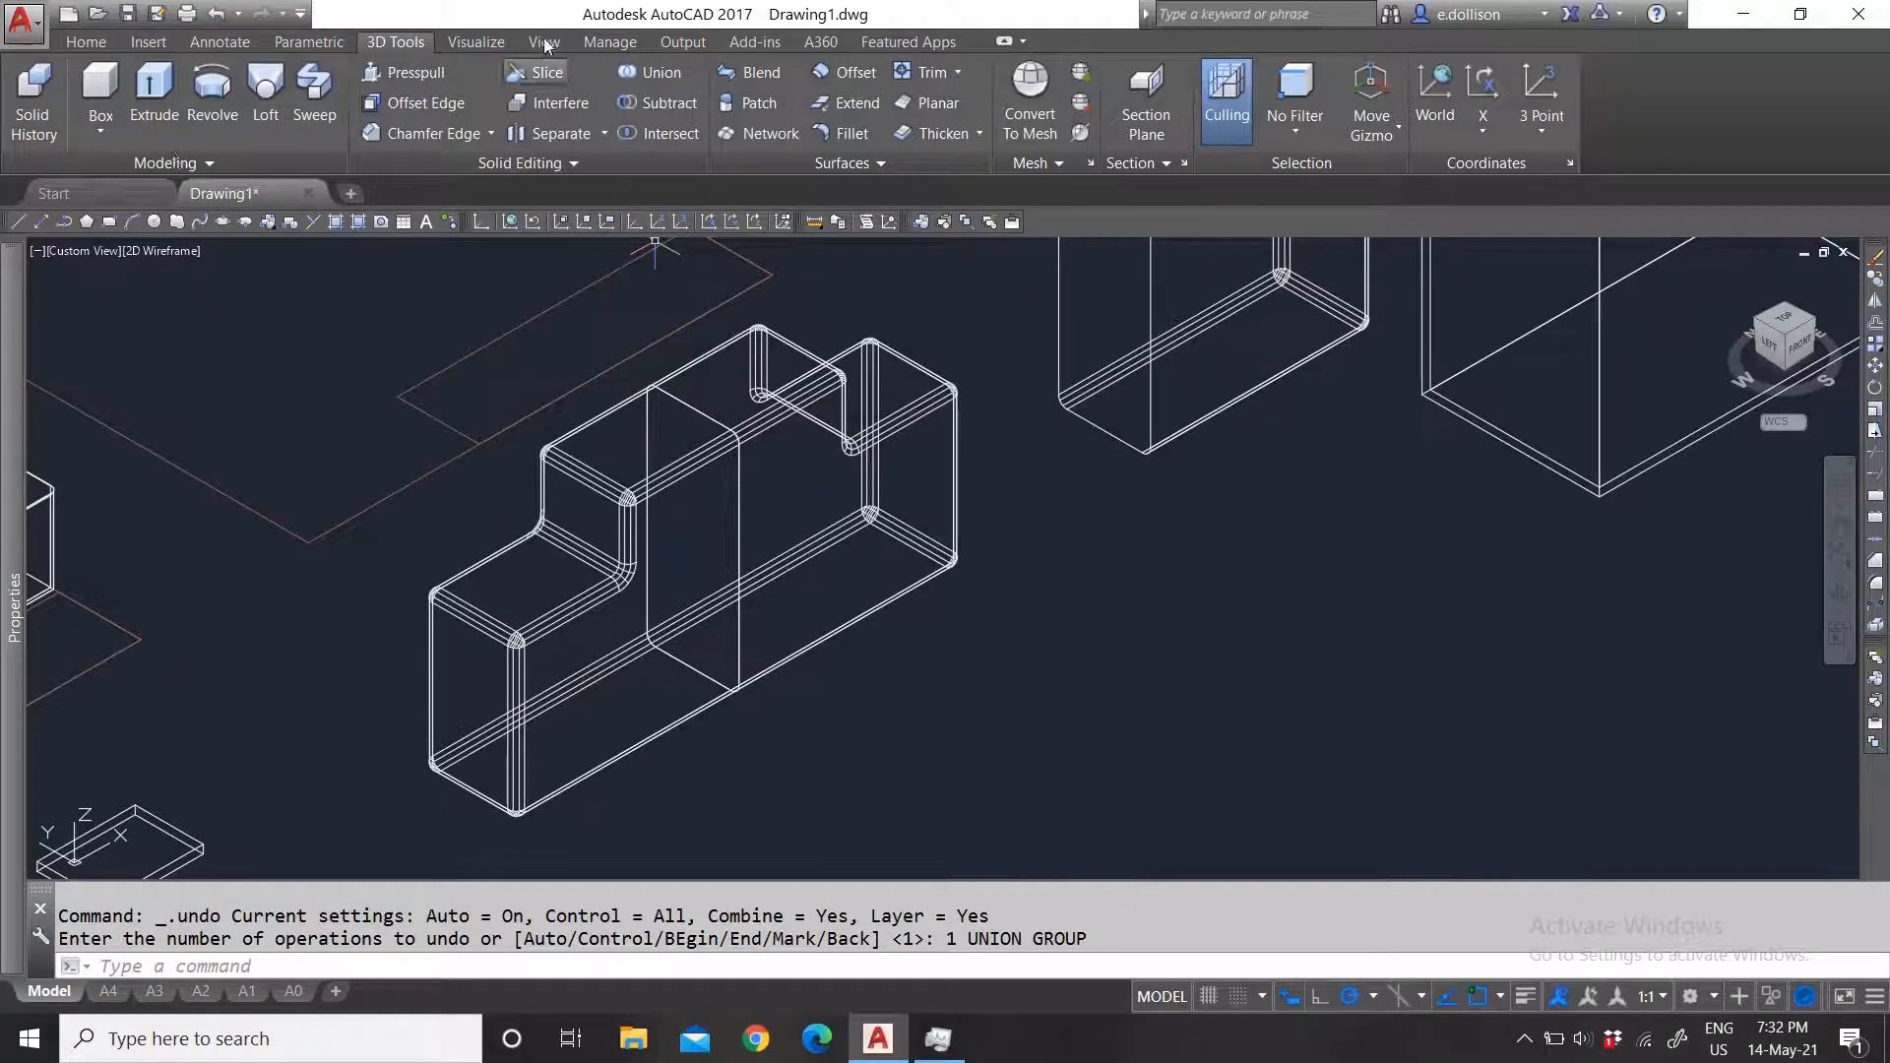
{"action": "left_click", "coordinate": [602, 135]}
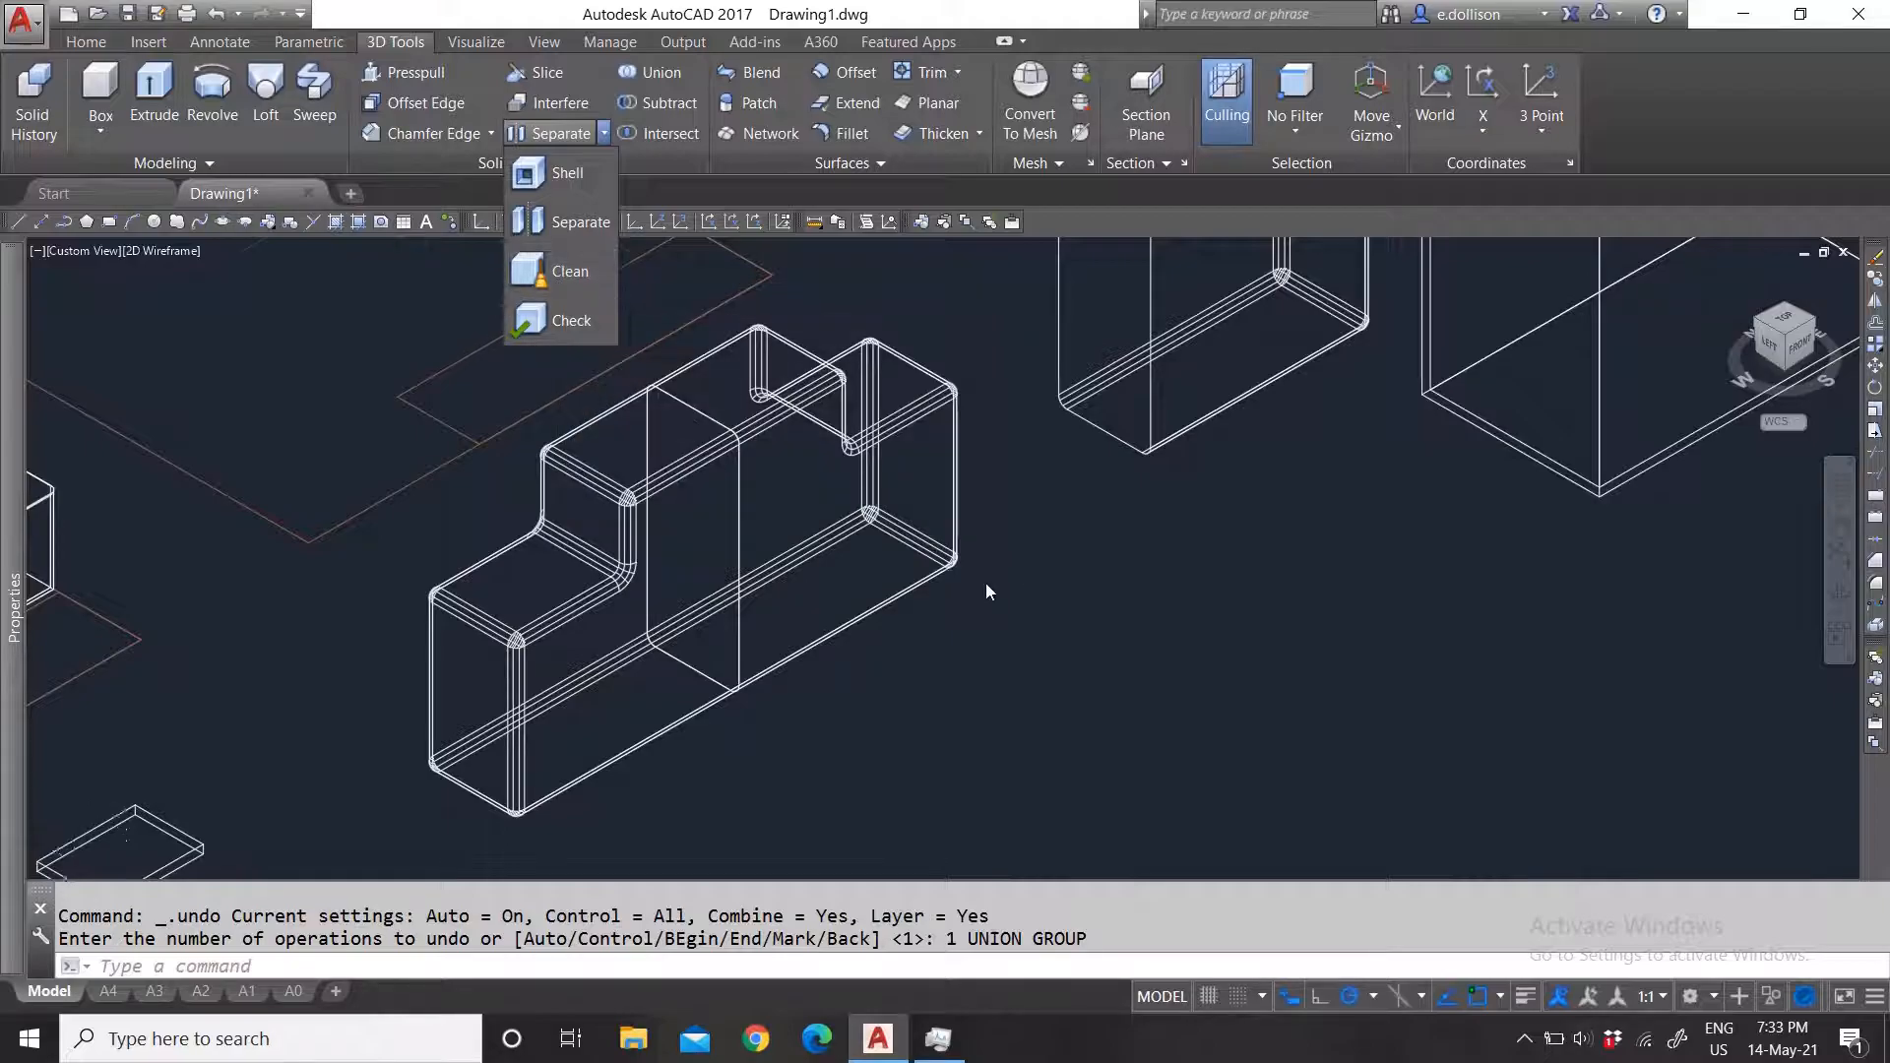
{"action": "scroll", "coordinate": [984, 583], "scroll_direction": "down", "scroll_amount": 5}
{"action": "left_click", "coordinate": [1073, 612]}
{"action": "scroll", "coordinate": [890, 546], "scroll_direction": "up", "scroll_amount": 5}
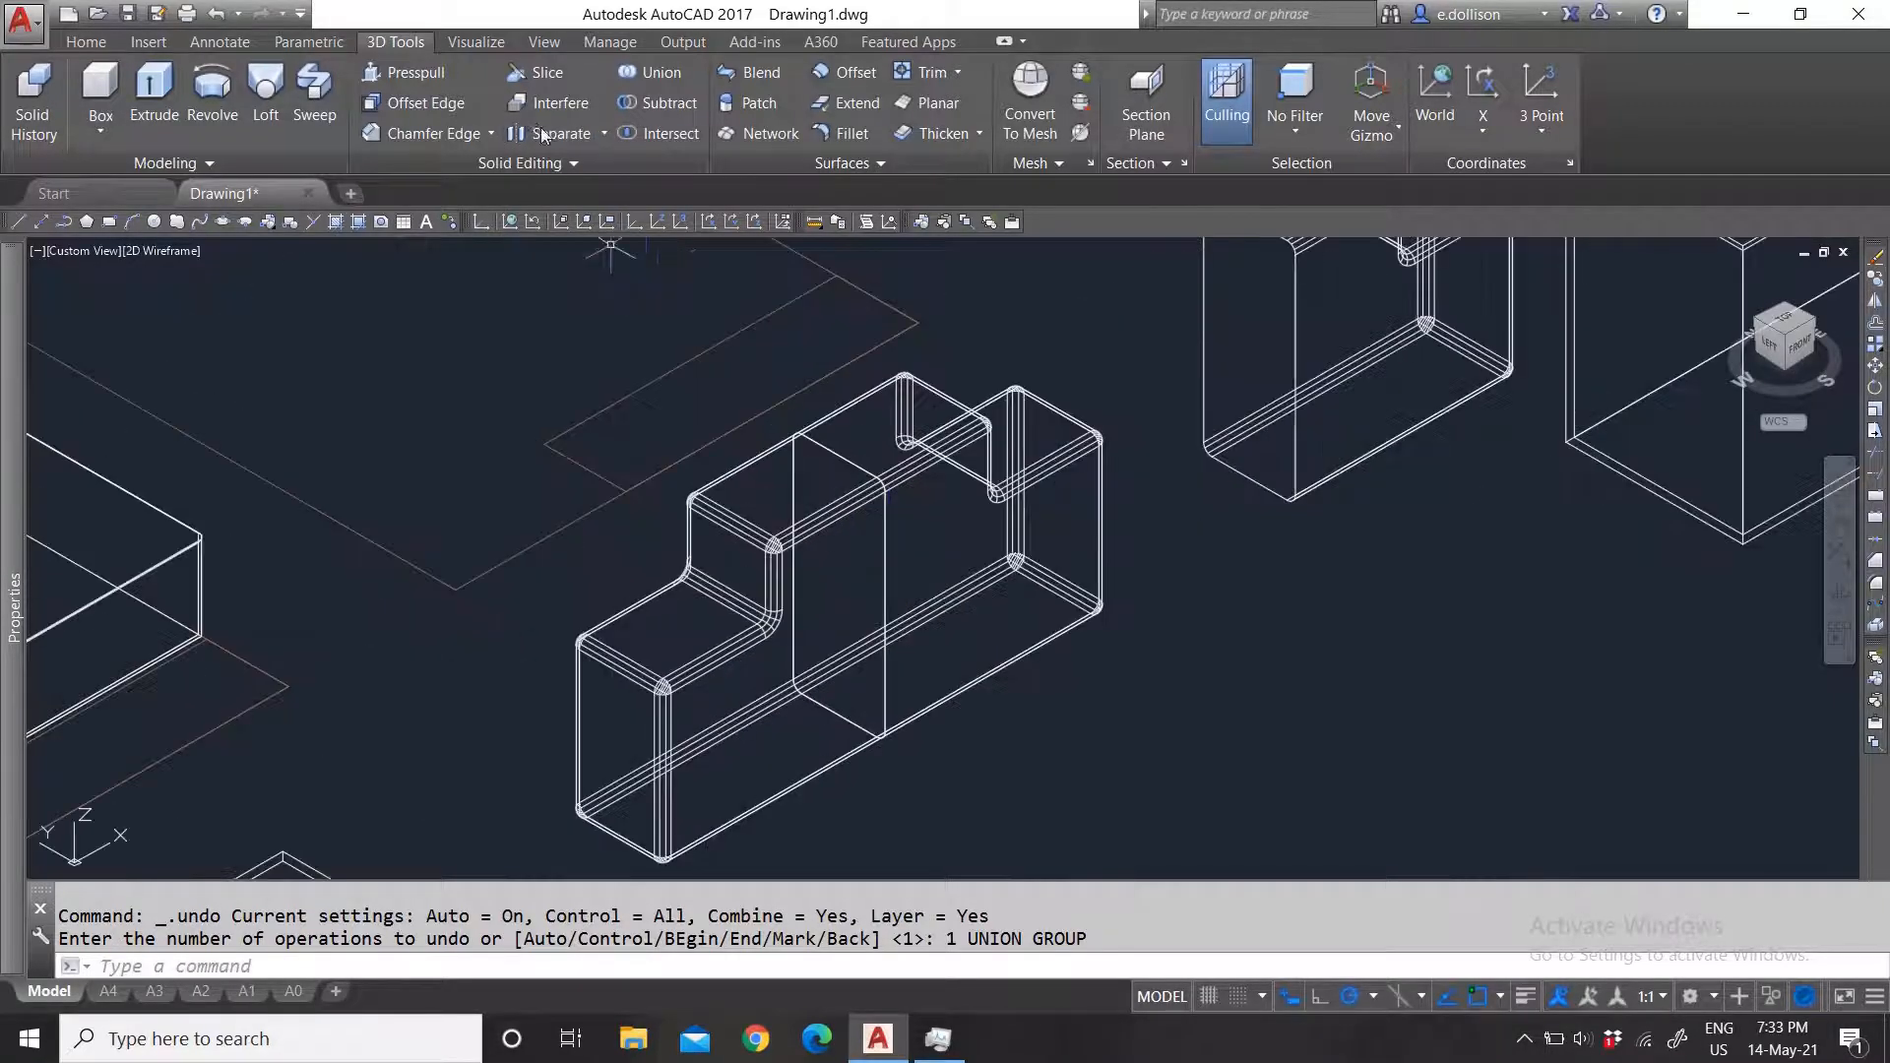
{"action": "left_click", "coordinate": [604, 132]}
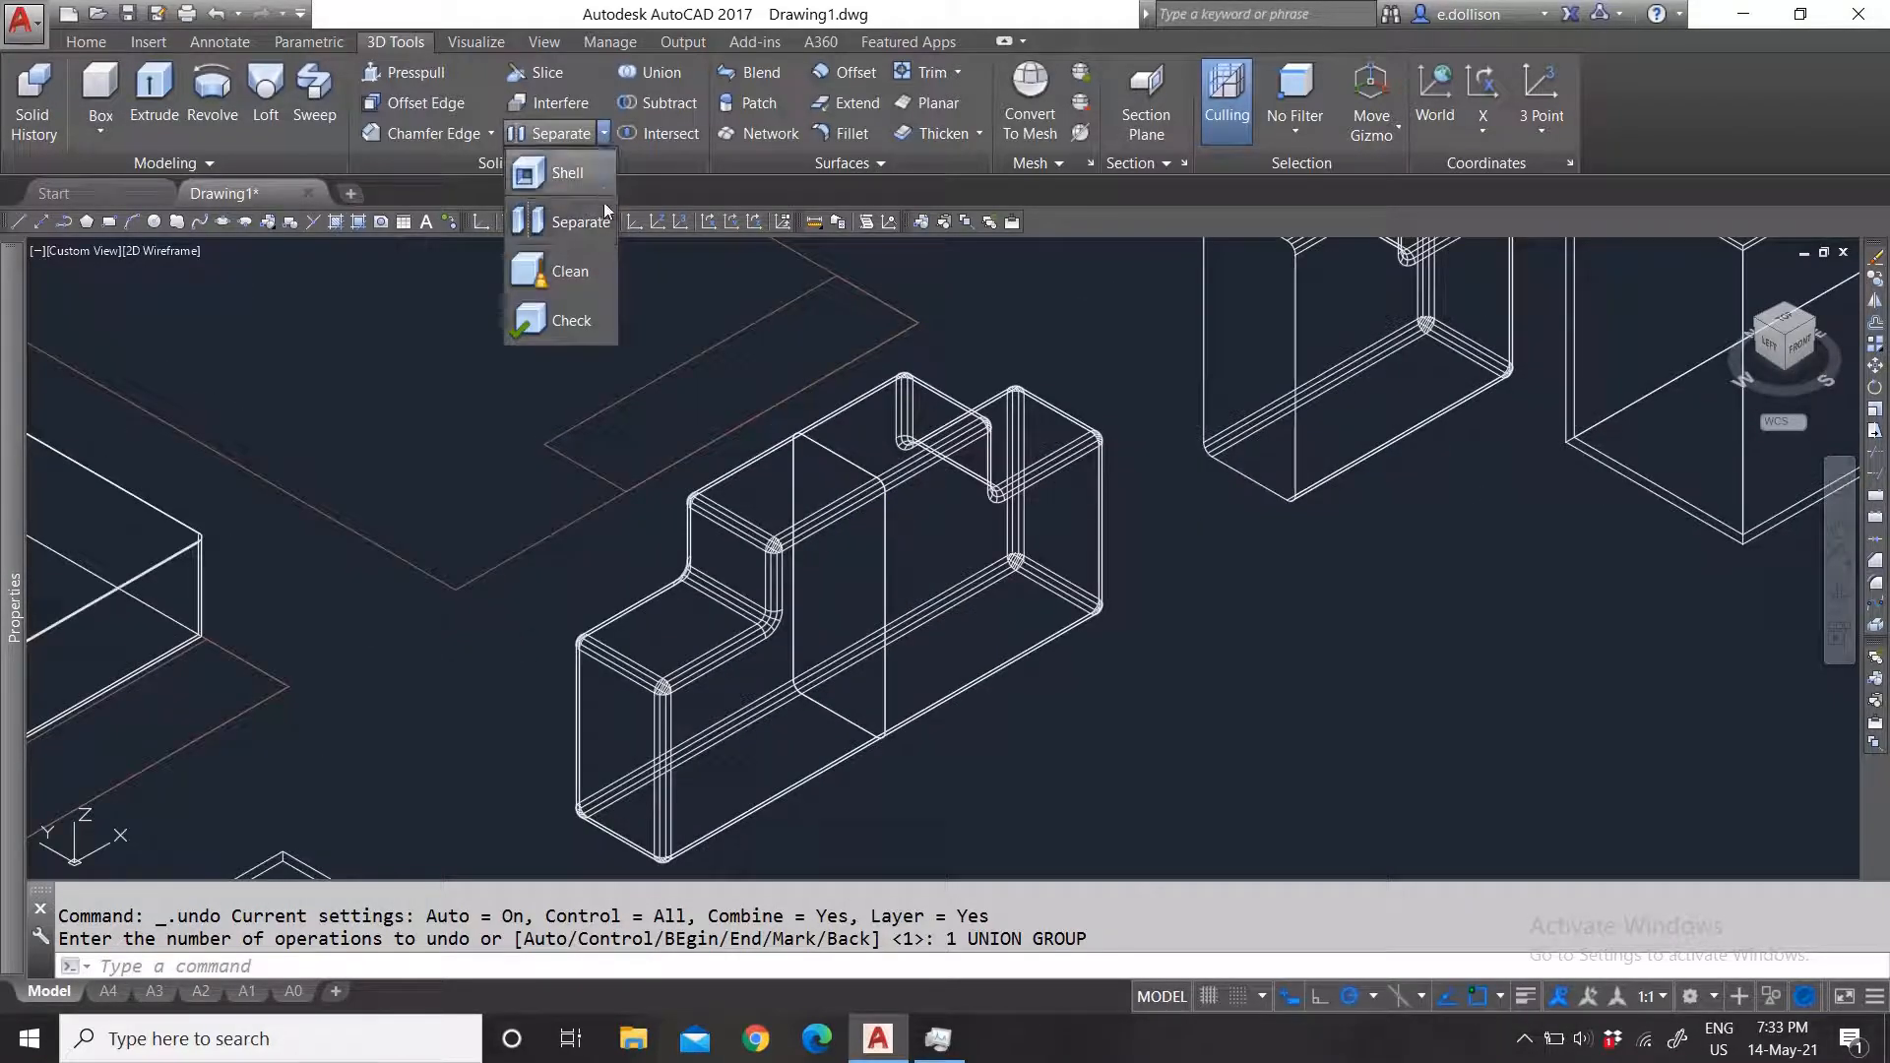
{"action": "left_click", "coordinate": [1136, 569]}
{"action": "scroll", "coordinate": [1136, 563], "scroll_direction": "down", "scroll_amount": 3}
{"action": "scroll", "coordinate": [615, 551], "scroll_direction": "up", "scroll_amount": 4}
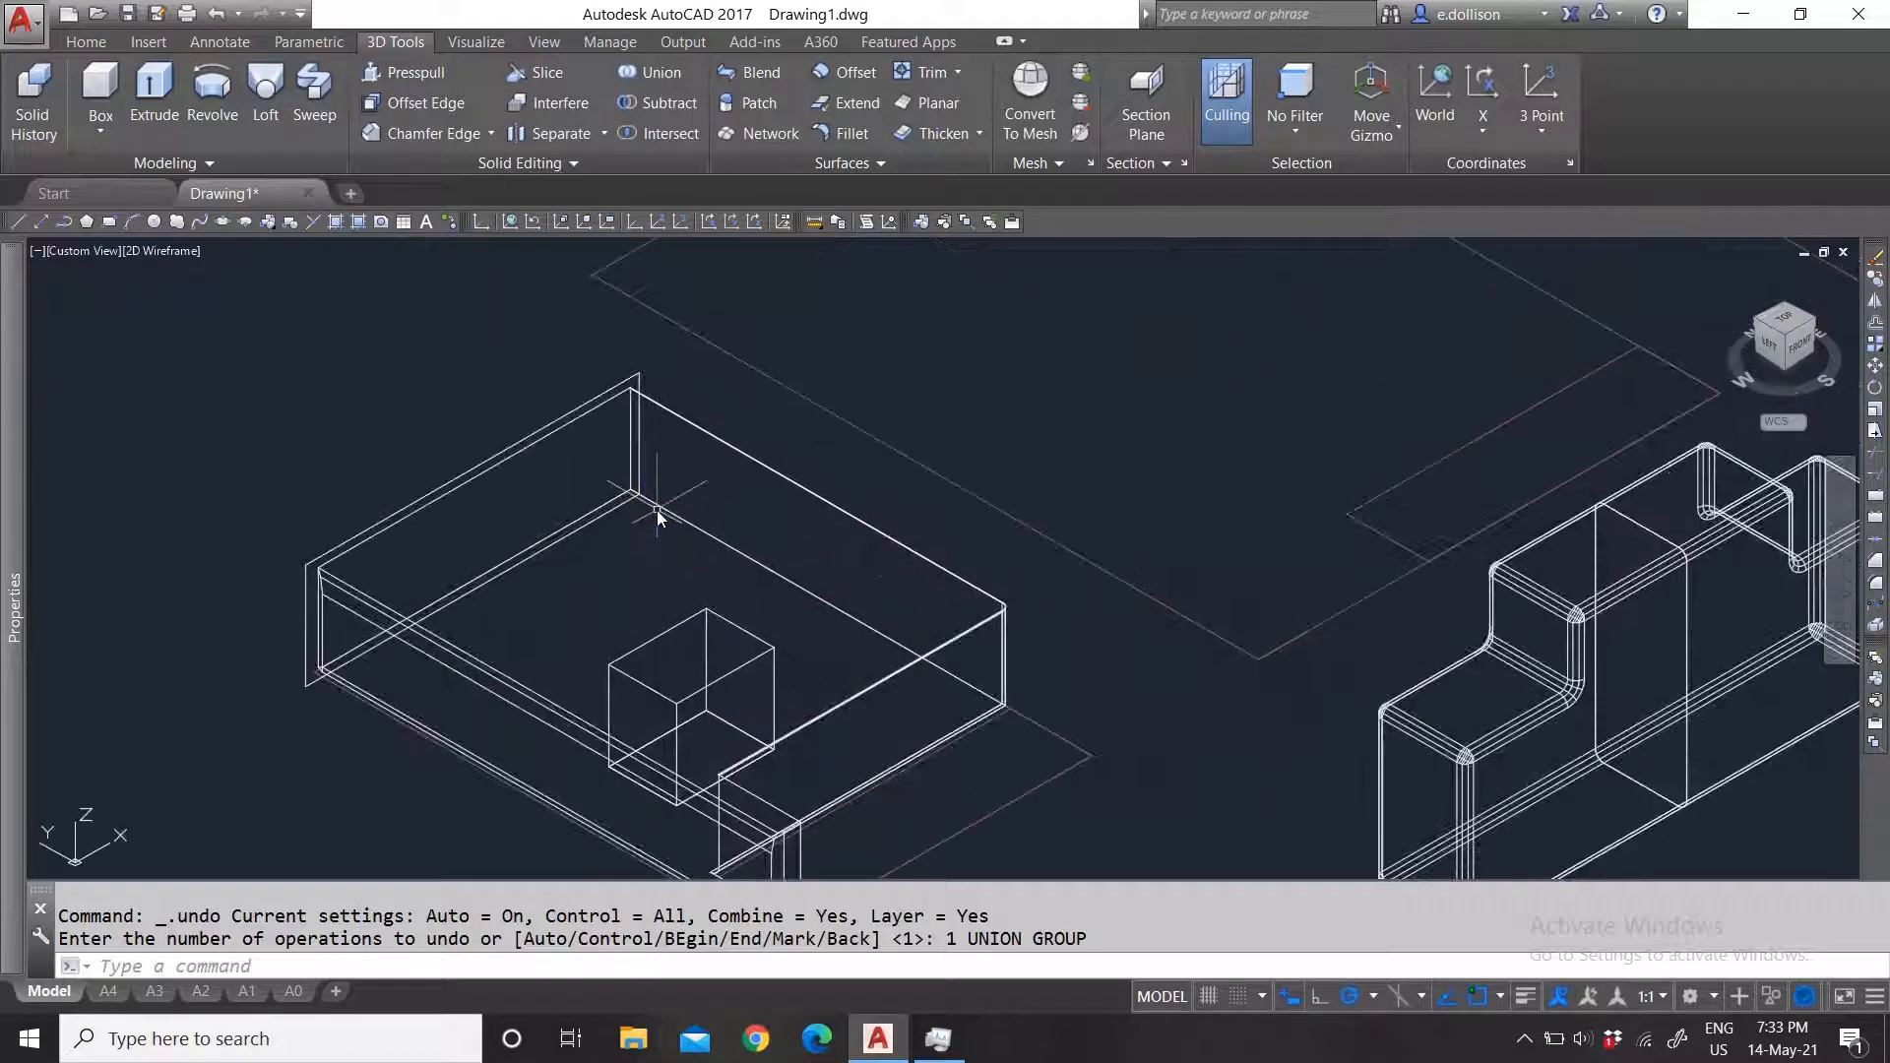
{"action": "left_click", "coordinate": [571, 164]}
{"action": "scroll", "coordinate": [679, 660], "scroll_direction": "down", "scroll_amount": 4}
{"action": "scroll", "coordinate": [1214, 666], "scroll_direction": "up", "scroll_amount": 6}
{"action": "scroll", "coordinate": [994, 669], "scroll_direction": "down", "scroll_amount": 4}
{"action": "scroll", "coordinate": [758, 527], "scroll_direction": "up", "scroll_amount": 3}
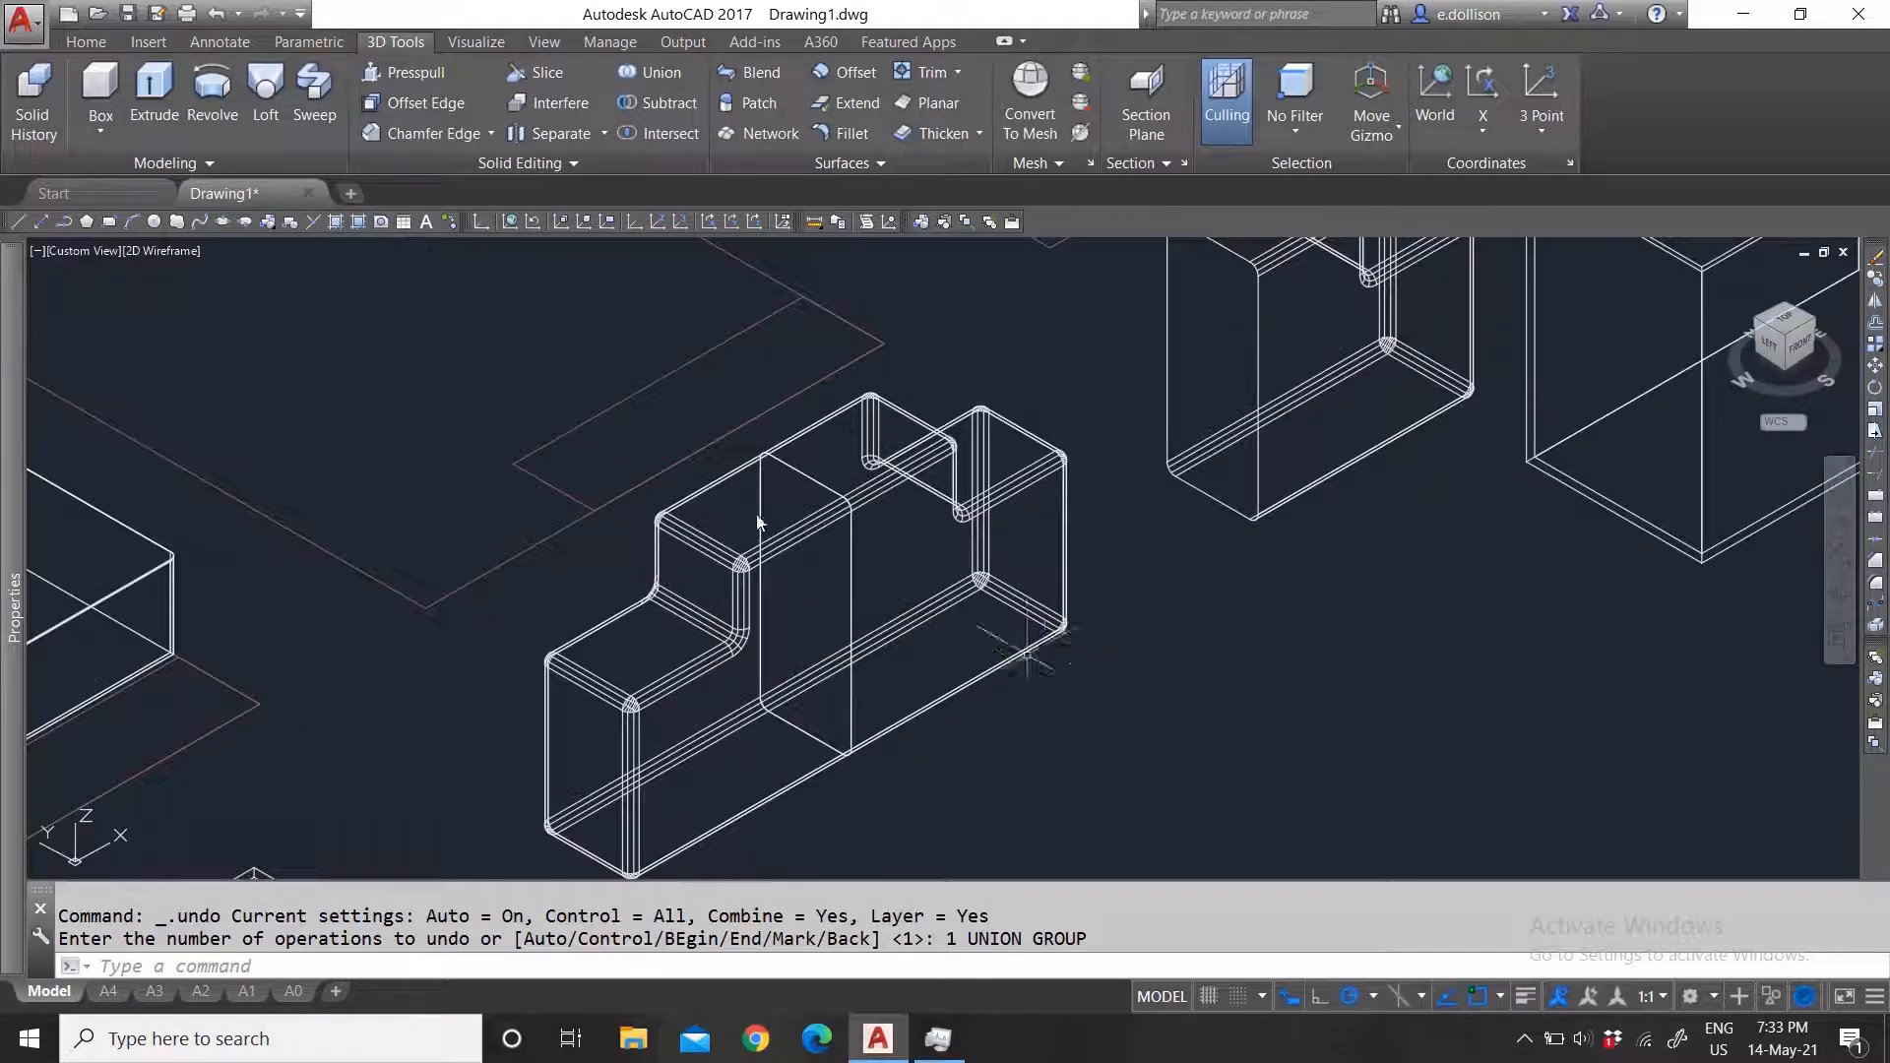
{"action": "left_click", "coordinate": [604, 134]}
{"action": "scroll", "coordinate": [811, 543], "scroll_direction": "down", "scroll_amount": 3}
{"action": "scroll", "coordinate": [886, 493], "scroll_direction": "up", "scroll_amount": 3}
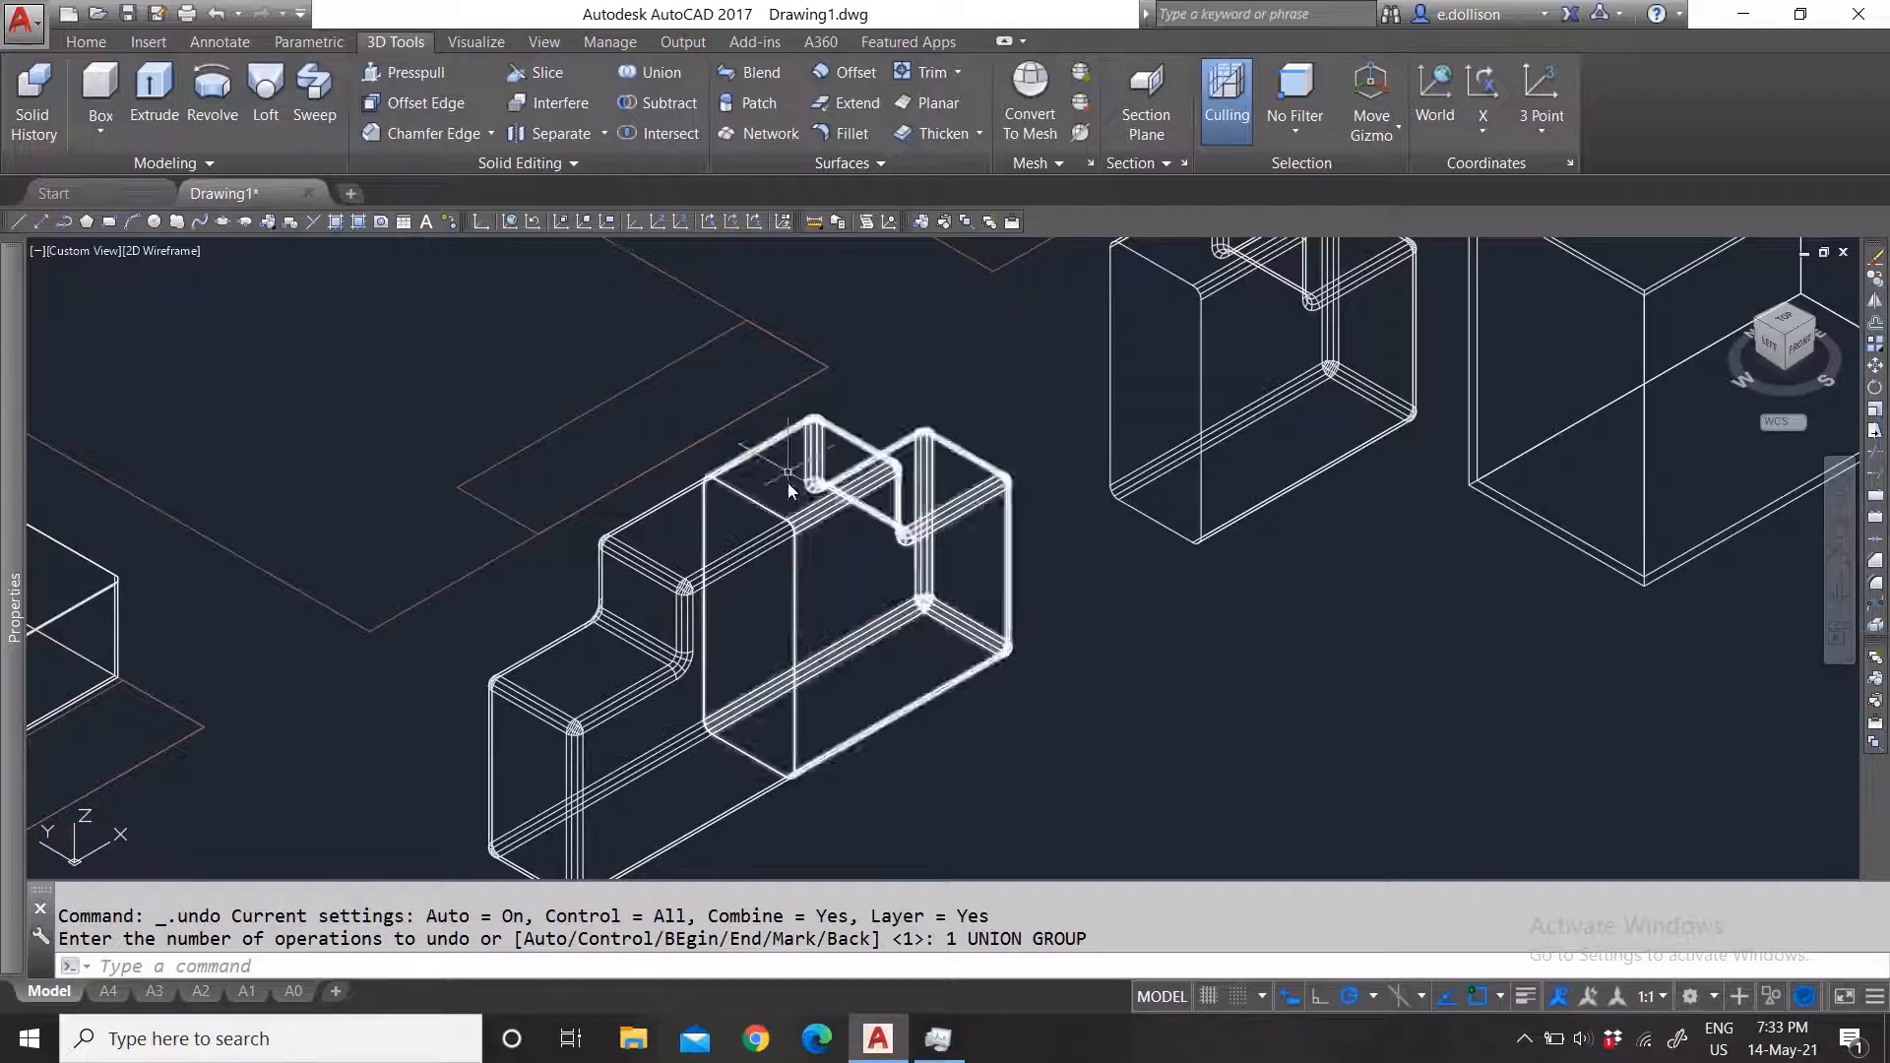
{"action": "scroll", "coordinate": [763, 561], "scroll_direction": "down", "scroll_amount": 4}
{"action": "scroll", "coordinate": [764, 561], "scroll_direction": "up", "scroll_amount": 3}
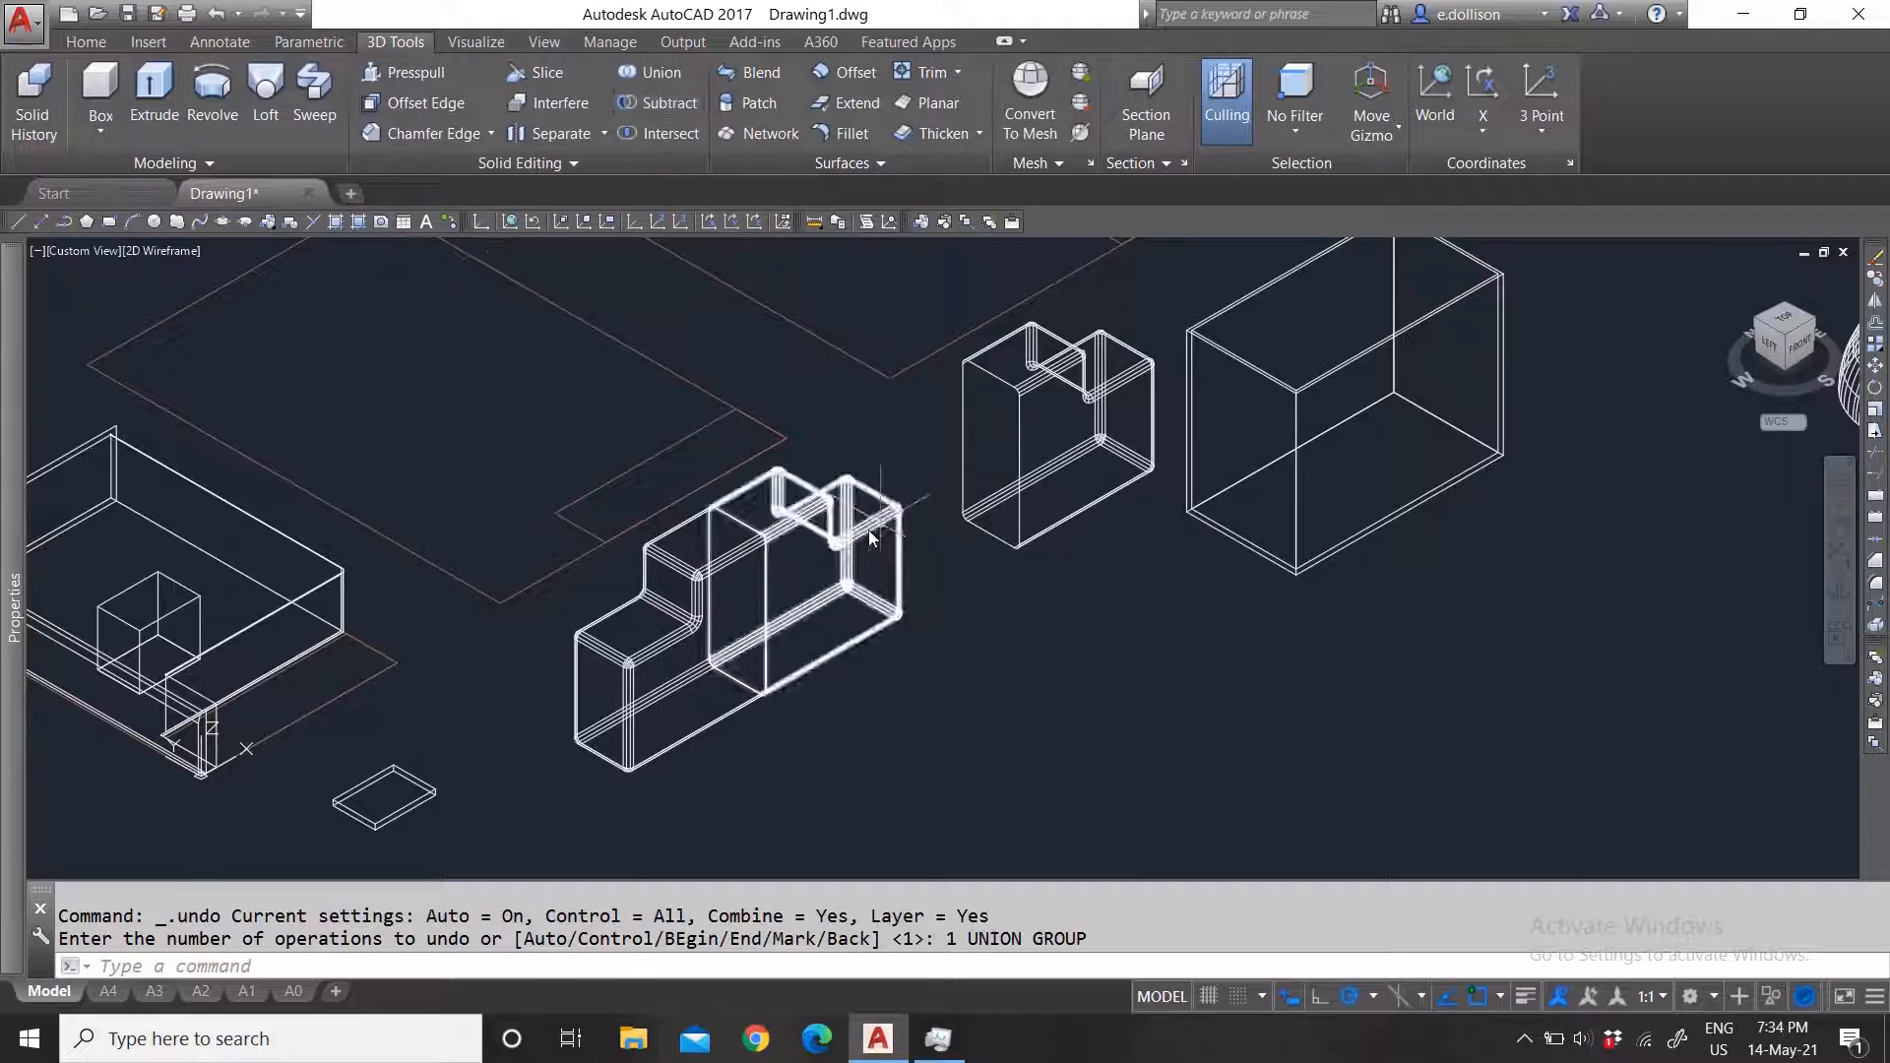
Step: Move the partial sphere solid from its sharp inner corner to the large box's upper outer corner
{"action": "scroll", "coordinate": [858, 487], "scroll_direction": "down", "scroll_amount": 3}
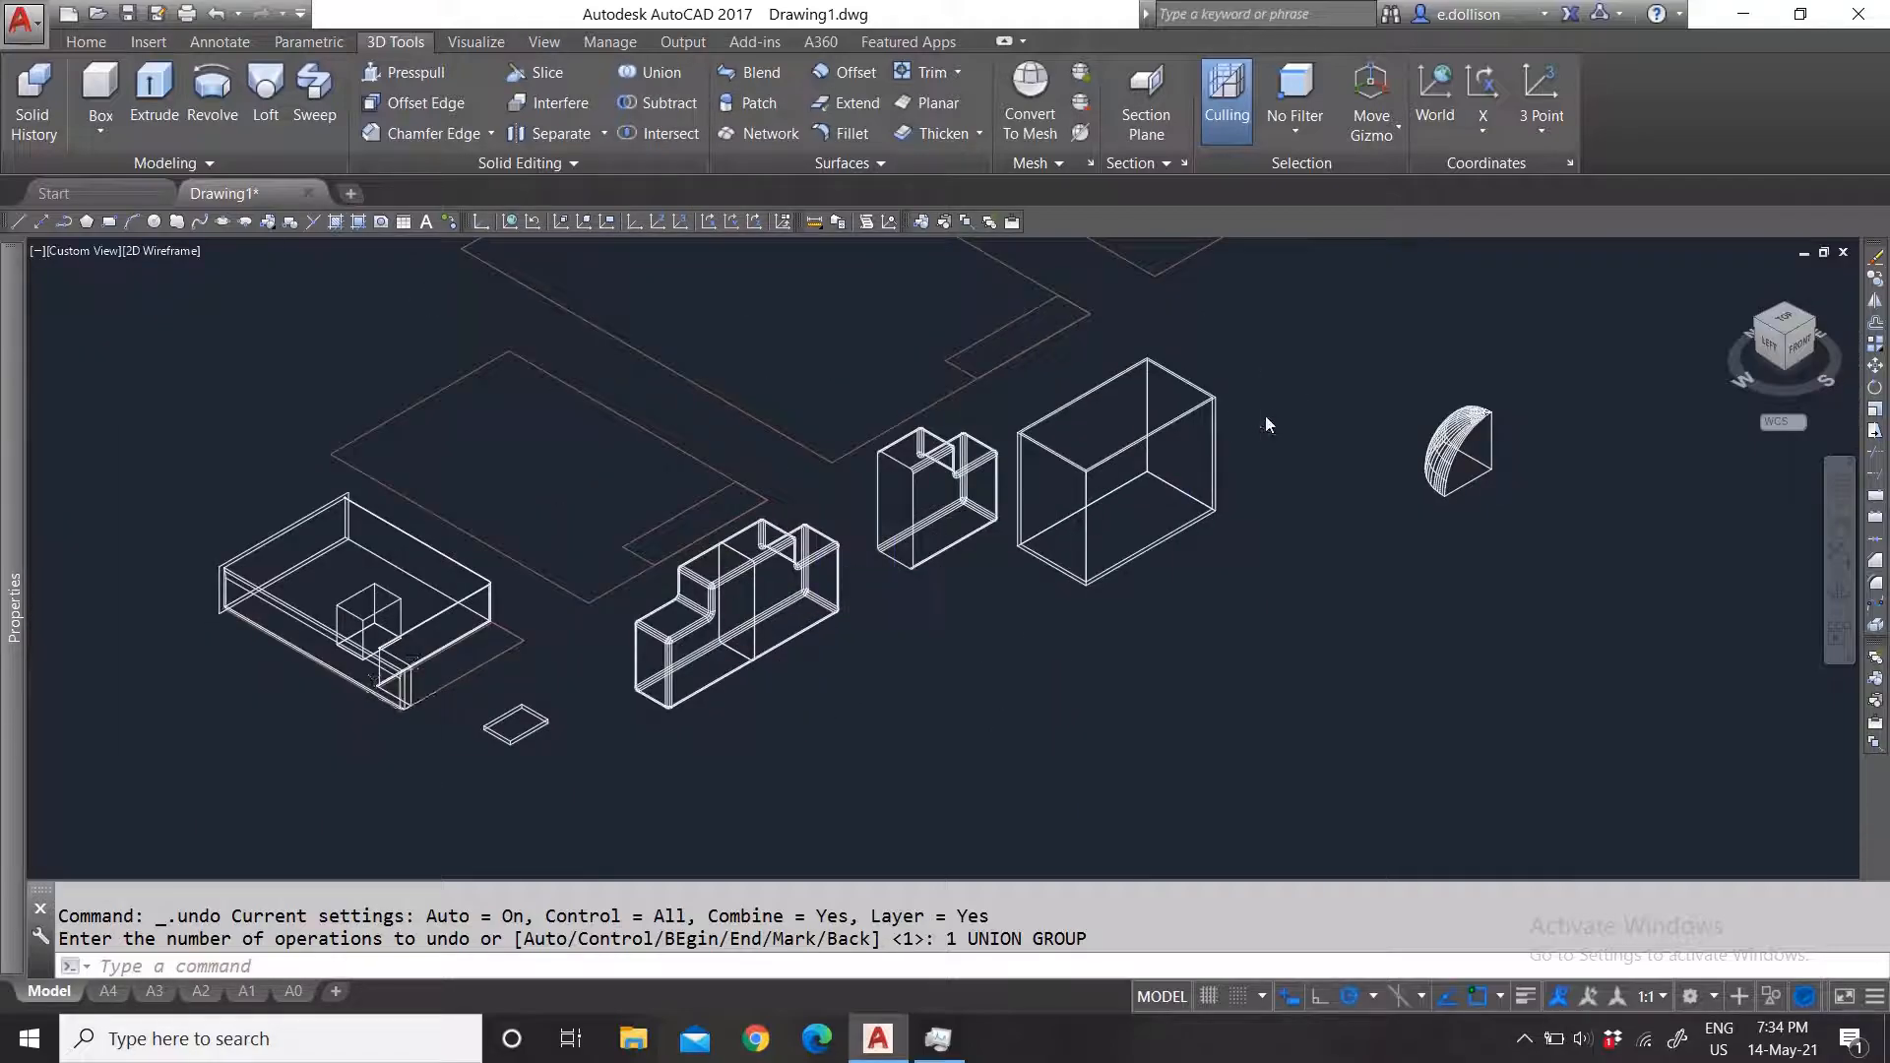
{"action": "scroll", "coordinate": [1265, 415], "scroll_direction": "up", "scroll_amount": 4}
{"action": "scroll", "coordinate": [864, 520], "scroll_direction": "down", "scroll_amount": 4}
{"action": "scroll", "coordinate": [864, 520], "scroll_direction": "up", "scroll_amount": 4}
{"action": "left_click", "coordinate": [1633, 626]}
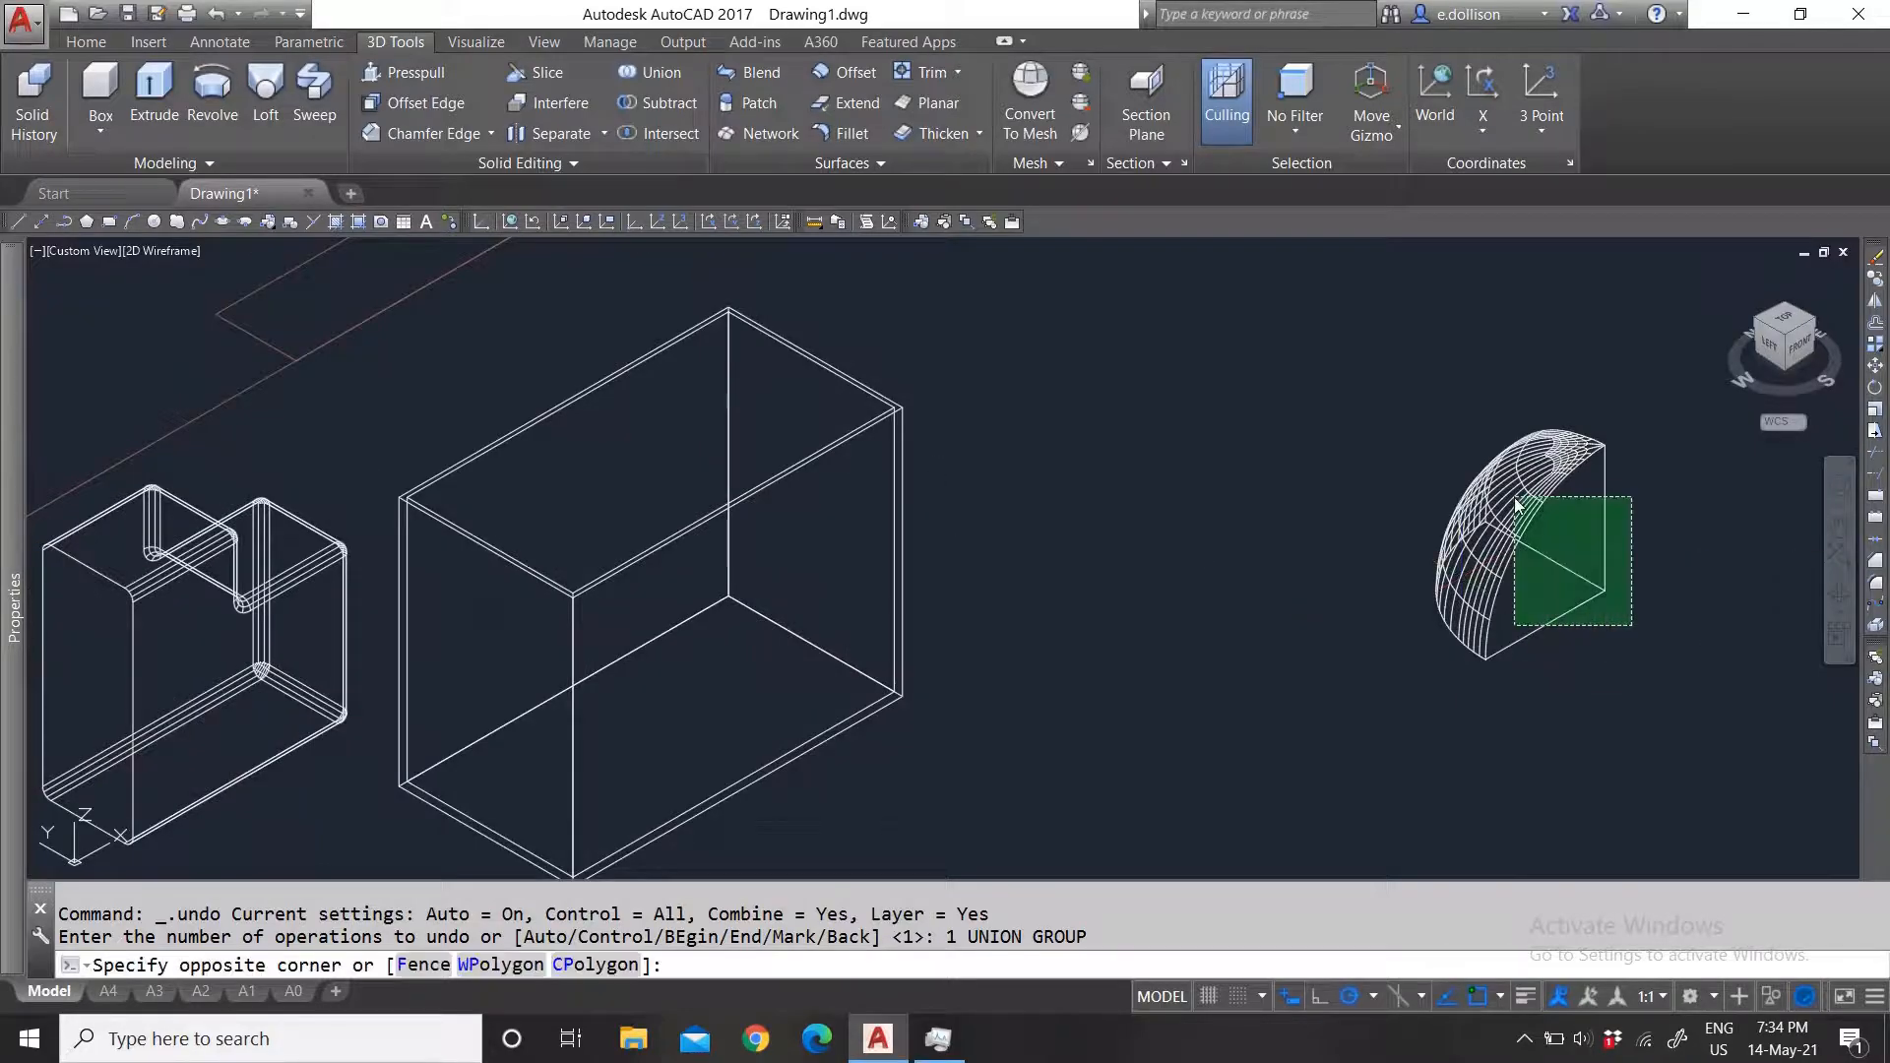
{"action": "left_click", "coordinate": [1512, 496]}
{"action": "type", "text": "m"}
{"action": "key", "text": "Return"}
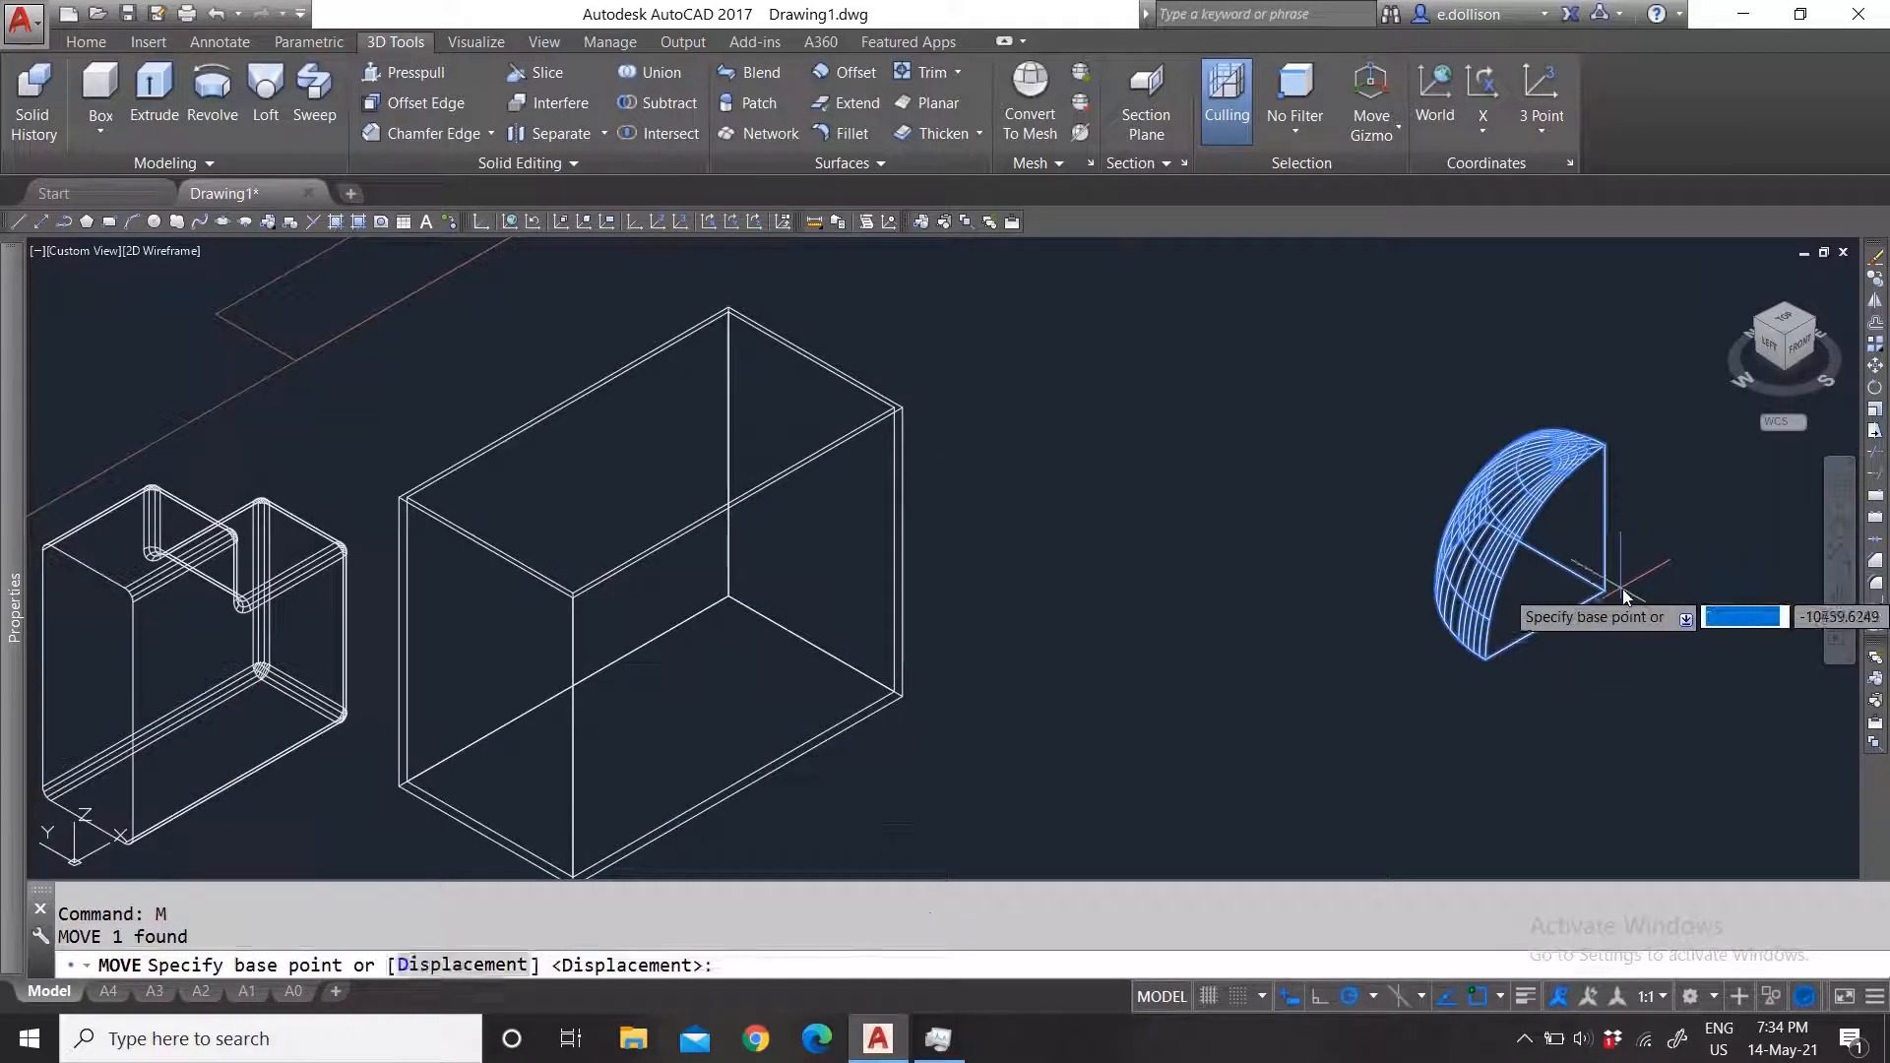
{"action": "left_click", "coordinate": [1610, 590]}
{"action": "scroll", "coordinate": [733, 311], "scroll_direction": "up", "scroll_amount": 3}
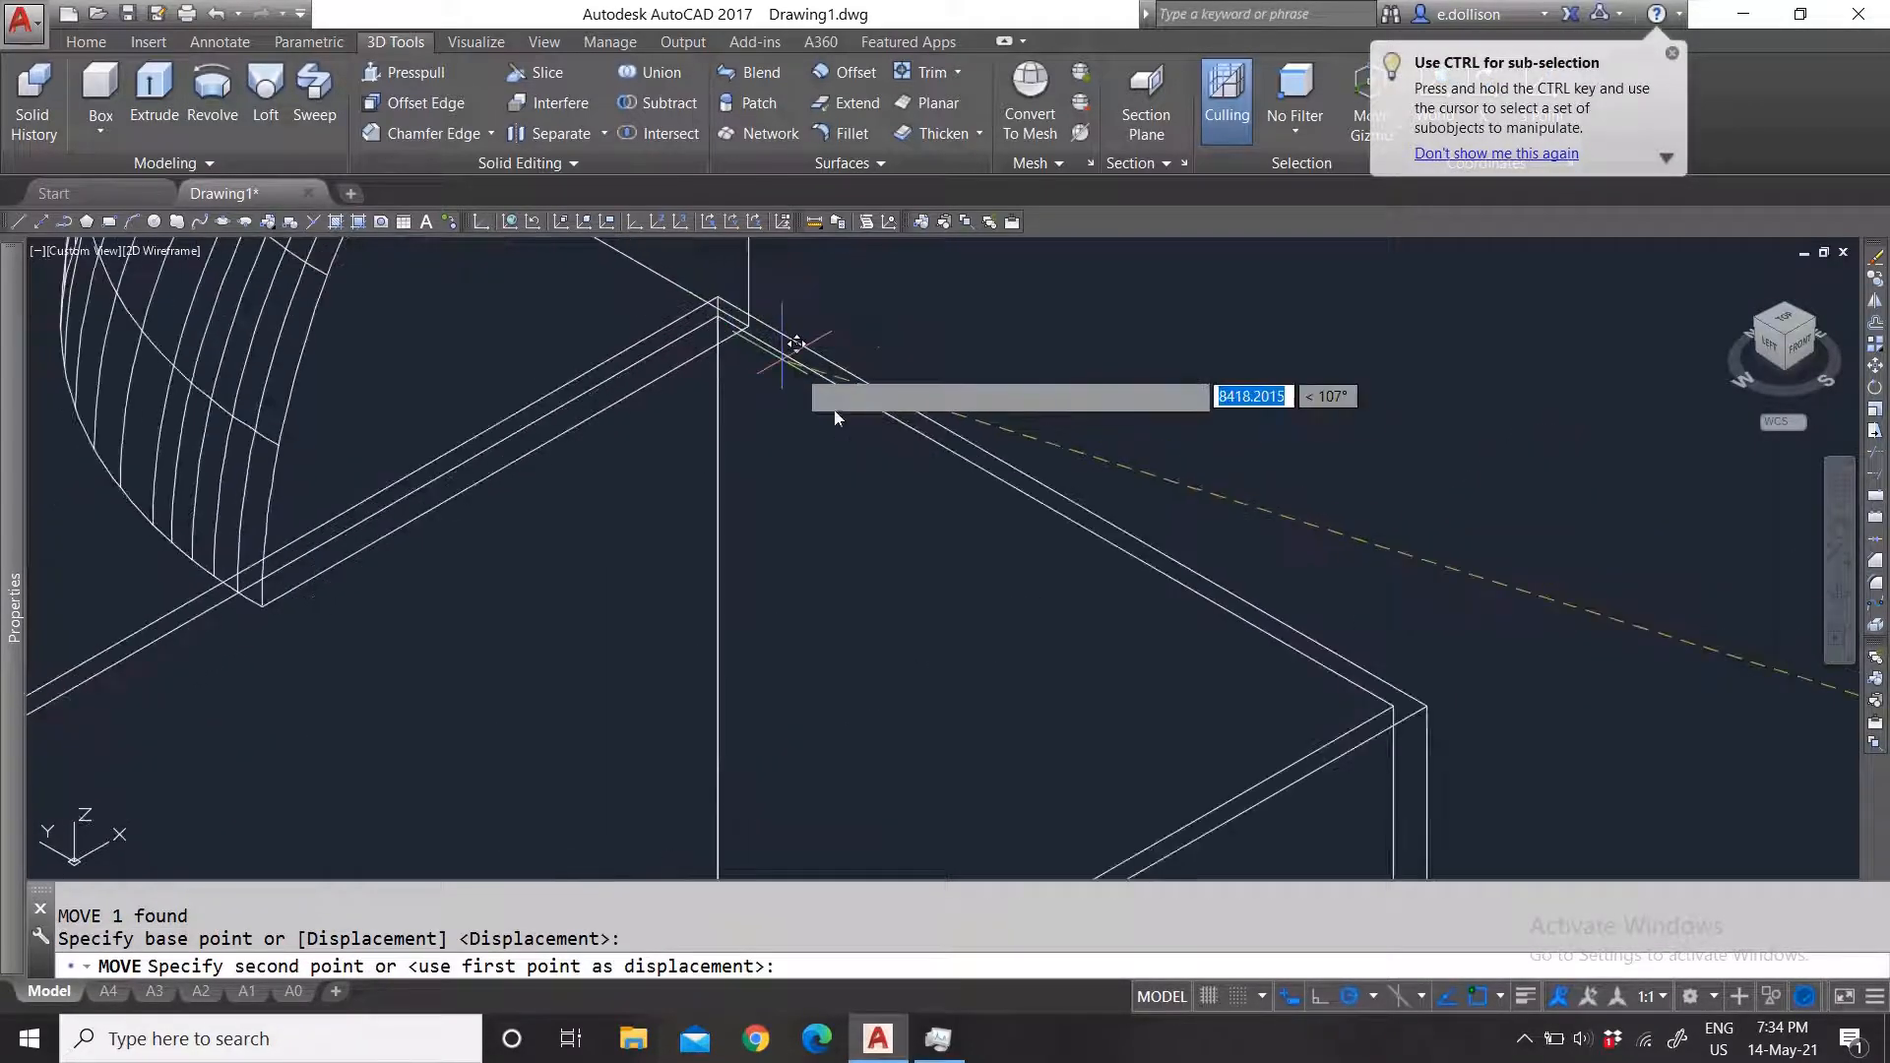
{"action": "scroll", "coordinate": [897, 520], "scroll_direction": "down", "scroll_amount": 2}
{"action": "scroll", "coordinate": [1118, 578], "scroll_direction": "up", "scroll_amount": 4}
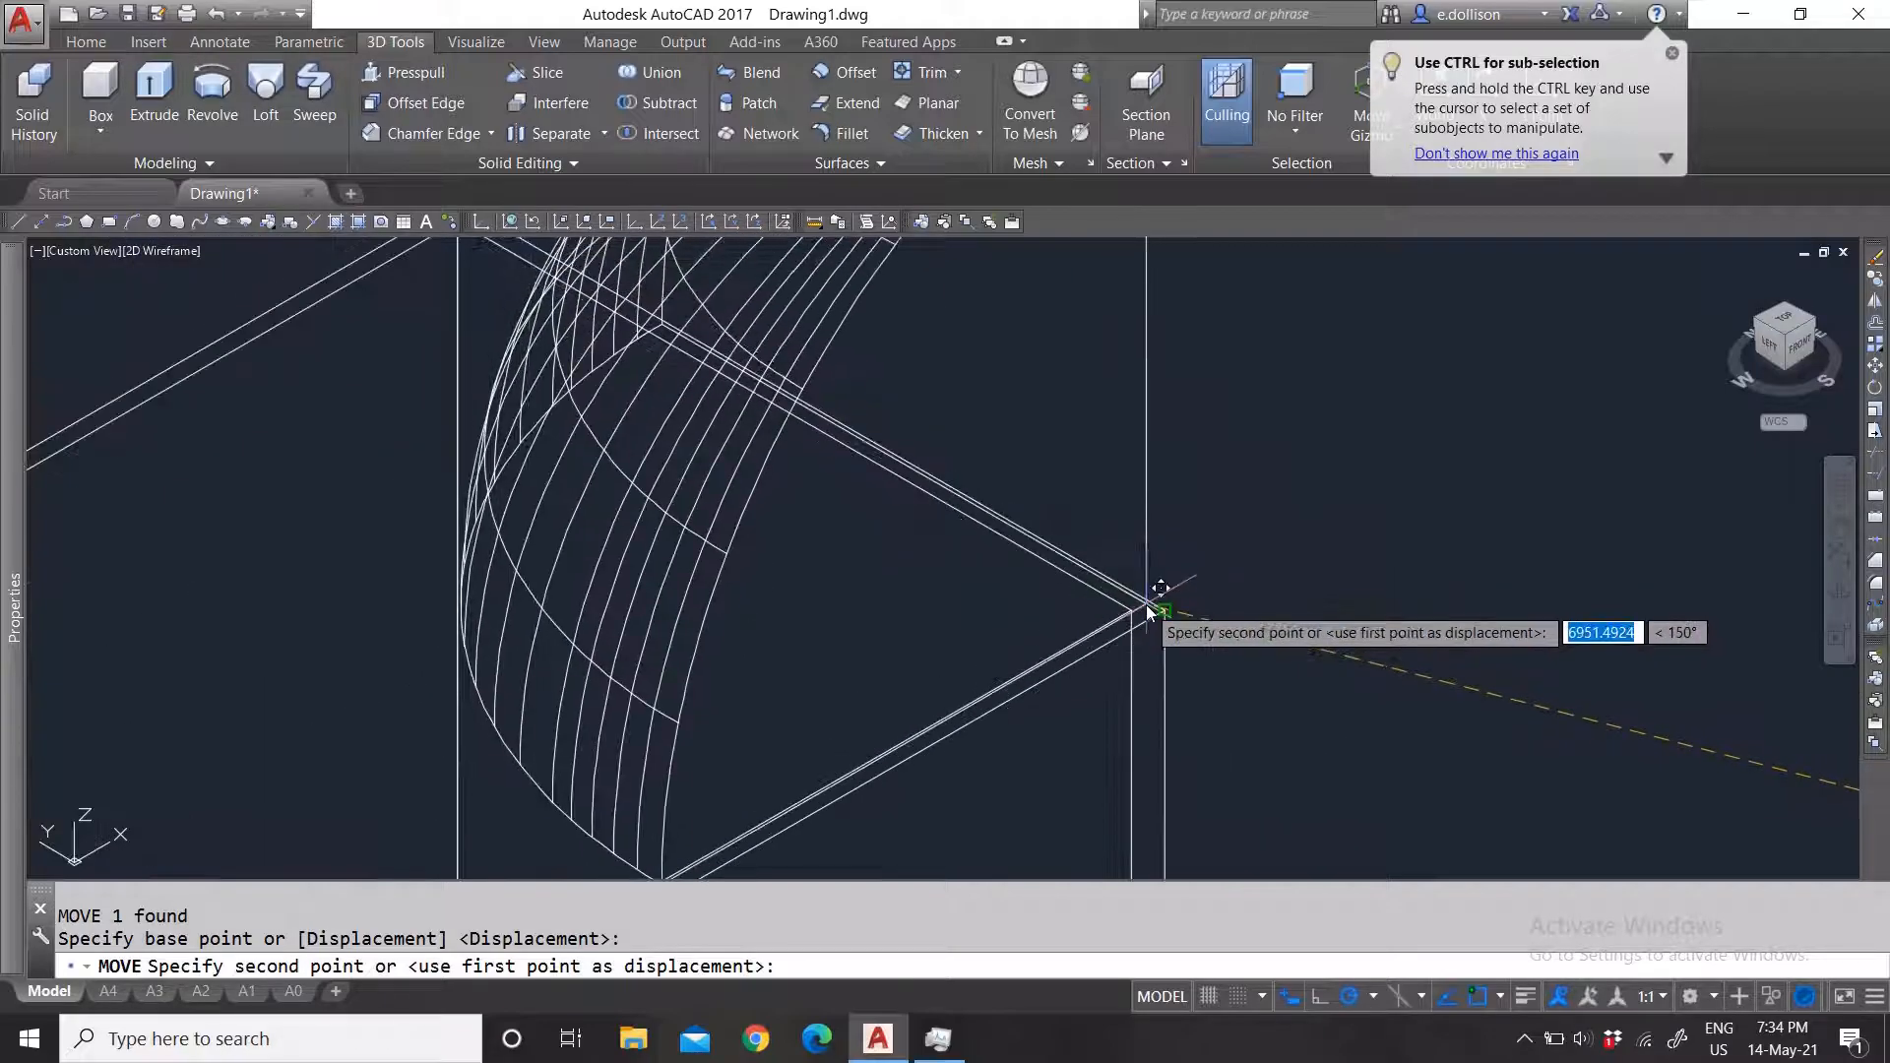
{"action": "left_click", "coordinate": [1165, 612]}
{"action": "scroll", "coordinate": [986, 498], "scroll_direction": "down", "scroll_amount": 2}
Step: Move the partial sphere solid straight down so that its top point meets the same upper corner of the large box
{"action": "left_click", "coordinate": [1171, 464]}
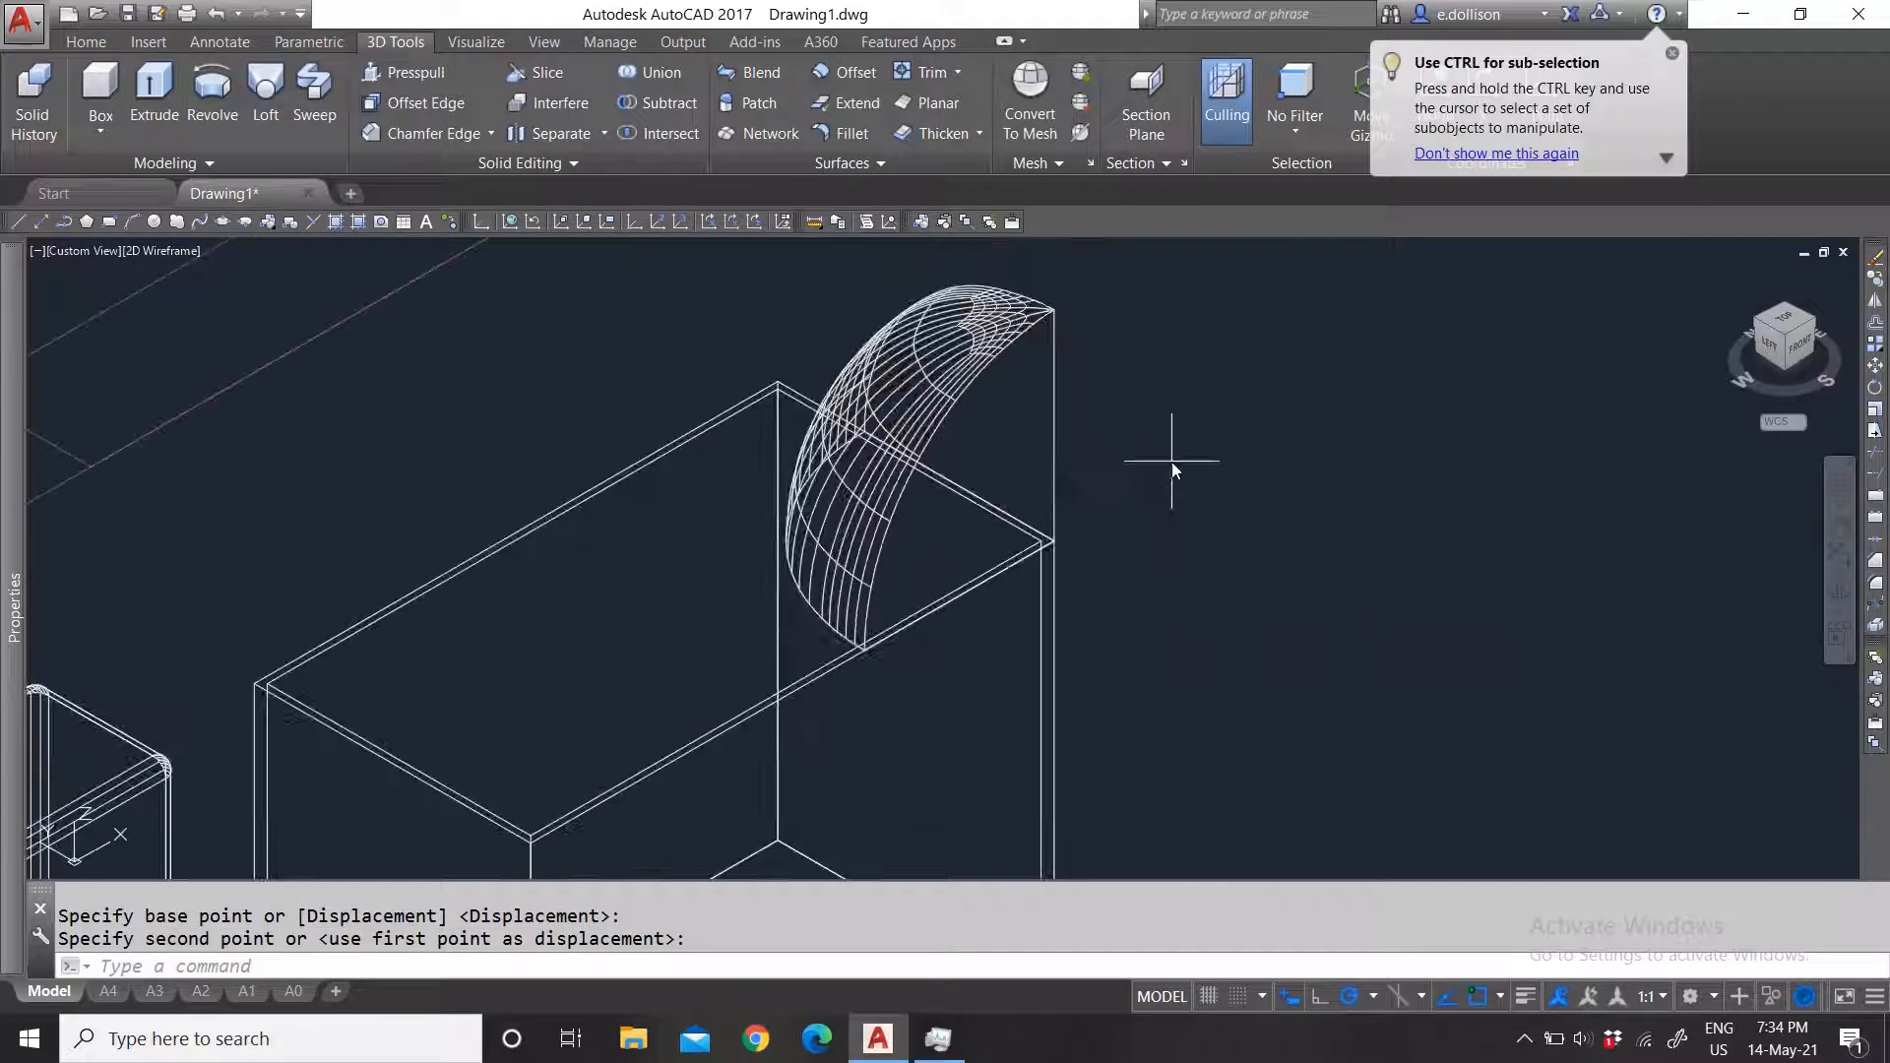
{"action": "left_click", "coordinate": [1040, 367]}
{"action": "type", "text": "m"}
{"action": "key", "text": "Return"}
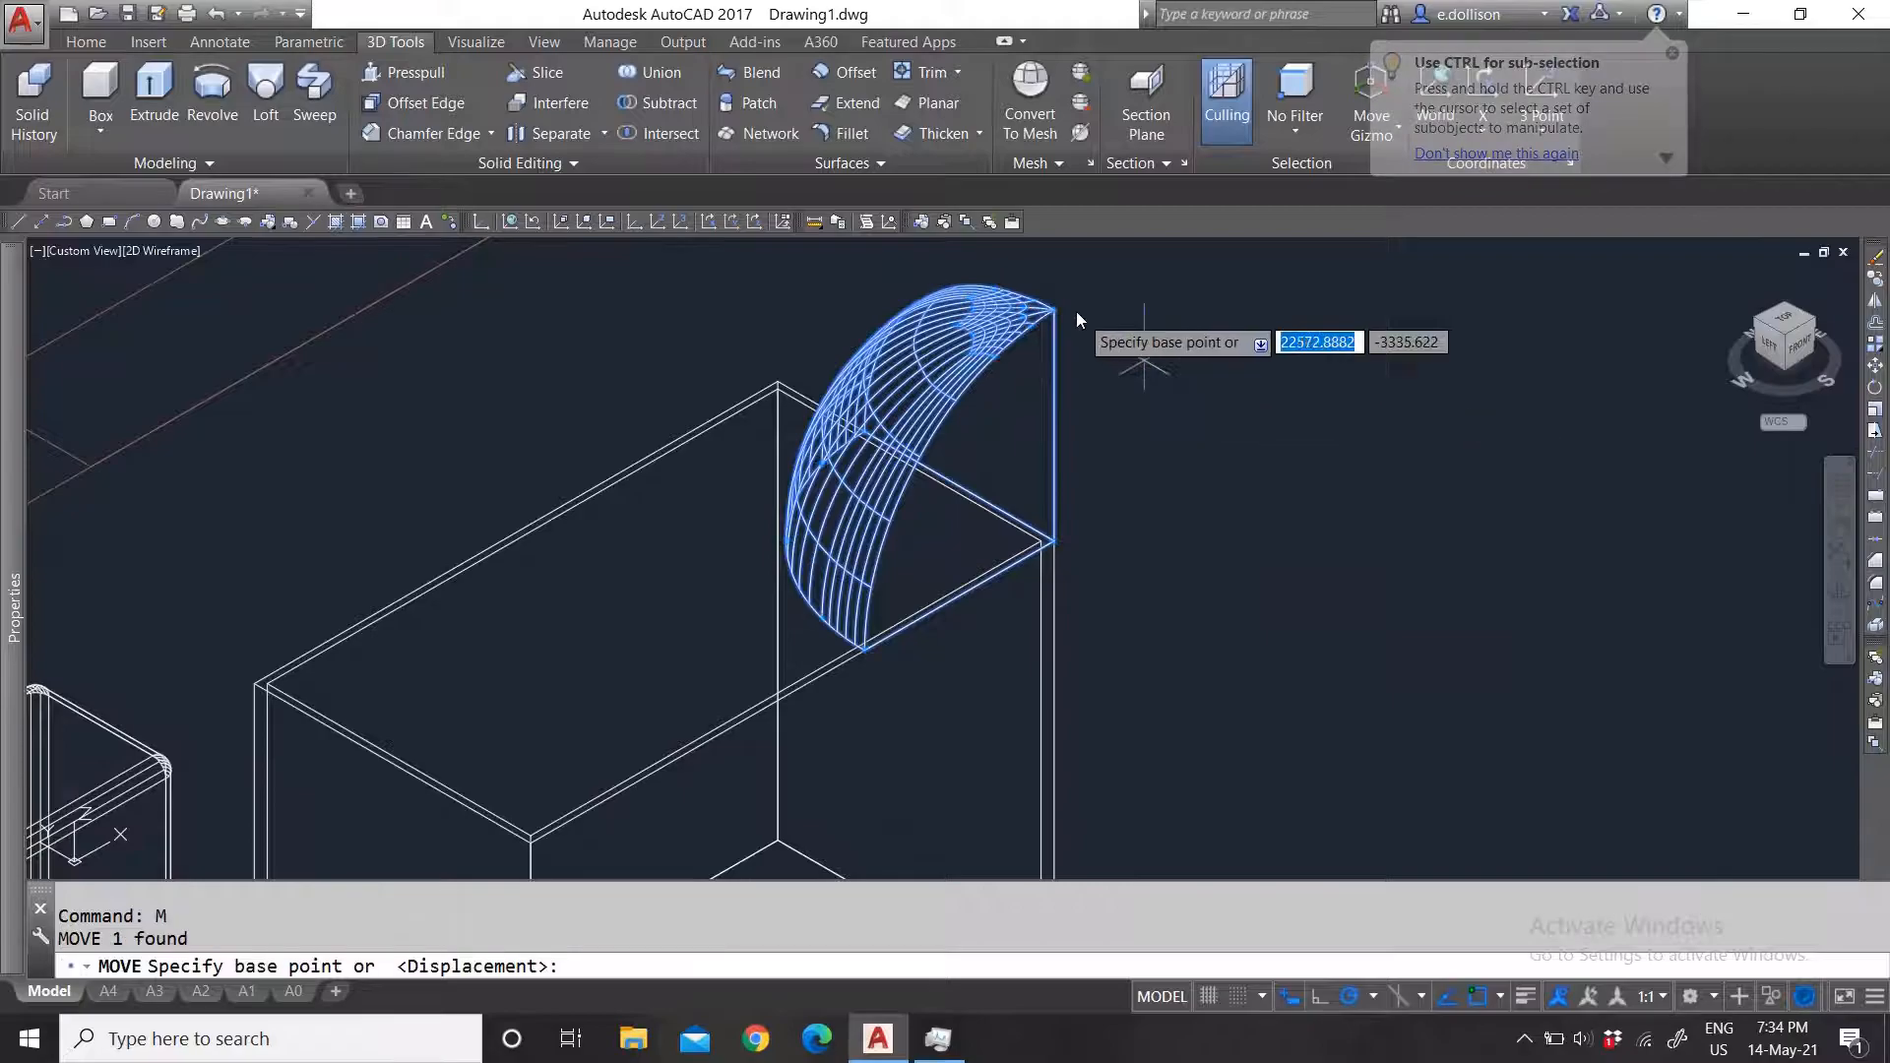
{"action": "left_click", "coordinate": [1059, 311]}
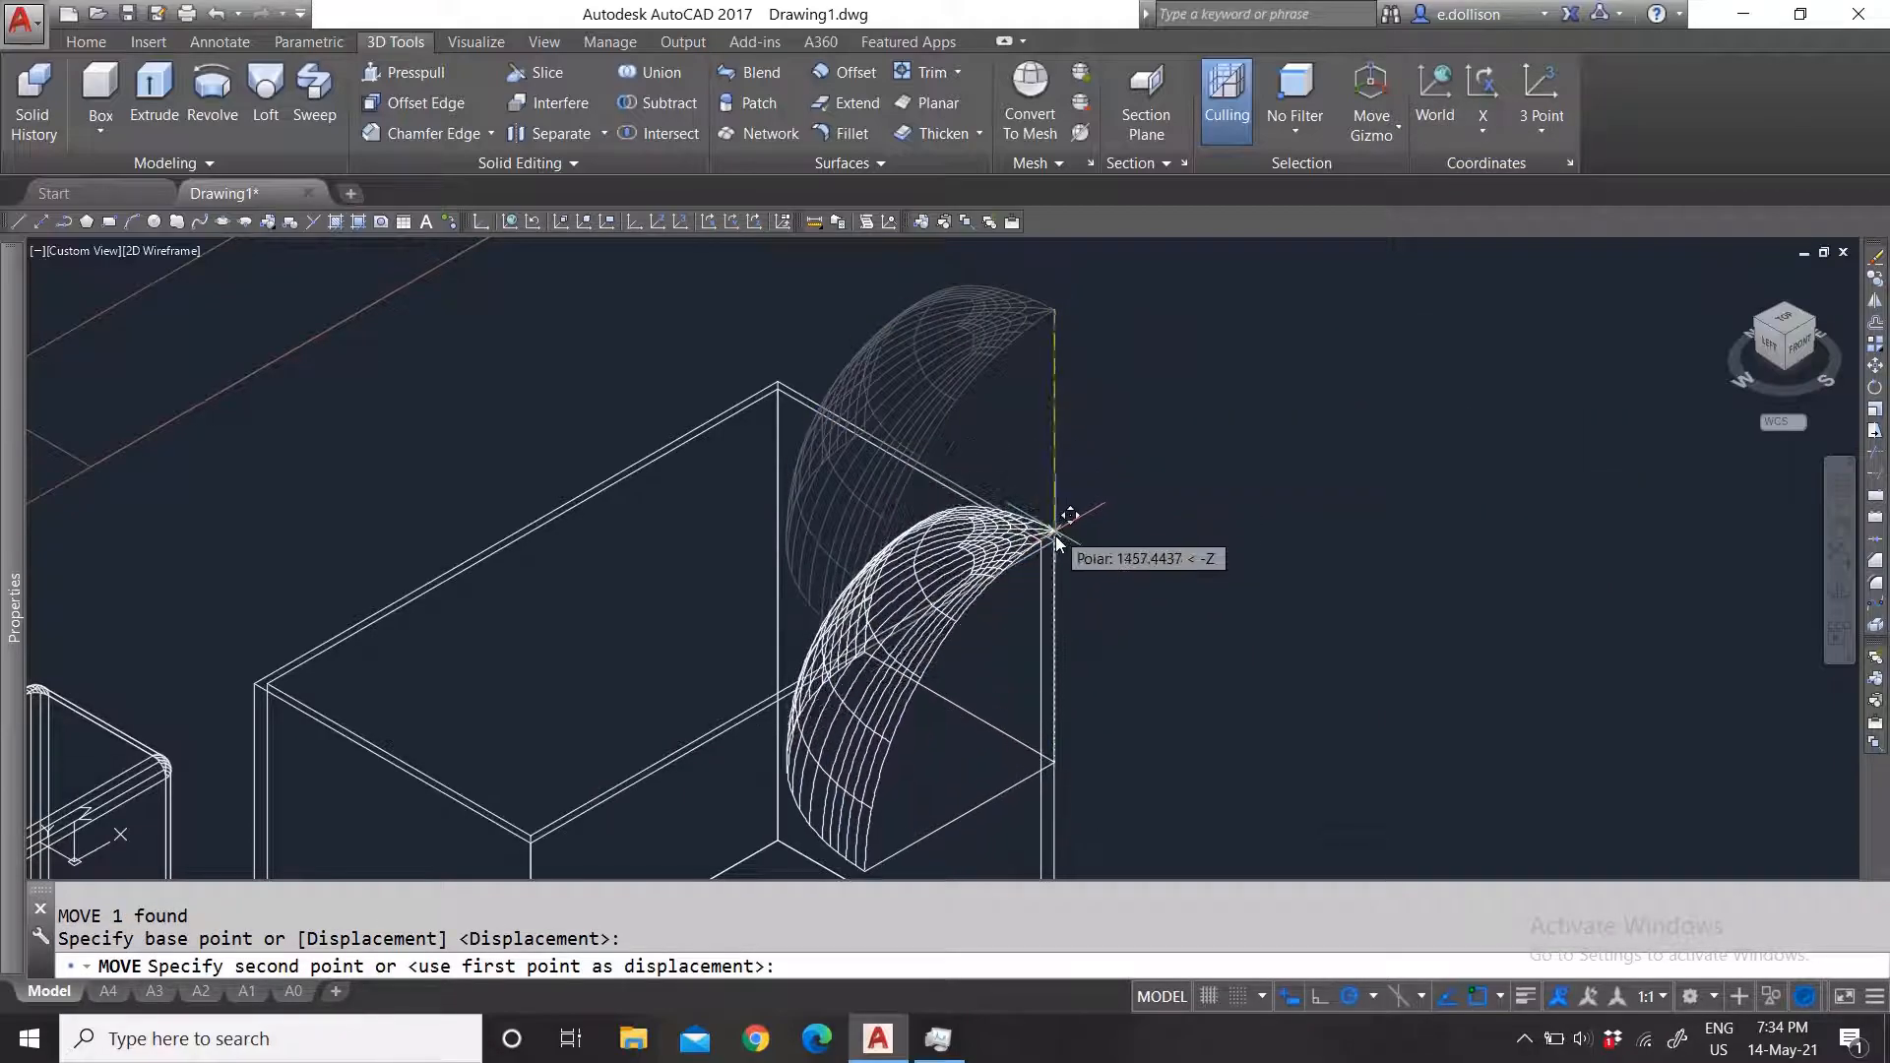
{"action": "left_click", "coordinate": [1054, 541]}
{"action": "scroll", "coordinate": [921, 490], "scroll_direction": "down", "scroll_amount": 2}
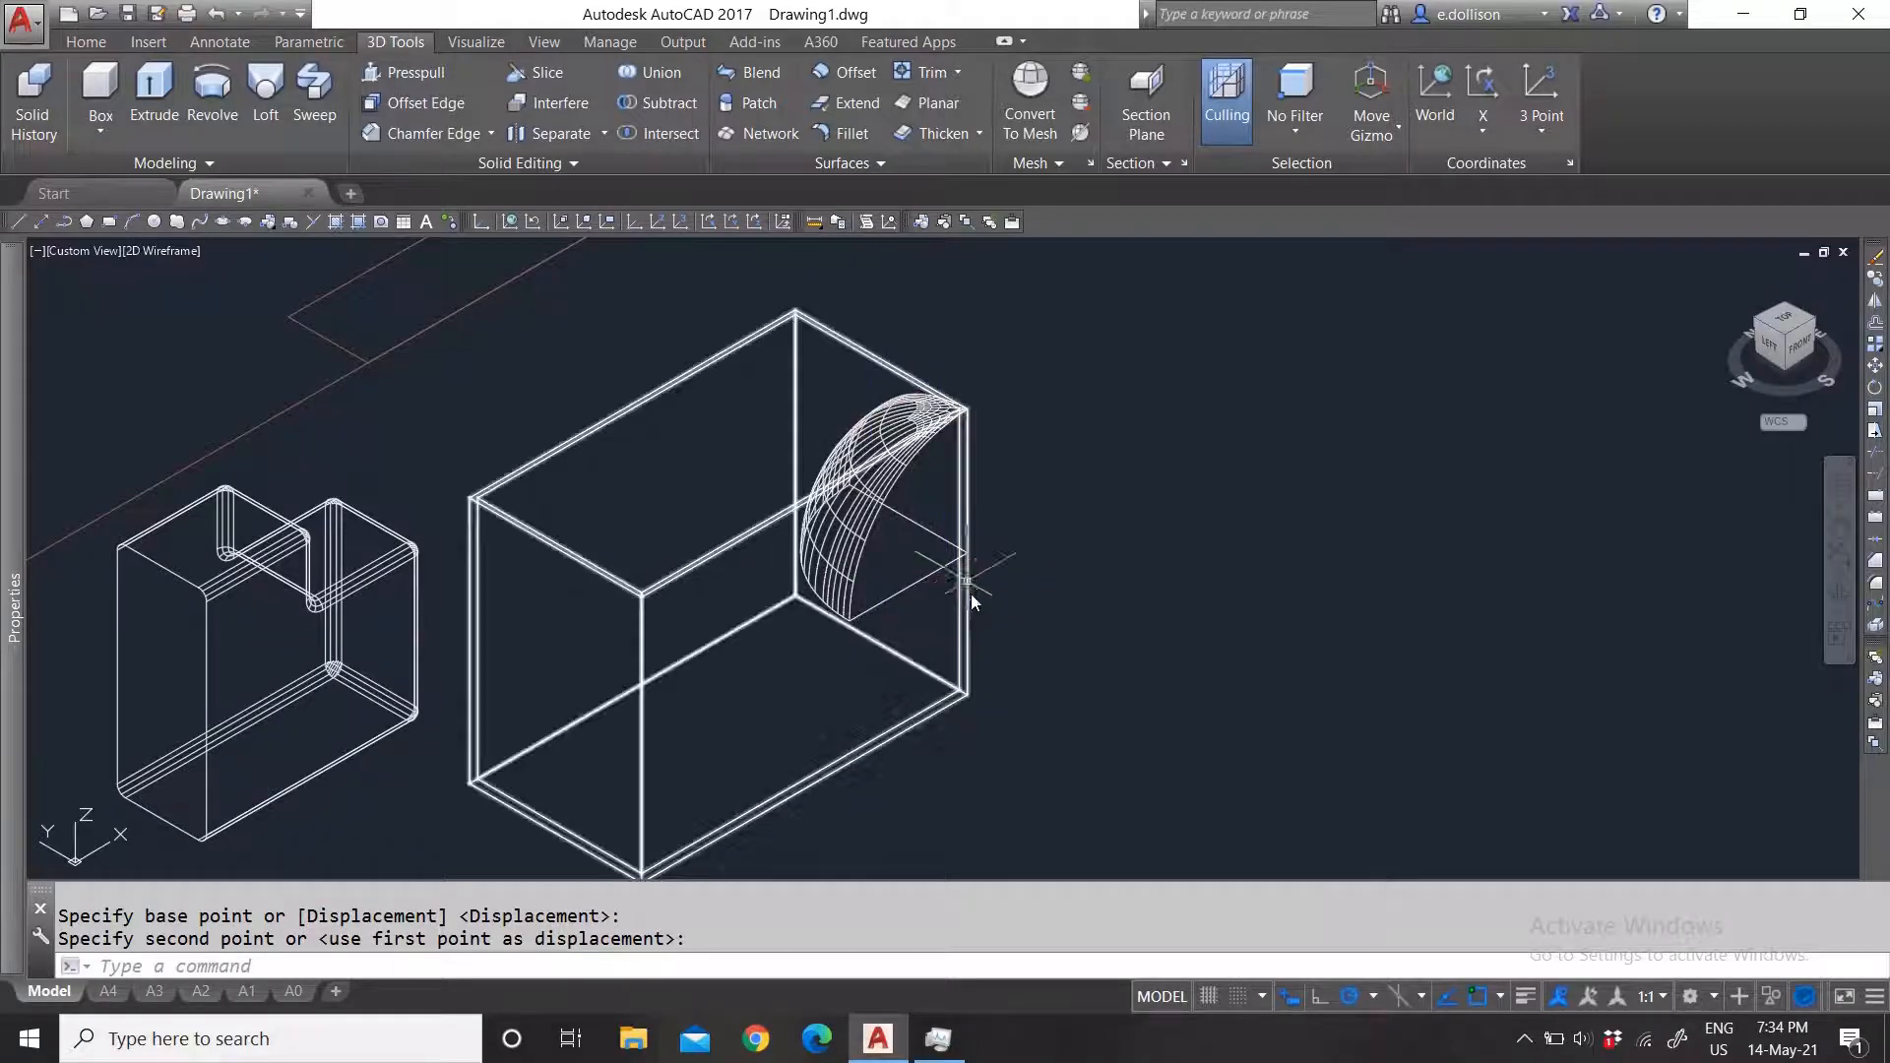
Step: Subtract the partial sphere solid from the large box at its upper outer corner
{"action": "scroll", "coordinate": [908, 541], "scroll_direction": "down", "scroll_amount": 2}
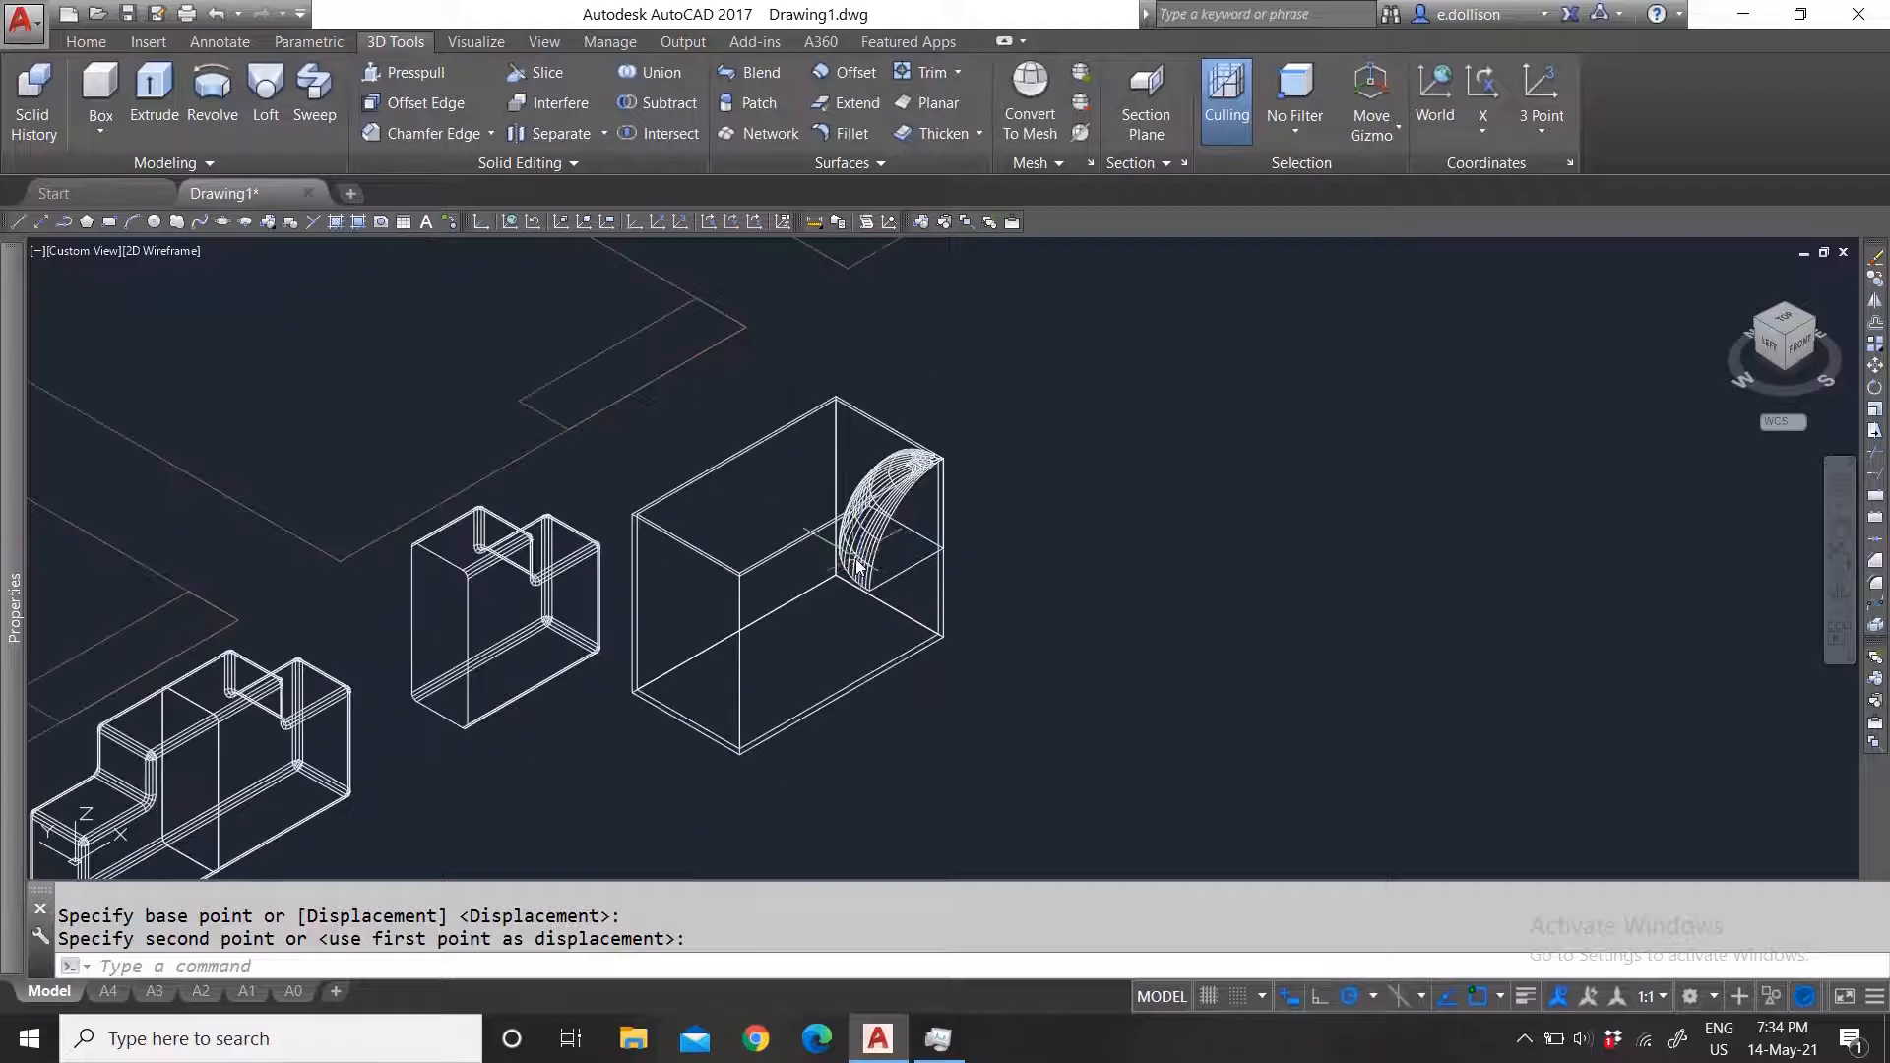
{"action": "scroll", "coordinate": [854, 557], "scroll_direction": "up", "scroll_amount": 4}
{"action": "left_click", "coordinate": [651, 95]}
{"action": "scroll", "coordinate": [1035, 617], "scroll_direction": "down", "scroll_amount": 5}
{"action": "scroll", "coordinate": [1097, 530], "scroll_direction": "up", "scroll_amount": 5}
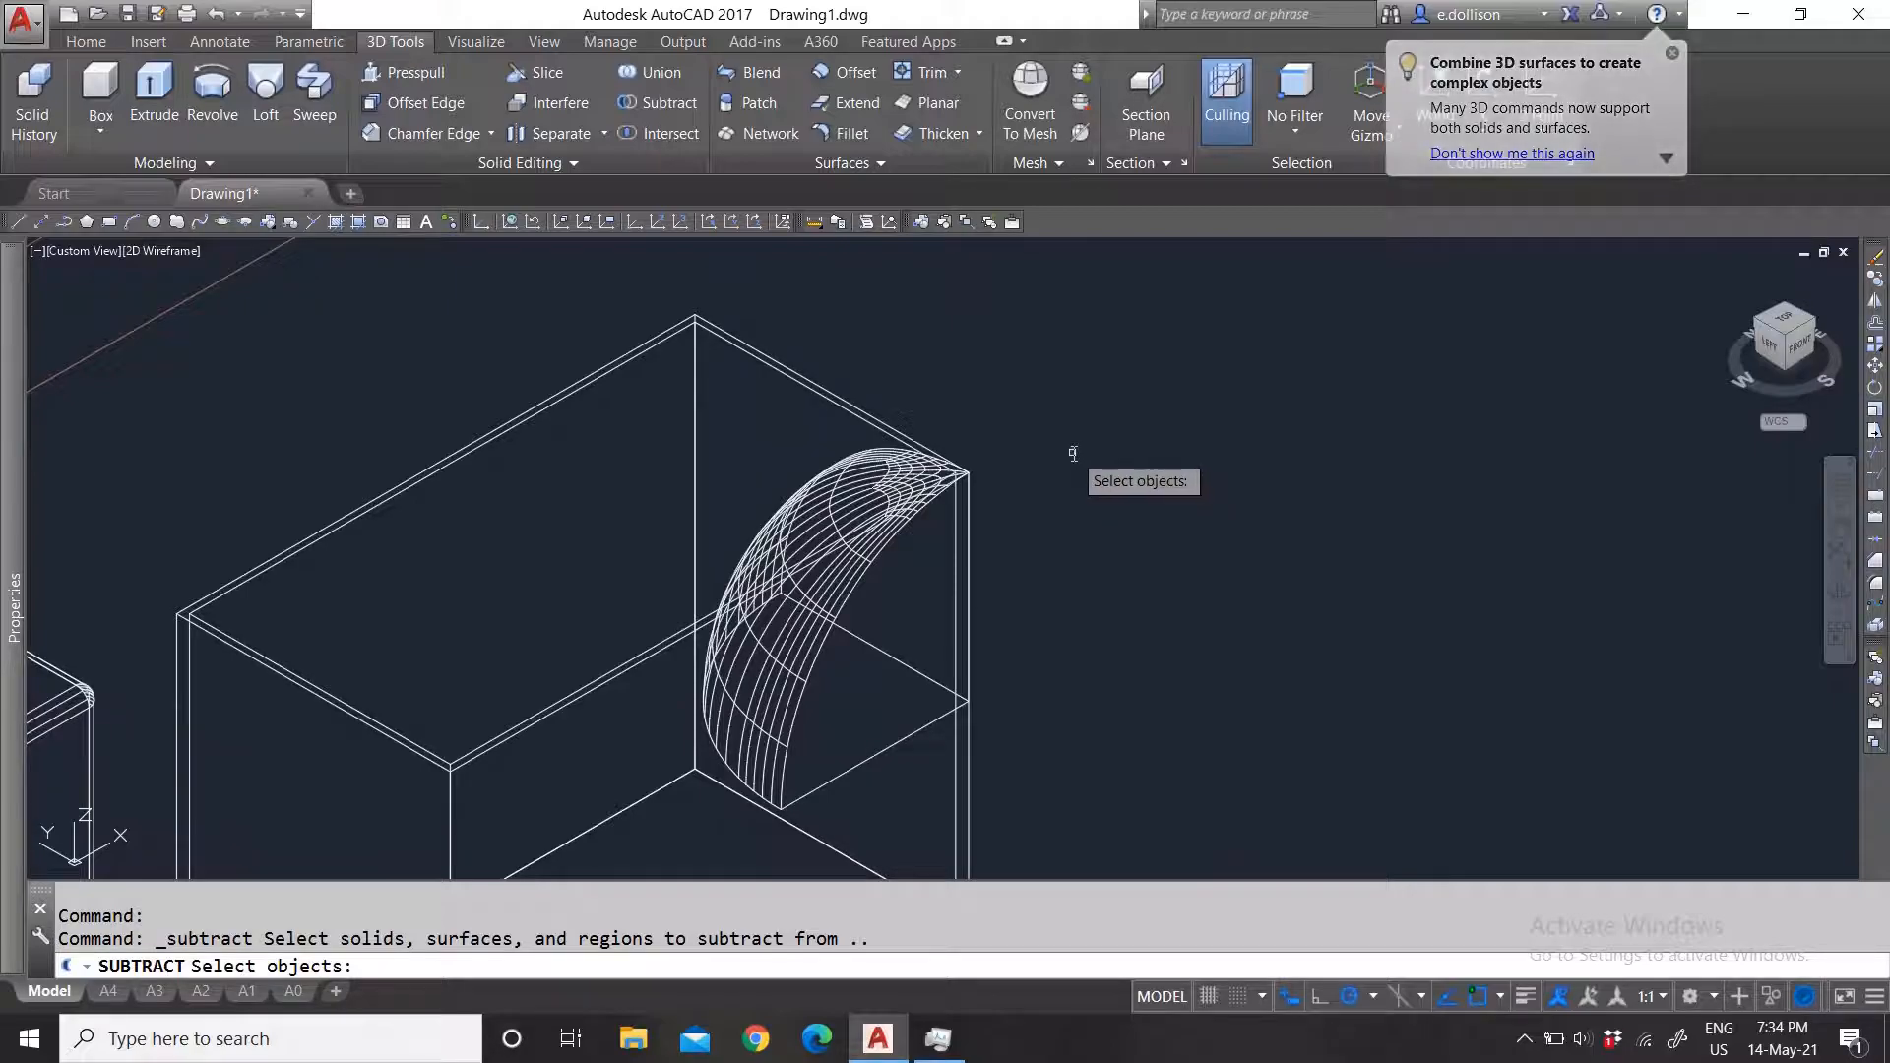
{"action": "scroll", "coordinate": [1046, 512], "scroll_direction": "down", "scroll_amount": 3}
{"action": "scroll", "coordinate": [1046, 512], "scroll_direction": "up", "scroll_amount": 4}
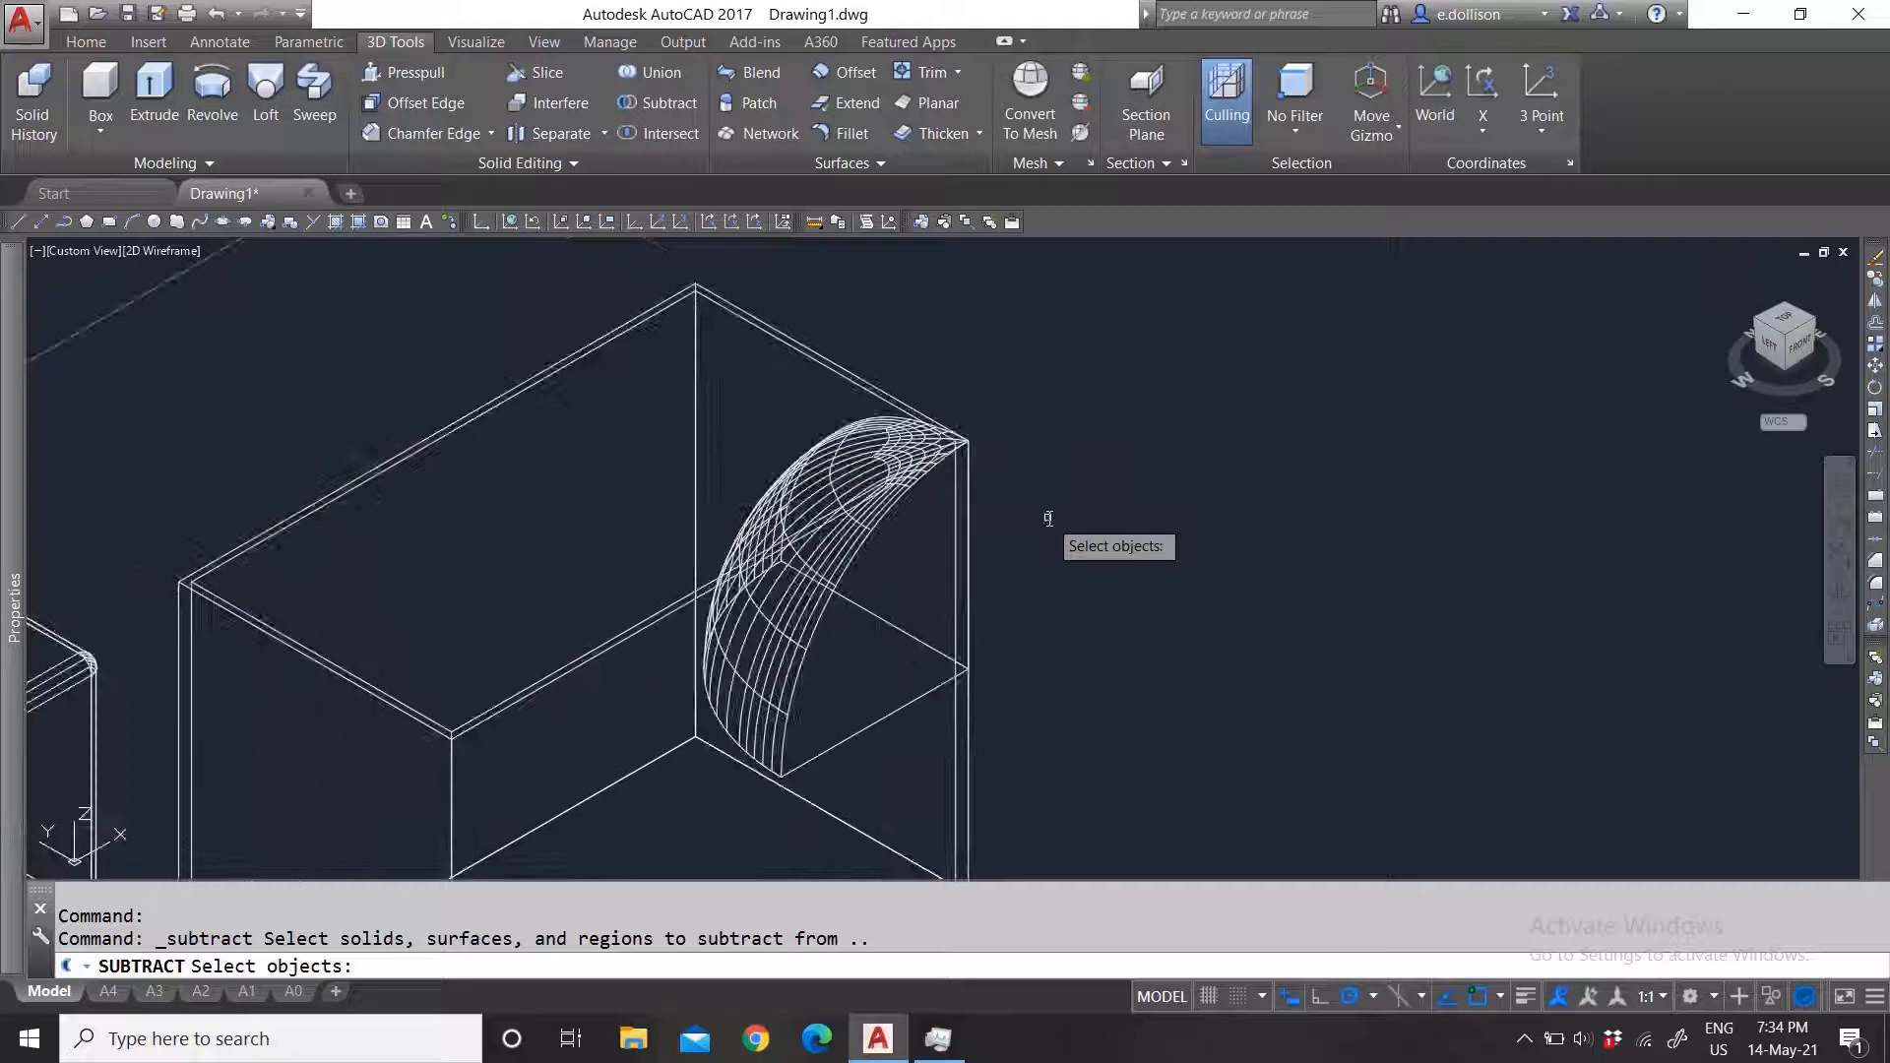
{"action": "scroll", "coordinate": [1025, 522], "scroll_direction": "down", "scroll_amount": 3}
{"action": "scroll", "coordinate": [1024, 524], "scroll_direction": "up", "scroll_amount": 2}
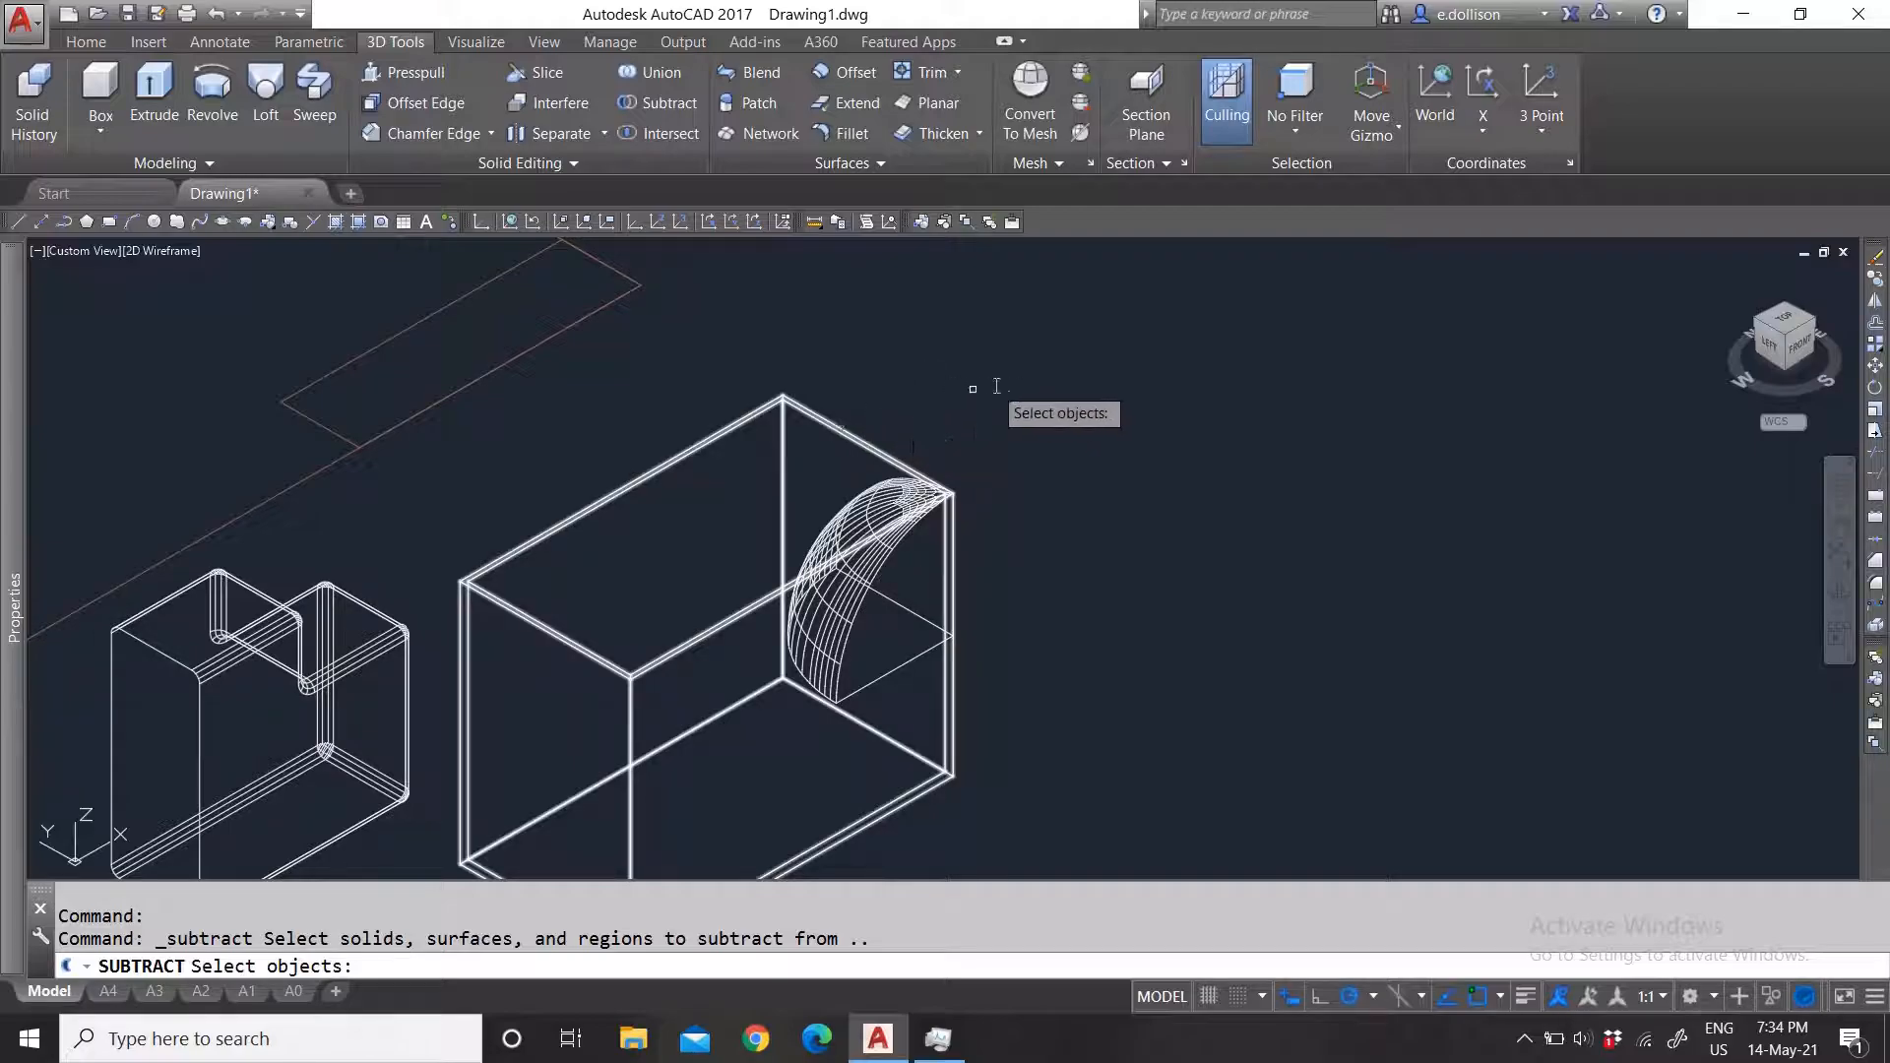
{"action": "left_click", "coordinate": [814, 418]}
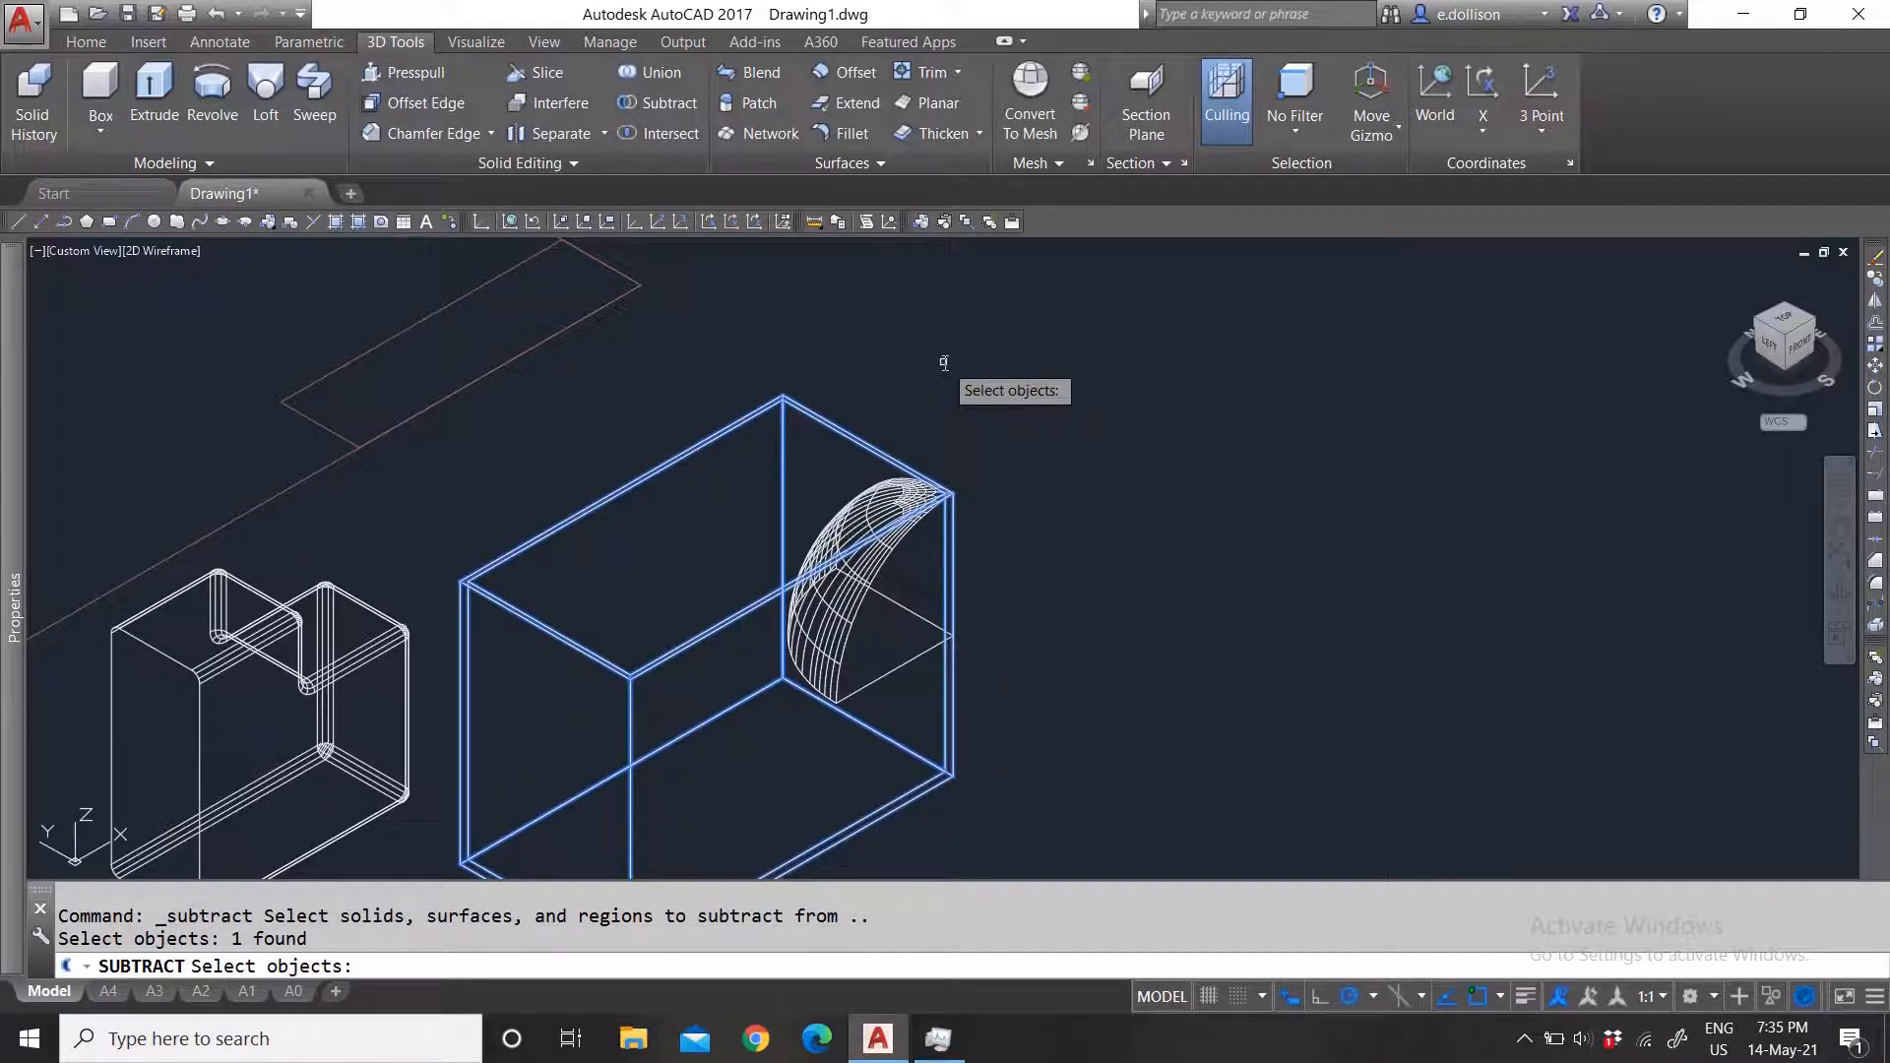
{"action": "key", "text": "Return"}
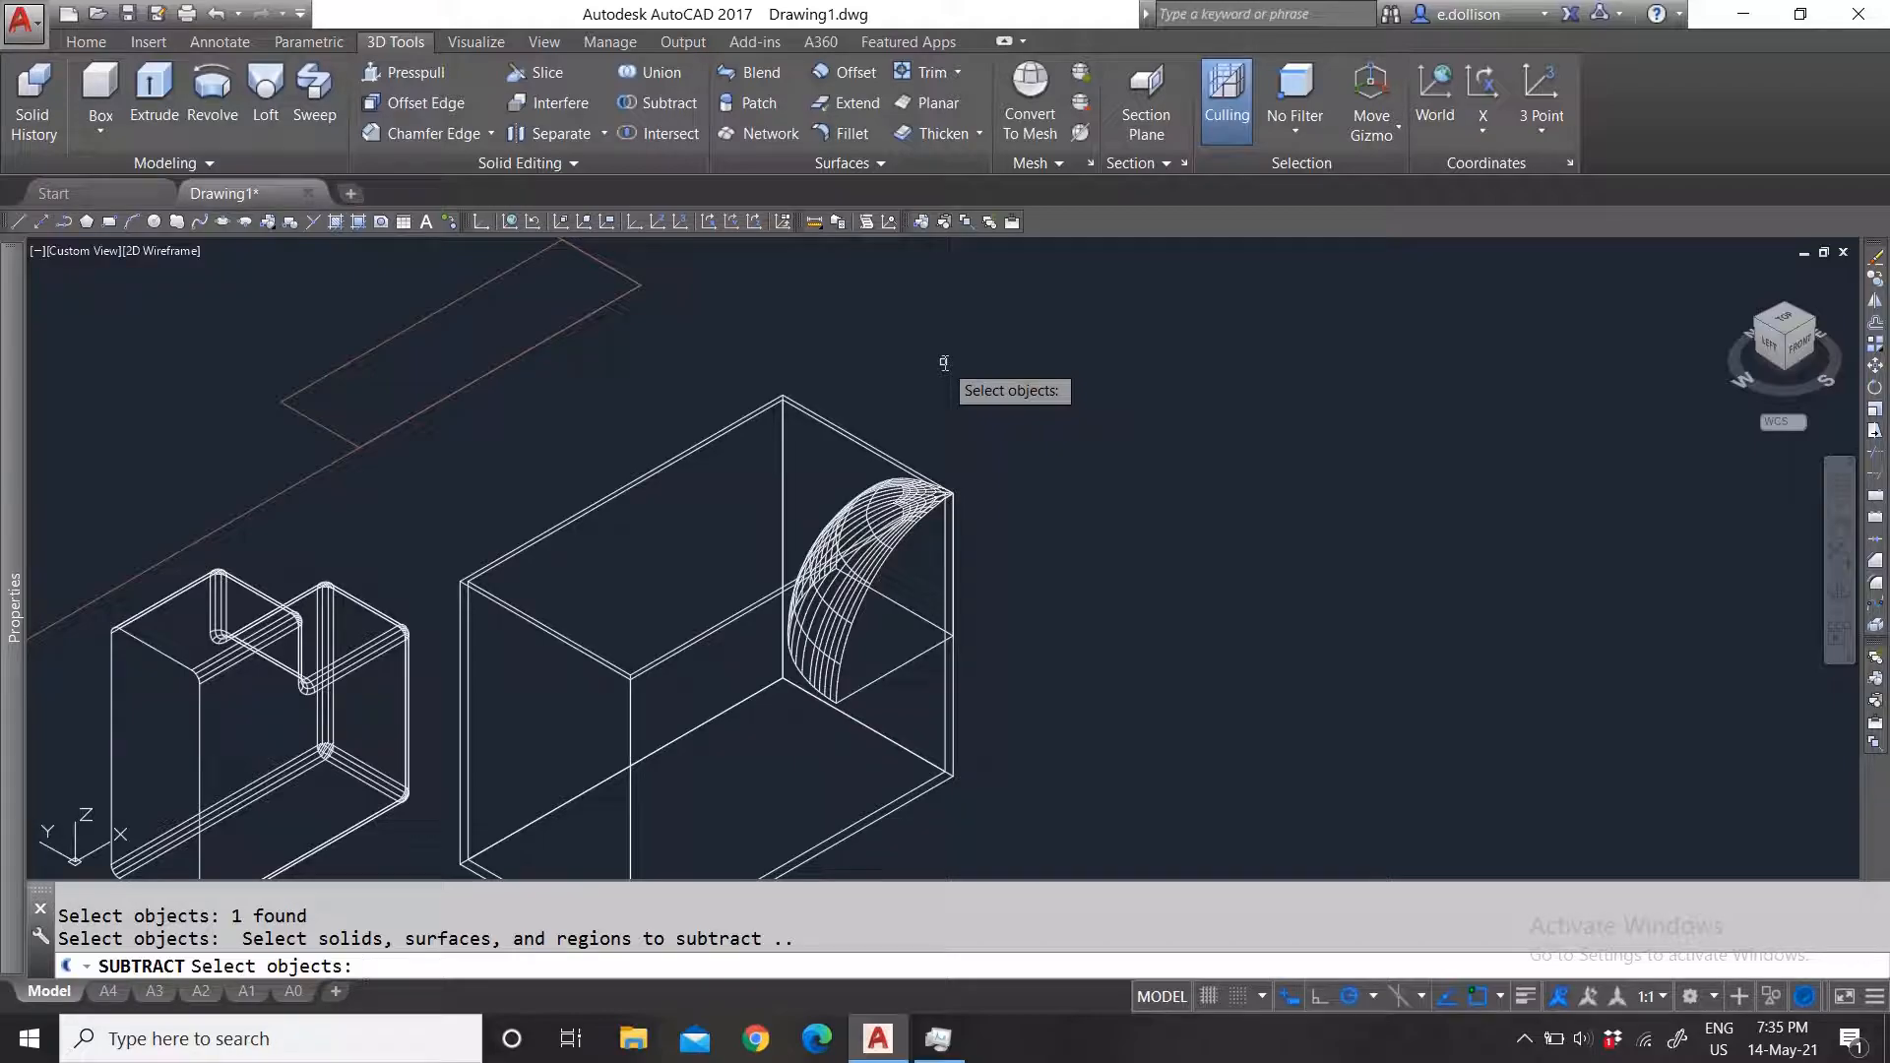
{"action": "scroll", "coordinate": [974, 502], "scroll_direction": "up", "scroll_amount": 4}
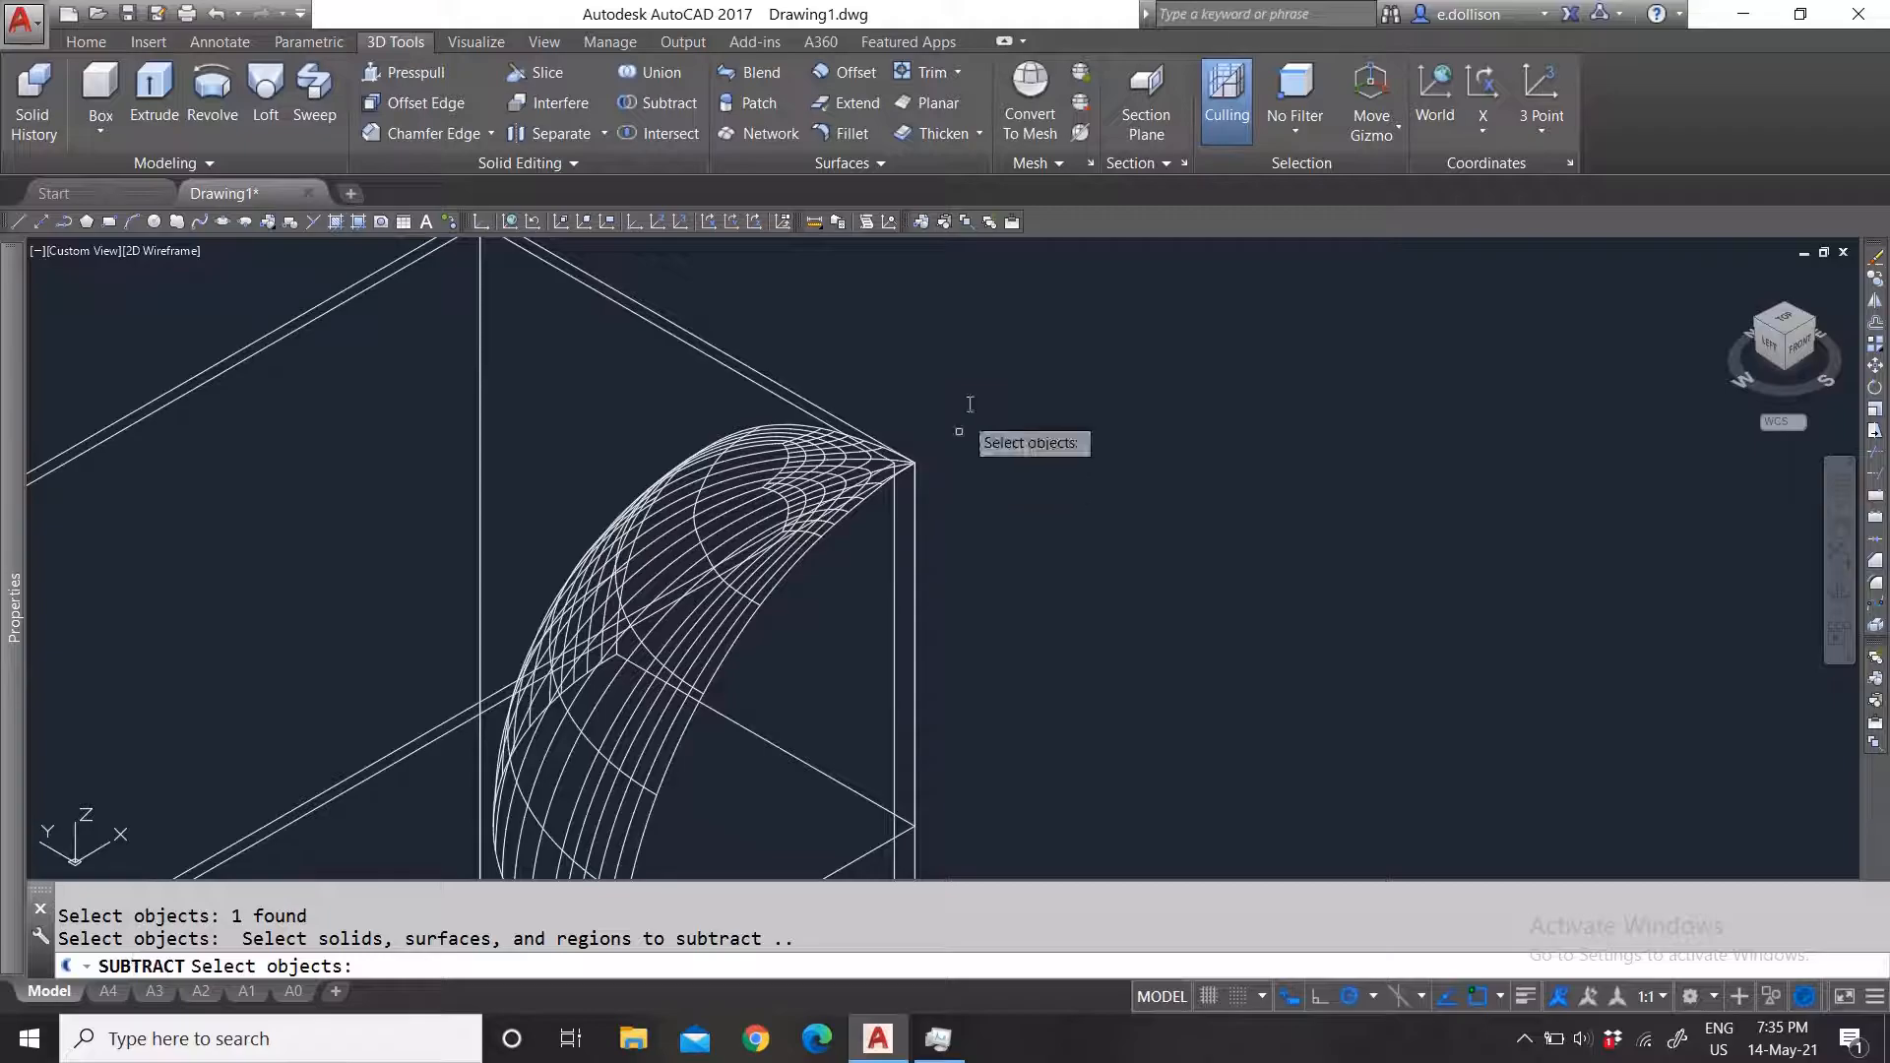
{"action": "left_click", "coordinate": [753, 456]}
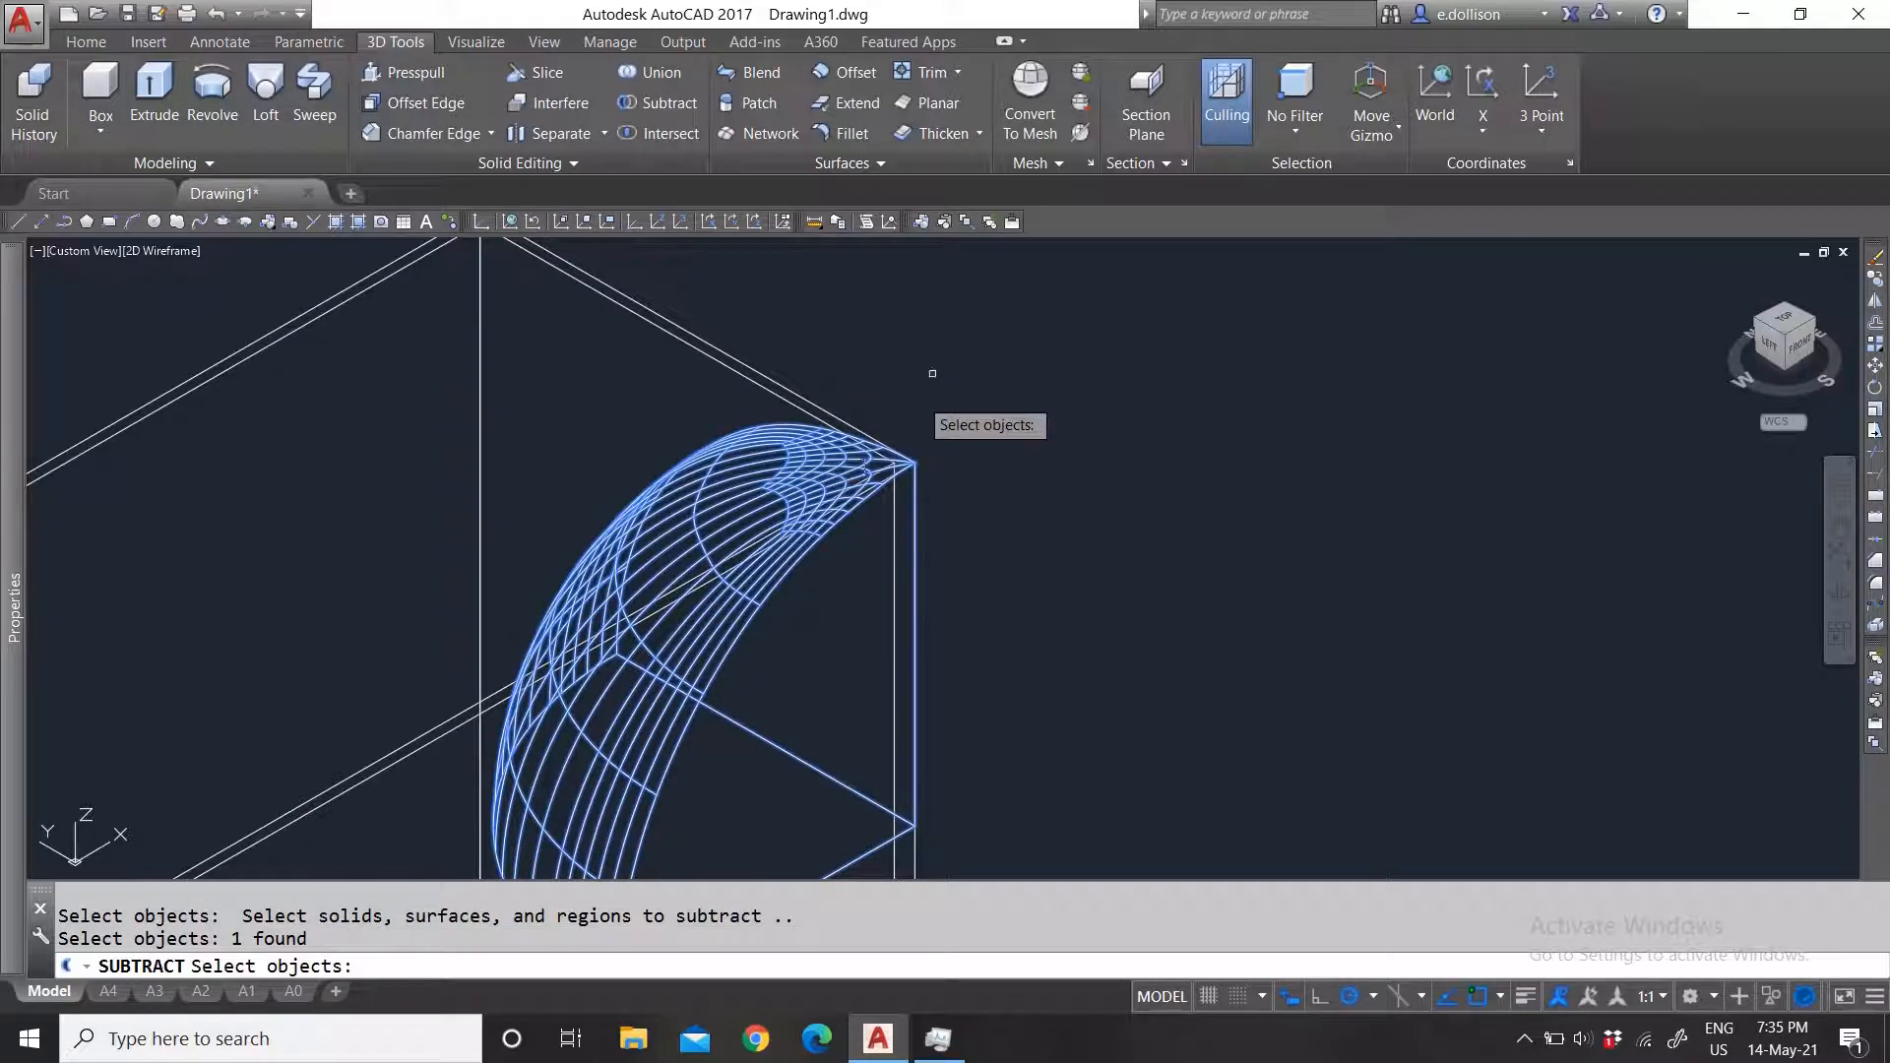
{"action": "scroll", "coordinate": [921, 539], "scroll_direction": "down", "scroll_amount": 3}
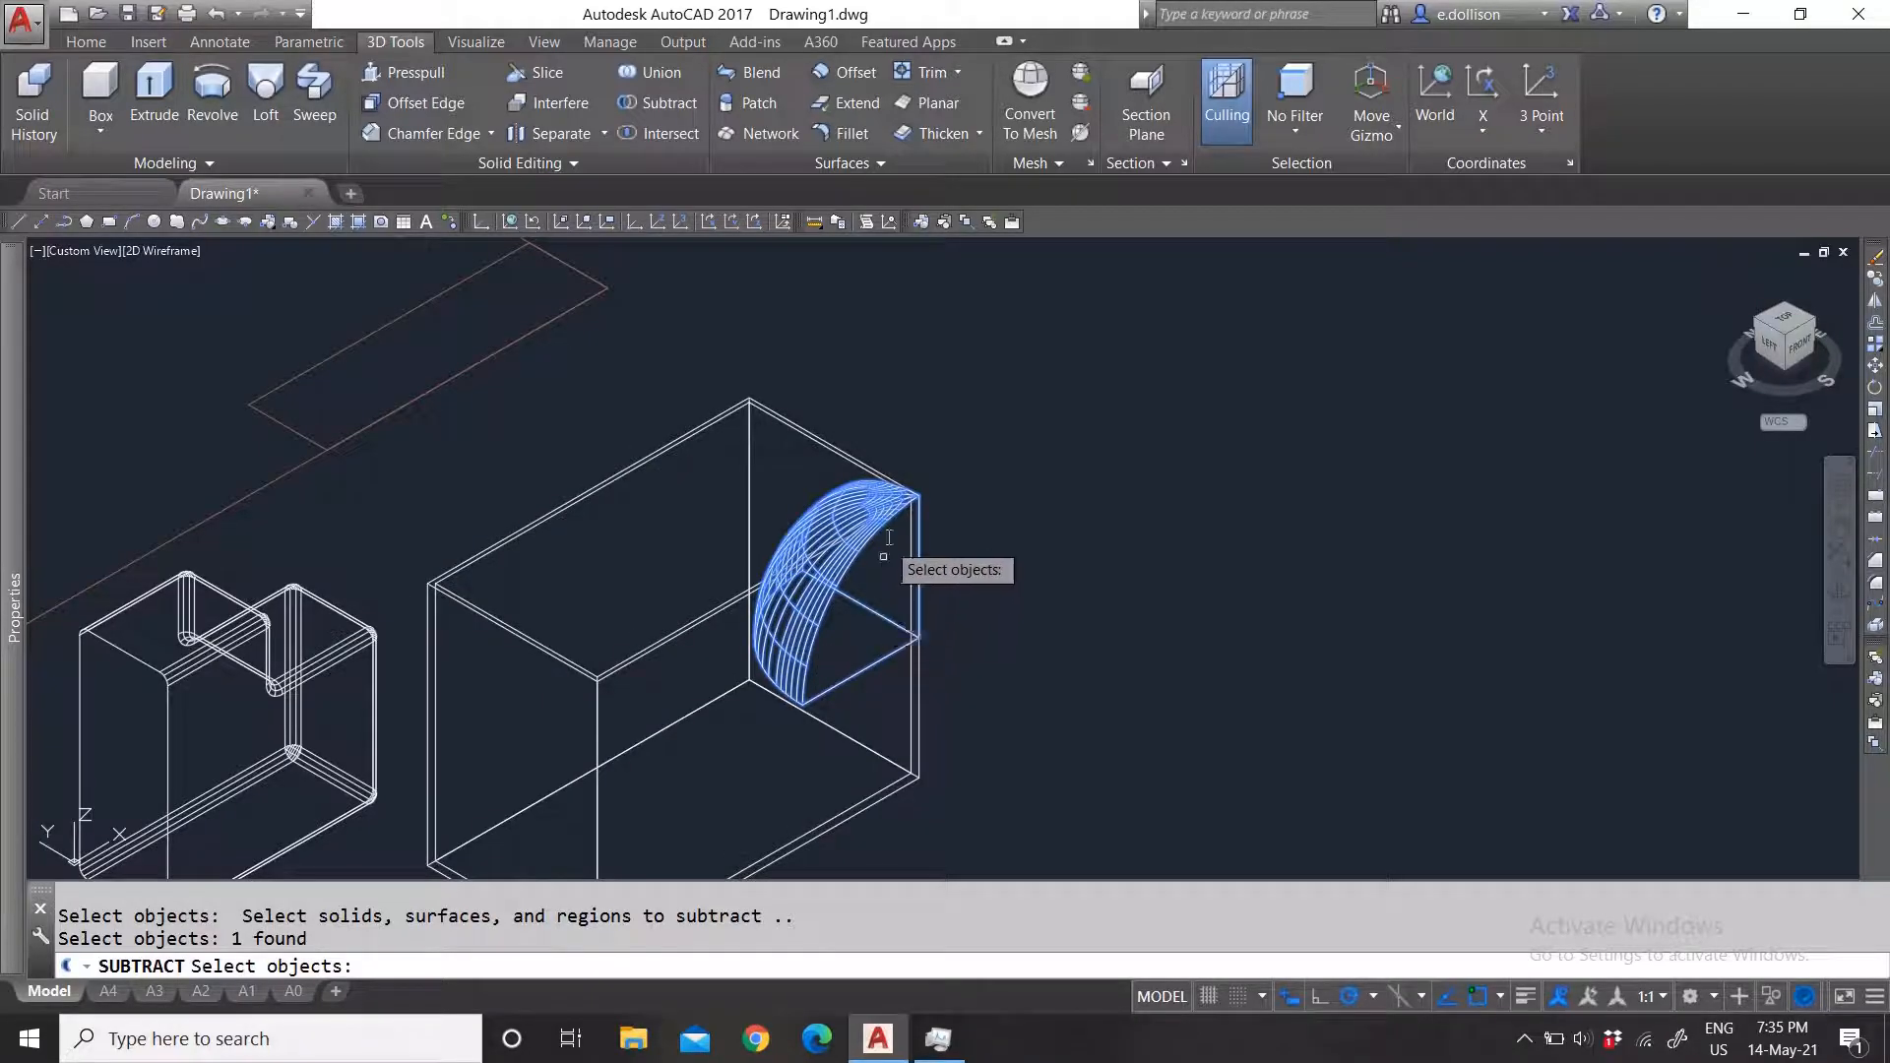
{"action": "scroll", "coordinate": [936, 619], "scroll_direction": "up", "scroll_amount": 2}
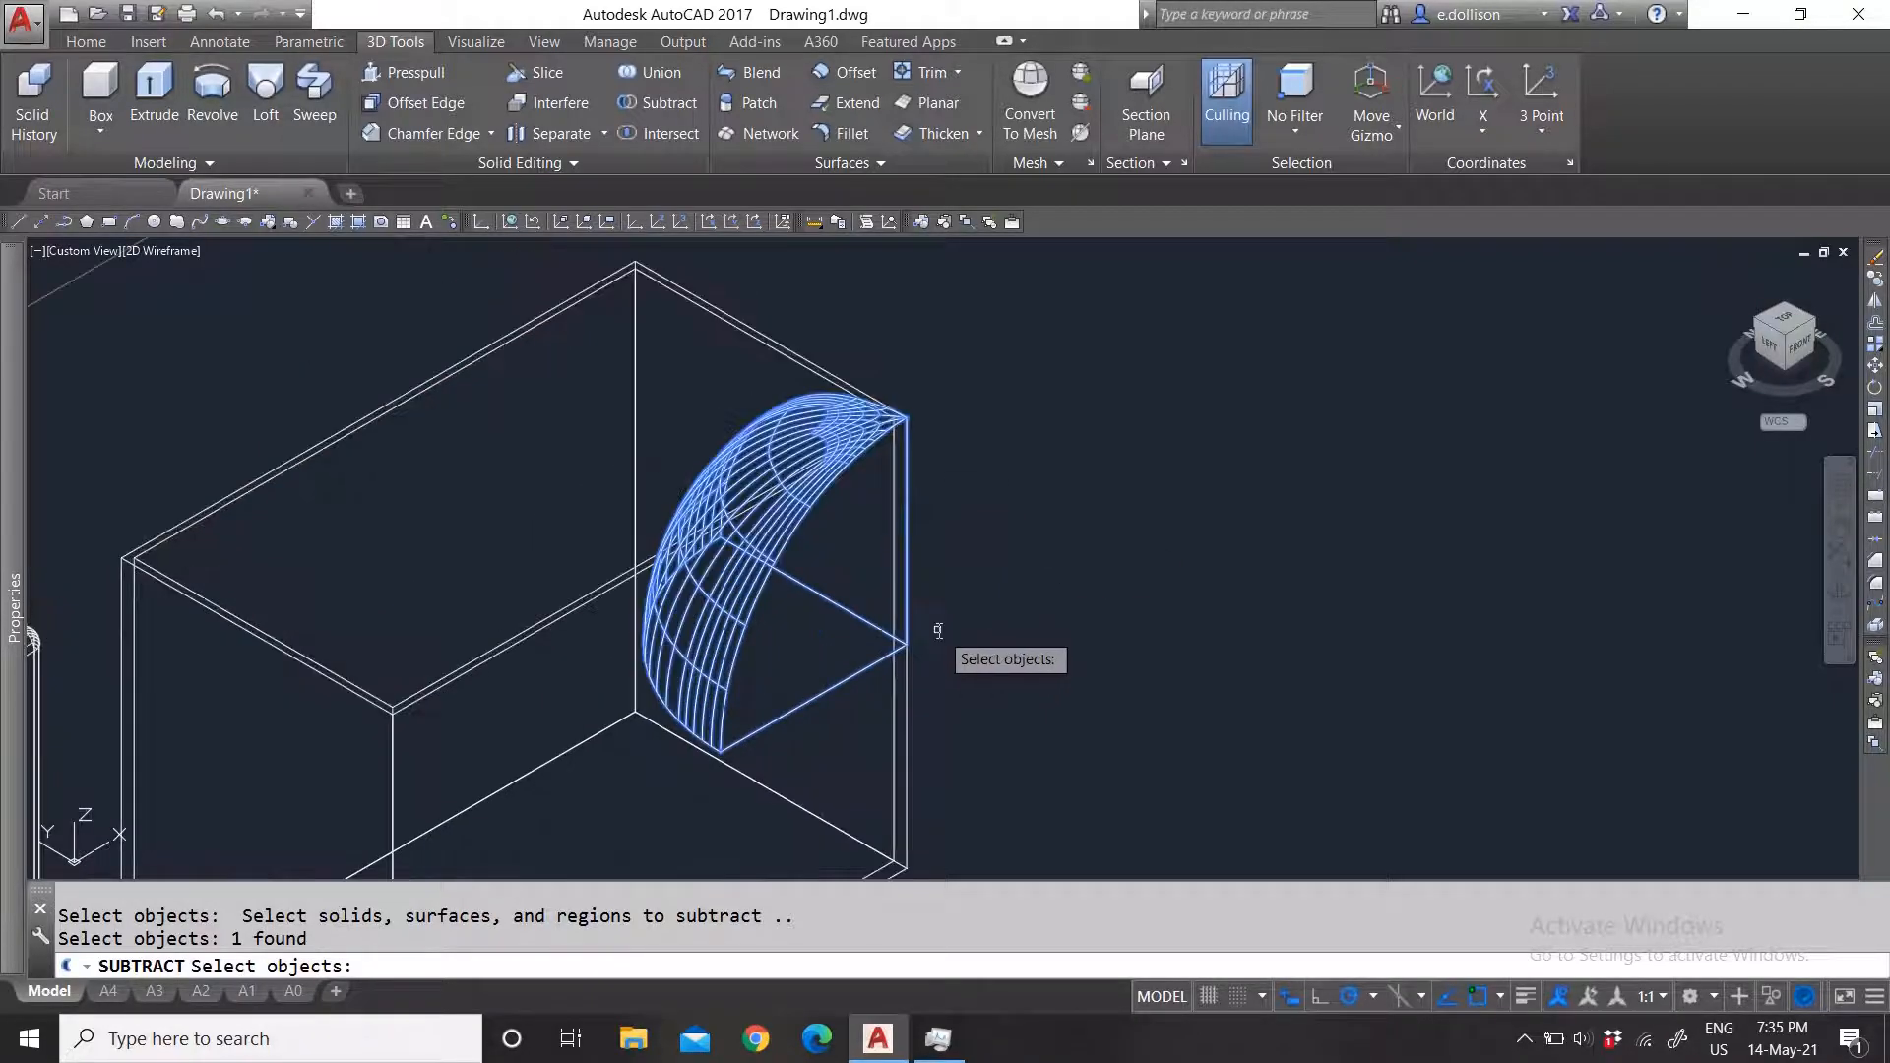
{"action": "key", "text": "Return"}
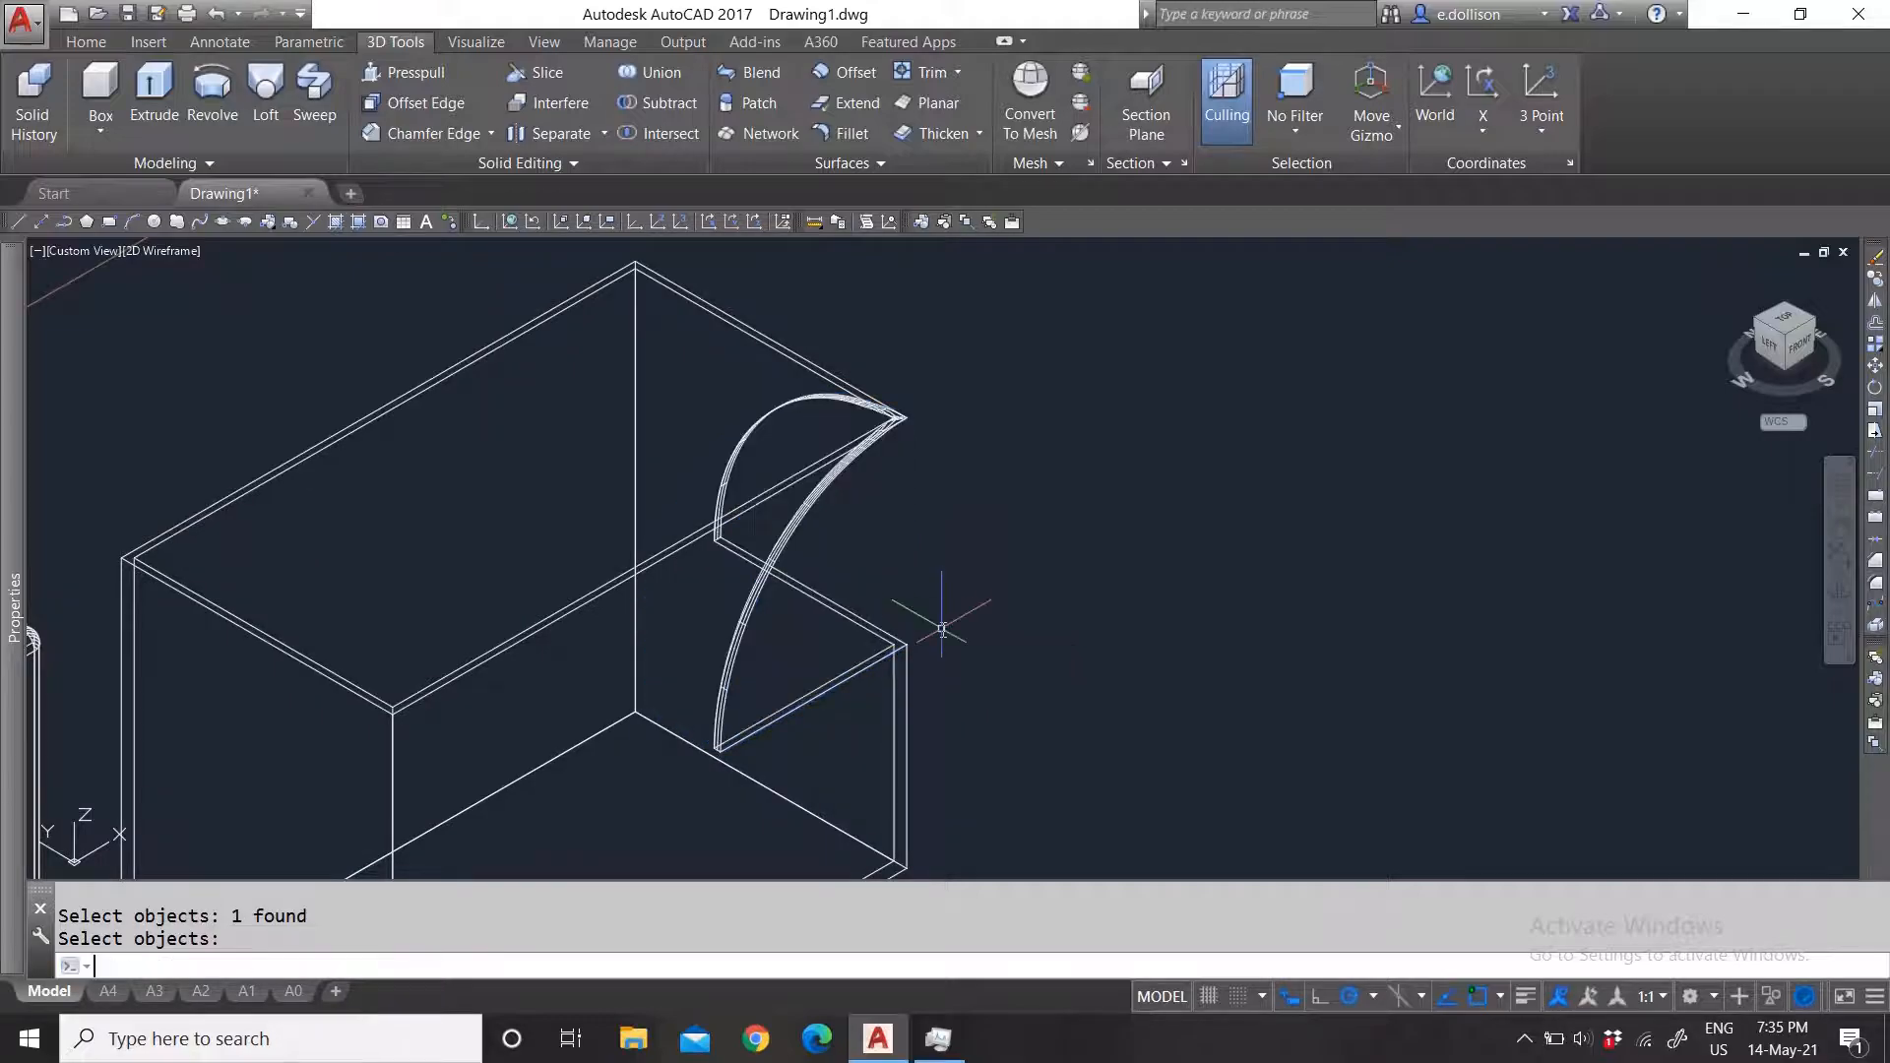
{"action": "key", "text": "Return"}
{"action": "key", "text": "Escape"}
Step: Examine the curved cutout in the large box's upper corner and the other solids around it
{"action": "scroll", "coordinate": [931, 558], "scroll_direction": "down", "scroll_amount": 3}
{"action": "scroll", "coordinate": [931, 558], "scroll_direction": "up", "scroll_amount": 2}
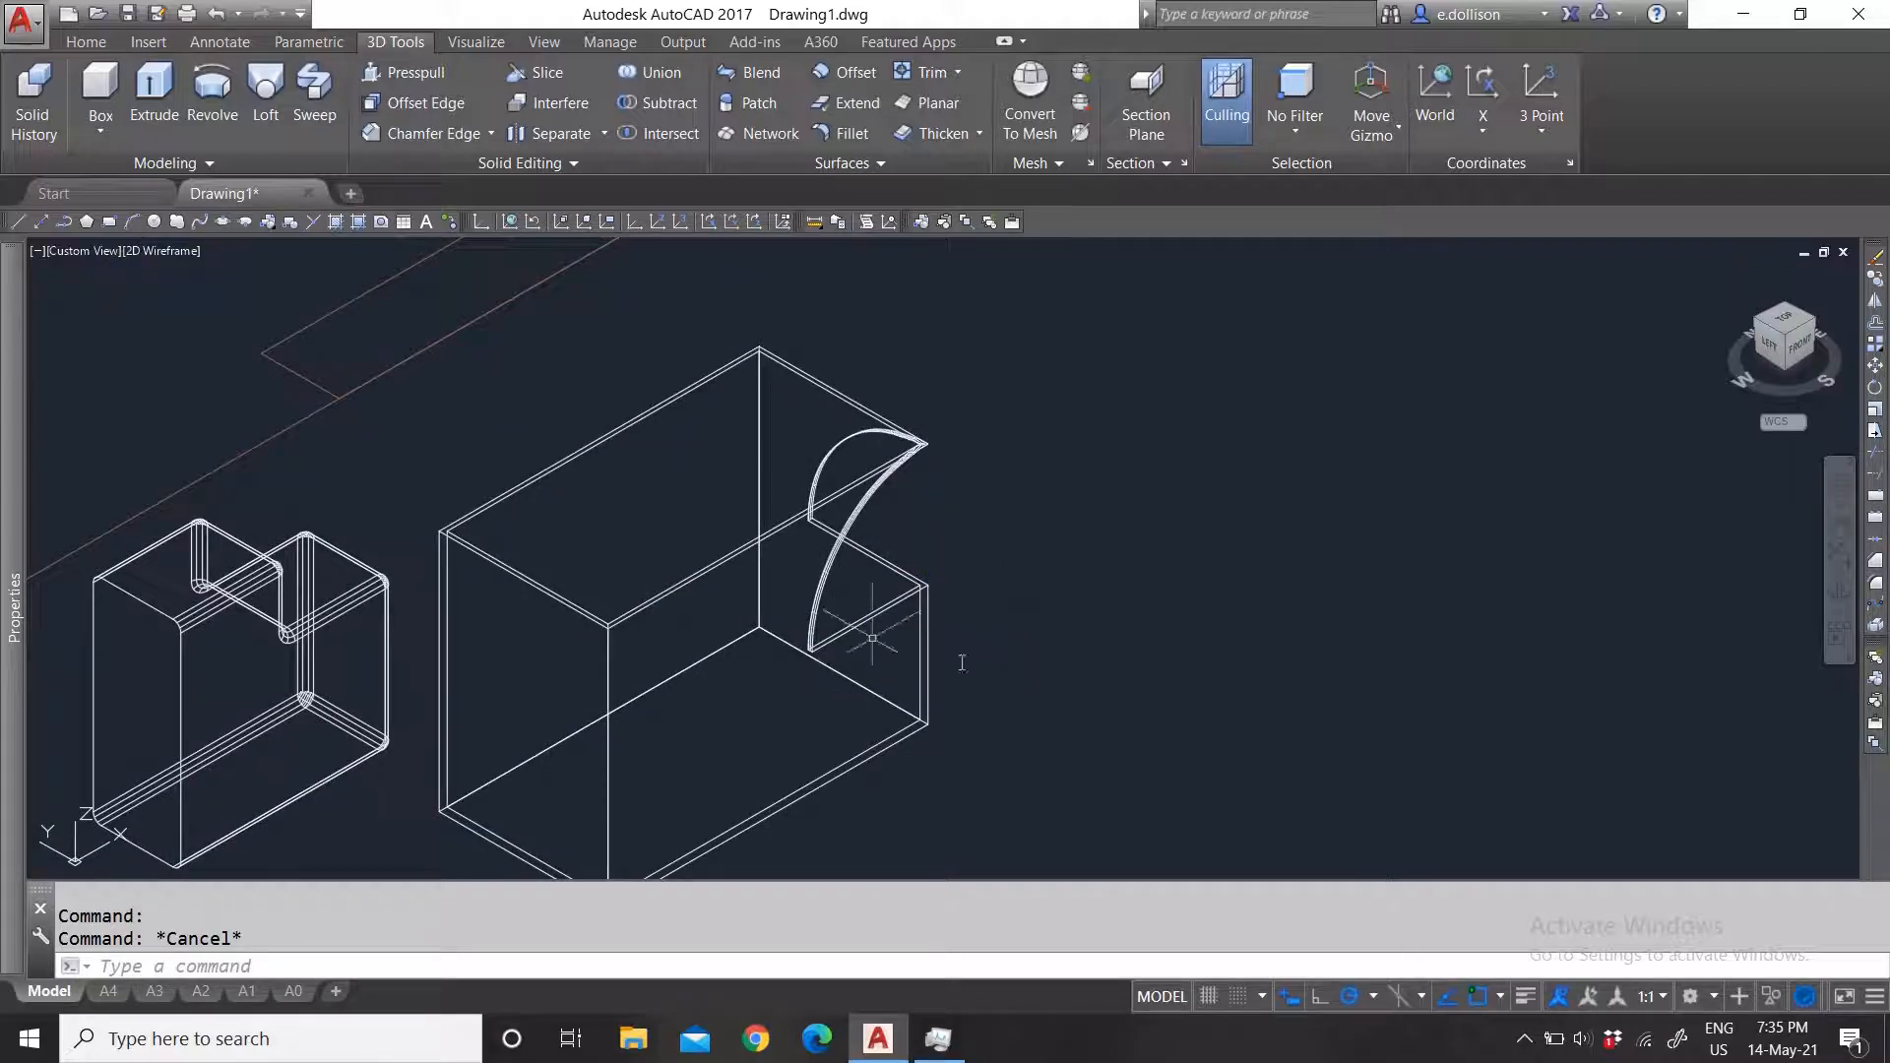
{"action": "scroll", "coordinate": [916, 478], "scroll_direction": "up", "scroll_amount": 2}
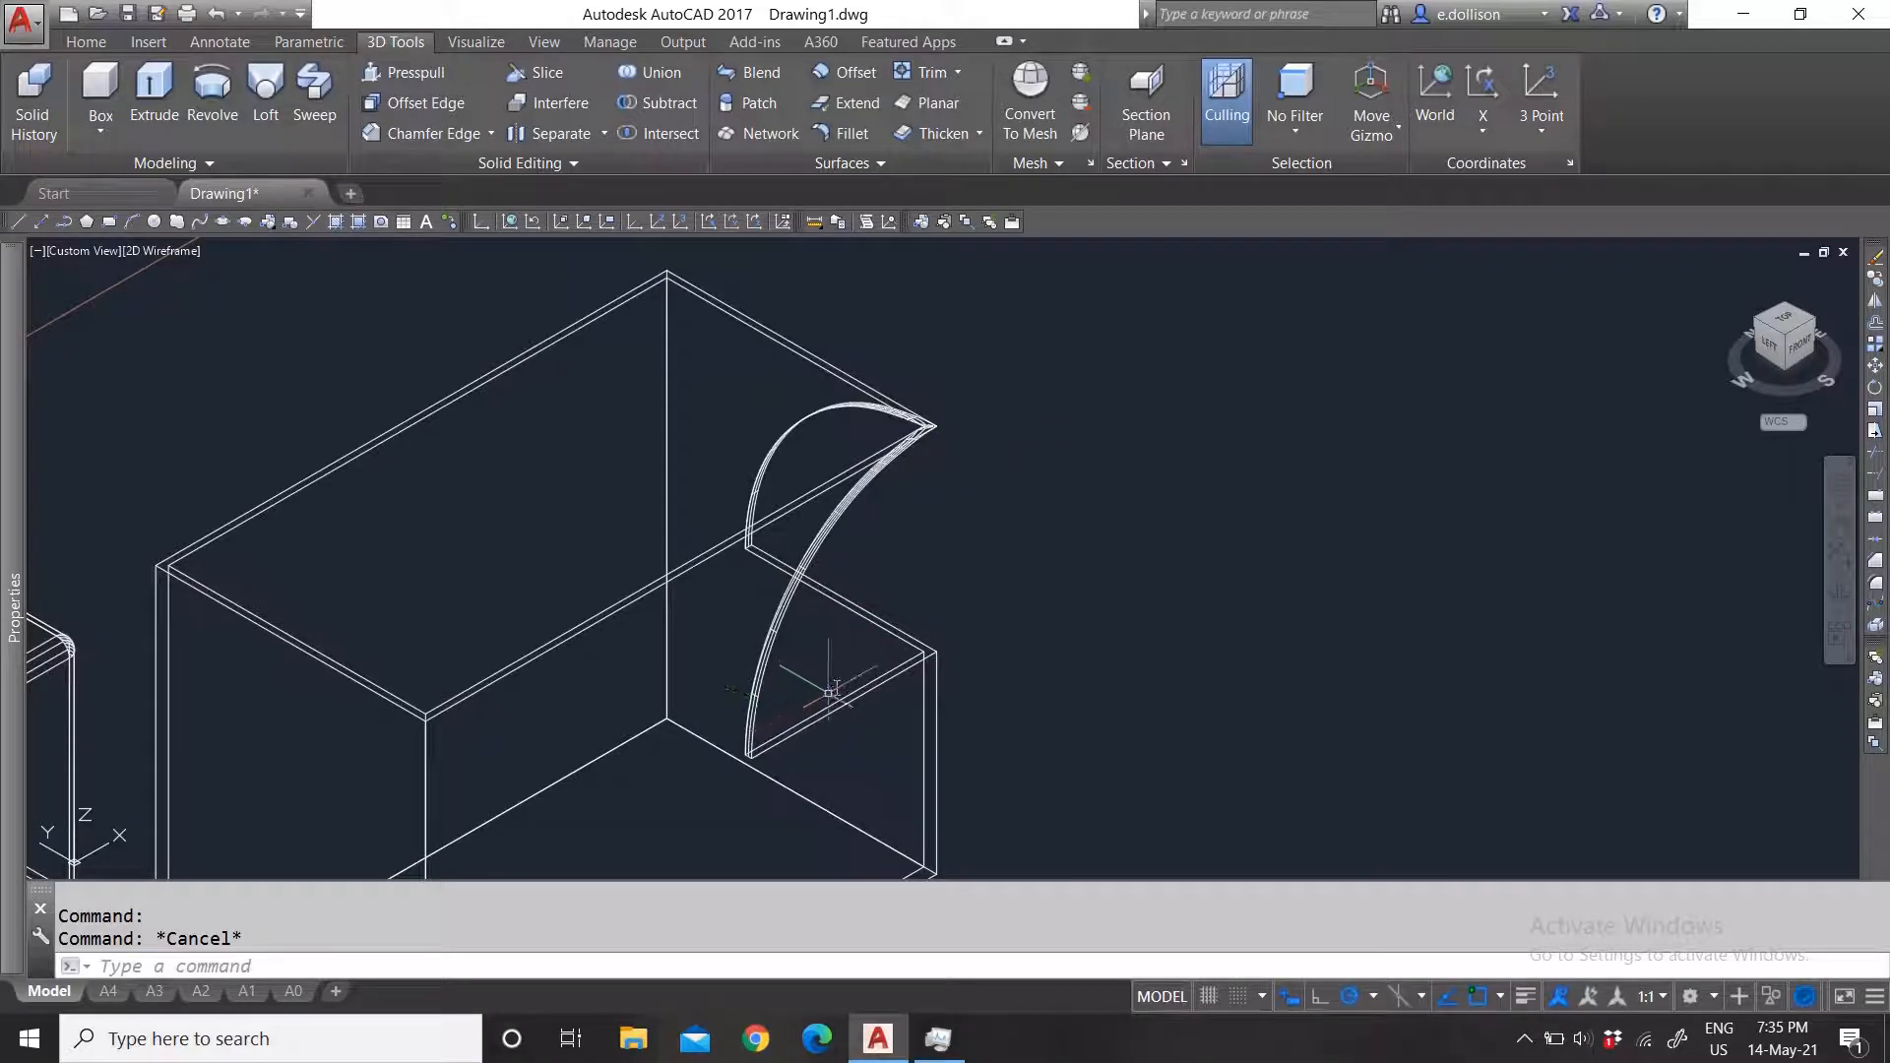
{"action": "middle_click_drag", "start_coordinate": [858, 640], "coordinate": [866, 613]}
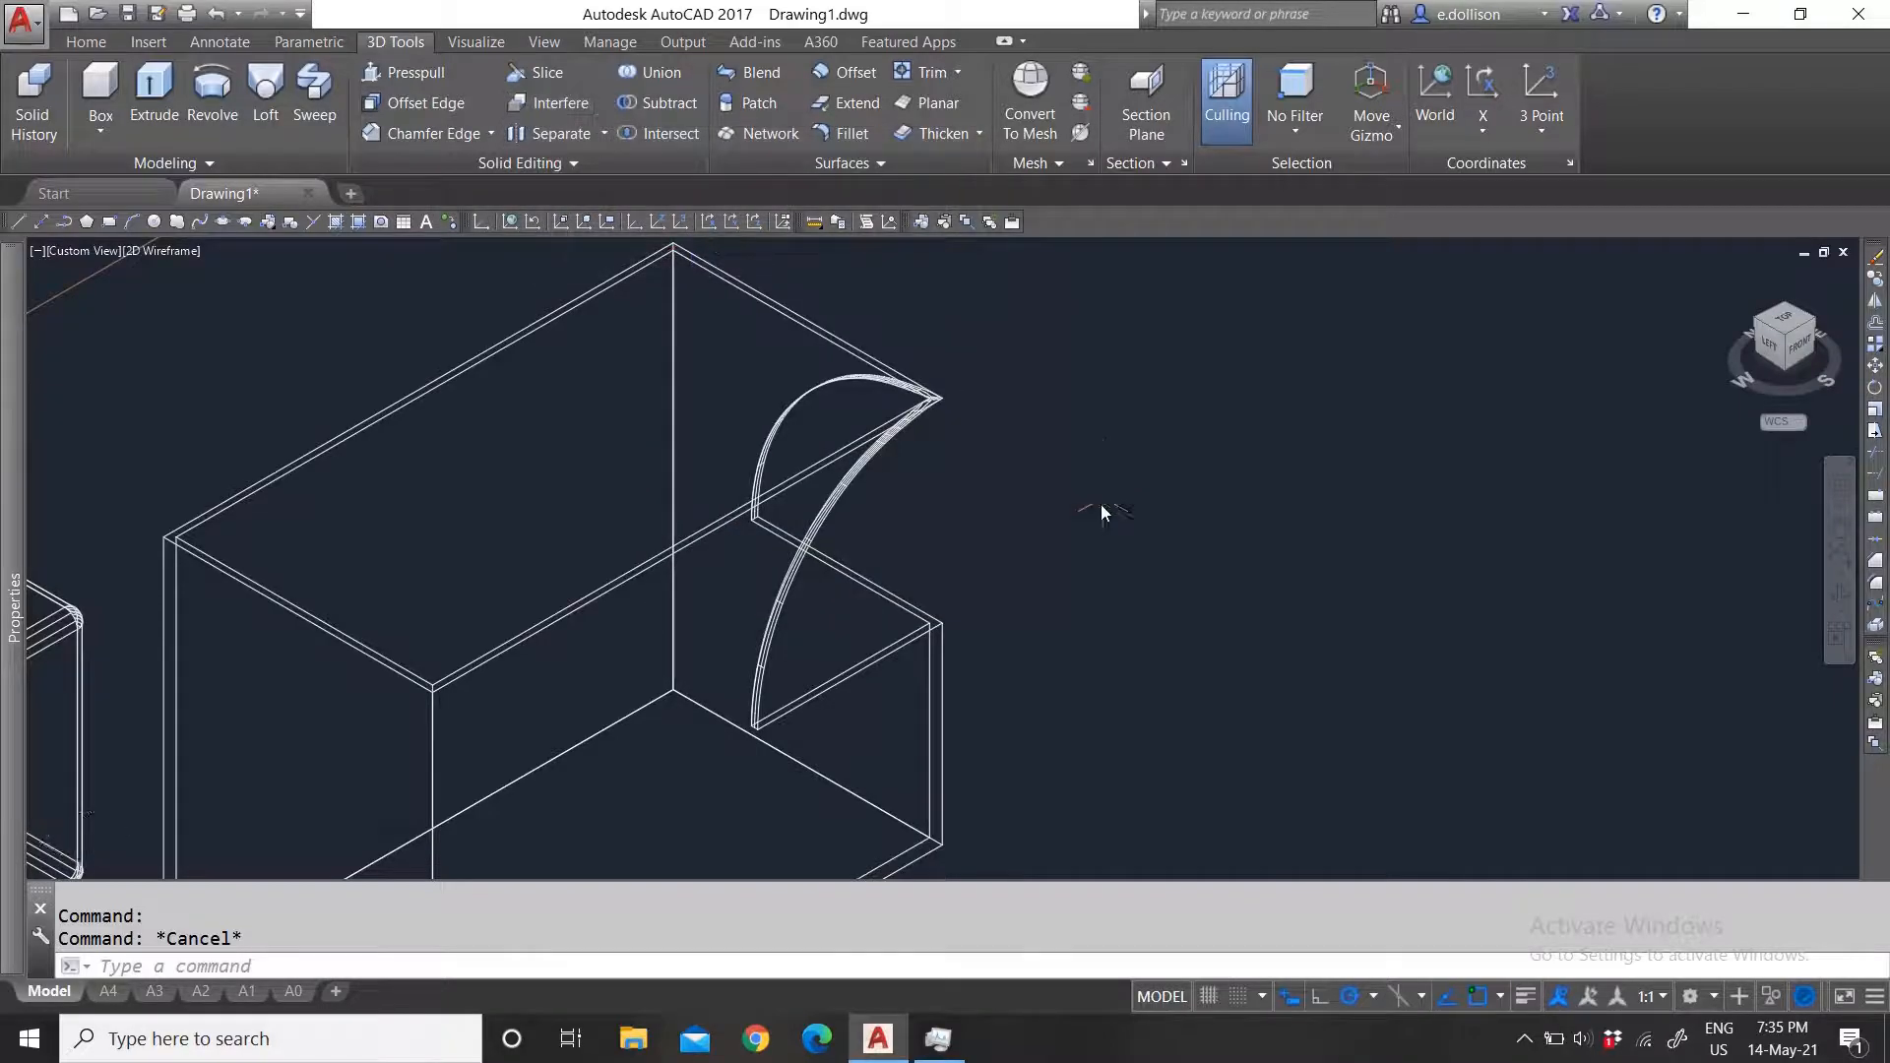
{"action": "scroll", "coordinate": [1100, 506], "scroll_direction": "down", "scroll_amount": 8}
{"action": "scroll", "coordinate": [885, 660], "scroll_direction": "up", "scroll_amount": 4}
{"action": "scroll", "coordinate": [891, 649], "scroll_direction": "down", "scroll_amount": 4}
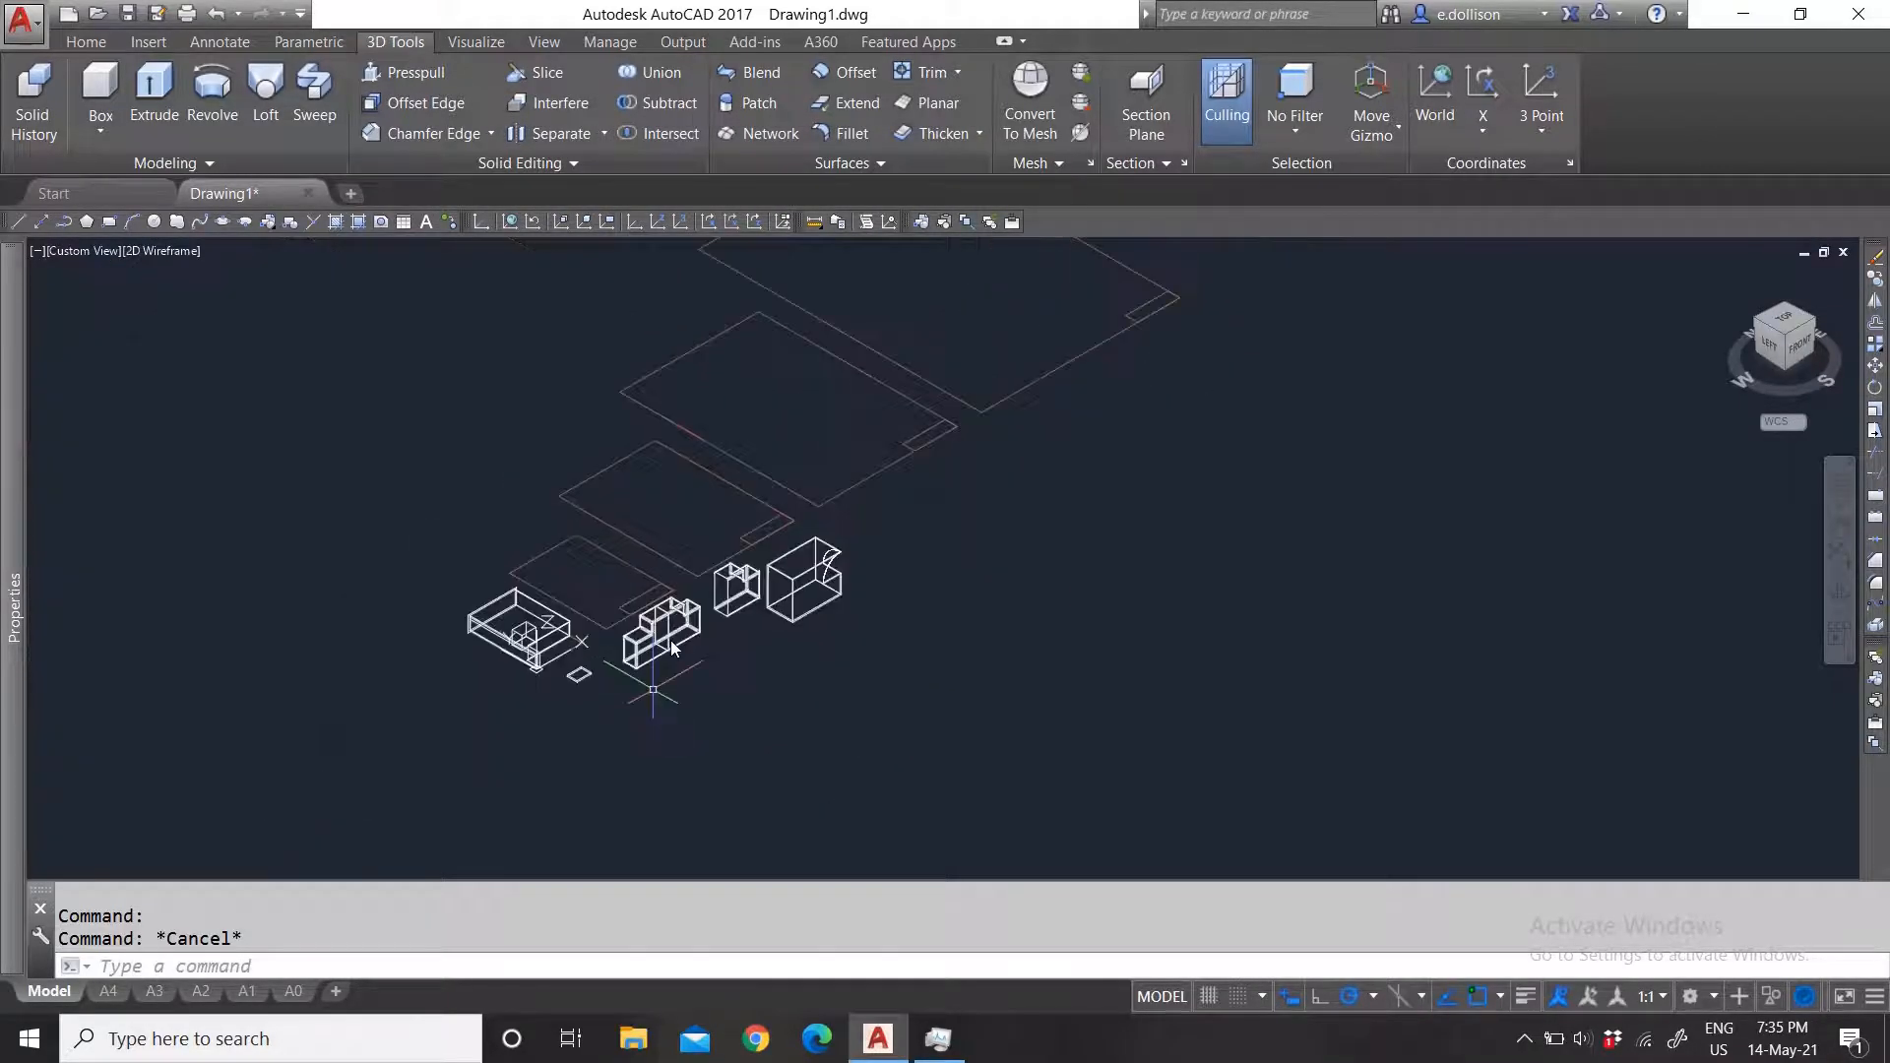
{"action": "scroll", "coordinate": [590, 684], "scroll_direction": "up", "scroll_amount": 4}
{"action": "scroll", "coordinate": [864, 601], "scroll_direction": "down", "scroll_amount": 4}
{"action": "scroll", "coordinate": [1019, 522], "scroll_direction": "up", "scroll_amount": 6}
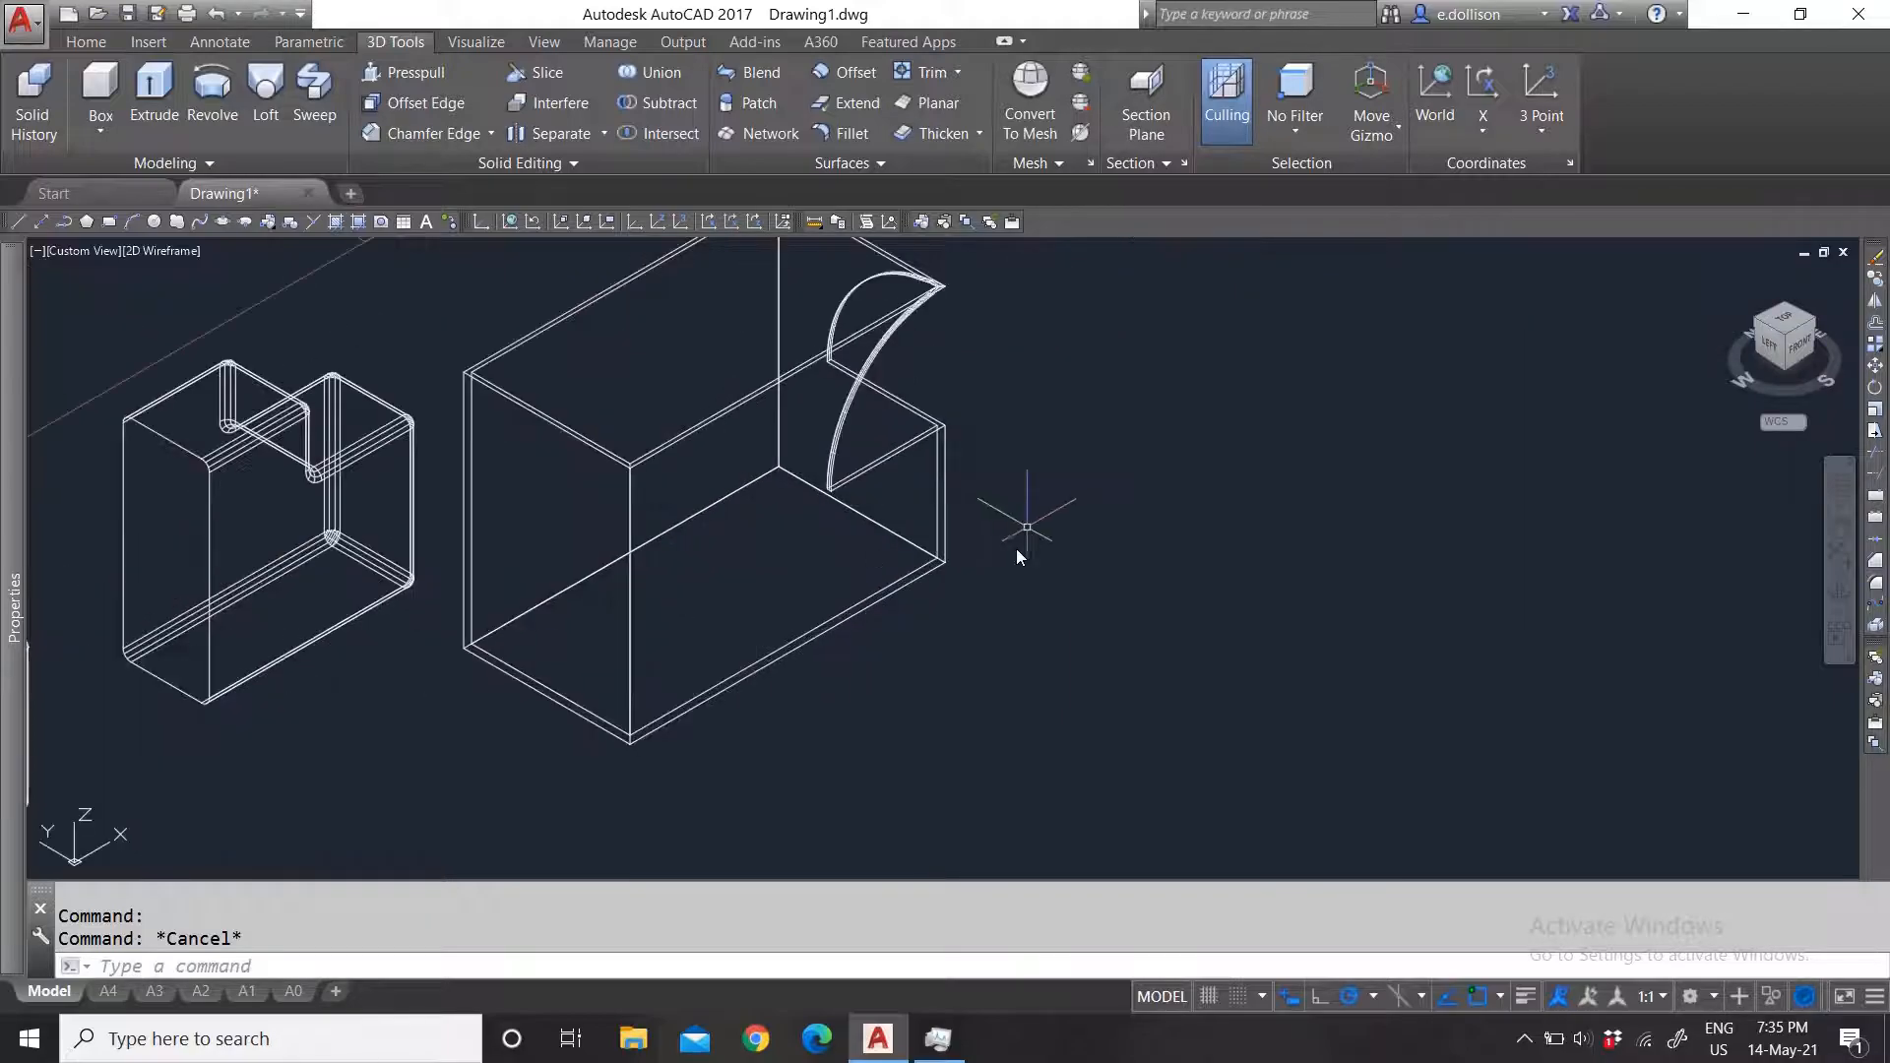
{"action": "scroll", "coordinate": [787, 620], "scroll_direction": "down", "scroll_amount": 3}
{"action": "left_click", "coordinate": [608, 679]}
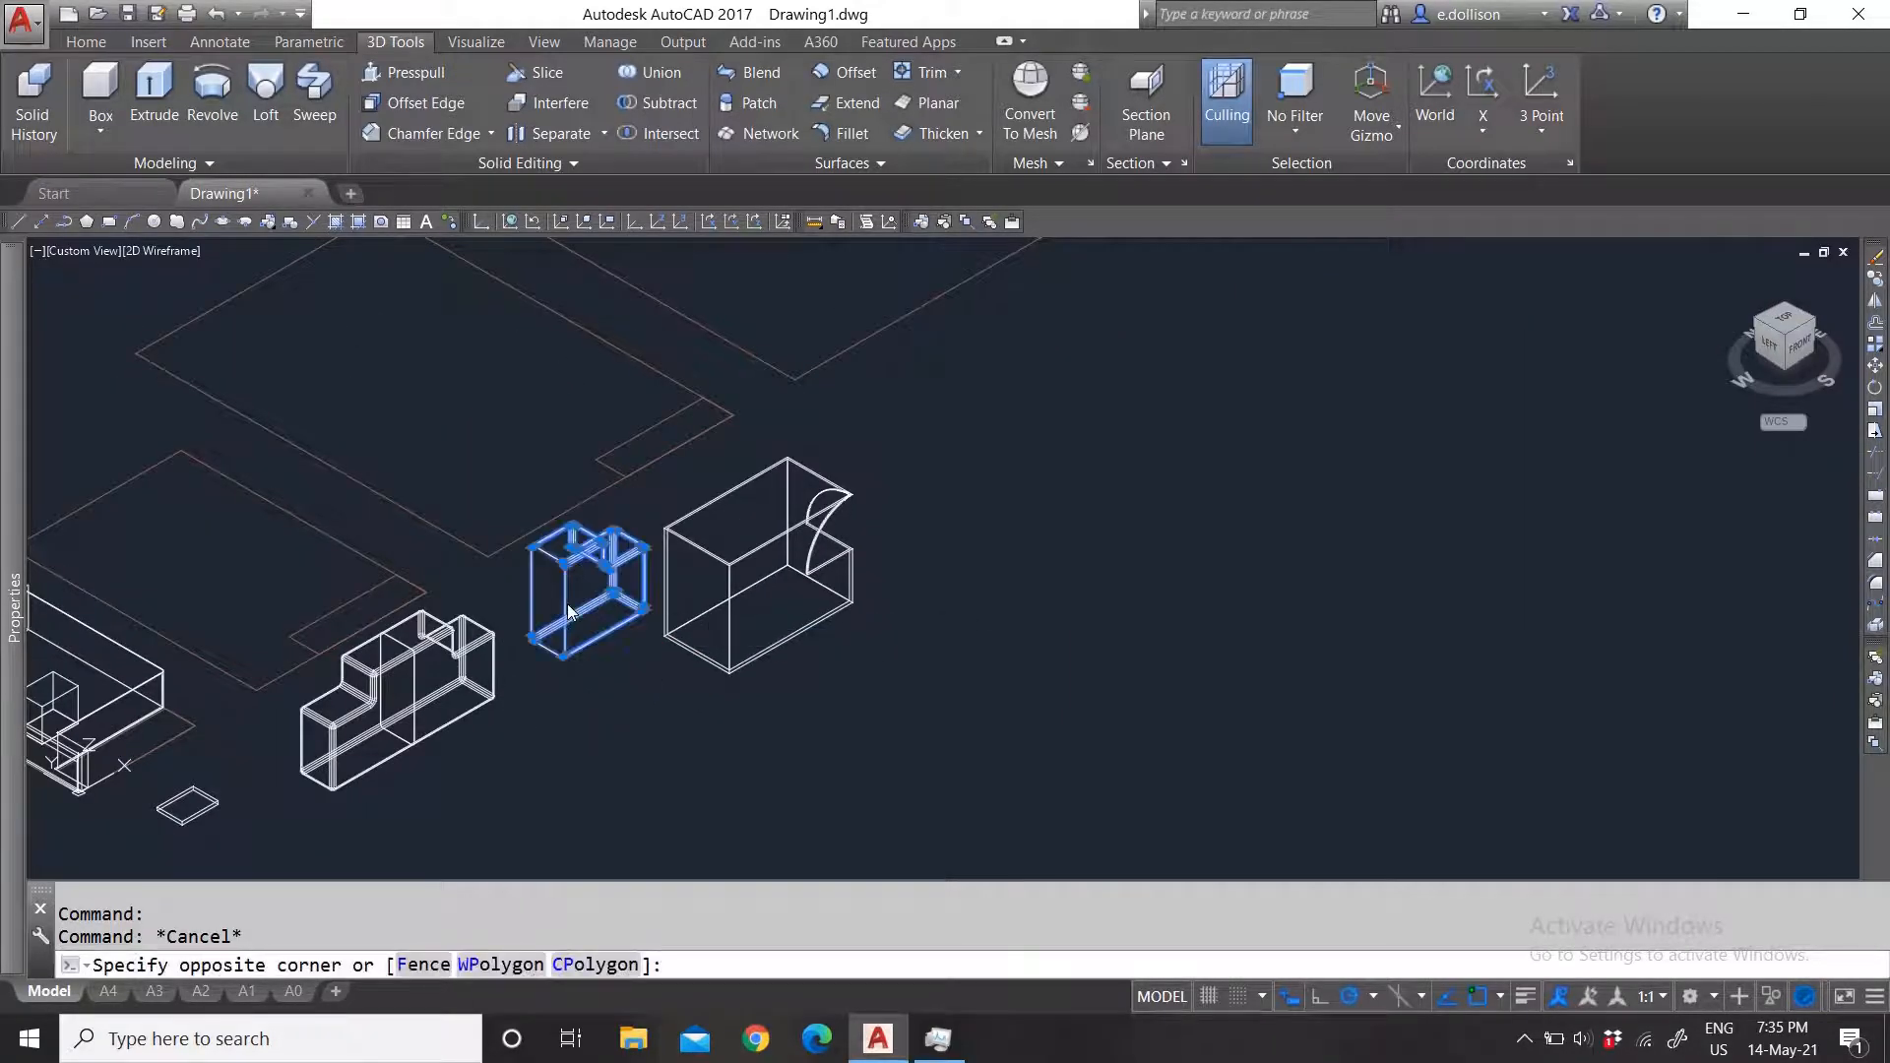
{"action": "left_click", "coordinate": [505, 530]}
Step: Create a freehand cylinder in the empty space beyond the cut box, making it taller than the box
{"action": "left_click", "coordinate": [148, 41]}
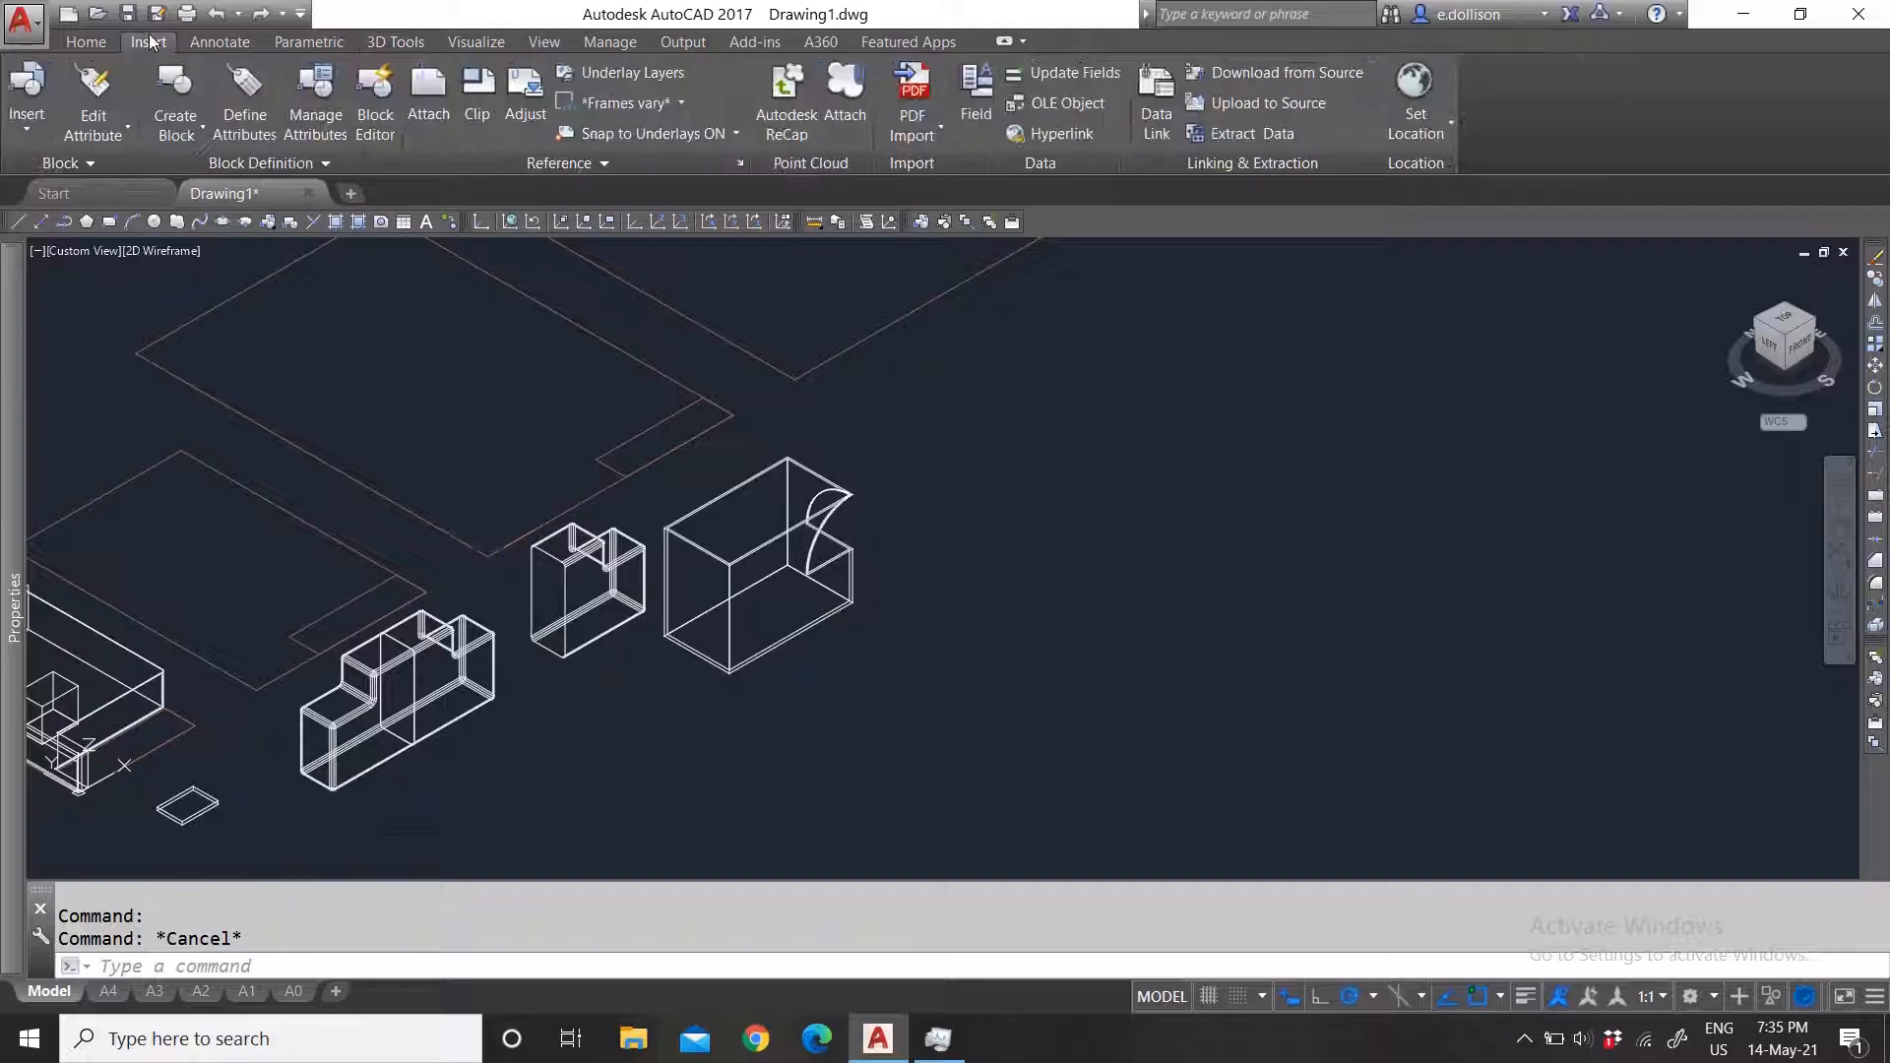
{"action": "left_click", "coordinate": [395, 41]}
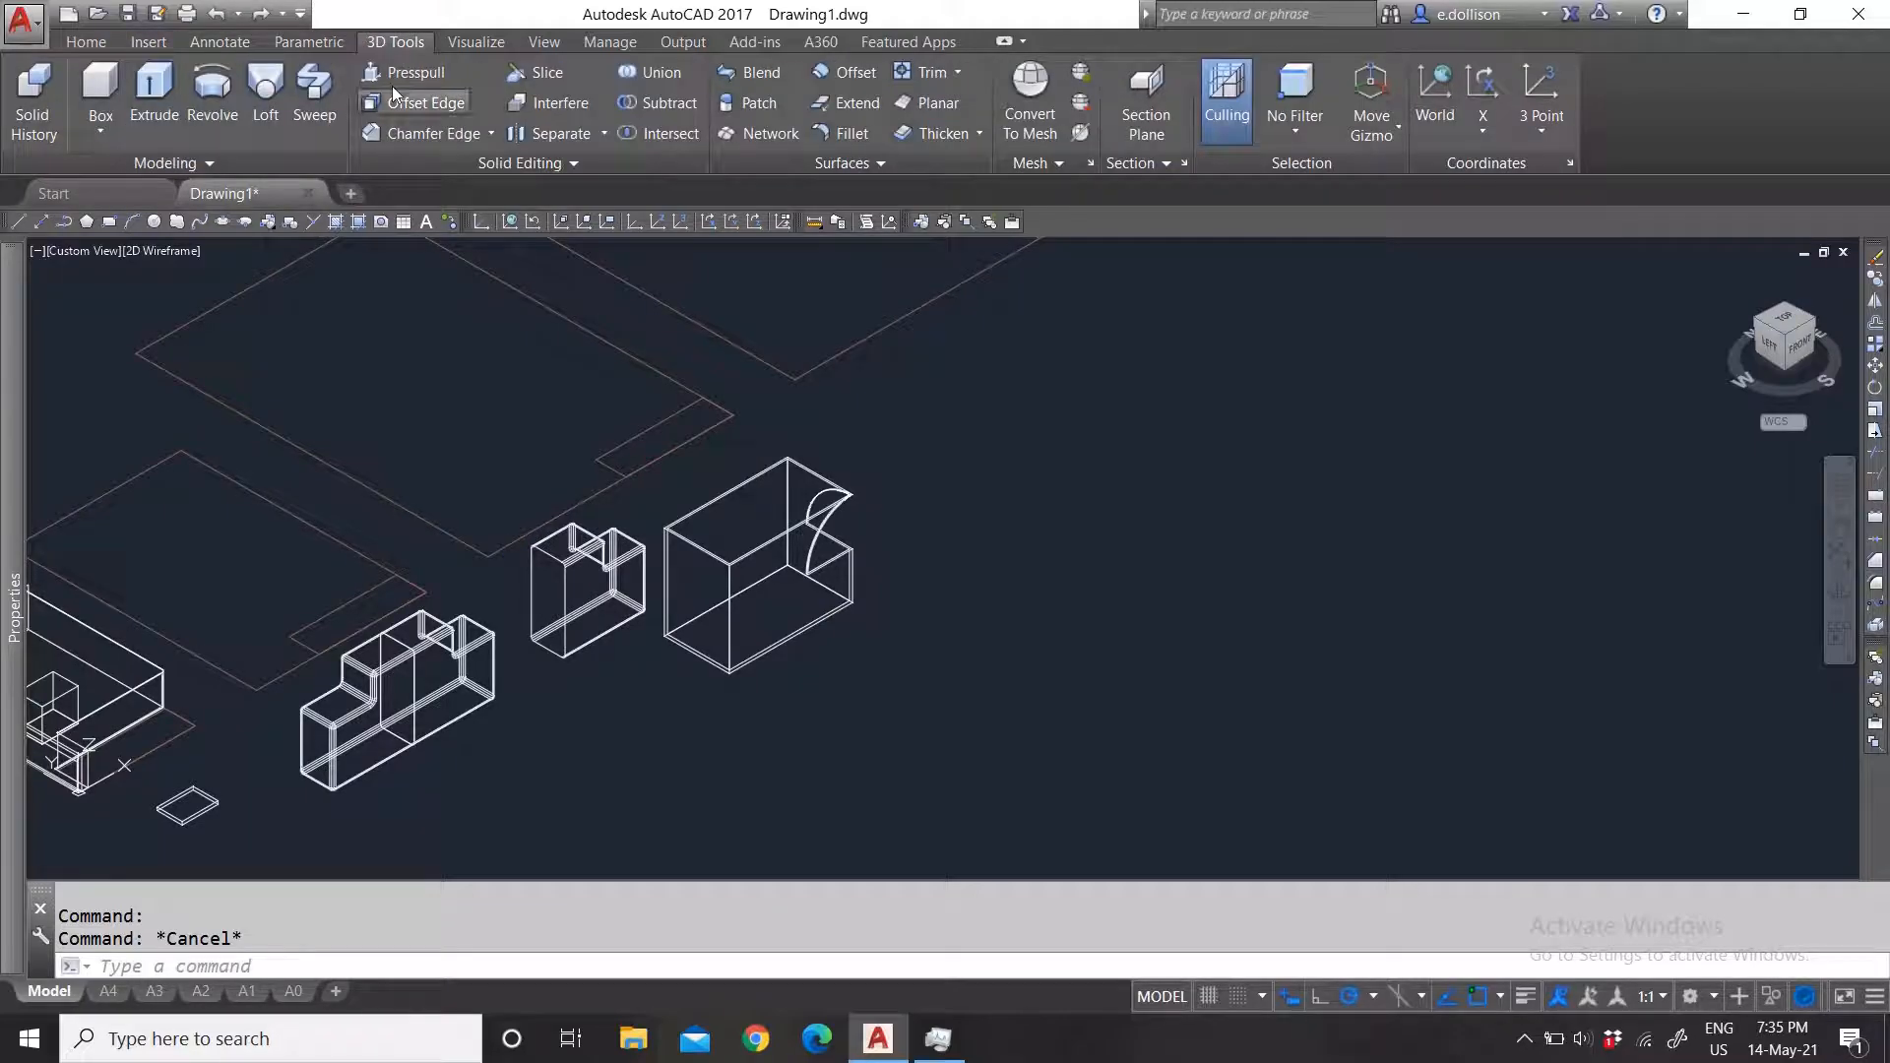
{"action": "left_click", "coordinate": [101, 122]}
{"action": "left_click", "coordinate": [143, 222]}
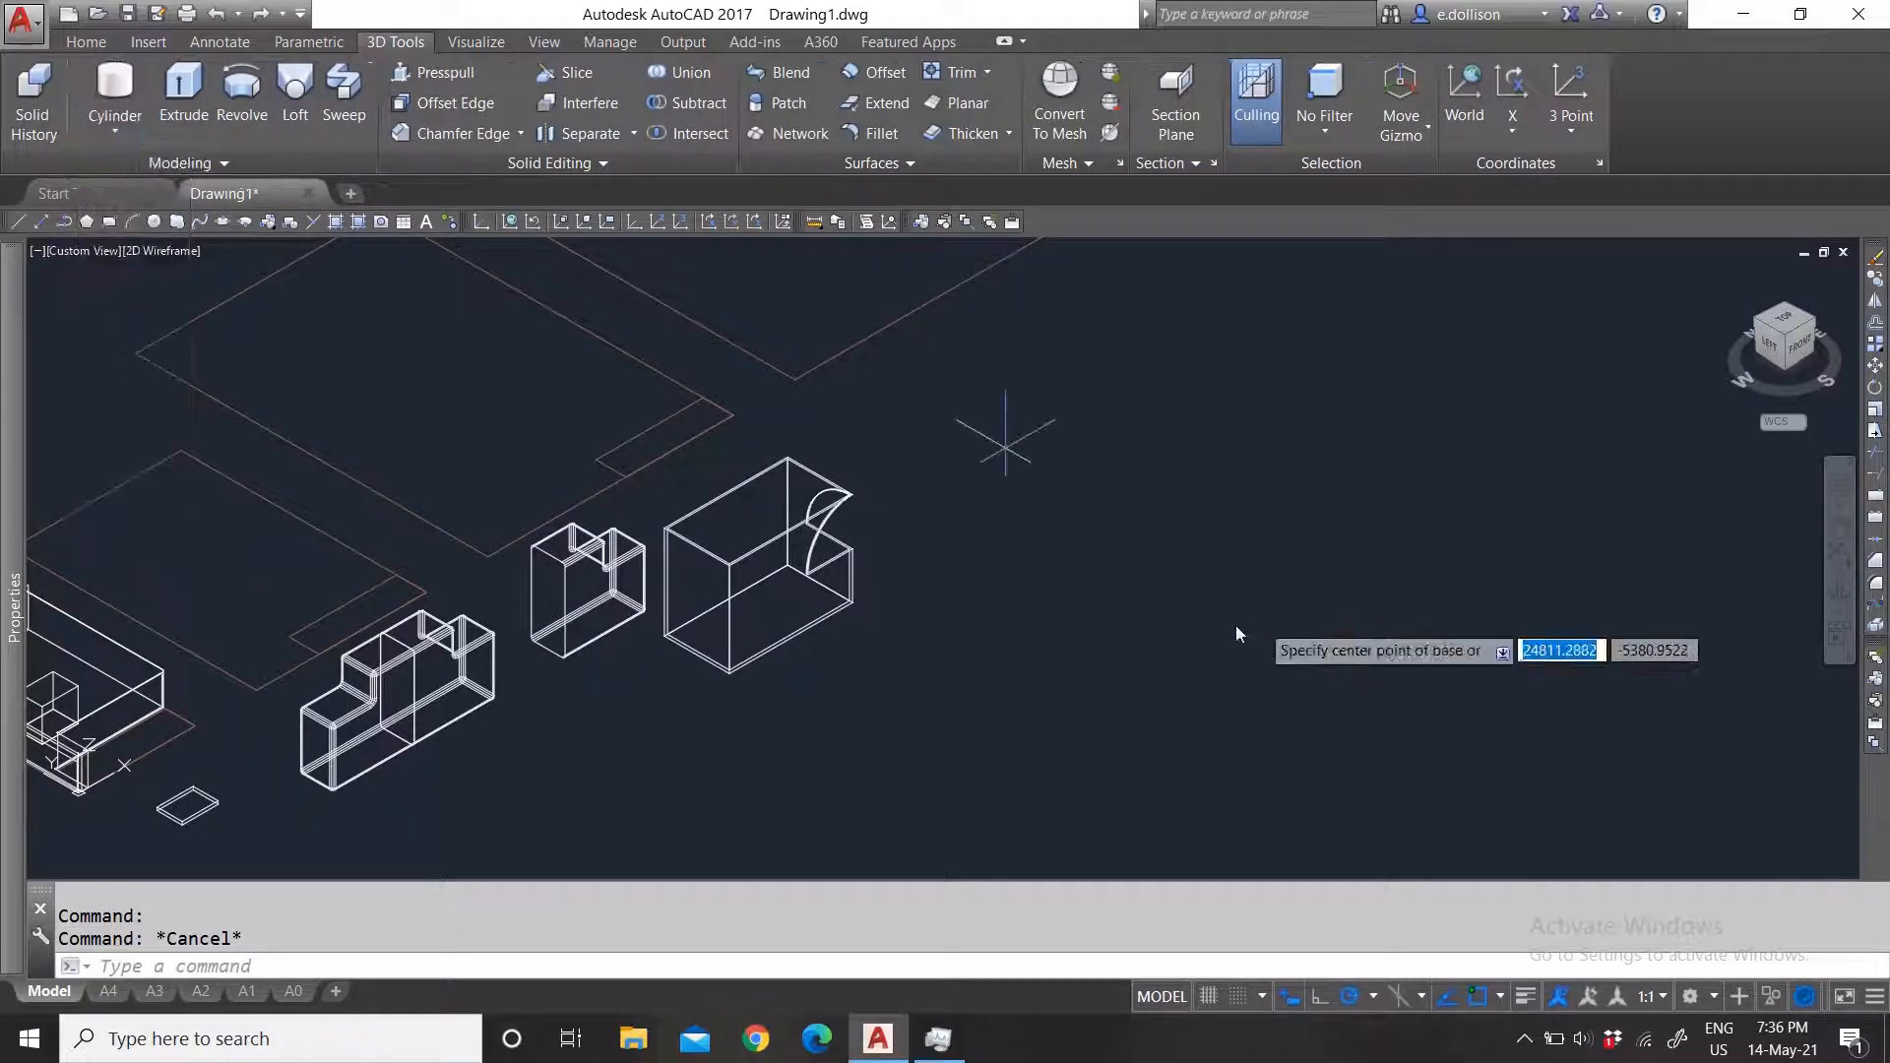
{"action": "left_click", "coordinate": [1079, 617]}
{"action": "left_click", "coordinate": [1132, 605]}
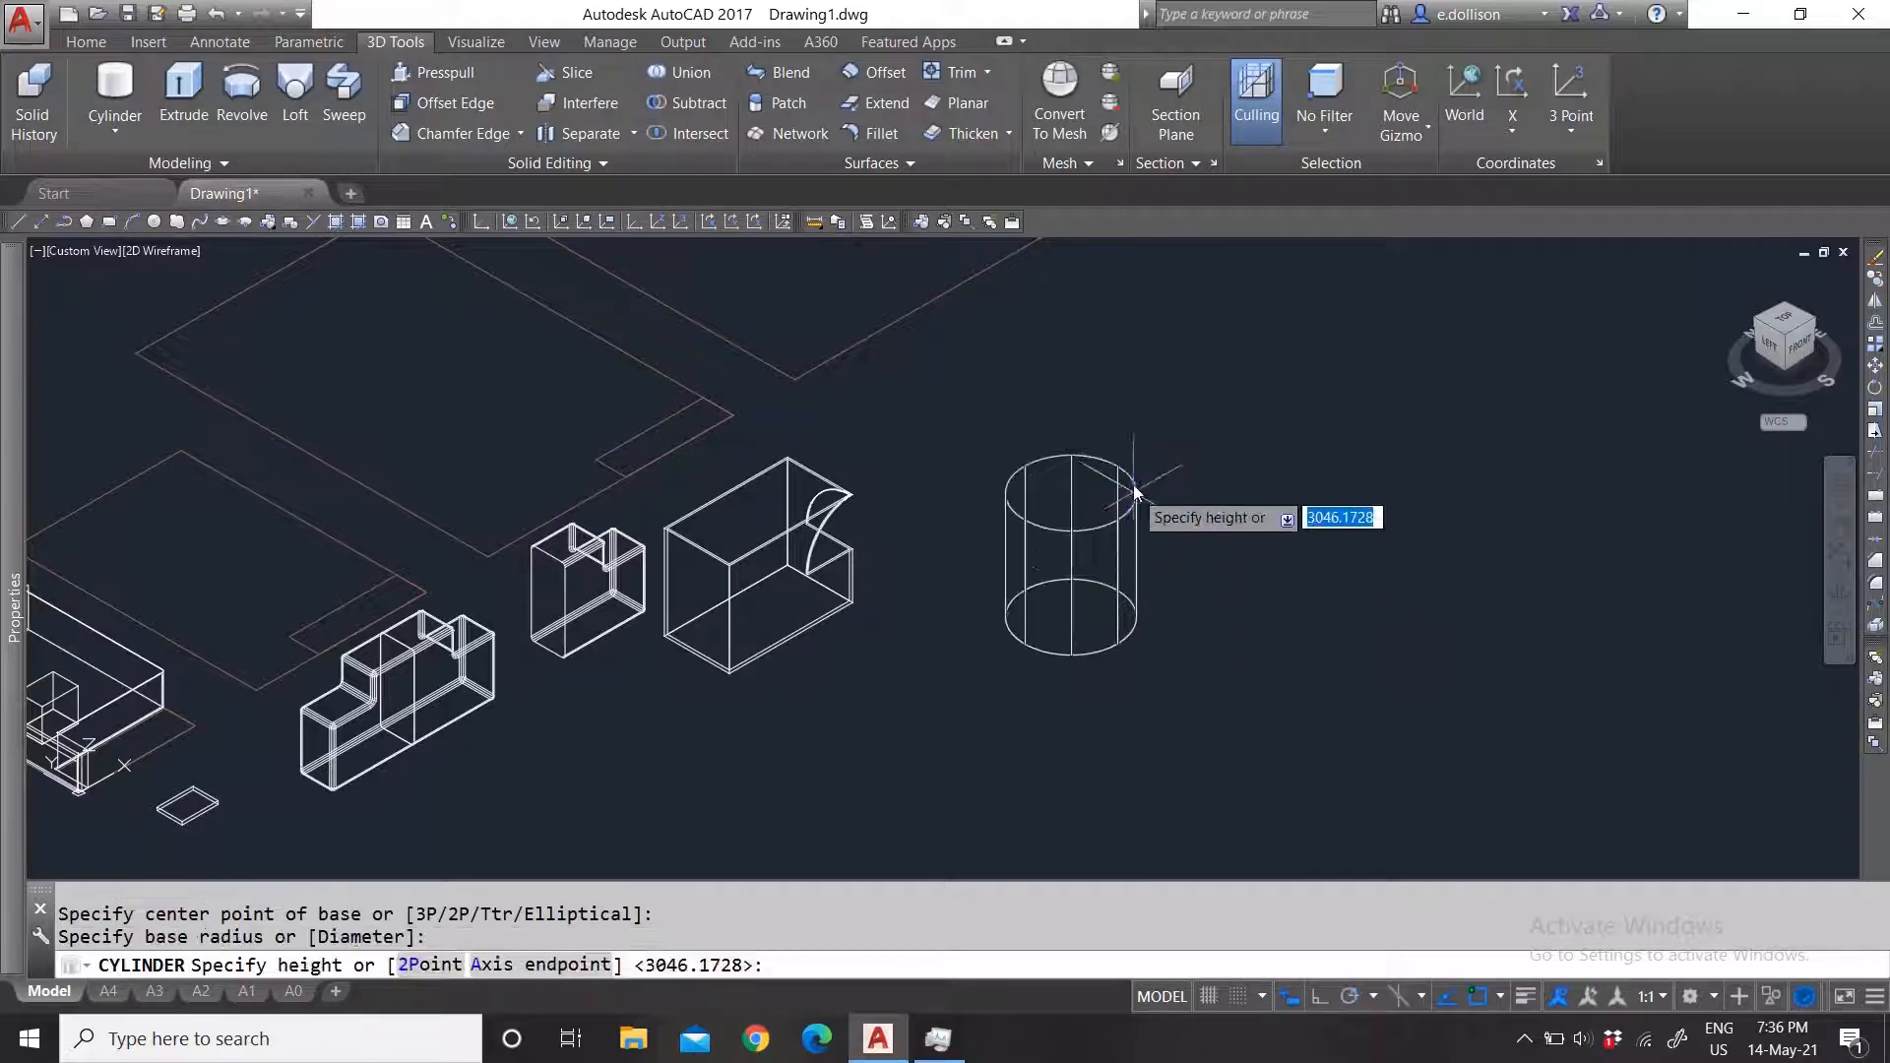
{"action": "left_click", "coordinate": [1132, 394]}
{"action": "left_click", "coordinate": [117, 132]}
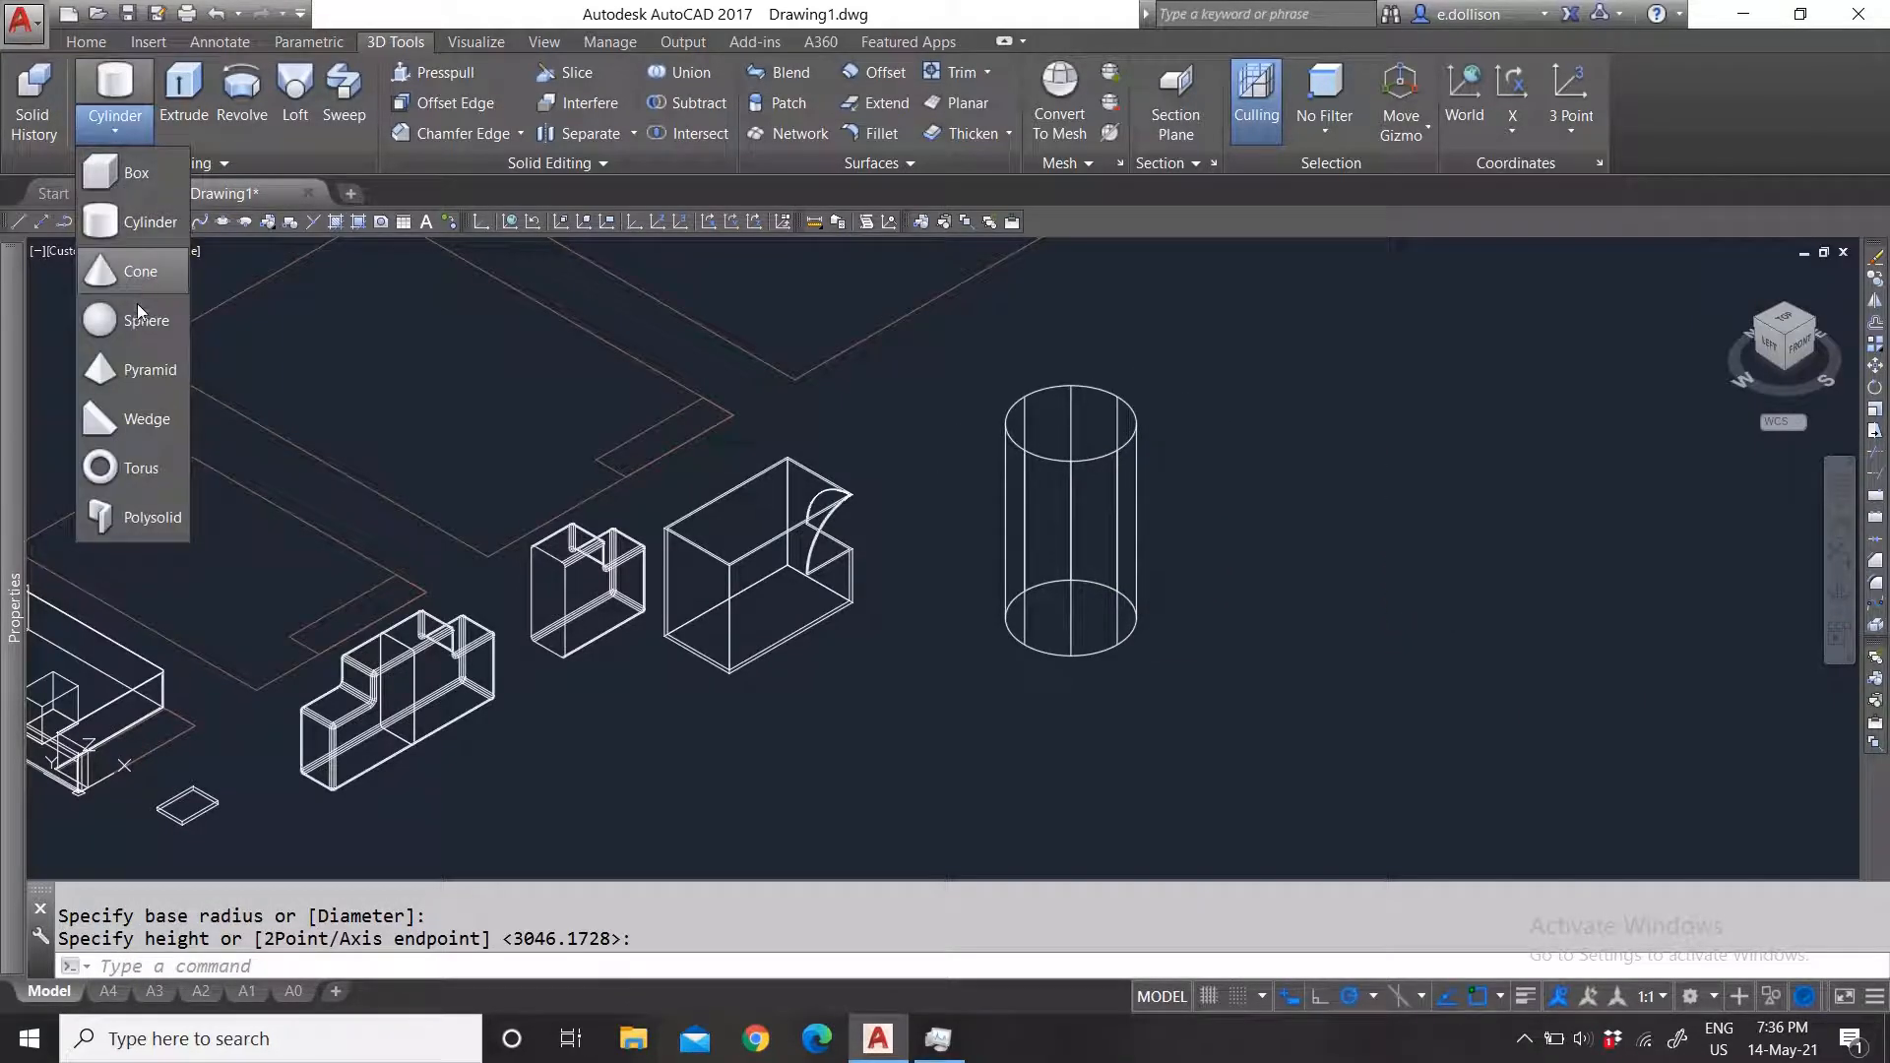
{"action": "left_click", "coordinate": [136, 174]}
{"action": "scroll", "coordinate": [1231, 650], "scroll_direction": "up", "scroll_amount": 2}
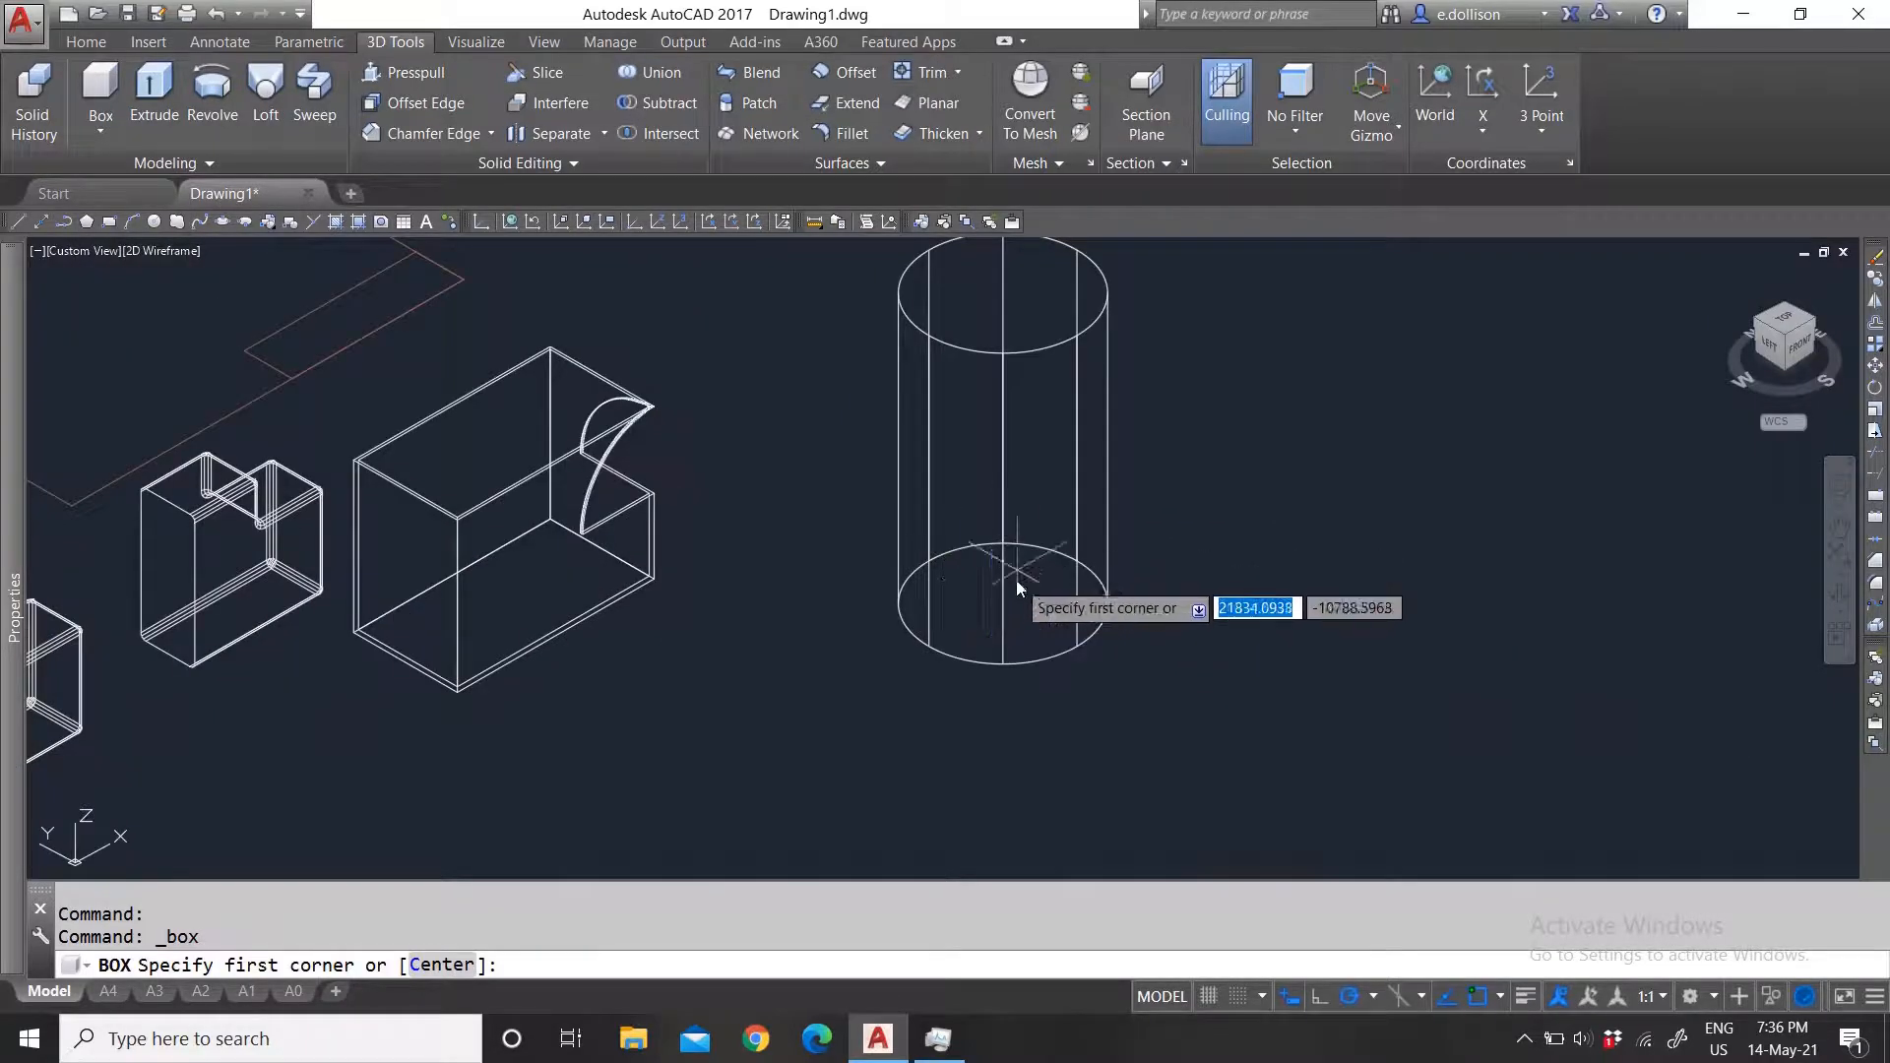
{"action": "scroll", "coordinate": [835, 697], "scroll_direction": "down", "scroll_amount": 3}
{"action": "scroll", "coordinate": [835, 697], "scroll_direction": "up", "scroll_amount": 3}
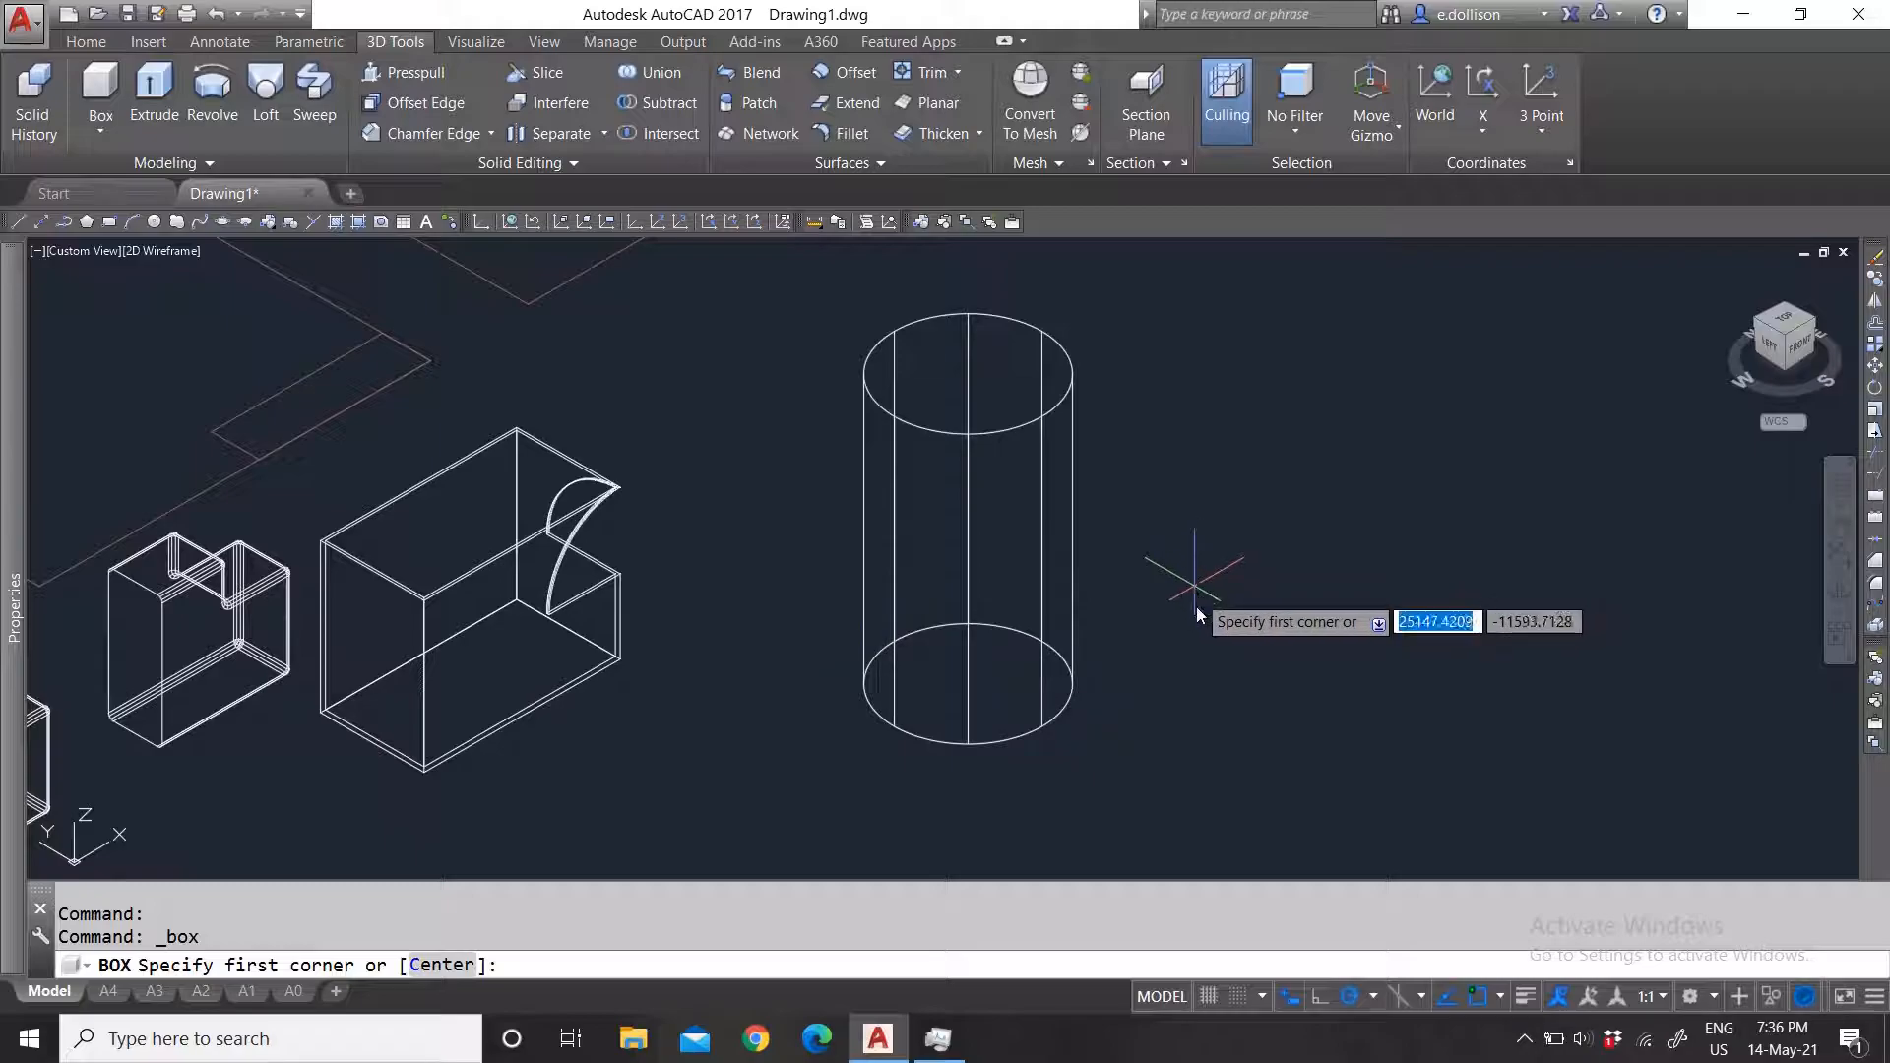
{"action": "key", "text": "Escape"}
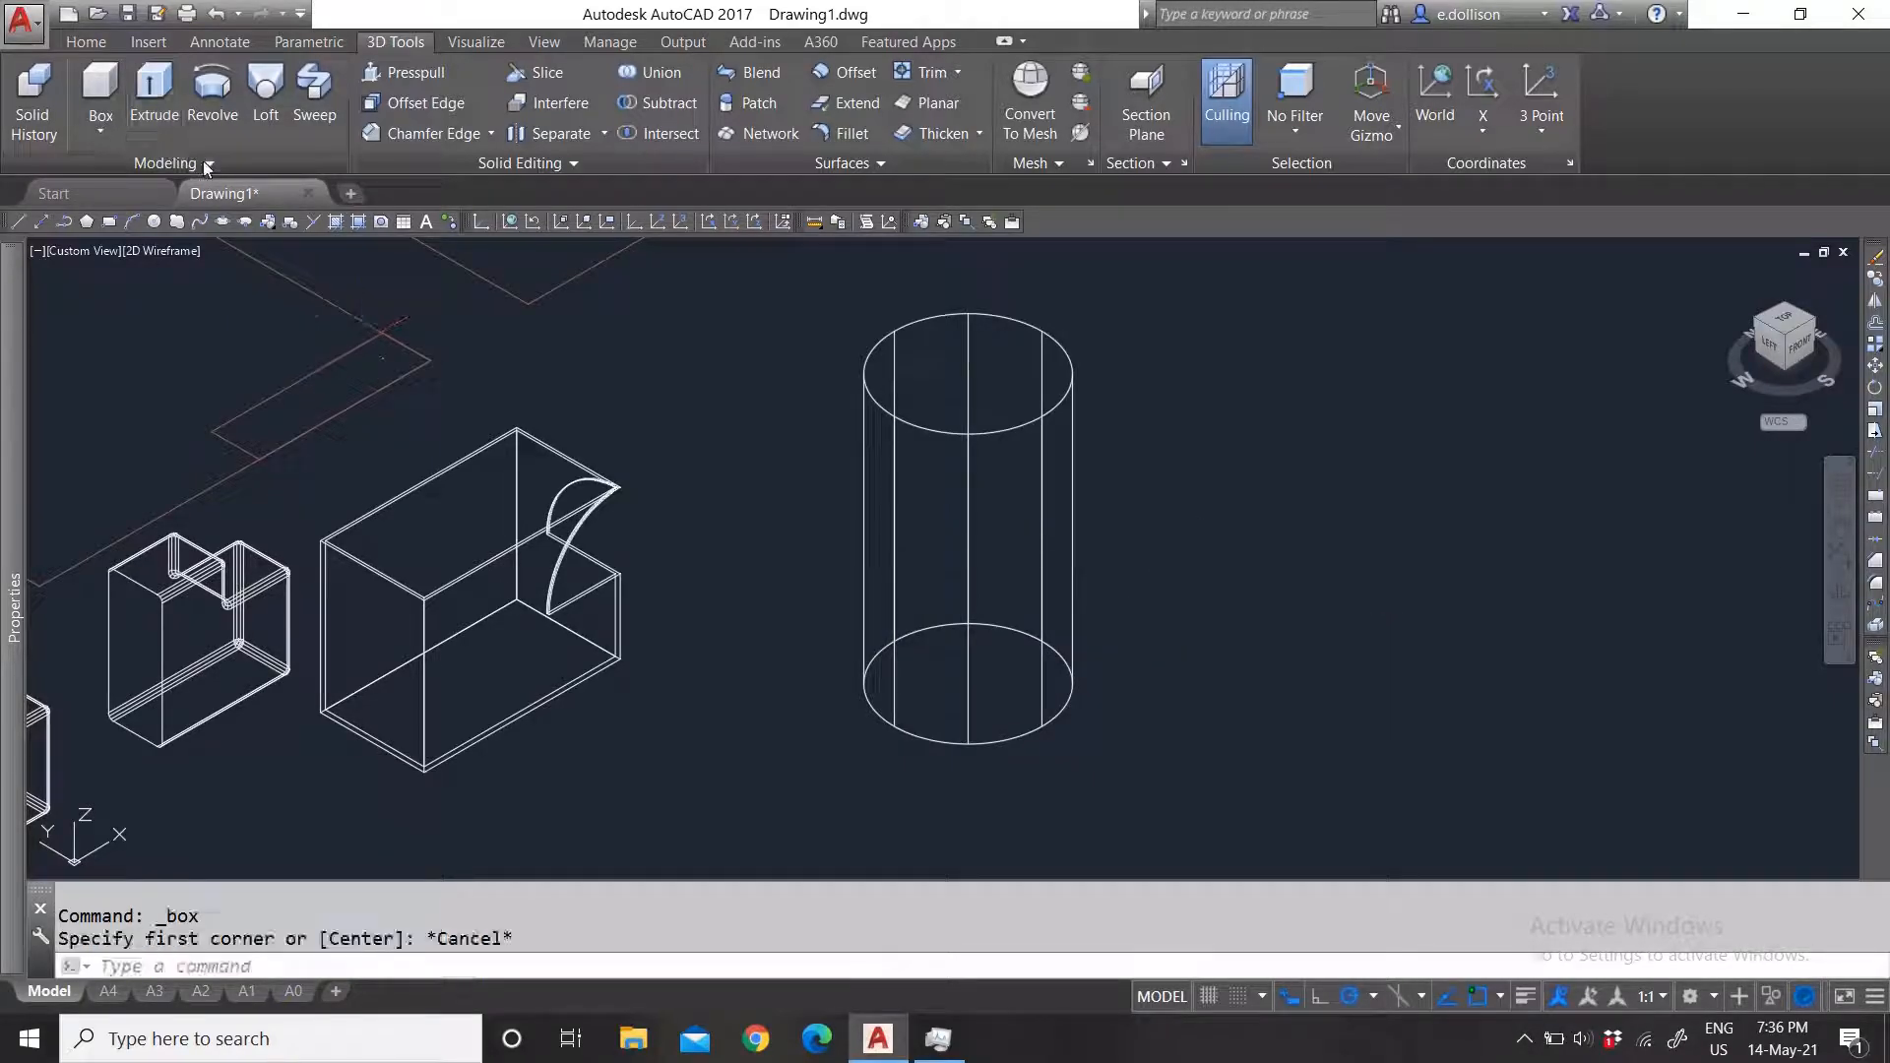
{"action": "left_click", "coordinate": [203, 162]}
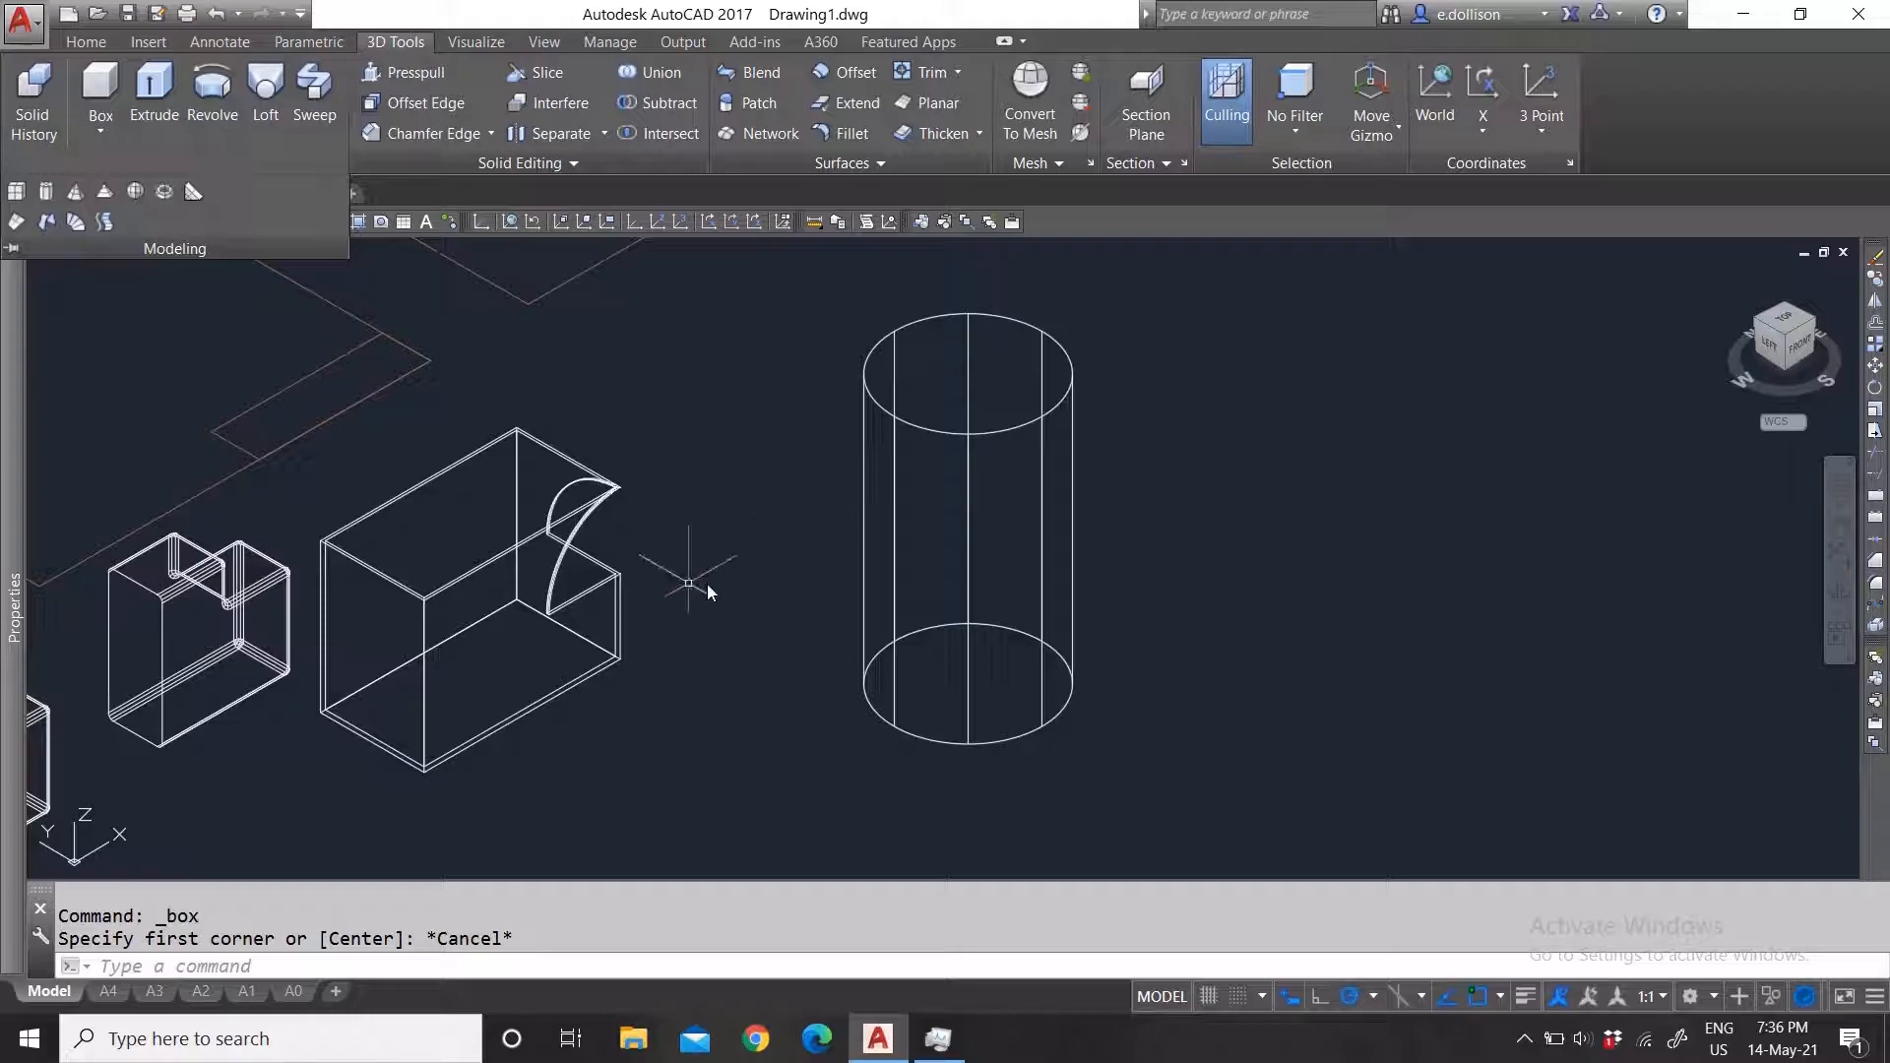
Step: Move the cut box from its lower front corner to the cylinder's base edge so that the two solids overlap
{"action": "scroll", "coordinate": [851, 621], "scroll_direction": "down", "scroll_amount": 3}
{"action": "scroll", "coordinate": [851, 621], "scroll_direction": "up", "scroll_amount": 3}
{"action": "left_click", "coordinate": [748, 662]}
{"action": "left_click", "coordinate": [547, 576]}
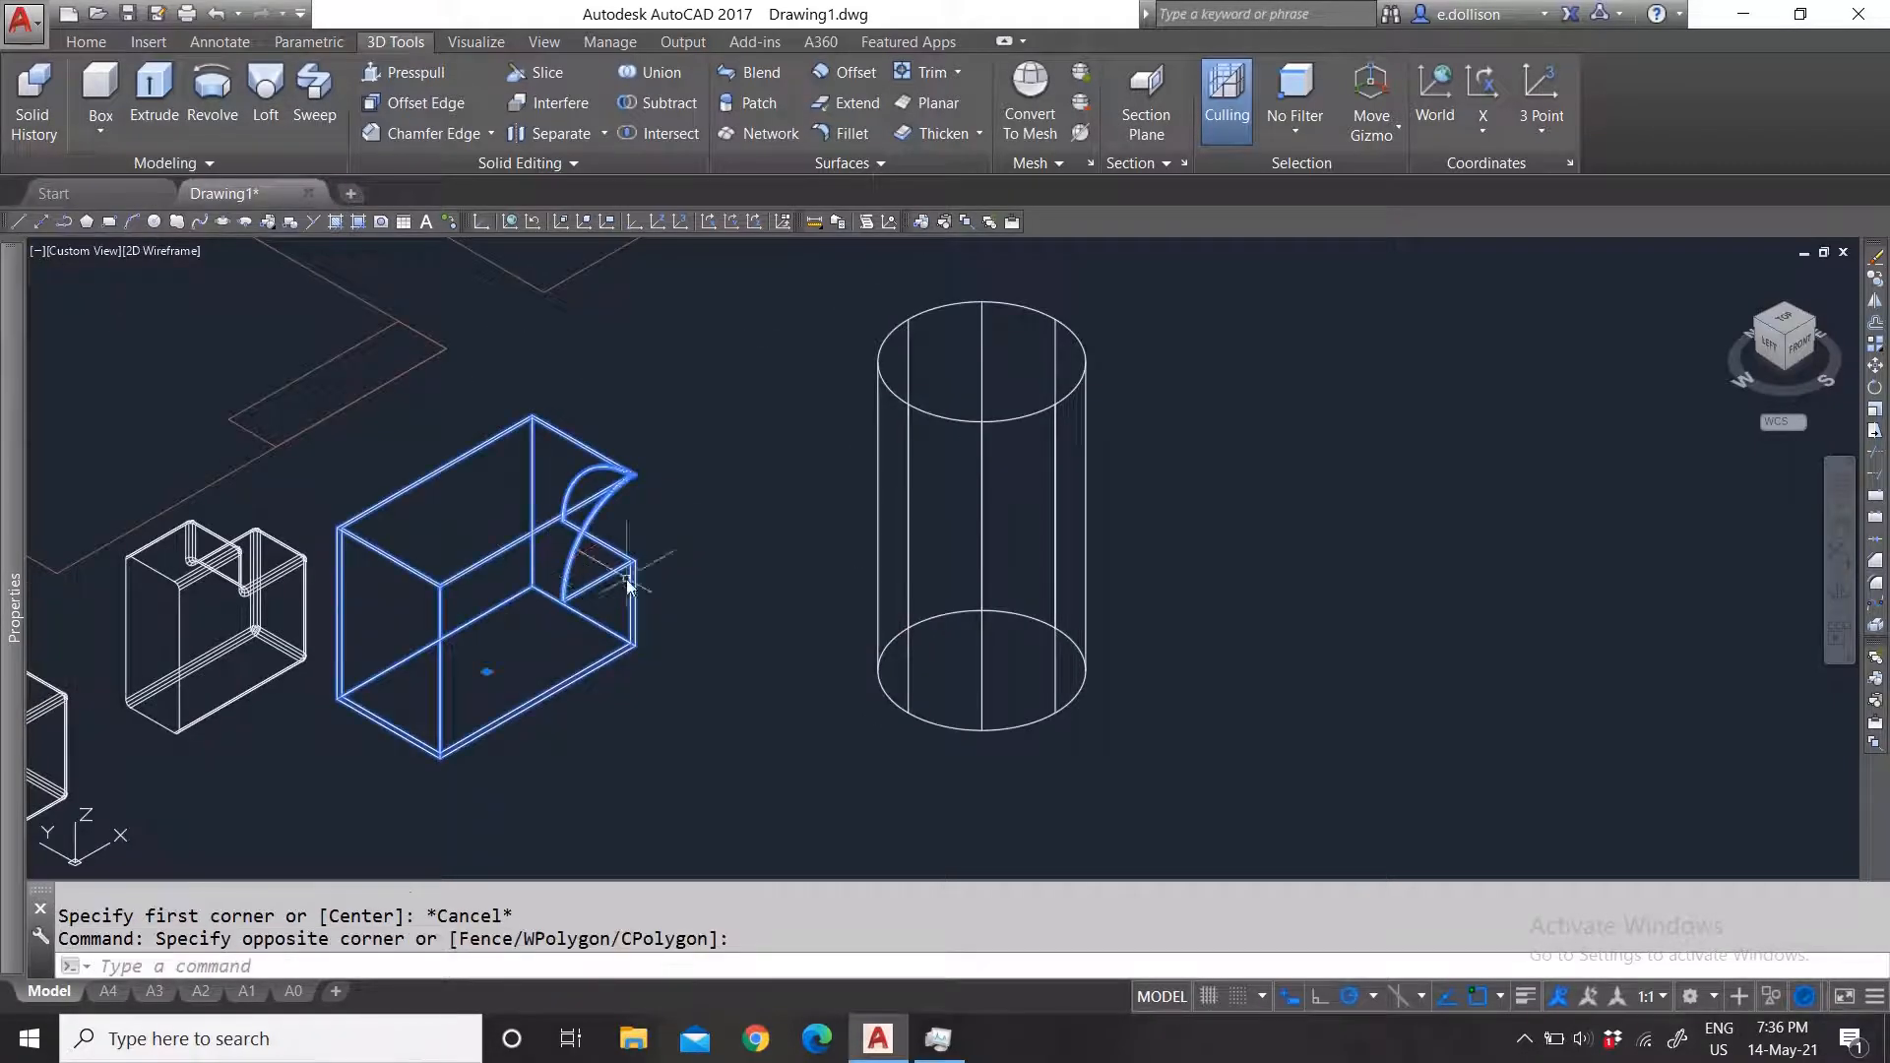
{"action": "type", "text": "m"}
{"action": "key", "text": "Return"}
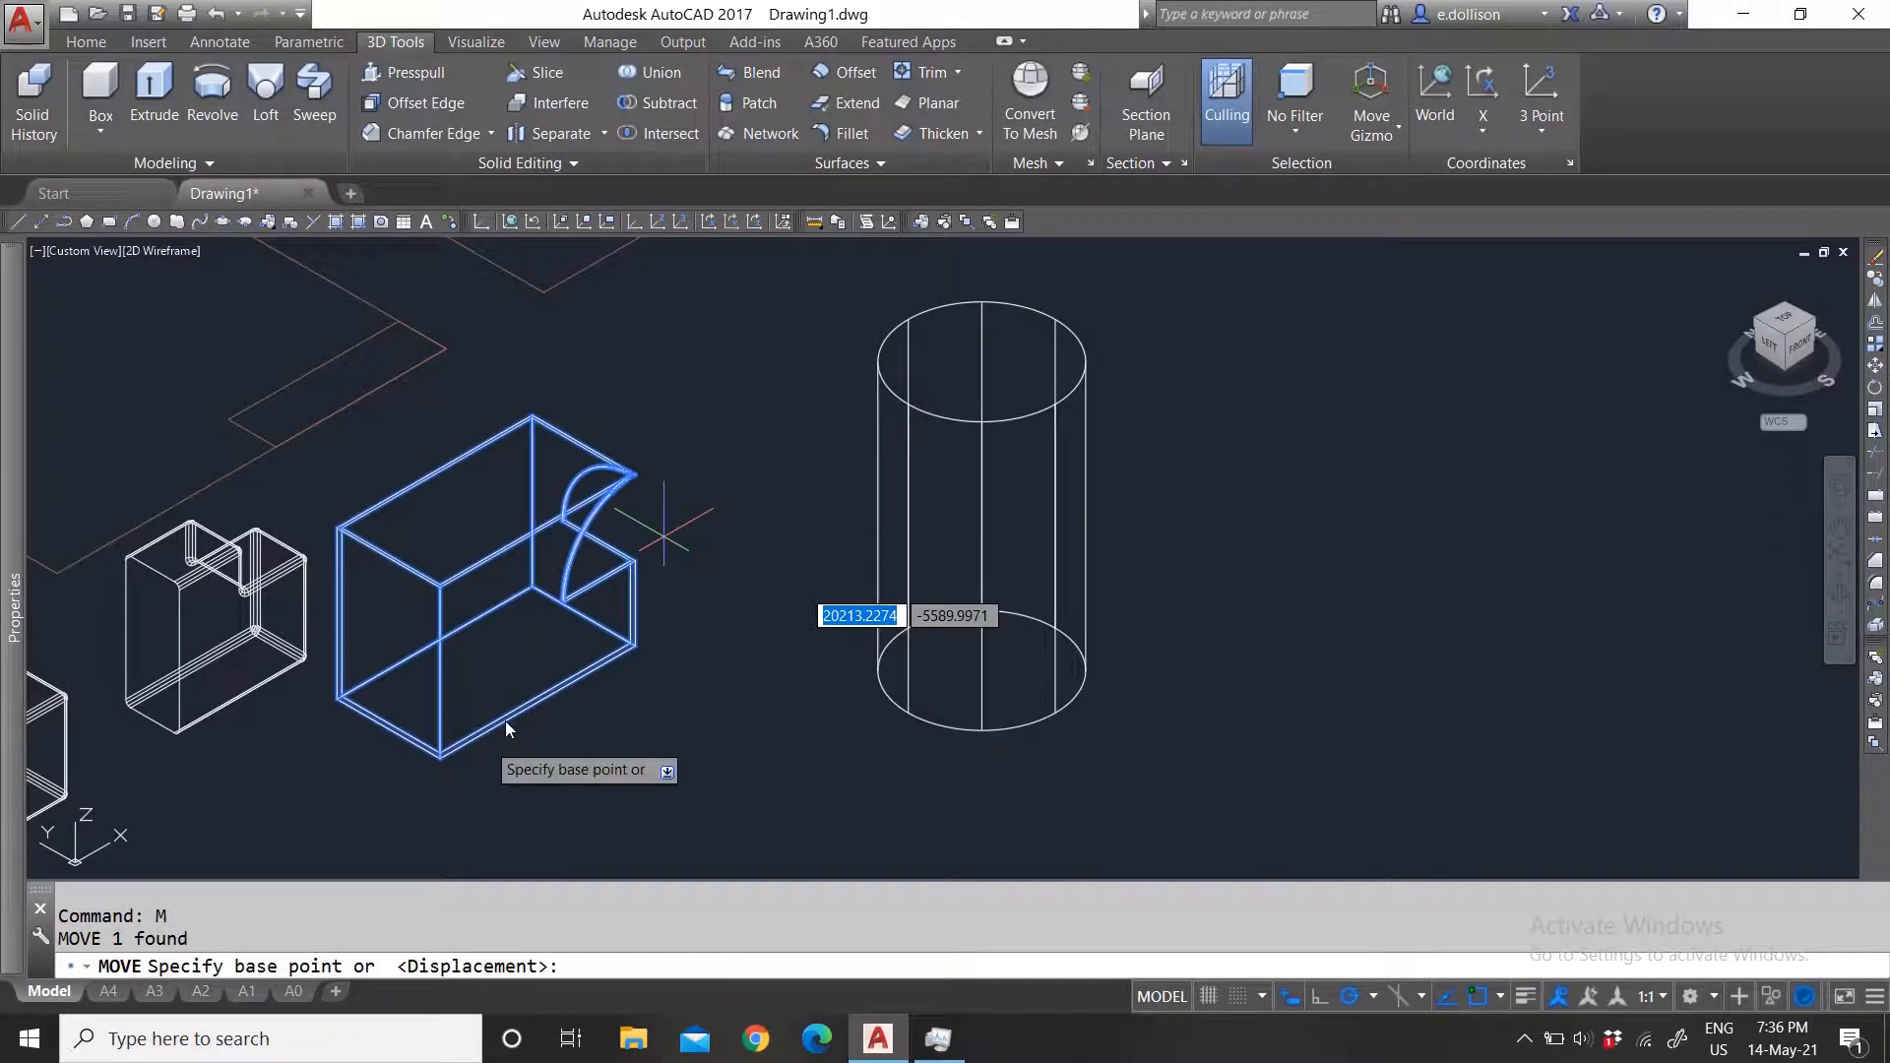
{"action": "left_click", "coordinate": [436, 758]}
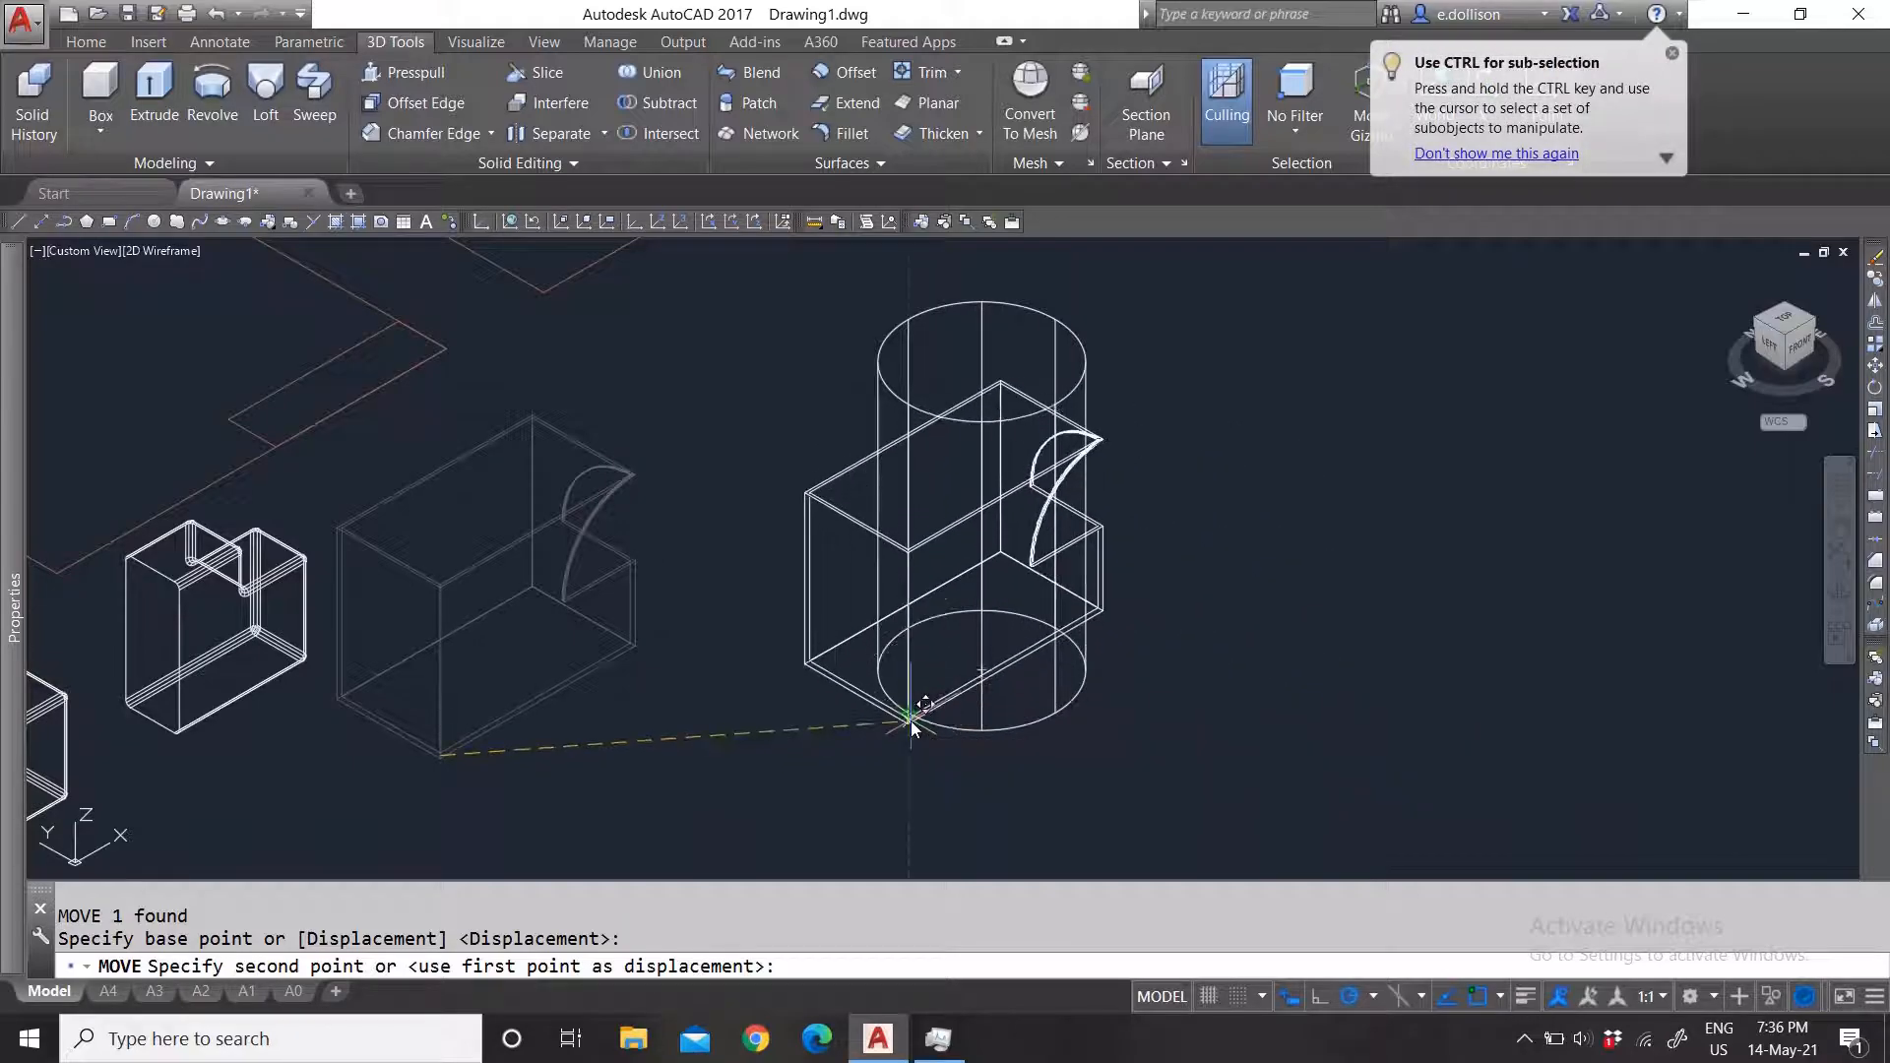
{"action": "left_click", "coordinate": [907, 717]}
Step: Examine how the cut box and the cylinder overlap, and show the additional solid editing tools
{"action": "scroll", "coordinate": [1183, 623], "scroll_direction": "up", "scroll_amount": 4}
{"action": "scroll", "coordinate": [868, 651], "scroll_direction": "down", "scroll_amount": 4}
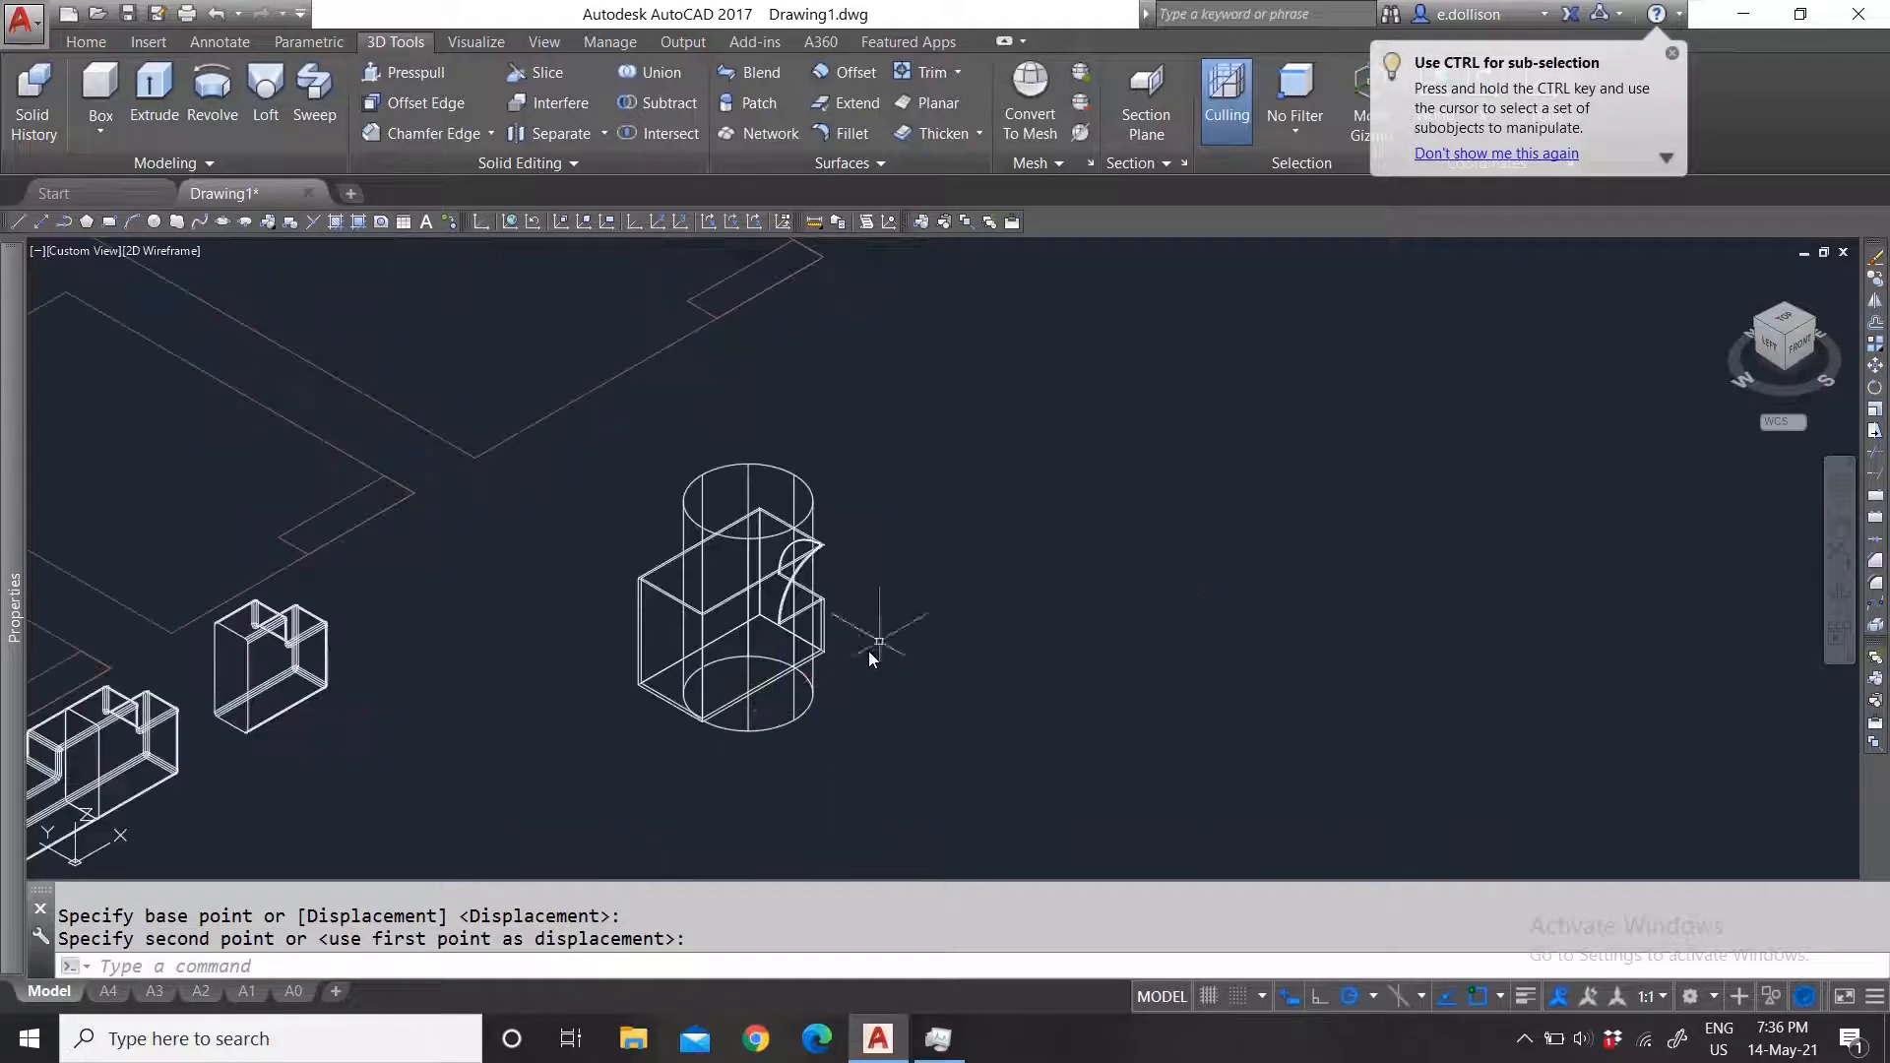
{"action": "scroll", "coordinate": [880, 641], "scroll_direction": "up", "scroll_amount": 3}
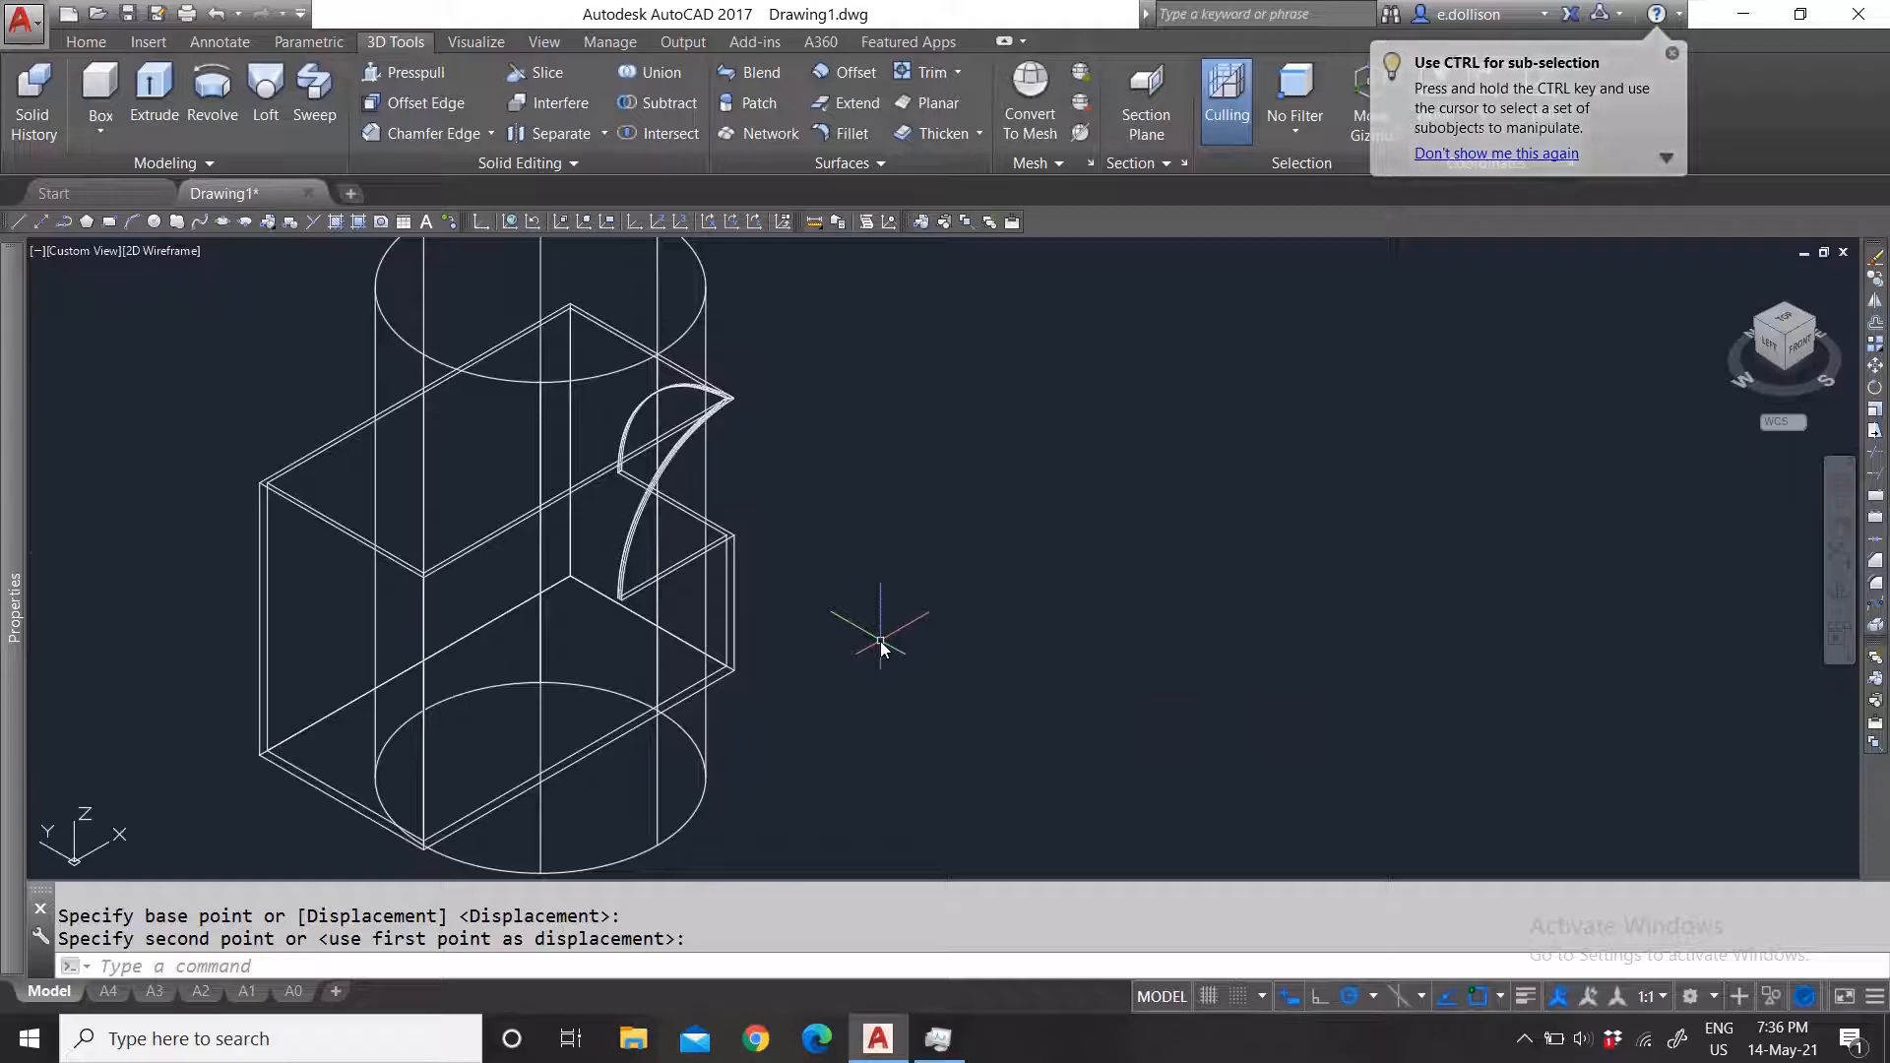
{"action": "scroll", "coordinate": [874, 635], "scroll_direction": "down", "scroll_amount": 4}
{"action": "scroll", "coordinate": [868, 634], "scroll_direction": "up", "scroll_amount": 4}
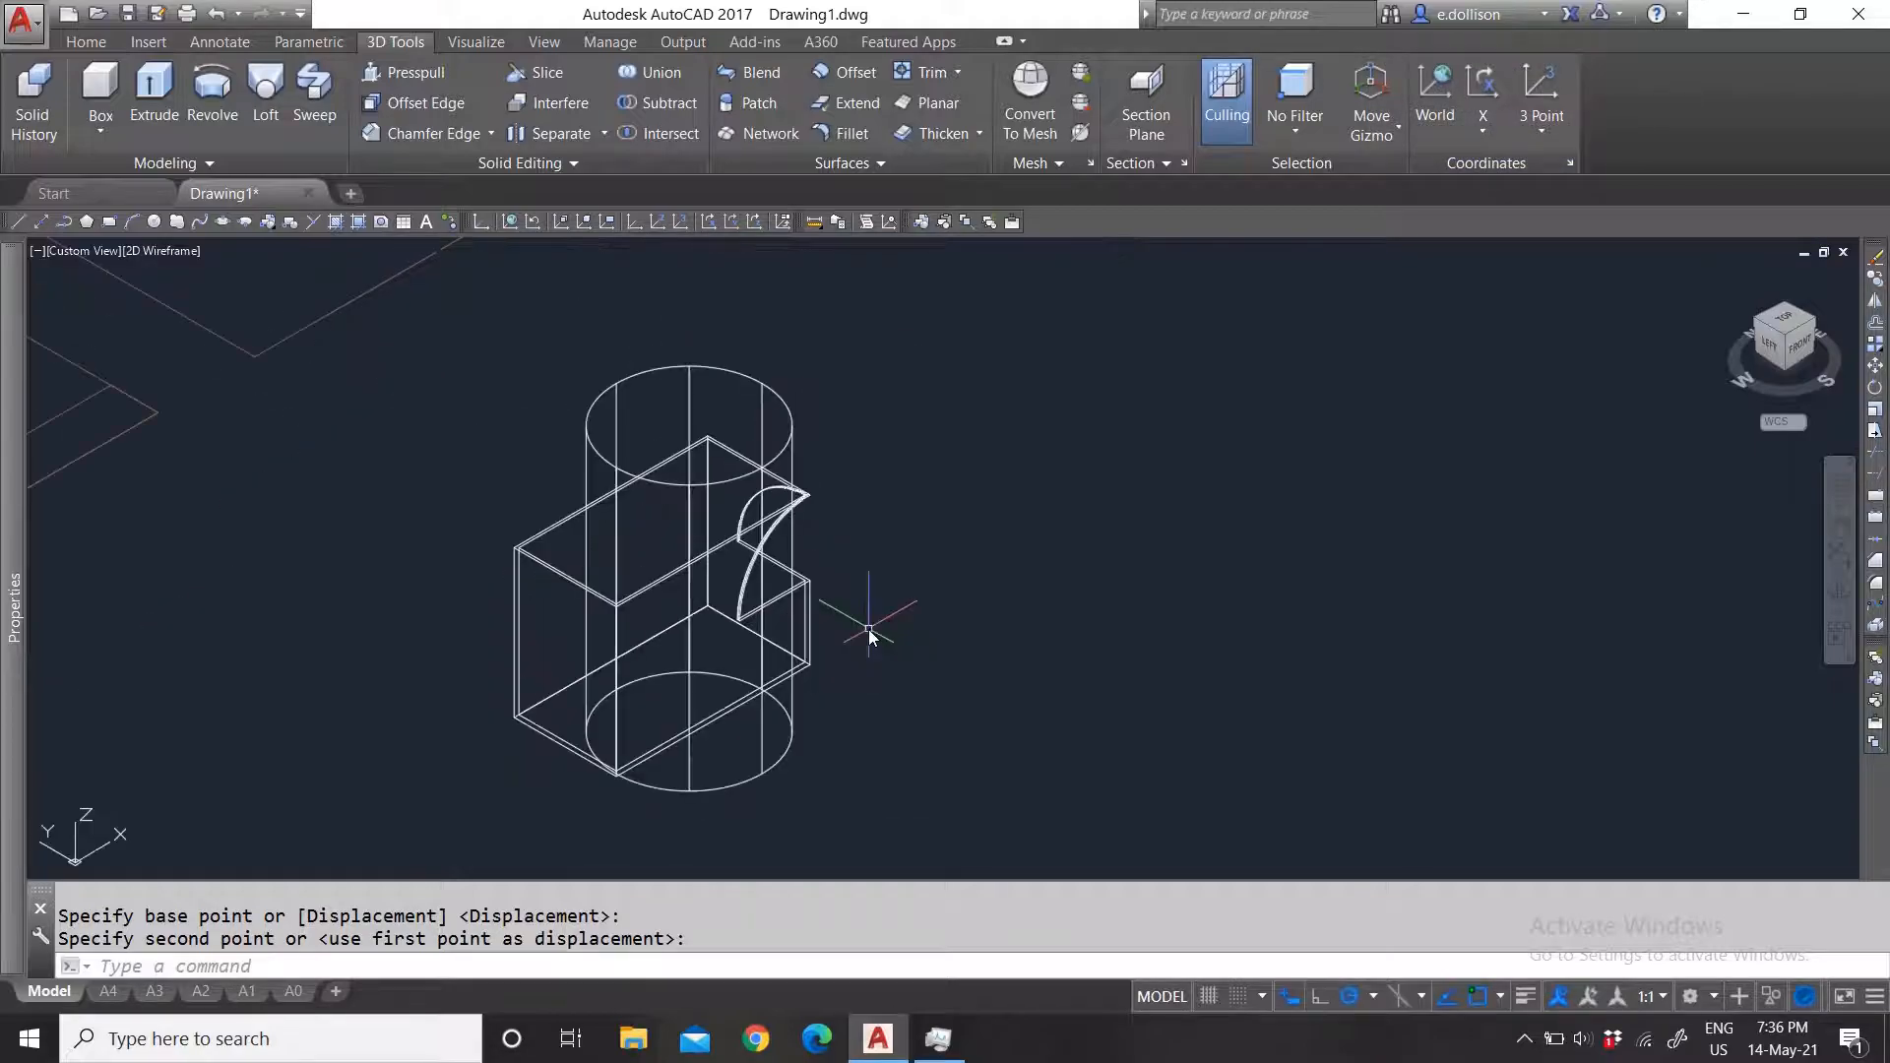
{"action": "scroll", "coordinate": [864, 640], "scroll_direction": "up", "scroll_amount": 1}
{"action": "scroll", "coordinate": [841, 651], "scroll_direction": "down", "scroll_amount": 4}
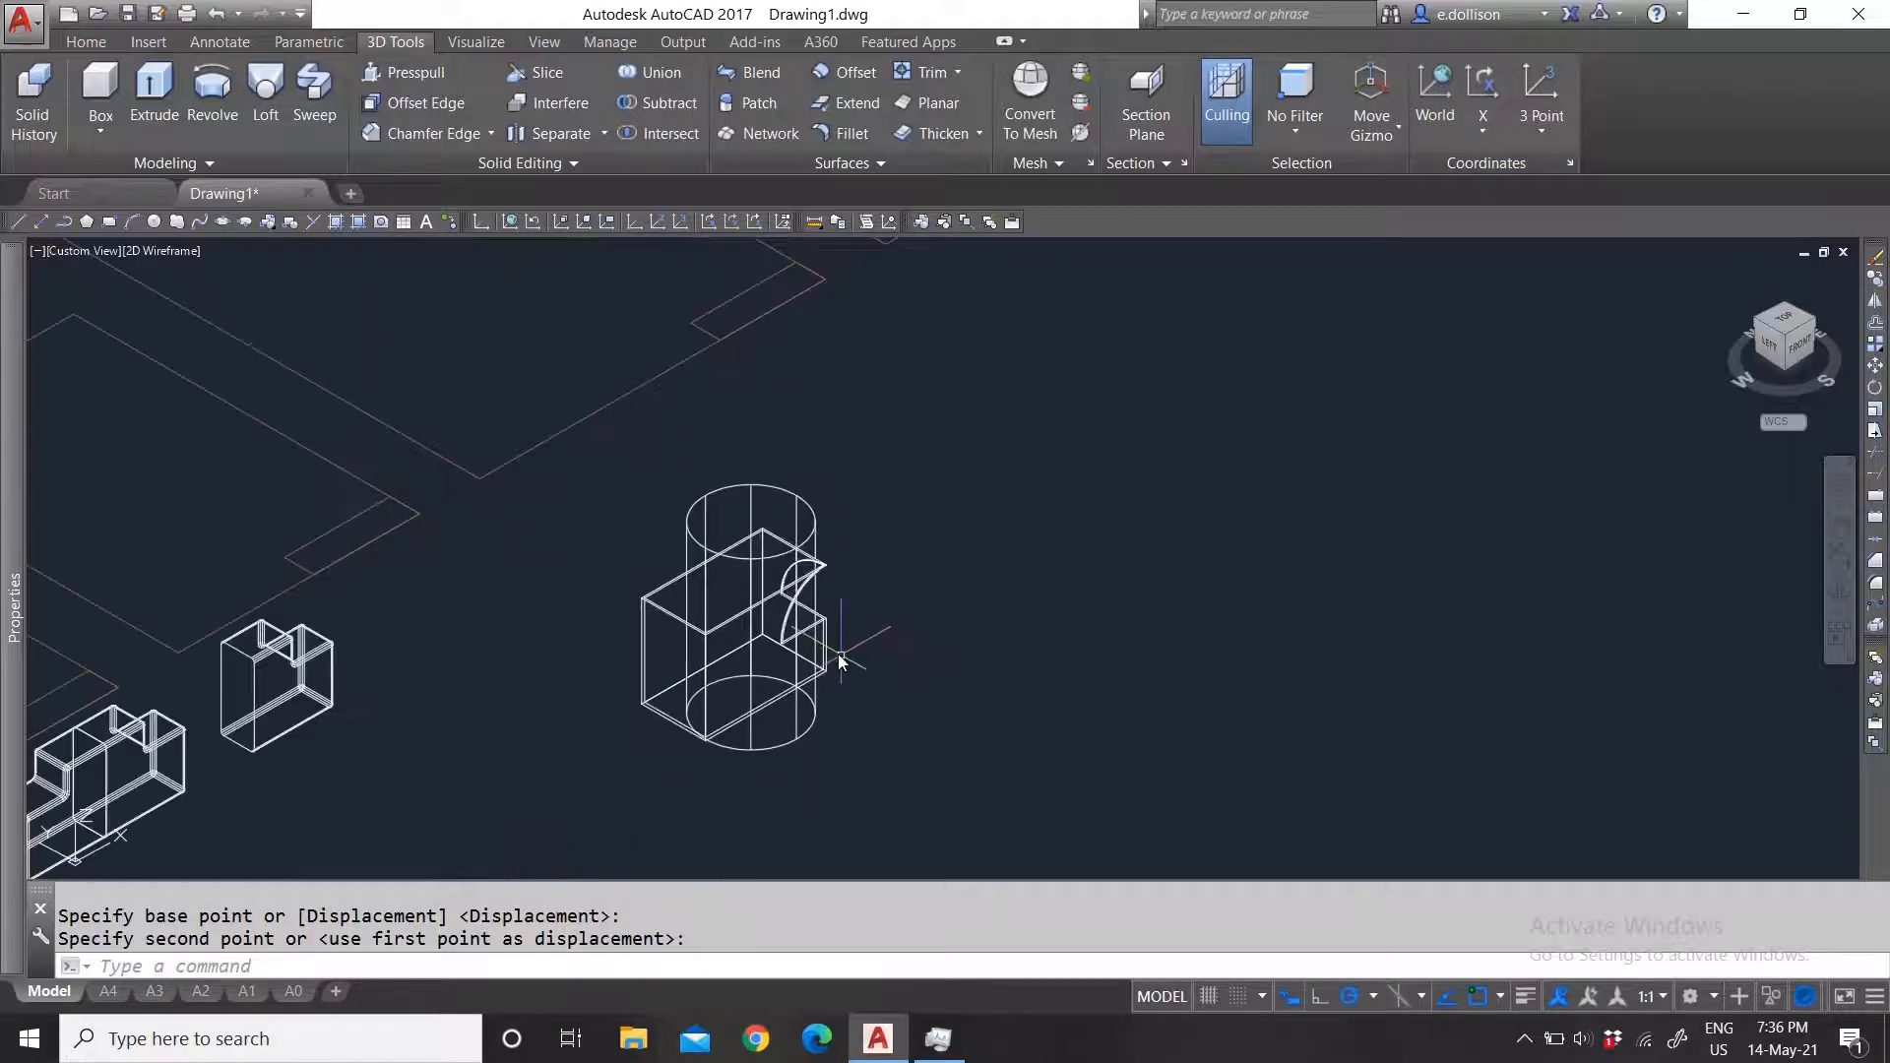
{"action": "scroll", "coordinate": [886, 635], "scroll_direction": "up", "scroll_amount": 5}
{"action": "scroll", "coordinate": [895, 647], "scroll_direction": "down", "scroll_amount": 2}
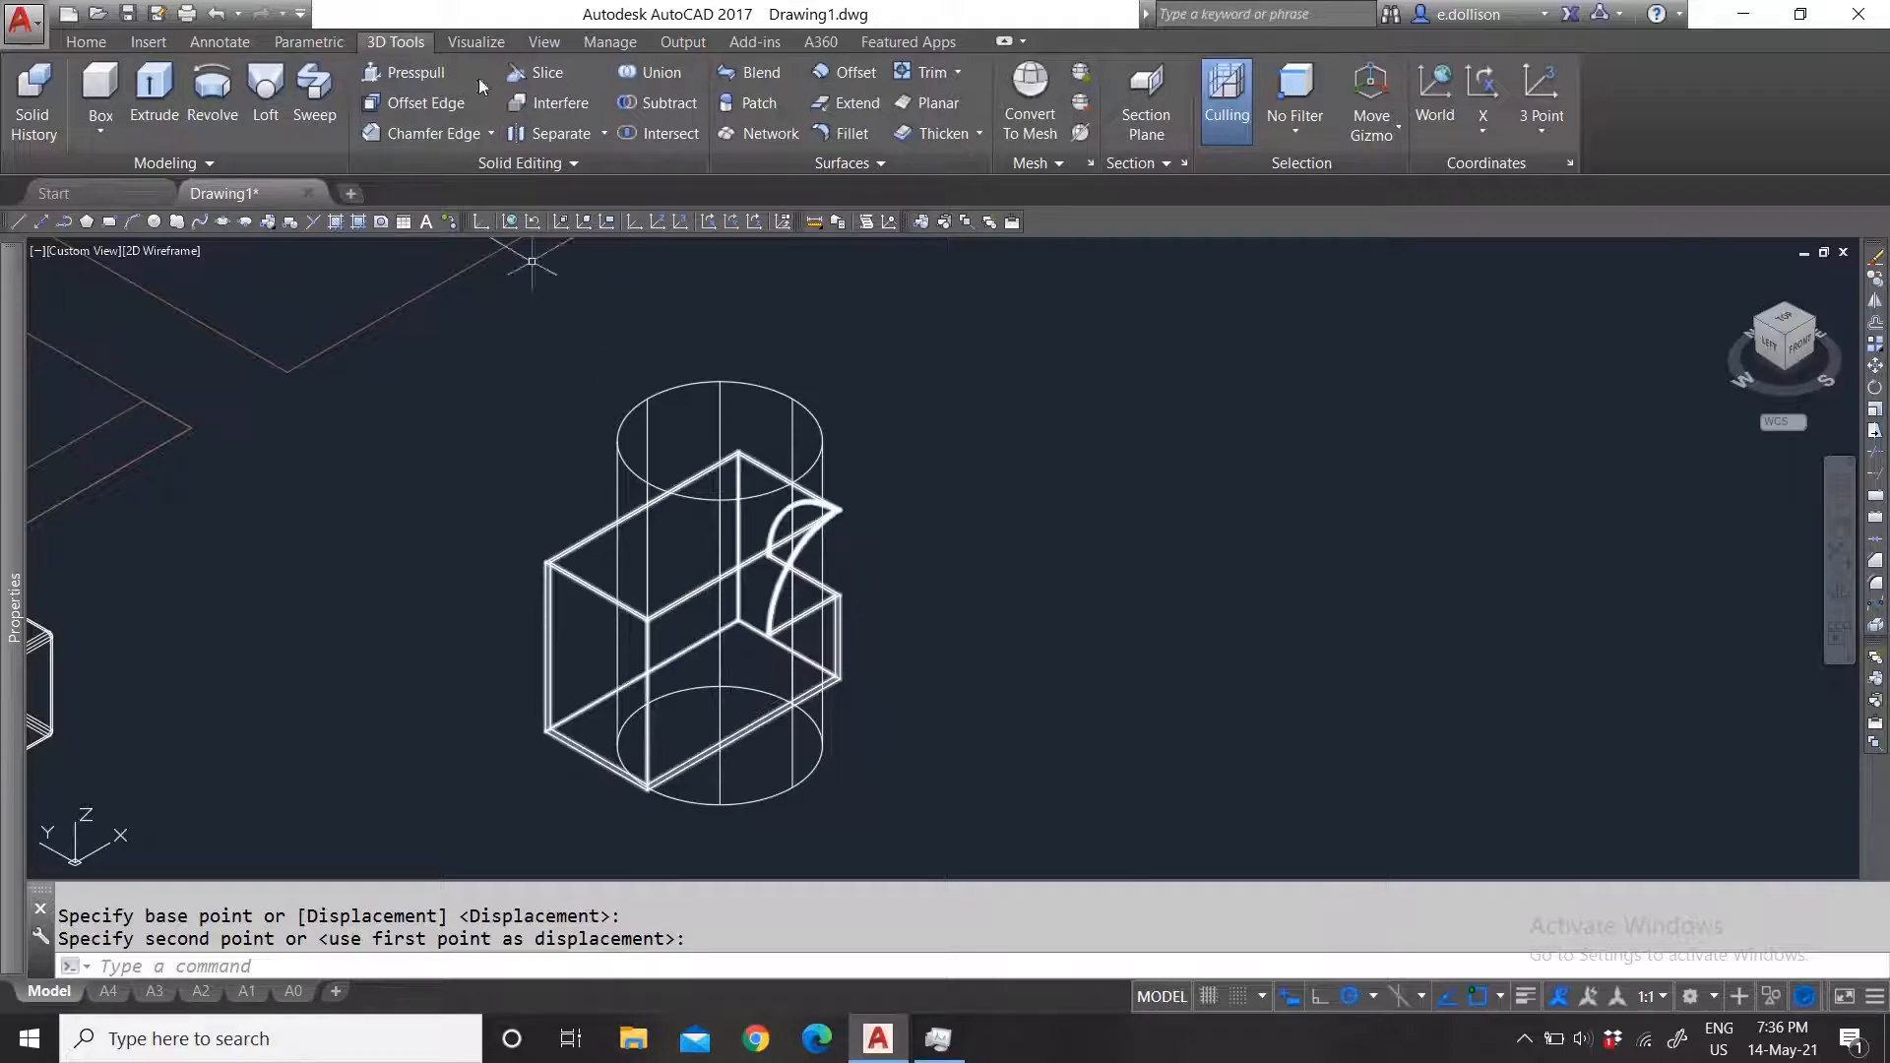
{"action": "left_click", "coordinate": [582, 155]}
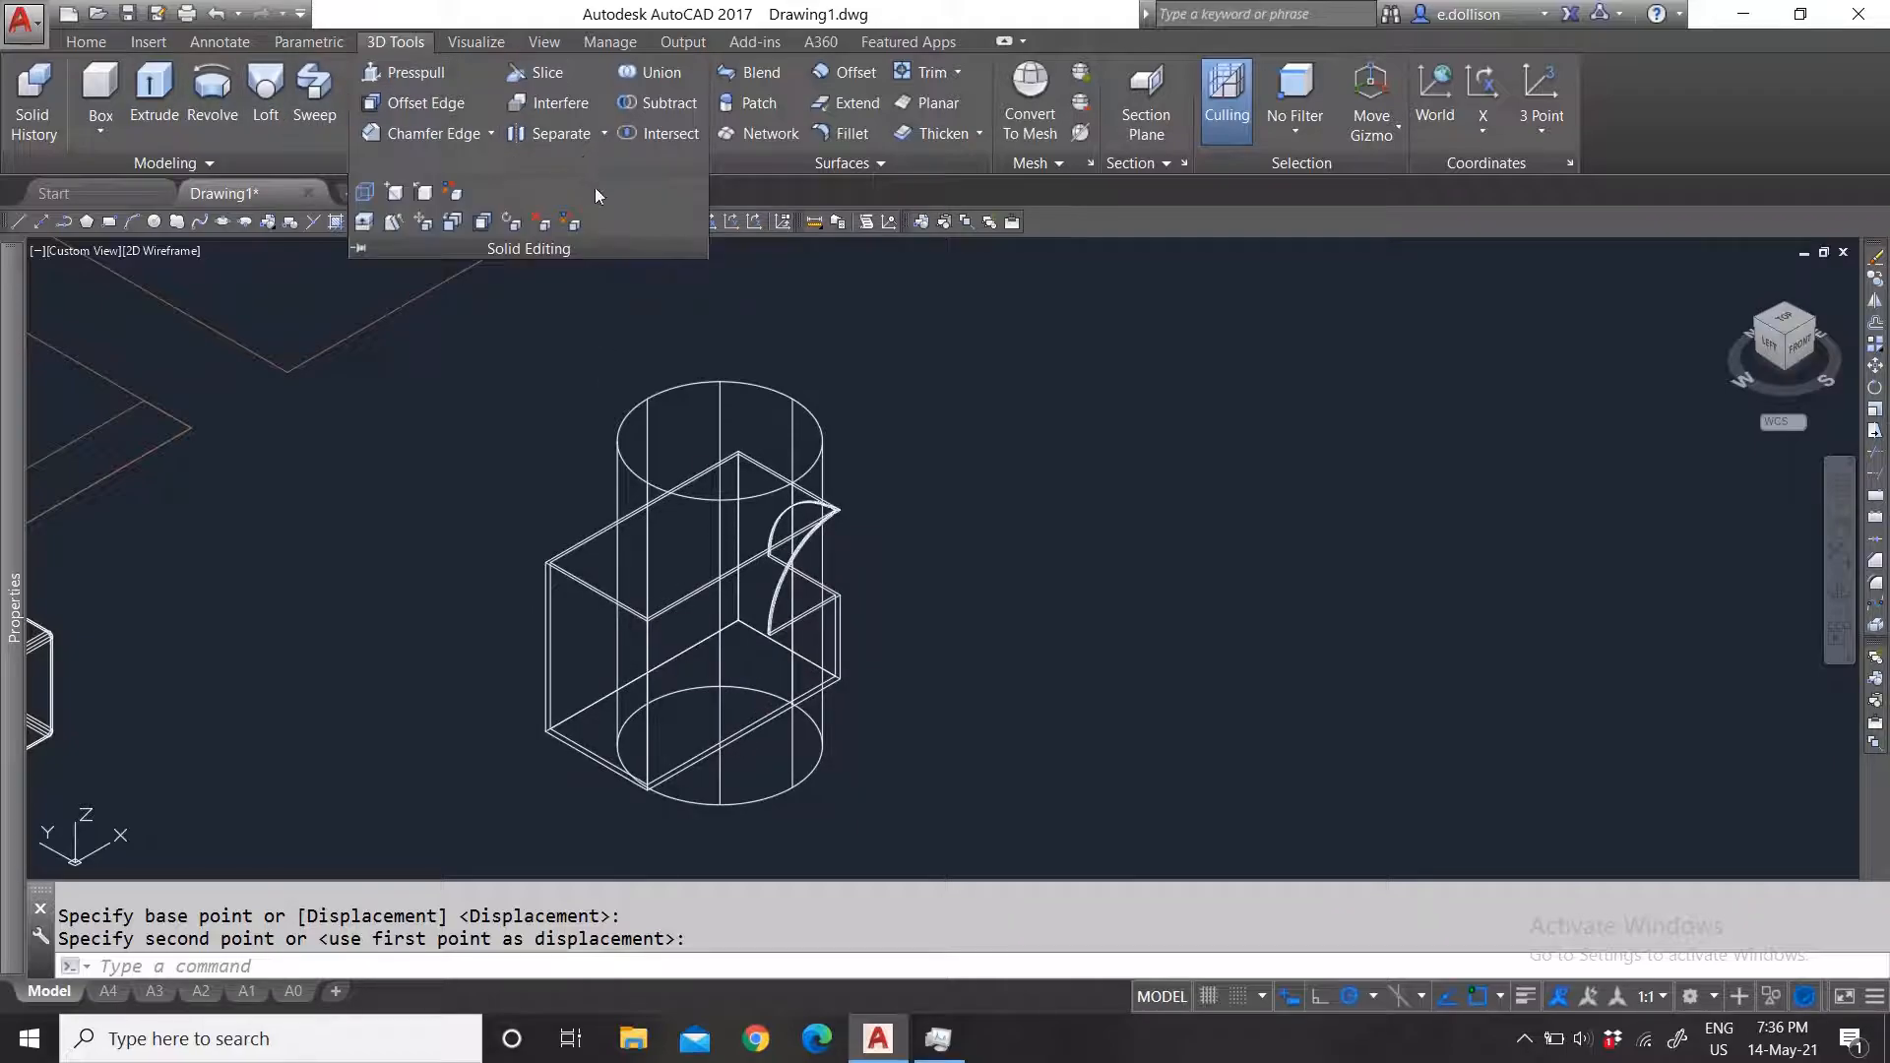
Step: Intersect the cut box with the overlapping cylinder so that only their common volume is kept
{"action": "left_click", "coordinate": [660, 134]}
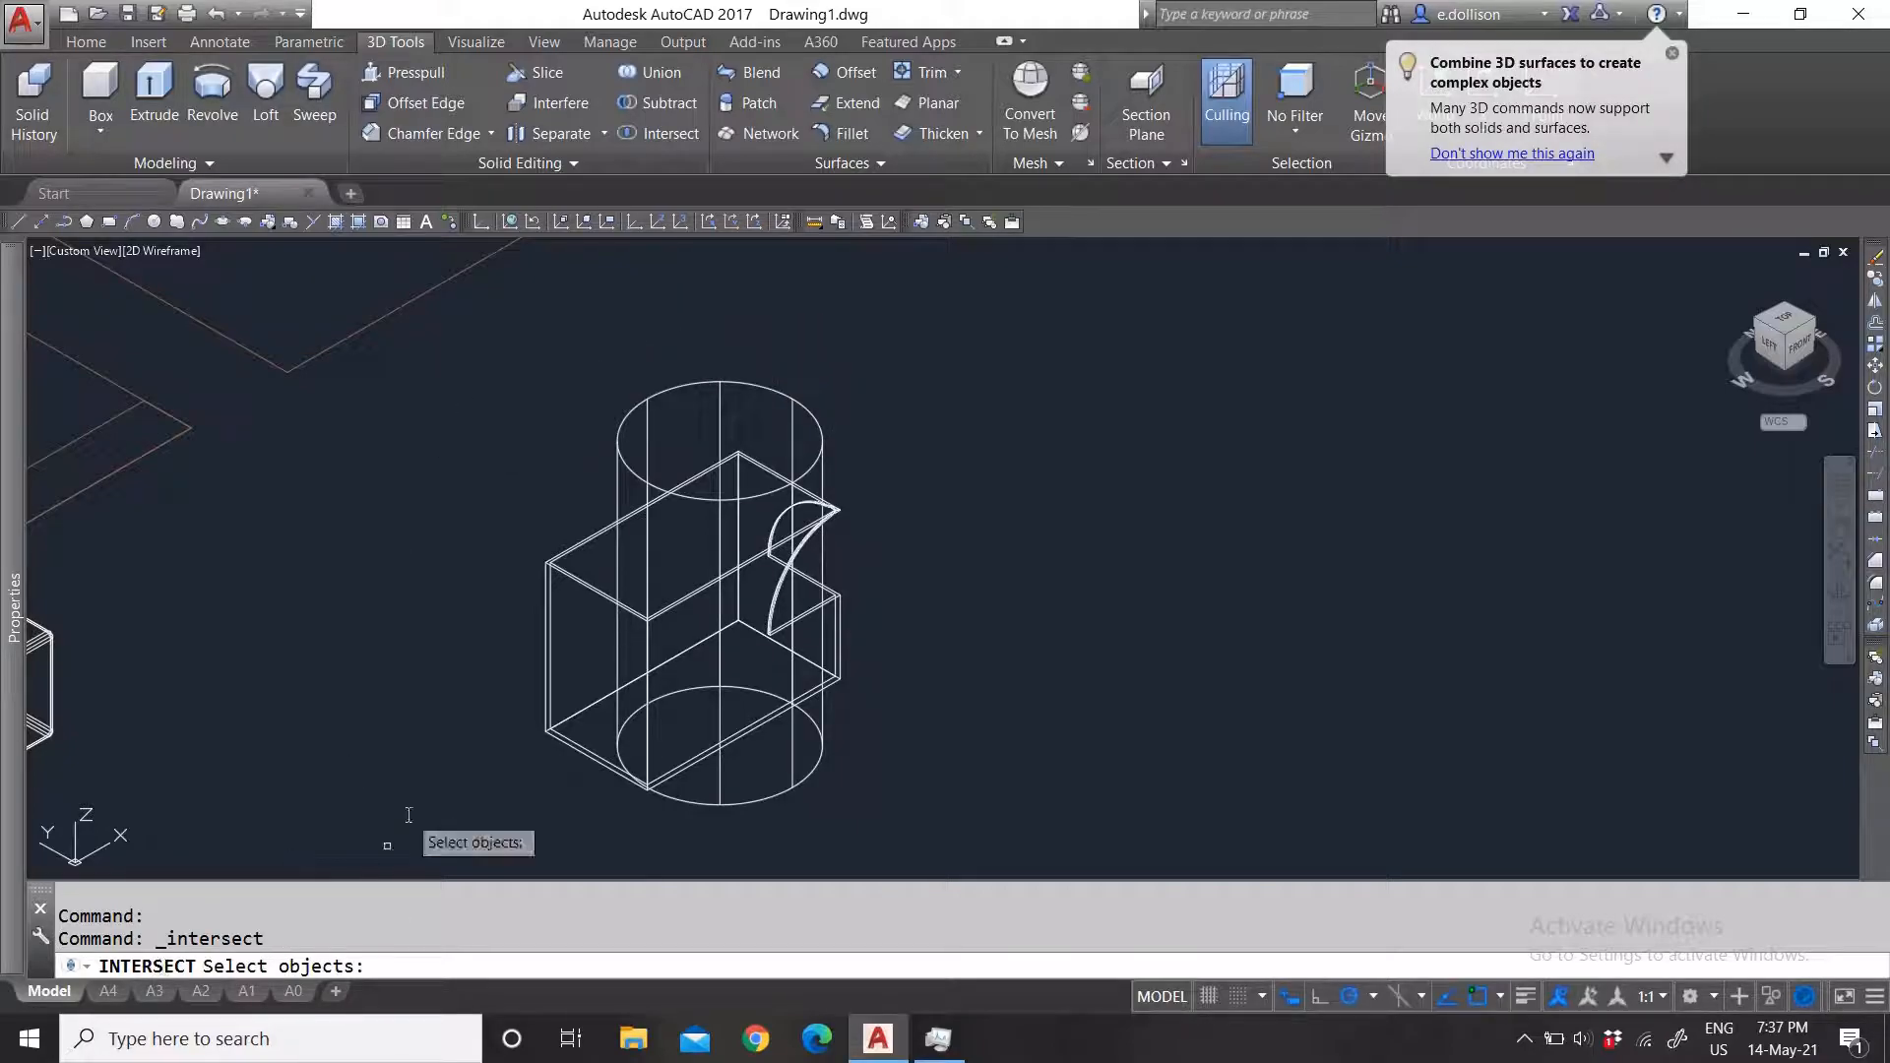
{"action": "left_click", "coordinate": [560, 548]}
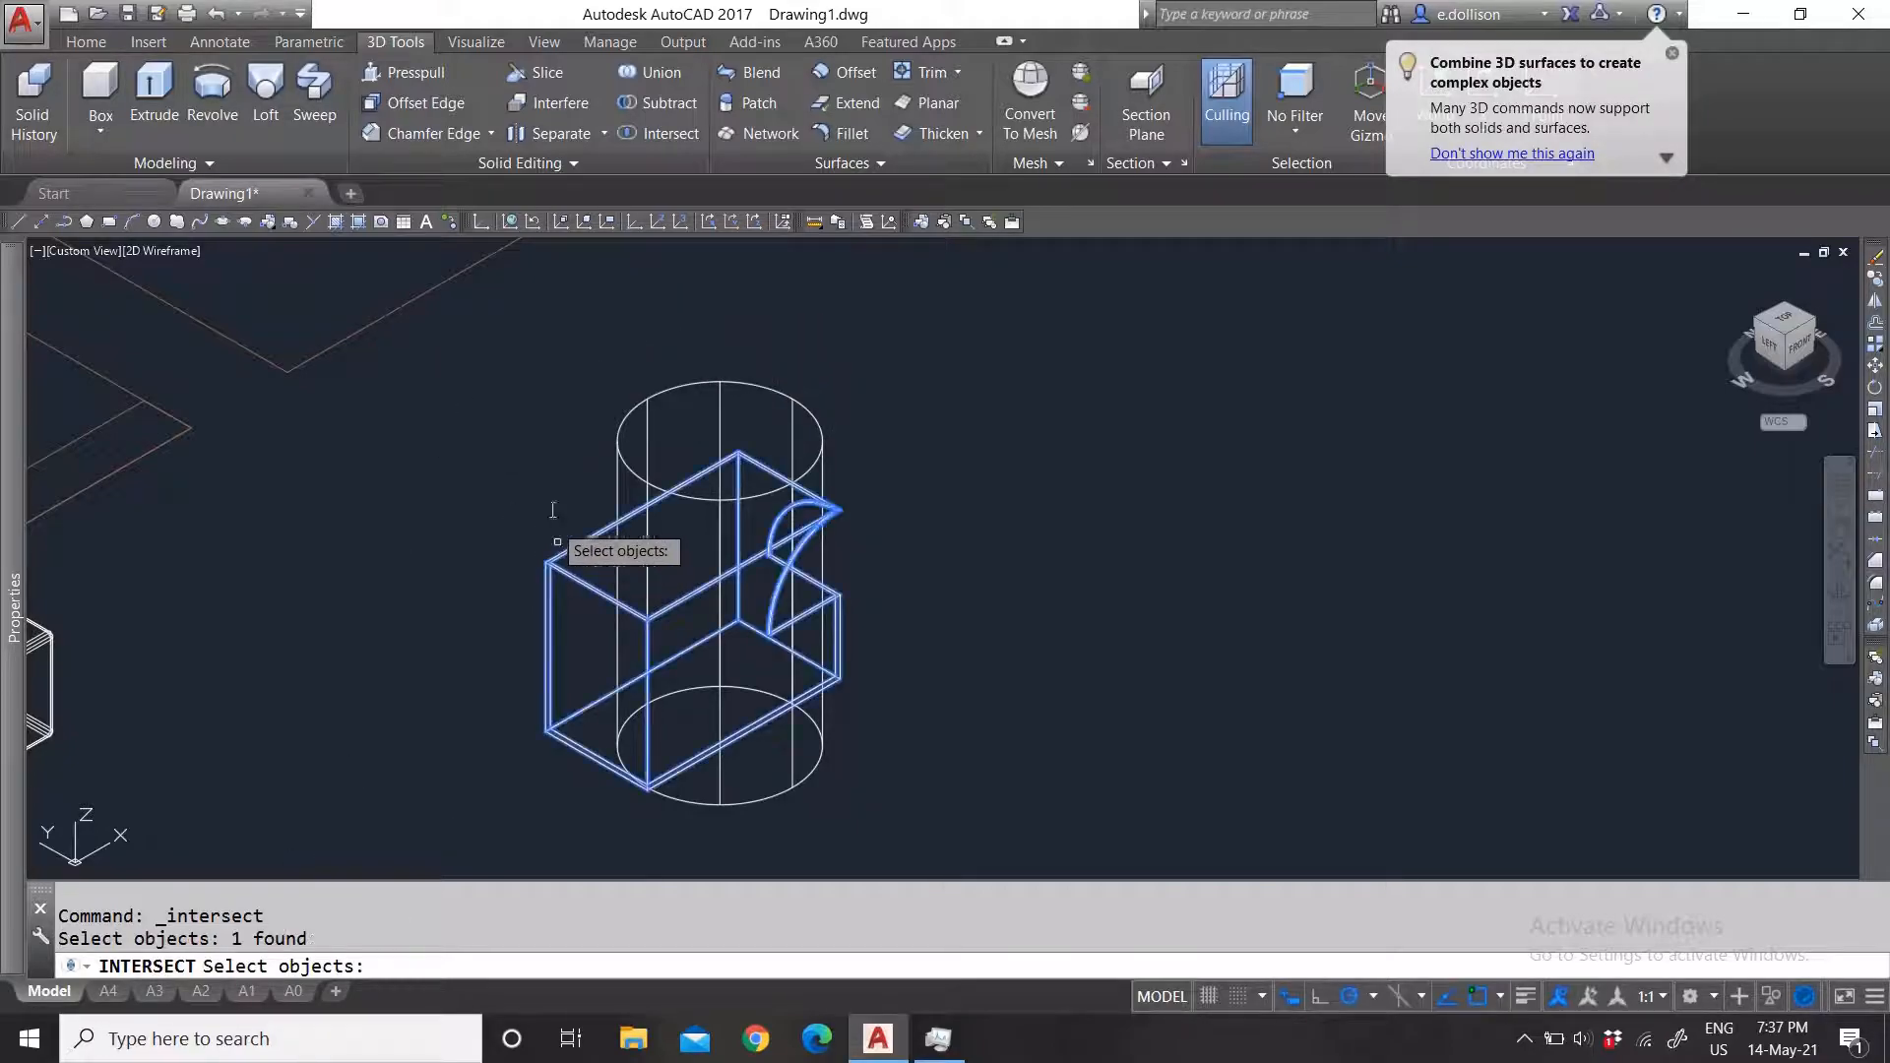
{"action": "left_click", "coordinate": [614, 430]}
{"action": "key", "text": "Return"}
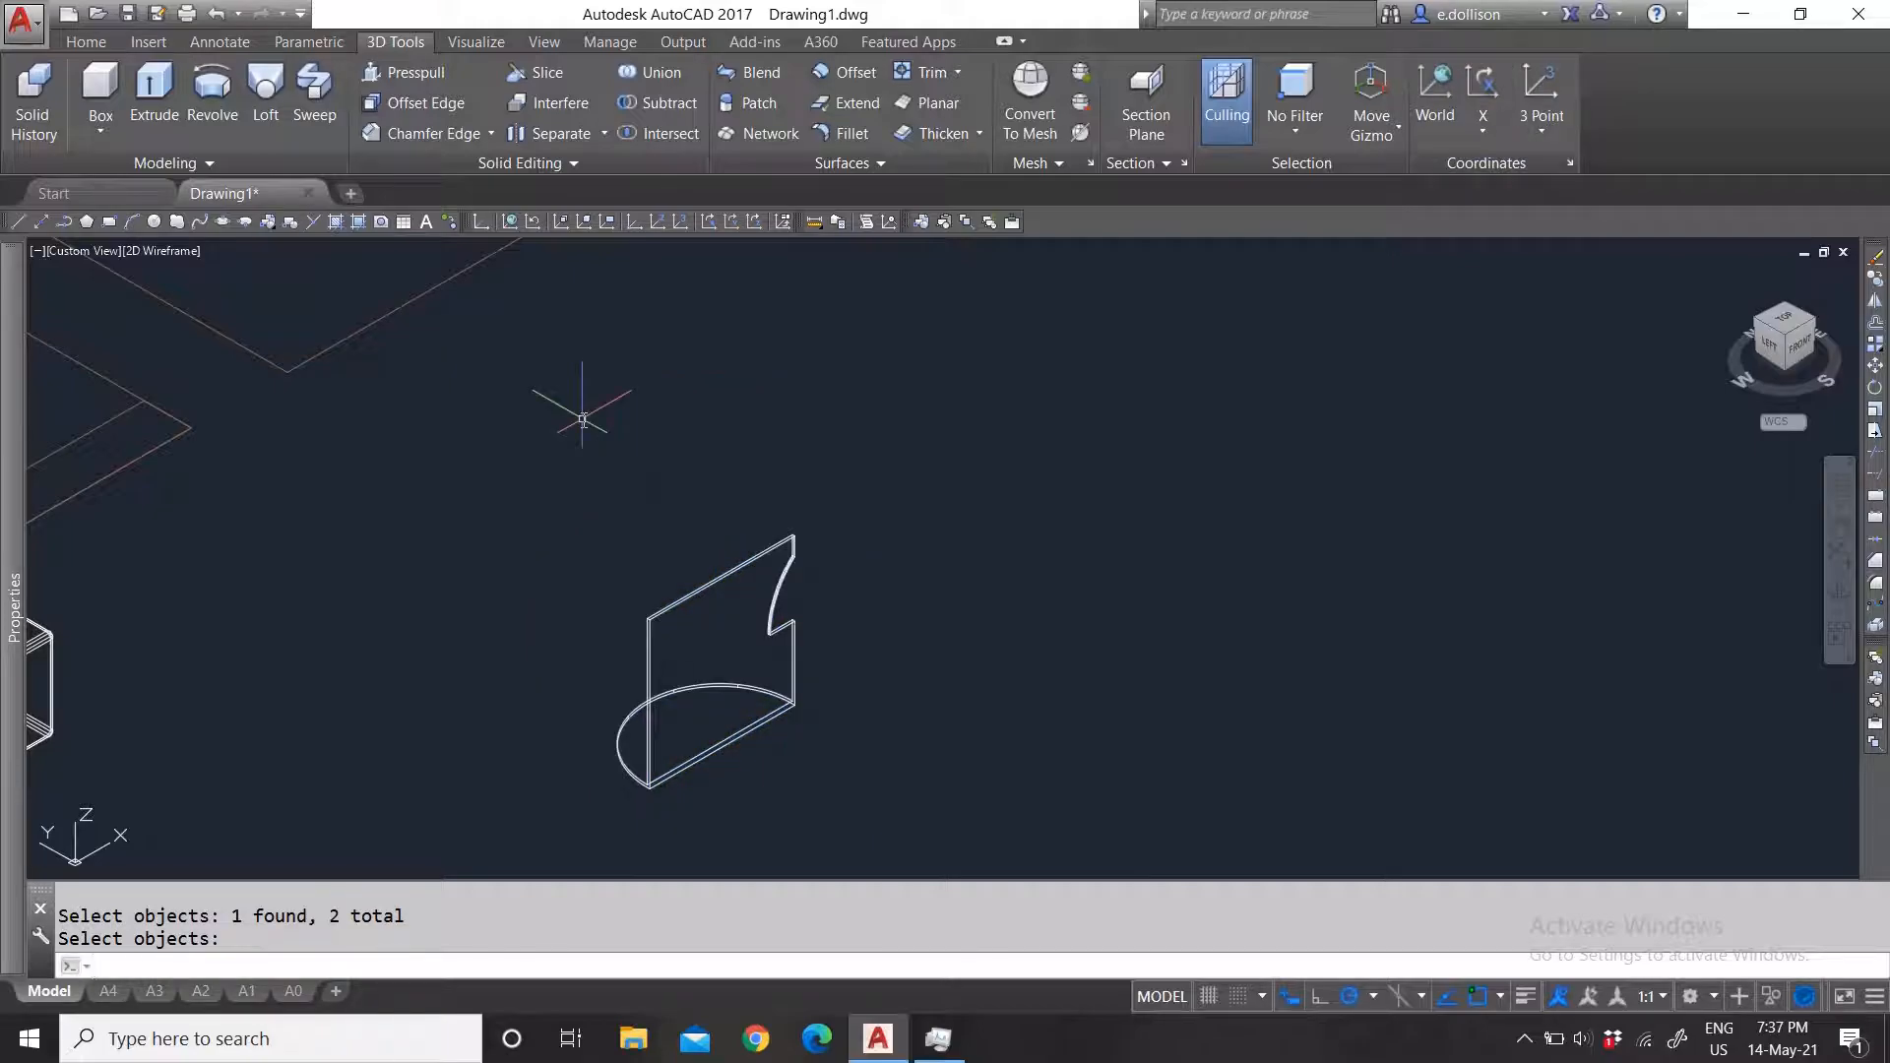
Step: Examine the intersected solid from close up and in relation to its neighbours, and show the additional solid editing tools
{"action": "scroll", "coordinate": [730, 760], "scroll_direction": "up", "scroll_amount": 2}
{"action": "left_click", "coordinate": [773, 692]}
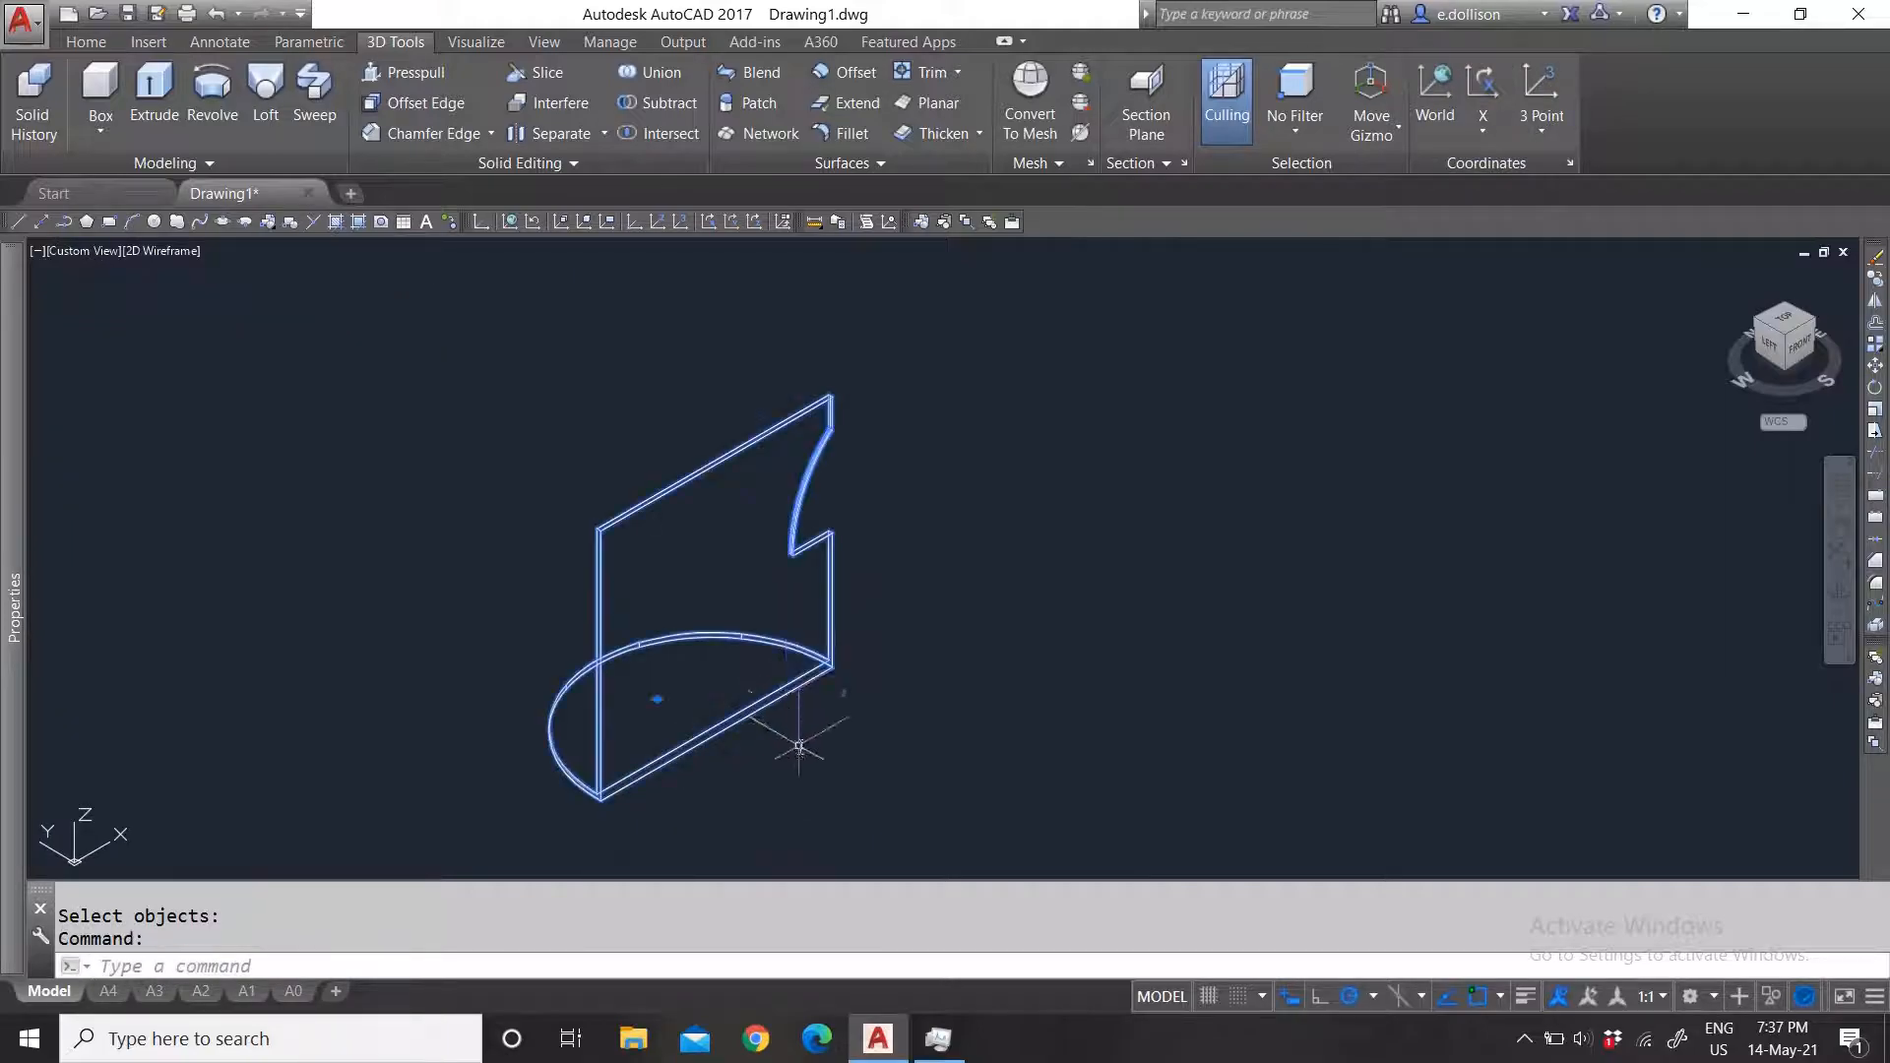
{"action": "key", "text": "Escape"}
{"action": "scroll", "coordinate": [856, 673], "scroll_direction": "down", "scroll_amount": 4}
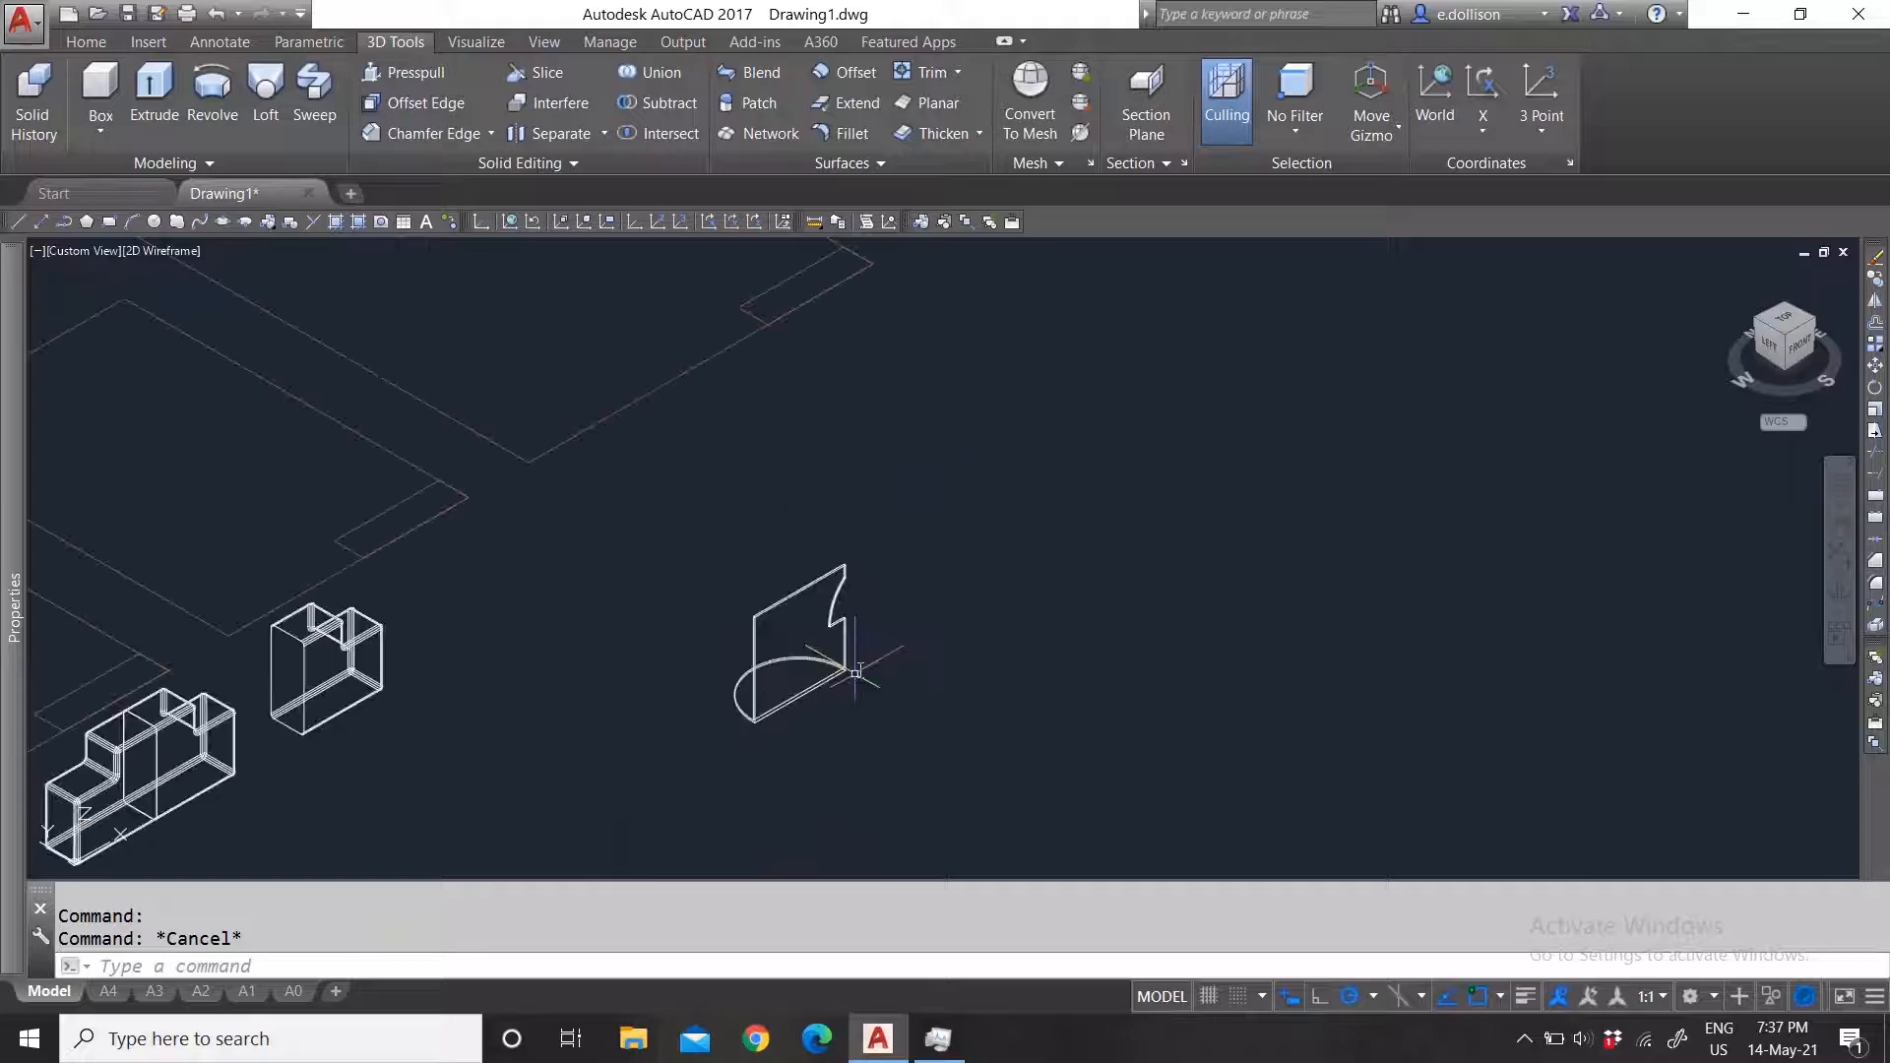
{"action": "scroll", "coordinate": [875, 635], "scroll_direction": "up", "scroll_amount": 4}
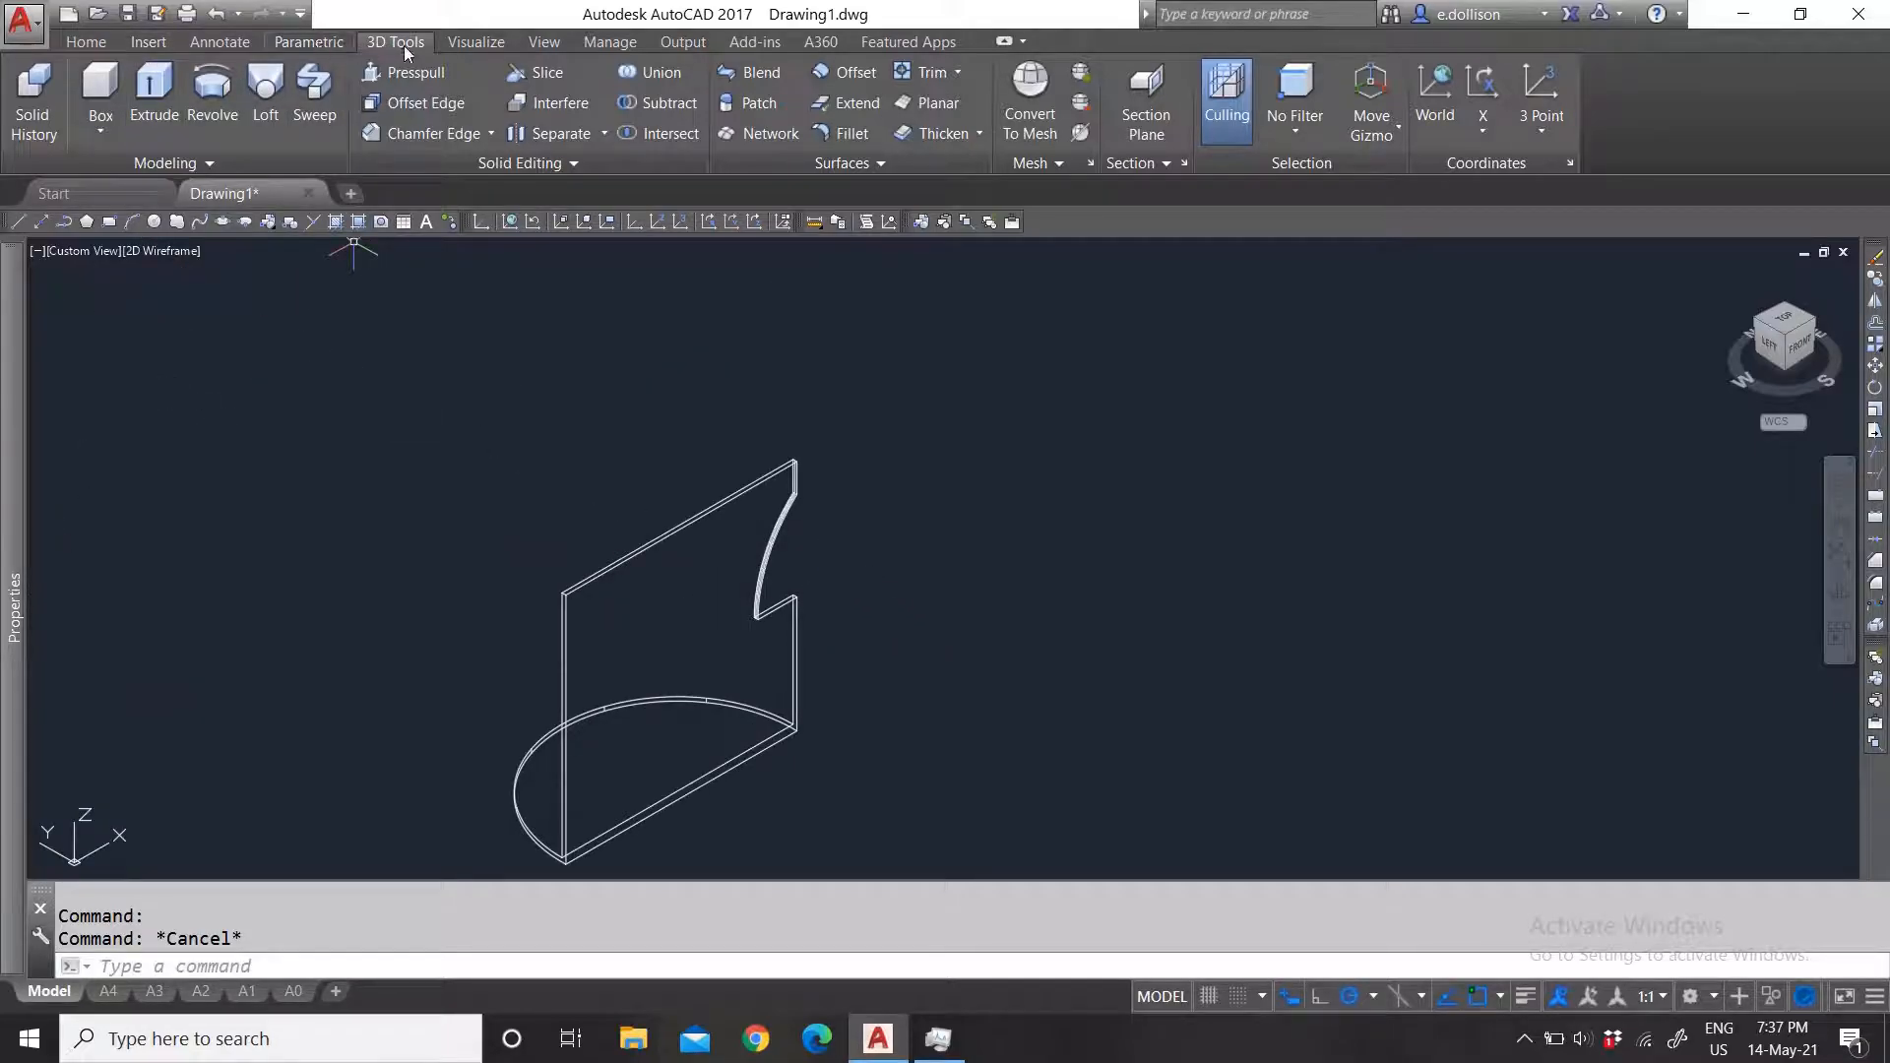
{"action": "left_click", "coordinate": [530, 167]}
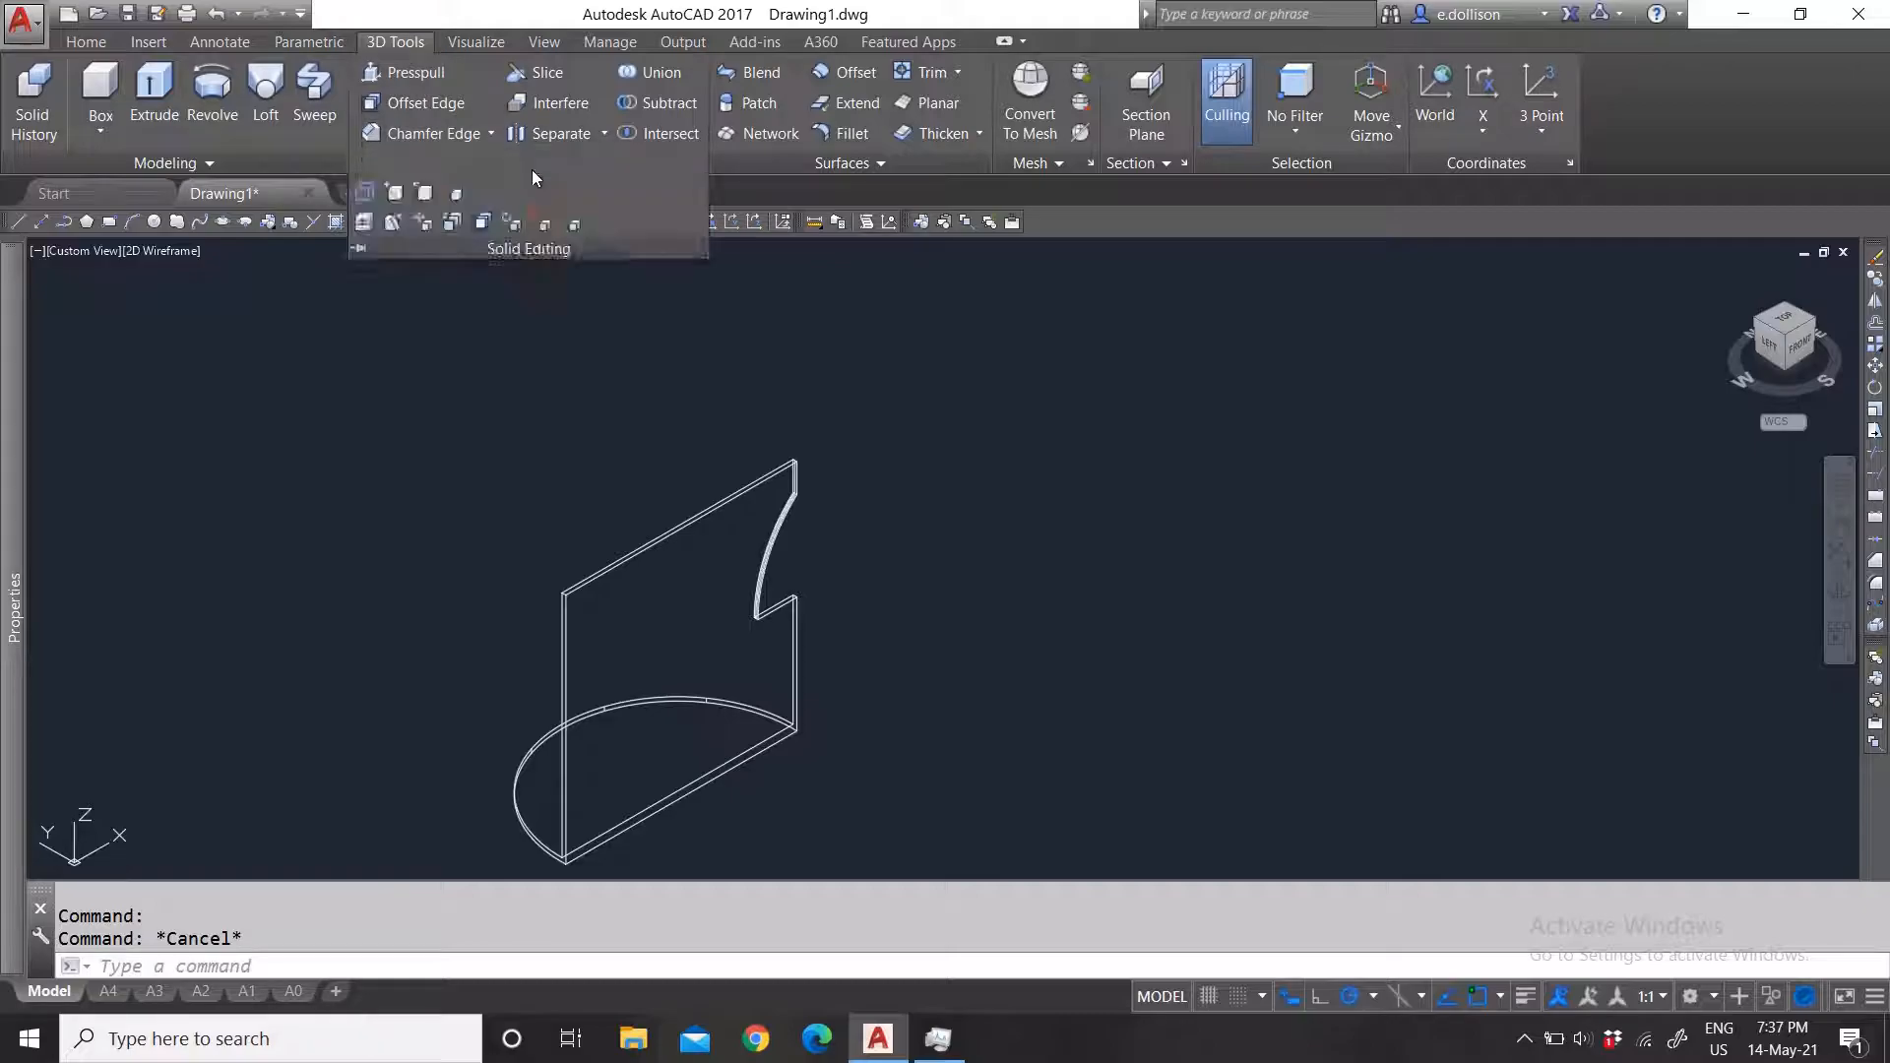
{"action": "left_click", "coordinate": [849, 522]}
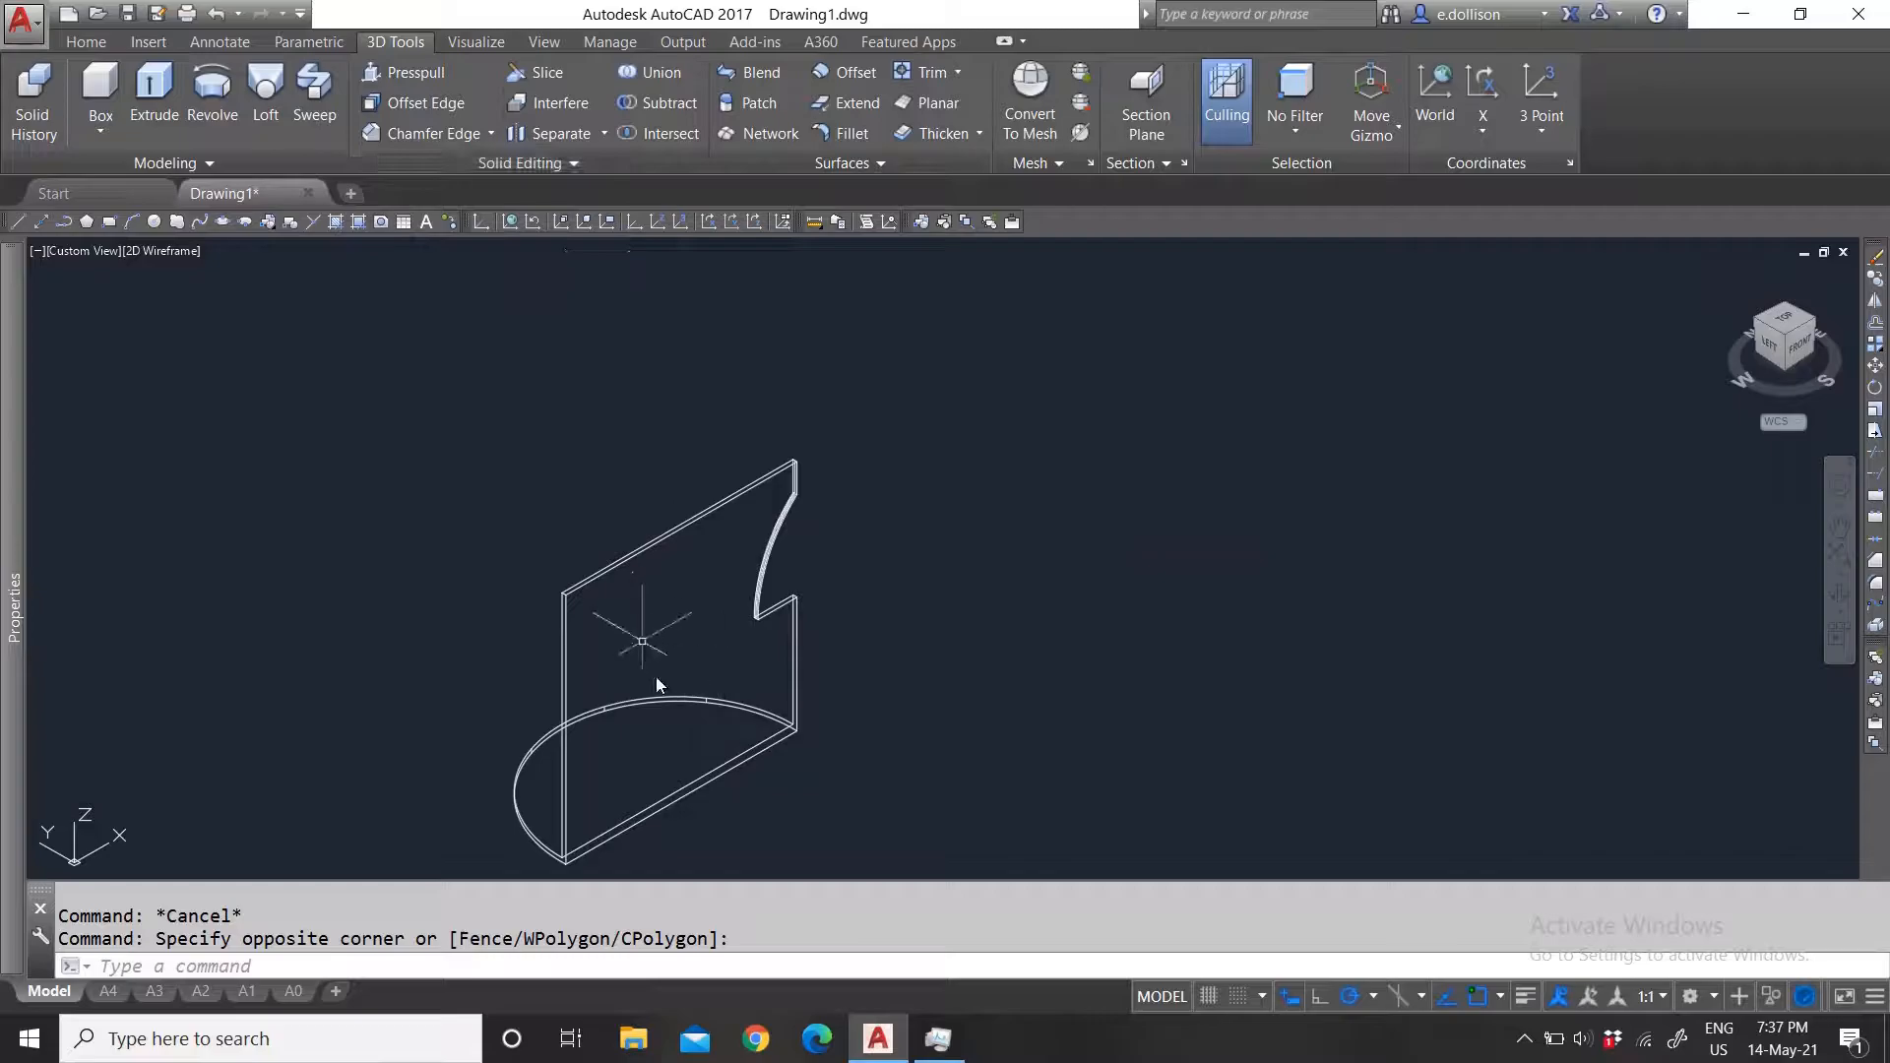
{"action": "scroll", "coordinate": [772, 548], "scroll_direction": "down", "scroll_amount": 2}
{"action": "scroll", "coordinate": [741, 650], "scroll_direction": "up", "scroll_amount": 2}
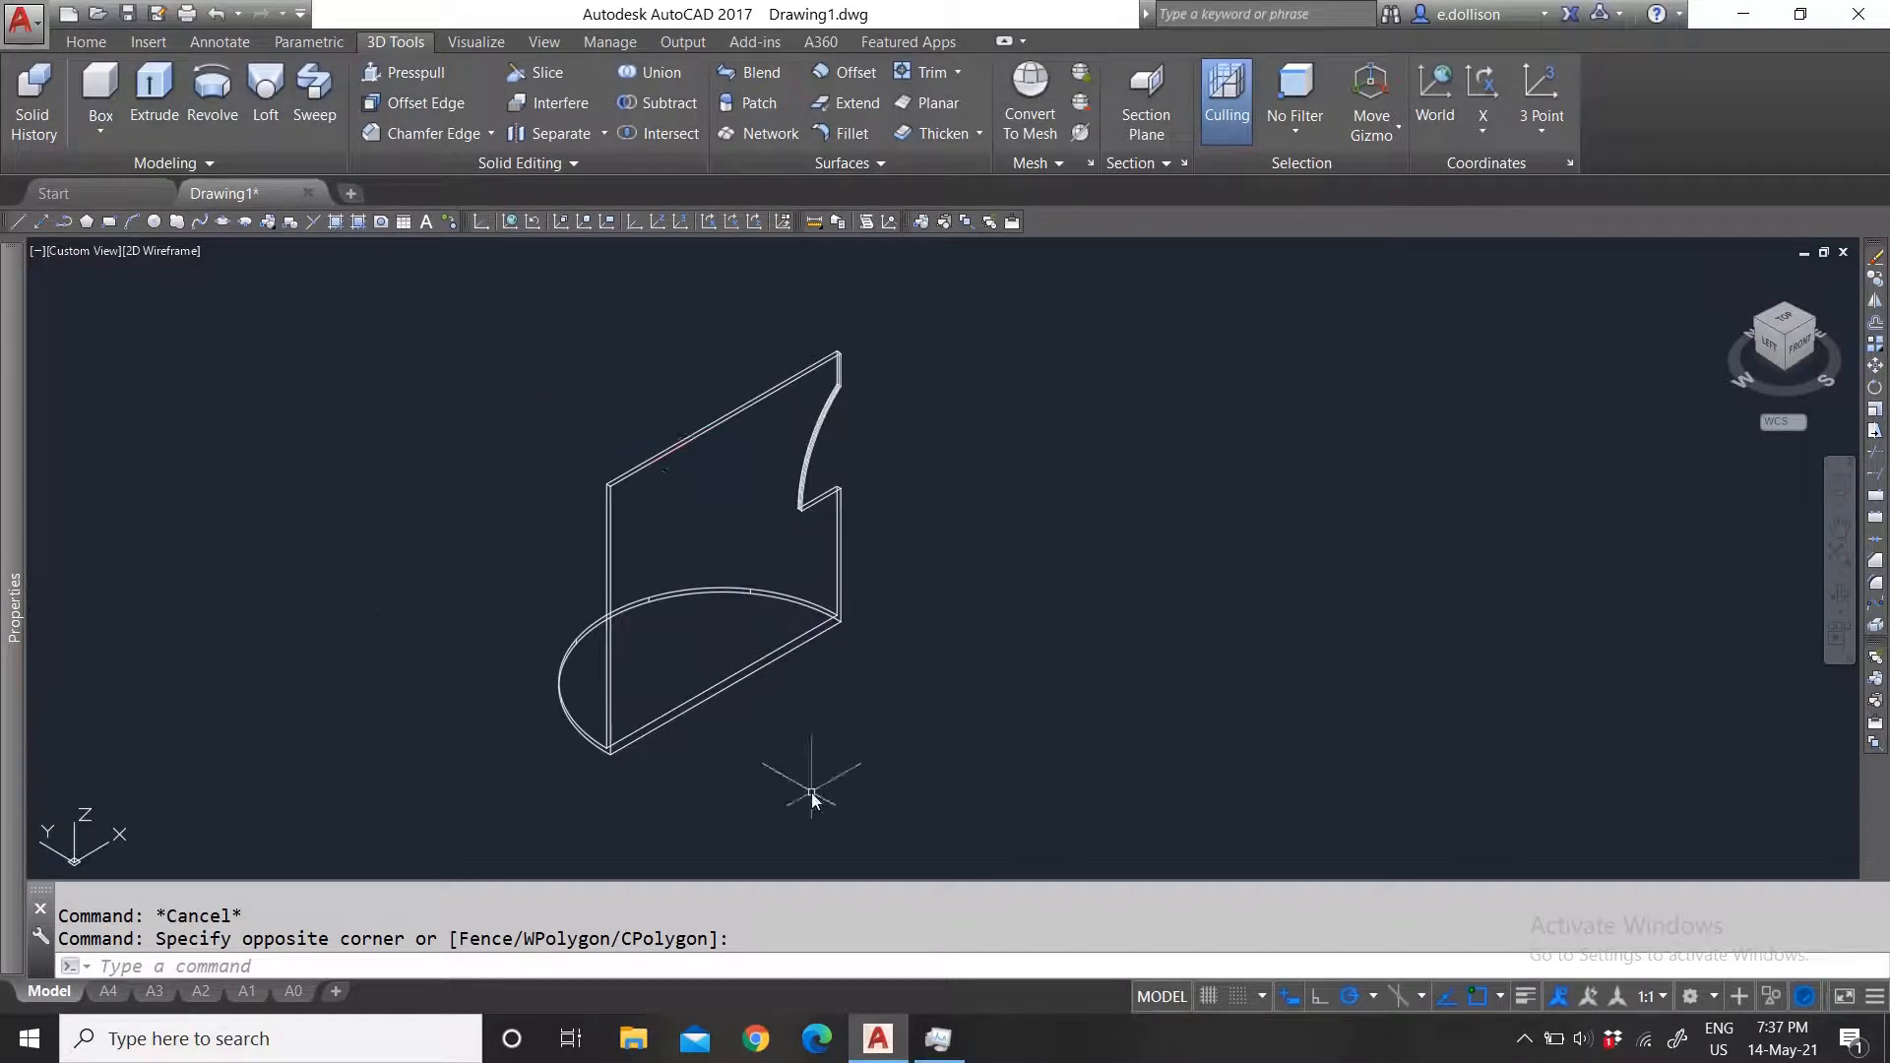
{"action": "scroll", "coordinate": [819, 701], "scroll_direction": "down", "scroll_amount": 3}
{"action": "scroll", "coordinate": [751, 667], "scroll_direction": "up", "scroll_amount": 1}
{"action": "scroll", "coordinate": [954, 669], "scroll_direction": "up", "scroll_amount": 2}
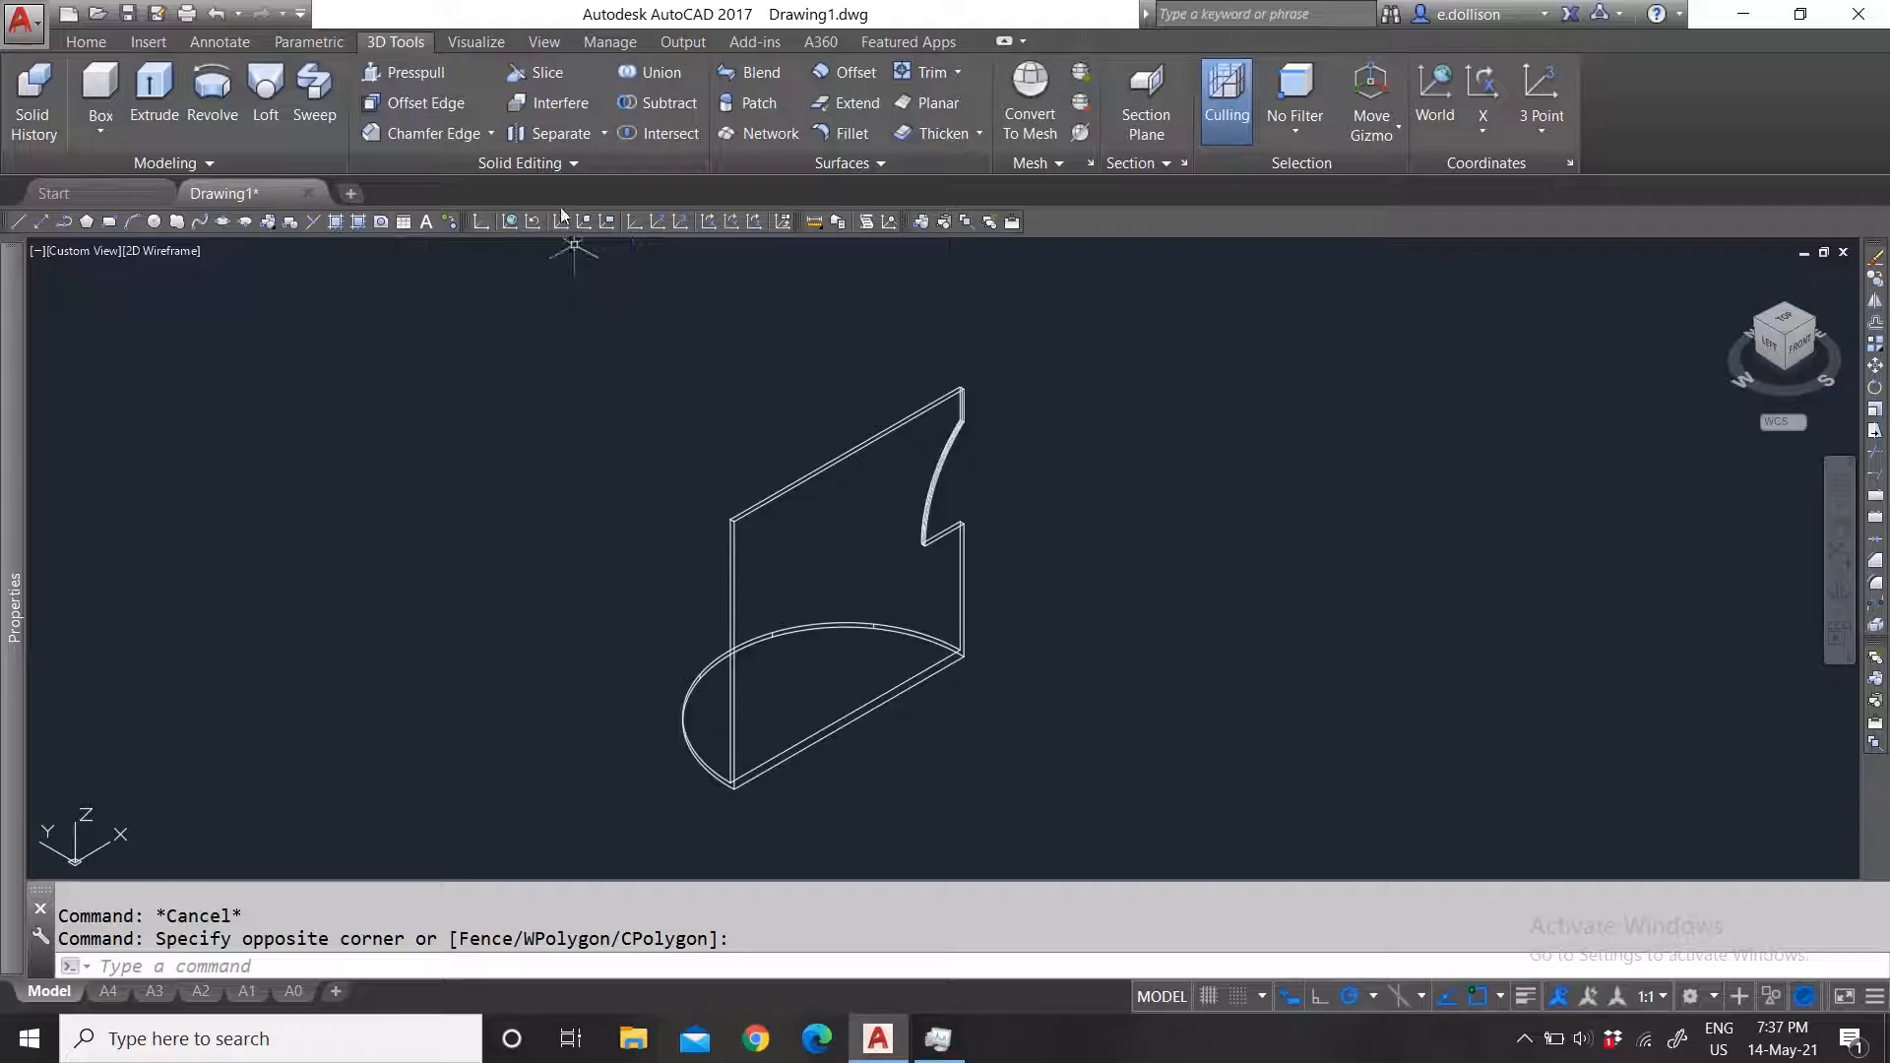
Step: Extract the edges of the separate notched, filleted box as wireframe geometry
{"action": "left_click", "coordinate": [512, 165]}
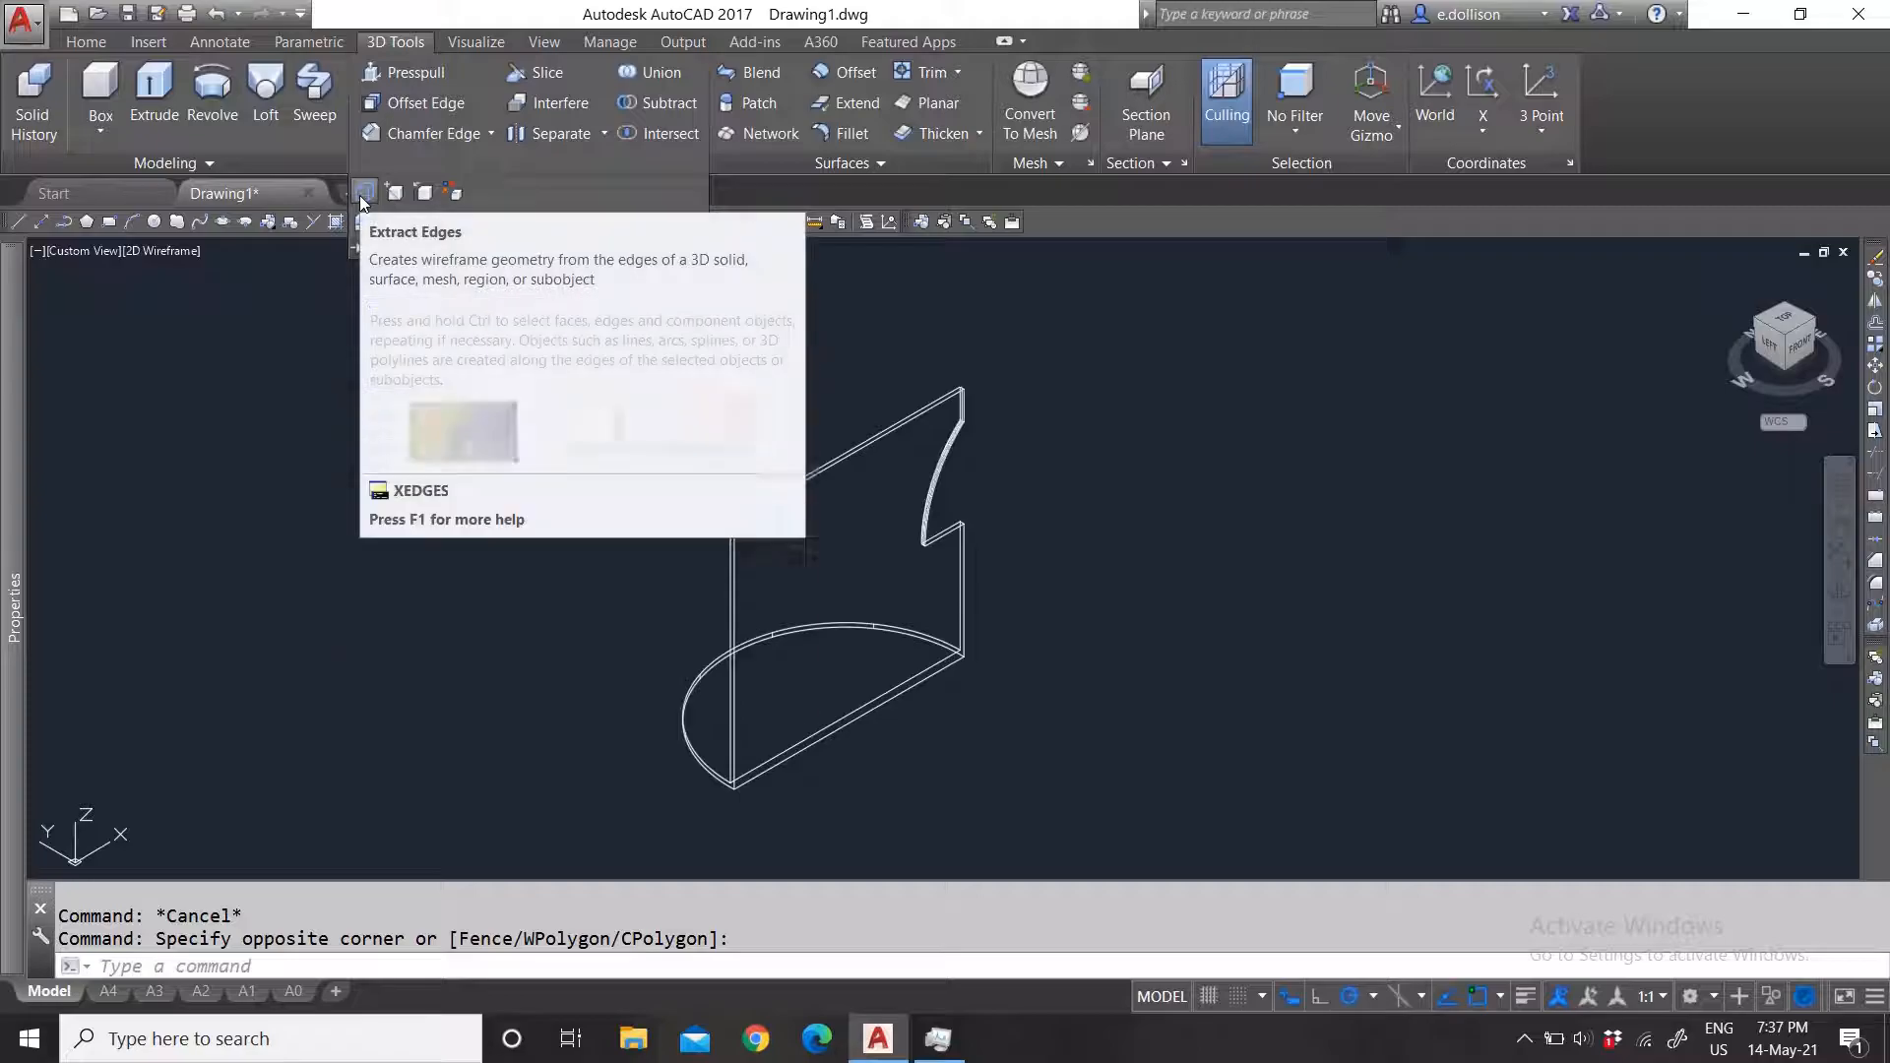
{"action": "scroll", "coordinate": [1060, 532], "scroll_direction": "down", "scroll_amount": 4}
{"action": "scroll", "coordinate": [920, 610], "scroll_direction": "down", "scroll_amount": 2}
{"action": "scroll", "coordinate": [793, 569], "scroll_direction": "up", "scroll_amount": 5}
{"action": "scroll", "coordinate": [1096, 540], "scroll_direction": "up", "scroll_amount": 3}
{"action": "left_click", "coordinate": [945, 465]}
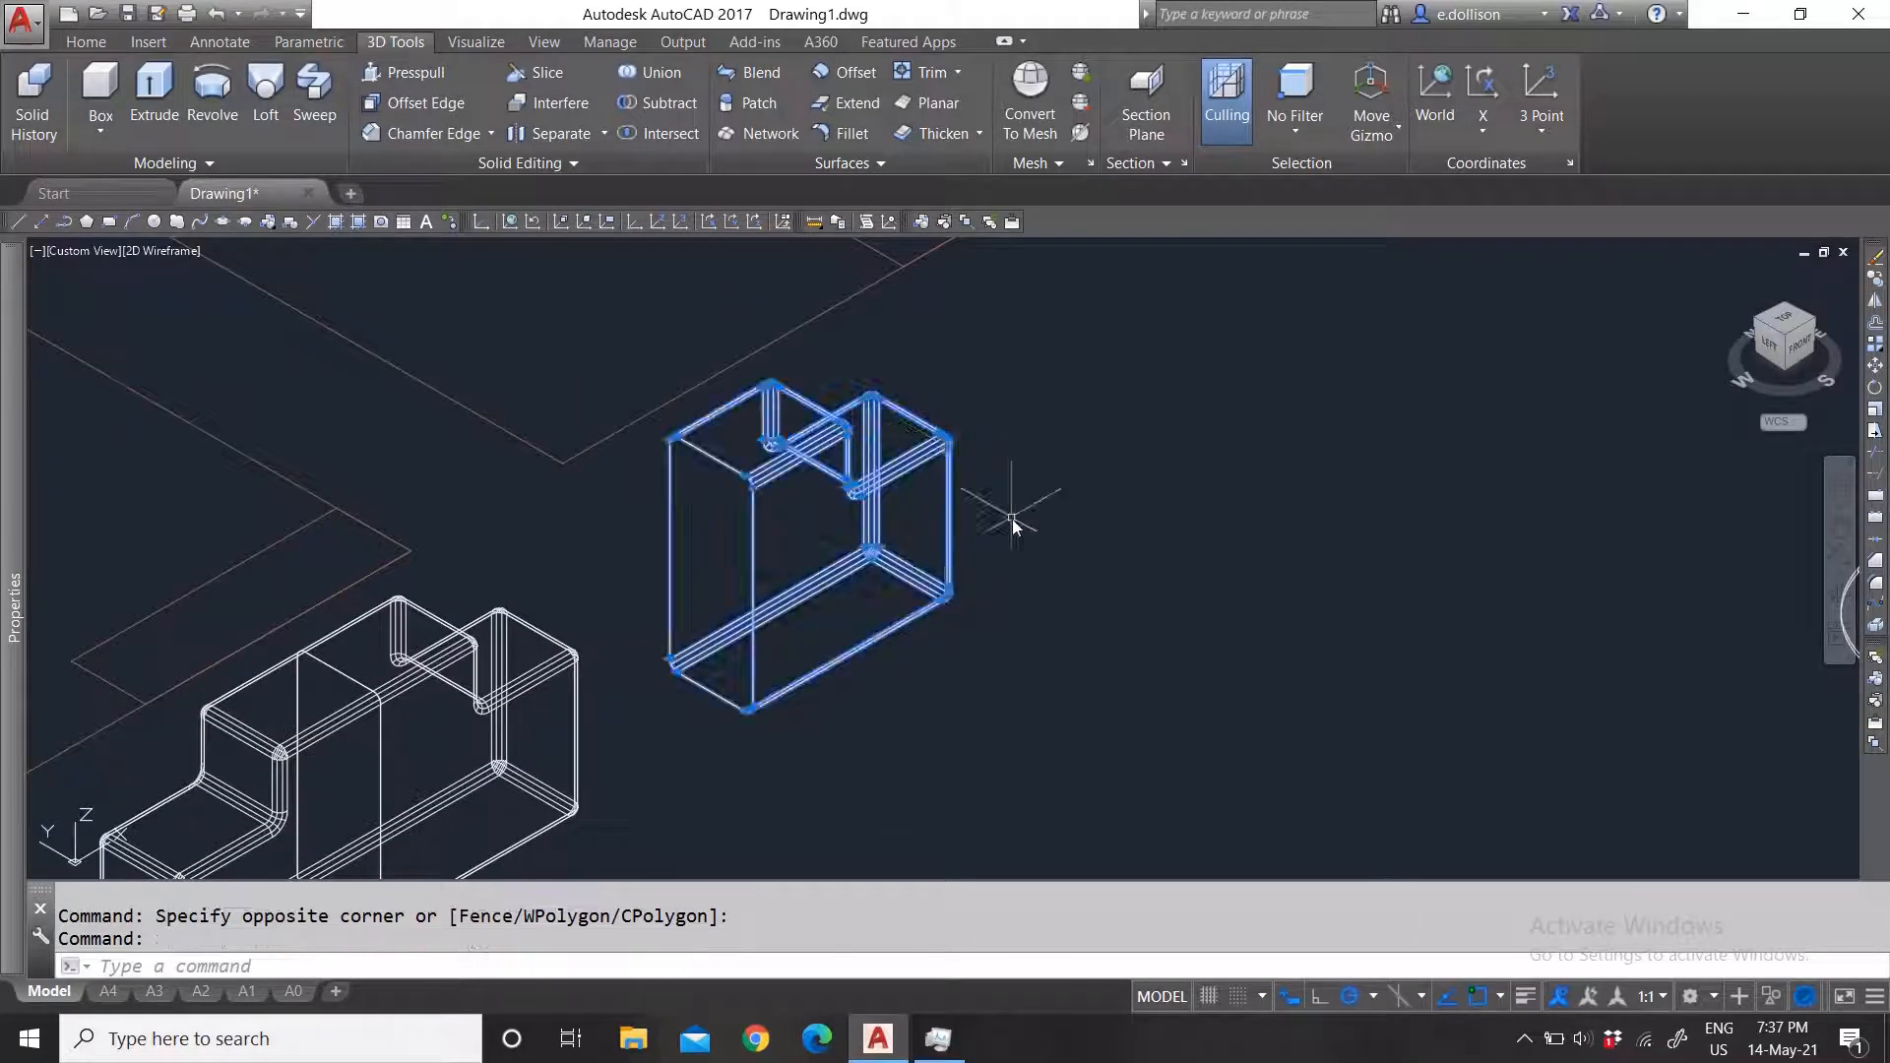
{"action": "scroll", "coordinate": [1013, 514], "scroll_direction": "up", "scroll_amount": 2}
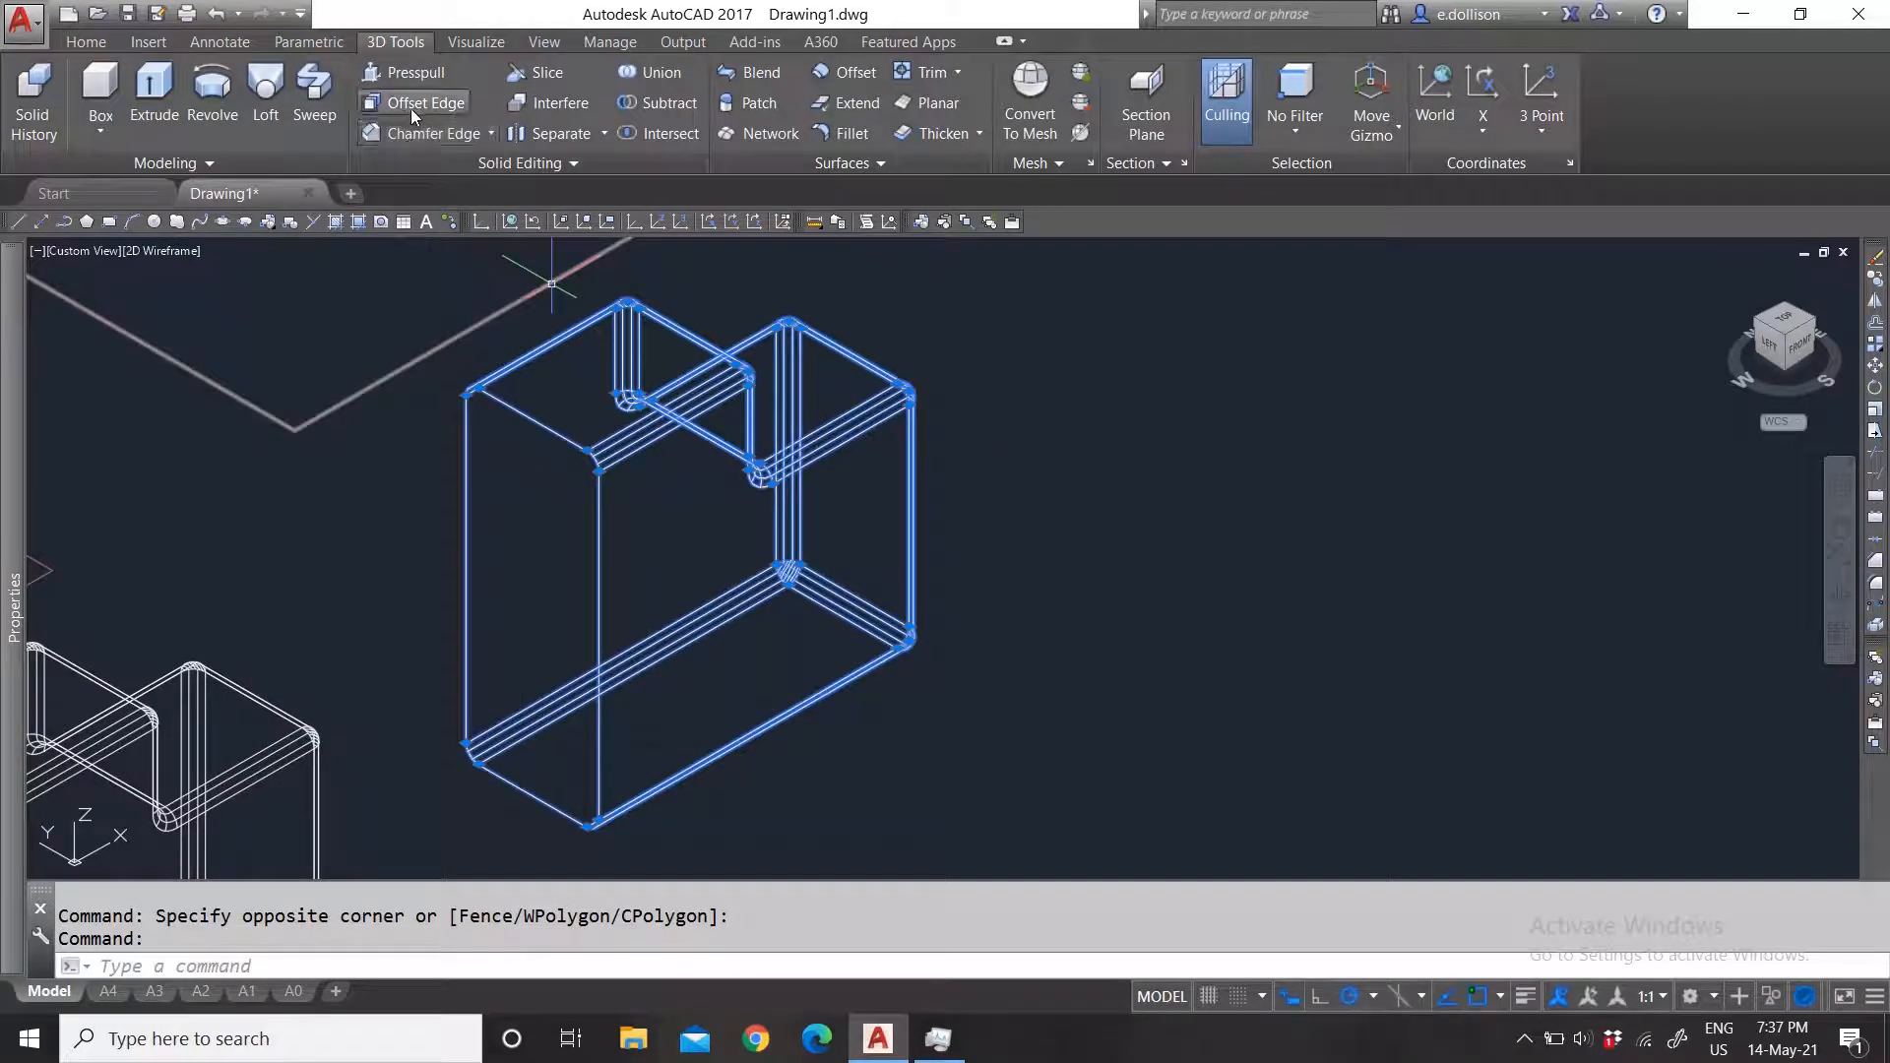
{"action": "left_click", "coordinate": [532, 163]}
{"action": "left_click", "coordinate": [366, 194]}
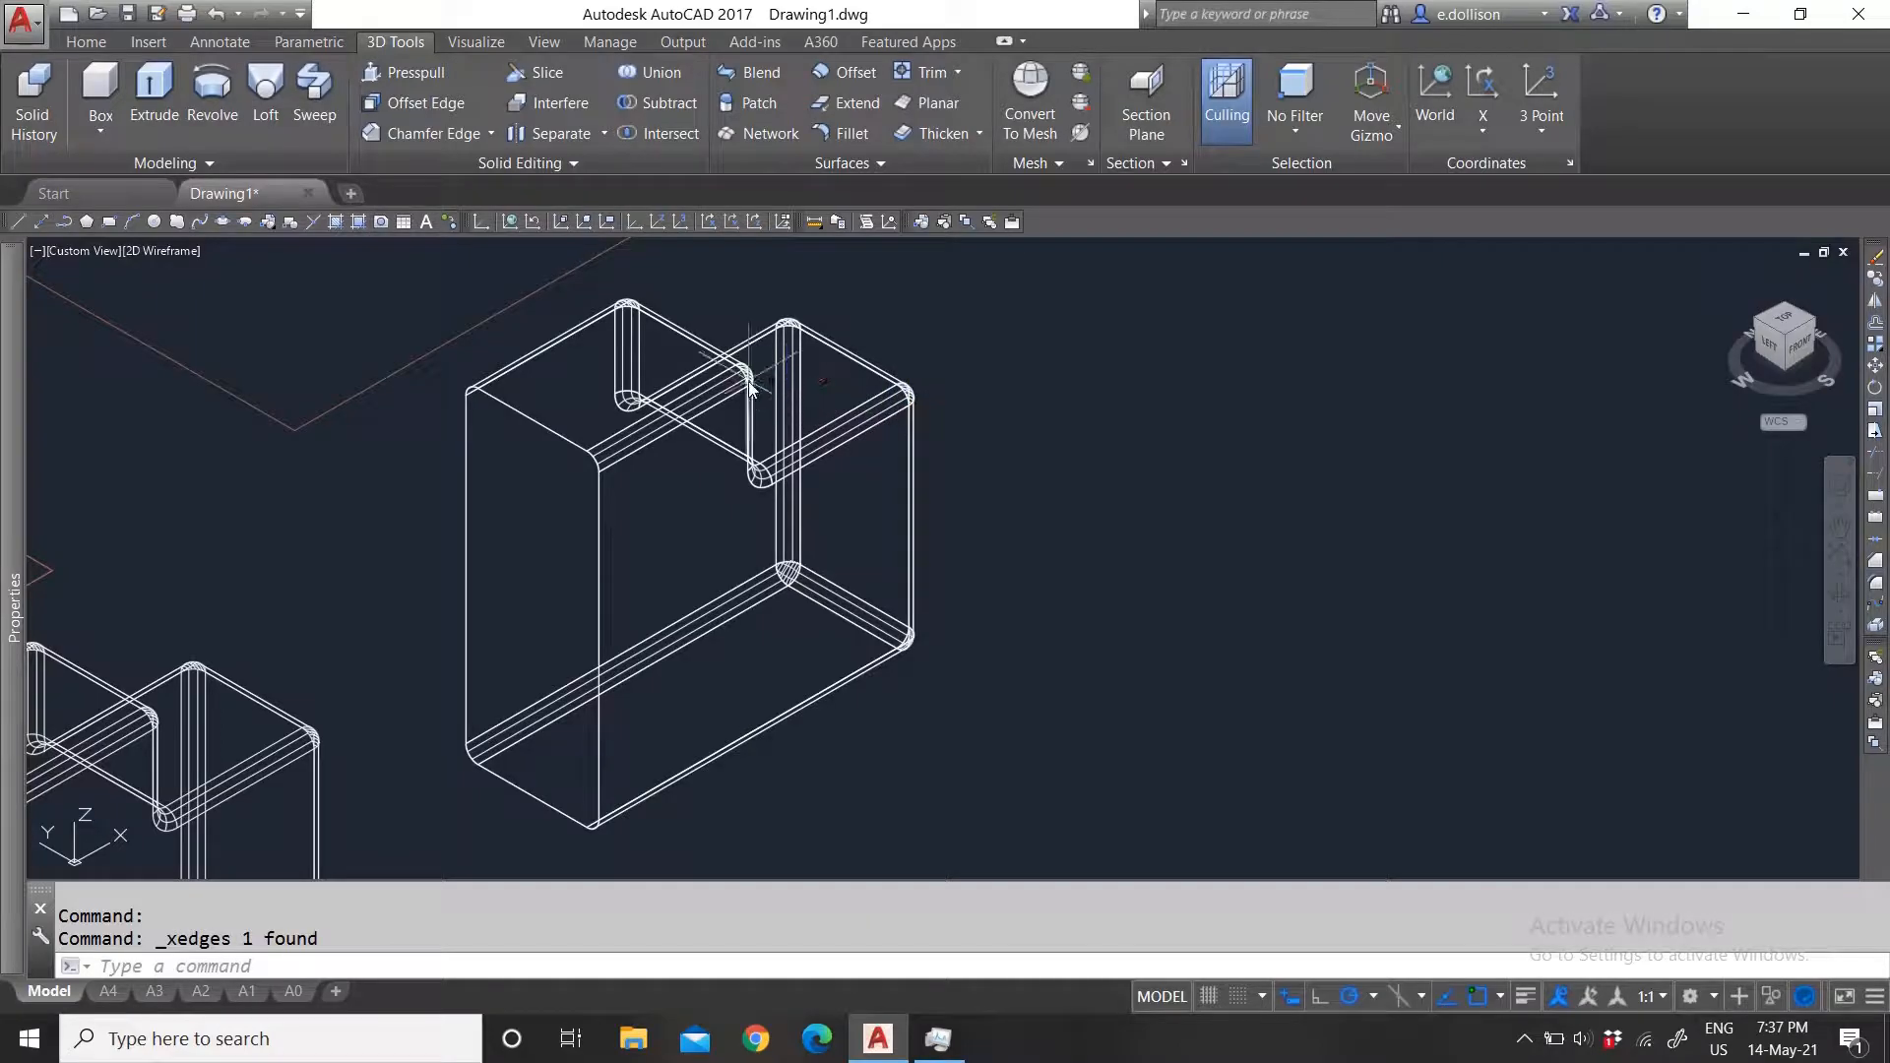
Step: Window-select the notched box with its extracted edges and inspect the selection's properties and its rounded lower corner
{"action": "scroll", "coordinate": [728, 462], "scroll_direction": "down", "scroll_amount": 3}
{"action": "key", "text": "Escape"}
{"action": "scroll", "coordinate": [642, 470], "scroll_direction": "up", "scroll_amount": 2}
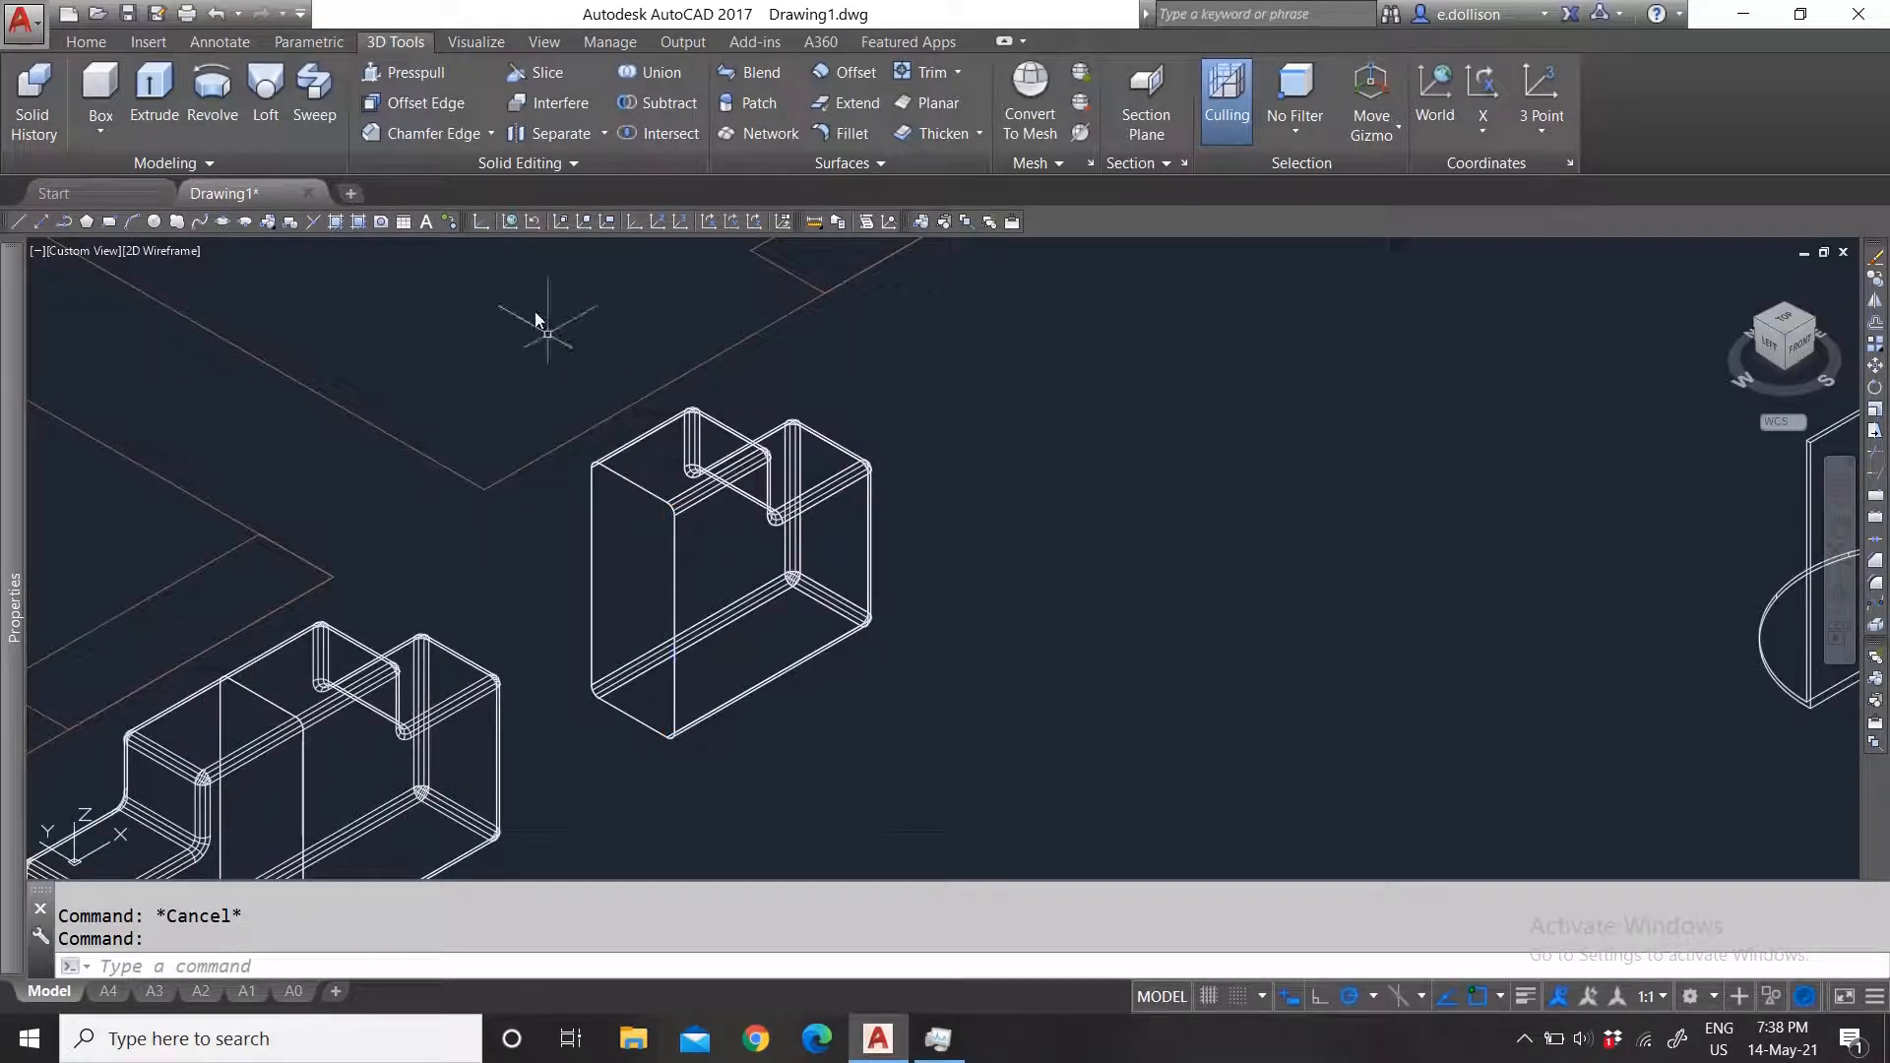
{"action": "left_click", "coordinate": [532, 283]}
{"action": "left_click", "coordinate": [1004, 815]}
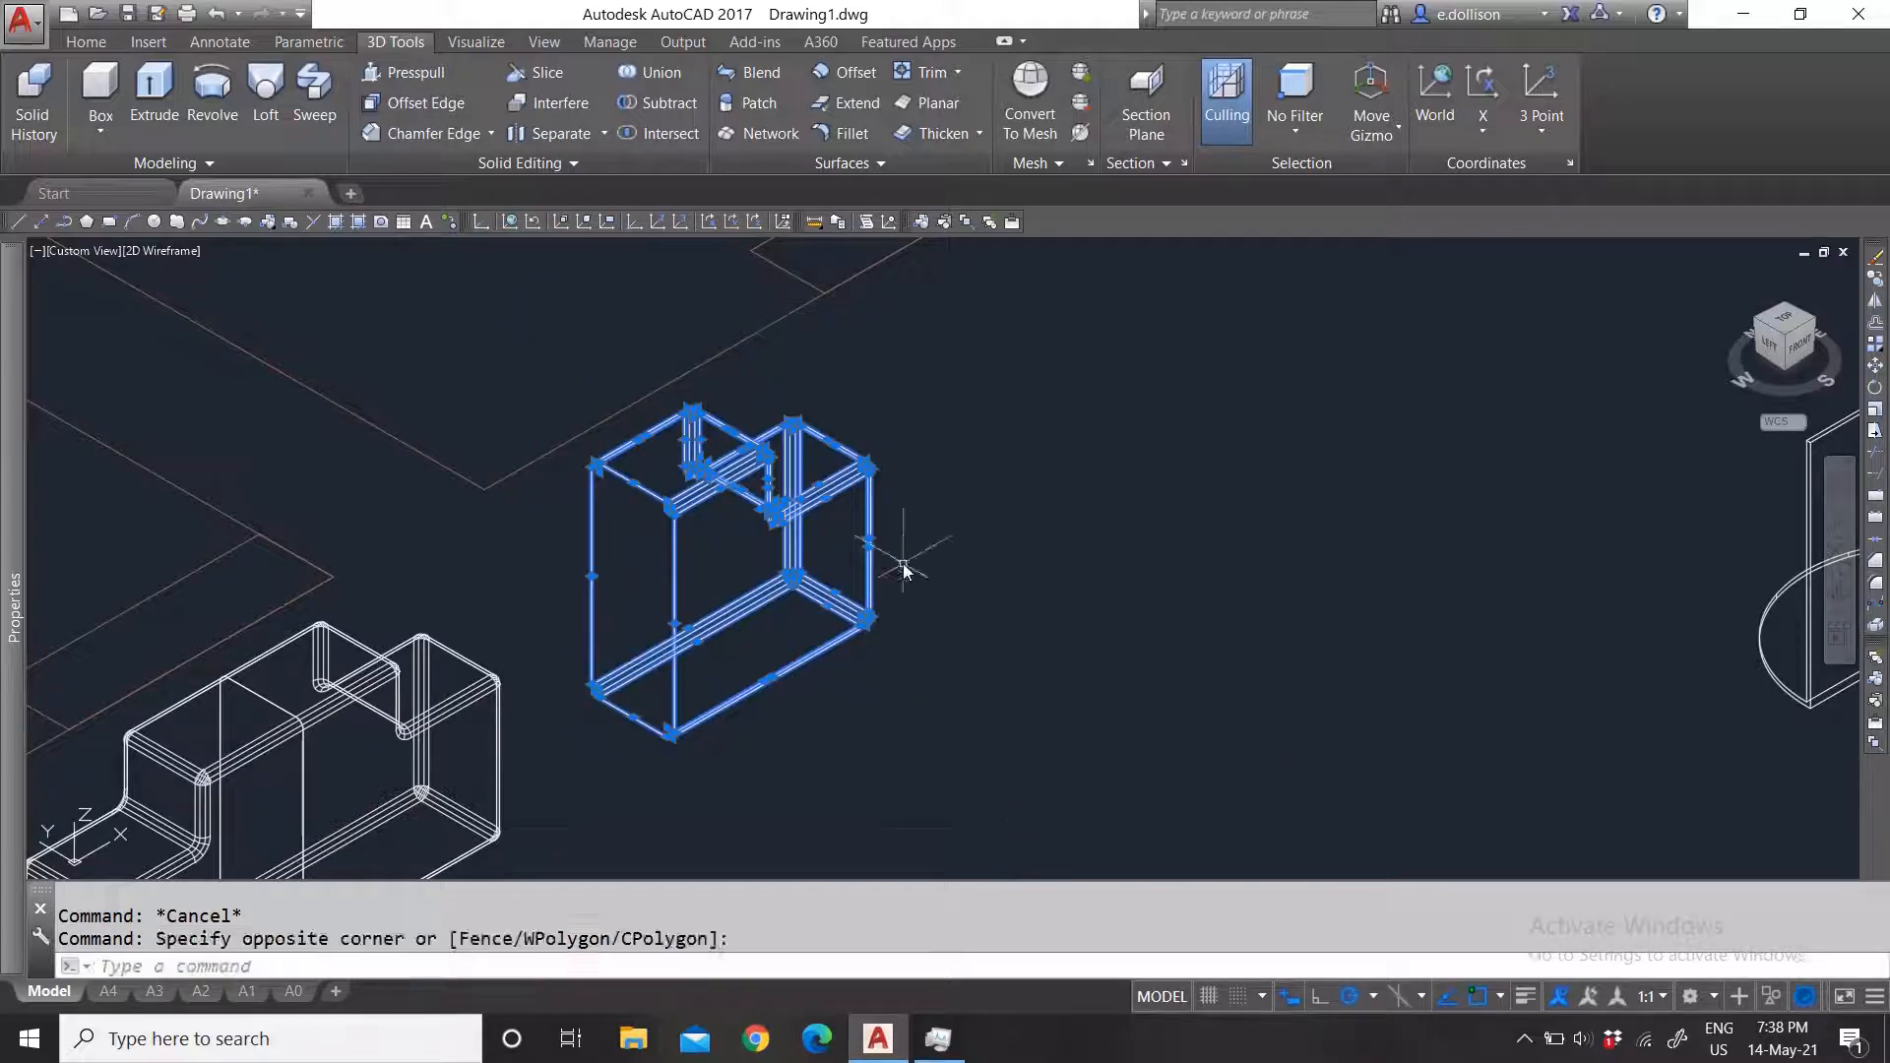
{"action": "mouse_move", "coordinate": [8, 349]}
{"action": "left_click", "coordinate": [288, 263]}
{"action": "left_click", "coordinate": [270, 264]}
{"action": "left_click", "coordinate": [258, 266]}
{"action": "left_click", "coordinate": [216, 339]}
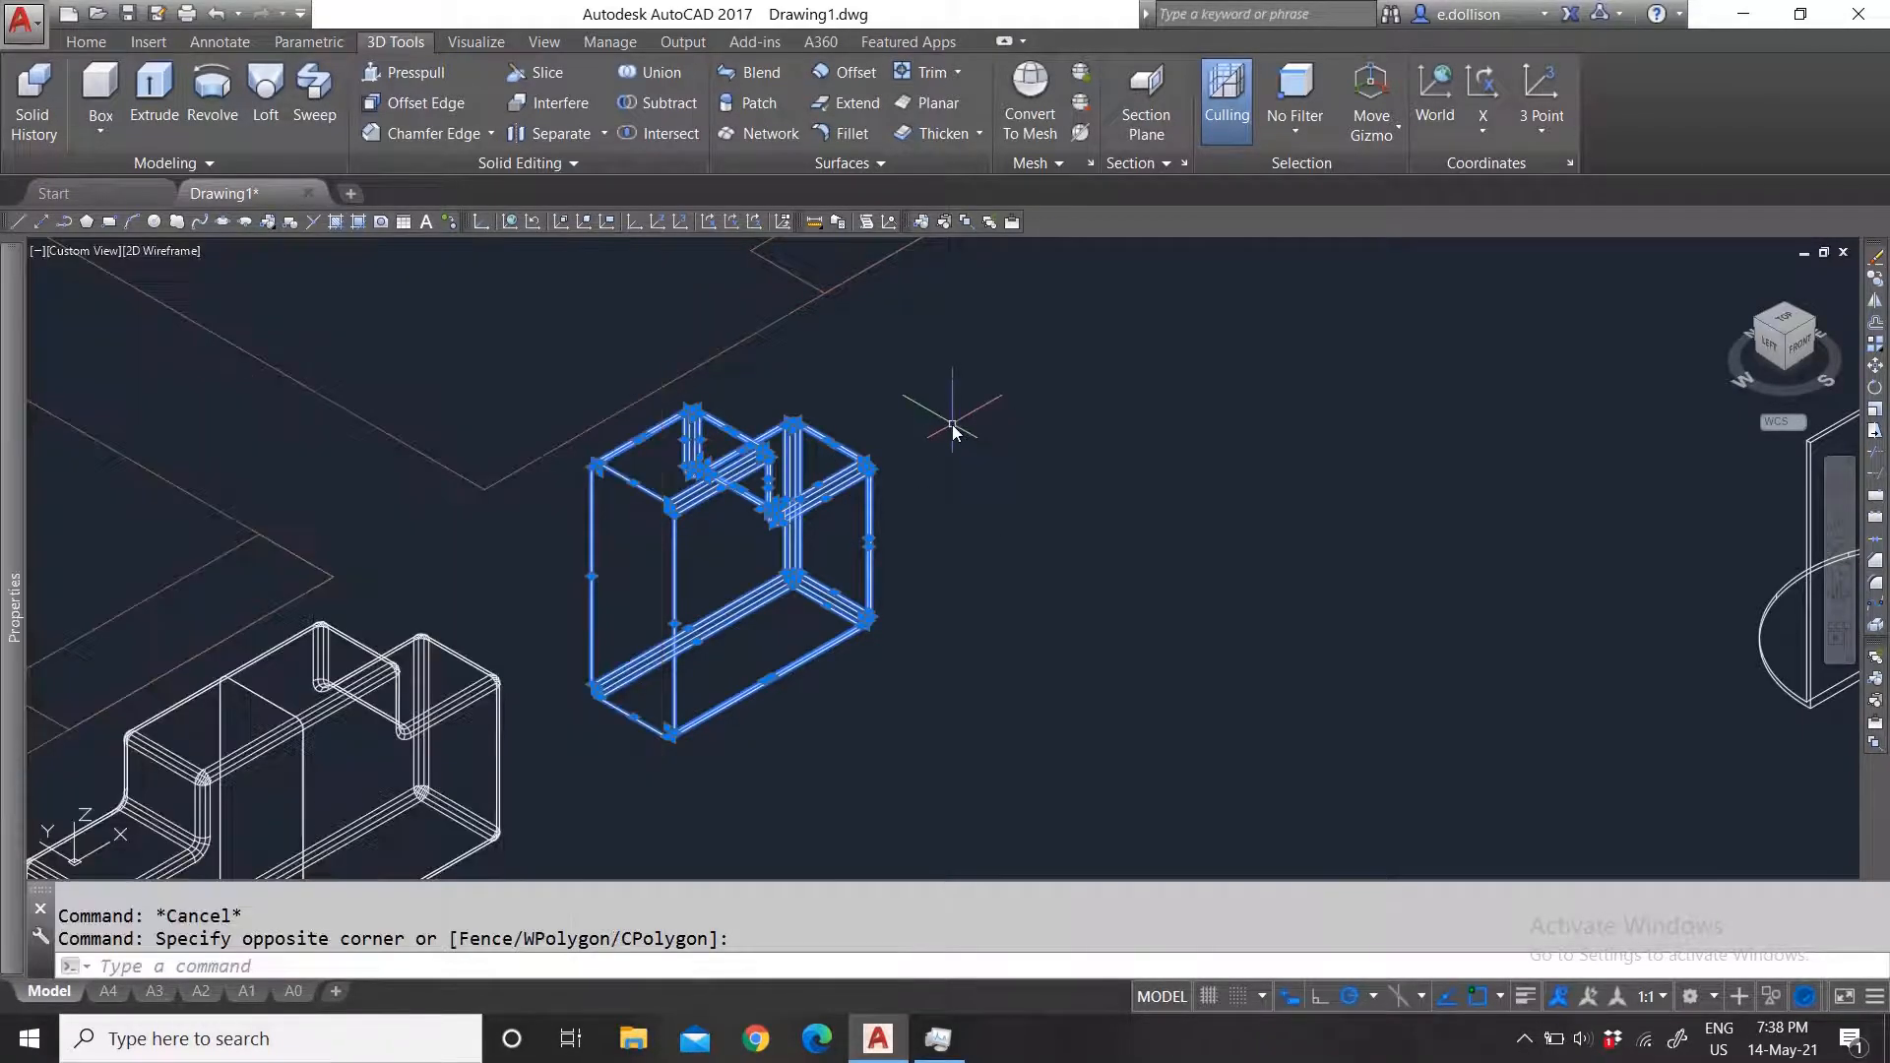
{"action": "scroll", "coordinate": [906, 497], "scroll_direction": "up", "scroll_amount": 3}
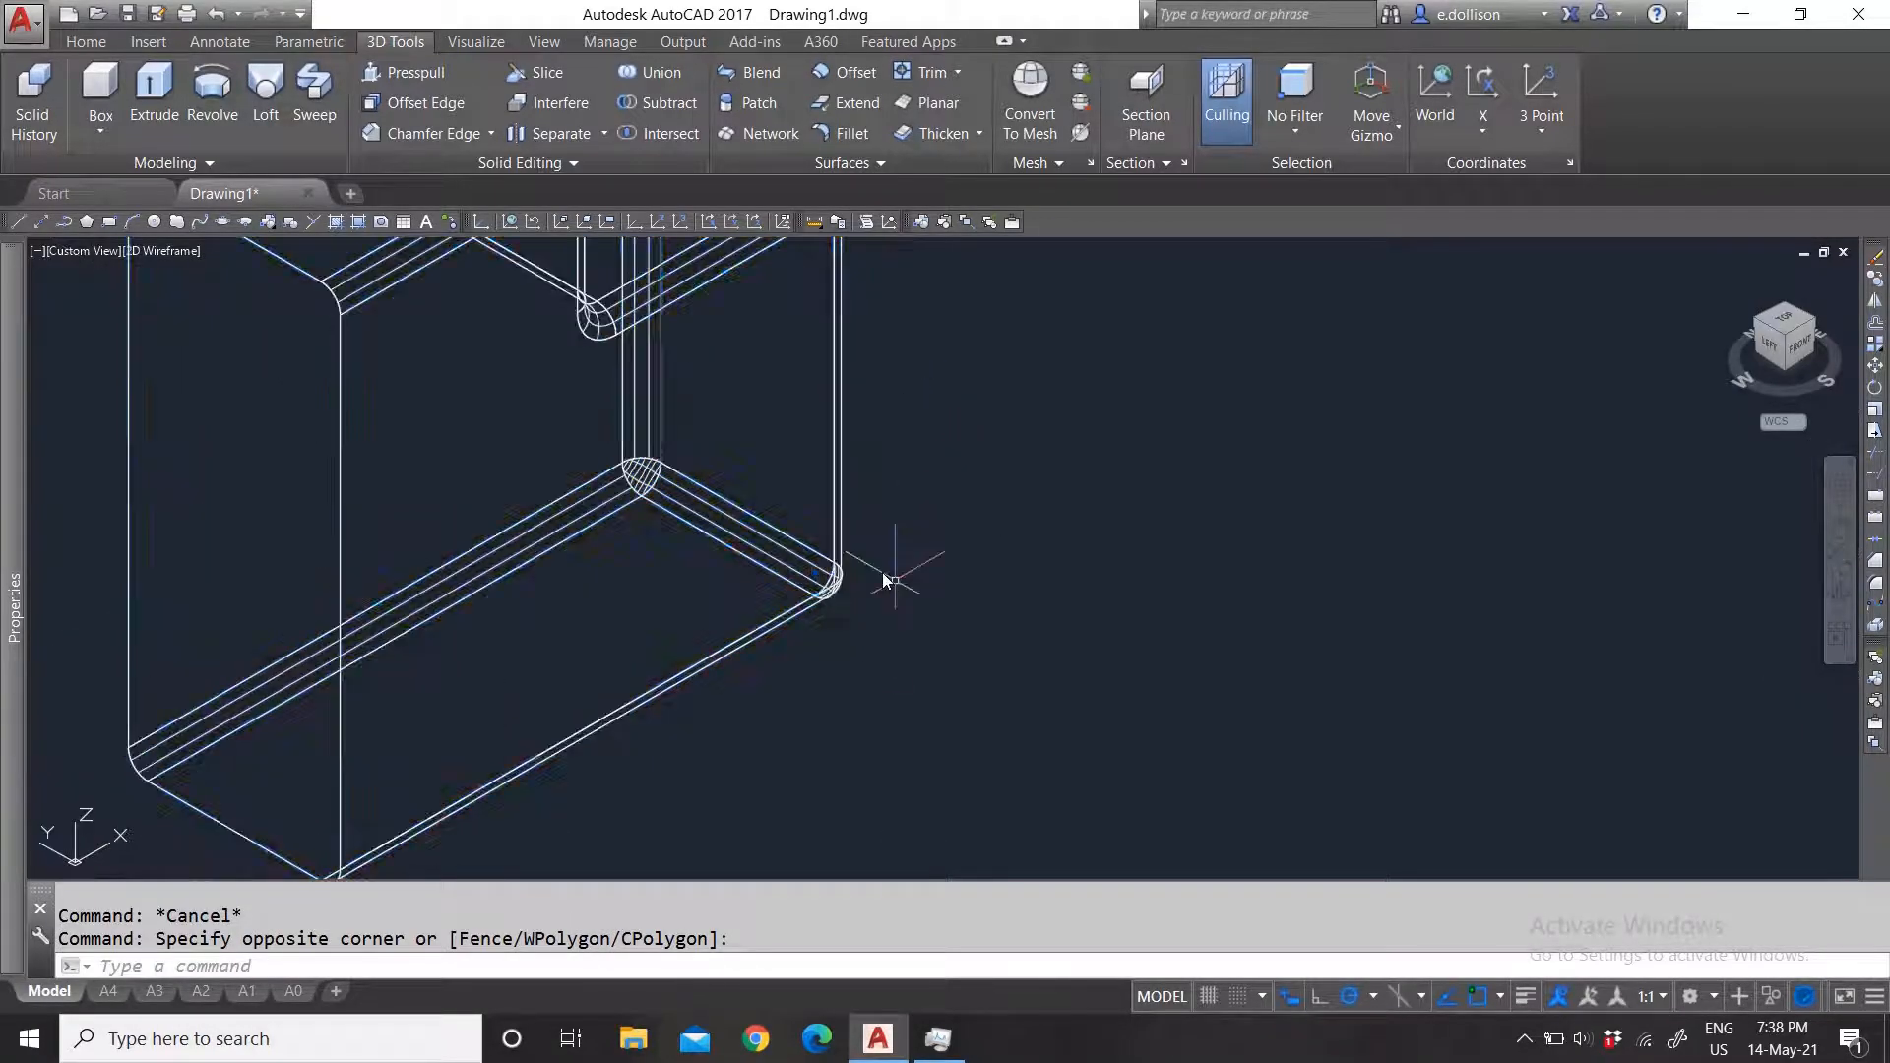
{"action": "scroll", "coordinate": [882, 571], "scroll_direction": "down", "scroll_amount": 1}
{"action": "key", "text": "Escape"}
{"action": "scroll", "coordinate": [668, 569], "scroll_direction": "down", "scroll_amount": 2}
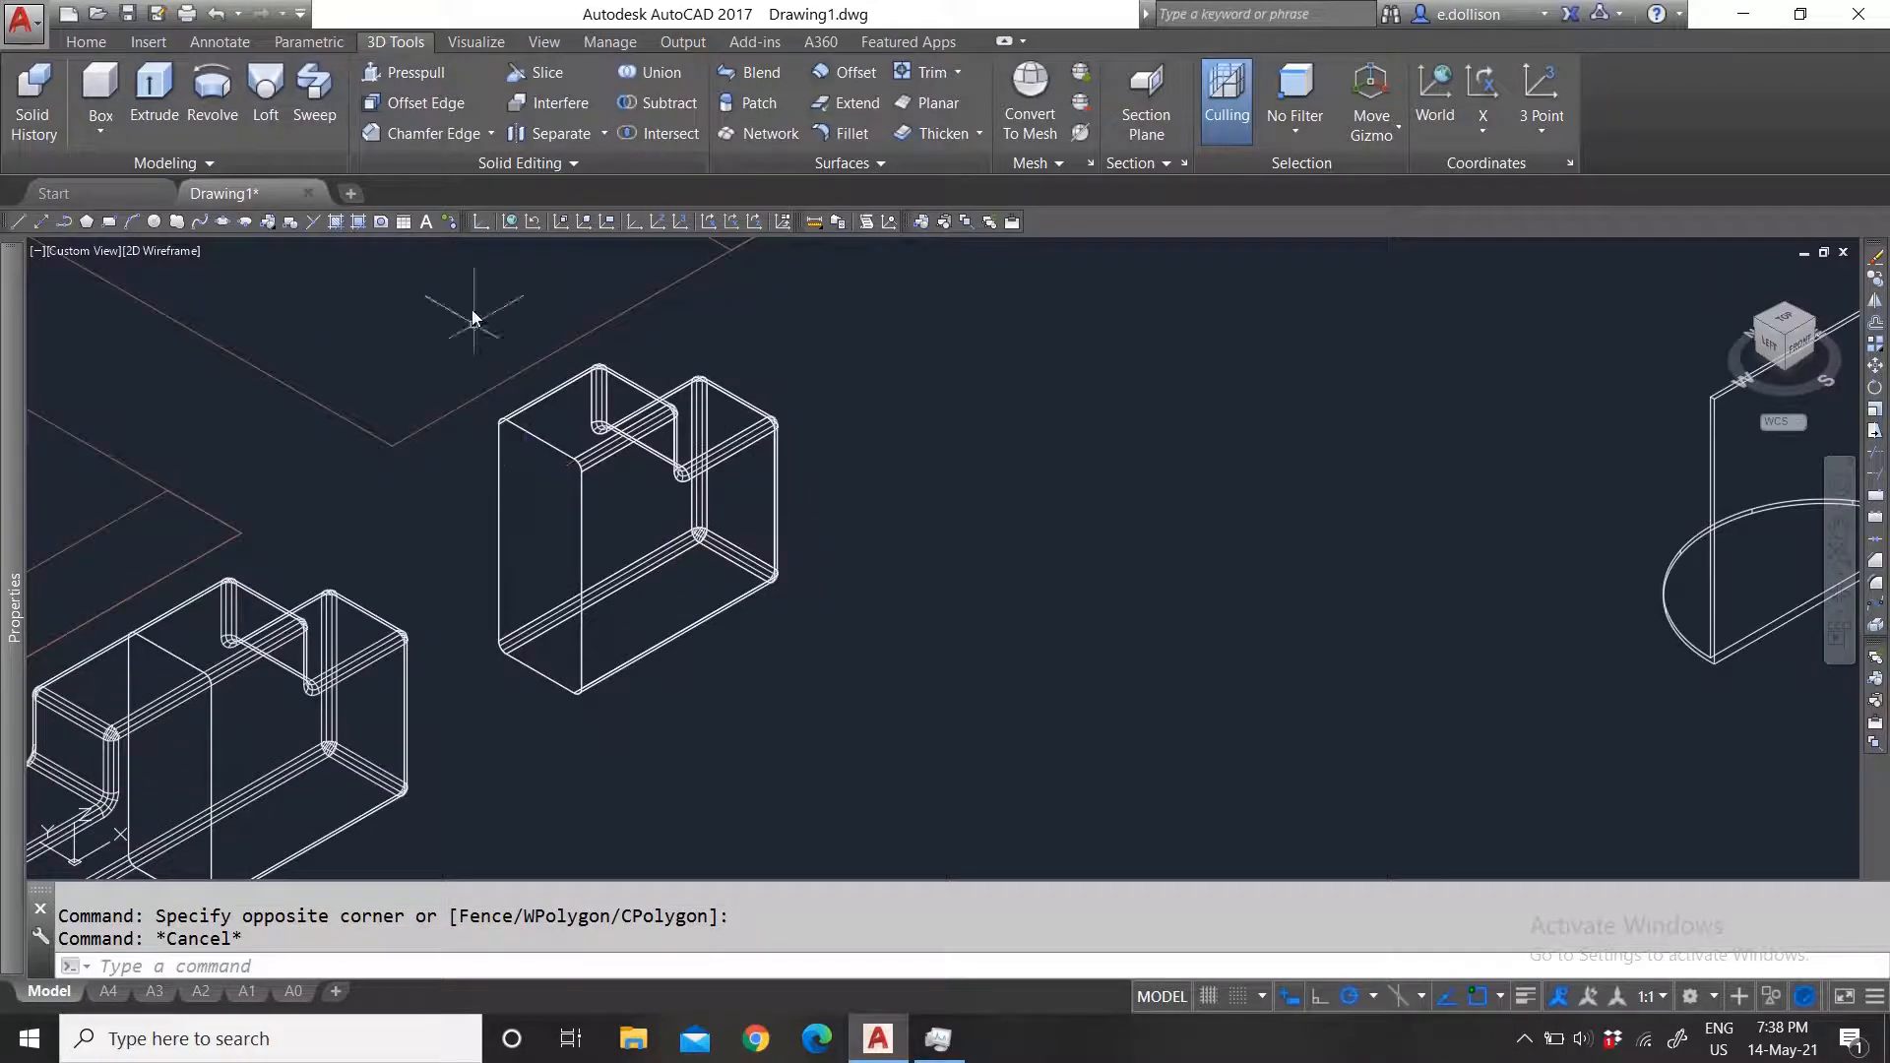
Step: Try to filter the window selection around the notched box with Quick Select for 3D Solid objects whose color equals White
{"action": "left_click", "coordinate": [461, 266]}
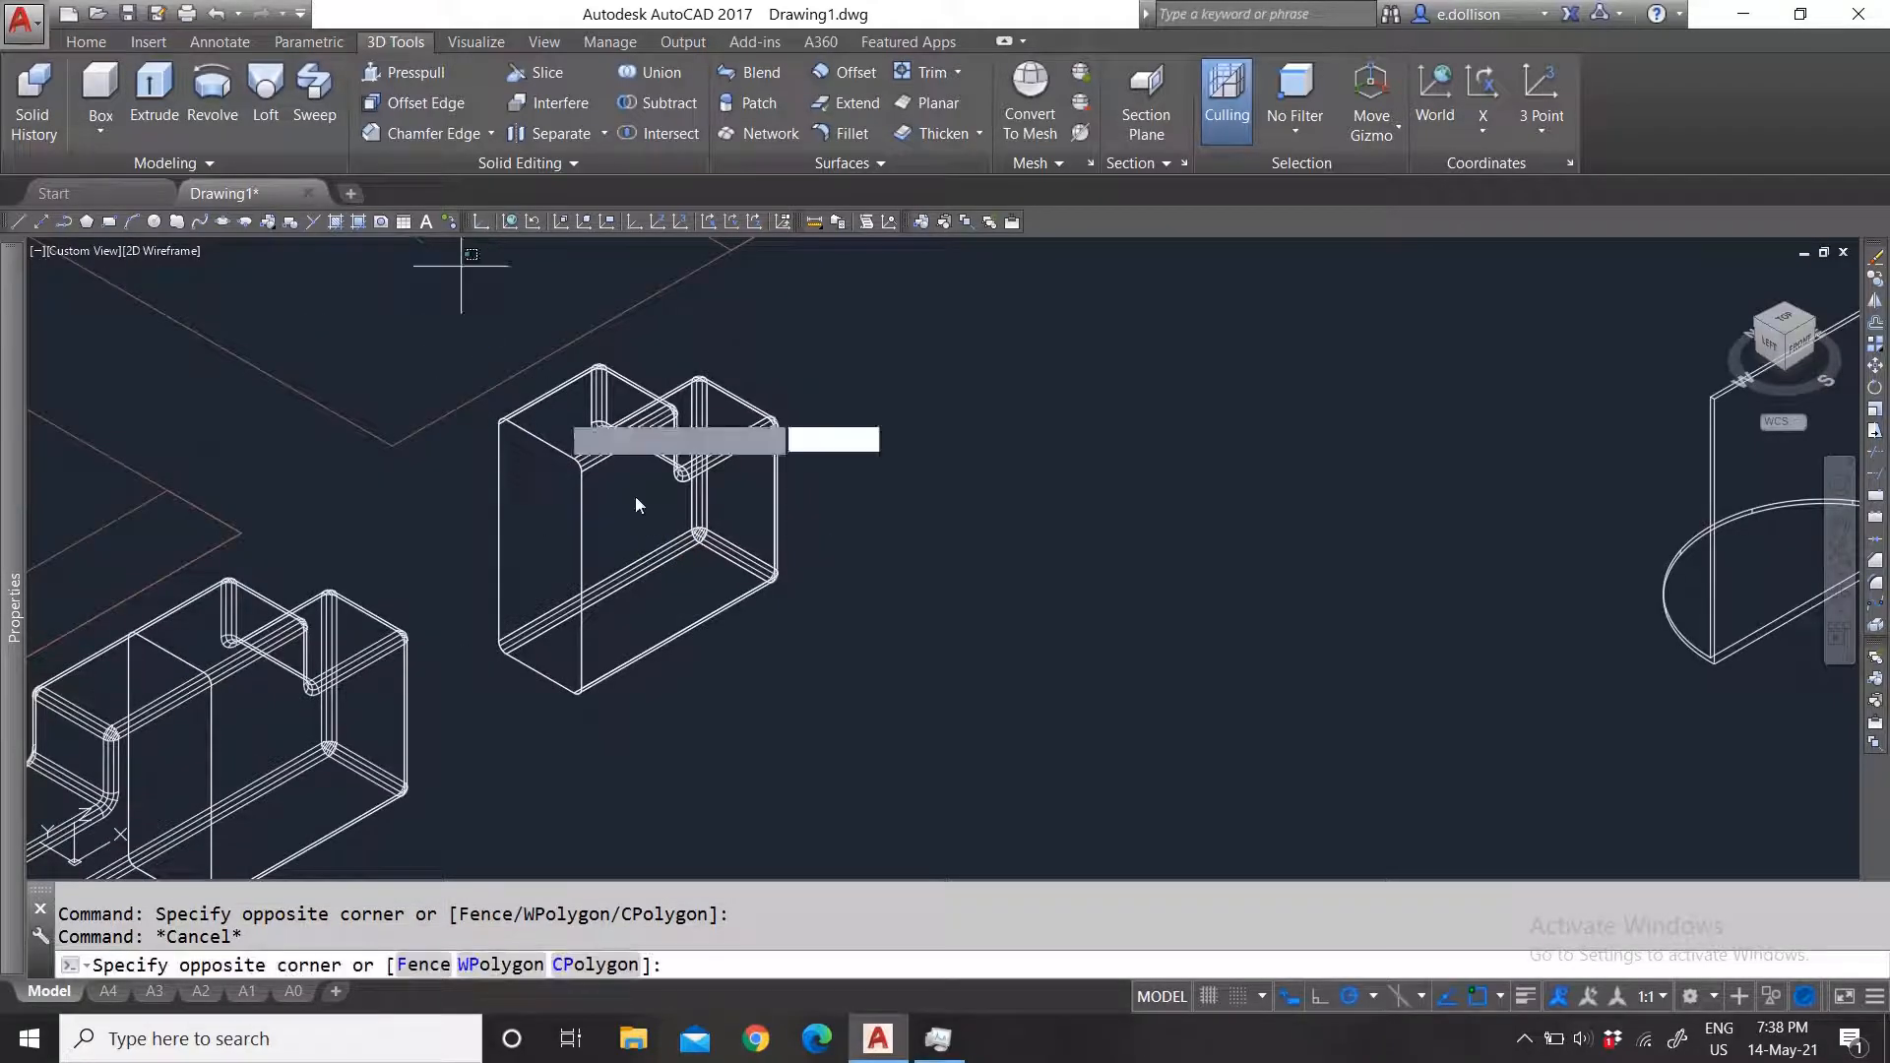
{"action": "left_click", "coordinate": [830, 728]}
{"action": "right_click", "coordinate": [720, 544]}
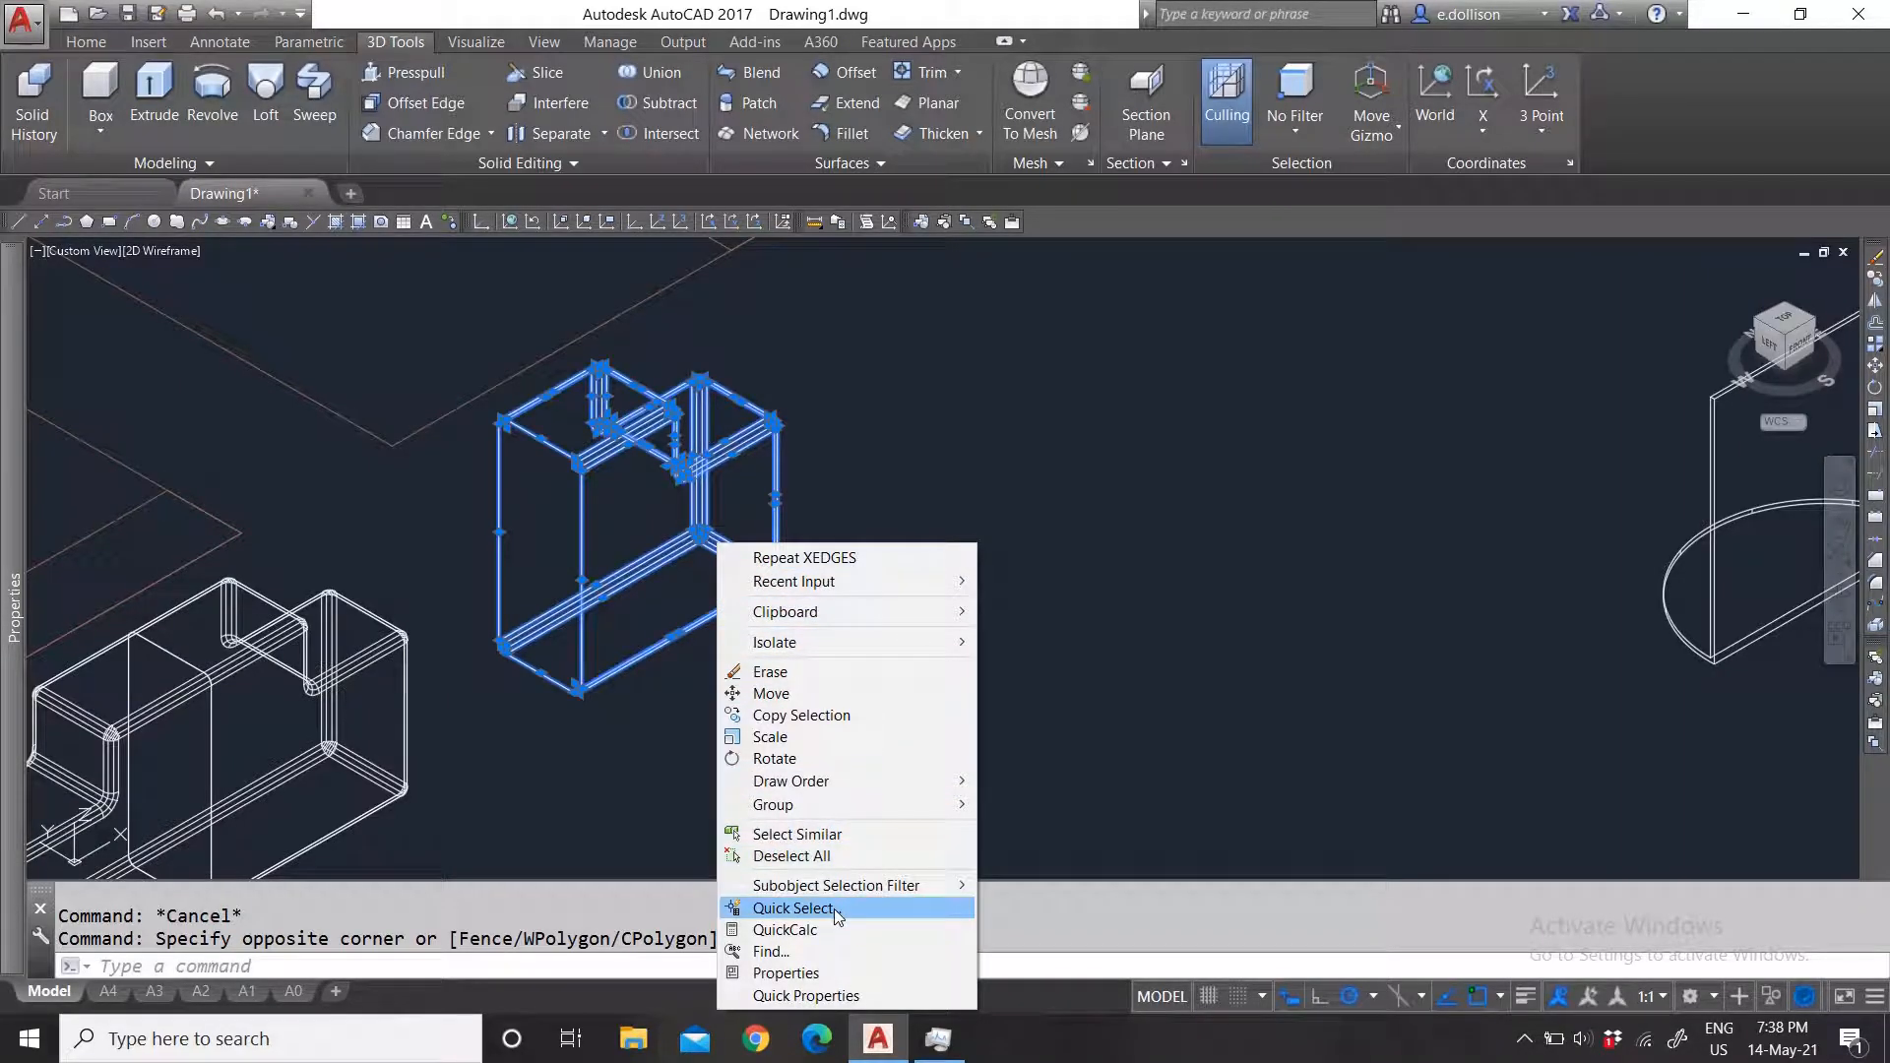
{"action": "left_click", "coordinate": [794, 908]}
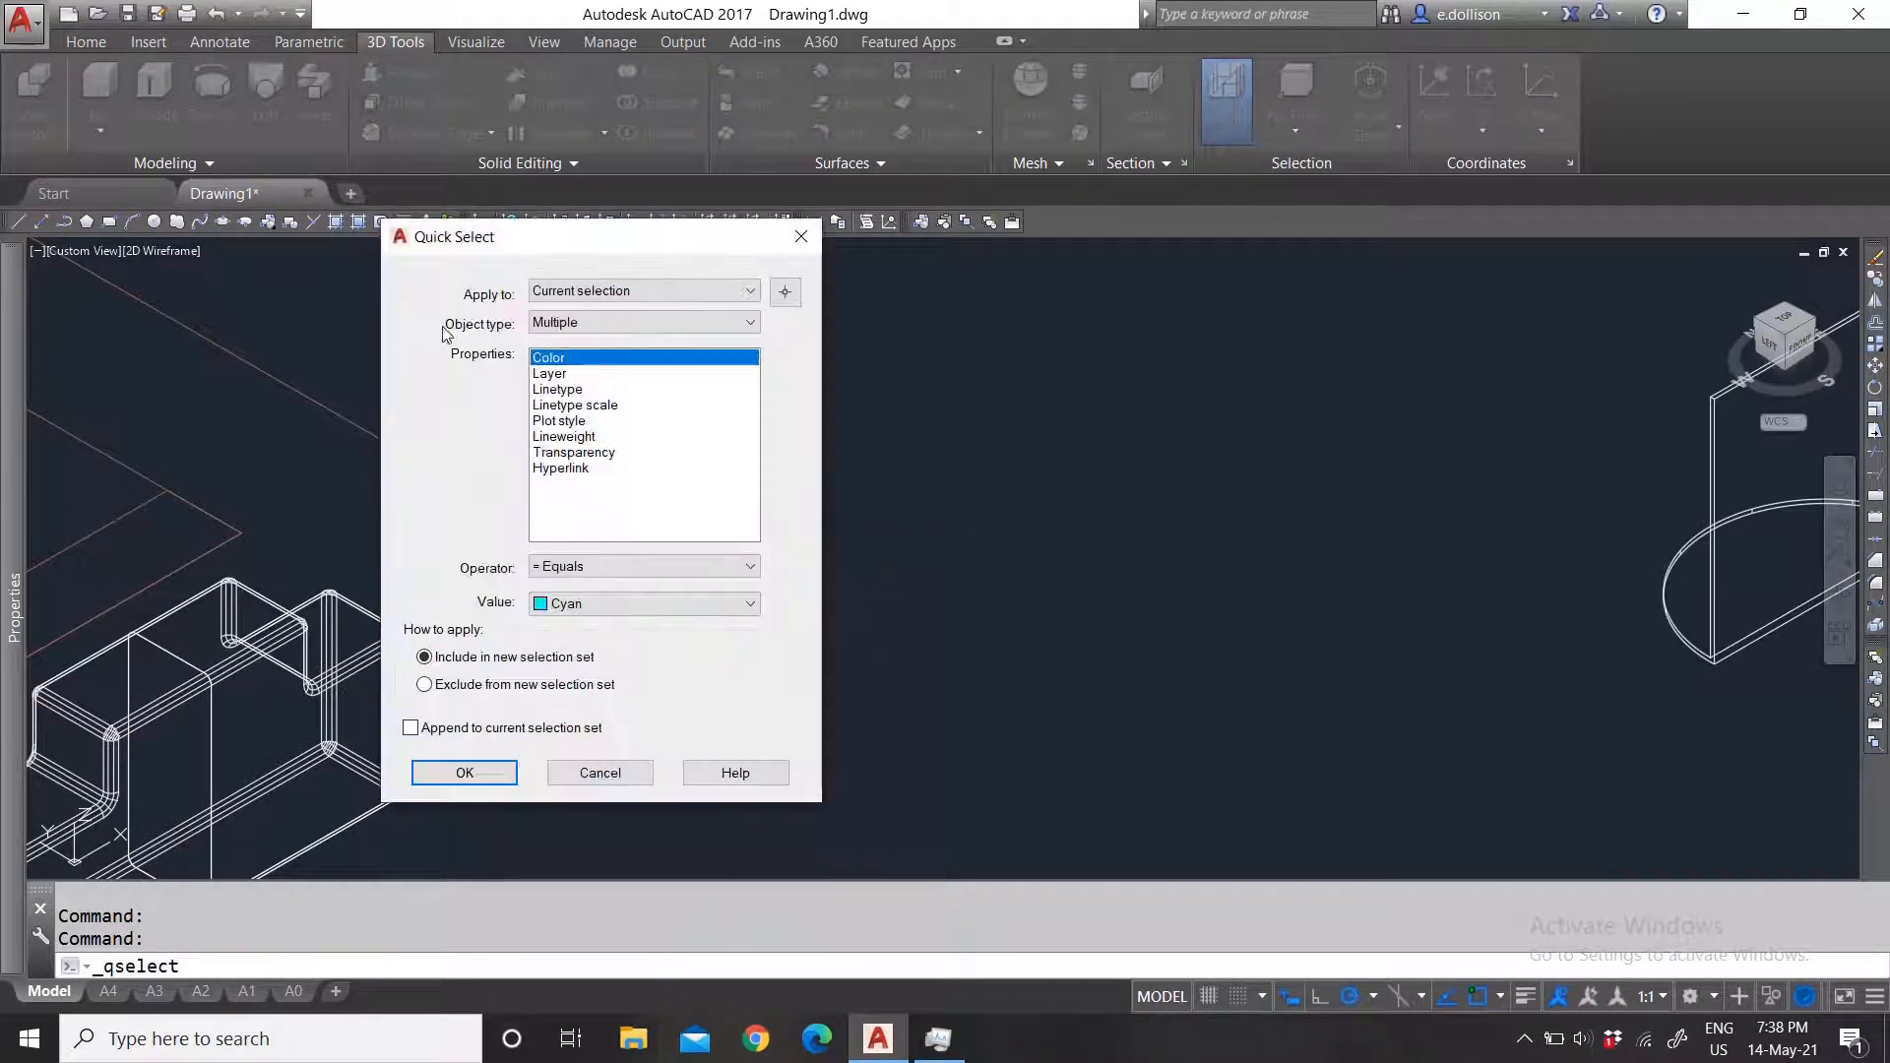
{"action": "left_click", "coordinate": [623, 323]}
{"action": "left_click", "coordinate": [622, 375]}
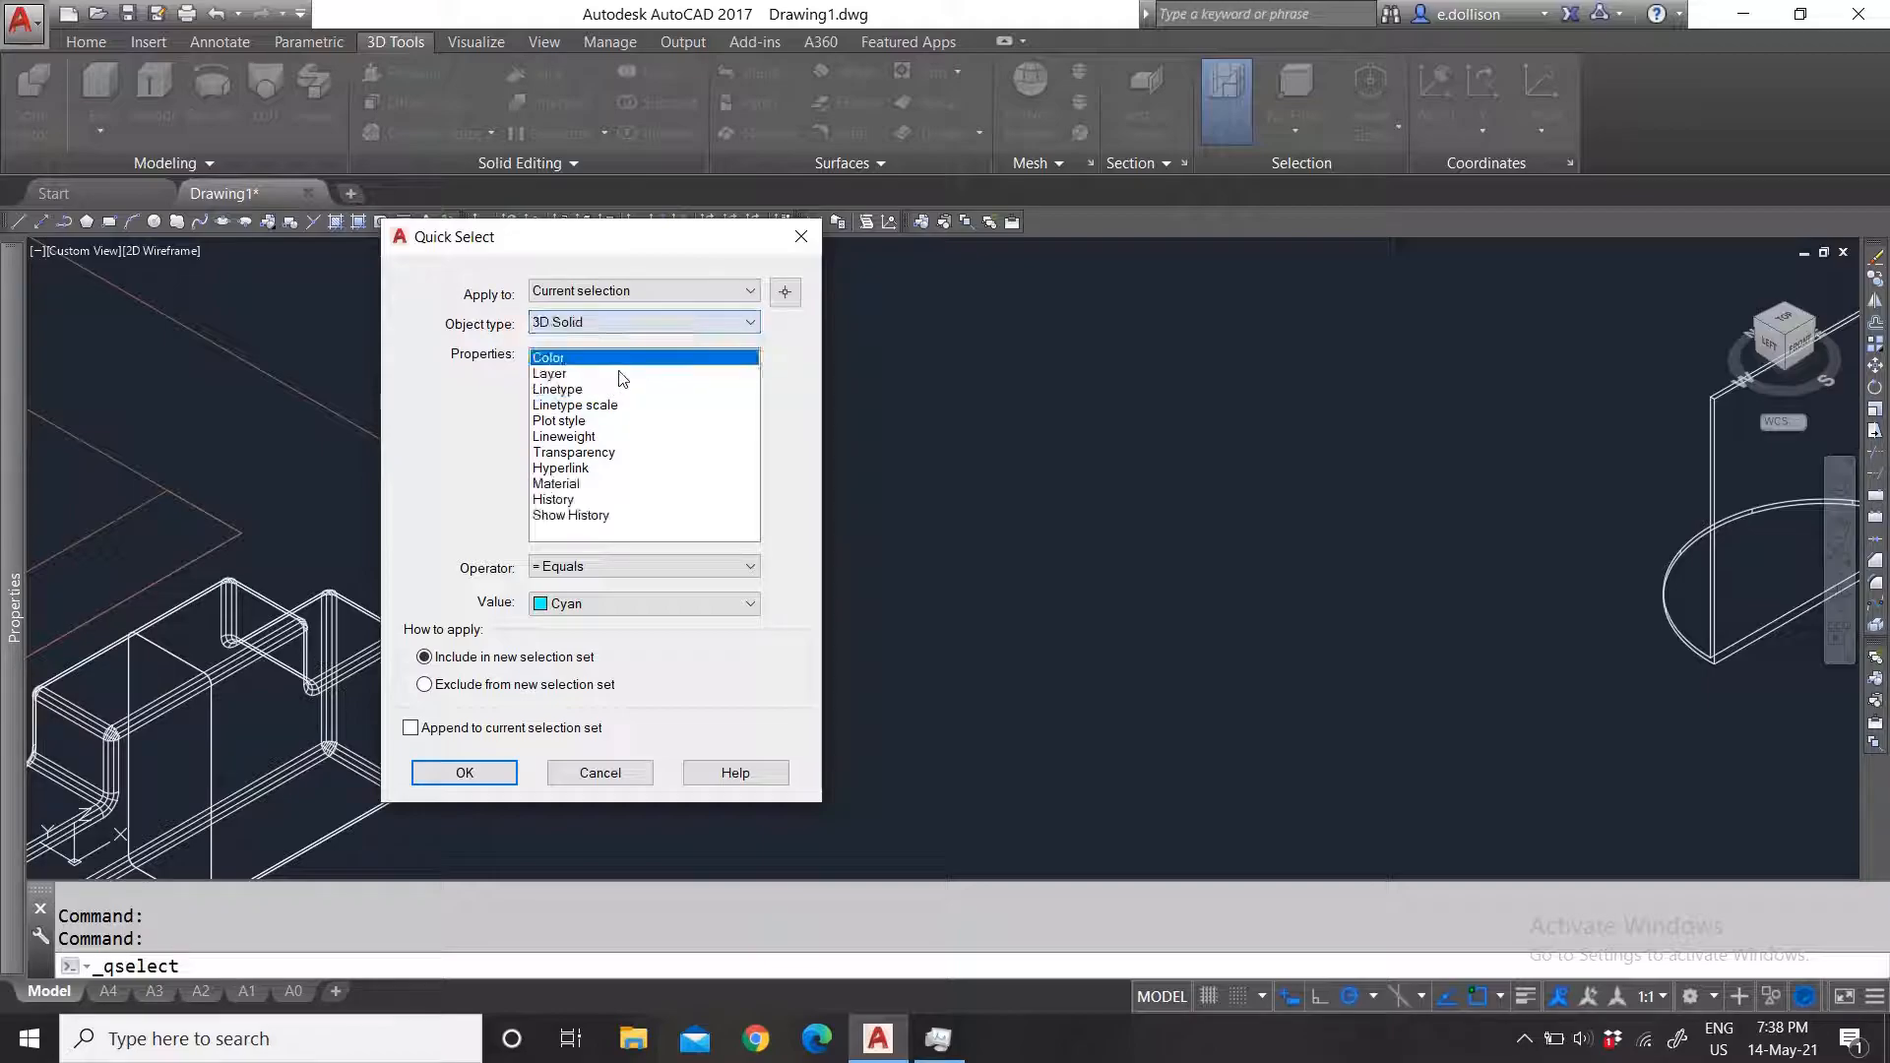
{"action": "left_click", "coordinate": [620, 609]}
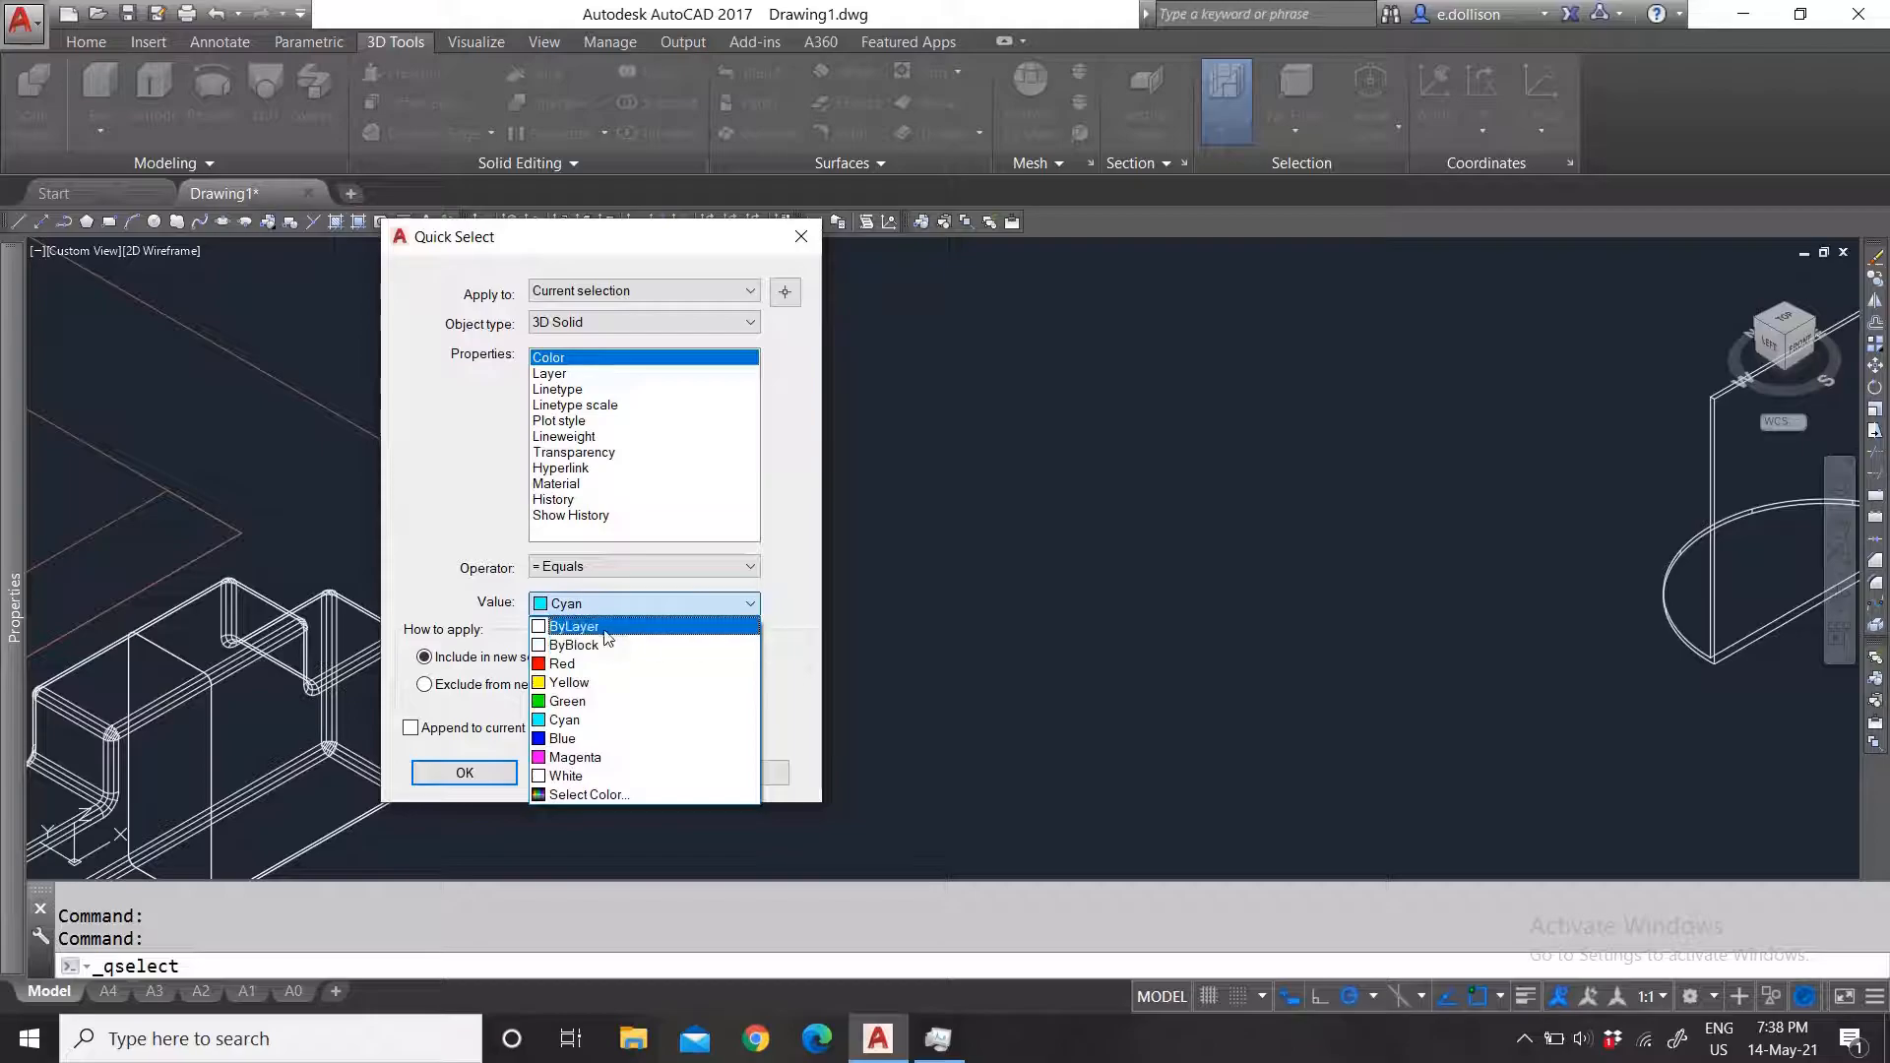
{"action": "left_click", "coordinate": [580, 776]}
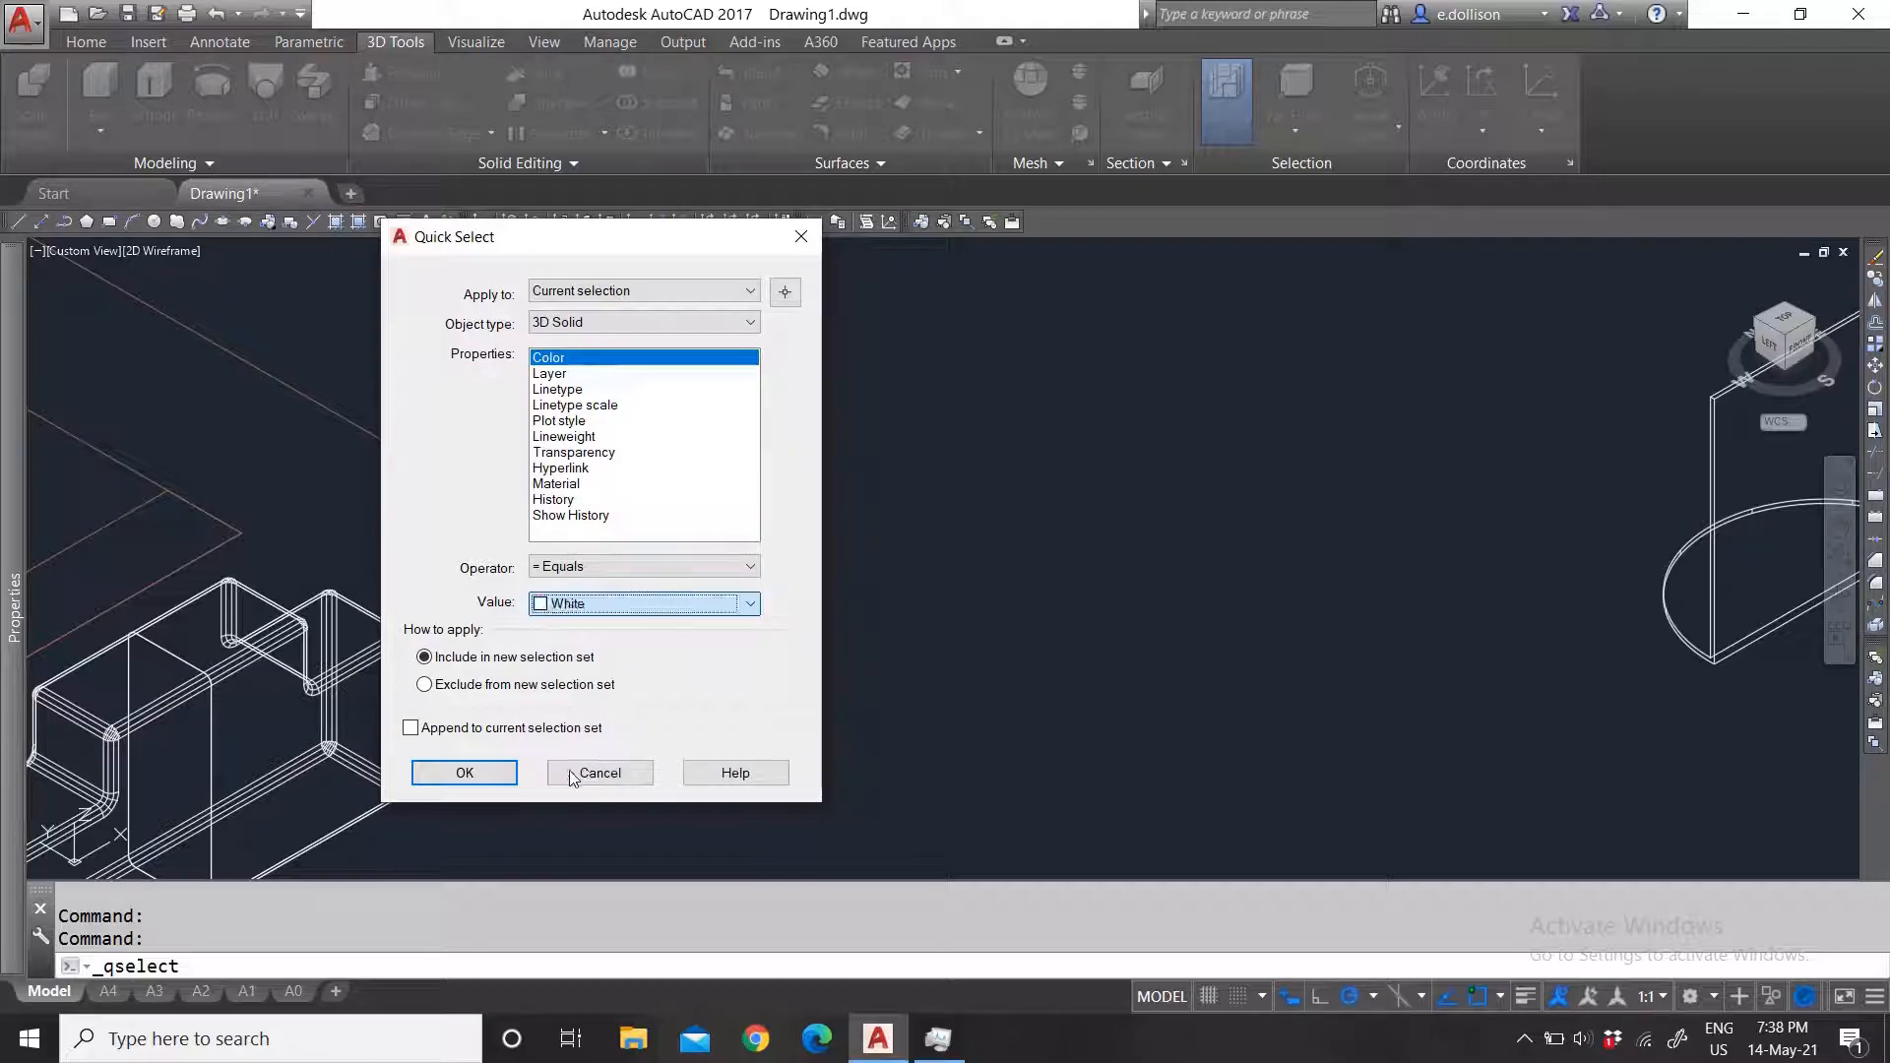
{"action": "left_click", "coordinate": [465, 773]}
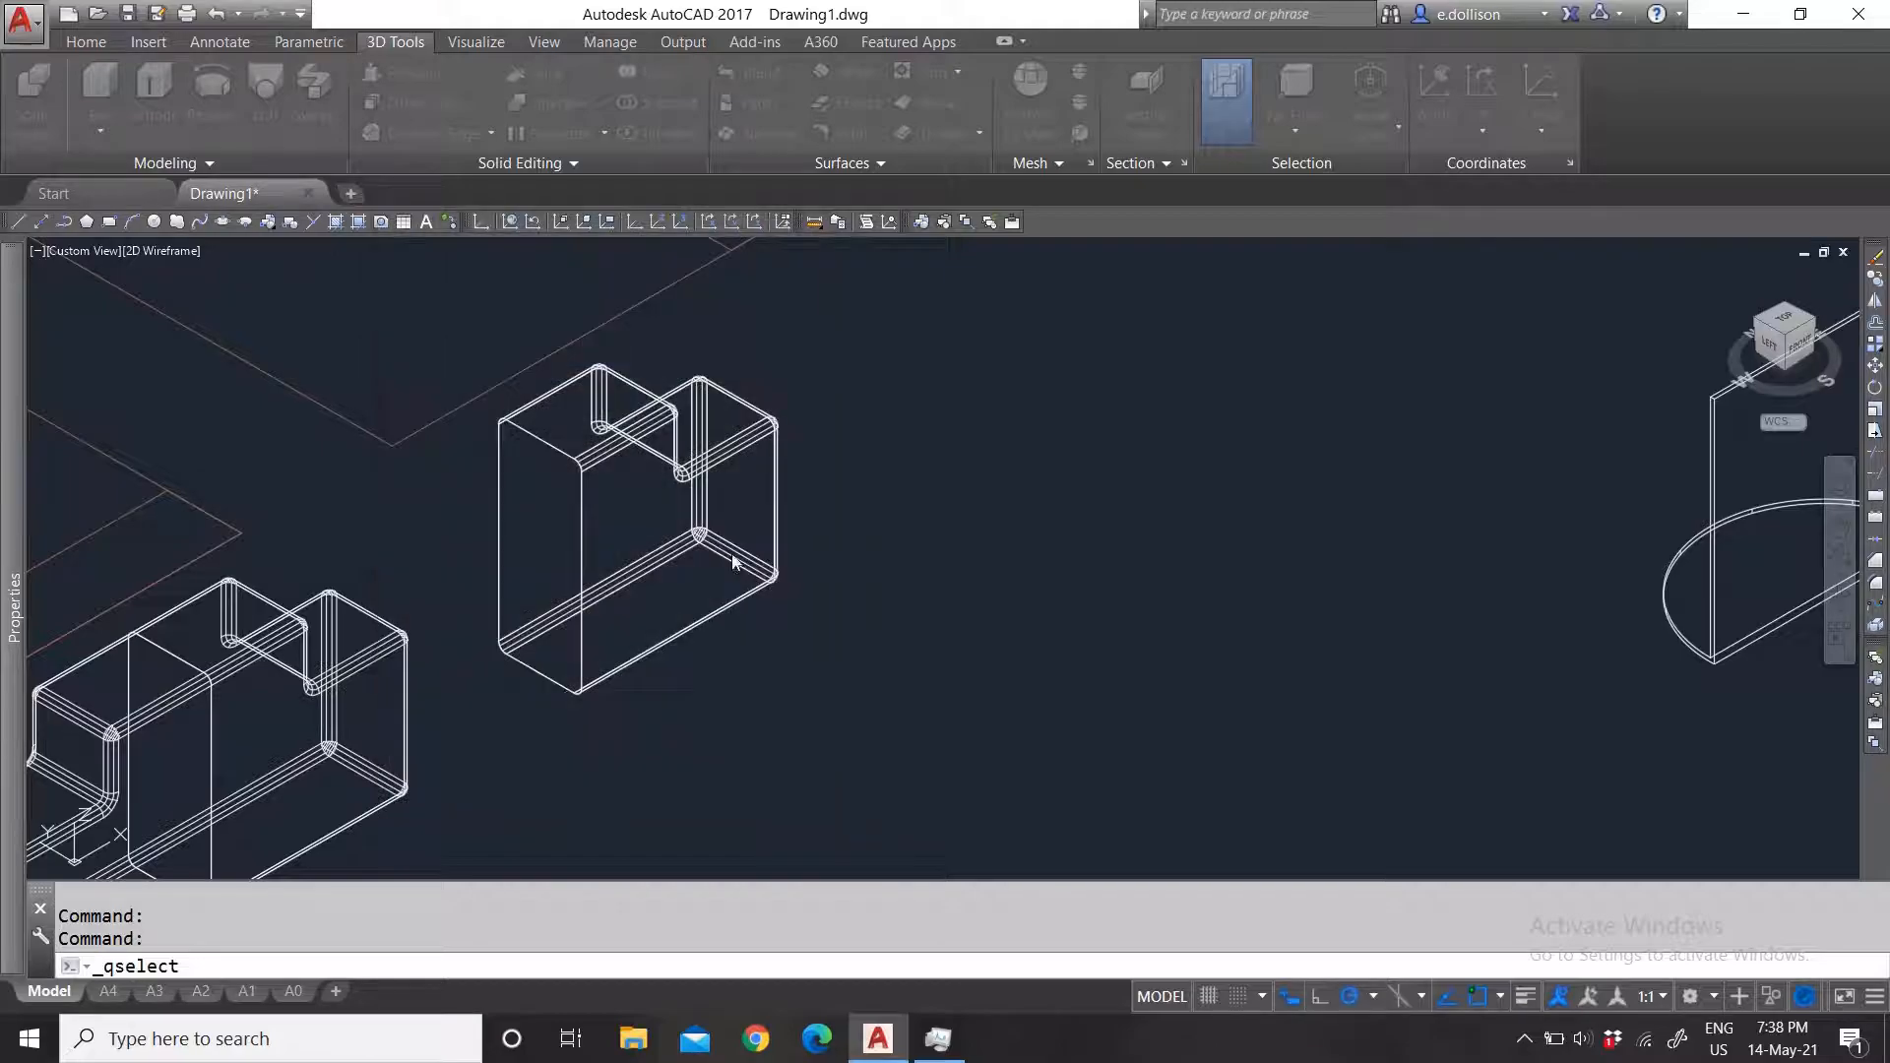
Step: Erase the extracted vertical edge line at the notched box's front corner and the original 3D solid, keeping the other extracted edges
{"action": "left_click", "coordinate": [581, 513]}
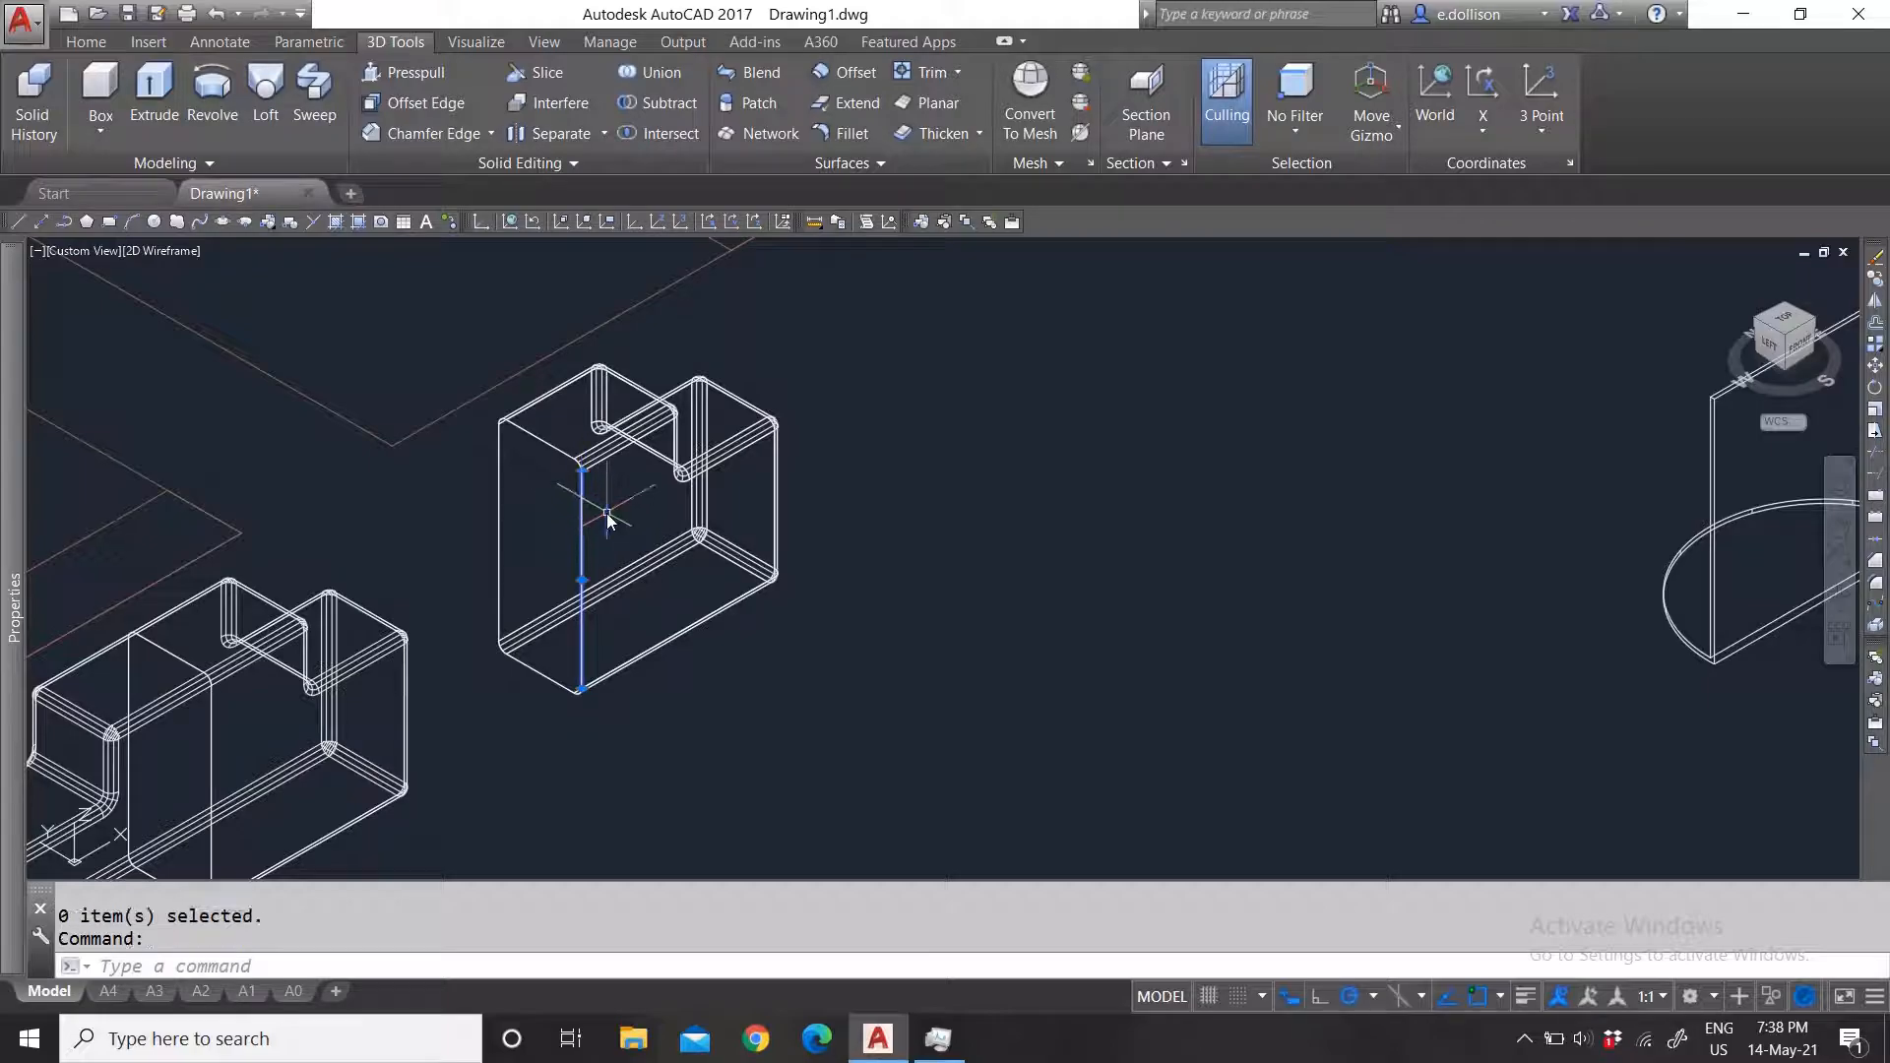
{"action": "key", "text": "Delete"}
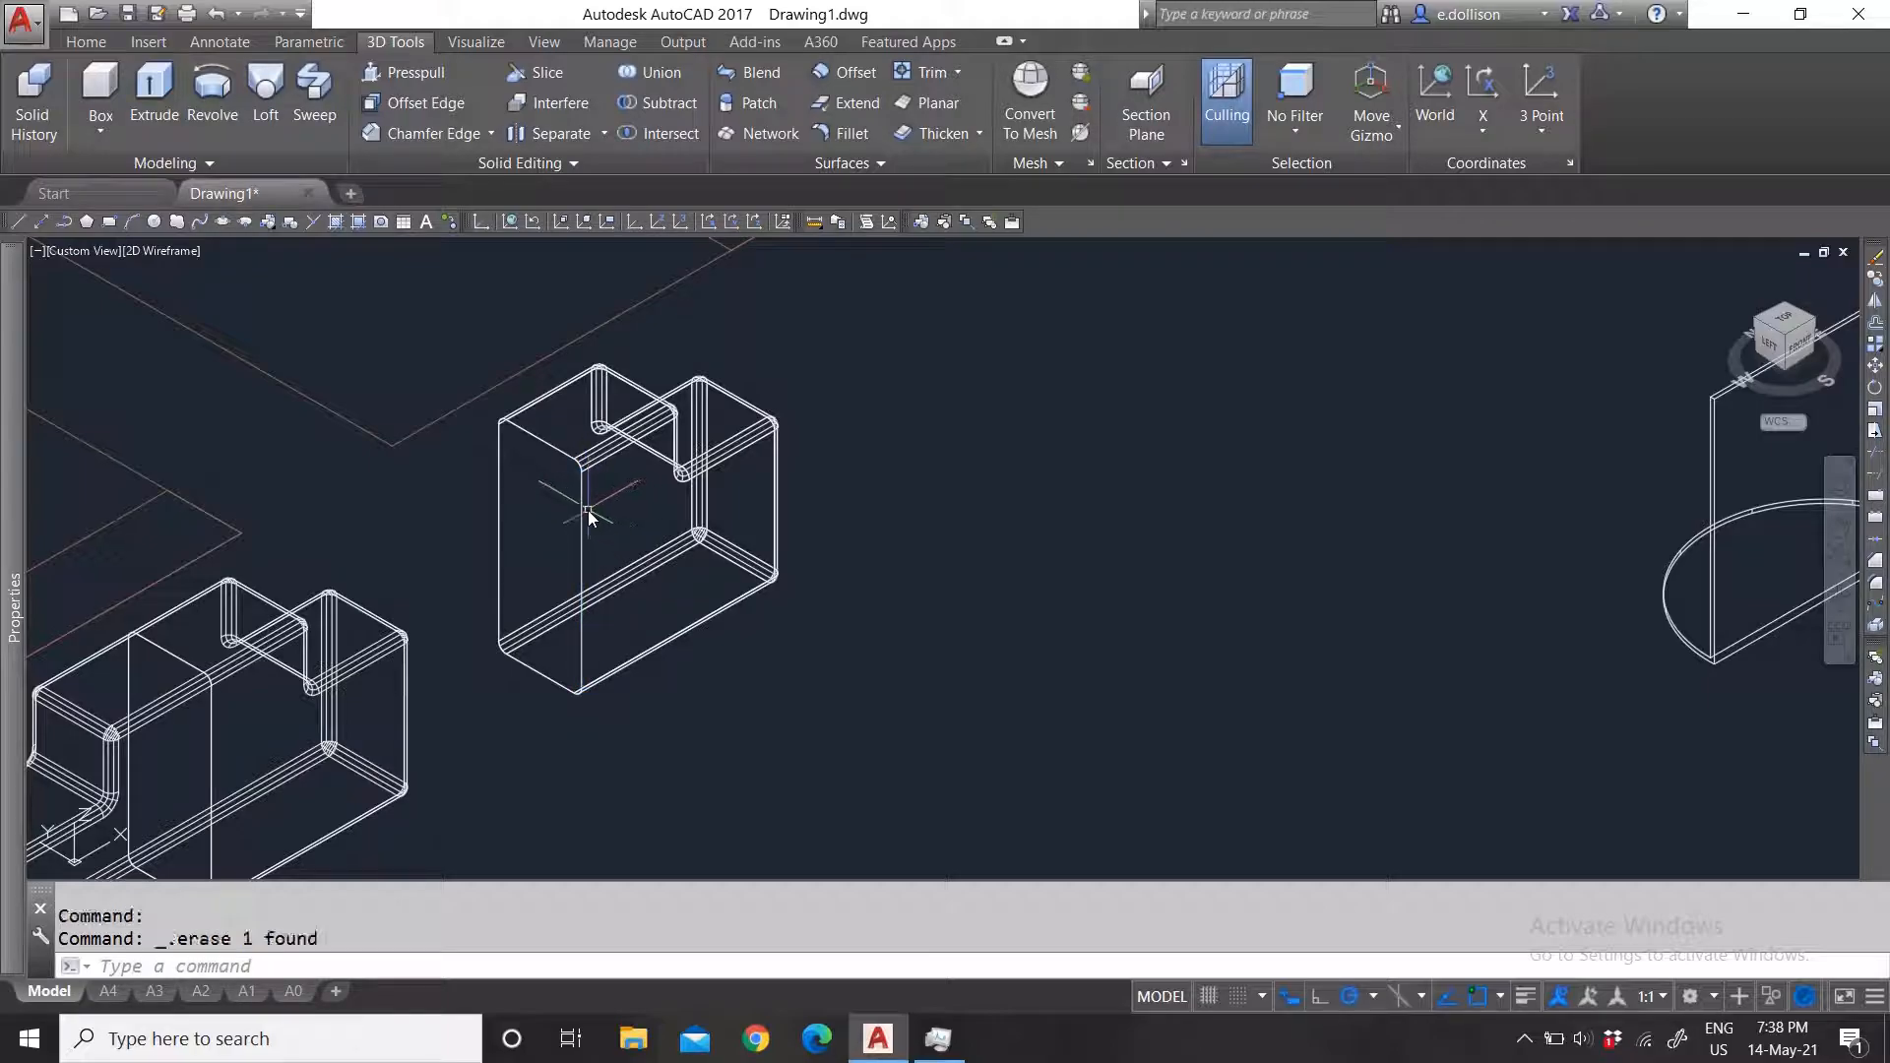
{"action": "left_click", "coordinate": [607, 522]}
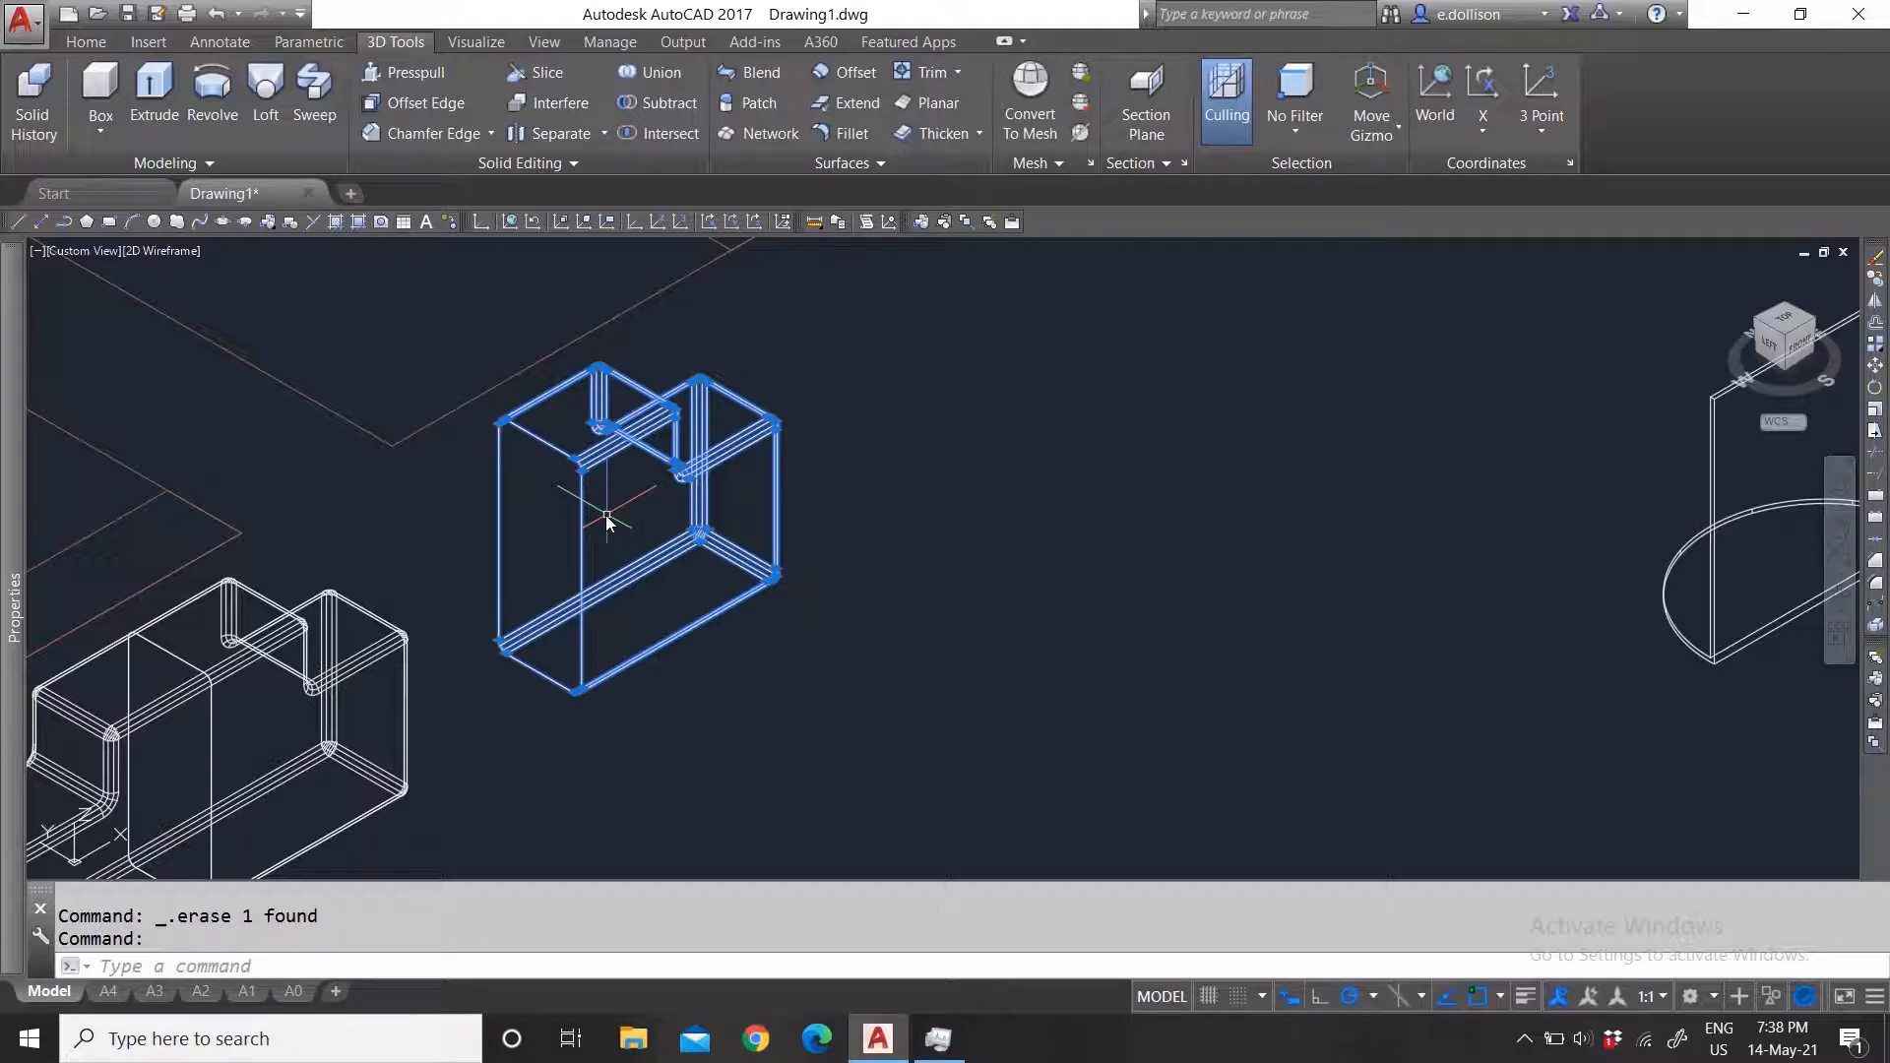
{"action": "key", "text": "Escape"}
{"action": "scroll", "coordinate": [626, 541], "scroll_direction": "down", "scroll_amount": 4}
{"action": "scroll", "coordinate": [626, 542], "scroll_direction": "up", "scroll_amount": 5}
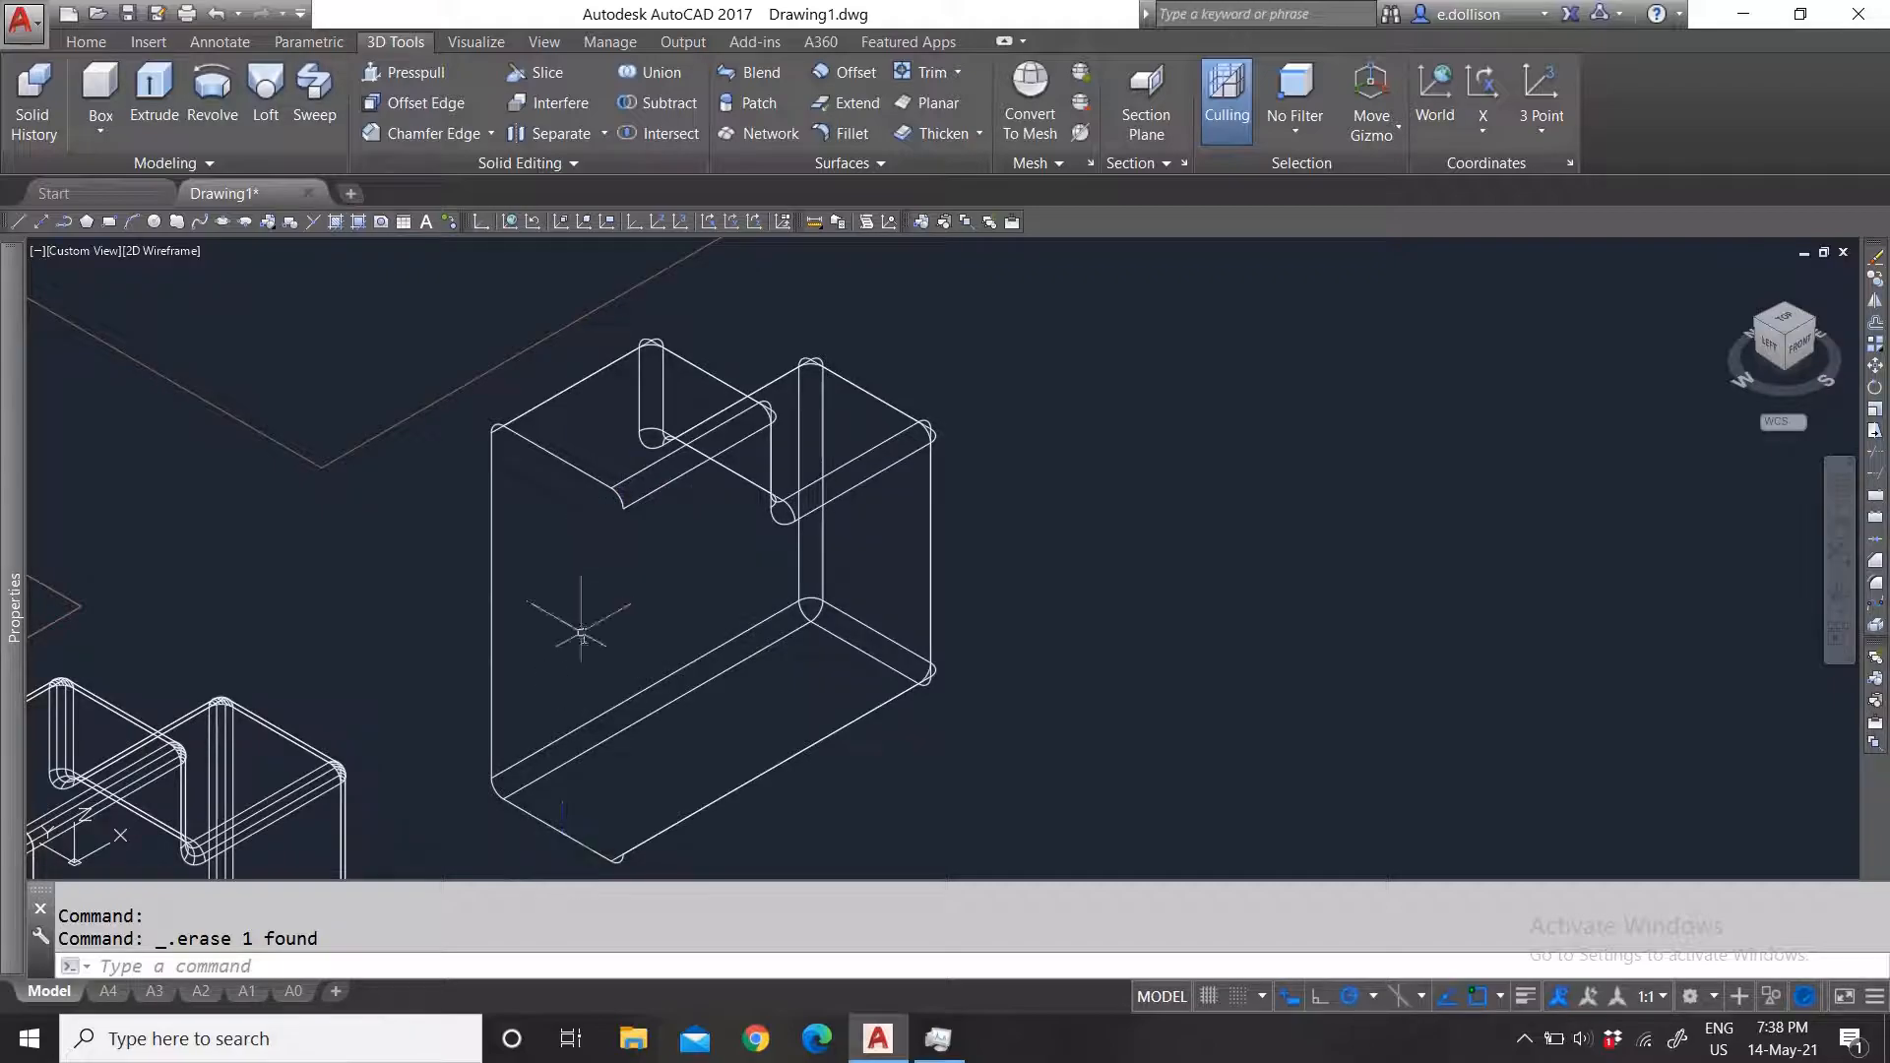
Step: Examine the extracted wireframe edges of the notched box, including its rounded corners and notch
{"action": "scroll", "coordinate": [686, 605], "scroll_direction": "down", "scroll_amount": 2}
{"action": "scroll", "coordinate": [679, 615], "scroll_direction": "up", "scroll_amount": 2}
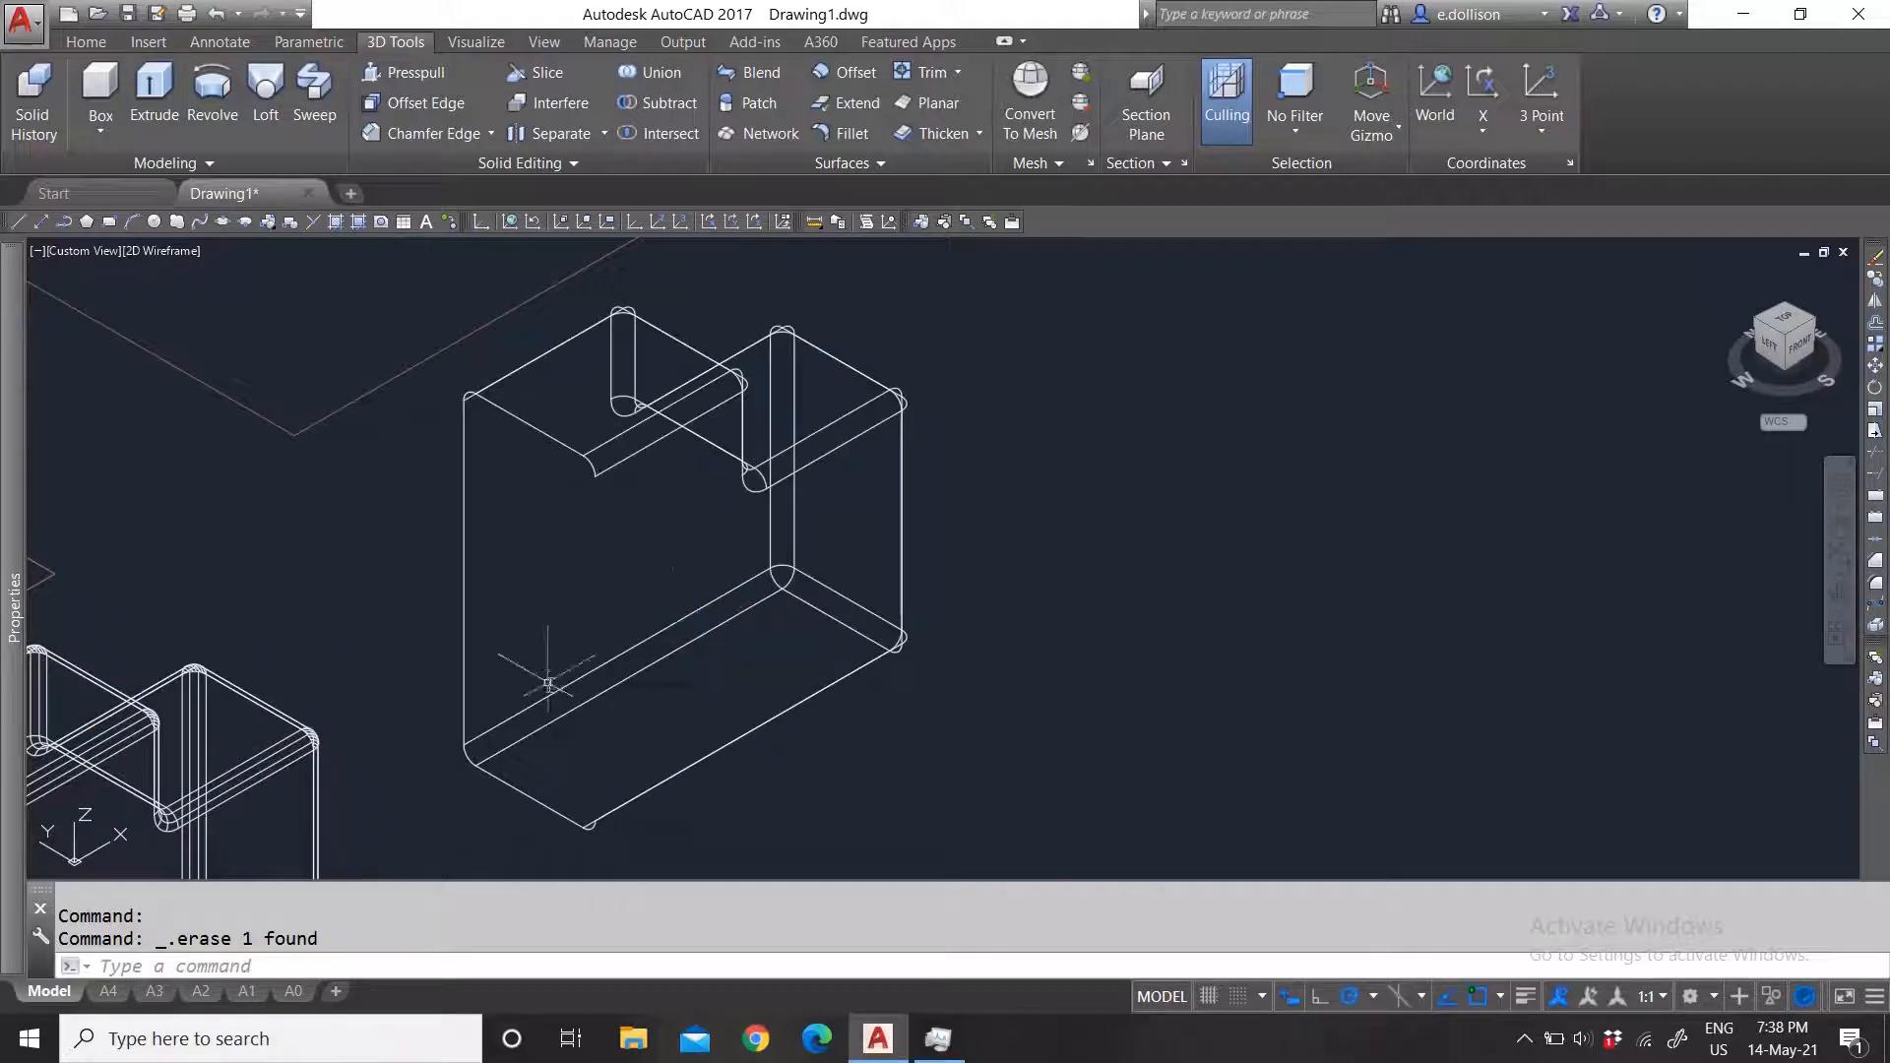
{"action": "left_click", "coordinate": [169, 46]}
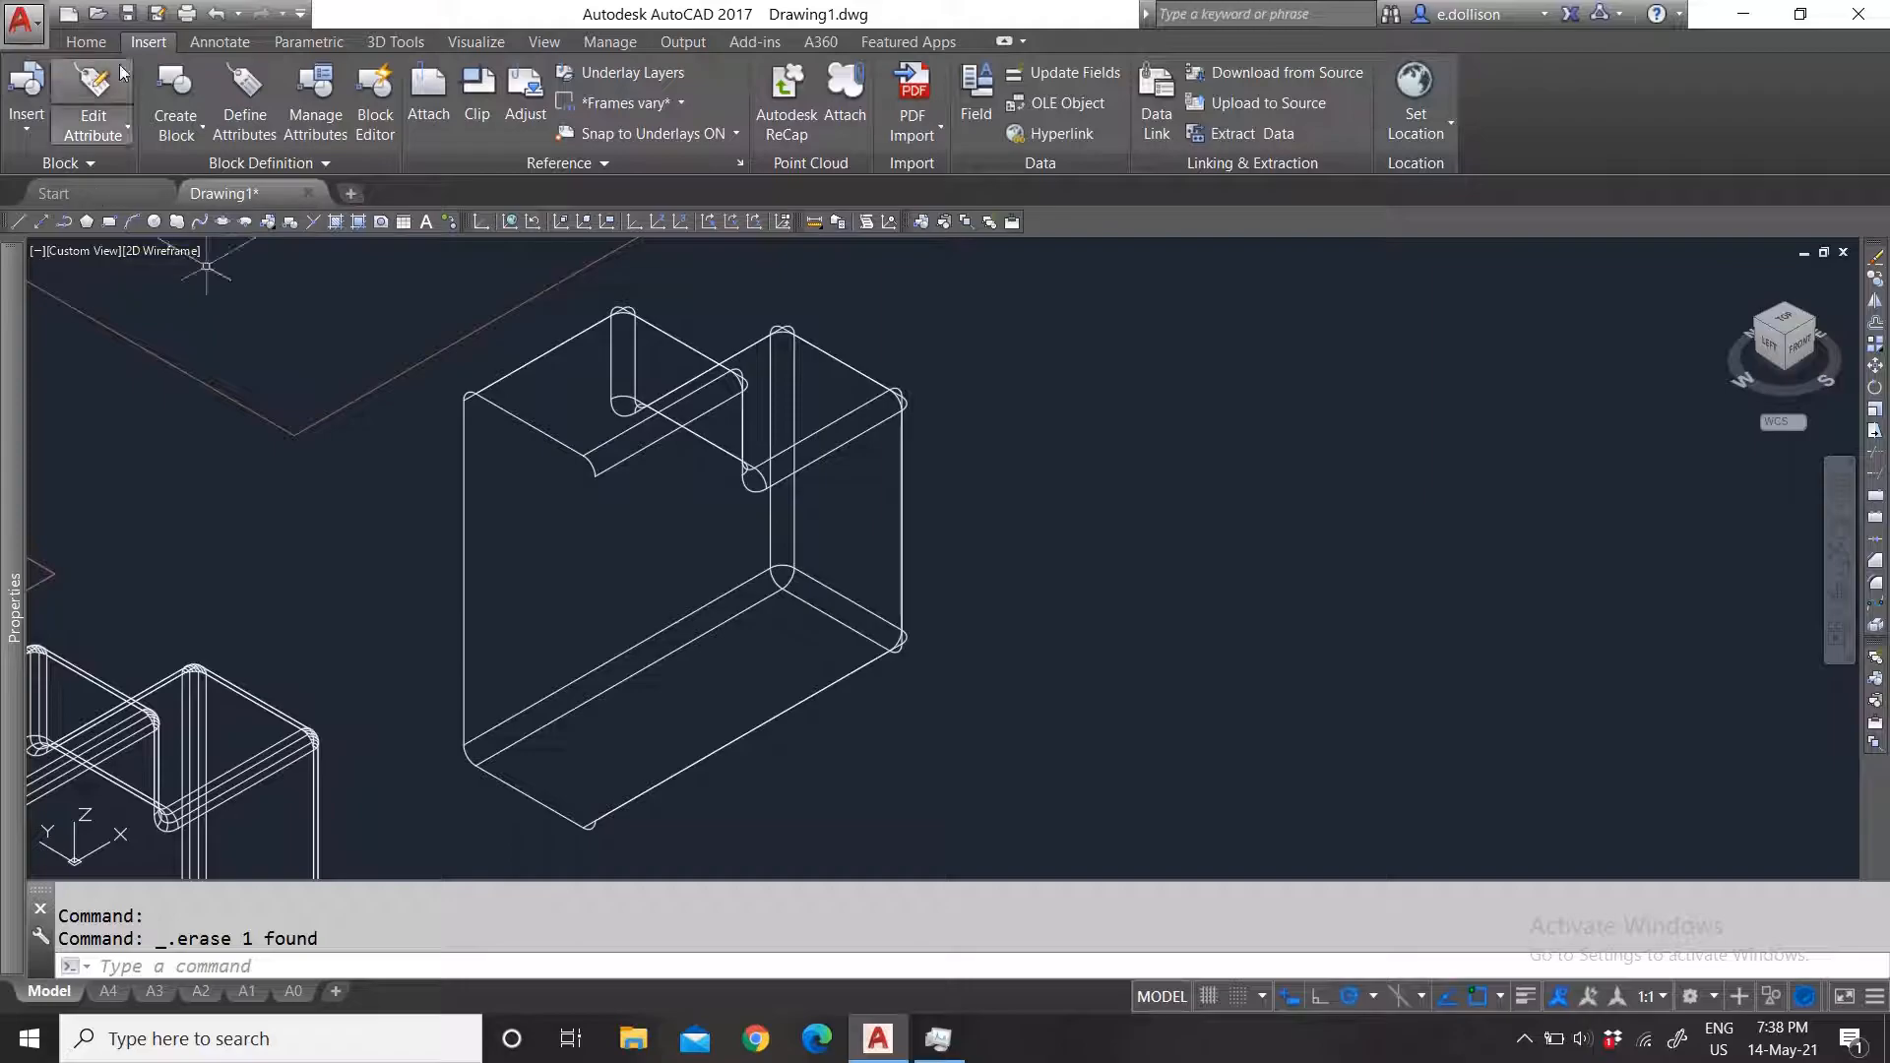
{"action": "left_click", "coordinate": [393, 45]}
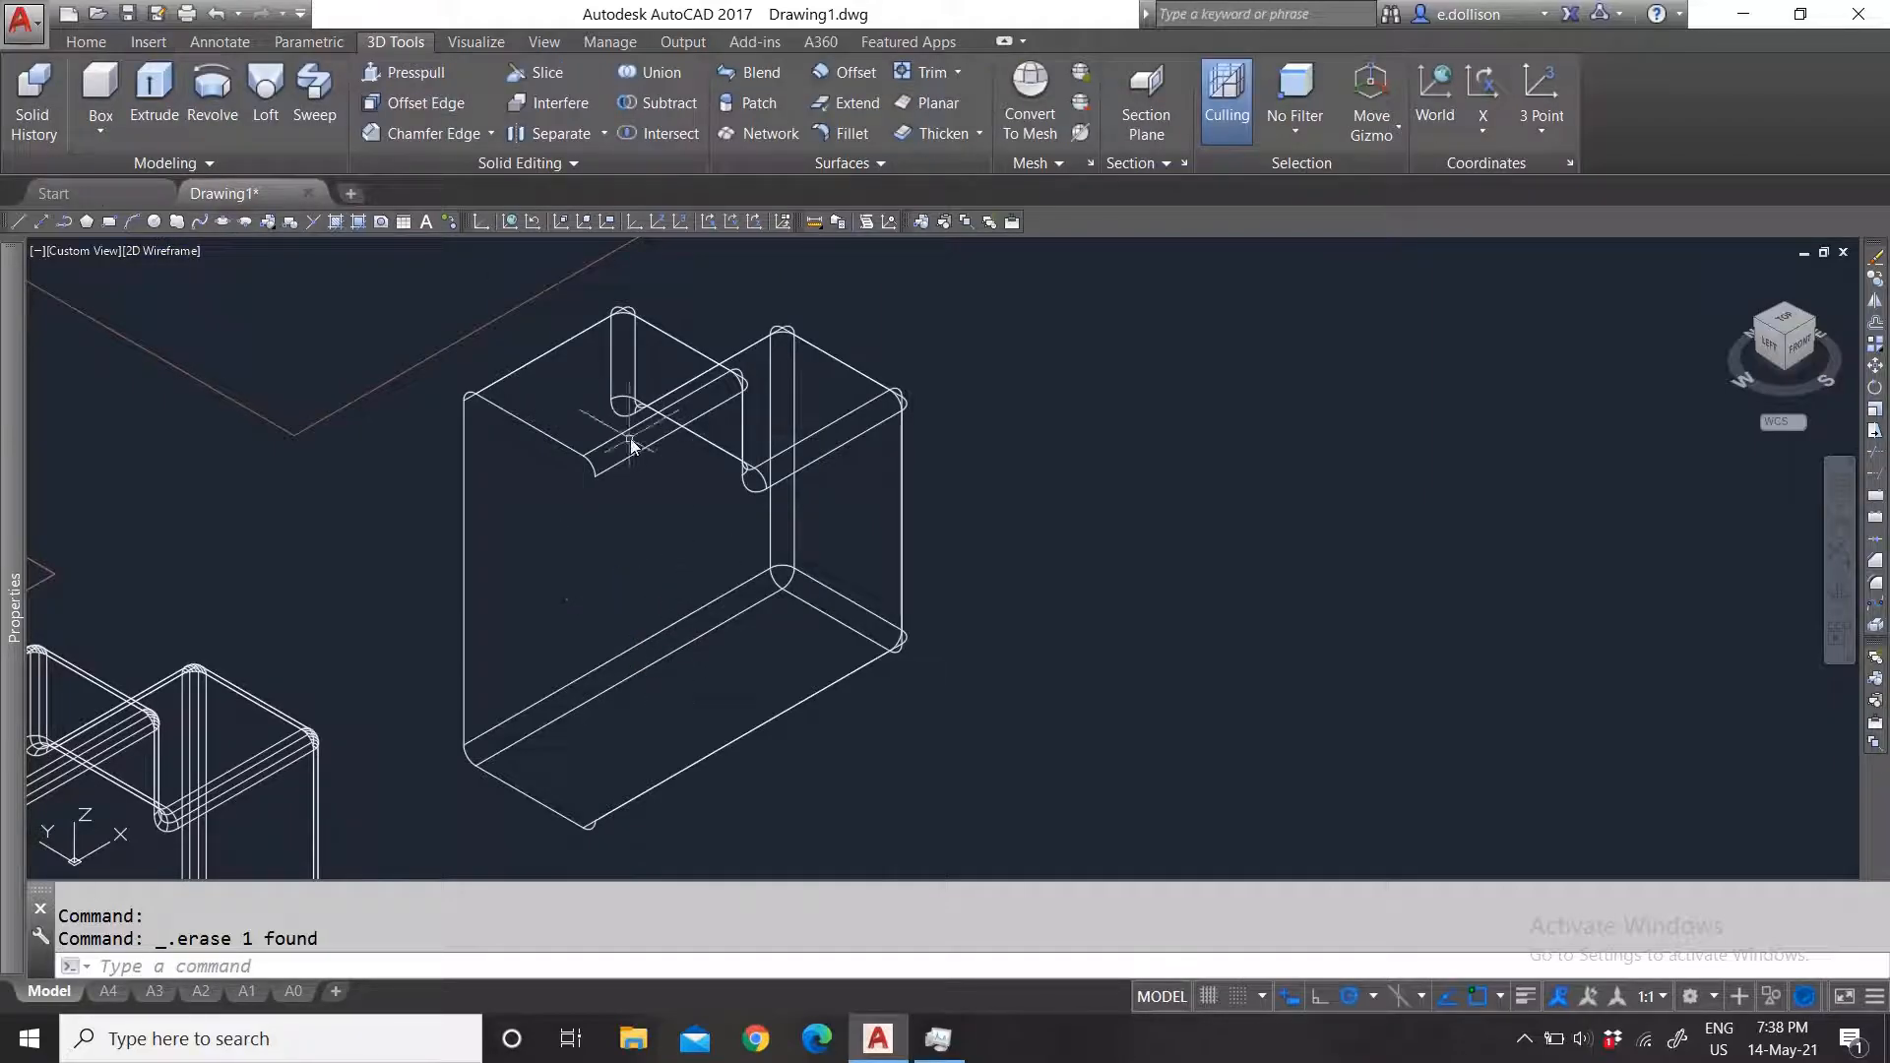
{"action": "key", "text": "Escape"}
{"action": "scroll", "coordinate": [723, 359], "scroll_direction": "up", "scroll_amount": 2}
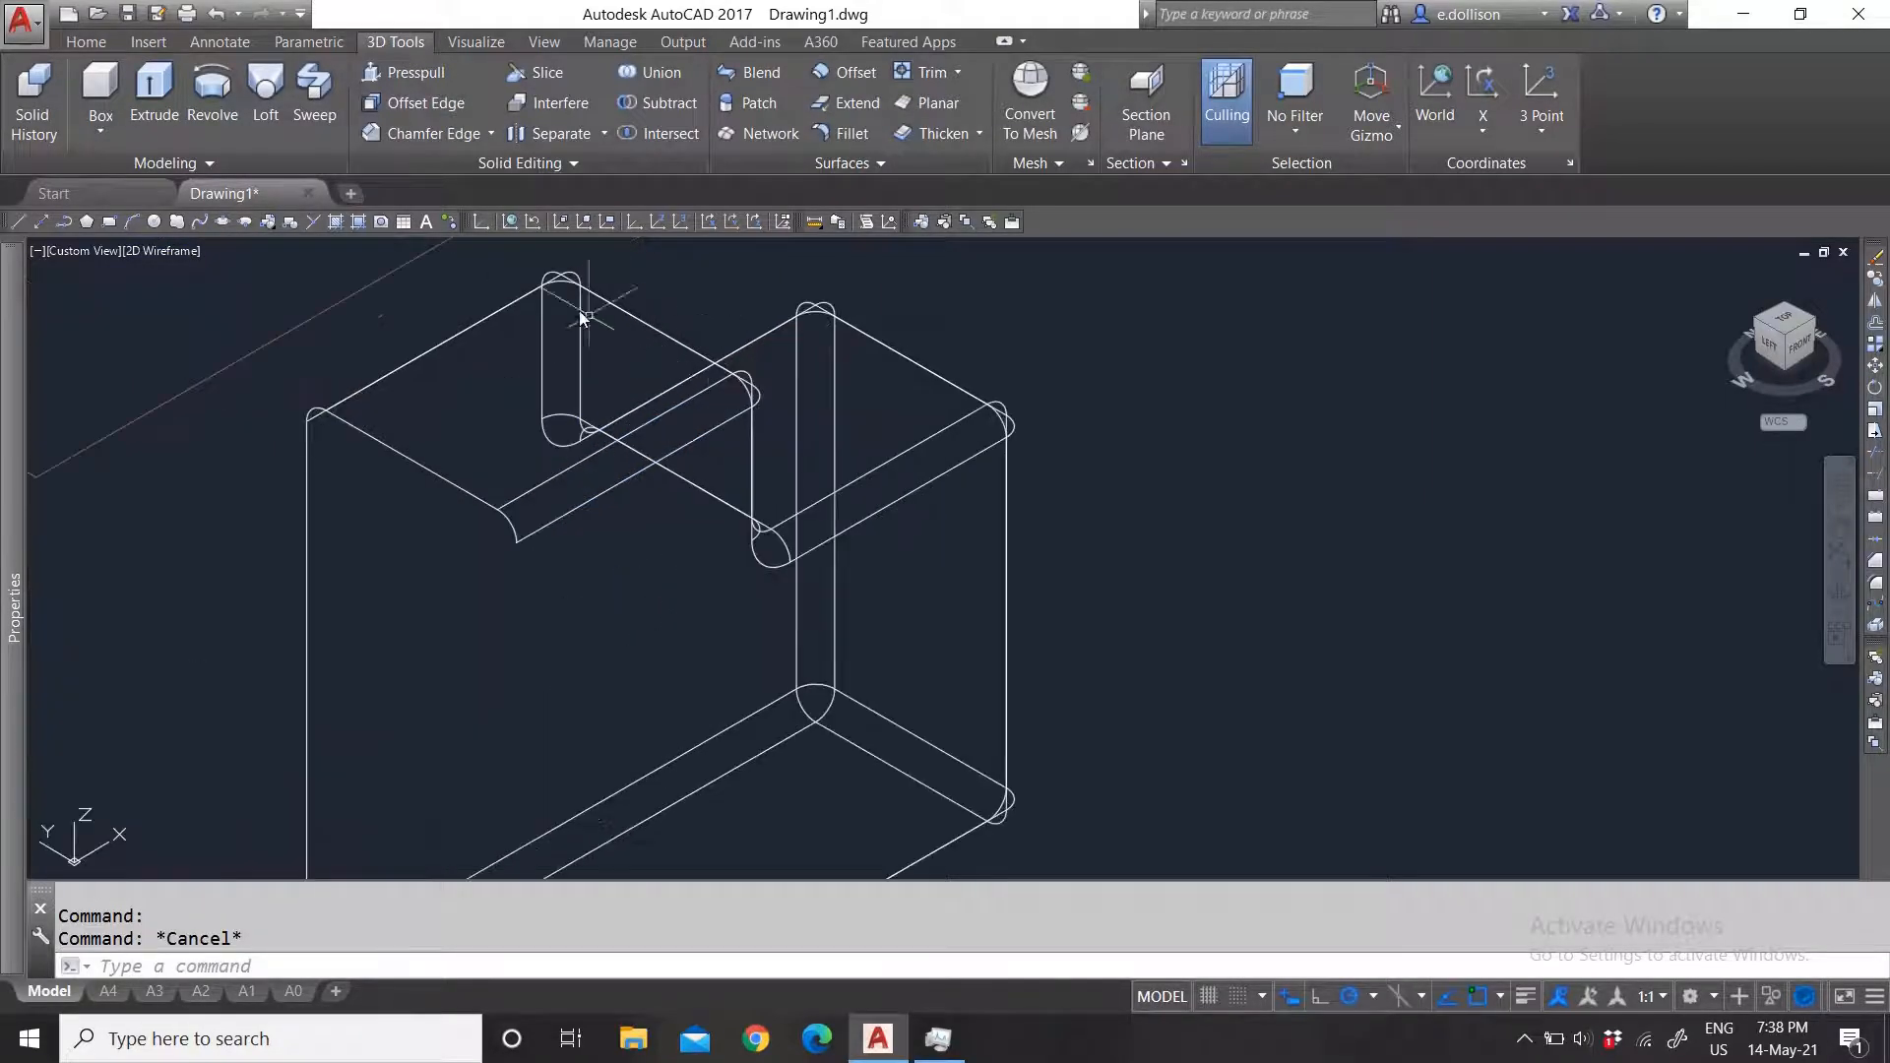
{"action": "scroll", "coordinate": [652, 461], "scroll_direction": "down", "scroll_amount": 3}
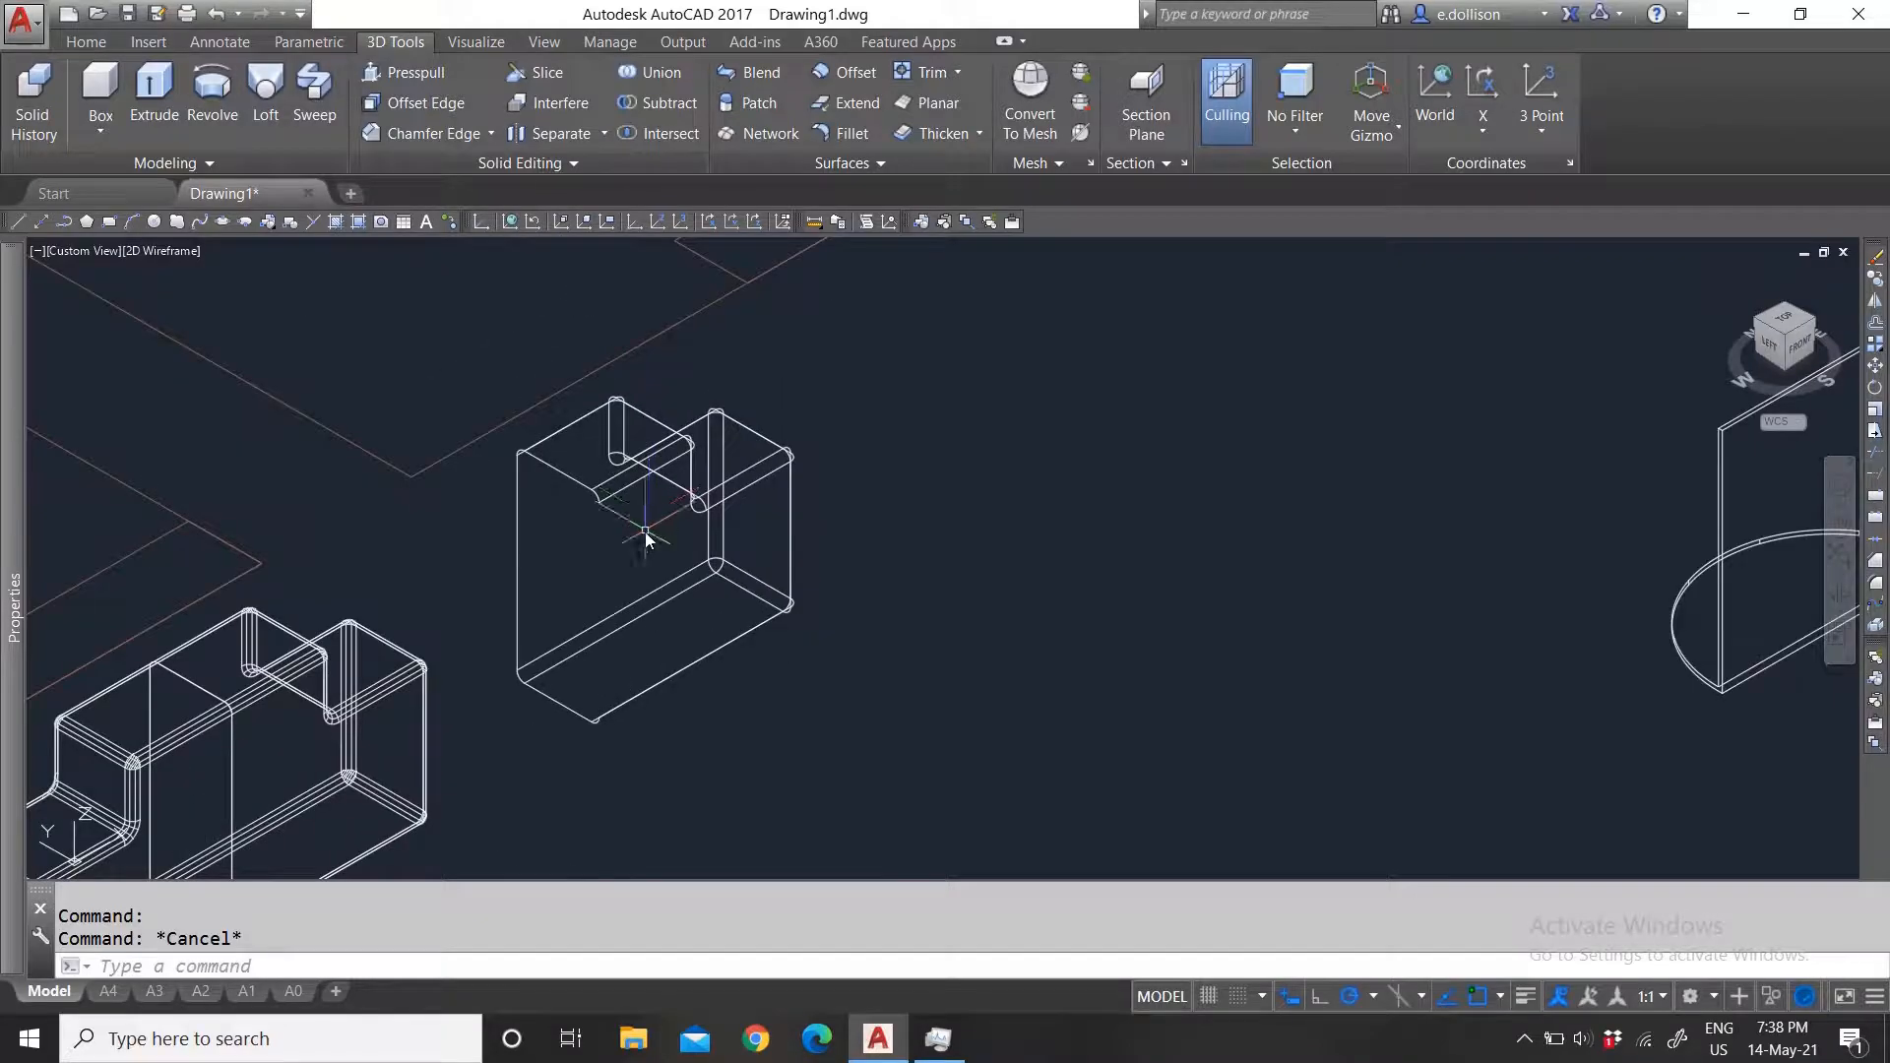
Step: Inspect the properties of the extracted vertical edge line at the notched box's outer corner
{"action": "scroll", "coordinate": [646, 530], "scroll_direction": "up", "scroll_amount": 2}
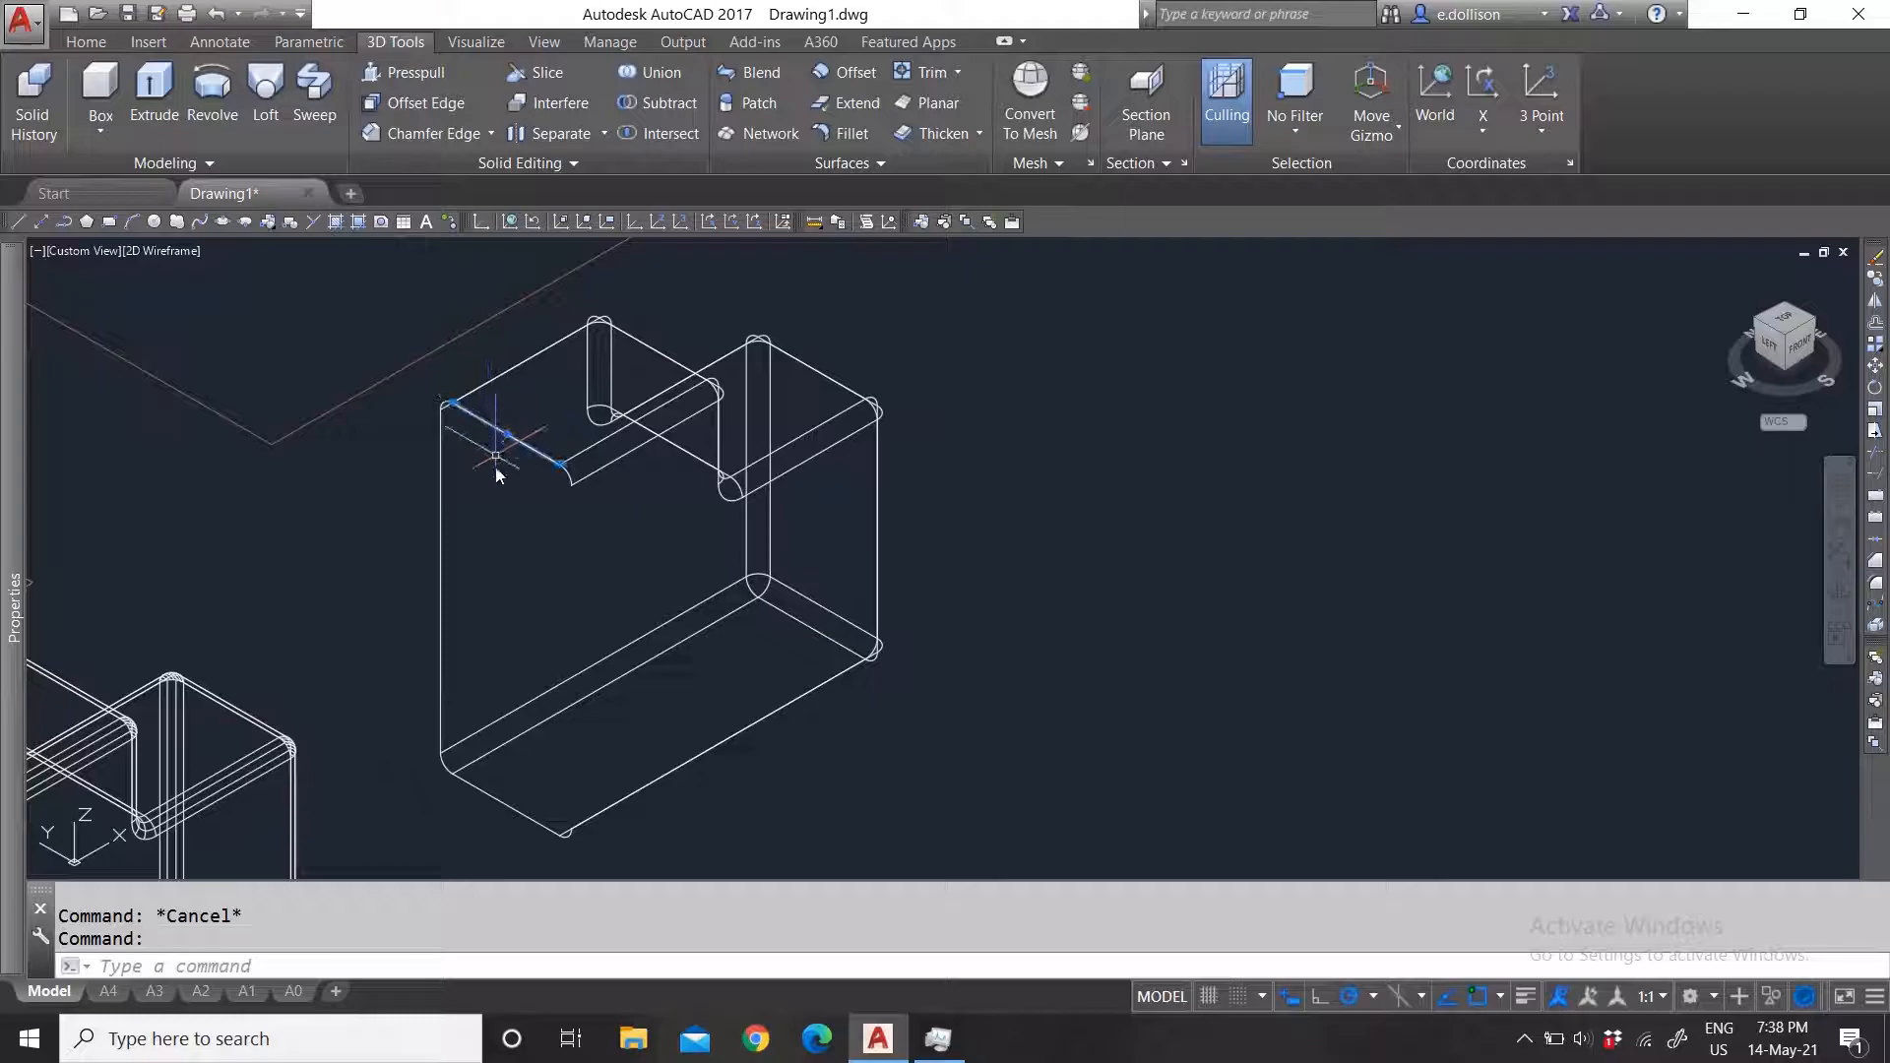
{"action": "left_click", "coordinate": [442, 463]}
{"action": "double_click", "coordinate": [442, 463]}
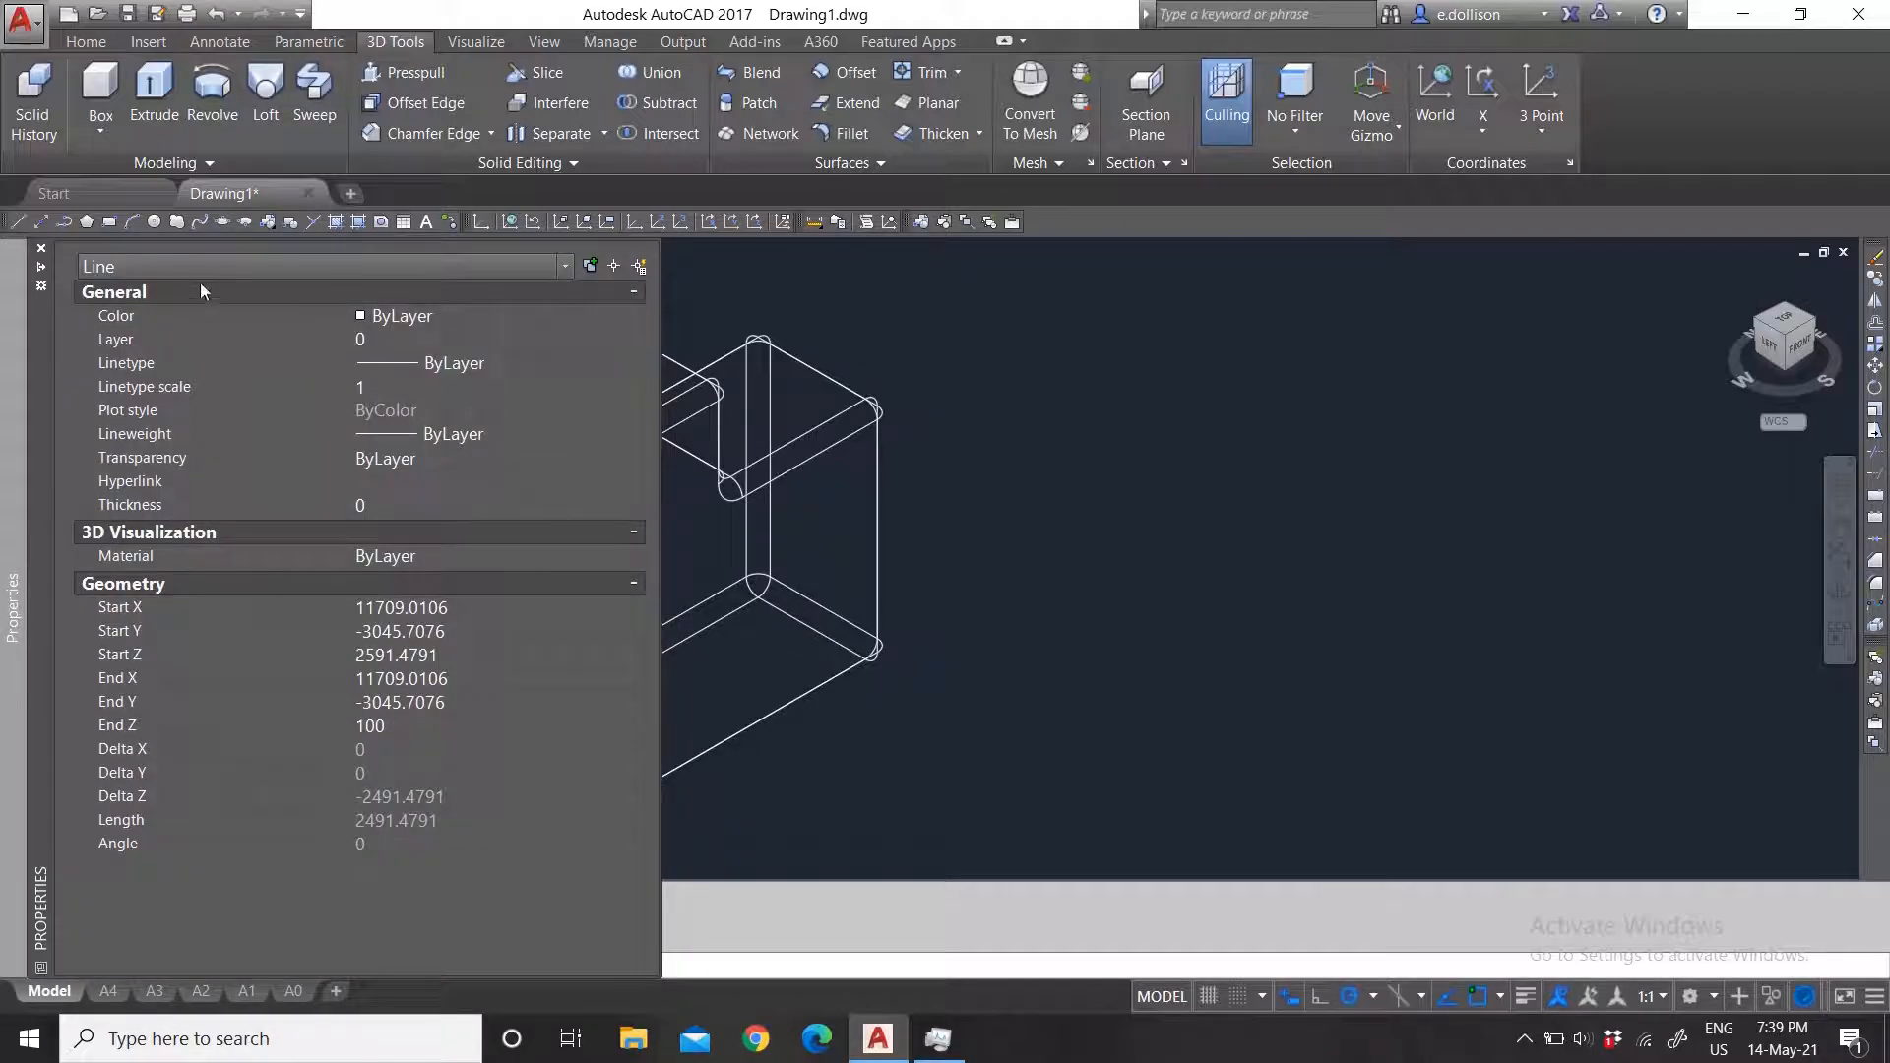
{"action": "key", "text": "Escape"}
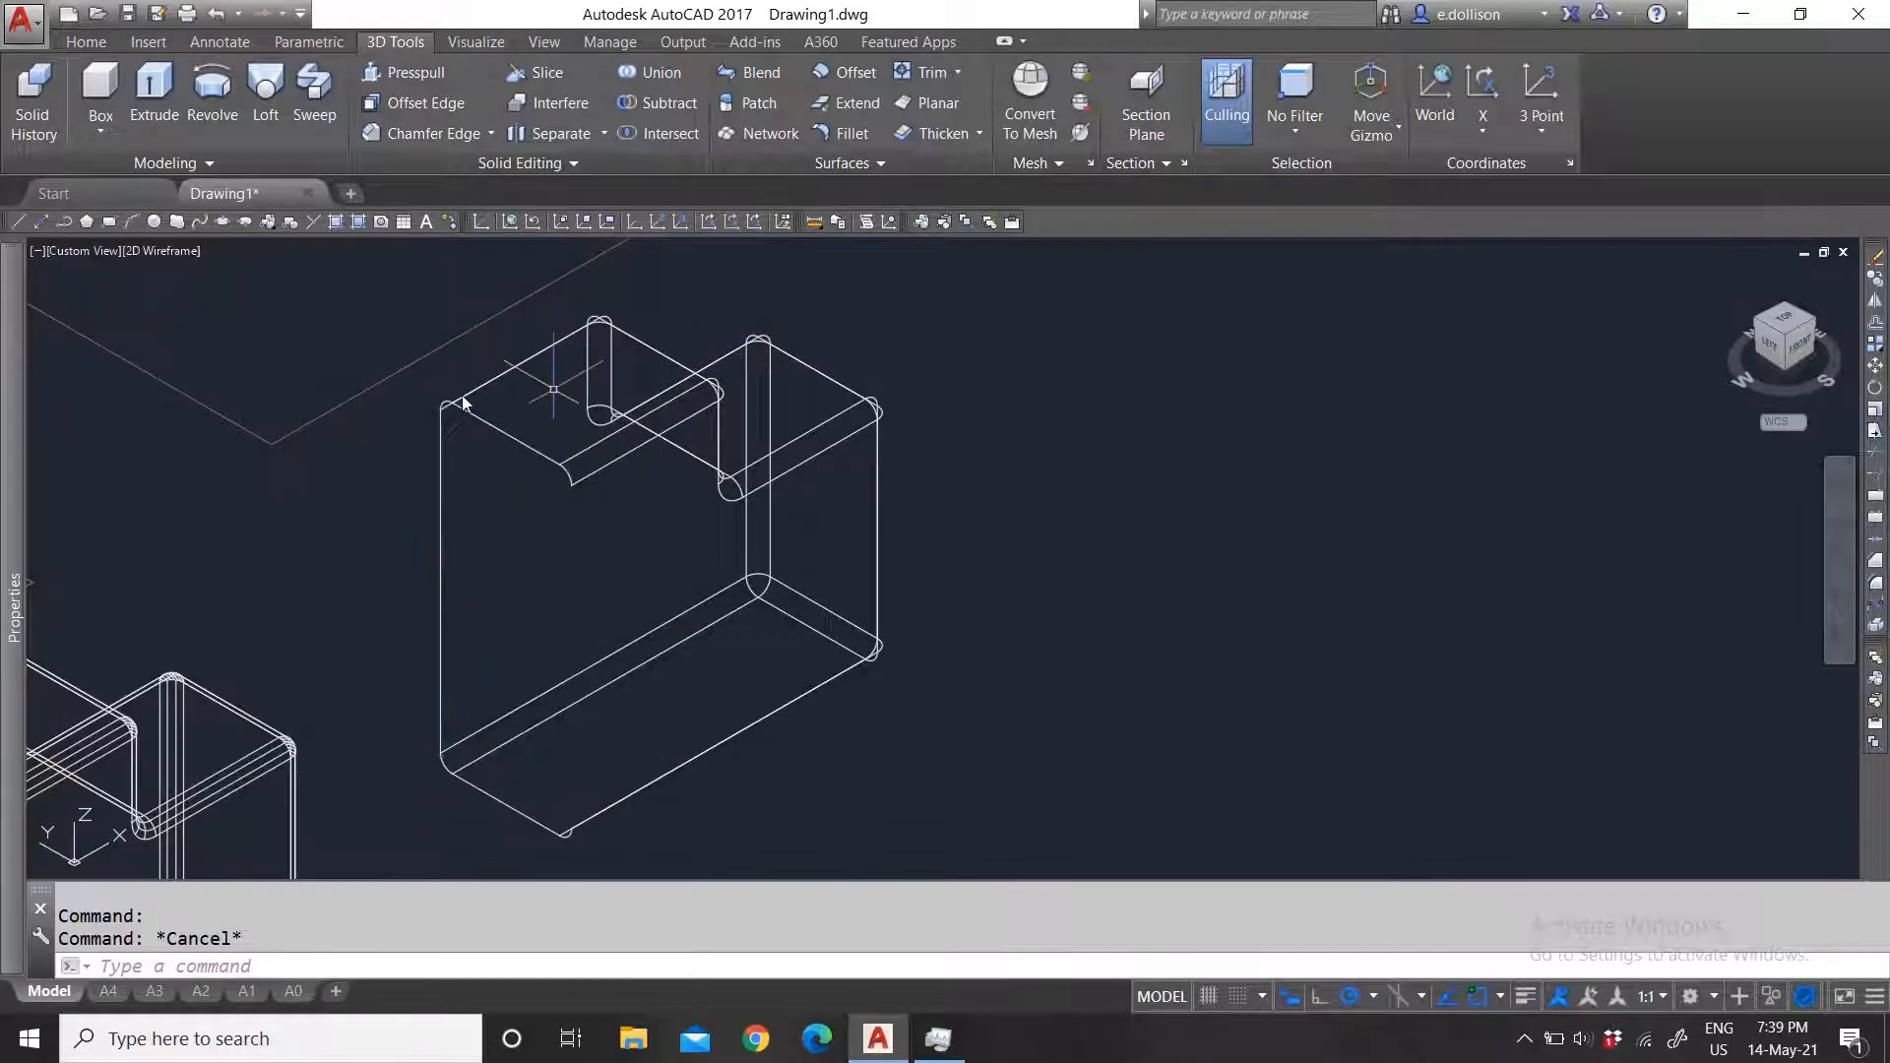
Step: Inspect the properties of the extracted arc at the upper end of the notched box's vertical edge
{"action": "scroll", "coordinate": [422, 403], "scroll_direction": "up", "scroll_amount": 4}
{"action": "left_click", "coordinate": [489, 408]}
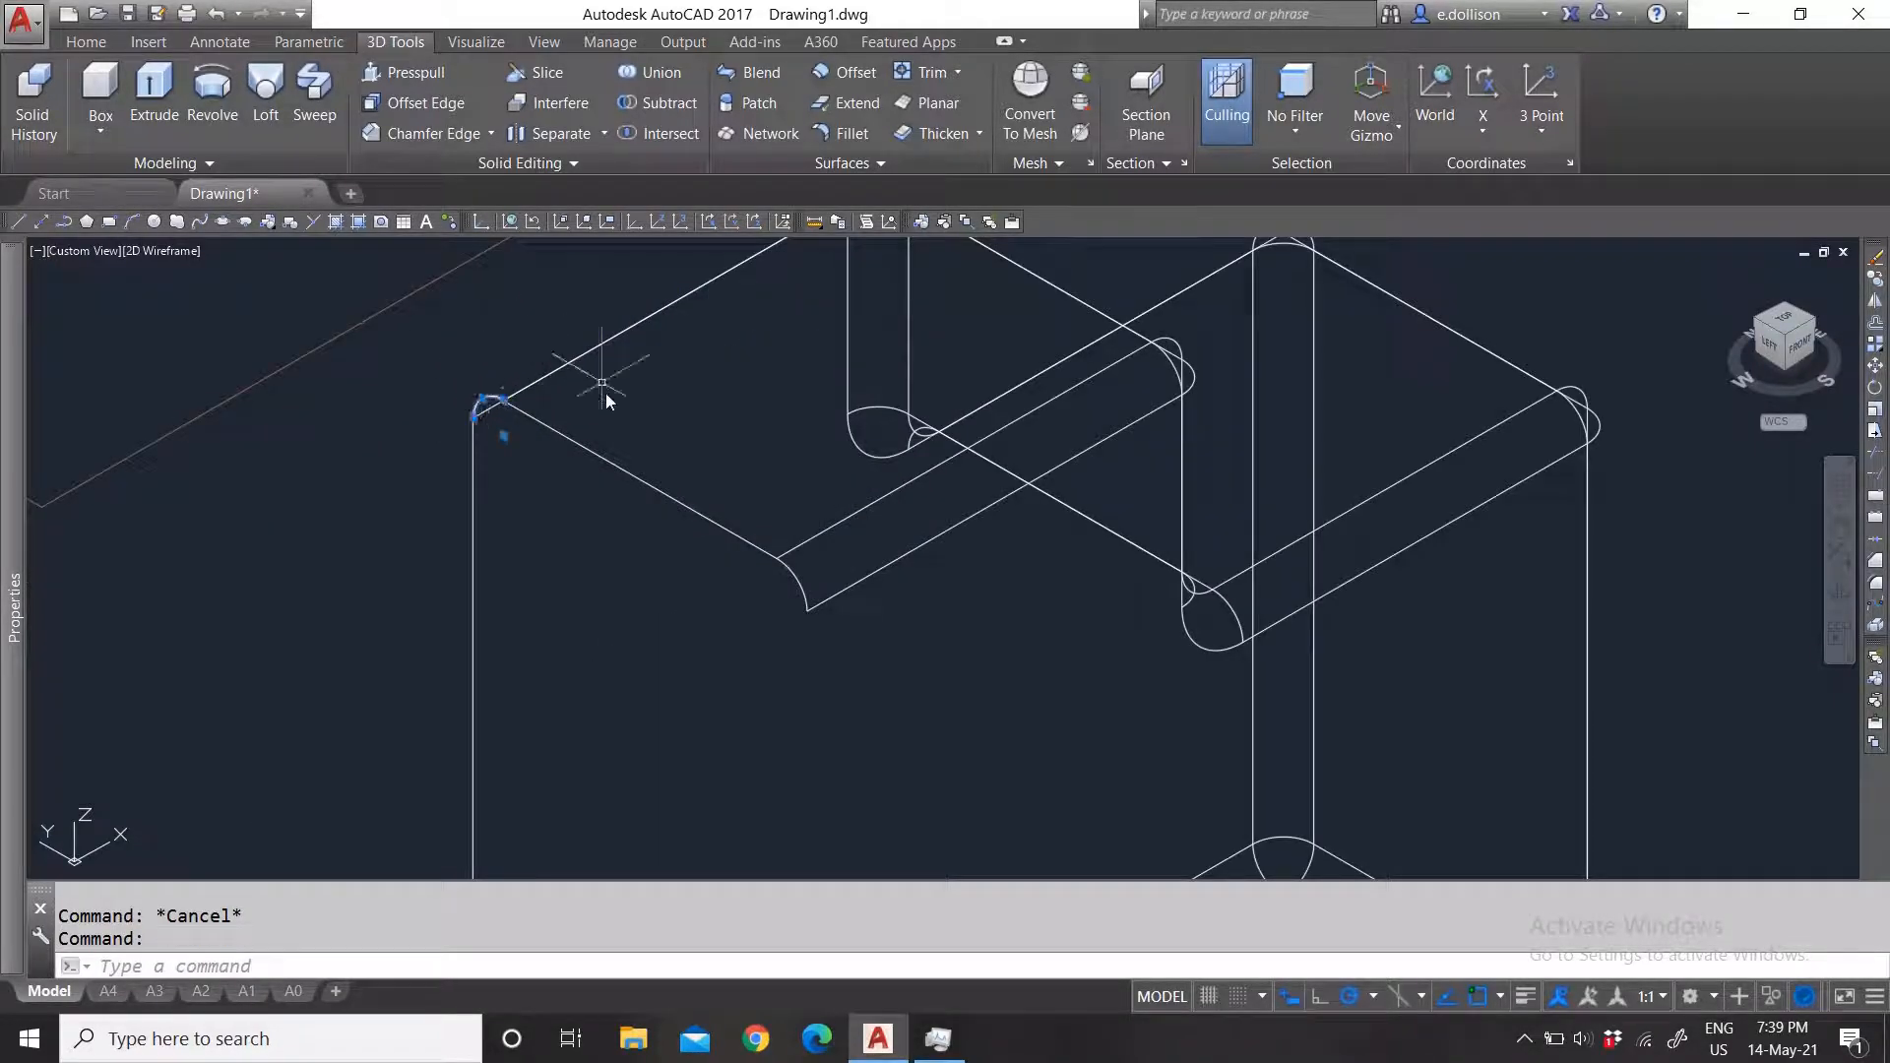
{"action": "scroll", "coordinate": [583, 380], "scroll_direction": "down", "scroll_amount": 3}
{"action": "mouse_move", "coordinate": [14, 413]}
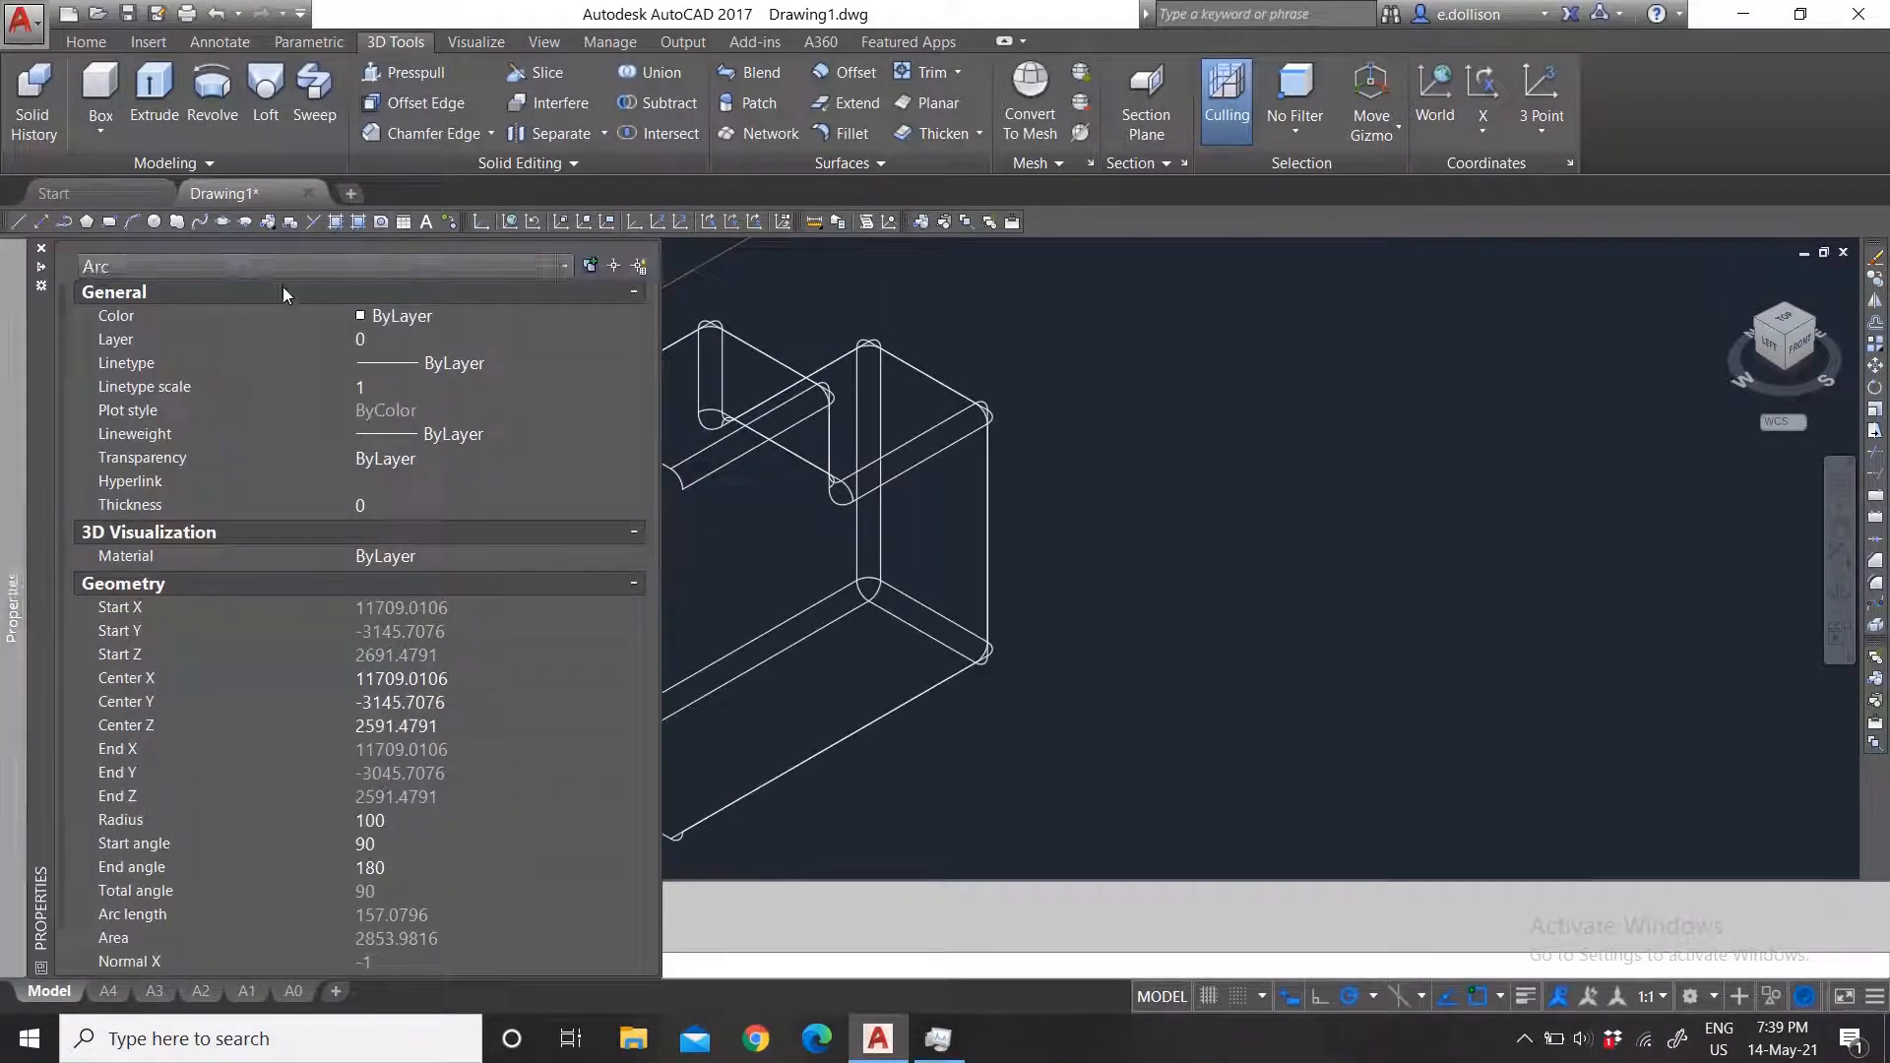
{"action": "key", "text": "Escape"}
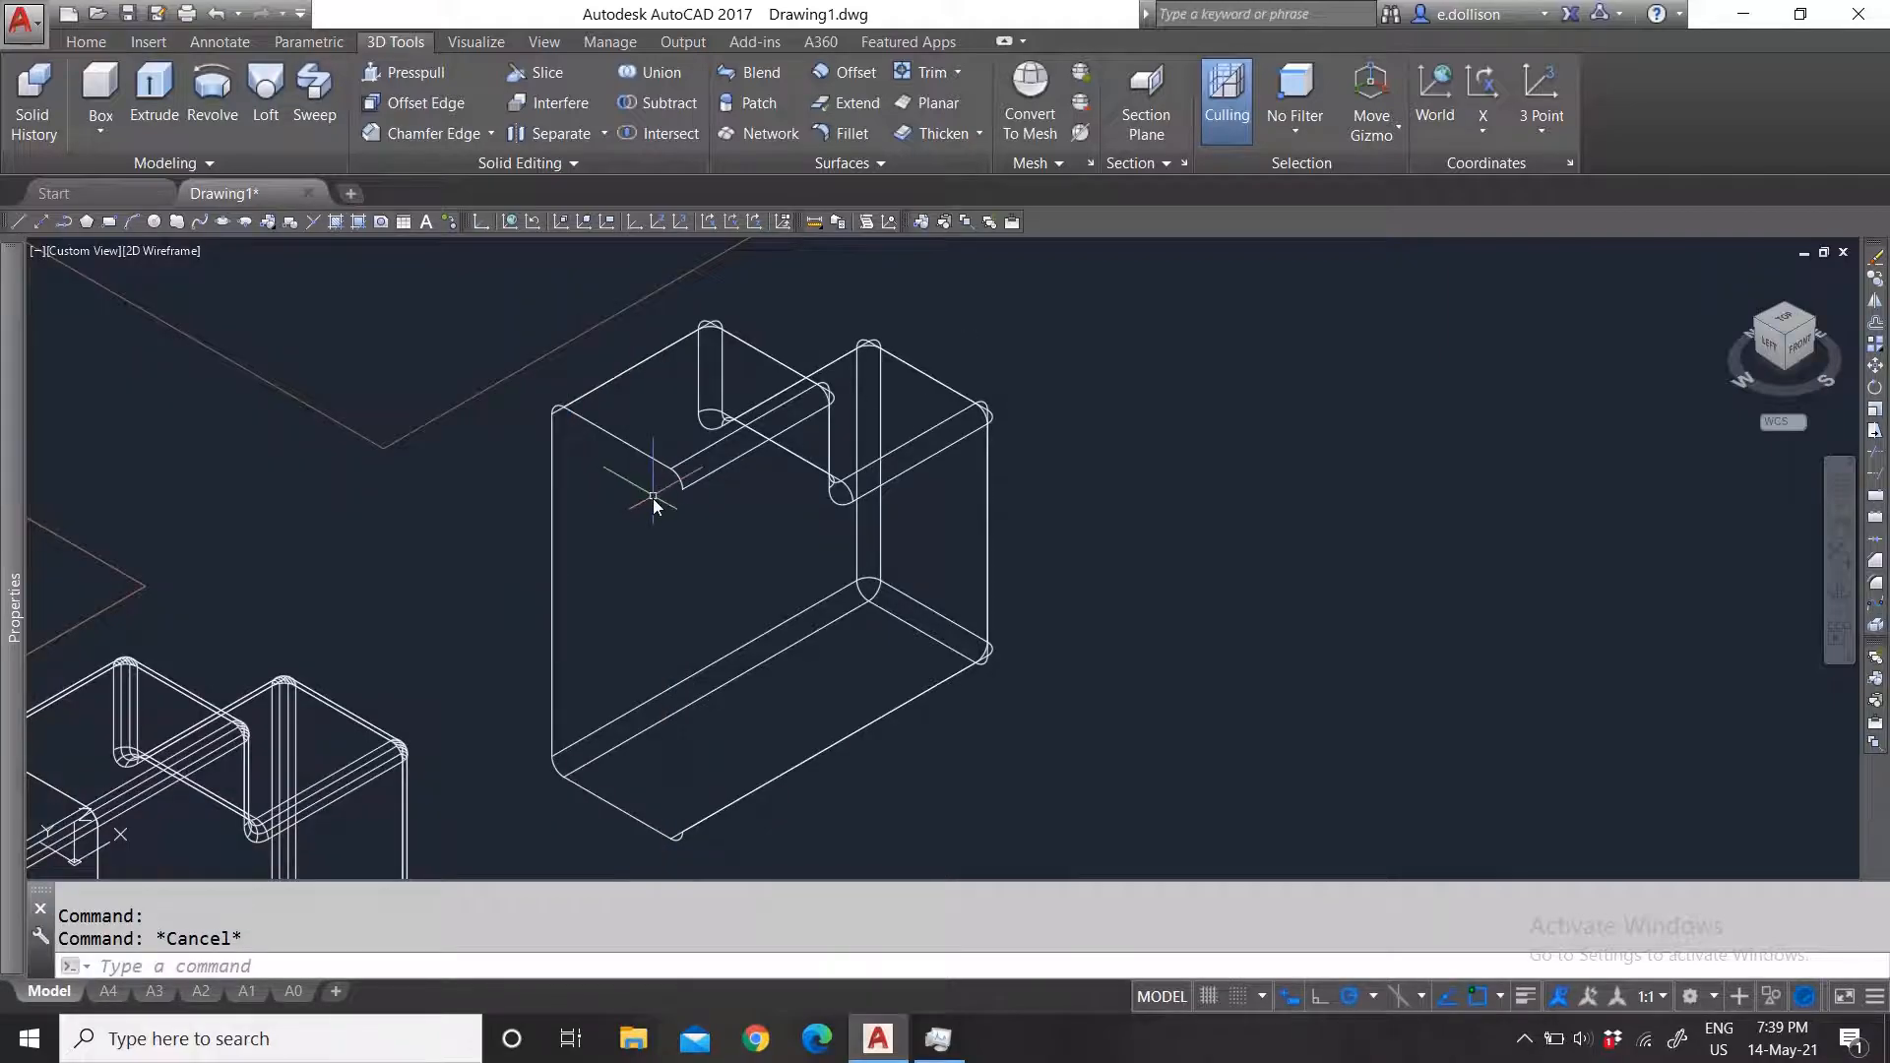
{"action": "scroll", "coordinate": [542, 407], "scroll_direction": "down", "scroll_amount": 2}
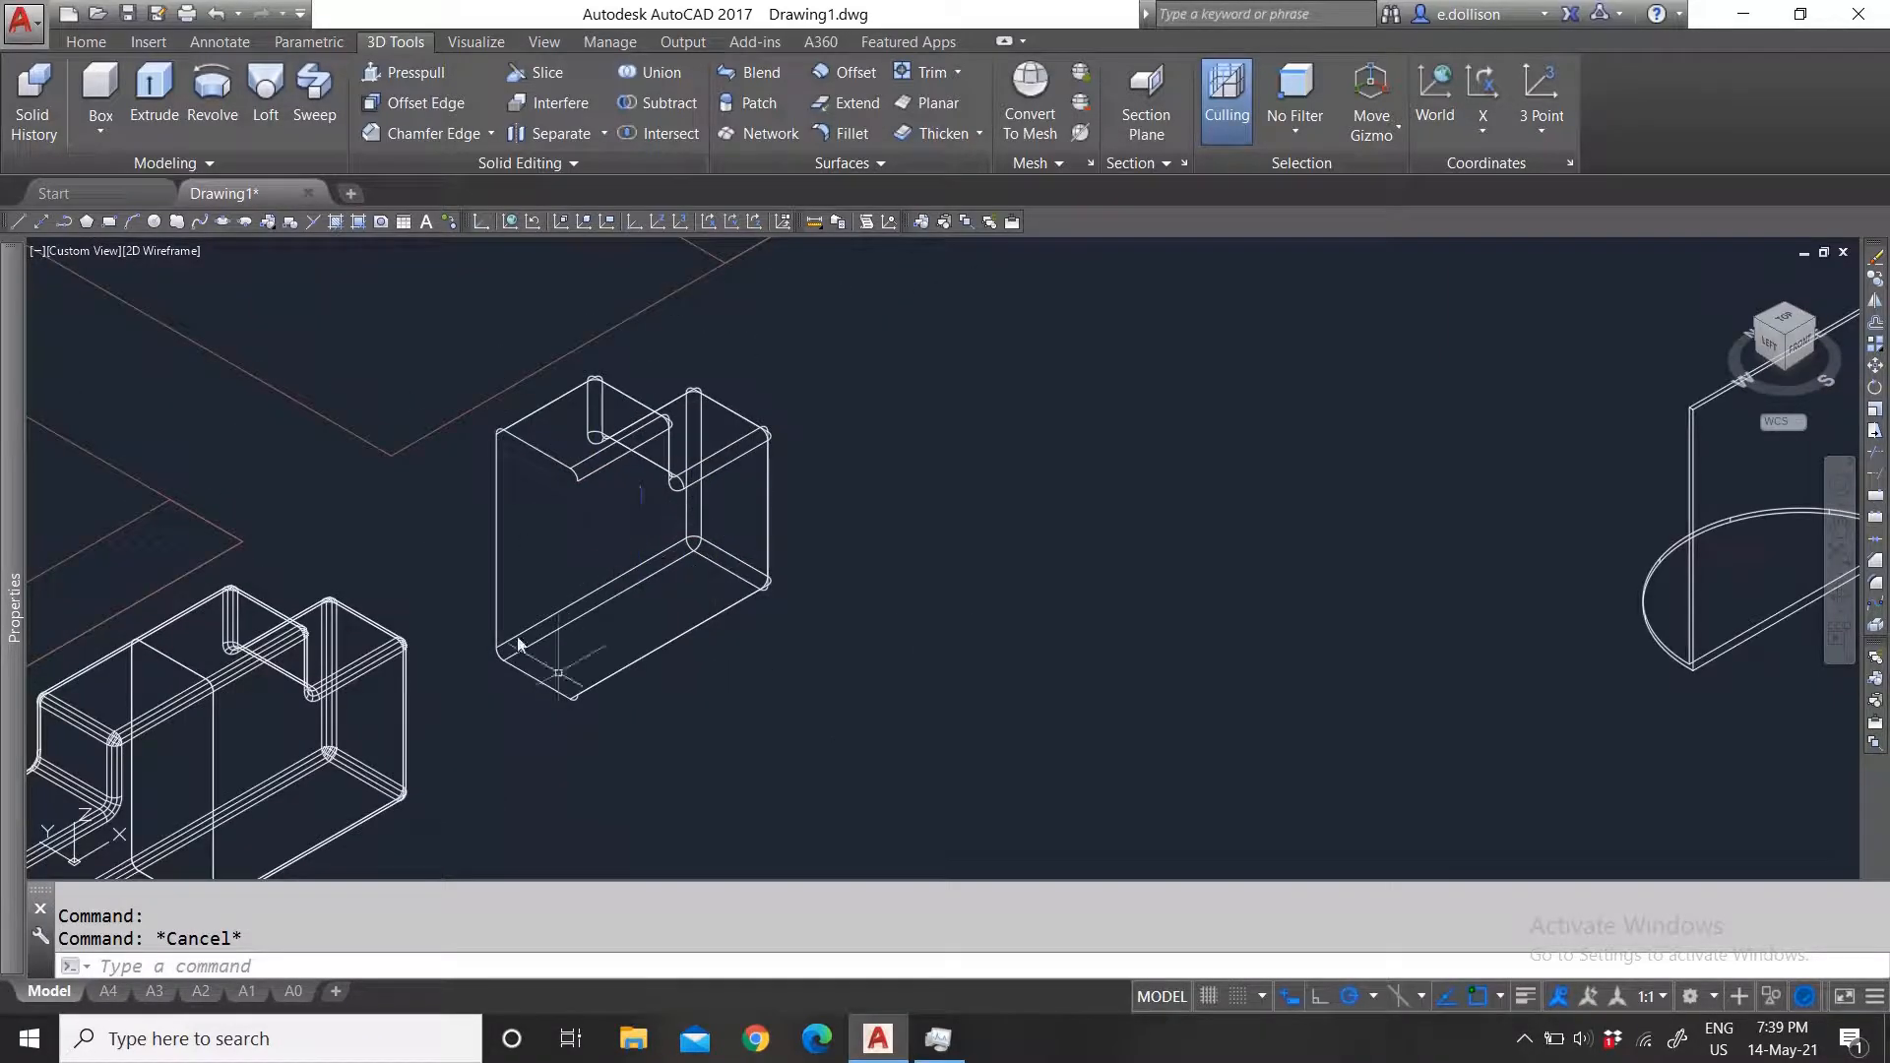
{"action": "scroll", "coordinate": [659, 482], "scroll_direction": "up", "scroll_amount": 2}
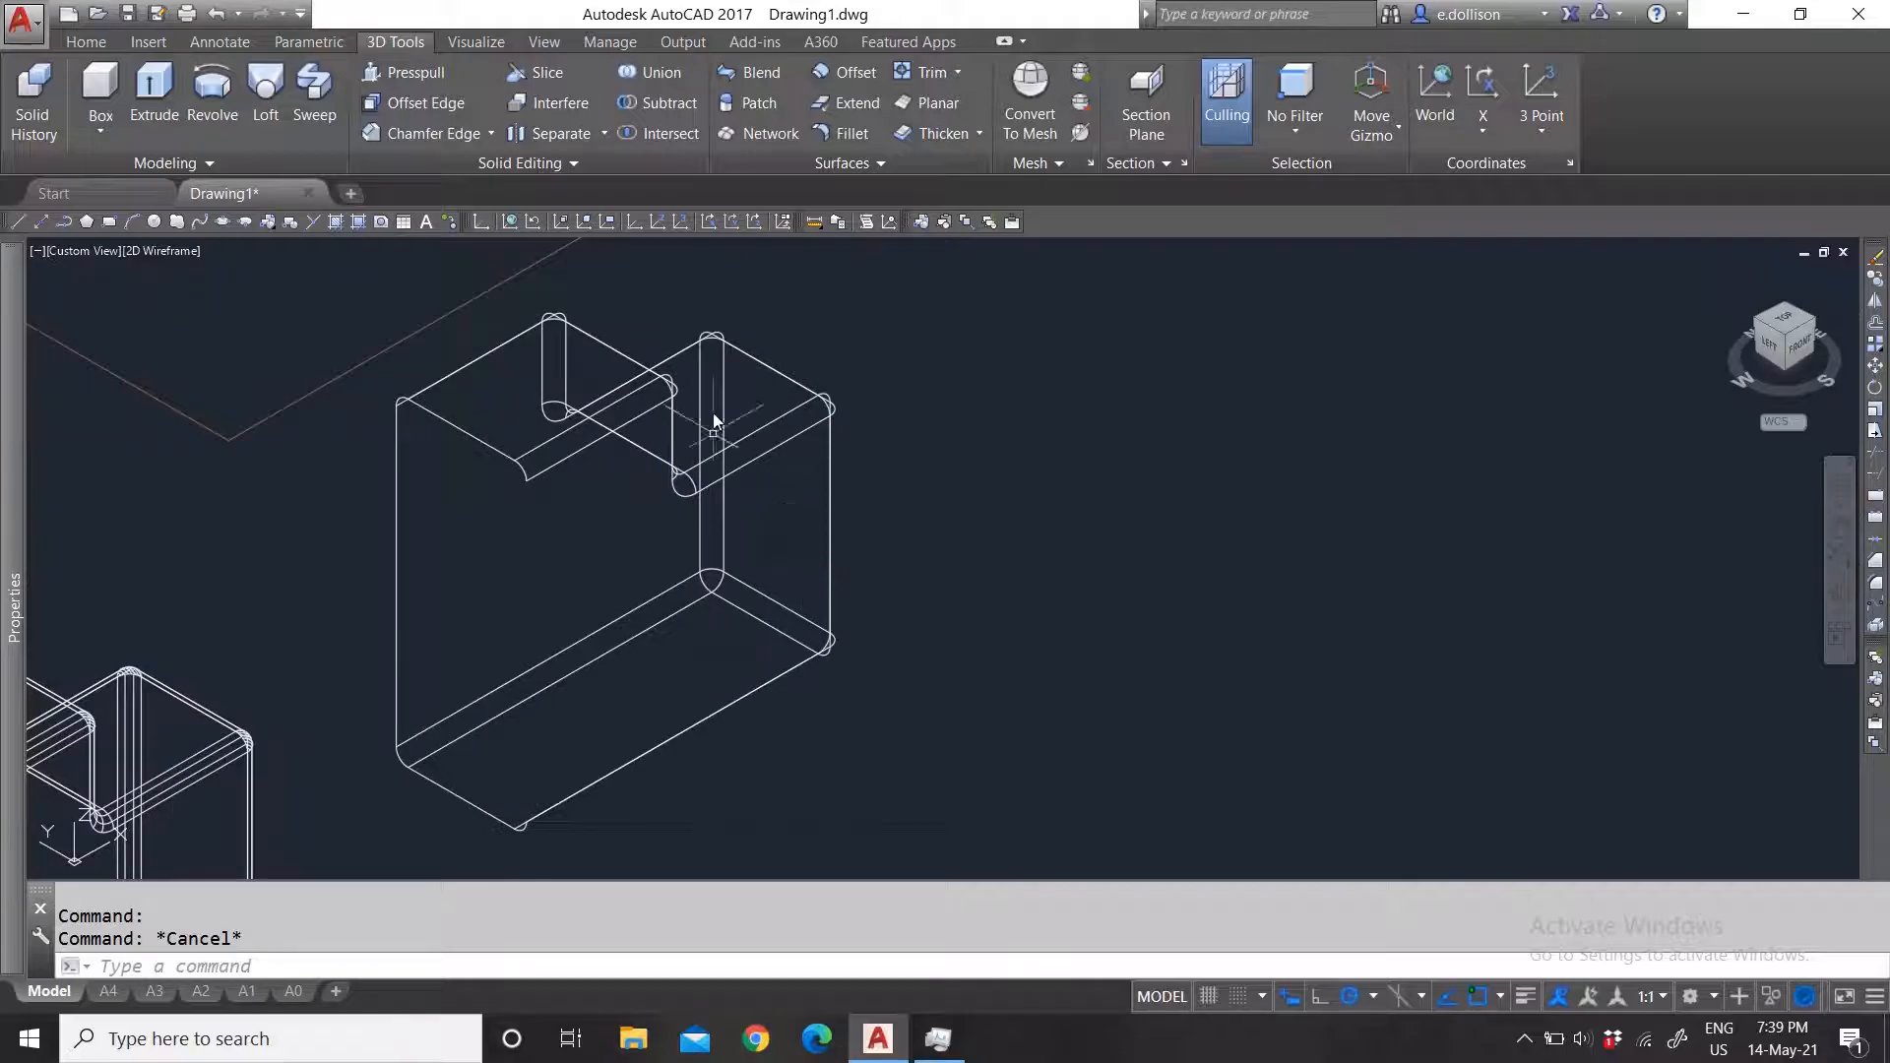
Step: Draw a circle on the top face of the large flat box solid, beside the small cube
{"action": "left_click", "coordinate": [526, 160]}
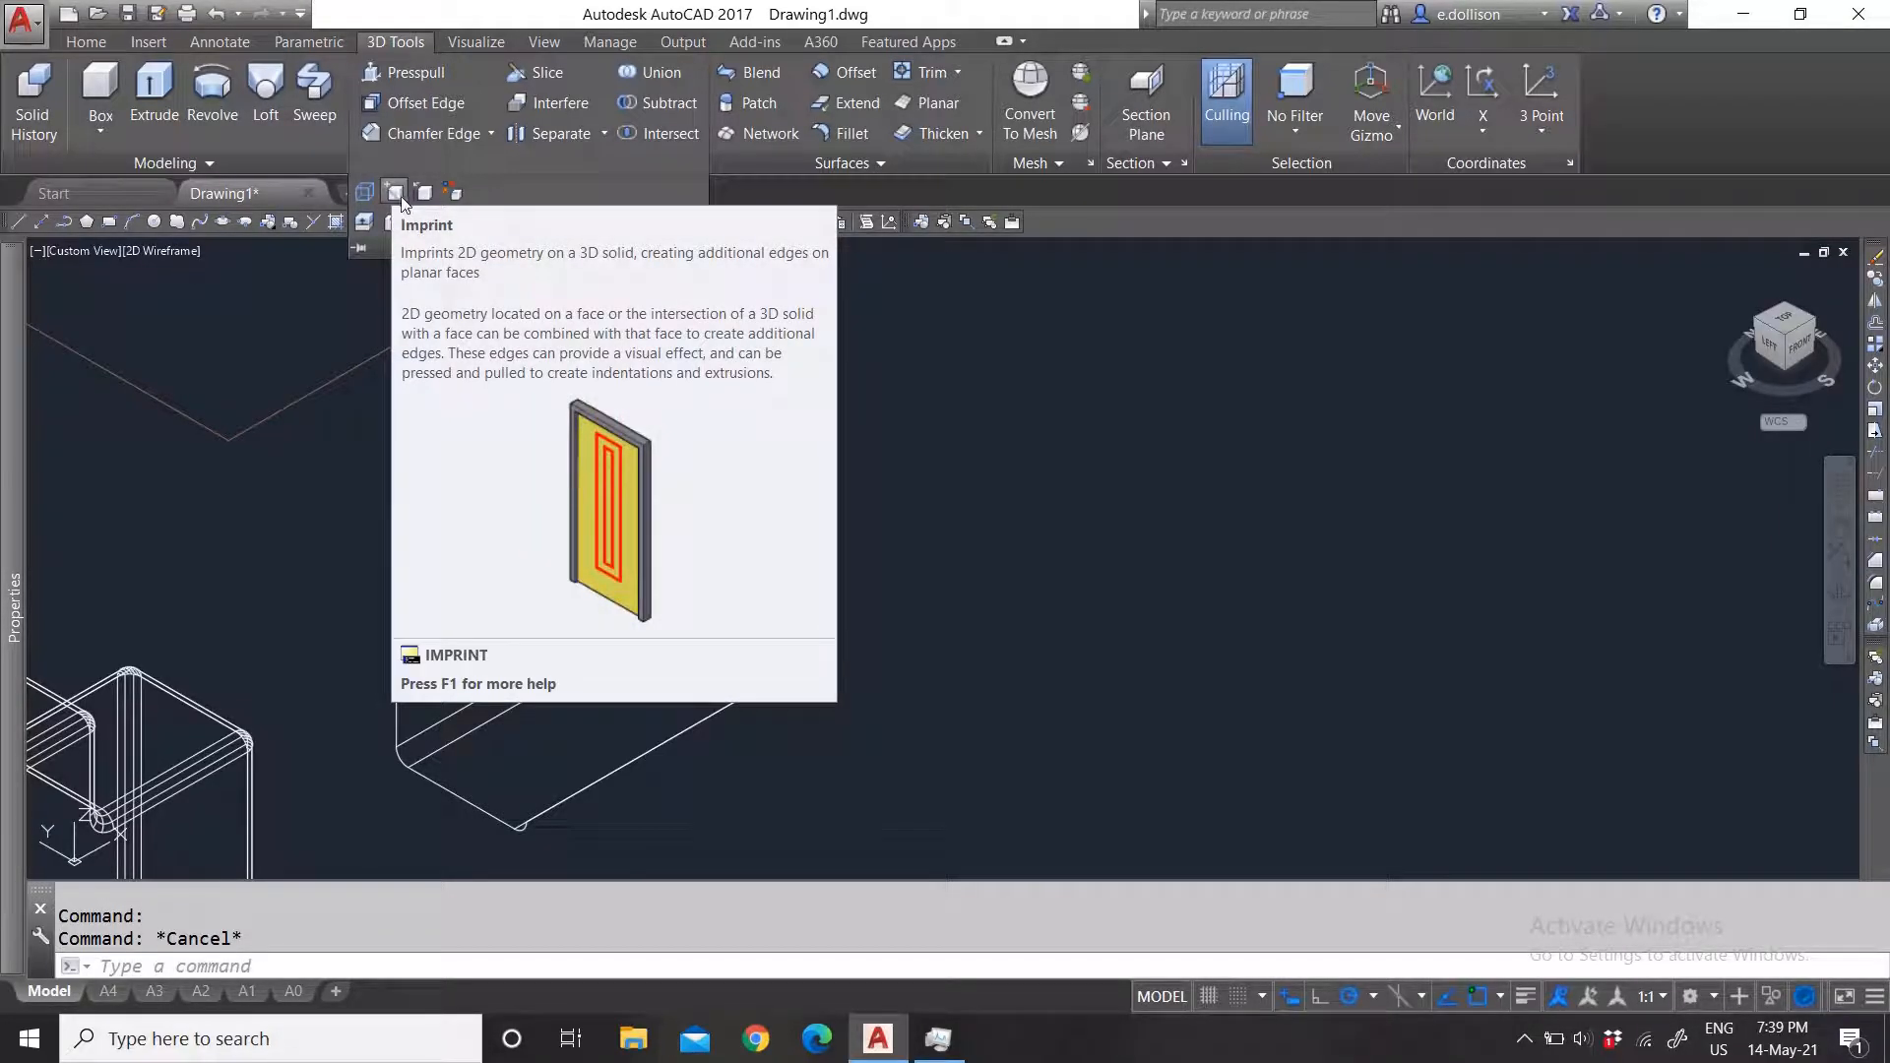
{"action": "scroll", "coordinate": [1065, 490], "scroll_direction": "down", "scroll_amount": 3}
{"action": "scroll", "coordinate": [374, 578], "scroll_direction": "up", "scroll_amount": 2}
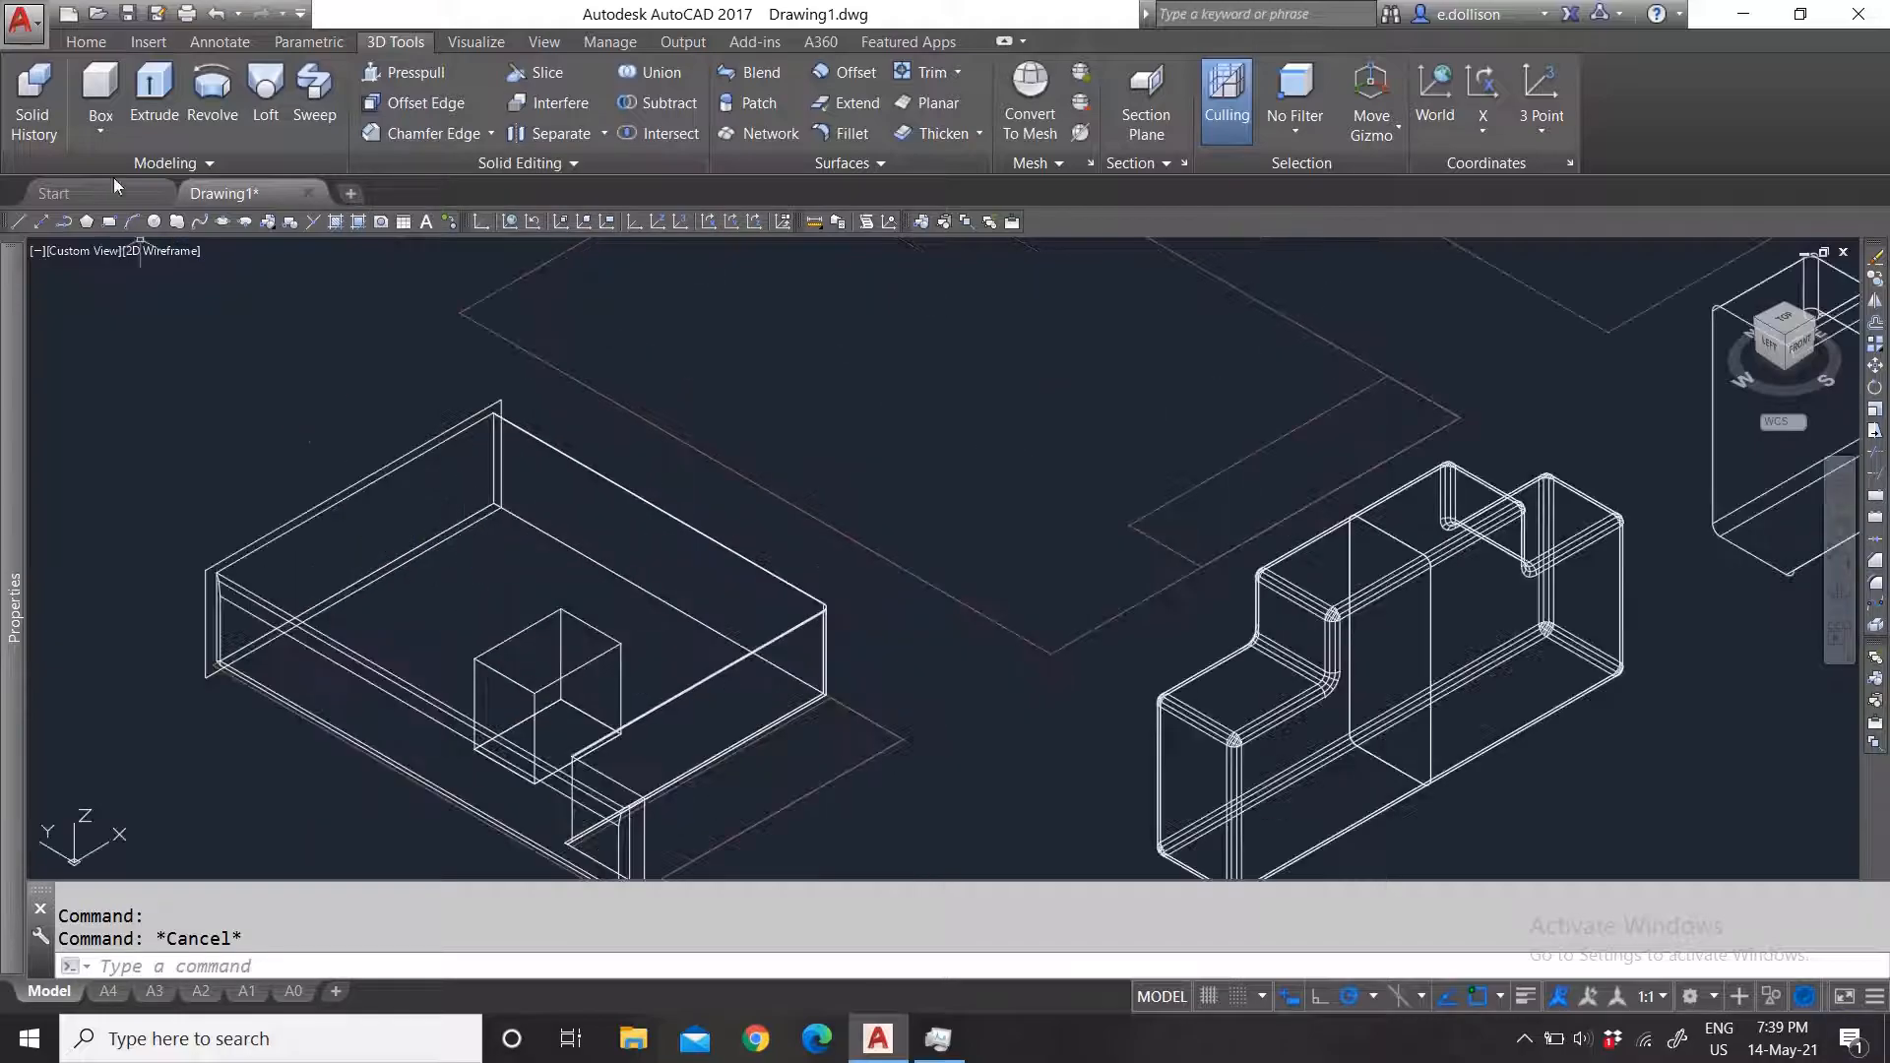
{"action": "left_click", "coordinate": [149, 41]}
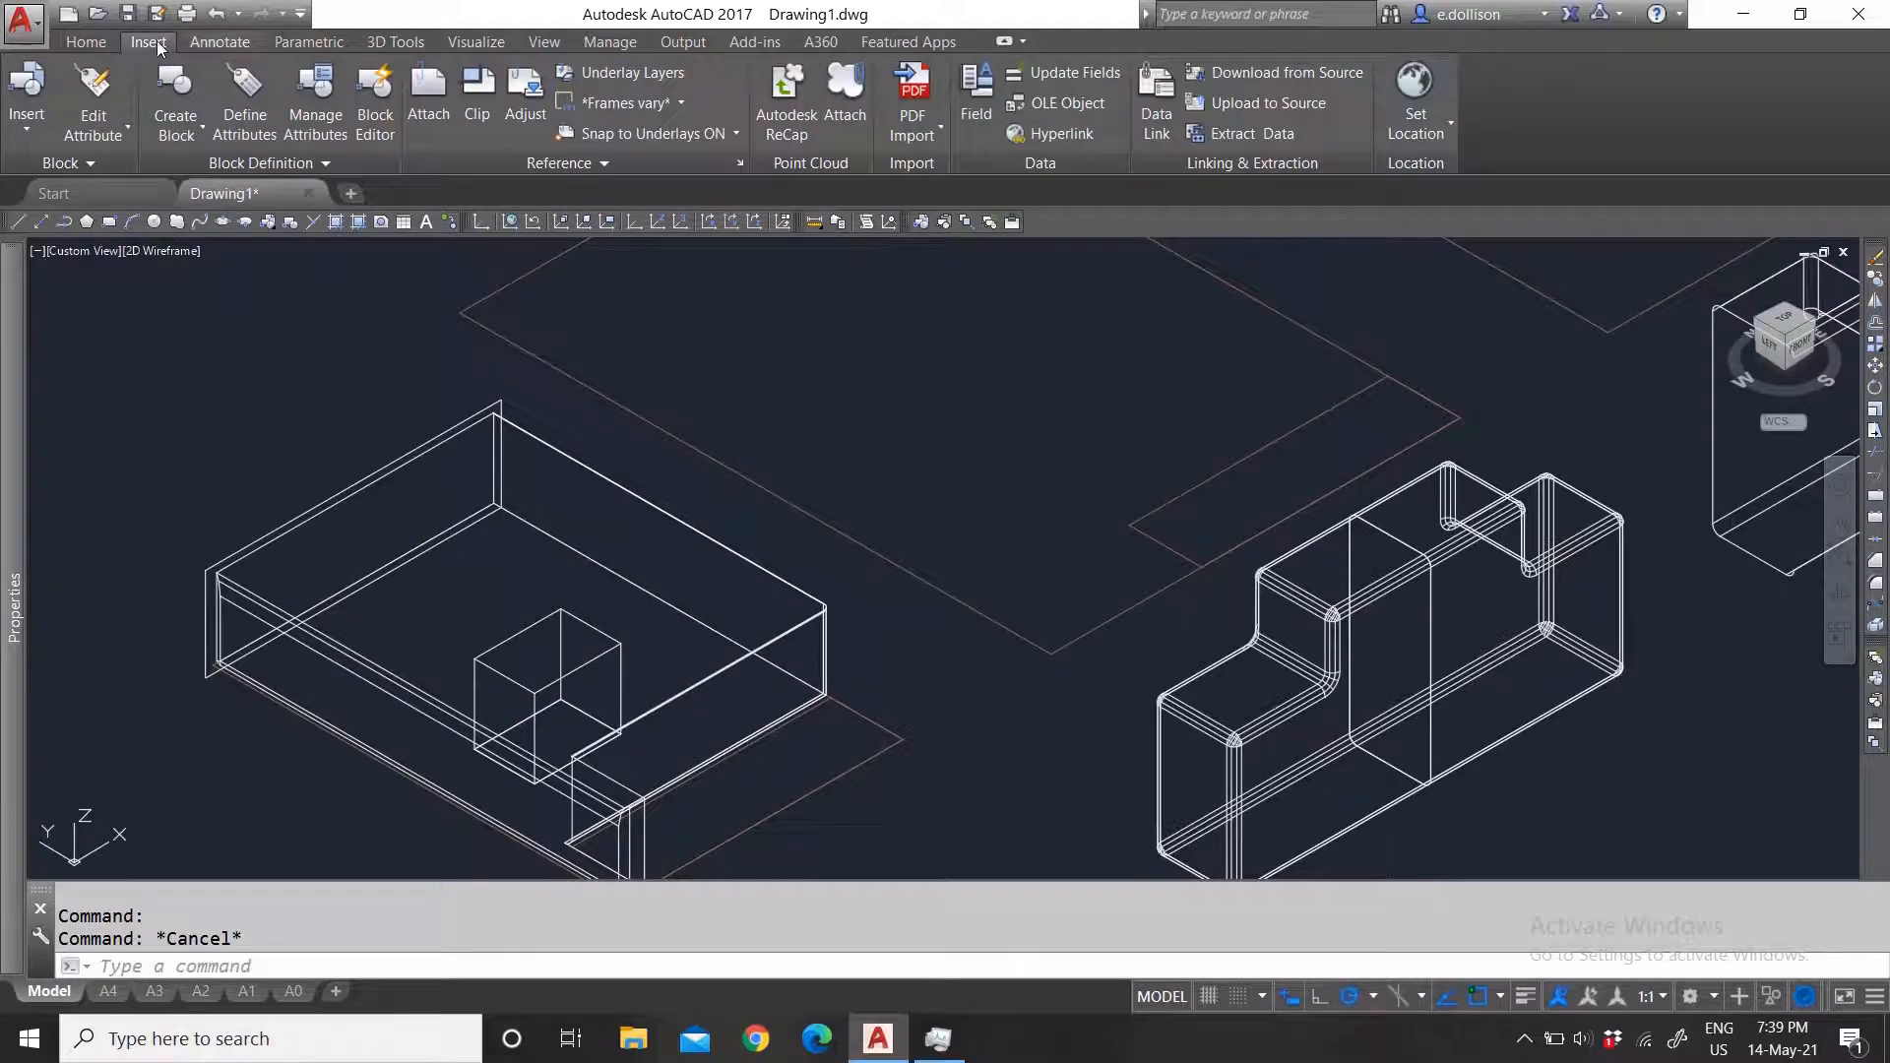
{"action": "left_click", "coordinate": [96, 42]}
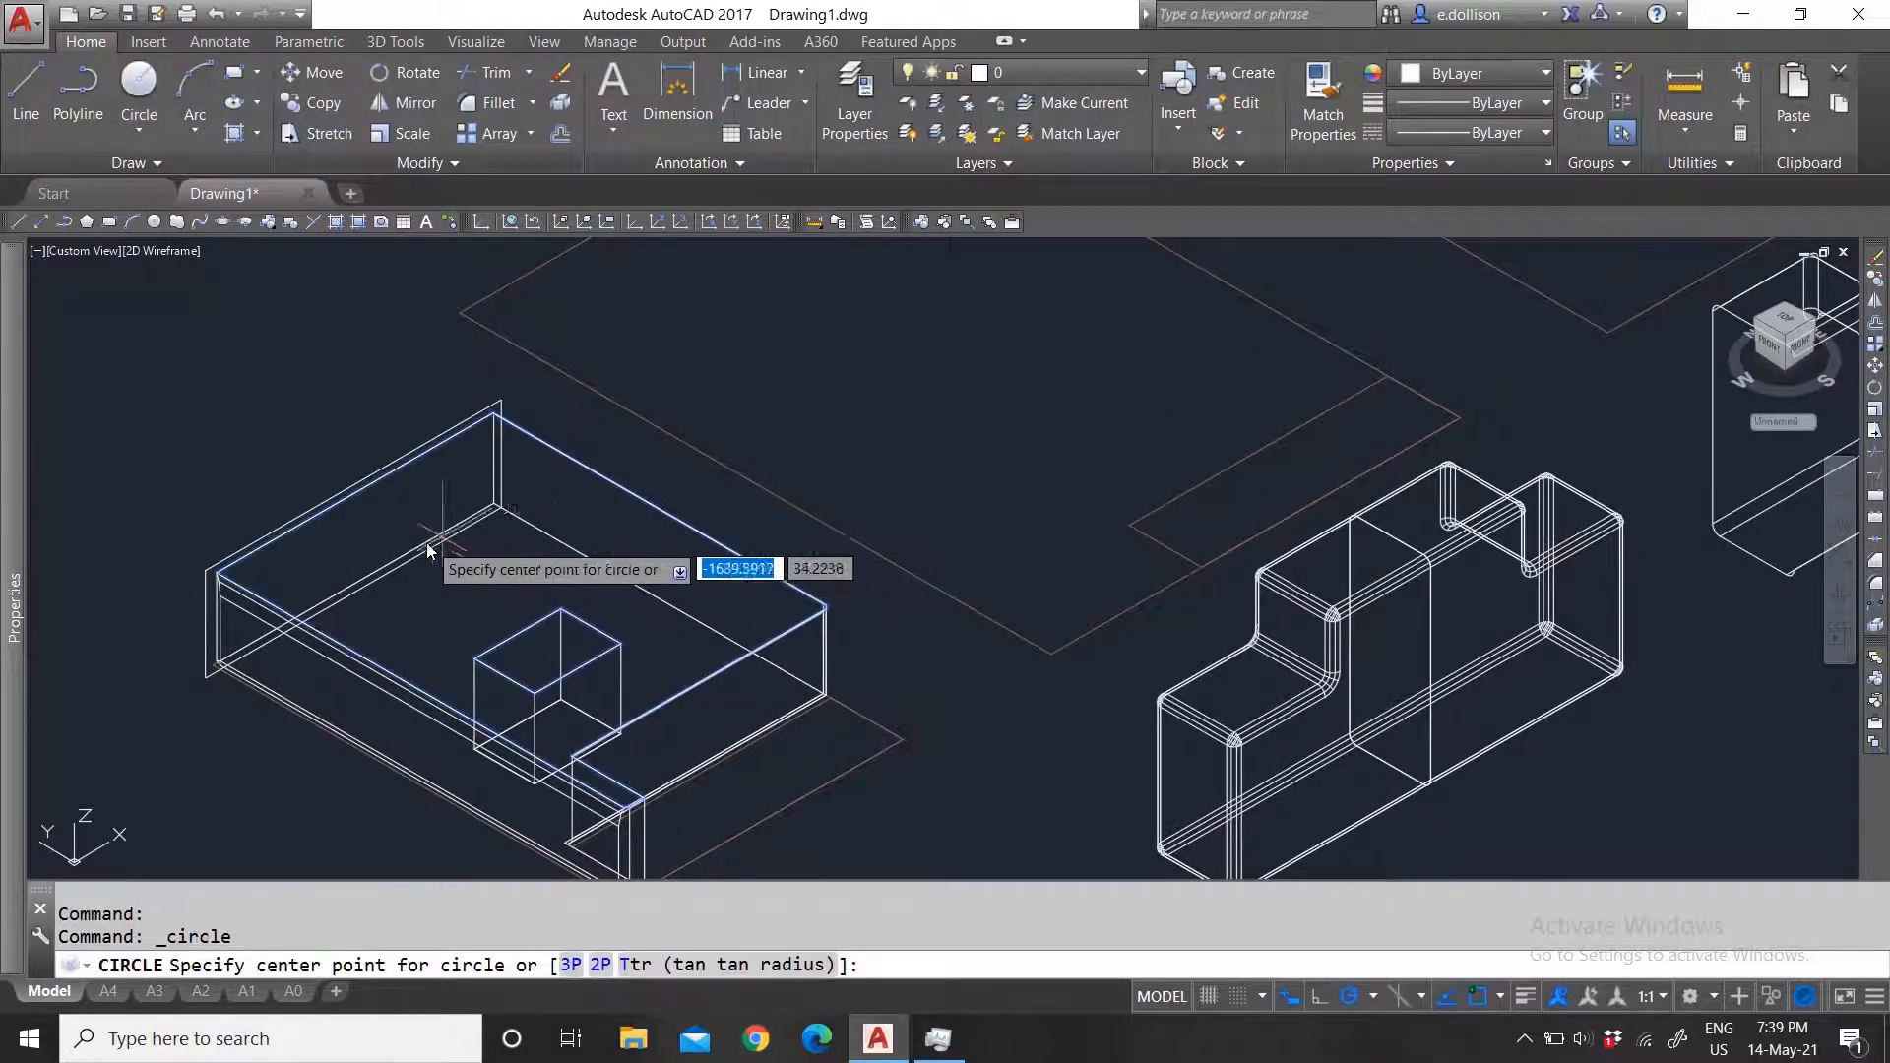
{"action": "left_click", "coordinate": [437, 568]}
{"action": "left_click", "coordinate": [500, 561]}
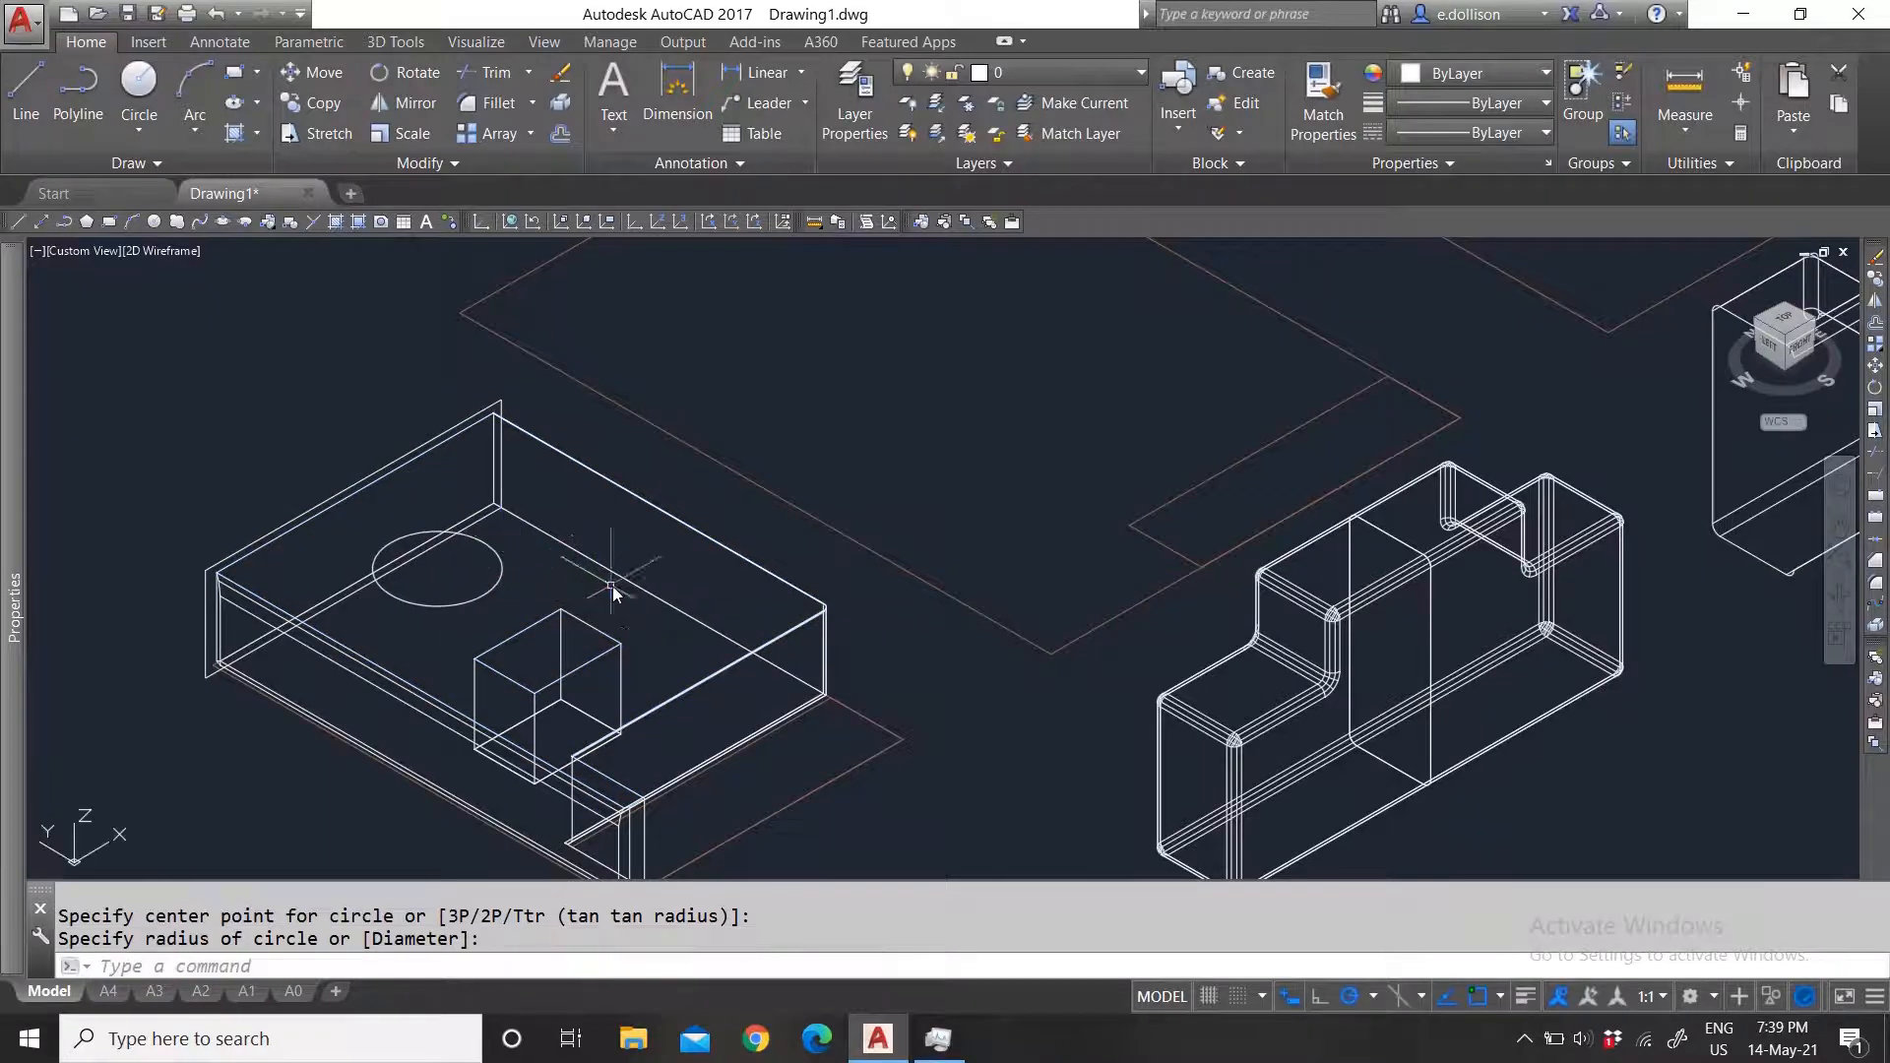
Step: Check by selection whether the circle and the flat box solid are separate objects
{"action": "left_click", "coordinate": [608, 477]}
{"action": "left_click", "coordinate": [589, 500]}
{"action": "key", "text": "Escape"}
{"action": "left_click", "coordinate": [502, 561]}
{"action": "key", "text": "Escape"}
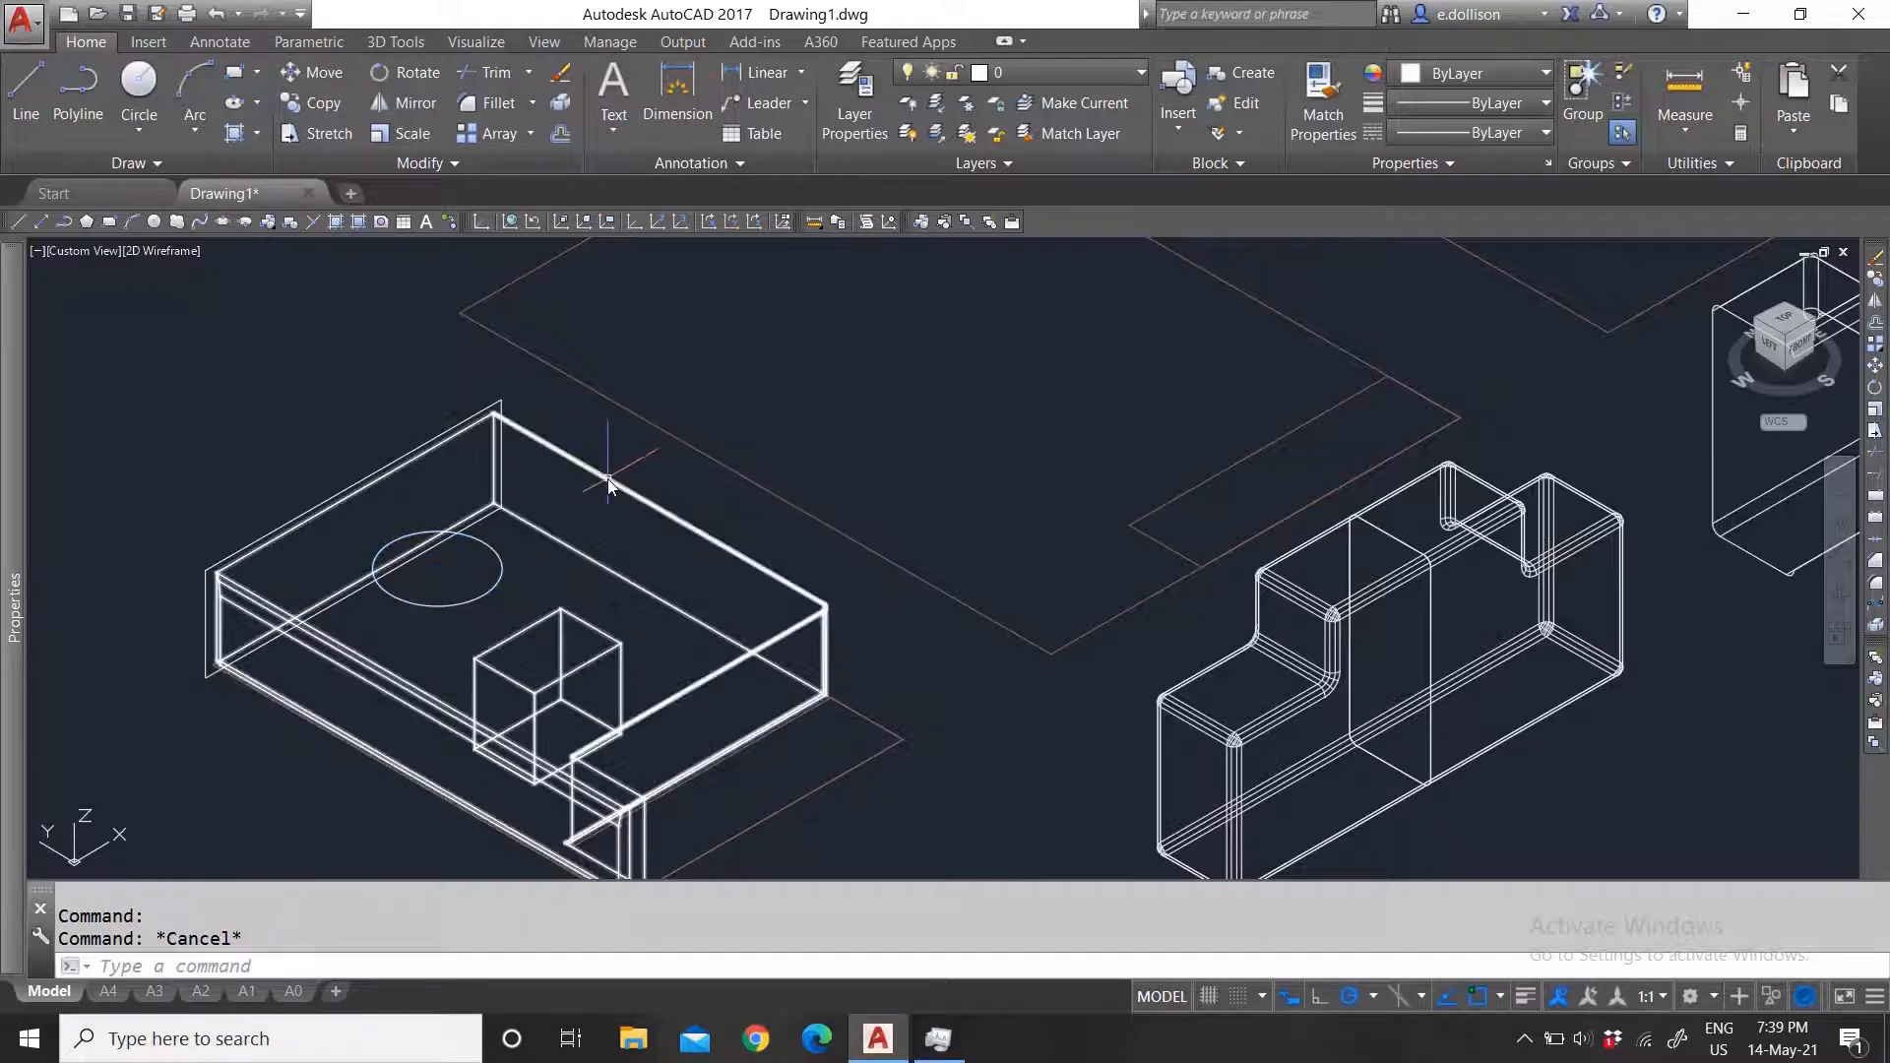
{"action": "key", "text": "Escape"}
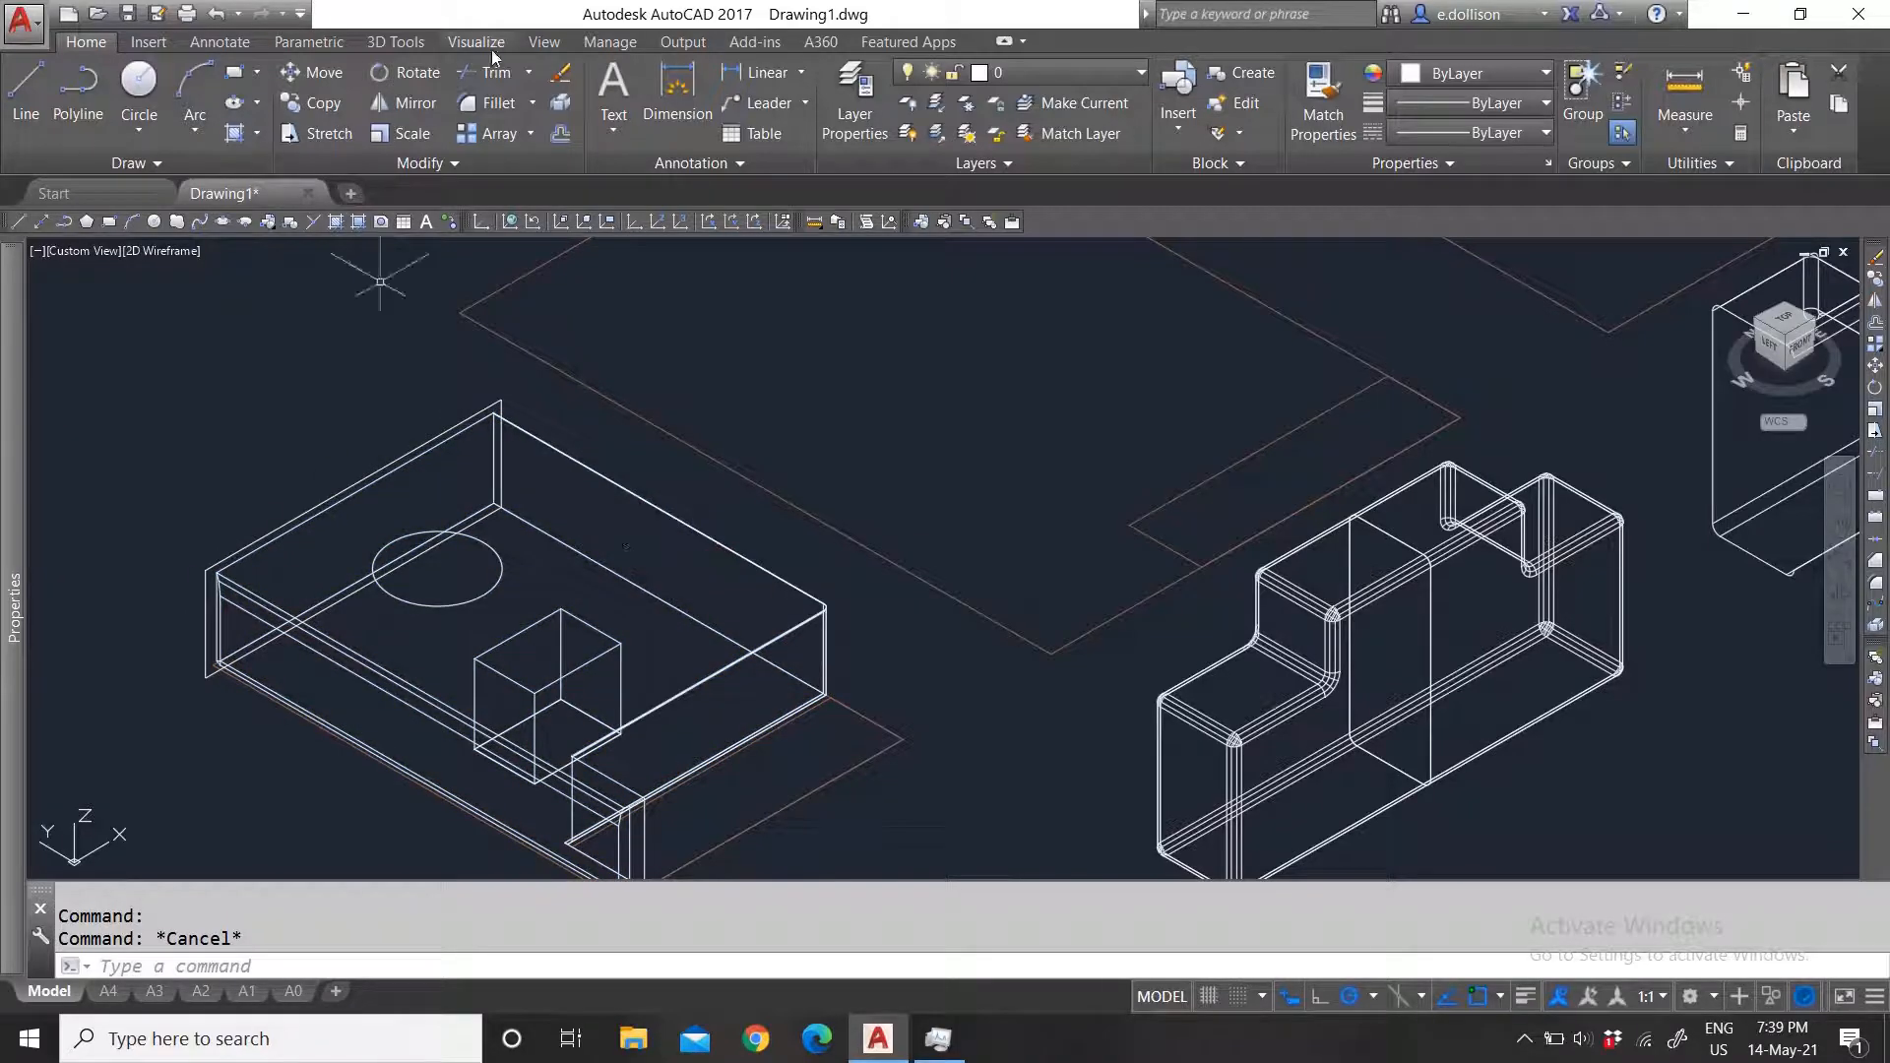
Step: Imprint the circle onto the flat box solid's top face with Imprint, deleting the source object
{"action": "left_click", "coordinate": [421, 43]}
{"action": "left_click", "coordinate": [498, 162]}
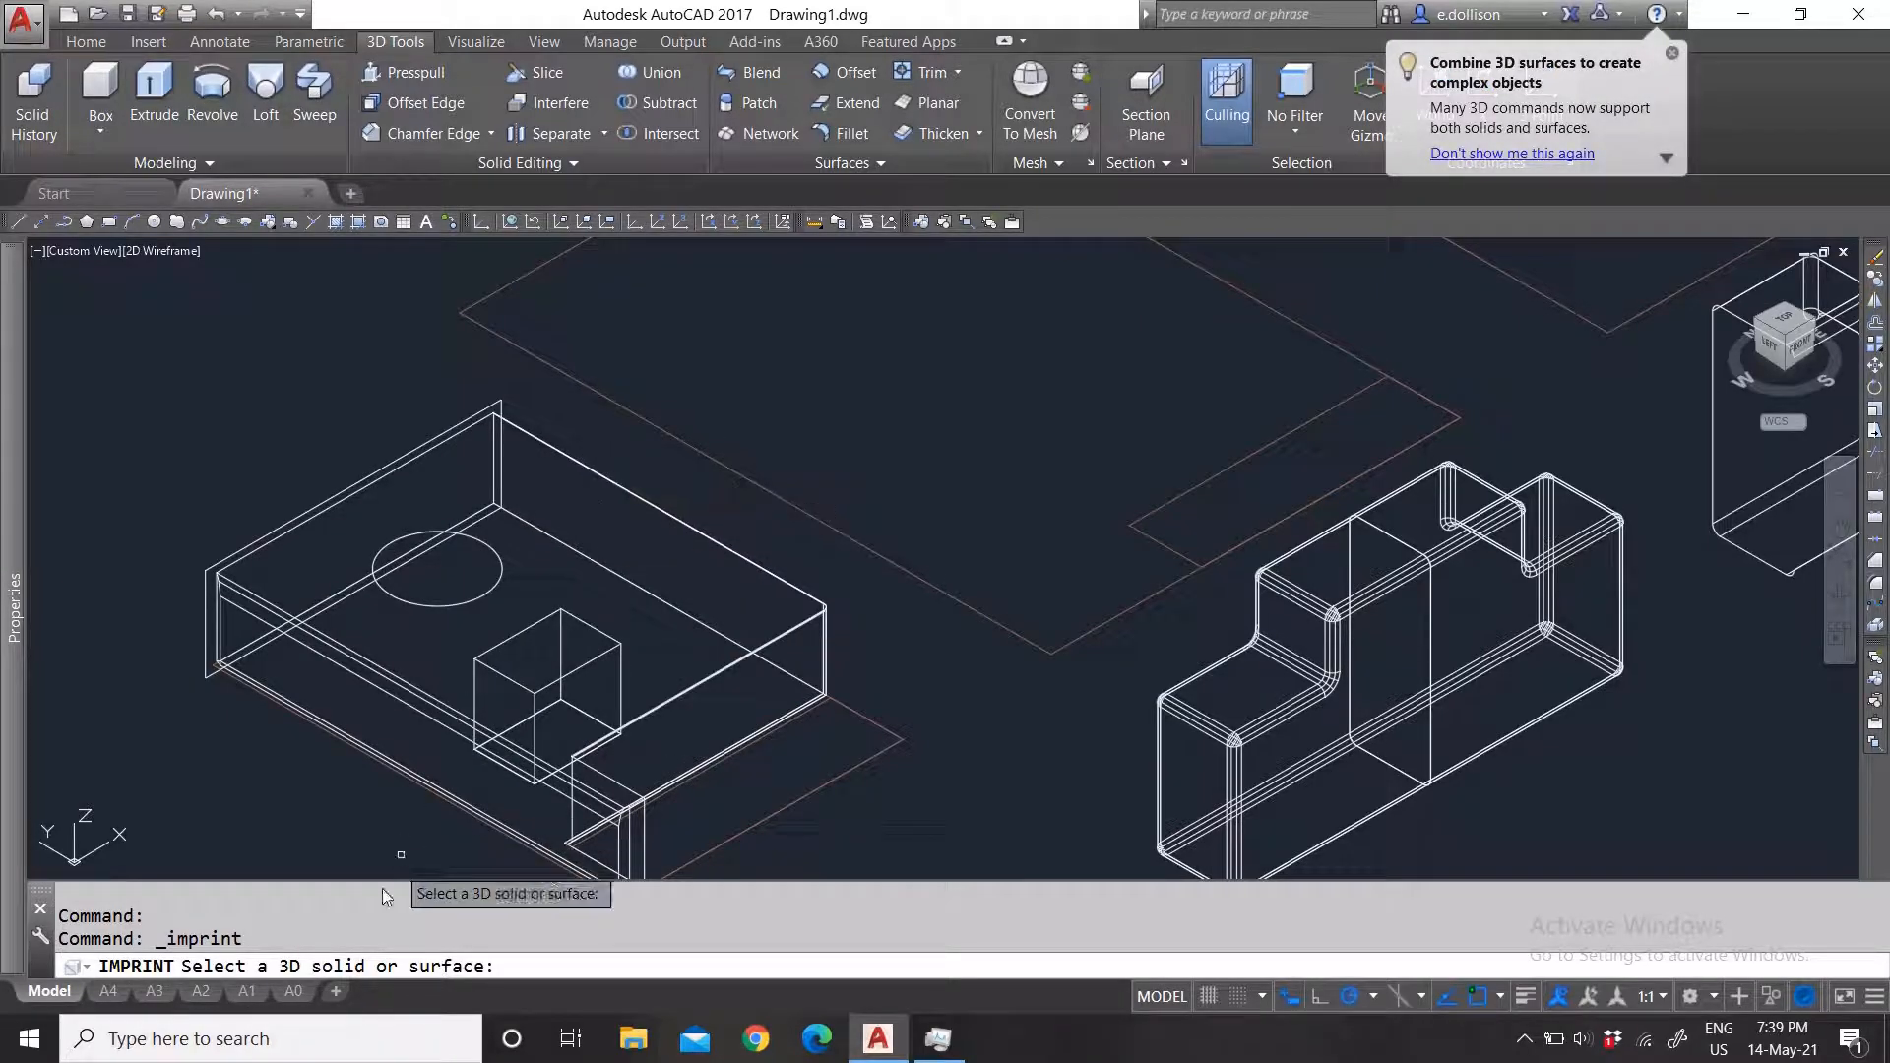
{"action": "left_click", "coordinate": [618, 486]}
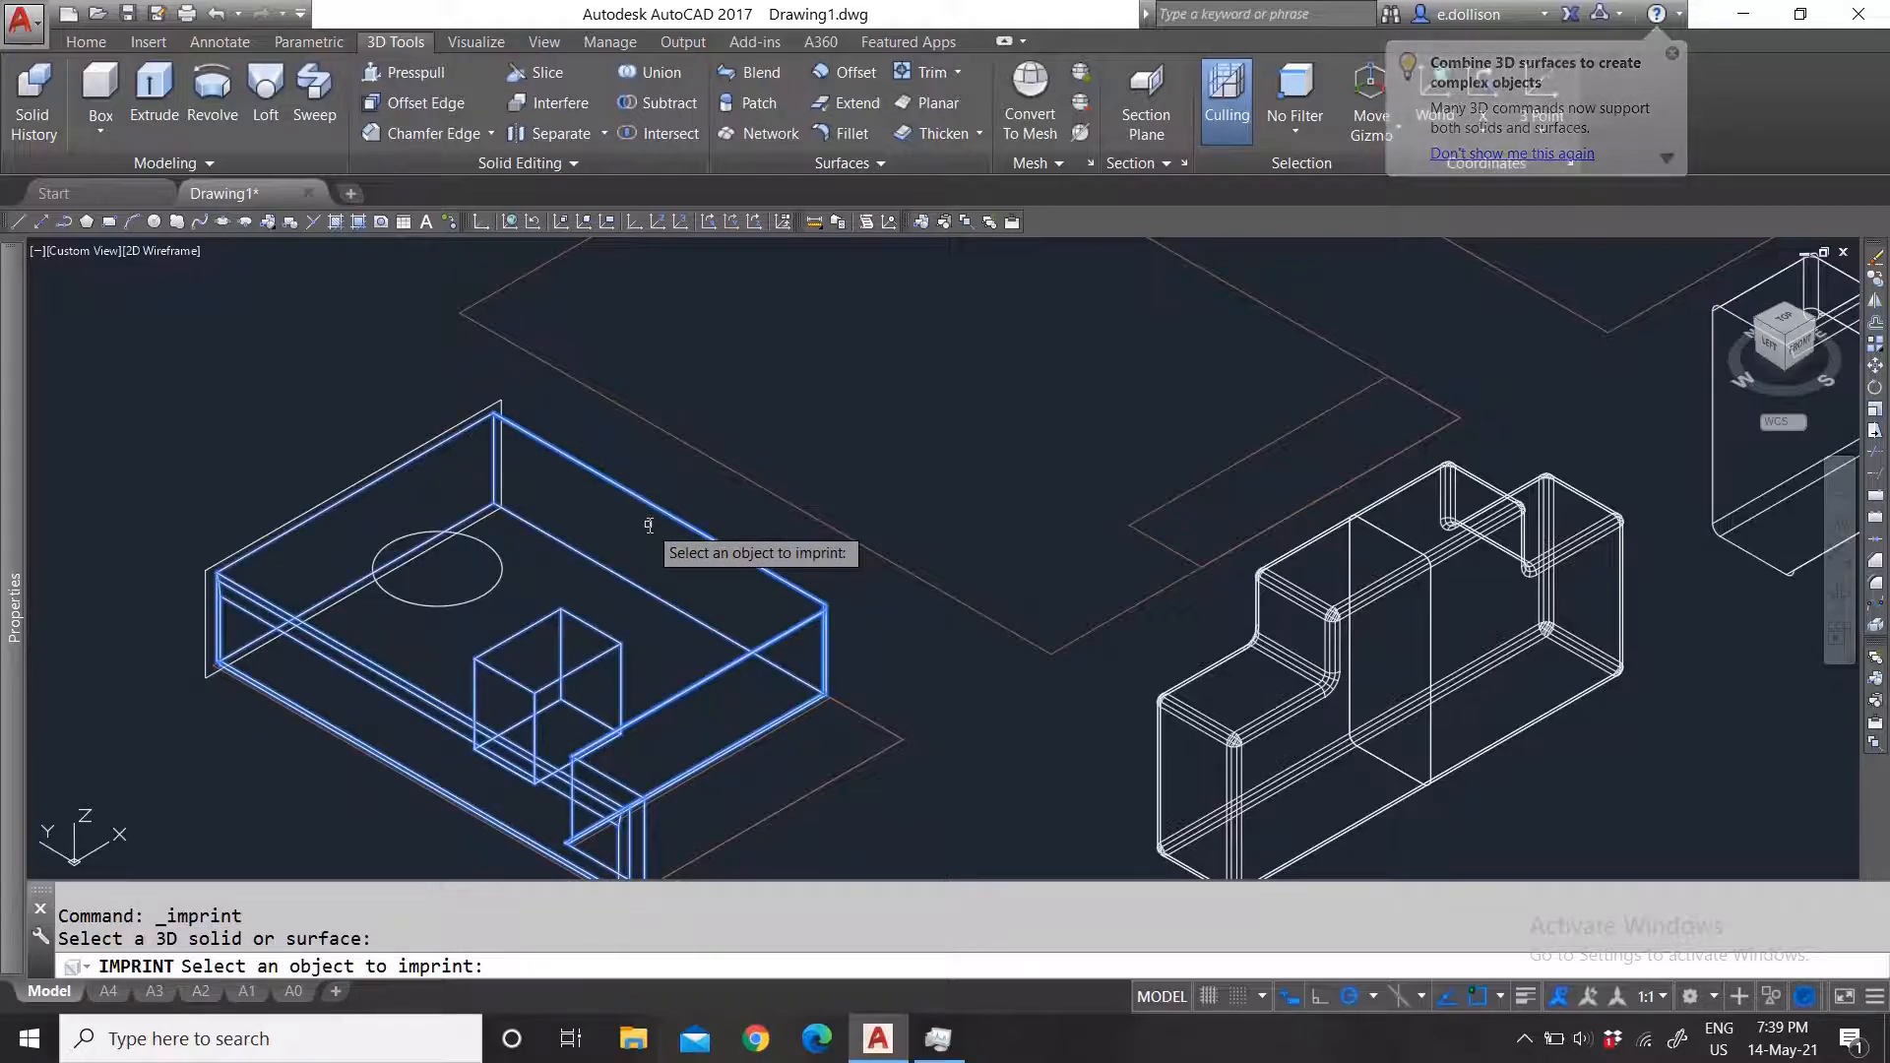
{"action": "key", "text": "Return"}
{"action": "key", "text": "Return"}
{"action": "left_click", "coordinate": [610, 497]}
{"action": "key", "text": "Return"}
{"action": "key", "text": "Return"}
{"action": "left_click", "coordinate": [608, 495]}
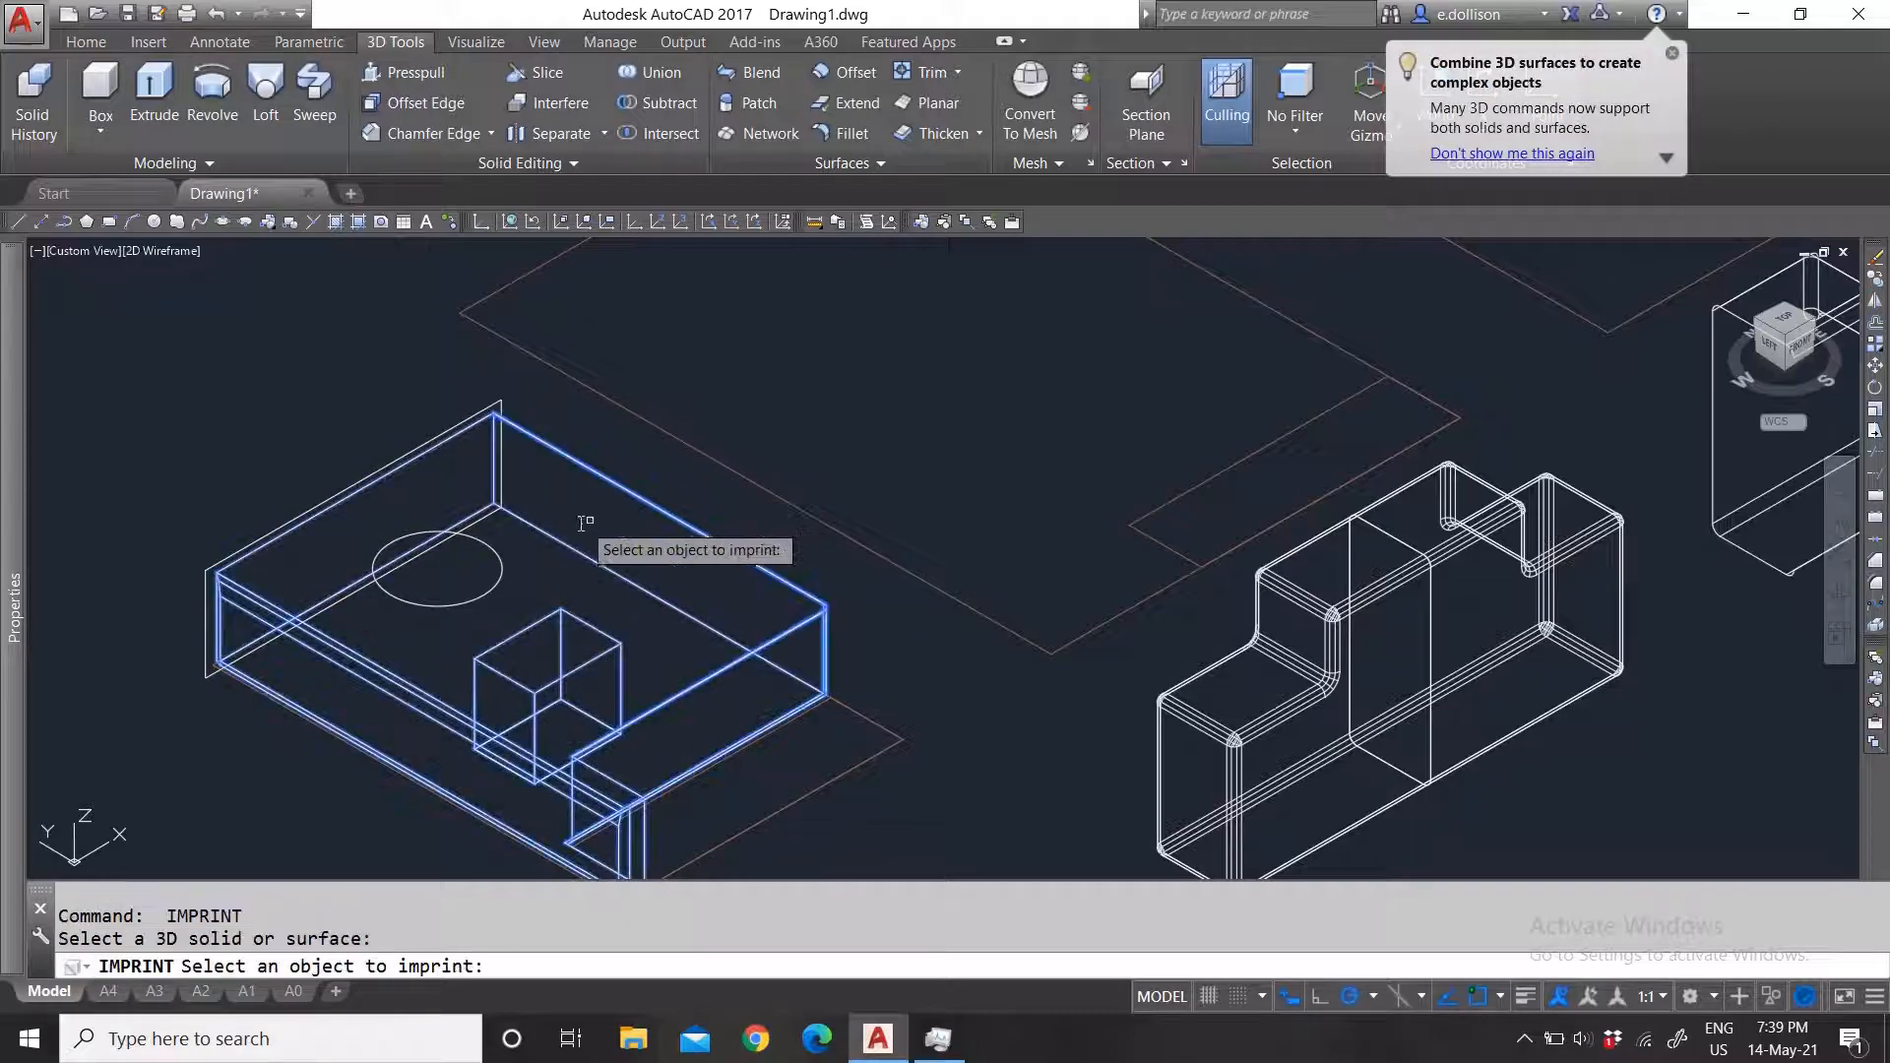
{"action": "left_click", "coordinate": [495, 595]}
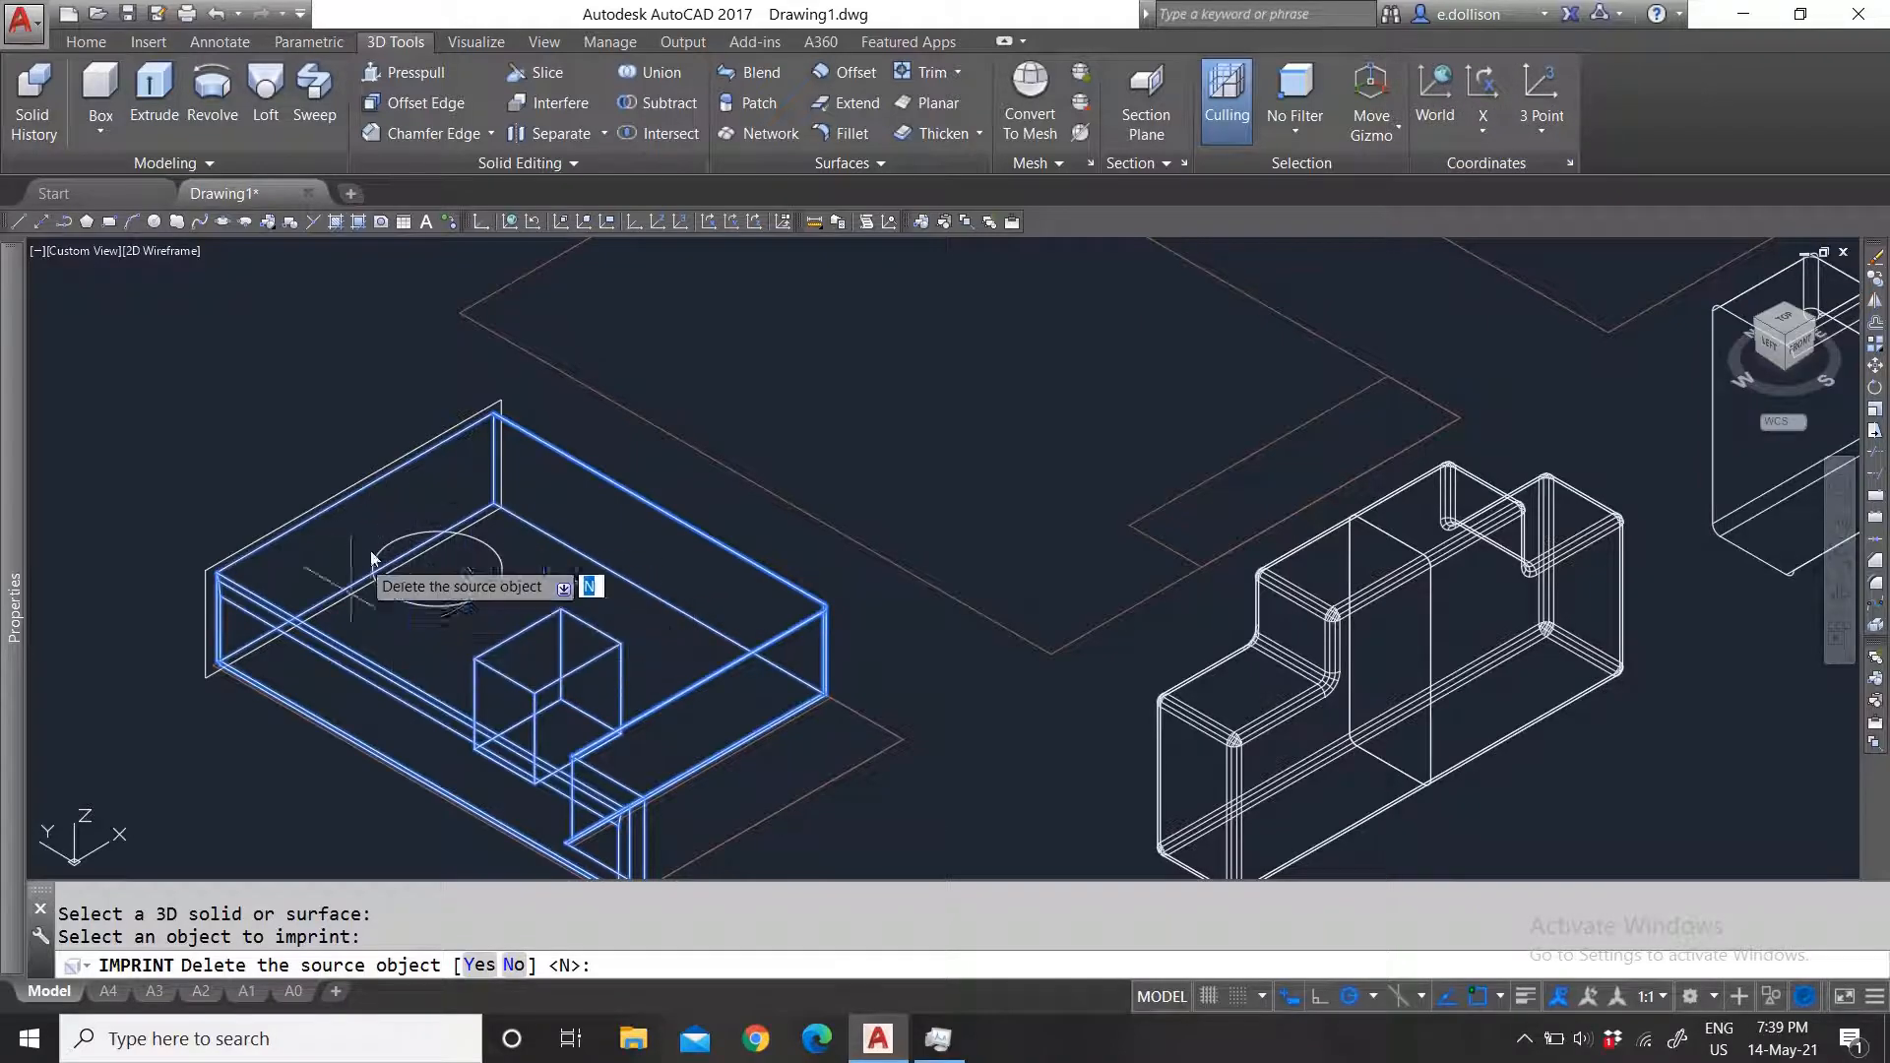
{"action": "left_click", "coordinate": [479, 965]}
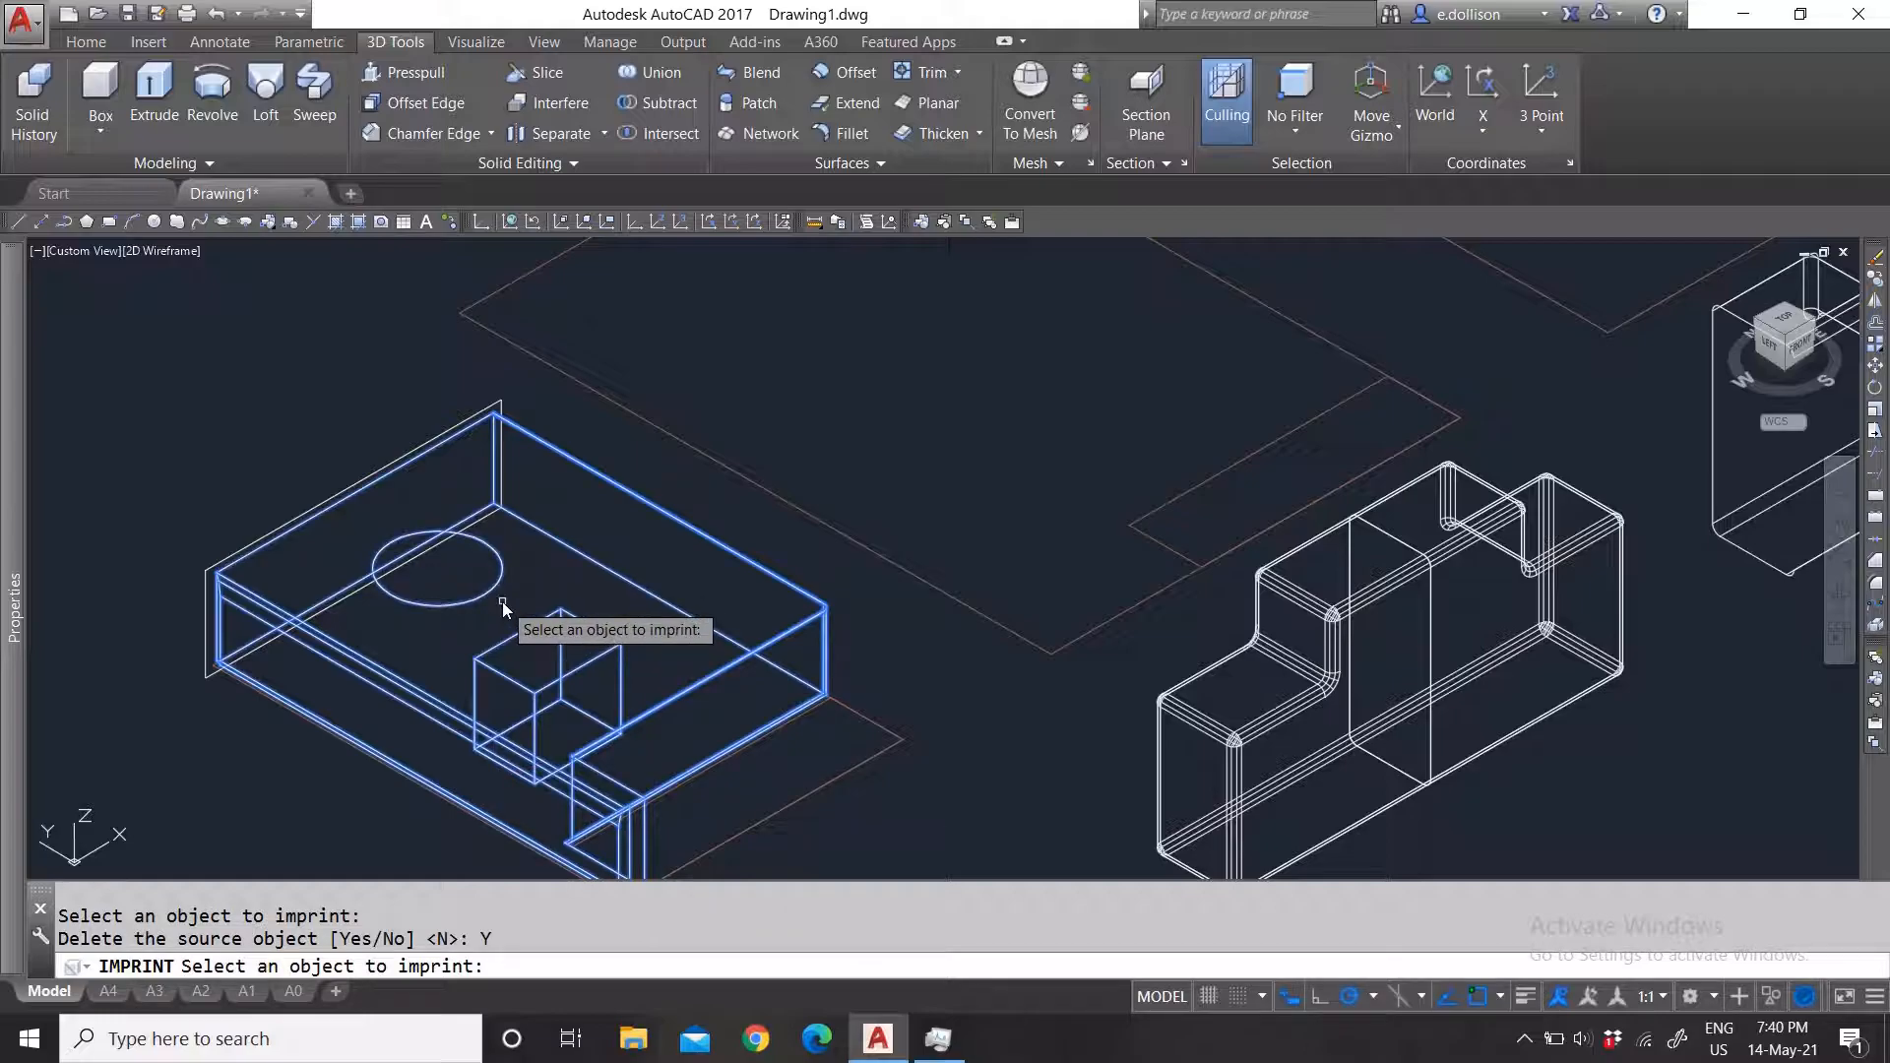
{"action": "key", "text": "Return"}
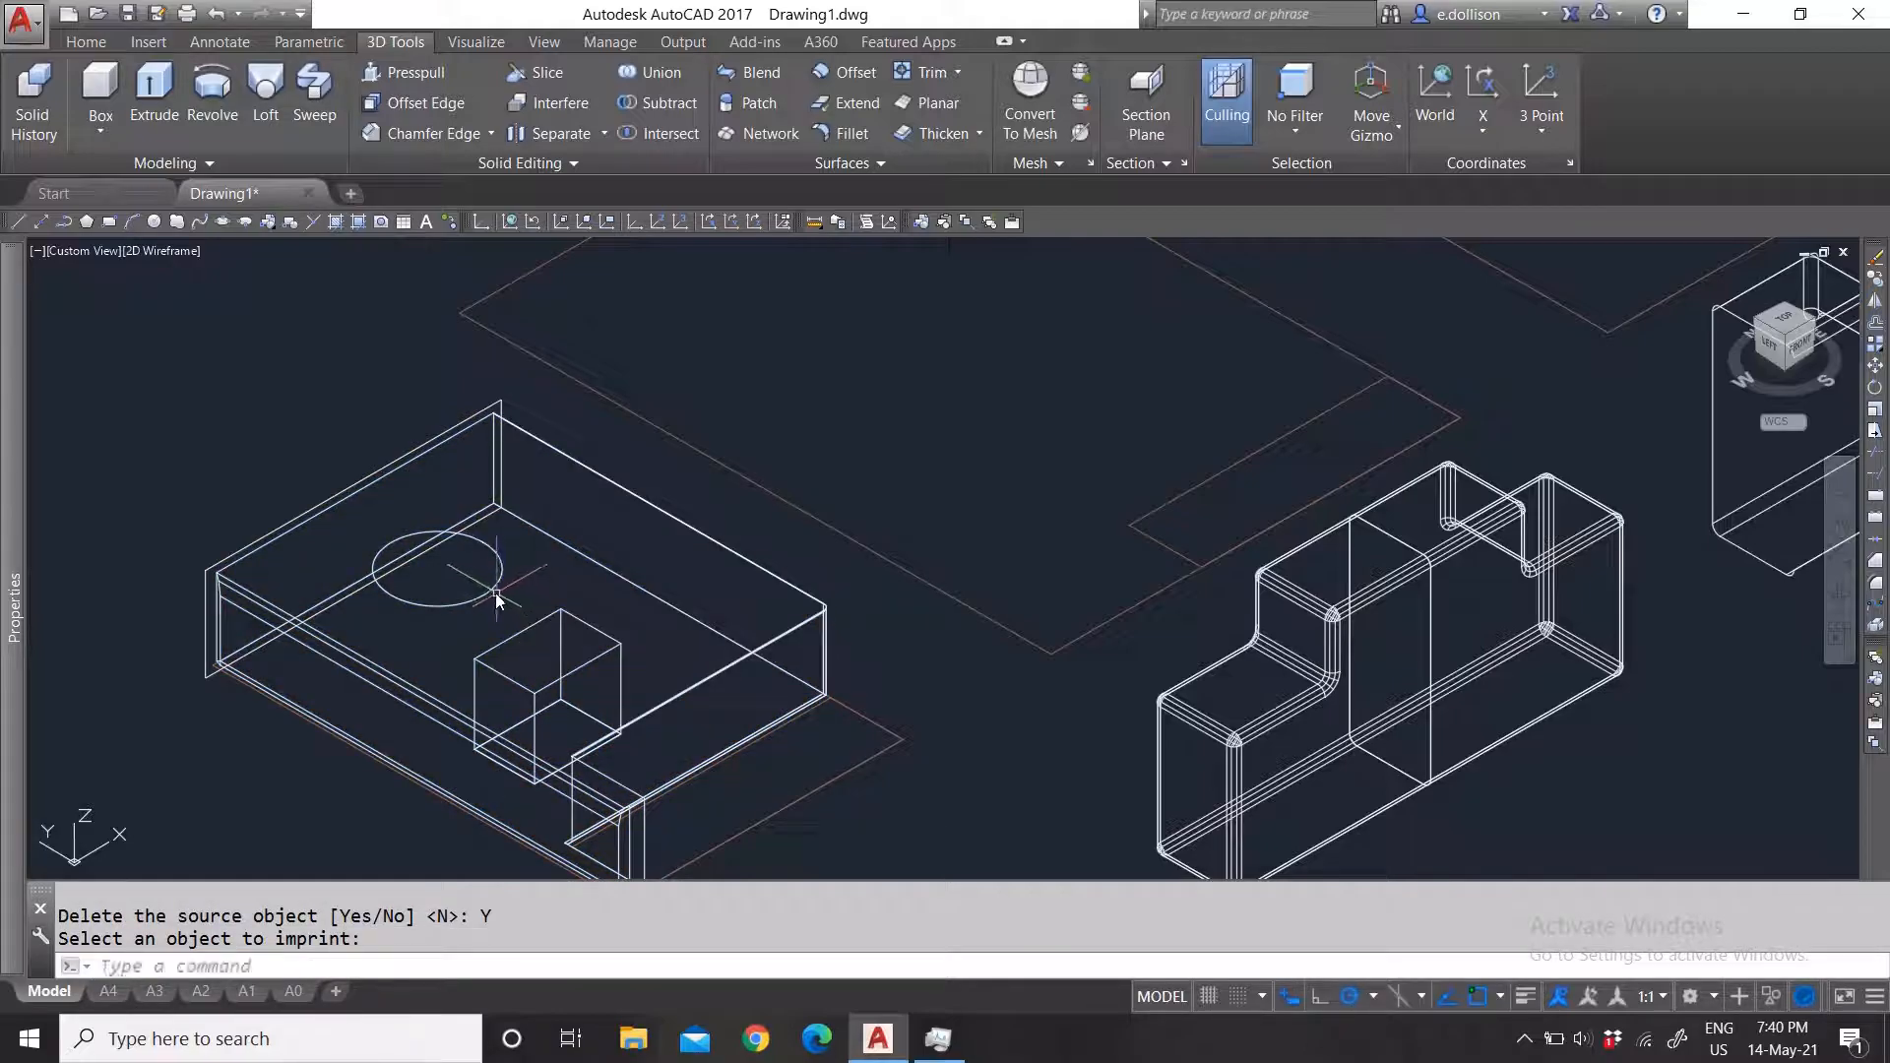
Step: Examine the imprinted circle on the flat box solid and check whether it selects together with the solid
{"action": "scroll", "coordinate": [517, 583], "scroll_direction": "up", "scroll_amount": 4}
{"action": "scroll", "coordinate": [472, 556], "scroll_direction": "down", "scroll_amount": 2}
{"action": "scroll", "coordinate": [418, 561], "scroll_direction": "up", "scroll_amount": 3}
{"action": "scroll", "coordinate": [533, 555], "scroll_direction": "down", "scroll_amount": 5}
{"action": "scroll", "coordinate": [591, 556], "scroll_direction": "up", "scroll_amount": 1}
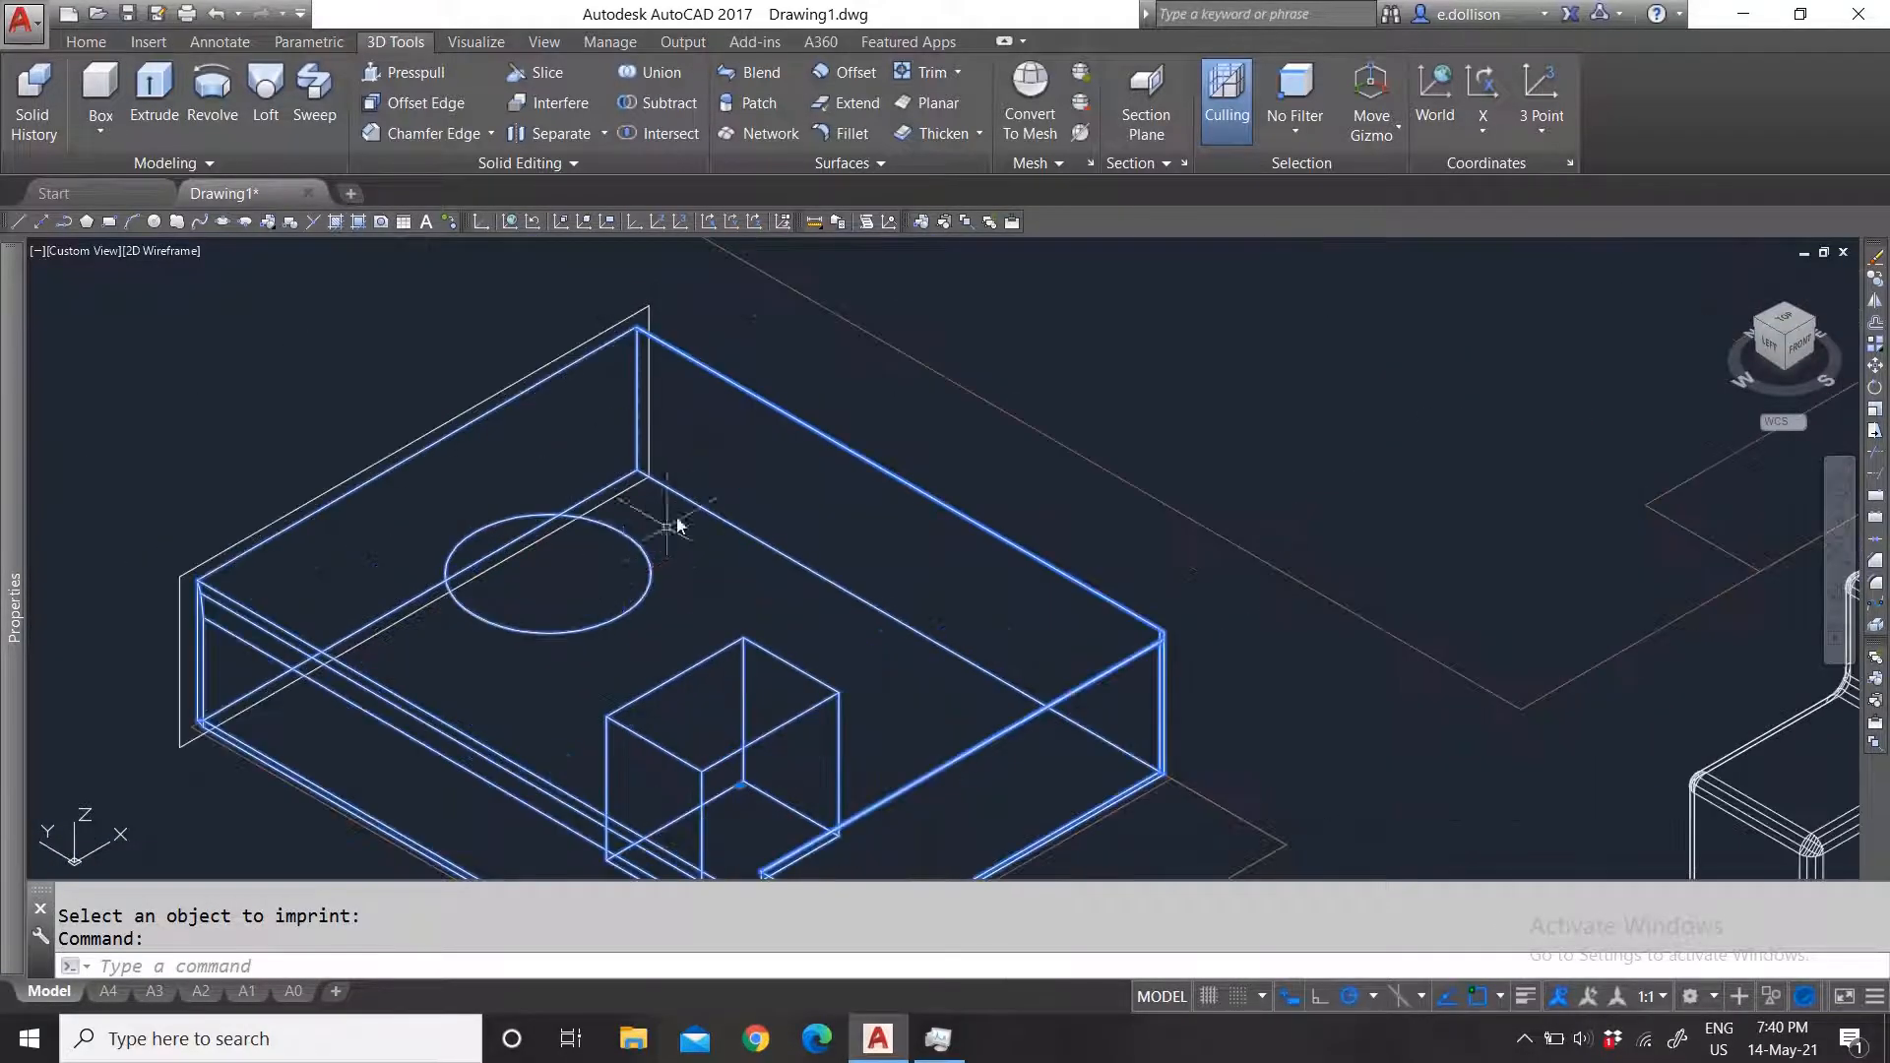
{"action": "key", "text": "Escape"}
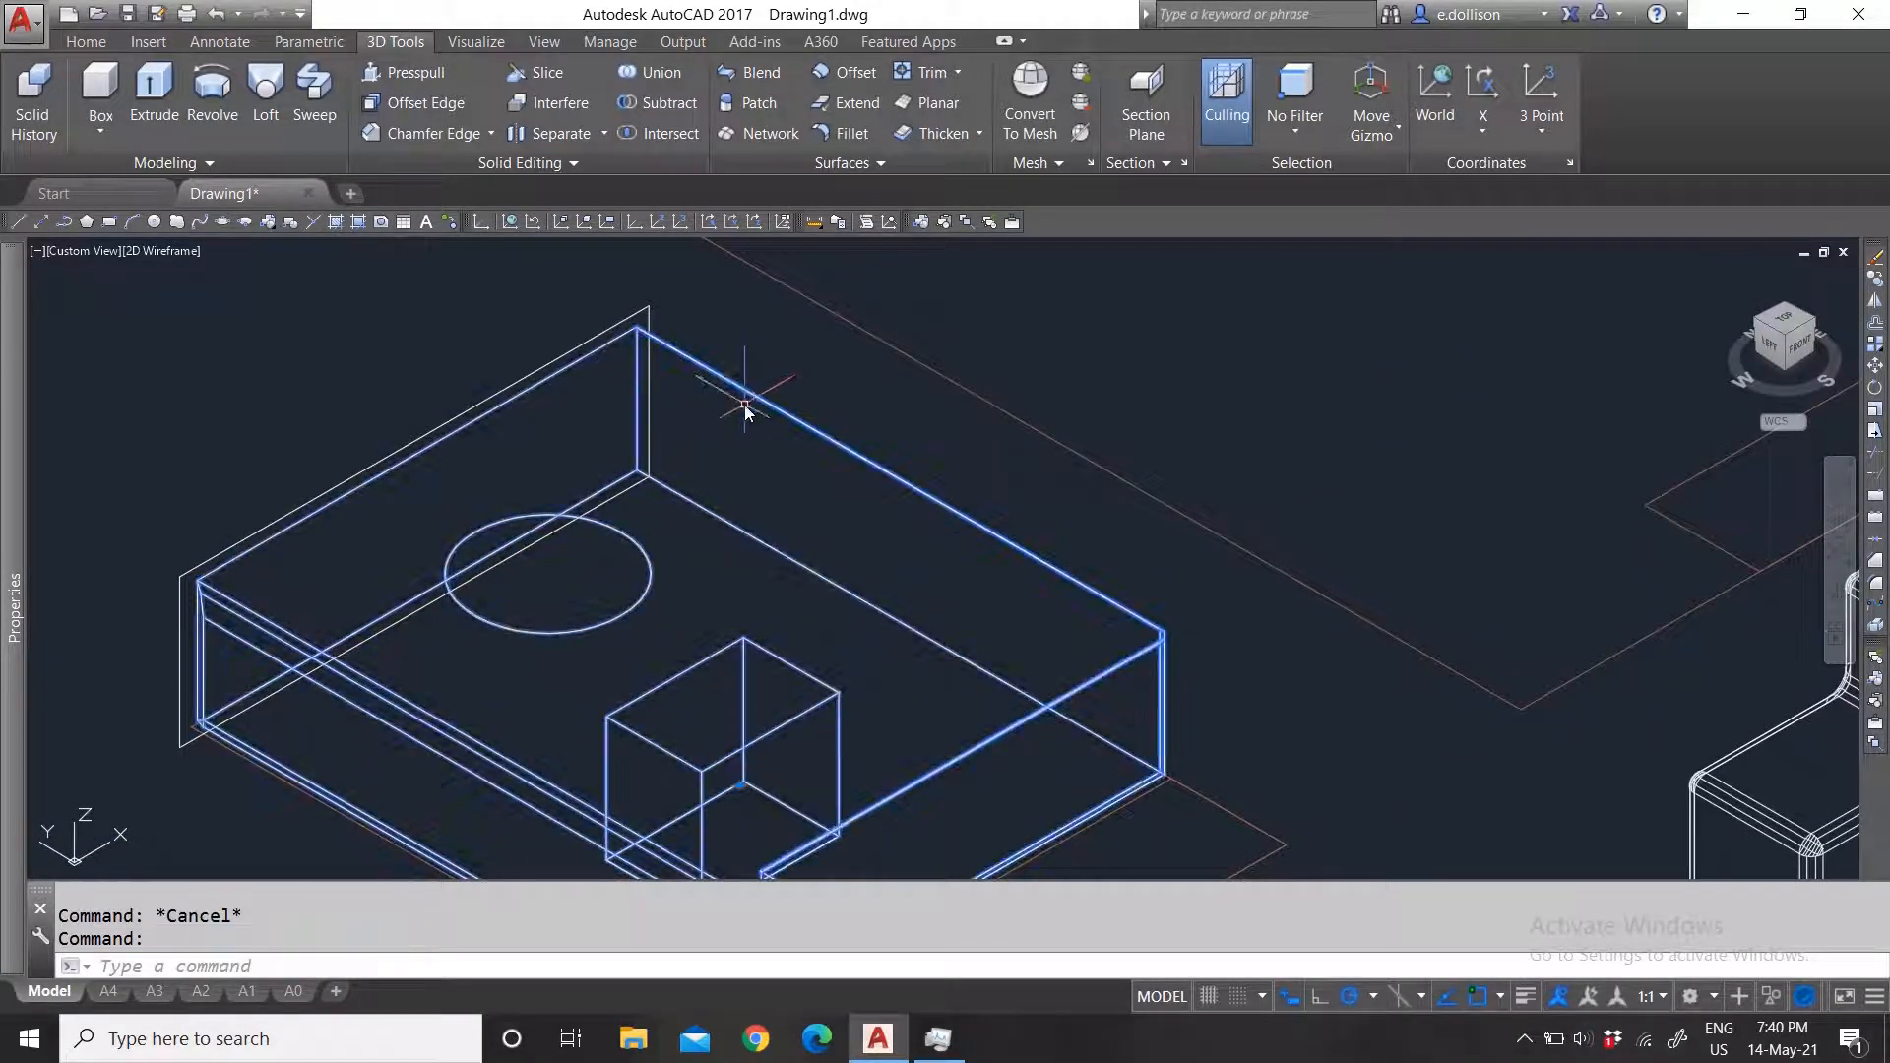
Step: Move the flat box solid with the imprinted circle away from the underlying outline and vertical panel into empty space
{"action": "left_click", "coordinate": [744, 404]}
{"action": "type", "text": "m"}
{"action": "key", "text": "Return"}
{"action": "left_click", "coordinate": [746, 422]}
{"action": "scroll", "coordinate": [883, 427], "scroll_direction": "down", "scroll_amount": 5}
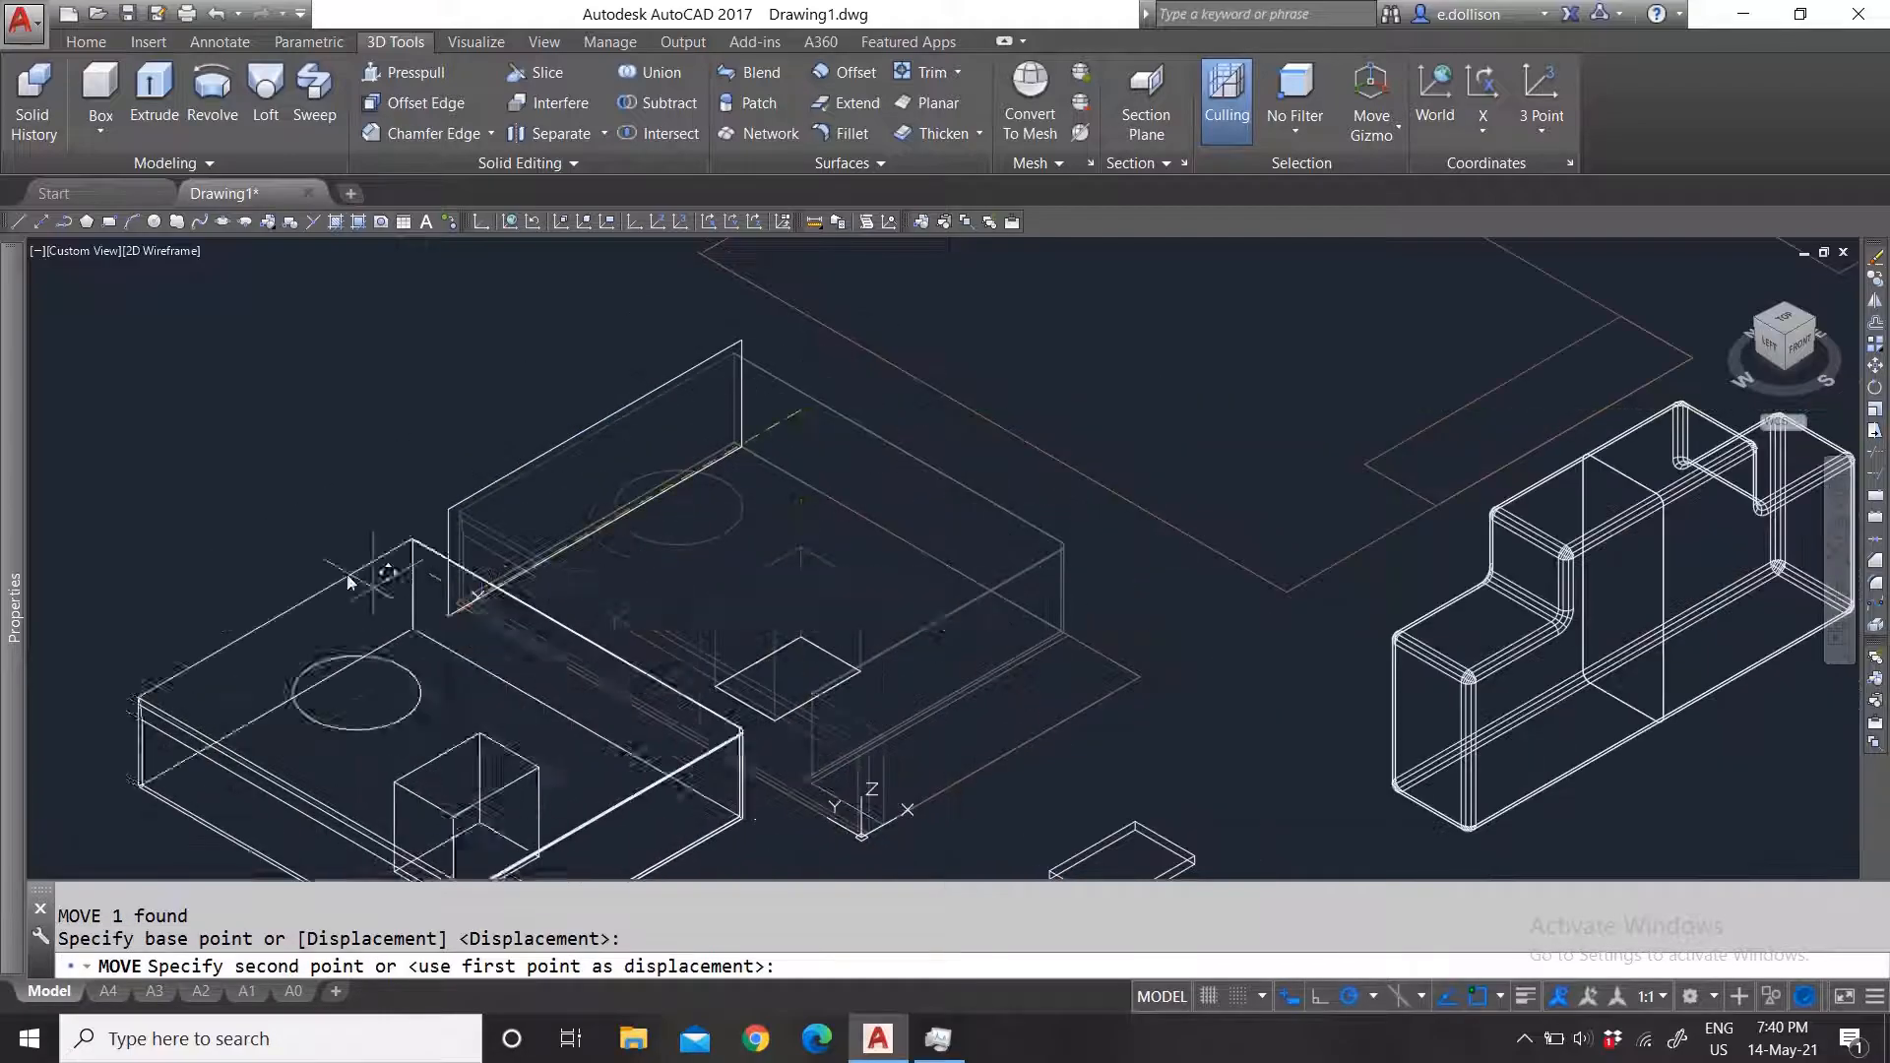
{"action": "left_click", "coordinate": [585, 588]}
{"action": "key", "text": "Escape"}
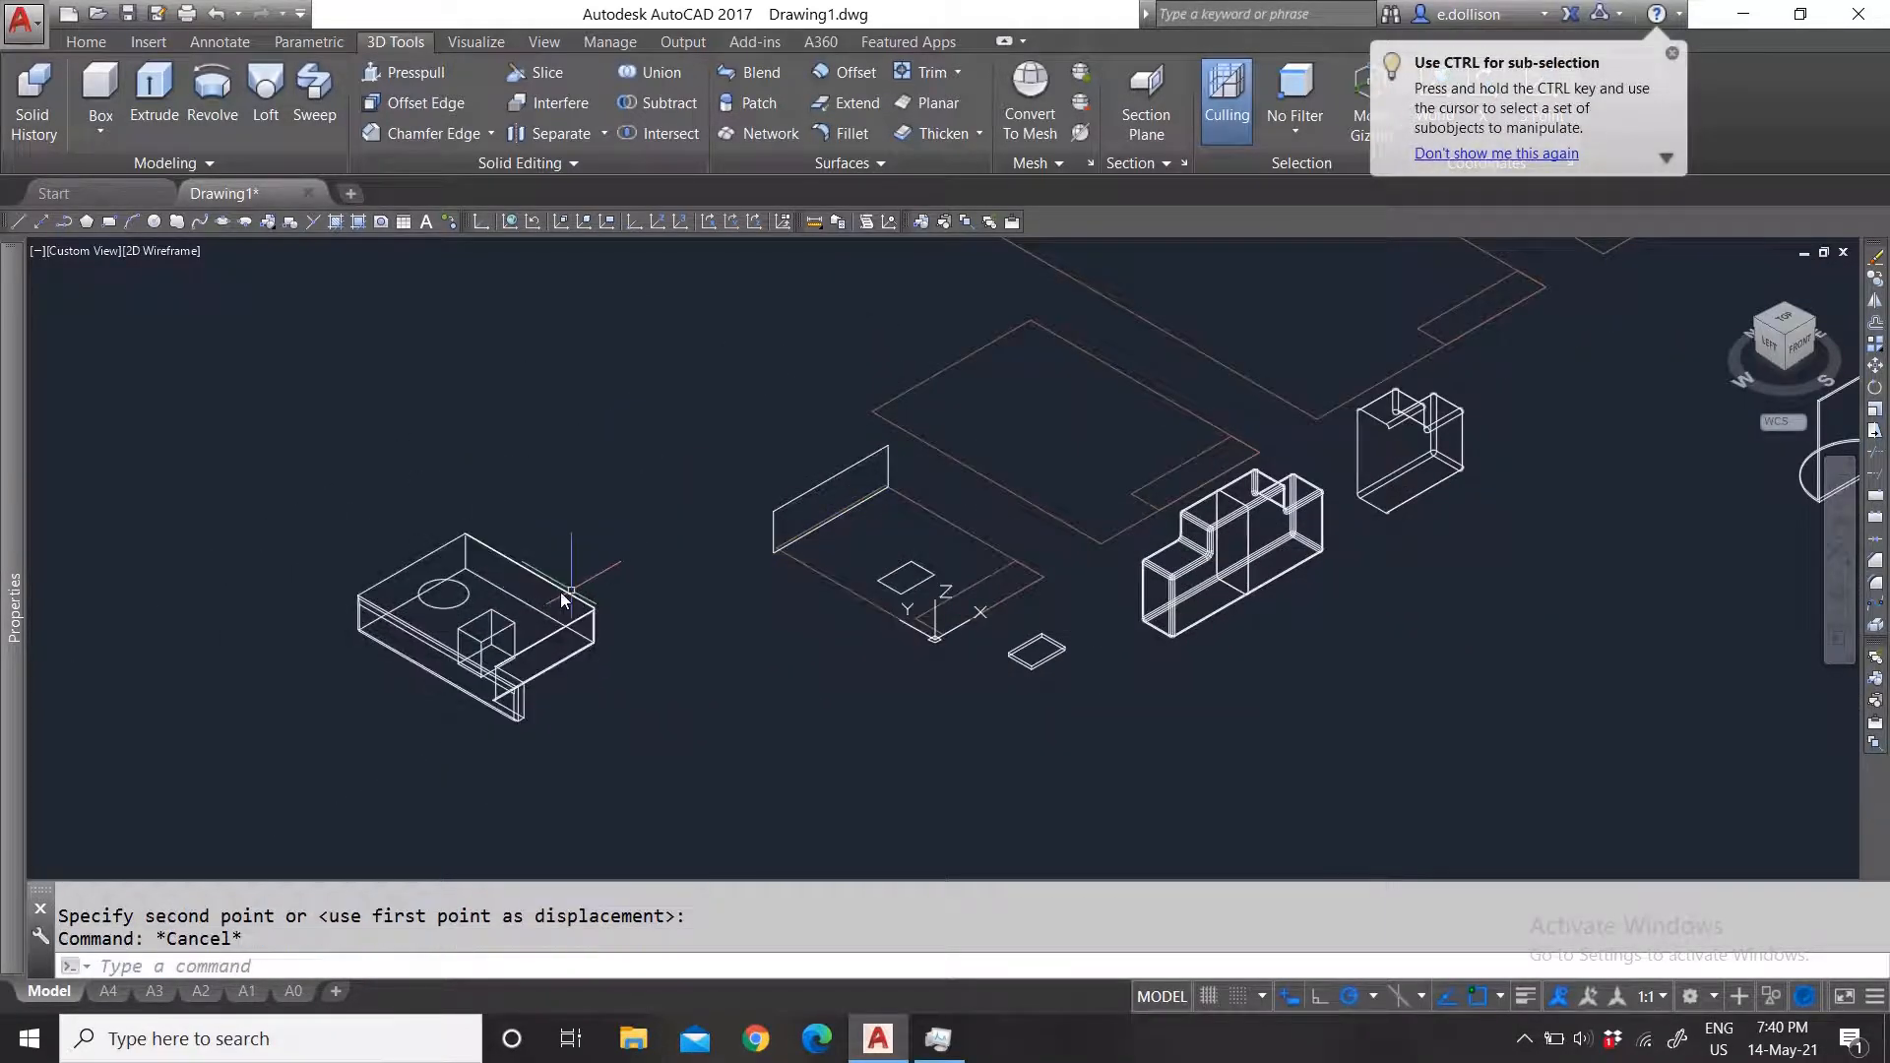
Step: Run the Clean body edit on the flat box solid with the imprinted circle
{"action": "scroll", "coordinate": [464, 595], "scroll_direction": "up", "scroll_amount": 5}
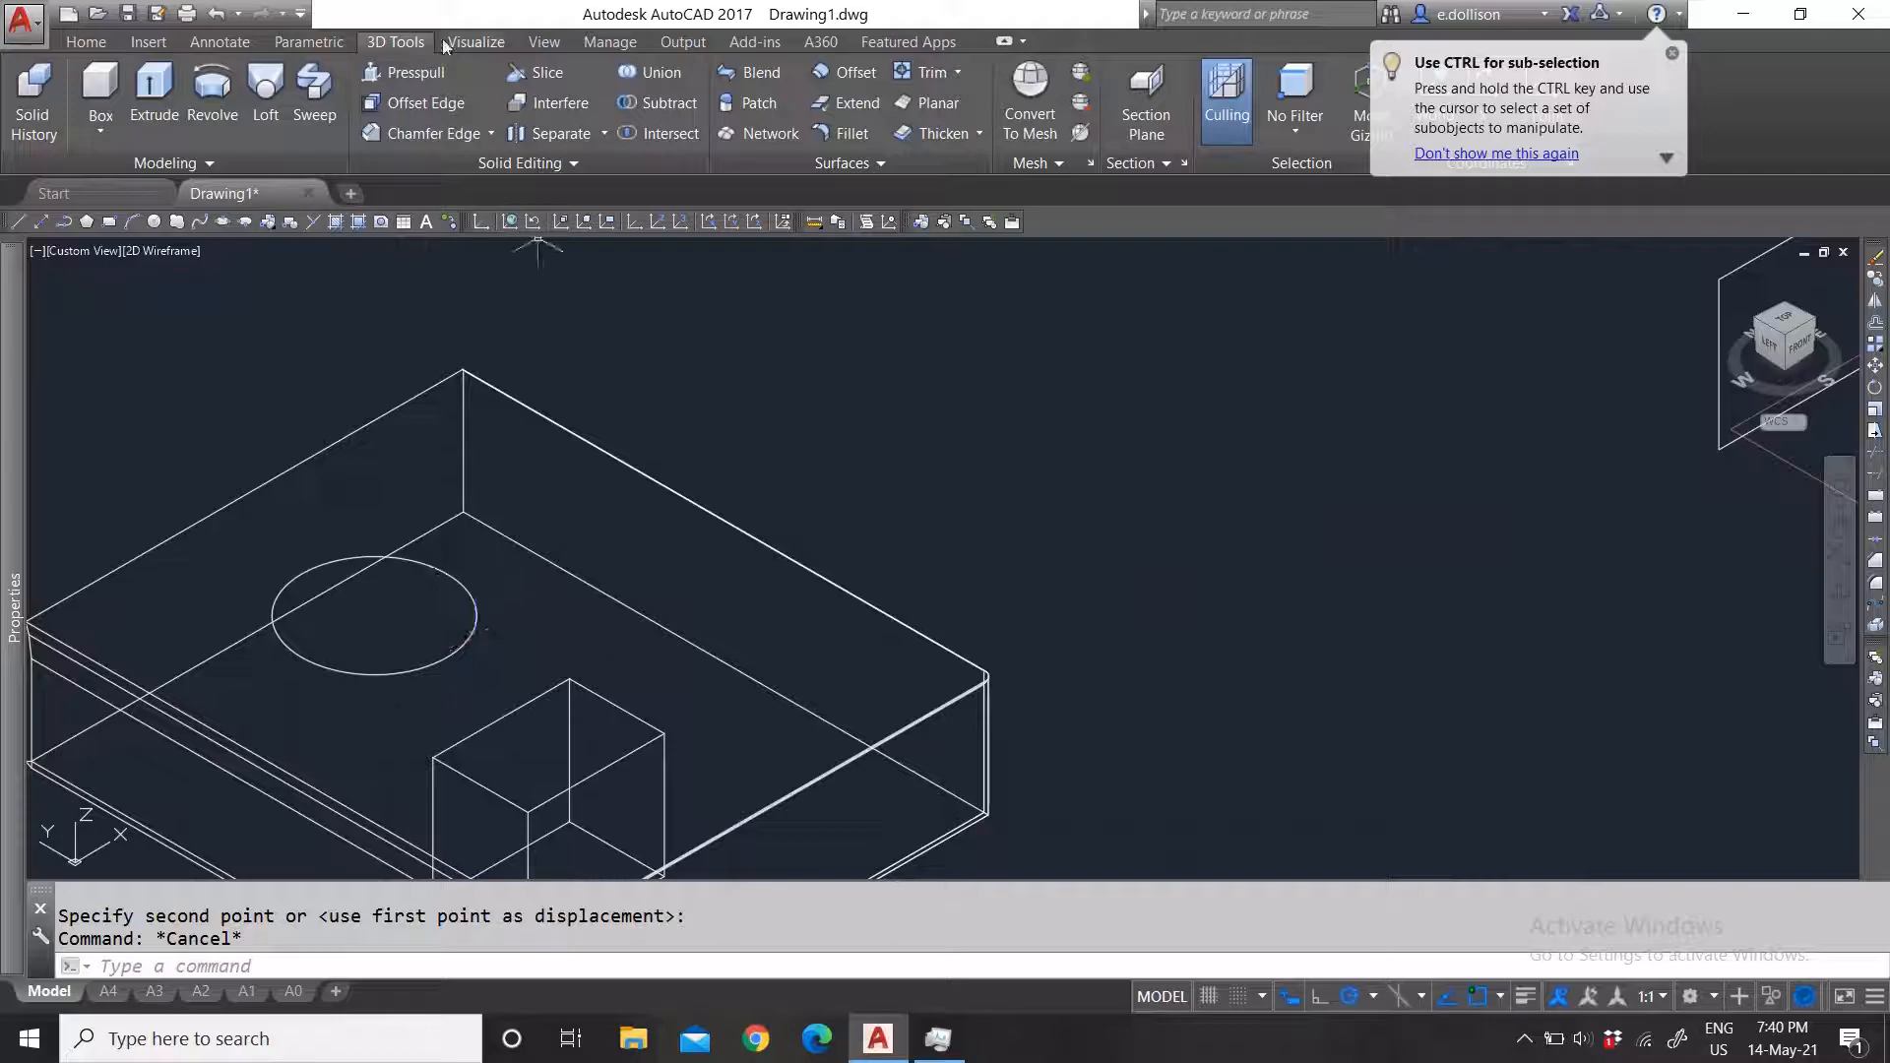
{"action": "left_click", "coordinate": [500, 166]}
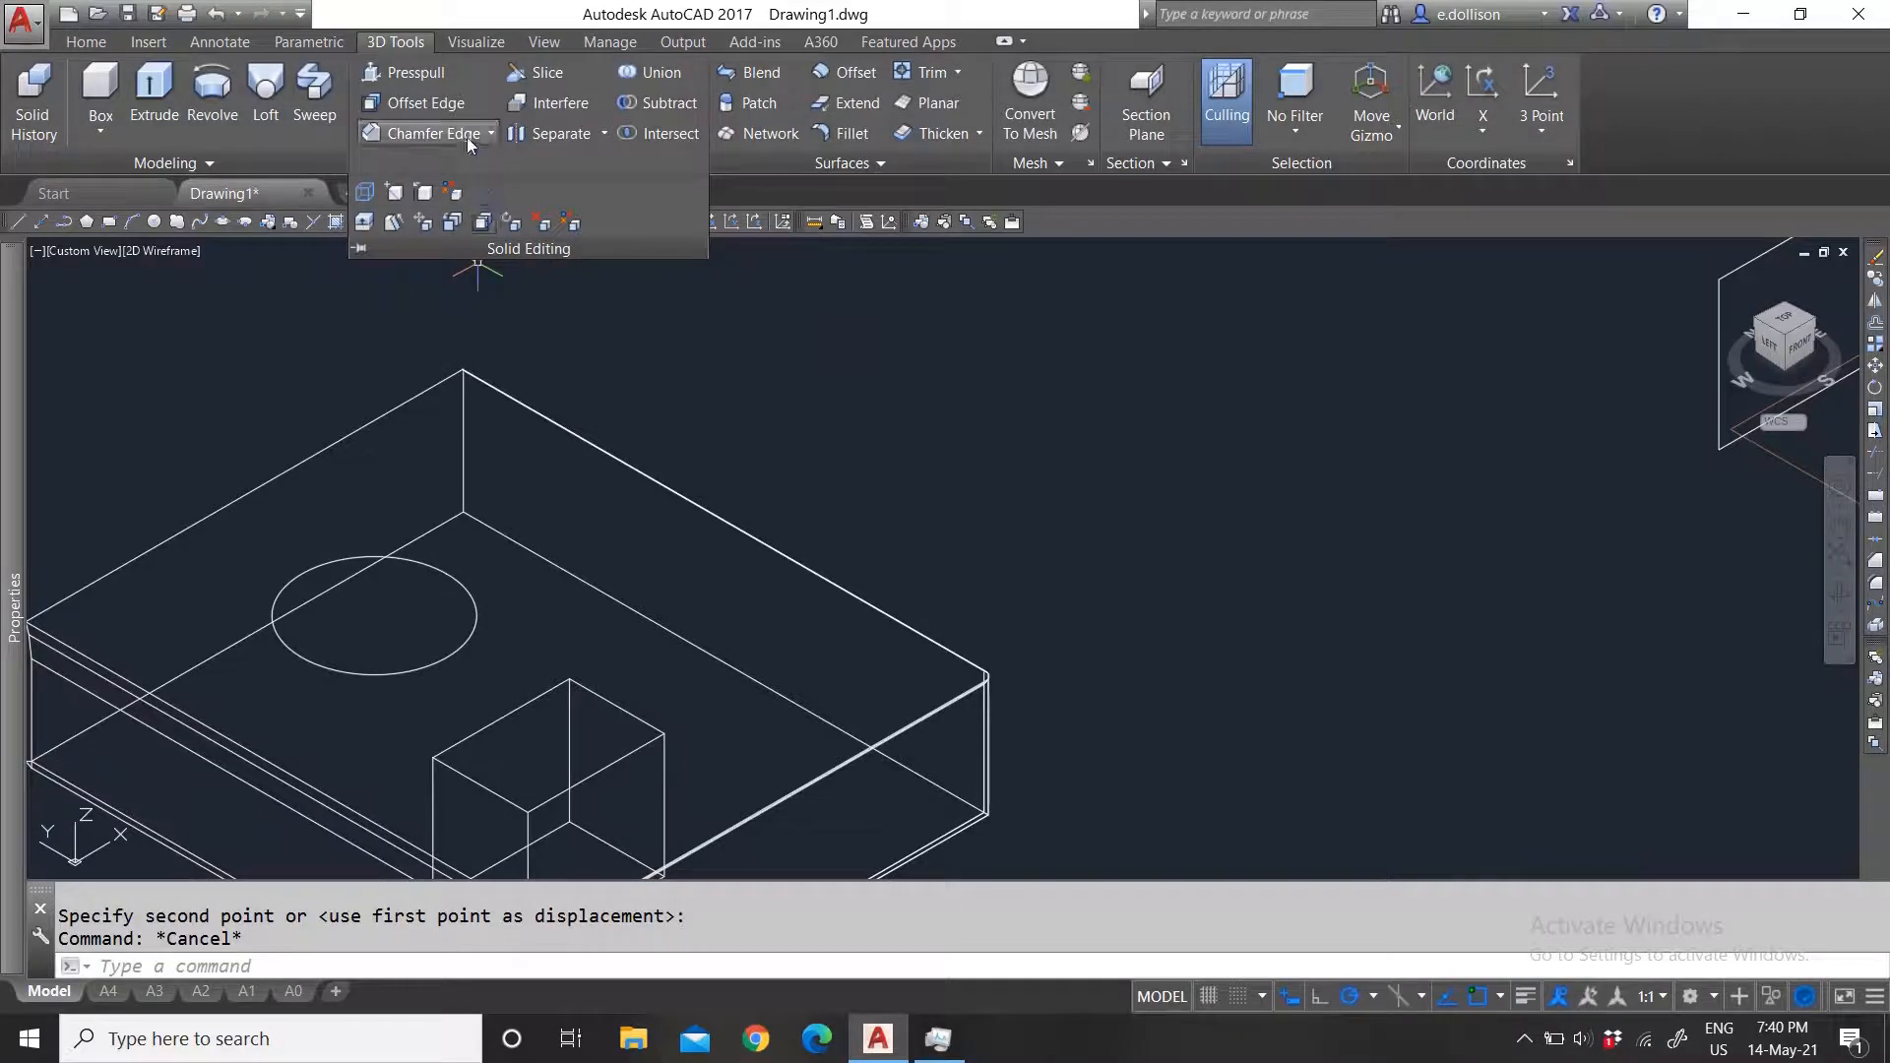
{"action": "left_click", "coordinate": [605, 134]}
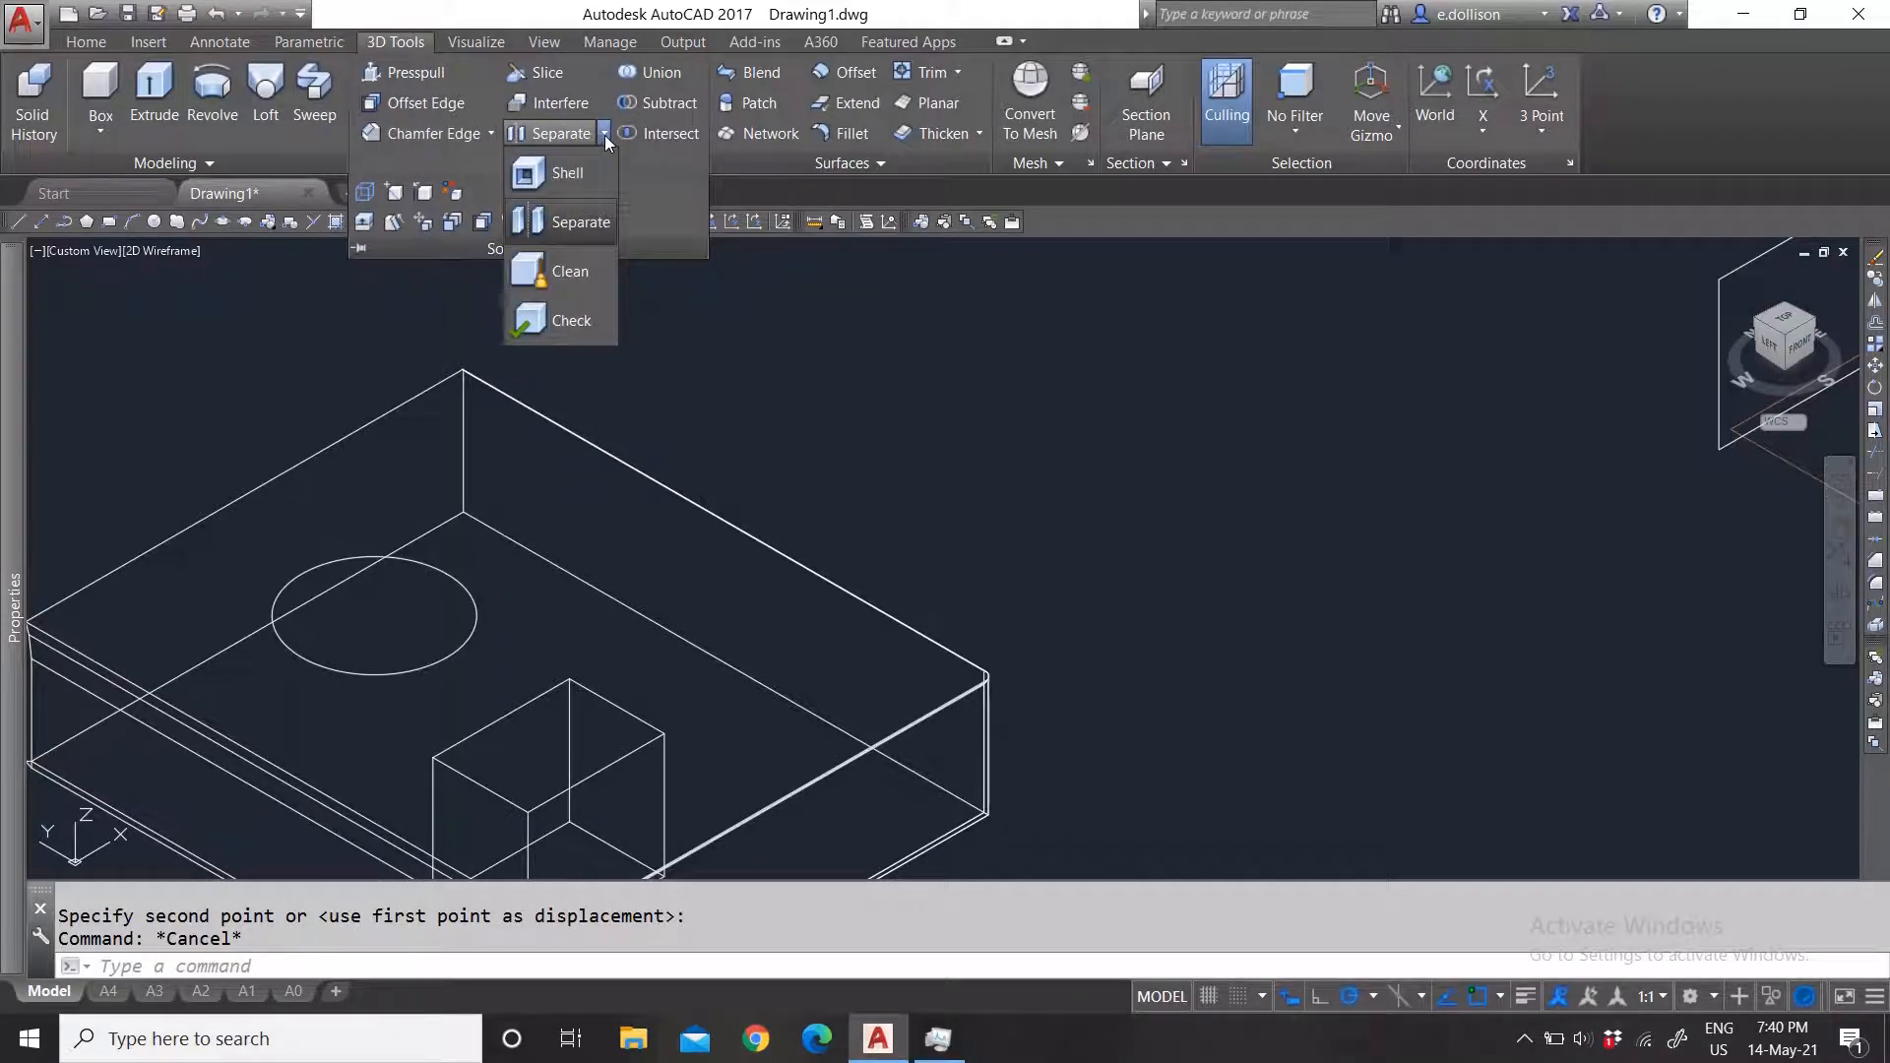
{"action": "left_click", "coordinate": [564, 274]}
{"action": "scroll", "coordinate": [736, 387], "scroll_direction": "down", "scroll_amount": 2}
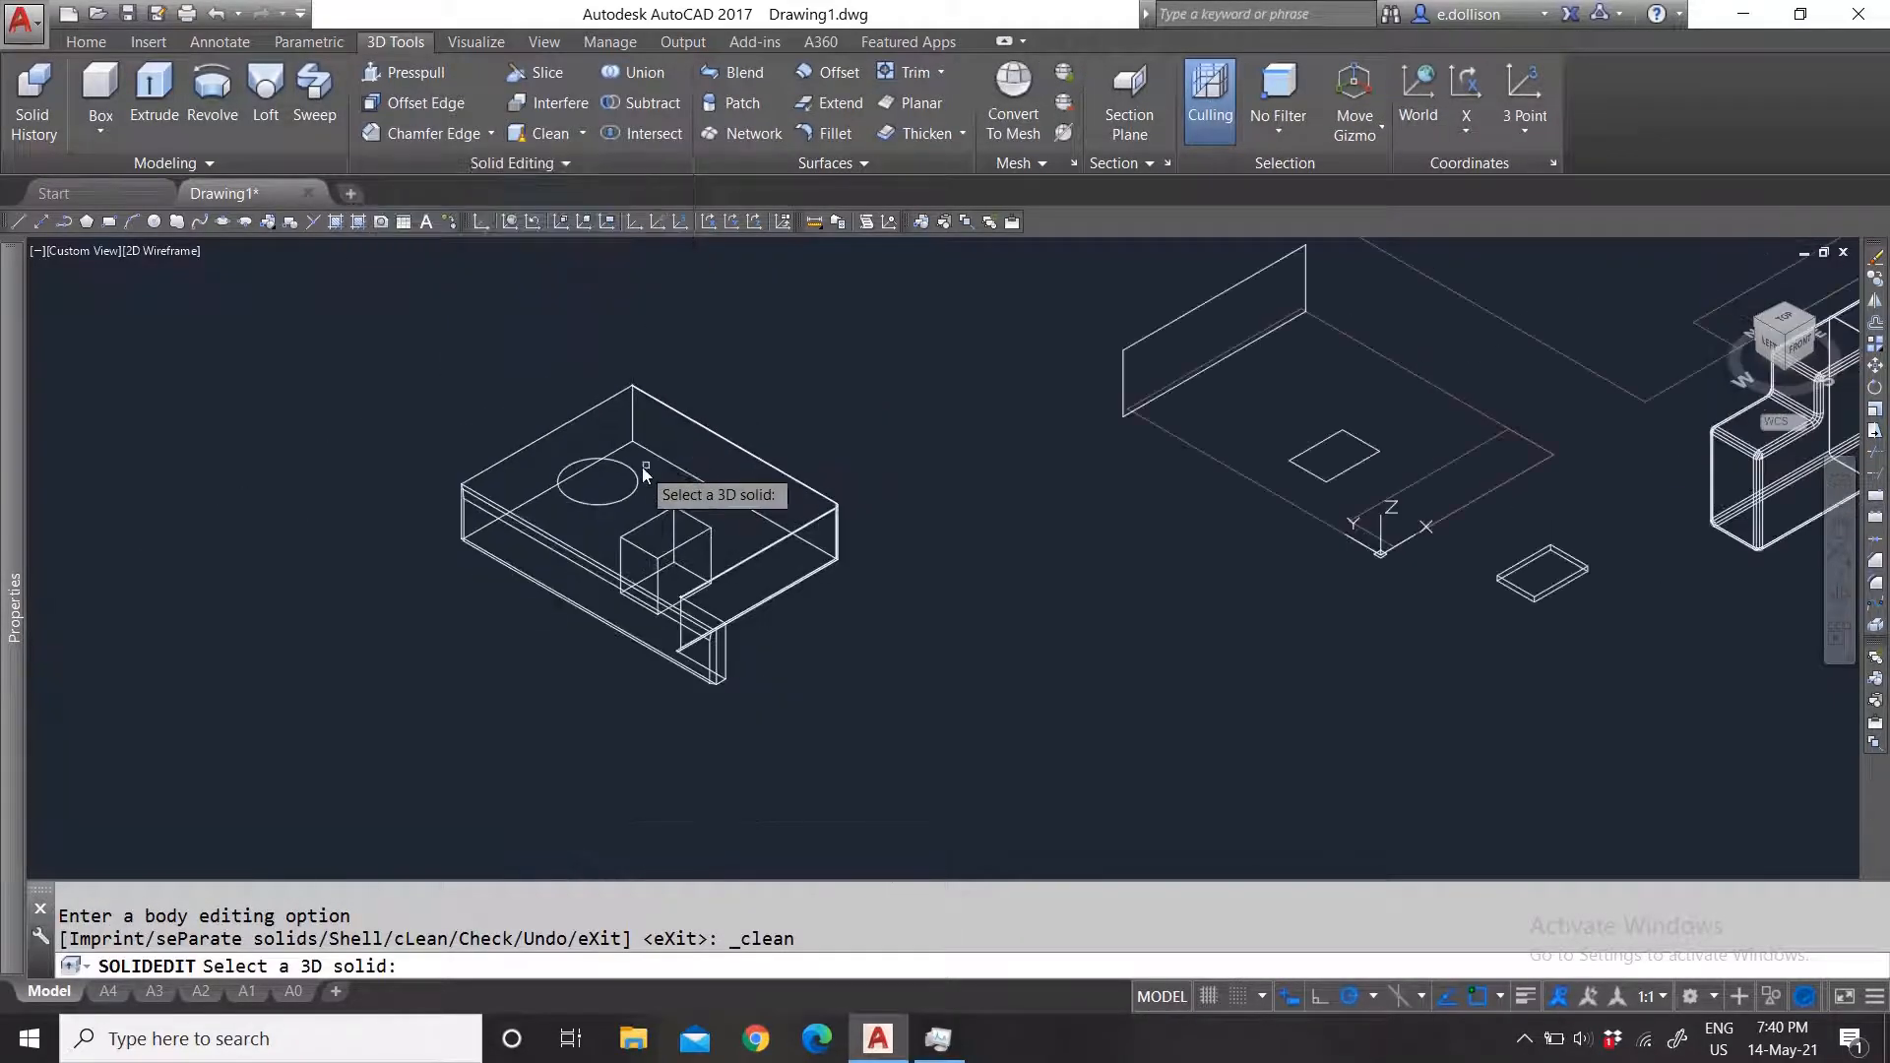
{"action": "scroll", "coordinate": [642, 466], "scroll_direction": "up", "scroll_amount": 2}
{"action": "left_click", "coordinate": [630, 492]}
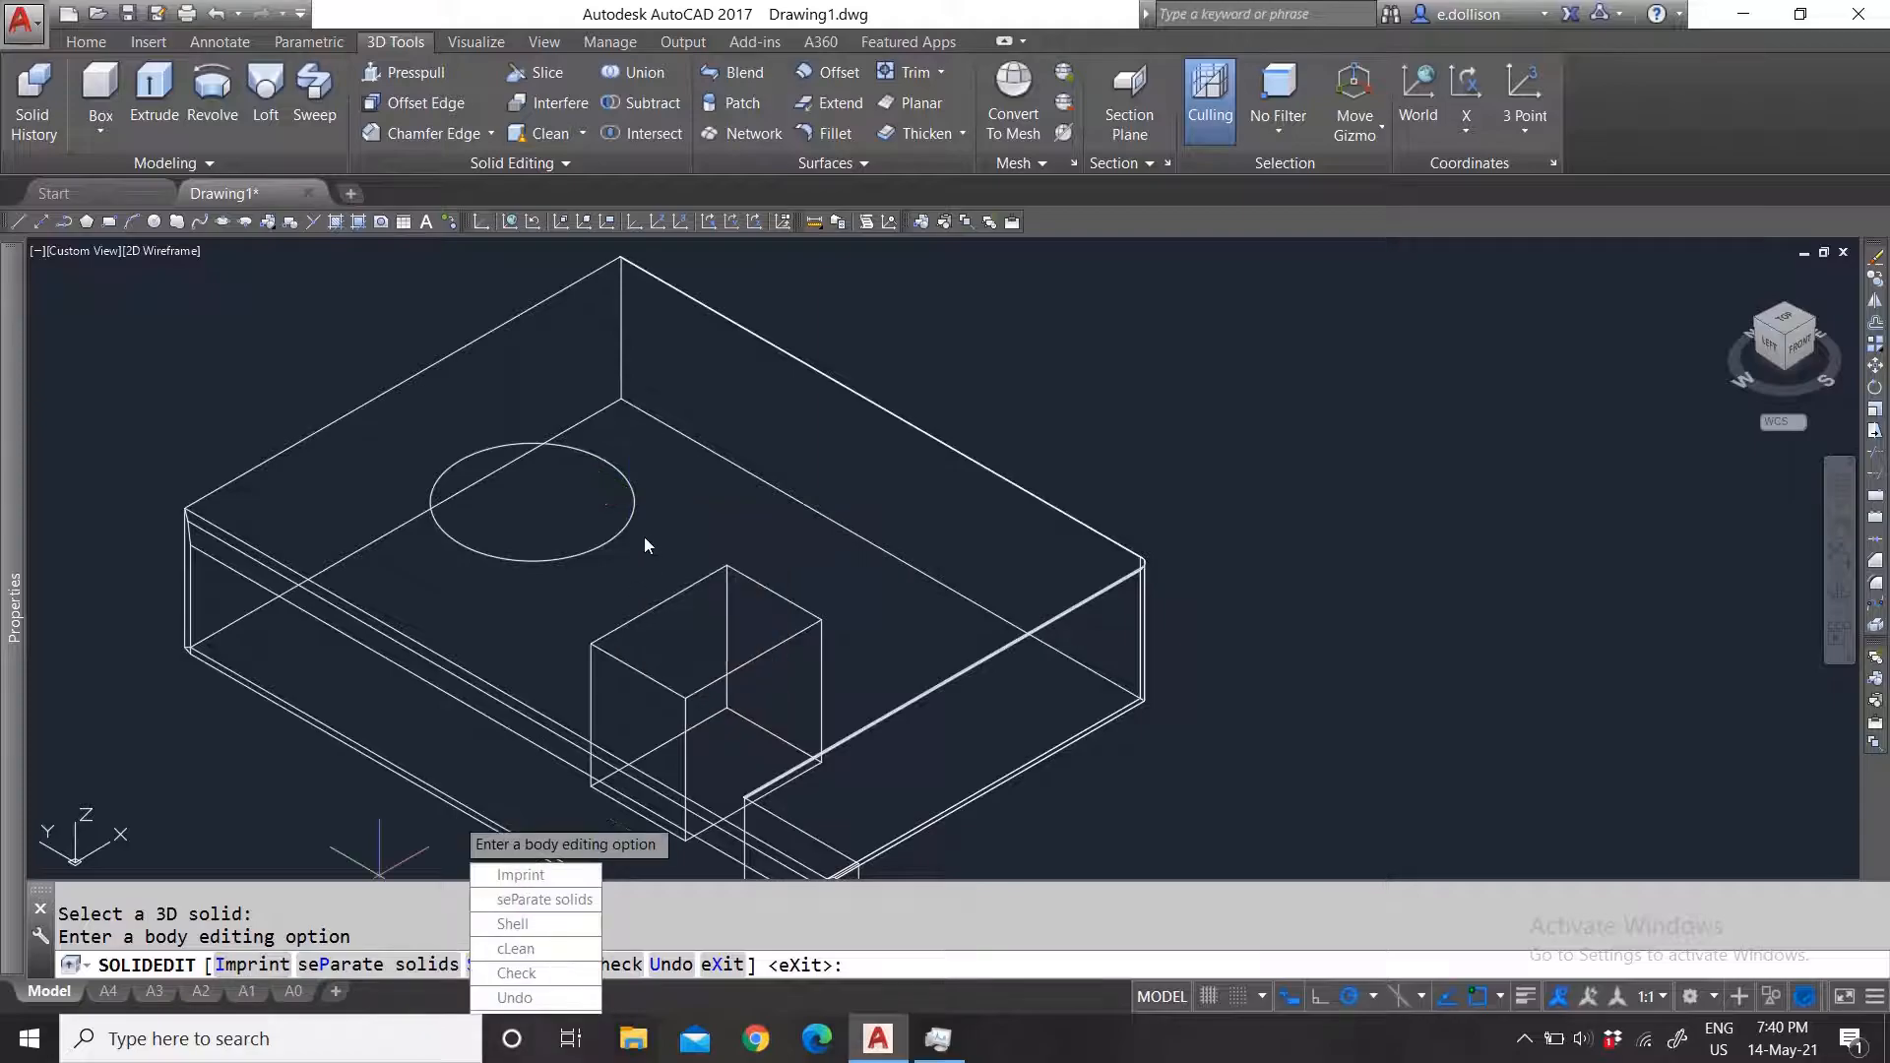
{"action": "key", "text": "Return"}
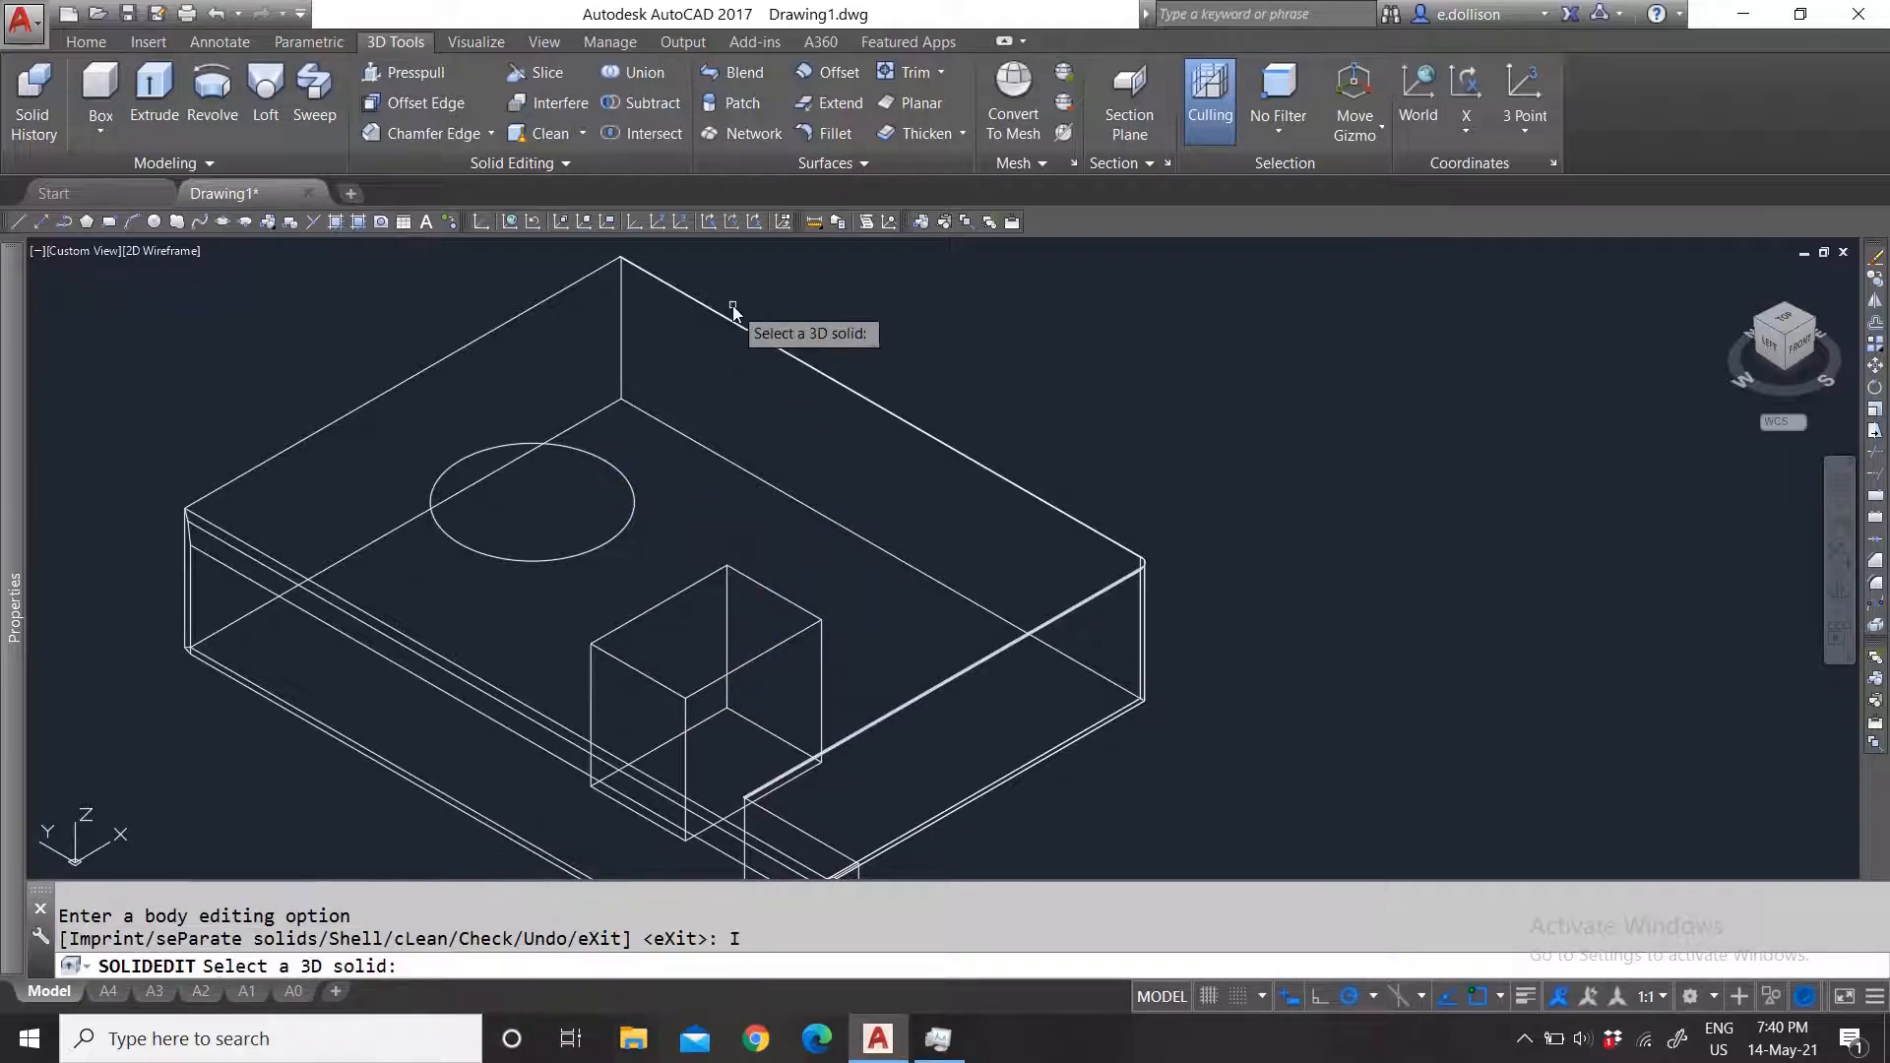
{"action": "left_click", "coordinate": [624, 480]}
{"action": "key", "text": "Return"}
{"action": "key", "text": "Return"}
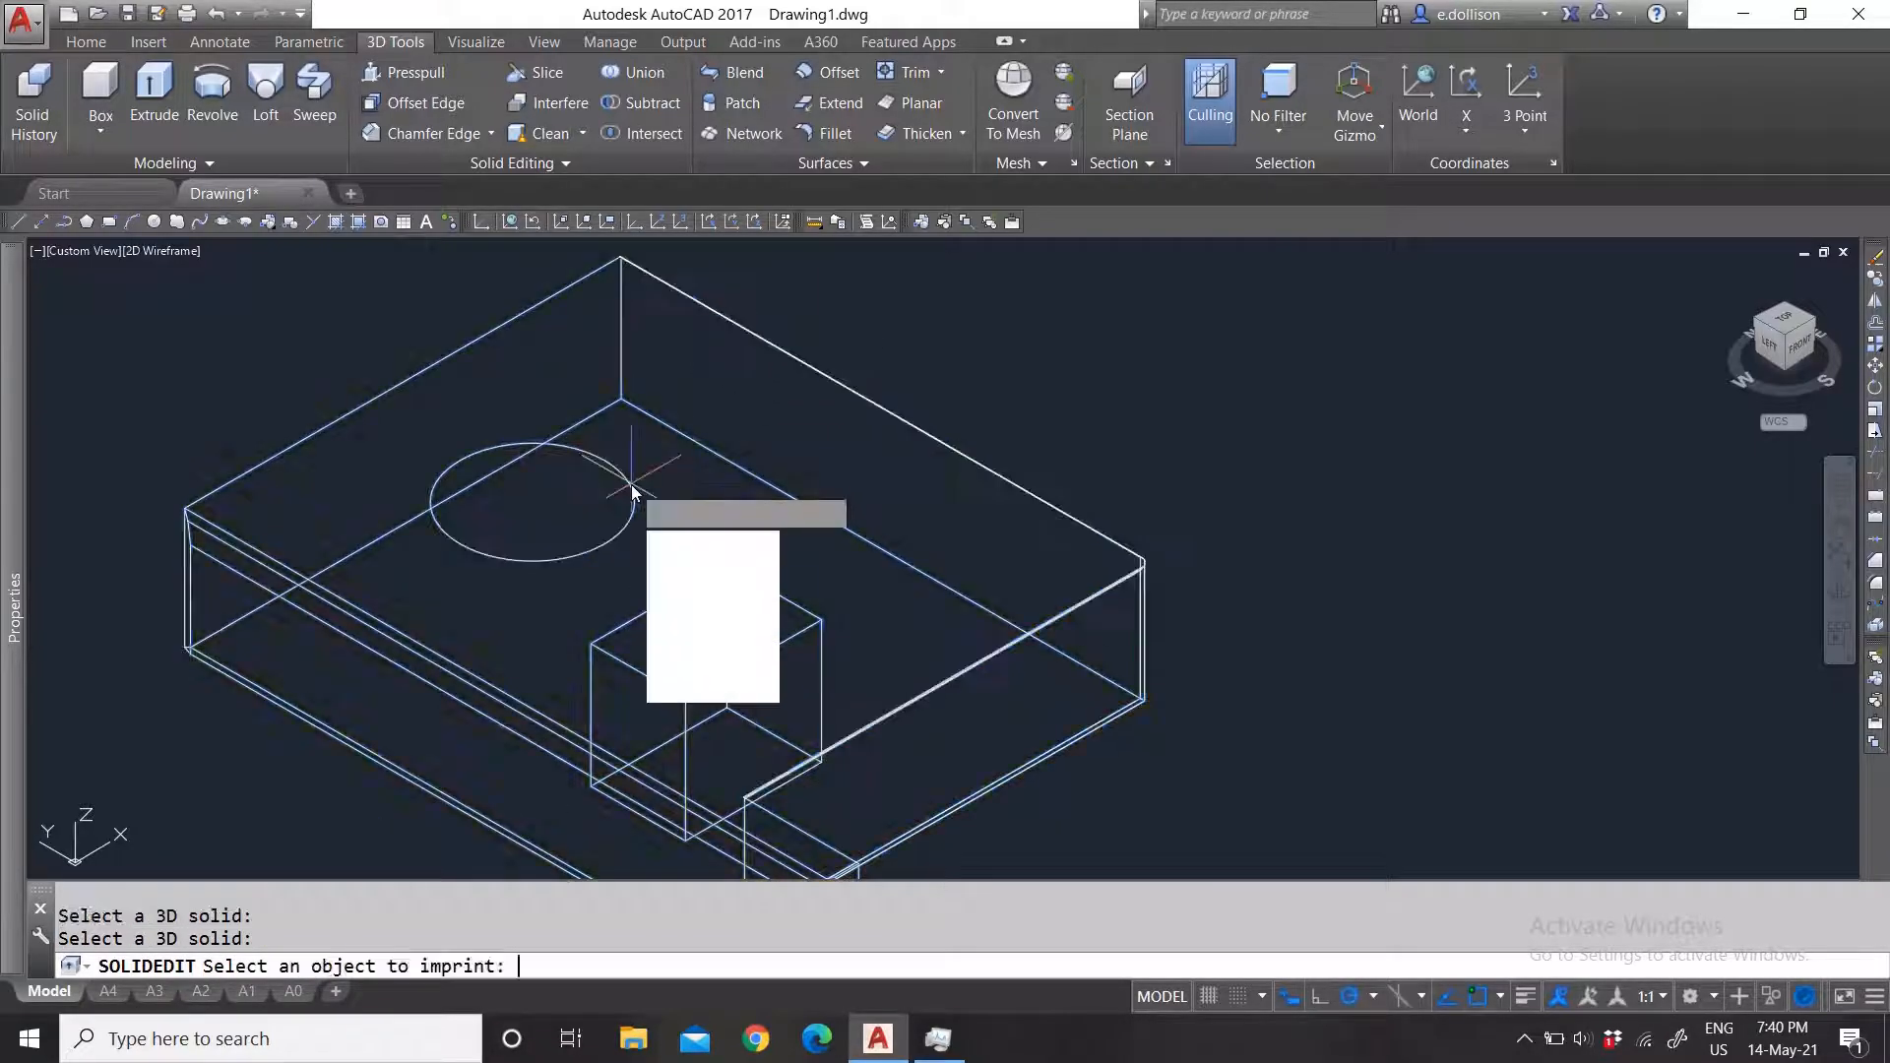
{"action": "key", "text": "Escape"}
{"action": "scroll", "coordinate": [637, 489], "scroll_direction": "down", "scroll_amount": 5}
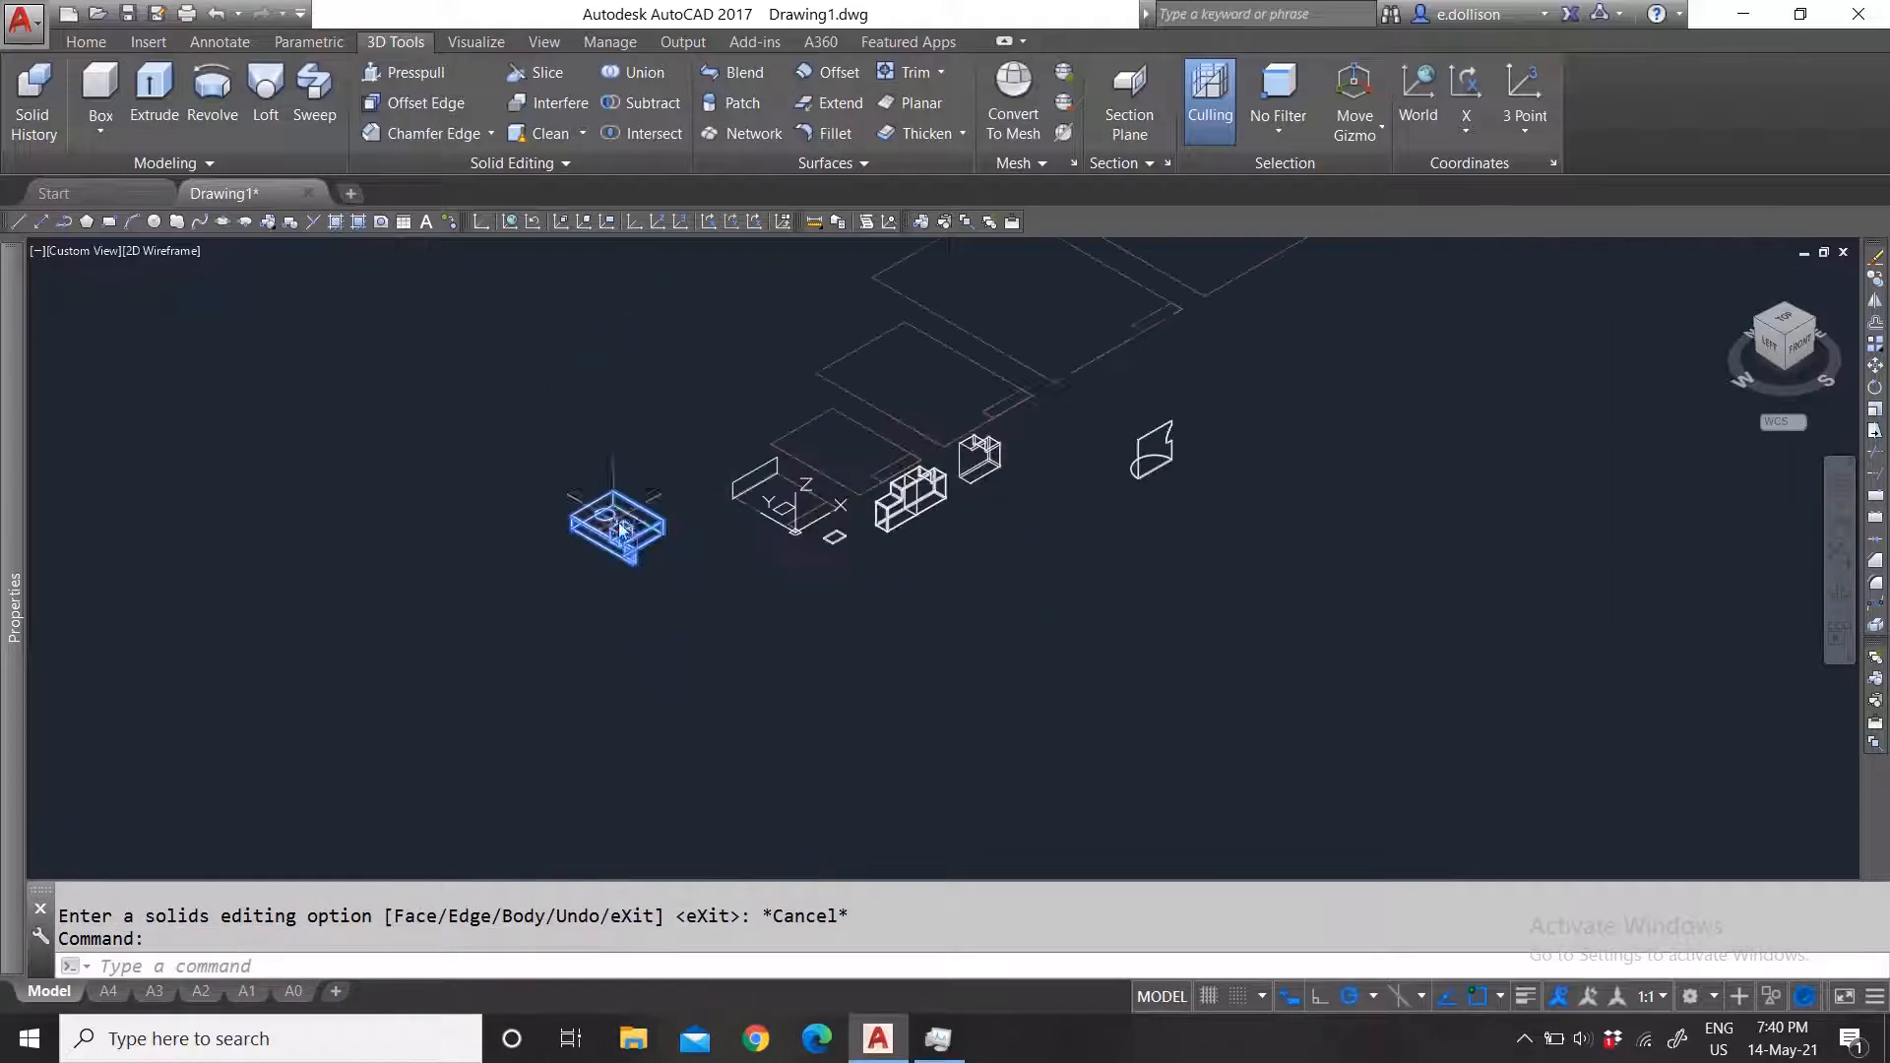
{"action": "key", "text": "Escape"}
{"action": "scroll", "coordinate": [413, 537], "scroll_direction": "up", "scroll_amount": 3}
{"action": "scroll", "coordinate": [485, 548], "scroll_direction": "down", "scroll_amount": 5}
{"action": "scroll", "coordinate": [578, 505], "scroll_direction": "up", "scroll_amount": 4}
{"action": "left_click", "coordinate": [517, 165]}
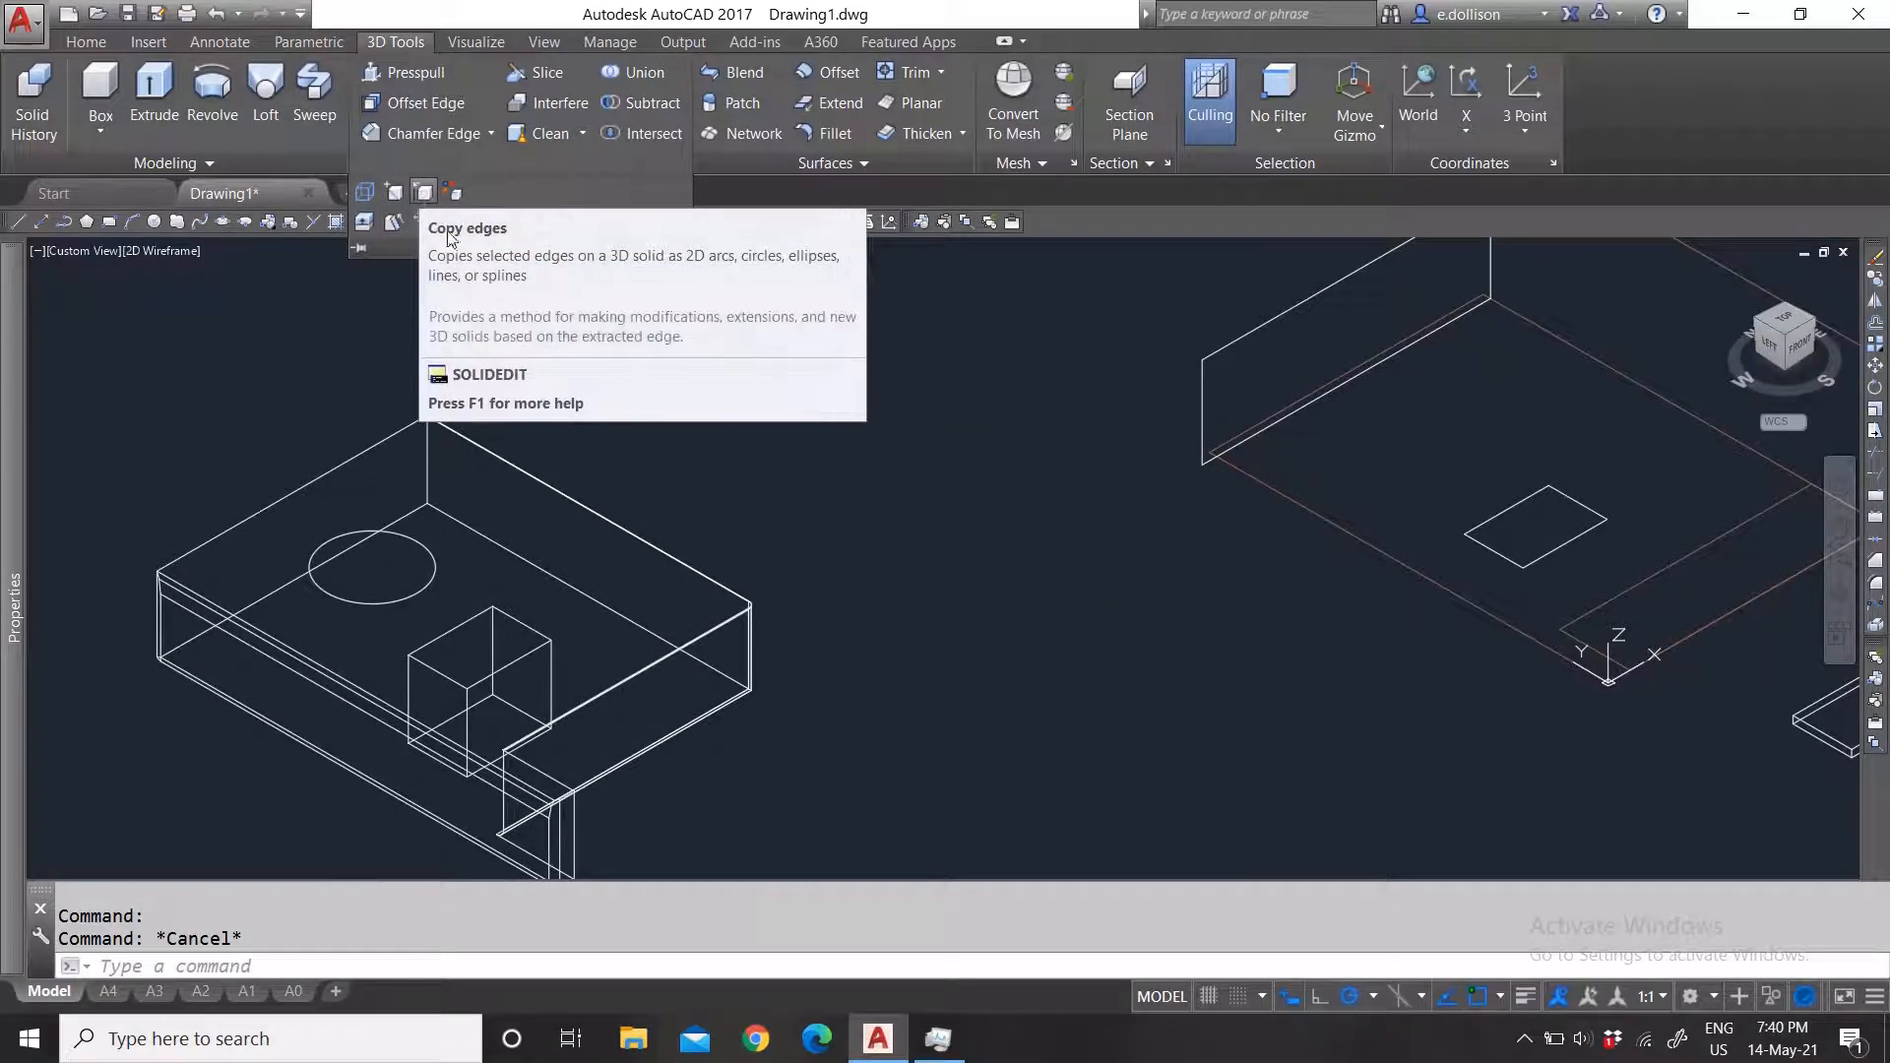
{"action": "scroll", "coordinate": [856, 610], "scroll_direction": "down", "scroll_amount": 5}
{"action": "scroll", "coordinate": [1214, 583], "scroll_direction": "up", "scroll_amount": 4}
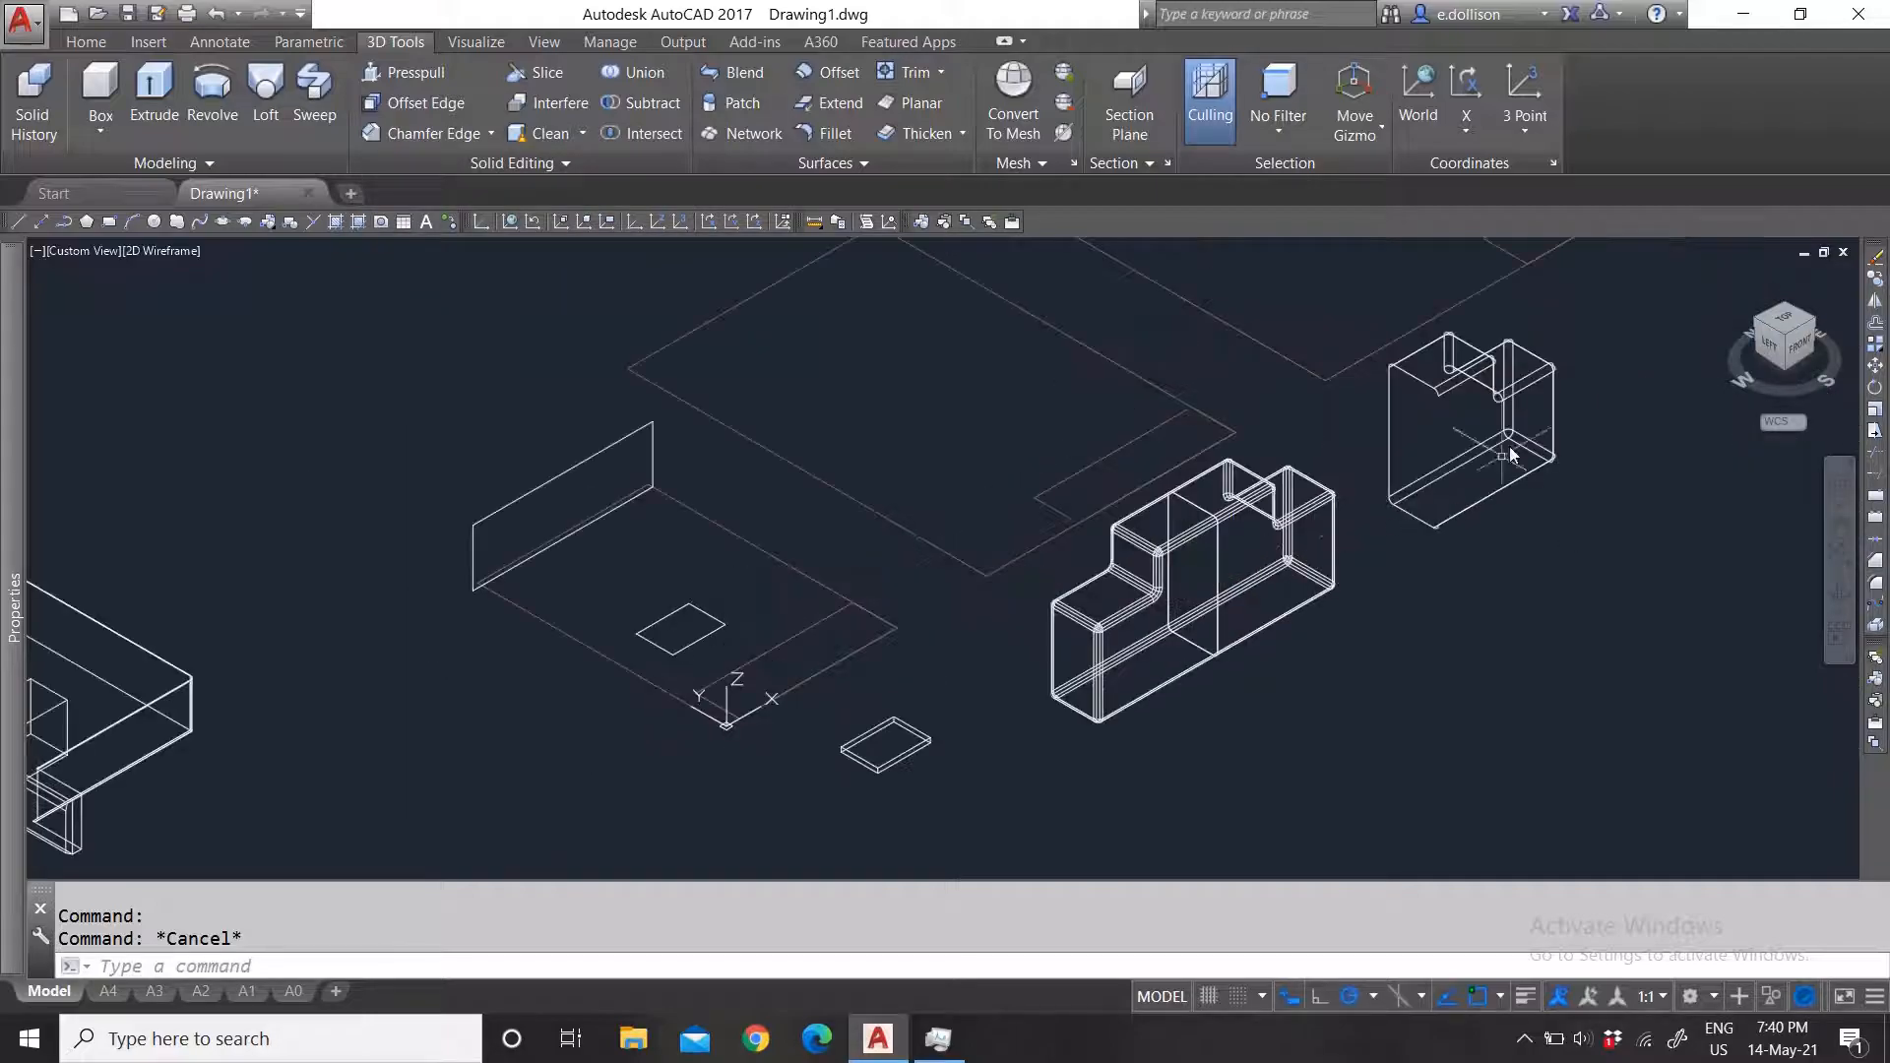
Step: Copy the four top edges of the small box inside the flat solid with Copy Edges, placing them in empty space beside the solid
{"action": "scroll", "coordinate": [1051, 448], "scroll_direction": "up", "scroll_amount": 2}
{"action": "left_click", "coordinate": [487, 164]}
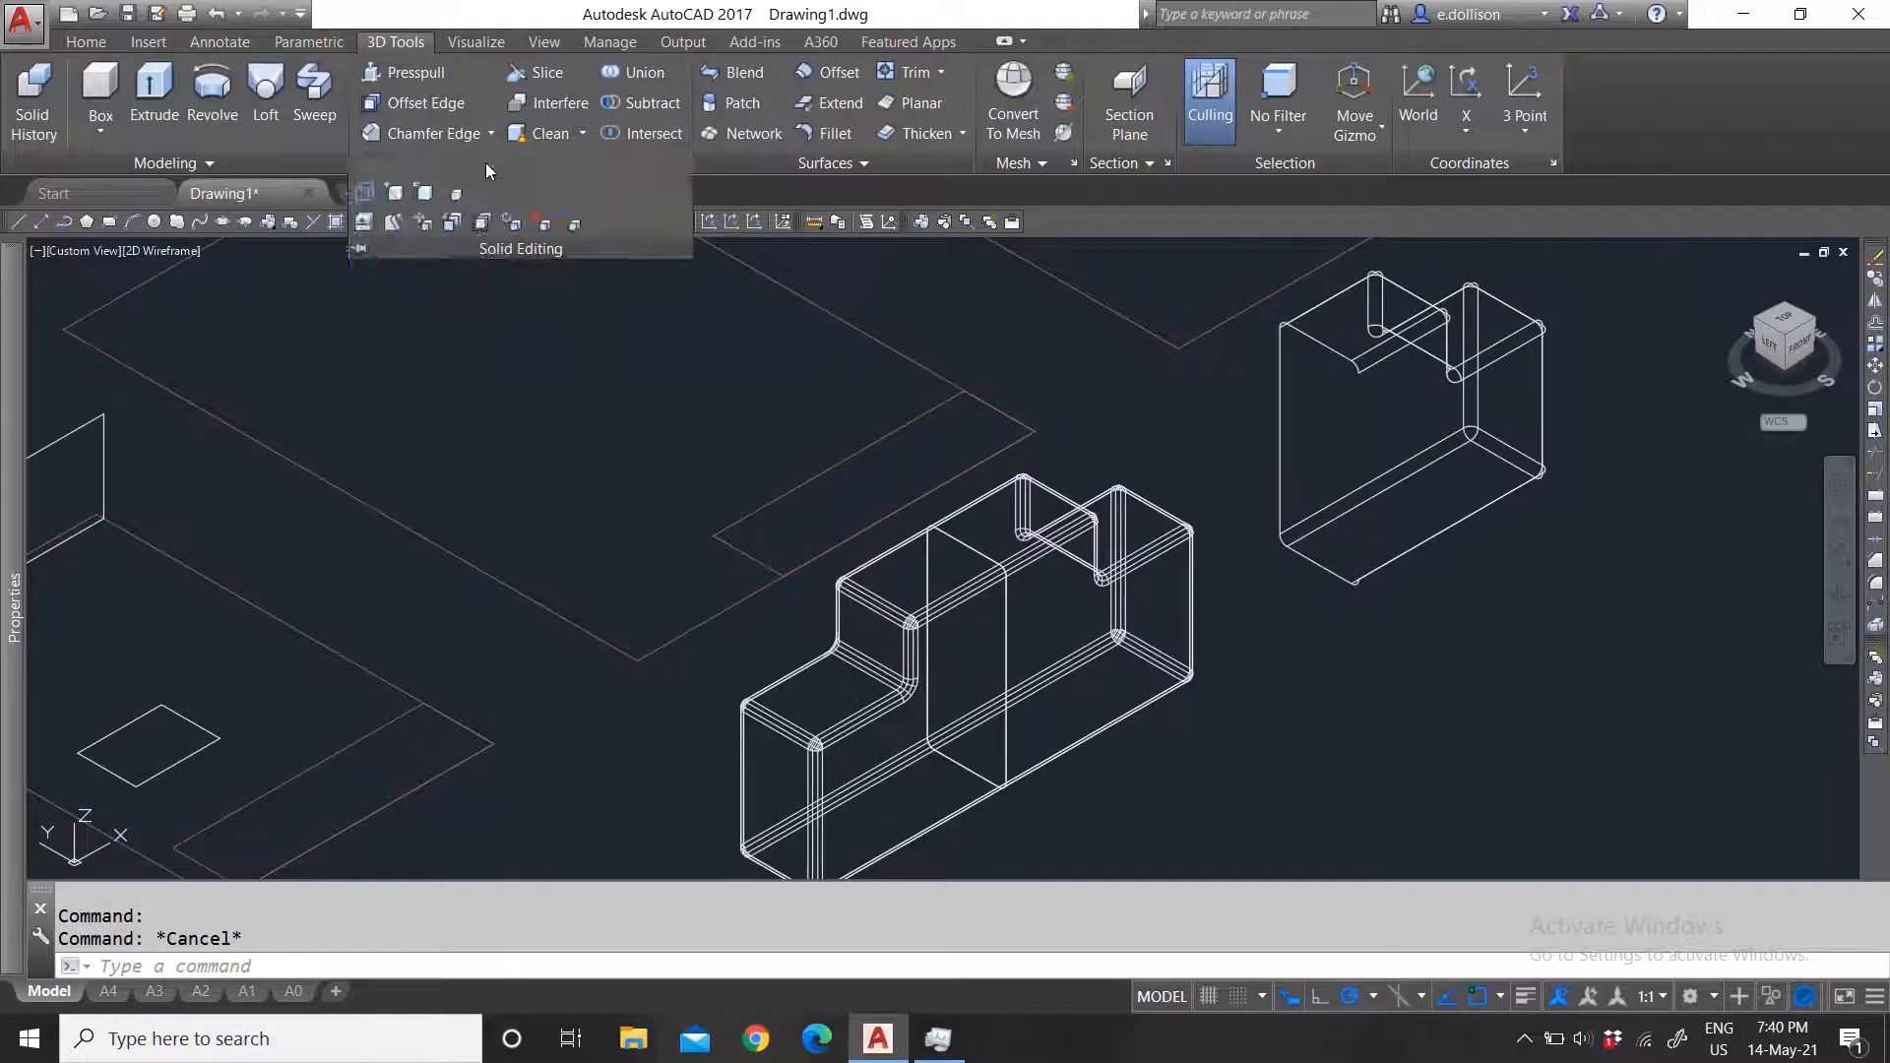
{"action": "left_click", "coordinate": [423, 194]}
{"action": "scroll", "coordinate": [866, 590], "scroll_direction": "down", "scroll_amount": 5}
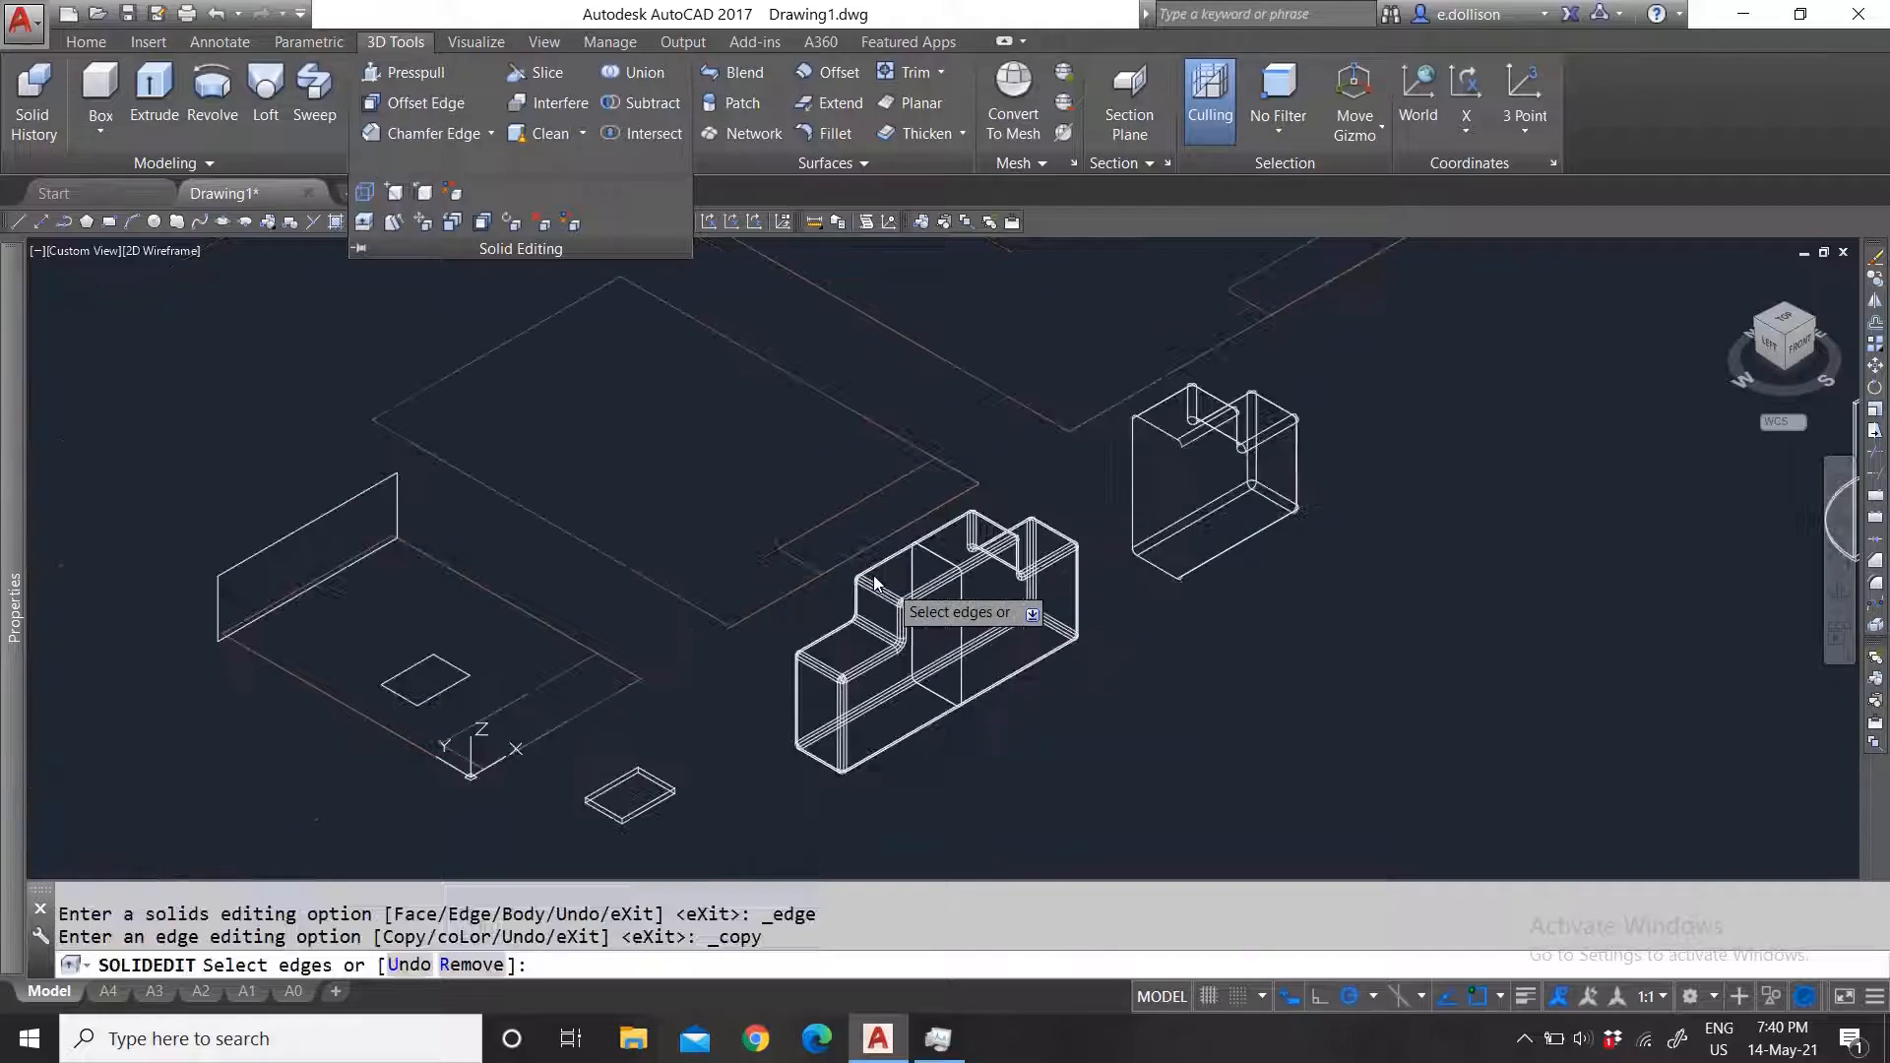
{"action": "scroll", "coordinate": [700, 610], "scroll_direction": "up", "scroll_amount": 3}
{"action": "scroll", "coordinate": [813, 618], "scroll_direction": "down", "scroll_amount": 4}
{"action": "scroll", "coordinate": [492, 635], "scroll_direction": "up", "scroll_amount": 9}
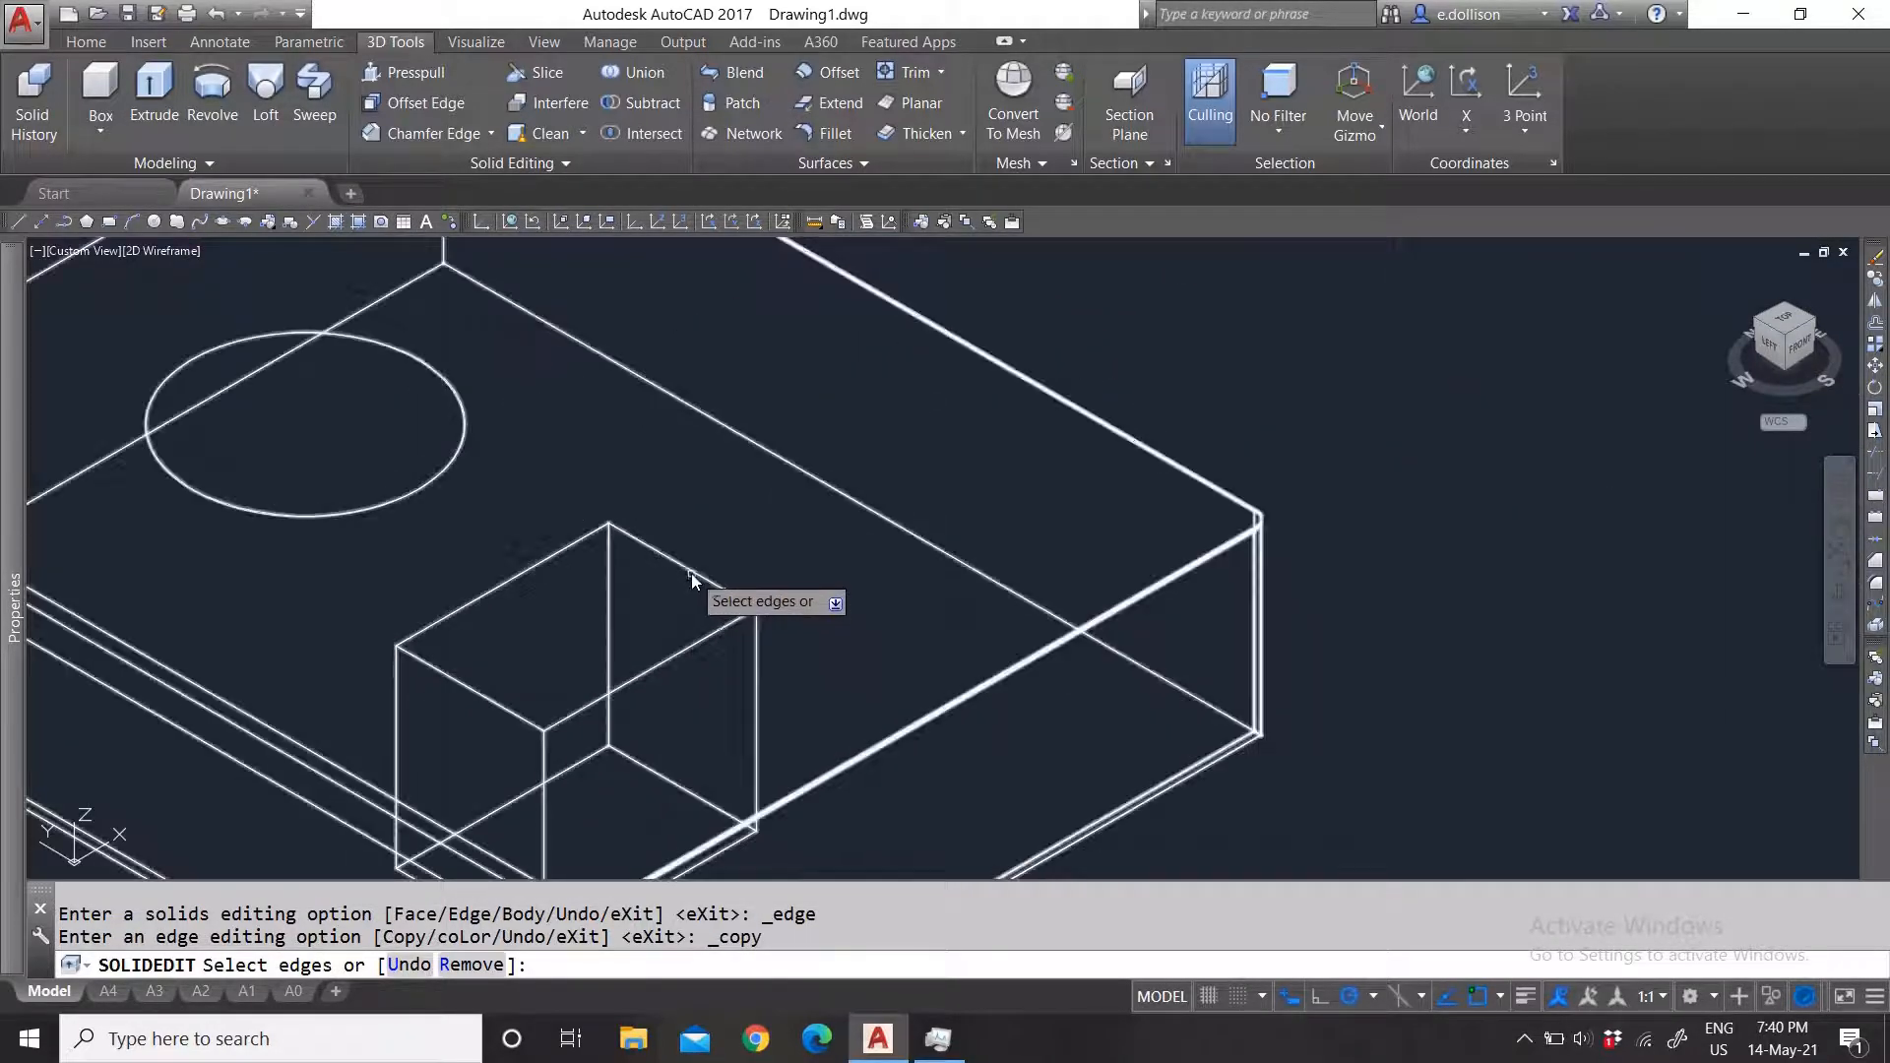
{"action": "left_click", "coordinate": [740, 591]}
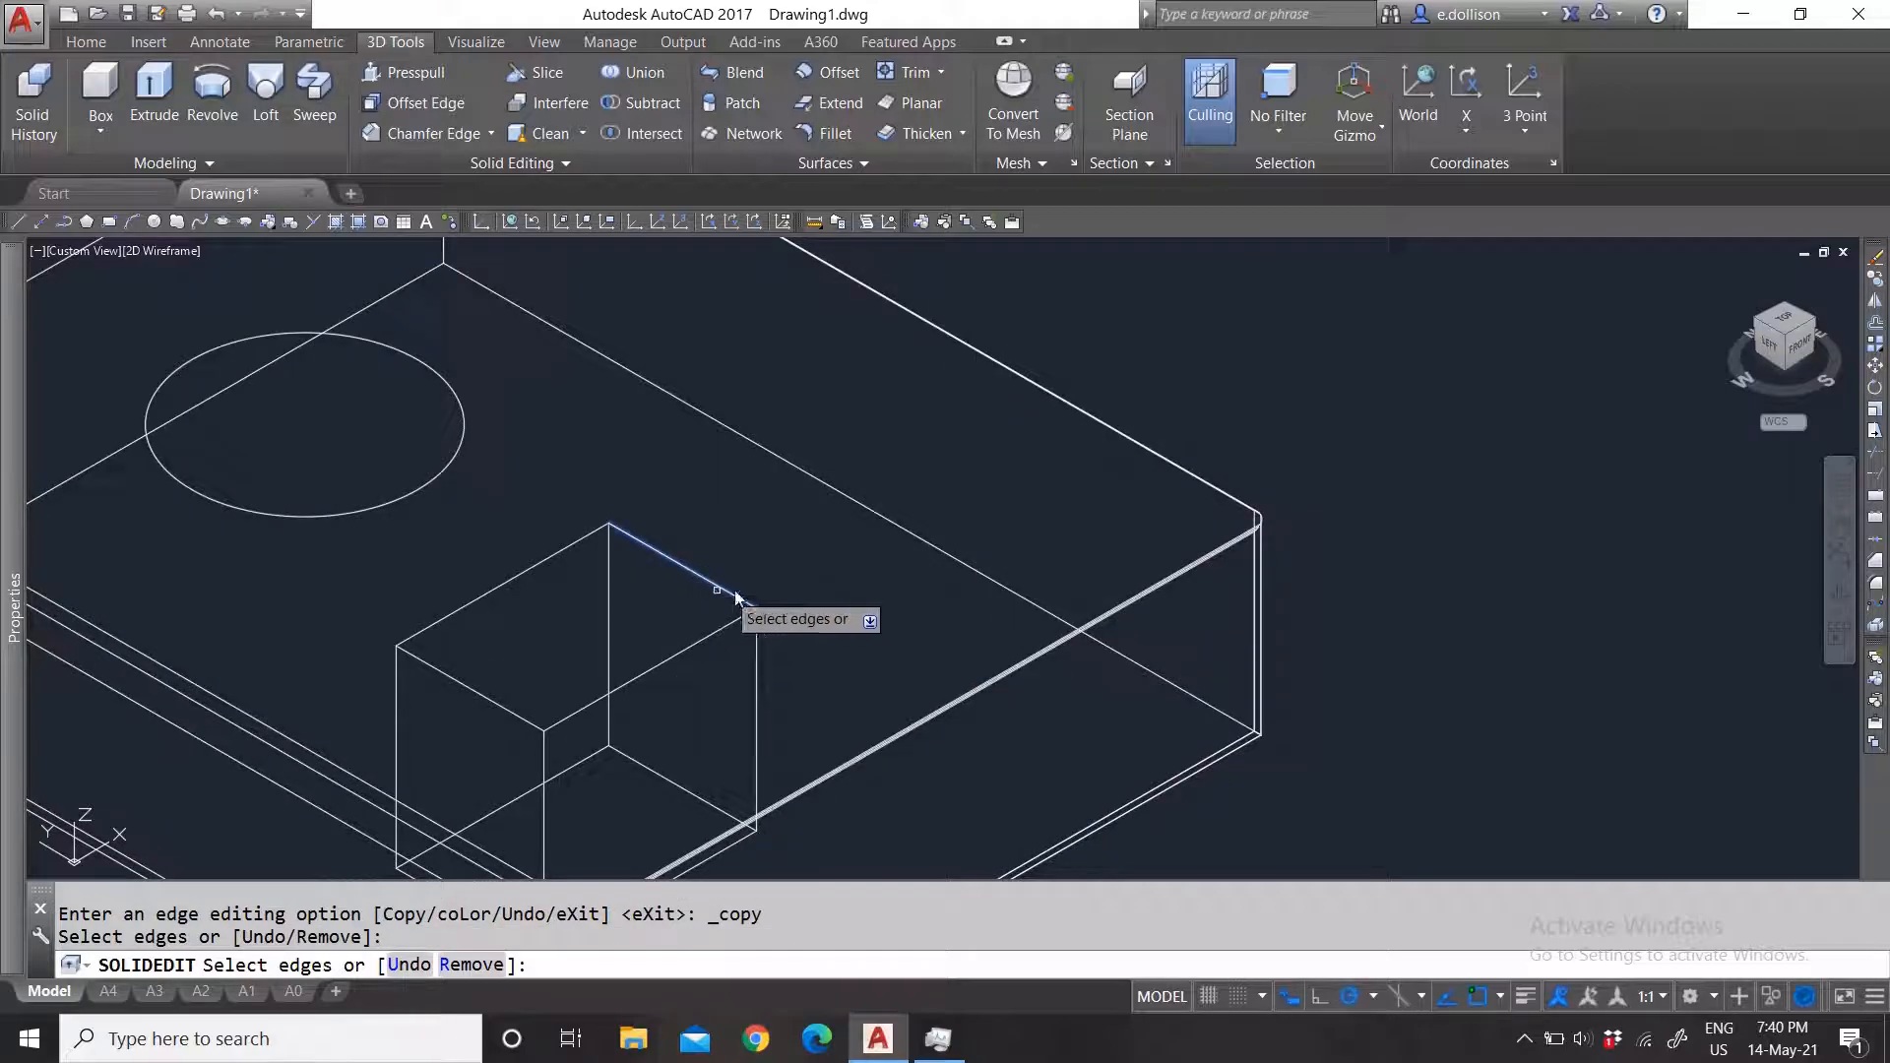
{"action": "left_click", "coordinate": [677, 654]}
{"action": "left_click", "coordinate": [453, 681]}
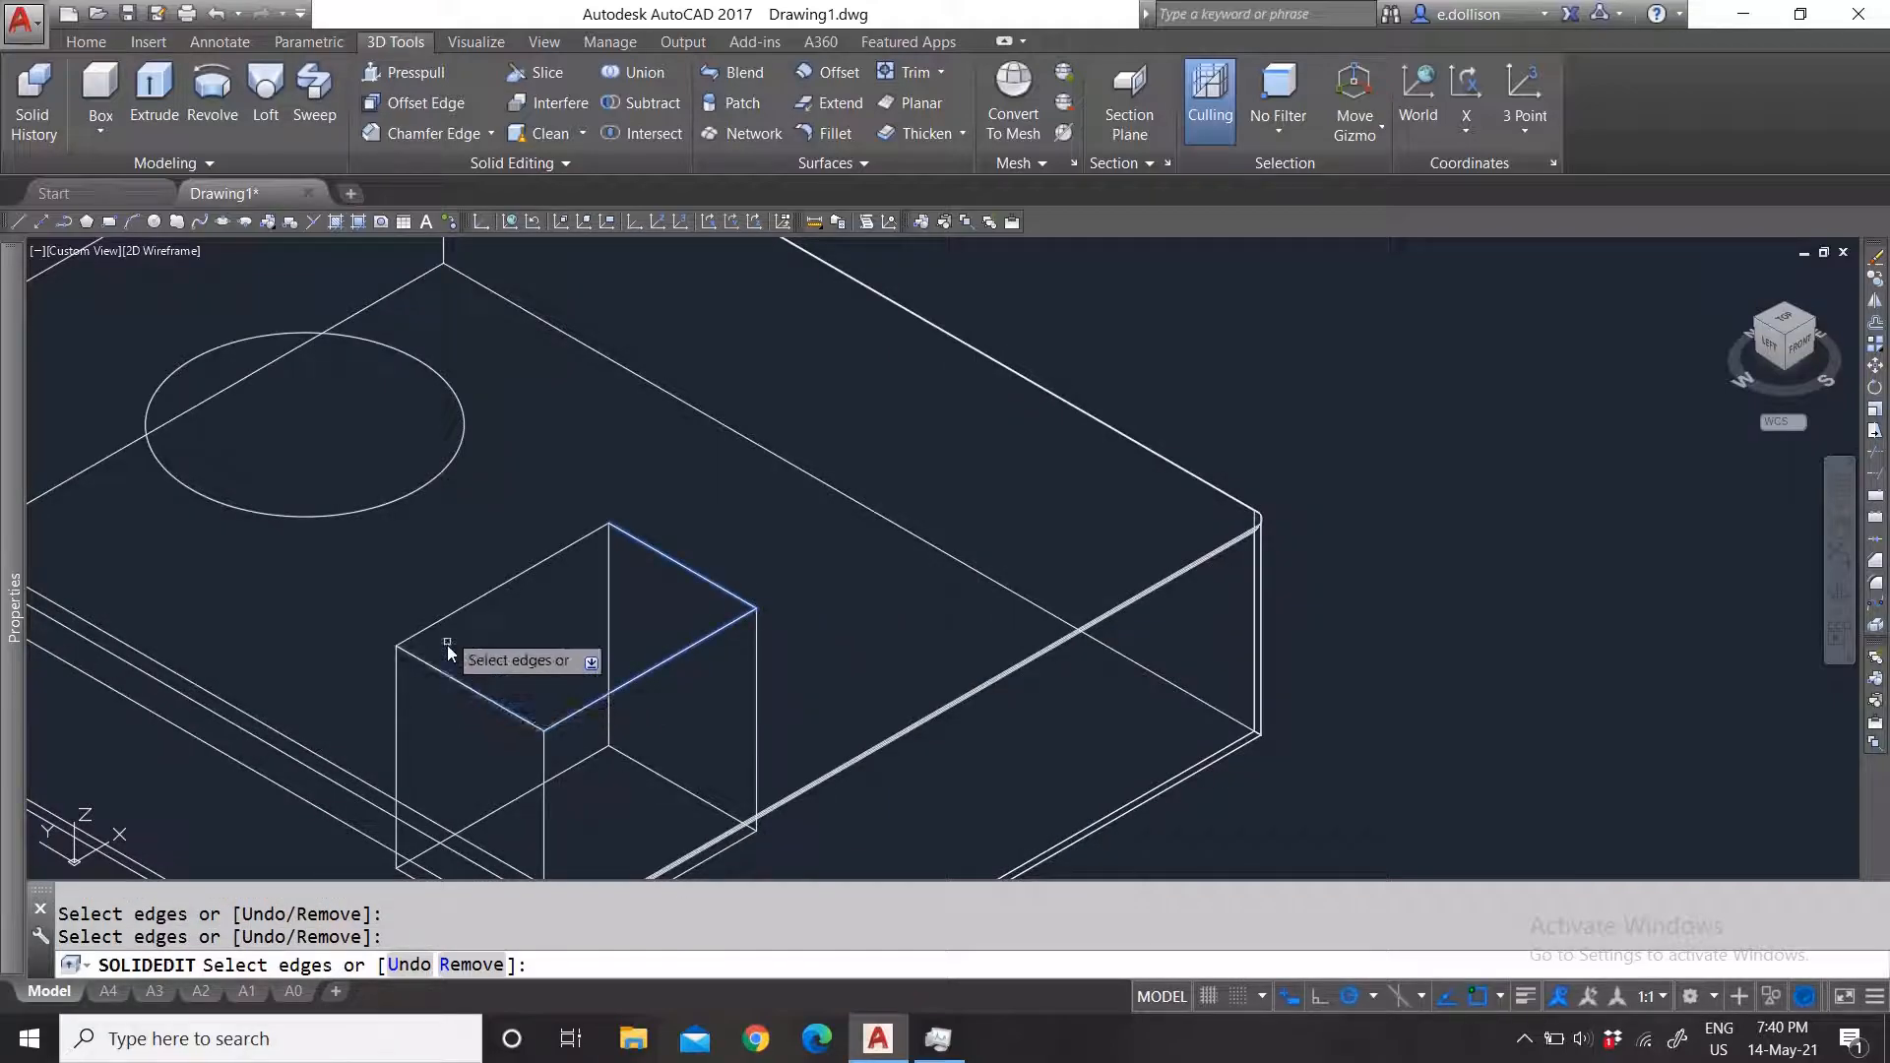
{"action": "left_click", "coordinate": [506, 587]}
{"action": "key", "text": "Return"}
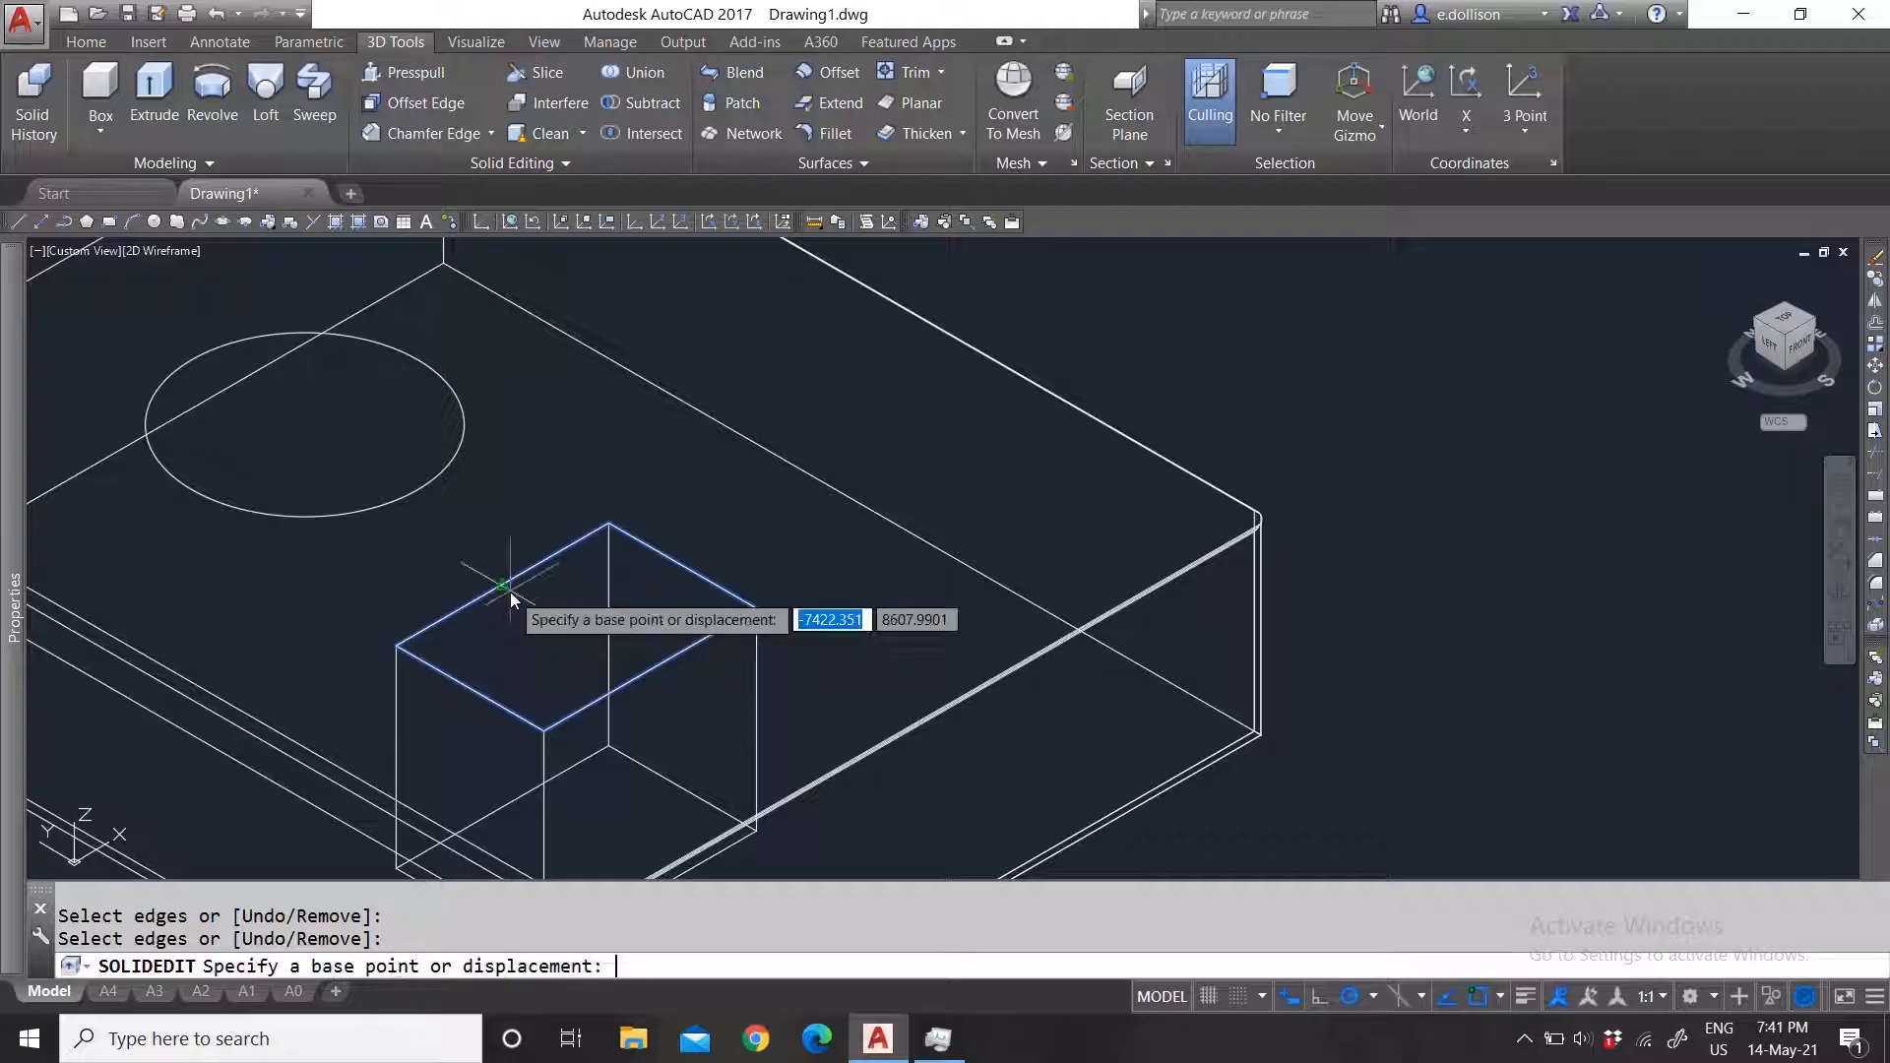
{"action": "left_click", "coordinate": [608, 528]}
{"action": "scroll", "coordinate": [689, 571], "scroll_direction": "down", "scroll_amount": 5}
{"action": "scroll", "coordinate": [670, 647], "scroll_direction": "up", "scroll_amount": 2}
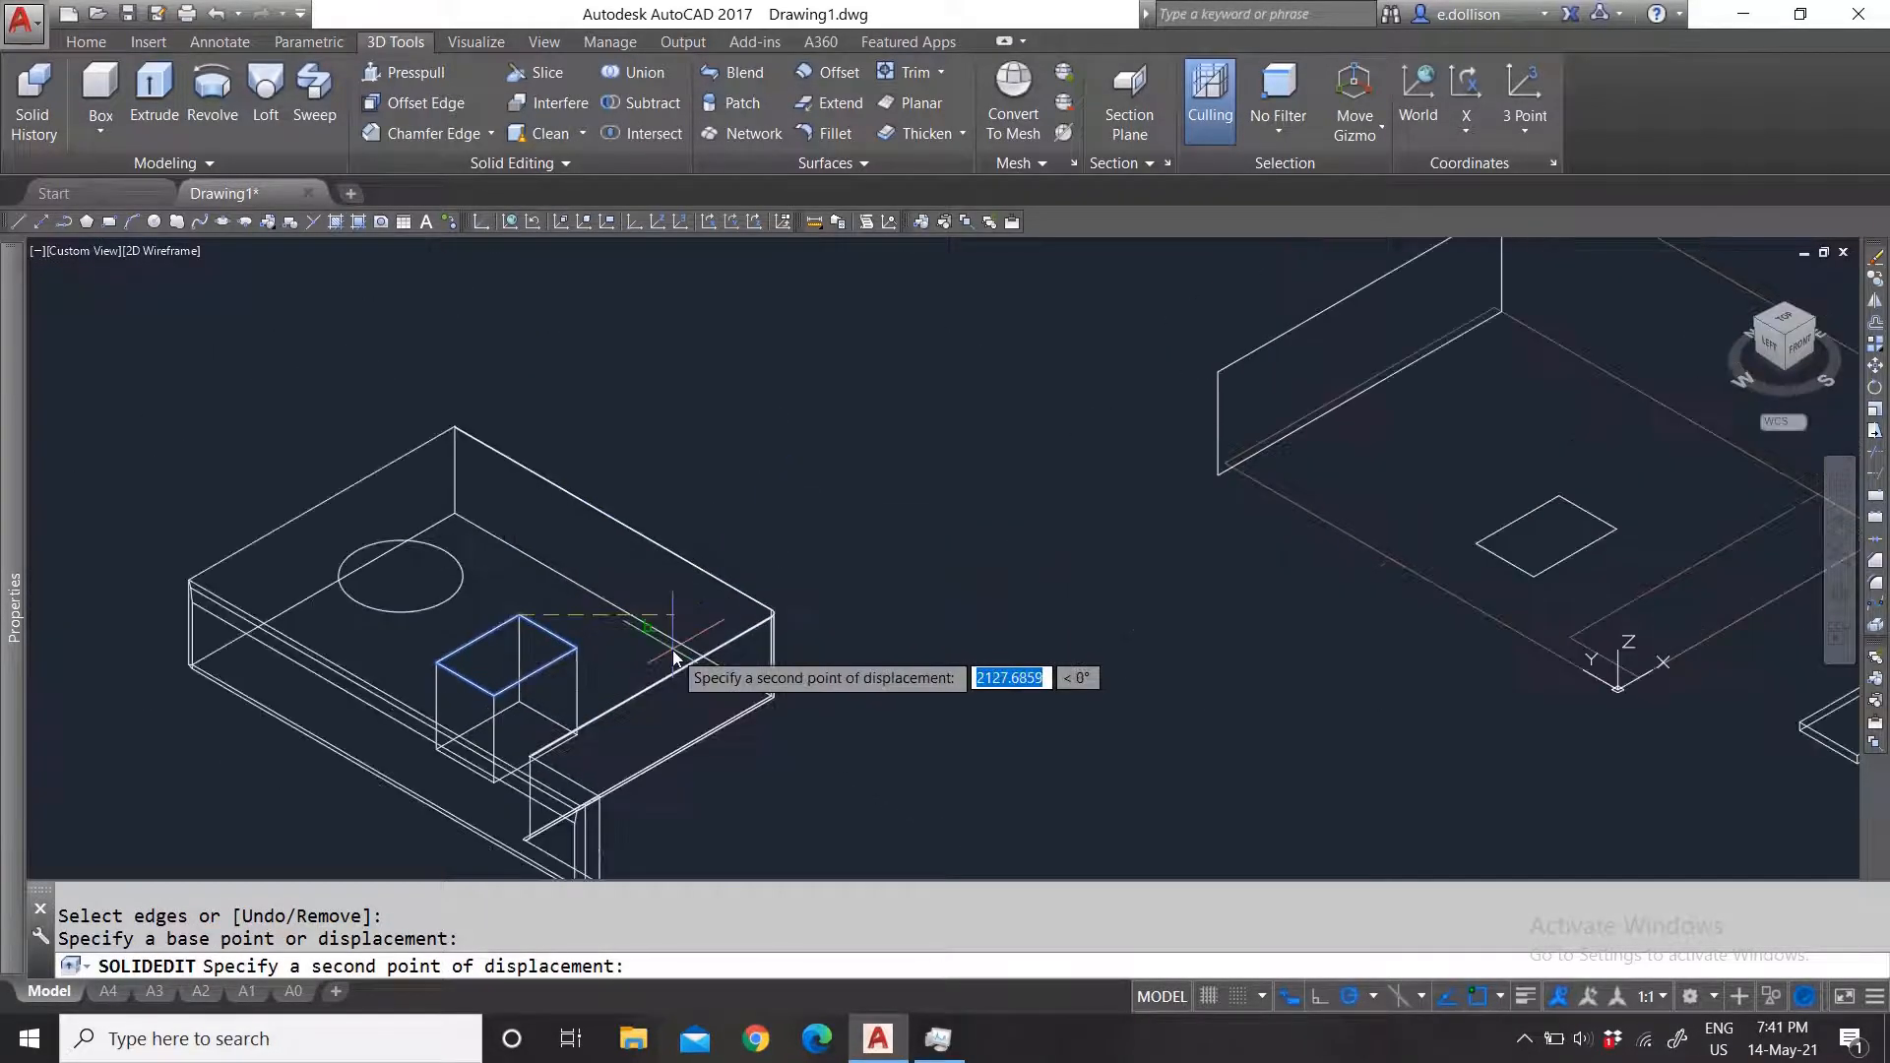
{"action": "left_click", "coordinate": [722, 462]}
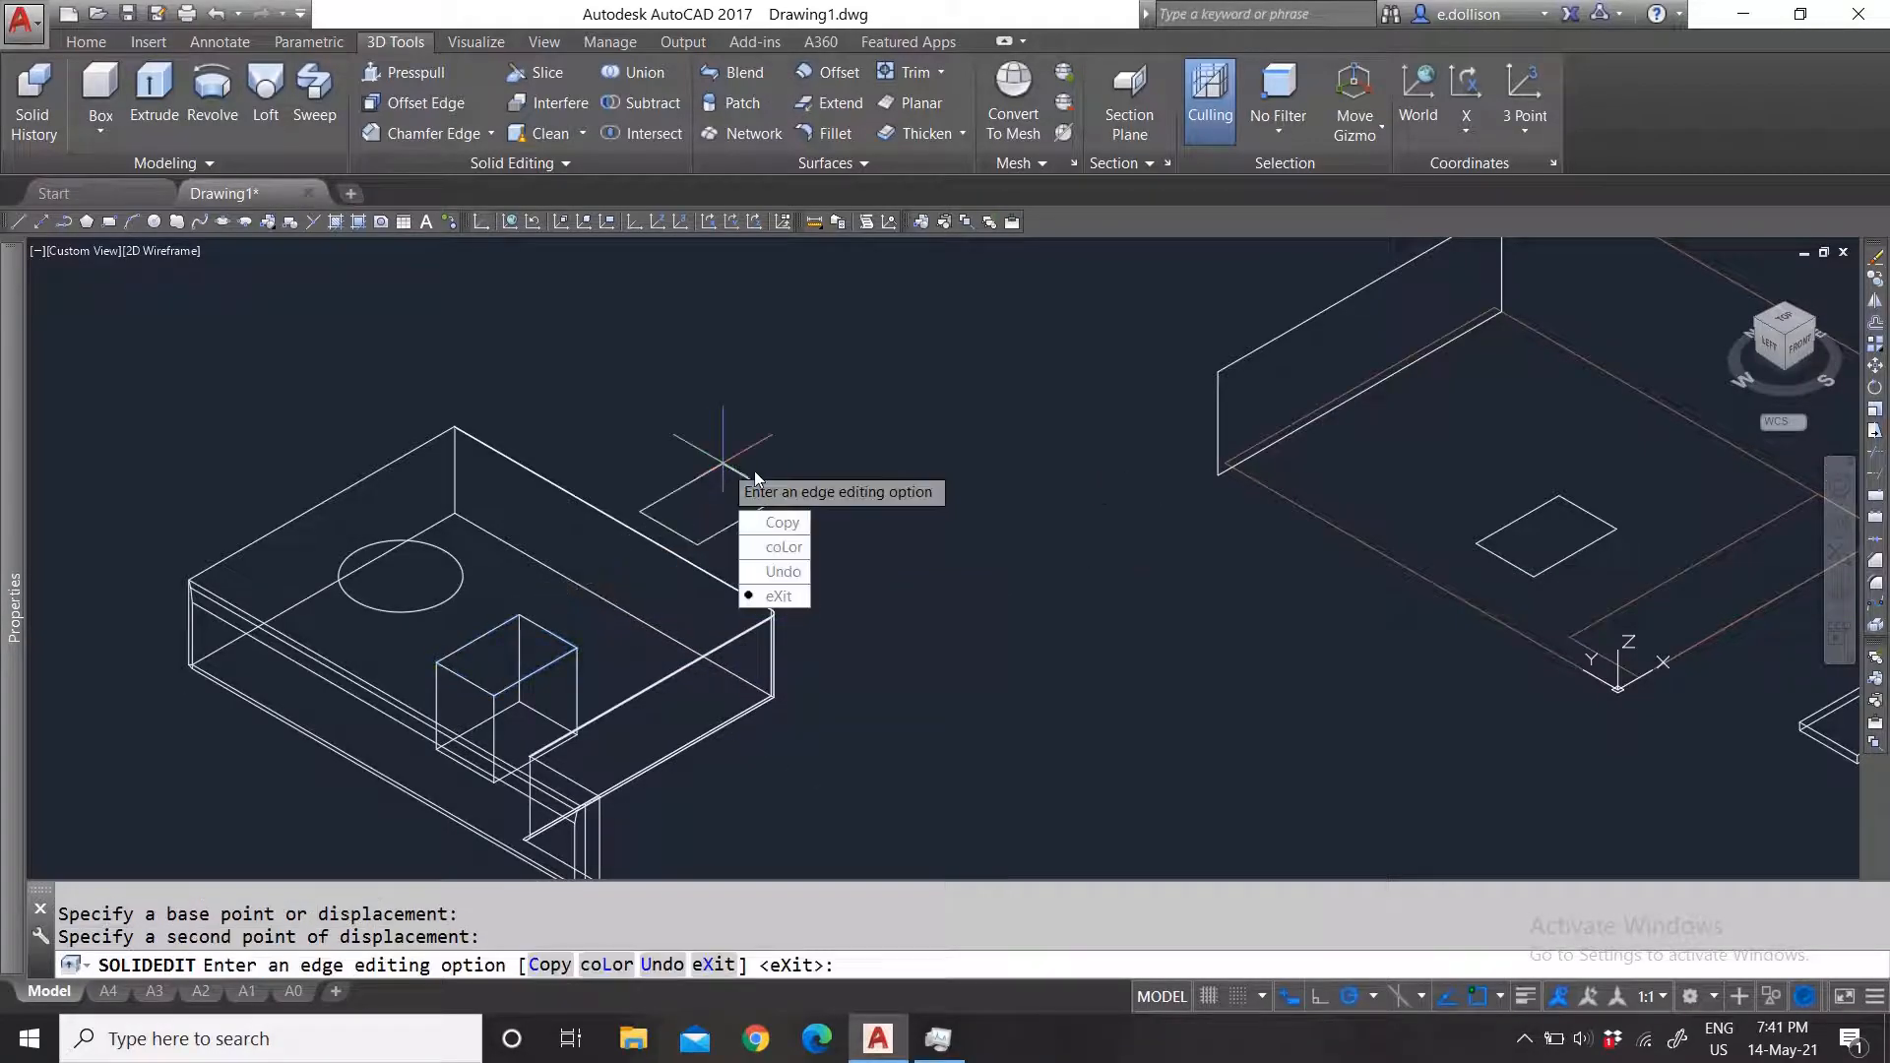
{"action": "key", "text": "Return"}
{"action": "key", "text": "Escape"}
Step: Select the copied edges one at a time to check whether they are separate objects
{"action": "left_click", "coordinate": [706, 475]}
{"action": "scroll", "coordinate": [742, 487], "scroll_direction": "up", "scroll_amount": 2}
{"action": "key", "text": "Escape"}
{"action": "left_click", "coordinate": [746, 469]}
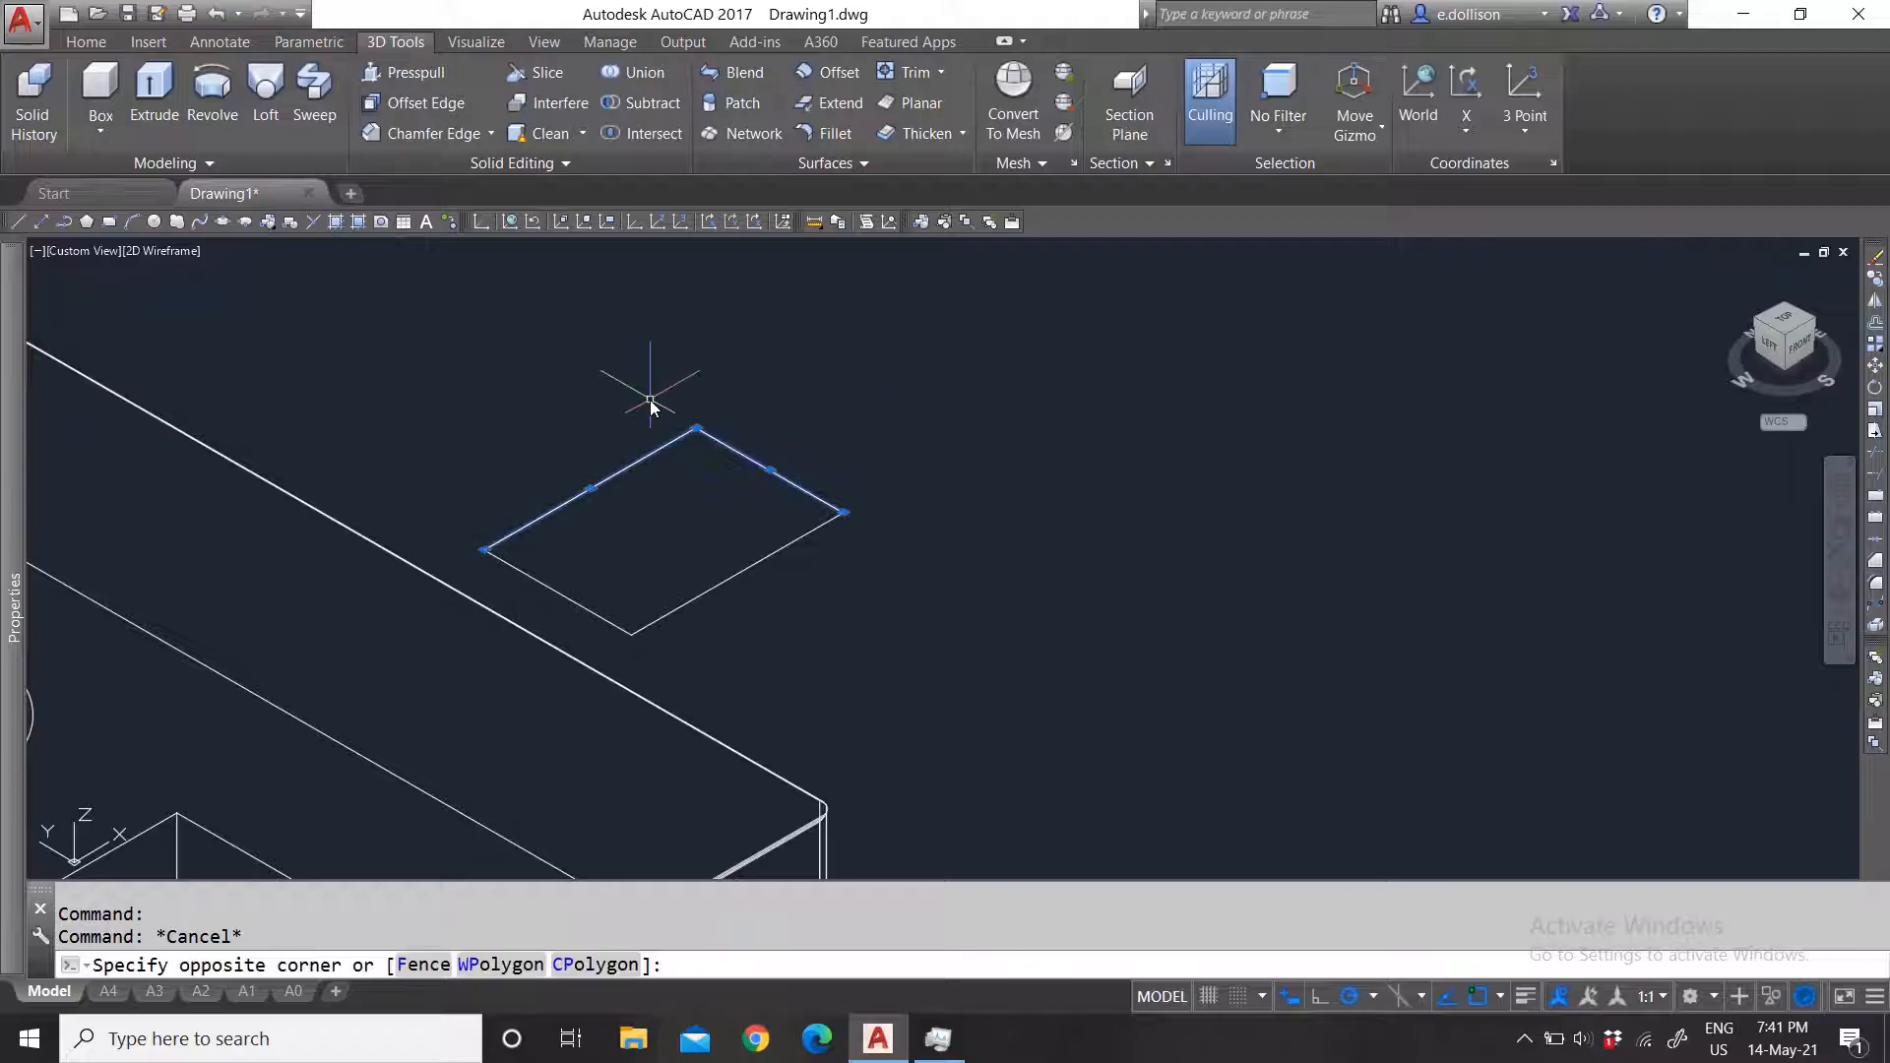
{"action": "left_click", "coordinate": [650, 399]}
{"action": "scroll", "coordinate": [705, 443], "scroll_direction": "down", "scroll_amount": 1}
{"action": "key", "text": "Escape"}
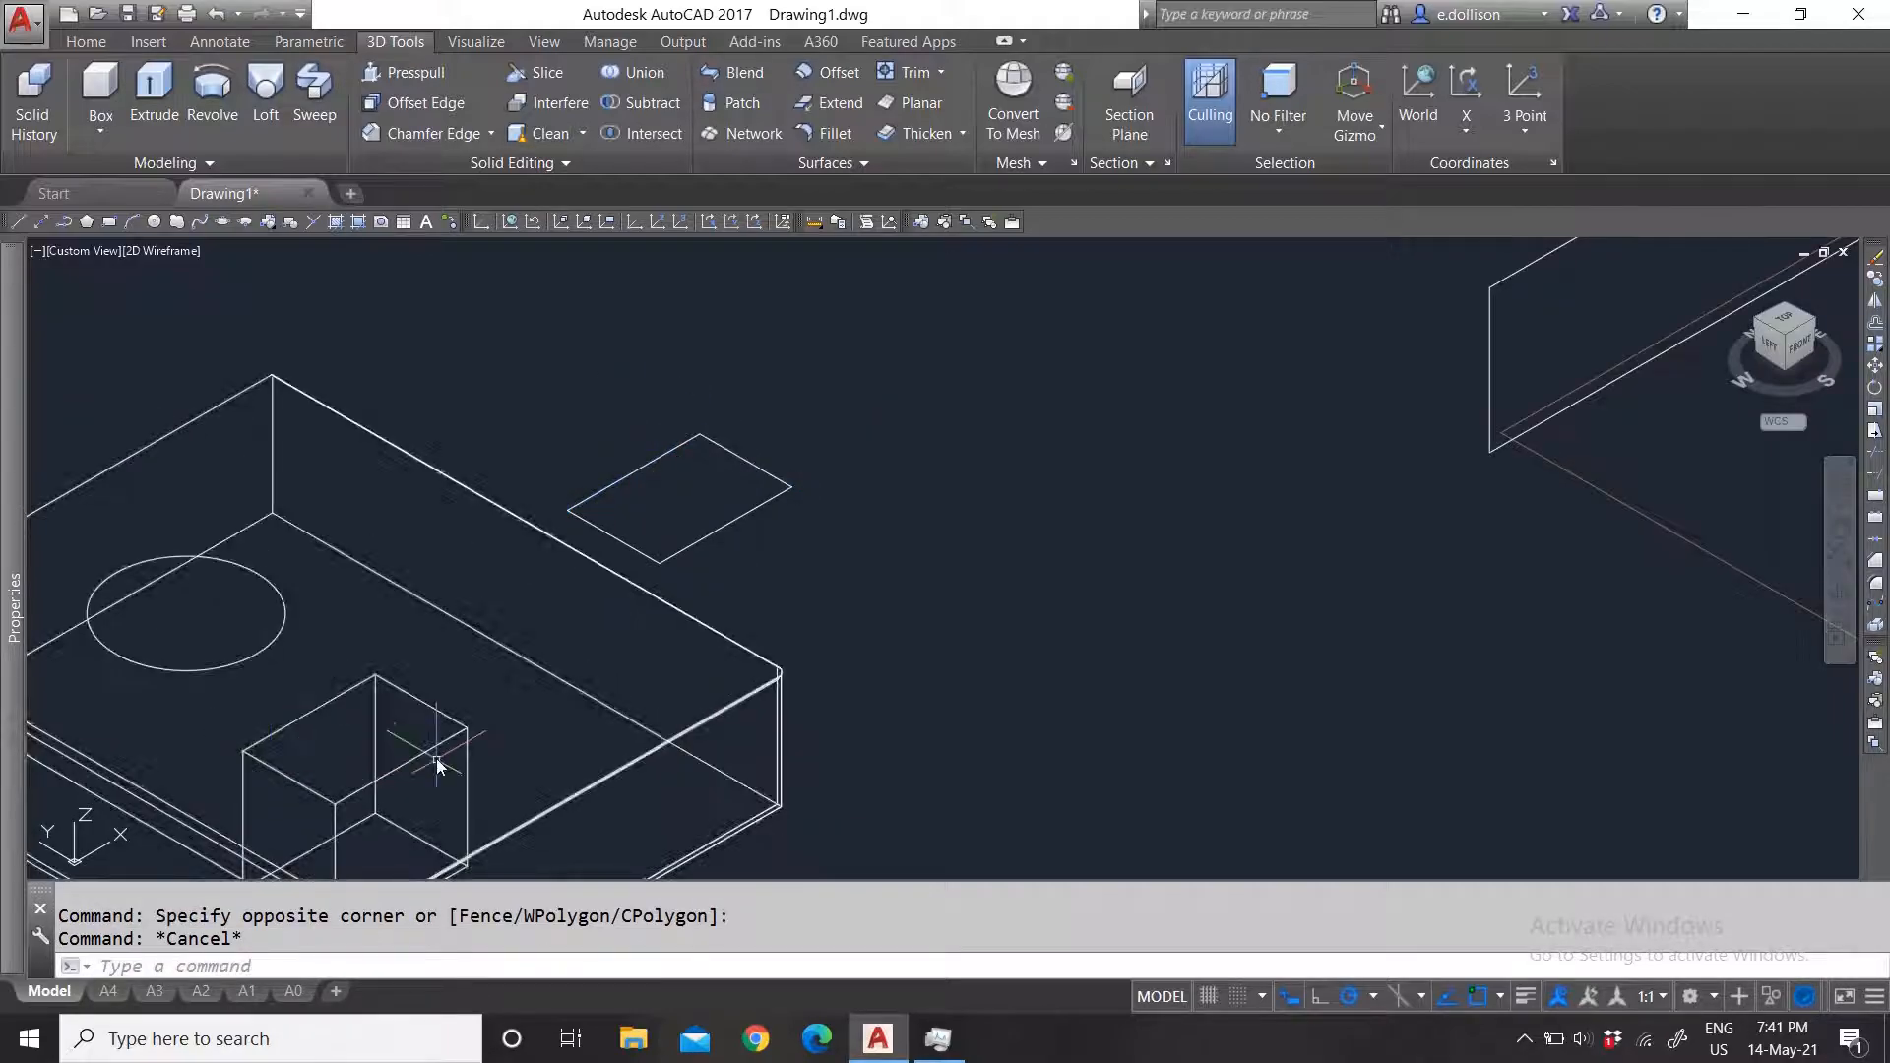
Step: Select all four copied edge lines, check their object type in the properties, and delete them
{"action": "left_click", "coordinate": [576, 357]}
{"action": "left_click", "coordinate": [878, 575]}
{"action": "left_click", "coordinate": [802, 537]}
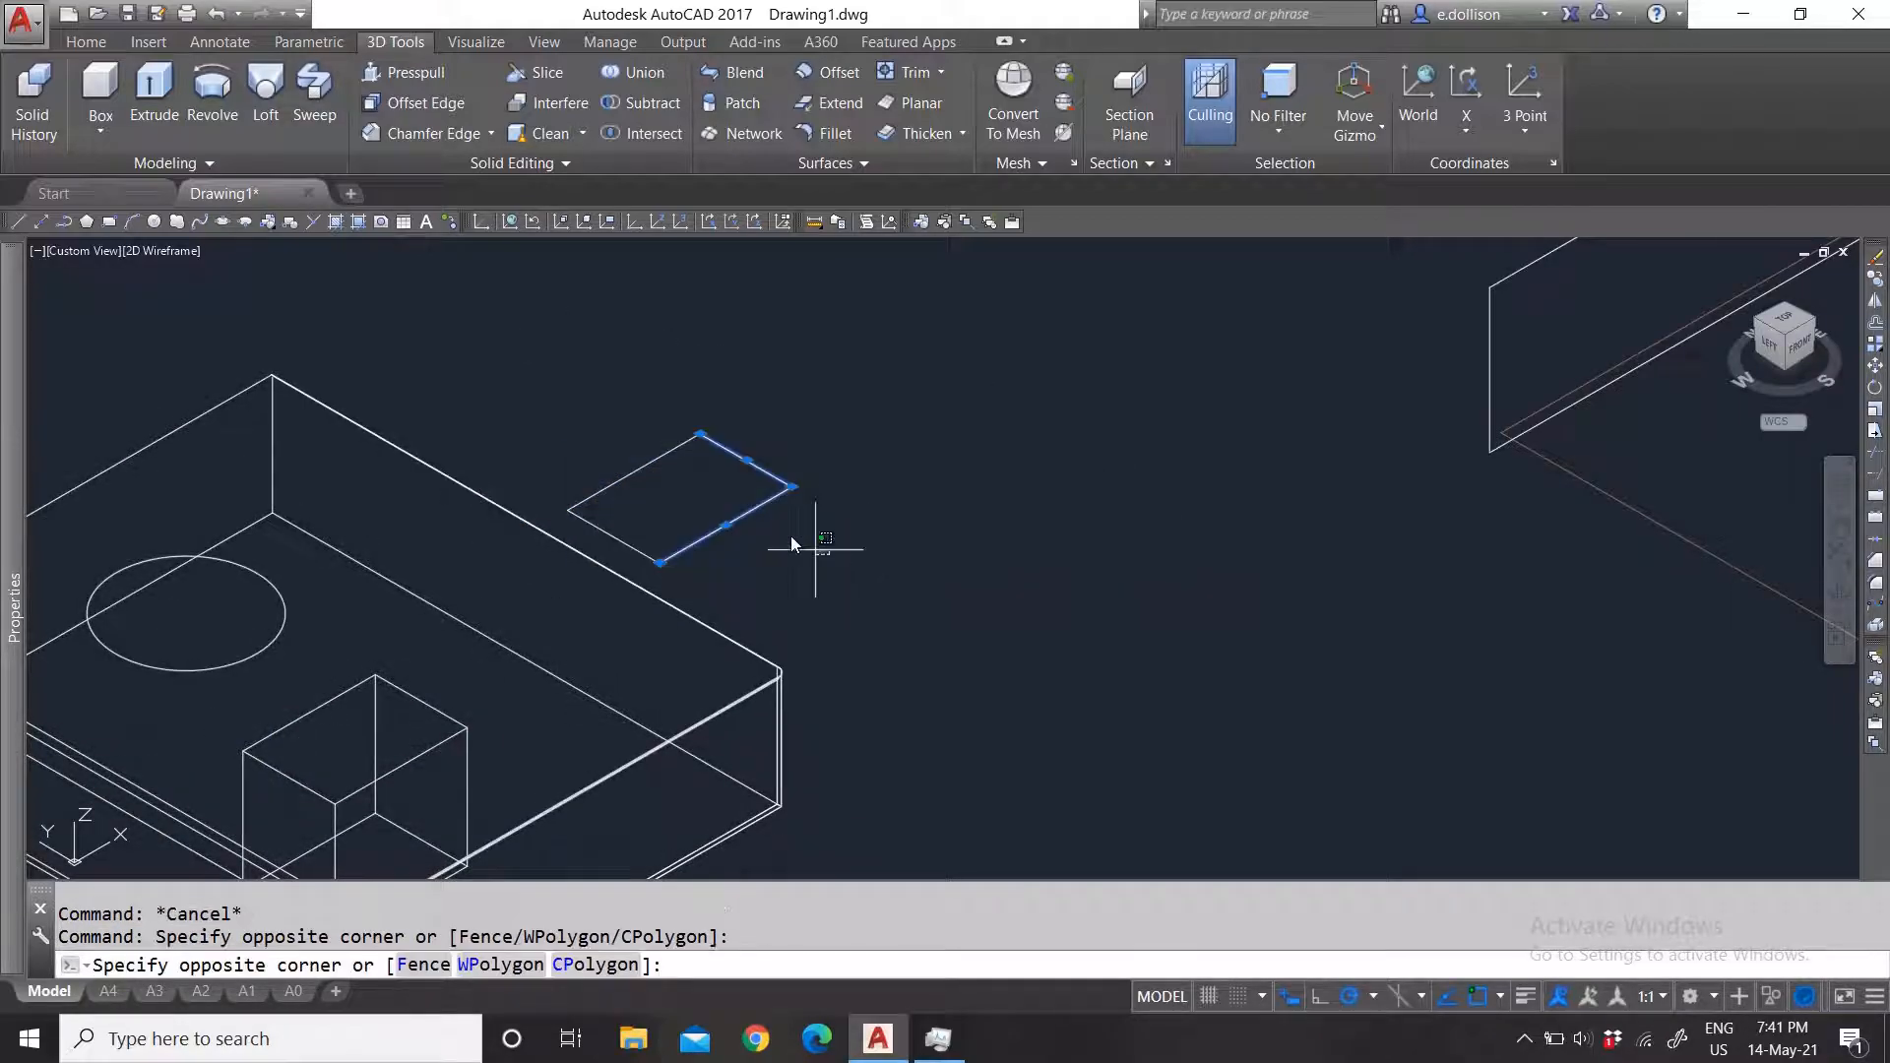
{"action": "left_click", "coordinate": [632, 414]}
{"action": "mouse_move", "coordinate": [5, 645]}
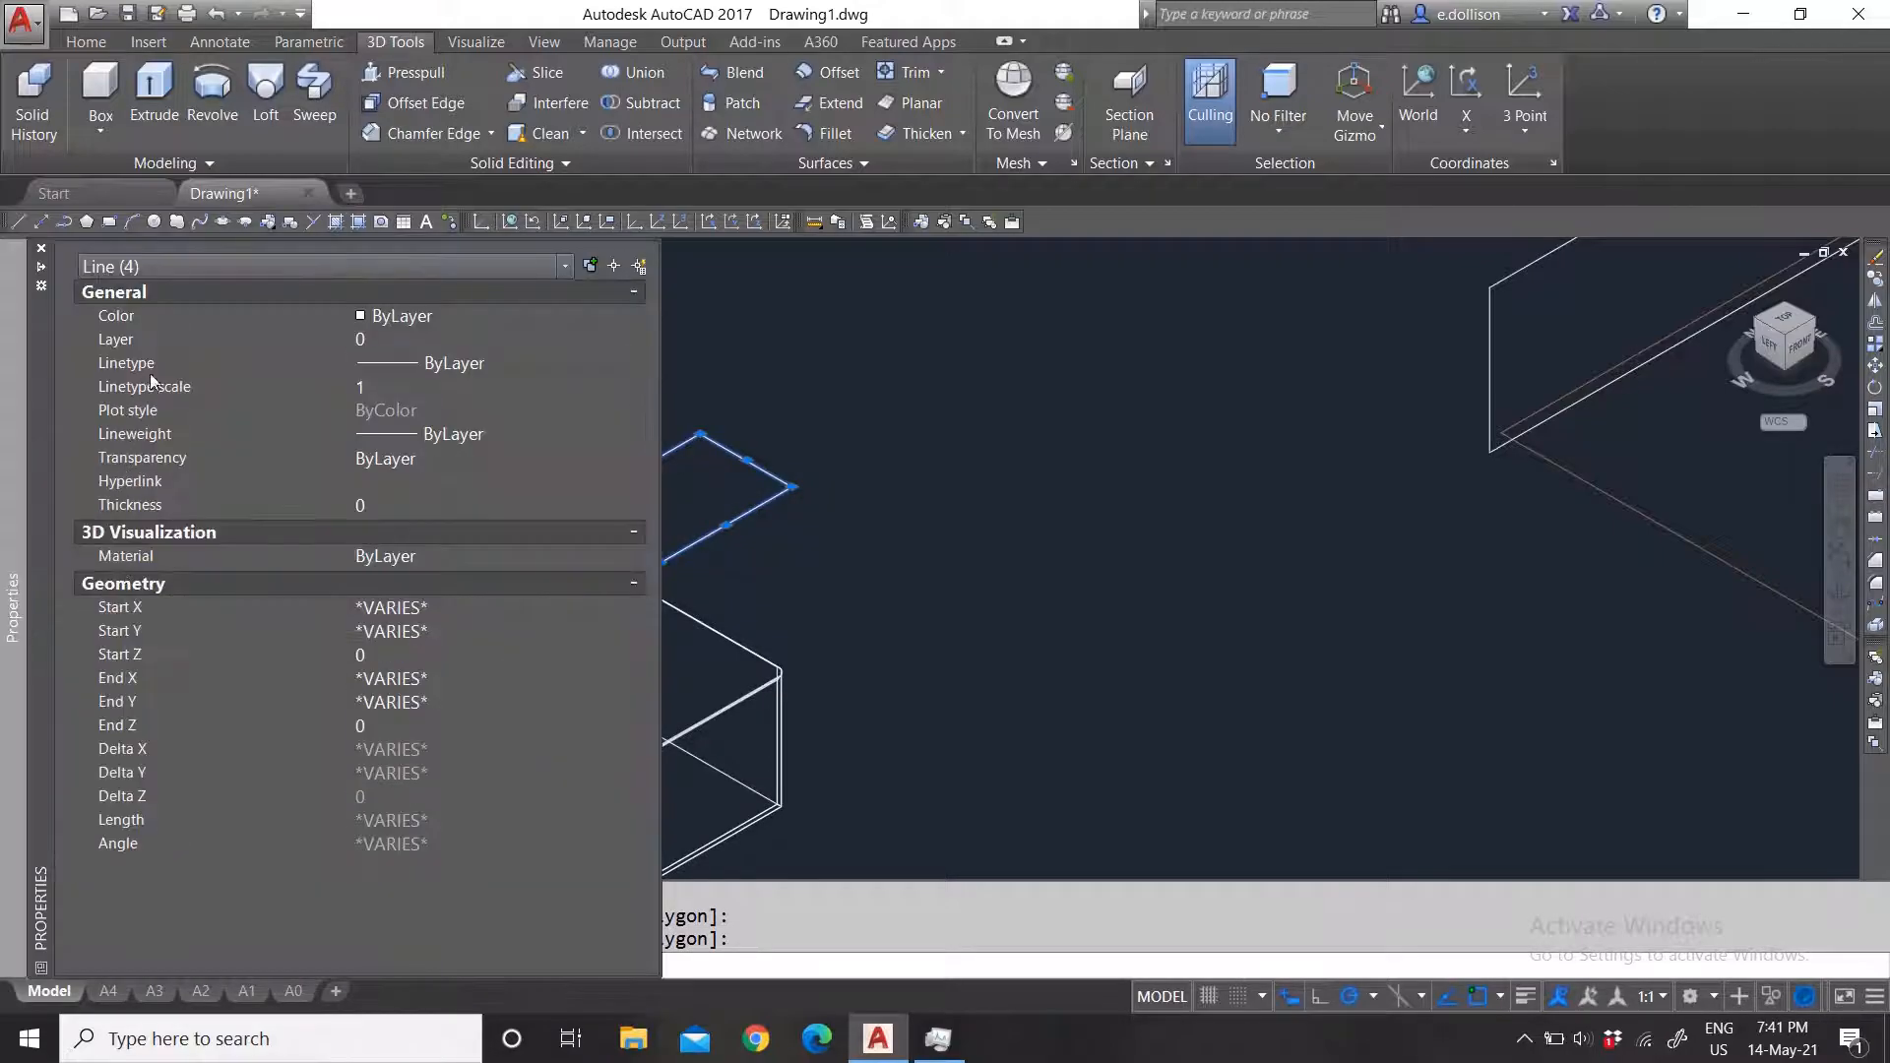
{"action": "key", "text": "Delete"}
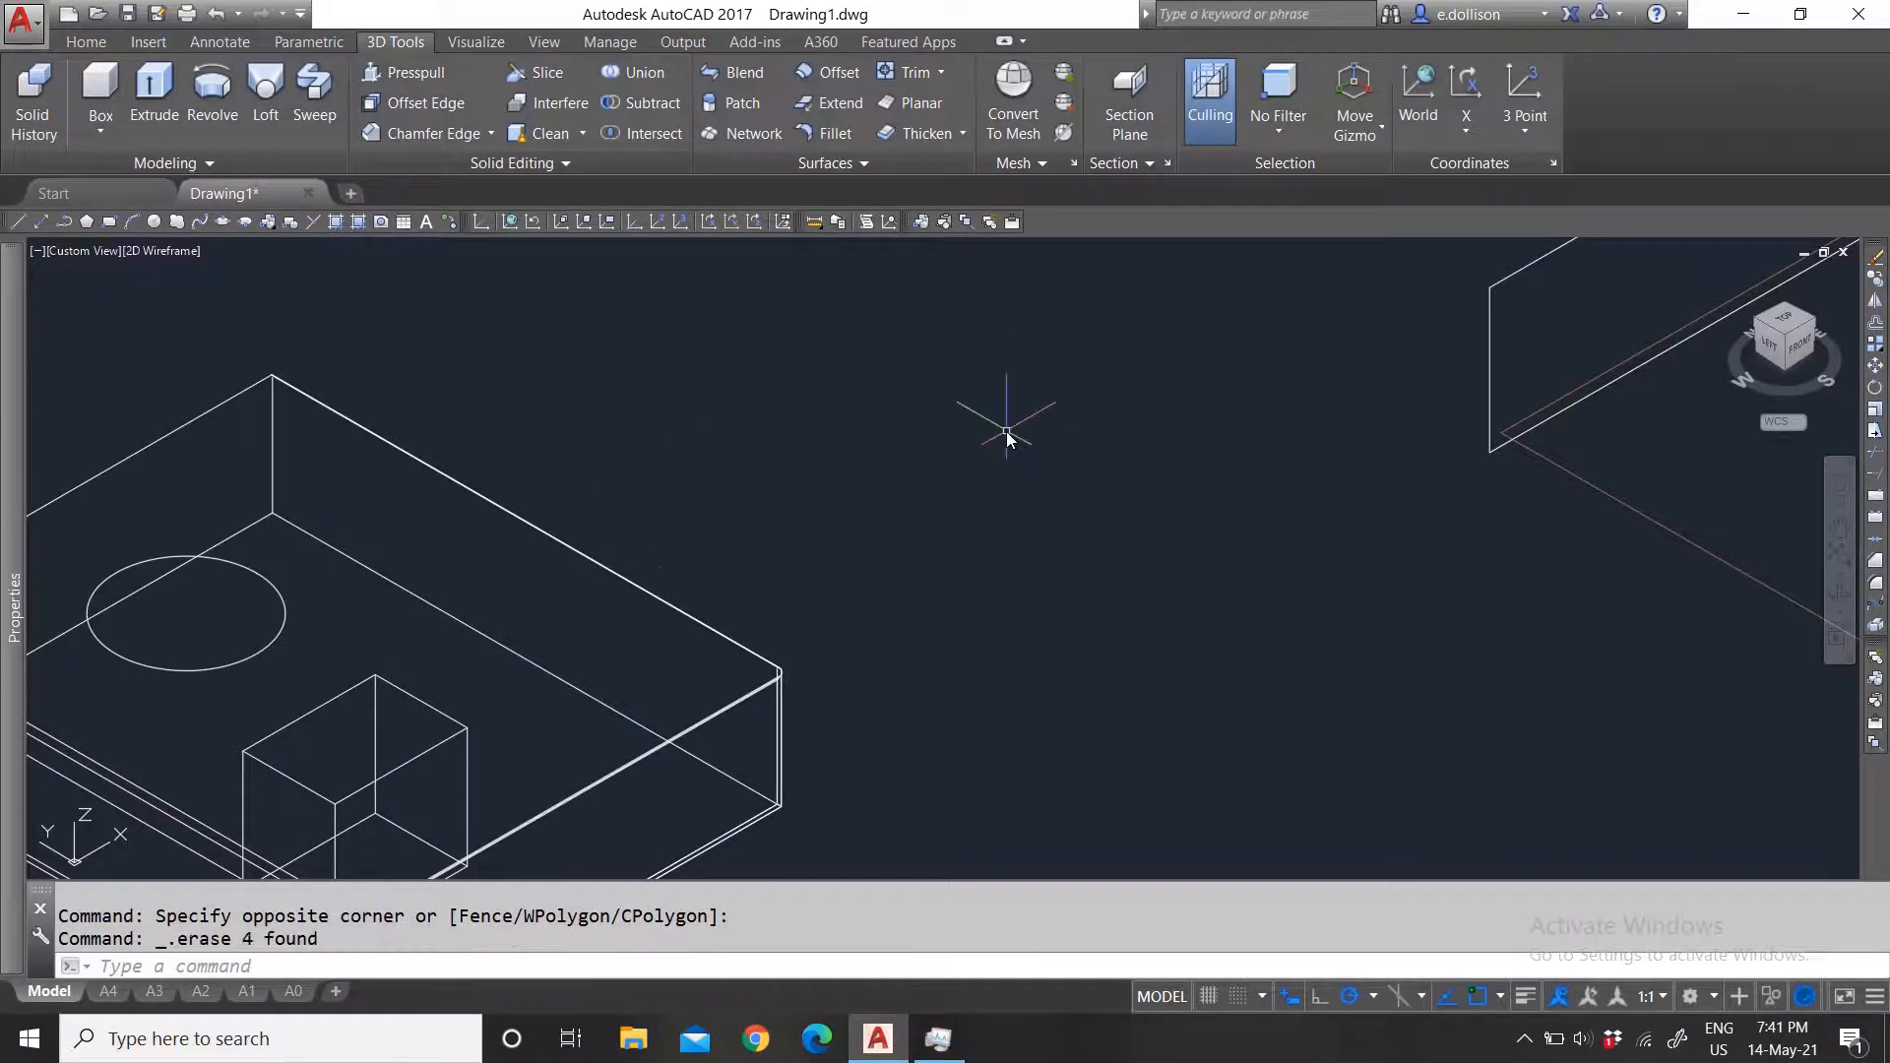
Step: Color the flat solid's long upper front edge magenta with Color Edges
{"action": "scroll", "coordinate": [498, 530], "scroll_direction": "down", "scroll_amount": 5}
{"action": "scroll", "coordinate": [534, 333], "scroll_direction": "up", "scroll_amount": 2}
{"action": "left_click", "coordinate": [544, 162]}
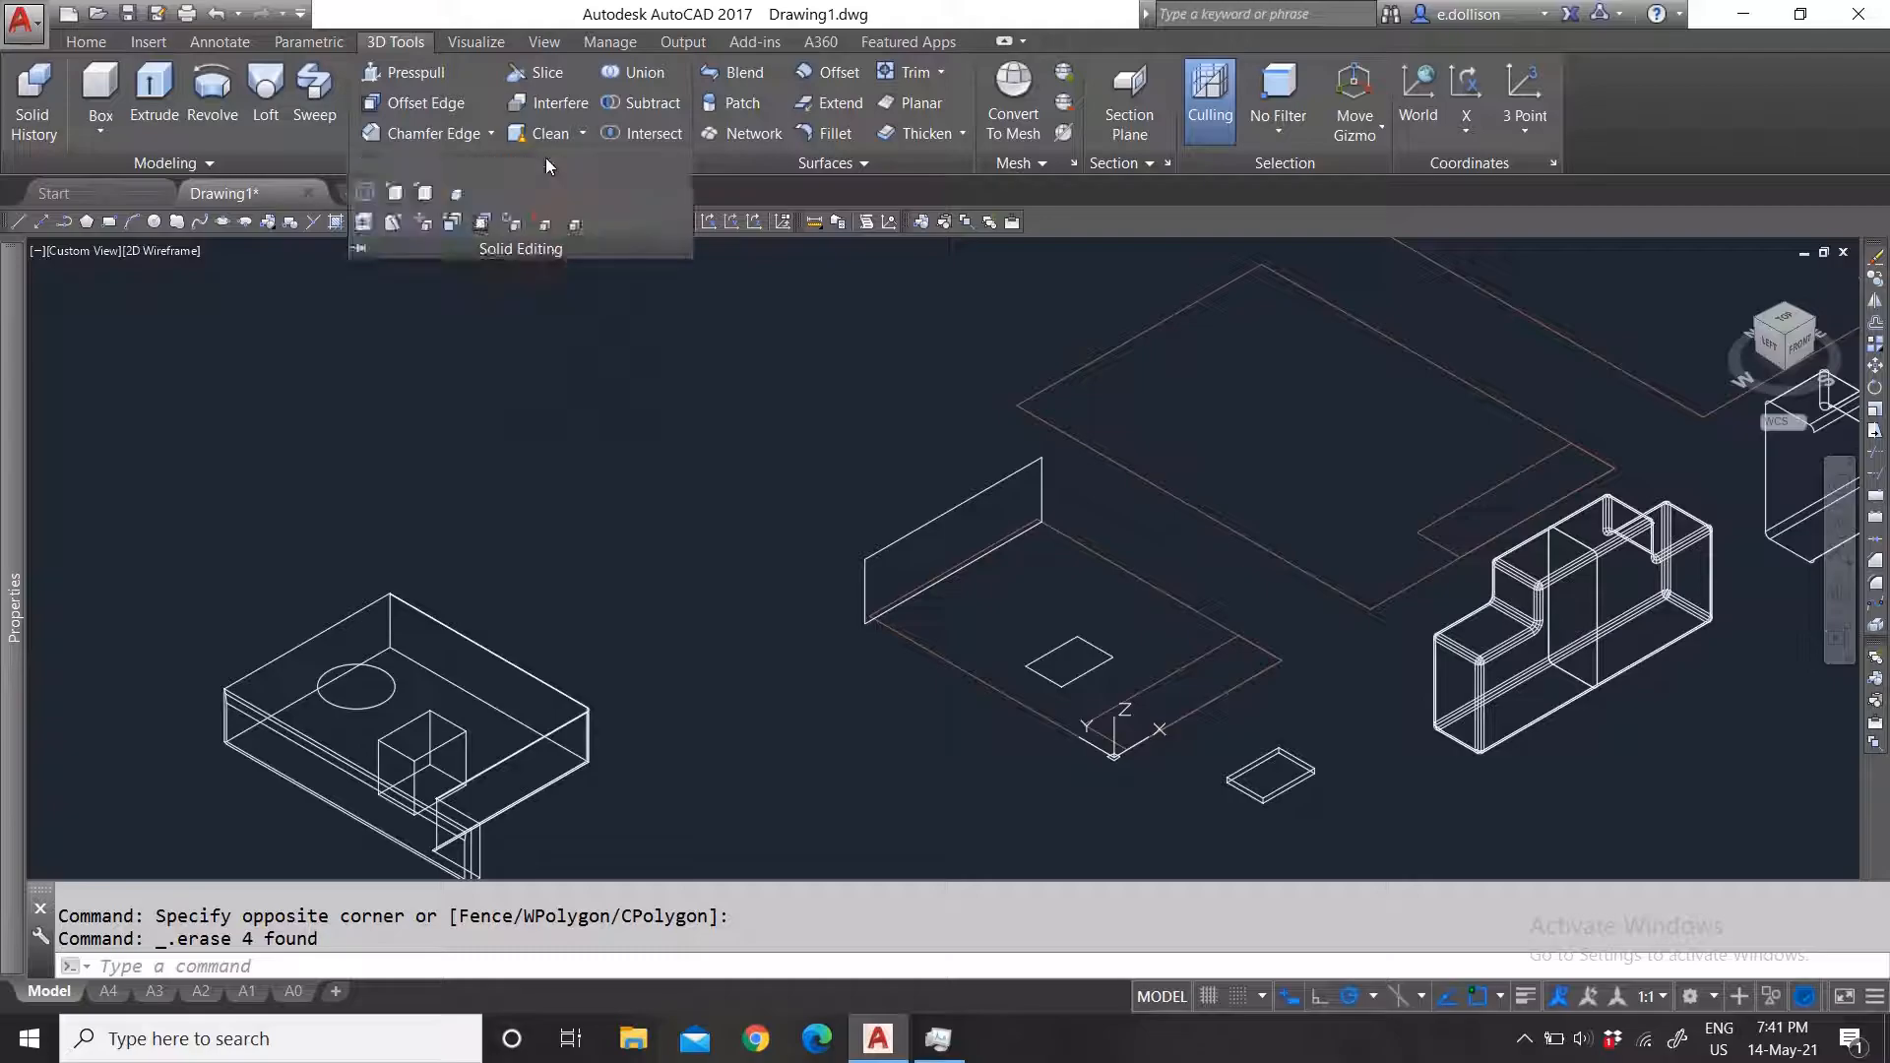
{"action": "left_click", "coordinate": [454, 193]}
{"action": "scroll", "coordinate": [218, 728], "scroll_direction": "up", "scroll_amount": 4}
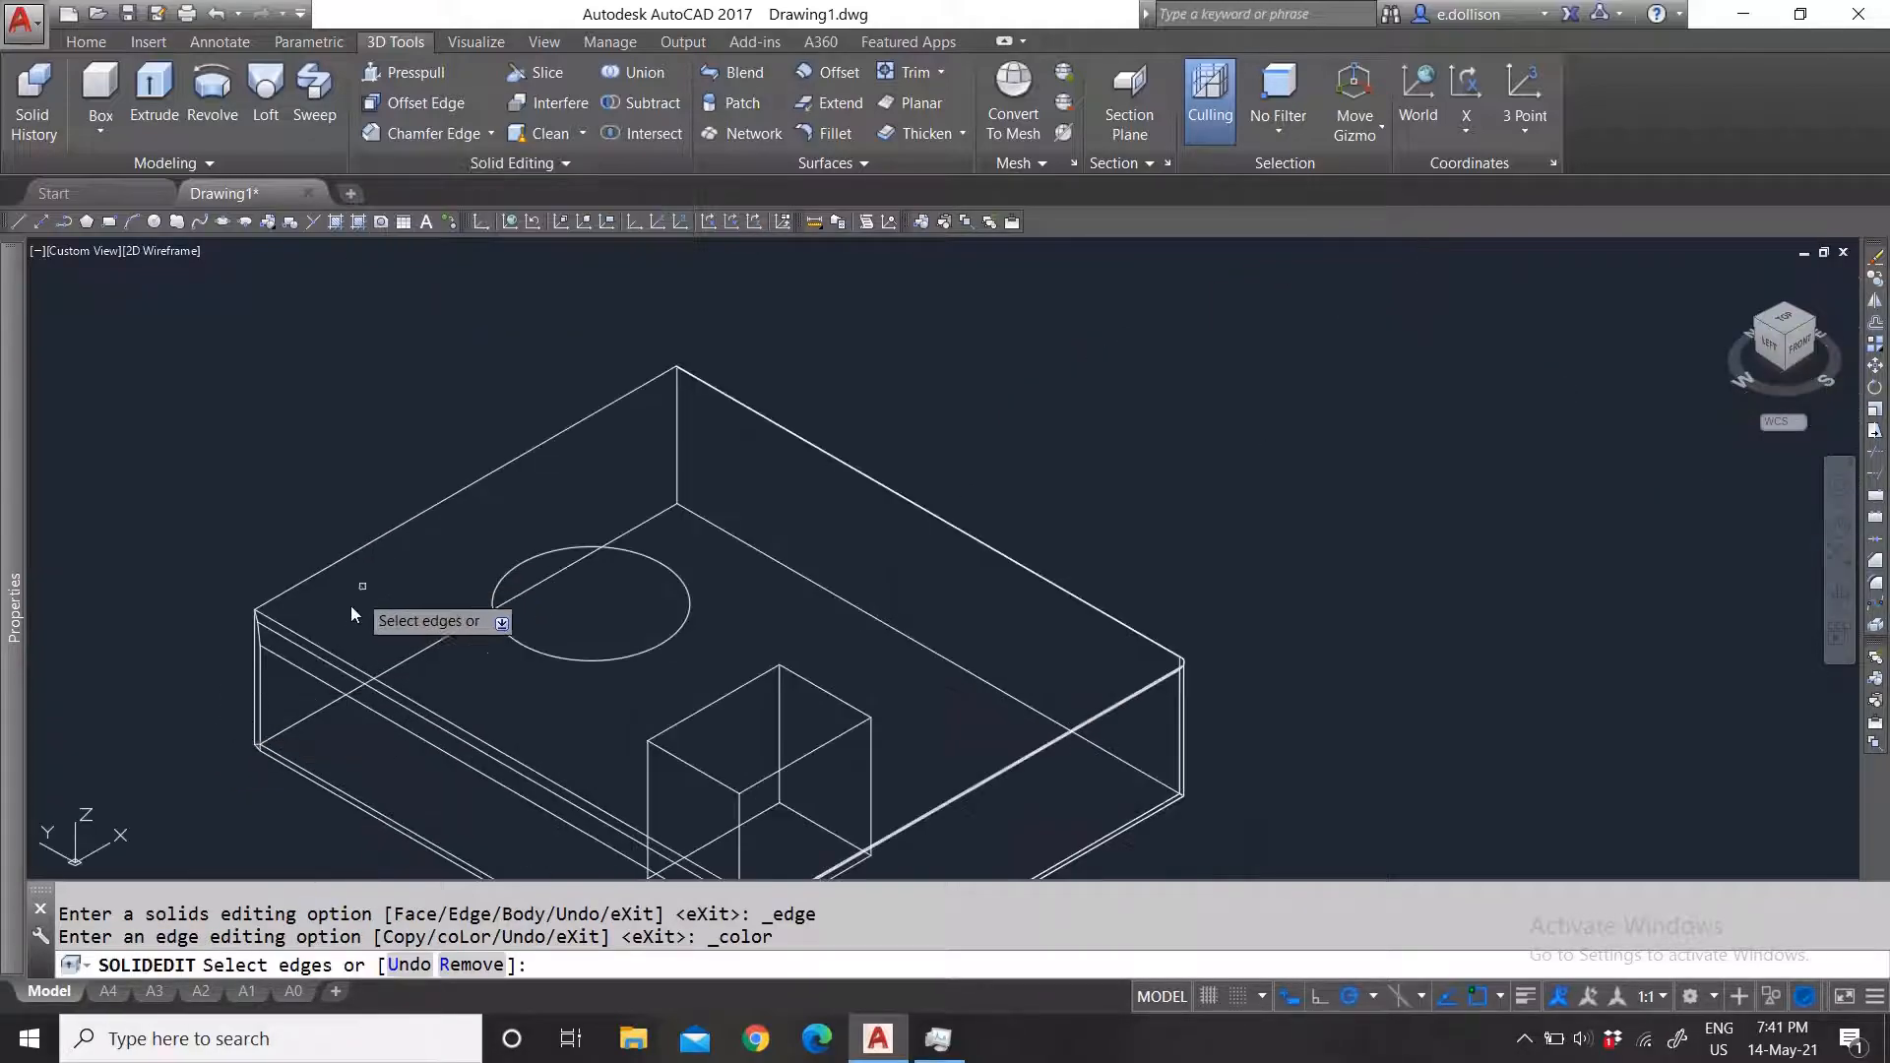
{"action": "left_click", "coordinate": [350, 663]}
{"action": "scroll", "coordinate": [372, 636], "scroll_direction": "up", "scroll_amount": 5}
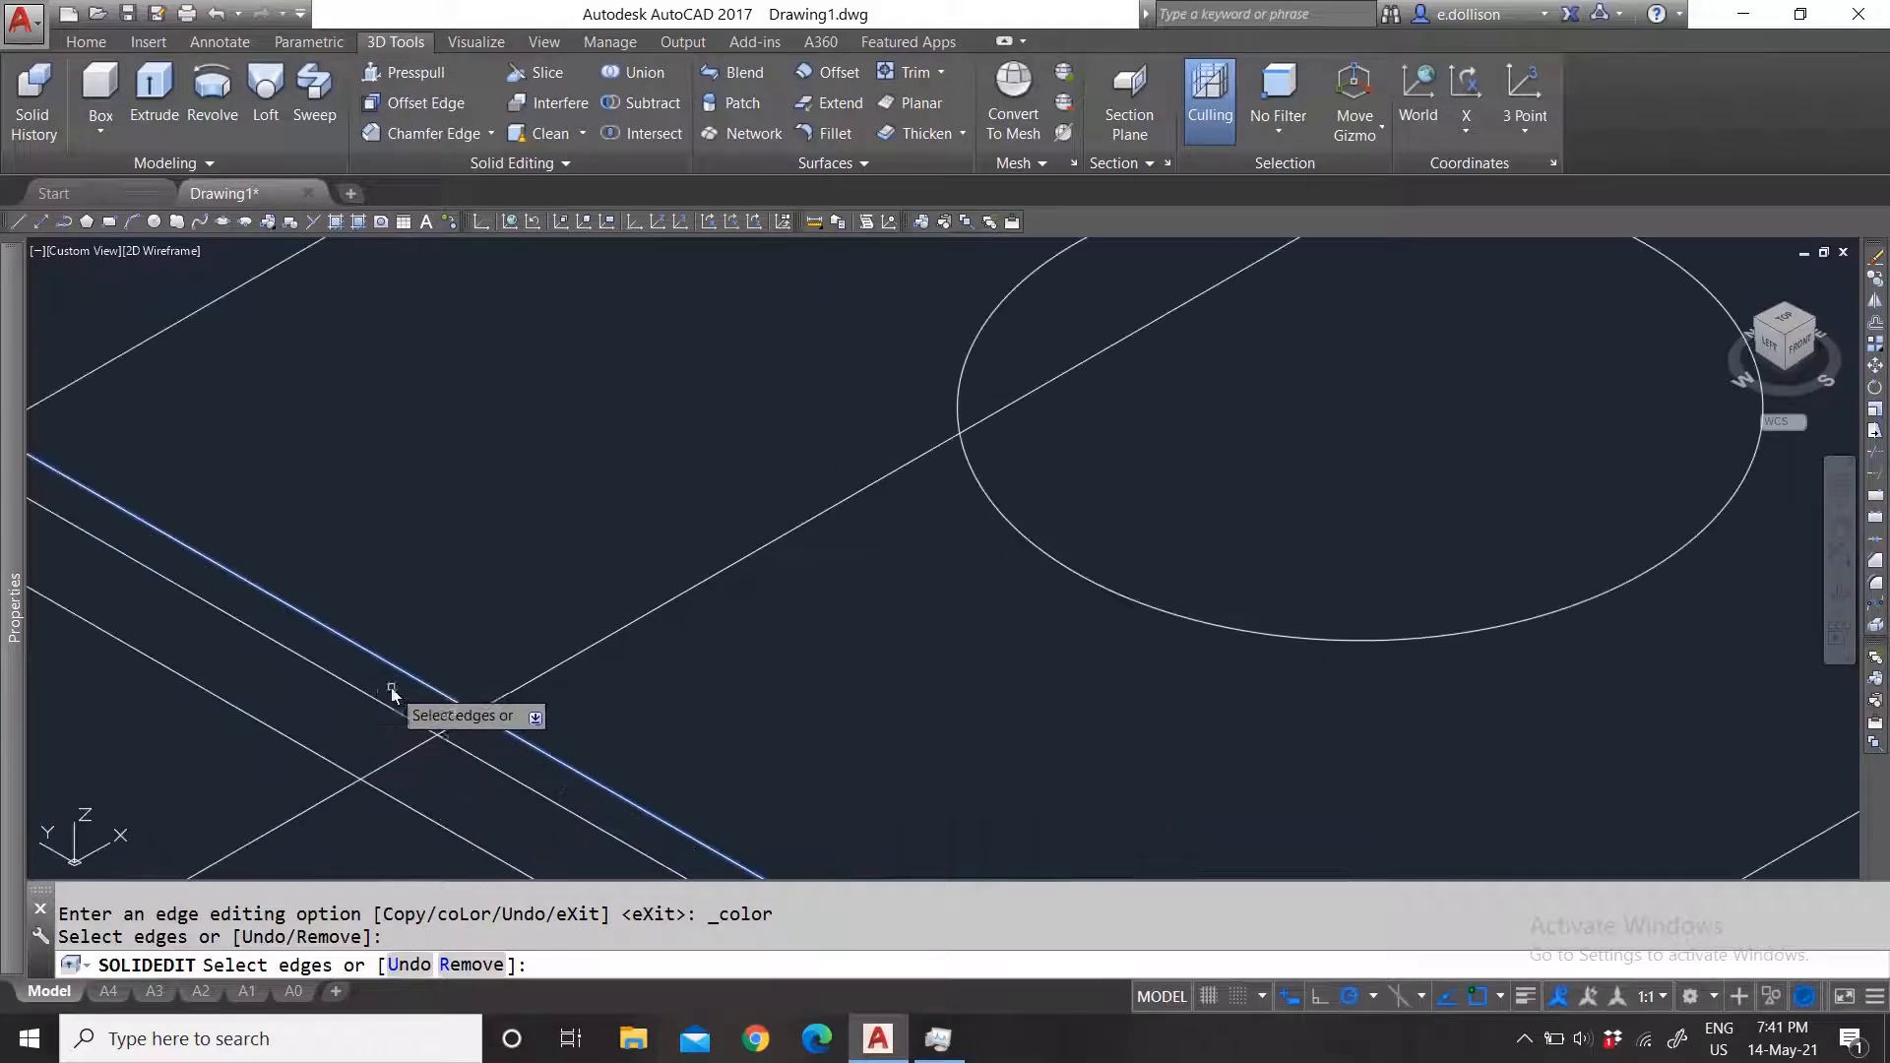
{"action": "key", "text": "Return"}
{"action": "left_click", "coordinate": [411, 544]}
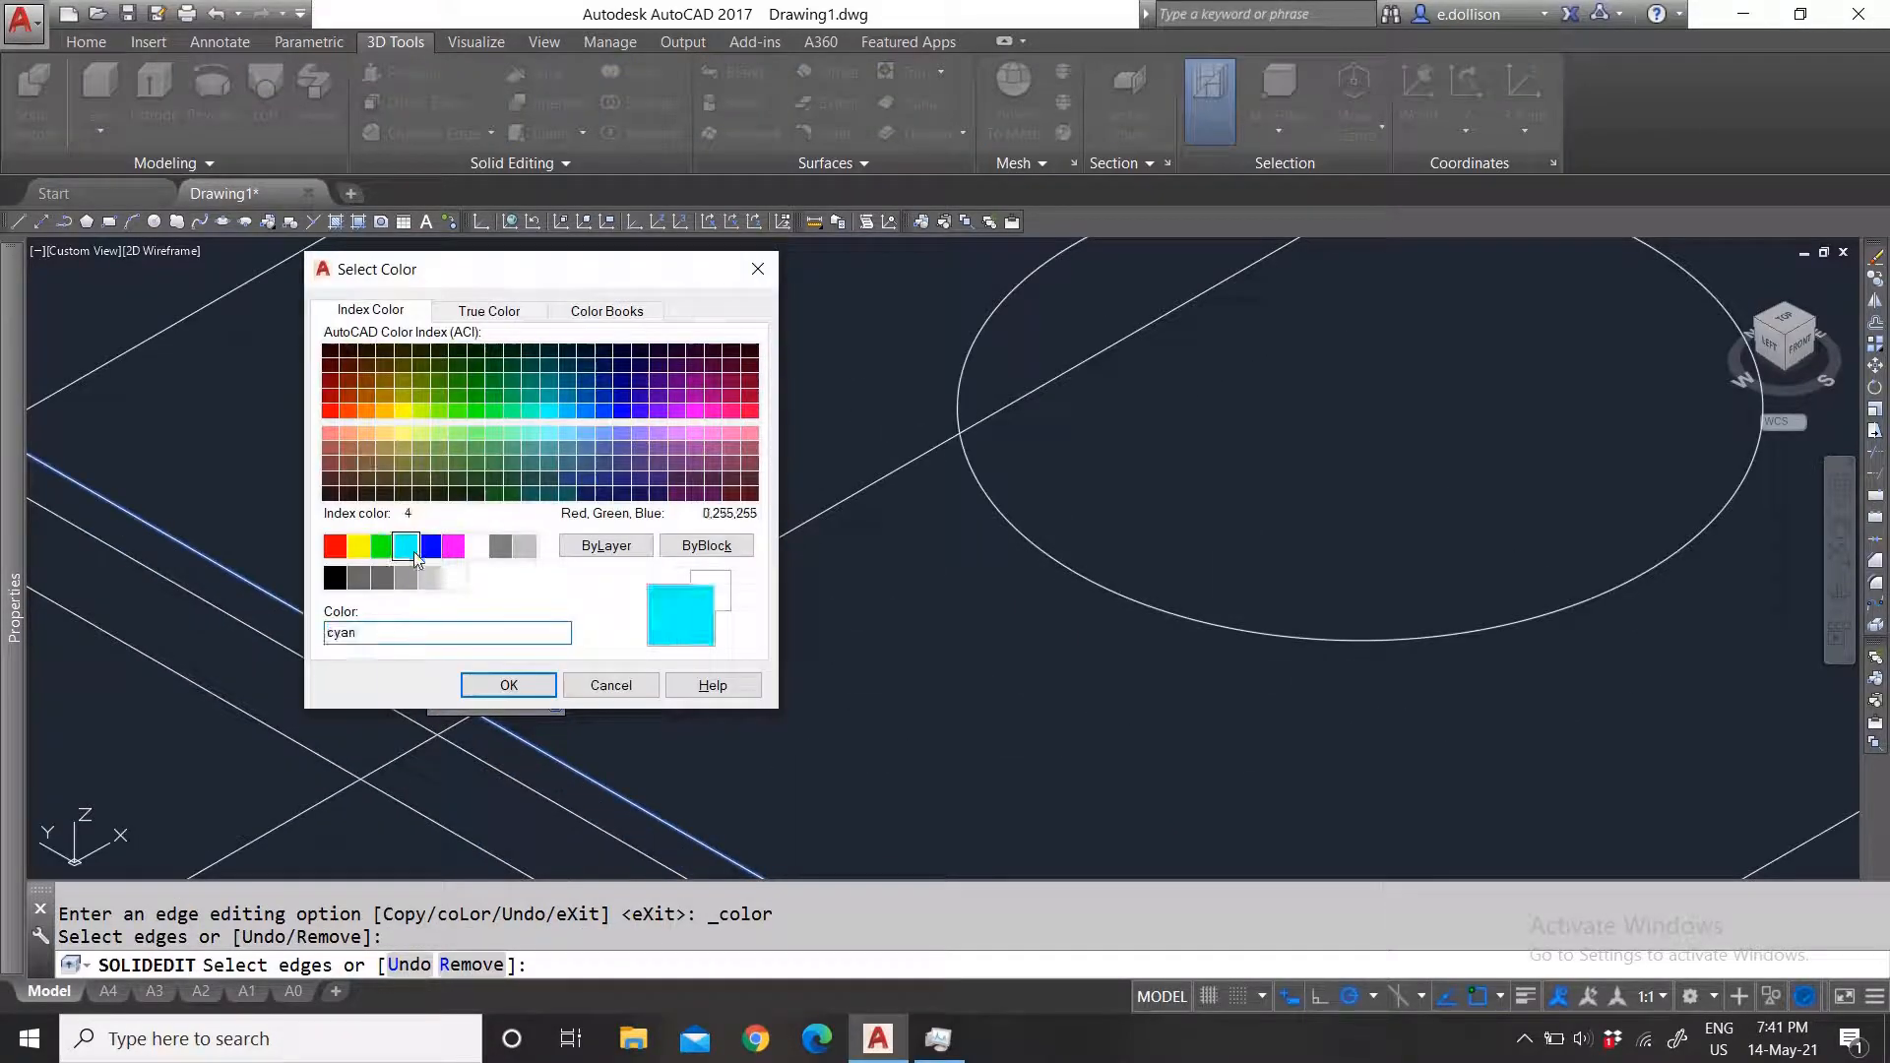
{"action": "left_click", "coordinate": [454, 547]}
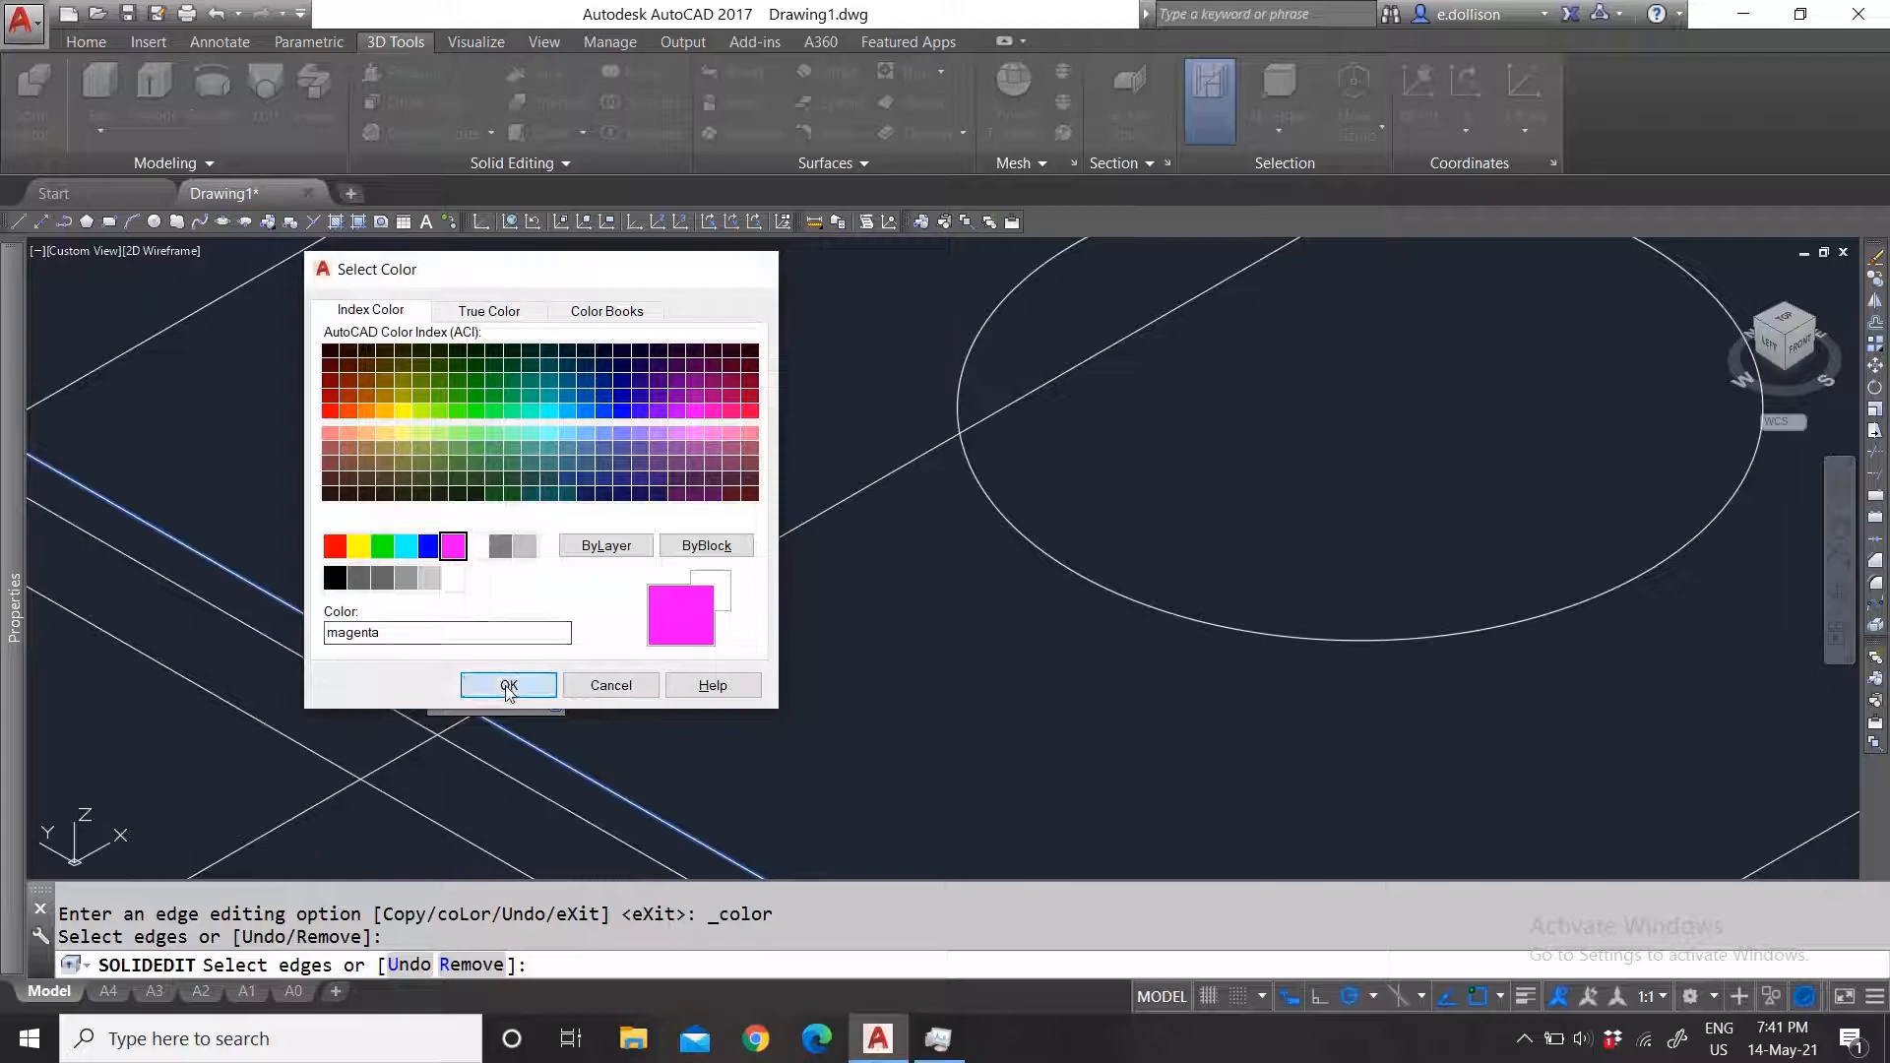
{"action": "left_click", "coordinate": [508, 687]}
{"action": "key", "text": "Escape"}
{"action": "key", "text": "Escape"}
{"action": "scroll", "coordinate": [532, 596], "scroll_direction": "down", "scroll_amount": 6}
{"action": "scroll", "coordinate": [673, 743], "scroll_direction": "up", "scroll_amount": 2}
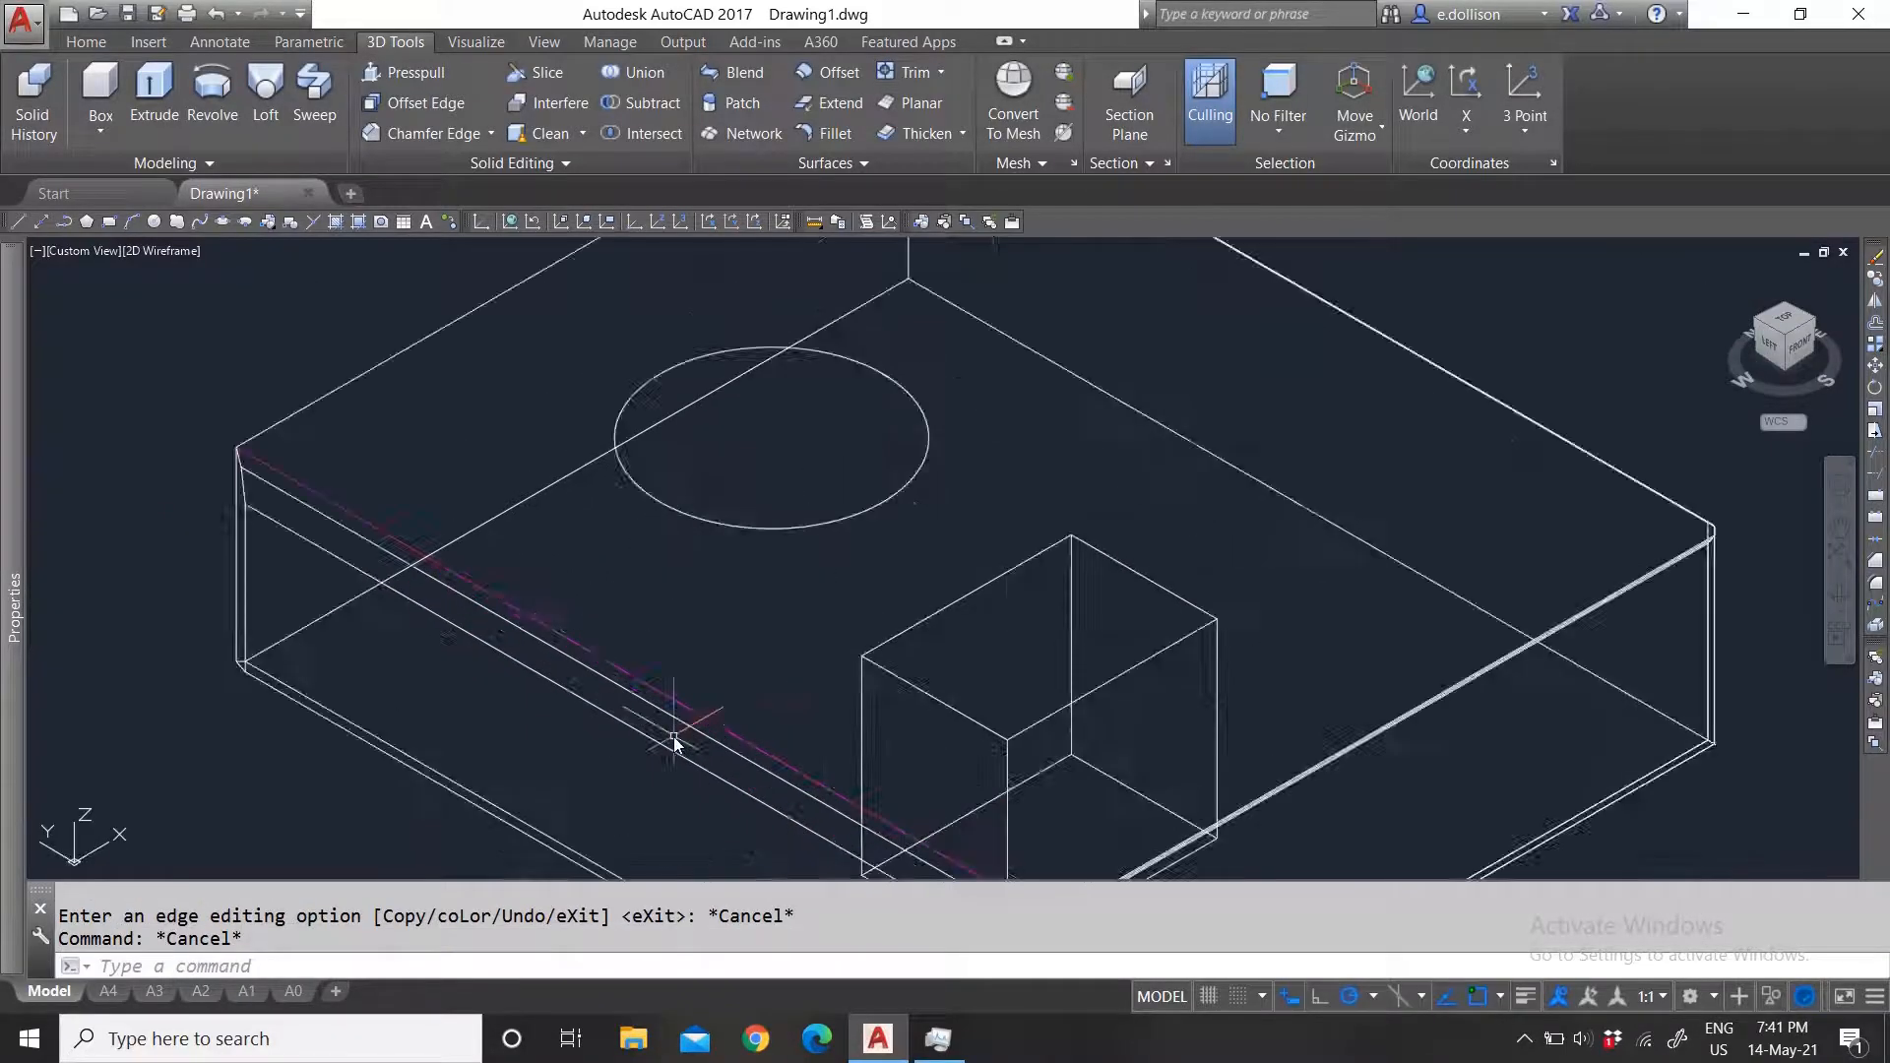
{"action": "scroll", "coordinate": [630, 661], "scroll_direction": "down", "scroll_amount": 4}
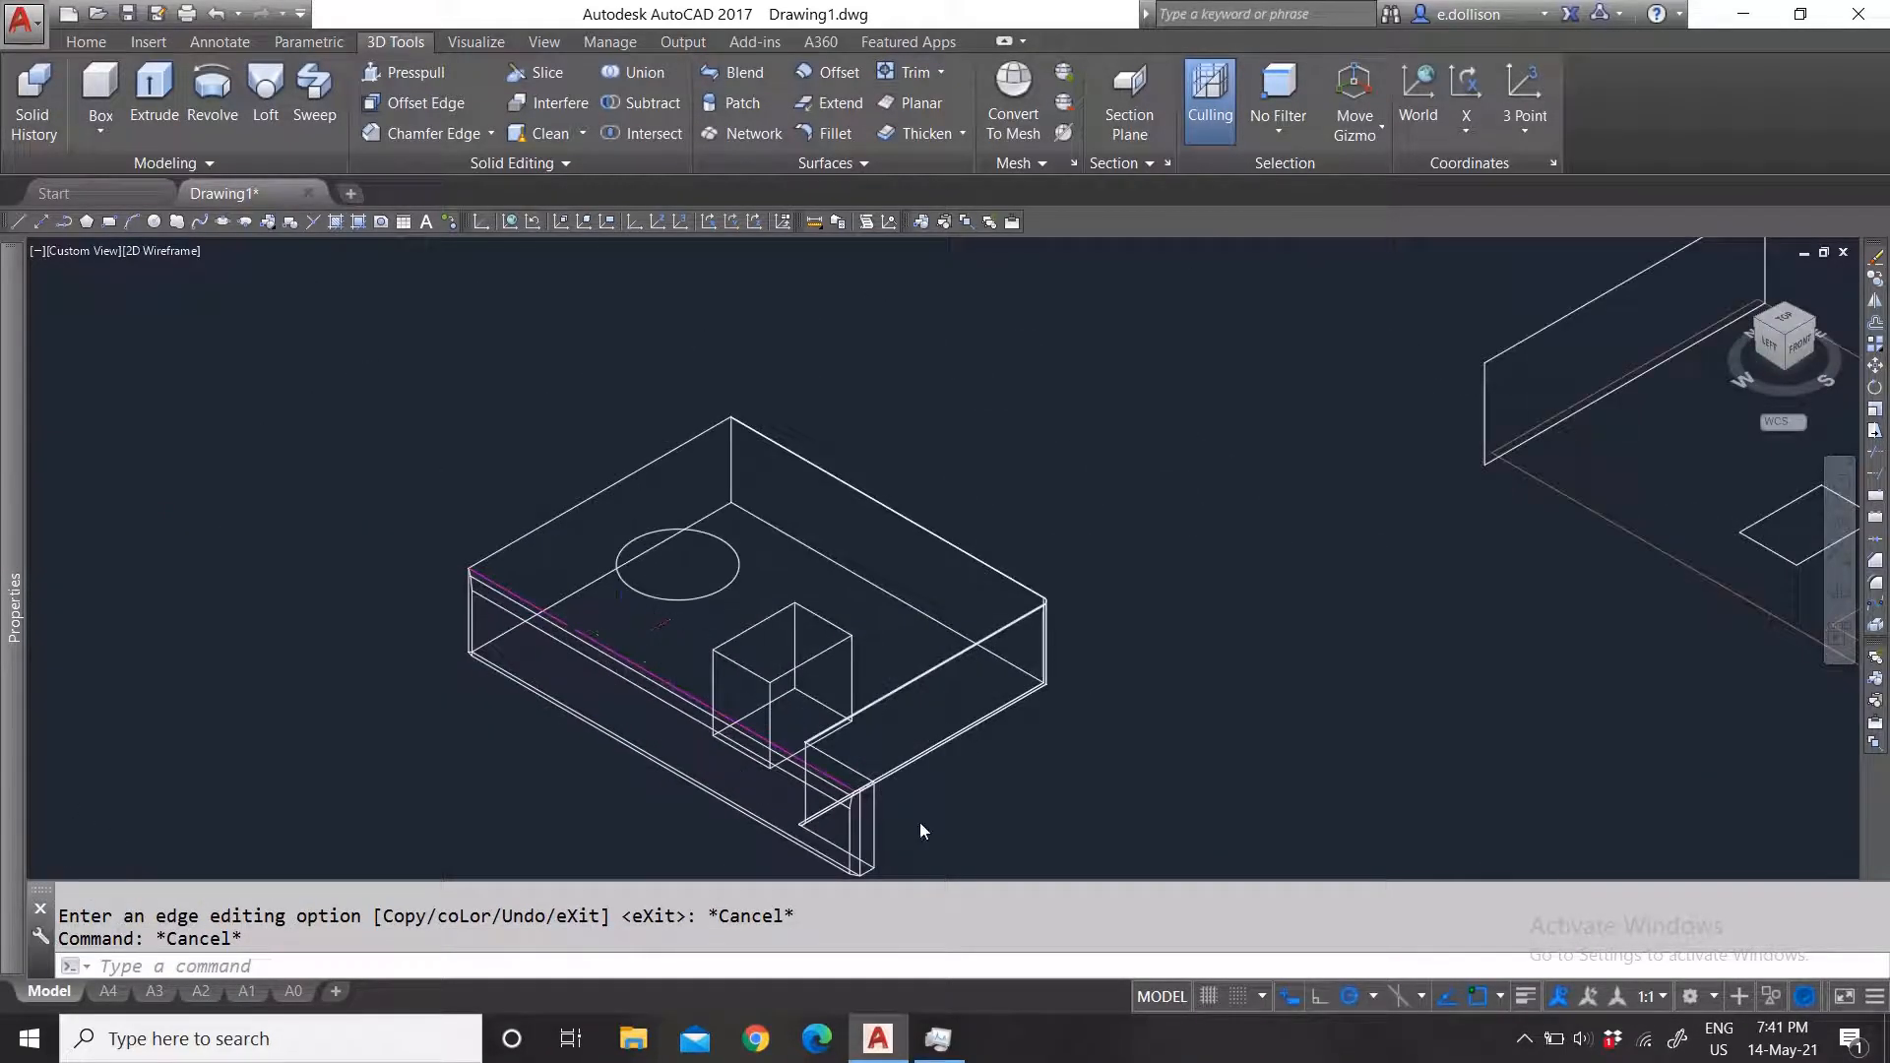
{"action": "scroll", "coordinate": [919, 823], "scroll_direction": "up", "scroll_amount": 3}
{"action": "left_click", "coordinate": [533, 163]}
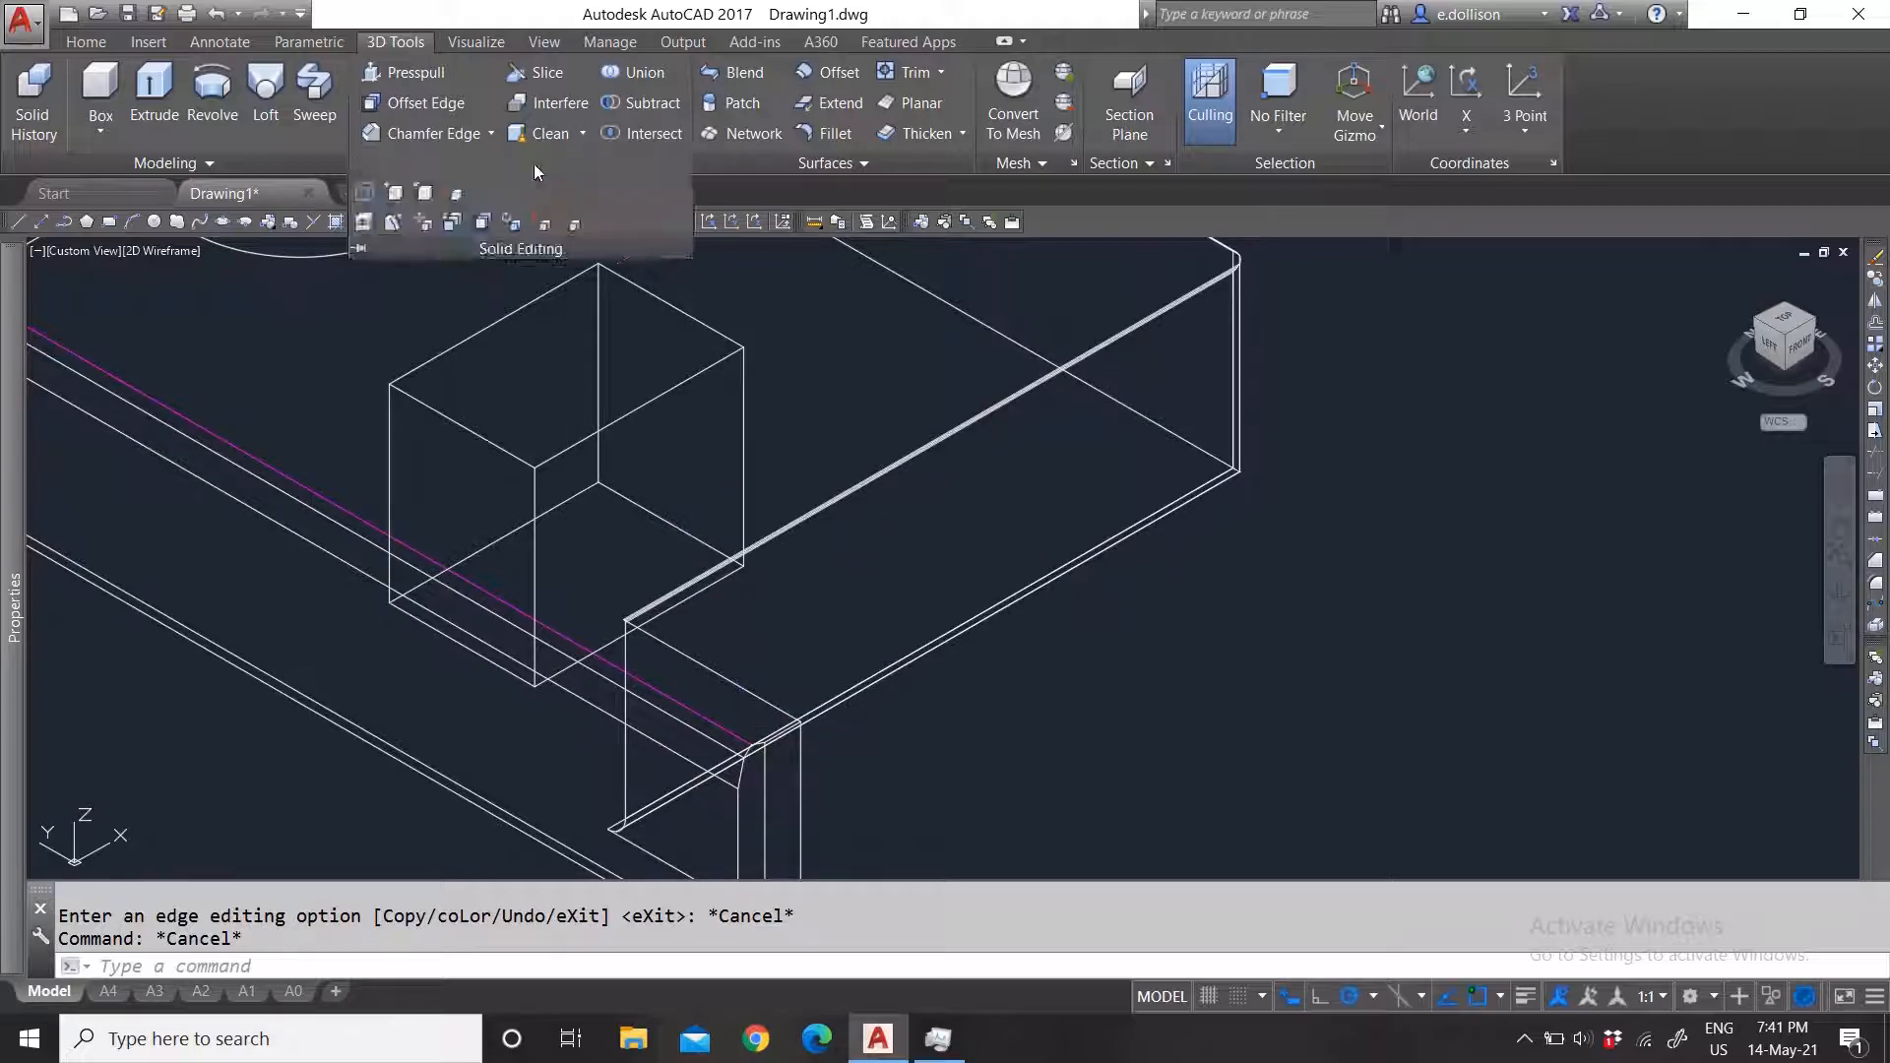
{"action": "scroll", "coordinate": [753, 733], "scroll_direction": "up", "scroll_amount": 3}
{"action": "scroll", "coordinate": [758, 719], "scroll_direction": "down", "scroll_amount": 3}
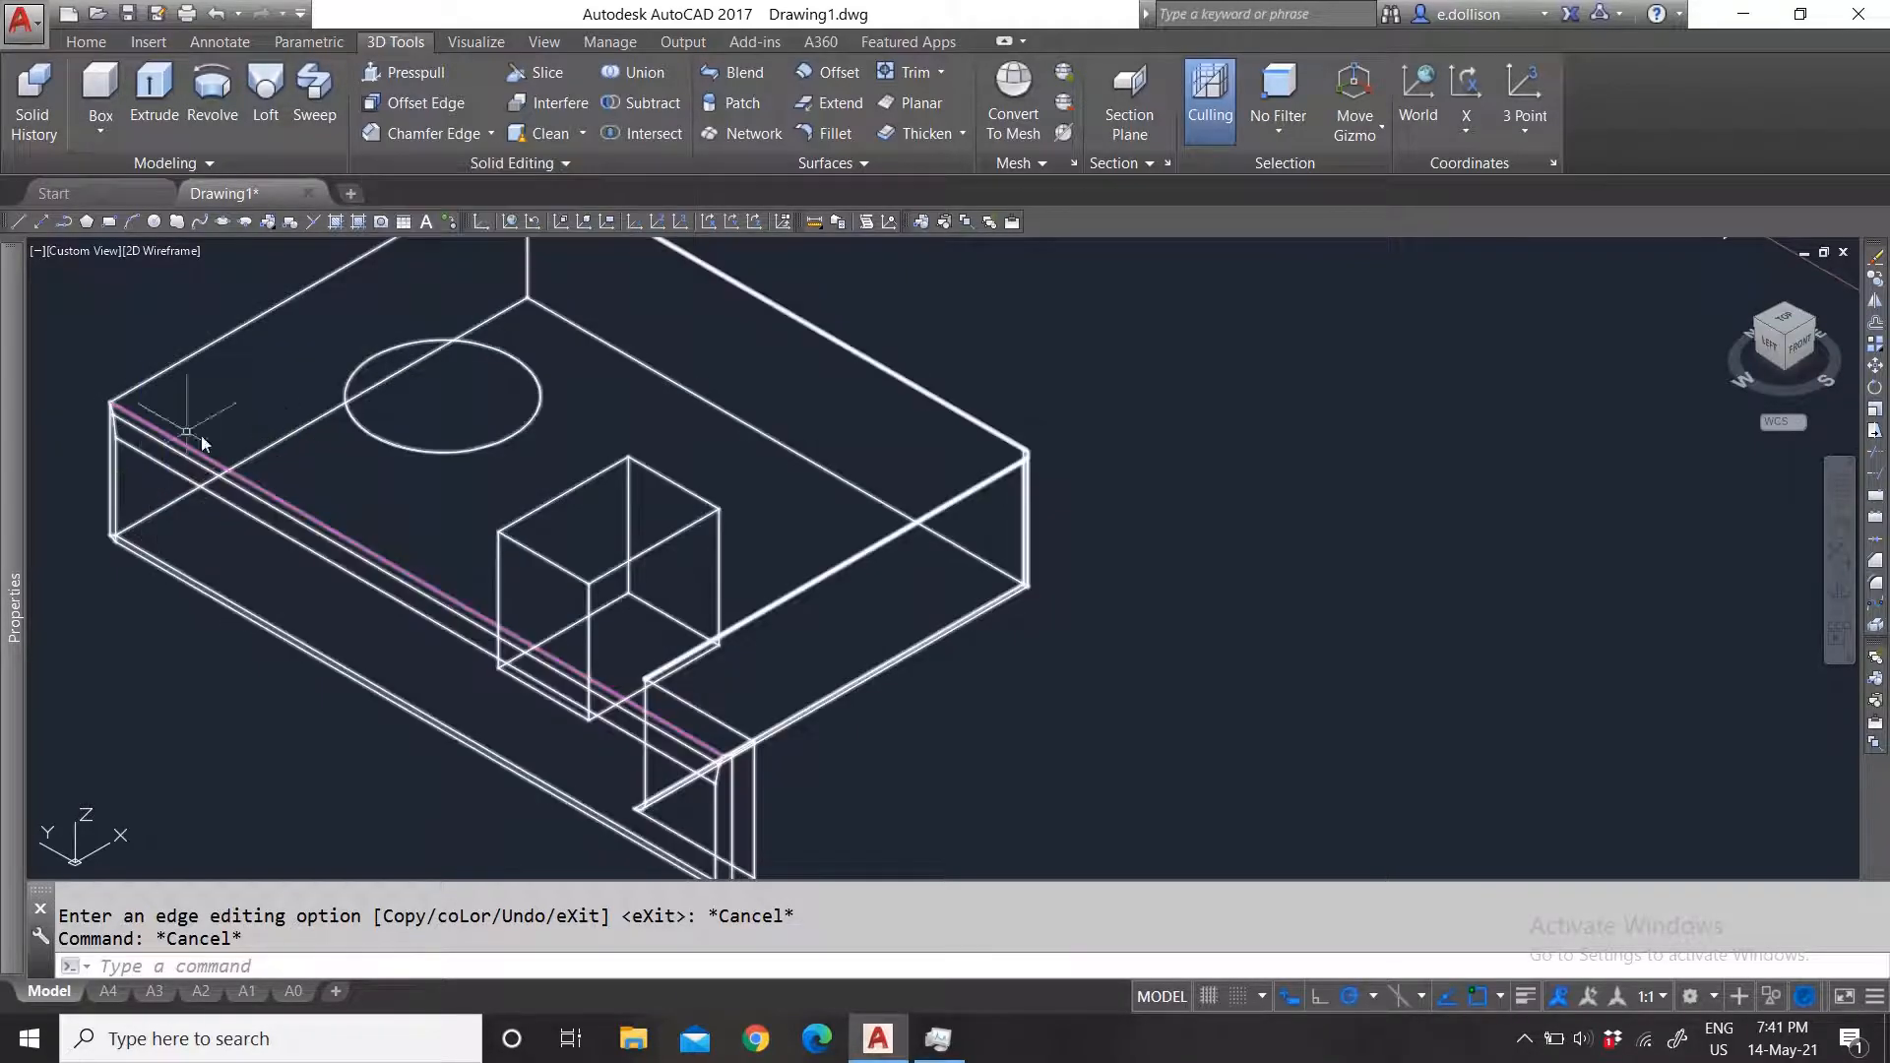
{"action": "left_click", "coordinate": [519, 159]}
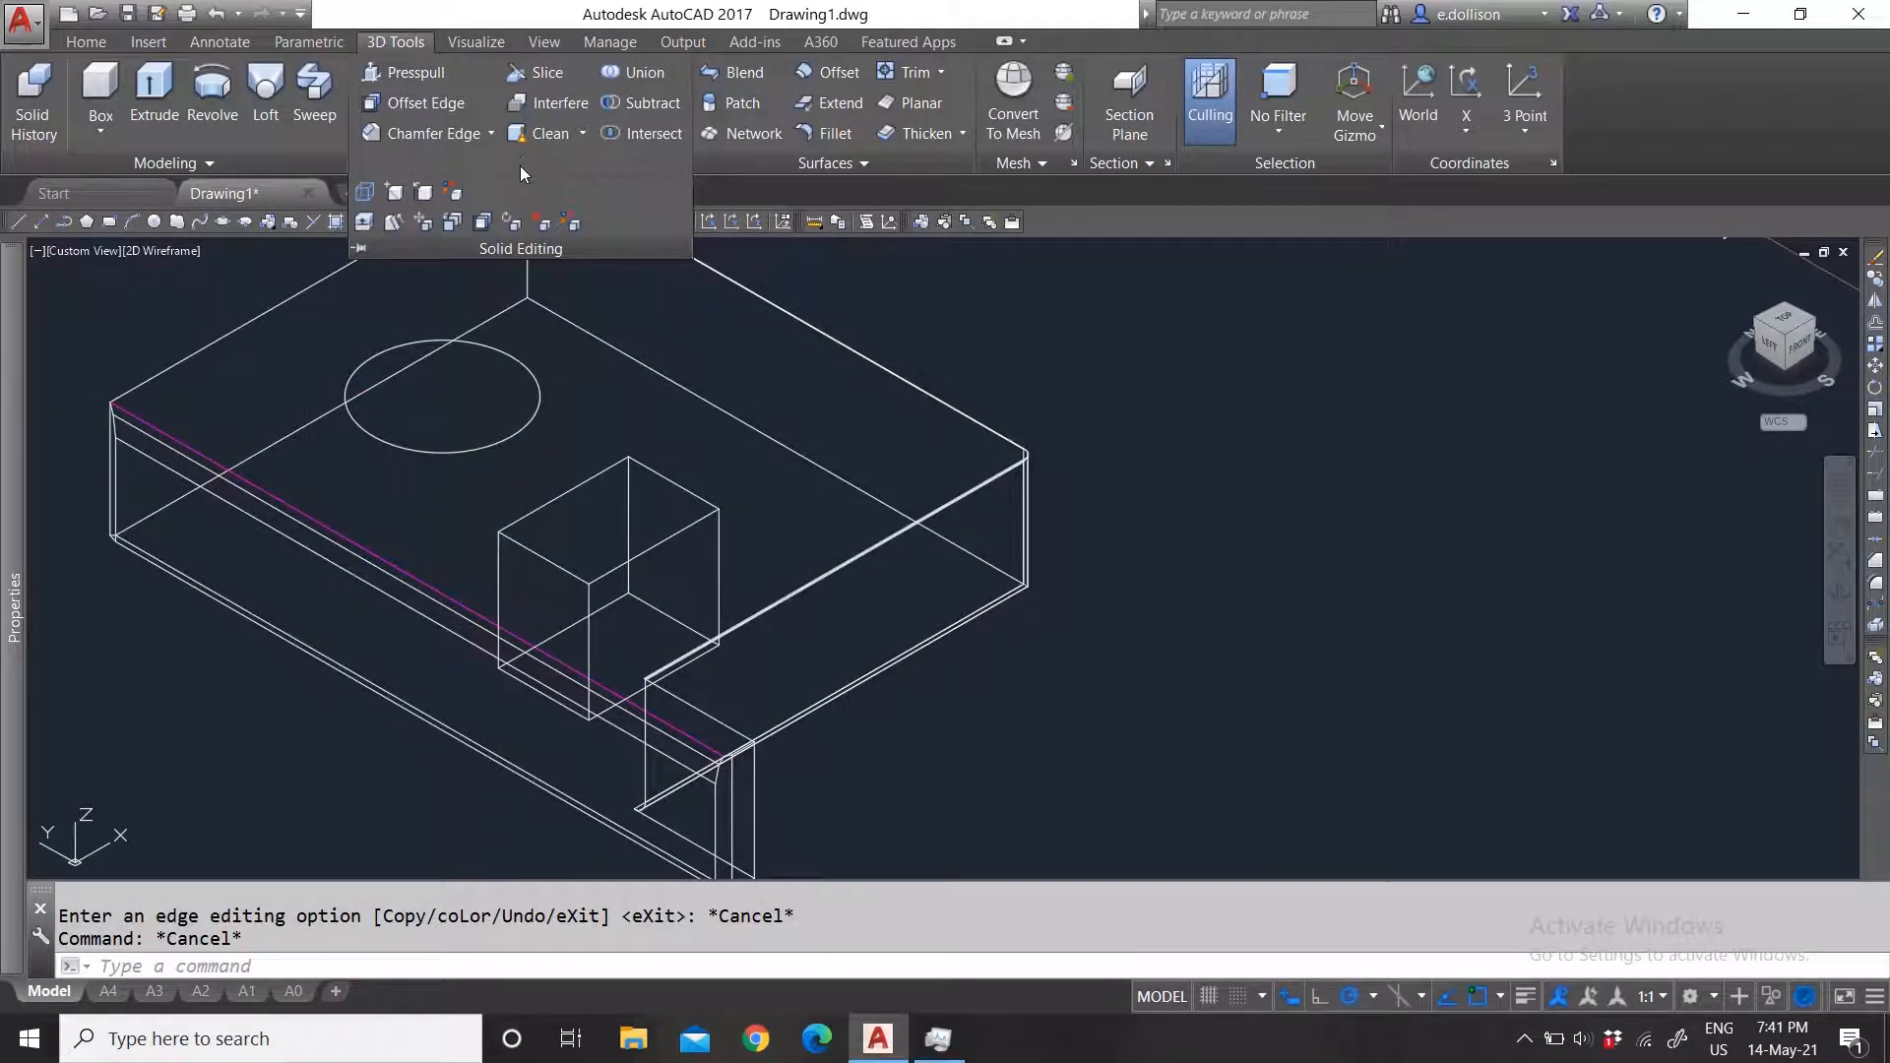
{"action": "left_click", "coordinate": [364, 227]}
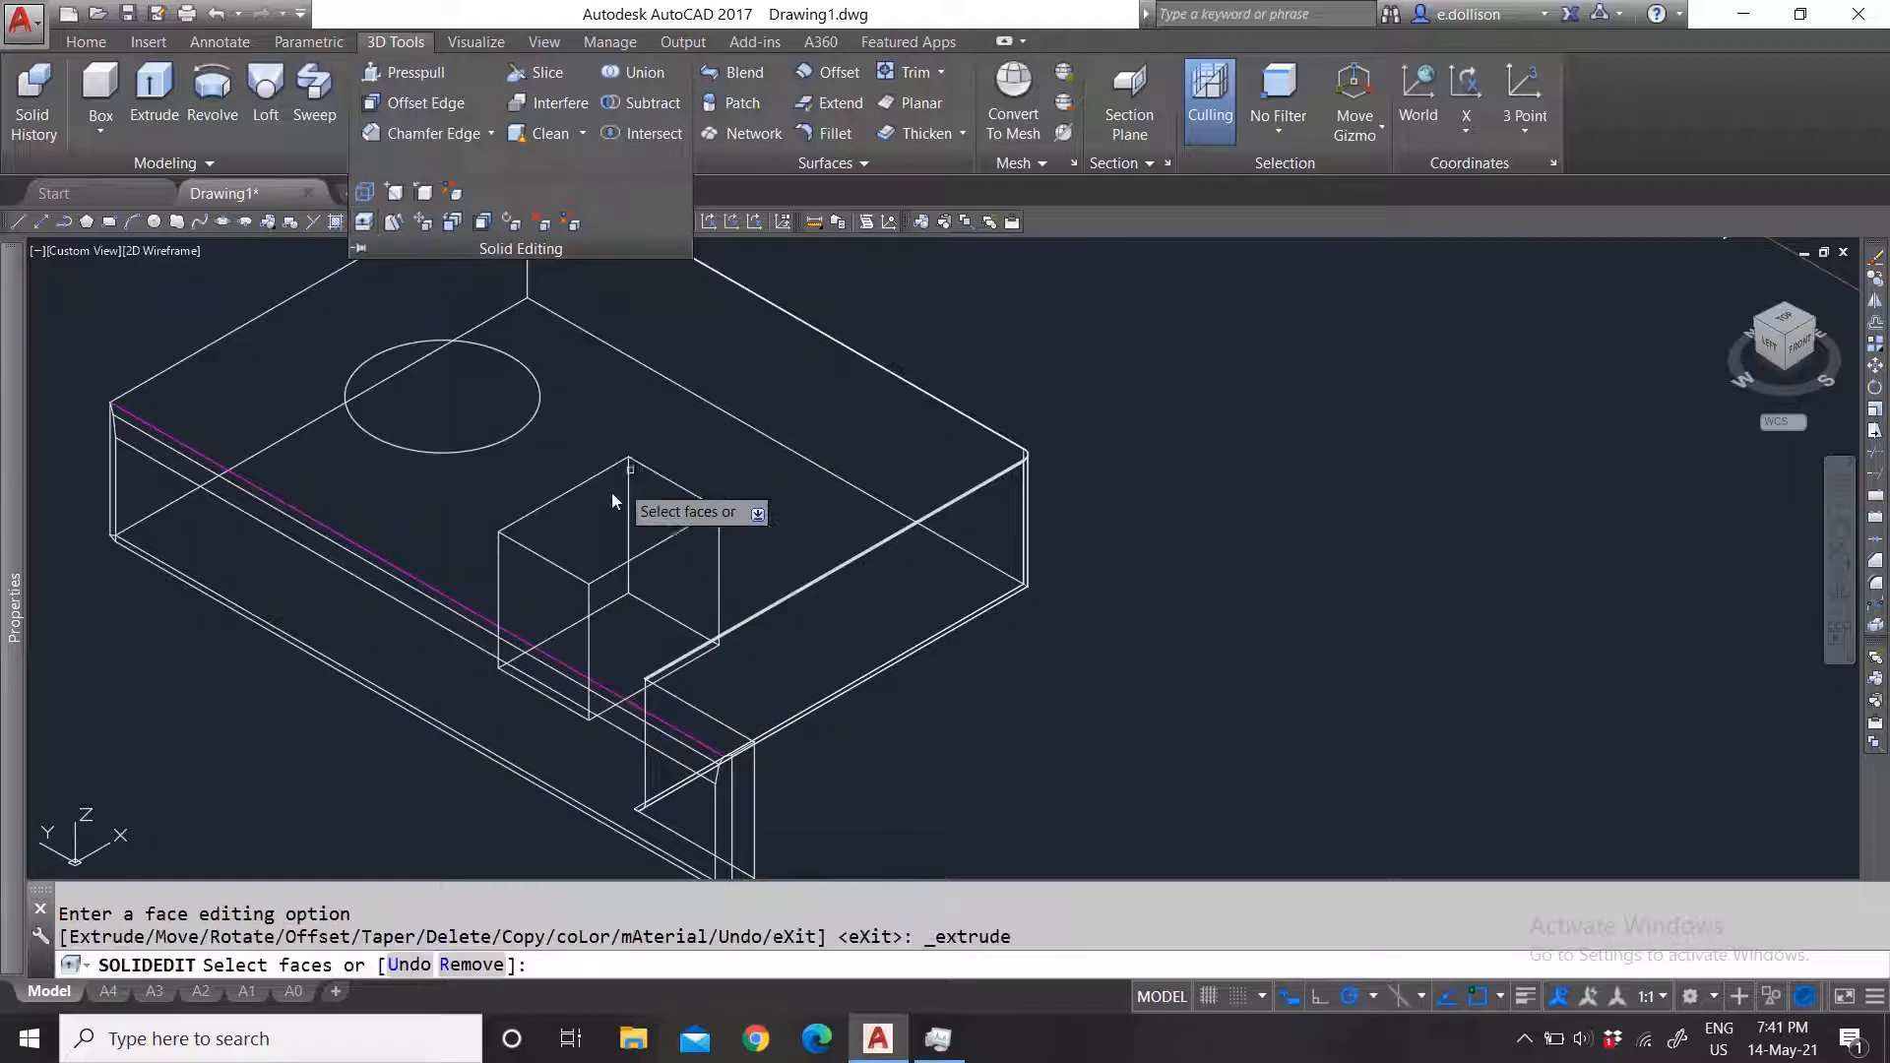
{"action": "scroll", "coordinate": [630, 531], "scroll_direction": "down", "scroll_amount": 5}
{"action": "scroll", "coordinate": [985, 403], "scroll_direction": "up", "scroll_amount": 3}
{"action": "middle_click_drag", "start_coordinate": [1047, 400], "coordinate": [576, 586]}
{"action": "scroll", "coordinate": [575, 586], "scroll_direction": "down", "scroll_amount": 4}
{"action": "scroll", "coordinate": [1081, 585], "scroll_direction": "up", "scroll_amount": 4}
{"action": "scroll", "coordinate": [984, 581], "scroll_direction": "down", "scroll_amount": 4}
{"action": "scroll", "coordinate": [856, 630], "scroll_direction": "up", "scroll_amount": 4}
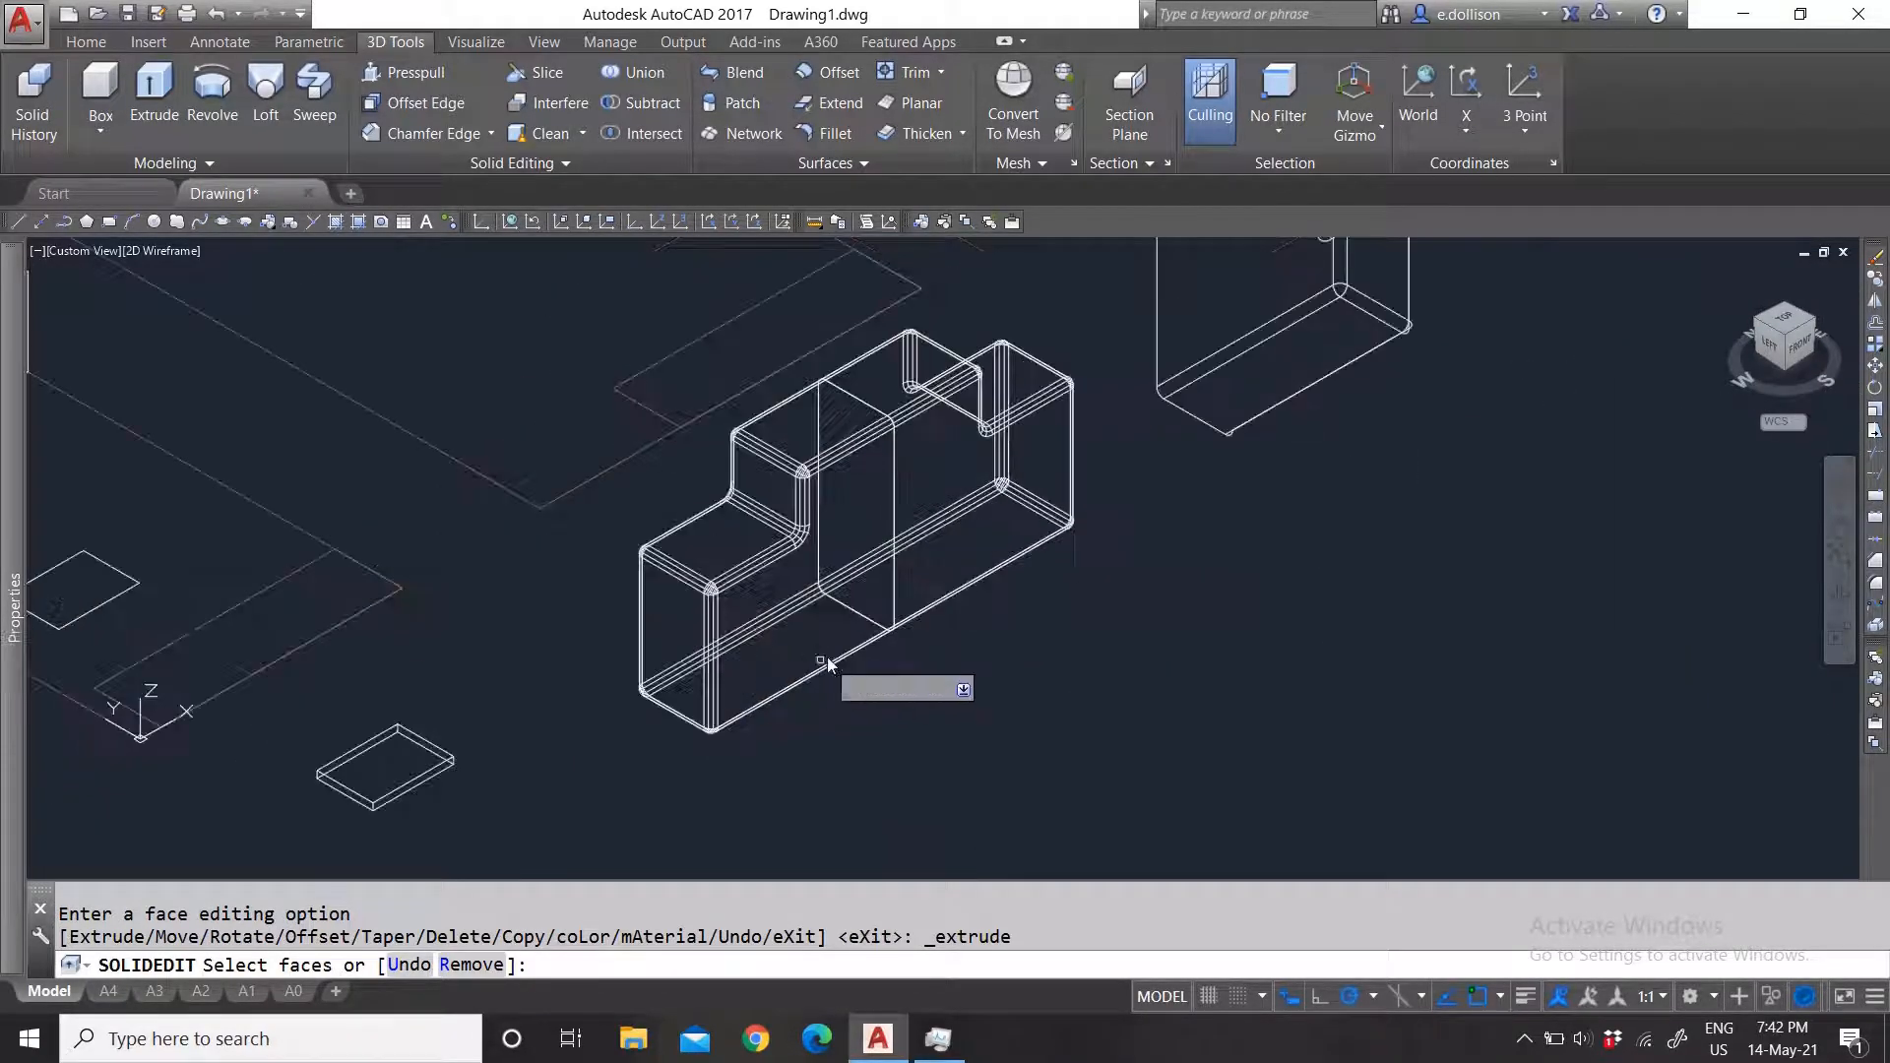
{"action": "key", "text": "Escape"}
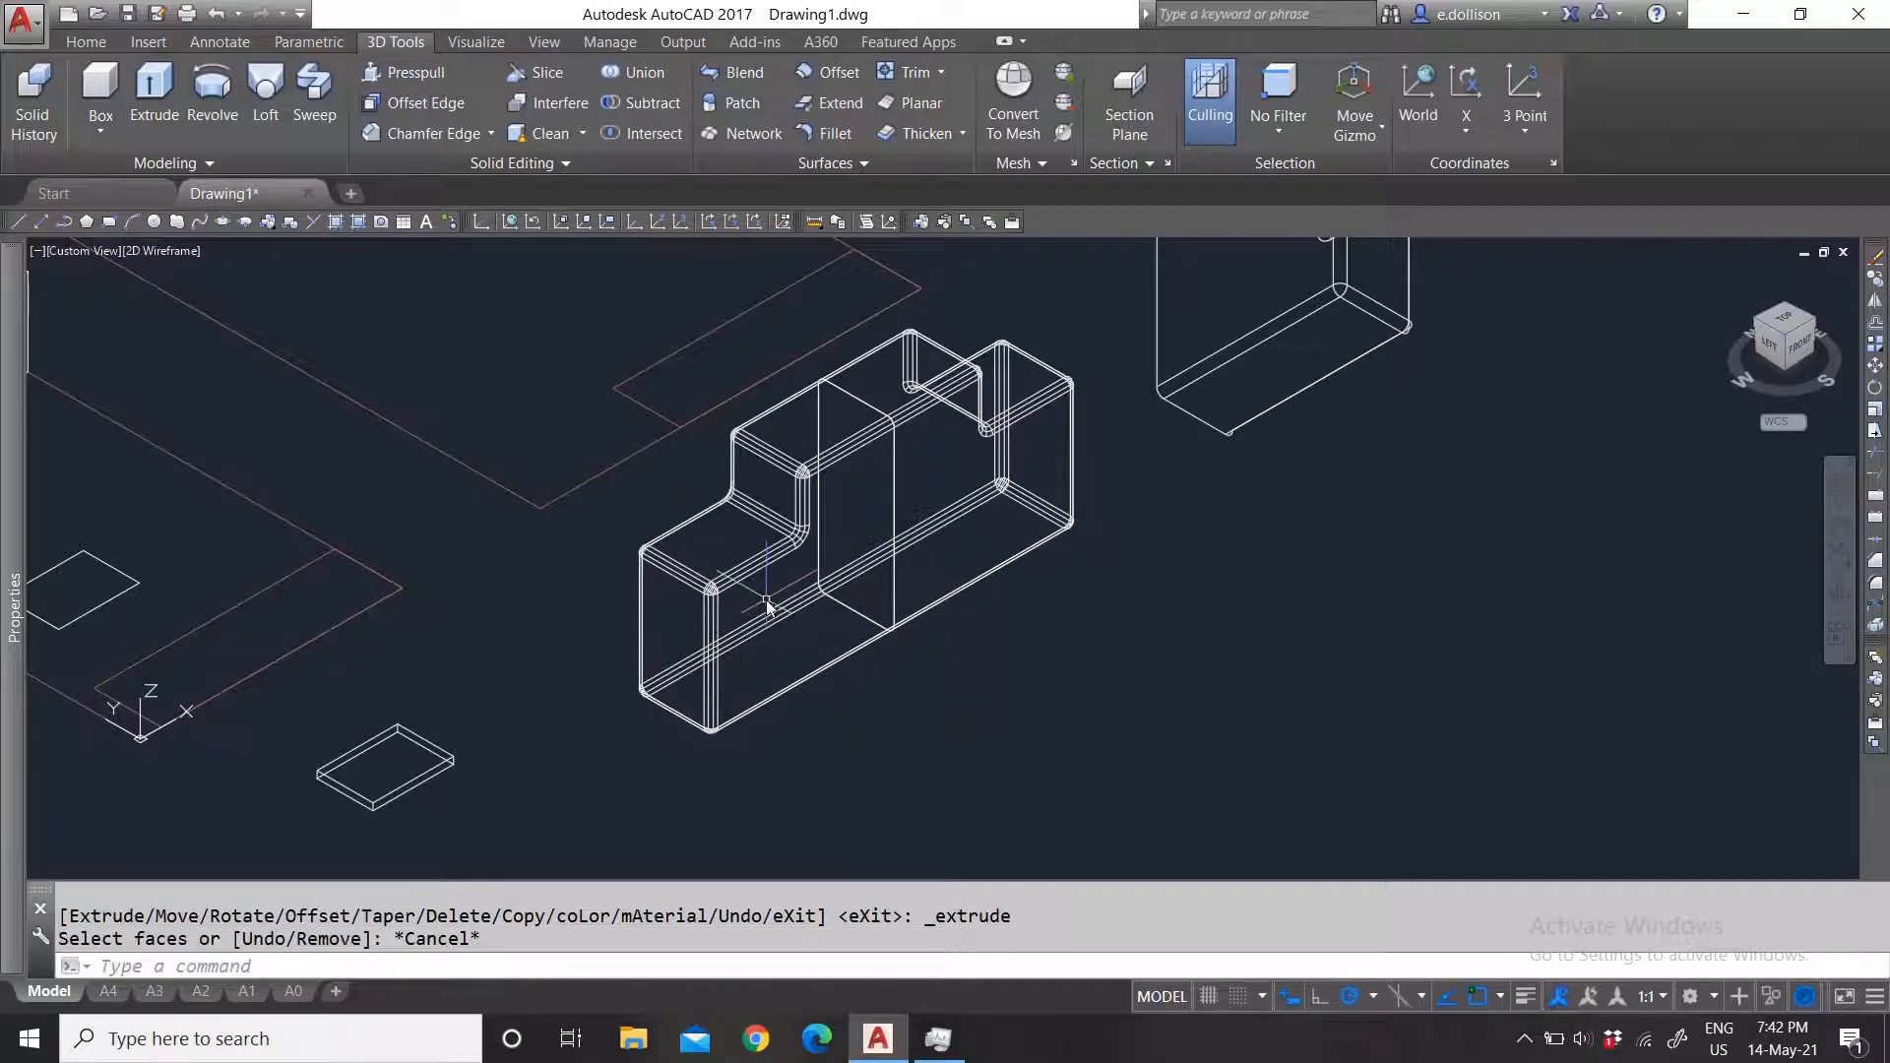
Step: Move the stepped half of the sliced filleted solid away from the notched half, leaving a gap between them
{"action": "left_click", "coordinate": [742, 579]}
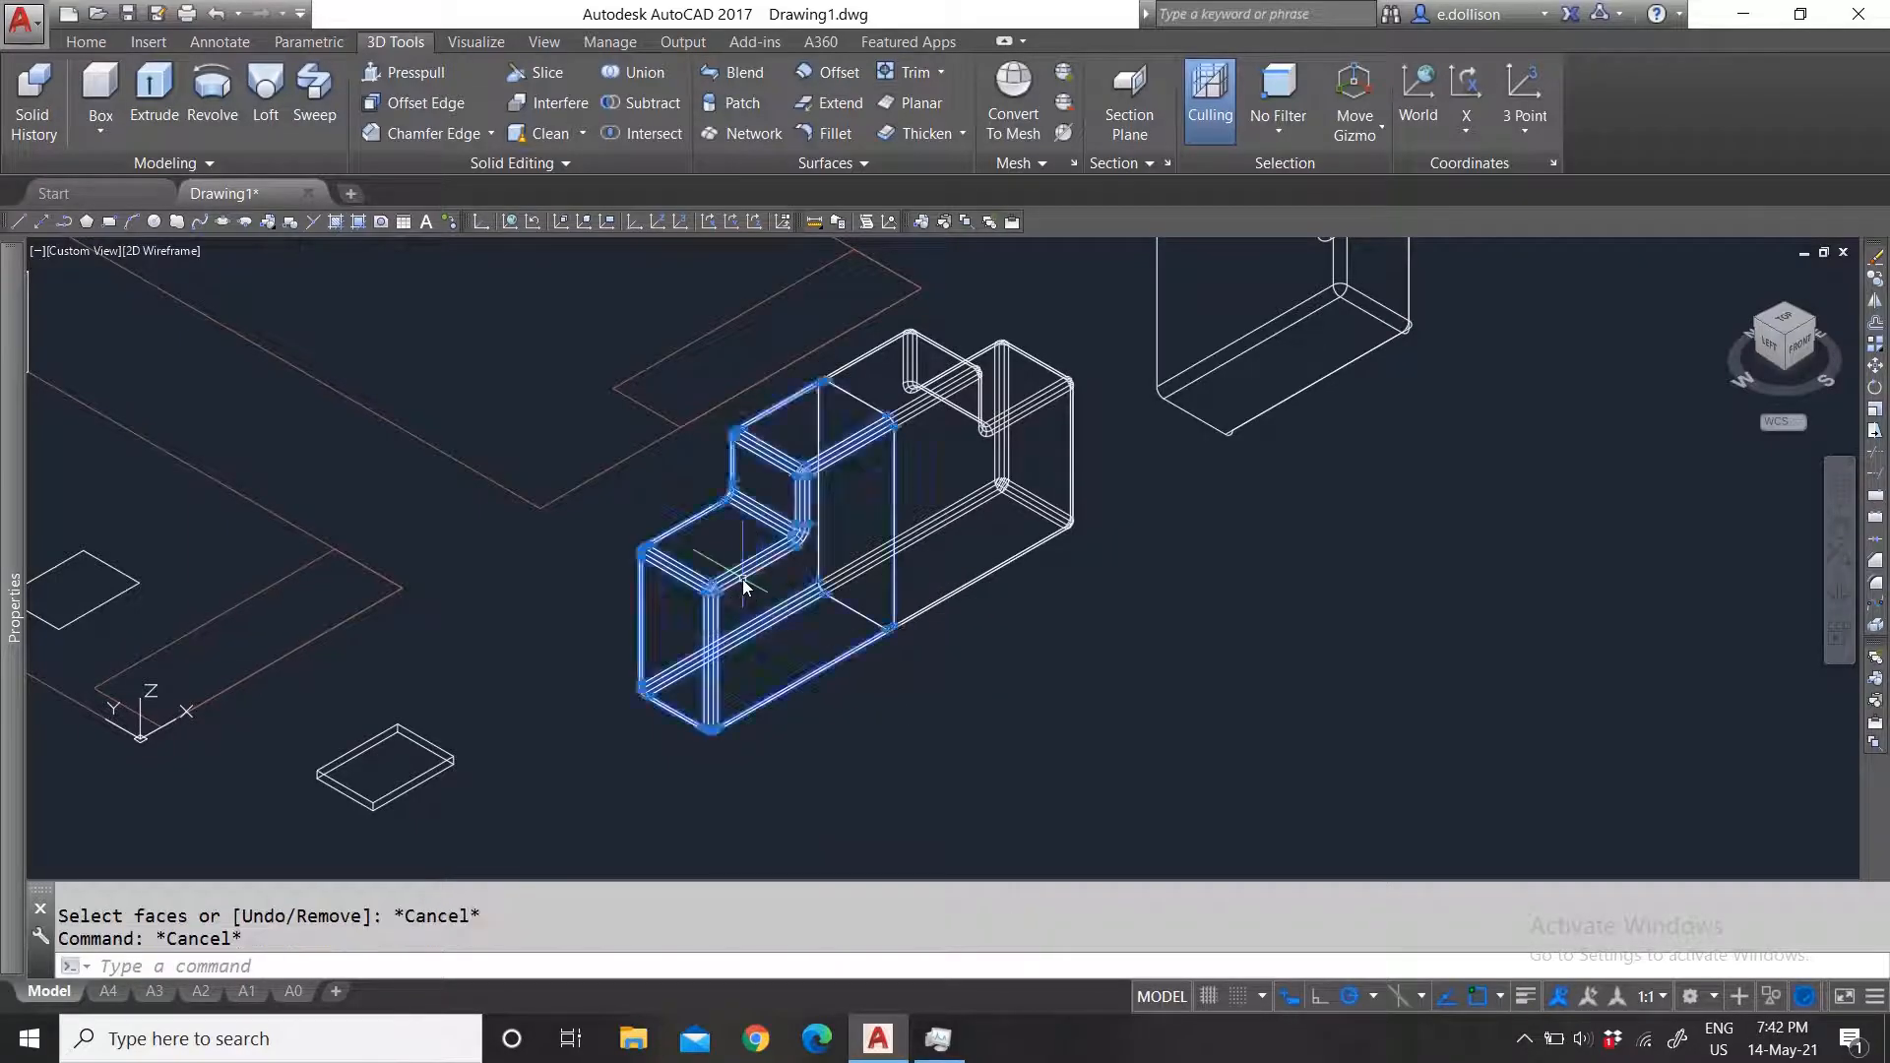
{"action": "type", "text": "m"}
{"action": "key", "text": "Return"}
{"action": "left_click", "coordinate": [888, 688]}
{"action": "left_click", "coordinate": [809, 738]}
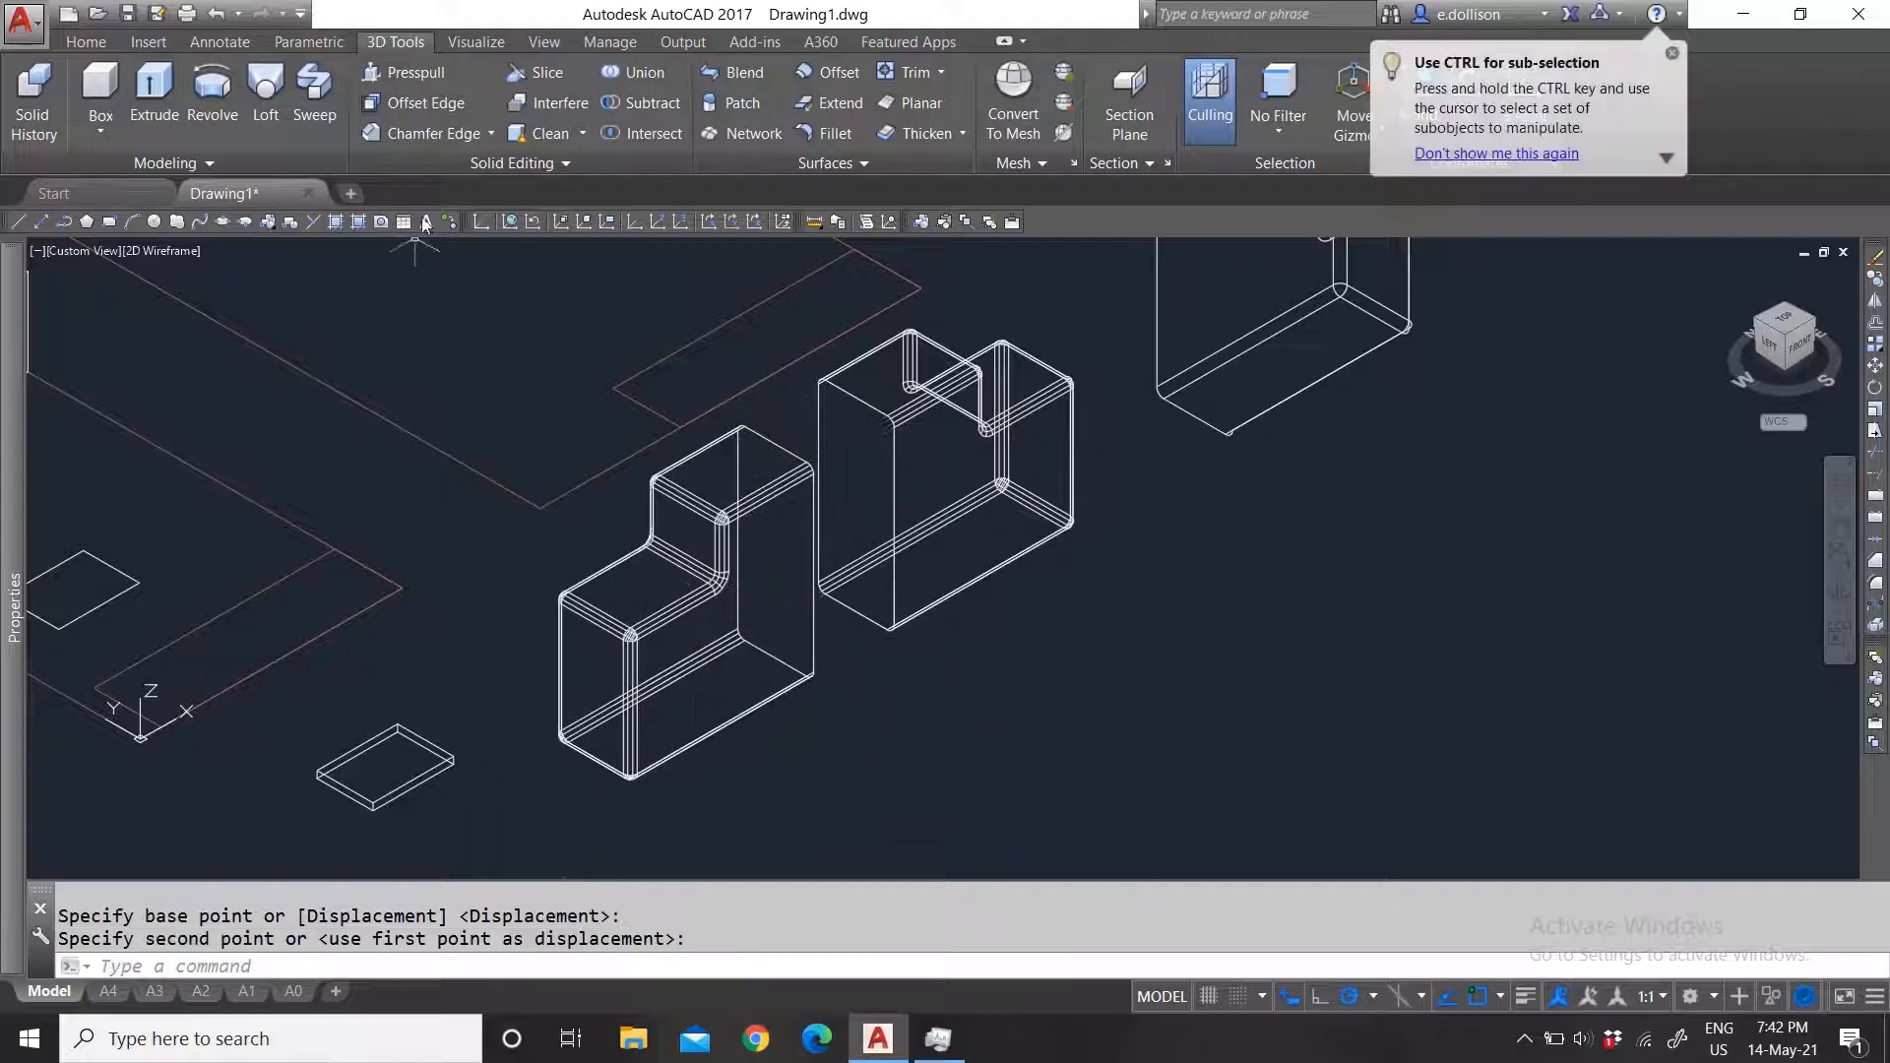
{"action": "left_click", "coordinate": [510, 163]}
{"action": "left_click", "coordinate": [364, 192]}
{"action": "scroll", "coordinate": [860, 630], "scroll_direction": "up", "scroll_amount": 2}
{"action": "scroll", "coordinate": [807, 543], "scroll_direction": "down", "scroll_amount": 4}
{"action": "scroll", "coordinate": [807, 534], "scroll_direction": "up", "scroll_amount": 4}
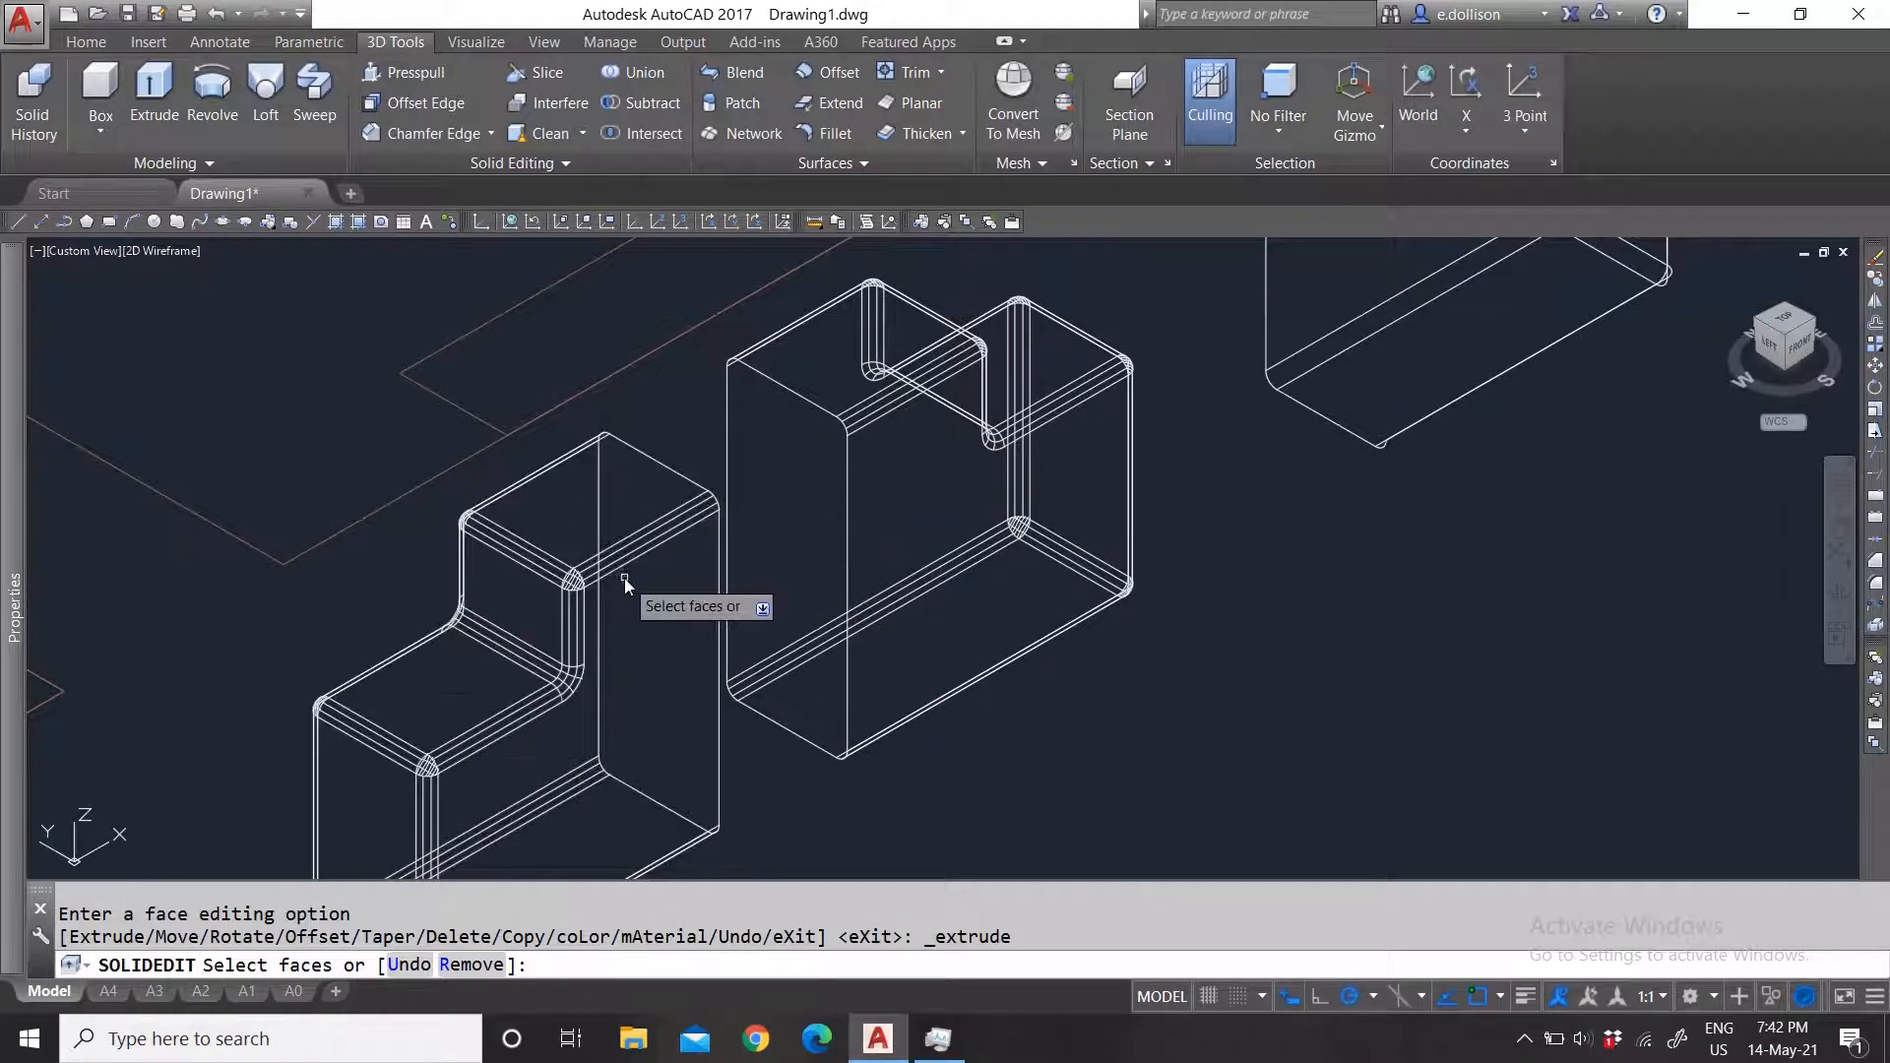
{"action": "left_click", "coordinate": [457, 165]}
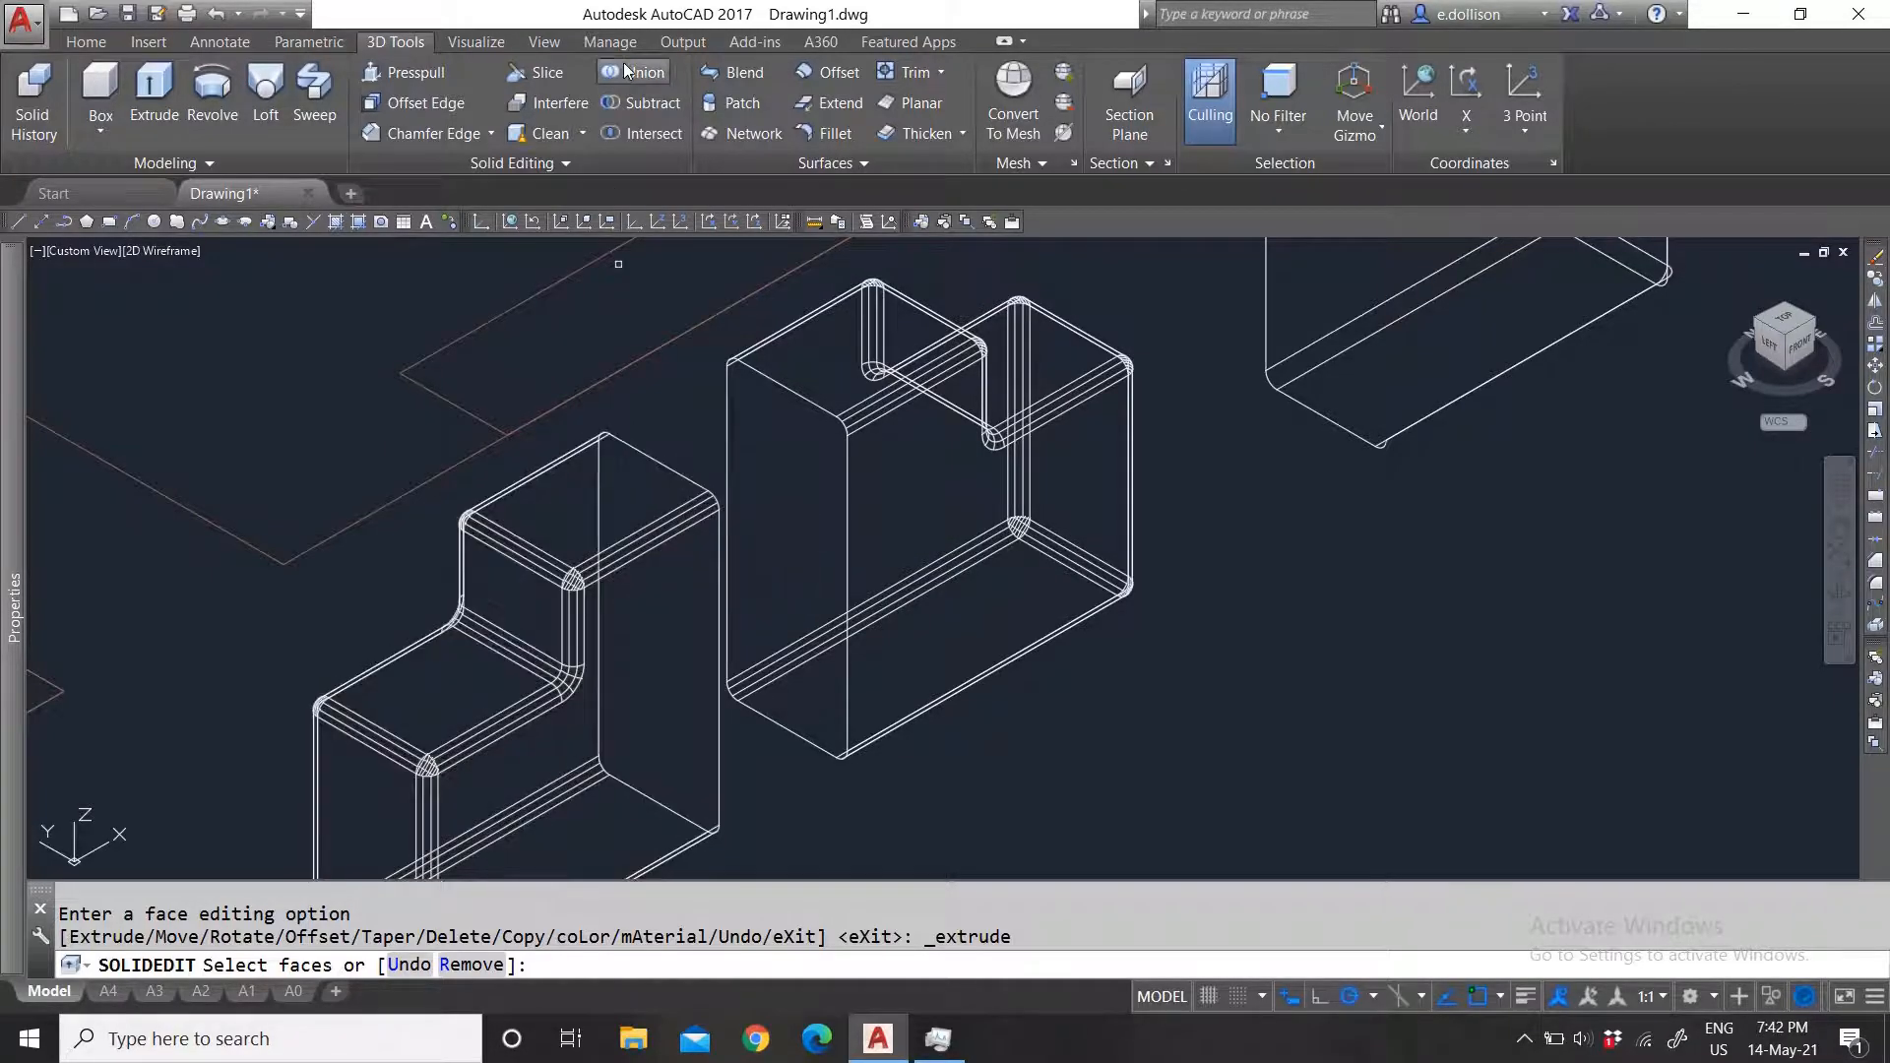
{"action": "key", "text": "Escape"}
Step: Move the notched half of the filleted solid against the cut face of the stepped half
{"action": "left_click", "coordinate": [813, 318]}
{"action": "left_click", "coordinate": [742, 413]}
{"action": "type", "text": "m"}
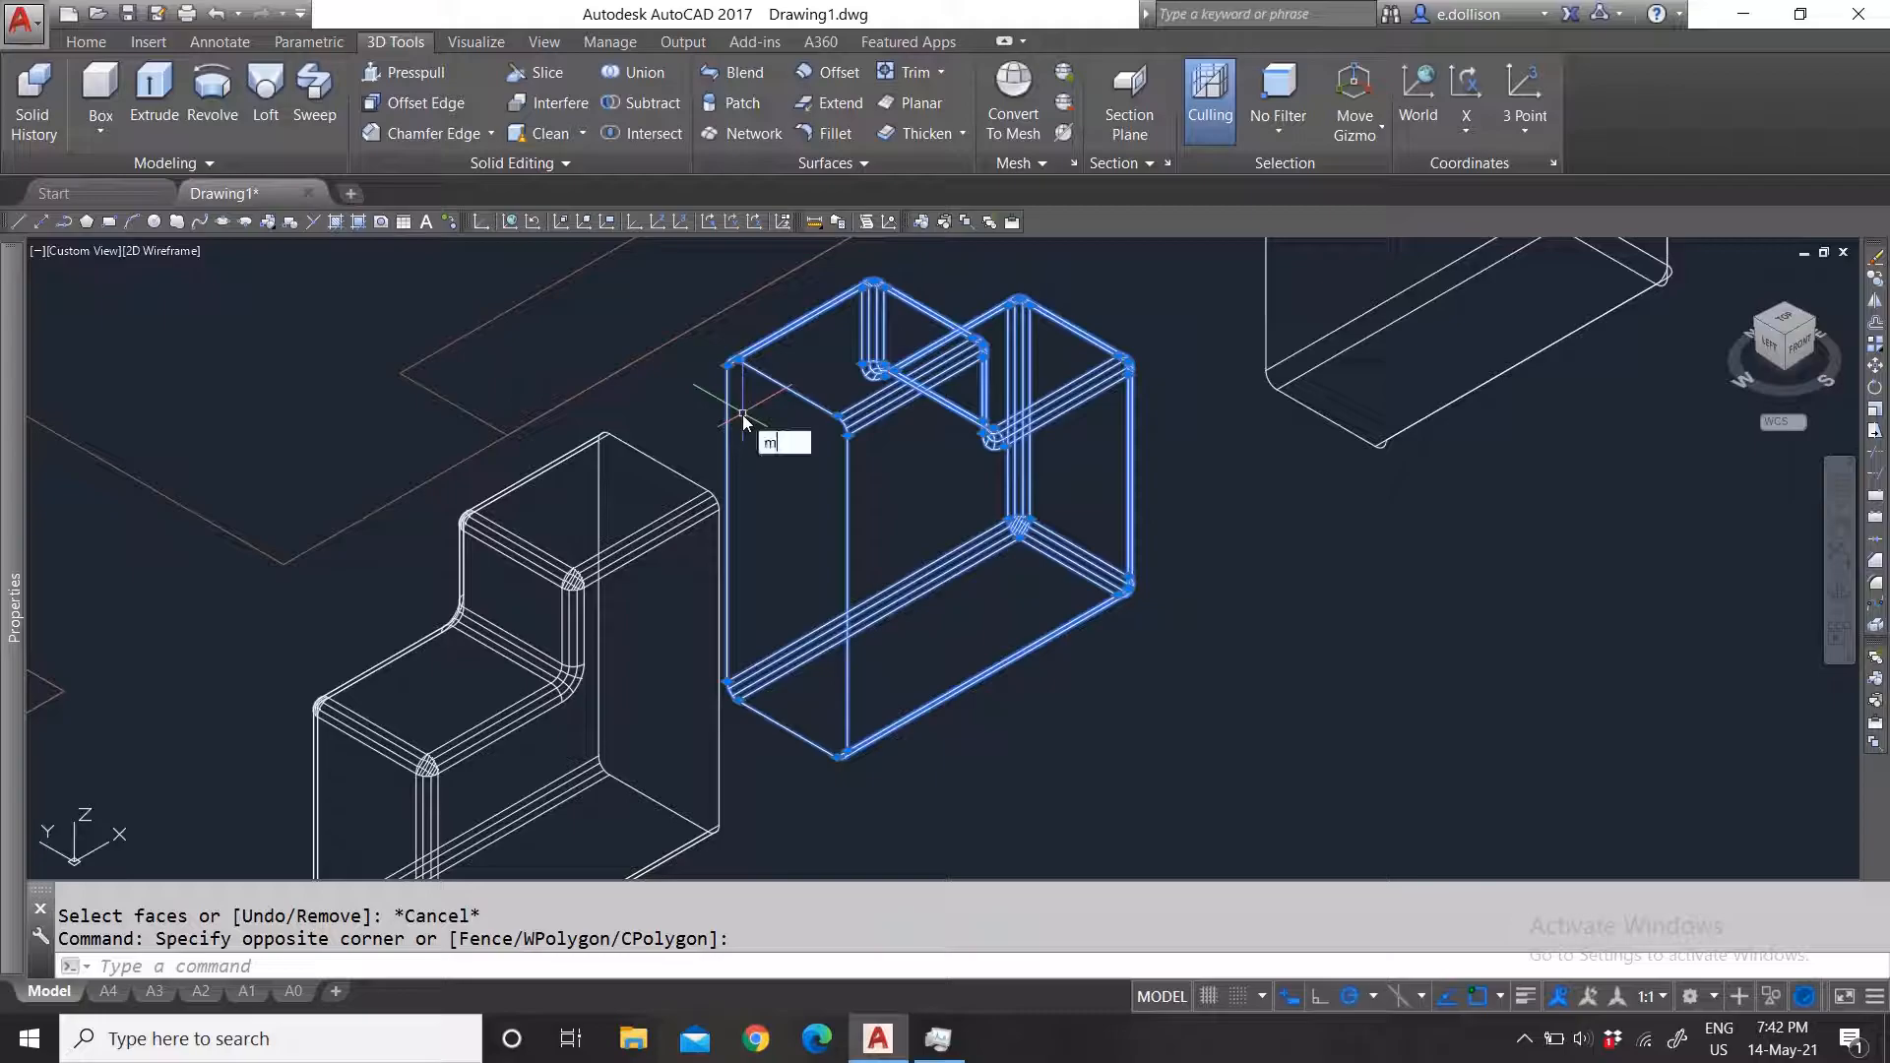
{"action": "key", "text": "Return"}
{"action": "left_click", "coordinate": [776, 445]}
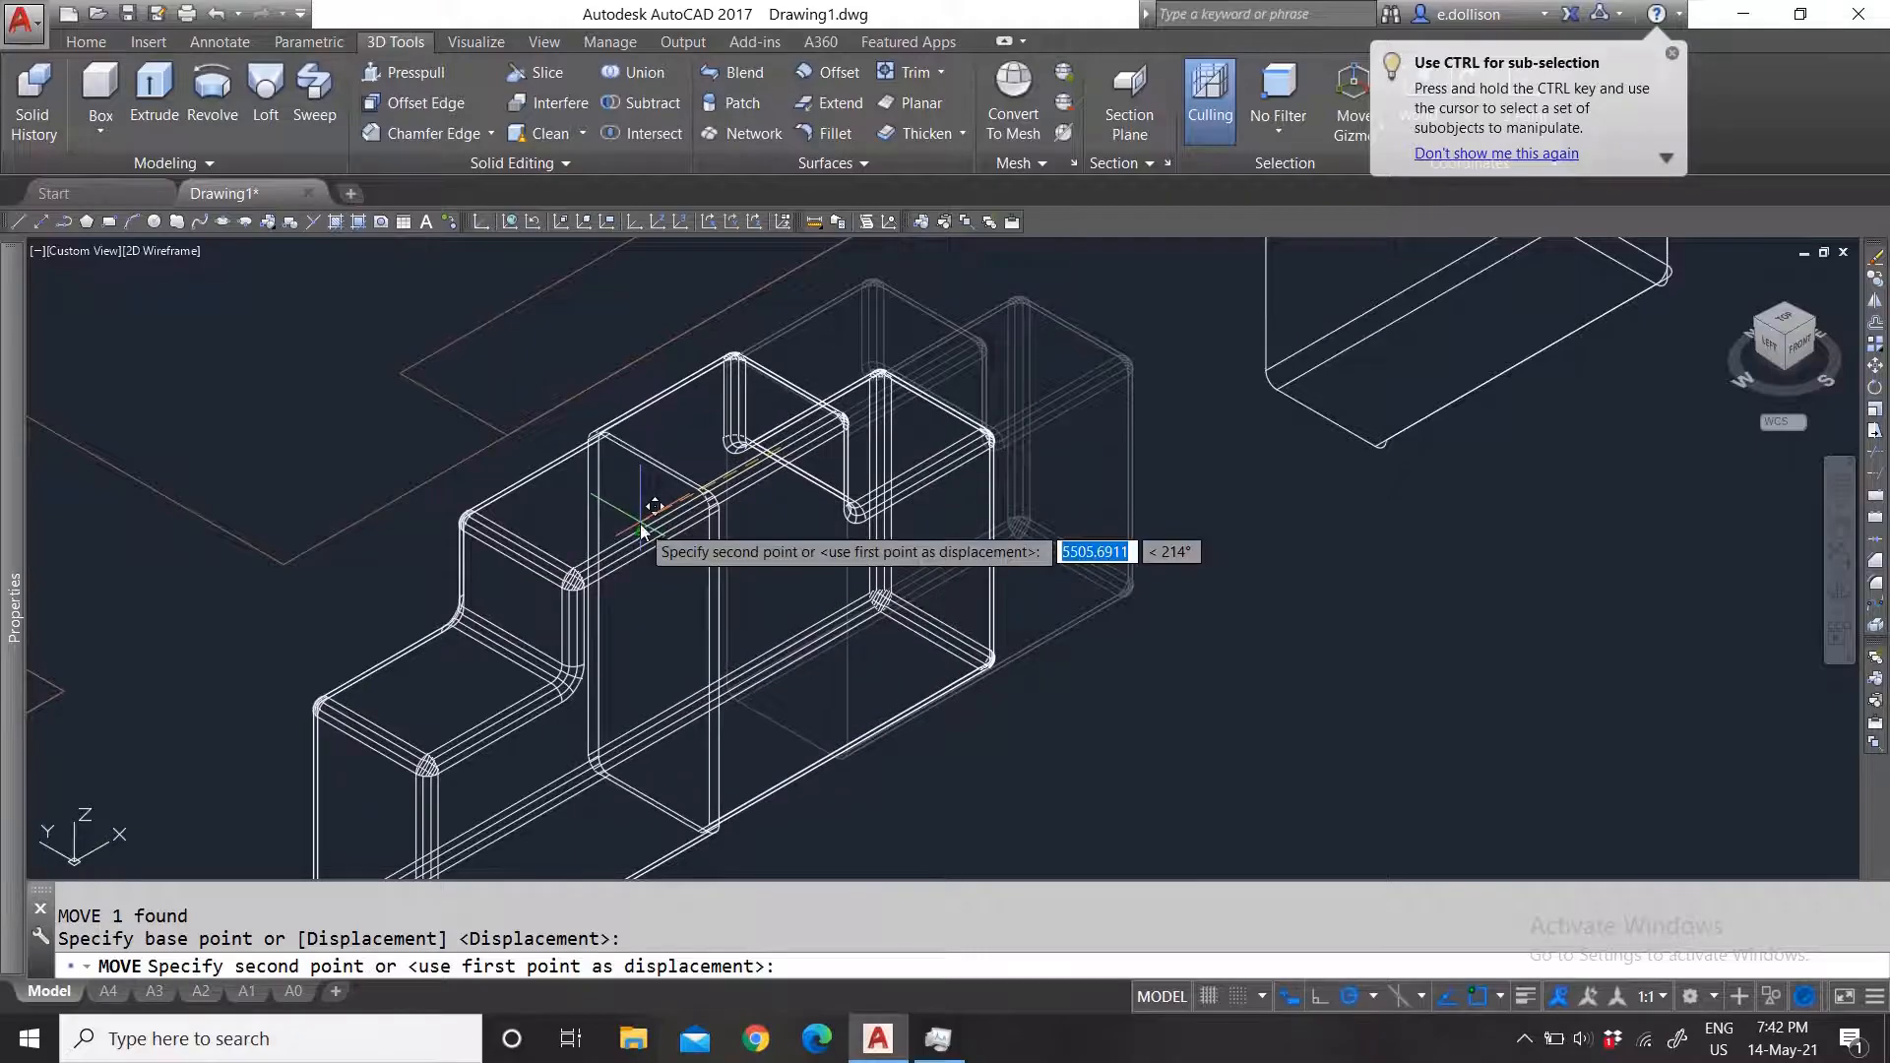
{"action": "key", "text": "Escape"}
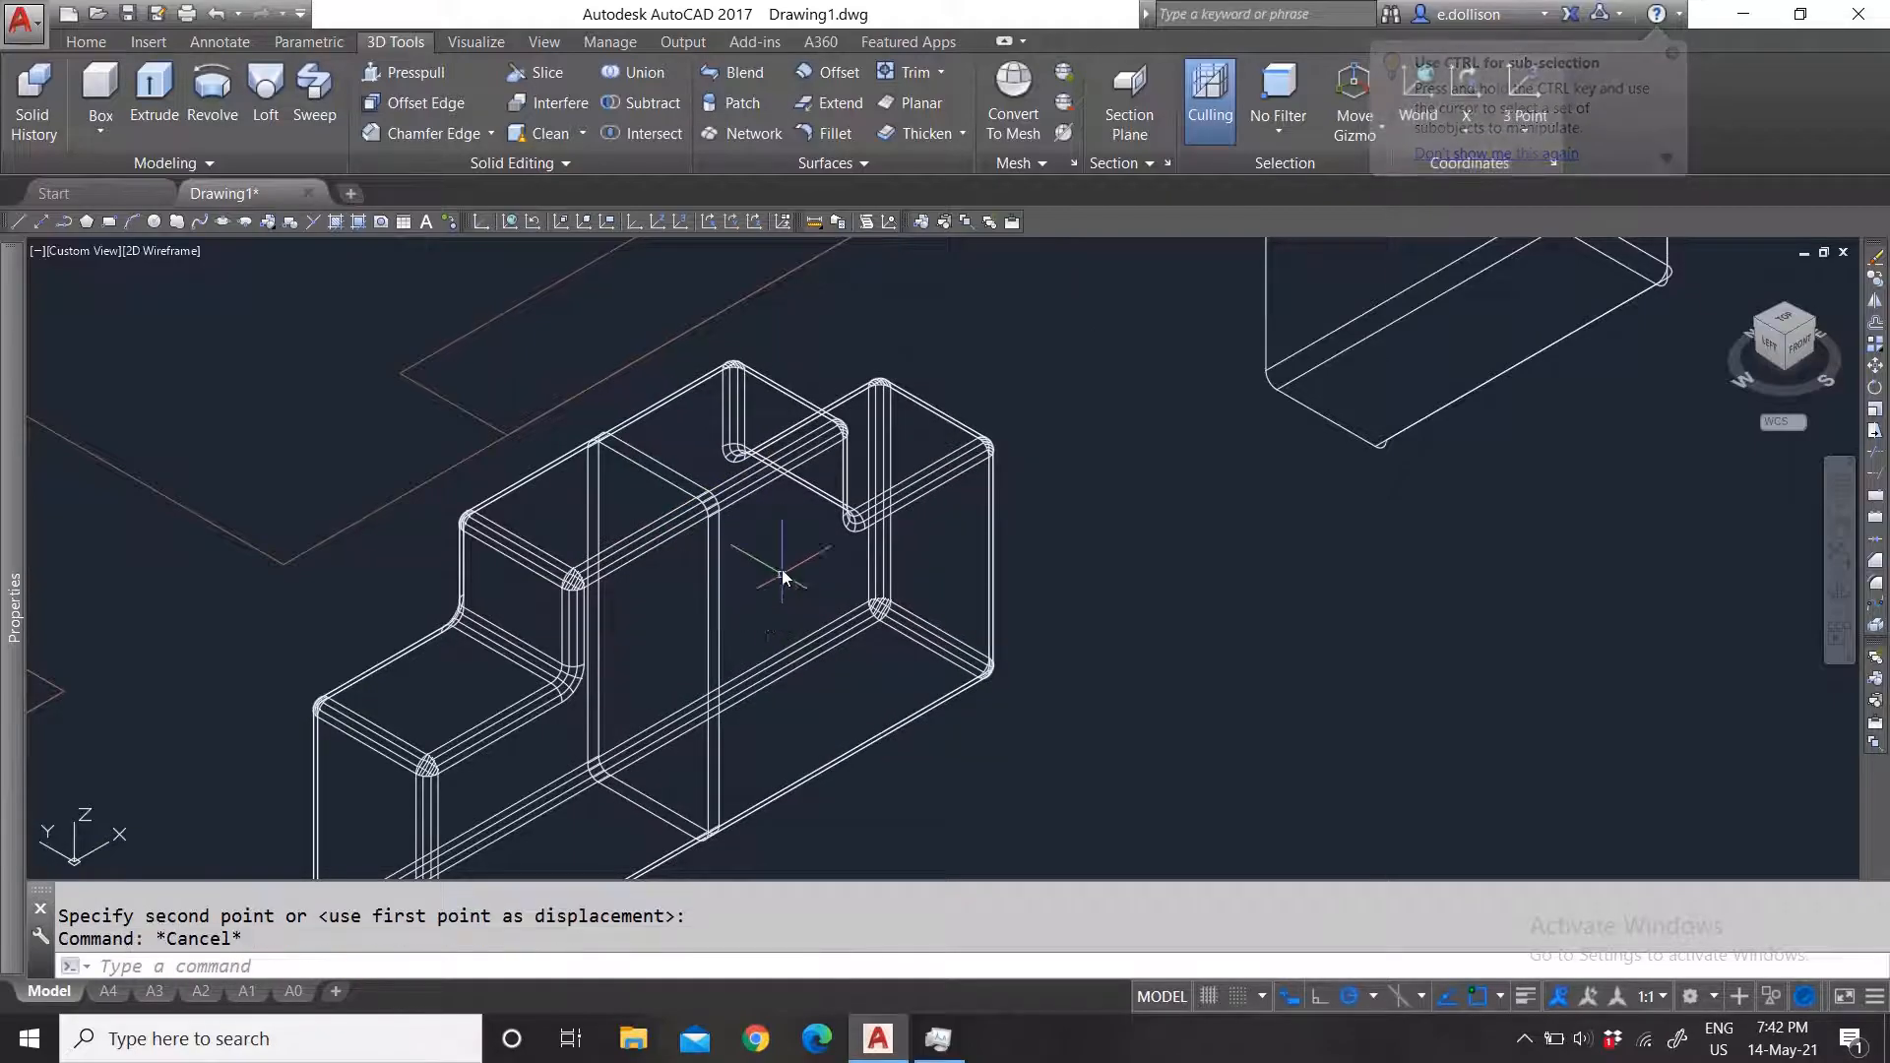
Step: Move the notched half of the filleted solid clear of the stepped half, into the empty space beside it
{"action": "scroll", "coordinate": [781, 569], "scroll_direction": "down", "scroll_amount": 2}
{"action": "scroll", "coordinate": [823, 622], "scroll_direction": "up", "scroll_amount": 2}
{"action": "left_click", "coordinate": [818, 613]}
{"action": "left_click", "coordinate": [820, 615]}
{"action": "type", "text": "m"}
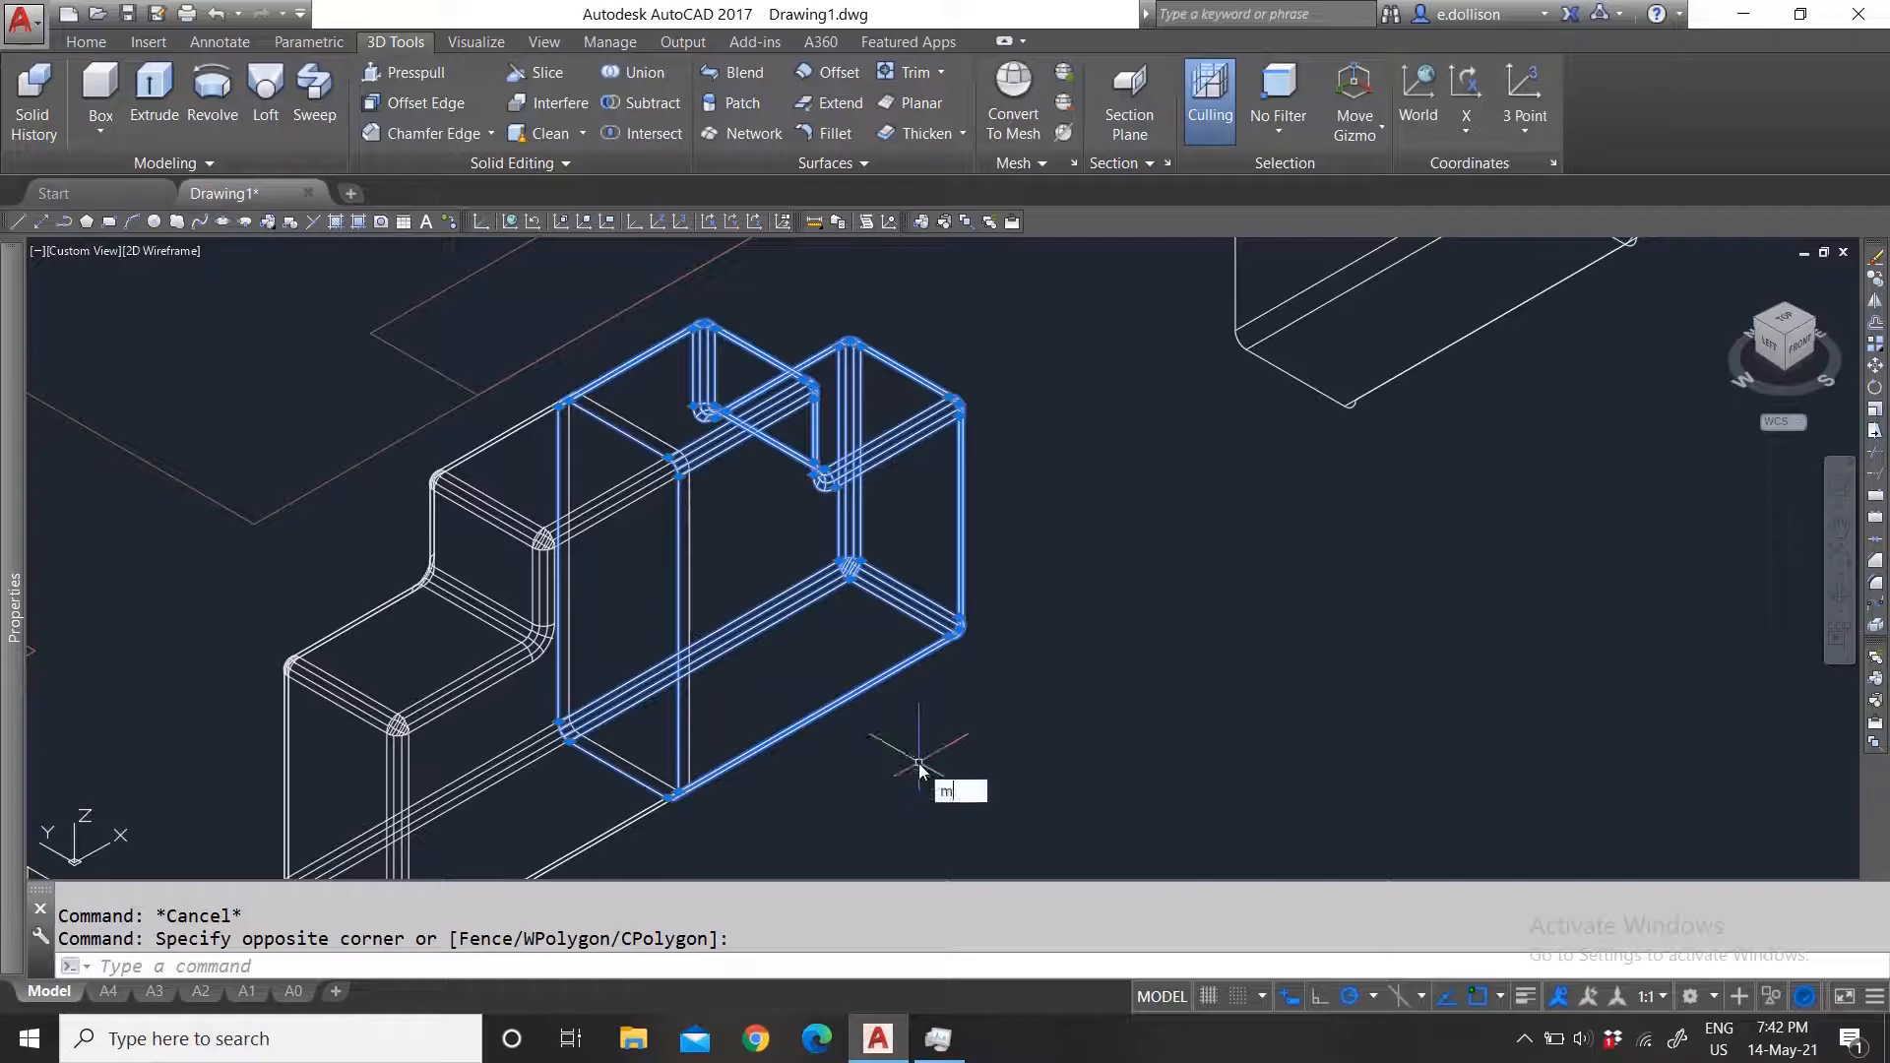
{"action": "key", "text": "Return"}
{"action": "left_click", "coordinate": [922, 763]}
{"action": "left_click", "coordinate": [1138, 642]}
{"action": "left_click", "coordinate": [1073, 657]}
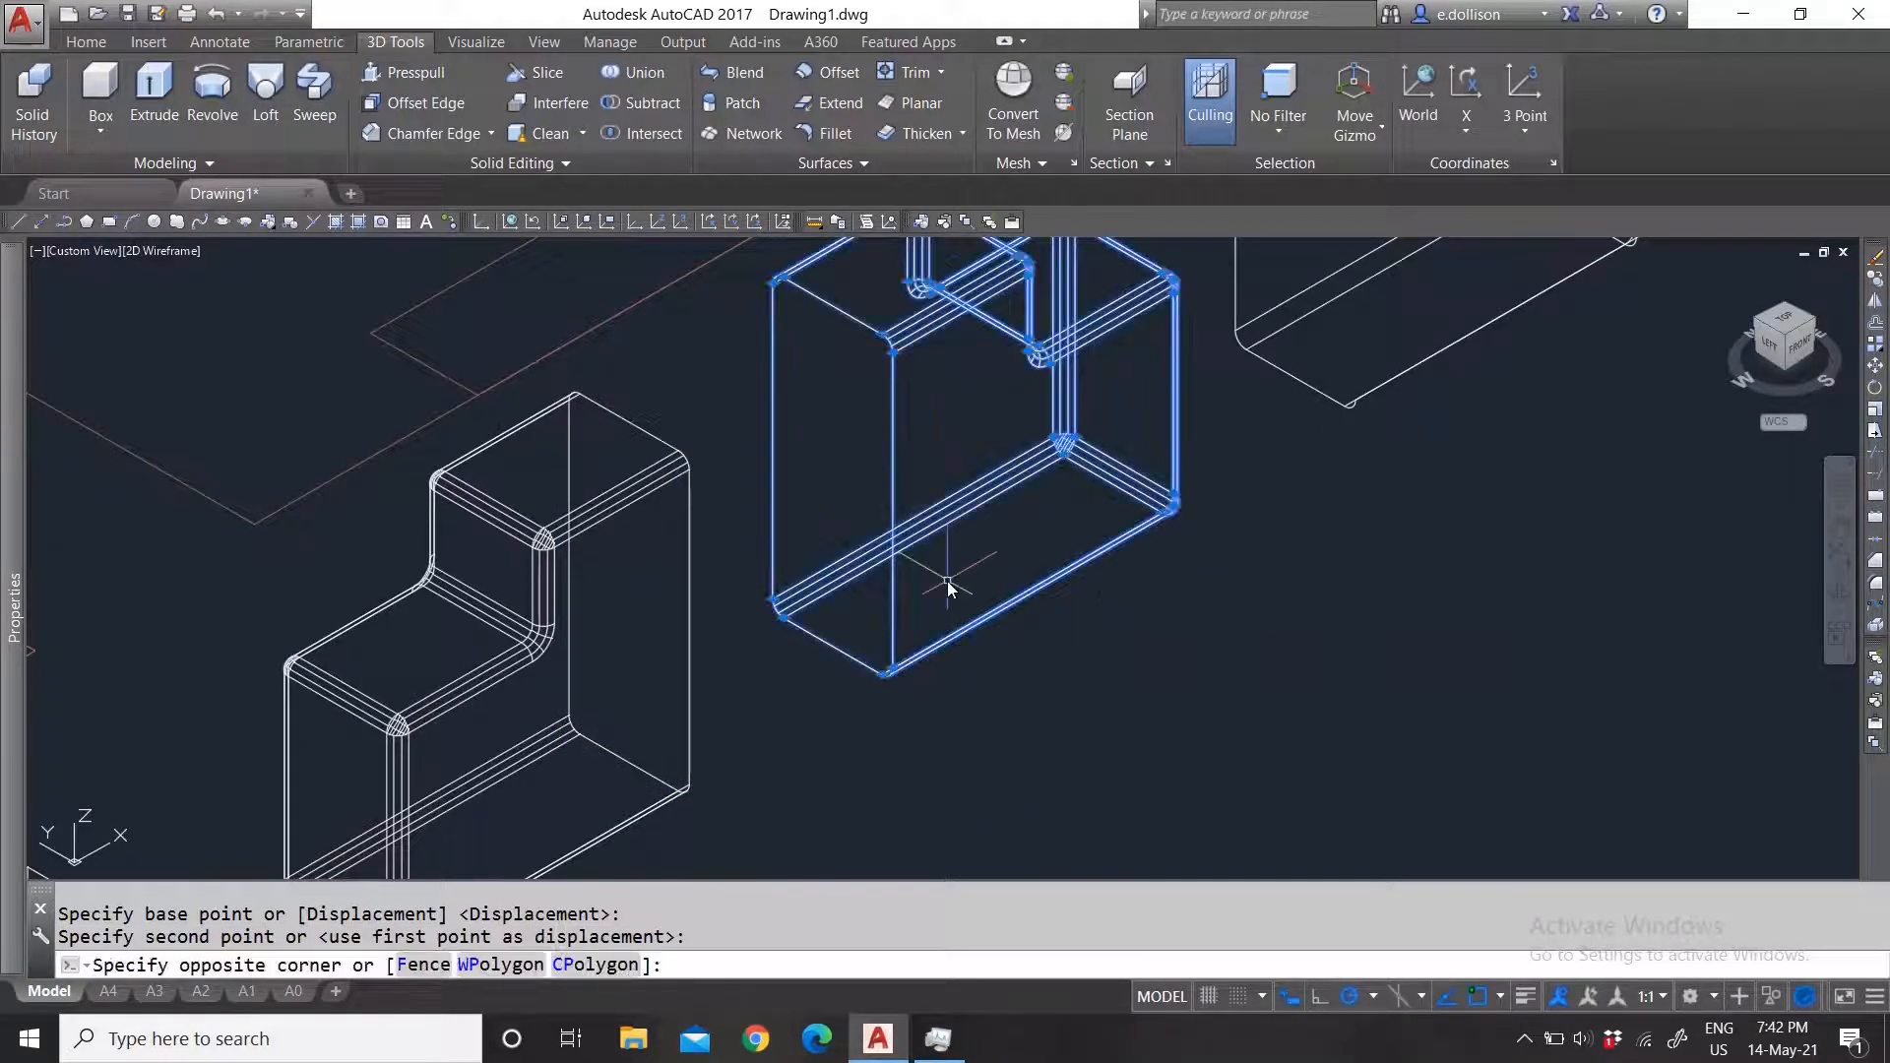
Step: Copy the notched half of the filleted solid against the cut face of the stepped half
{"action": "left_click", "coordinate": [948, 586]}
{"action": "type", "text": "Co"}
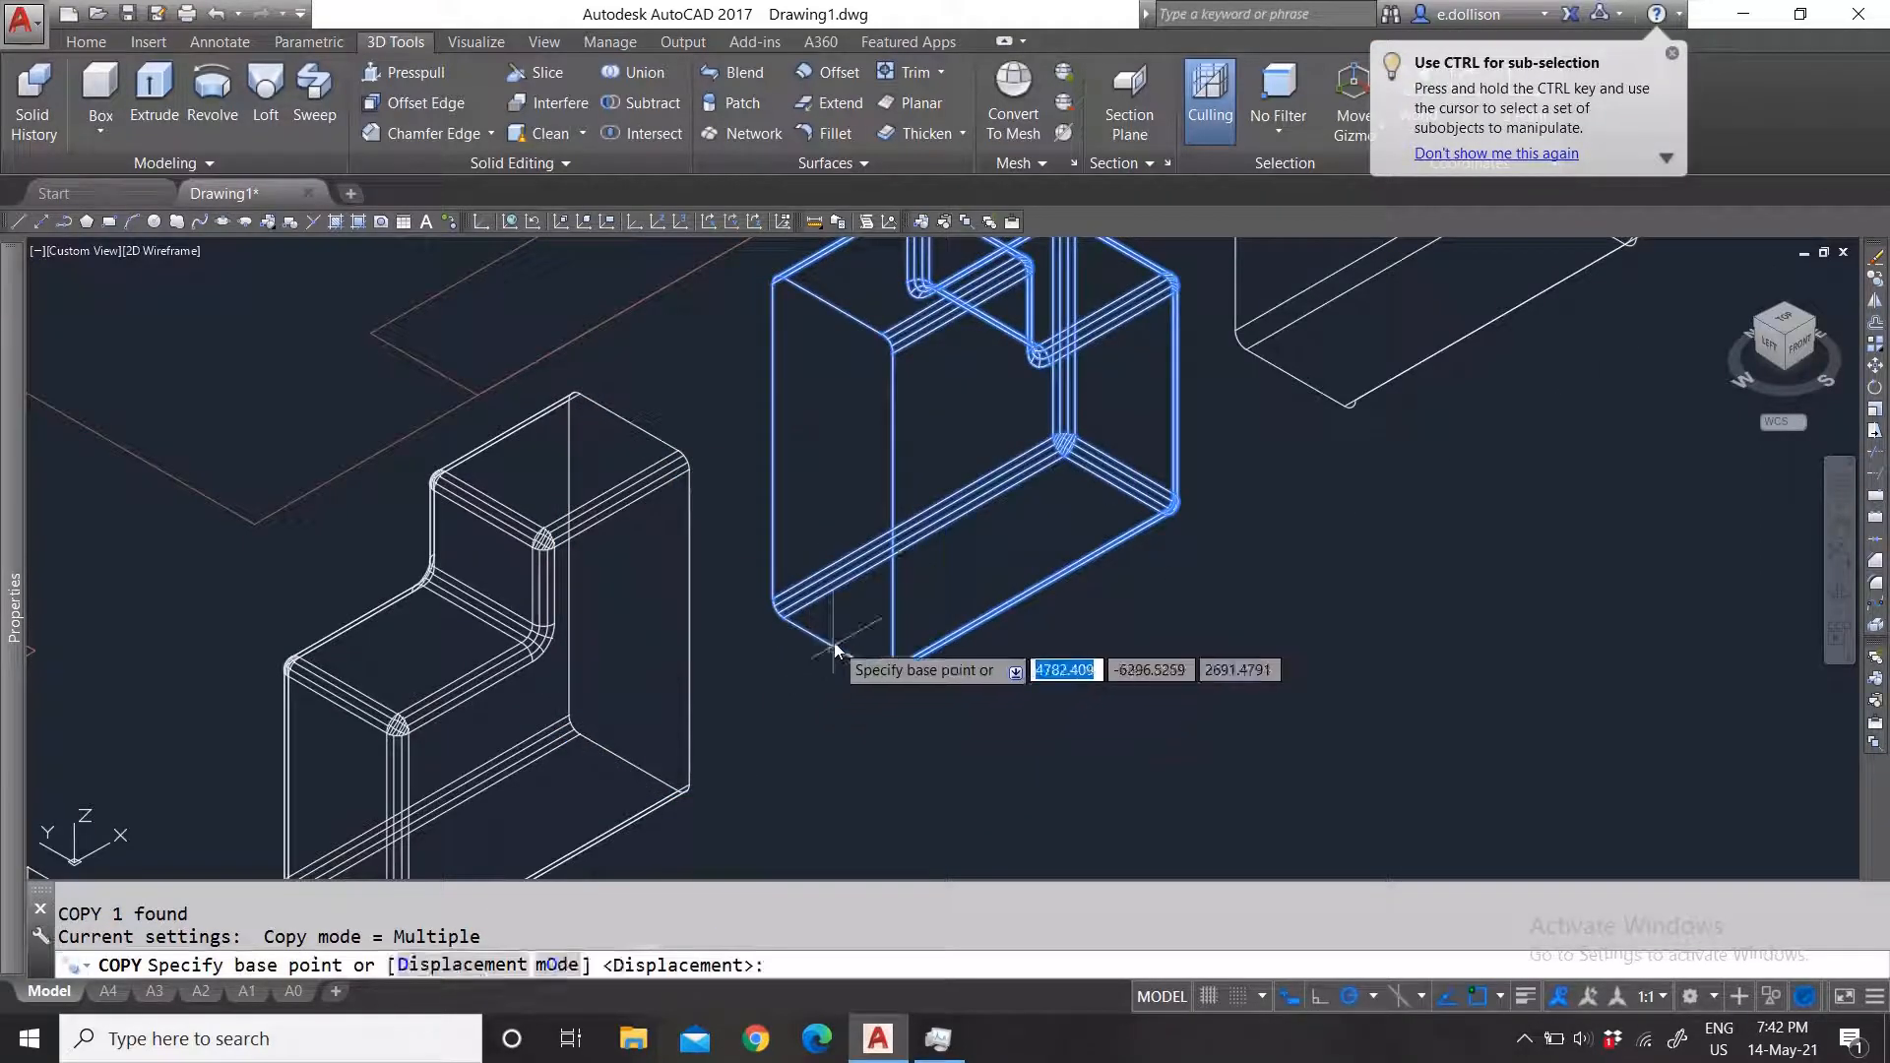
{"action": "left_click", "coordinate": [833, 645]}
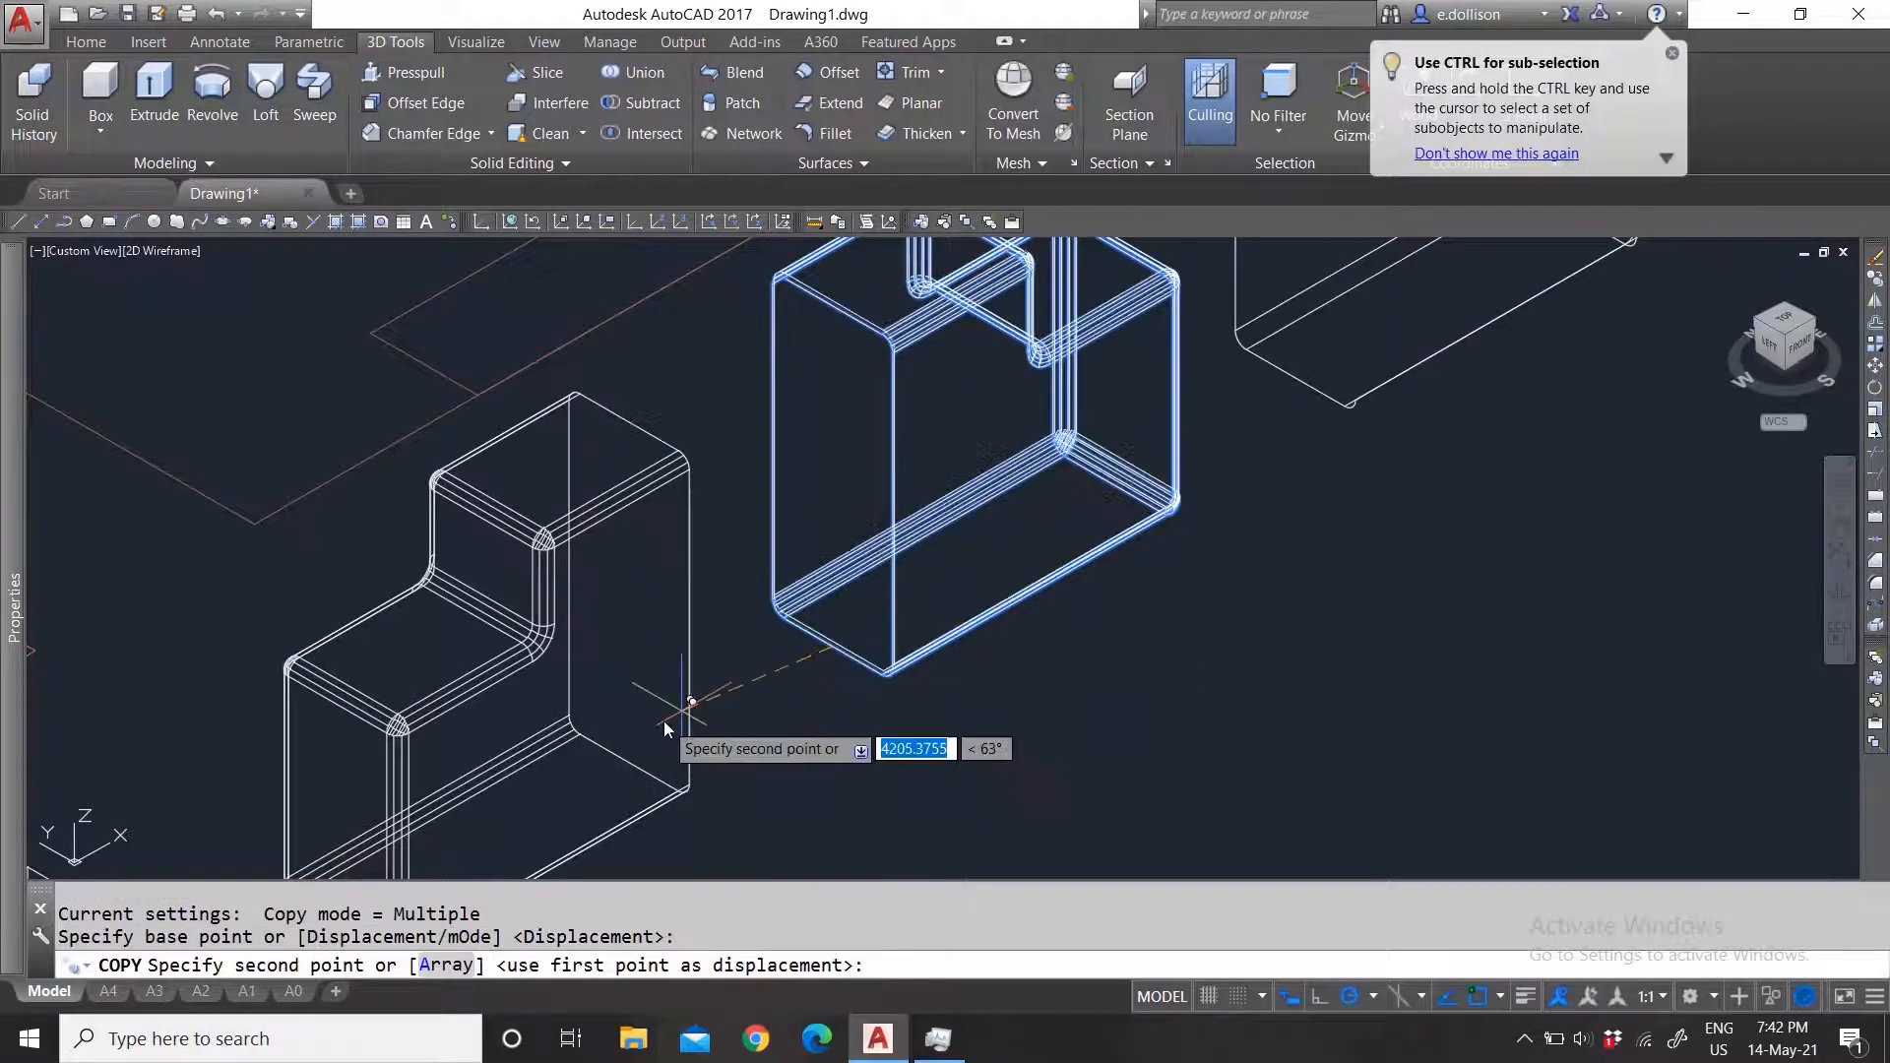
{"action": "left_click", "coordinate": [630, 760]}
{"action": "key", "text": "Escape"}
Step: Copy the original notched half again so the new piece overlaps both it and the copy touching the stepped half
{"action": "left_click", "coordinate": [829, 310]}
{"action": "left_click", "coordinate": [887, 411]}
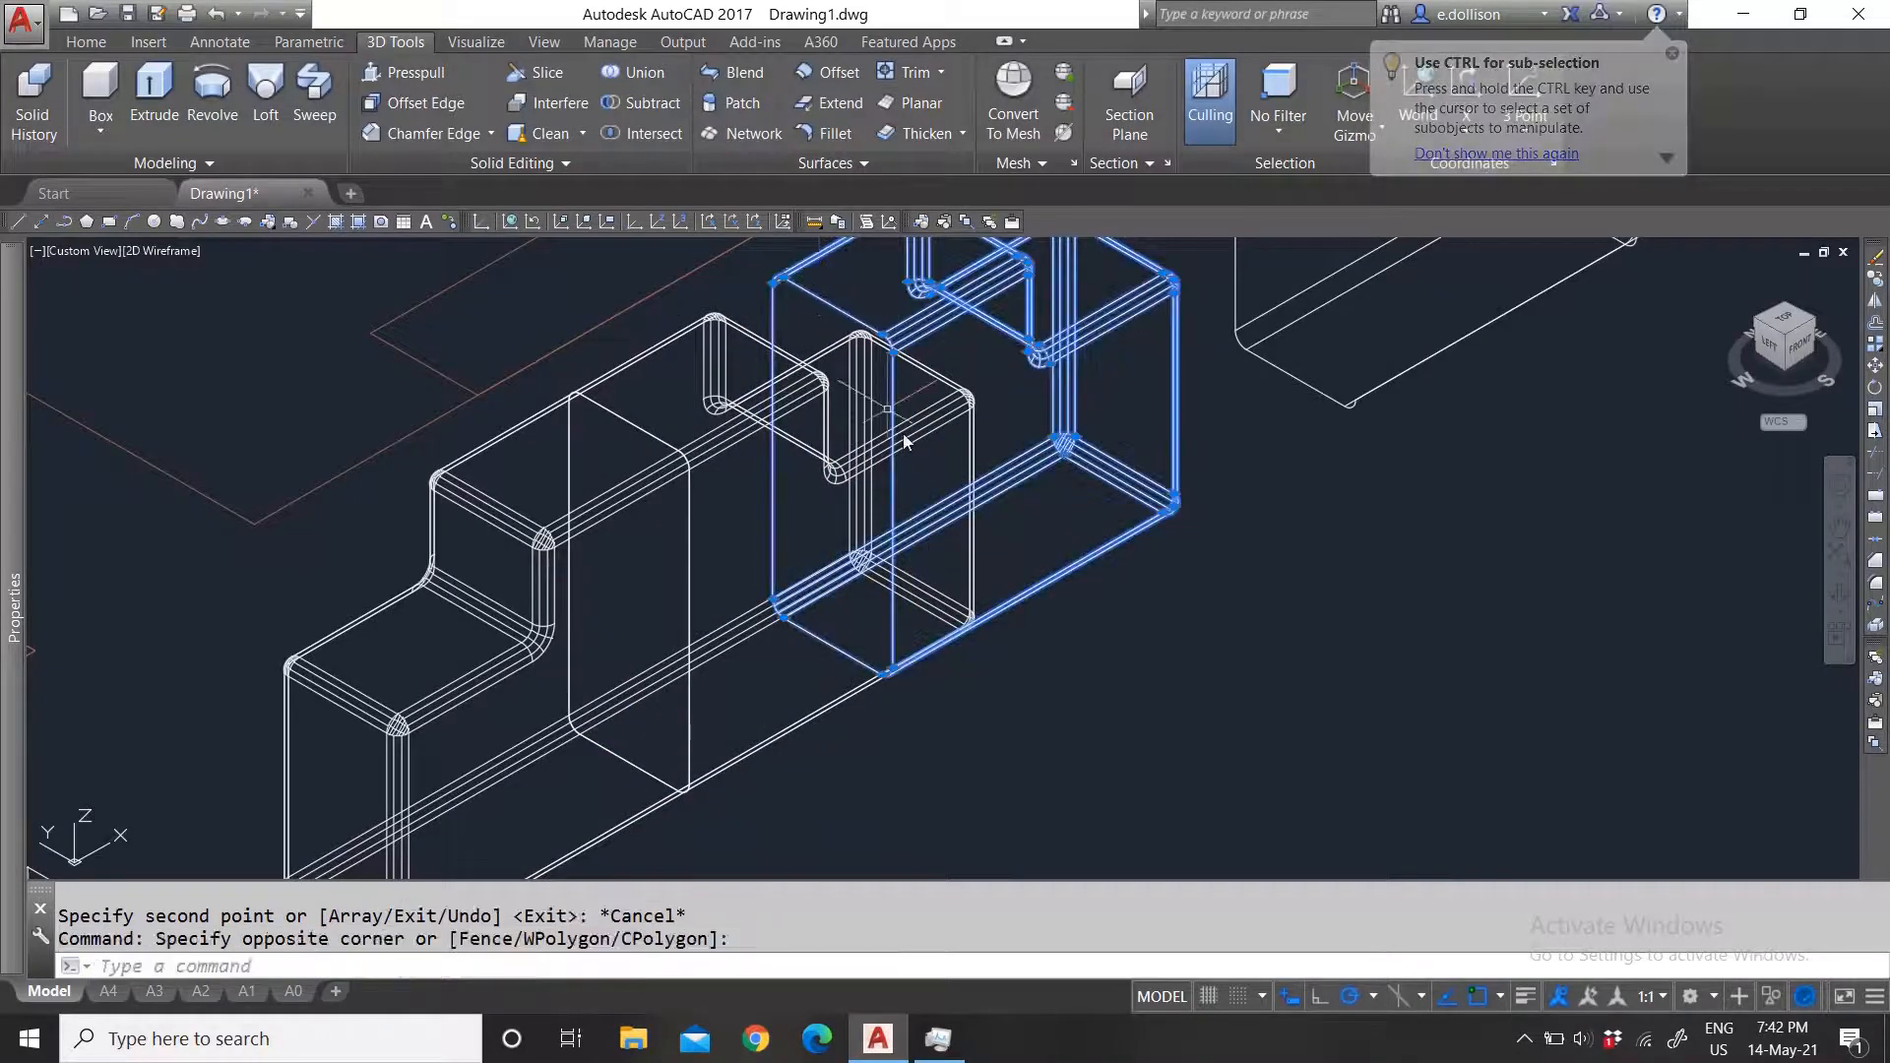
{"action": "type", "text": "co"}
{"action": "key", "text": "Return"}
{"action": "left_click", "coordinate": [1054, 691]}
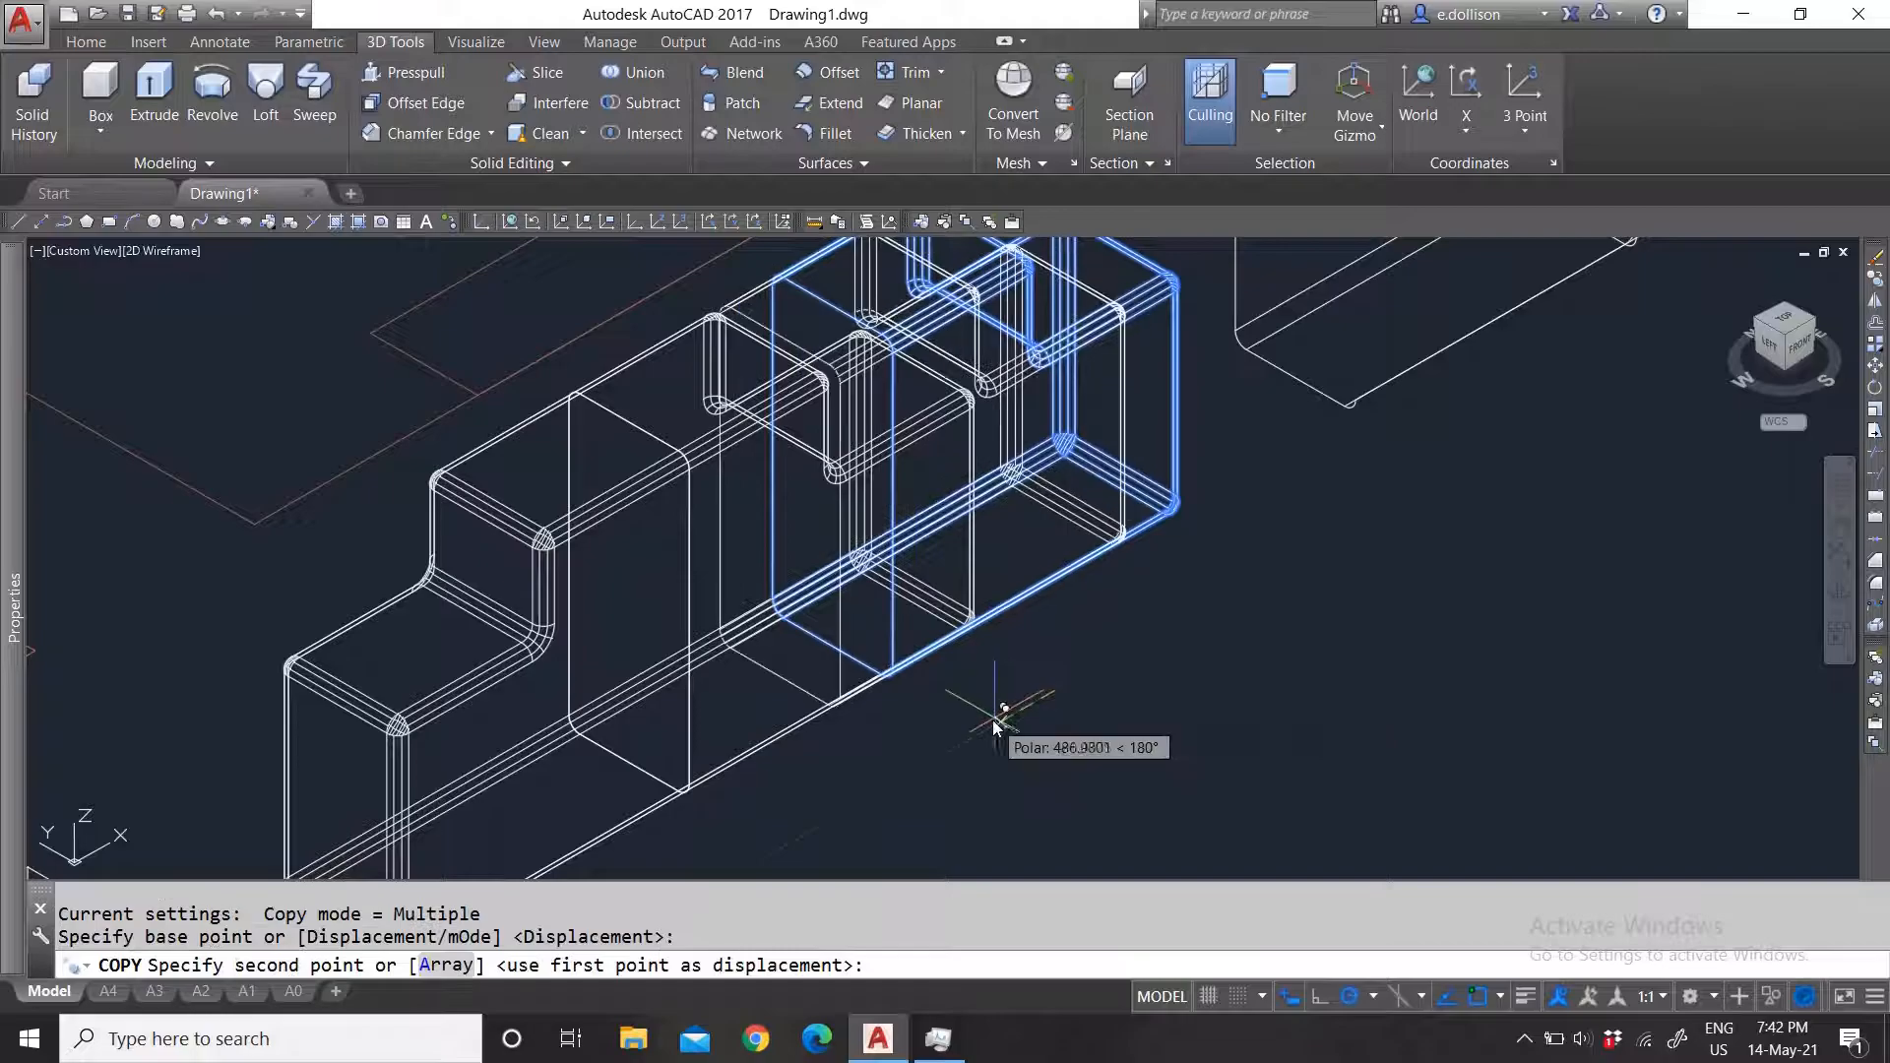
{"action": "key", "text": "Escape"}
Step: Union the stepped half with the three overlapping notched pieces
{"action": "scroll", "coordinate": [885, 704], "scroll_direction": "down", "scroll_amount": 3}
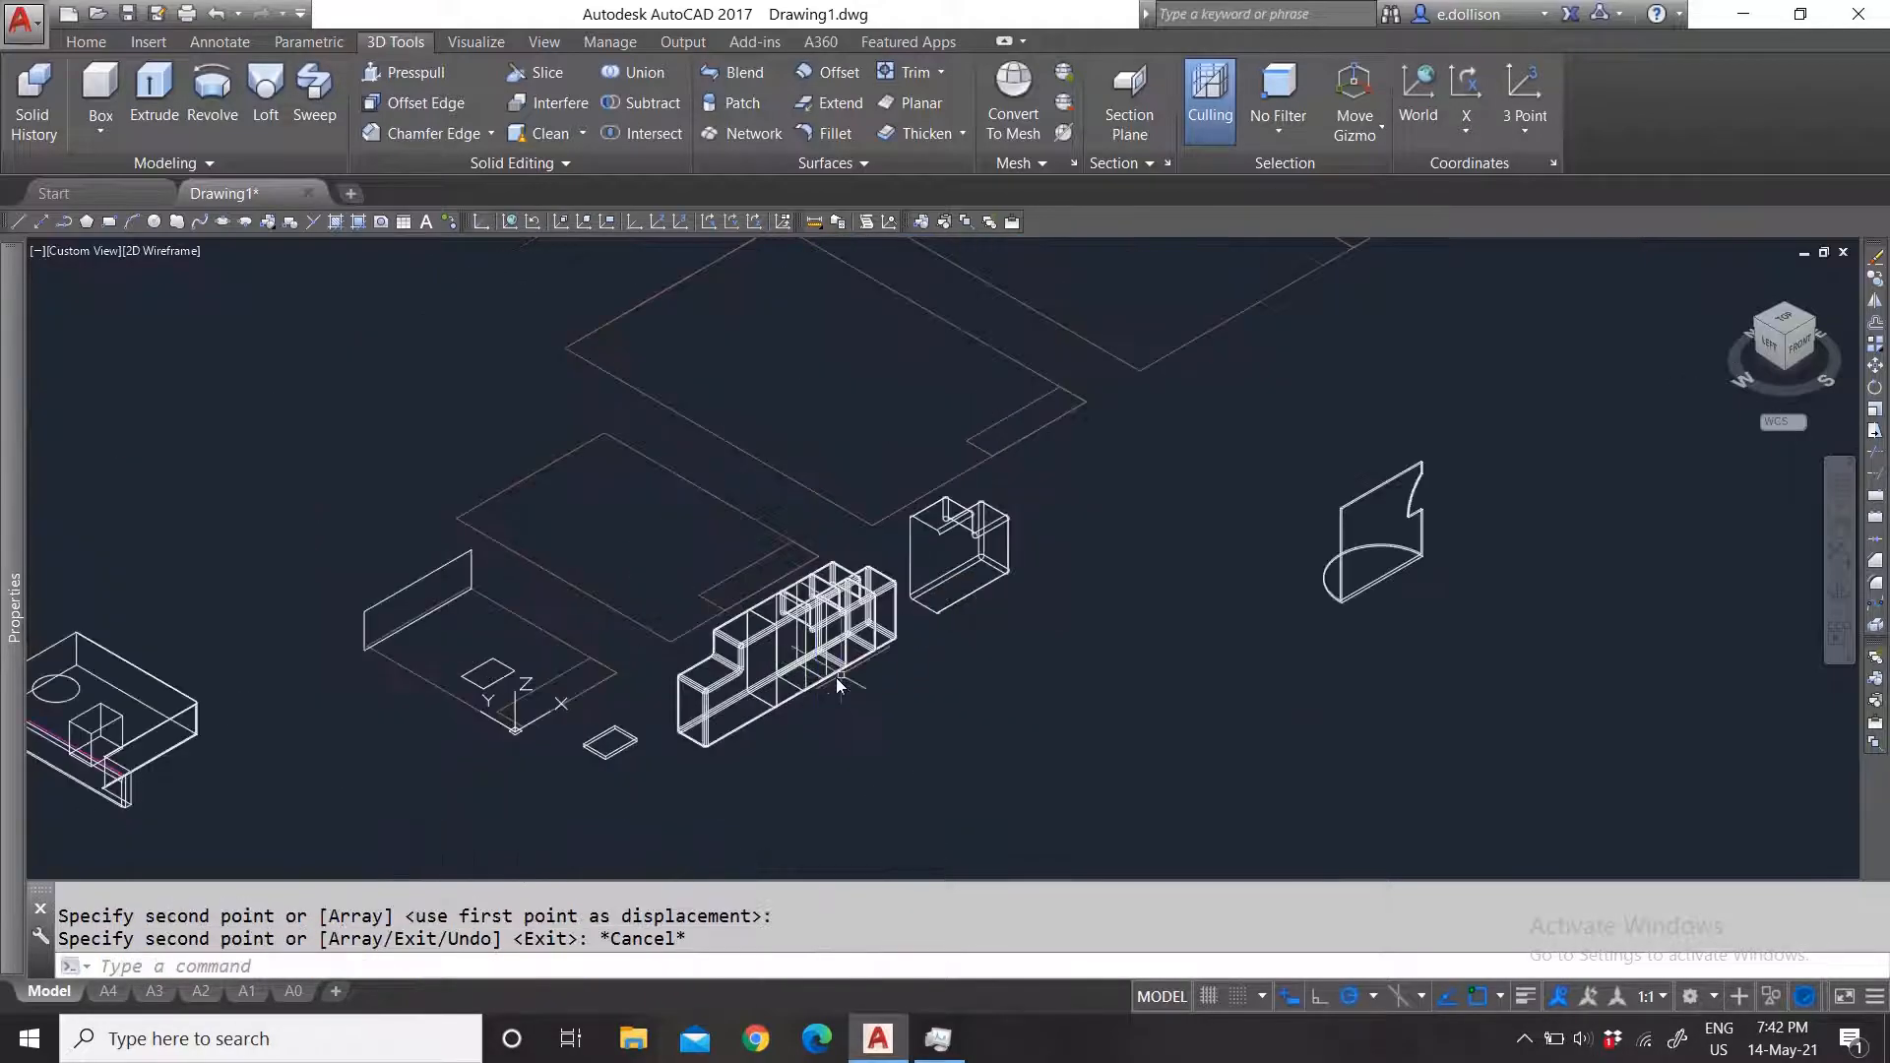
{"action": "scroll", "coordinate": [857, 670], "scroll_direction": "up", "scroll_amount": 2}
{"action": "left_click", "coordinate": [624, 79]}
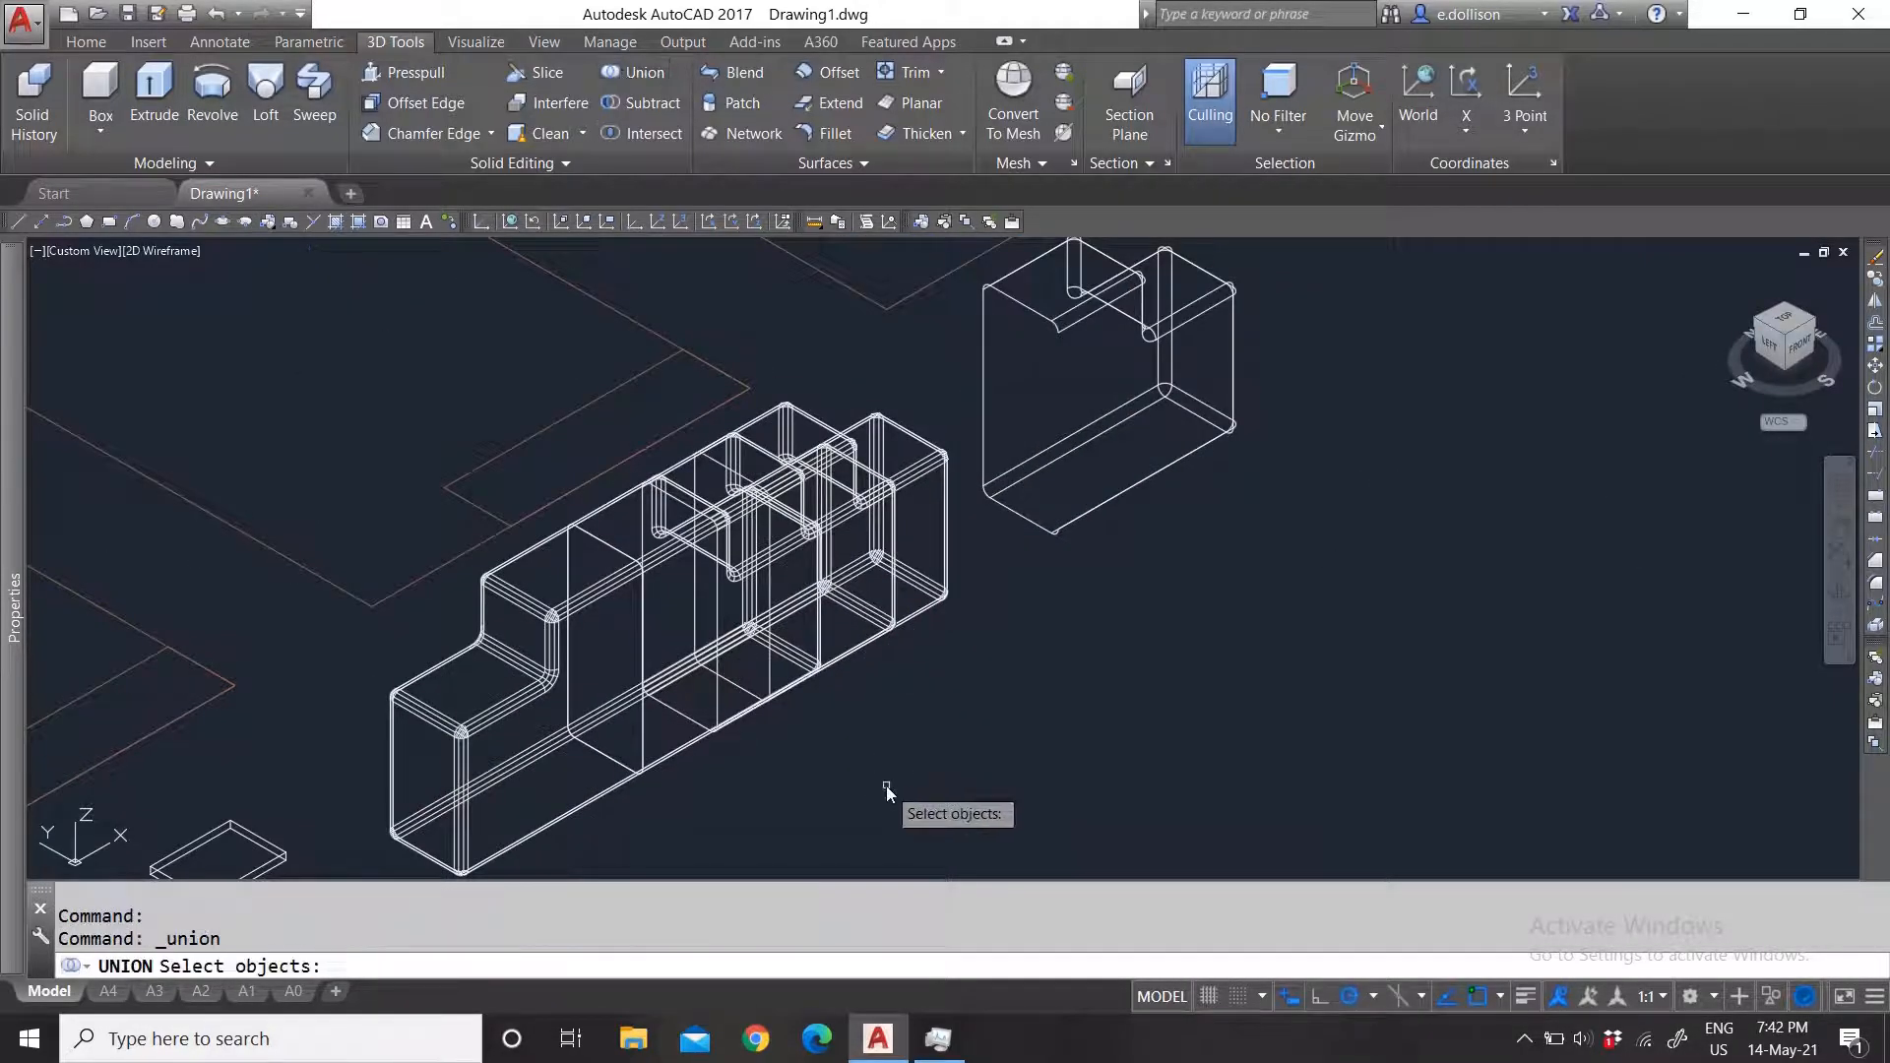
{"action": "left_click", "coordinate": [885, 785]}
{"action": "left_click", "coordinate": [625, 618]}
{"action": "key", "text": "Return"}
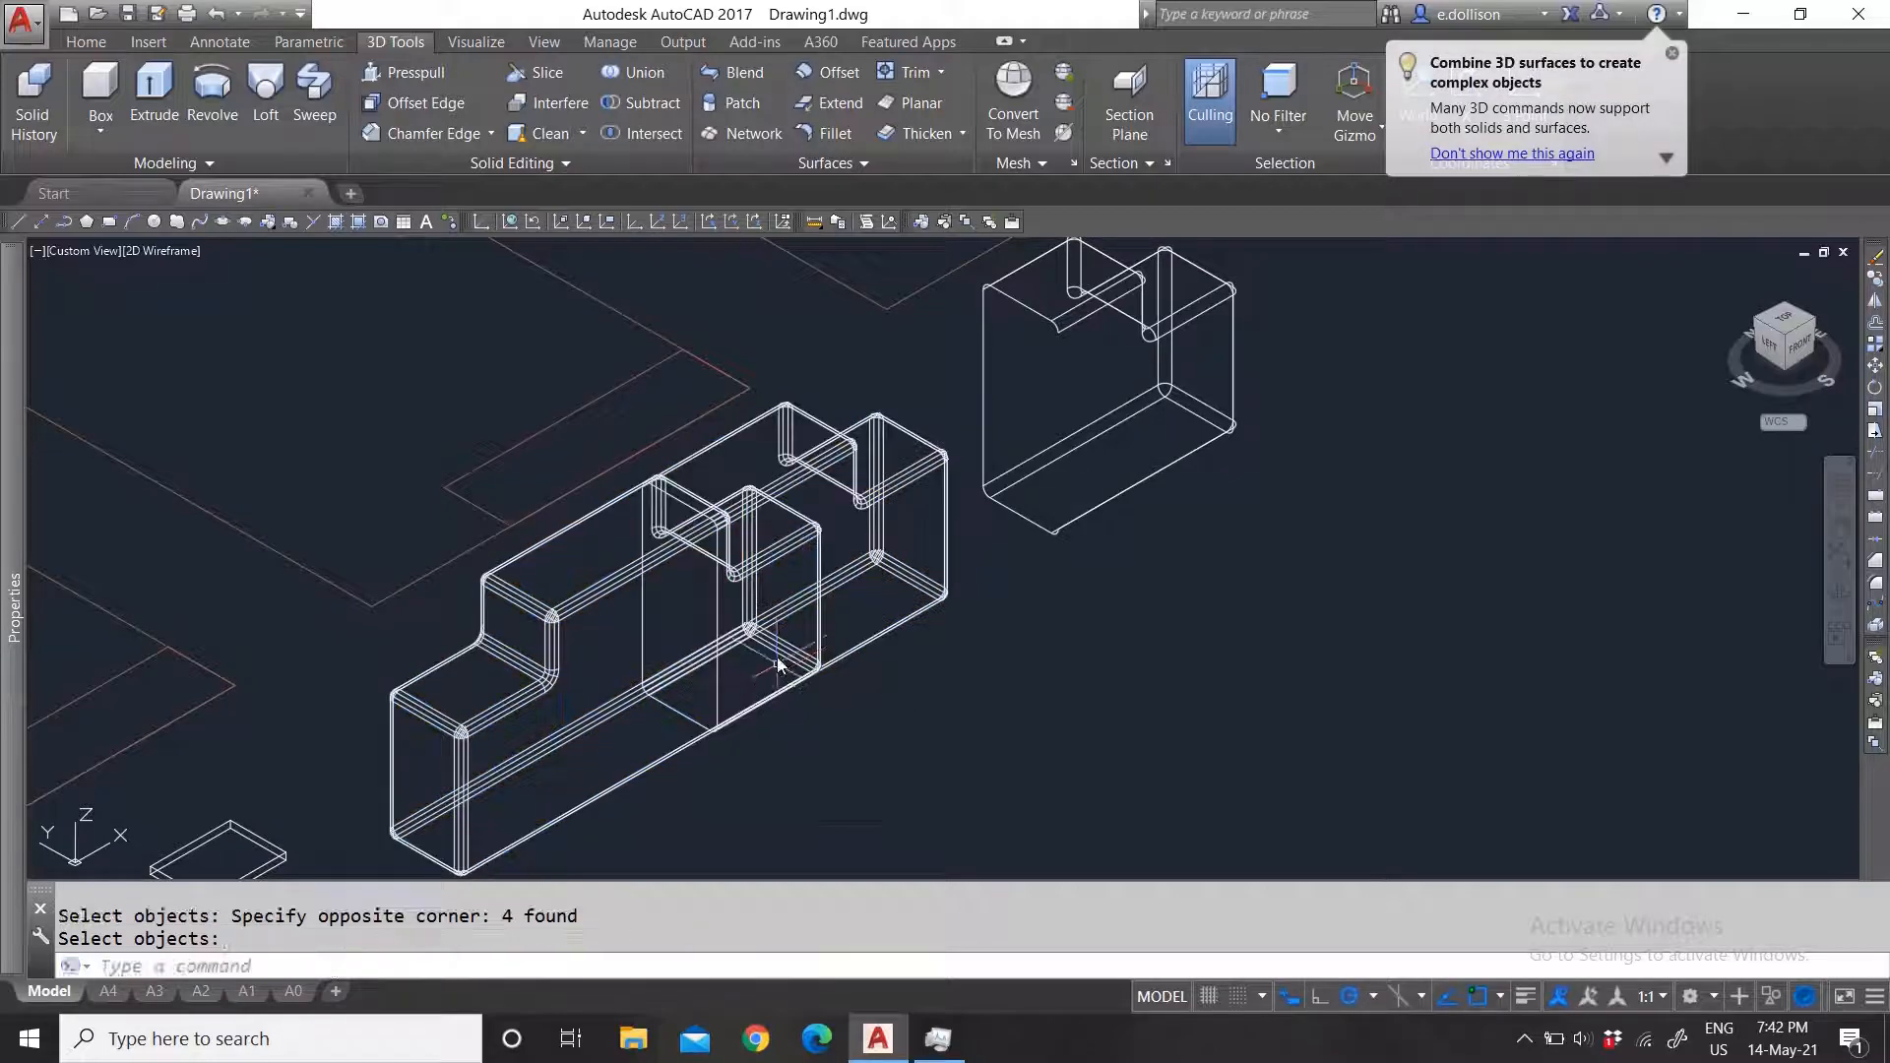
Step: Check the seams of the joined solid and undo the union of the overlapping pieces
{"action": "left_click", "coordinate": [689, 462]}
{"action": "scroll", "coordinate": [689, 469], "scroll_direction": "up", "scroll_amount": 3}
{"action": "key", "text": "Escape"}
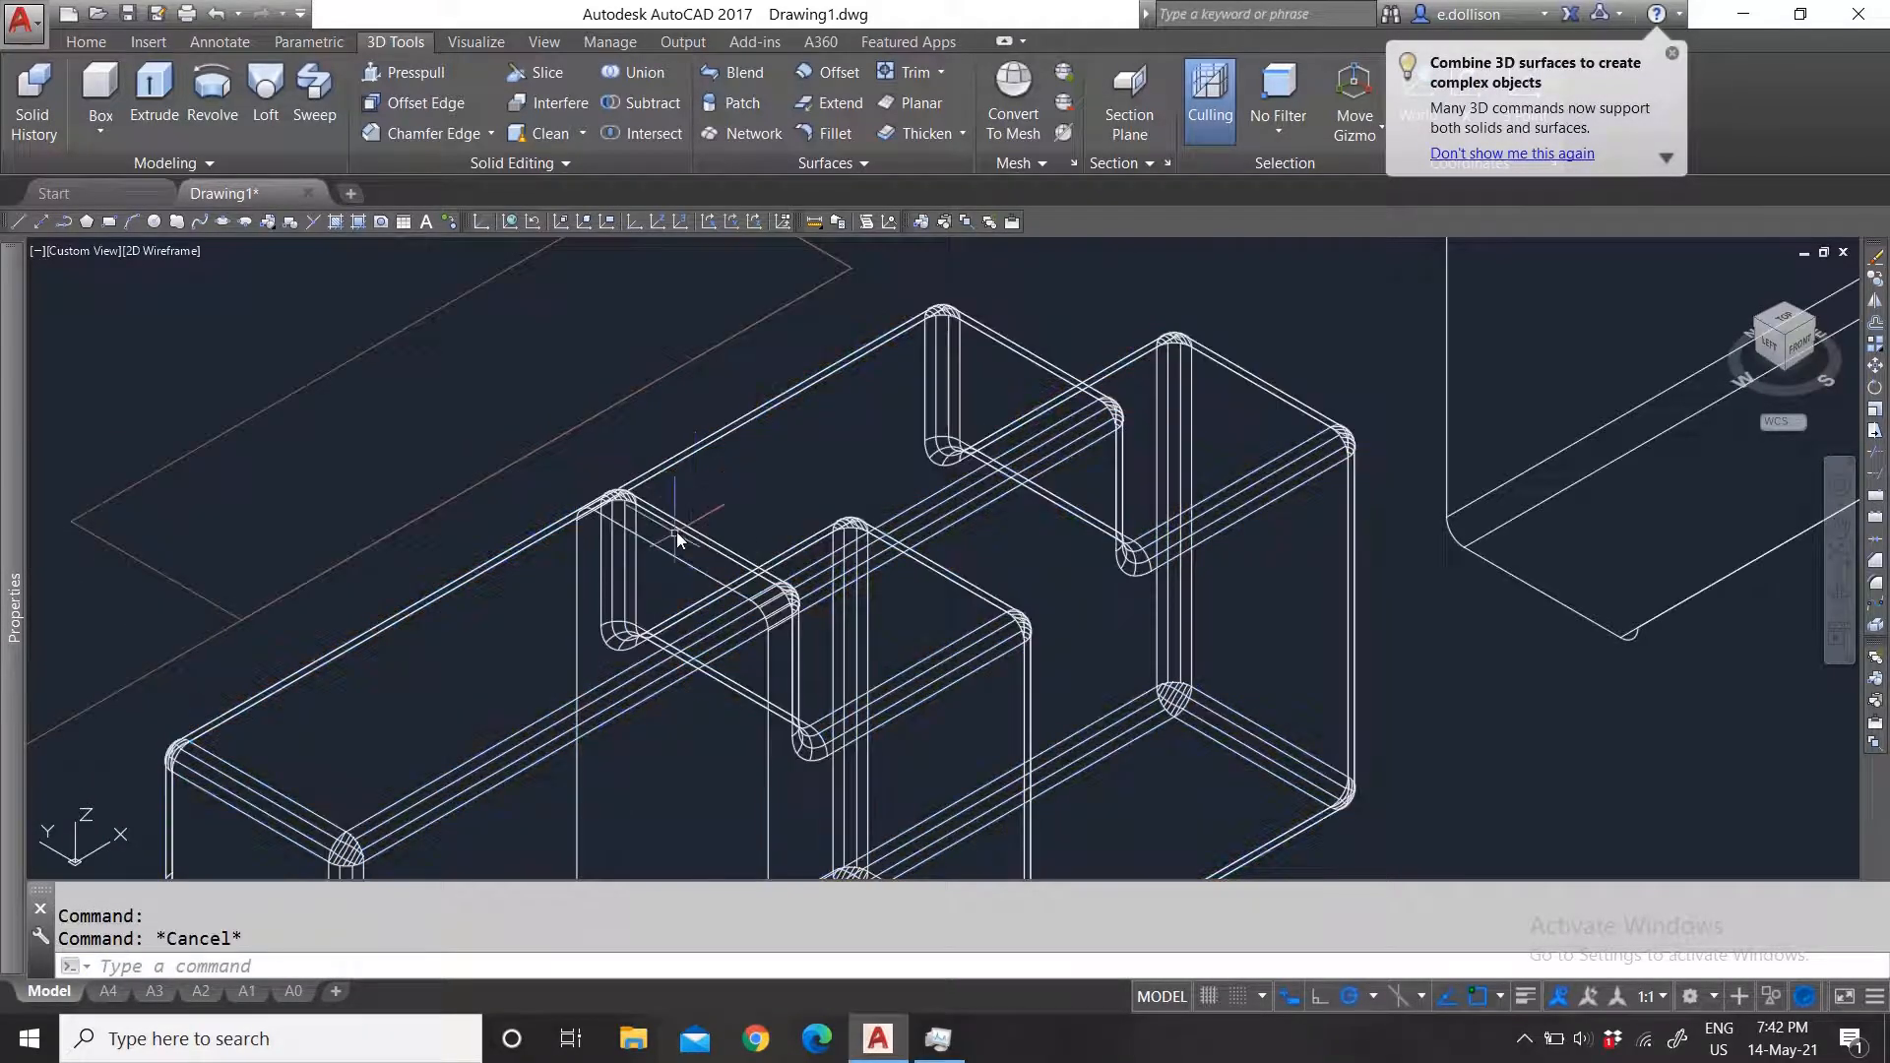
{"action": "left_click", "coordinate": [681, 537]}
{"action": "key", "text": "Escape"}
{"action": "scroll", "coordinate": [715, 492], "scroll_direction": "down", "scroll_amount": 2}
{"action": "scroll", "coordinate": [754, 655], "scroll_direction": "up", "scroll_amount": 1}
{"action": "scroll", "coordinate": [754, 701], "scroll_direction": "up", "scroll_amount": 2}
{"action": "type", "text": "u"}
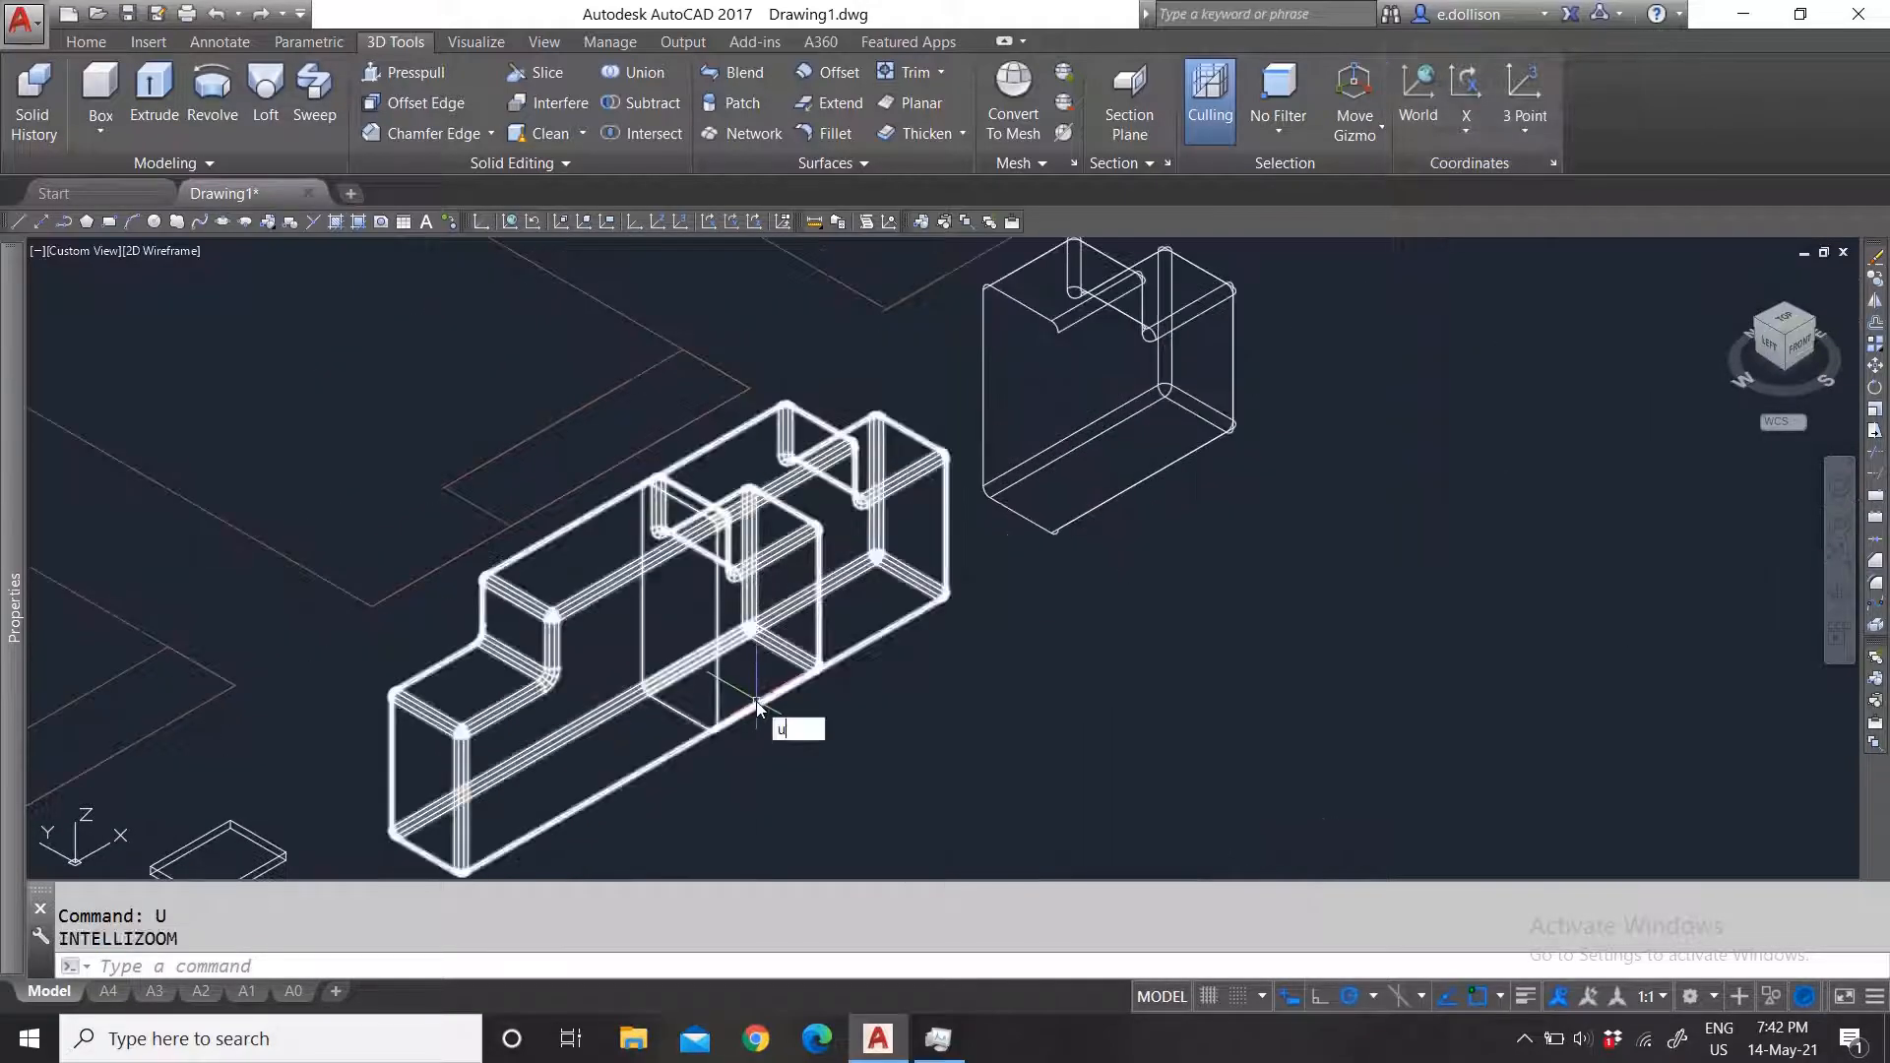
{"action": "key", "text": "Return"}
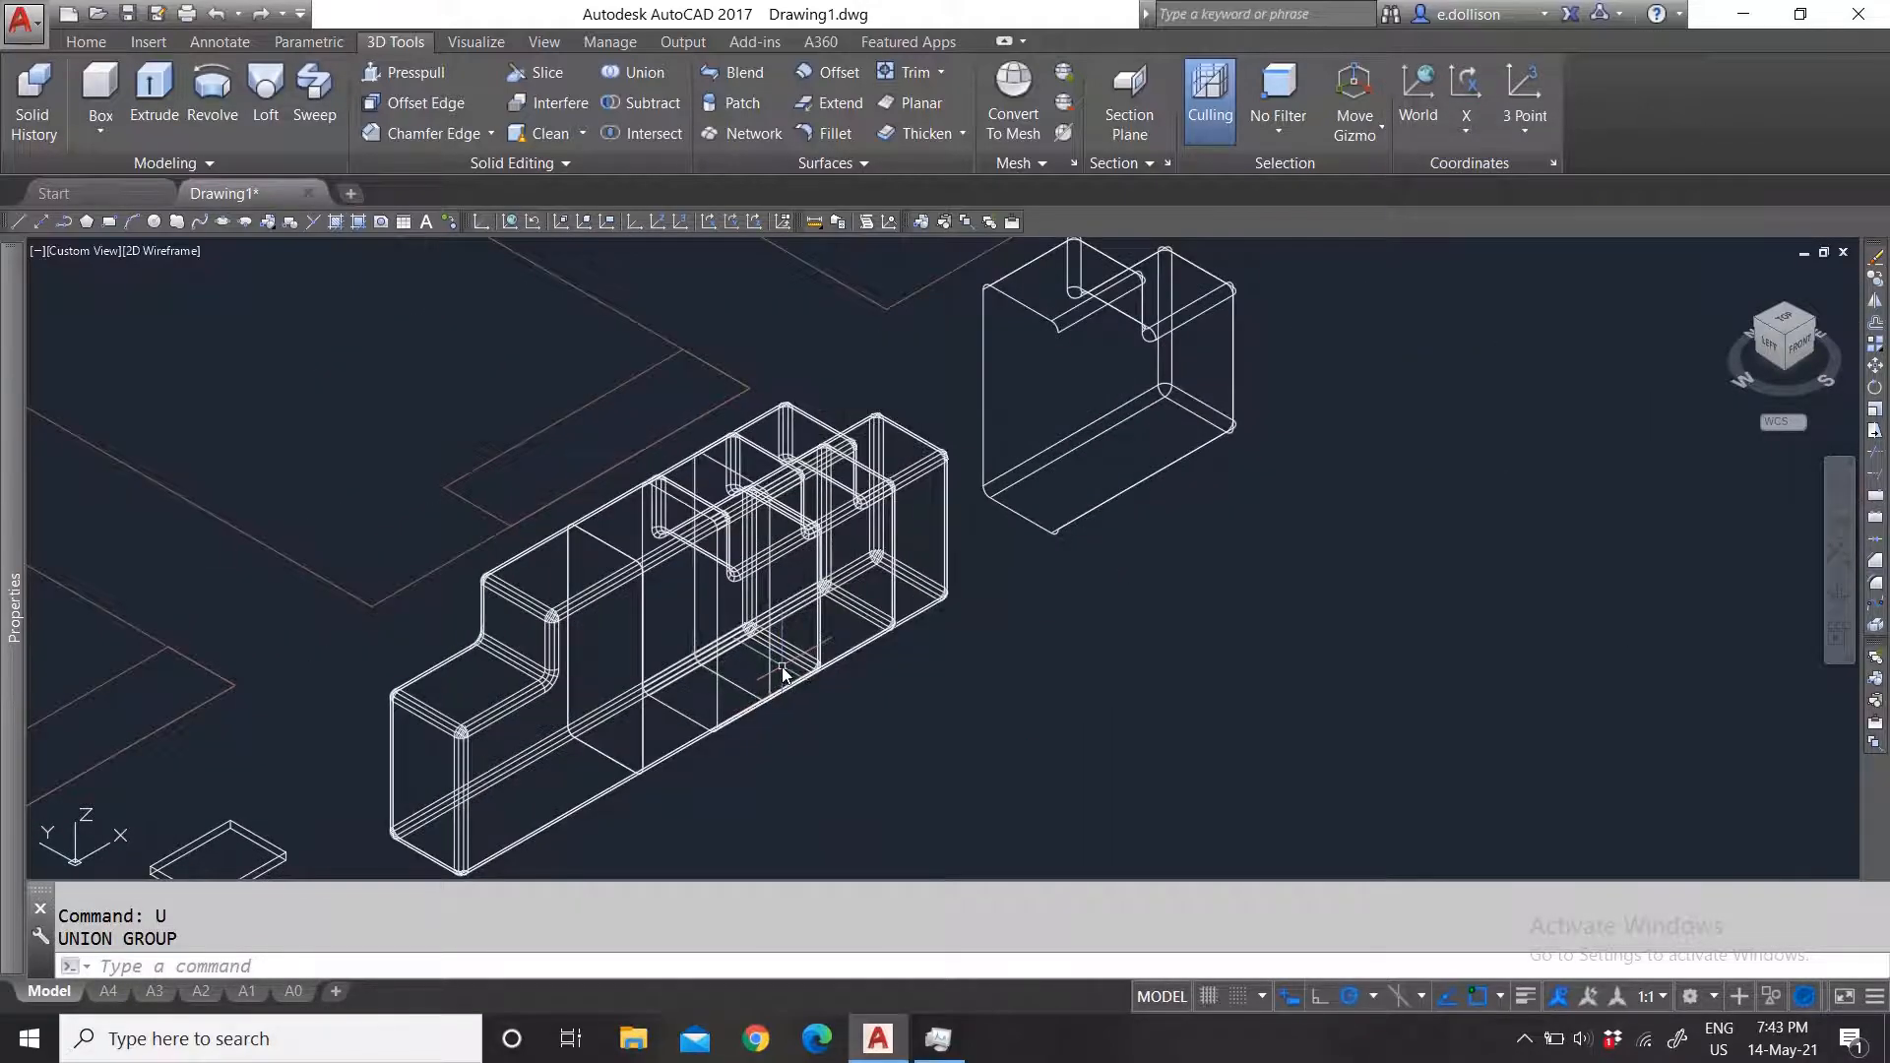
Step: Delete the two outer notched pieces, keeping only the one against the stepped half
{"action": "left_click", "coordinate": [765, 686]}
{"action": "left_click", "coordinate": [726, 695]}
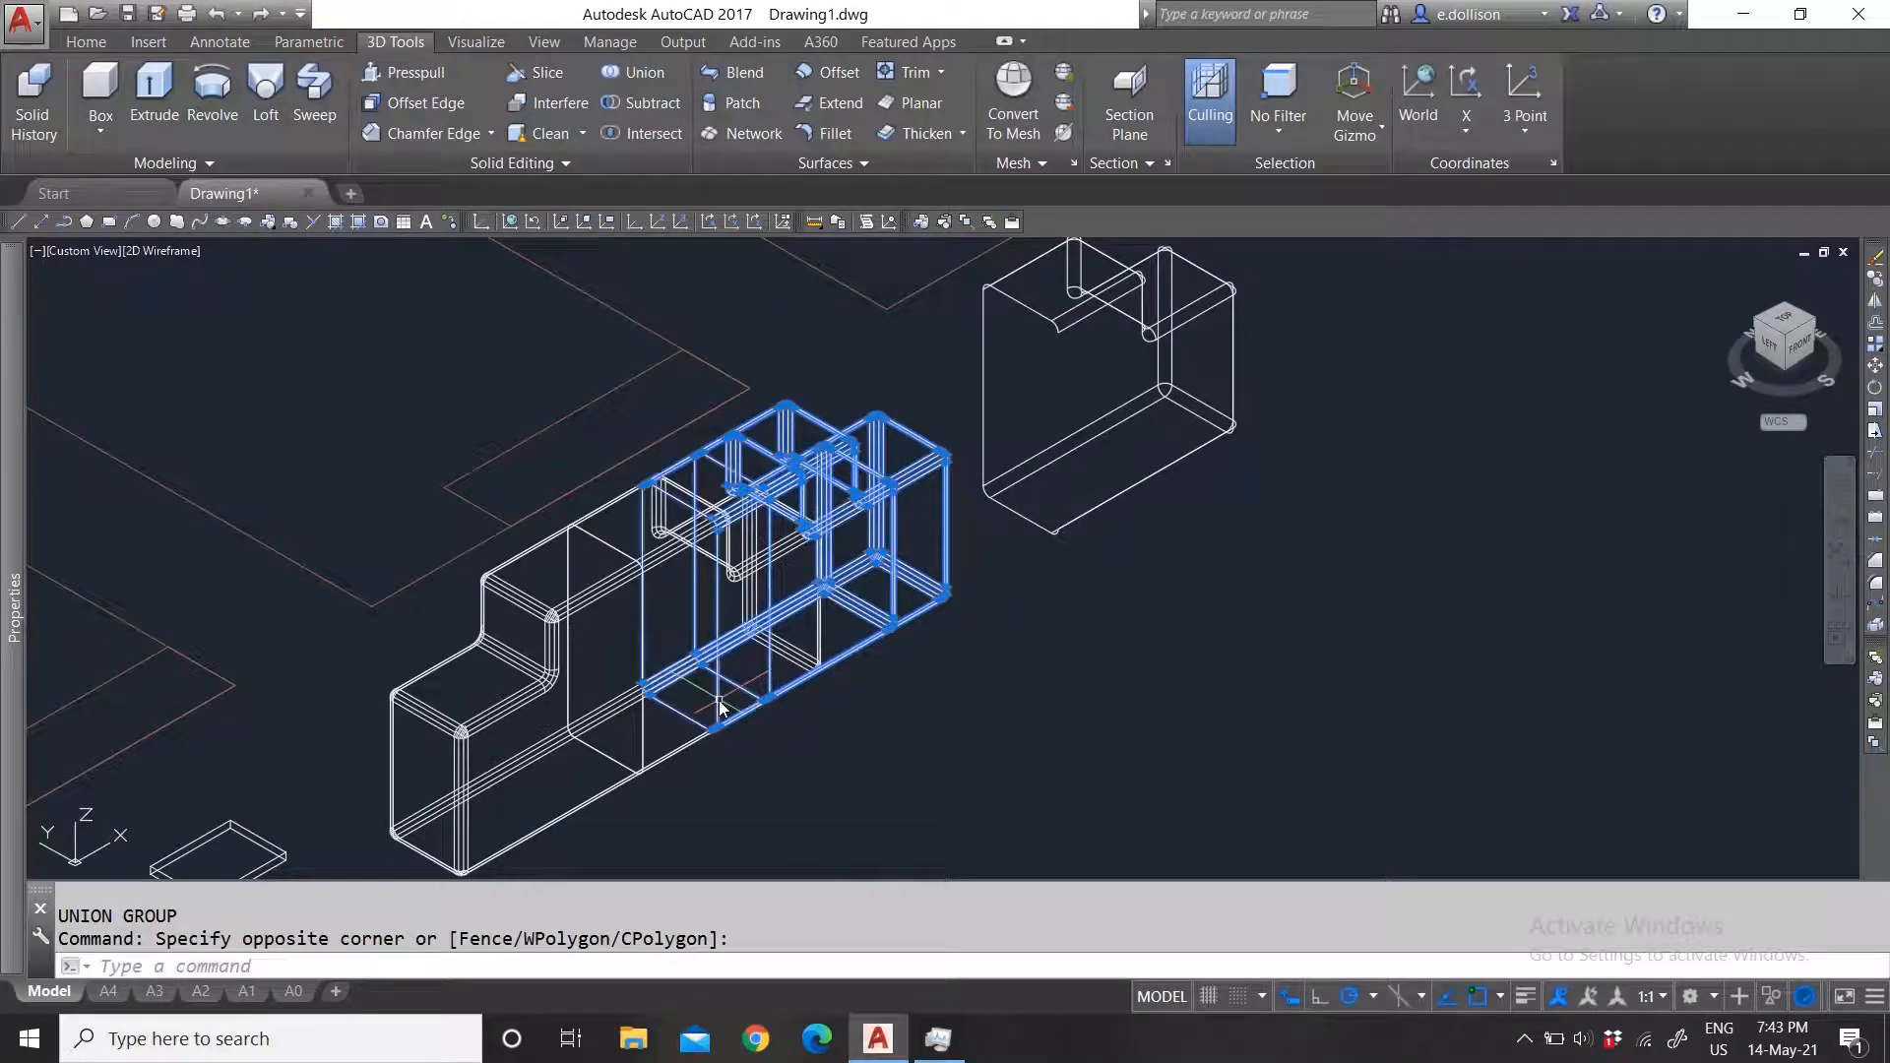
{"action": "key", "text": "Delete"}
{"action": "left_click", "coordinate": [780, 736]}
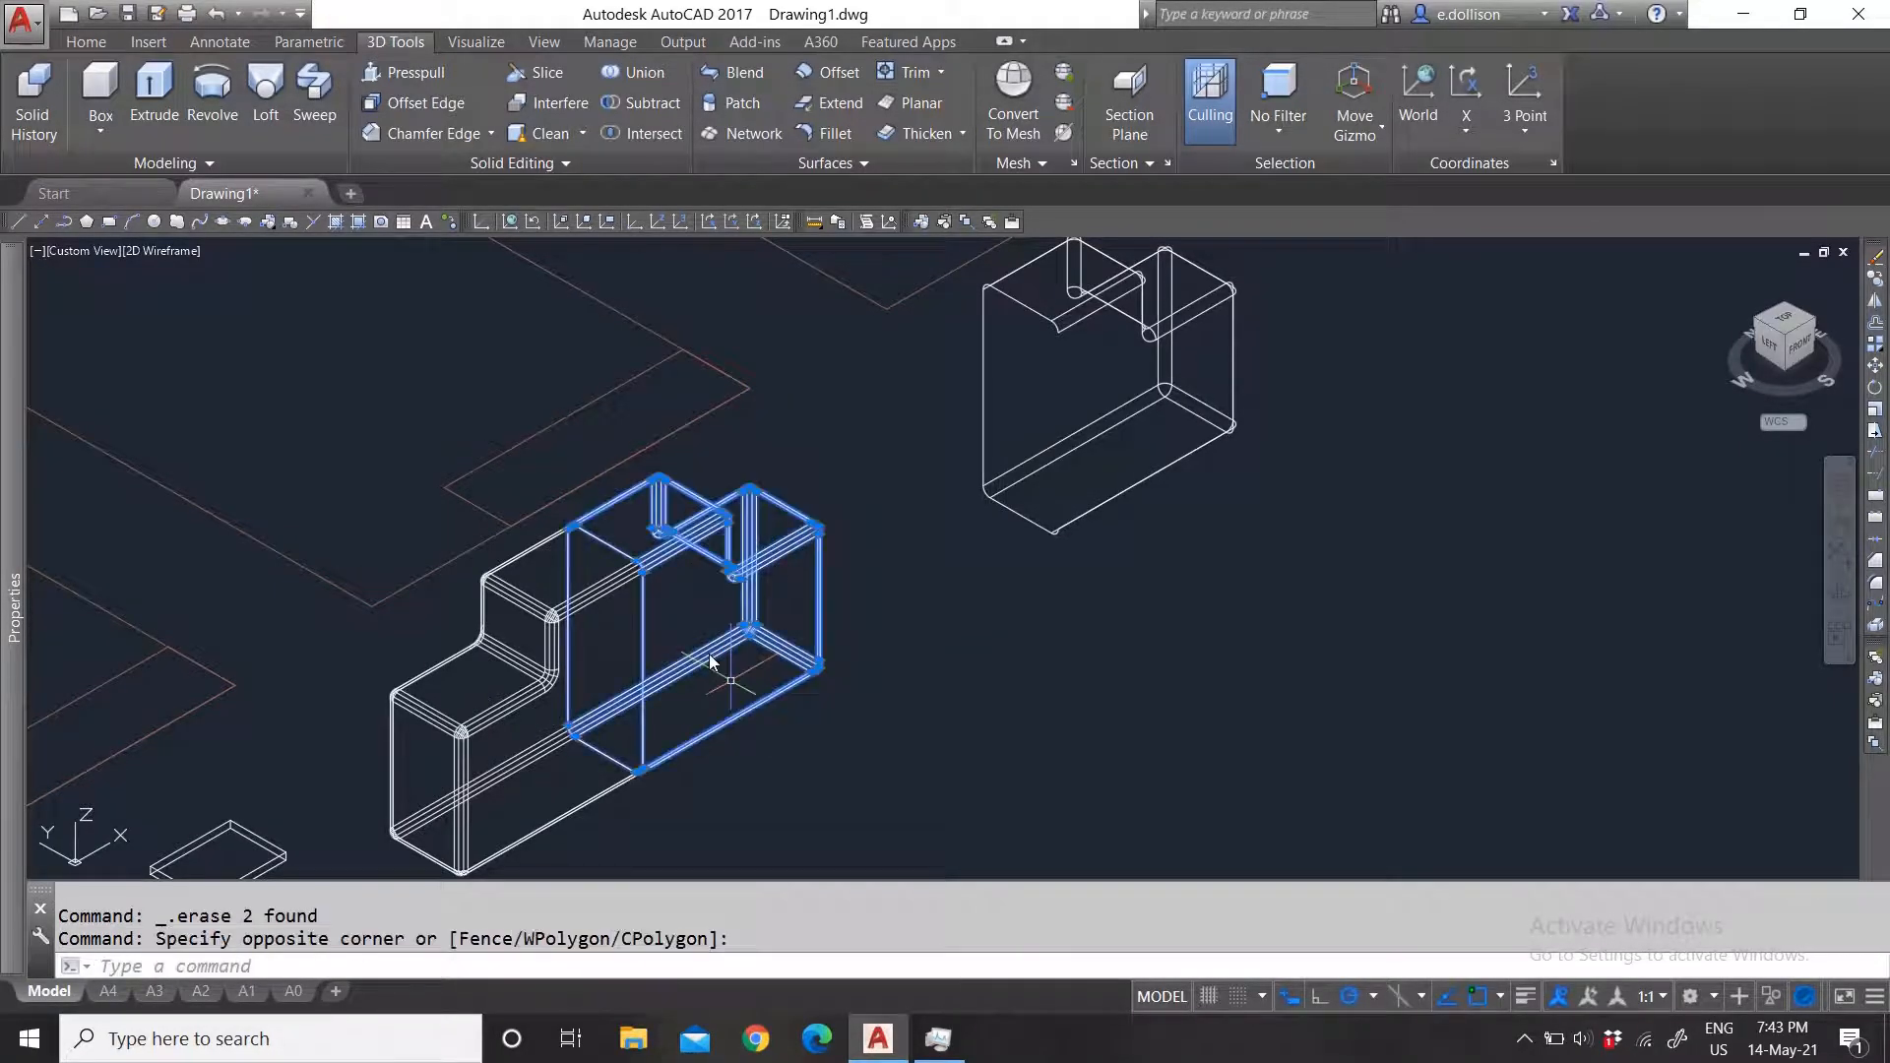
{"action": "type", "text": "c"}
{"action": "key", "text": "Return"}
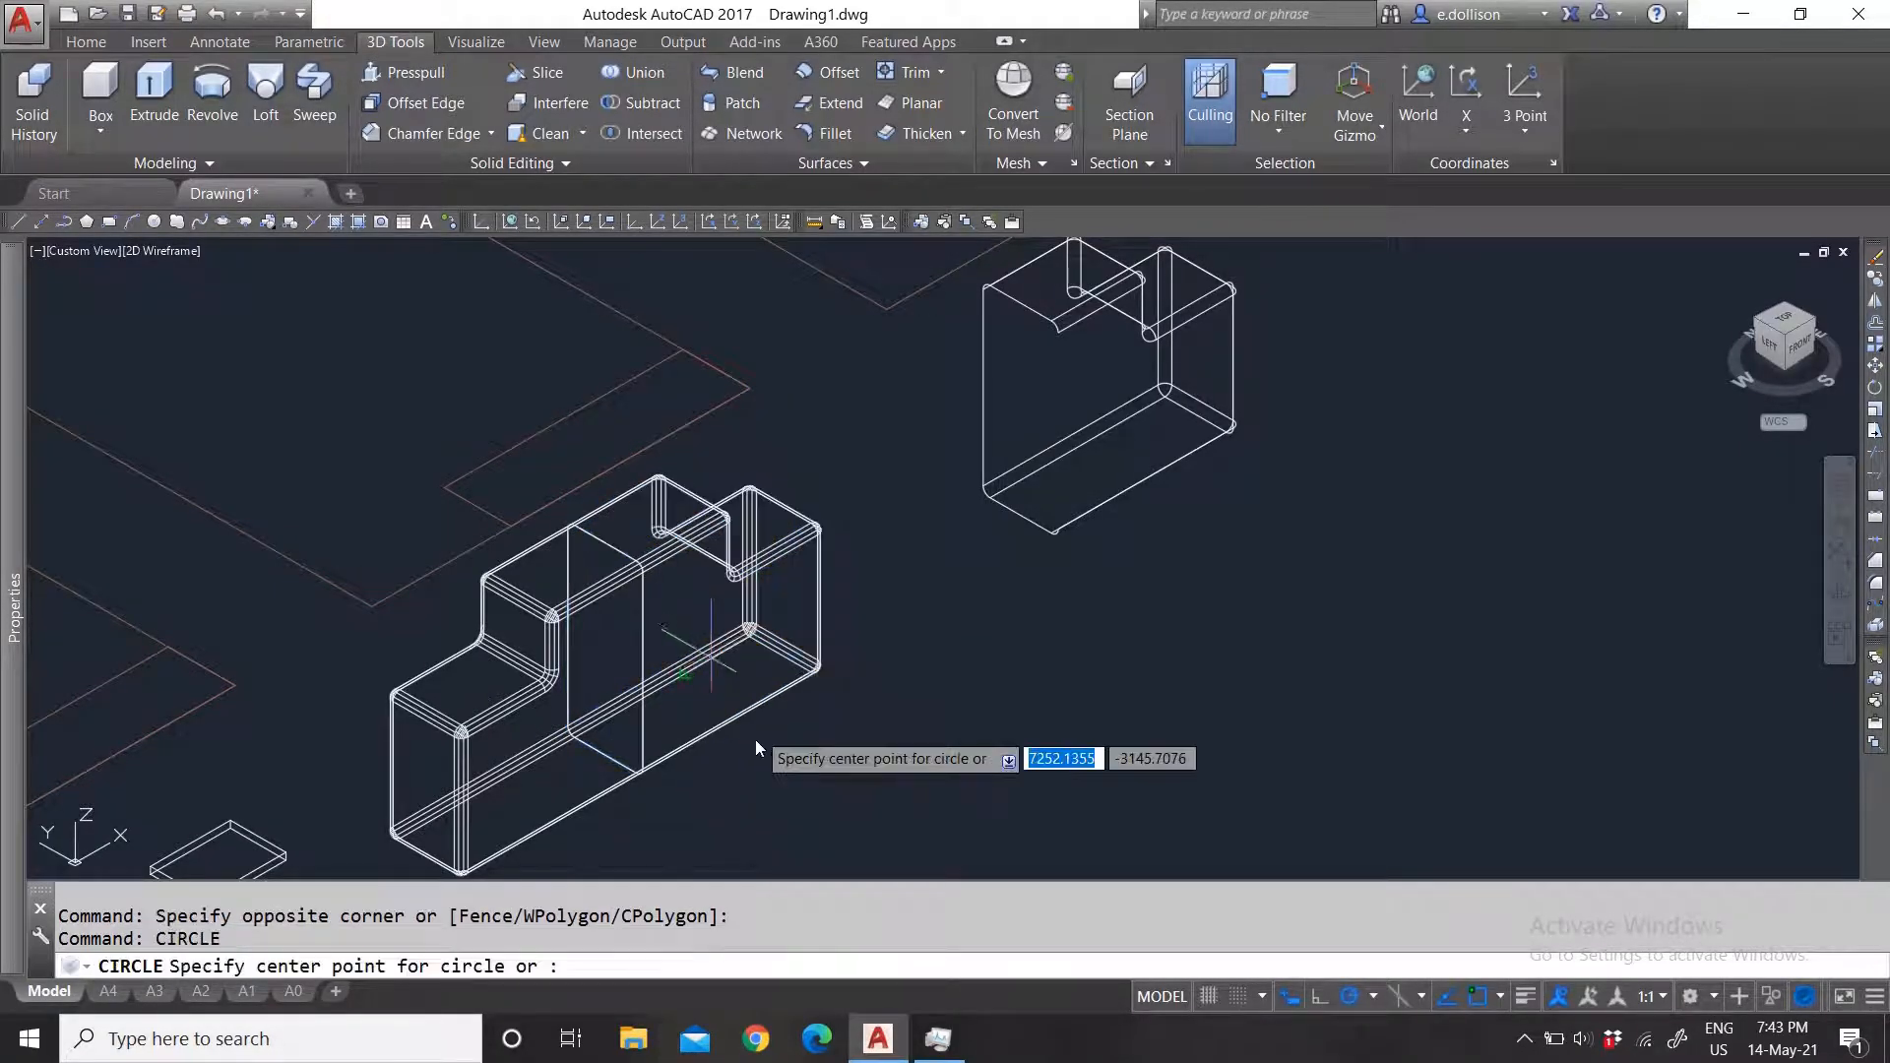
{"action": "left_click", "coordinate": [752, 759]}
{"action": "key", "text": "Escape"}
Step: Make two overlapping copies of the notched half at increasing distances along the X direction, away from the stepped half
{"action": "left_click", "coordinate": [793, 735]}
{"action": "left_click", "coordinate": [759, 696]}
{"action": "type", "text": "co"}
{"action": "key", "text": "Return"}
{"action": "left_click", "coordinate": [772, 773]}
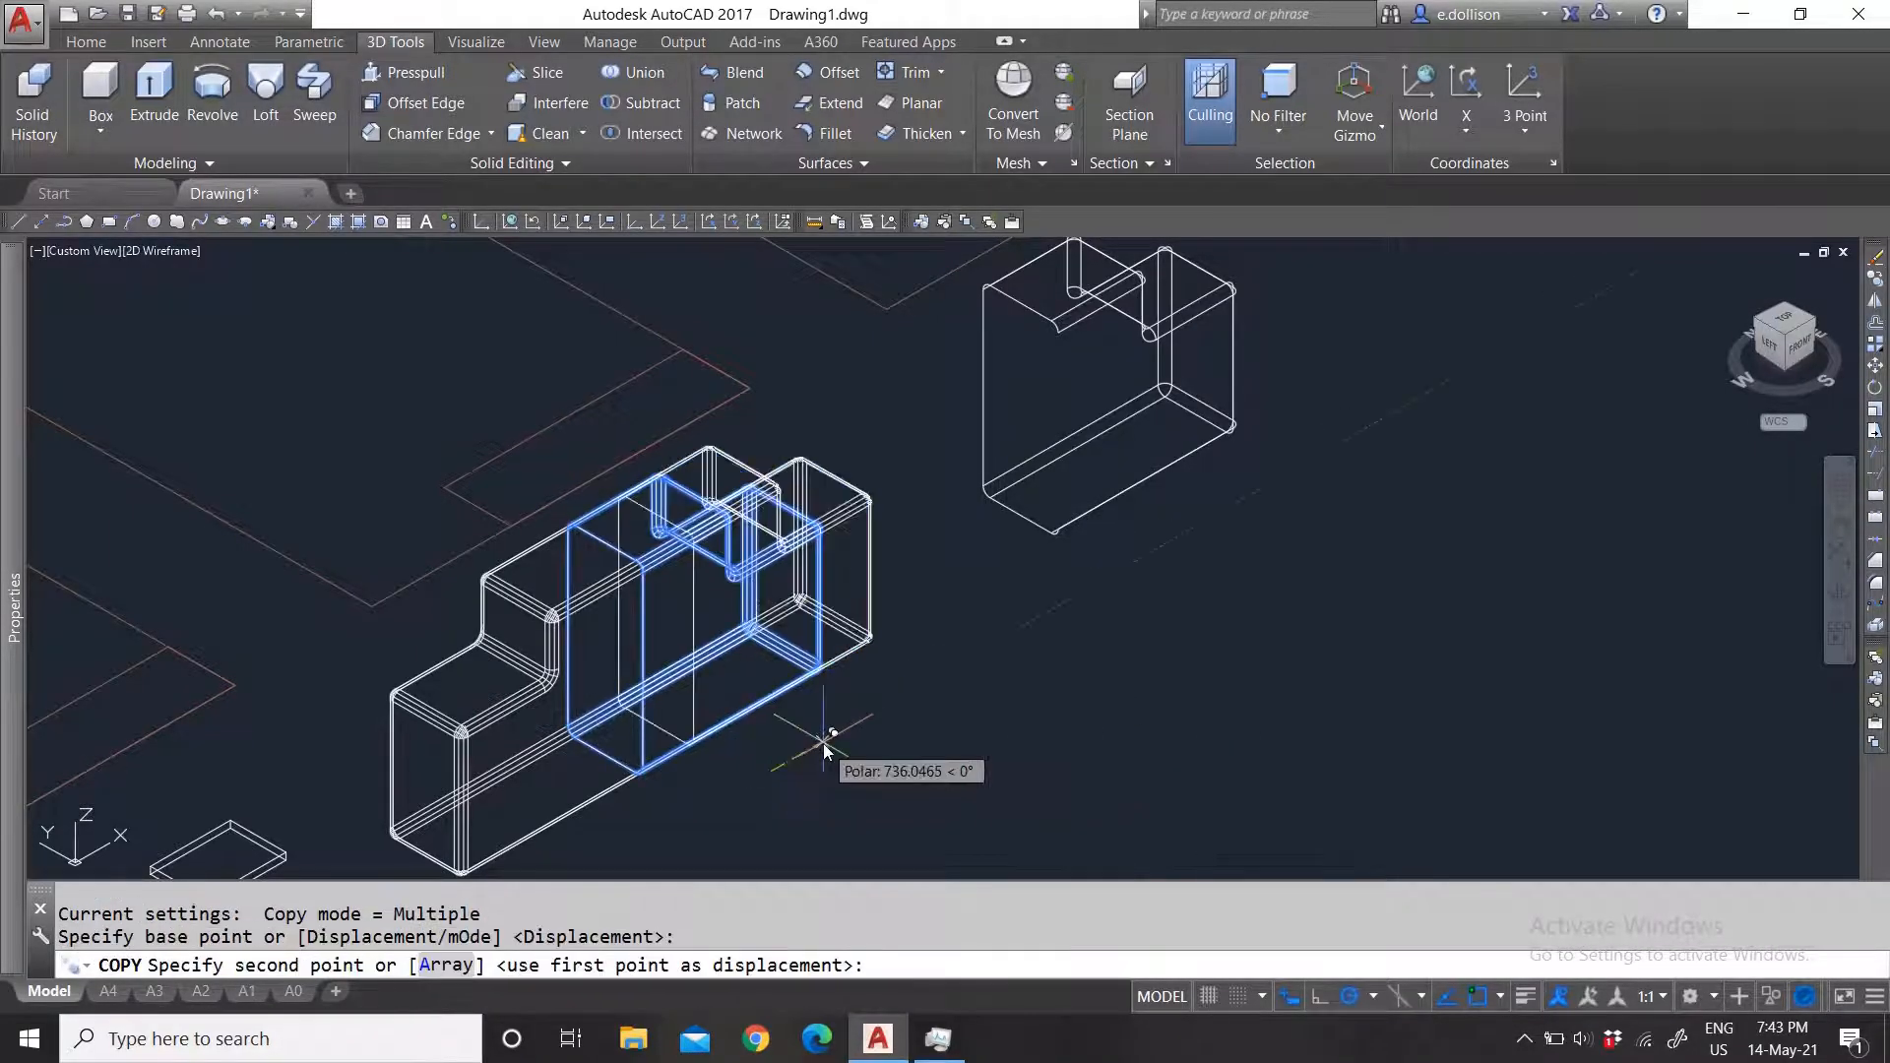
{"action": "left_click", "coordinate": [829, 738]}
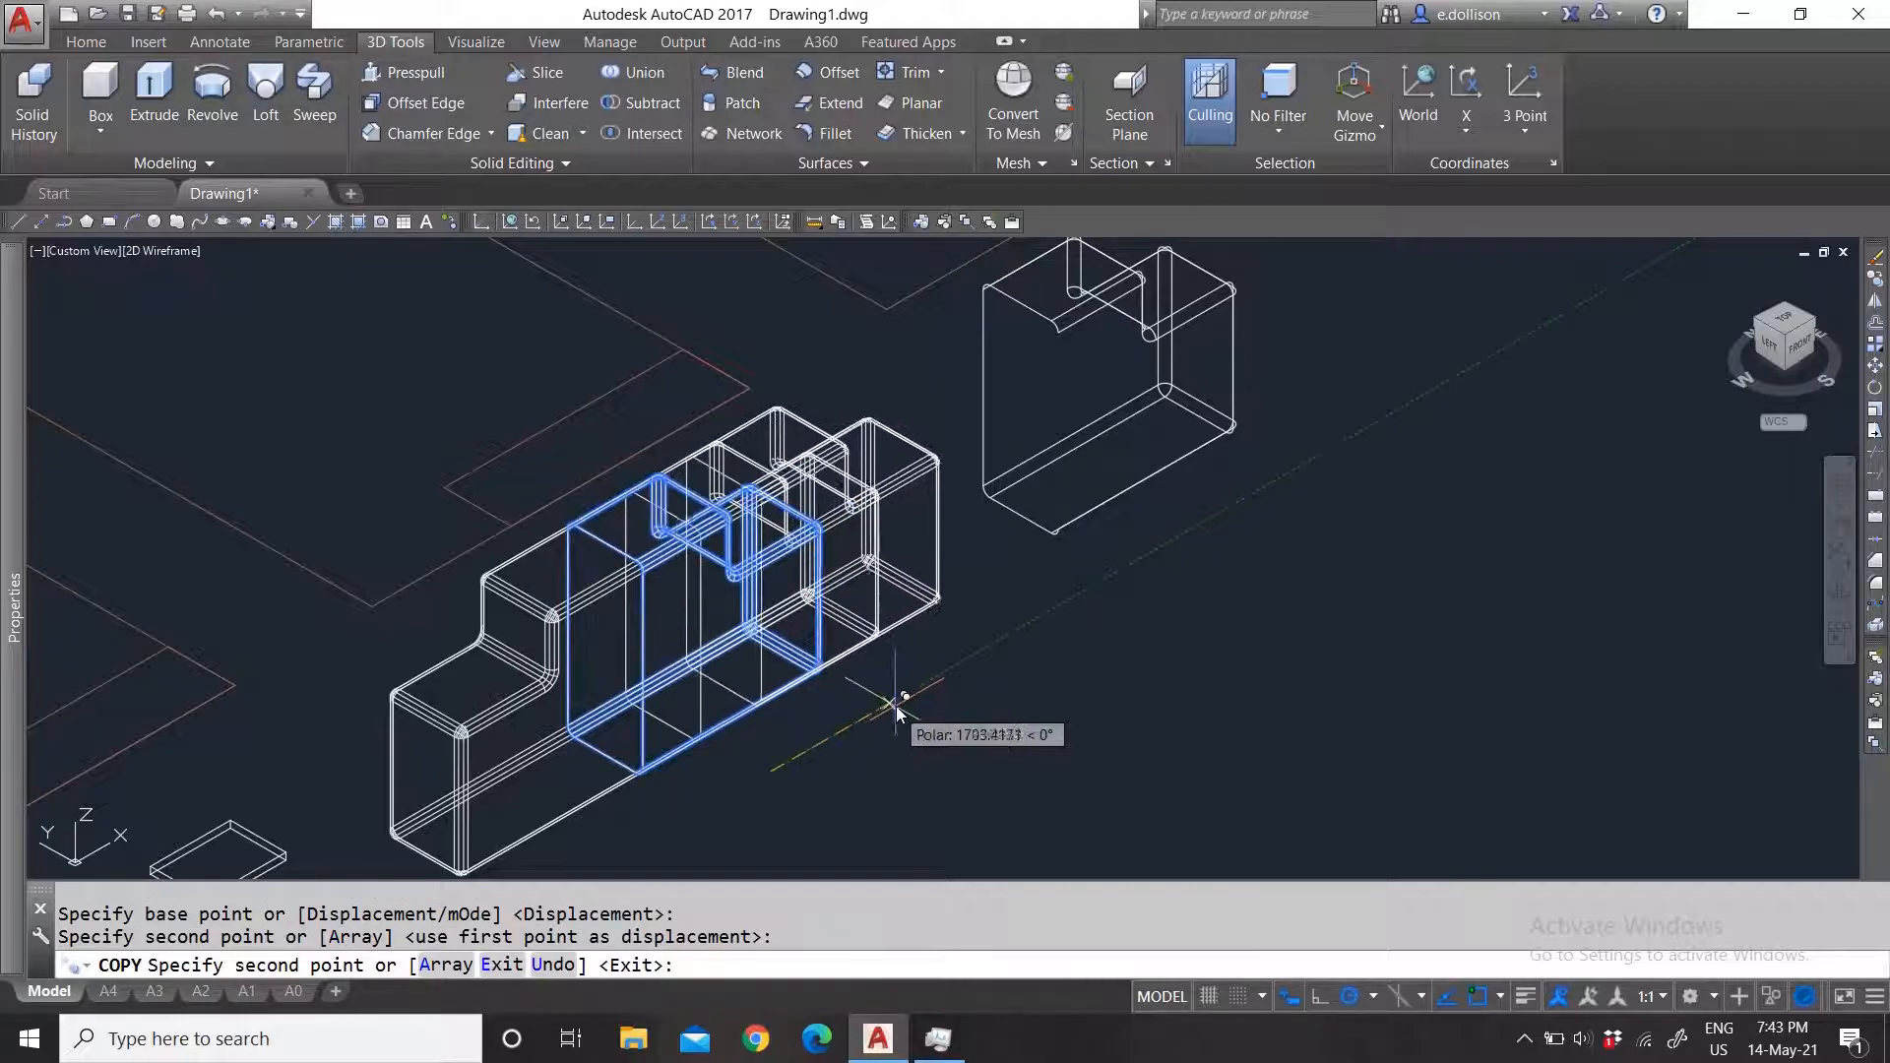
{"action": "key", "text": "Escape"}
Step: Union the stepped half, the notched half and its two new copies into one solid
{"action": "left_click", "coordinate": [635, 71]}
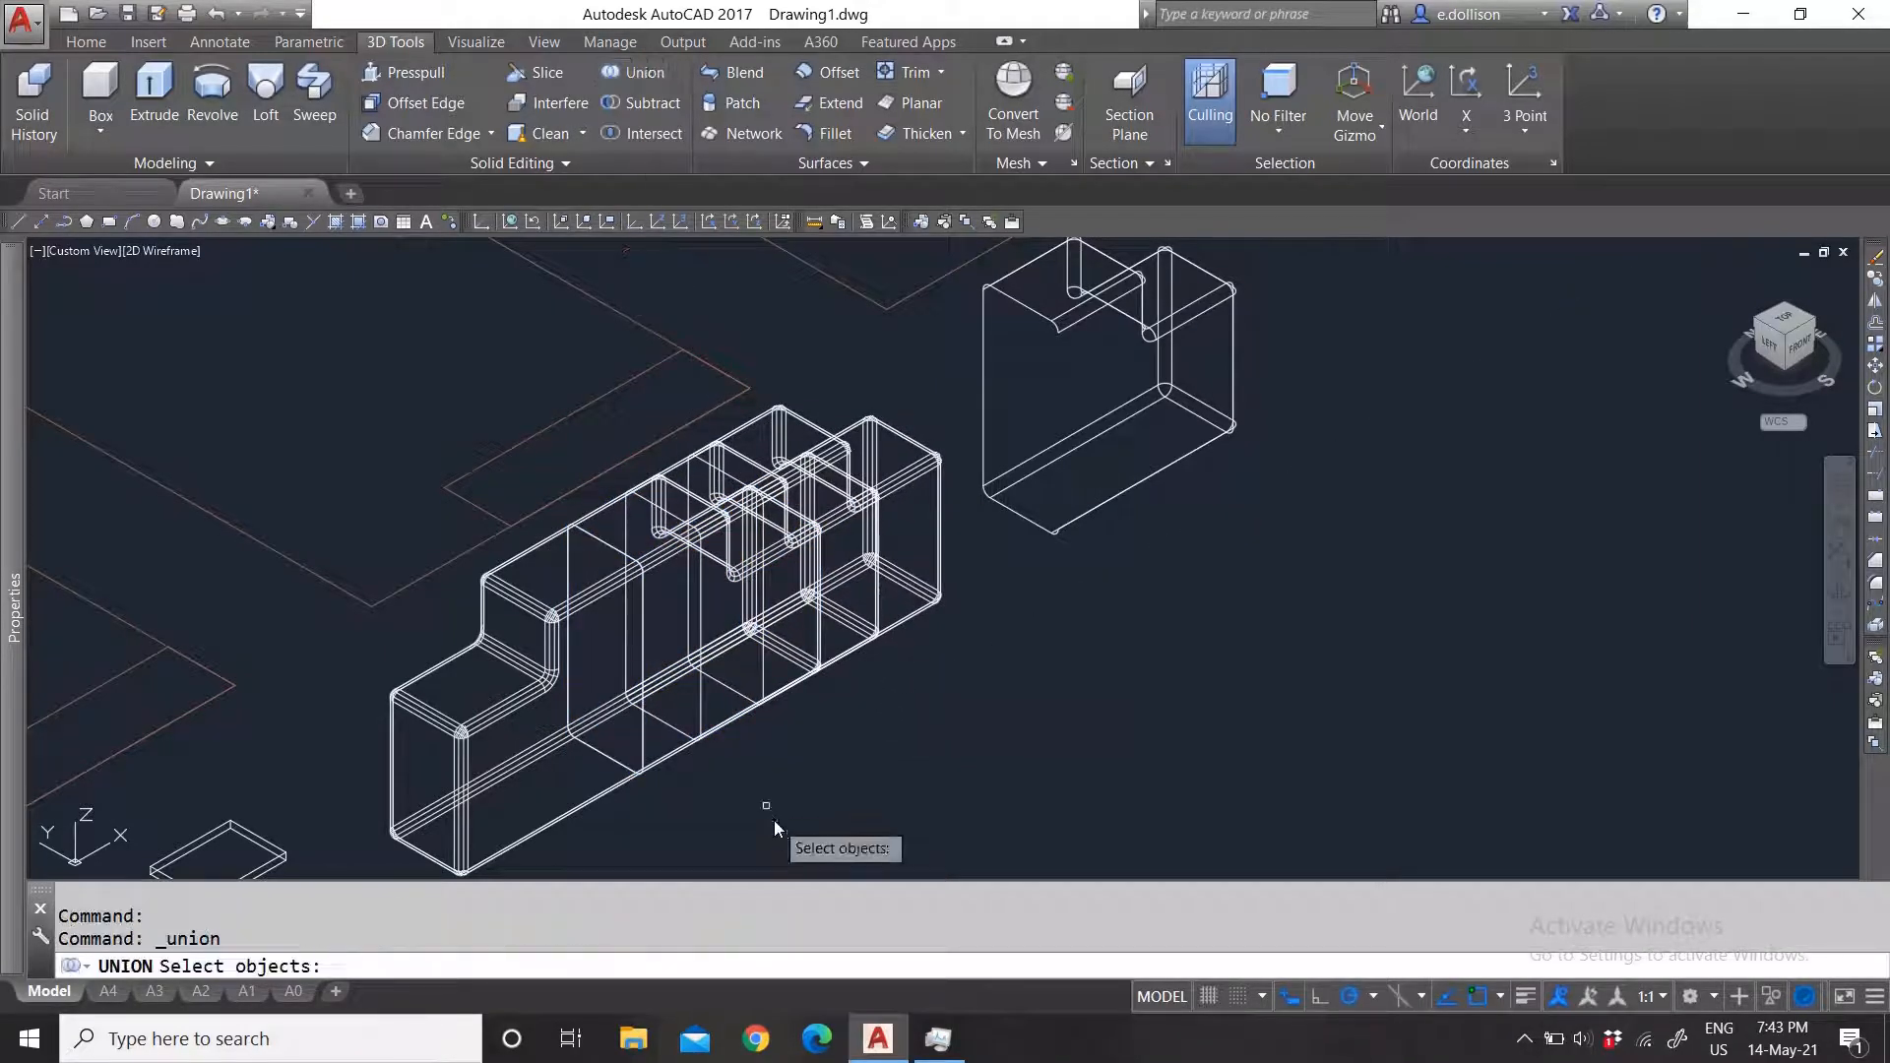
{"action": "left_click", "coordinate": [829, 791]}
{"action": "left_click", "coordinate": [606, 655]}
{"action": "key", "text": "Return"}
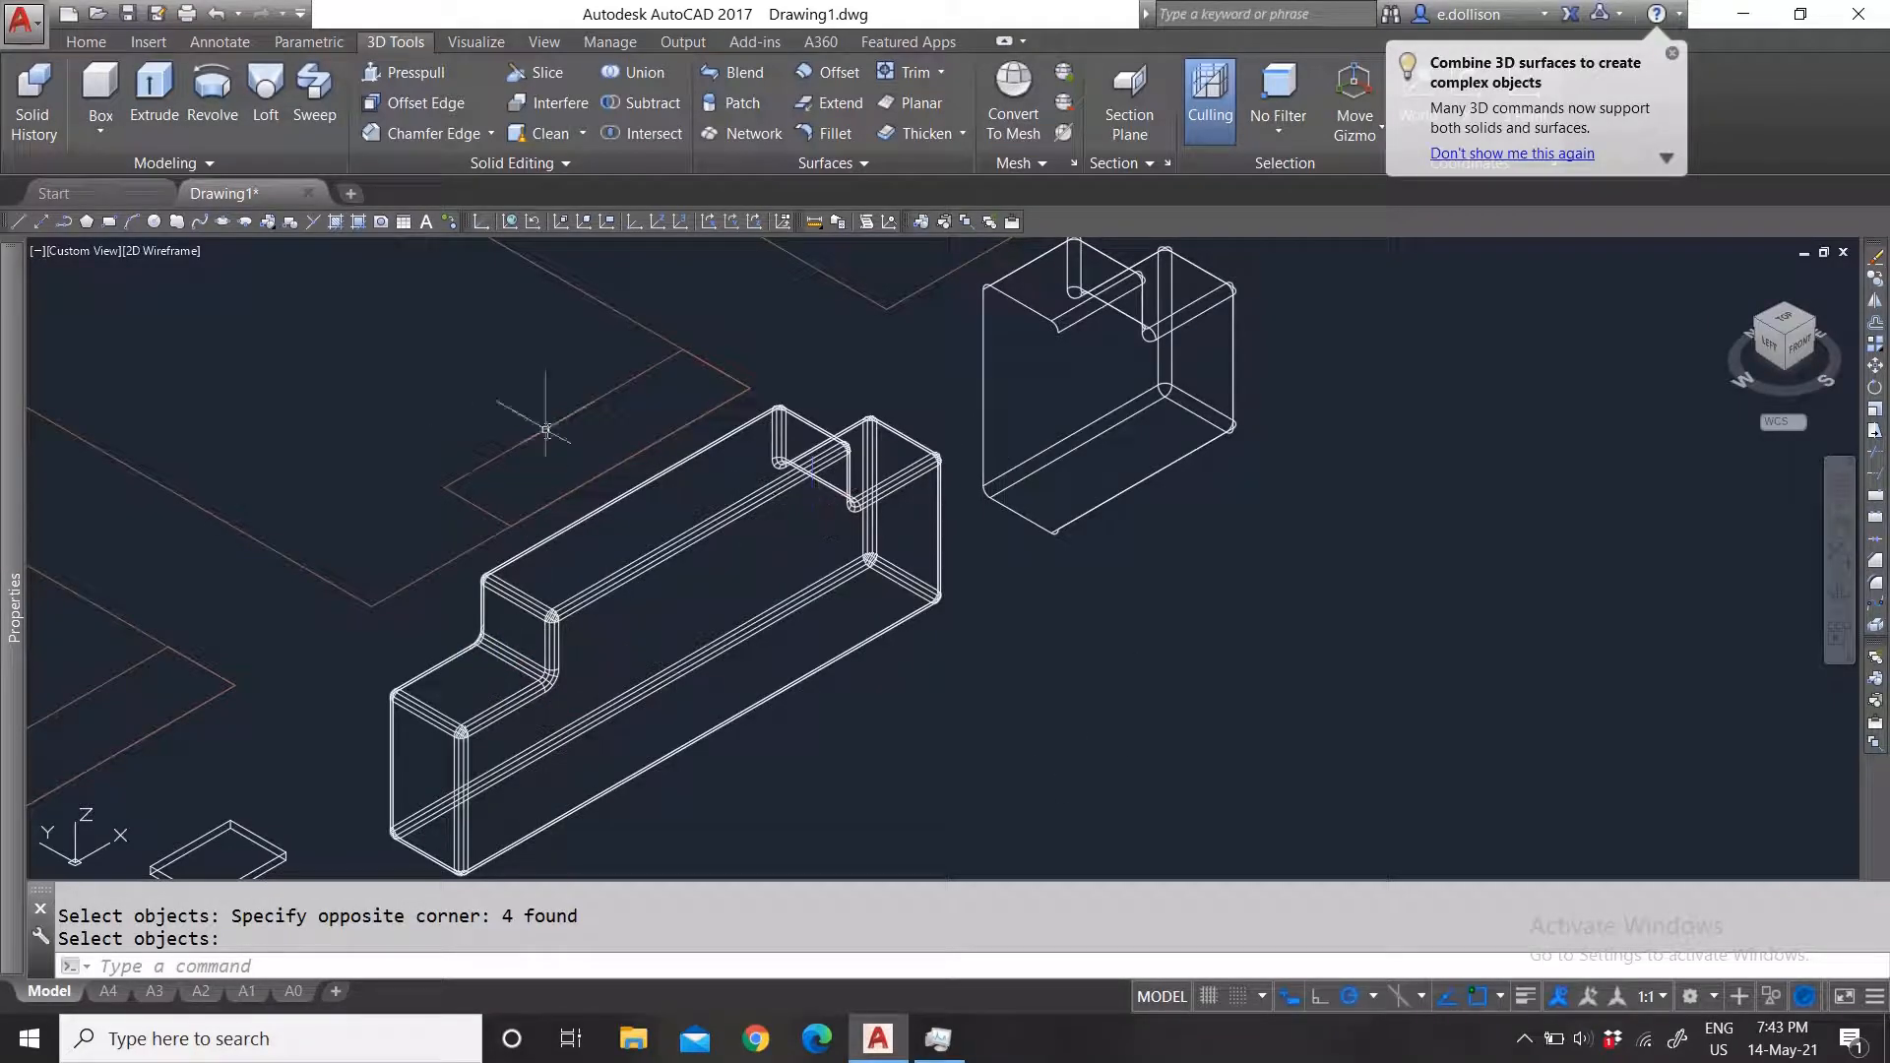
Step: Undo the second union and the copying of the notched half
{"action": "key", "text": "Escape"}
{"action": "type", "text": "u"}
{"action": "key", "text": "Return"}
{"action": "type", "text": "u"}
{"action": "key", "text": "Return"}
Step: Move the notched half about 1200 units along X away from the stepped half
{"action": "left_click", "coordinate": [860, 718]}
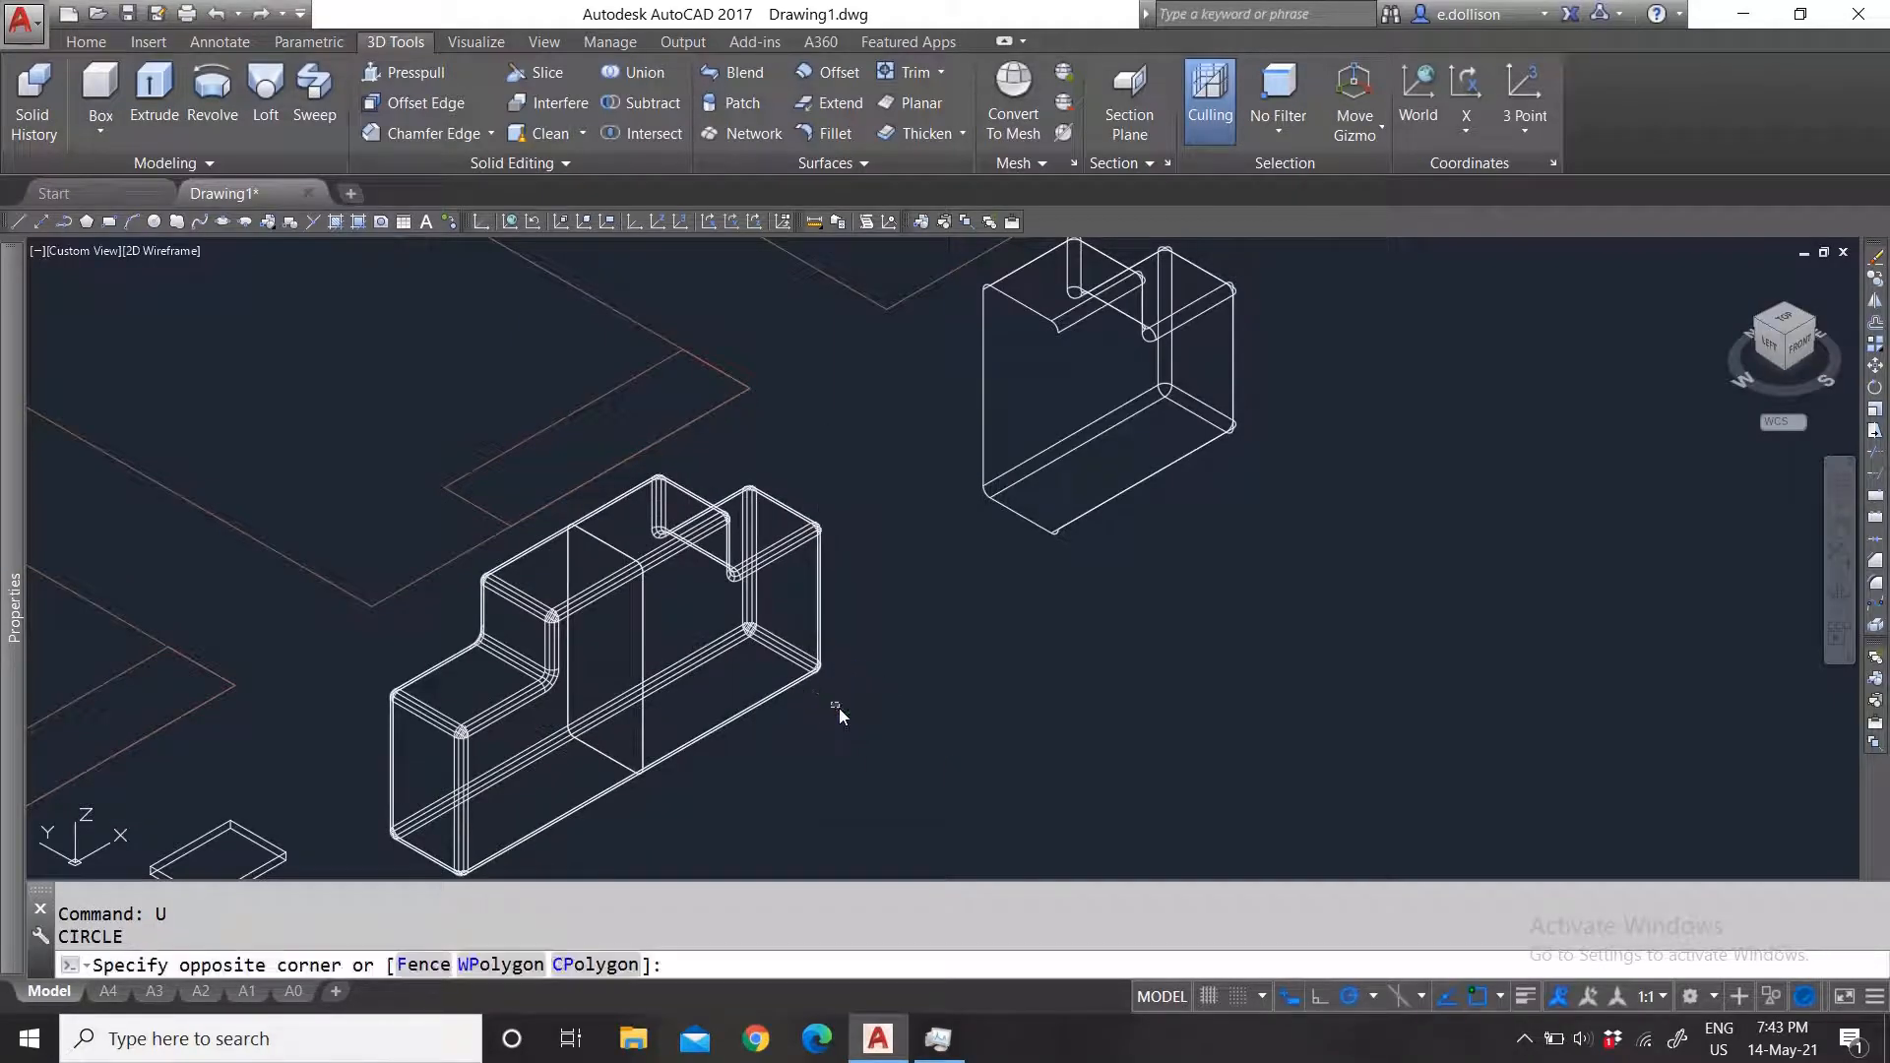
{"action": "left_click", "coordinate": [840, 735]}
{"action": "type", "text": "m"}
{"action": "key", "text": "Return"}
{"action": "left_click", "coordinate": [841, 734]}
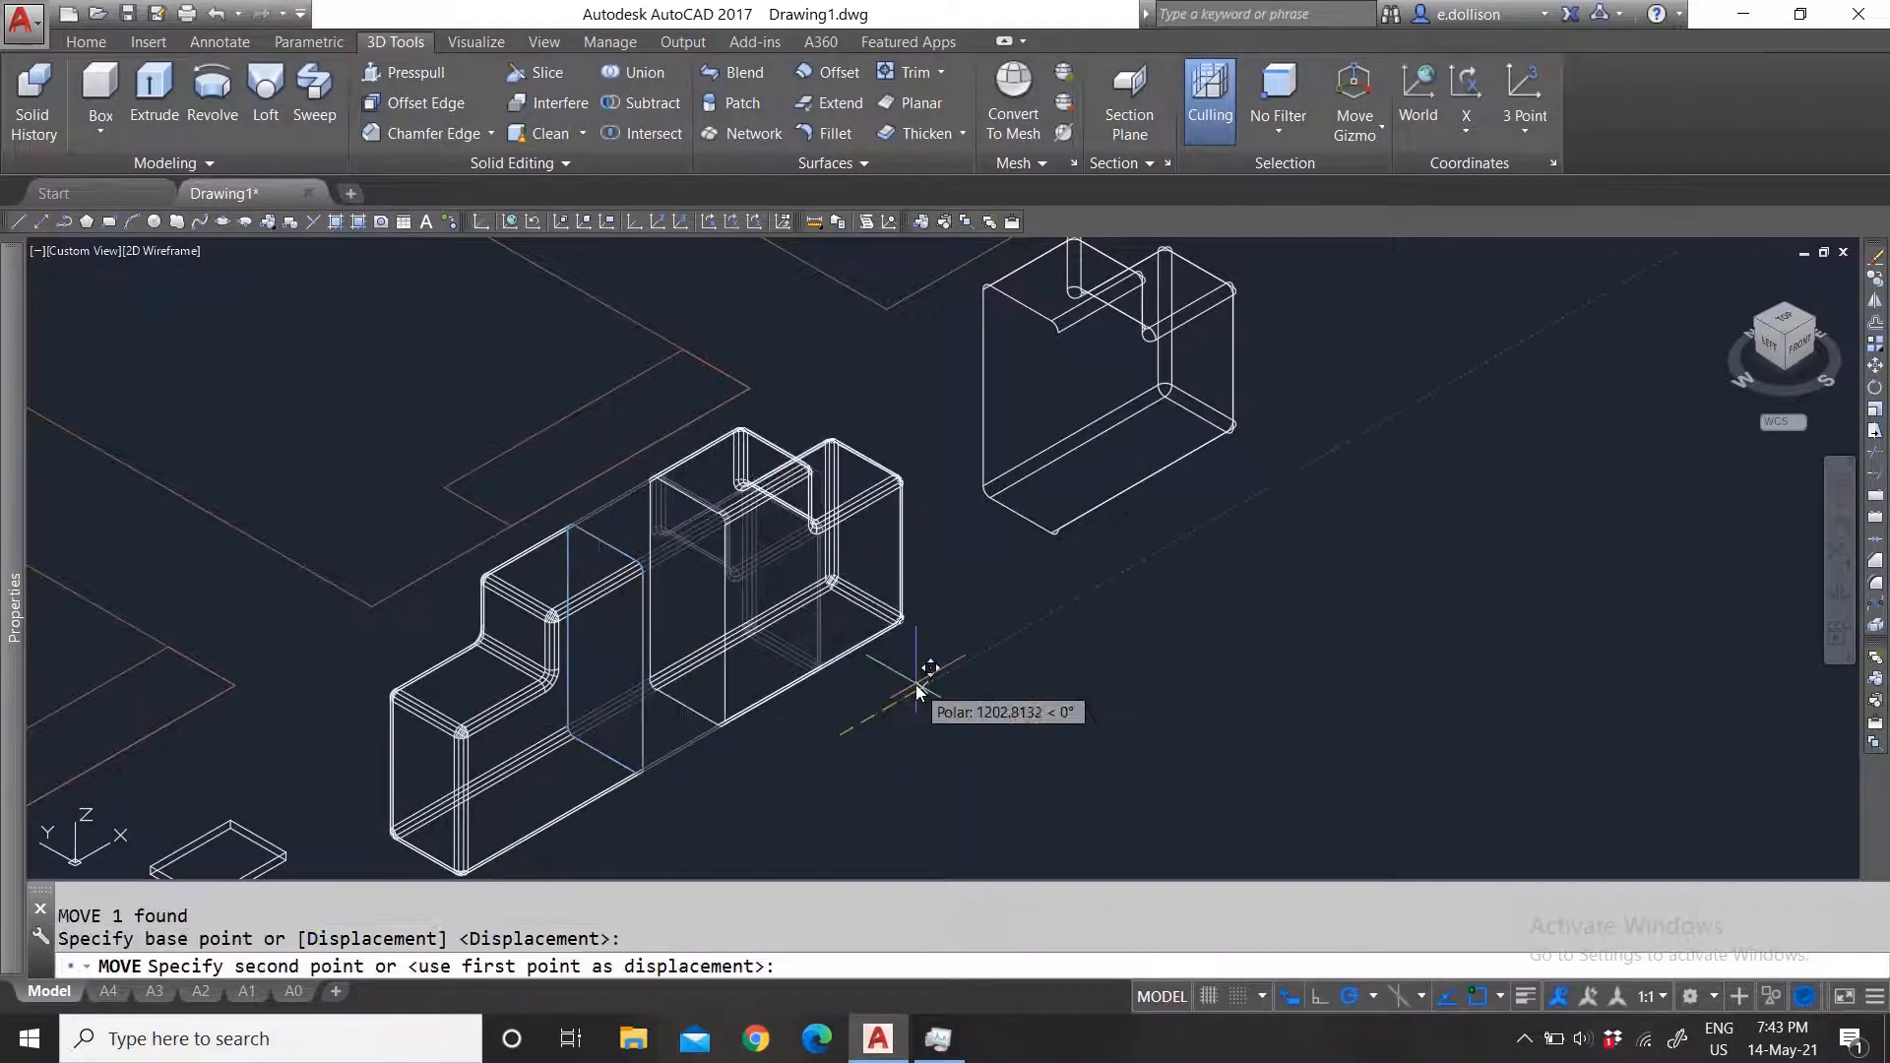
{"action": "left_click", "coordinate": [916, 683]}
Step: Extrude the notched half's cut face across the gap to the stepped half's cut face, with a taper angle of 0
{"action": "left_click", "coordinate": [511, 163]}
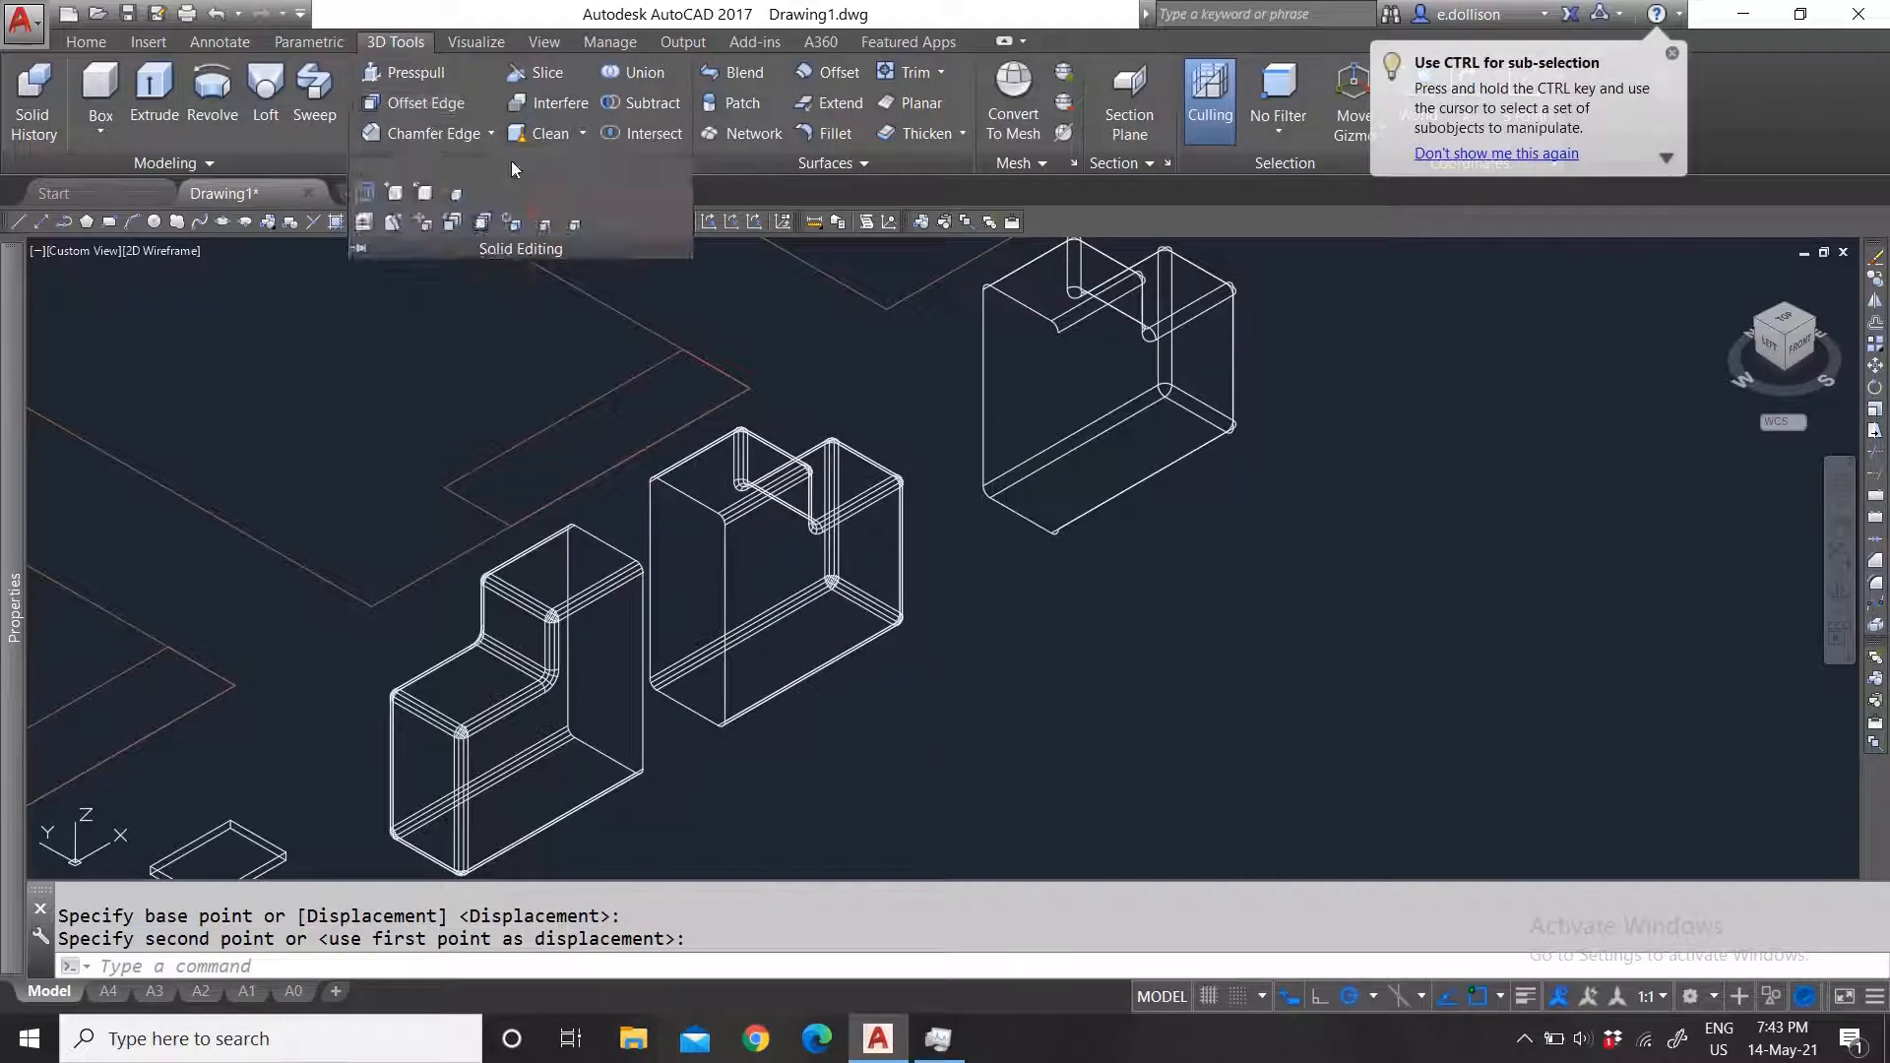
{"action": "left_click", "coordinate": [364, 222]}
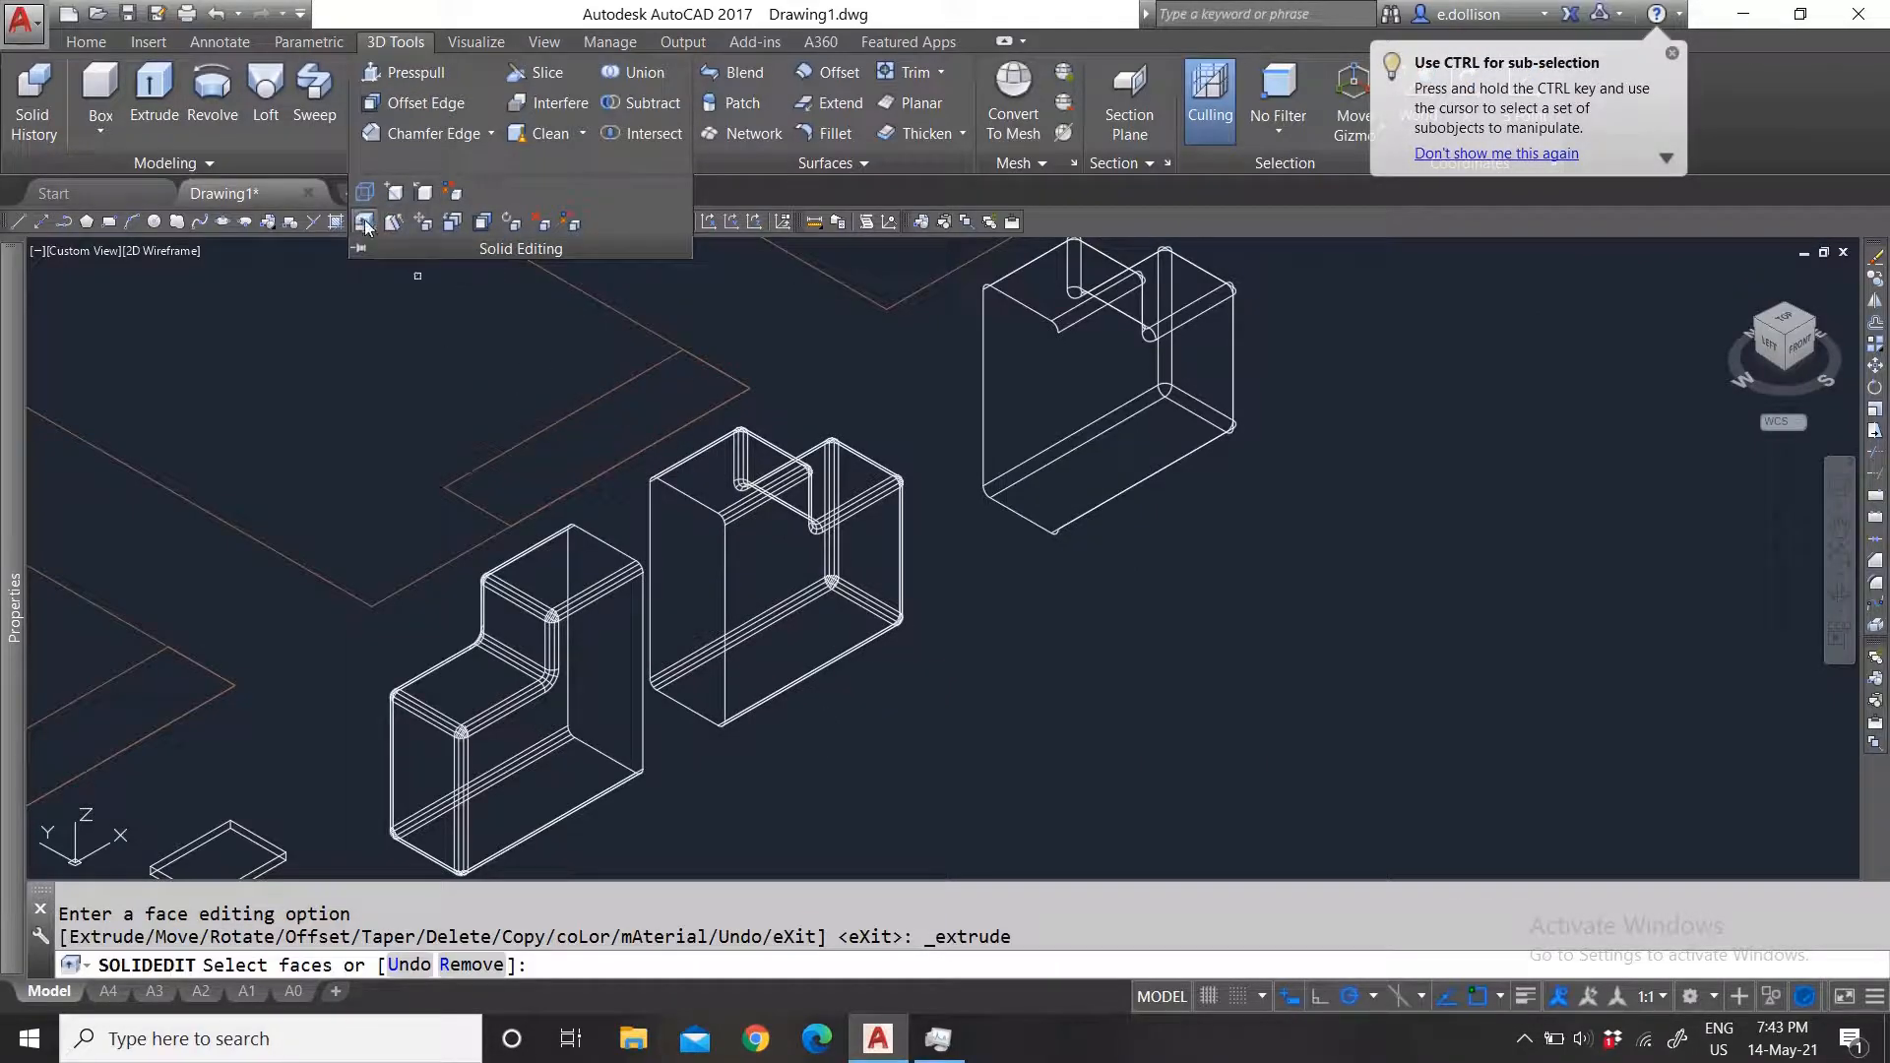
{"action": "left_click", "coordinate": [695, 538]}
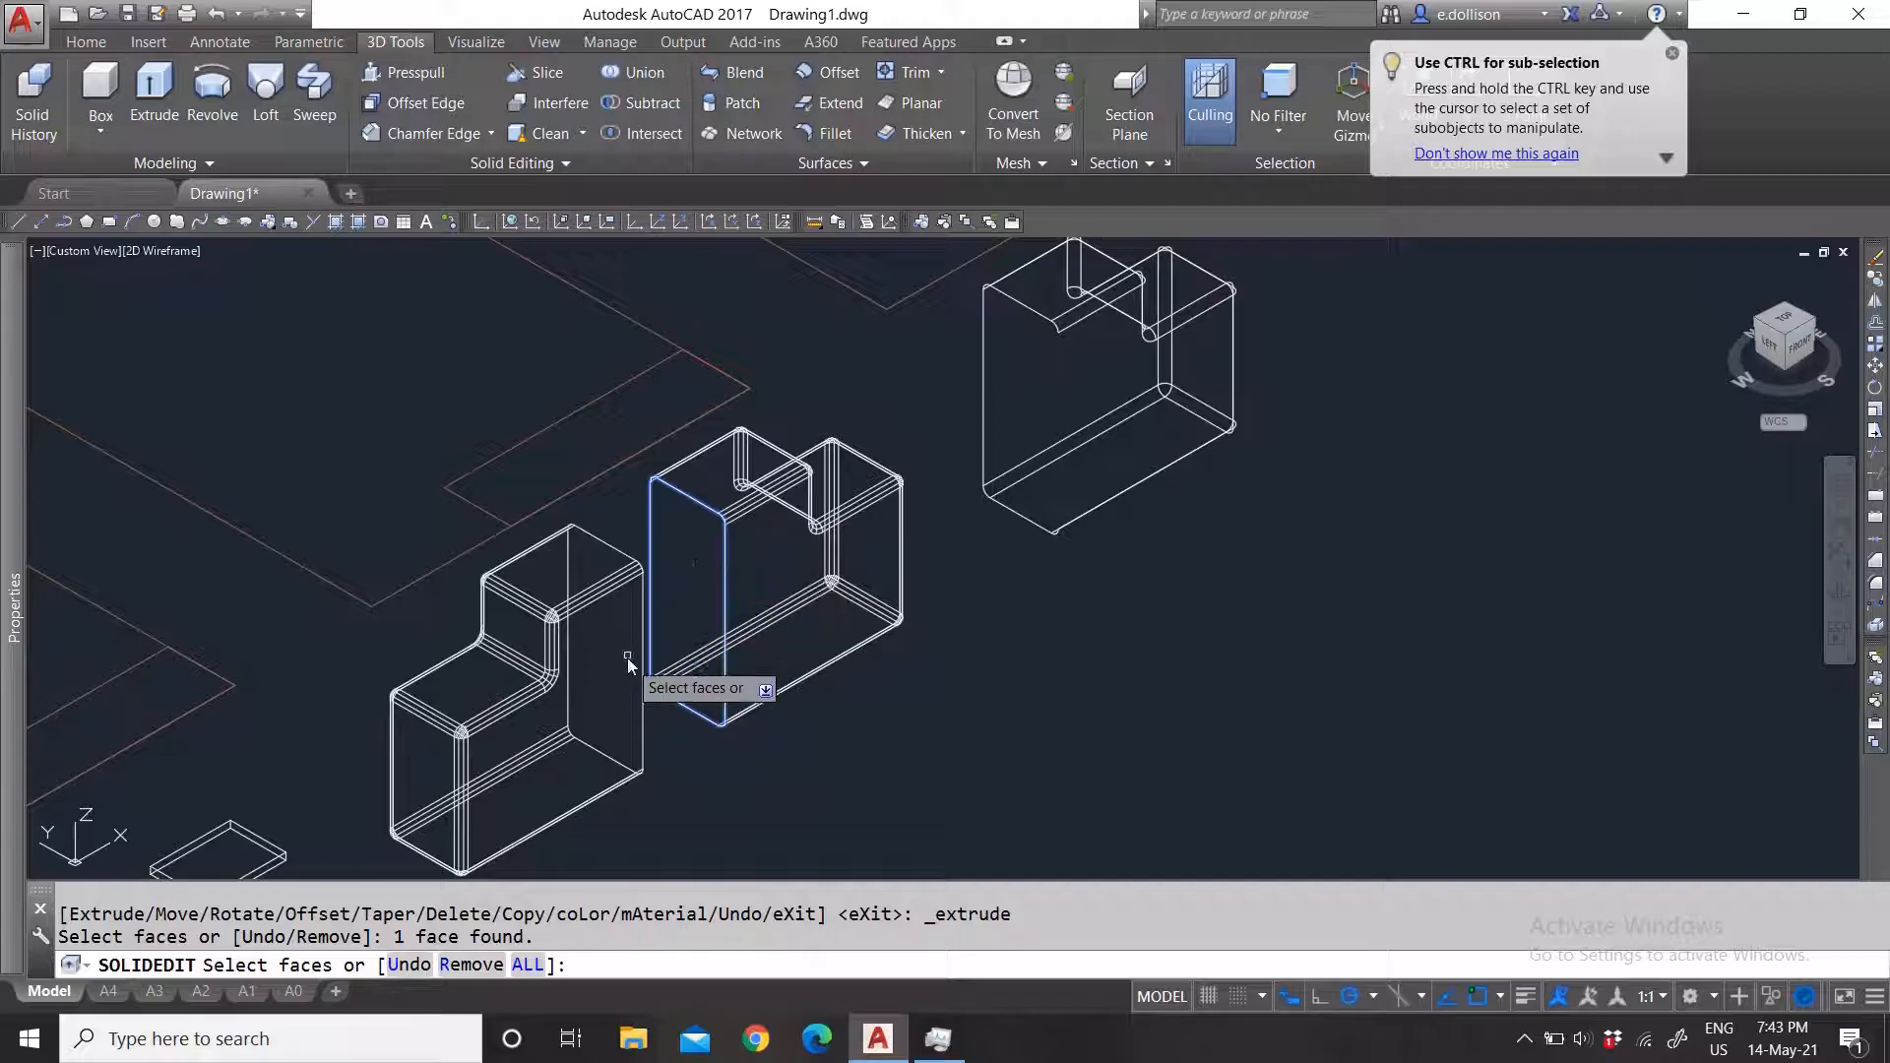
{"action": "scroll", "coordinate": [630, 660], "scroll_direction": "up", "scroll_amount": 2}
{"action": "key", "text": "Return"}
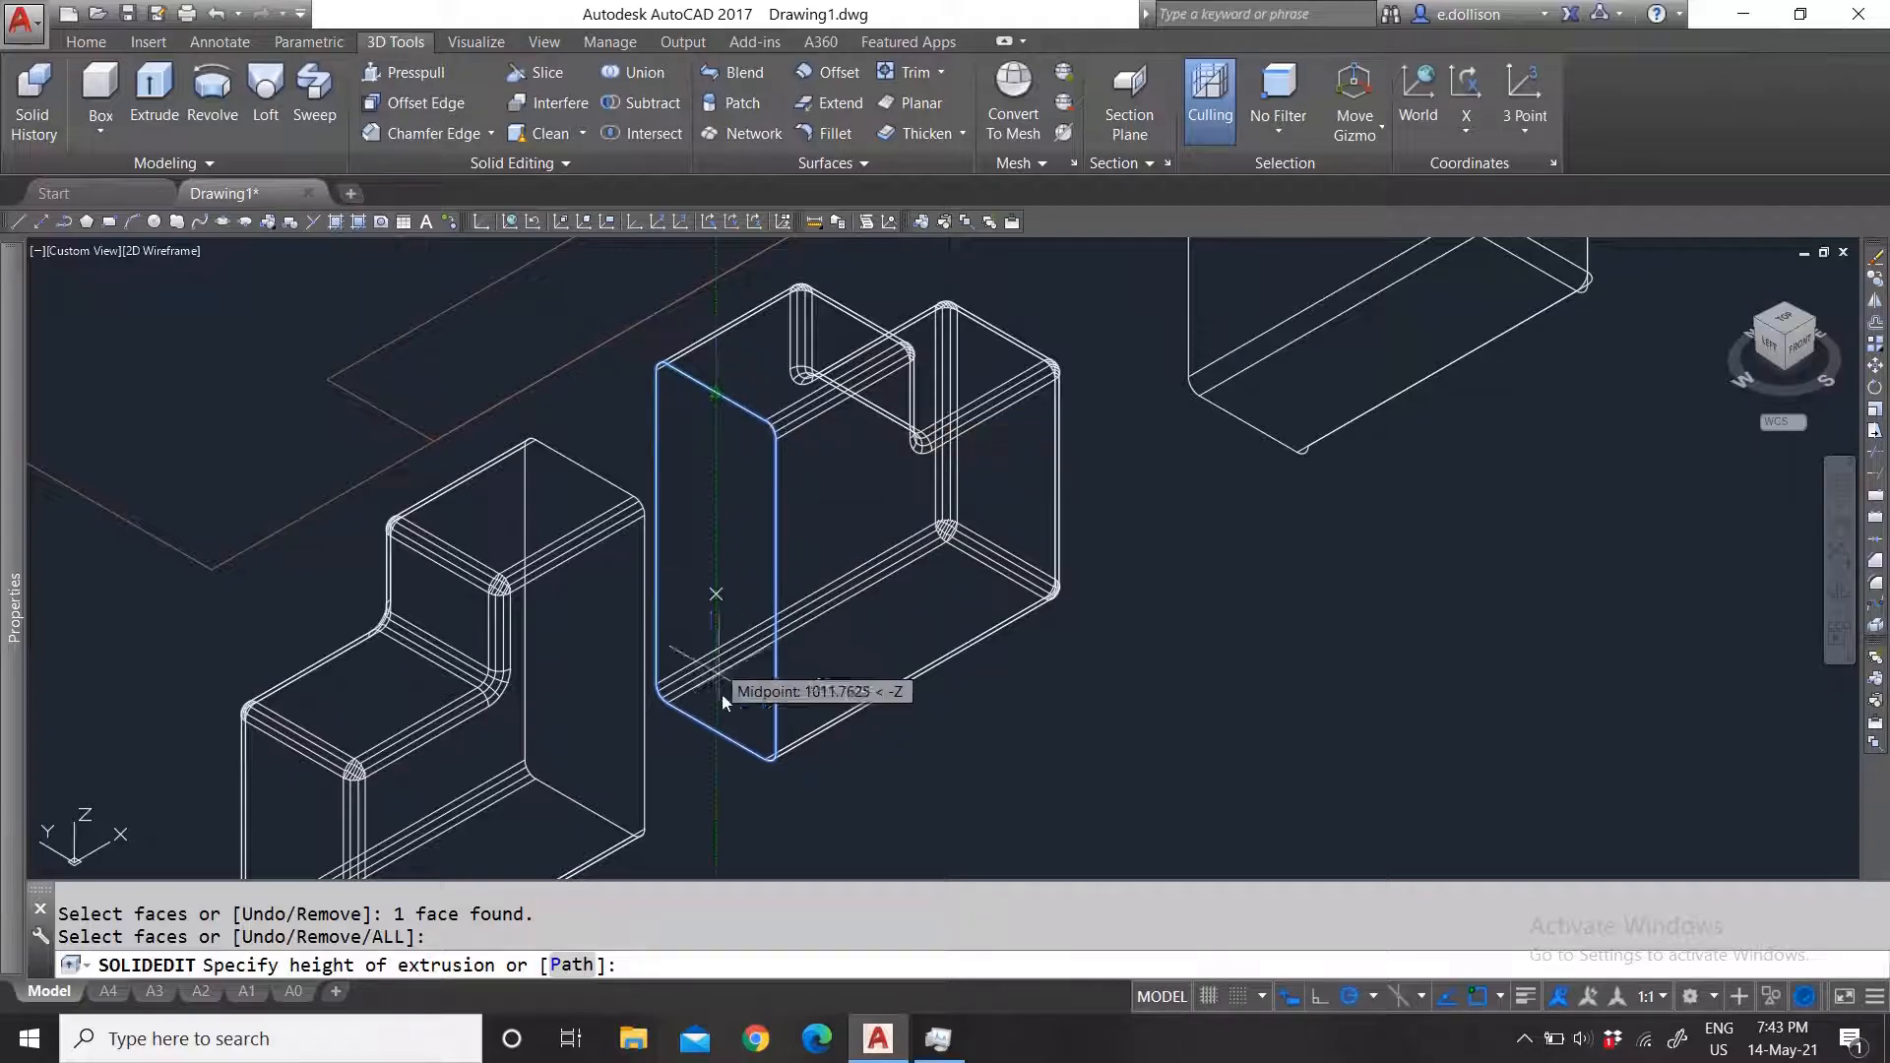
{"action": "left_click", "coordinate": [717, 396]}
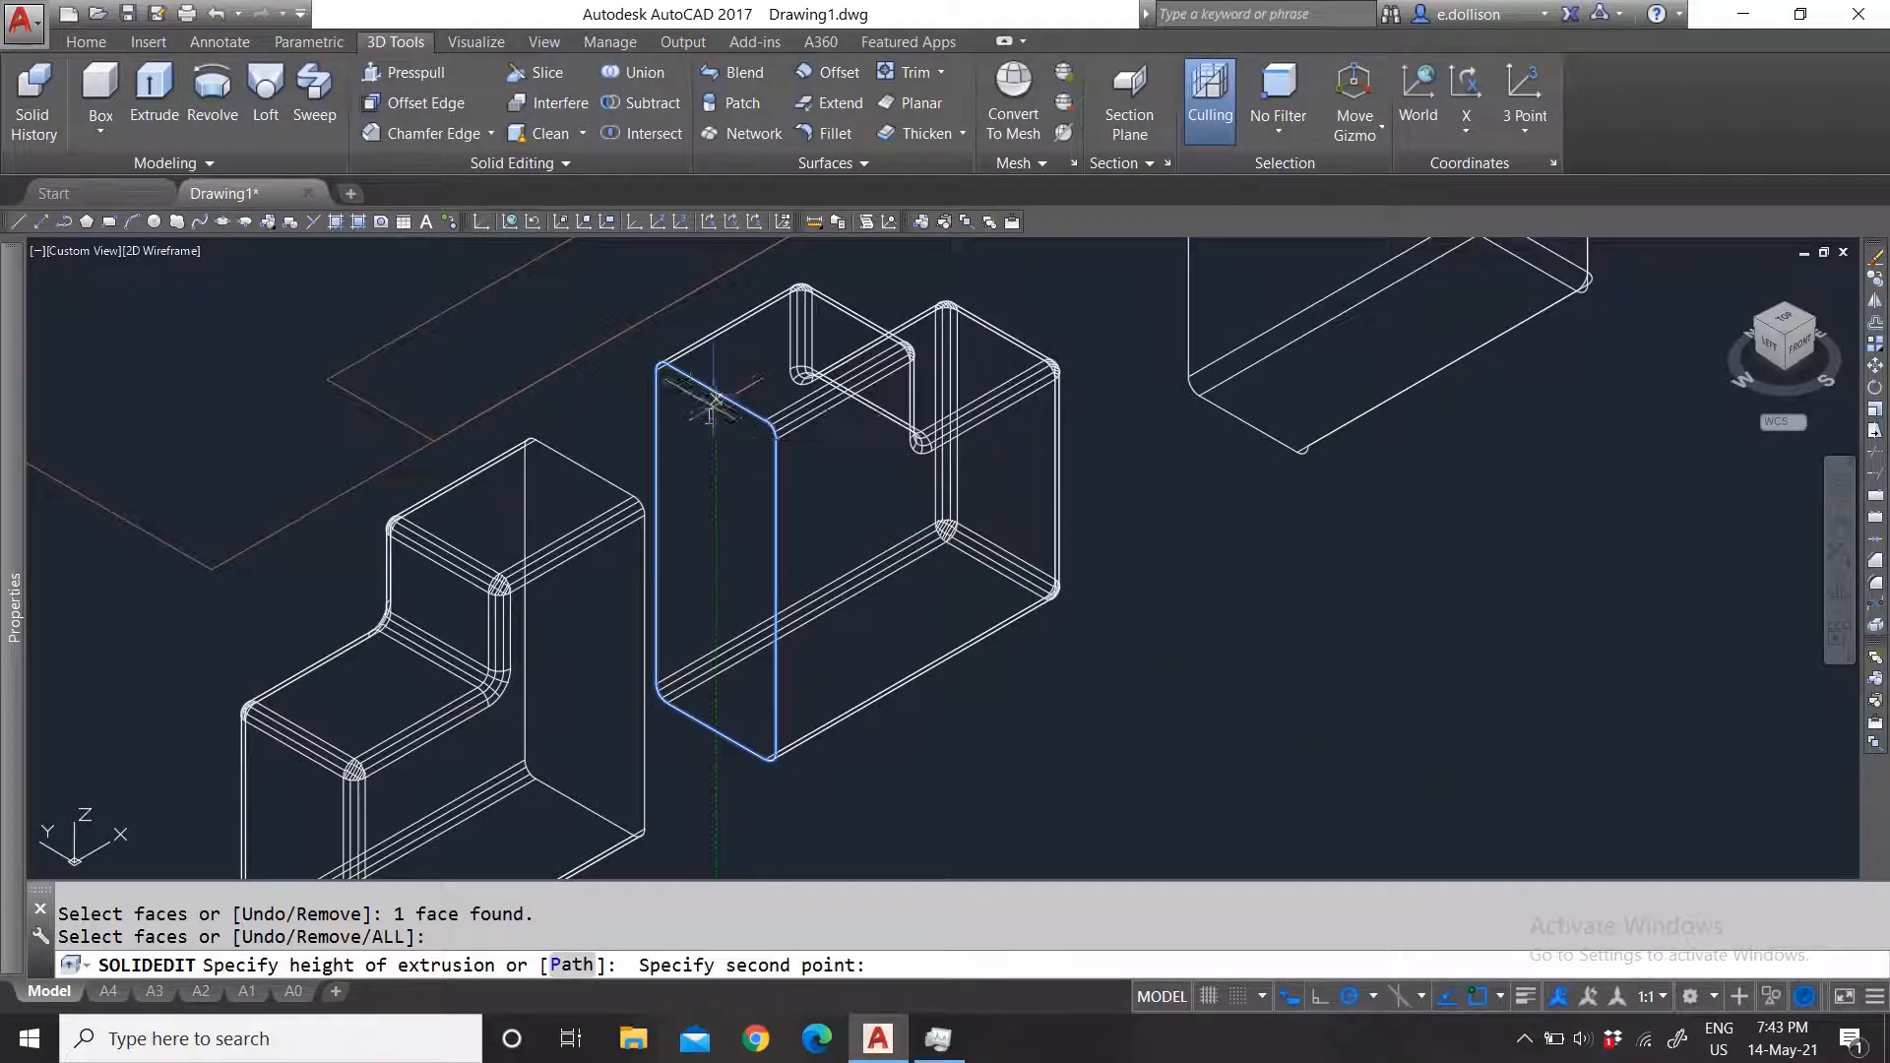
{"action": "left_click", "coordinate": [588, 470]}
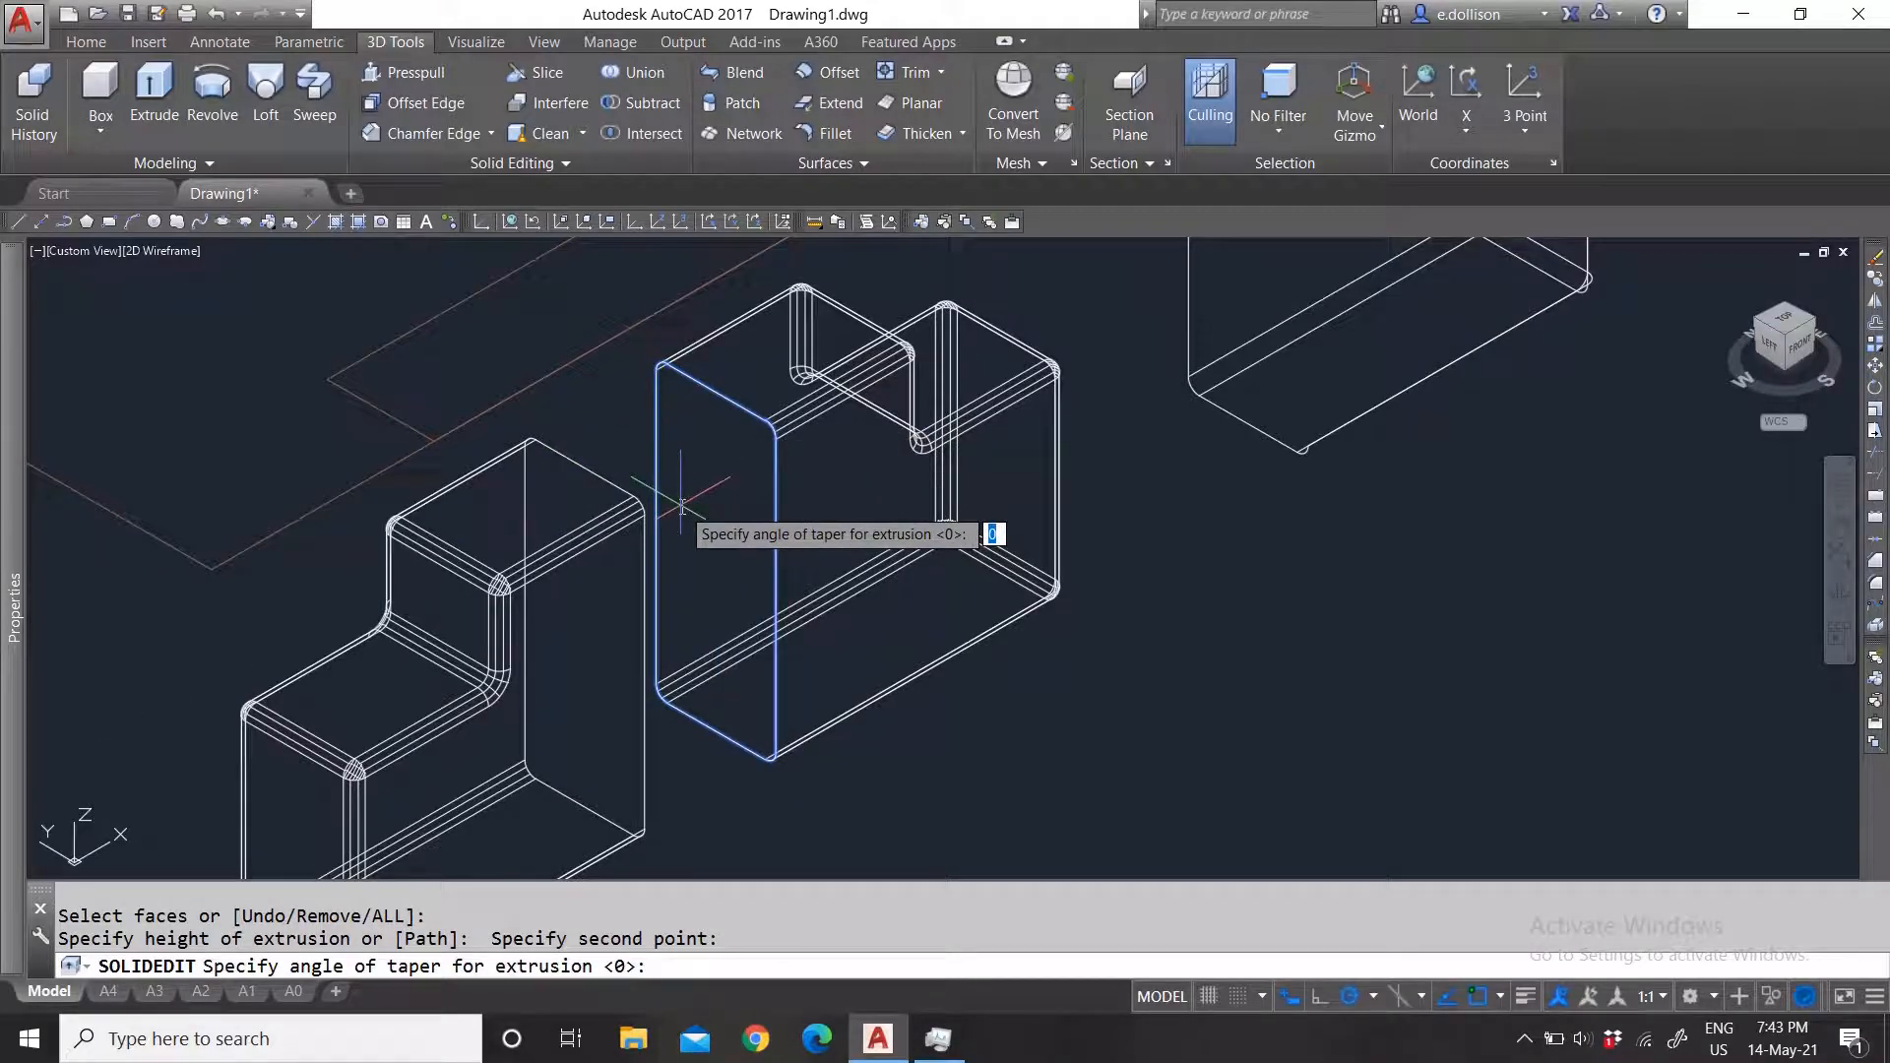
{"action": "key", "text": "Return"}
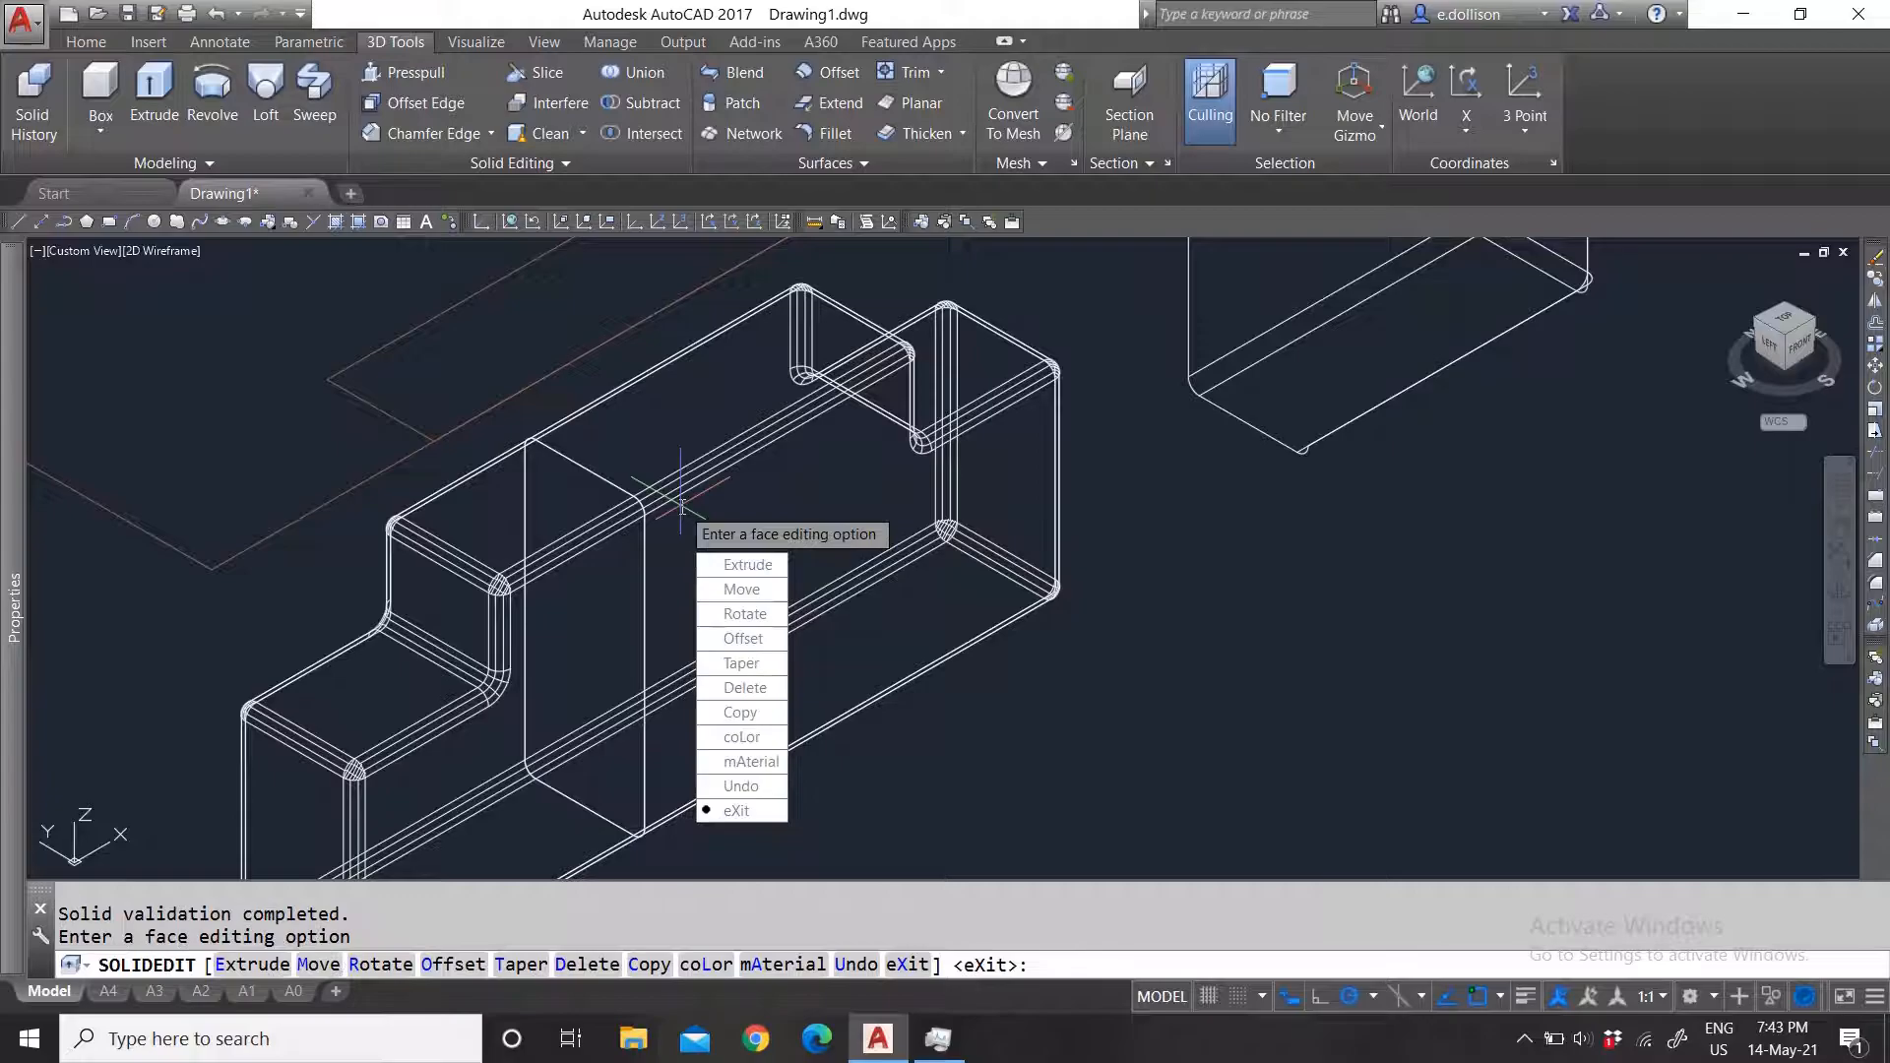
{"action": "key", "text": "Return"}
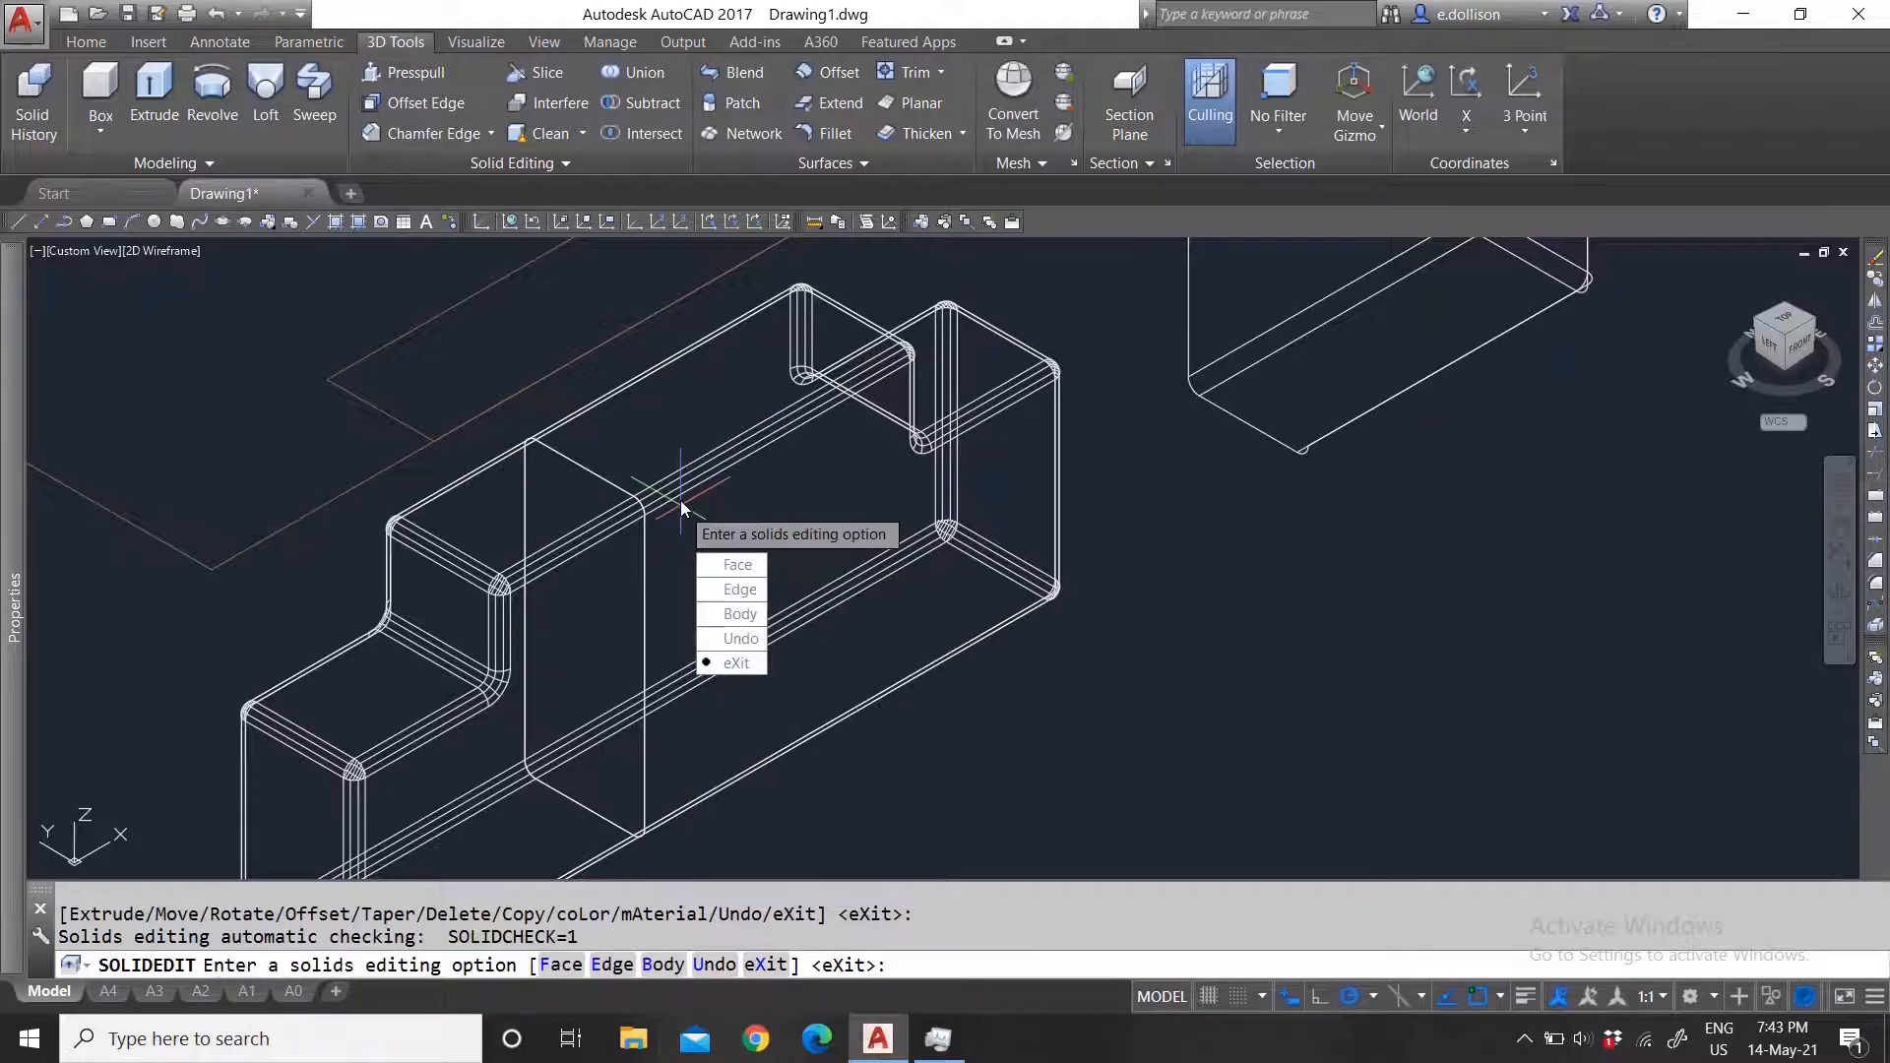
{"action": "key", "text": "Return"}
Step: Union the extended notched half with the stepped half
{"action": "scroll", "coordinate": [640, 481], "scroll_direction": "down", "scroll_amount": 3}
{"action": "scroll", "coordinate": [618, 517], "scroll_direction": "up", "scroll_amount": 2}
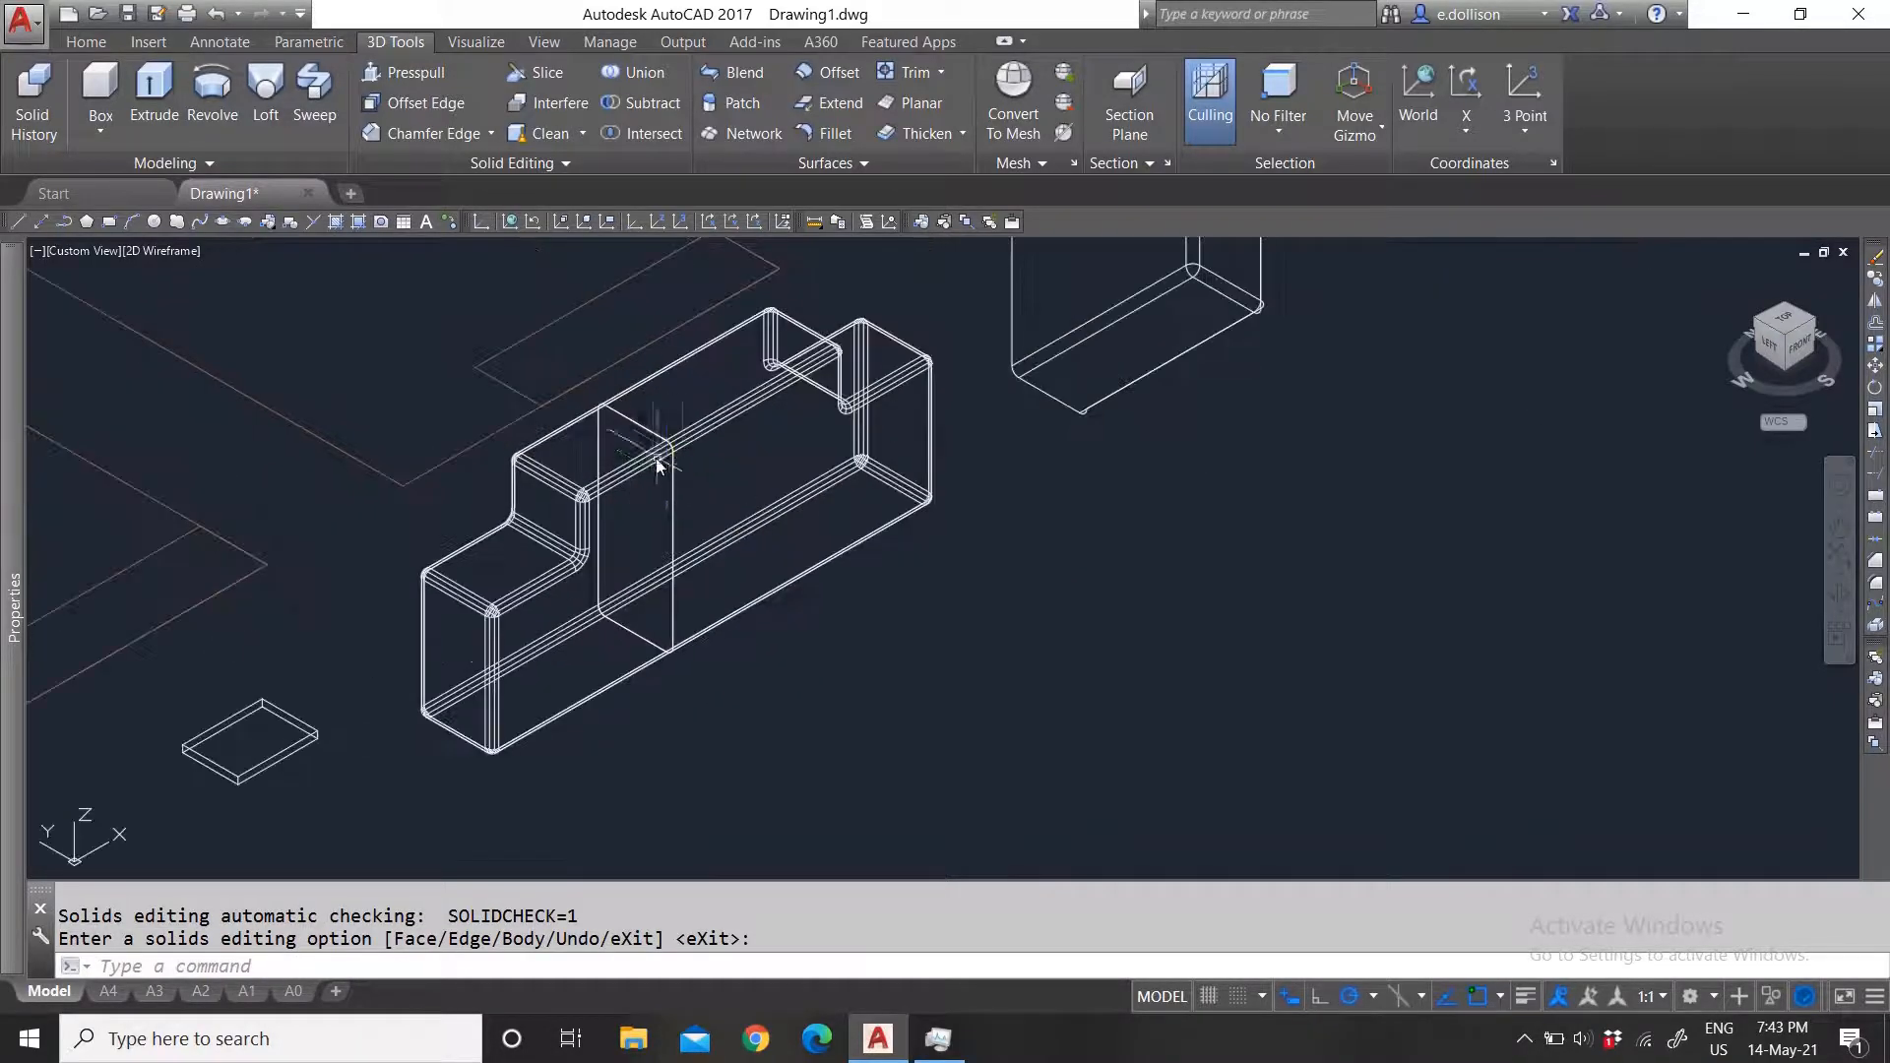
{"action": "key", "text": "Return"}
{"action": "key", "text": "Escape"}
{"action": "left_click", "coordinate": [679, 492]}
{"action": "left_click", "coordinate": [646, 482]}
{"action": "key", "text": "Escape"}
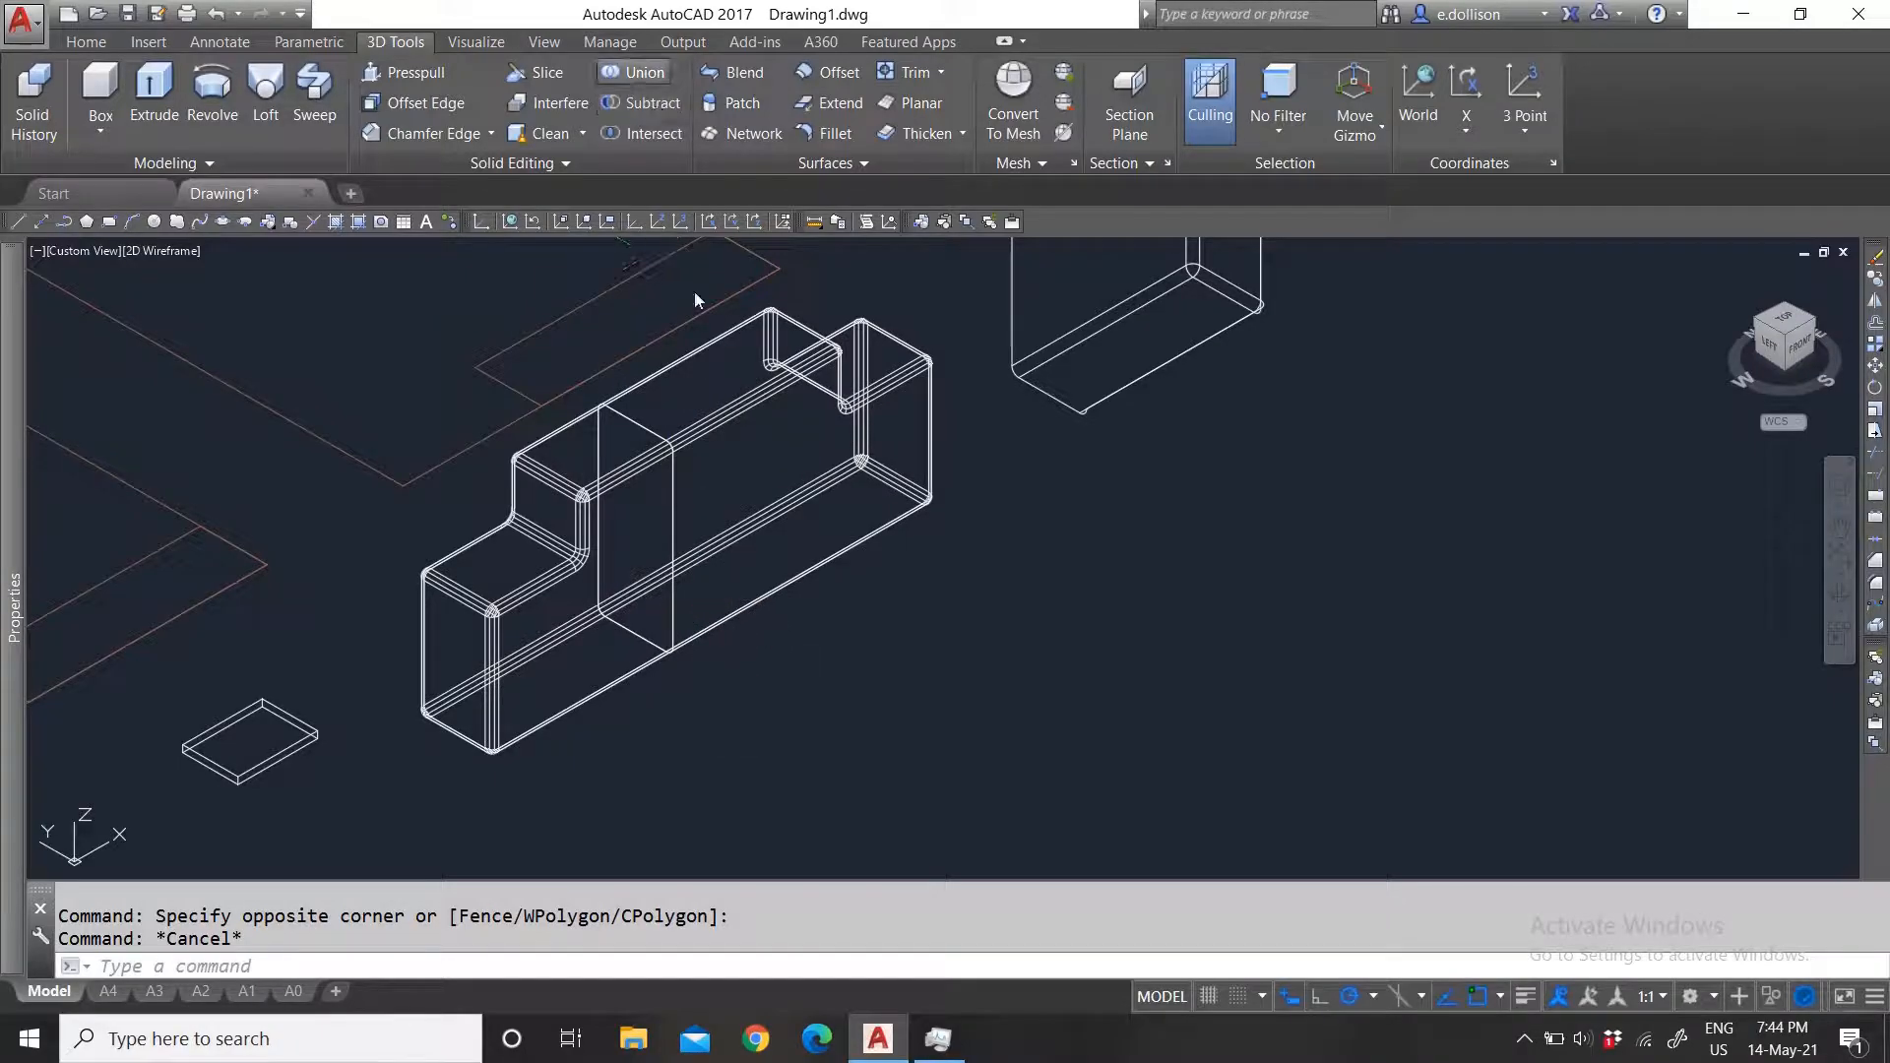
{"action": "left_click", "coordinate": [702, 447]}
{"action": "left_click", "coordinate": [657, 435]}
{"action": "key", "text": "Return"}
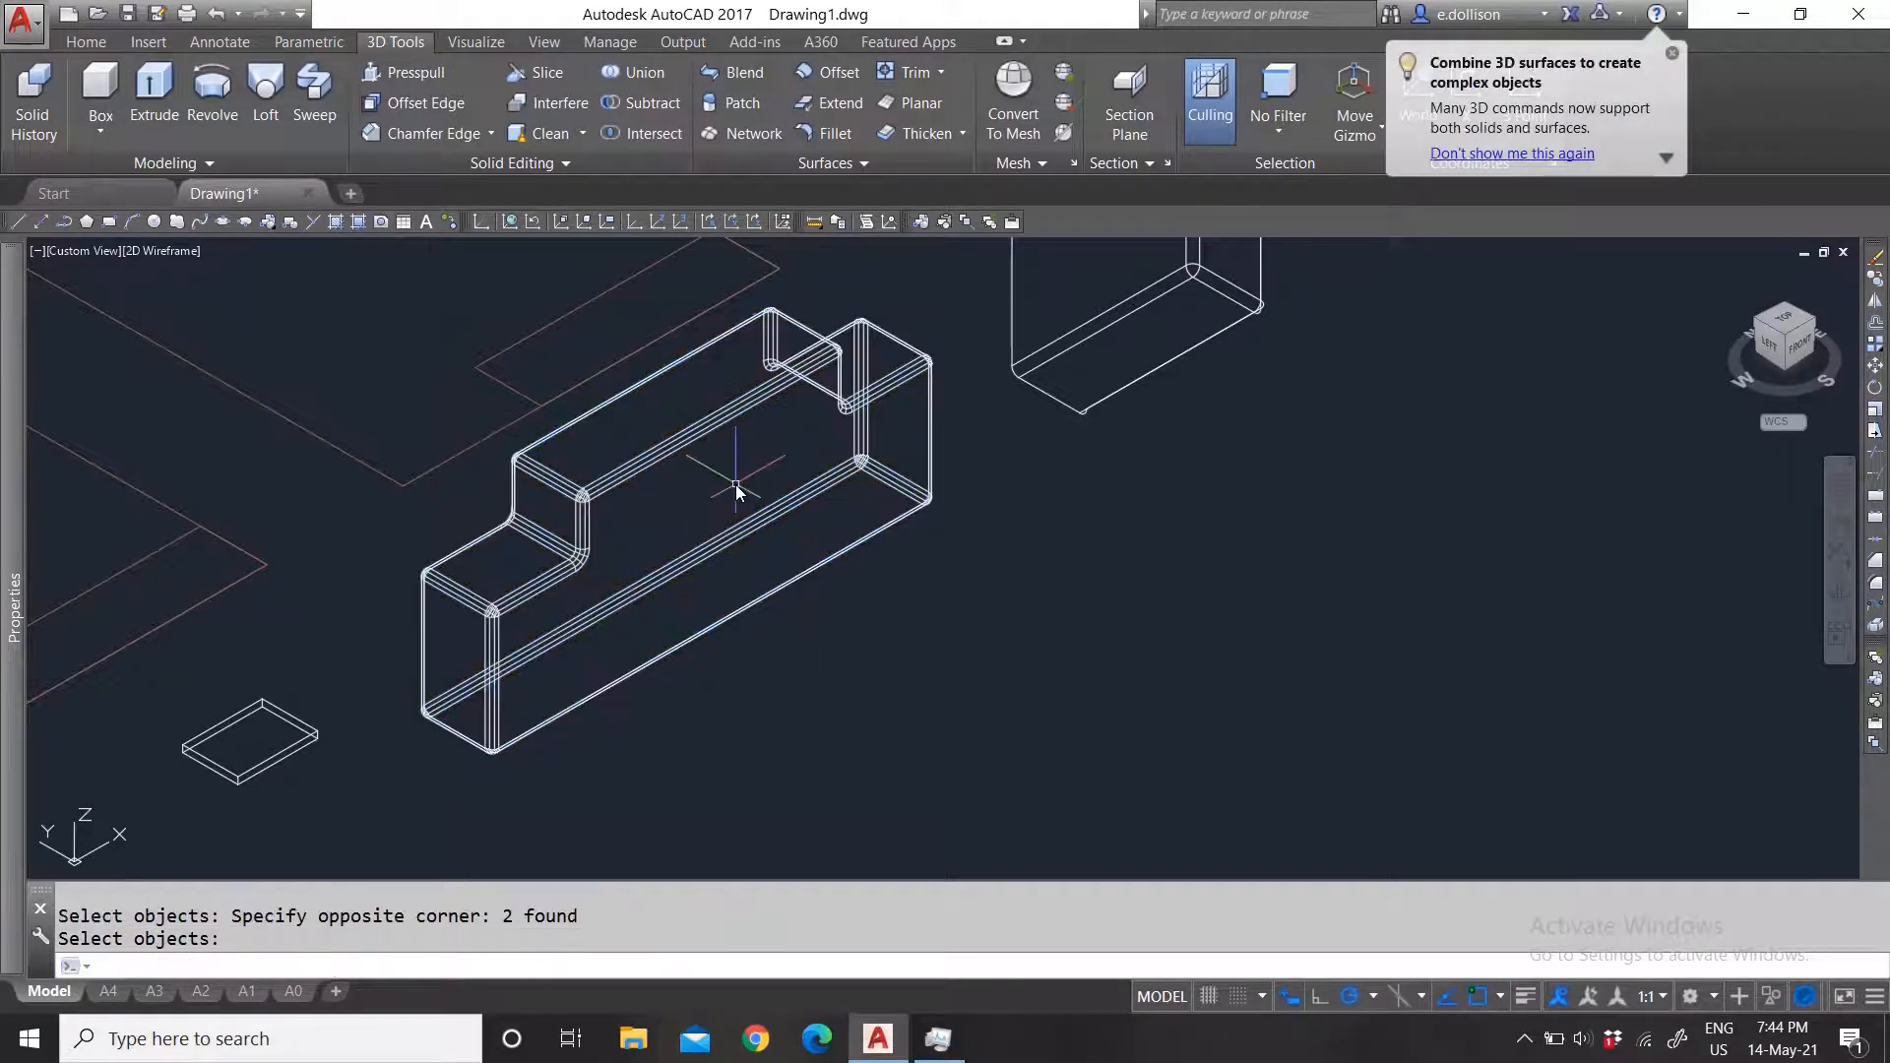
Step: Undo the union of the extended notched half and the stepped half
{"action": "type", "text": "u"}
{"action": "key", "text": "Return"}
{"action": "type", "text": "u"}
{"action": "key", "text": "Escape"}
{"action": "key", "text": "Escape"}
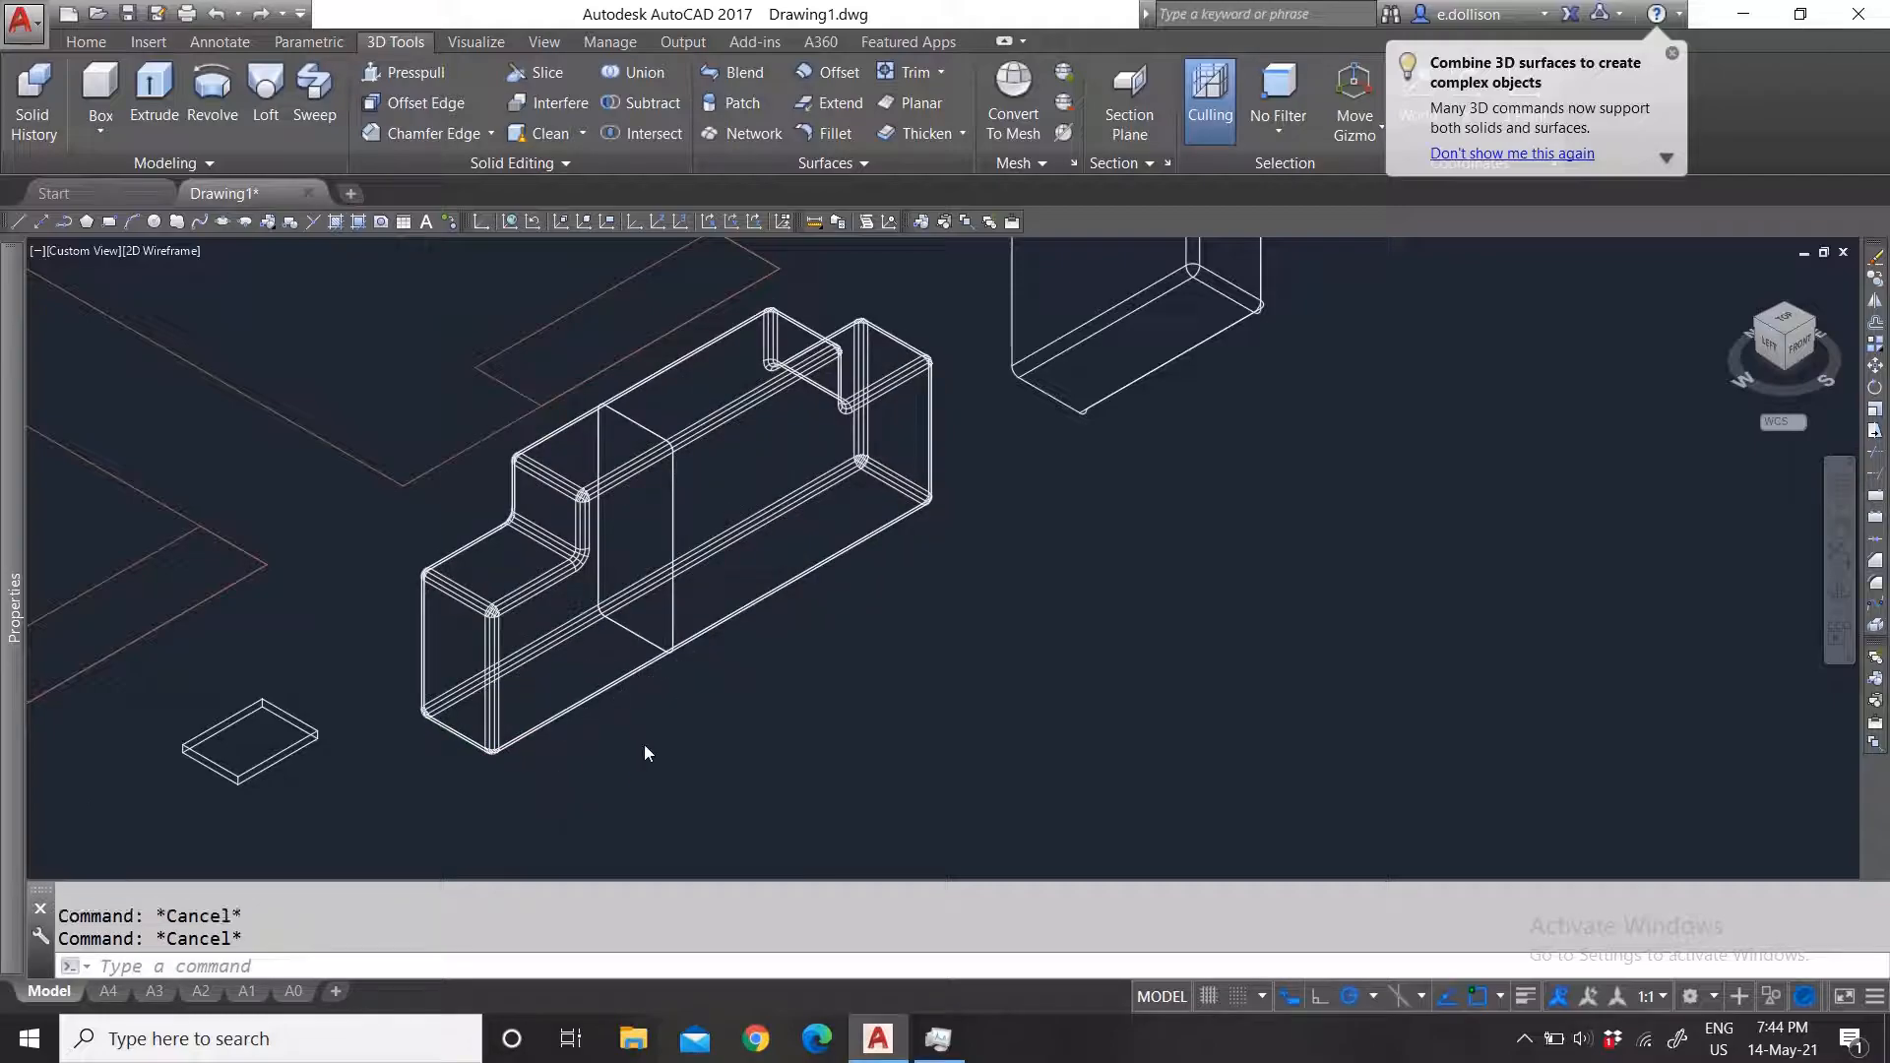
{"action": "scroll", "coordinate": [679, 680], "scroll_direction": "up", "scroll_amount": 2}
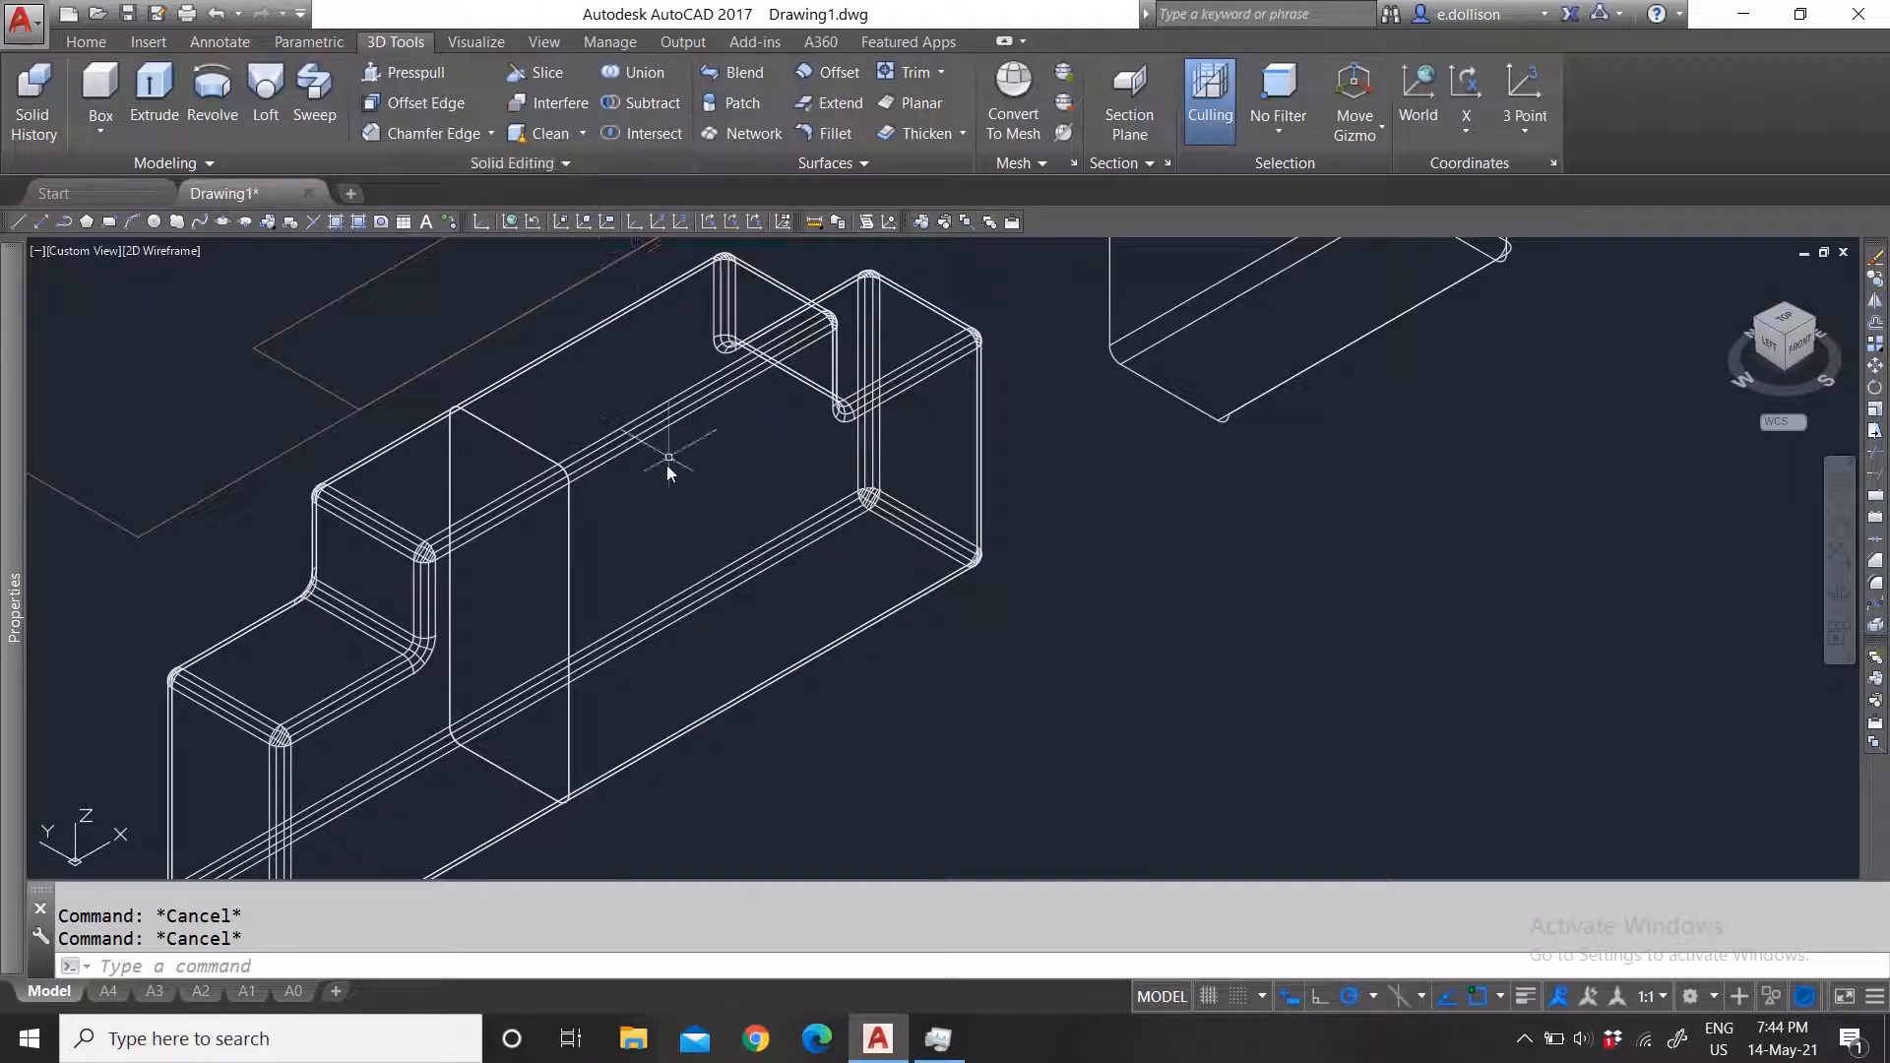
{"action": "scroll", "coordinate": [794, 538], "scroll_direction": "down", "scroll_amount": 3}
{"action": "scroll", "coordinate": [794, 538], "scroll_direction": "up", "scroll_amount": 2}
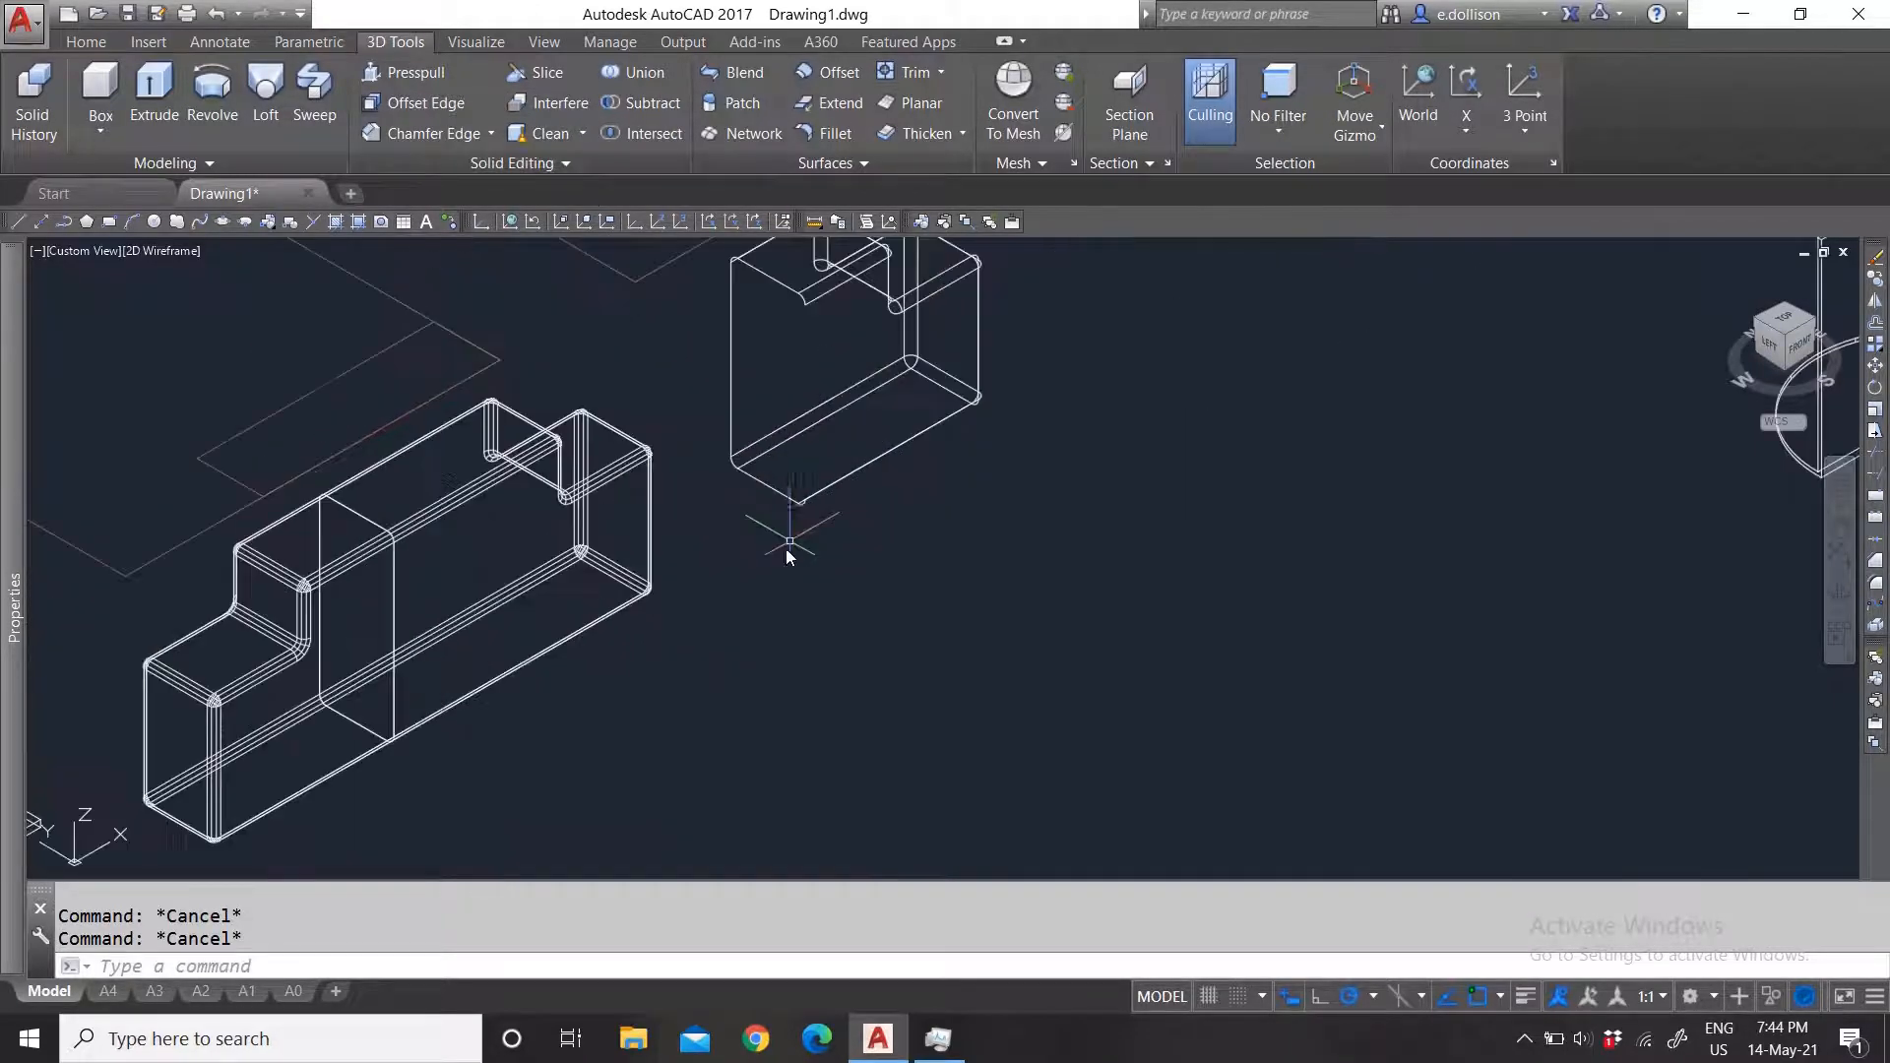
{"action": "left_click", "coordinate": [509, 161]}
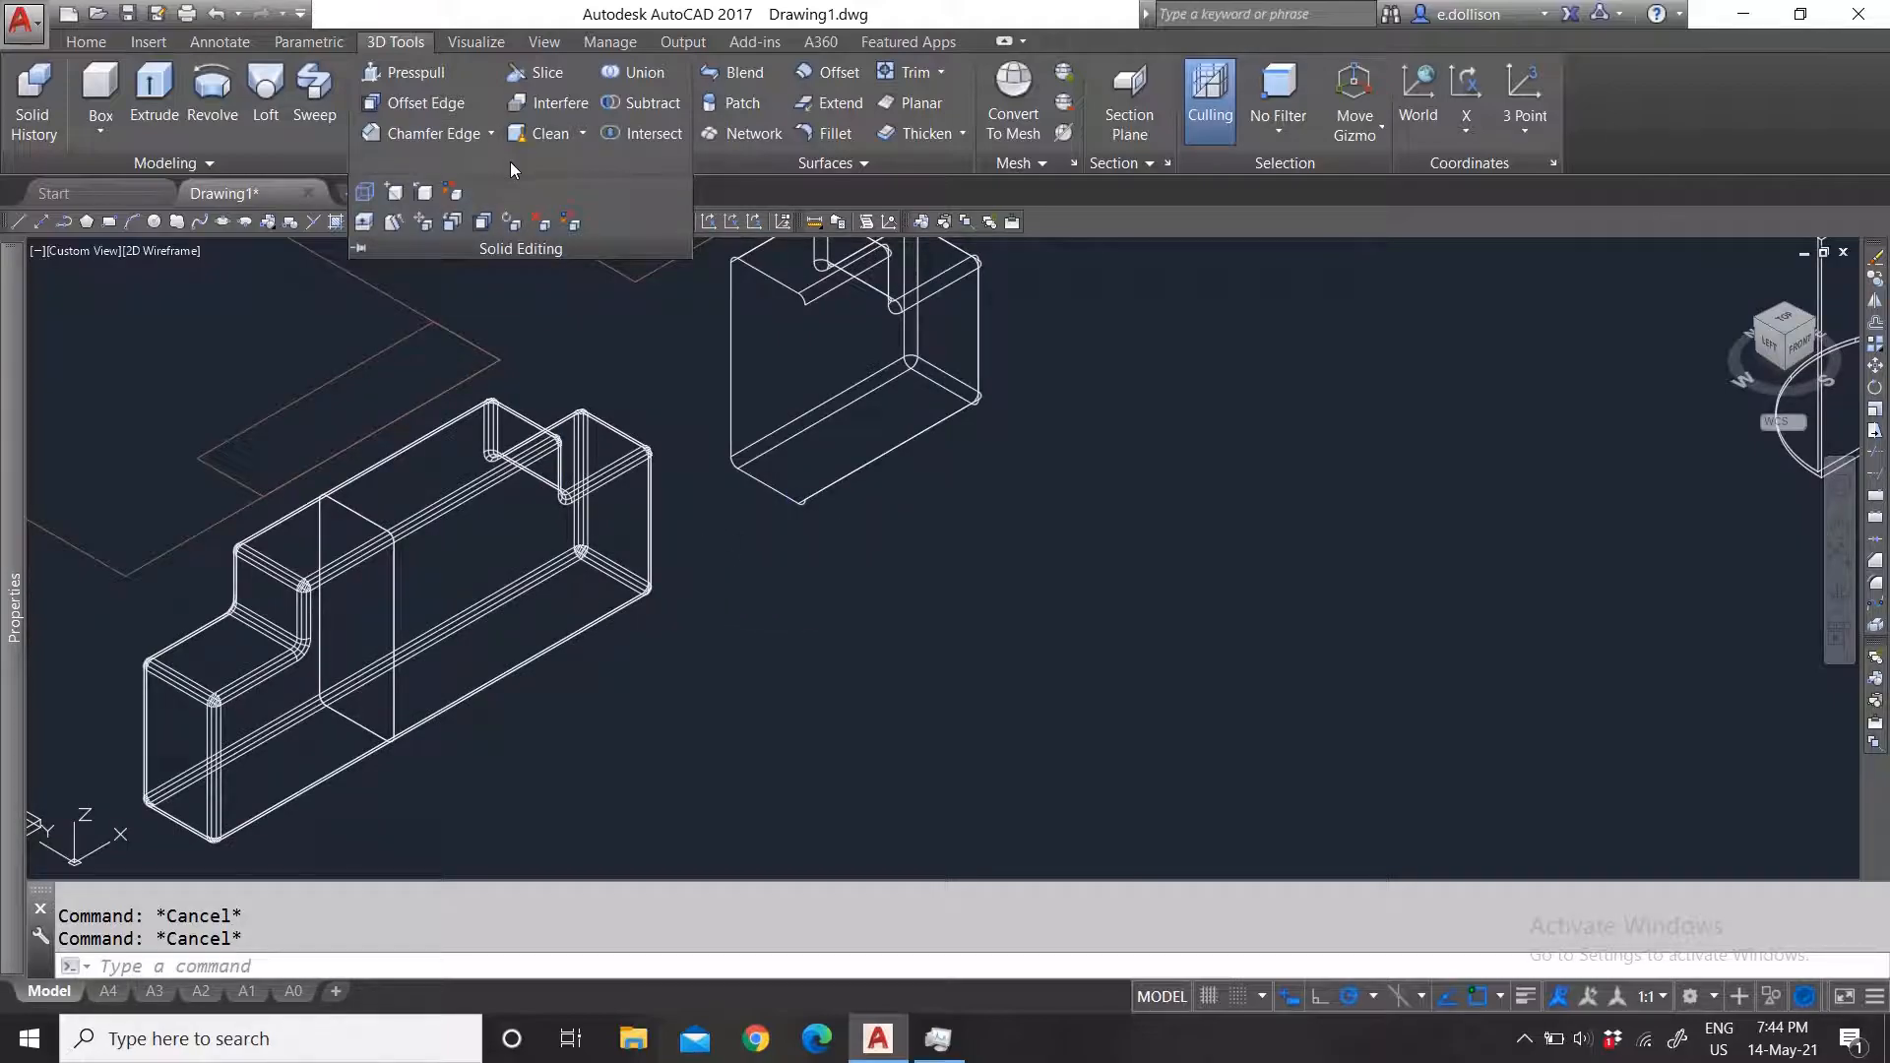
{"action": "scroll", "coordinate": [741, 685], "scroll_direction": "down", "scroll_amount": 3}
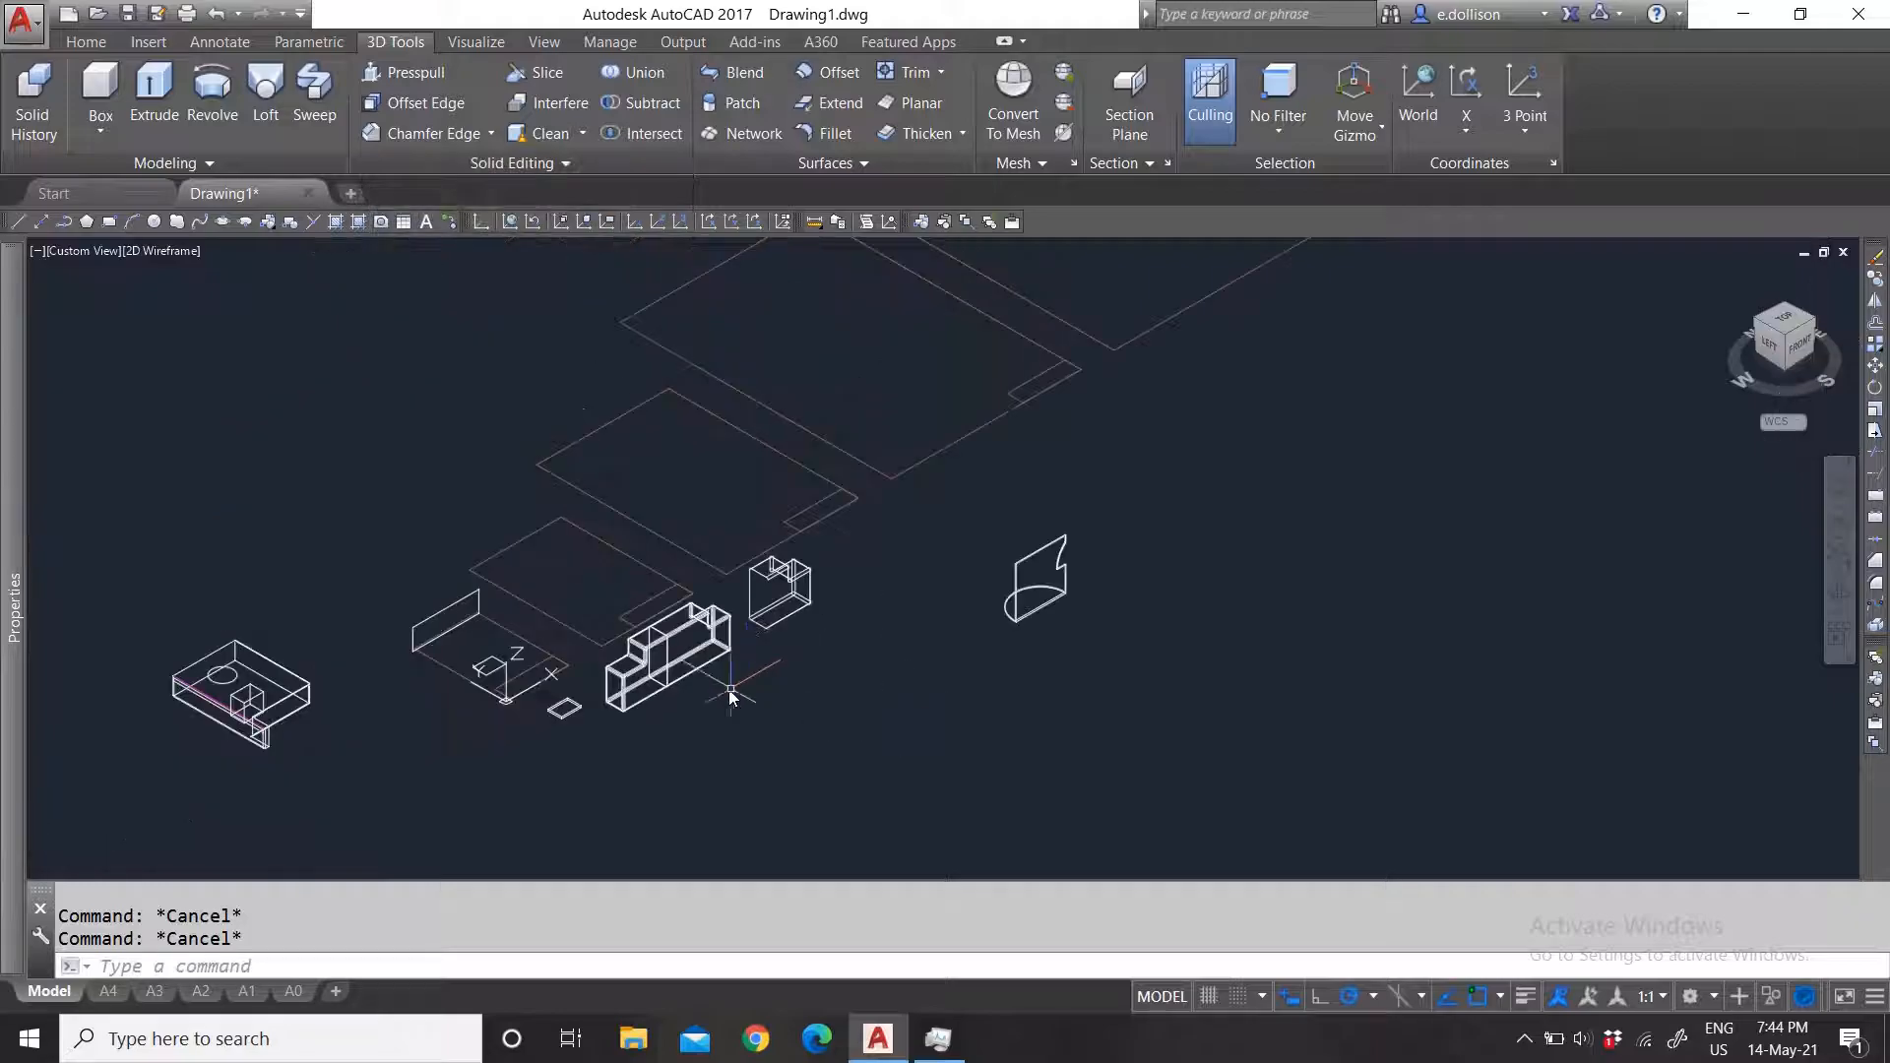
Step: Move the extended notched half along the X axis to open a gap between it and the stepped half
{"action": "scroll", "coordinate": [669, 674], "scroll_direction": "up", "scroll_amount": 4}
{"action": "left_click", "coordinate": [803, 735]}
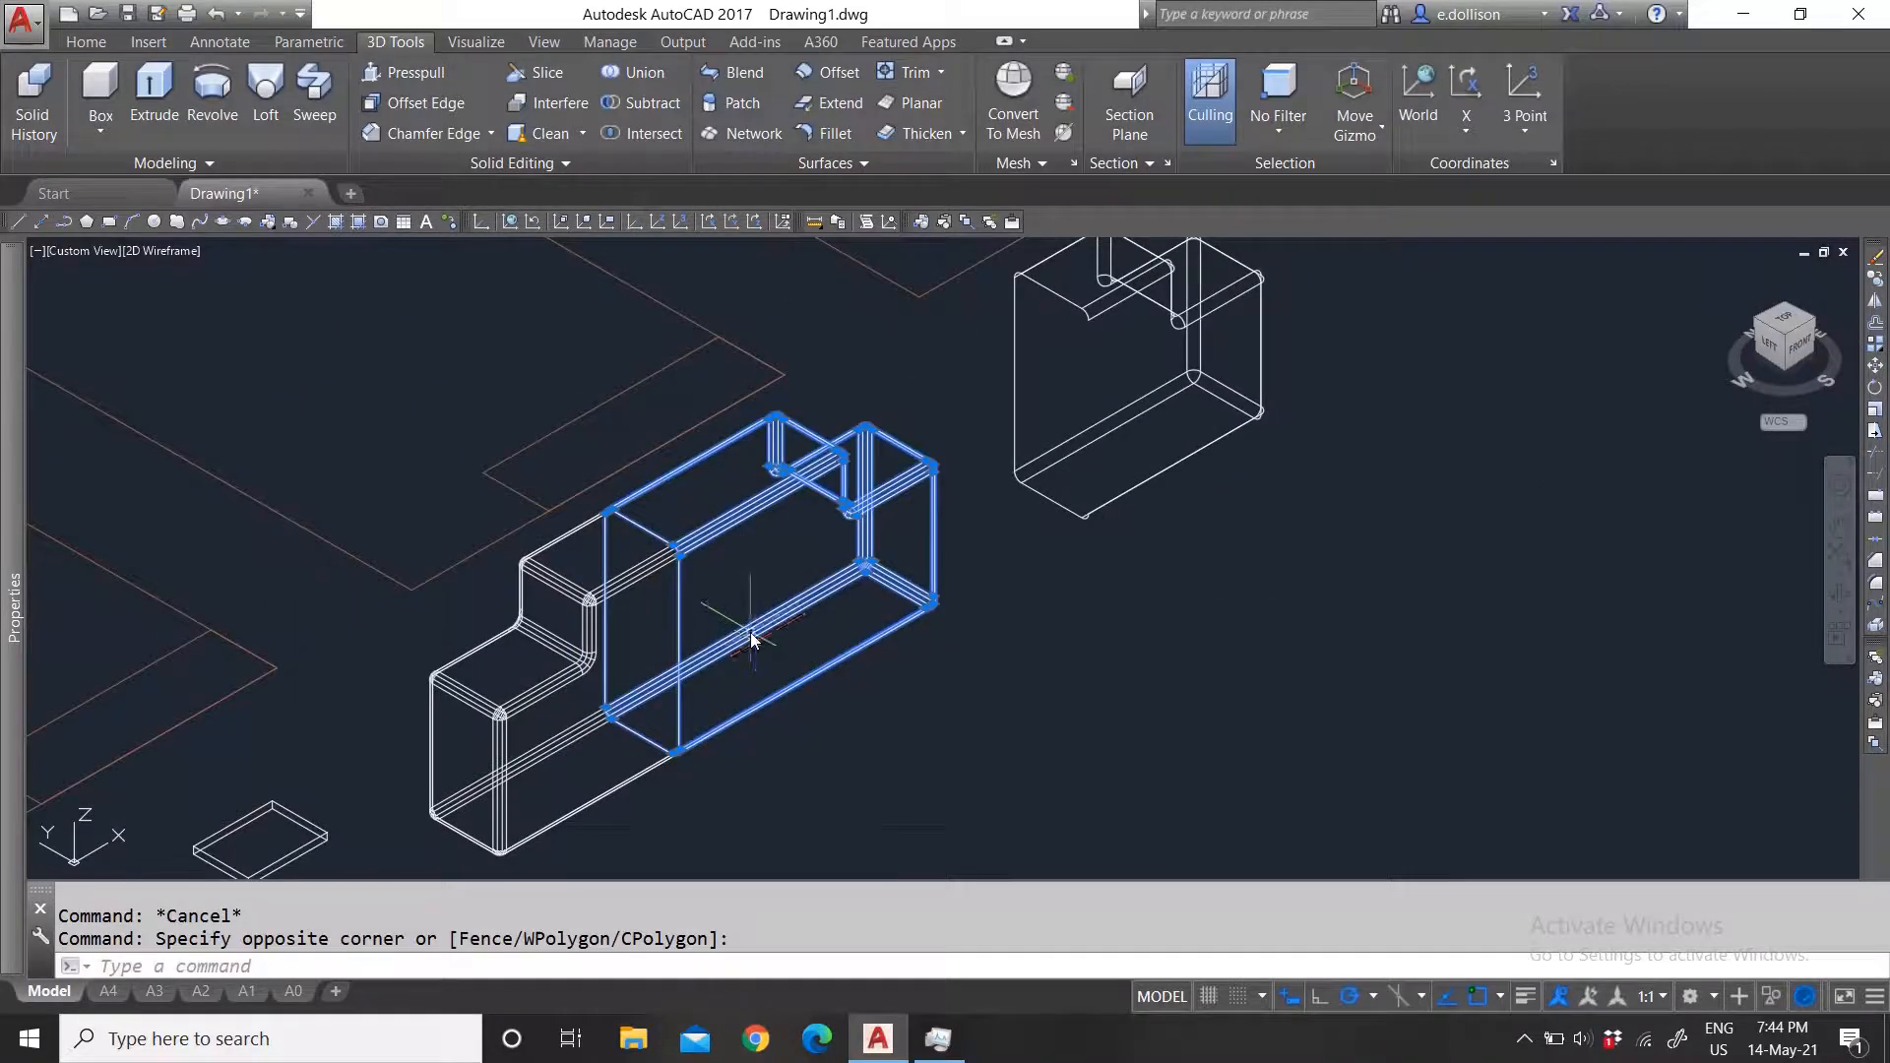
{"action": "left_click", "coordinate": [750, 632]}
{"action": "type", "text": "m"}
{"action": "key", "text": "Return"}
{"action": "left_click", "coordinate": [735, 678]}
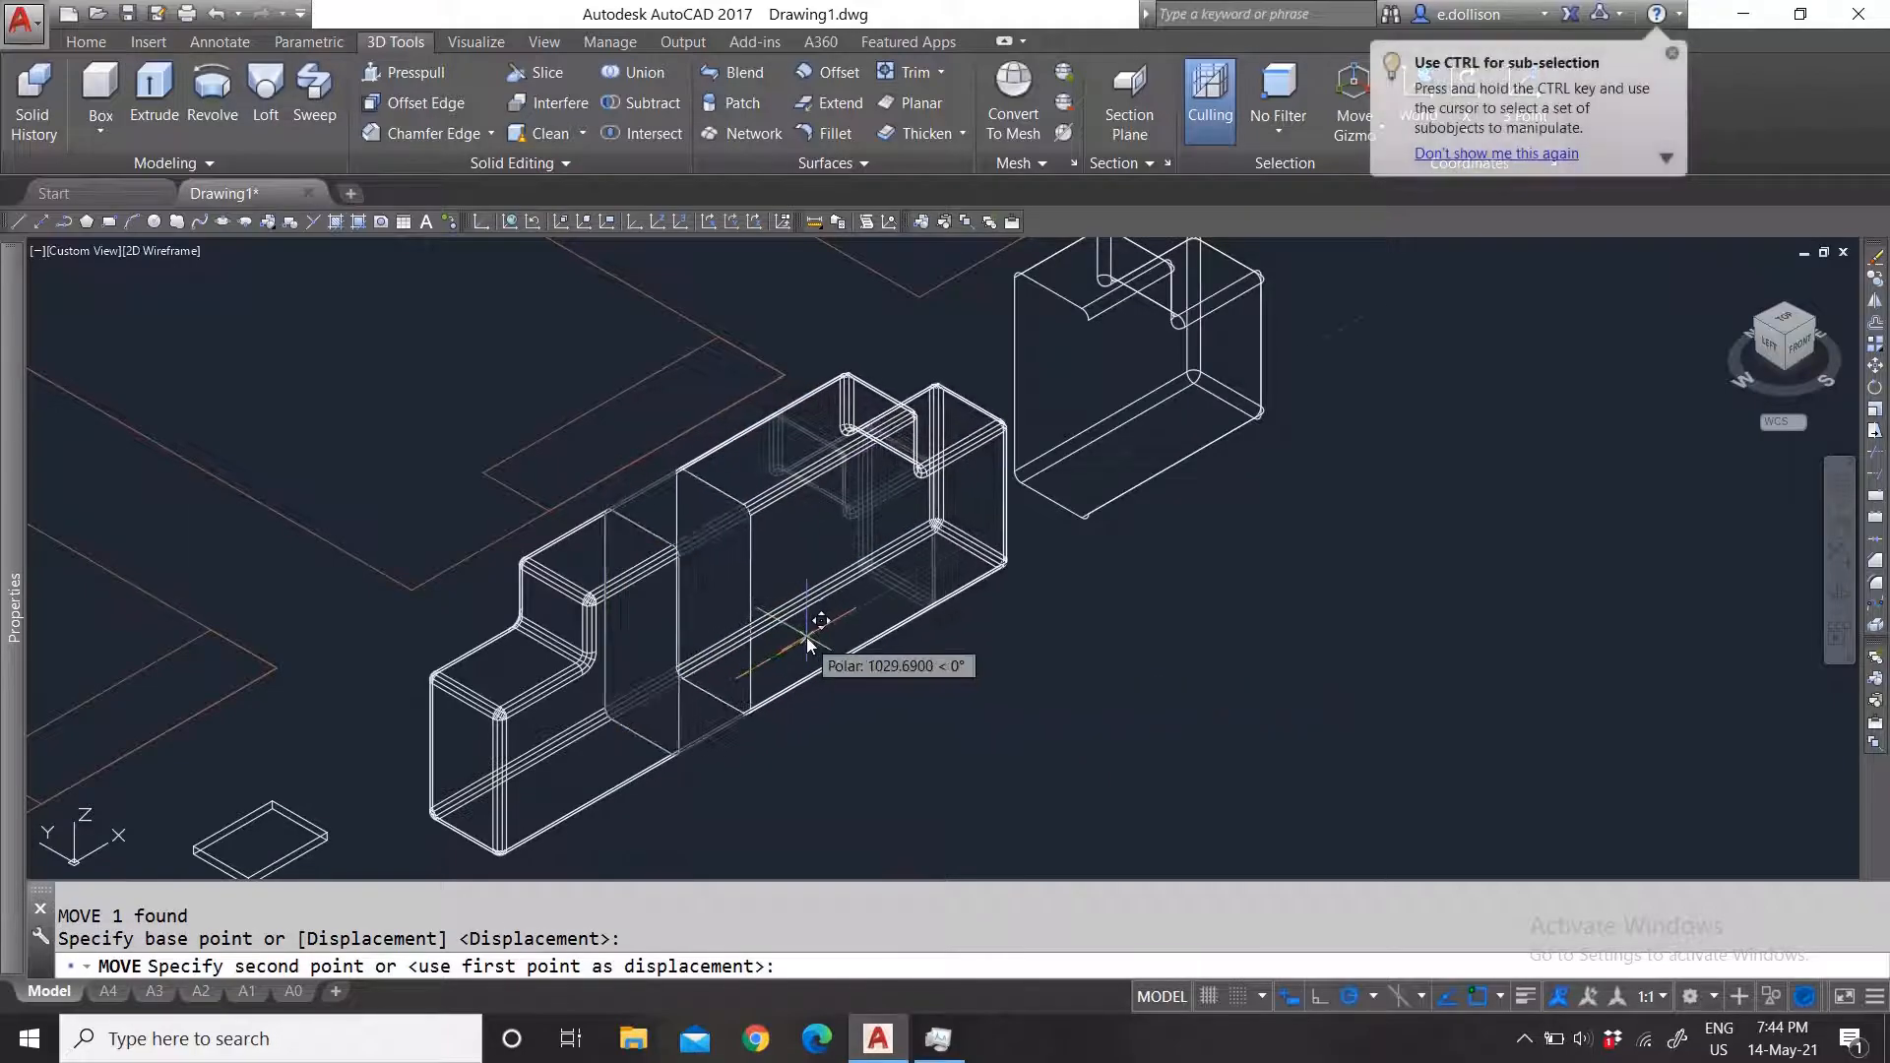
{"action": "left_click", "coordinate": [819, 632]}
{"action": "scroll", "coordinate": [687, 724], "scroll_direction": "down", "scroll_amount": 3}
{"action": "scroll", "coordinate": [720, 725], "scroll_direction": "up", "scroll_amount": 3}
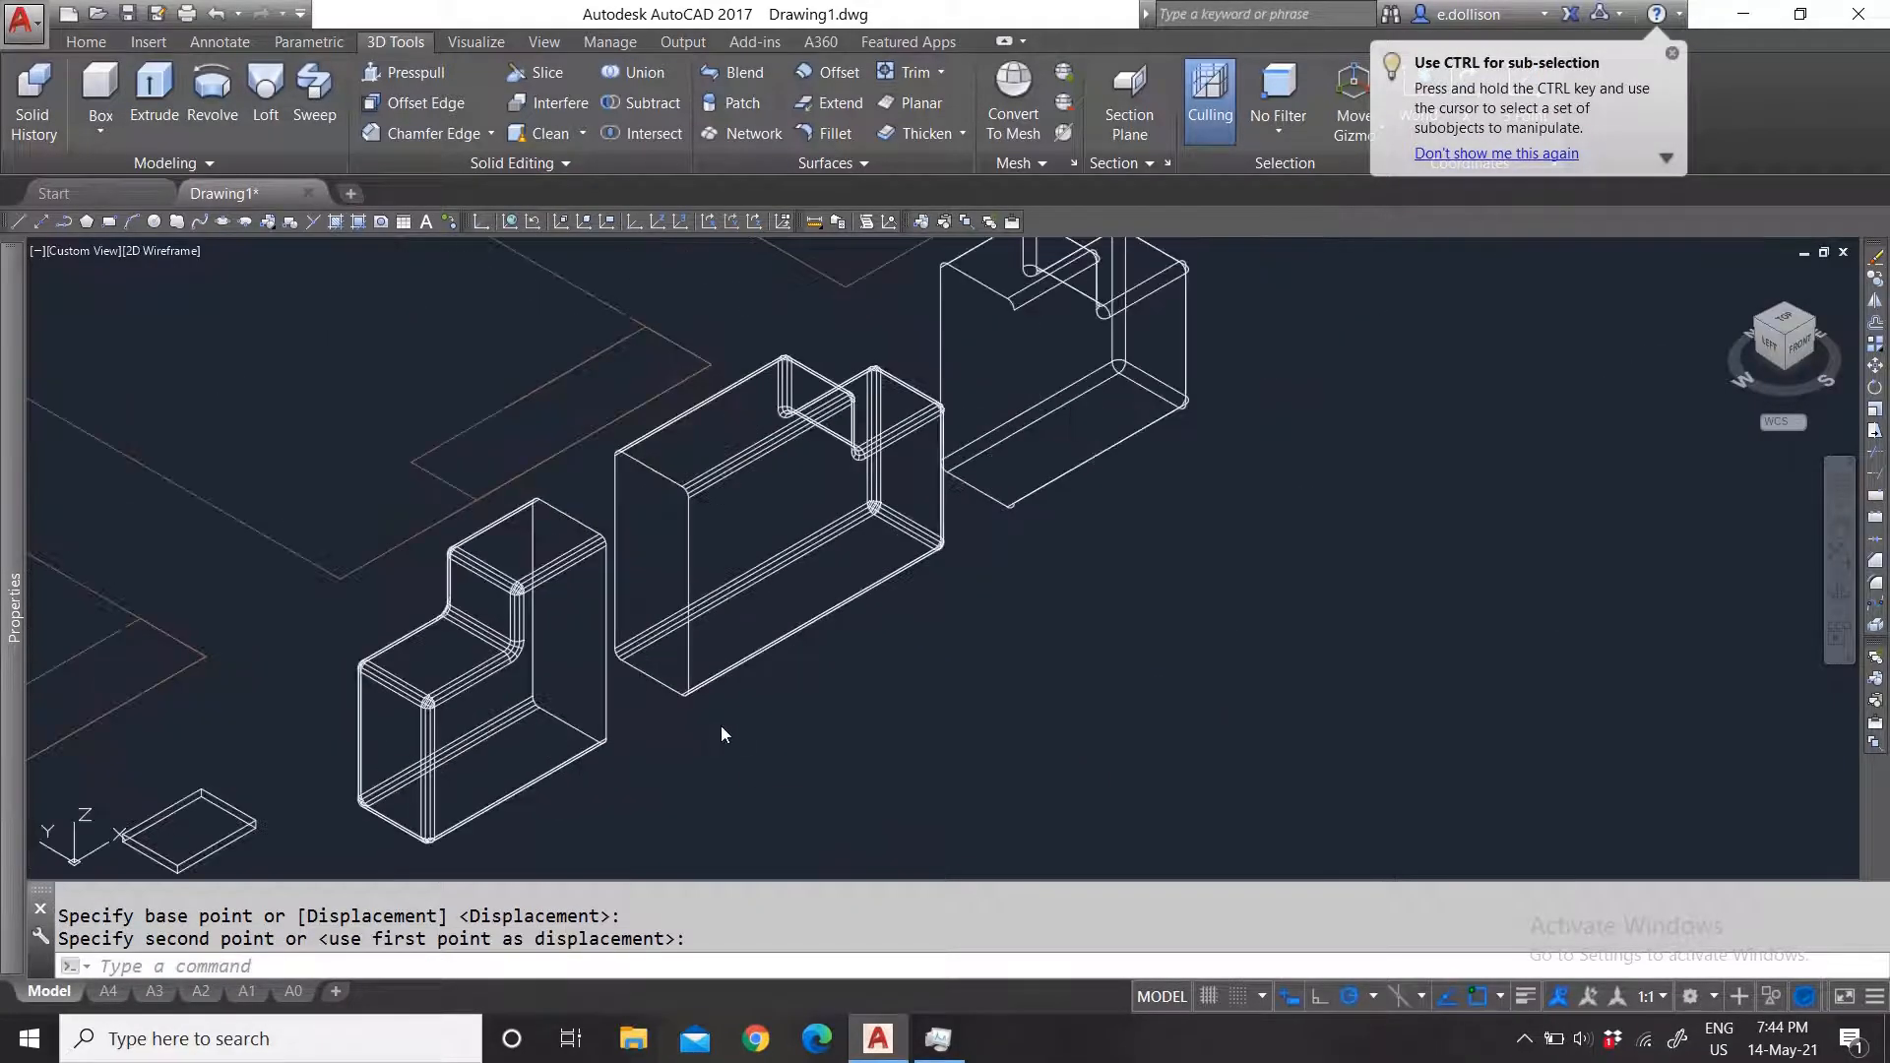
{"action": "scroll", "coordinate": [663, 746], "scroll_direction": "up", "scroll_amount": 2}
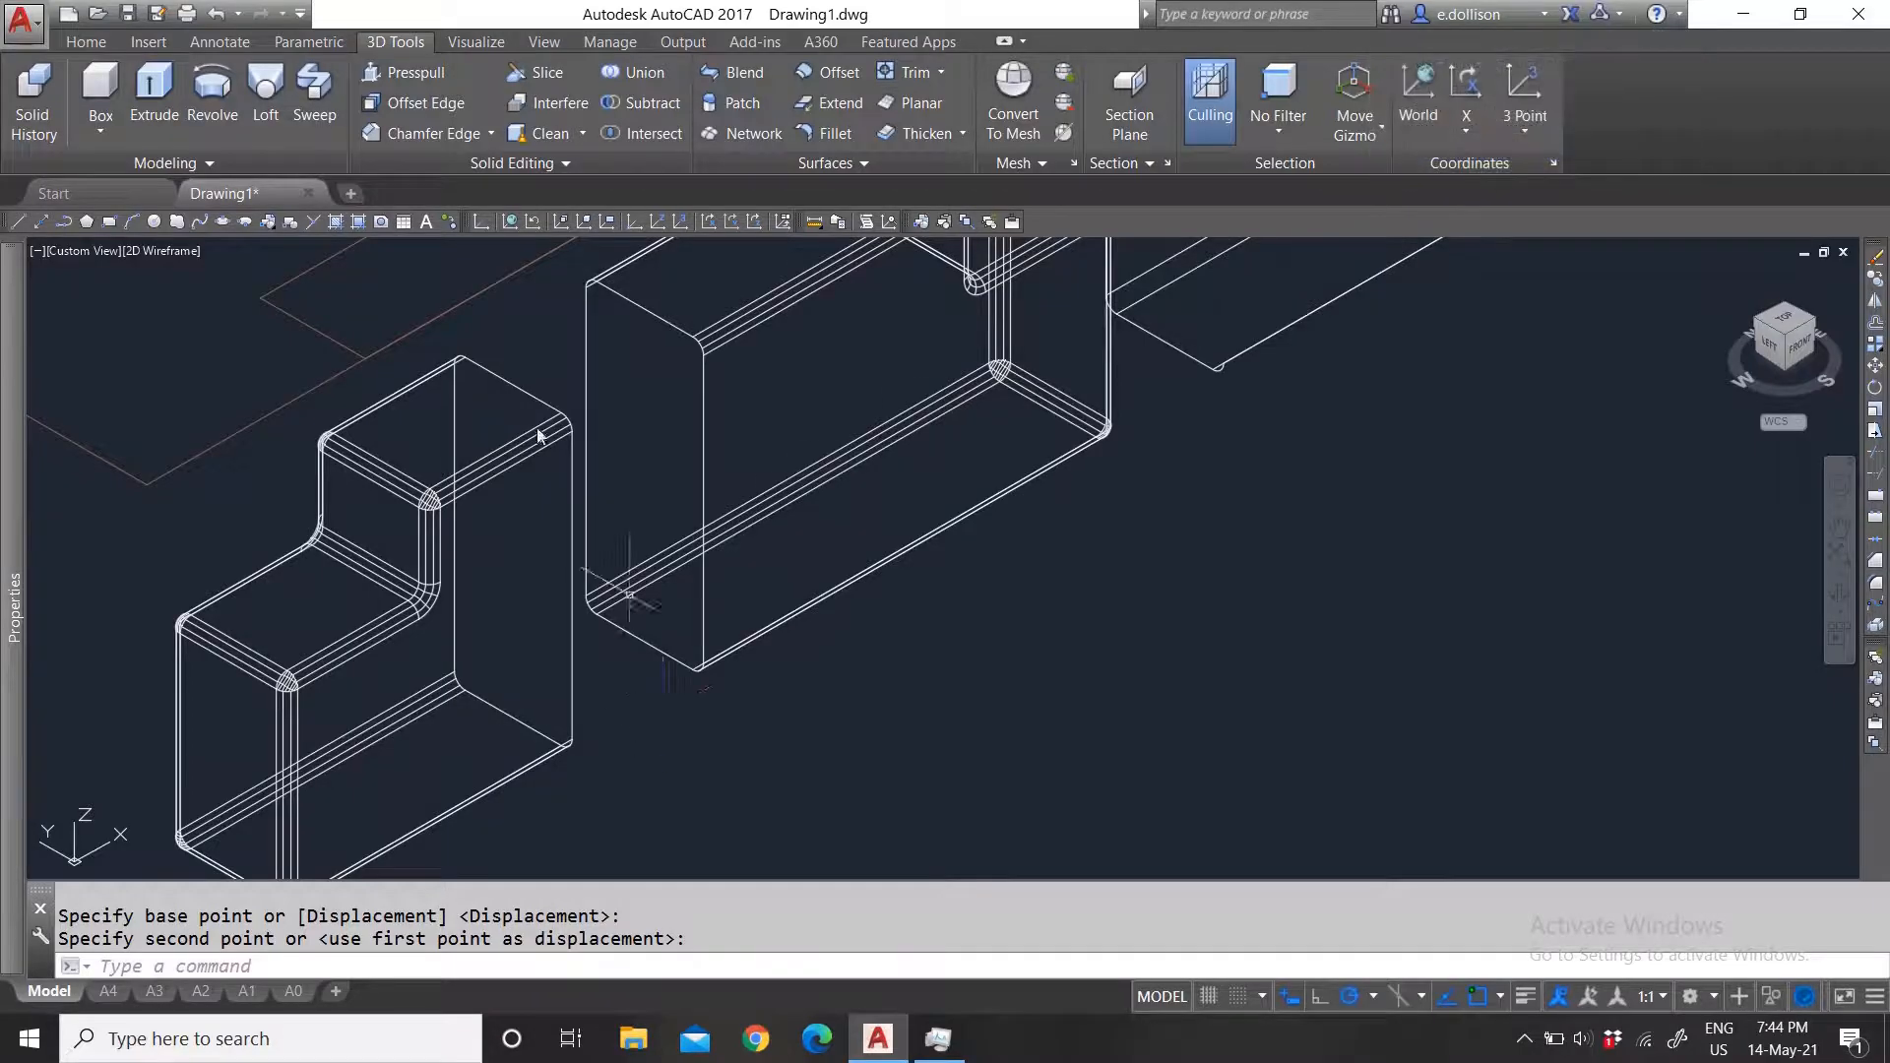
{"action": "scroll", "coordinate": [656, 696], "scroll_direction": "down", "scroll_amount": 2}
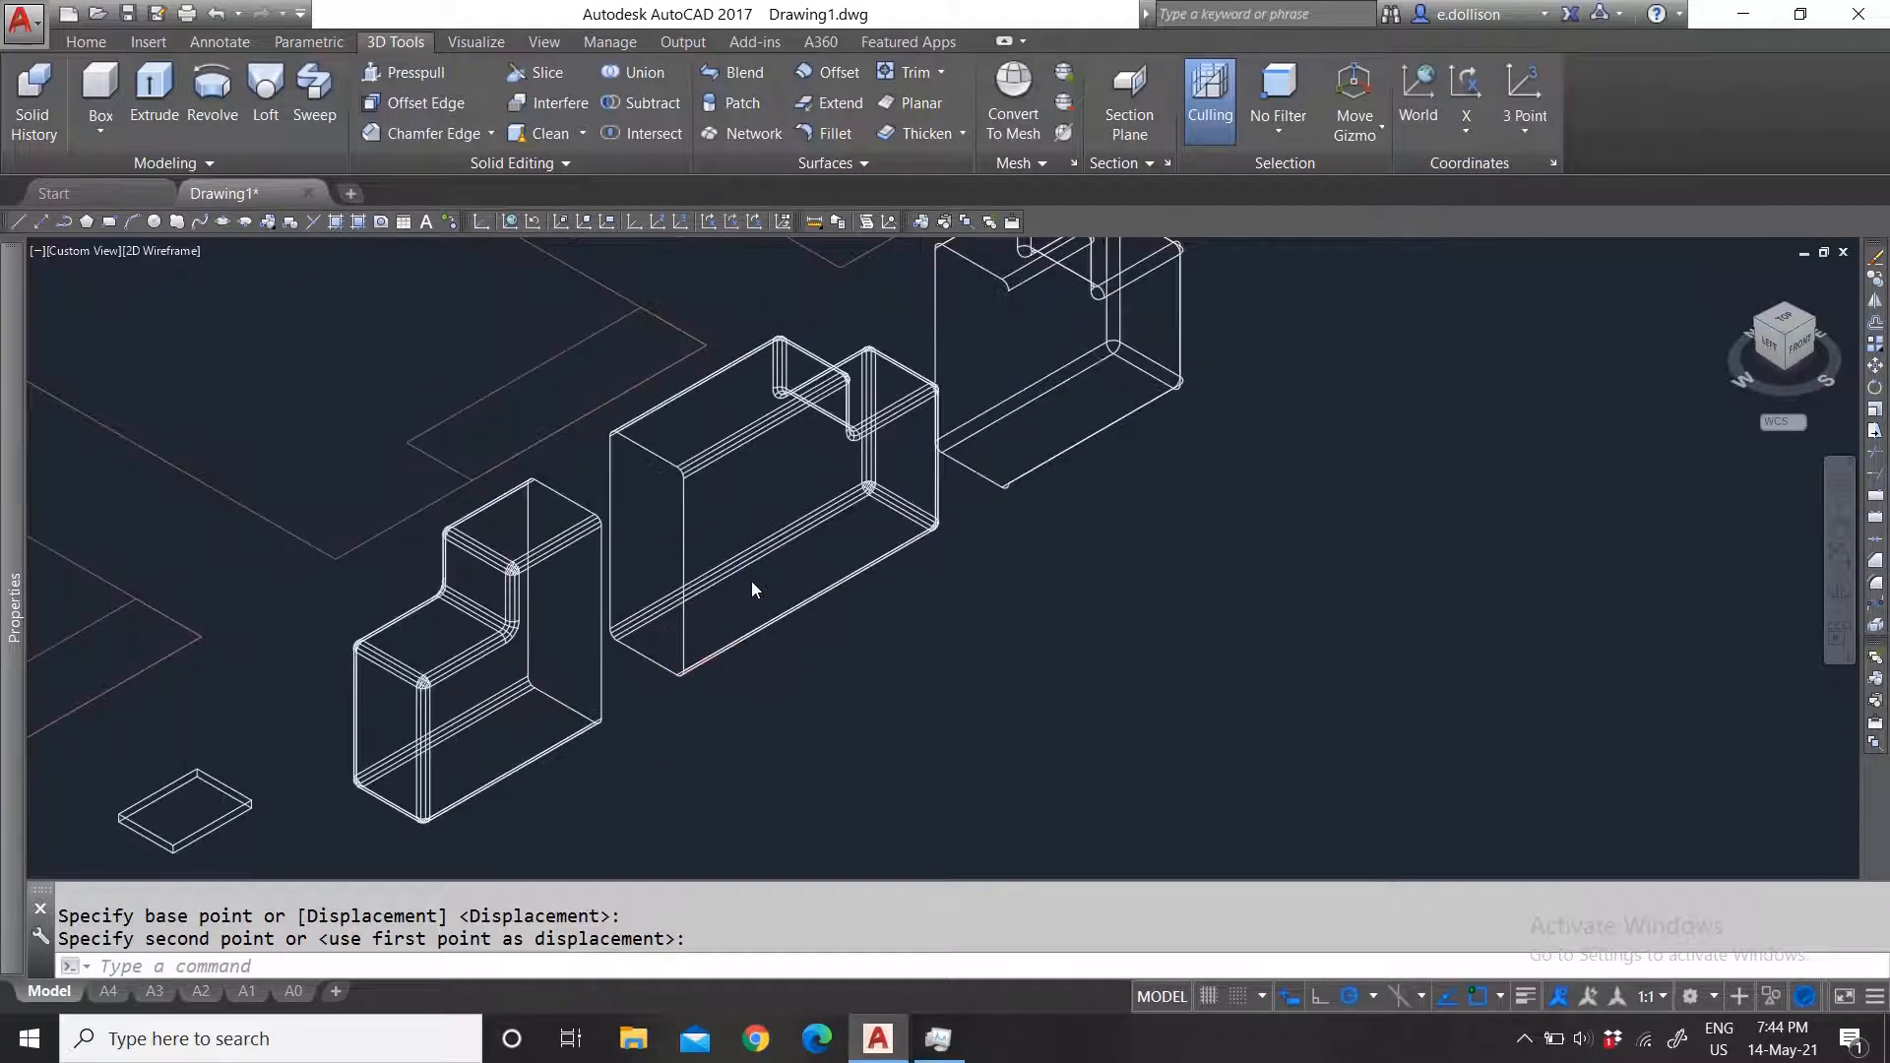
Step: Start a face taper on the notched half's cut face, with the axis running from its bottom edge's midpoint outward along that edge
{"action": "scroll", "coordinate": [752, 582], "scroll_direction": "up", "scroll_amount": 2}
{"action": "left_click", "coordinate": [486, 158]}
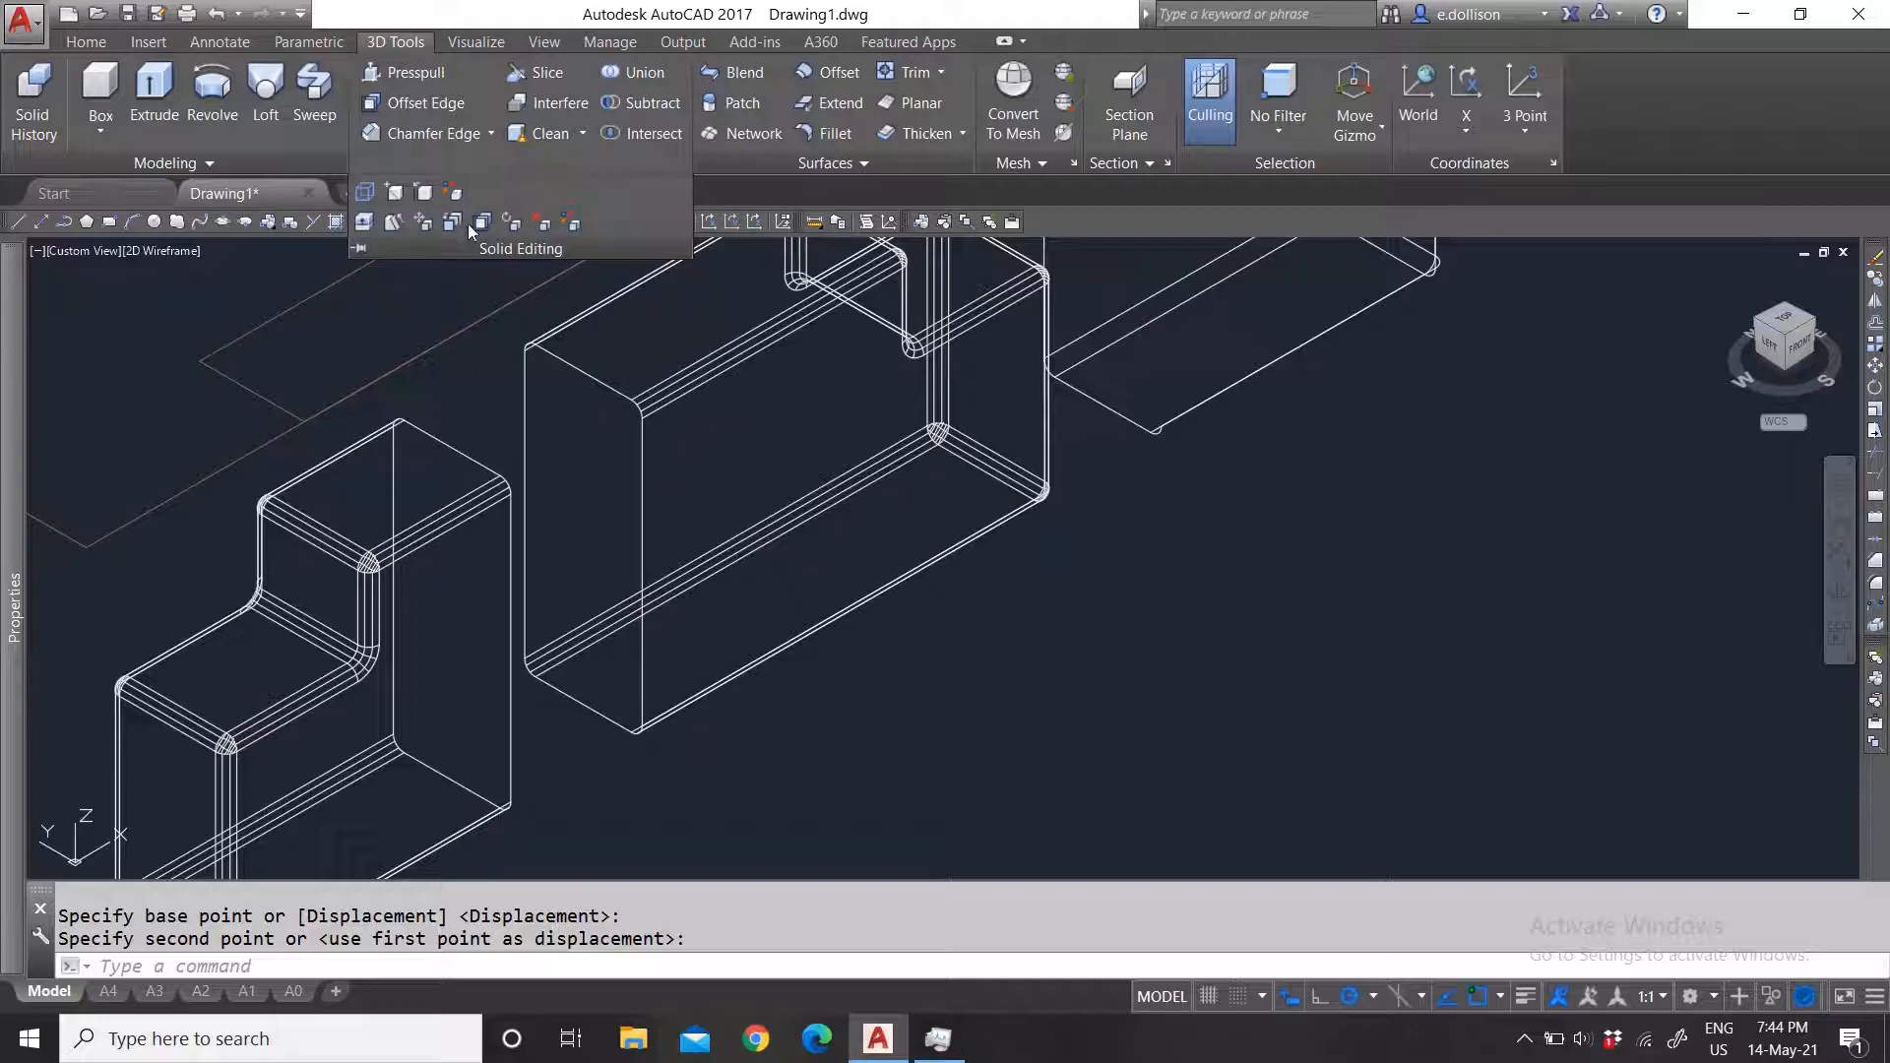
{"action": "left_click", "coordinate": [397, 227]}
{"action": "left_click", "coordinate": [585, 476]}
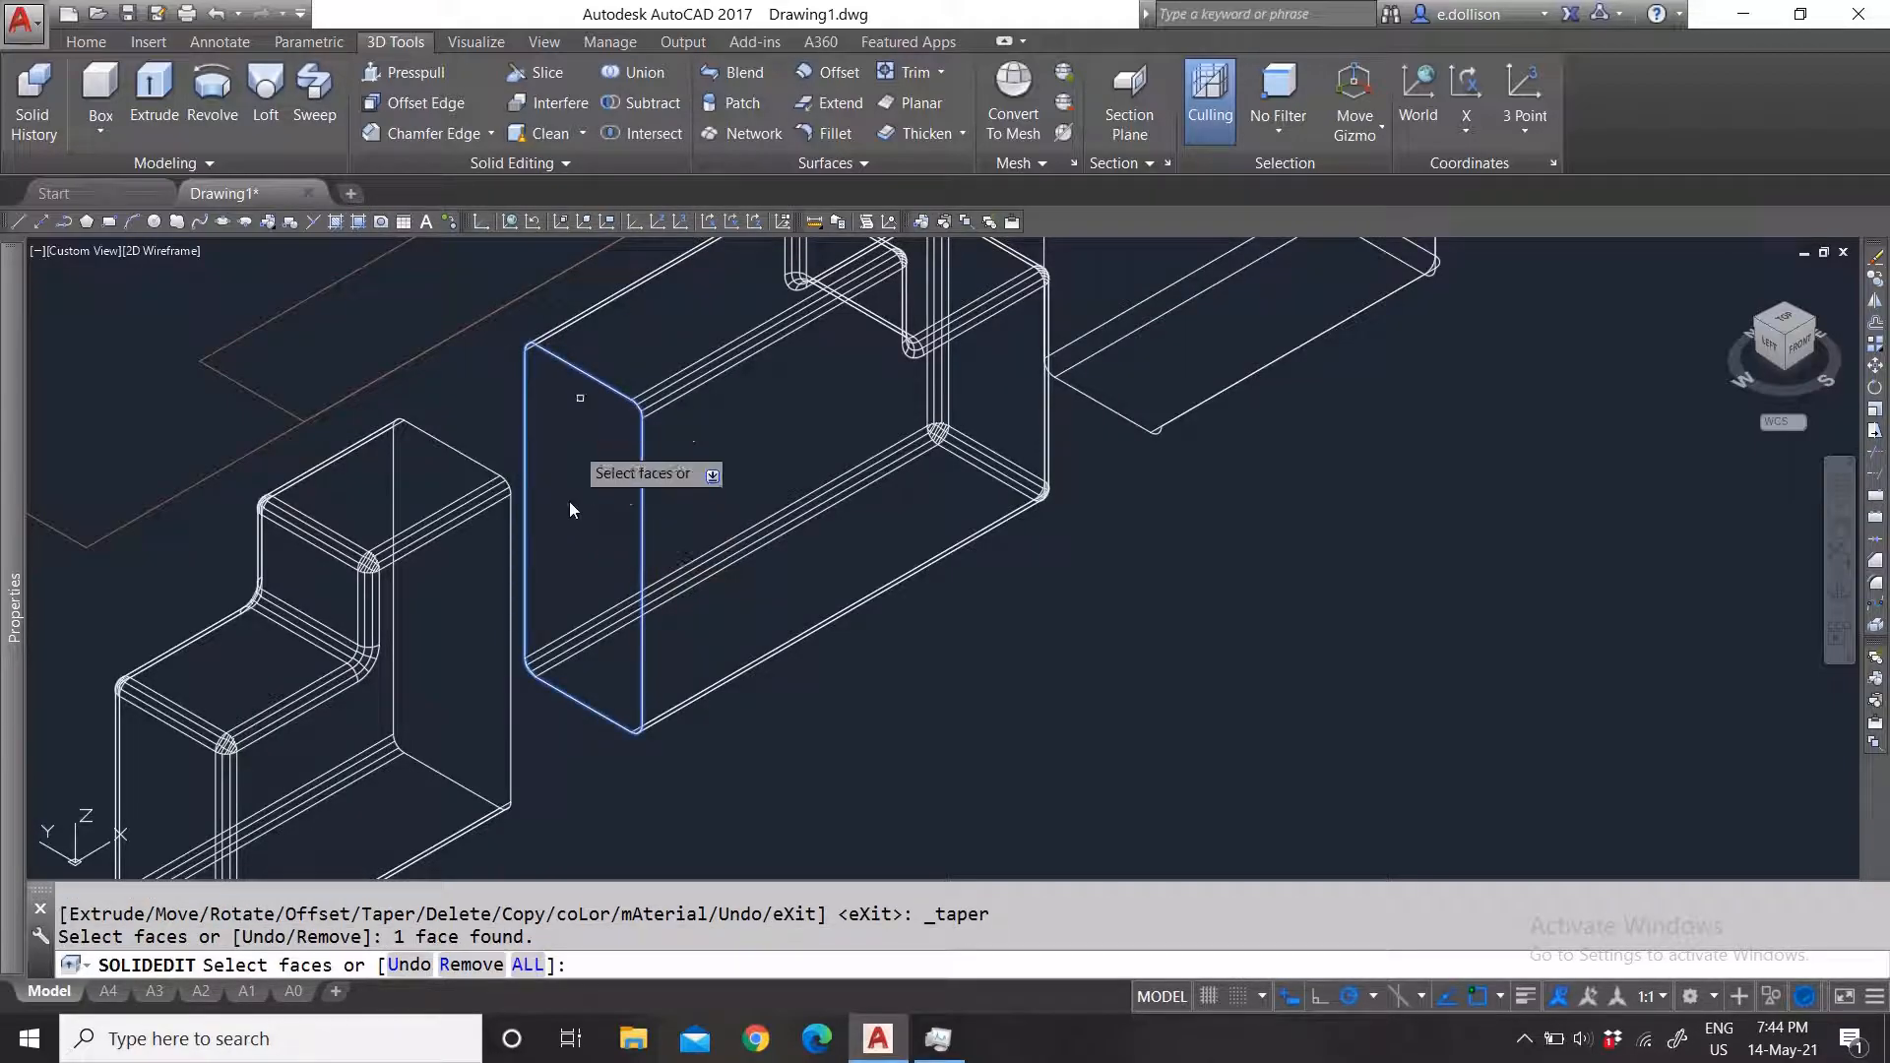
{"action": "left_click", "coordinate": [479, 167]}
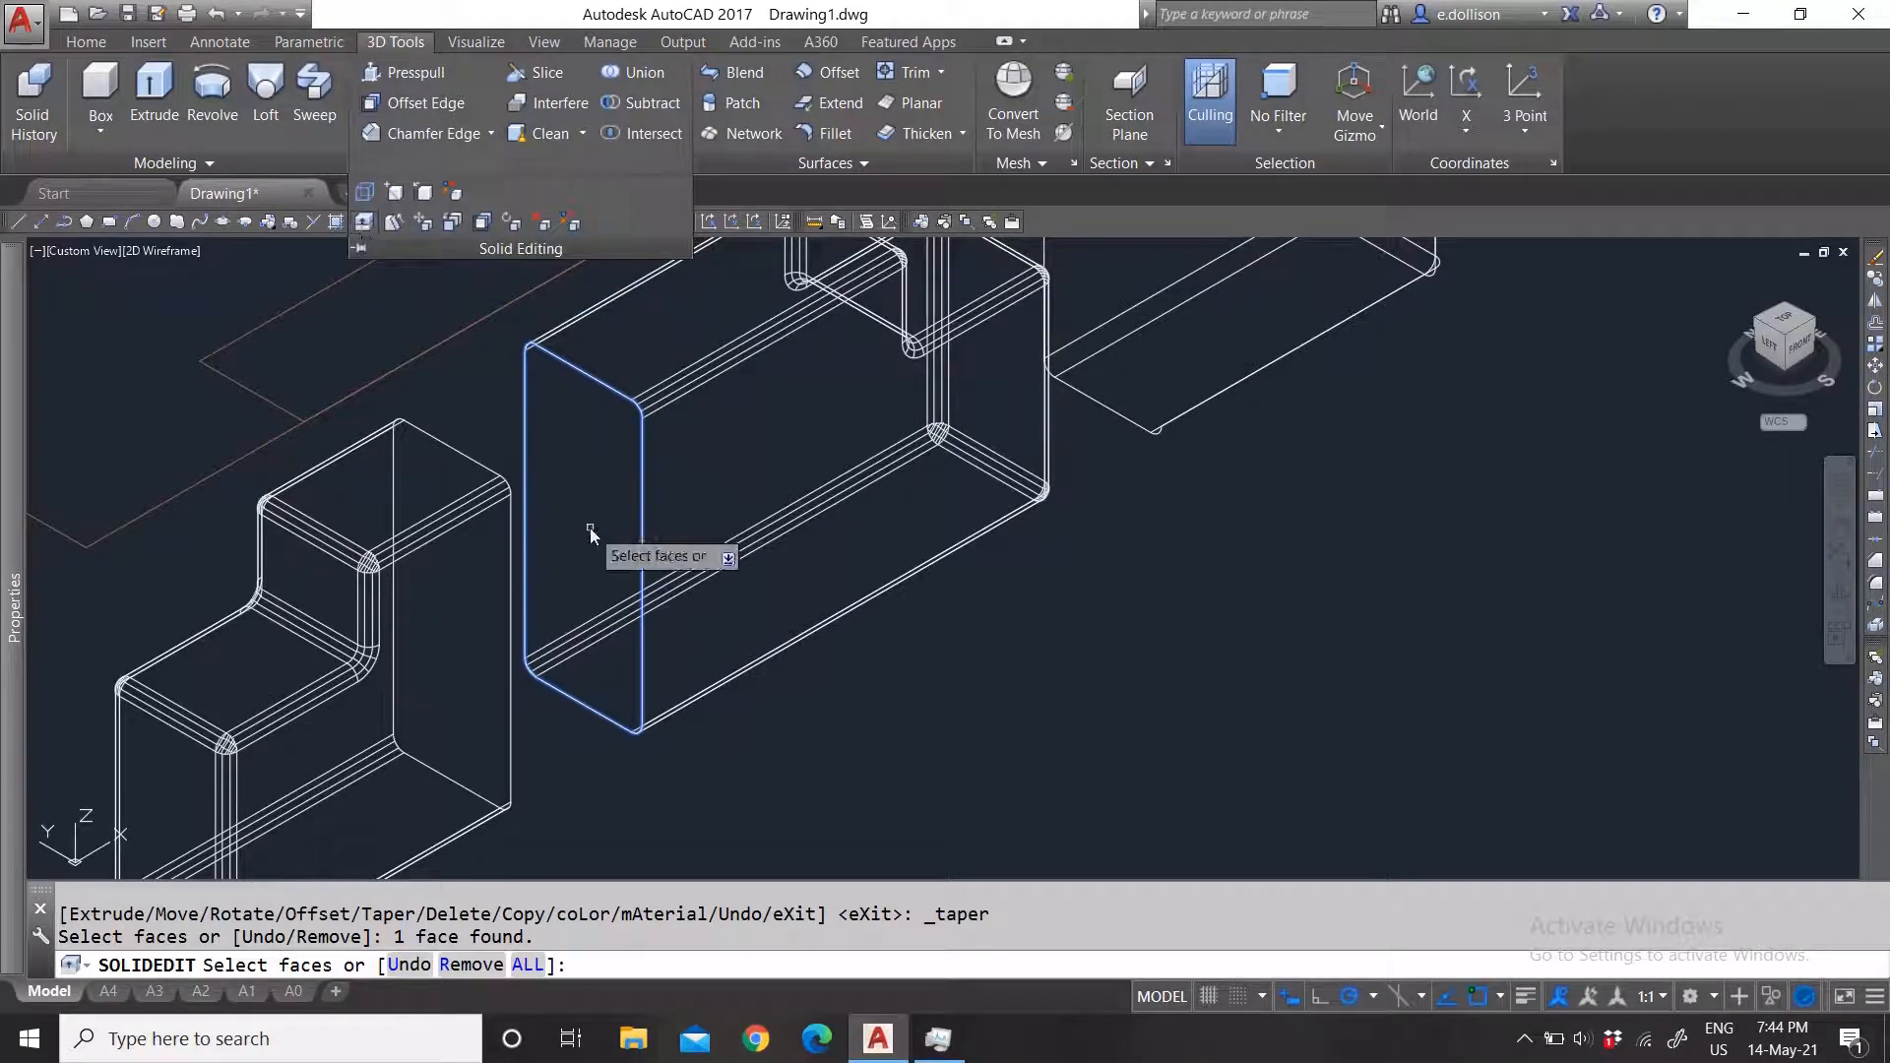
{"action": "left_click", "coordinate": [440, 160]}
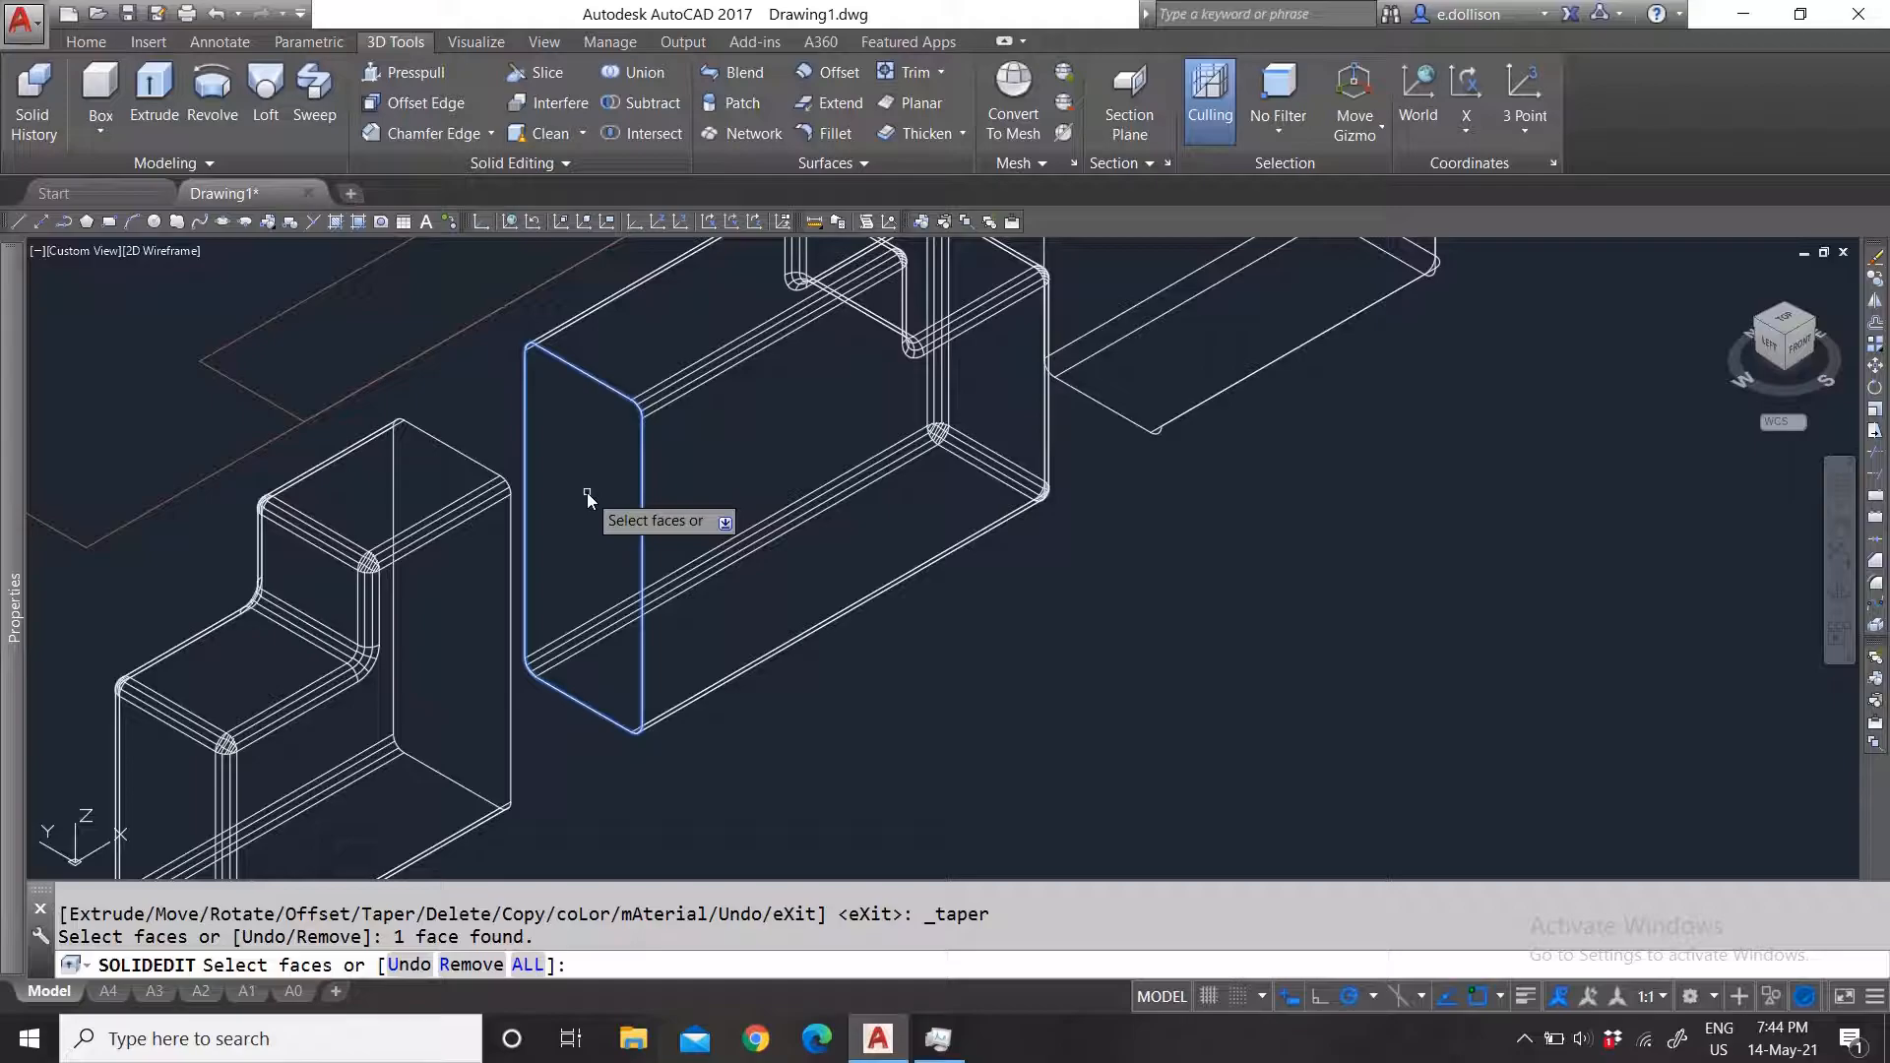
{"action": "key", "text": "Return"}
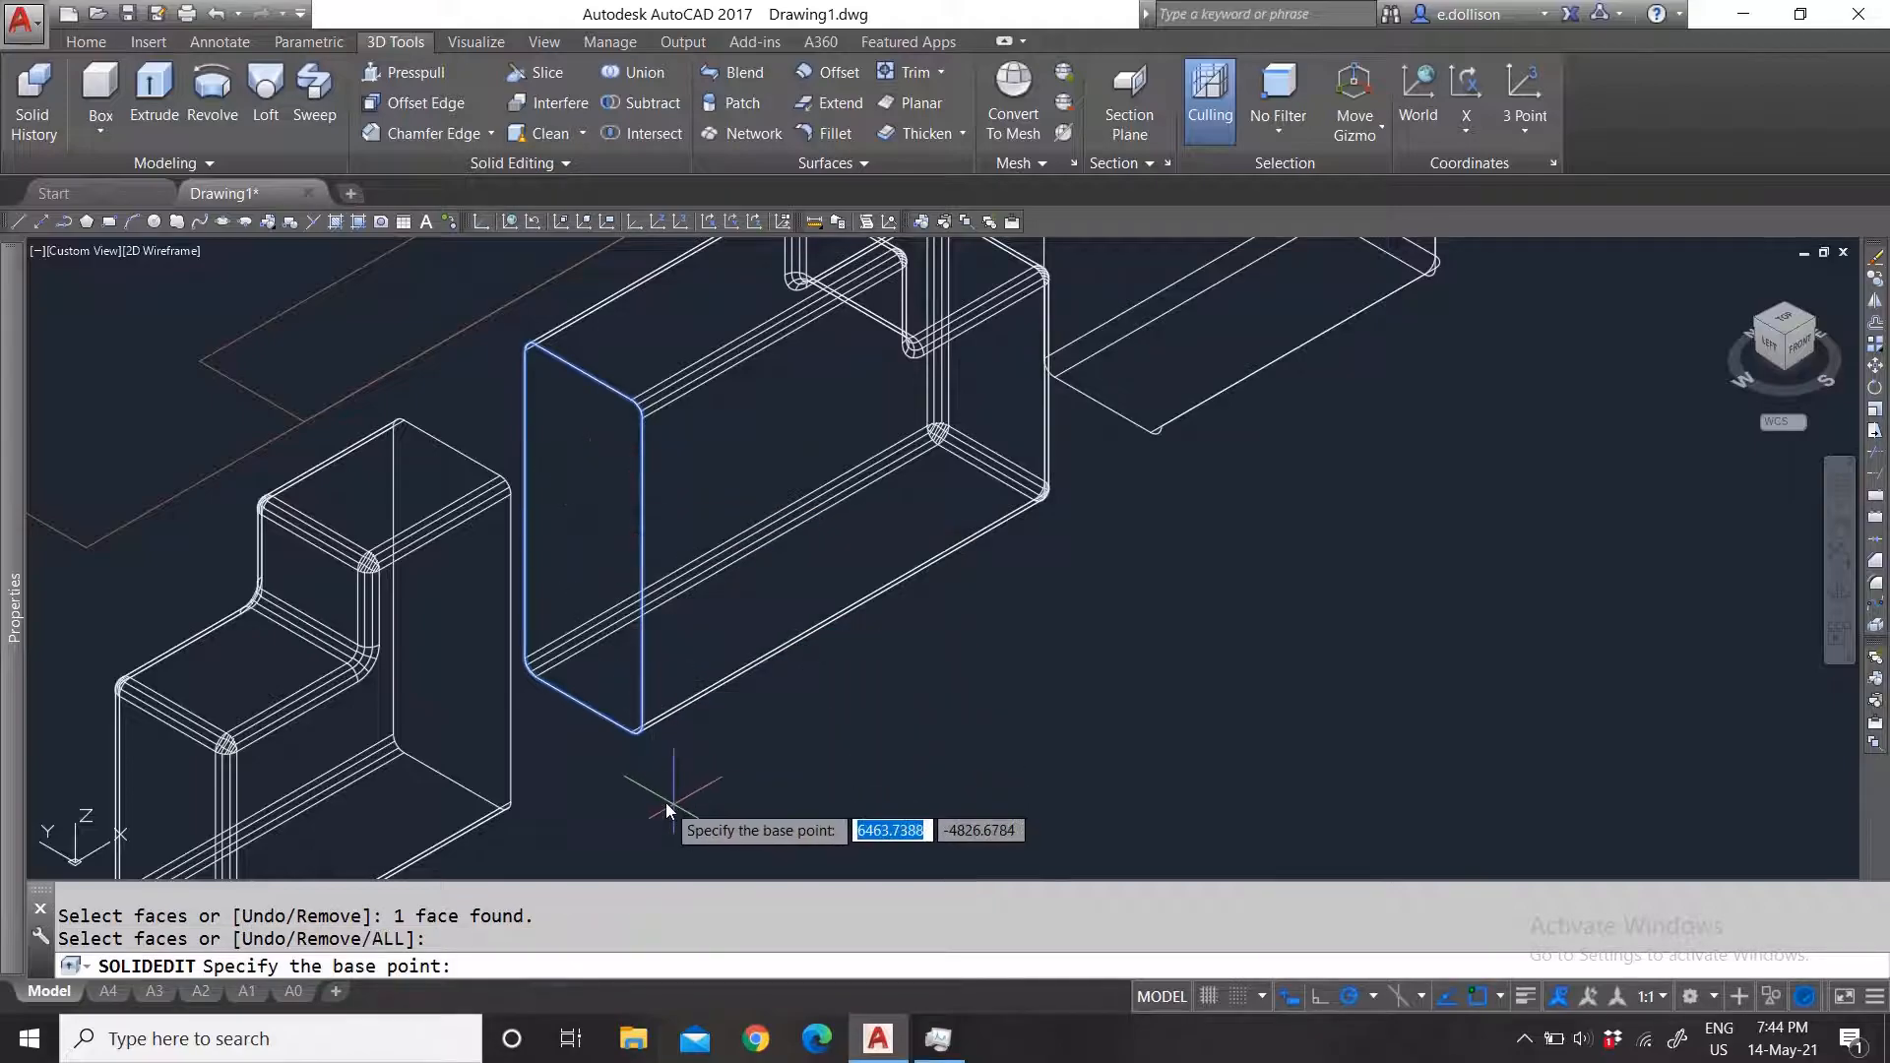
{"action": "left_click", "coordinate": [585, 703]}
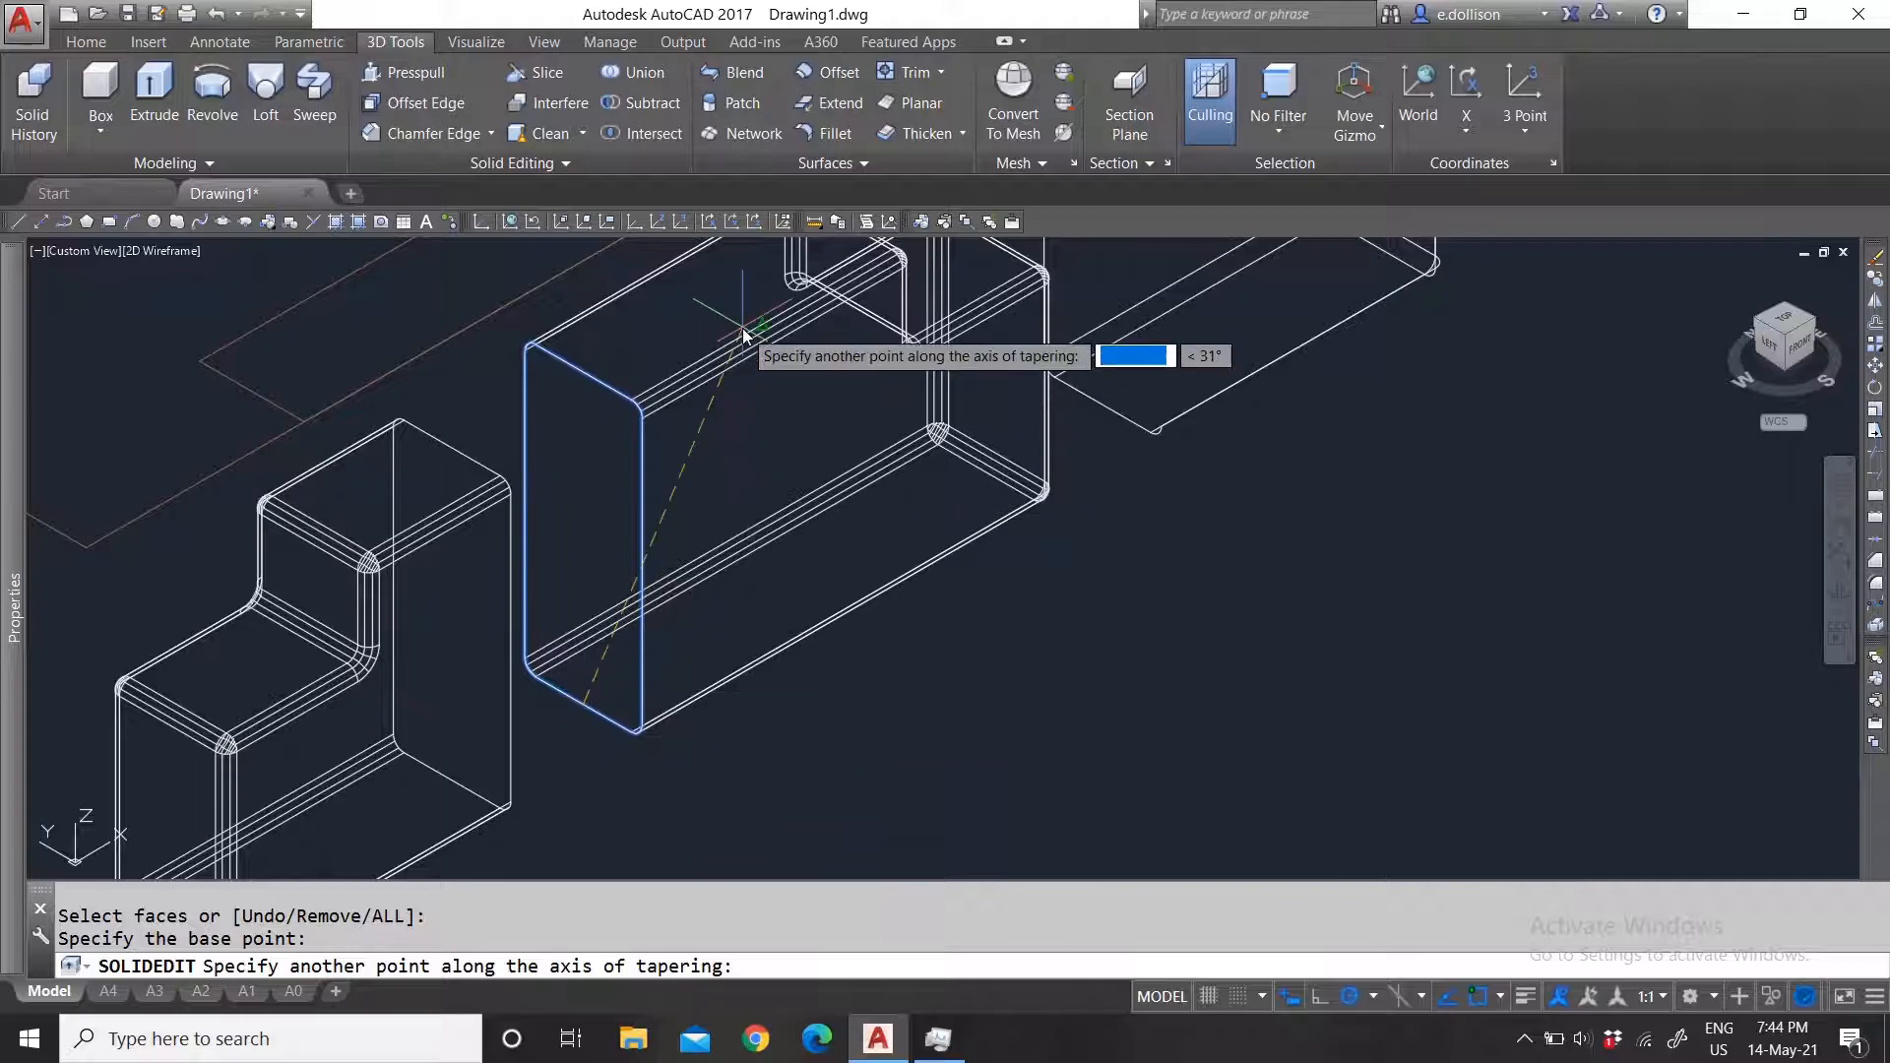
{"action": "scroll", "coordinate": [711, 304], "scroll_direction": "down", "scroll_amount": 1}
{"action": "scroll", "coordinate": [630, 531], "scroll_direction": "up", "scroll_amount": 1}
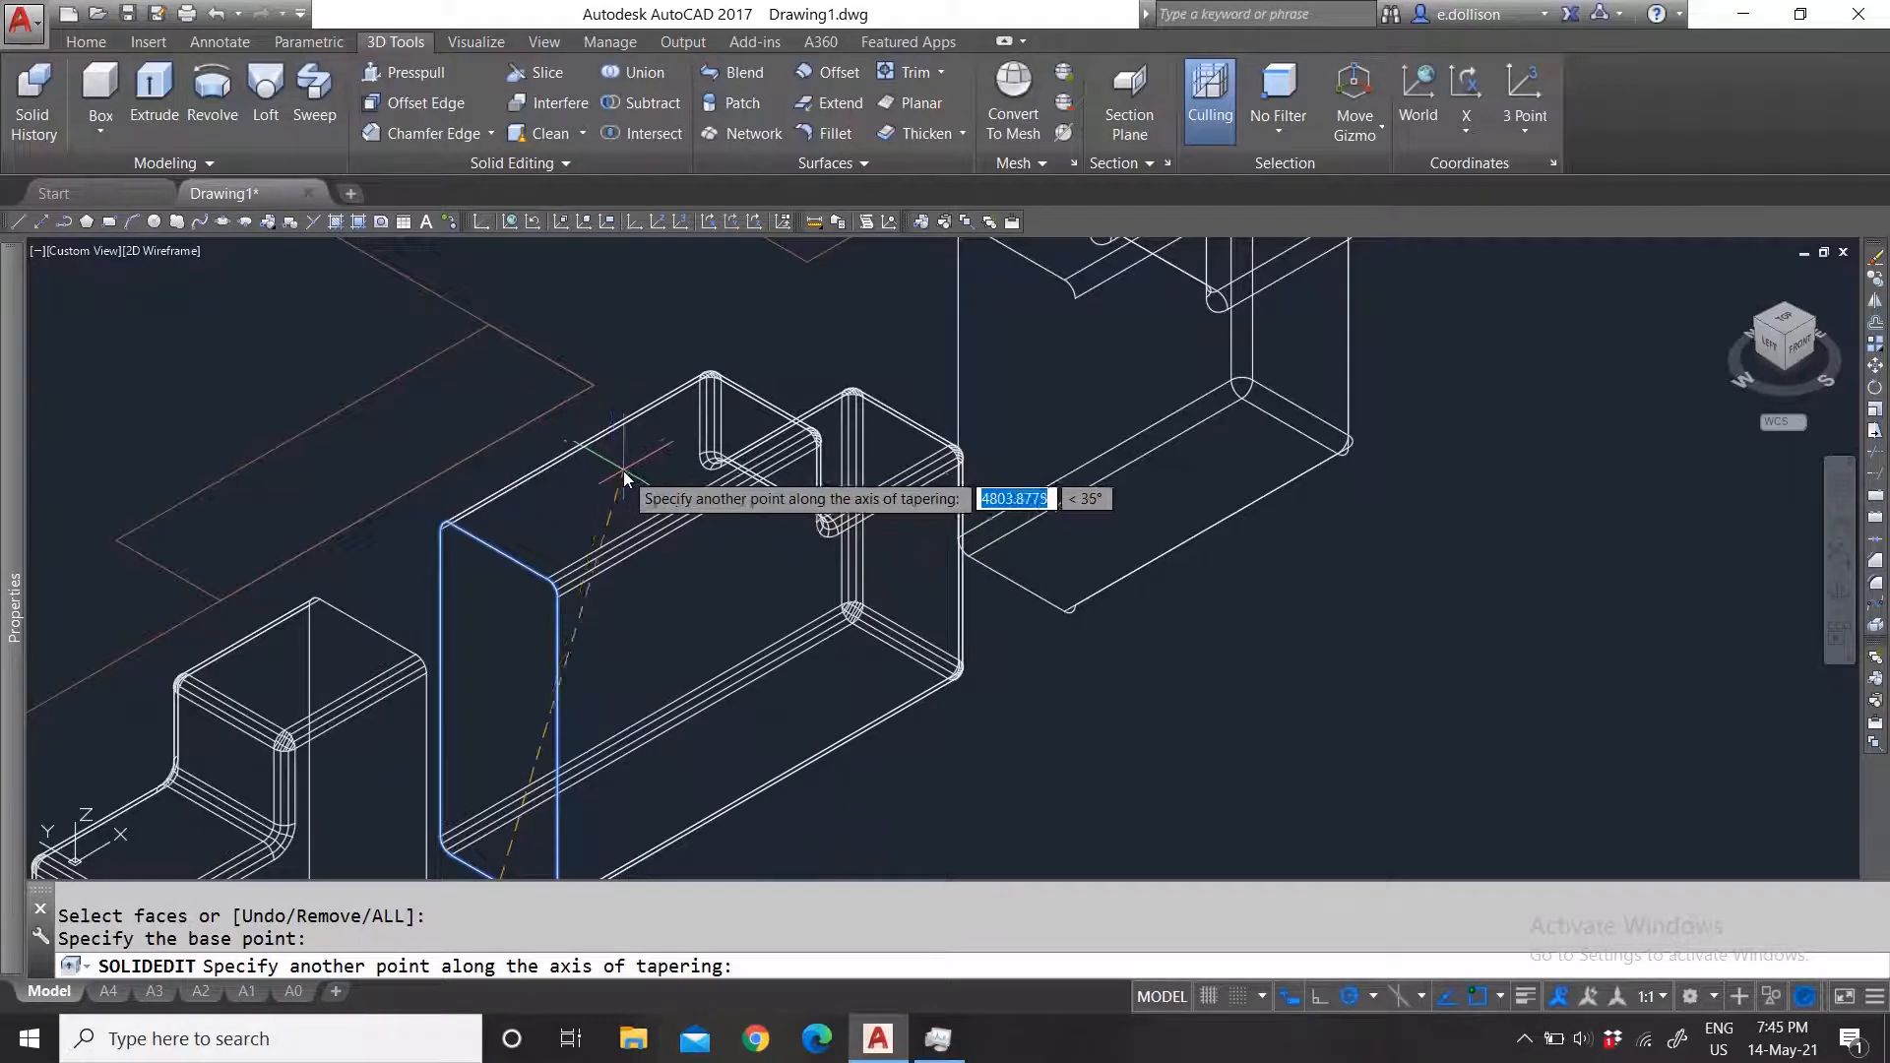
{"action": "scroll", "coordinate": [616, 471], "scroll_direction": "down", "scroll_amount": 2}
{"action": "scroll", "coordinate": [547, 630], "scroll_direction": "up", "scroll_amount": 4}
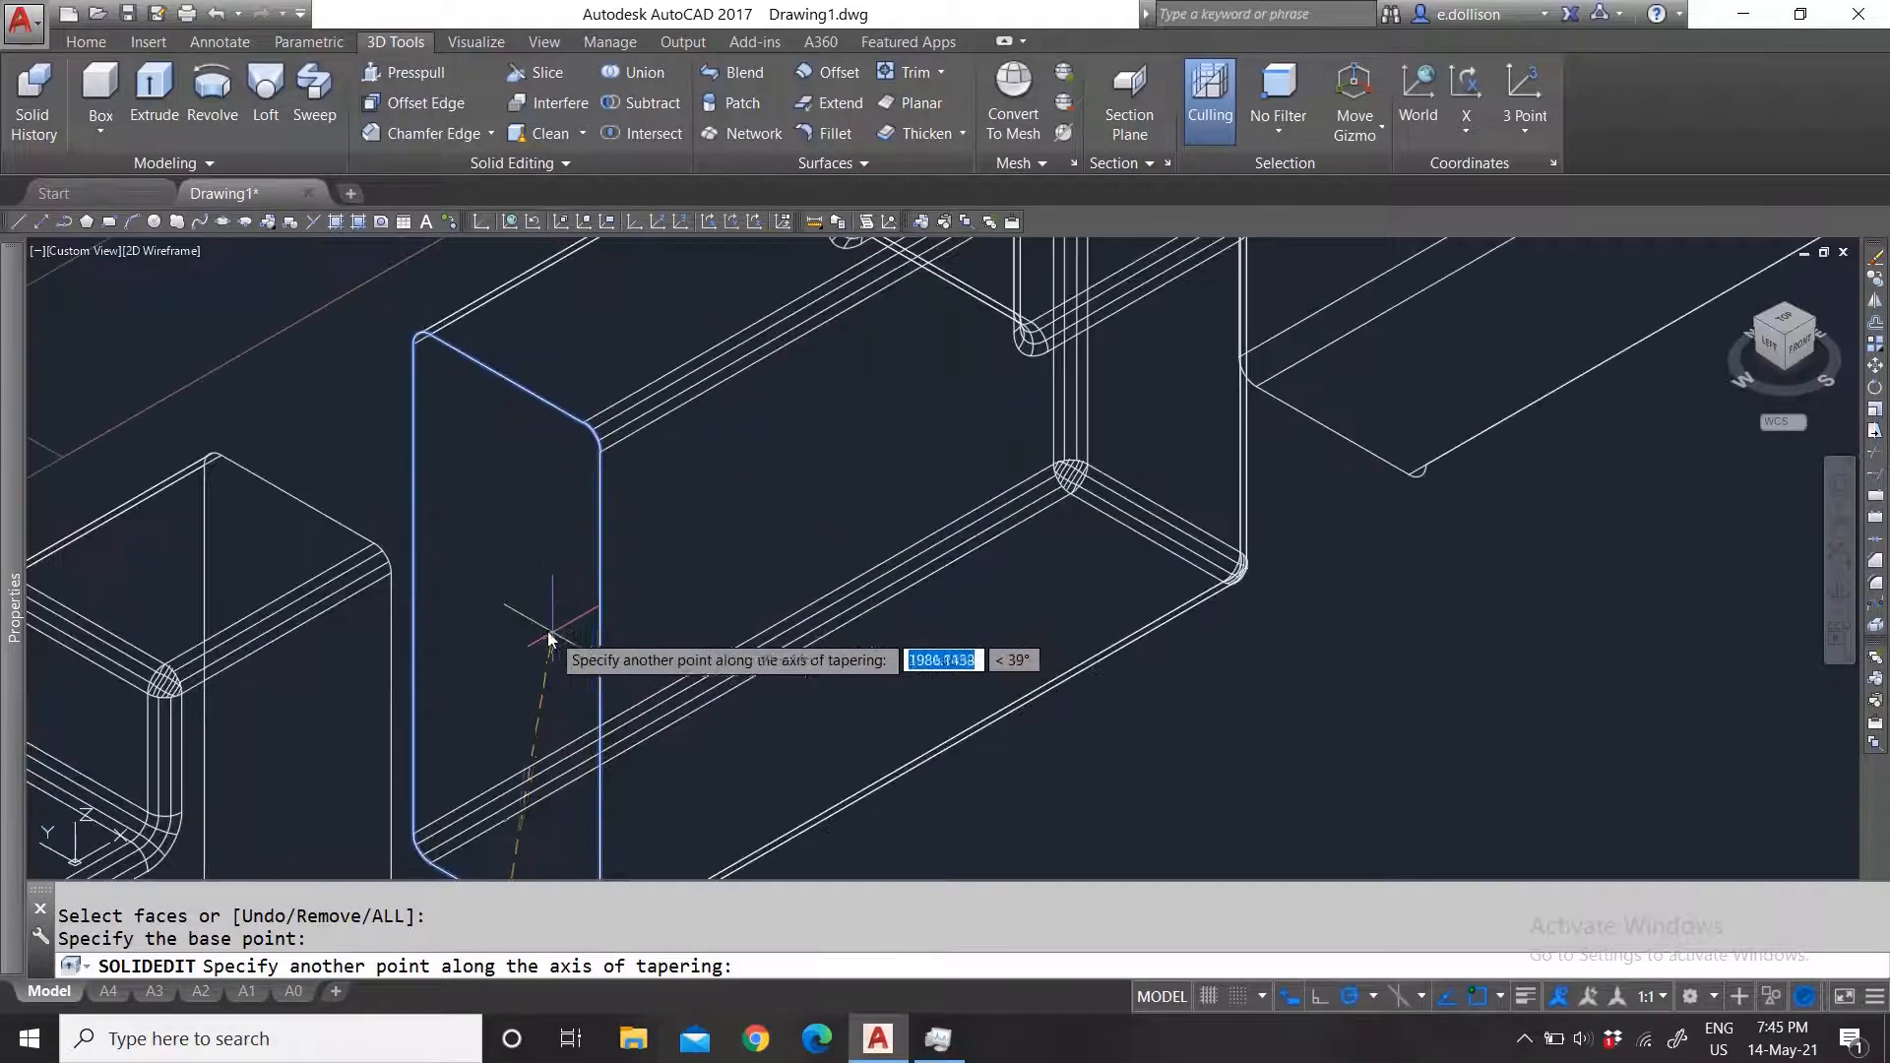
{"action": "scroll", "coordinate": [504, 571], "scroll_direction": "down", "scroll_amount": 2}
{"action": "scroll", "coordinate": [552, 689], "scroll_direction": "up", "scroll_amount": 3}
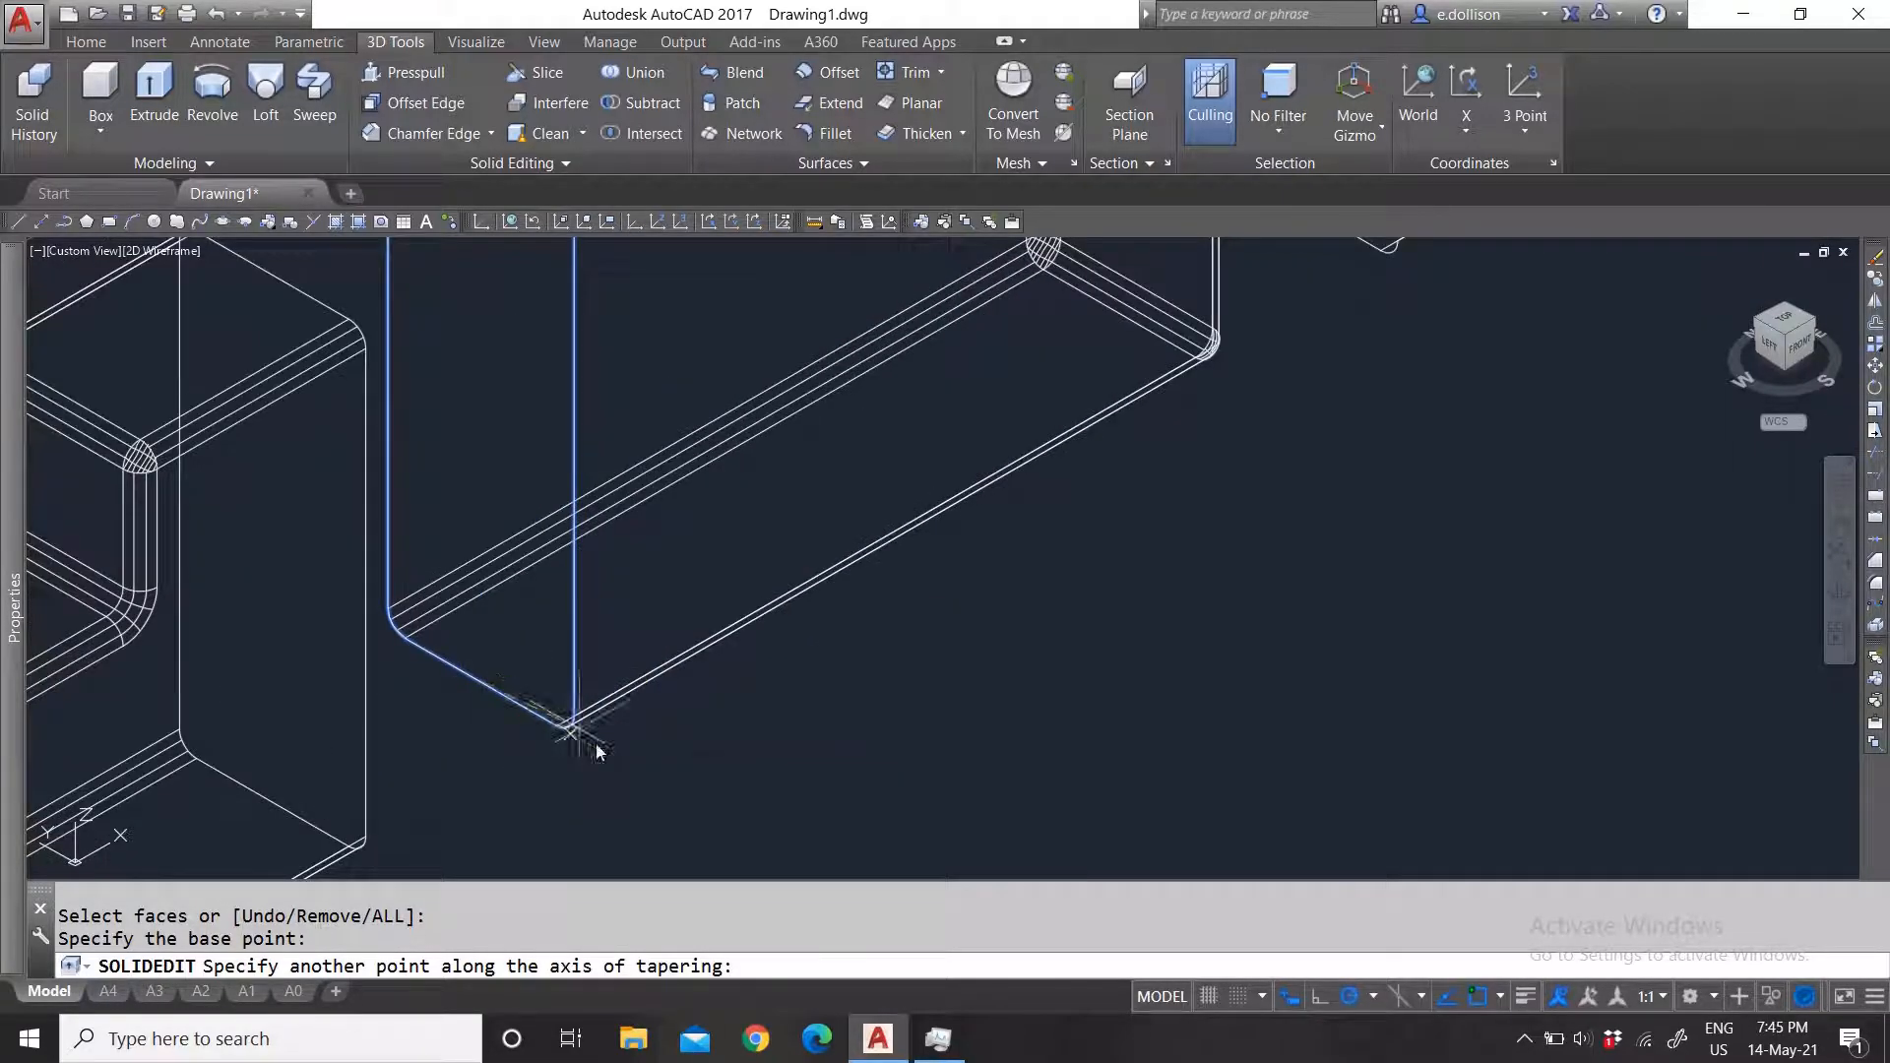
{"action": "left_click", "coordinate": [676, 783]}
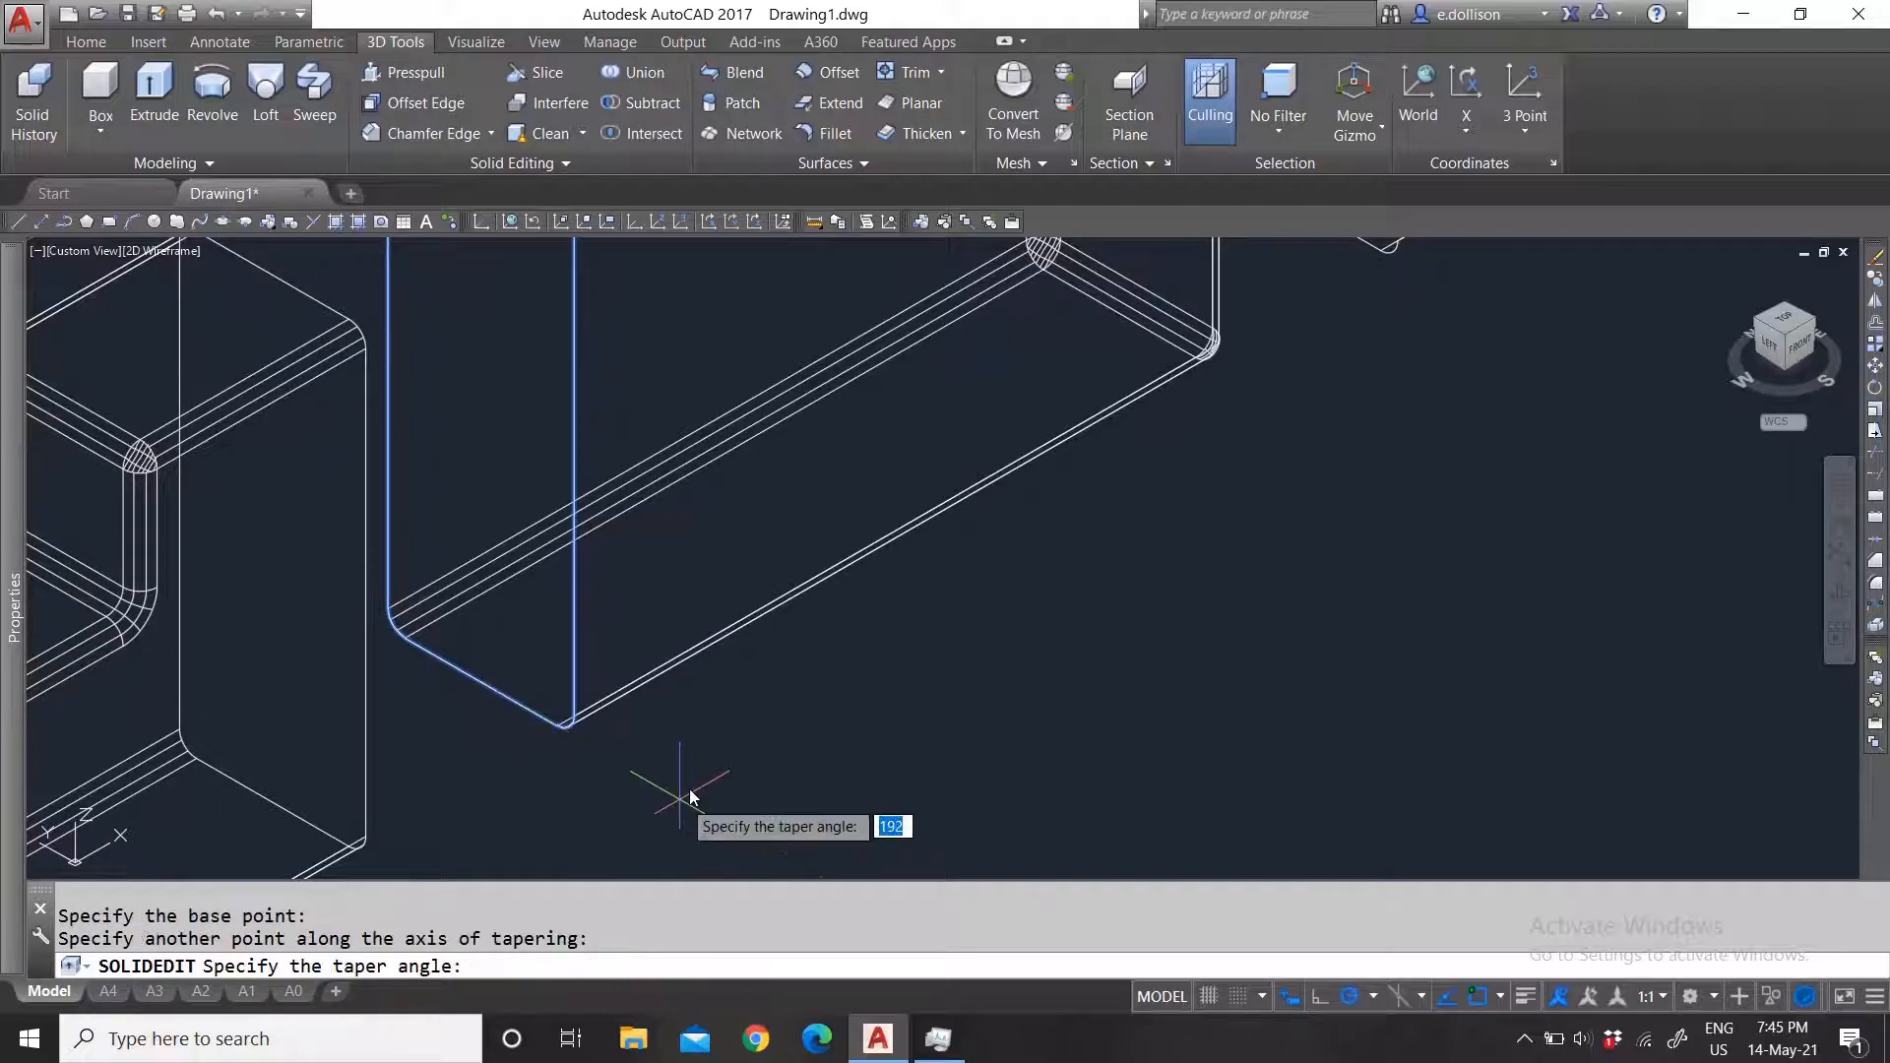
Step: Set the taper angle of the cut face to 10 degrees and finish the face edit
{"action": "scroll", "coordinate": [580, 750], "scroll_direction": "down", "scroll_amount": 2}
{"action": "scroll", "coordinate": [567, 736], "scroll_direction": "up", "scroll_amount": 3}
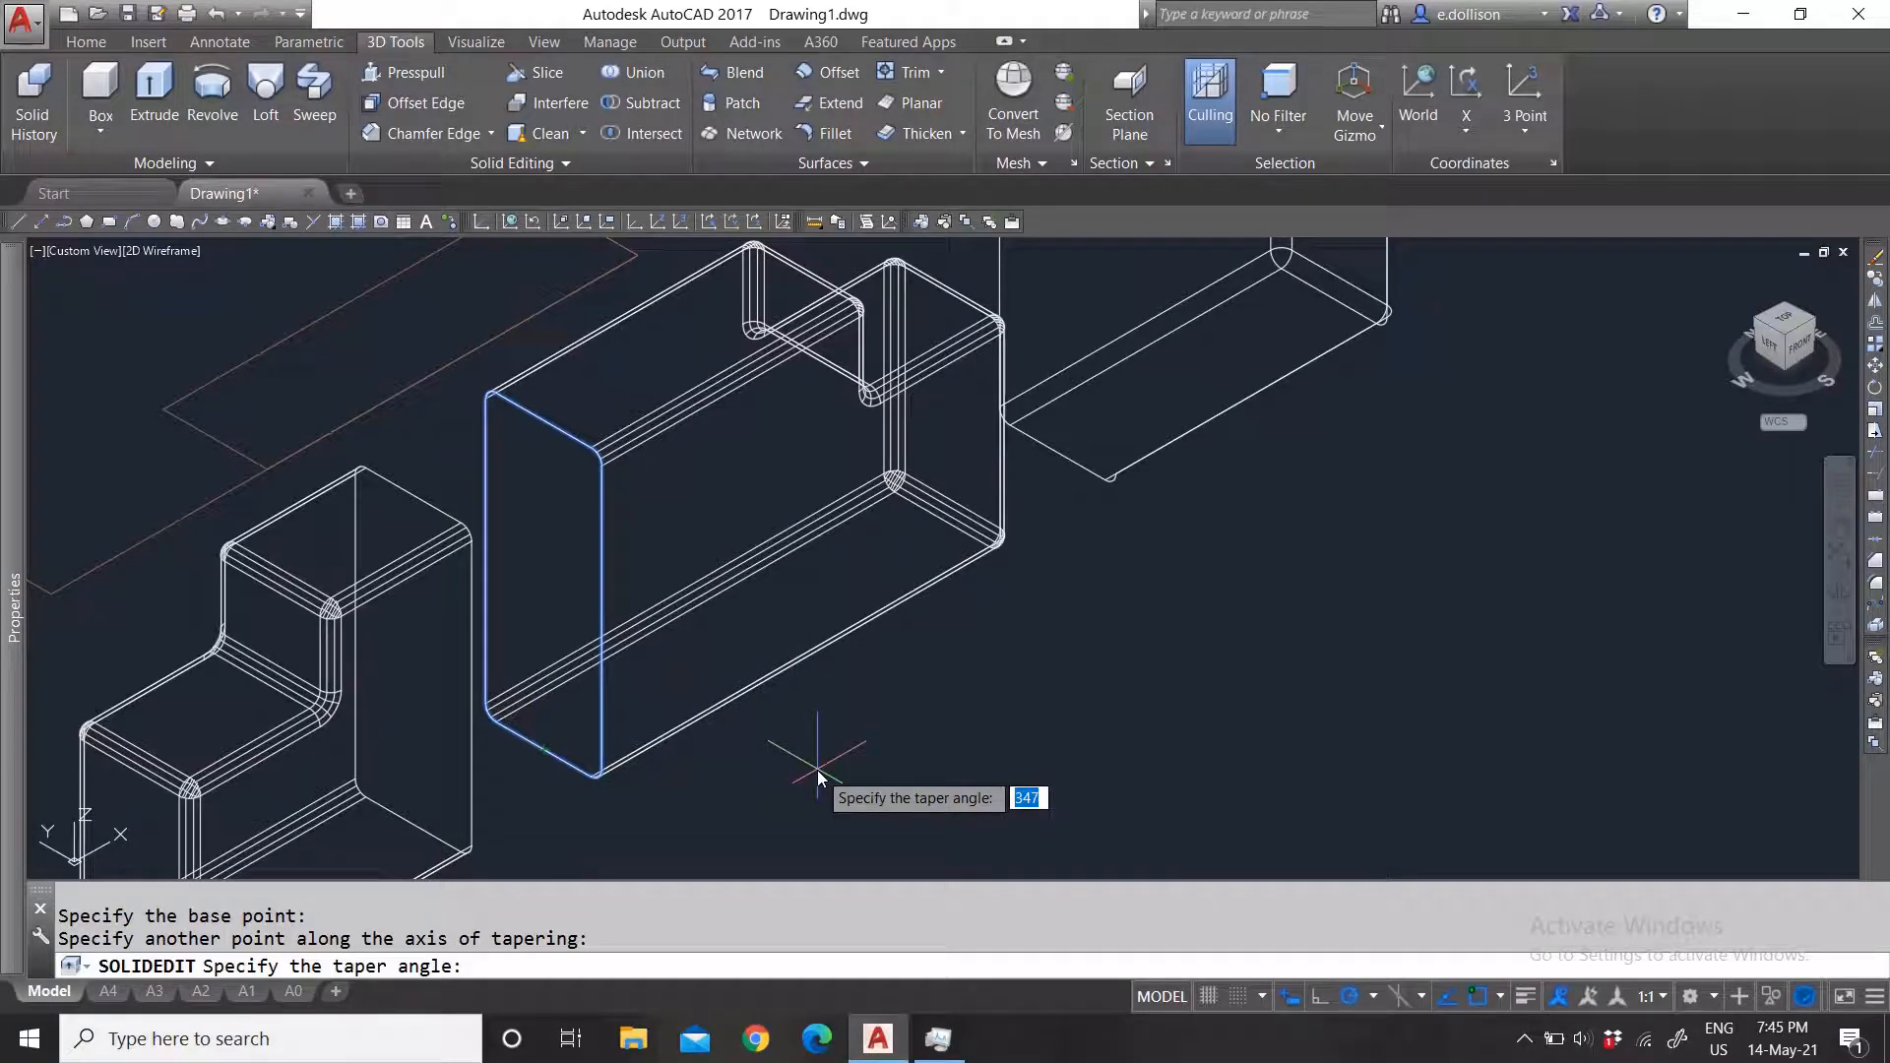
{"action": "type", "text": "10"}
{"action": "key", "text": "Return"}
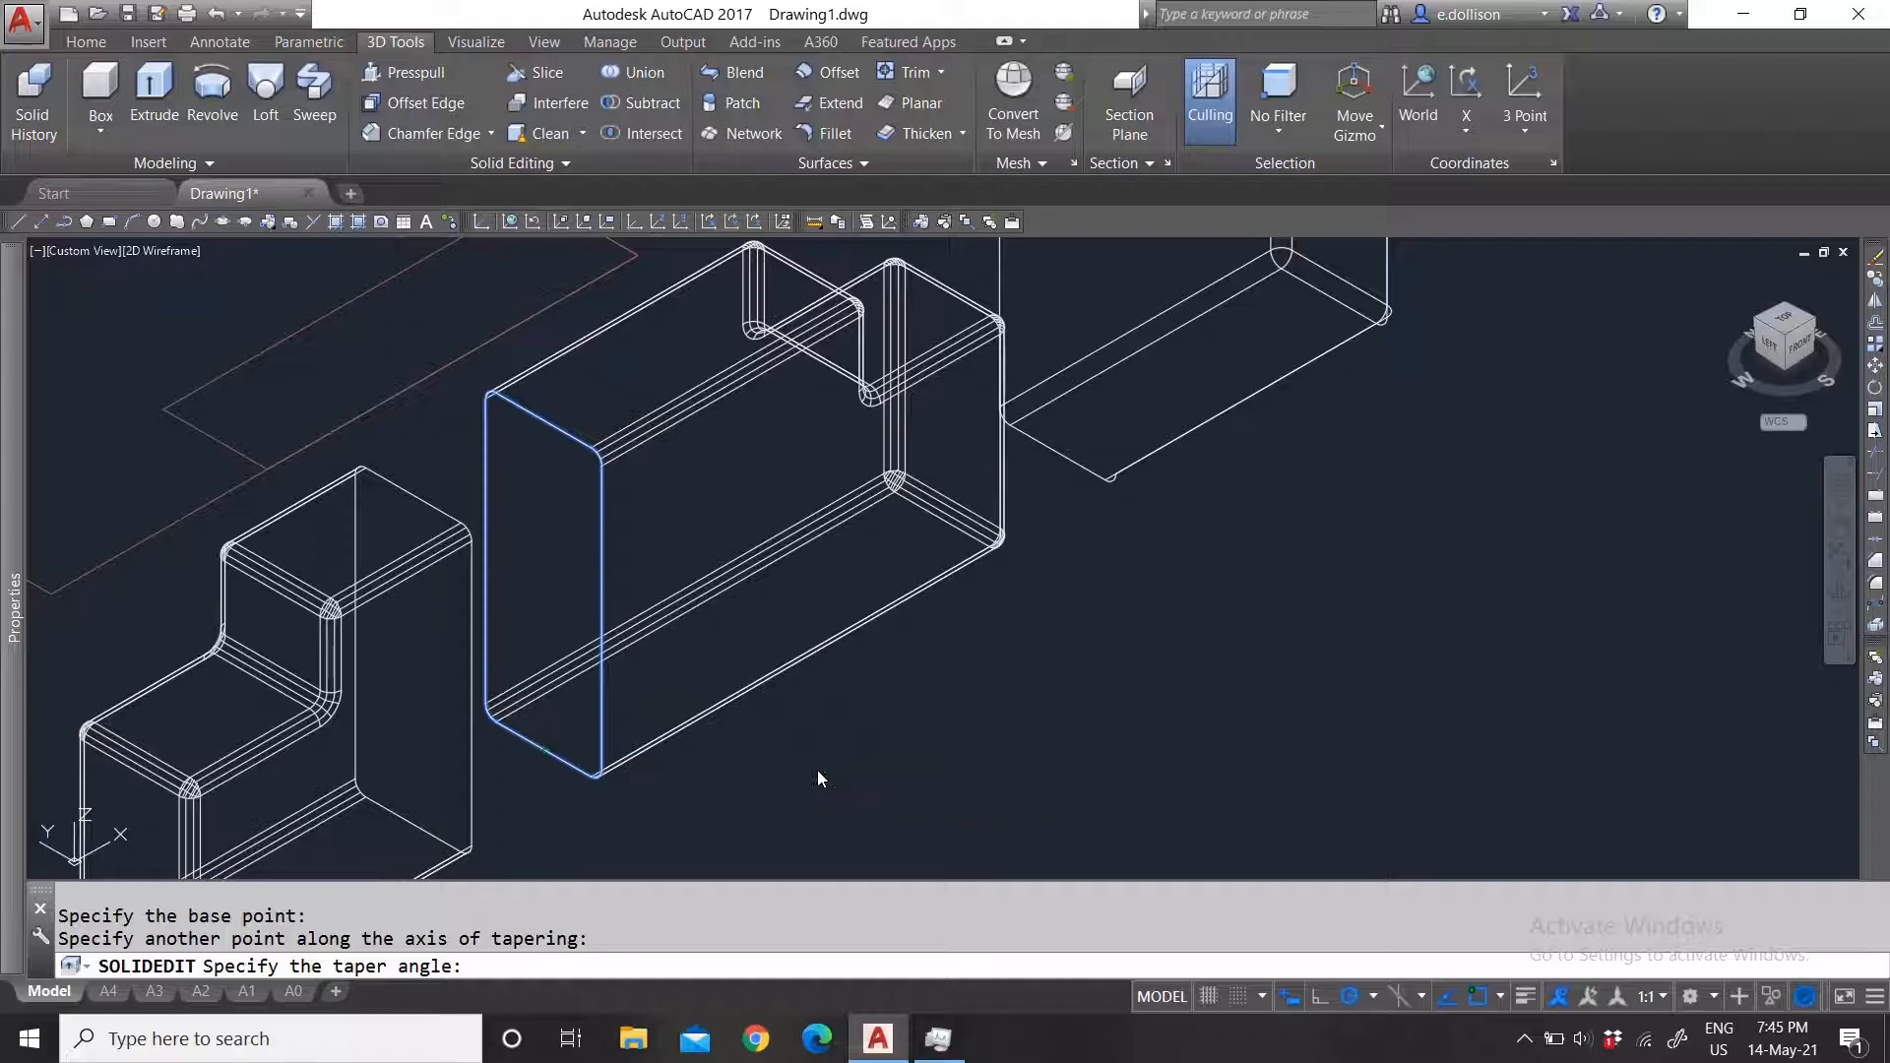
{"action": "key", "text": "Return"}
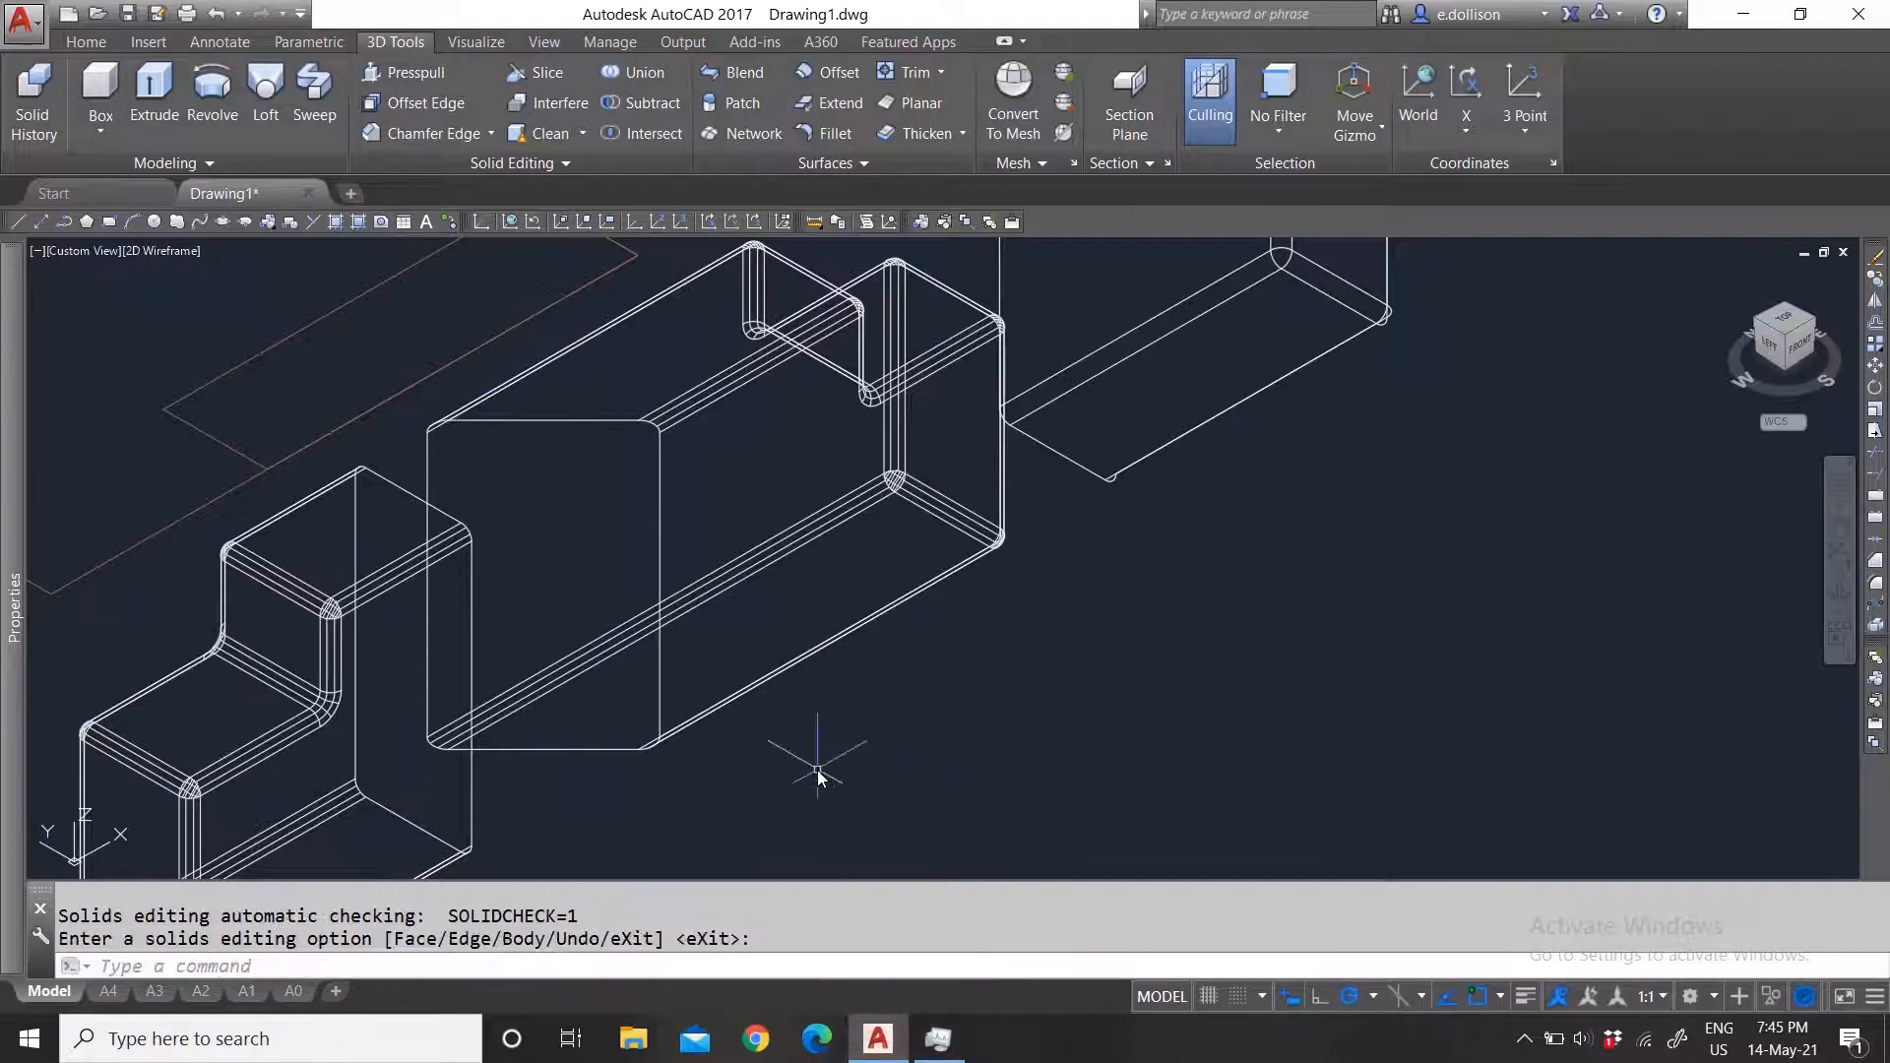
{"action": "key", "text": "Escape"}
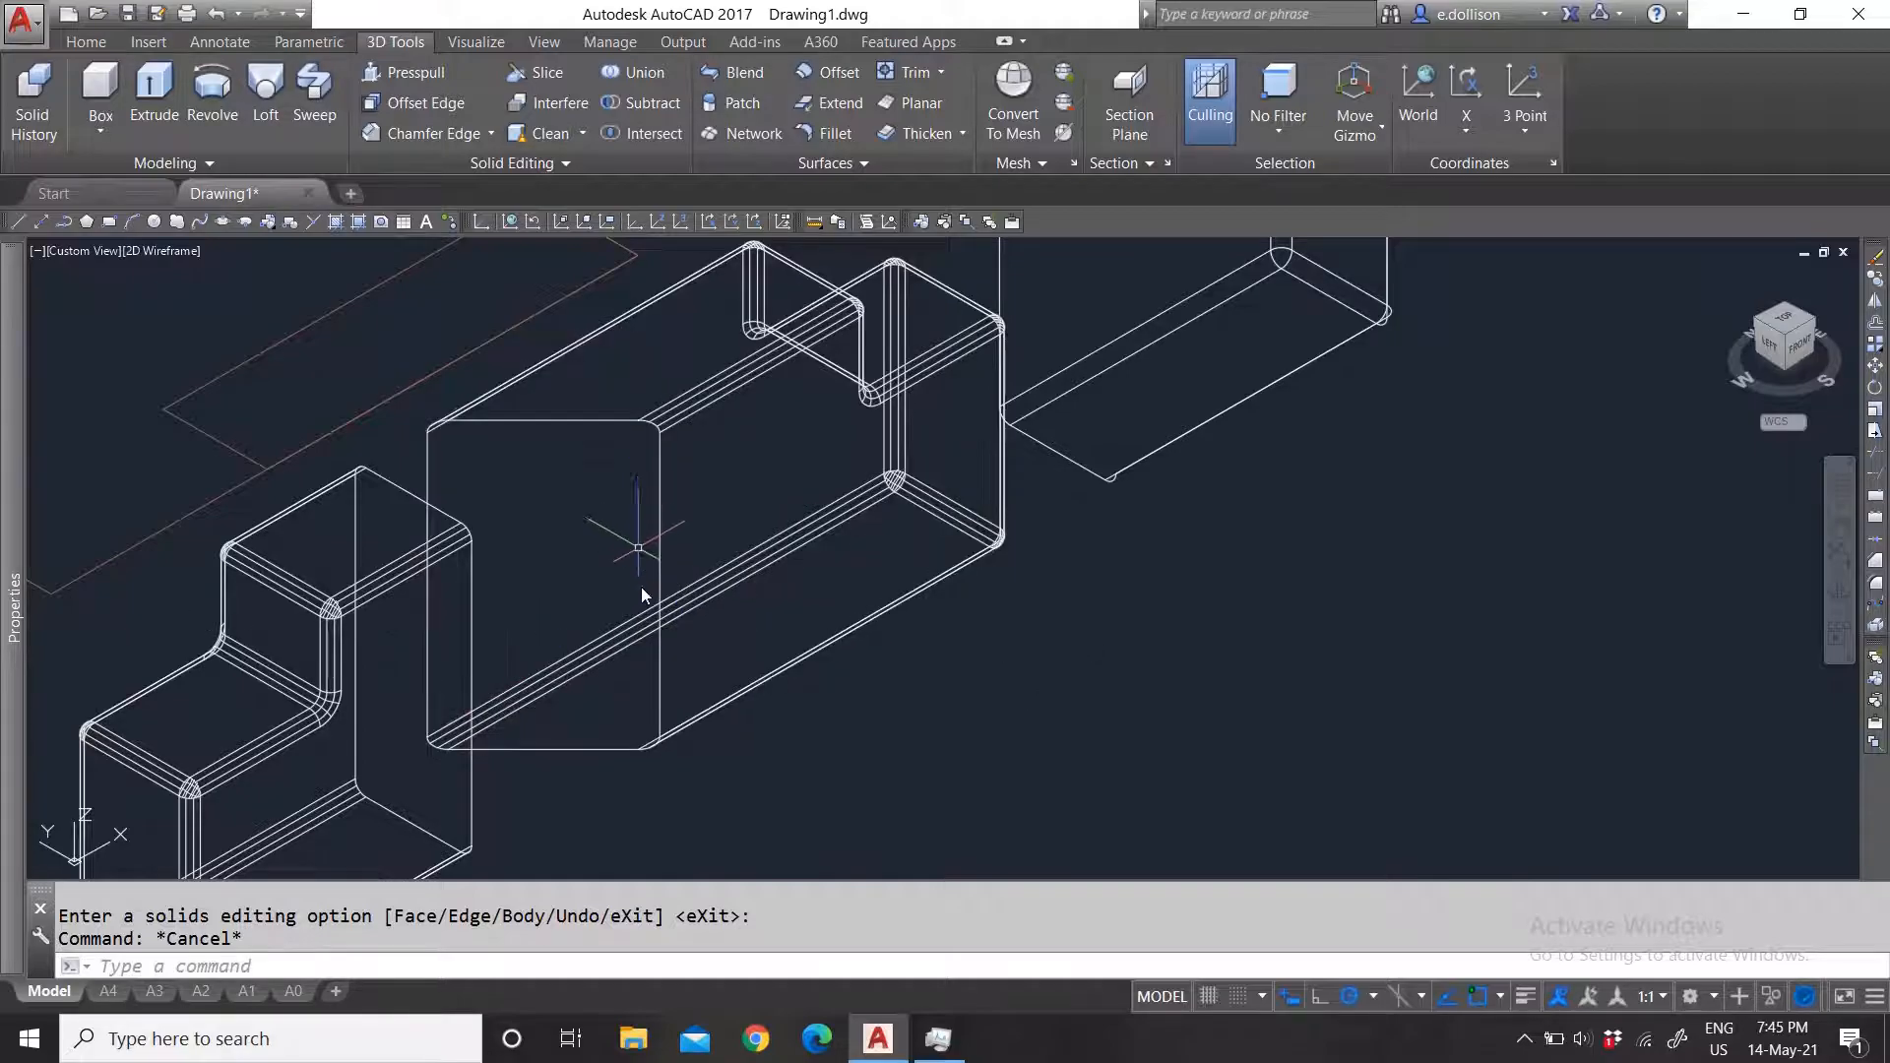
Step: Inspect the tapered cut face and undo the 10-degree taper
{"action": "scroll", "coordinate": [635, 569], "scroll_direction": "down", "scroll_amount": 2}
{"action": "scroll", "coordinate": [670, 748], "scroll_direction": "up", "scroll_amount": 4}
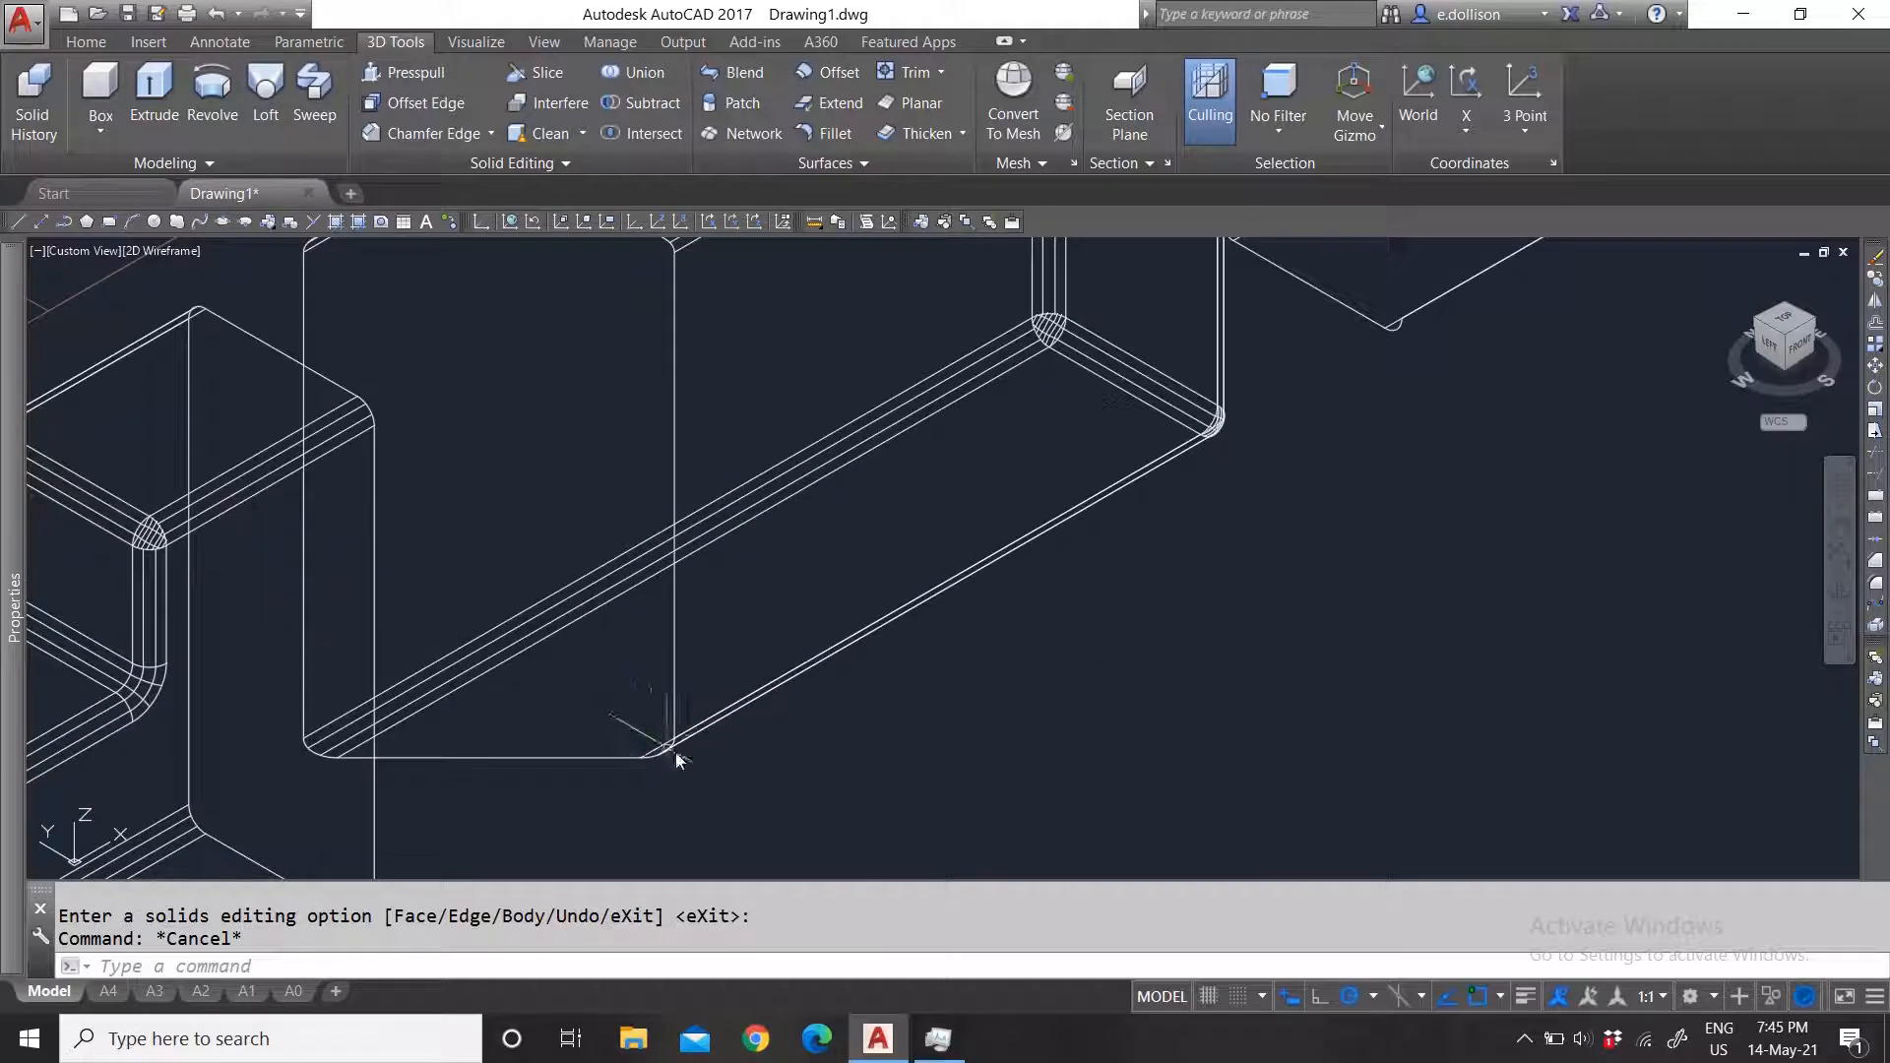
{"action": "left_click", "coordinate": [529, 161]}
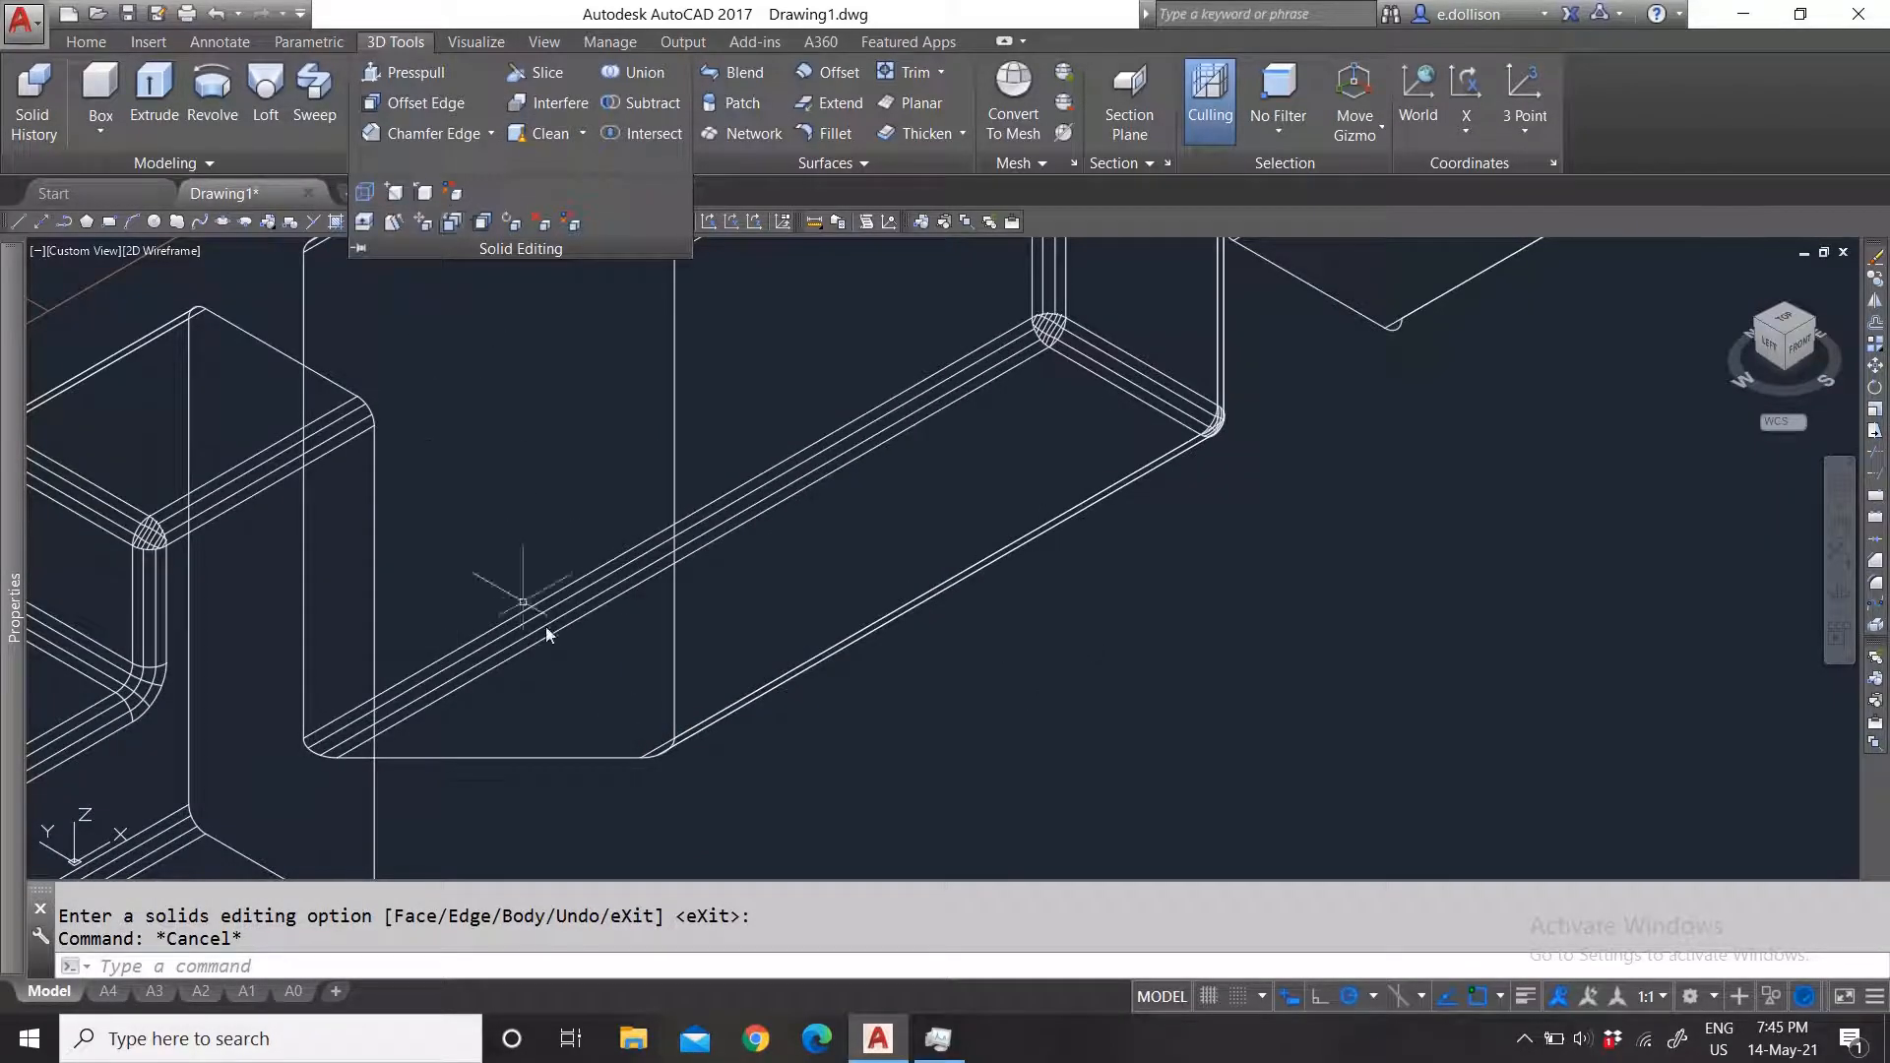
{"action": "scroll", "coordinate": [548, 633], "scroll_direction": "down", "scroll_amount": 3}
{"action": "scroll", "coordinate": [390, 782], "scroll_direction": "up", "scroll_amount": 3}
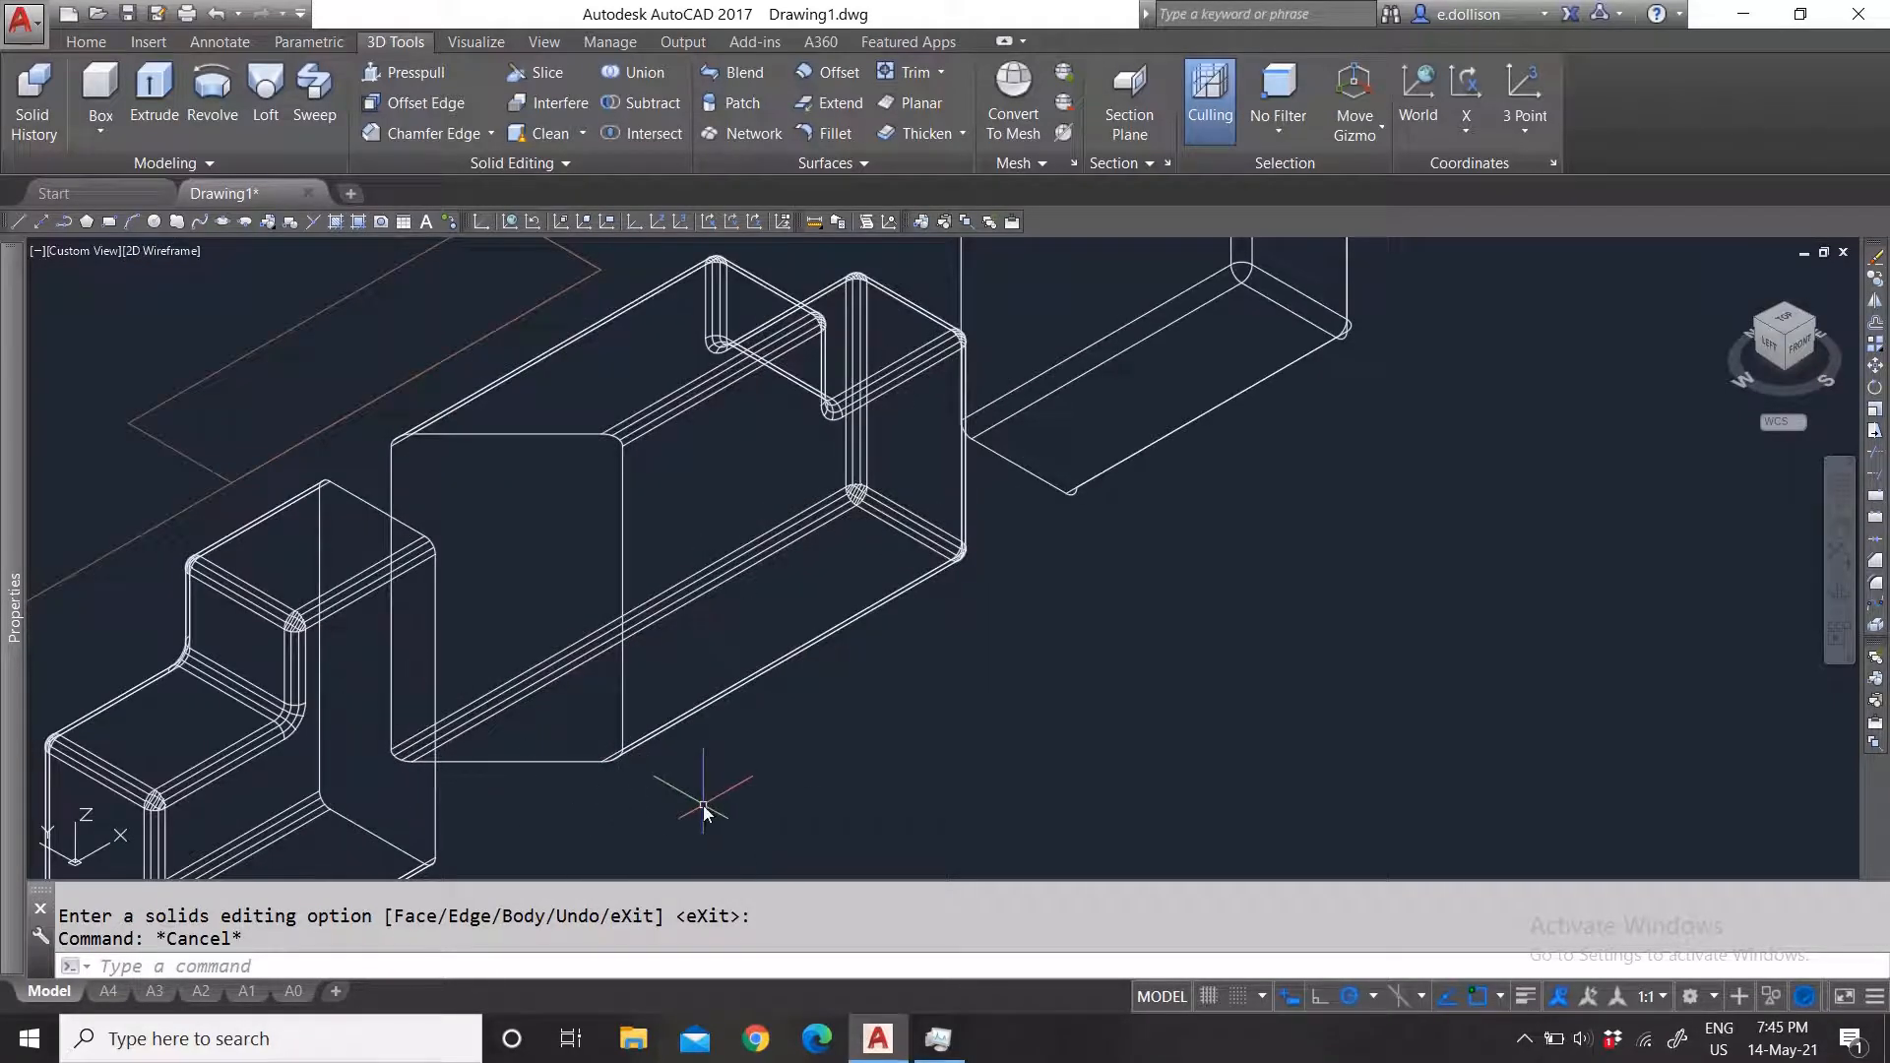
{"action": "type", "text": "u"}
{"action": "key", "text": "Return"}
{"action": "type", "text": "u"}
{"action": "key", "text": "Return"}
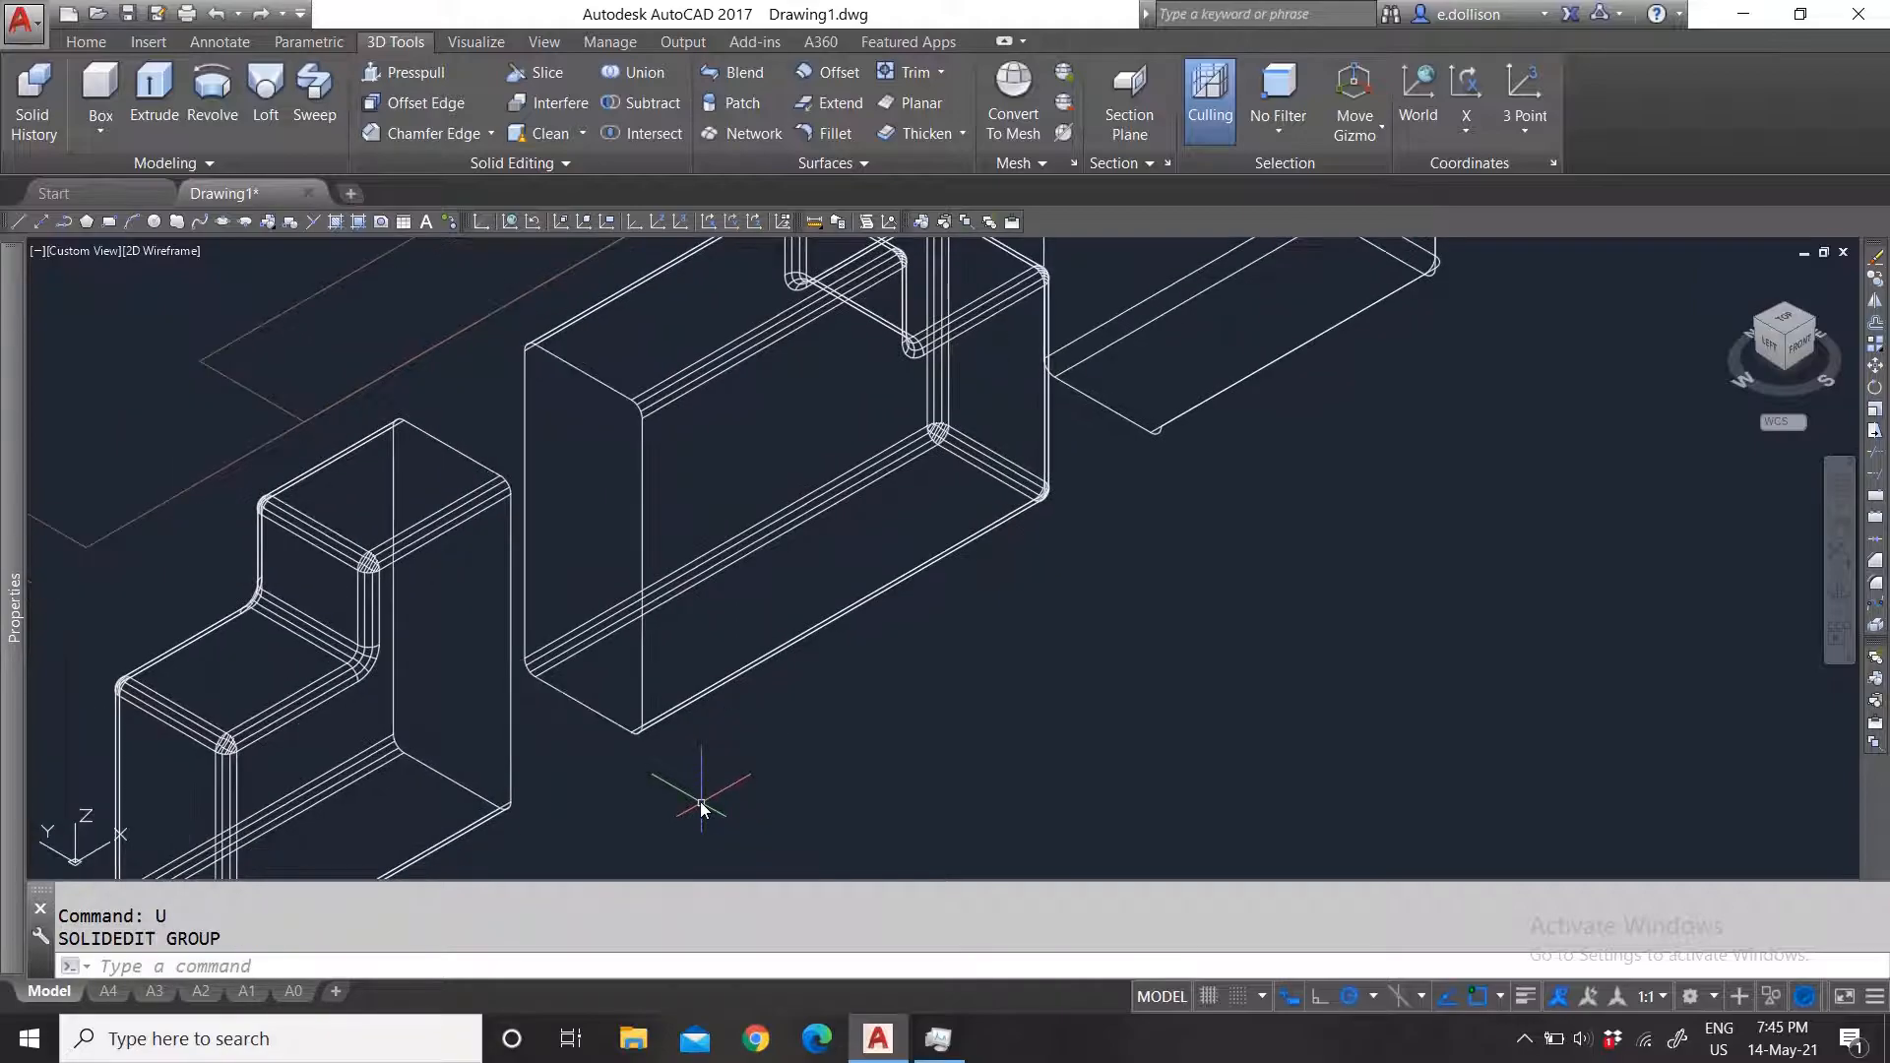
Step: Start a face taper on the notched half's cut face, with the axis running from its lower front corner up the vertical edge
{"action": "scroll", "coordinate": [706, 718], "scroll_direction": "up", "scroll_amount": 3}
{"action": "scroll", "coordinate": [699, 699], "scroll_direction": "down", "scroll_amount": 3}
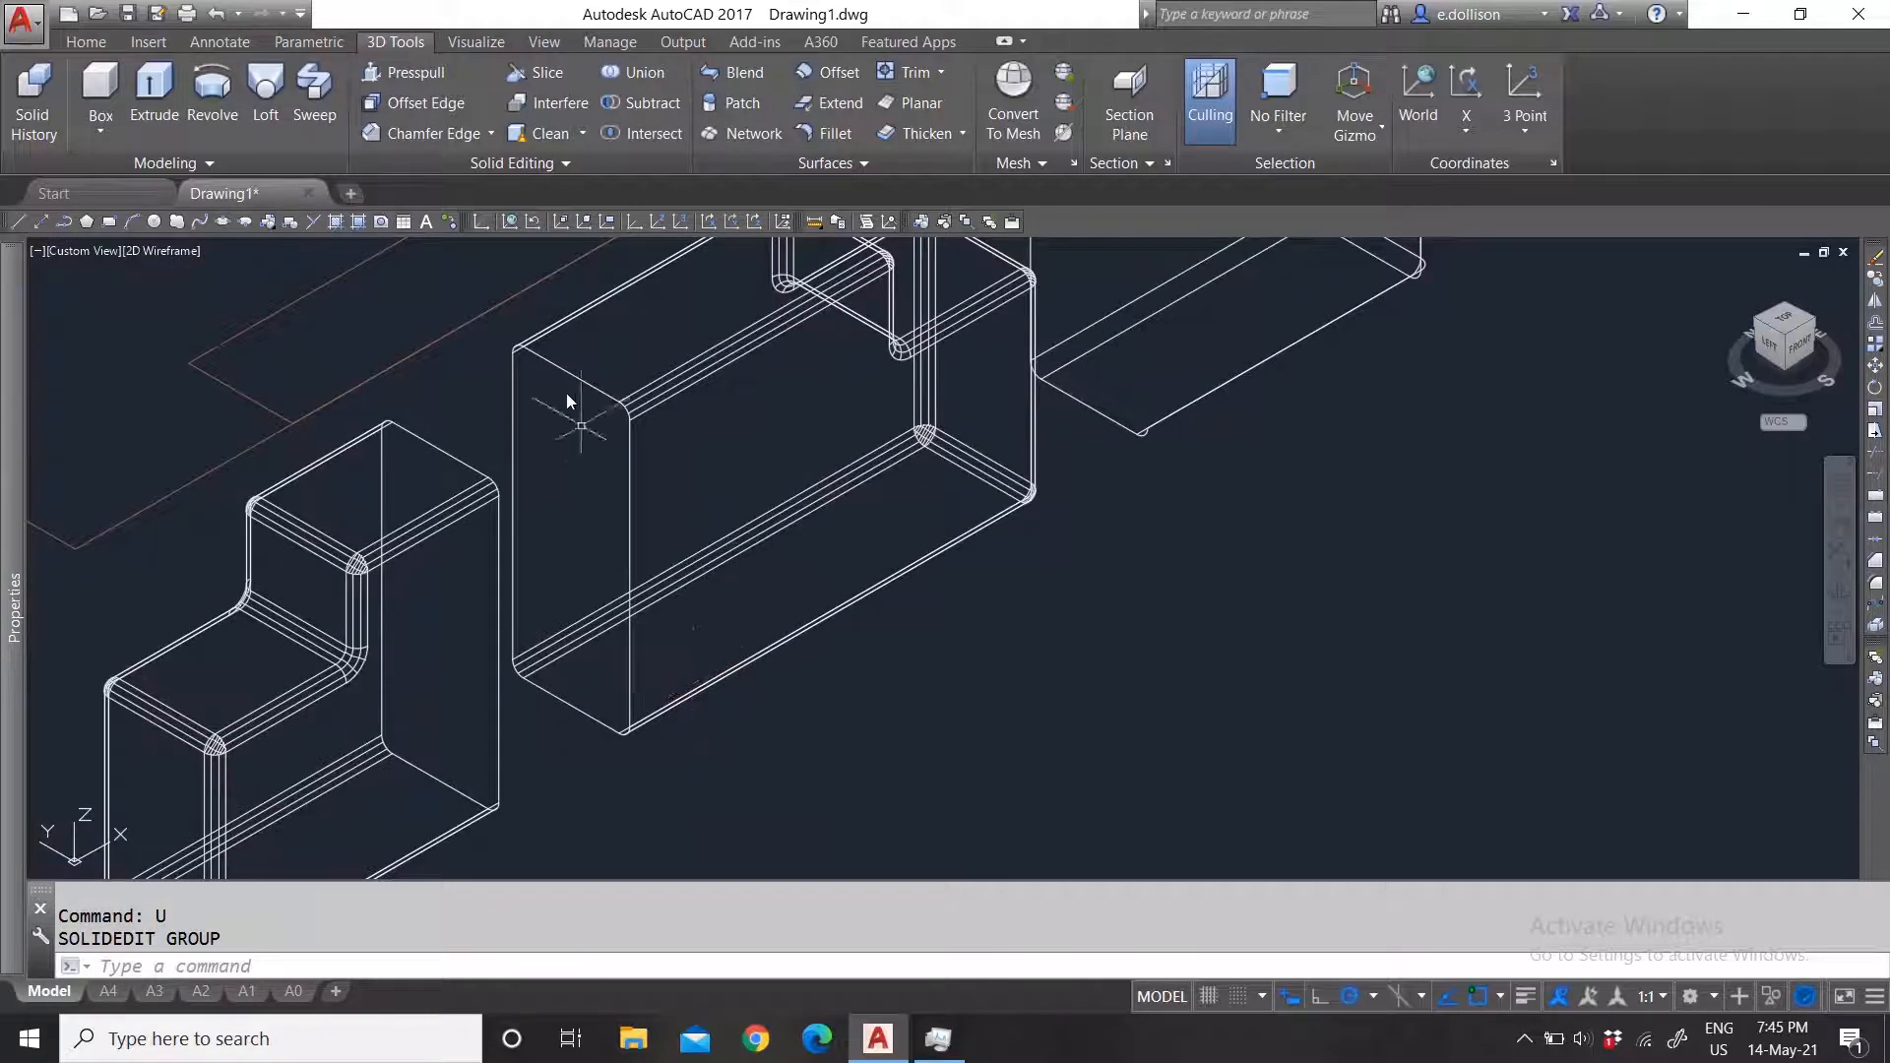
{"action": "left_click", "coordinate": [522, 164]}
{"action": "left_click", "coordinate": [392, 224]}
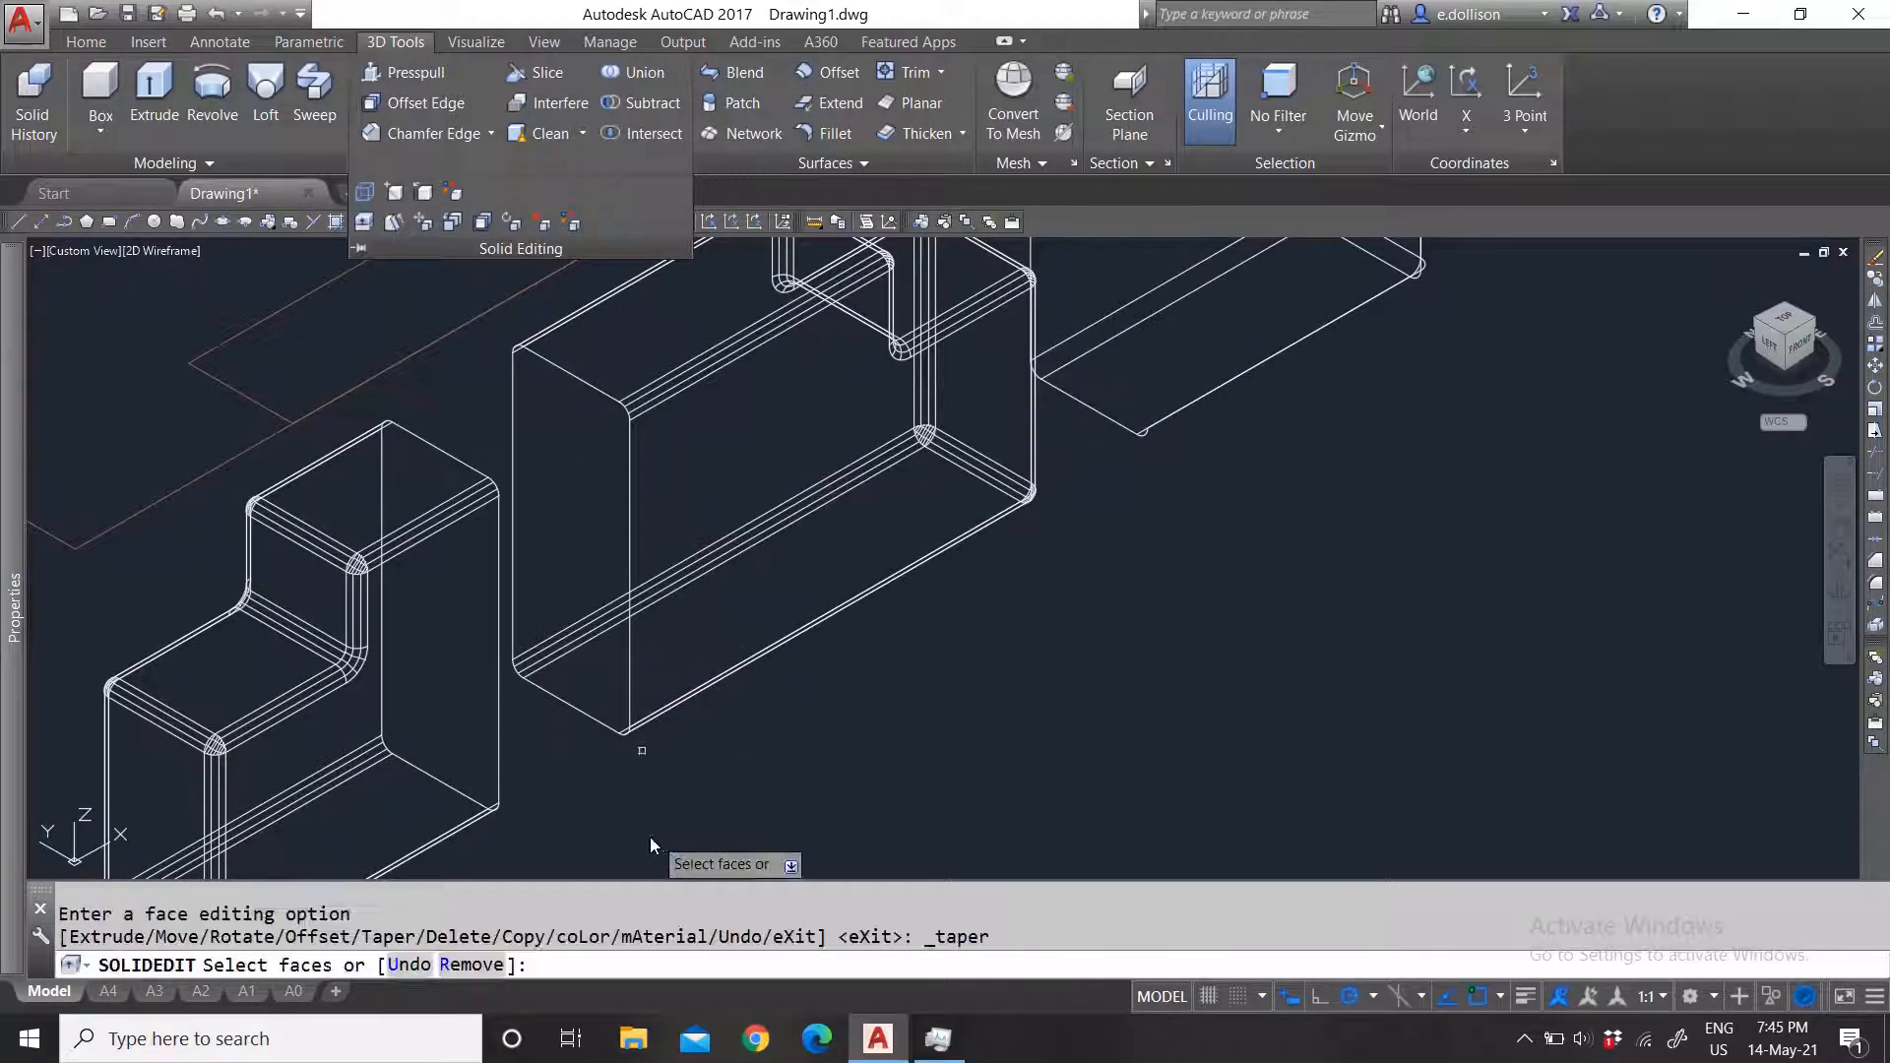
{"action": "scroll", "coordinate": [587, 693], "scroll_direction": "up", "scroll_amount": 2}
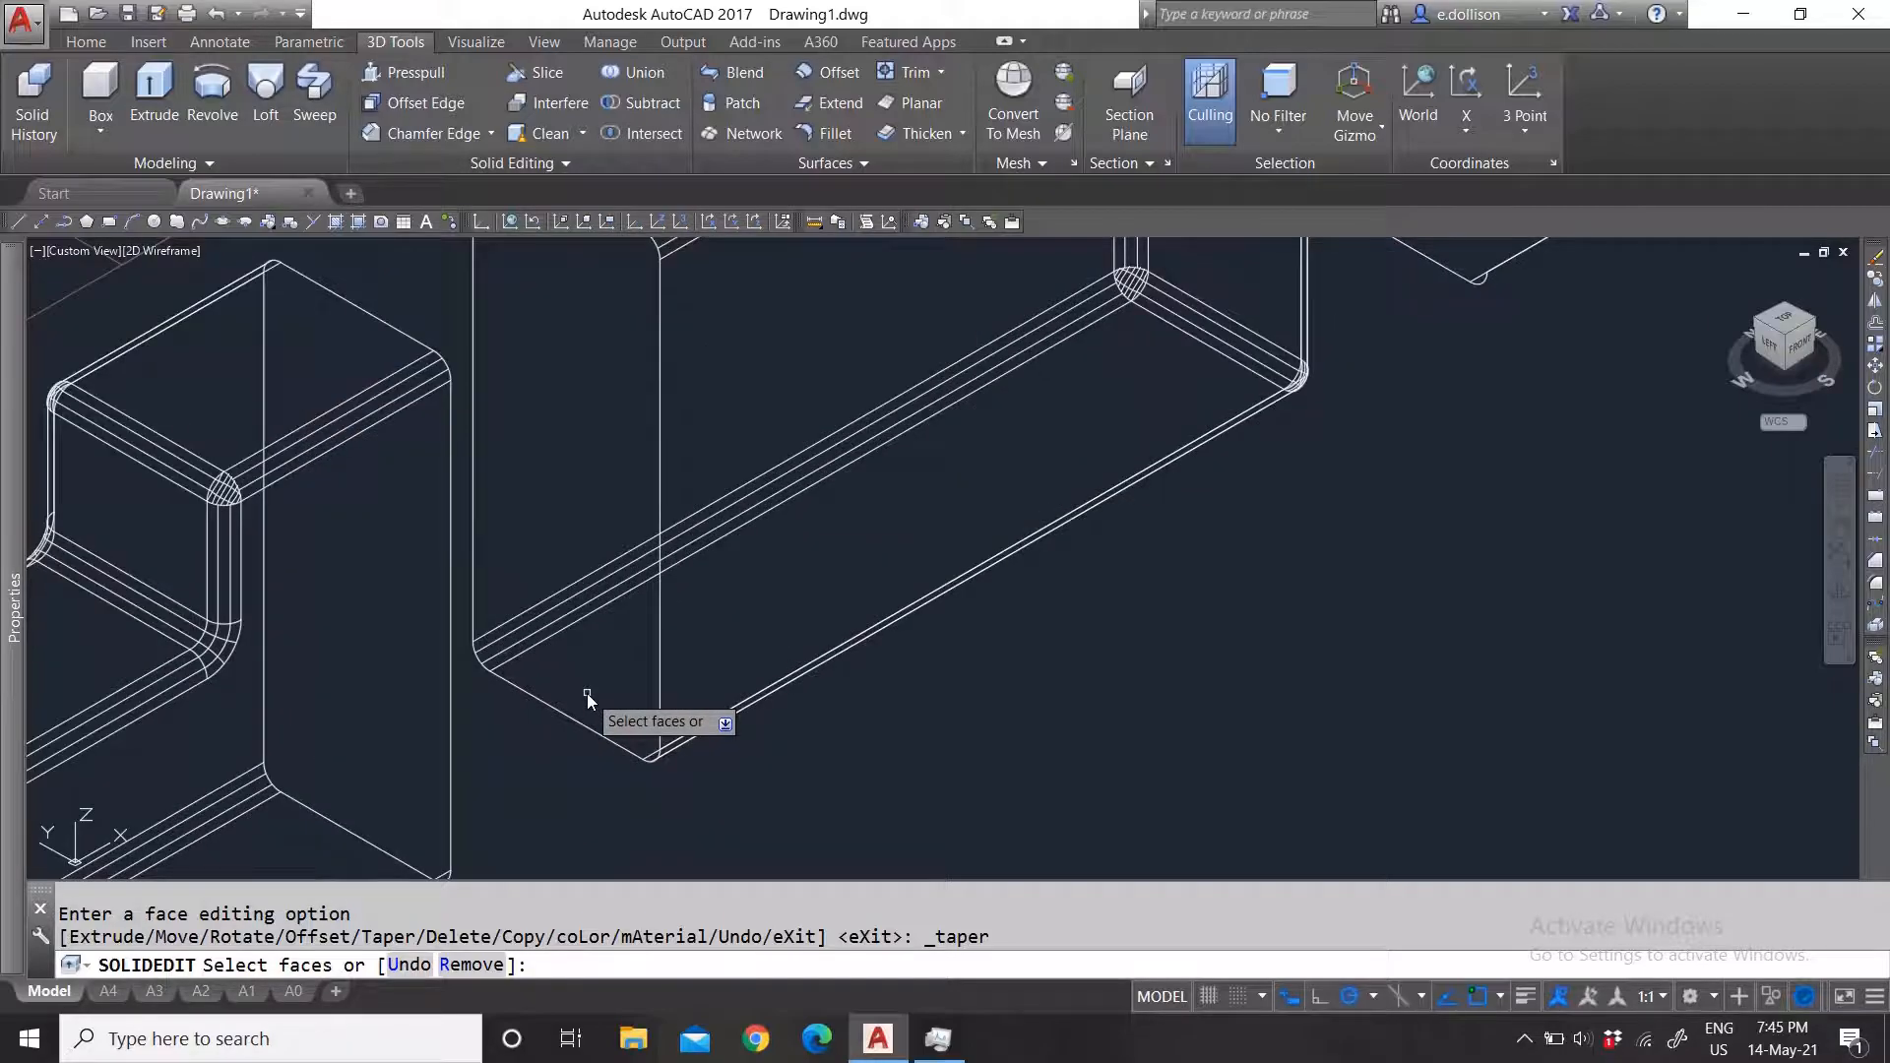
{"action": "scroll", "coordinate": [586, 693], "scroll_direction": "down", "scroll_amount": 2}
{"action": "scroll", "coordinate": [611, 626], "scroll_direction": "up", "scroll_amount": 2}
{"action": "left_click", "coordinate": [581, 468]}
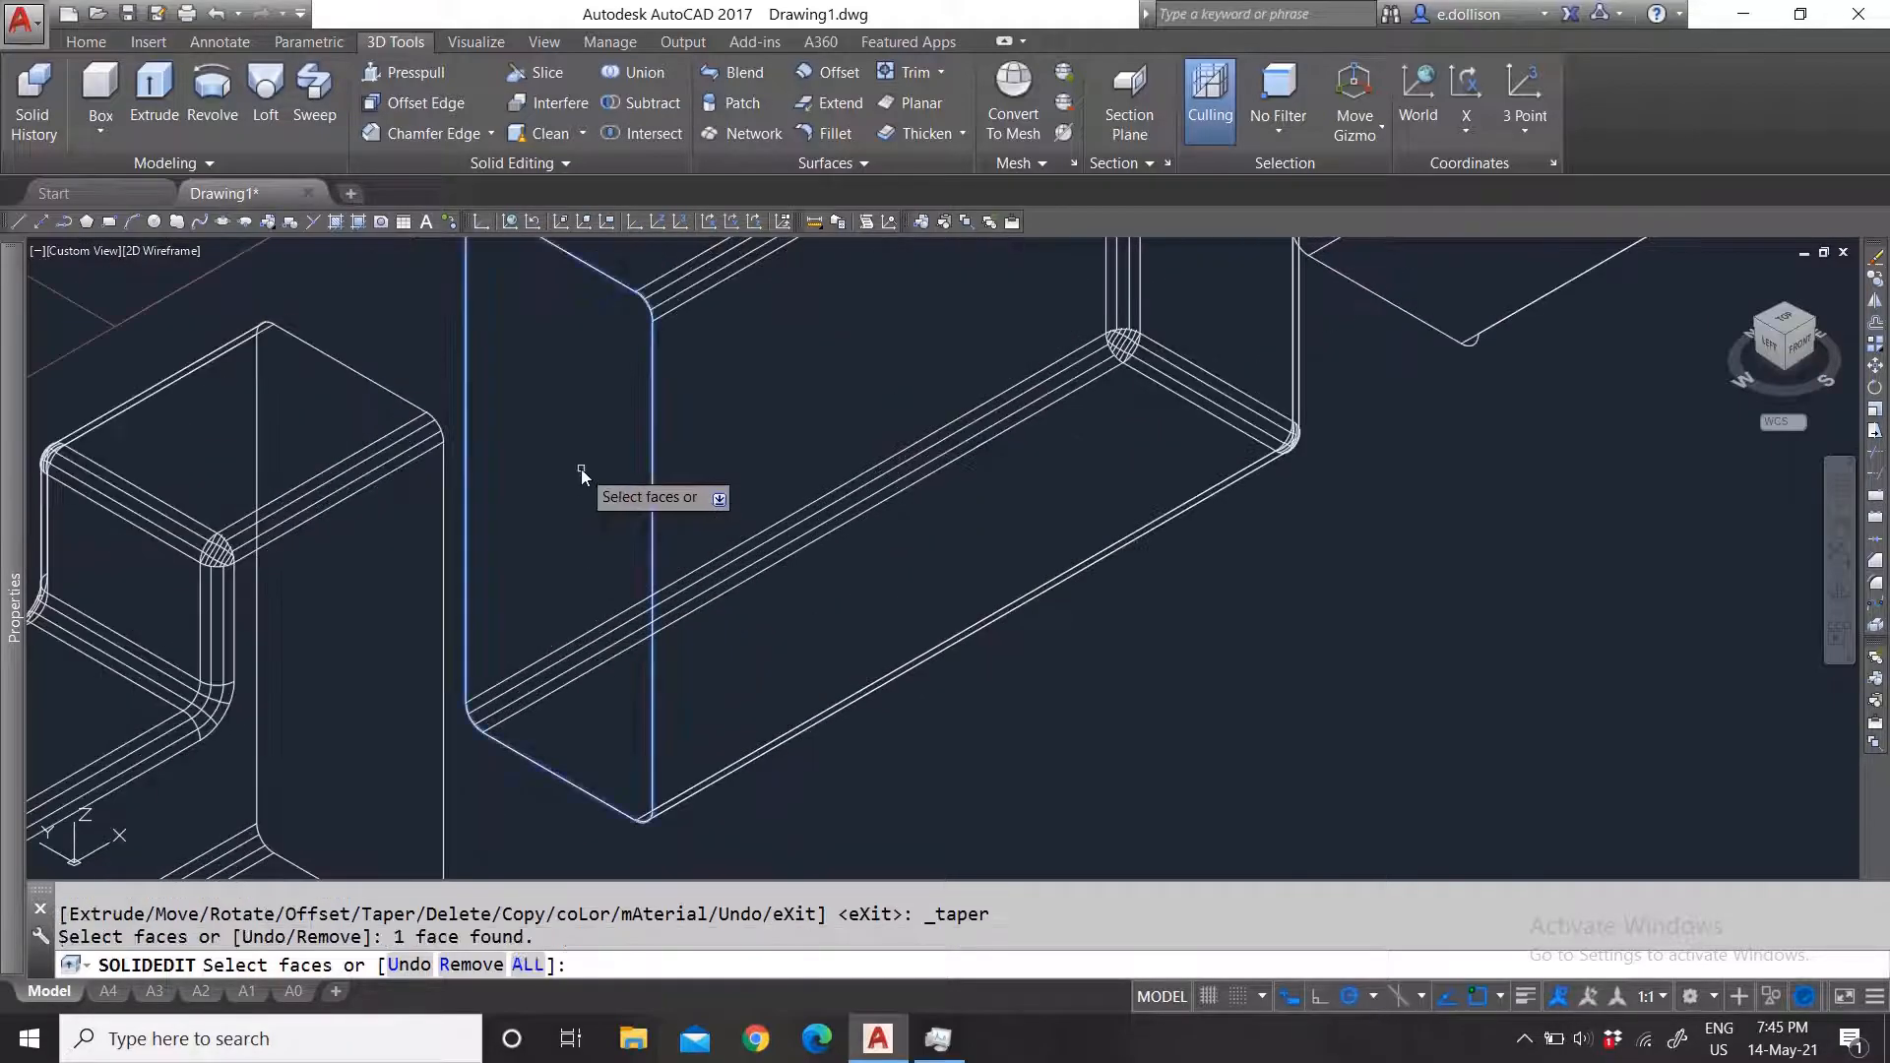
{"action": "key", "text": "Return"}
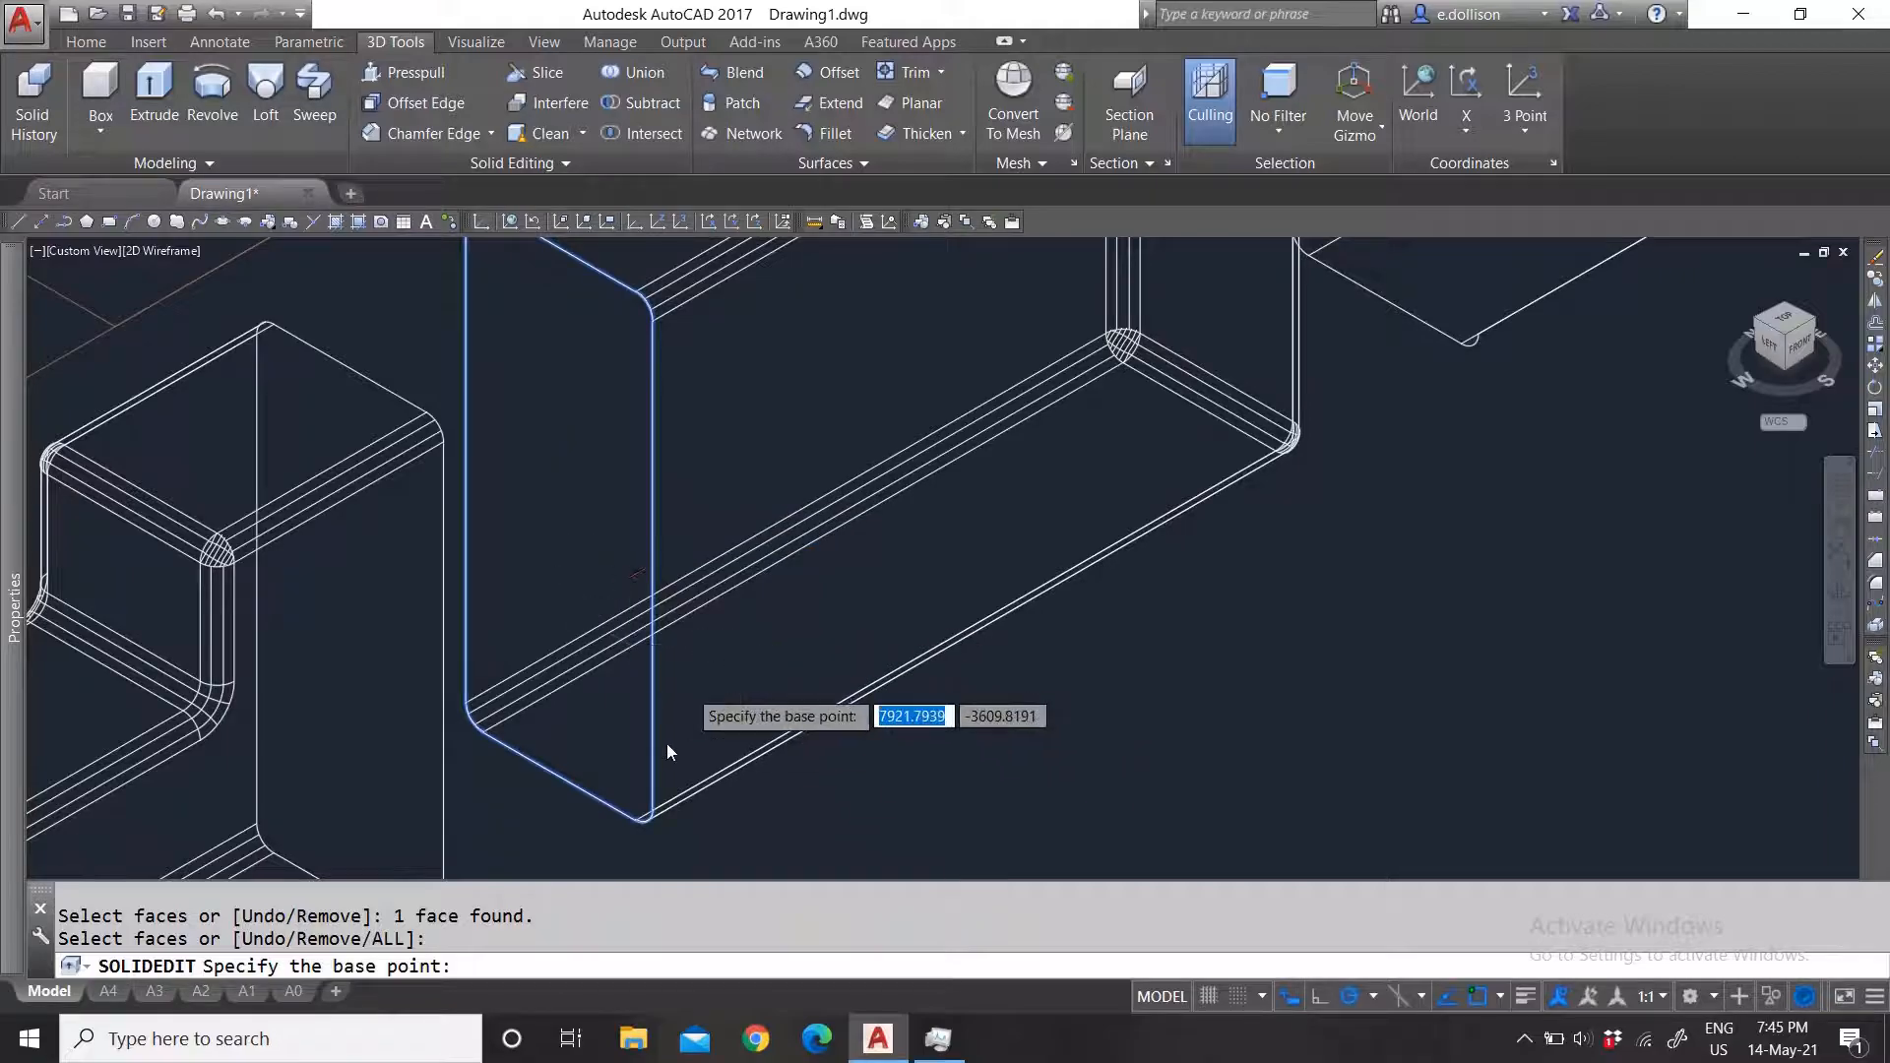
{"action": "scroll", "coordinate": [728, 741], "scroll_direction": "down", "scroll_amount": 2}
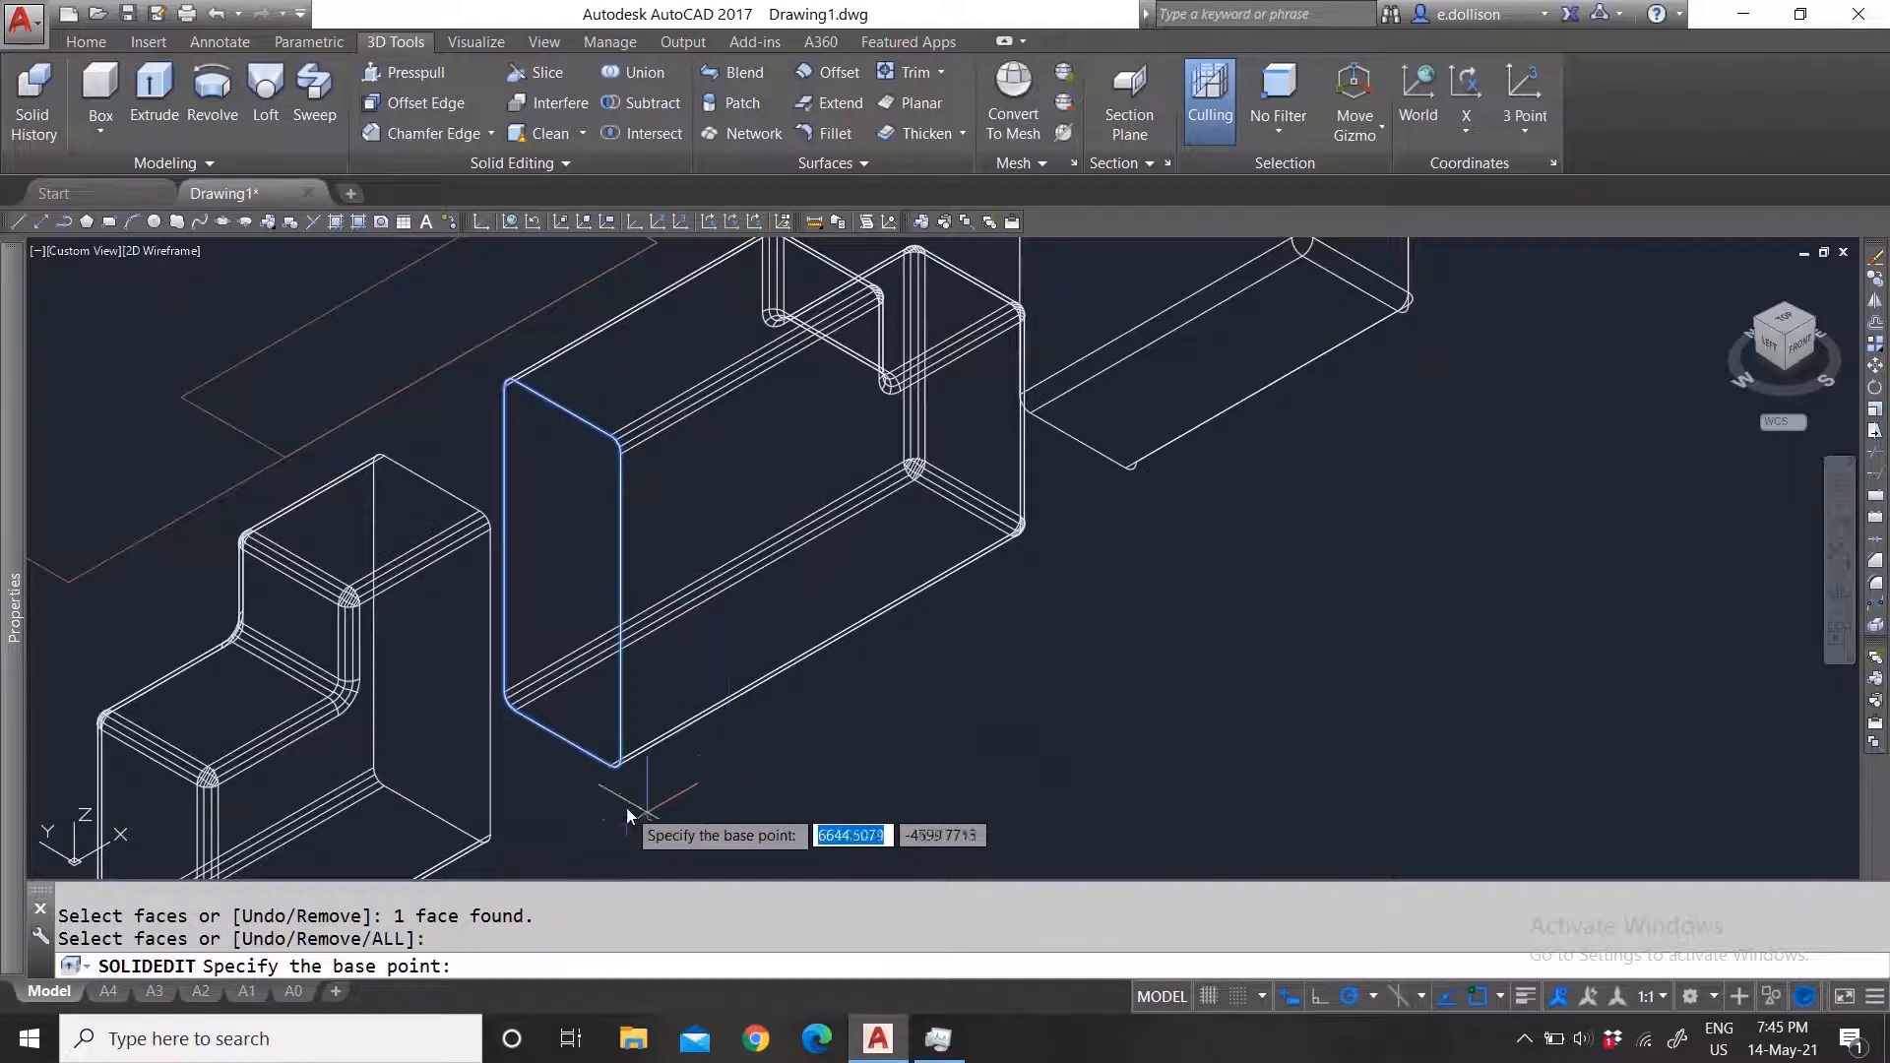
{"action": "scroll", "coordinate": [544, 765], "scroll_direction": "up", "scroll_amount": 2}
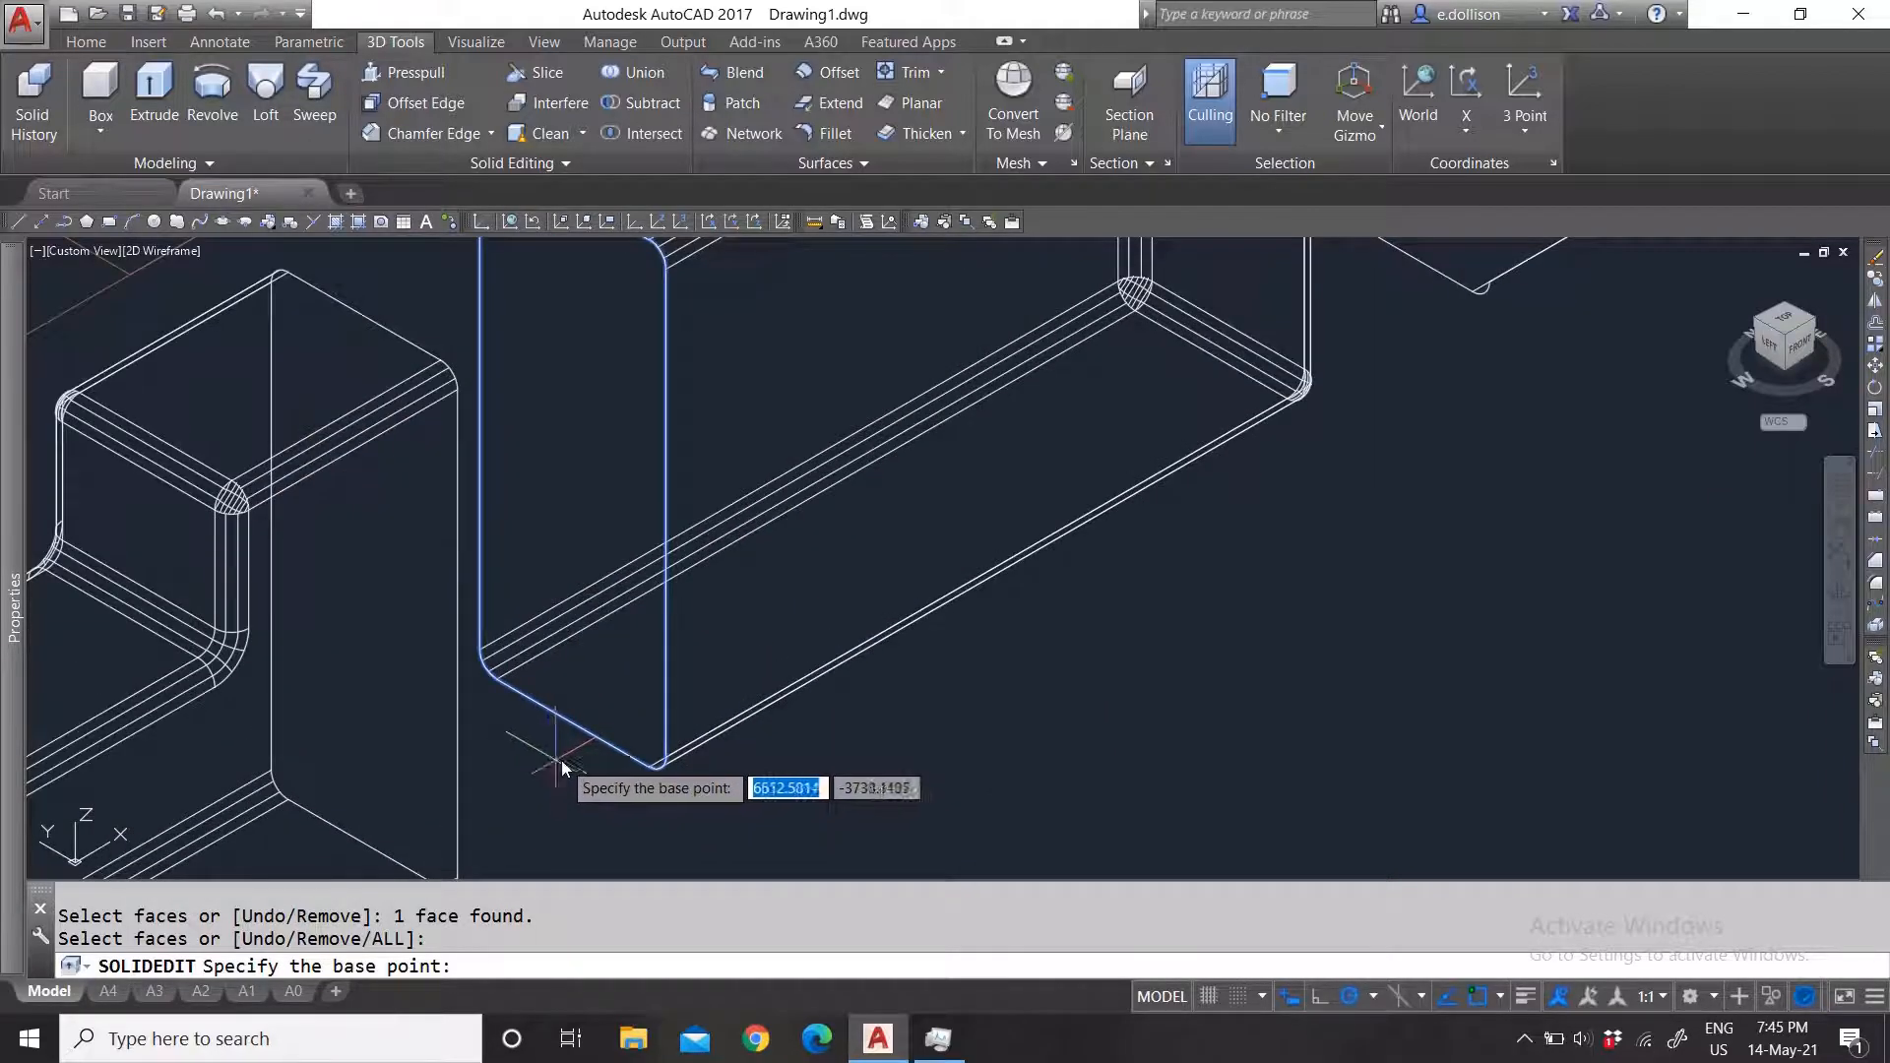
{"action": "scroll", "coordinate": [611, 799], "scroll_direction": "down", "scroll_amount": 2}
{"action": "scroll", "coordinate": [597, 795], "scroll_direction": "up", "scroll_amount": 2}
{"action": "scroll", "coordinate": [631, 813], "scroll_direction": "down", "scroll_amount": 3}
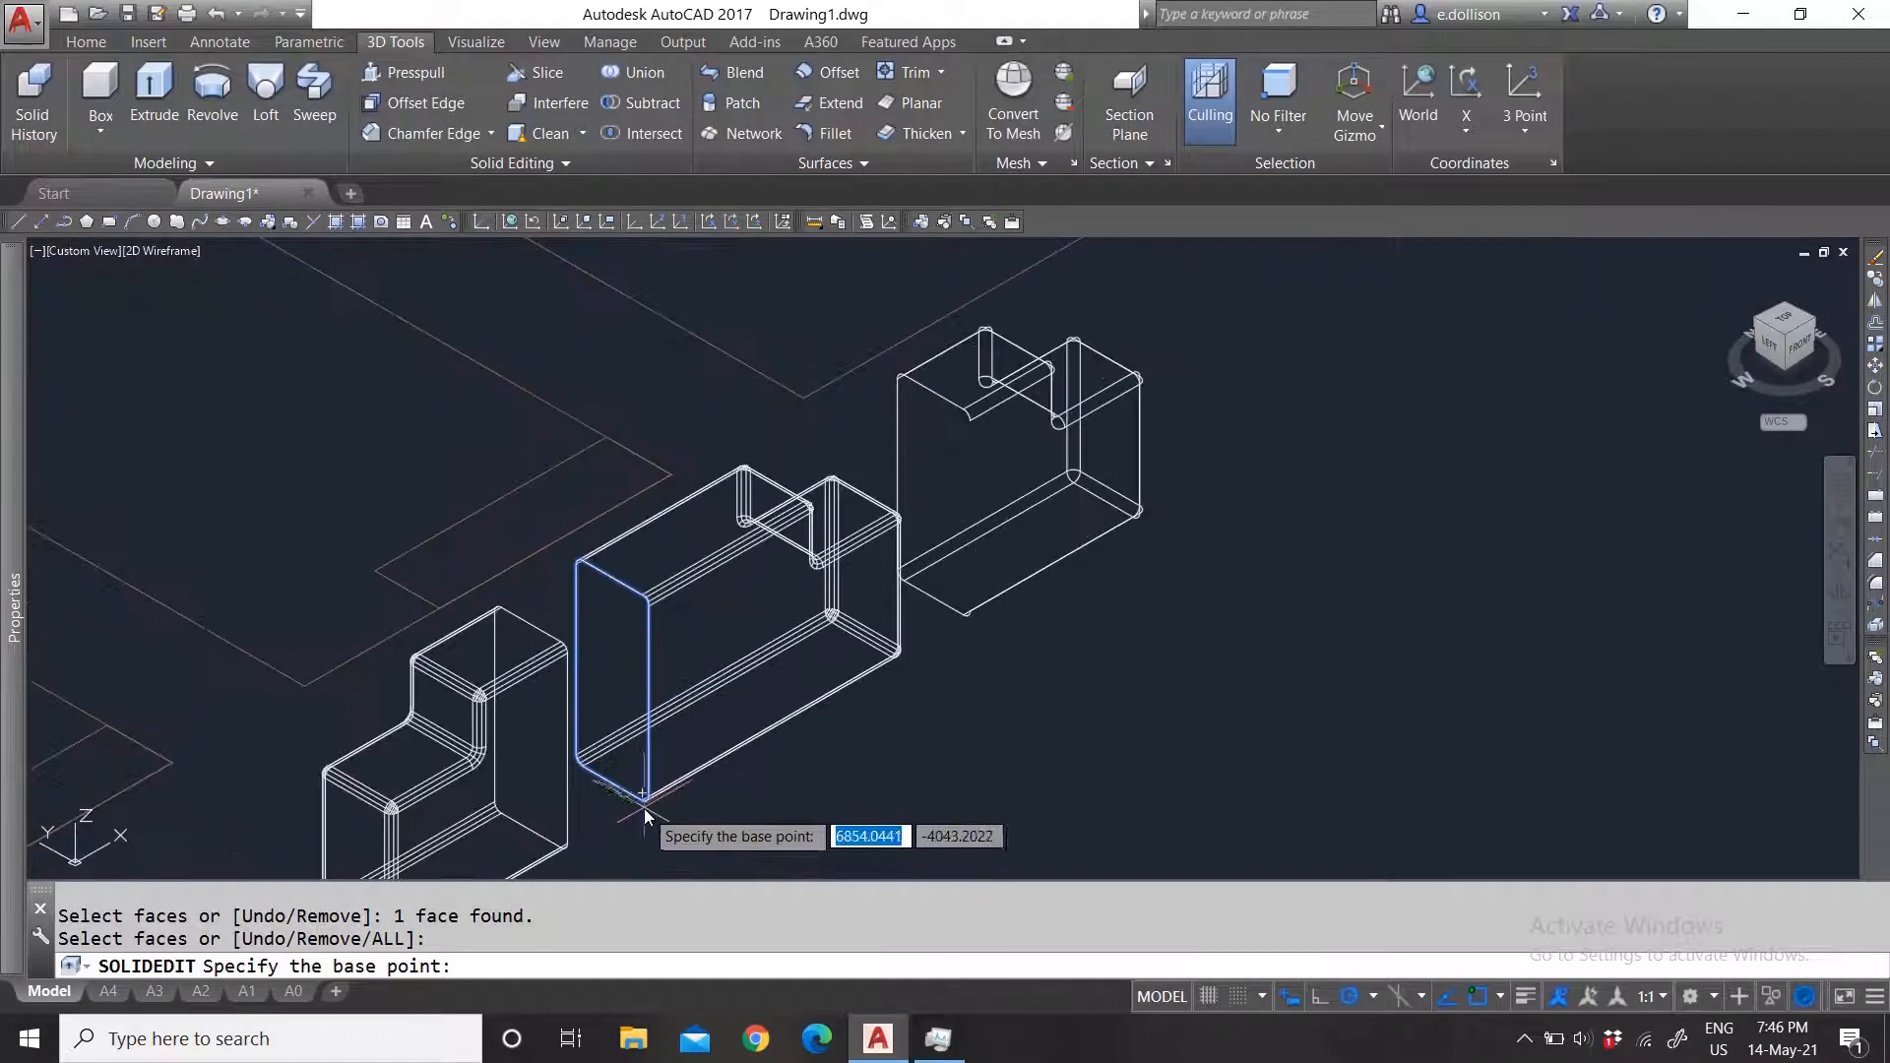
{"action": "scroll", "coordinate": [644, 807], "scroll_direction": "up", "scroll_amount": 3}
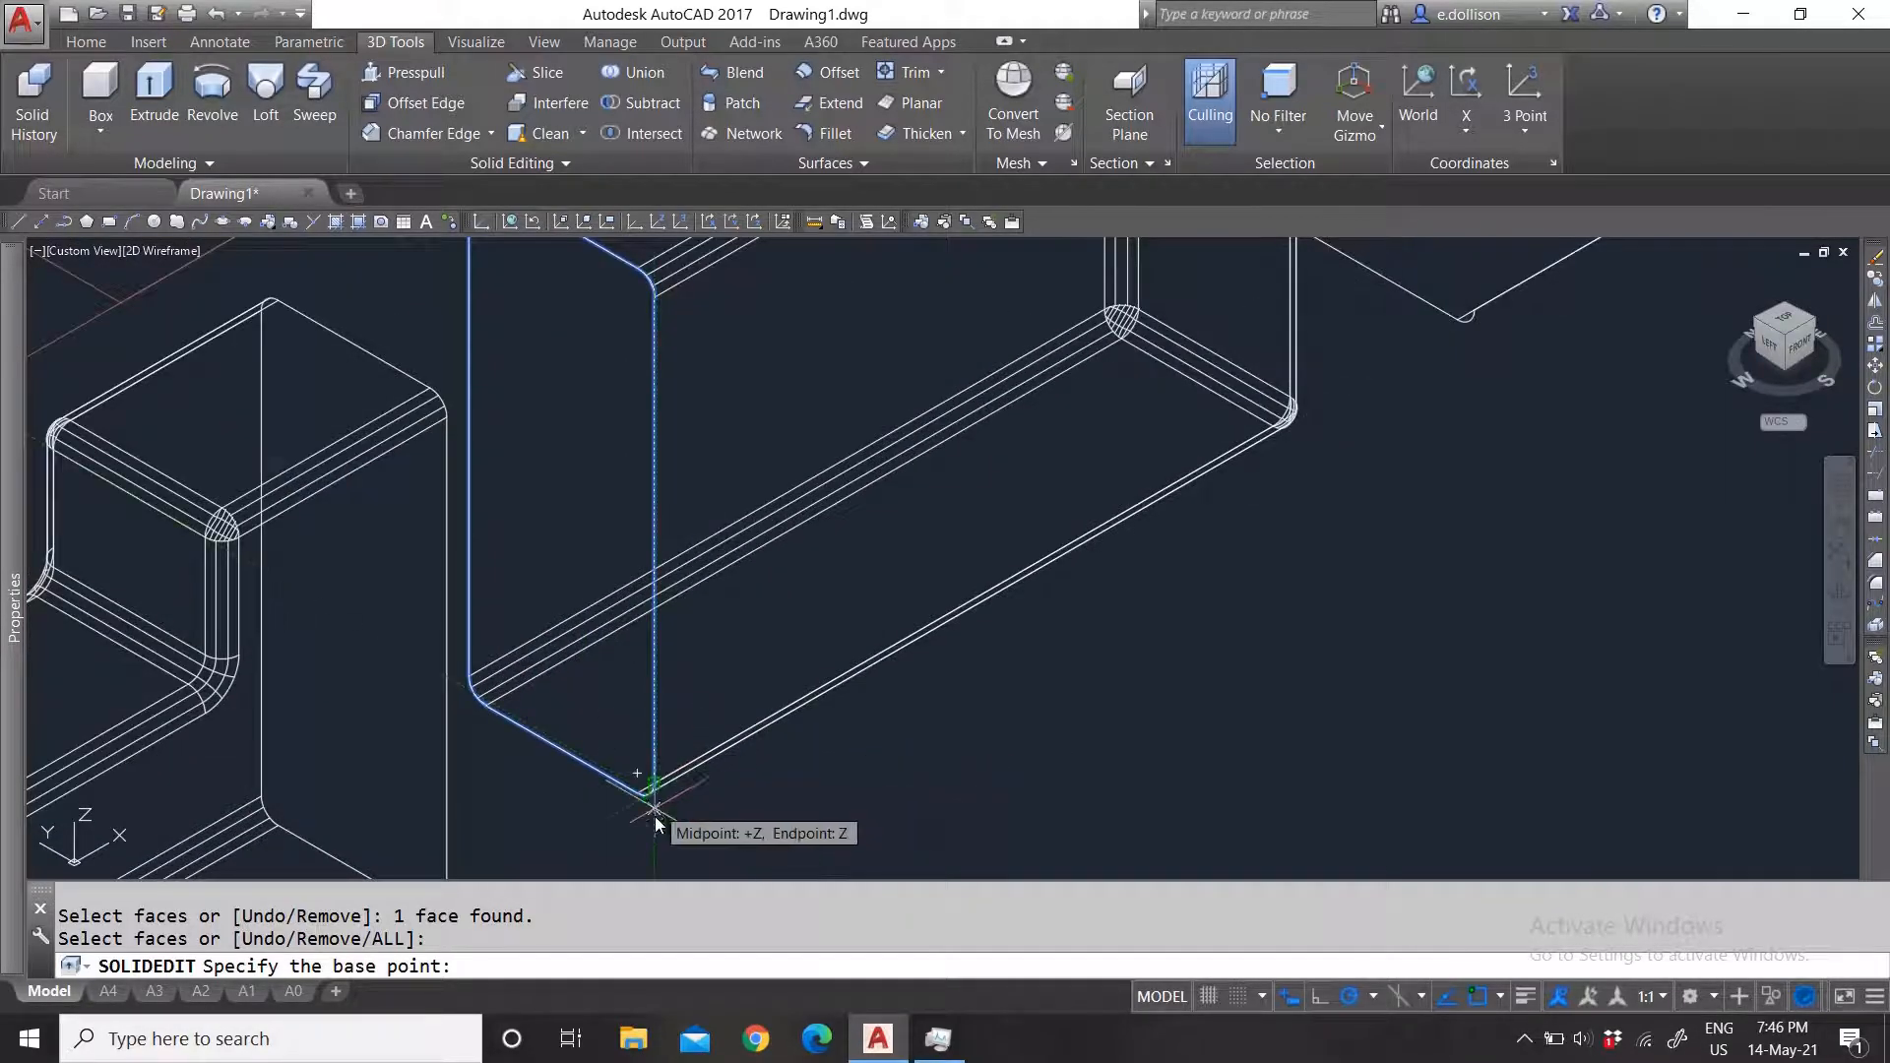
{"action": "left_click", "coordinate": [649, 790]}
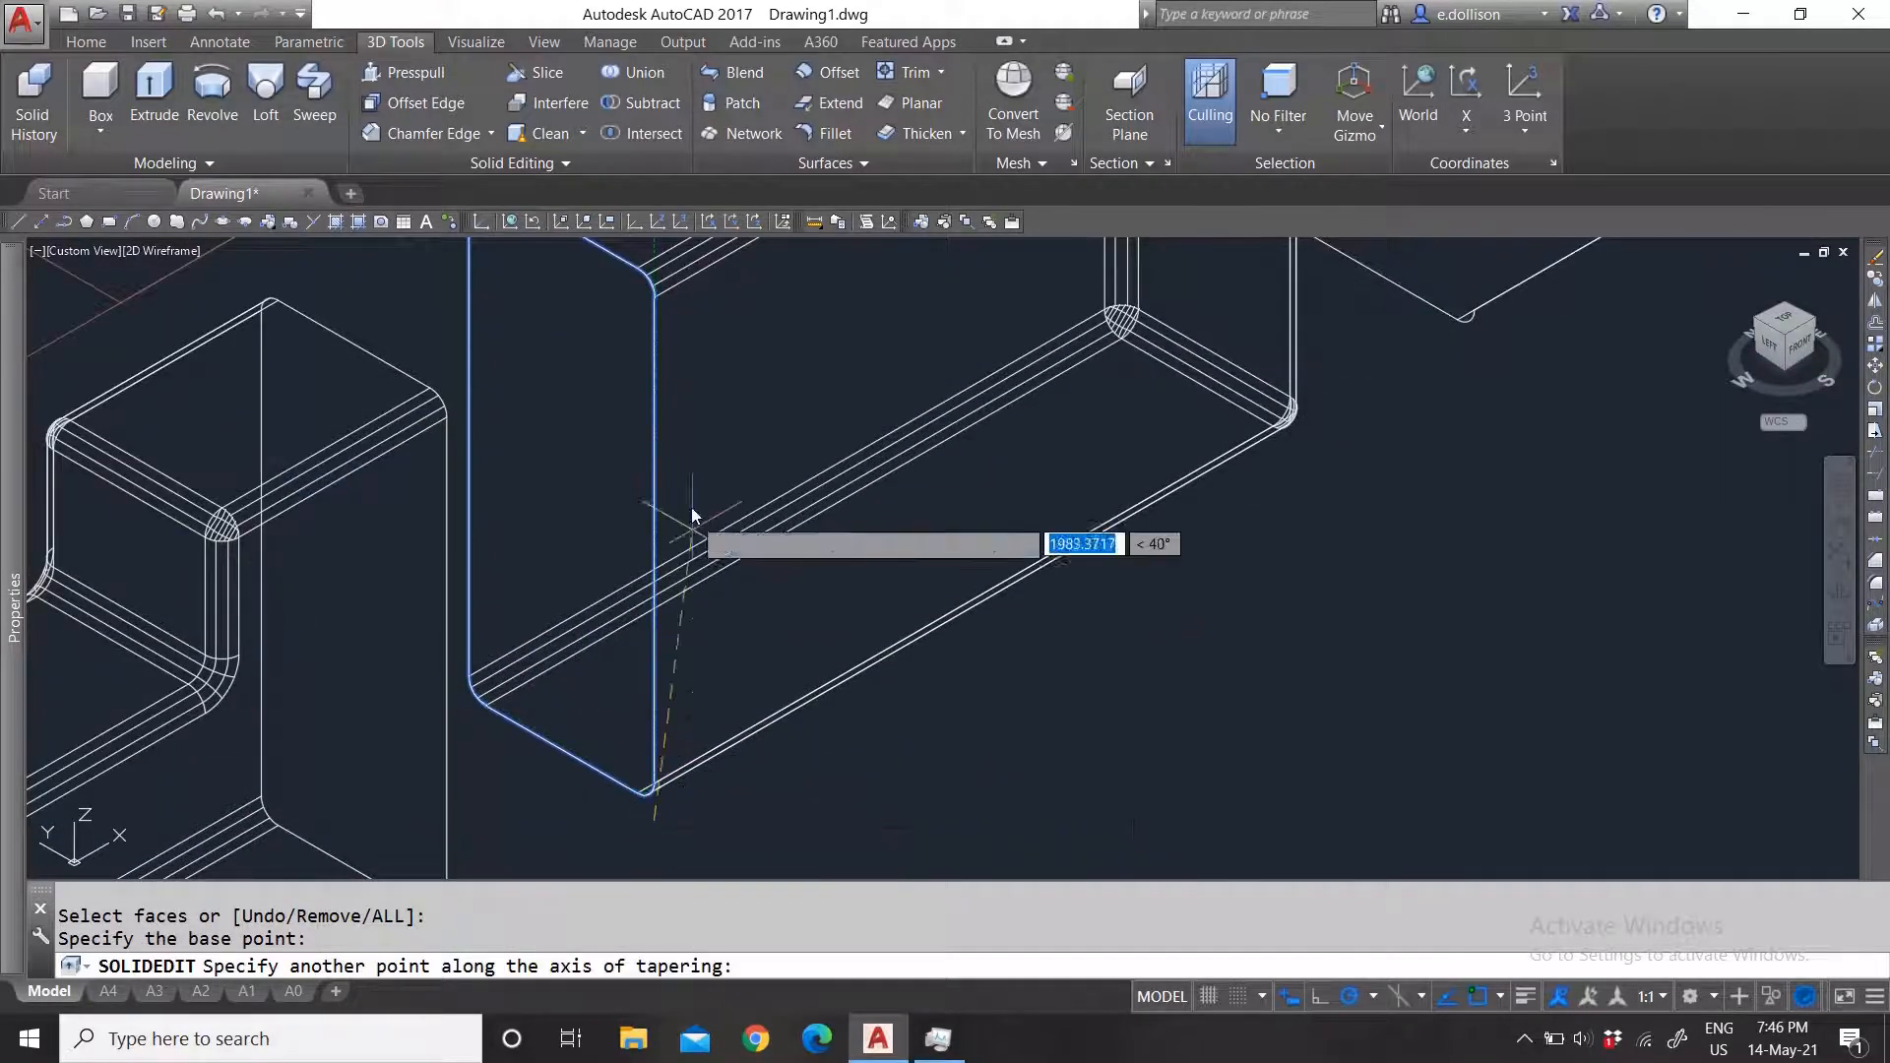
{"action": "left_click", "coordinate": [654, 412]}
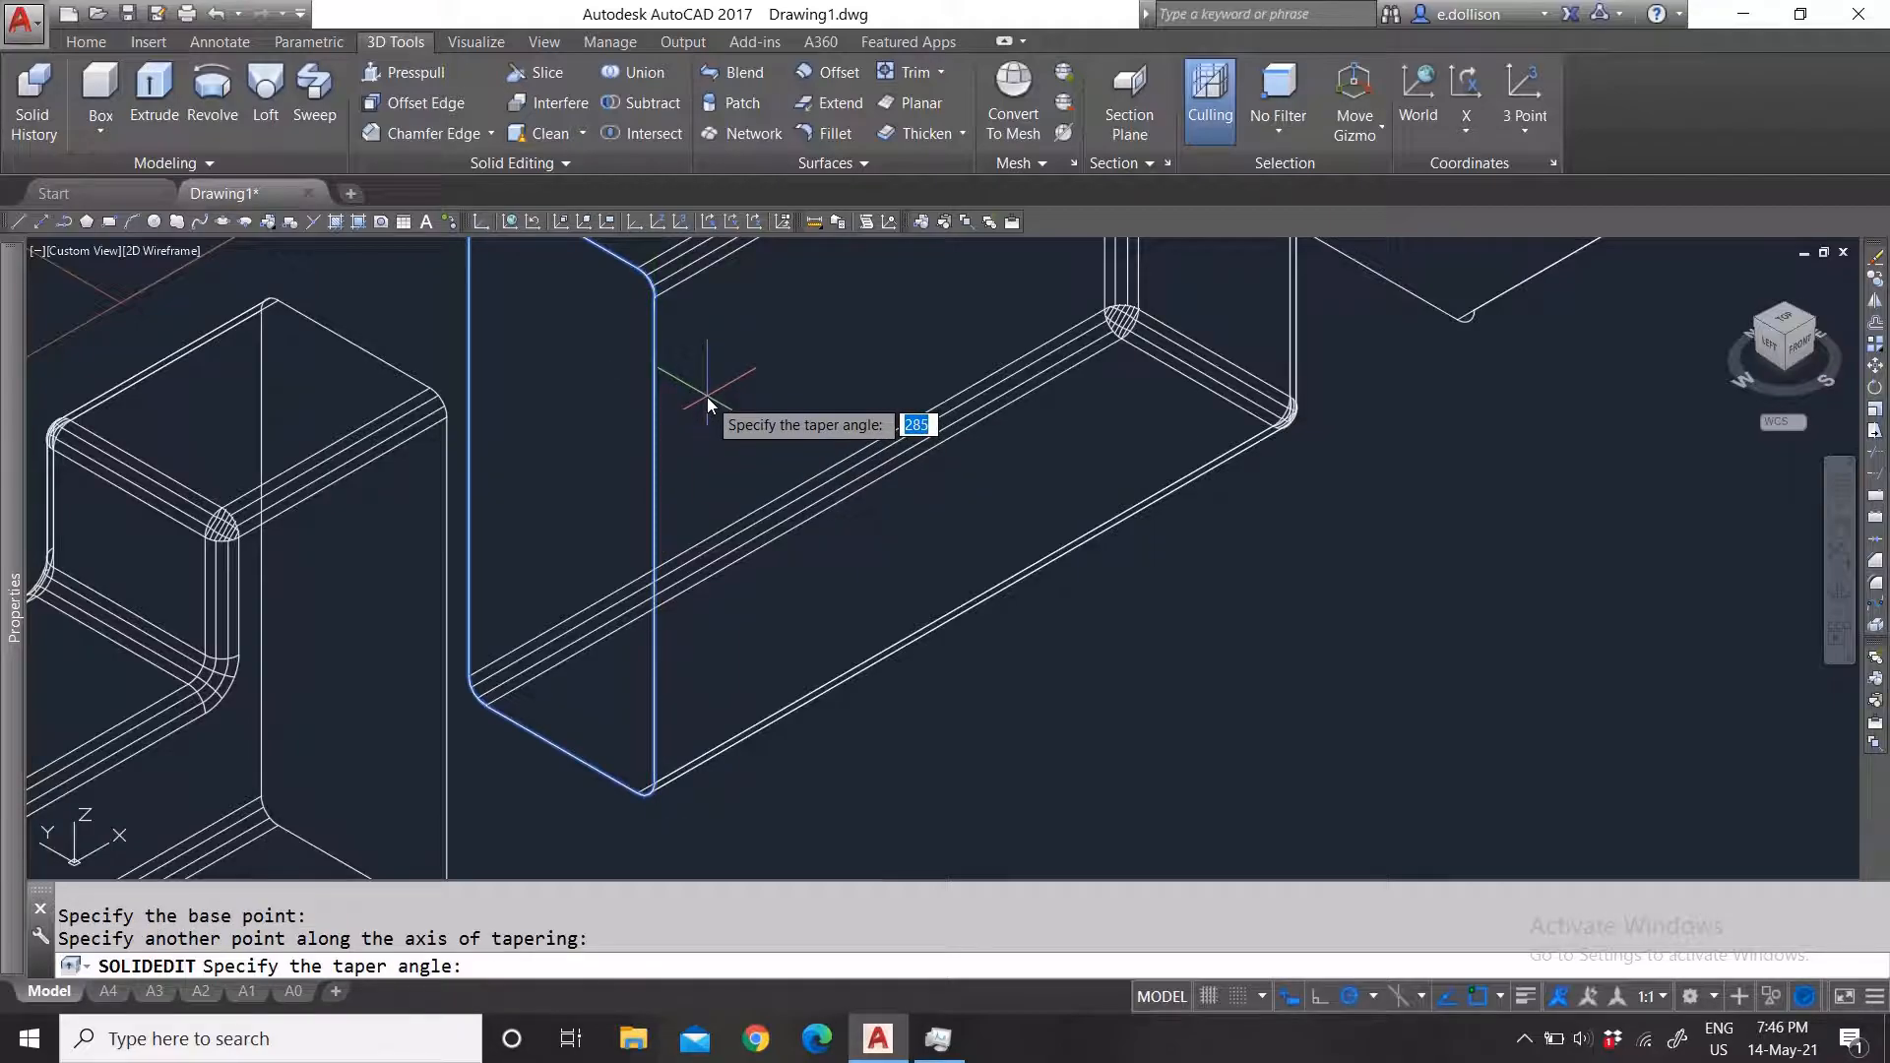
Step: Set the taper angle of the cut face to 45 degrees and finish the face edit
{"action": "key", "text": "Return"}
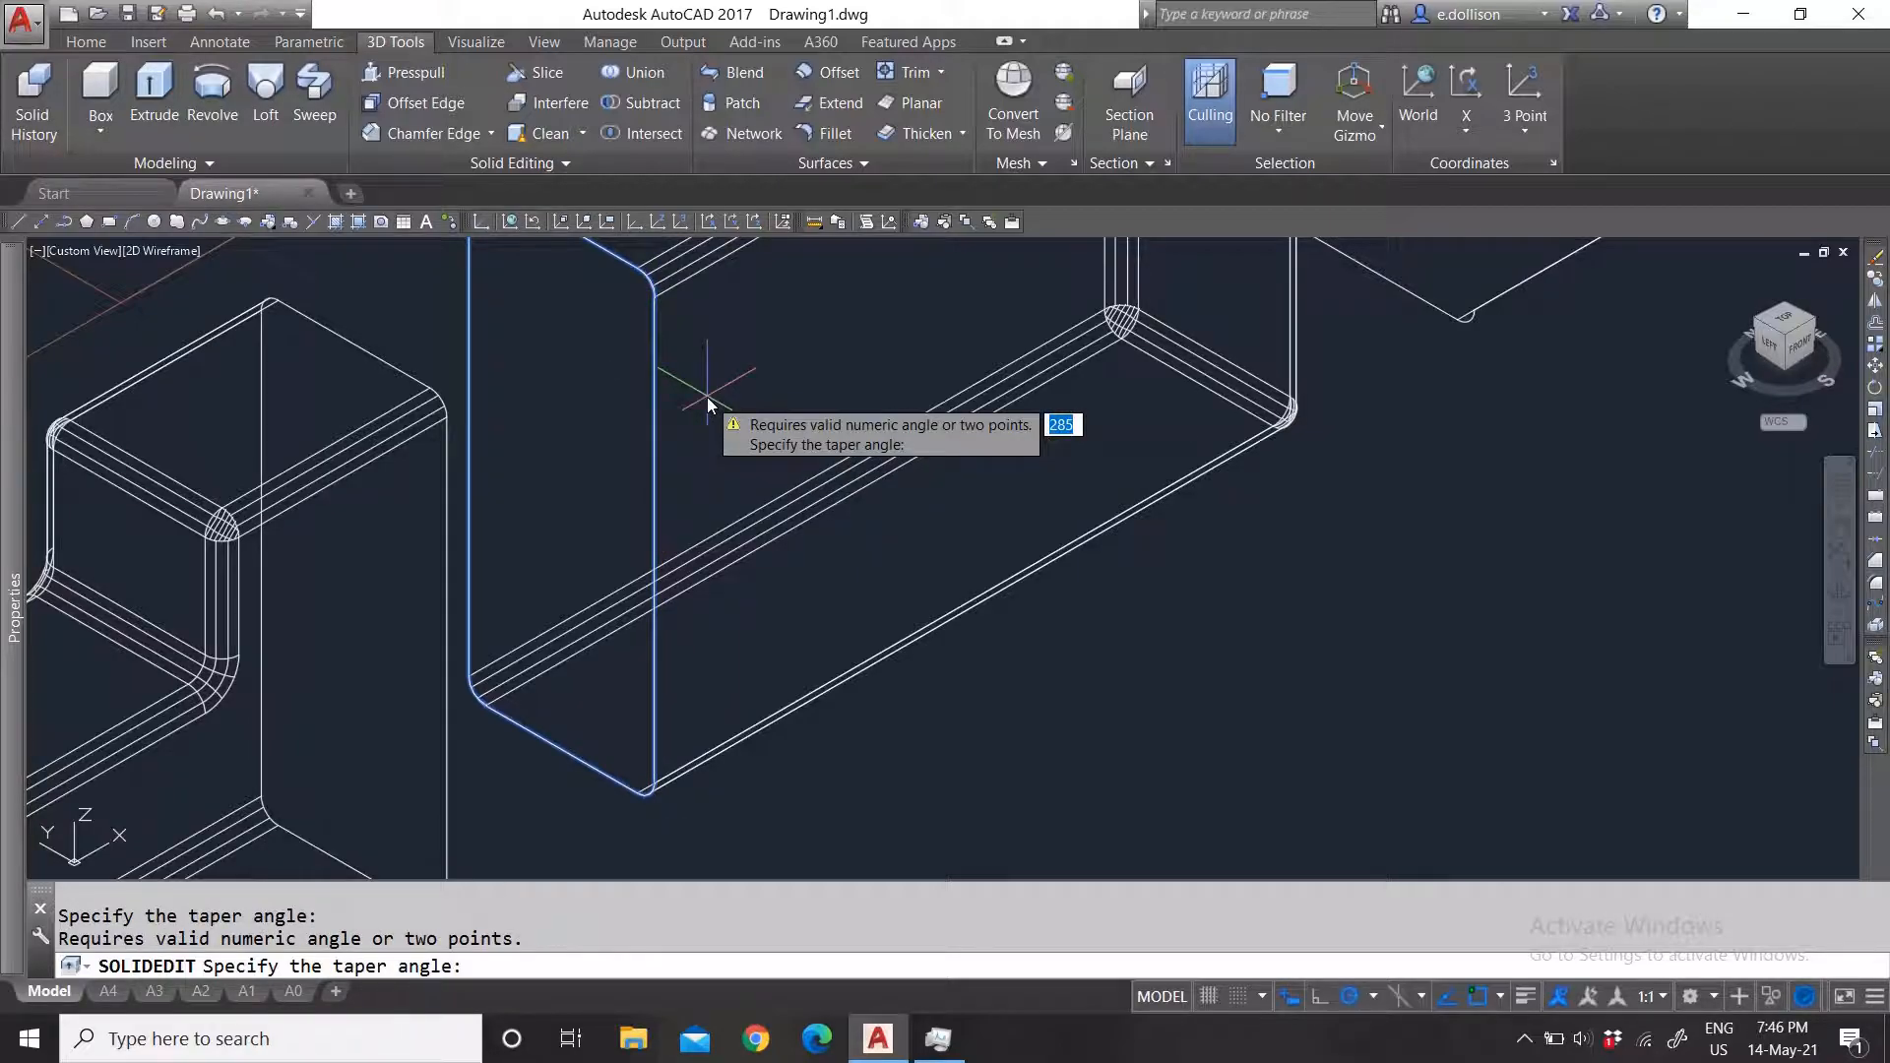
{"action": "type", "text": "45"}
{"action": "key", "text": "Return"}
{"action": "key", "text": "Return"}
{"action": "key", "text": "Return"}
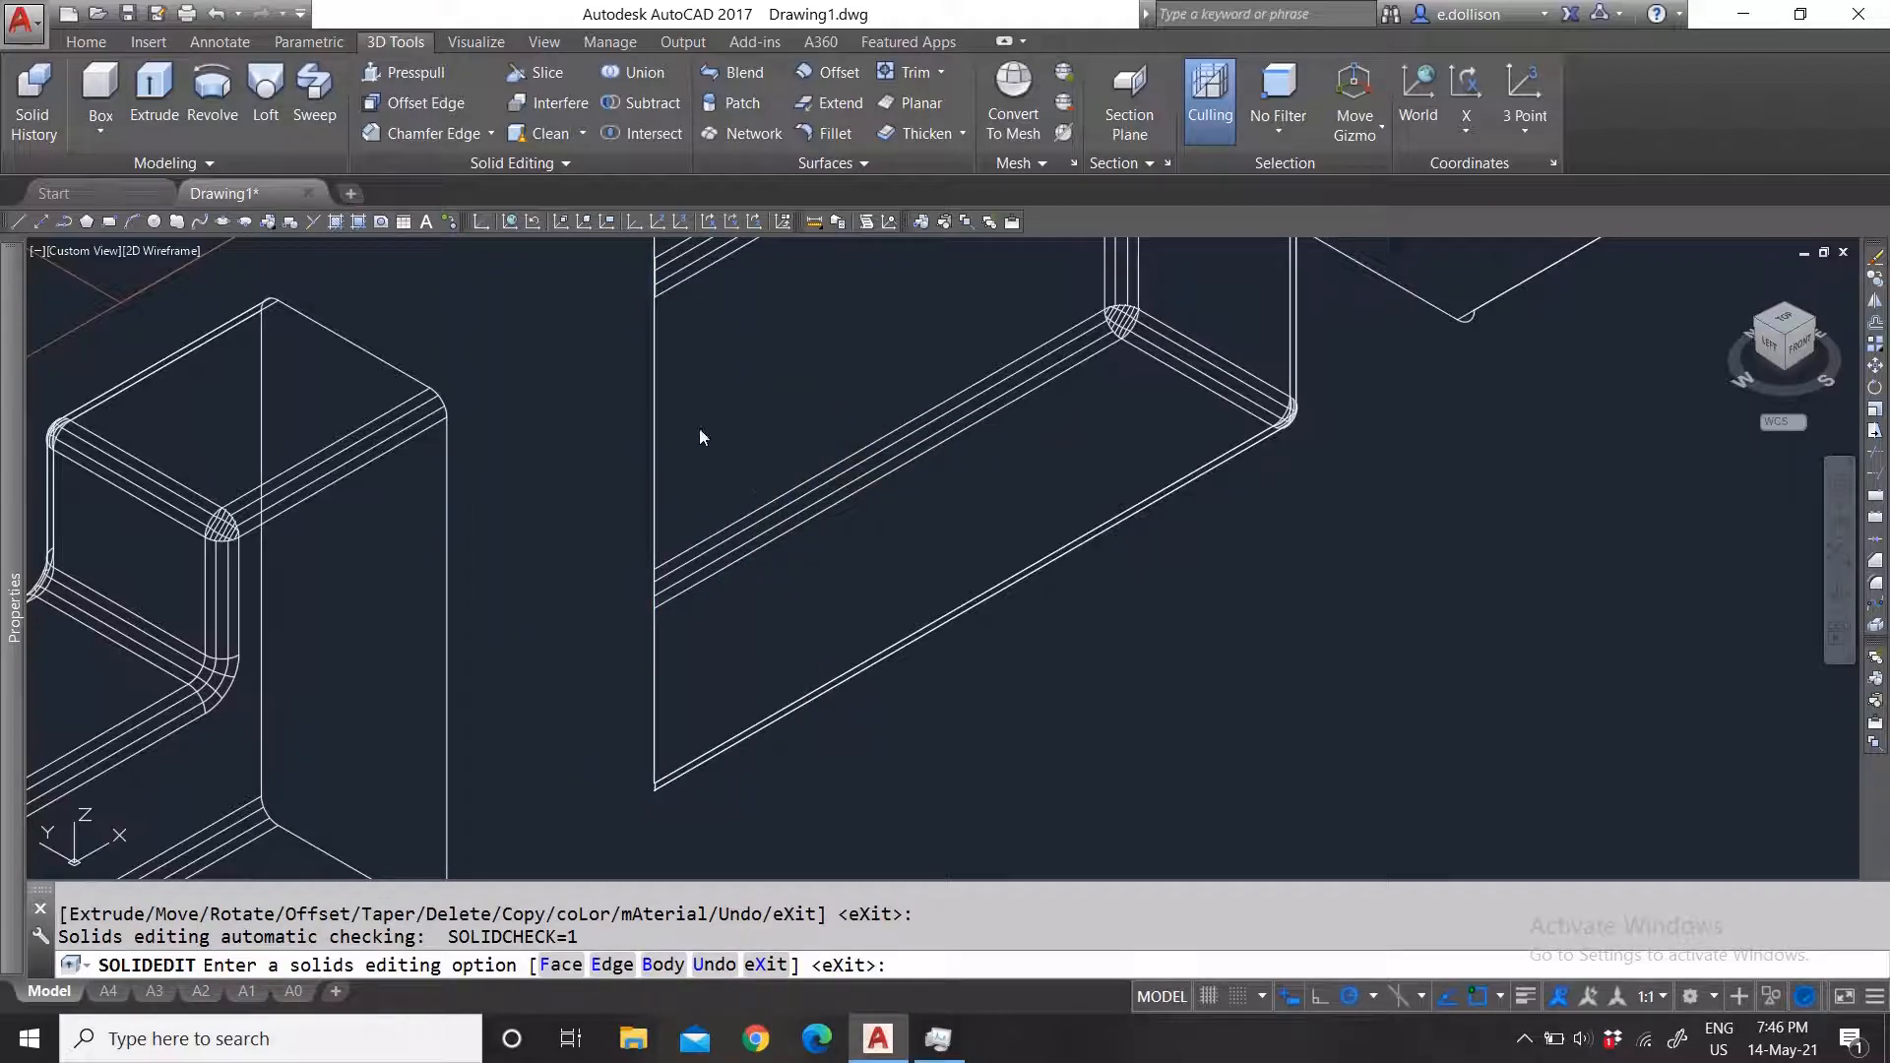
{"action": "key", "text": "Escape"}
Step: Examine the shape of the 45-degree tapered cut face on the notched half from a slightly rotated view
{"action": "scroll", "coordinate": [731, 453], "scroll_direction": "down", "scroll_amount": 3}
{"action": "left_click", "coordinate": [753, 455]}
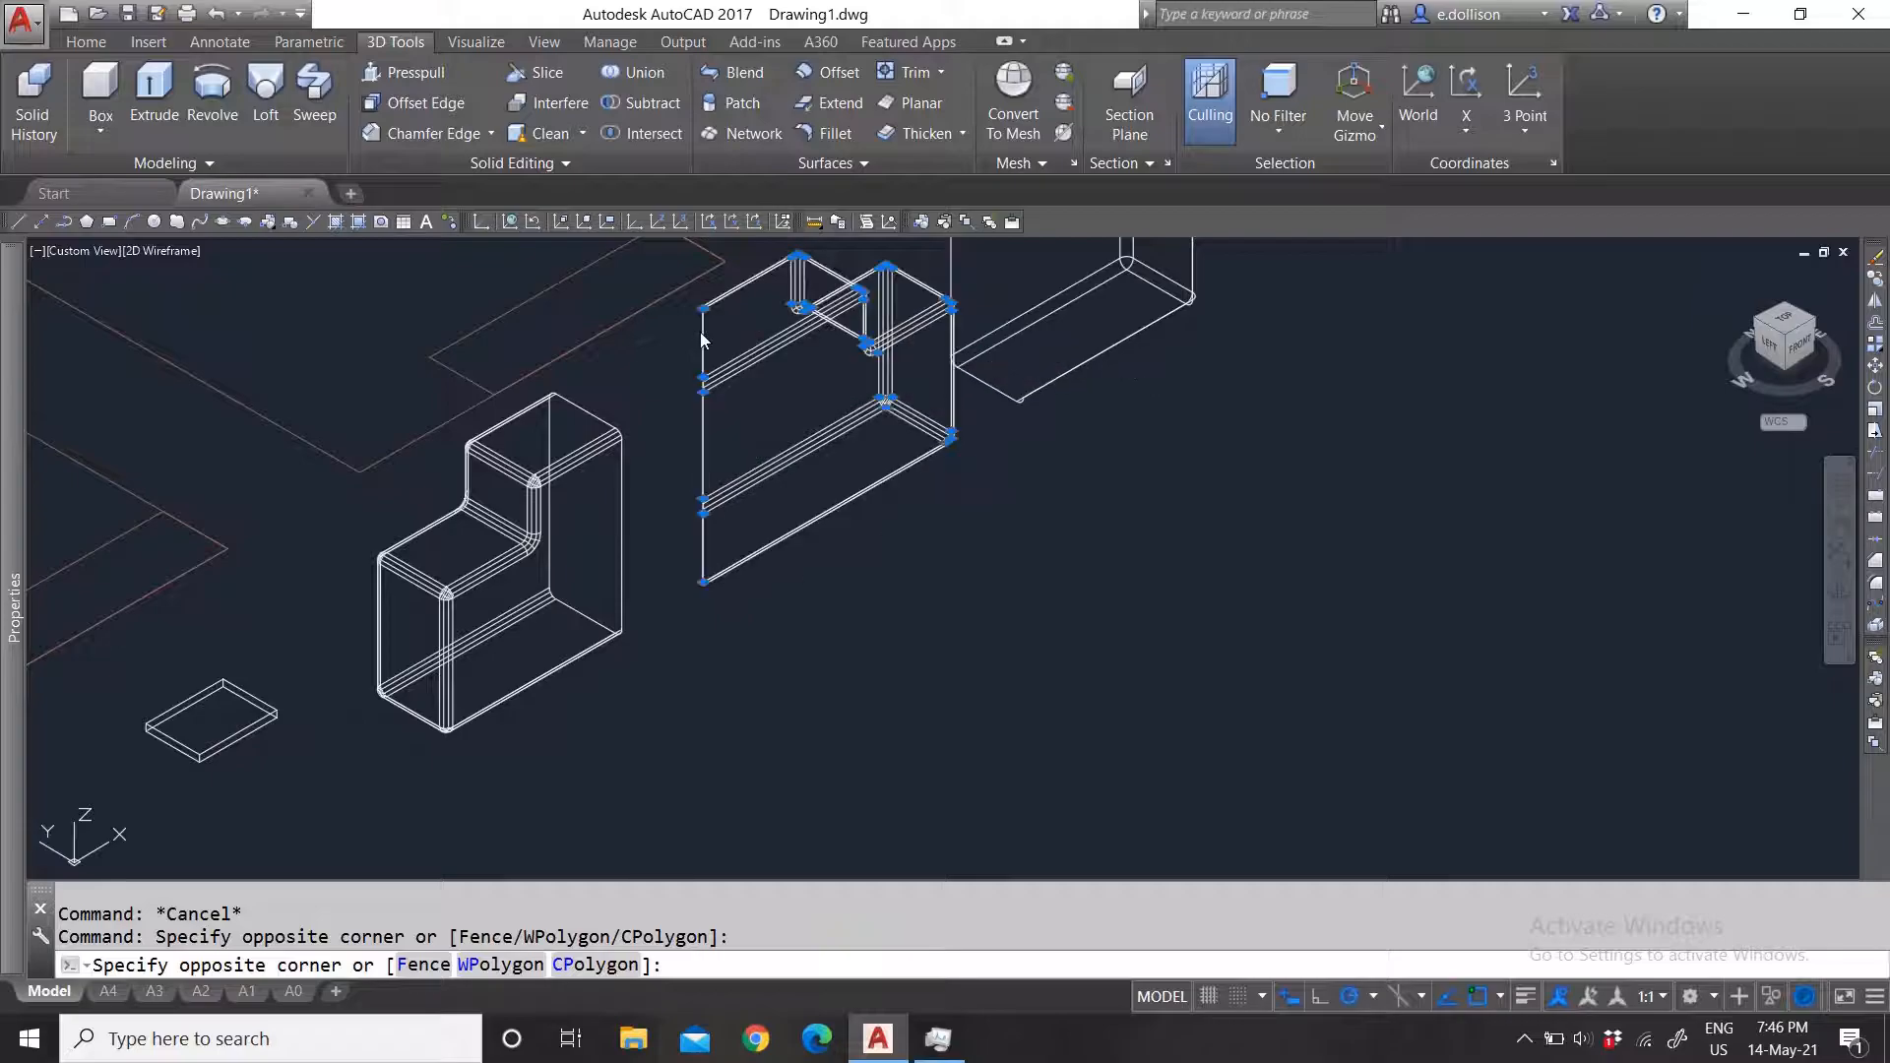
{"action": "left_click", "coordinate": [700, 333]}
{"action": "key", "text": "Escape"}
{"action": "left_click", "coordinate": [1841, 596]}
{"action": "left_click_drag", "start_coordinate": [873, 535], "coordinate": [827, 519]}
{"action": "scroll", "coordinate": [825, 519], "scroll_direction": "up", "scroll_amount": 2}
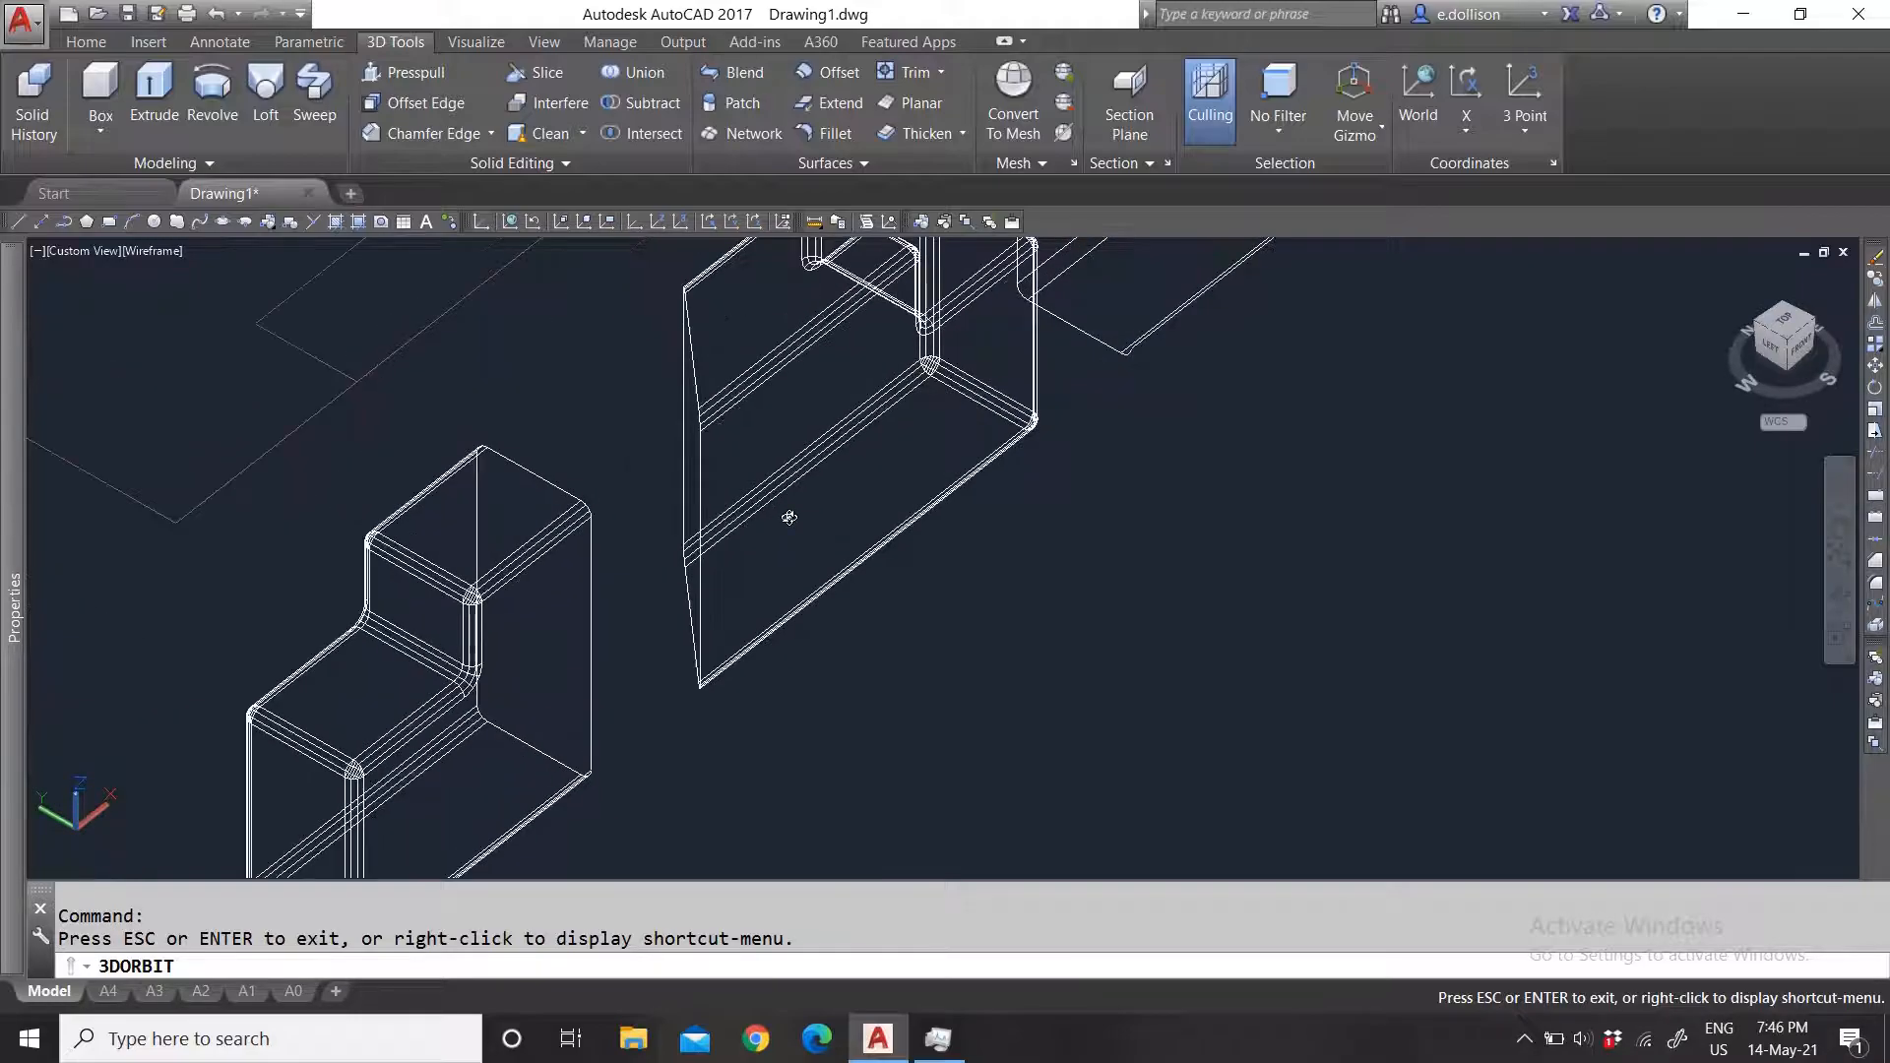
{"action": "key", "text": "Escape"}
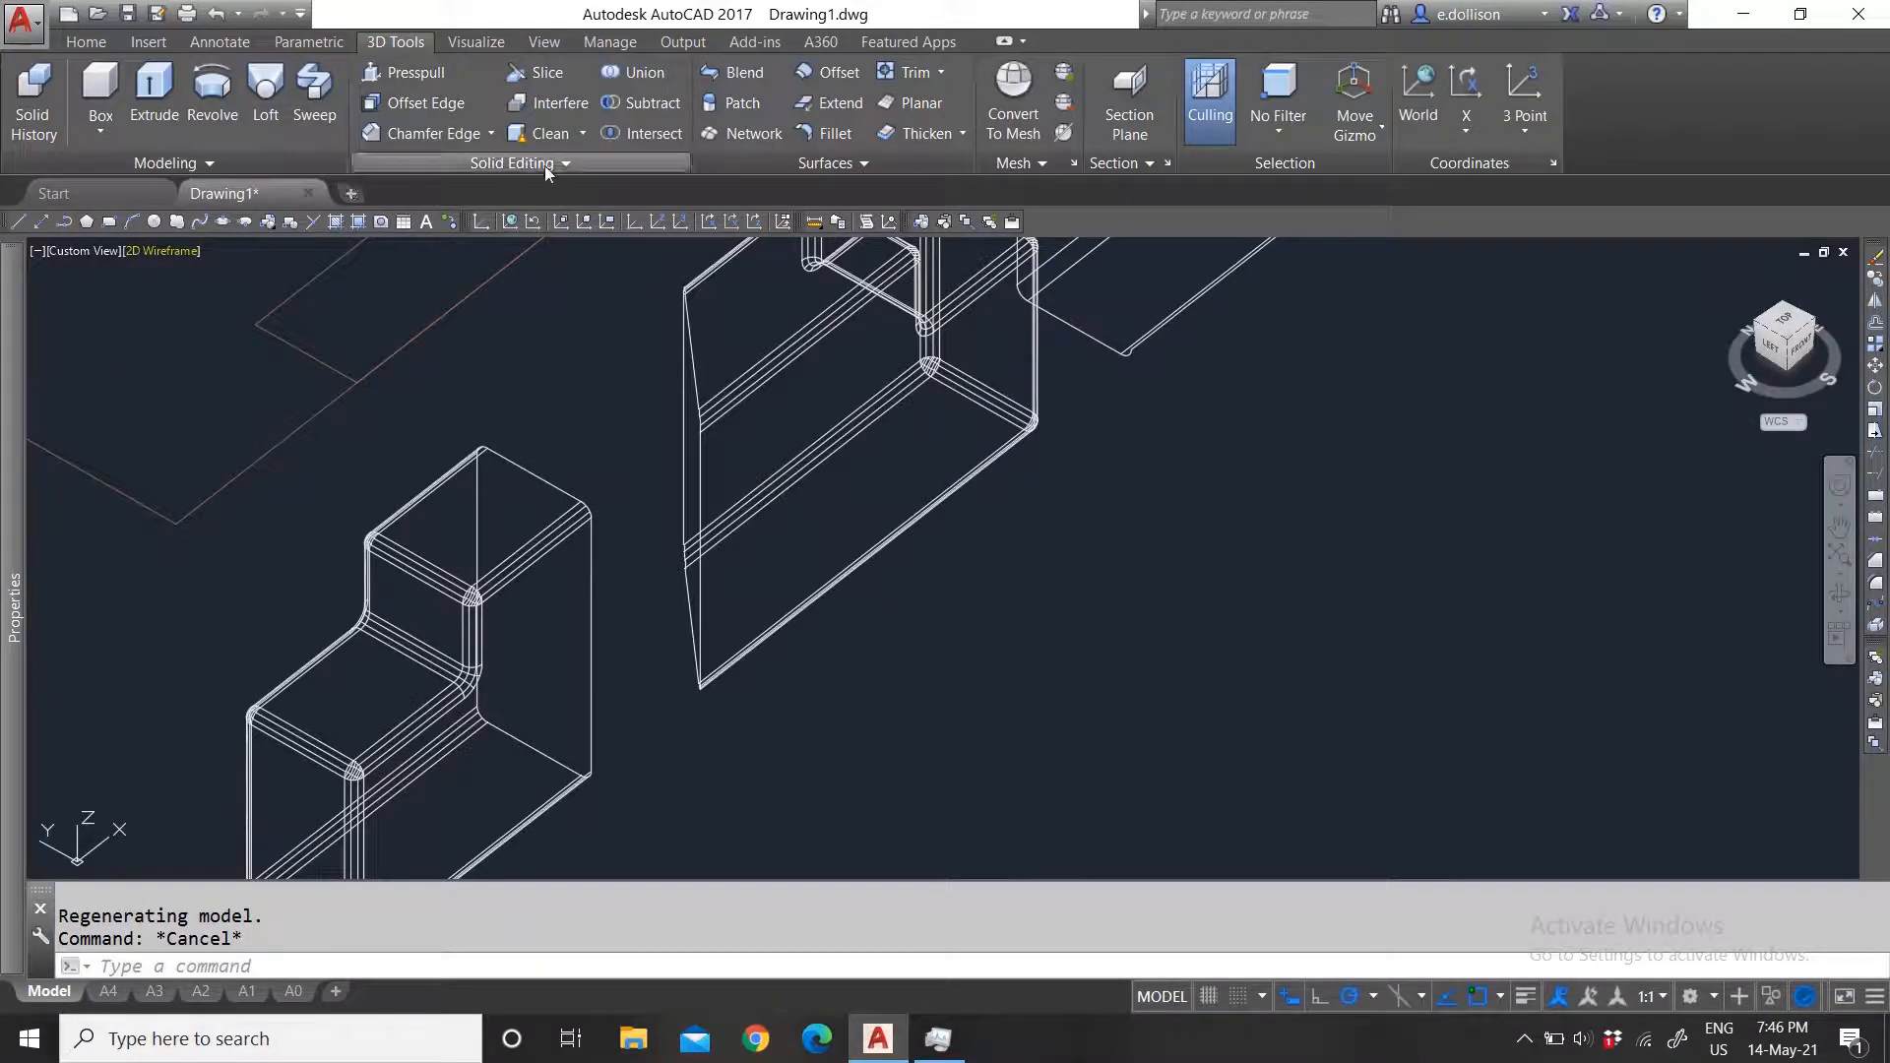
Step: Undo the view changes and the 45-degree taper of the notched half's cut face
{"action": "left_click", "coordinate": [546, 166]}
{"action": "key", "text": "Escape"}
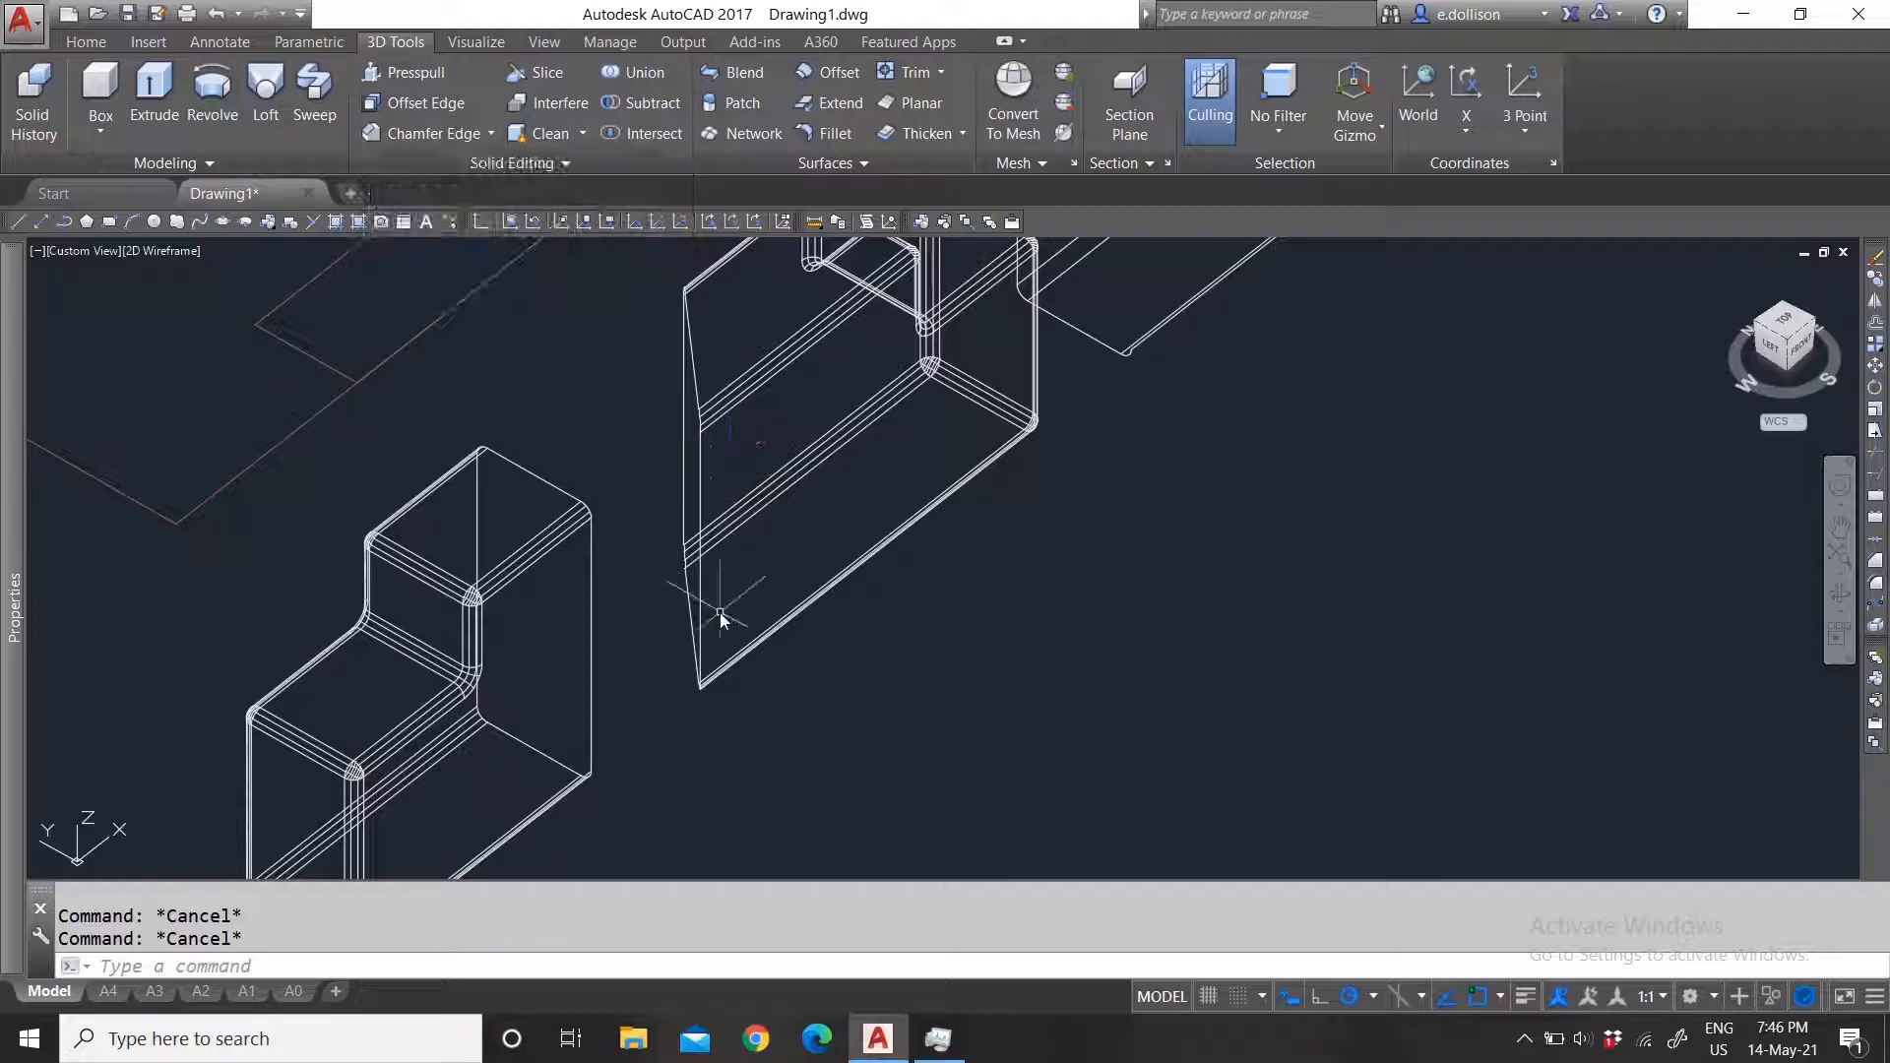
{"action": "type", "text": "u"}
{"action": "key", "text": "Return"}
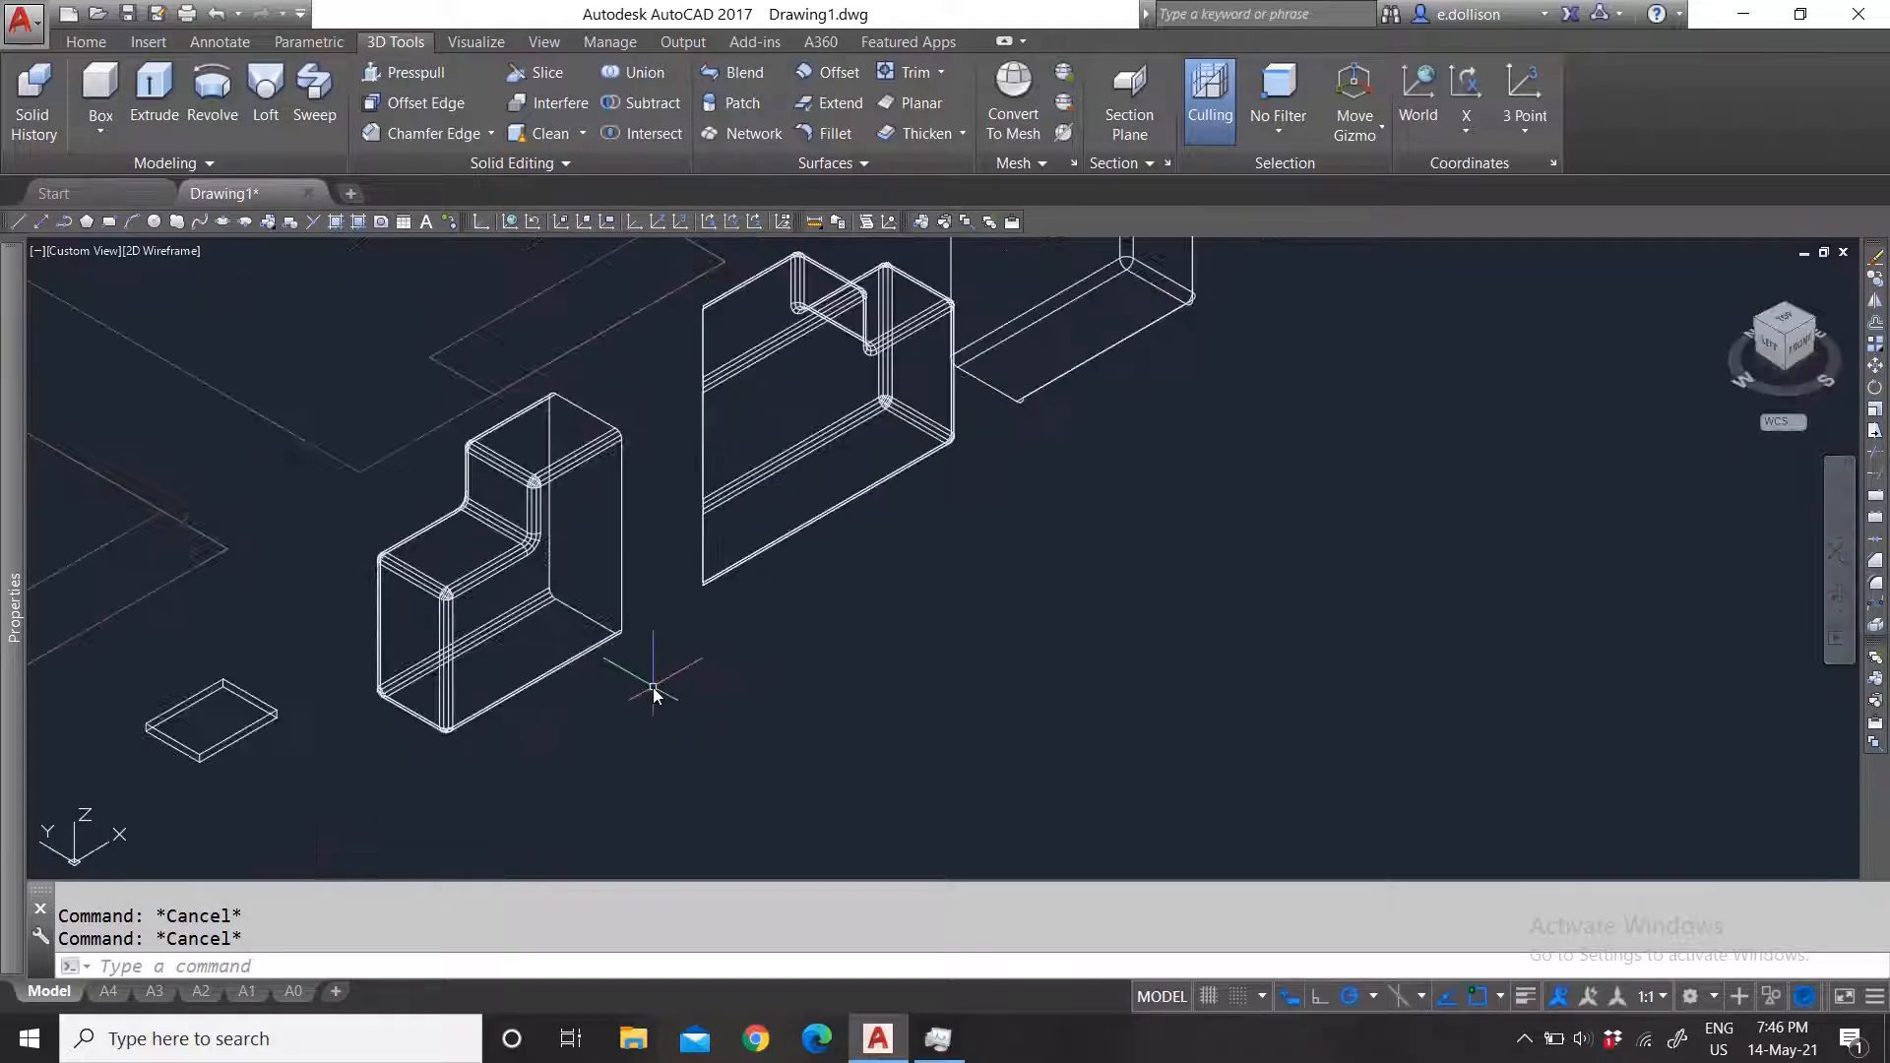
{"action": "key", "text": "Return"}
{"action": "key", "text": "Return"}
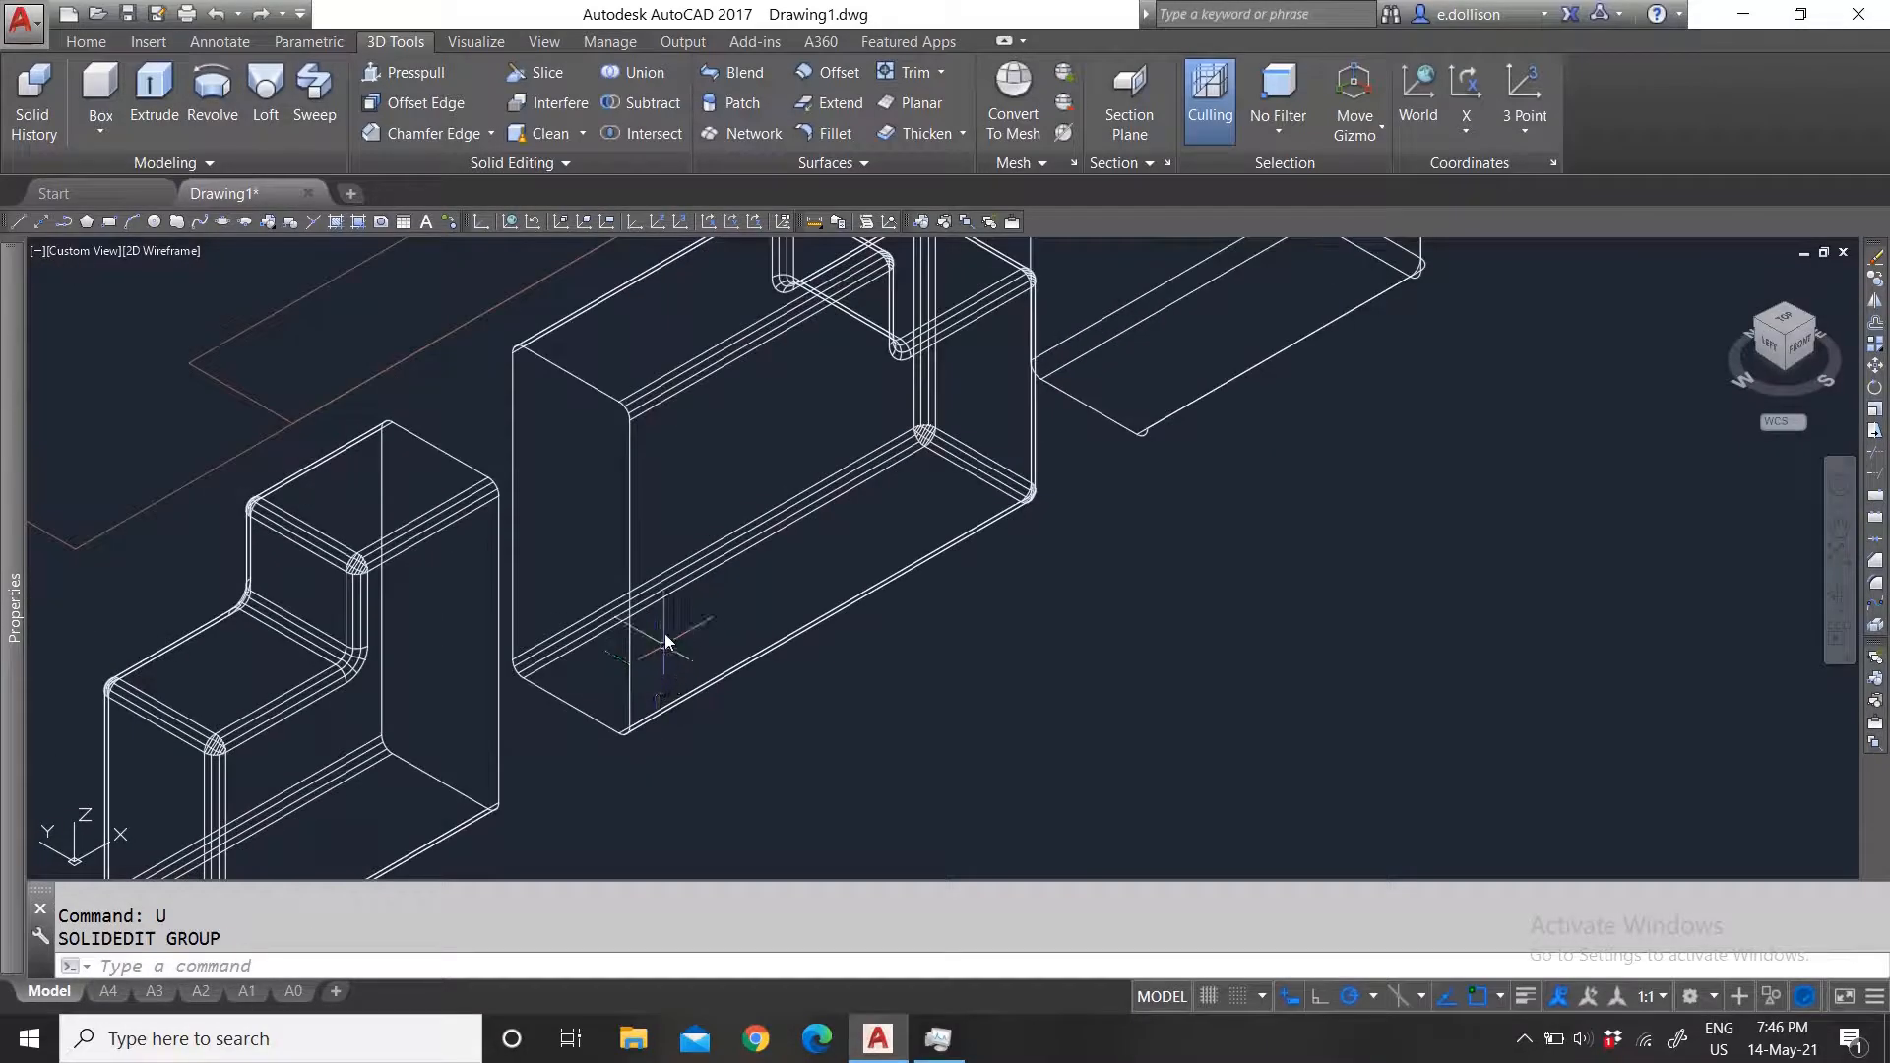
Step: Use Move Faces to raise the small thin plate's top face straight up, turning the plate into a tall box
{"action": "left_click", "coordinate": [518, 163]}
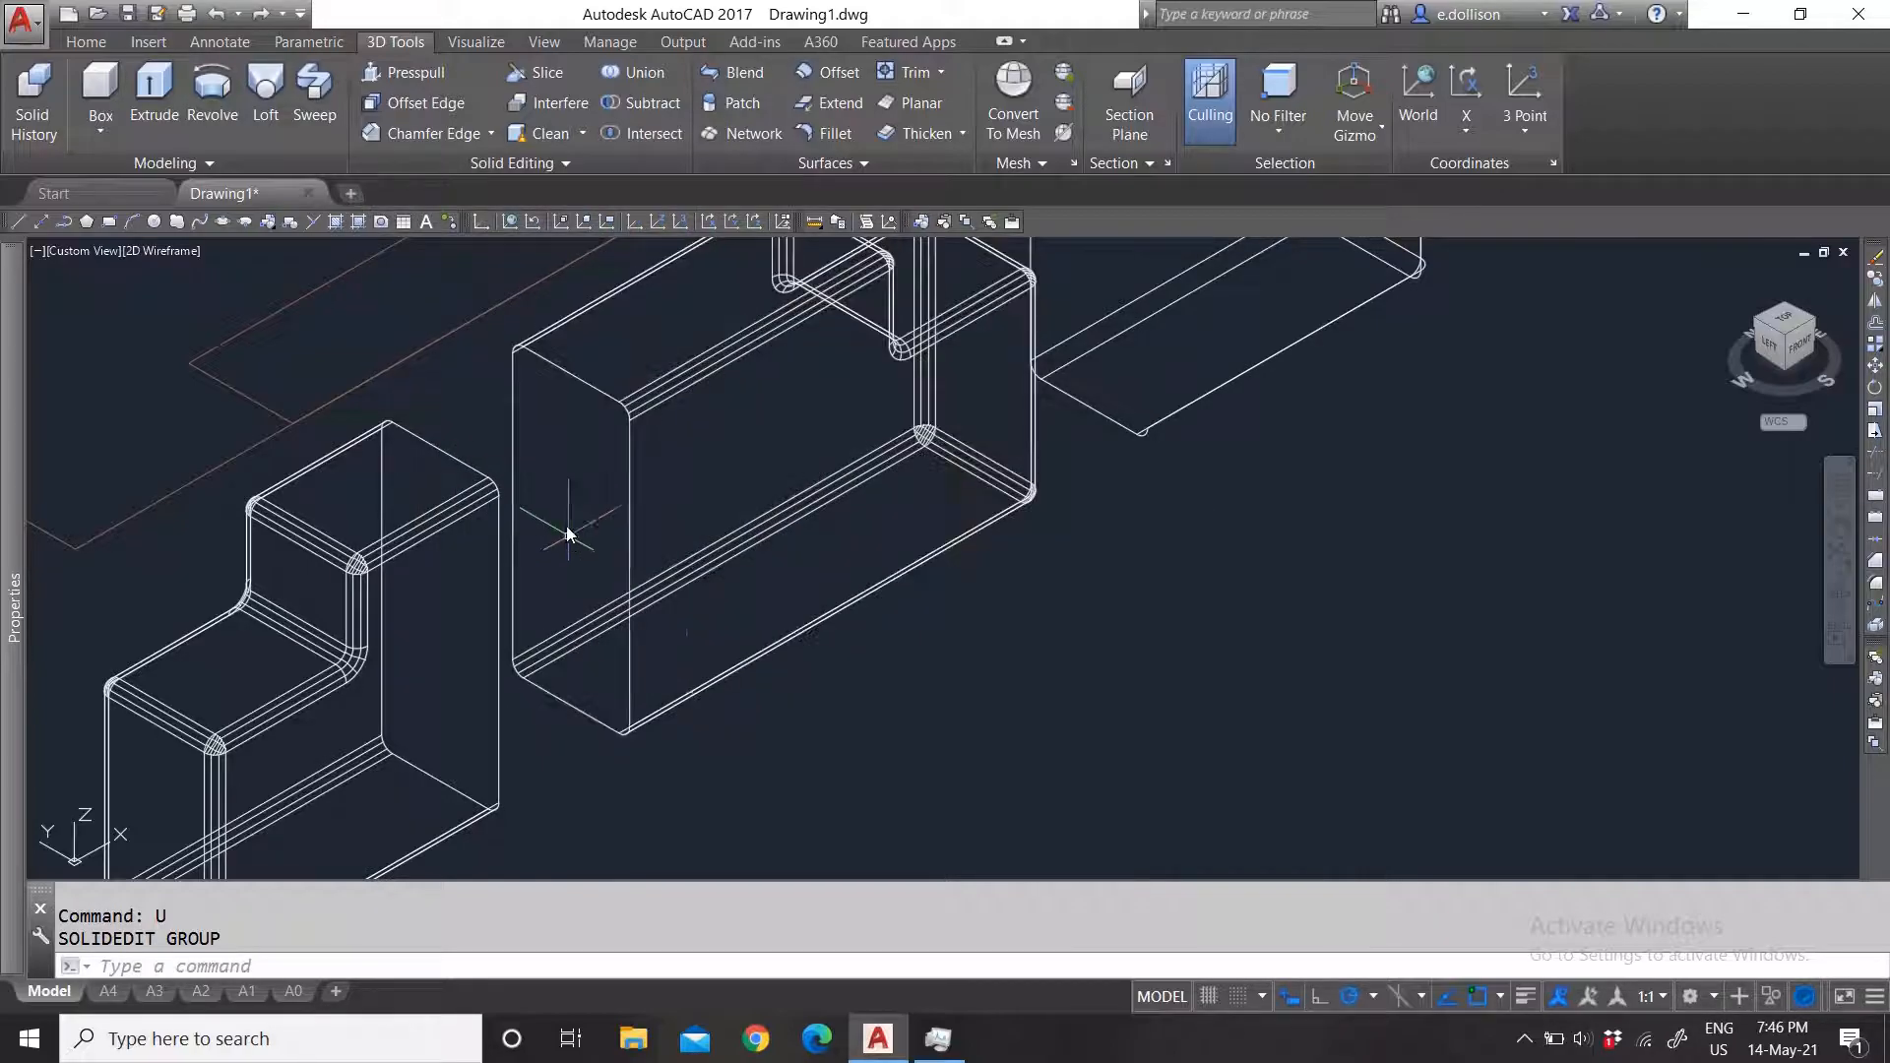
{"action": "left_click", "coordinate": [492, 166]}
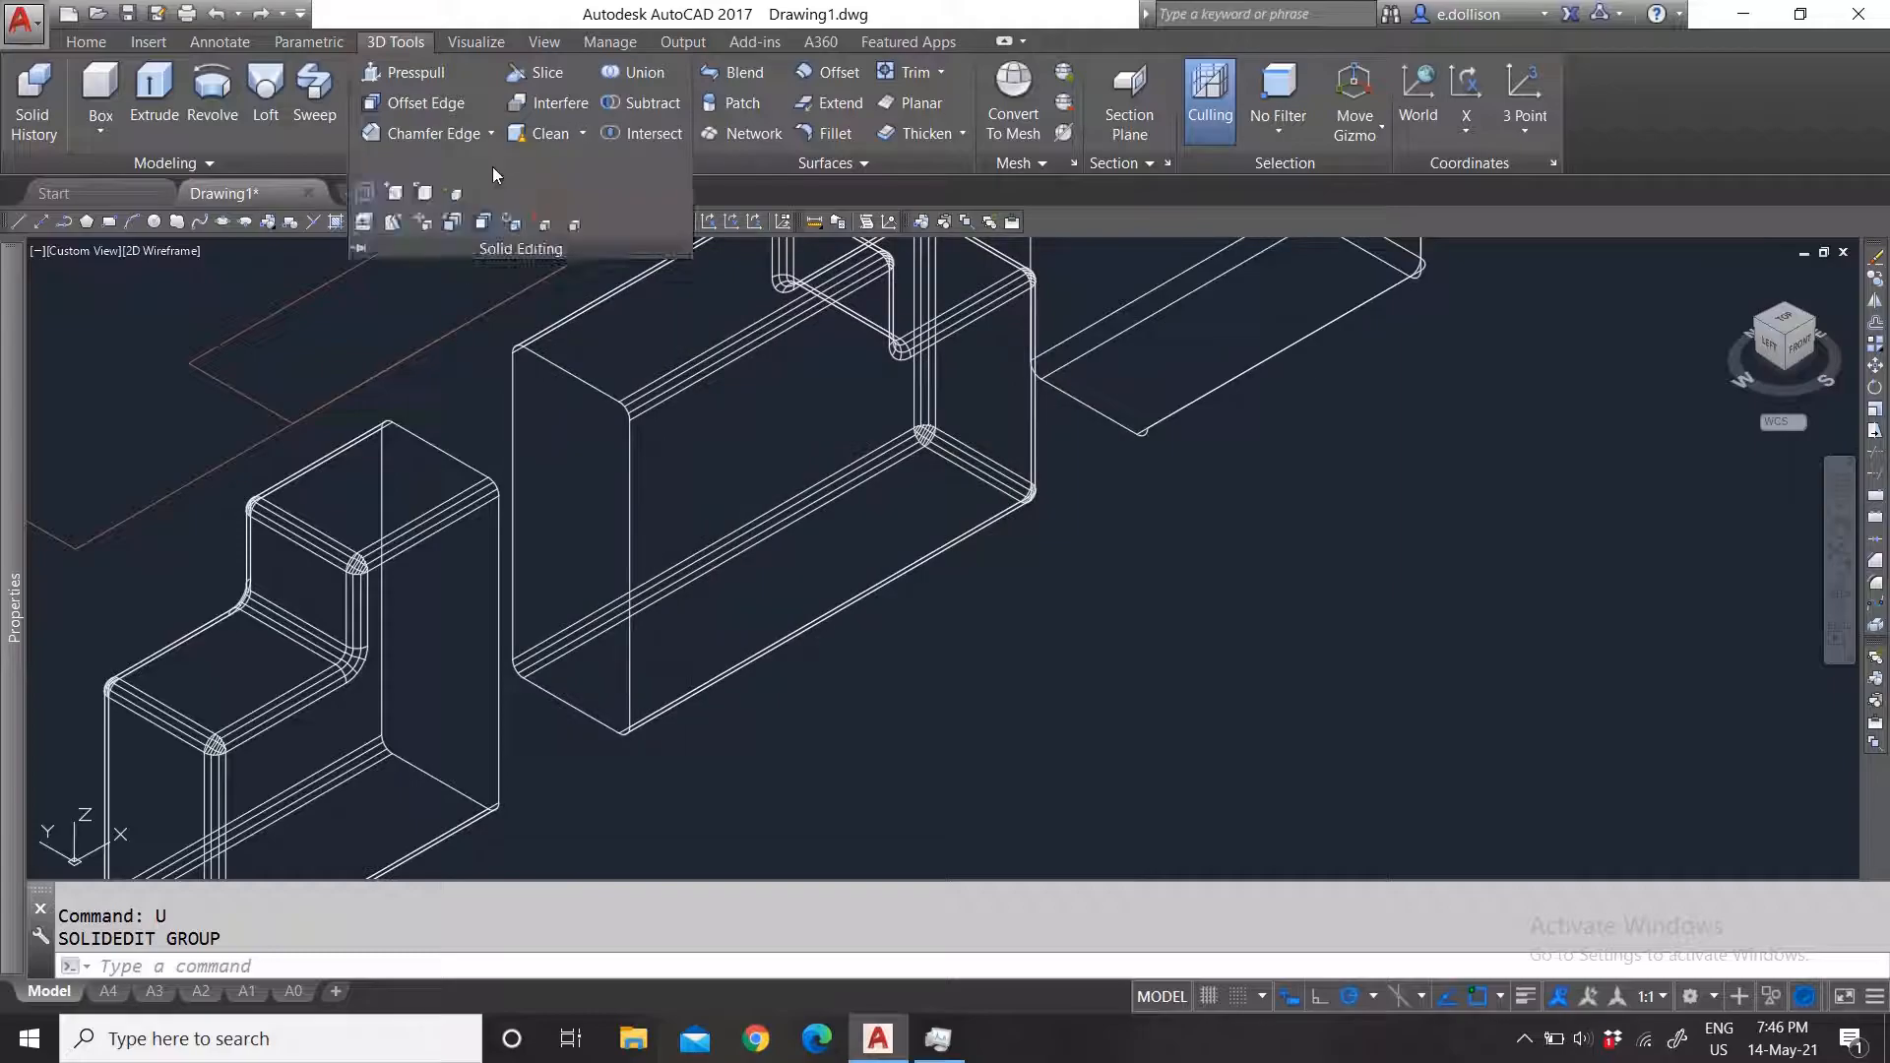
{"action": "left_click", "coordinate": [425, 222]}
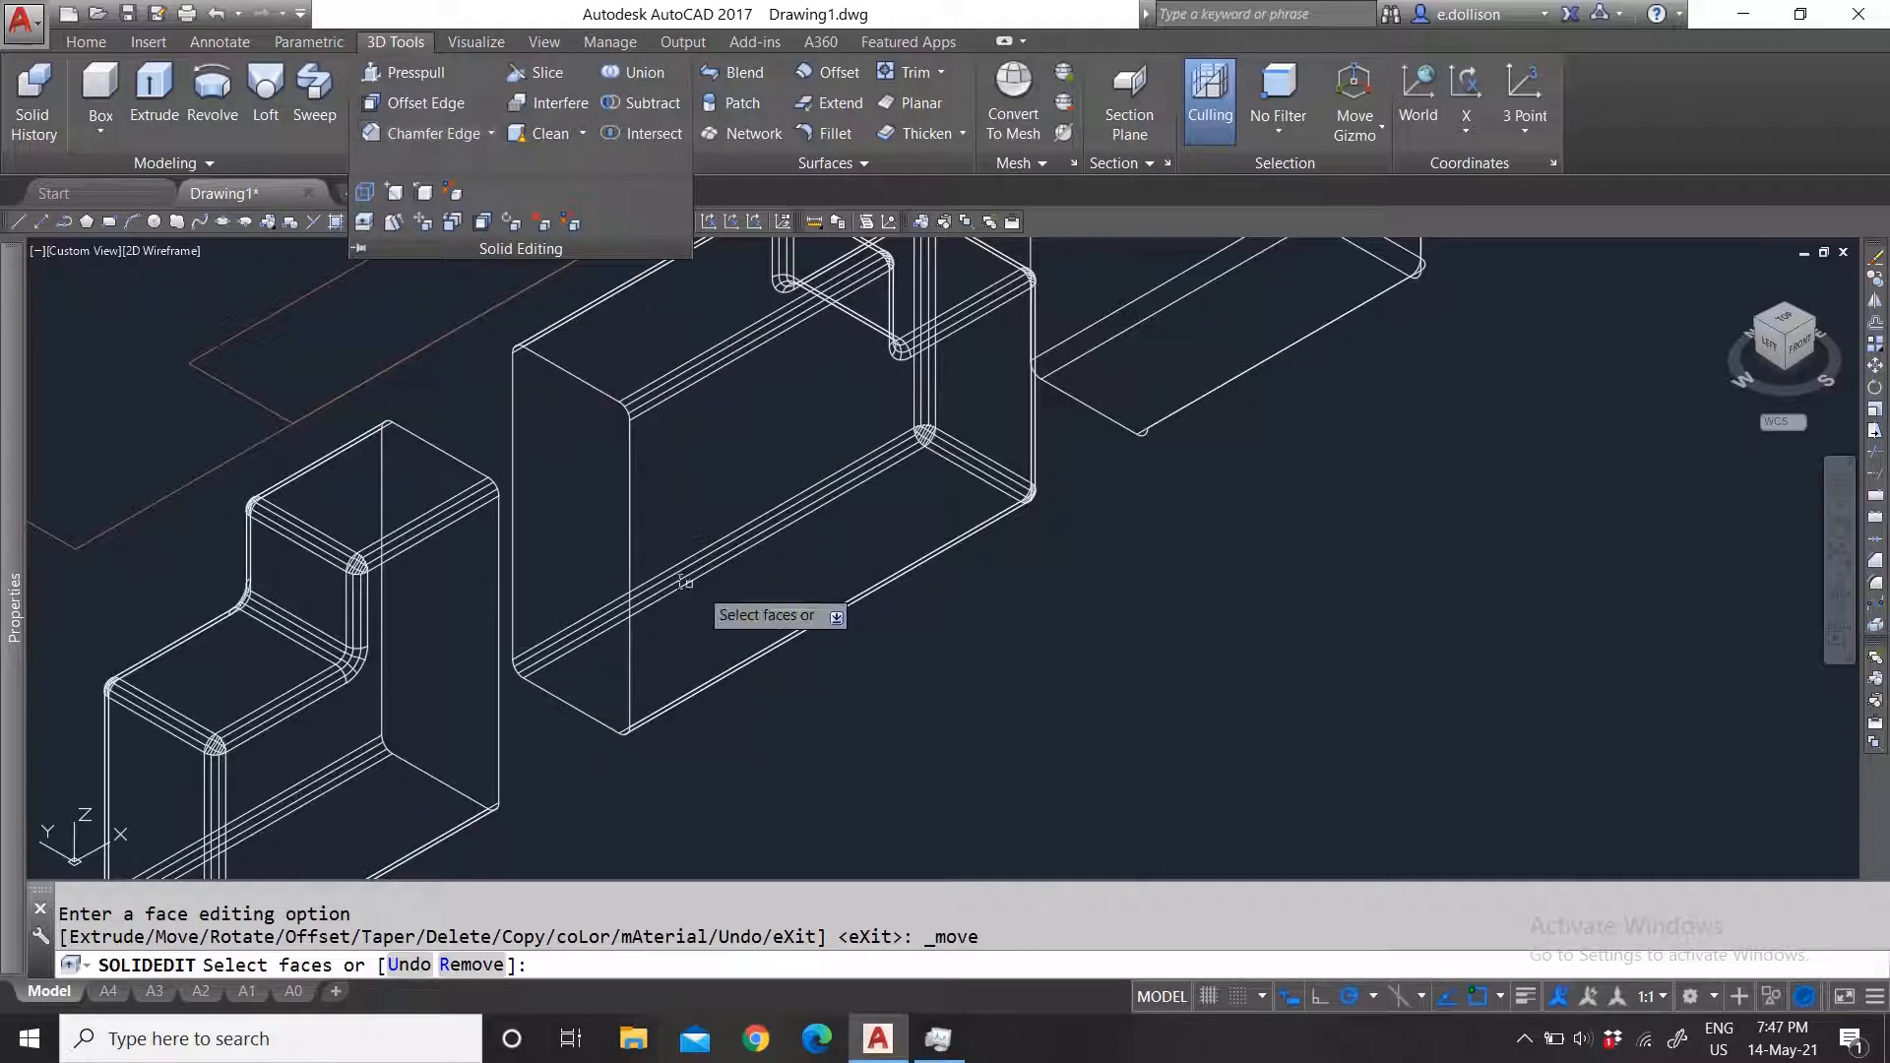
{"action": "scroll", "coordinate": [685, 582], "scroll_direction": "down", "scroll_amount": 5}
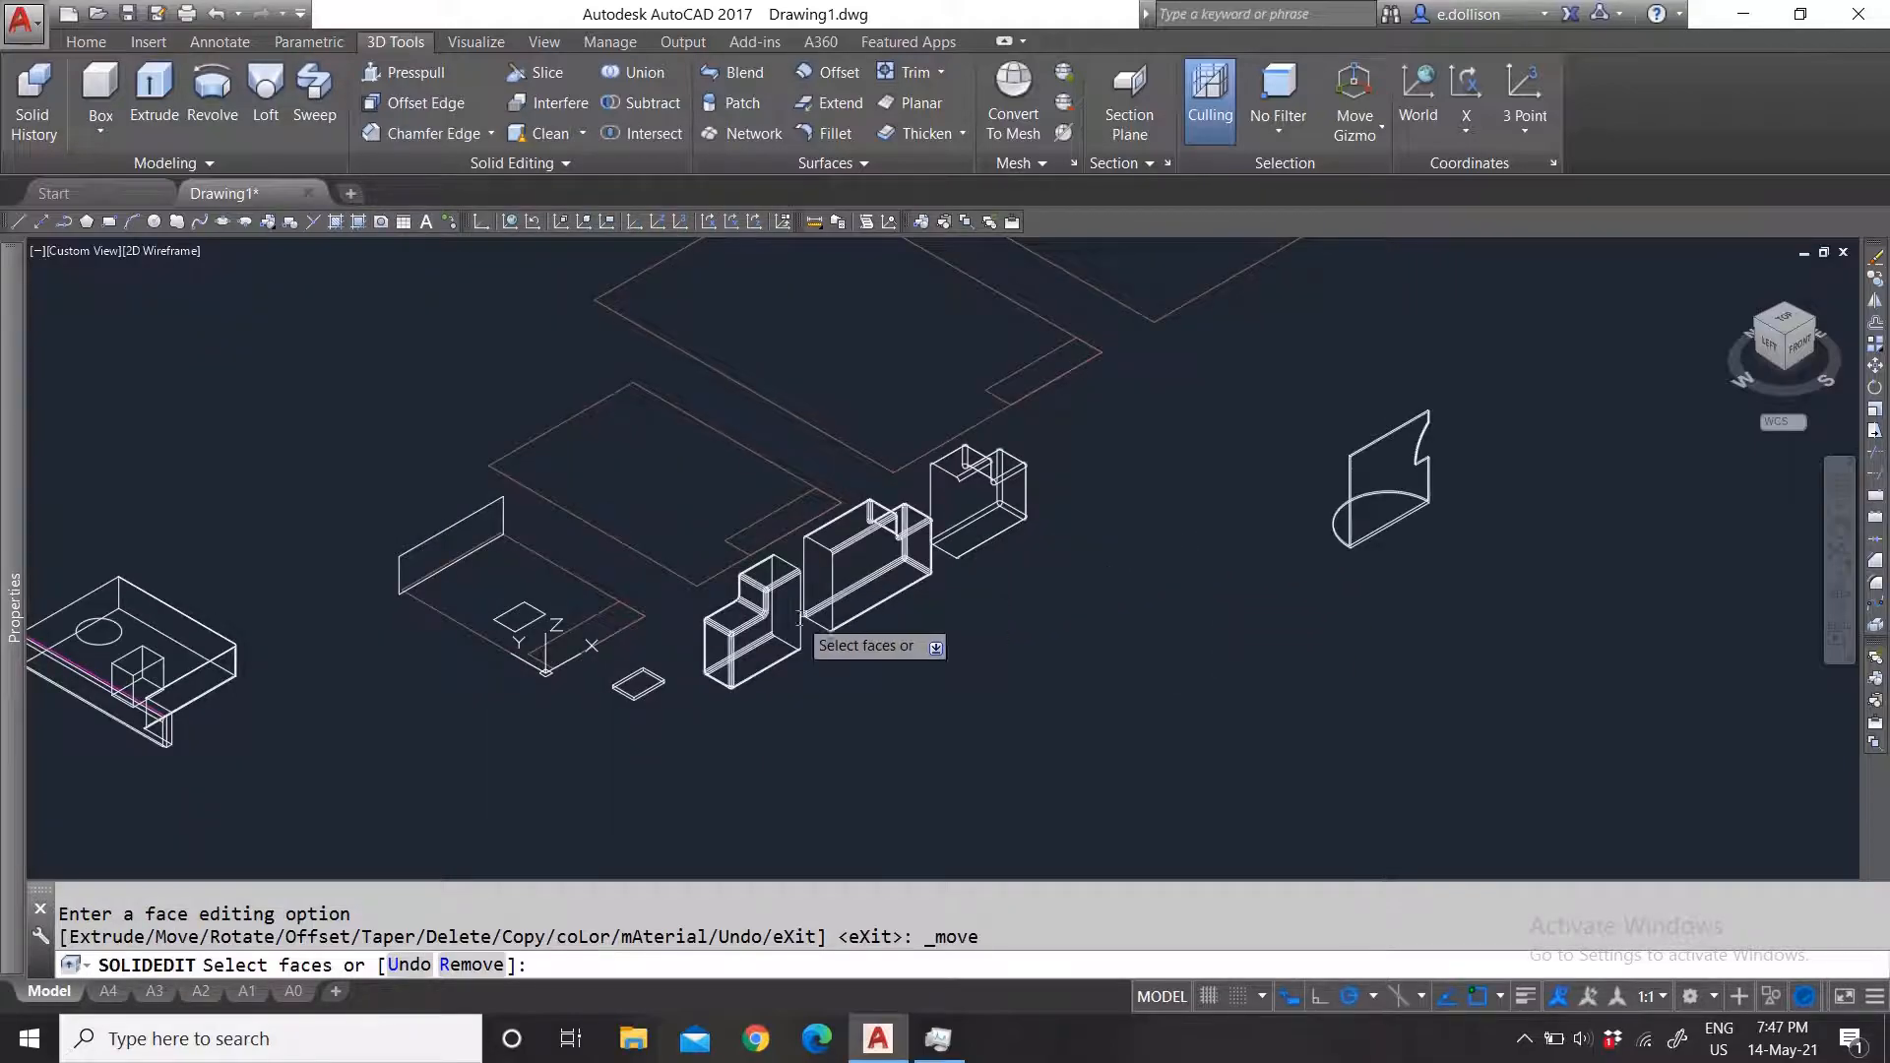
{"action": "scroll", "coordinate": [799, 618], "scroll_direction": "up", "scroll_amount": 4}
{"action": "scroll", "coordinate": [787, 531], "scroll_direction": "down", "scroll_amount": 4}
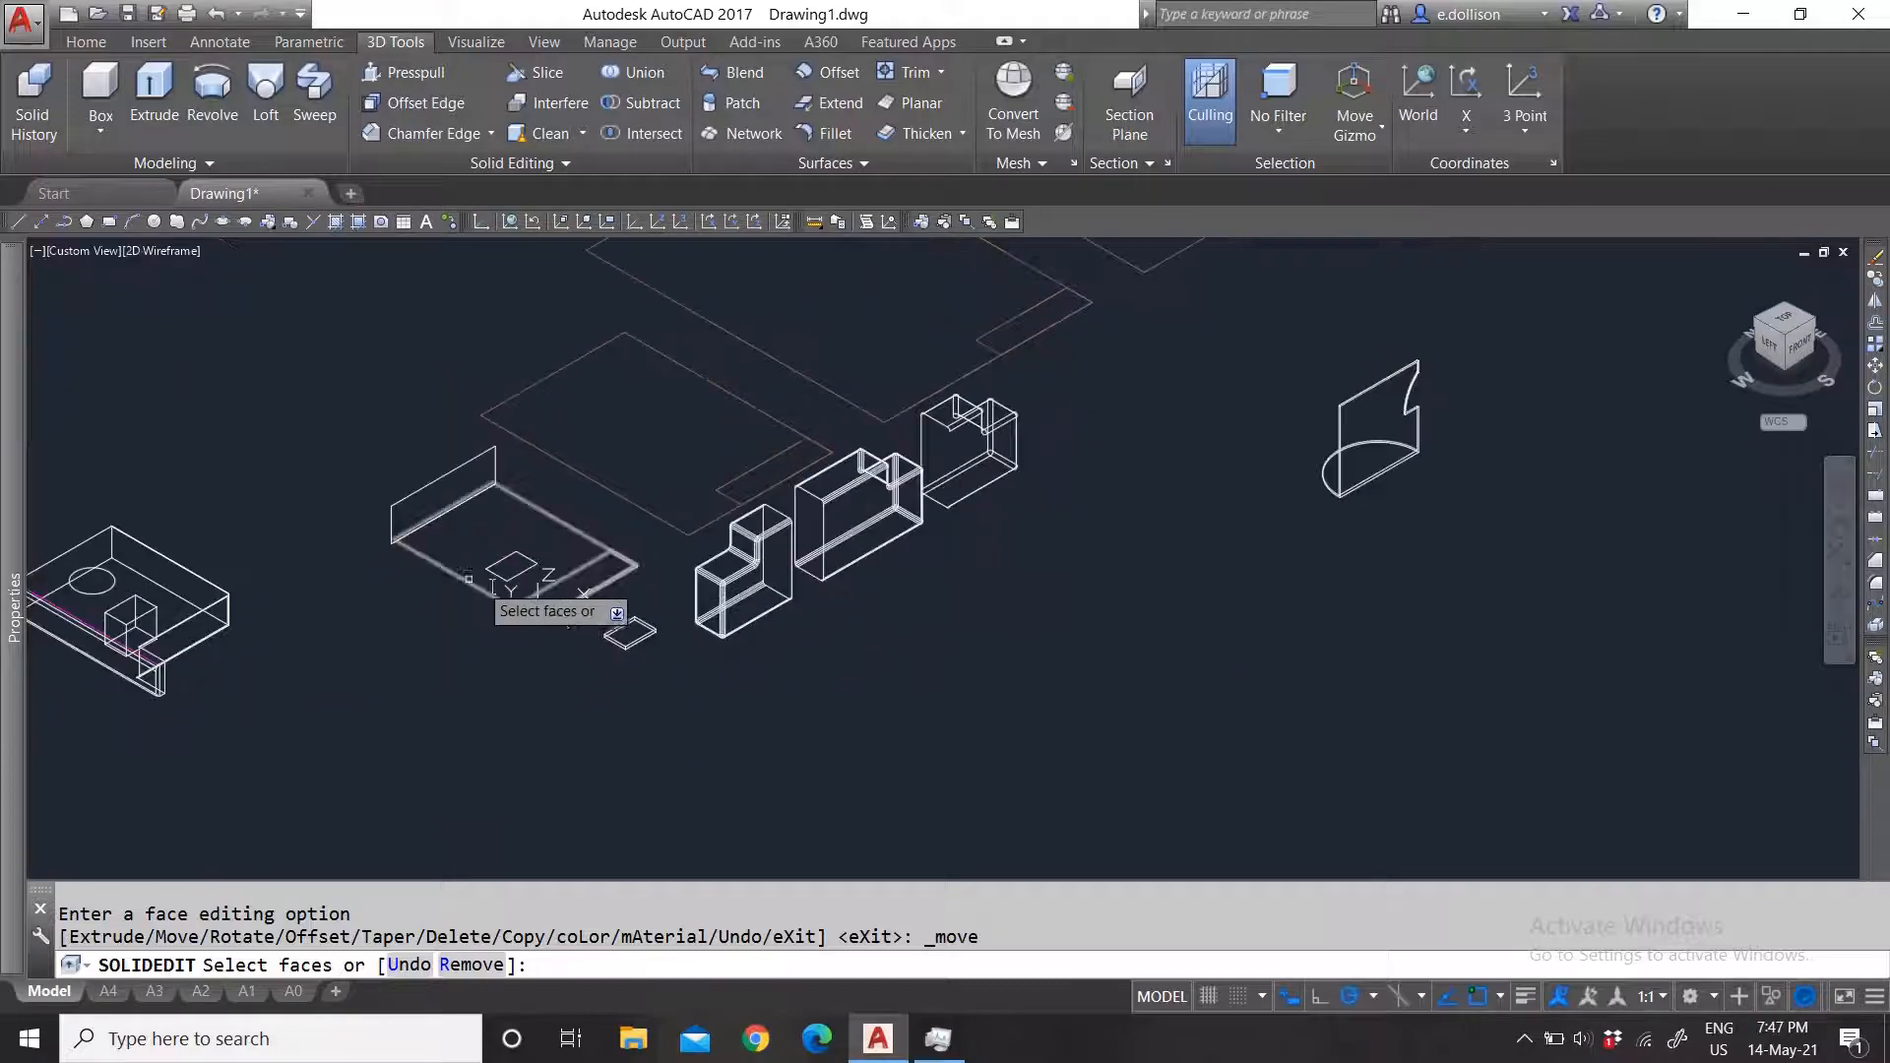
{"action": "scroll", "coordinate": [630, 632], "scroll_direction": "up", "scroll_amount": 5}
{"action": "left_click", "coordinate": [643, 705]}
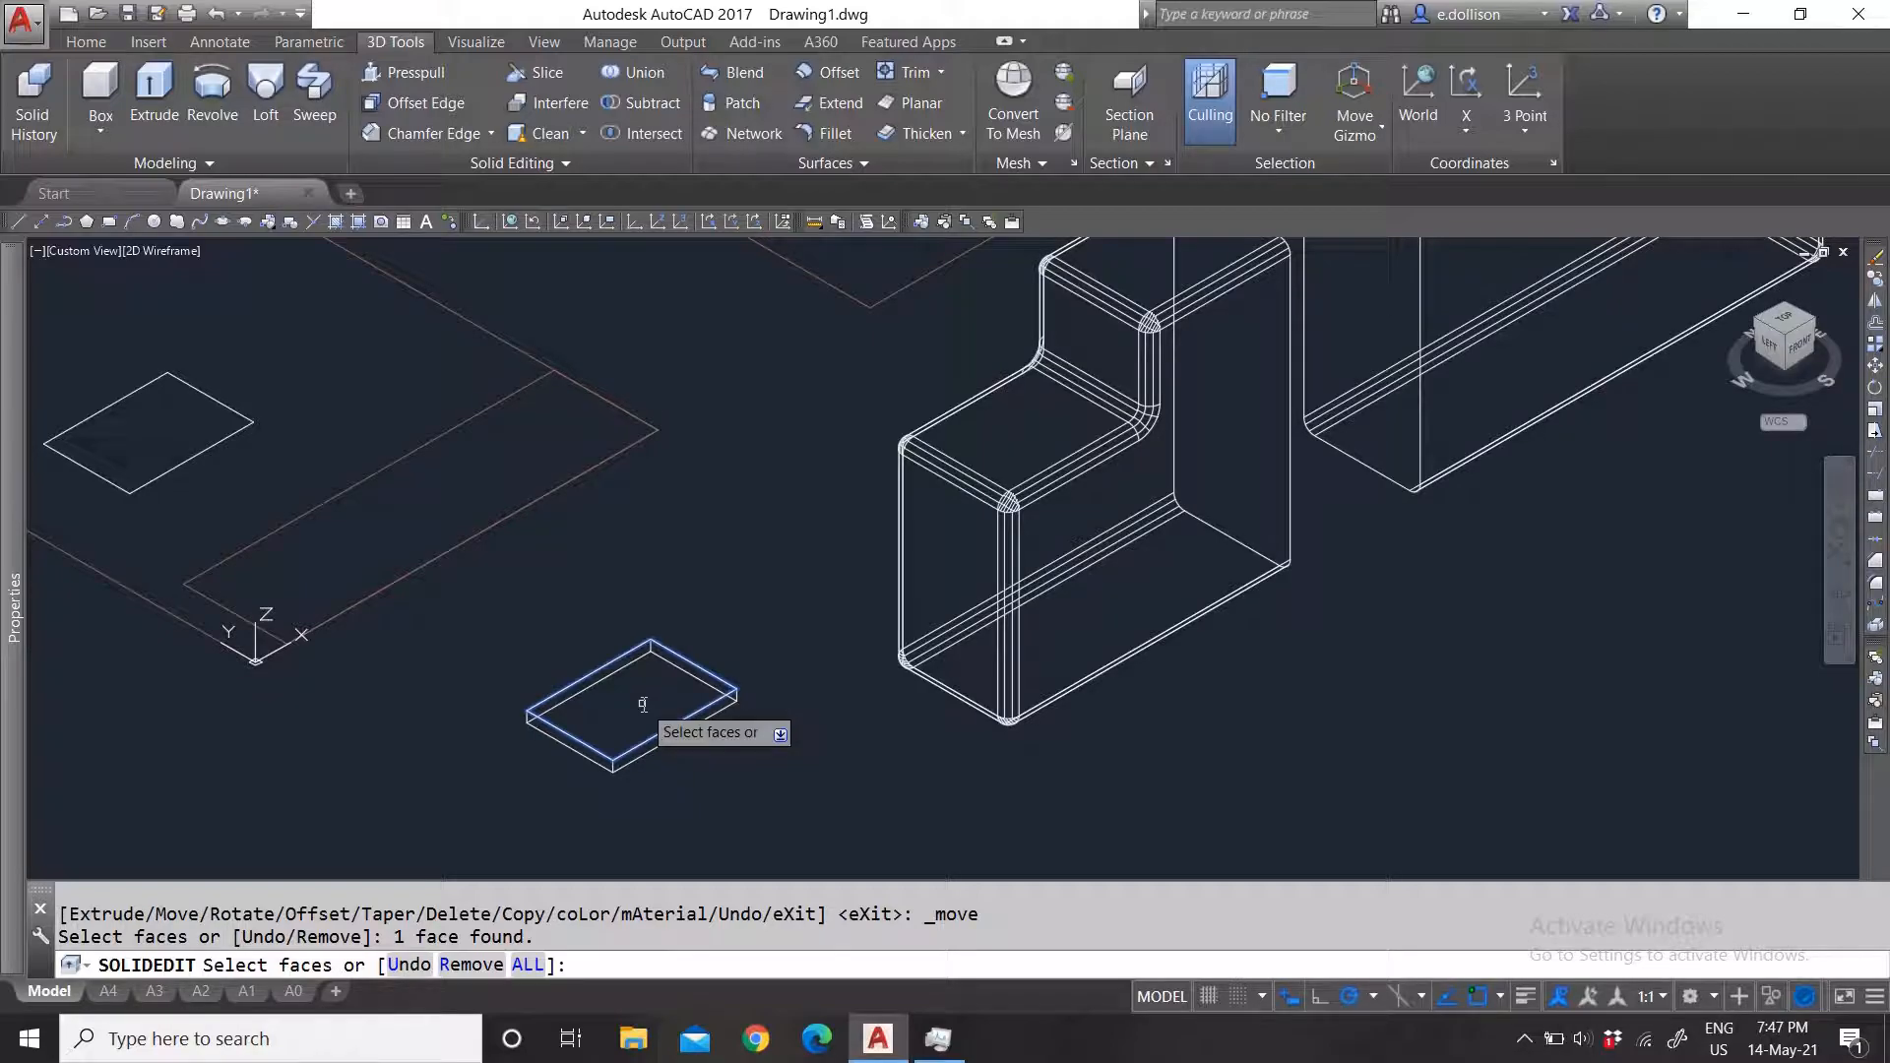
{"action": "key", "text": "Return"}
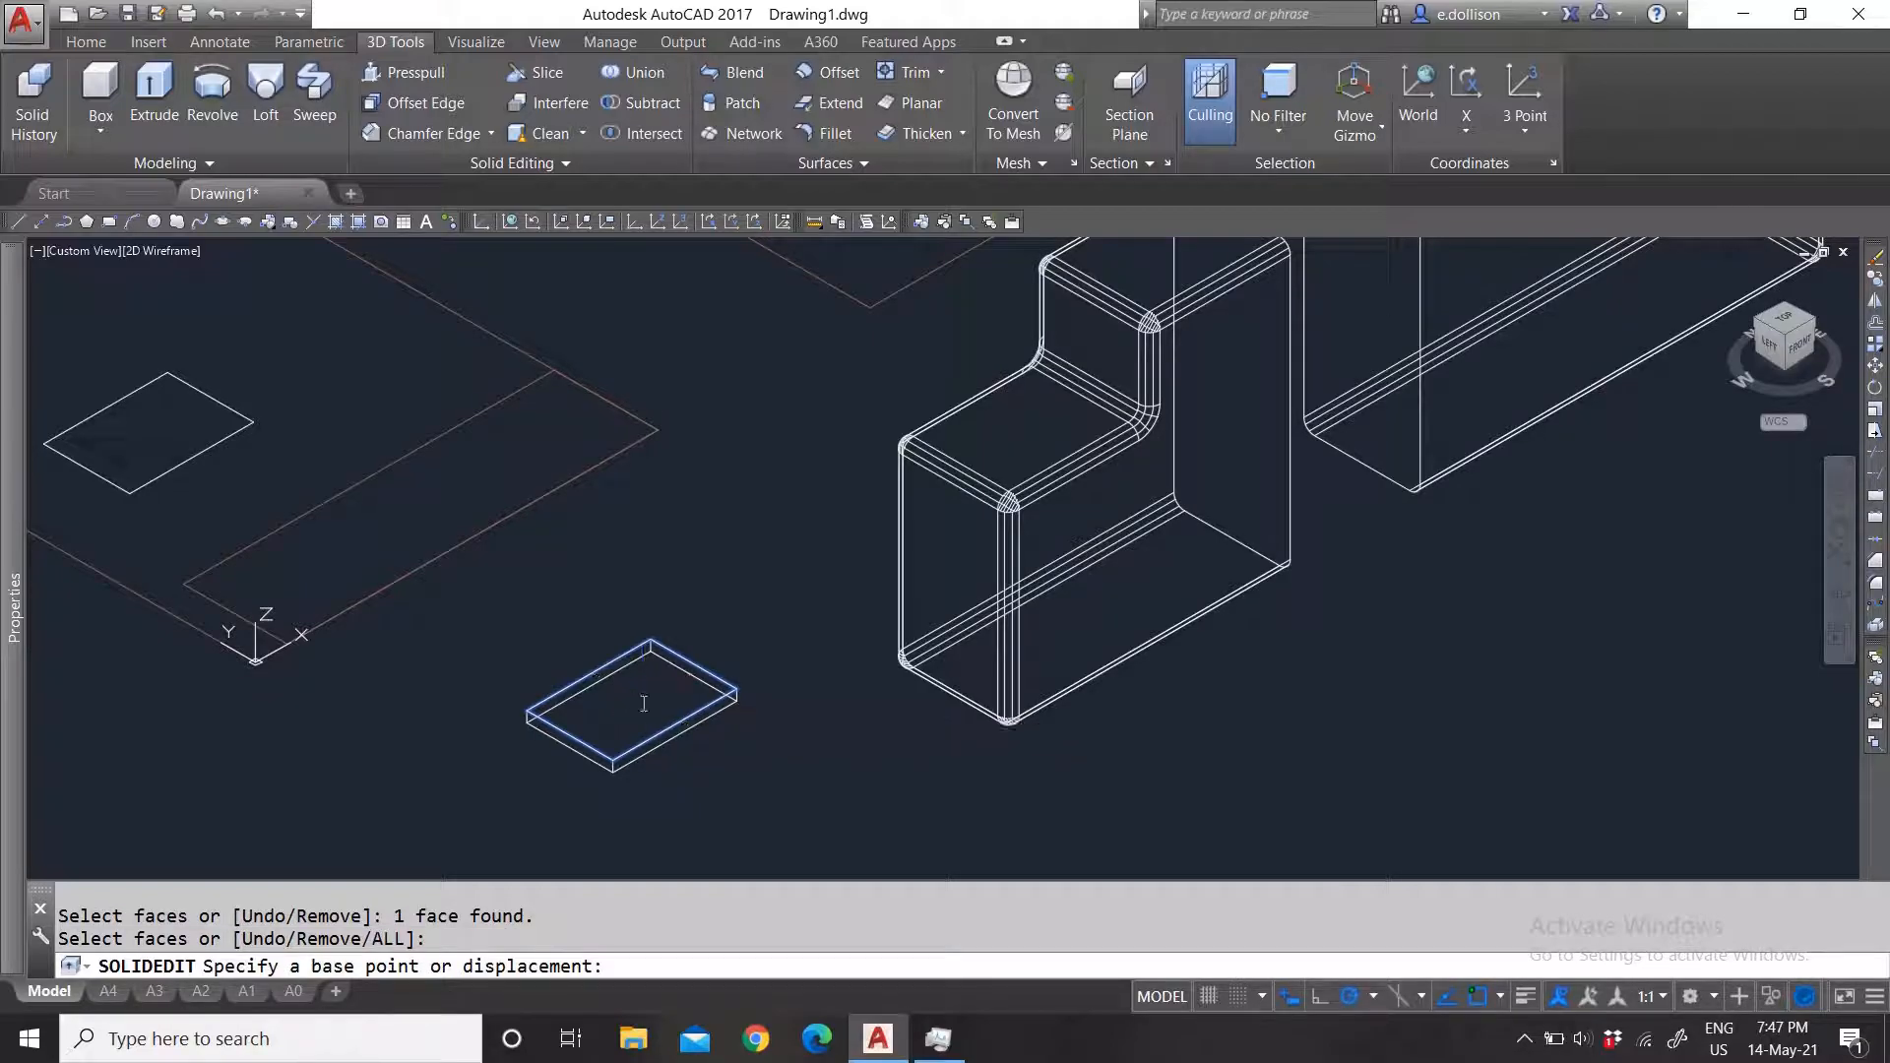
{"action": "left_click", "coordinate": [643, 703]}
{"action": "left_click", "coordinate": [642, 540]}
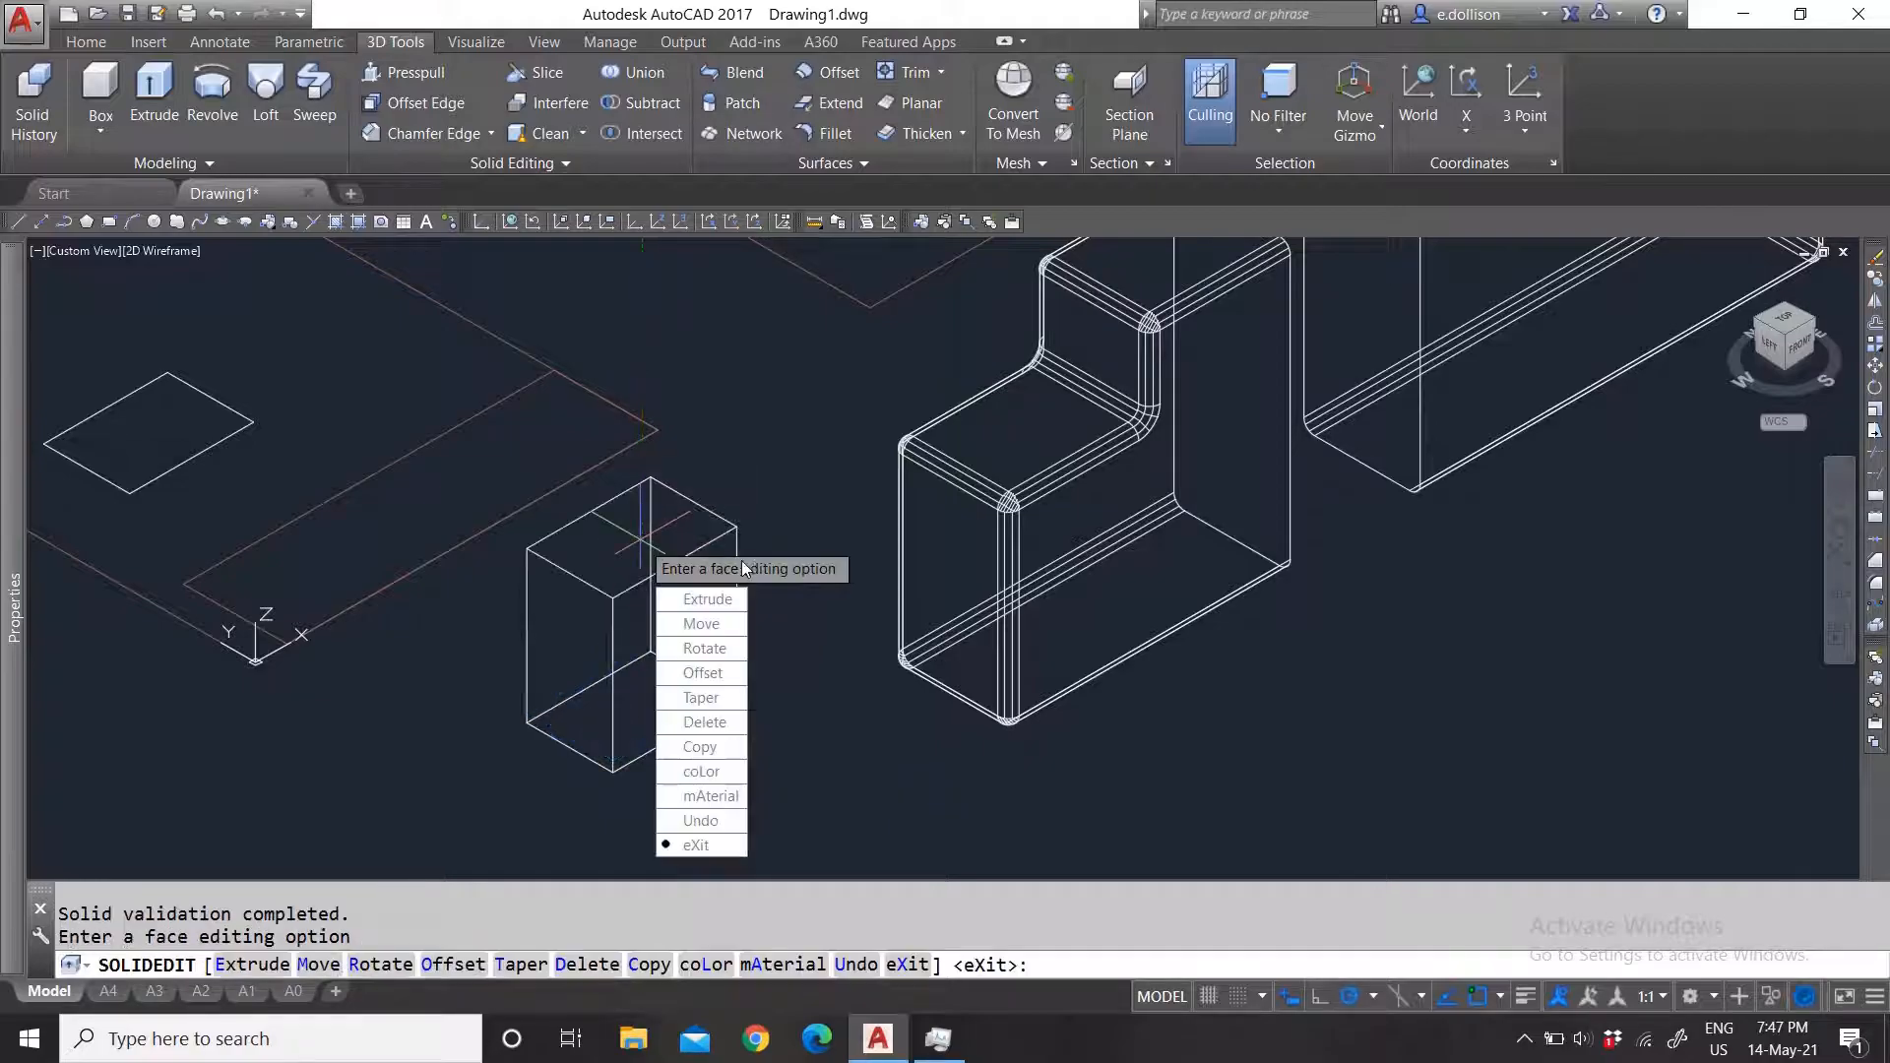
{"action": "key", "text": "Return"}
{"action": "key", "text": "Escape"}
{"action": "left_click", "coordinate": [646, 581]}
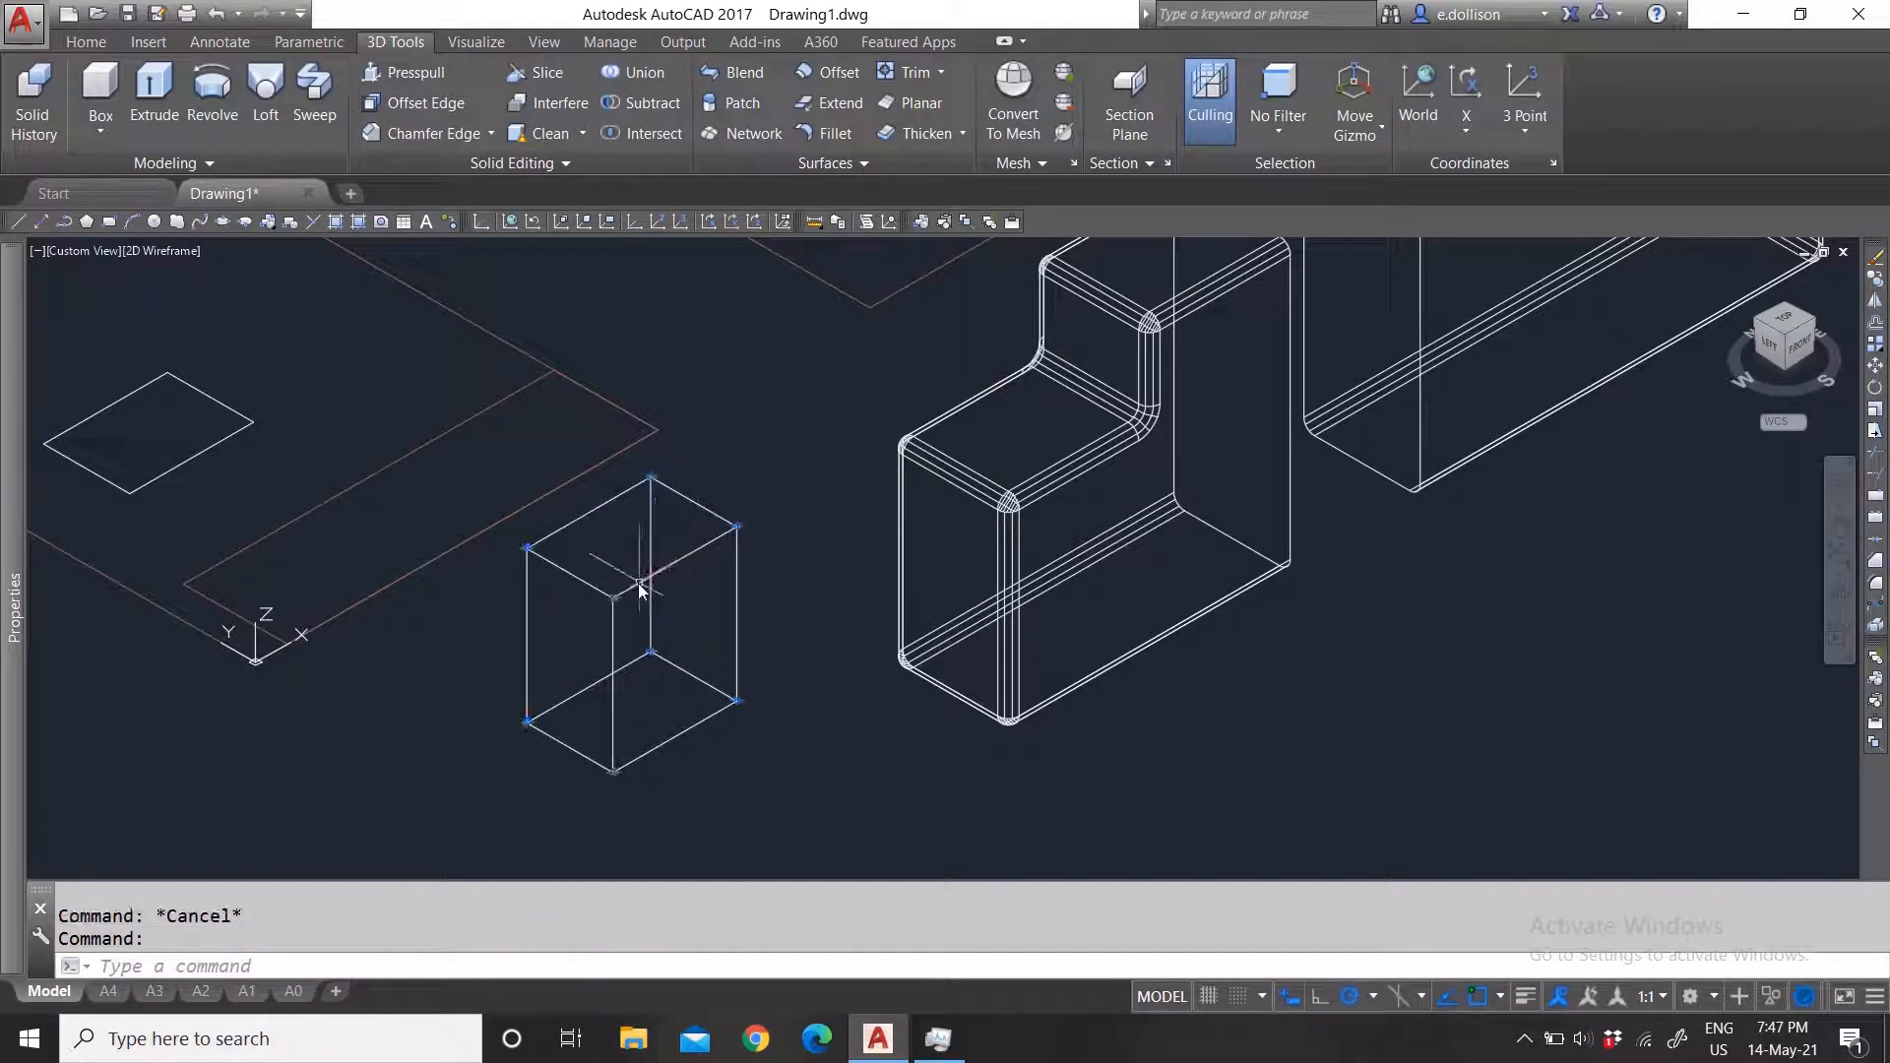
{"action": "key", "text": "Escape"}
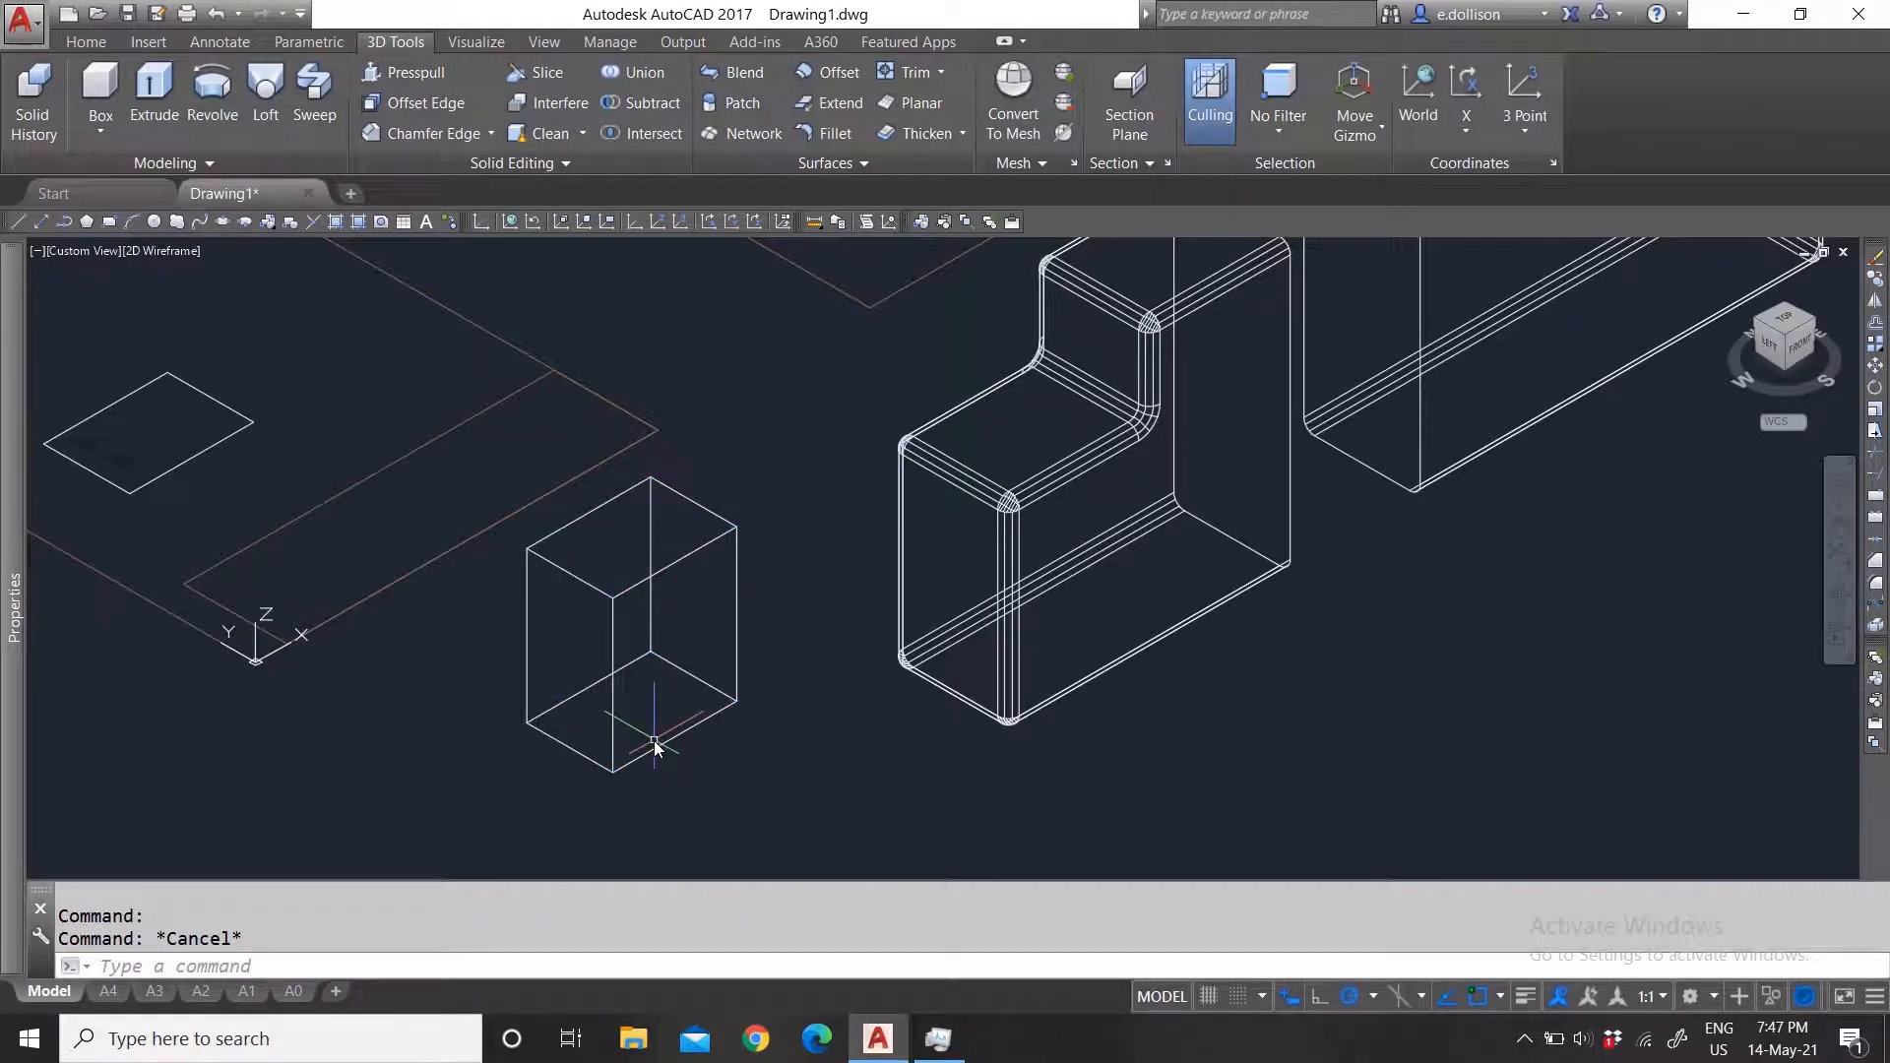
Step: Use Copy Faces to place a copy of the tall box's top face directly above the box, and select the copy
{"action": "left_click", "coordinate": [539, 163]}
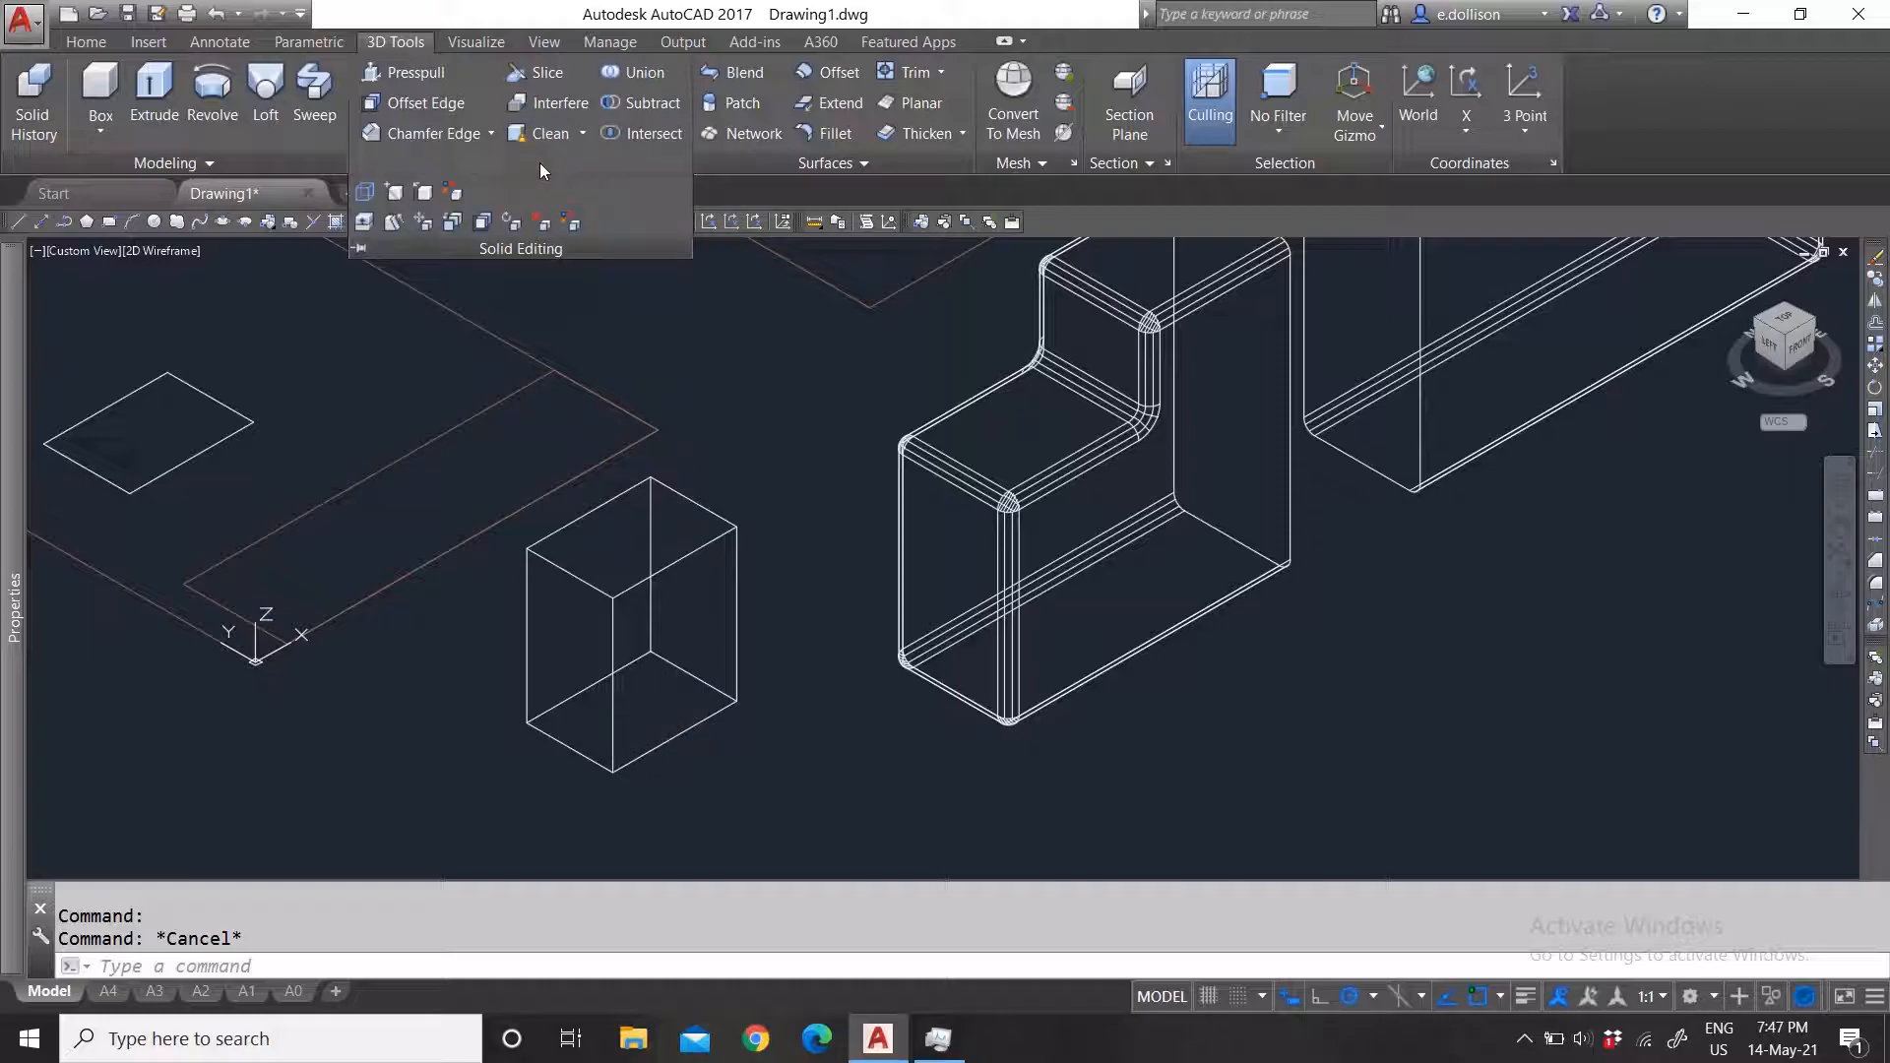
{"action": "left_click", "coordinate": [455, 219]}
{"action": "scroll", "coordinate": [651, 538], "scroll_direction": "down", "scroll_amount": 5}
{"action": "scroll", "coordinate": [565, 586], "scroll_direction": "up", "scroll_amount": 5}
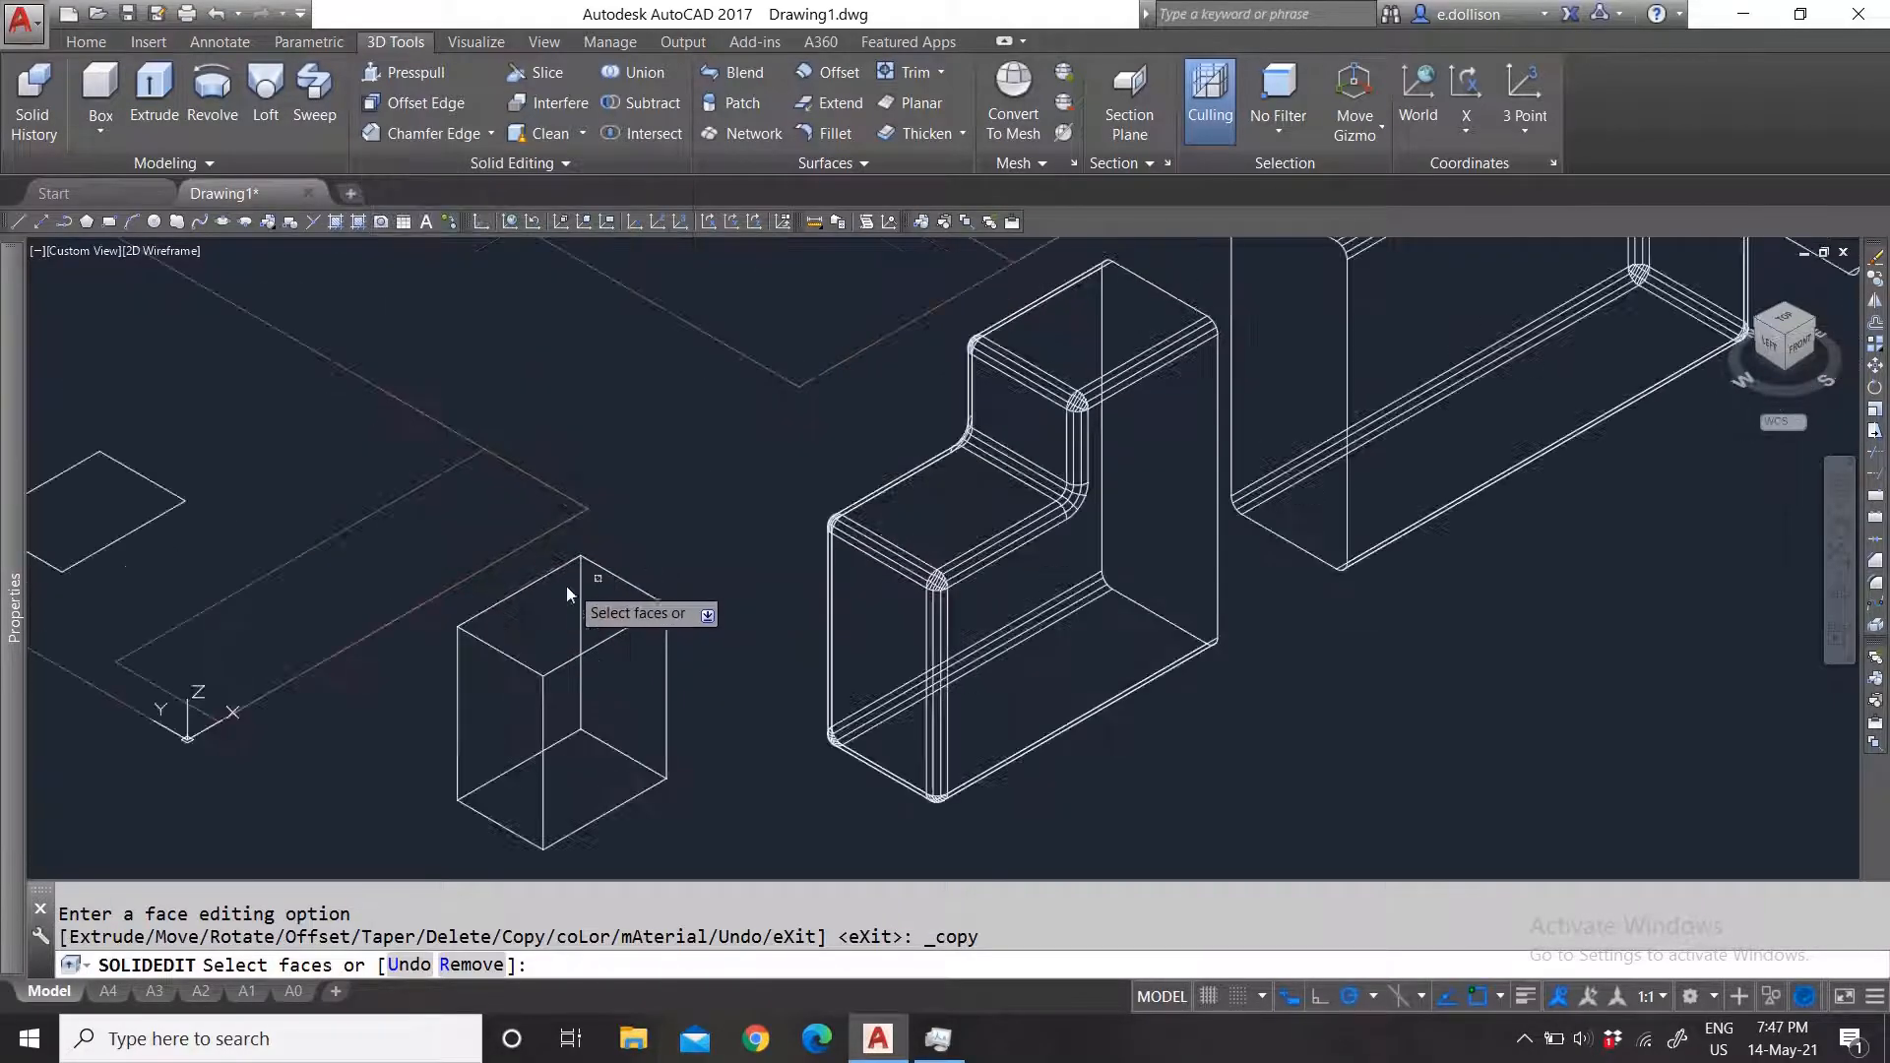
{"action": "left_click", "coordinate": [567, 594]}
{"action": "key", "text": "Return"}
{"action": "left_click", "coordinate": [548, 618]}
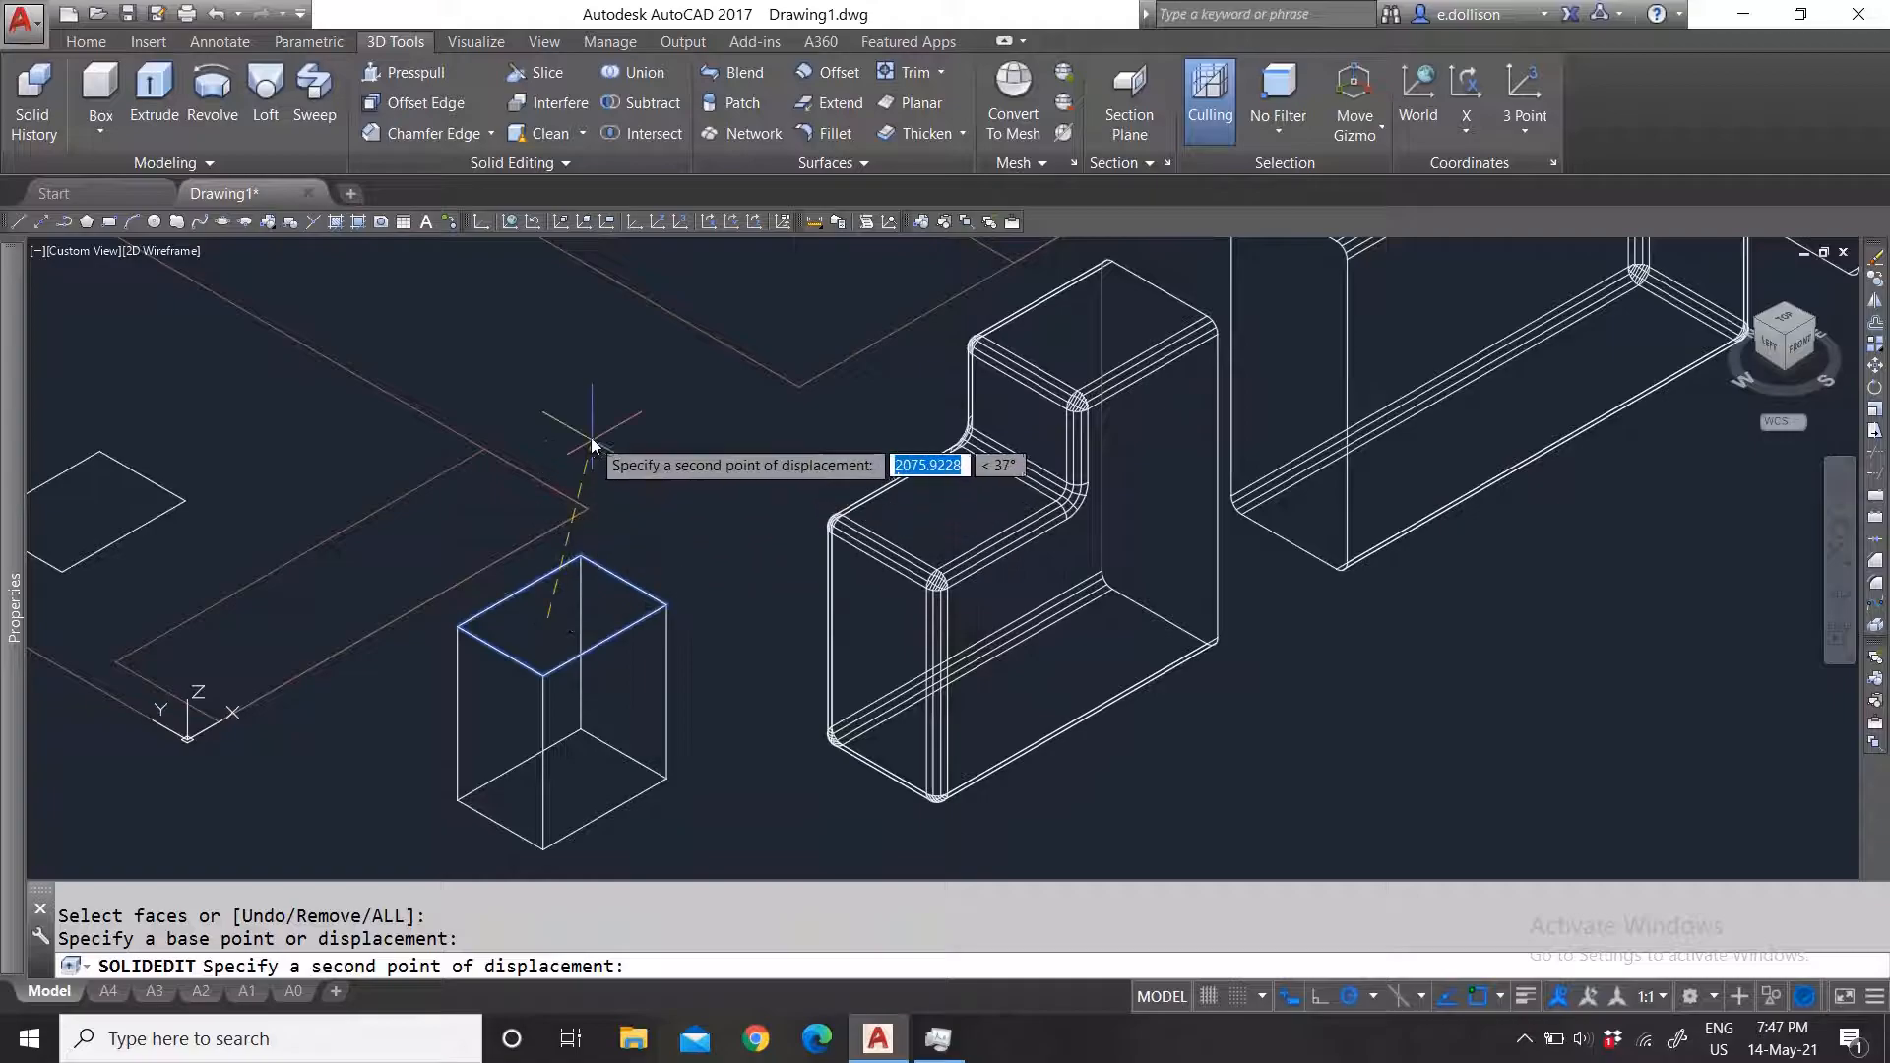
{"action": "left_click", "coordinate": [554, 412]}
{"action": "key", "text": "Escape"}
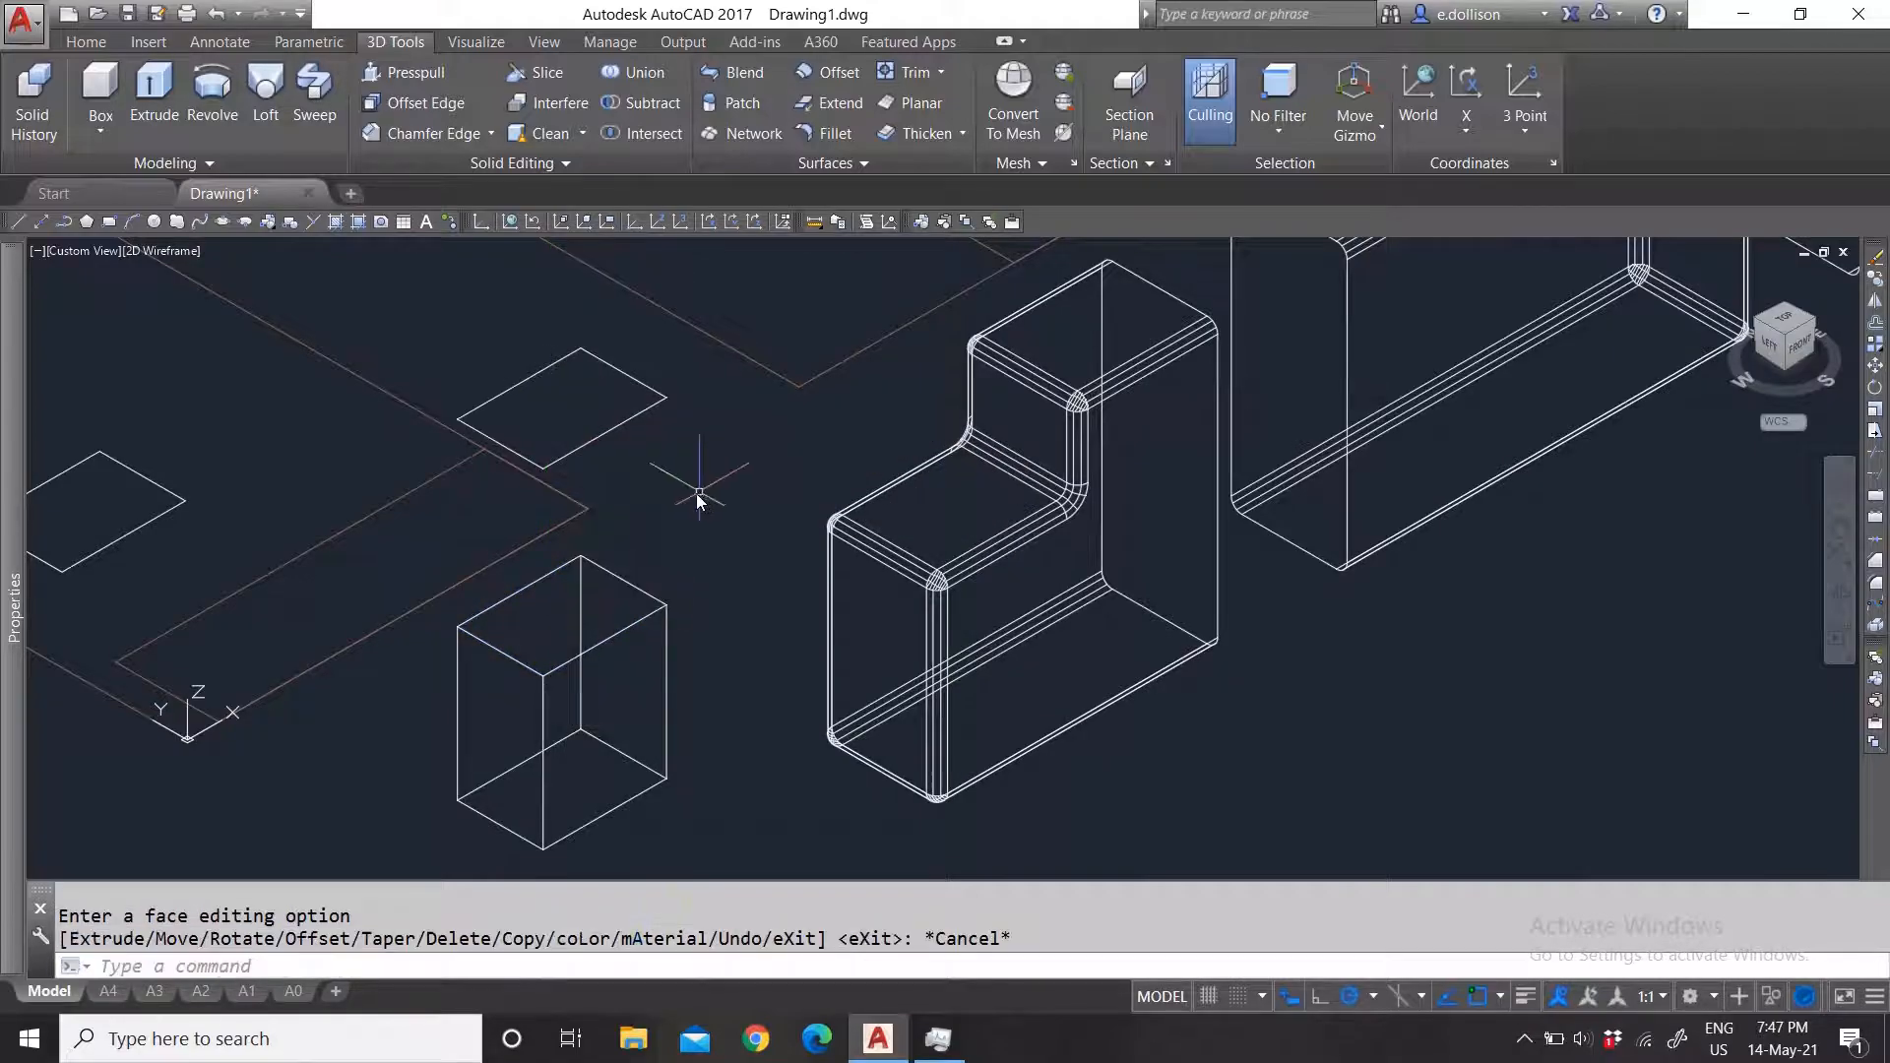
{"action": "key", "text": "Escape"}
{"action": "left_click", "coordinate": [511, 417]}
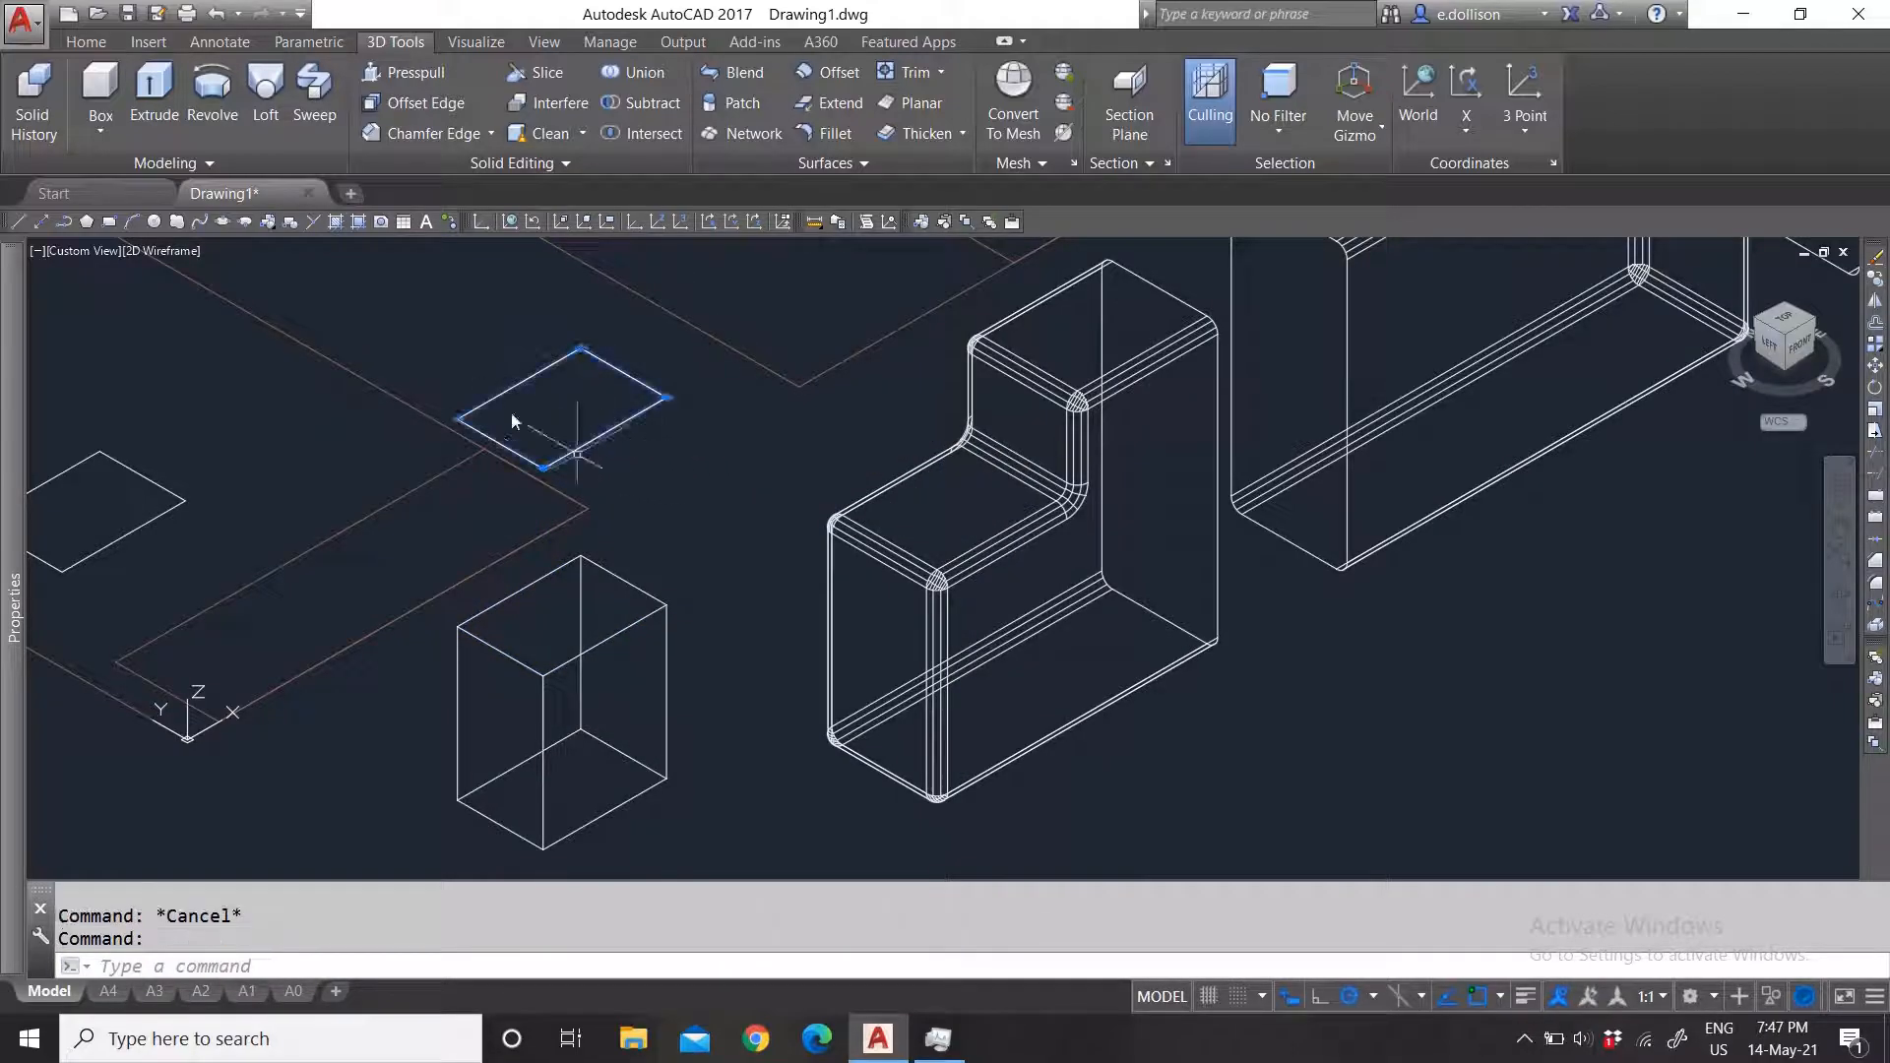
{"action": "mouse_move", "coordinate": [5, 487]}
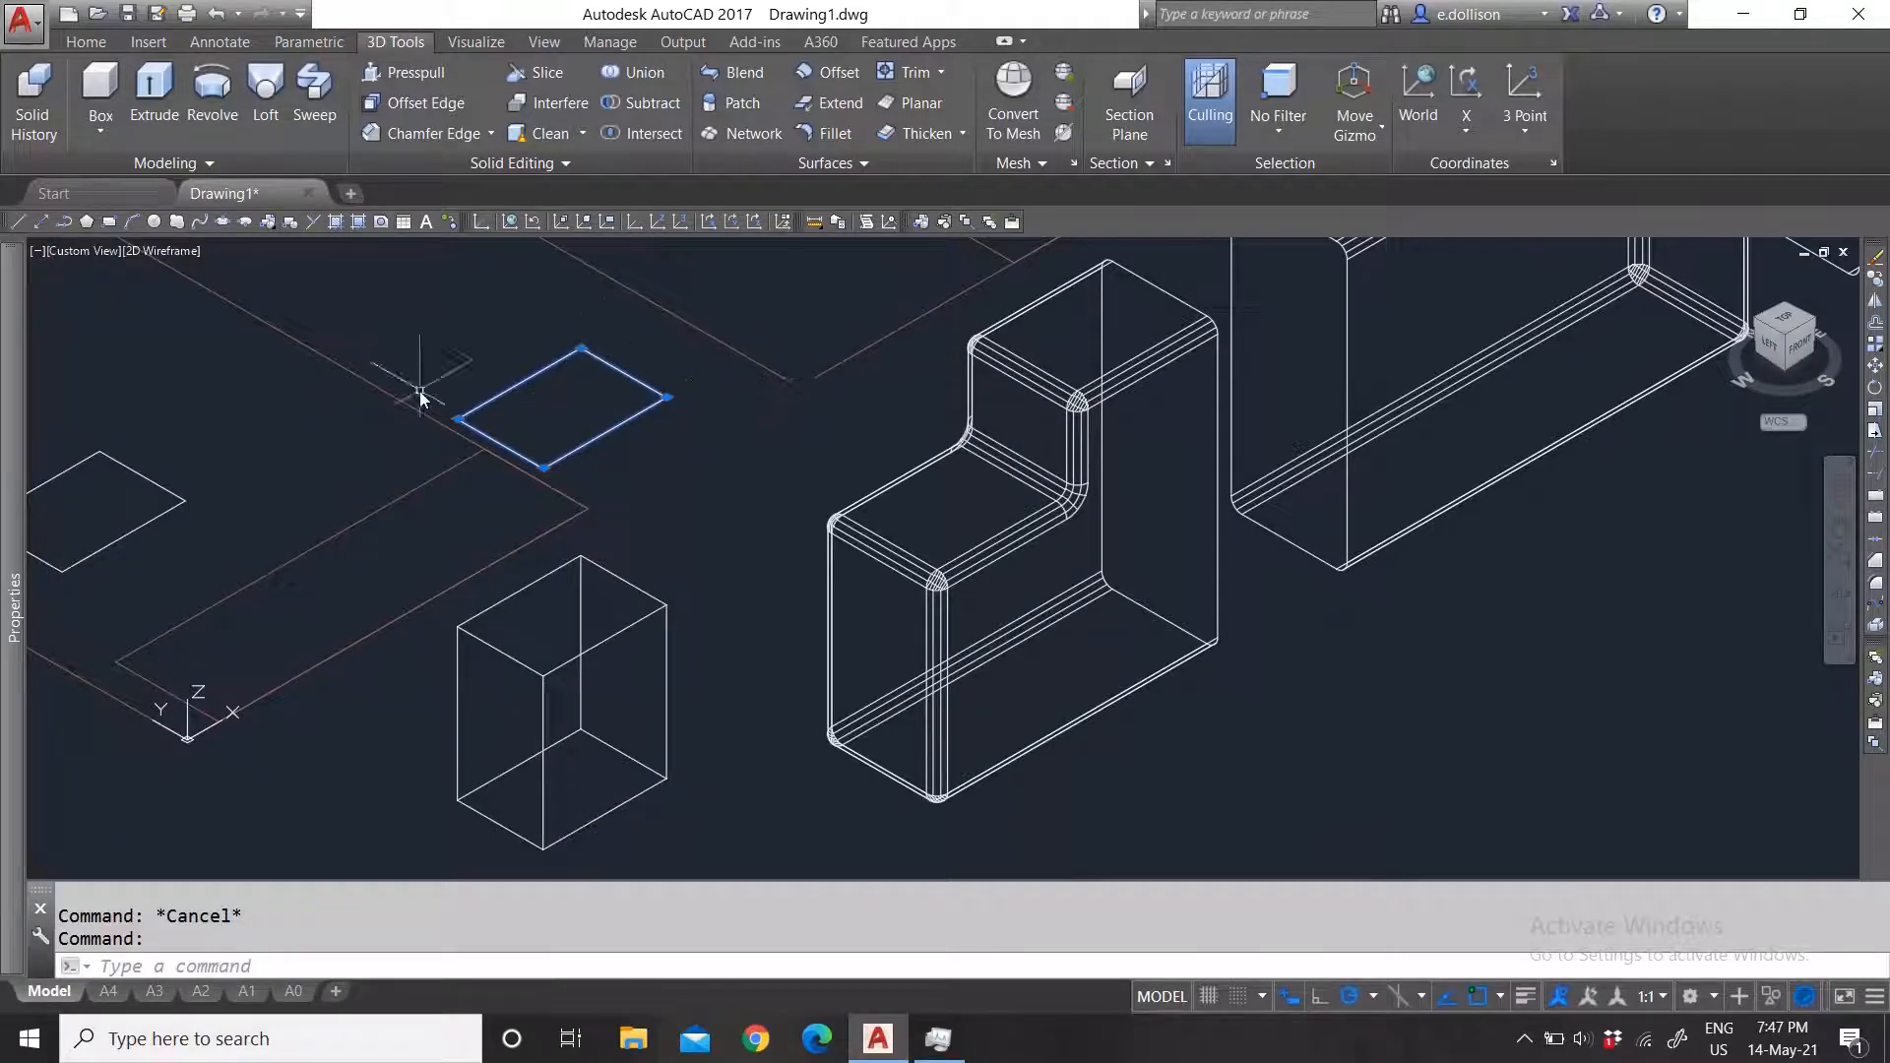
Step: Clear the selection of the copied face and examine its position above the tall box
{"action": "scroll", "coordinate": [536, 408], "scroll_direction": "up", "scroll_amount": 4}
{"action": "scroll", "coordinate": [581, 408], "scroll_direction": "down", "scroll_amount": 2}
{"action": "scroll", "coordinate": [572, 415], "scroll_direction": "down", "scroll_amount": 2}
{"action": "scroll", "coordinate": [612, 483], "scroll_direction": "up", "scroll_amount": 2}
{"action": "key", "text": "Escape"}
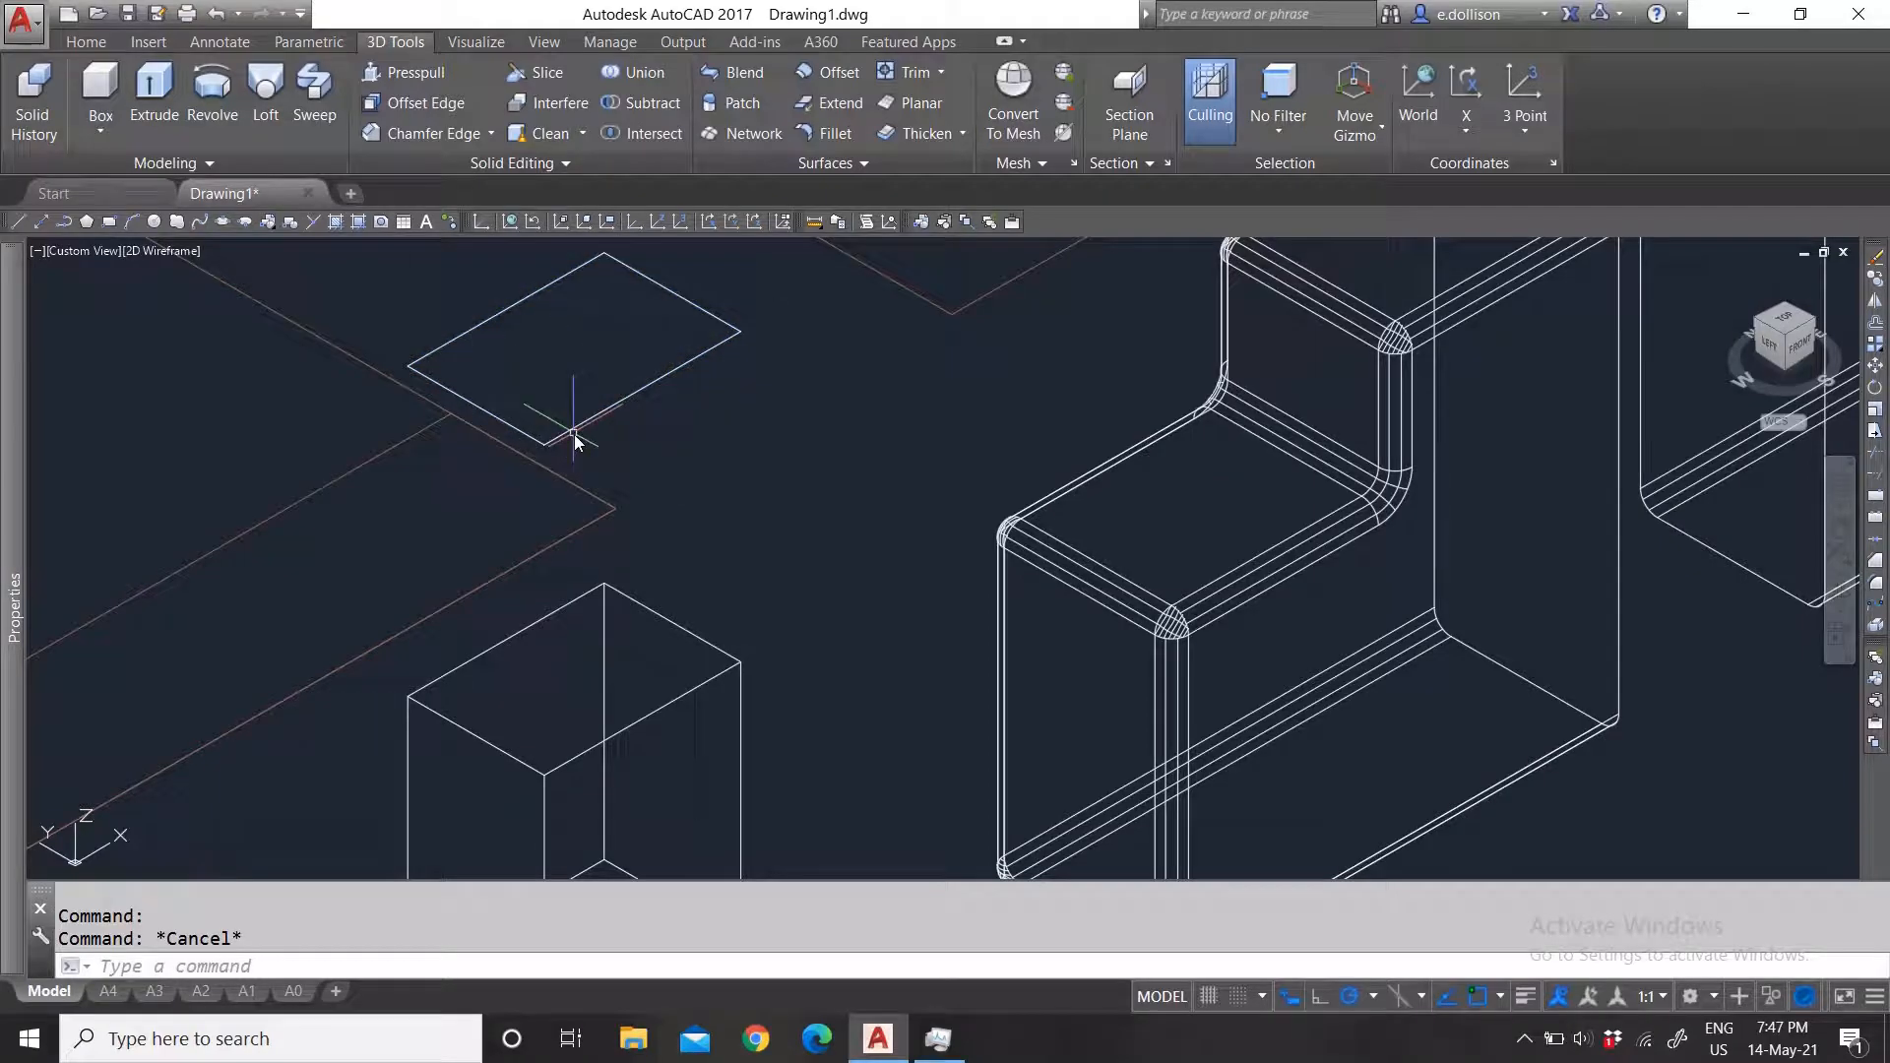
{"action": "mouse_move", "coordinate": [571, 433]}
{"action": "scroll", "coordinate": [512, 527], "scroll_direction": "down", "scroll_amount": 4}
{"action": "scroll", "coordinate": [567, 544], "scroll_direction": "up", "scroll_amount": 2}
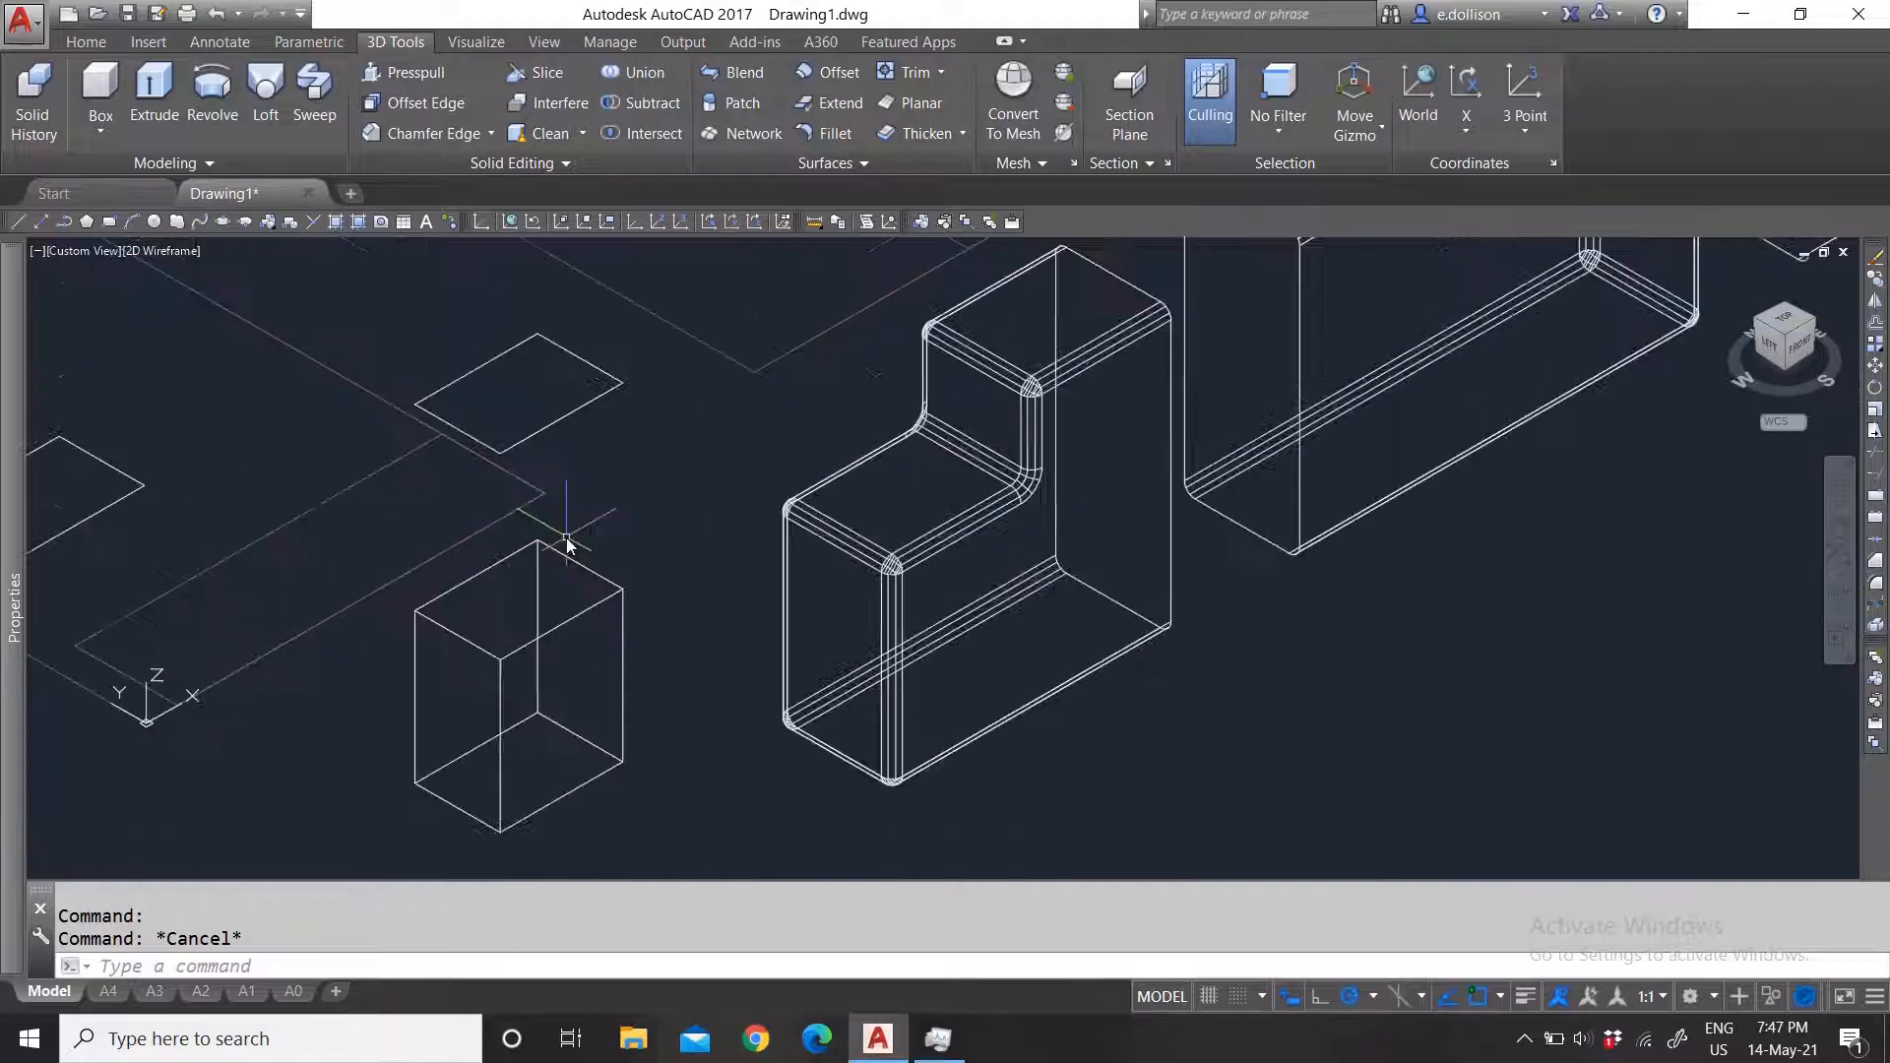
{"action": "left_click", "coordinate": [522, 167]}
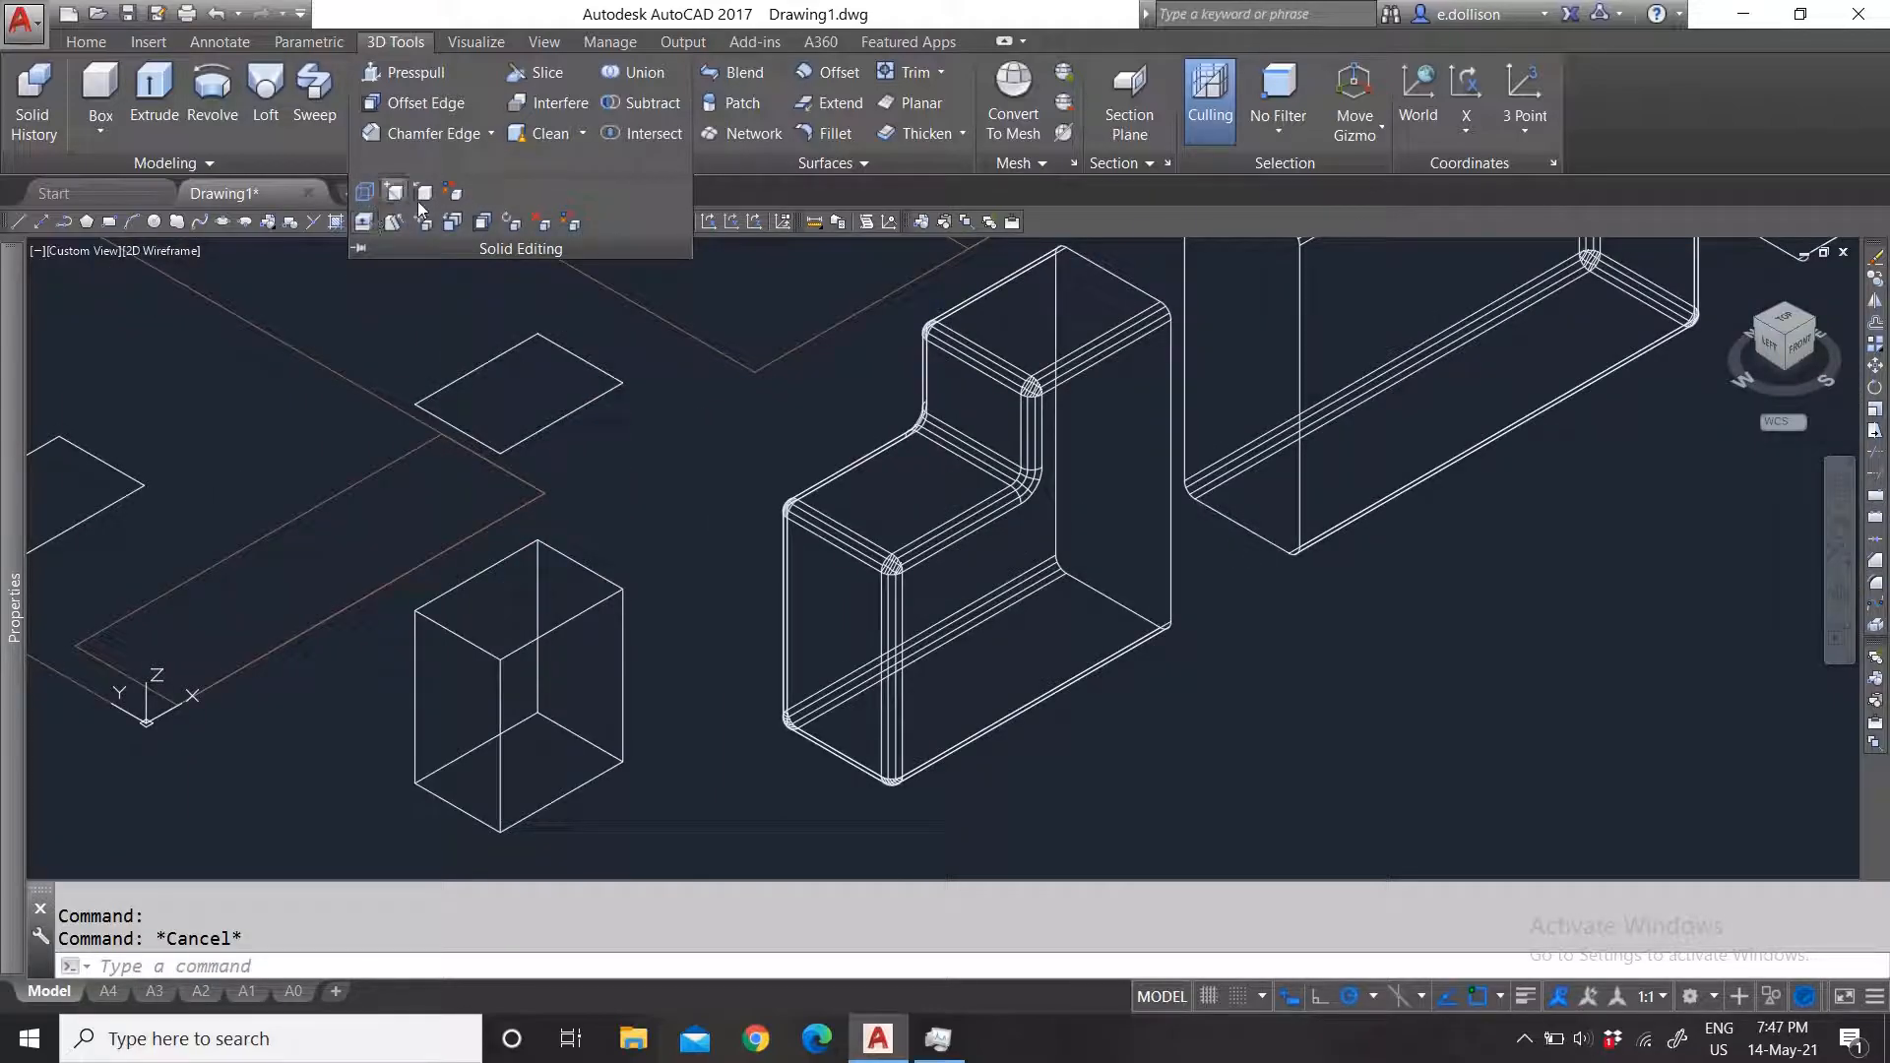
{"action": "left_click", "coordinate": [489, 226]}
{"action": "left_click", "coordinate": [597, 576]}
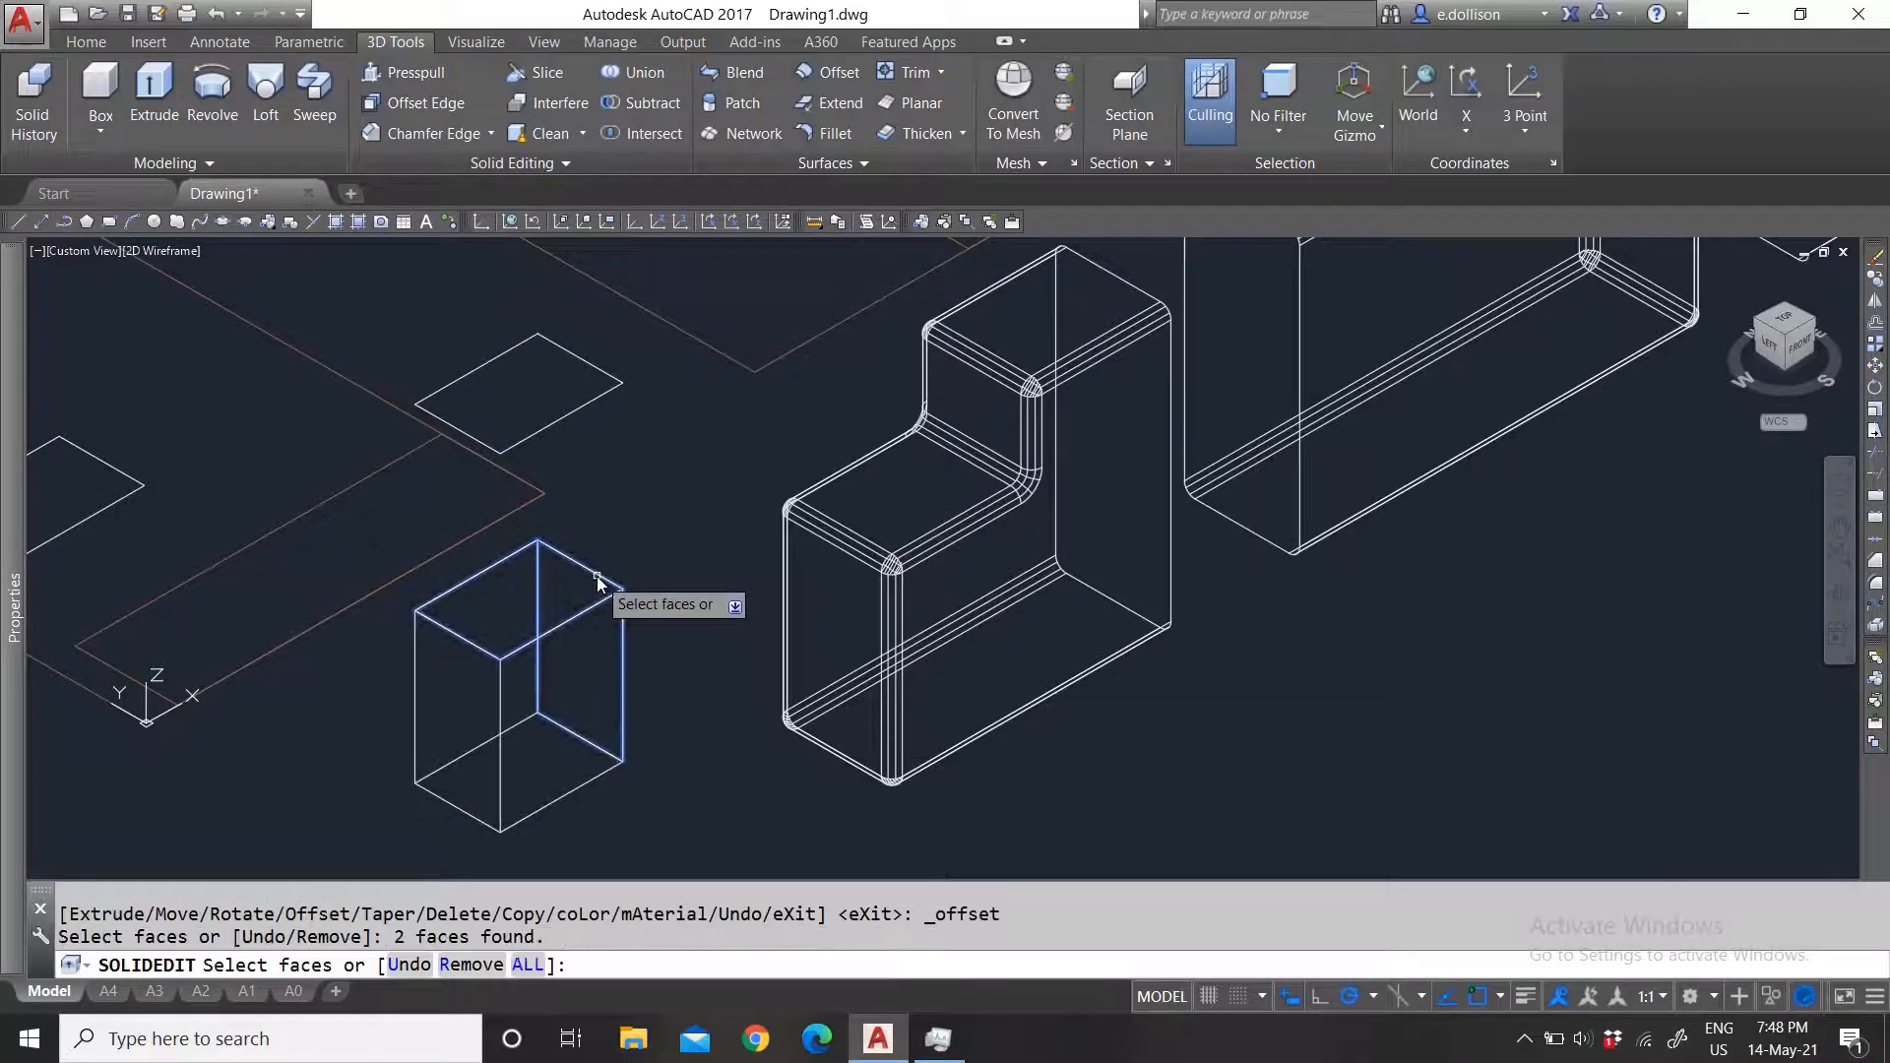
{"action": "key", "text": "Escape"}
{"action": "key", "text": "Return"}
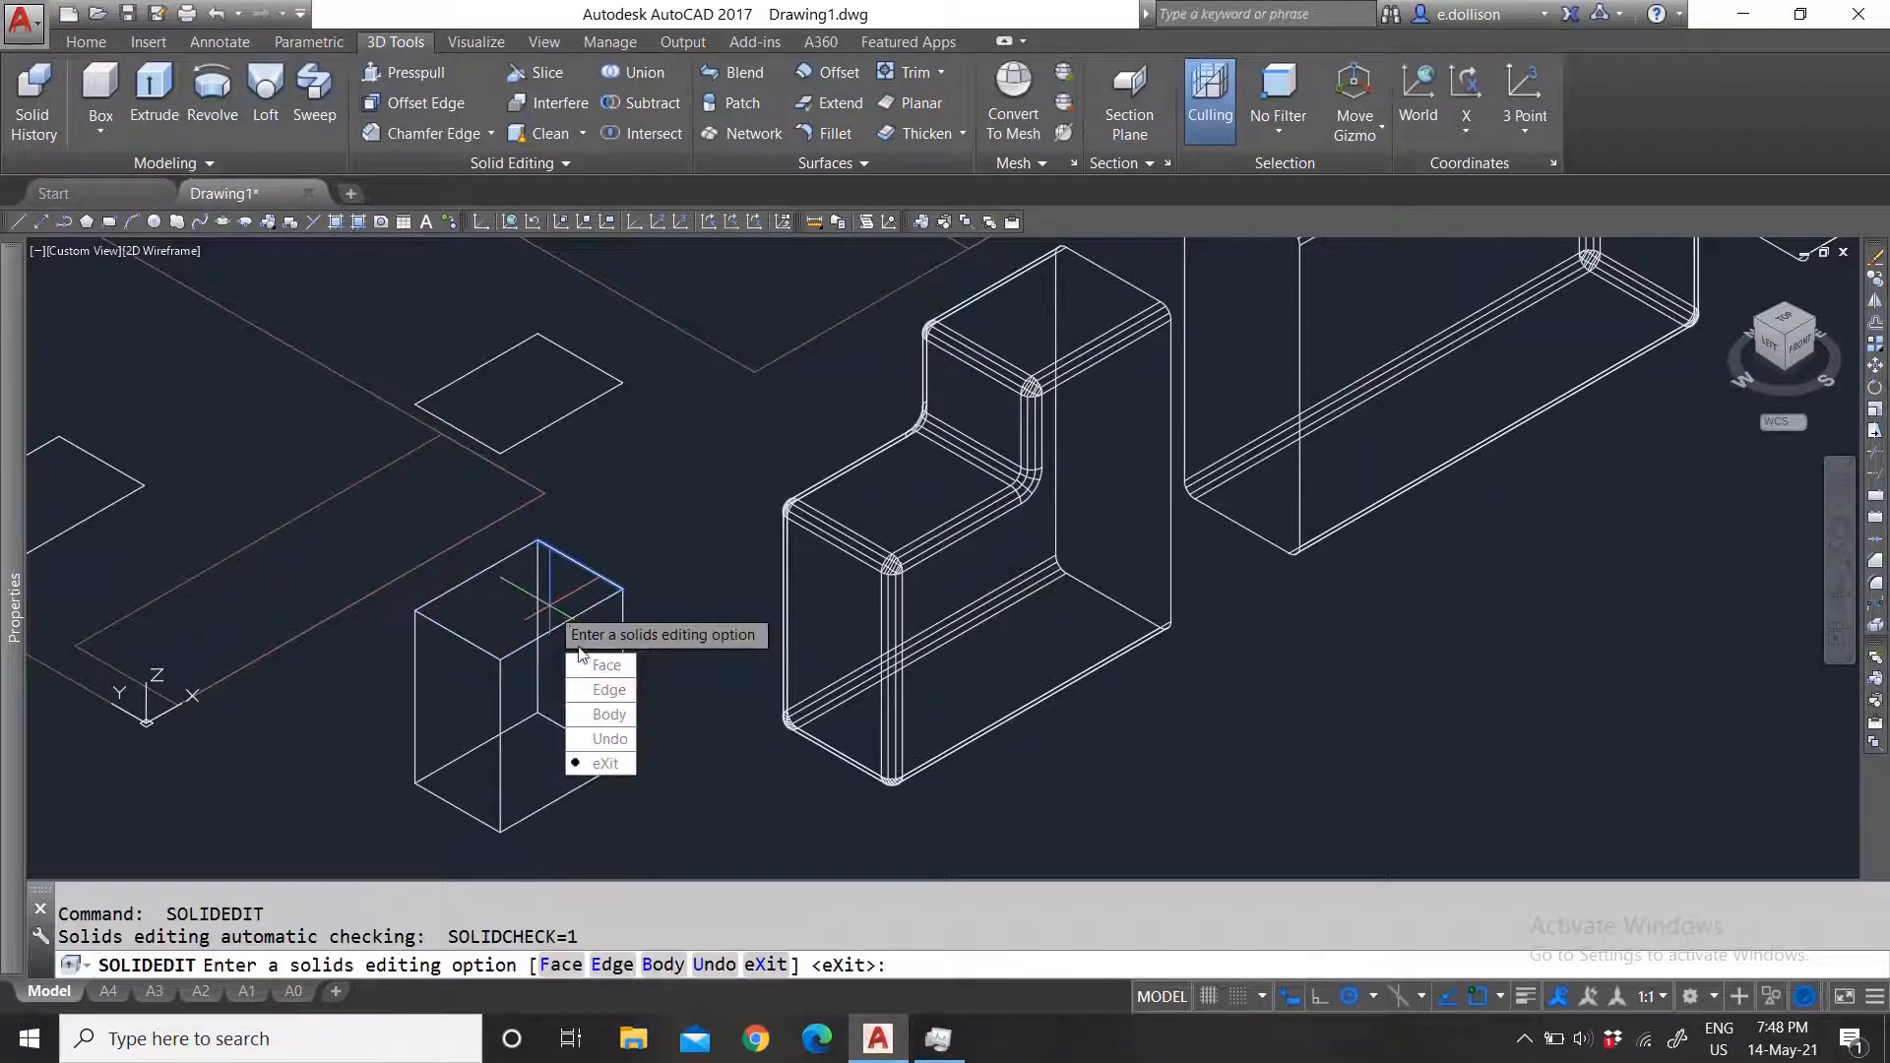
{"action": "left_click", "coordinate": [607, 665]}
{"action": "left_click", "coordinate": [615, 666]}
{"action": "left_click", "coordinate": [480, 606]}
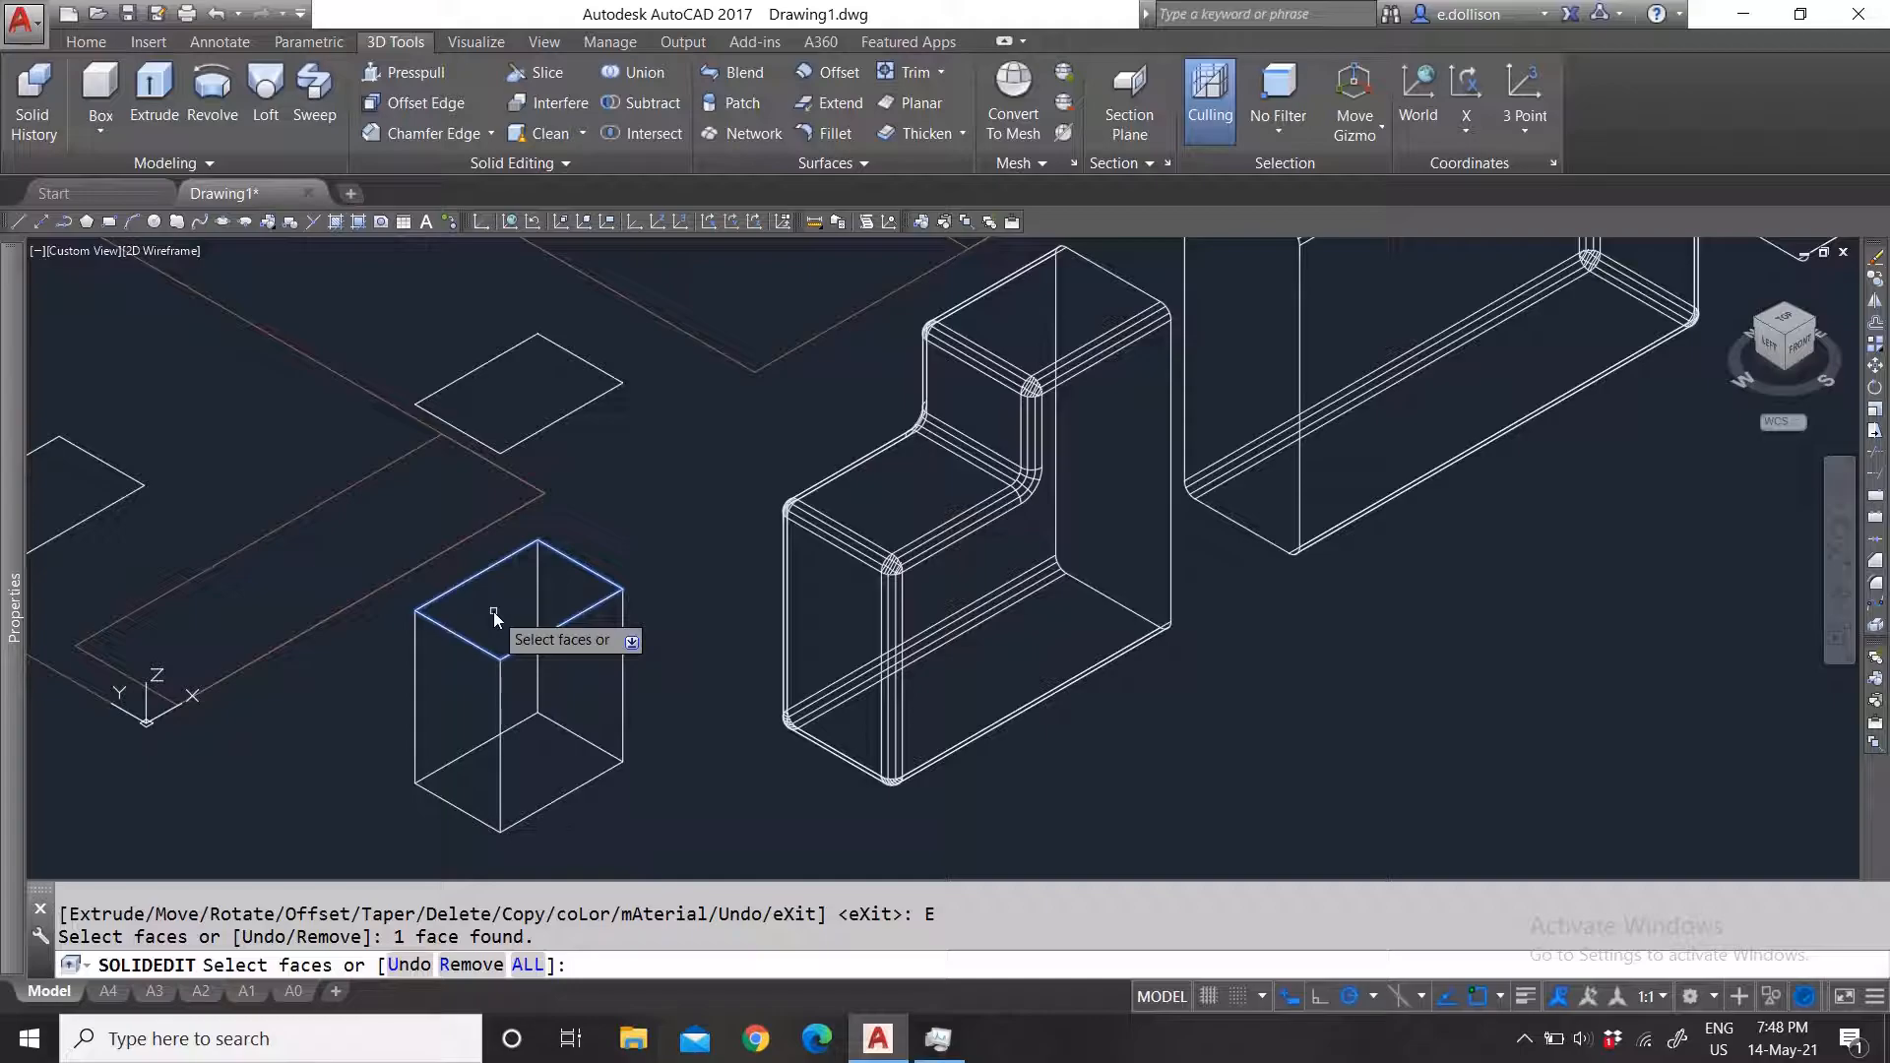
{"action": "key", "text": "Return"}
{"action": "key", "text": "Escape"}
{"action": "key", "text": "Escape"}
{"action": "key", "text": "Escape"}
Step: Use Offset Faces to offset the tall box's top face outward by a distance of 50
{"action": "left_click", "coordinate": [490, 163]}
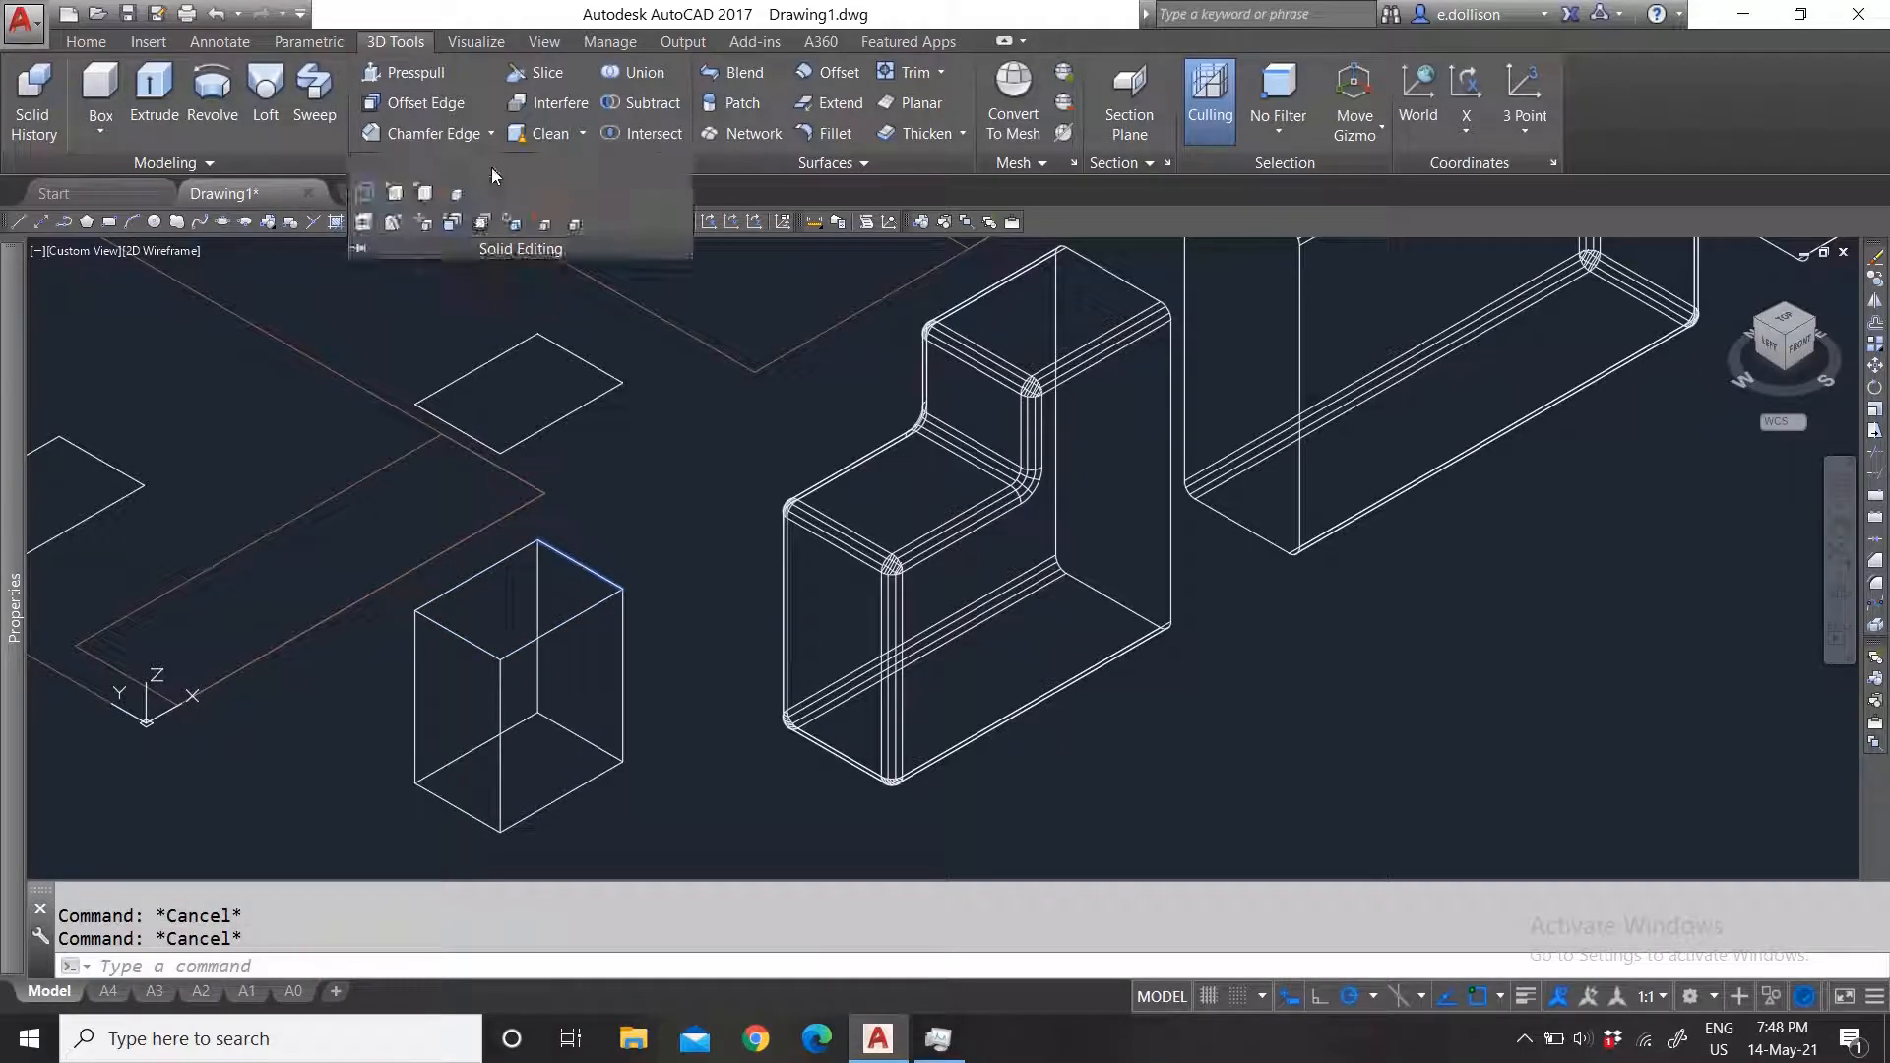
{"action": "left_click", "coordinate": [480, 224]}
{"action": "left_click", "coordinate": [471, 604]}
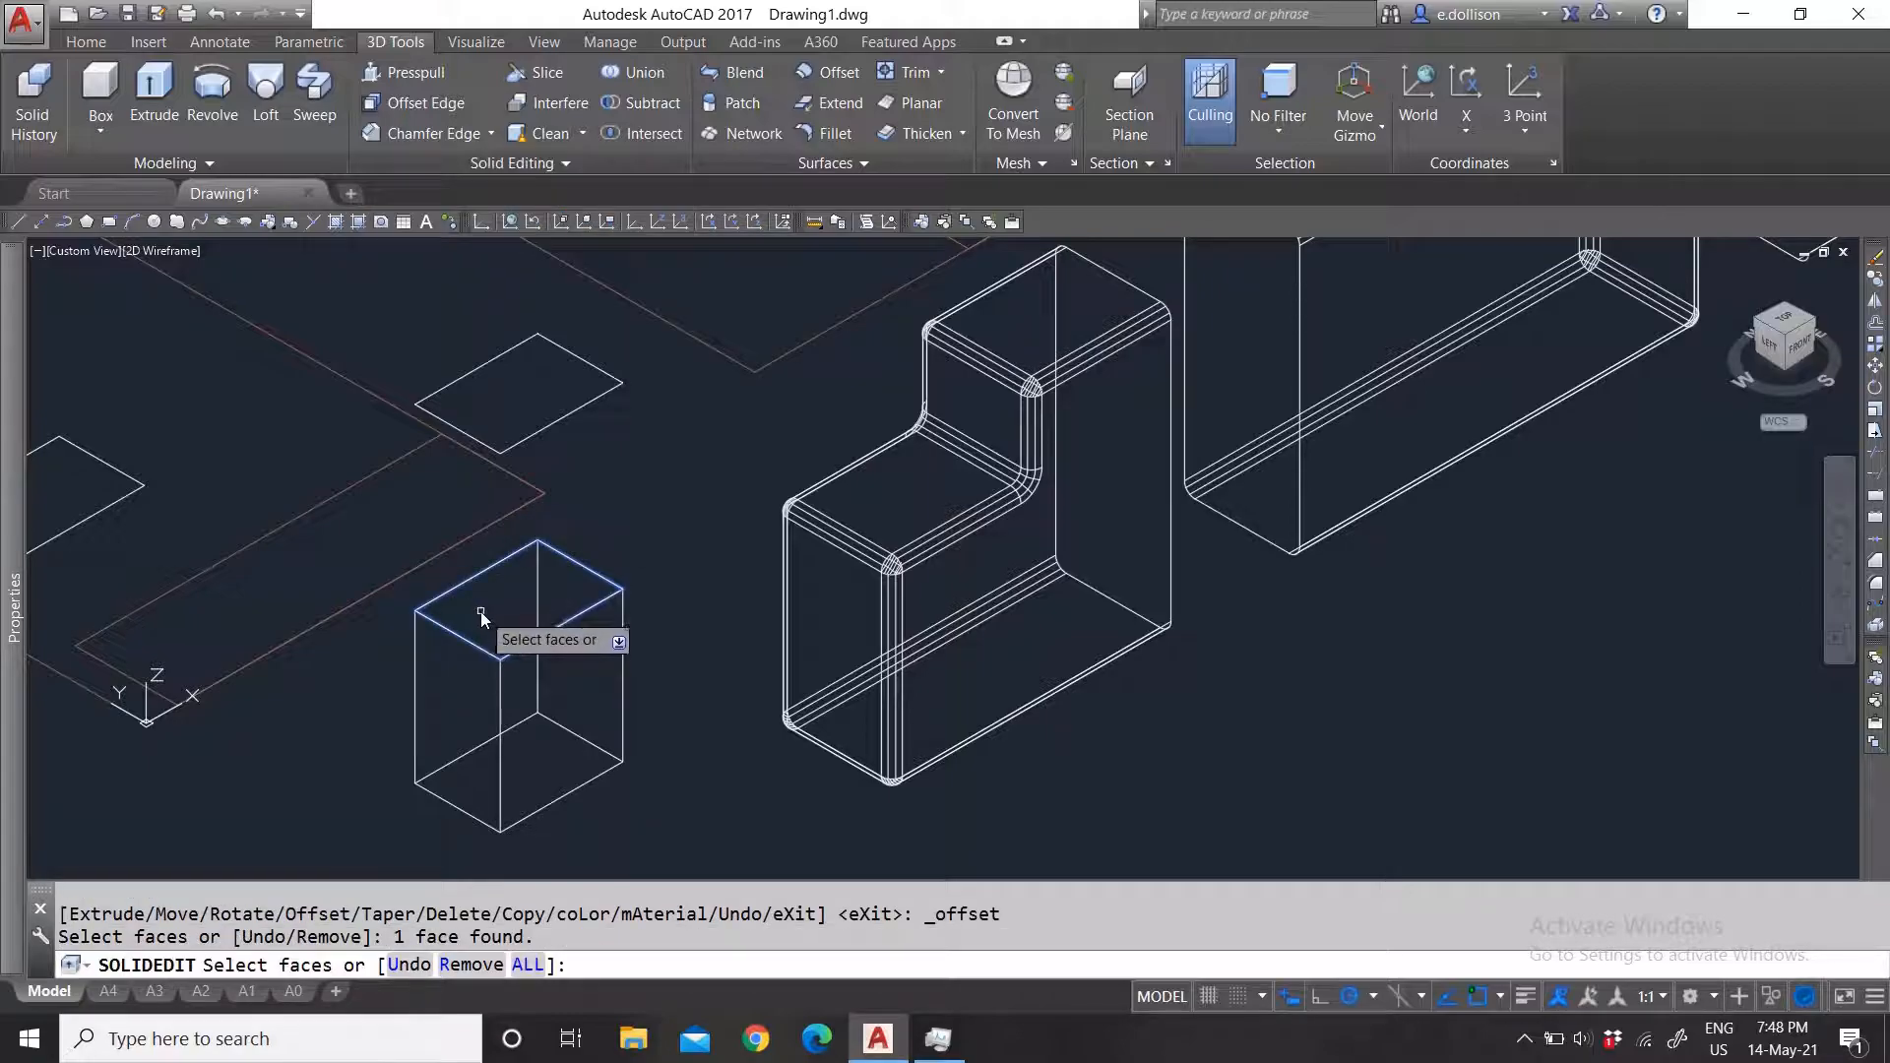
{"action": "key", "text": "Return"}
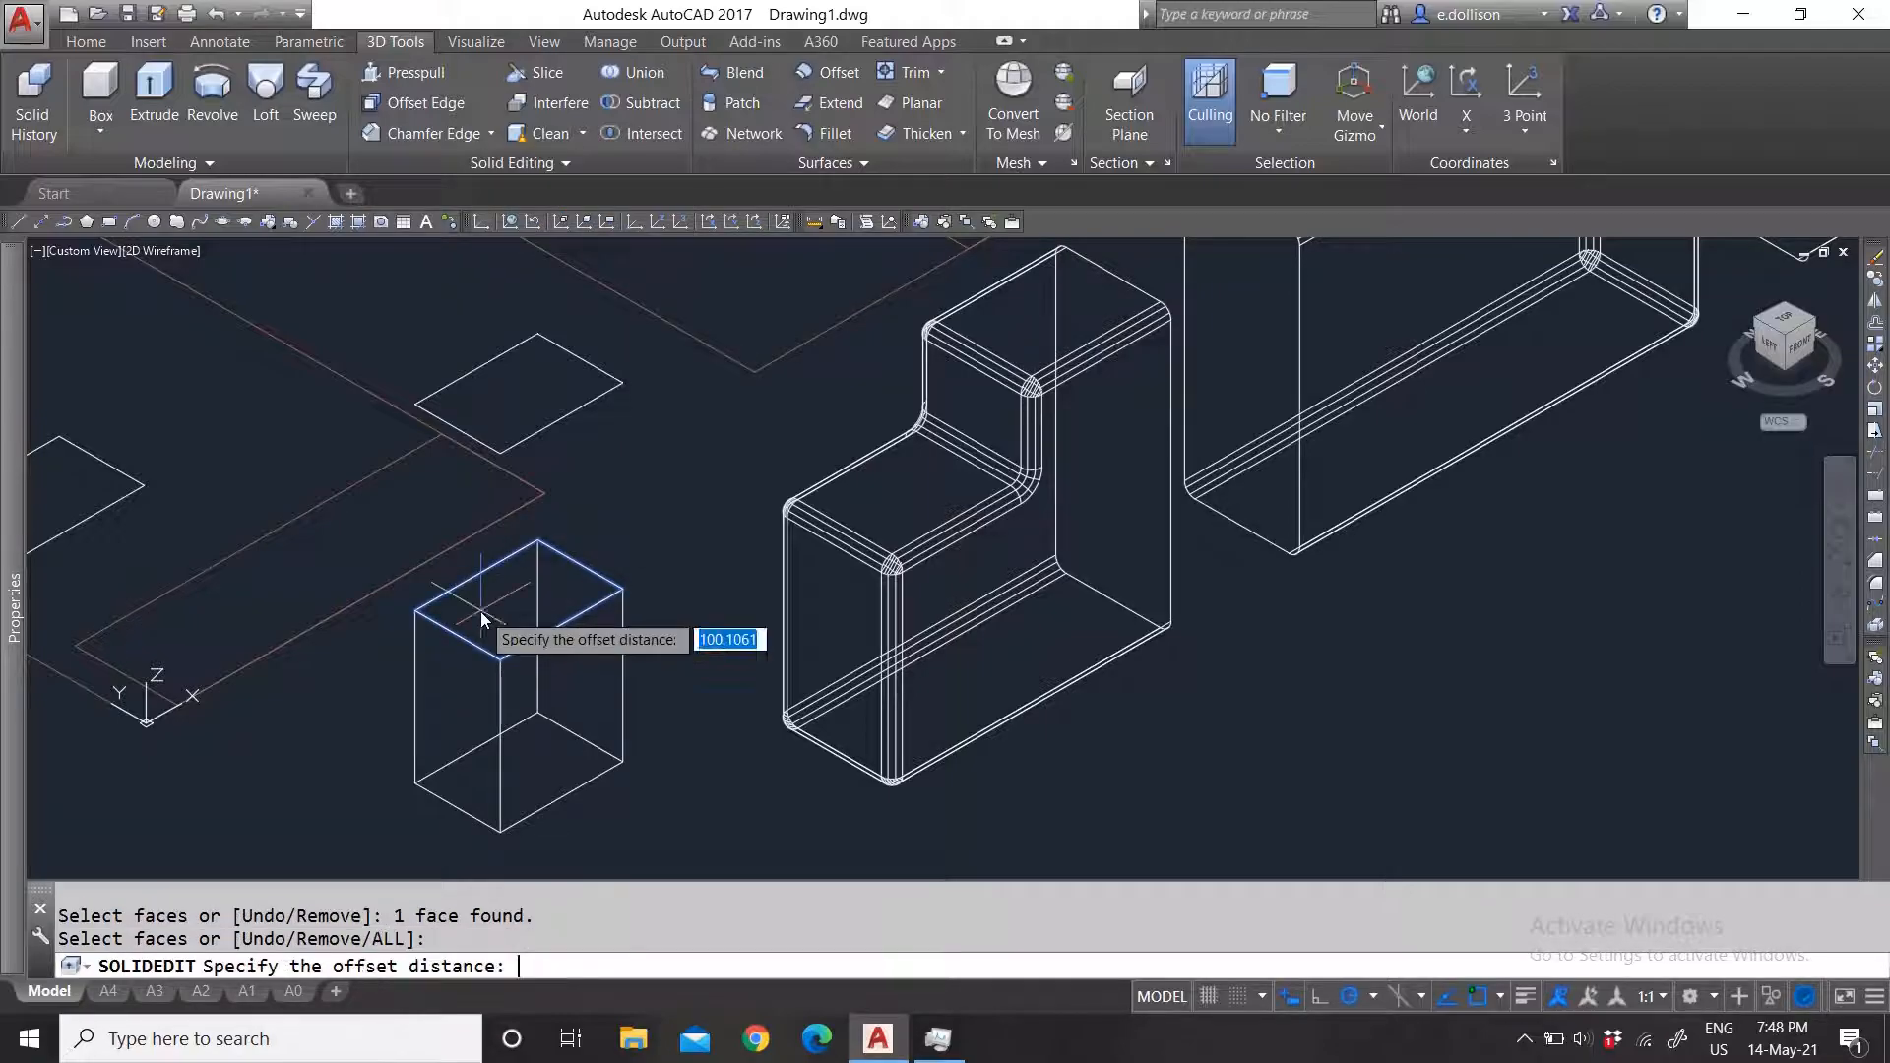
{"action": "left_click", "coordinate": [623, 590]}
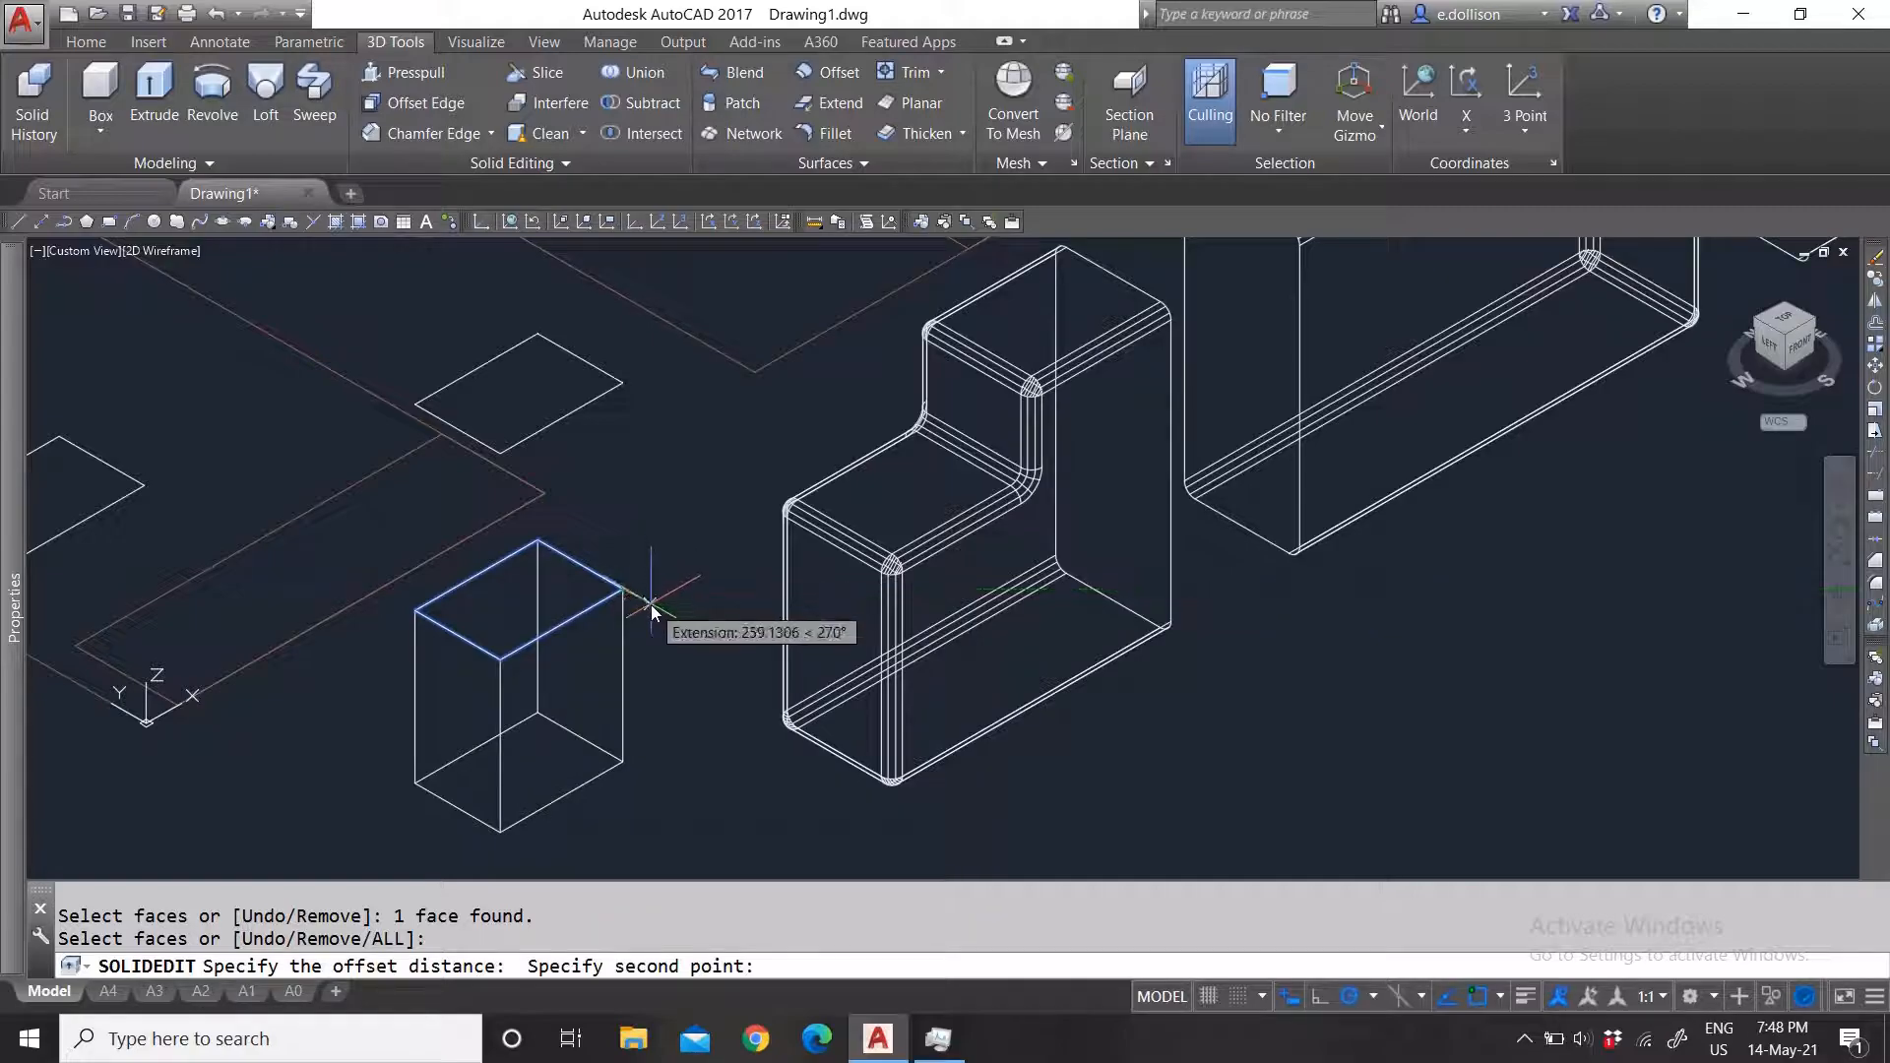
{"action": "type", "text": "50"}
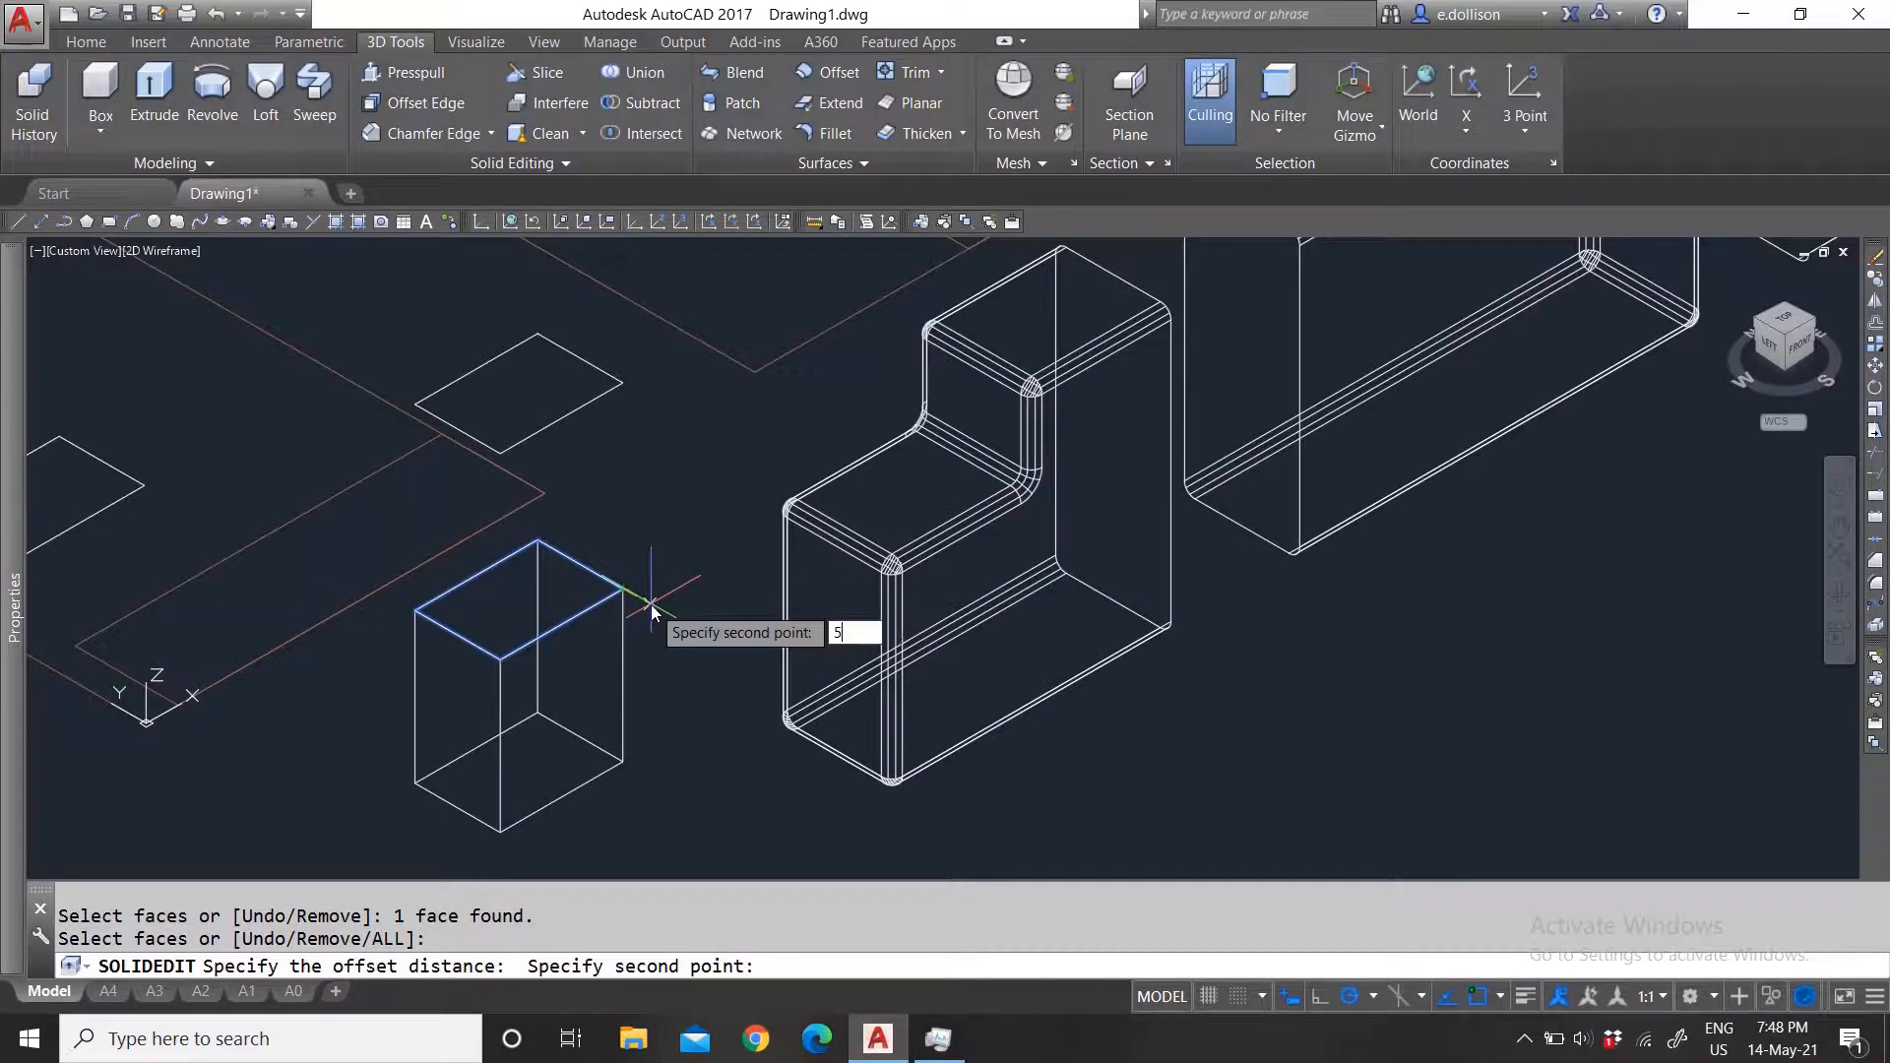
{"action": "key", "text": "Return"}
{"action": "key", "text": "Escape"}
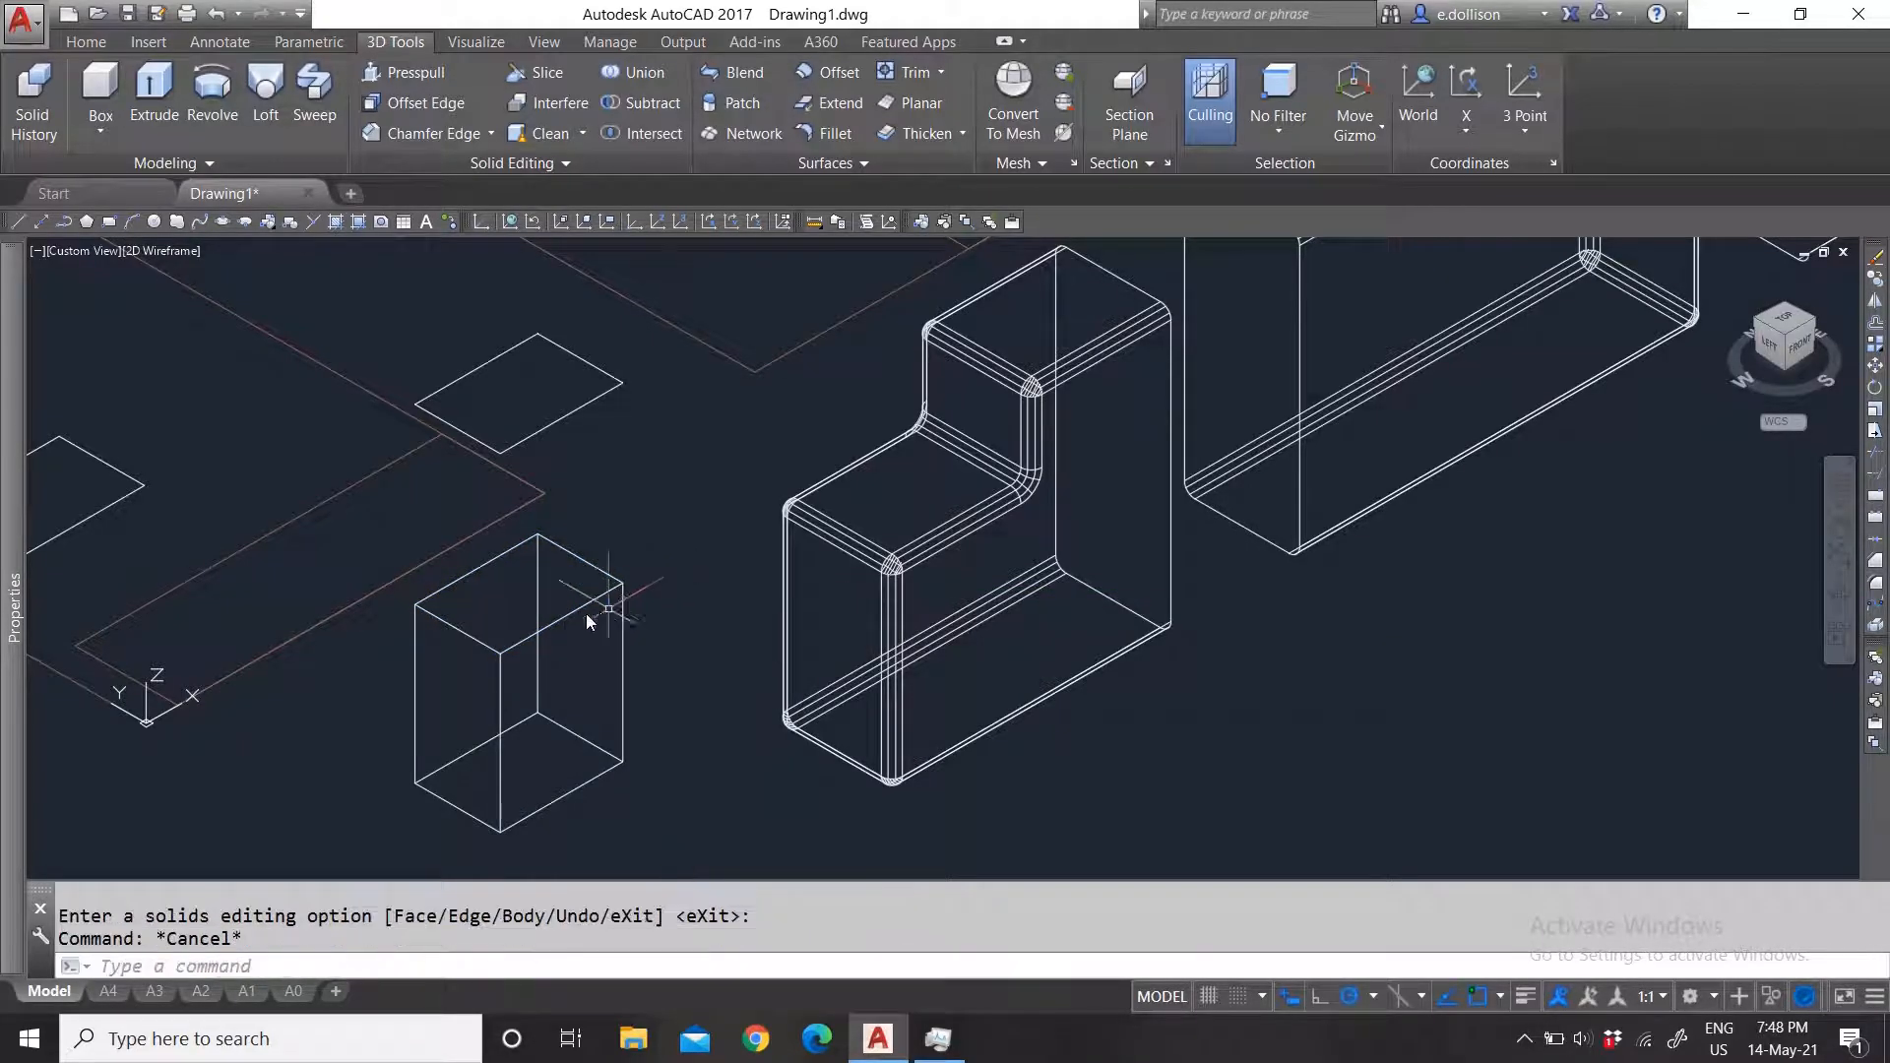
{"action": "left_click", "coordinate": [501, 656]}
{"action": "scroll", "coordinate": [452, 641], "scroll_direction": "up", "scroll_amount": 4}
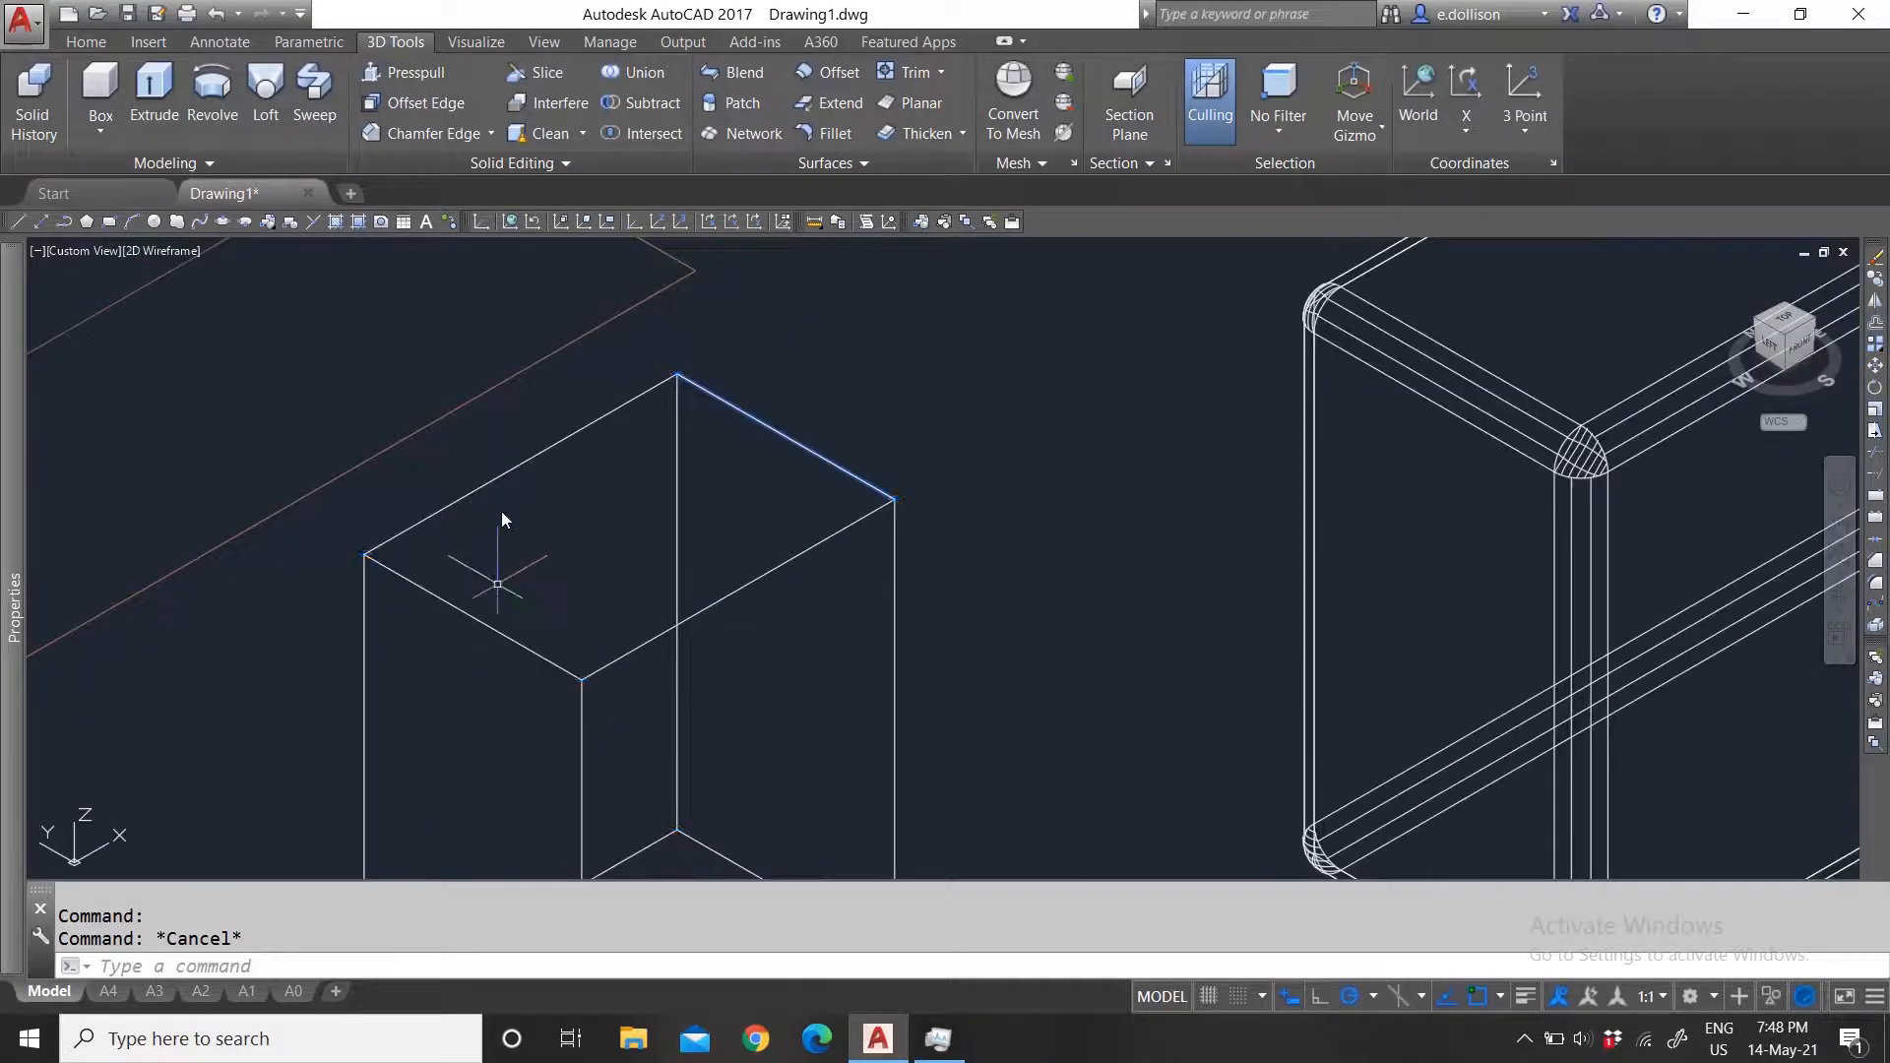
{"action": "scroll", "coordinate": [691, 604], "scroll_direction": "down", "scroll_amount": 5}
{"action": "scroll", "coordinate": [662, 620], "scroll_direction": "up", "scroll_amount": 5}
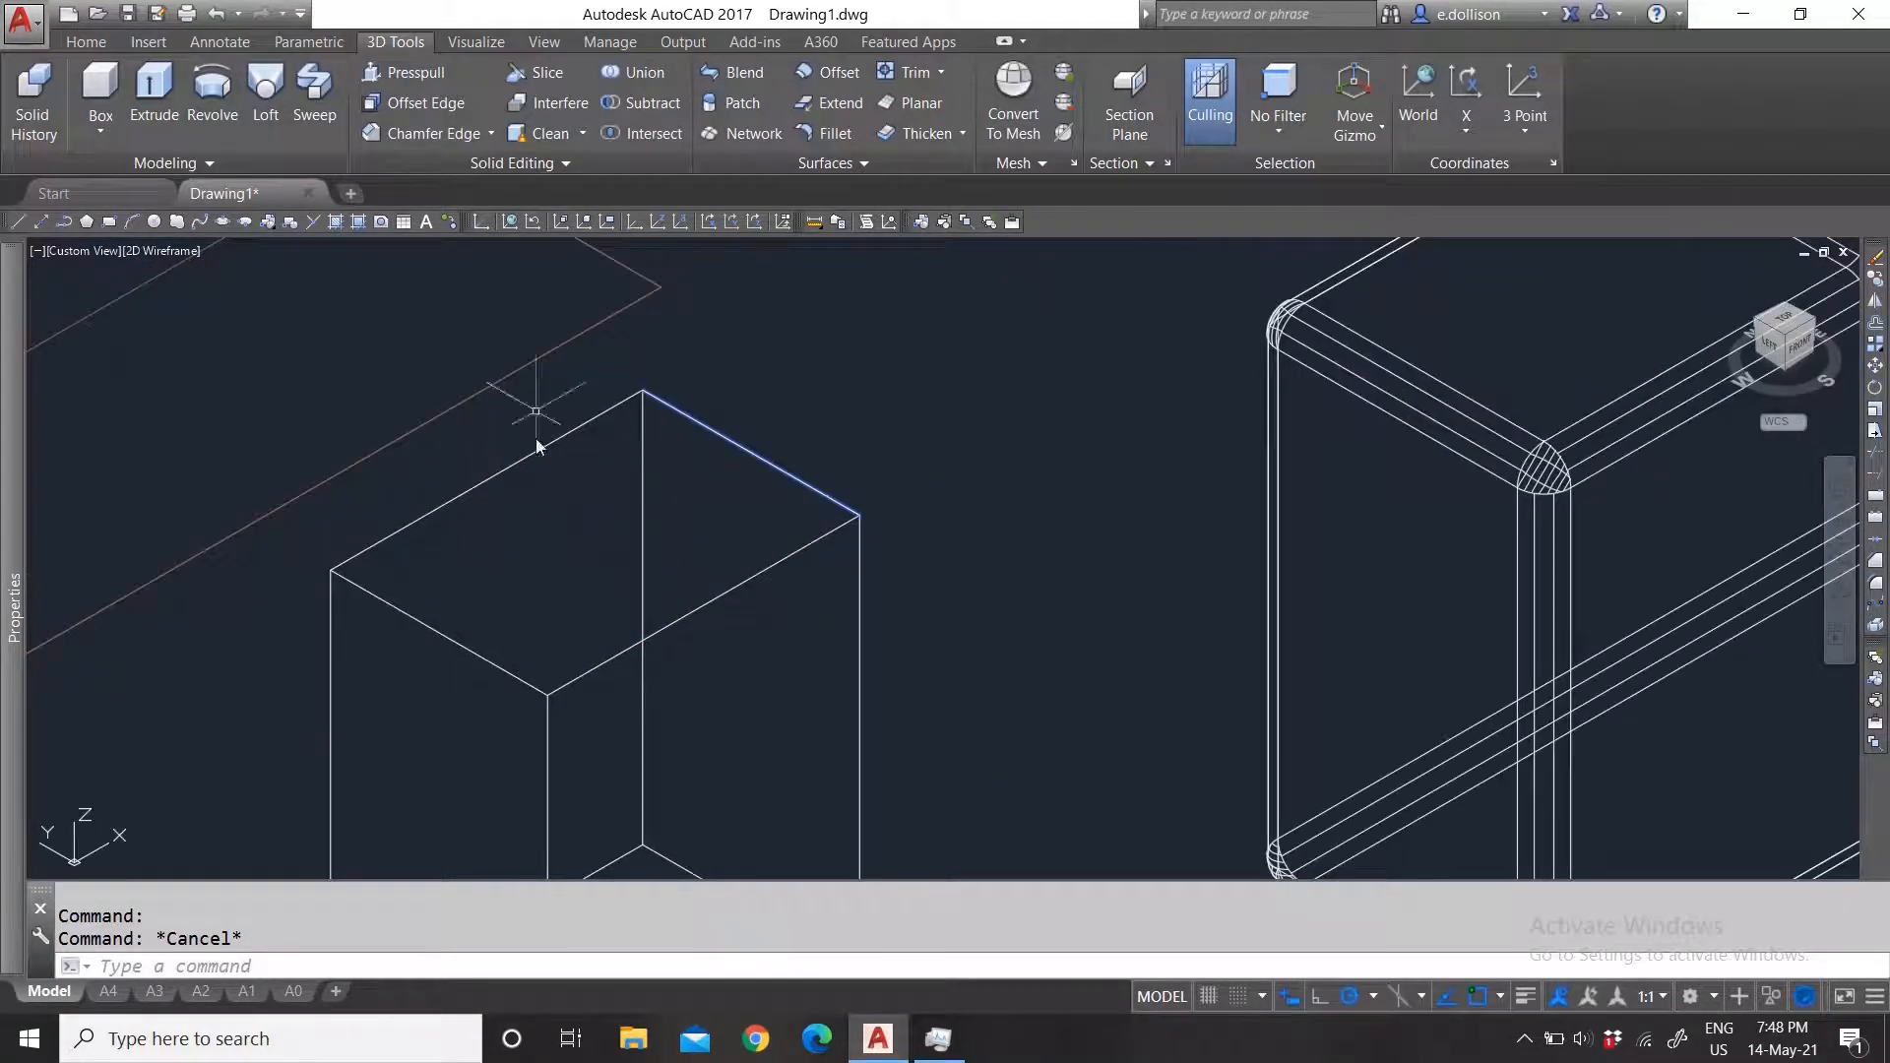
Step: Use Rotate Faces to tilt the tall box's top face 45 degrees about its long back edge
{"action": "left_click", "coordinate": [557, 163]}
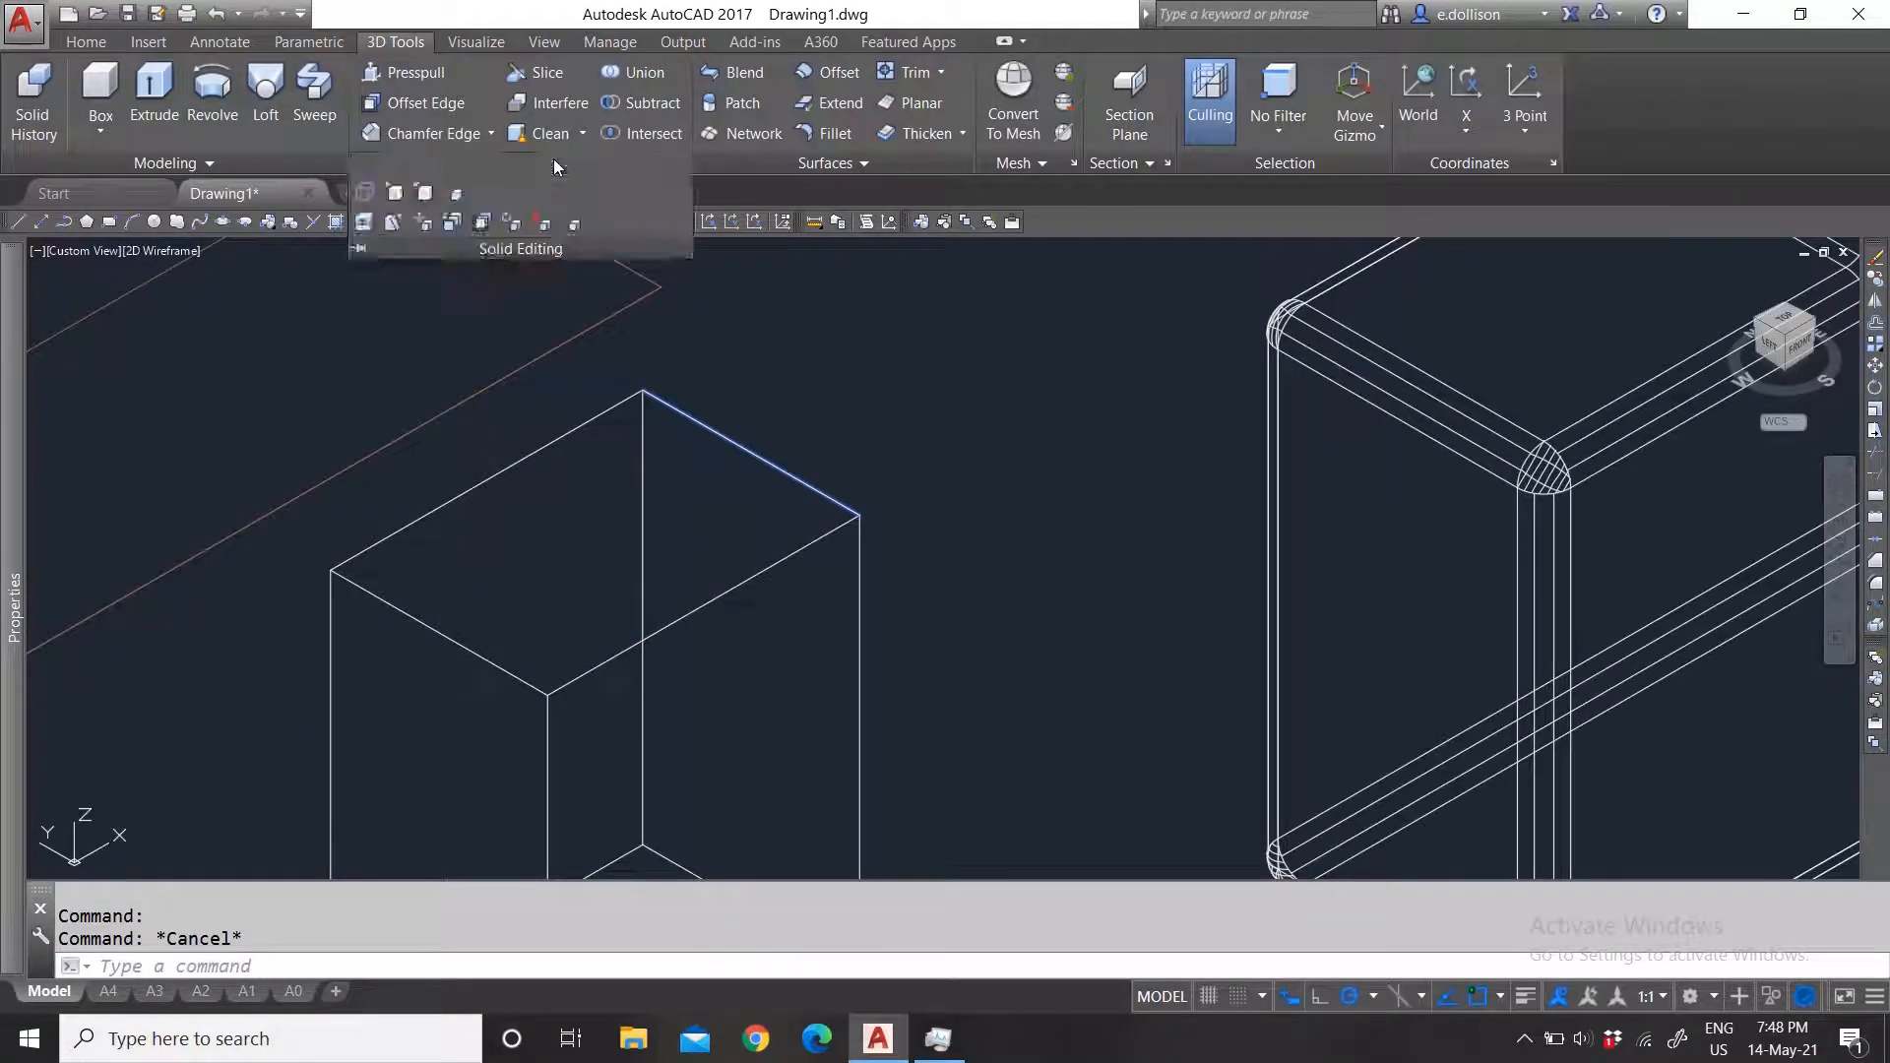
{"action": "left_click", "coordinate": [512, 224]}
{"action": "scroll", "coordinate": [662, 487], "scroll_direction": "down", "scroll_amount": 4}
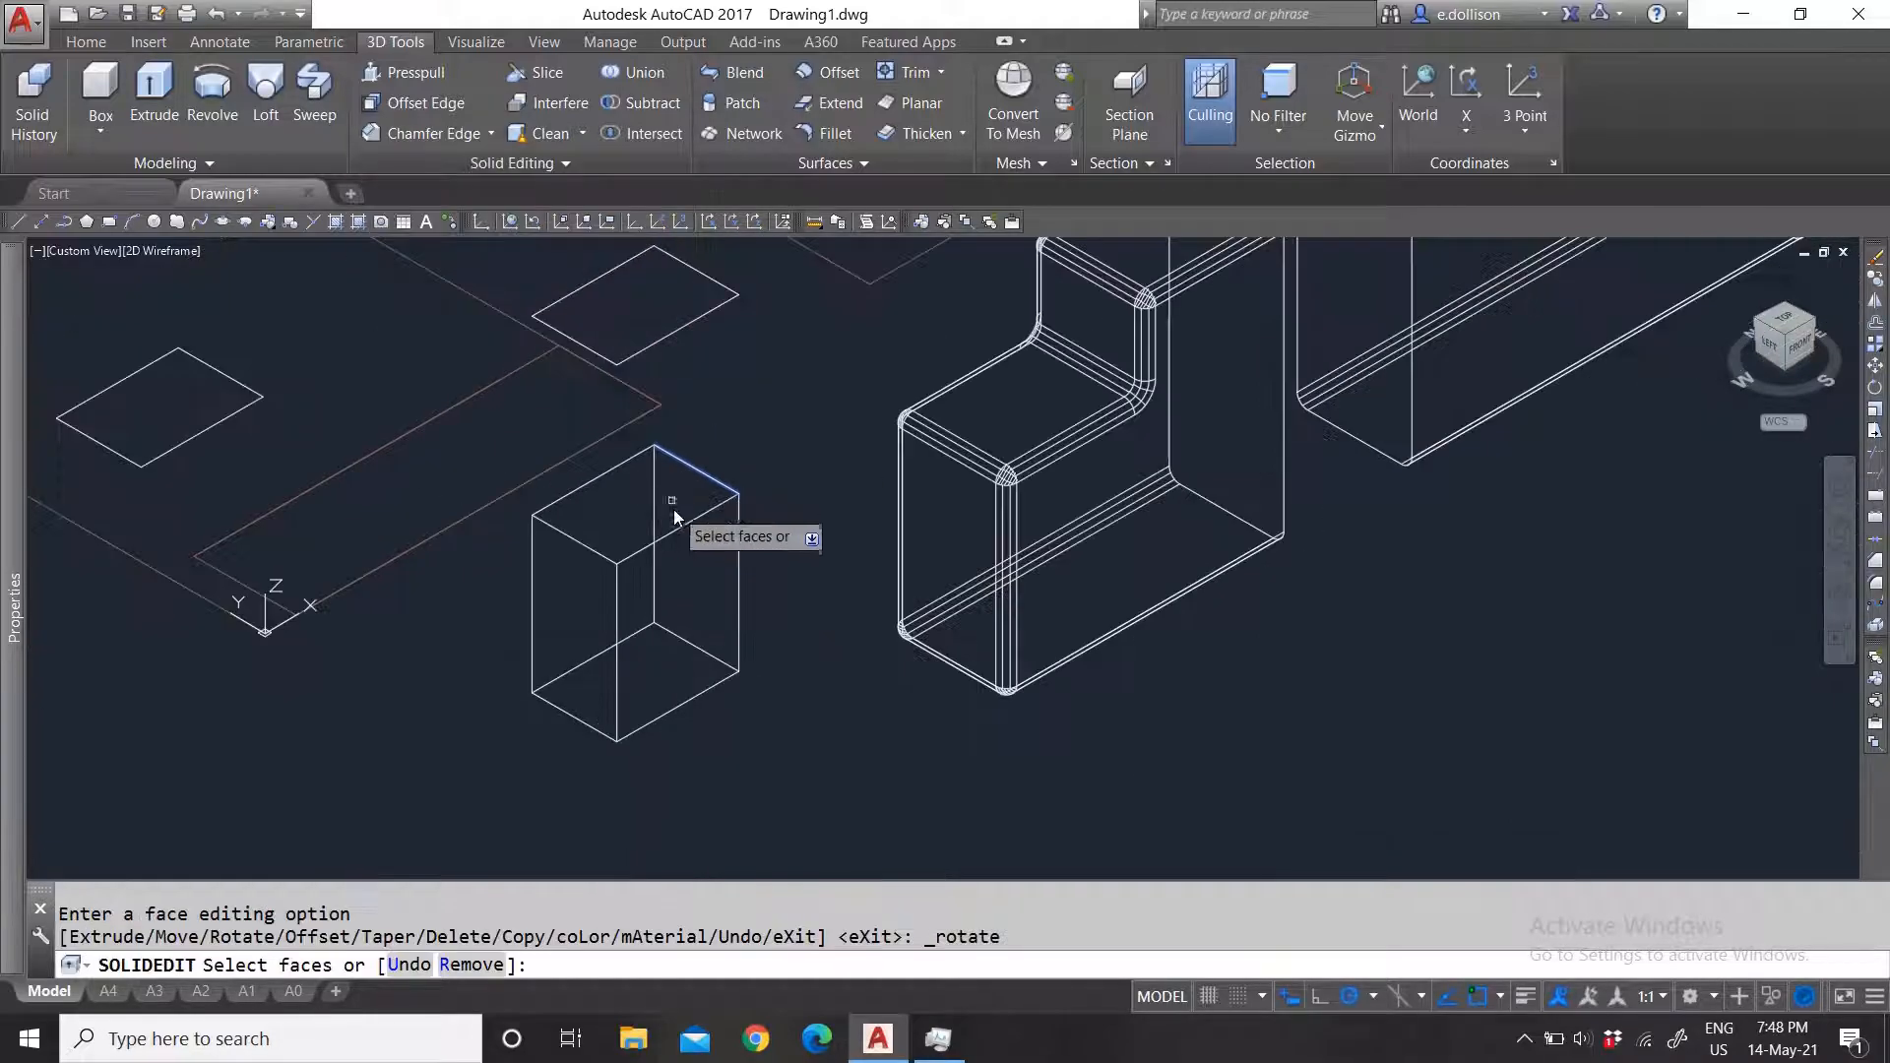
{"action": "left_click", "coordinate": [622, 517]}
{"action": "key", "text": "Return"}
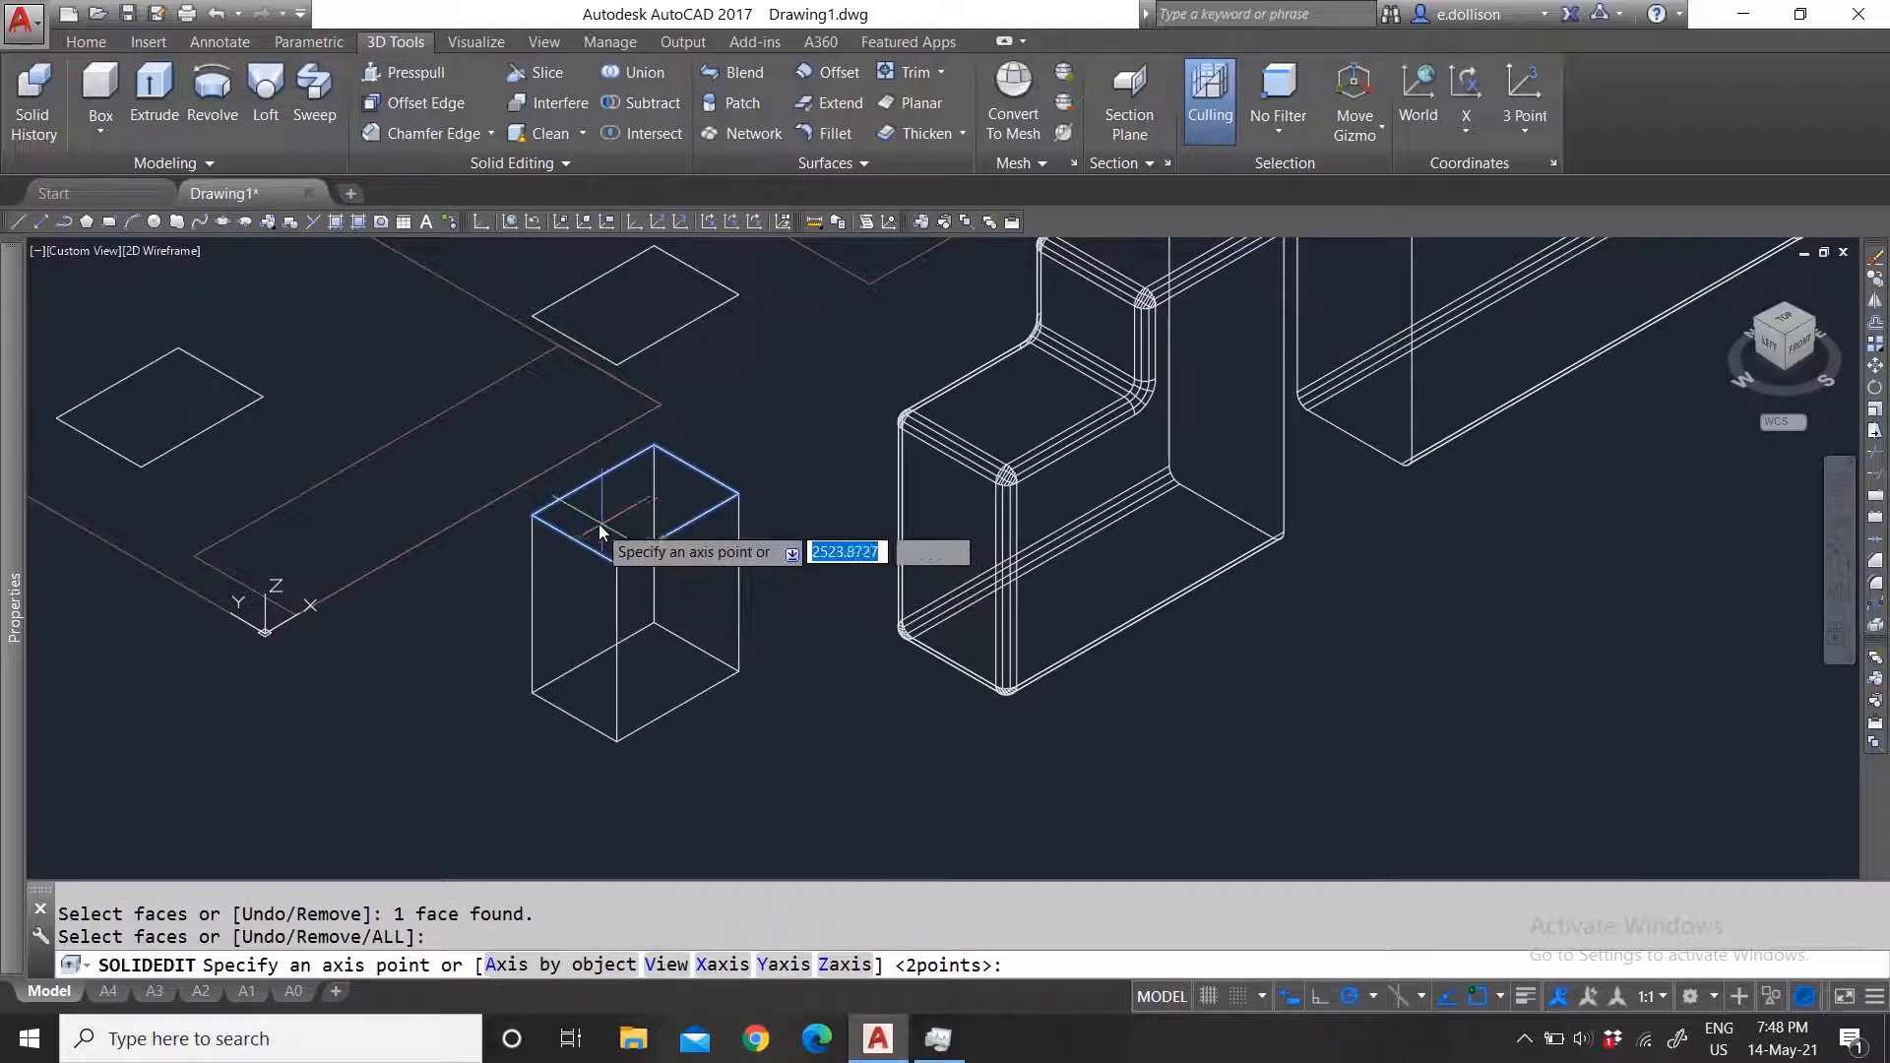
{"action": "left_click", "coordinate": [541, 515]}
{"action": "left_click", "coordinate": [653, 448]}
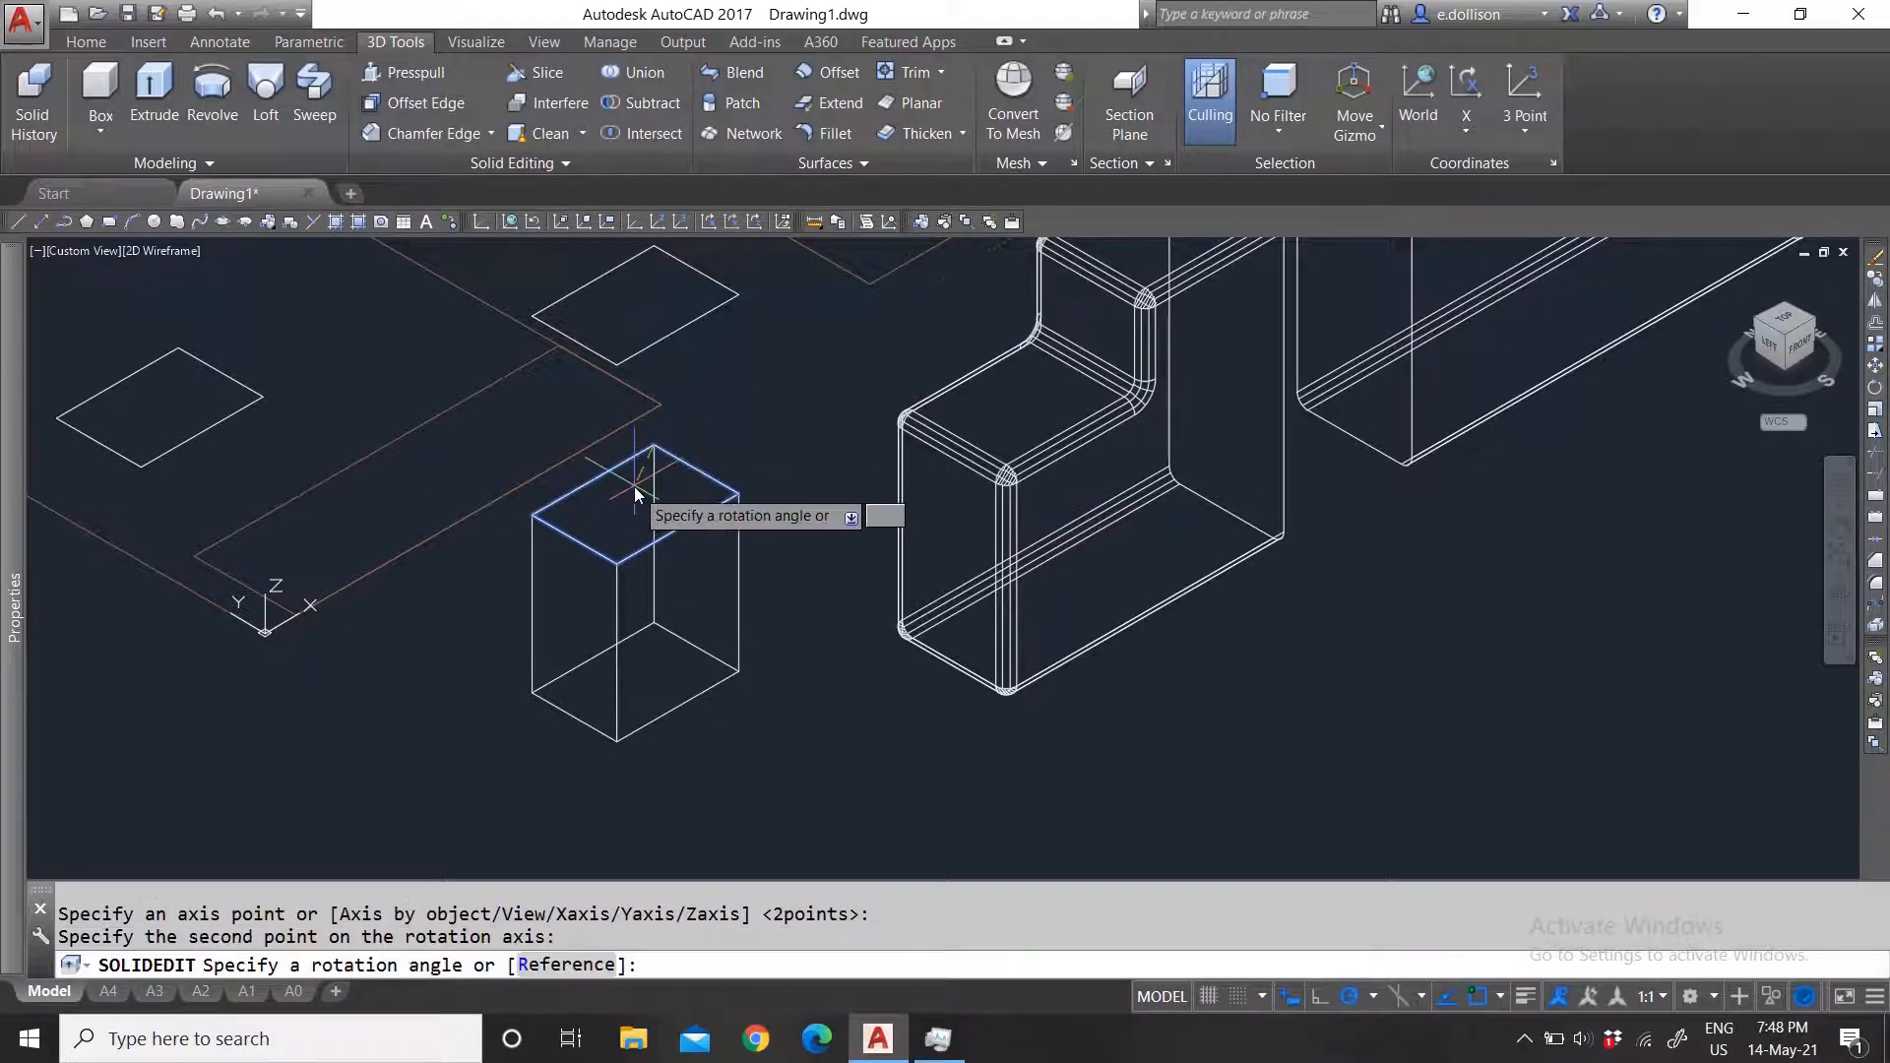
{"action": "type", "text": "45"}
{"action": "key", "text": "Return"}
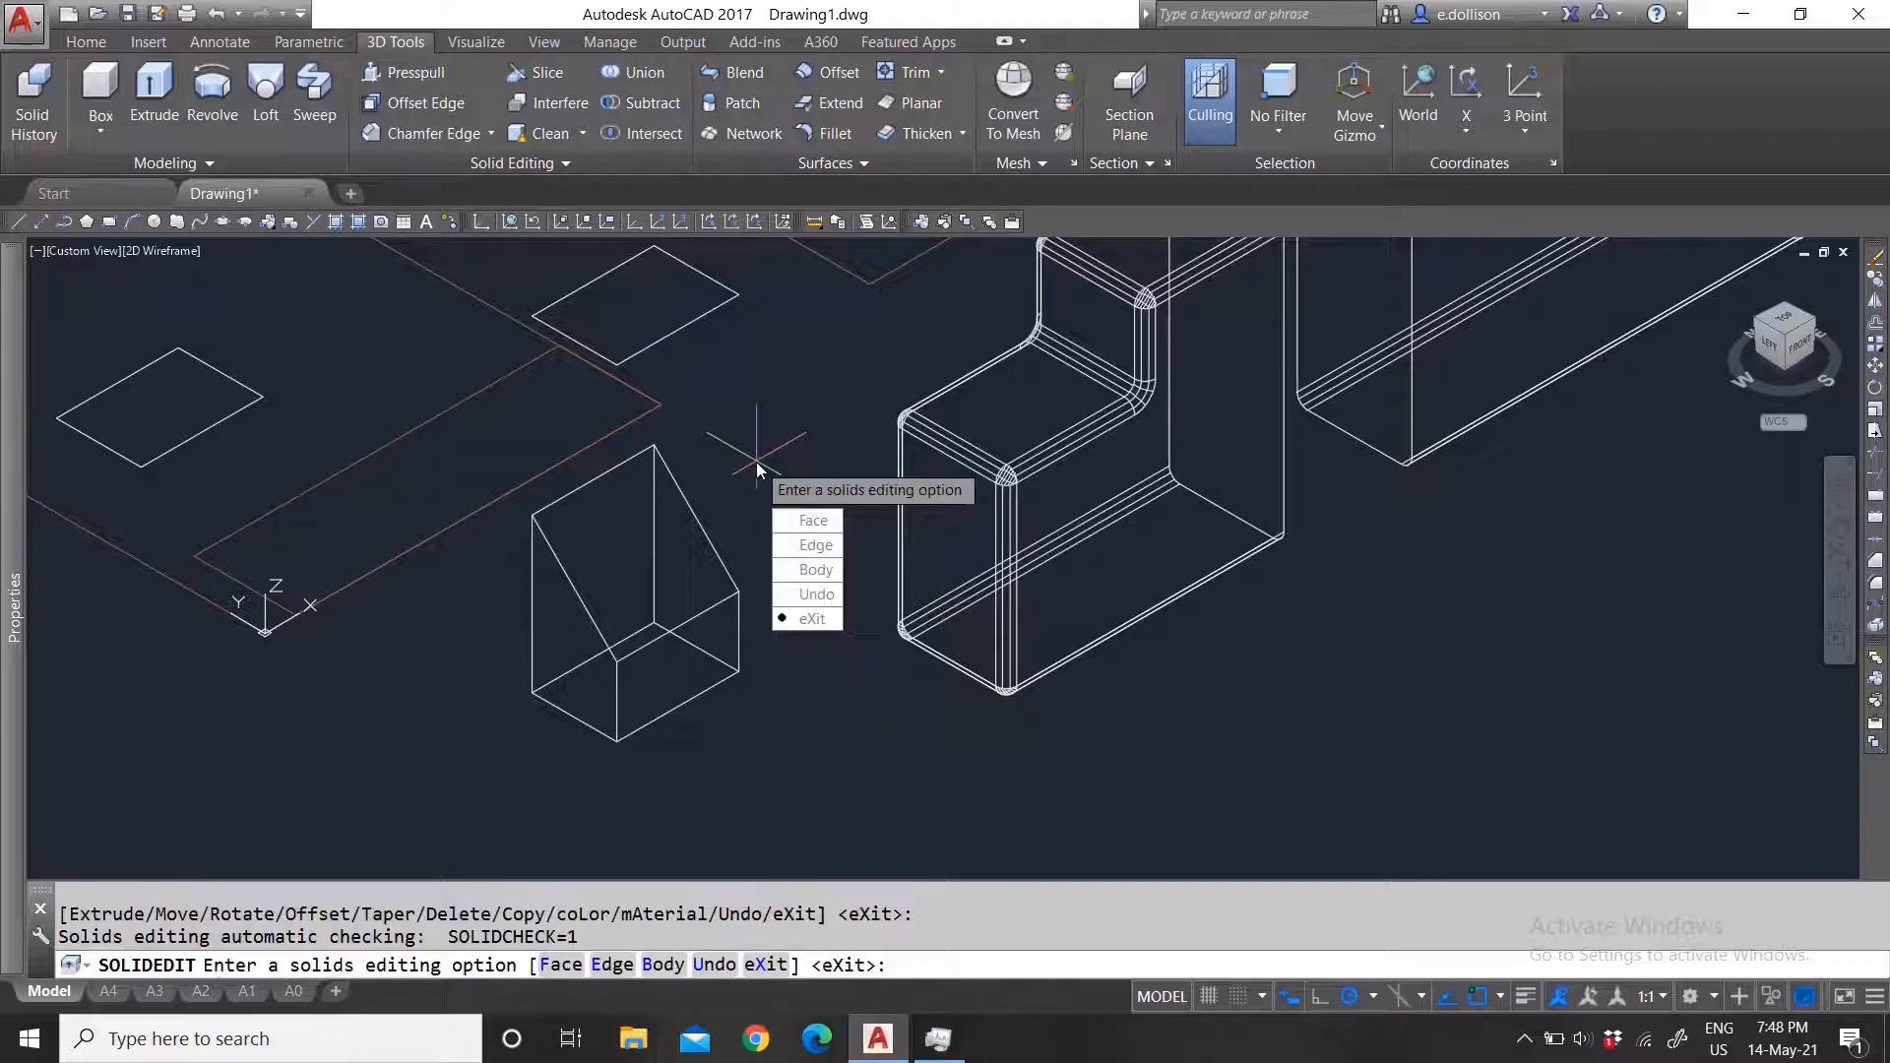
{"action": "key", "text": "Escape"}
{"action": "scroll", "coordinate": [705, 603], "scroll_direction": "up", "scroll_amount": 2}
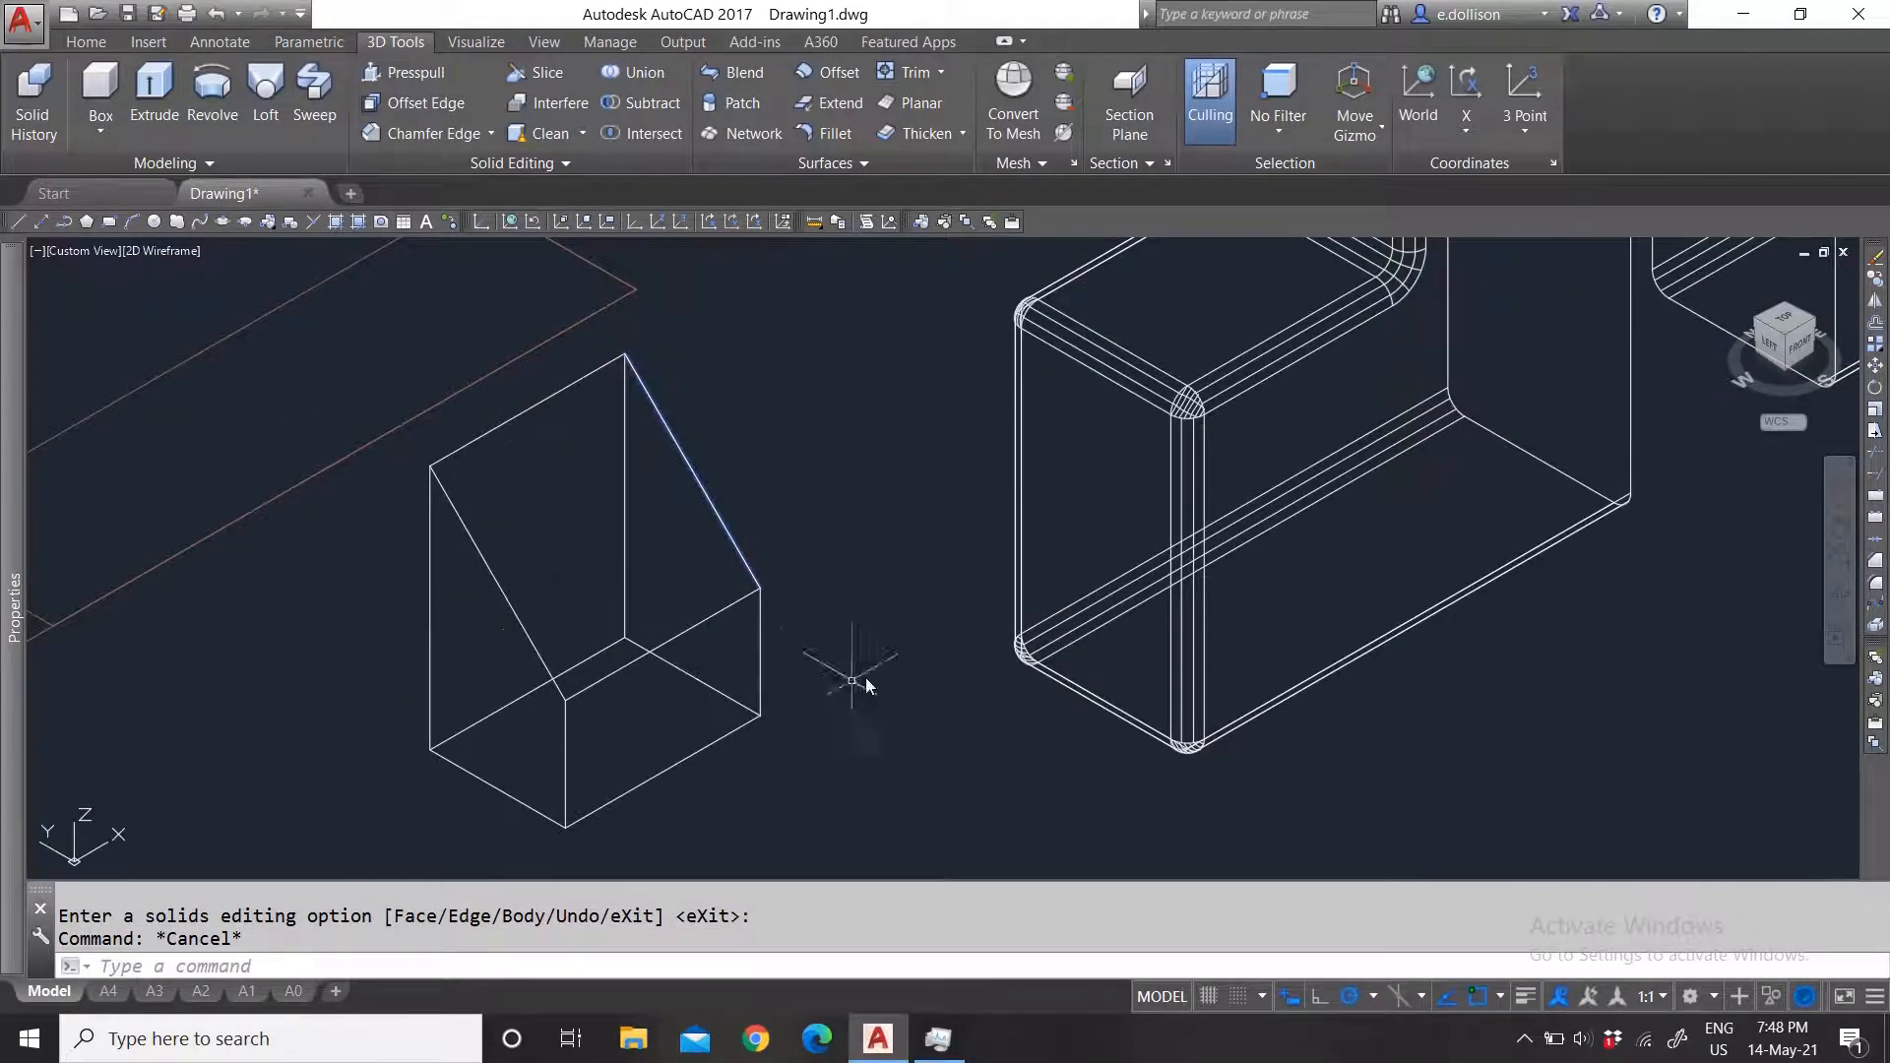
{"action": "scroll", "coordinate": [787, 636], "scroll_direction": "down", "scroll_amount": 3}
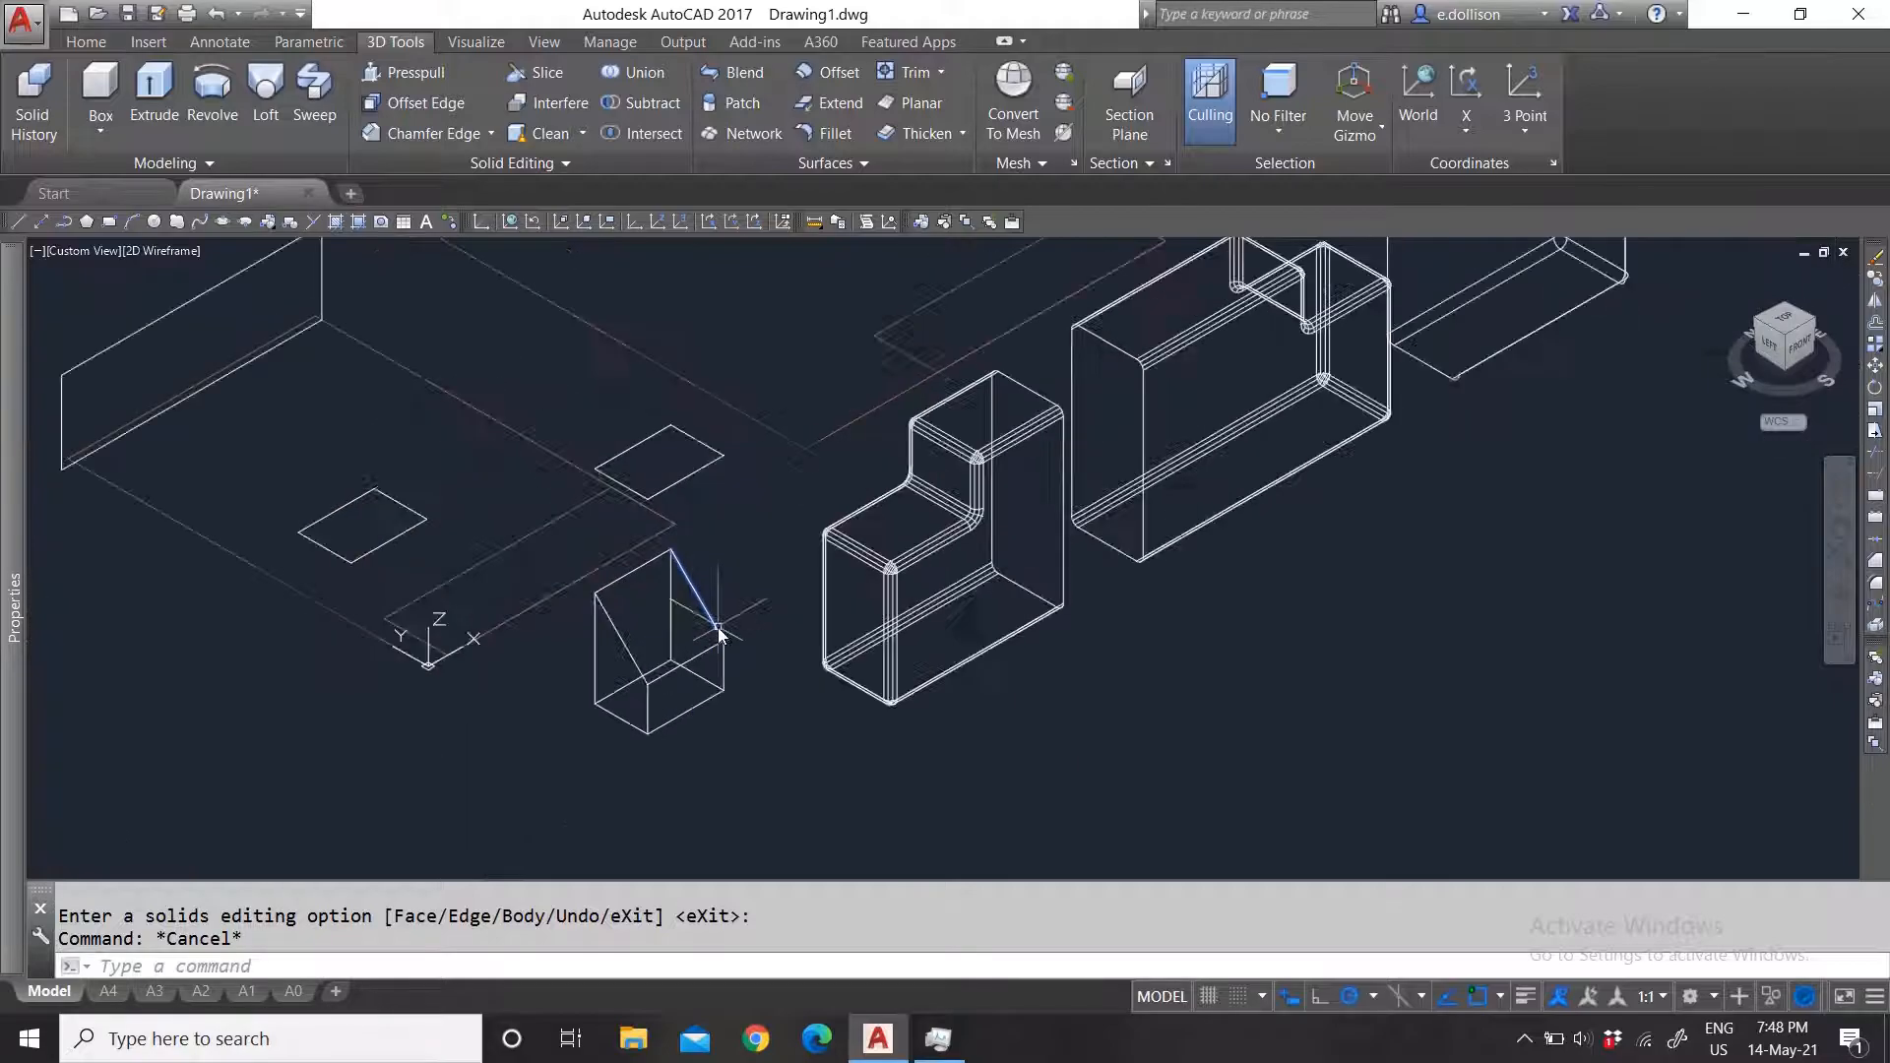
{"action": "scroll", "coordinate": [725, 641], "scroll_direction": "up", "scroll_amount": 3}
{"action": "left_click", "coordinate": [726, 641]}
{"action": "key", "text": "Escape"}
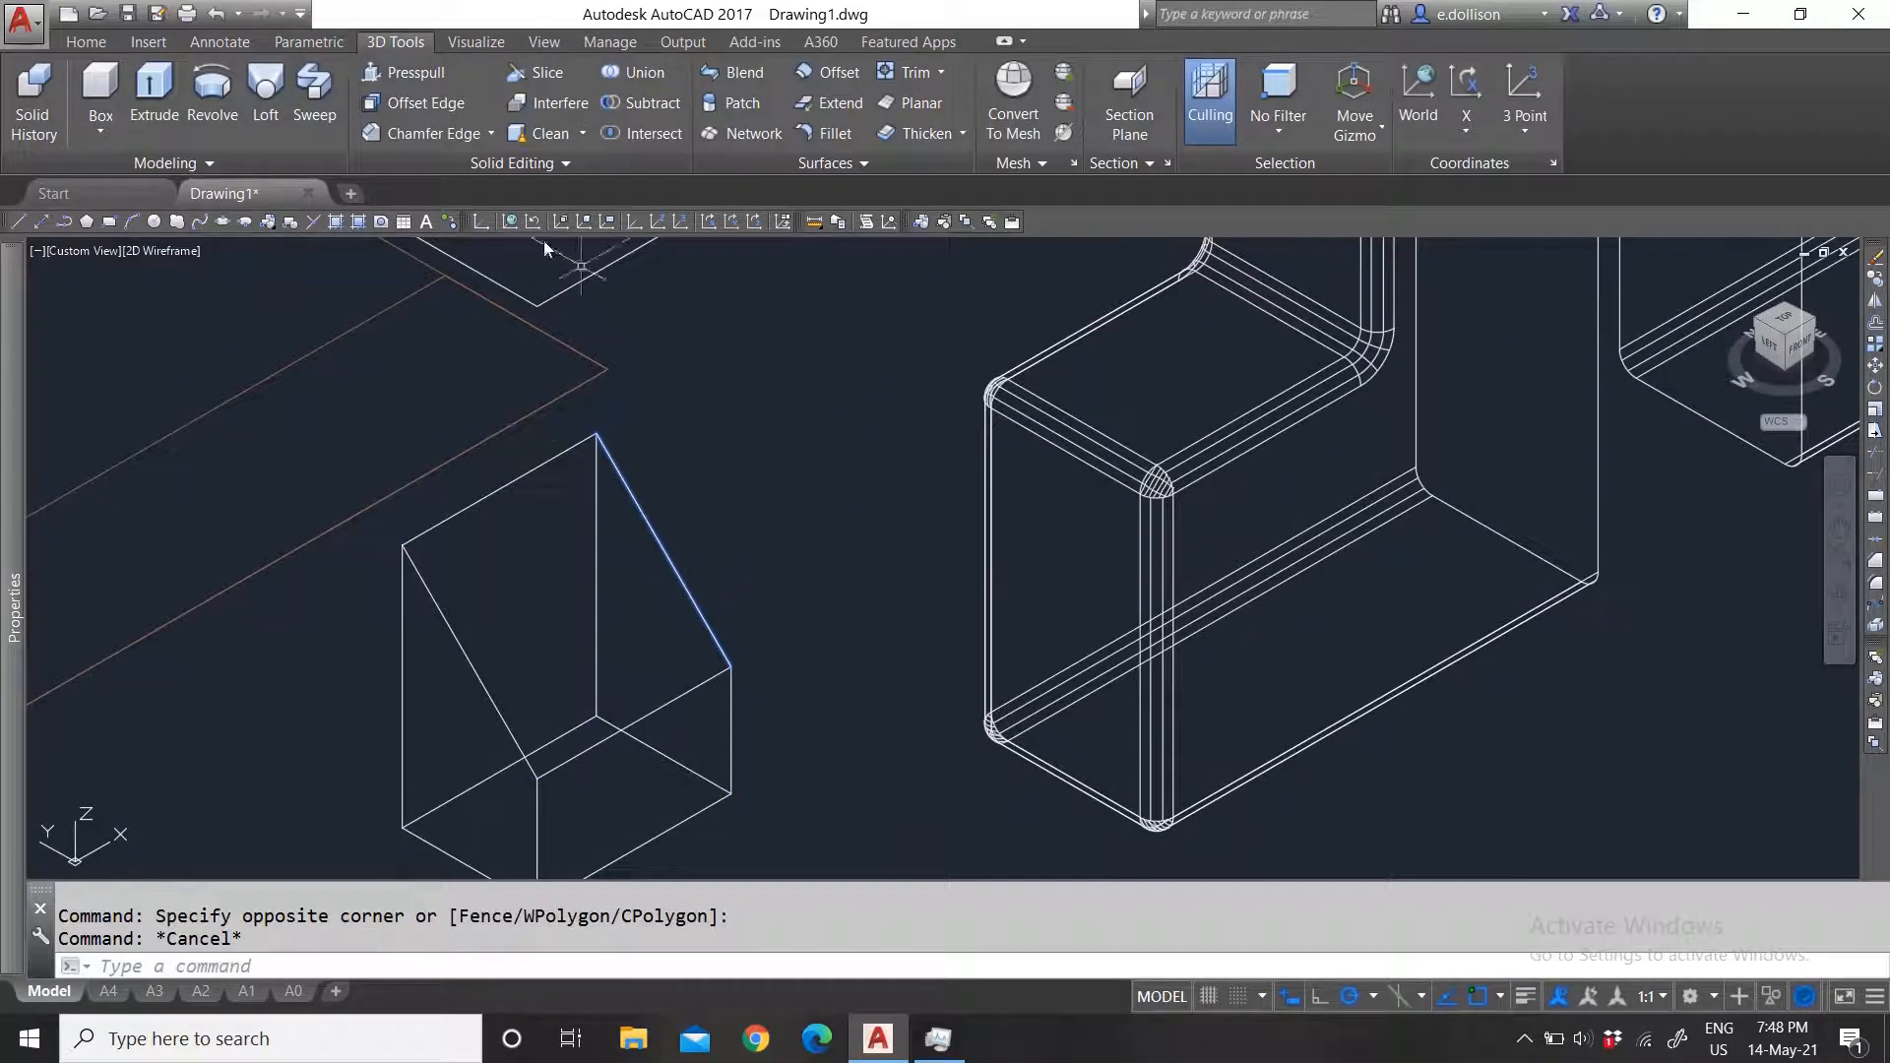
Step: Try to remove the flat, unfilleted end face of the middle notched block with Delete Faces
{"action": "left_click", "coordinate": [521, 165]}
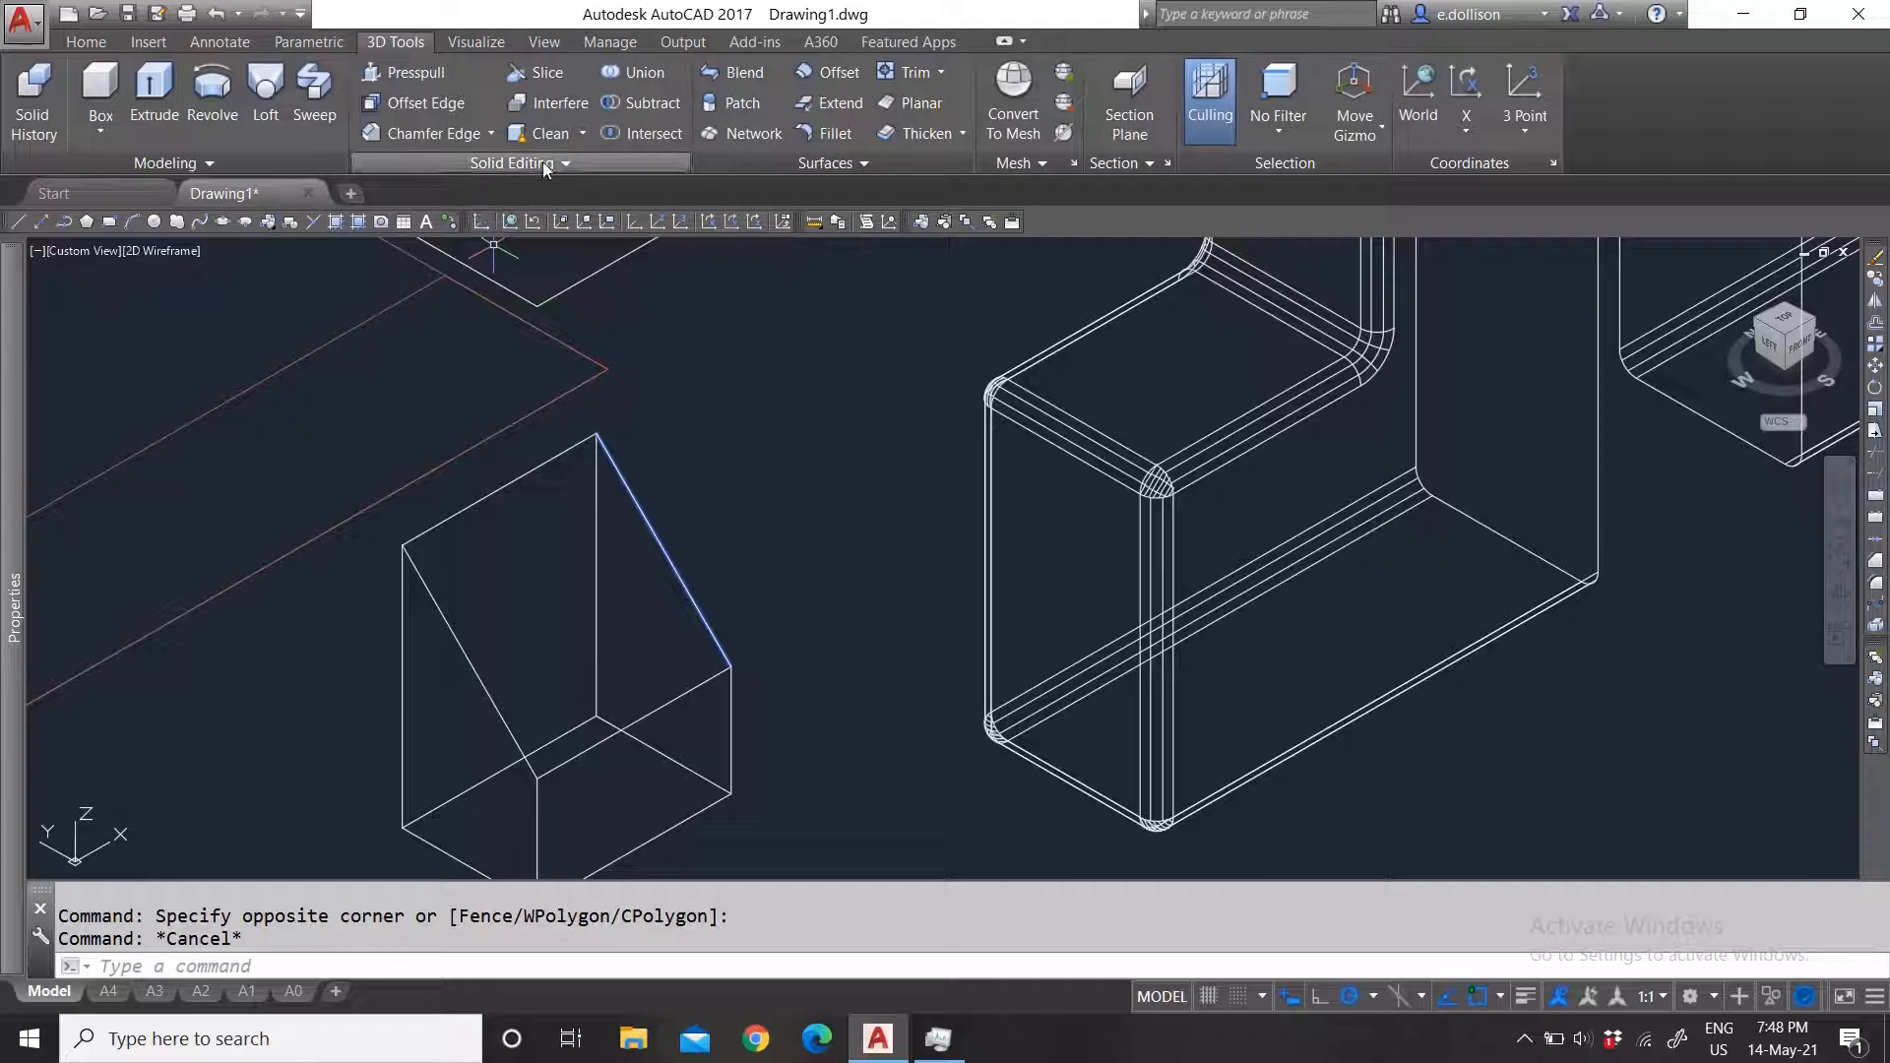
{"action": "left_click", "coordinate": [541, 161]}
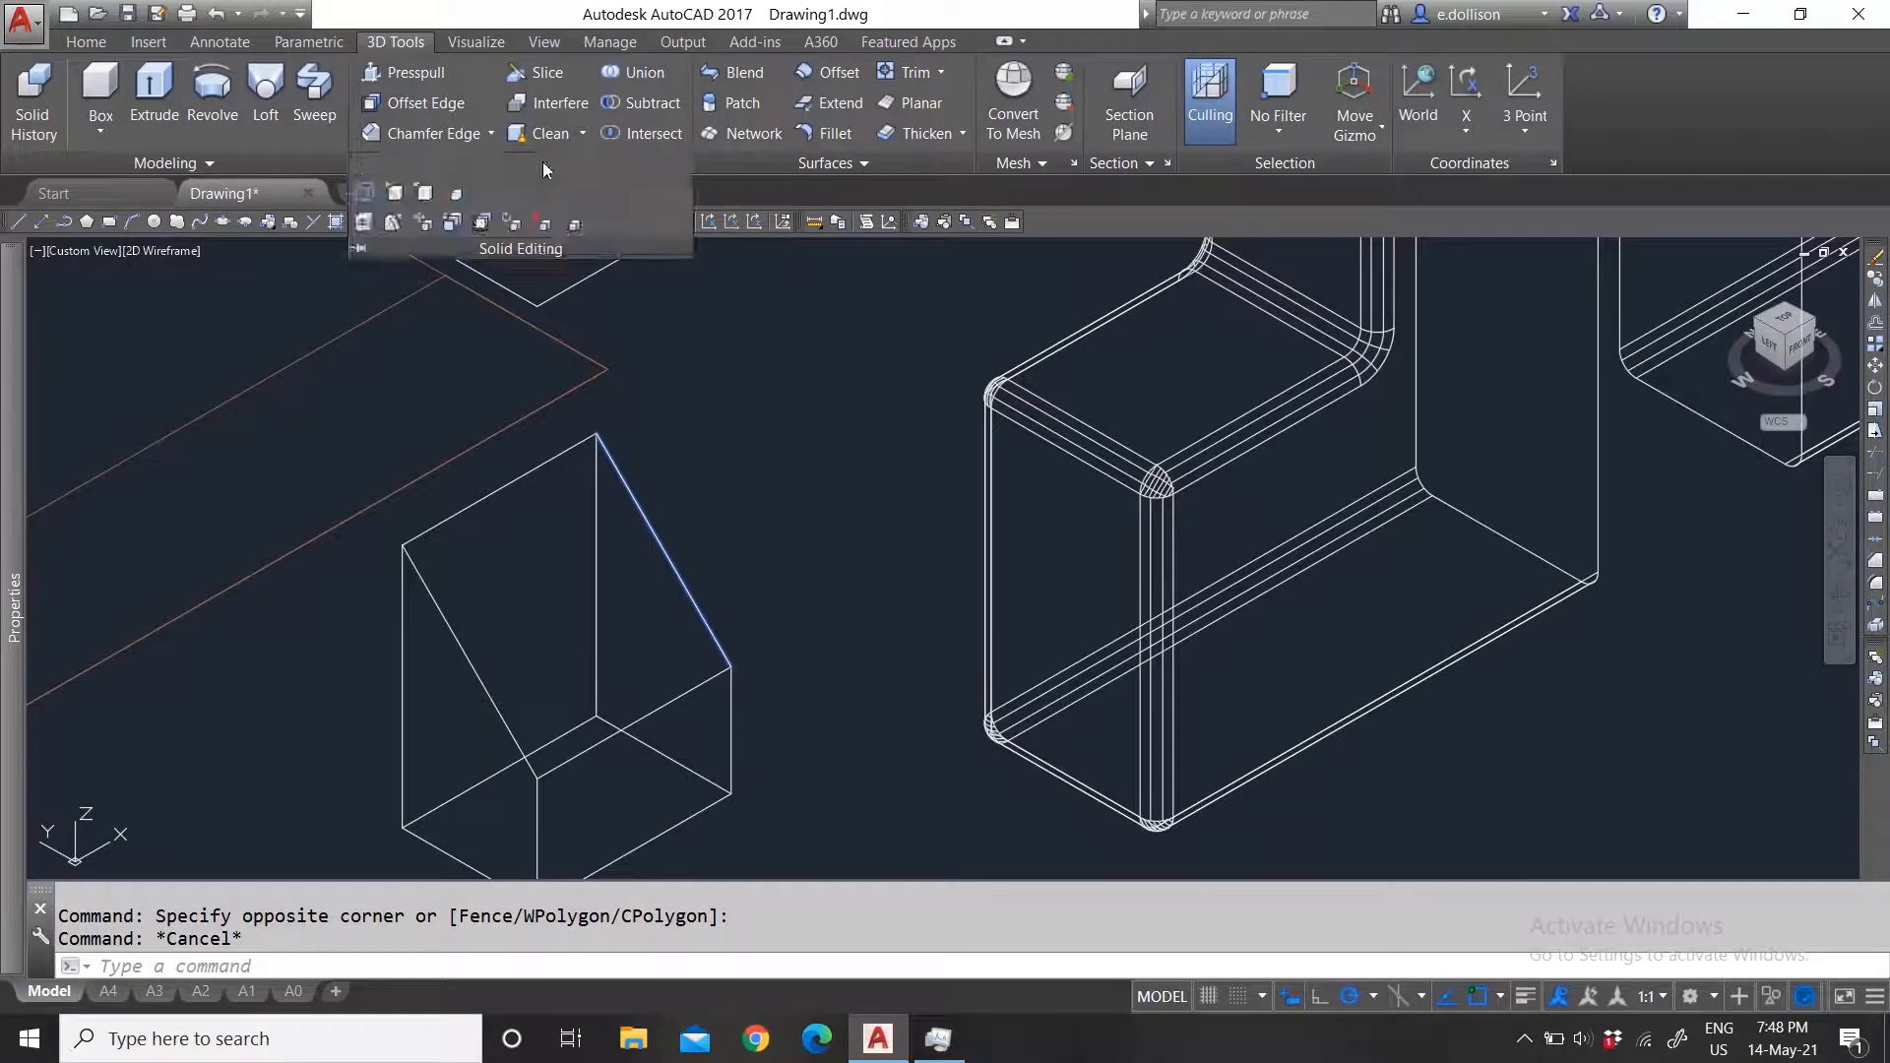
{"action": "left_click", "coordinate": [541, 228]}
{"action": "scroll", "coordinate": [768, 630], "scroll_direction": "down", "scroll_amount": 3}
{"action": "scroll", "coordinate": [551, 629], "scroll_direction": "up", "scroll_amount": 2}
{"action": "scroll", "coordinate": [802, 633], "scroll_direction": "down", "scroll_amount": 4}
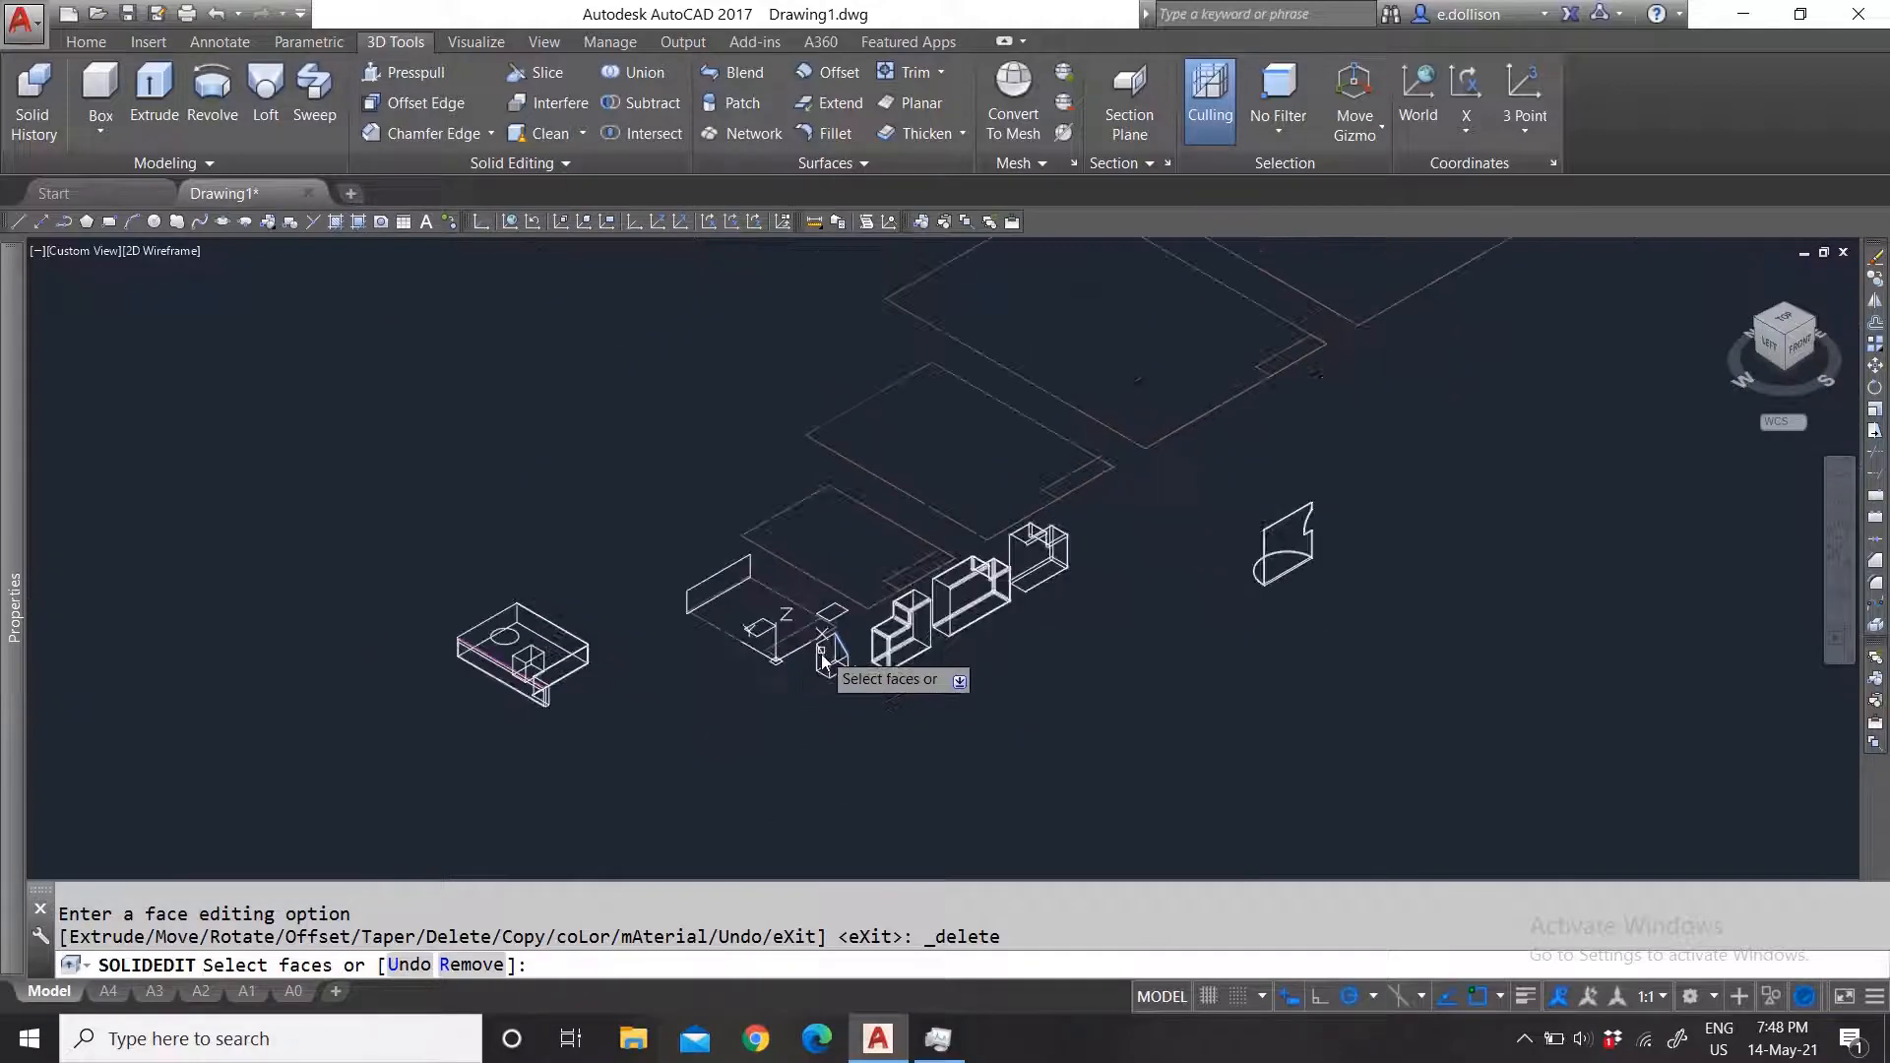
{"action": "scroll", "coordinate": [624, 646], "scroll_direction": "up", "scroll_amount": 3}
{"action": "scroll", "coordinate": [807, 600], "scroll_direction": "down", "scroll_amount": 4}
{"action": "scroll", "coordinate": [1196, 571], "scroll_direction": "up", "scroll_amount": 8}
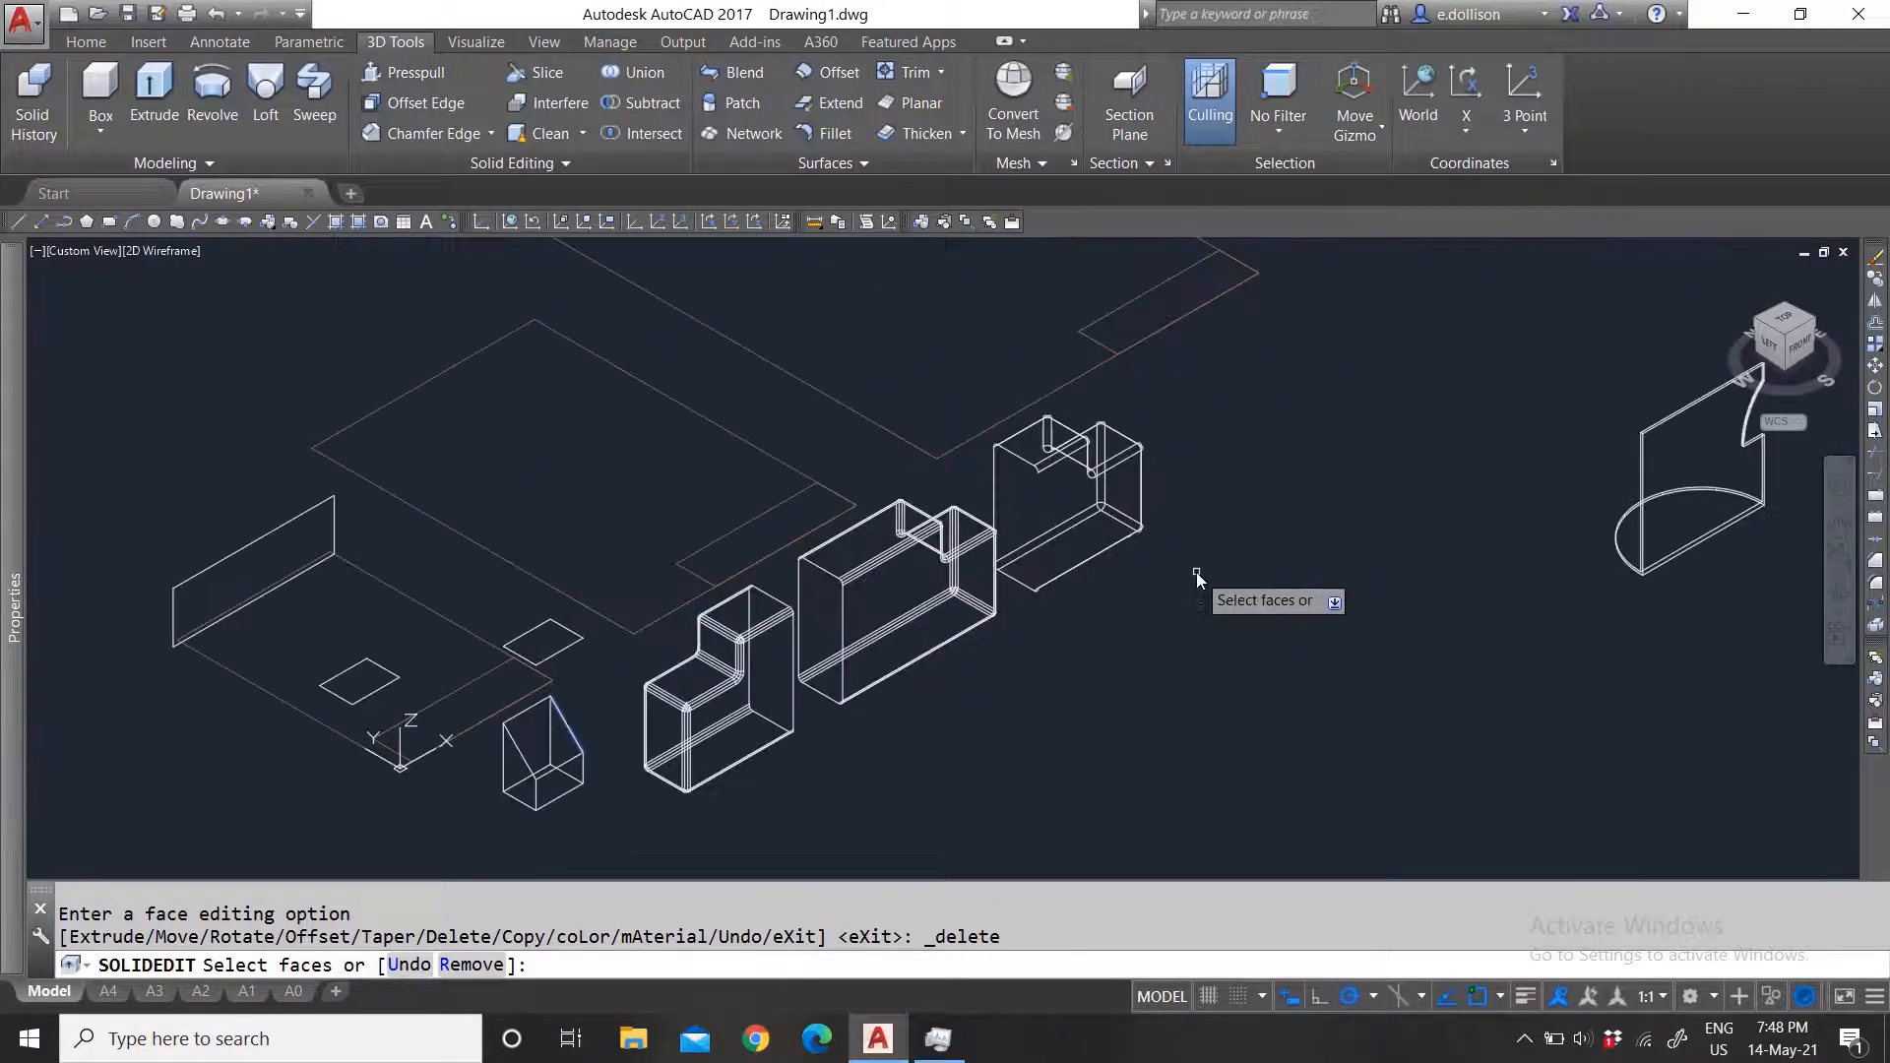
{"action": "scroll", "coordinate": [641, 675], "scroll_direction": "down", "scroll_amount": 3}
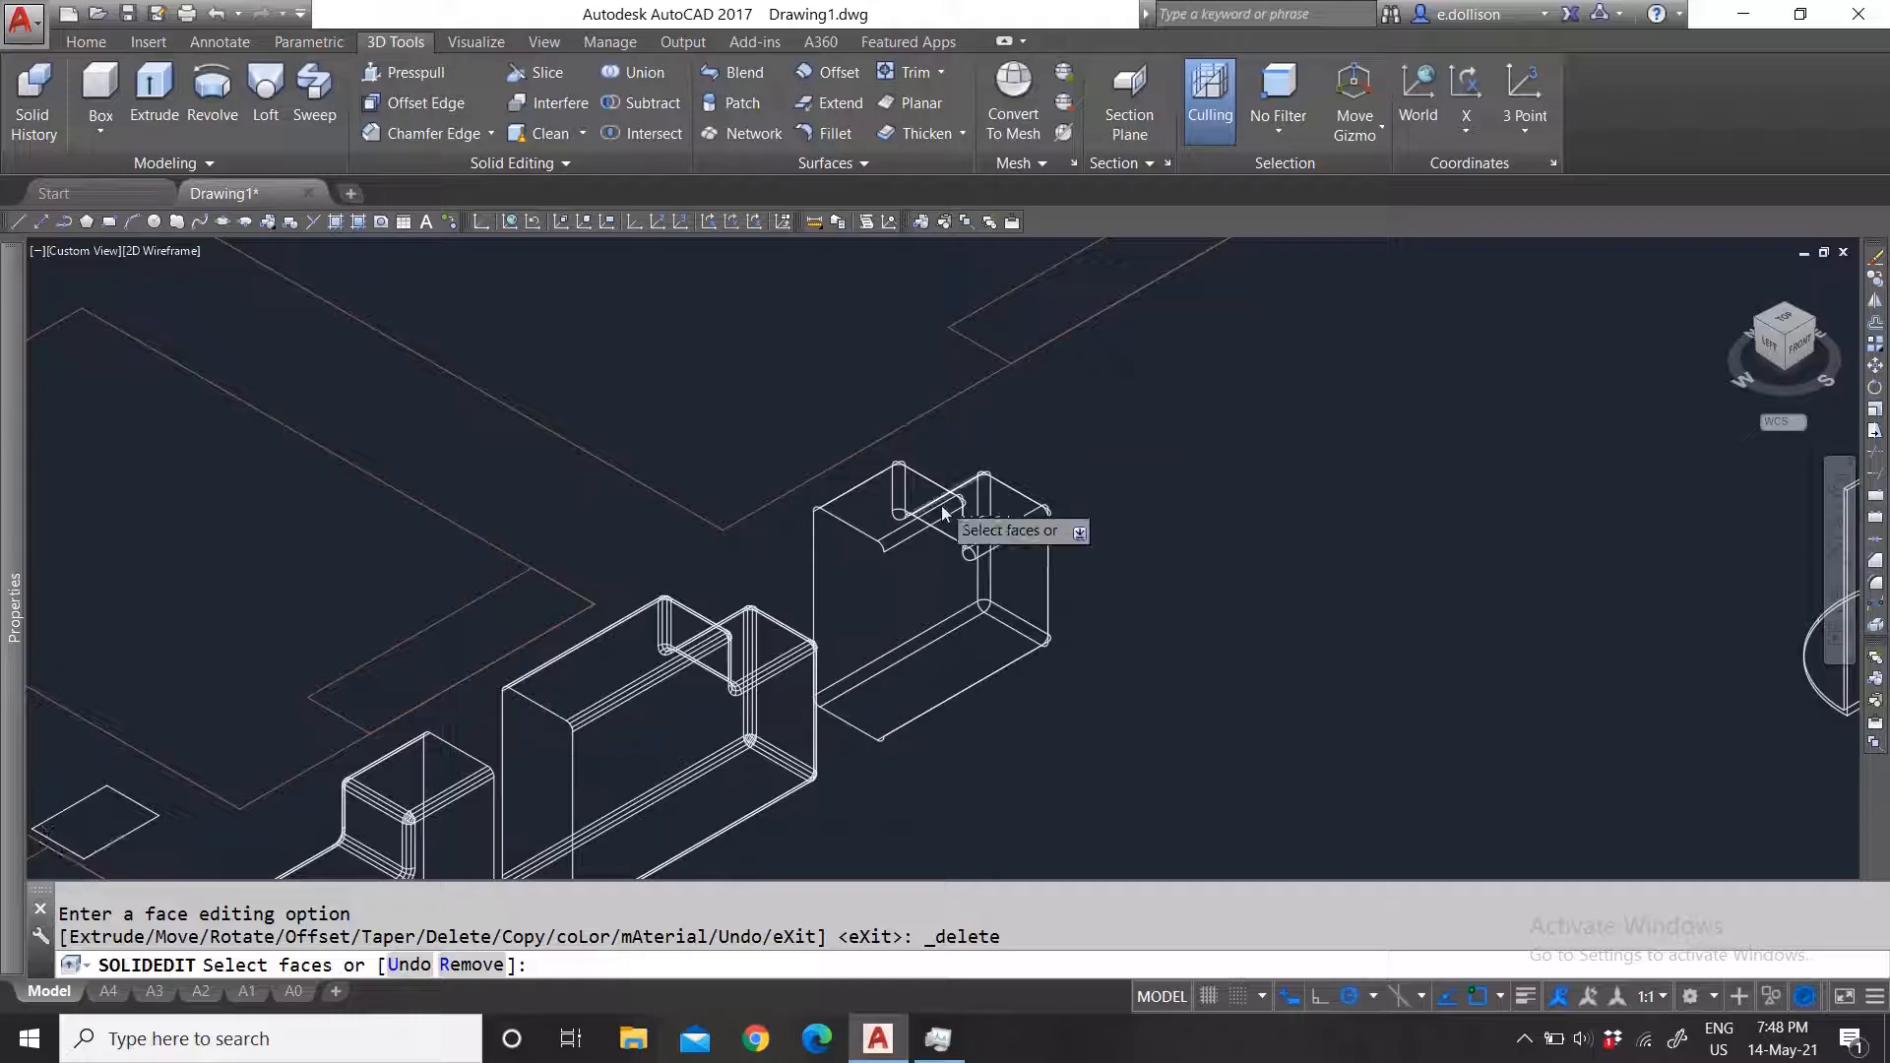
{"action": "scroll", "coordinate": [810, 646], "scroll_direction": "down", "scroll_amount": 2}
{"action": "scroll", "coordinate": [797, 622], "scroll_direction": "up", "scroll_amount": 3}
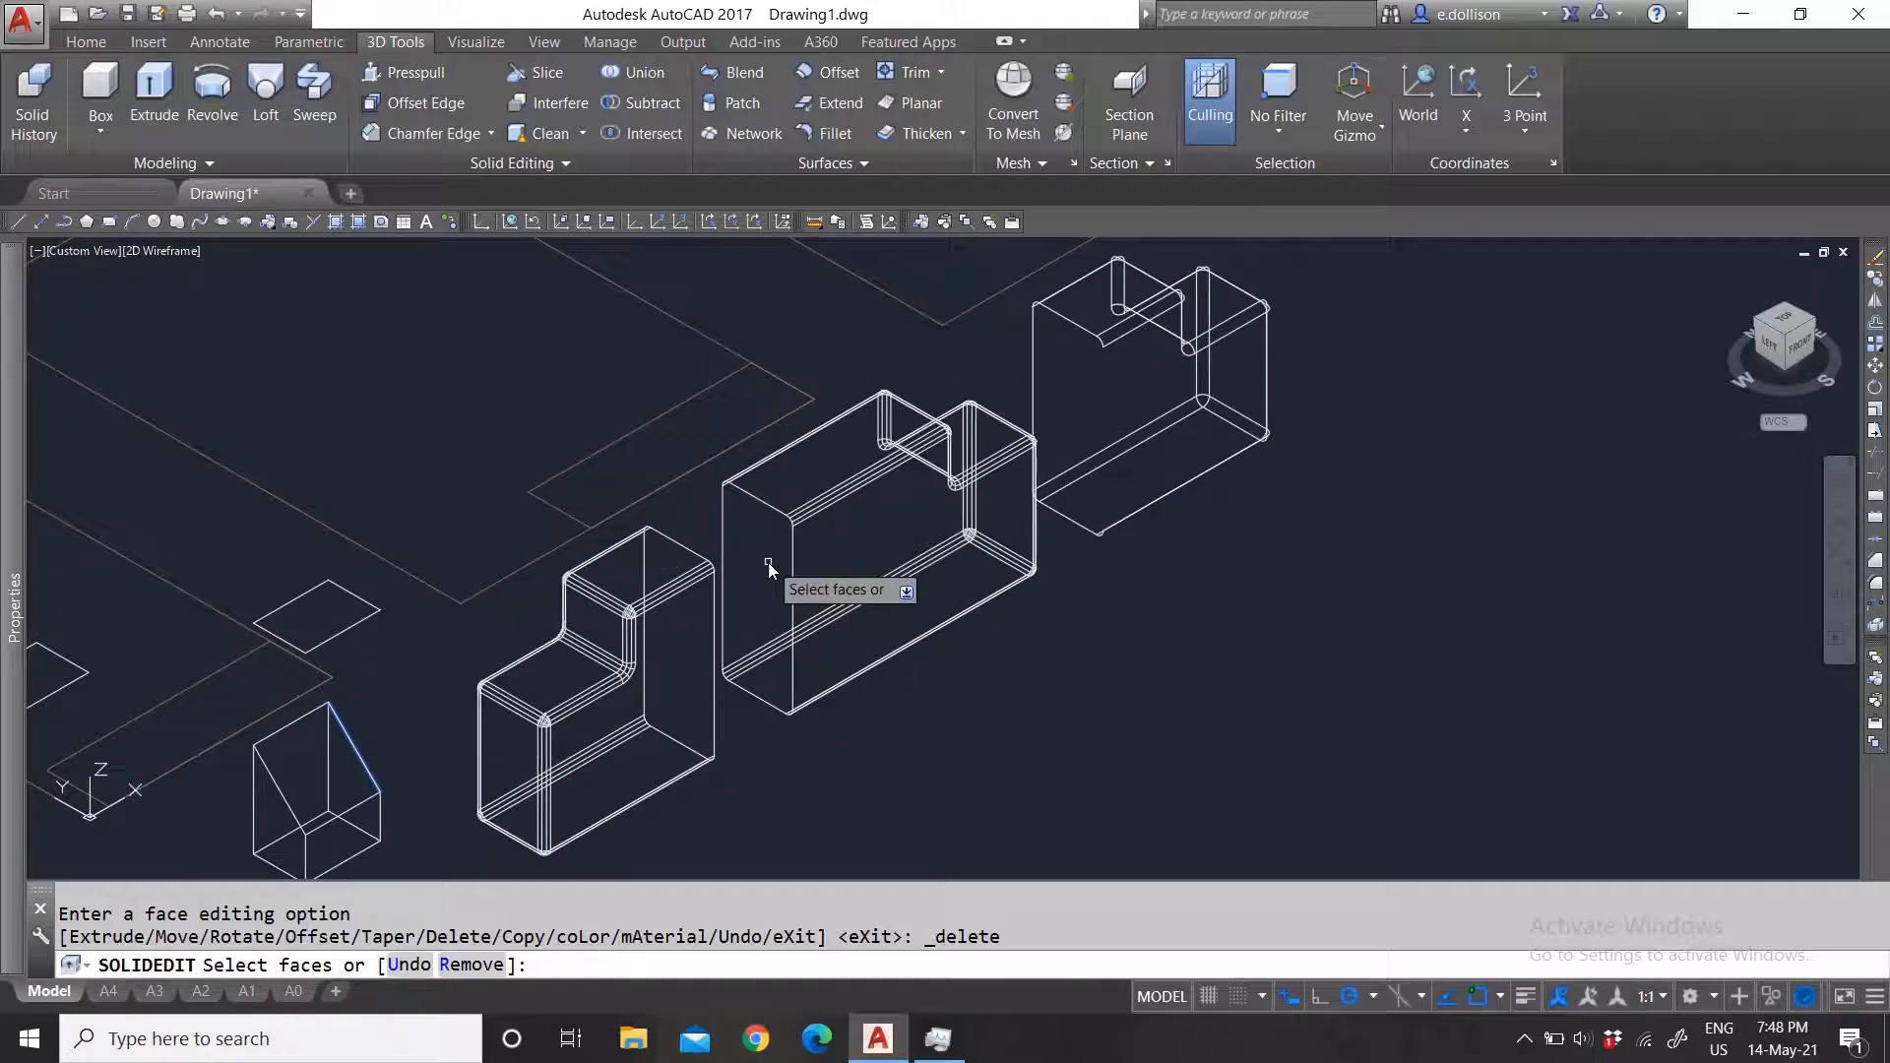
{"action": "left_click", "coordinate": [763, 589]}
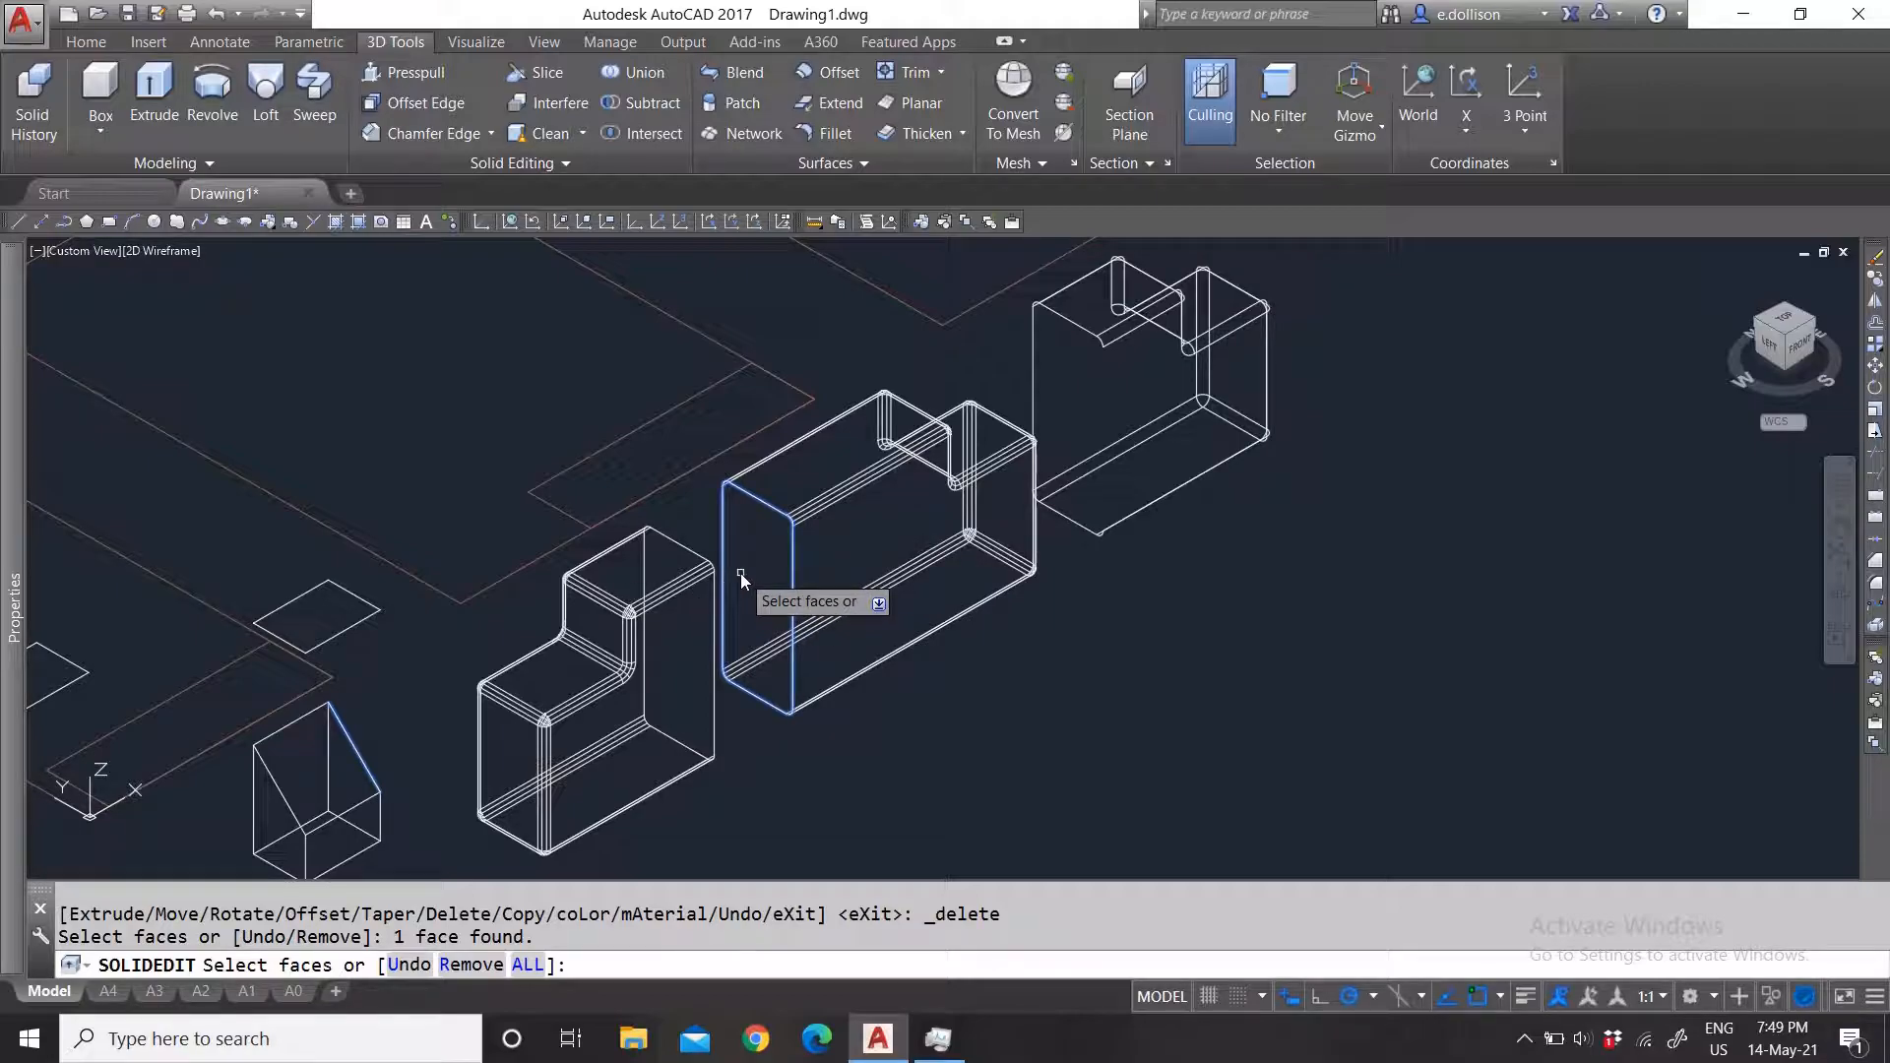
{"action": "key", "text": "Return"}
{"action": "key", "text": "Return"}
{"action": "key", "text": "Escape"}
Step: Select the middle notched block, set the visual style to Shaded, and inspect the solids
{"action": "left_click", "coordinate": [764, 502]}
{"action": "scroll", "coordinate": [801, 575], "scroll_direction": "up", "scroll_amount": 2}
{"action": "scroll", "coordinate": [801, 574], "scroll_direction": "up", "scroll_amount": 1}
{"action": "scroll", "coordinate": [823, 598], "scroll_direction": "down", "scroll_amount": 4}
{"action": "scroll", "coordinate": [767, 570], "scroll_direction": "up", "scroll_amount": 2}
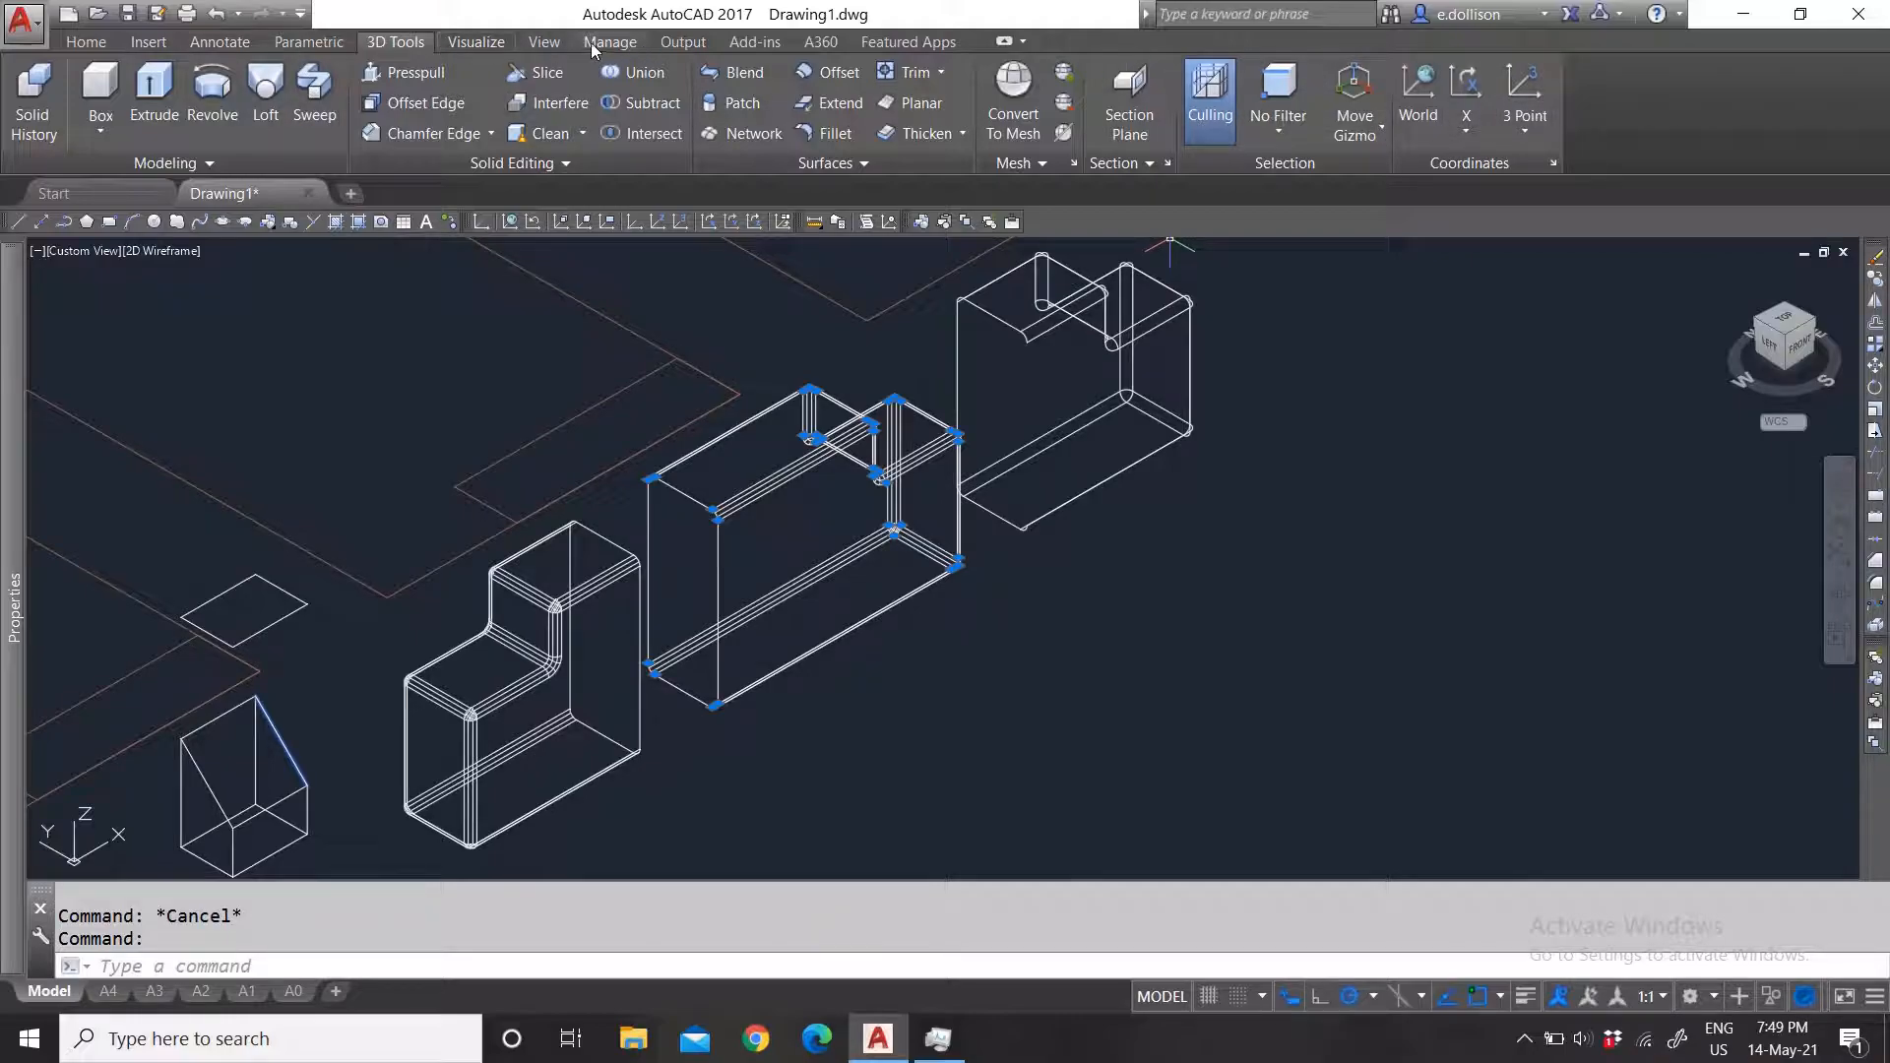
{"action": "left_click", "coordinate": [476, 42]}
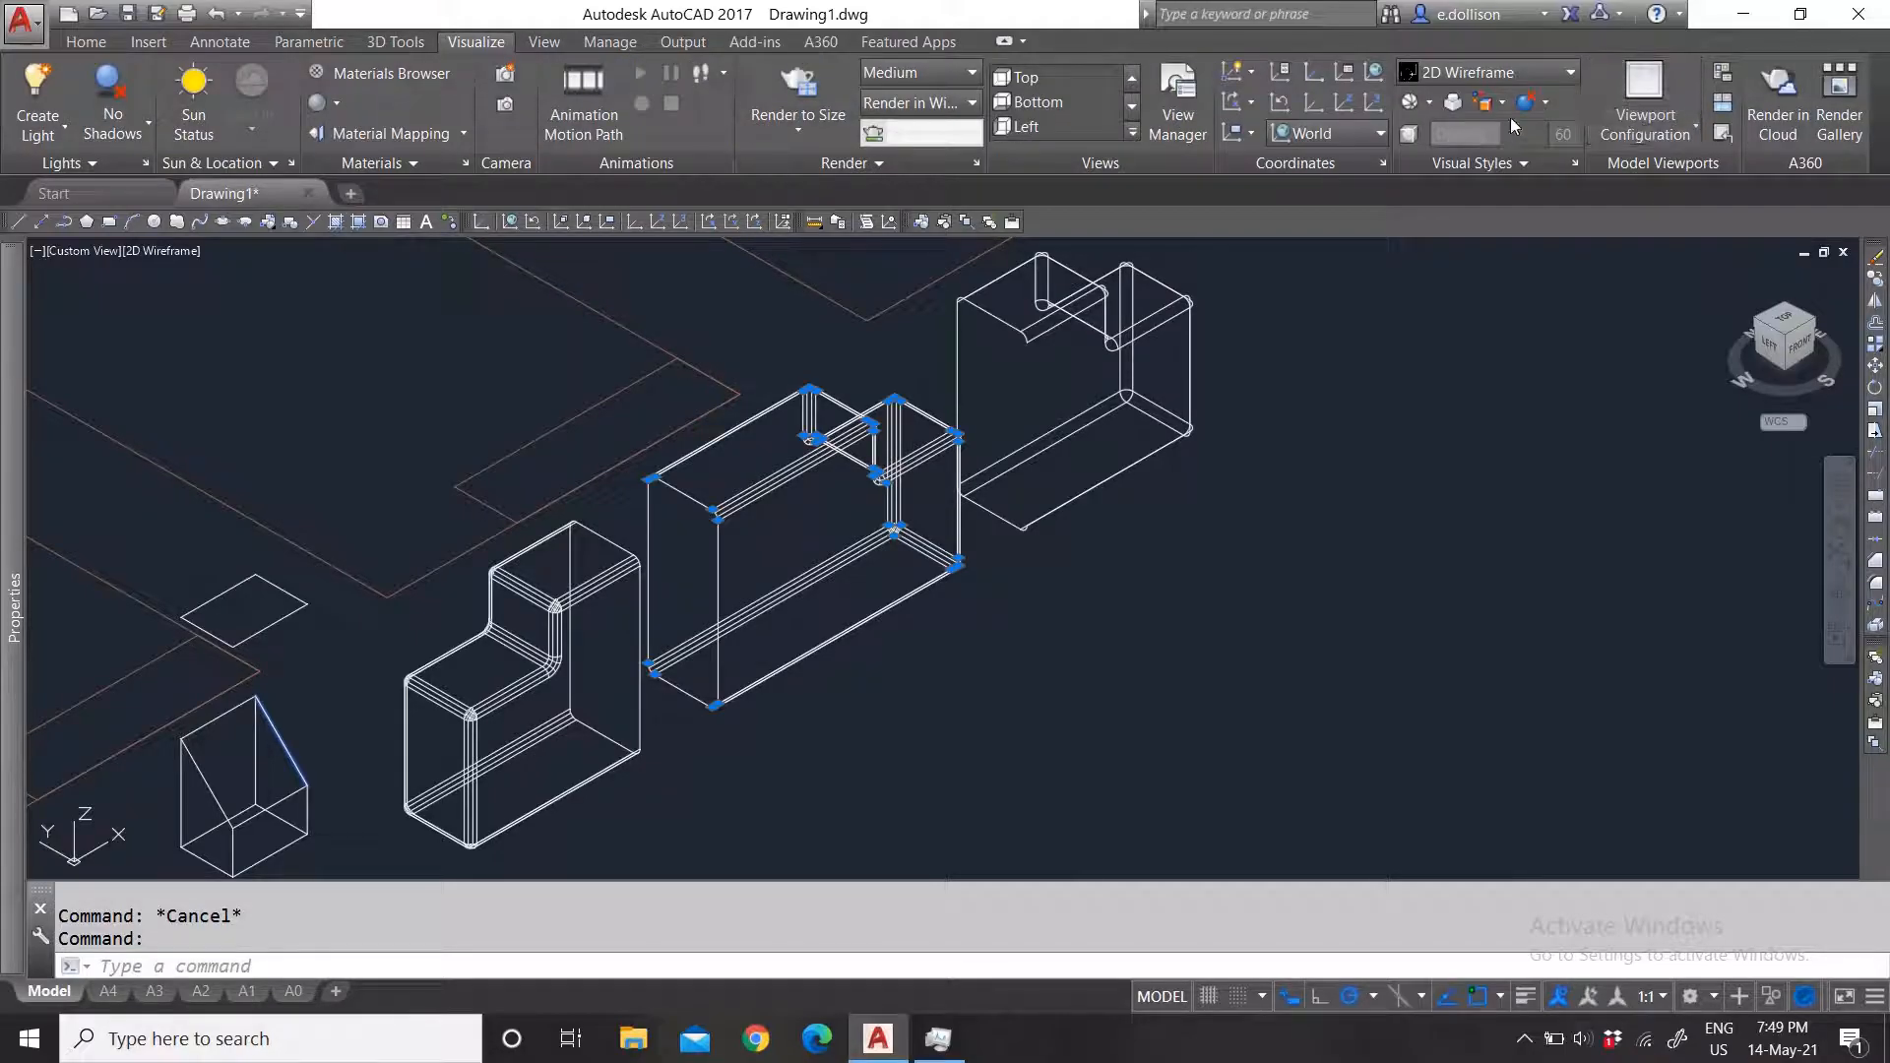
{"action": "left_click", "coordinate": [1482, 73]}
{"action": "left_click", "coordinate": [1477, 211]}
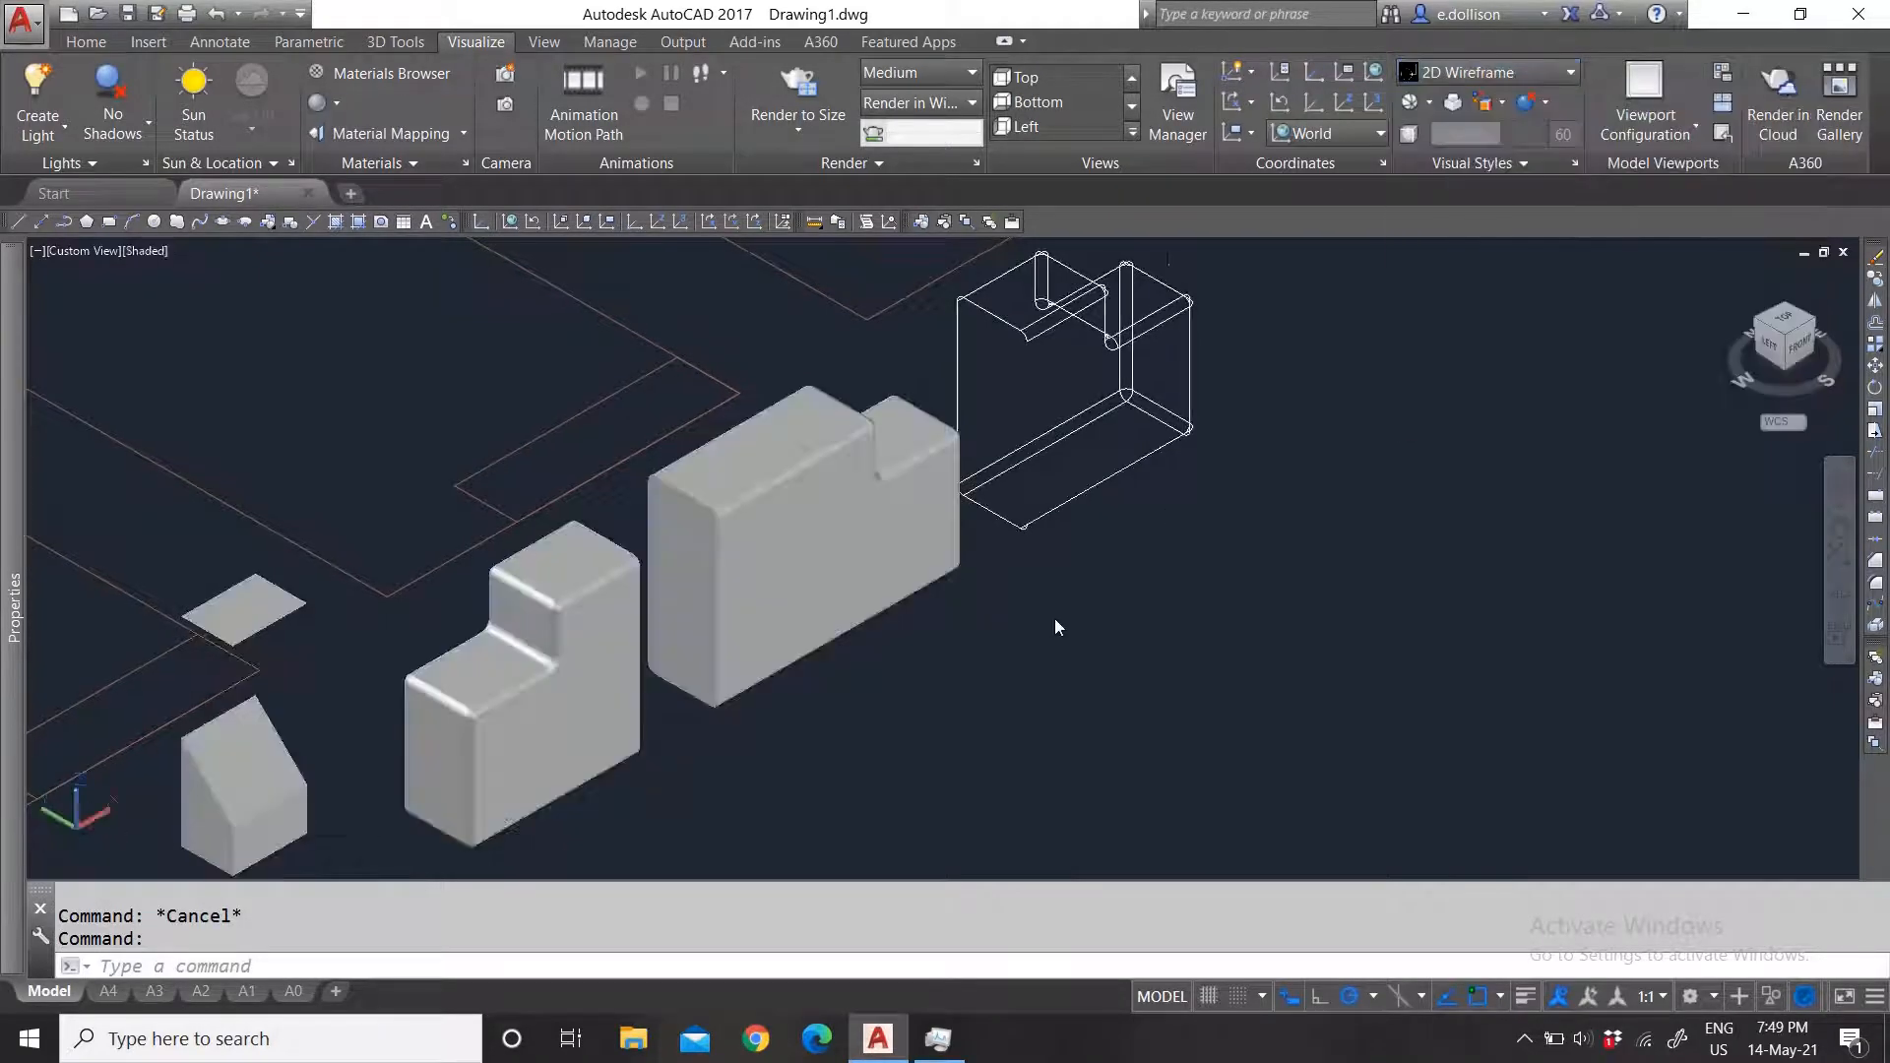
{"action": "scroll", "coordinate": [750, 636], "scroll_direction": "down", "scroll_amount": 5}
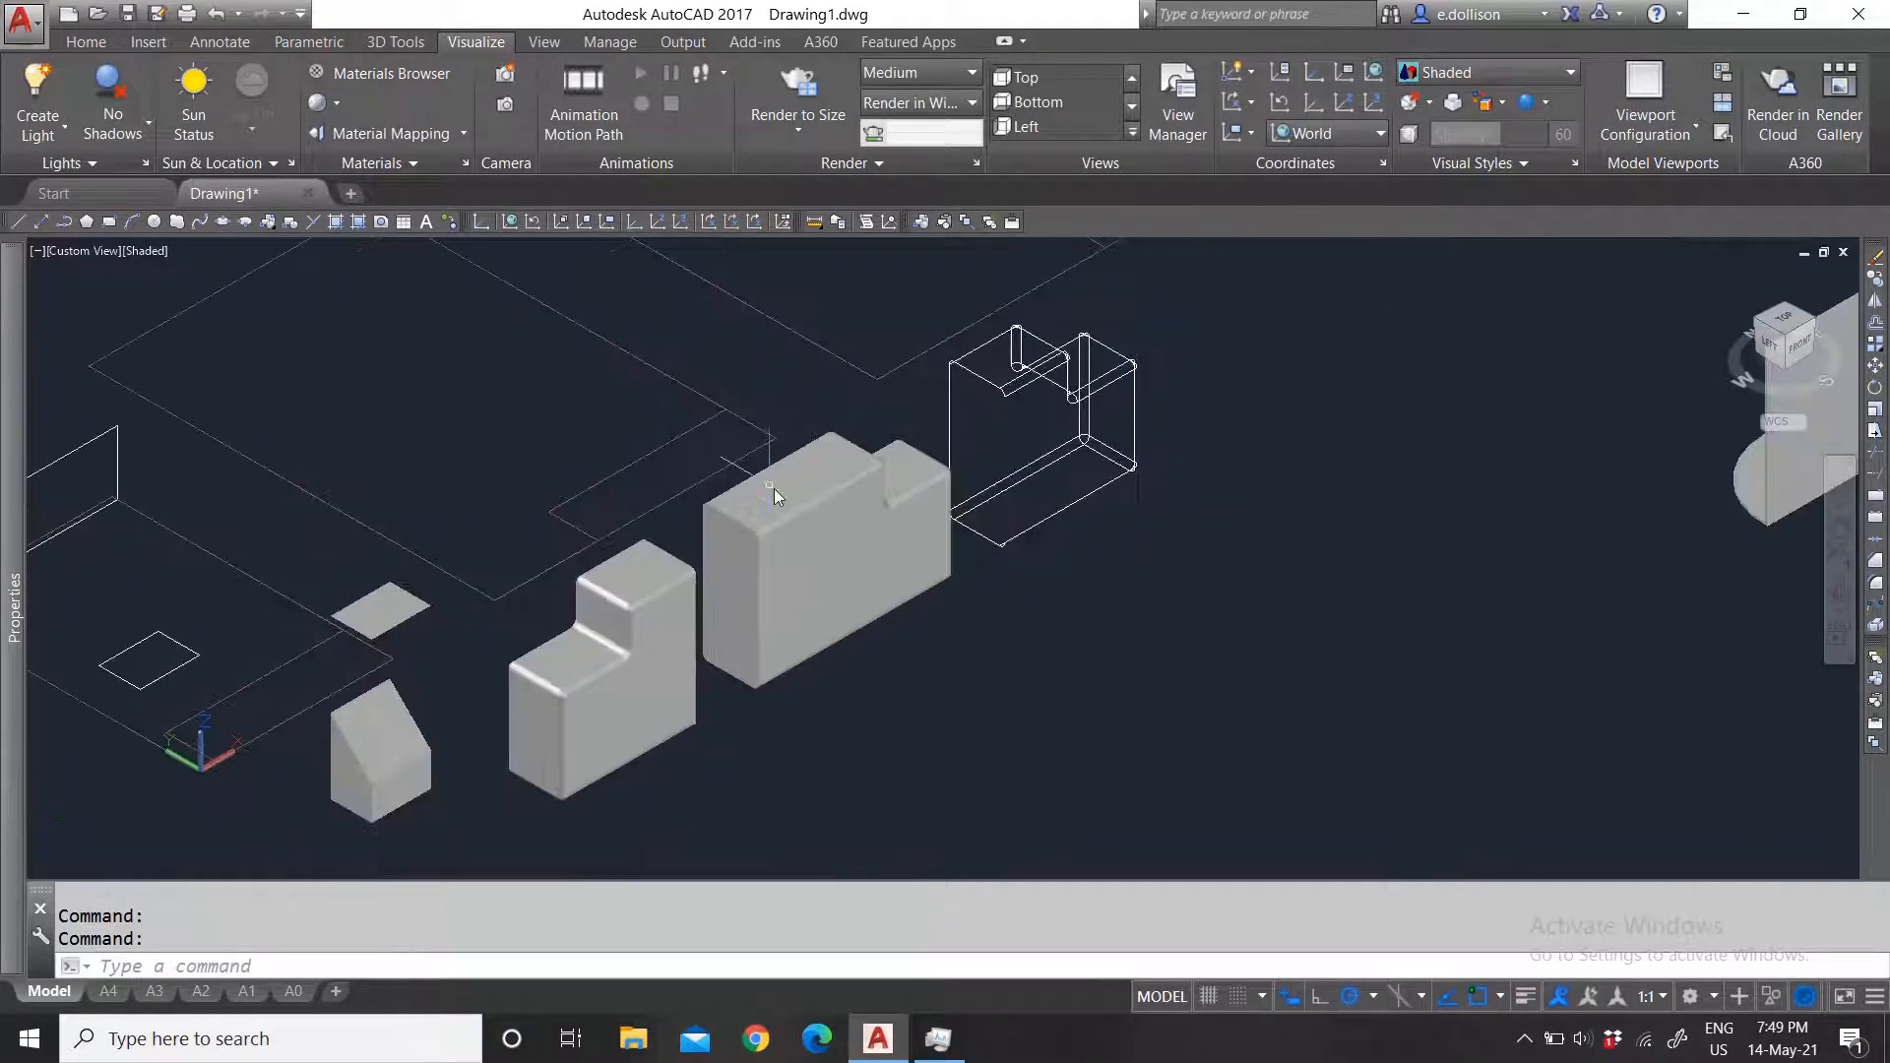
{"action": "scroll", "coordinate": [912, 500], "scroll_direction": "up", "scroll_amount": 2}
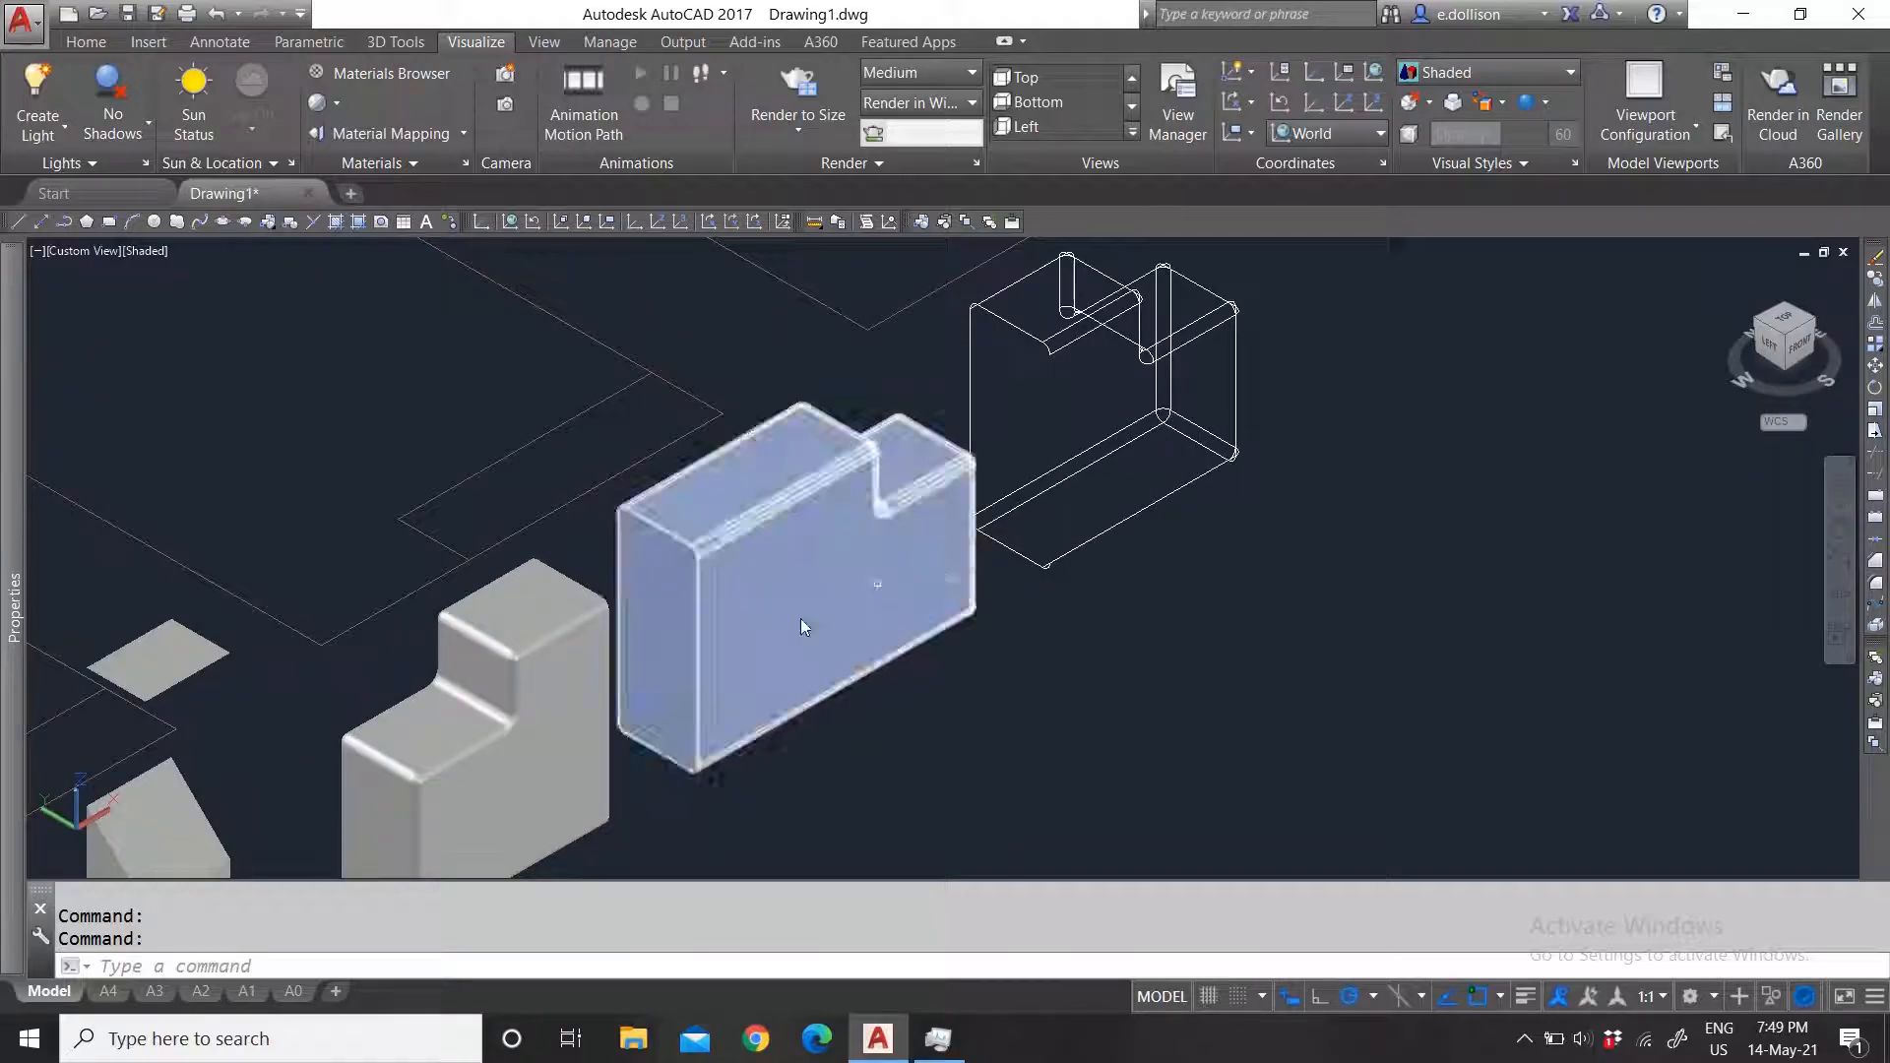
{"action": "scroll", "coordinate": [853, 594], "scroll_direction": "up", "scroll_amount": 2}
{"action": "scroll", "coordinate": [855, 630], "scroll_direction": "down", "scroll_amount": 5}
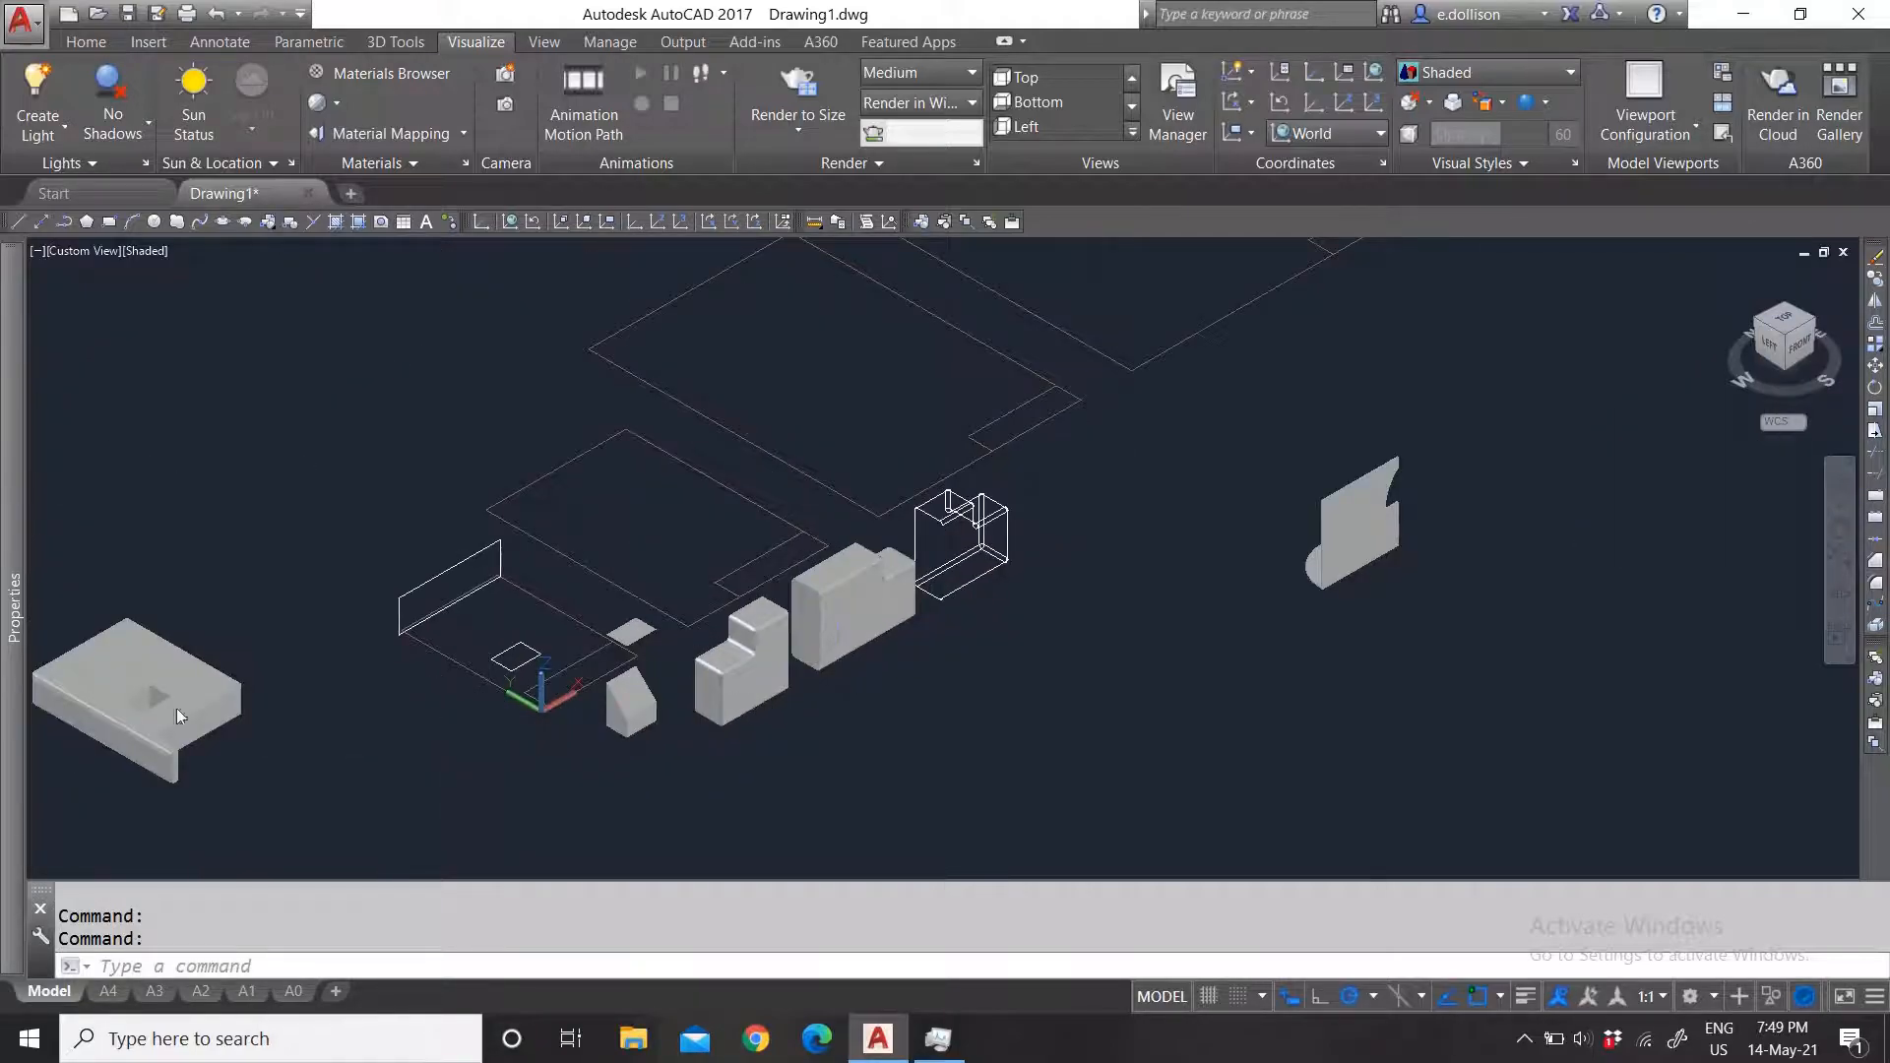
Step: Examine the plate with the square hole and the row of shaded solids up close
{"action": "scroll", "coordinate": [108, 715], "scroll_direction": "up", "scroll_amount": 5}
{"action": "scroll", "coordinate": [592, 552], "scroll_direction": "down", "scroll_amount": 5}
{"action": "scroll", "coordinate": [447, 528], "scroll_direction": "up", "scroll_amount": 3}
{"action": "left_click", "coordinate": [414, 542]}
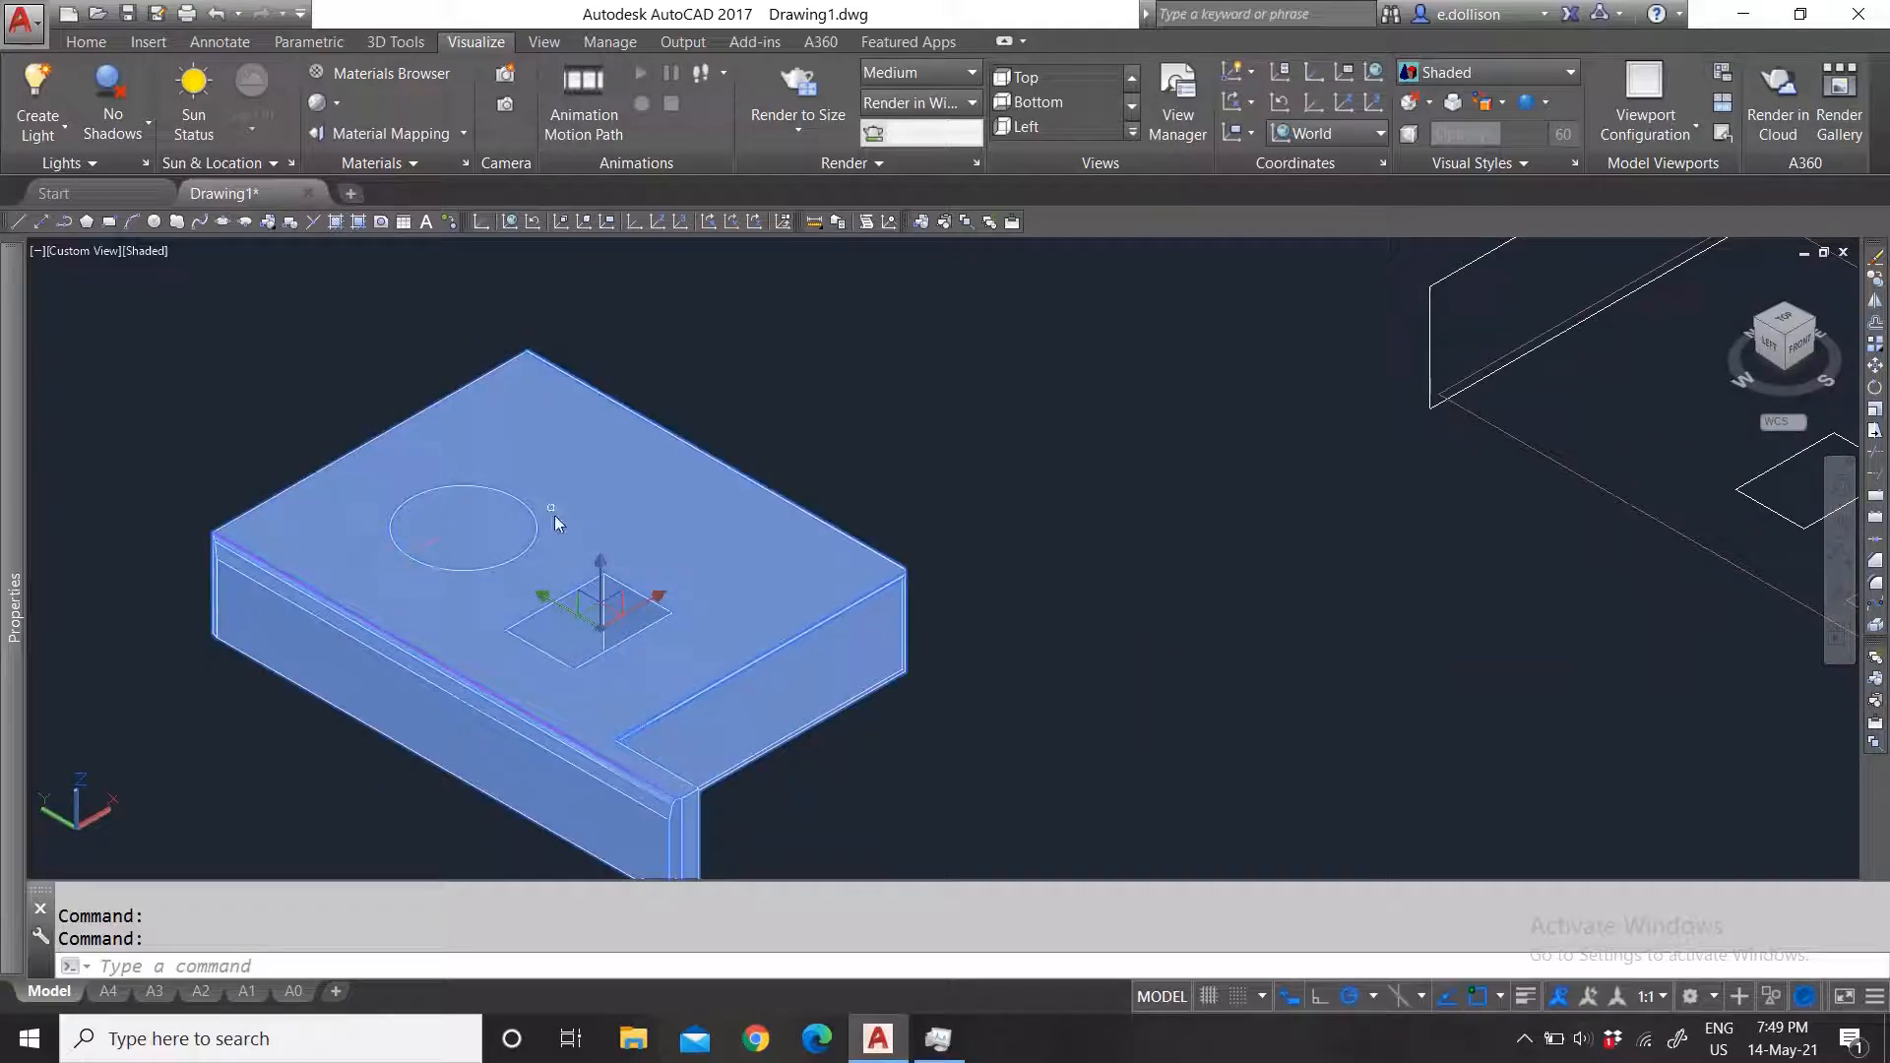
{"action": "scroll", "coordinate": [516, 575], "scroll_direction": "down", "scroll_amount": 4}
{"action": "scroll", "coordinate": [1391, 493], "scroll_direction": "up", "scroll_amount": 3}
{"action": "key", "text": "Escape"}
{"action": "scroll", "coordinate": [865, 482], "scroll_direction": "up", "scroll_amount": 2}
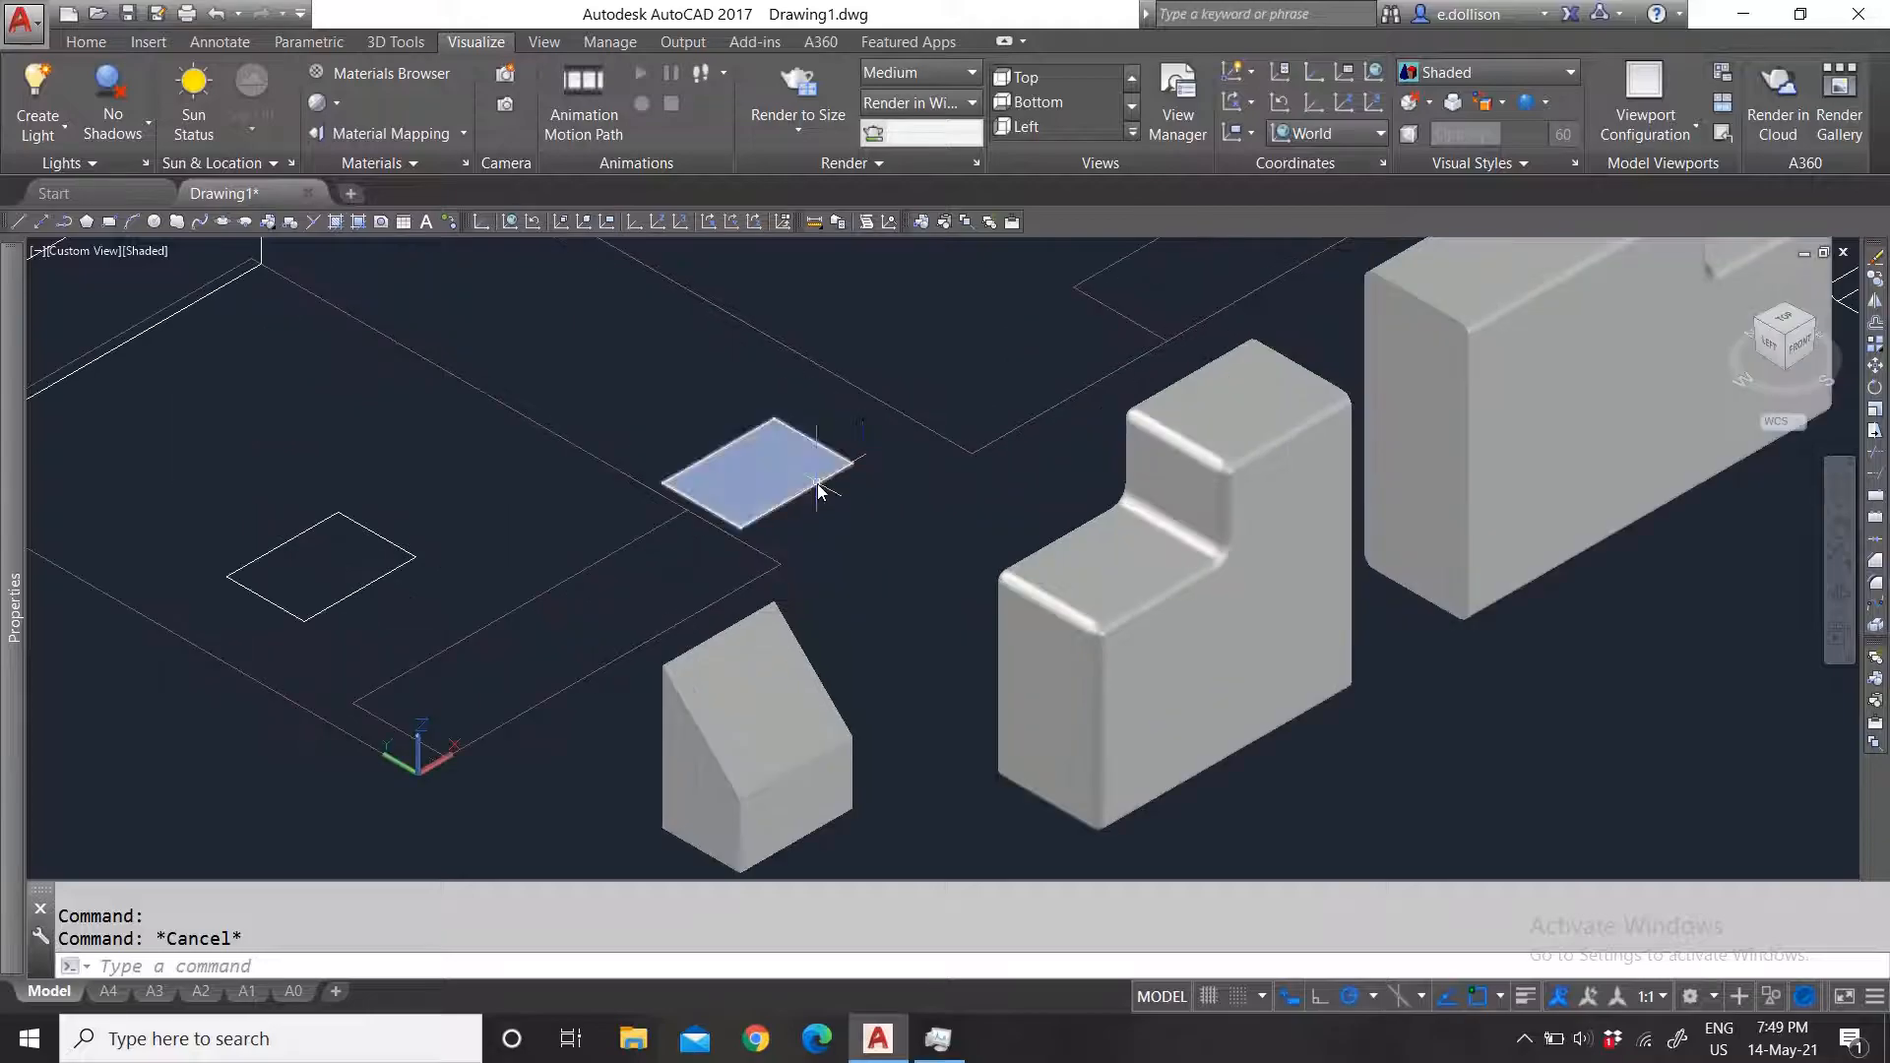
Step: Set the visual style to 2D Wireframe
{"action": "left_click", "coordinate": [205, 43]}
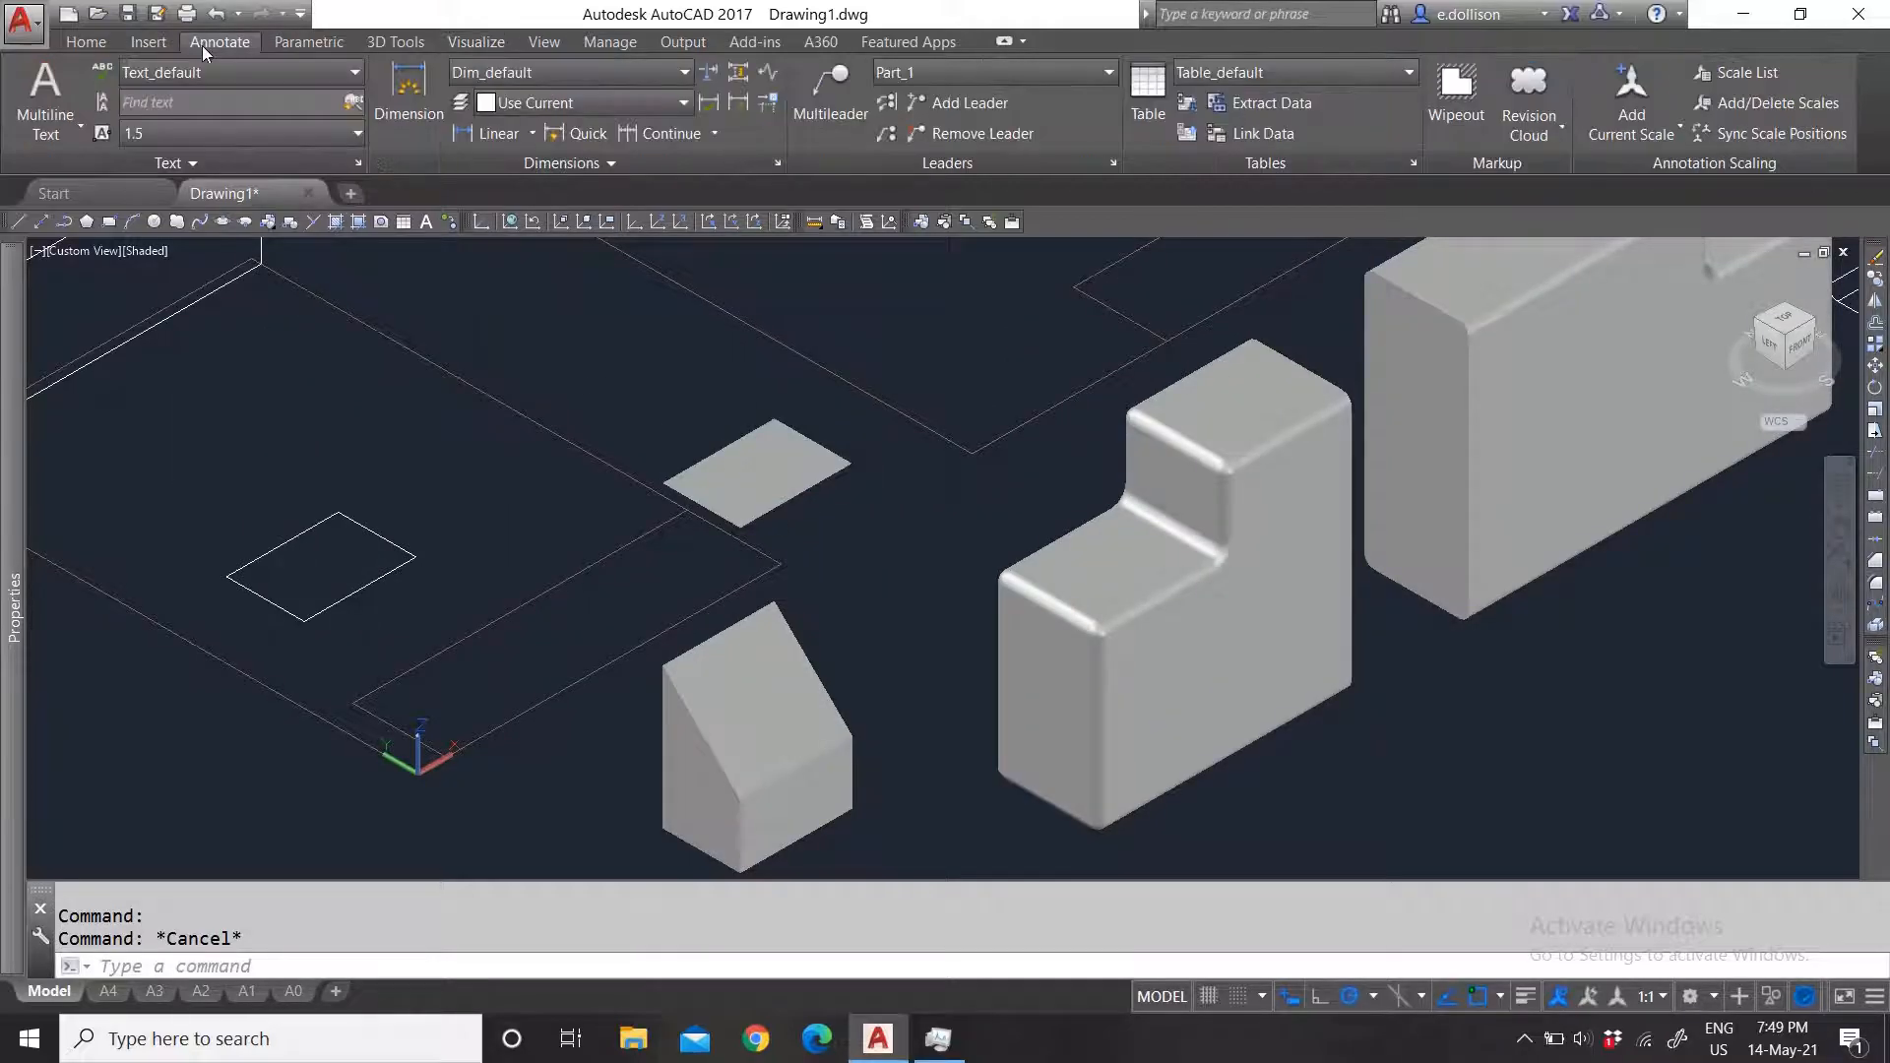
{"action": "left_click", "coordinate": [405, 42]}
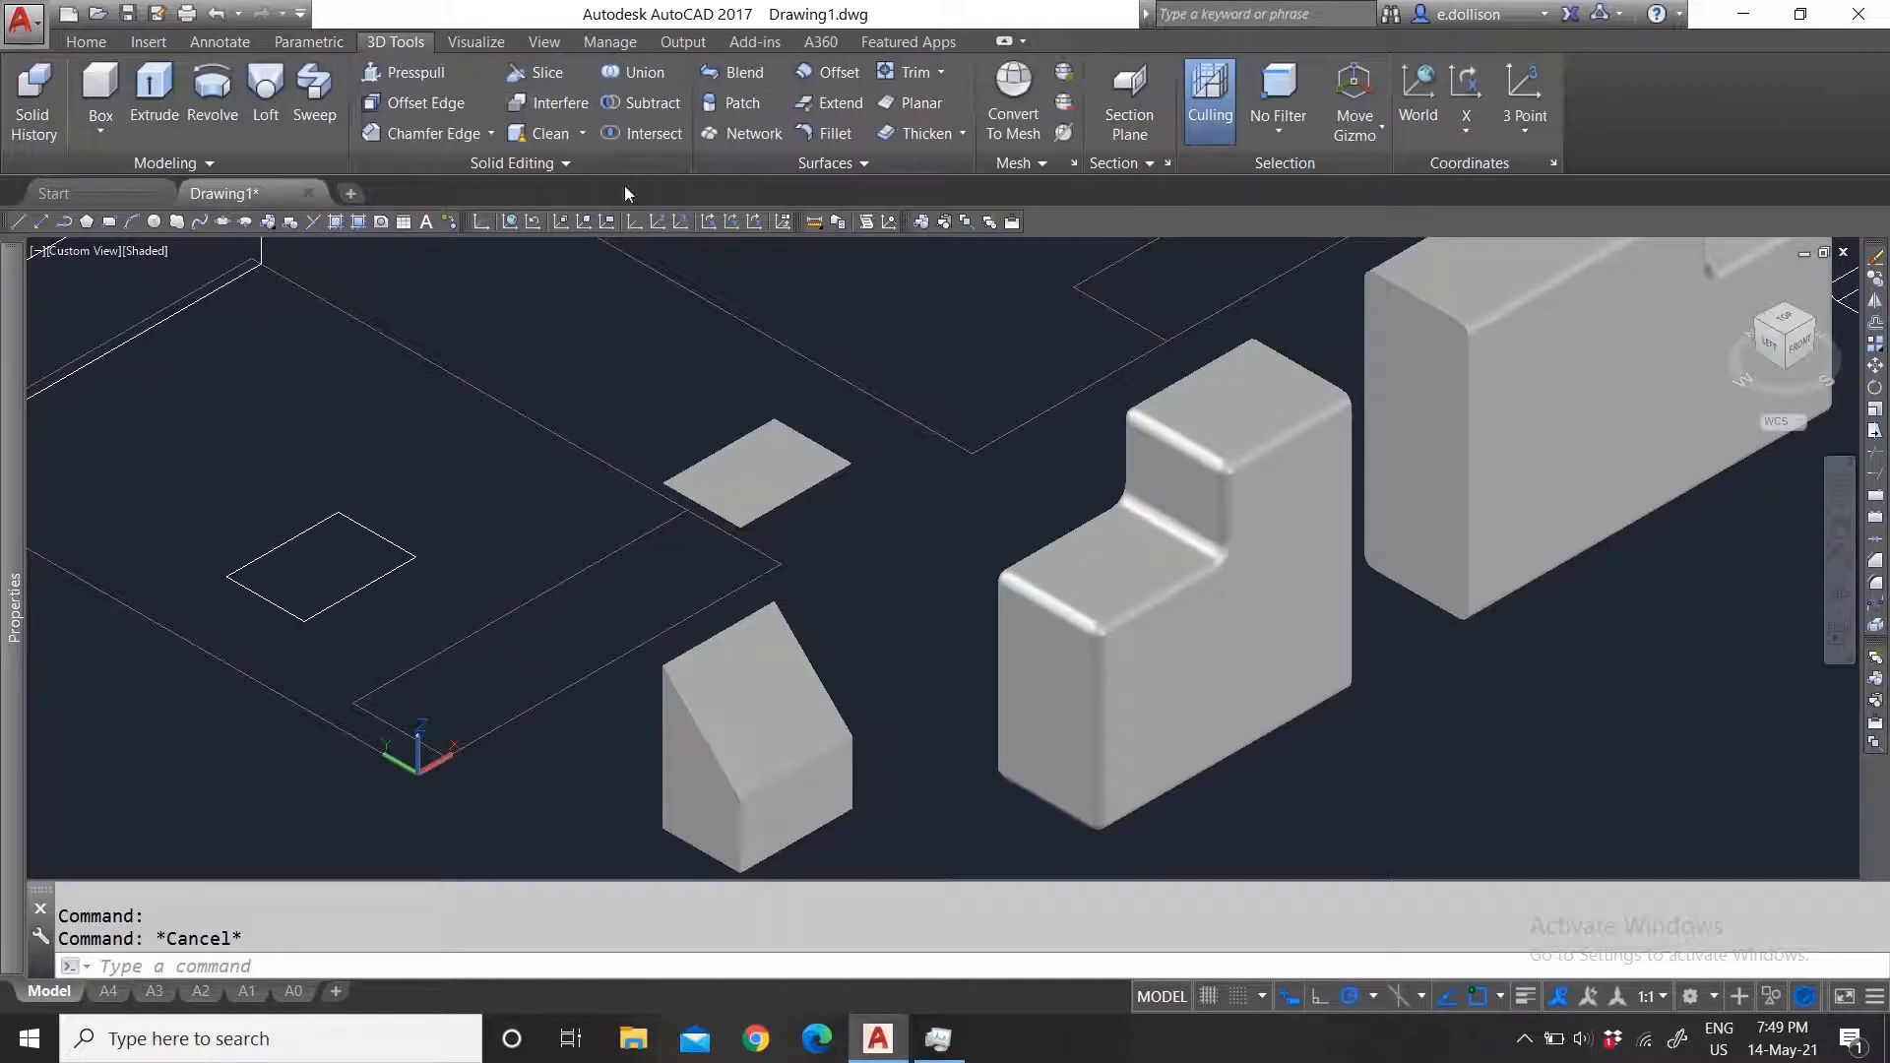
{"action": "left_click", "coordinate": [563, 161]}
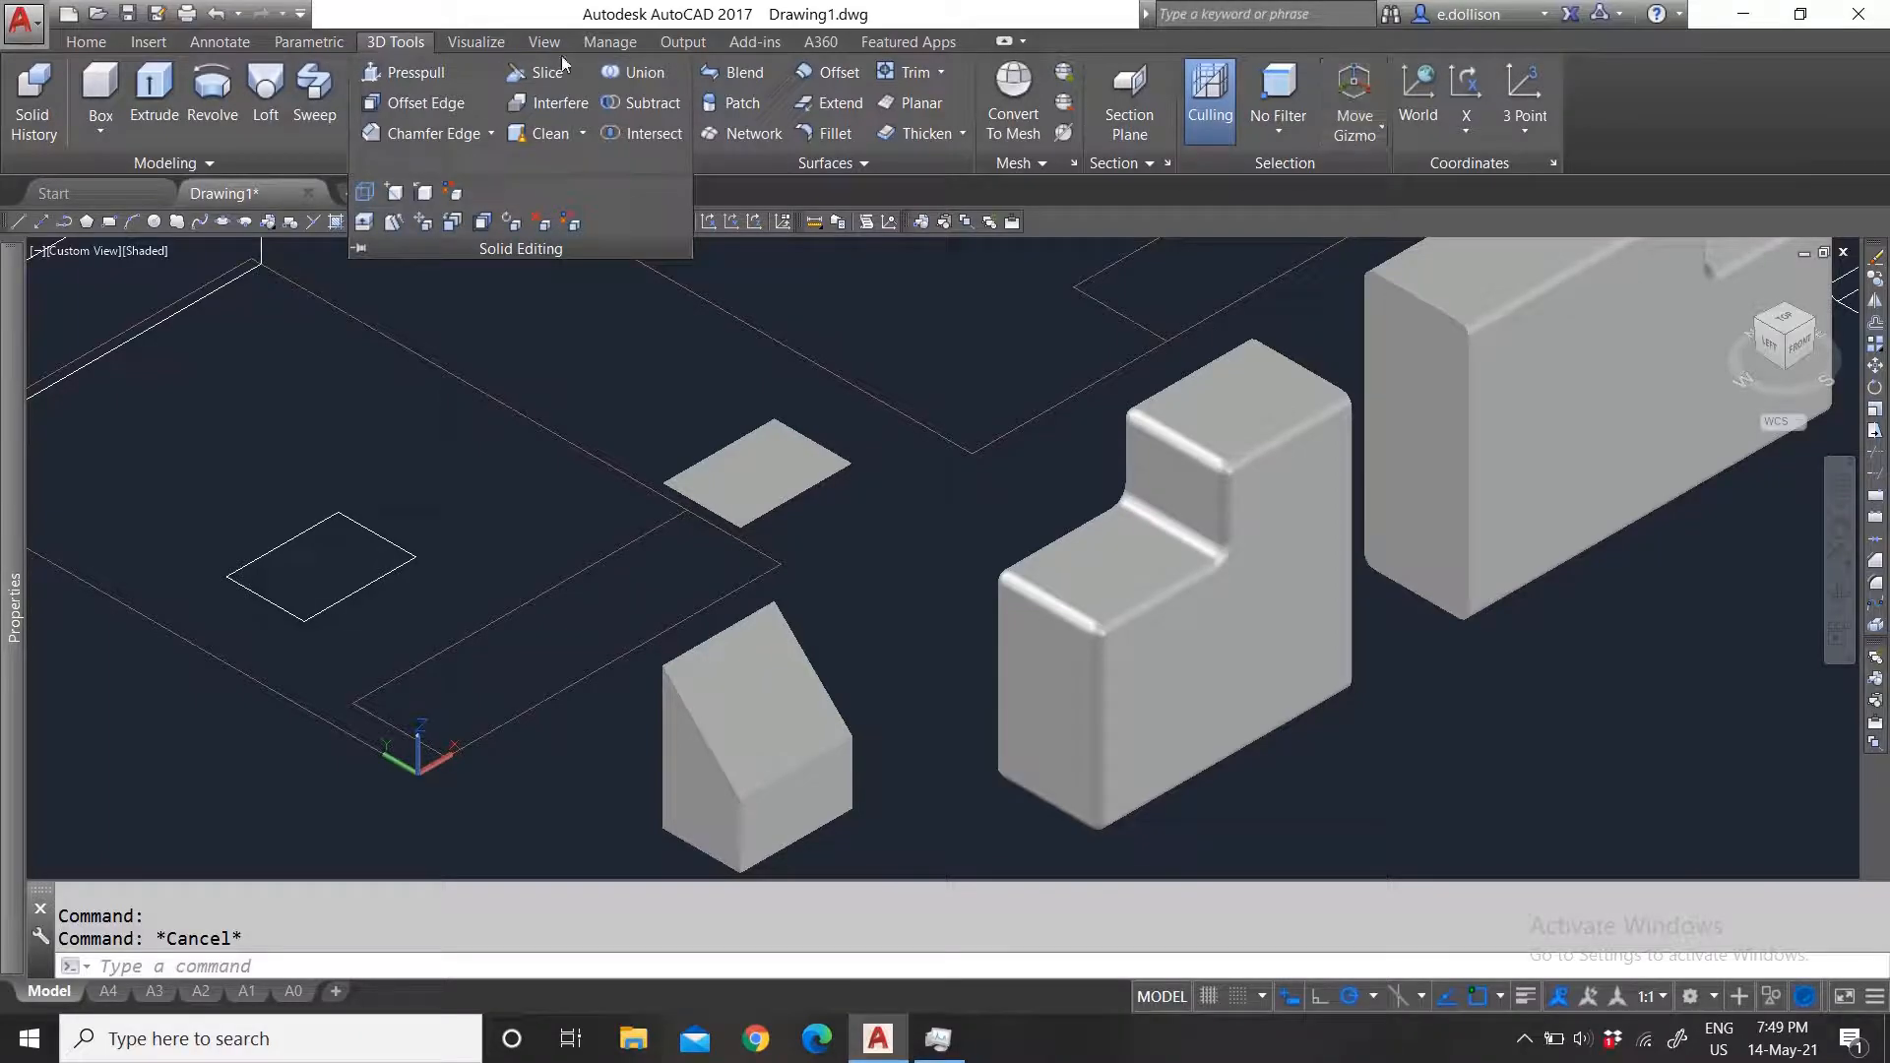
{"action": "left_click", "coordinate": [476, 41]}
{"action": "left_click", "coordinate": [1669, 286]}
{"action": "left_click", "coordinate": [1481, 104]}
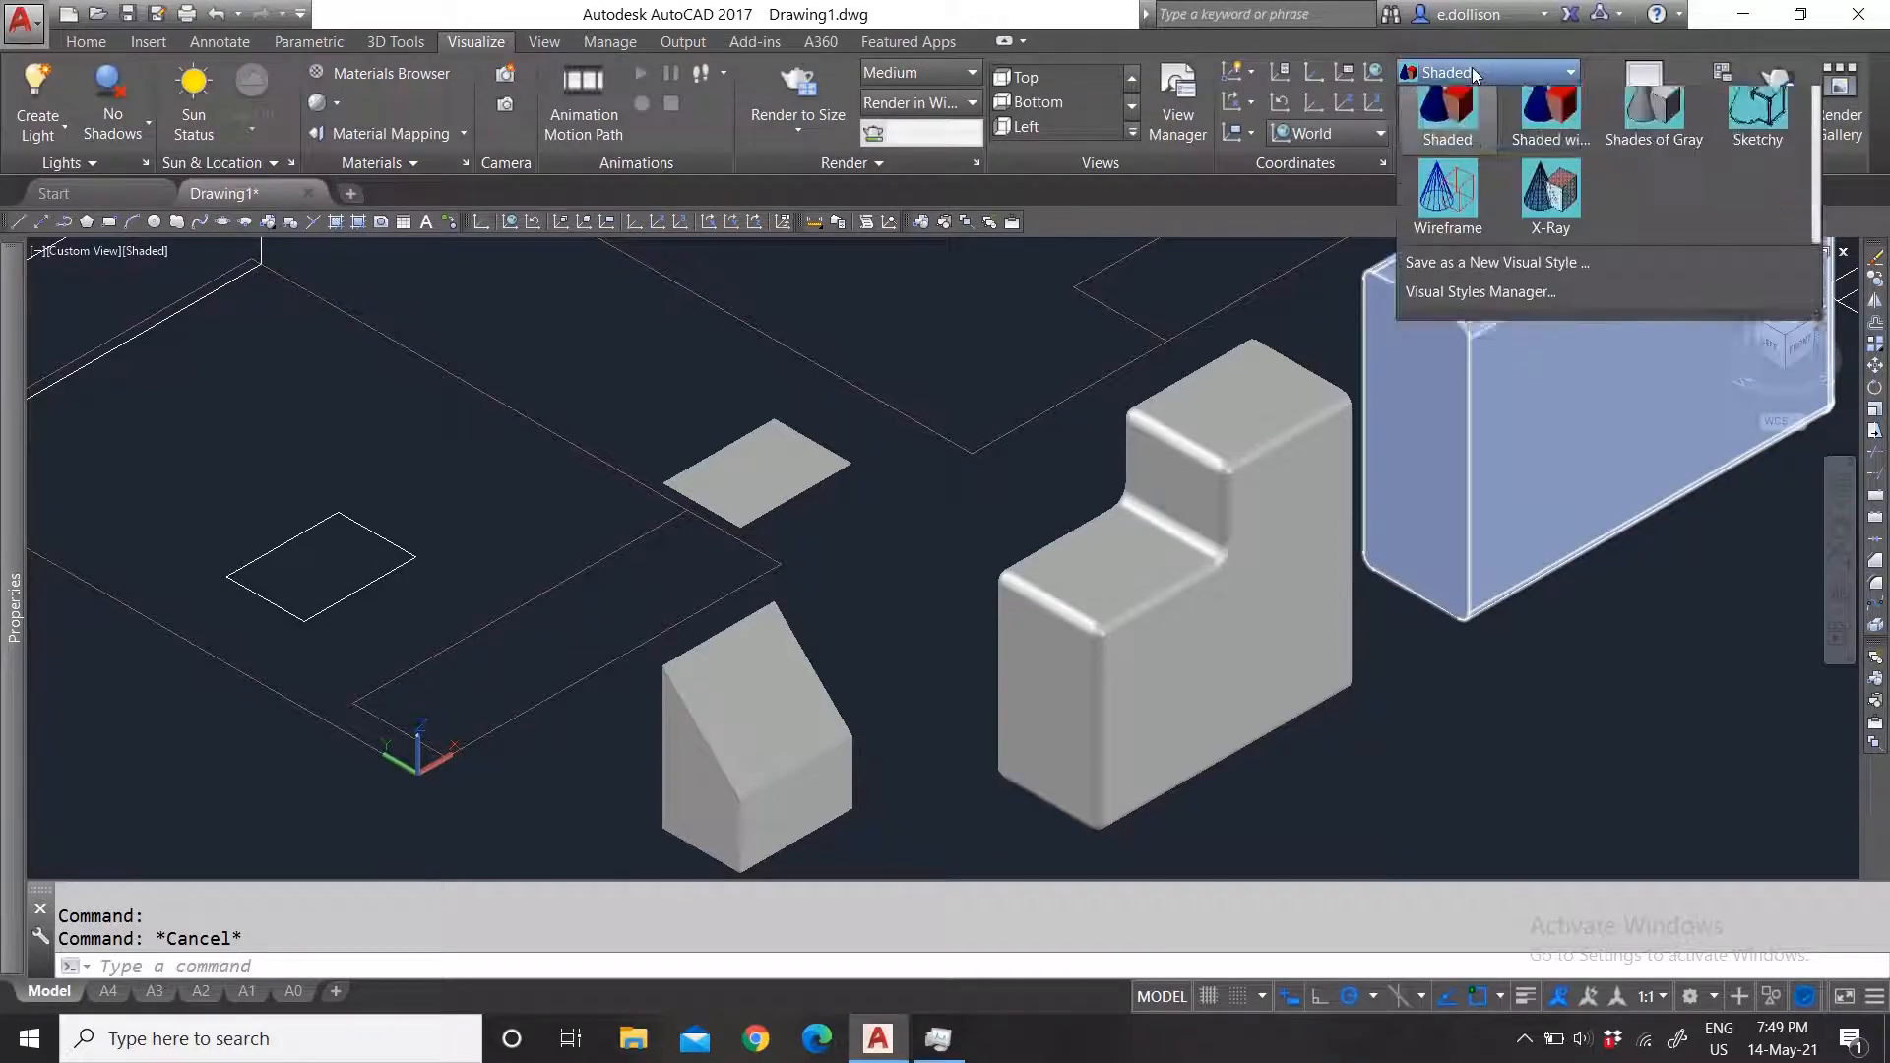
{"action": "left_click", "coordinate": [1459, 126]}
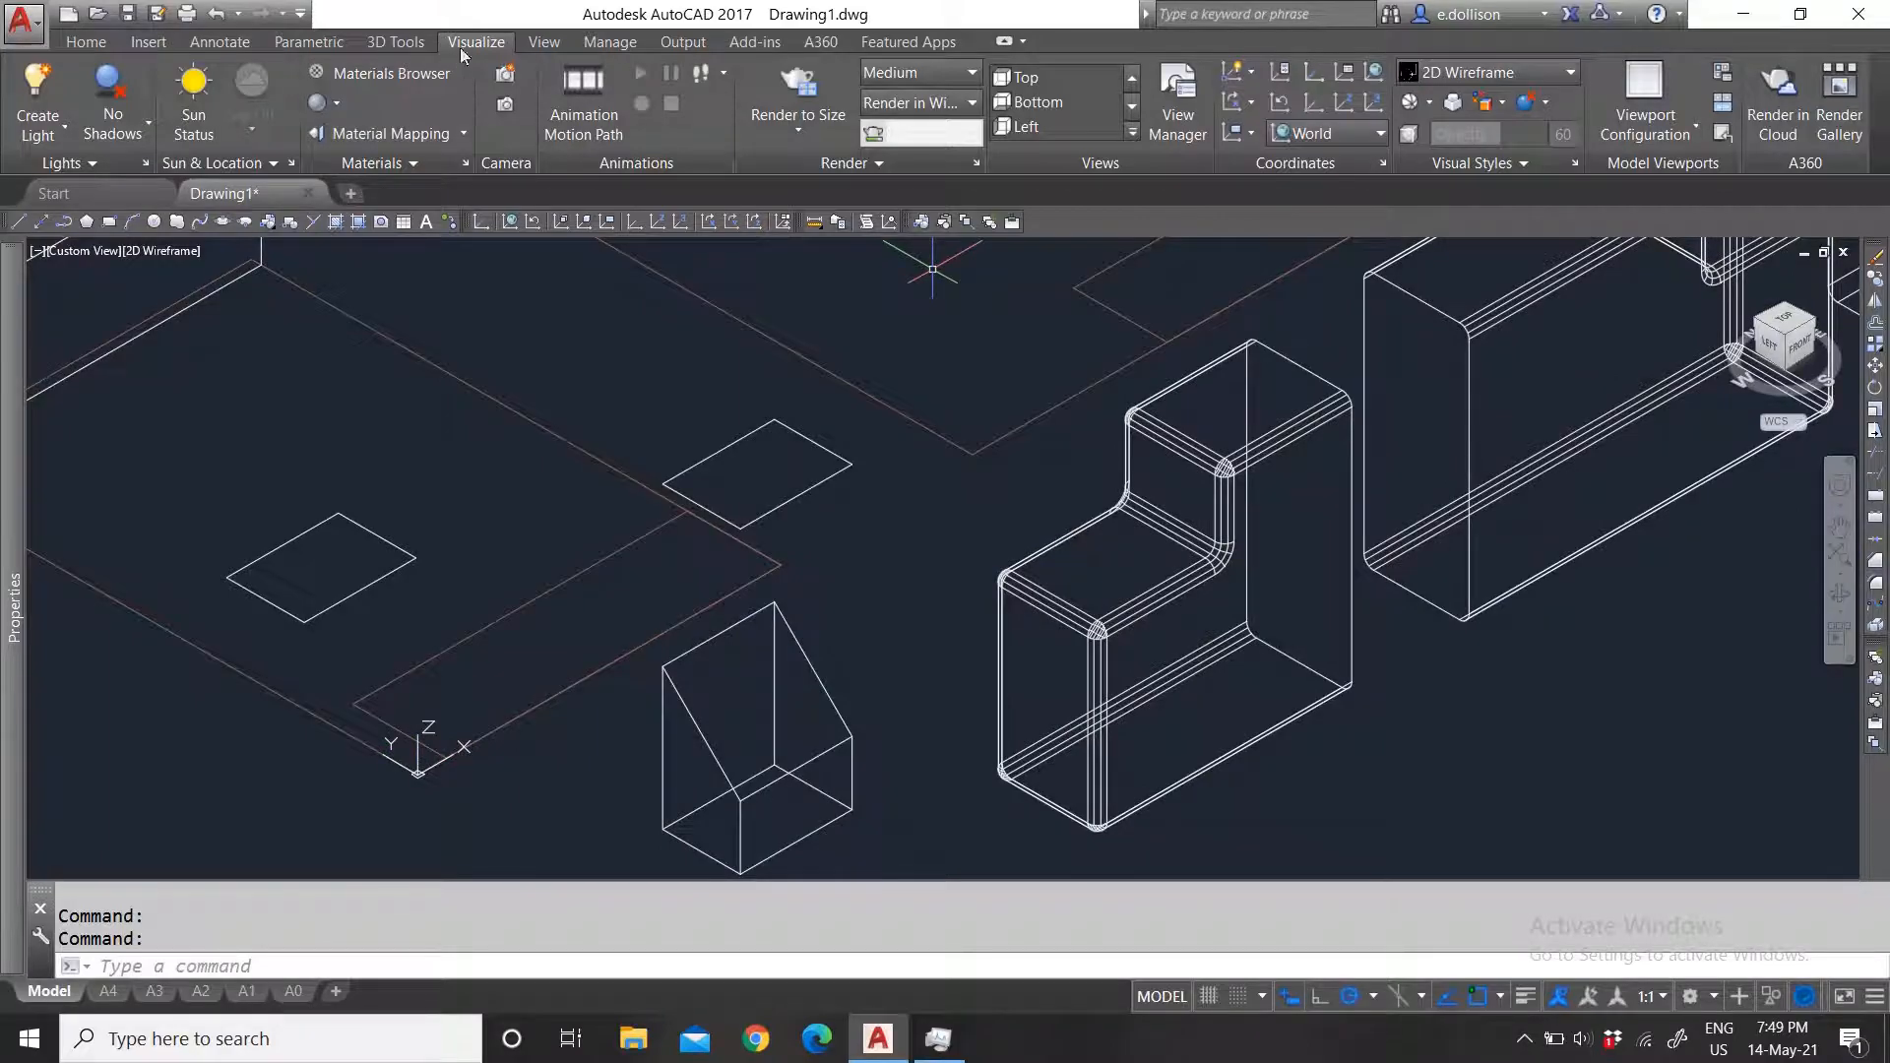
Step: Use Color Faces to color the sloped top face of the box beside the notched block dark green
{"action": "left_click", "coordinate": [396, 43]}
{"action": "left_click", "coordinate": [561, 170]}
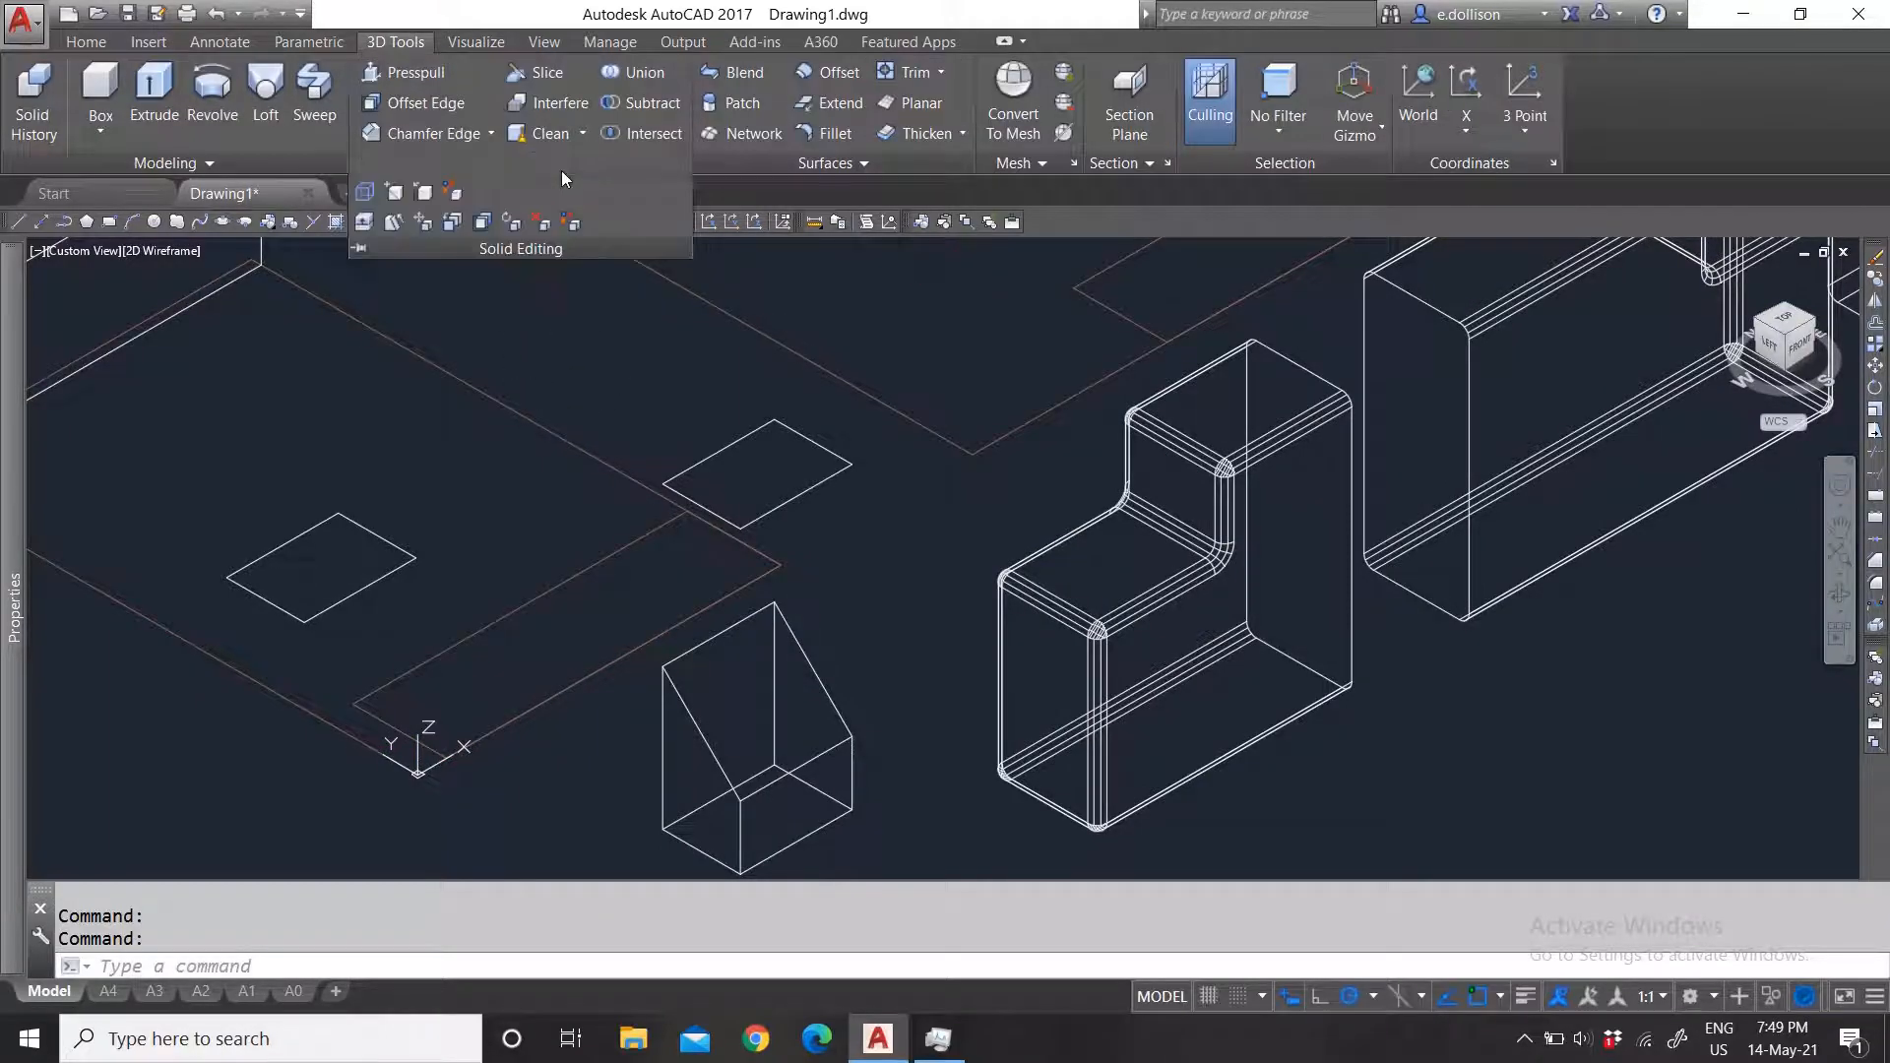
{"action": "left_click", "coordinate": [572, 225]}
{"action": "scroll", "coordinate": [824, 614], "scroll_direction": "up", "scroll_amount": 5}
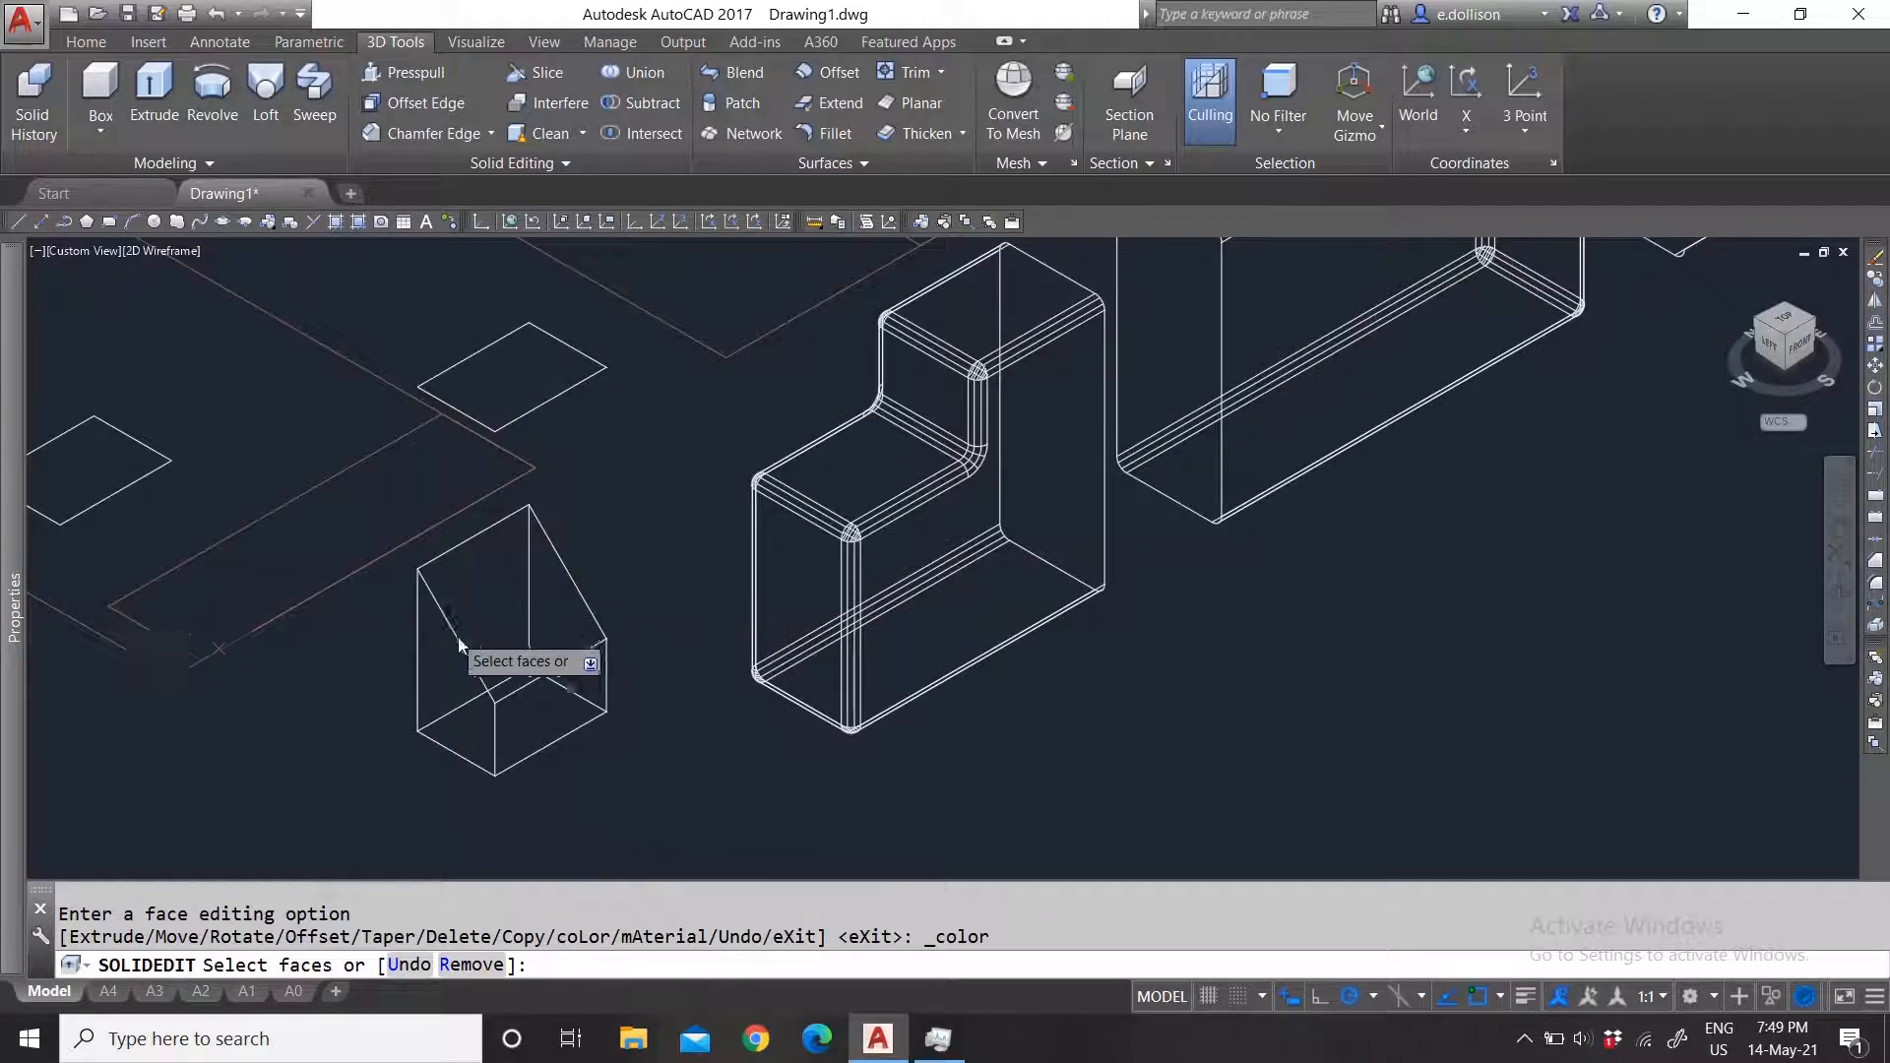
{"action": "left_click", "coordinate": [500, 568]}
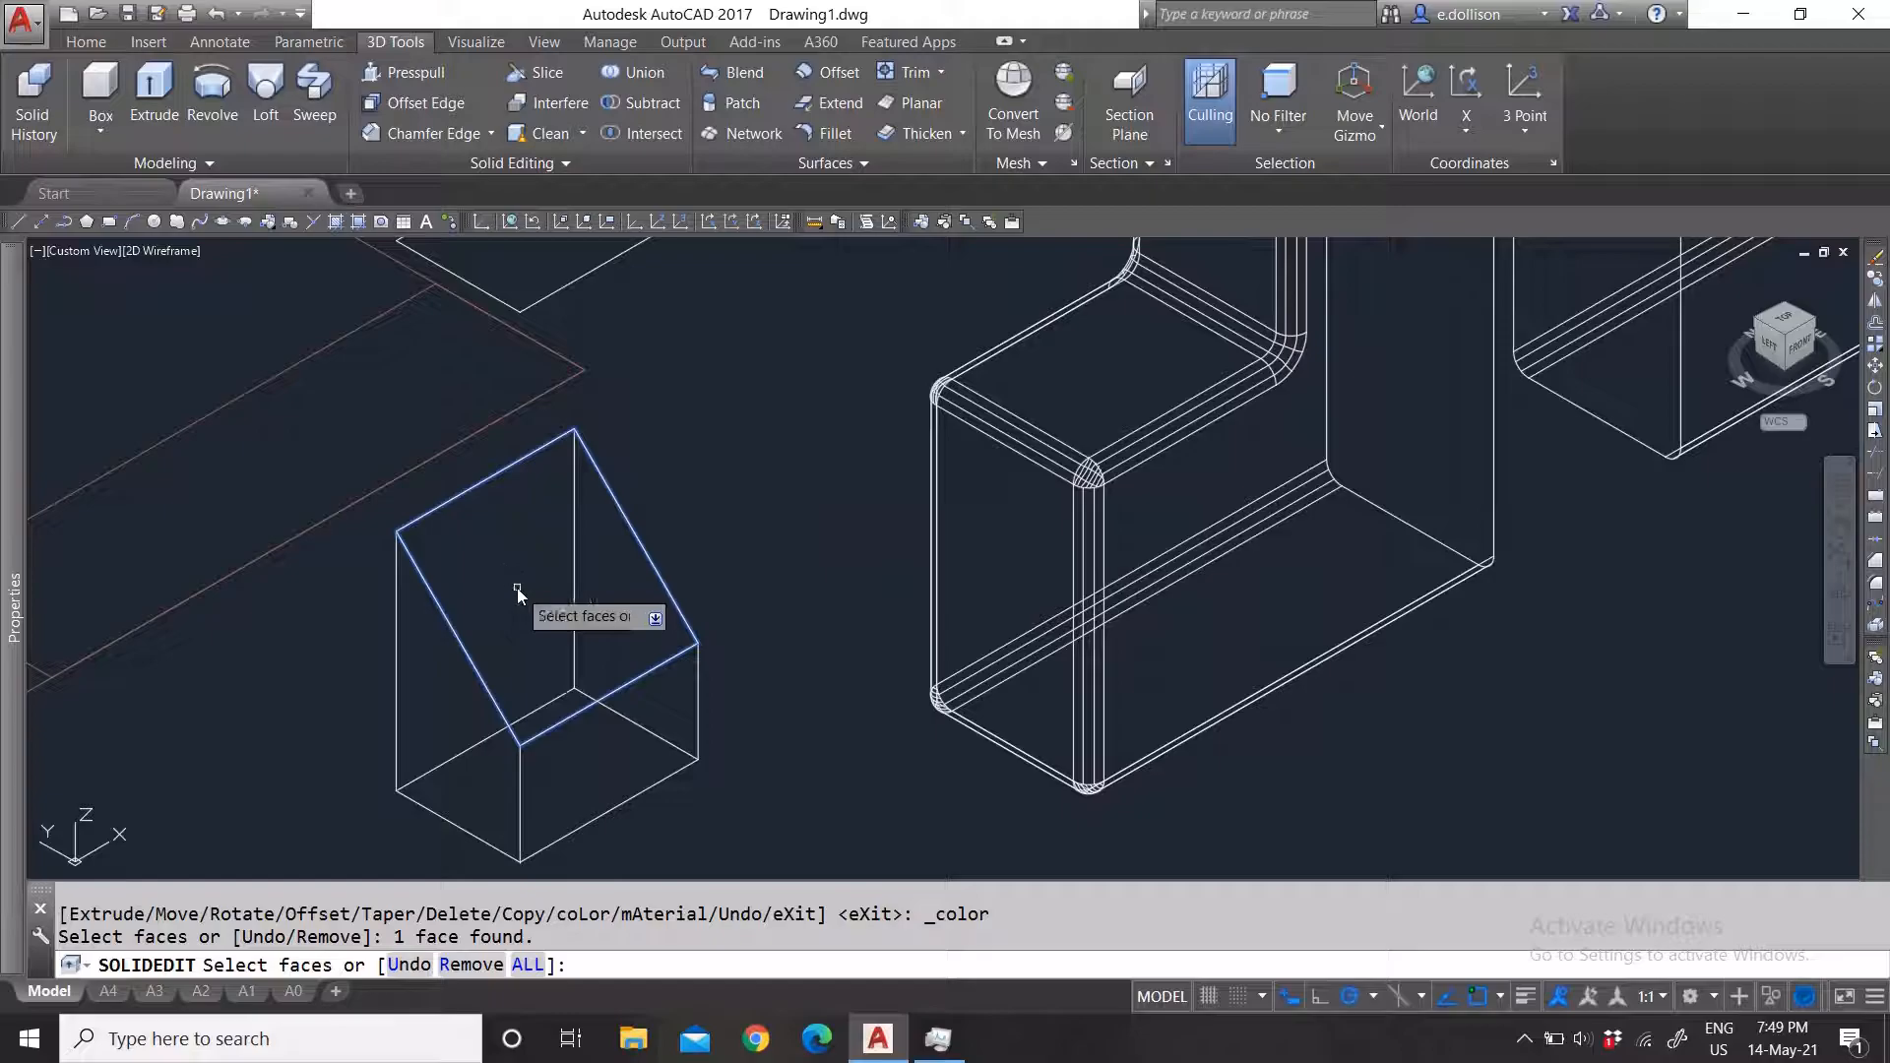
{"action": "key", "text": "Return"}
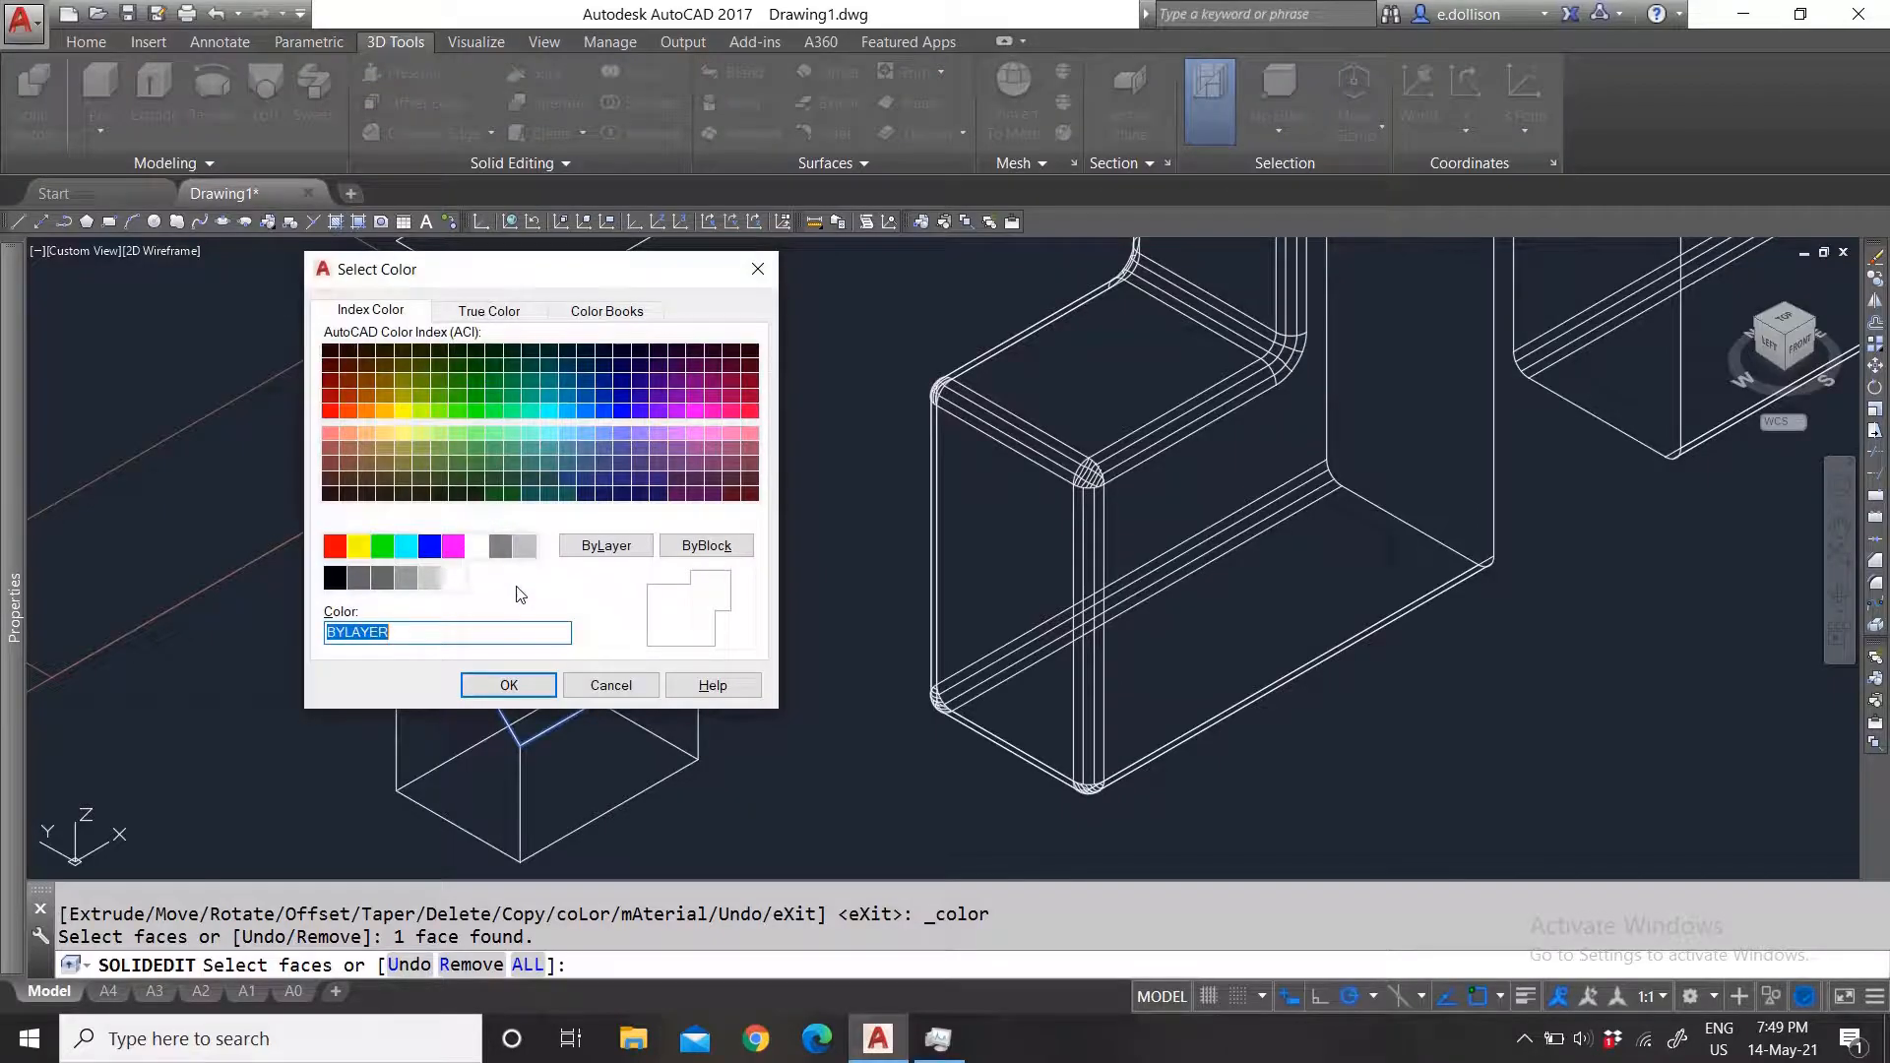
{"action": "left_click", "coordinate": [493, 388]}
{"action": "left_click", "coordinate": [508, 685]}
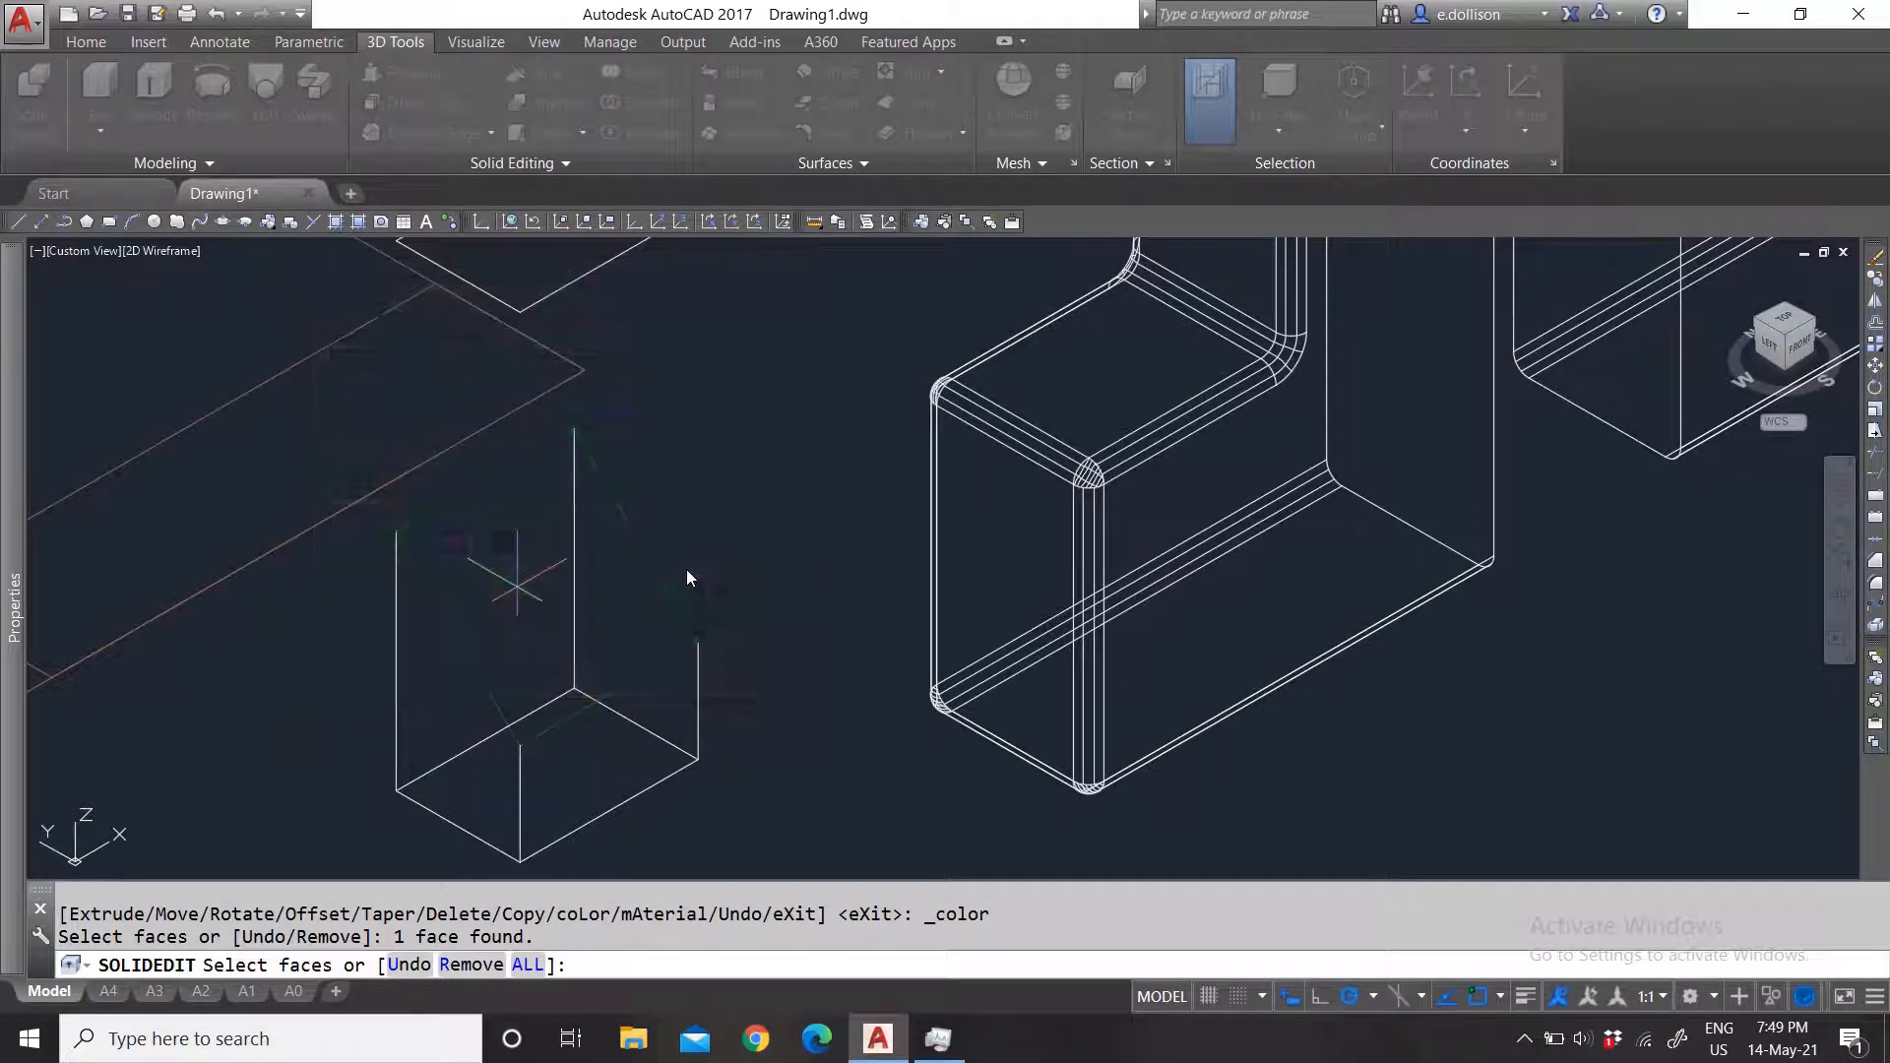
{"action": "key", "text": "Return"}
{"action": "key", "text": "Escape"}
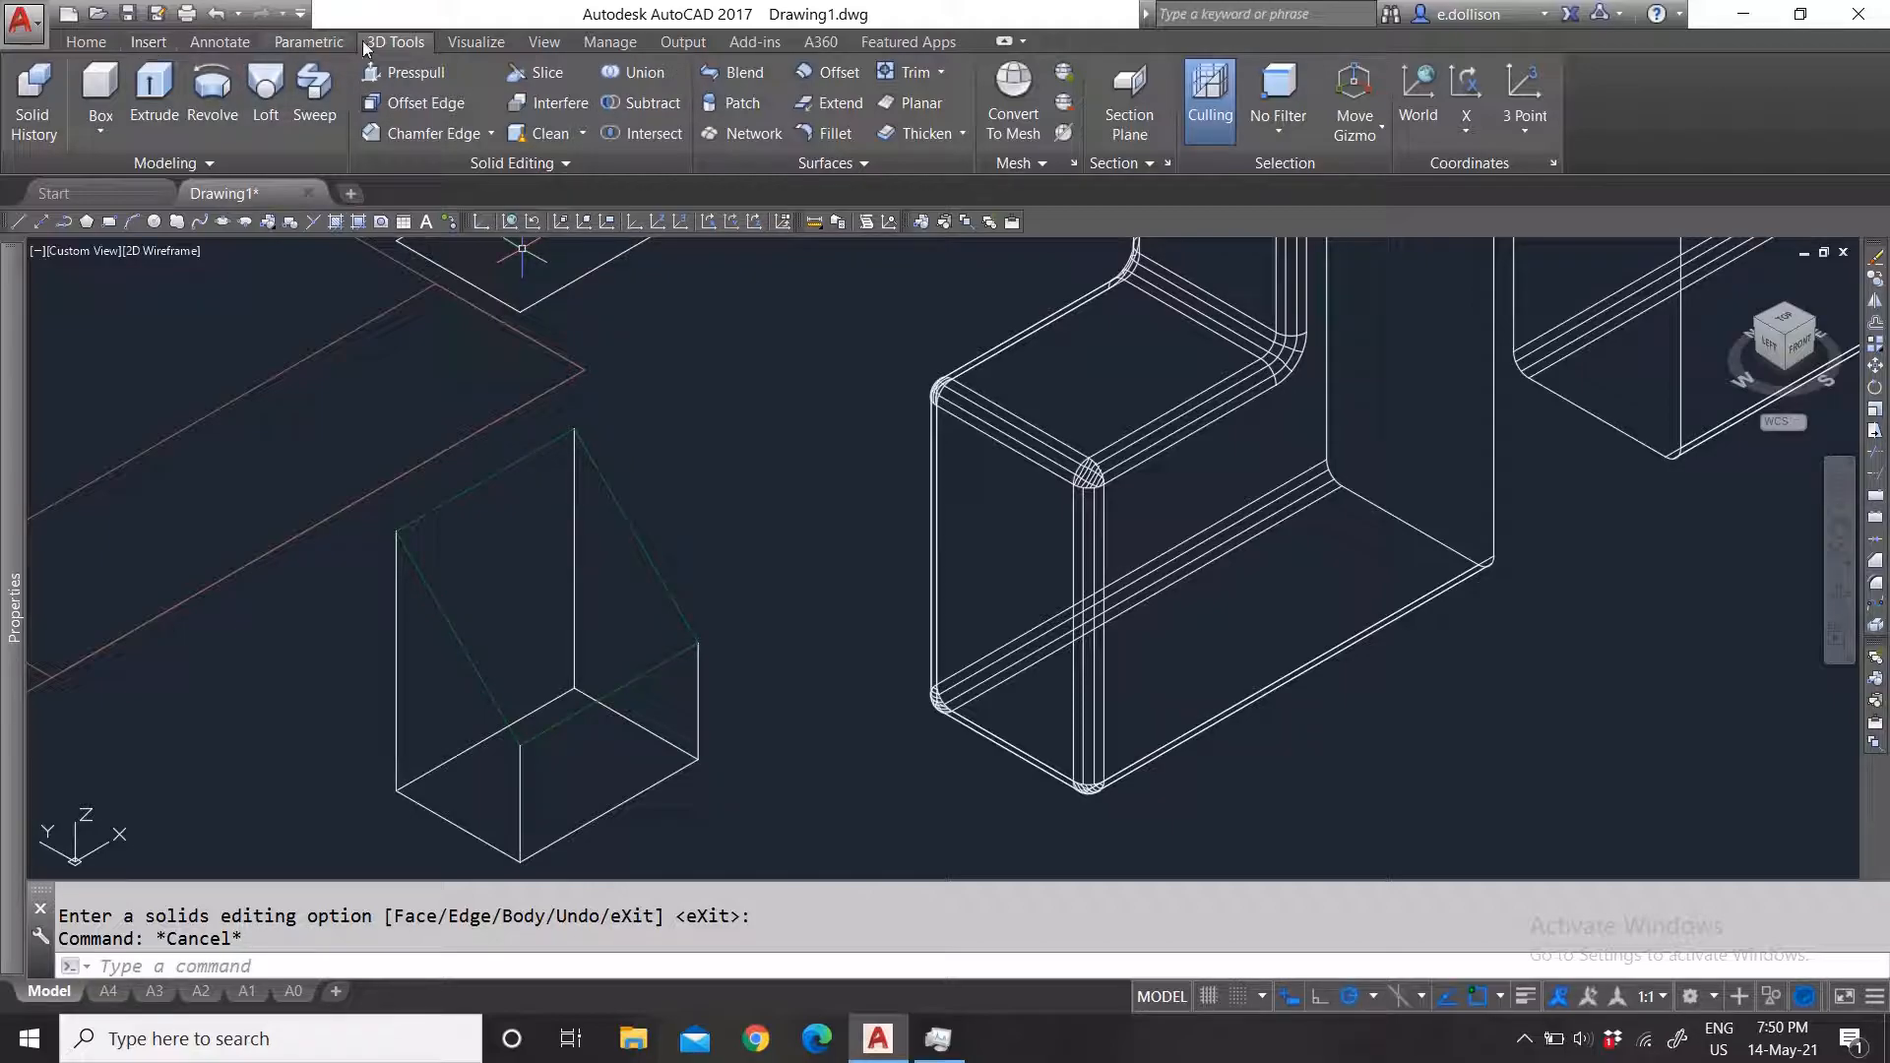
Step: Set the visual style to Shaded and inspect the box's green sloped face and its colored edge
{"action": "left_click", "coordinate": [476, 41]}
{"action": "left_click", "coordinate": [1488, 71]}
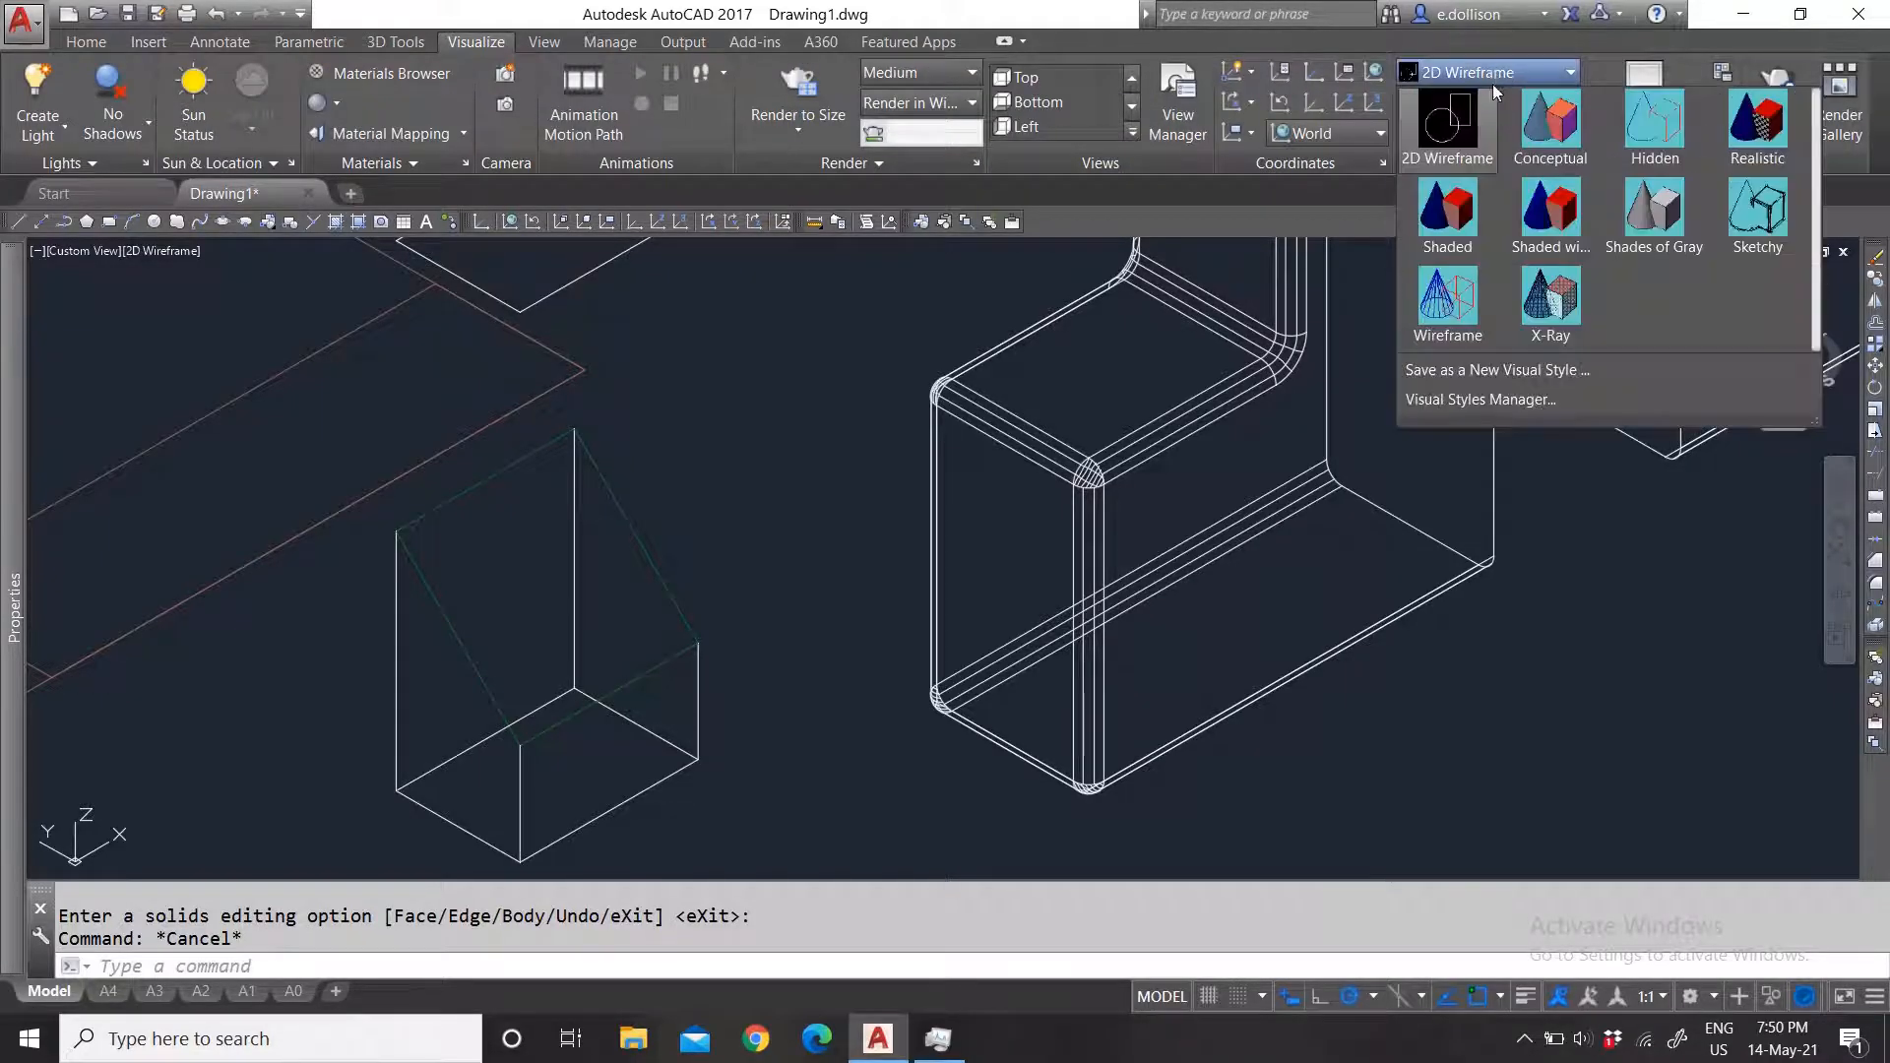
{"action": "left_click", "coordinate": [1451, 209]}
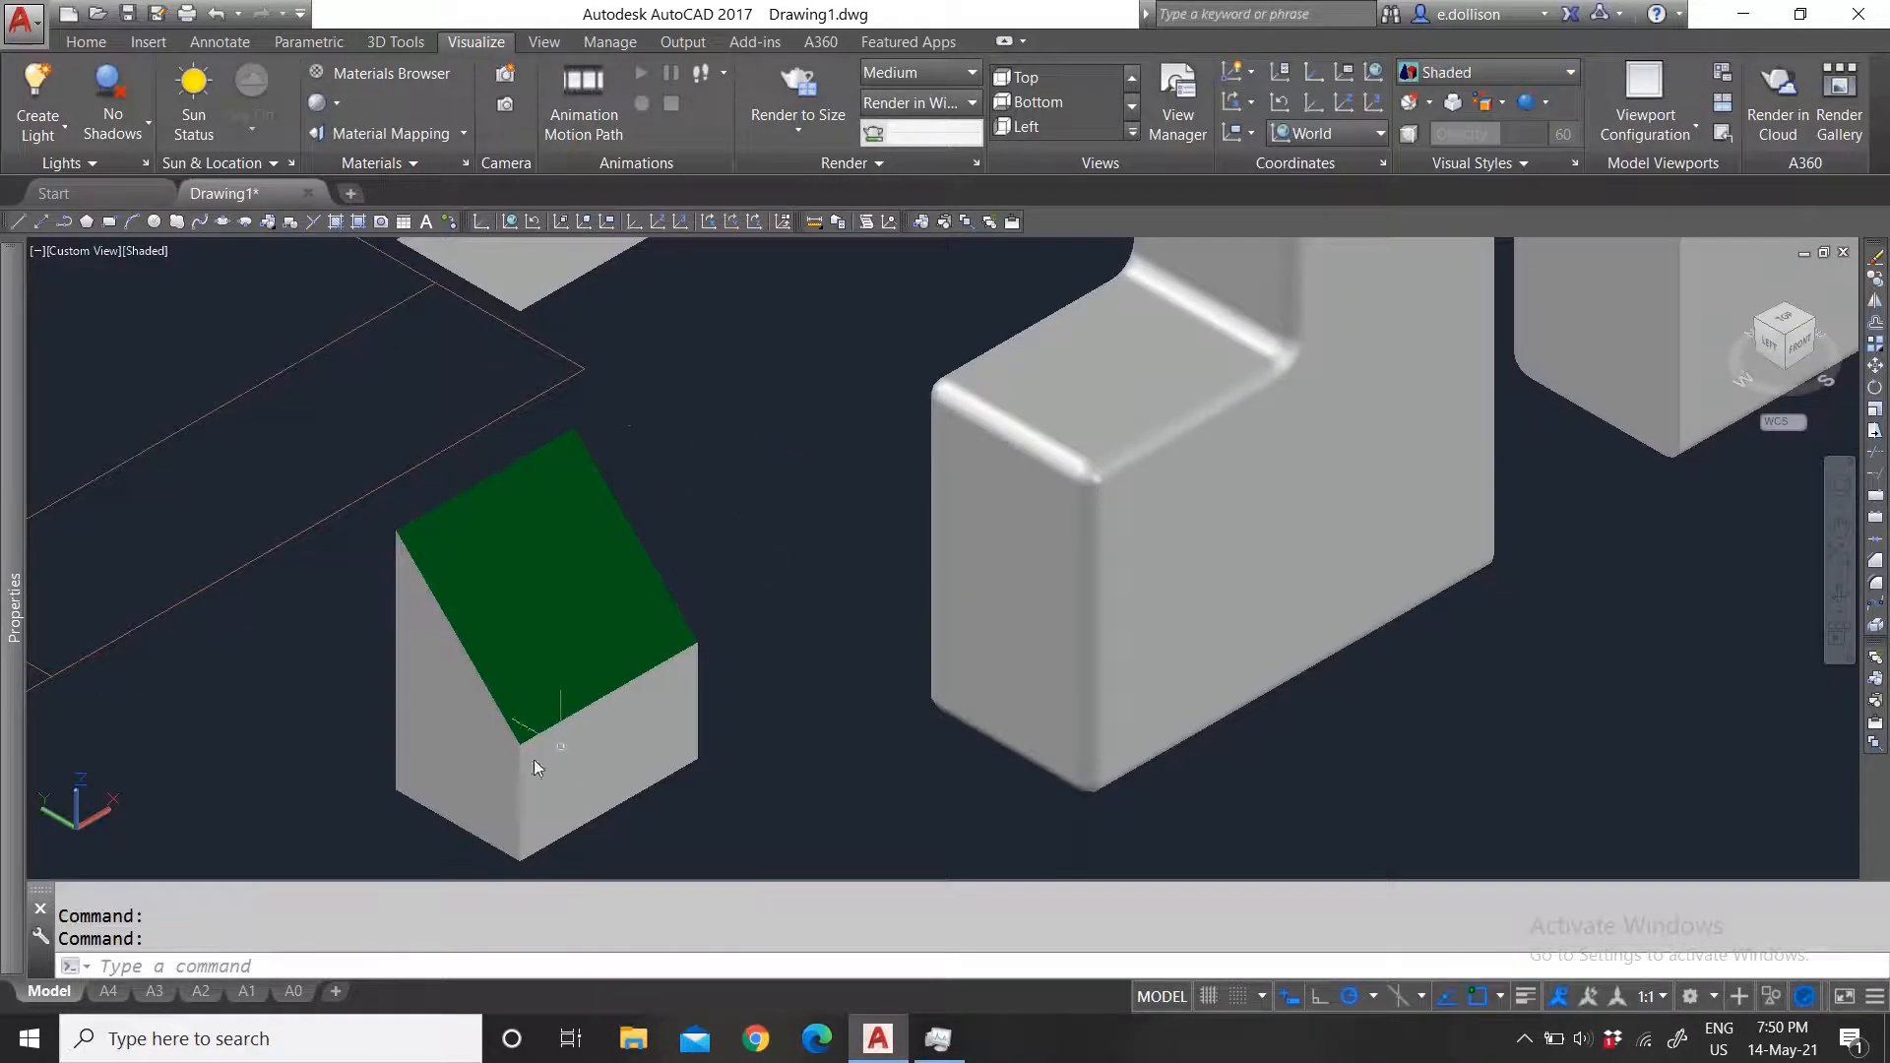
{"action": "scroll", "coordinate": [742, 689], "scroll_direction": "down", "scroll_amount": 3}
{"action": "scroll", "coordinate": [793, 562], "scroll_direction": "up", "scroll_amount": 6}
{"action": "left_click_drag", "start_coordinate": [529, 440], "coordinate": [703, 576]}
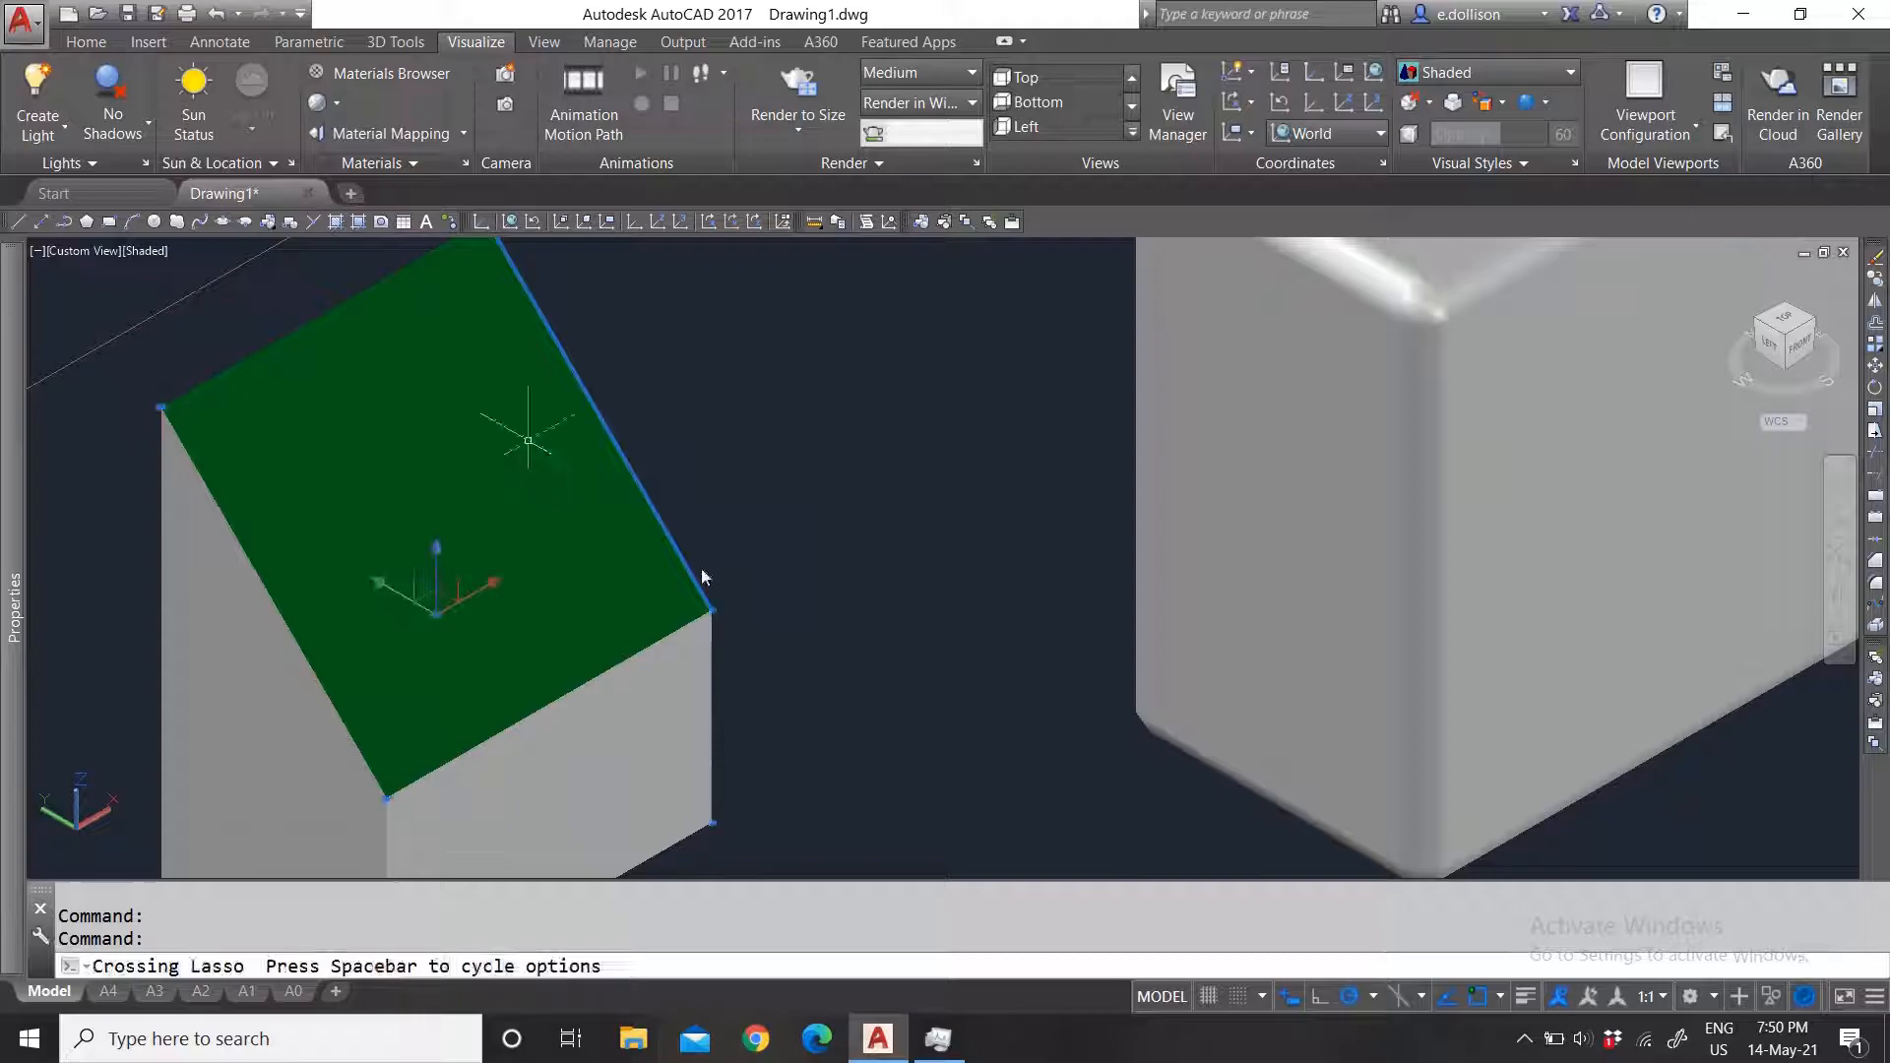
{"action": "key", "text": "Escape"}
{"action": "key", "text": "Escape"}
{"action": "scroll", "coordinate": [778, 571], "scroll_direction": "down", "scroll_amount": 3}
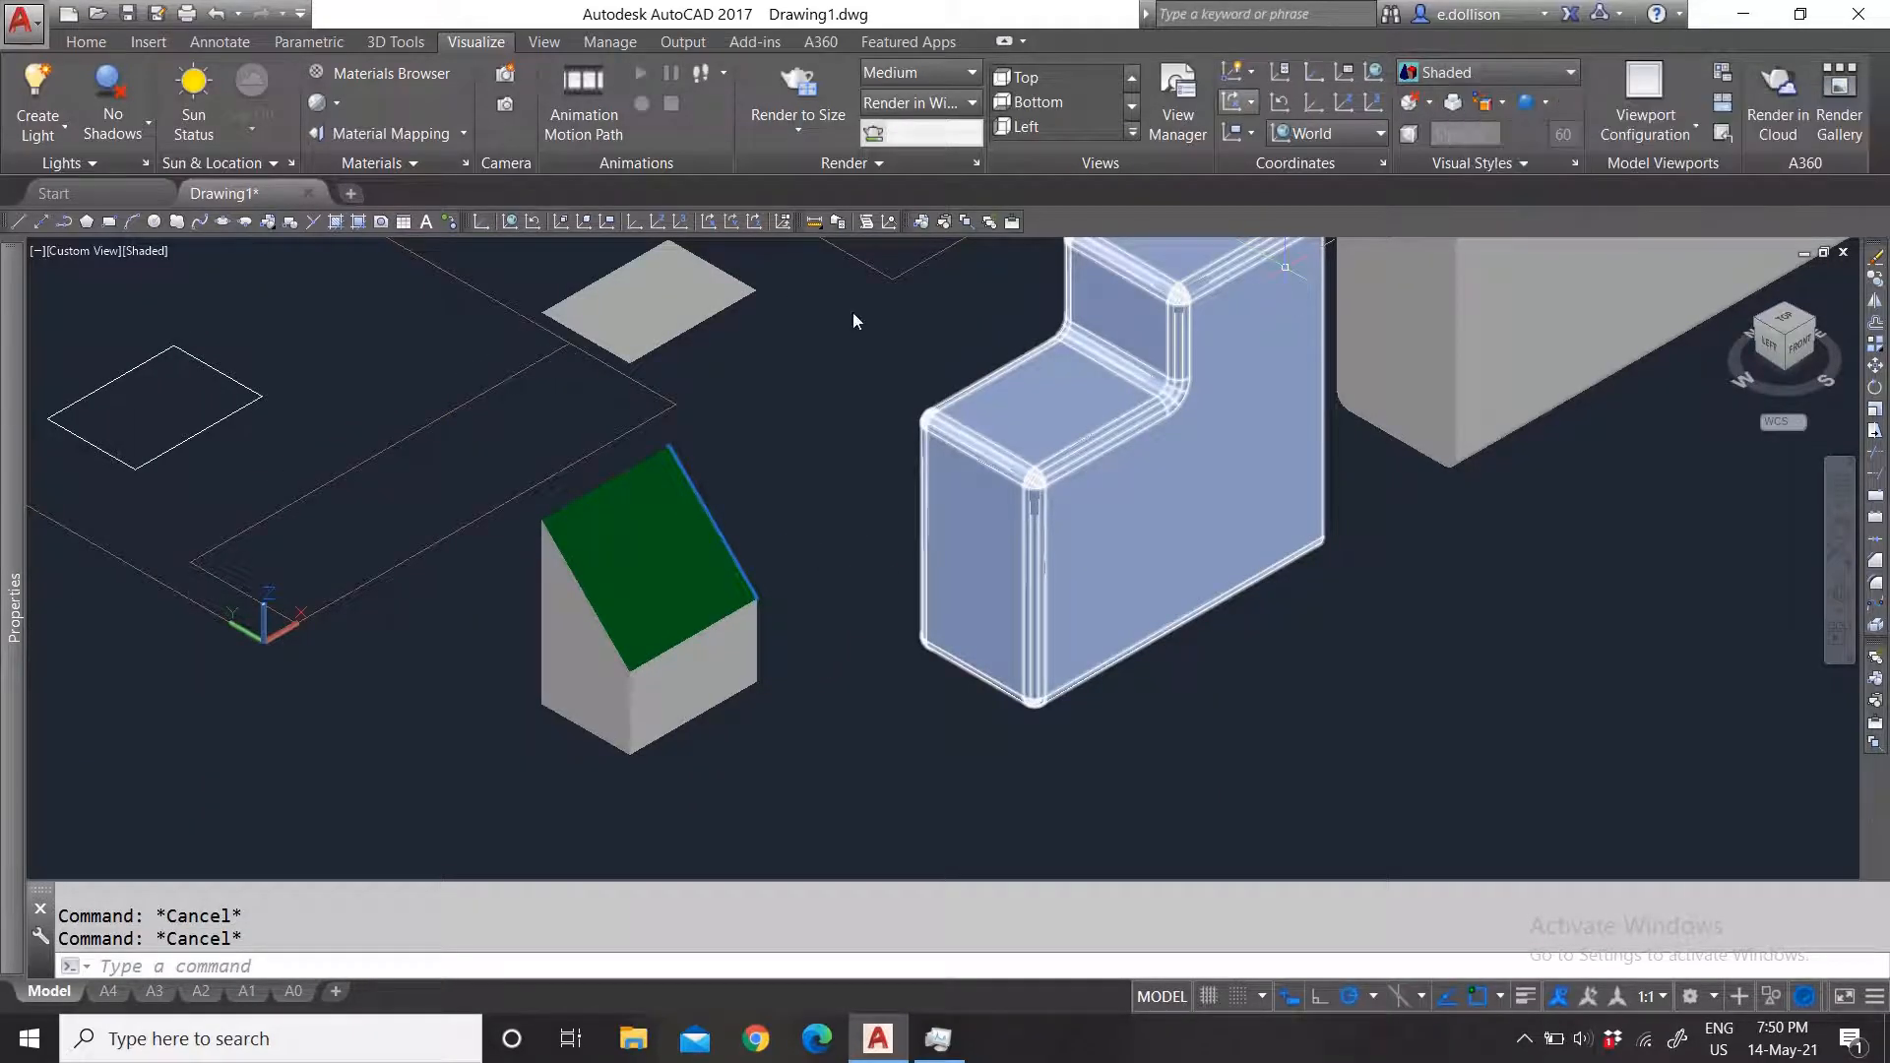
Step: Review the available visual styles and examine the shaded solids around the green-faced box
{"action": "left_click", "coordinate": [1492, 68]}
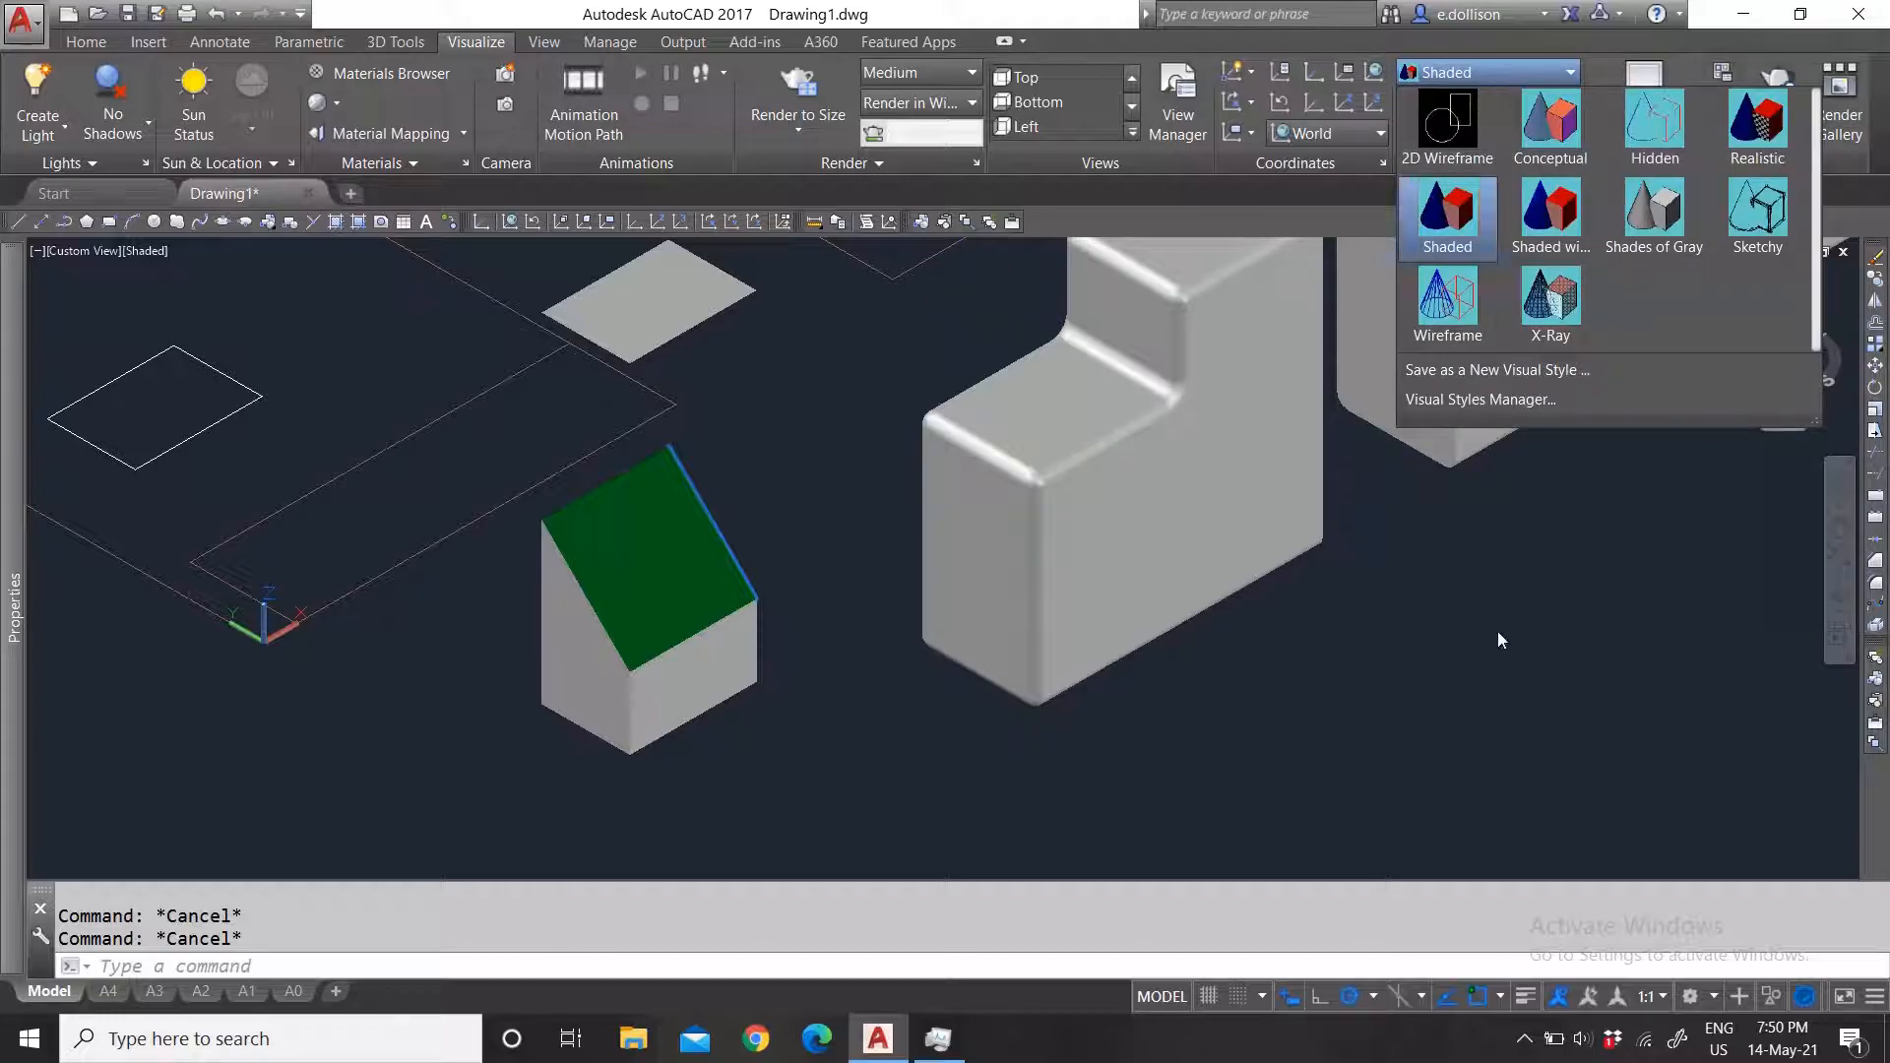
{"action": "left_click", "coordinate": [386, 42]}
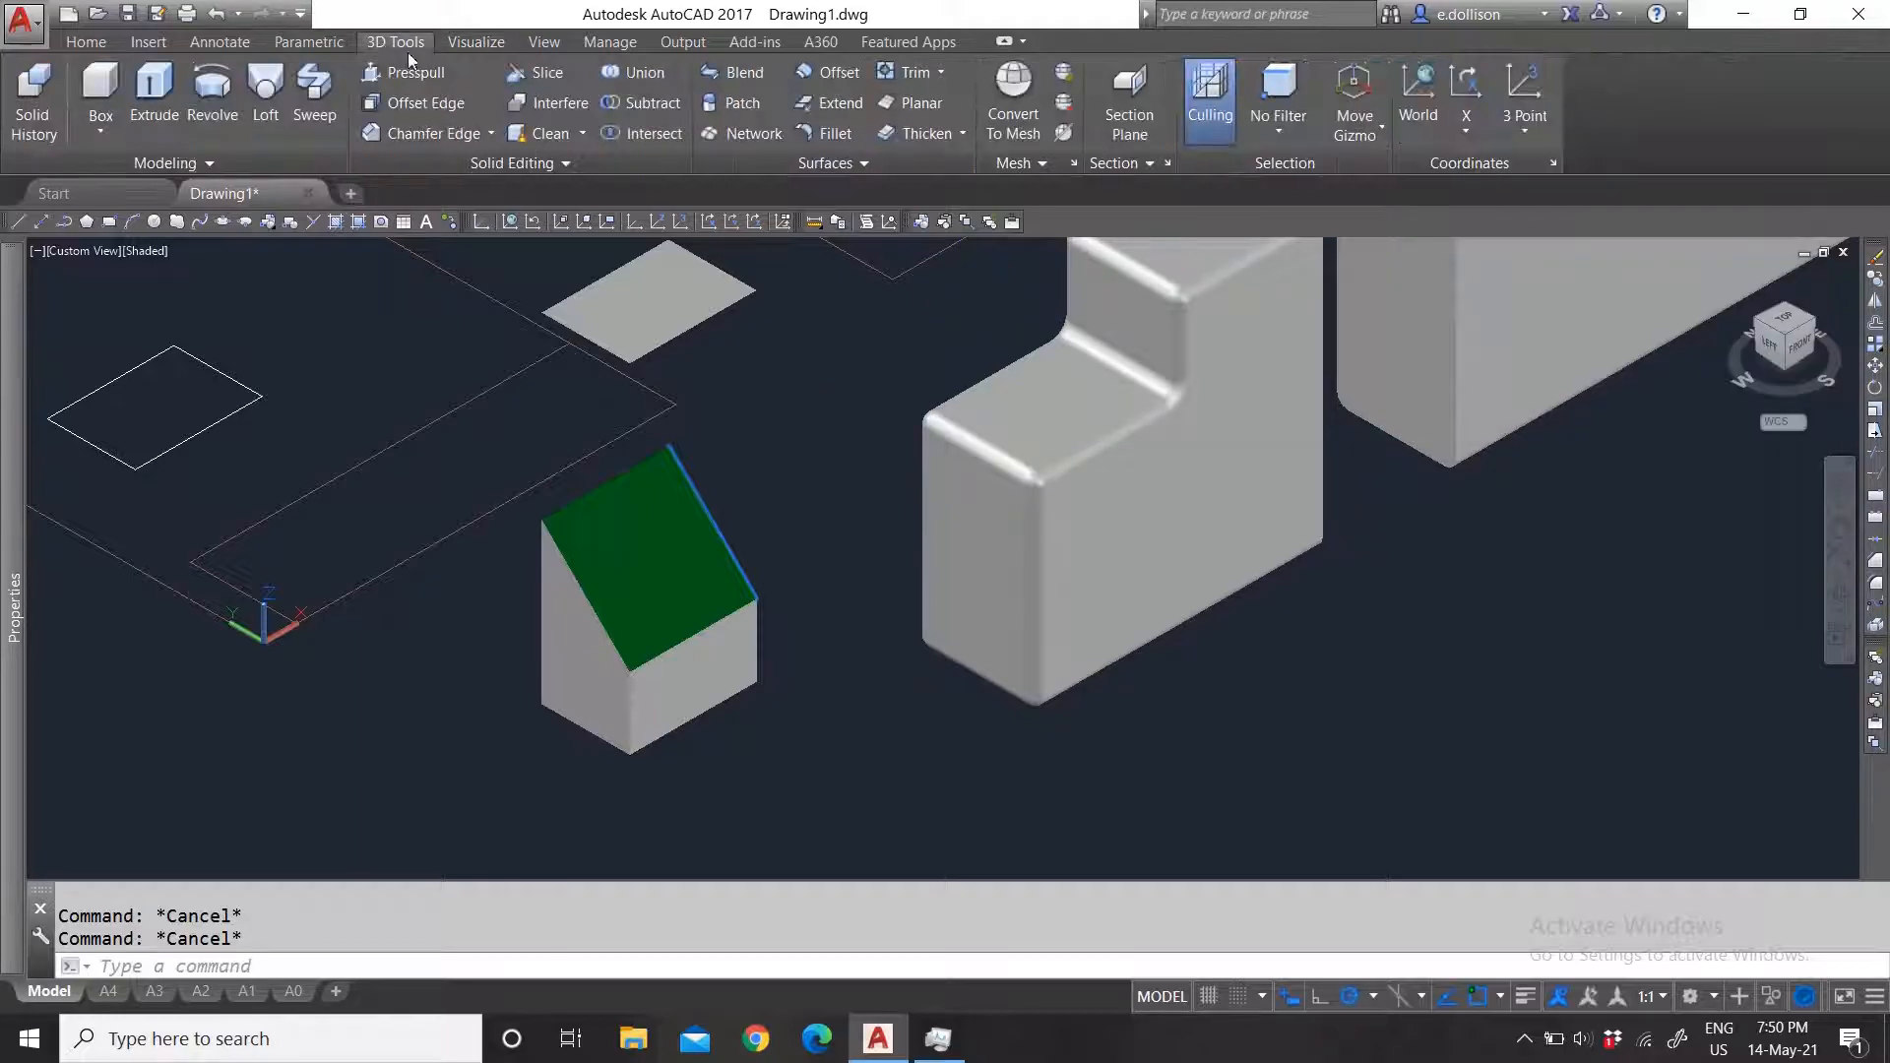
{"action": "scroll", "coordinate": [712, 630], "scroll_direction": "down", "scroll_amount": 3}
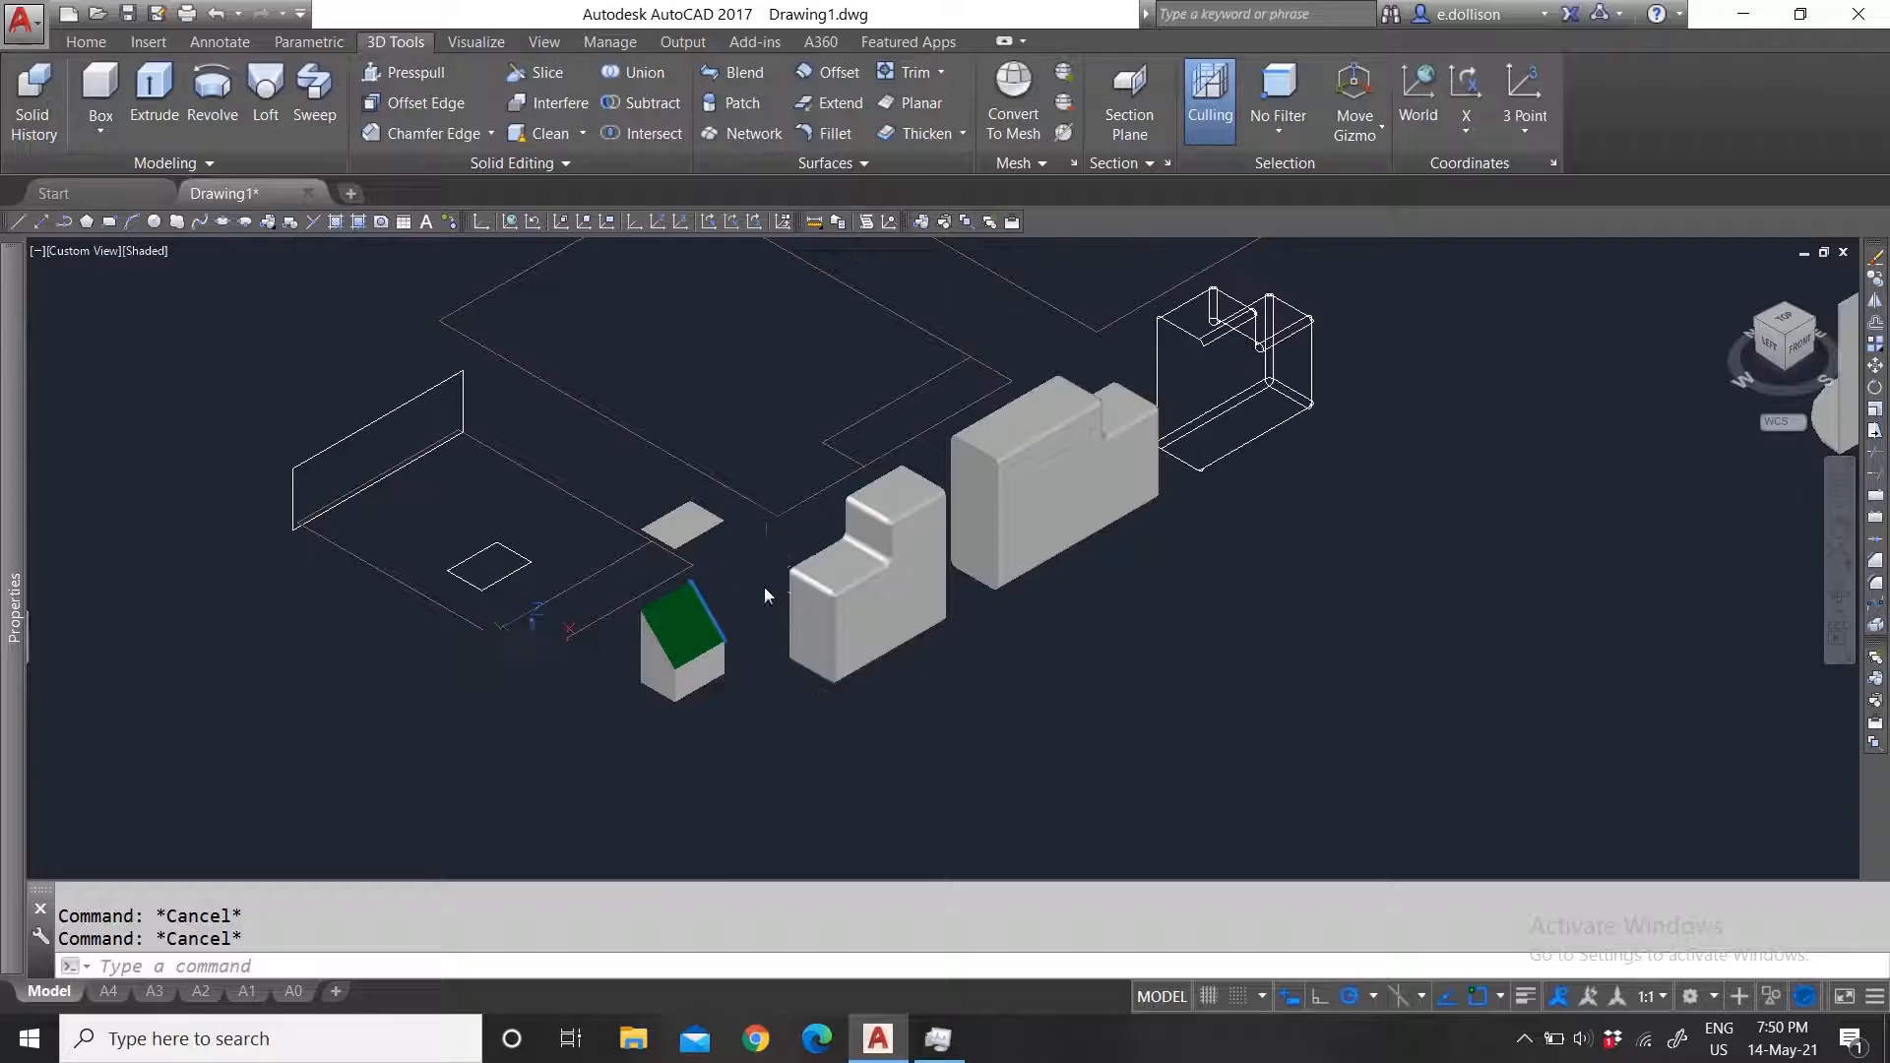
{"action": "scroll", "coordinate": [764, 586], "scroll_direction": "up", "scroll_amount": 3}
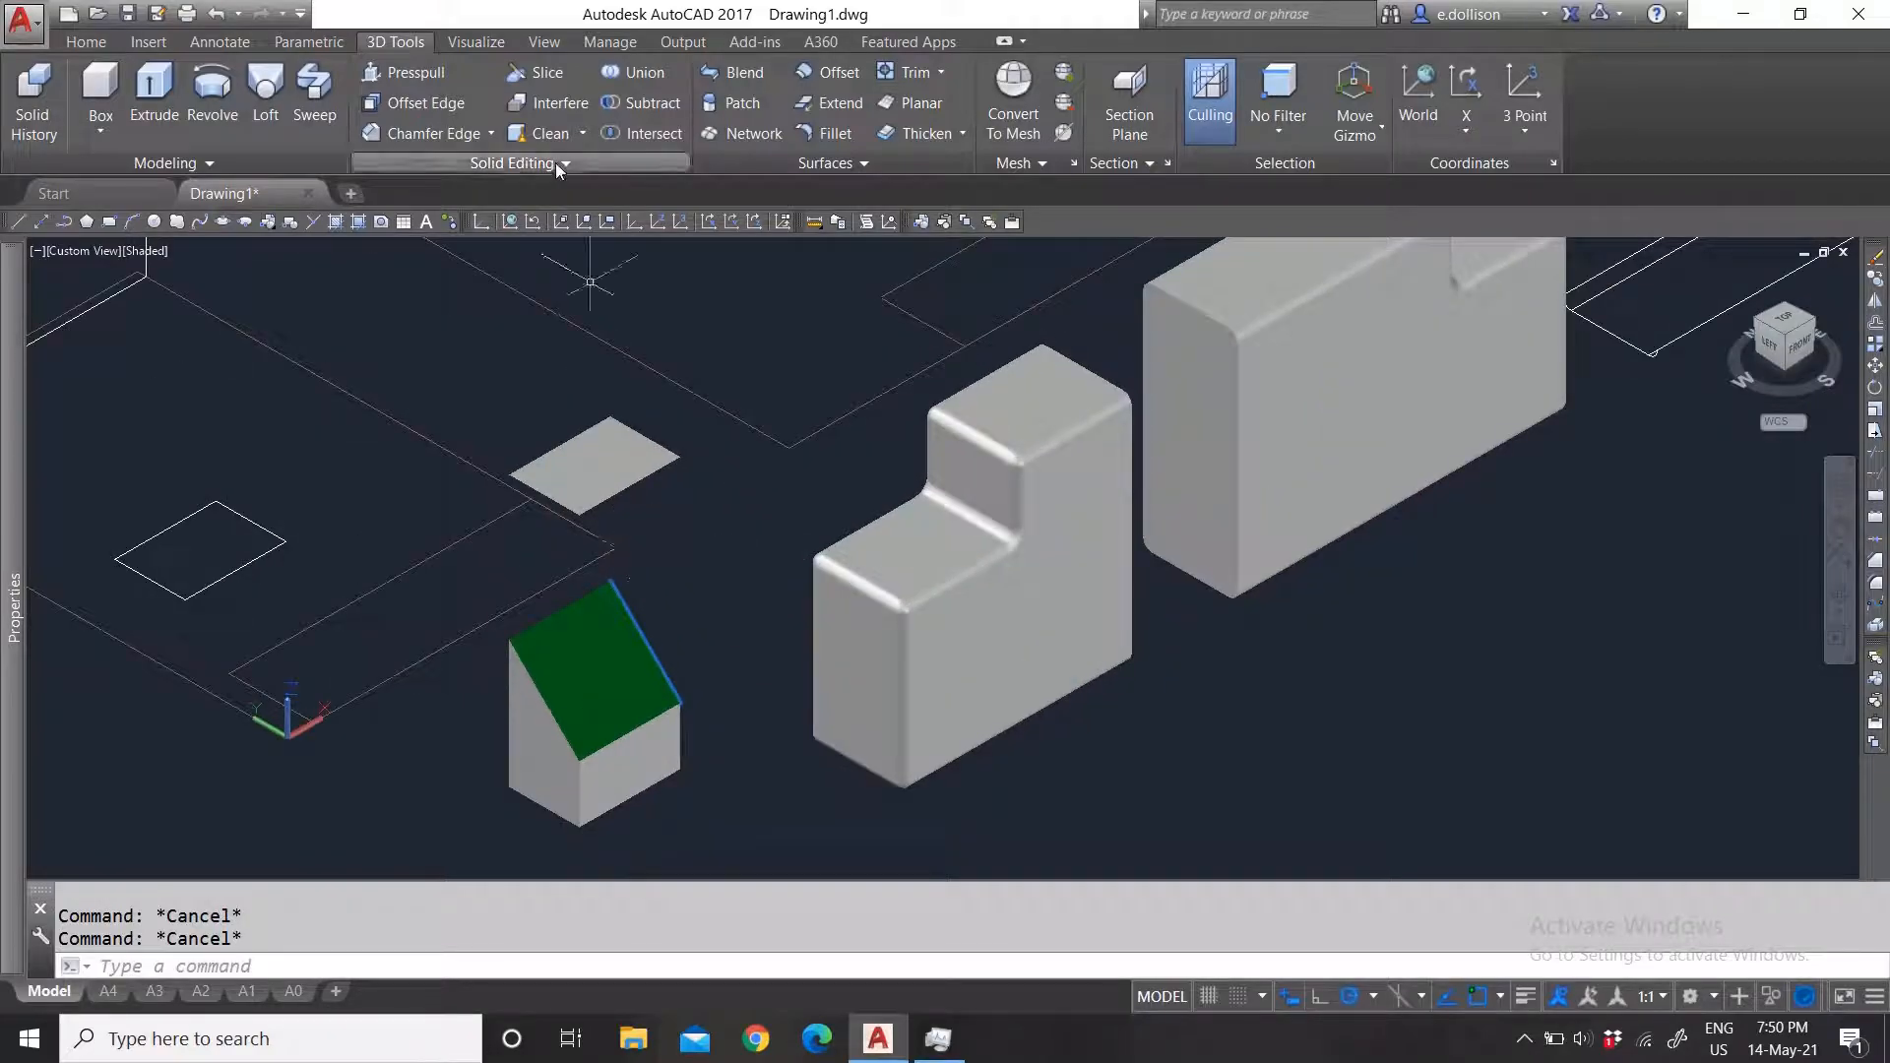
{"action": "scroll", "coordinate": [778, 611], "scroll_direction": "down", "scroll_amount": 3}
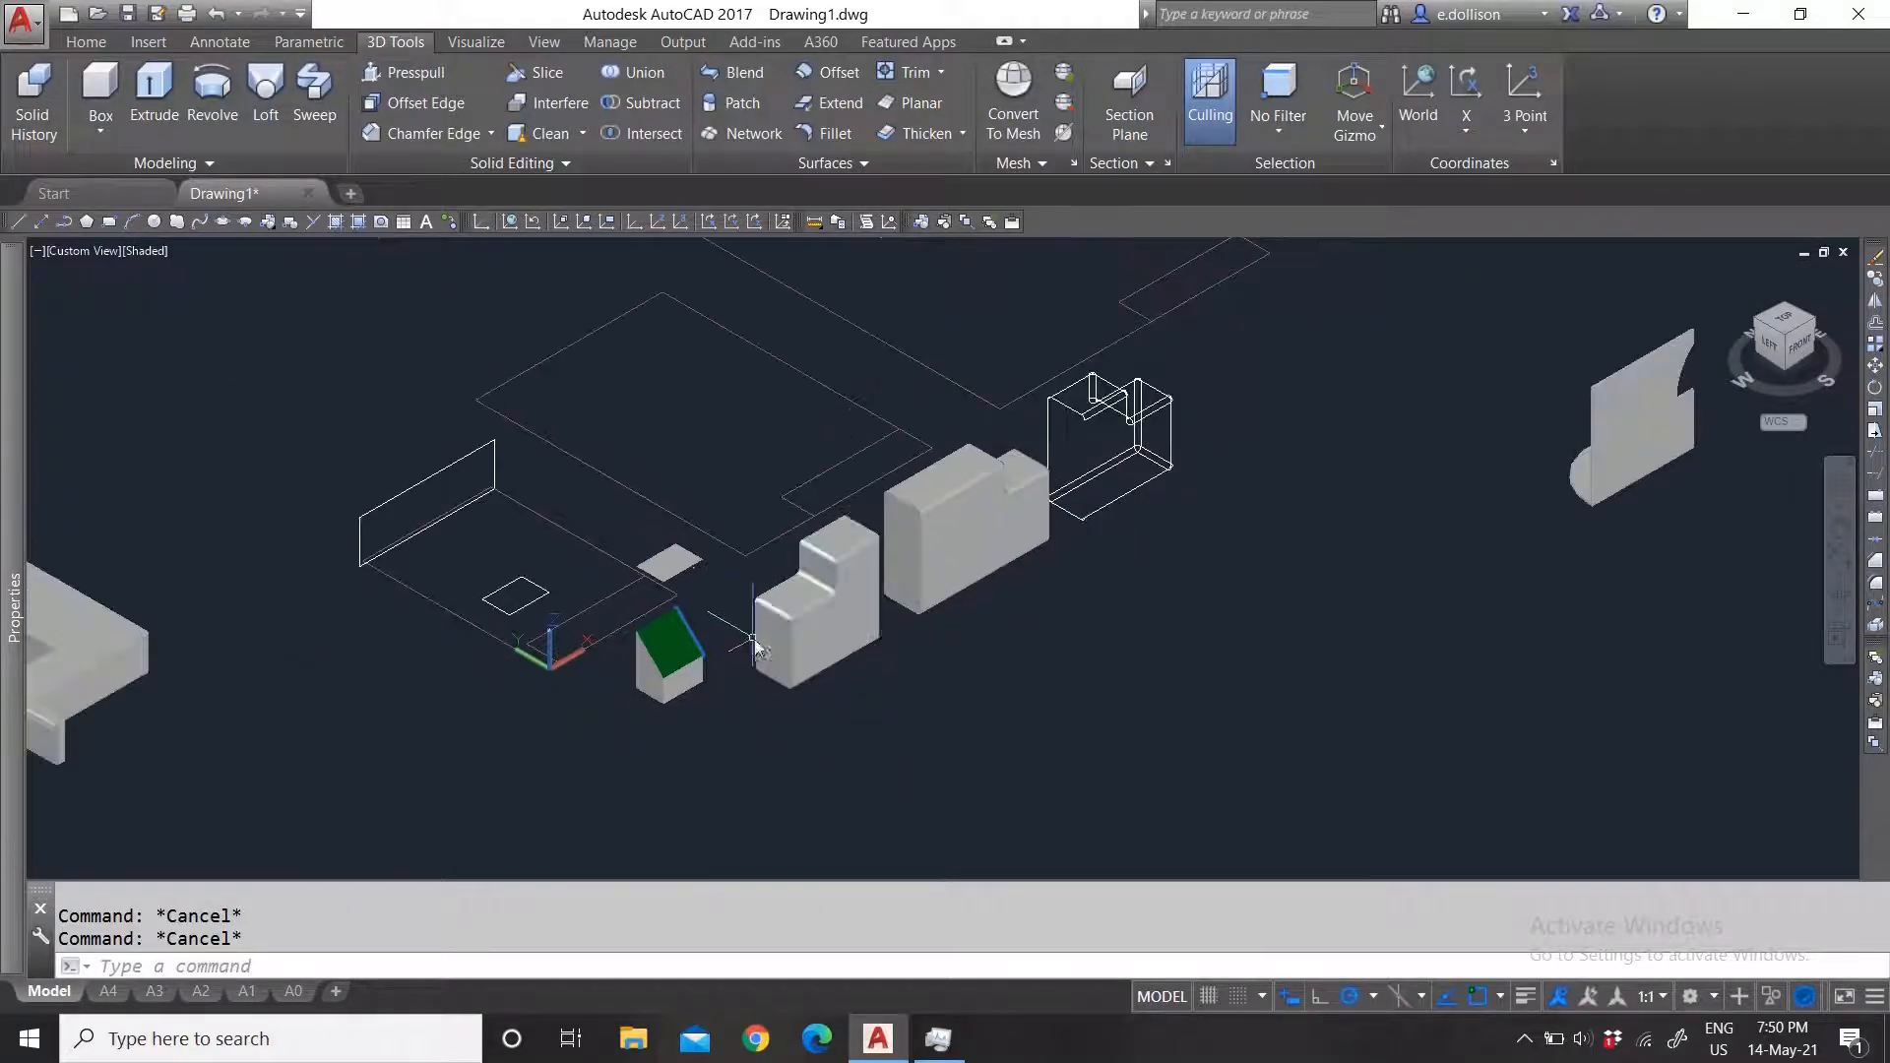
{"action": "scroll", "coordinate": [701, 685], "scroll_direction": "up", "scroll_amount": 2}
{"action": "scroll", "coordinate": [701, 681], "scroll_direction": "up", "scroll_amount": 3}
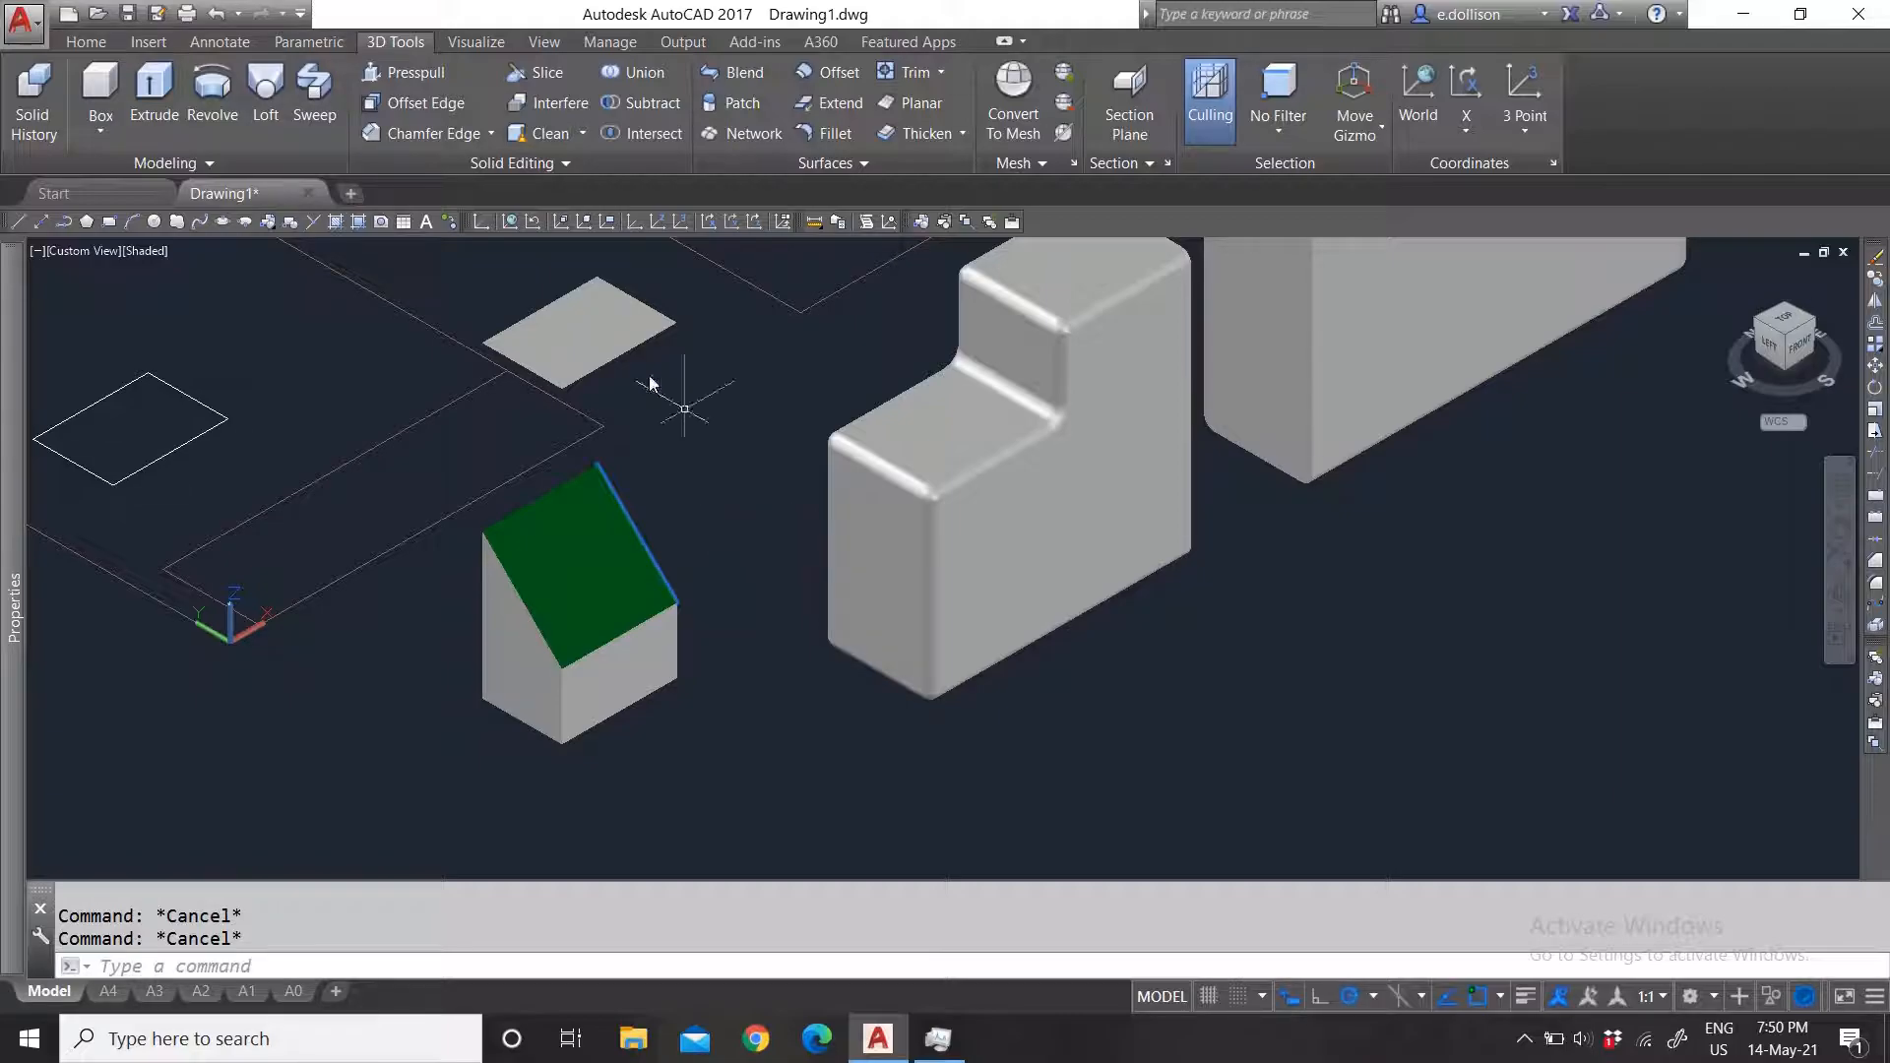
{"action": "left_click", "coordinate": [478, 45]}
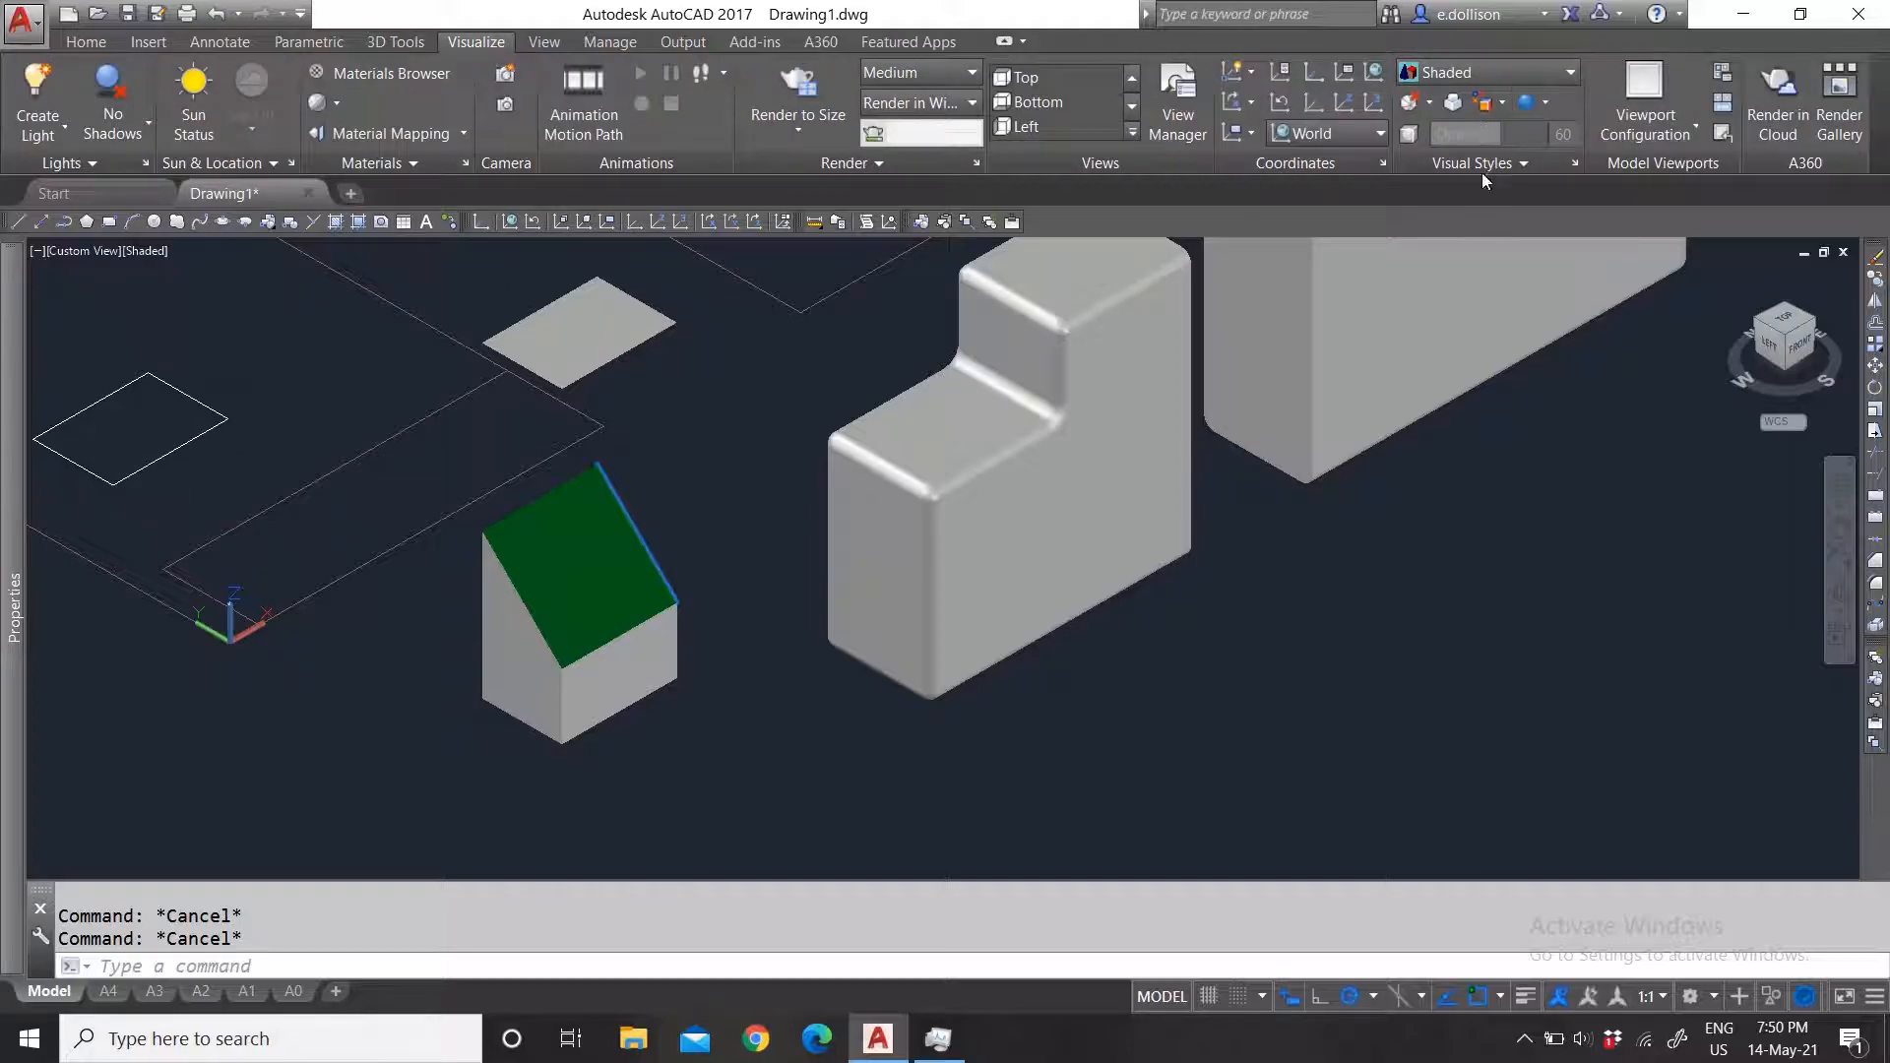
{"action": "left_click", "coordinate": [1486, 63]}
{"action": "left_click", "coordinate": [1488, 63]}
{"action": "left_click", "coordinate": [876, 675]}
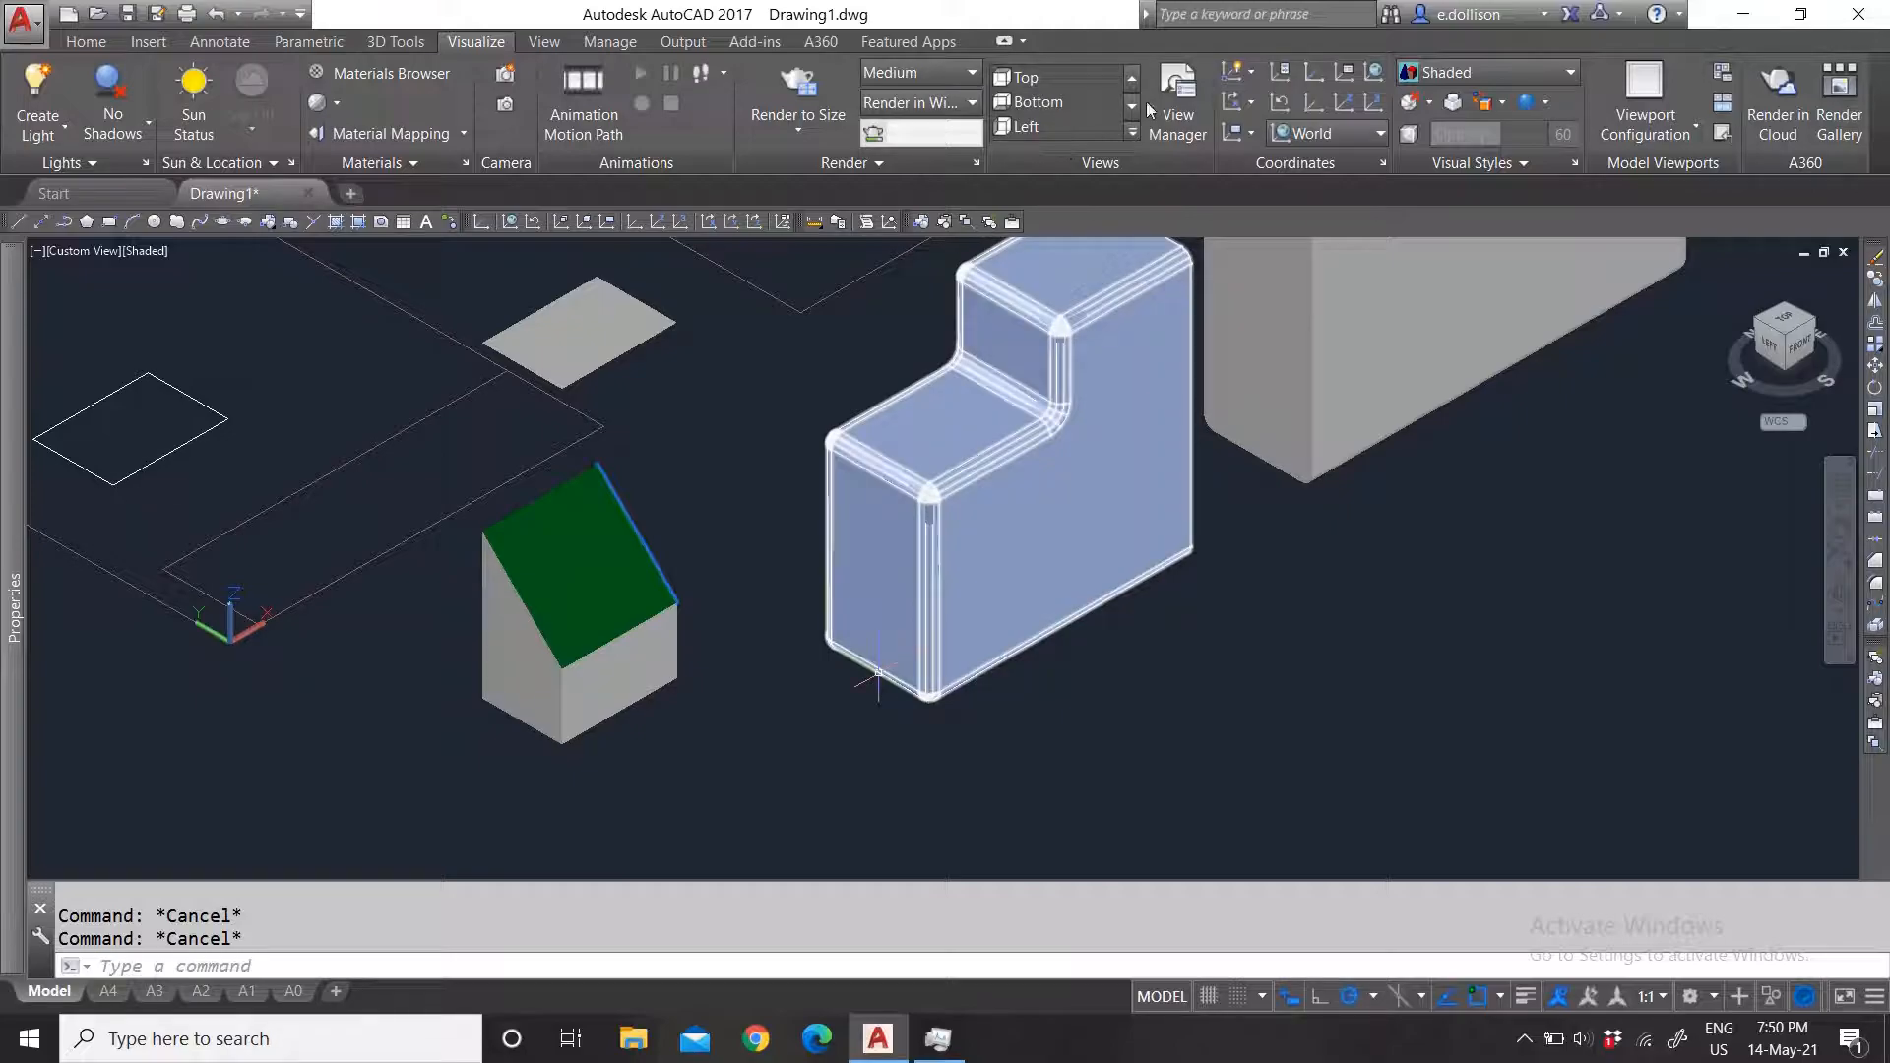
Step: View the model from the Top, Bottom and Left, and return to the SW Isometric view
{"action": "left_click", "coordinate": [1026, 76]}
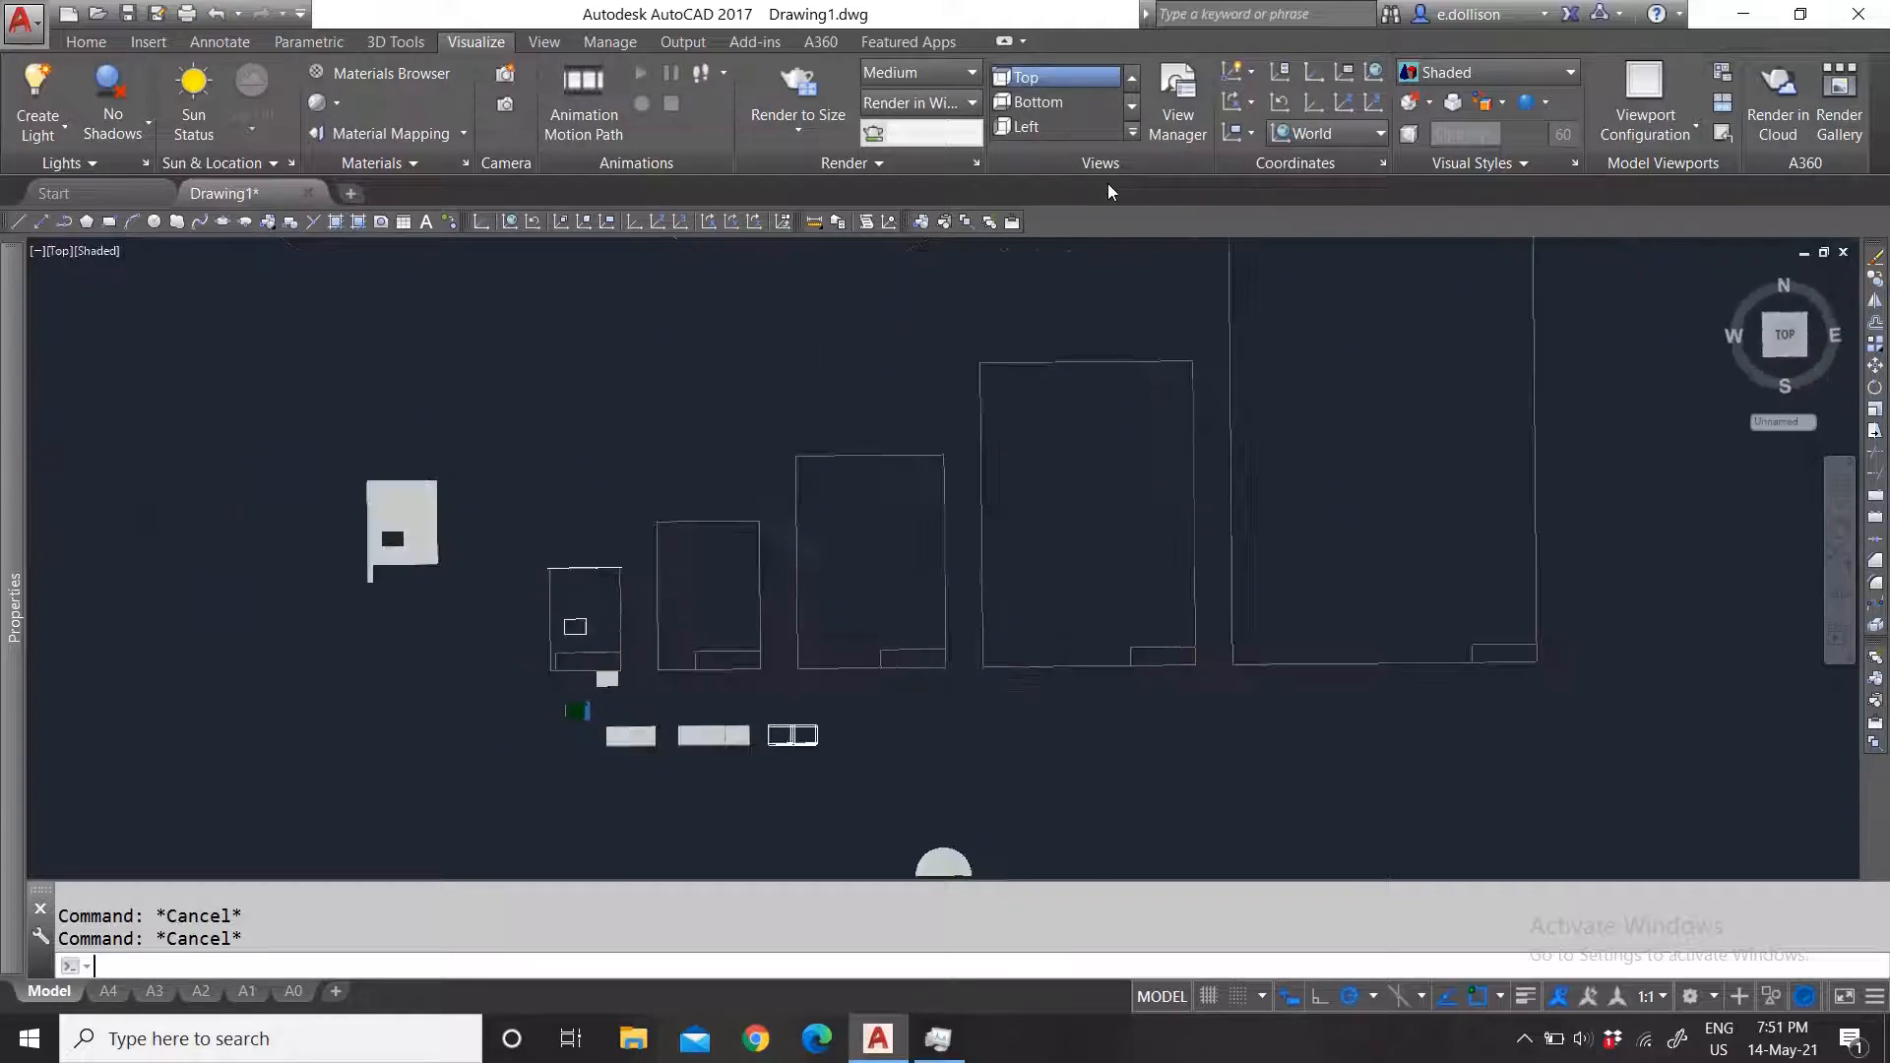
{"action": "left_click", "coordinate": [1045, 102]}
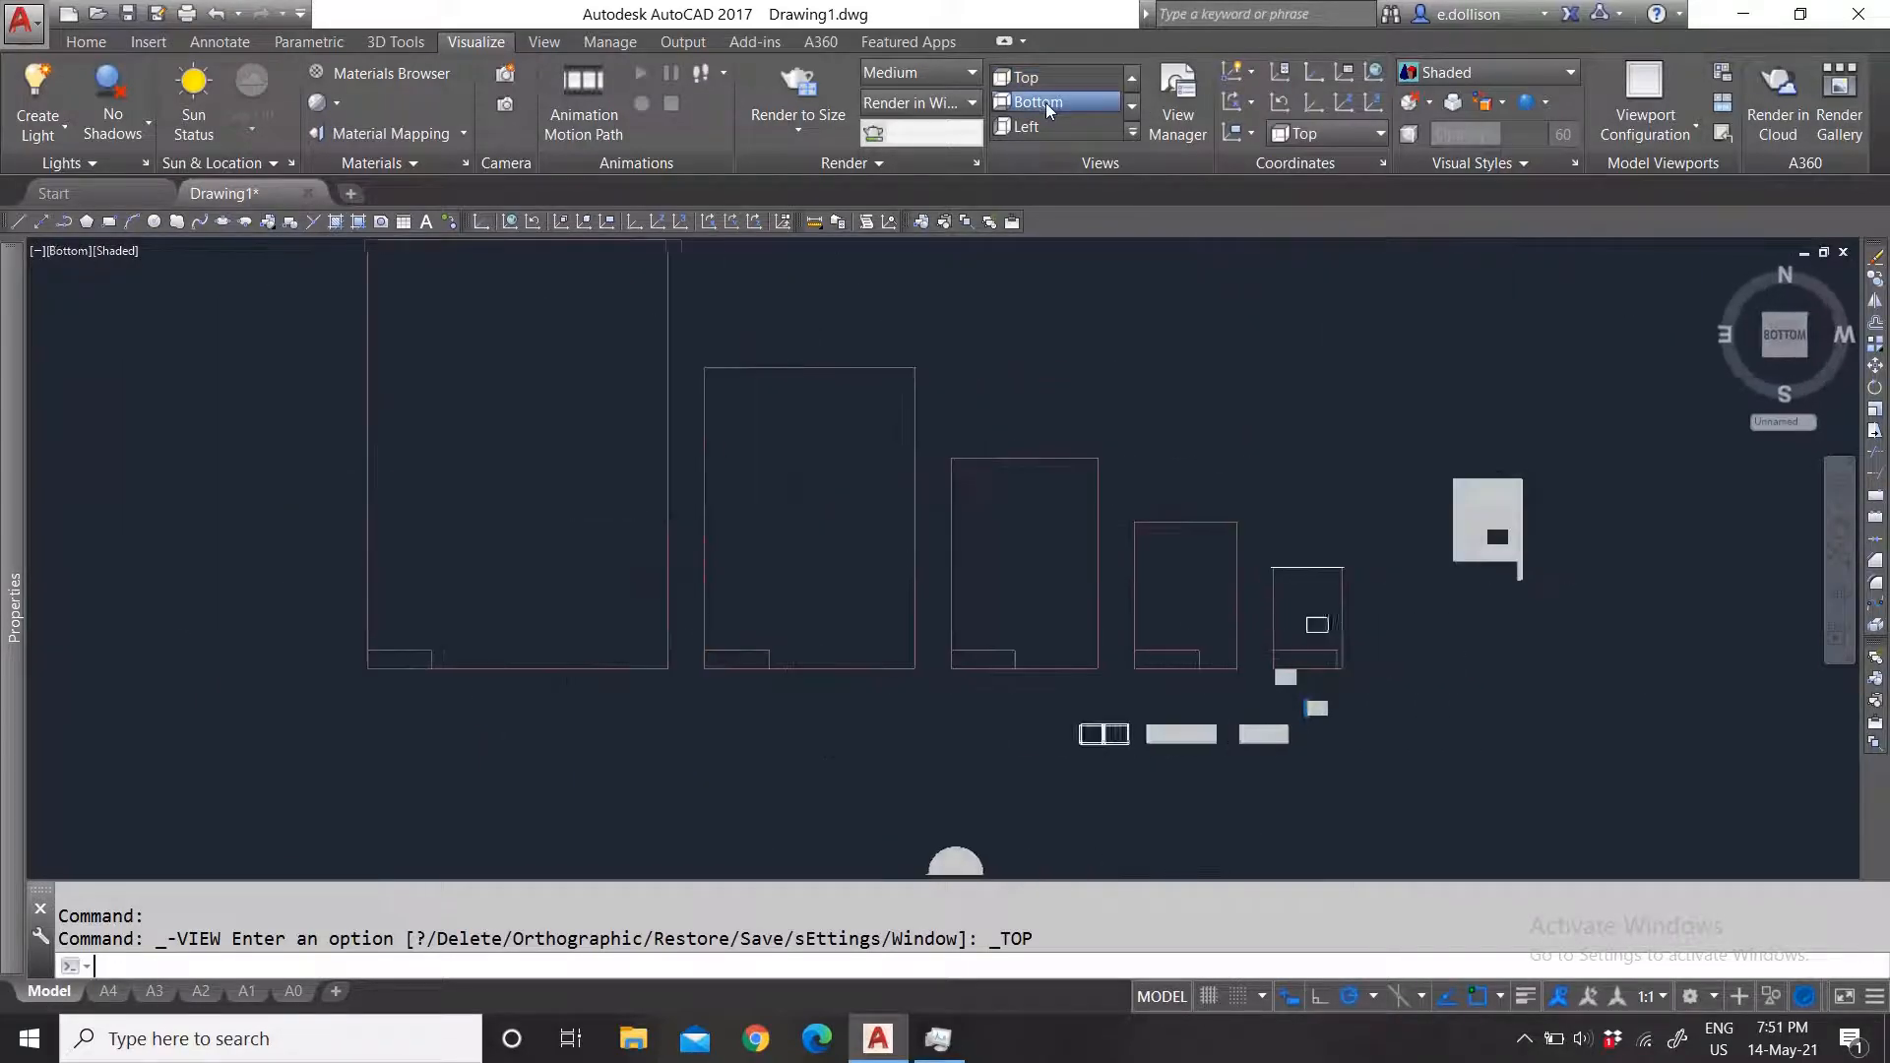
{"action": "left_click", "coordinate": [1040, 126]}
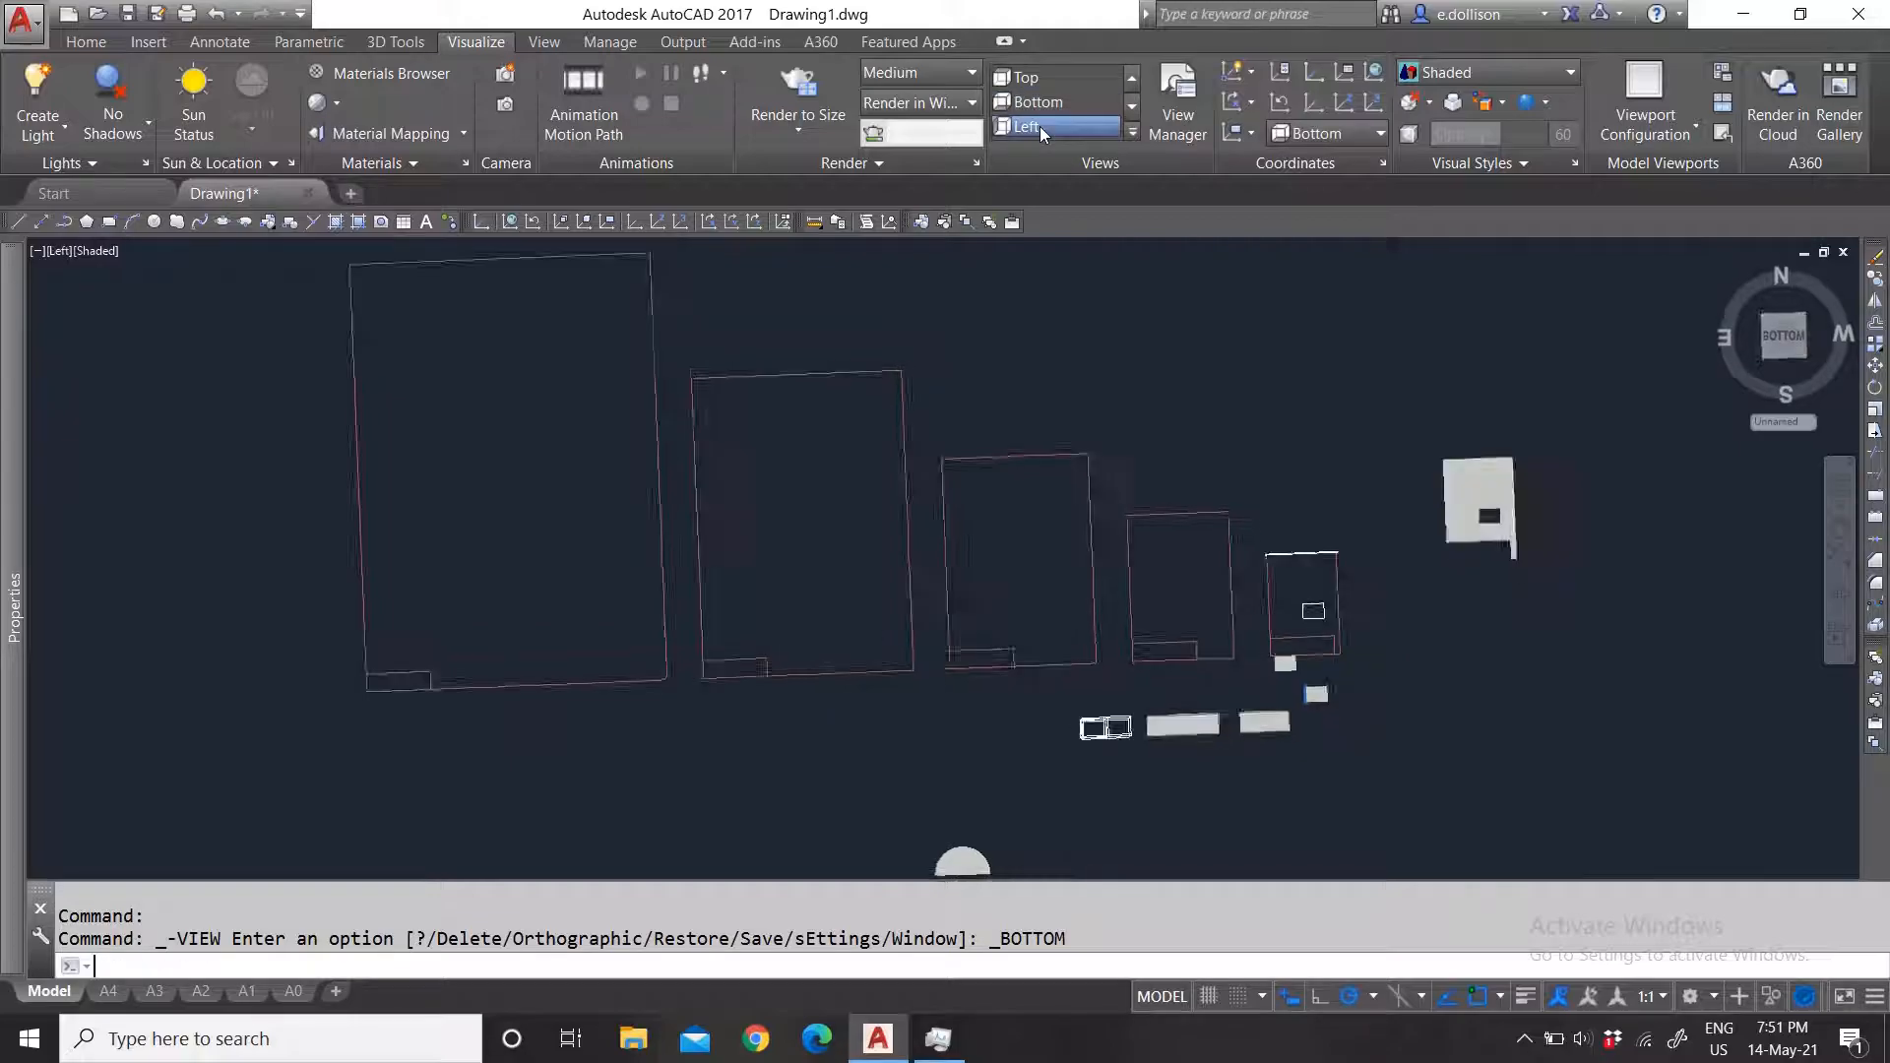
{"action": "left_click", "coordinate": [1131, 132]}
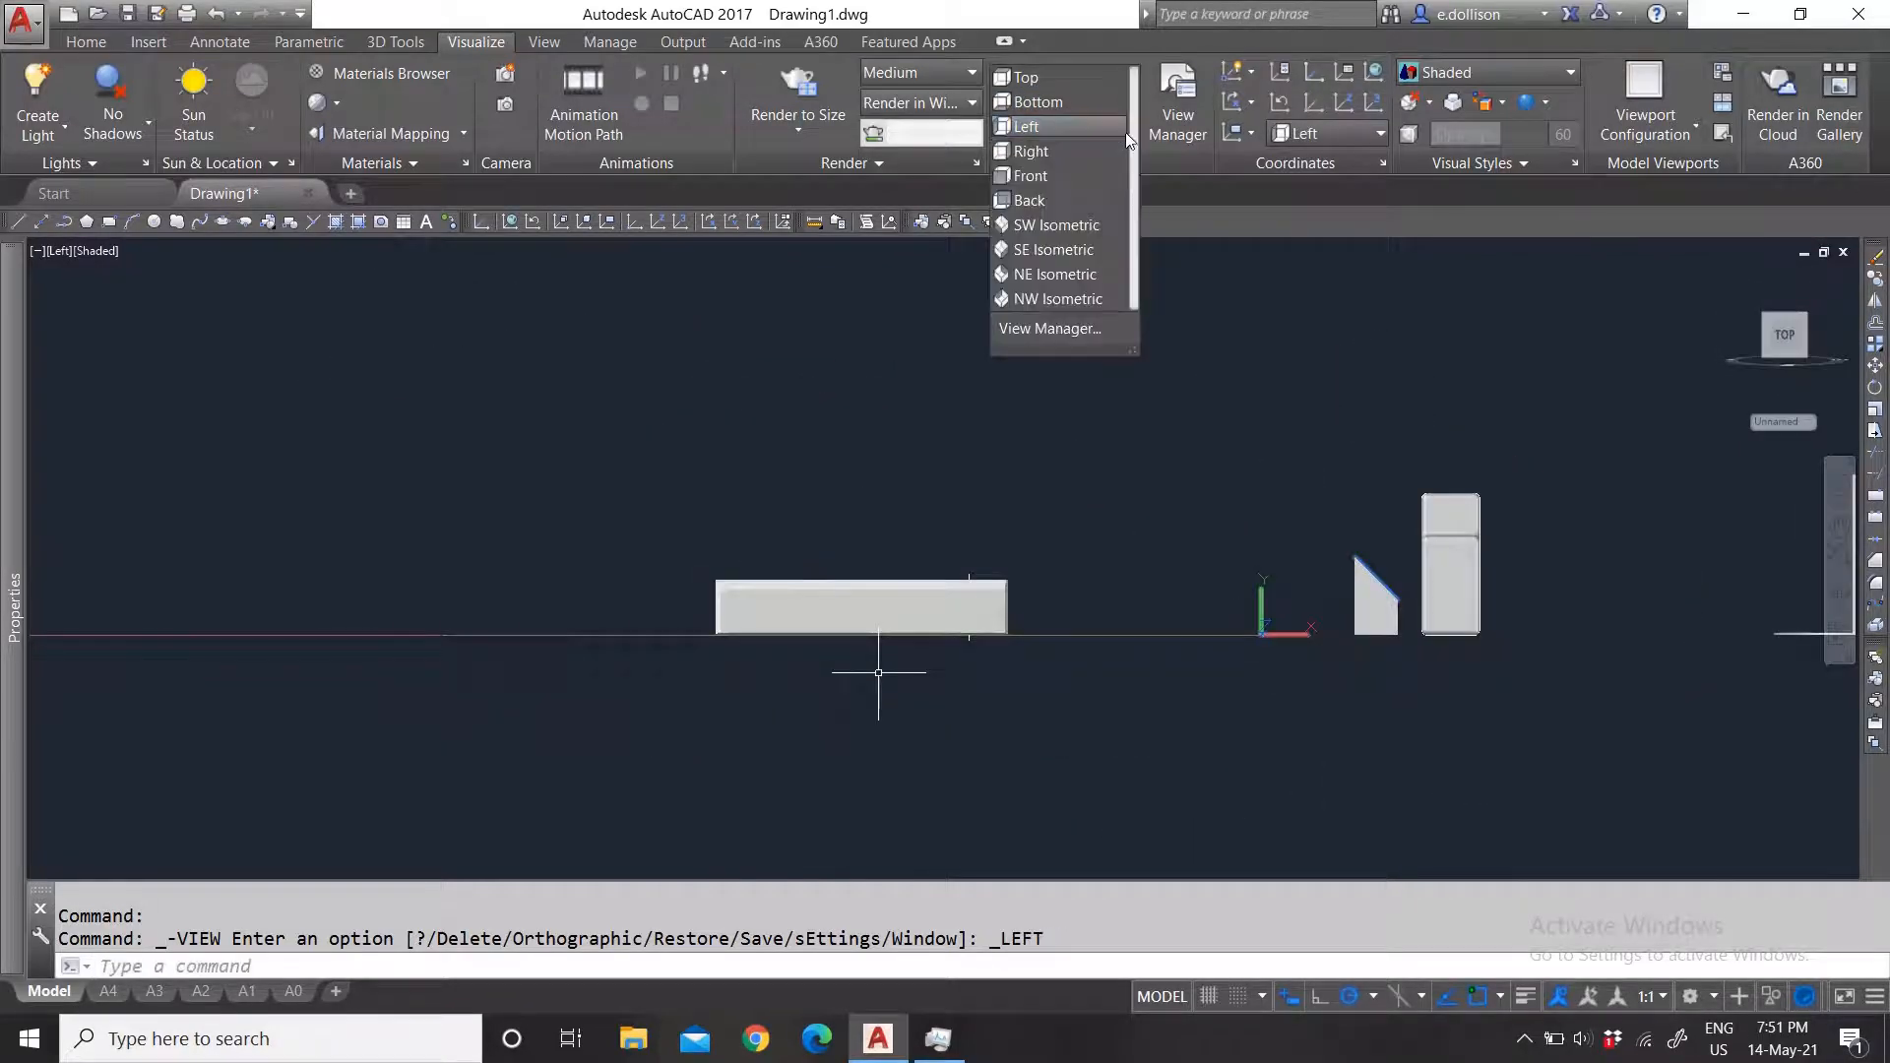
{"action": "left_click", "coordinate": [1056, 224]}
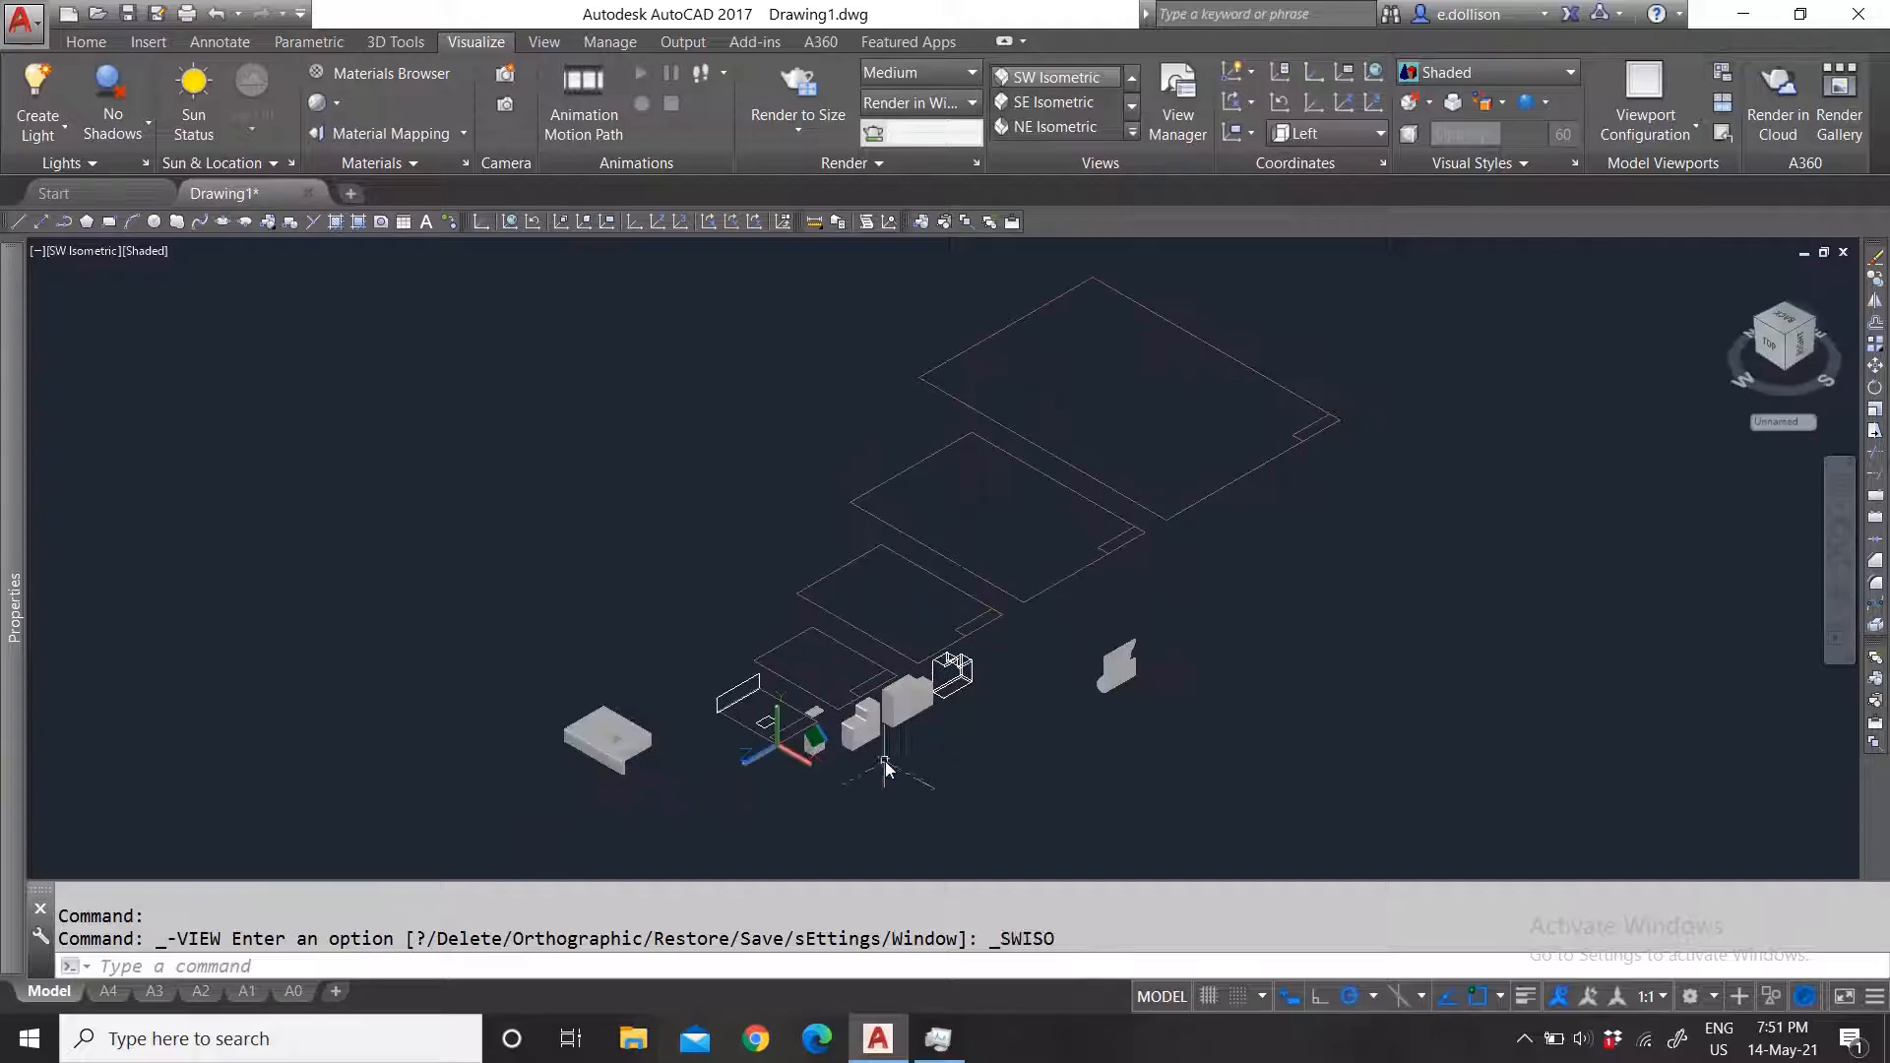
{"action": "scroll", "coordinate": [803, 771], "scroll_direction": "up", "scroll_amount": 5}
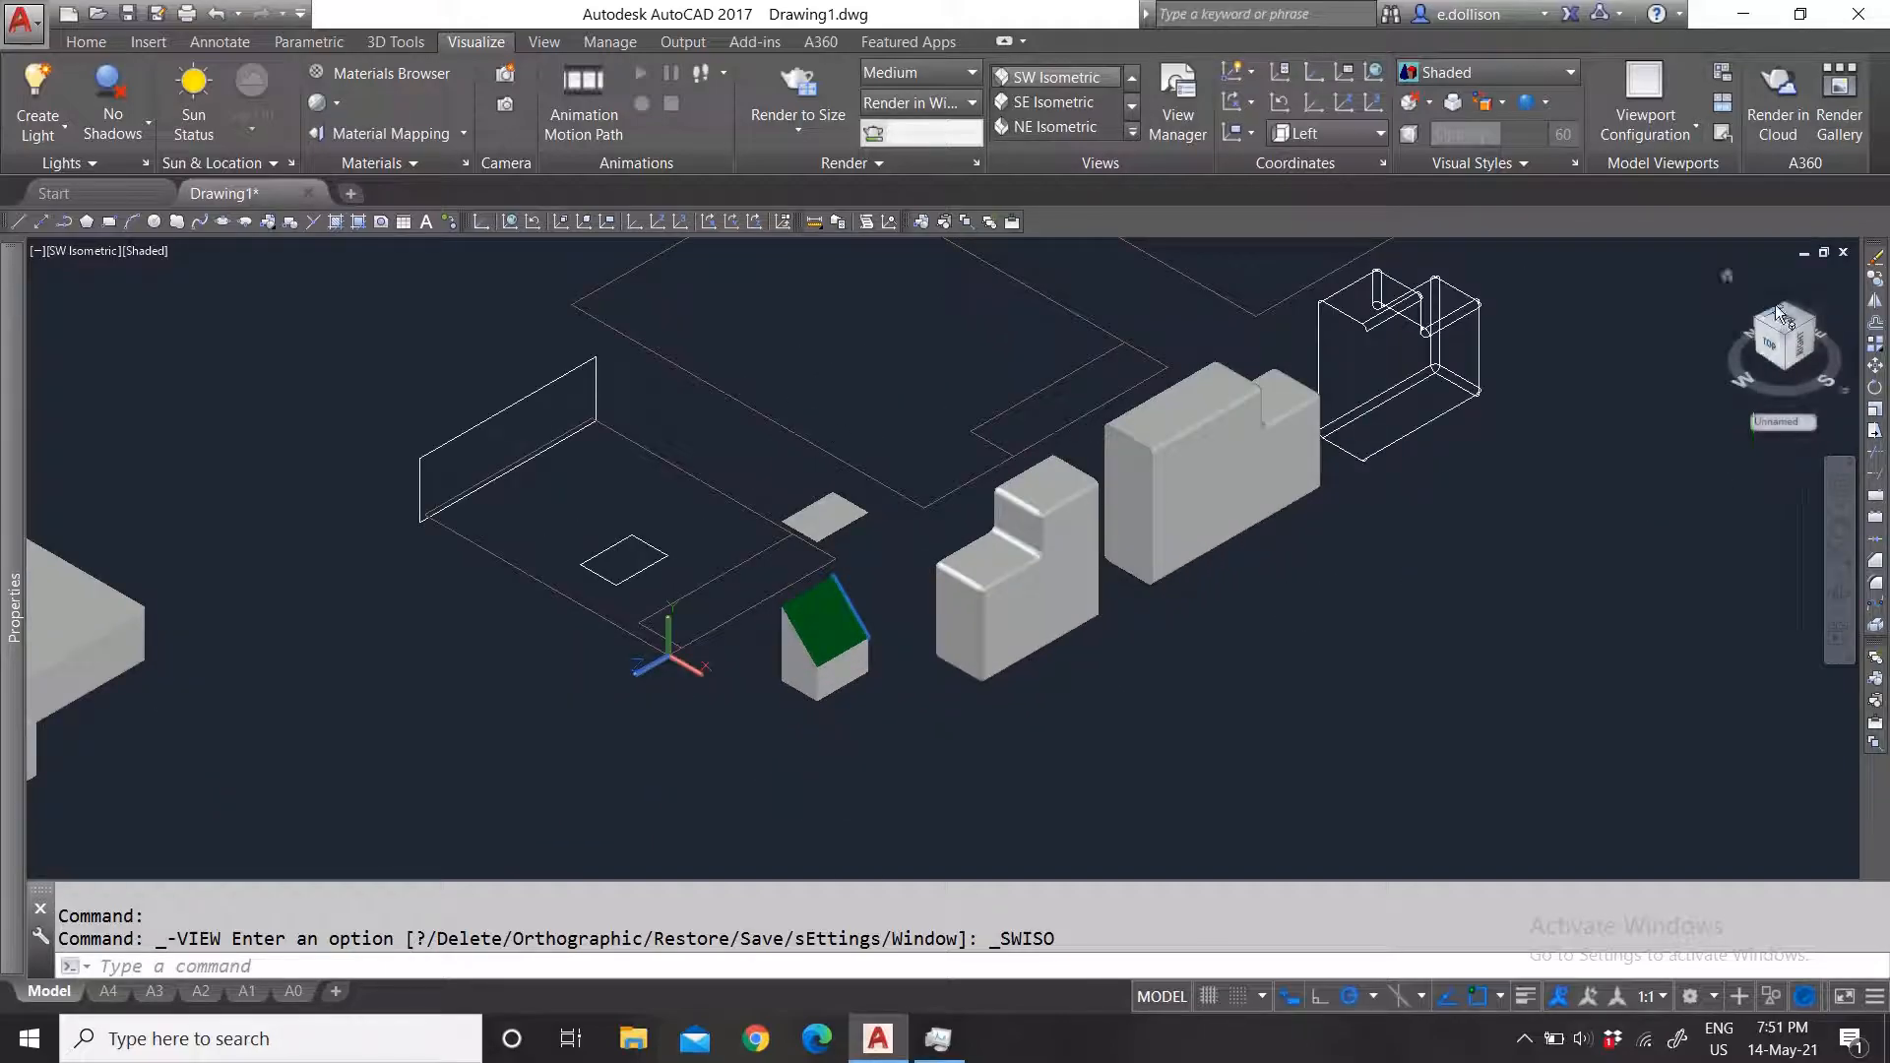
Step: Restore the home view and set the projection to Parallel
{"action": "left_click", "coordinate": [1723, 280]}
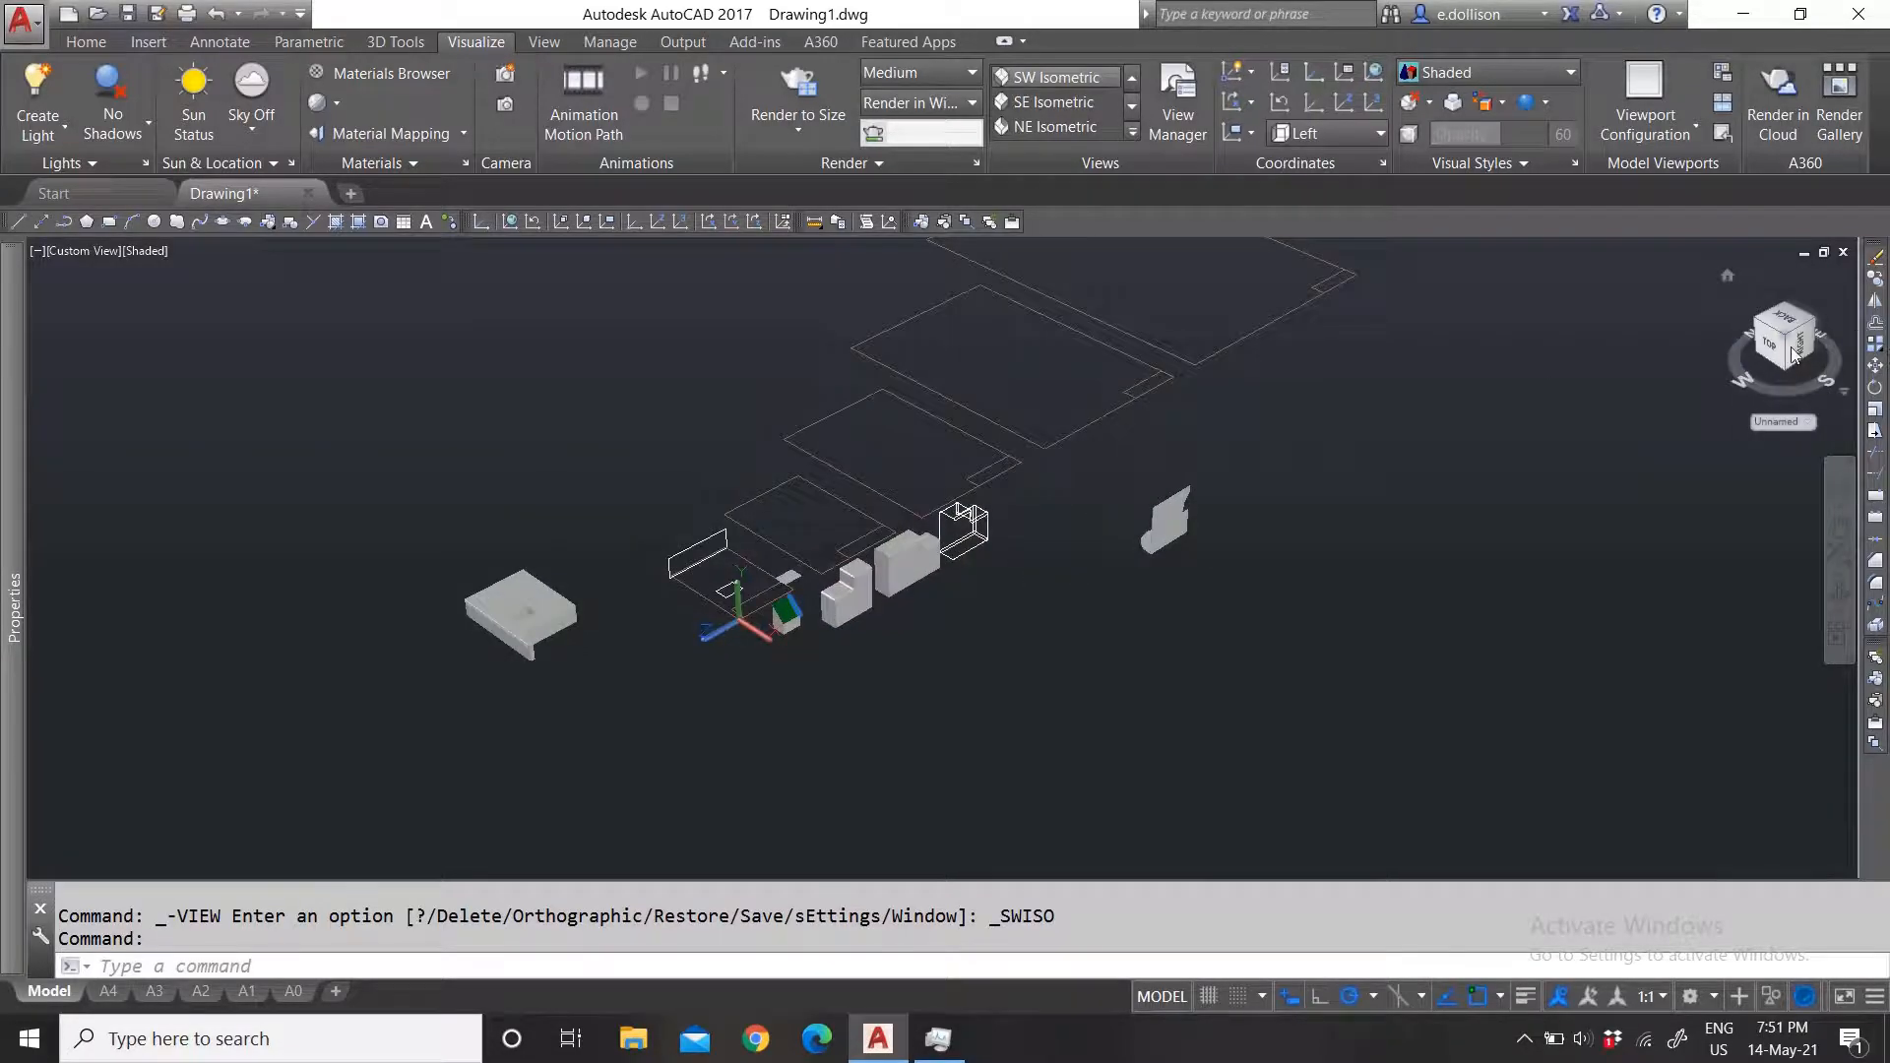
{"action": "left_click", "coordinate": [1844, 392]}
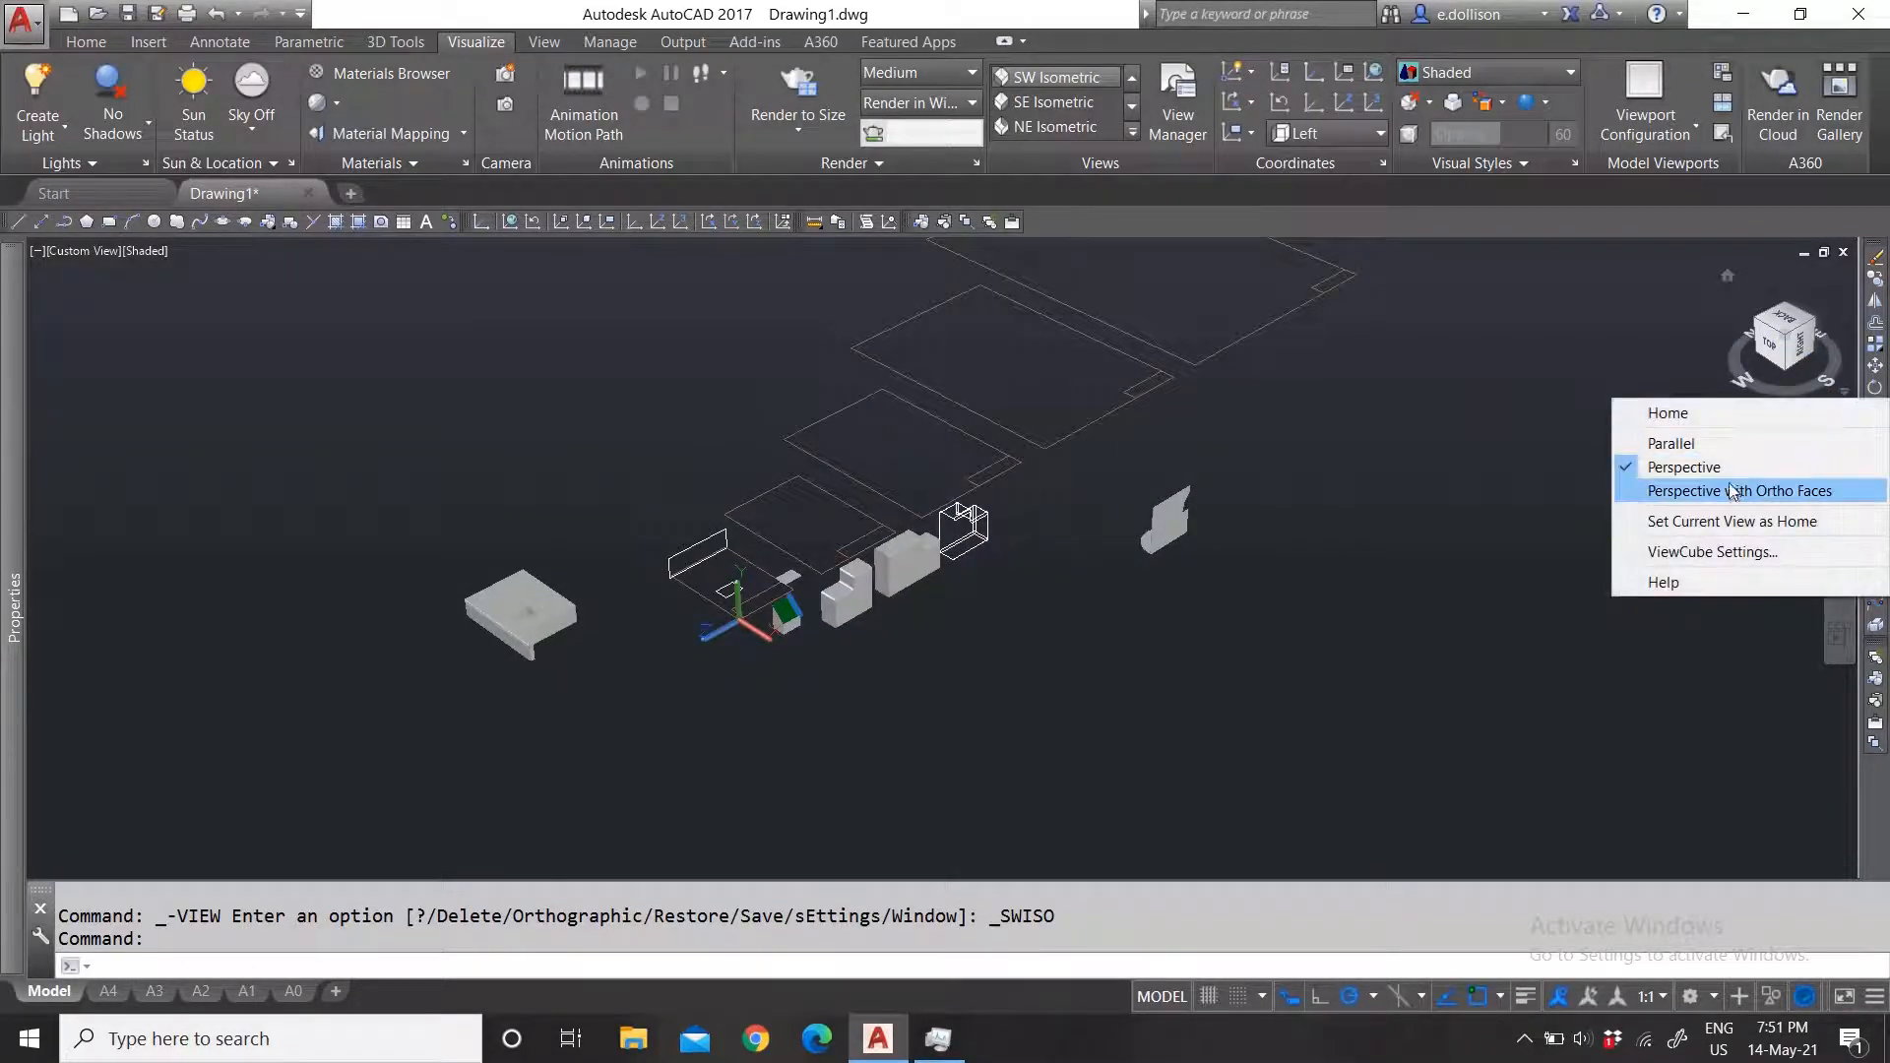
{"action": "left_click", "coordinate": [1685, 441]}
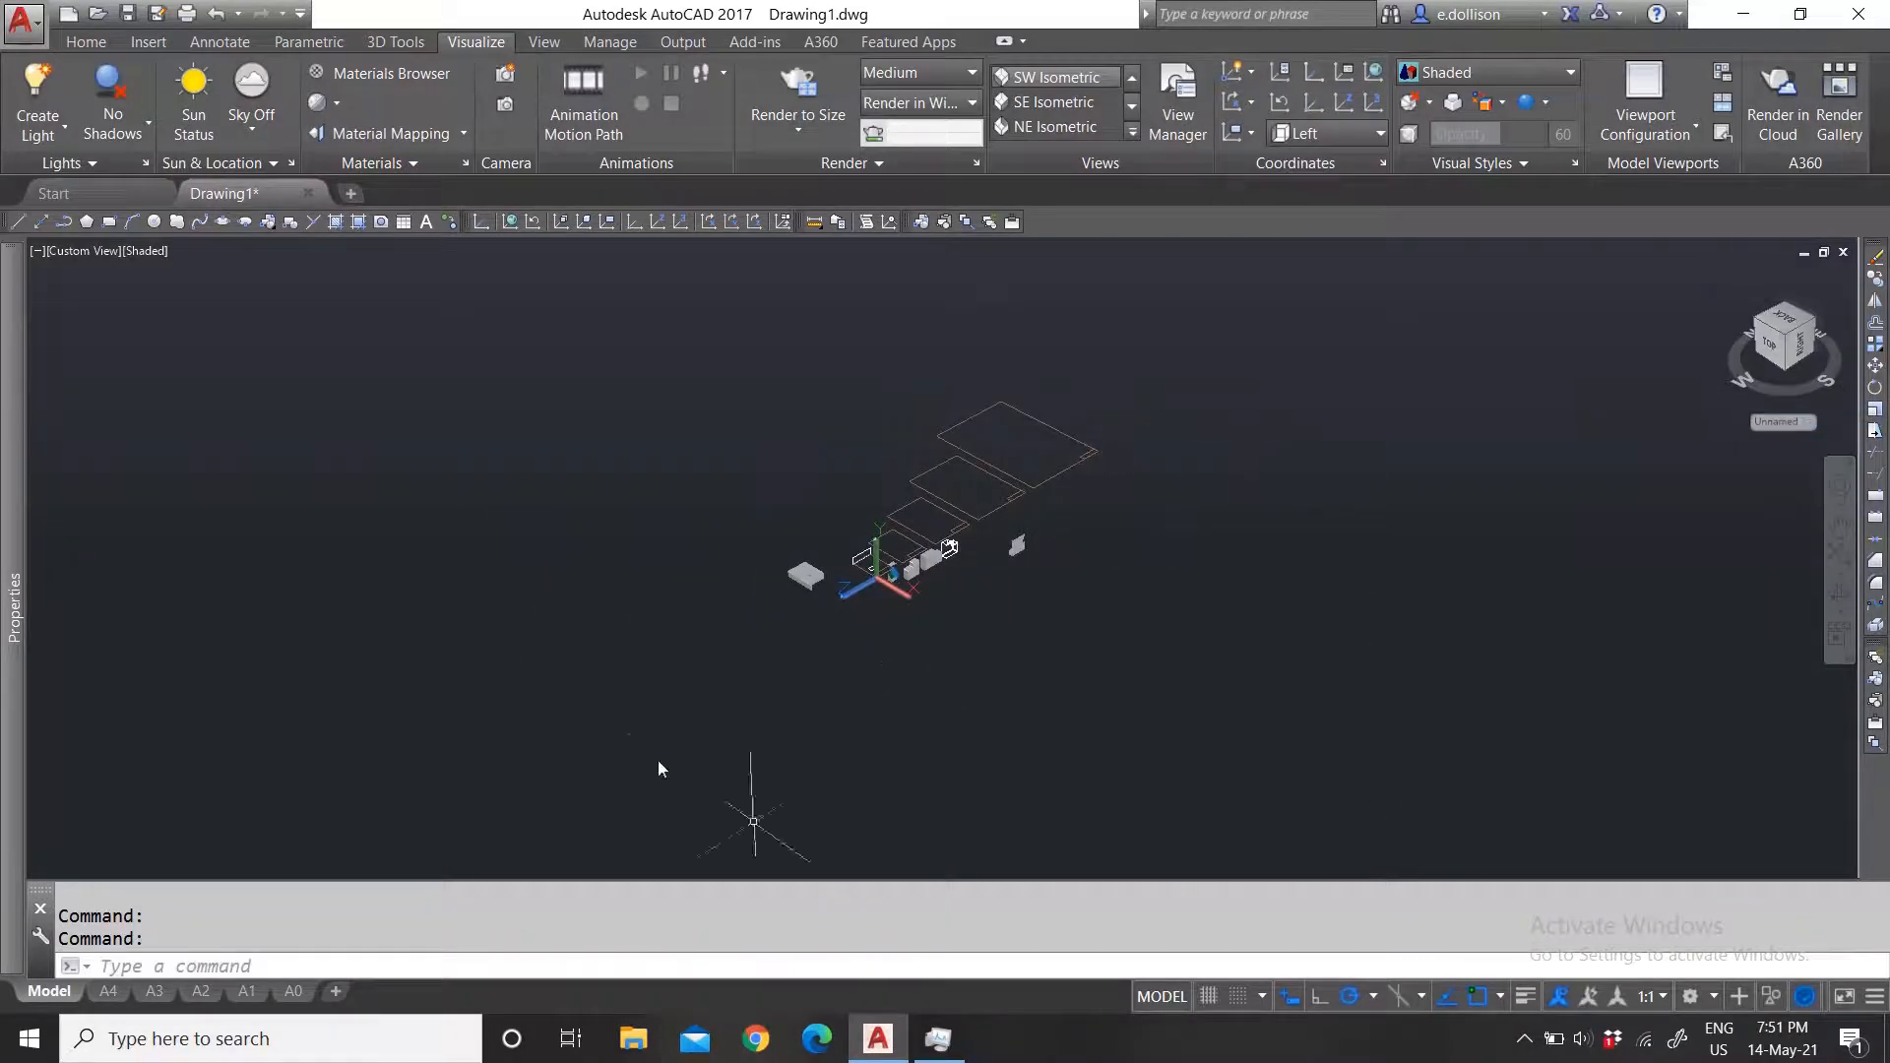
{"action": "left_click", "coordinate": [1837, 395]}
{"action": "left_click", "coordinate": [1695, 438]}
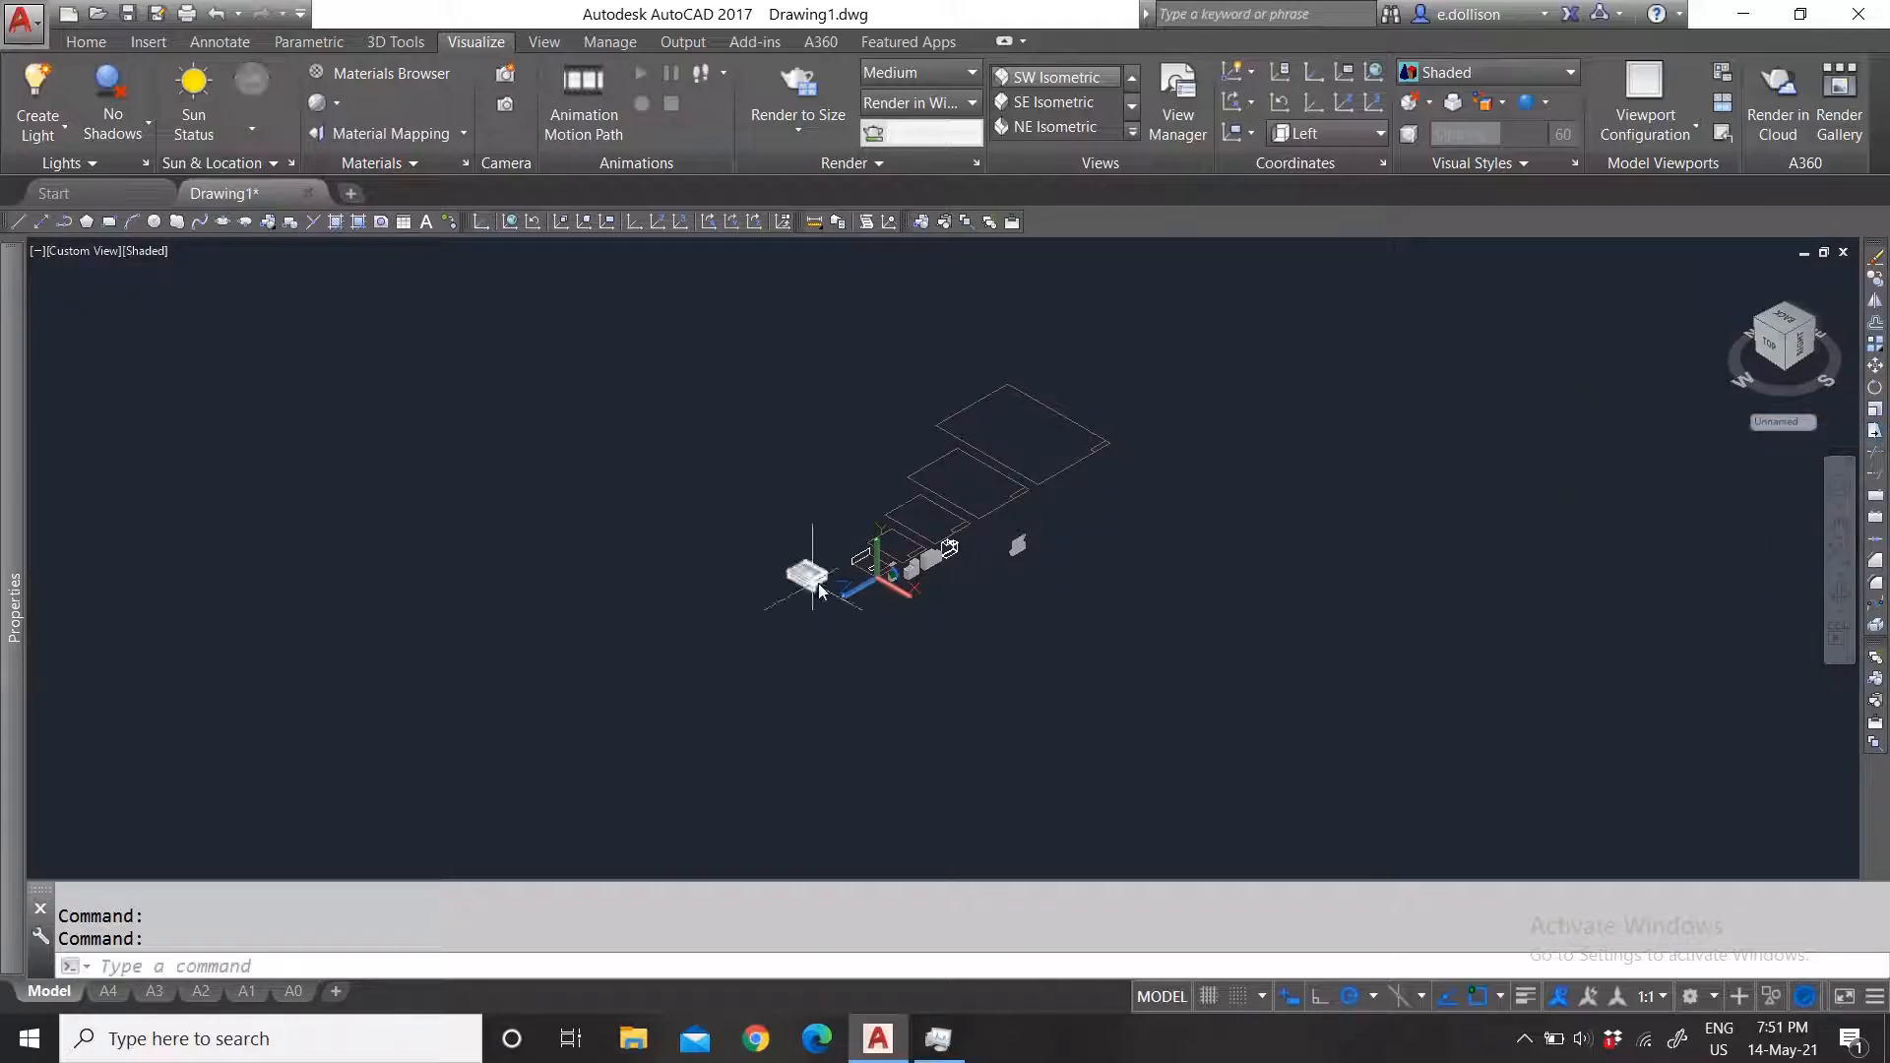
Step: Set the ViewCube projection to Perspective and examine the shaded solids around the green-faced box
{"action": "scroll", "coordinate": [1130, 563], "scroll_direction": "up", "scroll_amount": 3}
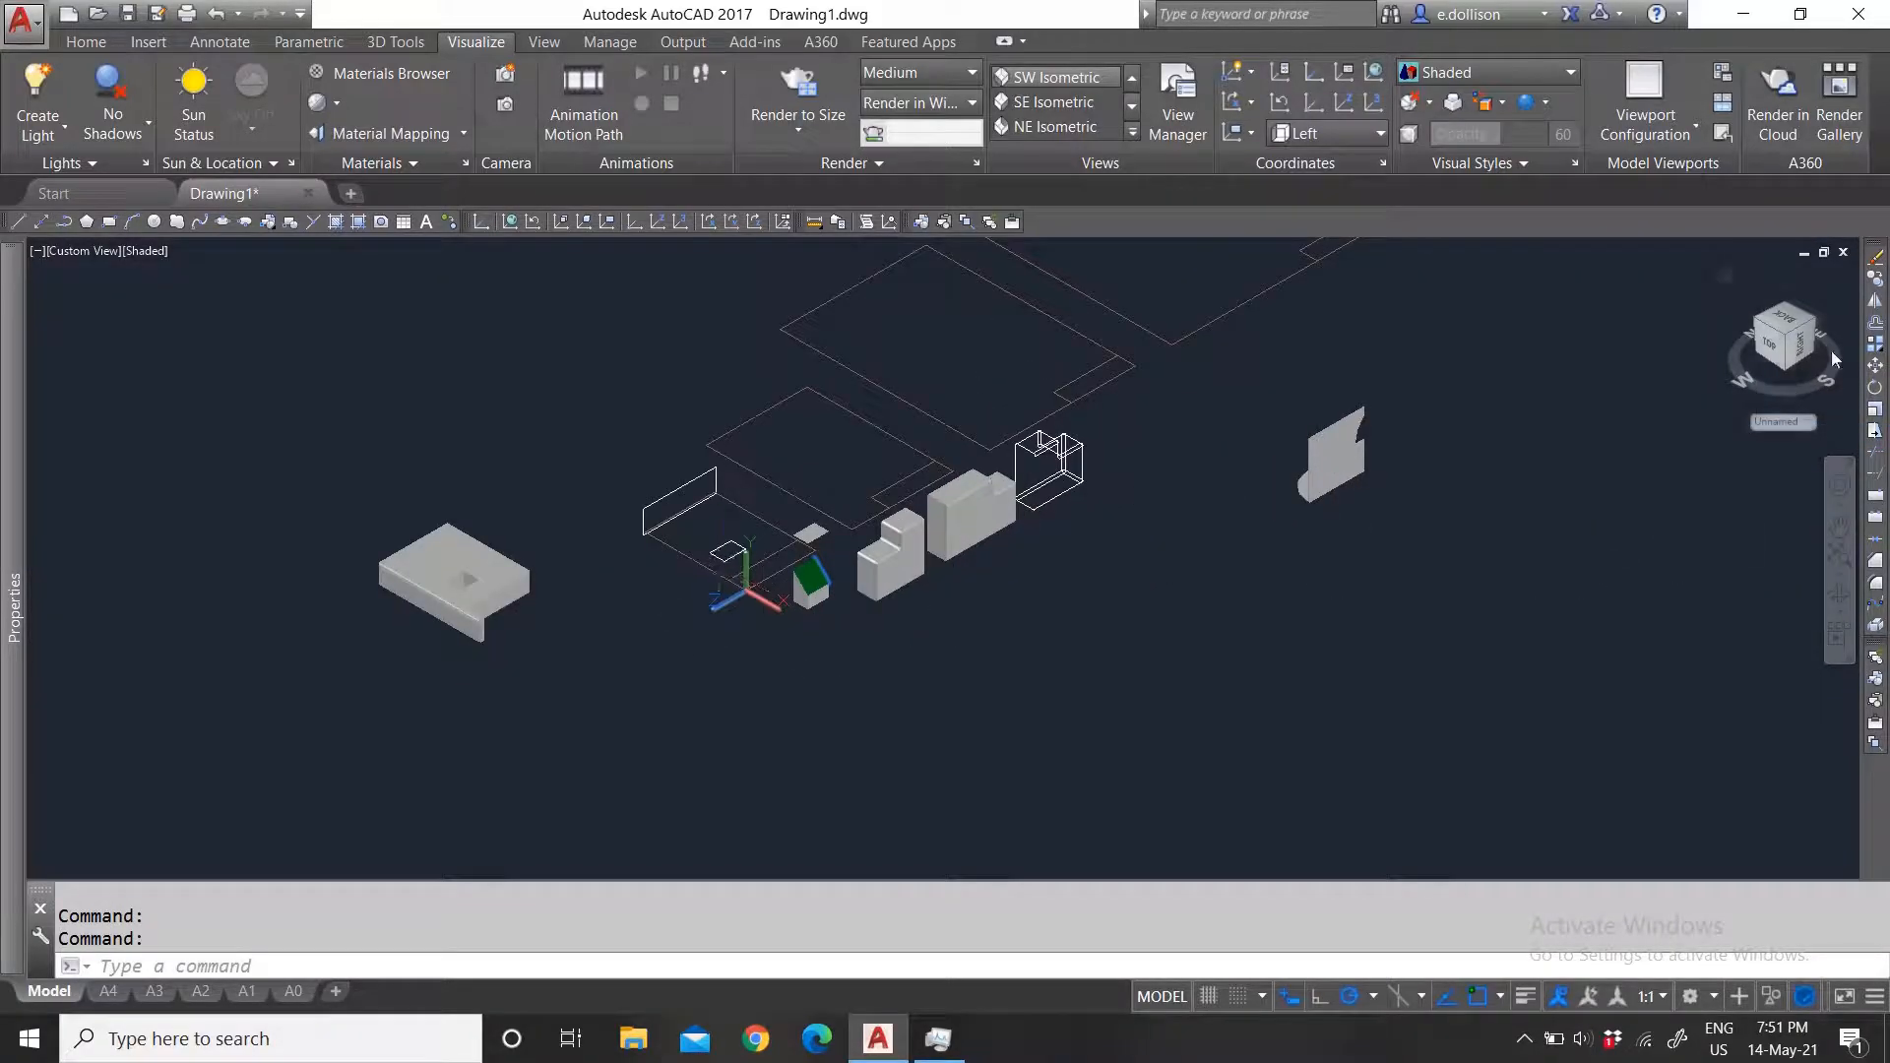
{"action": "left_click", "coordinate": [1842, 395]}
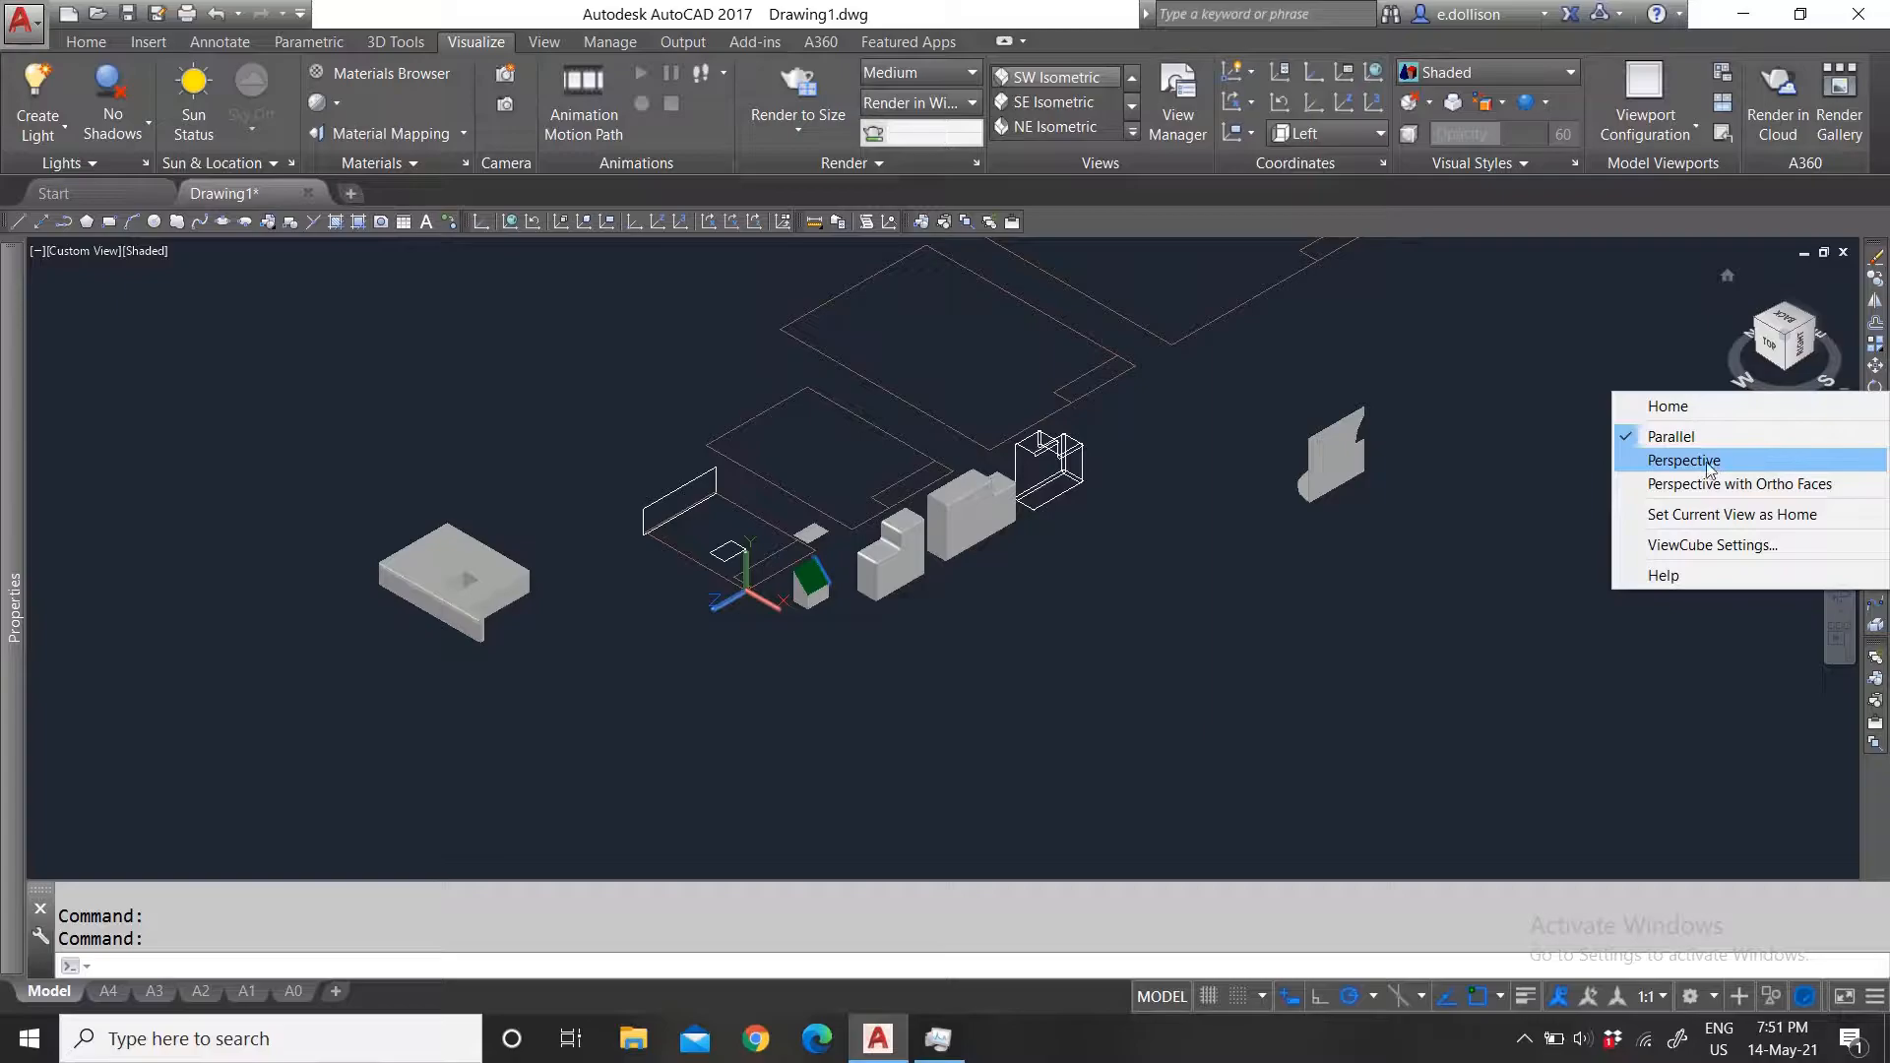
{"action": "left_click", "coordinate": [1708, 463]}
{"action": "scroll", "coordinate": [729, 652], "scroll_direction": "up", "scroll_amount": 5}
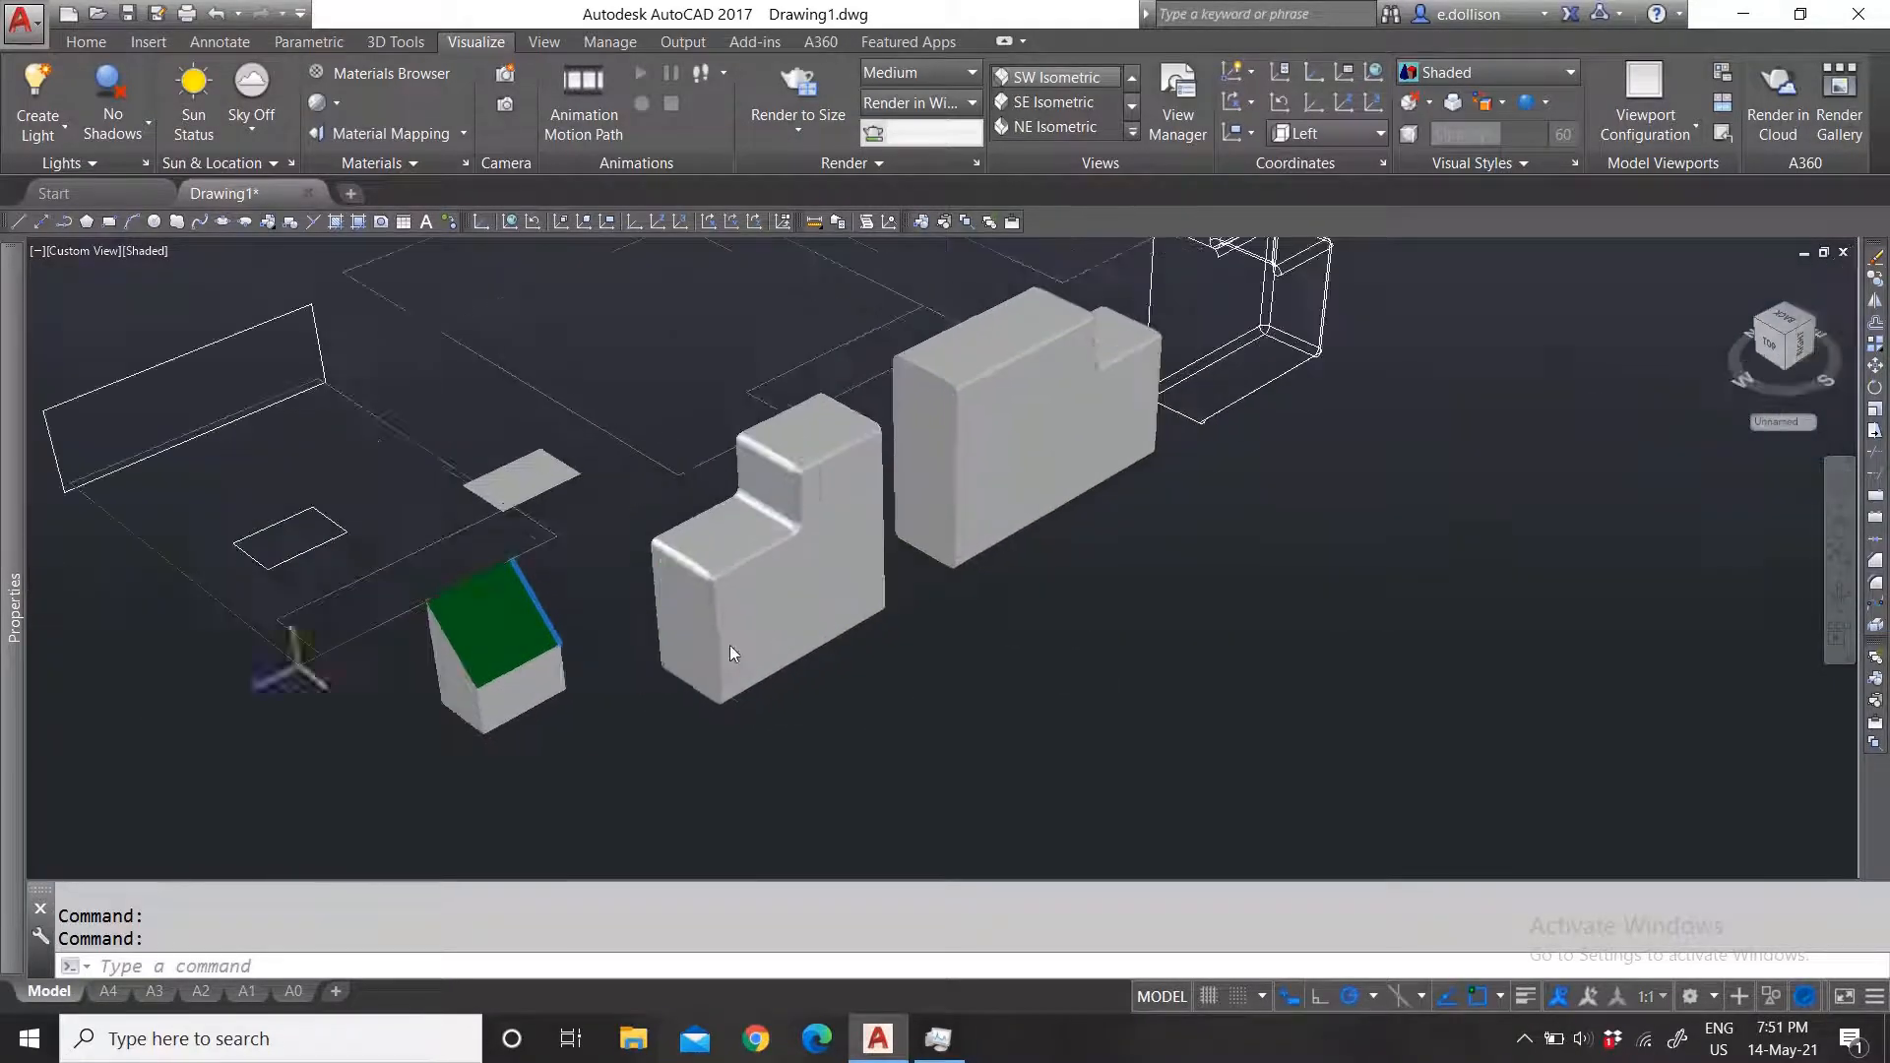
{"action": "scroll", "coordinate": [1302, 469], "scroll_direction": "down", "scroll_amount": 6}
{"action": "scroll", "coordinate": [935, 590], "scroll_direction": "up", "scroll_amount": 5}
{"action": "scroll", "coordinate": [895, 654], "scroll_direction": "down", "scroll_amount": 4}
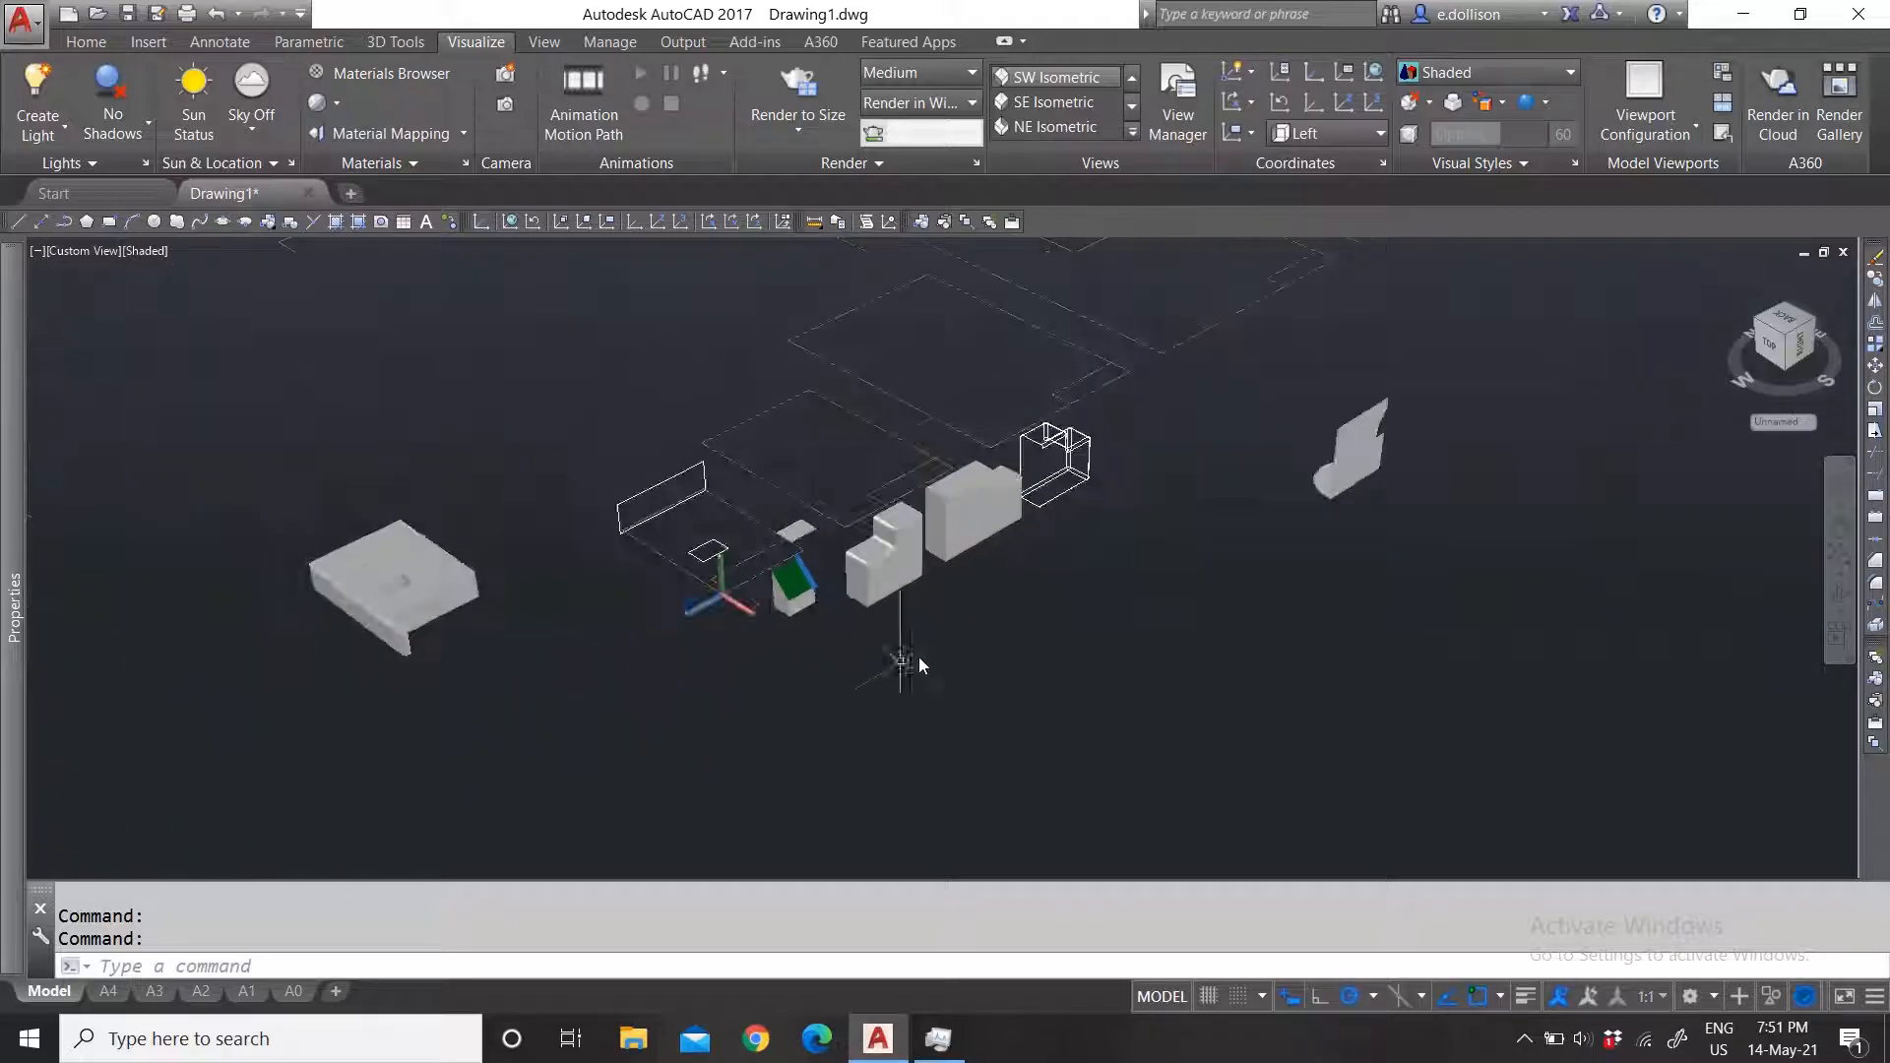
{"action": "scroll", "coordinate": [1002, 634], "scroll_direction": "up", "scroll_amount": 2}
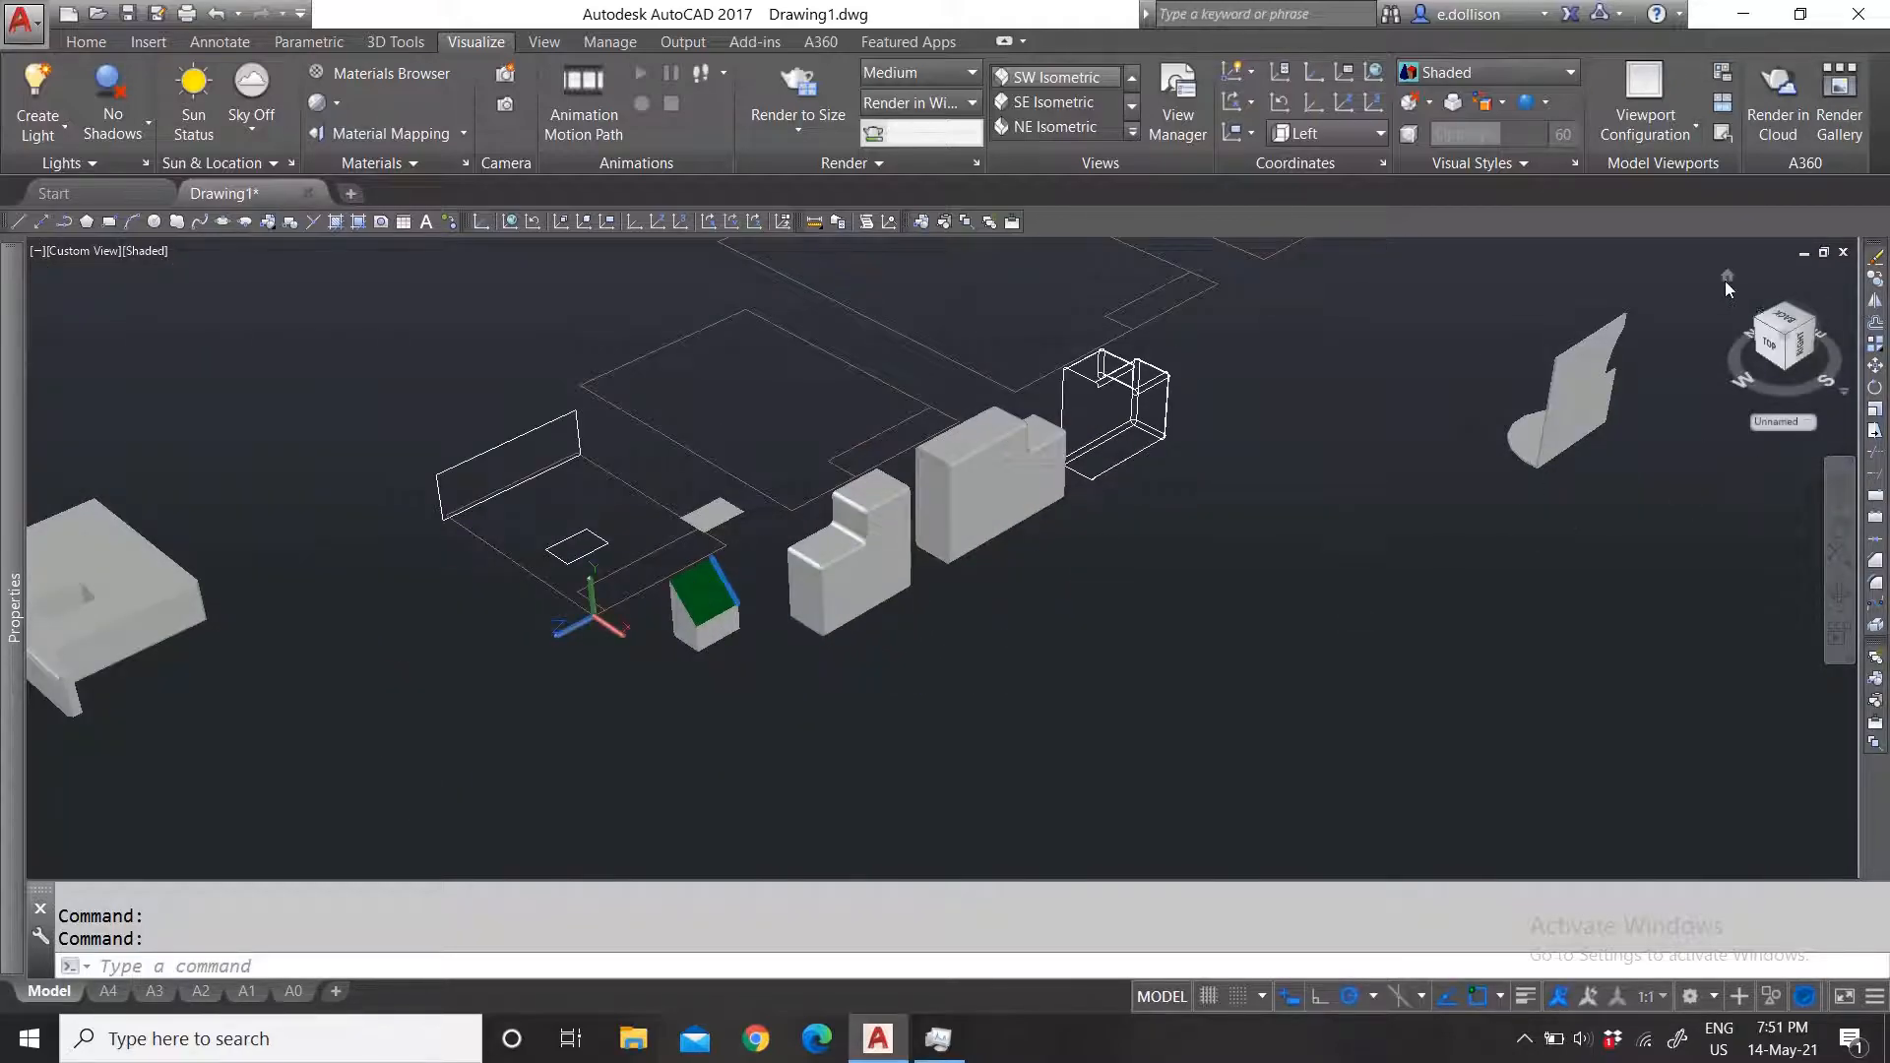
Step: Switch the projection to Perspective with Ortho Faces and inspect the solids up close
{"action": "left_click", "coordinate": [1843, 393]}
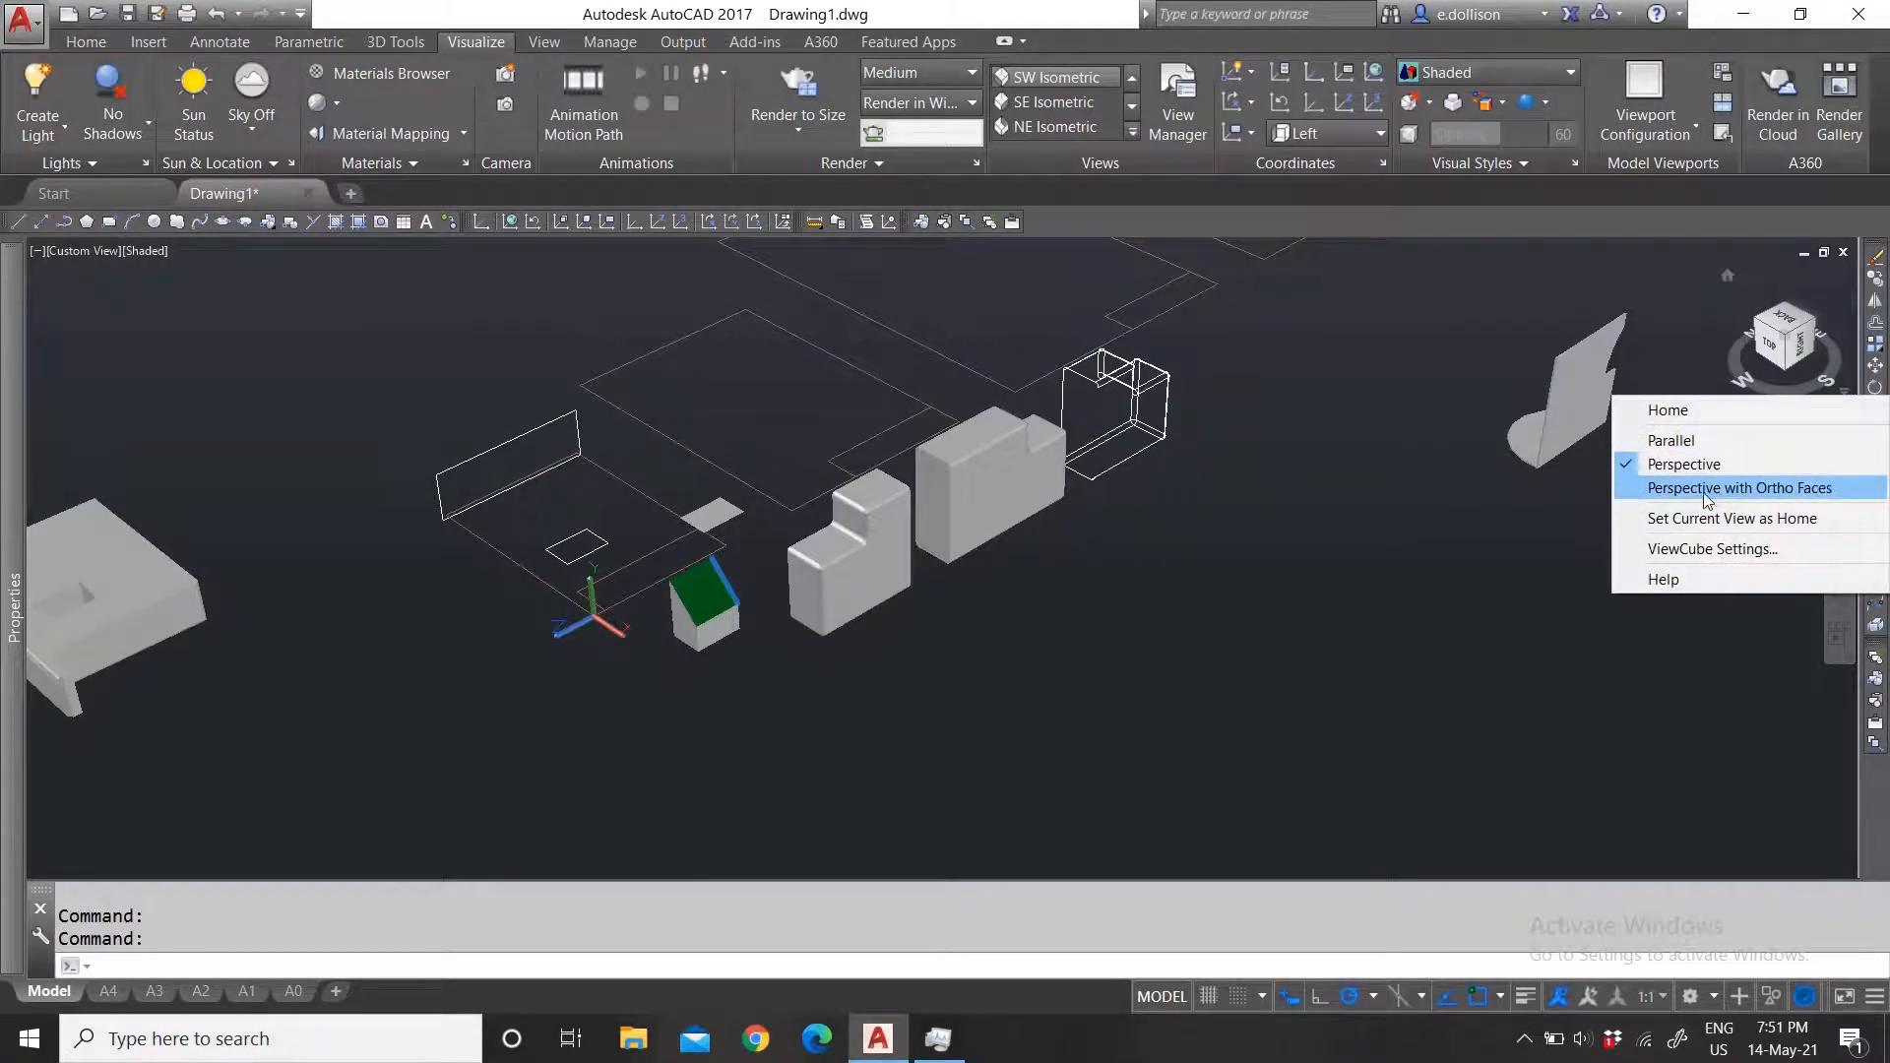
{"action": "left_click", "coordinate": [1769, 489]}
{"action": "scroll", "coordinate": [953, 571], "scroll_direction": "up", "scroll_amount": 3}
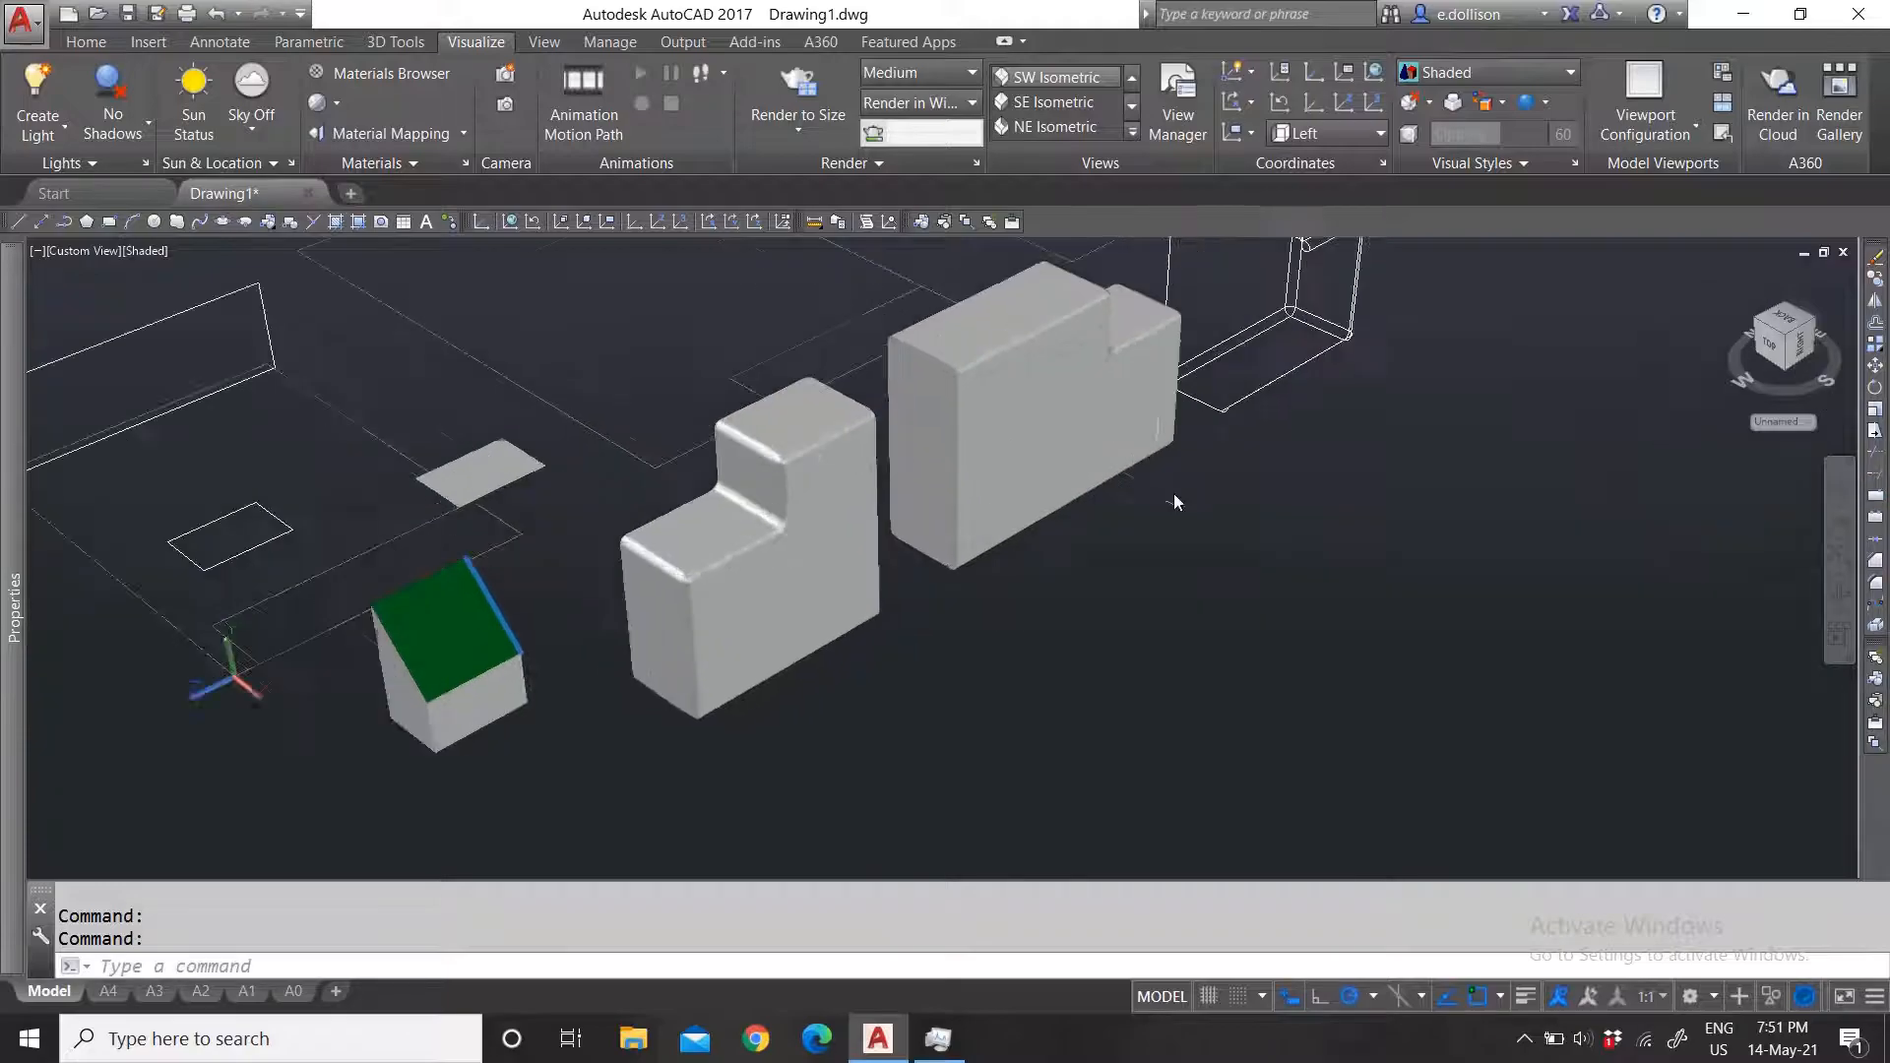
{"action": "scroll", "coordinate": [1140, 646], "scroll_direction": "down", "scroll_amount": 1}
{"action": "scroll", "coordinate": [1140, 646], "scroll_direction": "down", "scroll_amount": 3}
{"action": "scroll", "coordinate": [886, 610], "scroll_direction": "up", "scroll_amount": 4}
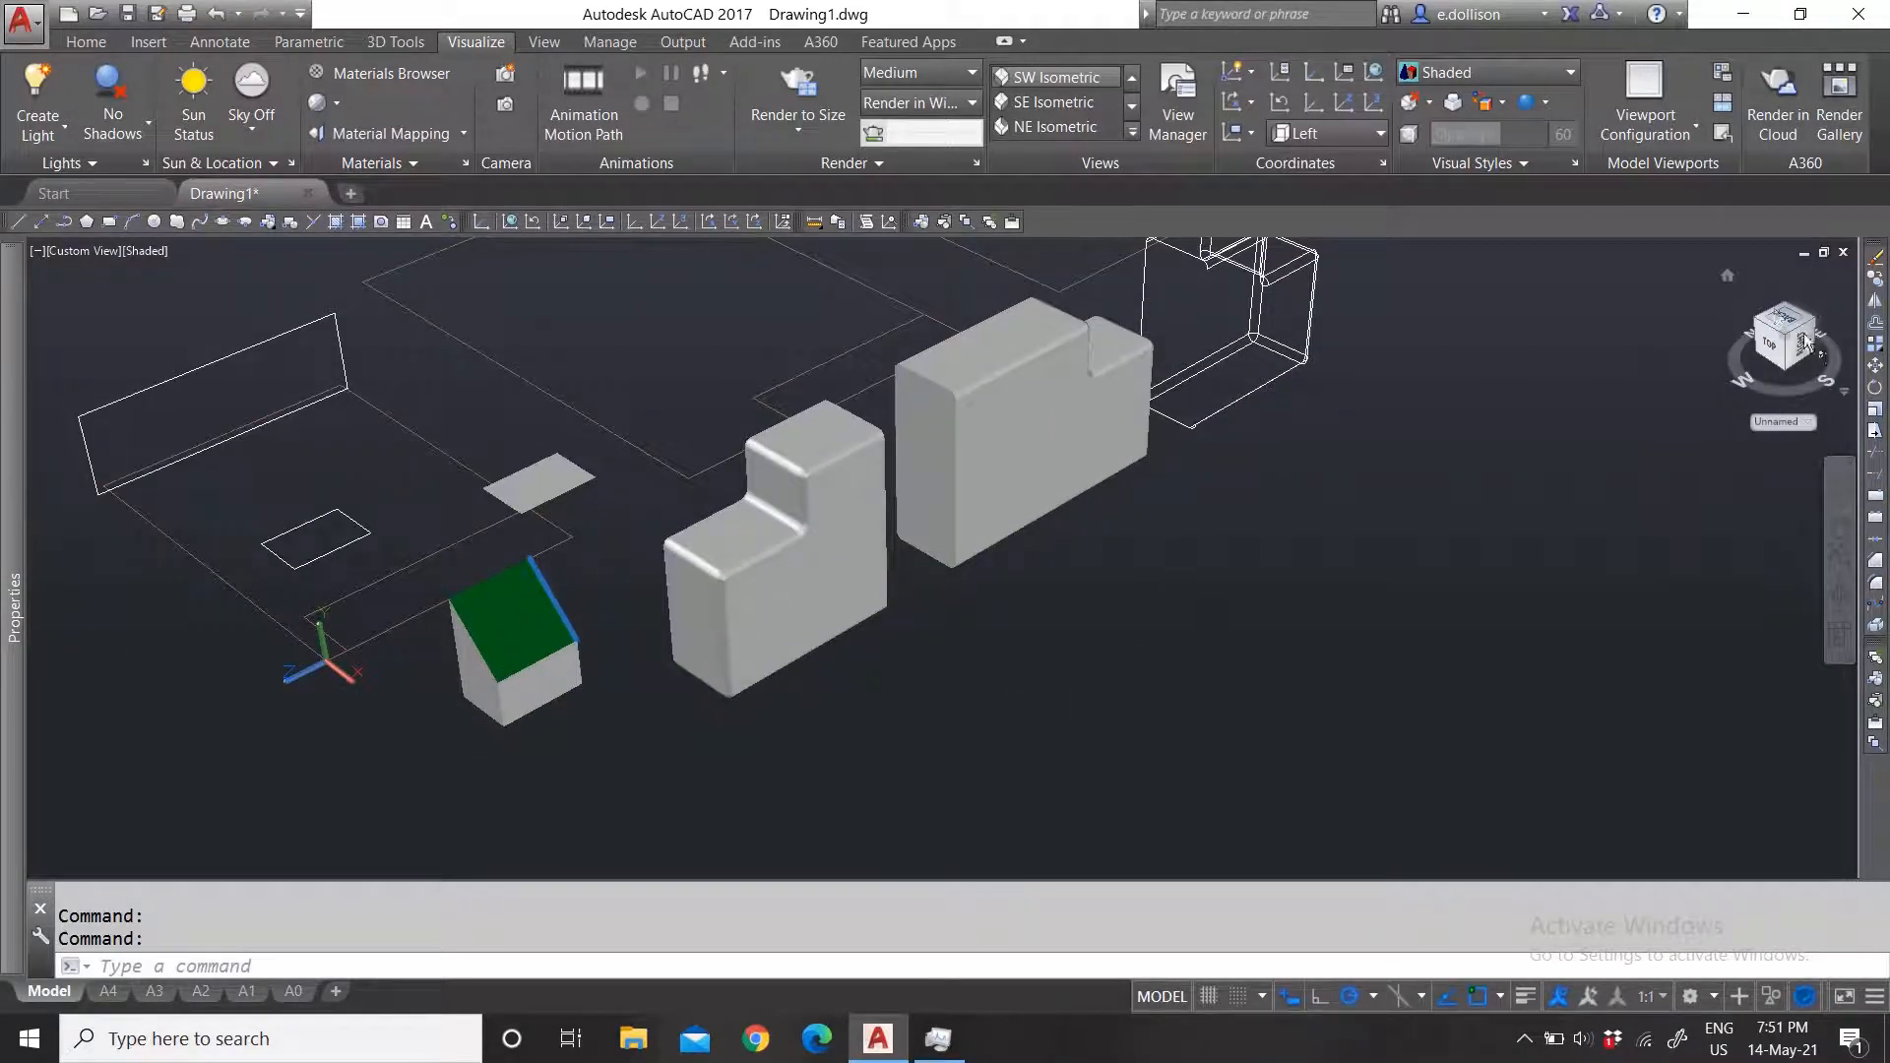
Step: Return the projection to Parallel and clear the selection on the green-faced box
{"action": "left_click", "coordinate": [1840, 393]}
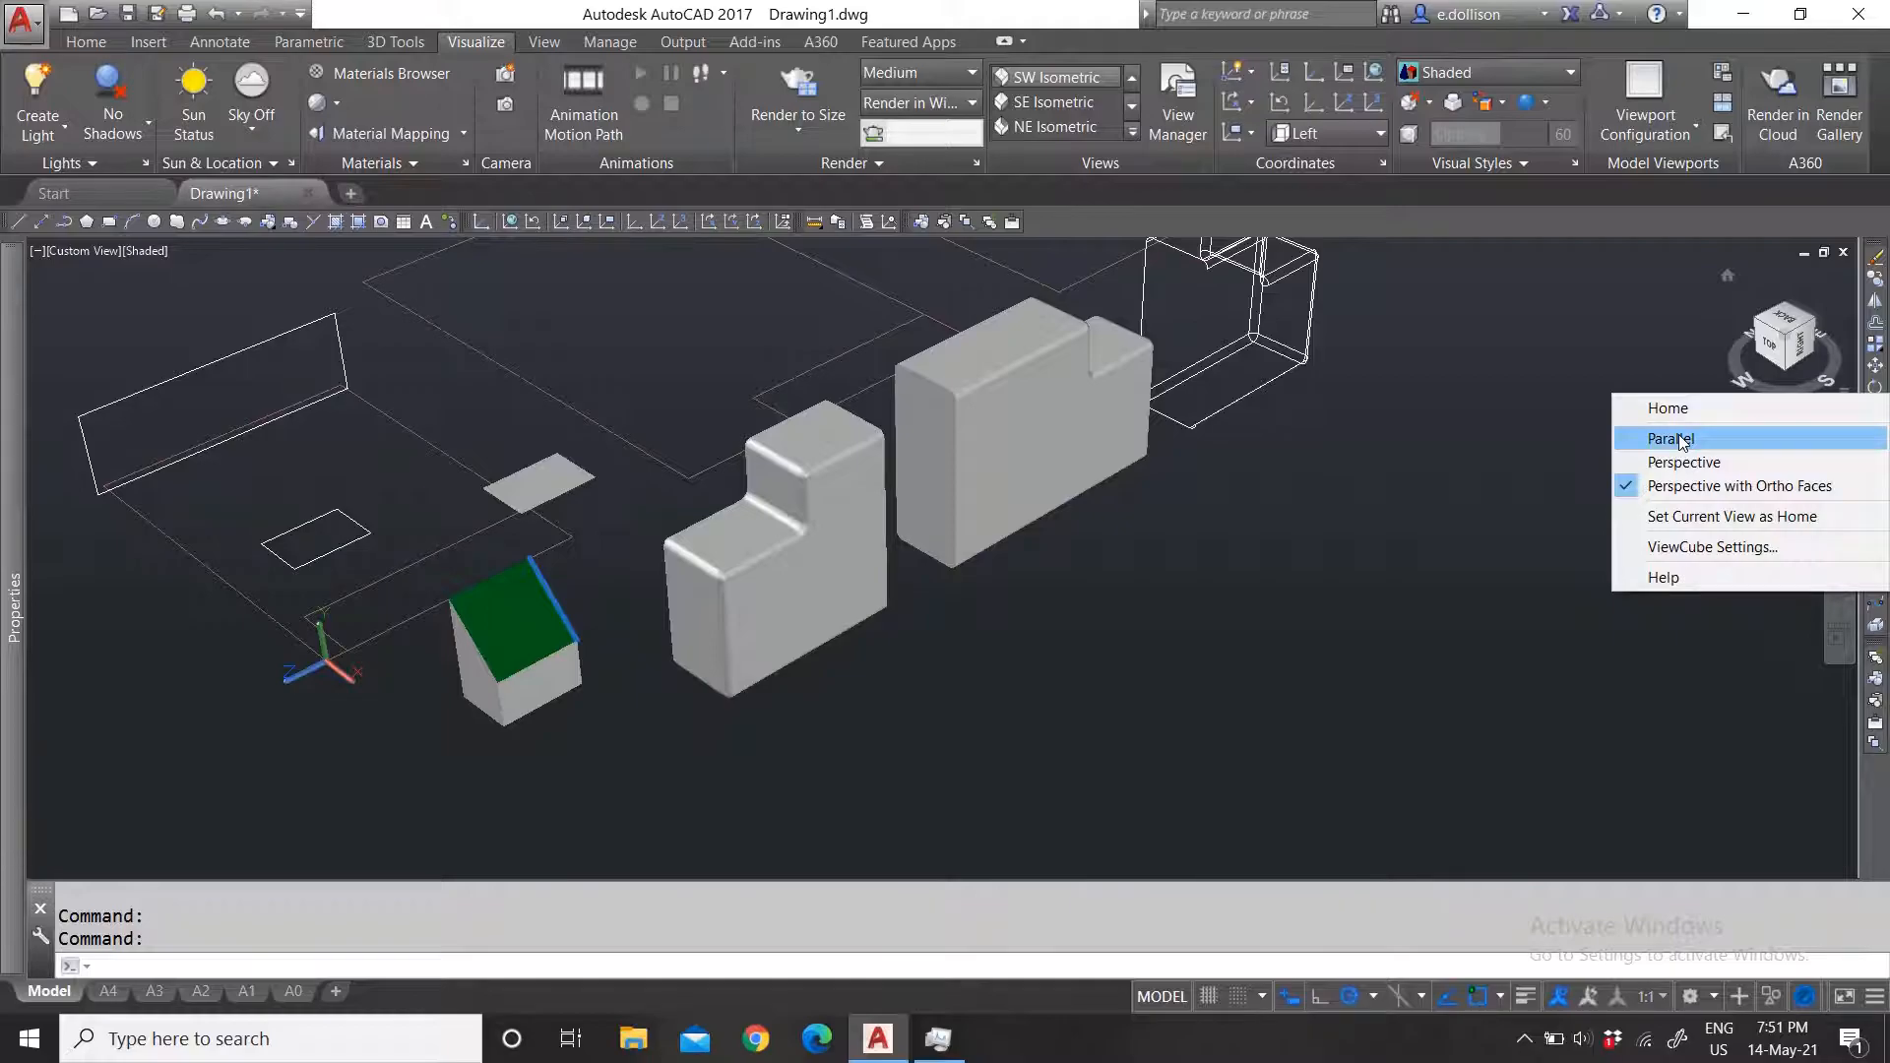
{"action": "left_click", "coordinate": [1681, 440]}
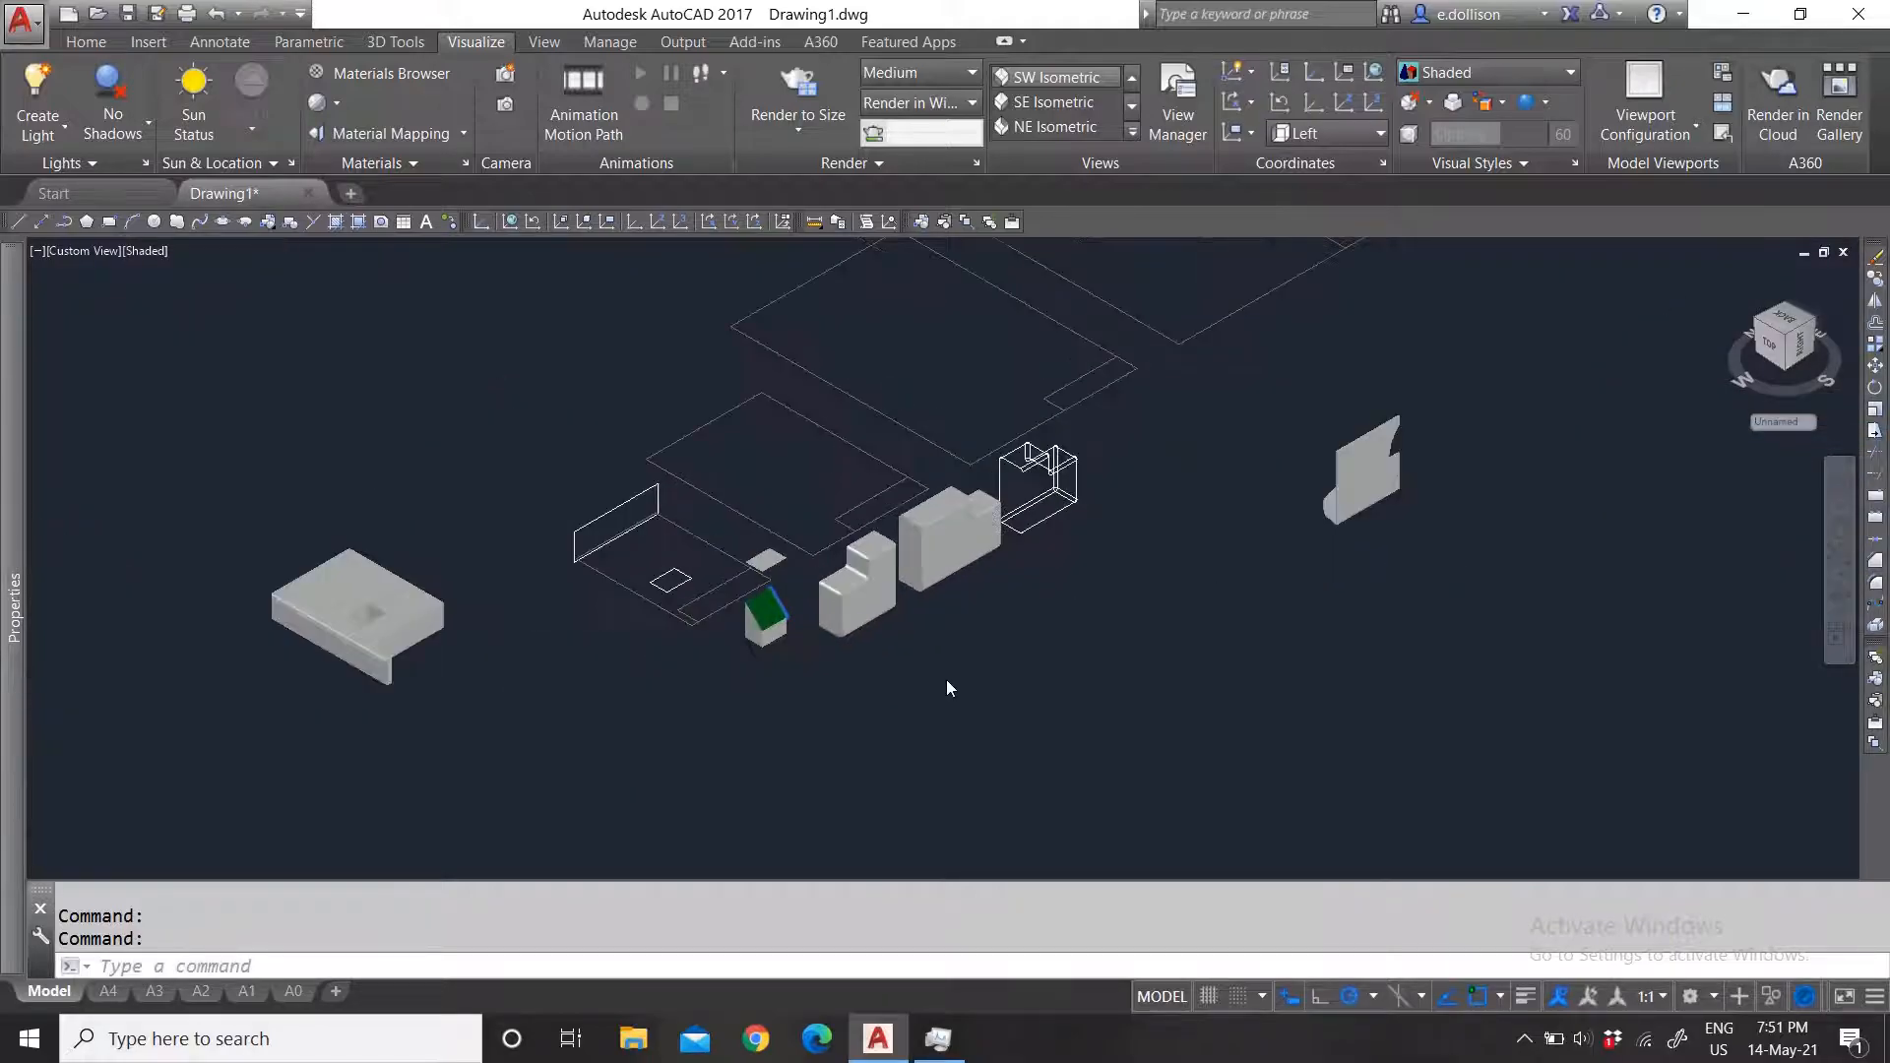
{"action": "scroll", "coordinate": [720, 652], "scroll_direction": "up", "scroll_amount": 3}
{"action": "mouse_move", "coordinate": [801, 632]}
{"action": "left_mouse_down"}
{"action": "mouse_move", "coordinate": [801, 675]}
{"action": "mouse_move", "coordinate": [764, 582]}
{"action": "left_mouse_up"}
{"action": "key", "text": "Escape"}
{"action": "key", "text": "Escape"}
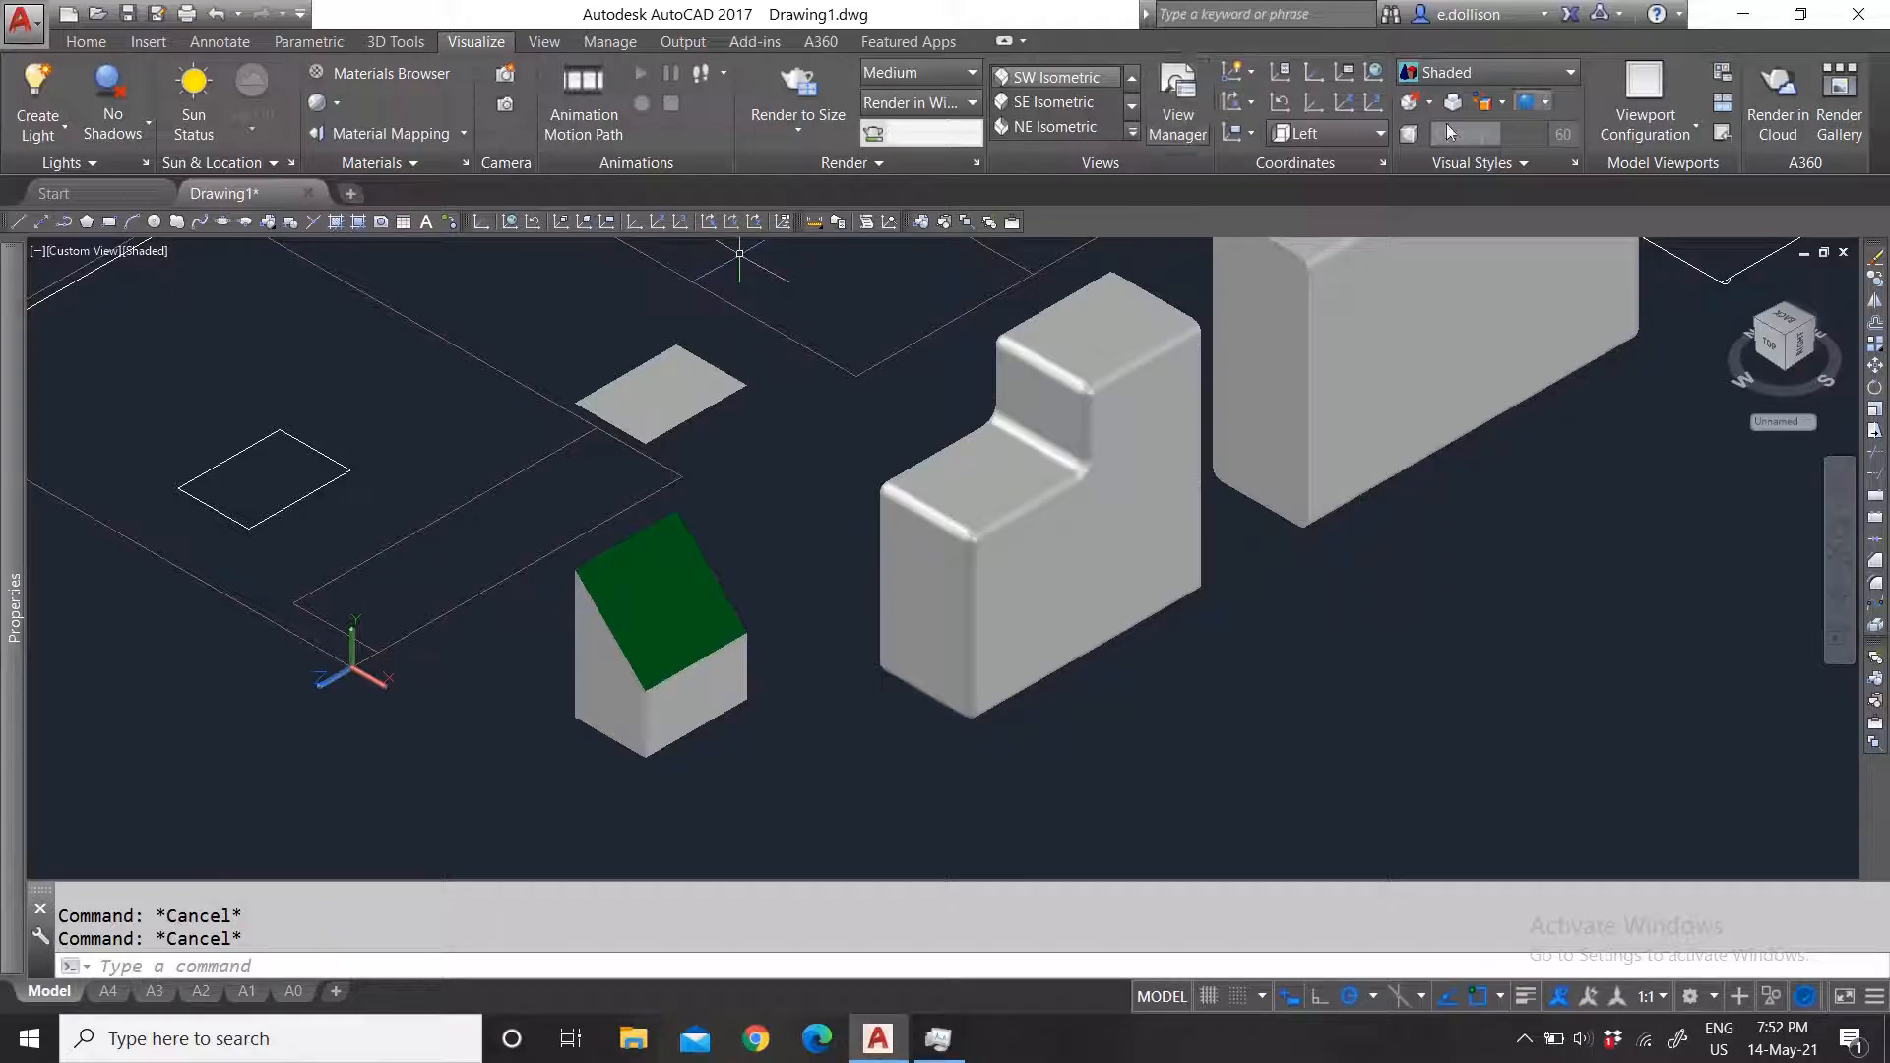
Step: Bring up the 3D modeling and solid editing tools and frame the green-faced box beside the stepped solid
{"action": "left_click", "coordinate": [393, 42]}
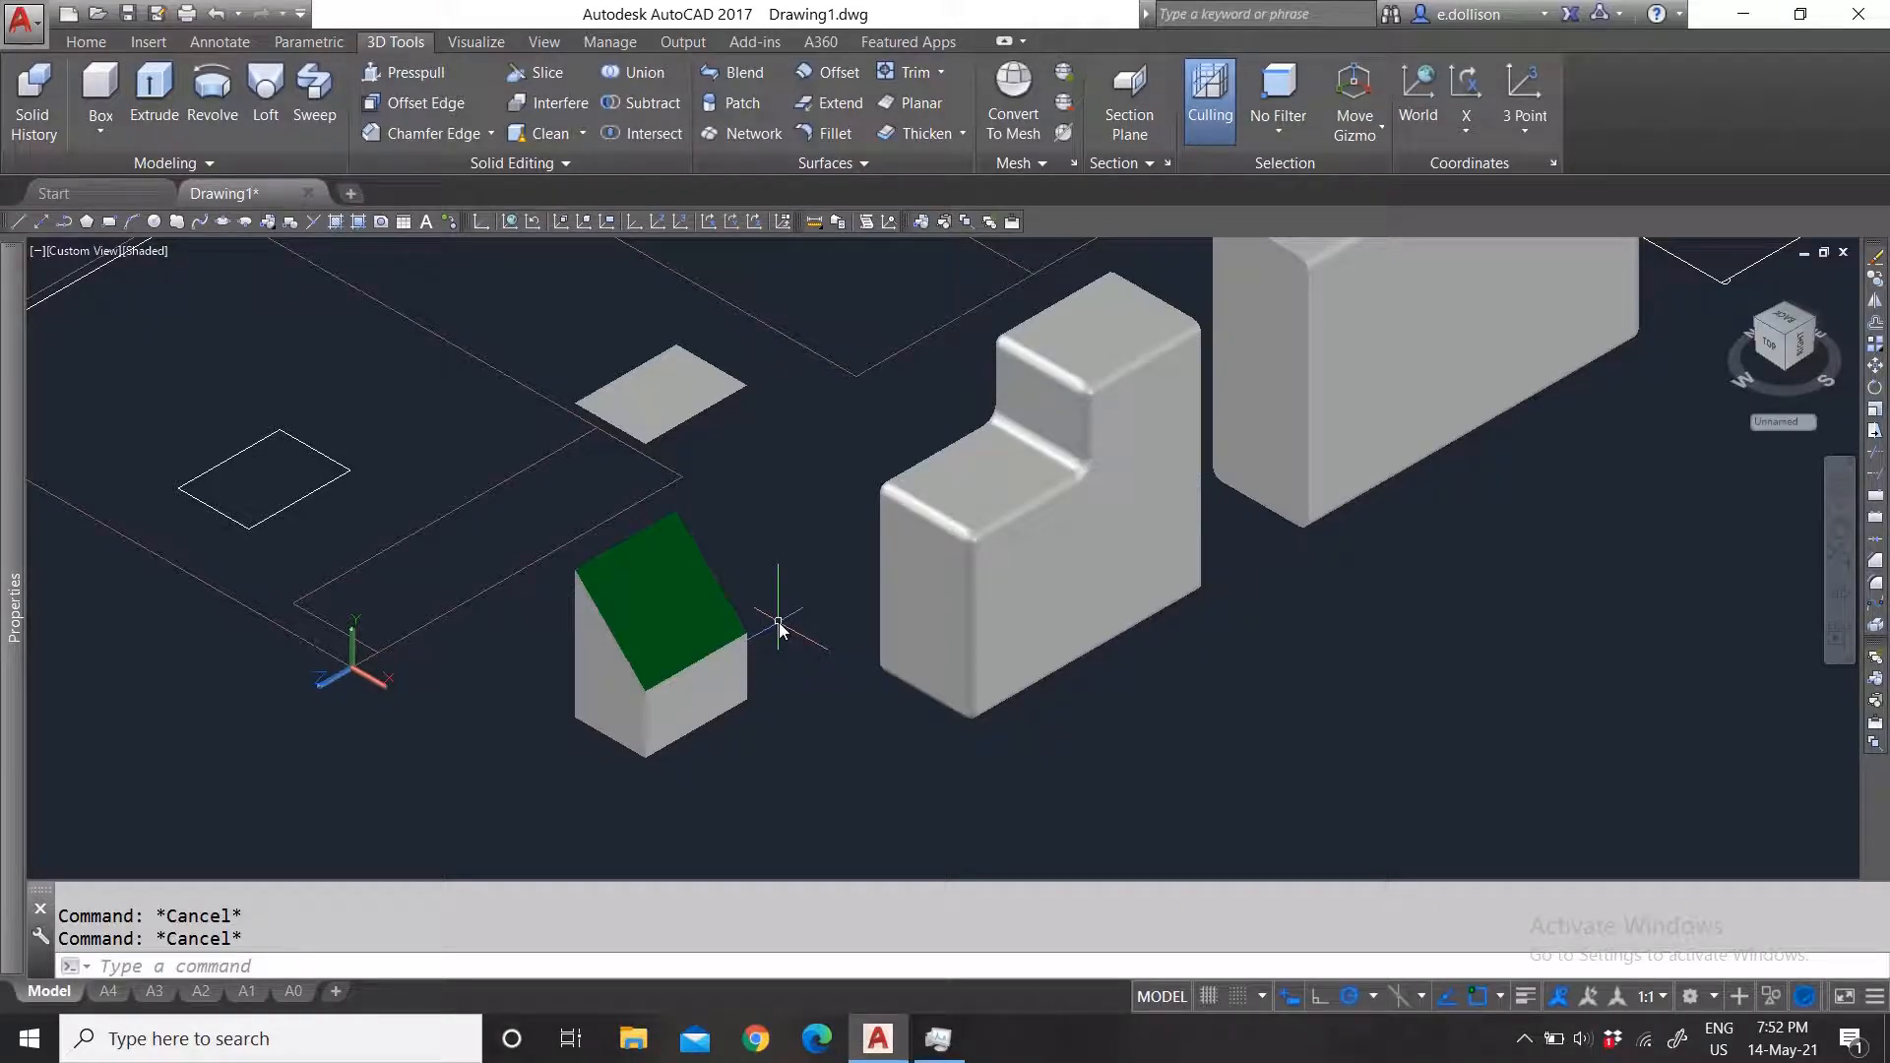
{"action": "scroll", "coordinate": [777, 622], "scroll_direction": "down", "scroll_amount": 3}
{"action": "scroll", "coordinate": [775, 675], "scroll_direction": "up", "scroll_amount": 3}
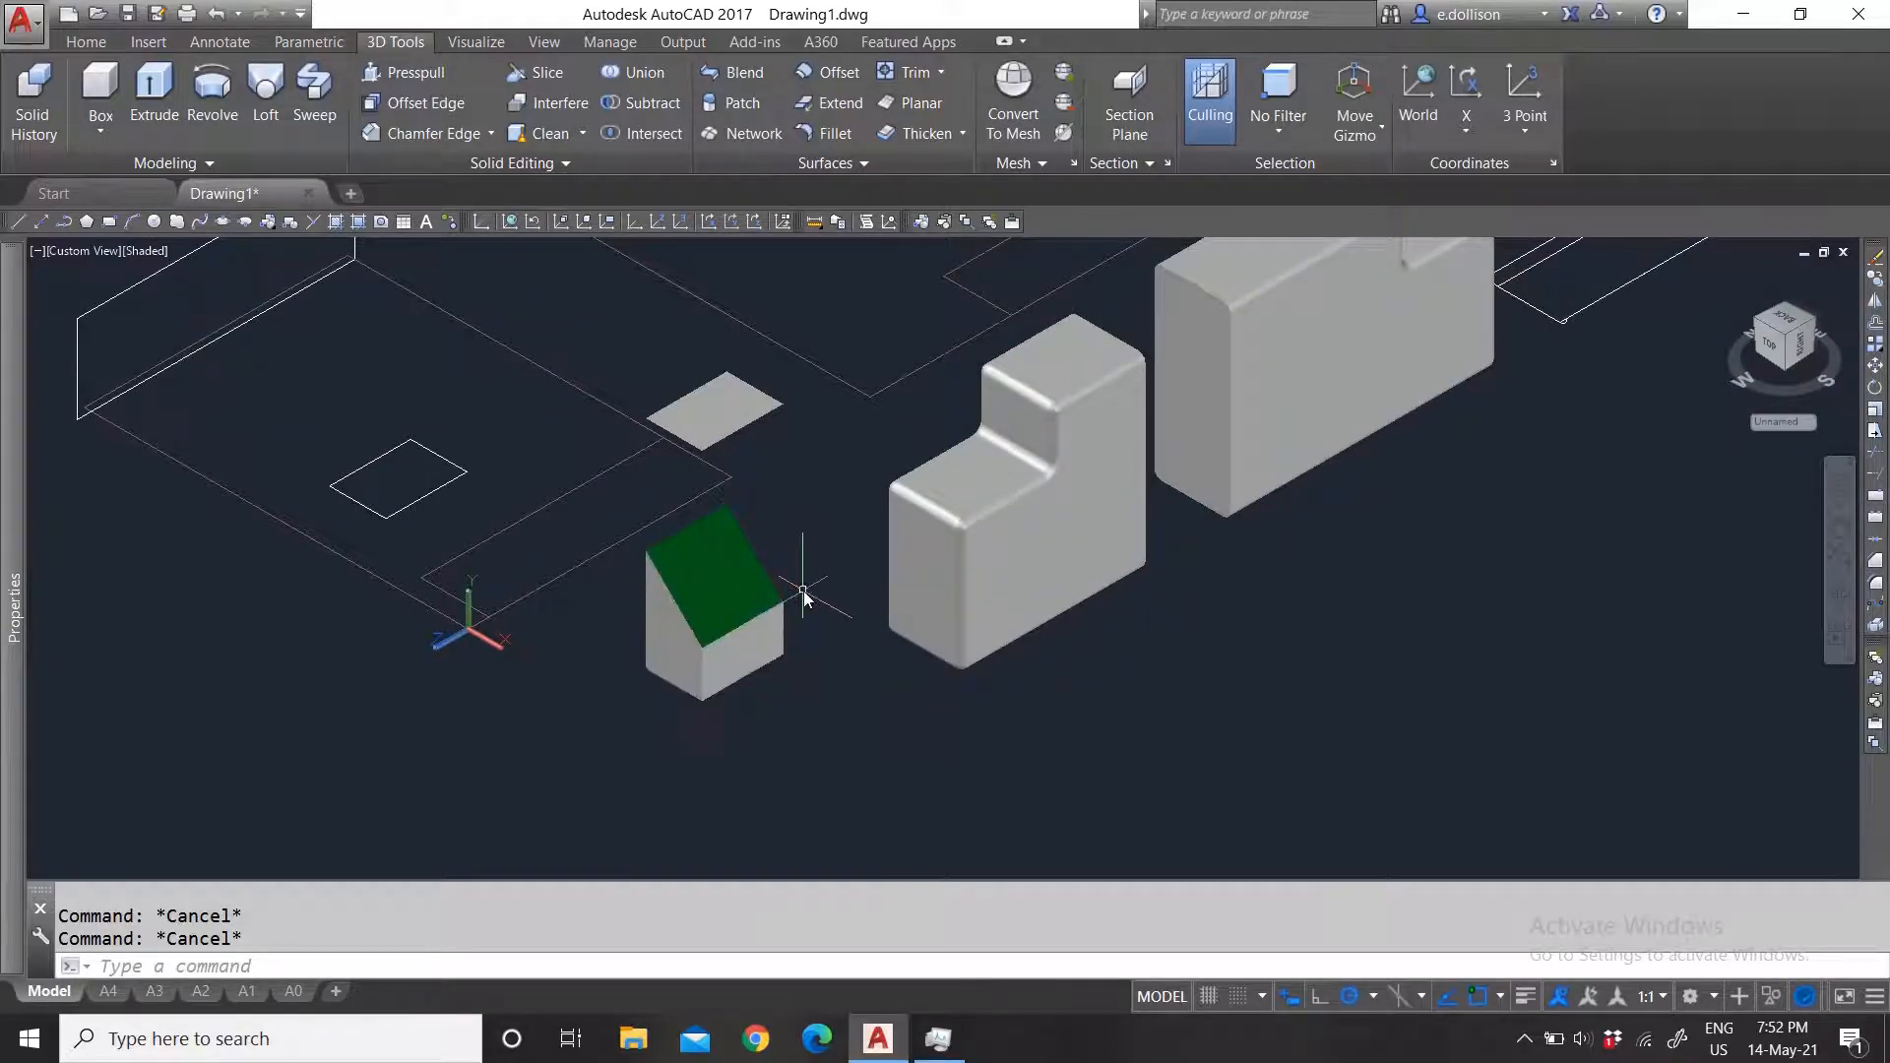
{"action": "scroll", "coordinate": [803, 591], "scroll_direction": "up", "scroll_amount": 3}
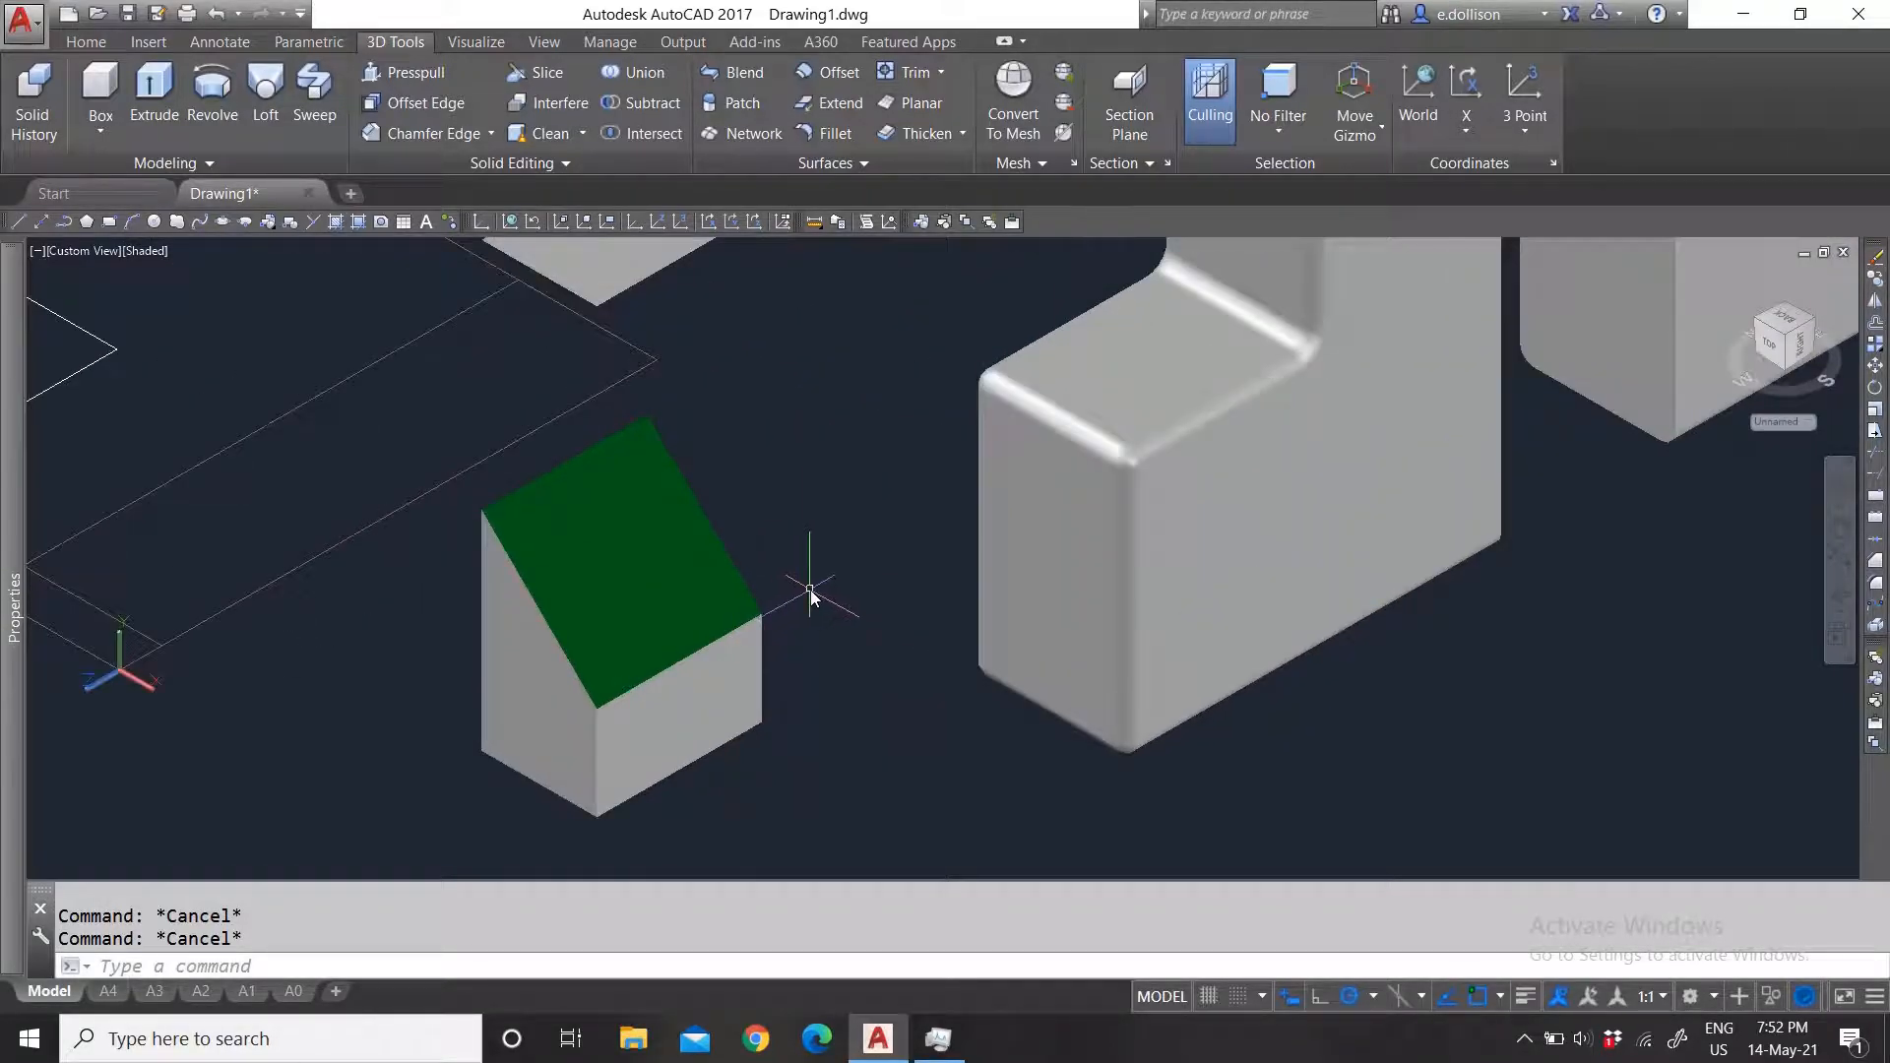
{"action": "scroll", "coordinate": [839, 576], "scroll_direction": "down", "scroll_amount": 3}
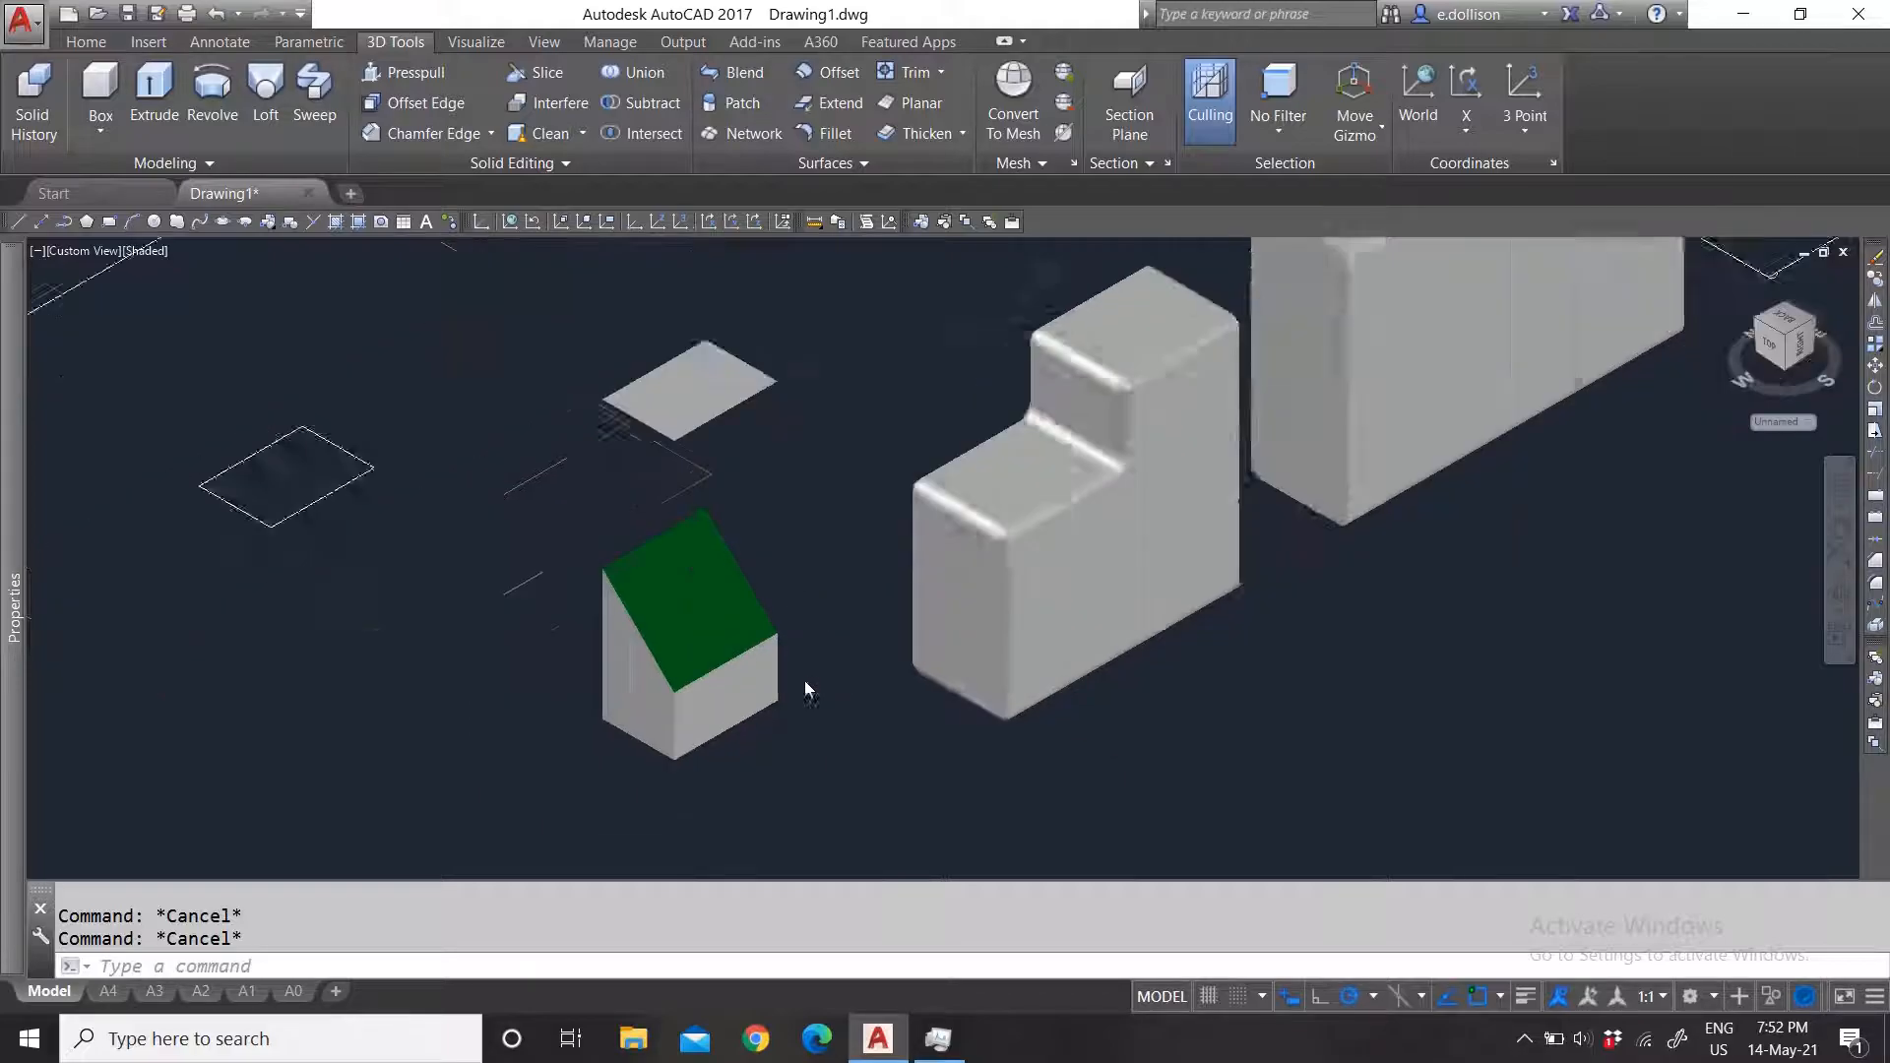
{"action": "scroll", "coordinate": [822, 625], "scroll_direction": "up", "scroll_amount": 1}
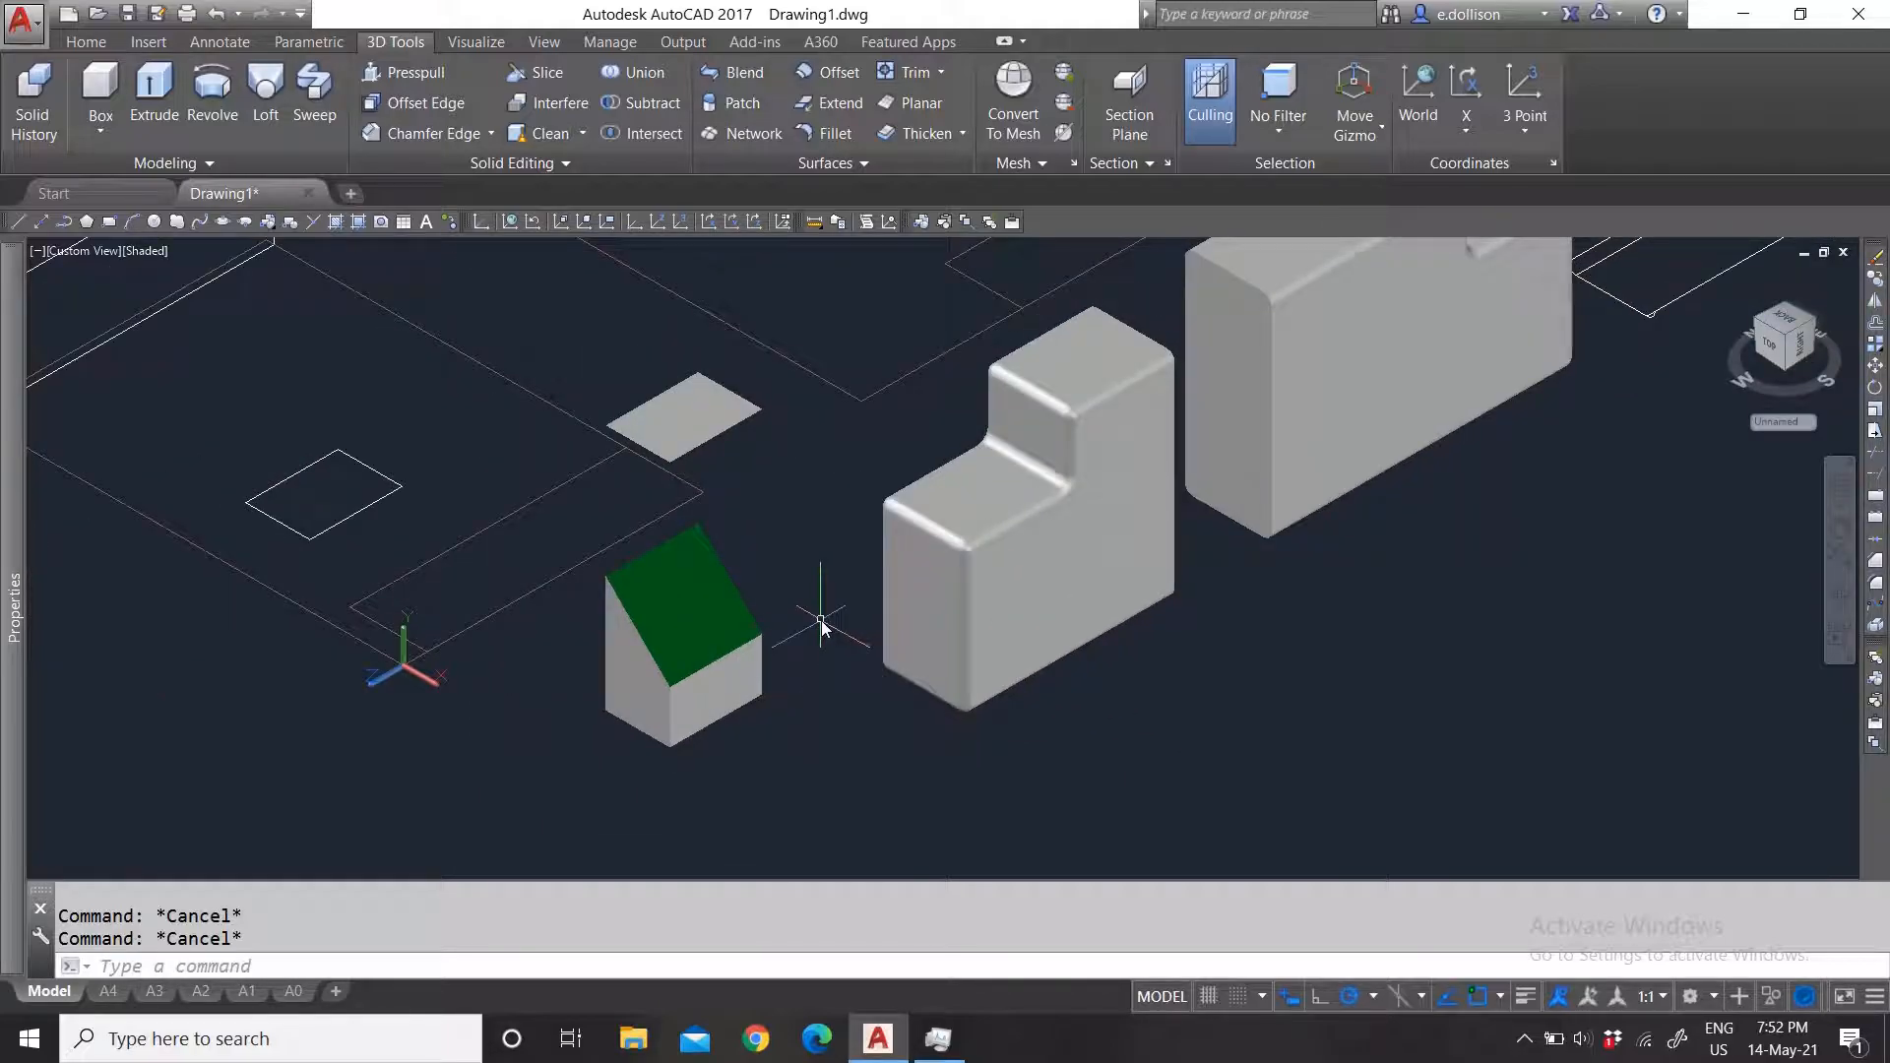